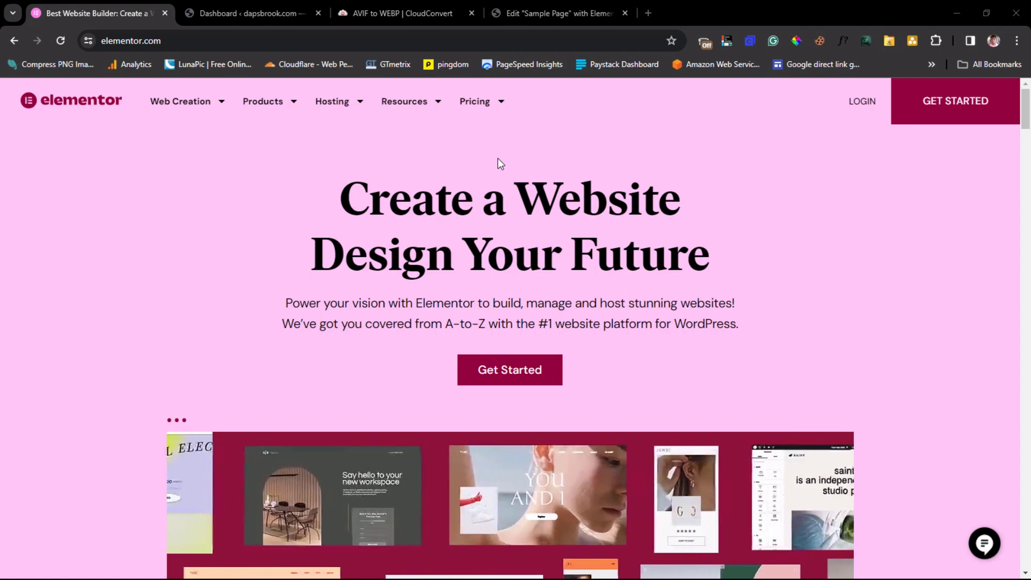
- Examine the elementor.com homepage from the hero section down to the community section
scroll(509, 167, down, 5)
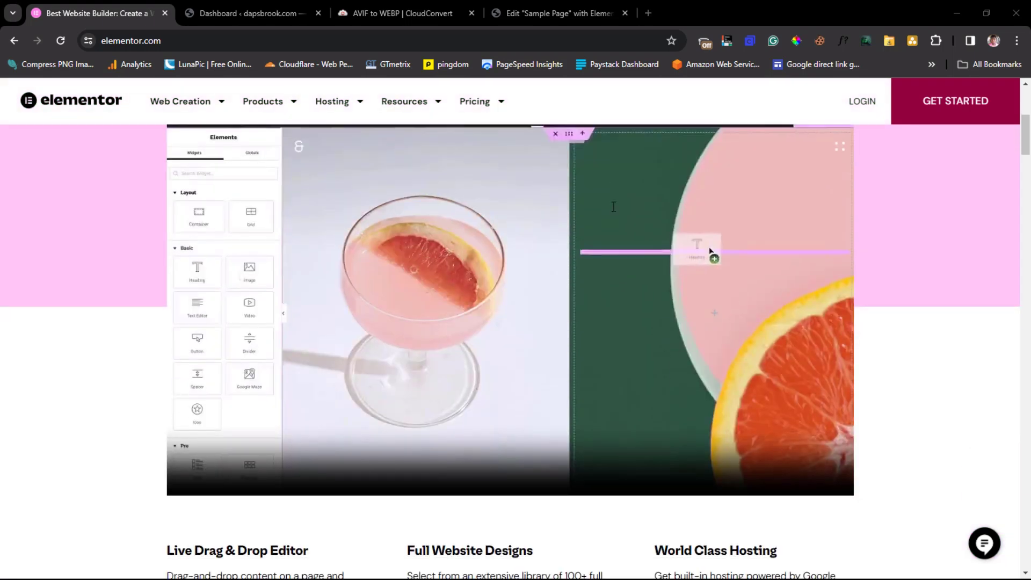
scroll(614, 207, down, 10)
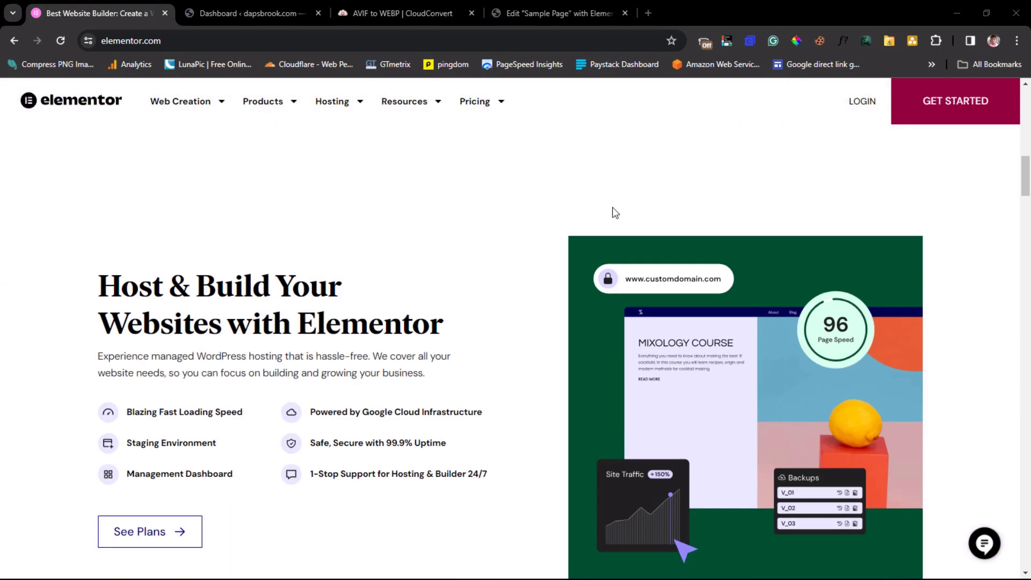
scroll(615, 213, down, 14)
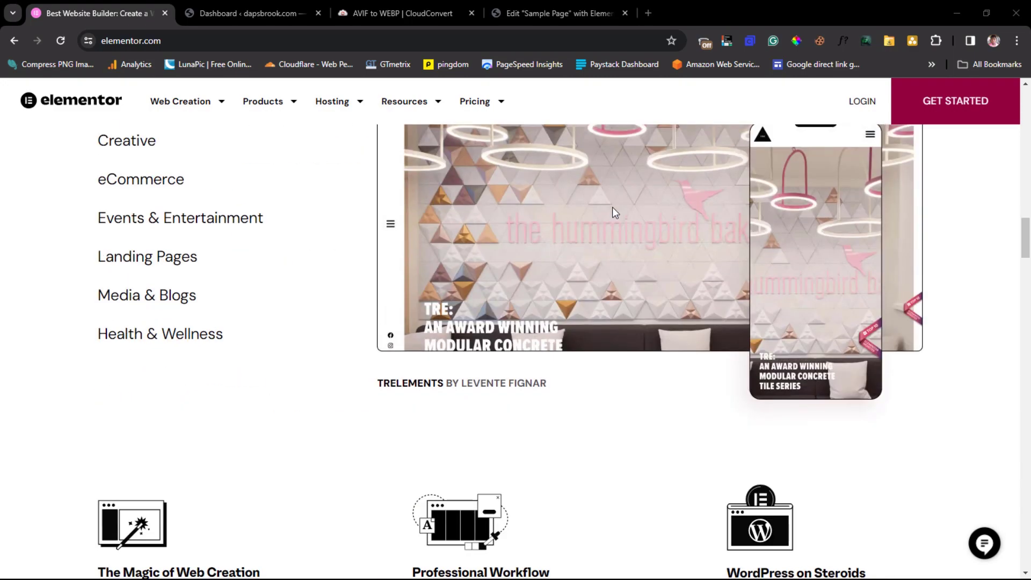
scroll(615, 213, down, 18)
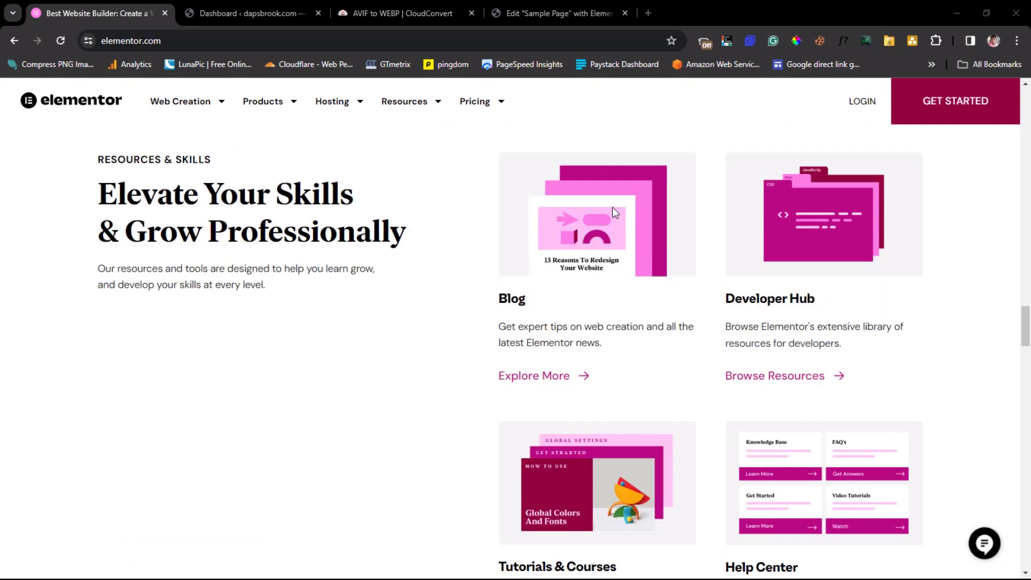
scroll(615, 213, down, 16)
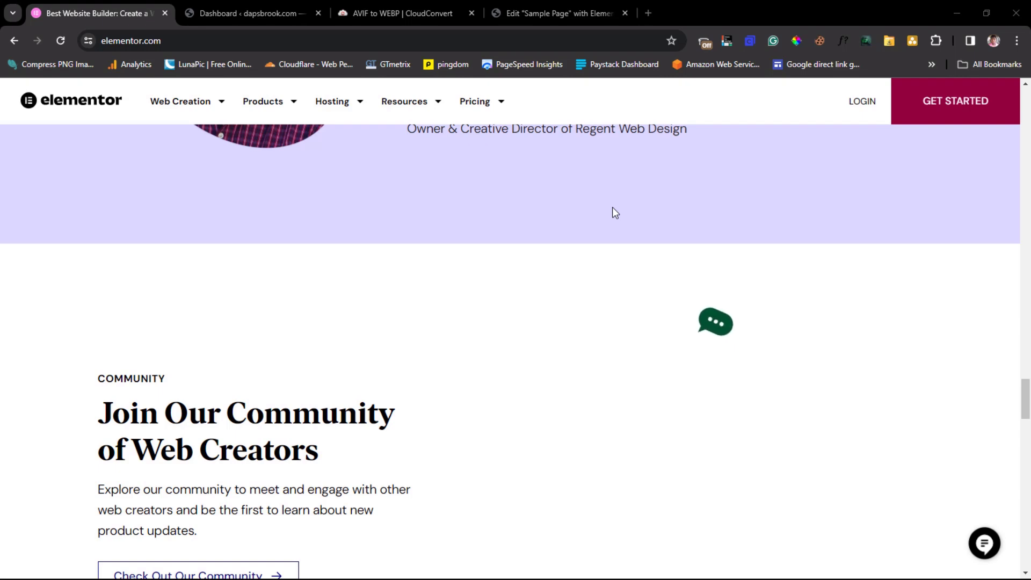
scroll(613, 208, up, 10)
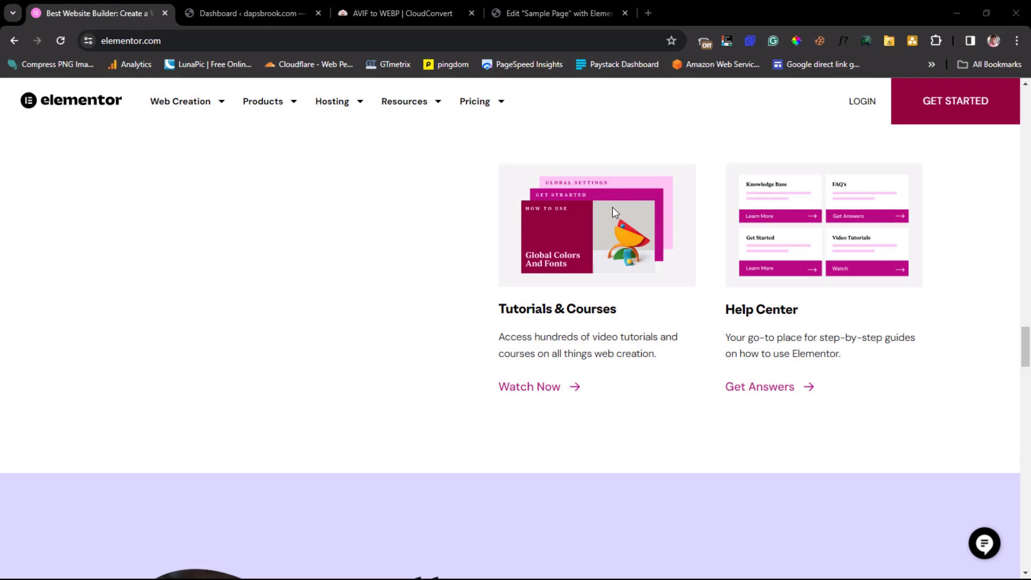
scroll(612, 208, up, 10)
scroll(612, 207, up, 8)
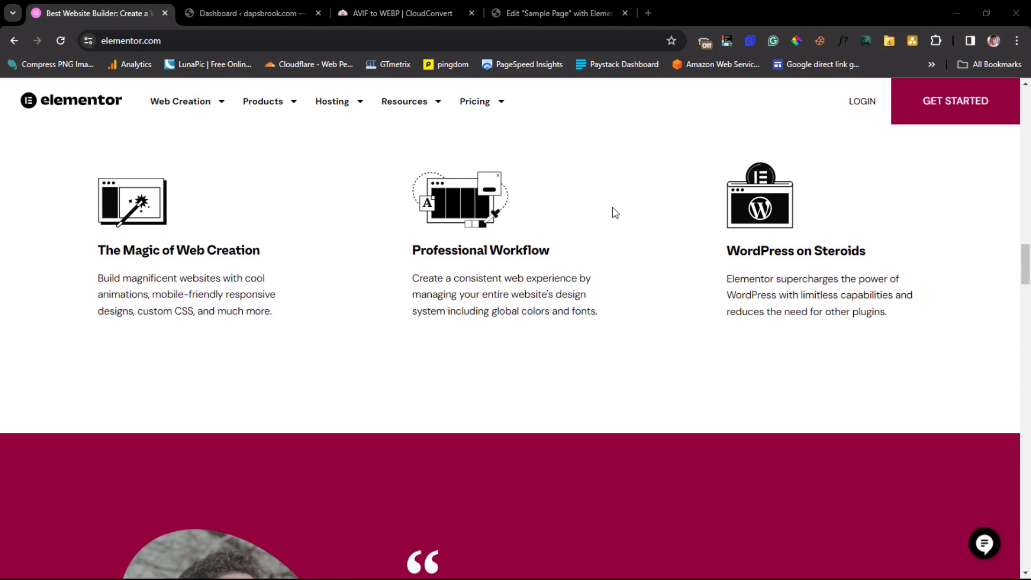
scroll(616, 213, up, 1)
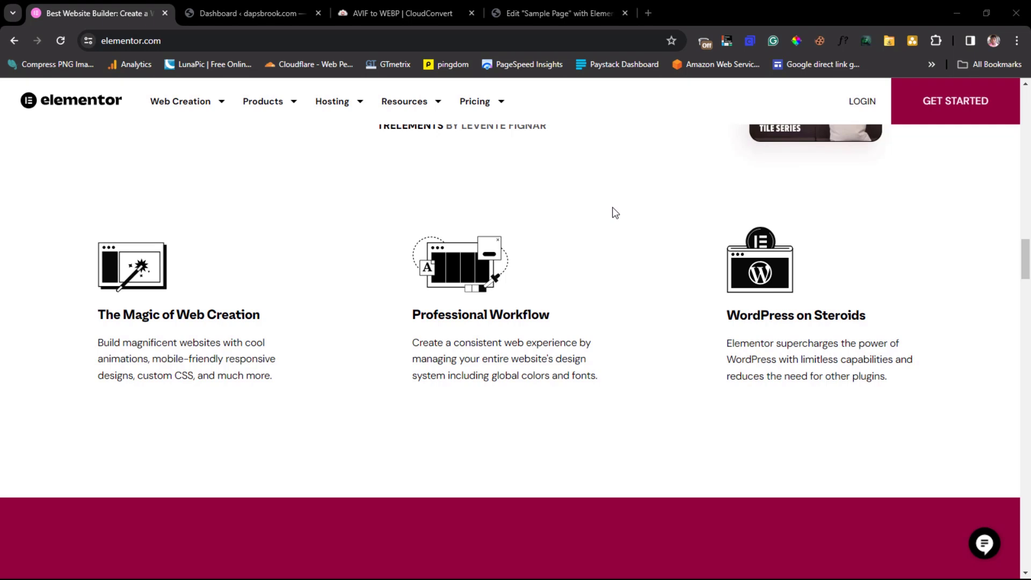
scroll(616, 213, up, 15)
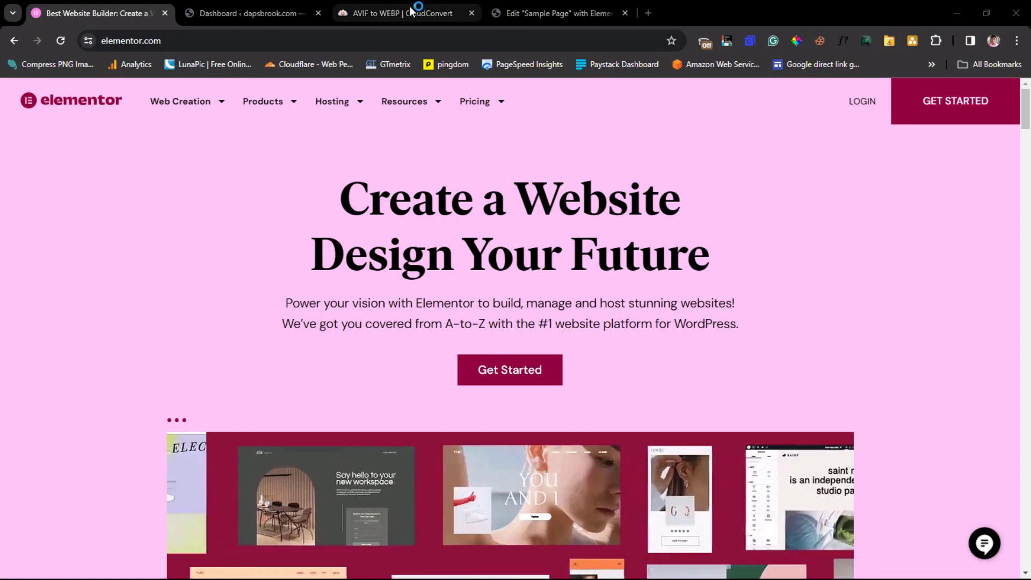
- Switch to the dapsbrook.com WordPress dashboard and open its Media Library
click(266, 12)
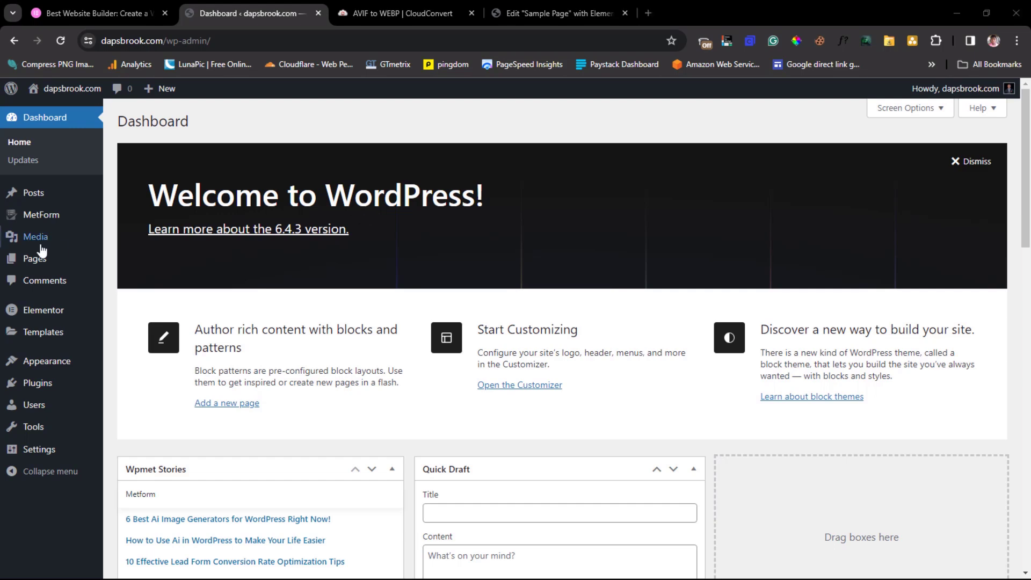
mouse_move(70, 239)
click(132, 243)
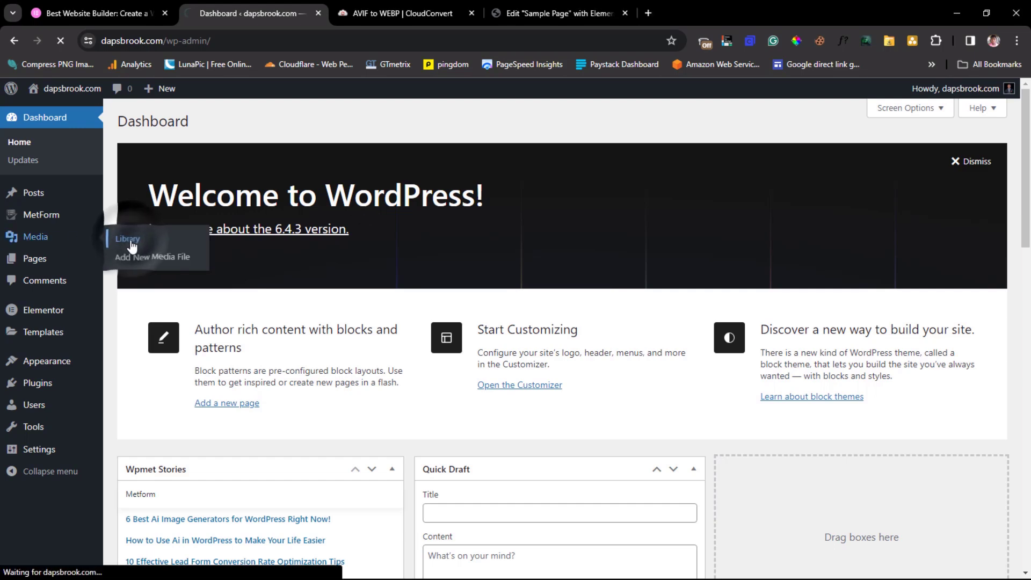
- Check the file type offered for saving the Mixology Course image from elementor.com, without saving it
click(73, 15)
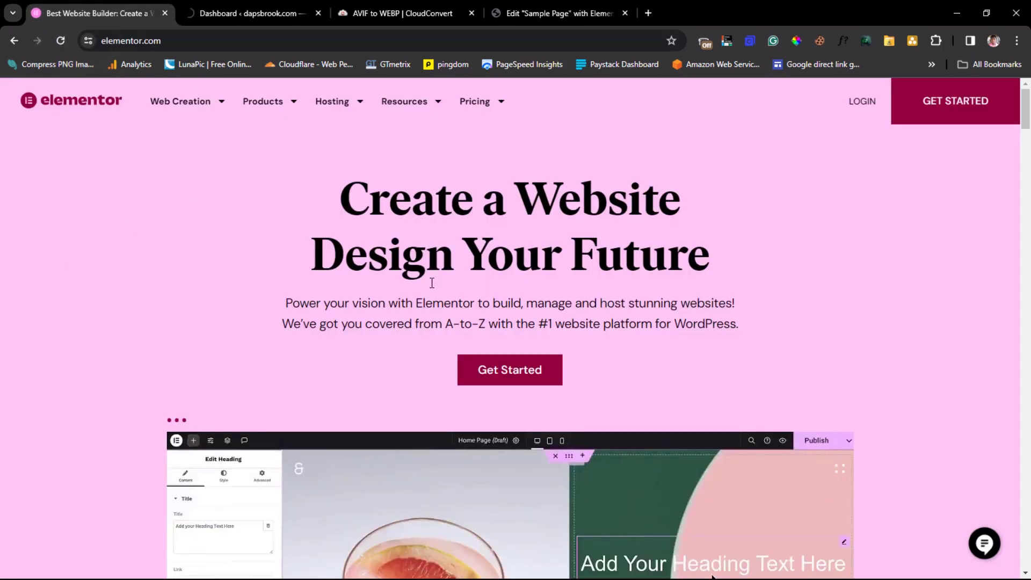
scroll(386, 292, down, 5)
scroll(679, 260, down, 10)
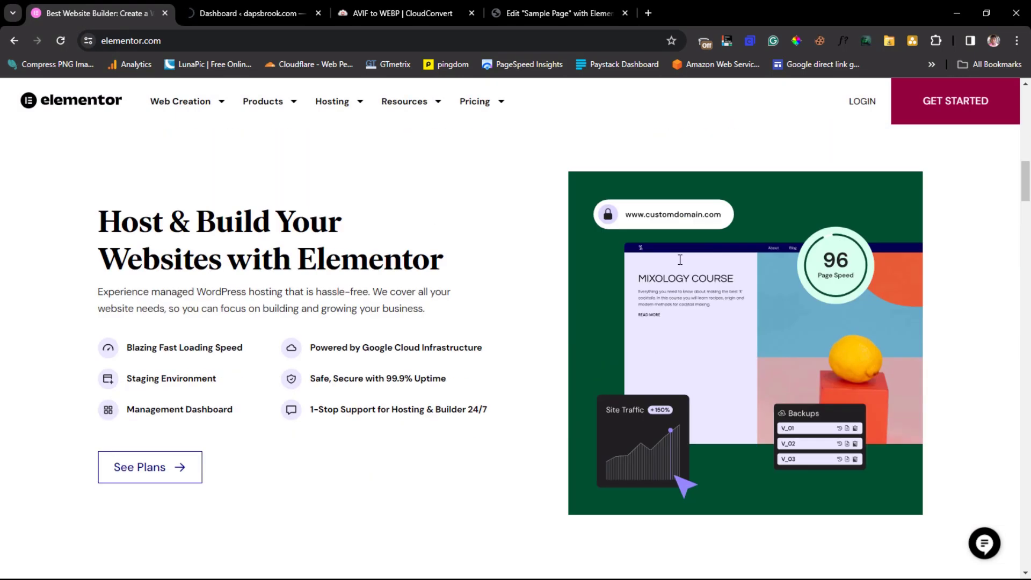
right_click(692, 286)
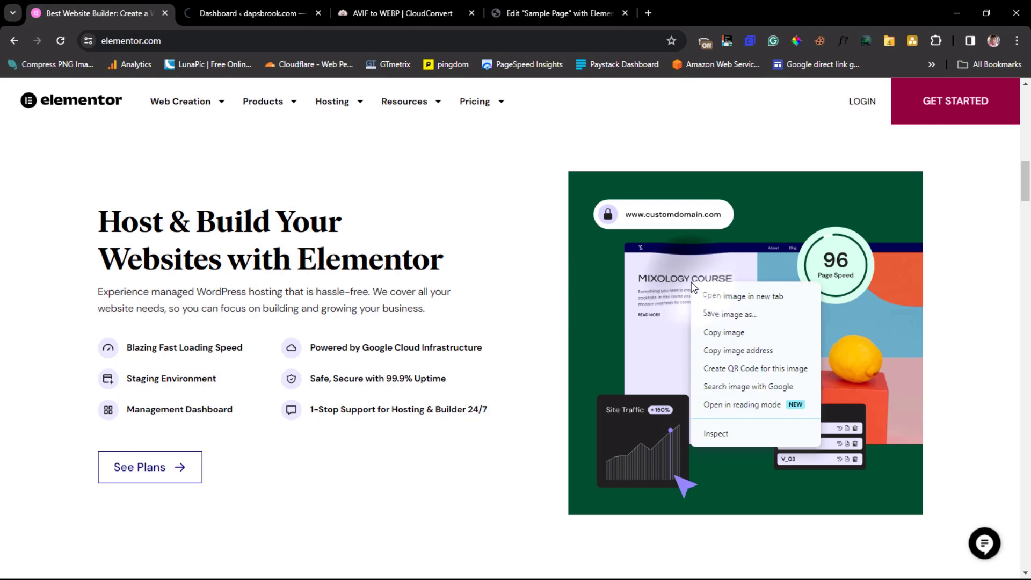
click(715, 319)
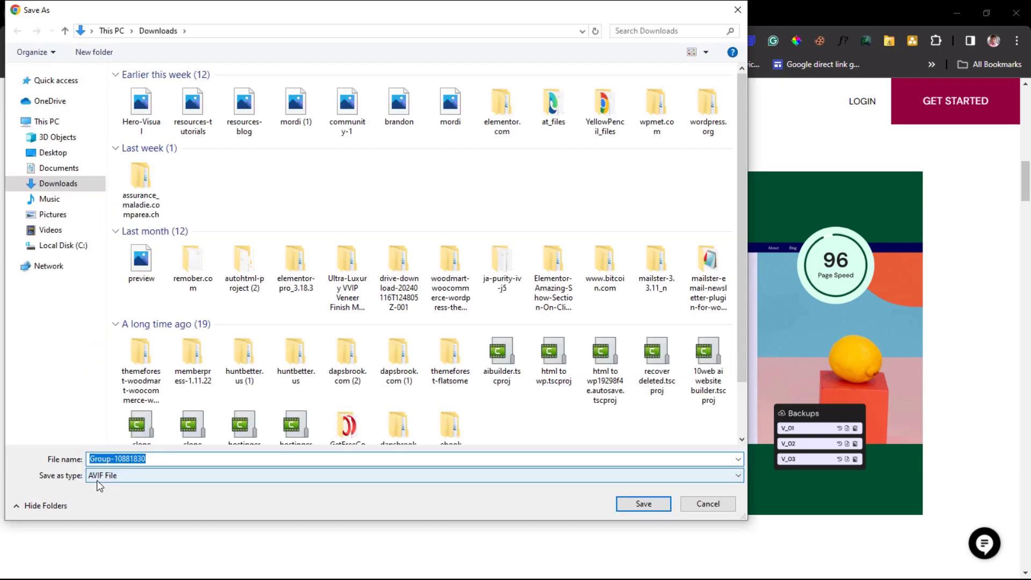
click(738, 10)
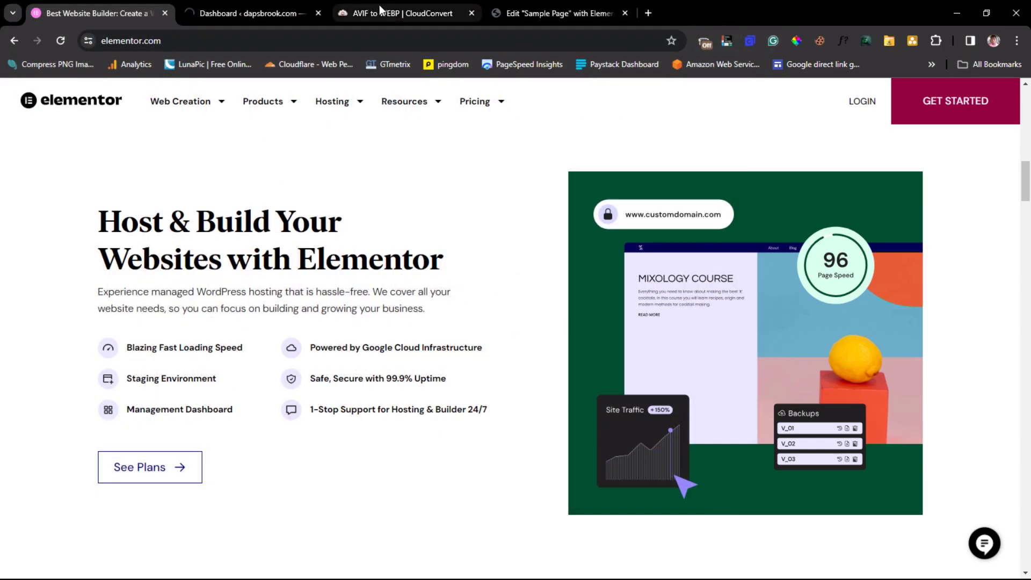
- View CloudConvert's AVIF to WEBP converter and the images in the WordPress Media Library
click(380, 7)
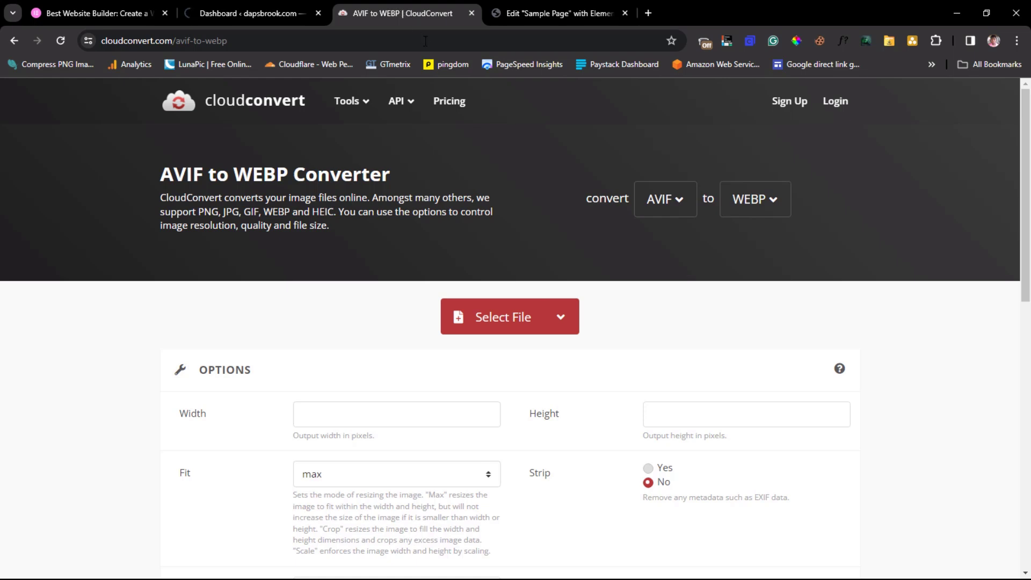
click(63, 7)
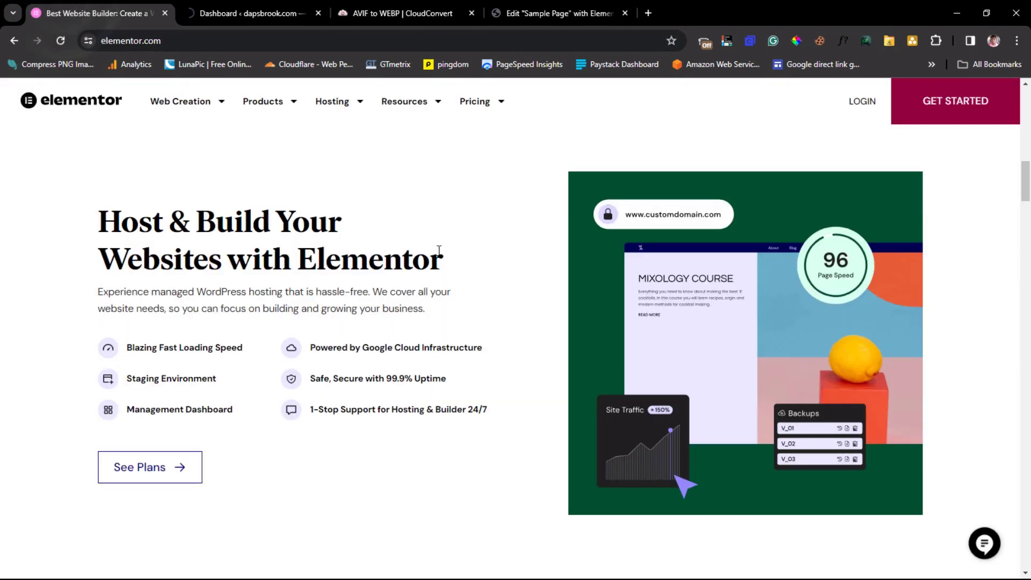
key(ctrl+Tab)
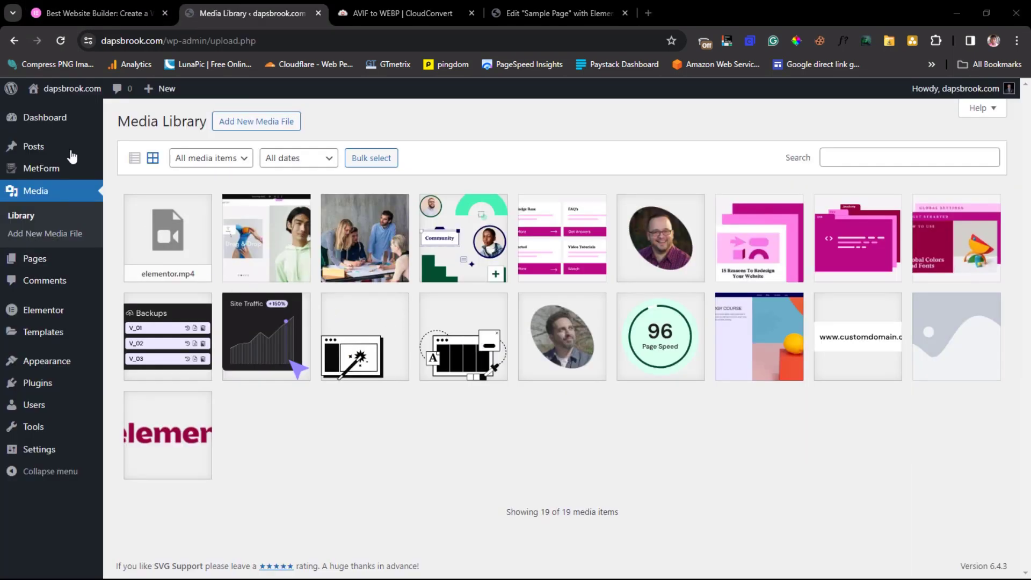
- Examine the link columns and newsletter form in the elementor.com footer, and return to the Host & Build section
click(80, 13)
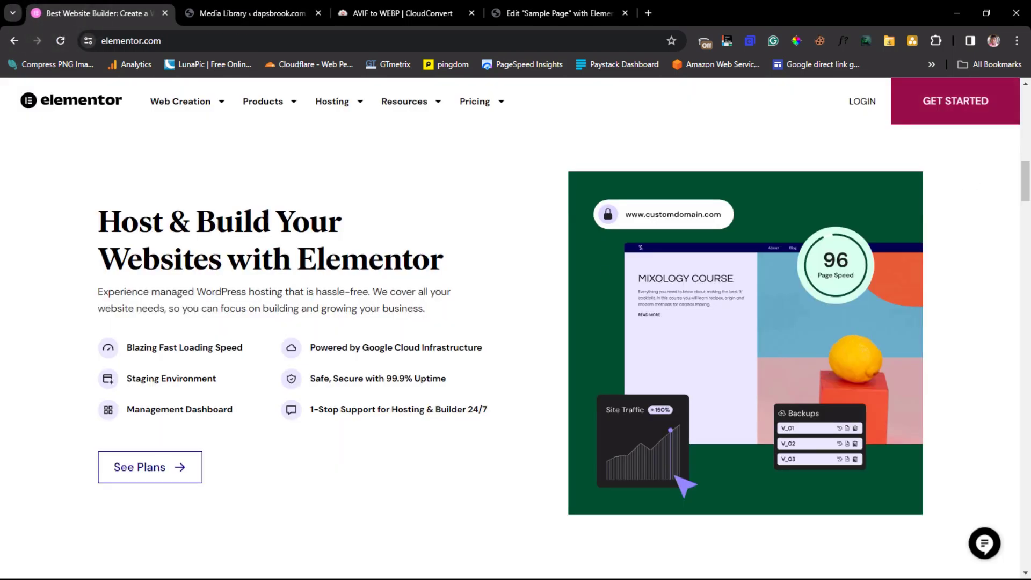
drag(1026, 181, 1026, 567)
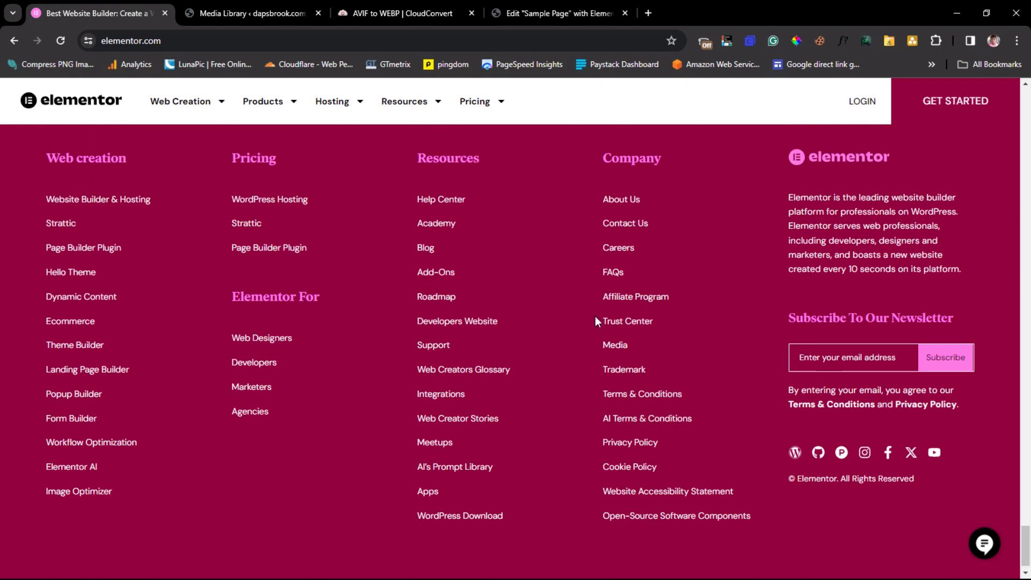
scroll(618, 322, up, 5)
drag(1026, 520, 1026, 99)
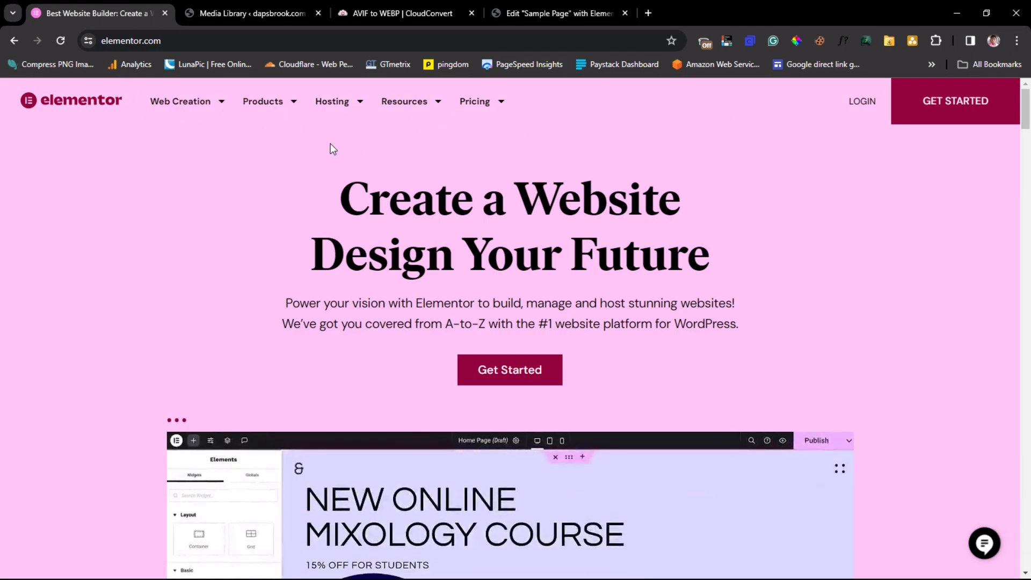
scroll(322, 147, down, 15)
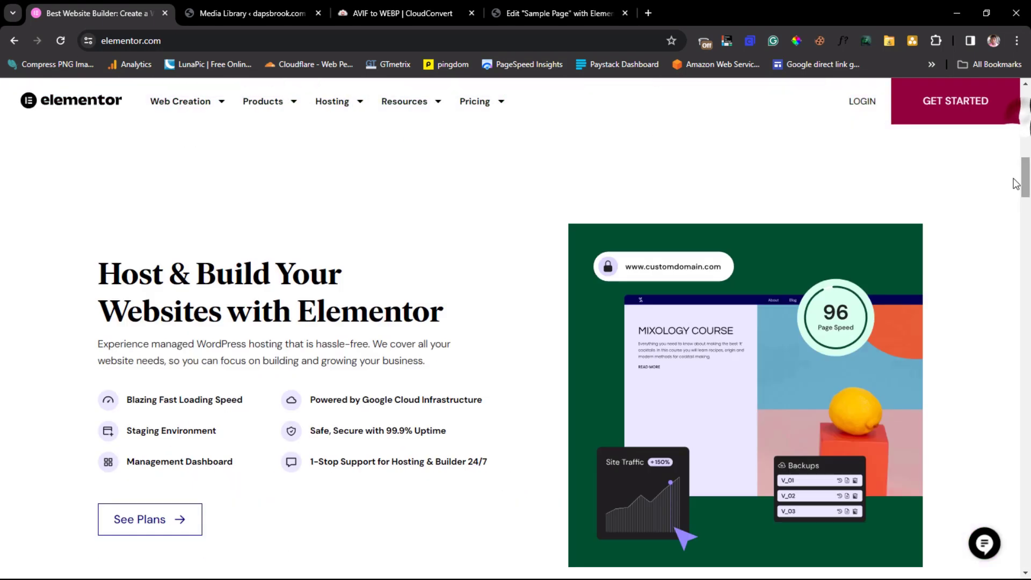
- Open the WordPress Menus page and list the menus available for editing
click(226, 12)
mouse_move(44, 362)
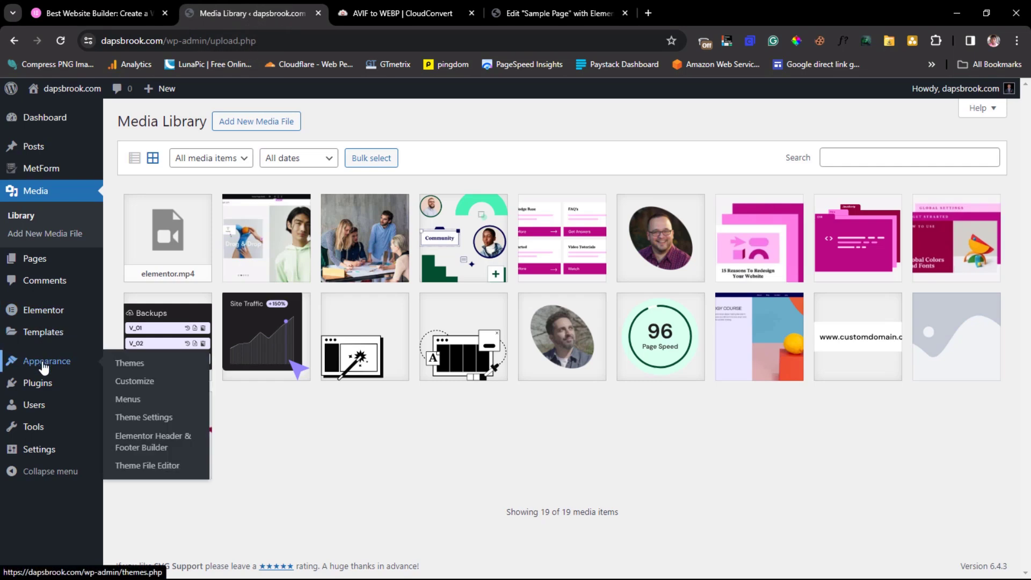
click(132, 408)
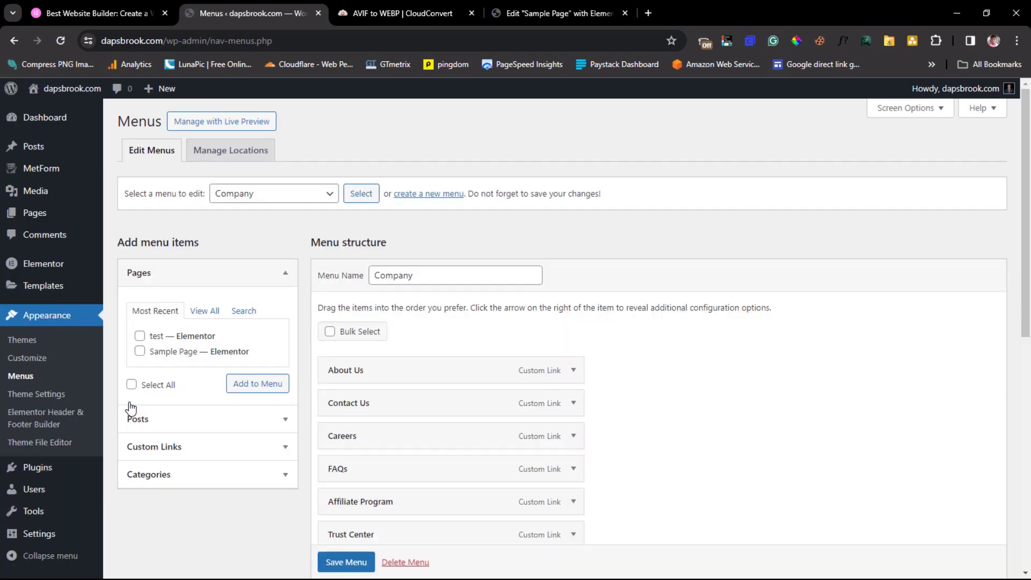
click(328, 194)
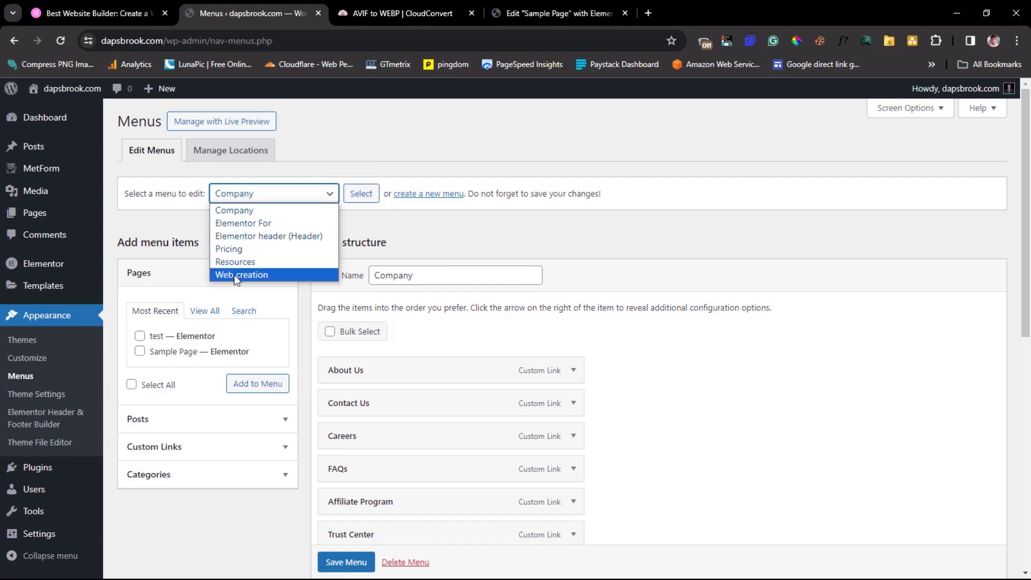
- Review the footer menu columns on elementor.com that the WordPress menus reproduce
click(66, 12)
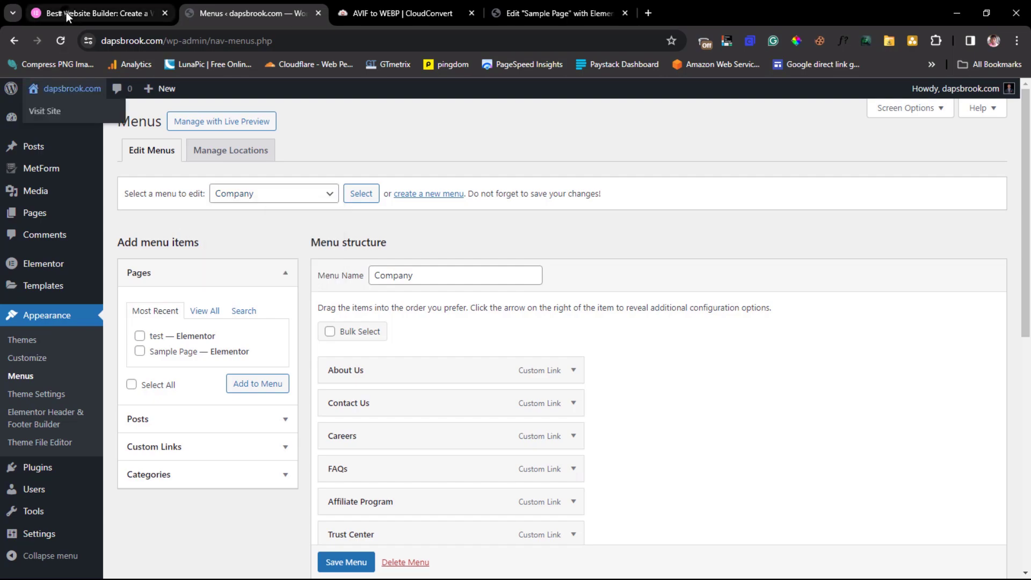
click(66, 12)
drag(1026, 178, 1027, 558)
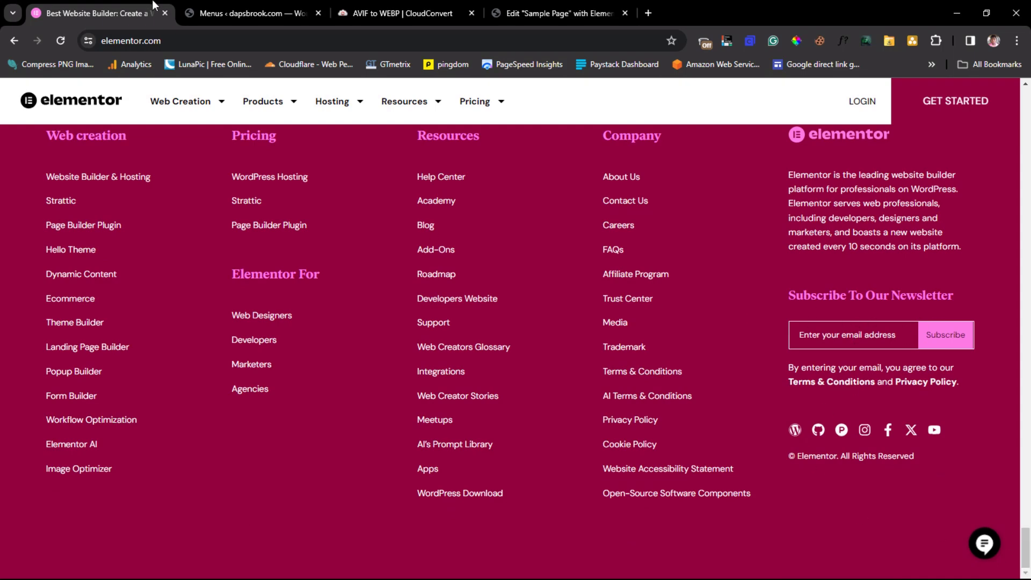
- Open the MetForm form "subscribe" from the WordPress forms list in the Elementor editor in a new tab
click(228, 10)
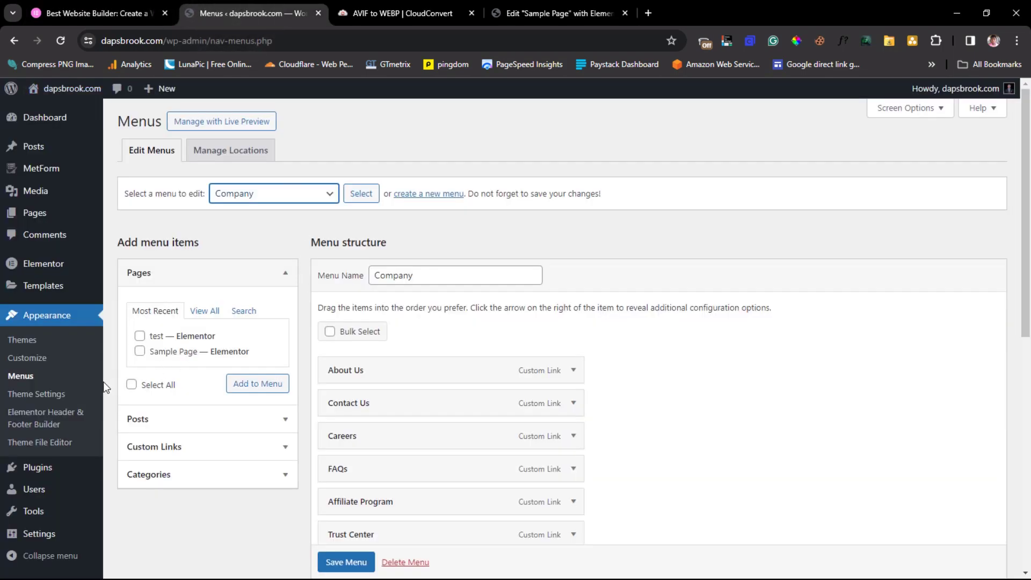
mouse_move(32, 172)
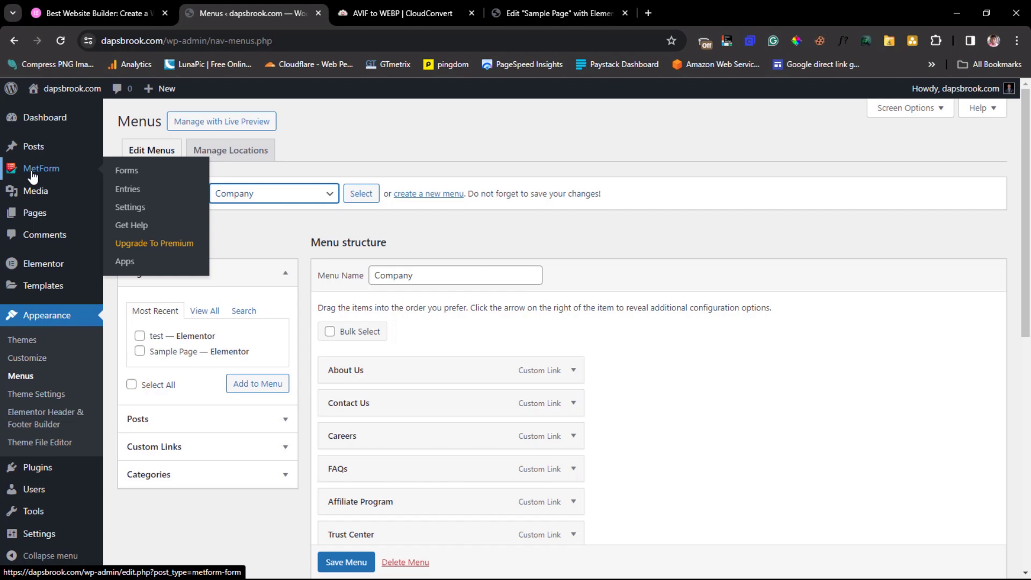
click(132, 172)
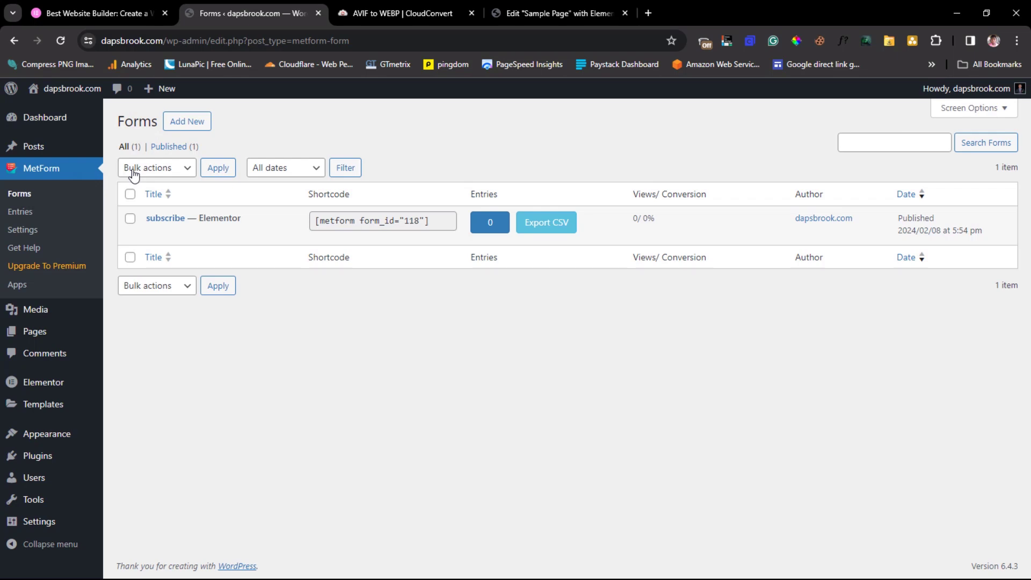
mouse_move(159, 232)
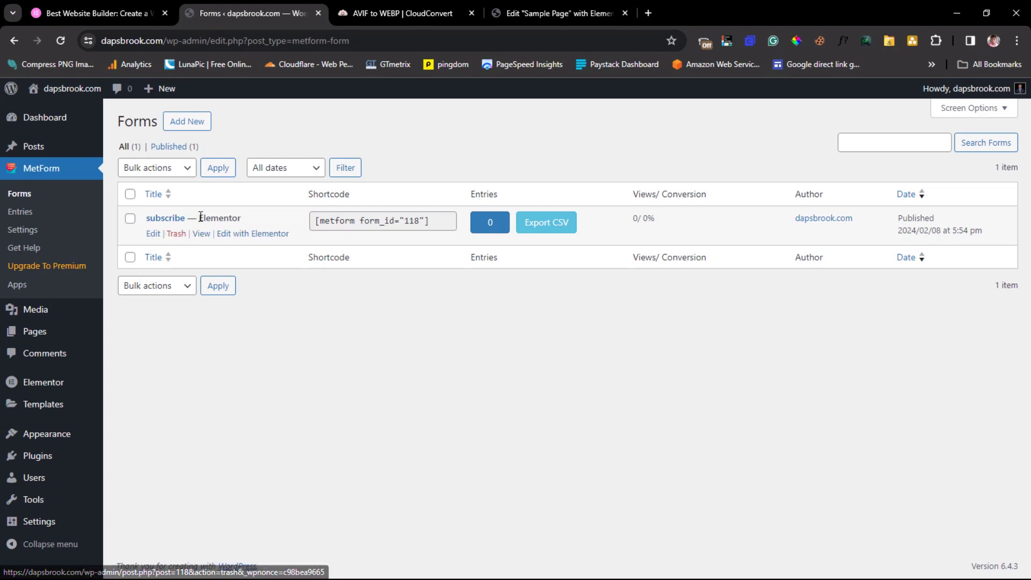
right_click(247, 236)
click(275, 247)
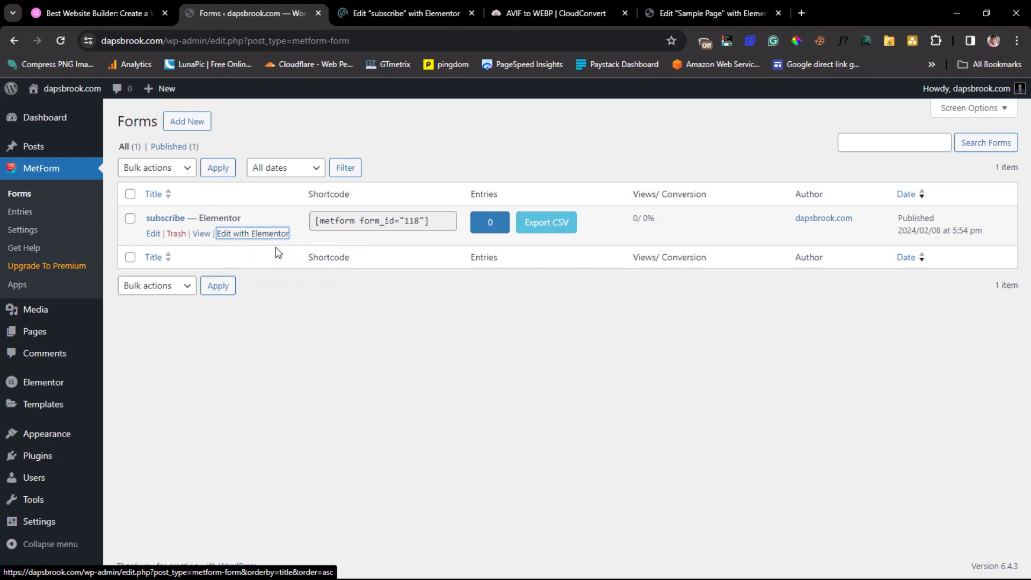
key(ctrl+Tab)
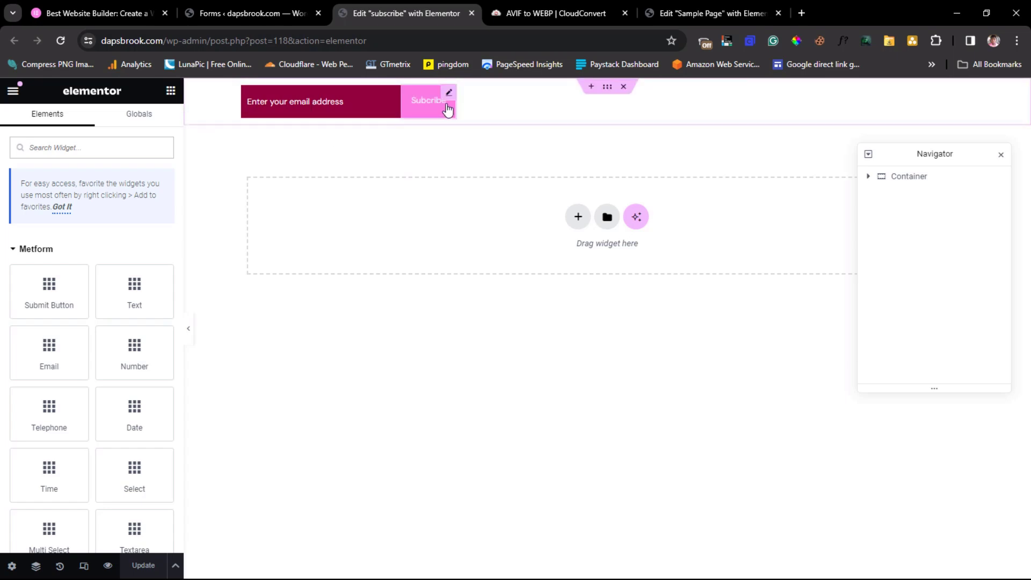
- Add a row-direction container below the existing form and place a MetForm Email field and Submit Button side by side in it
click(580, 223)
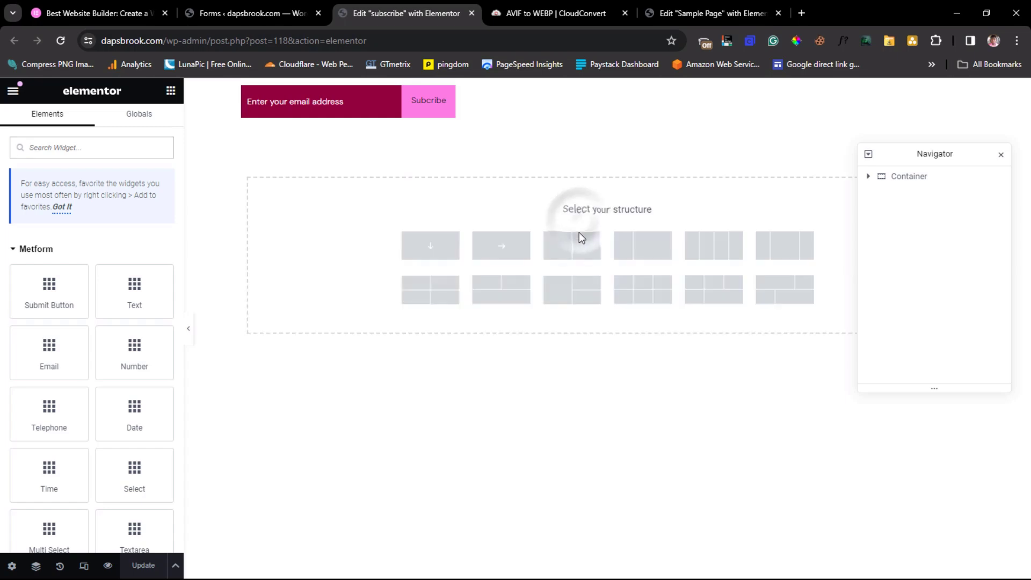
click(501, 246)
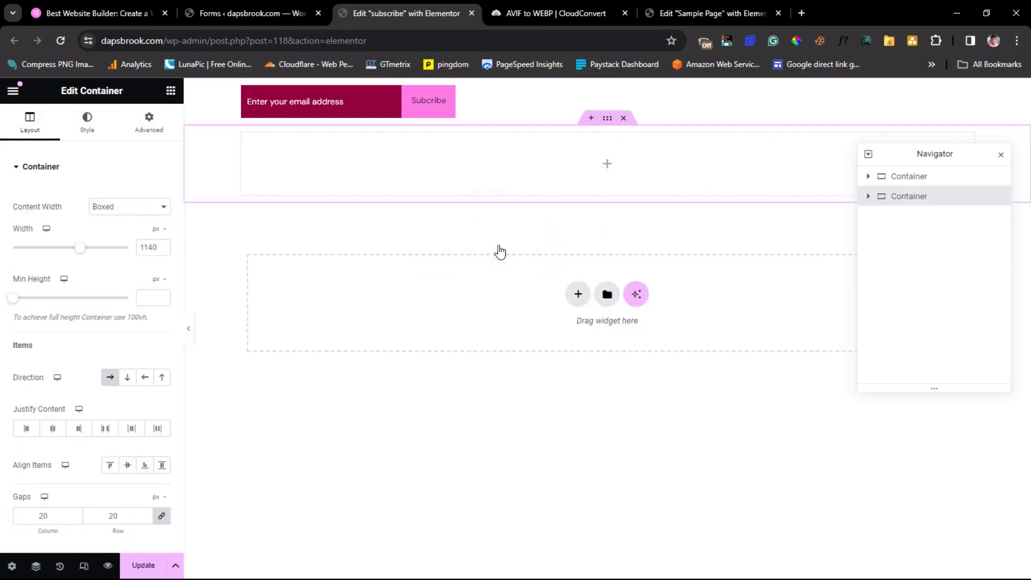
click(171, 90)
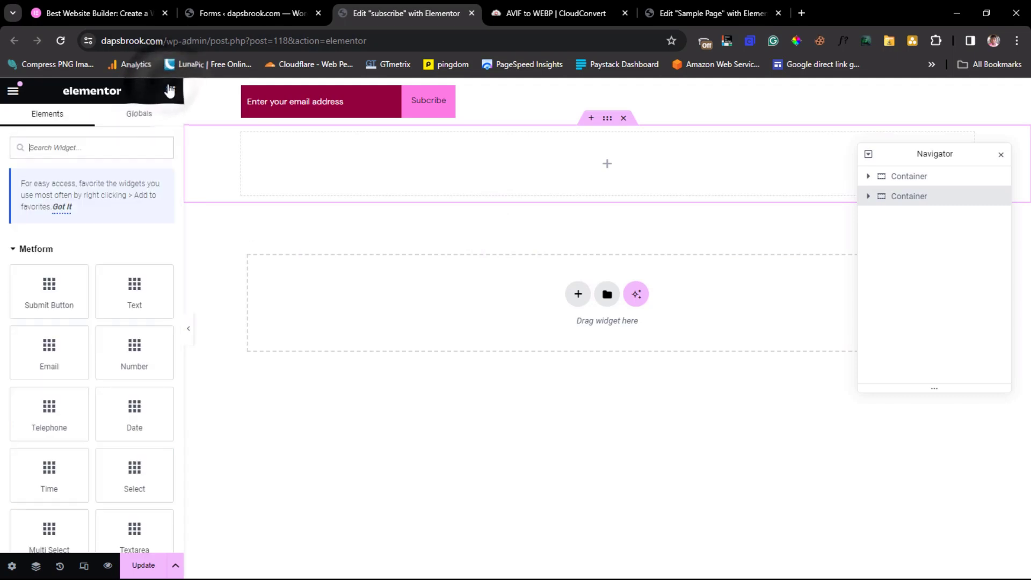
drag(49, 356, 382, 145)
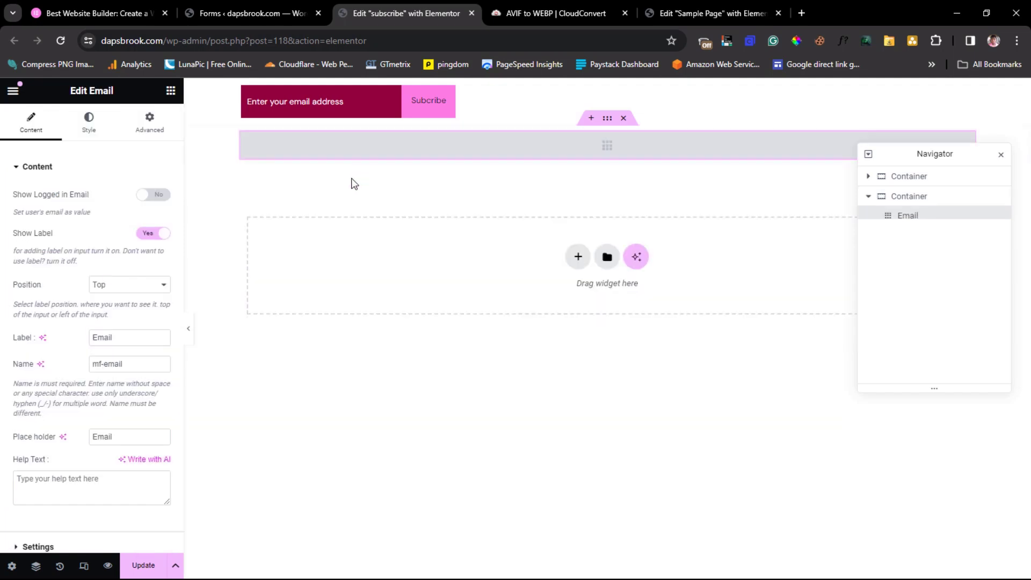
click(170, 90)
drag(60, 293, 363, 151)
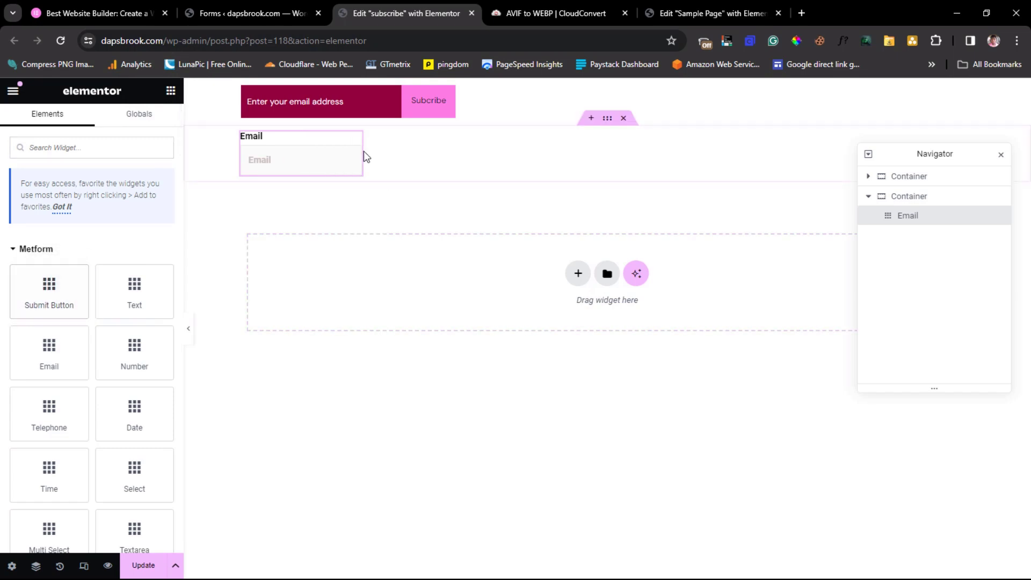
- Join the new Email field and button by hiding the field's label, setting the container gaps to 0 and widening the field slightly
click(273, 145)
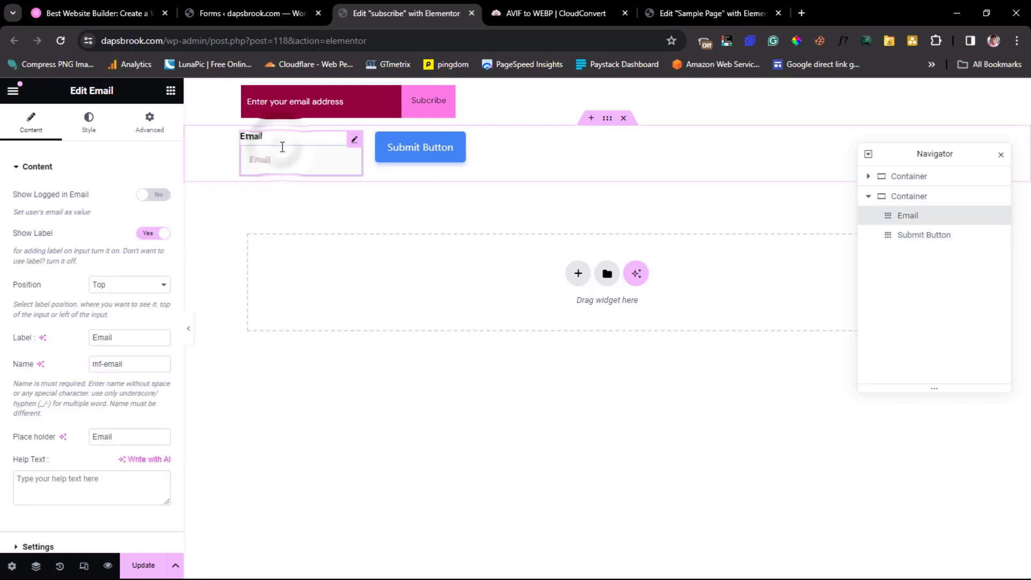
click(150, 233)
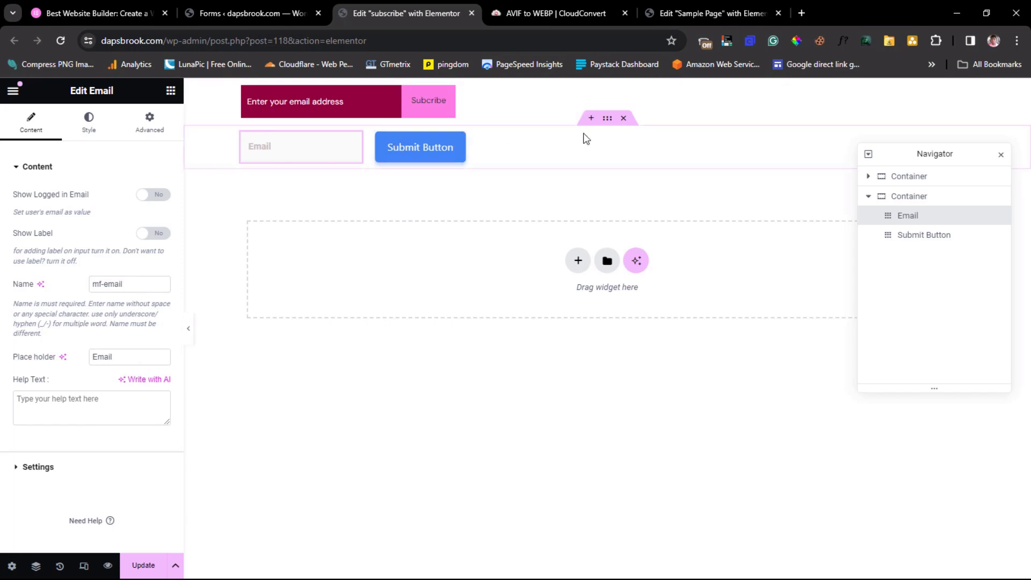
click(609, 118)
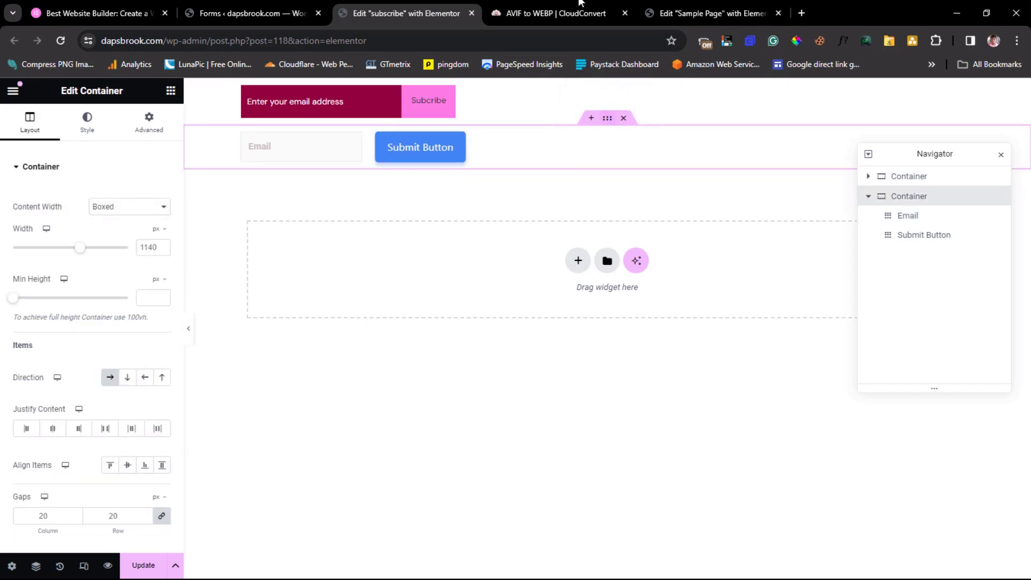
click(161, 517)
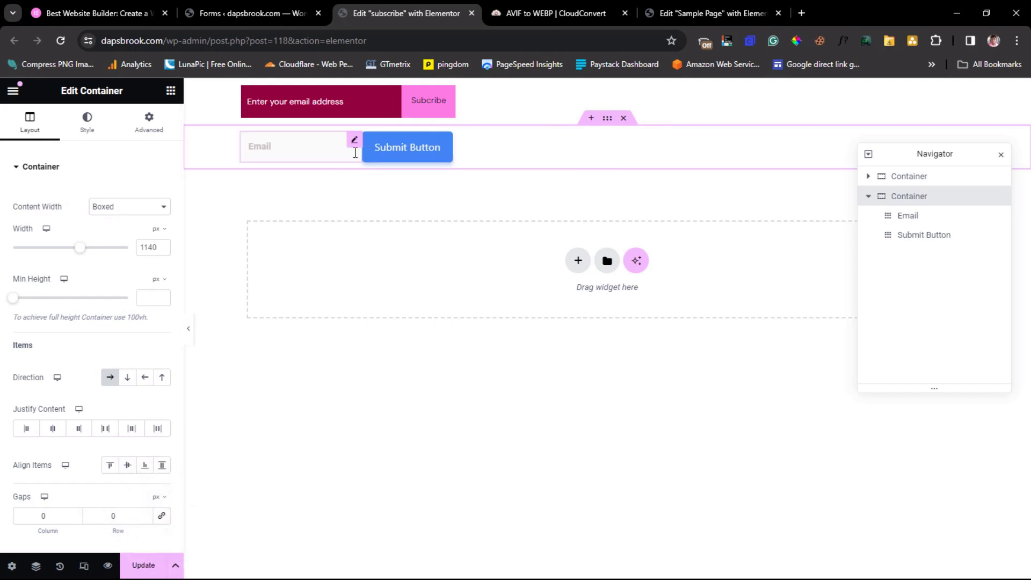
mouse_move(362, 156)
mouse_down()
mouse_move(405, 166)
mouse_move(369, 160)
mouse_up()
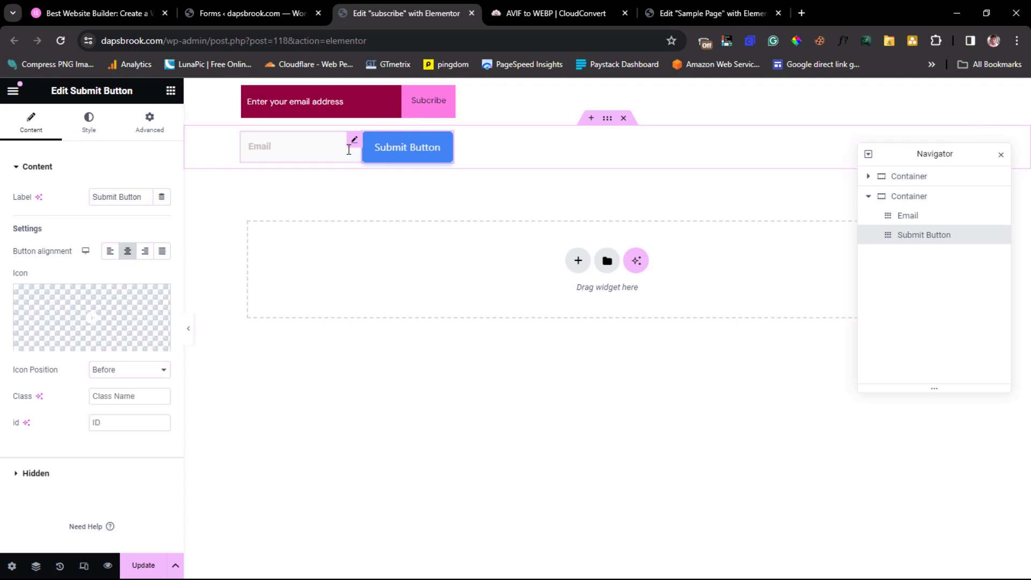
drag(362, 149, 387, 168)
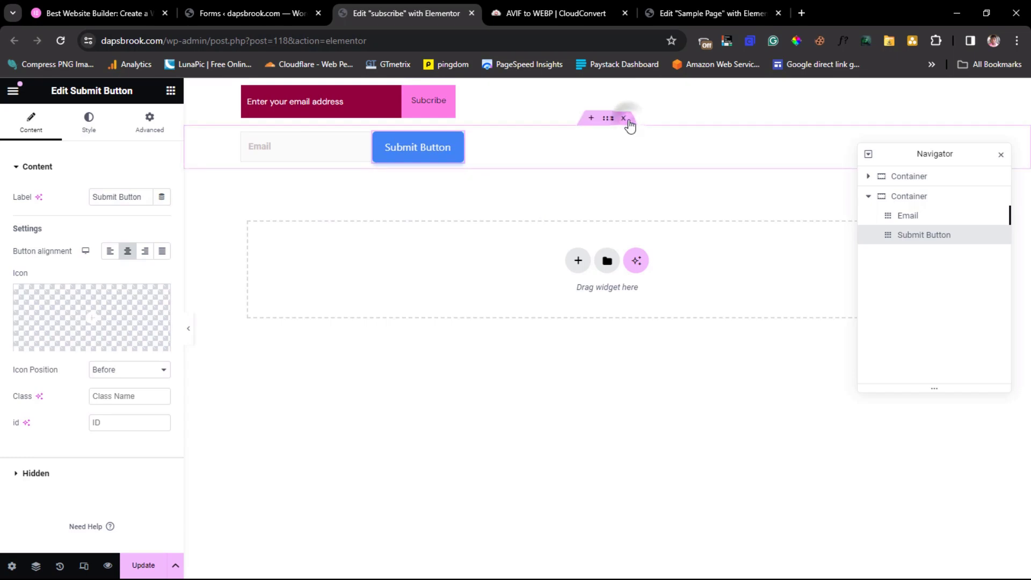
- Delete the newly added form container and close the "subscribe" form editor without saving
click(624, 118)
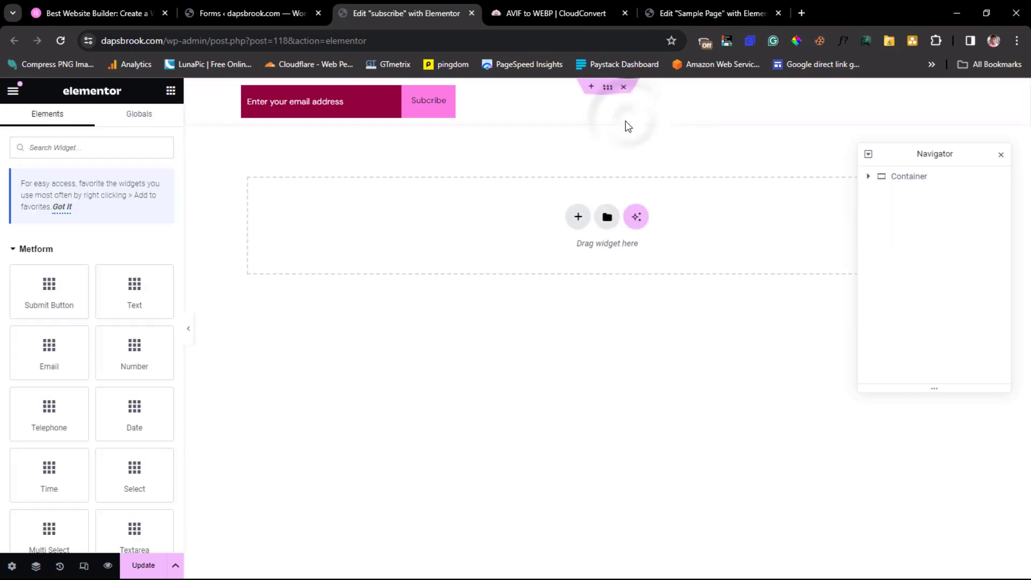
click(473, 13)
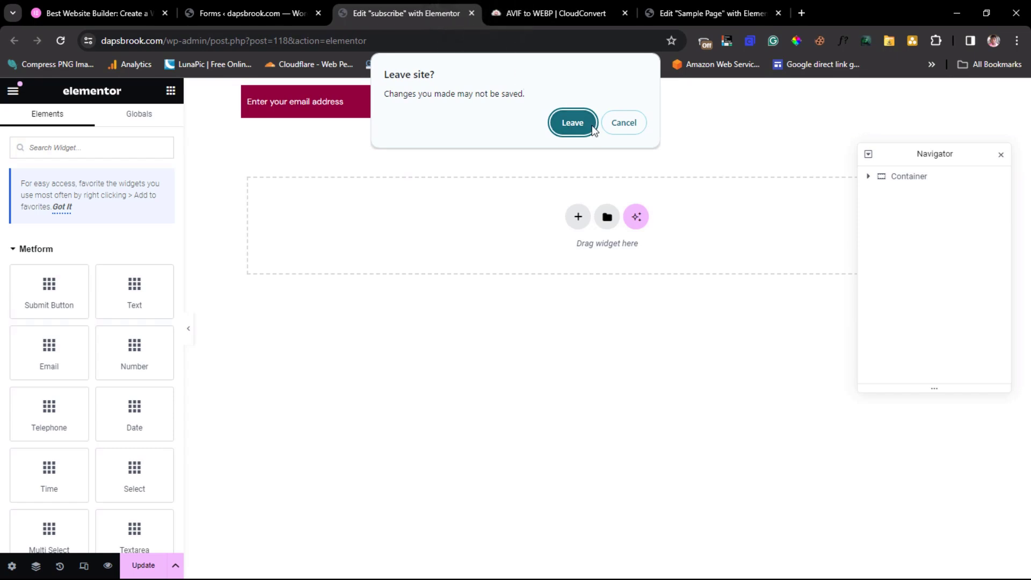
click(563, 125)
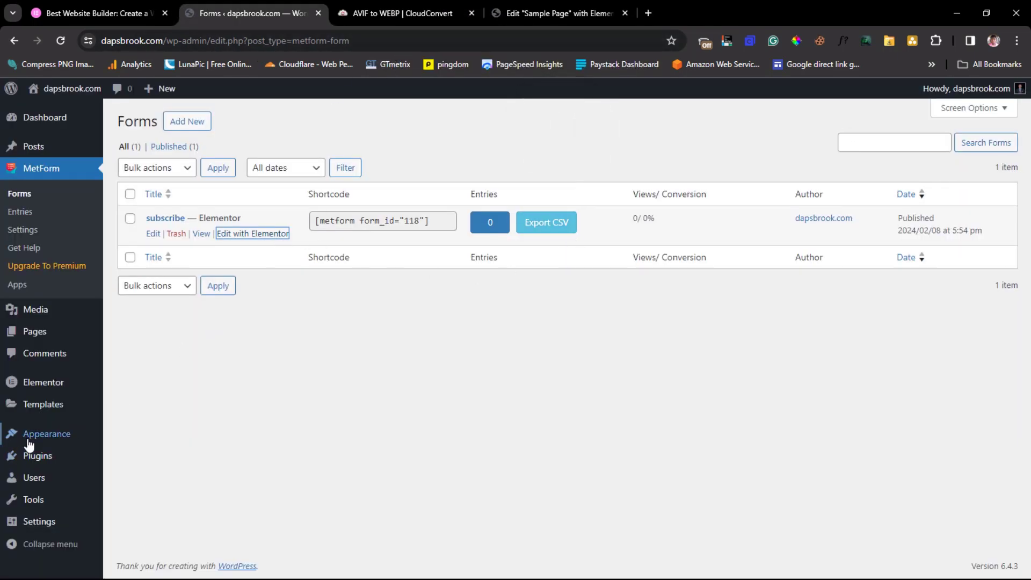
- Check the installed WordPress themes and open the list of installed plugins
mouse_move(31, 437)
click(127, 413)
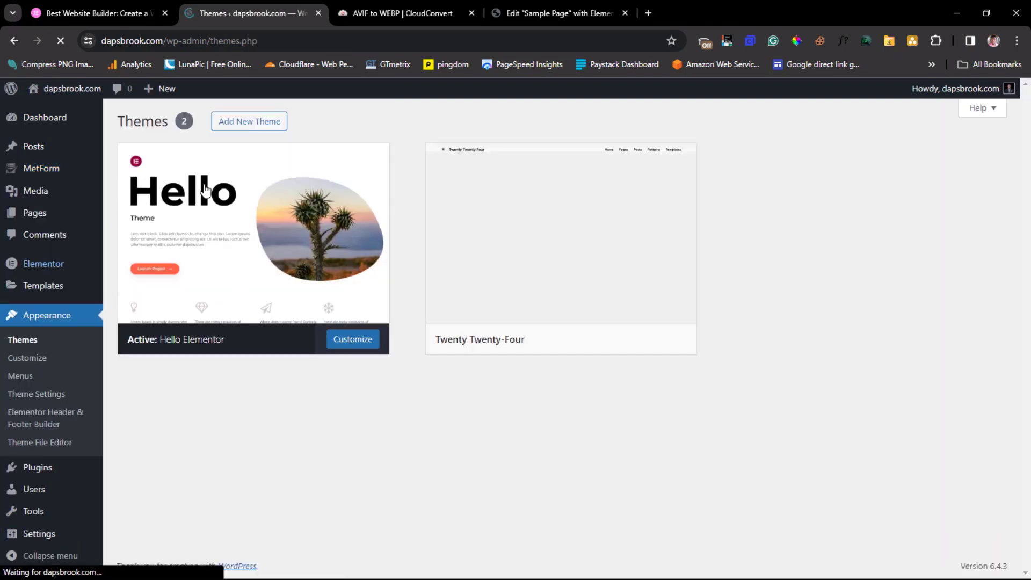
mouse_move(35, 475)
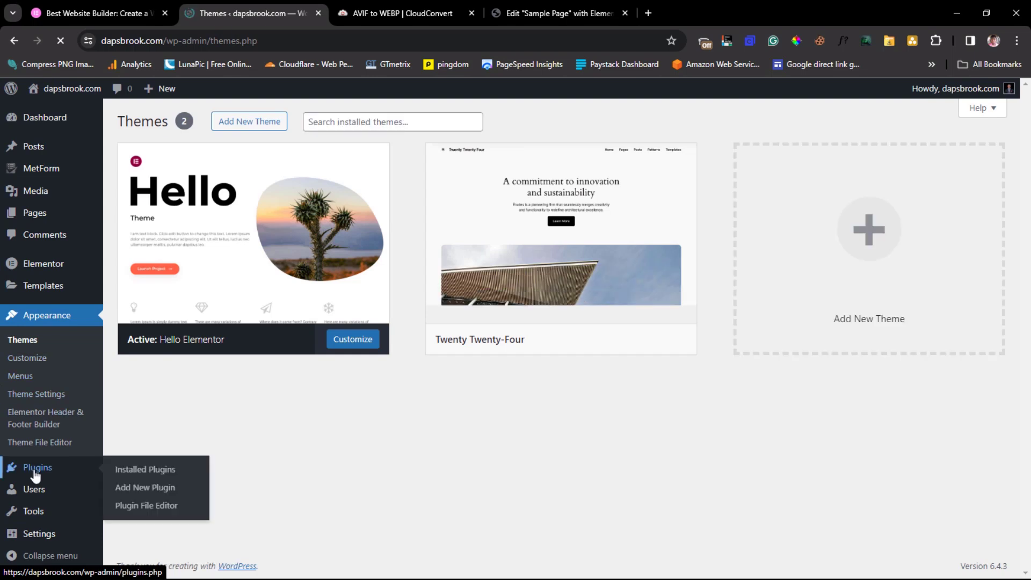
click(126, 472)
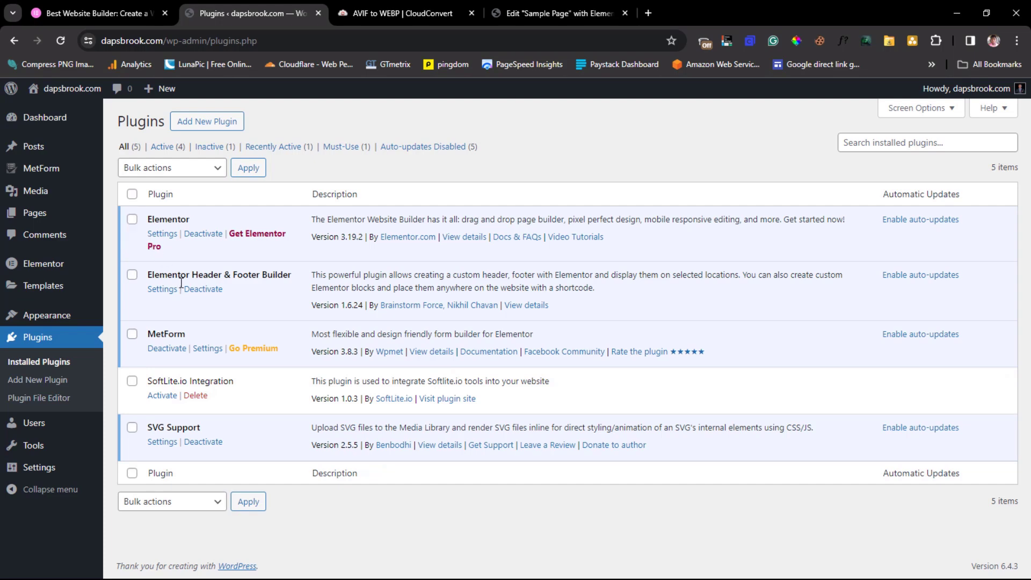
- Review the elementor.com homepage from the footer up to the hero section, comparing it with the installed WordPress plugins
click(112, 11)
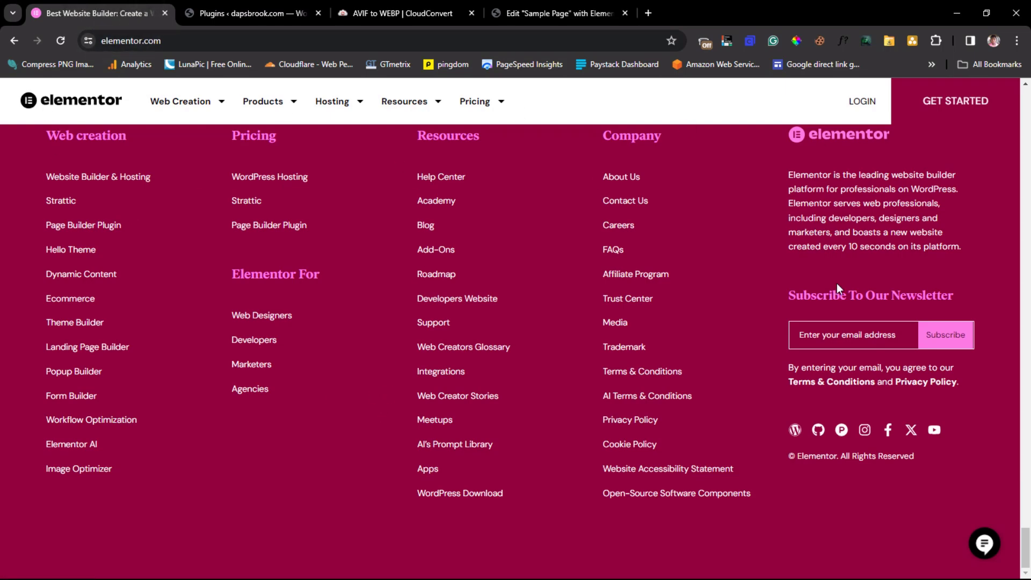
scroll(575, 322, up, 12)
scroll(573, 323, down, 2)
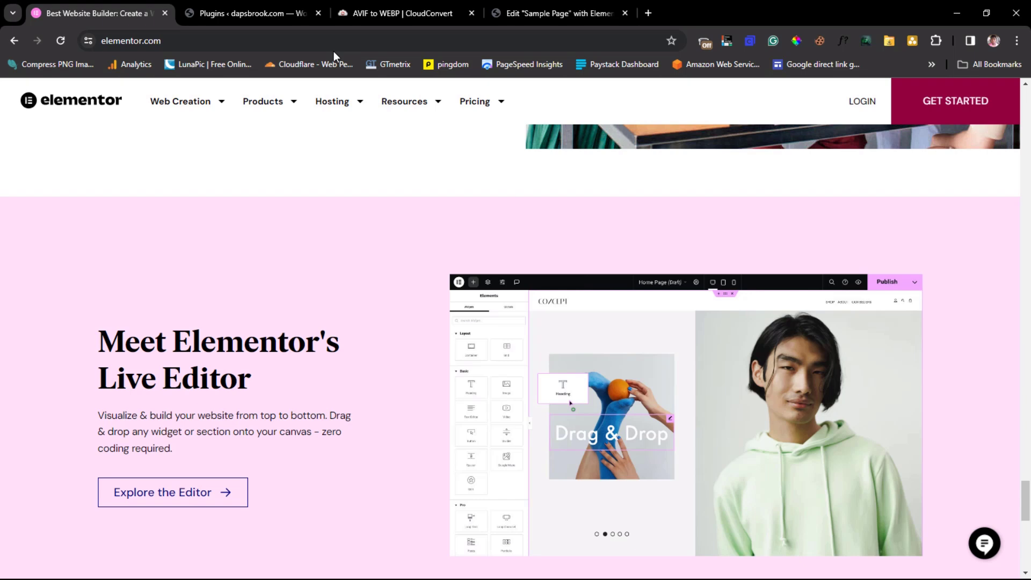
click(229, 17)
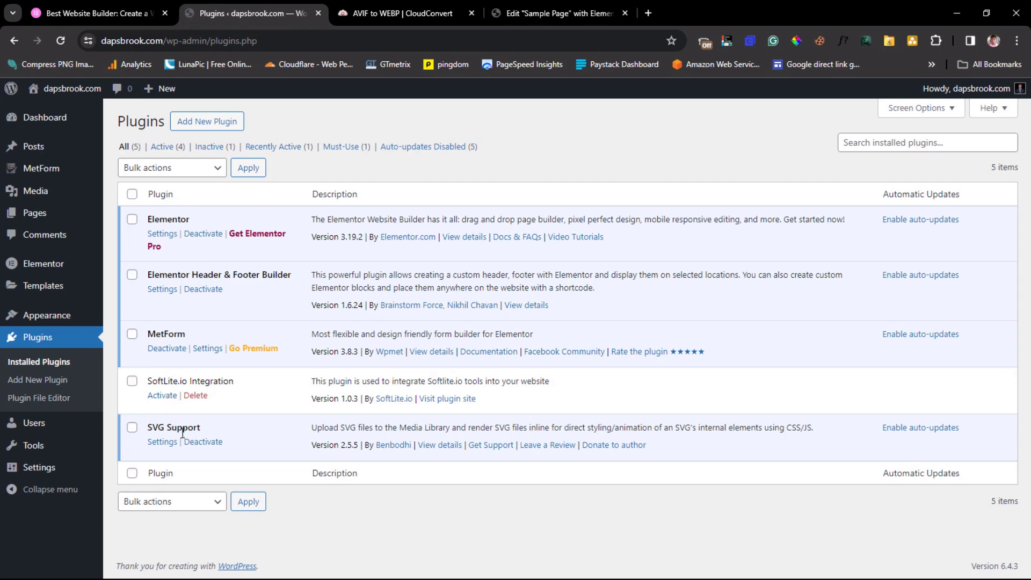
click(91, 13)
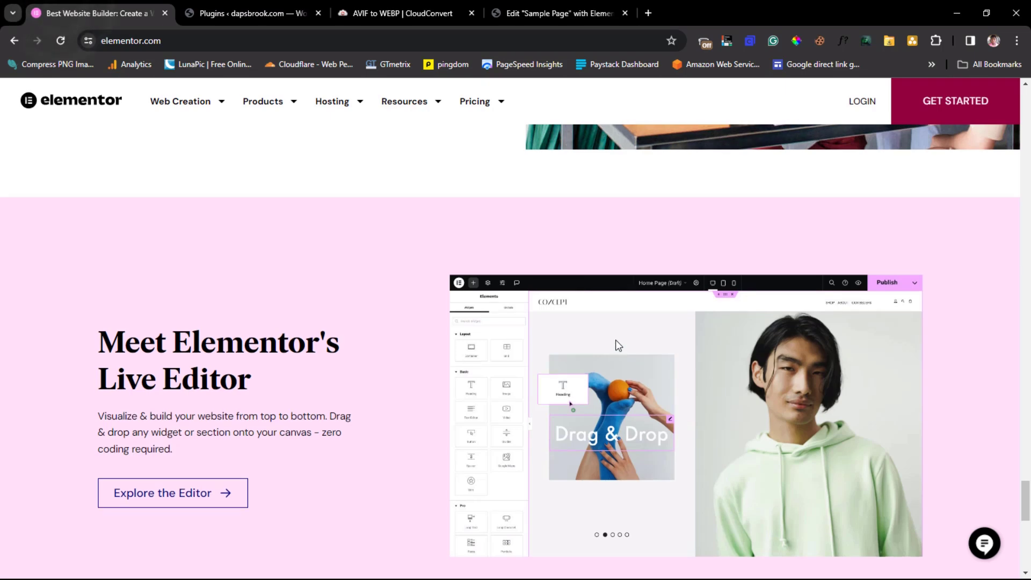
scroll(618, 351, up, 5)
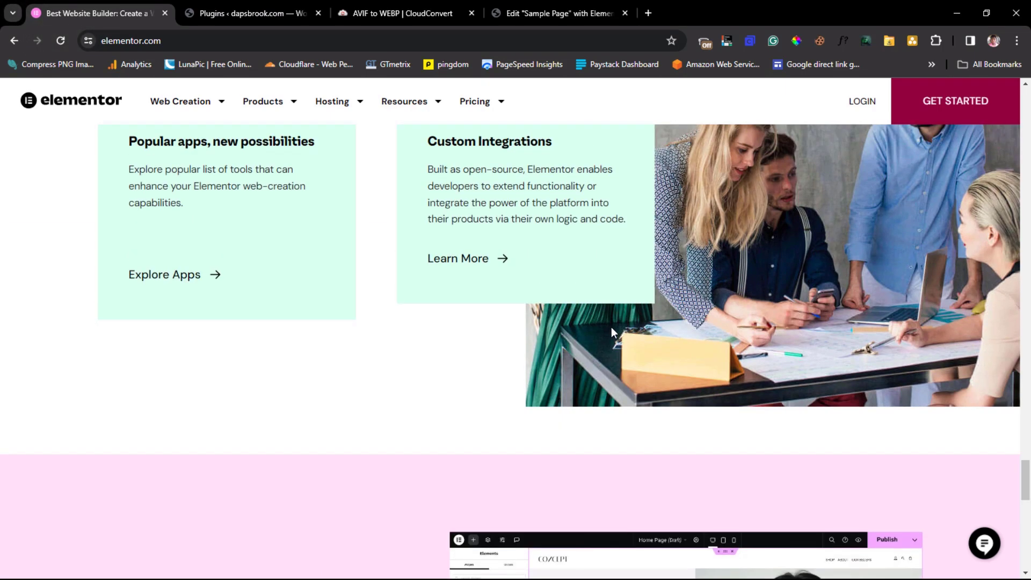
click(260, 12)
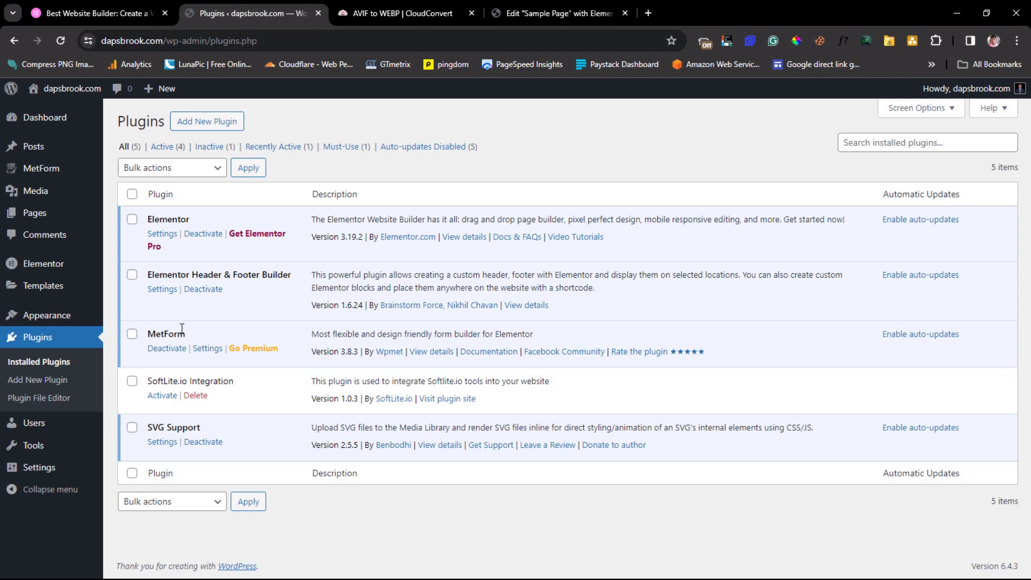
click(83, 7)
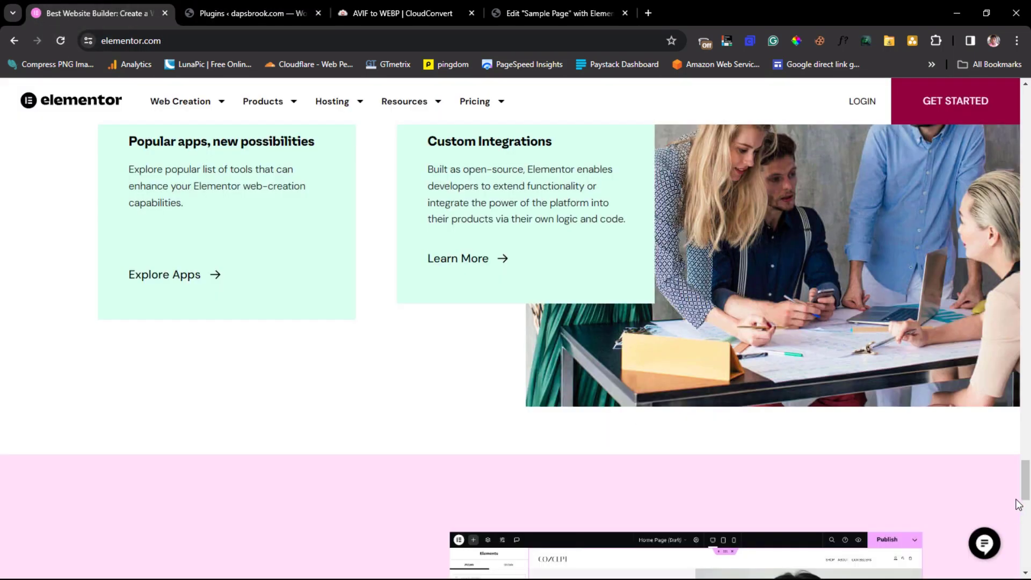
drag(1026, 486, 1017, 89)
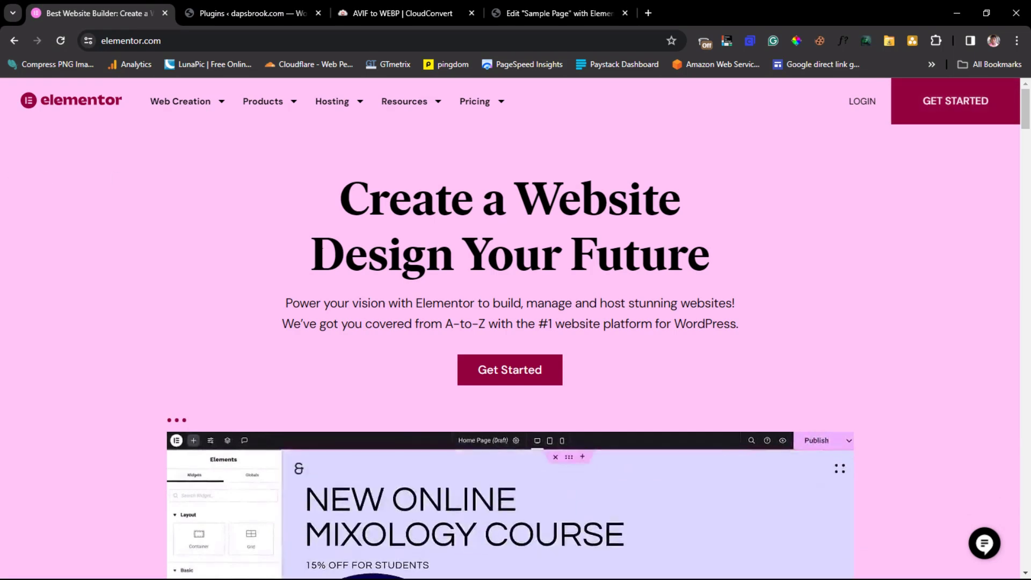
- Start a new Elementor Header & Footer Builder template in WordPress and title it "Header"
click(226, 14)
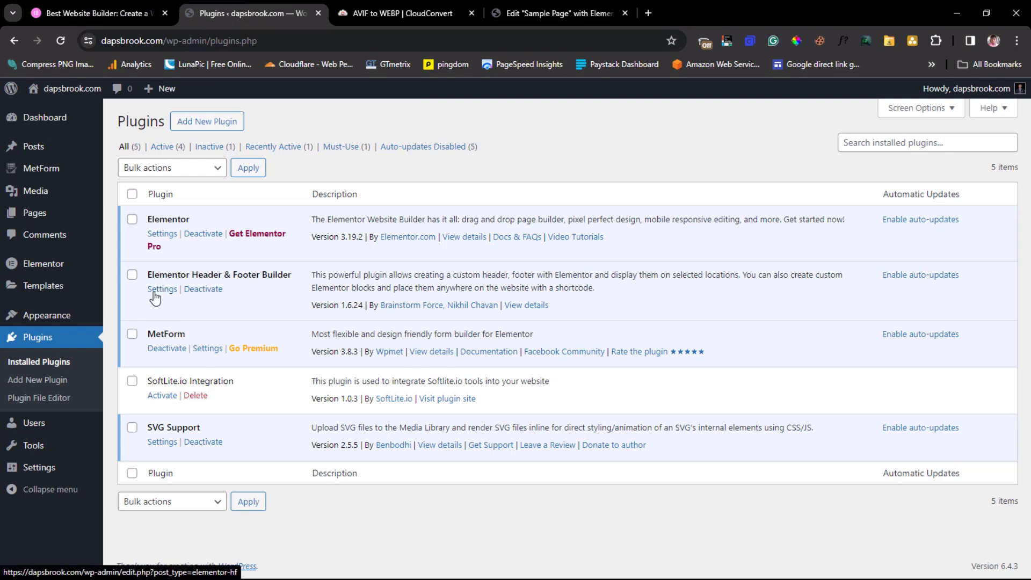
mouse_move(60, 315)
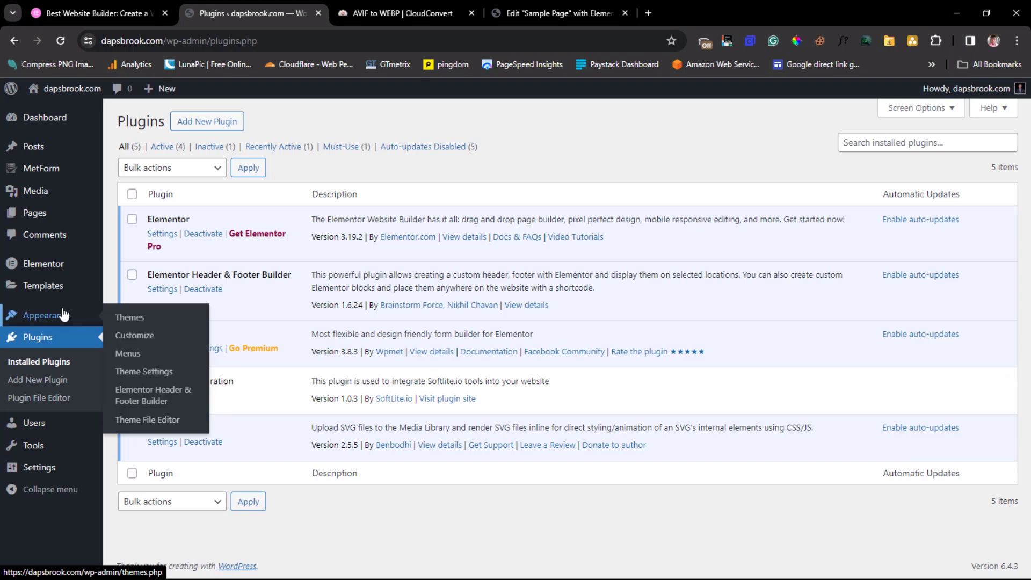
click(138, 395)
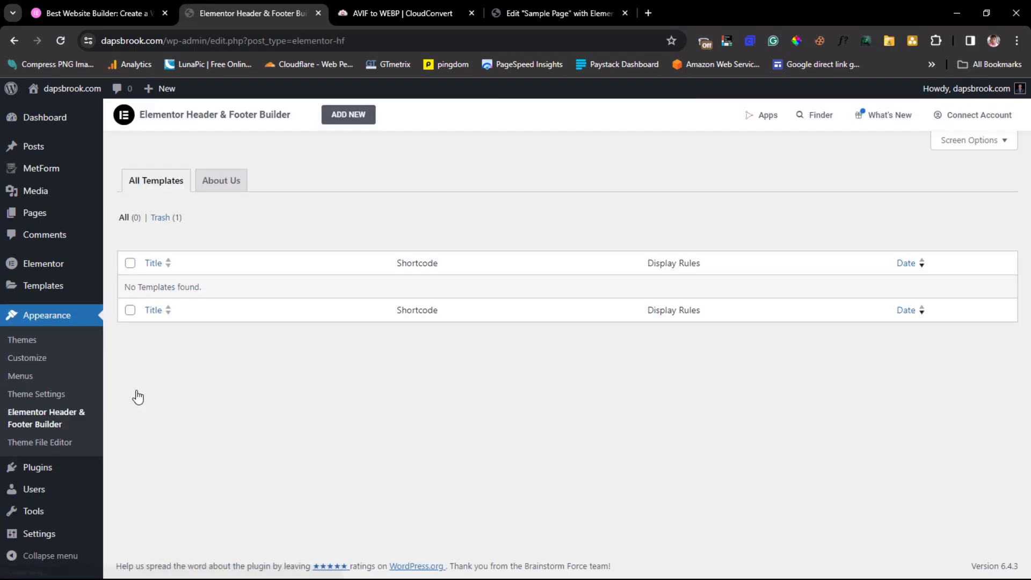
click(338, 125)
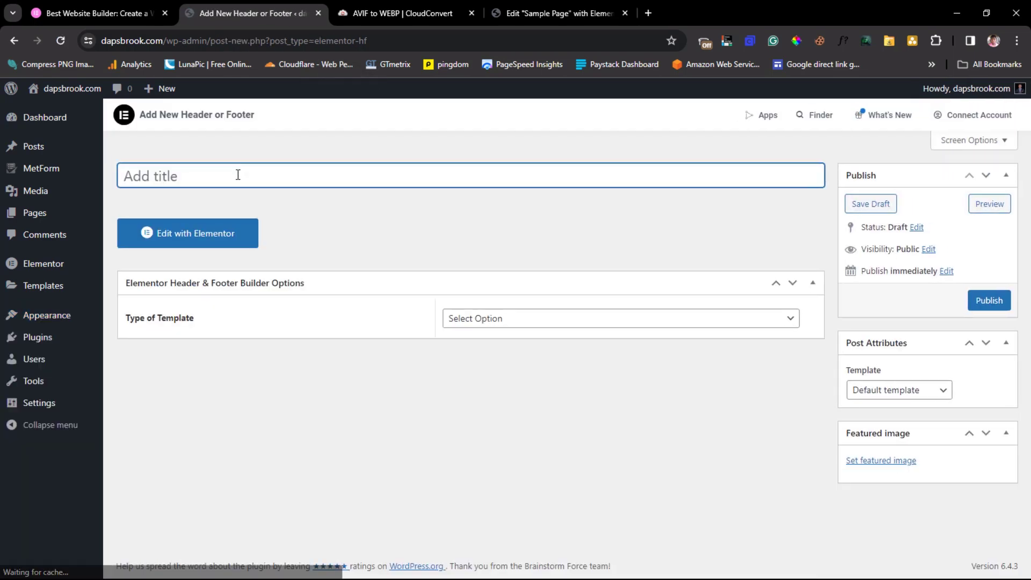
click(238, 175)
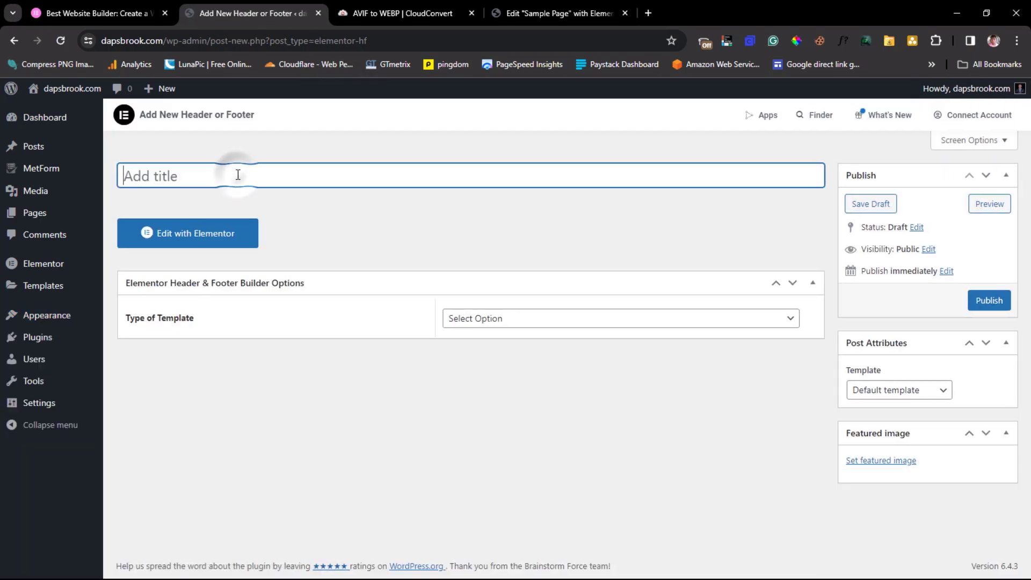
text(Header)
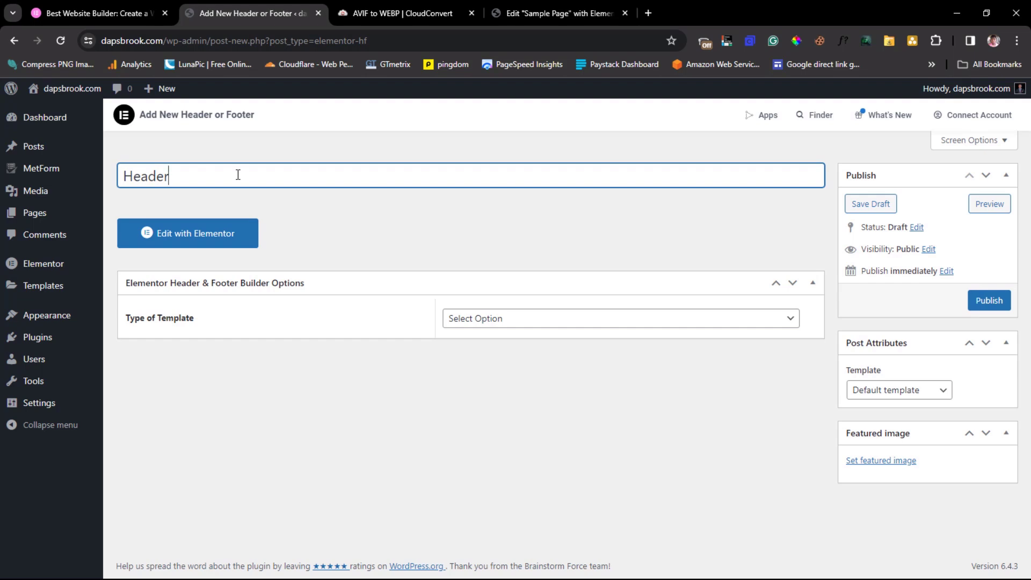
- Set the template type to Header and its display rule to All Pages
click(581, 324)
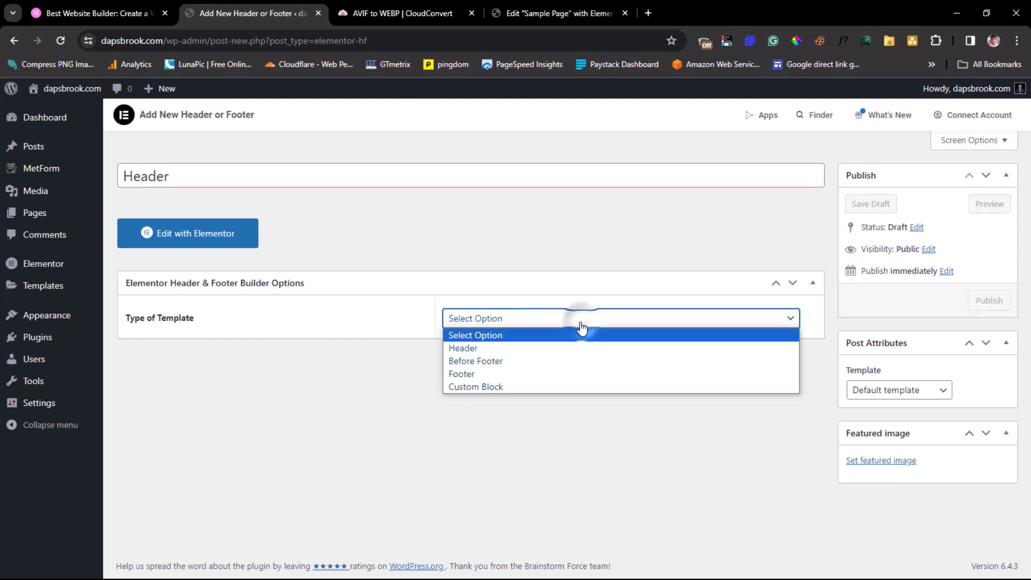
click(467, 350)
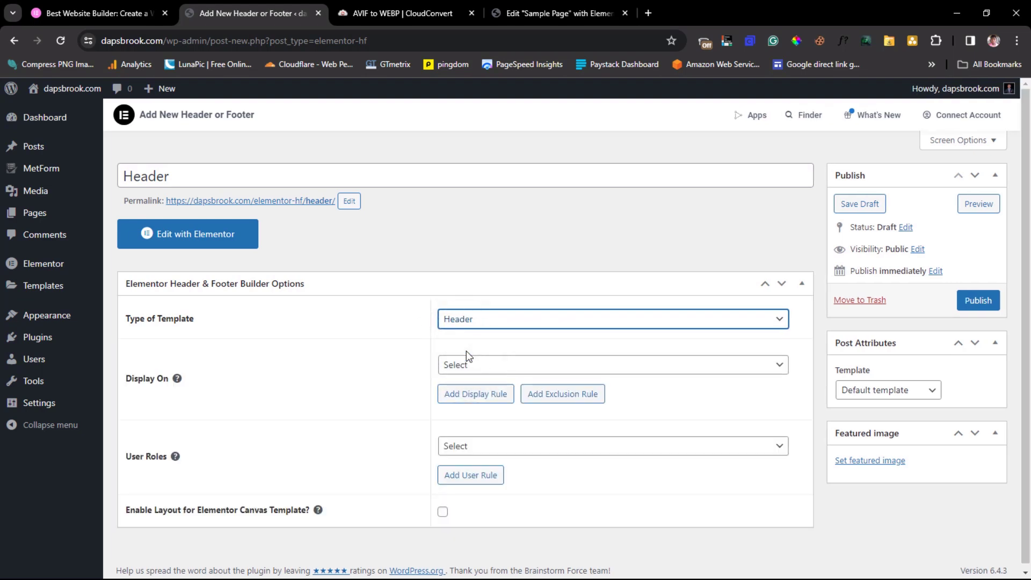
click(489, 367)
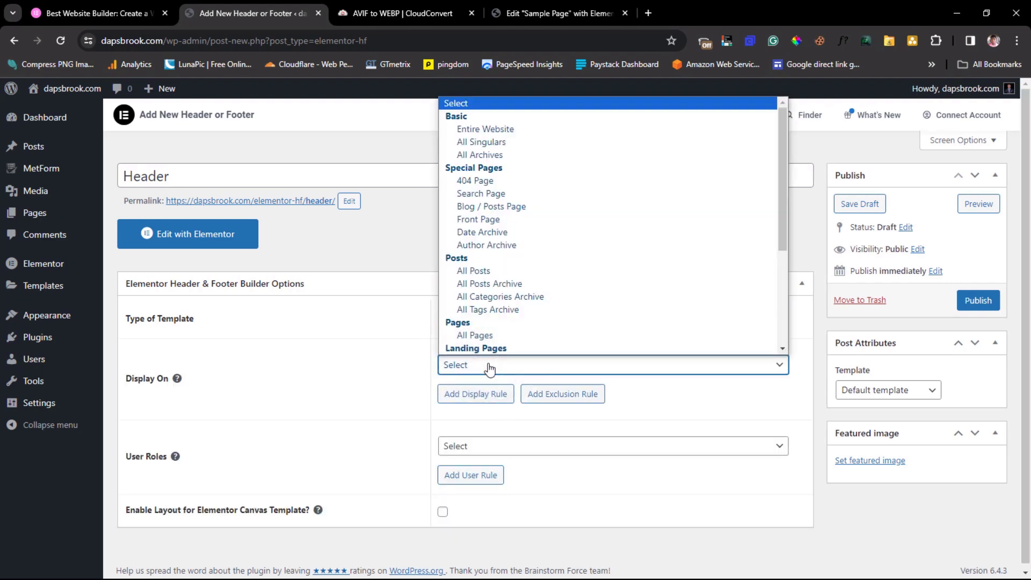
click(486, 334)
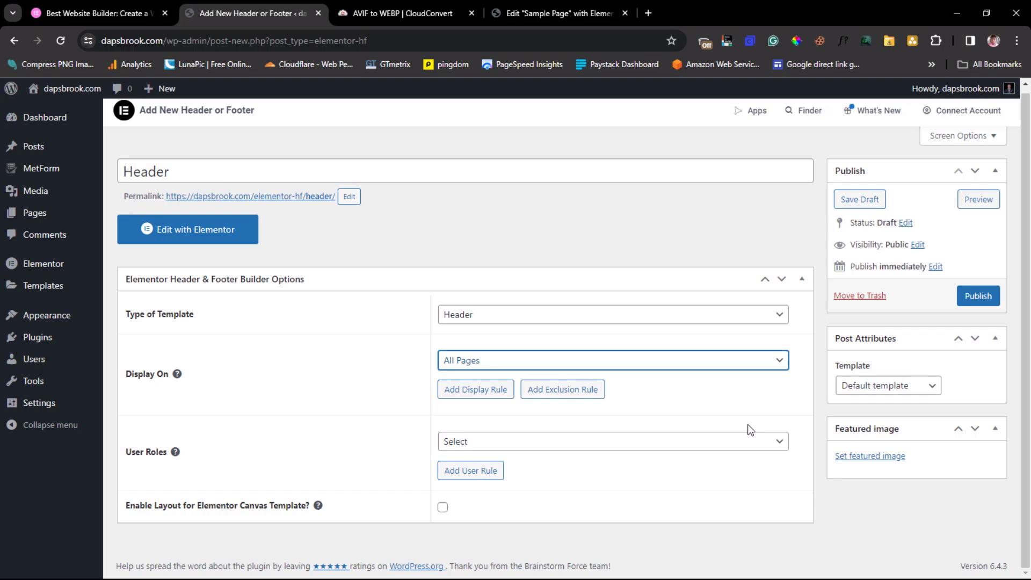
- Publish the Header template and open it for editing with Elementor
click(974, 298)
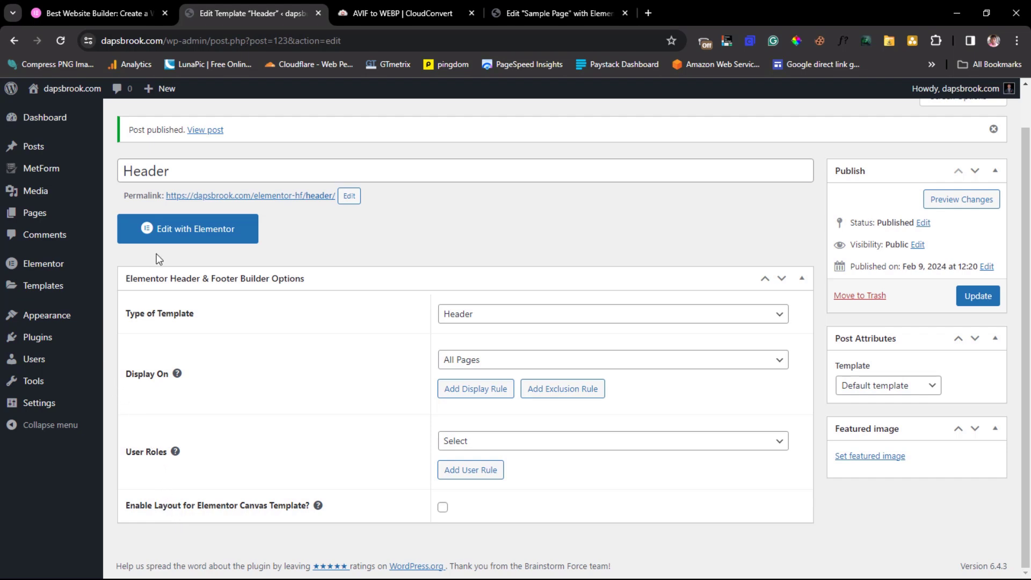
click(179, 238)
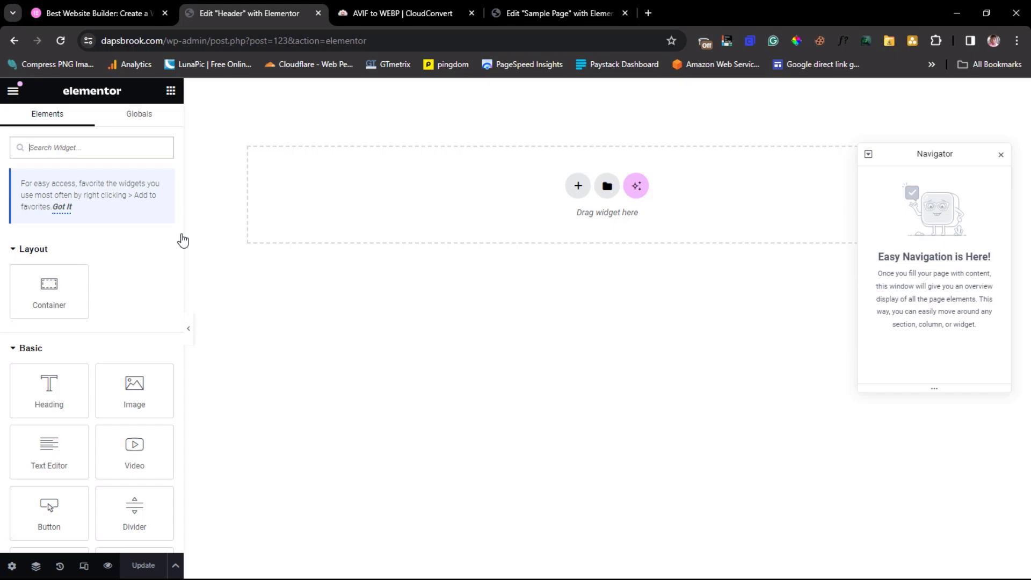
- Examine the elementor.com header layout, including its logo, navigation dropdowns, LOGIN link and GET STARTED button
click(57, 15)
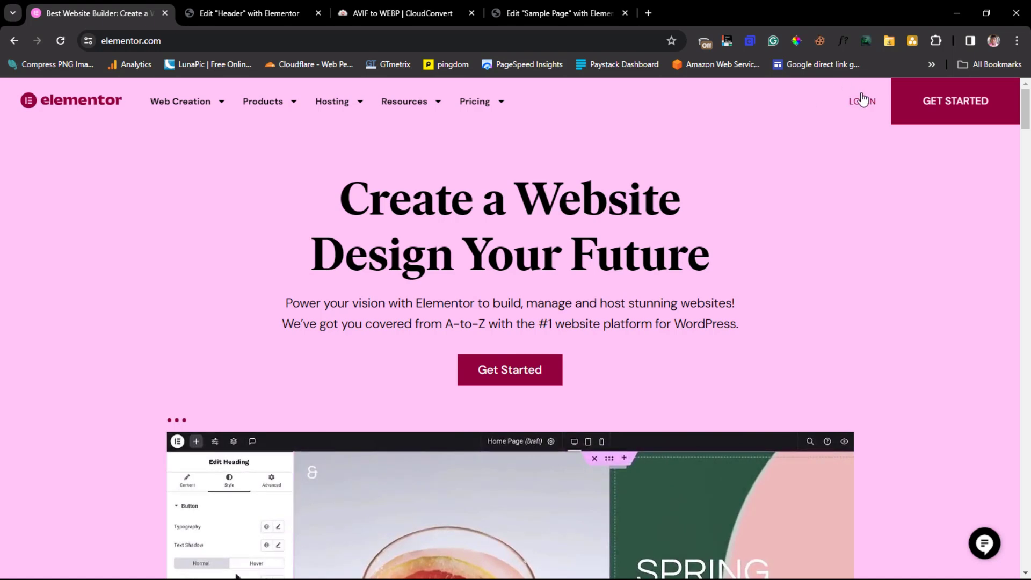
click(404, 101)
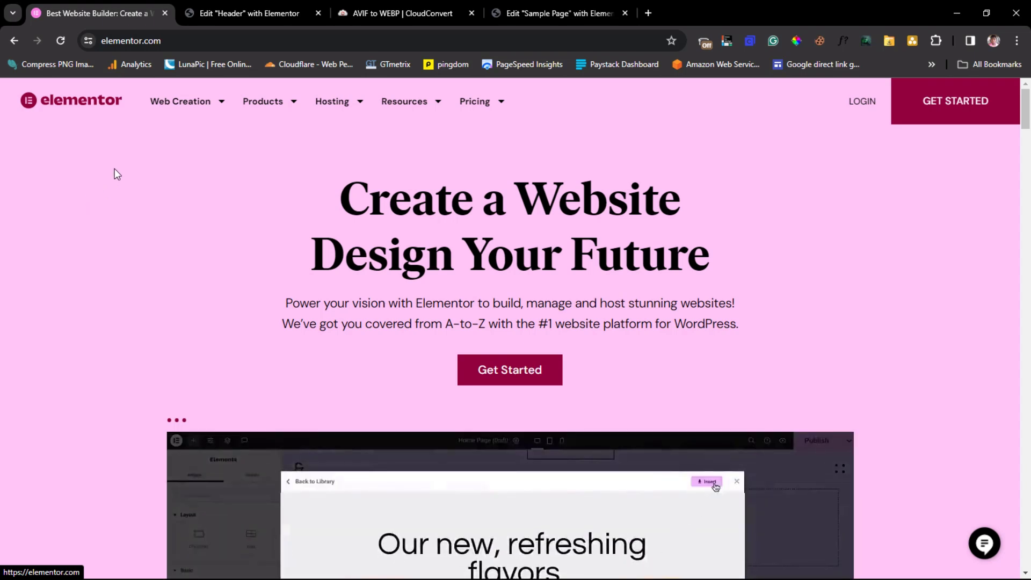
mouse_move(168, 102)
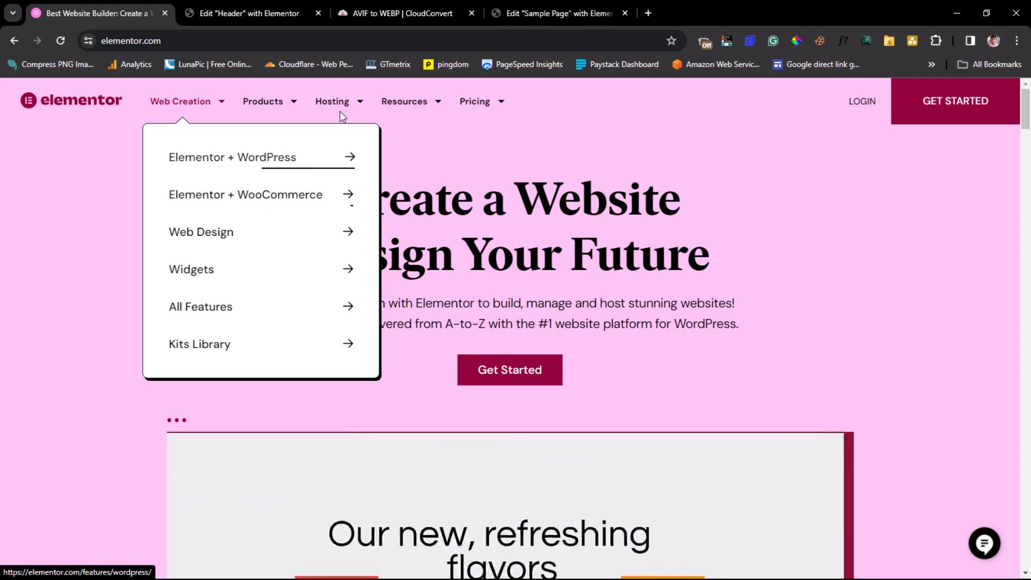
mouse_move(271, 107)
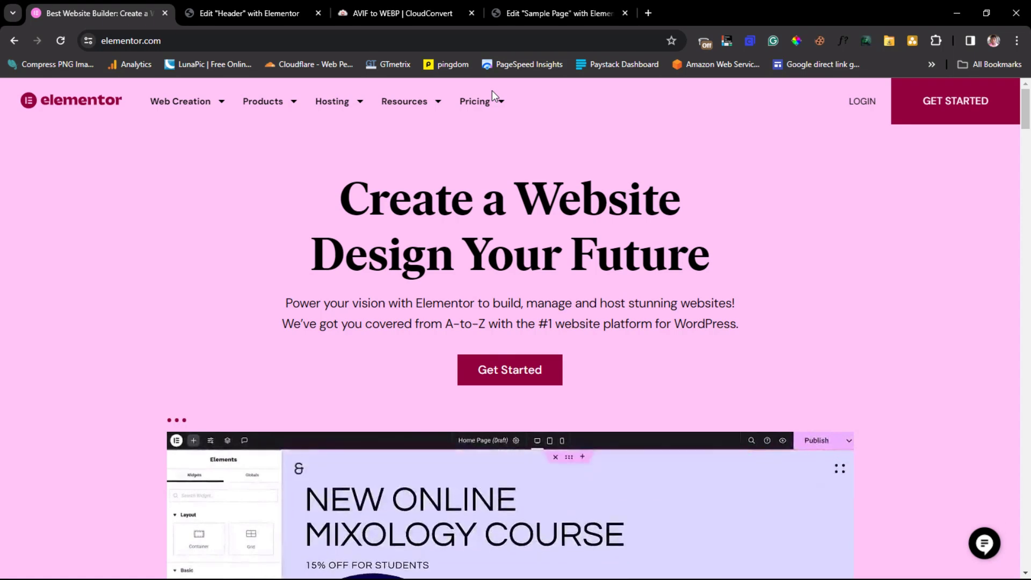
- Add a row-direction container to the Header template with Full Width content and an 80 px minimum height
click(237, 12)
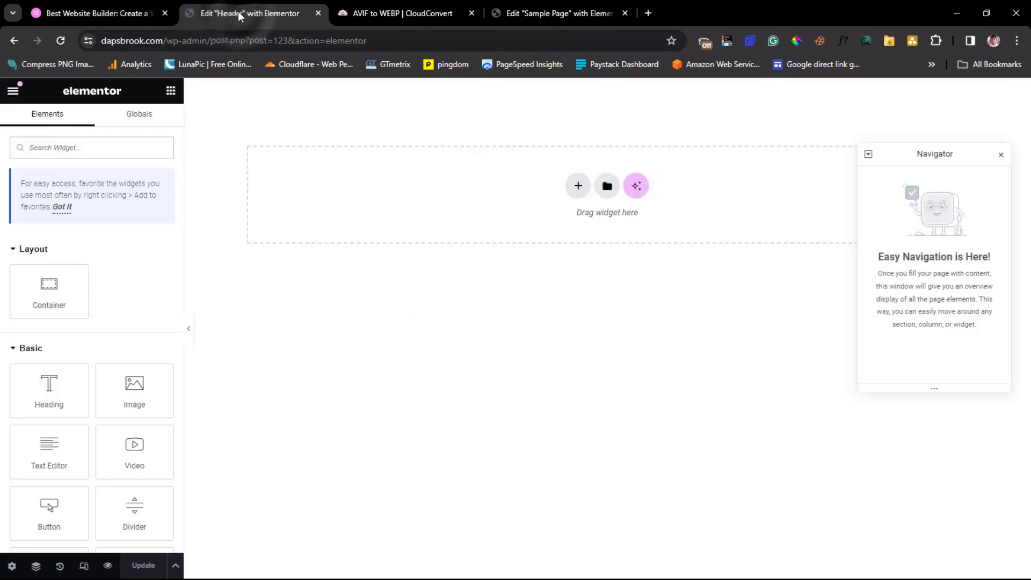
click(576, 191)
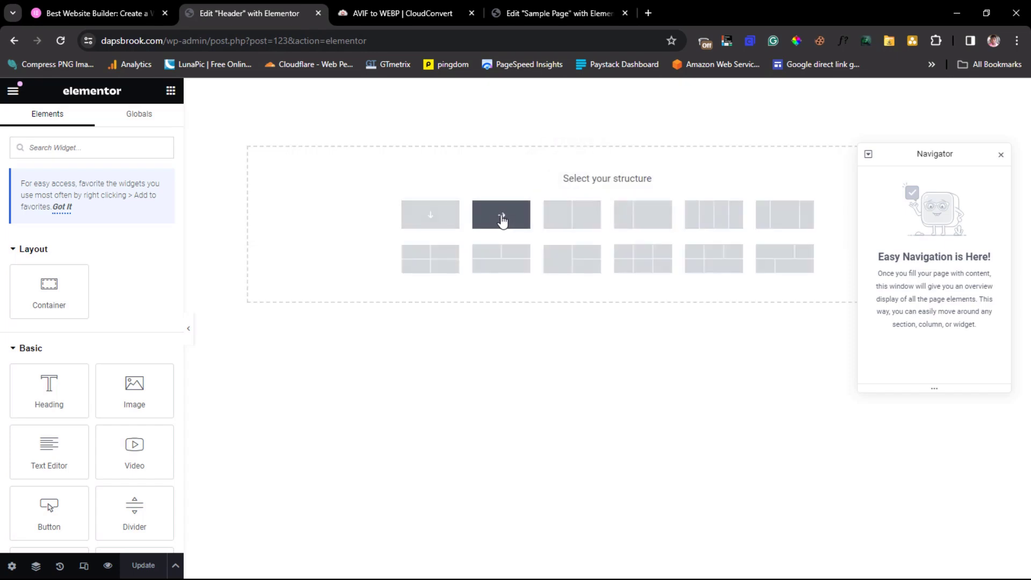
click(501, 217)
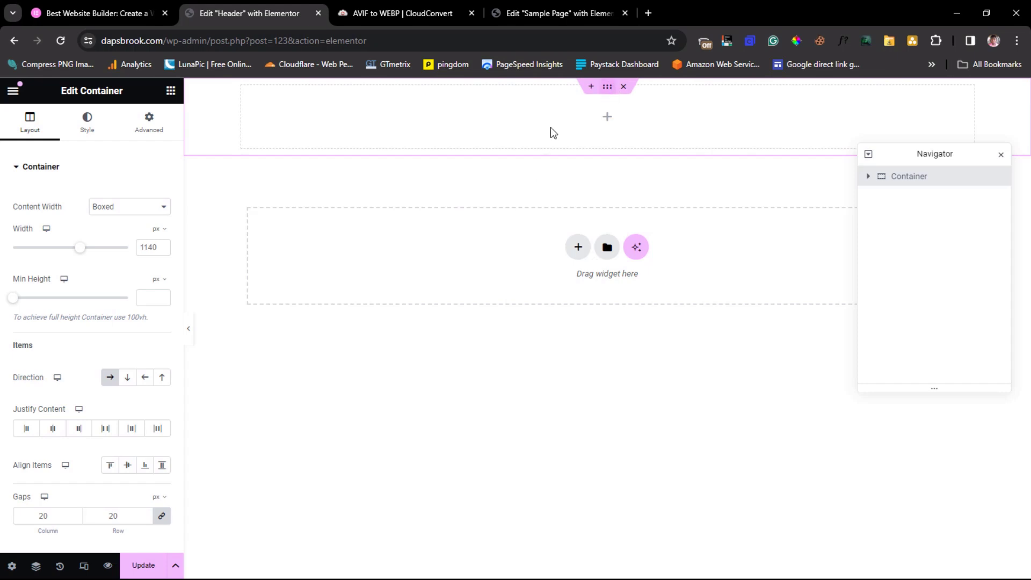
click(160, 210)
click(140, 231)
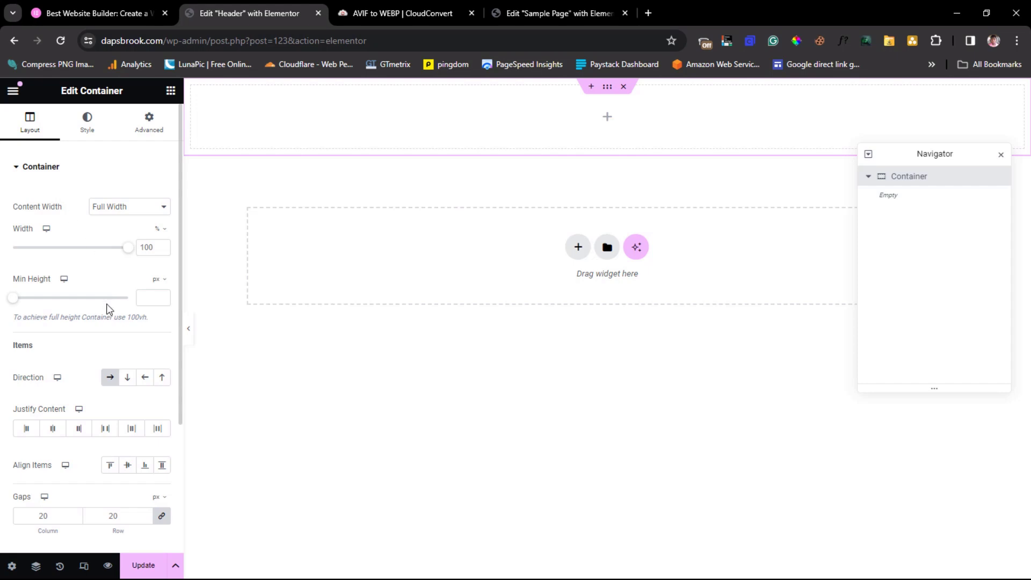
click(149, 293)
text(80)
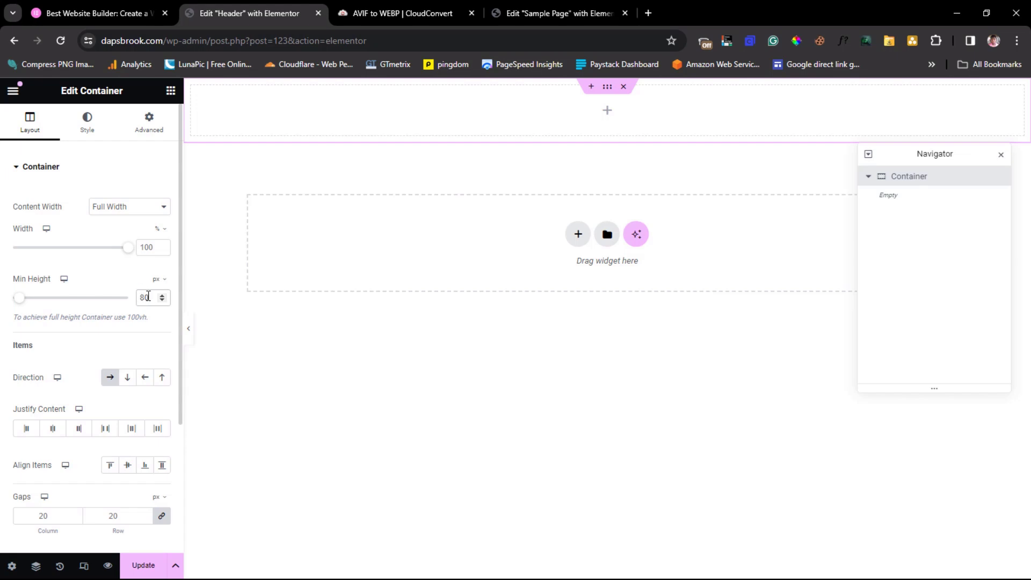
- Nest a container inside the header row and duplicate it three times to form four columns
click(86, 13)
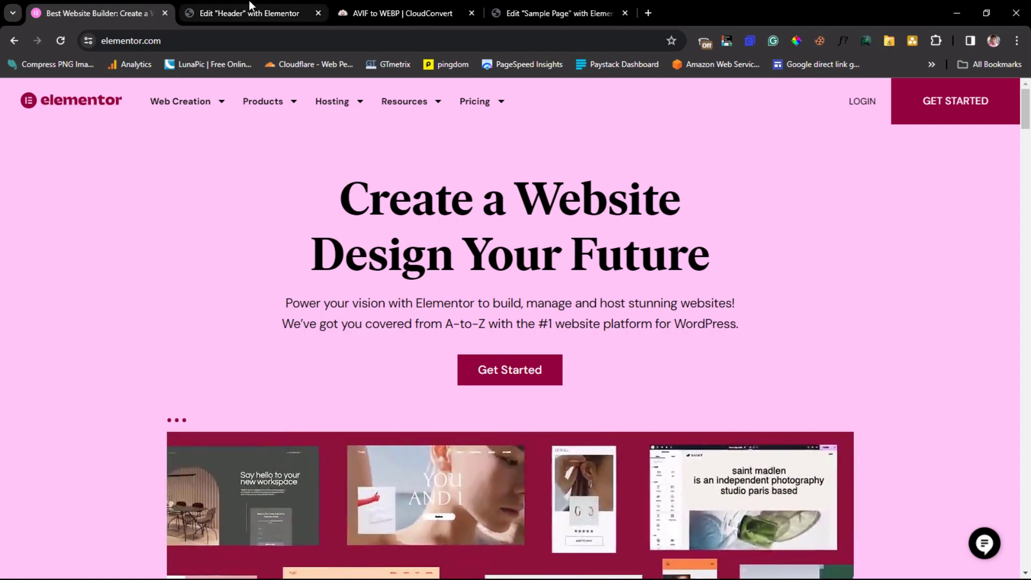
click(252, 14)
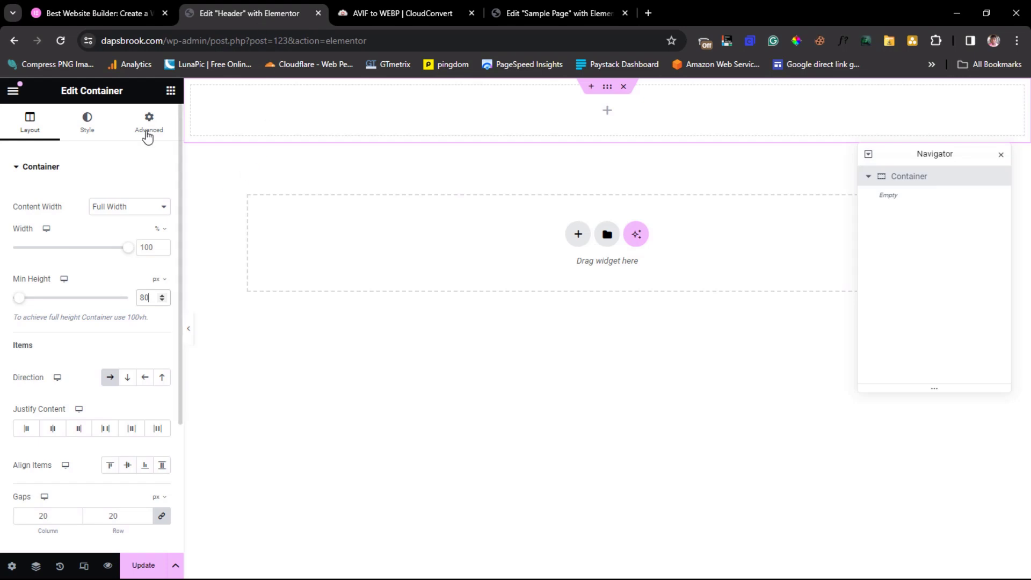
click(169, 92)
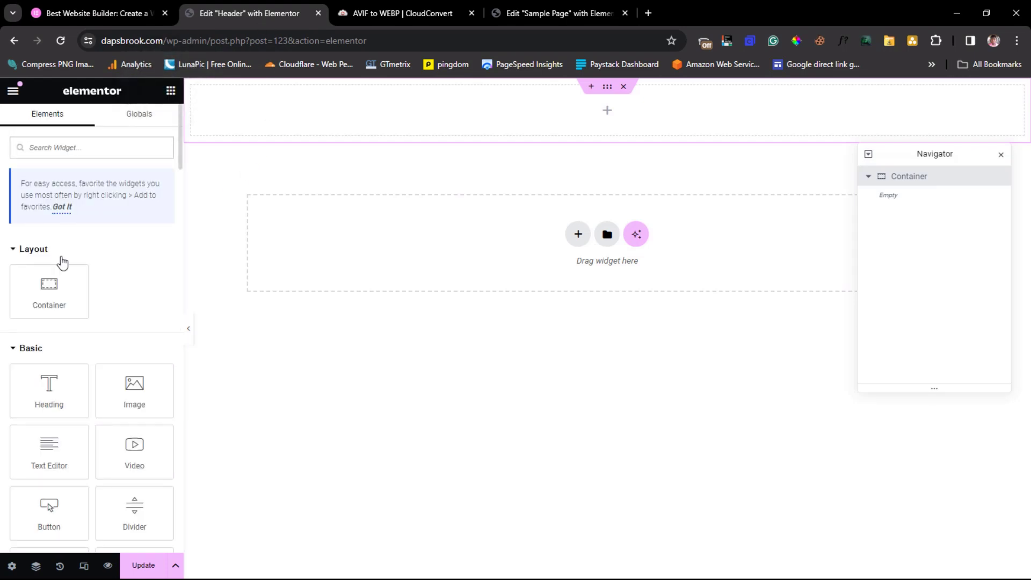
drag(49, 290, 298, 109)
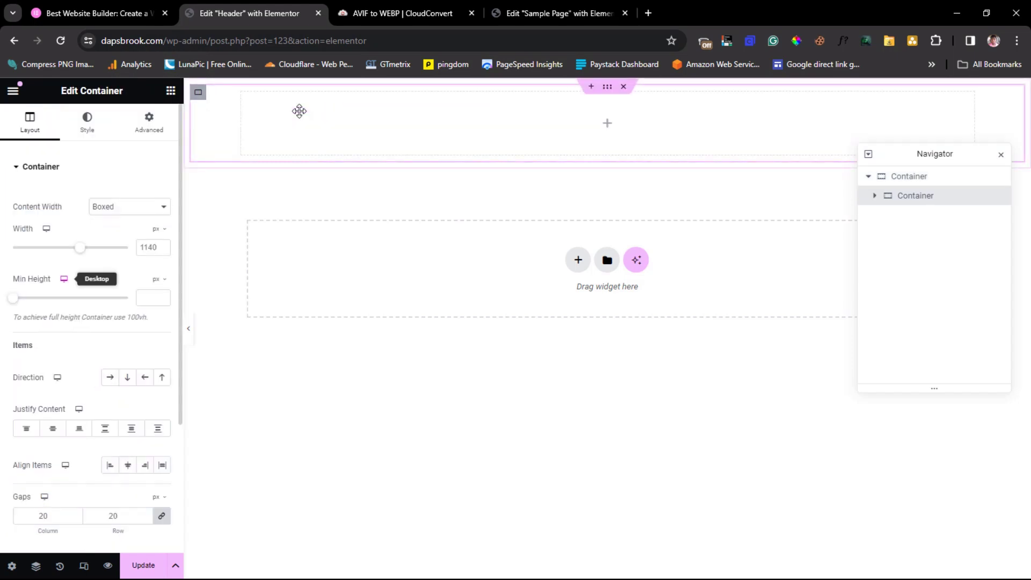
right_click(198, 96)
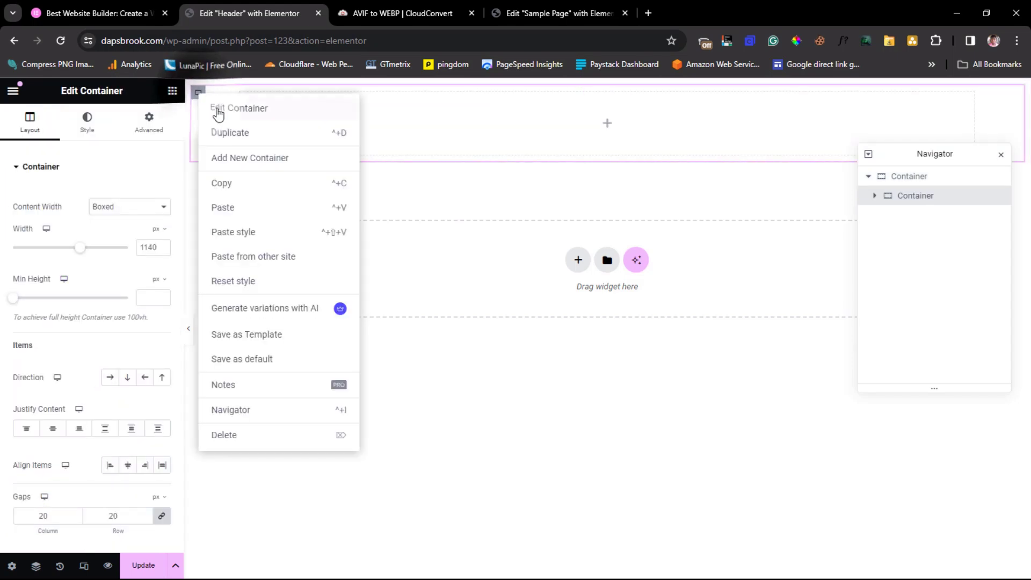
click(228, 135)
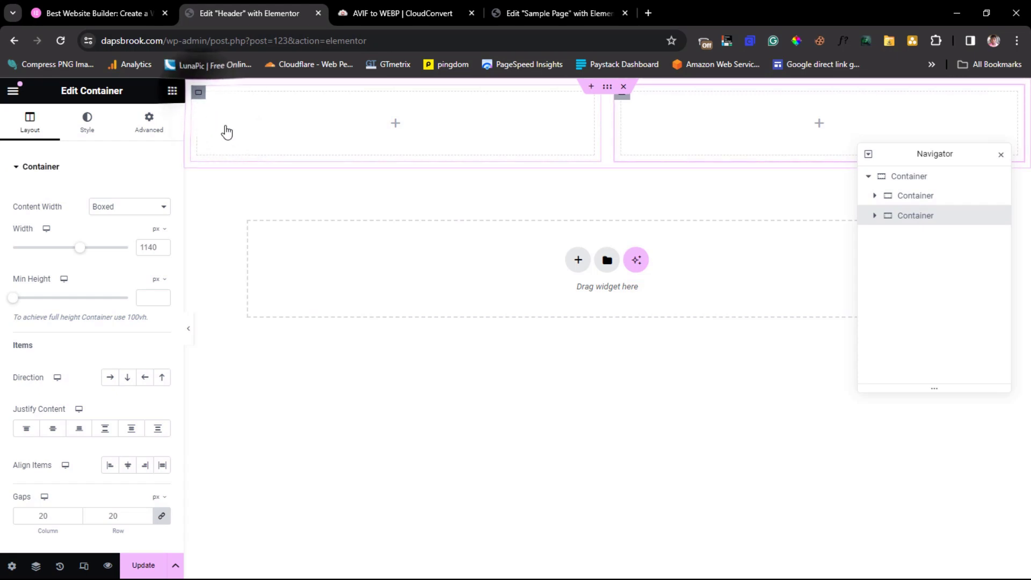
right_click(198, 92)
click(228, 134)
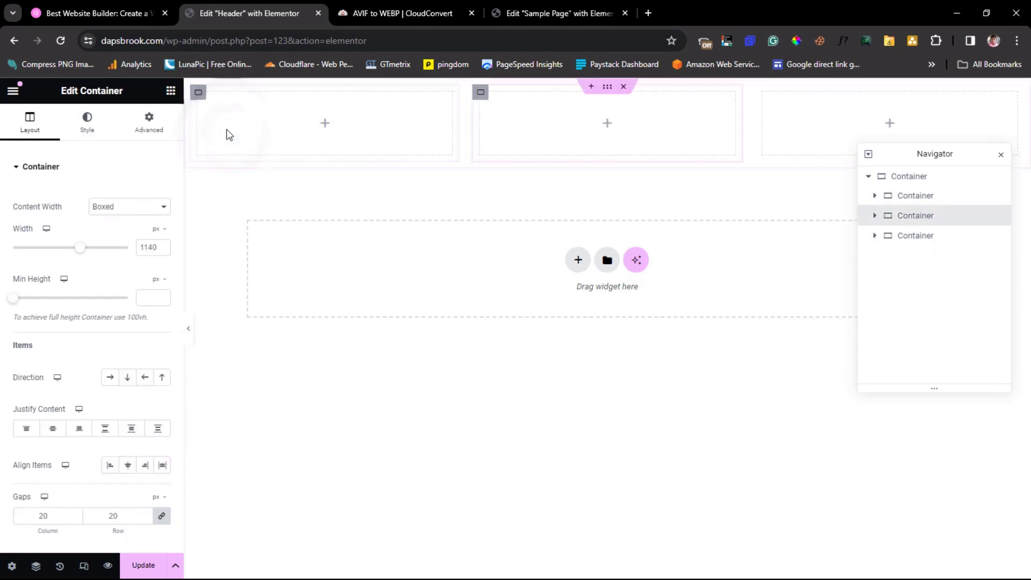
right_click(199, 92)
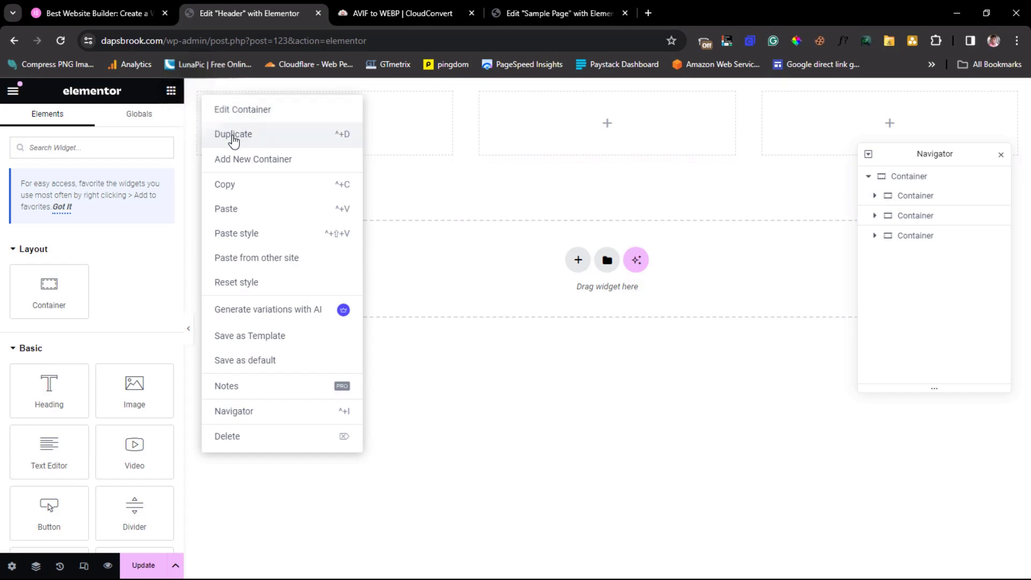
click(232, 135)
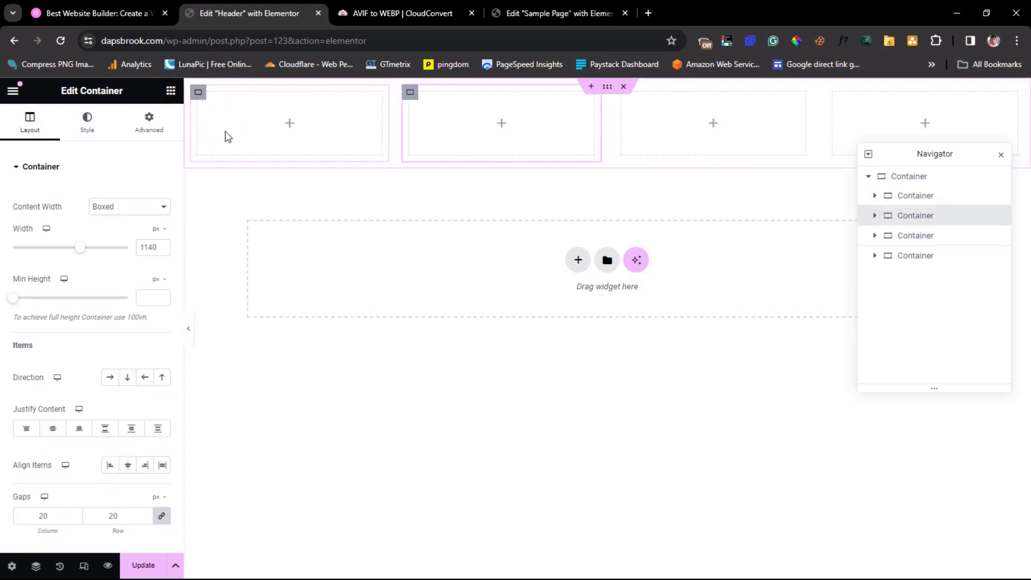
- Add an Image widget to the first column and choose Elementor-Logo-Full-Red-1.webp from the media library
click(289, 129)
drag(131, 397, 278, 115)
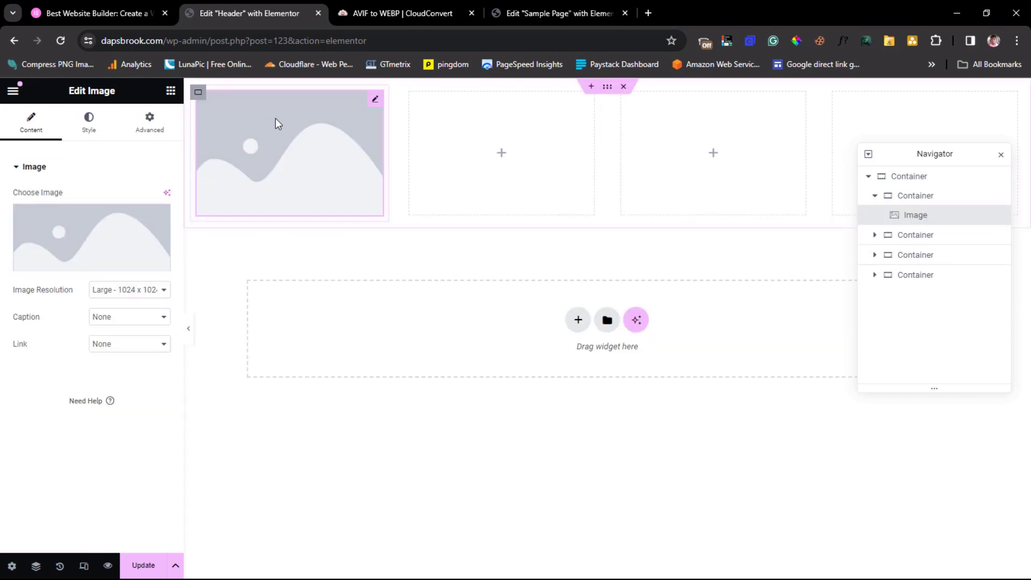
click(84, 236)
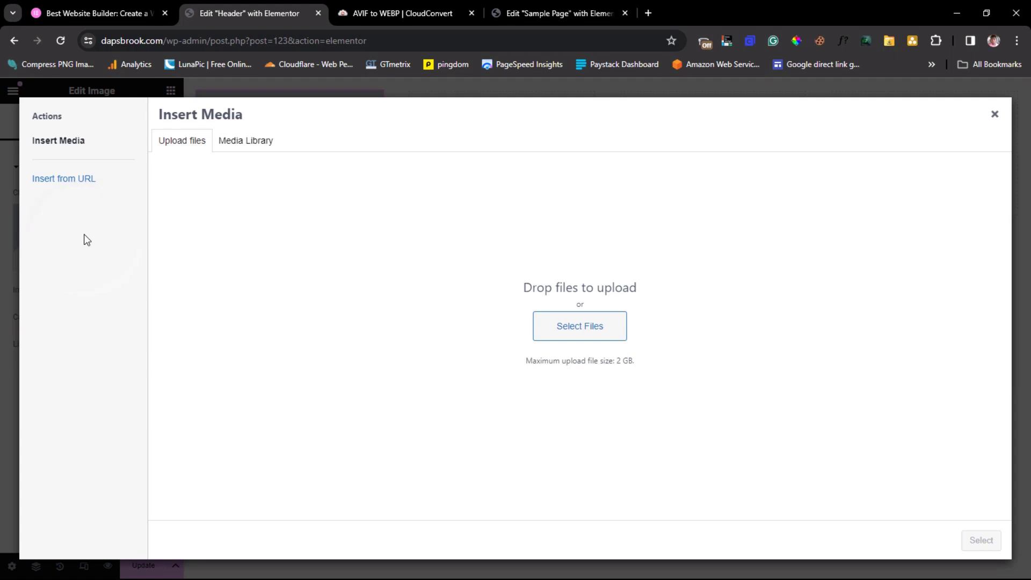
click(252, 141)
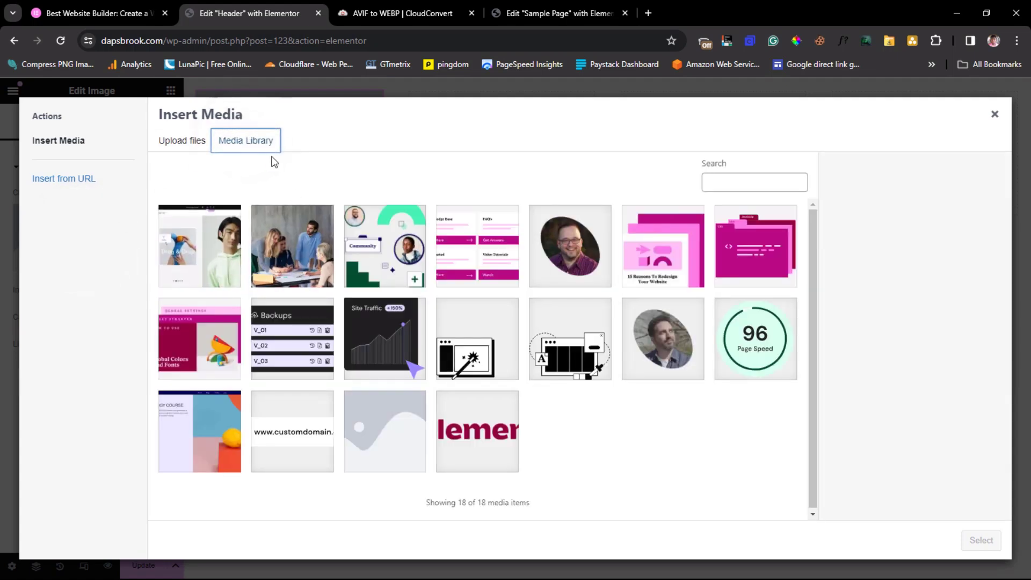
click(462, 461)
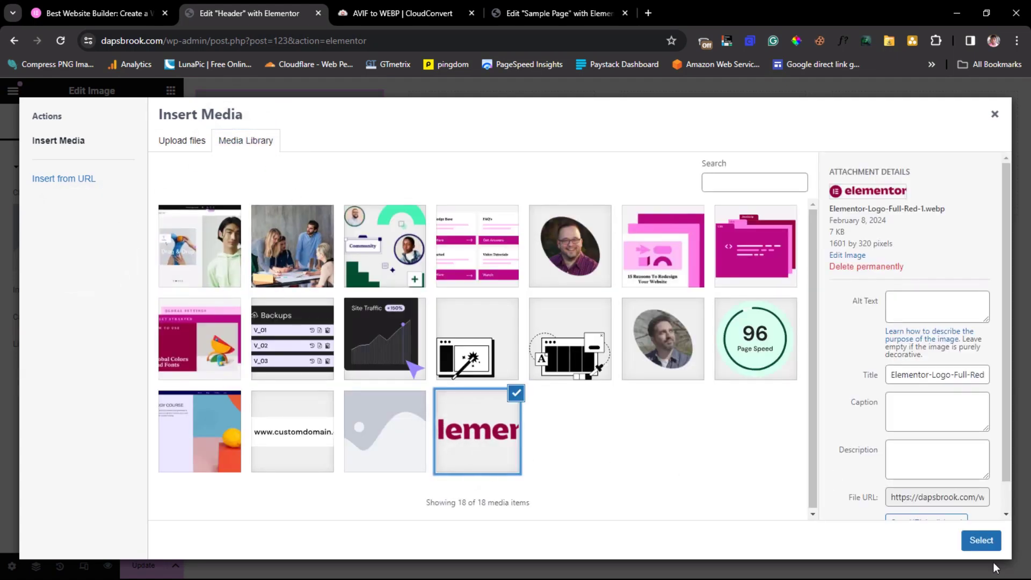
click(982, 541)
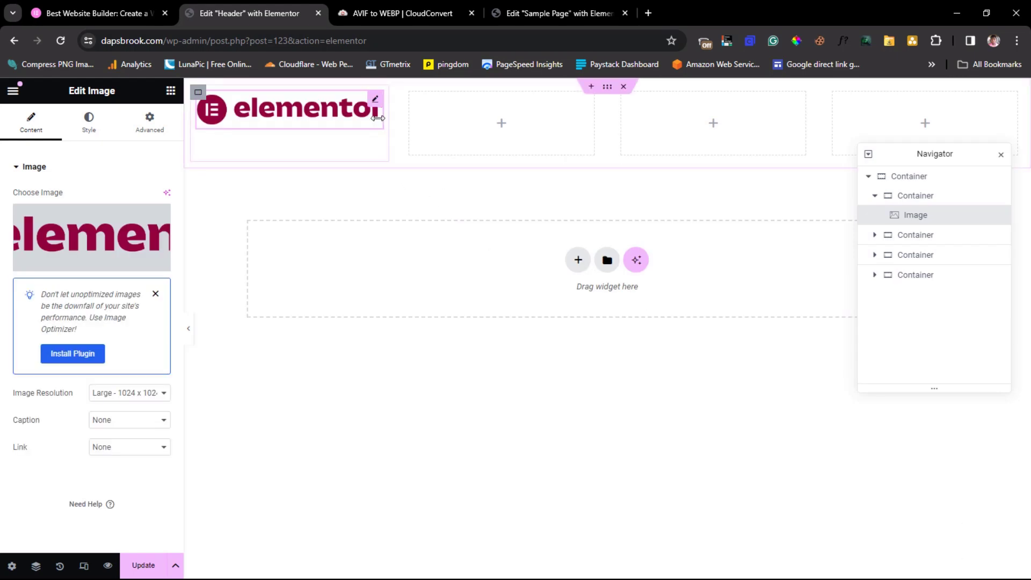
- Narrow the logo column and widen the second column, using the elementor.com header proportions as reference
drag(383, 128, 320, 133)
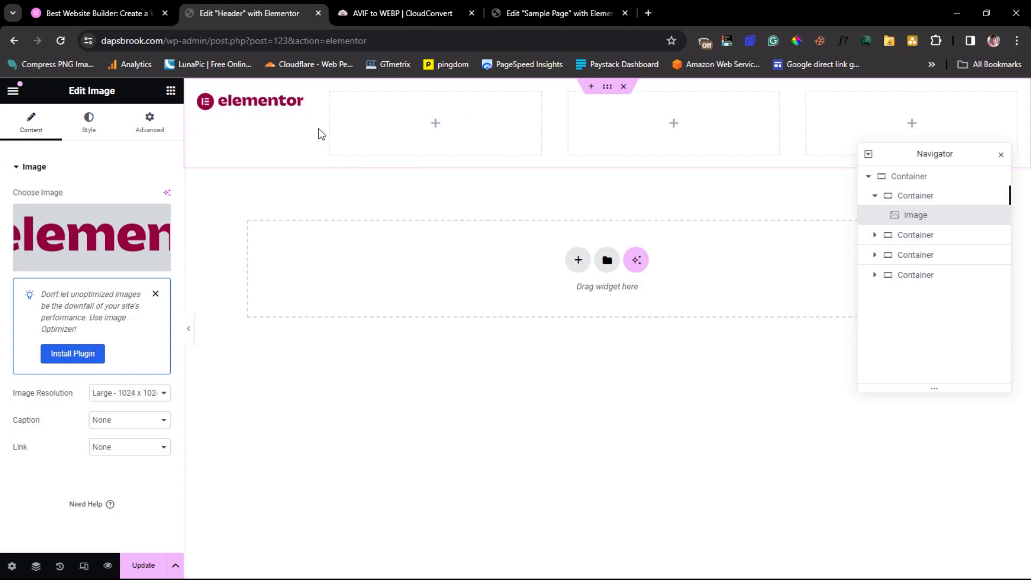
click(64, 13)
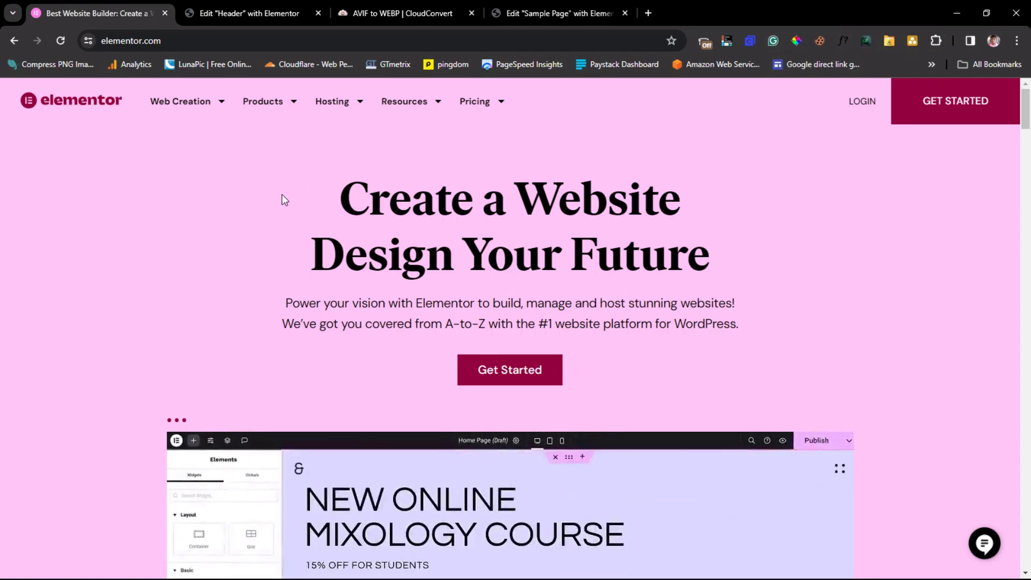
click(253, 12)
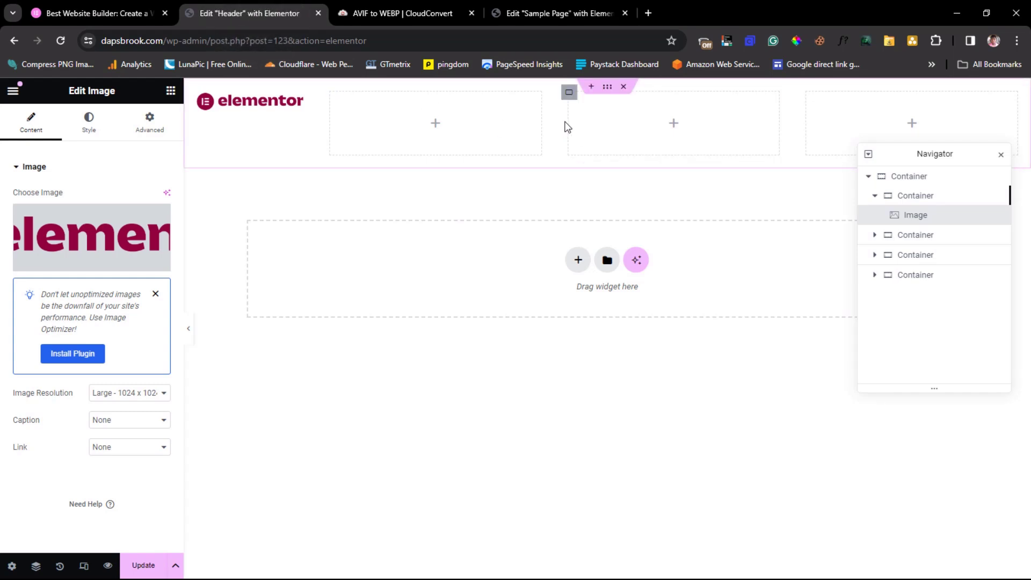
drag(541, 113, 691, 124)
- Add the Navigation Menu widget to the second column, assign the Elementor header menu, and compare it with elementor.com
click(500, 125)
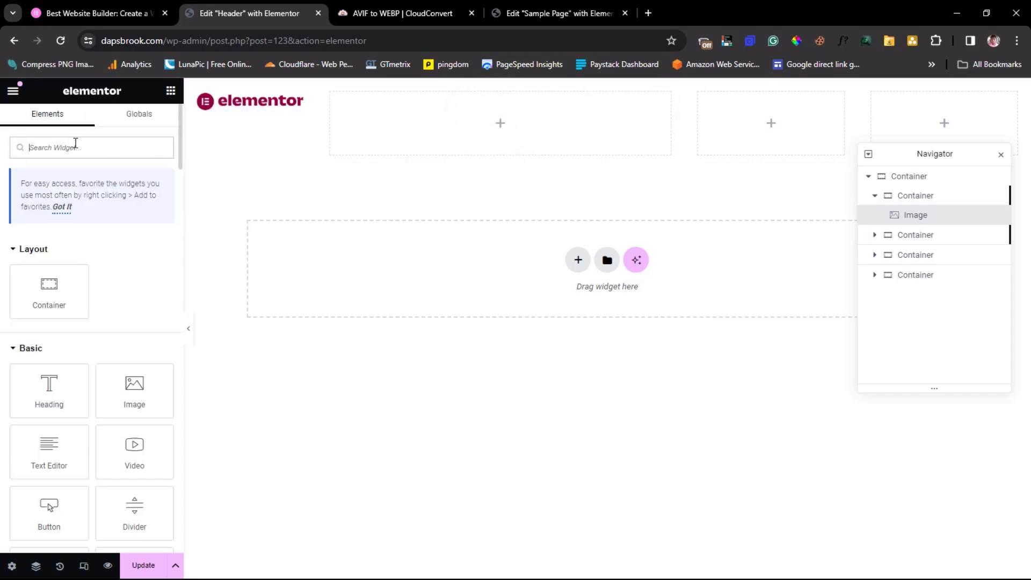
text(menu)
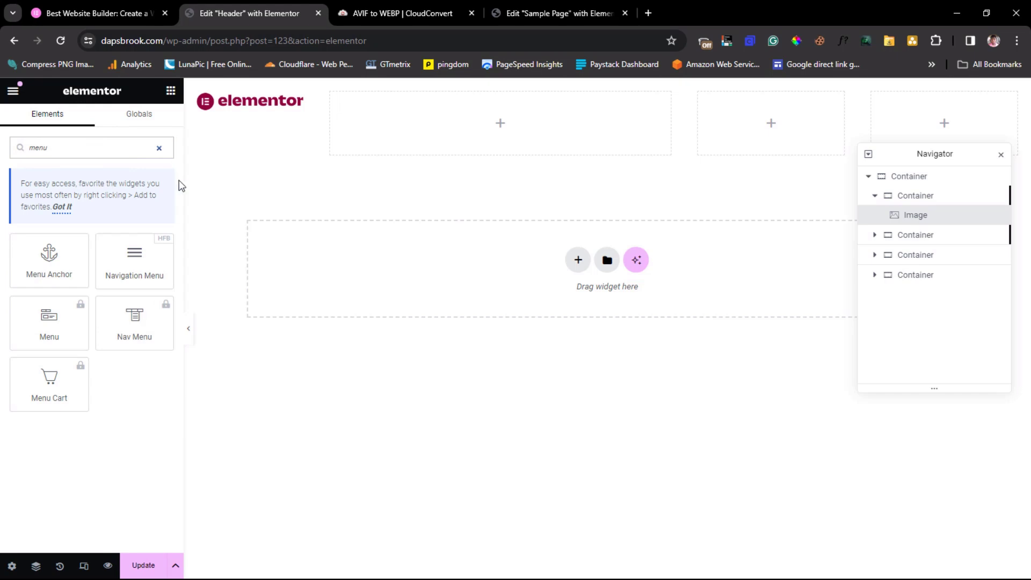
drag(134, 260, 554, 125)
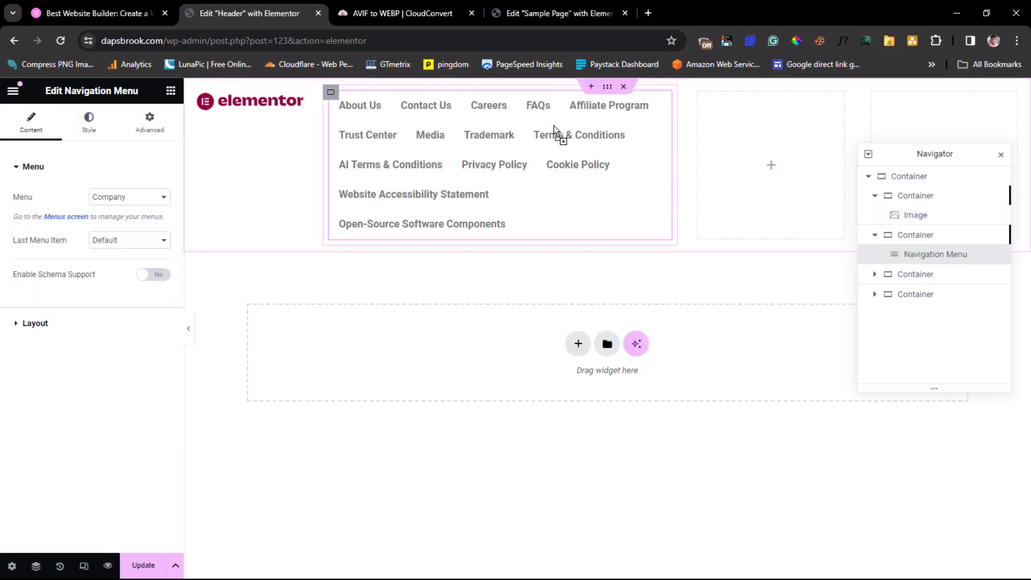
click(126, 200)
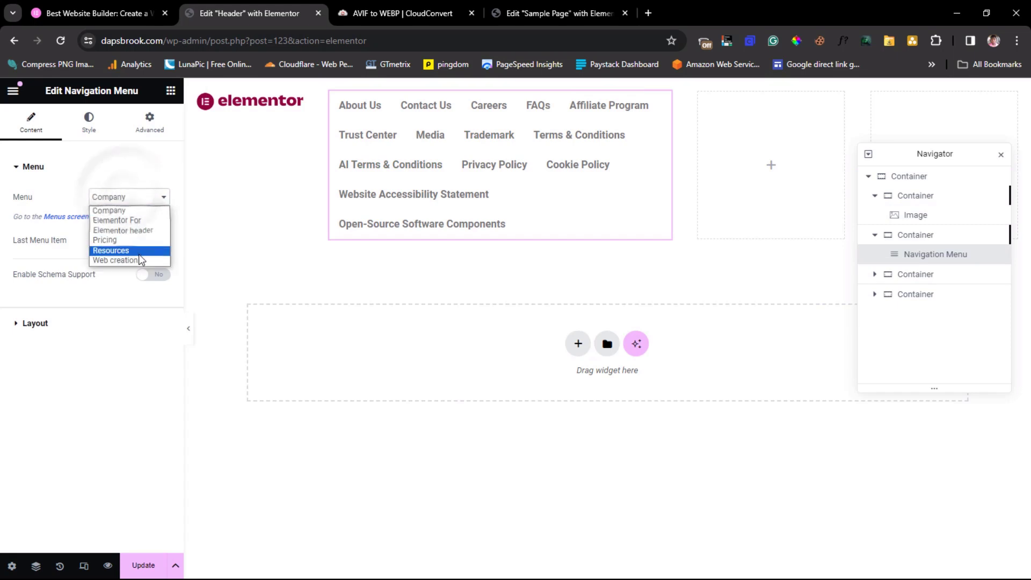
click(129, 230)
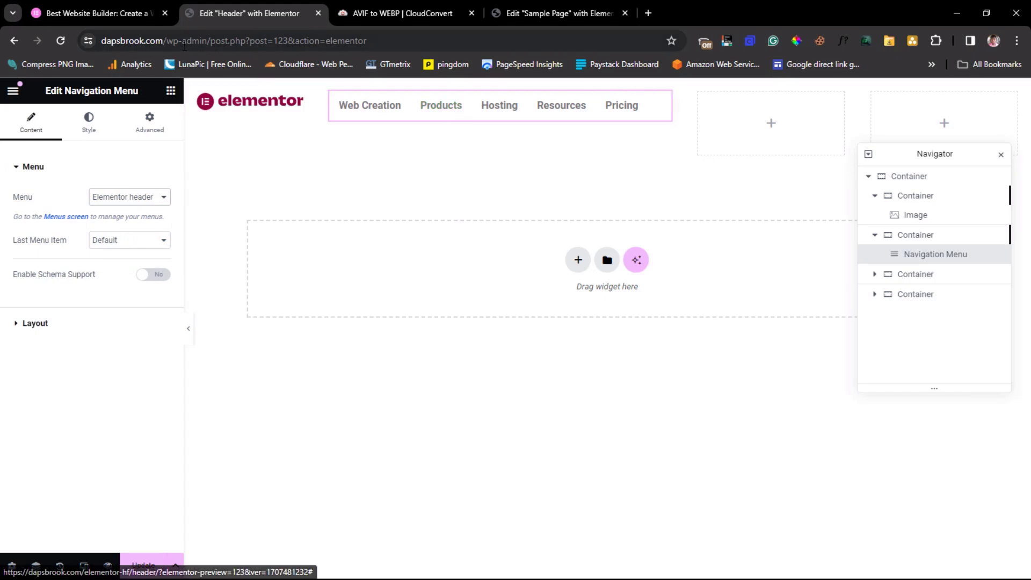
click(81, 12)
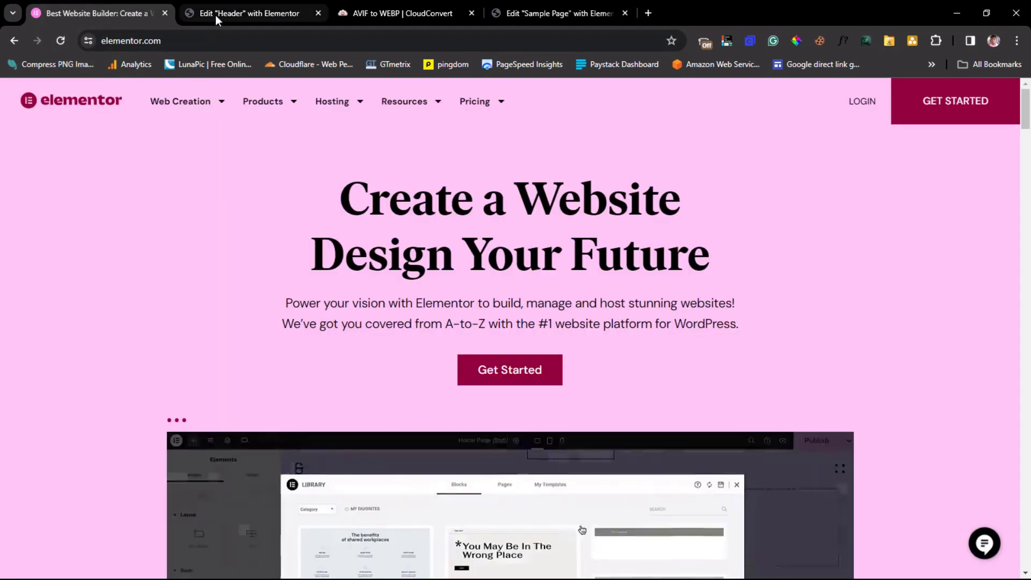
click(223, 11)
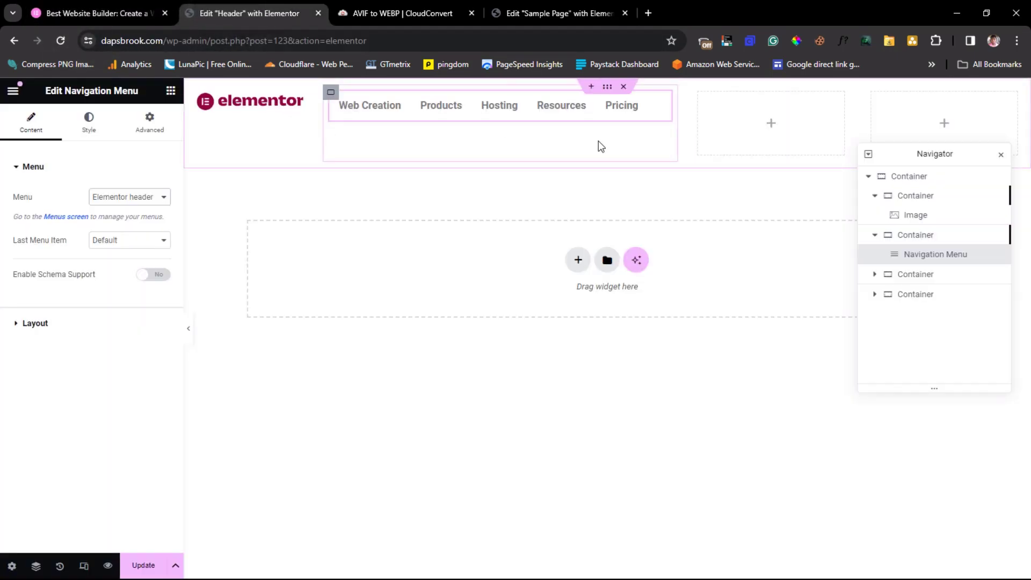
- Using elementor.com's header as reference, add a Button widget to the third header column with the text LOGIN
click(108, 19)
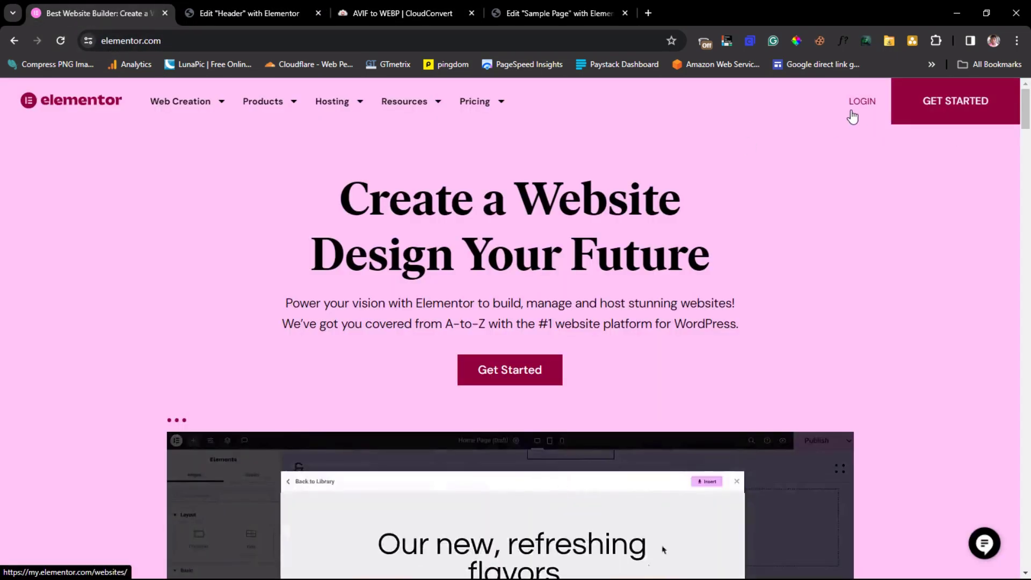
click(262, 17)
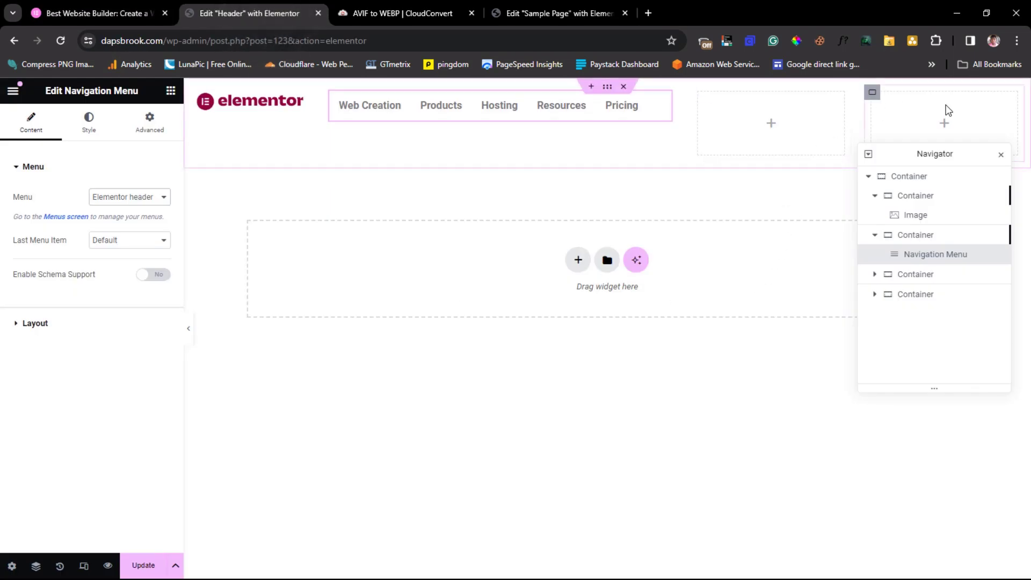
click(771, 123)
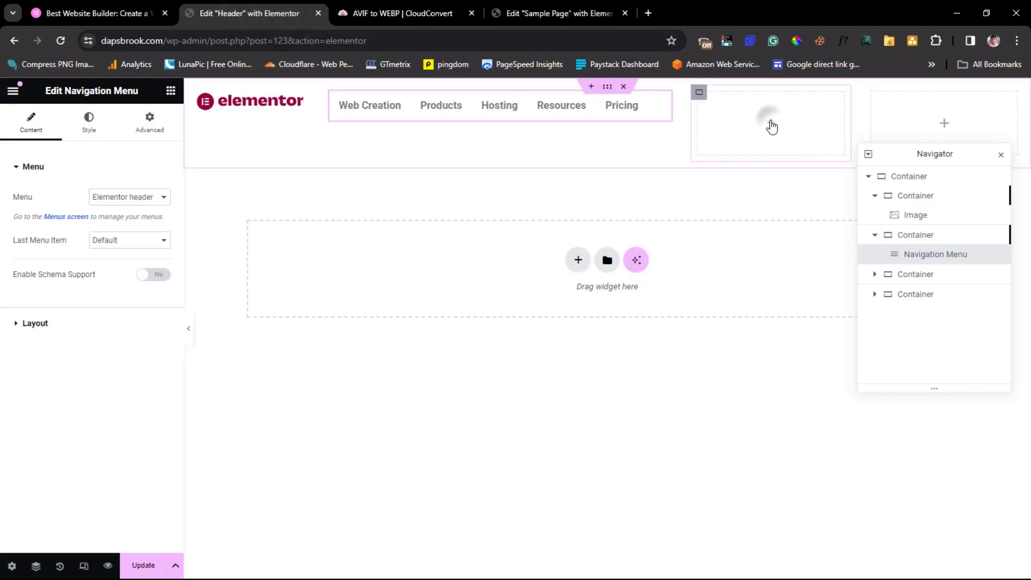
drag(47, 508, 783, 124)
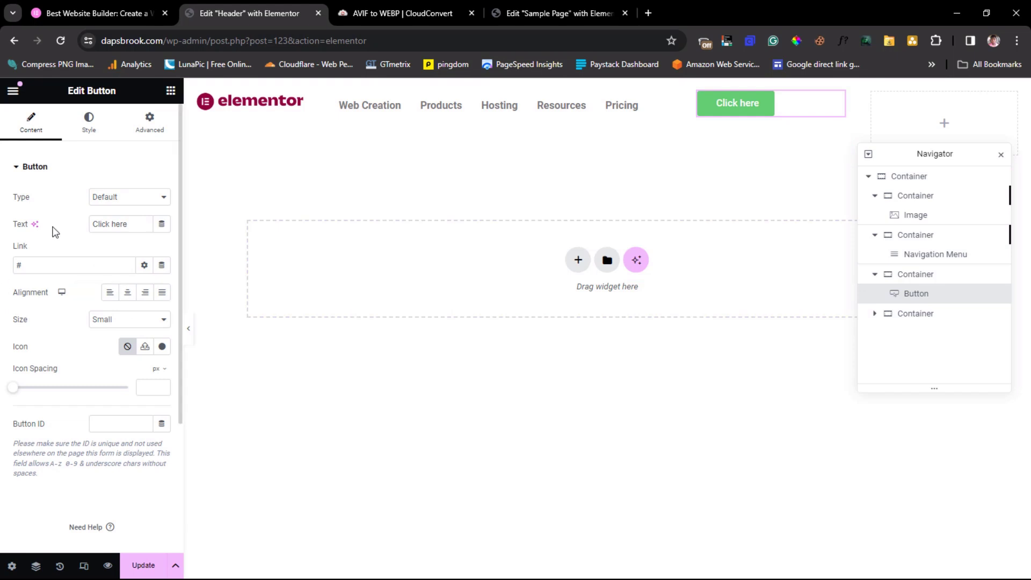
drag(129, 224, 53, 240)
text(LOGIN)
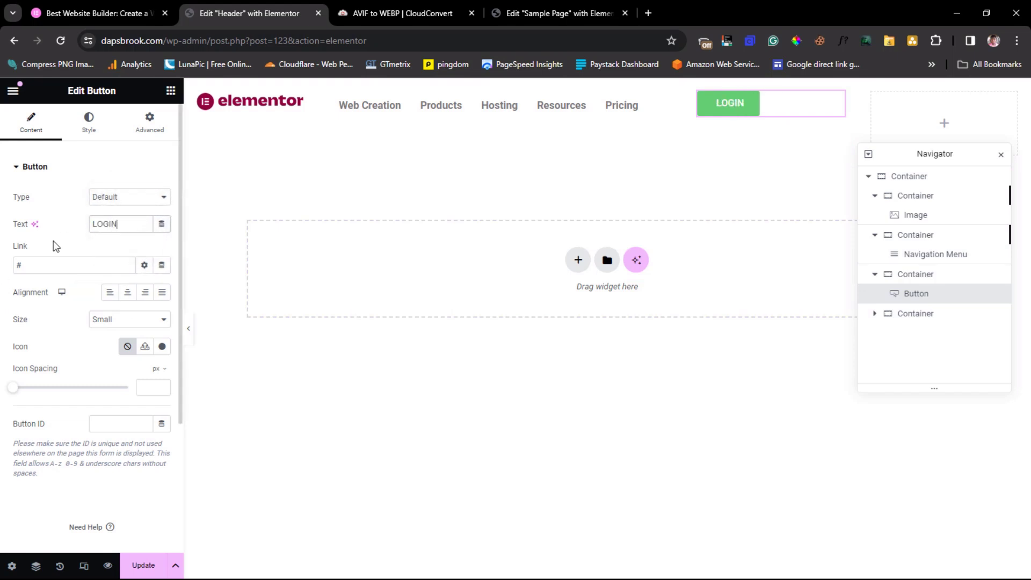
- Make the LOGIN button's background colour fully transparent
click(89, 124)
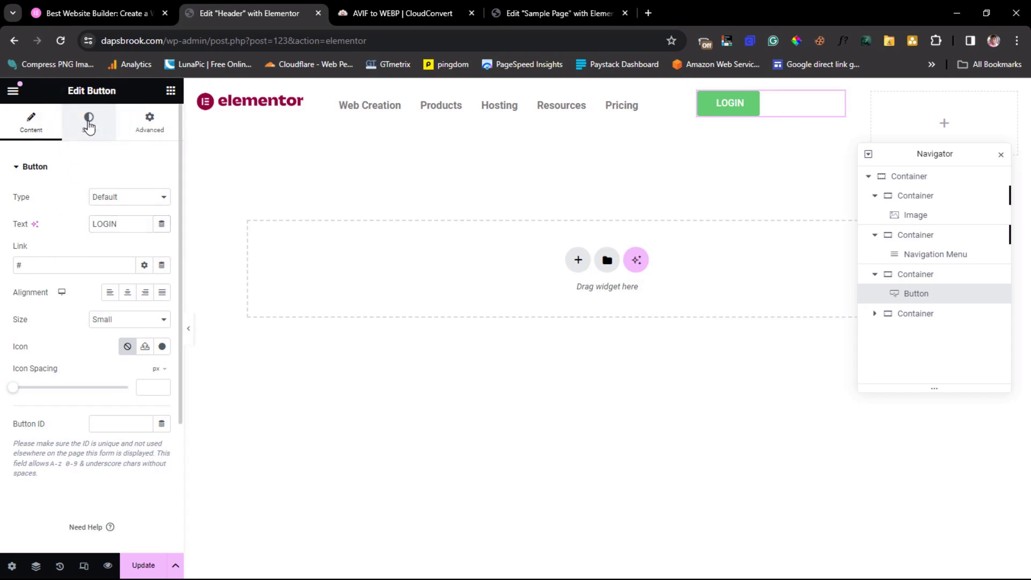
click(89, 125)
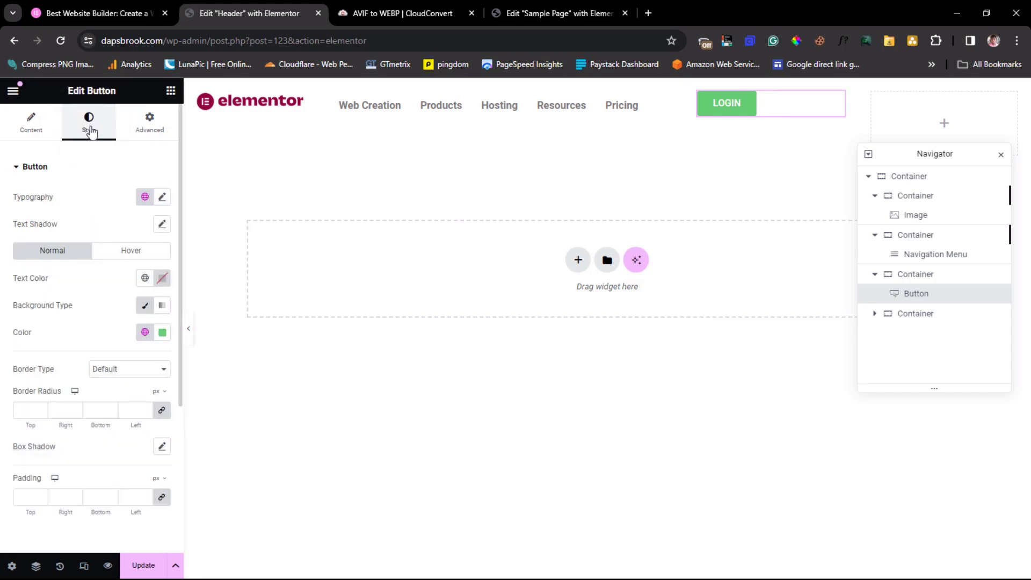
click(162, 333)
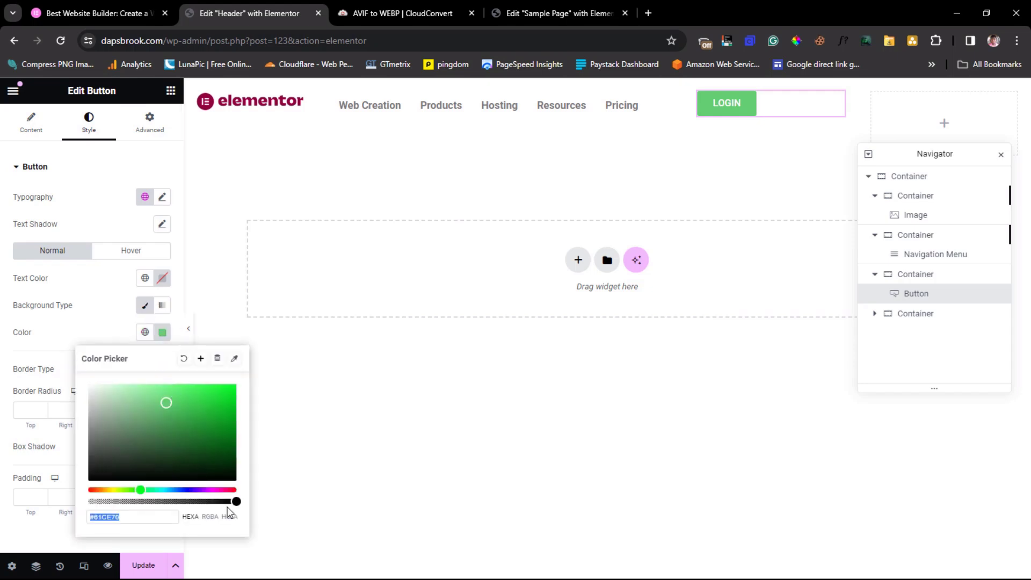
drag(235, 502, 90, 502)
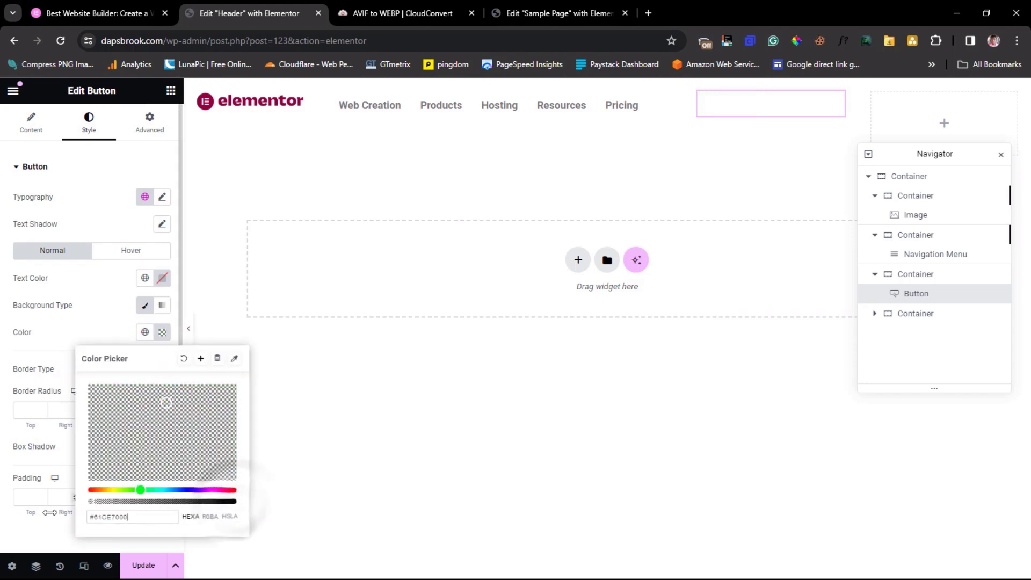
click(63, 320)
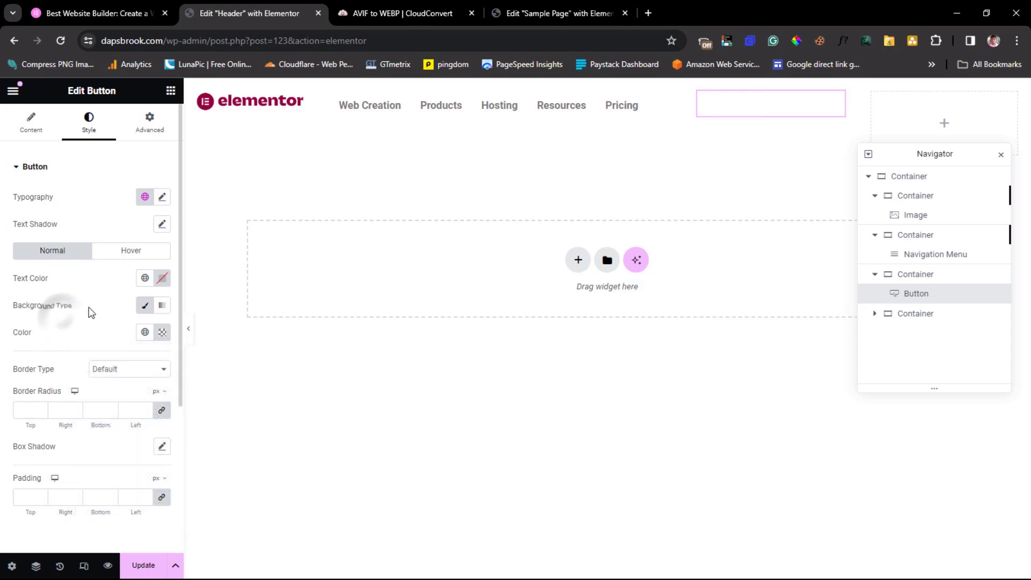
- Set the LOGIN button's text colour to near-black #050505 and align the third column's items to the end
click(162, 279)
drag(165, 425, 84, 426)
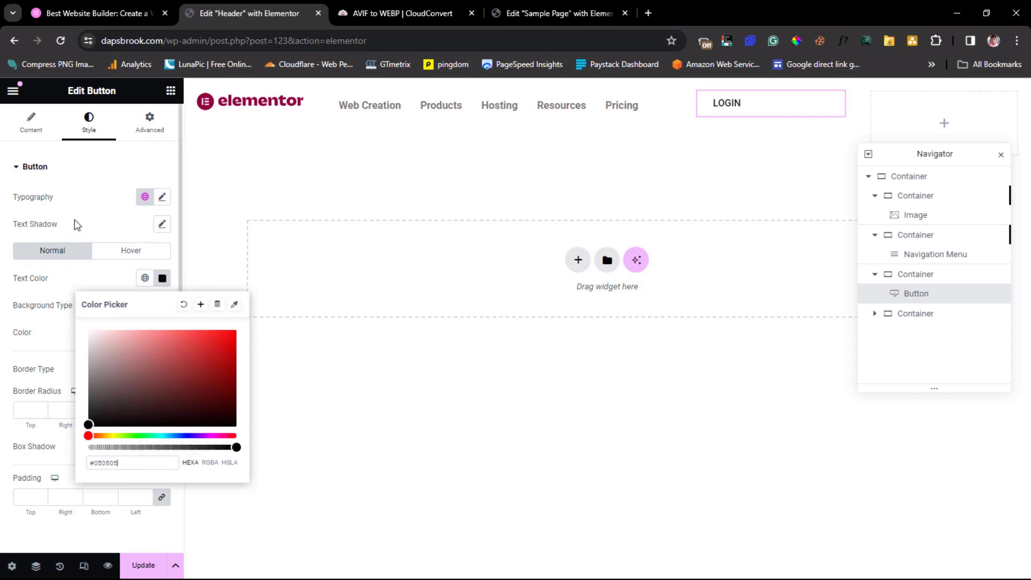
click(79, 212)
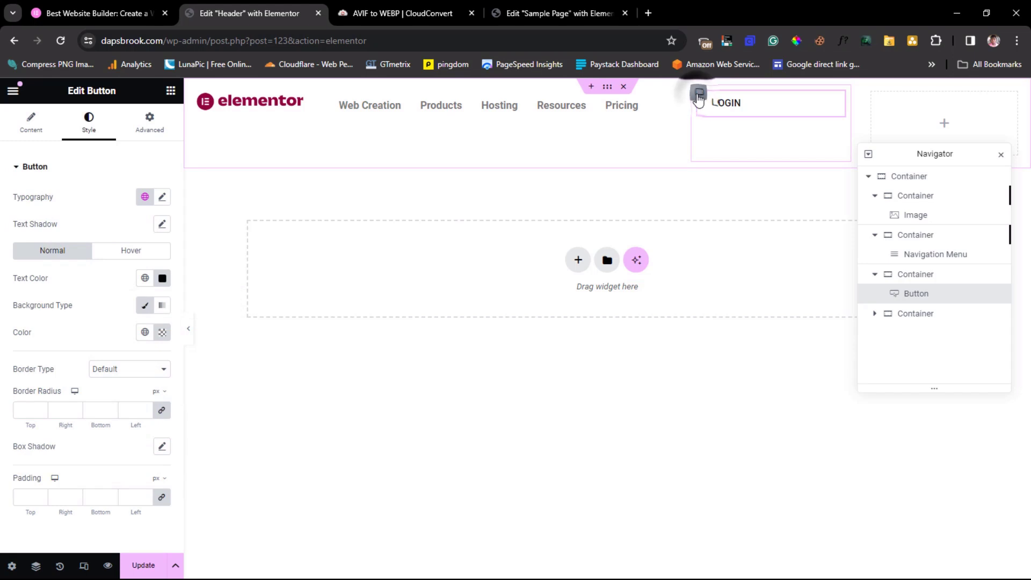
click(699, 94)
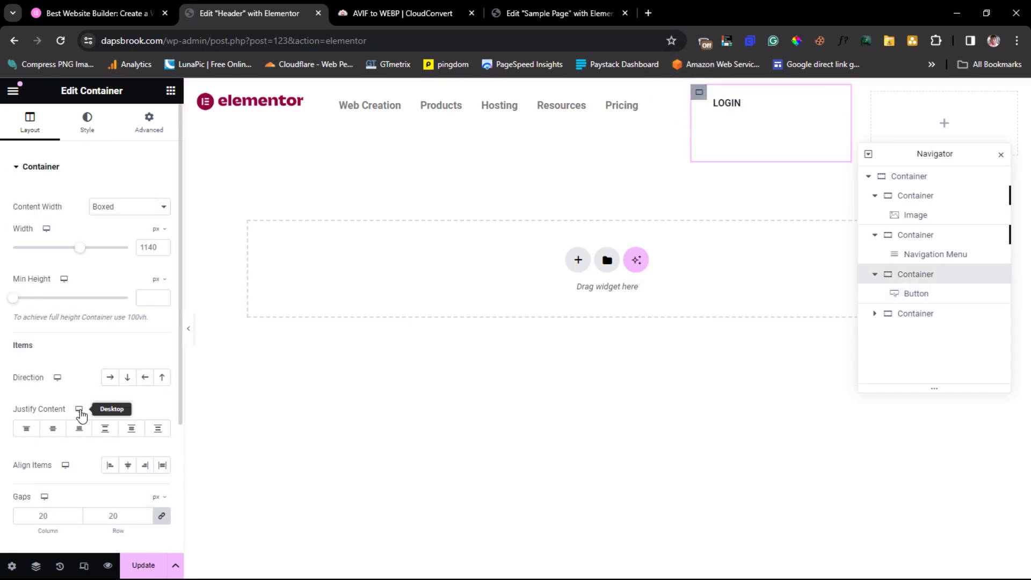
click(146, 466)
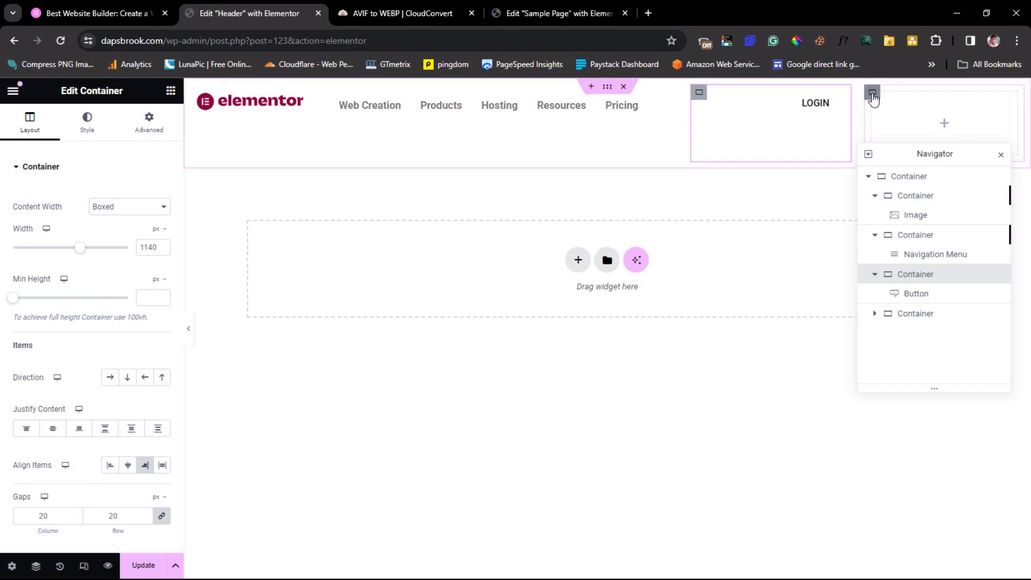
- Sample the GET STARTED block's colour on elementor.com with ColorPick Eyedropper and copy its hex code 92003B
click(873, 95)
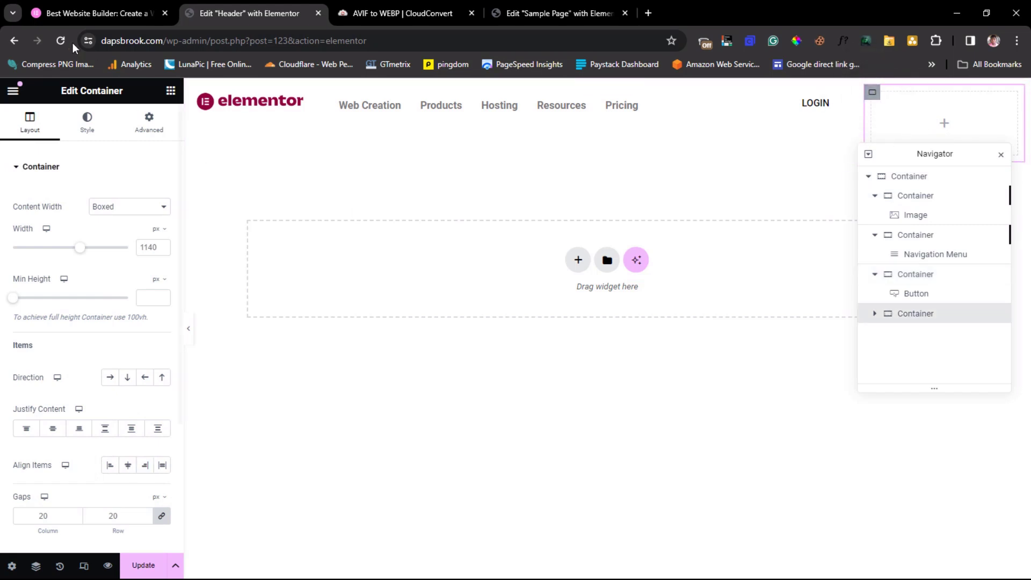
click(49, 15)
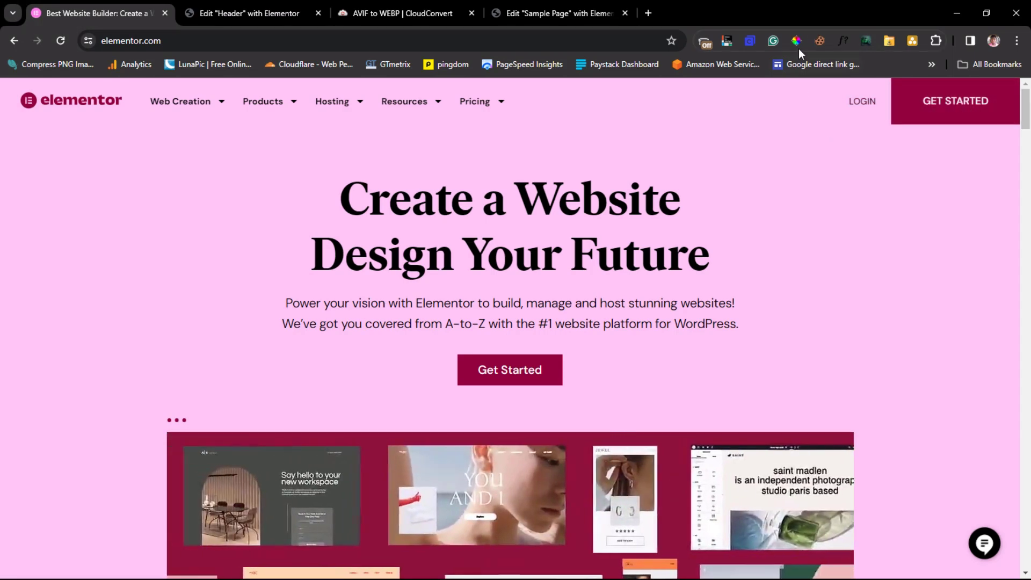
click(797, 42)
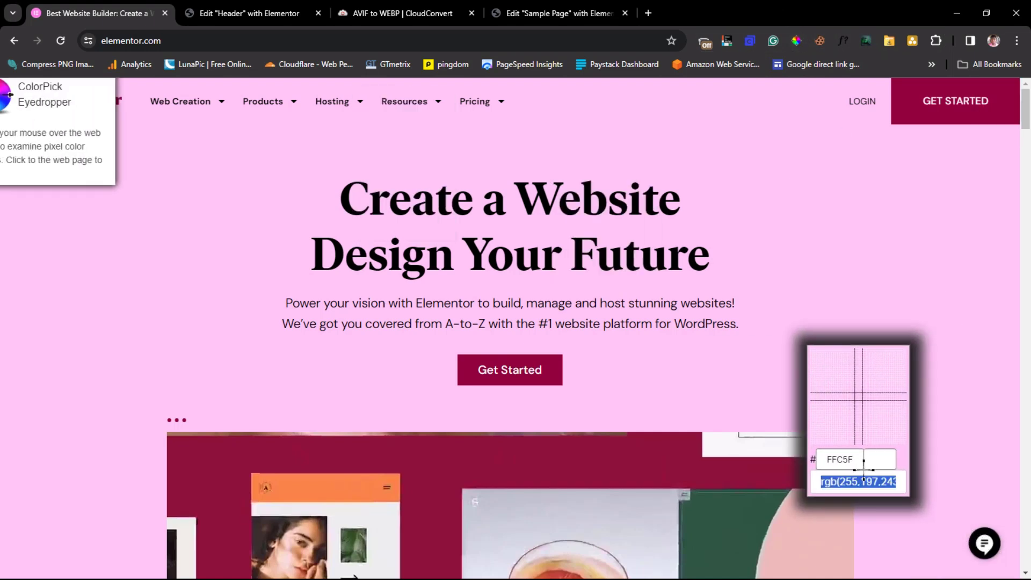
click(906, 114)
click(822, 159)
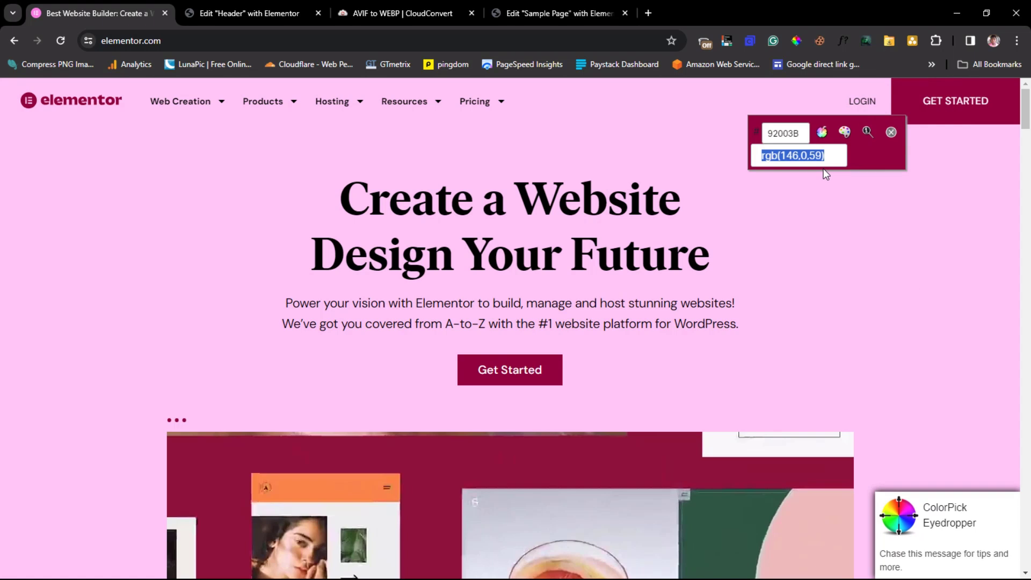
click(797, 130)
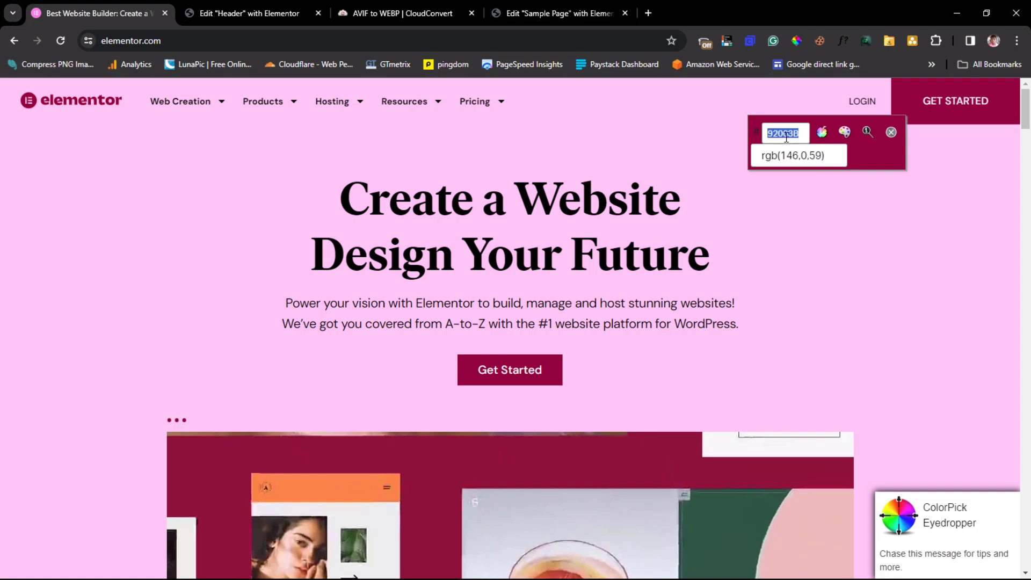
right_click(786, 137)
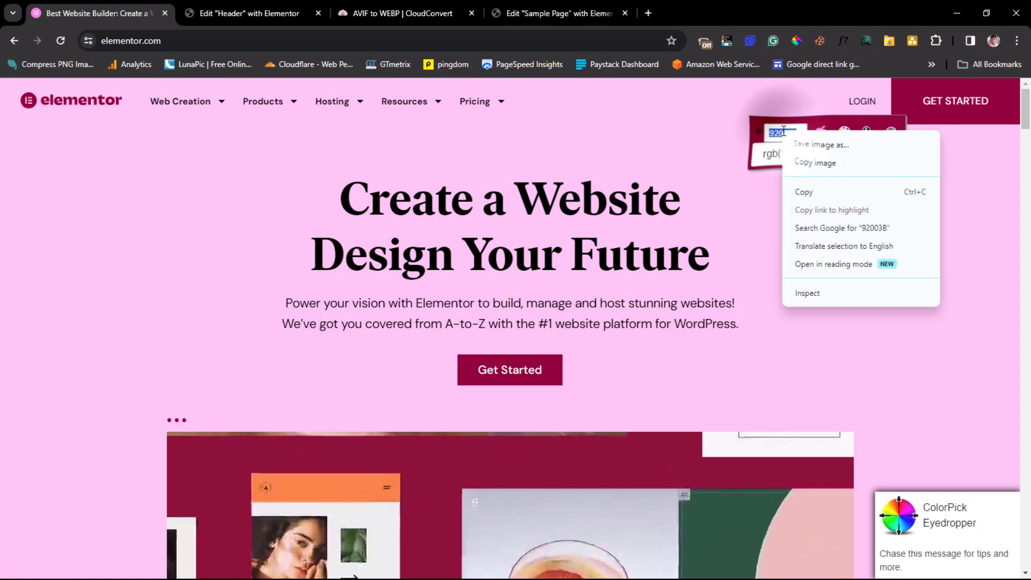
click(806, 193)
- Give the fourth header column in the Elementor editor a classic background with the copied colour 92003B
click(253, 15)
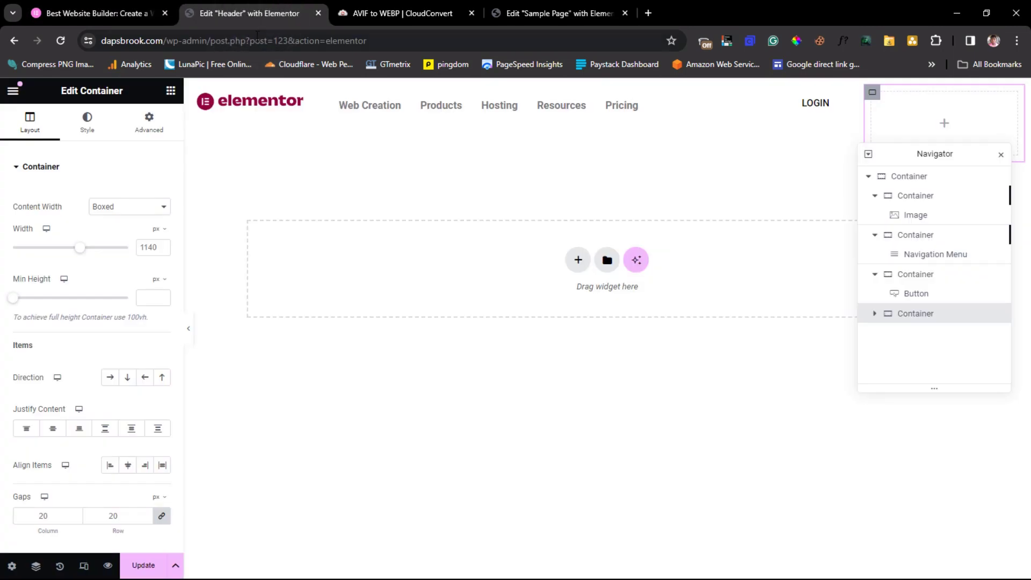
click(98, 126)
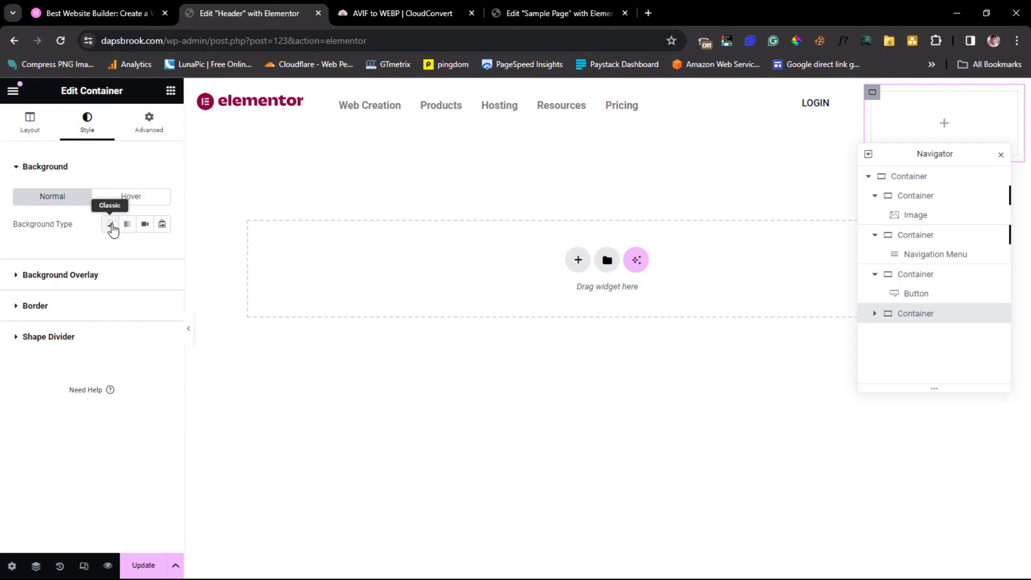
click(110, 225)
click(161, 251)
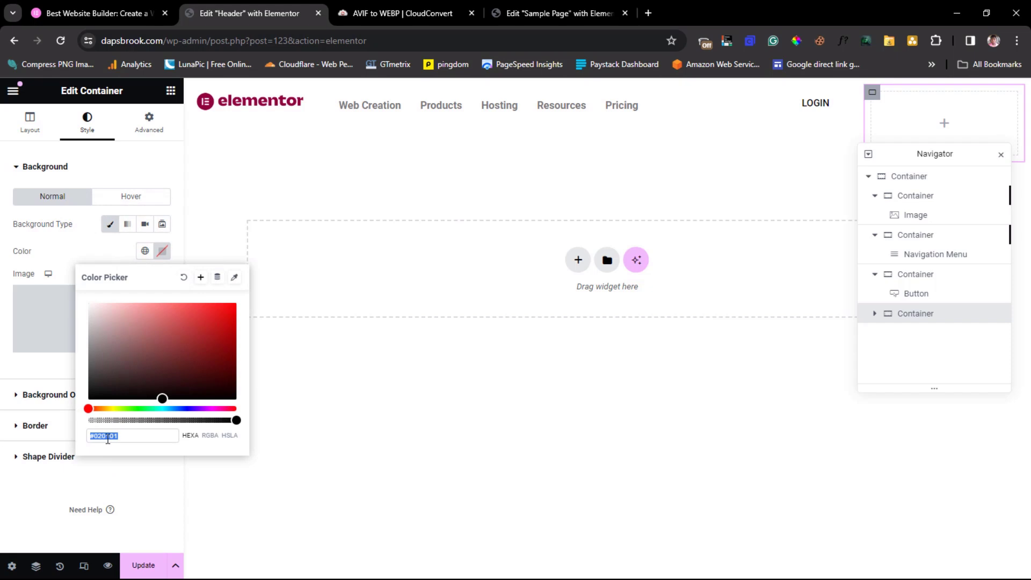
key(ctrl+v)
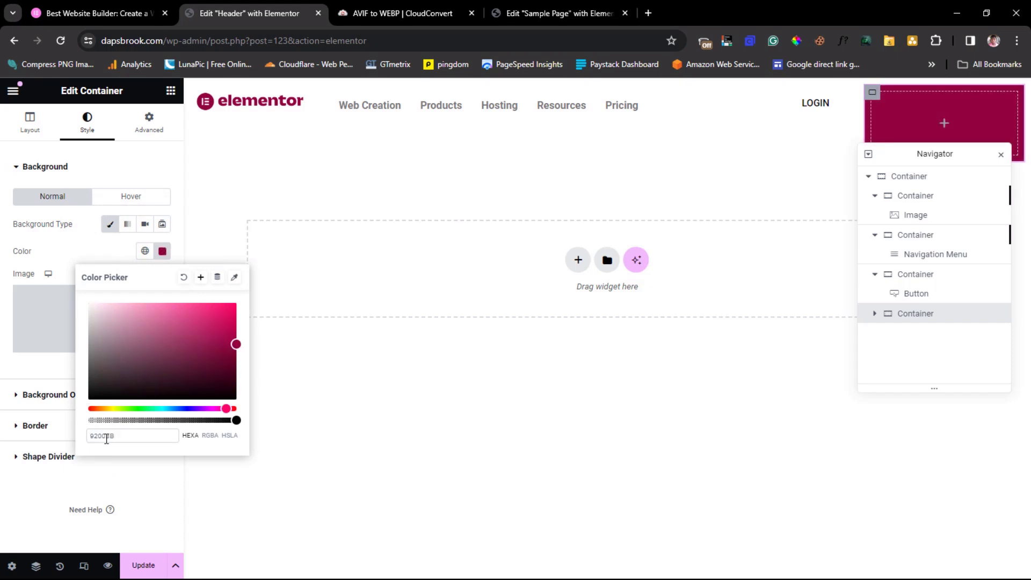
- Add a Button widget to the fourth header column with the text GET STARTED, matching elementor.com
click(947, 129)
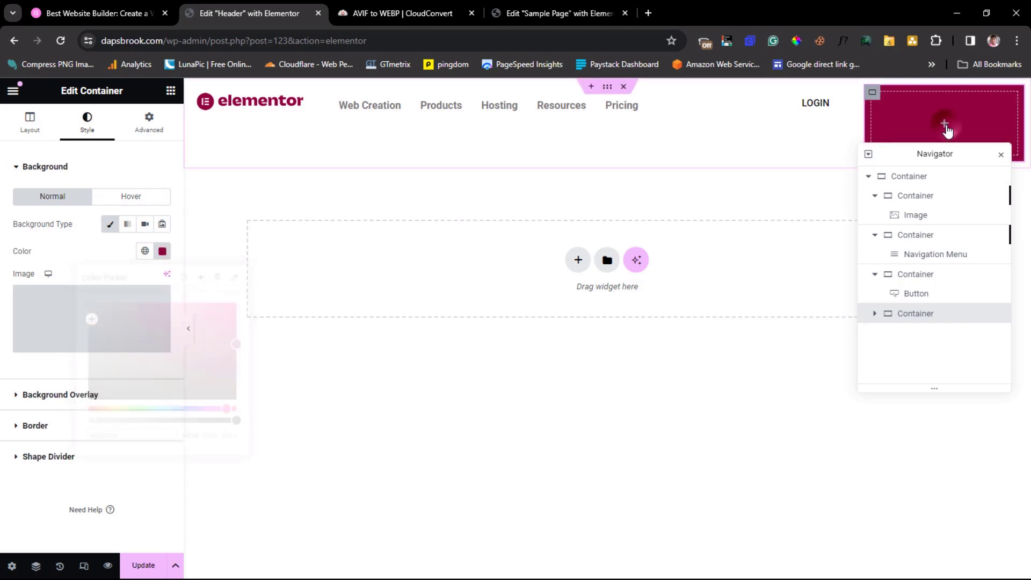
click(947, 130)
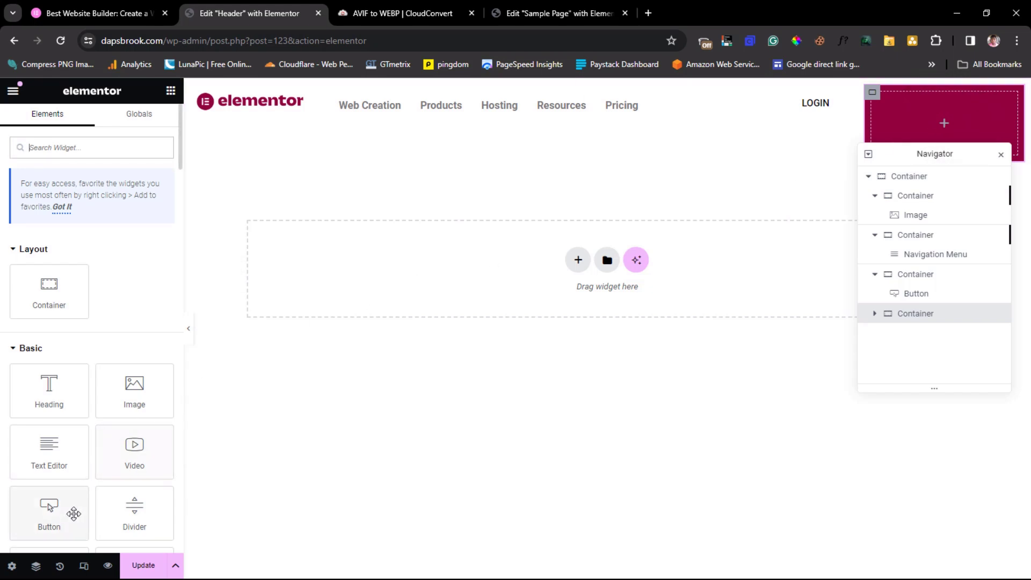
drag(61, 527, 967, 137)
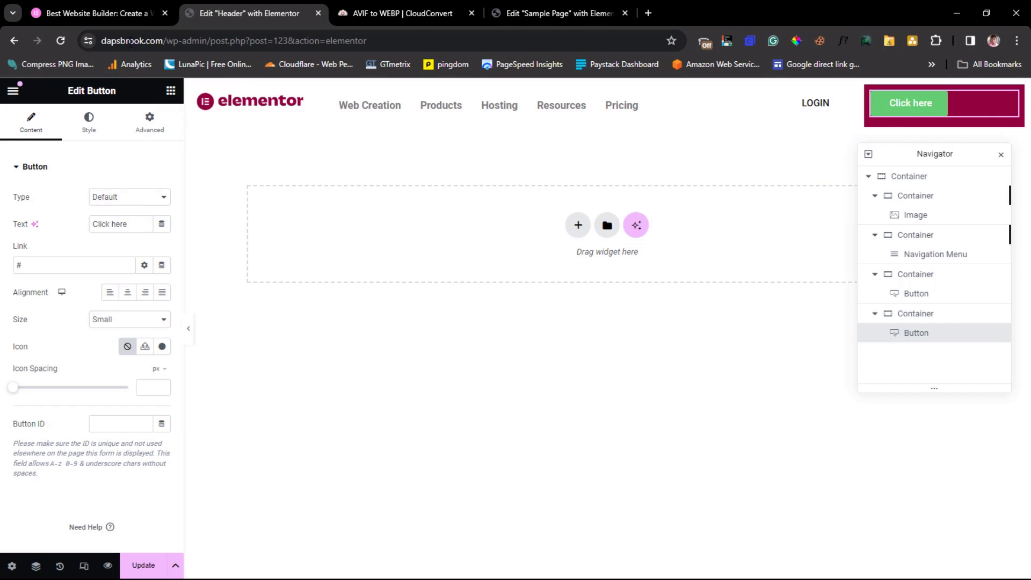
click(102, 13)
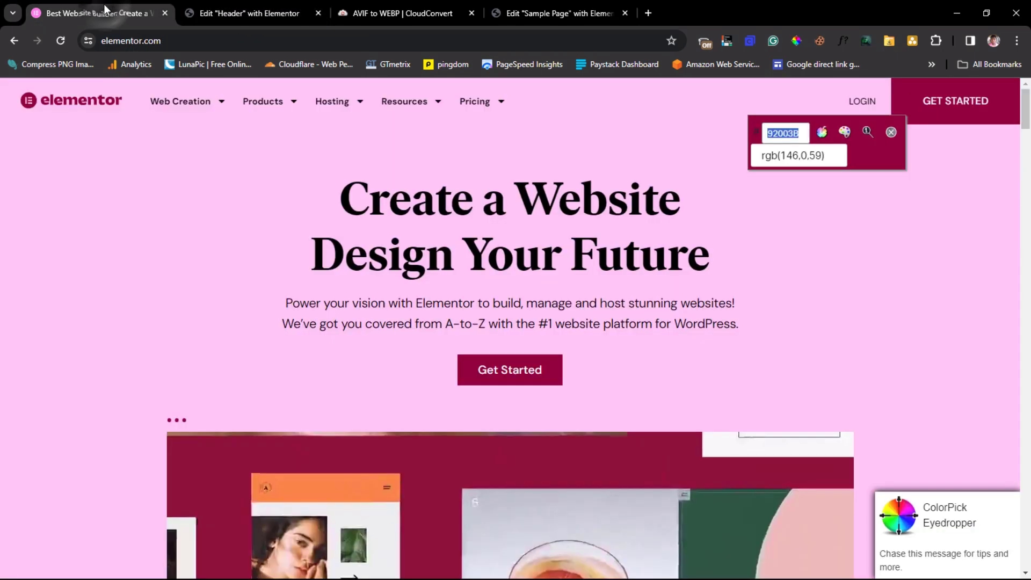
click(264, 12)
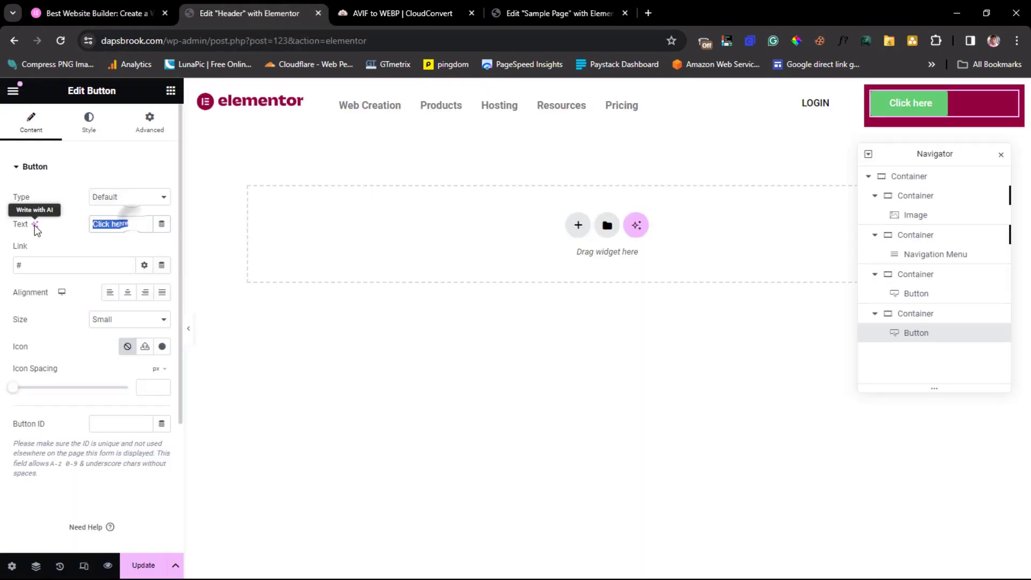
text(GET STARTED)
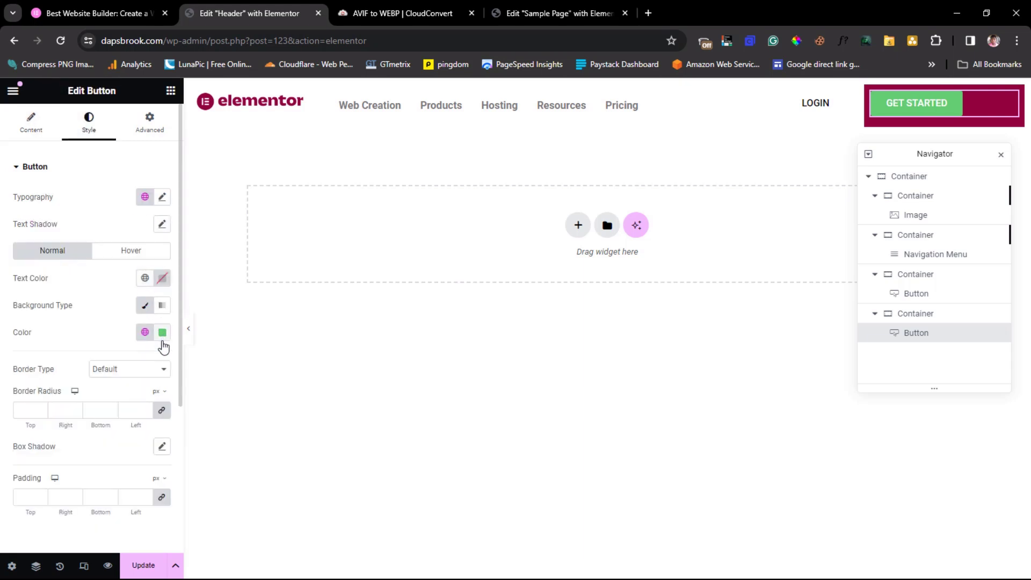
- Make the GET STARTED button's background fully transparent and centre-align the items of its column
click(162, 333)
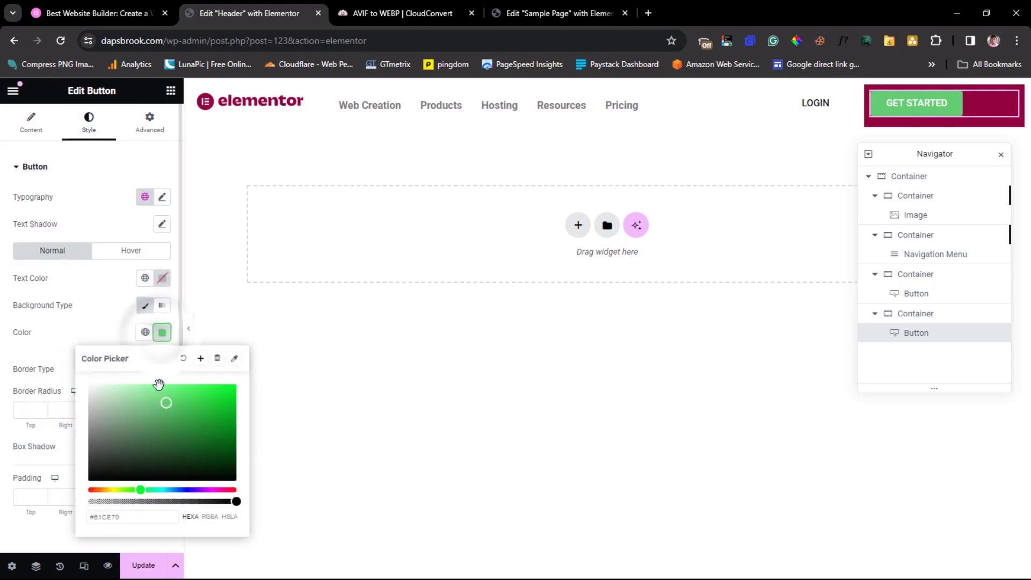
drag(237, 501, 30, 513)
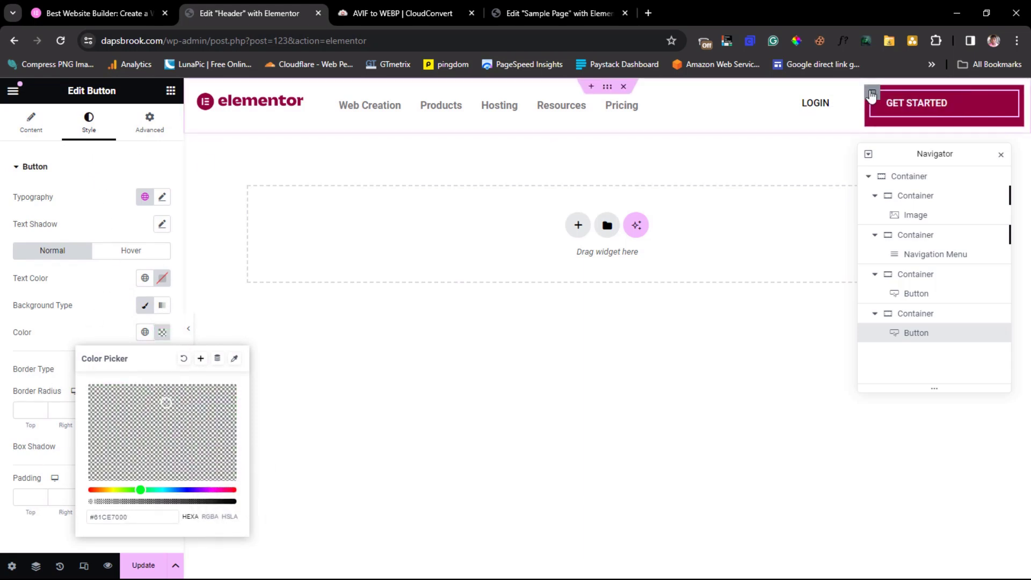
click(872, 93)
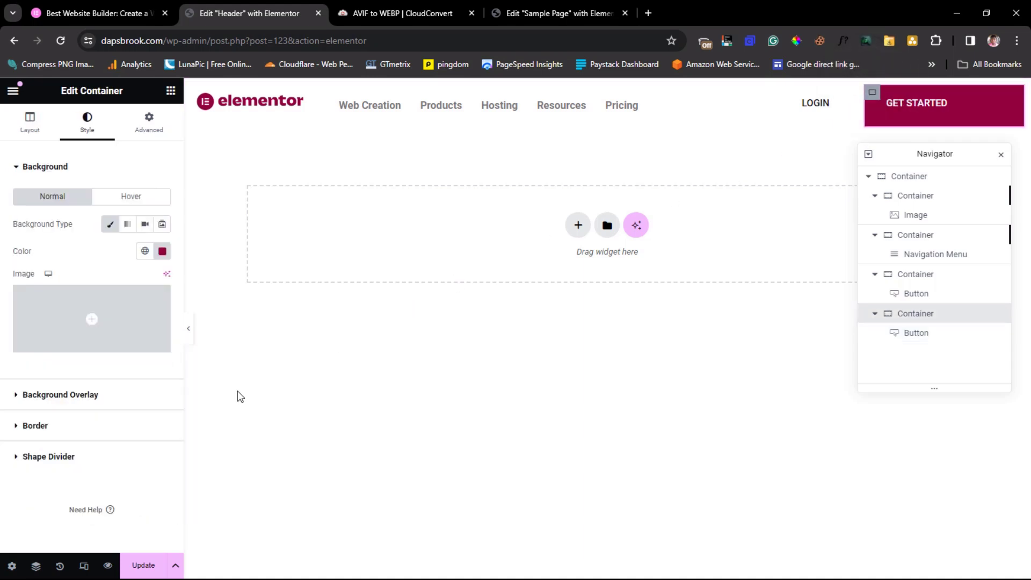
click(33, 130)
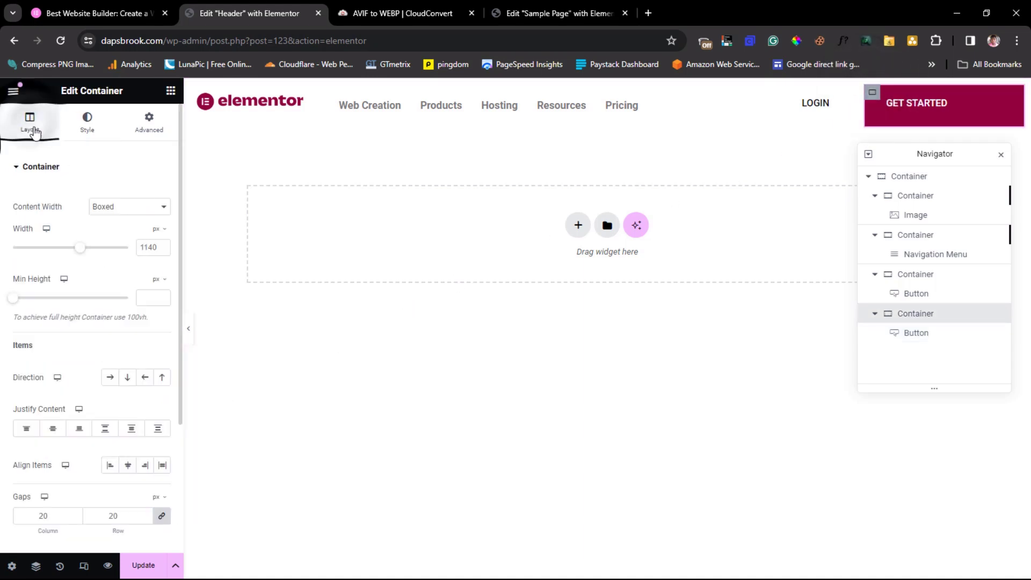
click(127, 466)
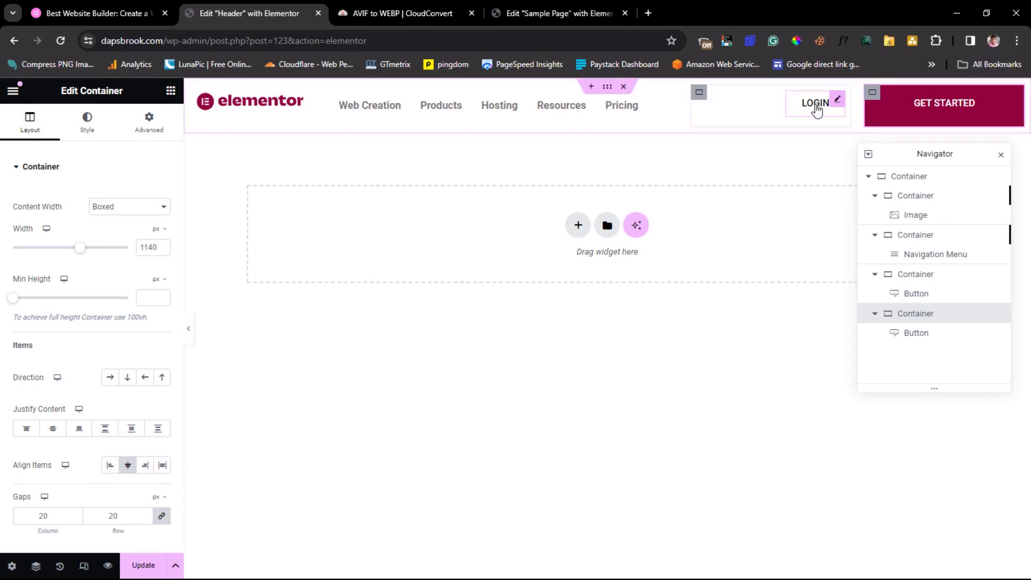
- Narrow the GET STARTED column so LOGIN sits closer to it, and compare the header preview with elementor.com
drag(863, 110, 901, 112)
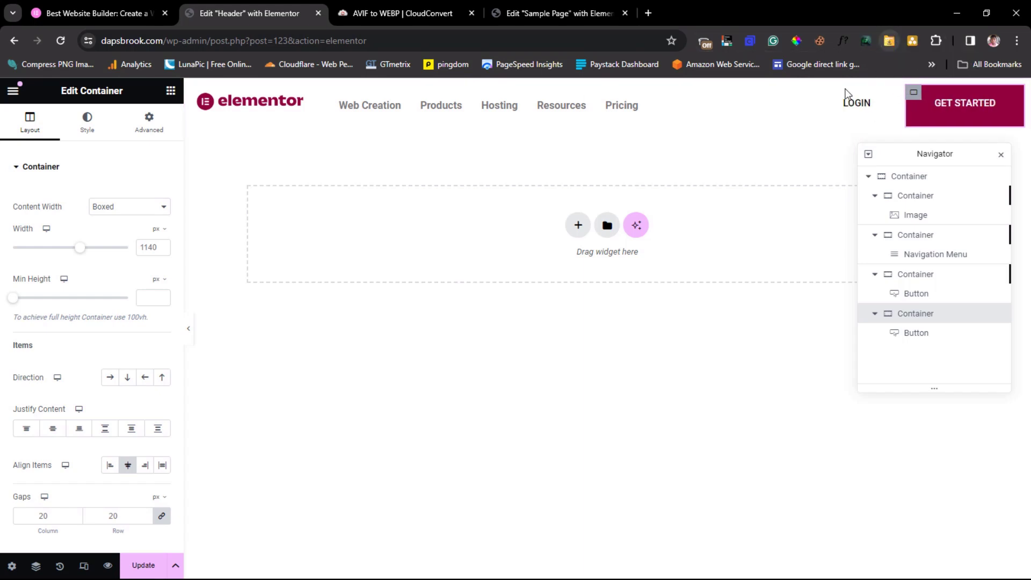
click(191, 332)
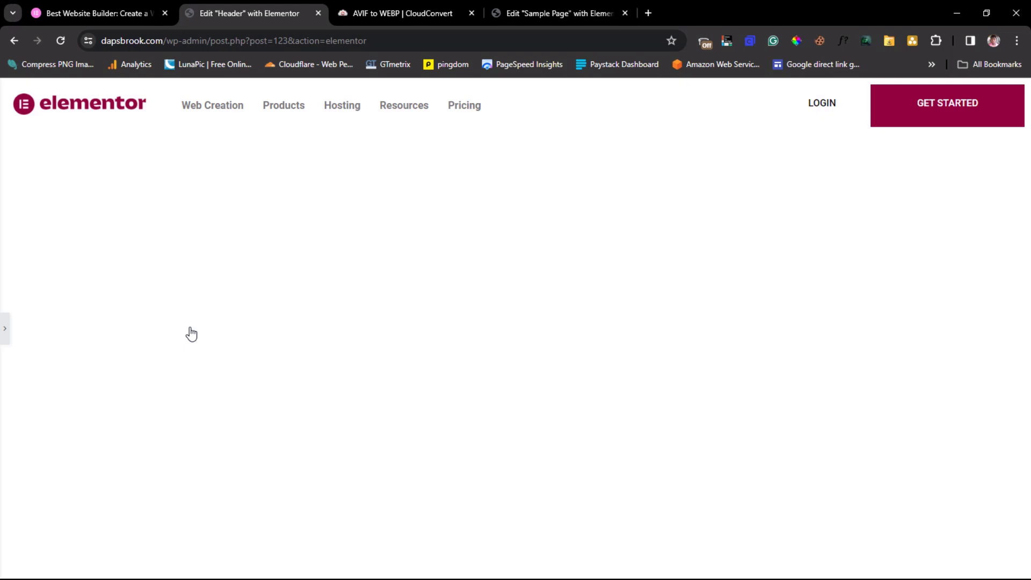
click(53, 12)
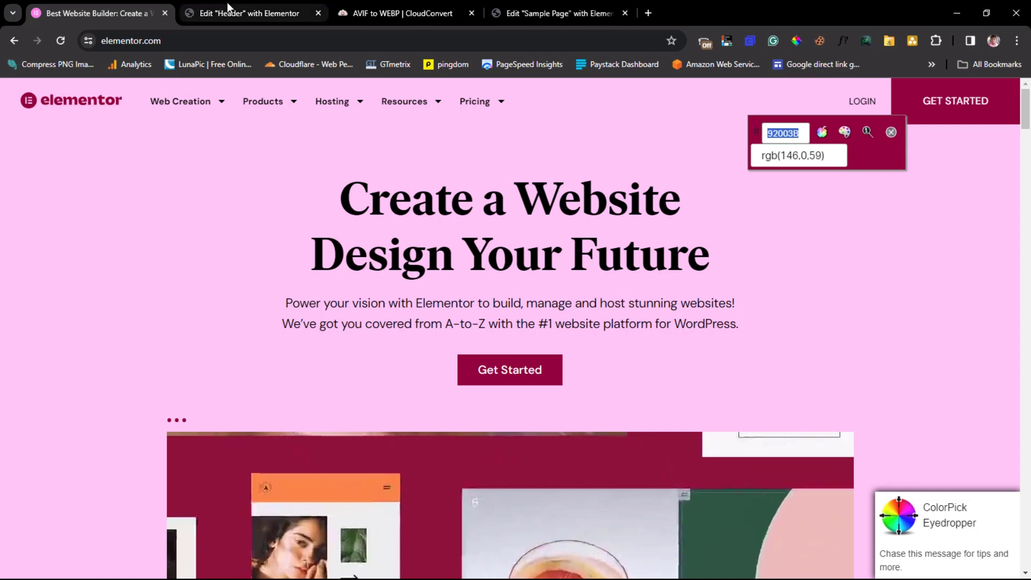
click(241, 7)
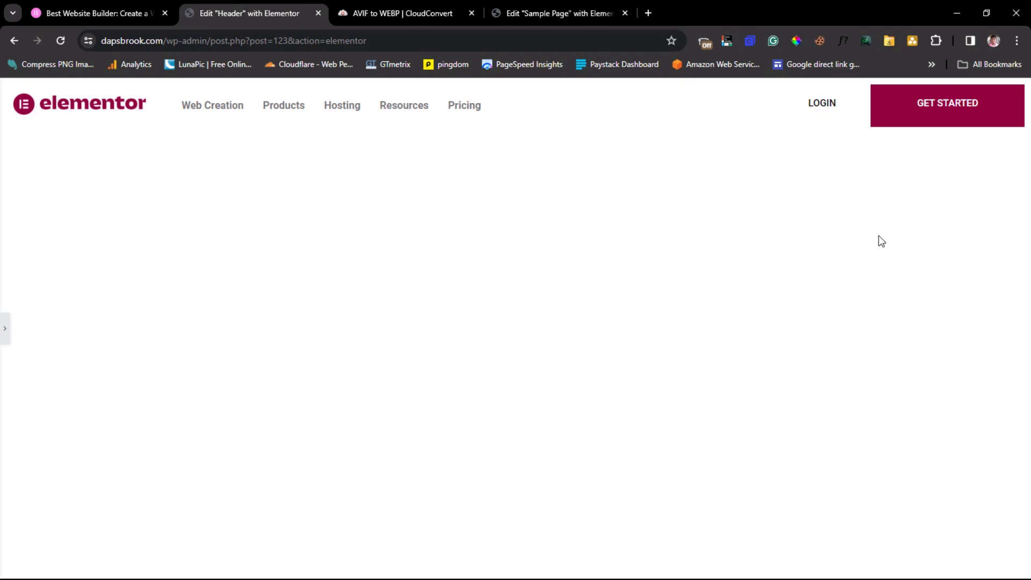
click(110, 12)
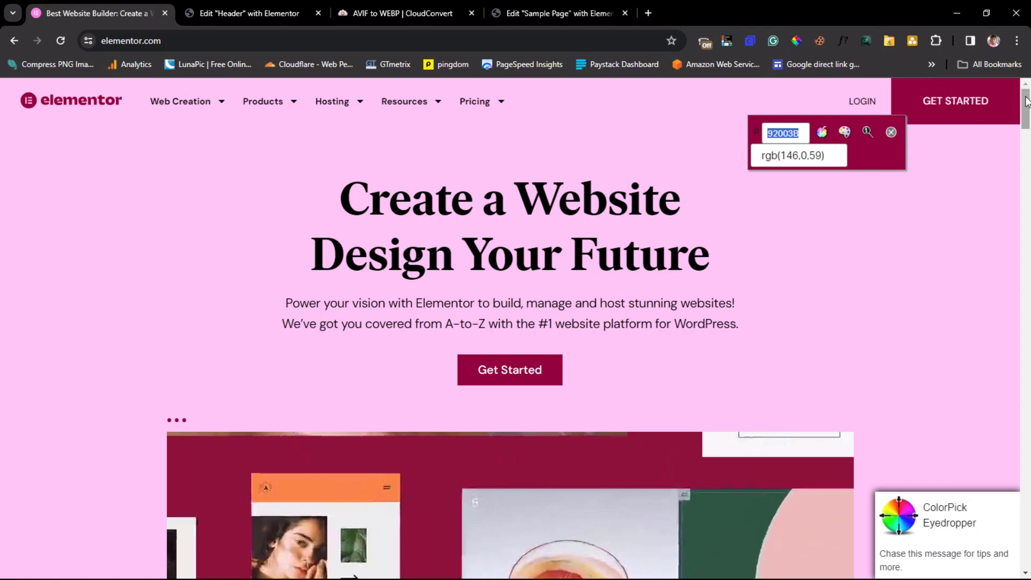
click(267, 8)
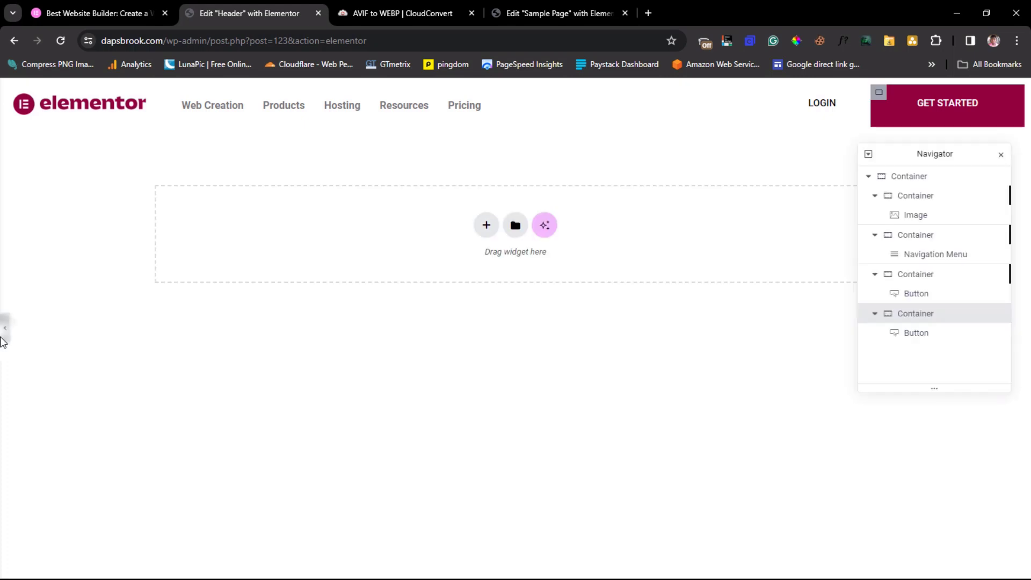
click(3, 341)
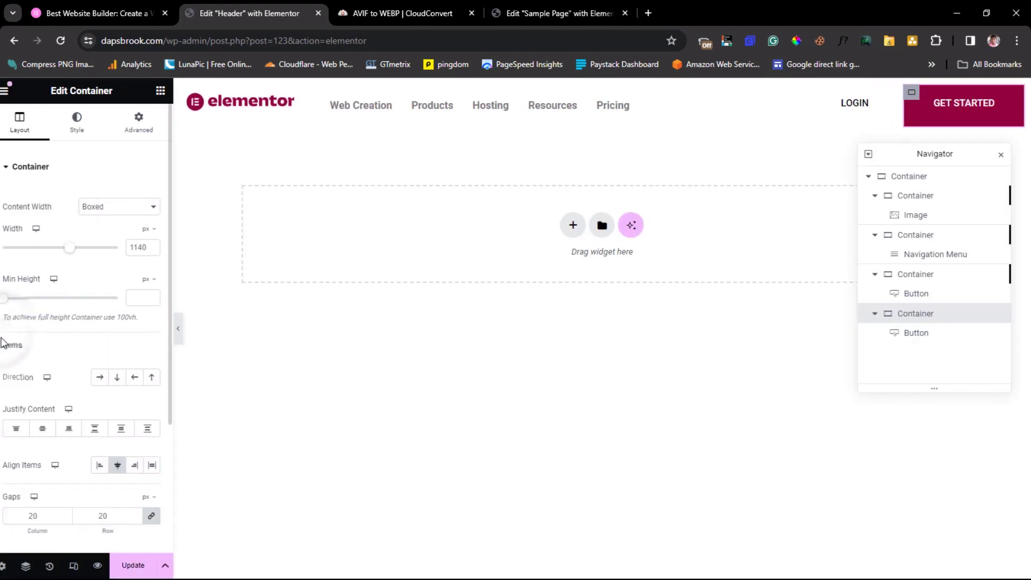
- Unlink the margin values of the GET STARTED column and set its top margin to -20 px
click(913, 93)
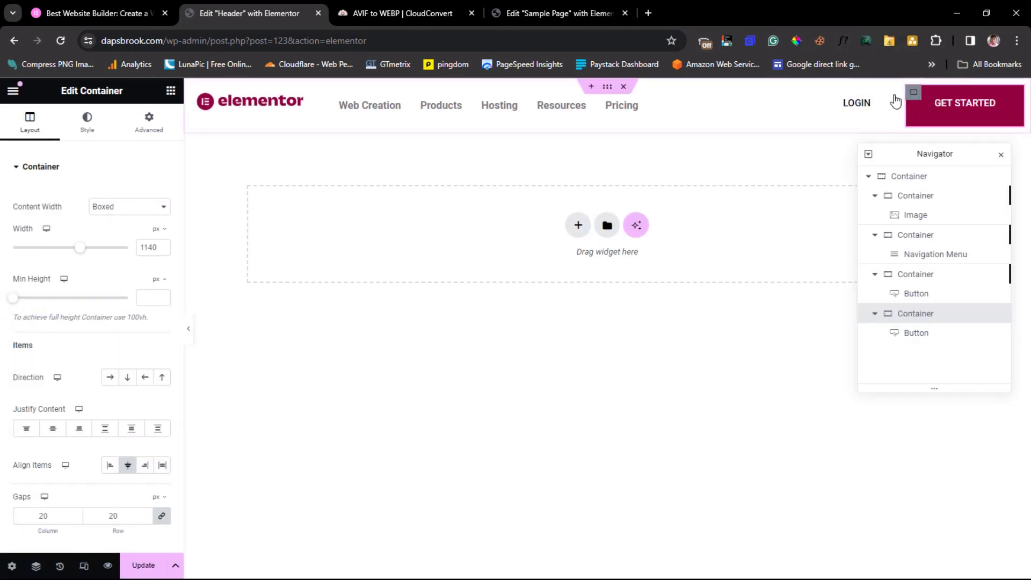
click(87, 131)
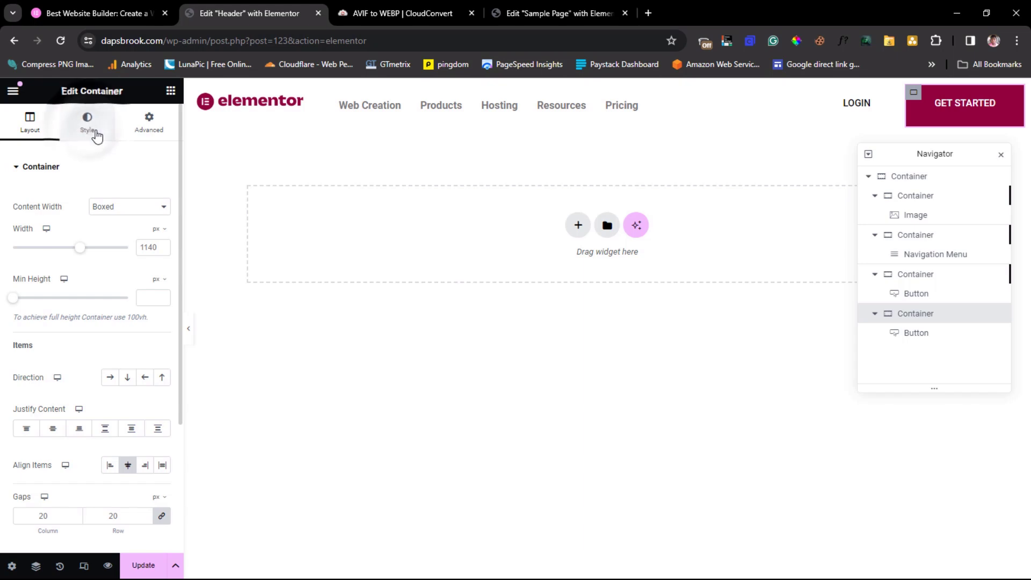
click(148, 132)
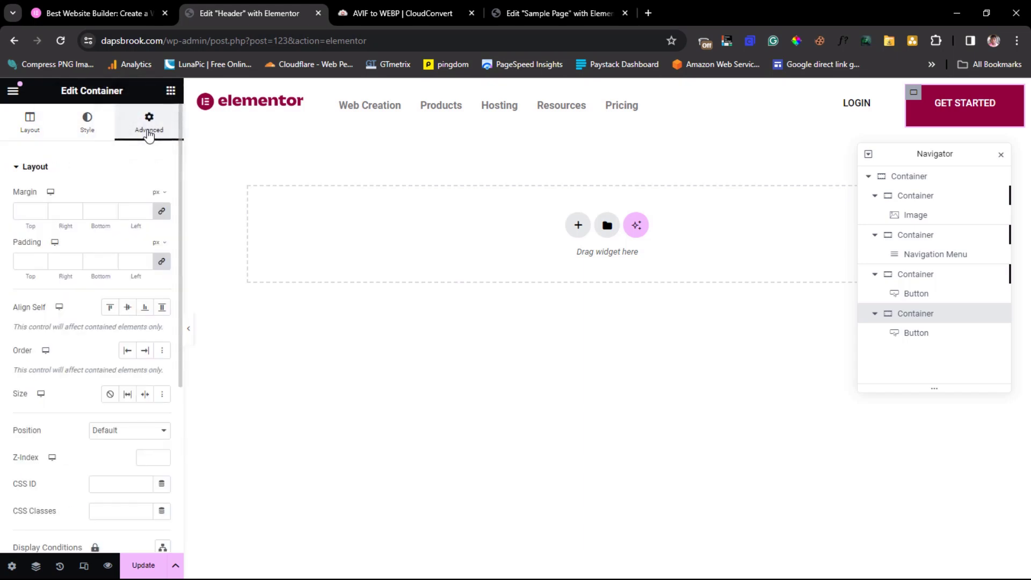
click(161, 211)
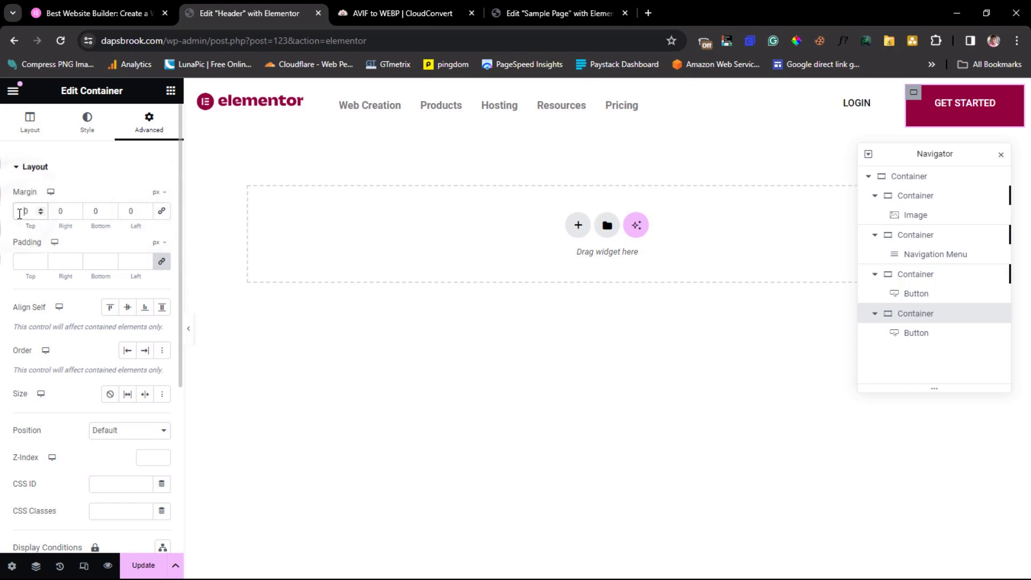
text(-2)
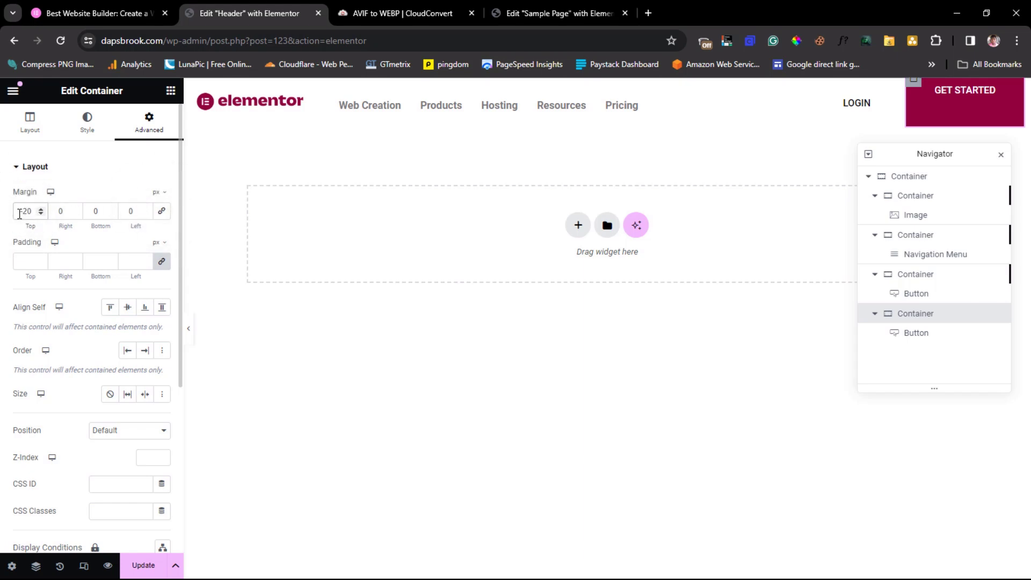
key(BackSpace)
key(BackSpace)
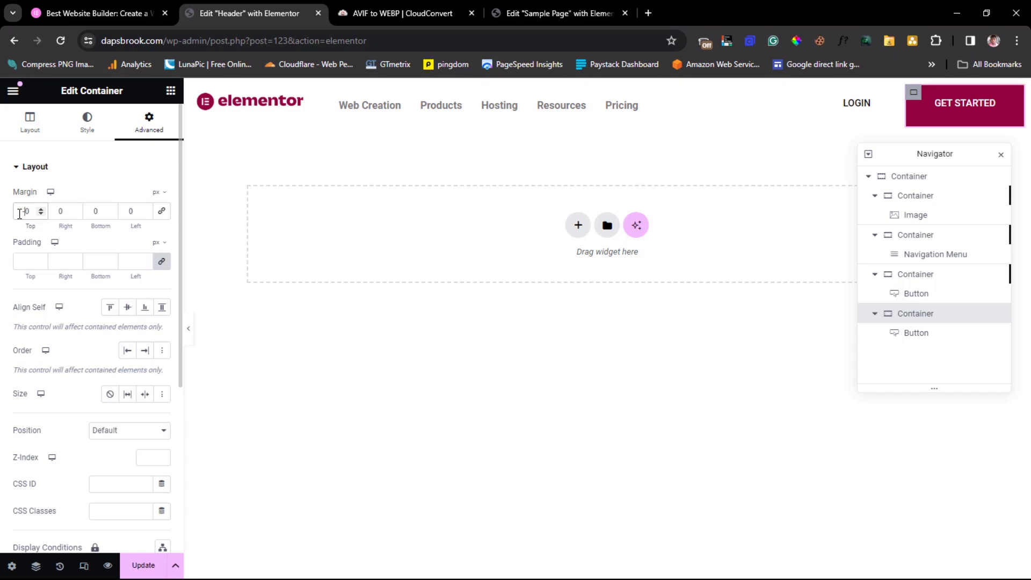
text(2)
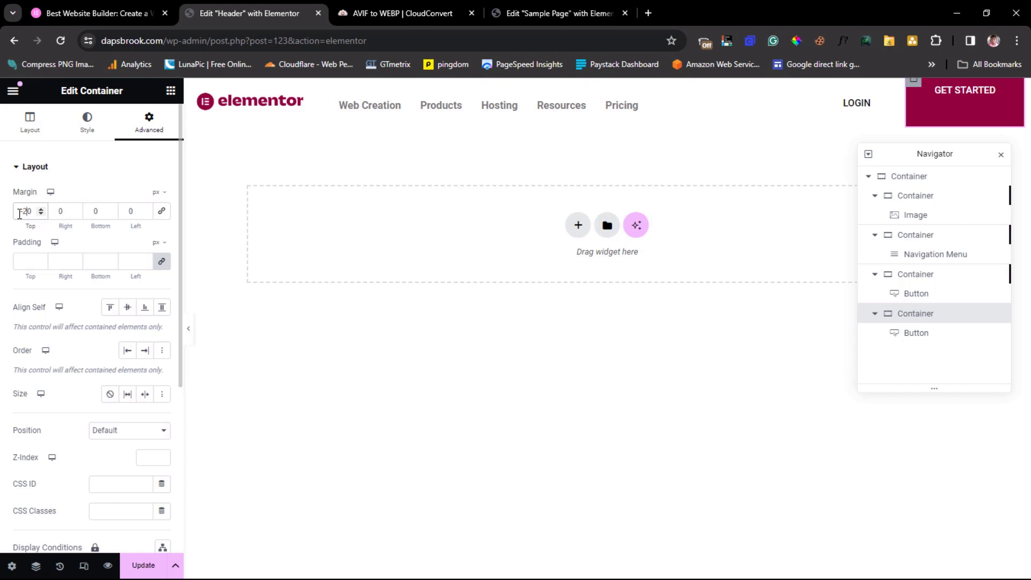
- Set the GET STARTED column's right and top margins to -10 px each, and preview the header
click(59, 213)
text(-1)
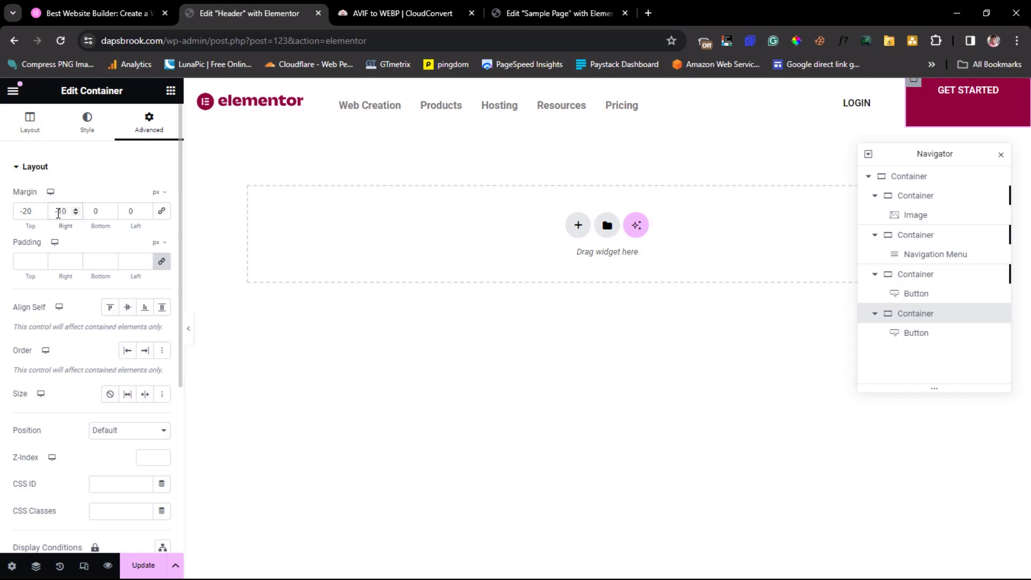
click(31, 211)
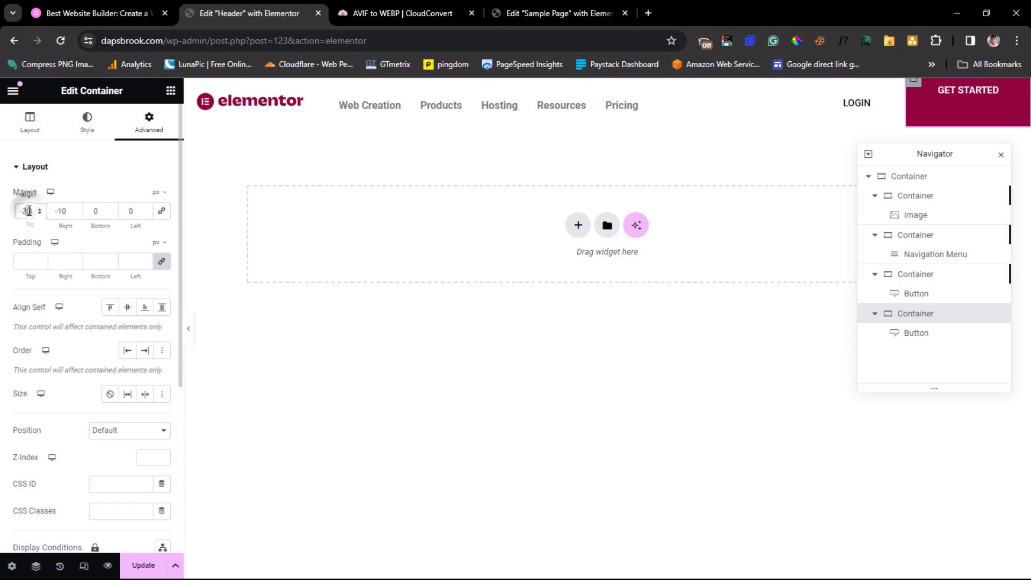
text(1)
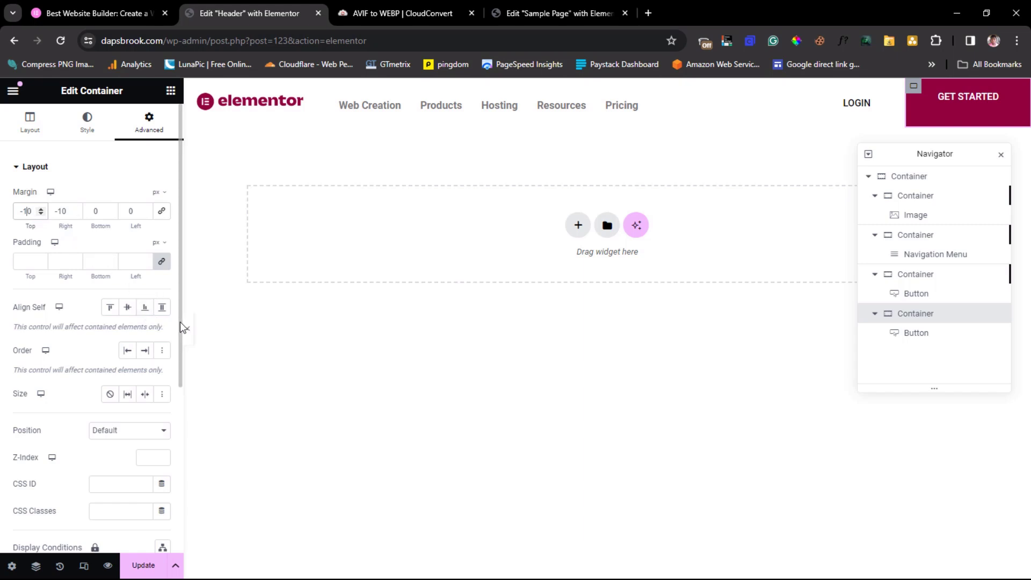
click(189, 333)
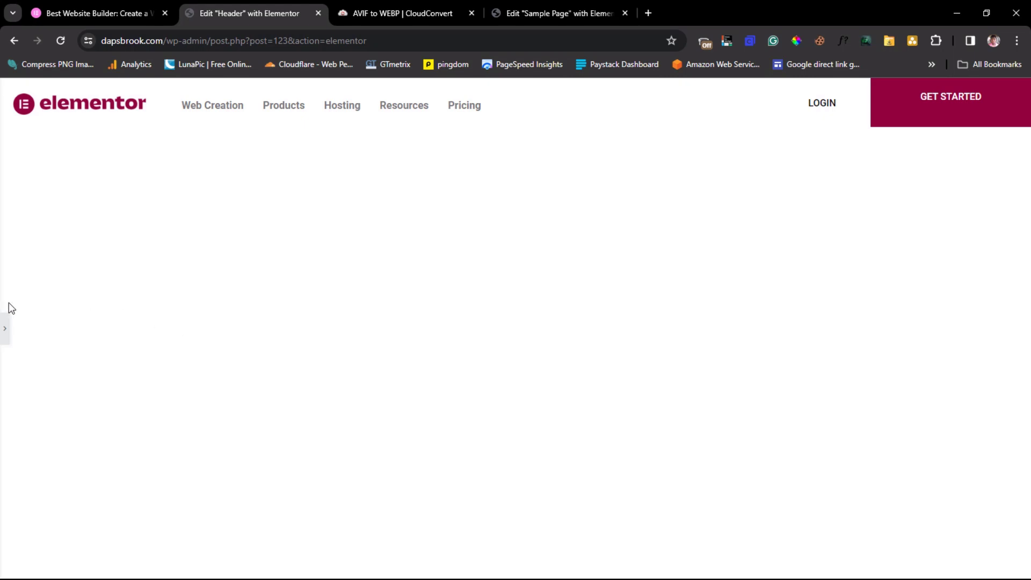
click(4, 329)
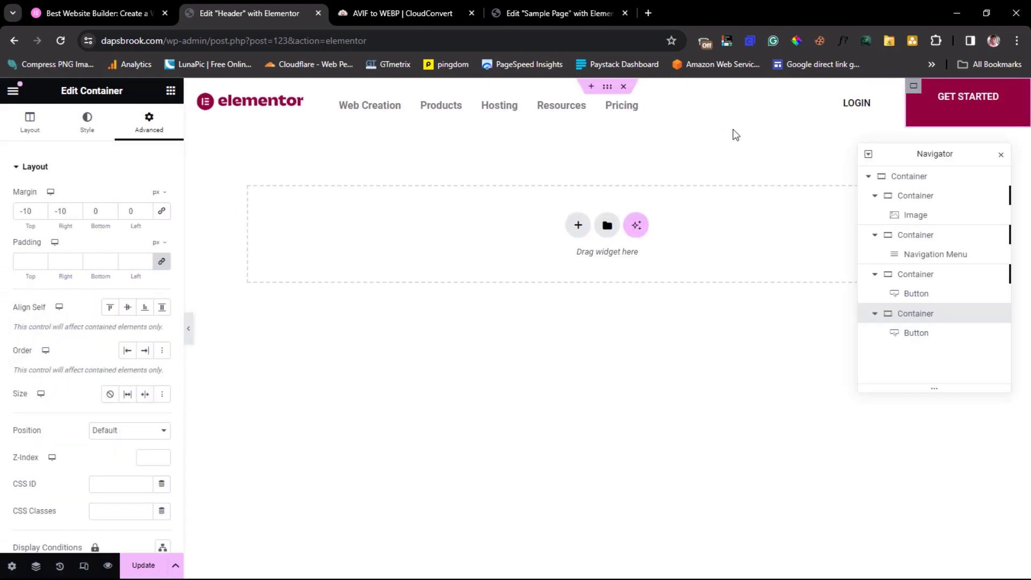
- Narrow the GET STARTED column slightly more, justify its content to the center and preview the header
drag(888, 108, 908, 114)
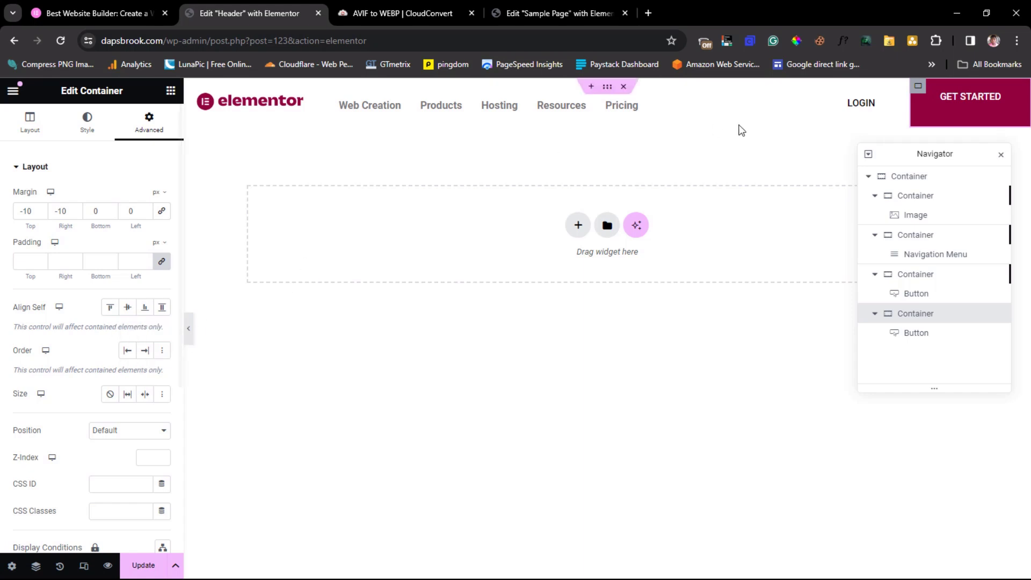
scroll(35, 376, down, 3)
scroll(65, 242, up, 3)
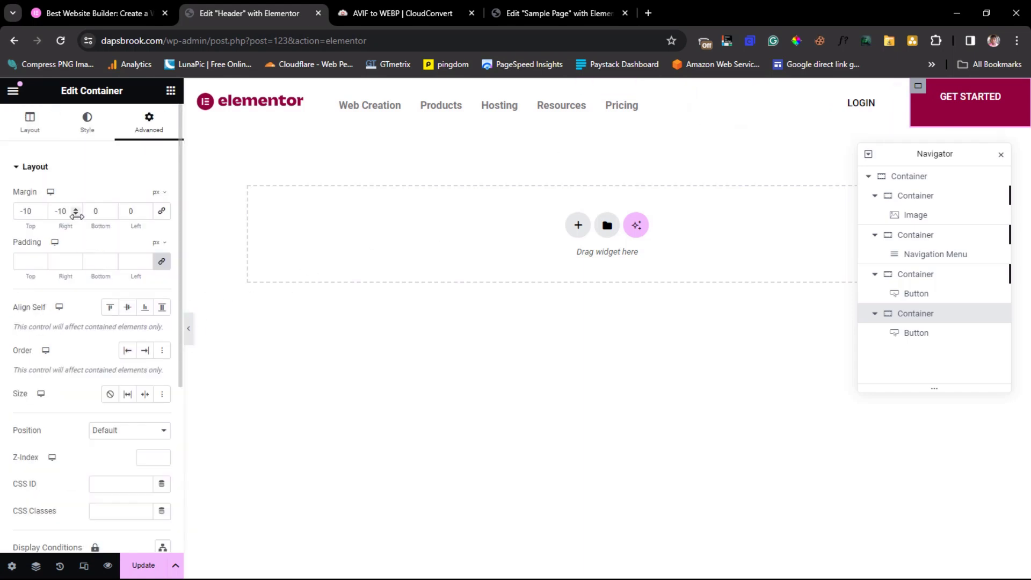
click(23, 135)
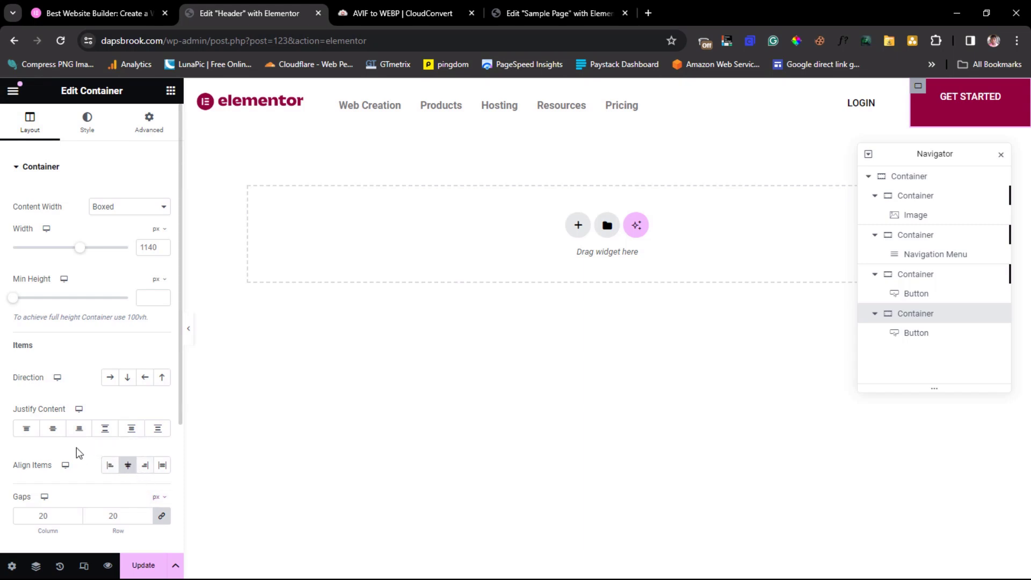
click(53, 433)
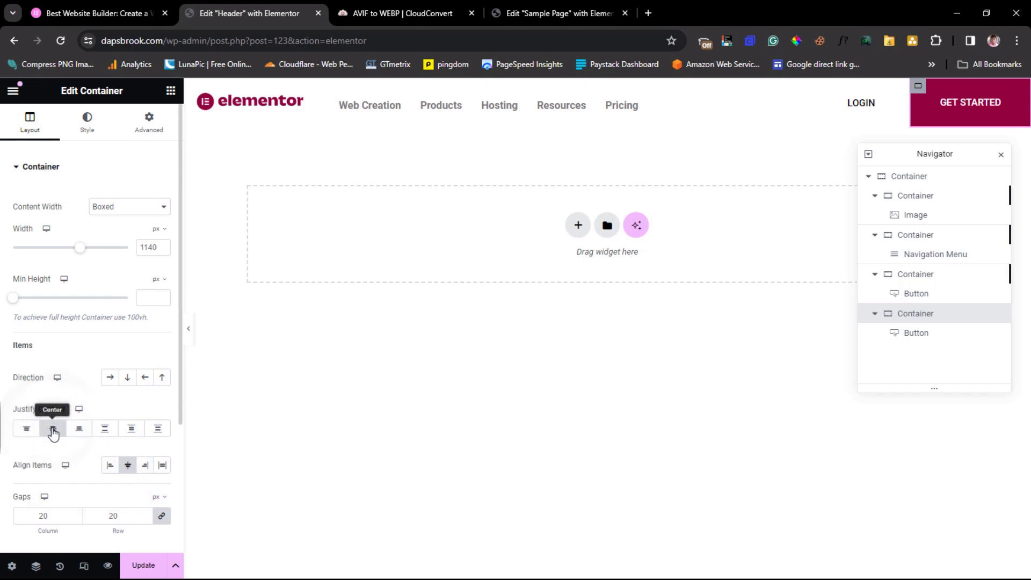
click(188, 336)
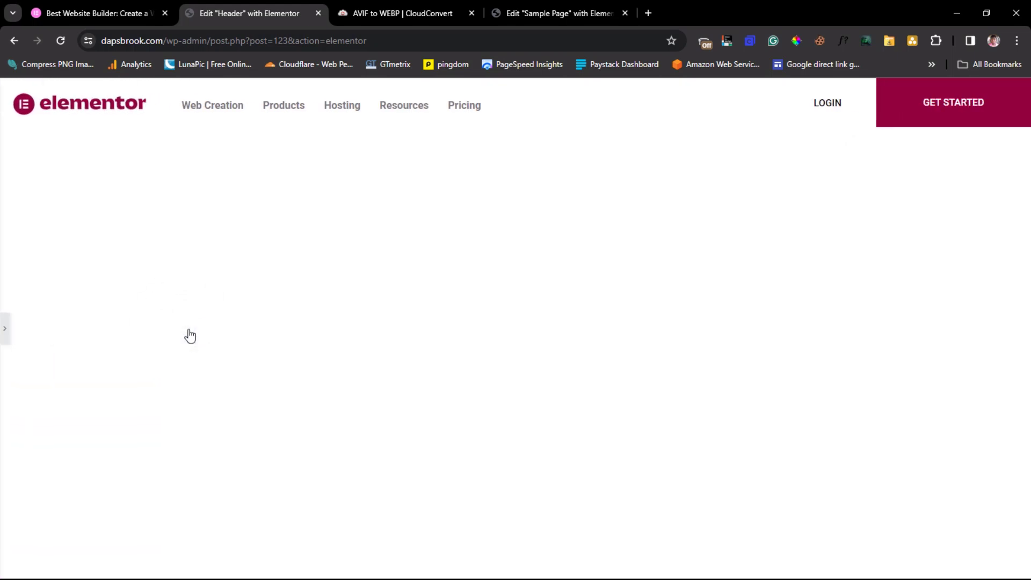
click(3, 330)
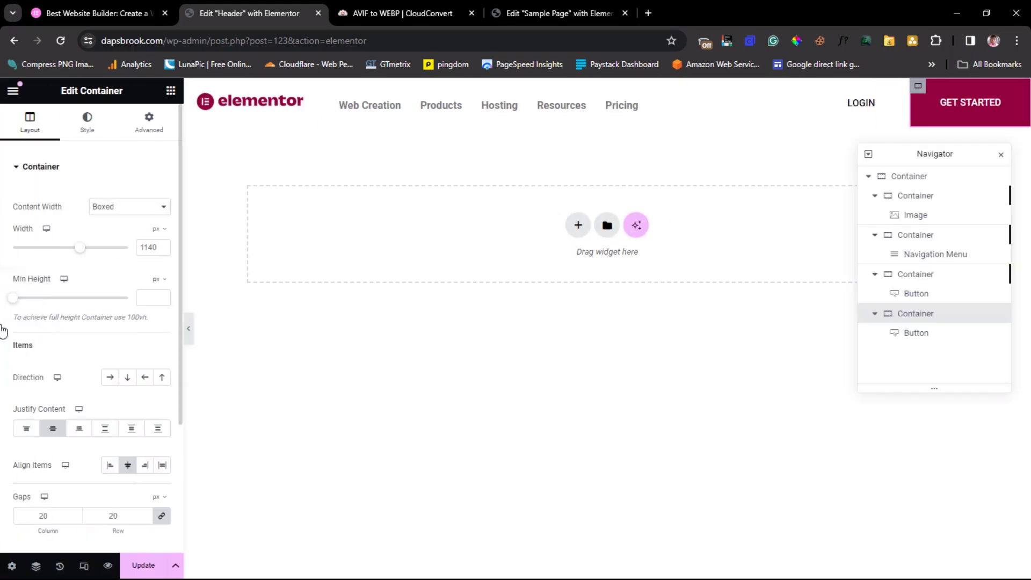
- Save the updated Header template and exit the Elementor editor to the WordPress dashboard
click(143, 567)
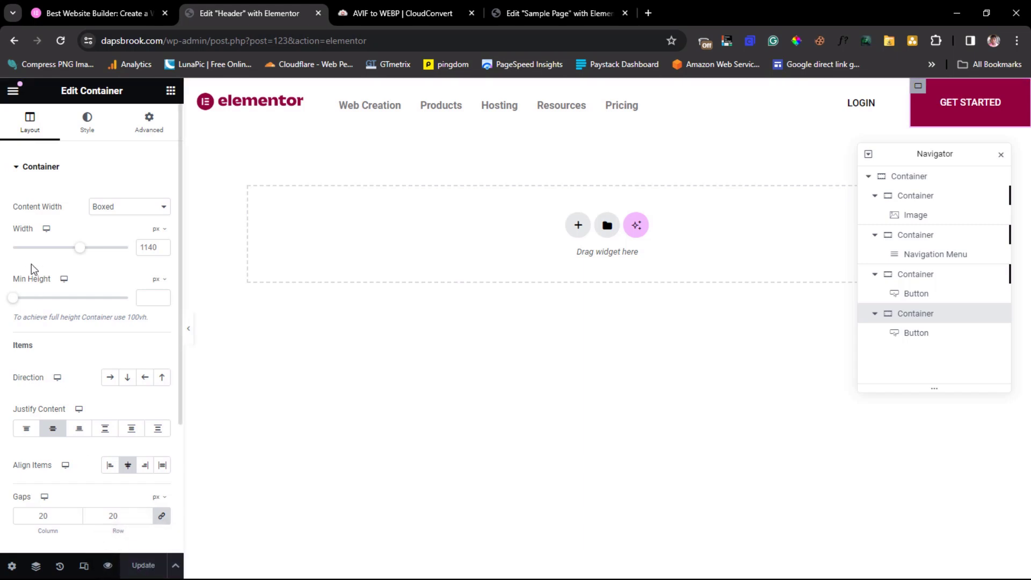
click(13, 90)
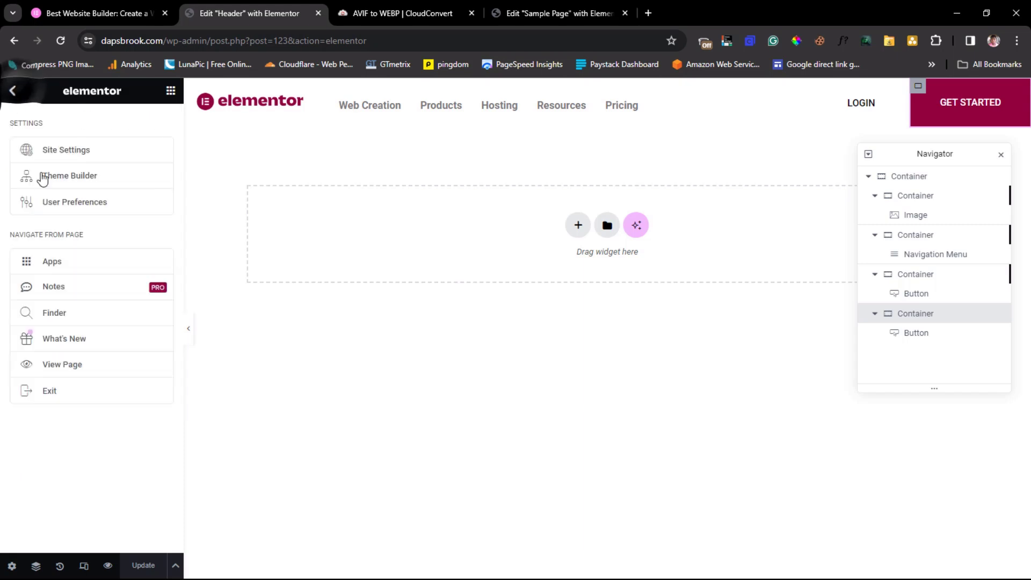
click(52, 392)
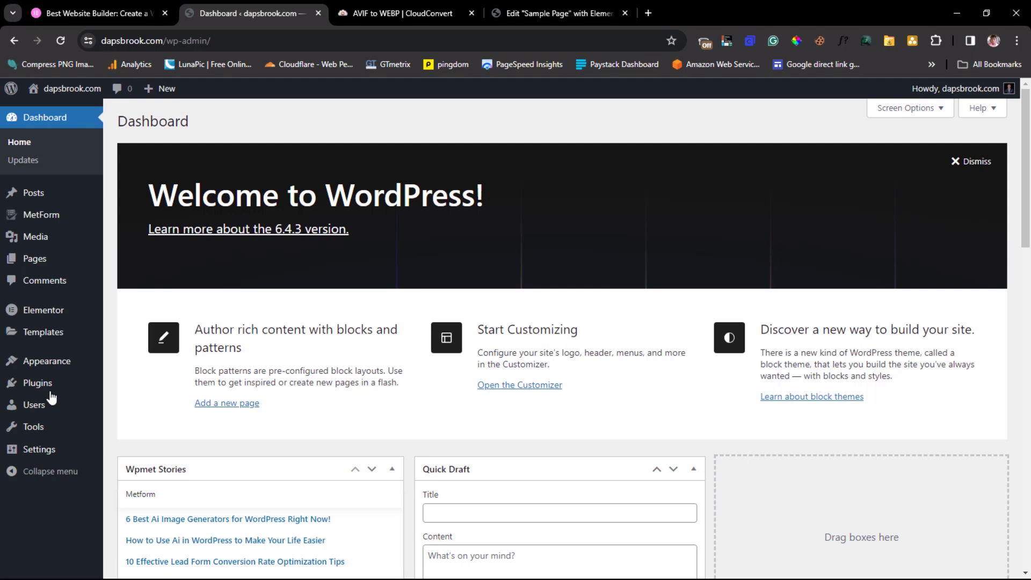
- Start a new template in the Elementor Header & Footer Builder with the title Footer
mouse_move(41, 367)
click(140, 444)
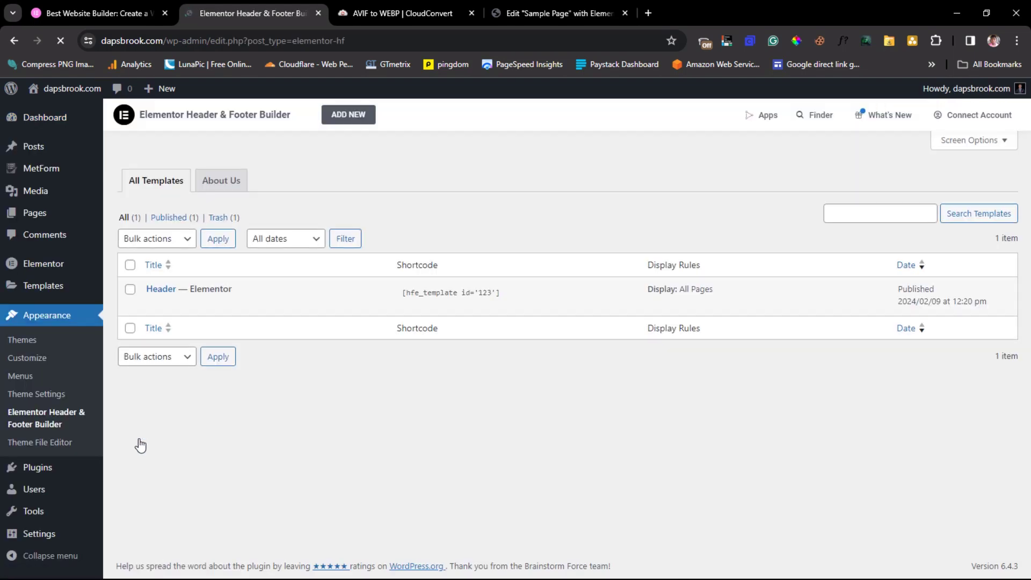
mouse_move(151, 303)
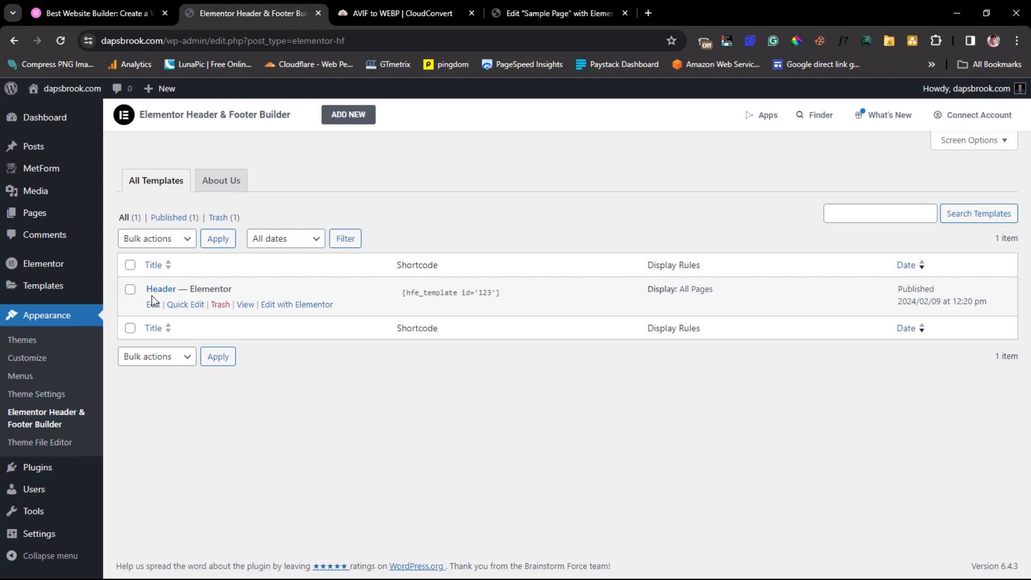
click(347, 115)
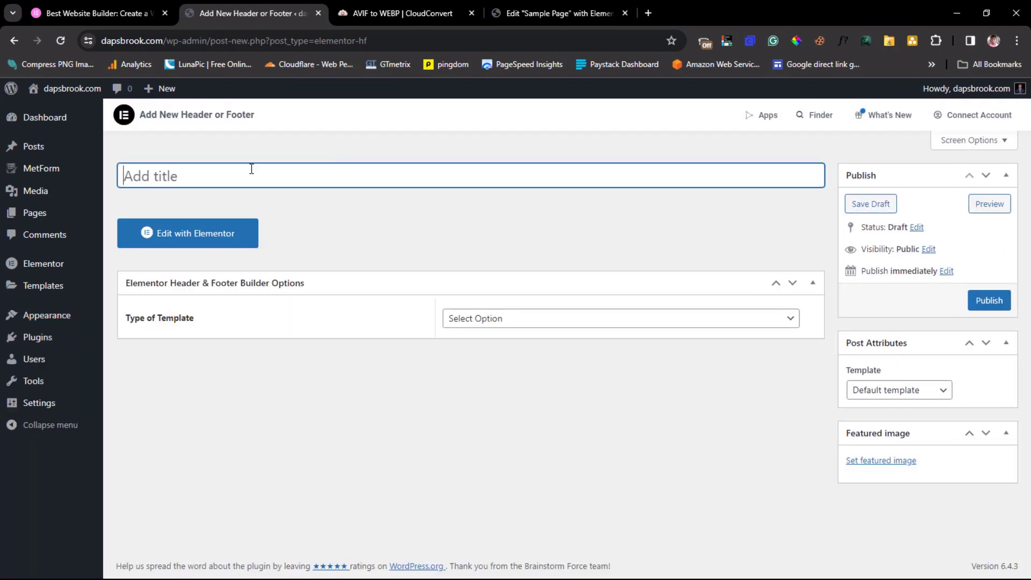
text(Footer)
- Set the template type to Footer, display it on All Pages and publish the template
click(514, 323)
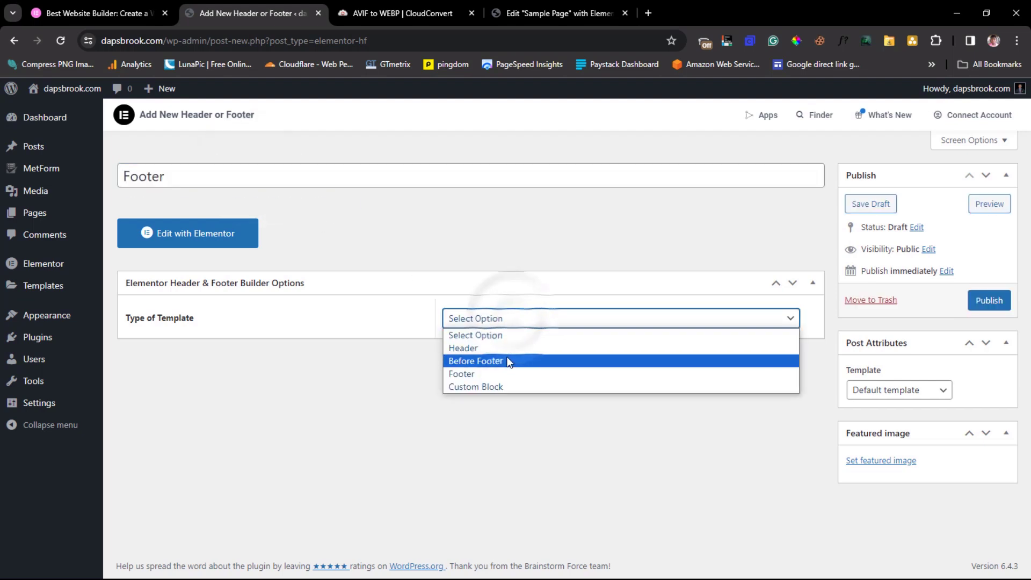
click(510, 375)
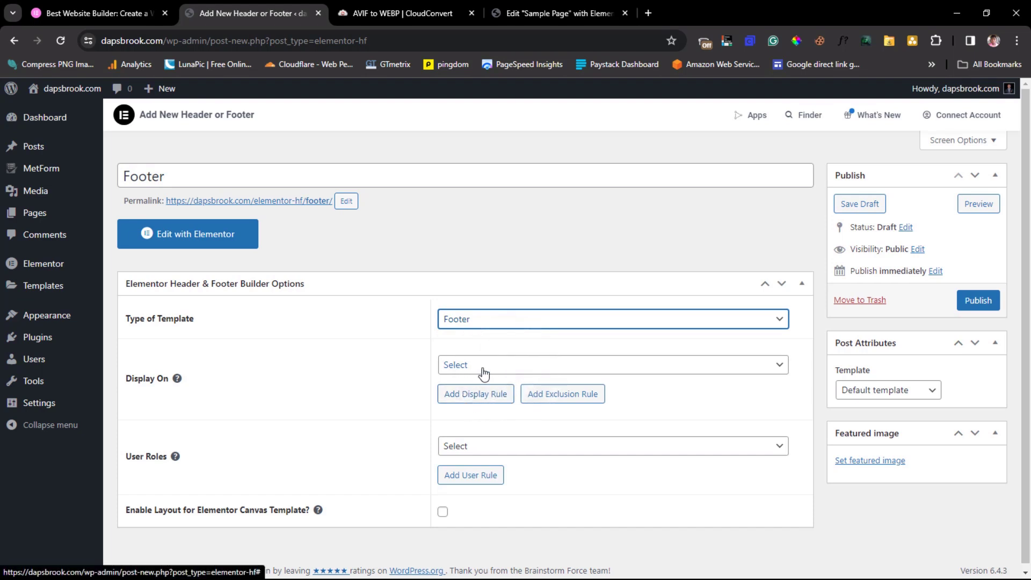
click(483, 367)
click(484, 340)
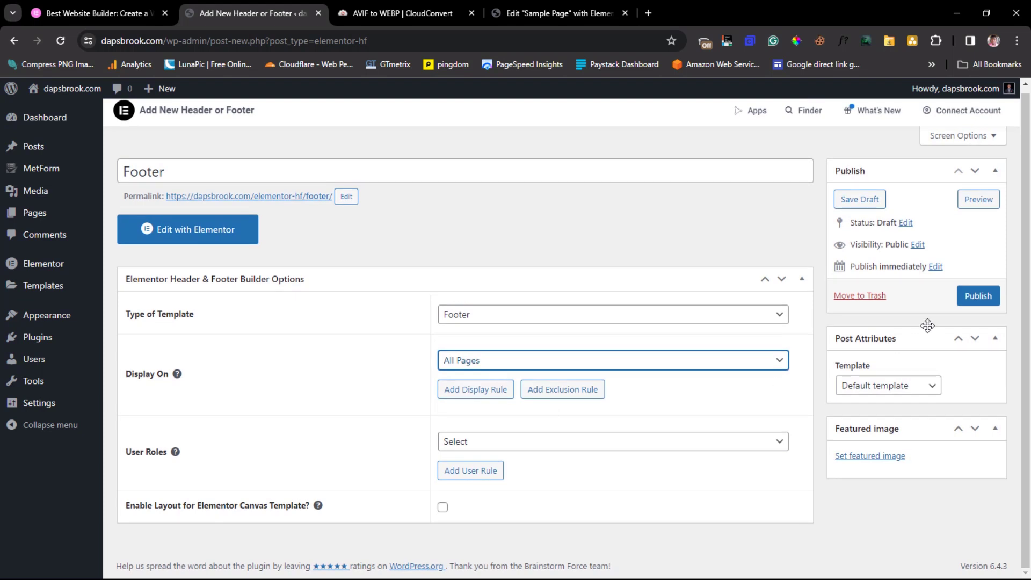
click(991, 302)
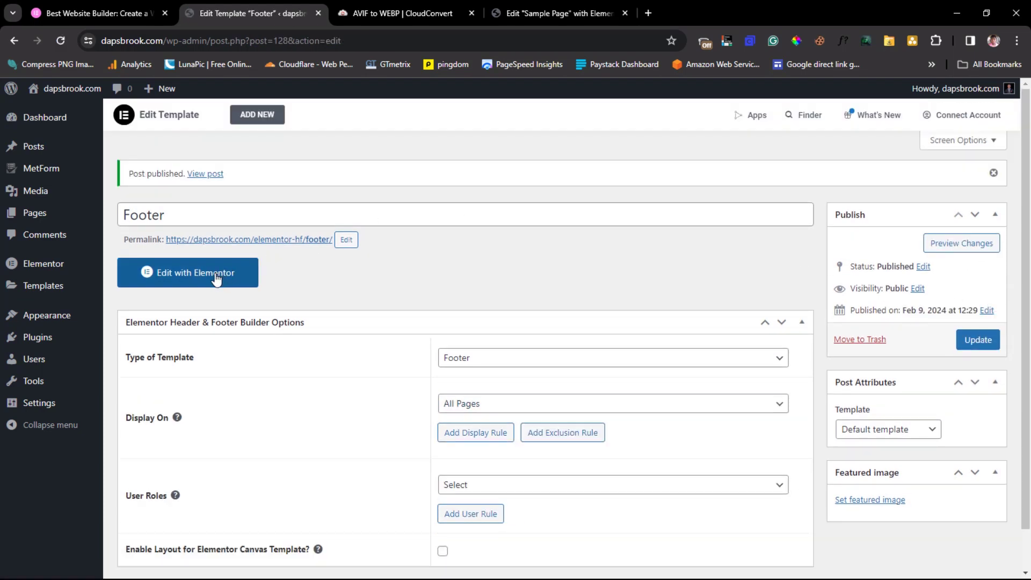
- Open the Footer template in the Elementor editor and bring the footer of the elementor.com reference page into view
click(214, 277)
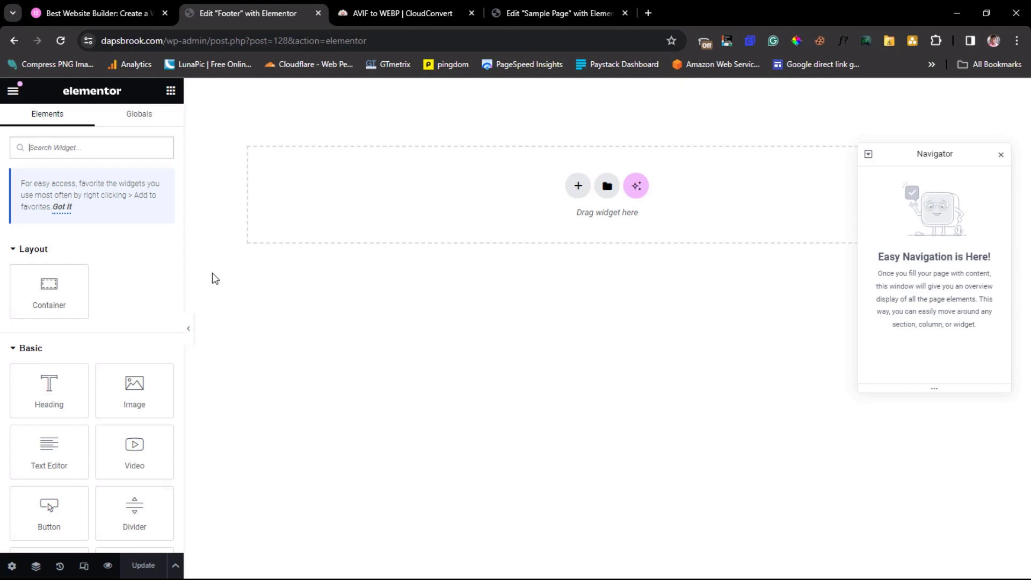
click(97, 13)
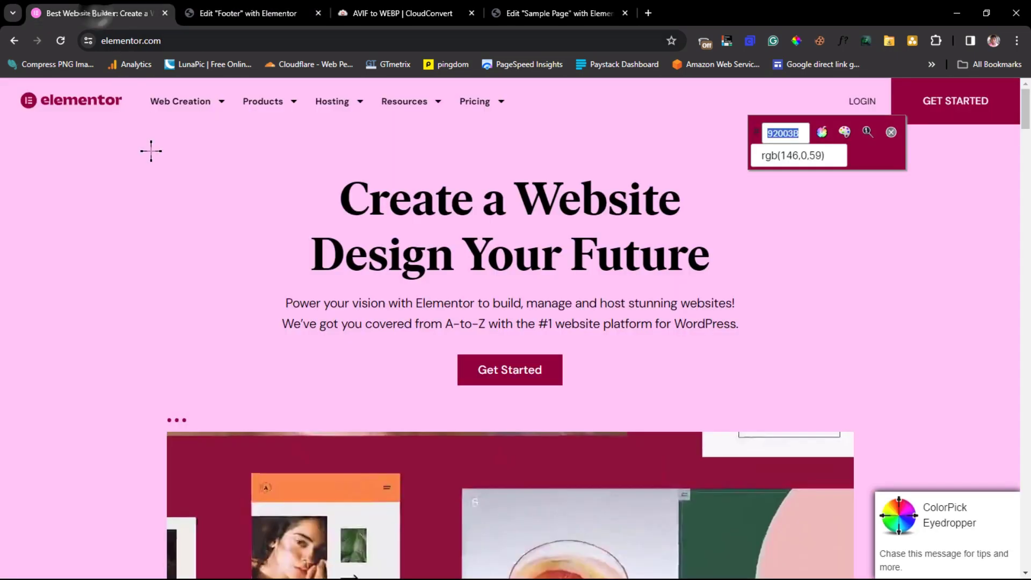
scroll(115, 360, down, 15)
scroll(110, 344, down, 20)
scroll(110, 344, down, 10)
scroll(110, 344, up, 2)
scroll(110, 343, down, 2)
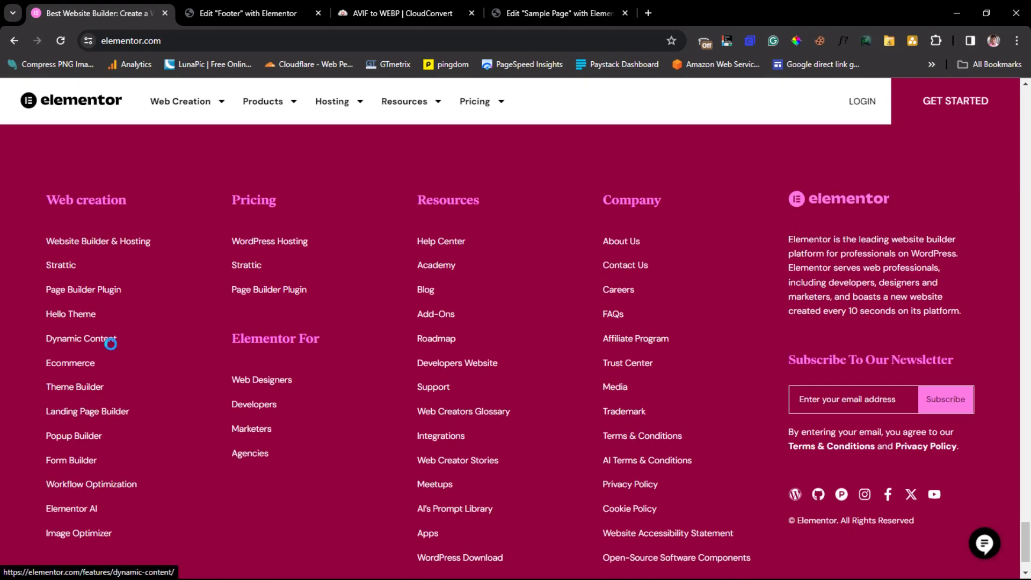
- Sample the elementor.com footer's background colour with the ColorPick Eyedropper and copy its hex code 92003B
click(111, 344)
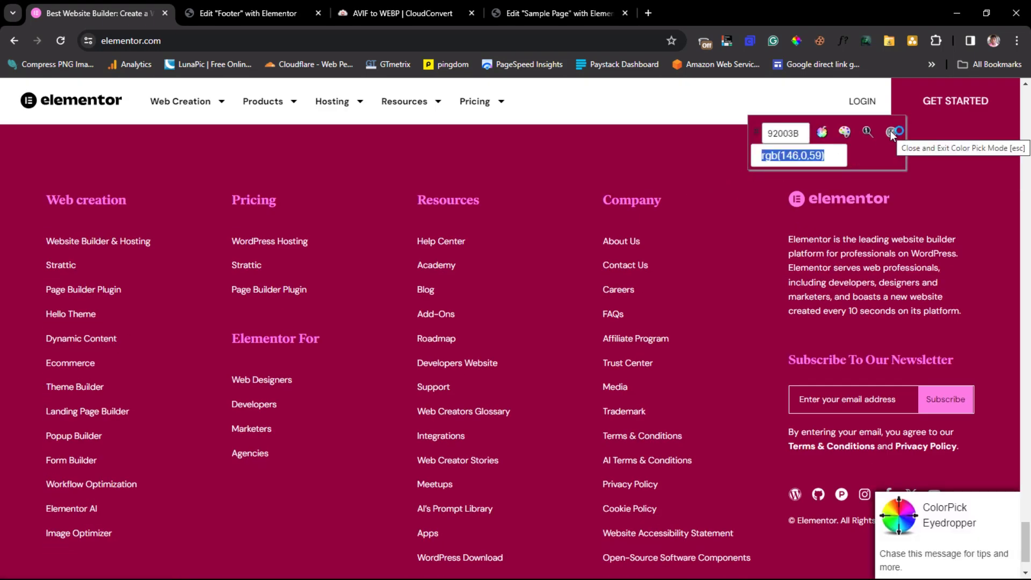
click(948, 172)
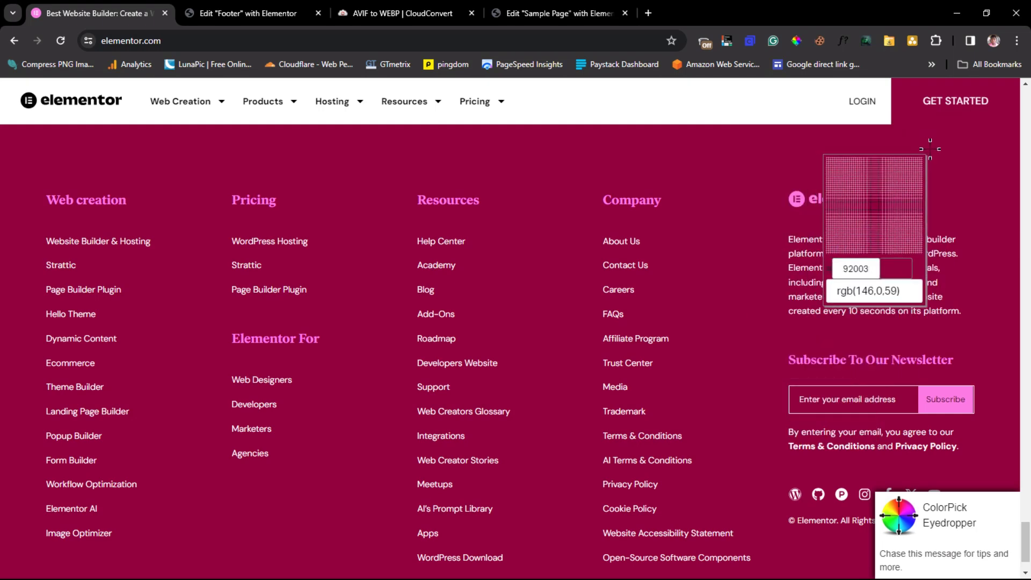
click(930, 149)
right_click(808, 170)
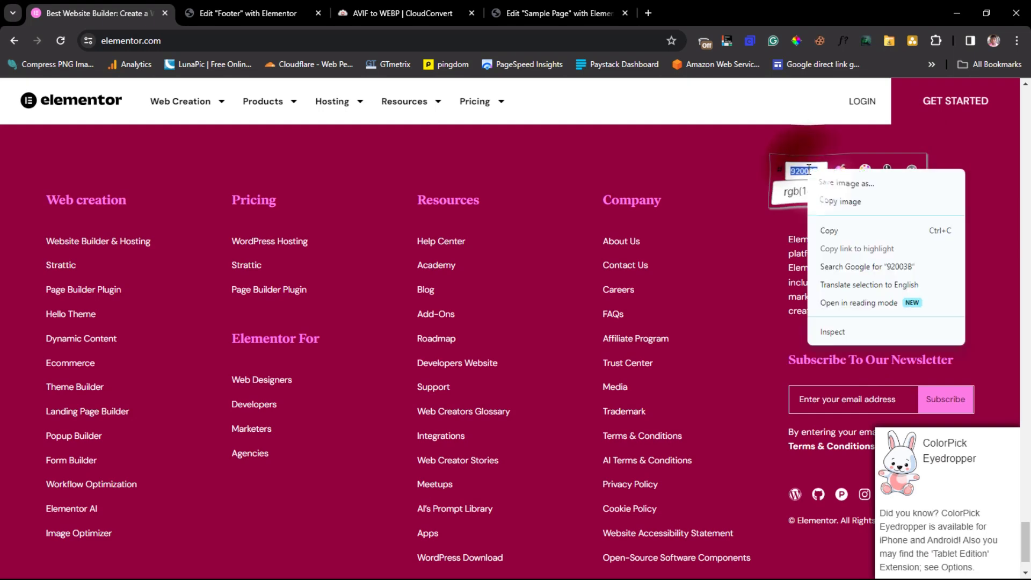
click(829, 230)
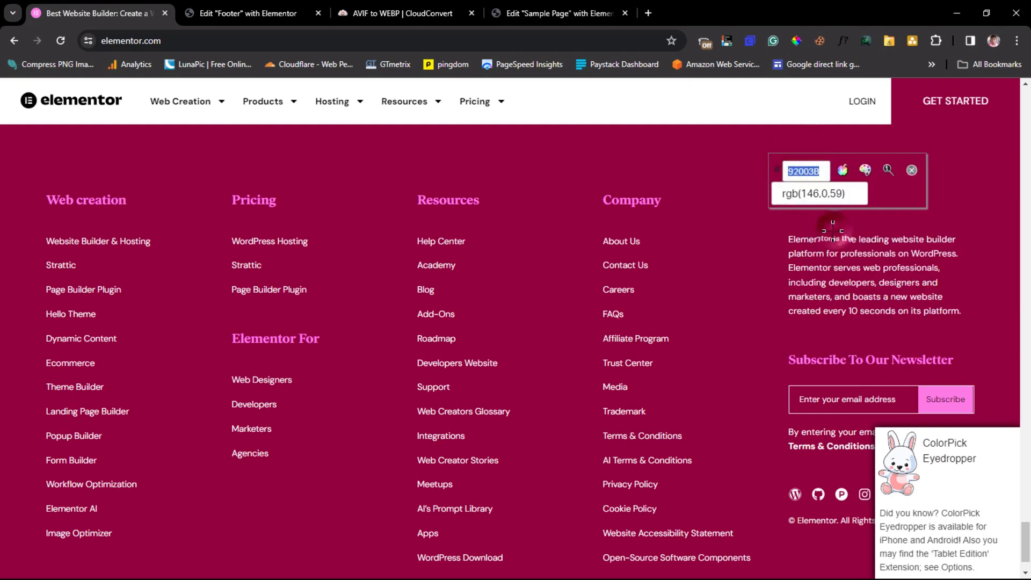
click(912, 169)
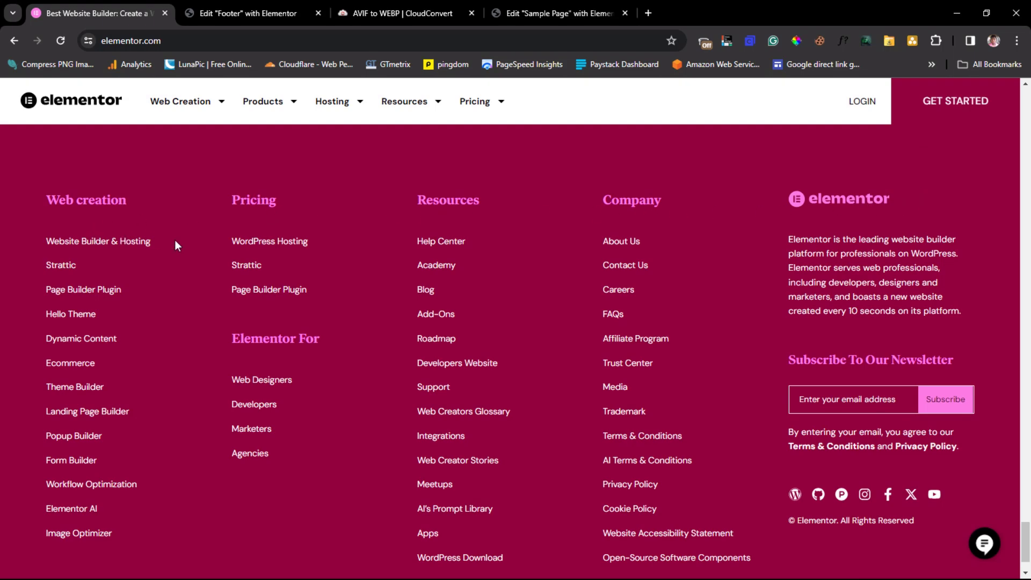
- Add a row-direction container to the Footer template and set its content width to Full Width
scroll(175, 240, up, 1)
scroll(175, 239, down, 1)
click(241, 12)
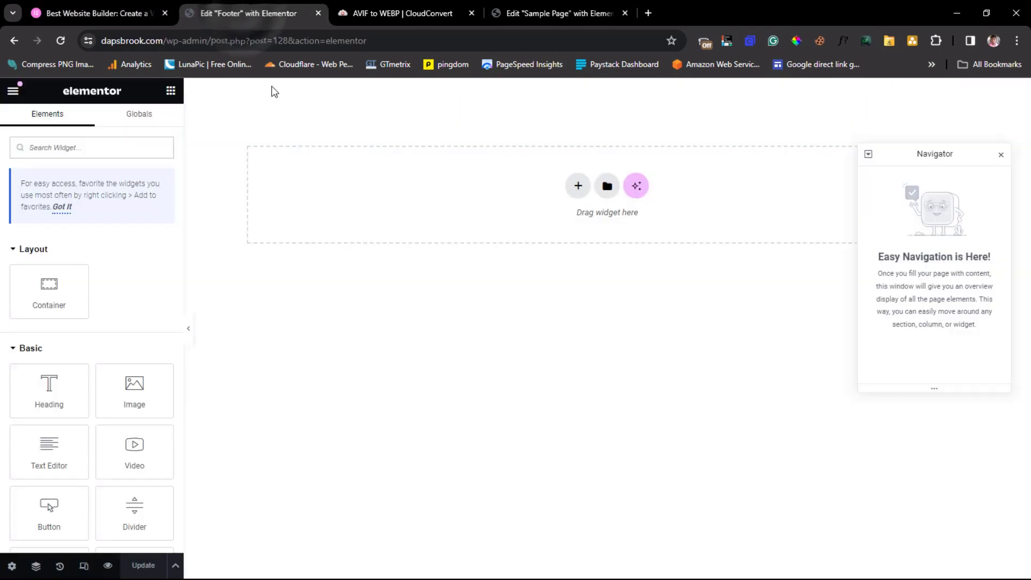
click(578, 188)
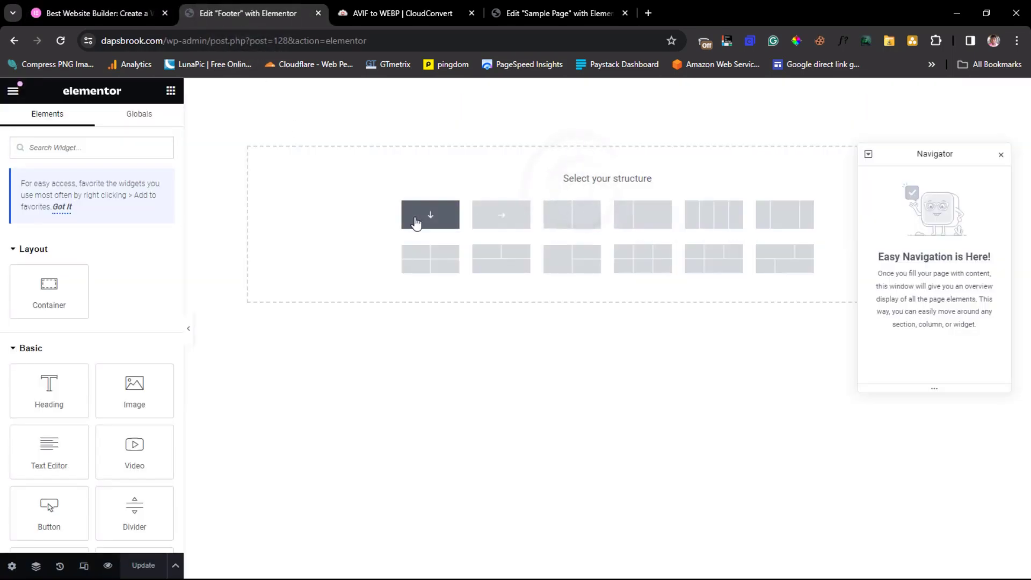
click(505, 217)
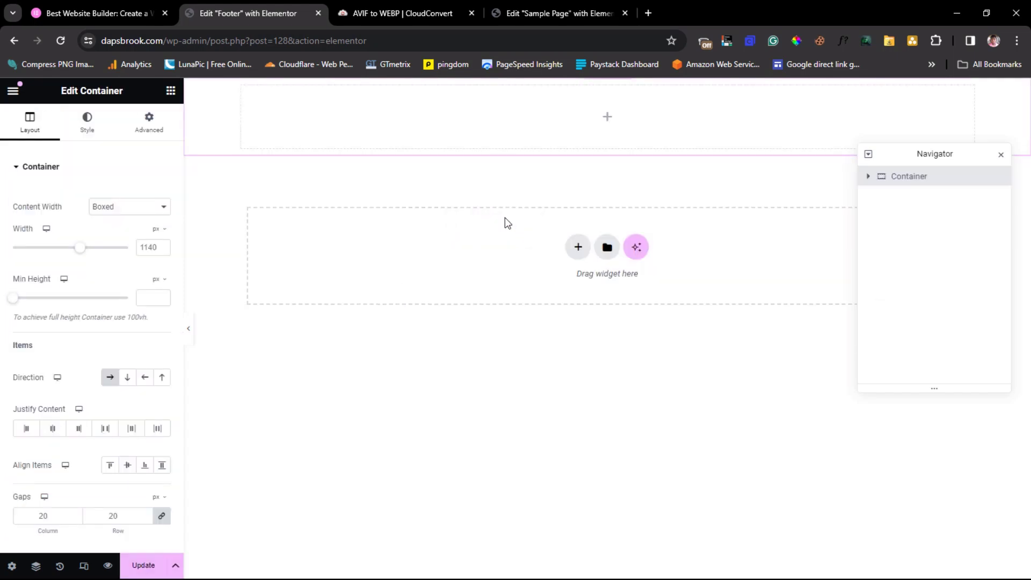
click(141, 207)
click(127, 231)
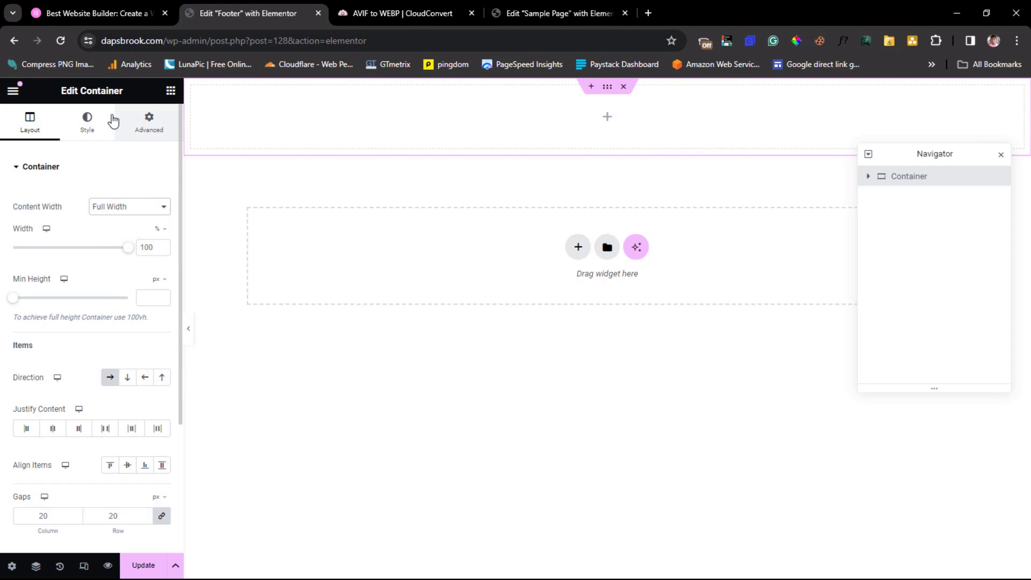
- Give the footer container a Classic background with the colour 92003B
click(86, 118)
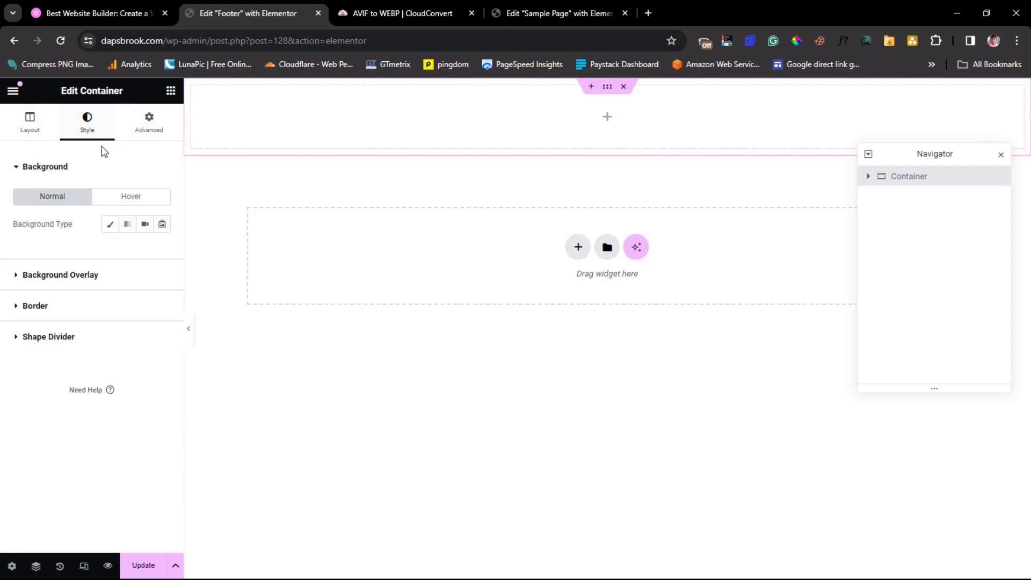
click(111, 224)
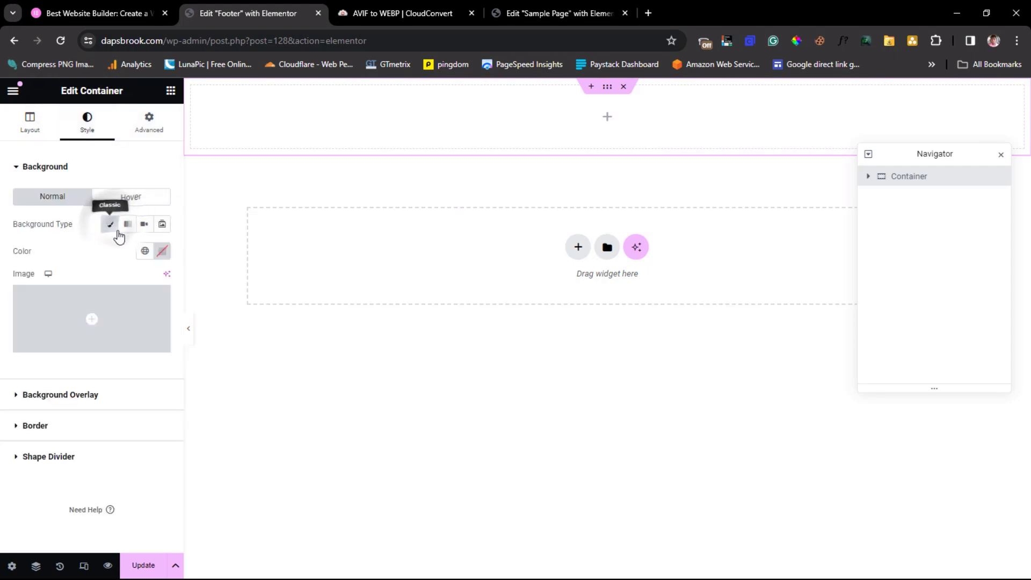
click(163, 252)
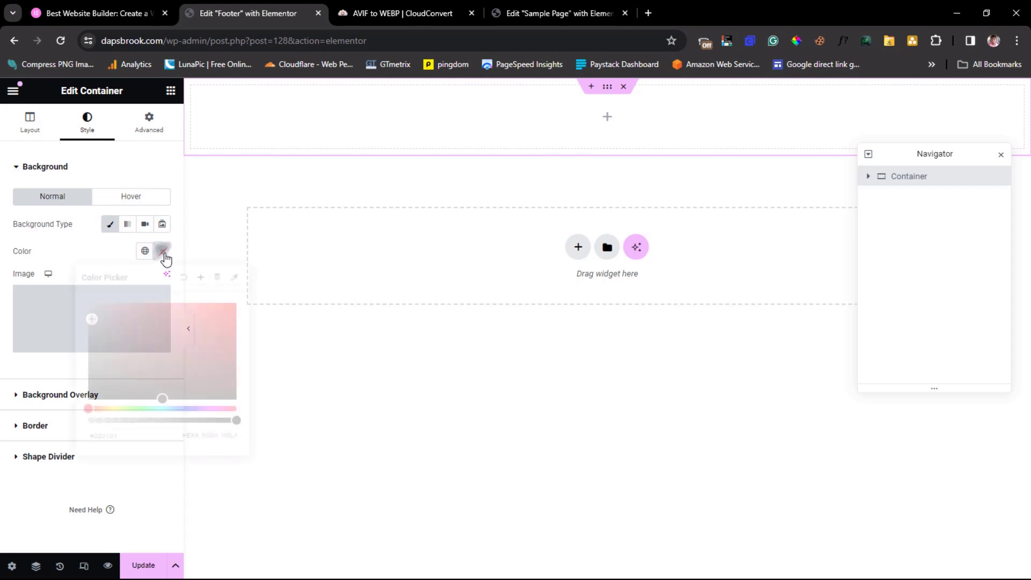
right_click(134, 435)
click(152, 226)
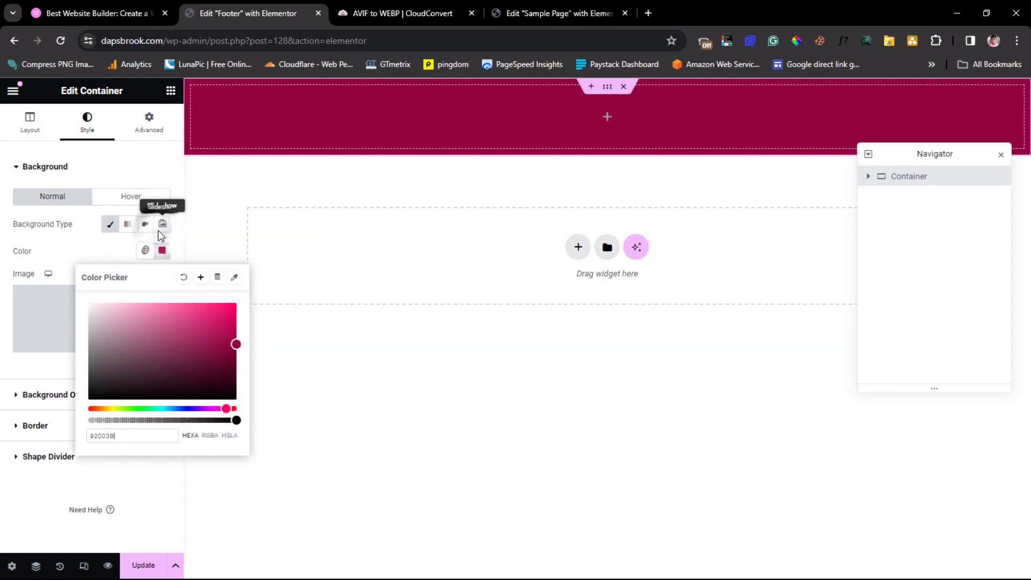
click(4, 210)
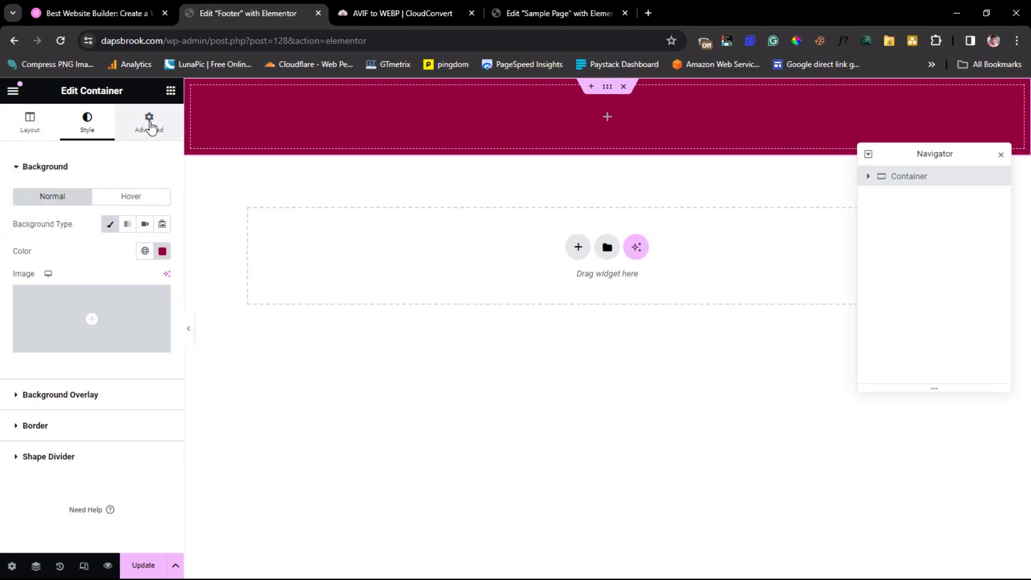
- Nest a container inside the footer container and duplicate it to make five side-by-side columns
click(171, 90)
drag(22, 282, 302, 126)
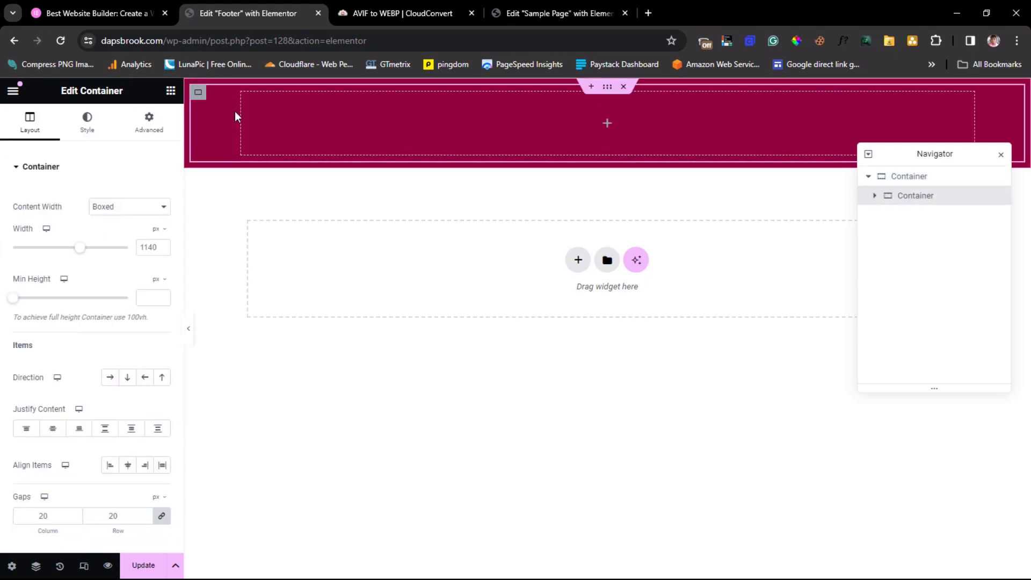
right_click(199, 94)
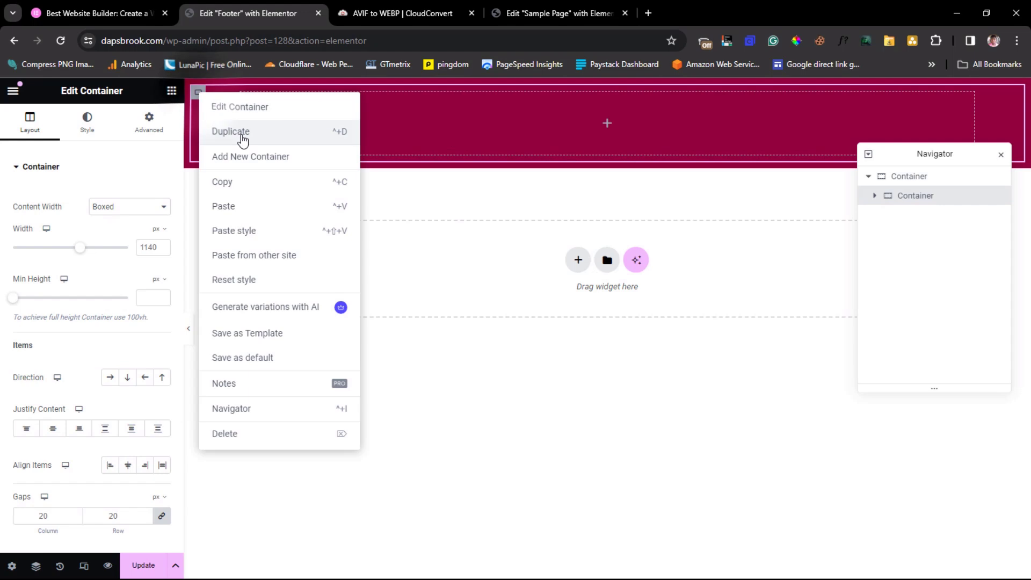
click(223, 131)
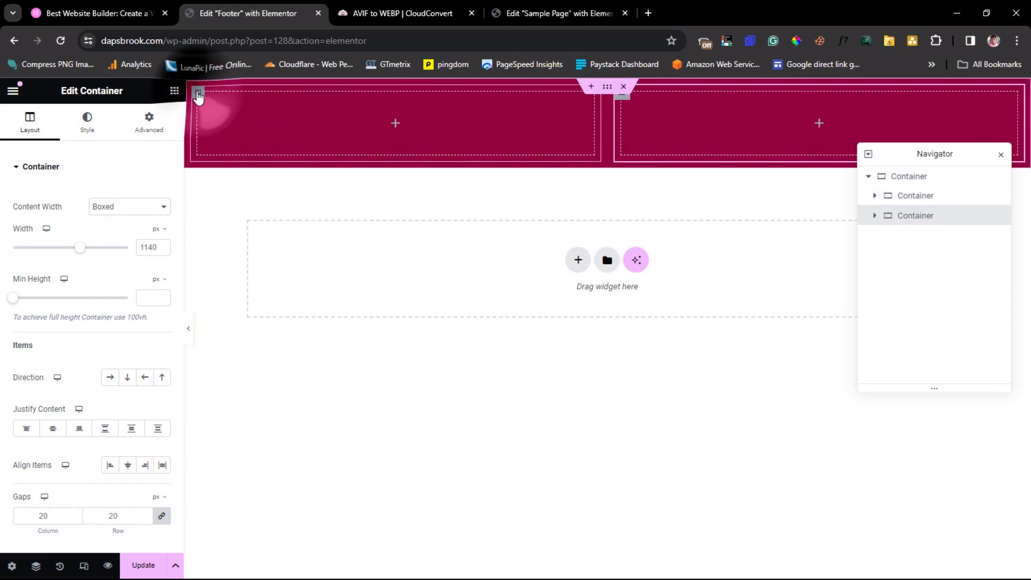
key(ctrl+d)
right_click(211, 103)
click(223, 130)
right_click(216, 108)
click(223, 129)
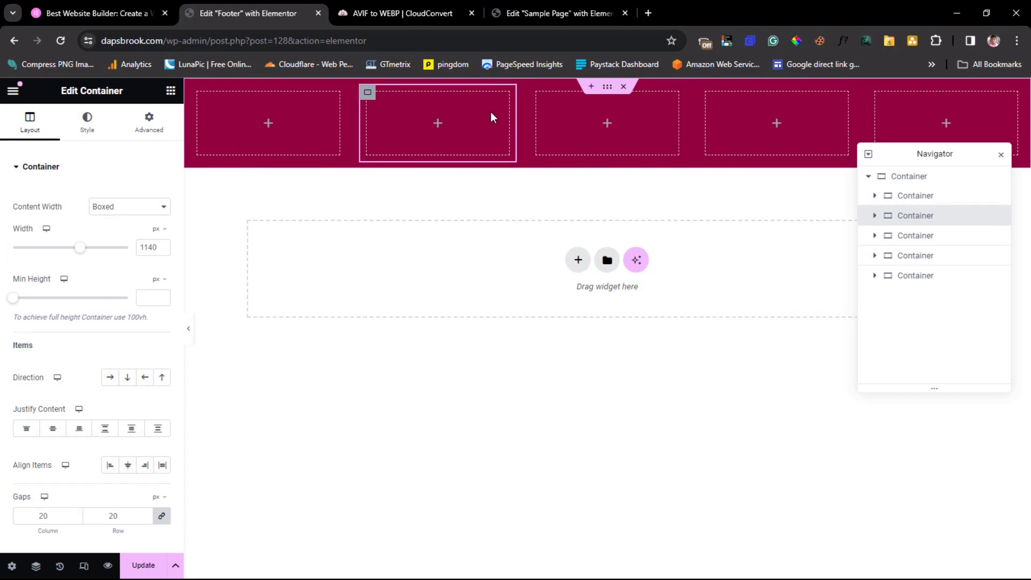
- Check the column layout of the elementor.com footer, then add a Navigation Menu widget showing the Web creation menu to the first footer column
click(87, 13)
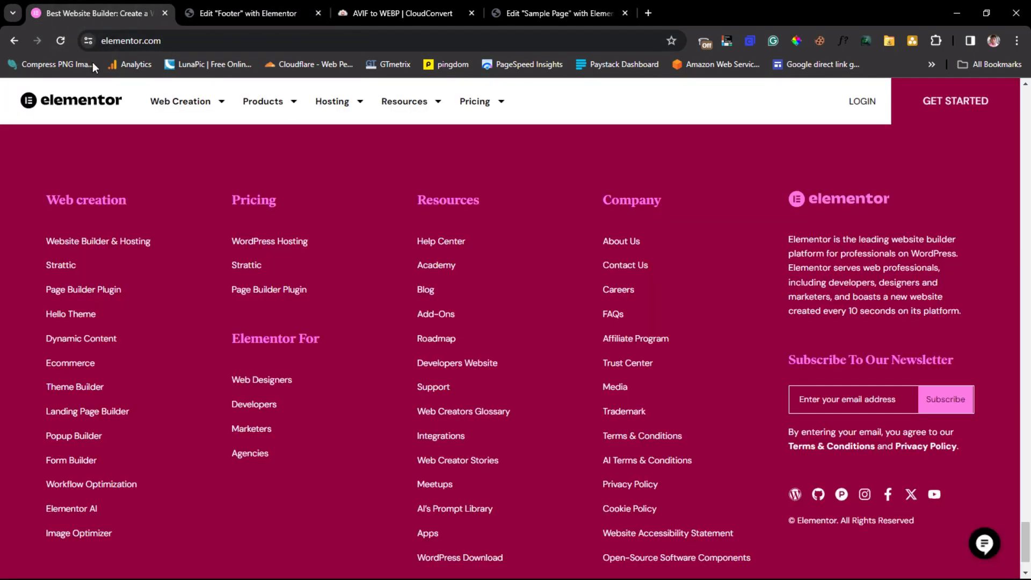
scroll(102, 231, down, 1)
scroll(90, 292, up, 2)
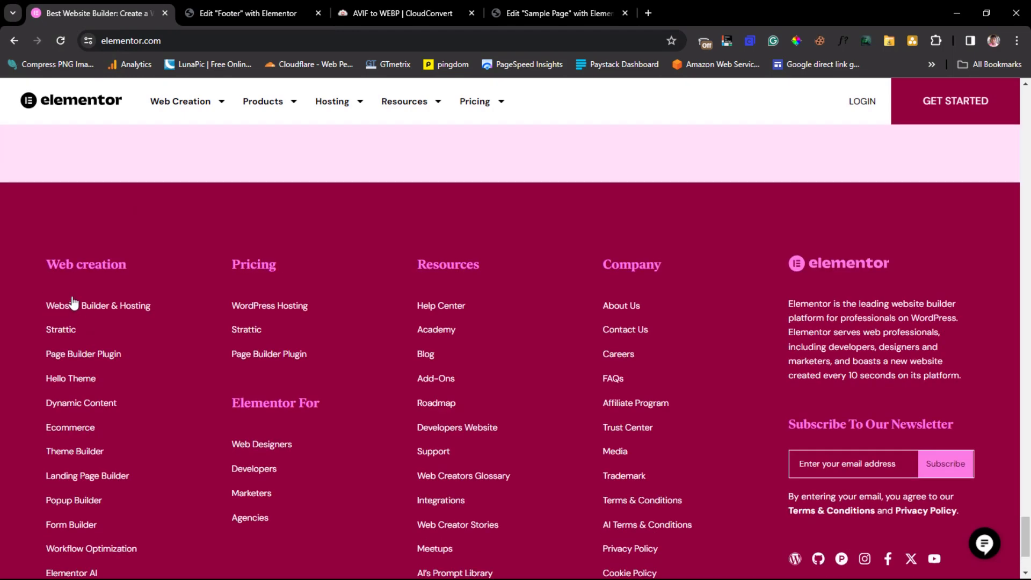
click(244, 13)
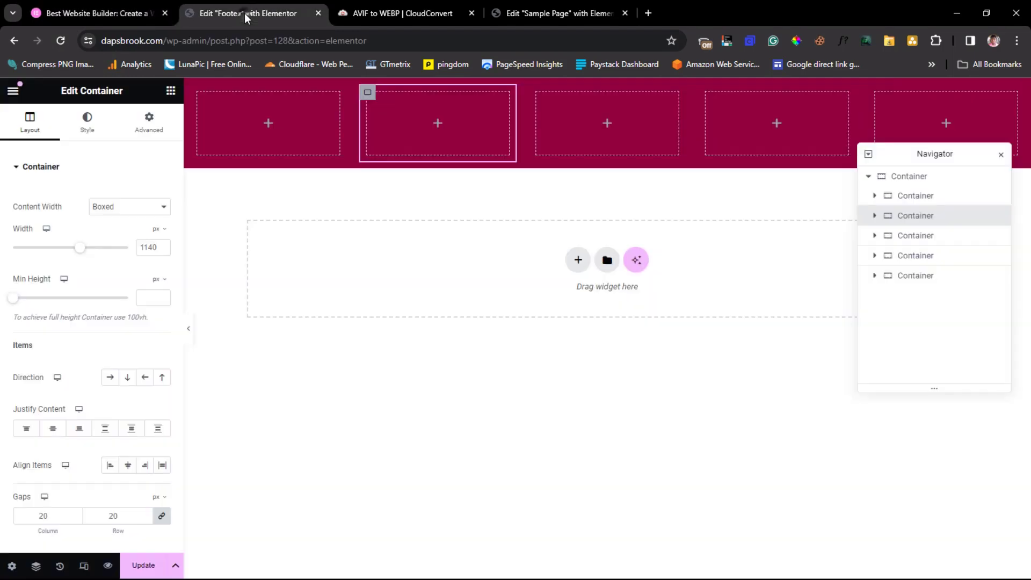
click(268, 124)
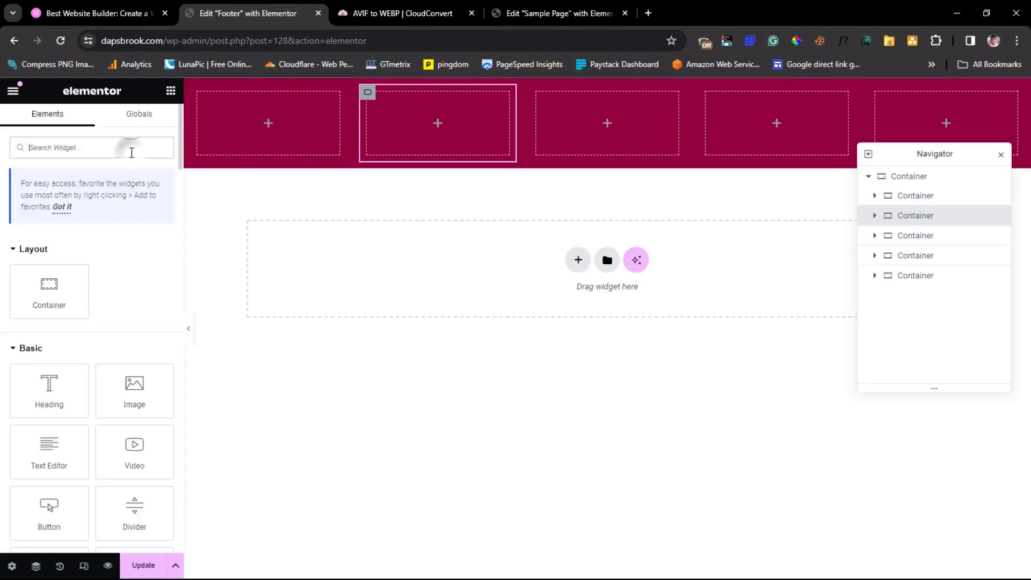
text(menu)
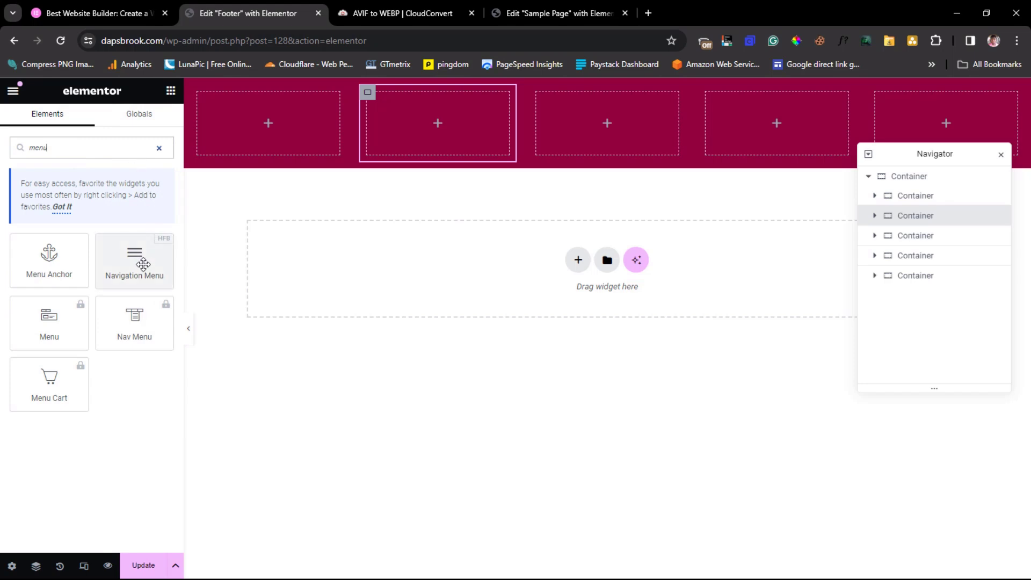
drag(142, 263, 283, 140)
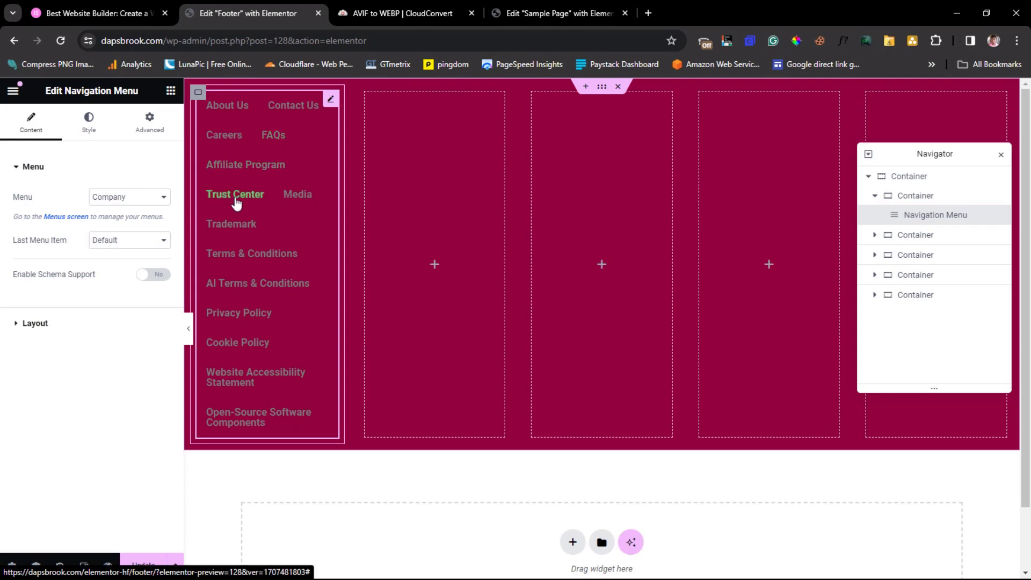
click(163, 203)
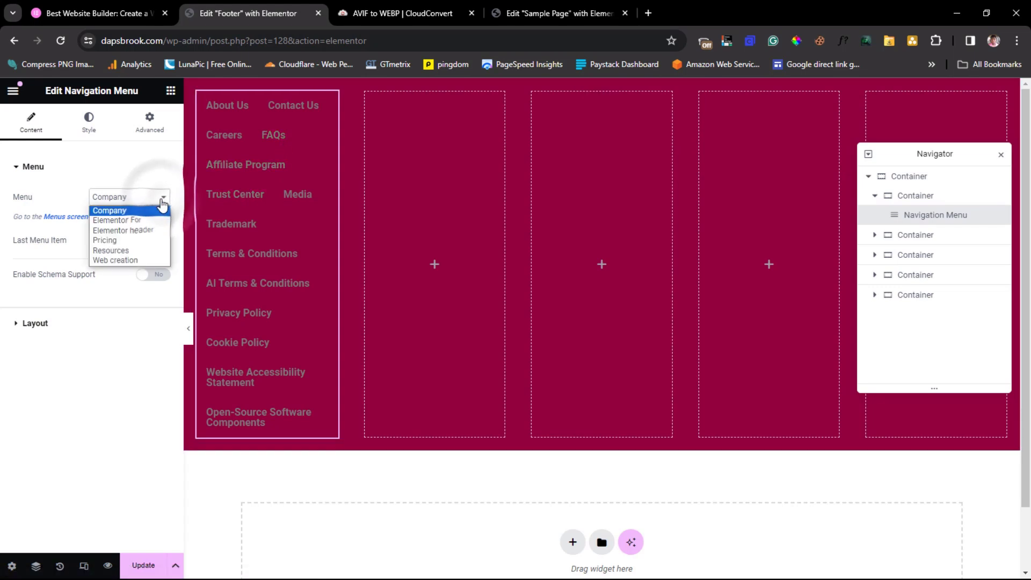
click(131, 260)
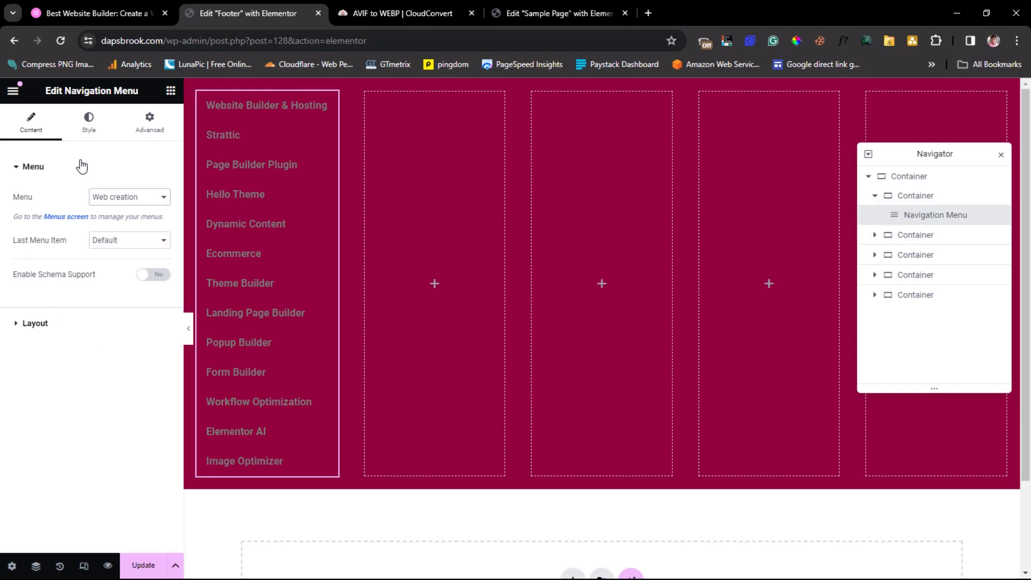
- Open the navigation menu's typography settings and inspect the font of the Website Builder & Hosting link on elementor.com with WhatFont
click(89, 127)
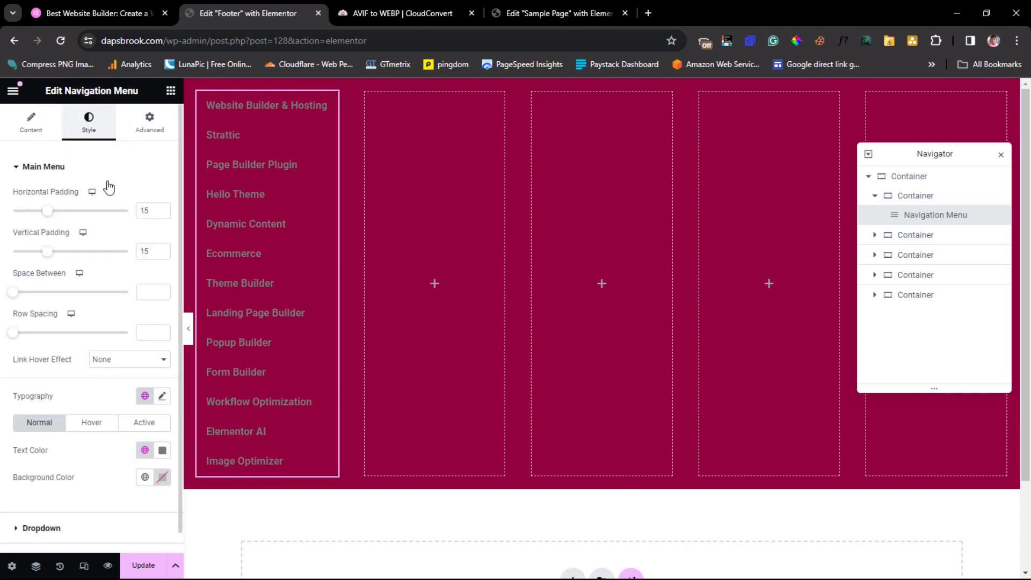
scroll(129, 349, down, 1)
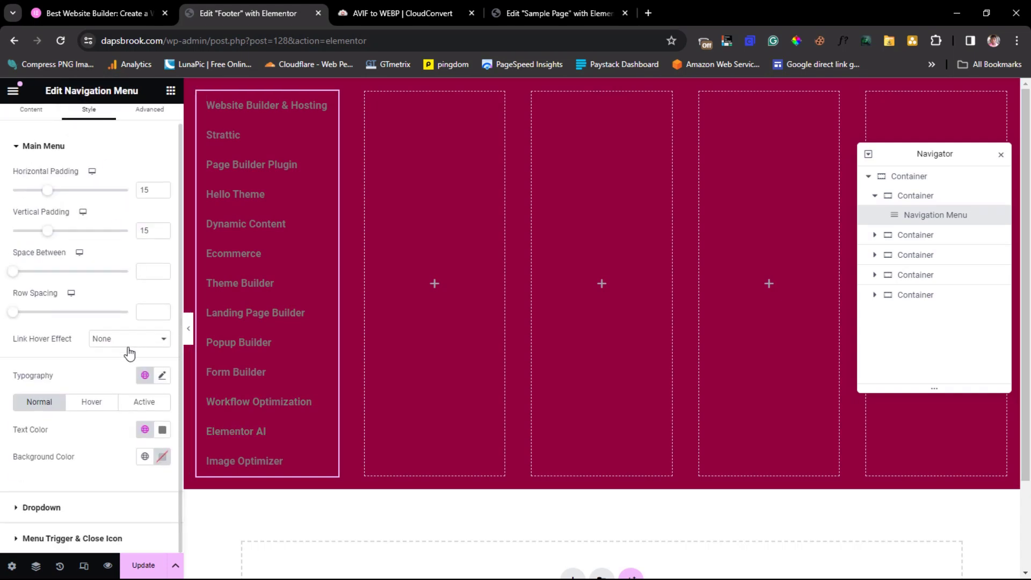
click(161, 375)
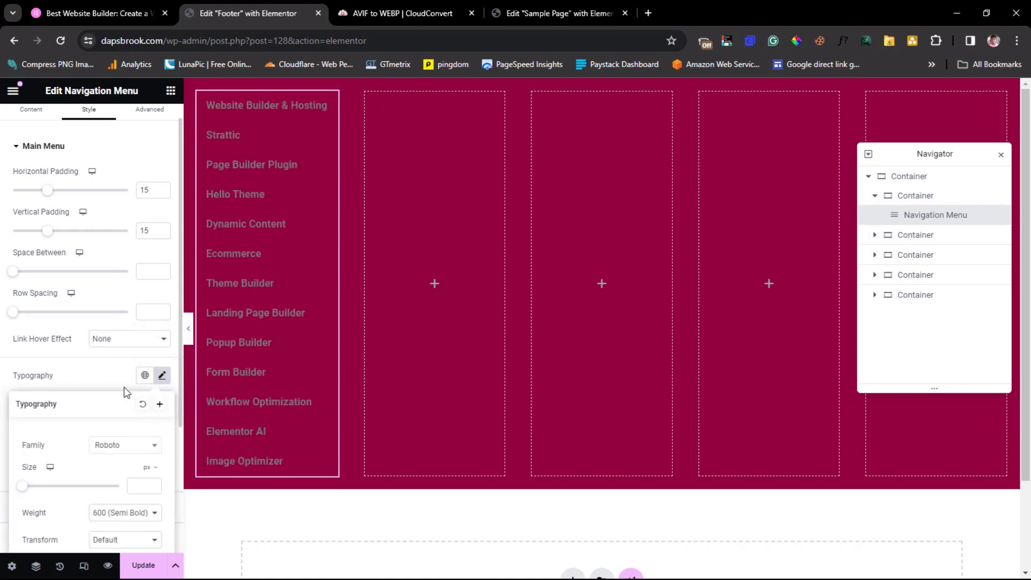
click(89, 12)
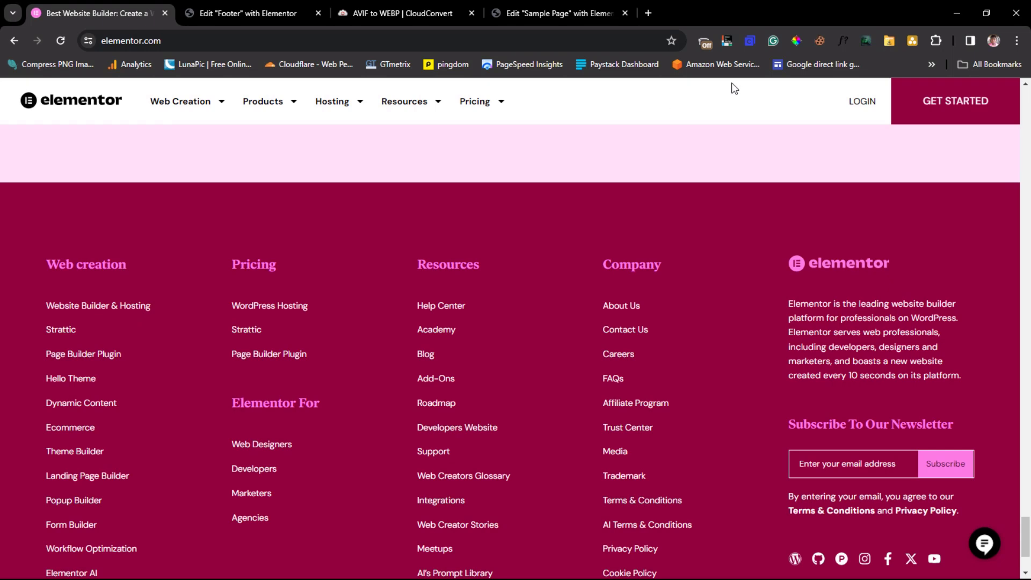
click(845, 40)
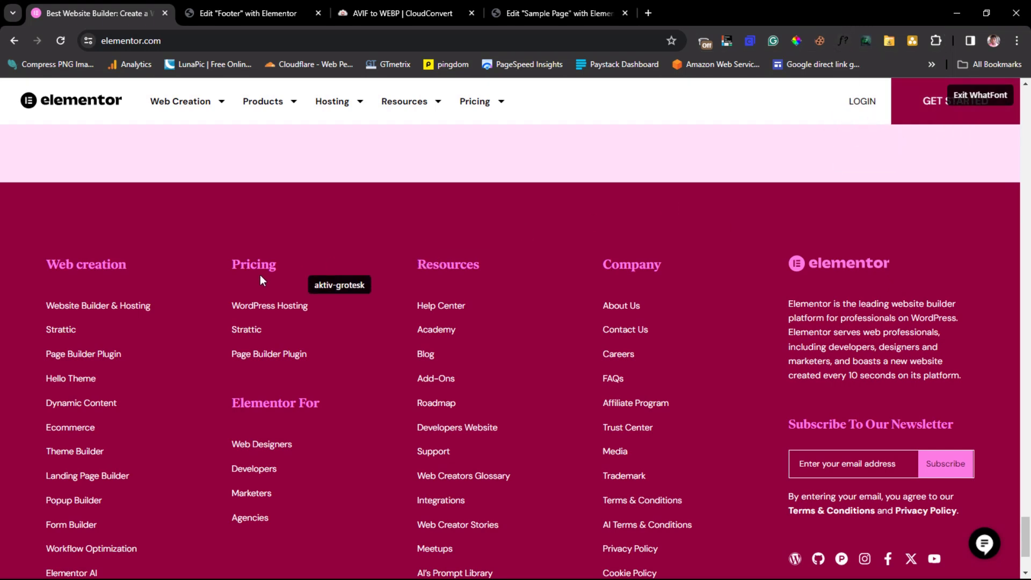
click(76, 305)
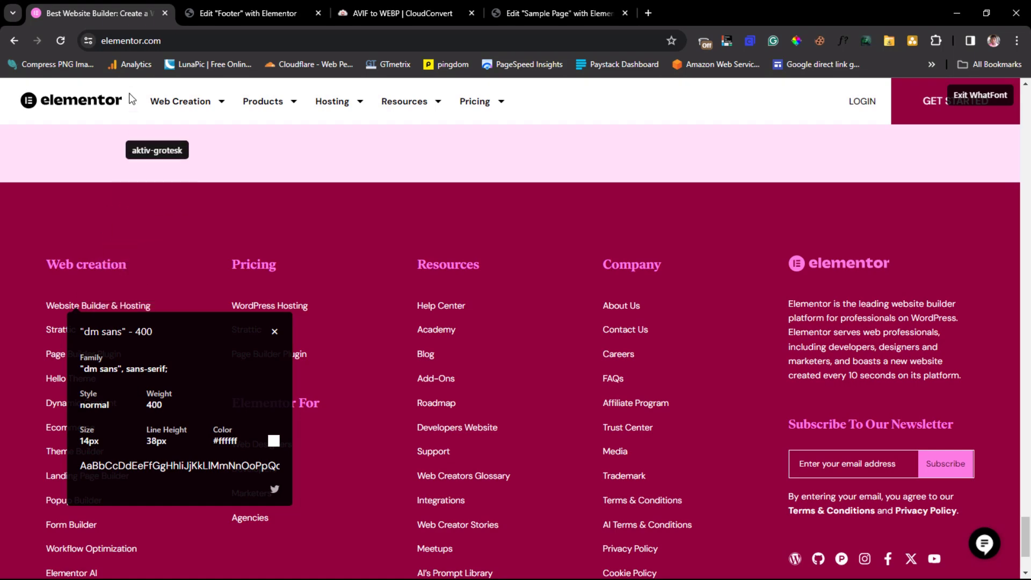
- Return to the Footer template and set the navigation menu's font family to DM Sans
click(247, 13)
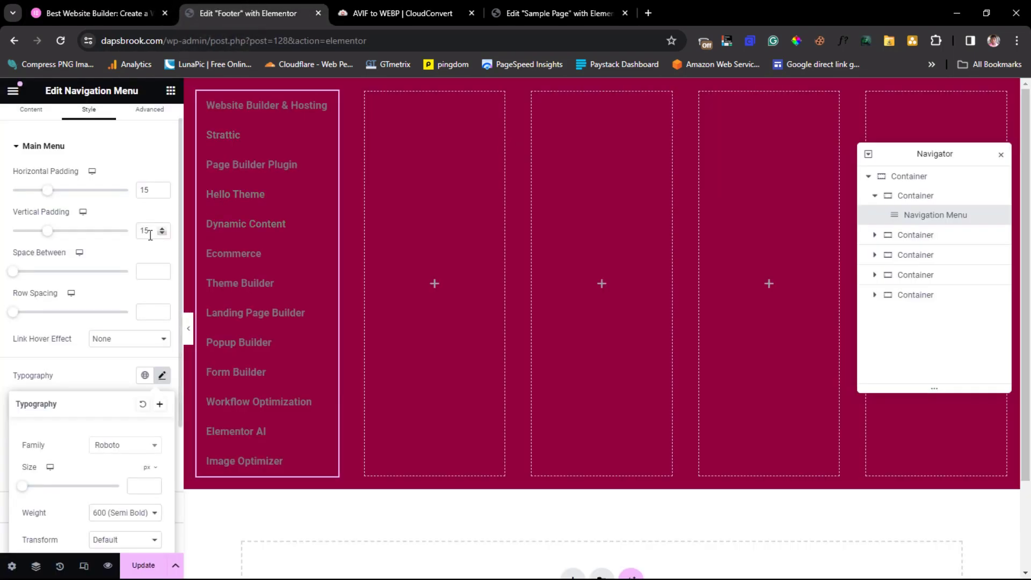
scroll(105, 355, down, 1)
click(119, 382)
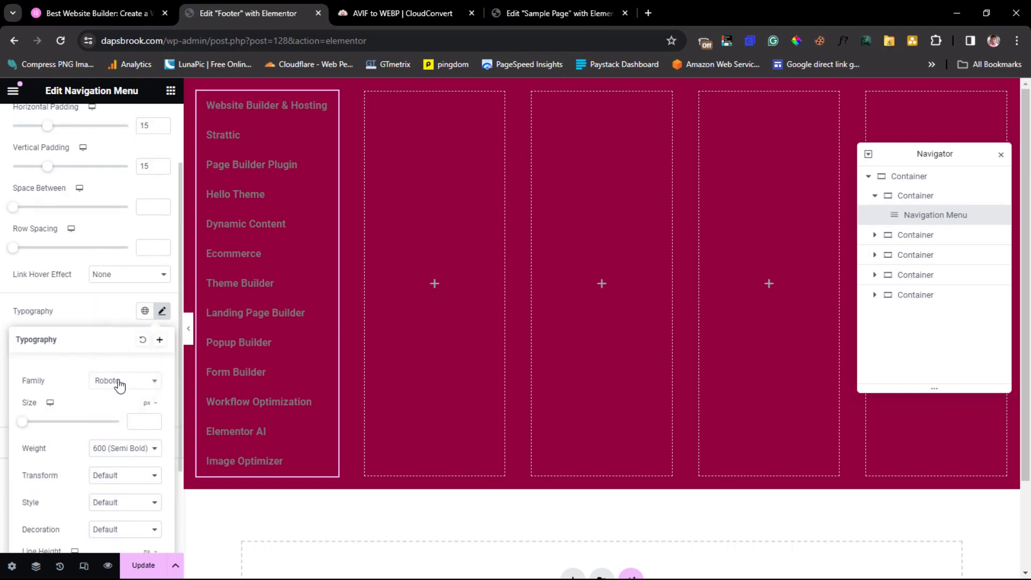
click(119, 382)
click(121, 399)
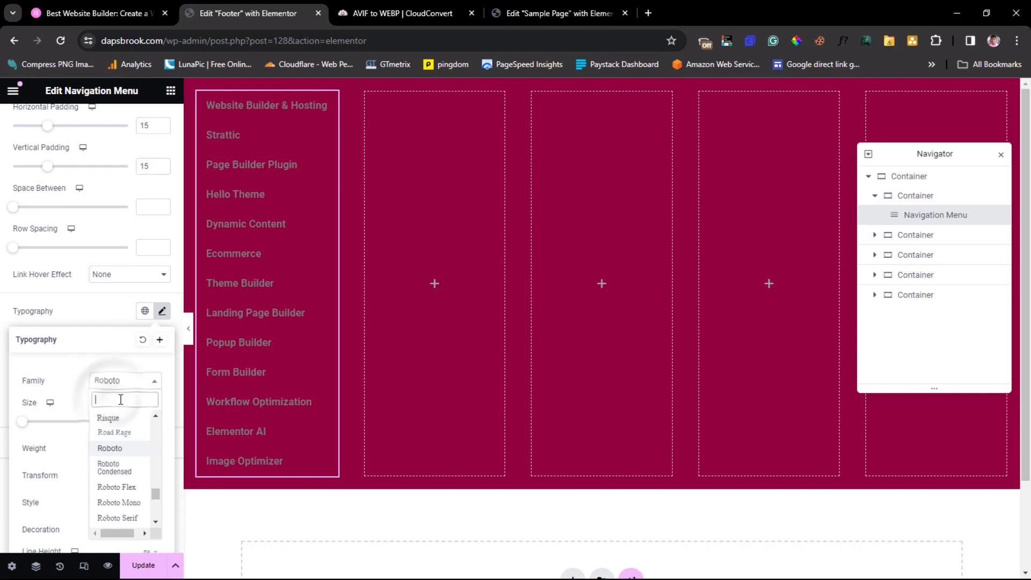
text(dm)
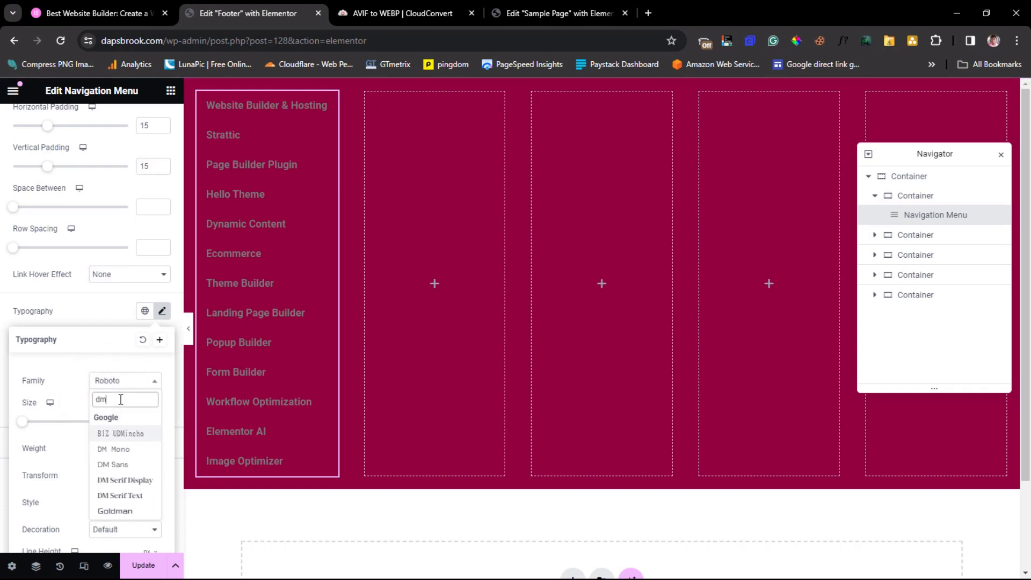
click(114, 464)
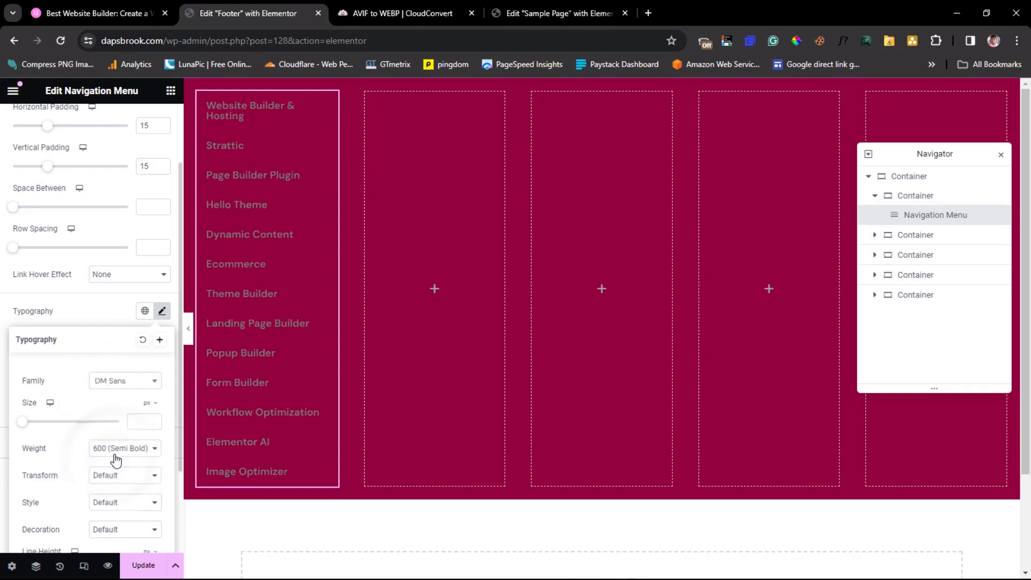
- Set the navigation menu's font size to 14 px and its weight to 400 (Normal)
click(138, 422)
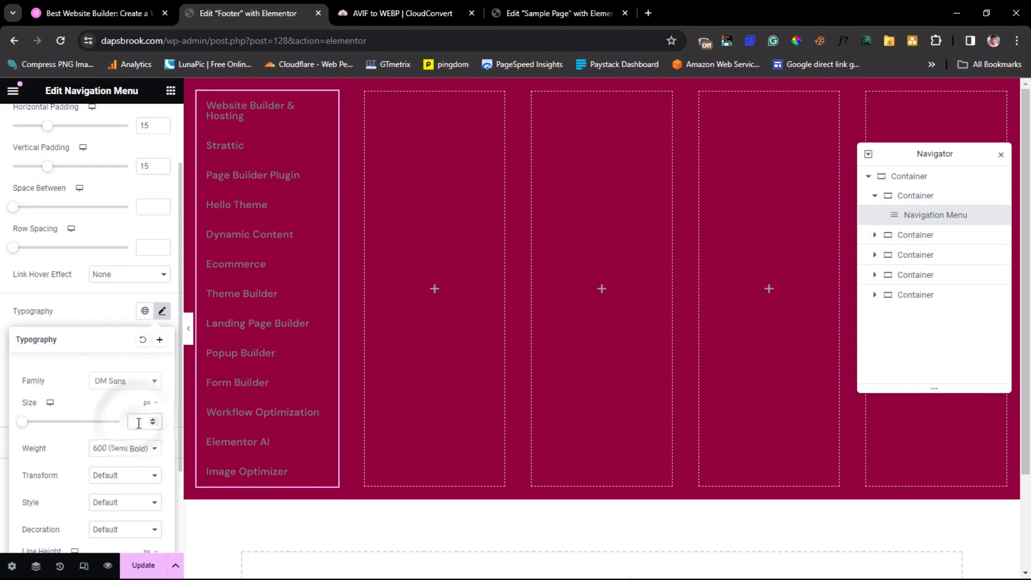
text(14)
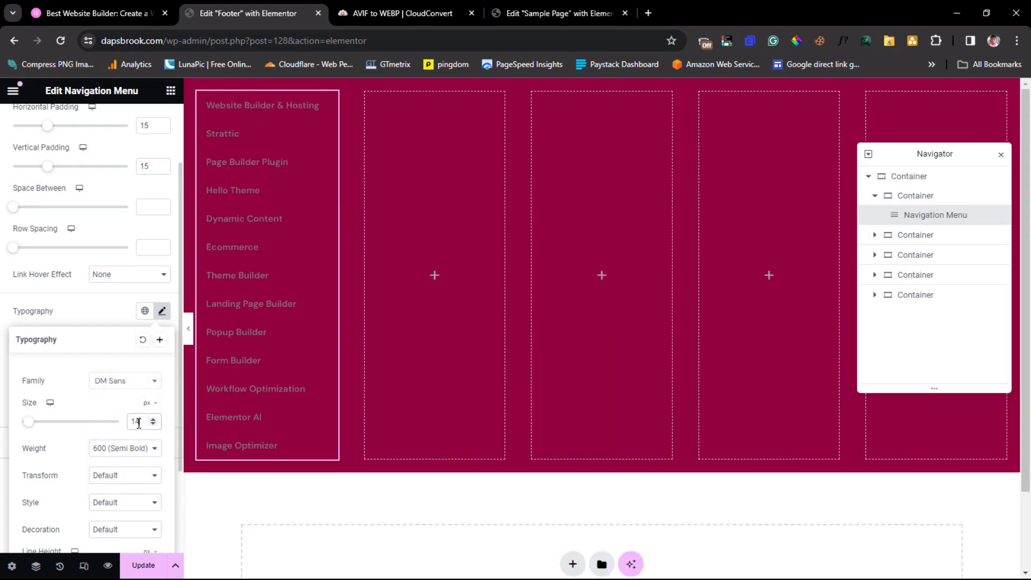
scroll(119, 429, down, 1)
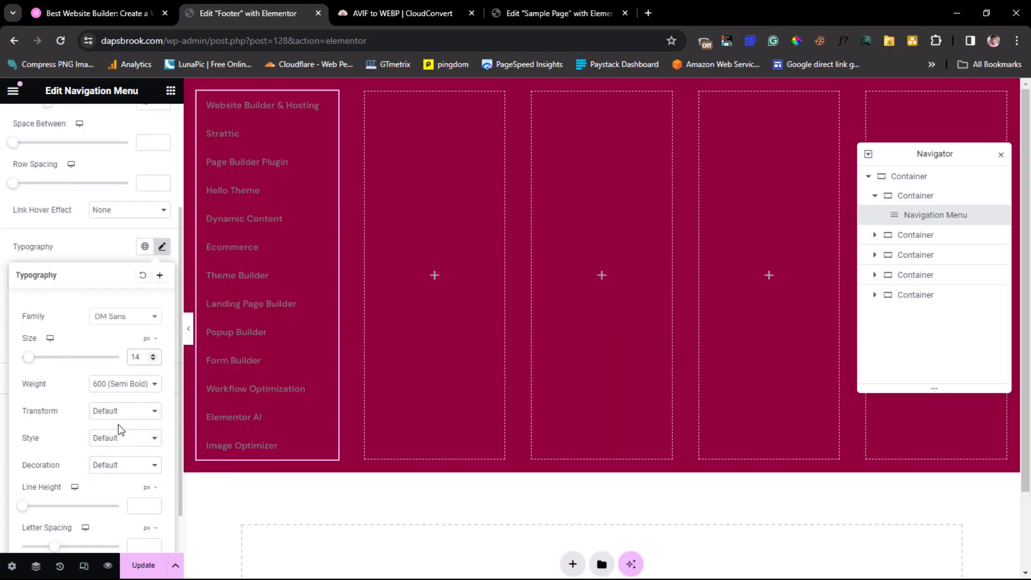
click(134, 385)
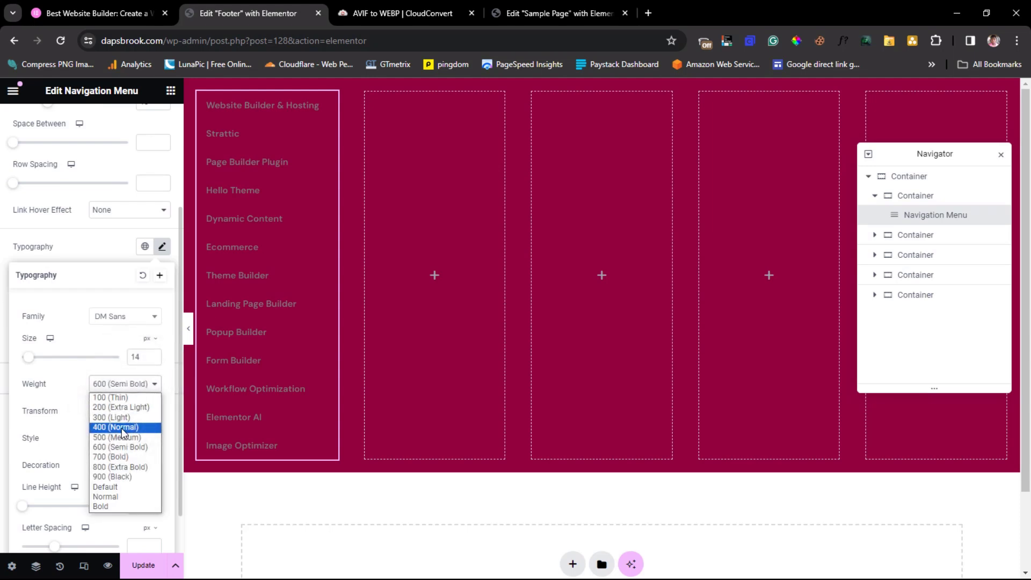
click(121, 427)
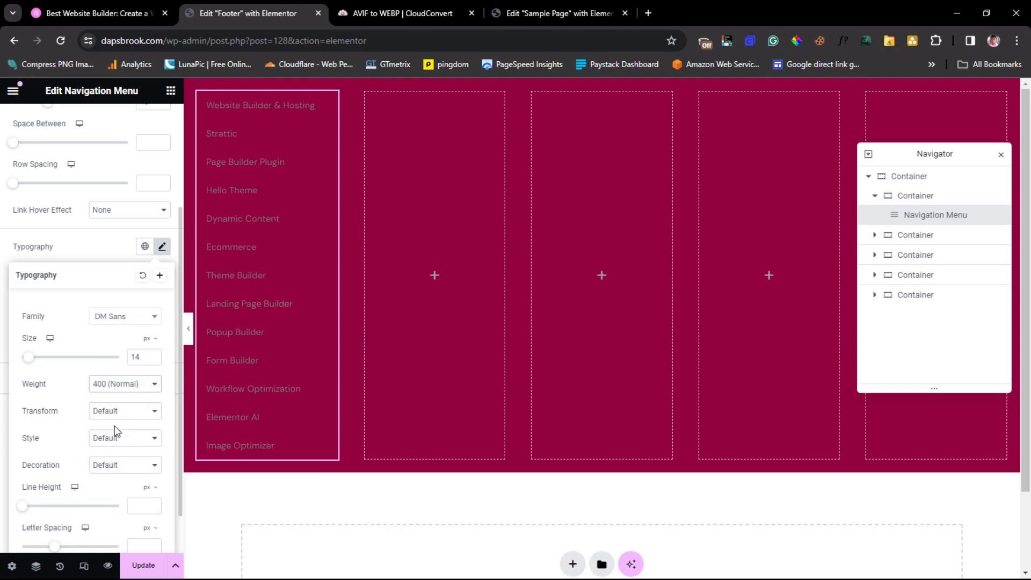
- Try a line height of 32 px on the navigation menu's text
scroll(117, 431, down, 1)
click(141, 454)
text(32)
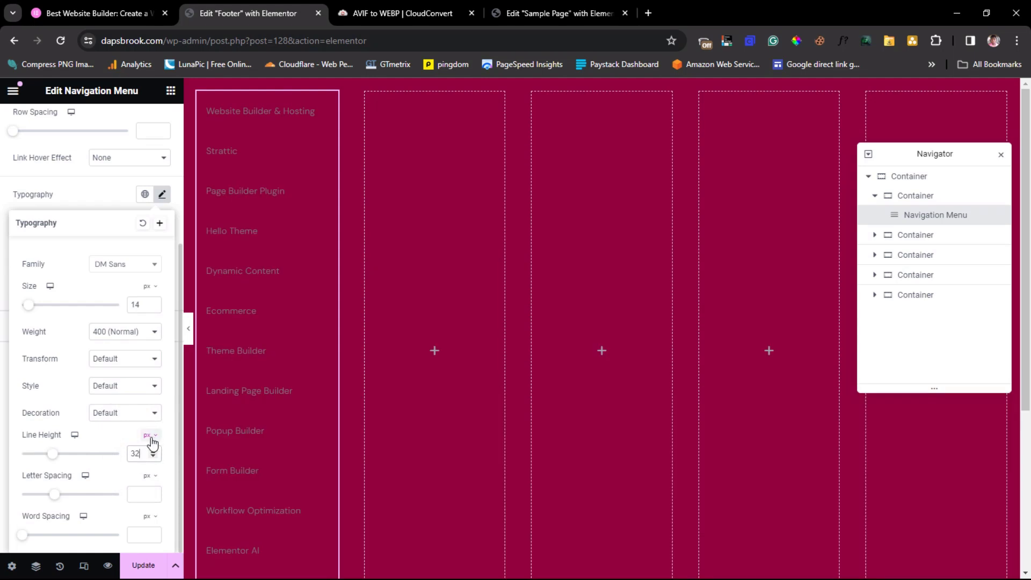
double_click(136, 453)
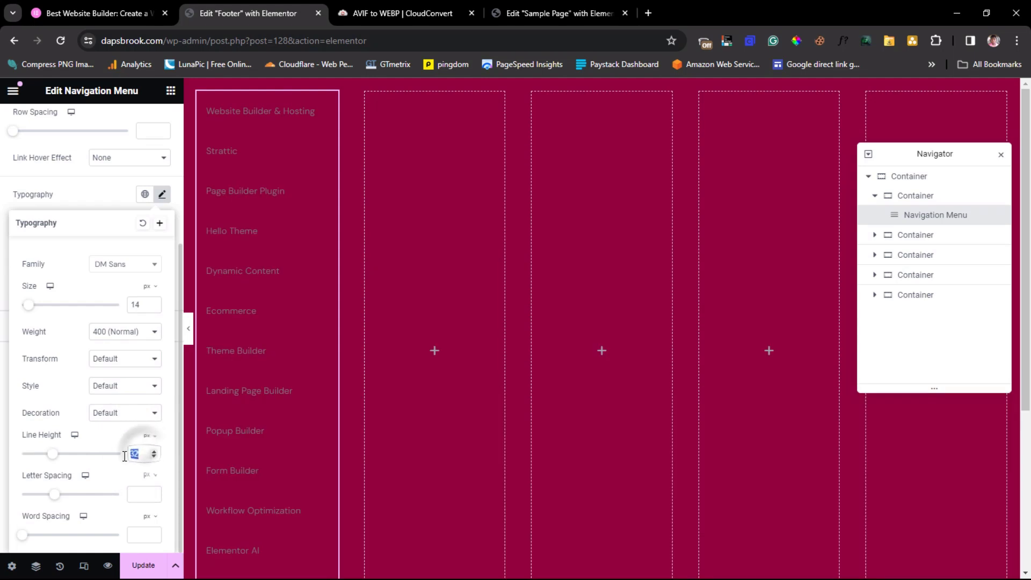
key(BackSpace)
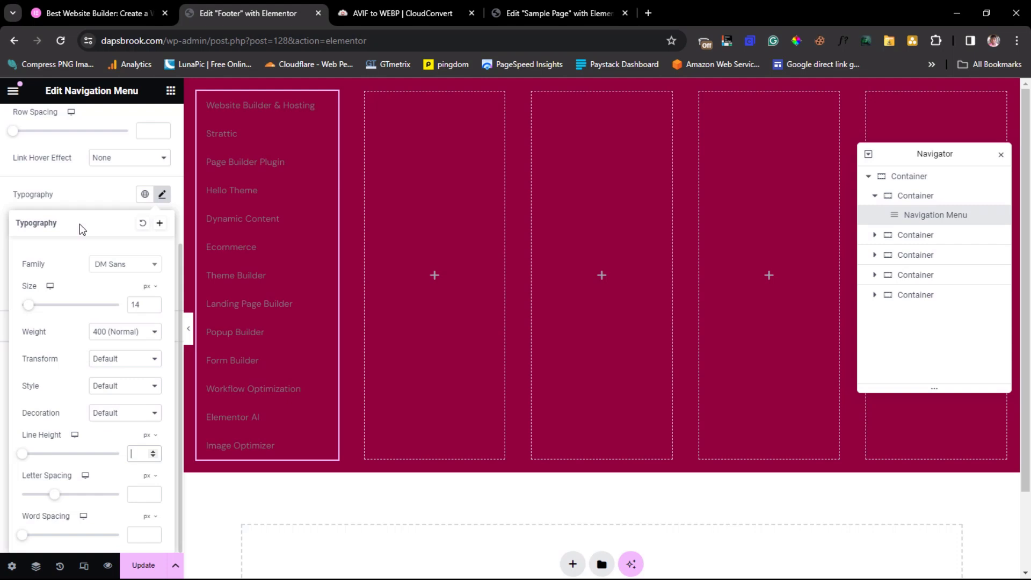
- Change the navigation menu's normal text color to white
click(81, 185)
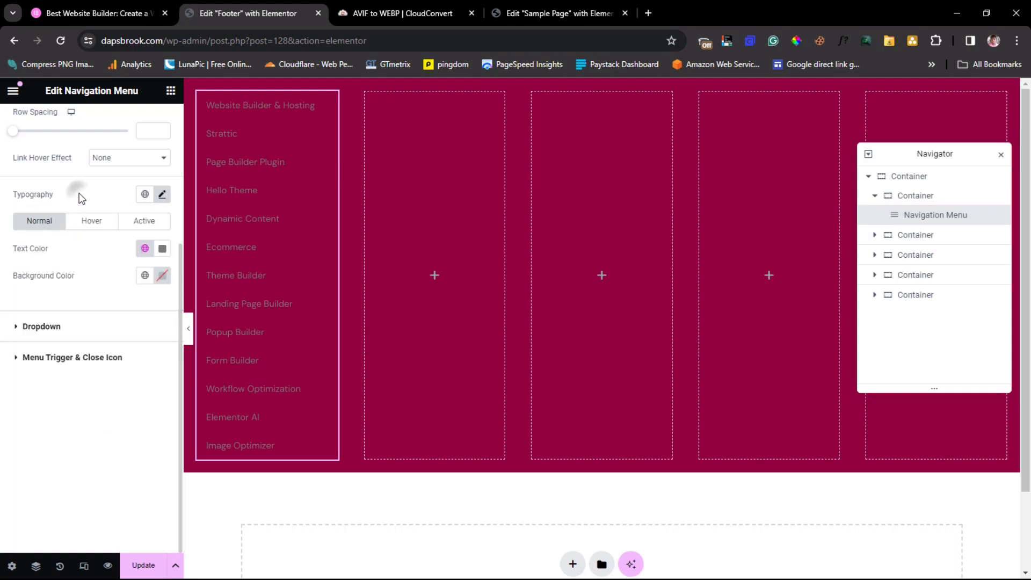
click(163, 250)
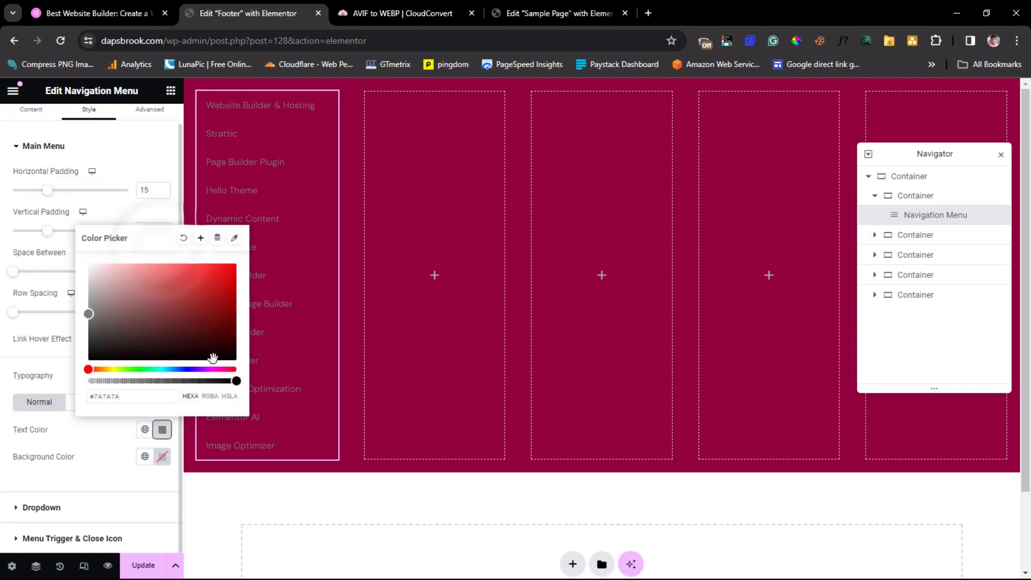
drag(92, 316, 83, 255)
click(65, 134)
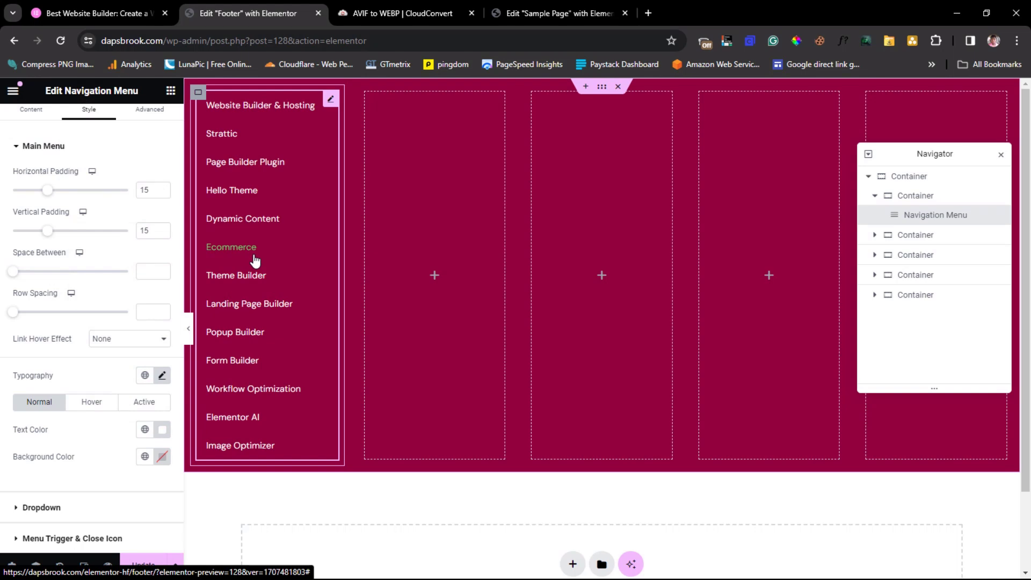
- Add a Heading widget above the navigation menu in the first footer column
click(171, 92)
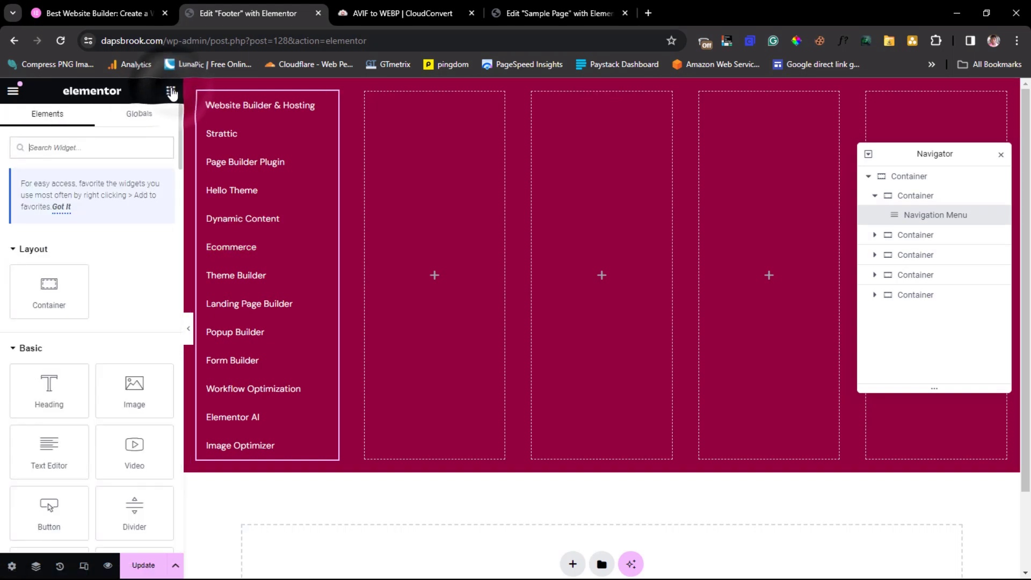
drag(47, 398, 259, 146)
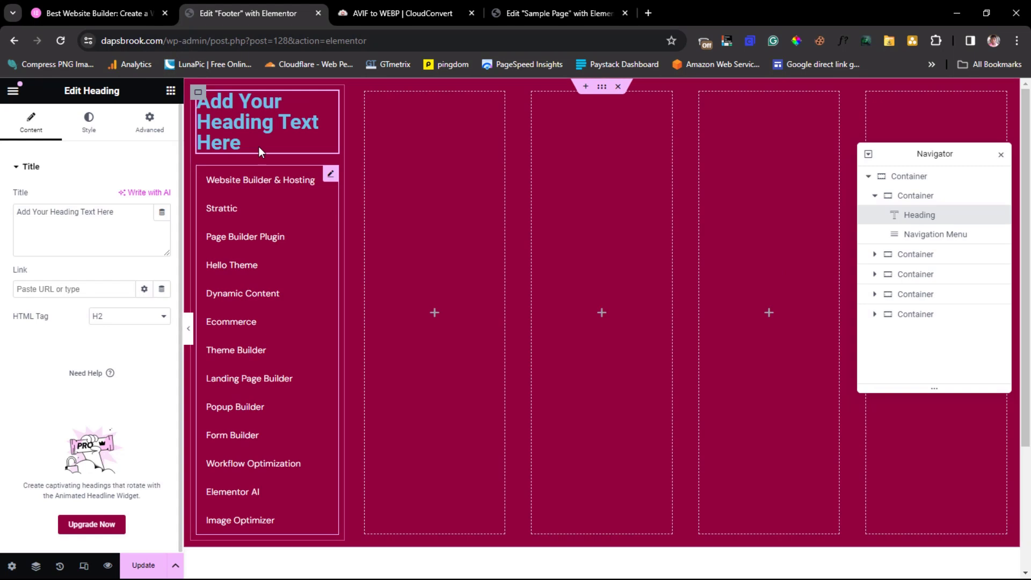
- Exit WhatFont on elementor.com, sample the pink of the Web creation footer heading with ColorPick Eyedropper, and copy its hex code
click(82, 14)
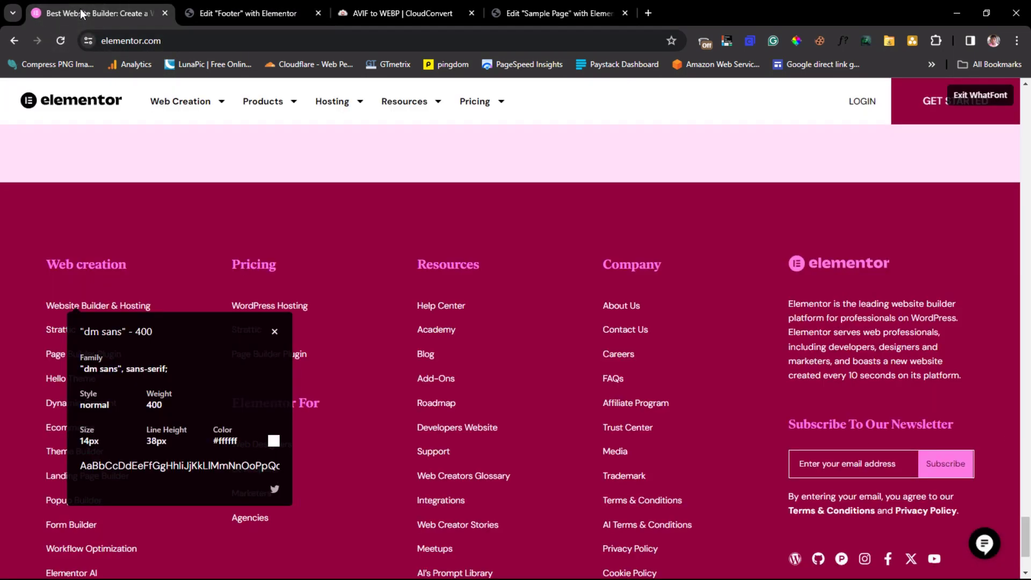
click(274, 332)
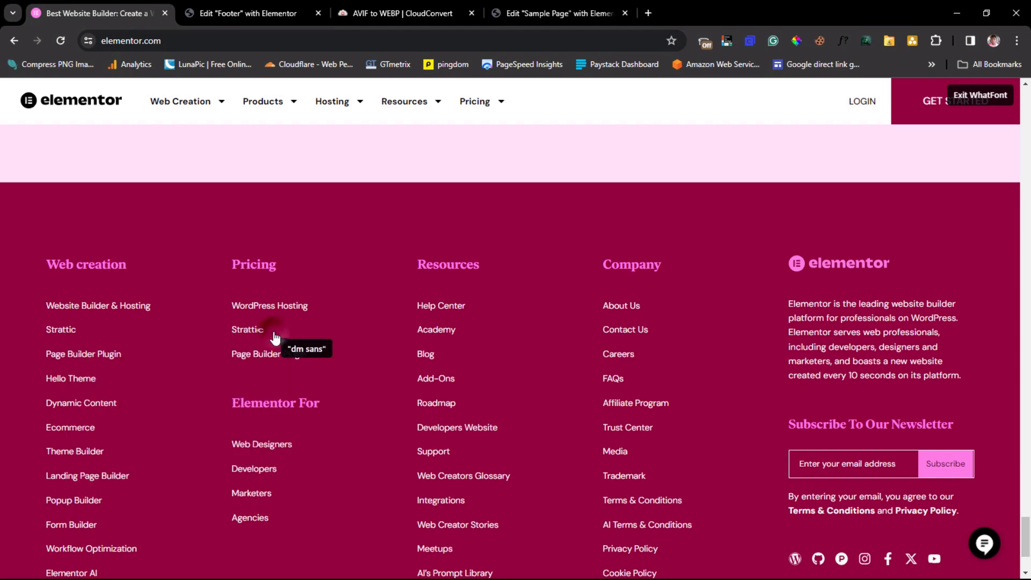
click(991, 96)
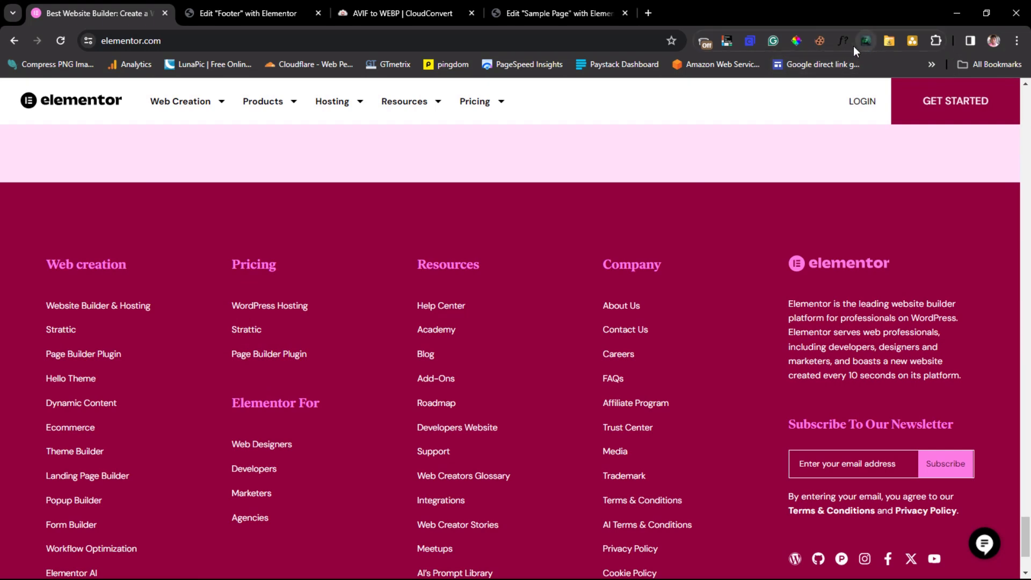
click(797, 41)
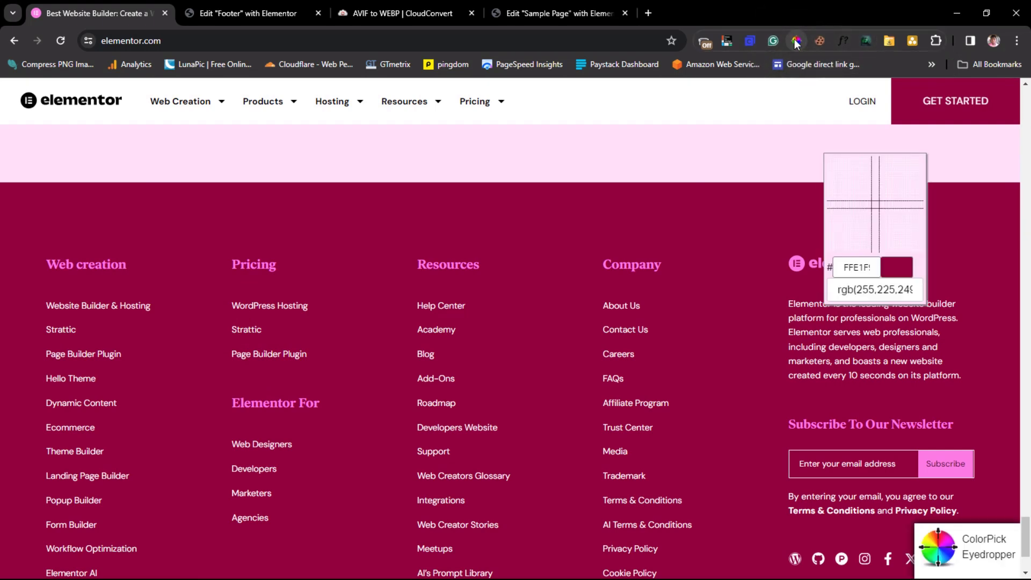
click(117, 263)
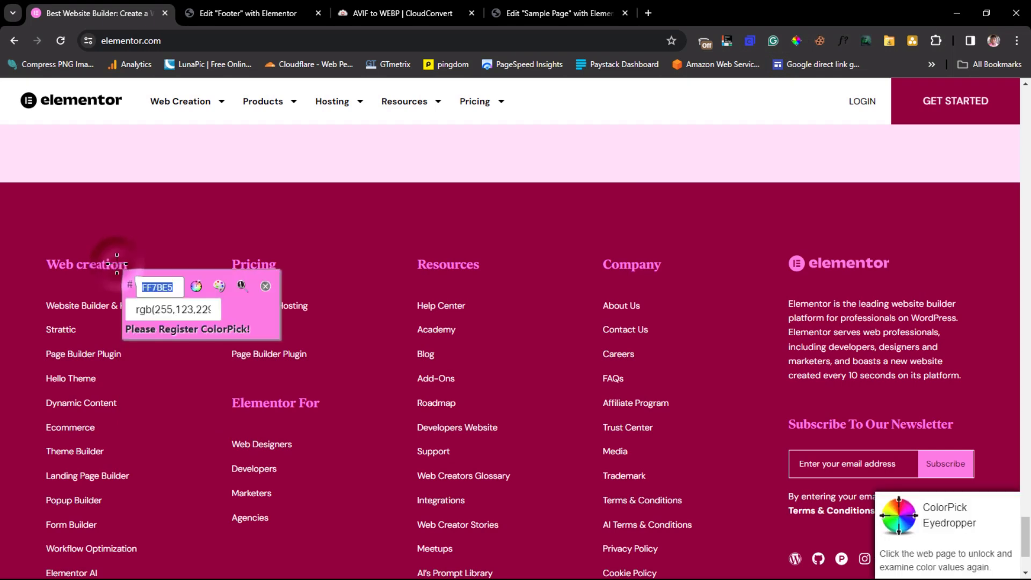
right_click(159, 289)
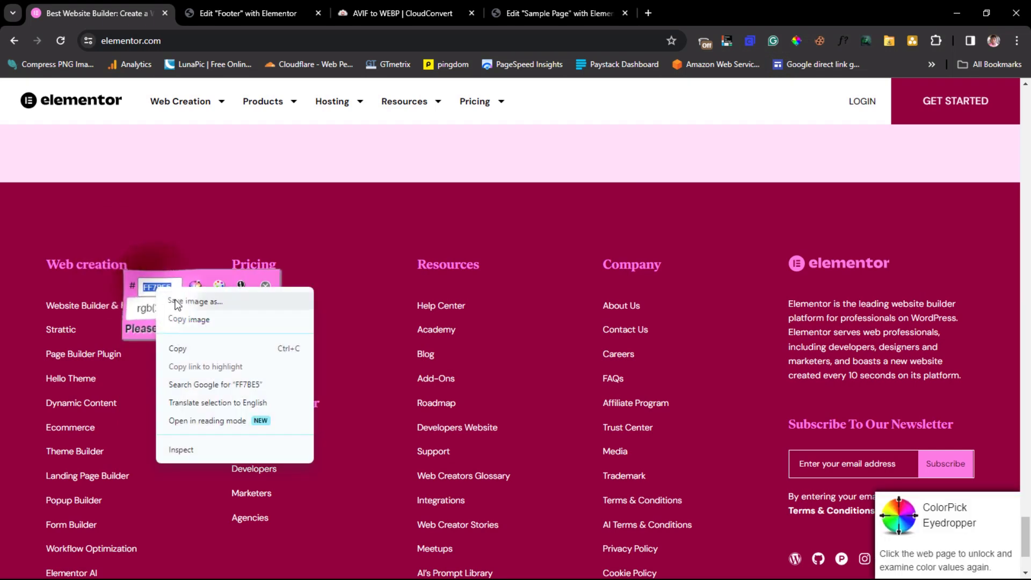
click(180, 347)
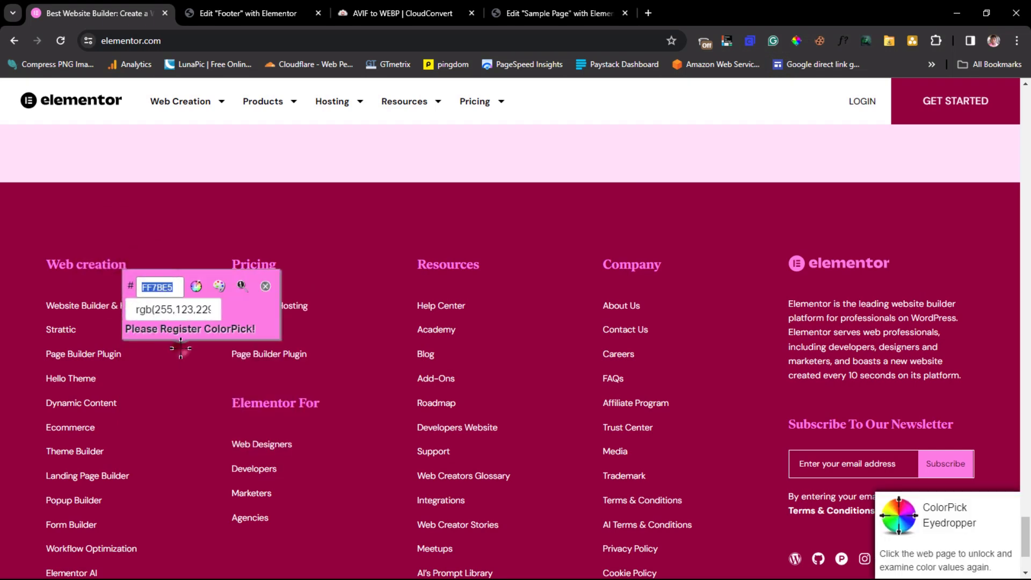
click(264, 285)
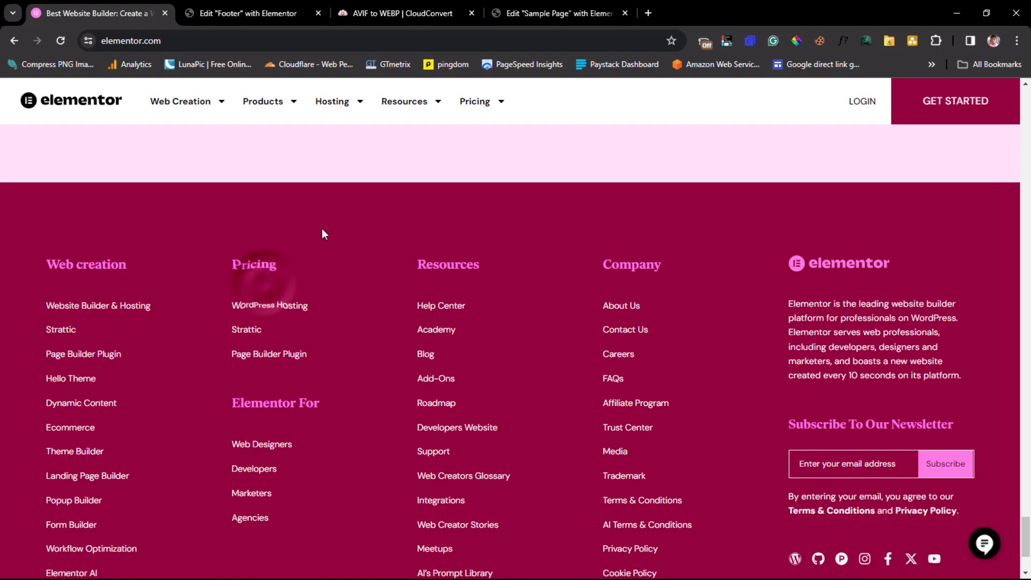
- Change the new footer heading's title to "Web creation", matching the heading on elementor.com
click(270, 14)
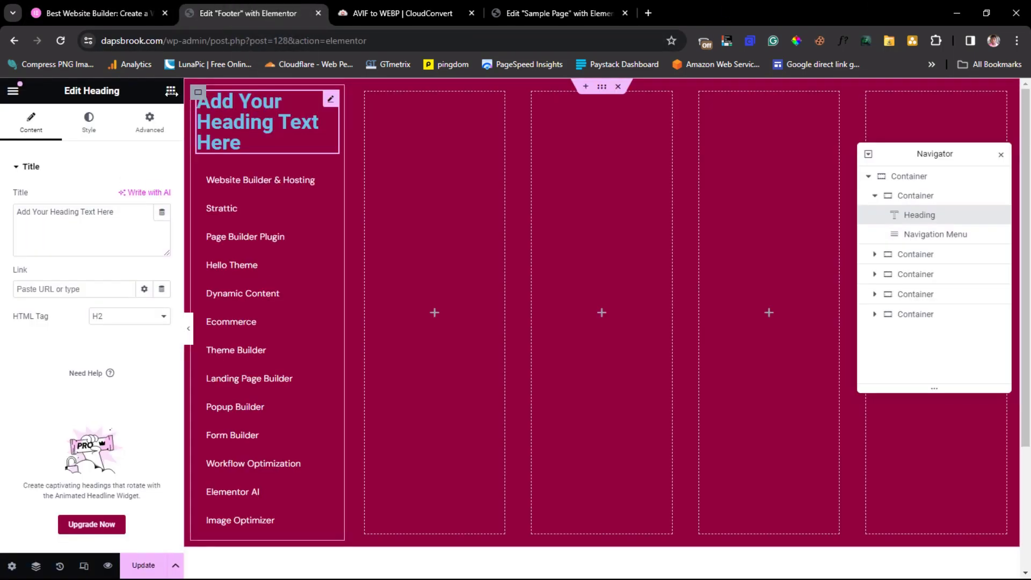
click(98, 14)
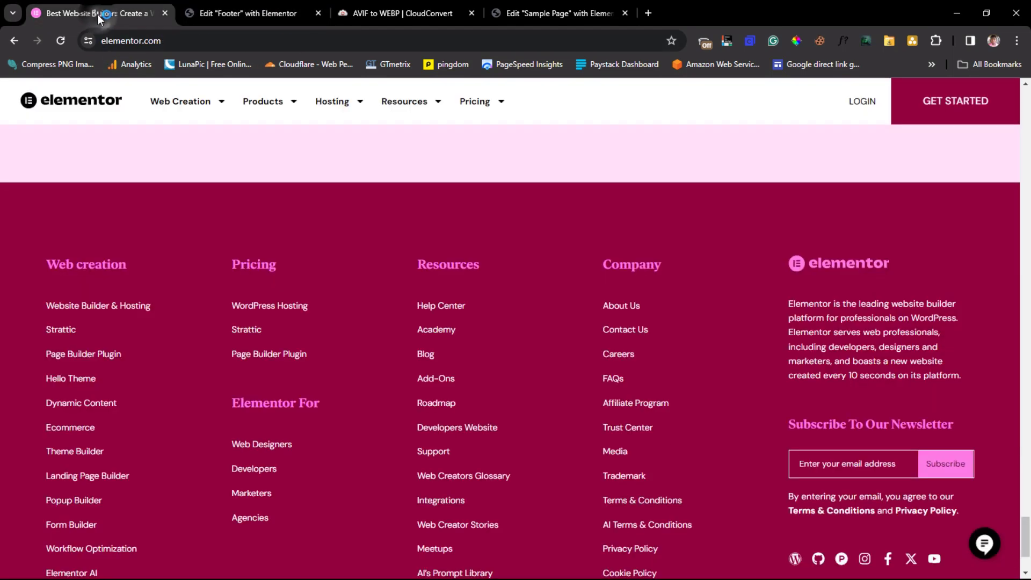
click(231, 14)
drag(114, 213, 5, 211)
text(Web creation)
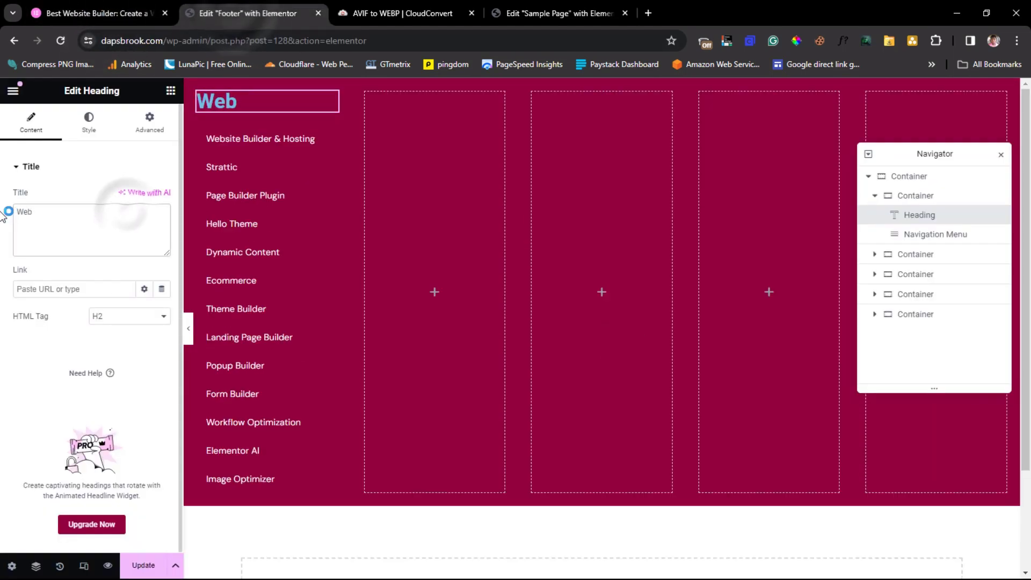
- Set the Web creation heading's text color to FF7BE5 using the copied hex code
click(95, 138)
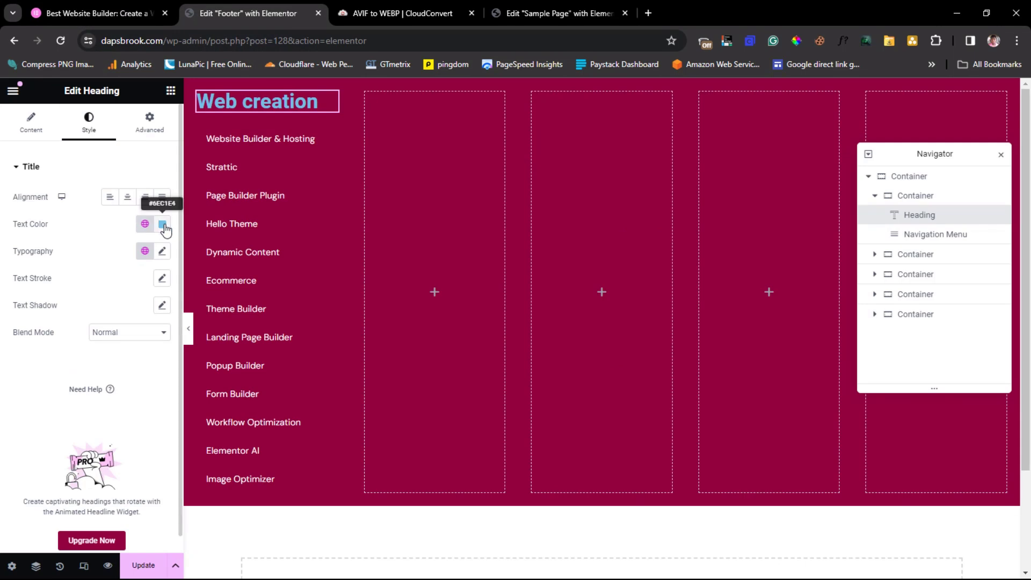
click(162, 224)
drag(121, 409, 85, 410)
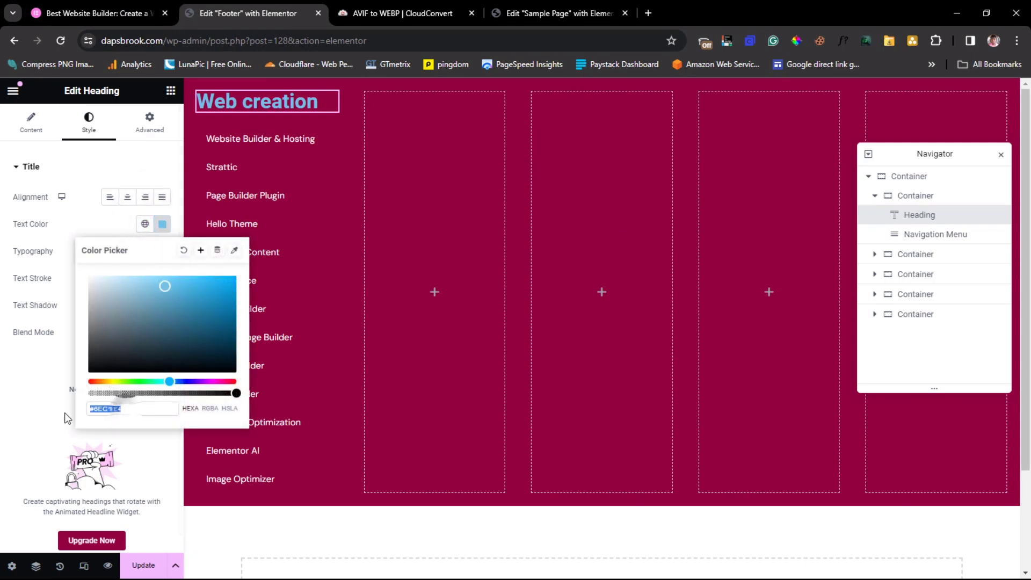
key(ctrl+v)
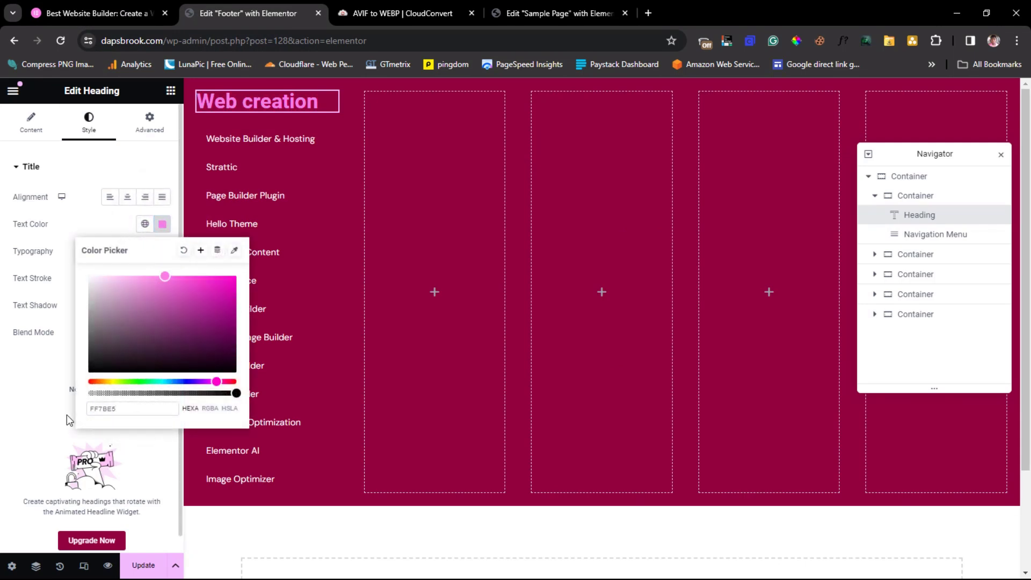
click(18, 370)
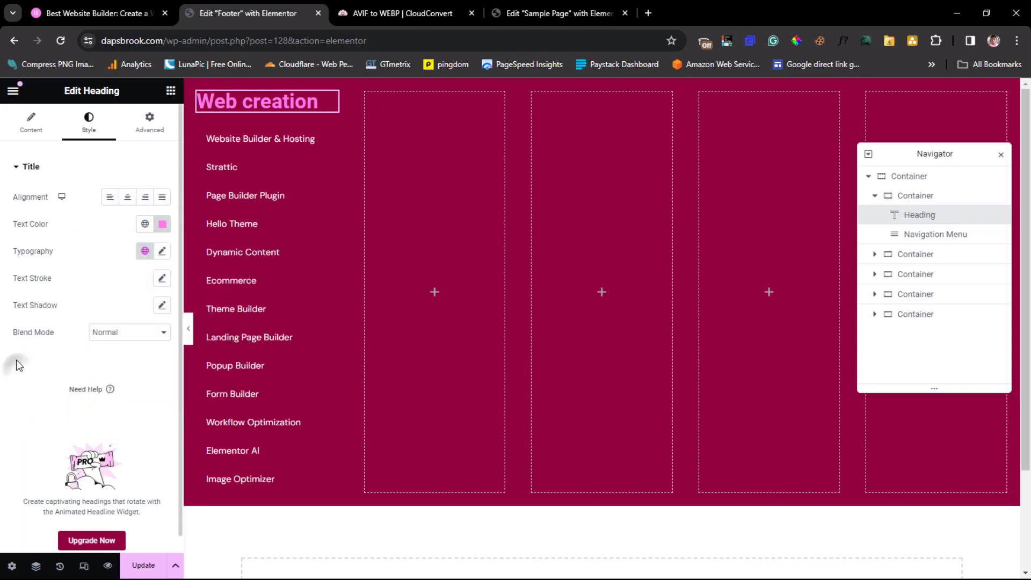
- Inspect the font of the Web creation footer heading on elementor.com with WhatFont and return to the Footer editor
click(60, 16)
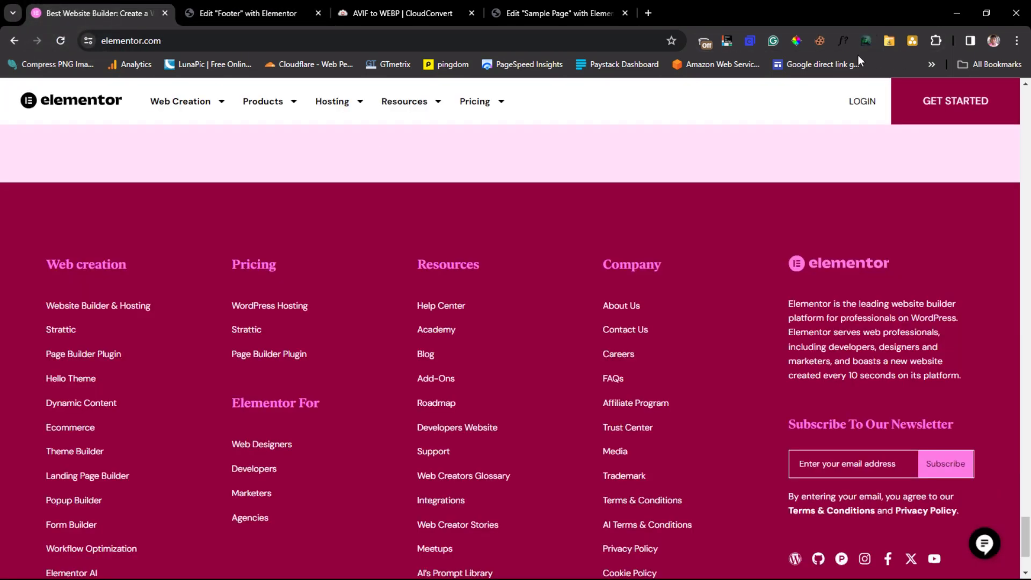
click(841, 41)
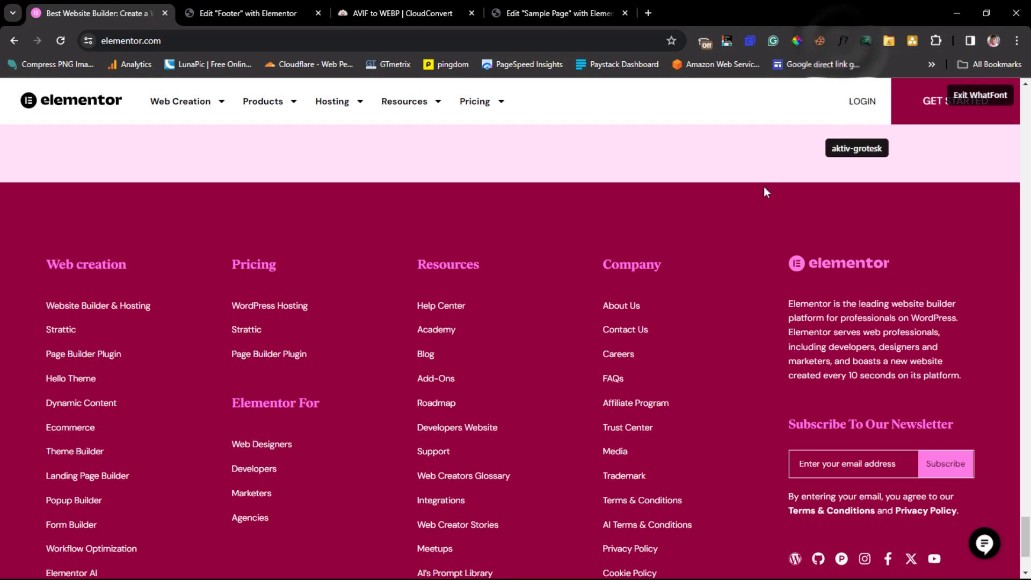
click(104, 262)
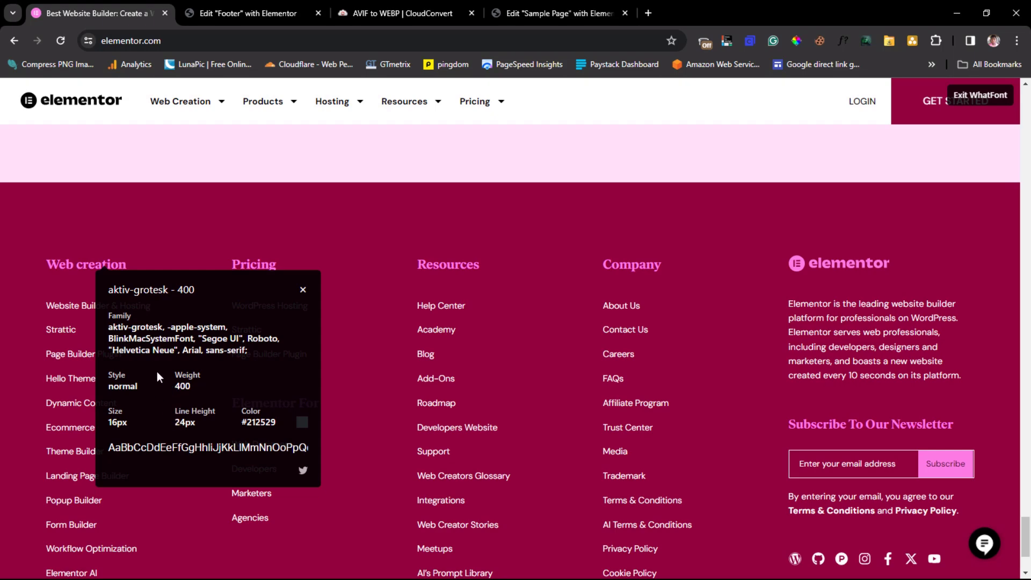
click(221, 11)
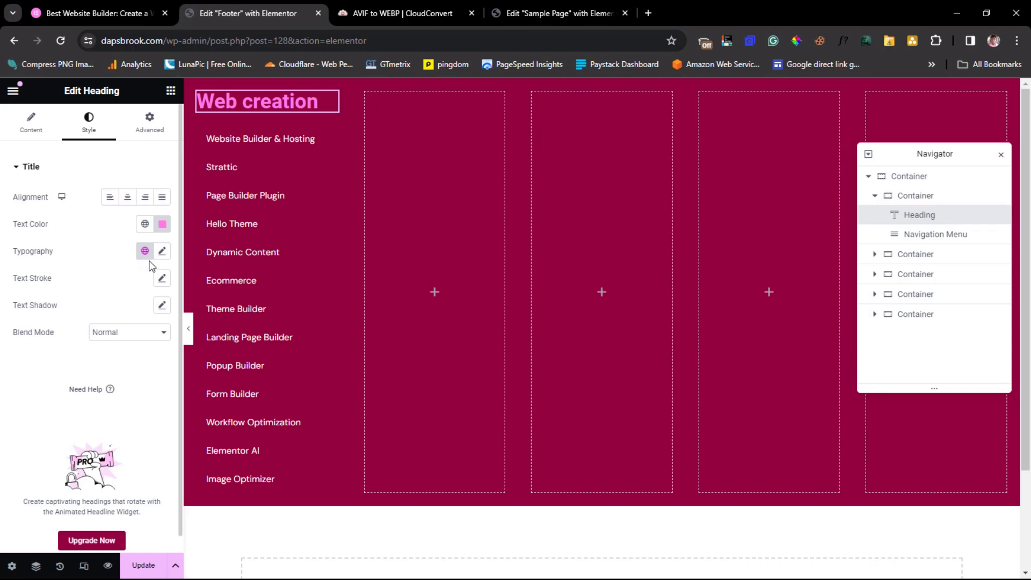
- Set the Web creation heading's font family to DM Serif Text
click(162, 252)
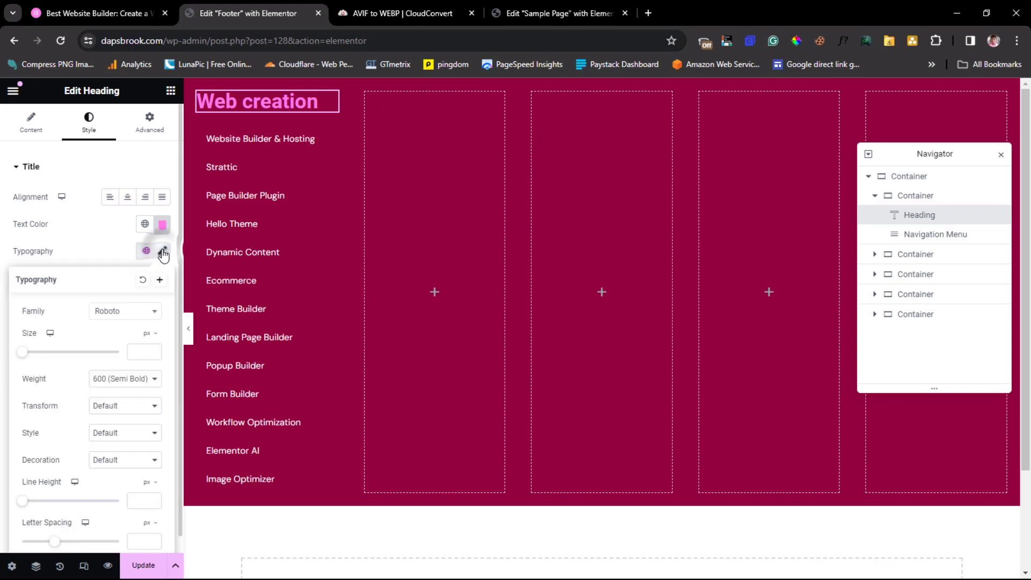
click(129, 314)
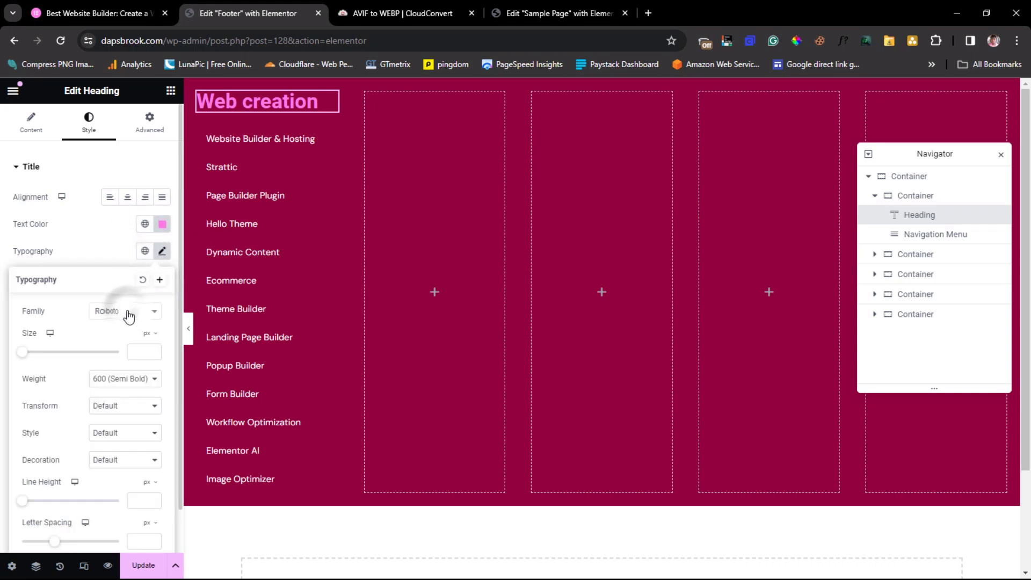
click(129, 331)
text(dm)
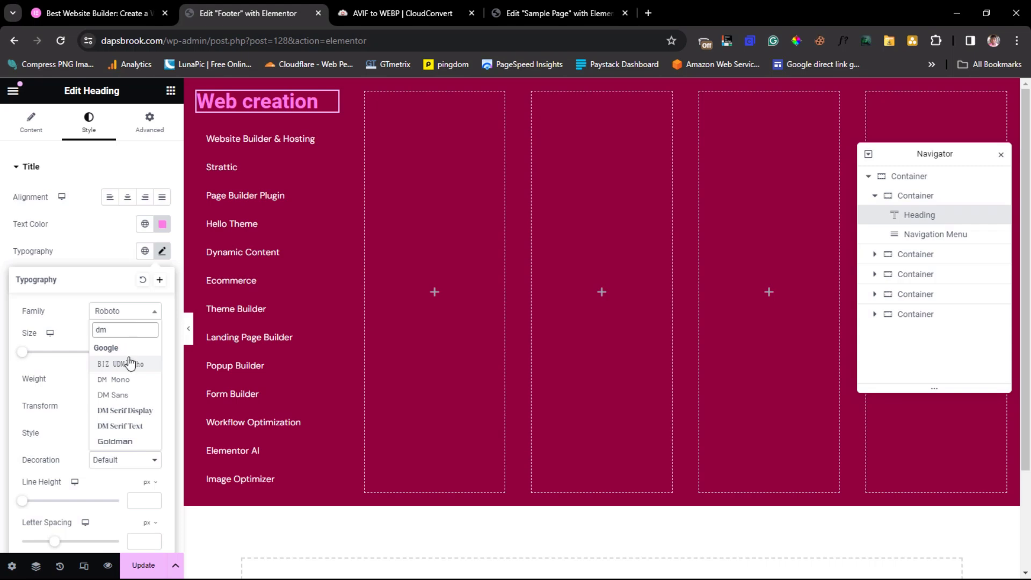
click(127, 427)
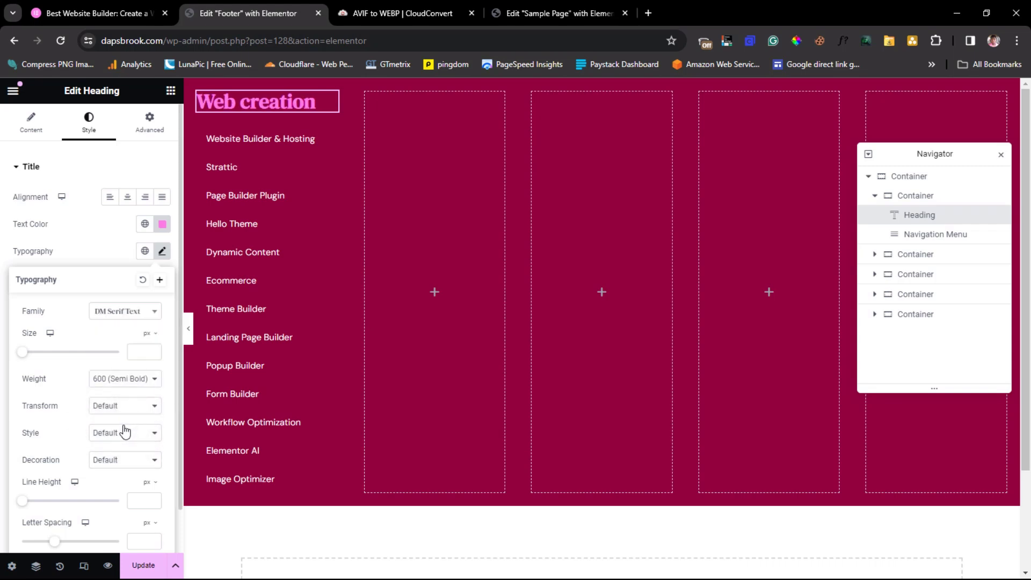
- Set the Web creation heading's font size to 22 px
click(140, 353)
text(16)
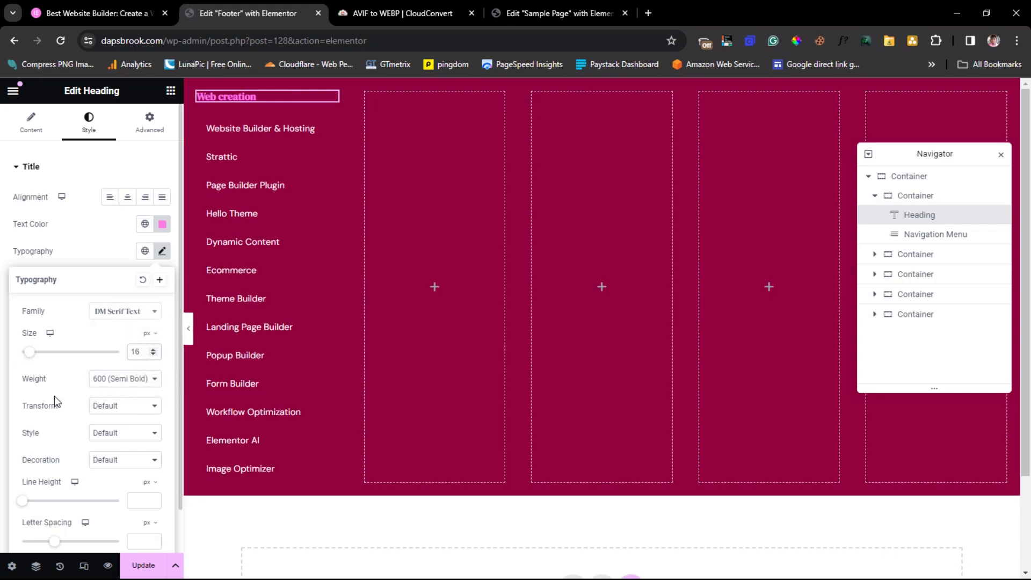
drag(31, 353, 36, 364)
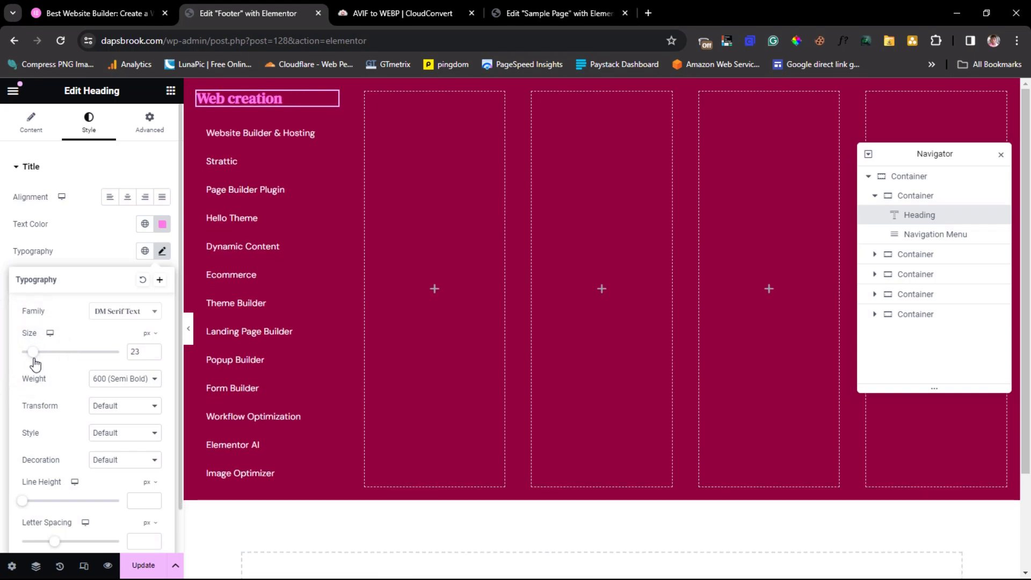
click(153, 350)
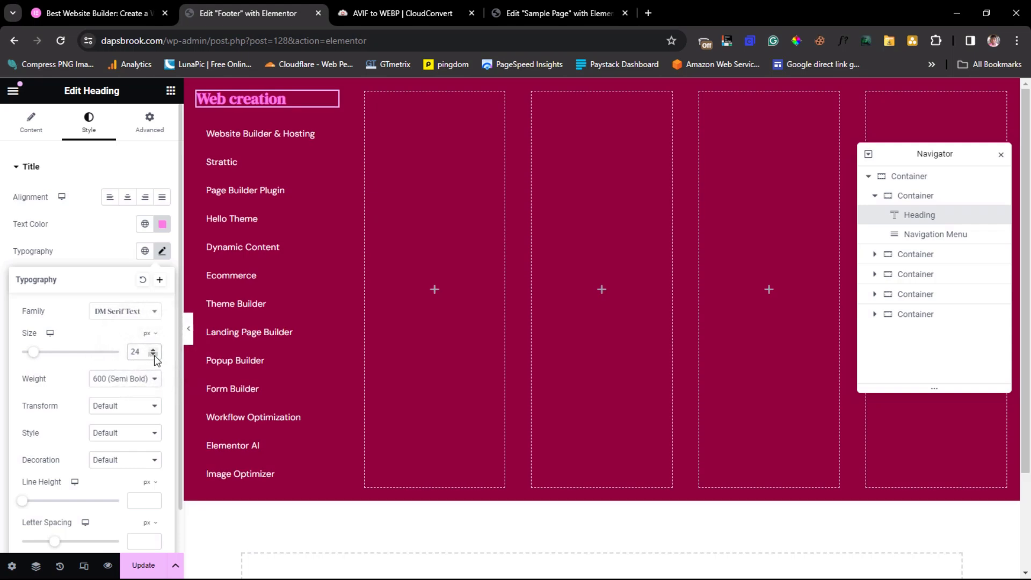
click(153, 355)
click(153, 355)
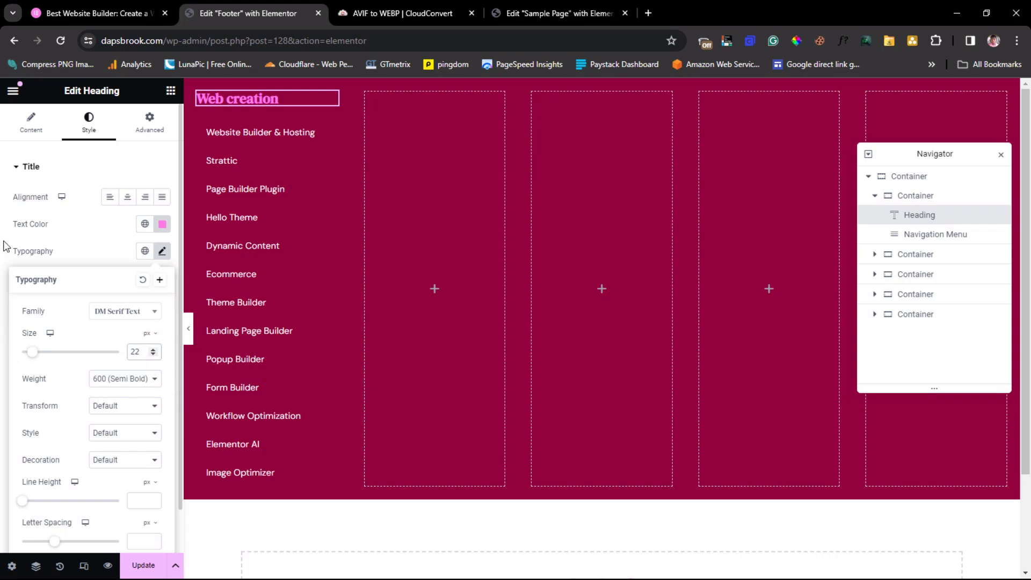
click(231, 98)
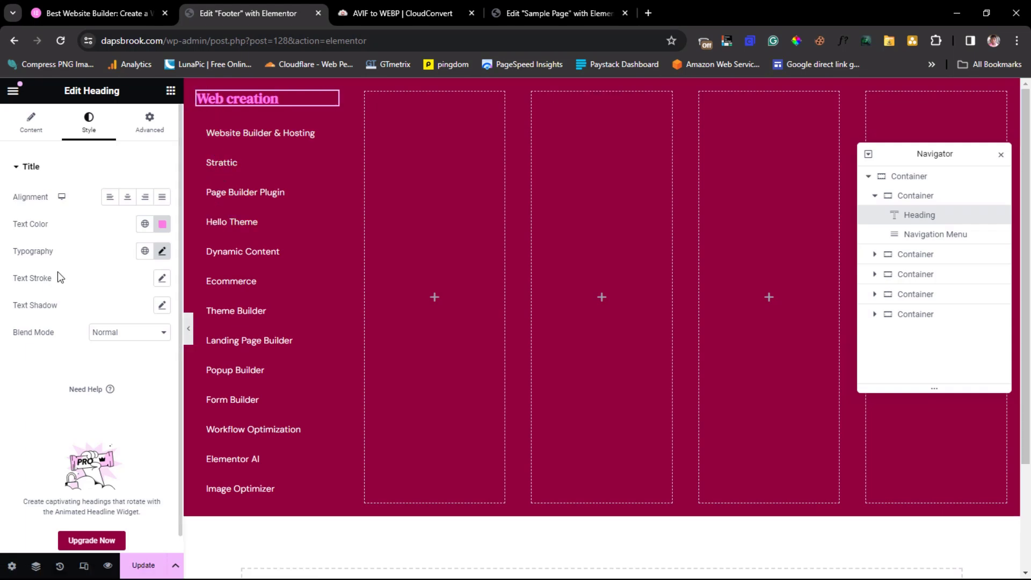
- Preview the footer at full width, change the first column's navigation menu layout to Vertical, and preview it again
click(188, 328)
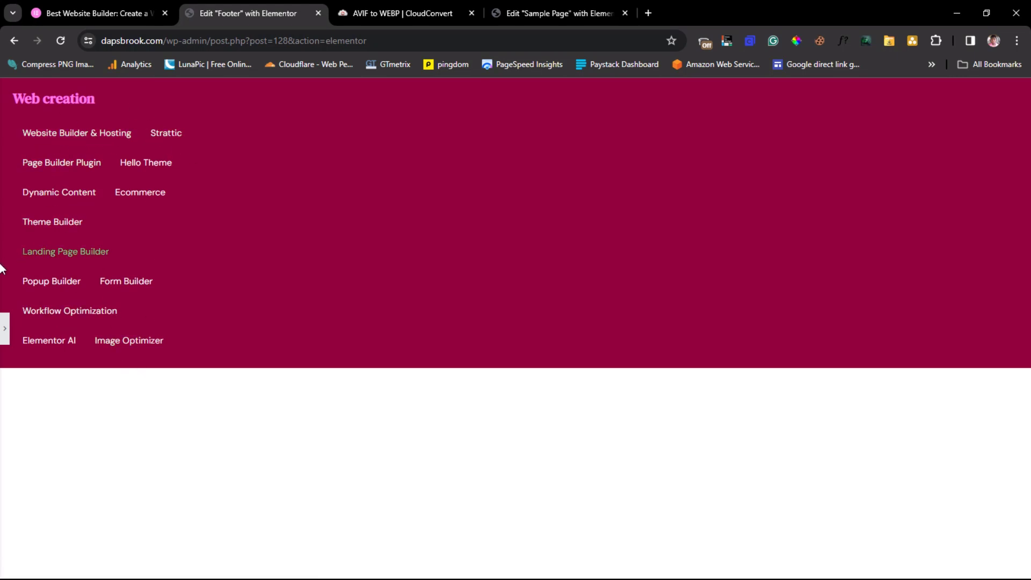
click(4, 331)
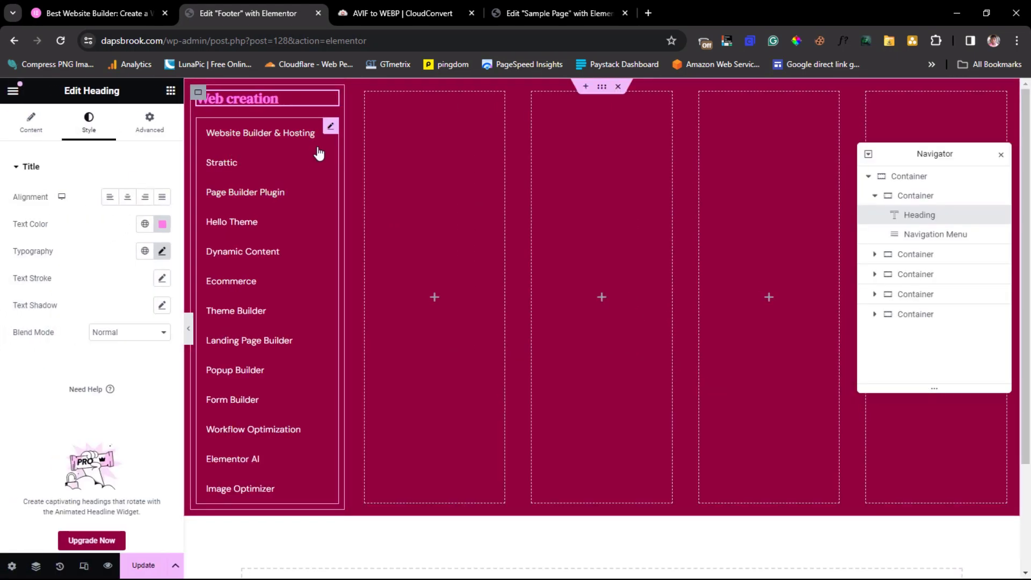
click(329, 129)
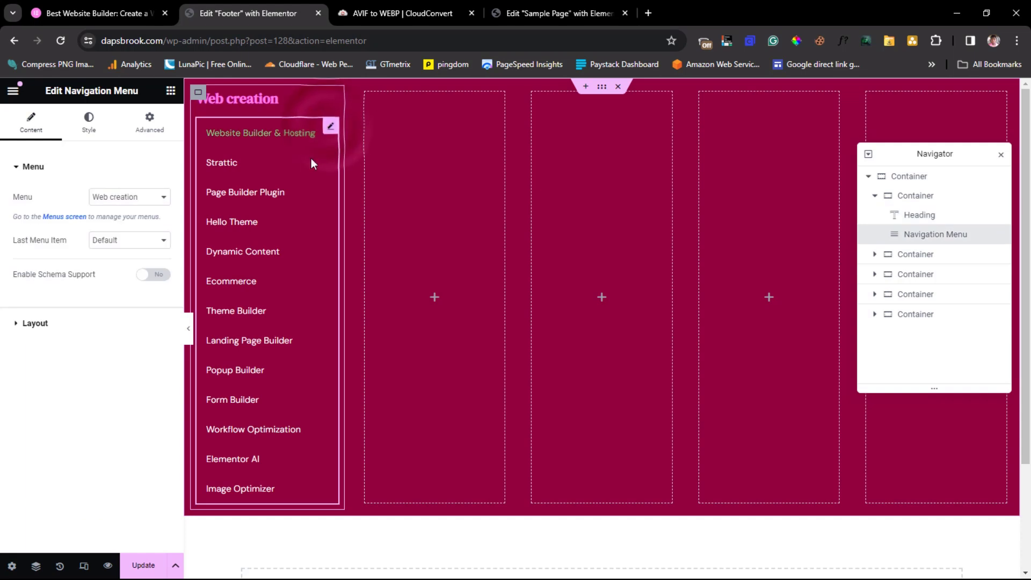
click(35, 324)
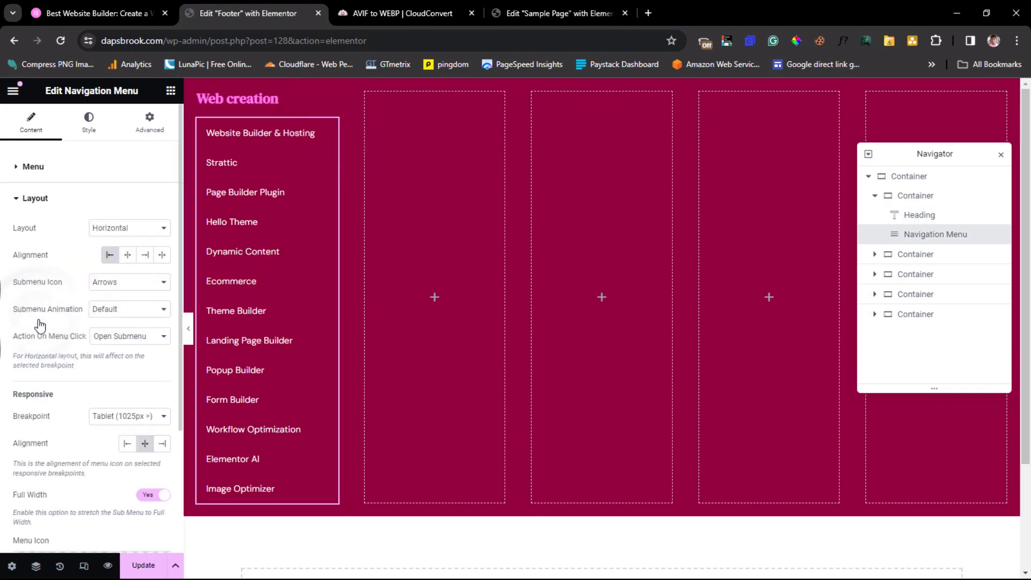
click(149, 229)
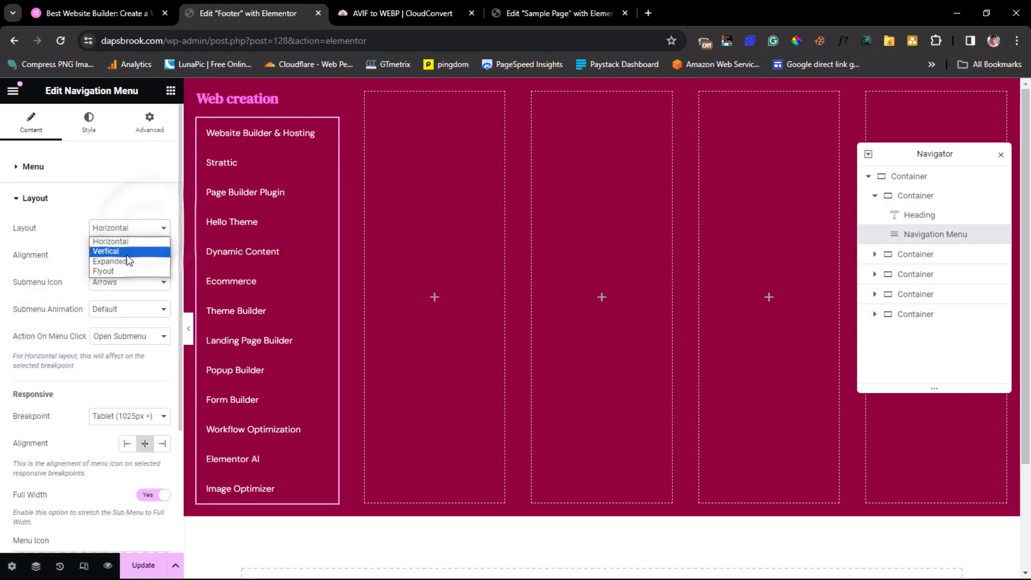
click(128, 252)
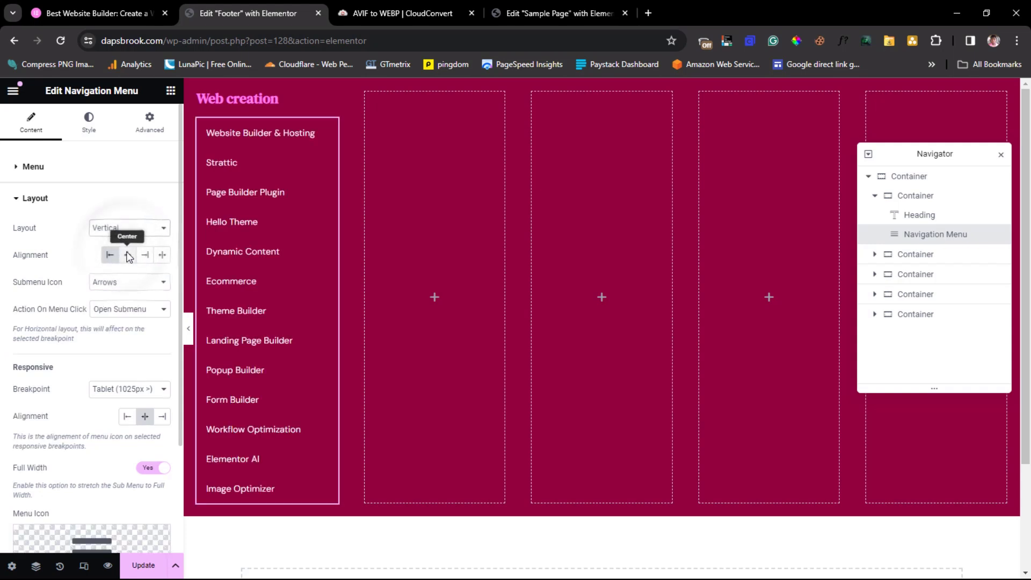
click(188, 328)
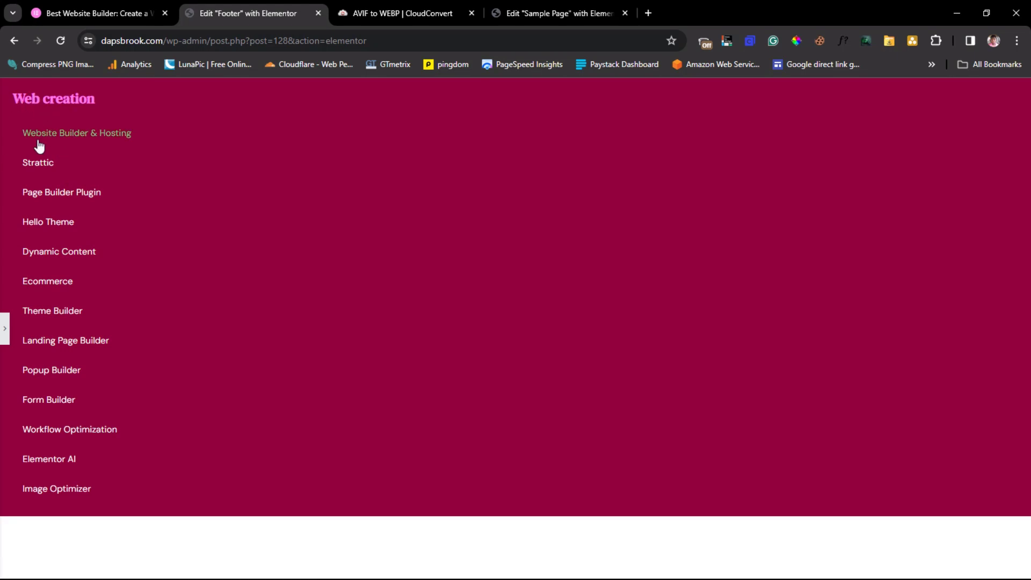
click(4, 325)
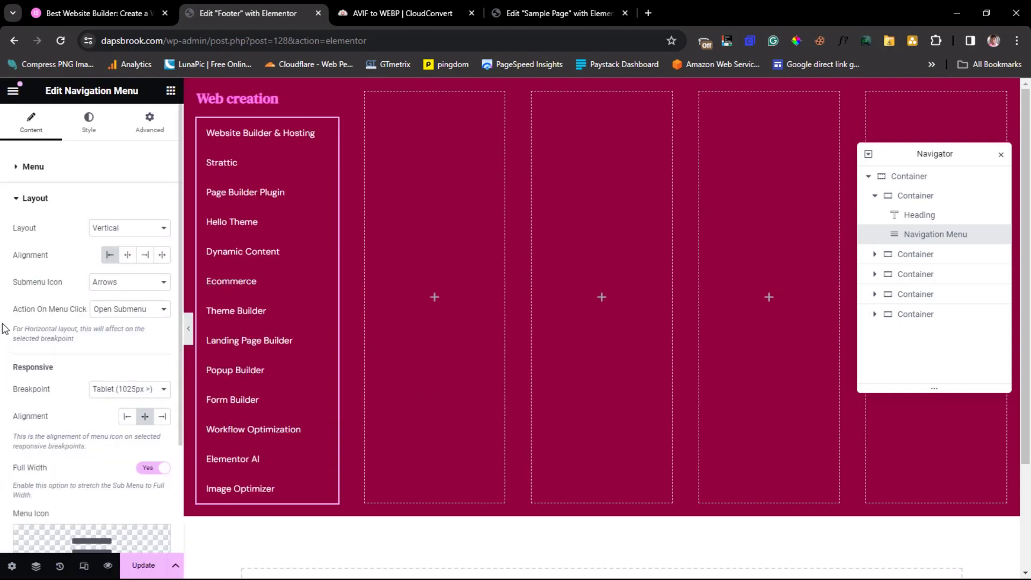
- Unlink the Web creation heading's margins and set the left margin to 10 px, with the other sides at 0
click(227, 95)
click(148, 128)
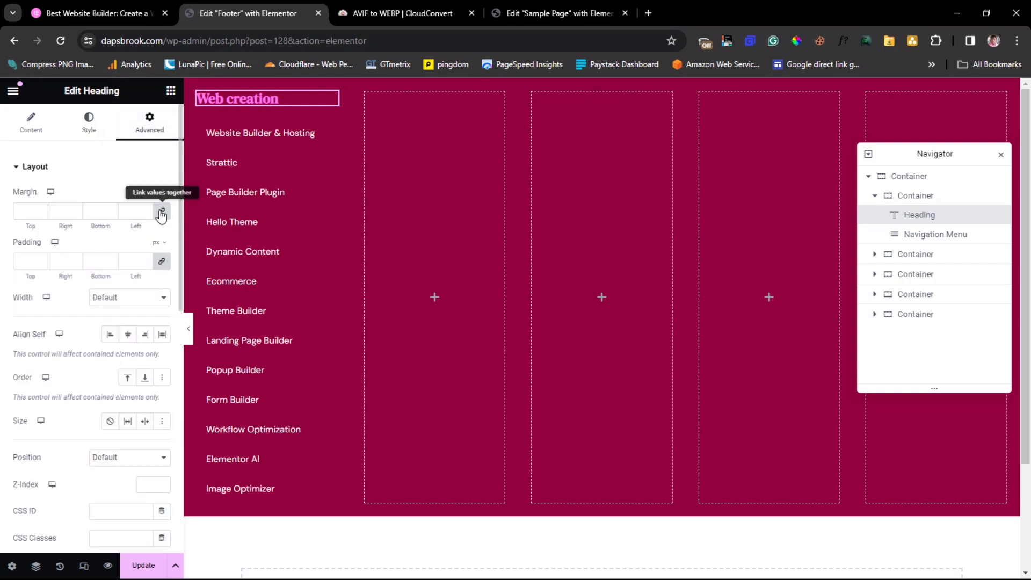
click(161, 212)
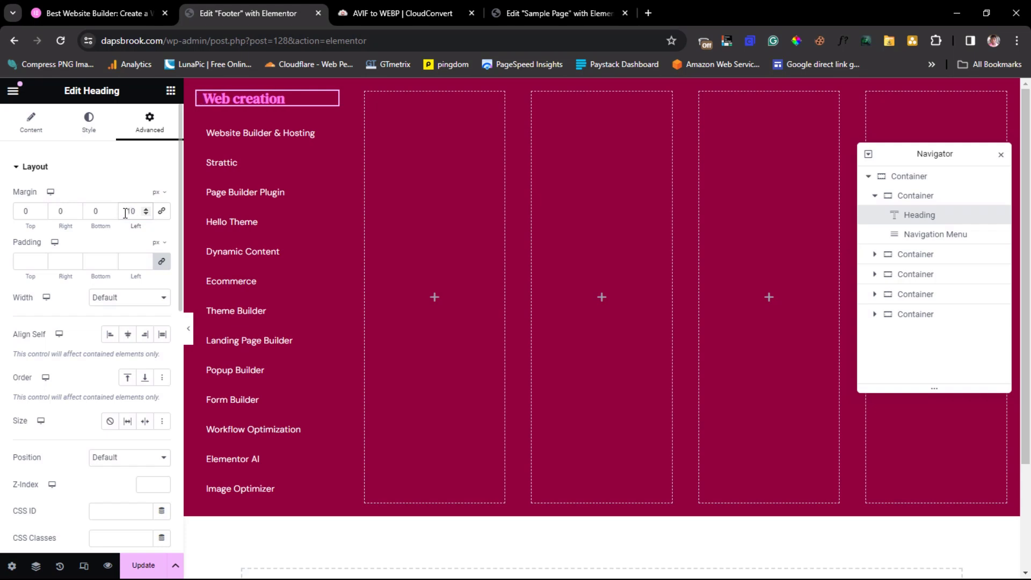
- Preview the footer at full width and compare its first column with the original footer on elementor.com
click(192, 340)
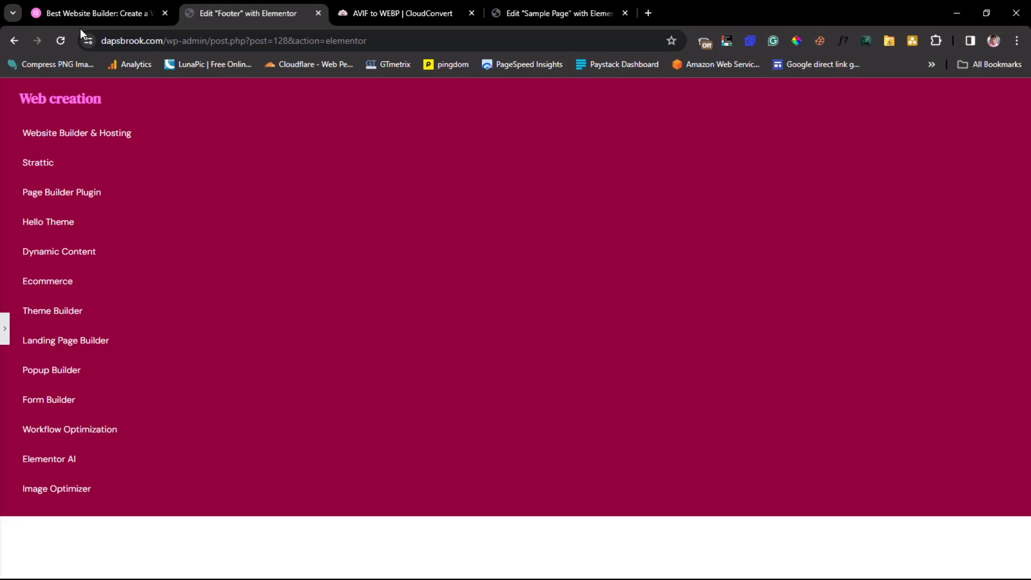
click(65, 9)
scroll(82, 153, down, 2)
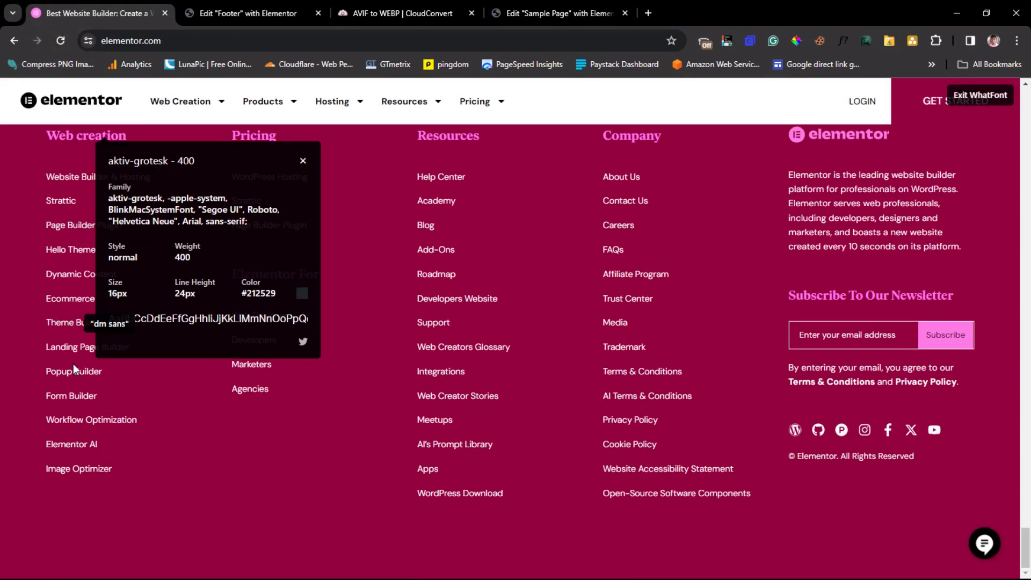
scroll(111, 141, up, 3)
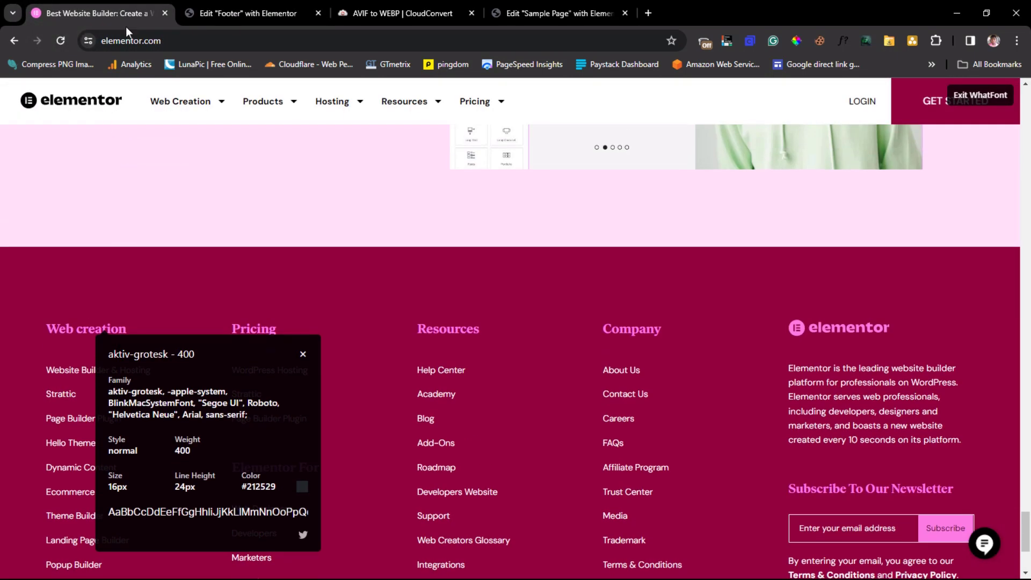
click(217, 10)
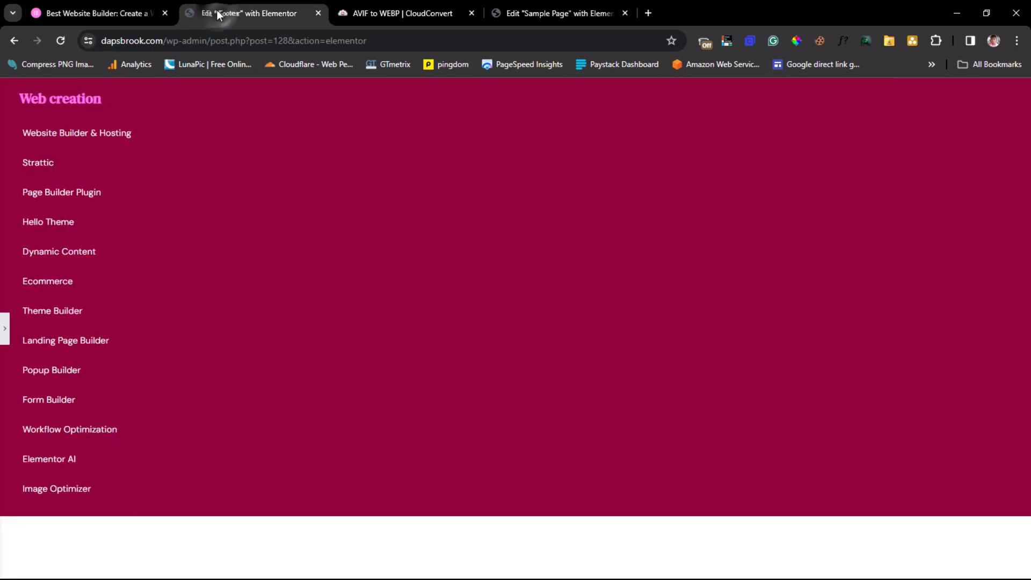
click(5, 329)
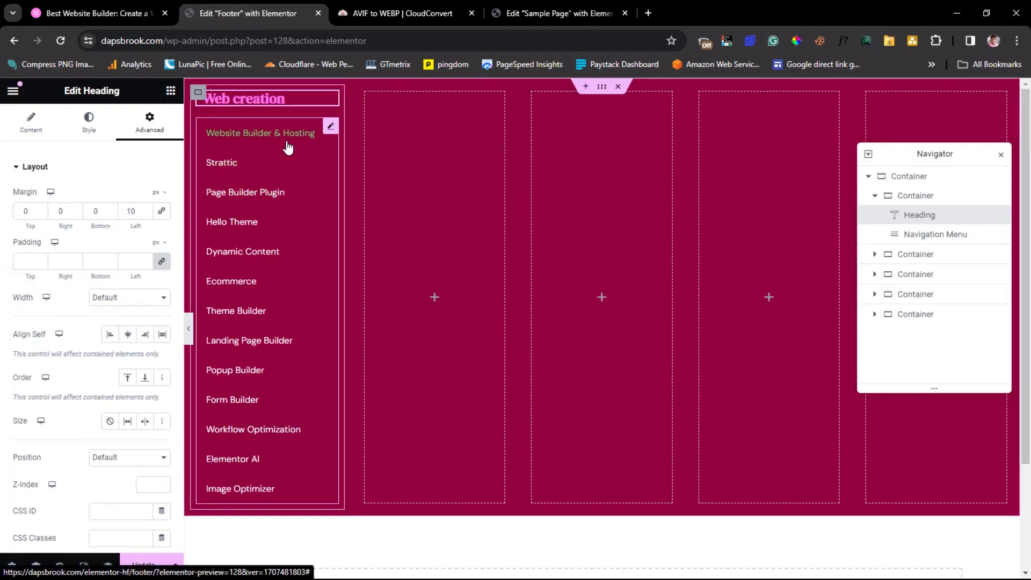
- Duplicate the Web creation column container and delete the empty container directly after the copy
click(199, 93)
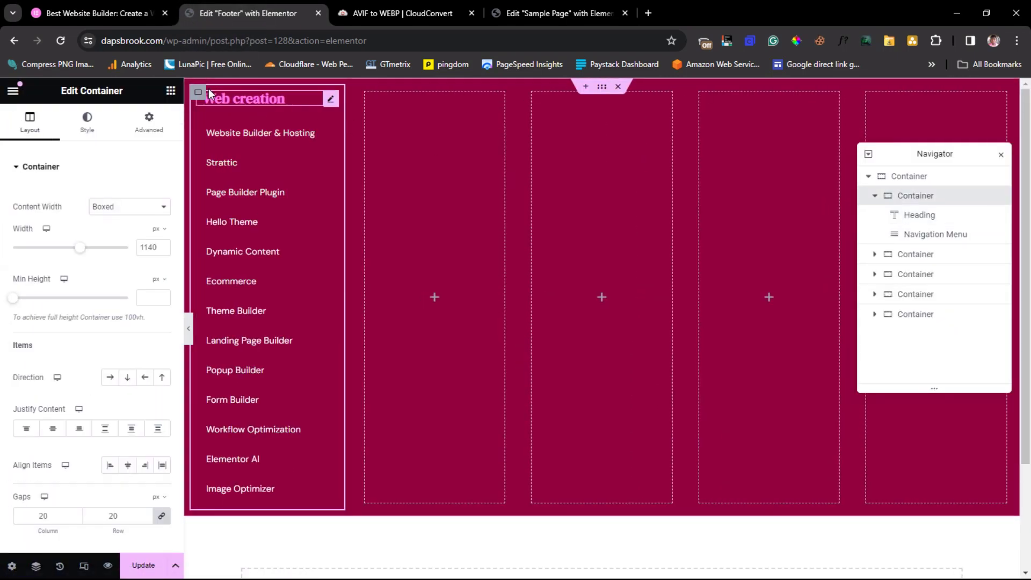
right_click(199, 95)
click(237, 135)
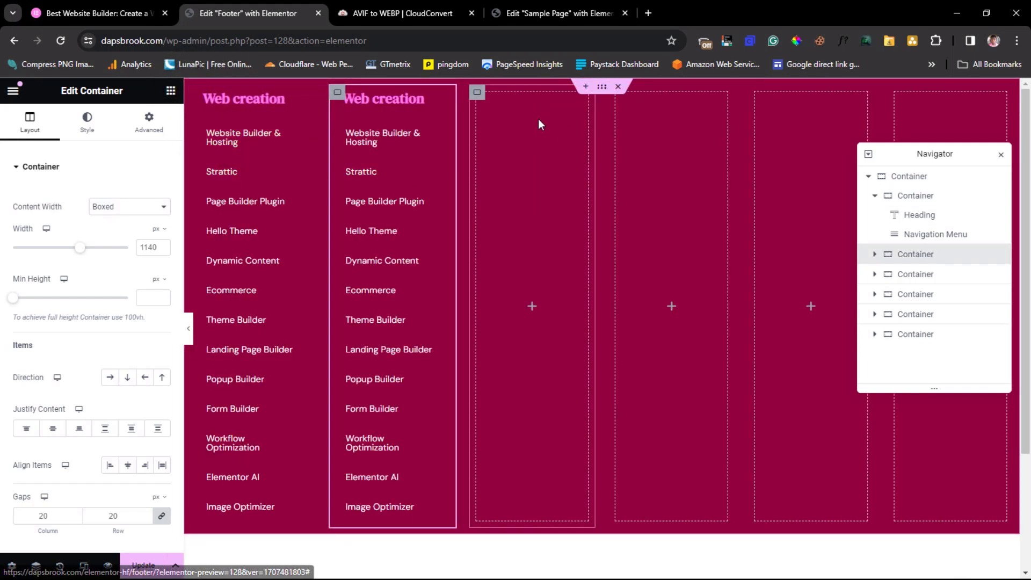
right_click(479, 94)
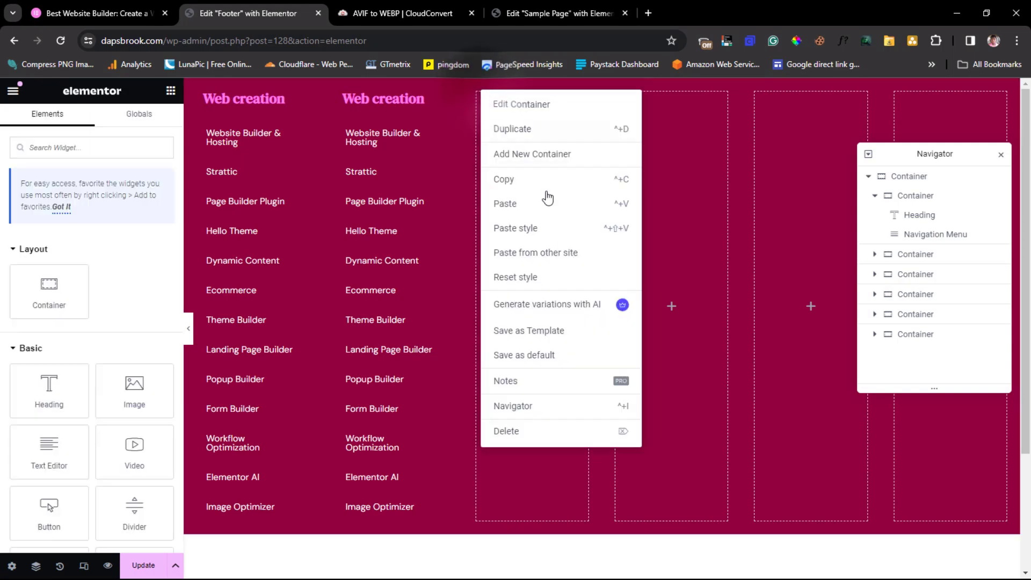
click(525, 432)
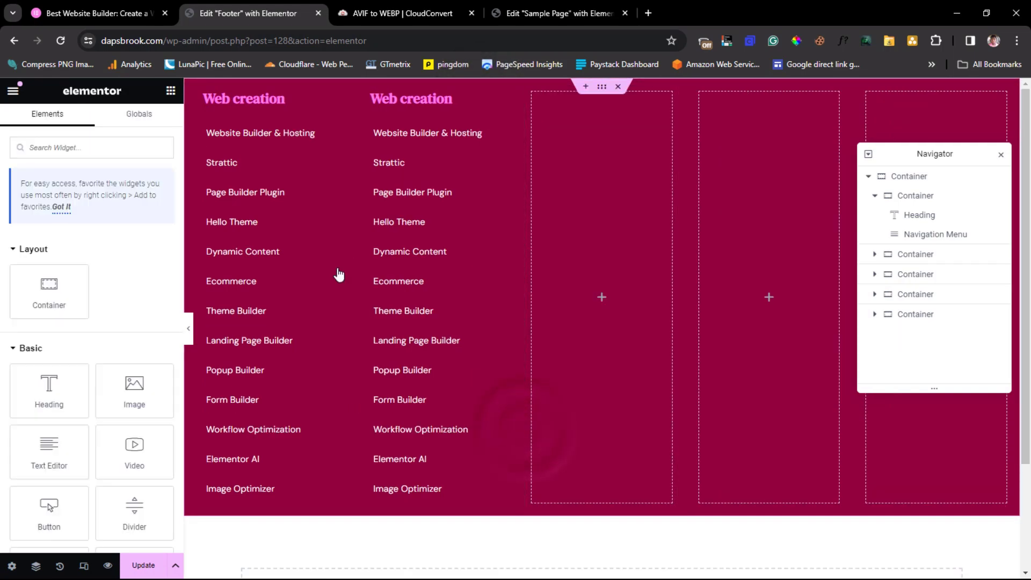
- Close the WhatFont details on elementor.com, review the original footer's second column, and return to the Footer editor
click(64, 12)
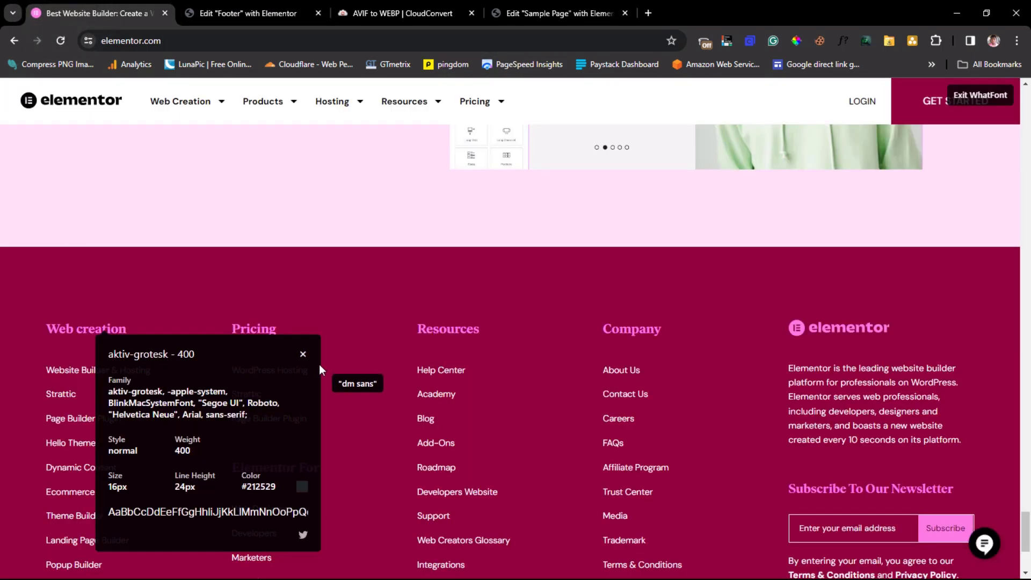
click(304, 357)
scroll(301, 338, down, 3)
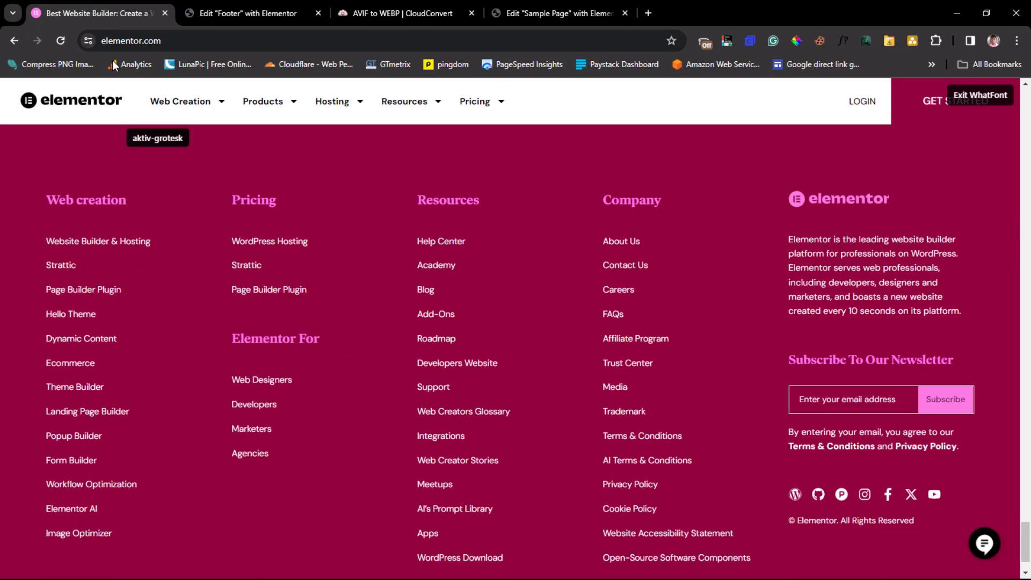
click(234, 10)
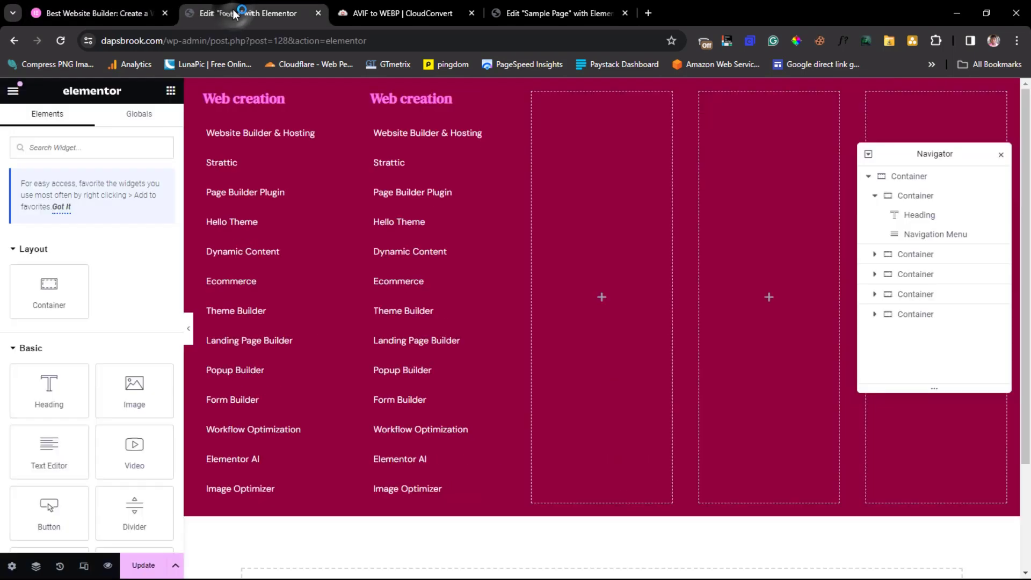
- Retitle the second column's heading as Pricing and switch the navigation menu below it to the Pricing menu
click(412, 95)
key(ctrl+a)
text(Pricin)
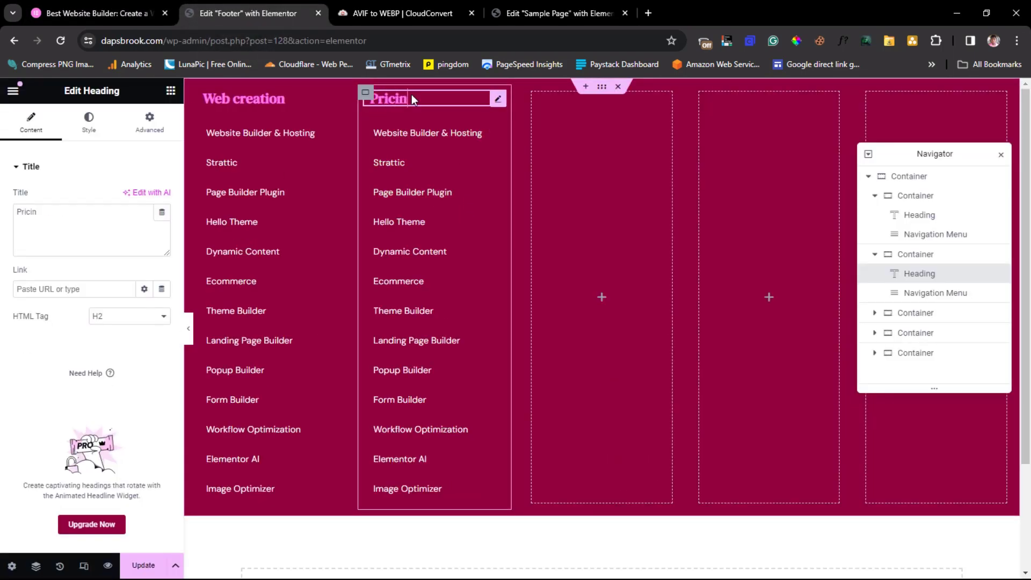
text(g)
click(450, 112)
- Duplicate the Pricing heading and its navigation menu, and stack both copies beneath the originals in the second column
right_click(465, 100)
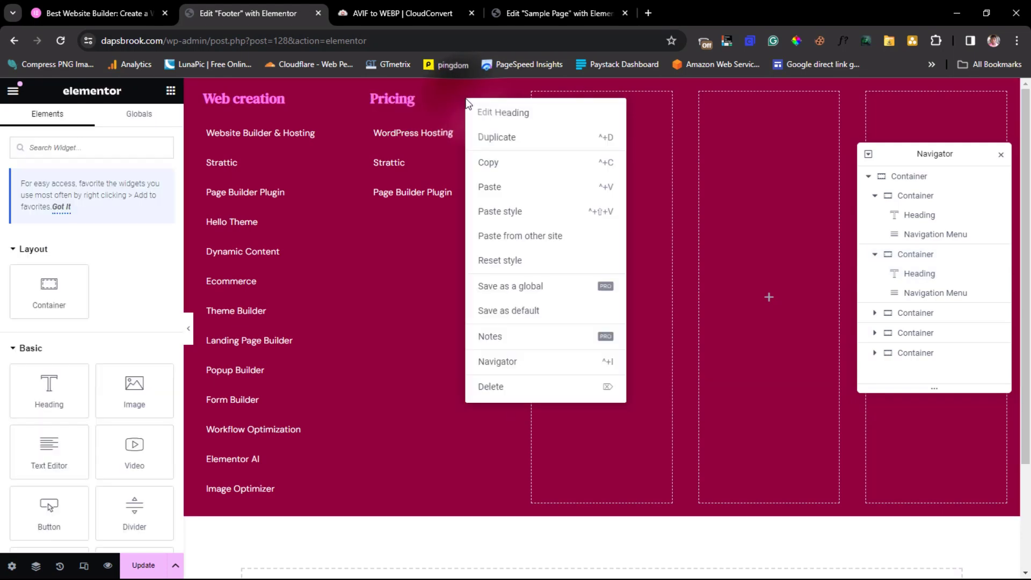
click(501, 141)
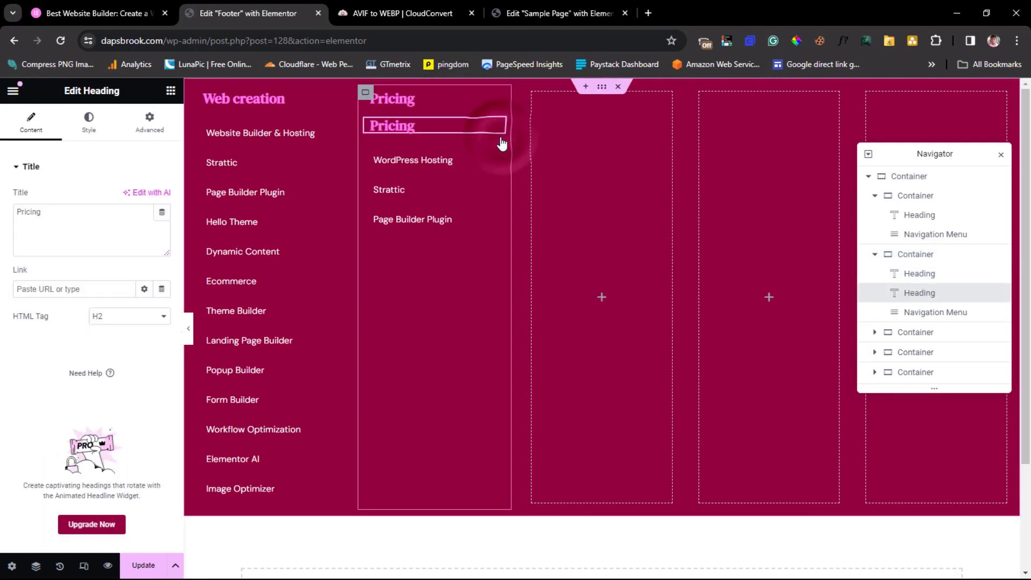
drag(469, 127, 472, 217)
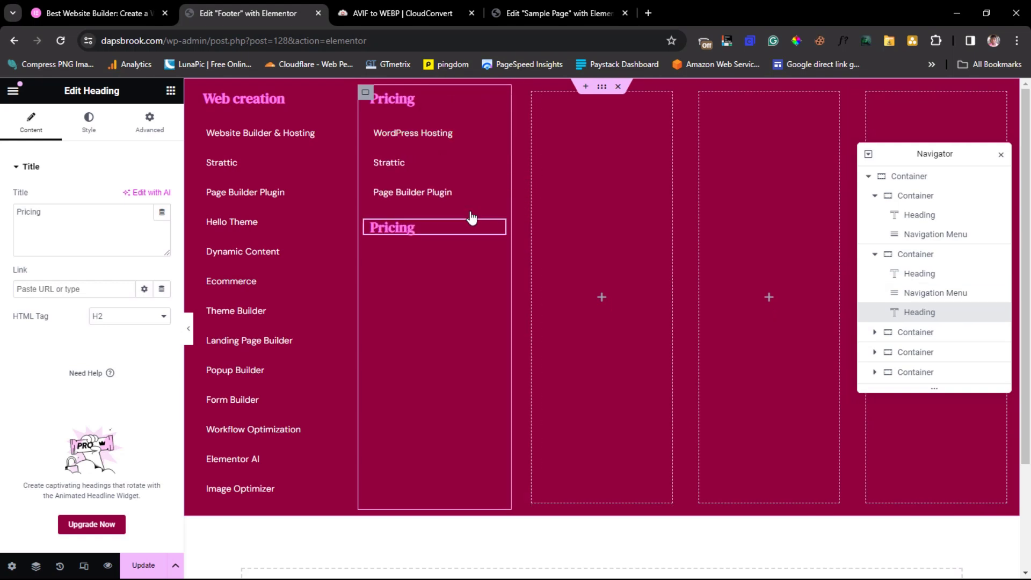
right_click(445, 159)
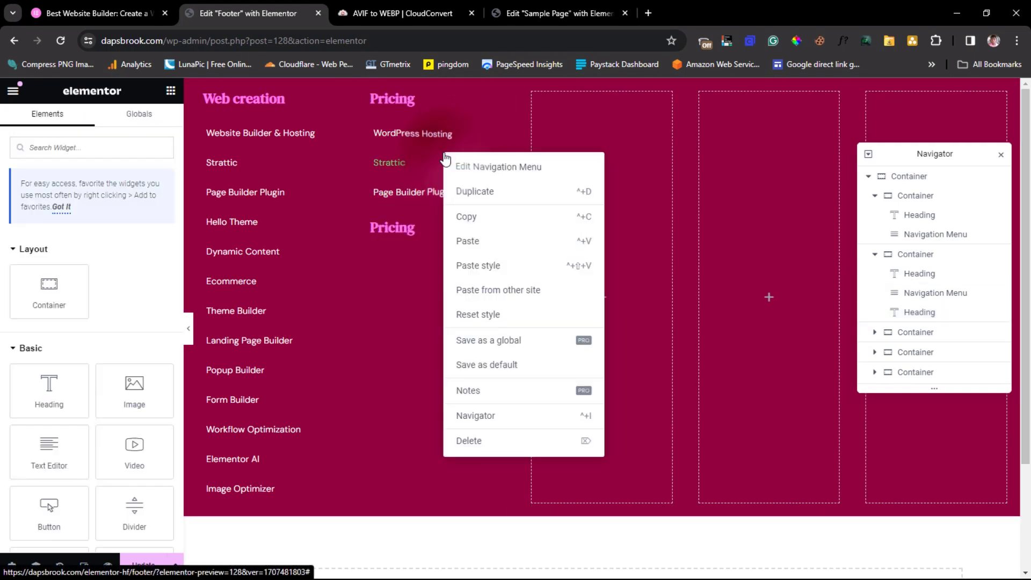
click(471, 196)
drag(454, 242, 428, 349)
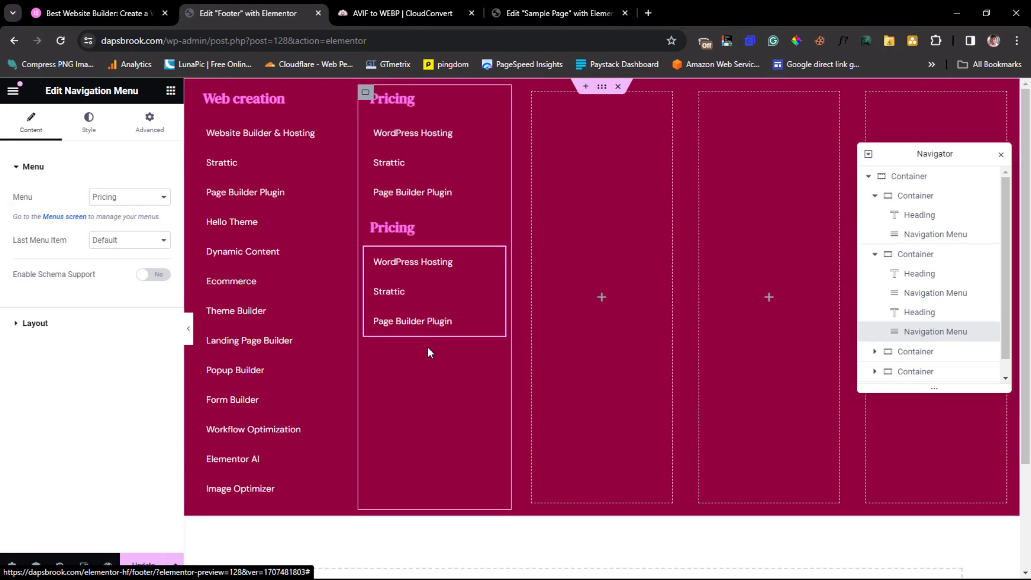
- Check the second column's lower heading on elementor.com and retitle the duplicated Pricing heading as Elementor For in the Footer editor
click(83, 3)
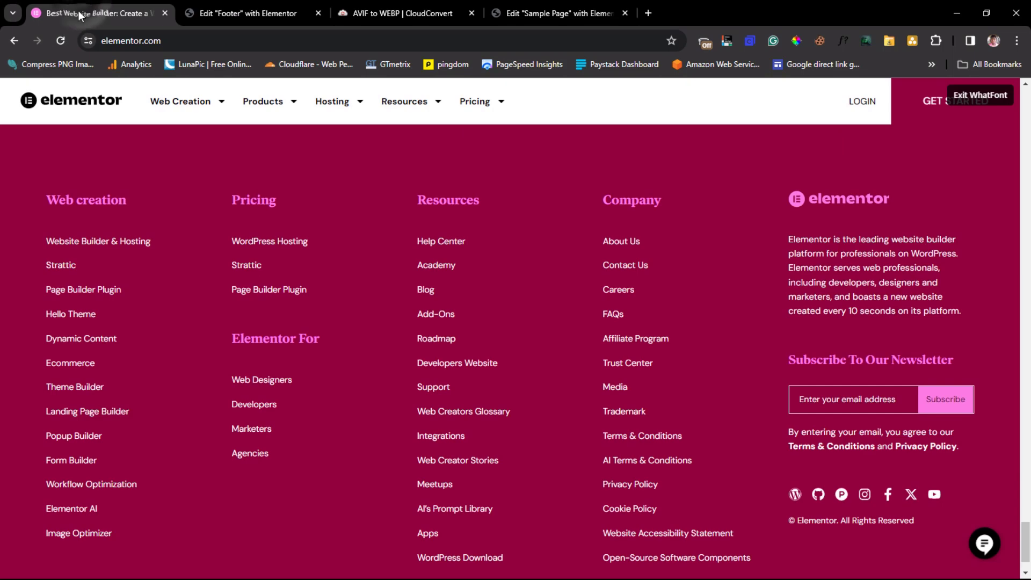
click(267, 5)
click(395, 228)
drag(51, 214, 1, 216)
text(Elementor For)
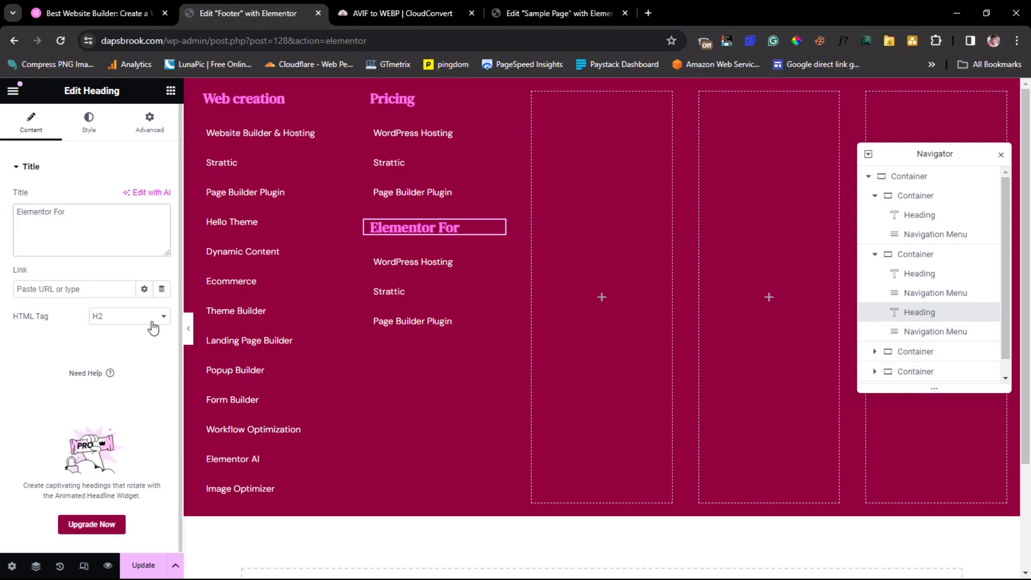
- Assign the Elementor For menu to the navigation menu below the Elementor For heading
click(398, 281)
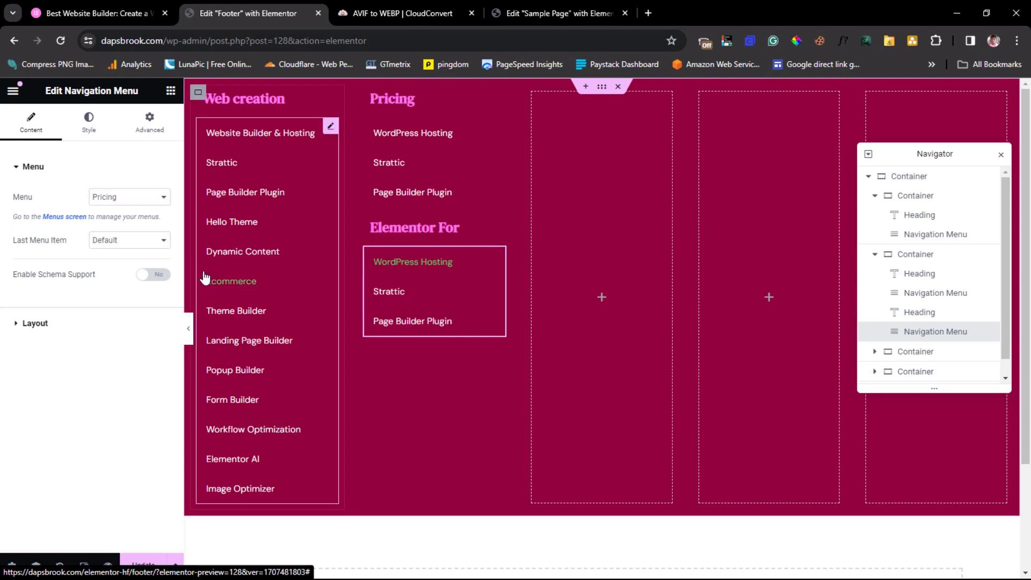
click(131, 205)
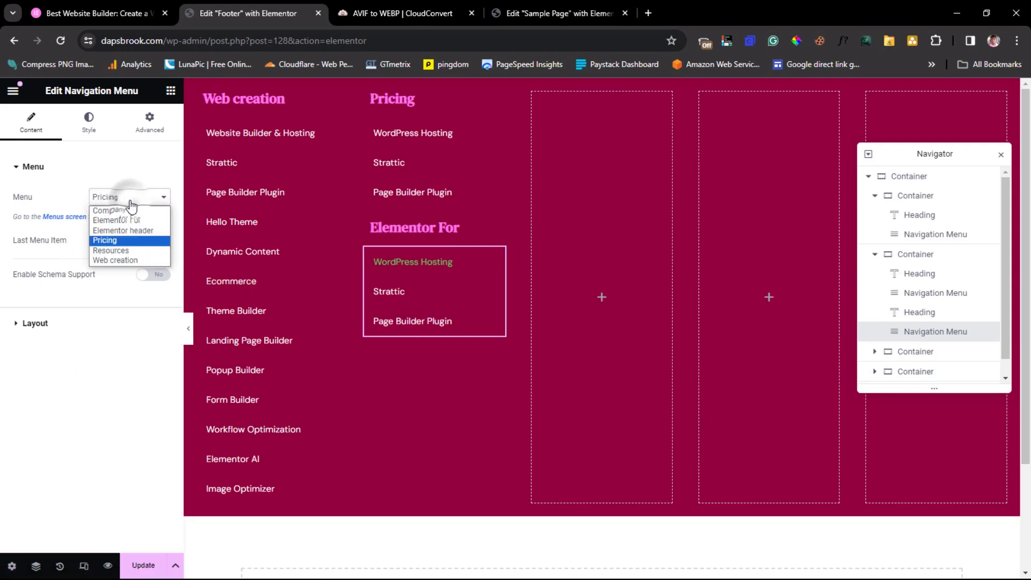
click(141, 221)
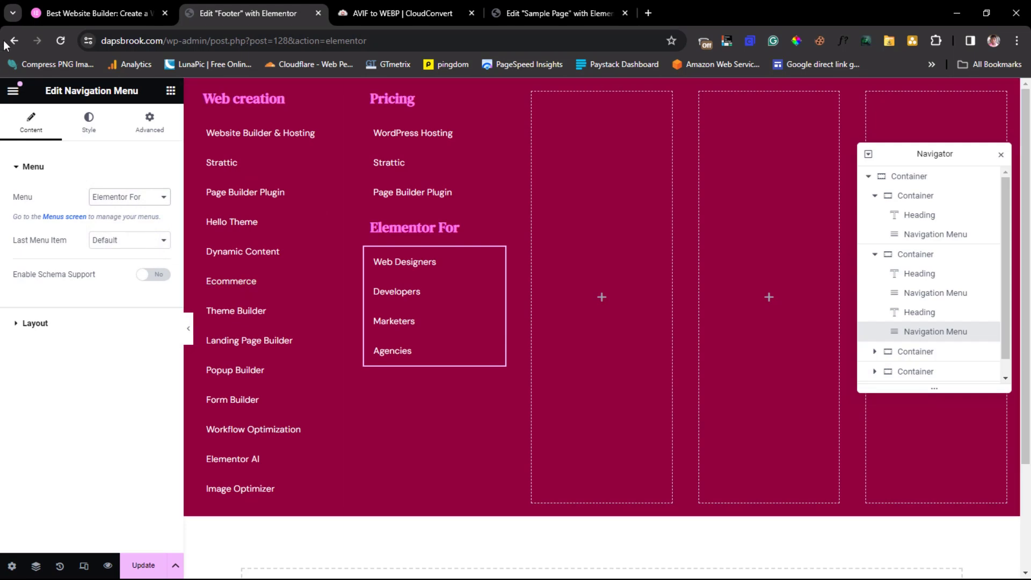
- Review the heading spacing on elementor.com, and give the Elementor For heading a 40 px top margin and a 10 px bottom margin in the Footer editor
click(66, 14)
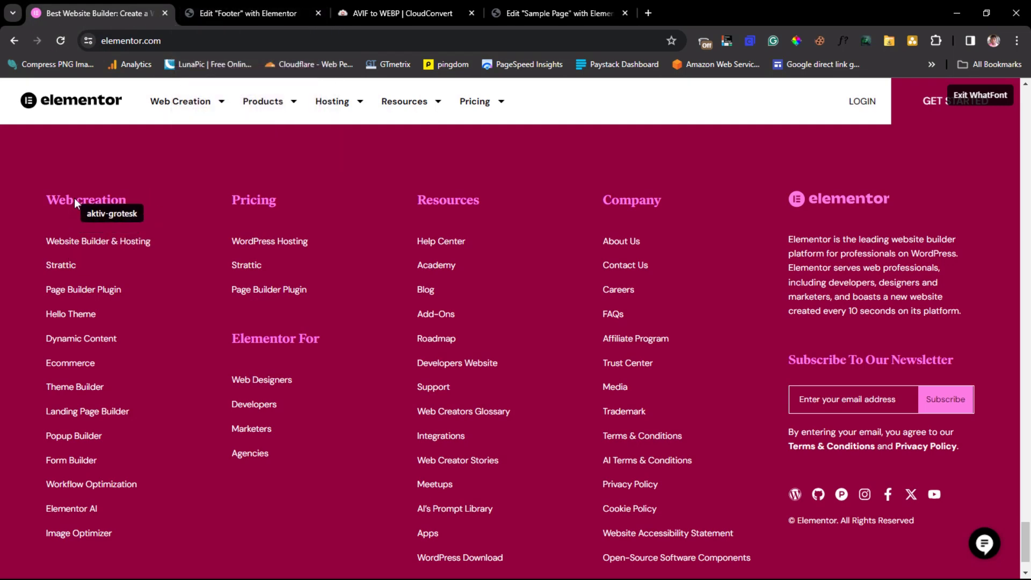
click(82, 217)
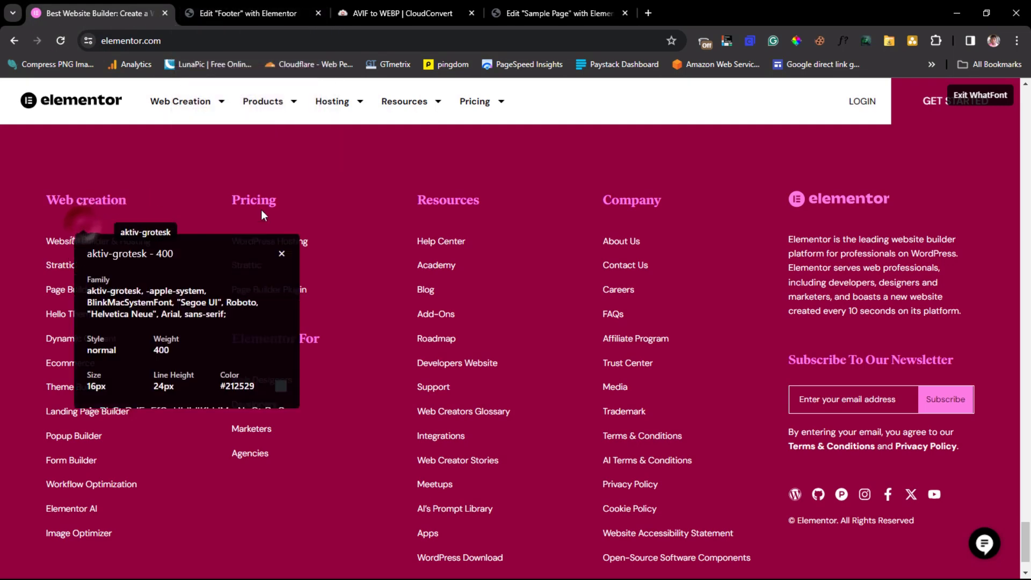
click(281, 254)
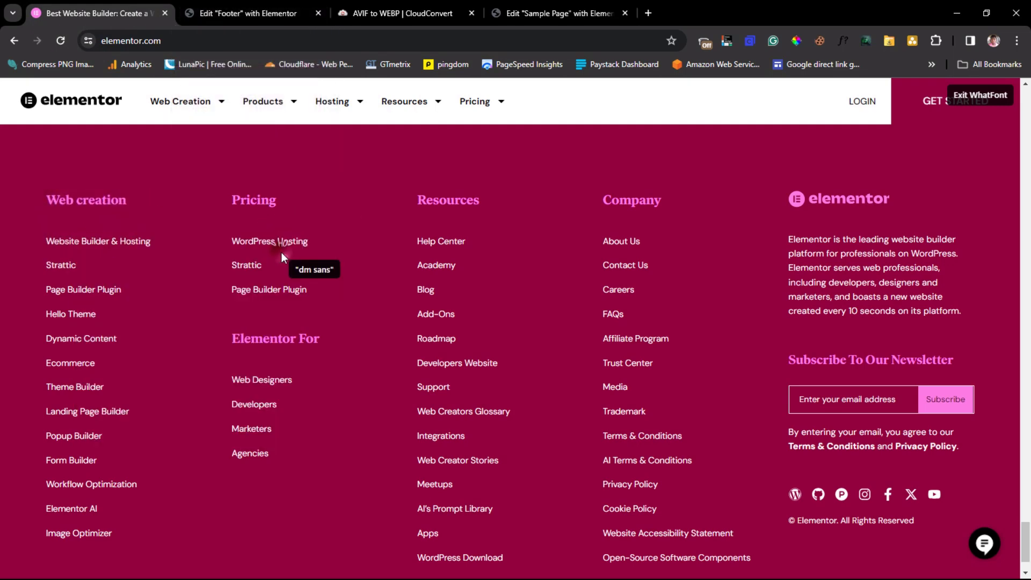
click(221, 8)
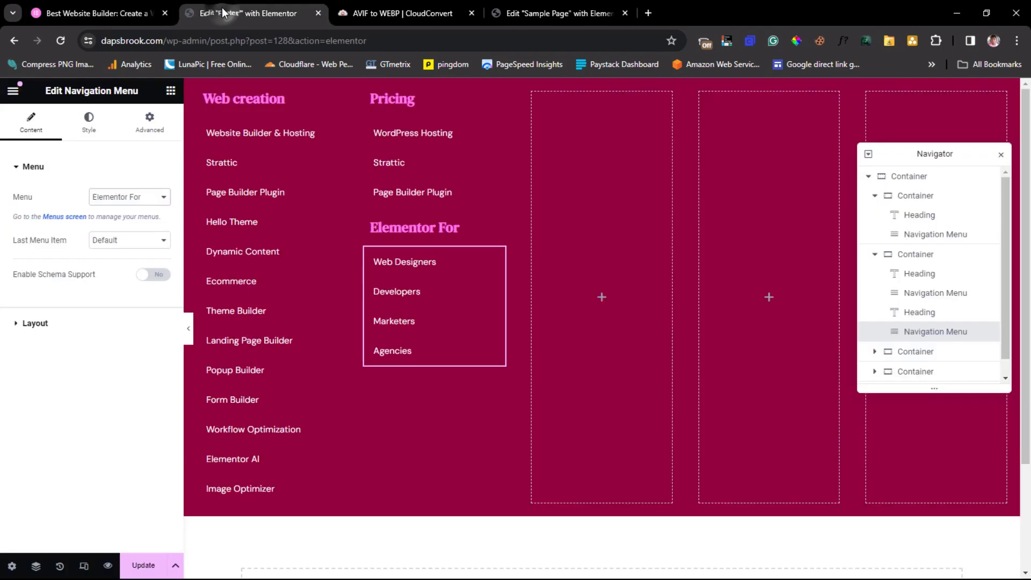
click(418, 231)
click(149, 122)
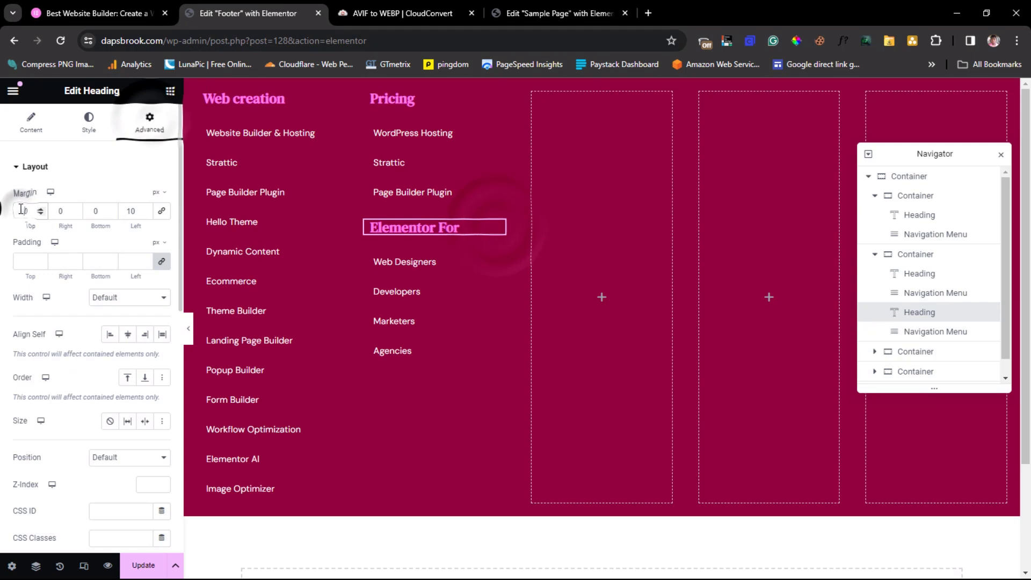
click(27, 211)
text(40)
double_click(96, 211)
text(12)
- Set the bottom margin of the Pricing and Web creation headings to 10 px
click(397, 100)
click(150, 123)
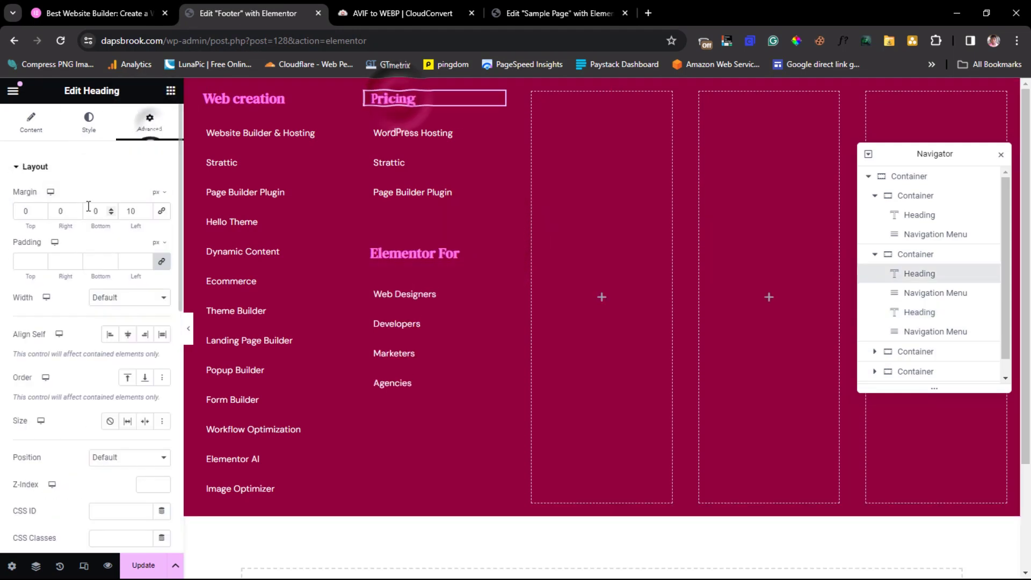
double_click(95, 212)
text(12)
click(249, 100)
click(150, 123)
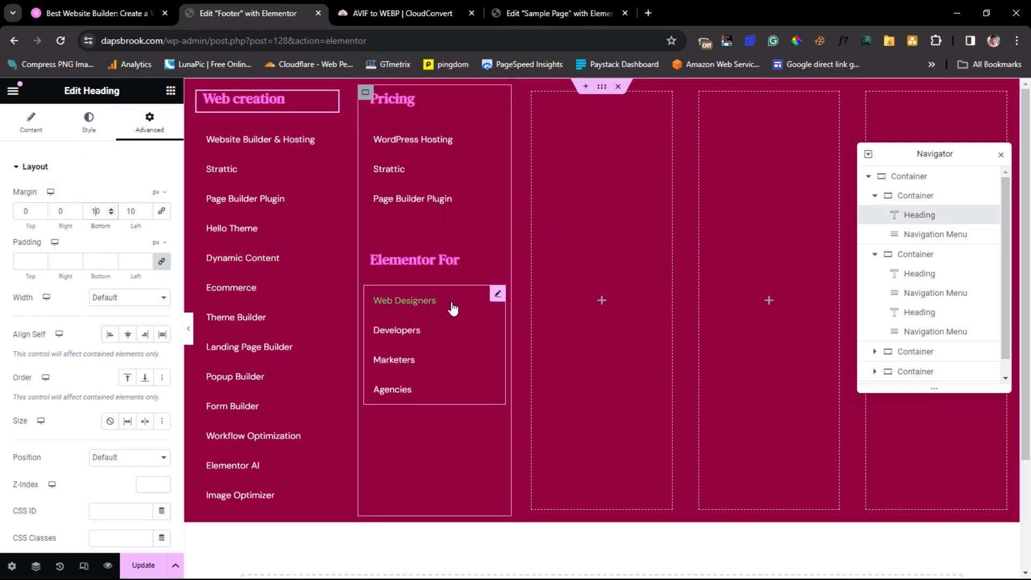
- Preview the footer at full width and compare its first two columns with the original footer on elementor.com
click(188, 336)
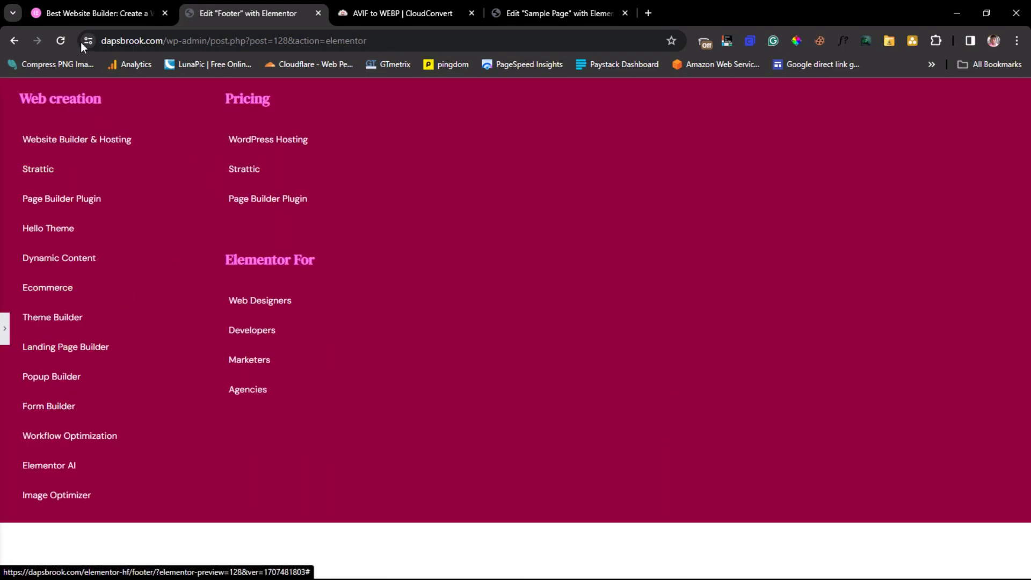
click(86, 15)
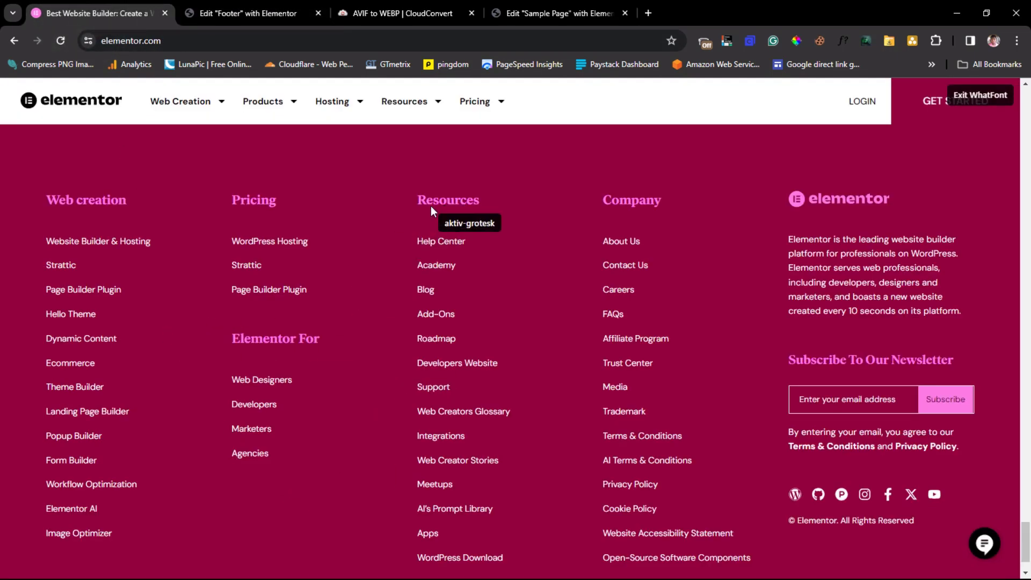
click(250, 11)
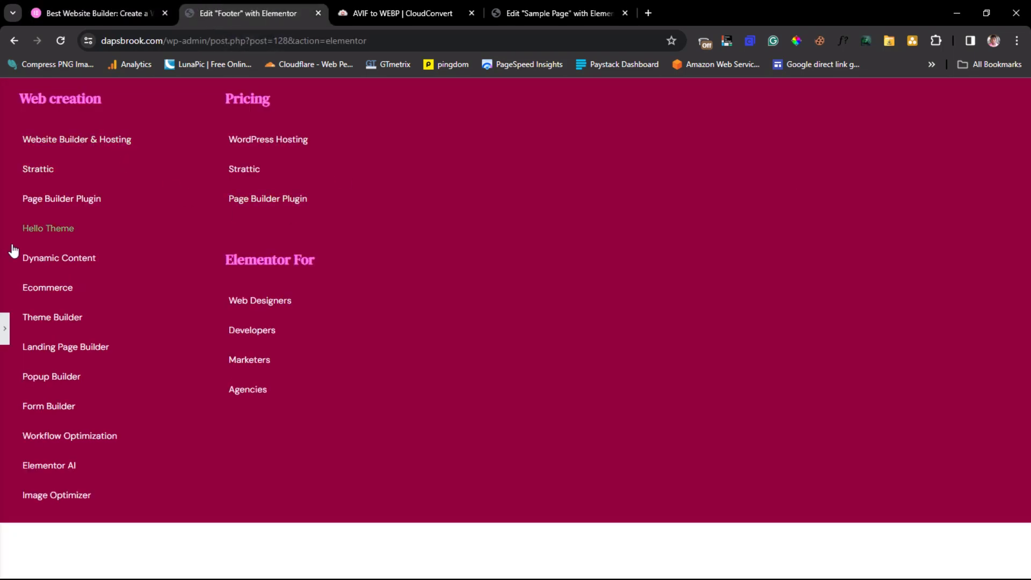
click(4, 332)
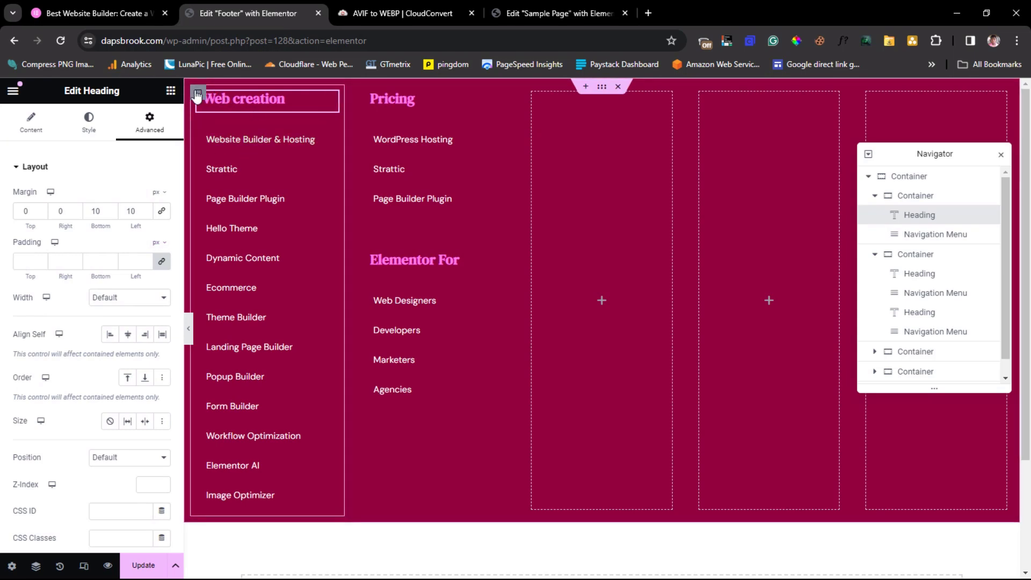
- Duplicate the Web creation column container, move the copy past the Pricing column, and delete the empty container between them
click(918, 197)
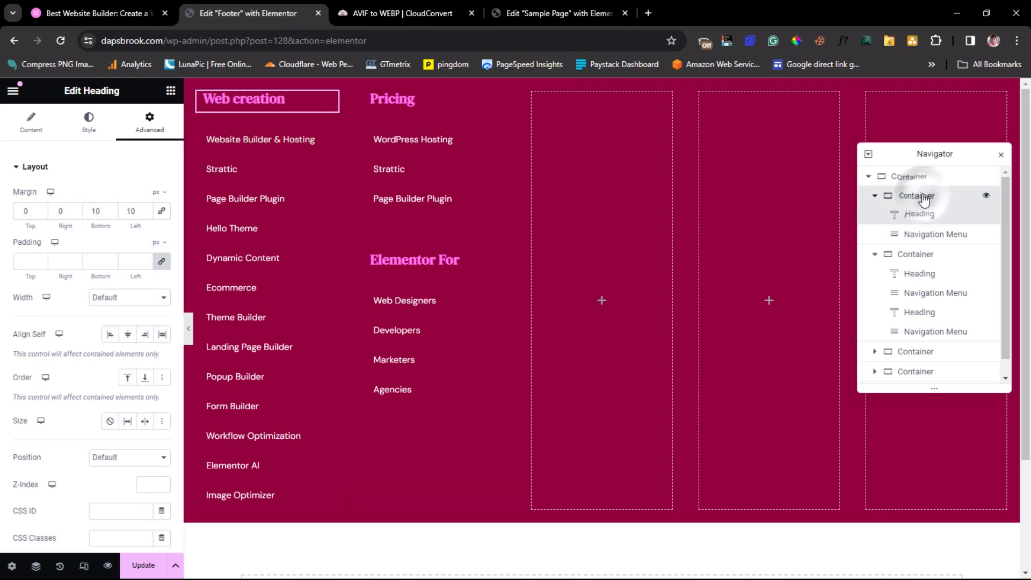
right_click(199, 92)
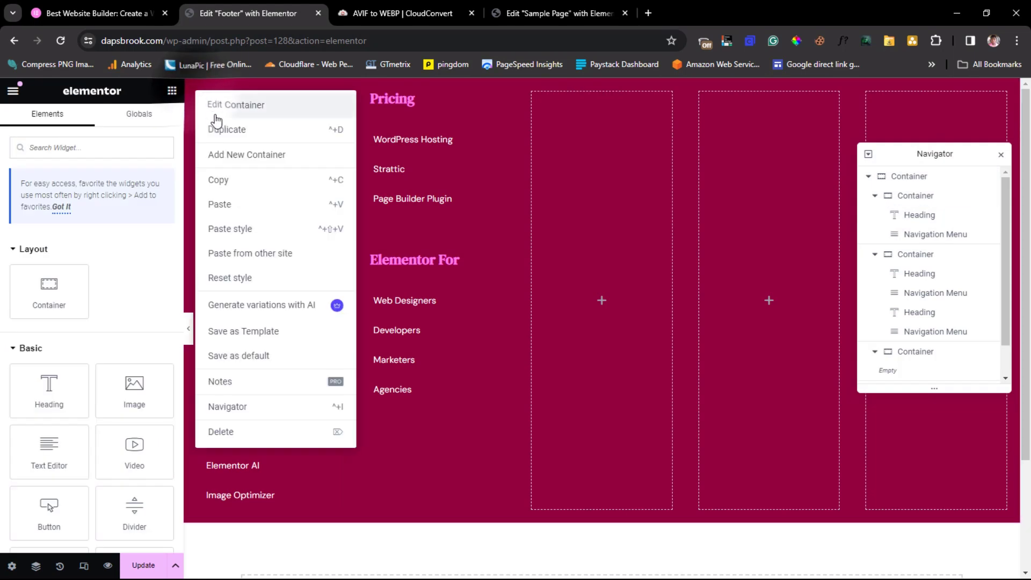
click(225, 135)
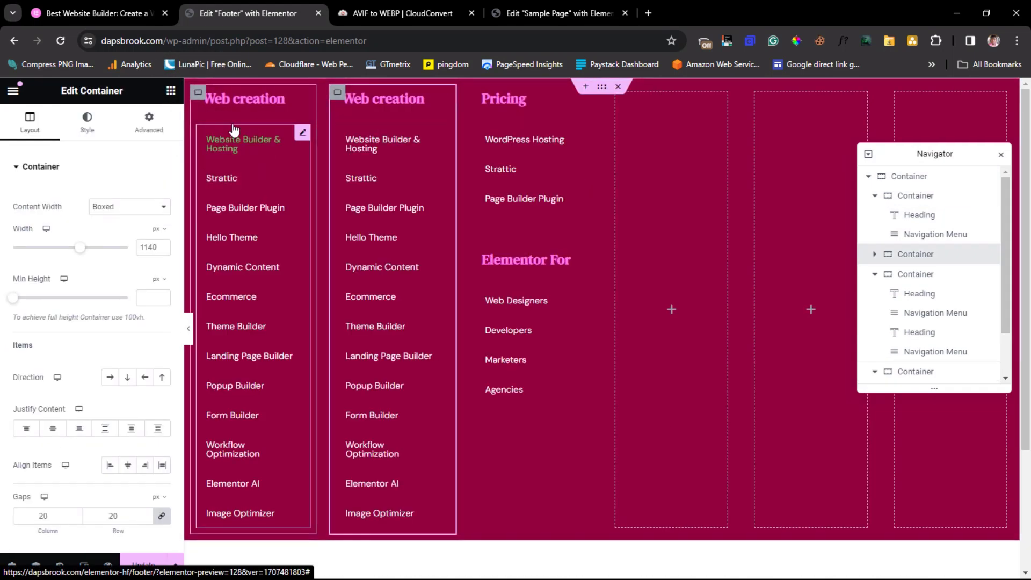
drag(338, 96, 589, 117)
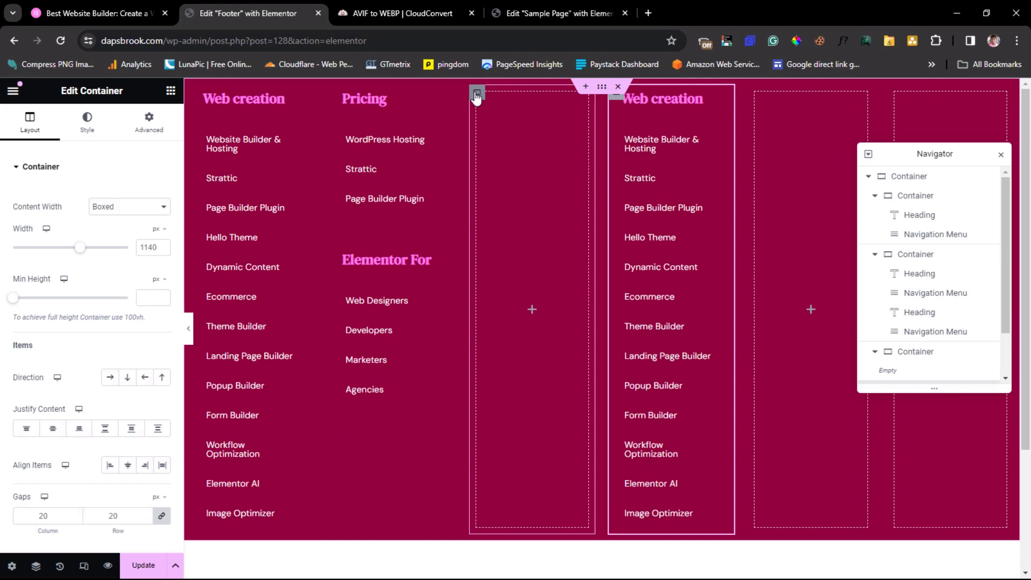
right_click(475, 97)
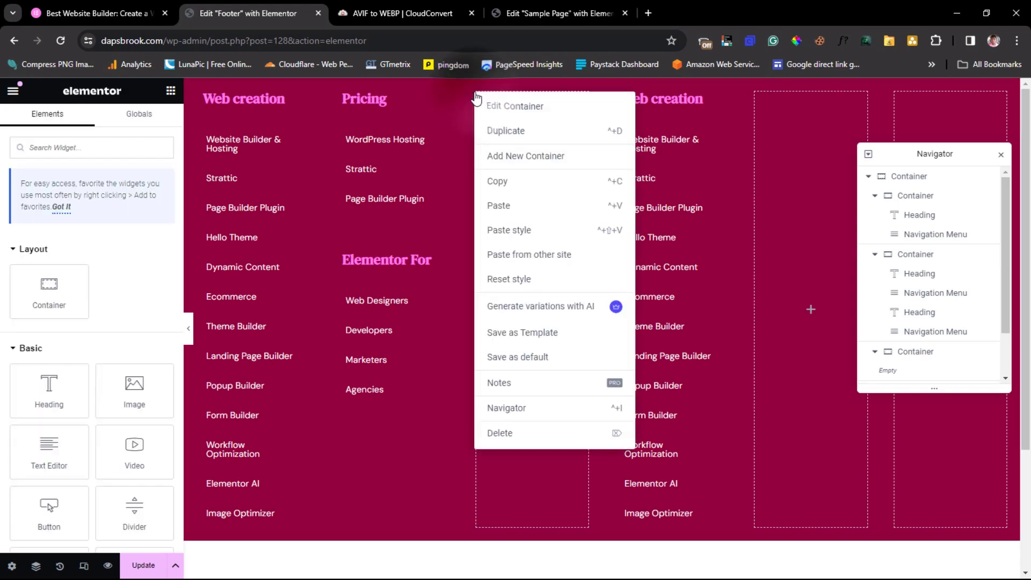
click(497, 434)
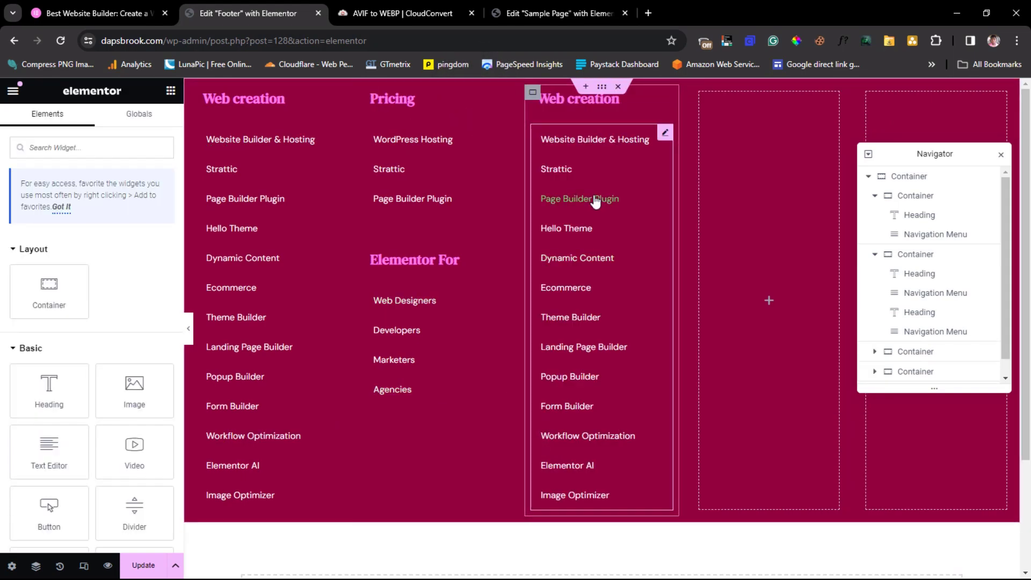
- Check the third column's heading on elementor.com and retitle the copied Web creation heading as Resources in the Footer editor
click(49, 14)
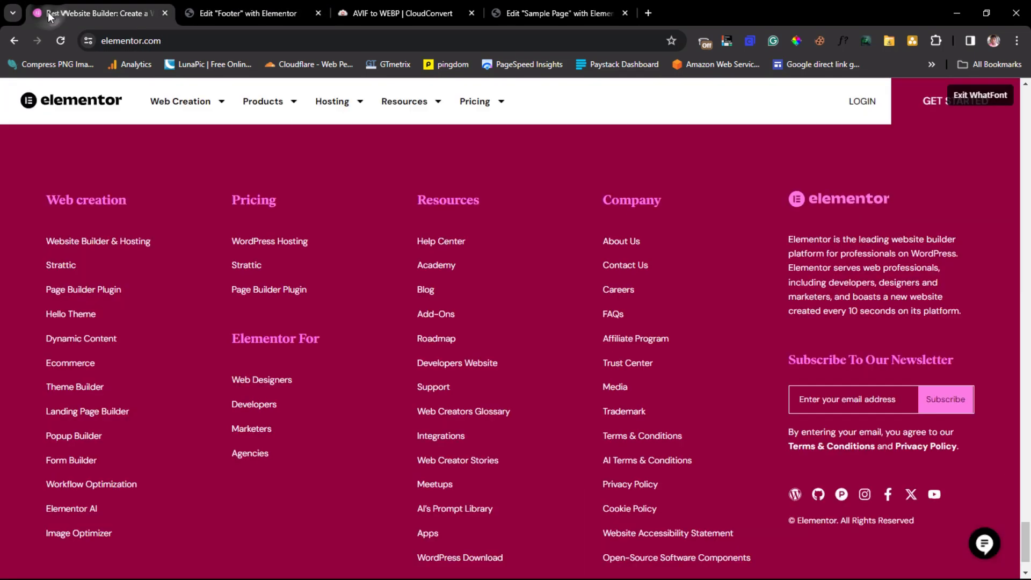
click(245, 13)
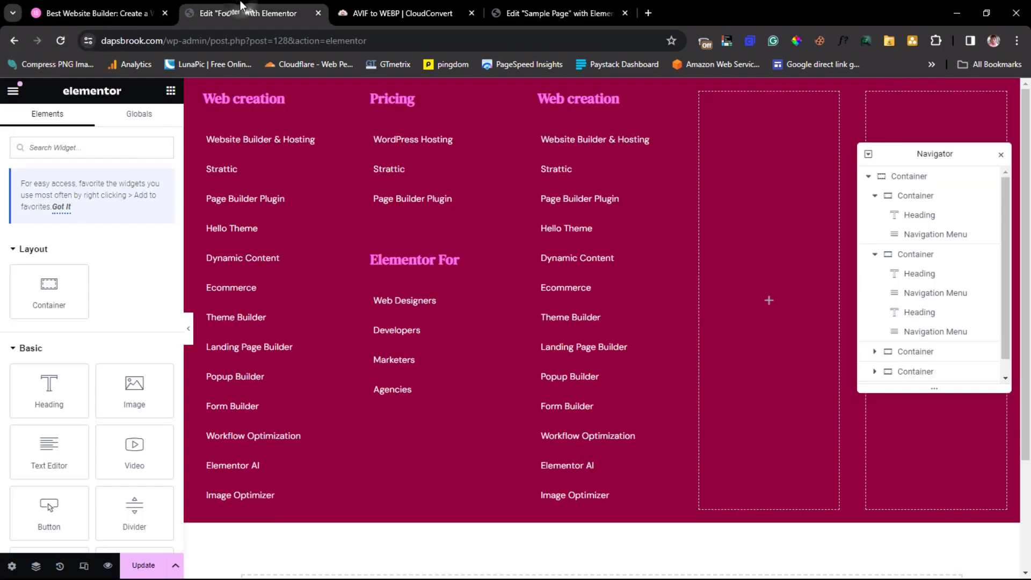
click(588, 98)
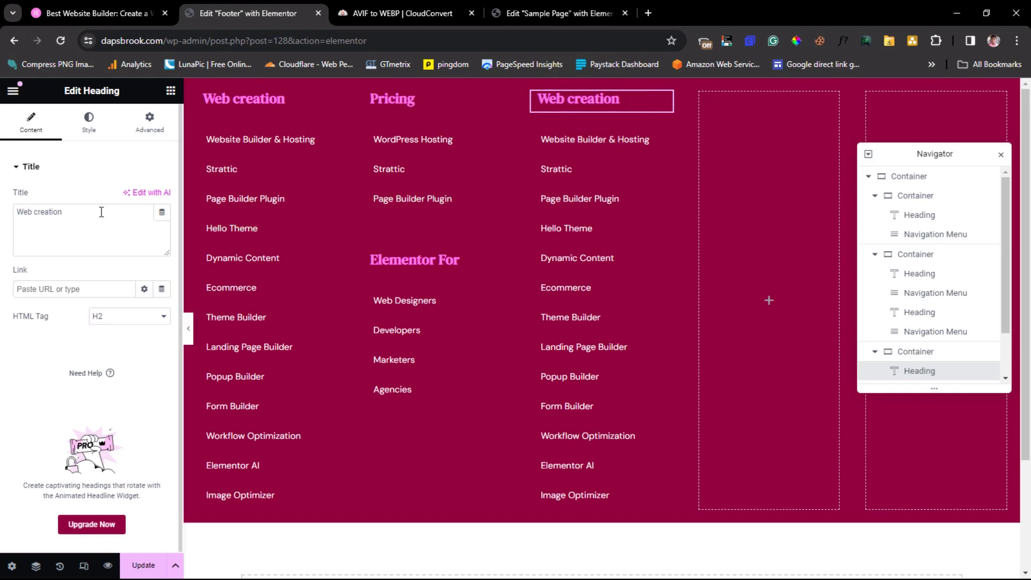
drag(101, 210, 3, 221)
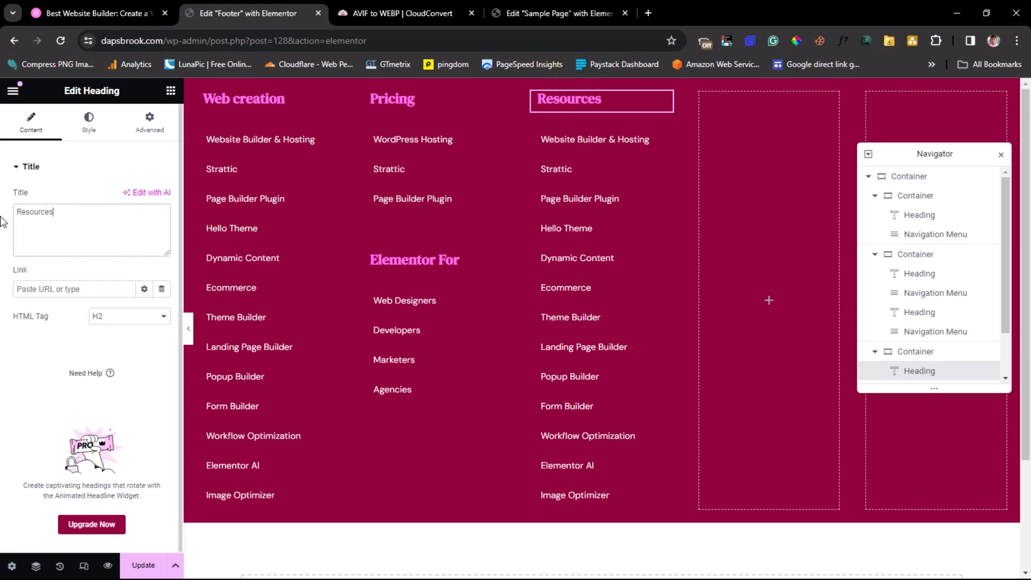
- Switch the third column's navigation menu to the Resources menu and compare it with the original footer on elementor.com
click(596, 228)
click(131, 198)
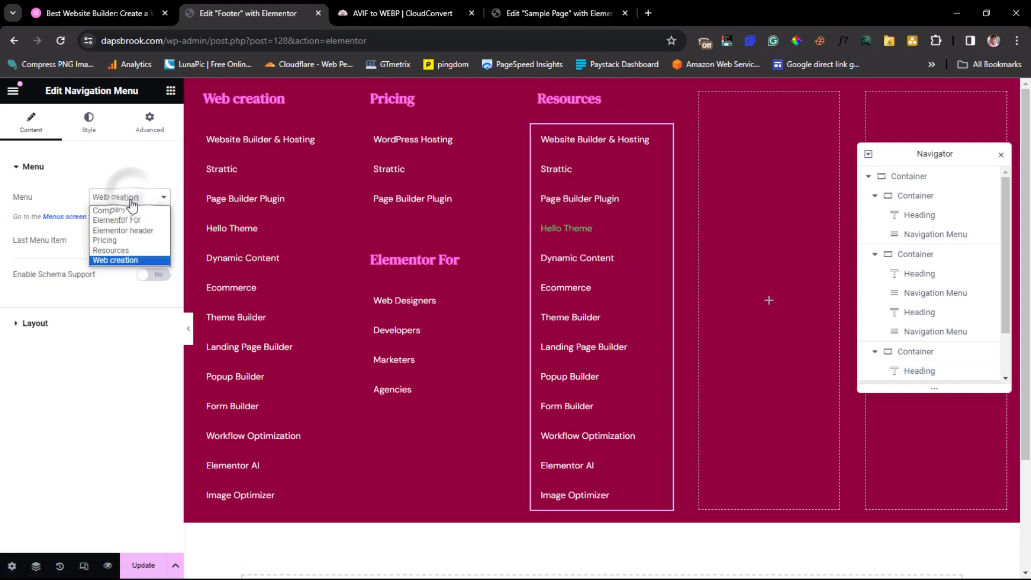
click(131, 250)
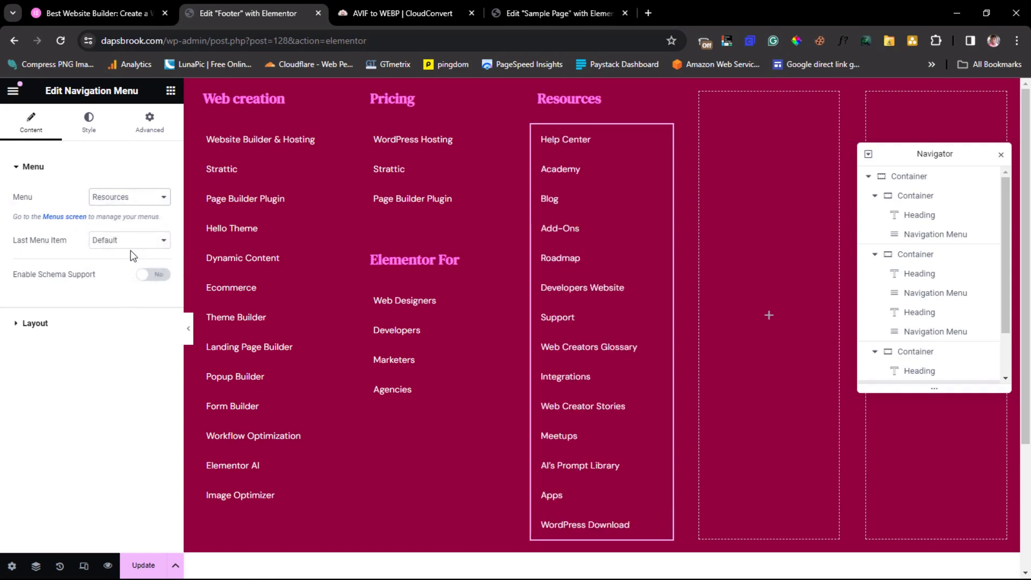
click(108, 13)
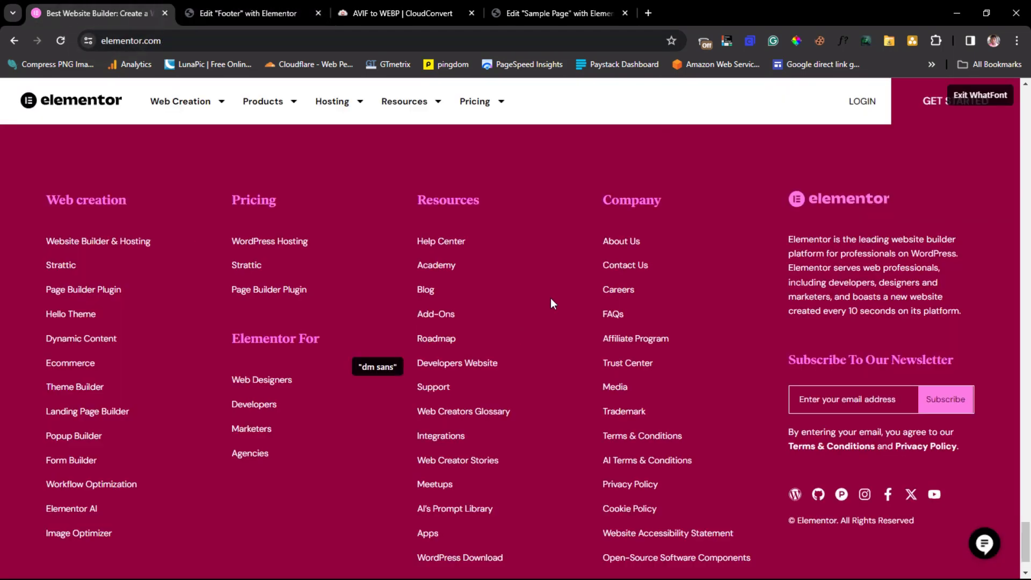
- Duplicate the Resources column container in the Footer editor and delete the empty container right after the copy
scroll(669, 252, down, 1)
scroll(669, 257, up, 2)
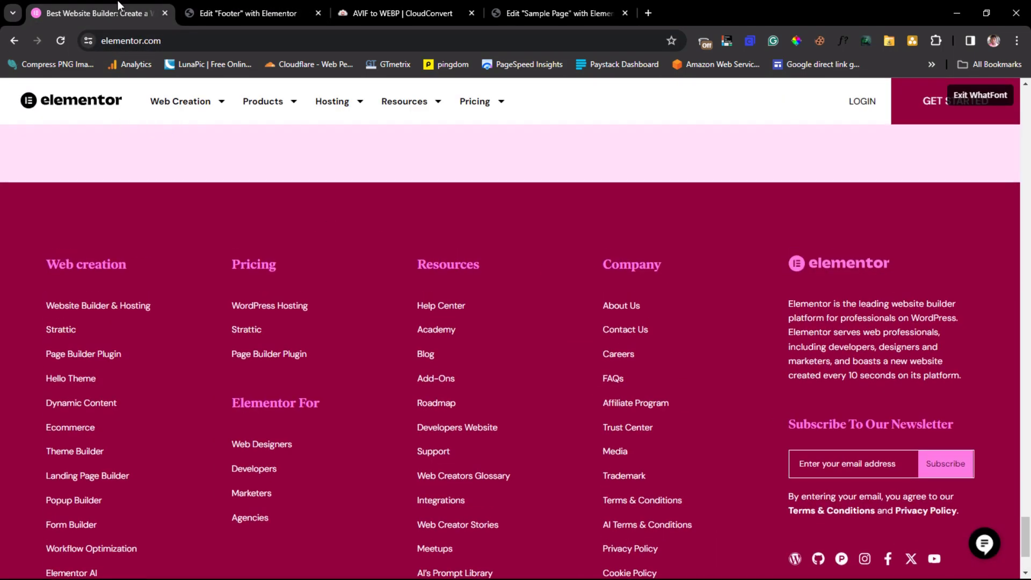
click(260, 11)
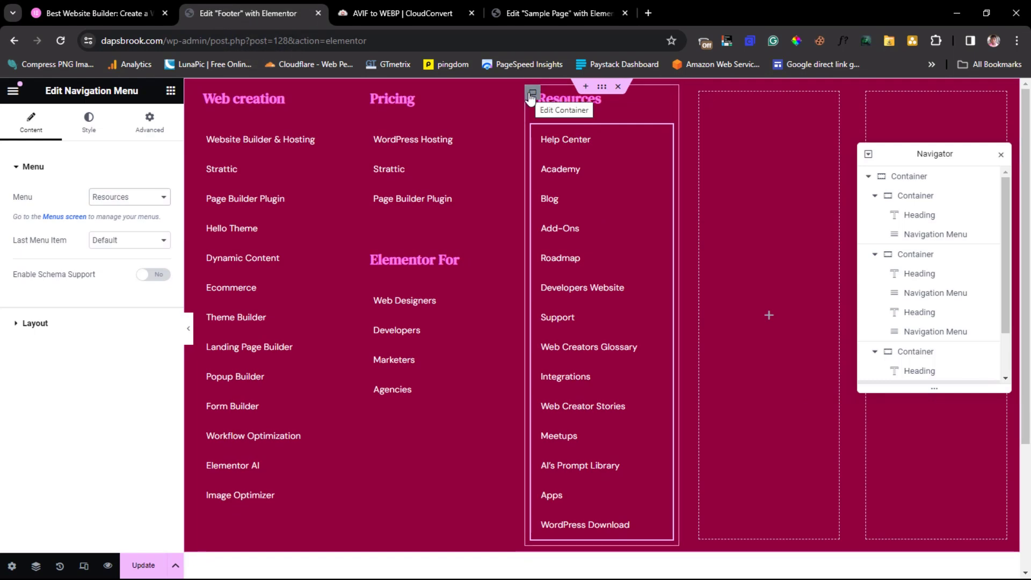
right_click(531, 97)
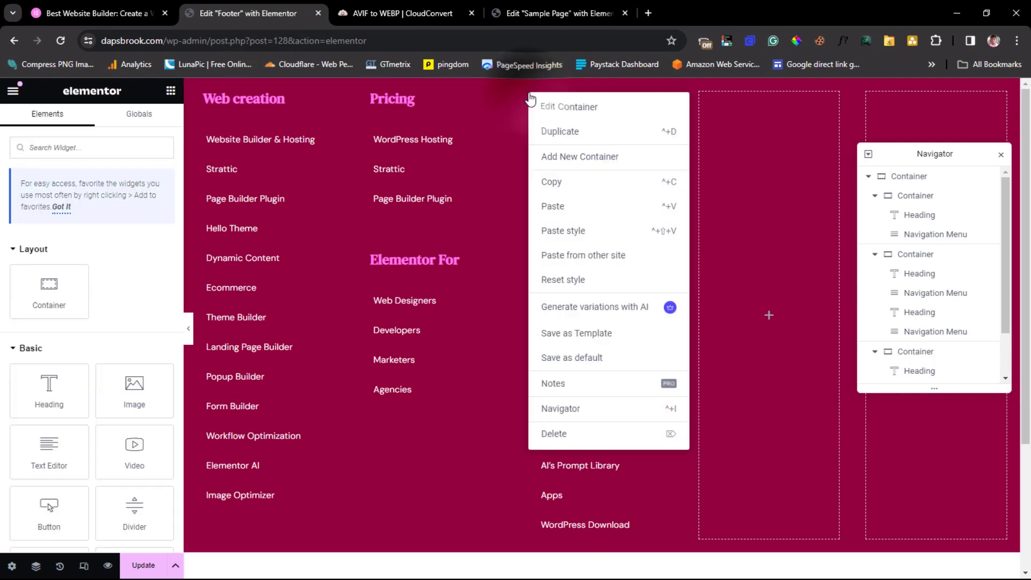
click(562, 137)
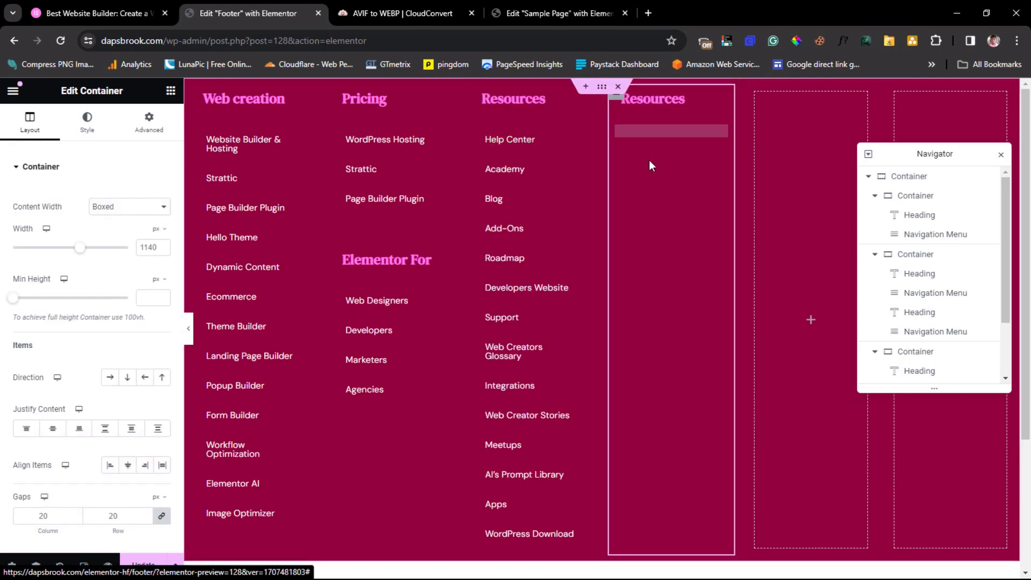
right_click(755, 92)
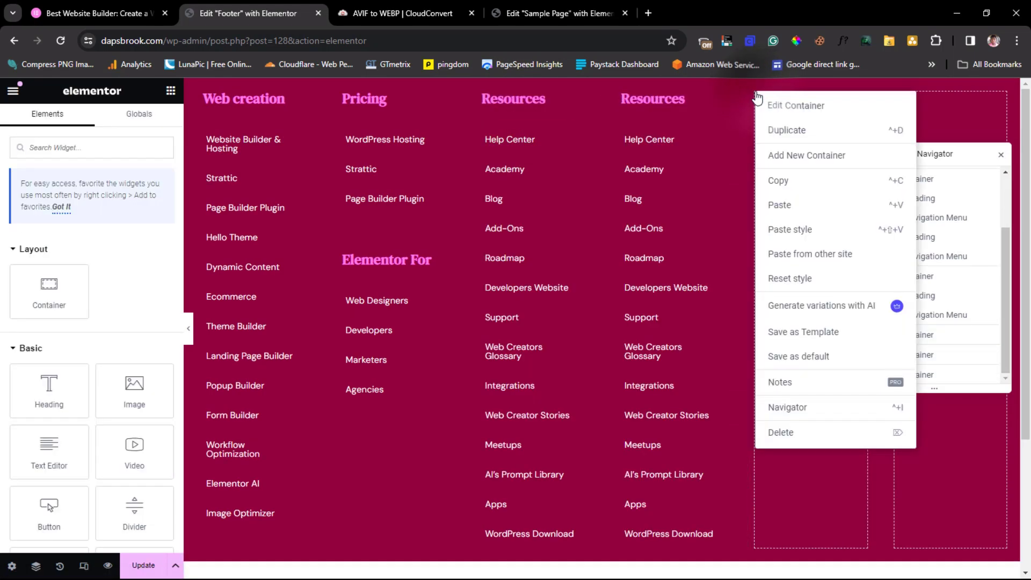
click(780, 432)
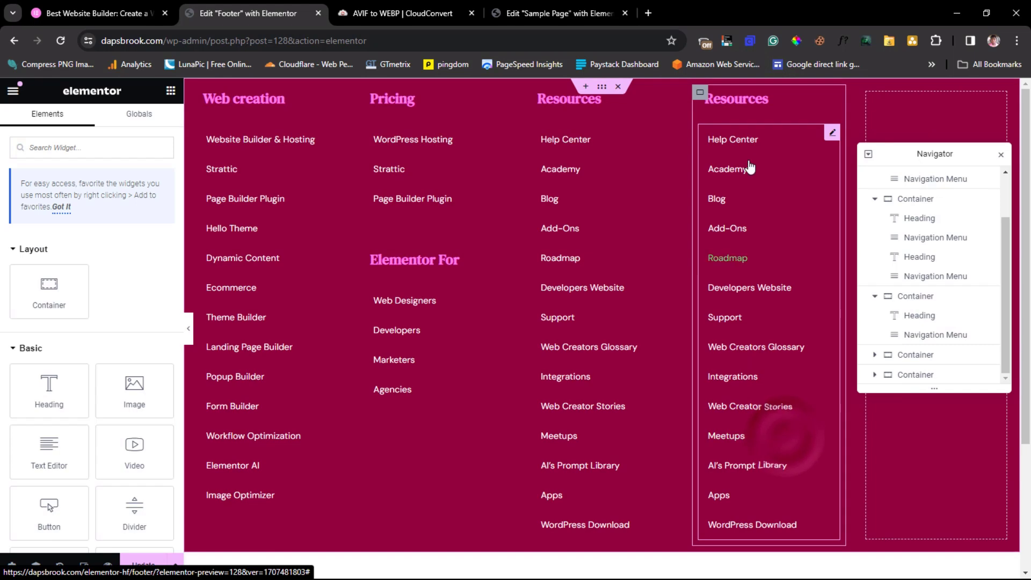
- Retitle the copied Resources heading as Company and switch that column's navigation menu to the Company menu
click(749, 101)
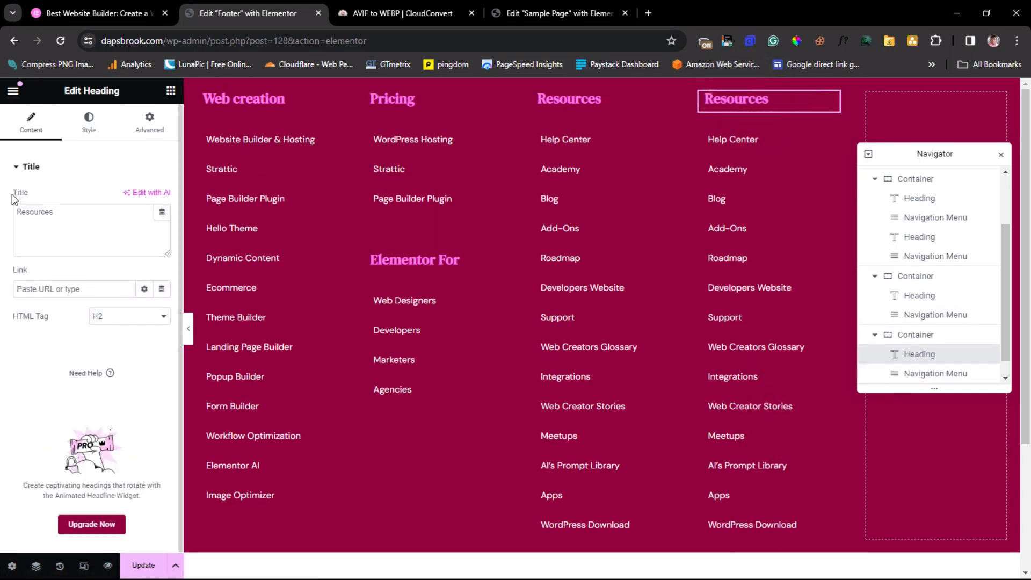
drag(72, 208, 14, 209)
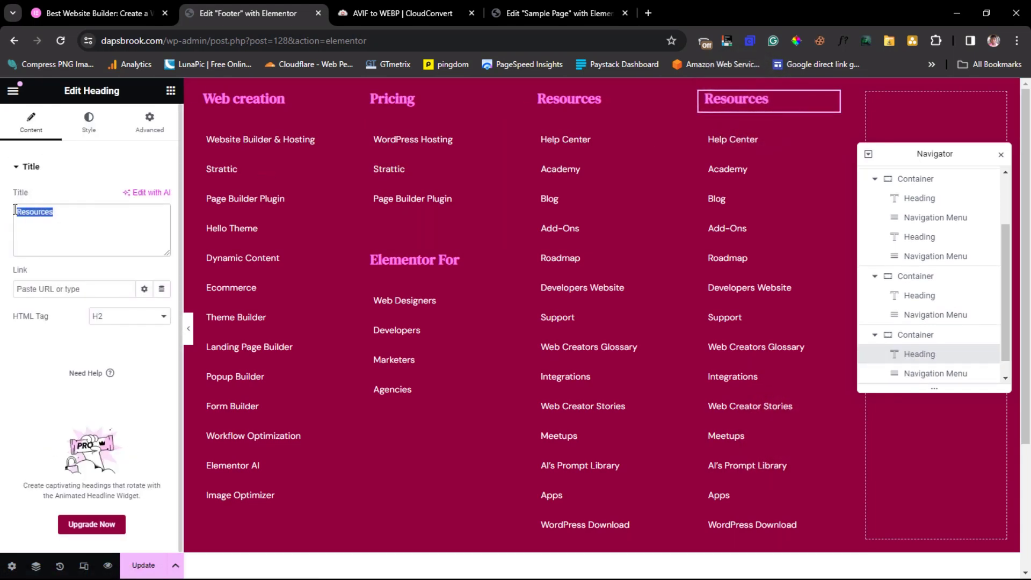
text(Company)
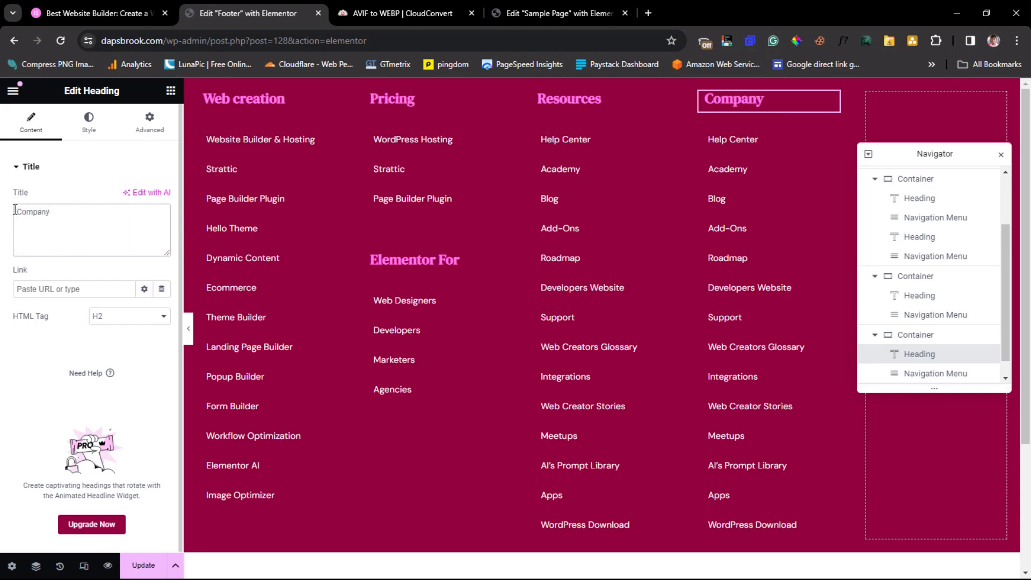
click(748, 173)
click(129, 196)
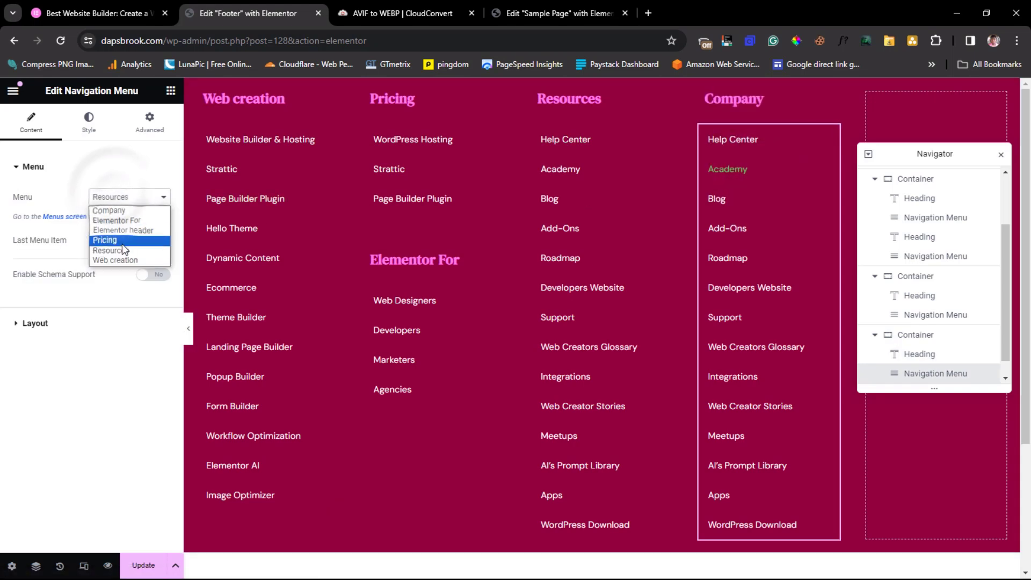
click(137, 213)
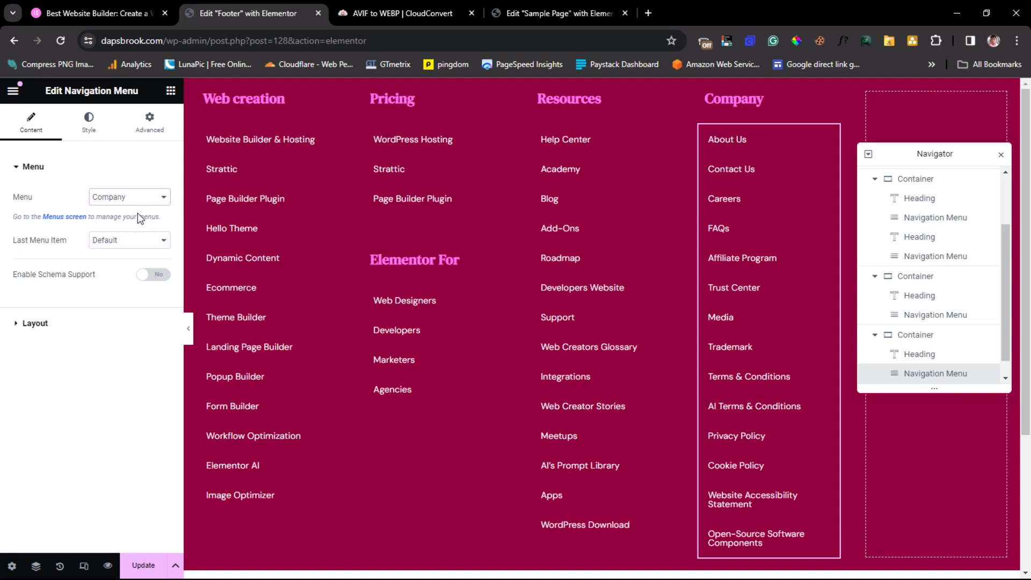
- Select the description text under the footer logo on elementor.com, then add an Image widget to the Footer template's empty fifth column
click(85, 14)
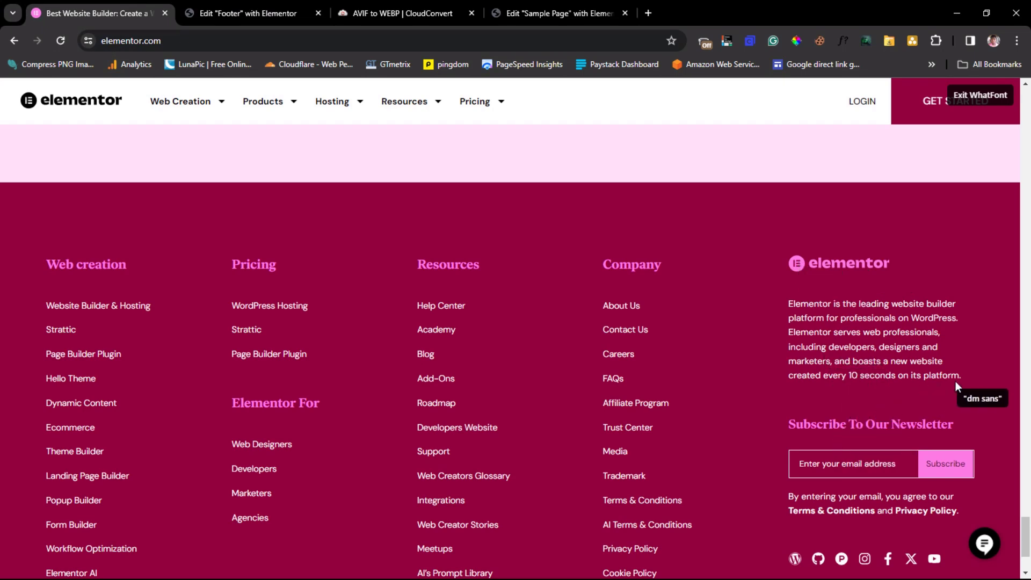
drag(967, 375, 794, 305)
key(Escape)
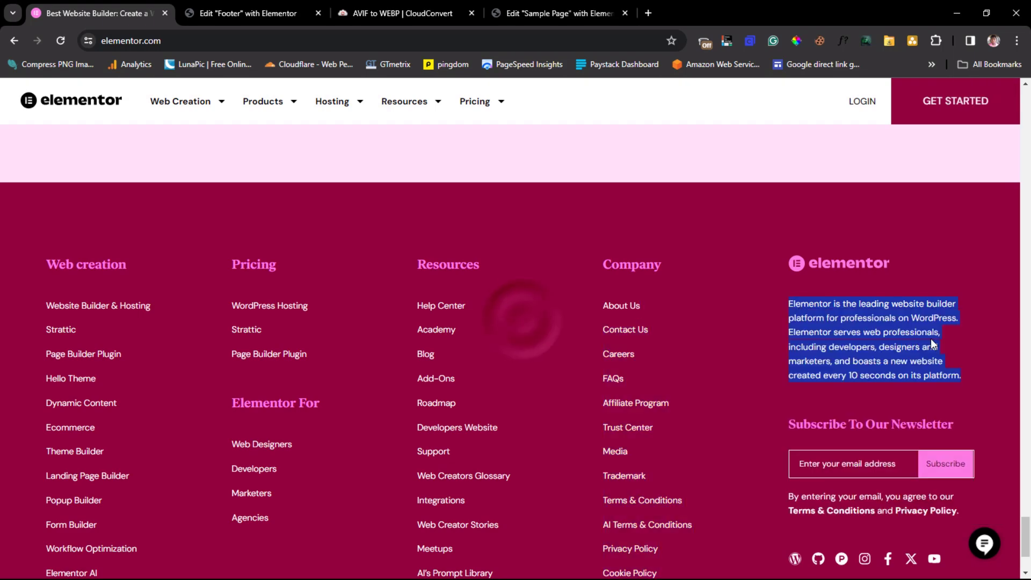
click(231, 13)
click(901, 111)
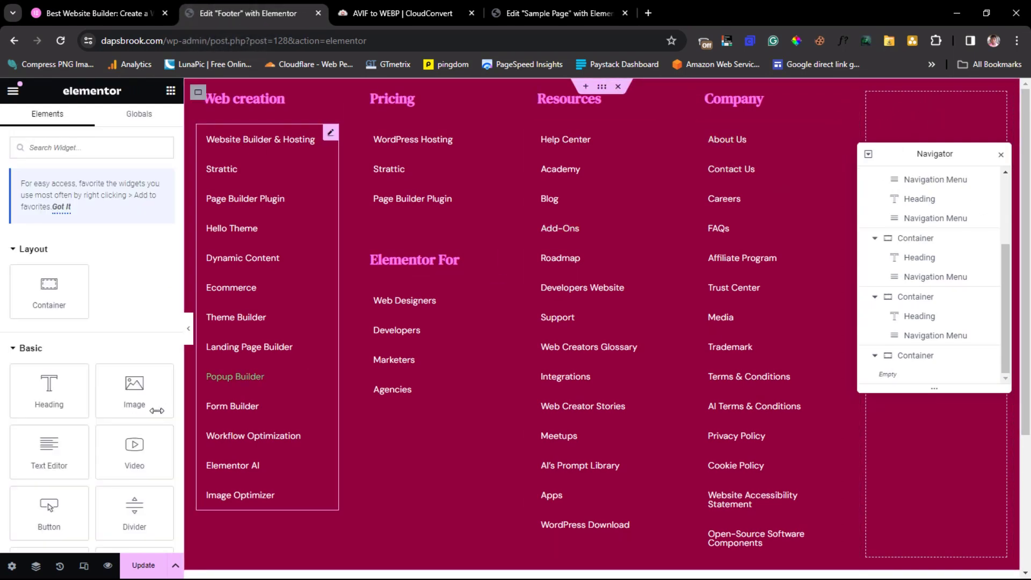
drag(134, 385, 947, 127)
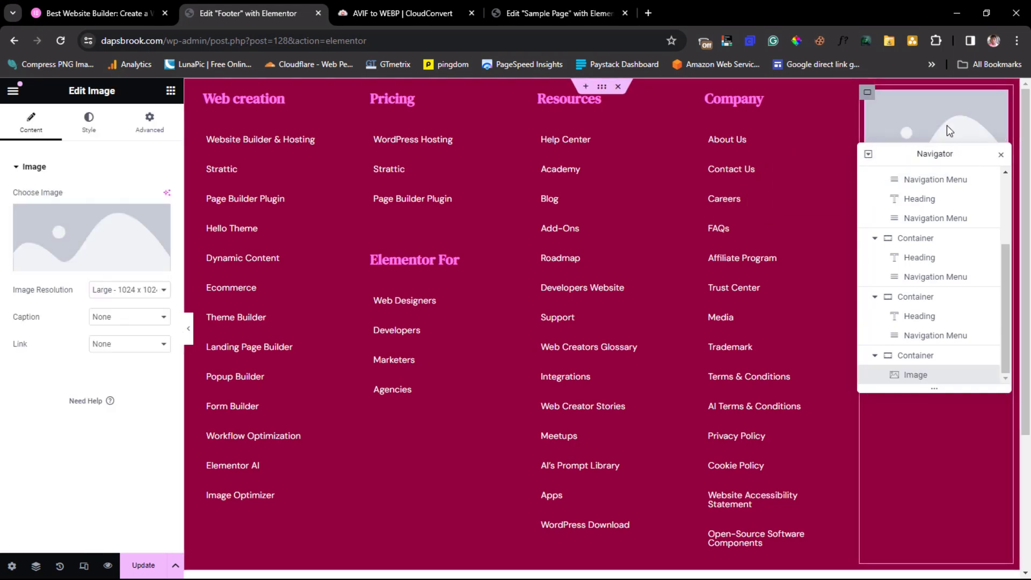
- Set the fifth column's image to Elementor-Logo-Full-Red-1.webp from the media library and compare it with the footer logo on elementor.com
click(78, 244)
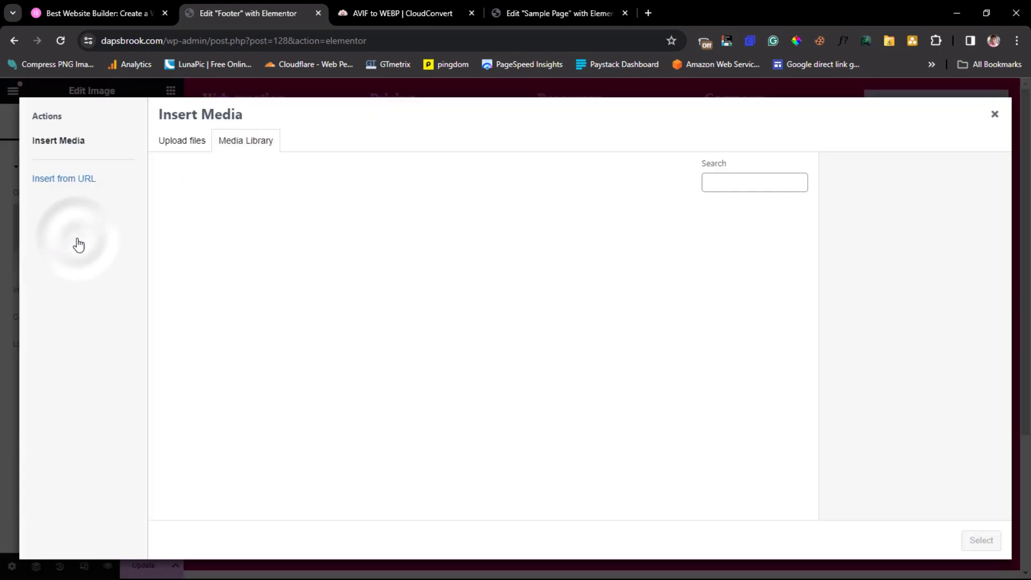
click(471, 434)
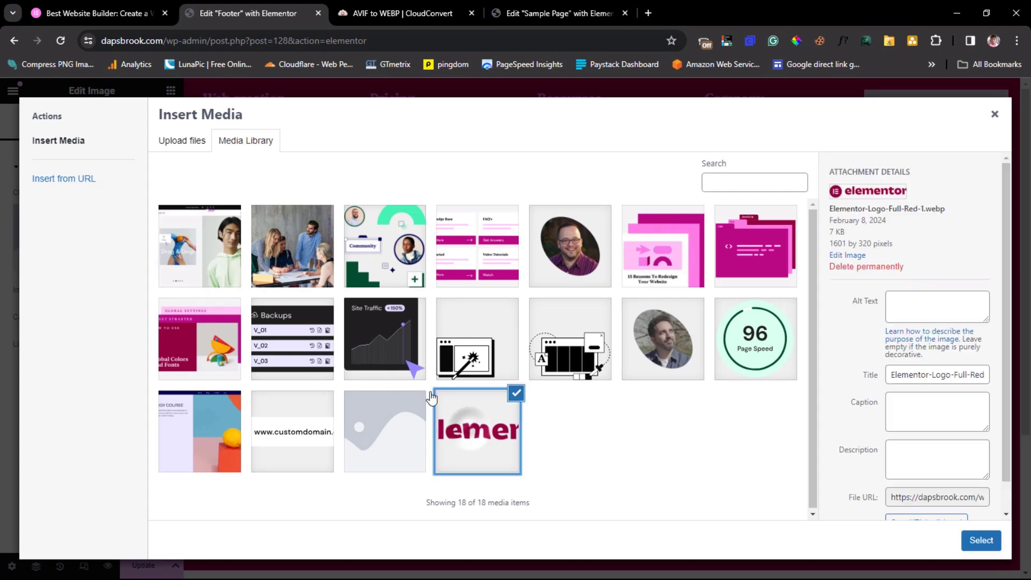
click(981, 540)
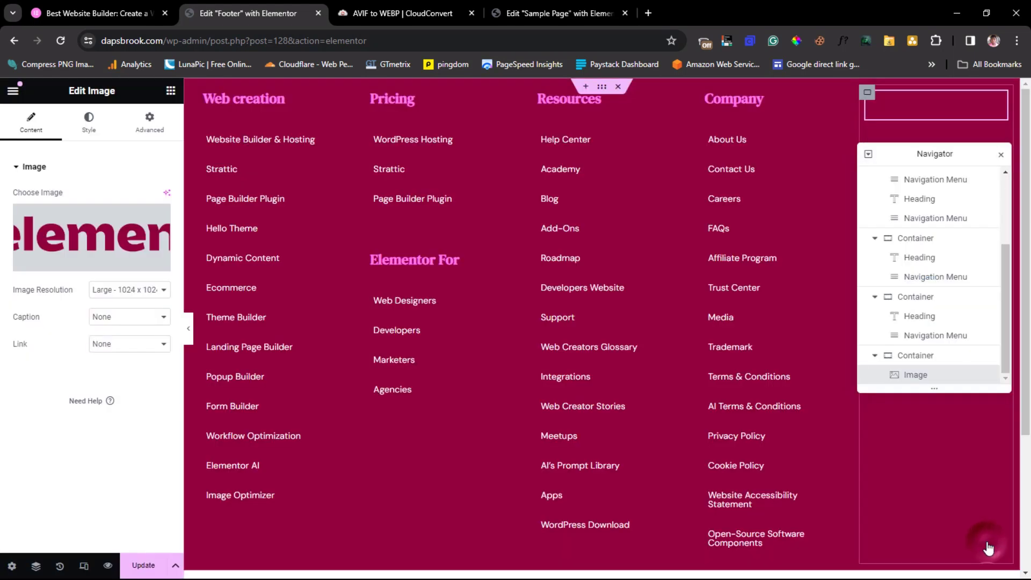
click(92, 12)
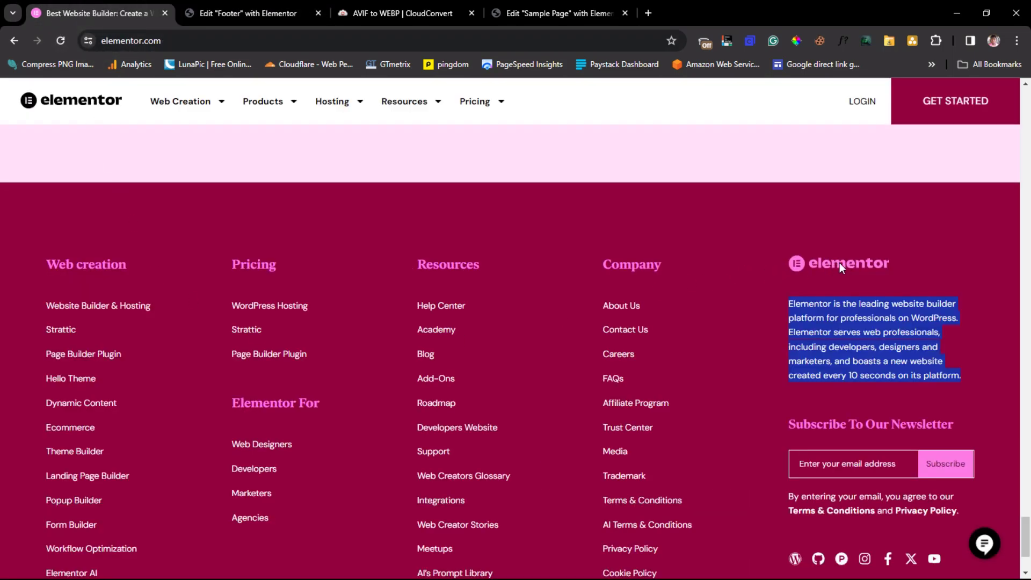
click(849, 232)
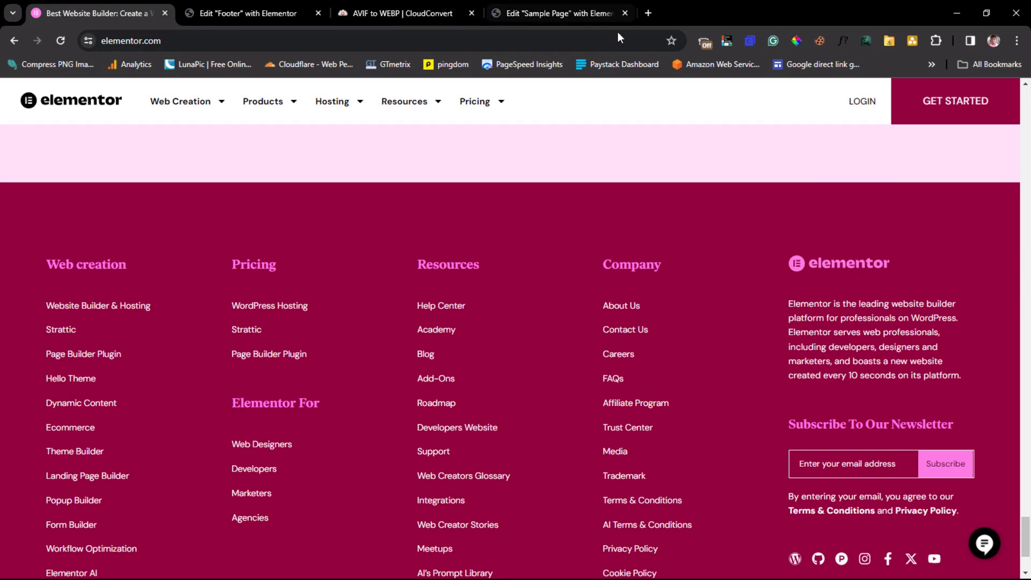
- Search Google Images for "elementor logo" in a new browser tab and look through the results
click(648, 13)
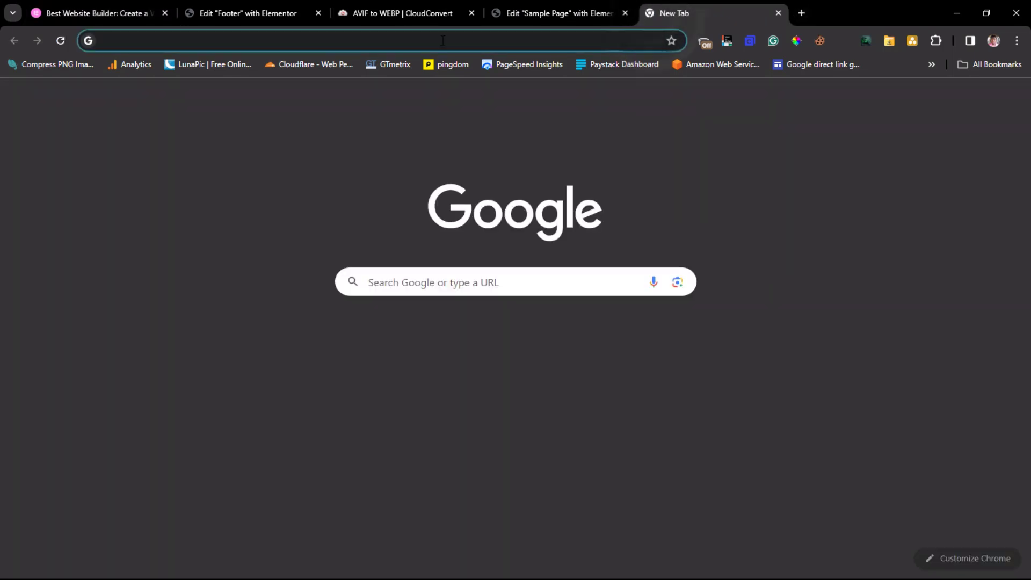
click(441, 41)
text(ele)
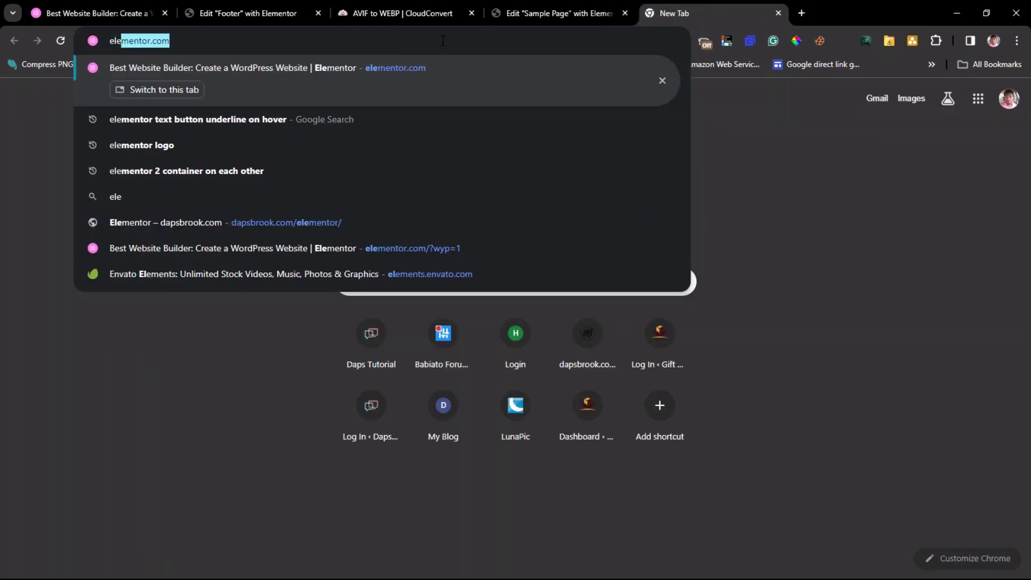
text(mentor l)
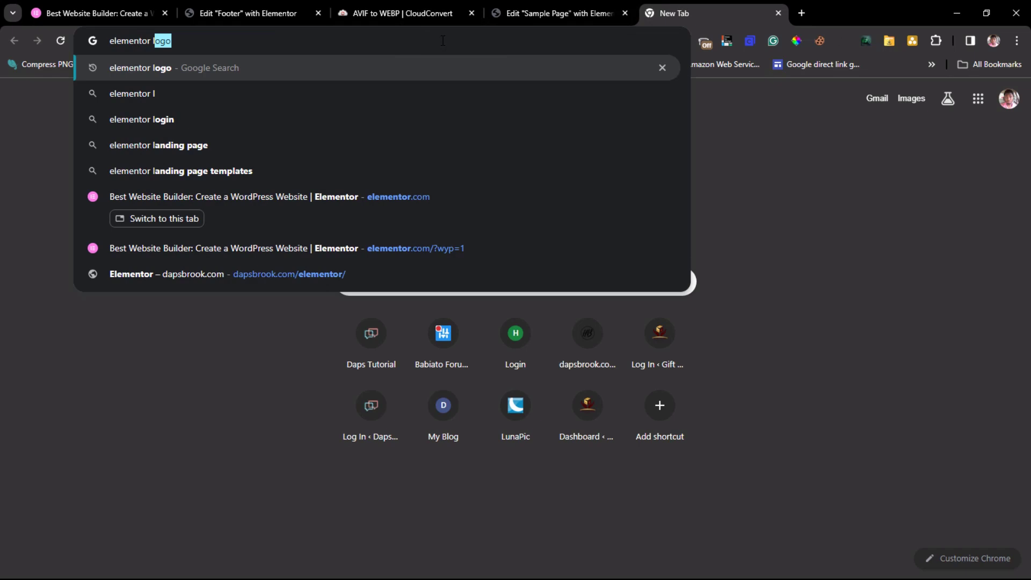
key(Return)
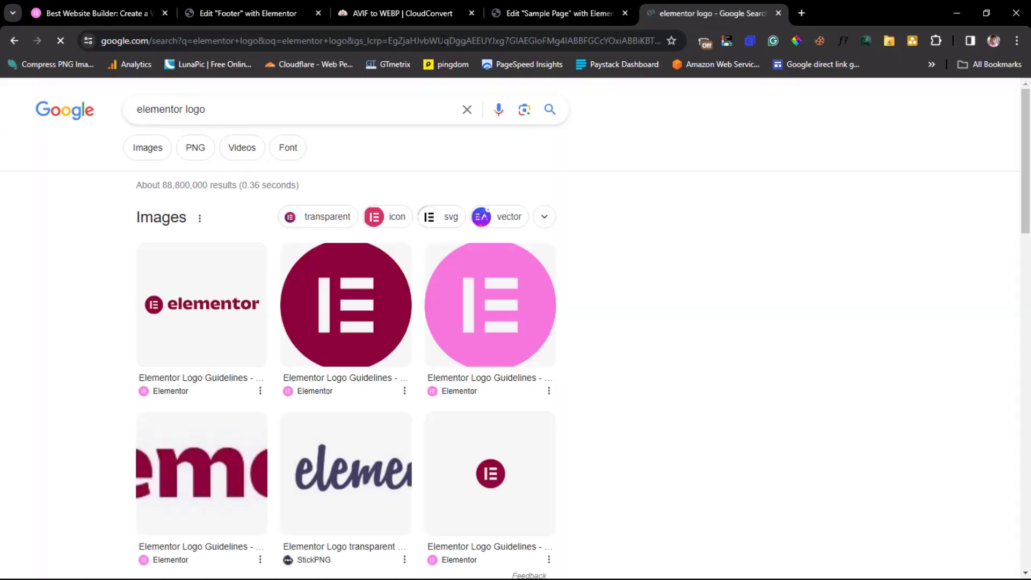
click(143, 151)
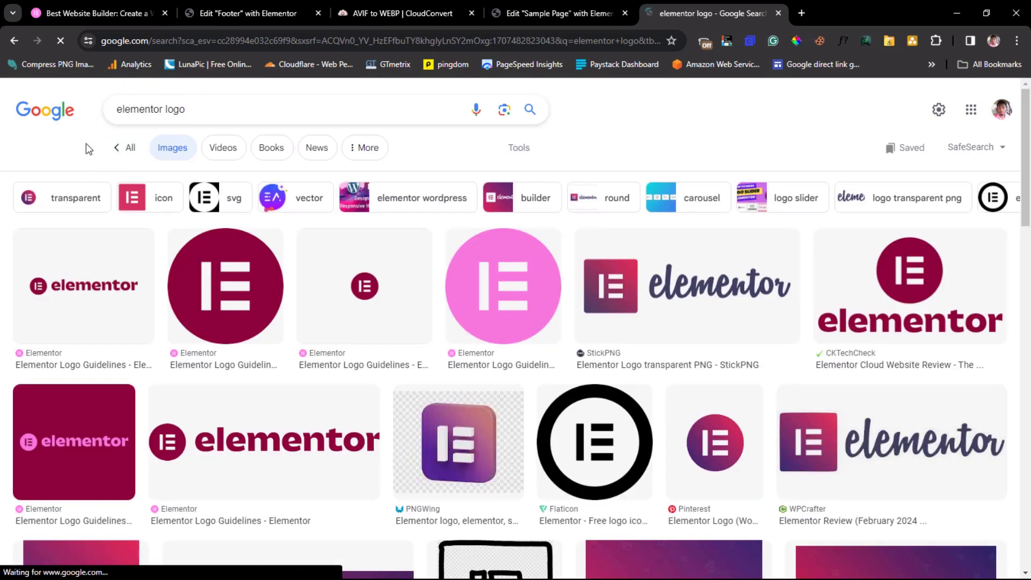
scroll(468, 237, down, 12)
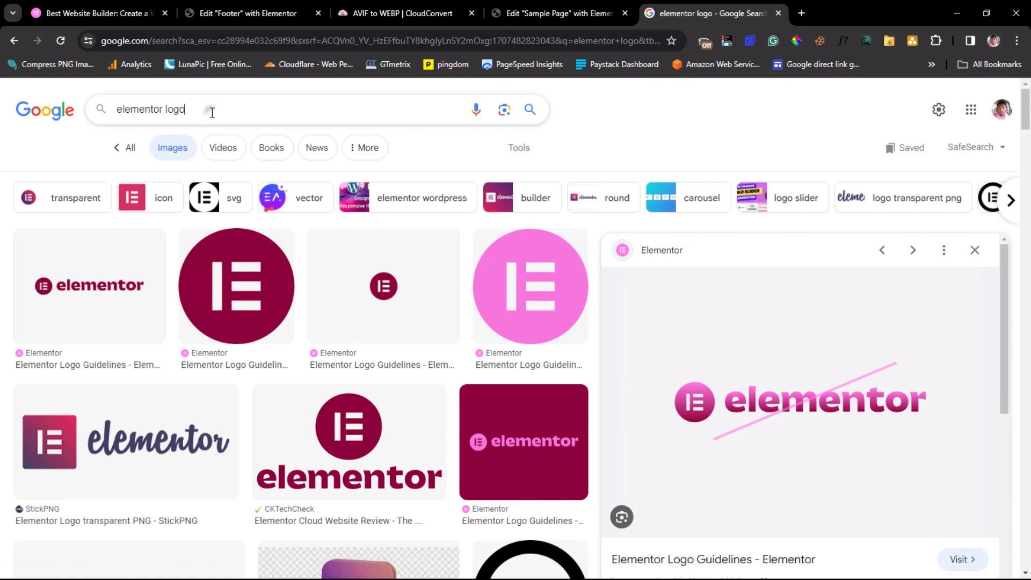
- Refine the image search to "elementor logo pink" and save the full pink logo to Downloads as Elementor-Logo-Full-Pink in PNG format
click(209, 110)
text(pin)
key(Return)
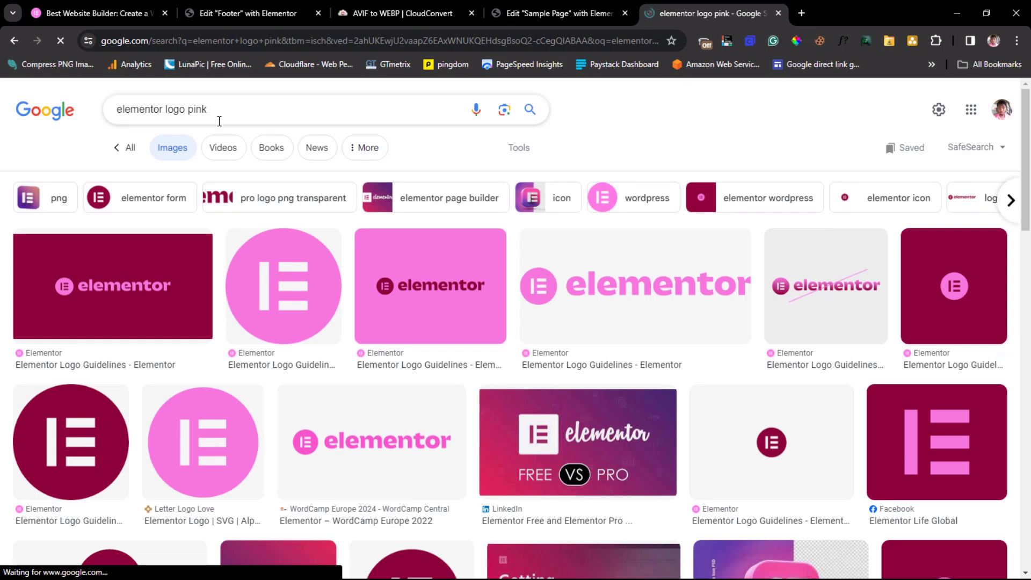
click(612, 295)
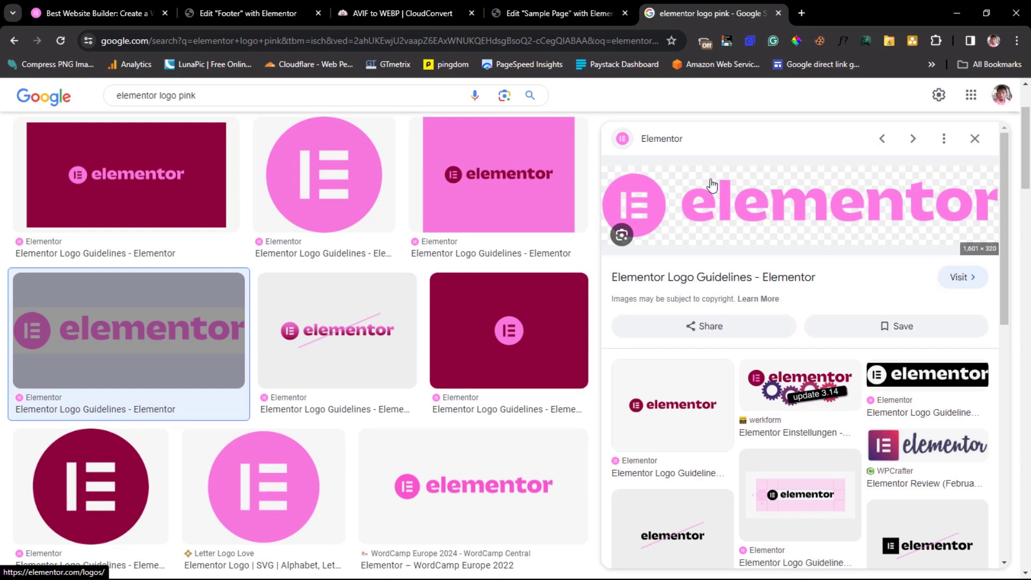
right_click(759, 198)
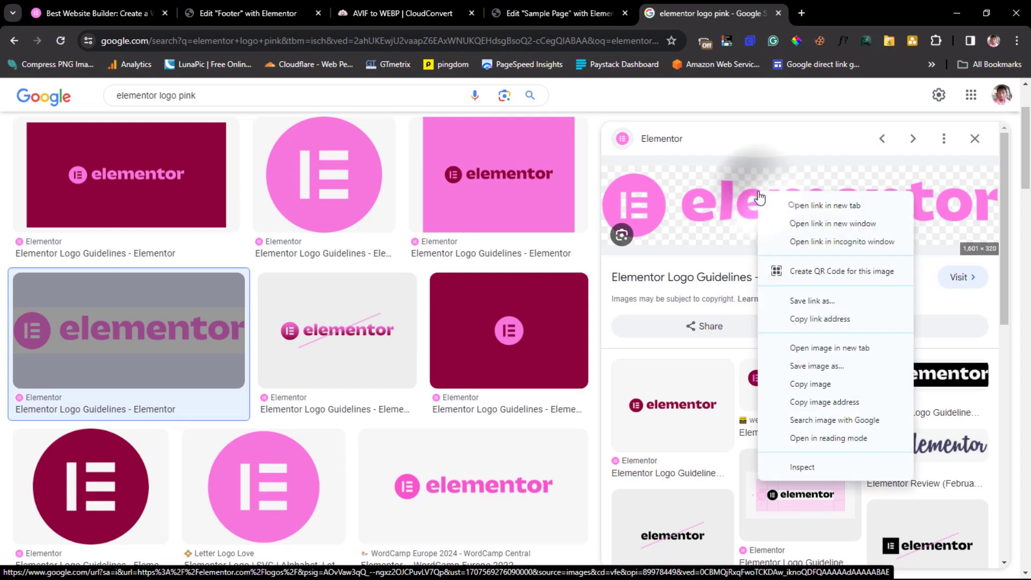
click(811, 368)
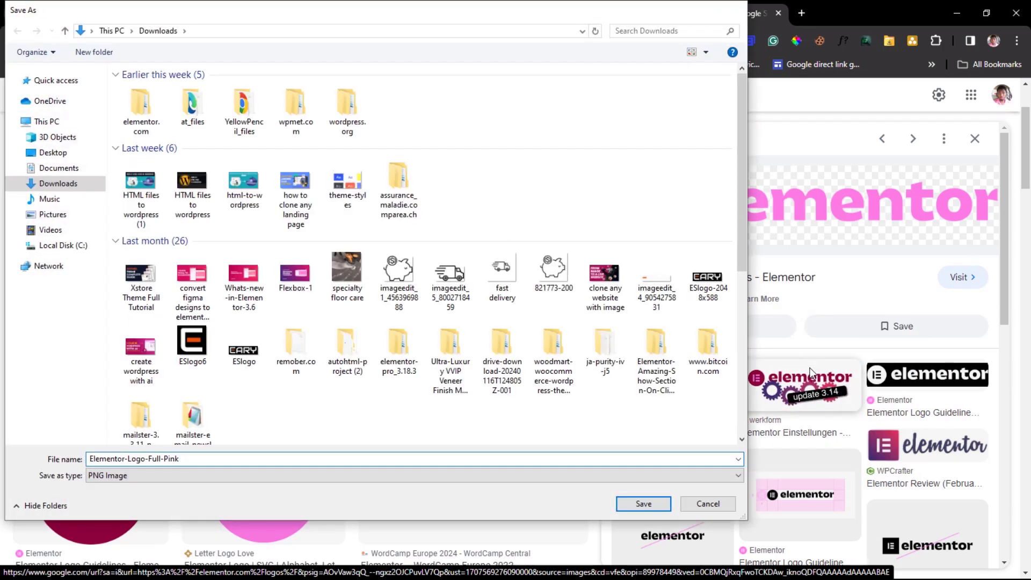
key(Return)
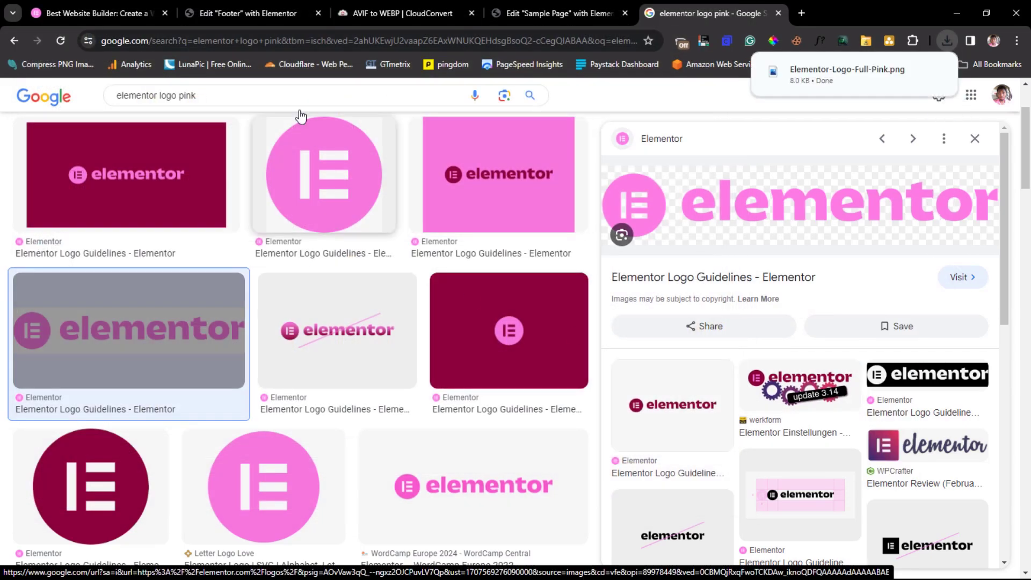
- Upload the downloaded Elementor-Logo-Full-Pink.png to the media library and use it as the image in the Footer template's fifth column
click(248, 13)
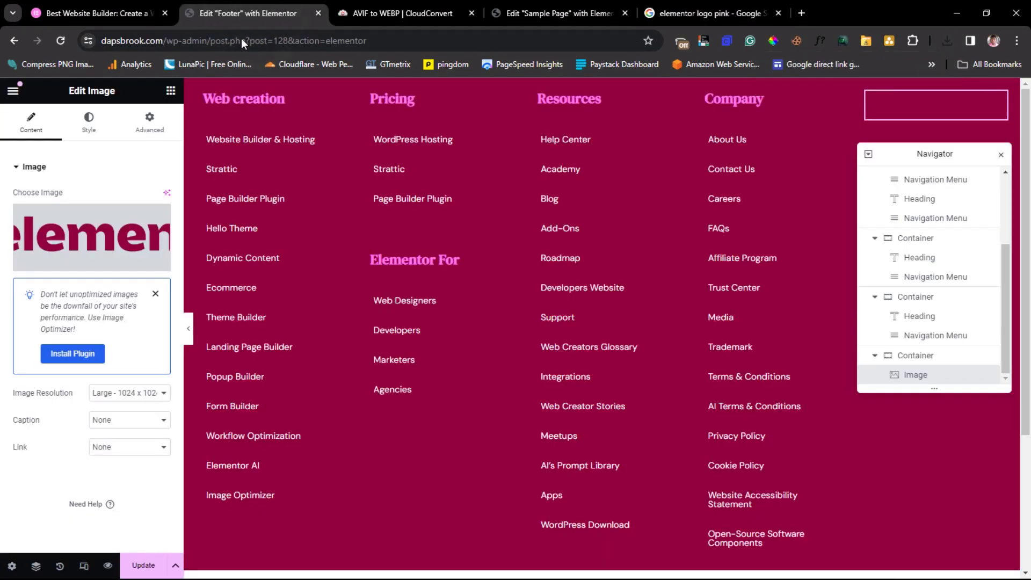
click(70, 242)
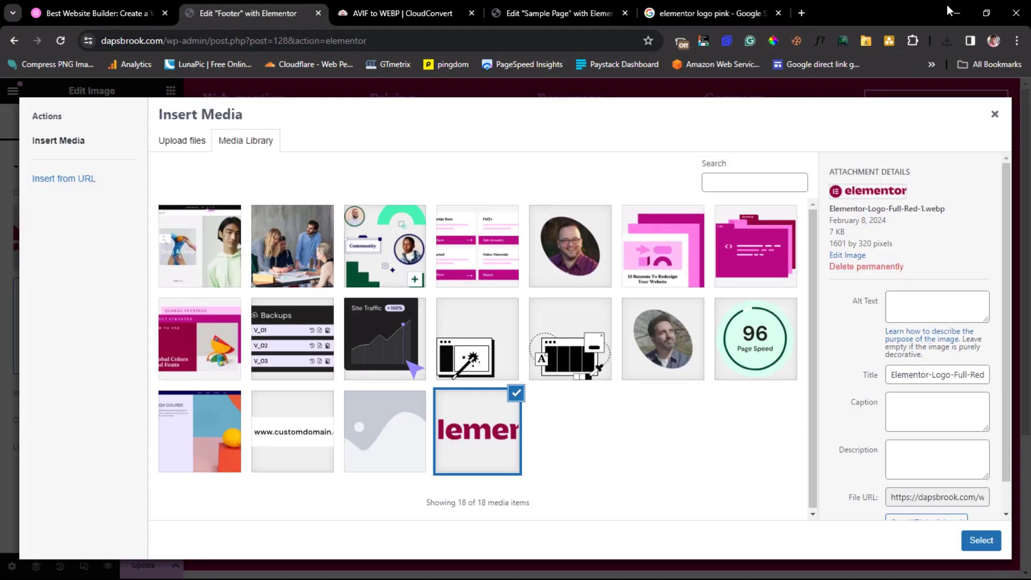
click(948, 40)
drag(904, 90, 315, 272)
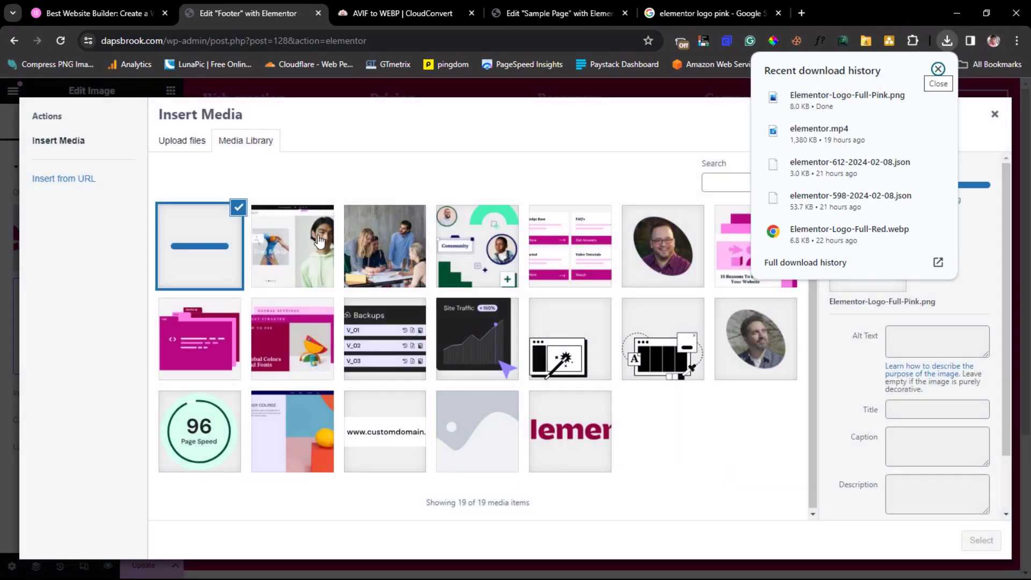
click(964, 540)
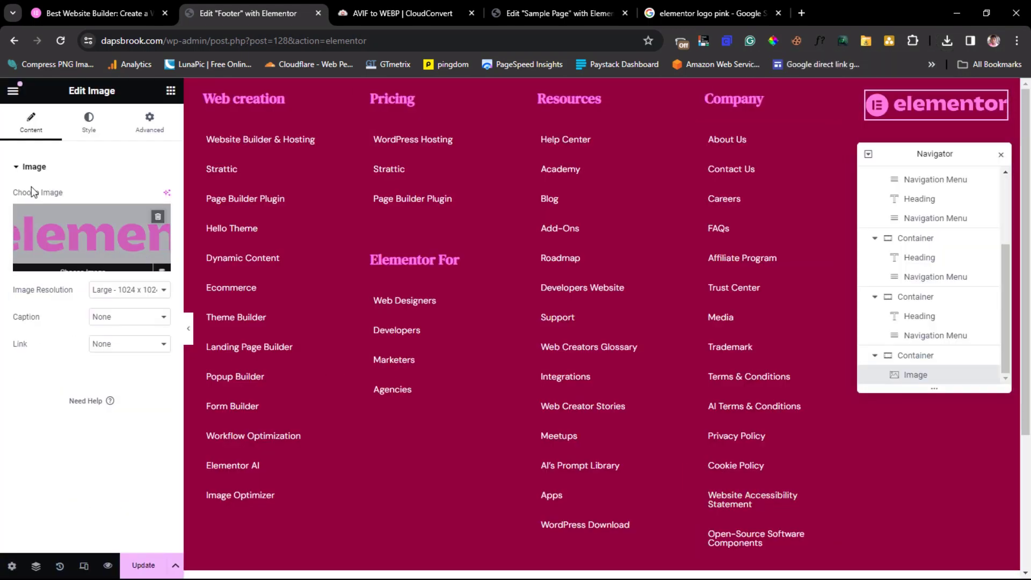
- Set the width of the pink logo image in the fifth footer column to 65%
click(90, 131)
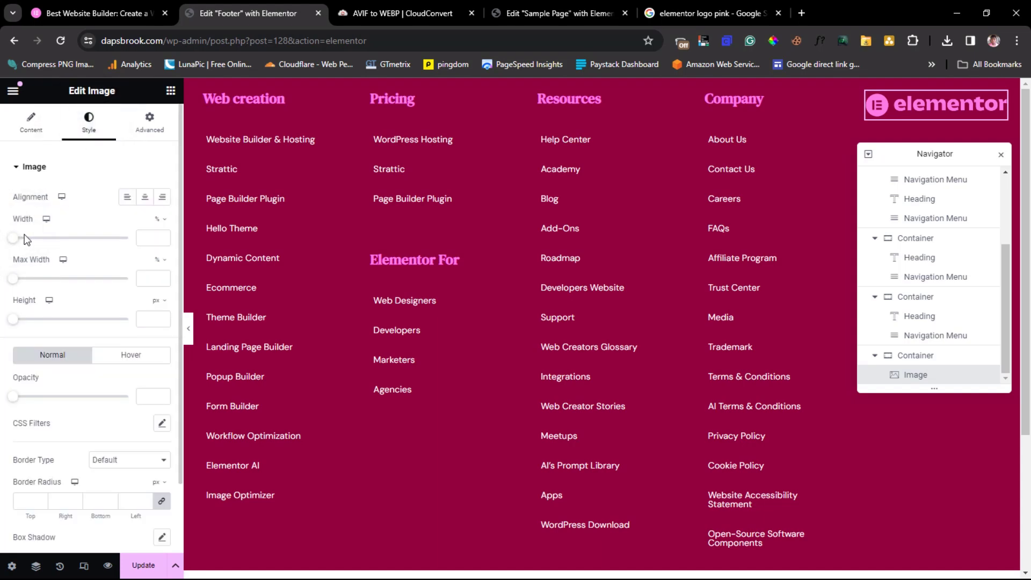
drag(16, 242, 89, 260)
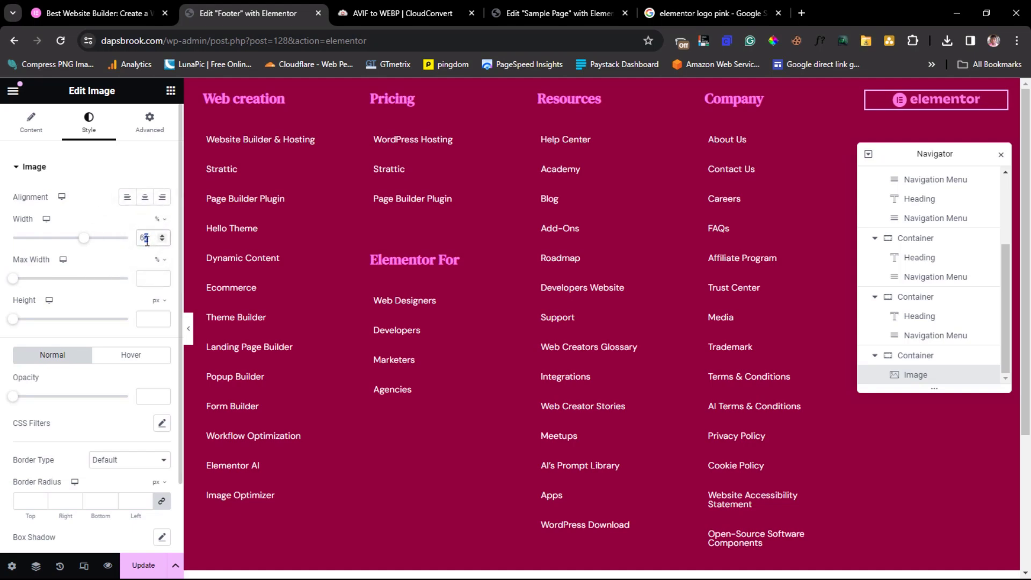
text(5)
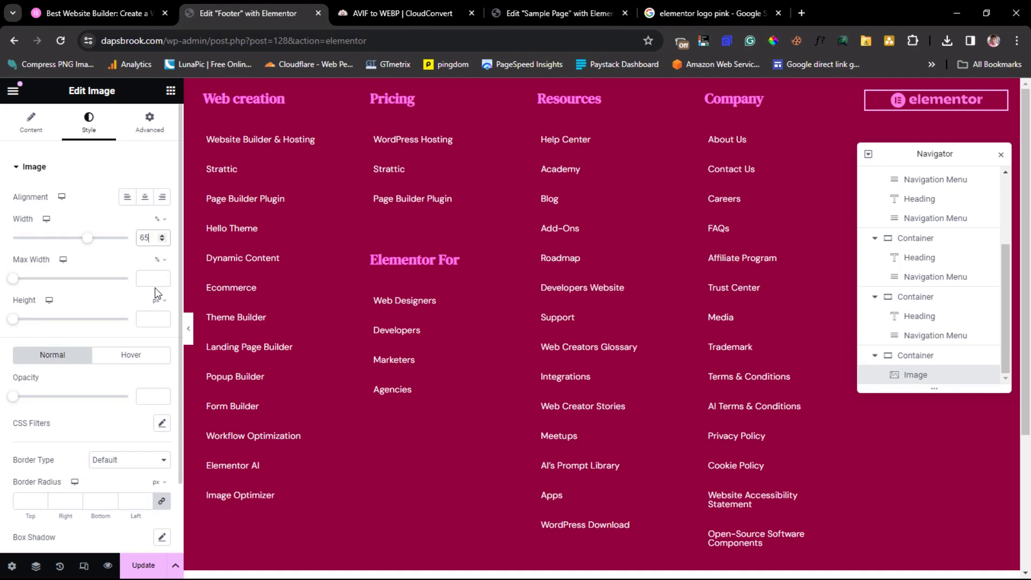
- Add a Text Editor widget below the logo and replace its text with the "Elementor is the leading website builder platform" description
drag(912, 157, 563, 224)
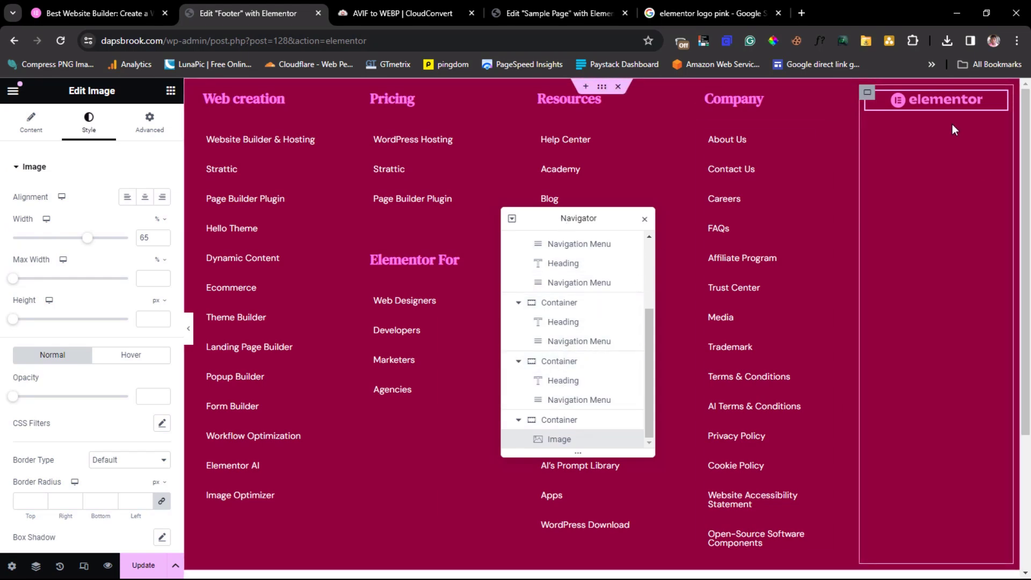
click(170, 91)
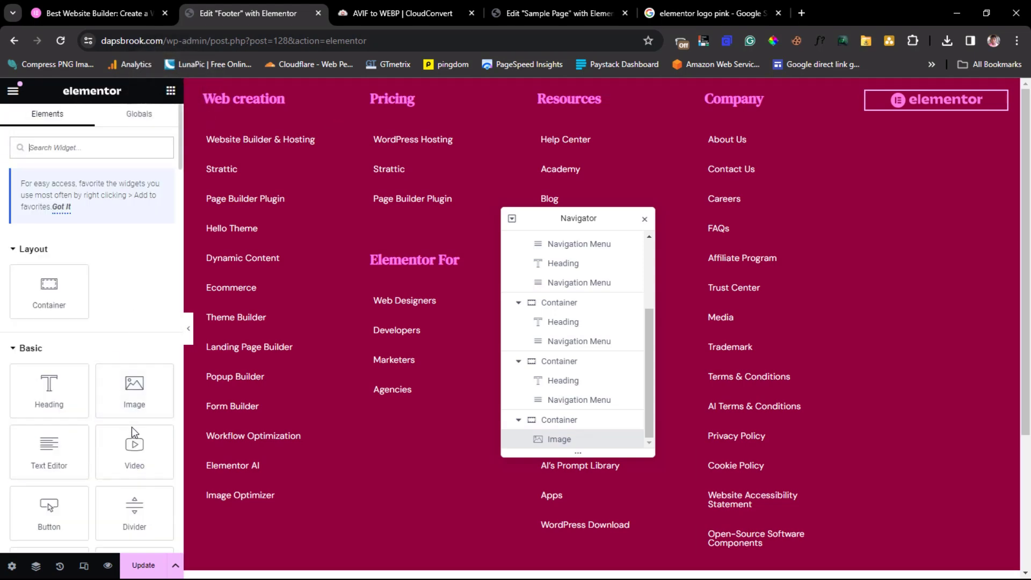
drag(58, 458, 929, 110)
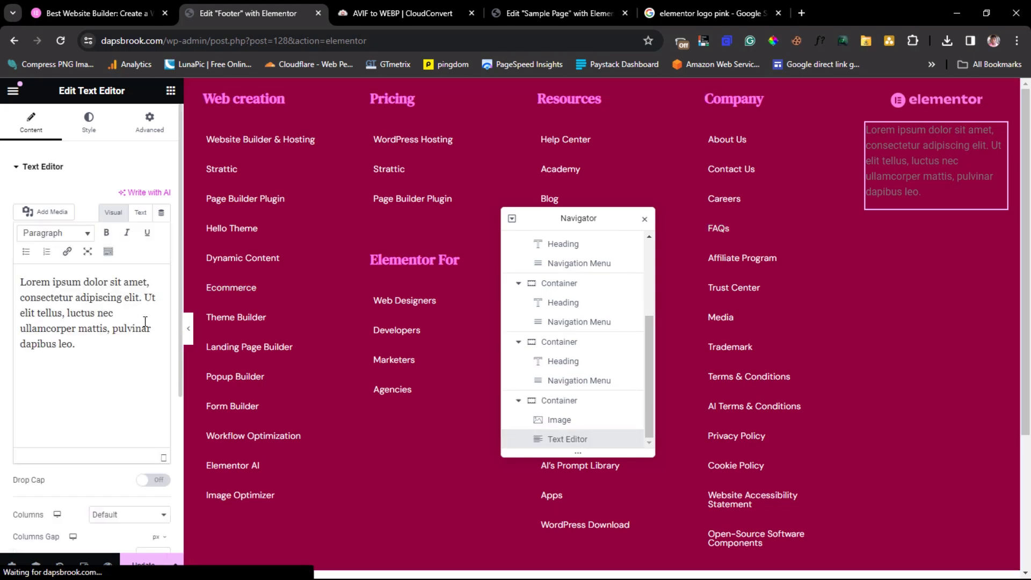
drag(91, 346, 5, 283)
text(Elementor is the leading website builder platform for professionals on WordPress. Elementor serves web professionals, including developers, designers and marketers, and boasts a new website created every 10 seconds on its platform.)
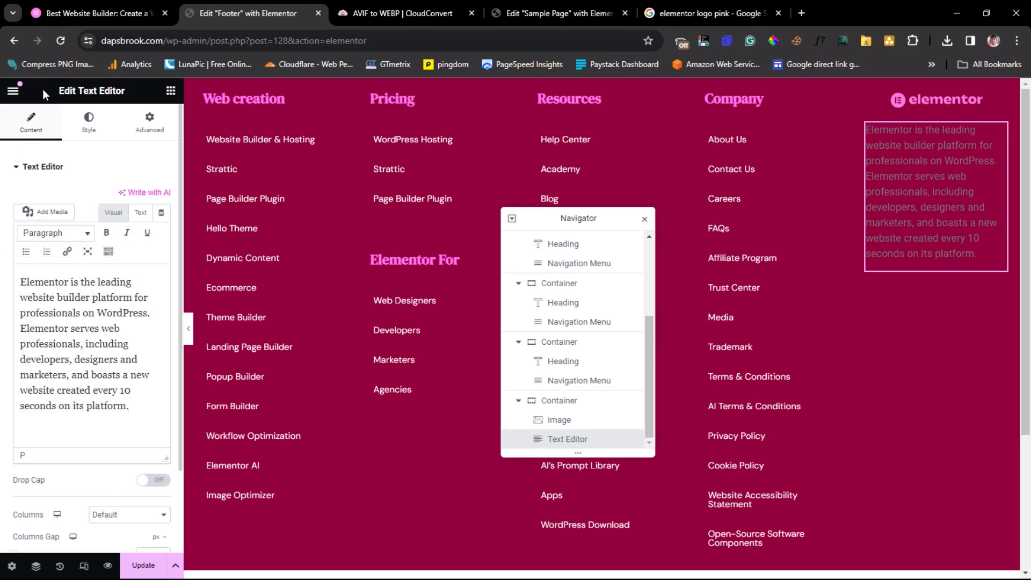
- Set the text color of the footer description to white, #FFFFFF
click(91, 127)
click(162, 224)
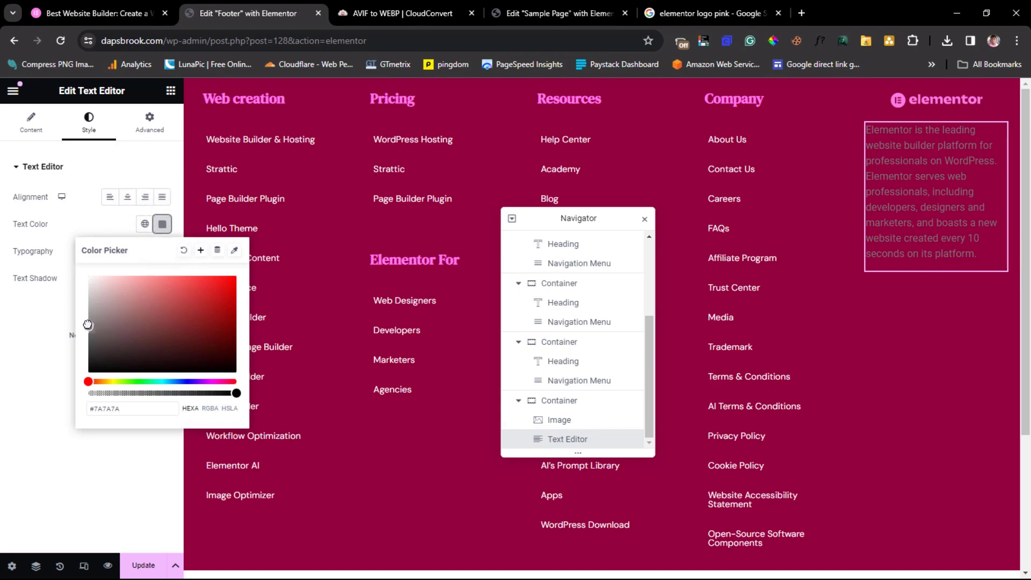
drag(89, 326, 89, 266)
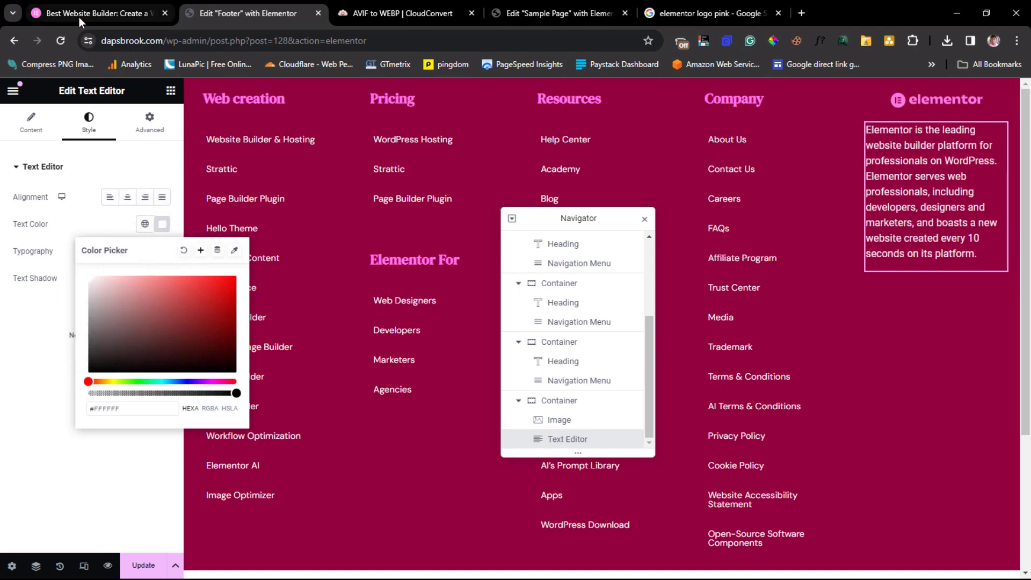
- Inspect the font of the footer description on elementor.com with WhatFont, checking its family, weight, size and line height
click(81, 16)
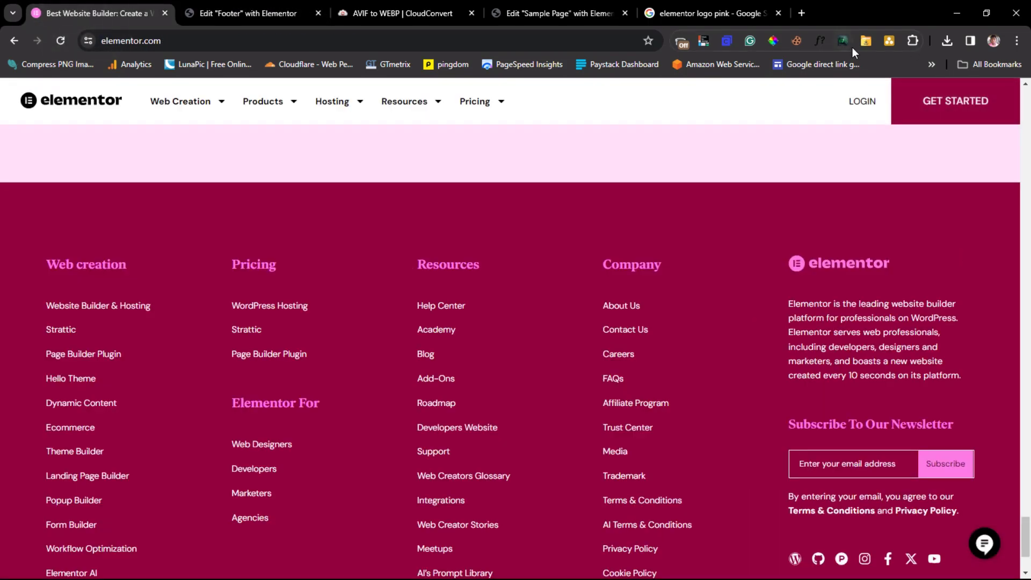
click(821, 40)
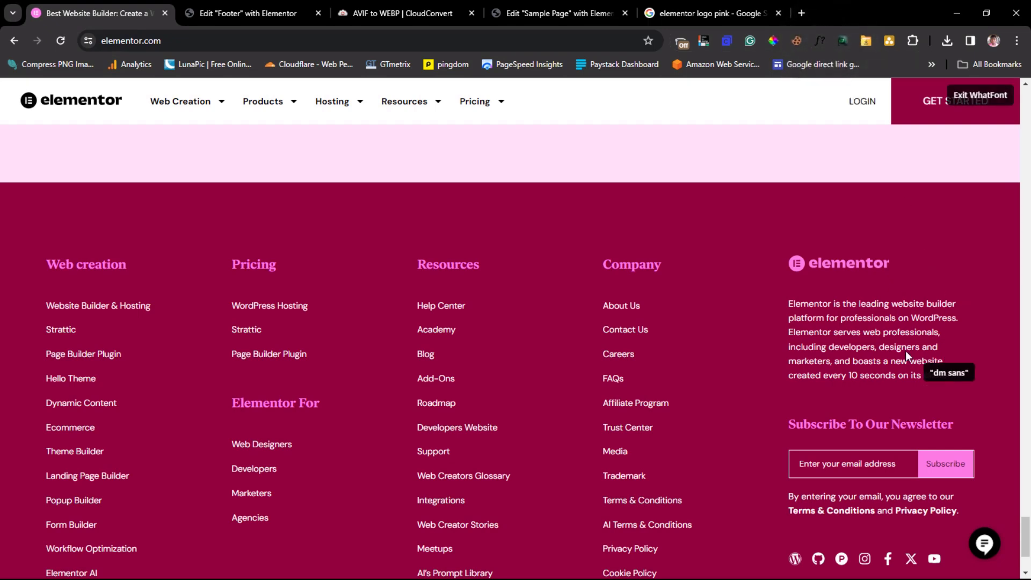
click(893, 329)
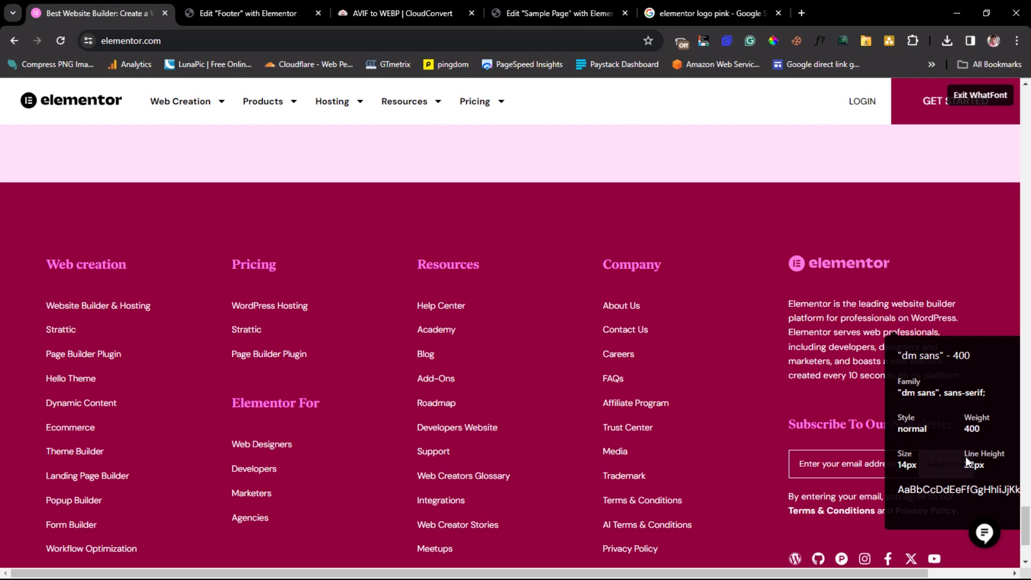
click(223, 13)
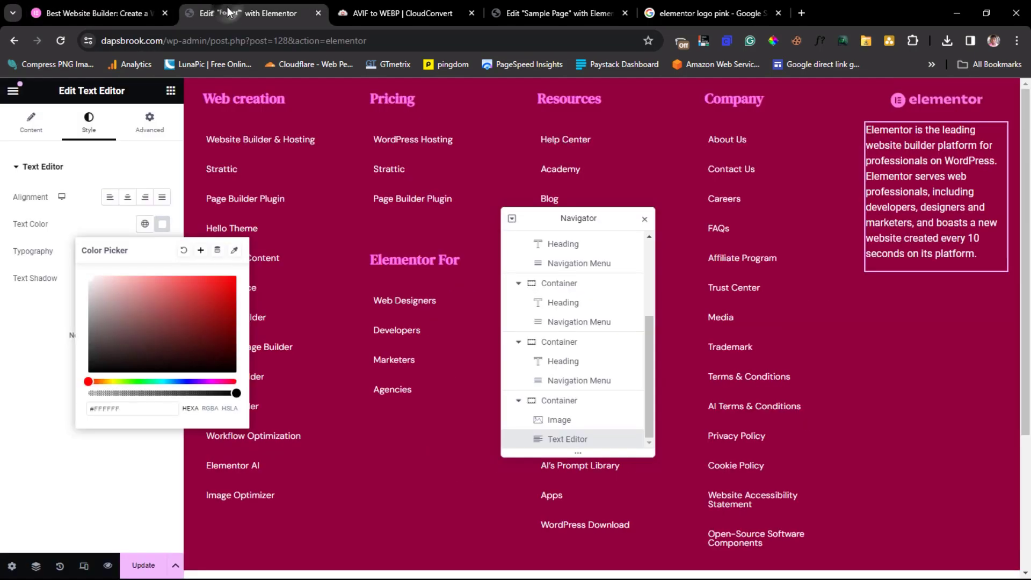
- Set the description's typography to DM Sans, size 14 px, weight 400 (Normal) and line height 22 px
click(94, 125)
click(161, 251)
click(124, 311)
text(dm)
click(118, 365)
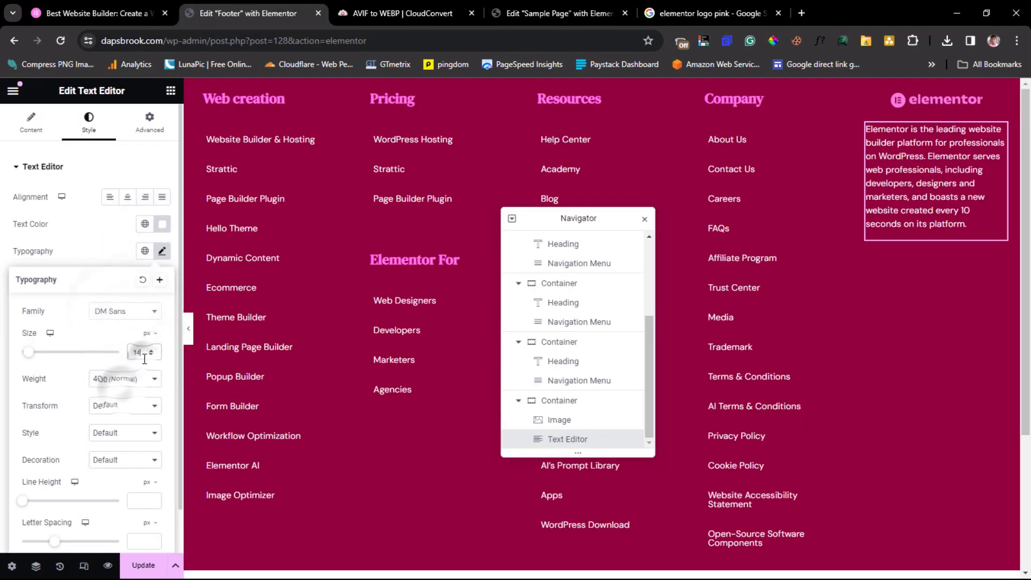
click(139, 501)
text(22)
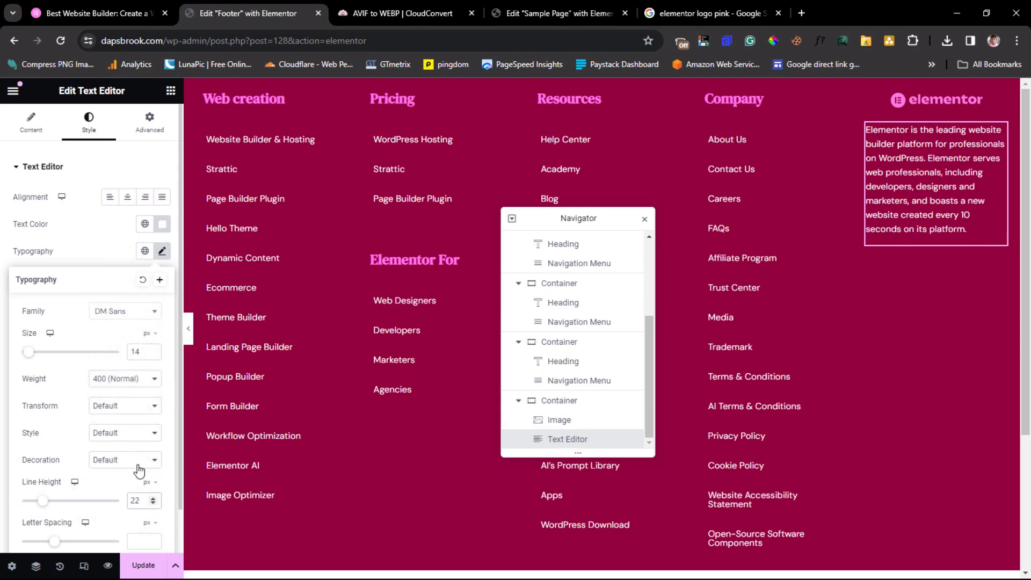
- Exit WhatFont on elementor.com and check what follows the description in its footer
click(85, 13)
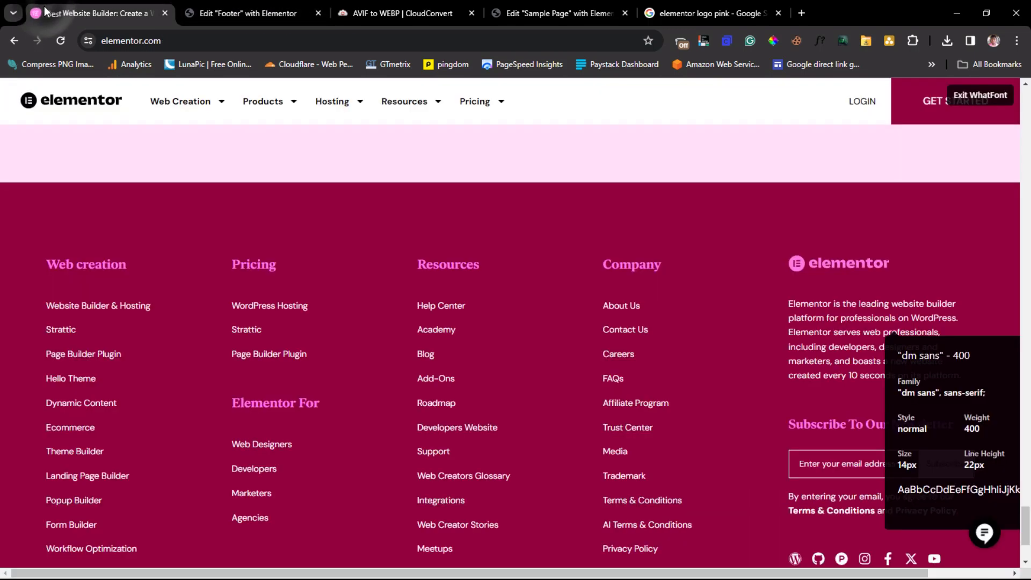
click(974, 94)
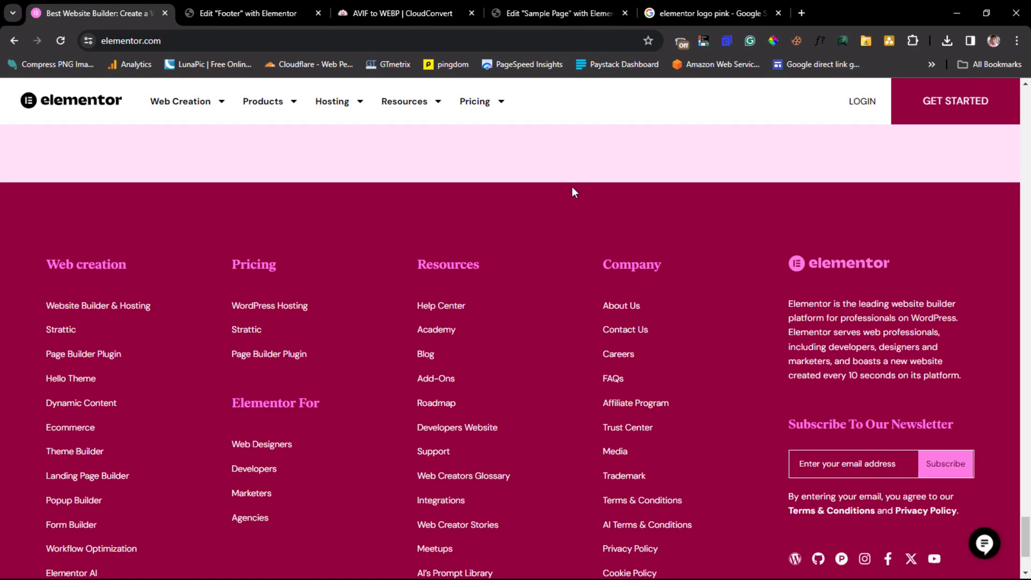
click(271, 12)
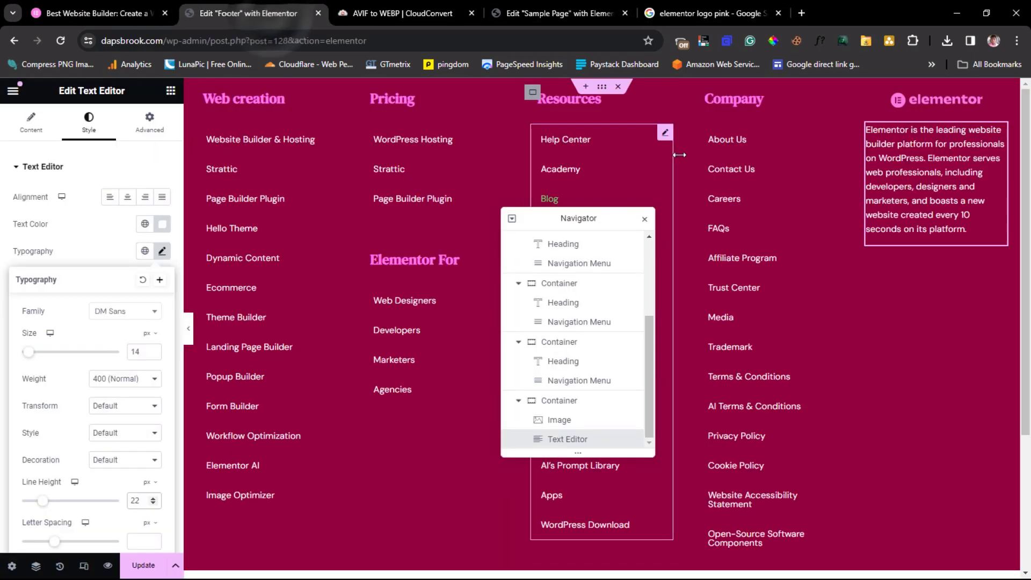
- Copy the Company heading into the fifth column below the description and retitle it "Subscribe To Our Newsletters"
right_click(769, 96)
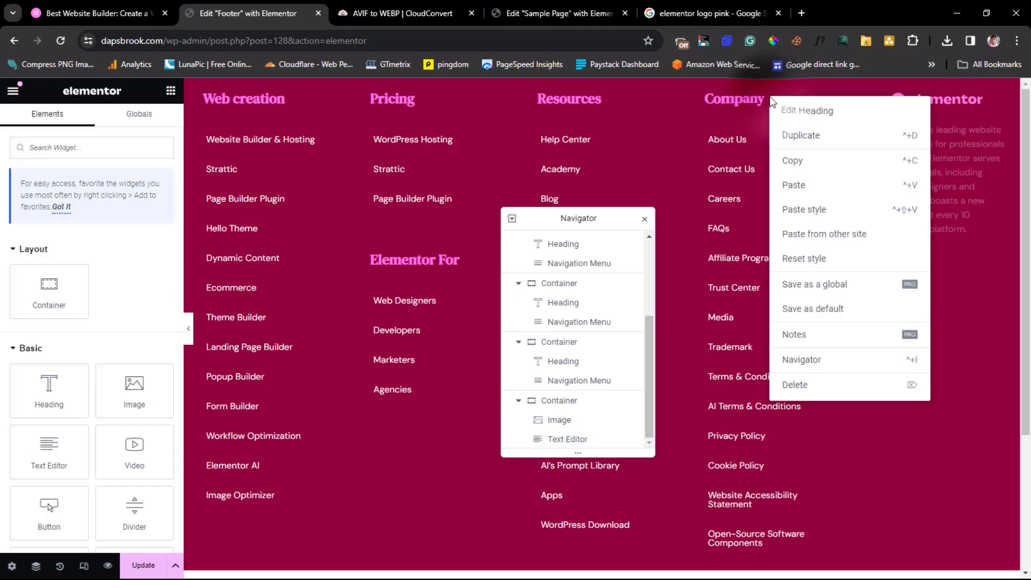
click(794, 158)
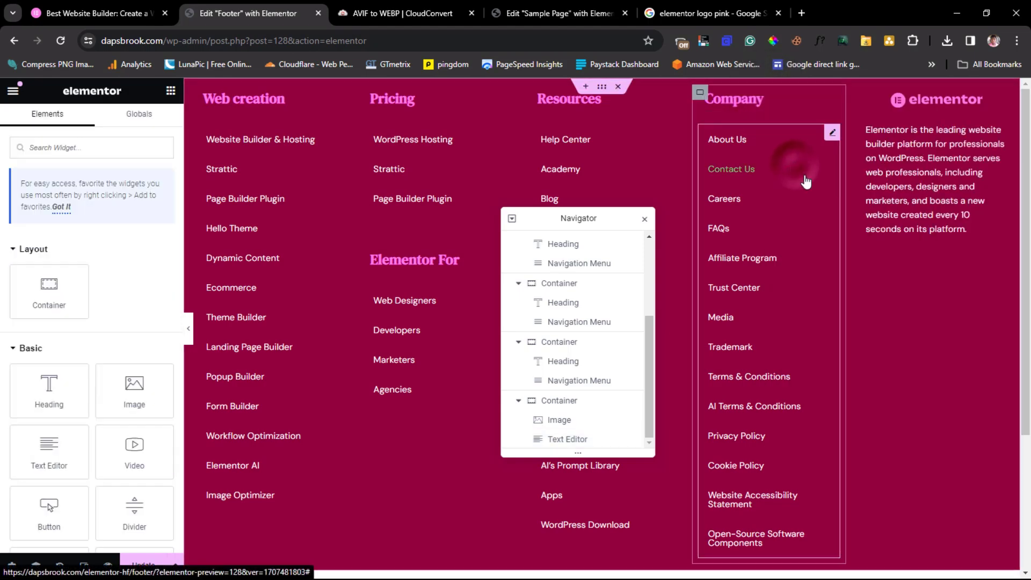
right_click(946, 285)
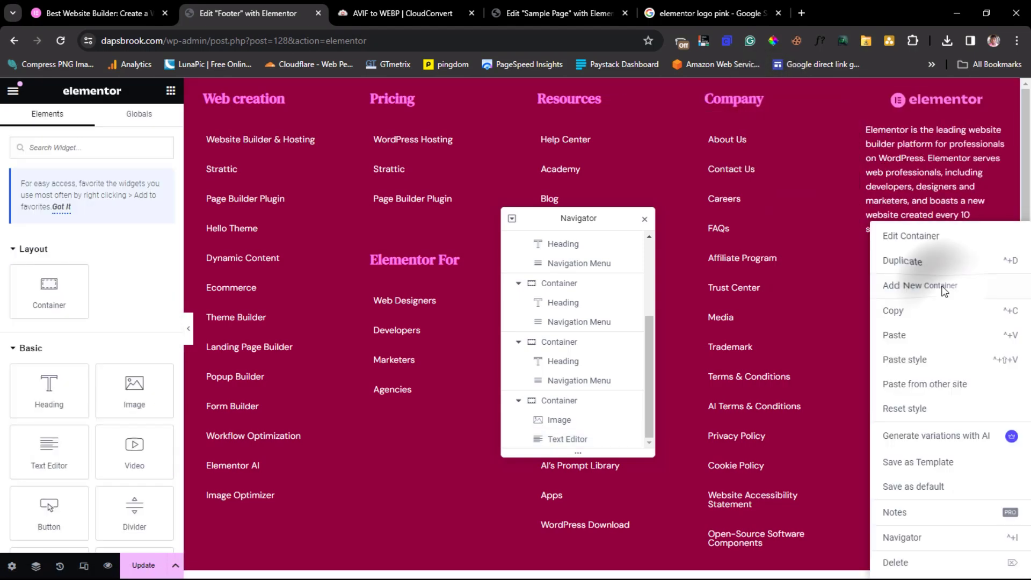
click(908, 334)
drag(99, 225, 6, 216)
text(Subscribe To Our Newsletters)
click(57, 8)
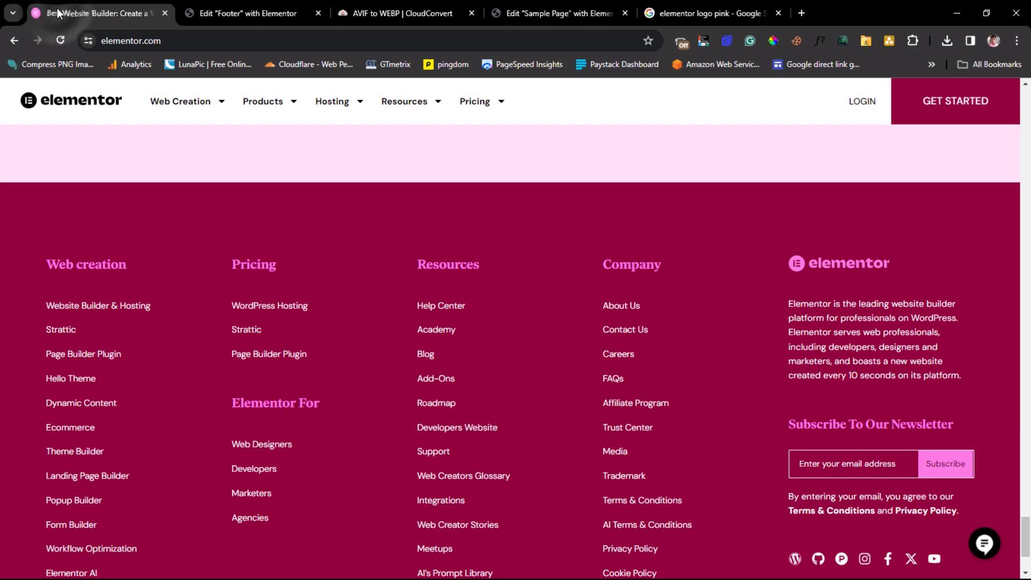
click(220, 14)
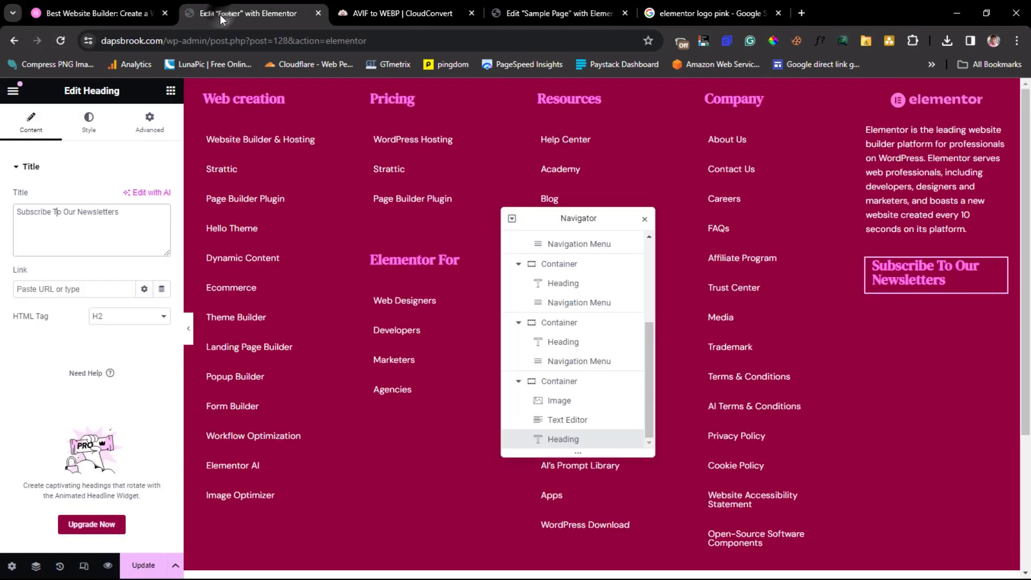
- Find the Shortcode widget and place it below the newsletter heading in the fifth column
click(170, 93)
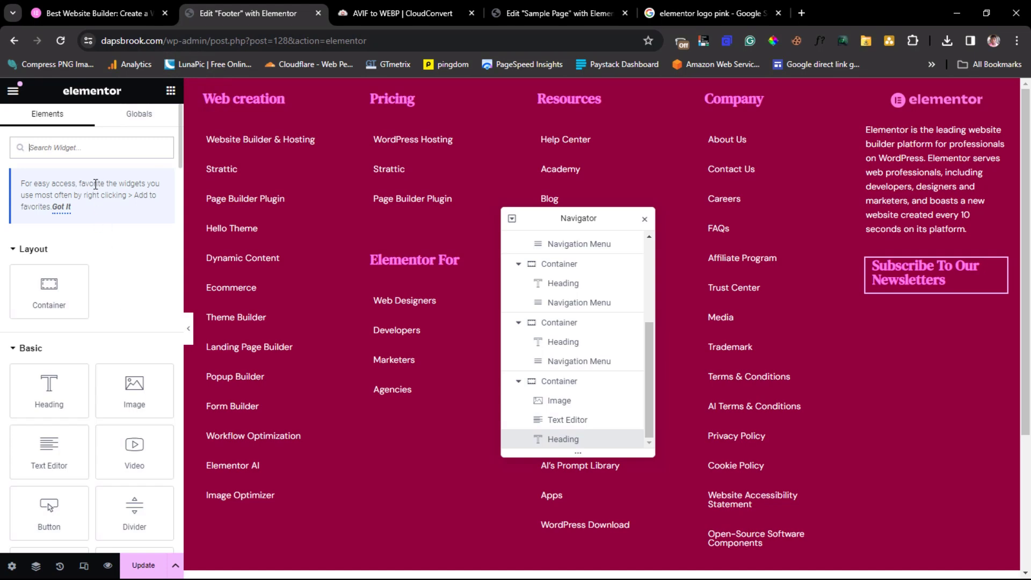
text(short)
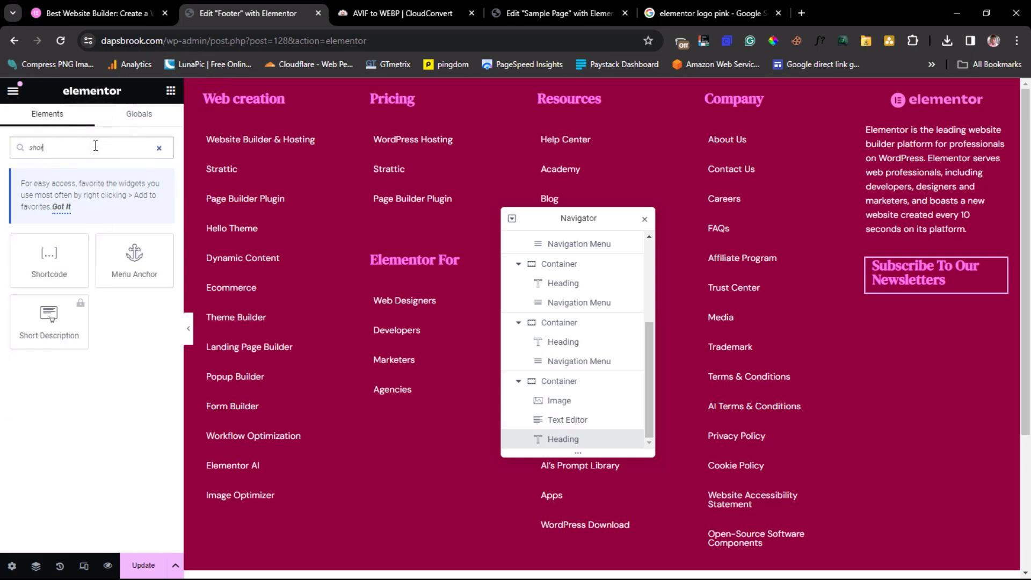
drag(54, 253, 946, 301)
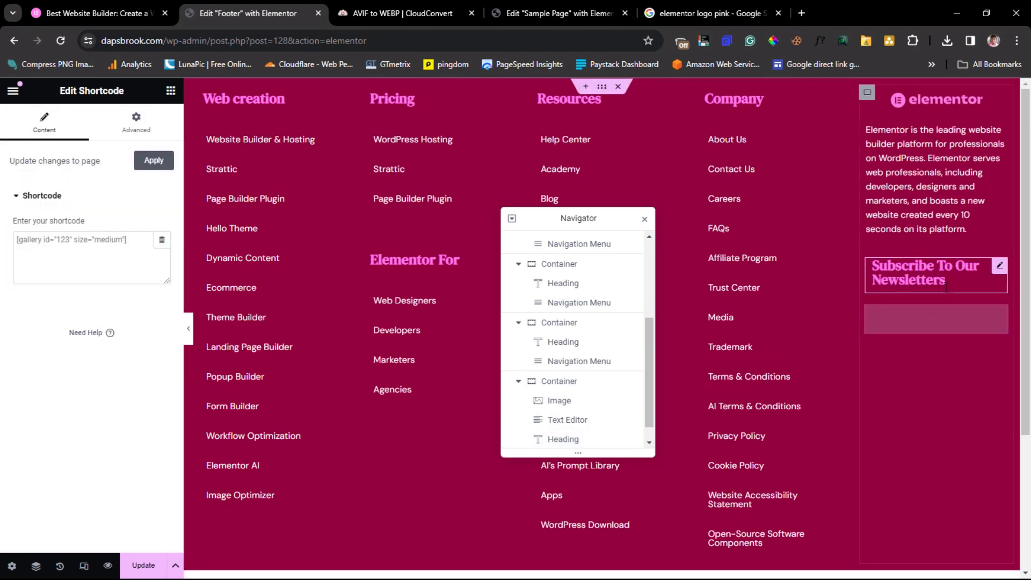
- Open the WordPress dashboard in a new browser tab and copy the shortcode of the MetForm "subscribe" form
click(12, 91)
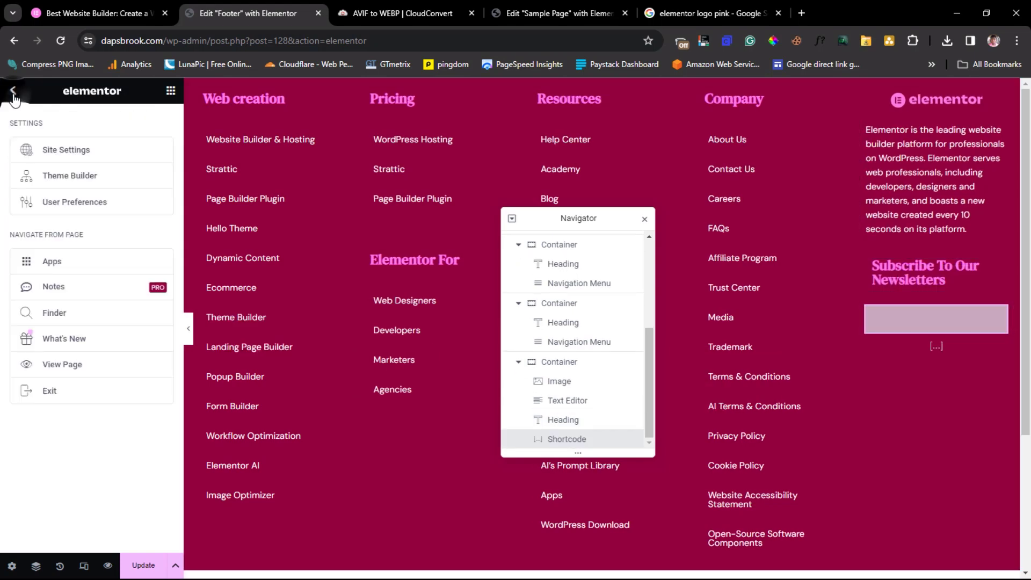
right_click(45, 390)
click(84, 398)
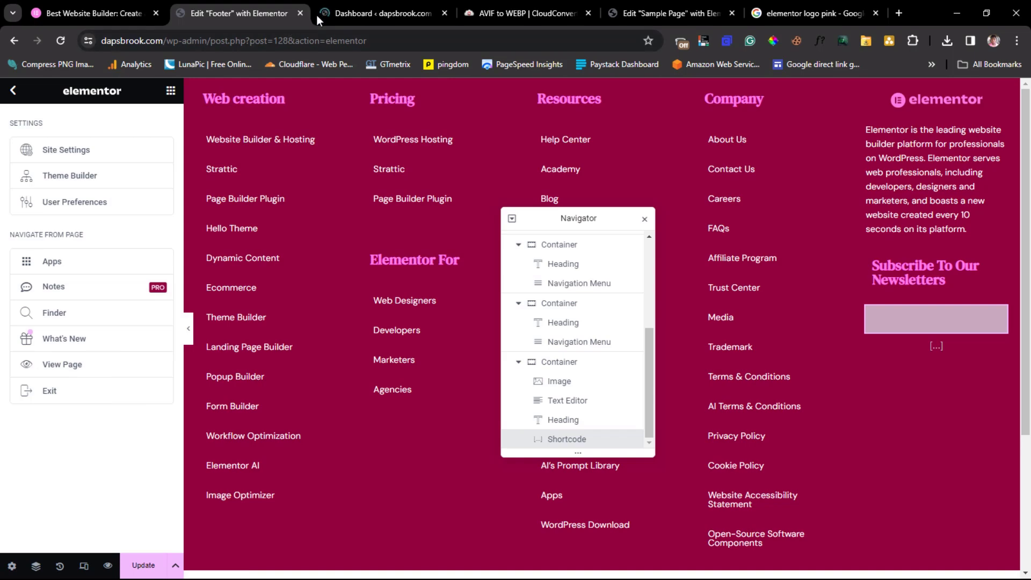
click(373, 6)
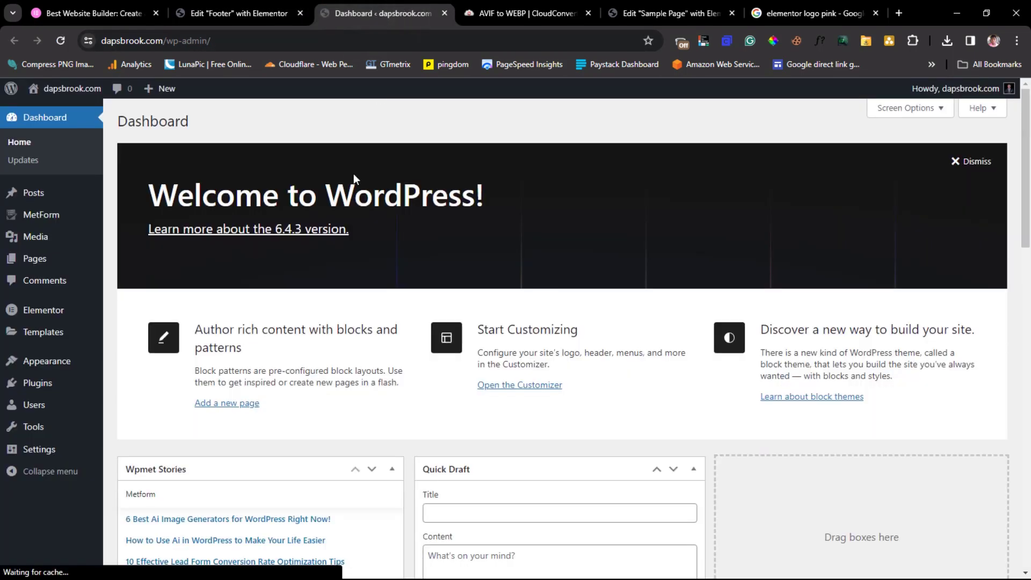
mouse_move(49, 216)
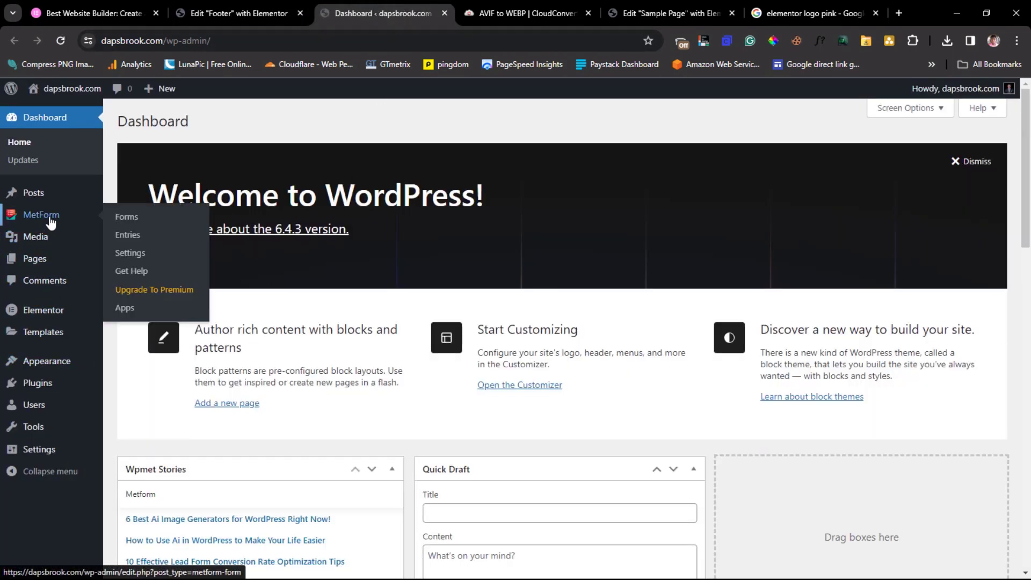
click(118, 219)
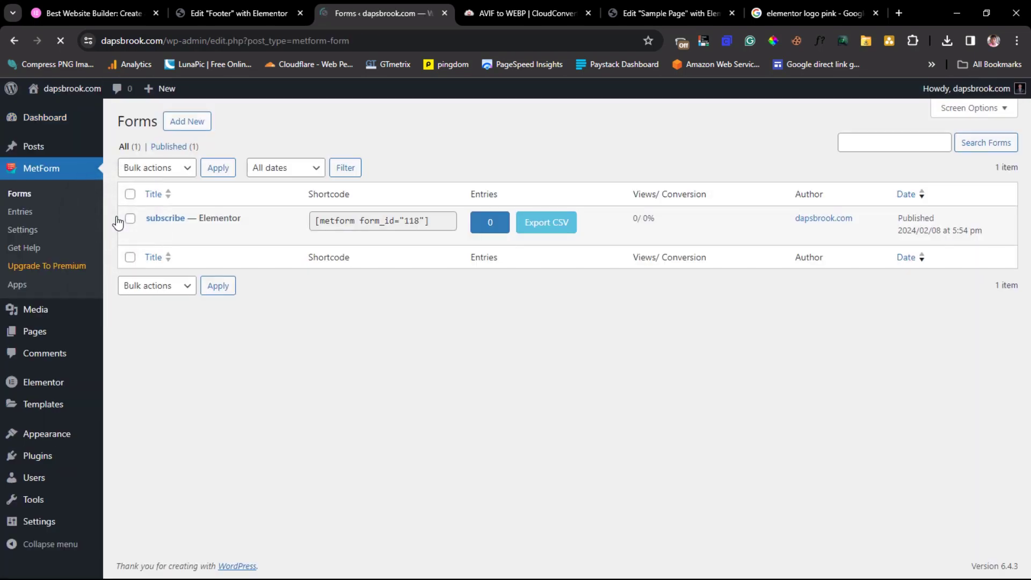
click(438, 226)
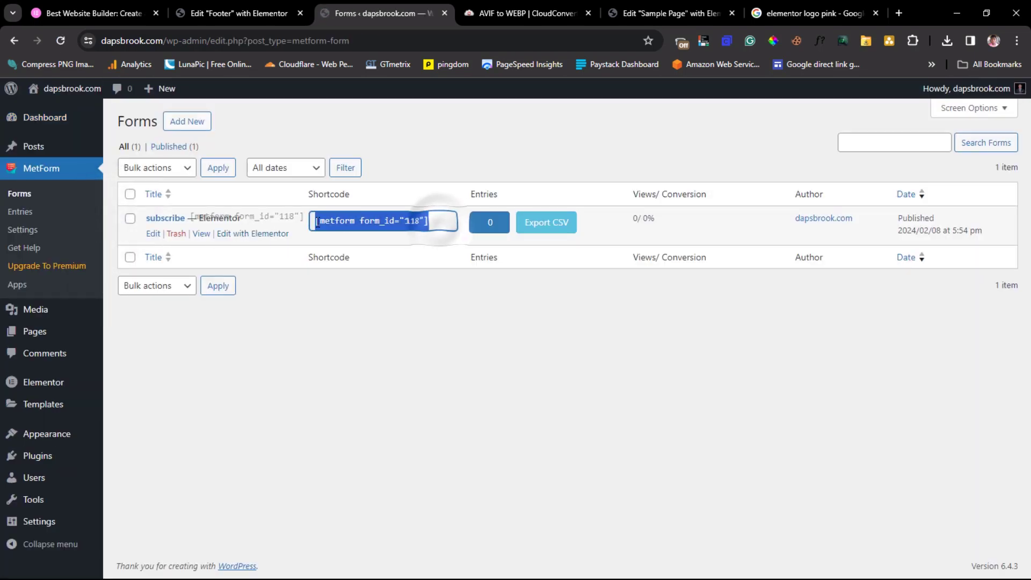
right_click(358, 220)
click(380, 234)
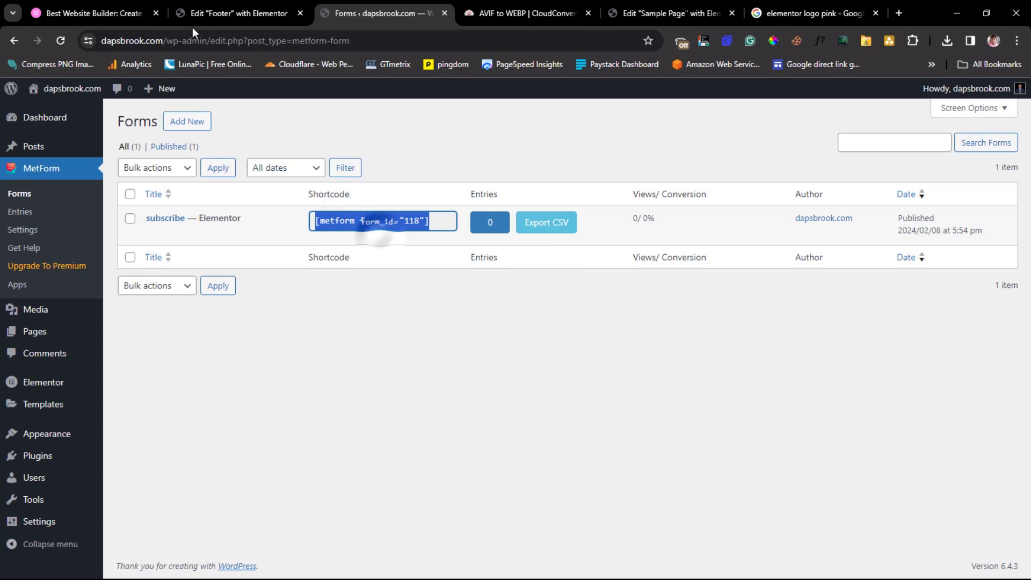
- Paste [metform form_id="118"] into the footer's Shortcode widget and compare the full-width preview with the elementor.com footer
click(239, 13)
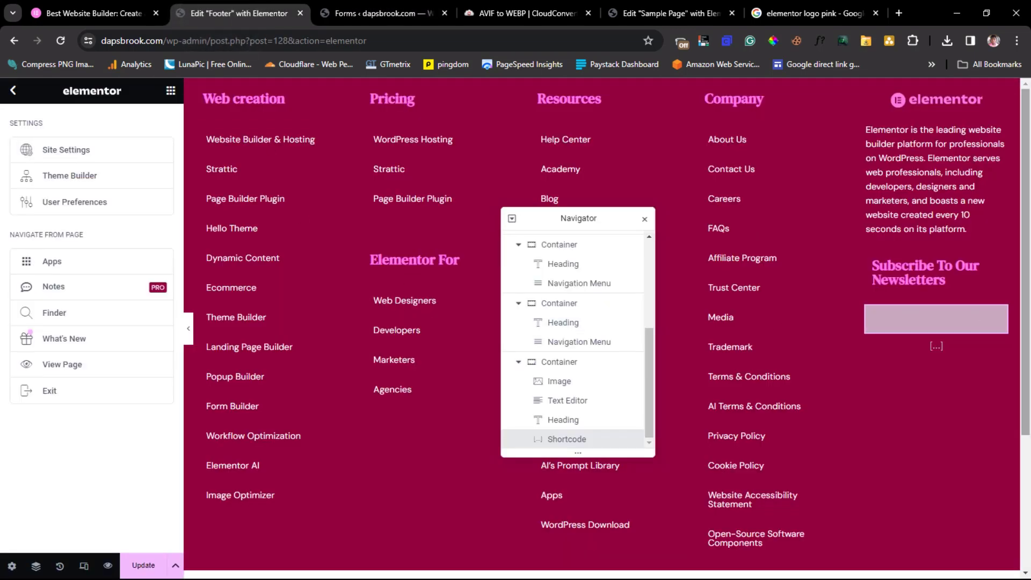
click(954, 325)
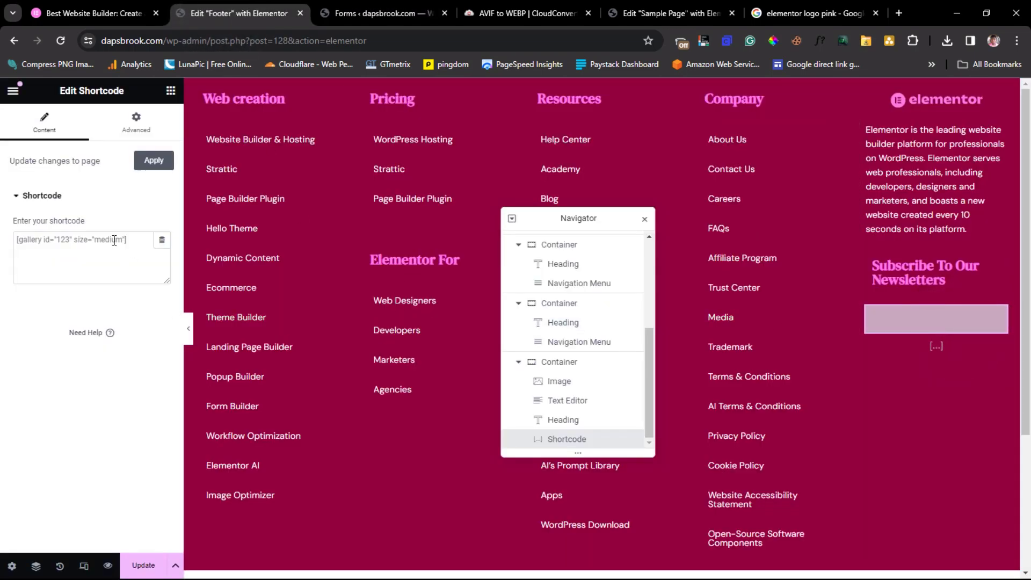
key(ctrl+v)
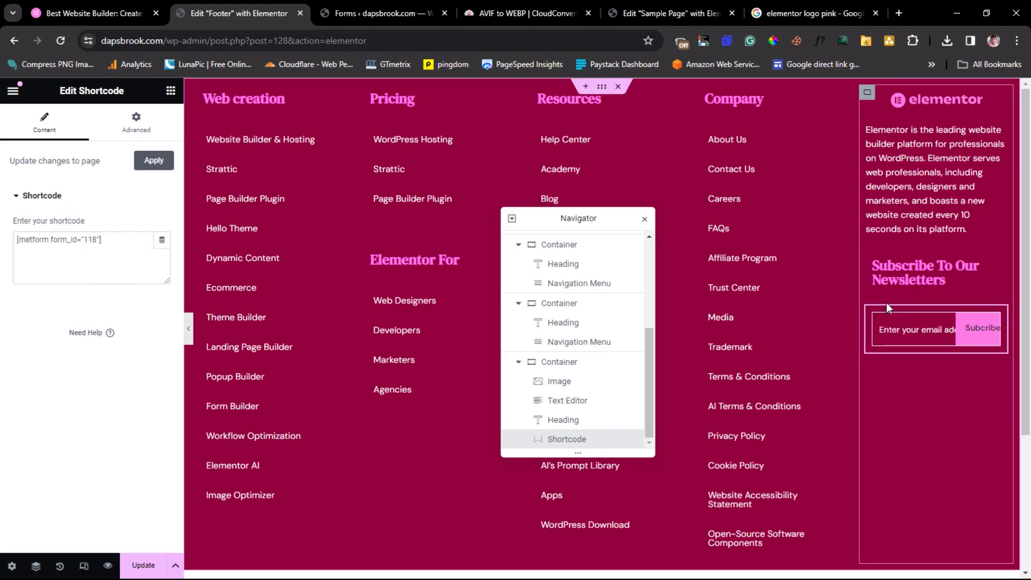
click(189, 329)
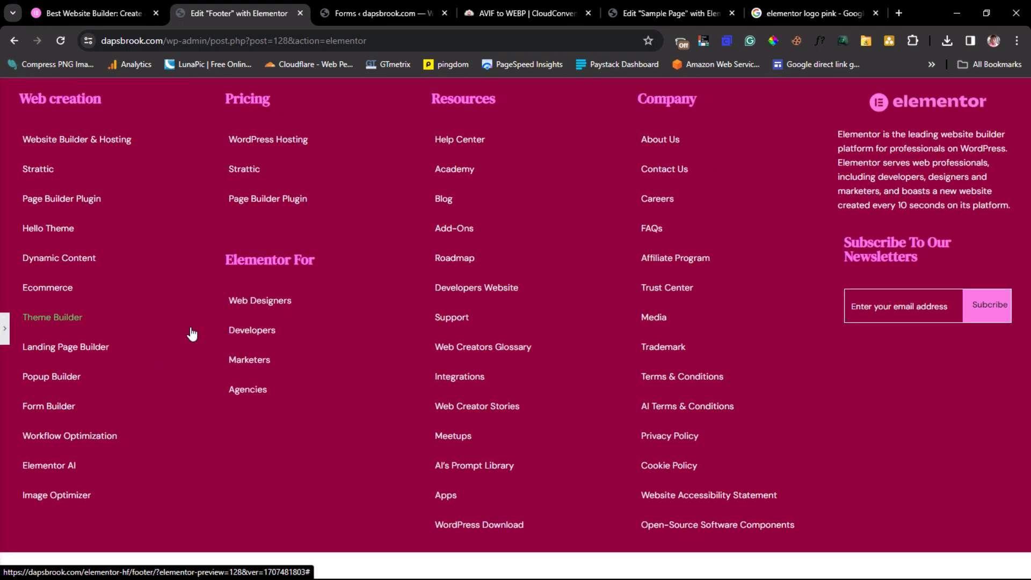
click(83, 12)
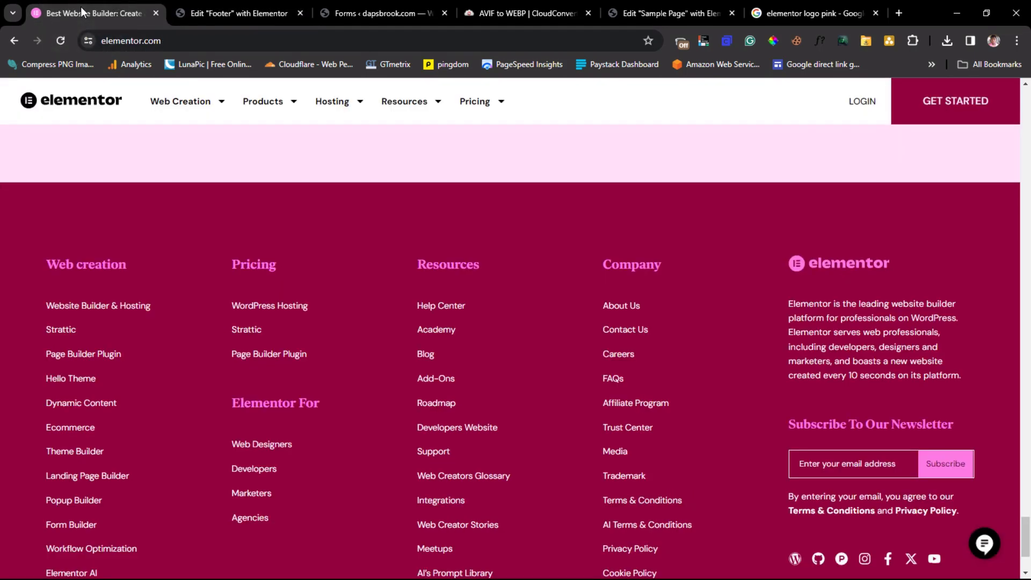
- Copy the email consent sentence under the newsletter form on elementor.com and return to the Footer editor
scroll(839, 373, down, 1)
drag(975, 448, 791, 434)
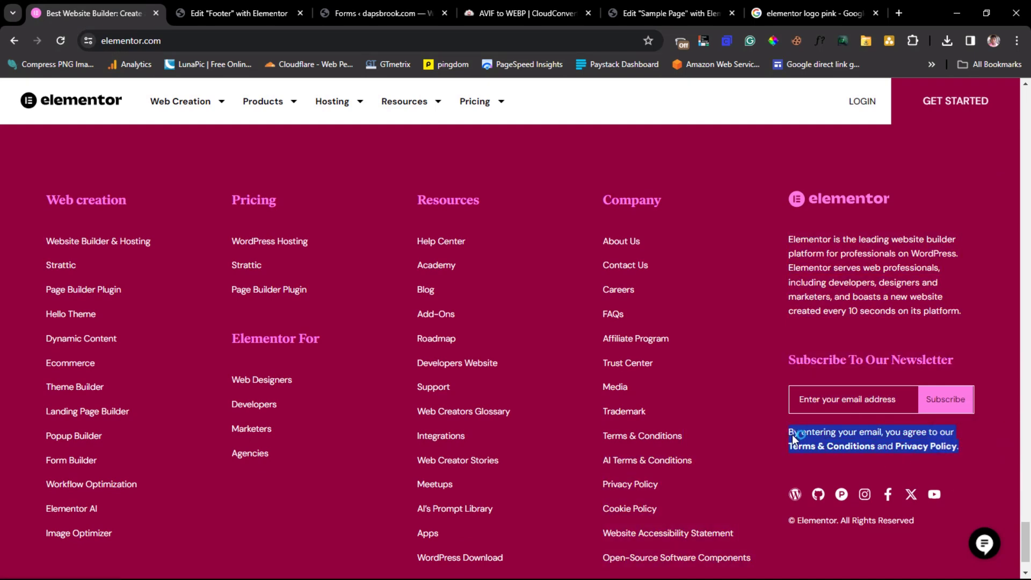
right_click(811, 434)
click(531, 301)
click(239, 13)
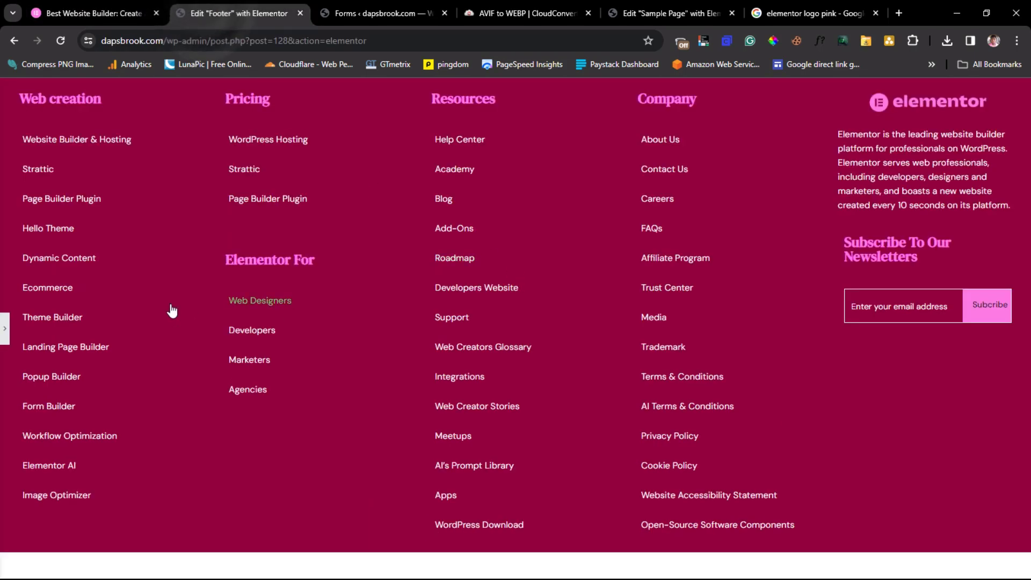
- Duplicate the company description text in the last footer column and place the copy below the newsletter form
click(4, 329)
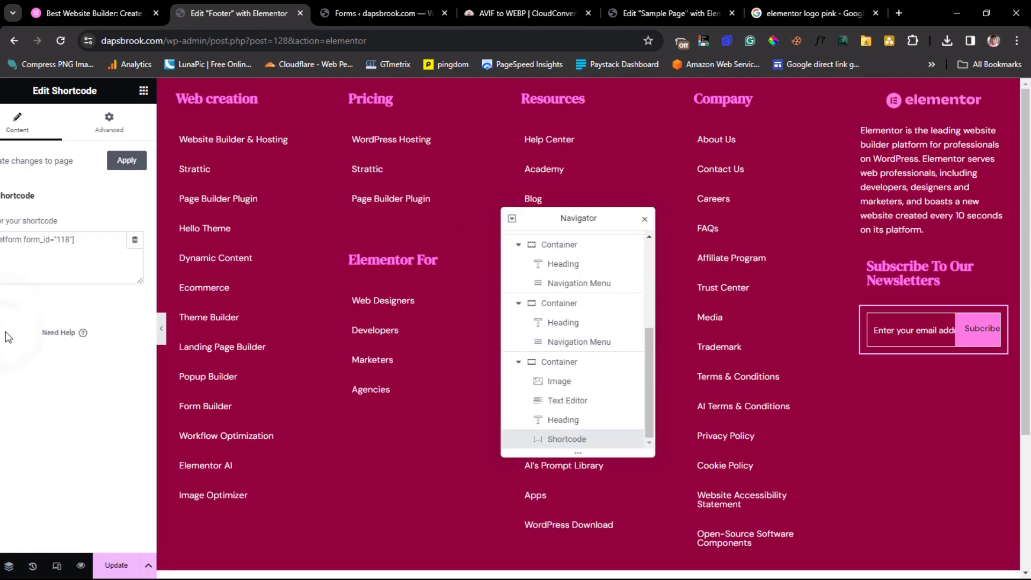
right_click(949, 161)
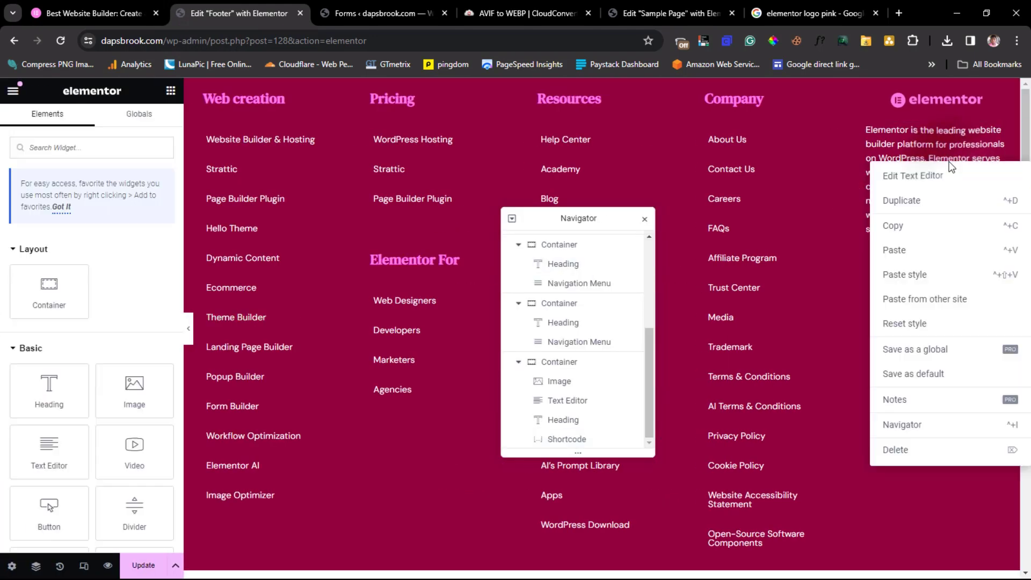
click(902, 201)
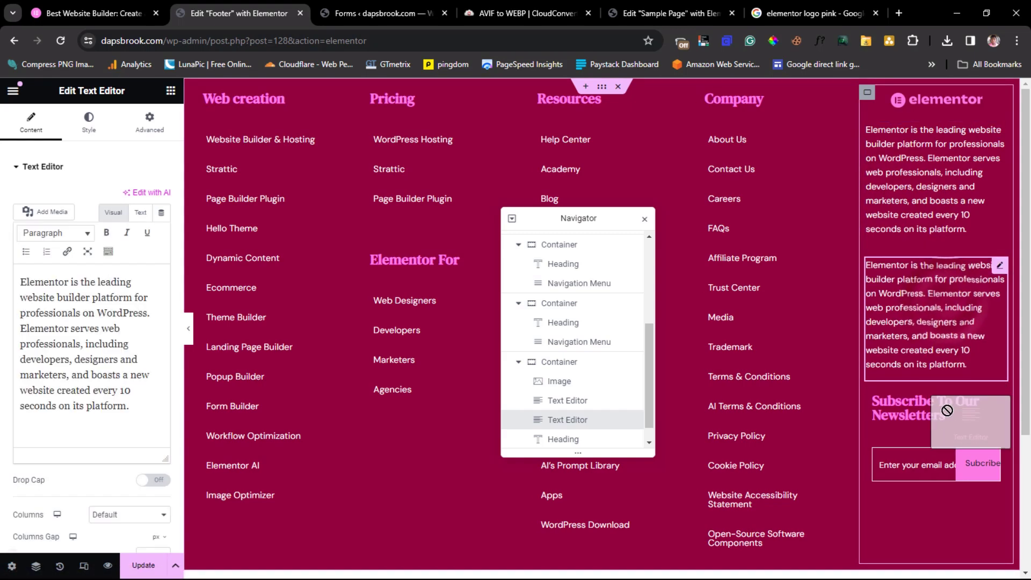
drag(940, 464, 940, 466)
- Replace the duplicated text with the copied sentence "By entering your email, you agree to our Terms & Conditions and Privacy Policy."
click(94, 390)
key(ctrl+a)
key(ctrl+v)
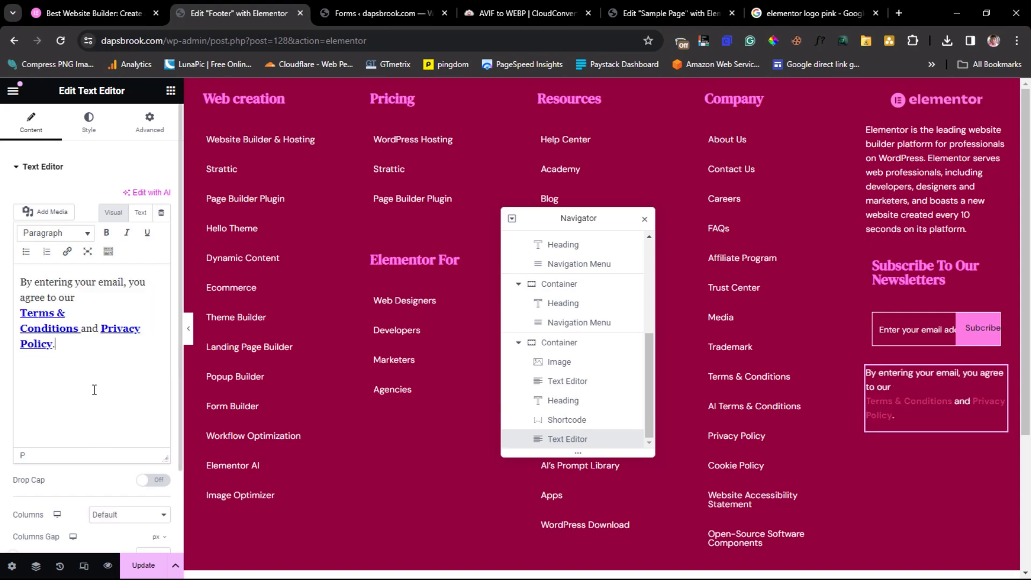
- Colour the "Terms & Conditions" and "Privacy Policy" links white in the consent text, as in the elementor.com footer
click(91, 13)
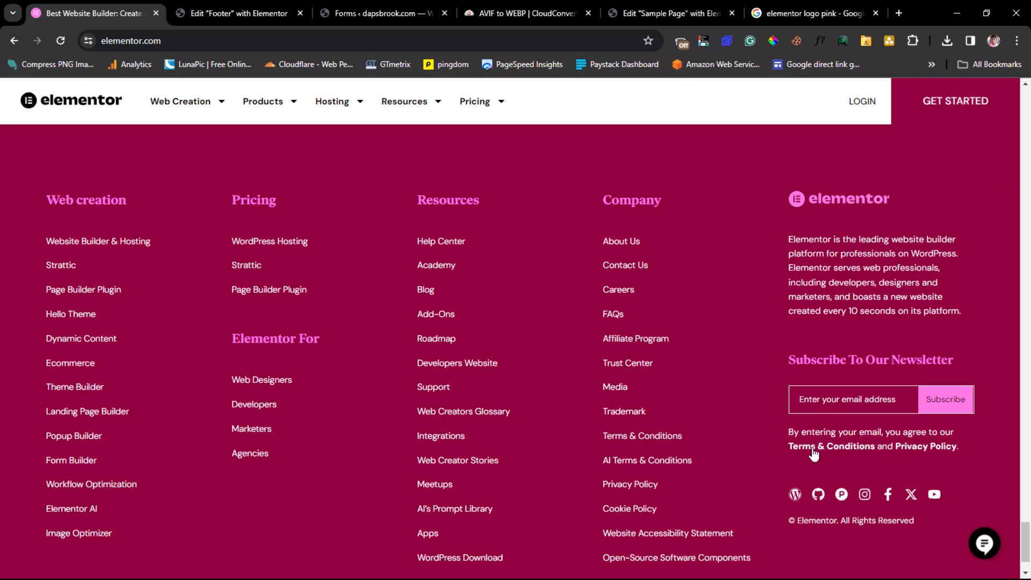
click(218, 12)
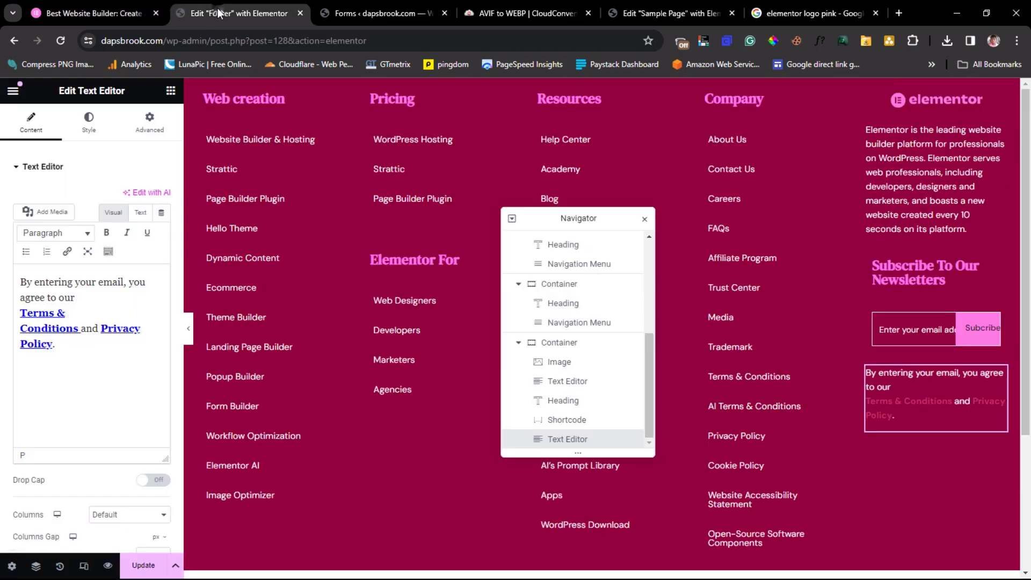
click(80, 331)
drag(80, 331, 12, 313)
click(108, 251)
click(81, 275)
click(117, 329)
drag(101, 389, 54, 405)
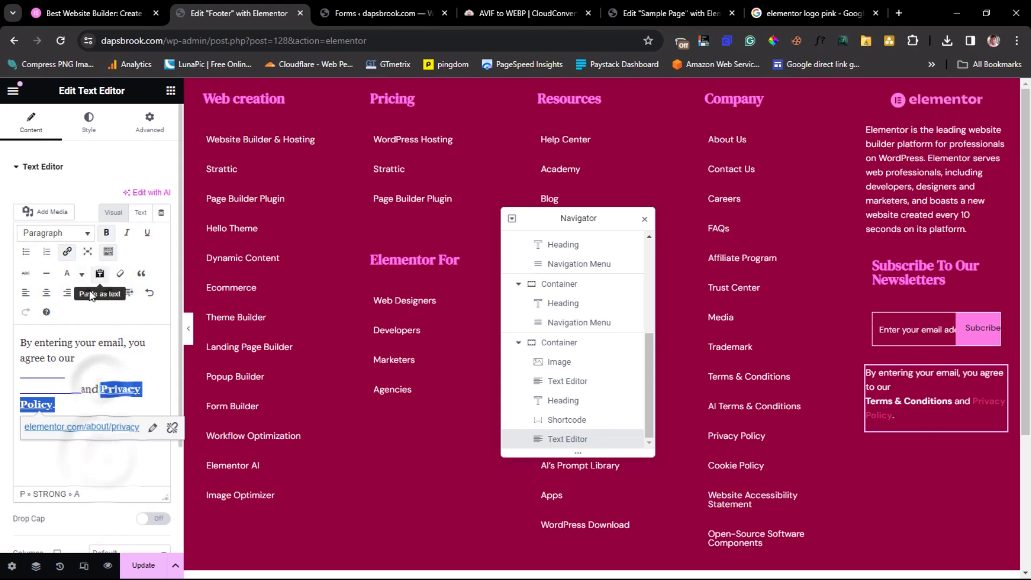
click(81, 274)
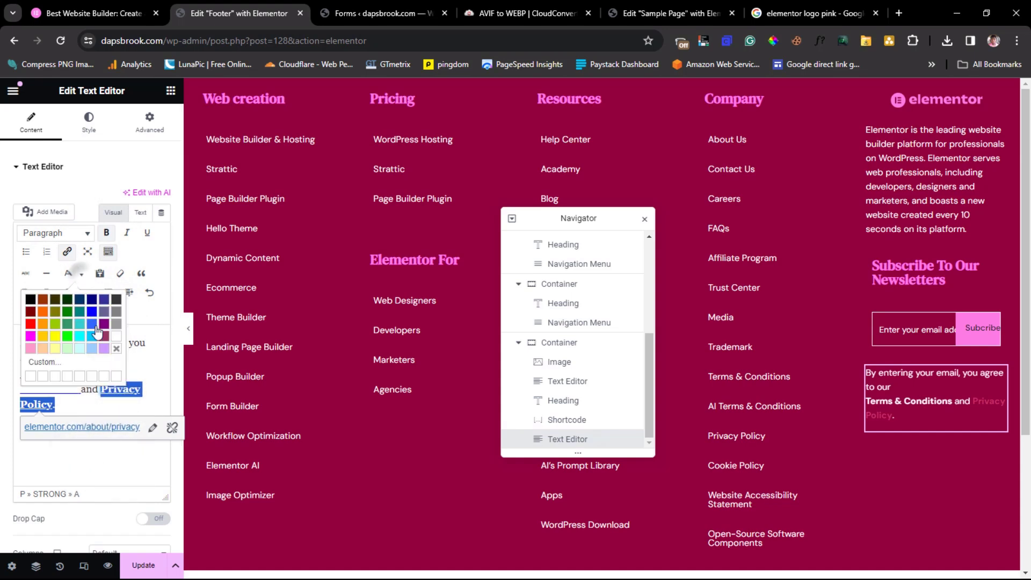
click(117, 329)
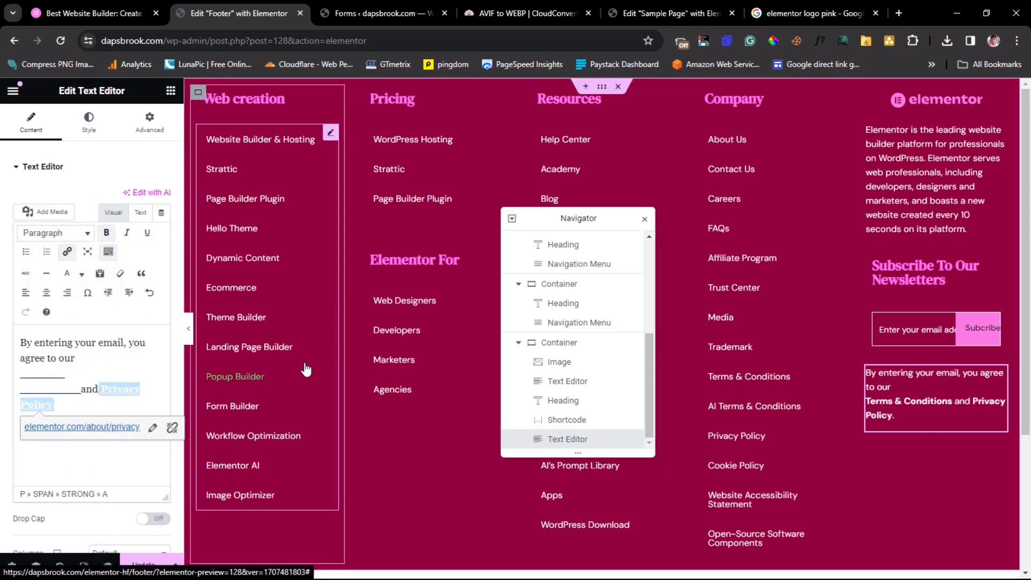
- Copy the line "© Elementor. All Rights Reserved" from the elementor.com footer and return to the Footer editor
click(62, 11)
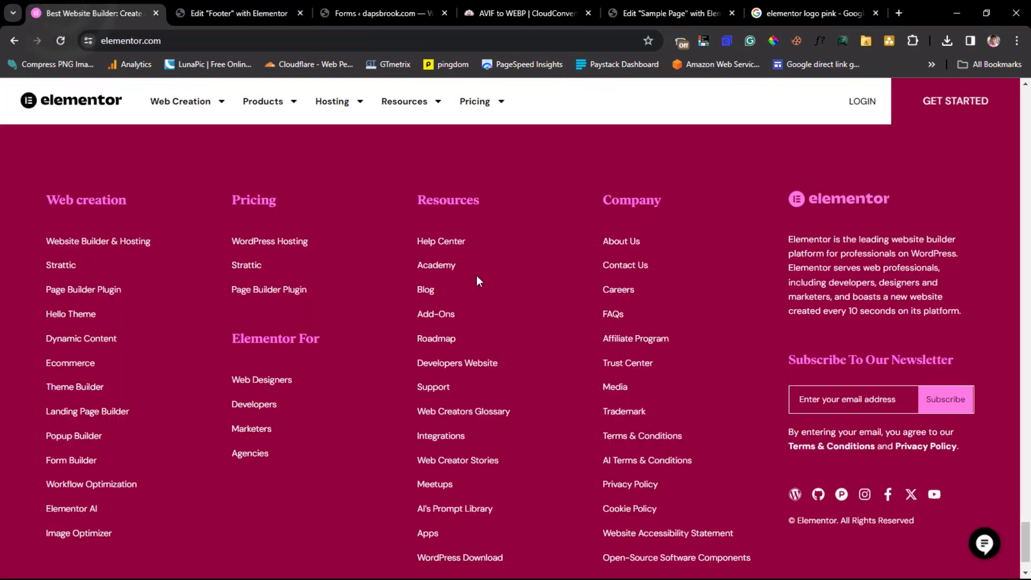
scroll(699, 349, down, 2)
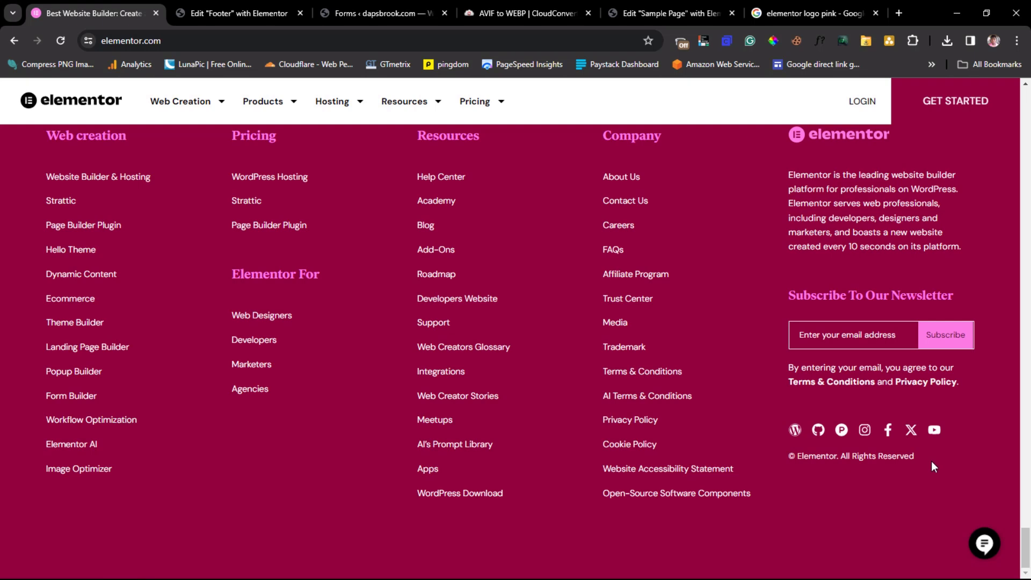
drag(856, 457, 794, 445)
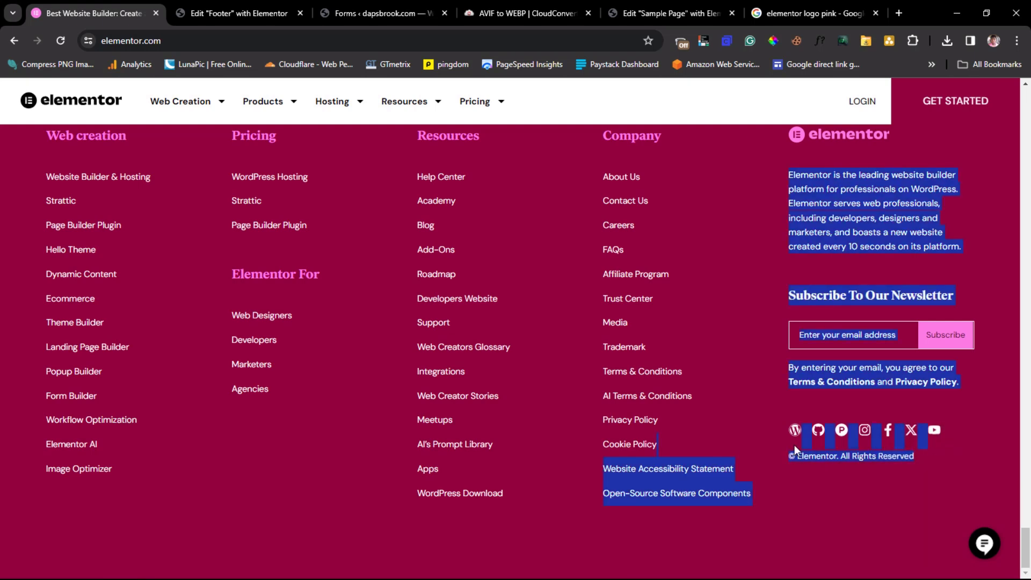
click(841, 490)
drag(915, 458, 791, 456)
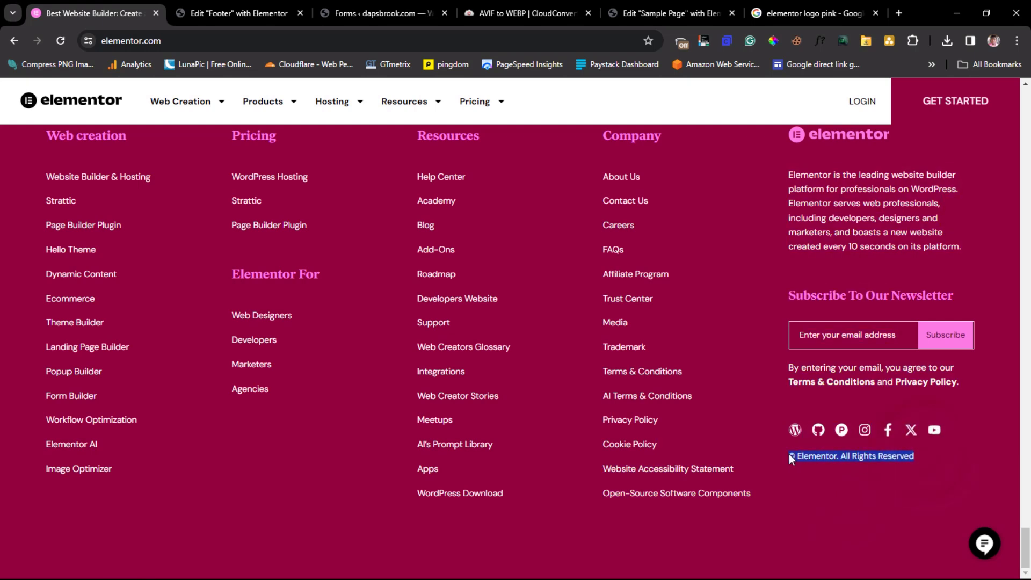
right_click(797, 450)
click(579, 321)
click(226, 13)
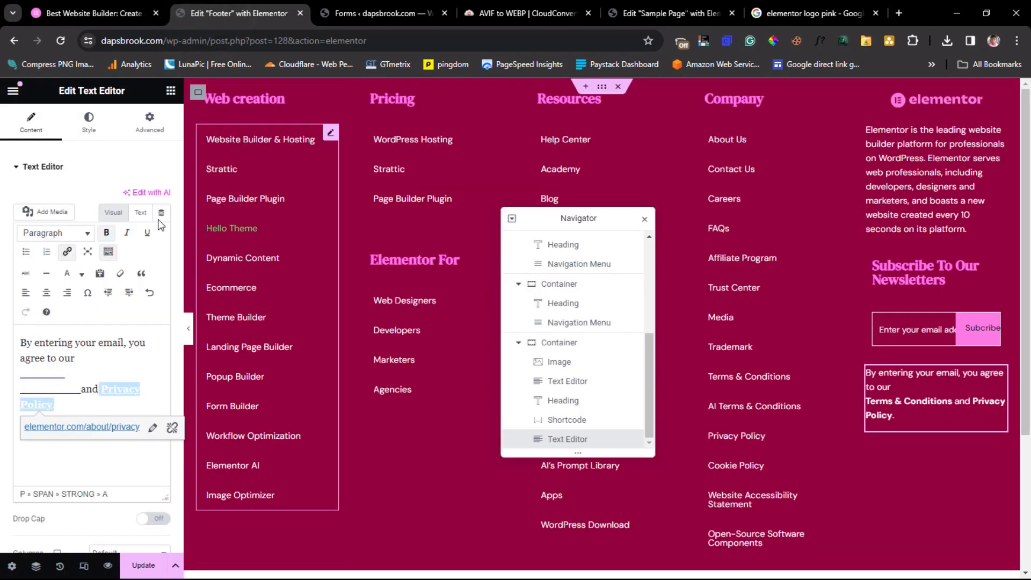
- Find the Social Icons widget and add it below the consent text in the last footer column
click(169, 93)
text(soci)
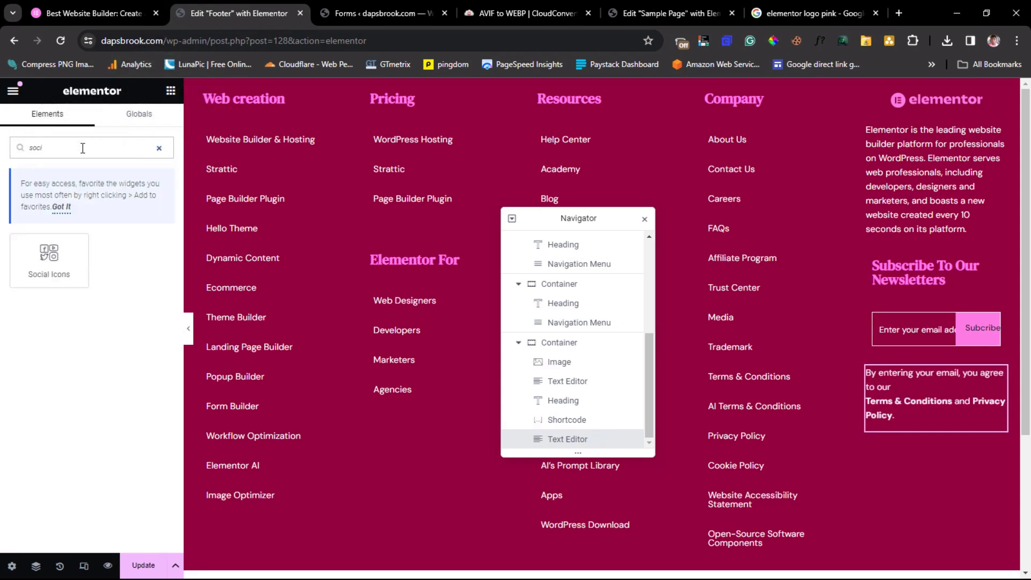
drag(42, 273, 943, 414)
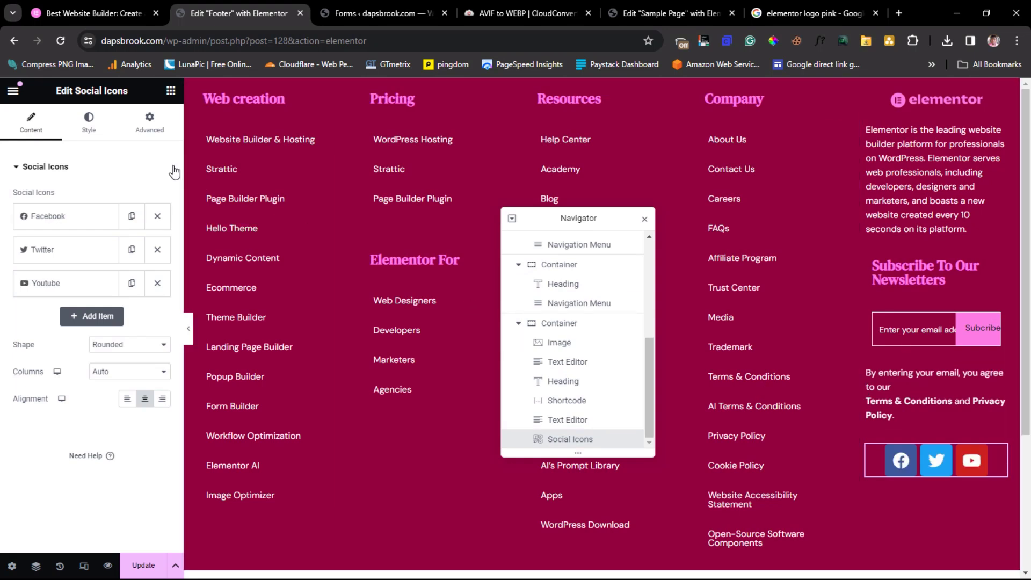
- Duplicate the consent text and move the copy below the social icons
right_click(943, 388)
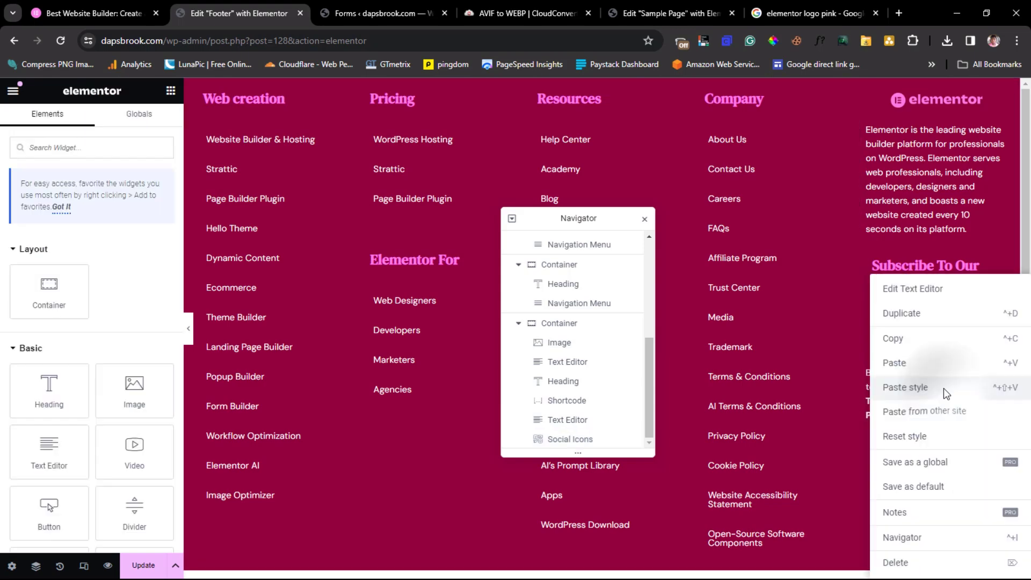
click(913, 312)
drag(941, 482, 938, 539)
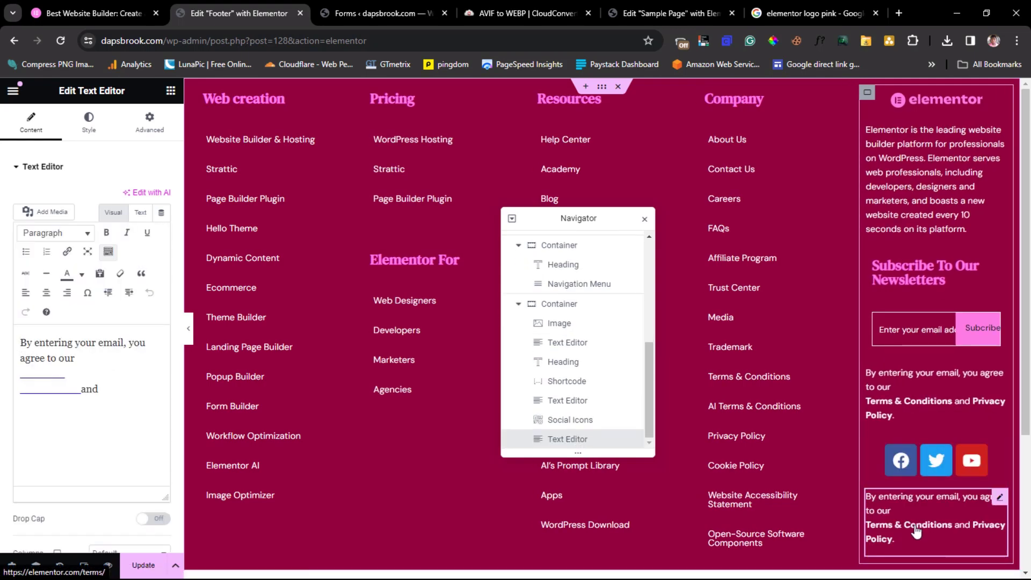
- Replace all text in the copy below the social icons with "© Elementor. All Rights Reserved"
click(110, 401)
key(ctrl+a)
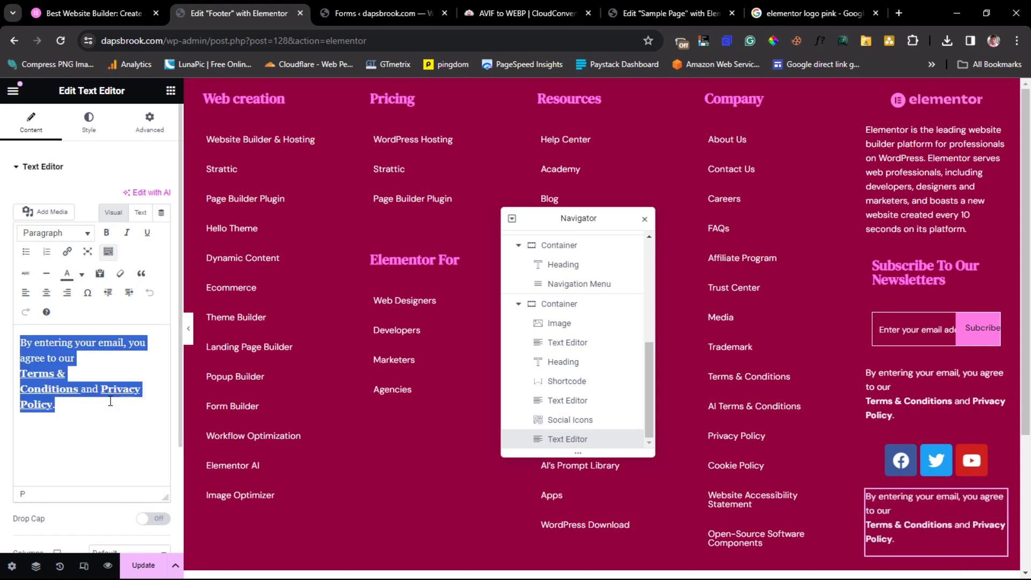
key(BackSpace)
key(ctrl+v)
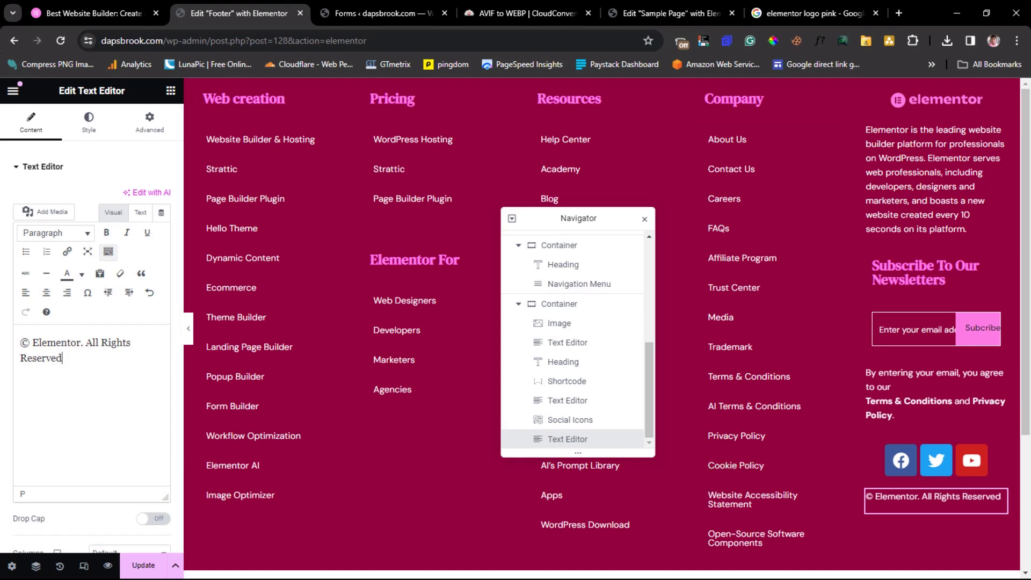
- Compare with the elementor.com footer icons and set the Social Icons widget's icon colour option to Custom
click(79, 14)
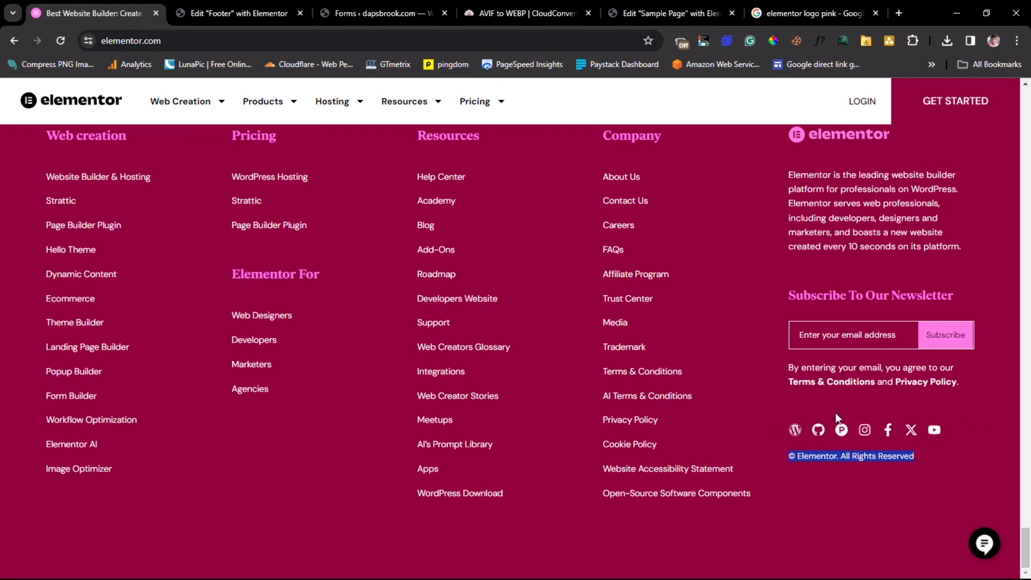
click(229, 13)
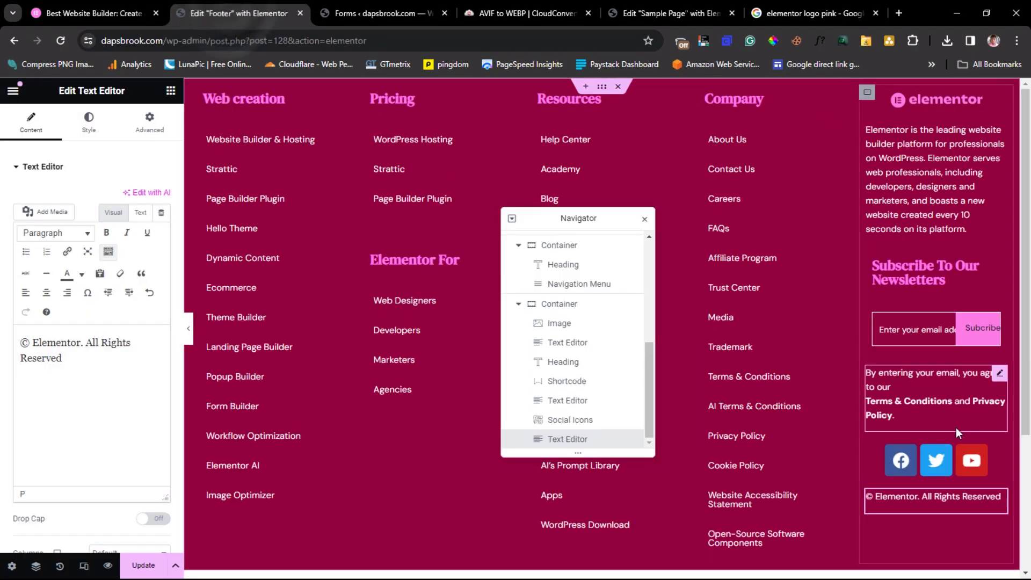
click(994, 467)
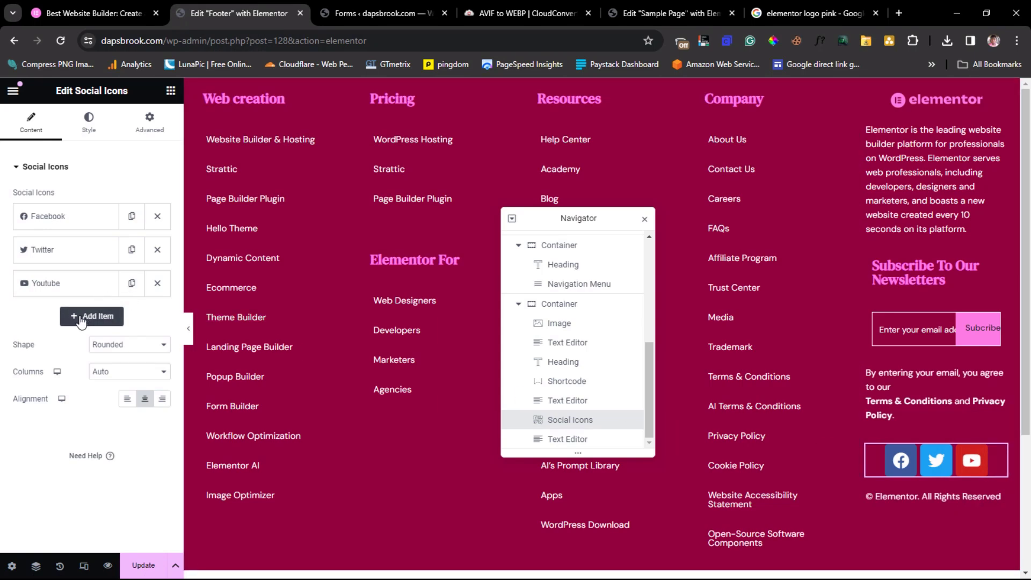
click(86, 123)
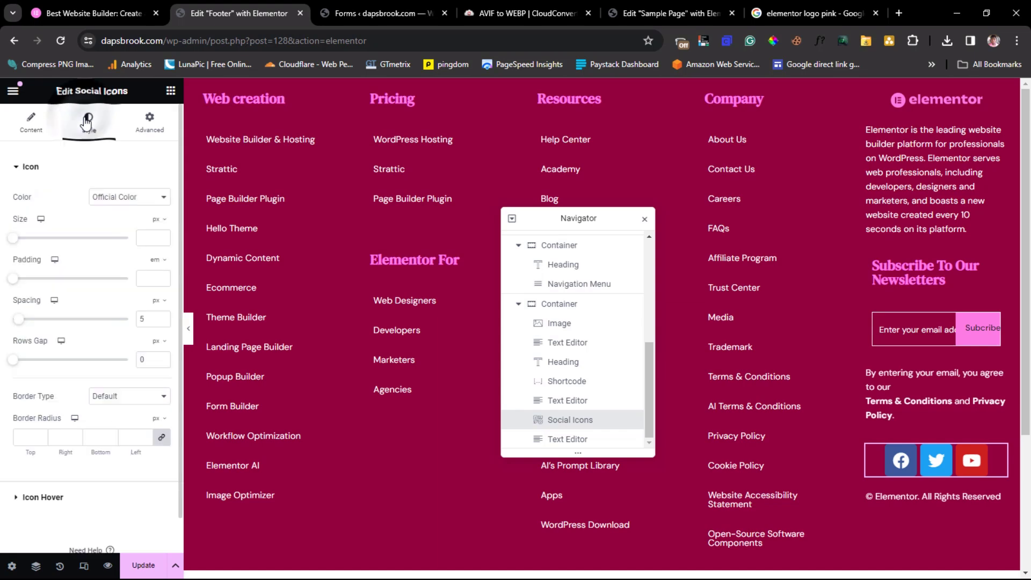
click(132, 197)
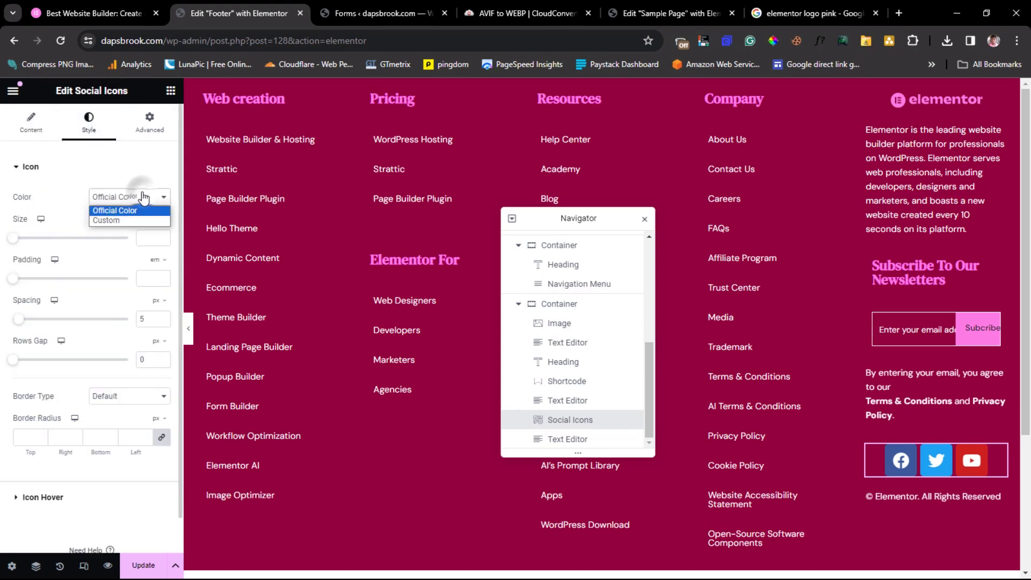
click(140, 225)
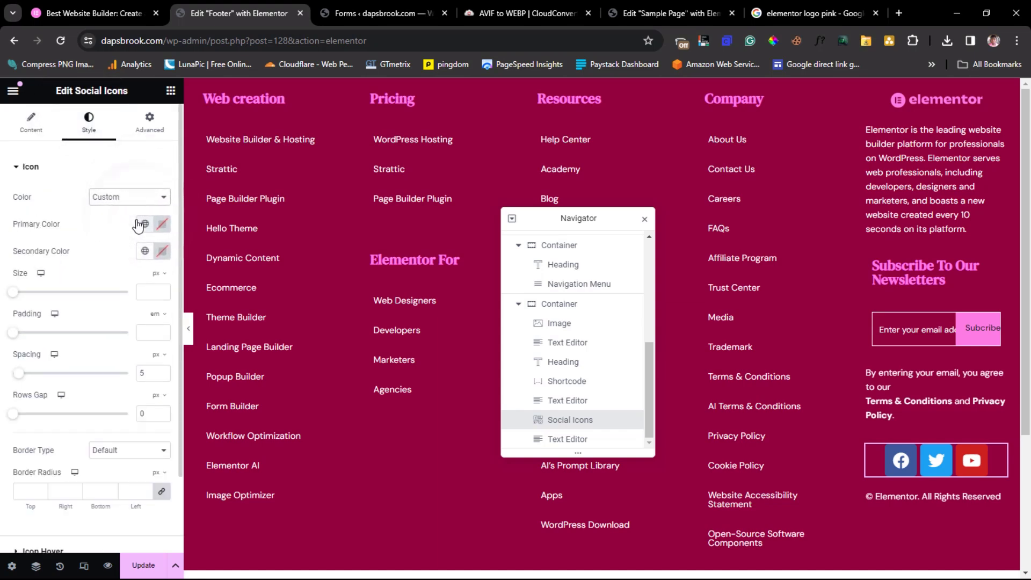
- Make the social icons' primary colour fully transparent (#55333300) so they match the plain icons on elementor.com
click(63, 15)
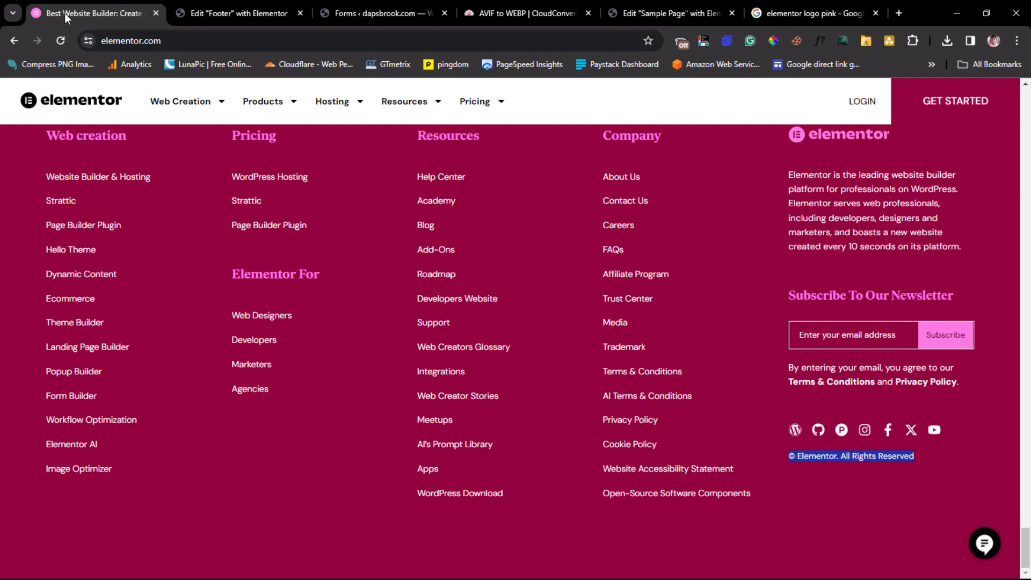
click(219, 11)
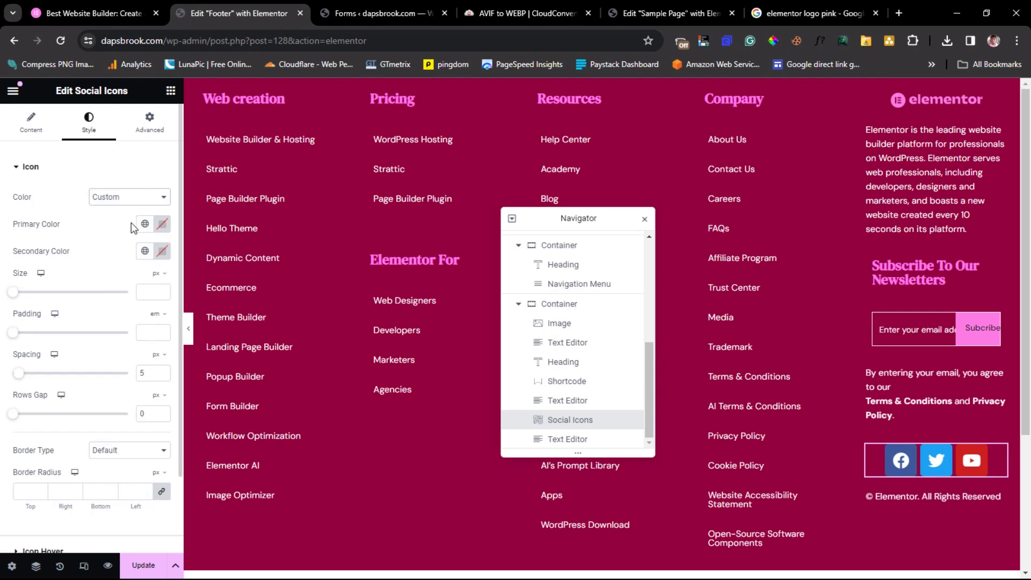
click(162, 224)
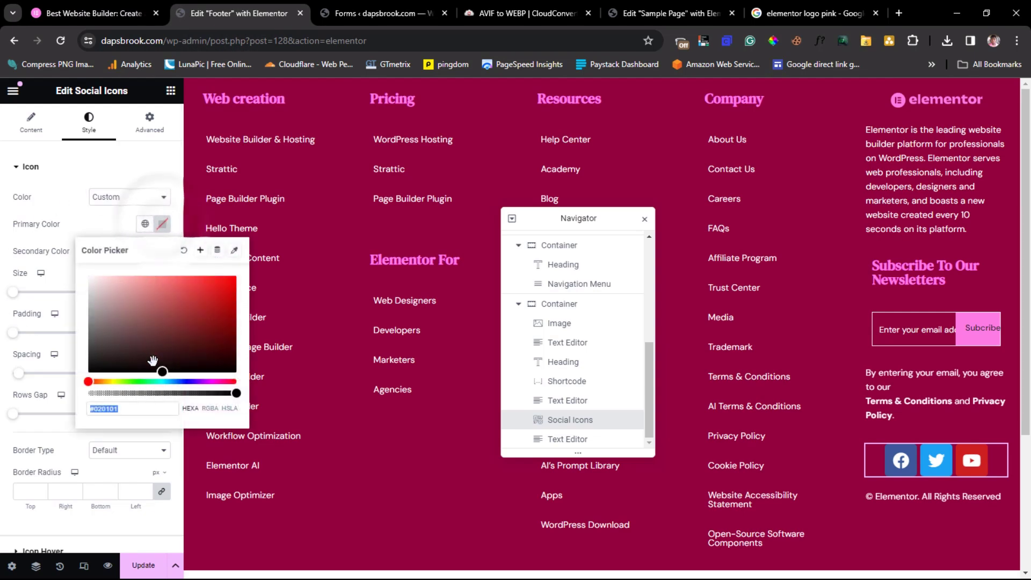
key(ctrl+v)
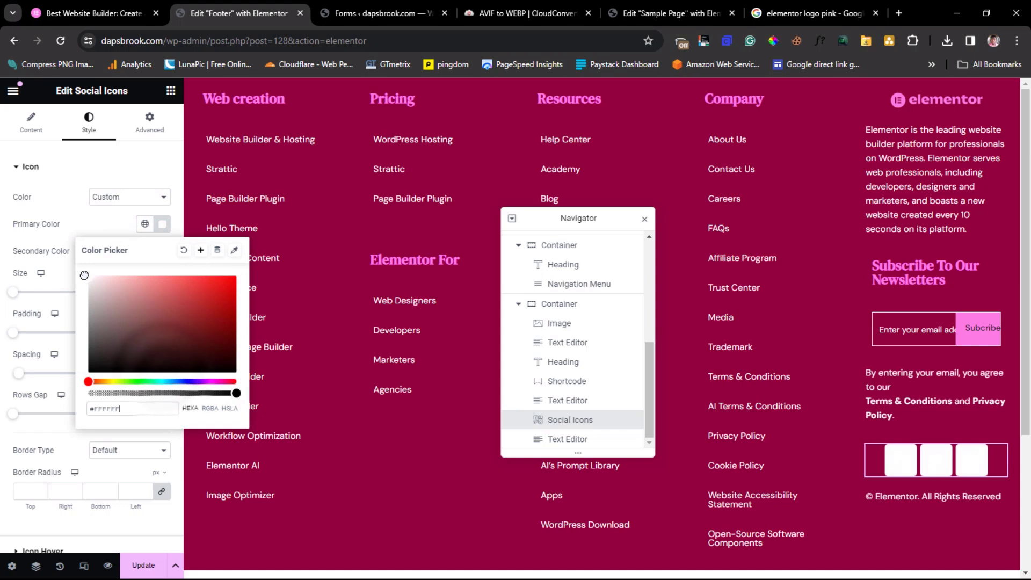
drag(99, 281, 147, 340)
drag(237, 393, 89, 393)
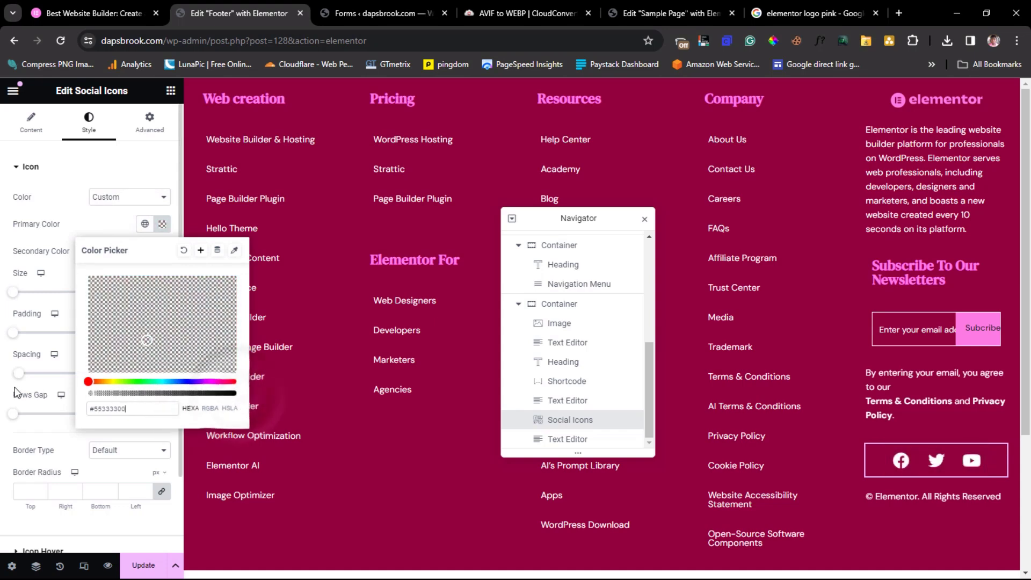
click(59, 214)
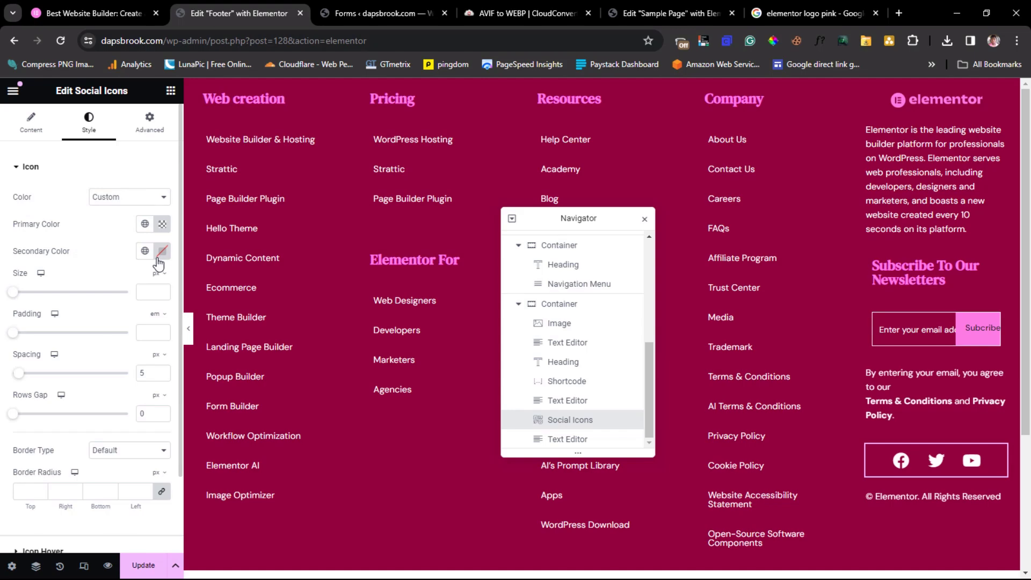
- Check which social icons the elementor.com footer uses and add a WordPress item to the Social Icons widget
click(33, 128)
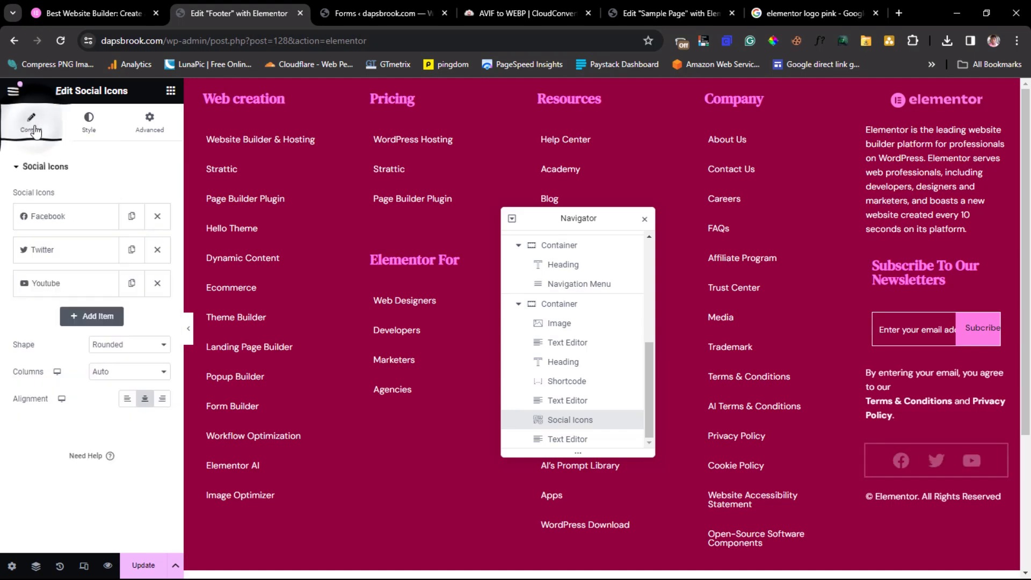
click(94, 12)
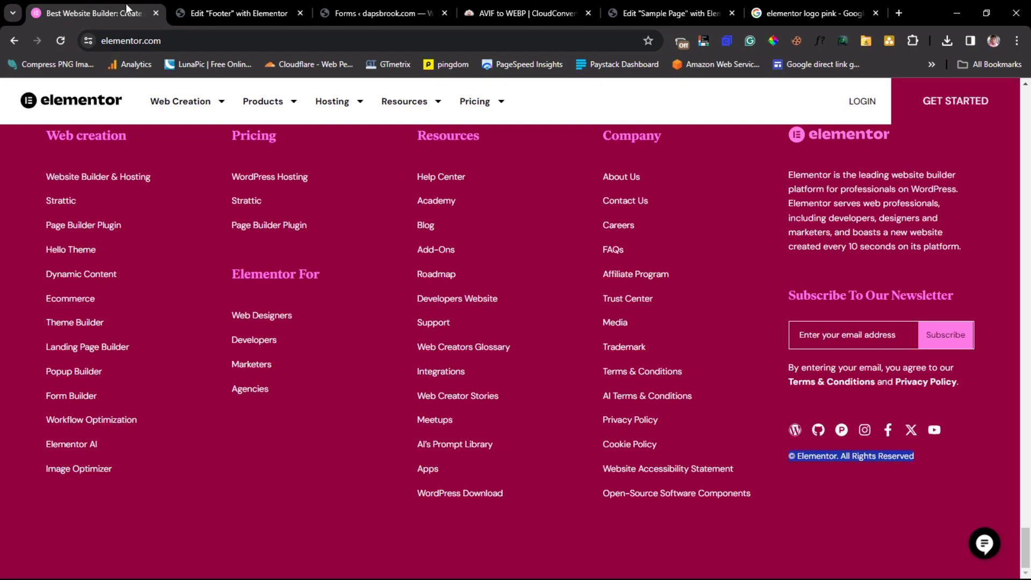
click(194, 11)
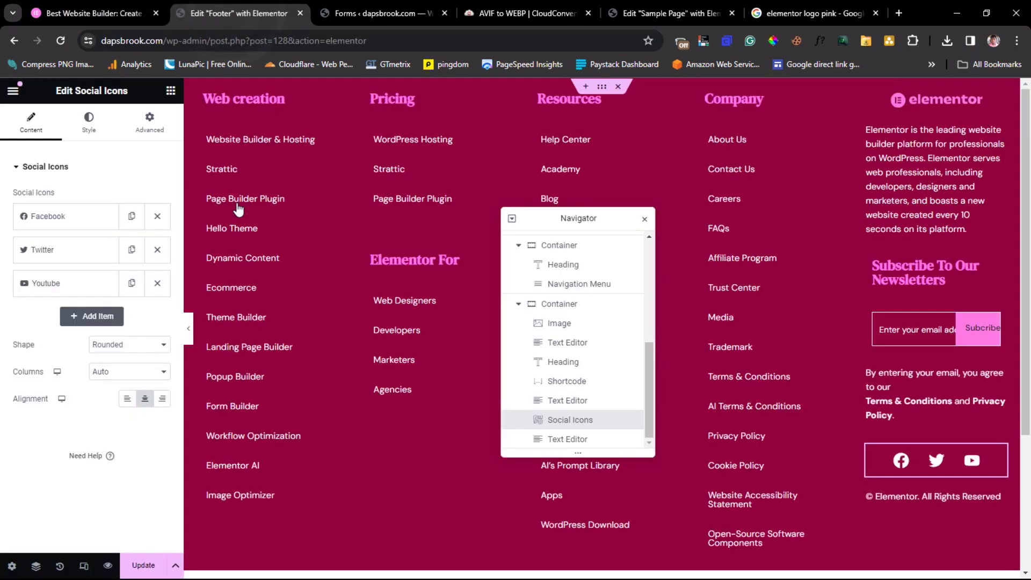
click(95, 316)
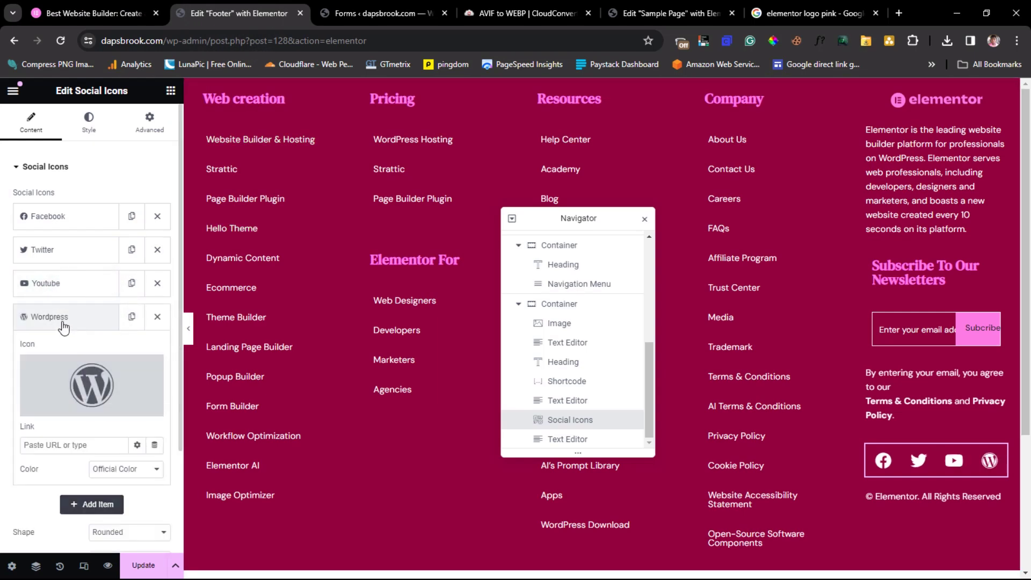
- Add another social icon item and replace its icon with Github from the icon library
click(78, 506)
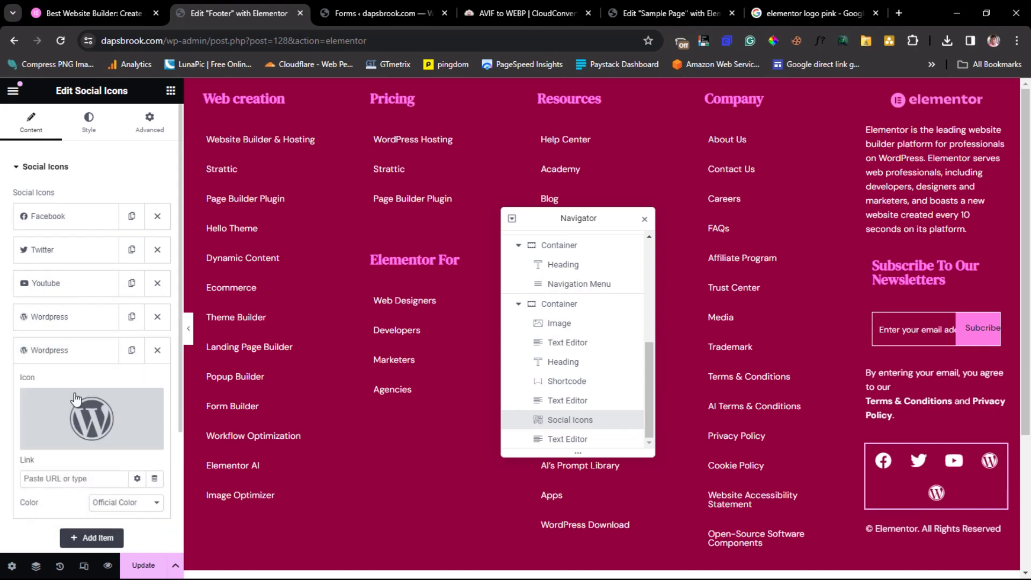
mouse_move(80, 412)
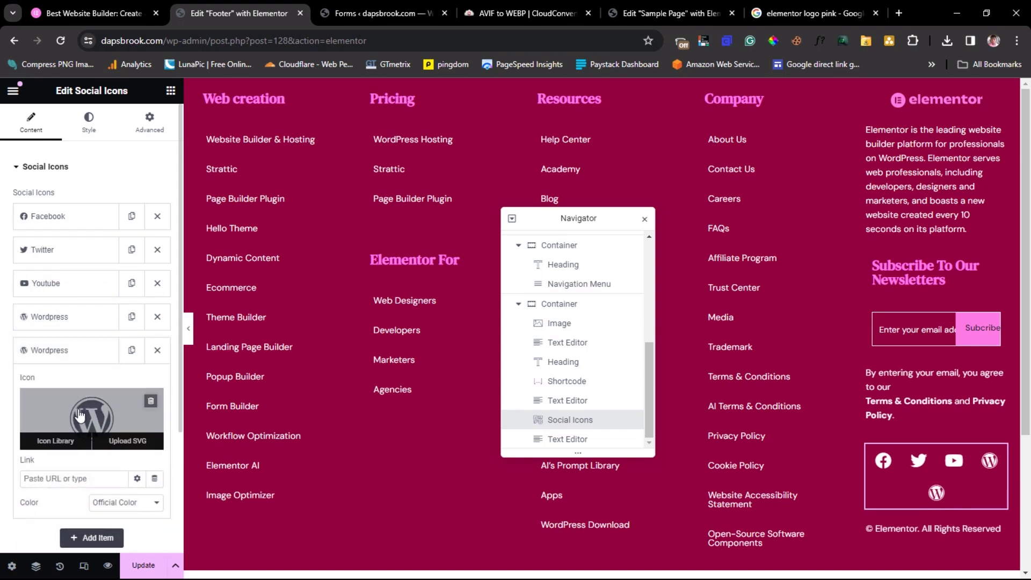
click(80, 413)
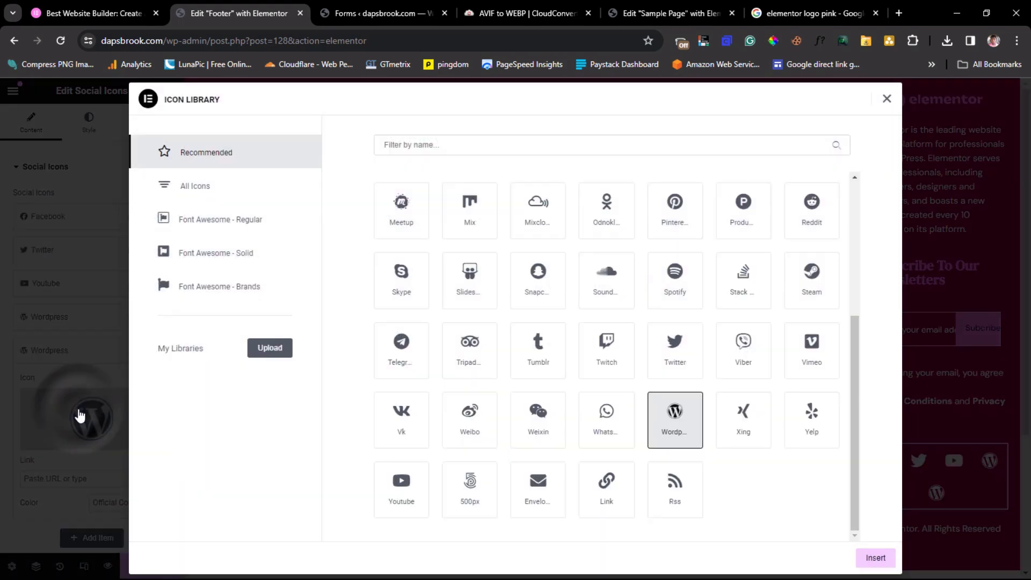
click(447, 145)
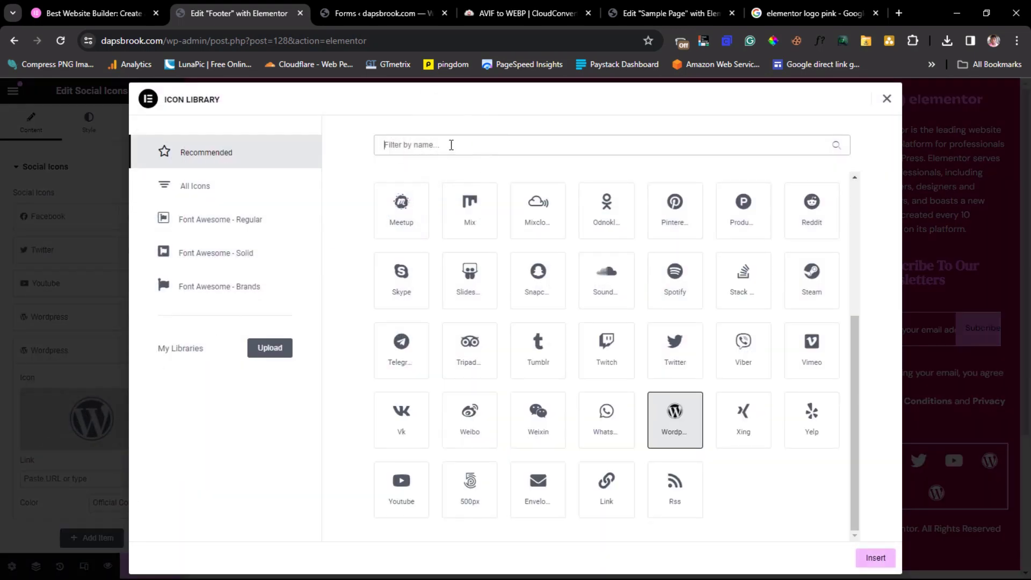
text(gi)
click(407, 234)
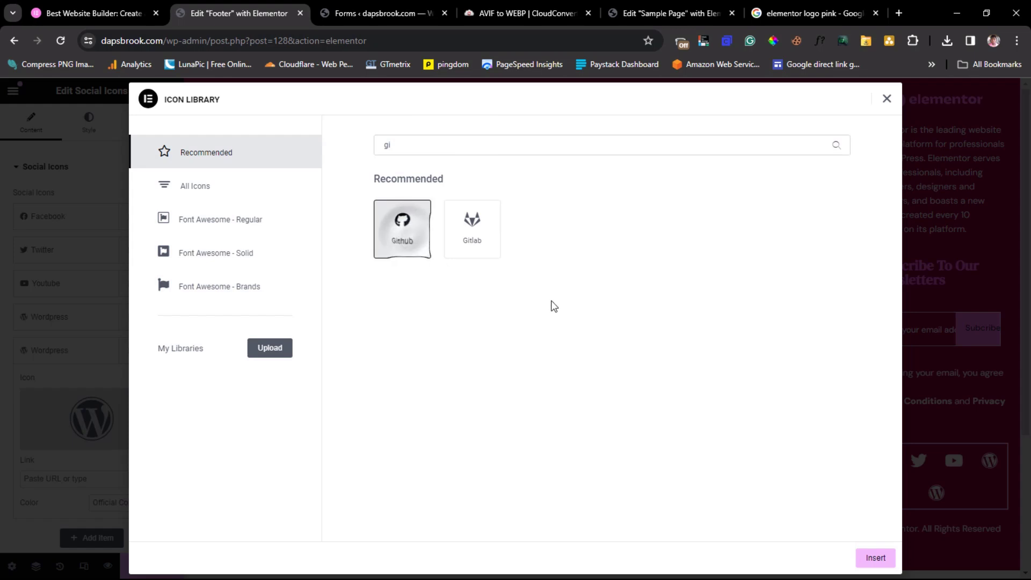
click(876, 558)
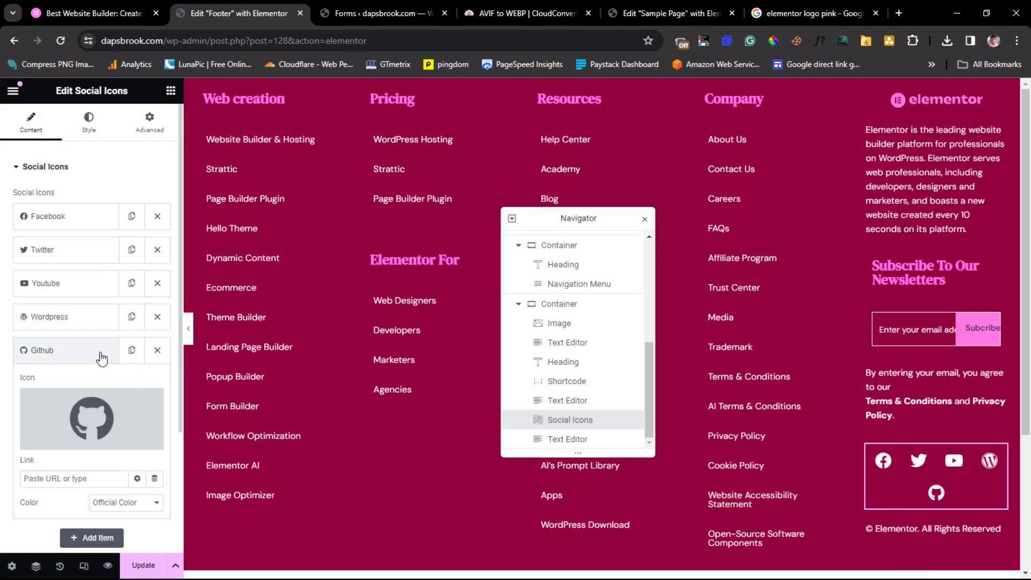
scroll(63, 322, down, 3)
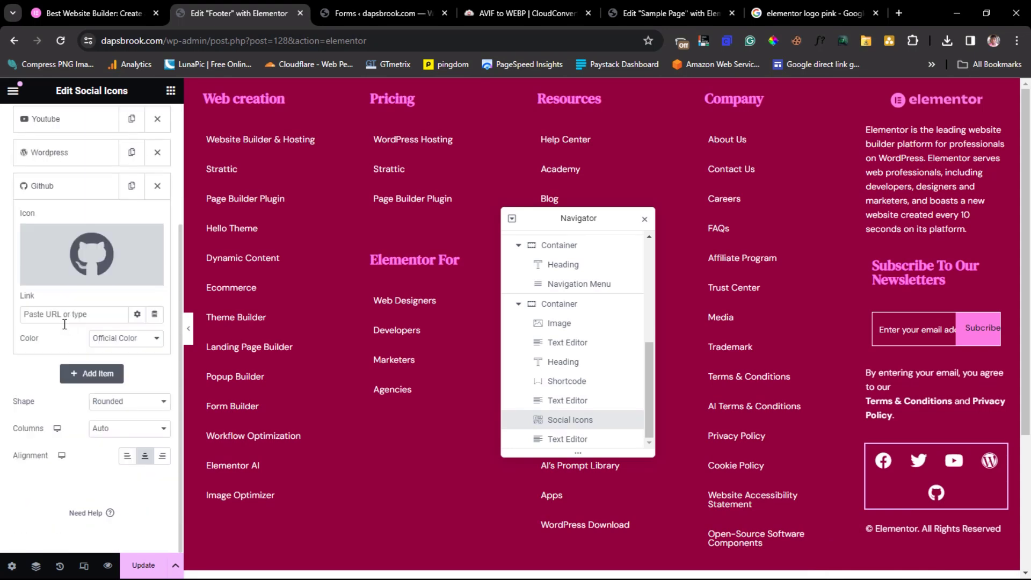
scroll(41, 243, up, 3)
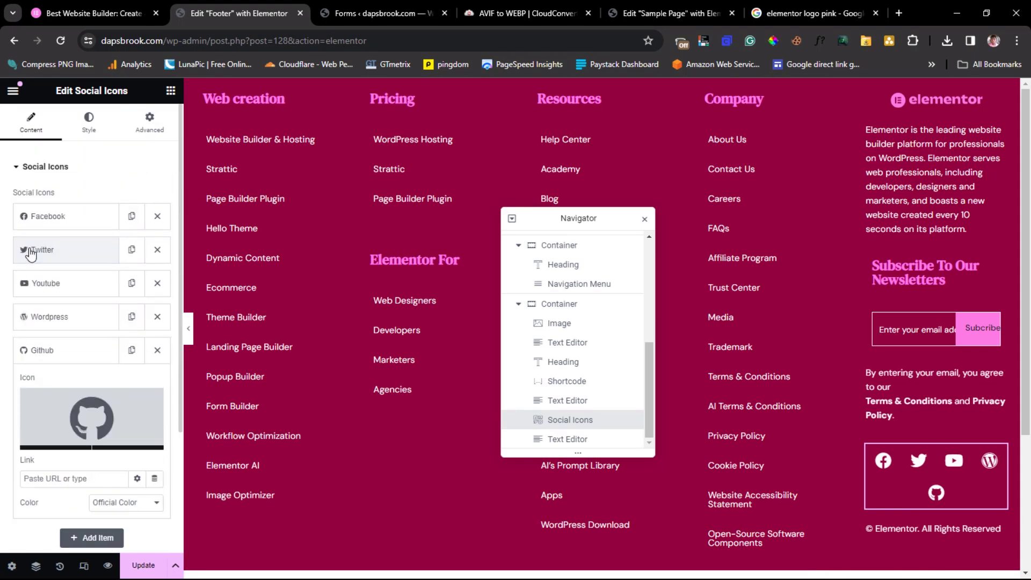
- Set the social icons' size to 17 px and compare the full-width footer with elementor.com
click(89, 122)
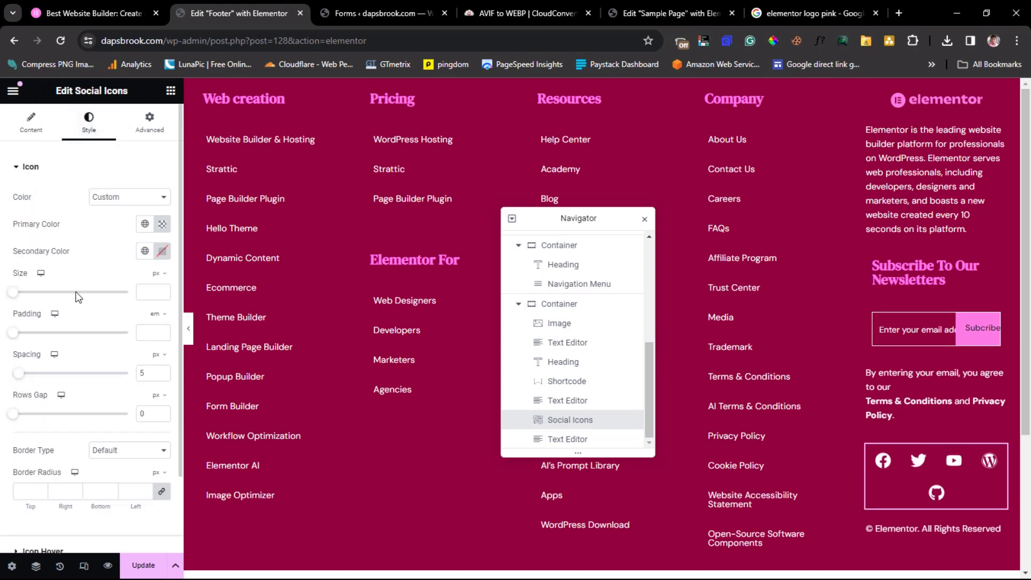
drag(16, 298, 21, 300)
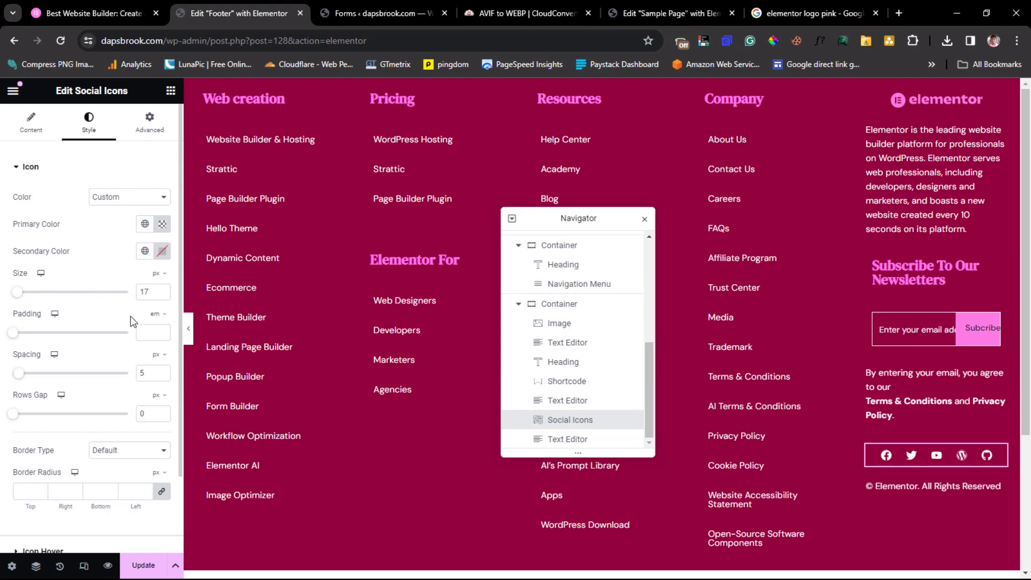
click(188, 328)
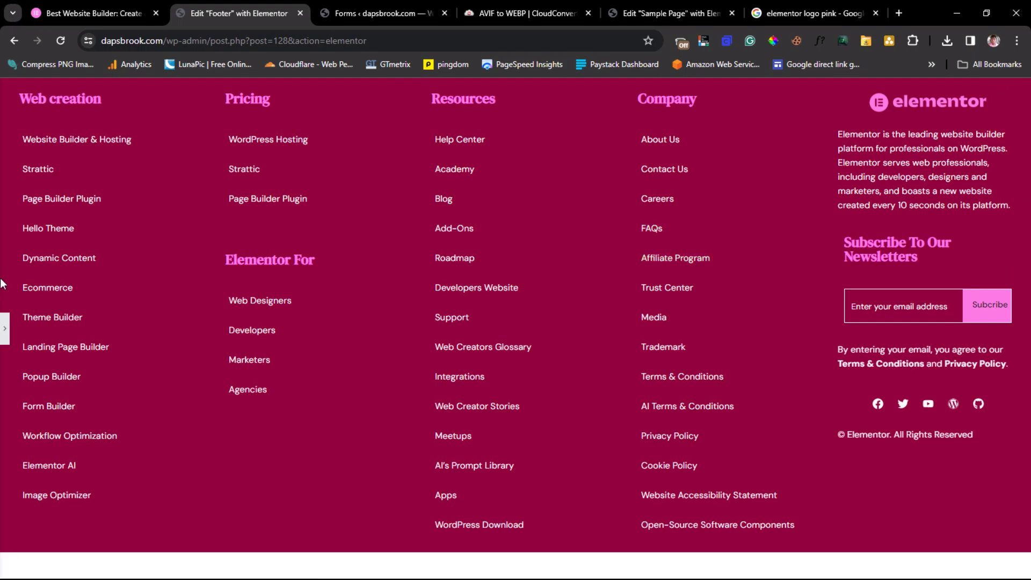
click(99, 4)
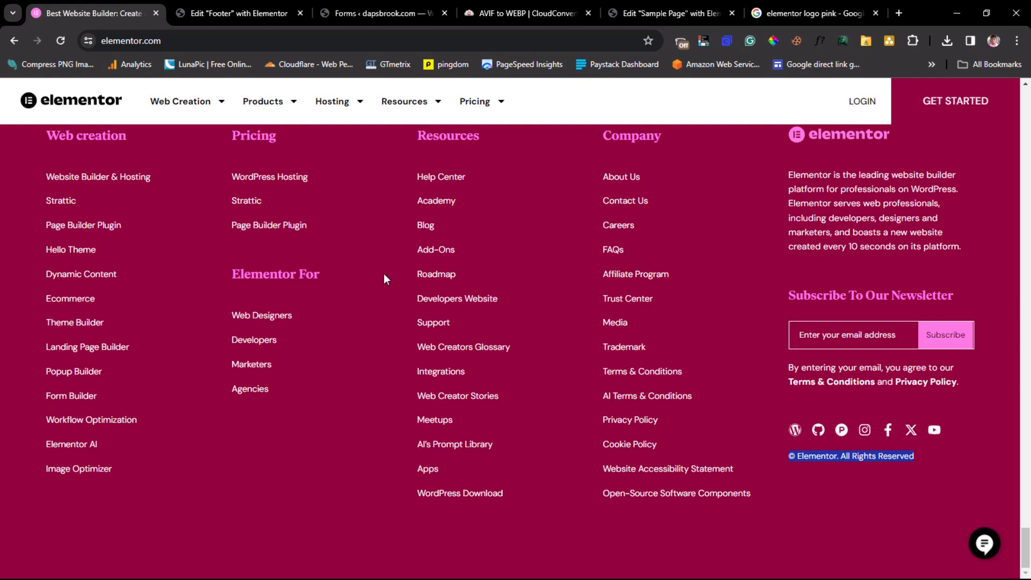
click(225, 13)
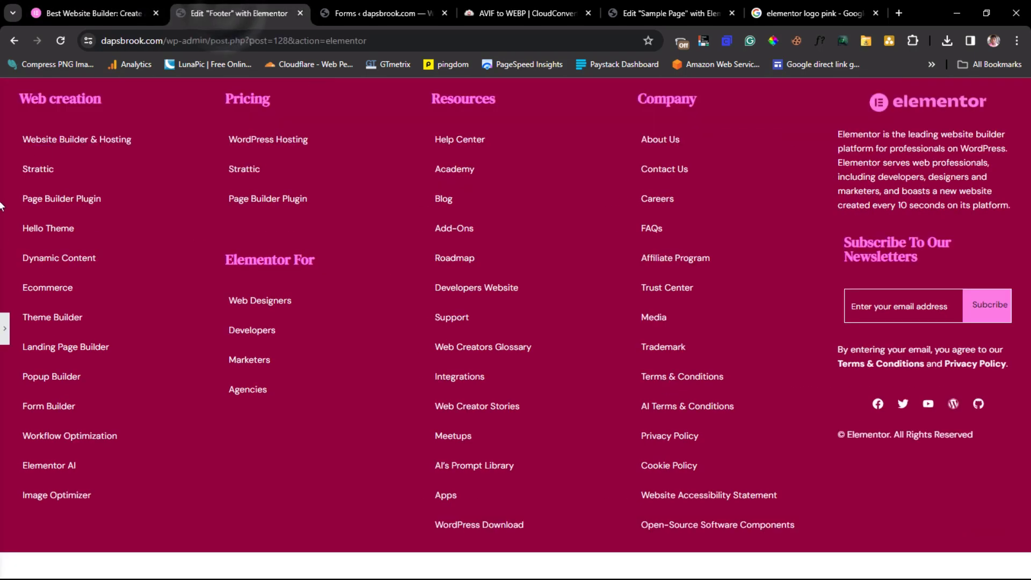
- Narrow the footer's link columns to give the last column more room, checking the layout at full width against elementor.com
click(6, 337)
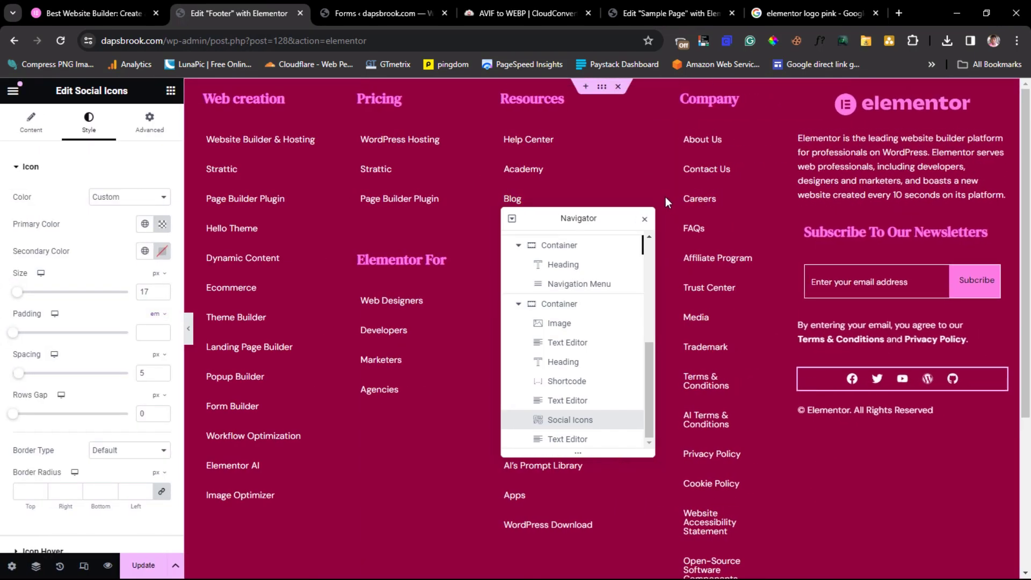
click(97, 13)
click(239, 13)
click(5, 328)
click(188, 329)
click(5, 329)
click(187, 331)
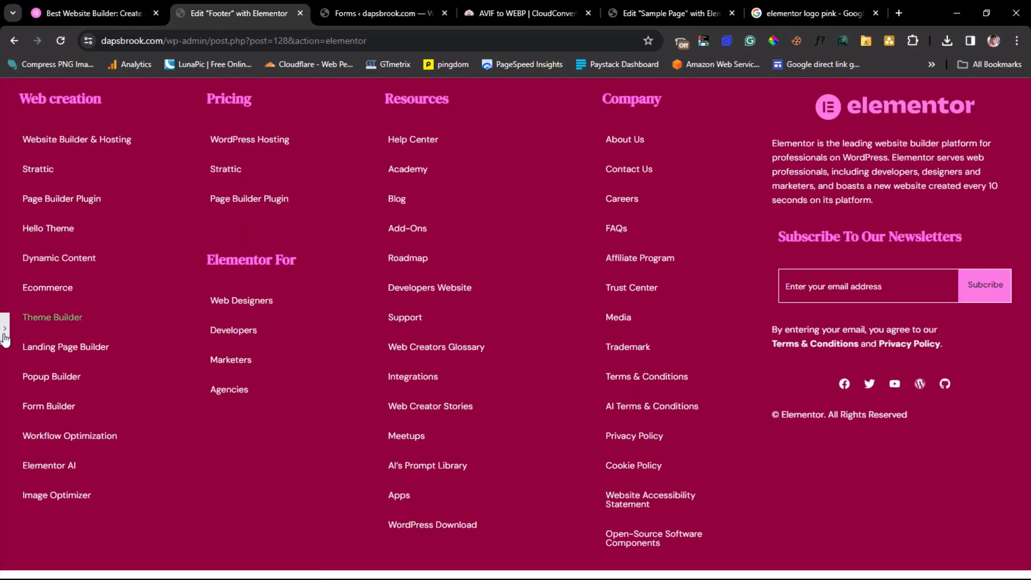
click(5, 329)
click(188, 329)
click(6, 329)
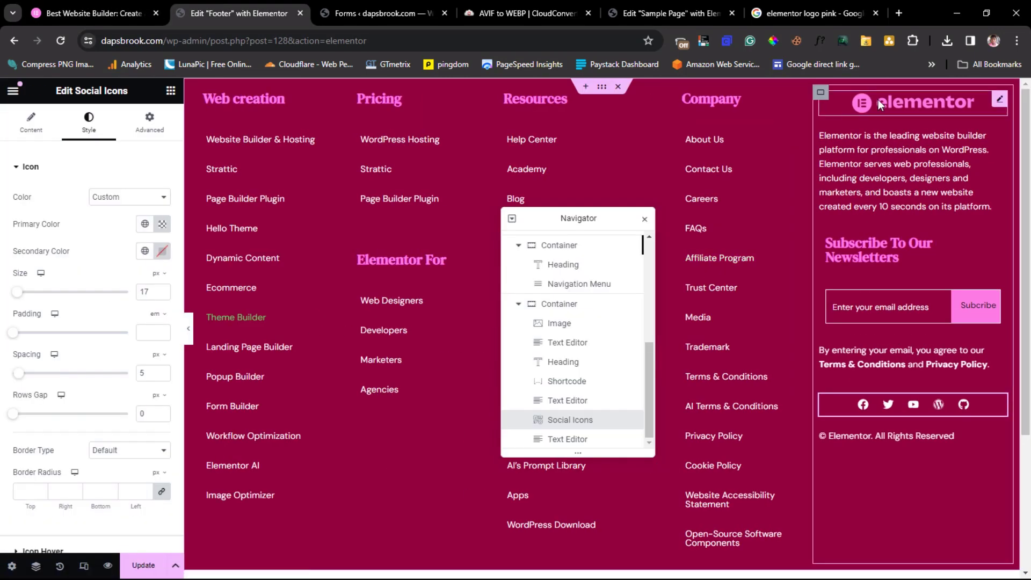
- Left-align the logo and social icons in the last column and check the footer layout at full width
click(30, 122)
click(537, 304)
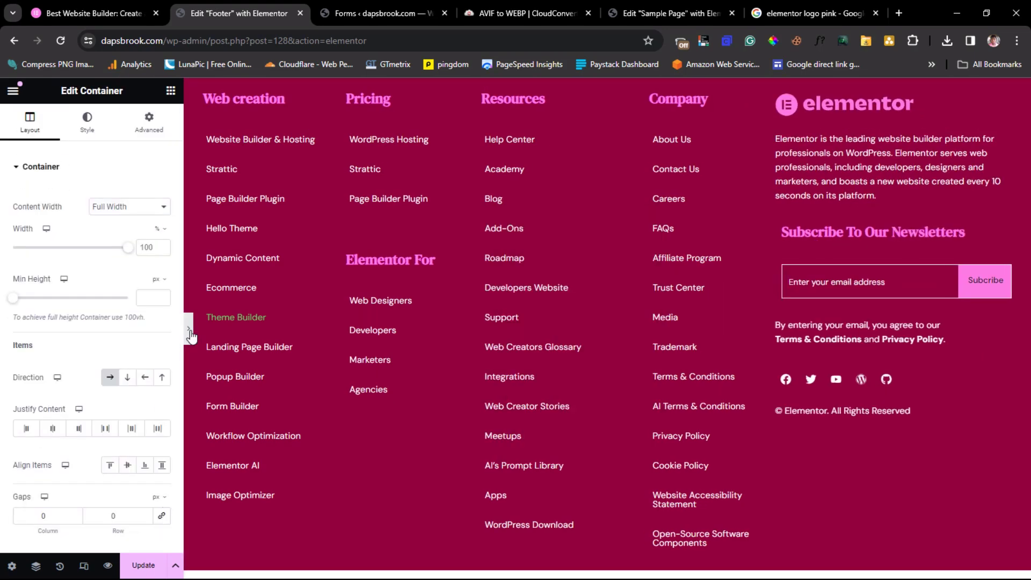
click(192, 336)
click(5, 336)
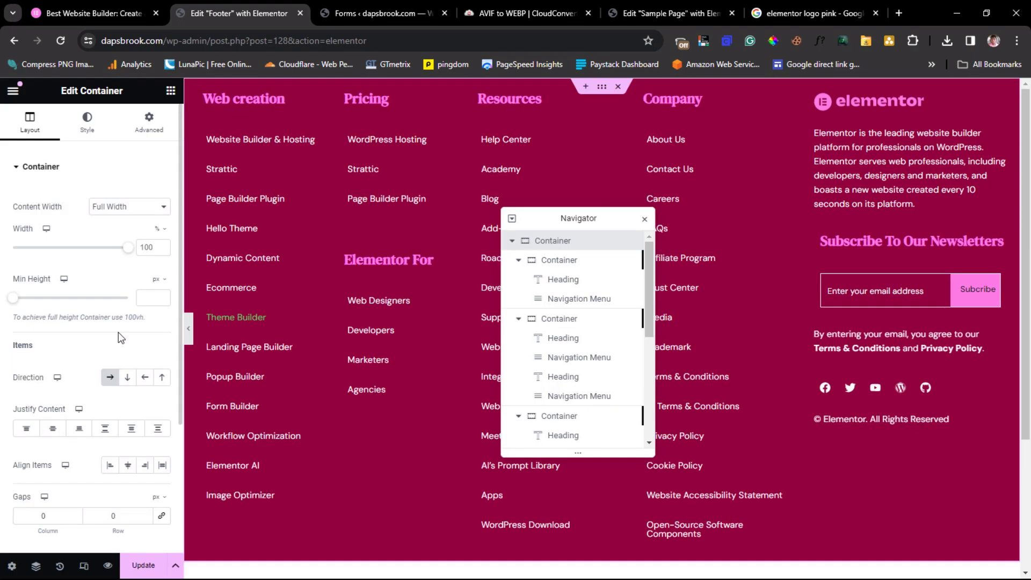
click(190, 339)
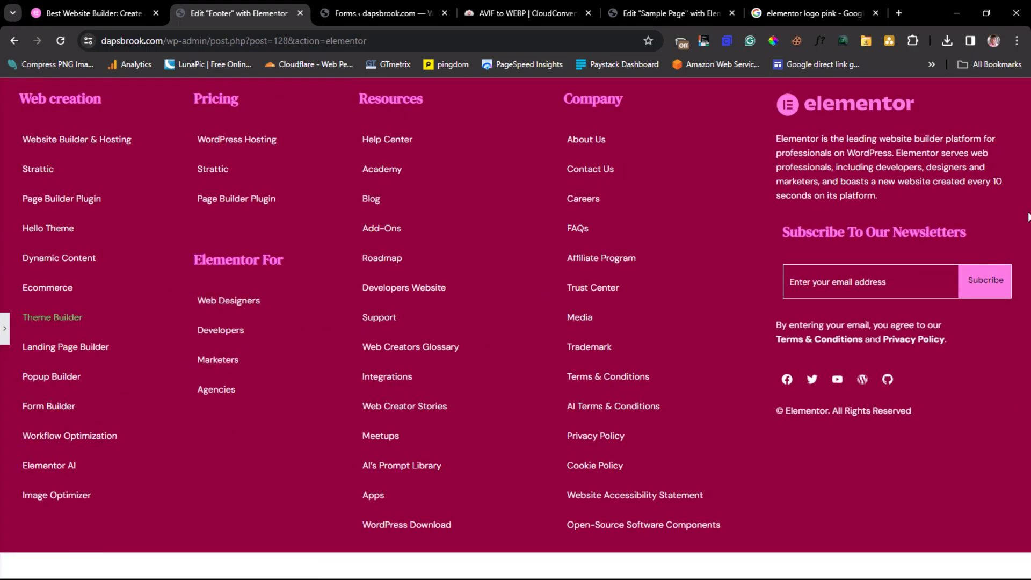
click(4, 339)
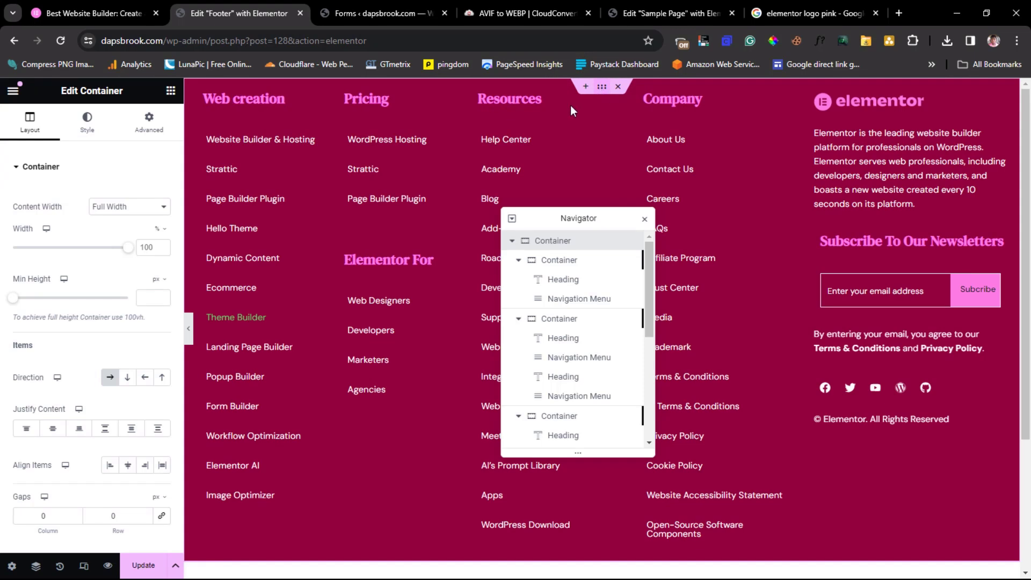
- Unlink the outer container's margins, set its left and right margins to 20 px, and compare the layout with elementor.com
click(159, 128)
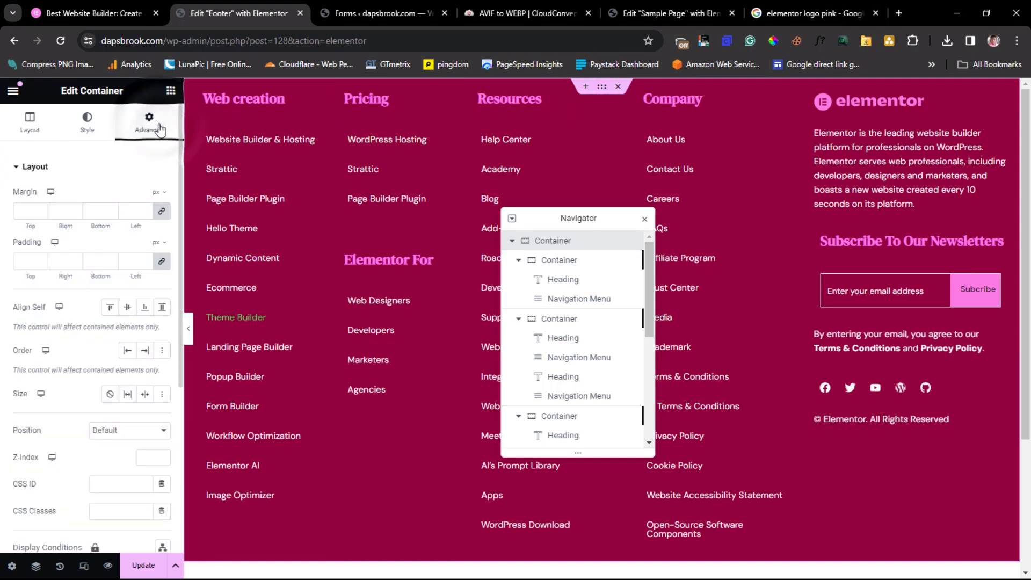
click(161, 211)
click(128, 209)
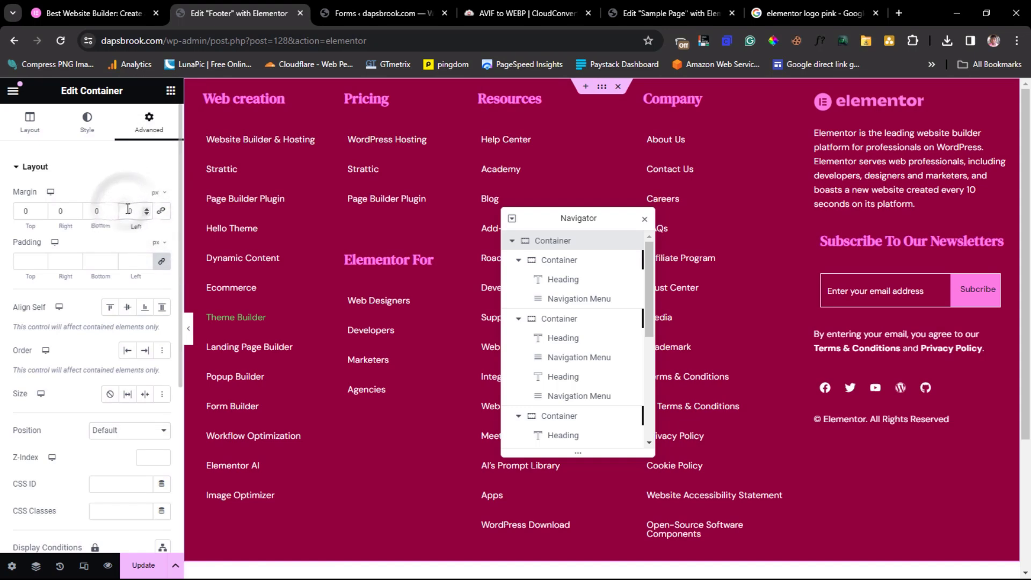
text(2)
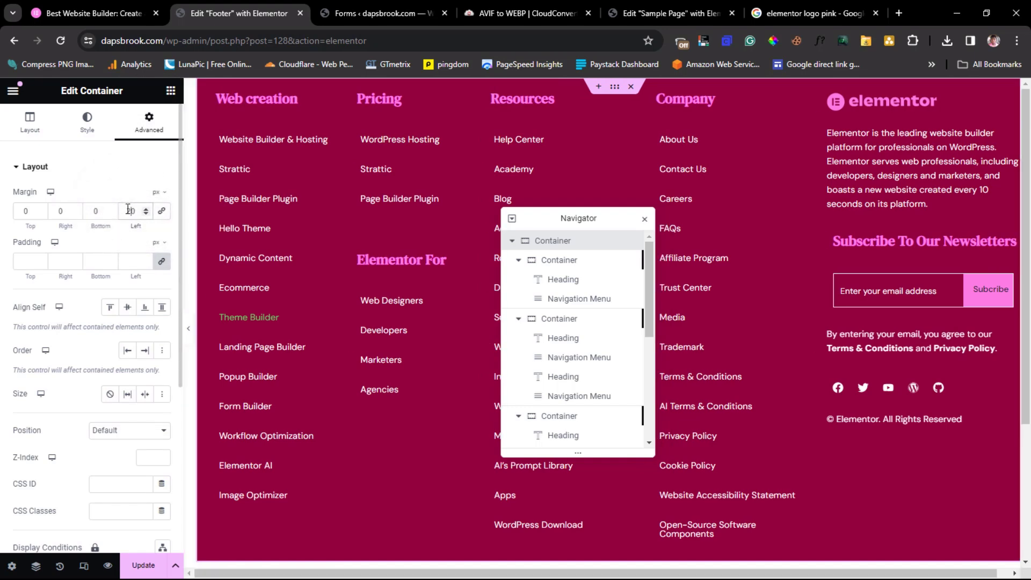
click(58, 209)
text(2)
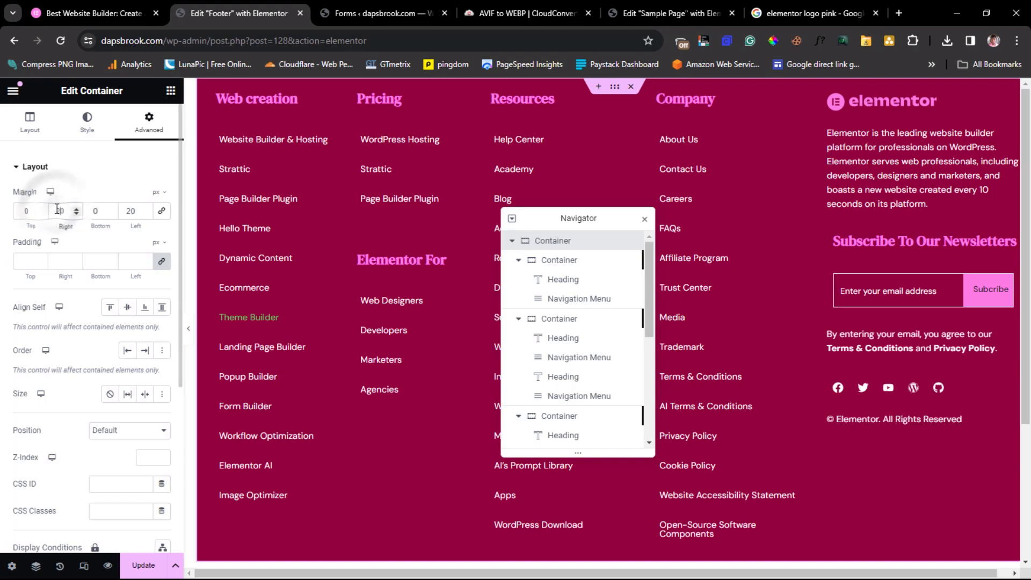
click(188, 328)
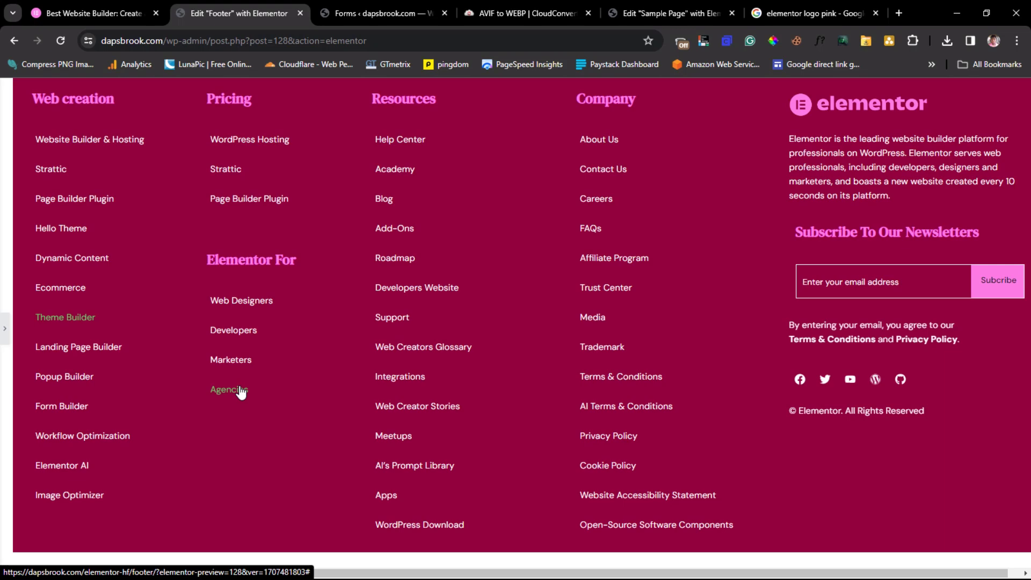
click(76, 10)
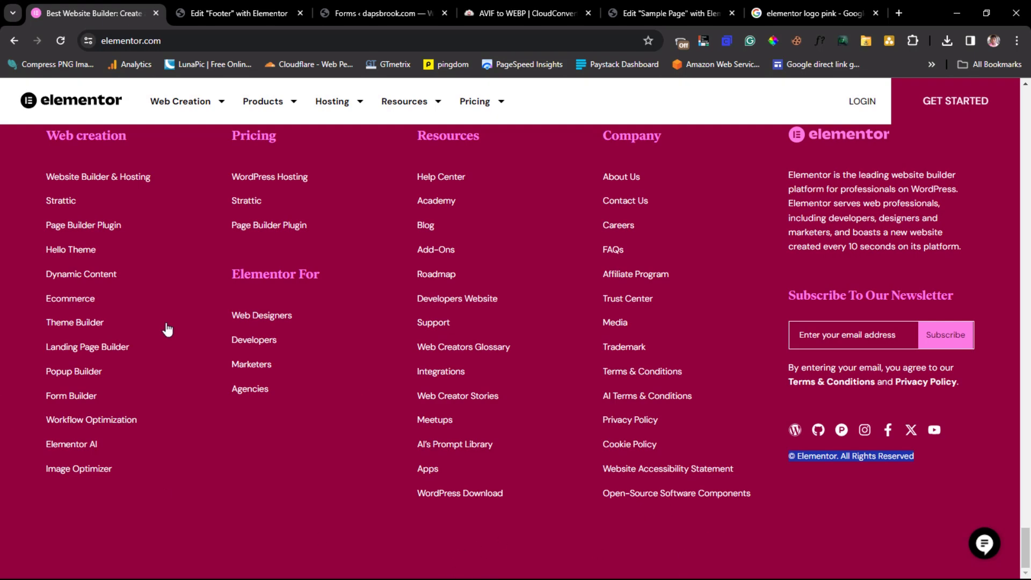
click(241, 13)
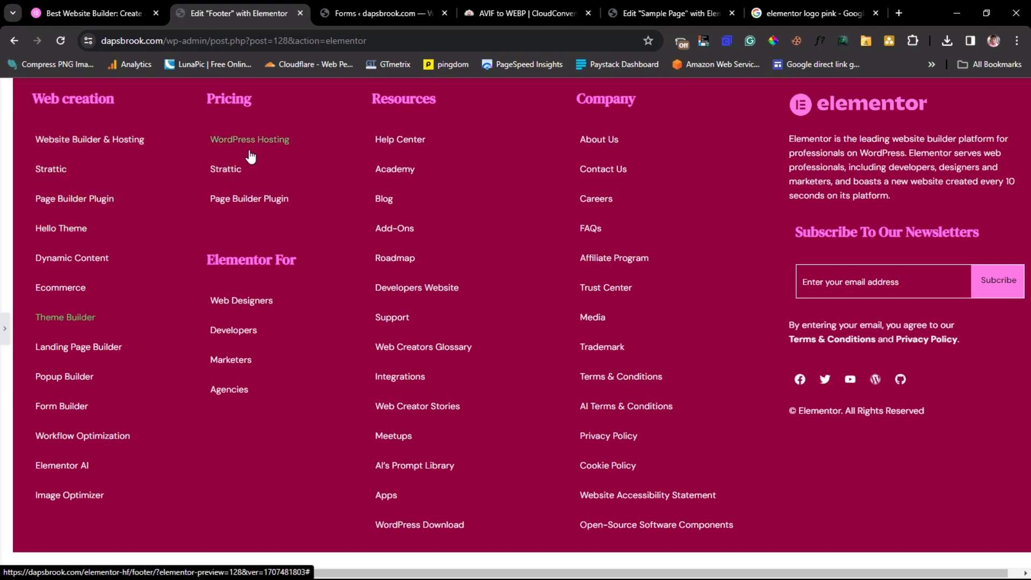
click(92, 13)
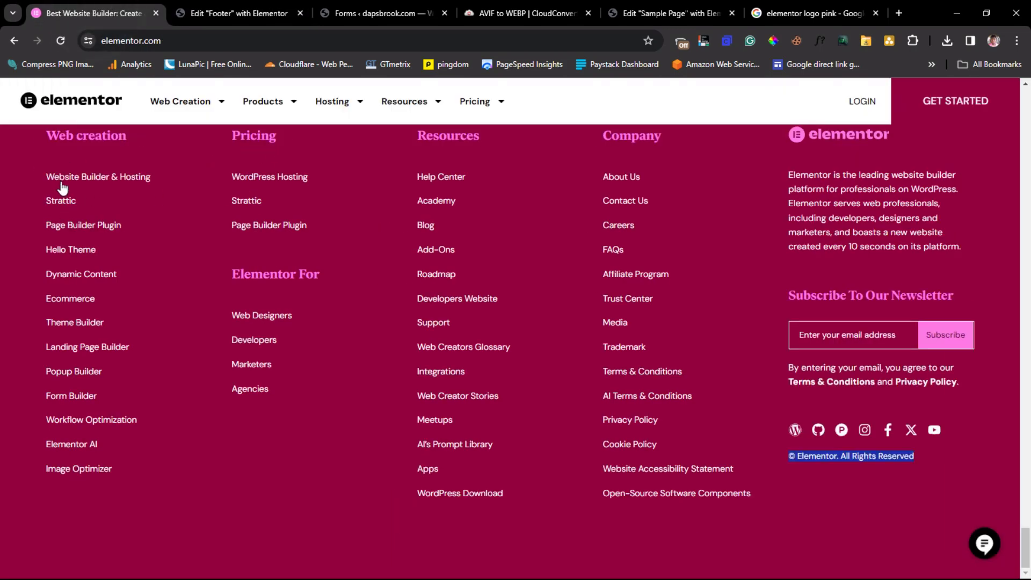
click(236, 13)
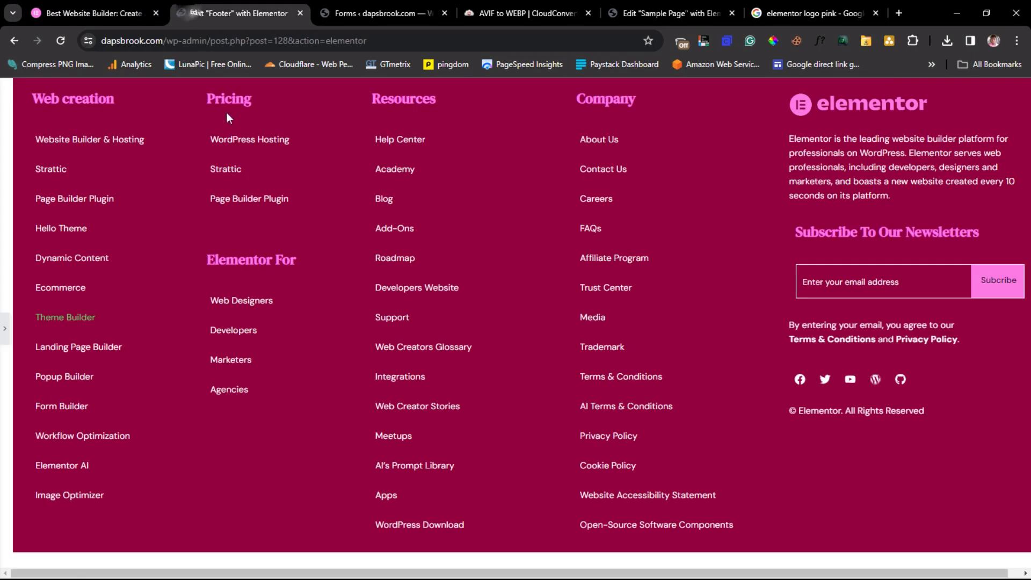
- Unlink the outer container's padding, set its bottom padding to 100 px and update the template, checking the footer against elementor.com
click(7, 336)
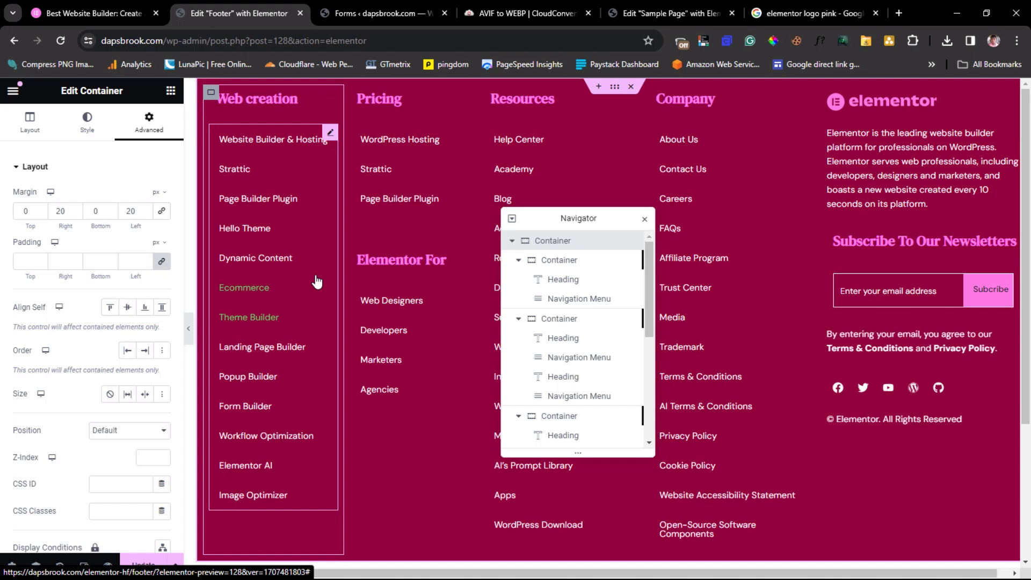
scroll(572, 135, down, 2)
click(161, 261)
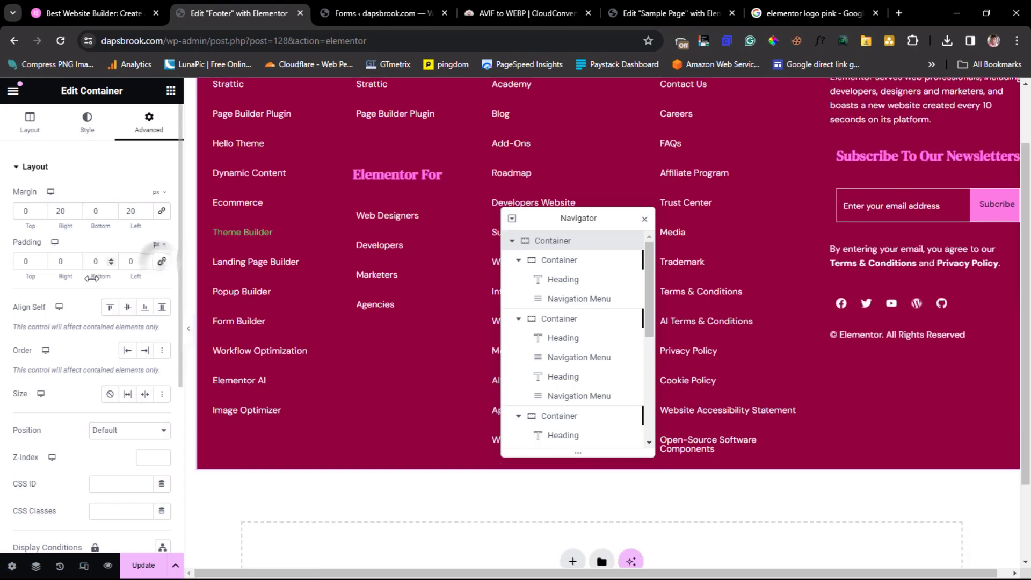
click(93, 261)
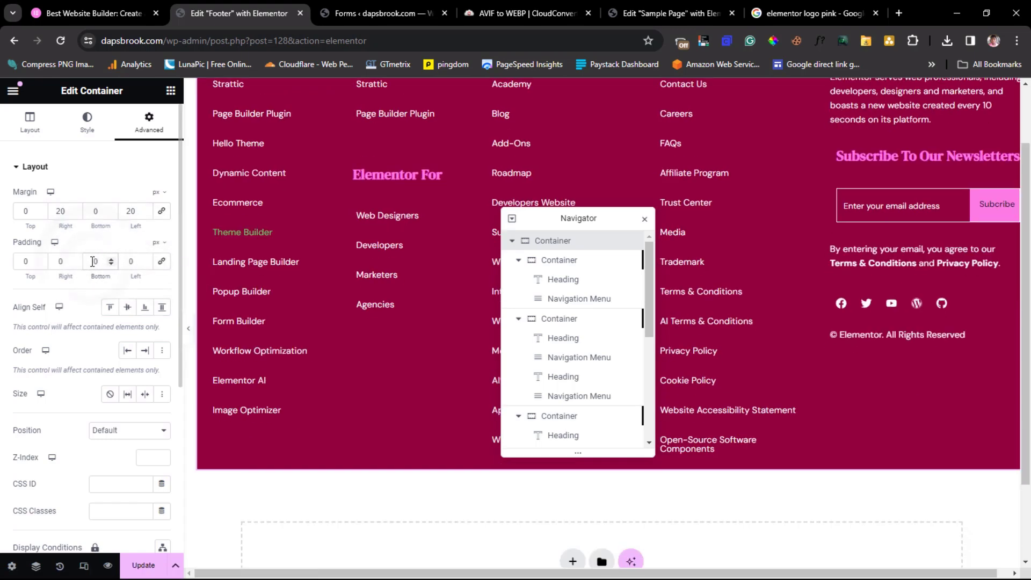
text(100)
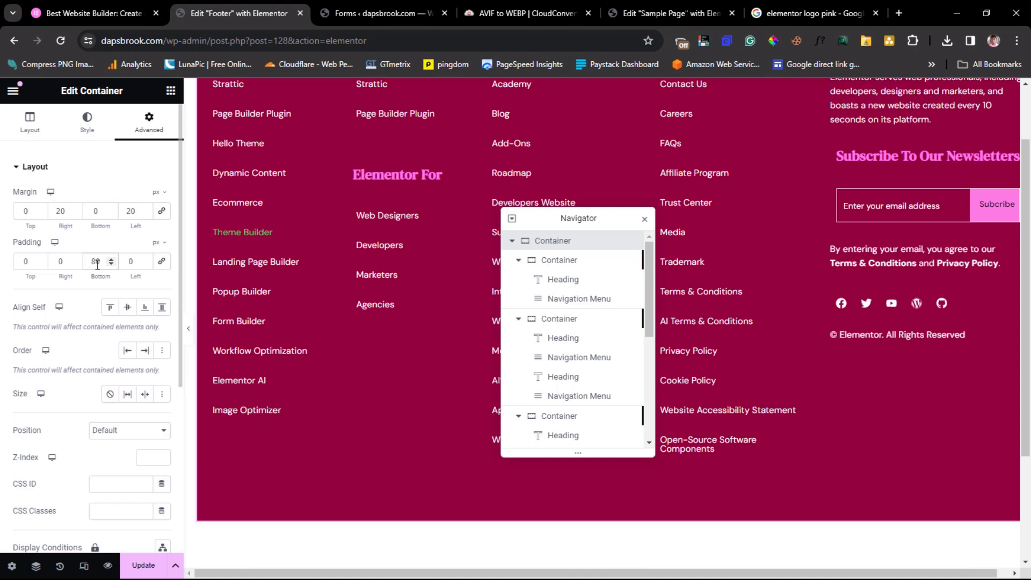
drag(98, 261, 86, 264)
text(100)
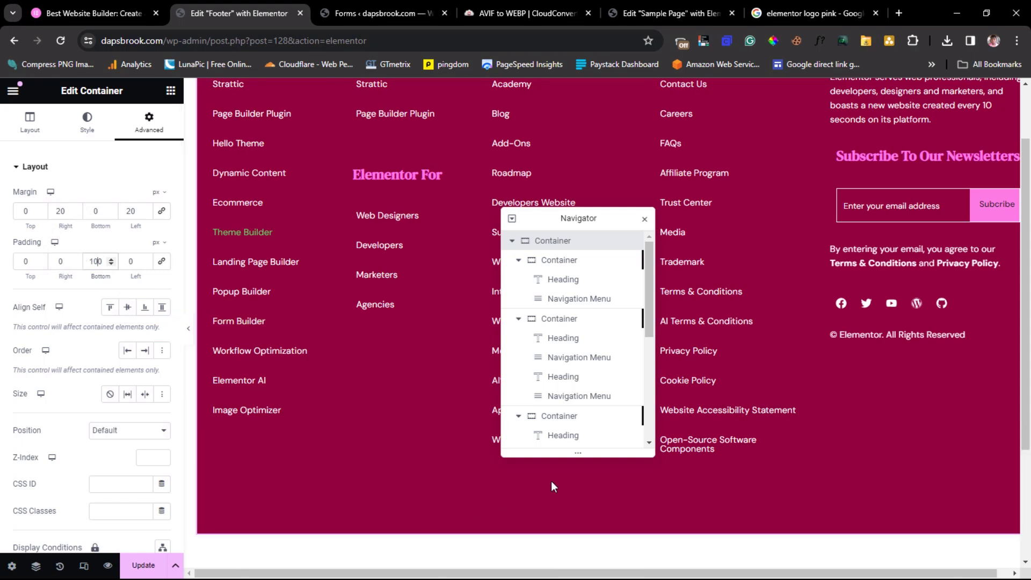
click(133, 570)
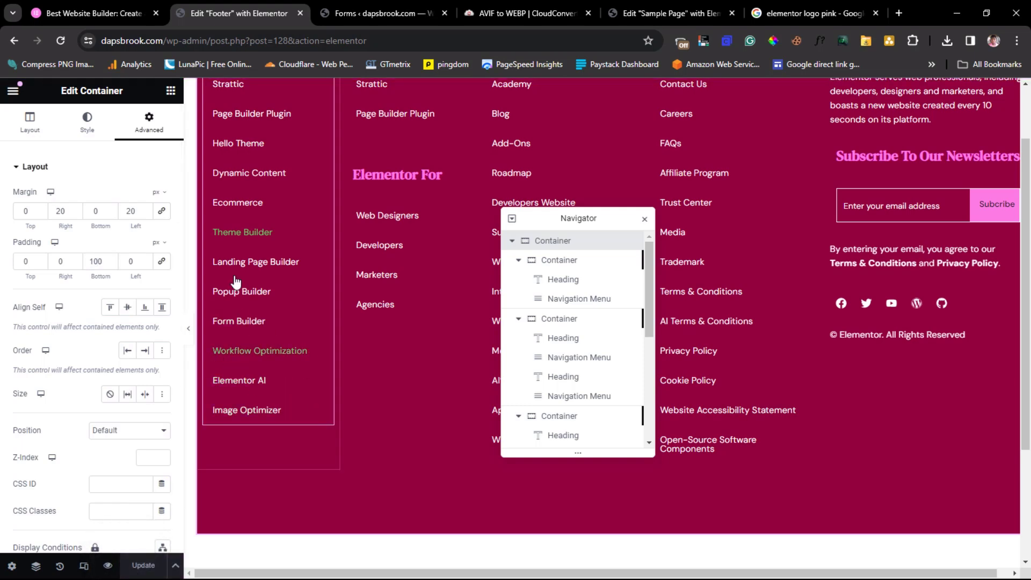
click(69, 9)
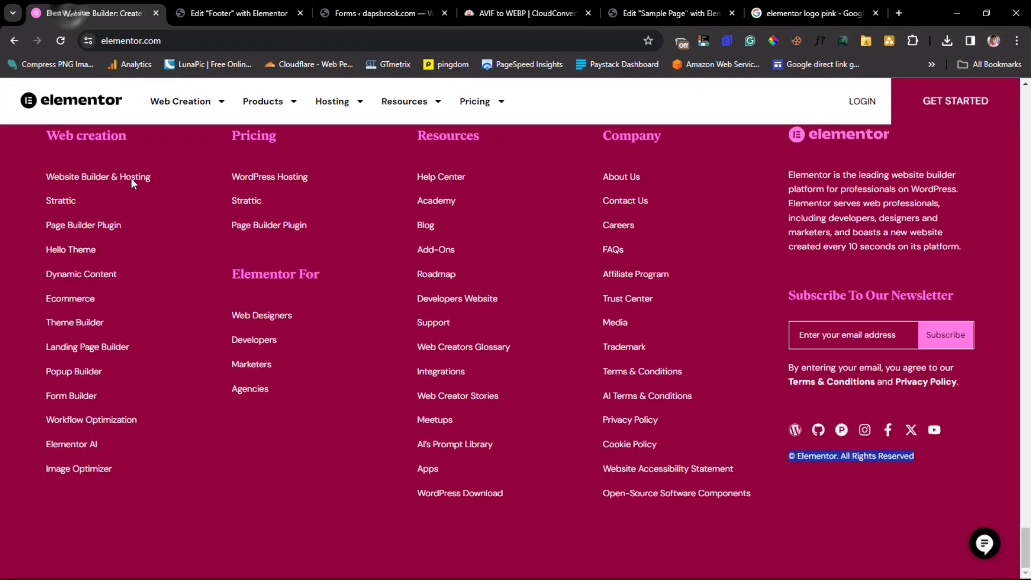
click(240, 12)
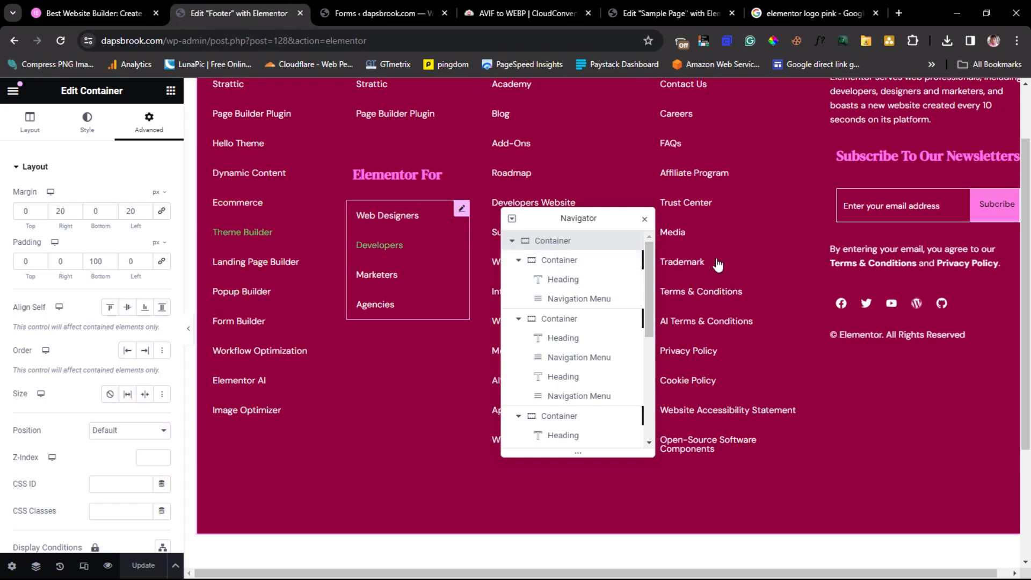
scroll(695, 271, up, 2)
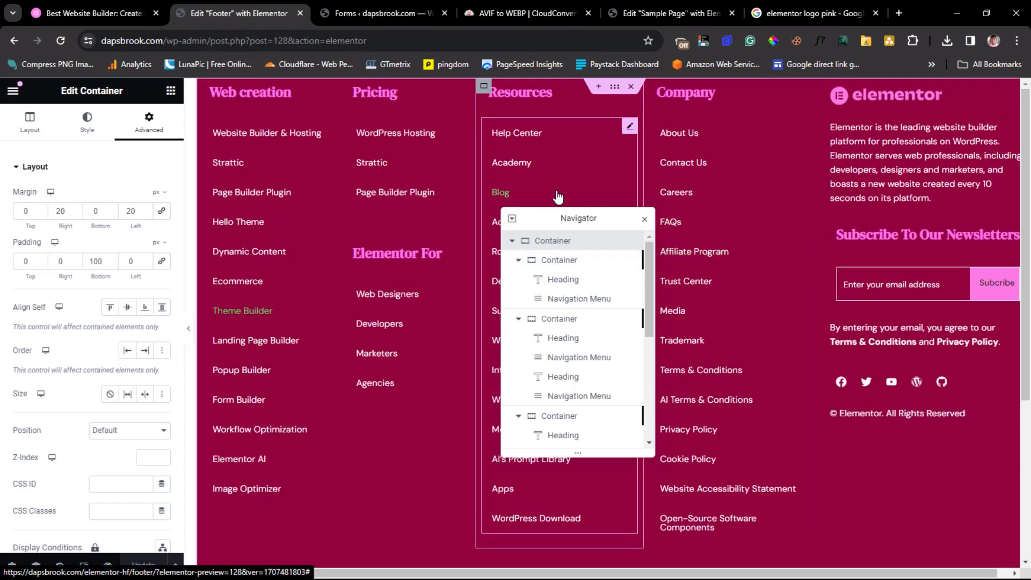
- Exit the footer template to the WordPress dashboard and add a new page titled "Homepage"
click(13, 90)
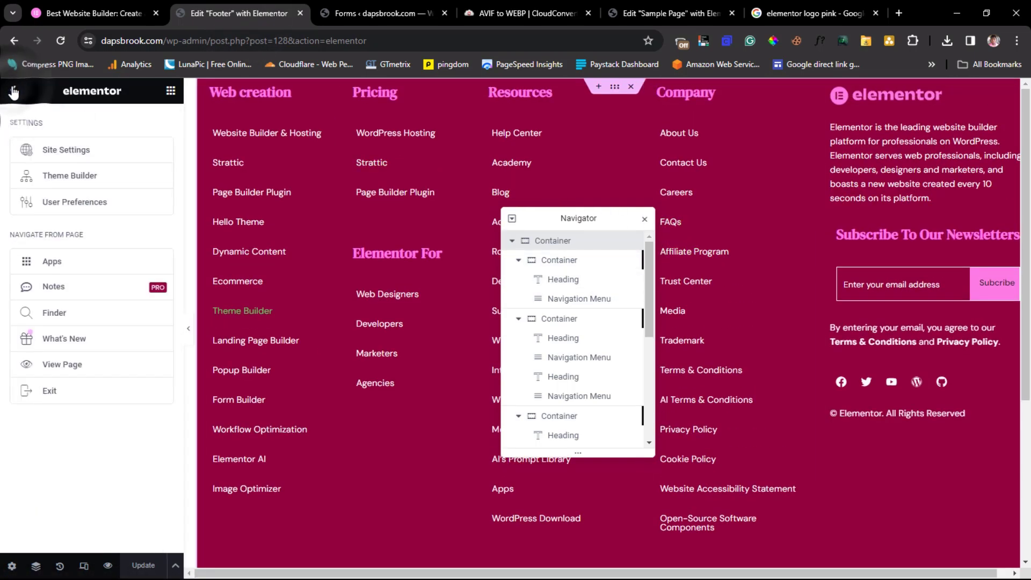
click(51, 389)
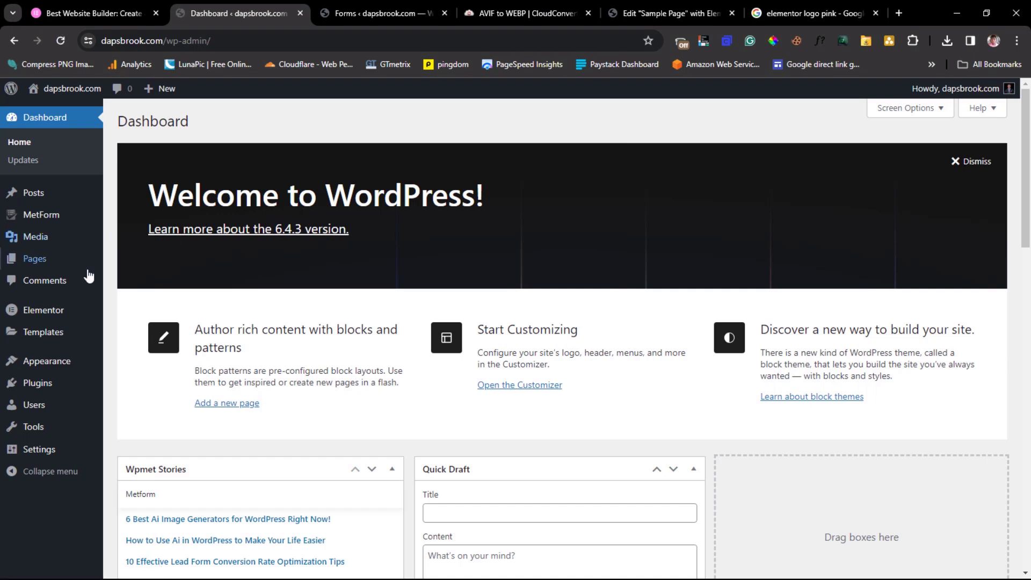
mouse_move(34, 258)
click(146, 280)
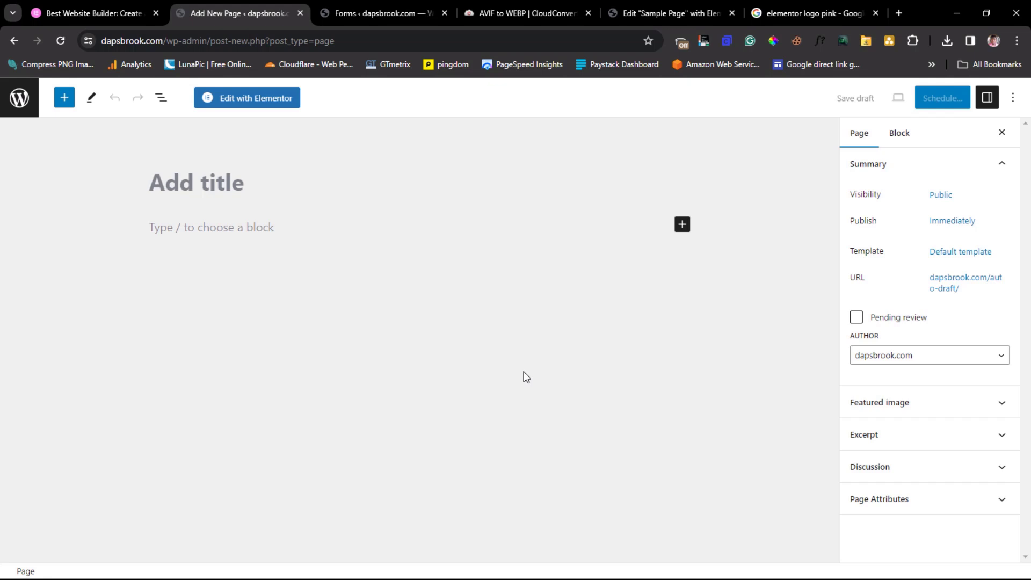
text(Home)
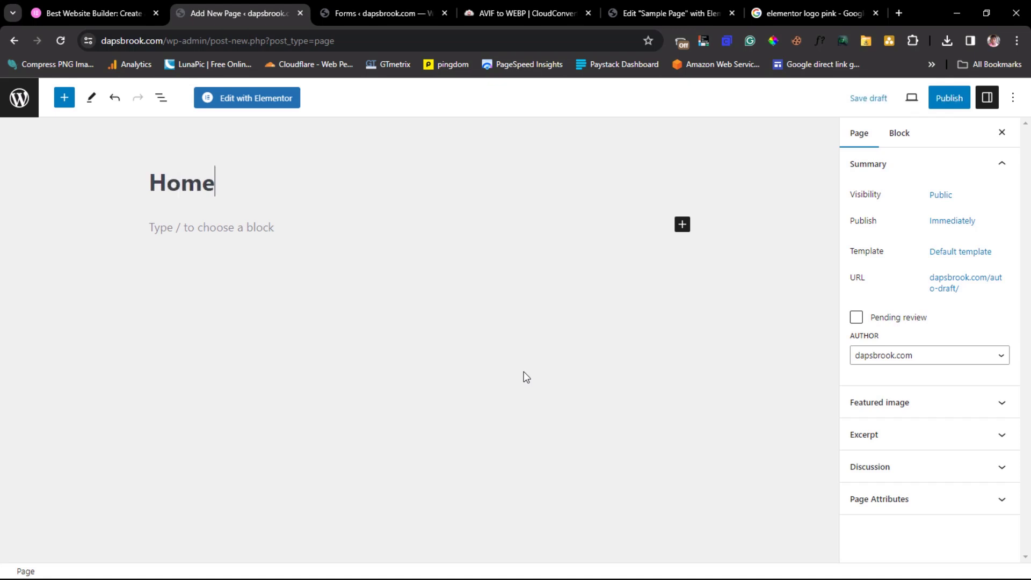
text(page)
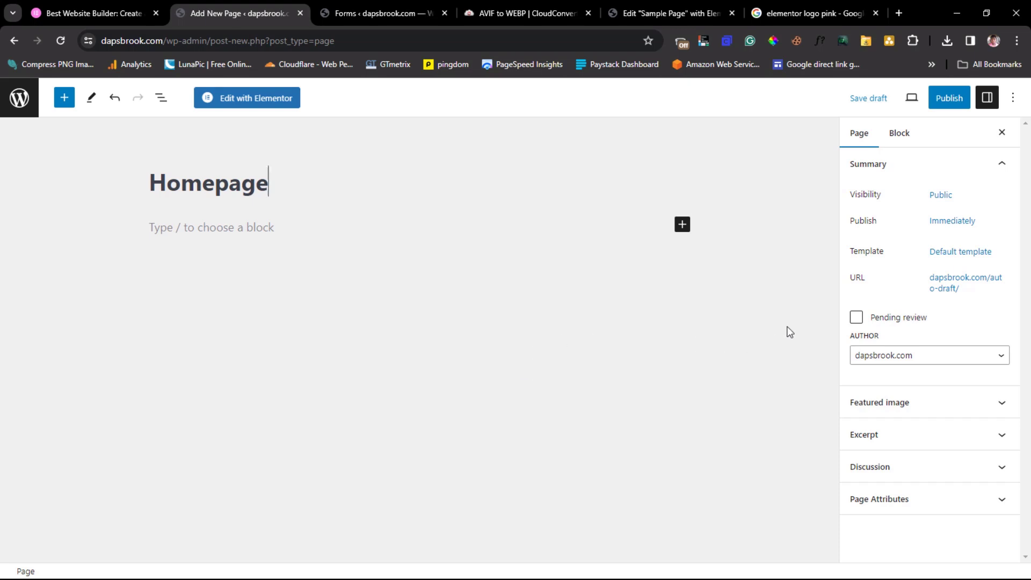
- Set the page's template to Elementor Full Width and publish the page
click(970, 251)
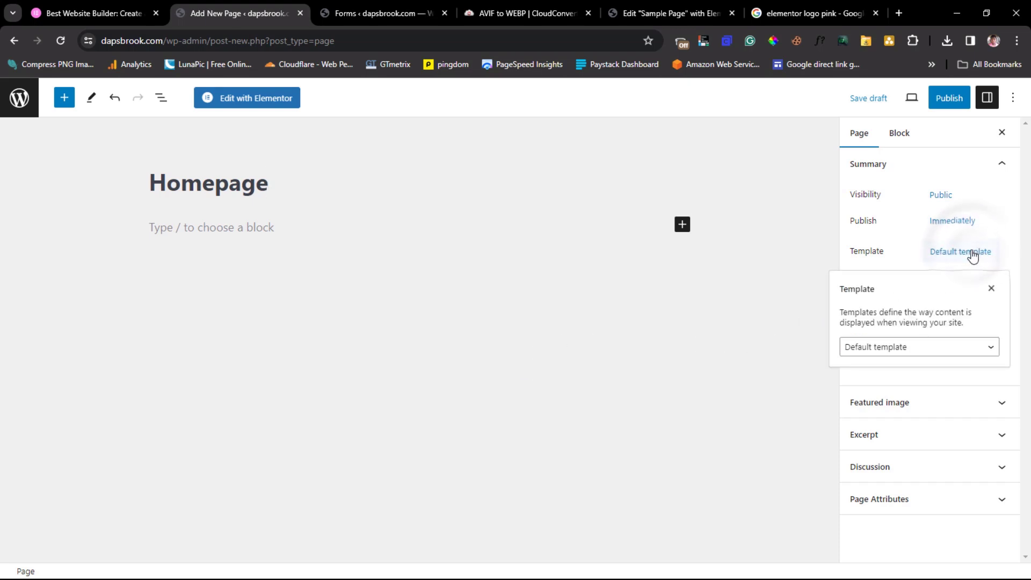
click(964, 356)
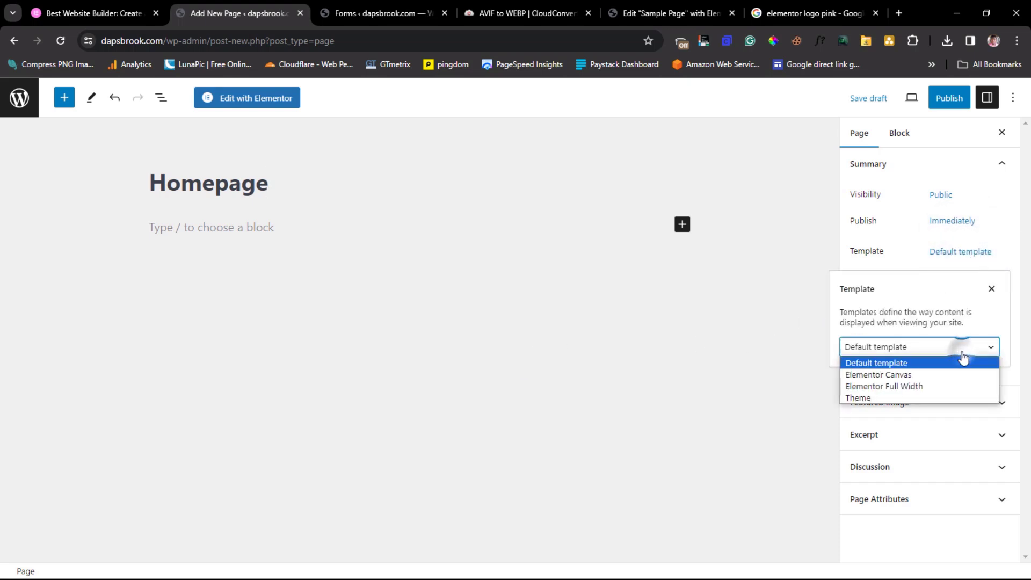
click(923, 387)
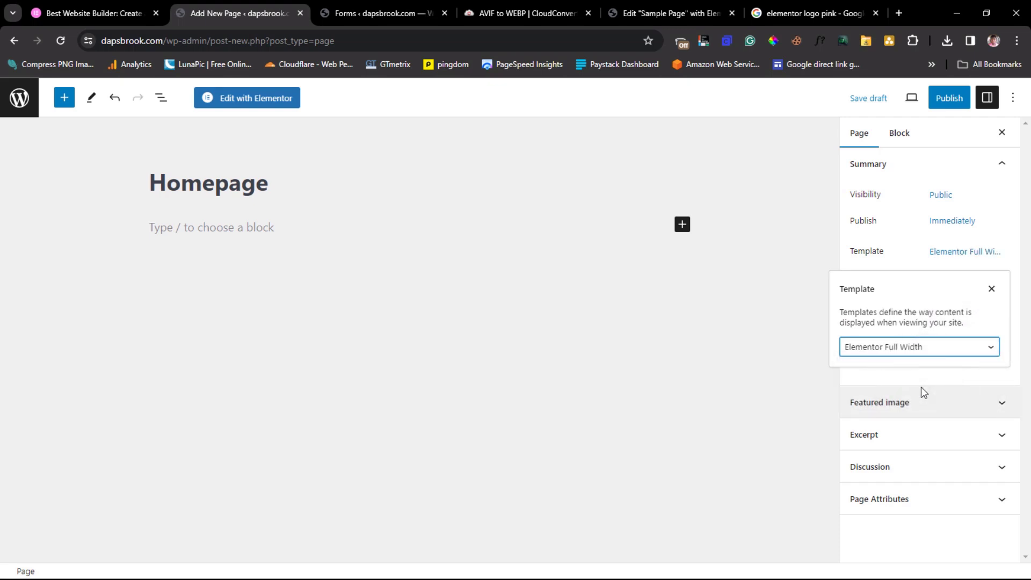
click(949, 99)
click(907, 101)
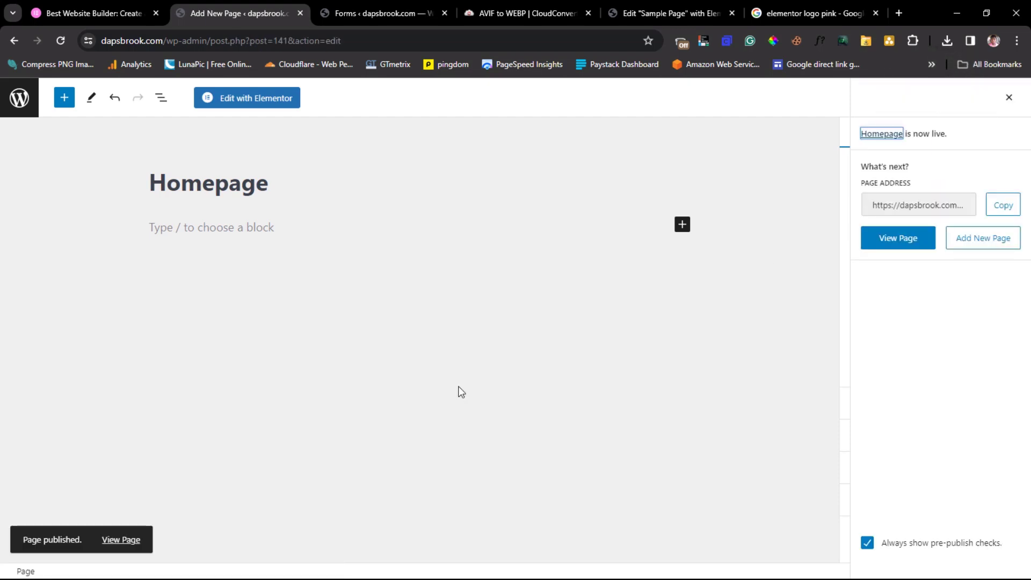
- Open the published Homepage in a new browser tab and compare its header and footer with elementor.com
right_click(122, 540)
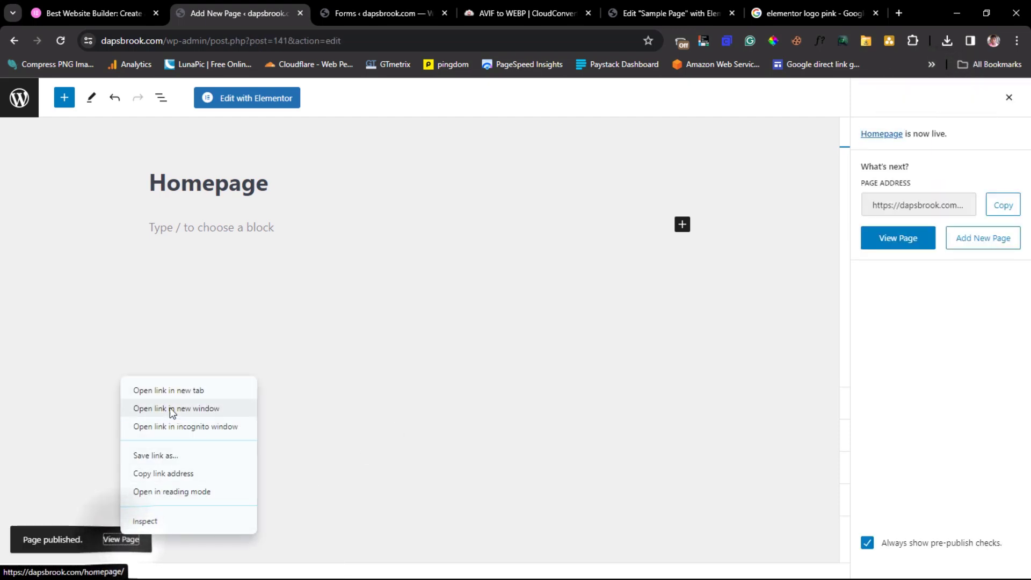
click(173, 390)
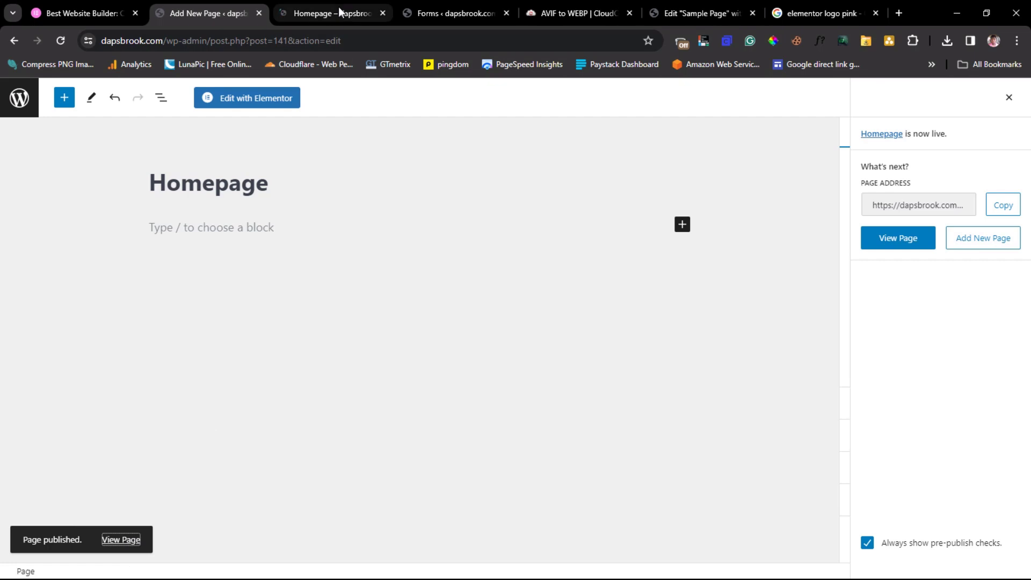
click(339, 12)
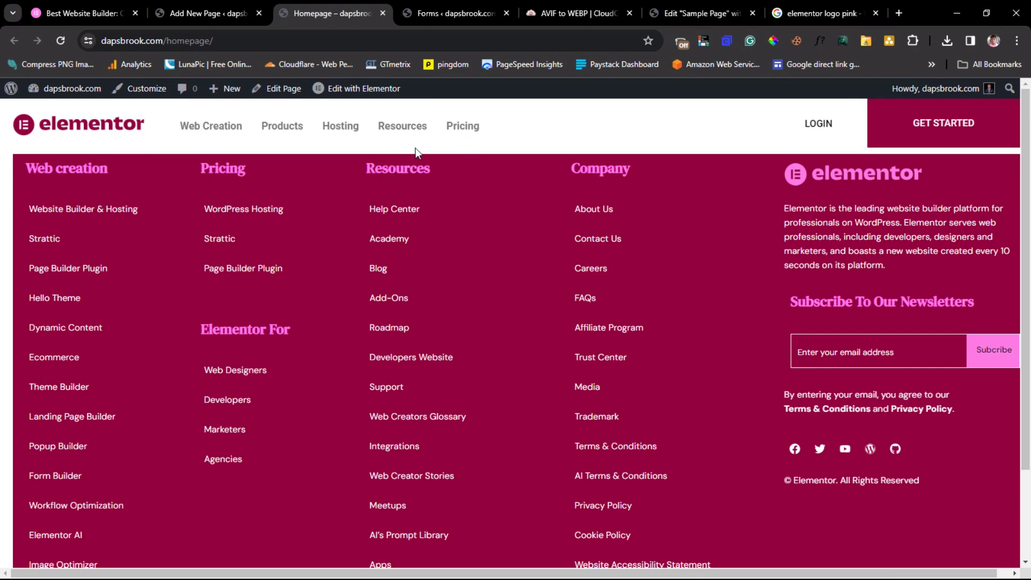
click(53, 15)
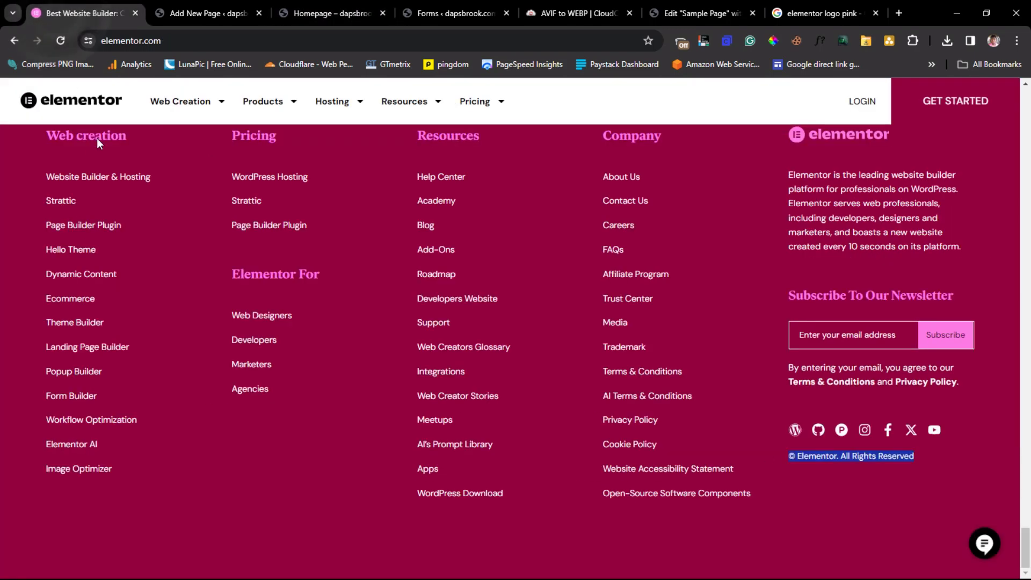
scroll(198, 215, up, 5)
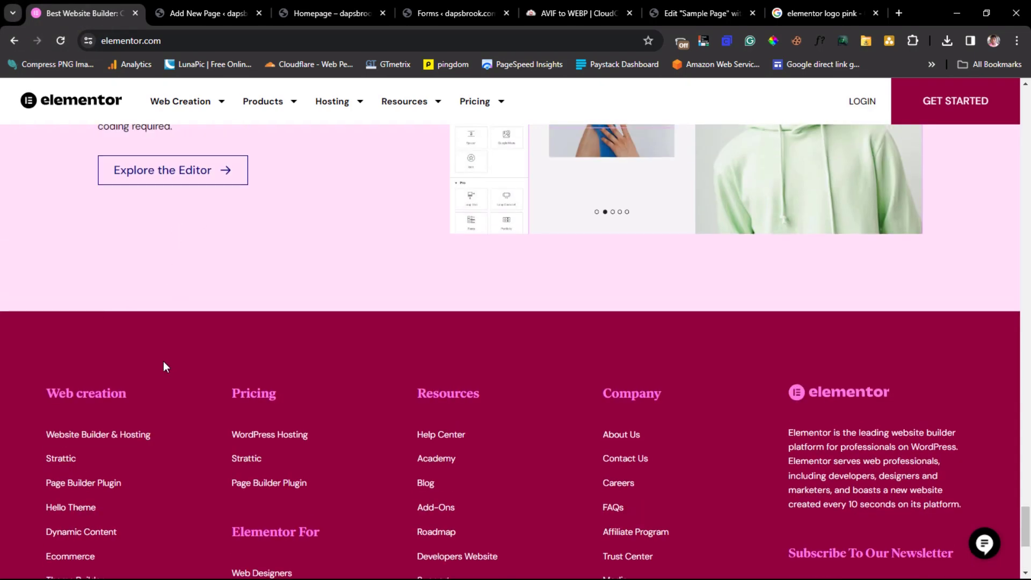
scroll(163, 369, up, 1)
scroll(90, 432, down, 5)
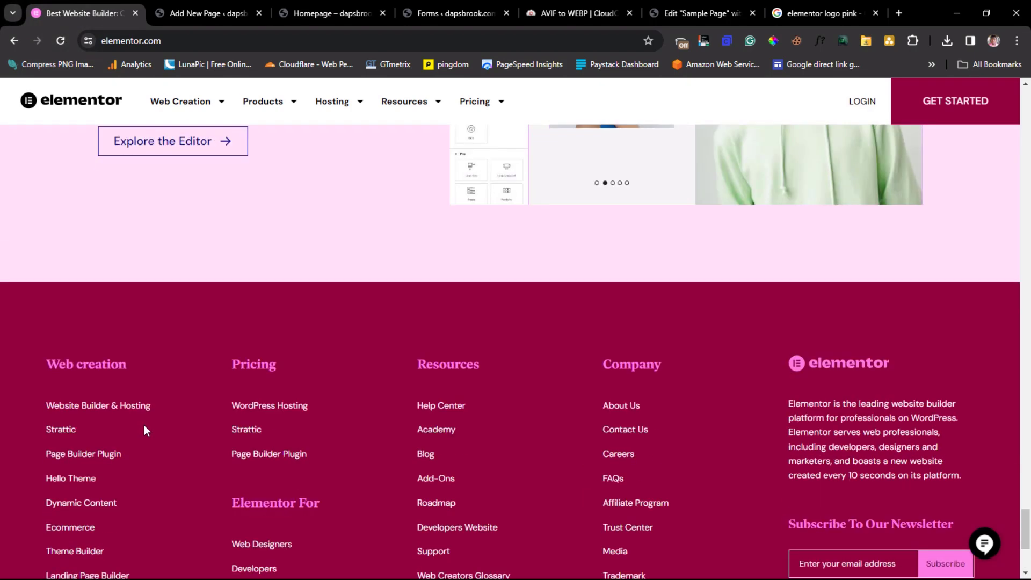
click(198, 18)
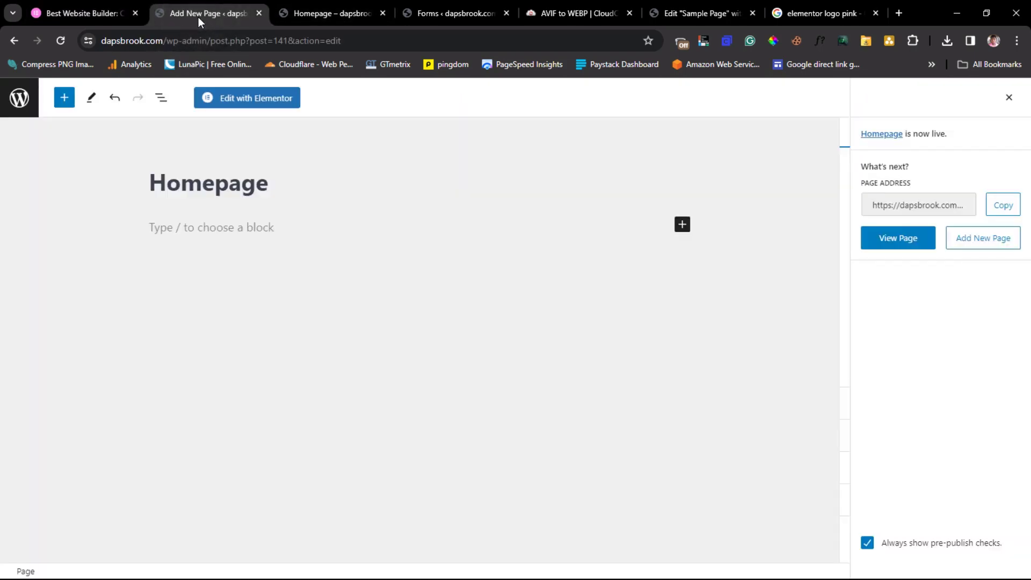
click(332, 12)
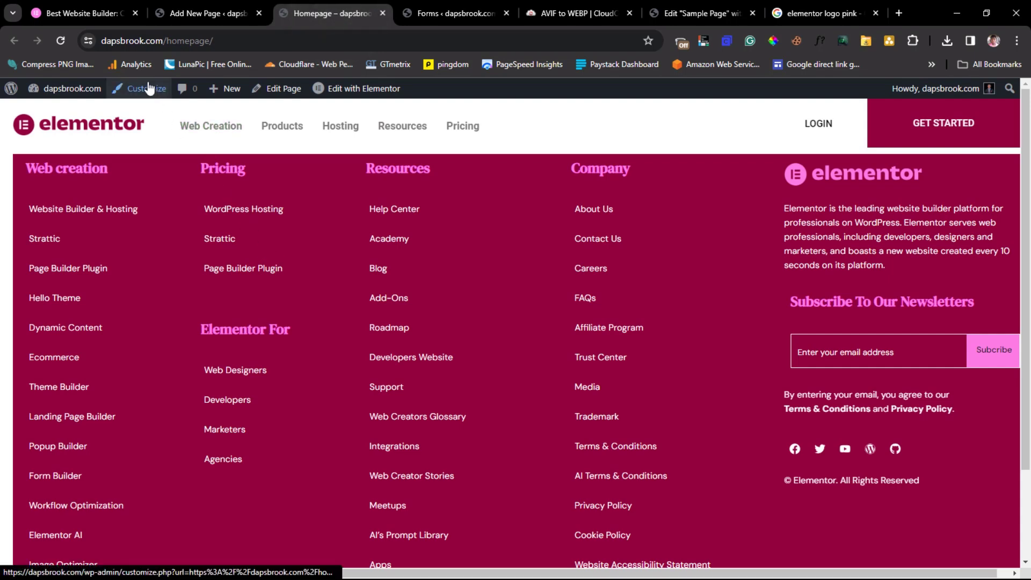
- Open the Homepage for editing with Elementor, viewing the live page while the editor loads
click(198, 13)
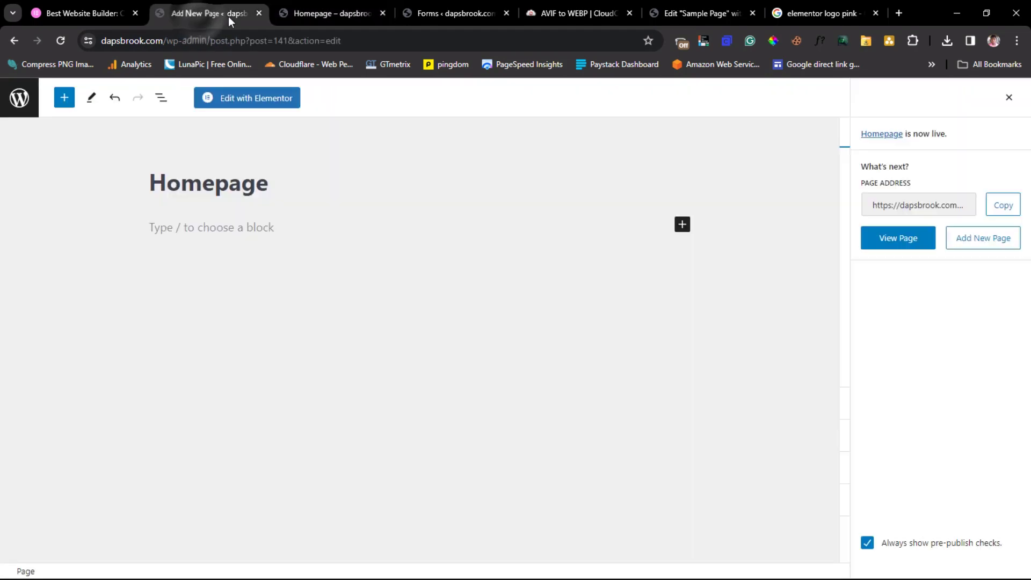
click(252, 103)
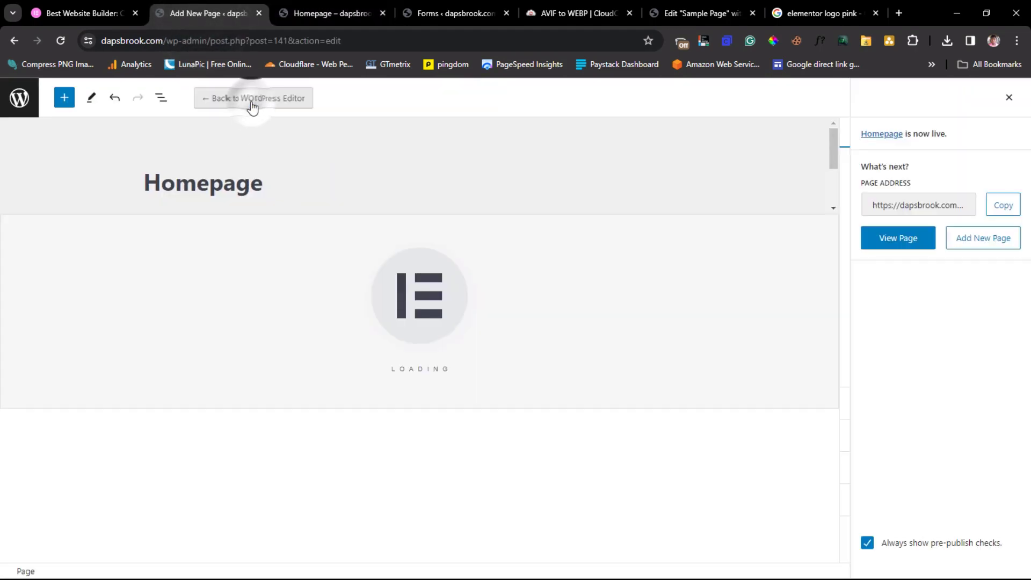
click(323, 15)
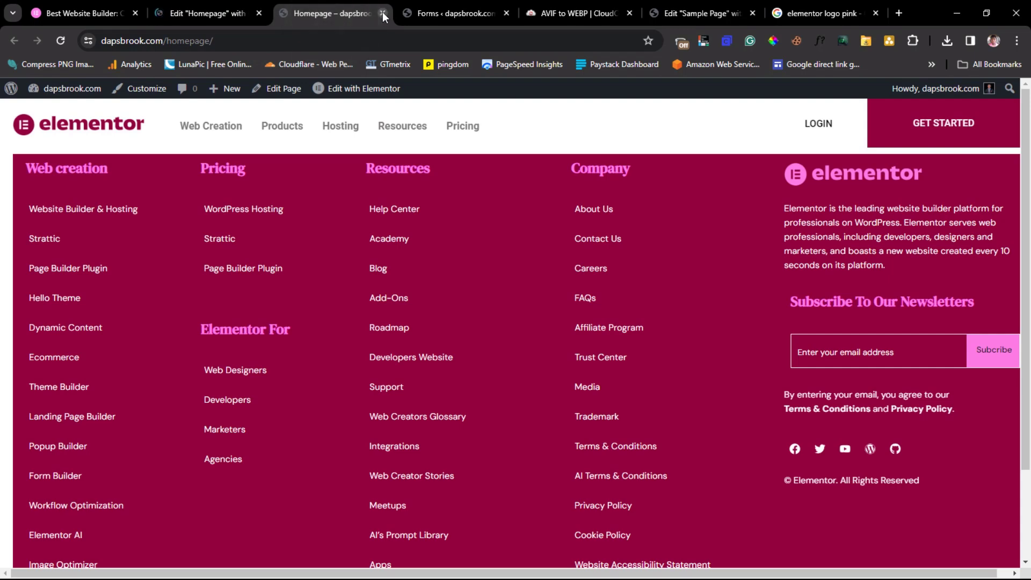
click(199, 12)
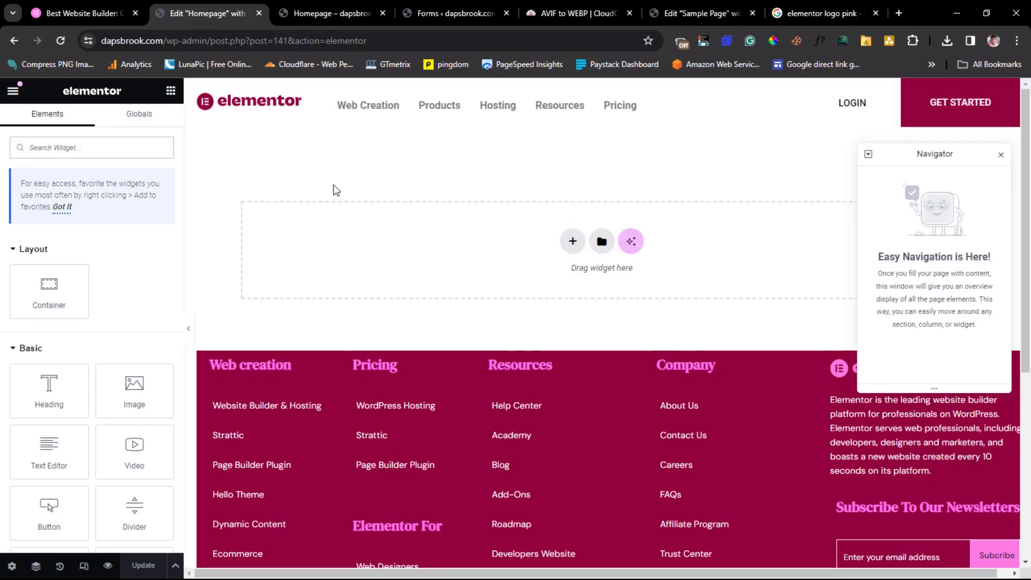
- Examine the hero section at the top of elementor.com, including its heading, description text, Get Started button and showcase video
click(67, 14)
scroll(320, 250, up, 10)
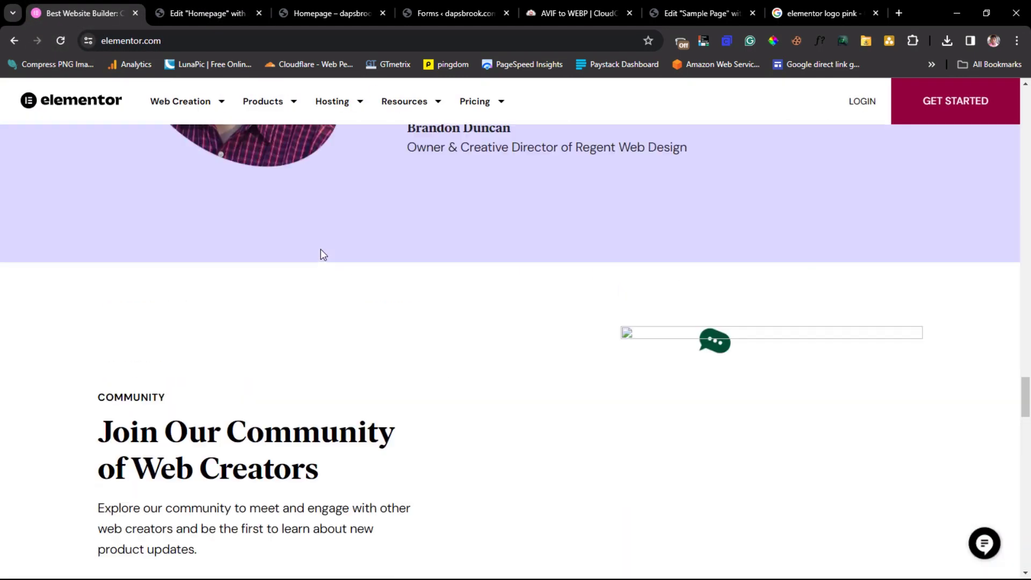
scroll(322, 254, up, 20)
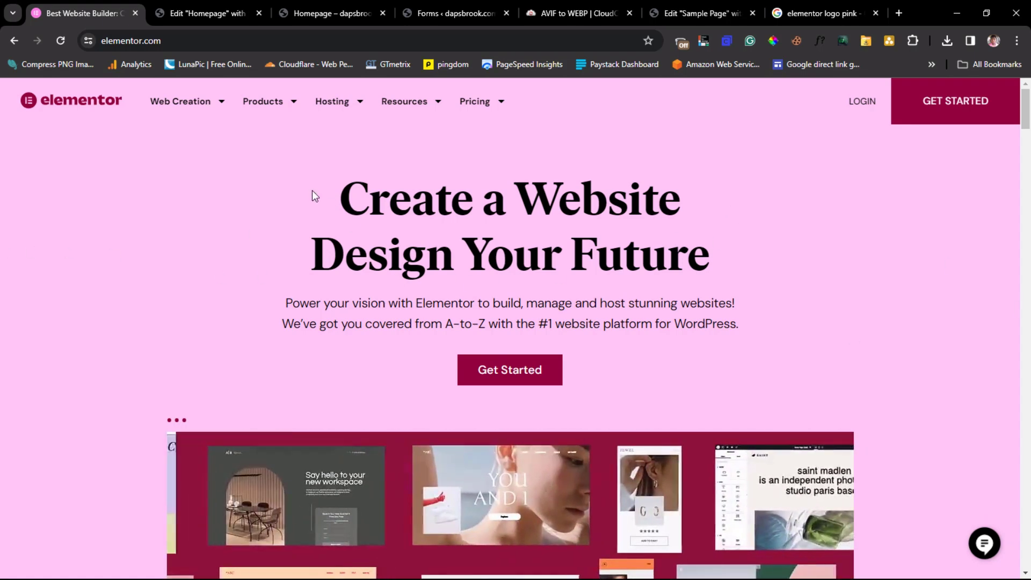
drag(309, 186, 827, 337)
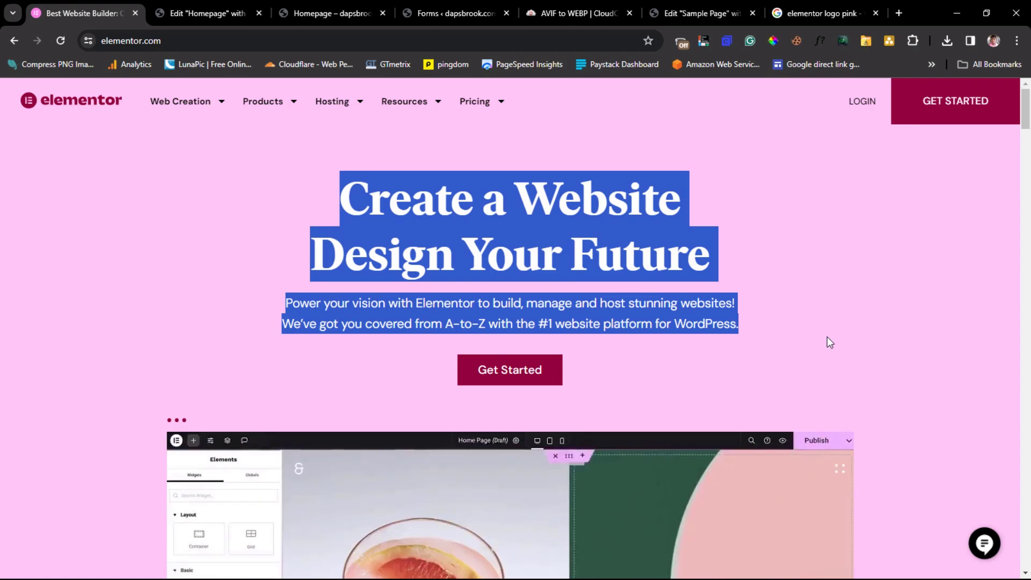
scroll(935, 325, down, 5)
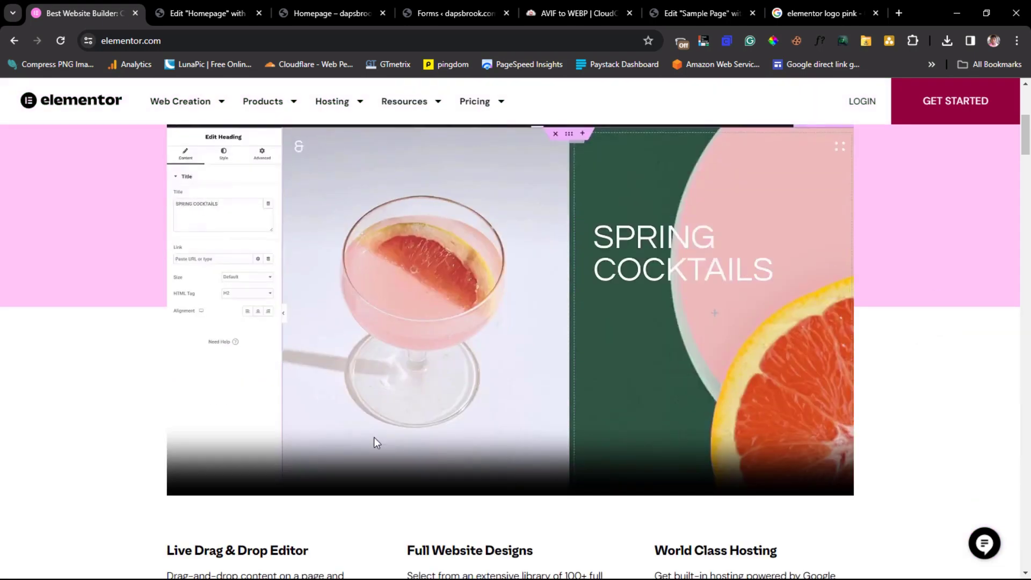
scroll(780, 306, up, 5)
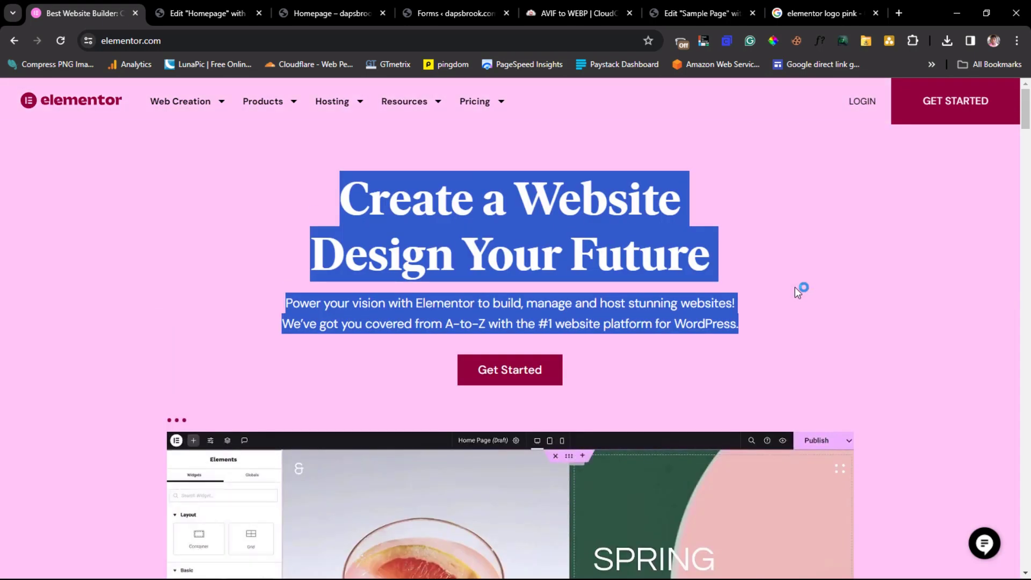
- Add a single-column container with downward direction to the empty Homepage and set its content width to Full Width
click(202, 13)
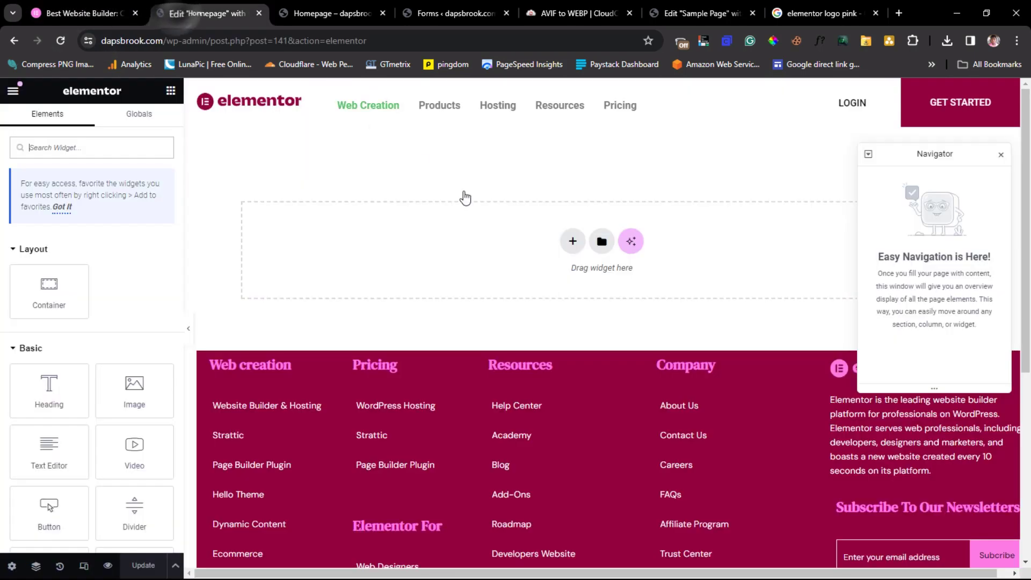
click(573, 243)
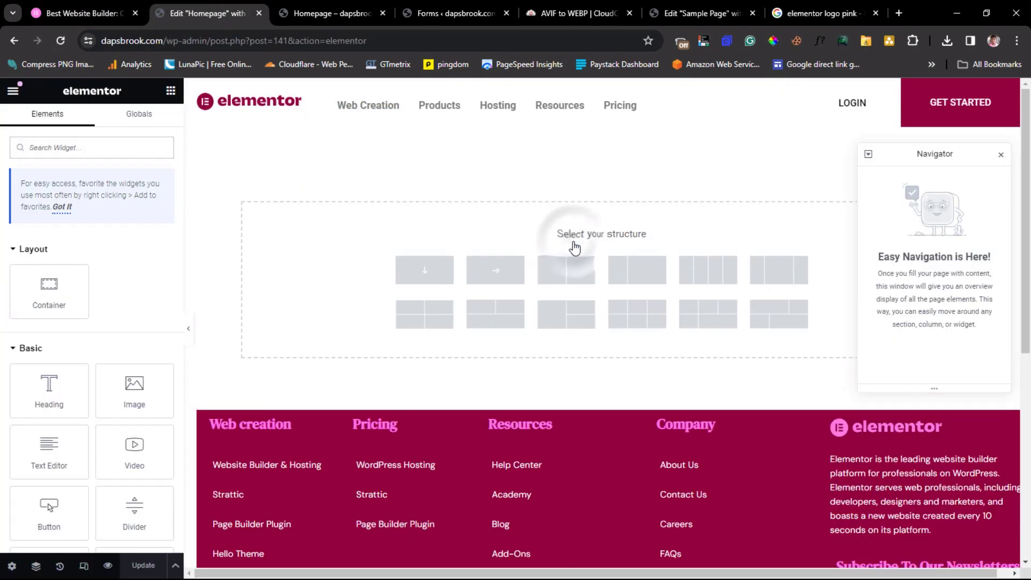
click(422, 271)
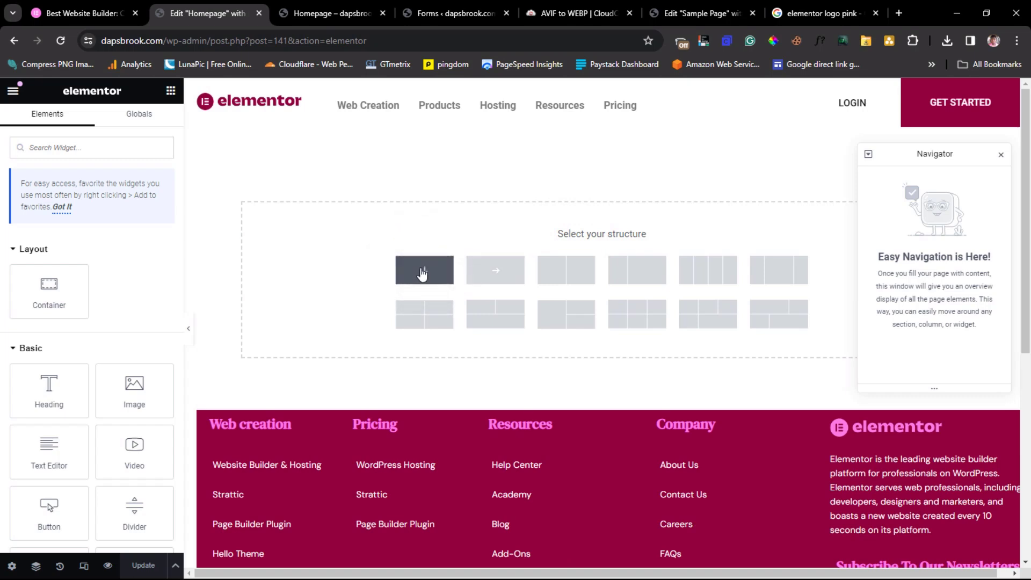
click(147, 207)
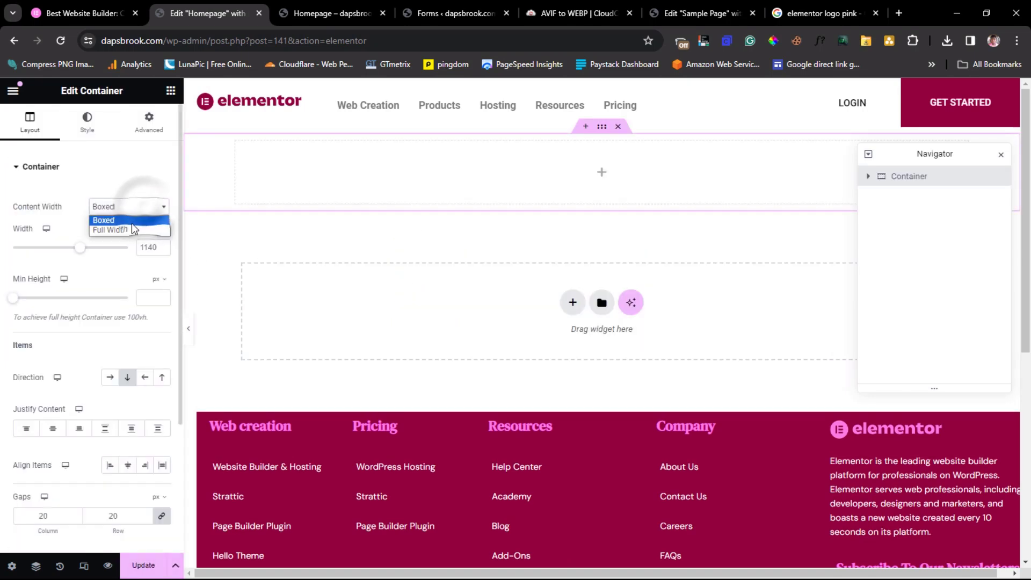
click(128, 228)
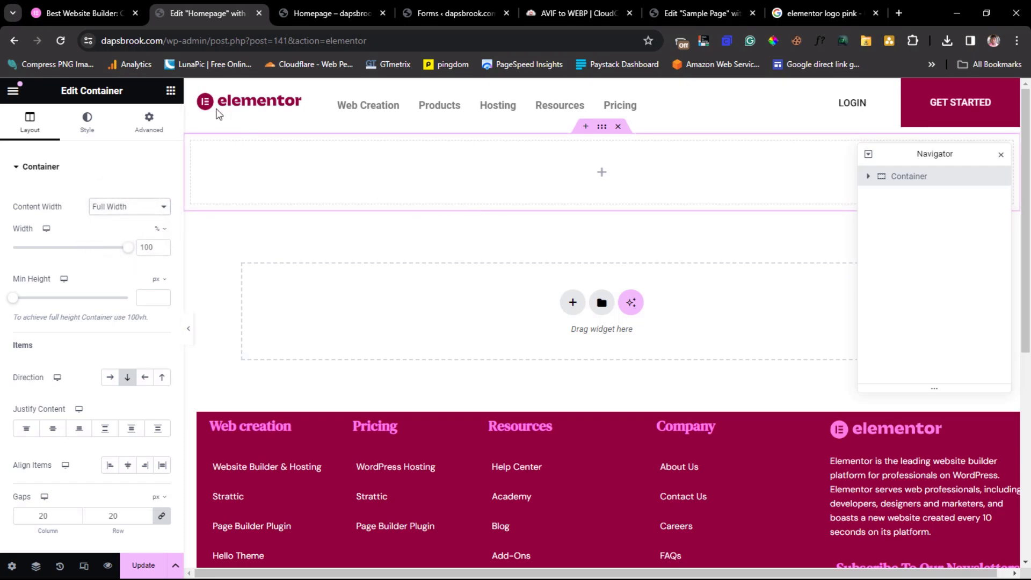
- Sample the pink hero background on elementor.com with the ColorPick Eyedropper and copy its hex code FFC5F3
click(81, 13)
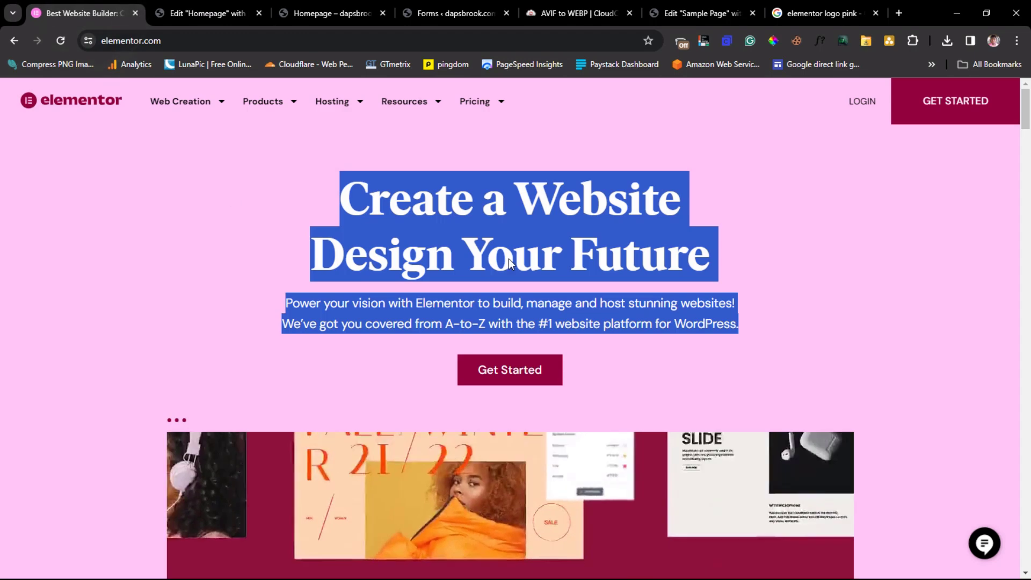
click(773, 42)
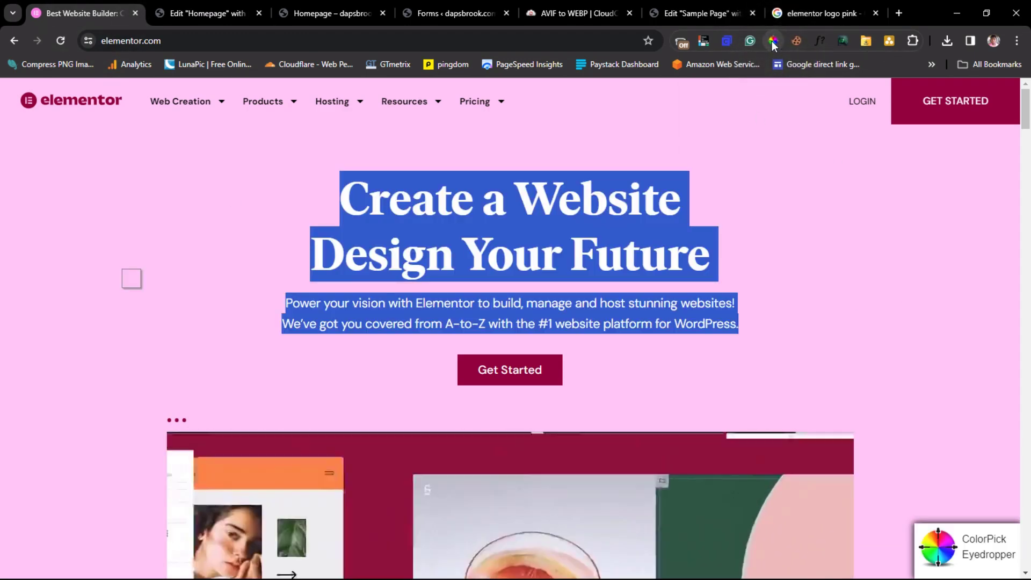
click(875, 276)
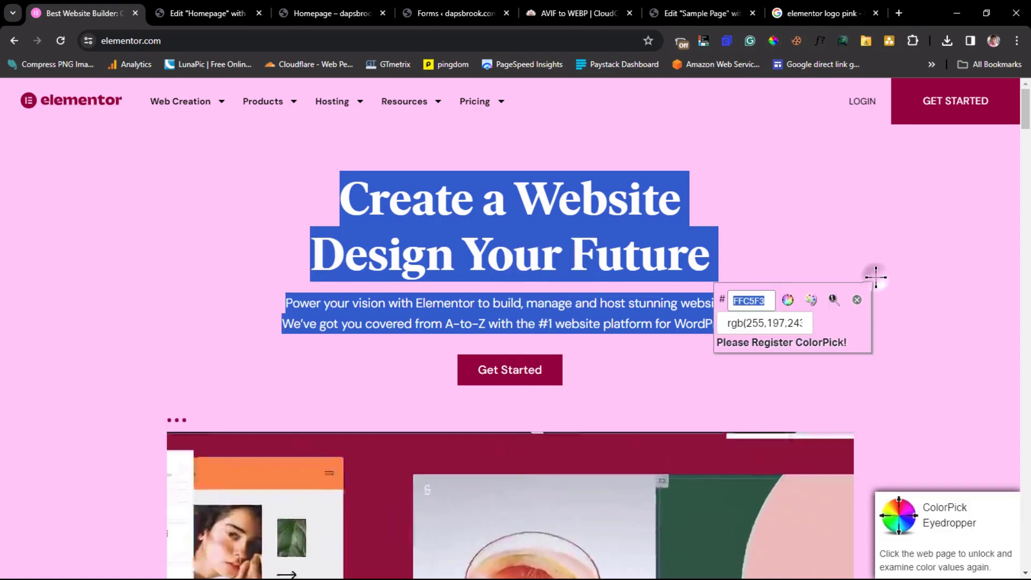
right_click(753, 300)
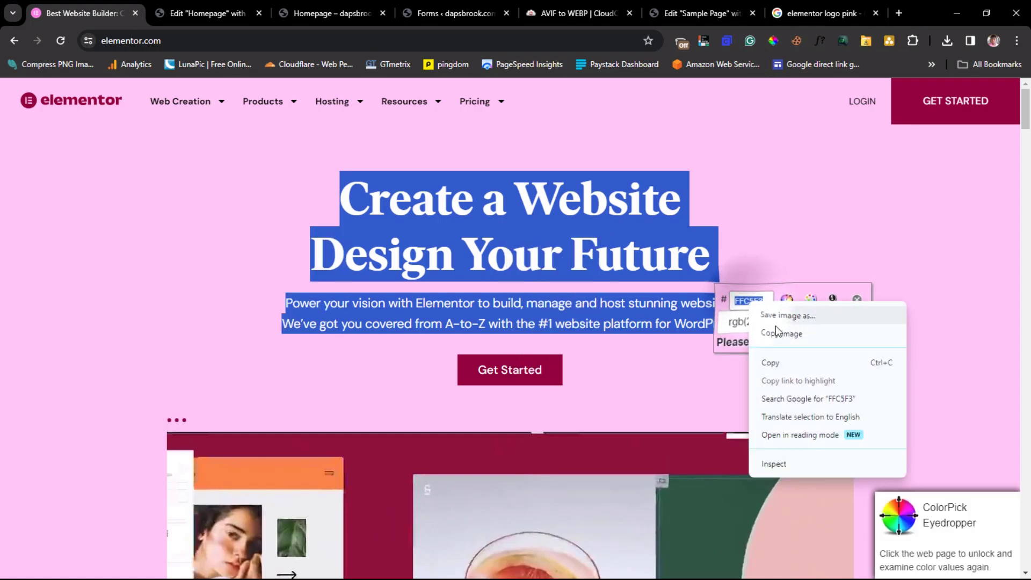
click(780, 359)
click(731, 321)
- Give the Homepage container a classic background in the copied colour FFC5F3
click(217, 14)
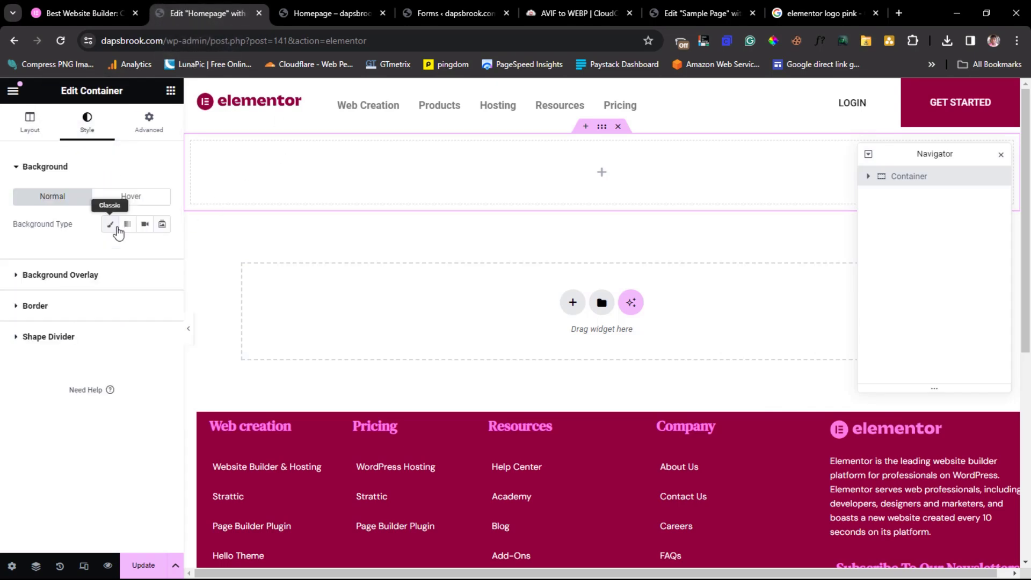
click(112, 228)
click(162, 251)
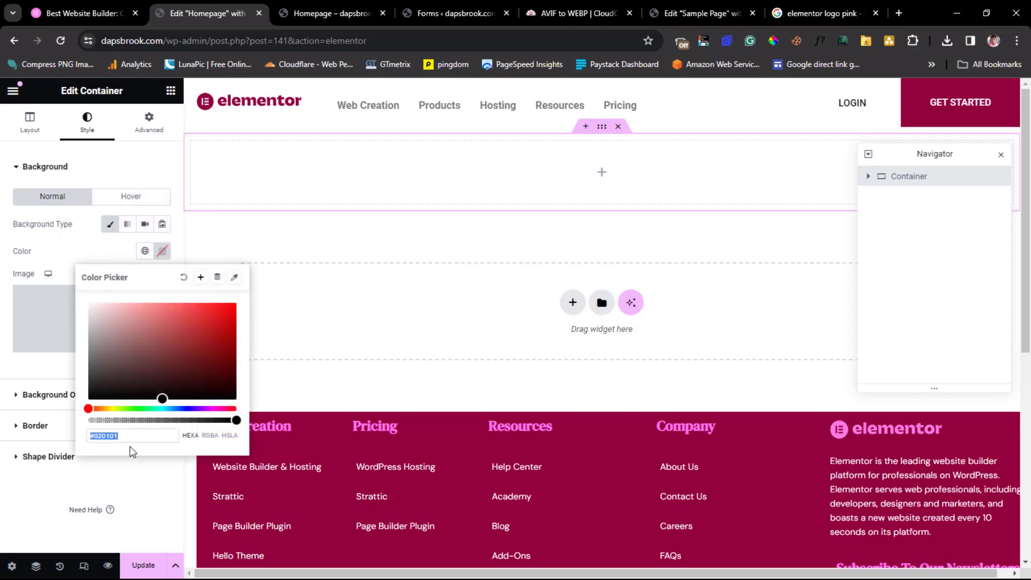
key(ctrl+v)
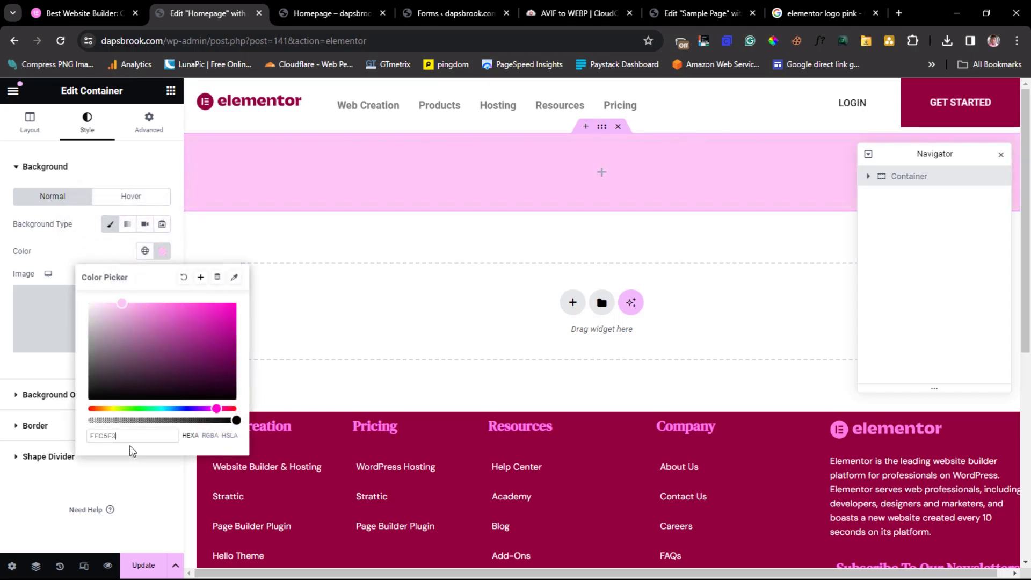
click(7, 200)
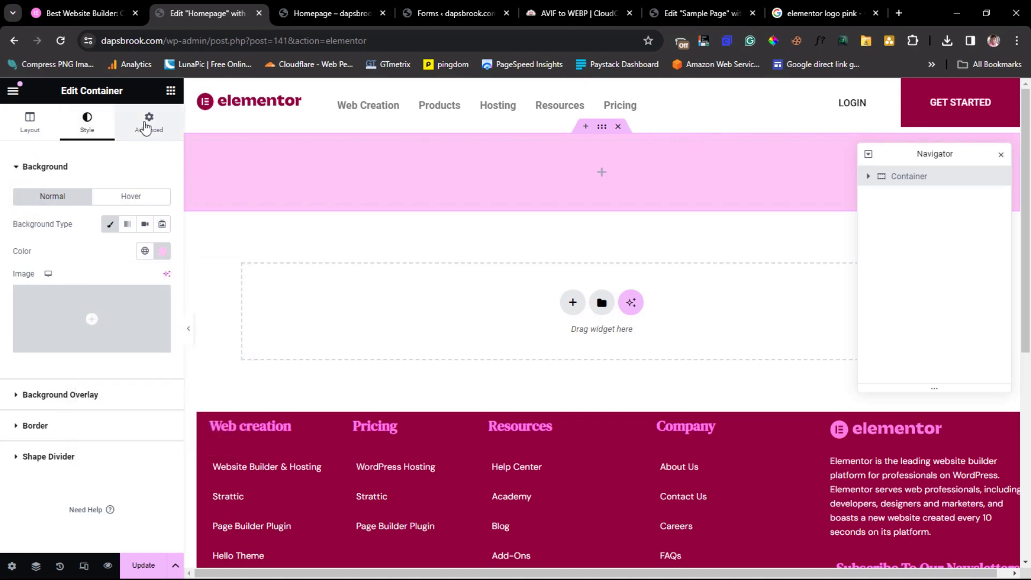
- Add a Heading widget to the pink container and copy the hero heading text "Create a Website Design Your Future" from elementor.com
click(171, 90)
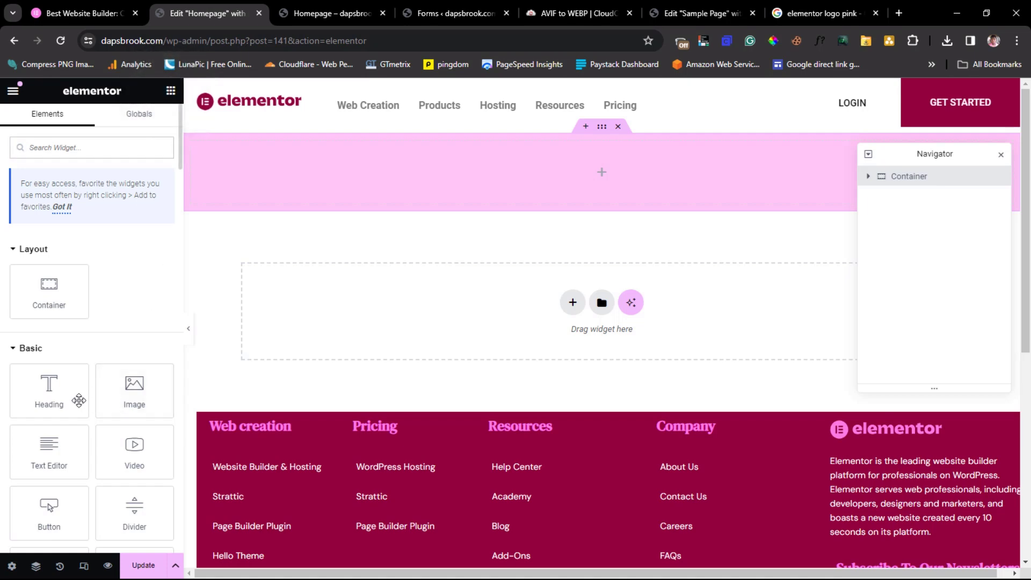
drag(51, 391, 659, 185)
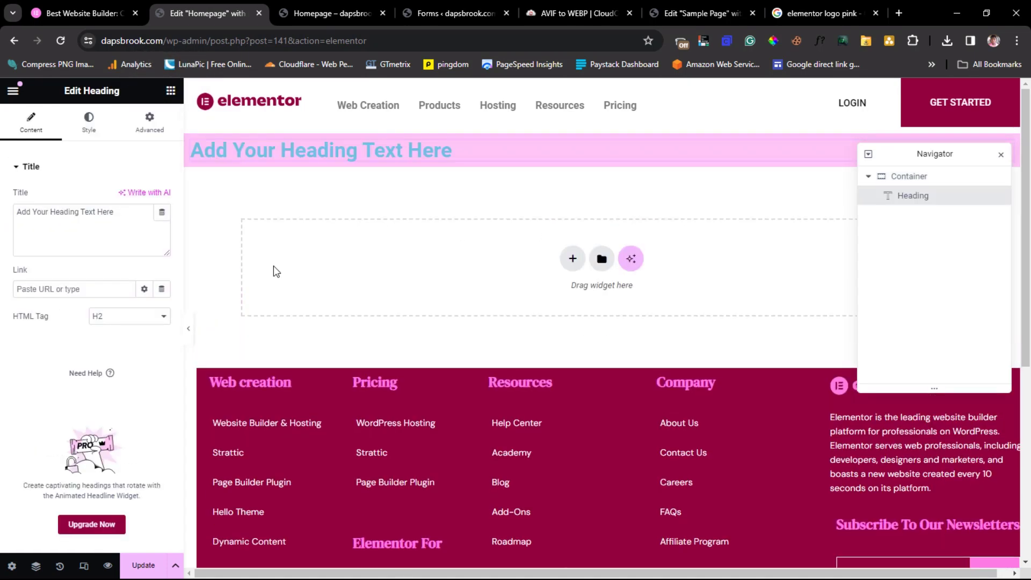
click(80, 13)
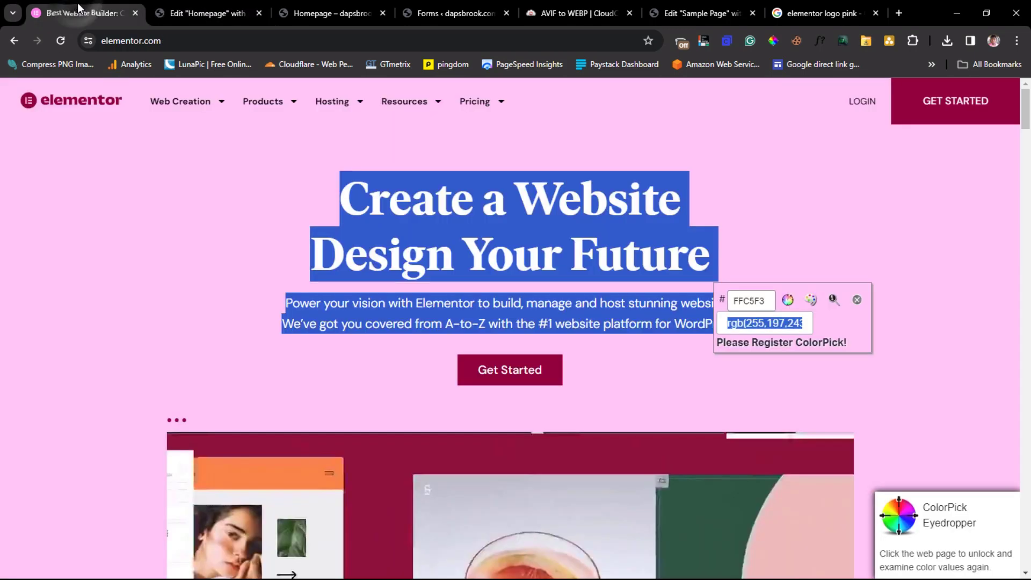
click(286, 201)
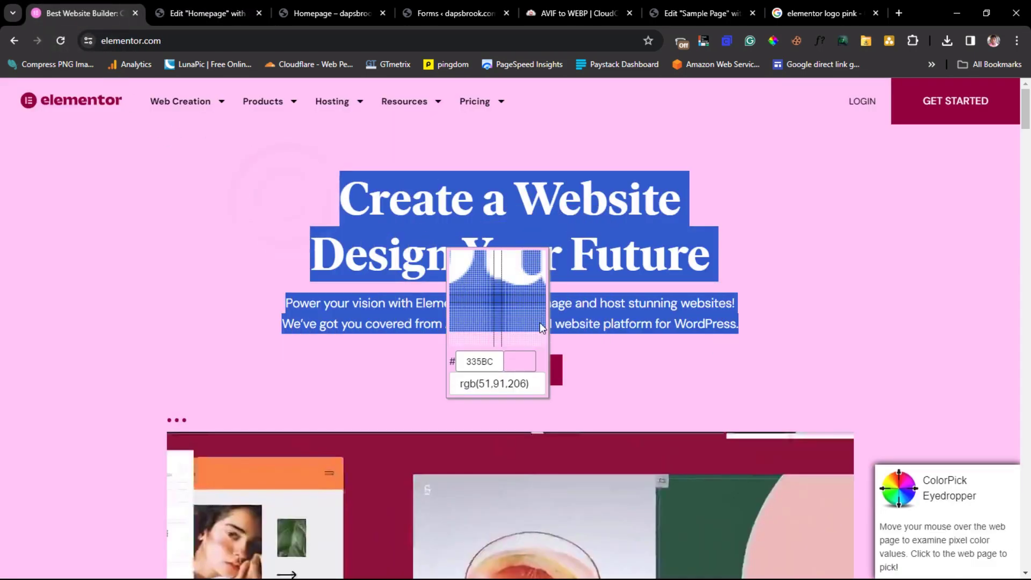
click(145, 215)
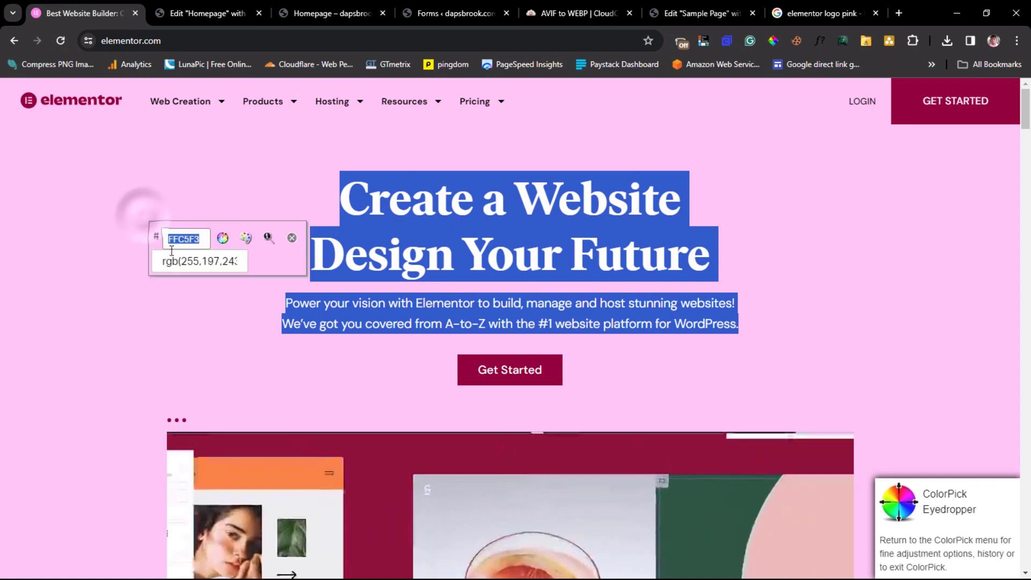
click(293, 239)
drag(327, 188, 710, 277)
right_click(600, 231)
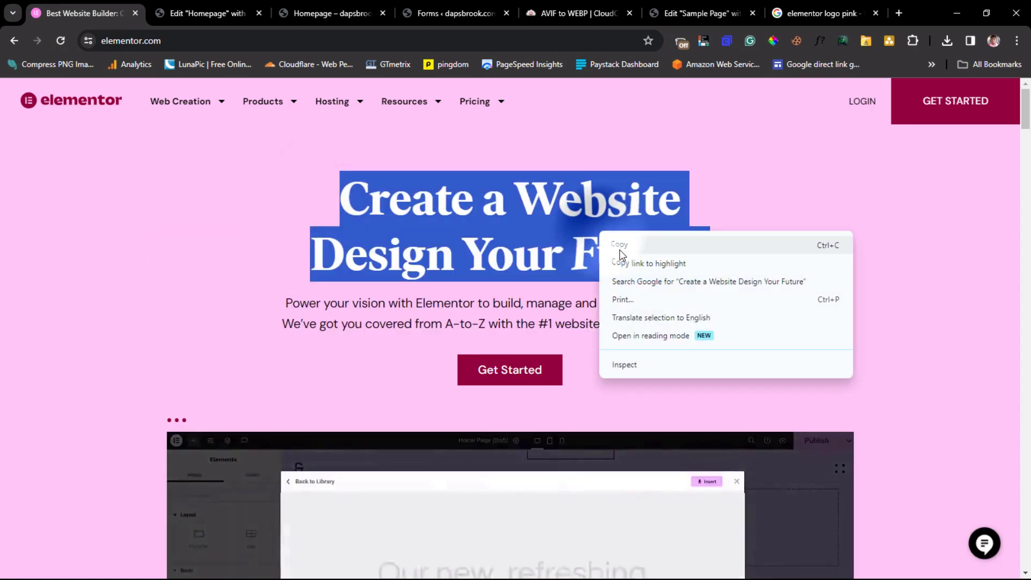
click(626, 244)
- Replace the heading's placeholder title with the copied text "Create a Website Design Your Future" and align it to the center
click(207, 13)
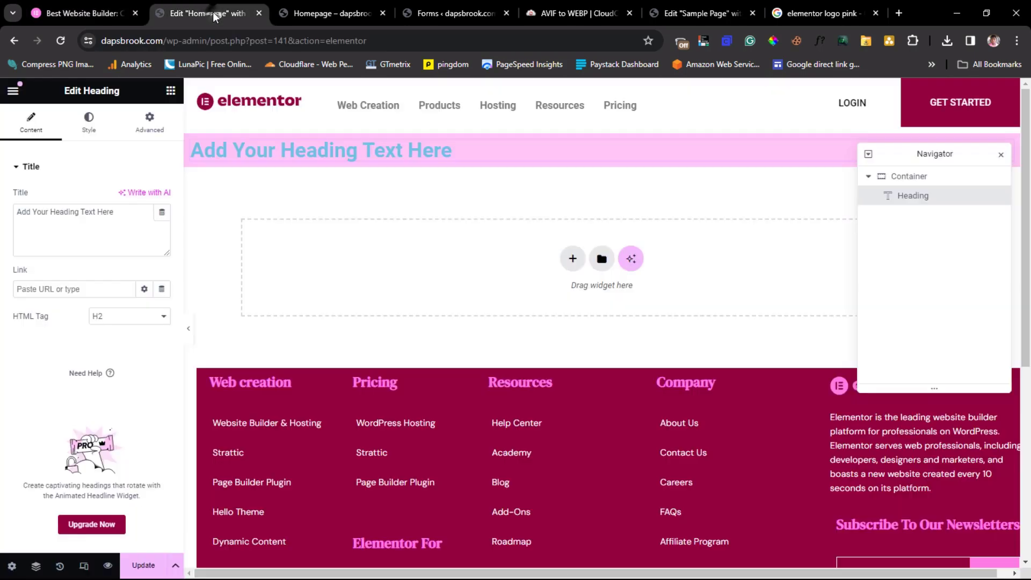
drag(114, 212, 15, 214)
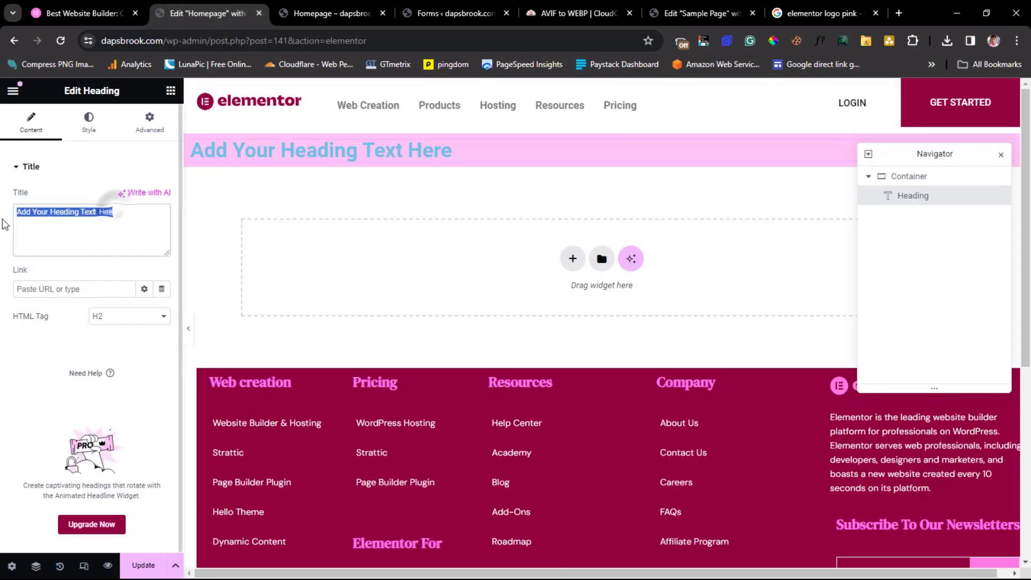
key(ctrl+v)
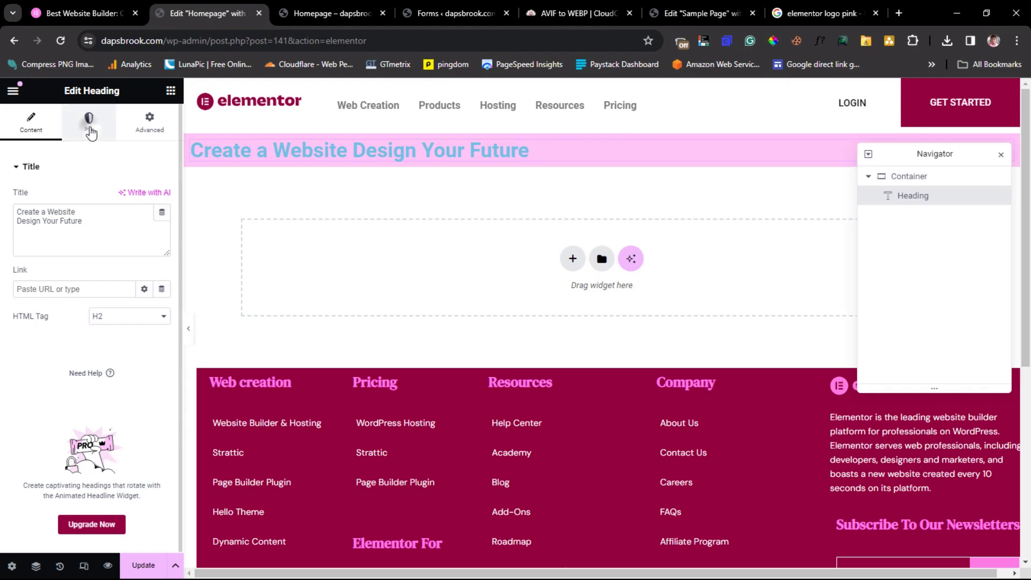
click(88, 125)
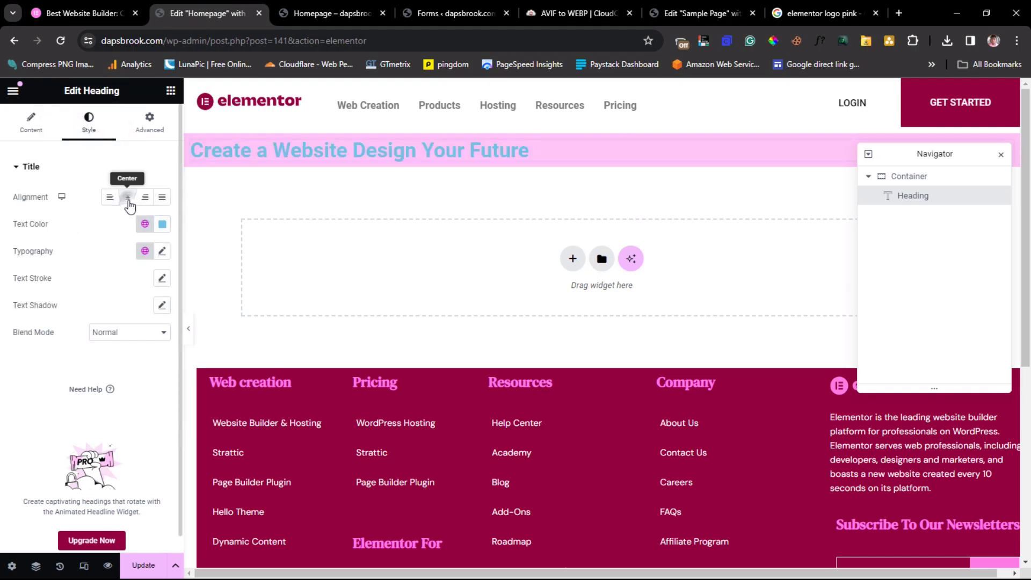
click(128, 199)
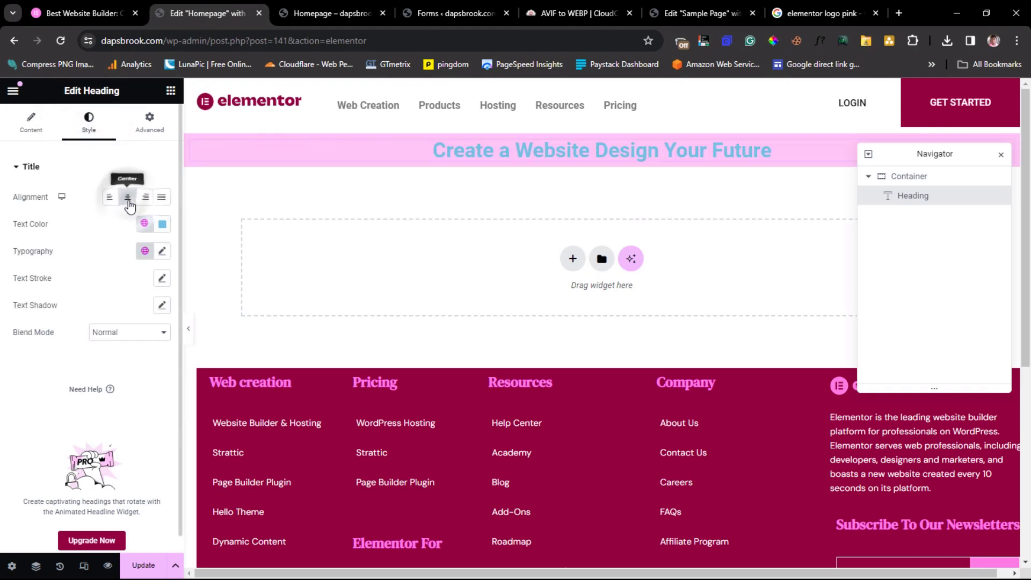
- Check the hero heading's font on elementor.com with WhatFont and set the Homepage heading's font family to DM Serif Text
click(91, 13)
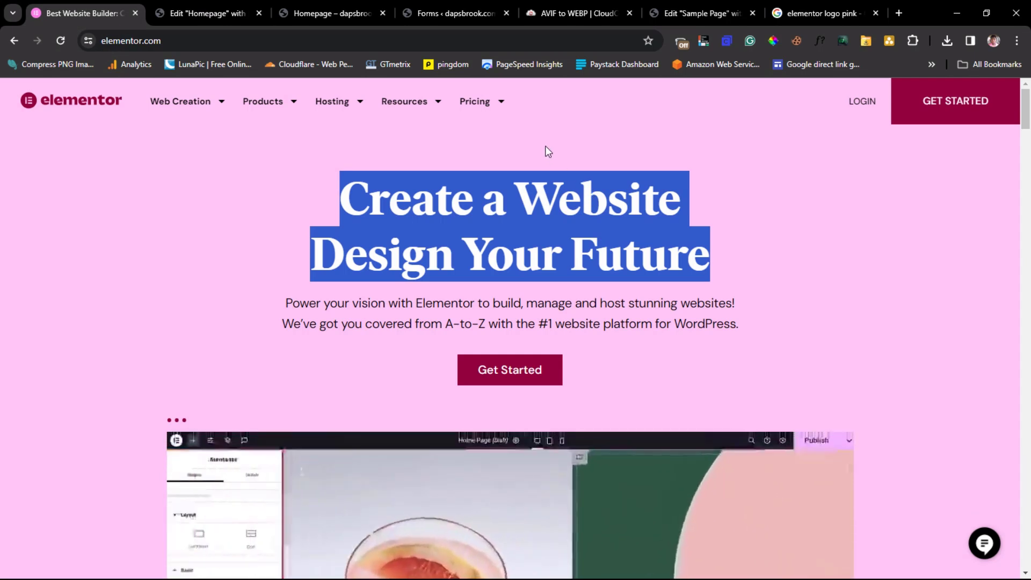
click(820, 41)
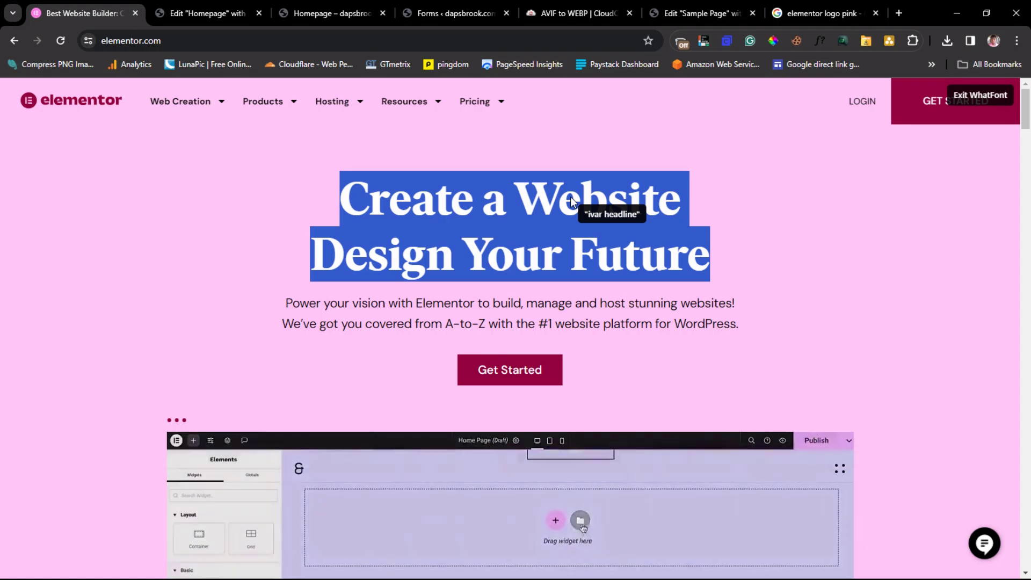
click(186, 13)
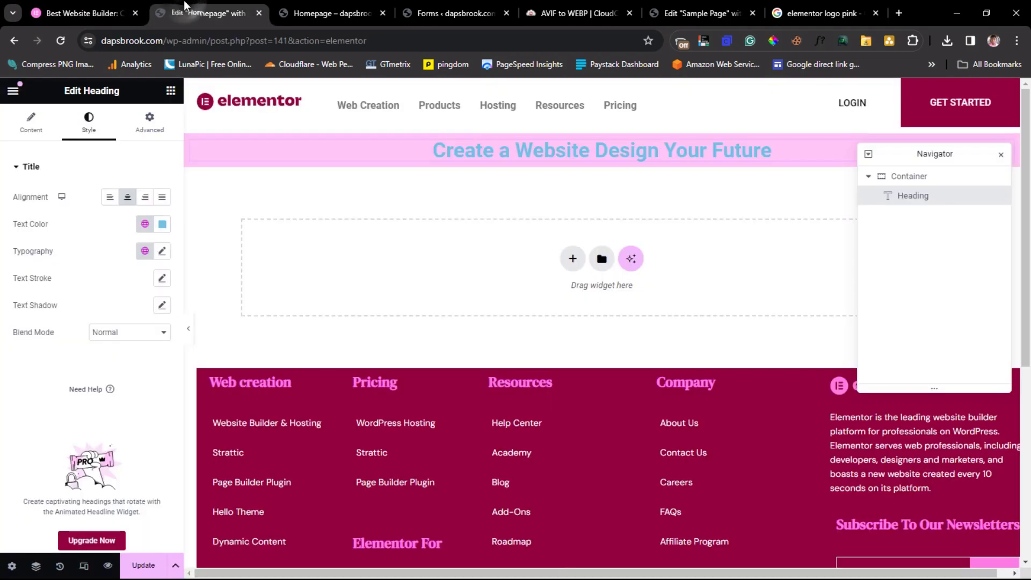
click(161, 251)
click(125, 311)
text(dm)
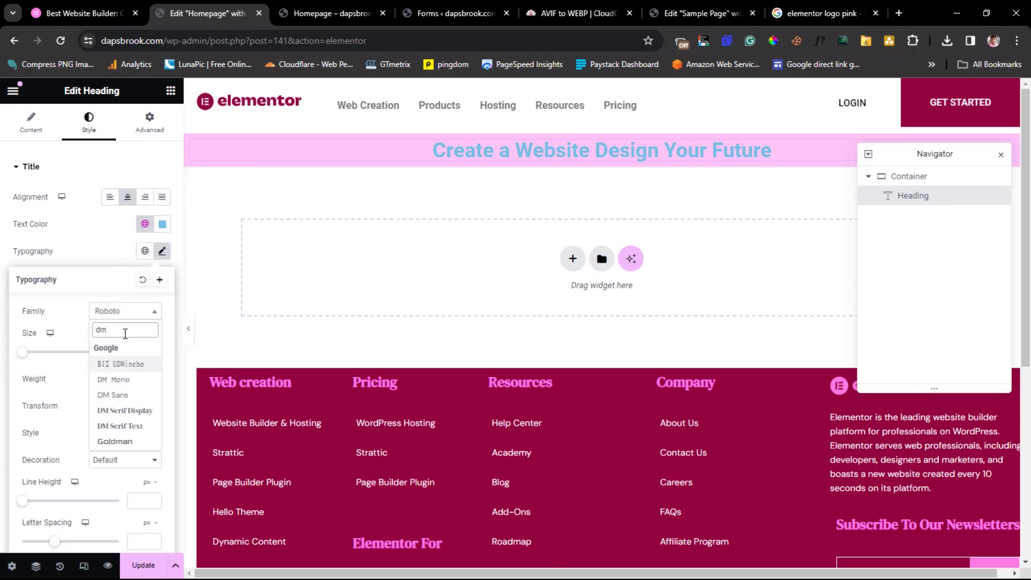
click(119, 426)
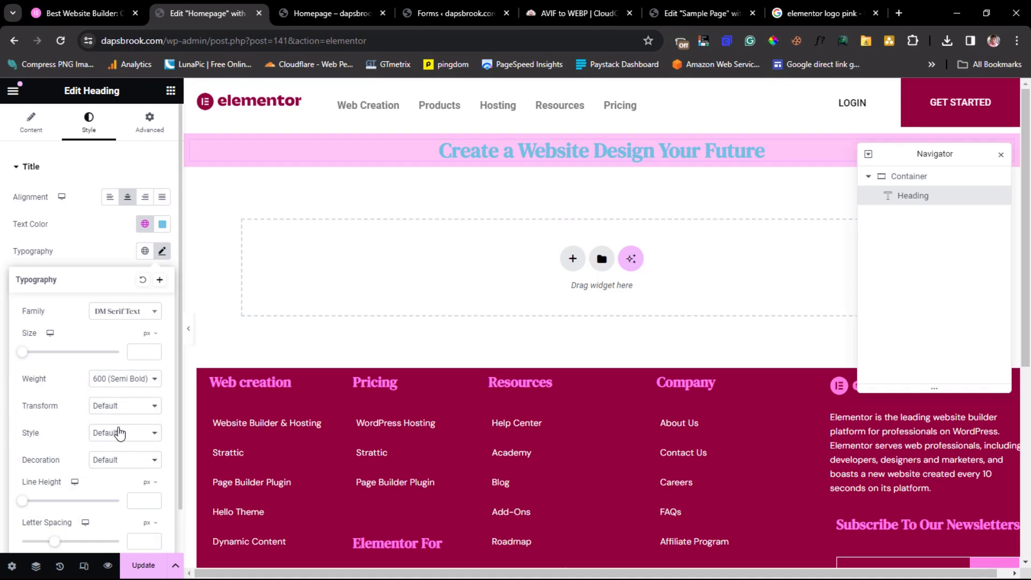
- Inspect the hero heading's font size on elementor.com with WhatFont and set the Homepage heading's size to 72 px
click(80, 13)
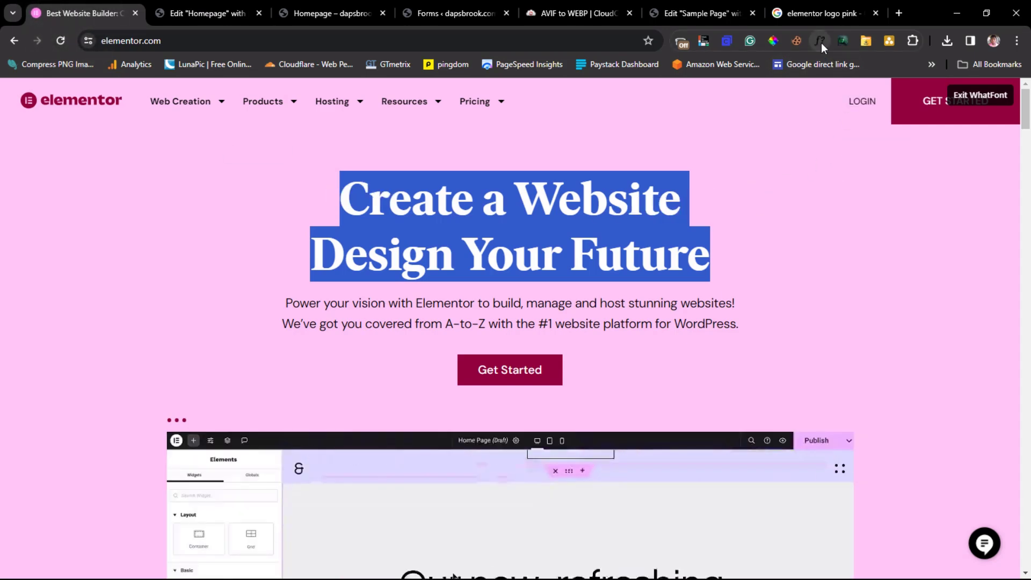
click(820, 41)
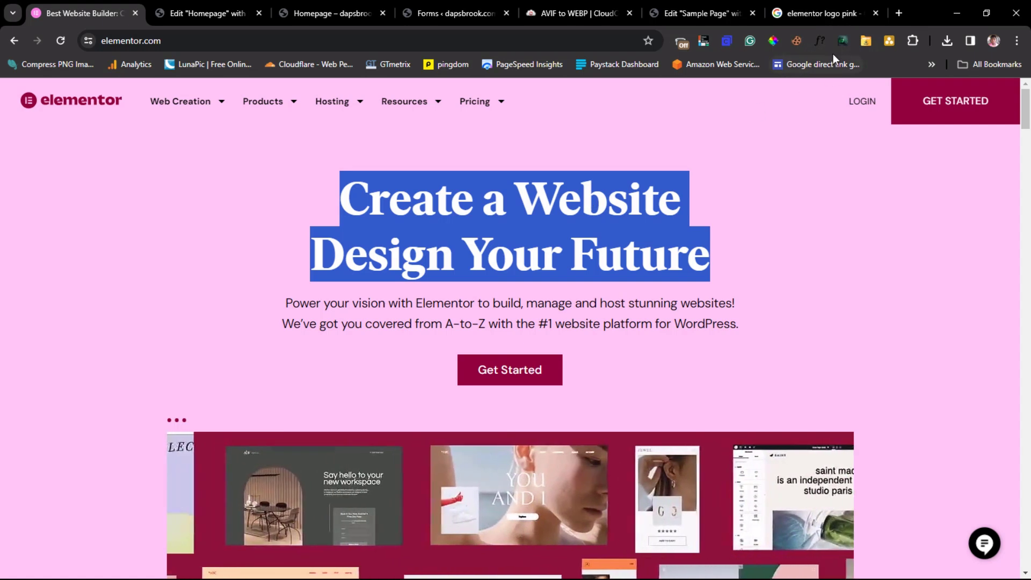
click(821, 41)
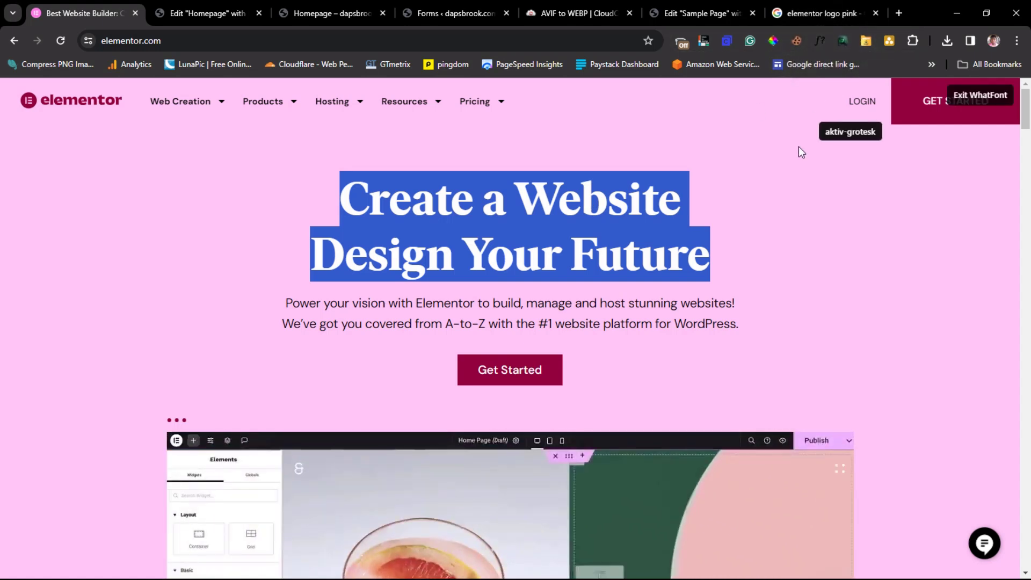
click(527, 201)
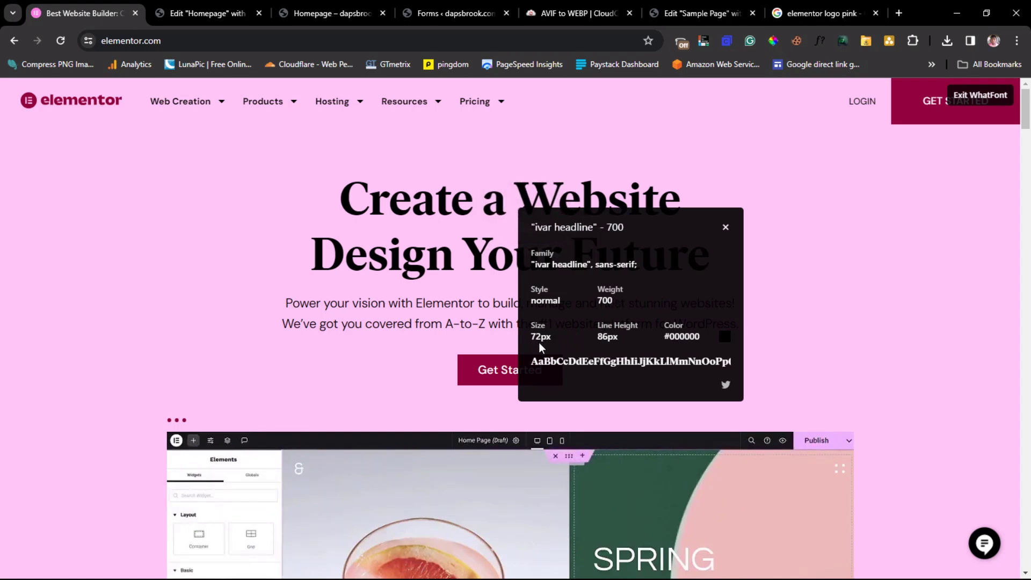
click(207, 16)
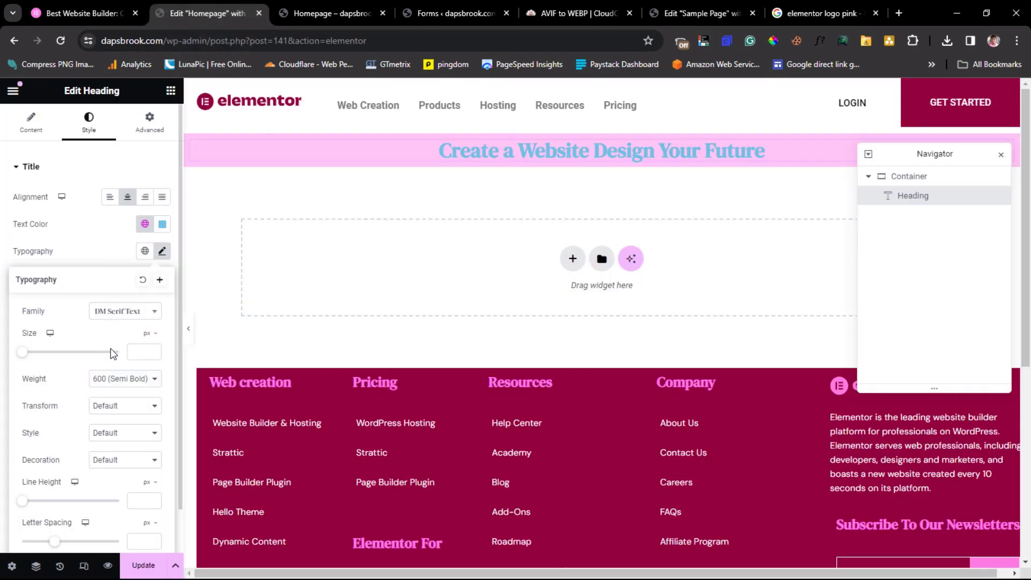
click(138, 353)
text(72)
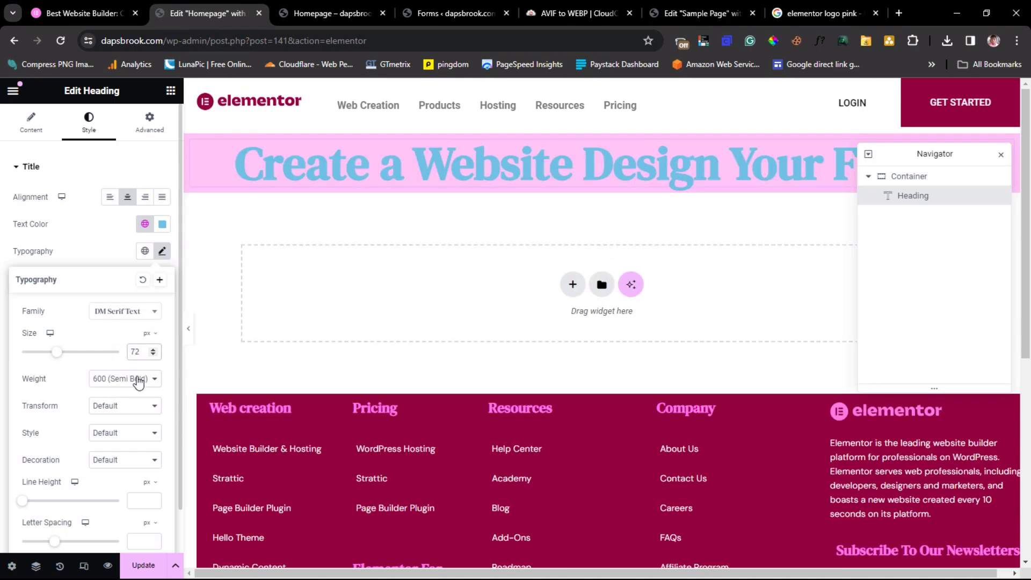
- Set the hero heading's font weight to 700 (Bold) and its line height to 86 px
click(139, 382)
click(113, 440)
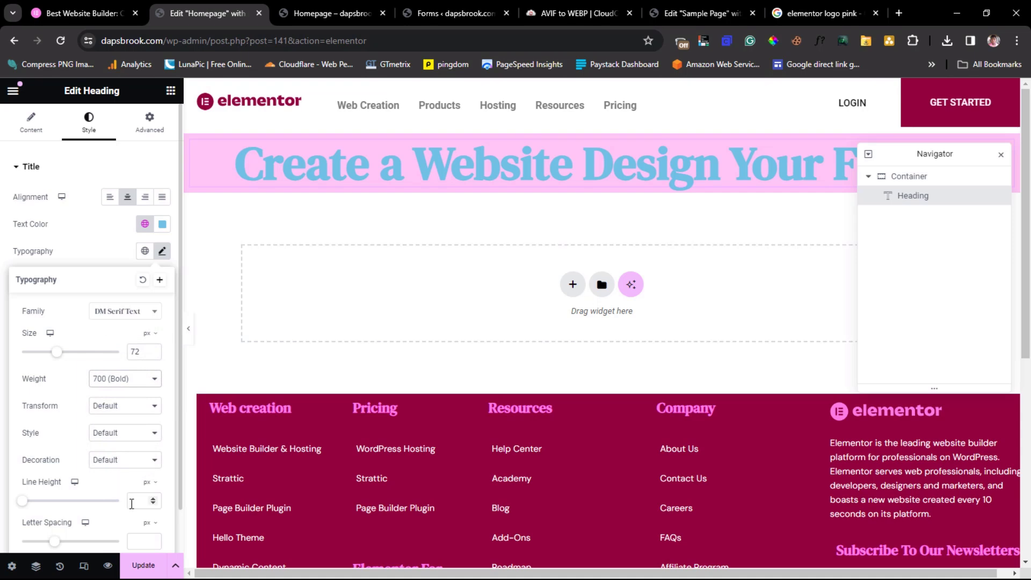
text(86)
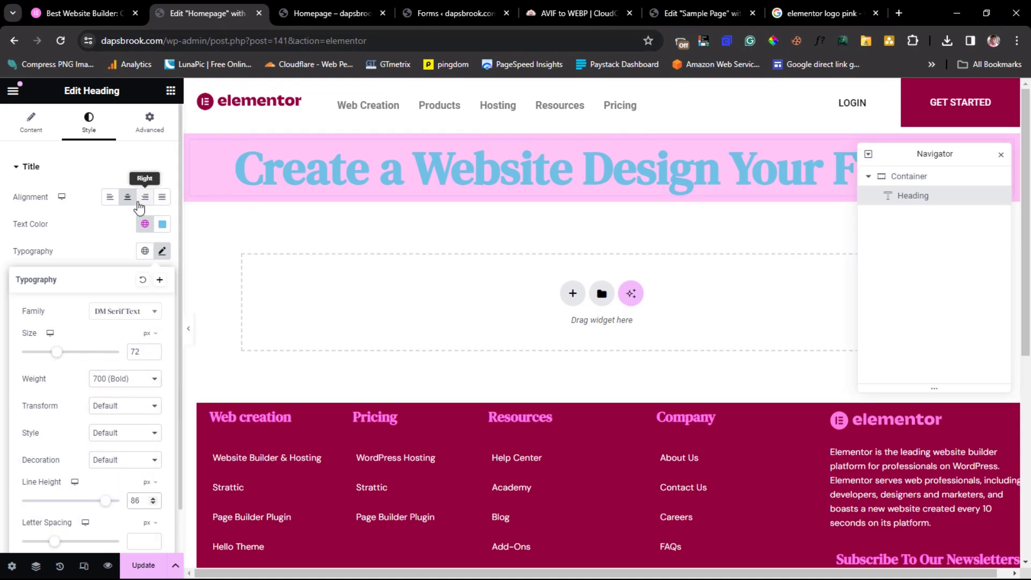
- Change the hero heading's text color to black (#000000)
click(164, 226)
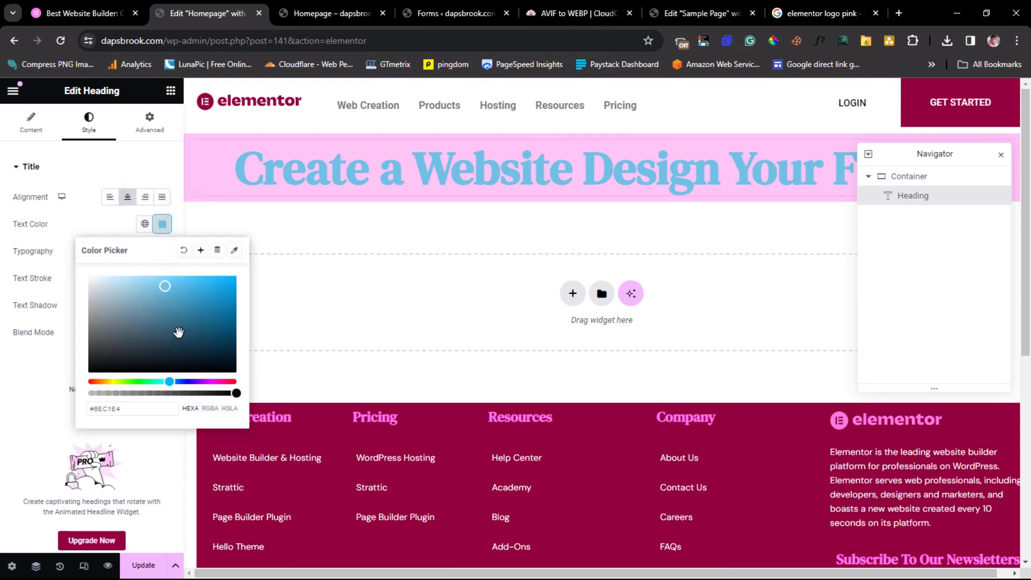
mouse_move(167, 286)
mouse_down()
mouse_move(99, 338)
mouse_move(88, 372)
mouse_move(58, 401)
mouse_up()
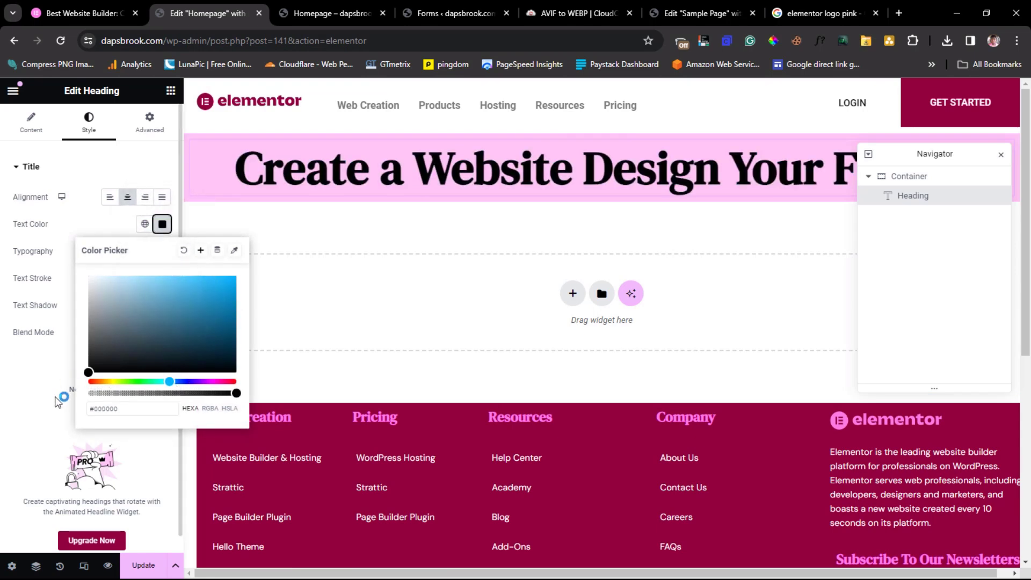
click(5, 197)
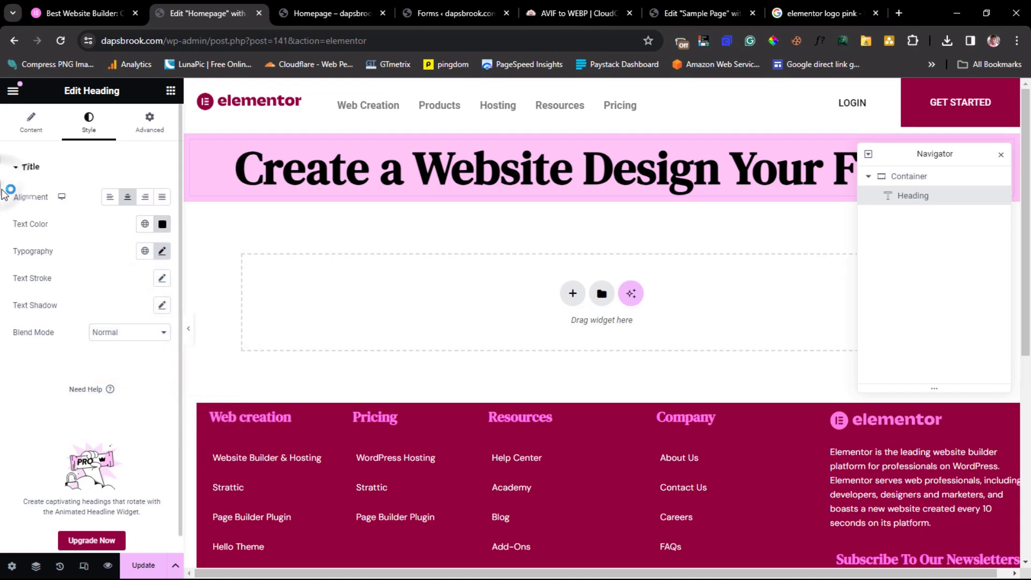
- Insert a <br> tag after "Create a Website" in the heading's title to break it into two lines
click(42, 128)
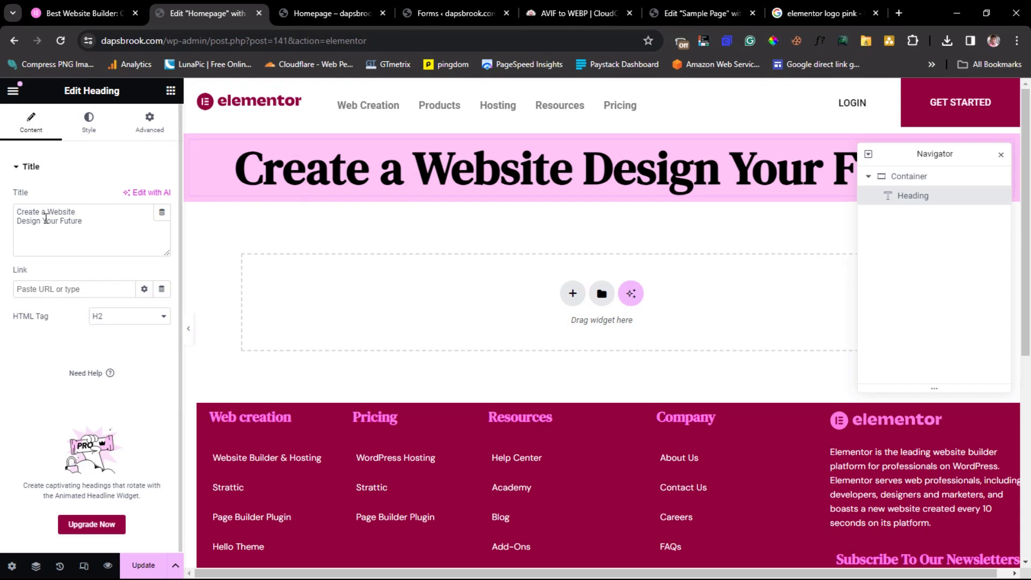
click(90, 212)
text(<>)
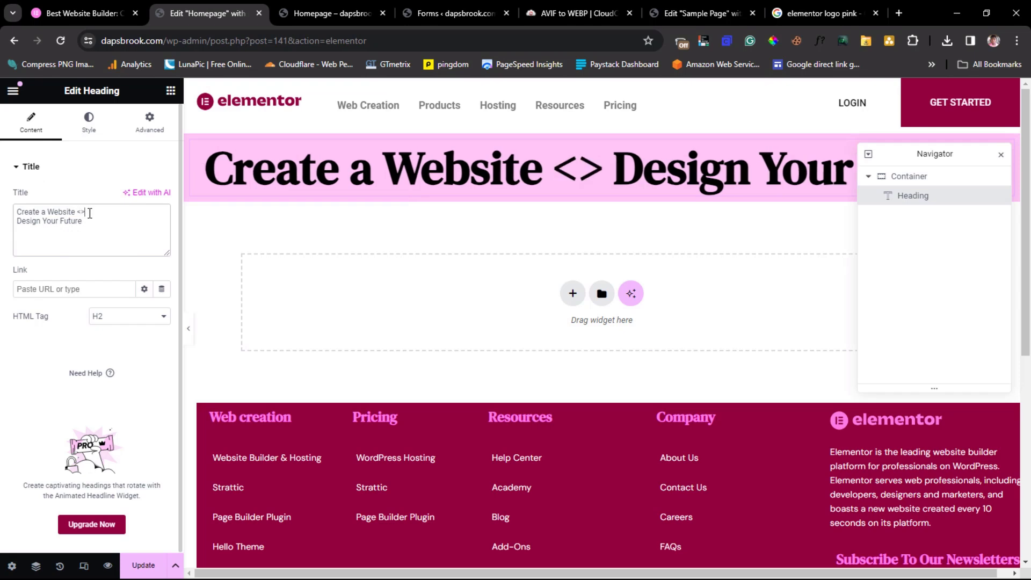
text(br)
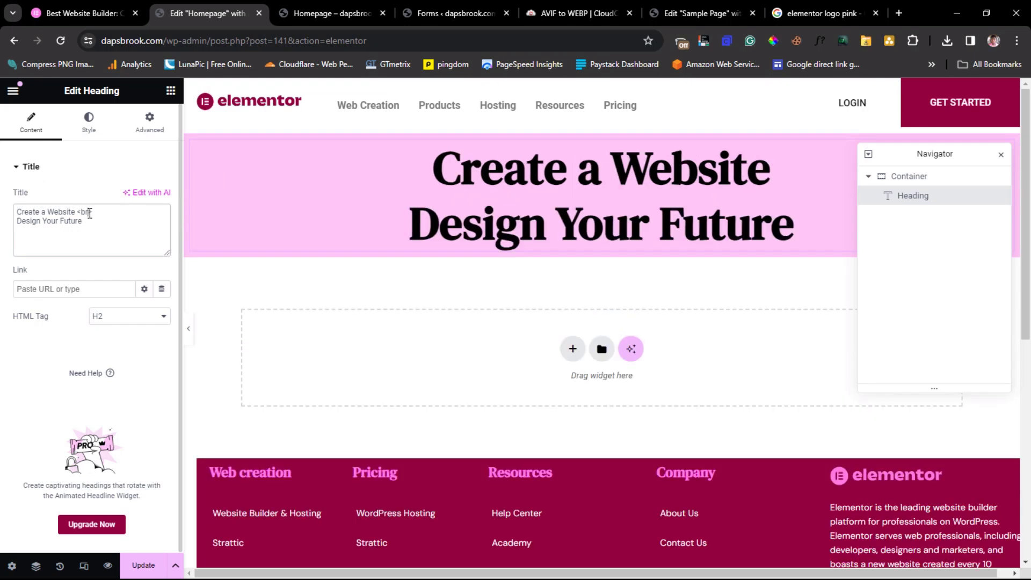
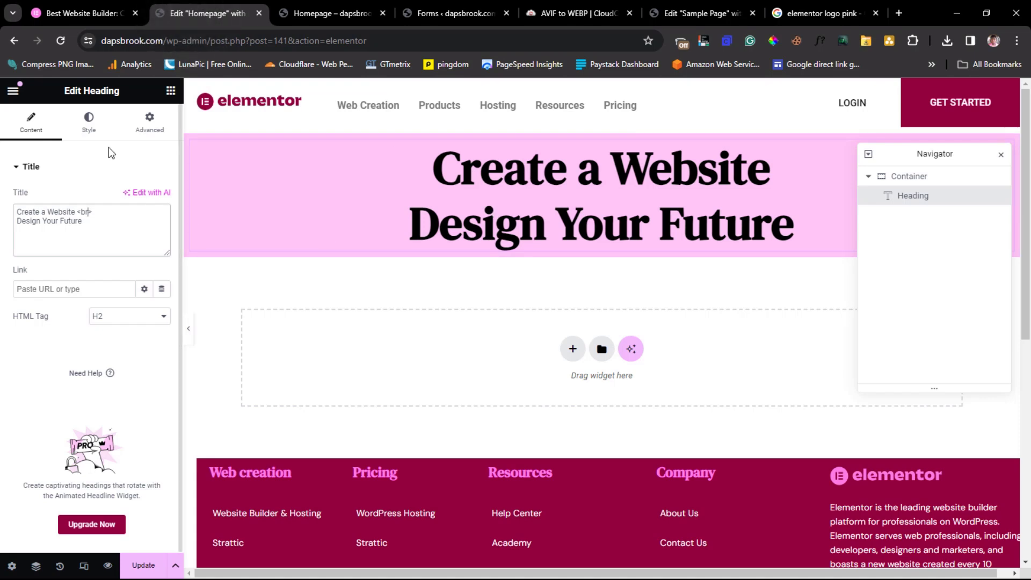
click(90, 121)
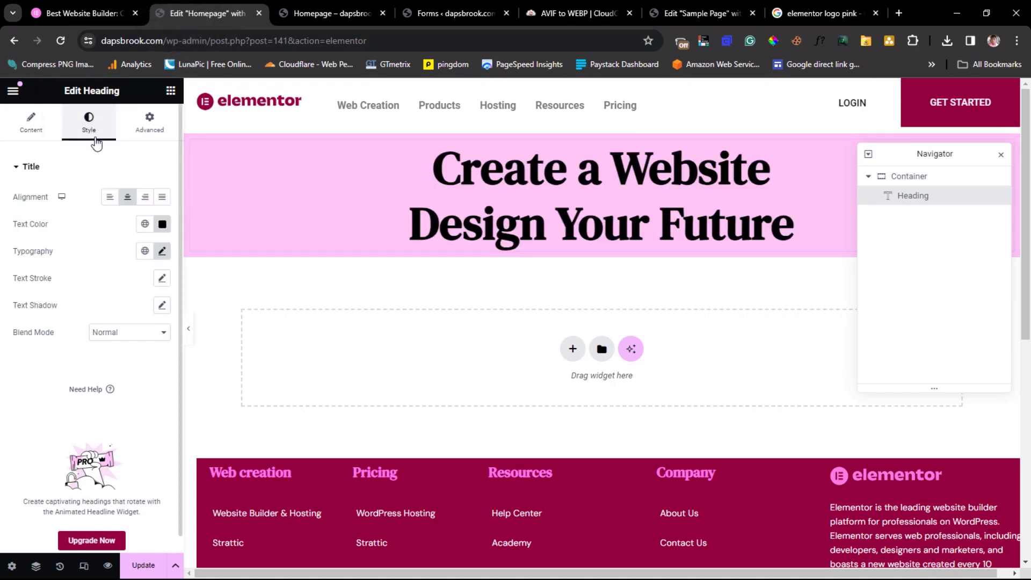
- Add a Text Editor widget below the hero heading and copy the "Power your vision with Elementor" paragraph from elementor.com
click(170, 91)
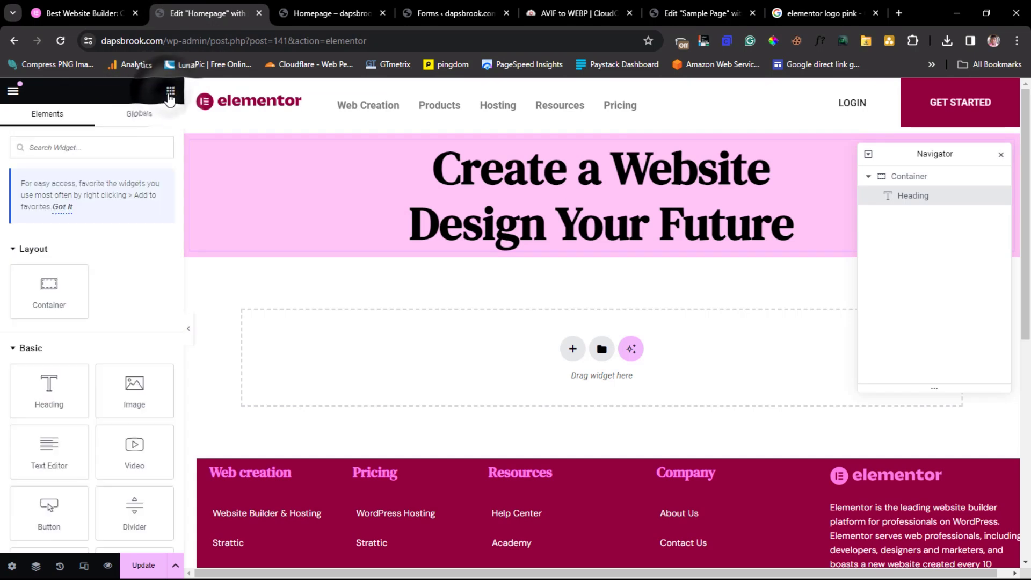
drag(51, 450, 624, 229)
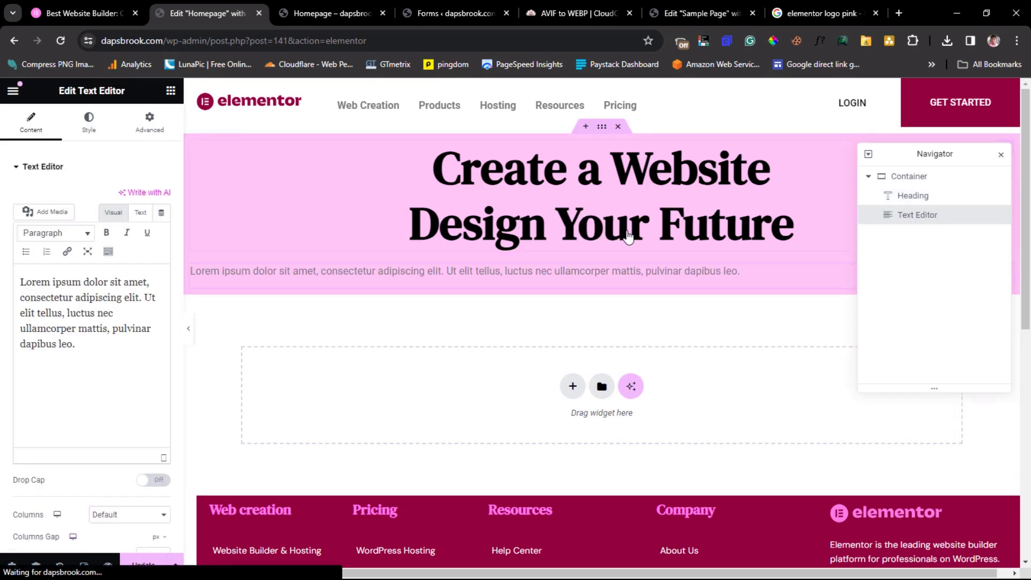
click(64, 11)
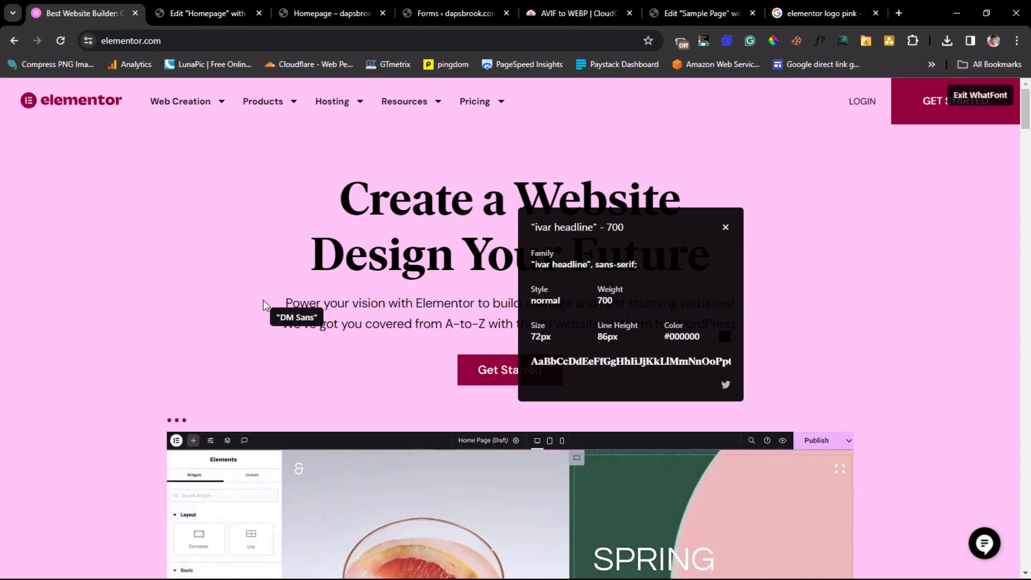
drag(273, 300, 749, 315)
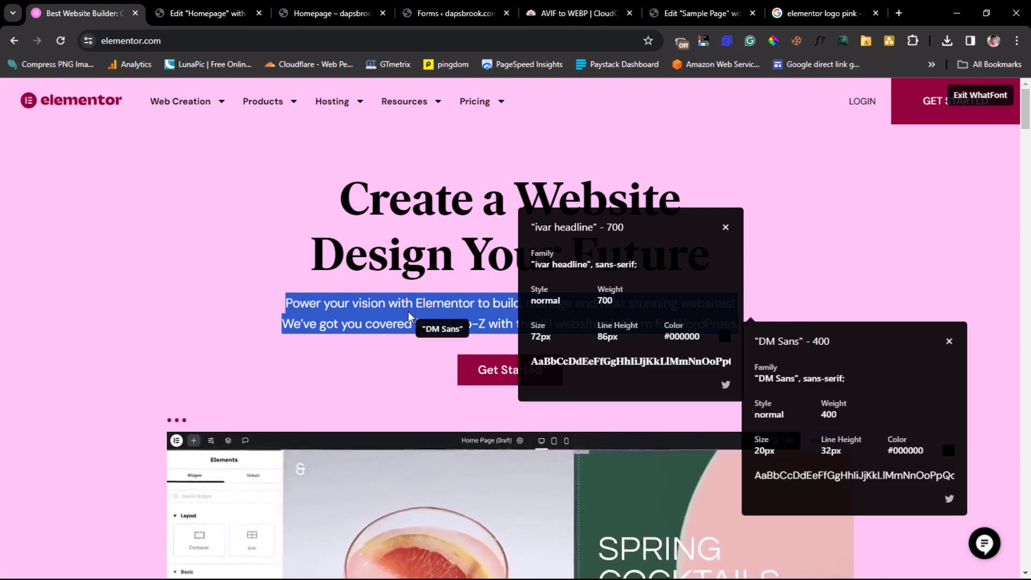
right_click(403, 310)
click(424, 327)
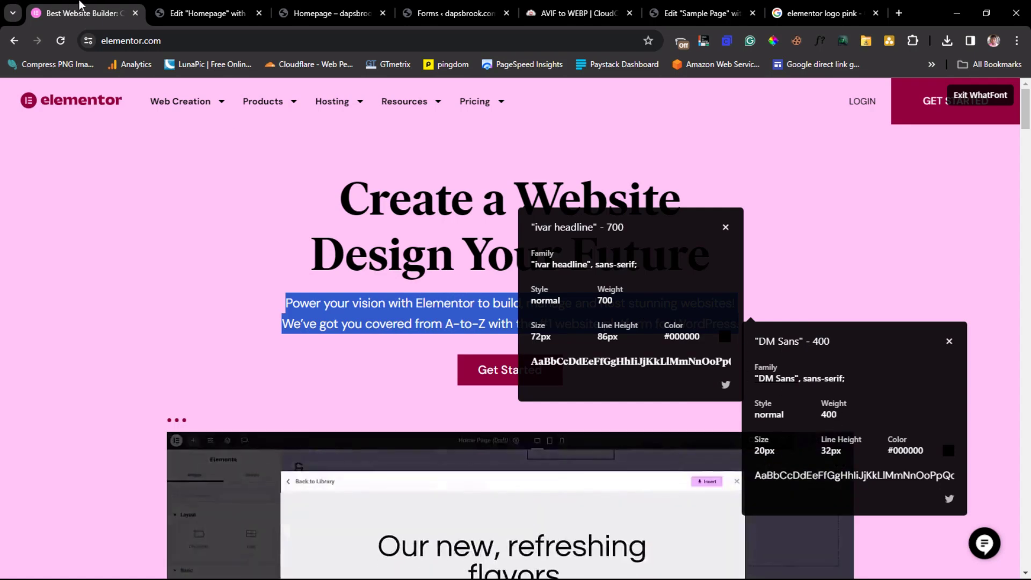
- Replace the Homepage Text Editor's placeholder text with the copied "Power your vision with Elementor" paragraph
click(199, 16)
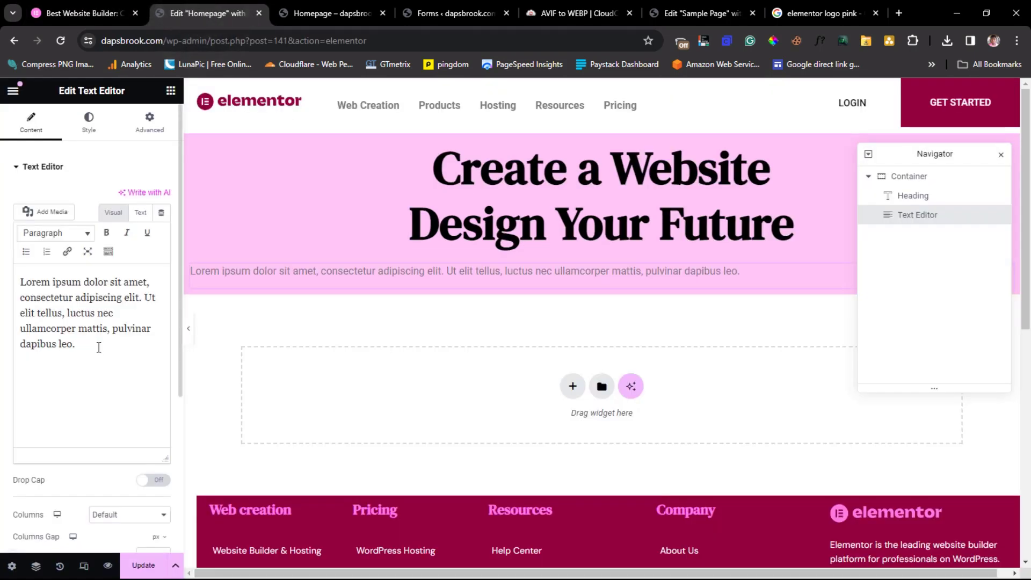
drag(86, 347, 6, 281)
key(ctrl+v)
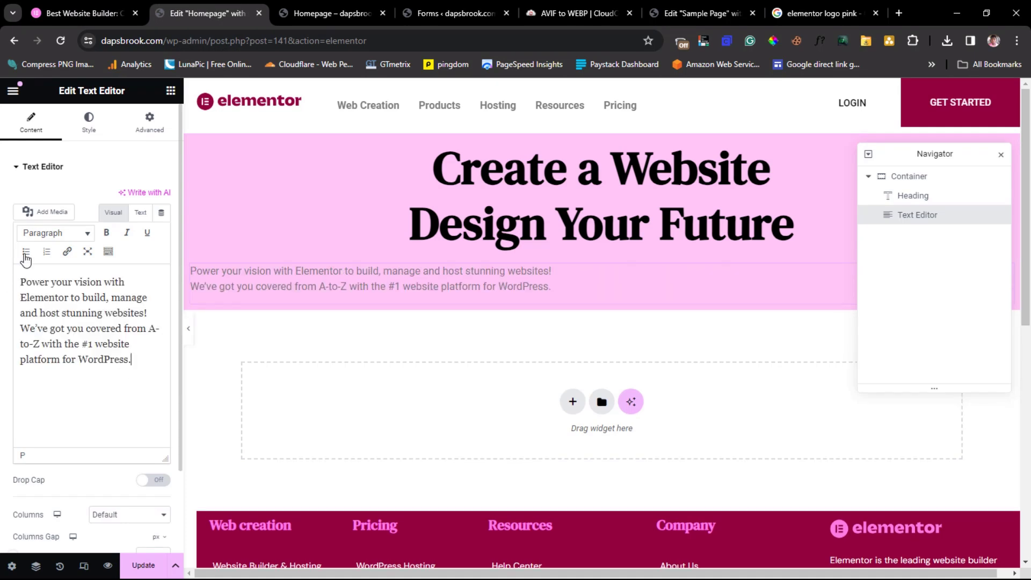
- Set the hero paragraph's typography to DM Sans with a size of 20 px and a line height of 32 px
click(85, 121)
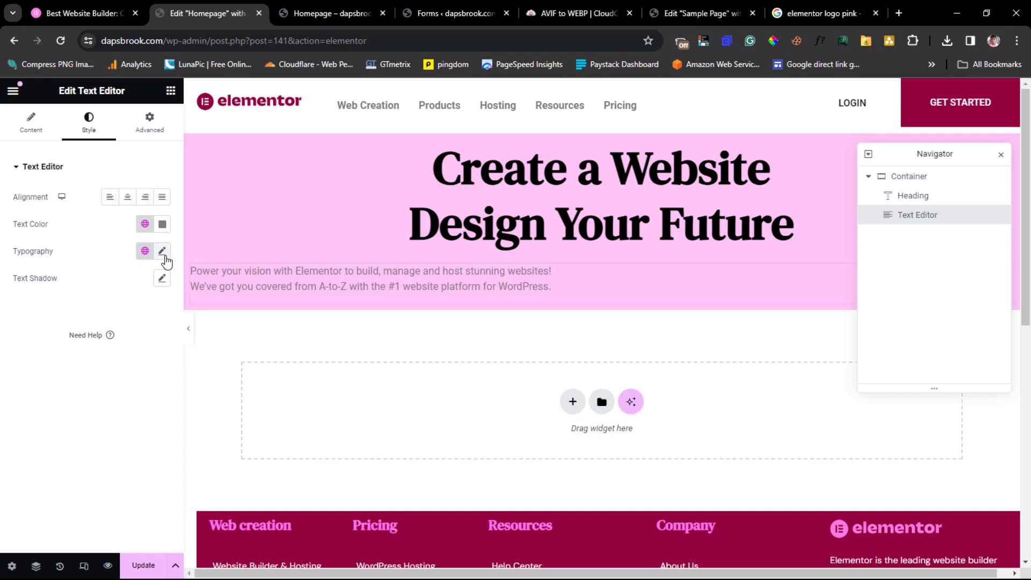
click(162, 251)
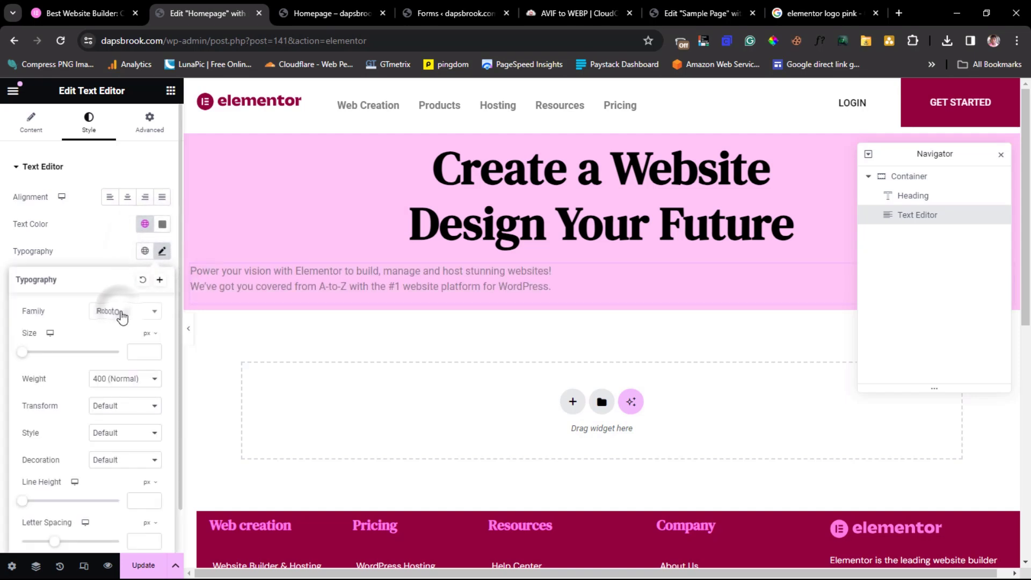
click(115, 311)
text(dm)
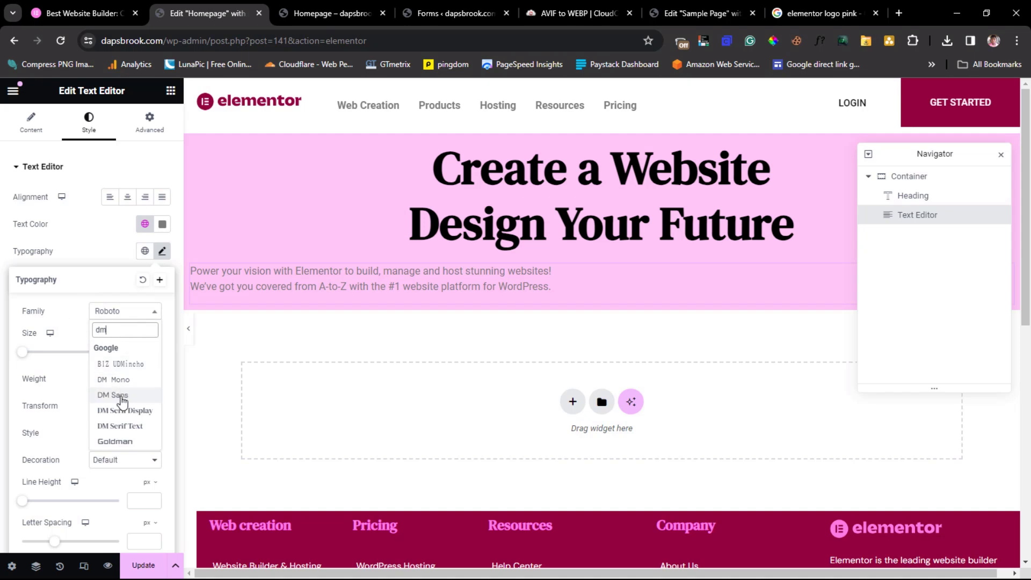
click(113, 394)
click(137, 351)
text(20)
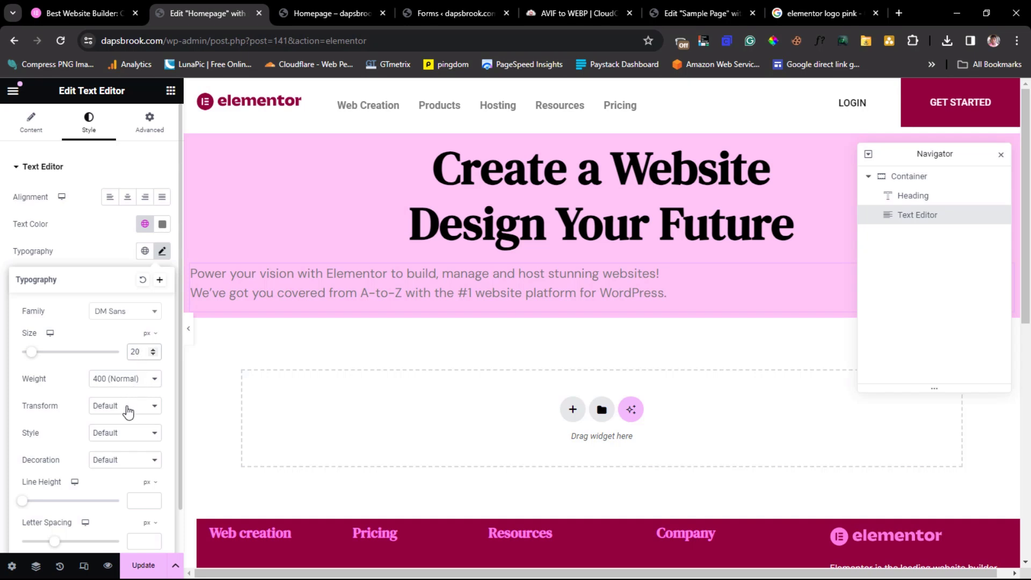
click(138, 497)
text(32)
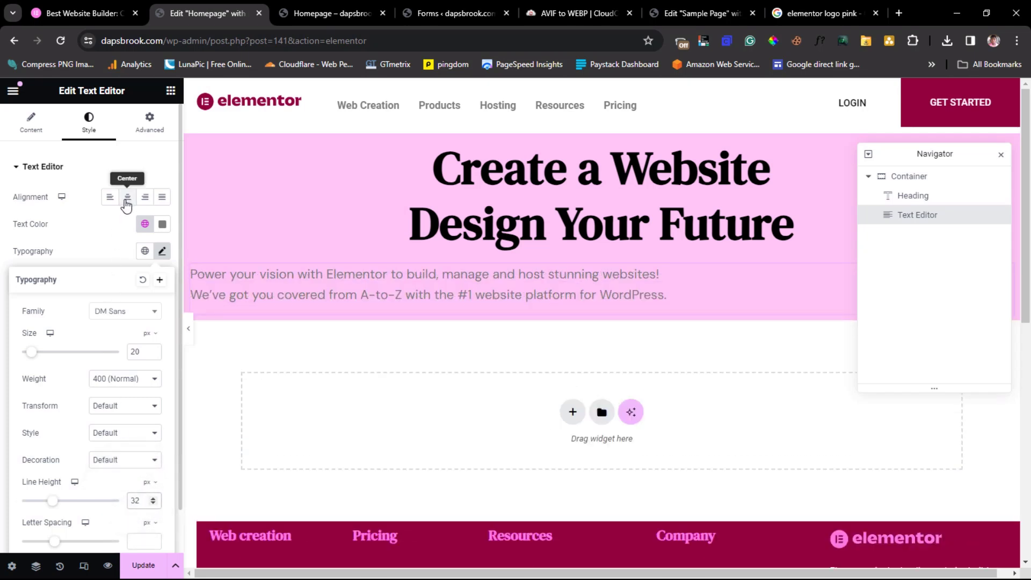
- Center the hero paragraph and change its text color to black, as on elementor.com
click(126, 203)
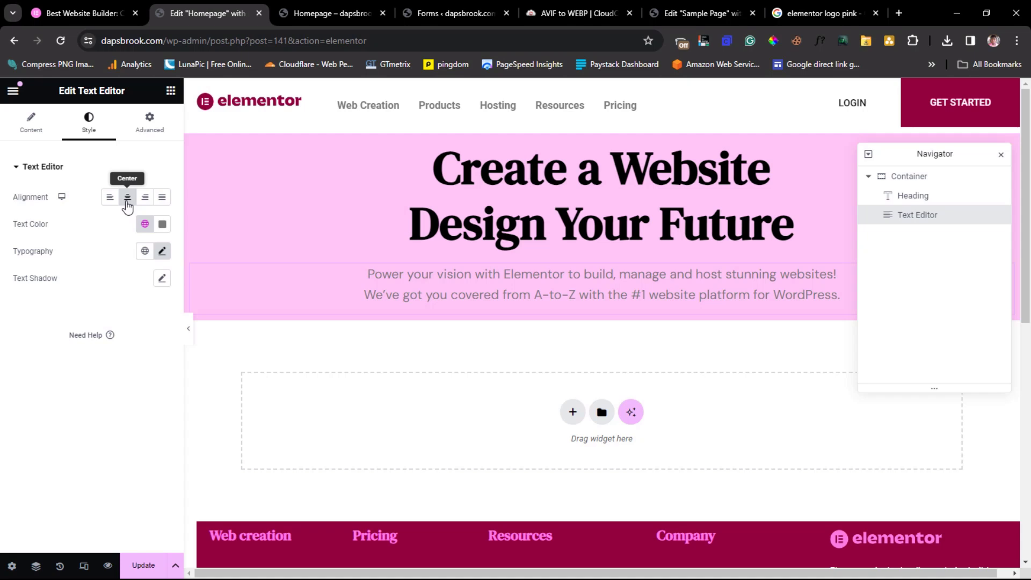
click(74, 11)
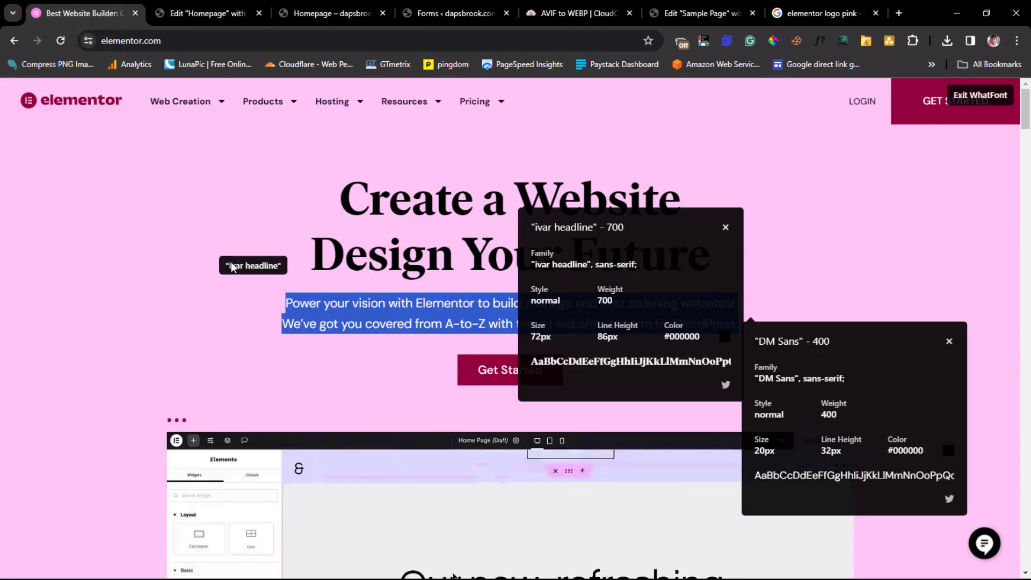
click(207, 13)
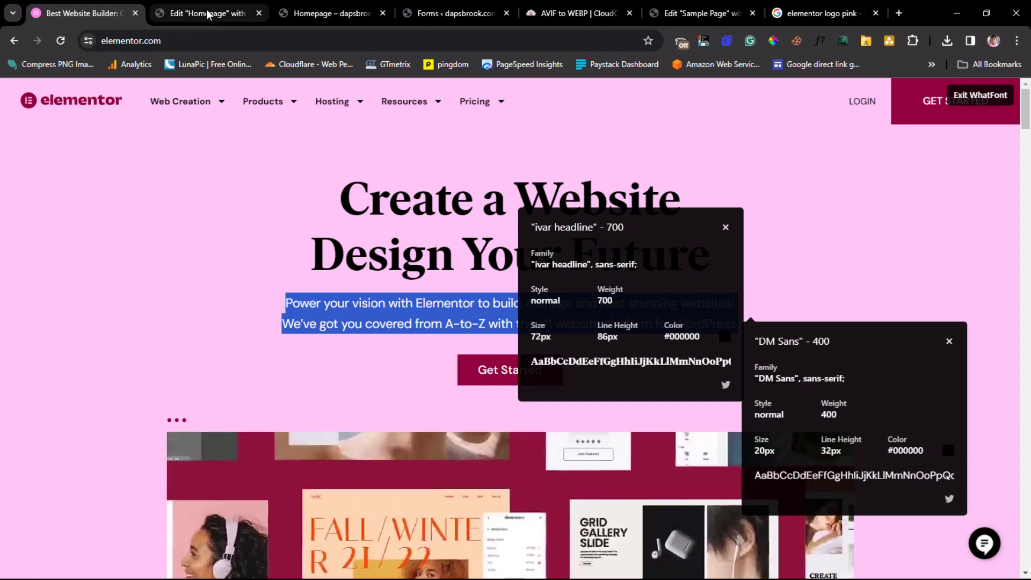
click(162, 224)
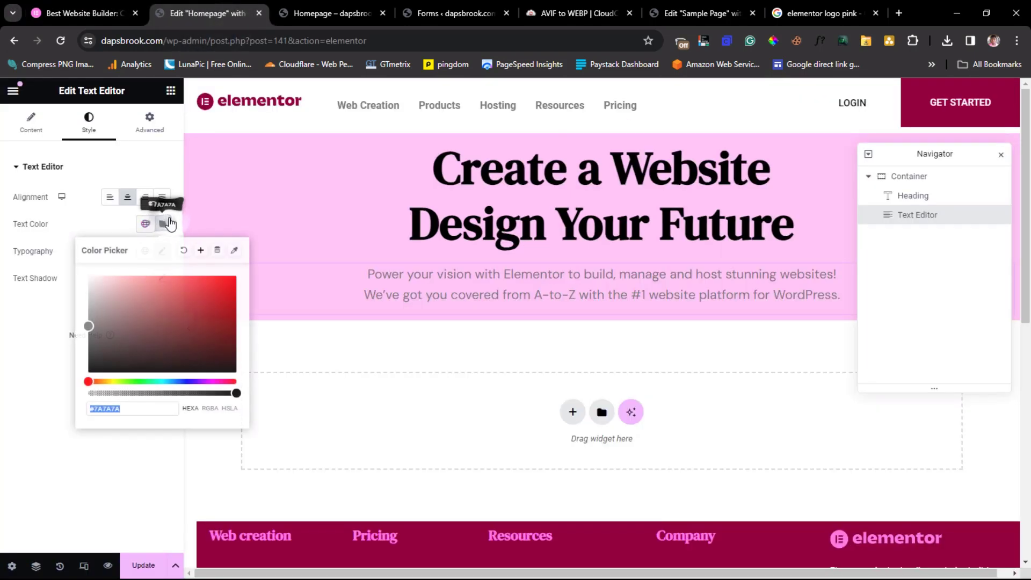
drag(96, 335, 95, 376)
click(9, 369)
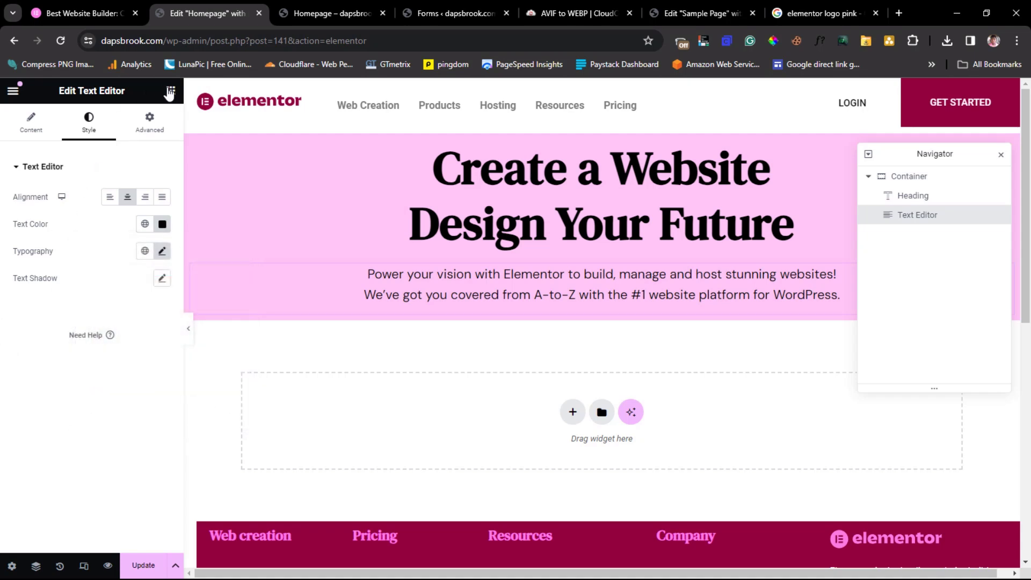
- Add a Button widget below the hero paragraph and align it to the center
click(170, 92)
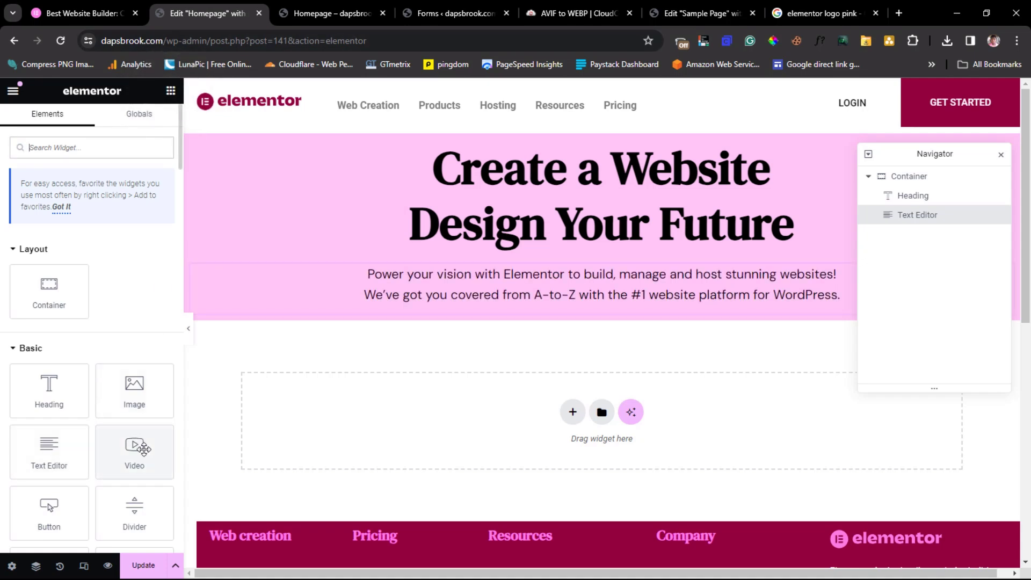
drag(49, 508, 653, 304)
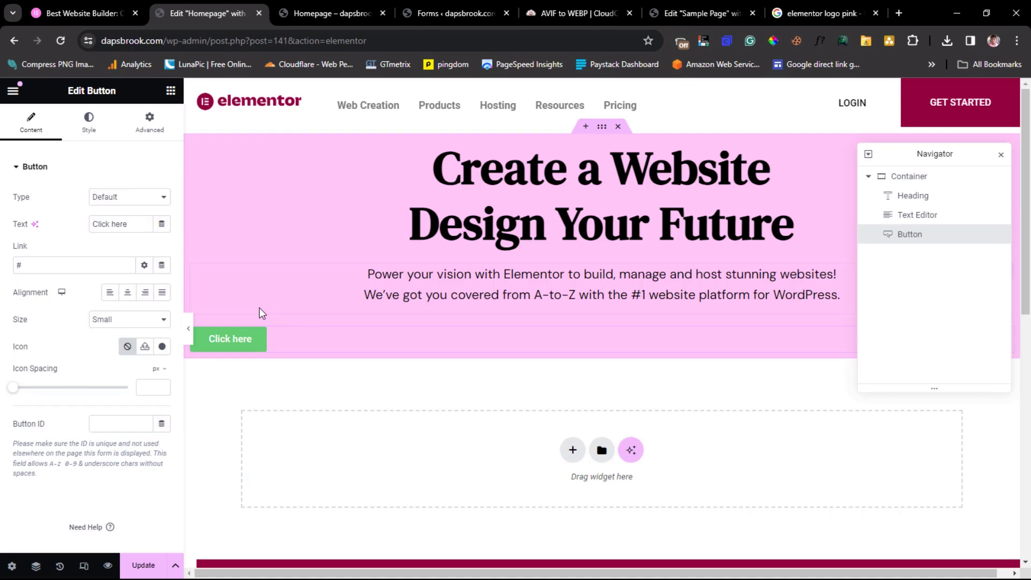
click(128, 294)
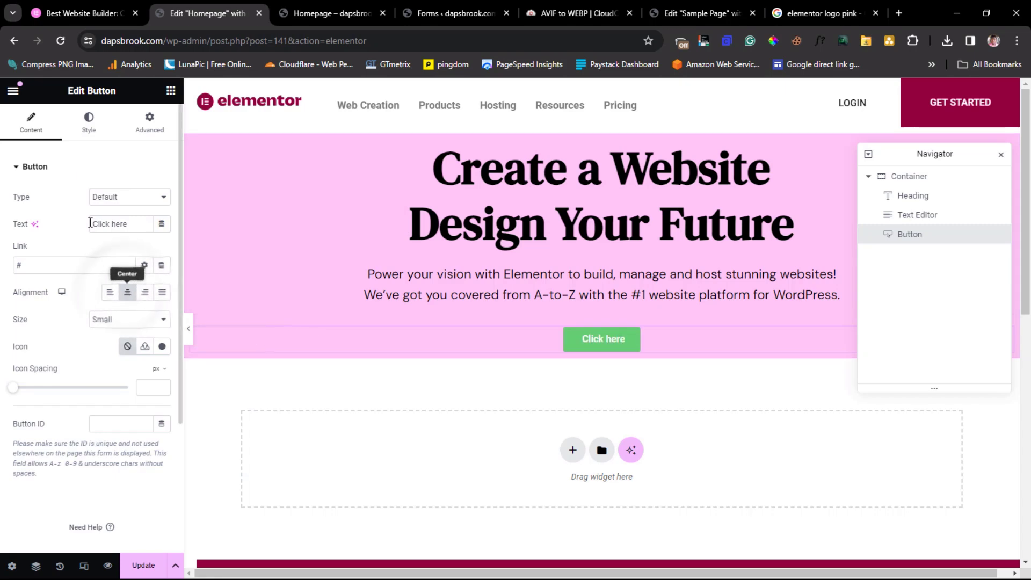
- Inspect the Get Started button's font on elementor.com with WhatFont and change the Homepage button's text to "GET STARTED"
click(83, 13)
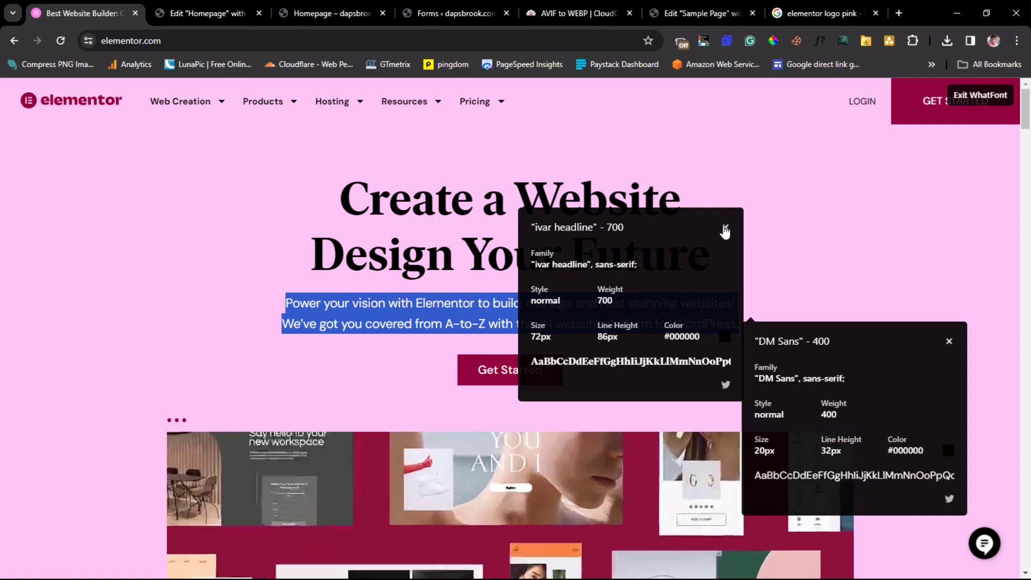
click(483, 376)
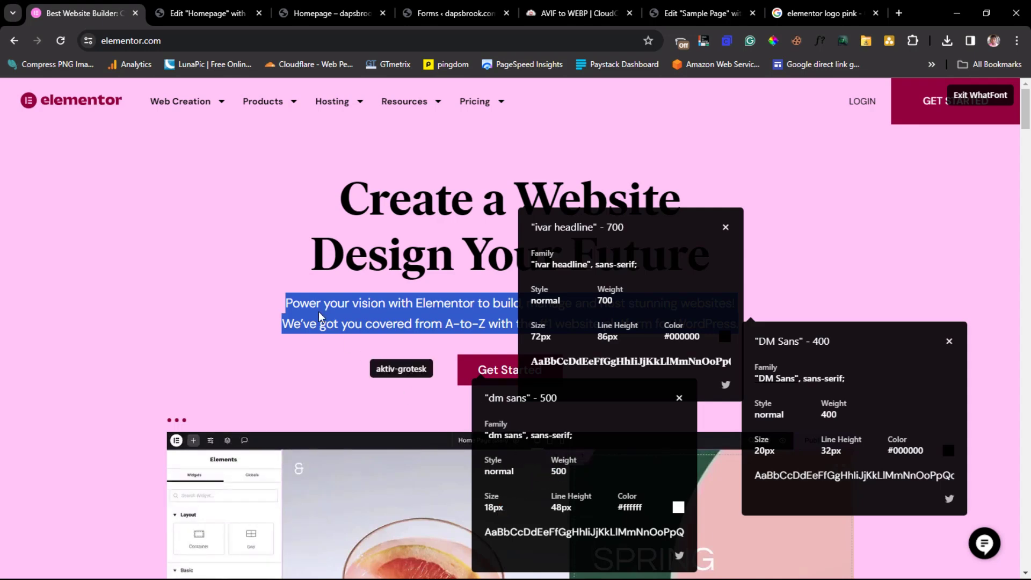
click(200, 15)
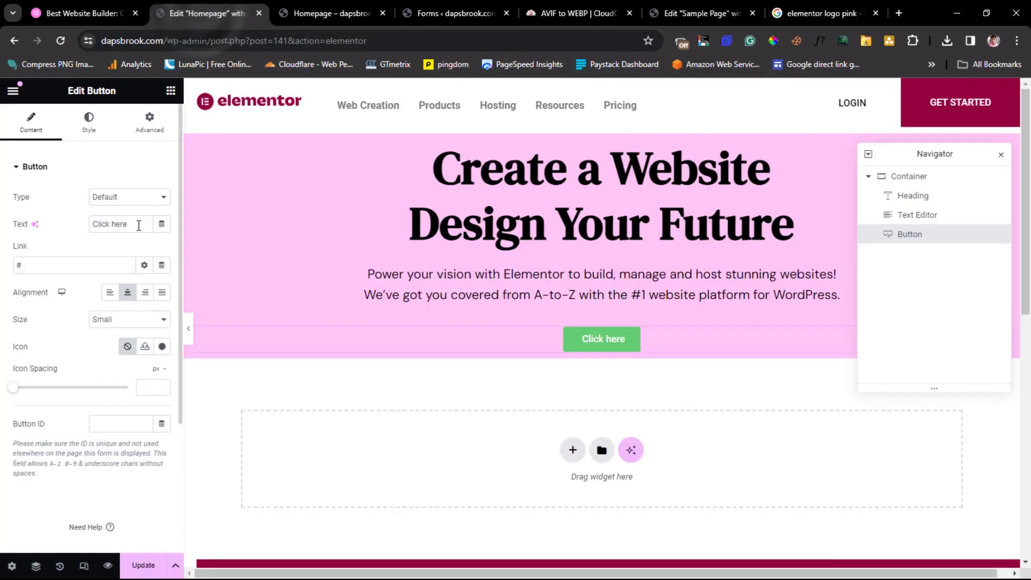
drag(138, 223, 36, 226)
text(GET STARTED)
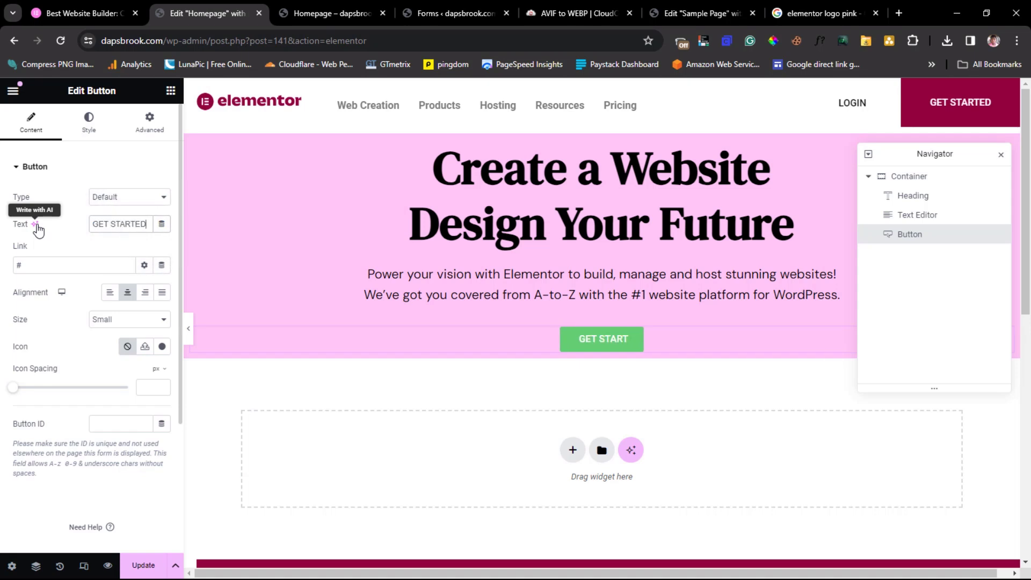
click(89, 129)
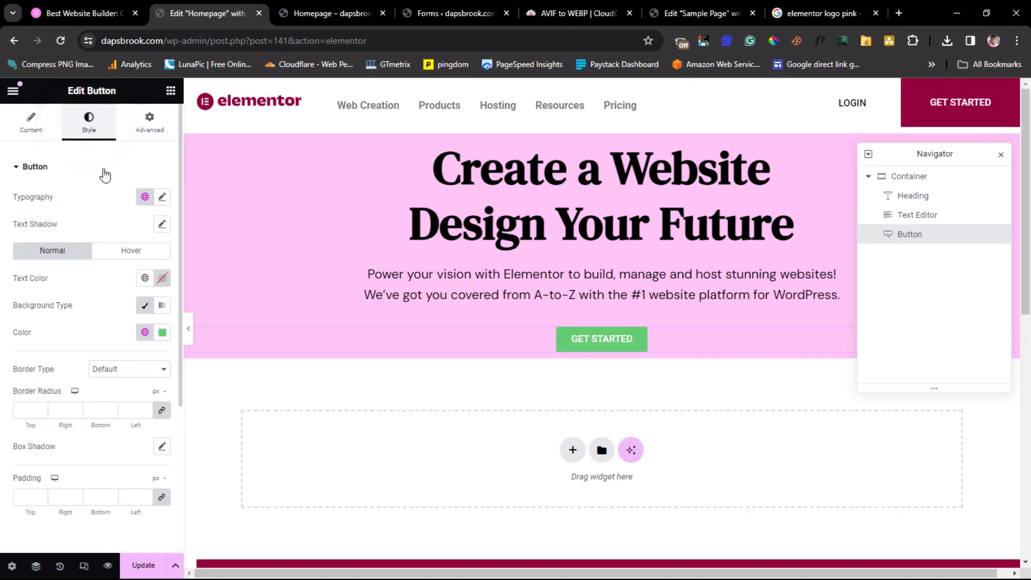
- Set the GET STARTED button's typography to DM Sans with a size of 18 px and a line height of 32 px
click(165, 197)
click(137, 257)
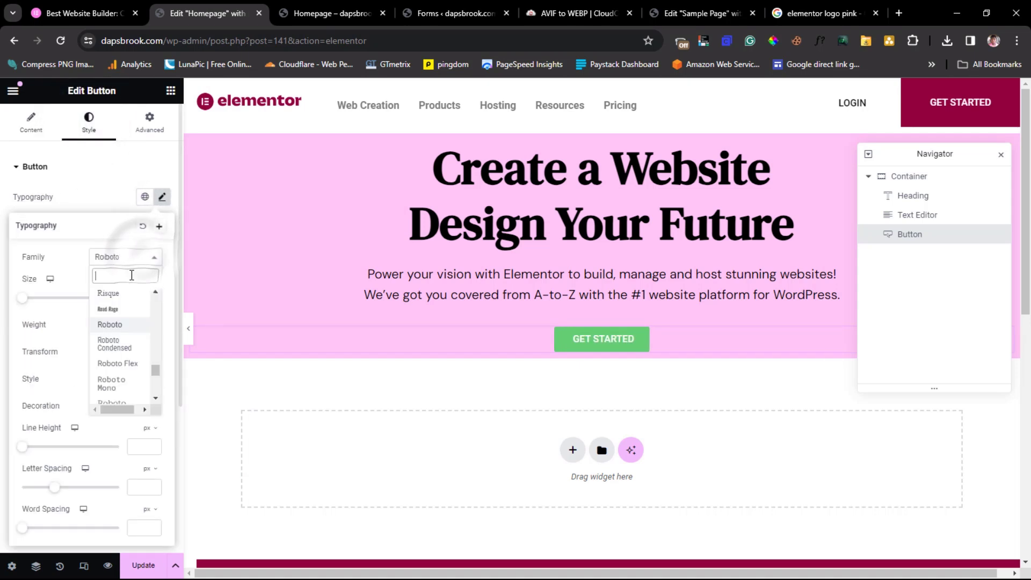
text(DM)
click(113, 341)
click(138, 298)
text(18)
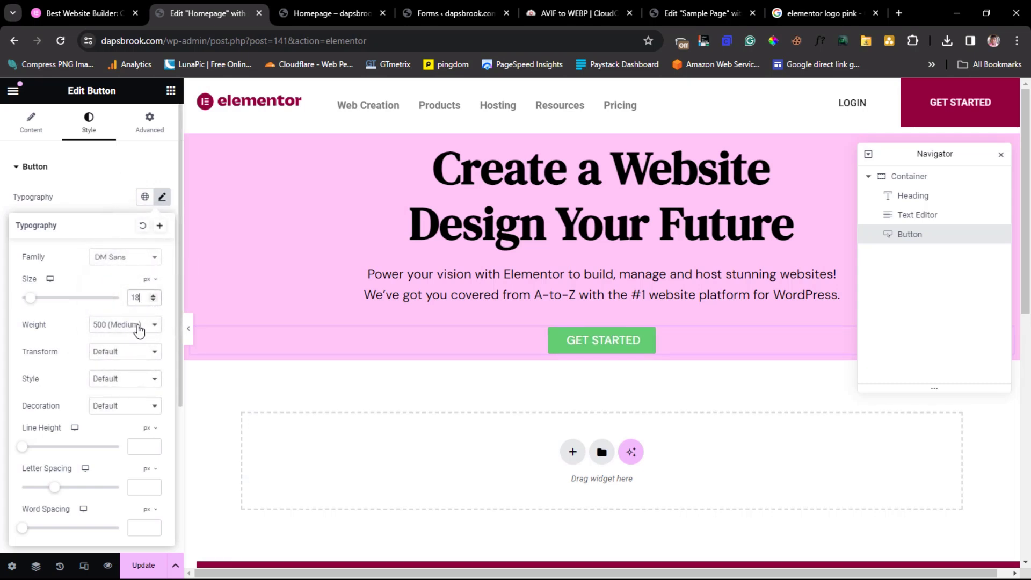
click(143, 447)
text(32)
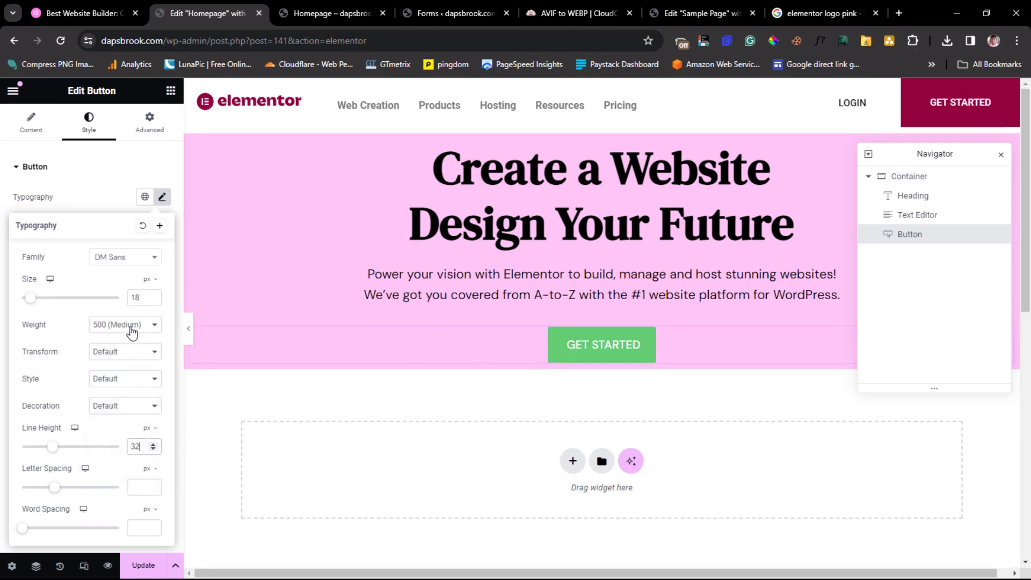
- Exit WhatFont on elementor.com and copy the Get Started button's background color code, 92003B, with ColorPick Eyedropper
click(43, 10)
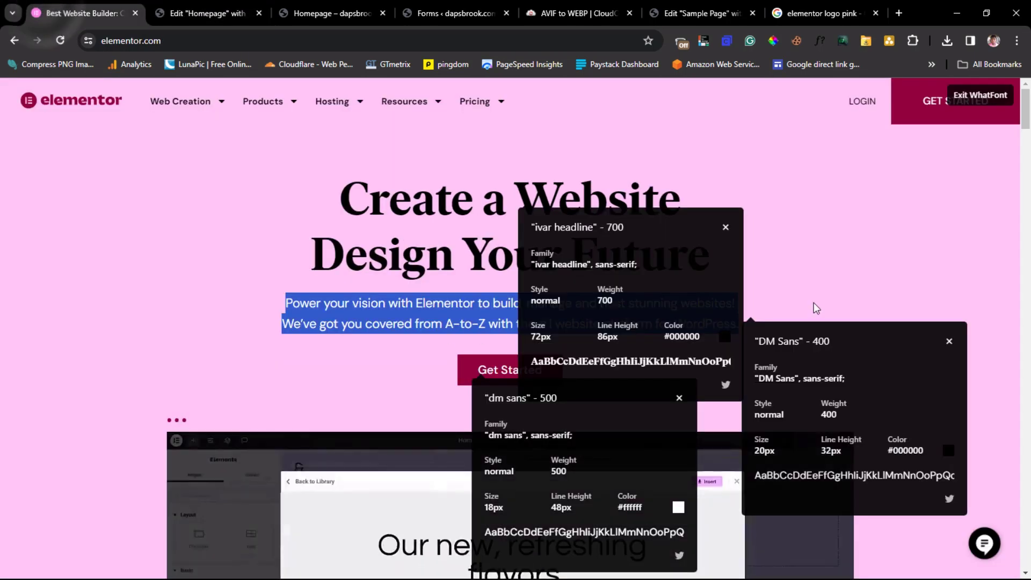
click(977, 95)
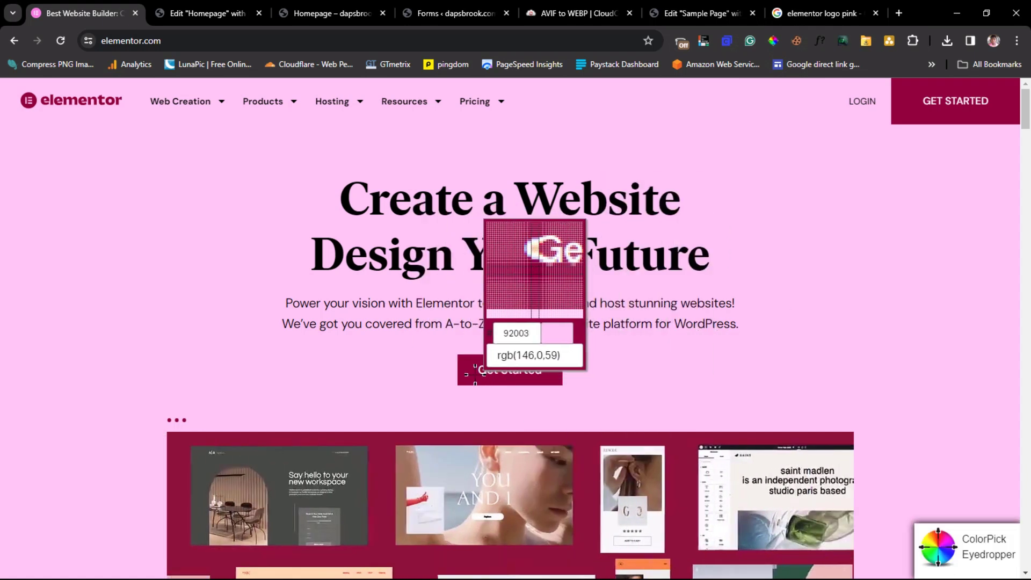
click(491, 375)
double_click(511, 316)
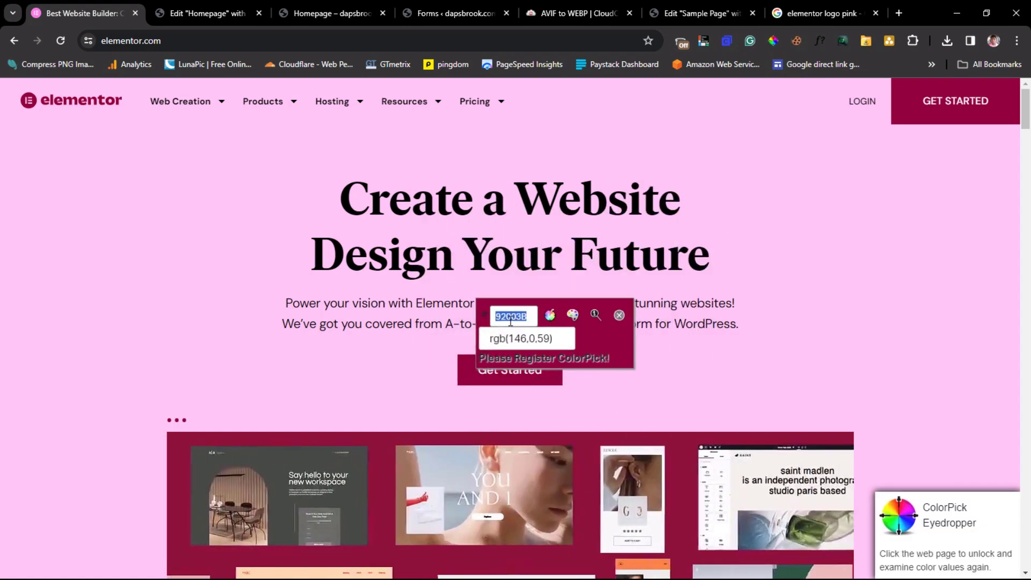
right_click(509, 322)
click(527, 377)
- Return to the Homepage editor and set the GET STARTED button's background color to 92003B
click(207, 13)
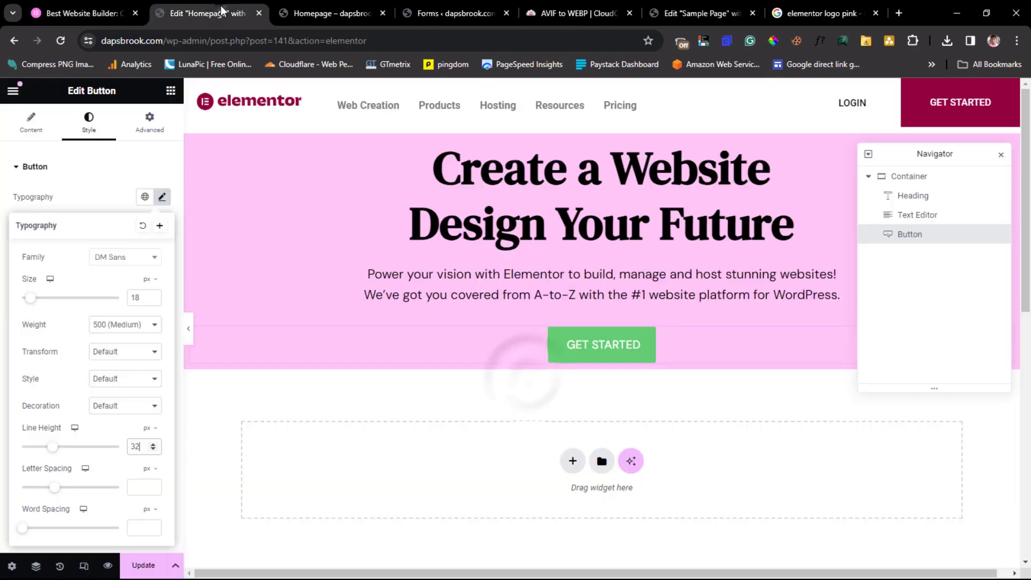
click(98, 197)
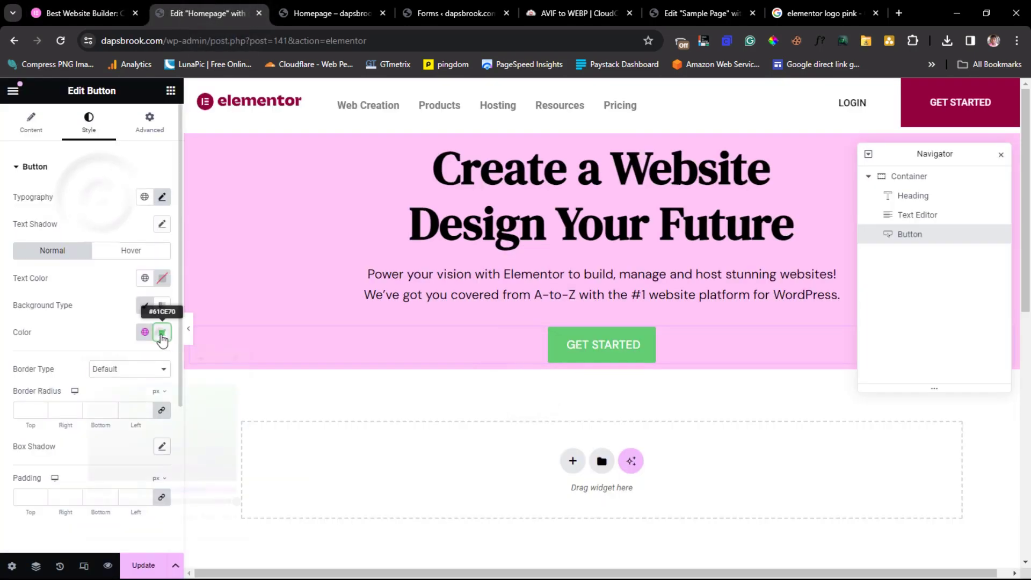
click(163, 332)
drag(131, 517, 43, 527)
key(ctrl+v)
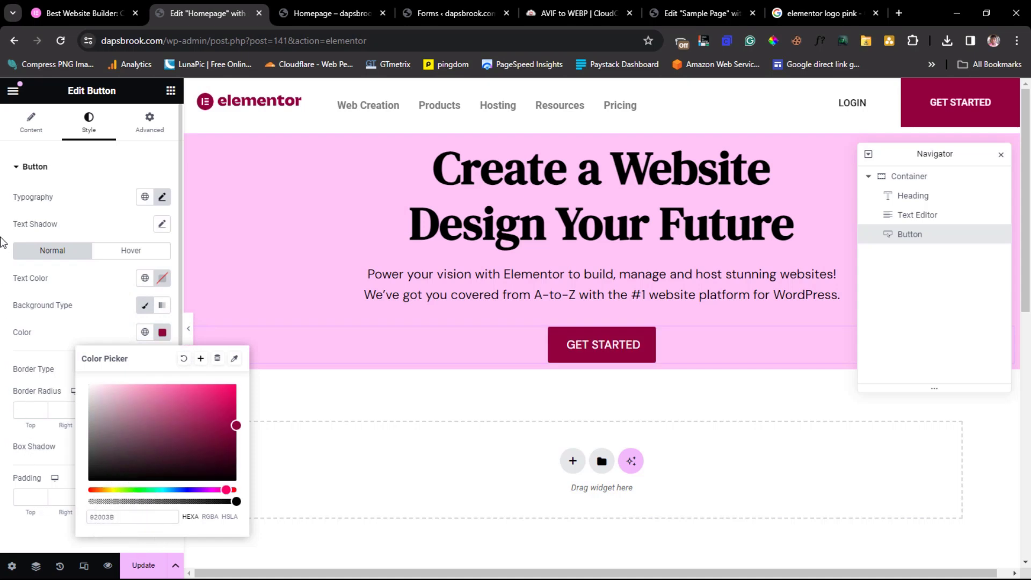
click(3, 242)
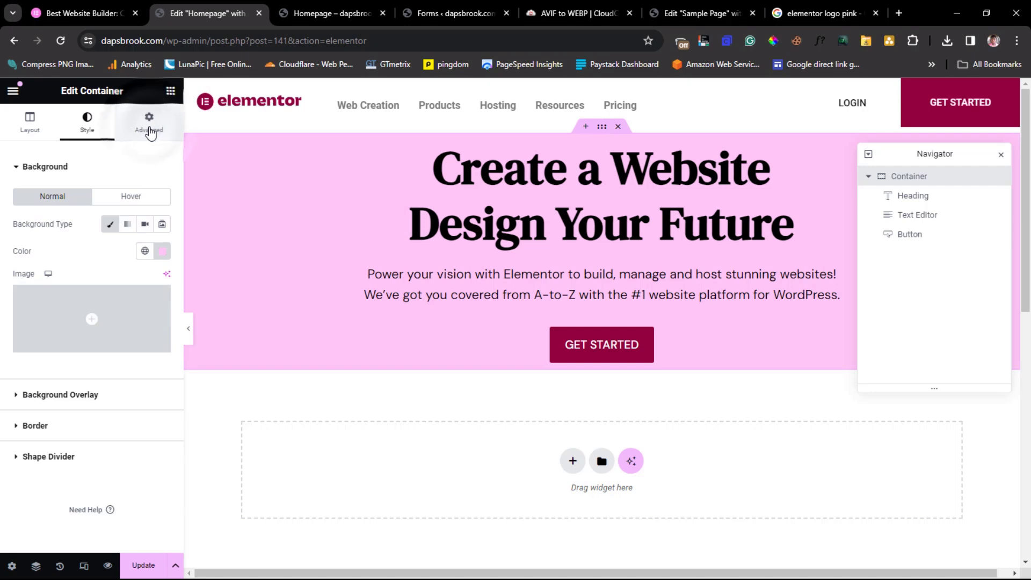
- Set the hero container's padding to 180 px top, 400 px bottom and 0 on the other two sides
click(149, 128)
click(41, 261)
text(0)
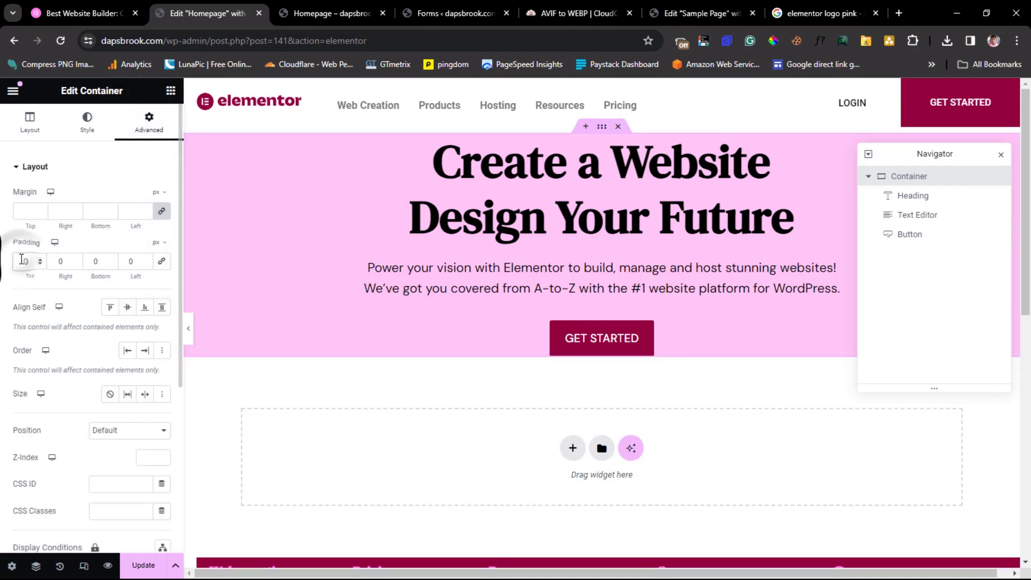
double_click(22, 260)
text(200)
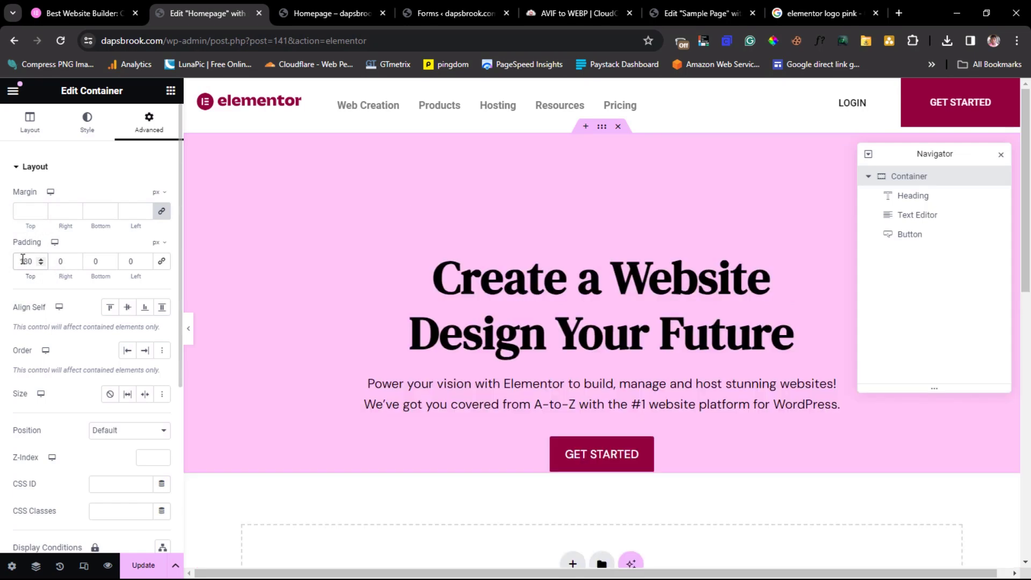
click(93, 261)
text(400)
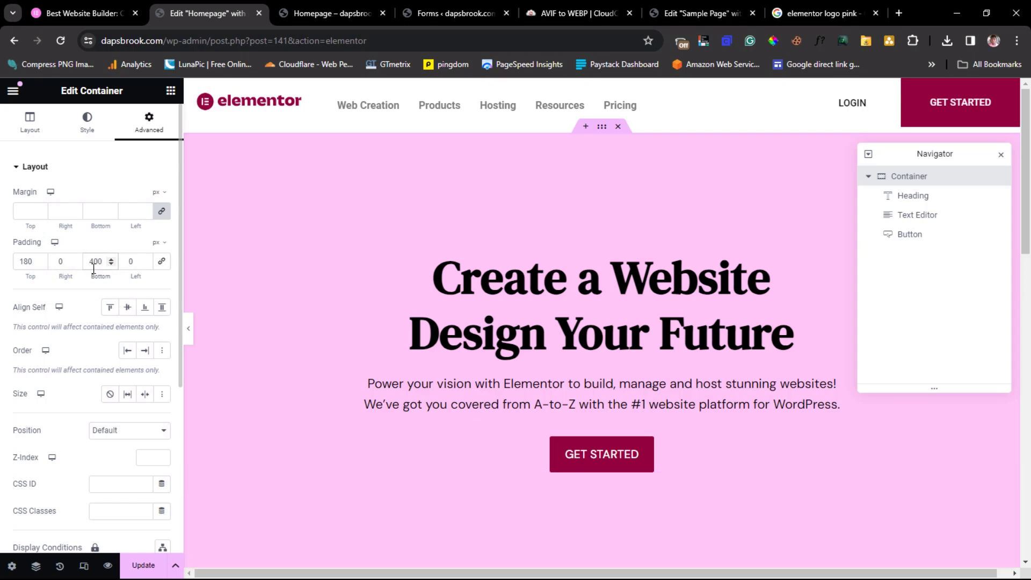
- Preview the full-width hero section and compare its spacing with the section on elementor.com, closing the ColorPick overlay there
scroll(396, 247, down, 3)
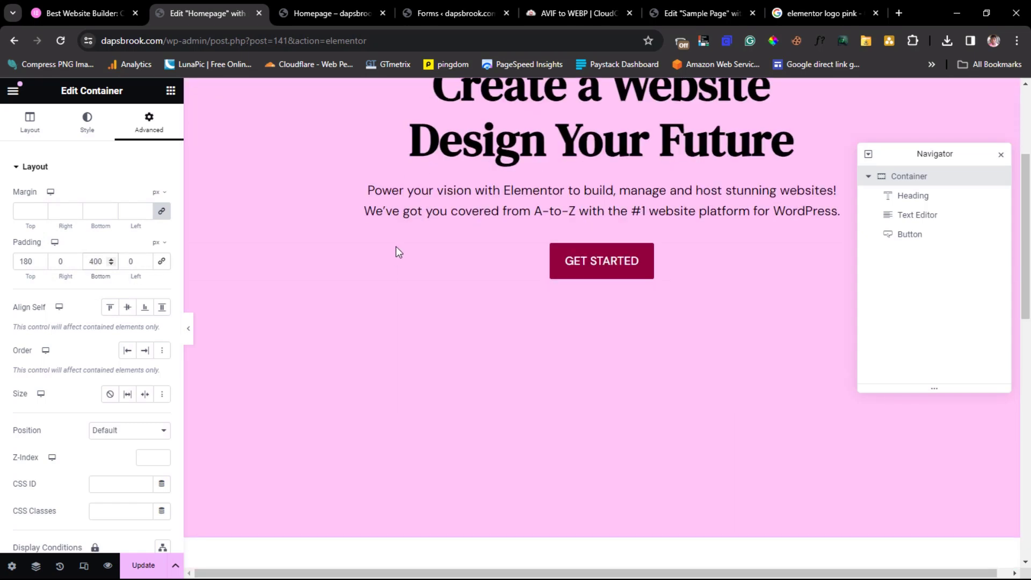
scroll(396, 251, up, 3)
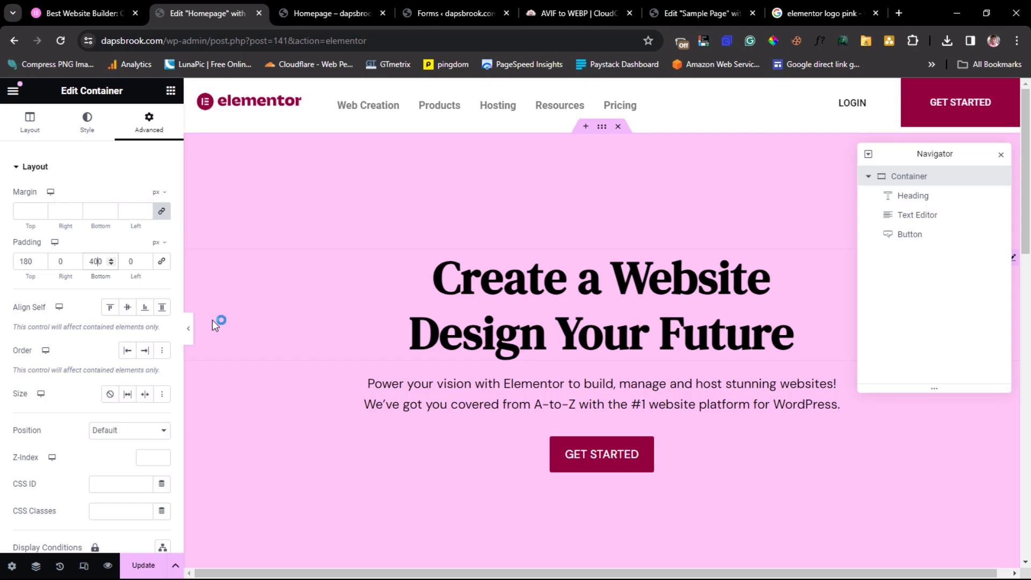
click(188, 331)
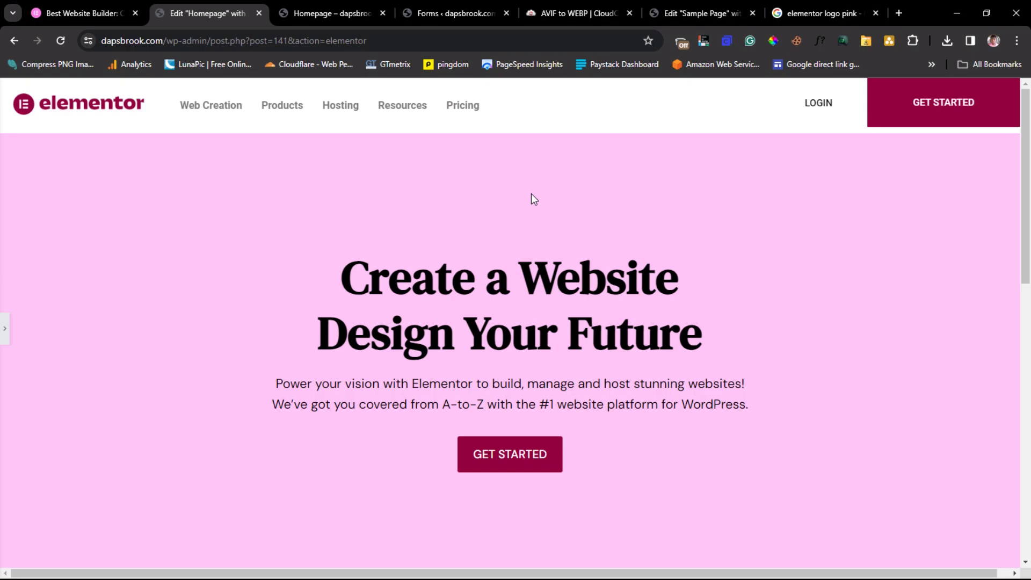
click(4, 338)
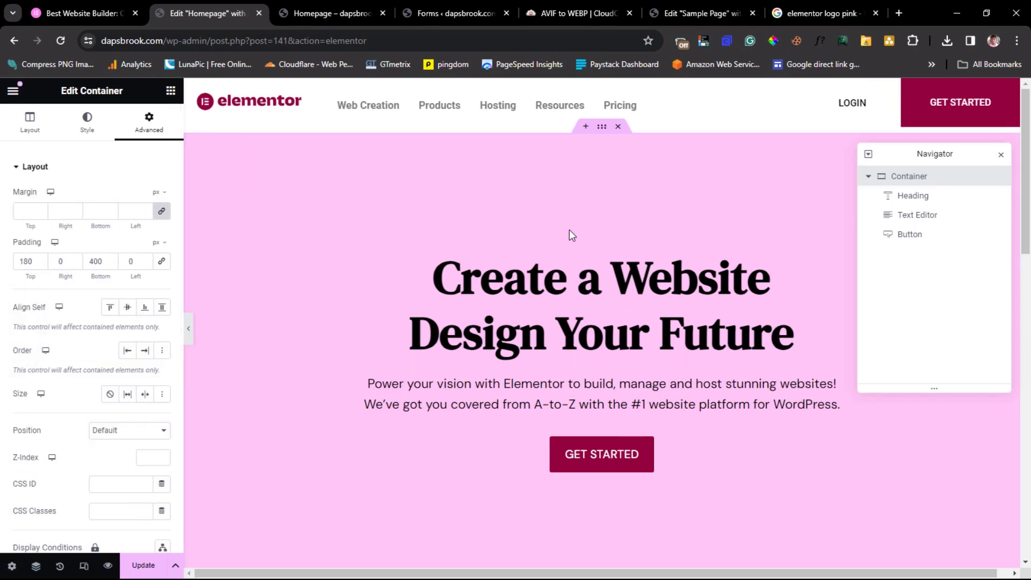
scroll(570, 231, down, 5)
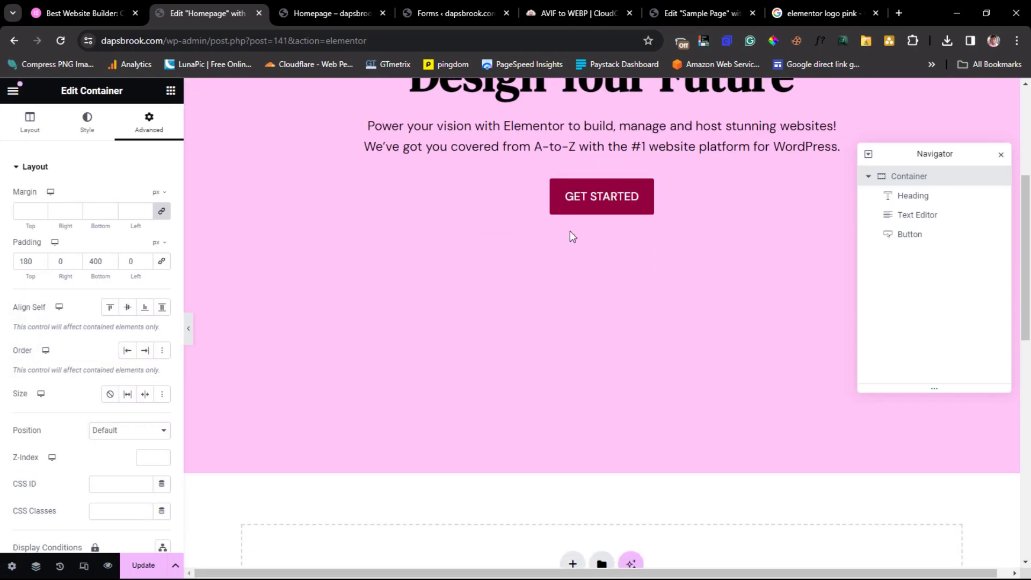
click(81, 13)
scroll(720, 242, down, 5)
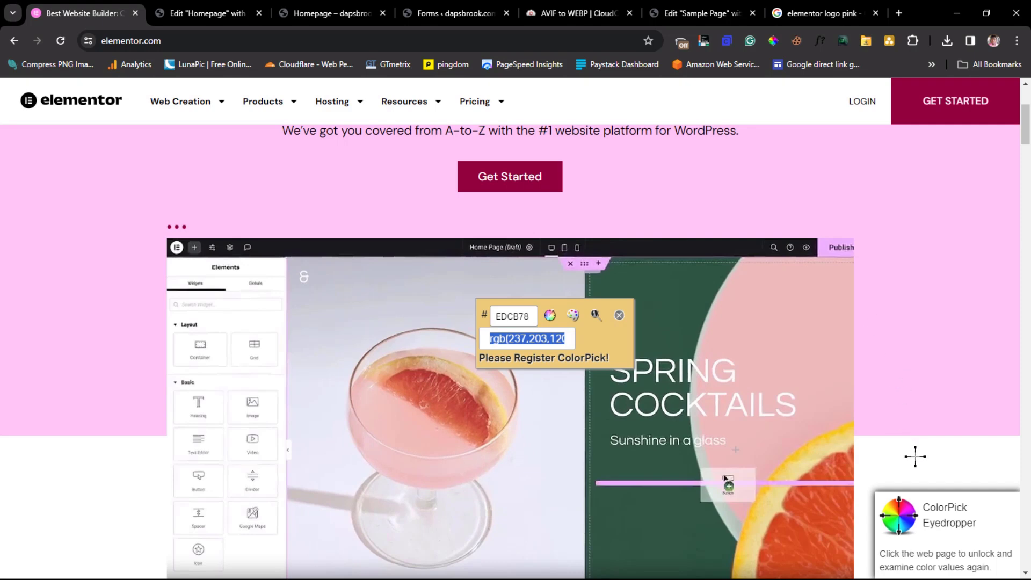
click(619, 316)
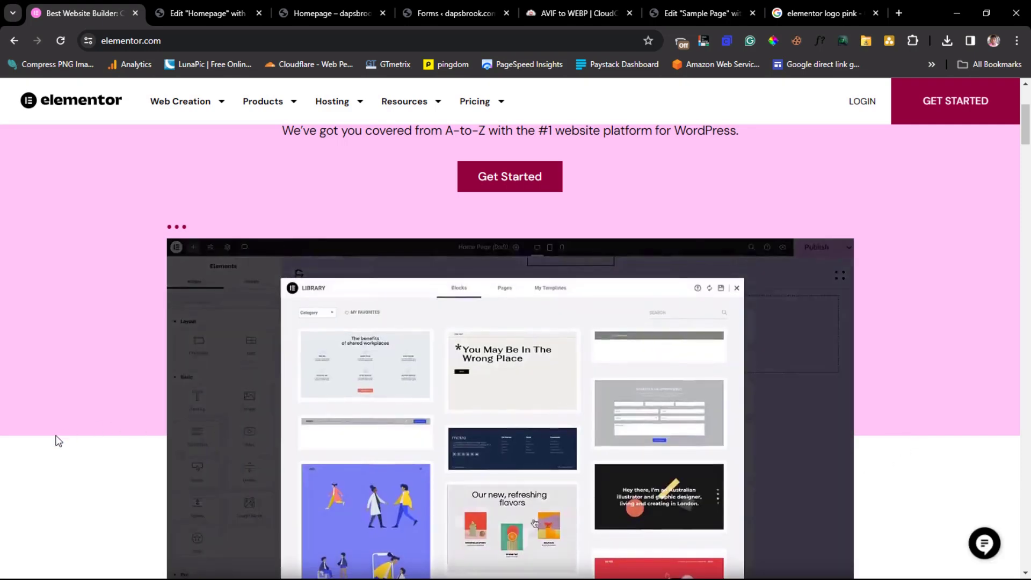
click(195, 12)
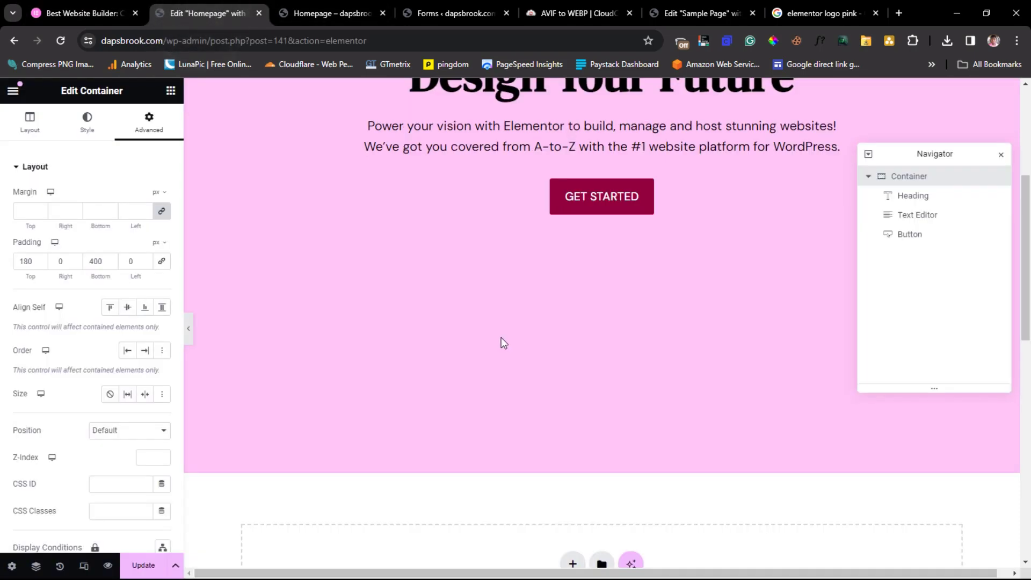
- Add a single-column container below the hero section and place a Video widget in it
scroll(581, 497, down, 3)
click(571, 437)
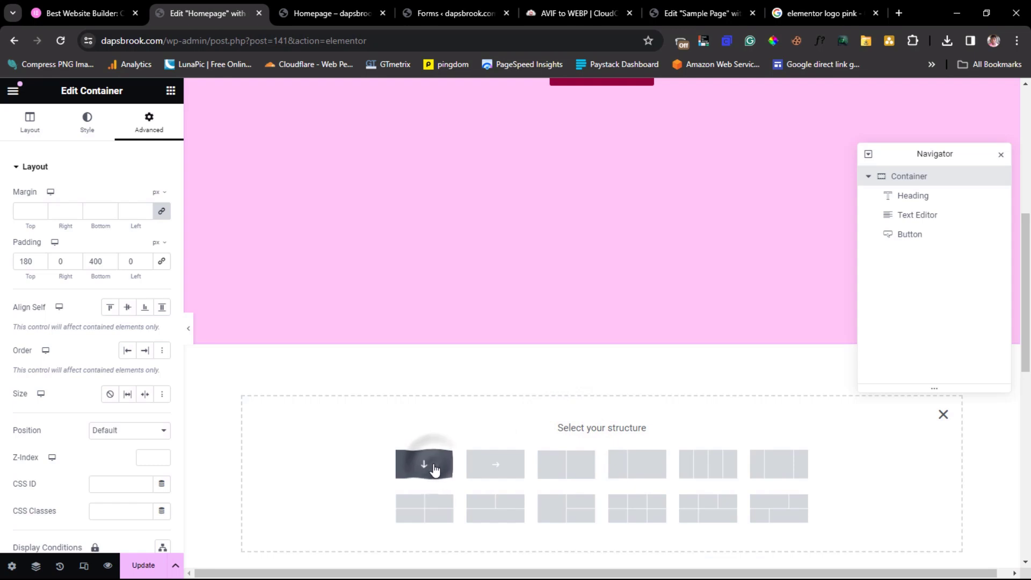
click(425, 465)
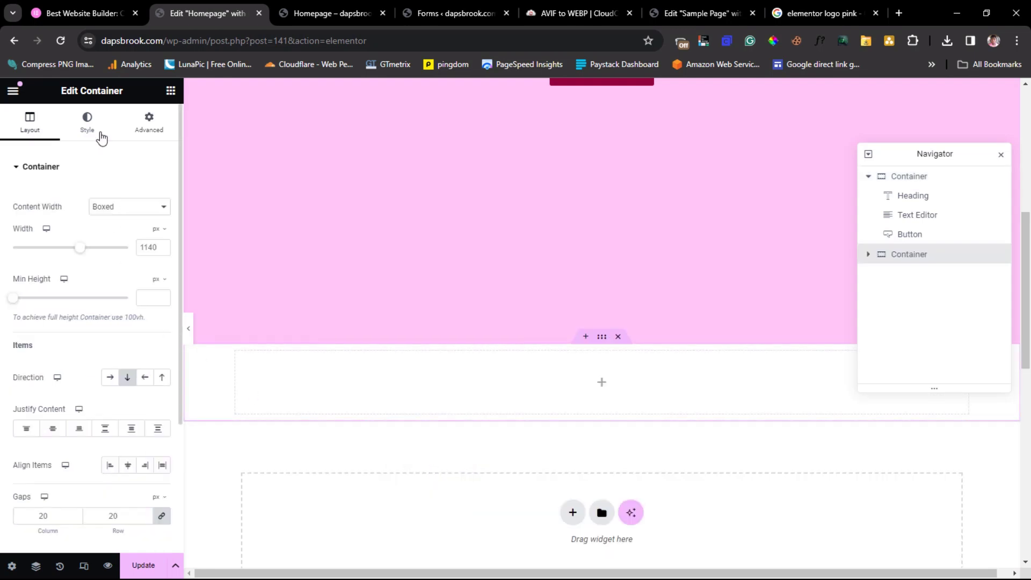
click(87, 119)
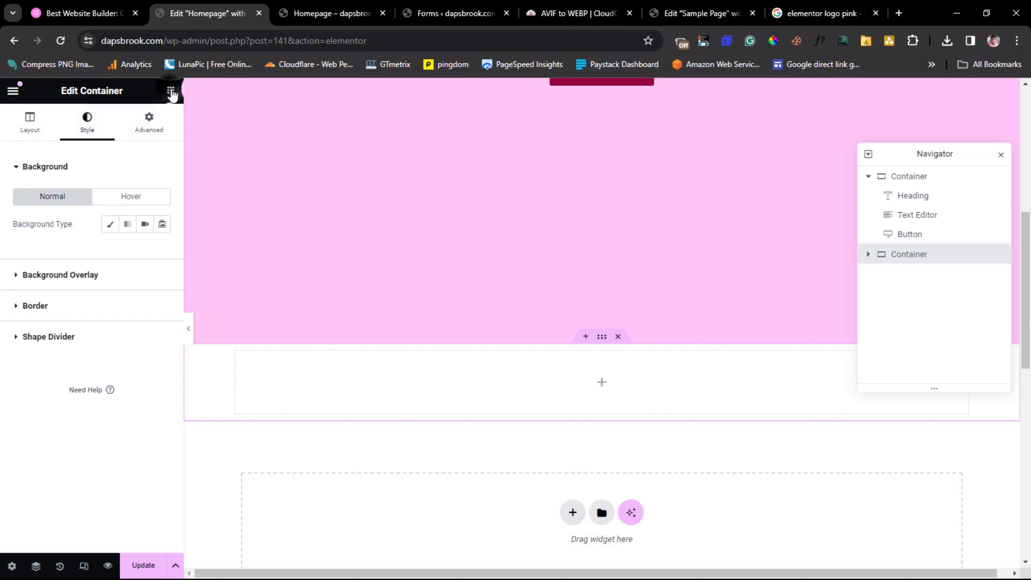
click(171, 93)
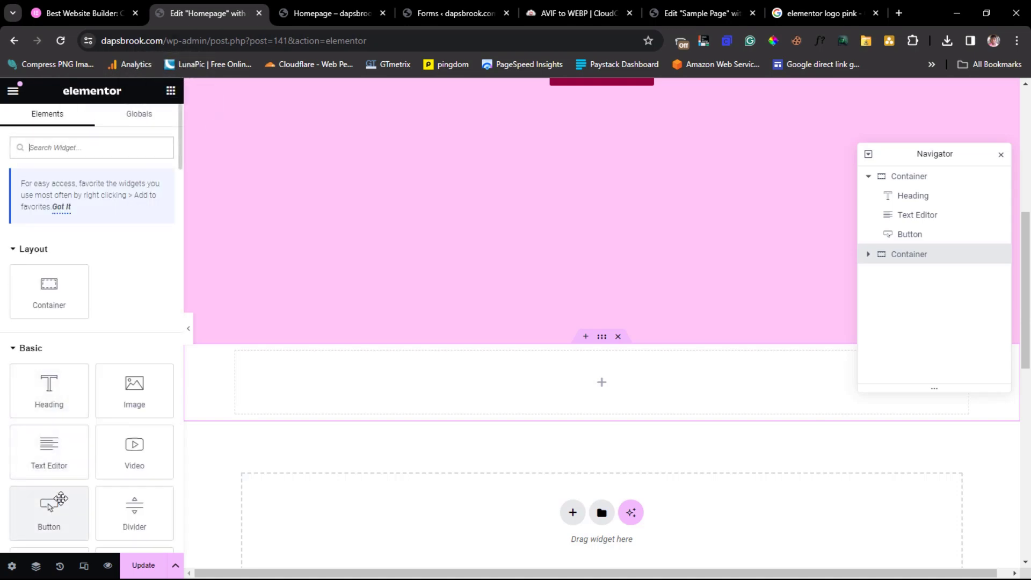
drag(132, 456, 621, 385)
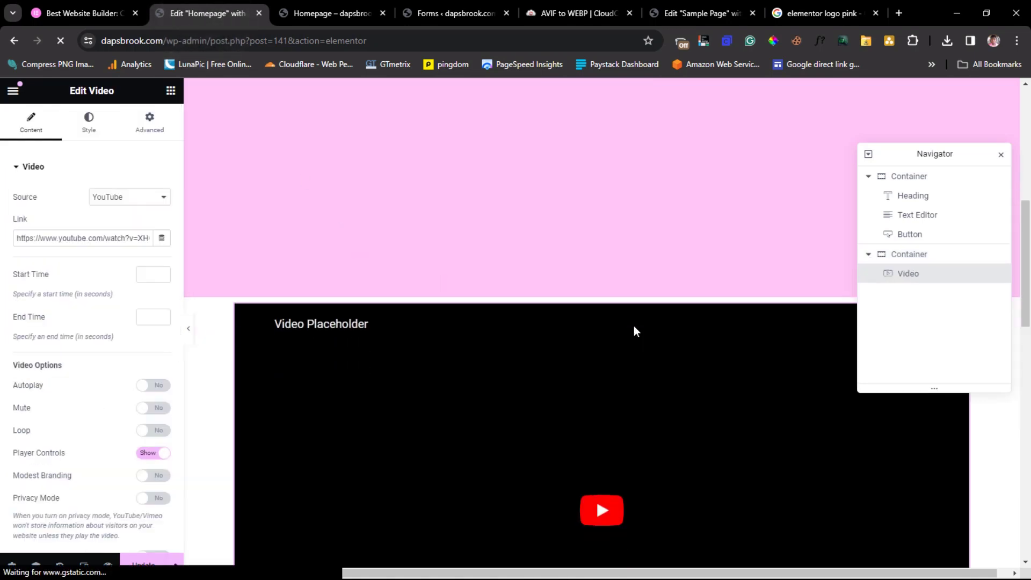
scroll(633, 325, down, 2)
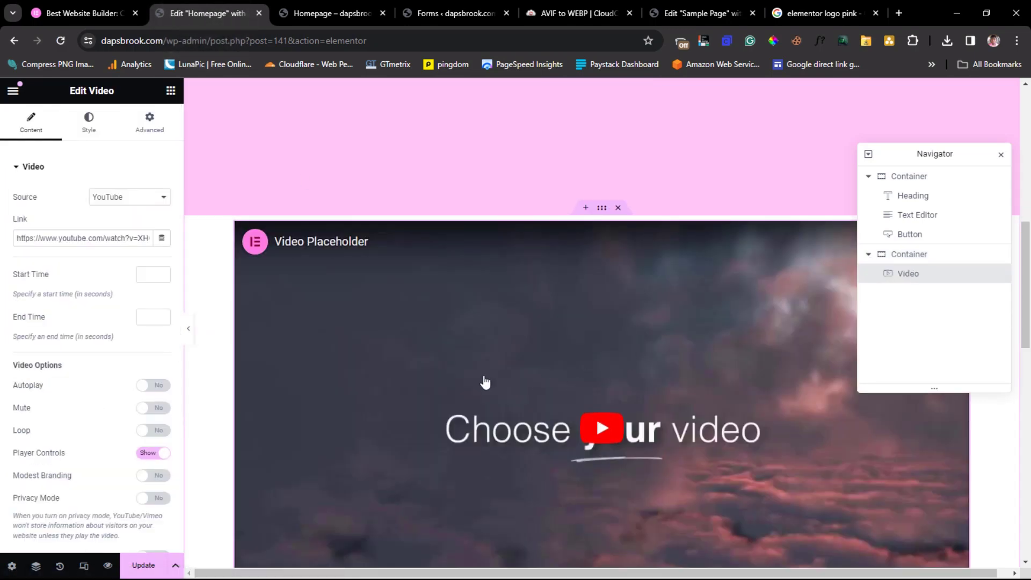
- Set the Video widget's source to Self Hosted and choose elementor.mp4 from the media library
click(118, 198)
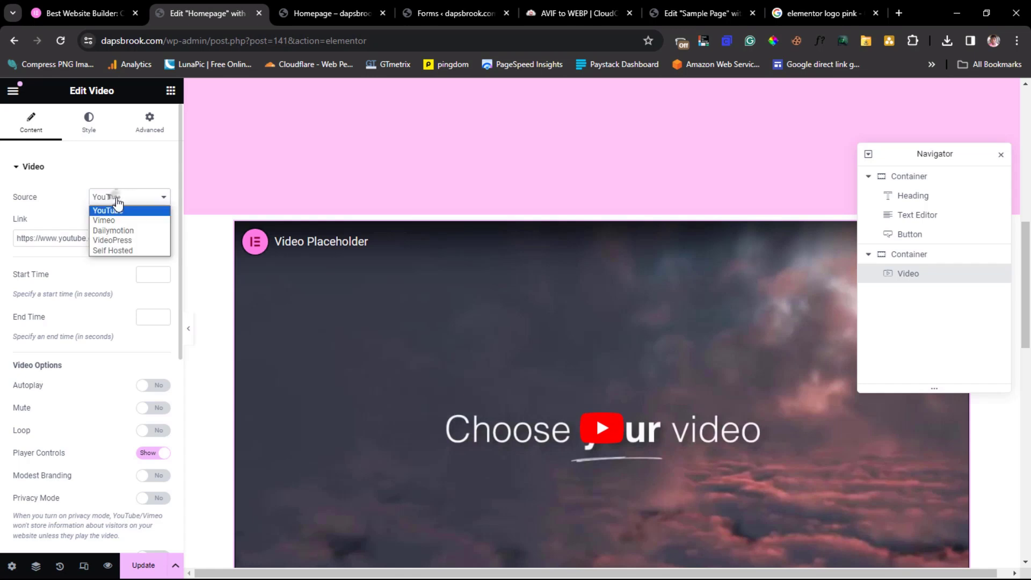
click(122, 251)
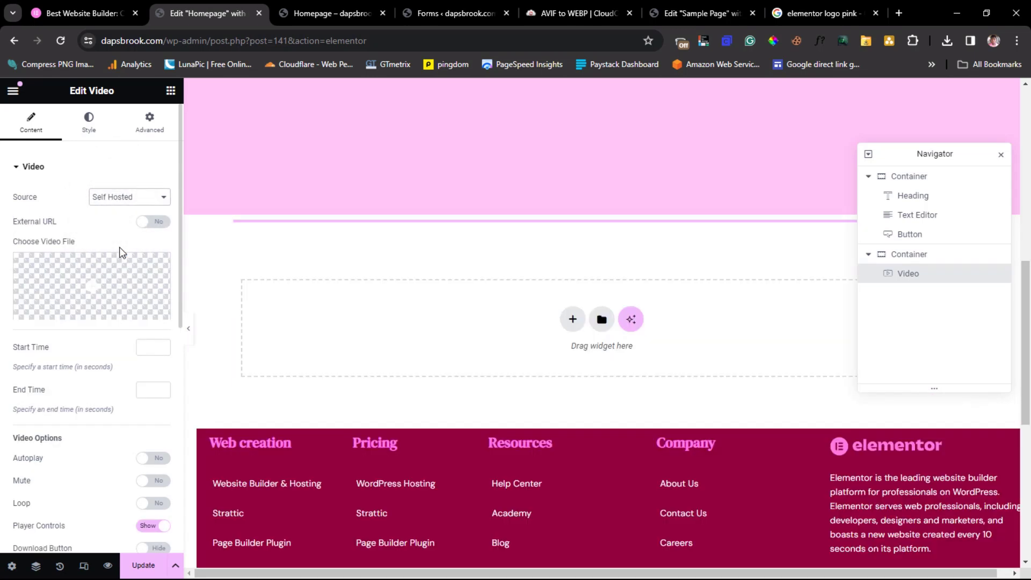
mouse_move(105, 270)
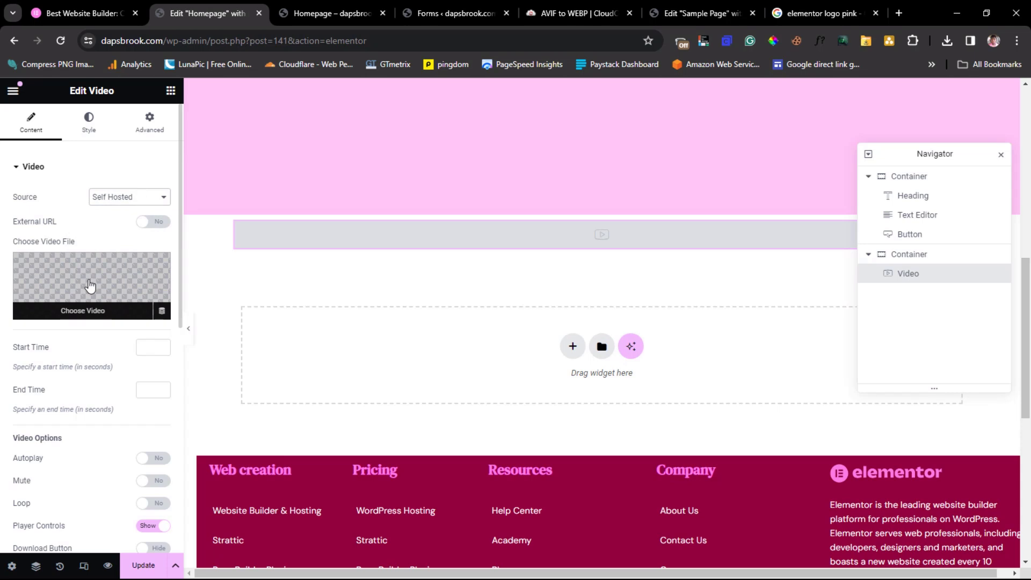
click(84, 311)
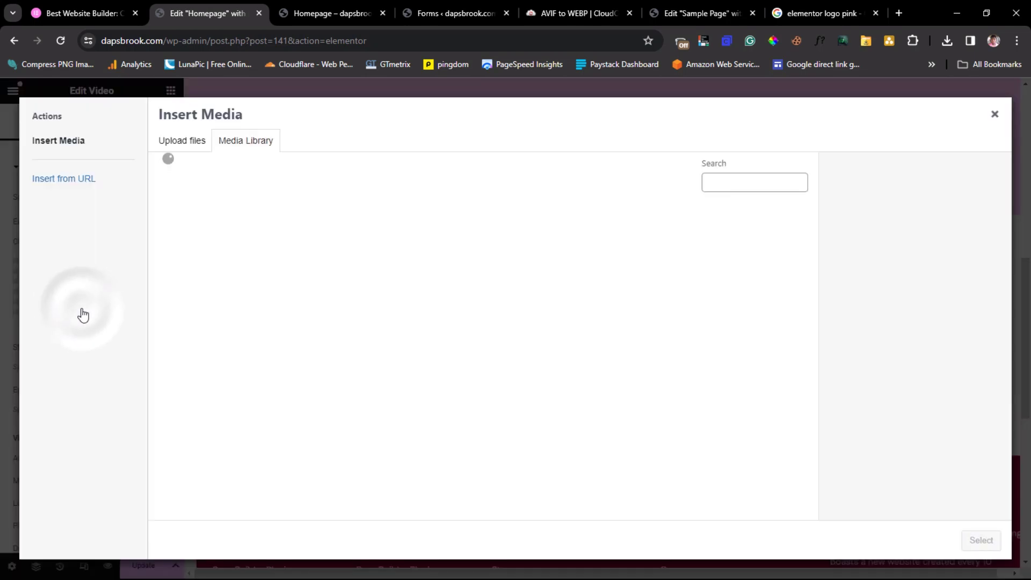
click(201, 259)
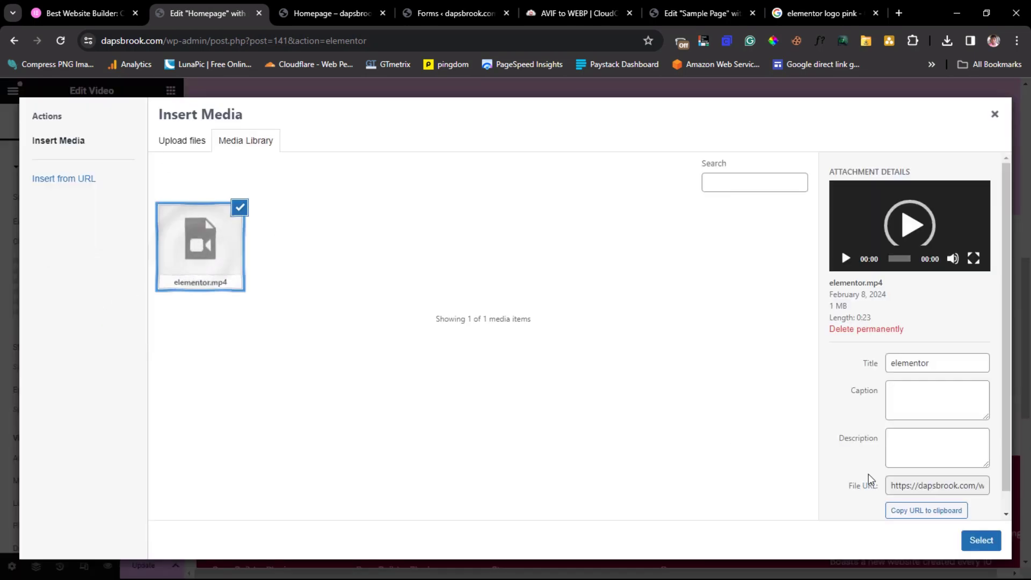
click(980, 543)
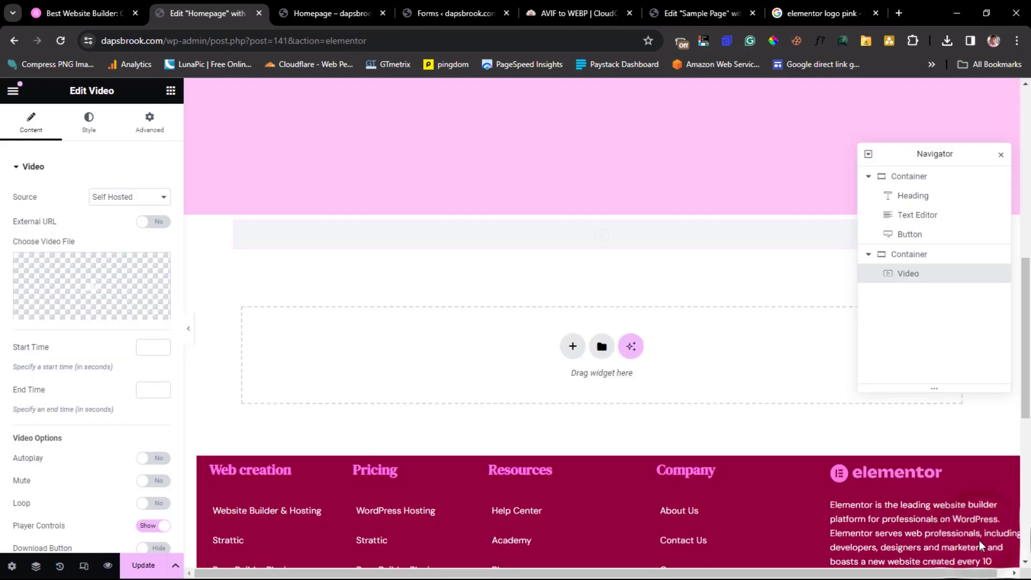
scroll(114, 322, down, 1)
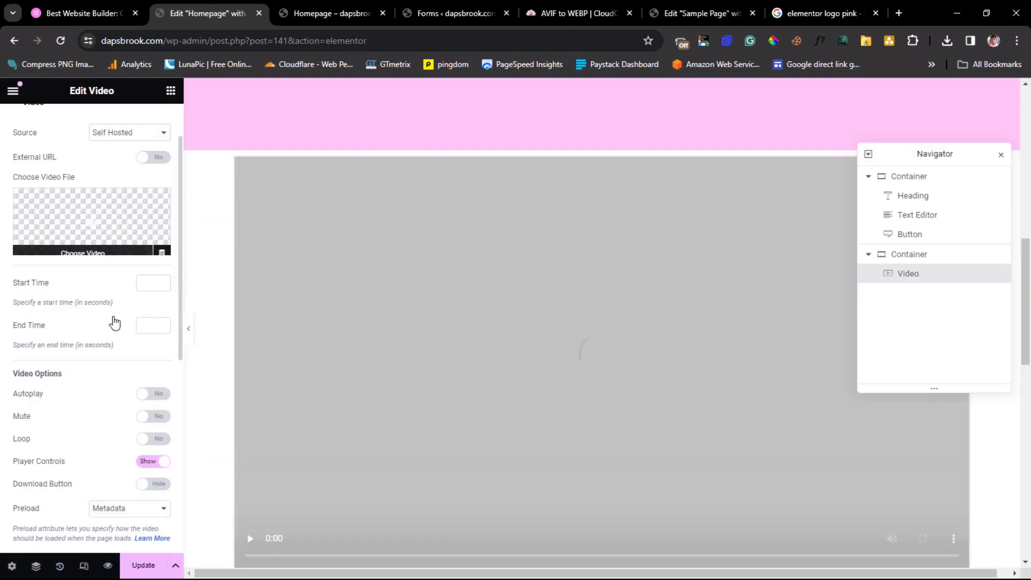
scroll(116, 321, down, 1)
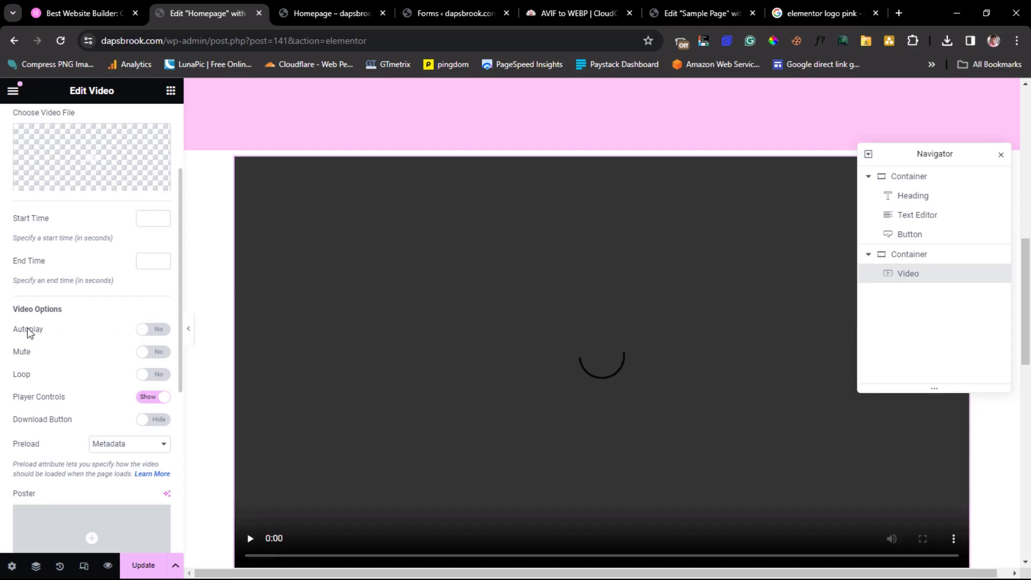
- Turn on autoplay and loop for the self-hosted video and hide its player controls
click(159, 330)
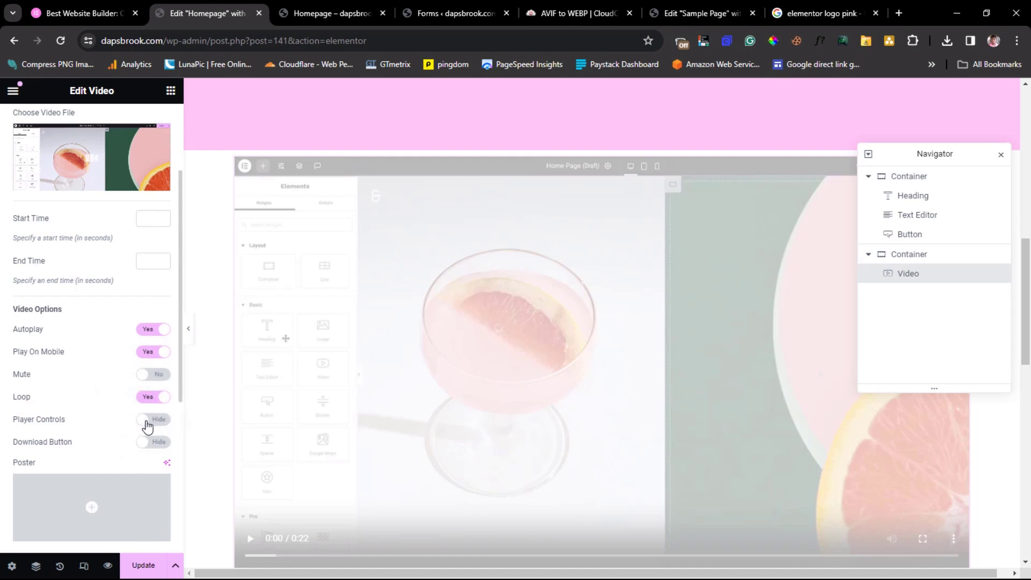
scroll(94, 434, down, 3)
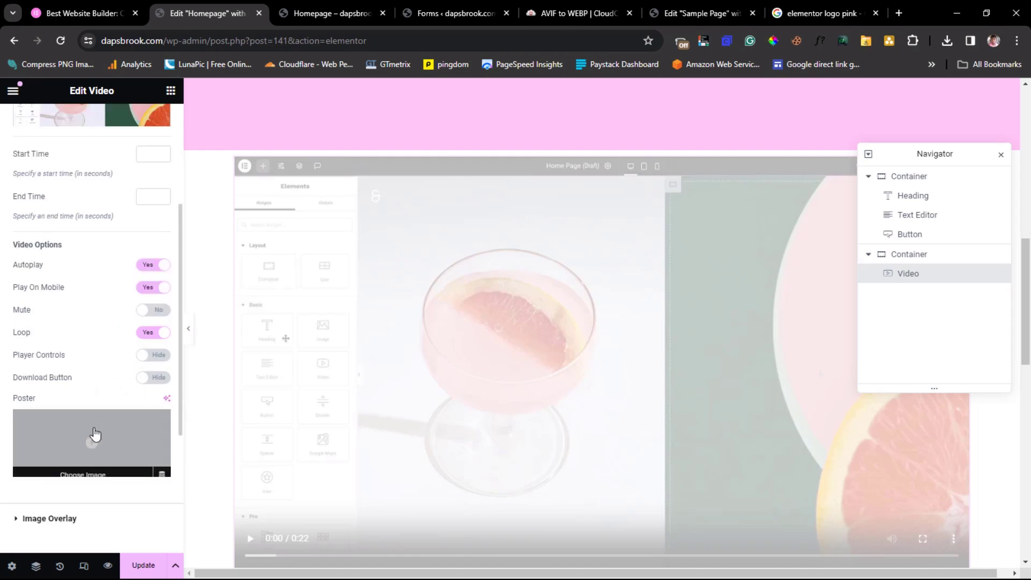
scroll(94, 432, up, 4)
scroll(94, 433, up, 1)
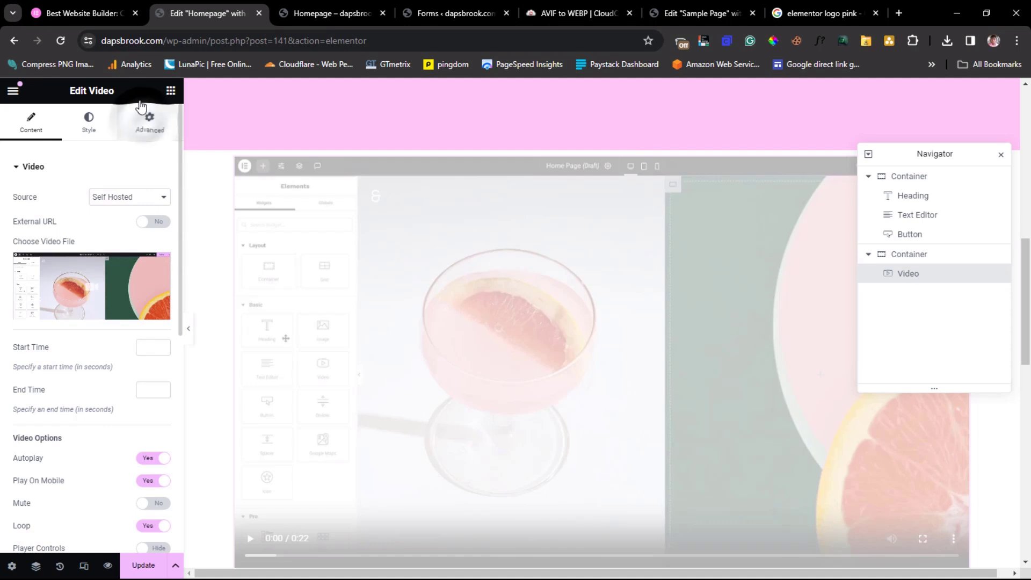
- Check the video's position on elementor.com, then unlink the Video widget's margins and set the top margin to -300 px
click(96, 14)
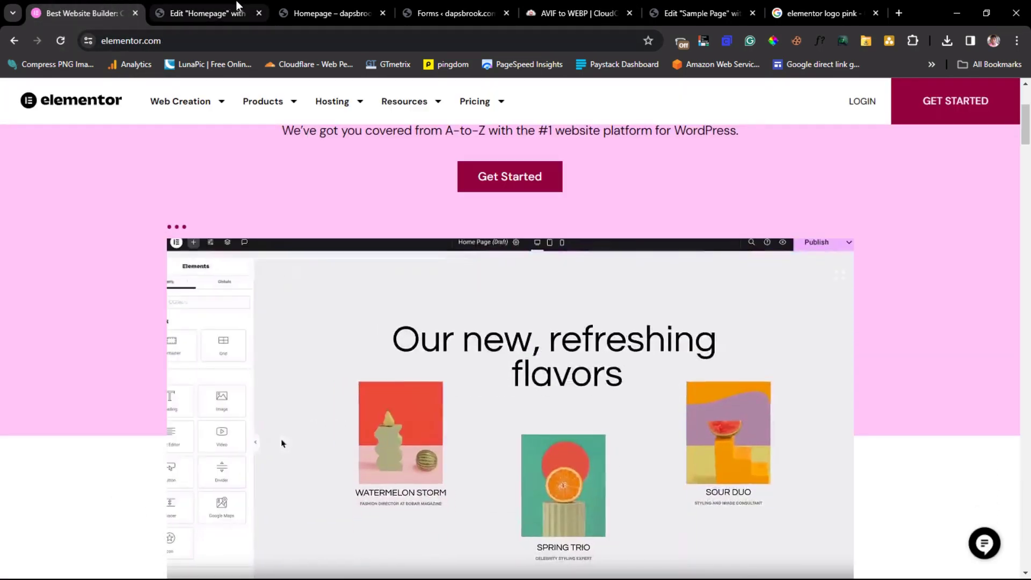
click(211, 13)
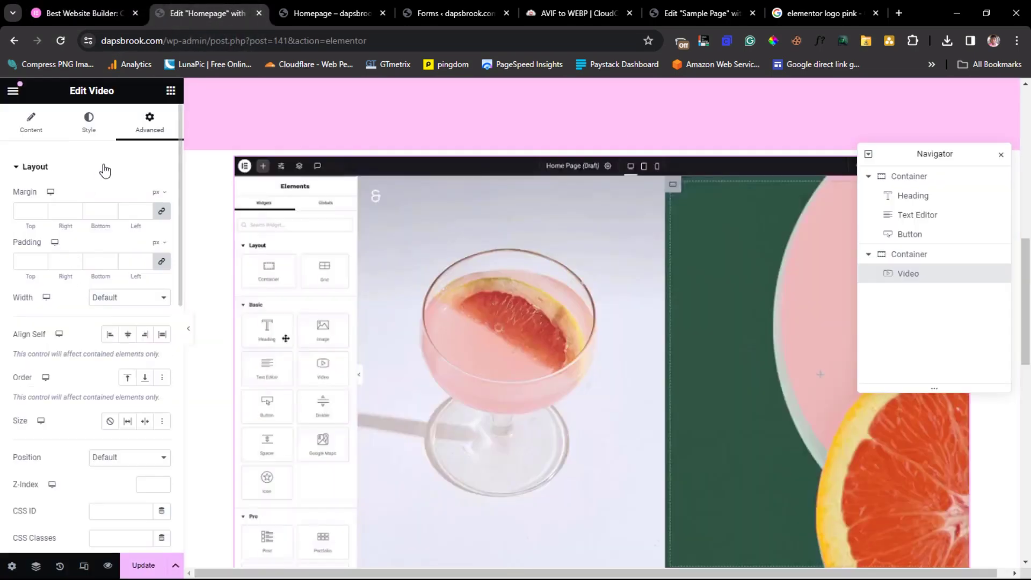
click(161, 213)
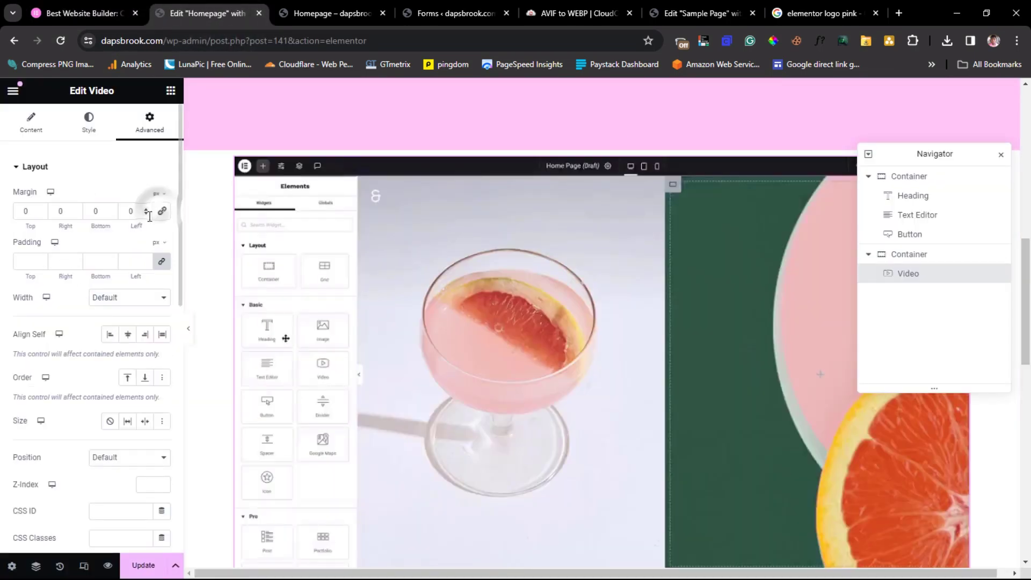
click(20, 212)
text(-3)
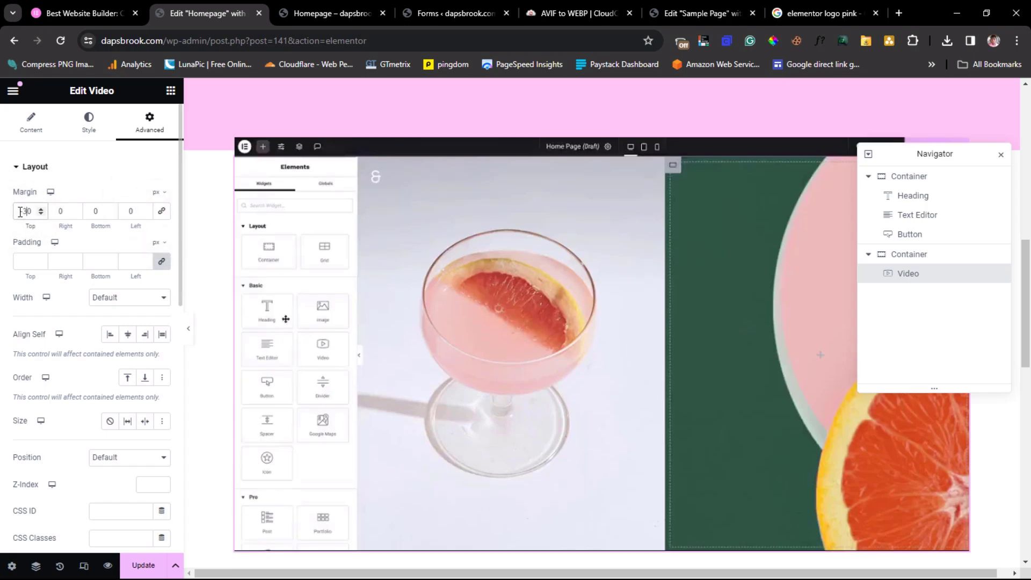
text(0)
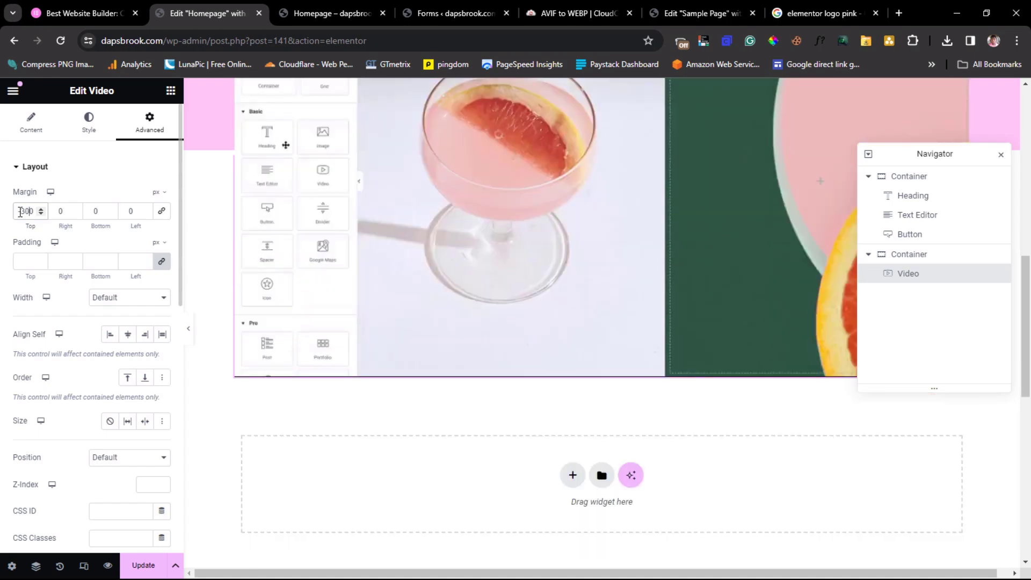
- Preview the page without the editing panel and examine how the video overlaps the pink hero section
click(189, 330)
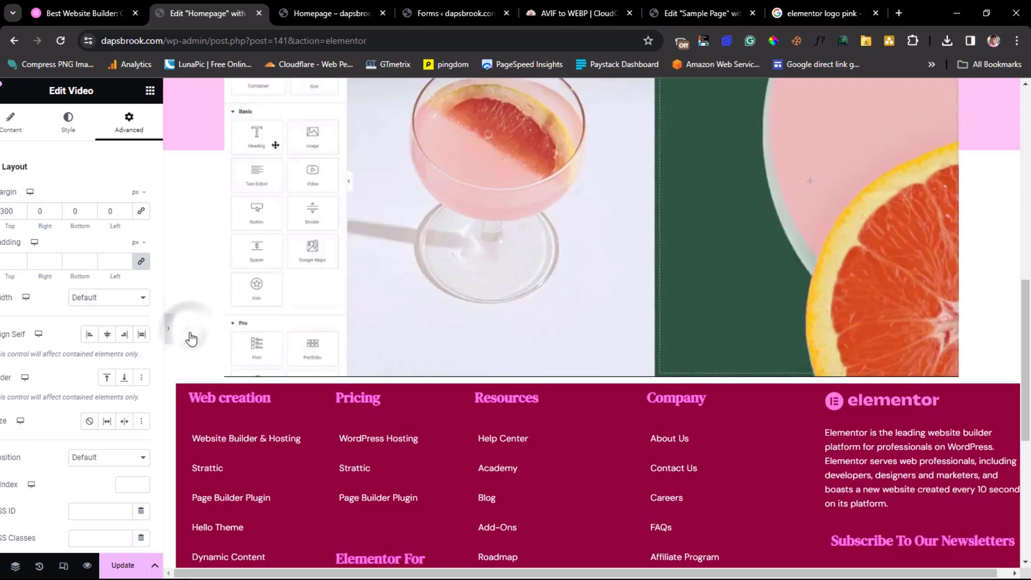
scroll(601, 302, up, 7)
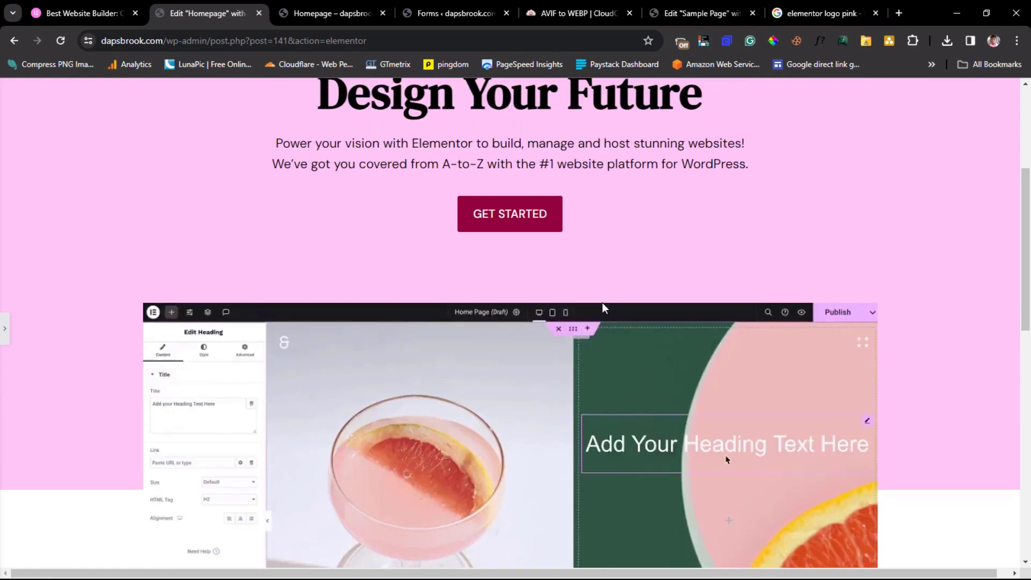
scroll(638, 276, down, 4)
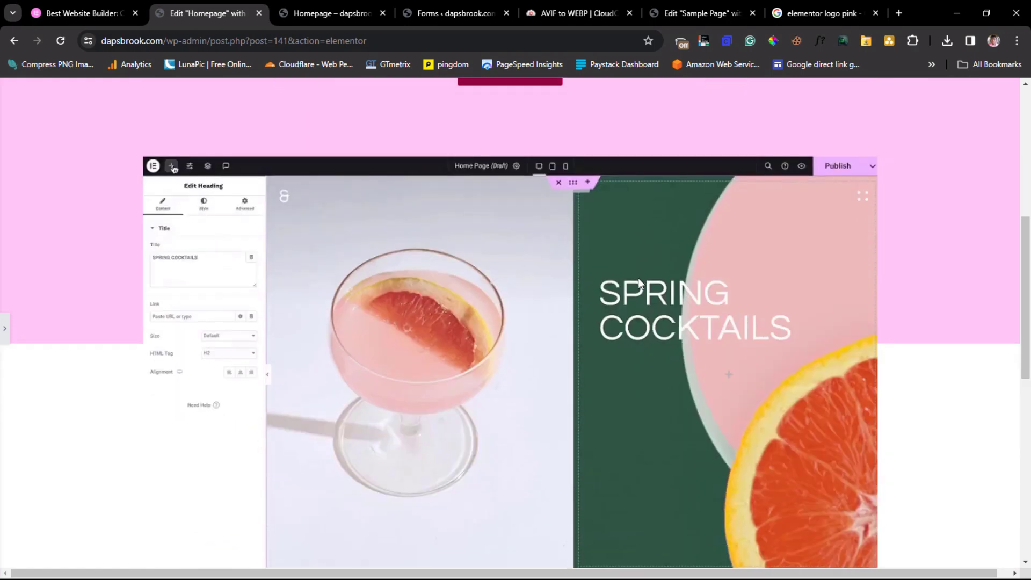
scroll(639, 278, up, 4)
scroll(638, 279, up, 2)
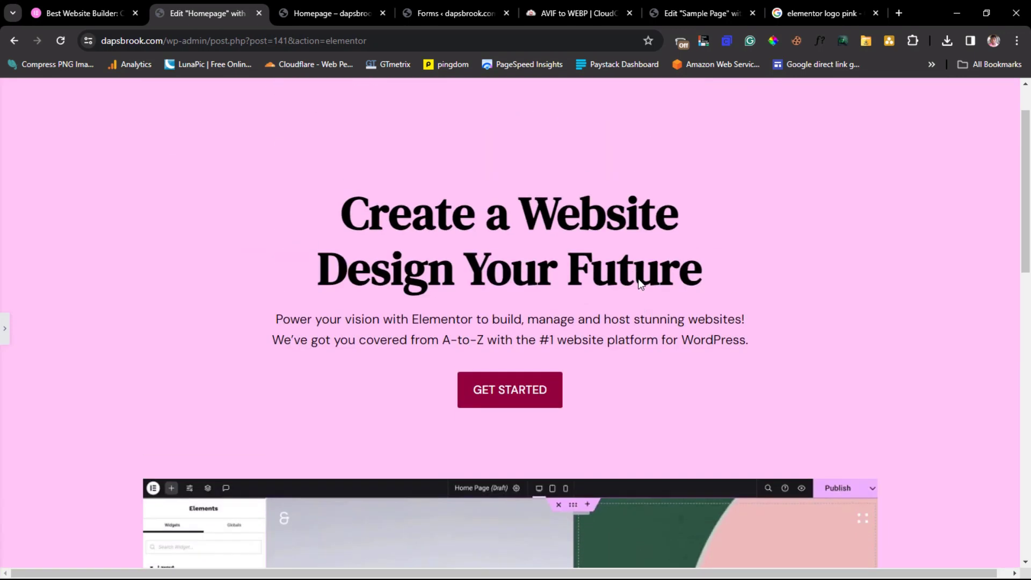
scroll(638, 278, down, 4)
scroll(639, 279, down, 4)
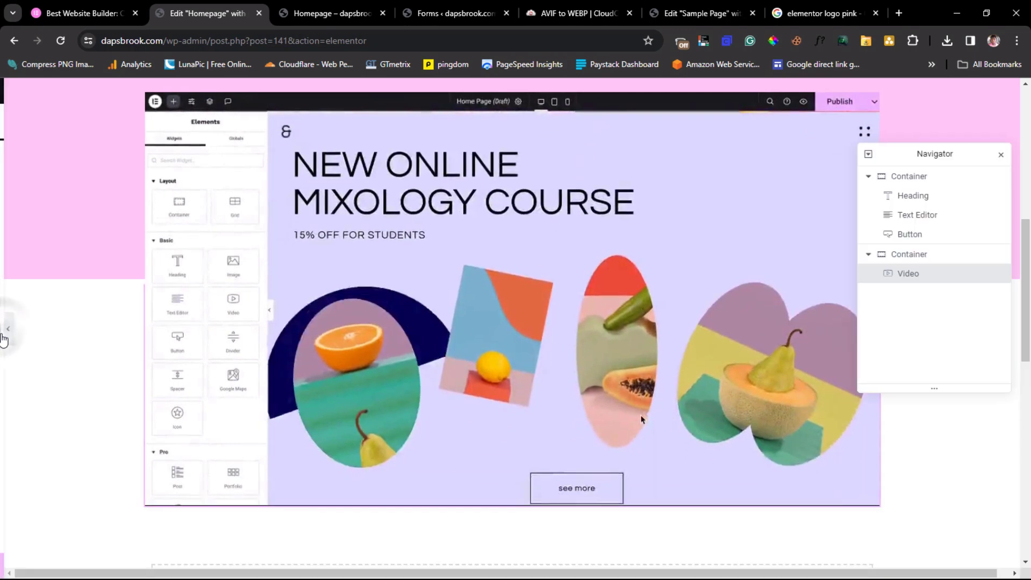
click(4, 338)
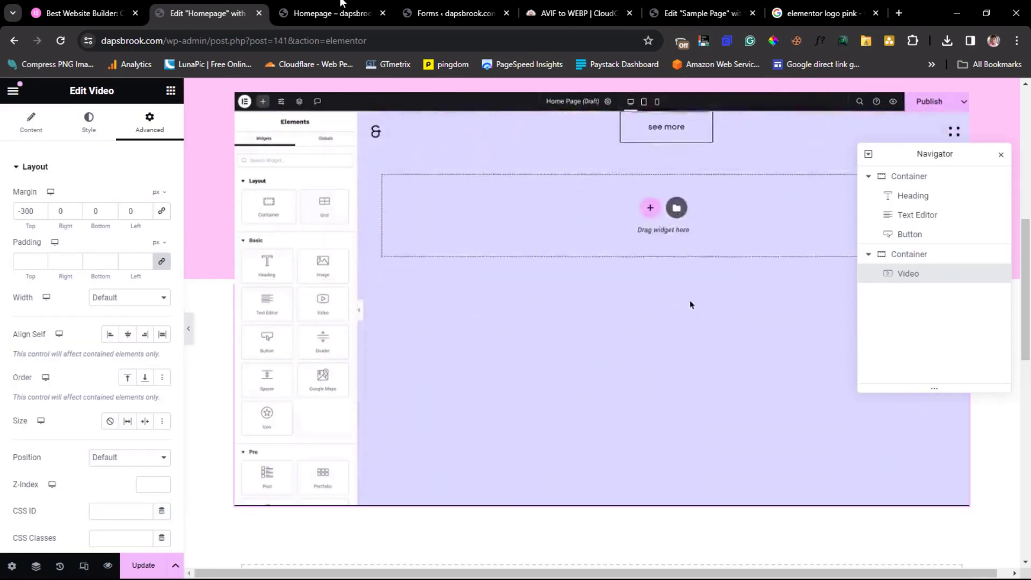
- Review the three-column section beneath the video on elementor.com and add a row-direction container below the video on the Homepage
click(71, 4)
scroll(486, 276, down, 4)
scroll(486, 276, up, 2)
scroll(485, 276, down, 5)
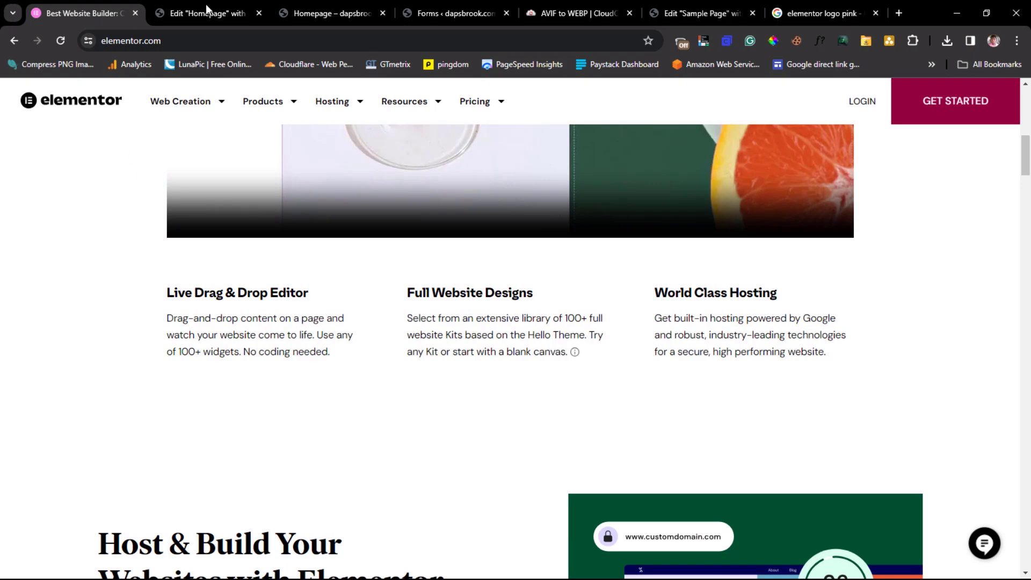
click(225, 13)
scroll(562, 440, down, 5)
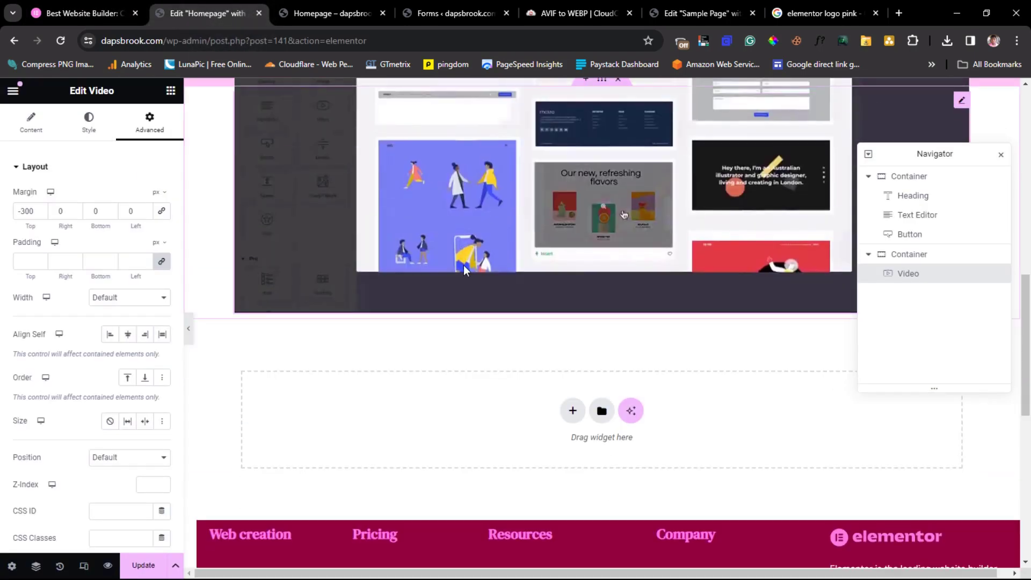
click(573, 410)
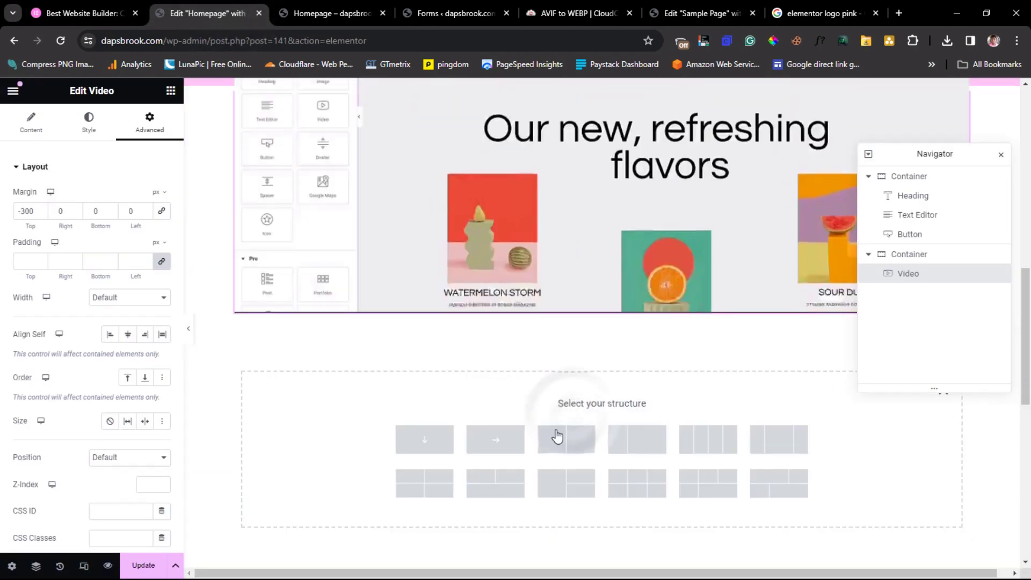
click(497, 443)
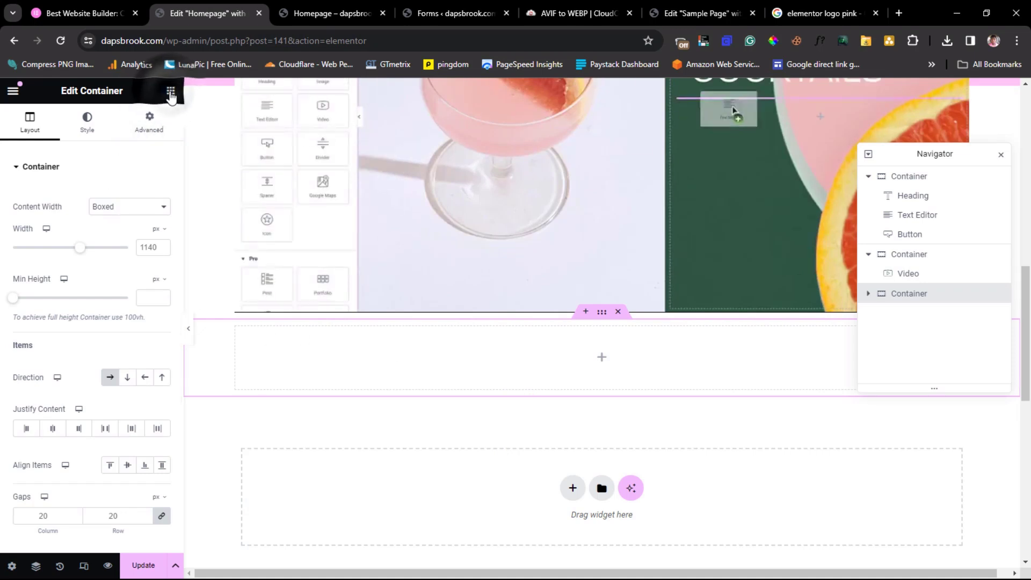
- Nest a container inside the new row container and duplicate it twice to form three columns
click(170, 91)
drag(149, 316, 376, 373)
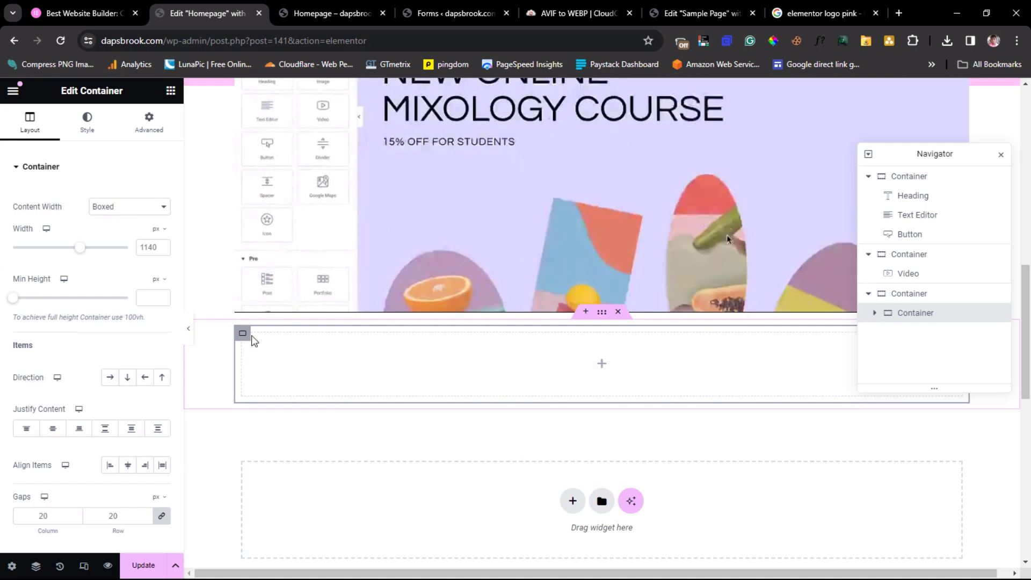
right_click(243, 333)
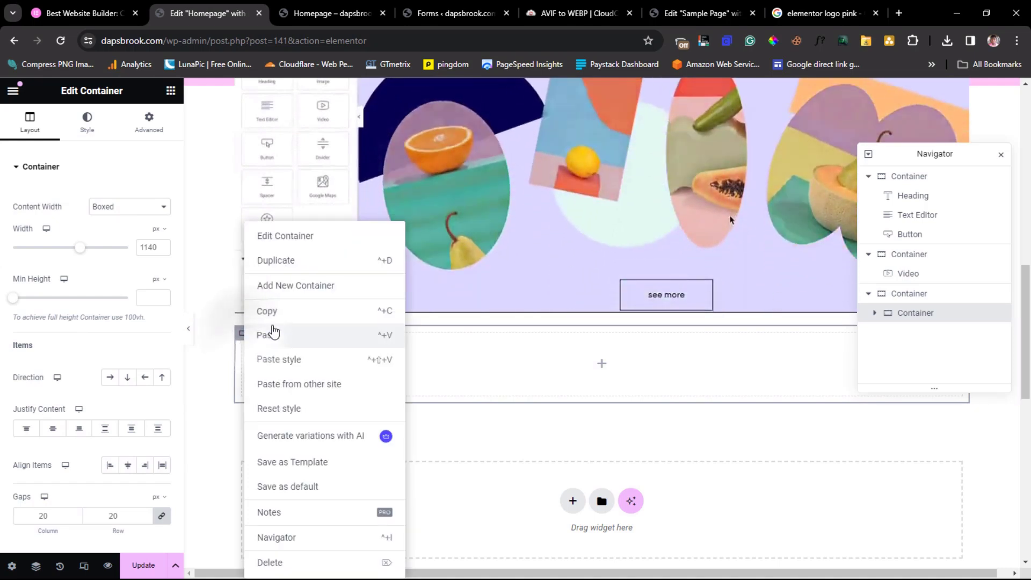
click(286, 261)
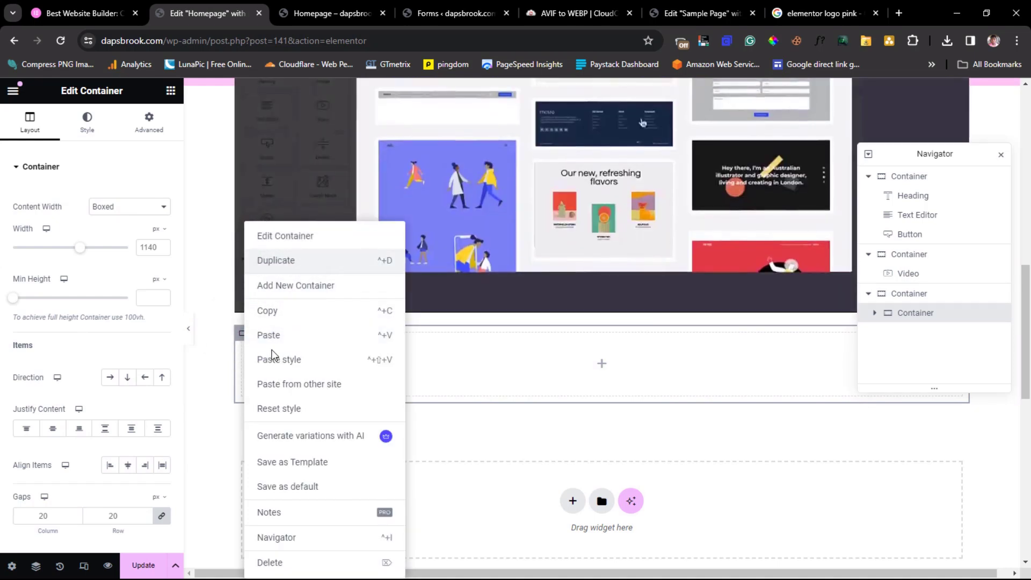
right_click(243, 333)
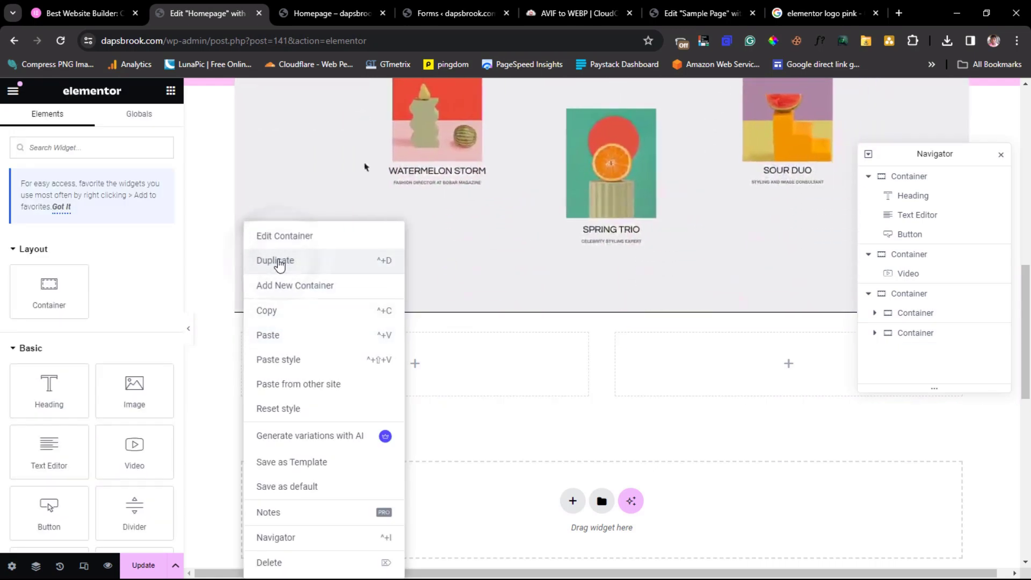
click(276, 260)
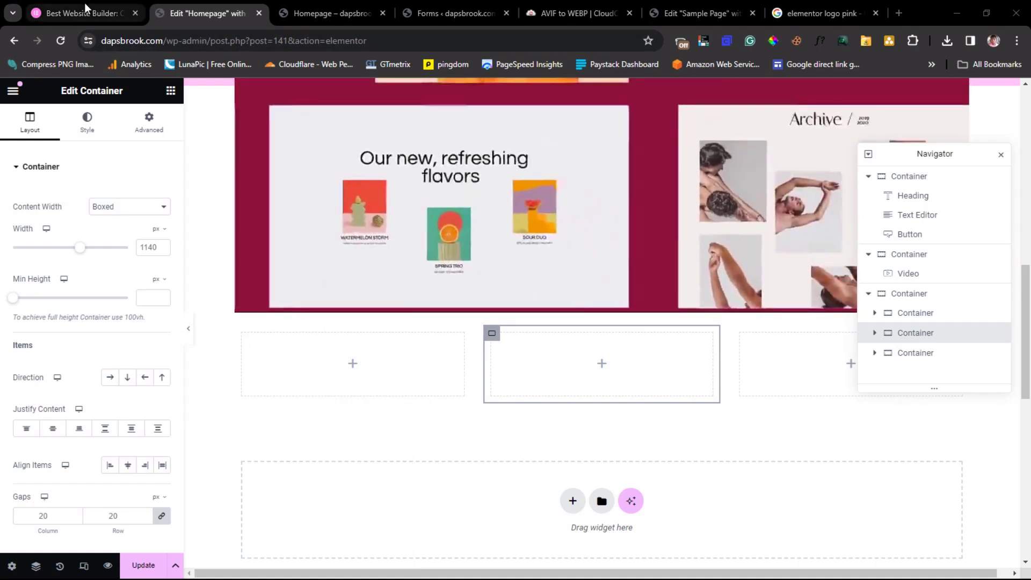
- Copy the heading "Live Drag & Drop Editor" from elementor.com and return to the Homepage editor
click(85, 10)
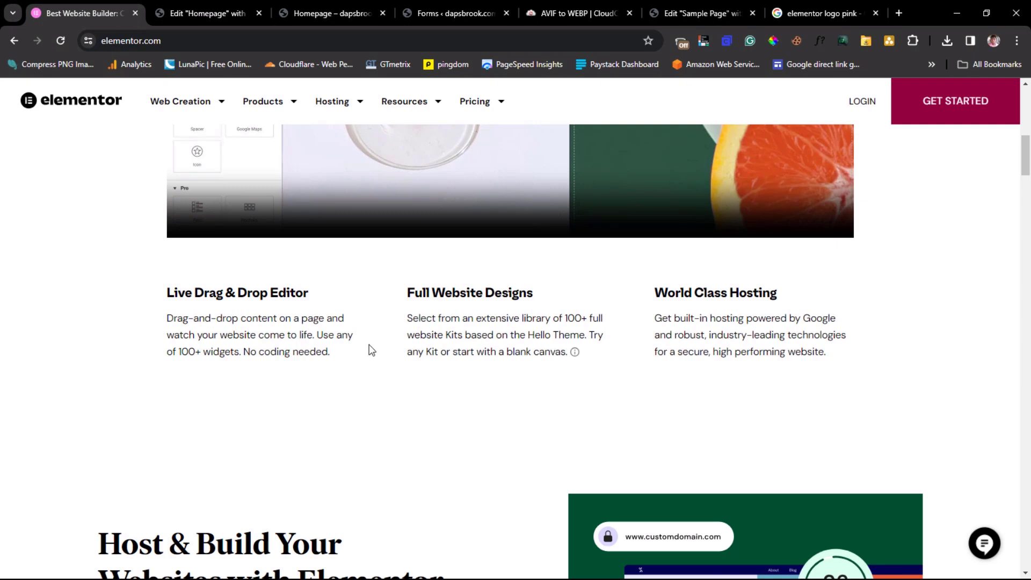
drag(328, 291, 168, 293)
right_click(185, 300)
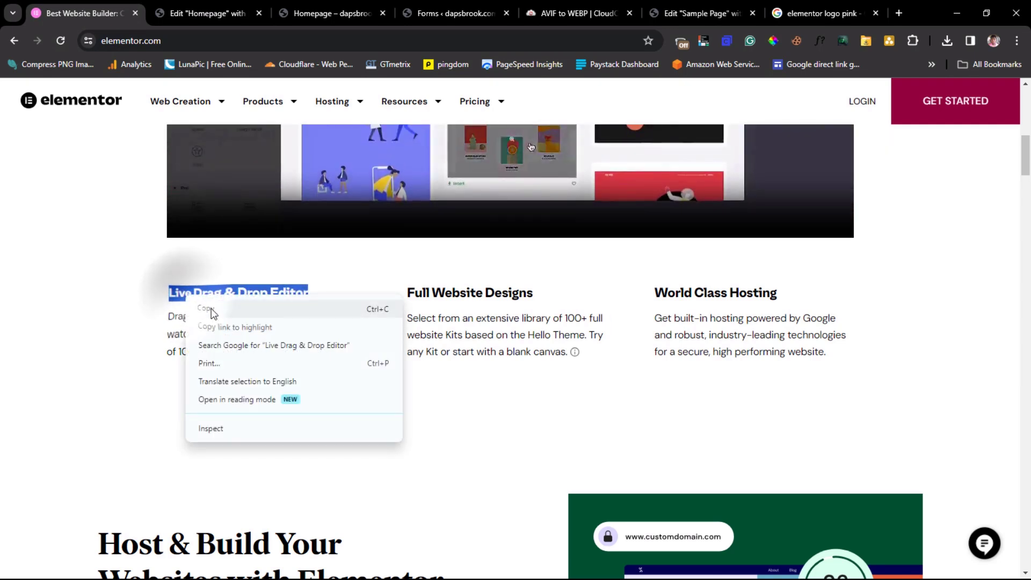
click(209, 311)
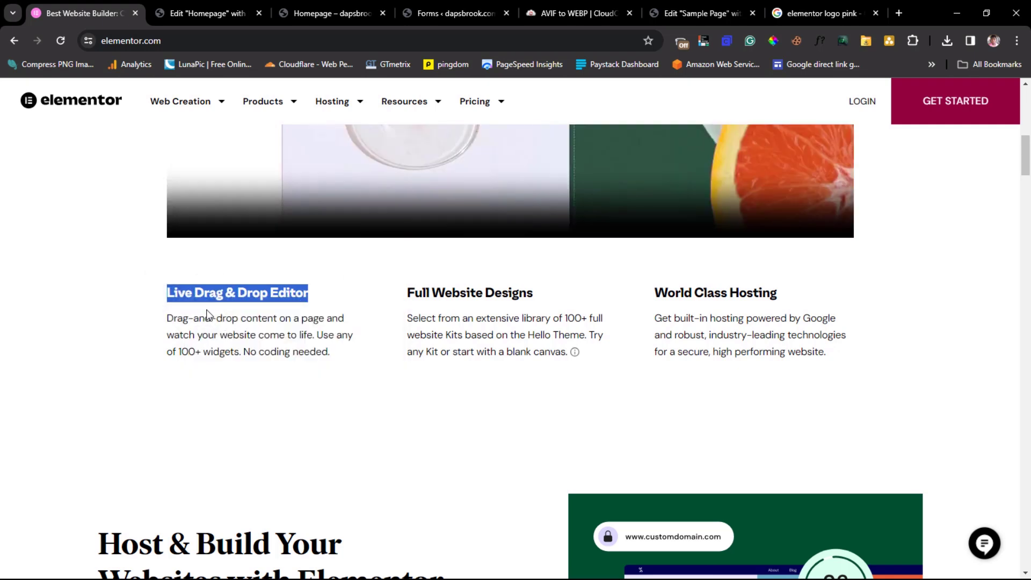
click(196, 16)
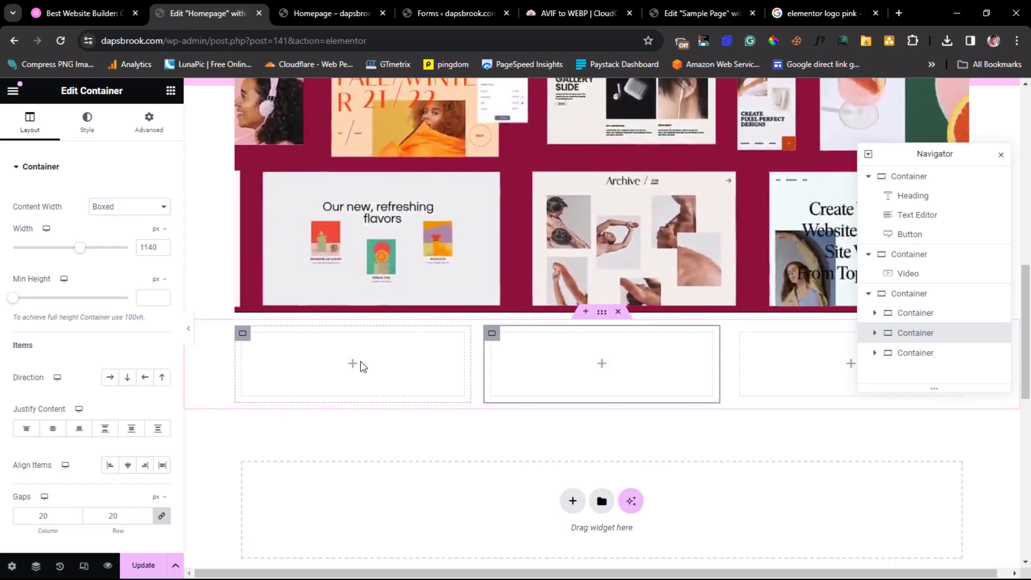
- Place an Image Box widget in the first column and remove its placeholder image
click(352, 364)
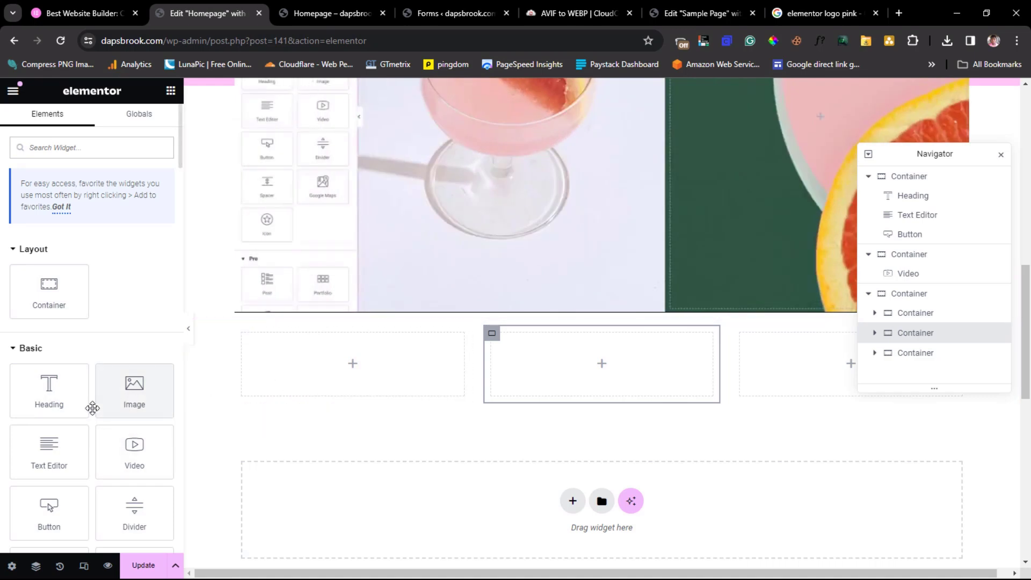
scroll(92, 410, down, 3)
scroll(92, 410, down, 1)
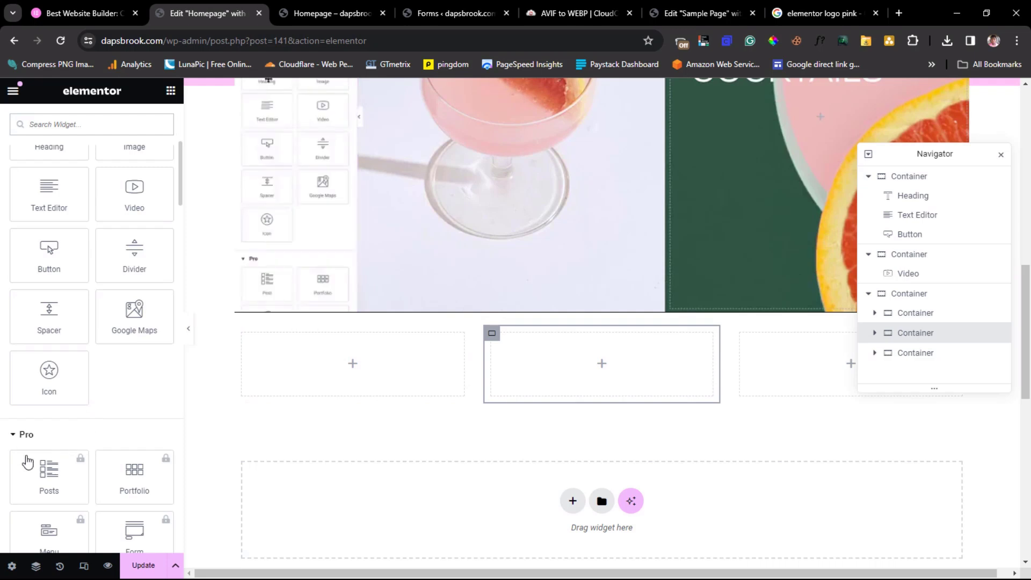
click(16, 435)
scroll(113, 414, down, 3)
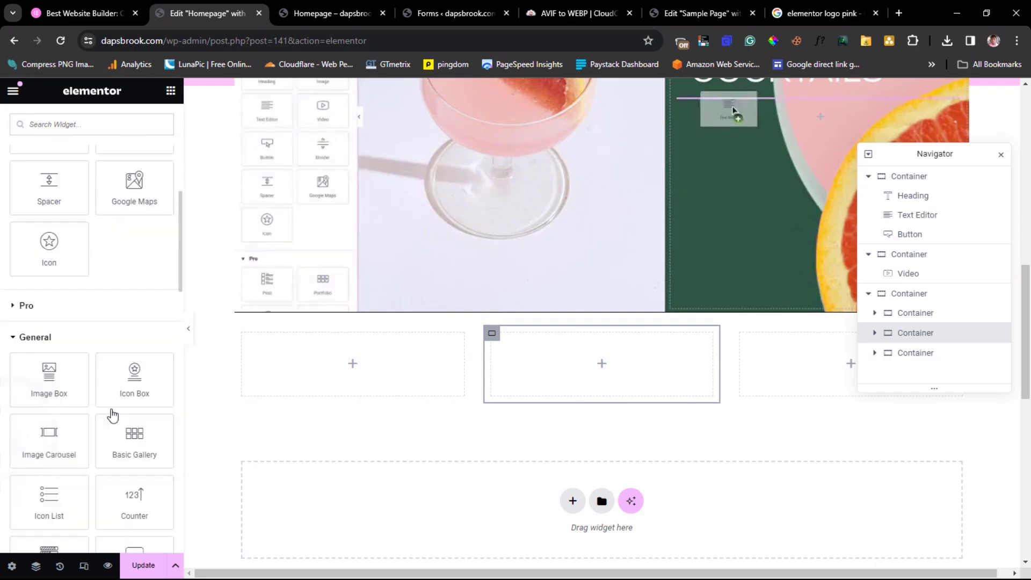
drag(51, 383, 398, 369)
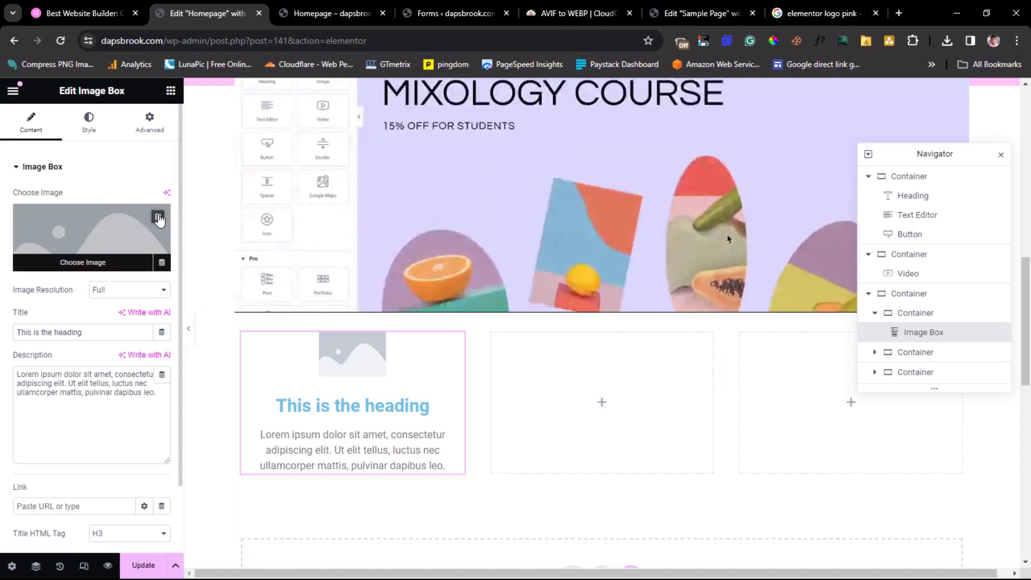
click(158, 217)
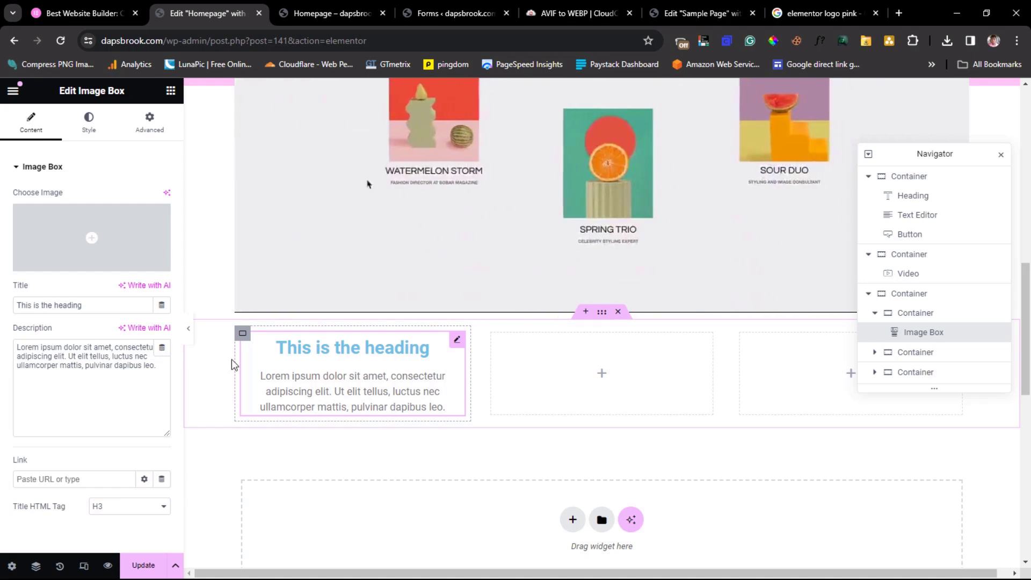
- Replace the image box title with "Live Drag & Drop Editor" and its description with the matching paragraph copied from elementor.com
triple_click(116, 307)
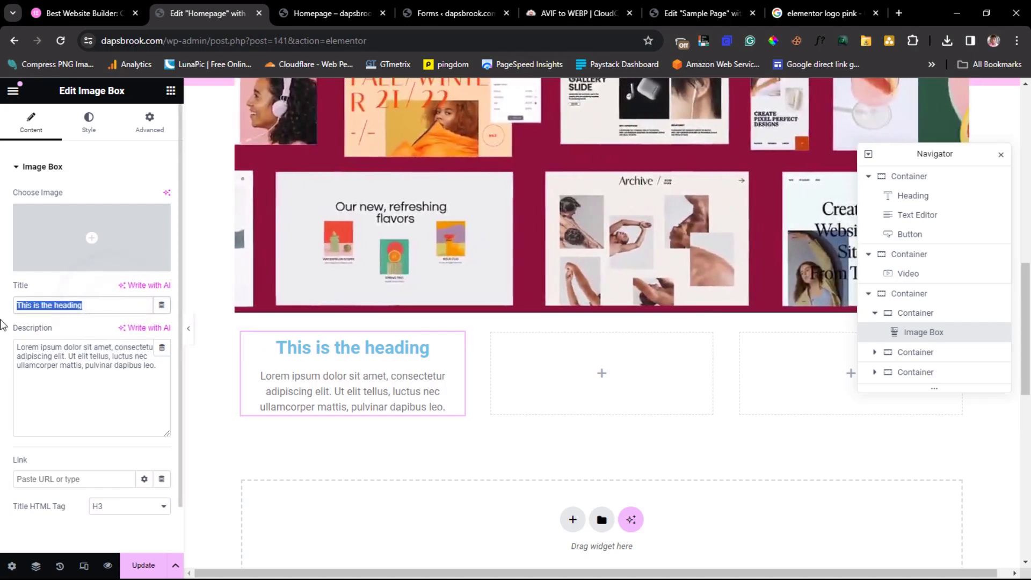
key(ctrl+v)
click(81, 13)
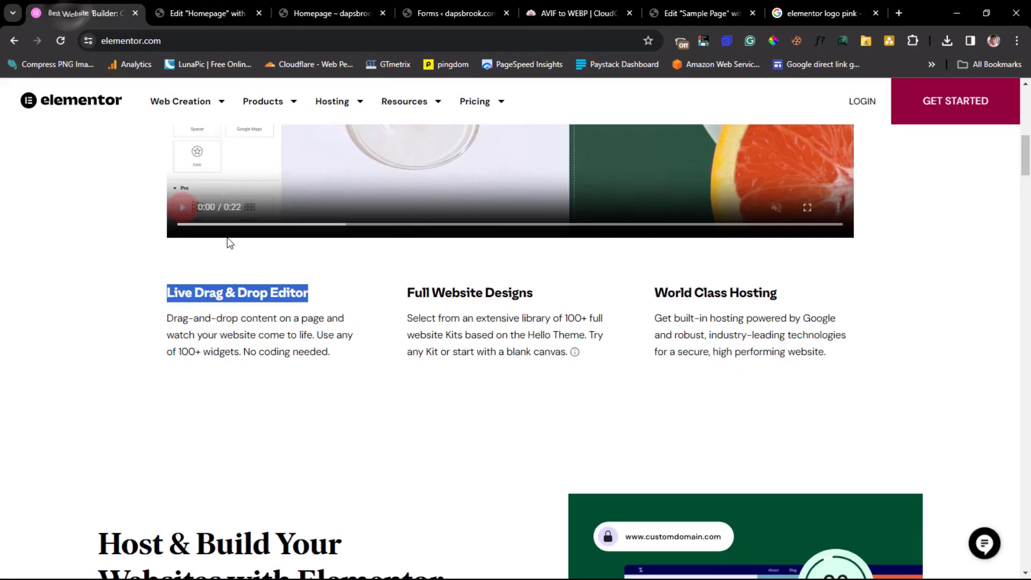
click(351, 358)
drag(192, 327, 170, 321)
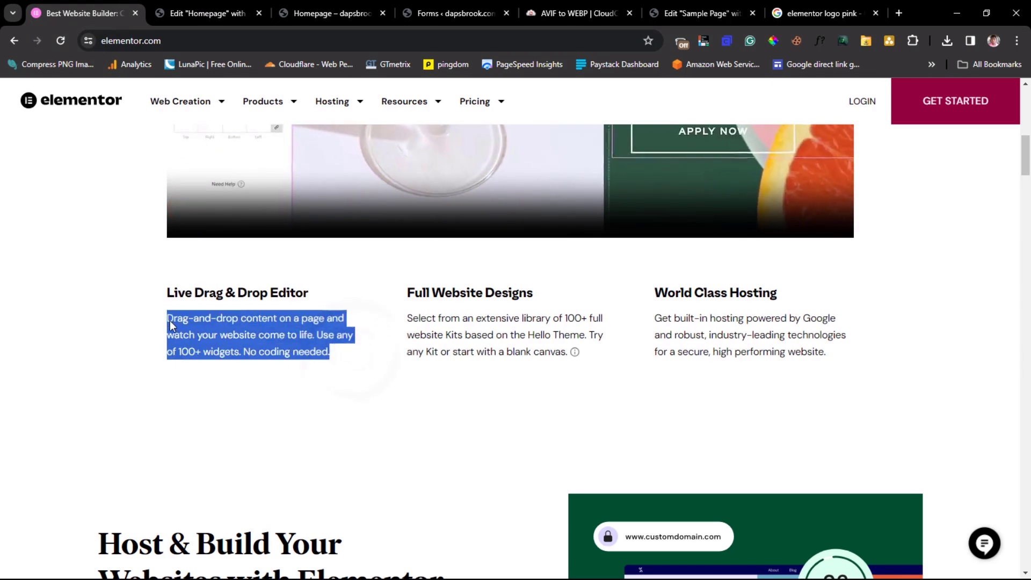
right_click(187, 330)
click(221, 342)
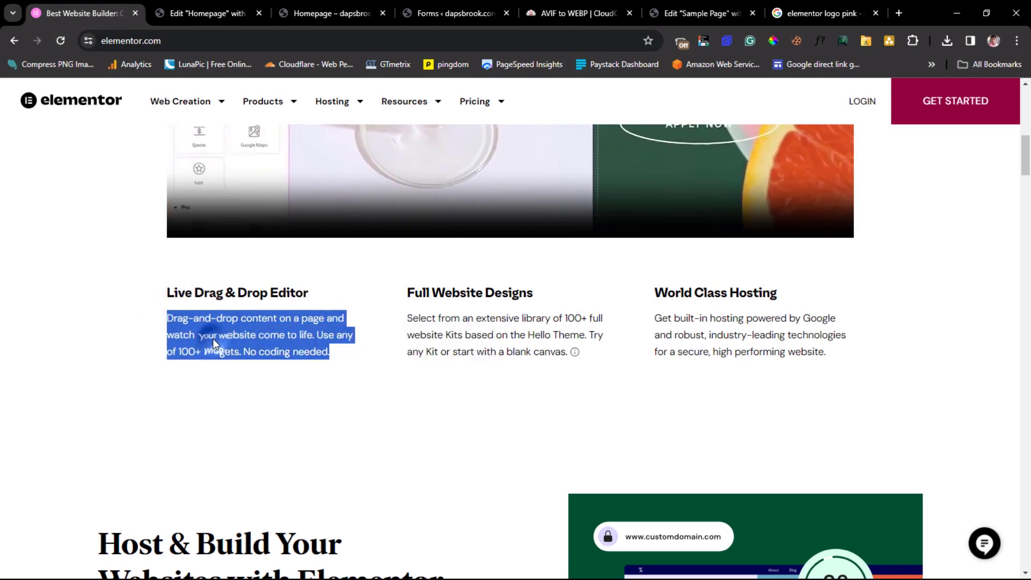
click(211, 14)
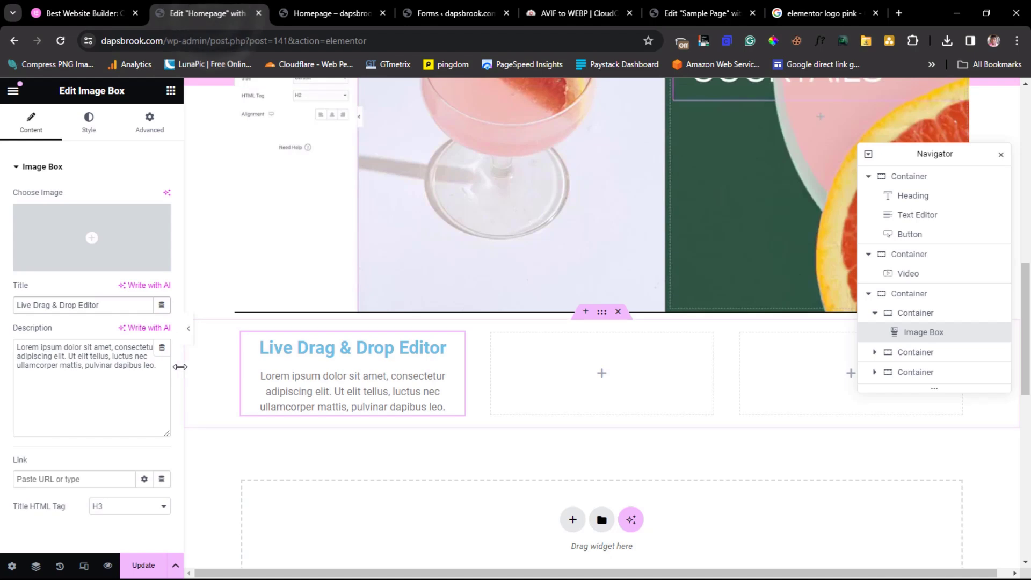
drag(49, 344, 24, 339)
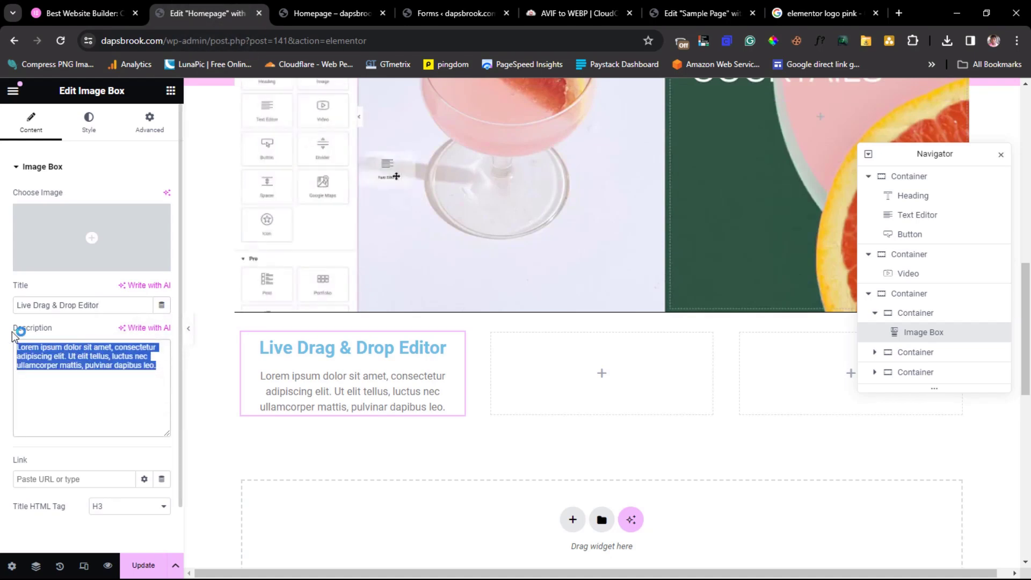
key(ctrl+v)
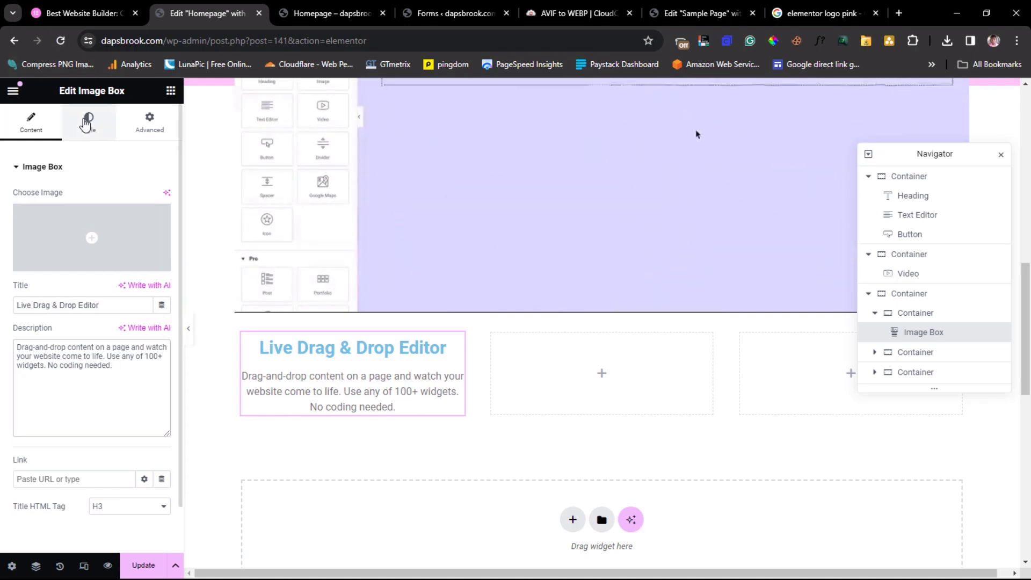
- Left-align the image box in the first column and open its content style settings
click(80, 126)
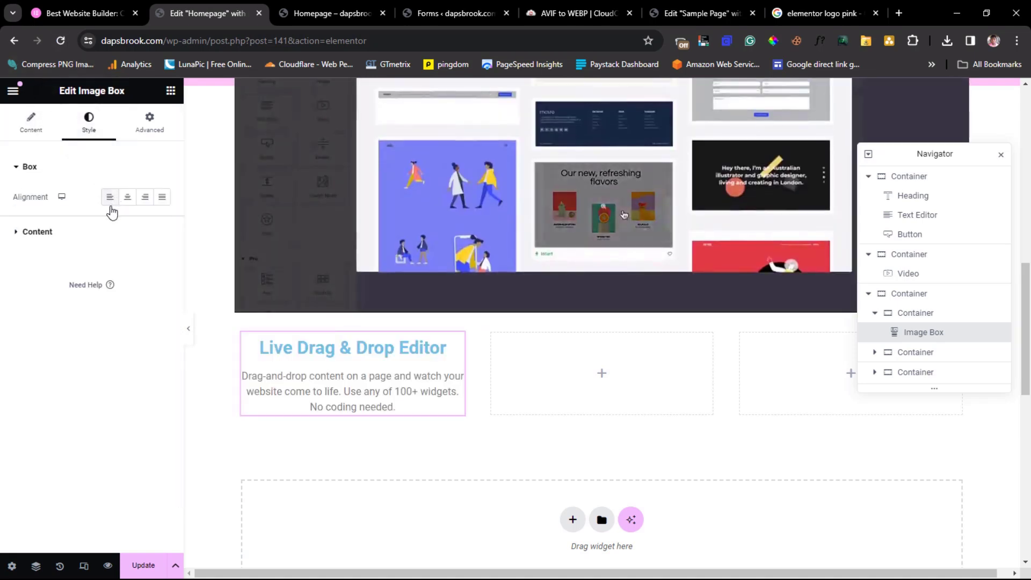
click(110, 199)
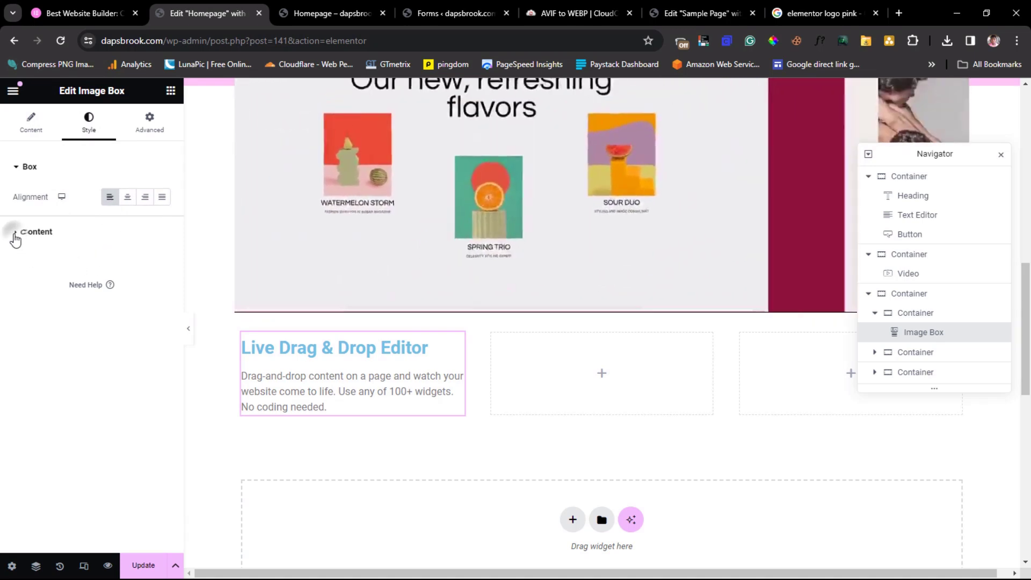
click(15, 237)
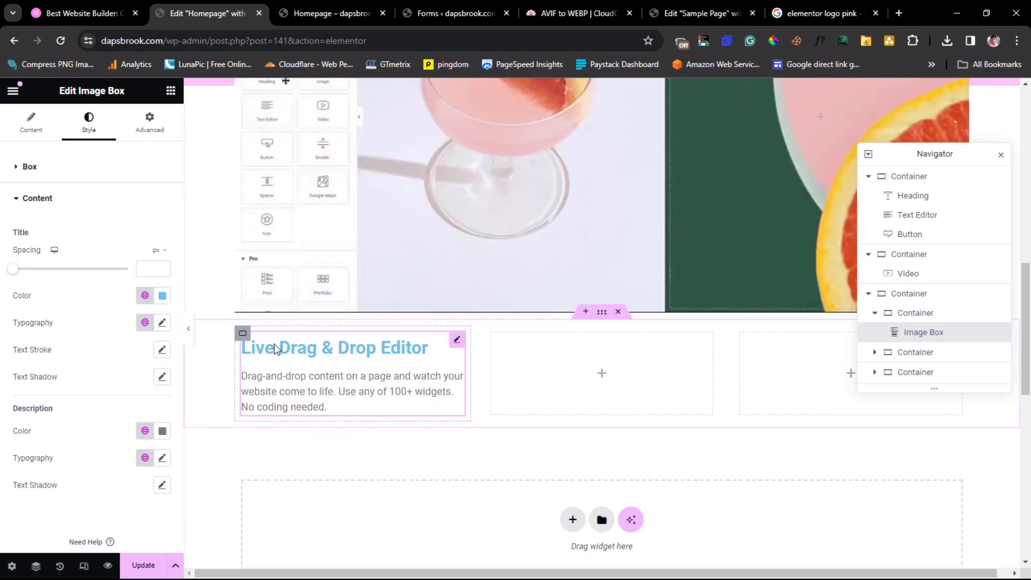
- Inspect the font details of the "Live Drag & Drop Editor" heading and its paragraph on elementor.com with WhatFont, and return to the Homepage editor
click(65, 13)
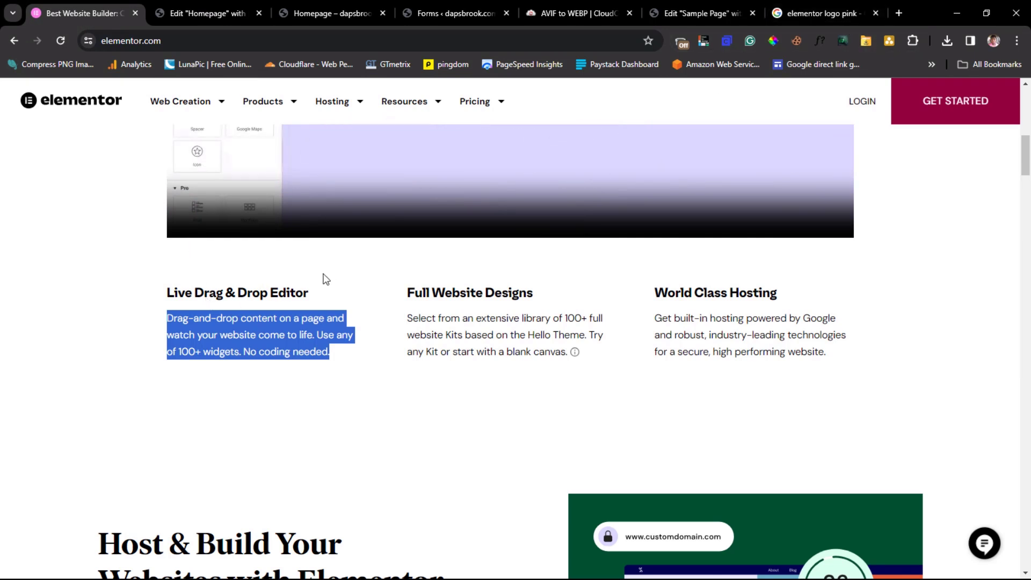
click(823, 40)
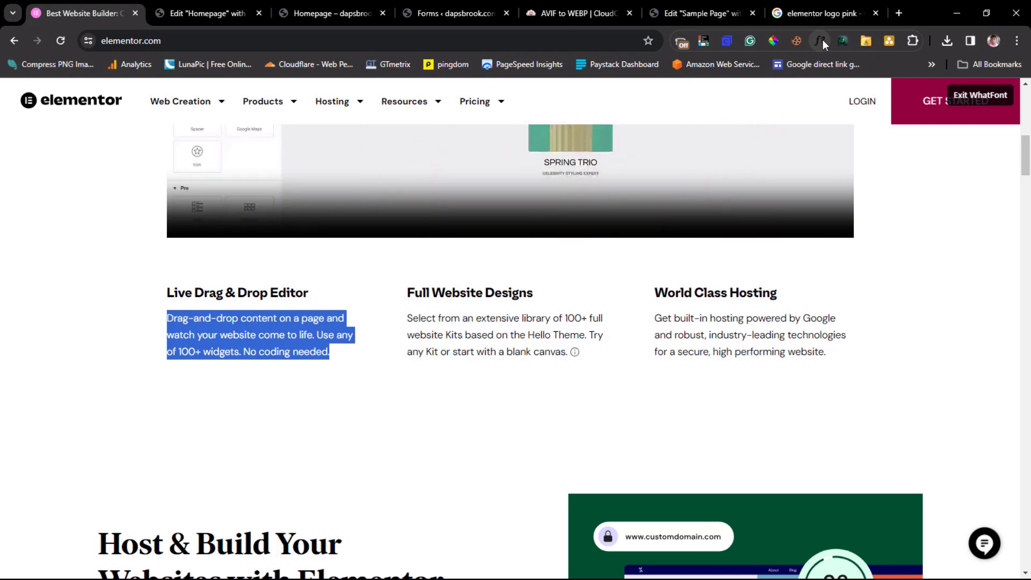
click(241, 293)
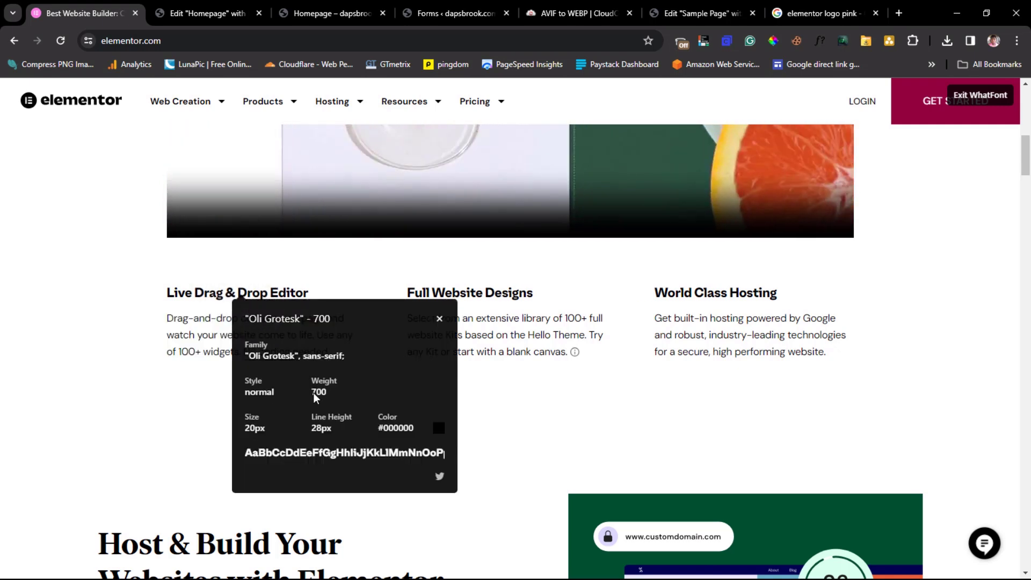
click(192, 358)
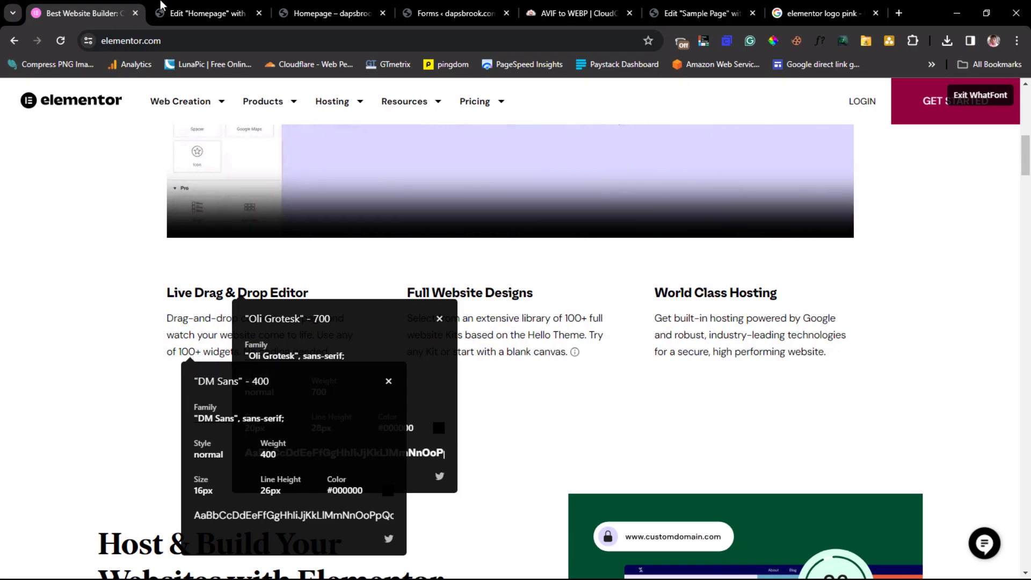
click(208, 13)
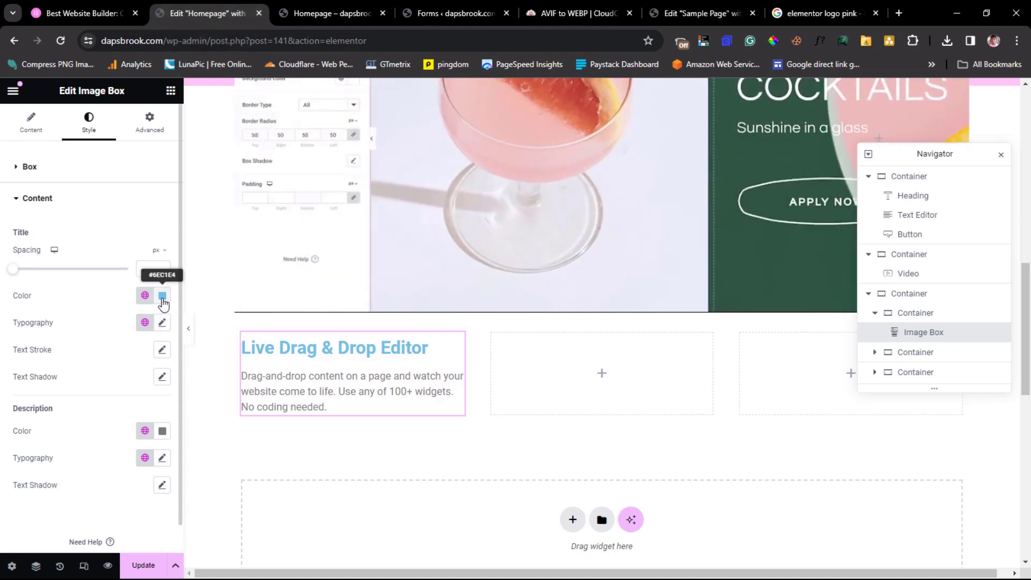
- Set the image box title color to black
click(163, 296)
click(91, 436)
click(71, 305)
- Set the title typography to DM Serif Text, size 20 px, weight 700 (Bold) and line height 28 px
click(162, 323)
click(125, 381)
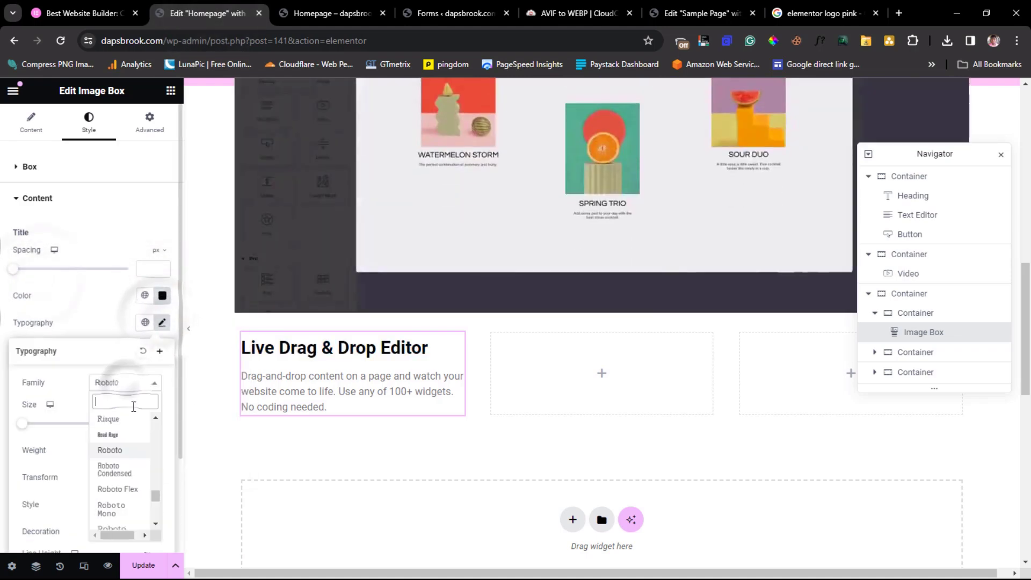
text(DM)
click(133, 498)
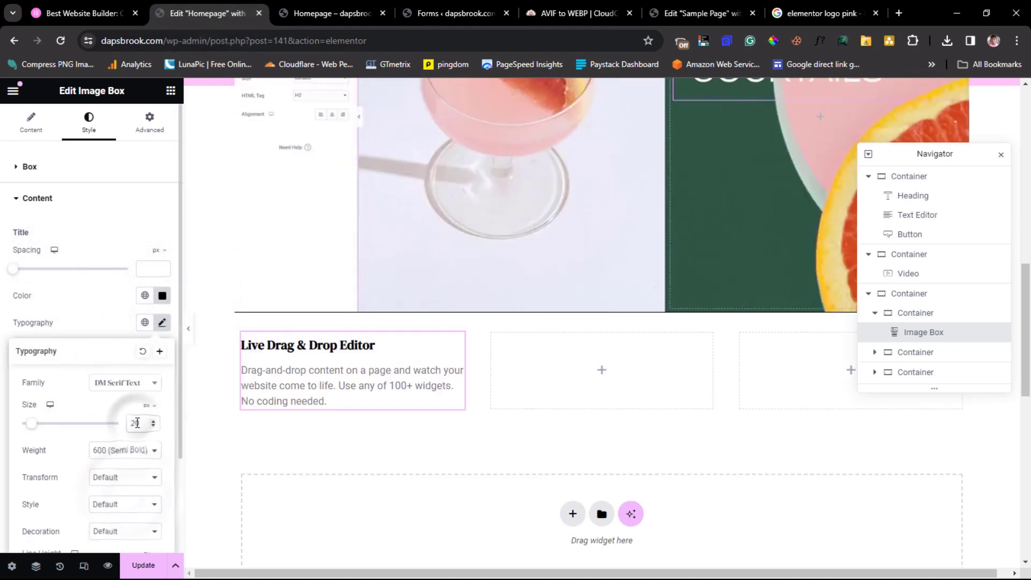
click(125, 450)
click(115, 522)
scroll(81, 473, down, 2)
click(138, 454)
text(2)
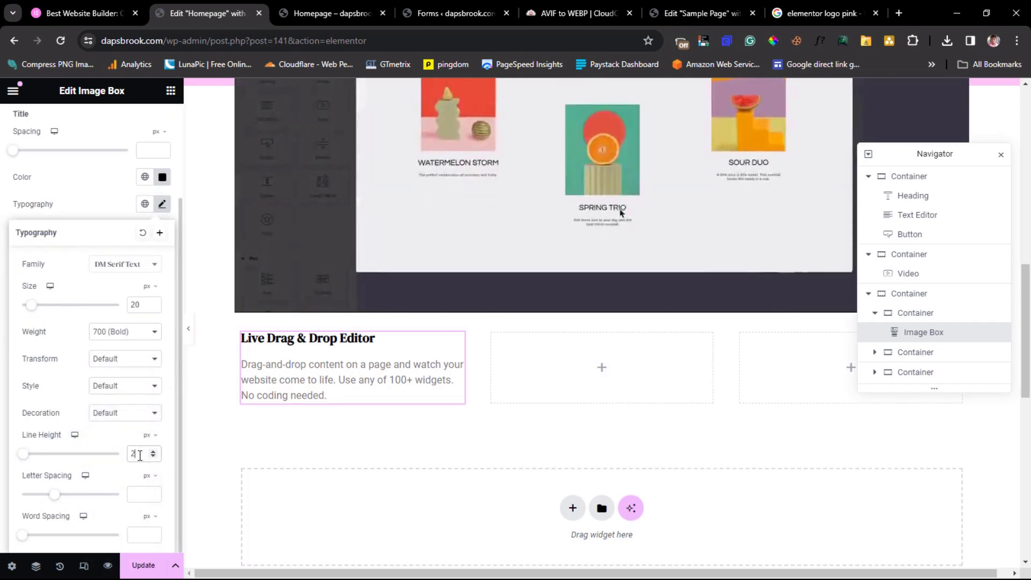
text(8)
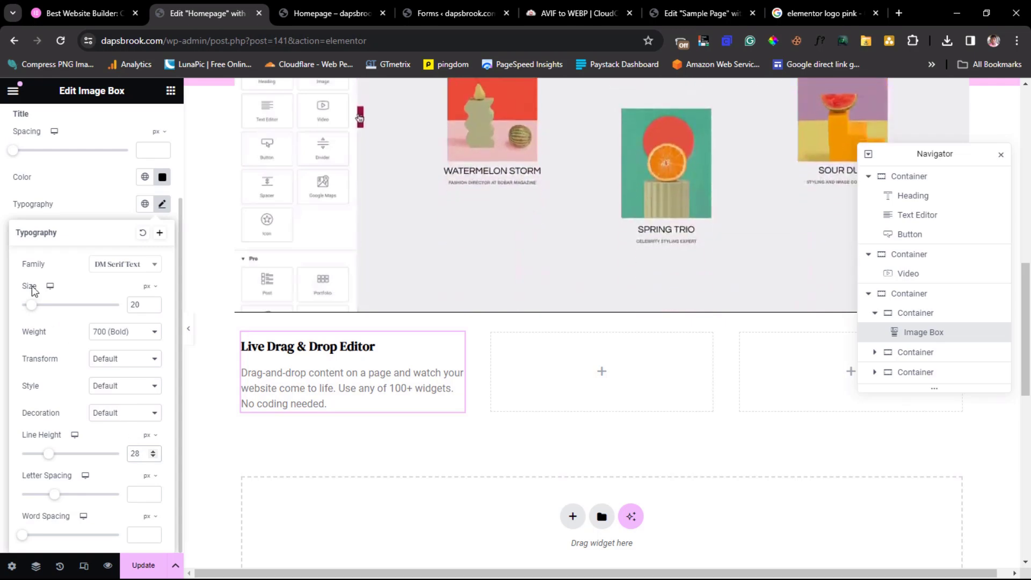
click(73, 197)
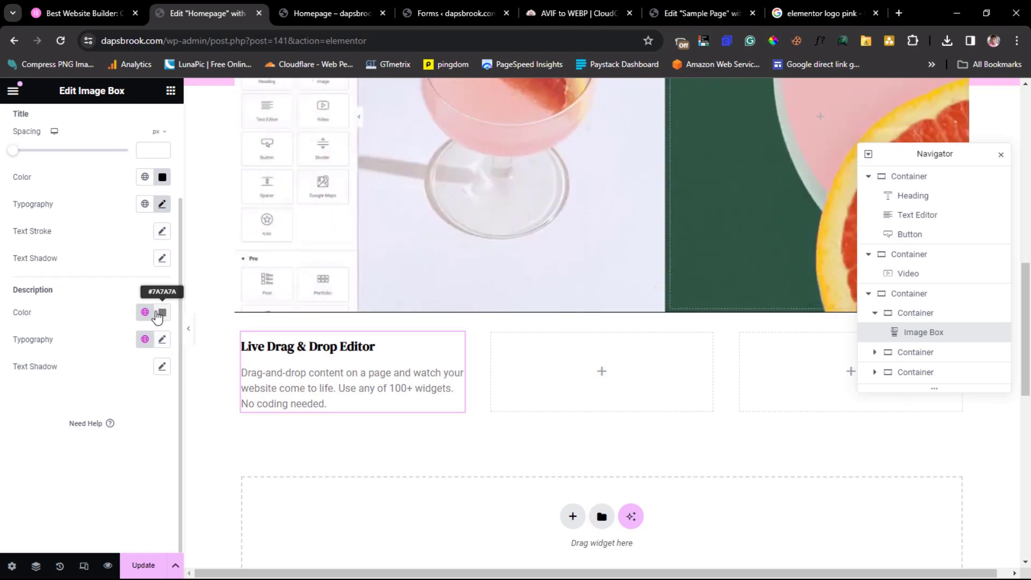
- Set the image box description color to black, #000000
click(163, 314)
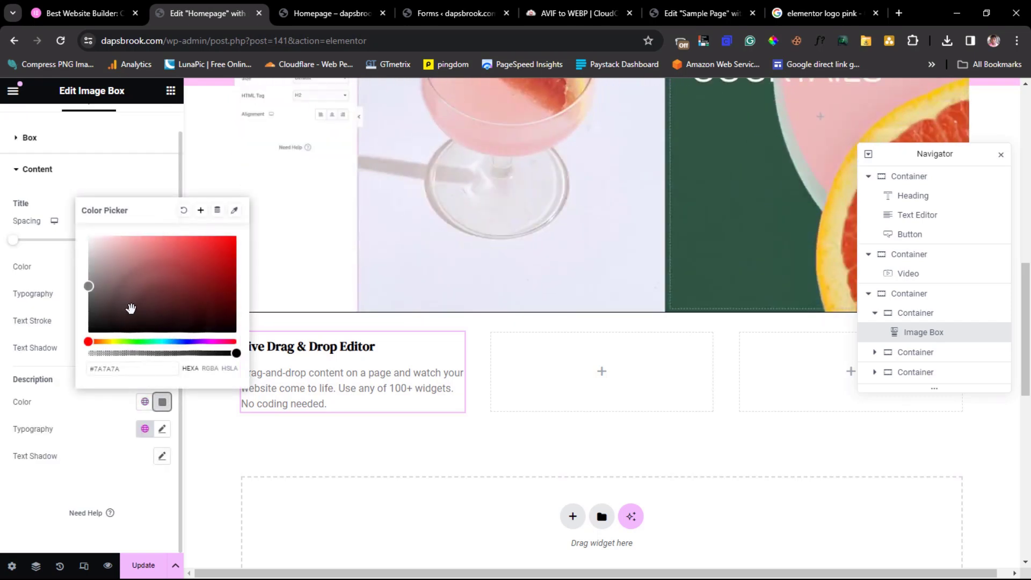
drag(80, 257, 75, 242)
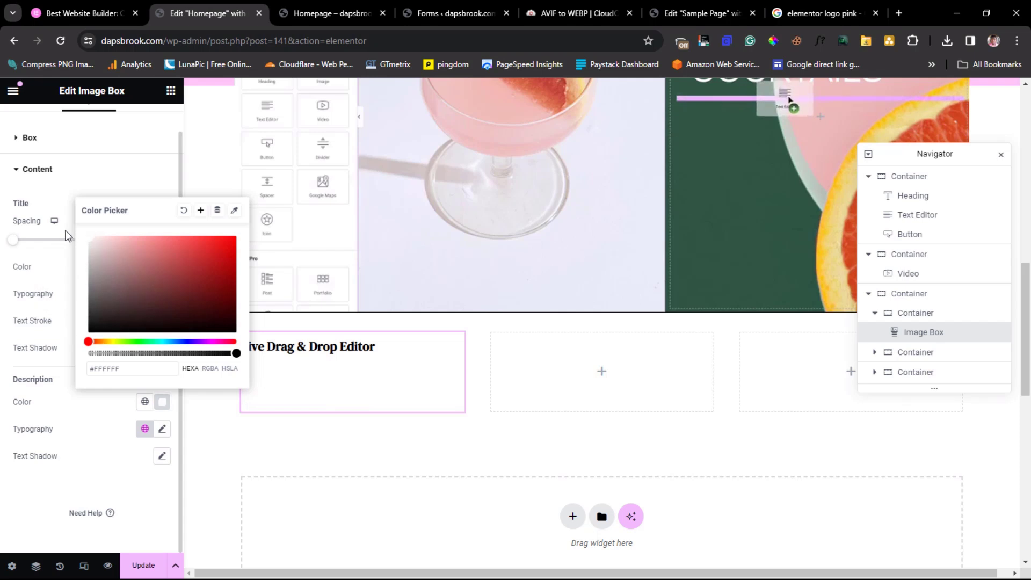
click(91, 327)
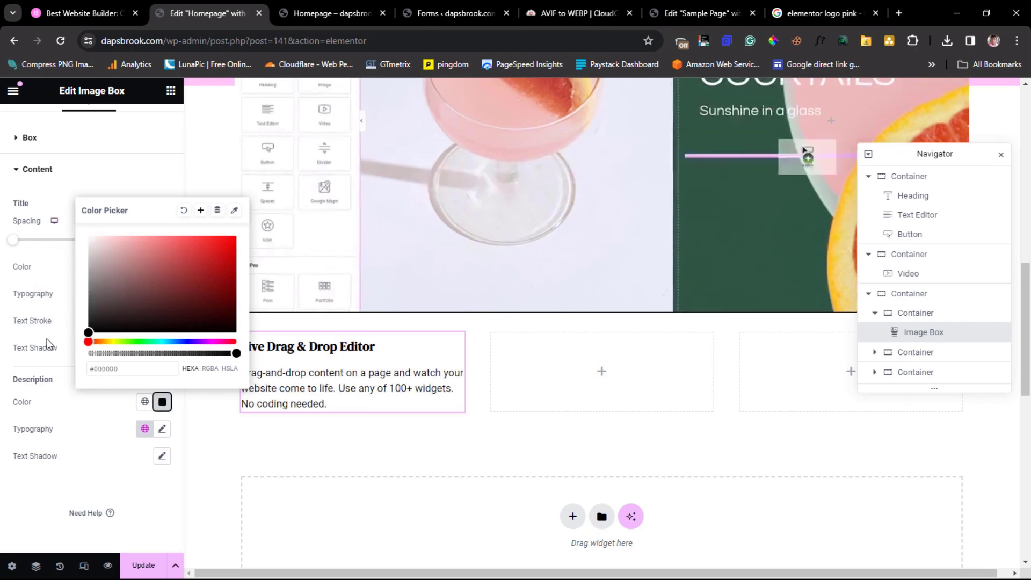
click(3, 344)
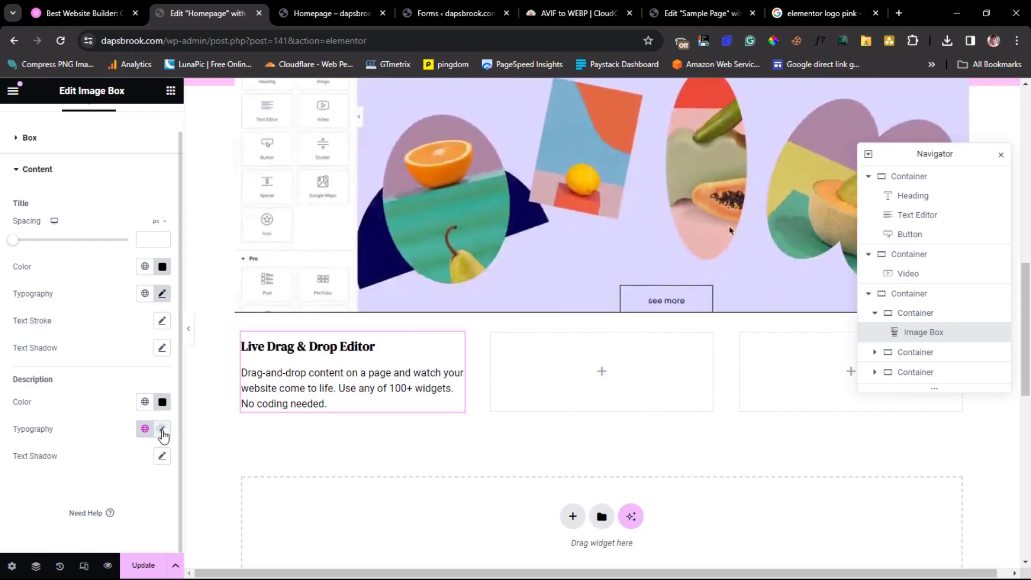
- Set the description typography to DM Sans, size 16 px and line height 26 px
click(162, 429)
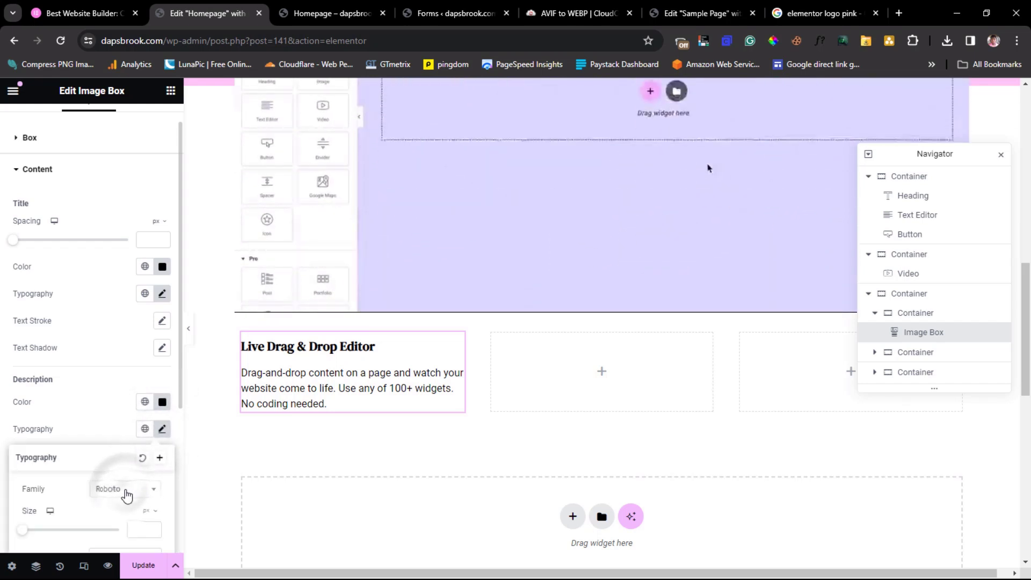
click(127, 491)
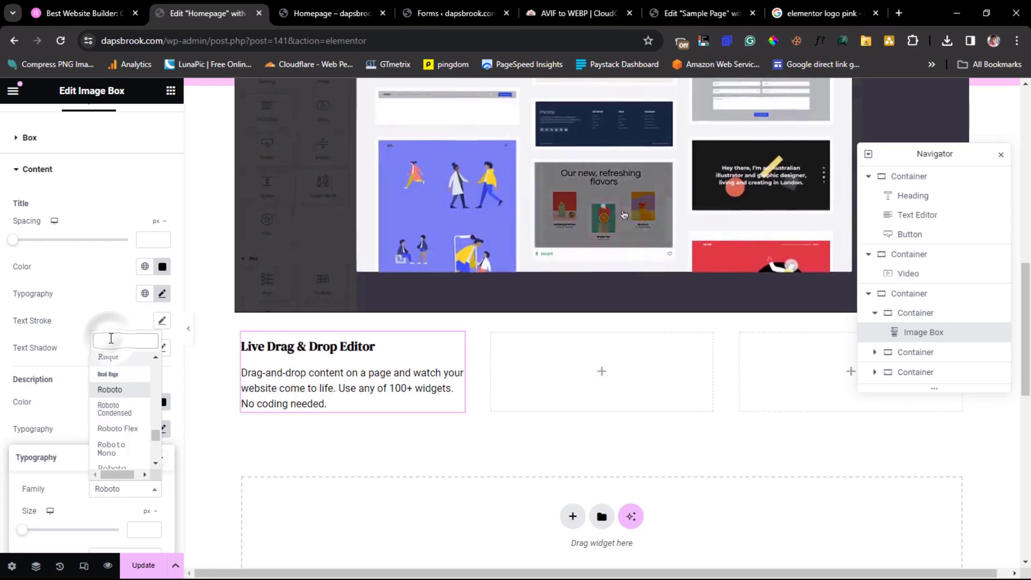
text(DM)
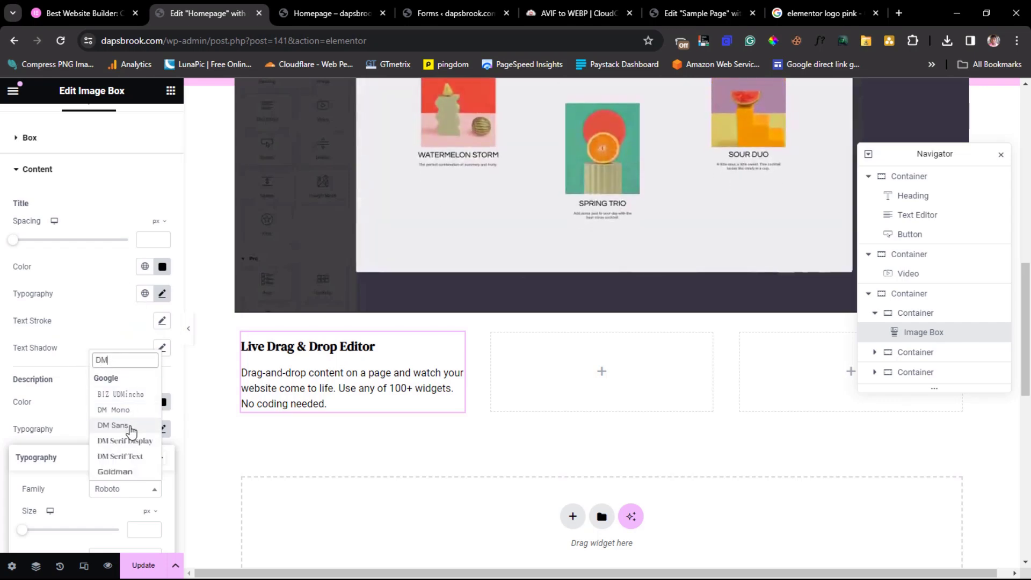
click(112, 426)
scroll(113, 398, down, 2)
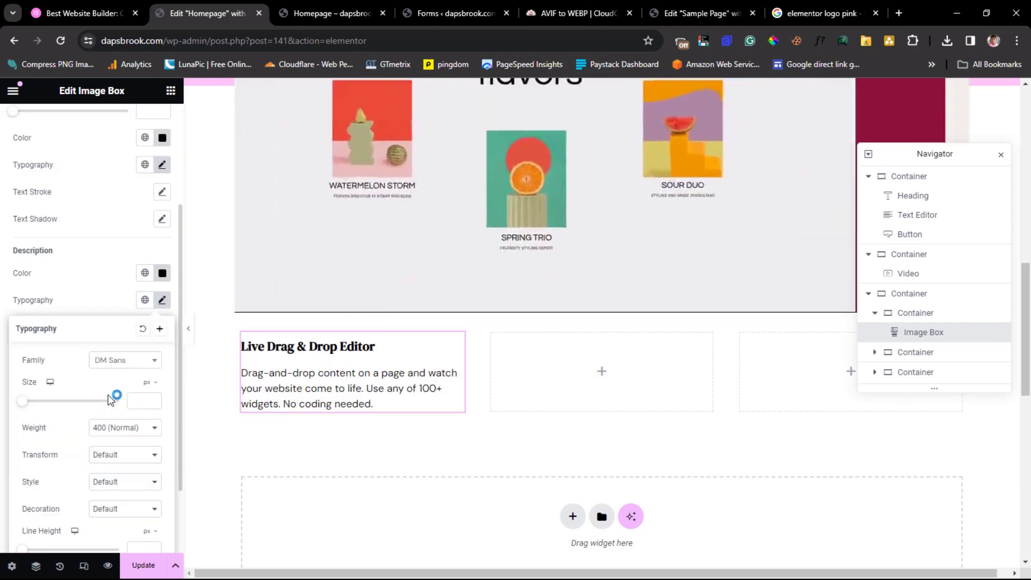
click(144, 400)
text(16)
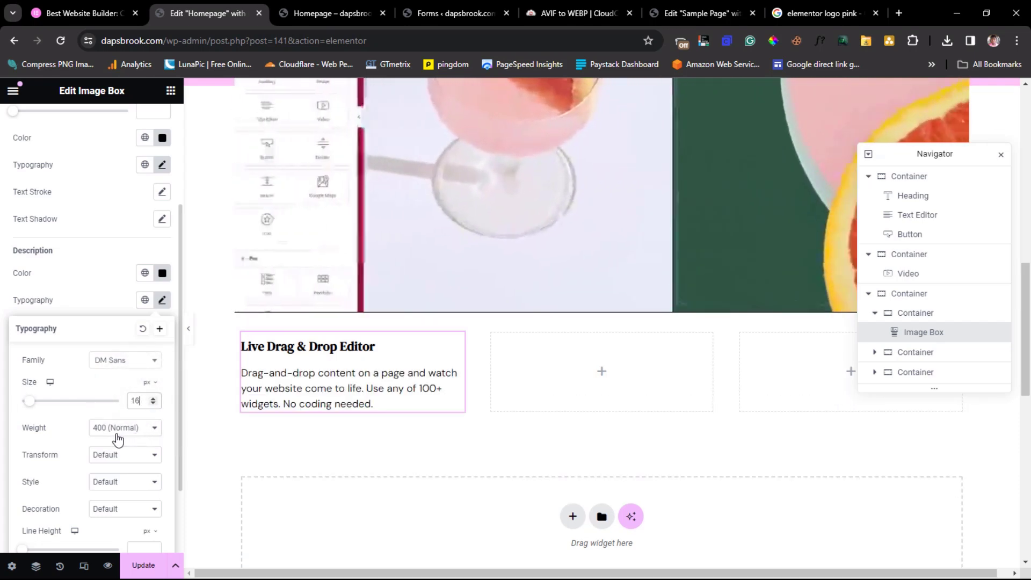
scroll(118, 439, down, 1)
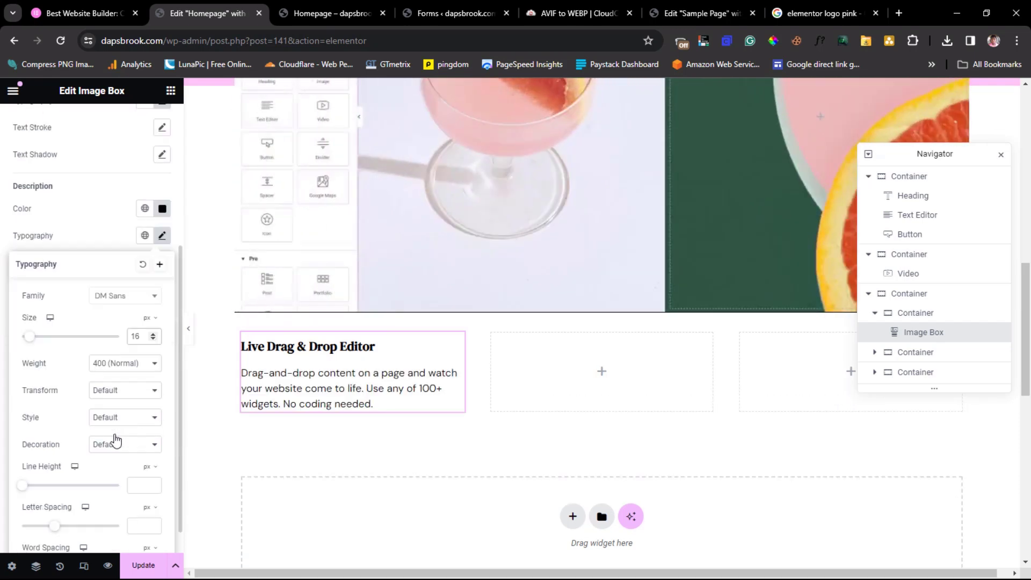
click(134, 484)
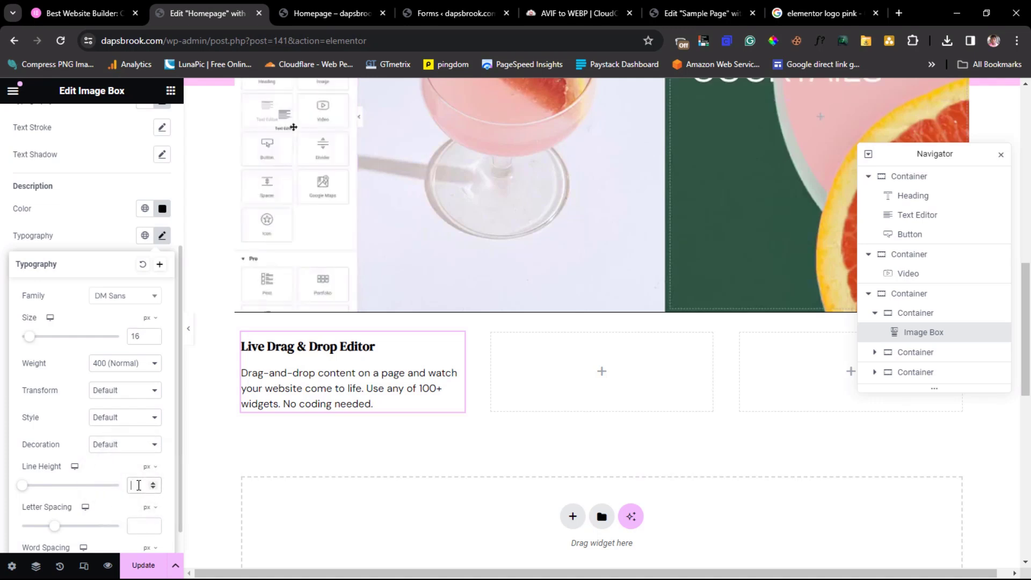
text(25)
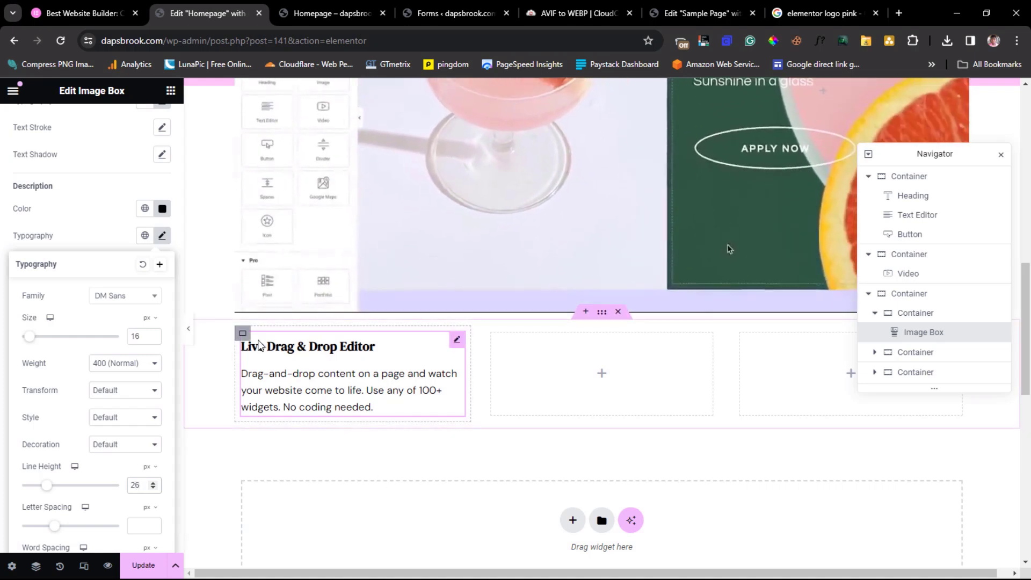
- Duplicate the column container holding the Live Drag & Drop Editor image box twice, making three identical filled columns
click(244, 334)
right_click(244, 336)
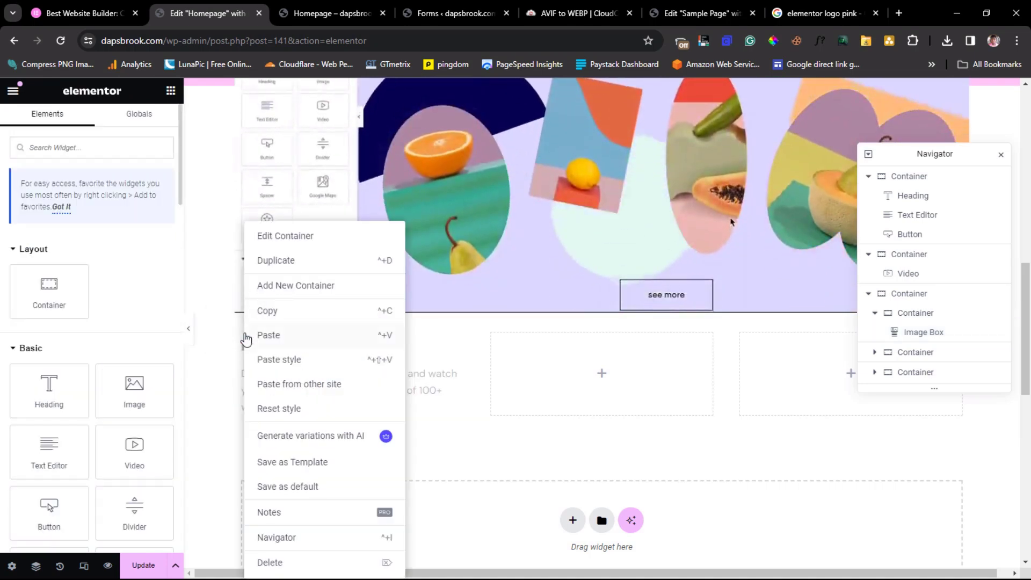
click(283, 262)
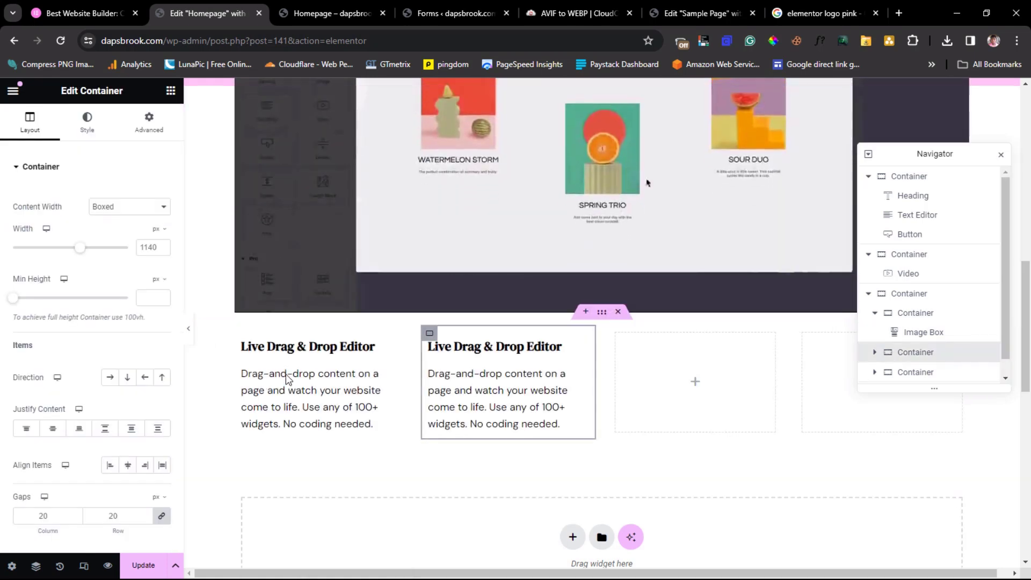
right_click(246, 337)
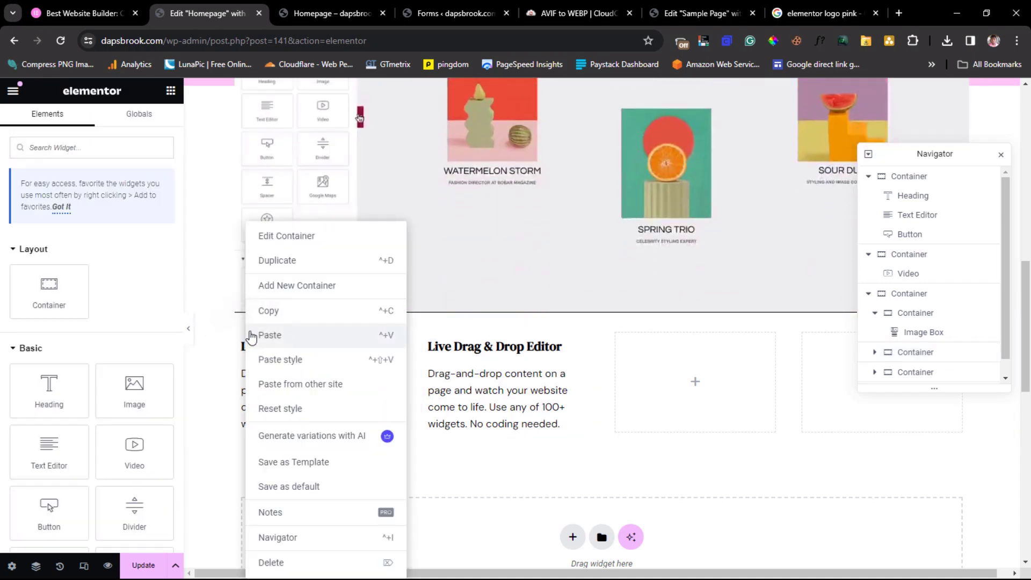
click(271, 261)
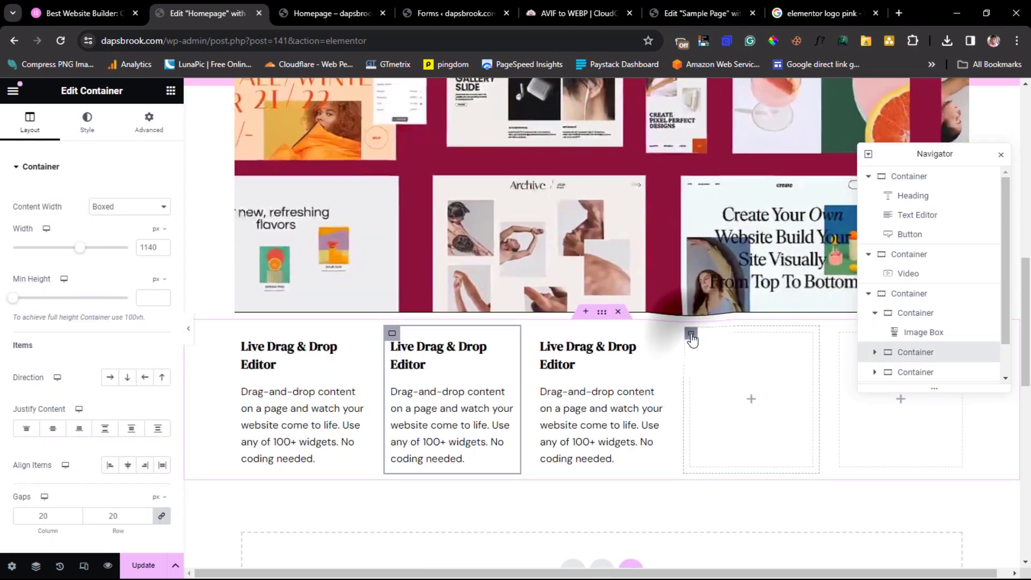
- Delete the two empty column containers beside the three filled feature columns
right_click(692, 336)
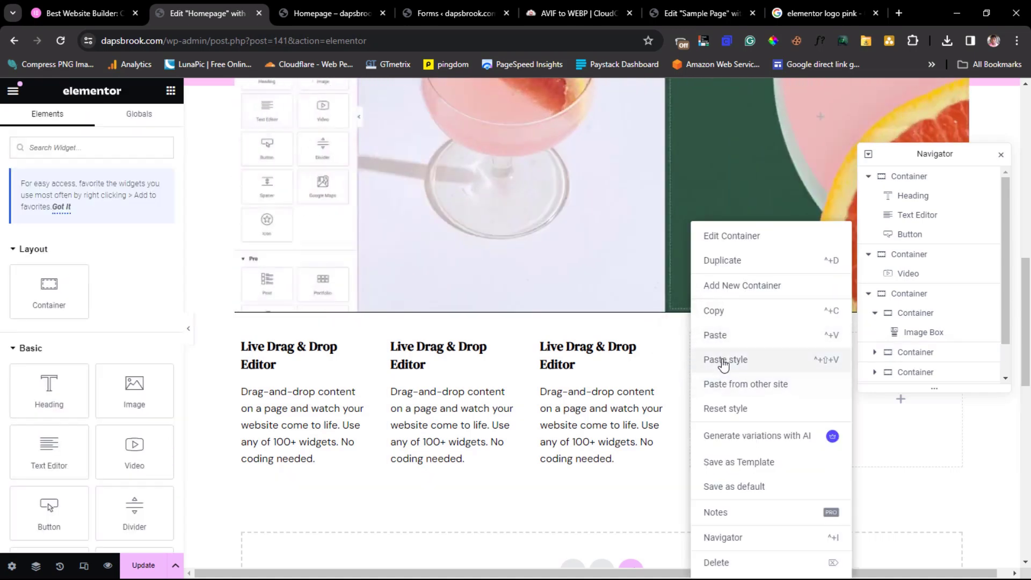
click(718, 562)
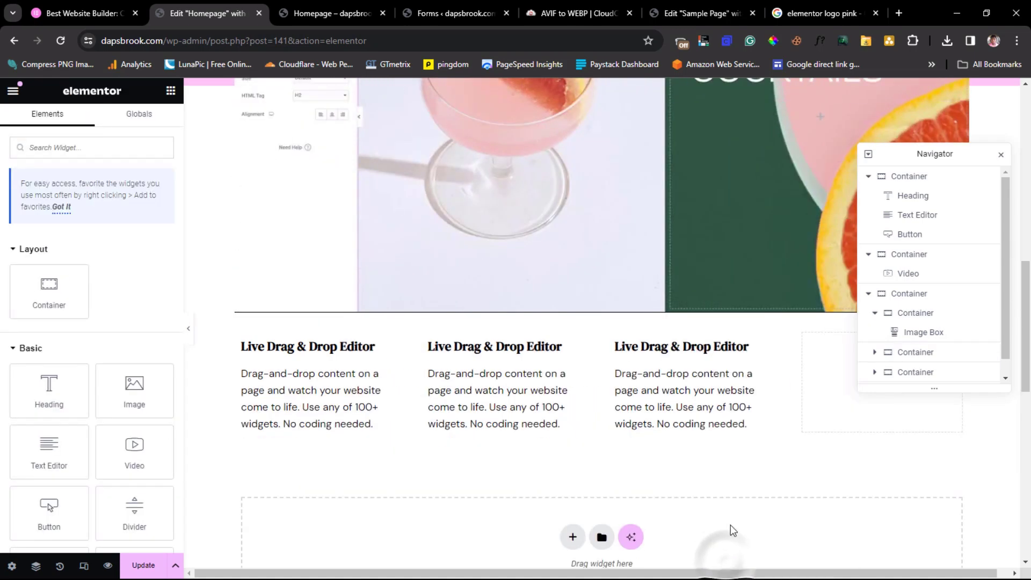
right_click(802, 336)
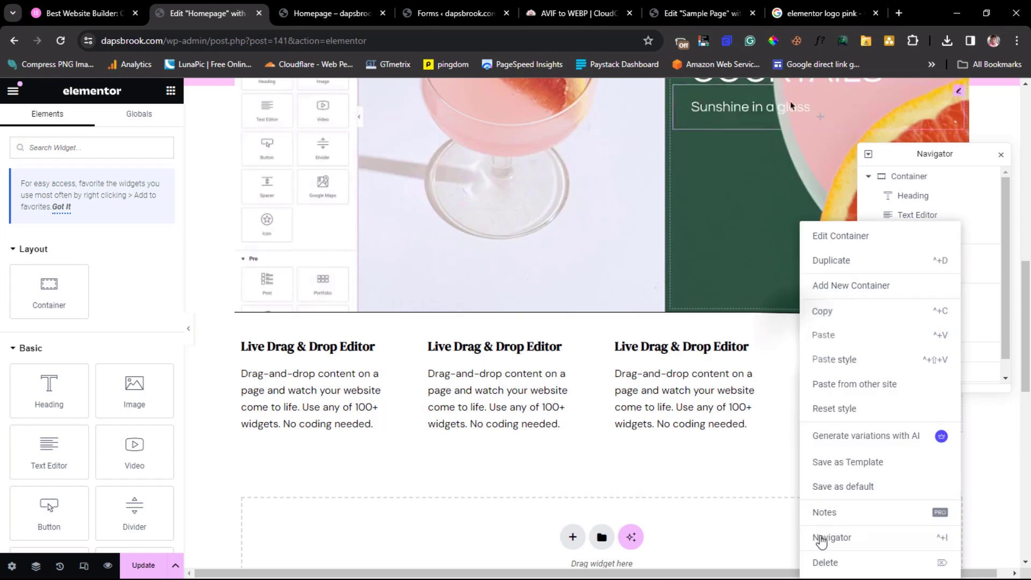
click(826, 560)
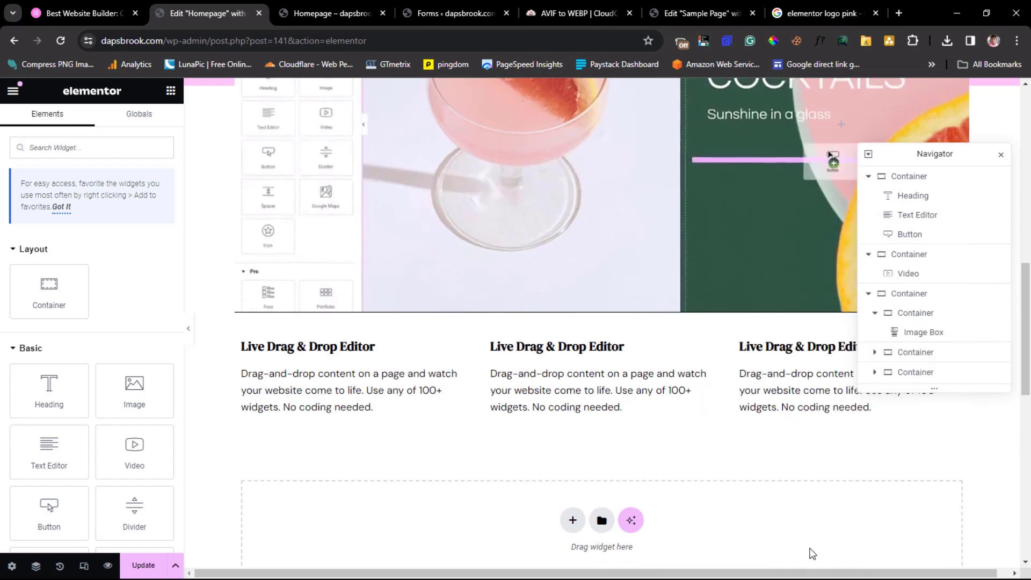
- Go to the elementor.com page, dismiss both WhatFont read-outs and exit WhatFont
click(76, 8)
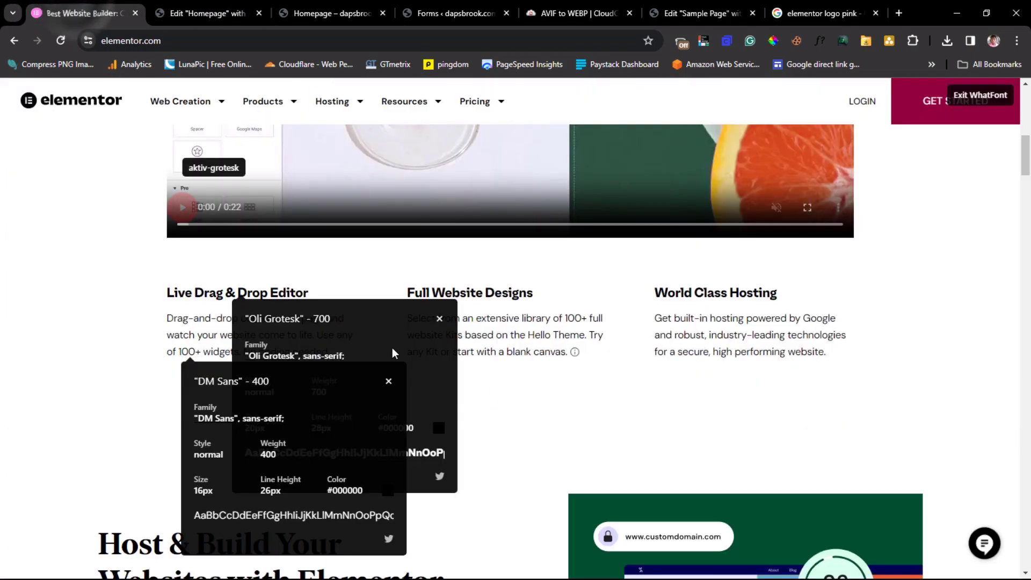
click(388, 383)
click(440, 319)
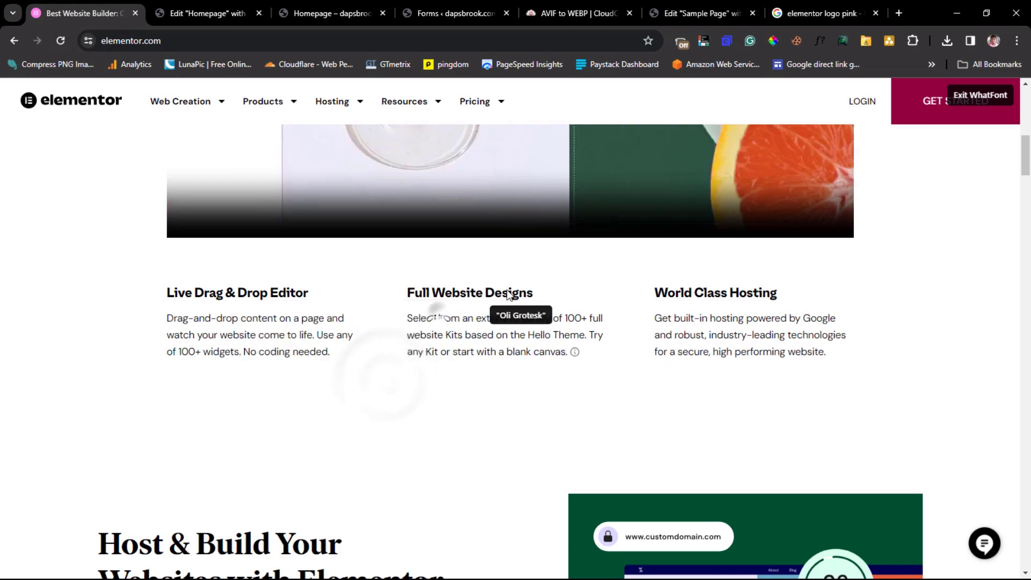
click(967, 94)
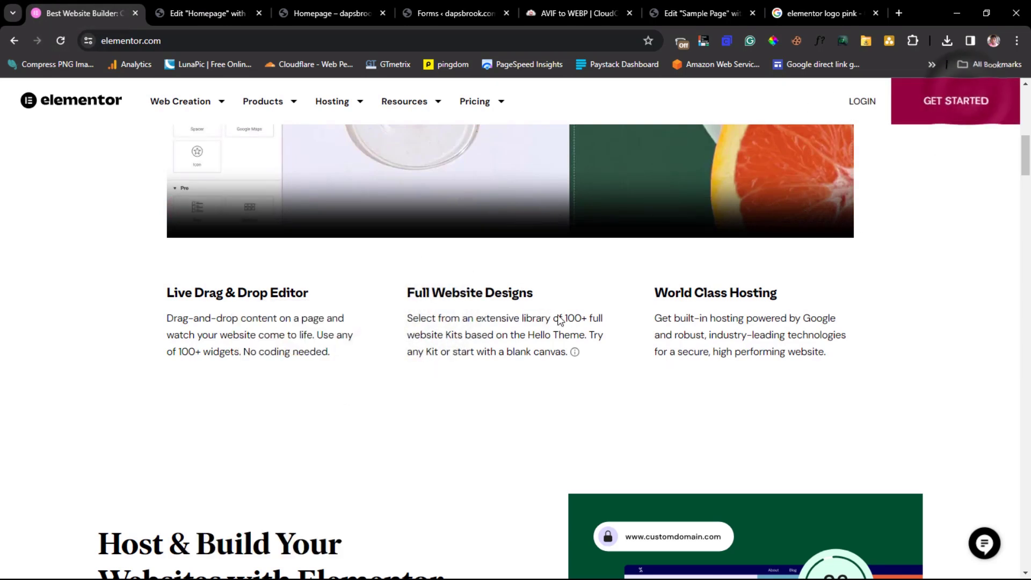
- Replace the middle column's image box title with "Full Website Designs" from the elementor.com page
right_click(419, 295)
click(428, 302)
key(ctrl+Tab)
click(536, 348)
key(ctrl+a)
text(Full Website Designs)
- Replace the middle image box description with the elementor.com paragraph starting "Select from an extensive library of 100+ full website Kits"
key(ctrl+shift+Tab)
drag(408, 317, 553, 360)
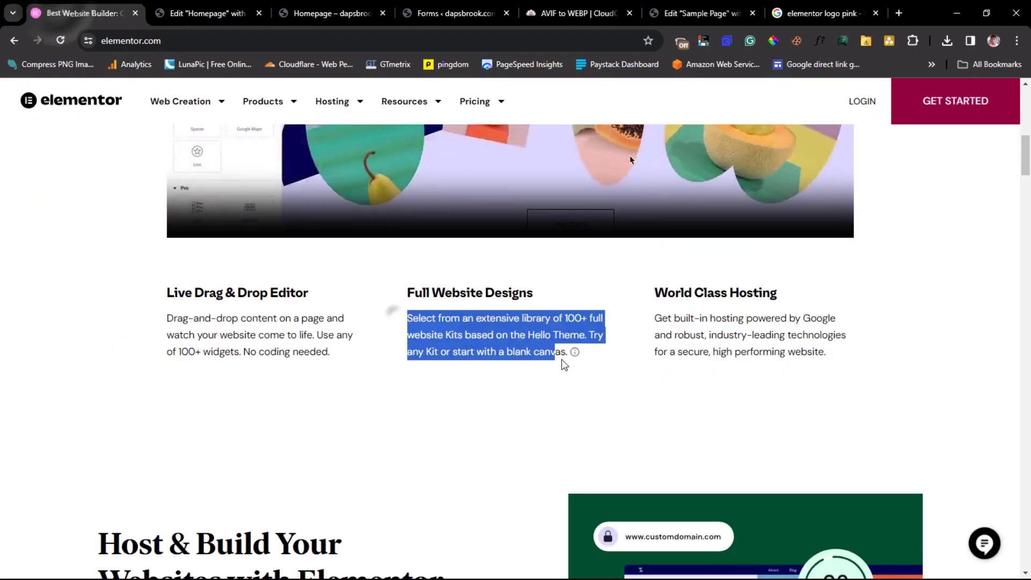
right_click(483, 329)
click(509, 339)
key(ctrl+Tab)
click(117, 371)
key(ctrl+a)
key(ctrl+v)
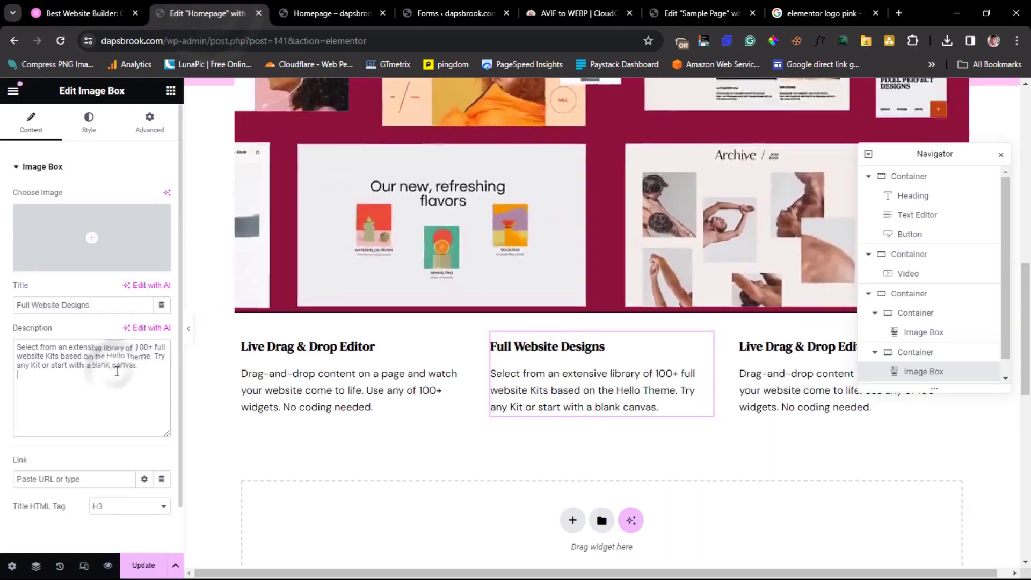
- Copy "World Class Hosting" from elementor.com and use it as the title of the third column's image box
key(ctrl+shift+Tab)
drag(778, 293, 657, 293)
right_click(693, 295)
click(714, 306)
click(217, 6)
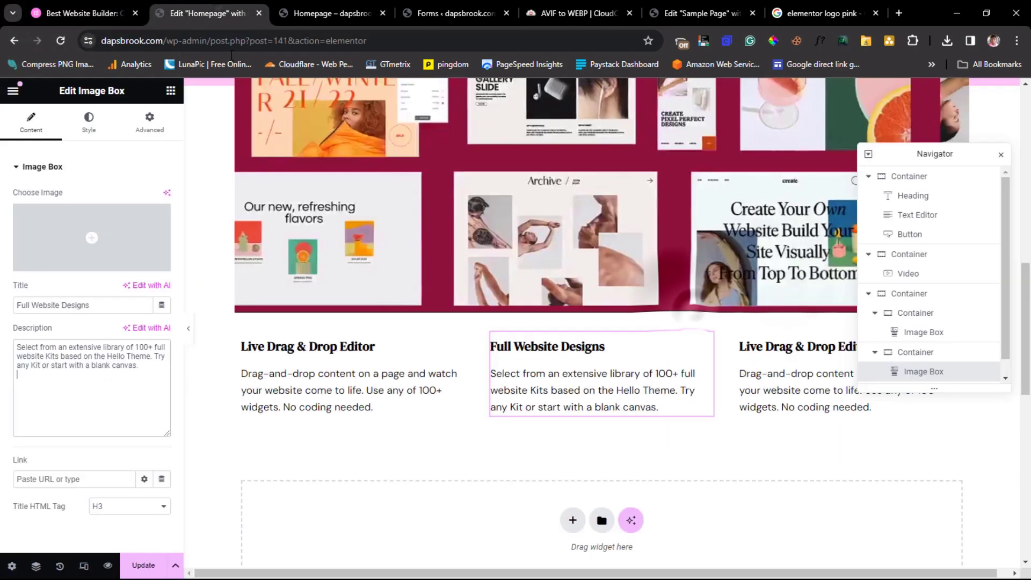
click(773, 354)
click(129, 305)
key(ctrl+a)
key(ctrl+v)
- Replace the third image box description with the elementor.com text "Get built-in hosting powered by Google and robust, industry-leading technologies for a secure, high performing website."
key(ctrl+shift+Tab)
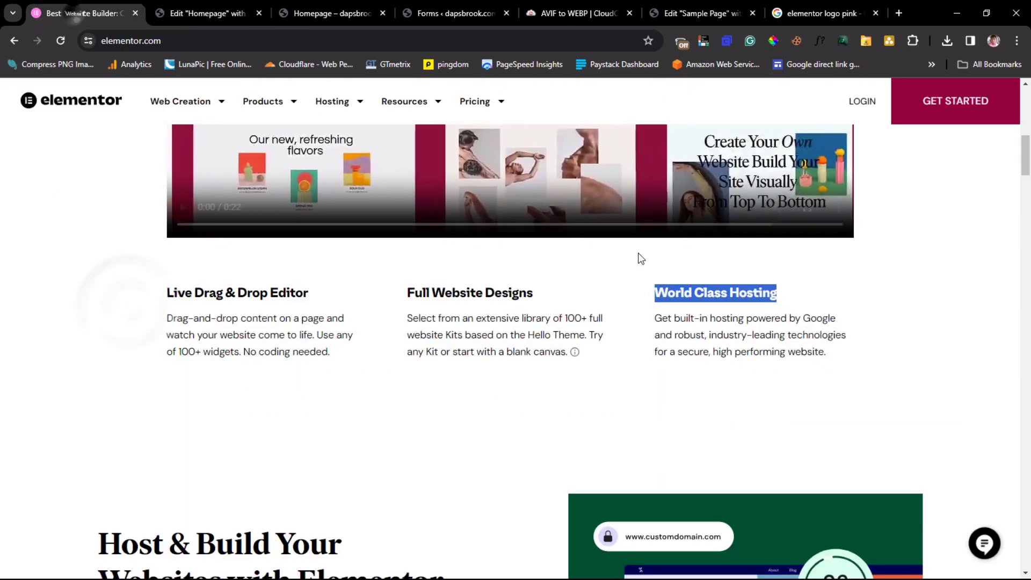
drag(827, 352, 656, 316)
key(ctrl+c)
key(ctrl+Tab)
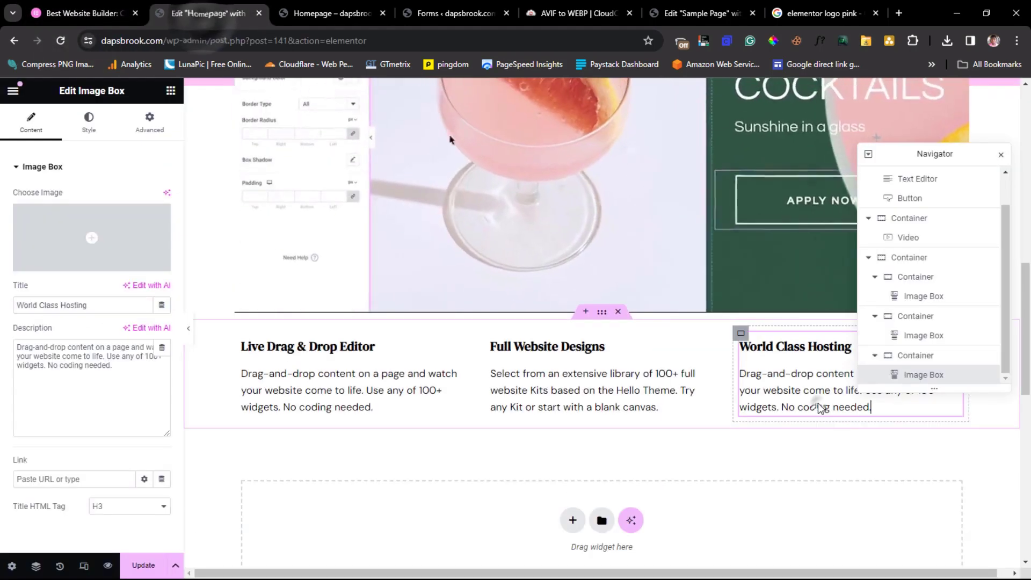
click(13, 348)
key(ctrl+a)
key(ctrl+v)
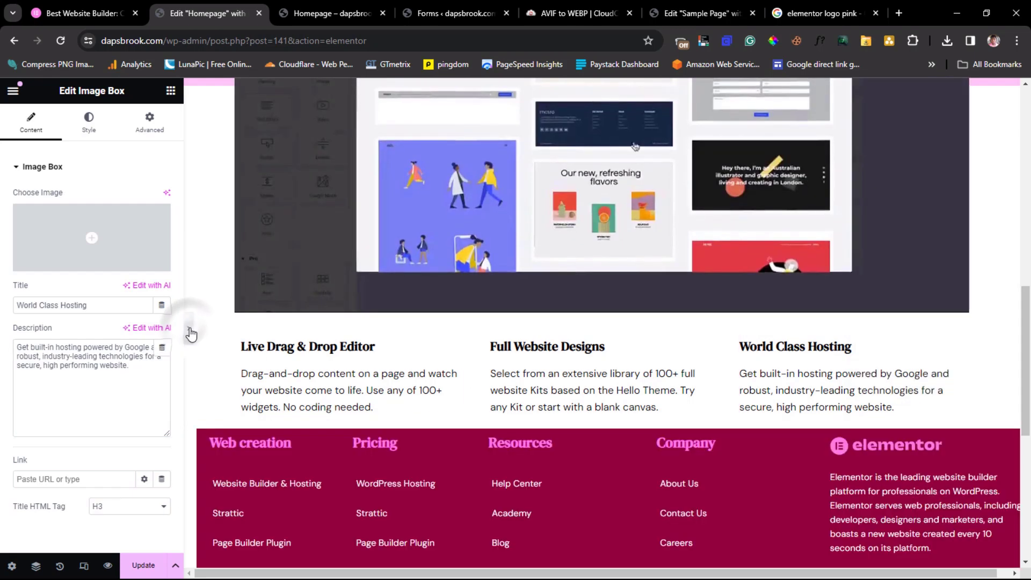
- Preview the three feature columns without the editing panel, and examine the layout of the Host & Build Your Websites section on elementor.com
click(191, 335)
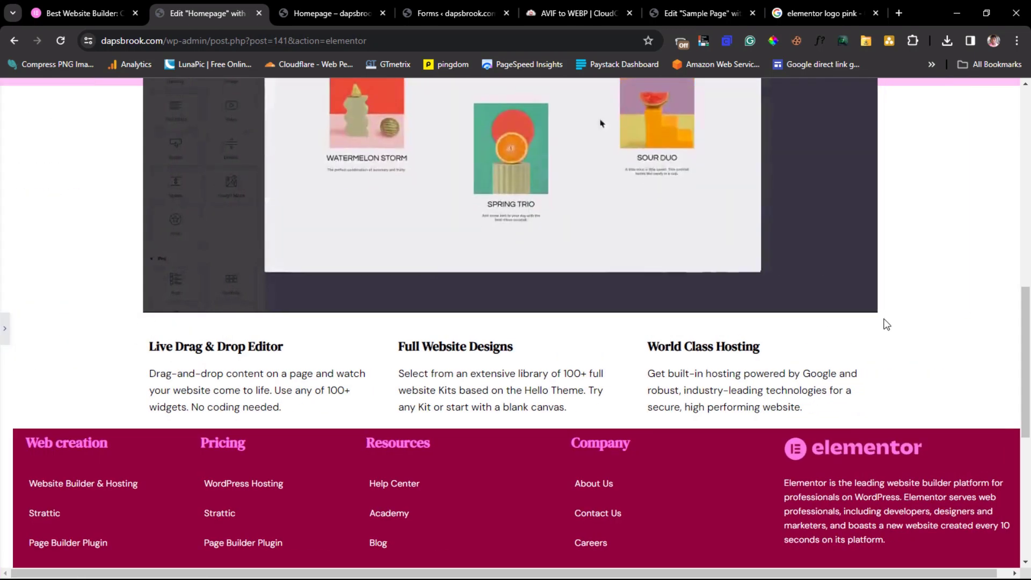
scroll(884, 319, up, 5)
scroll(884, 320, down, 6)
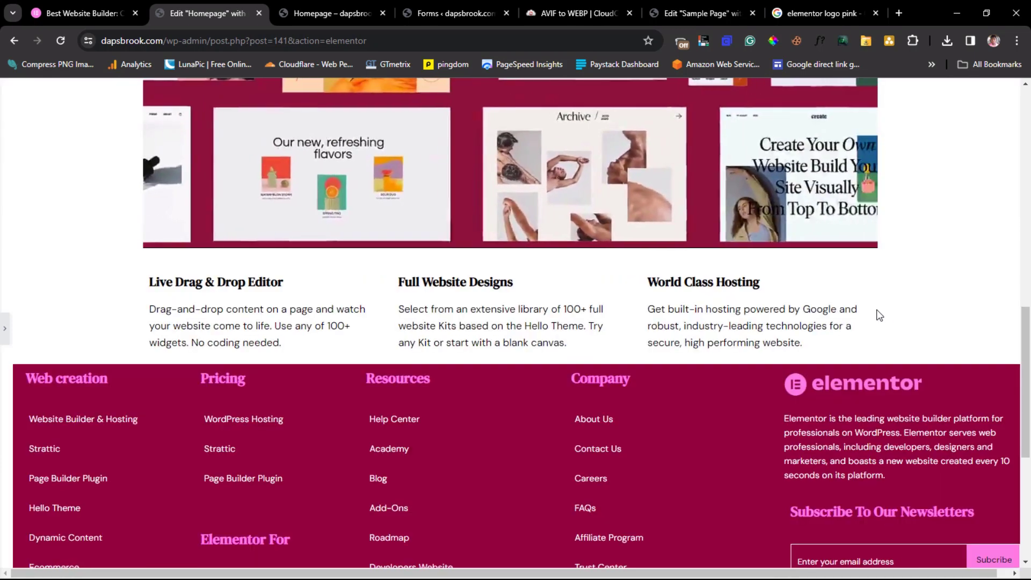
click(6, 333)
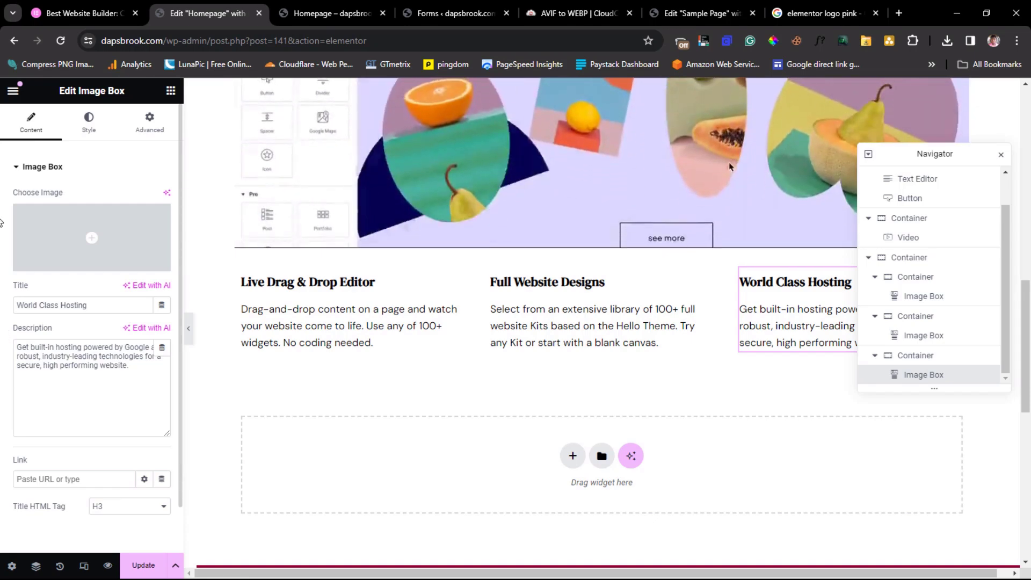
click(63, 11)
scroll(394, 227, down, 4)
scroll(393, 227, down, 1)
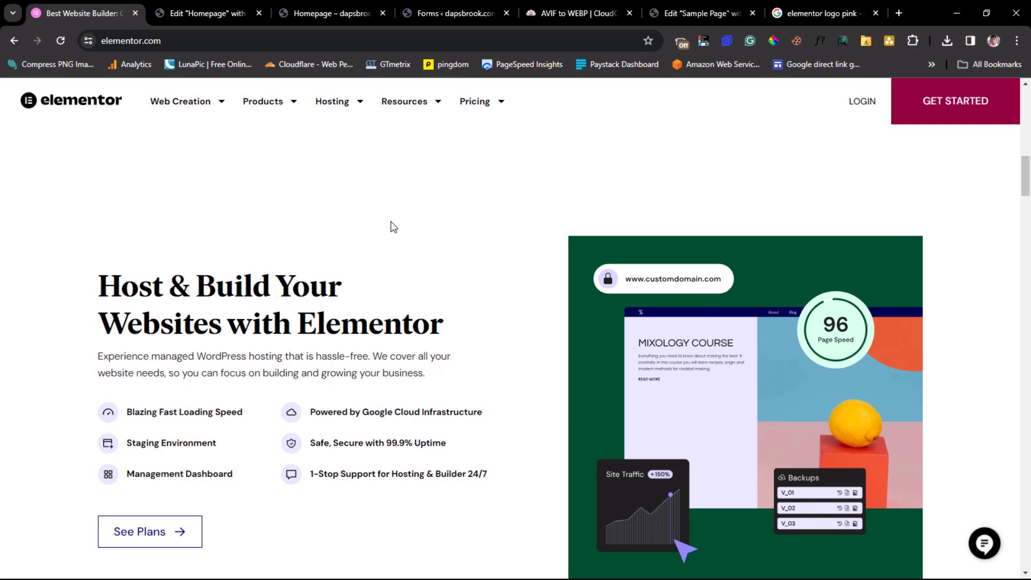
scroll(394, 227, down, 1)
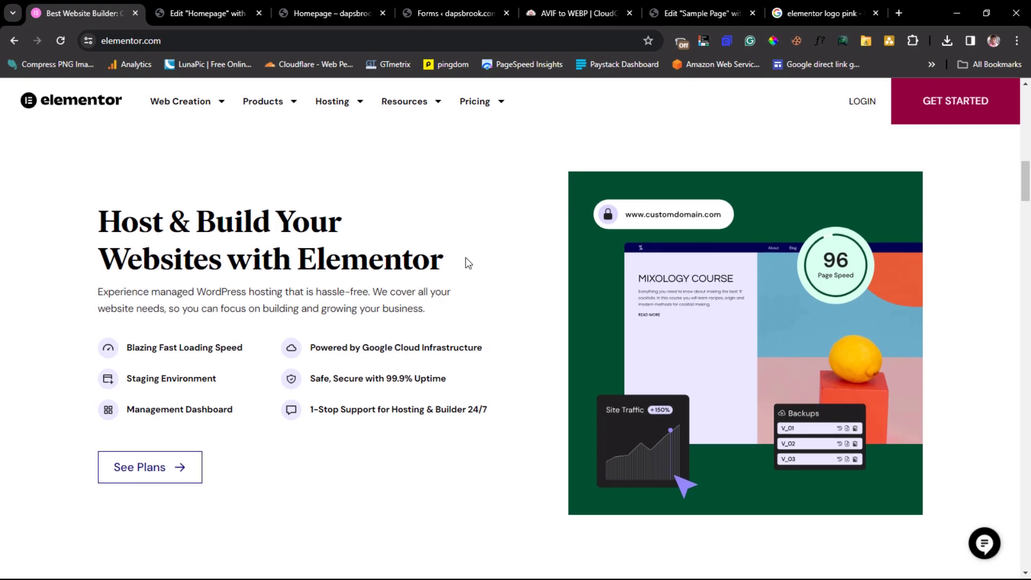
click(60, 41)
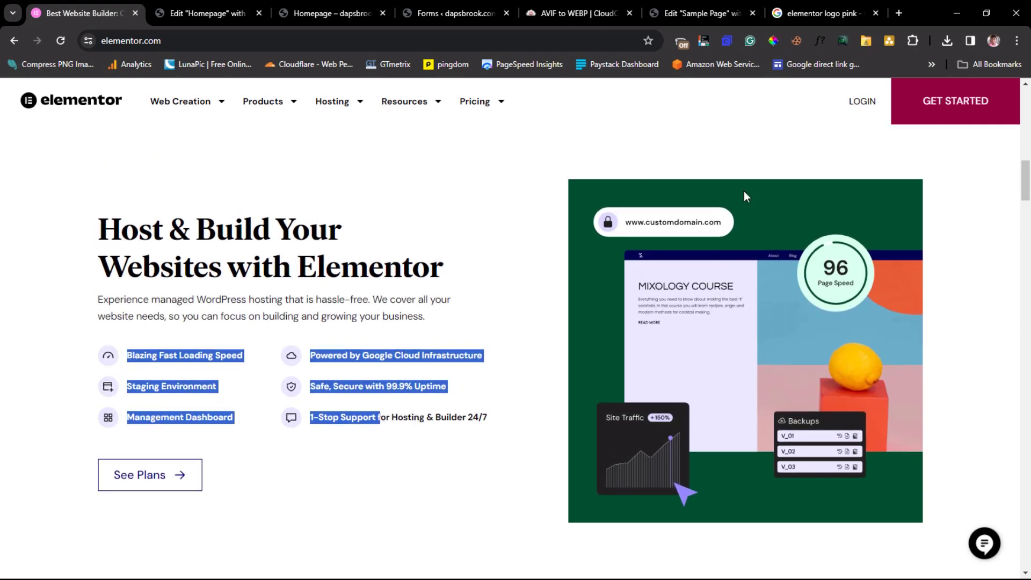
- Add a new row-direction container below the three-column feature section of the Homepage
click(203, 13)
click(573, 391)
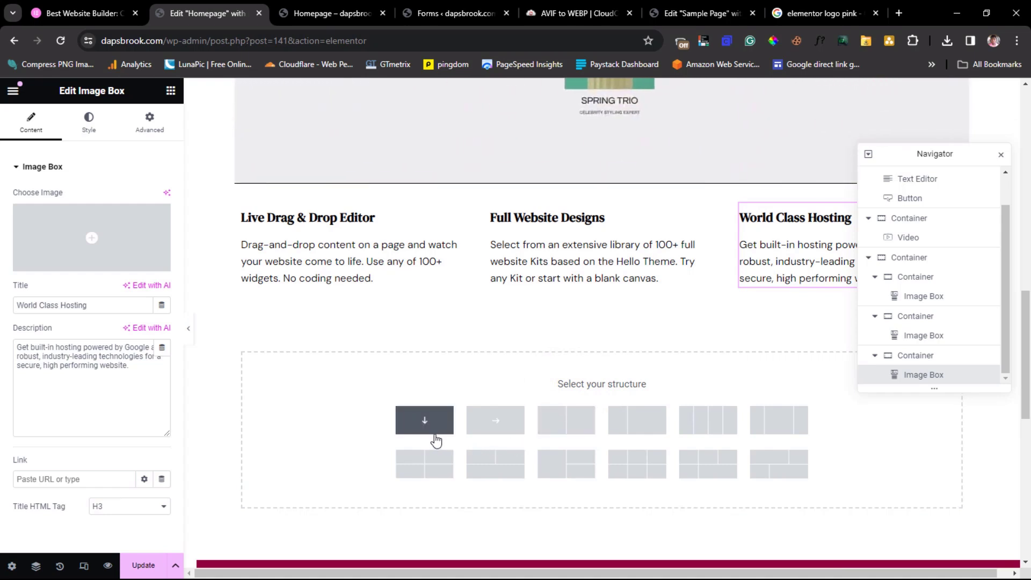
click(490, 420)
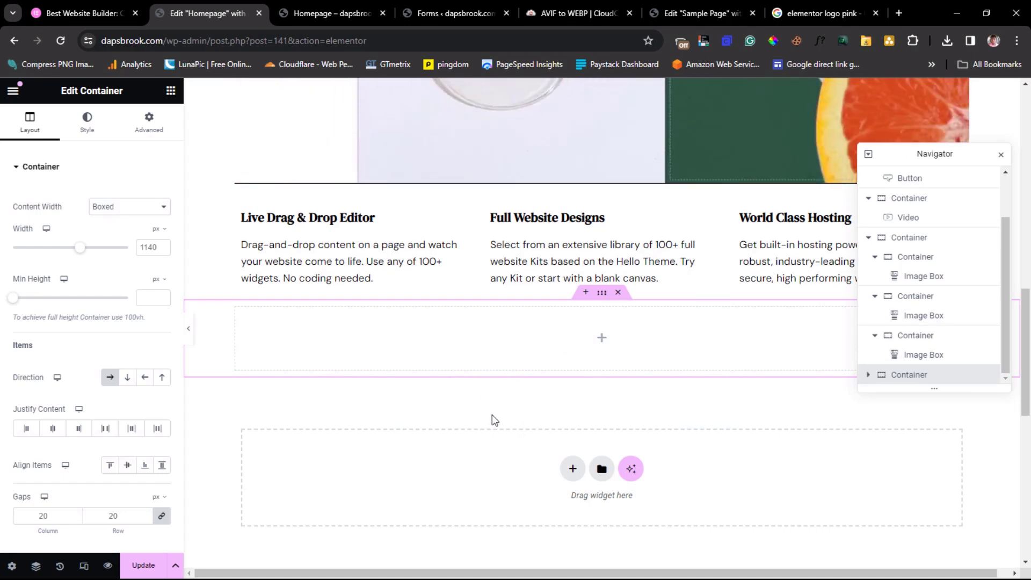
- Place a container inside the new row and duplicate it to form two equal columns
click(79, 7)
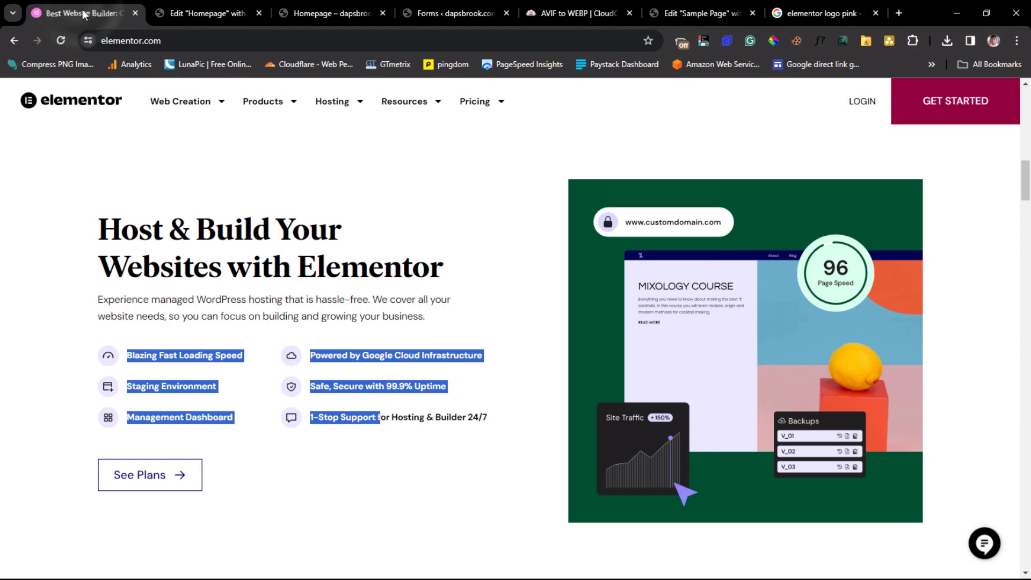
click(204, 13)
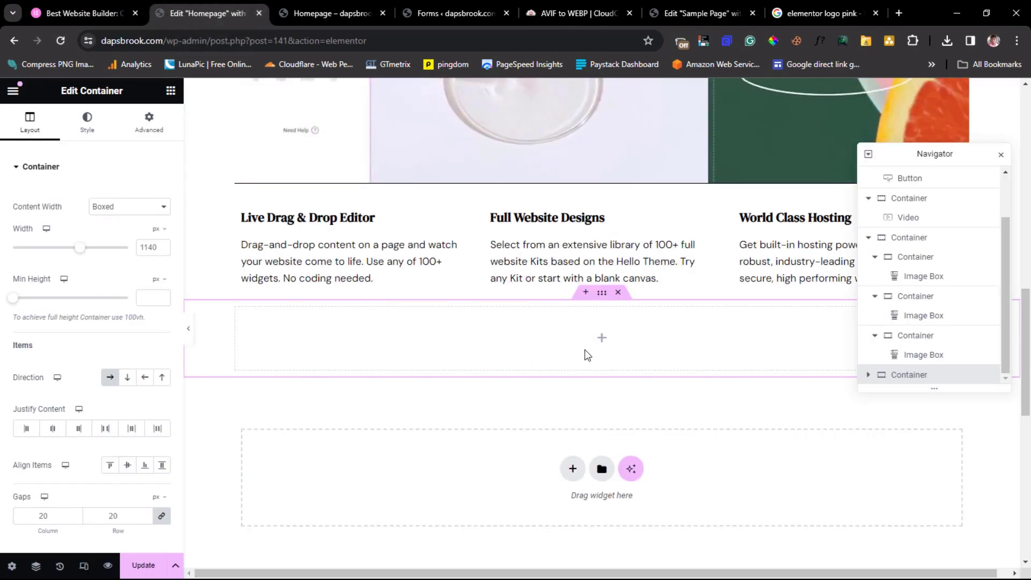
click(601, 344)
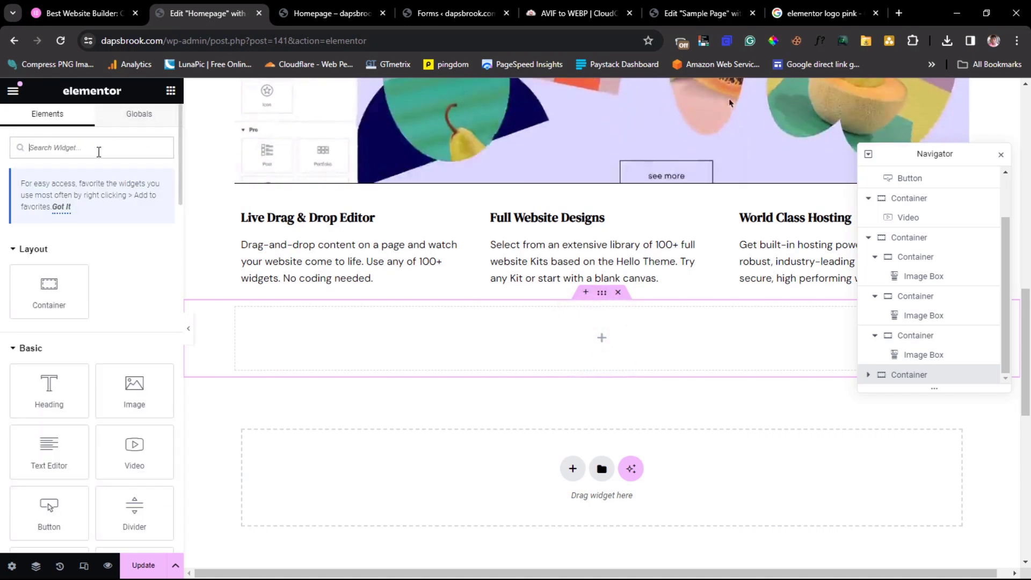
drag(49, 287, 483, 361)
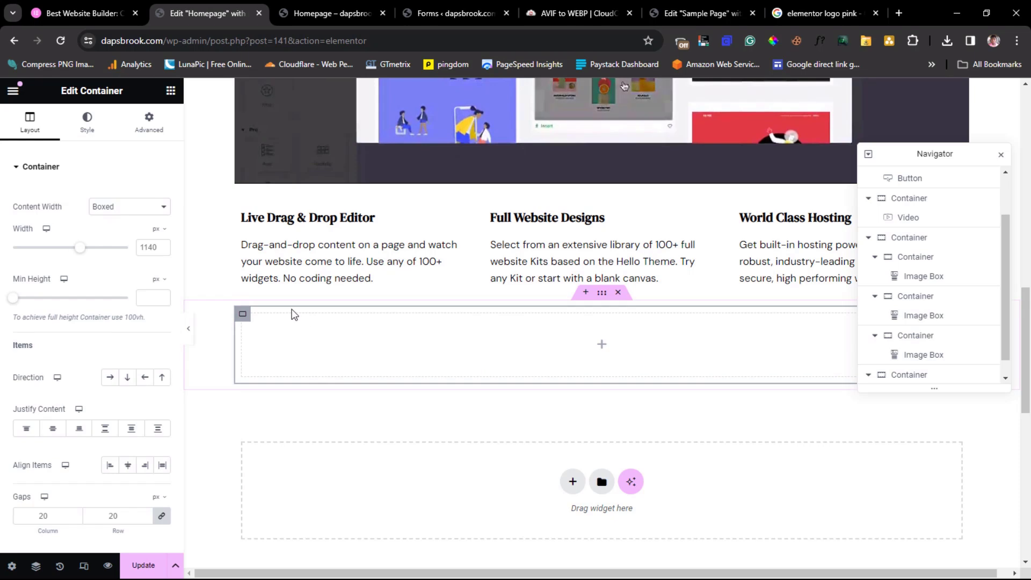
right_click(242, 320)
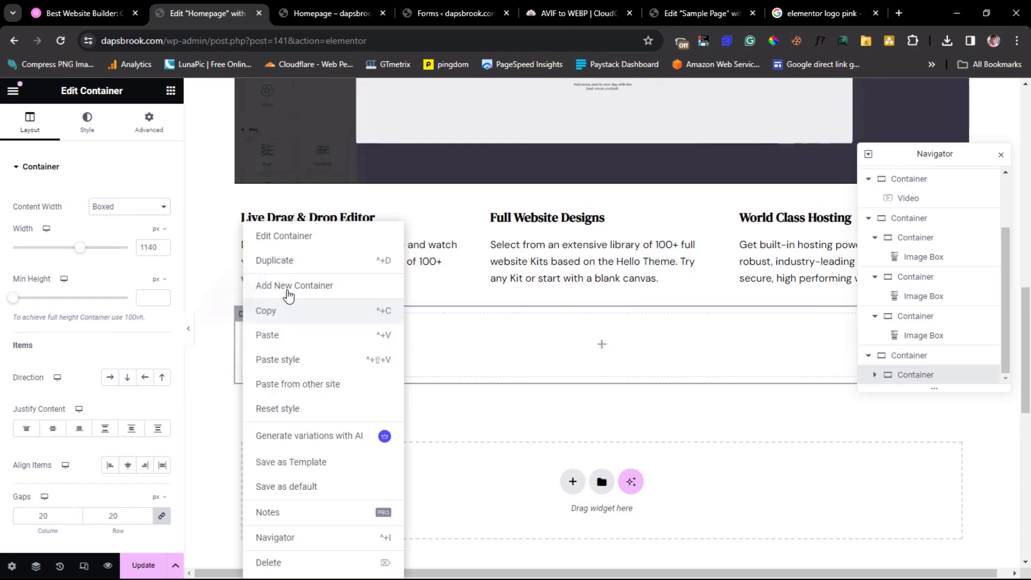
click(276, 261)
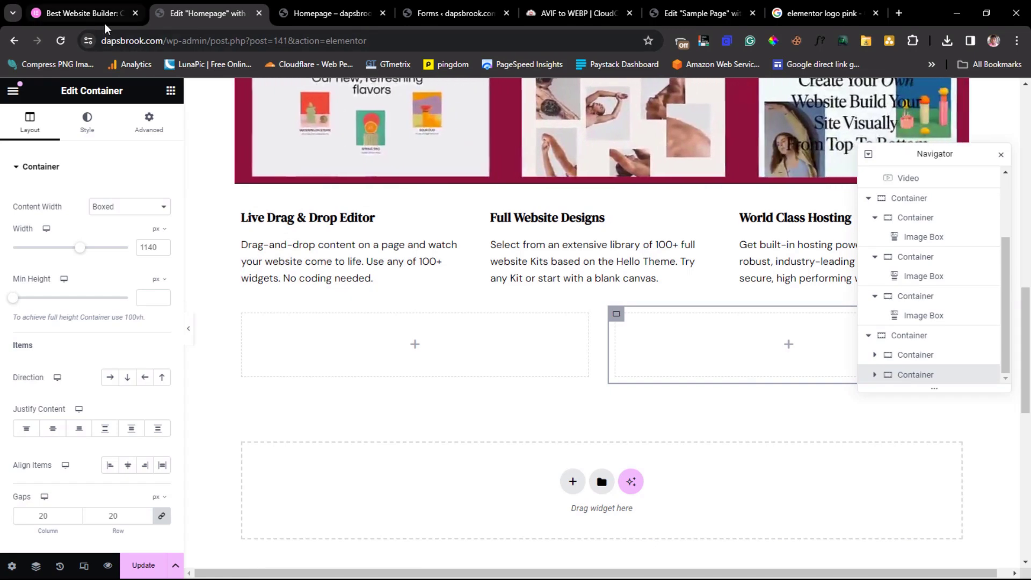
- Add a Heading widget to the first column with the text "Host & Build Your Websites with Elementor" copied from elementor.com
click(79, 13)
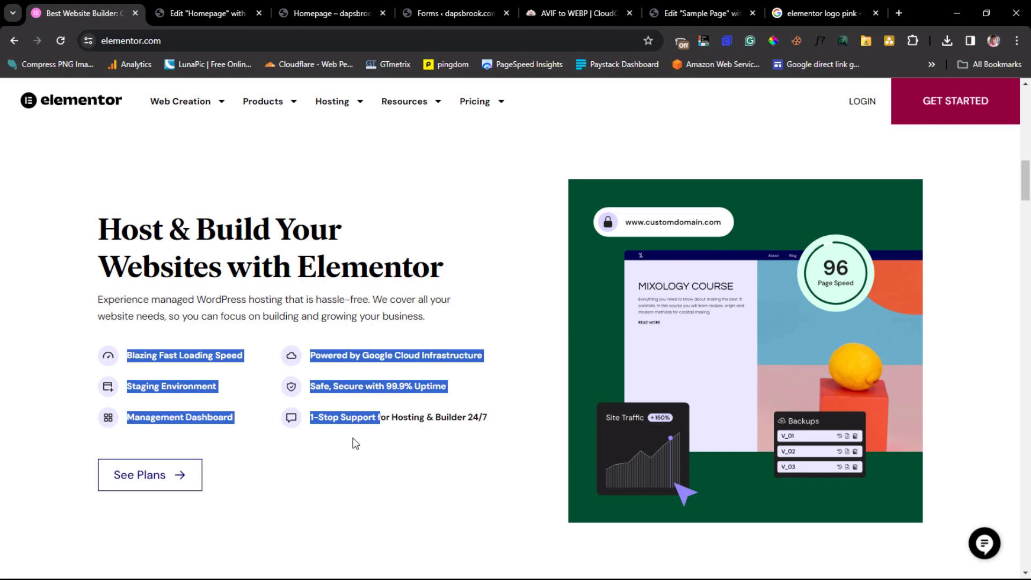
drag(476, 268, 101, 233)
right_click(133, 241)
click(153, 252)
click(207, 13)
drag(49, 391, 367, 276)
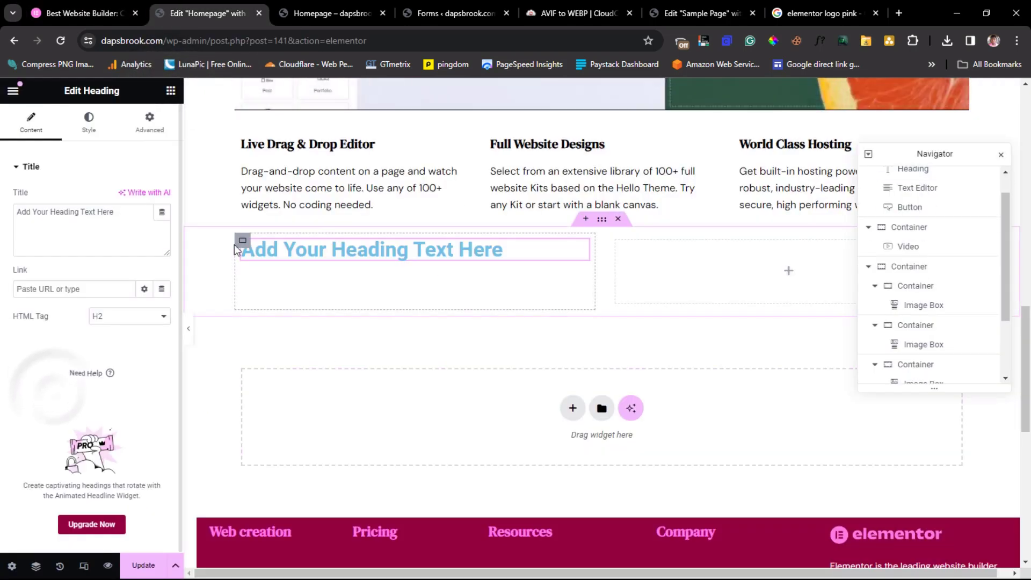
click(124, 215)
key(ctrl+a)
key(ctrl+v)
- Add a Text Editor below the heading, filled with the elementor.com paragraph starting "Experience managed WordPress hosting that is hassle-free", and return to the elementor.com page
click(80, 13)
drag(447, 320, 100, 301)
right_click(156, 308)
click(179, 320)
click(213, 14)
click(172, 91)
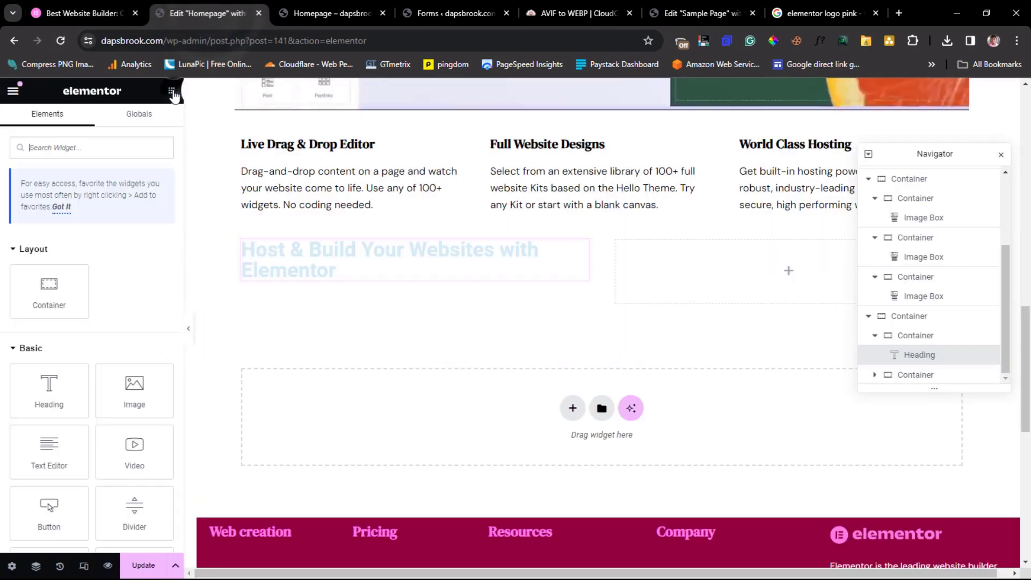
drag(46, 454, 395, 293)
key(ctrl+a)
key(ctrl+v)
click(80, 13)
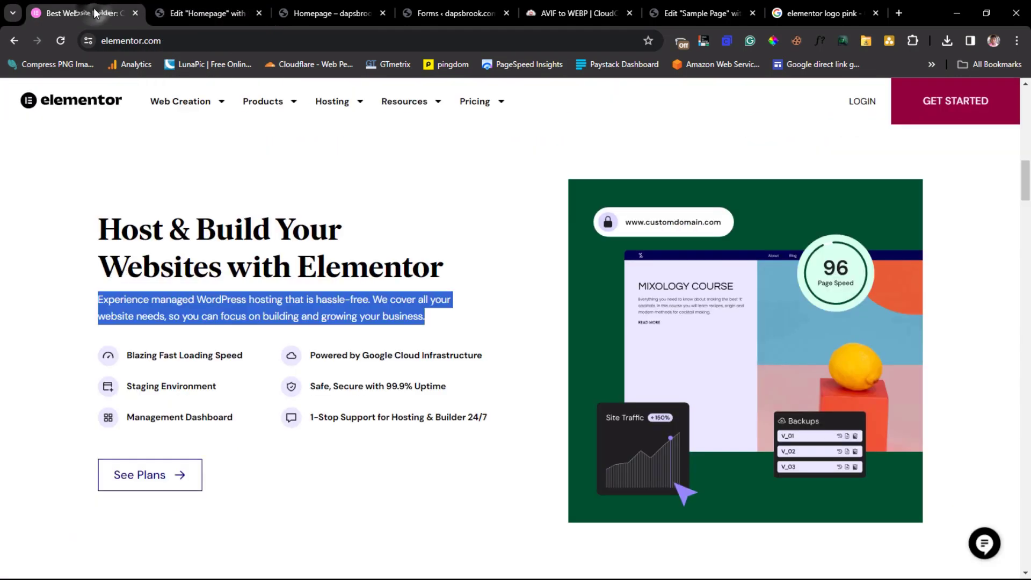
- Return to the Homepage editor and add a container below the paragraph in the first column
click(185, 13)
scroll(357, 293, down, 1)
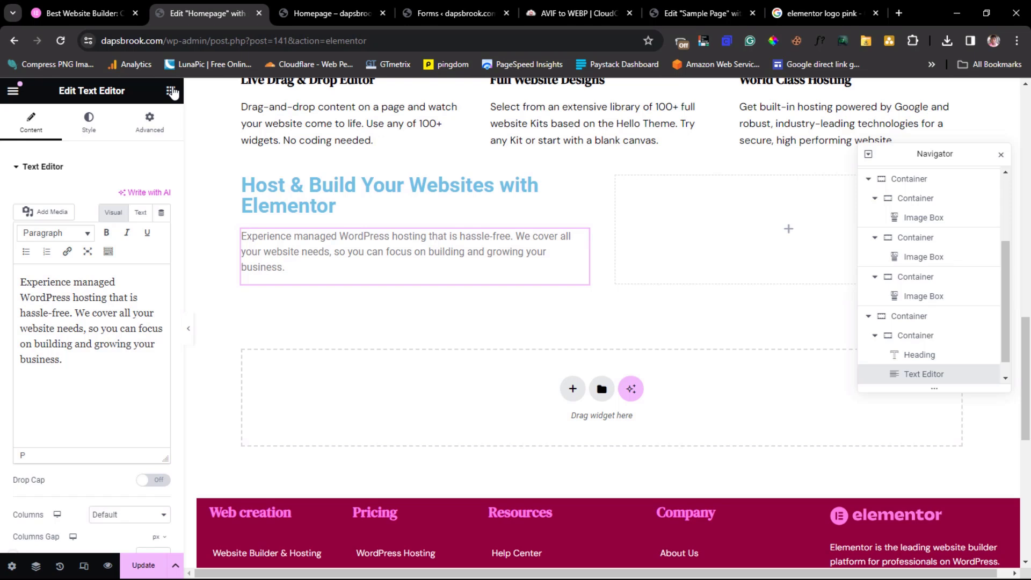
click(171, 90)
drag(48, 290, 358, 273)
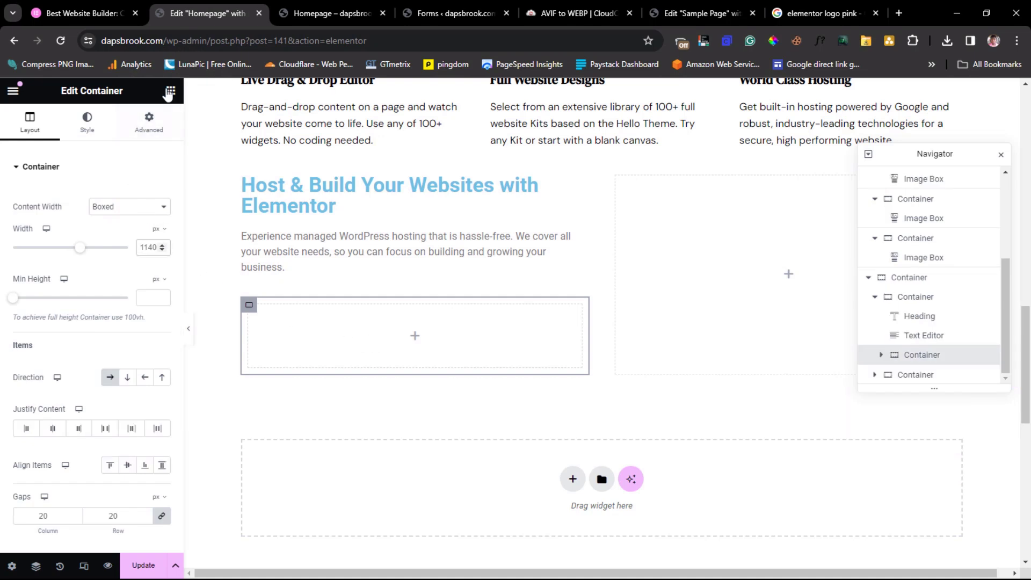
- Nest a container inside the one below the paragraph and duplicate it to form two side-by-side inner columns
click(170, 92)
drag(24, 292, 290, 341)
right_click(254, 316)
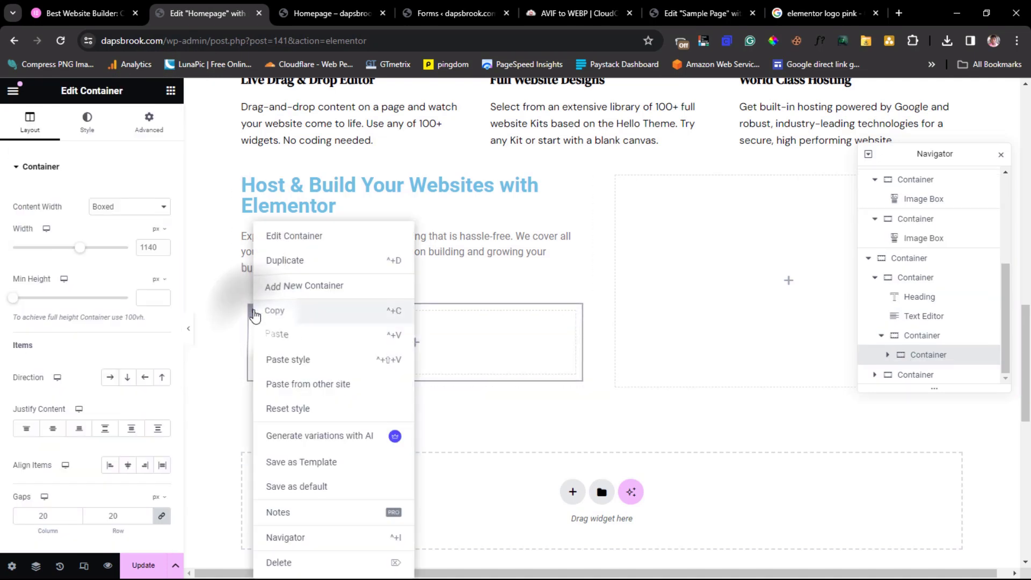
click(284, 263)
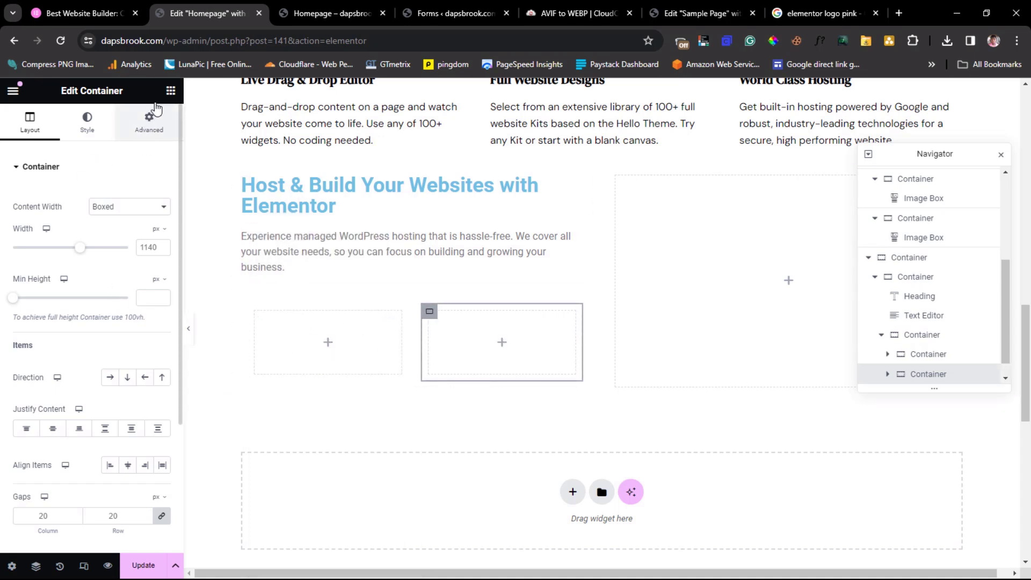
- Add an Icon List widget to each of the two inner columns below the paragraph
click(170, 92)
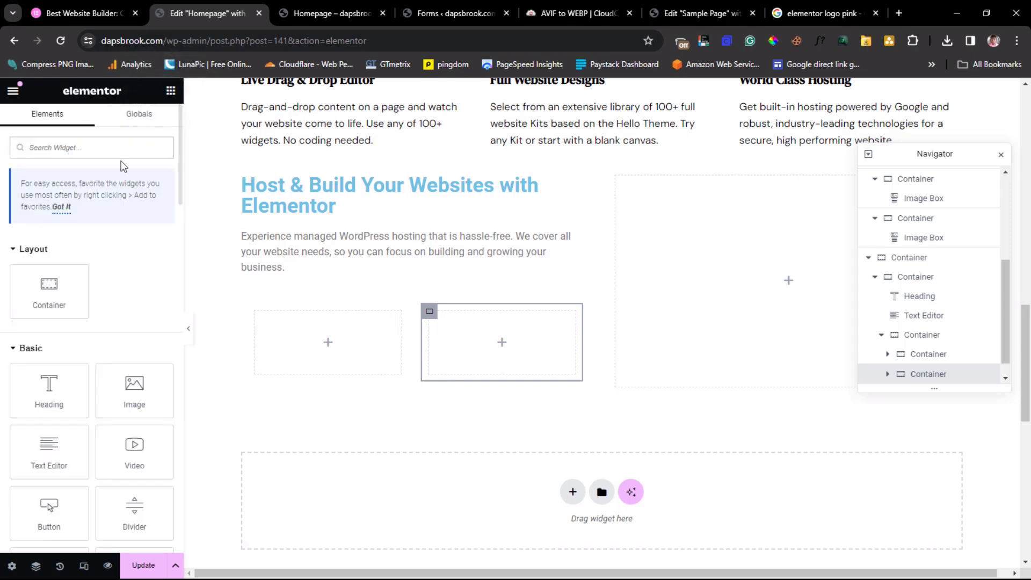
text(i)
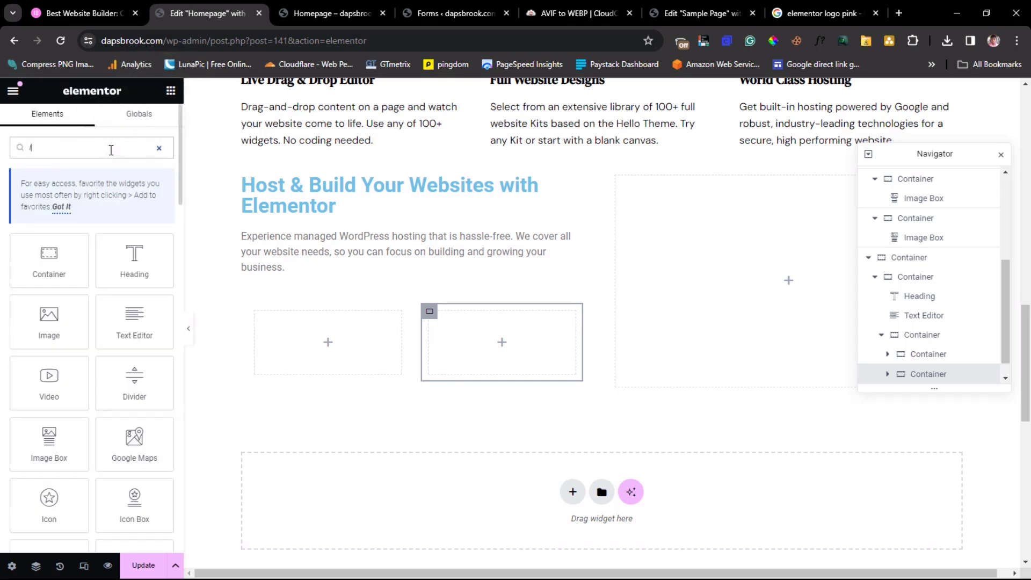
text(co)
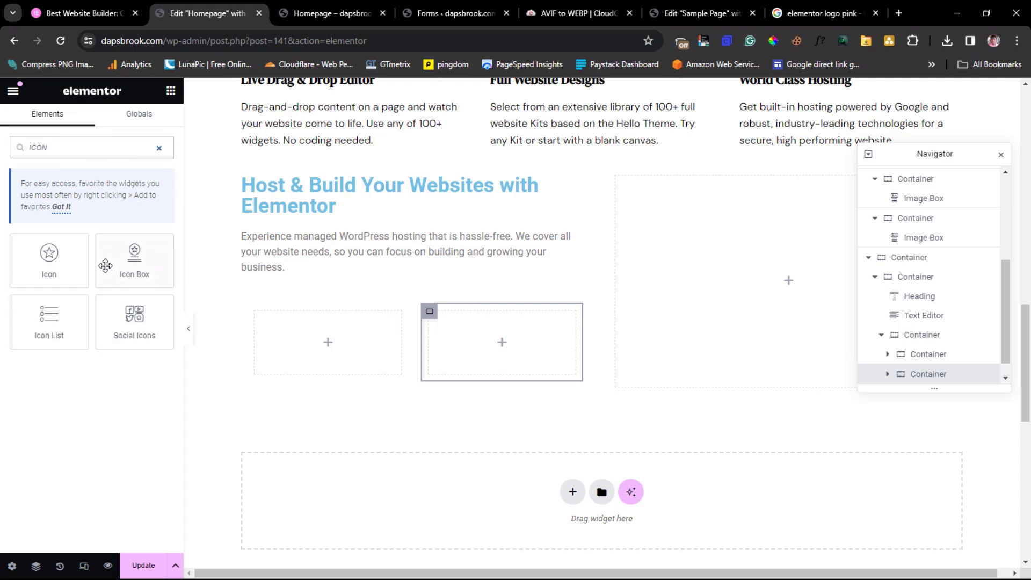
drag(62, 320, 353, 340)
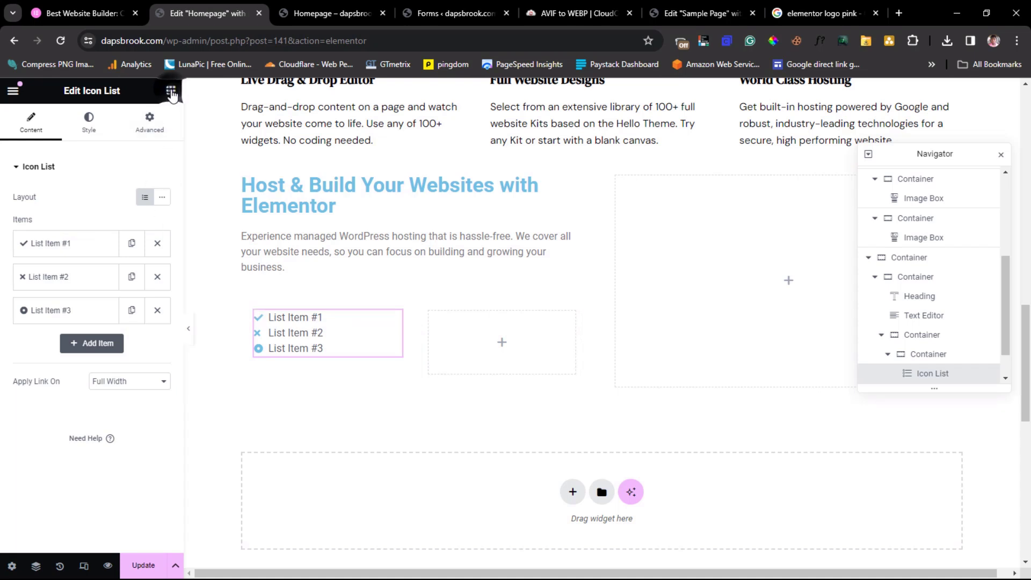
click(170, 96)
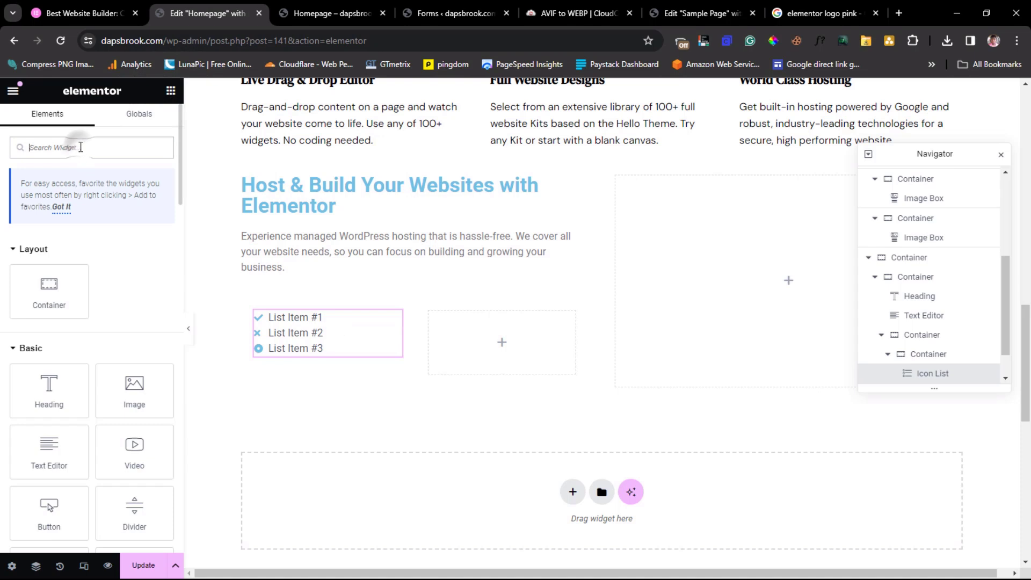
text(ICON)
drag(48, 319, 525, 332)
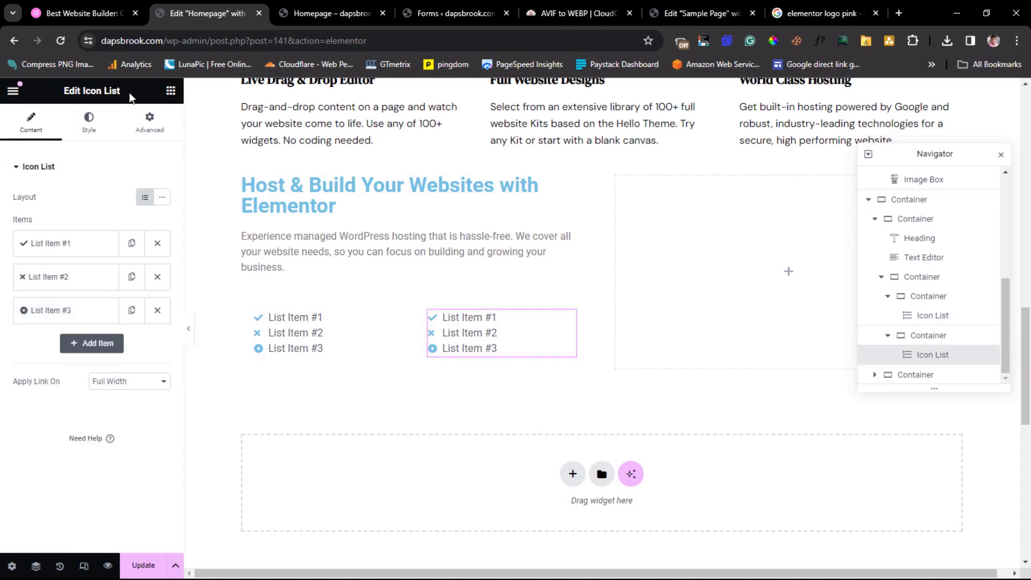
- Add a Button widget below the two icon lists in the first column
click(171, 91)
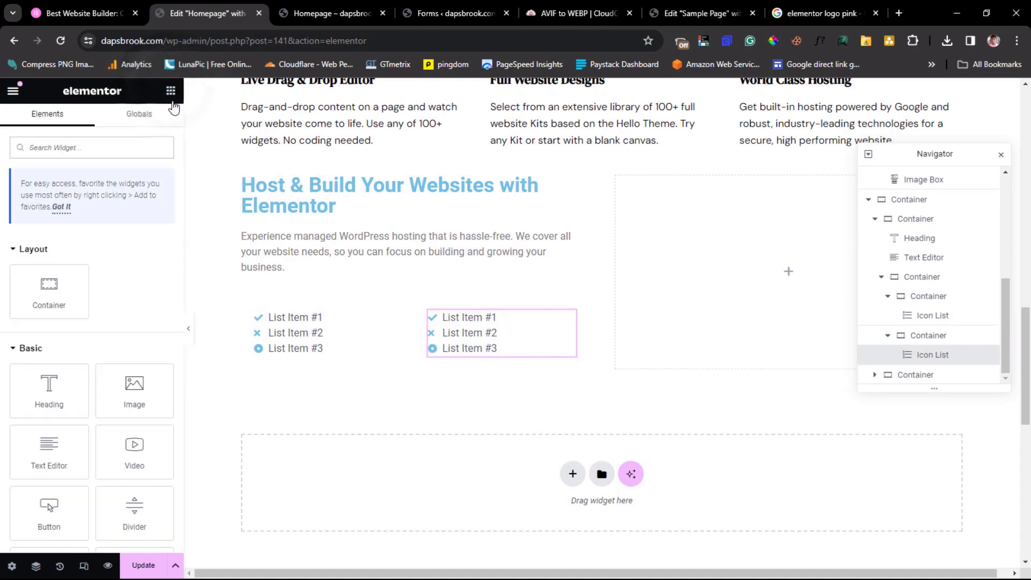
scroll(137, 317, down, 2)
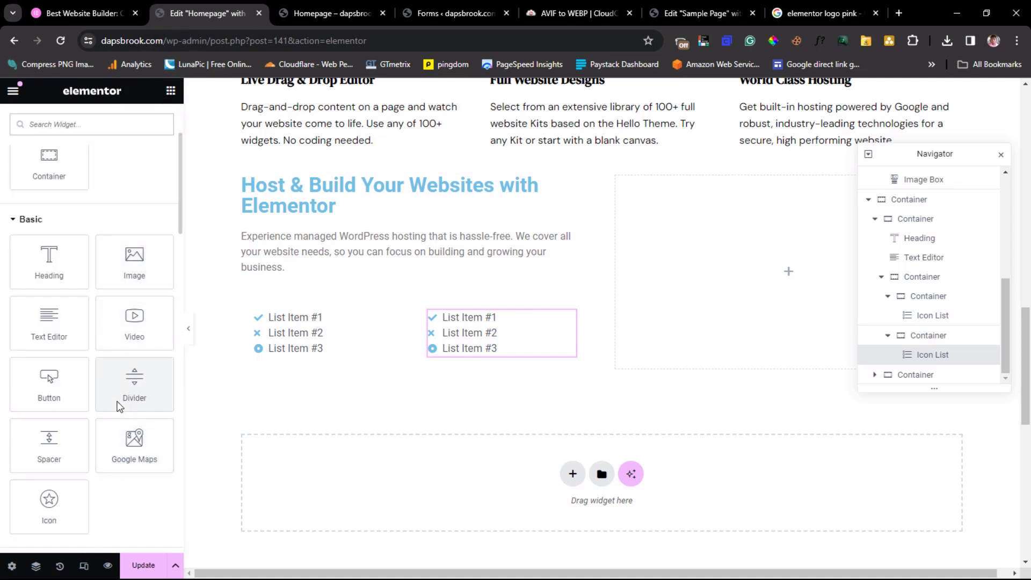
drag(52, 385, 357, 369)
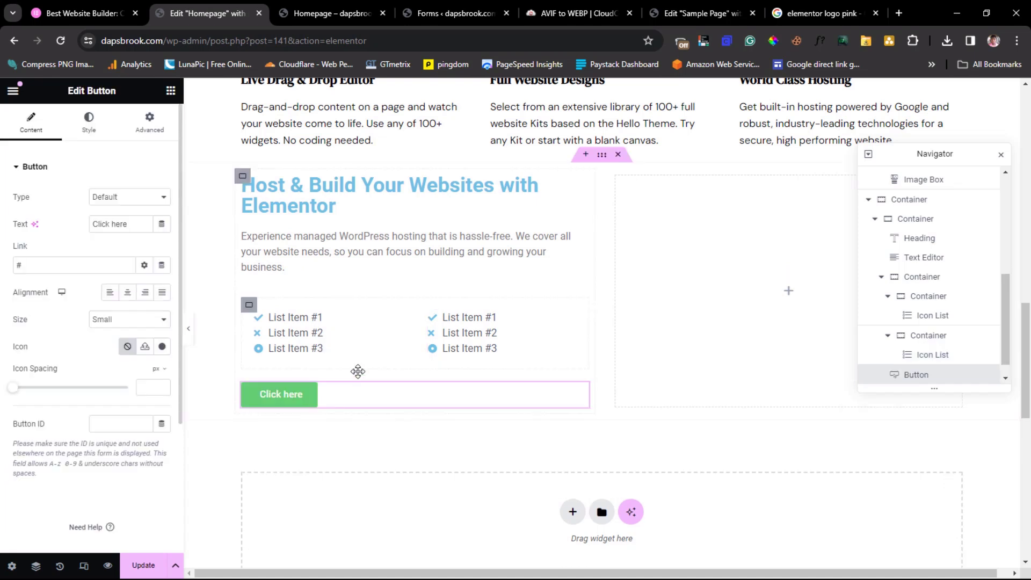
- Set the first item of the first icon list to "Blazing Fast Loading Speed", copied from the elementor.com page
key(ctrl+shift+Tab)
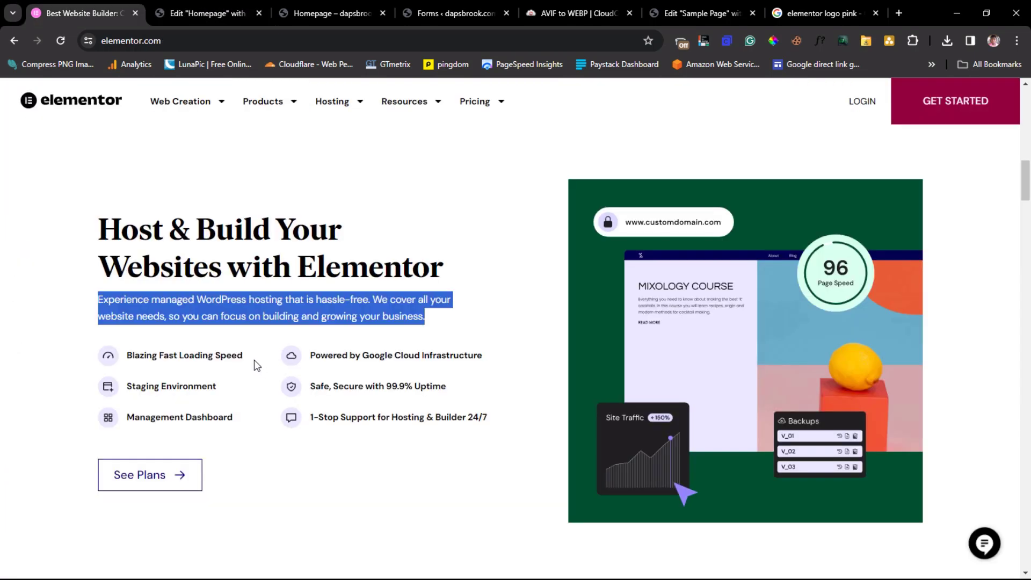
drag(248, 359, 132, 361)
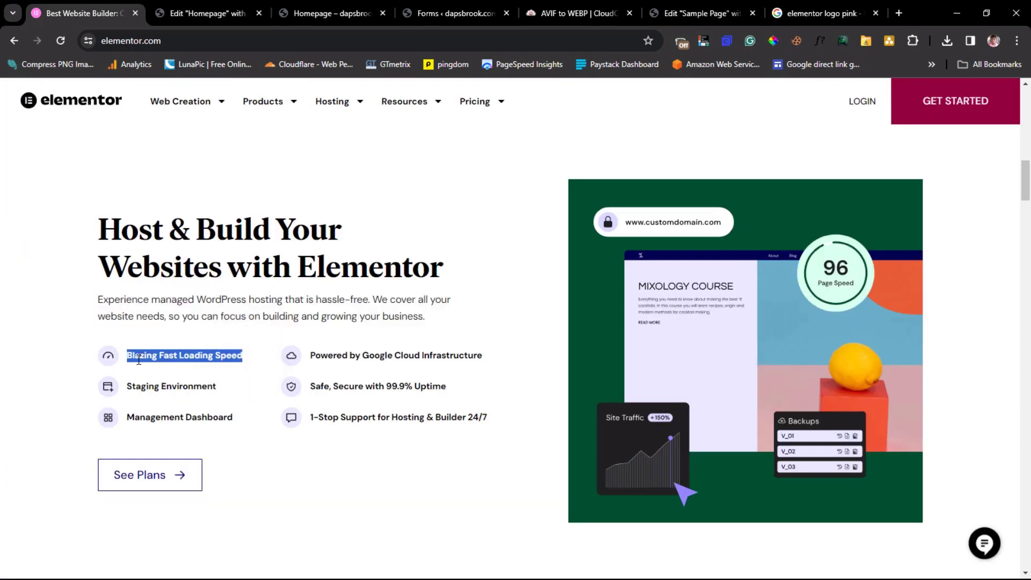
right_click(133, 361)
click(167, 352)
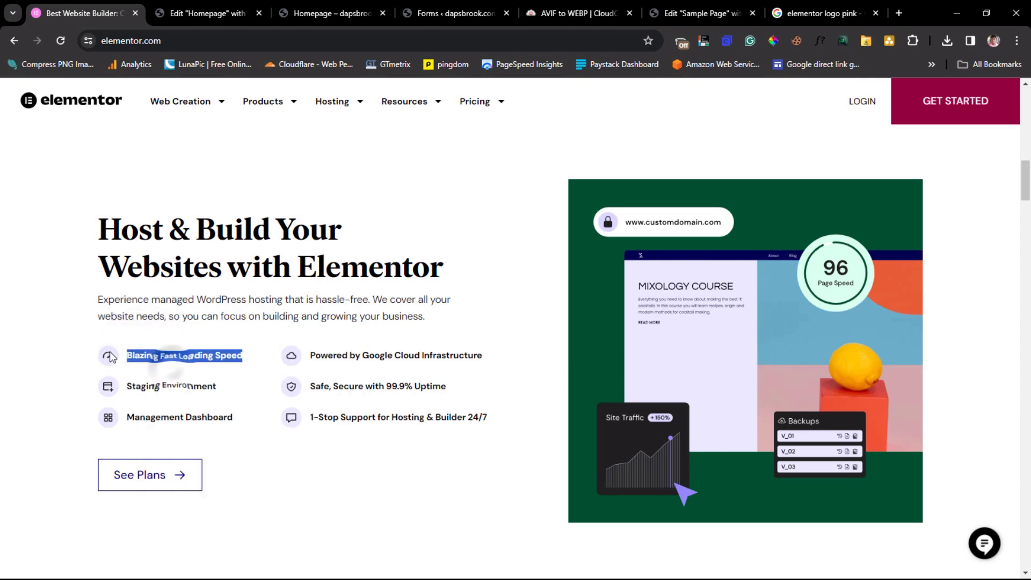
click(208, 12)
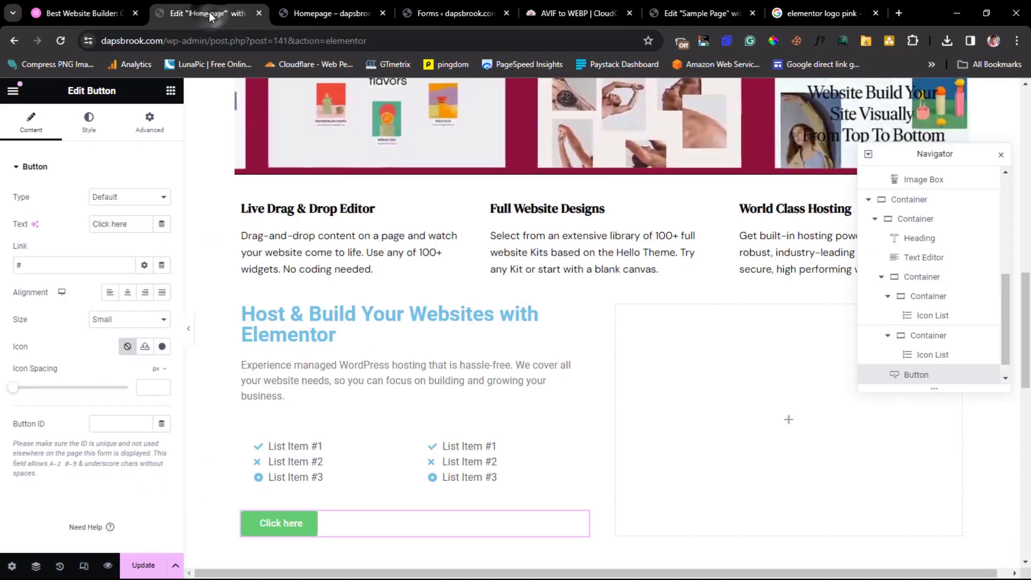
click(294, 446)
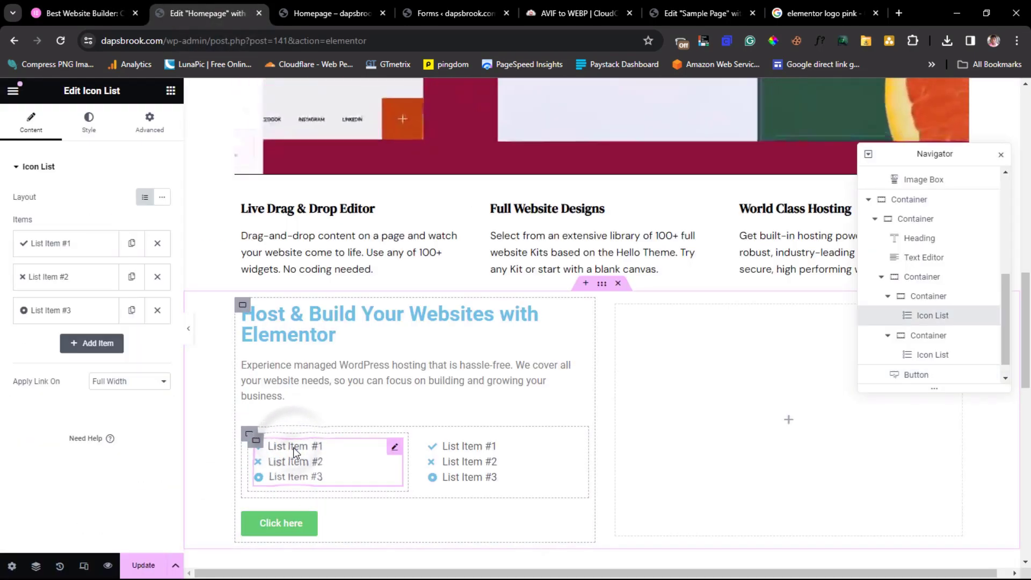
click(78, 247)
drag(76, 291, 11, 291)
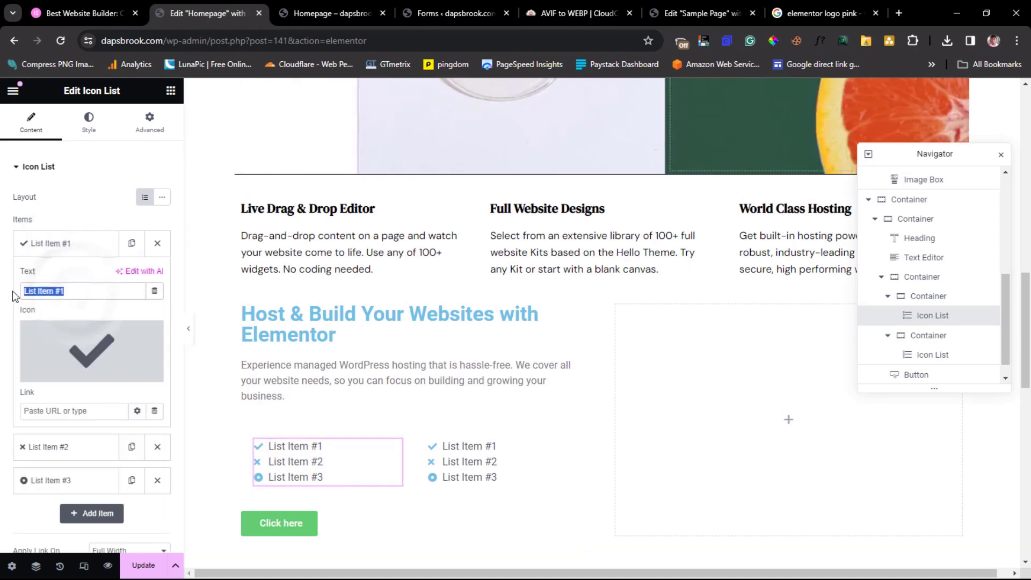
key(ctrl+v)
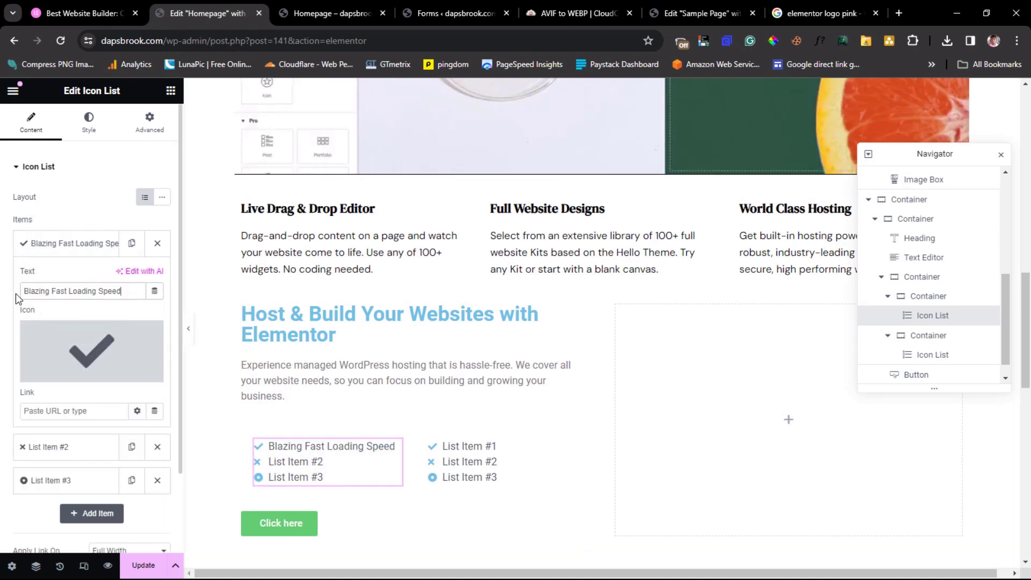
click(19, 294)
- Replace the "Blazing Fast Loading Speed" item's check icon with the Clone icon, comparing against the icons on elementor.com
click(81, 354)
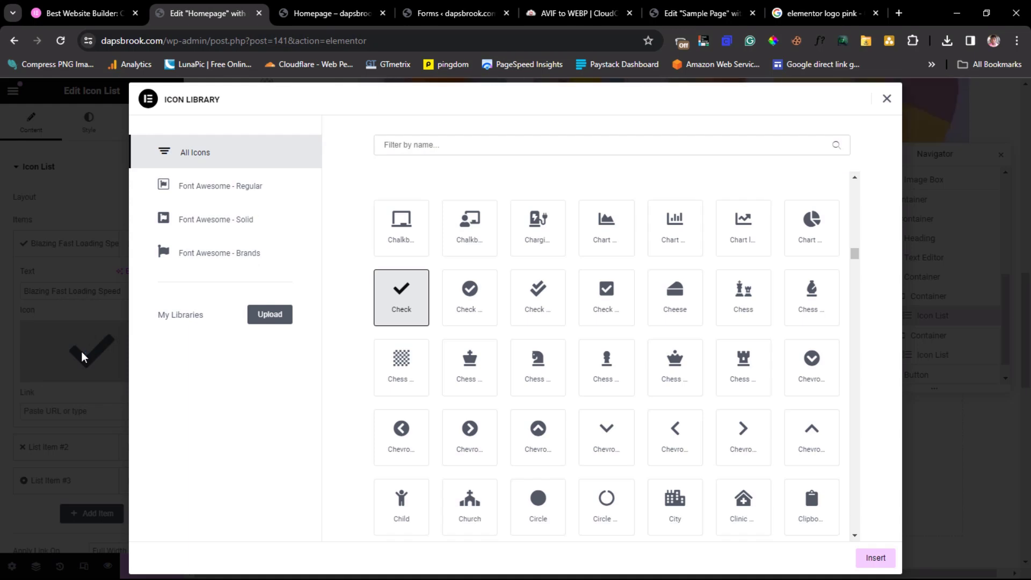
scroll(652, 288, down, 6)
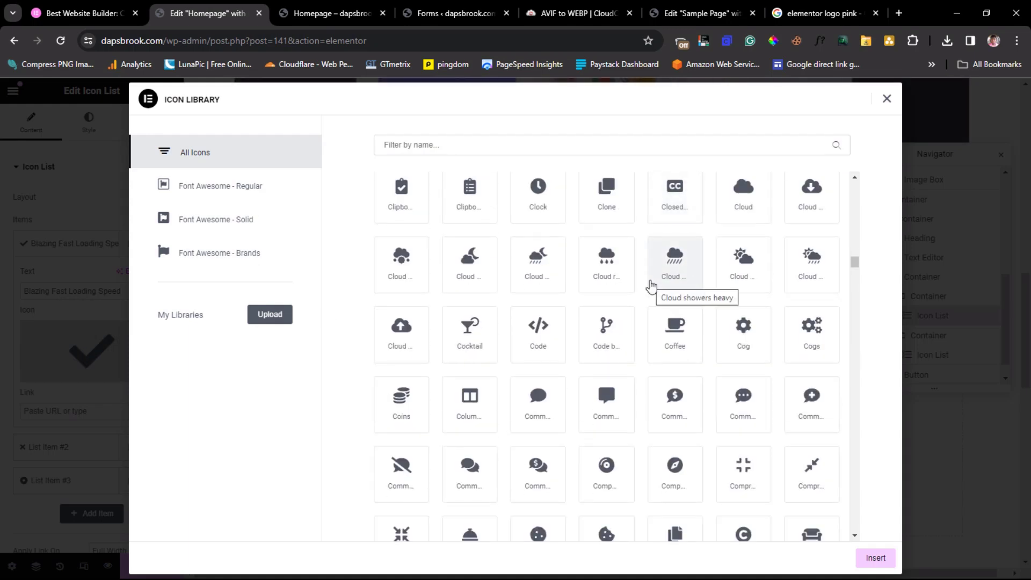
click(66, 12)
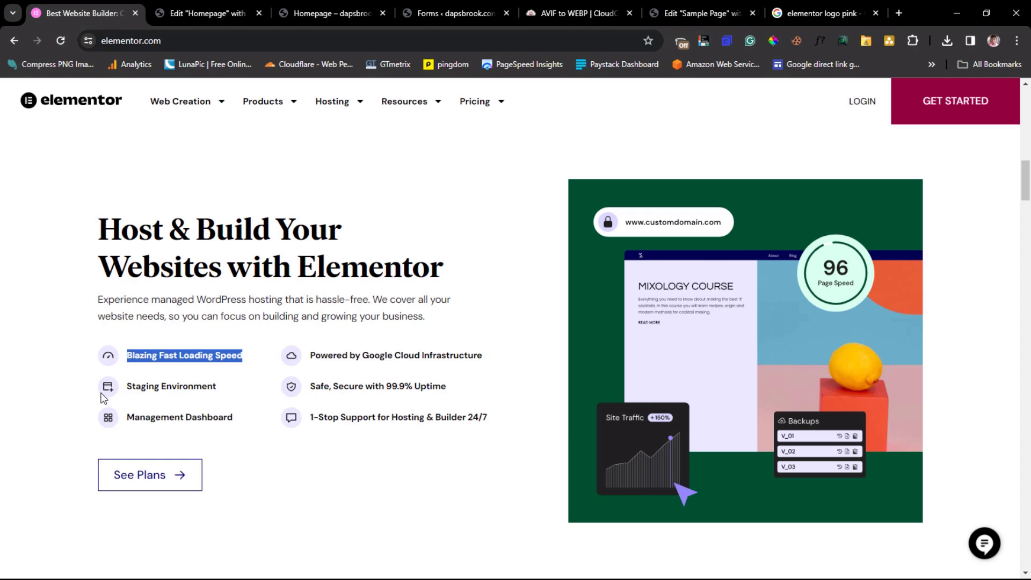
click(202, 15)
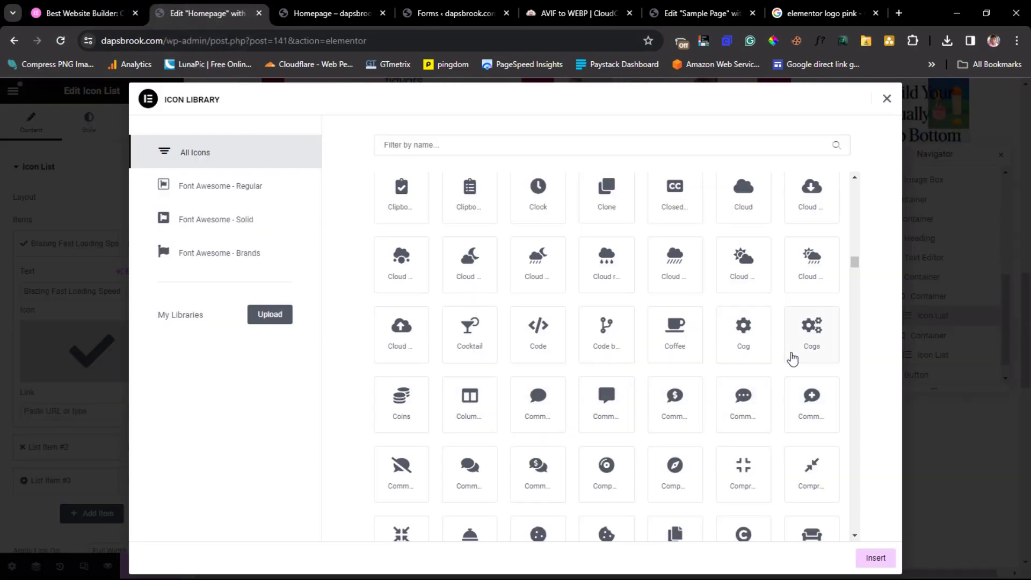
click(743, 191)
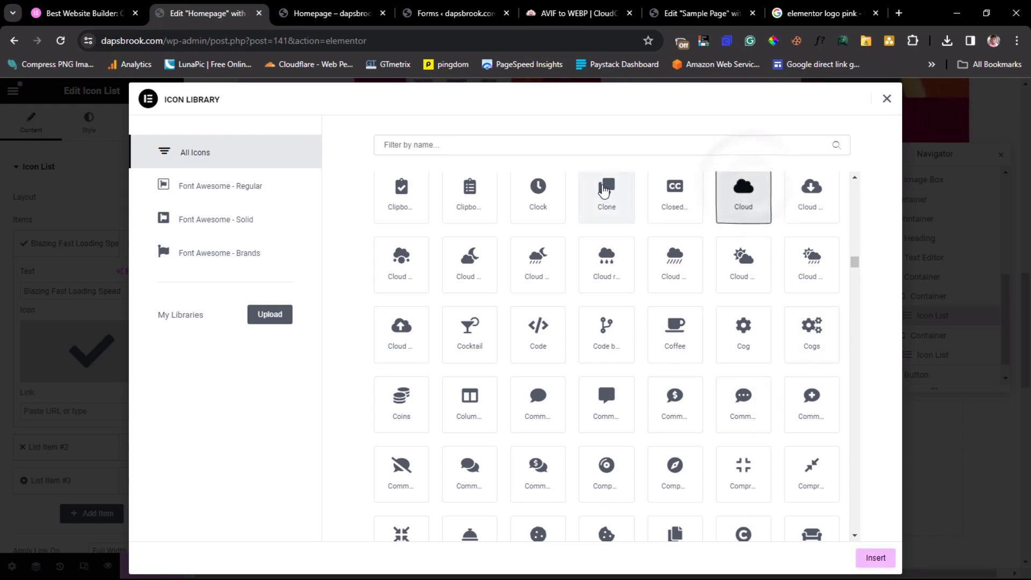
click(606, 192)
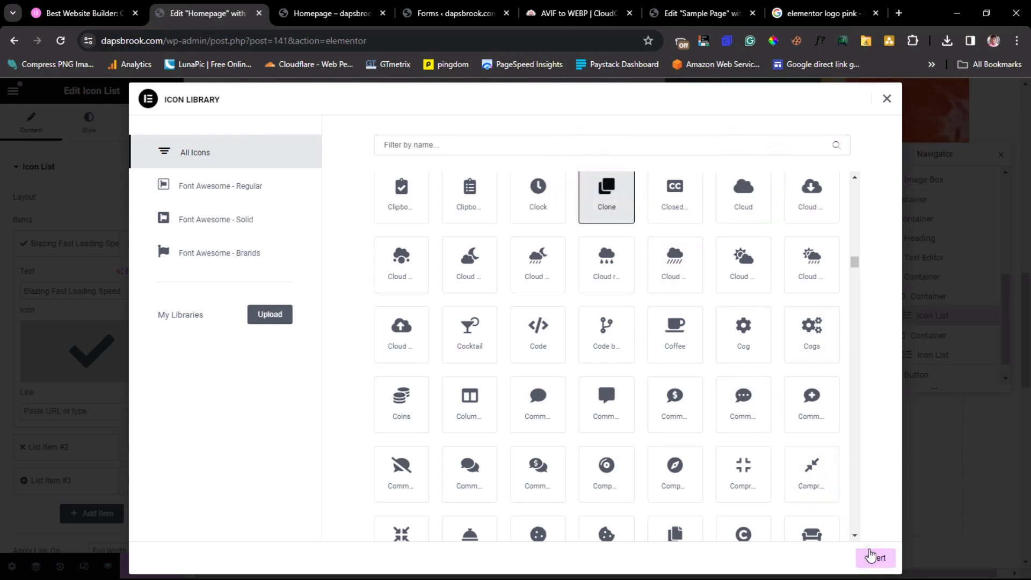
click(871, 556)
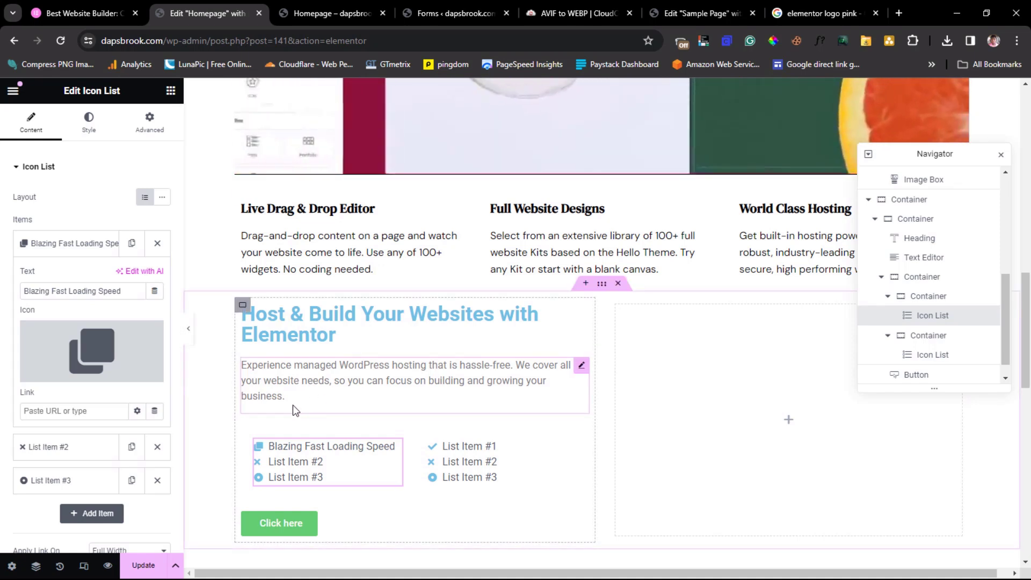
- Inspect the font details of the "Host & Build Your Websites with Elementor" heading on elementor.com using WhatFont
click(89, 11)
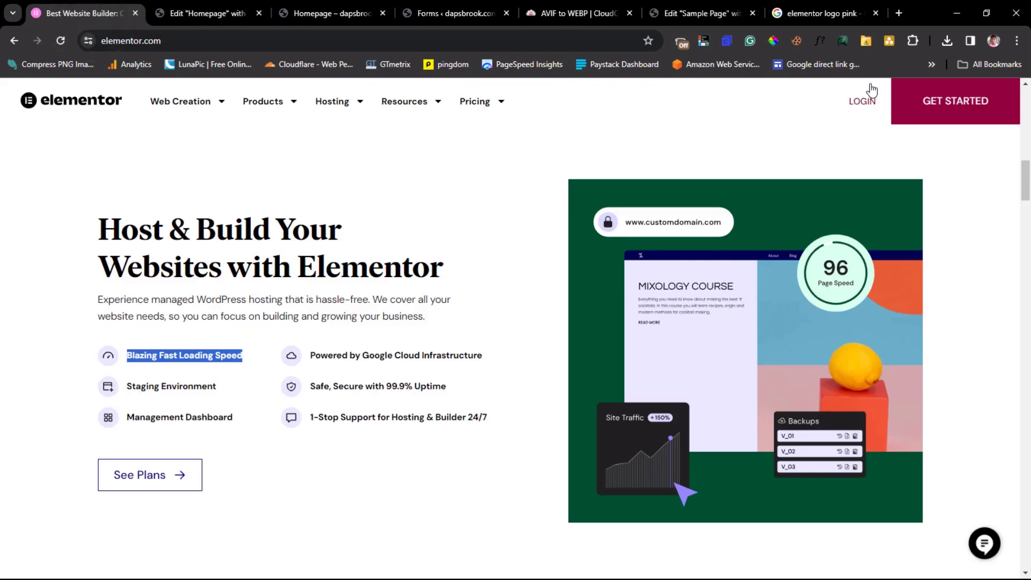
click(820, 40)
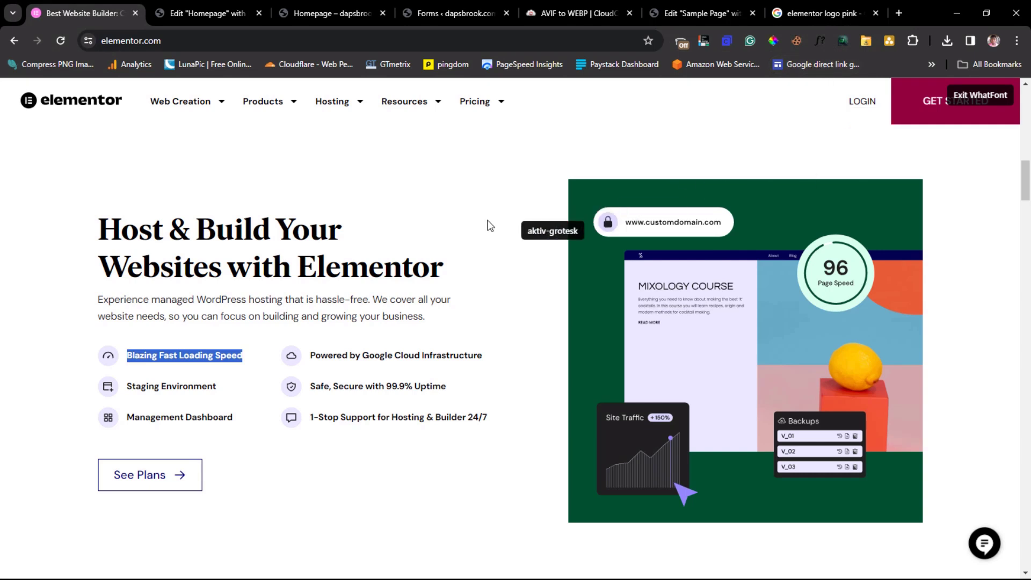
click(233, 230)
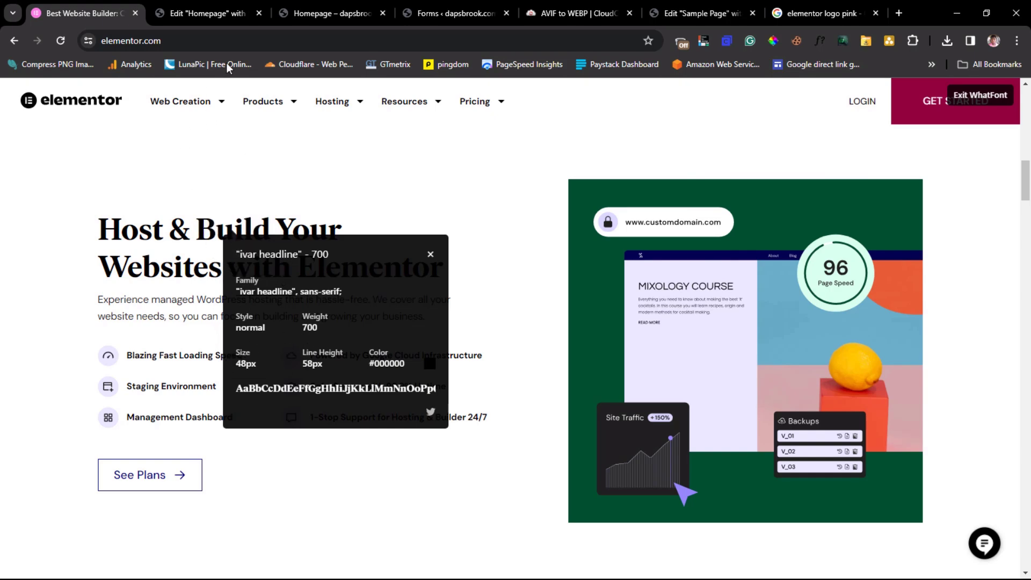
- Copy the style of the "Create a Website Design Your Future" heading onto the "Host & Build Your Websites with Elementor" heading in the Elementor editor
click(221, 8)
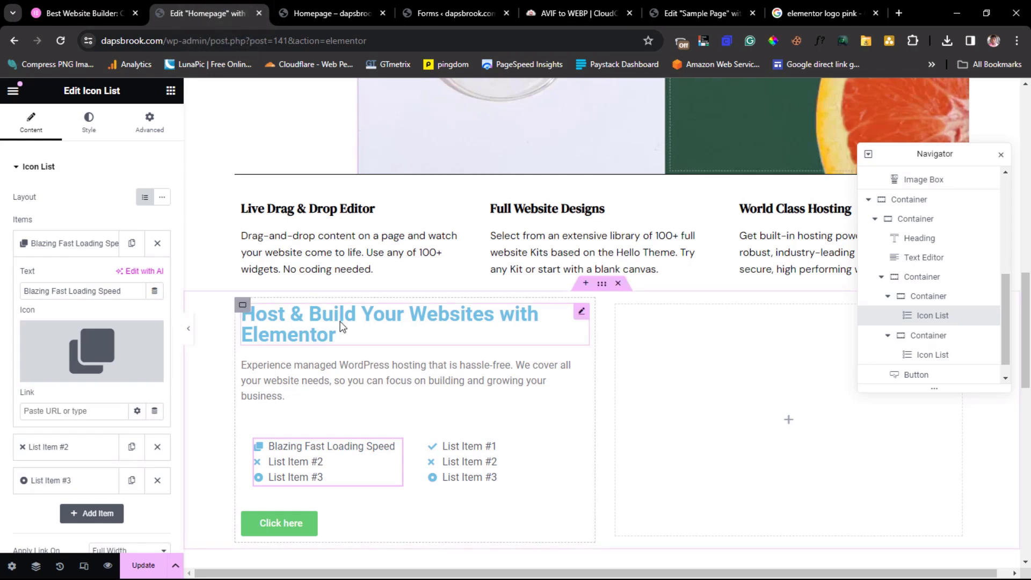
scroll(342, 326, up, 10)
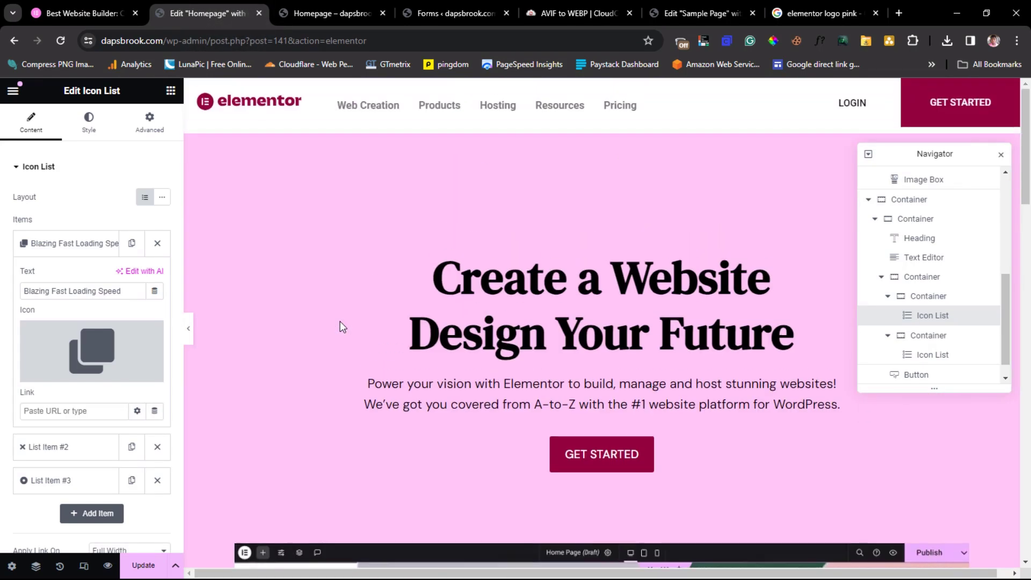
scroll(402, 301, down, 2)
right_click(560, 192)
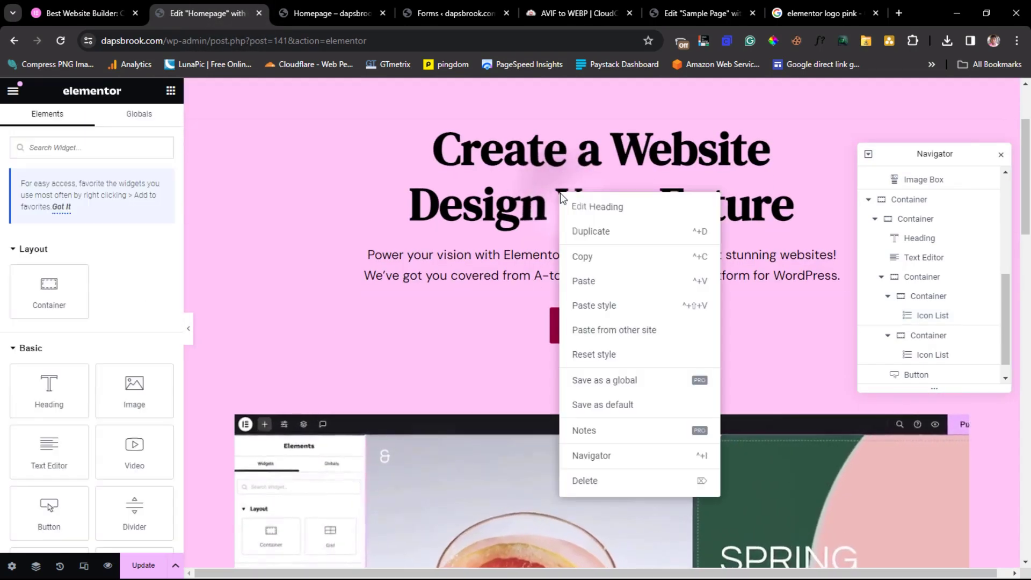
click(584, 264)
scroll(505, 300, down, 10)
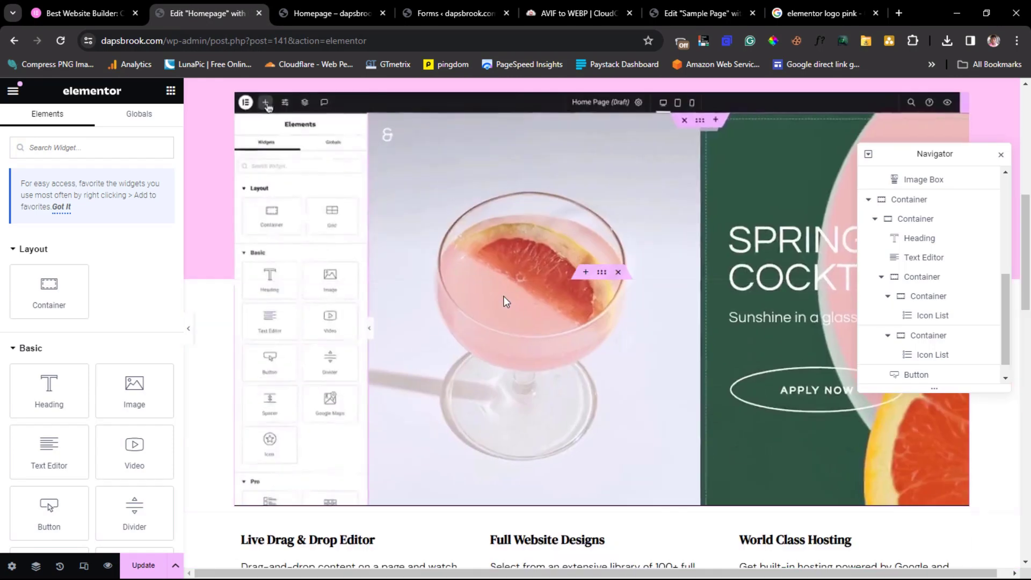
right_click(350, 329)
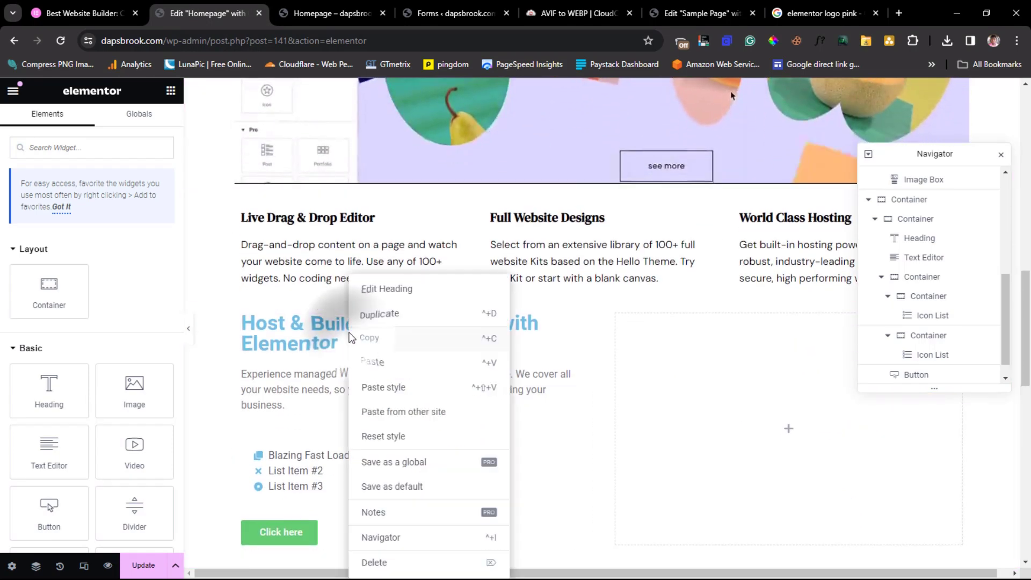
click(383, 386)
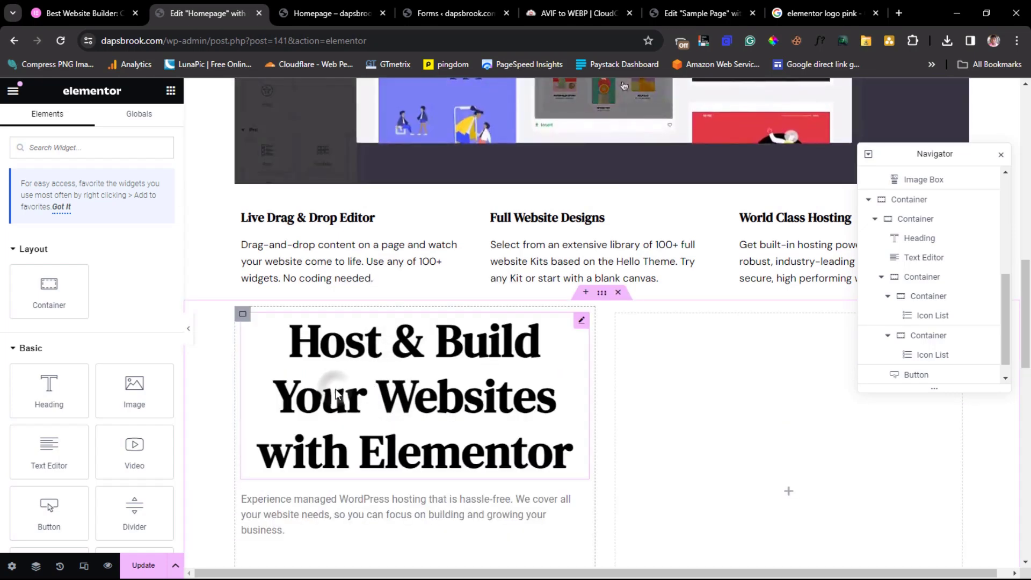
- Left-align the "Host & Build Your Websites with Elementor" heading
click(292, 379)
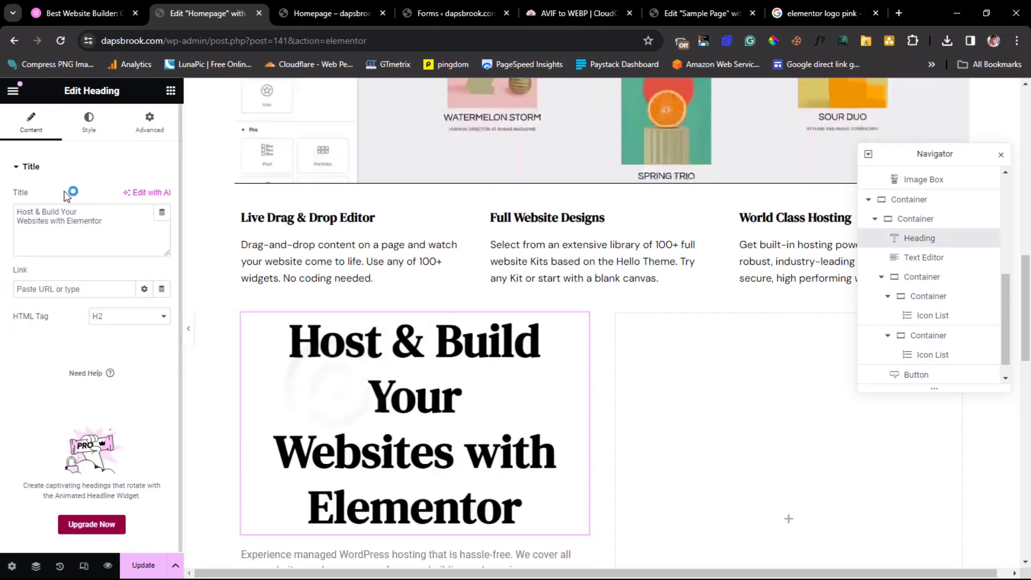
click(86, 122)
click(109, 196)
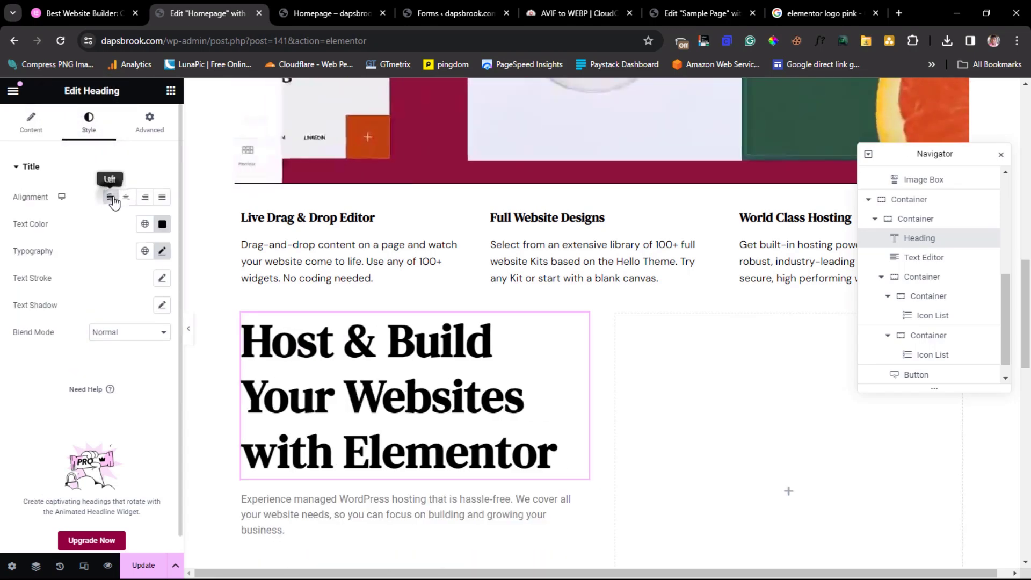
- Set the heading's font size to 48 px and its line height to 58 px
click(161, 251)
scroll(69, 356, down, 1)
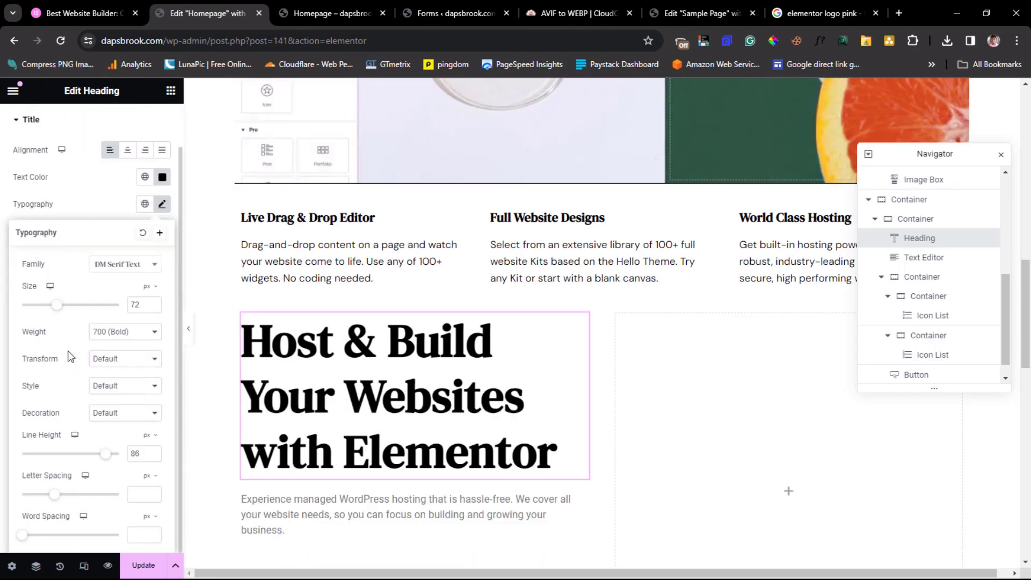
double_click(134, 305)
text(48)
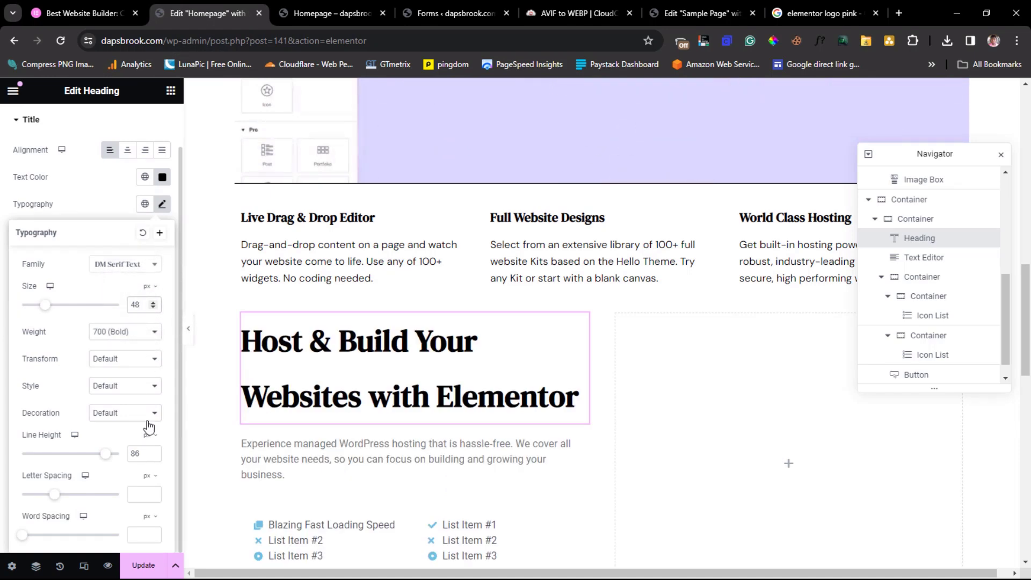
double_click(135, 453)
text(58)
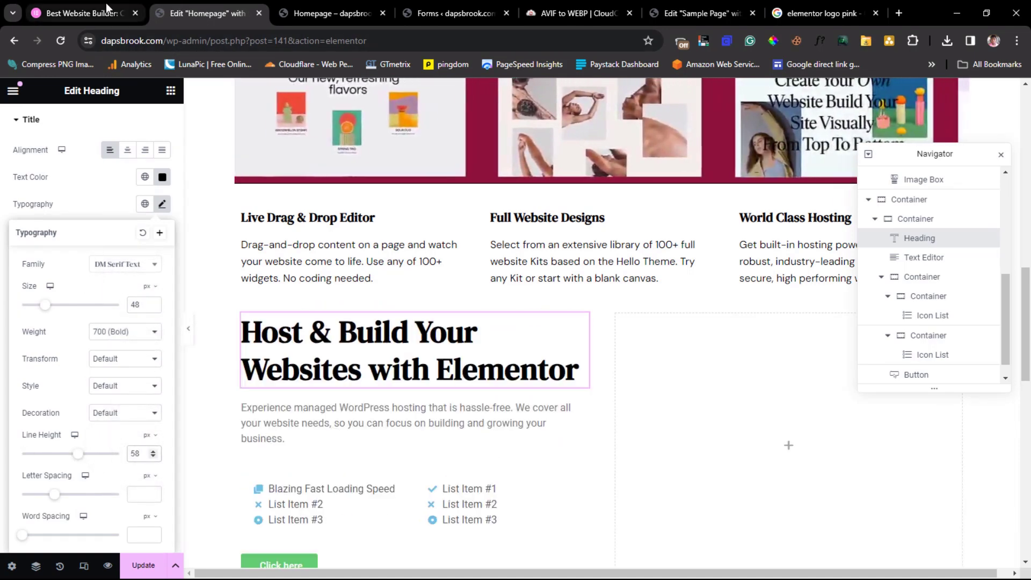
- Inspect the font of the paragraph below the Host & Build heading on elementor.com using WhatFont and copy its colour code 212121
click(96, 12)
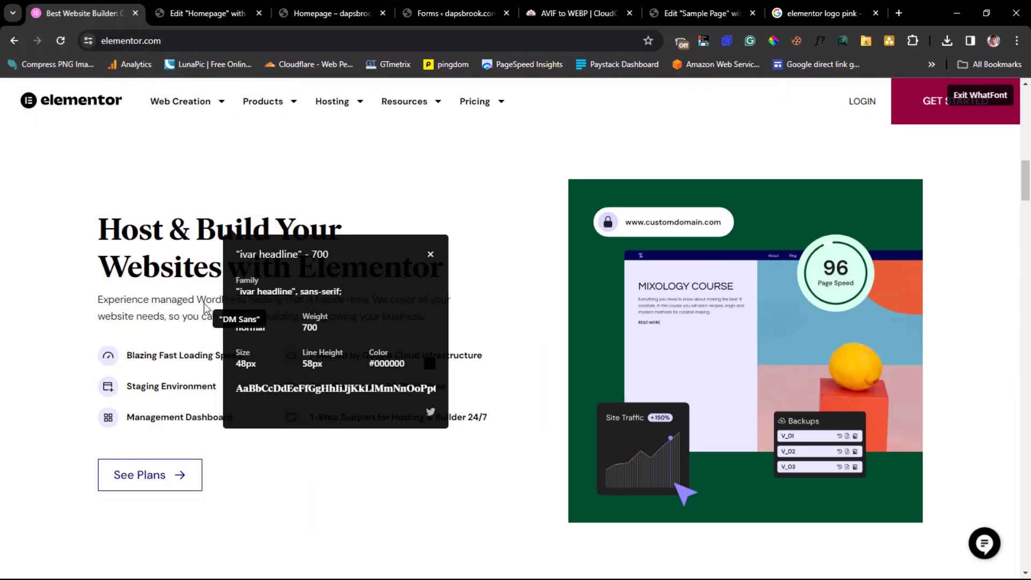
click(431, 255)
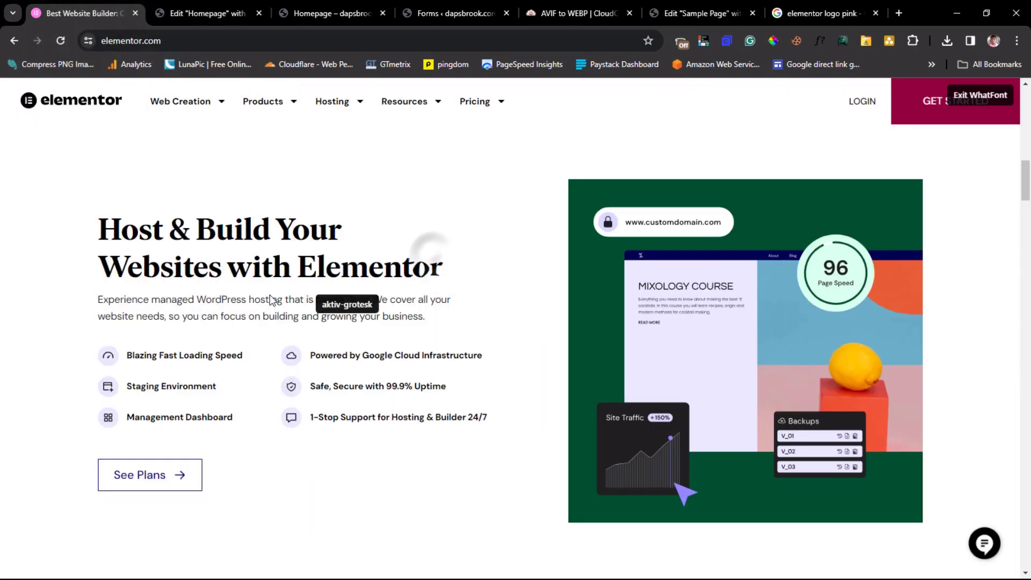
click(238, 301)
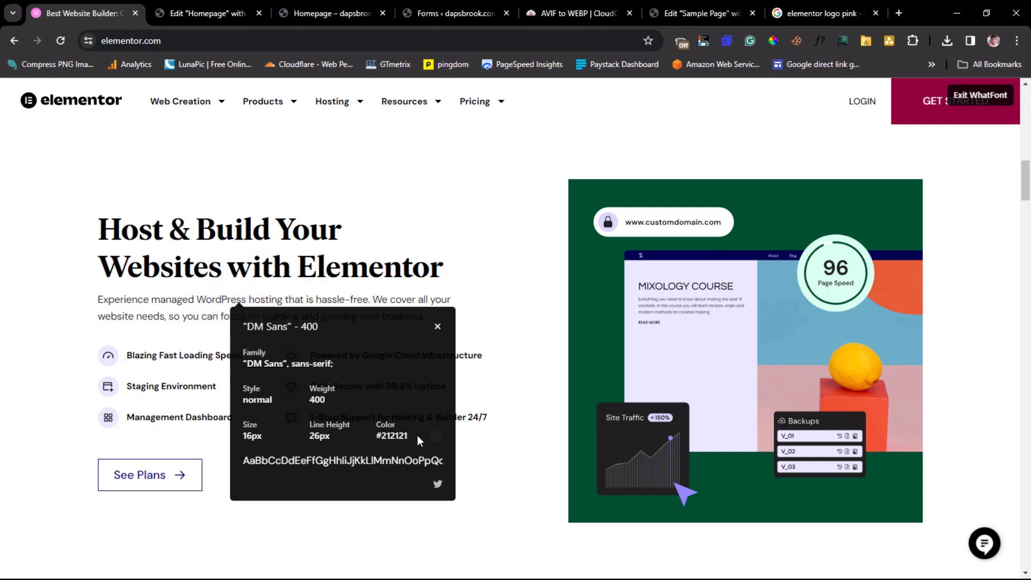
drag(383, 460, 387, 448)
double_click(381, 439)
right_click(398, 434)
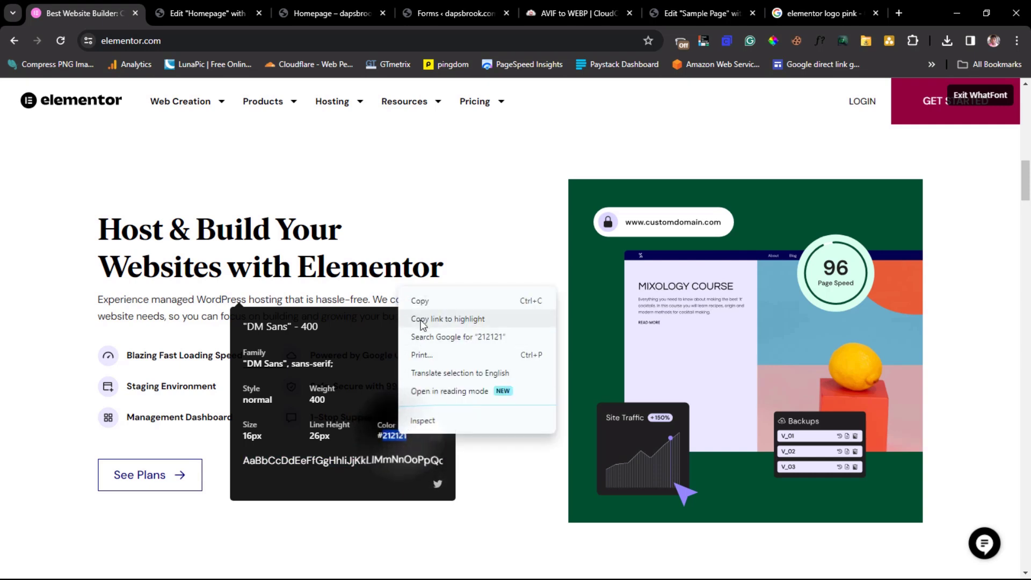
click(420, 301)
- Set the text colour of the "Experience managed WordPress hosting" paragraph in the Elementor editor to 212121
click(206, 13)
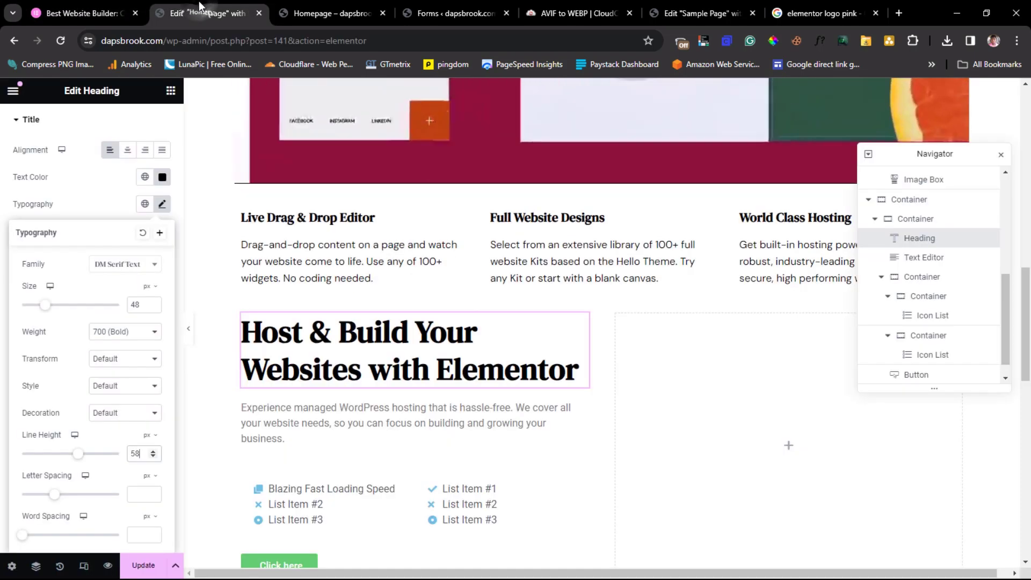
click(309, 423)
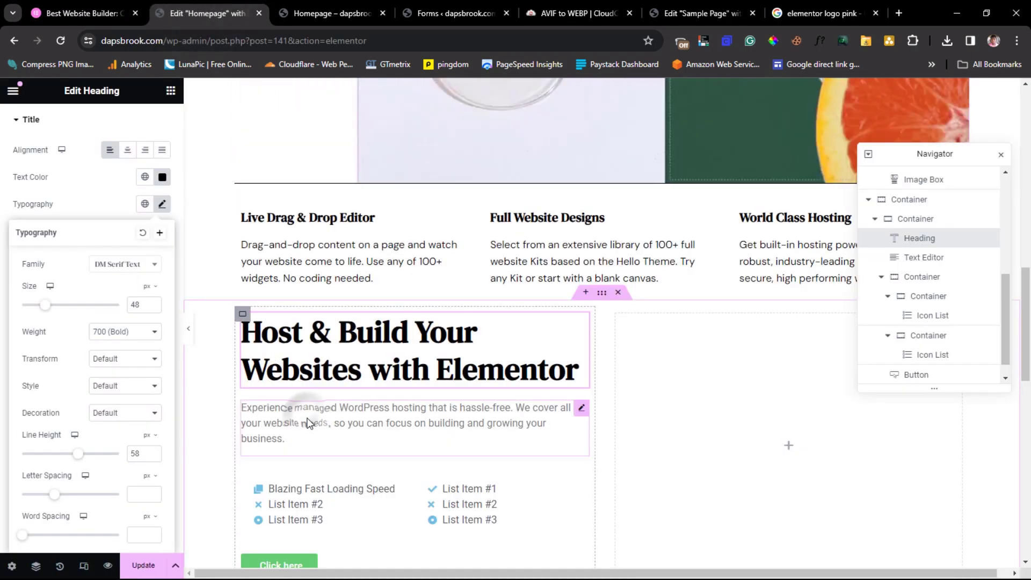
click(88, 127)
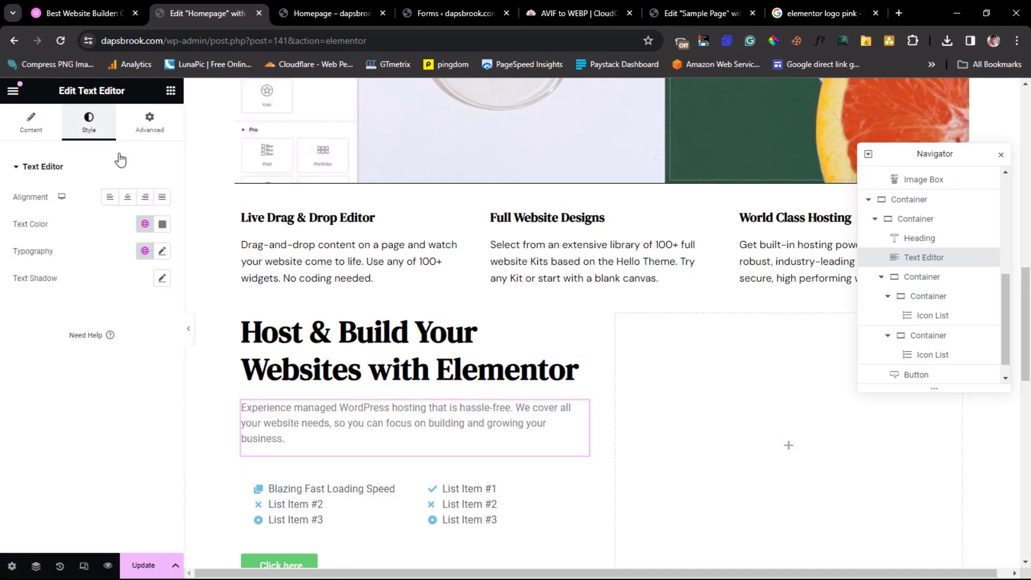
click(162, 224)
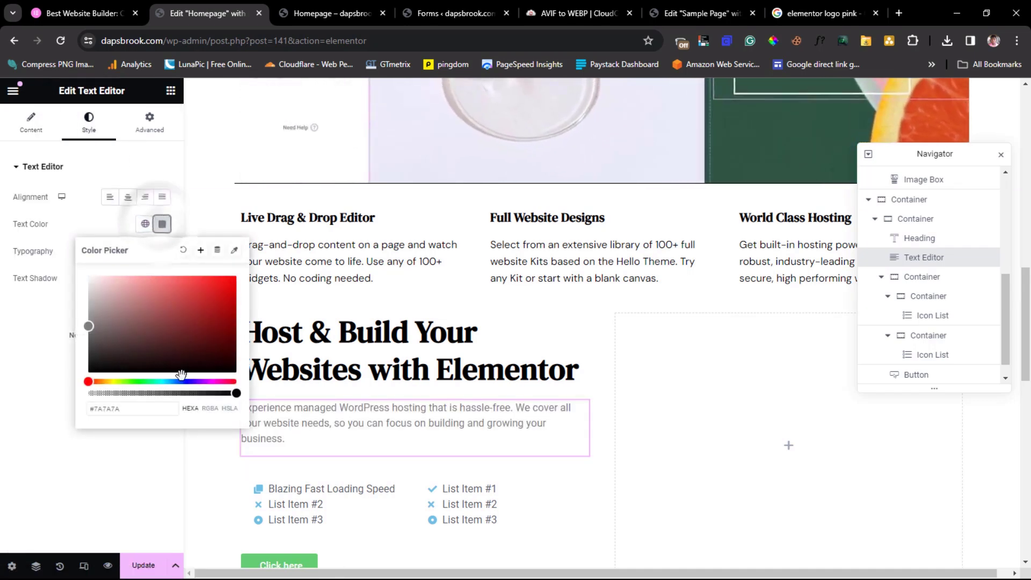
triple_click(103, 408)
text(212121)
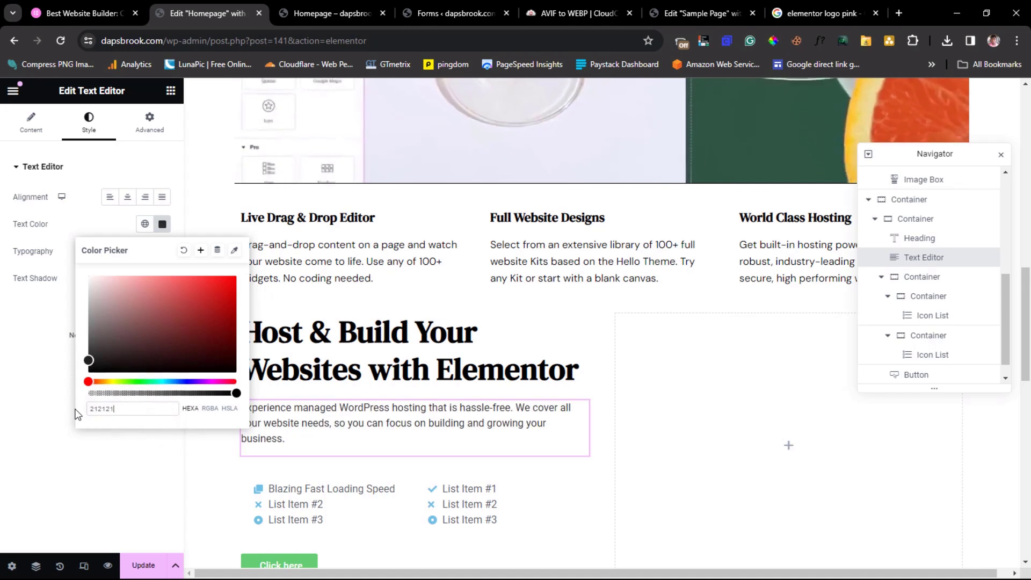
click(11, 375)
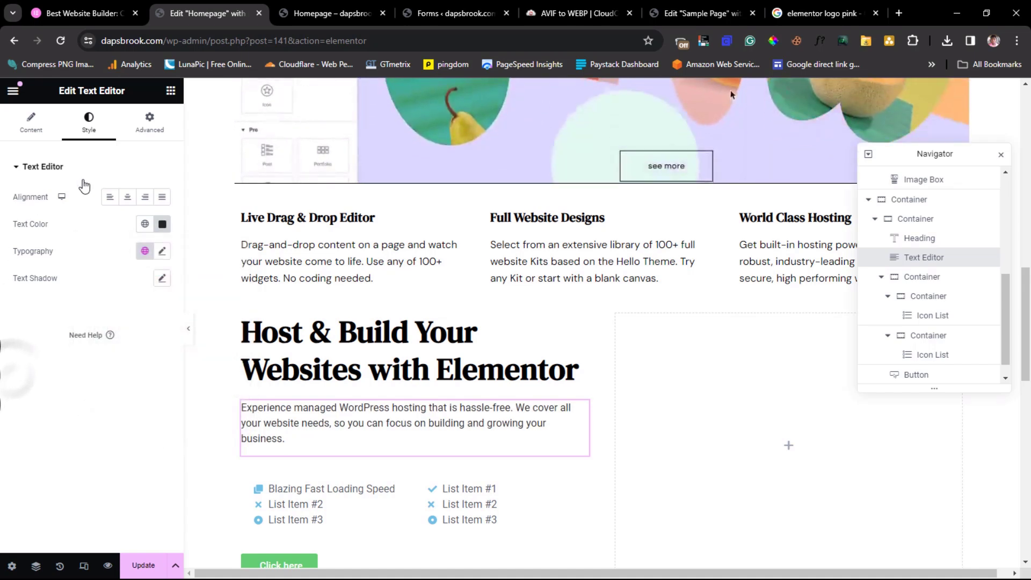
- Set the paragraph's typography to DM Sans at 16 px with a 26 px line height, checking against elementor.com
click(162, 251)
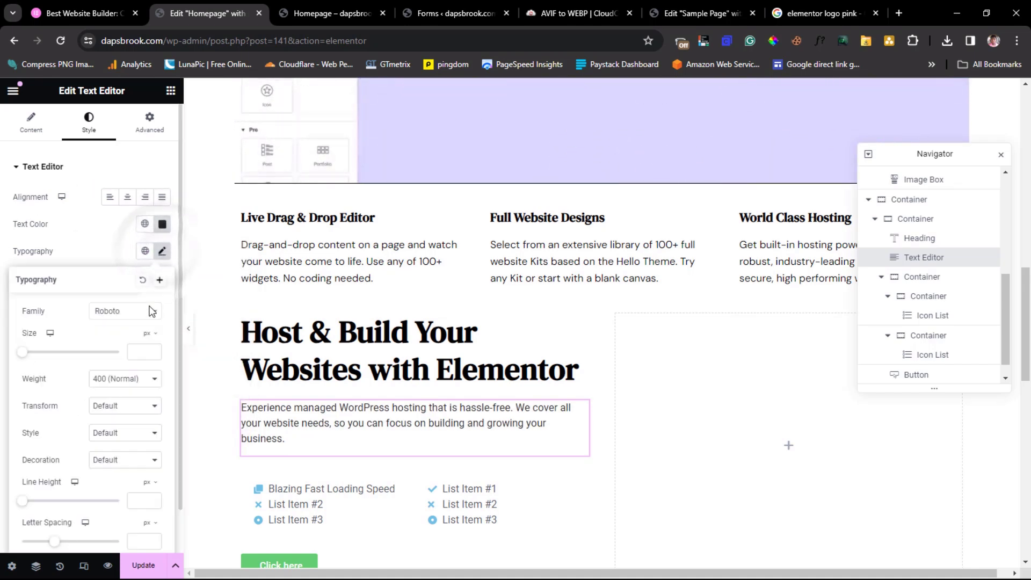
click(135, 314)
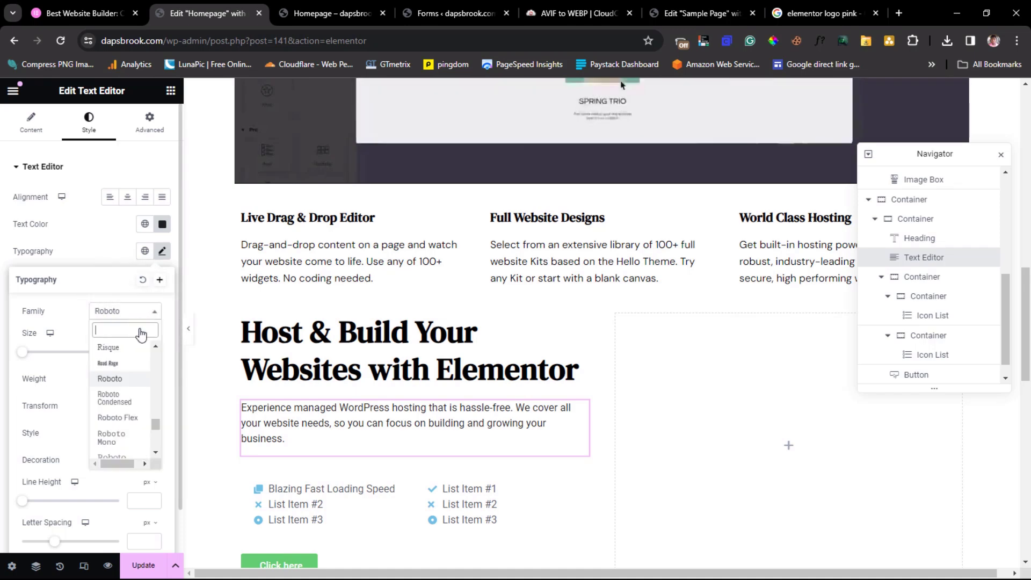
text(DM)
click(126, 395)
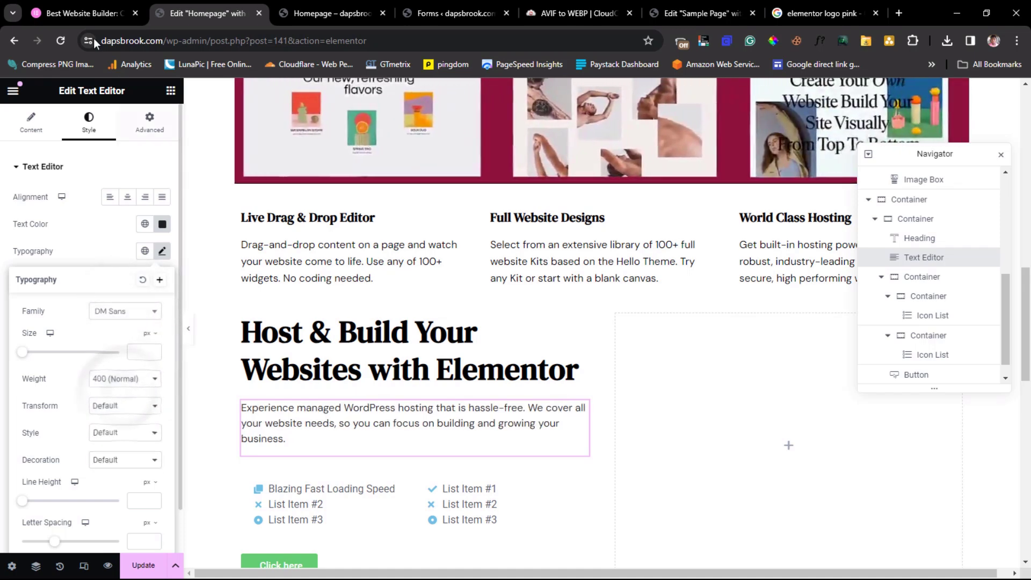
click(44, 11)
click(199, 13)
click(144, 351)
text(16)
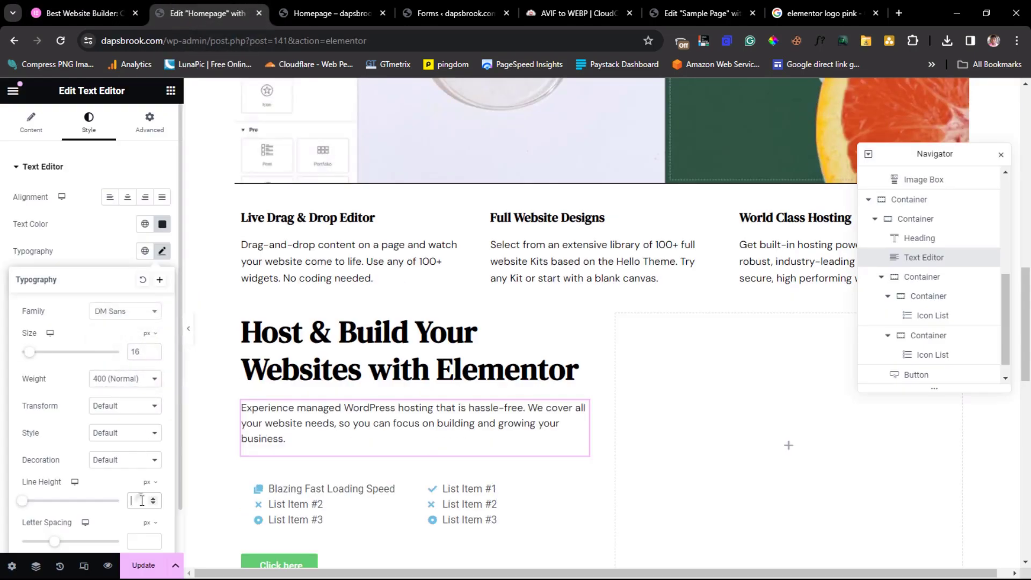
text(26)
scroll(443, 479, down, 2)
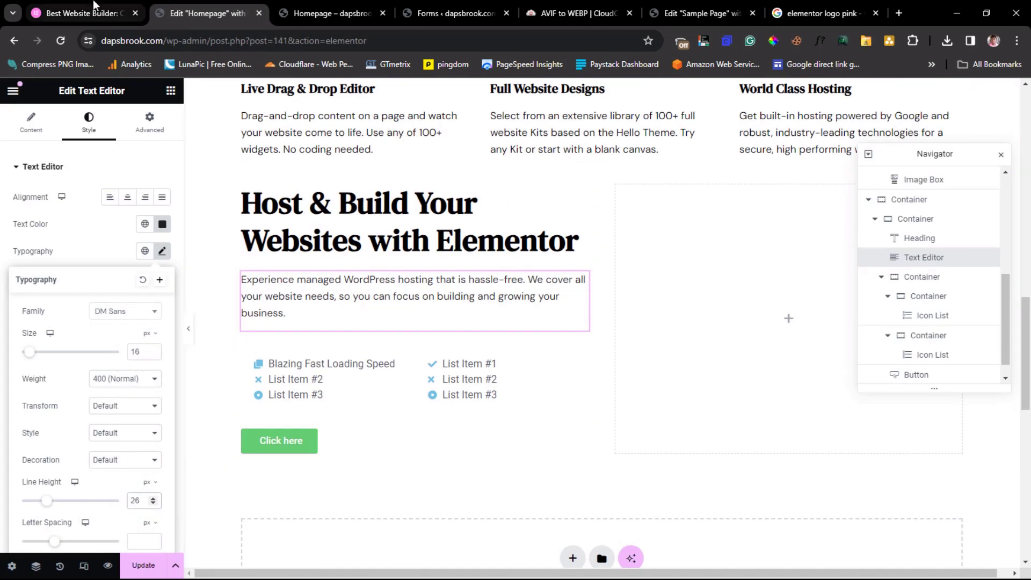
- Inspect the font details of the "Blazing Fast Loading Speed" list text on elementor.com using WhatFont
click(93, 6)
click(437, 326)
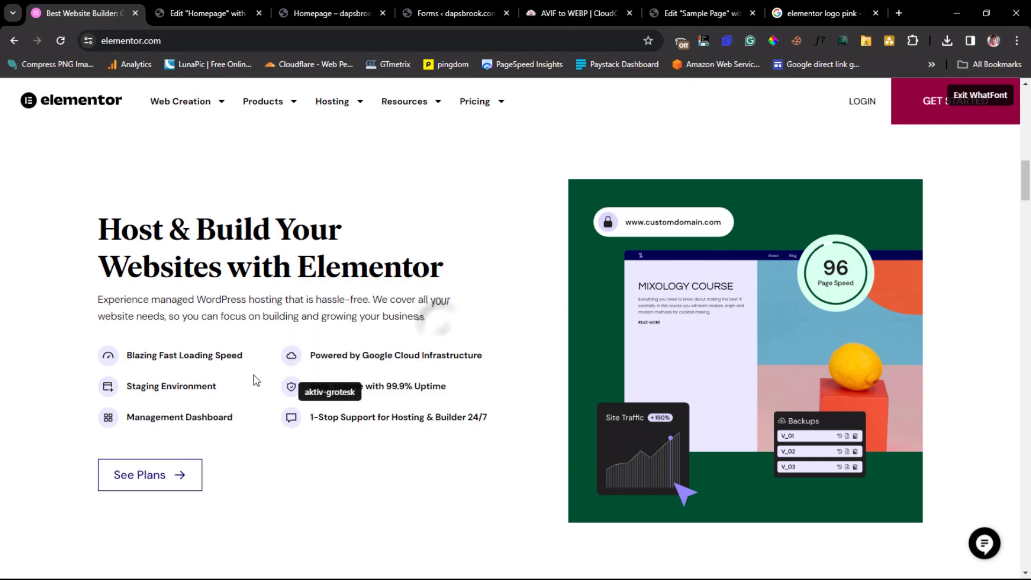
click(203, 359)
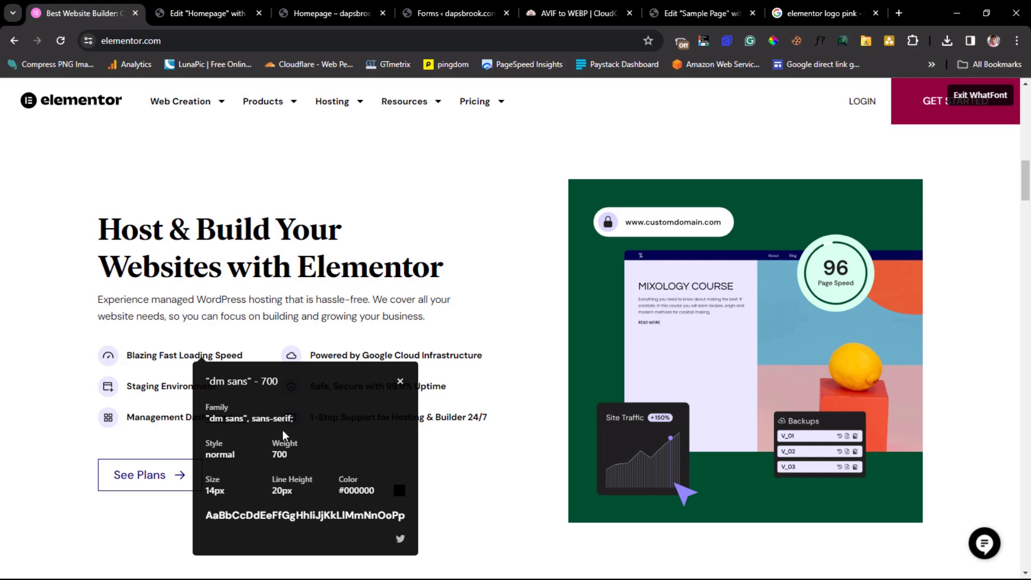
- Change the text font family of the first icon list in the Elementor editor to DM Sans
click(197, 13)
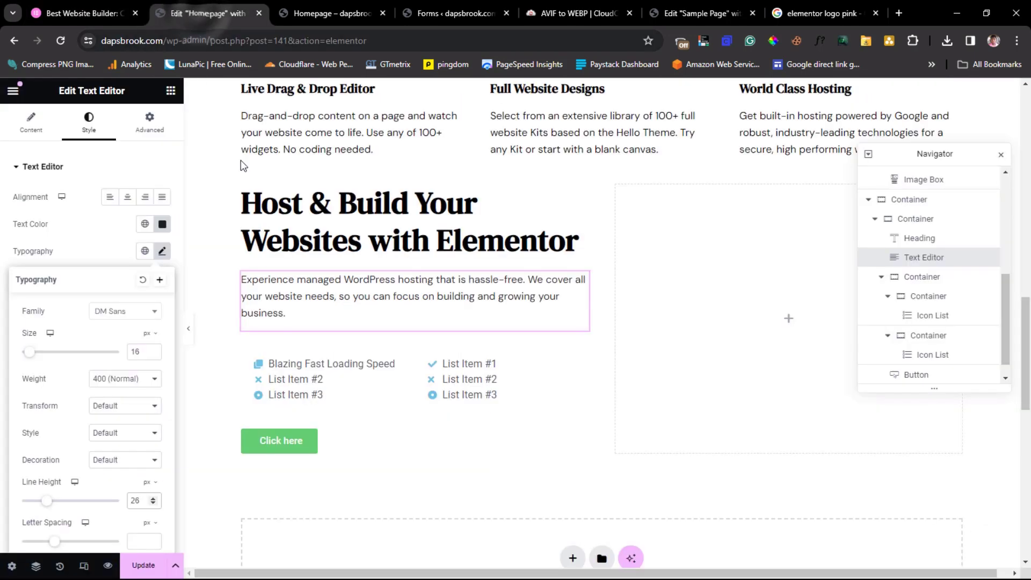
click(300, 375)
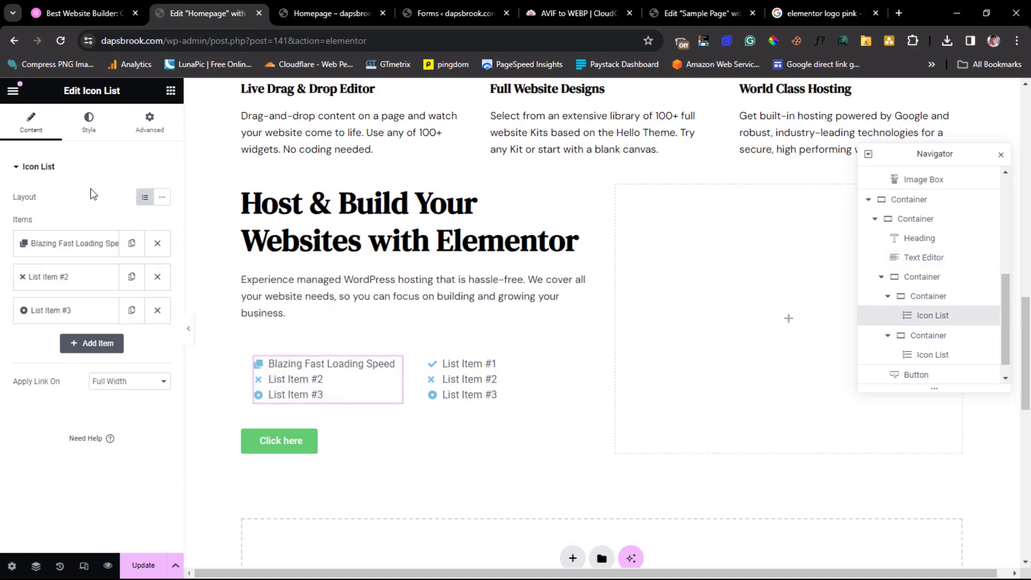
click(89, 126)
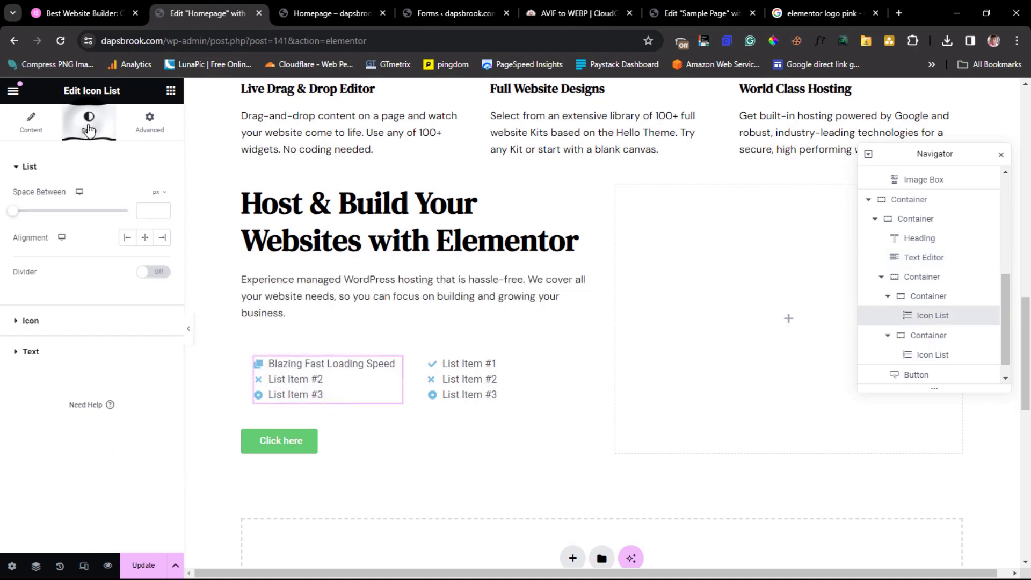
click(96, 351)
click(162, 259)
click(125, 319)
text(DM)
click(113, 403)
- Set the first icon list's text to weight 700 (Bold), size 14 px and line height 20 px, matching elementor.com
click(126, 387)
click(121, 457)
click(60, 6)
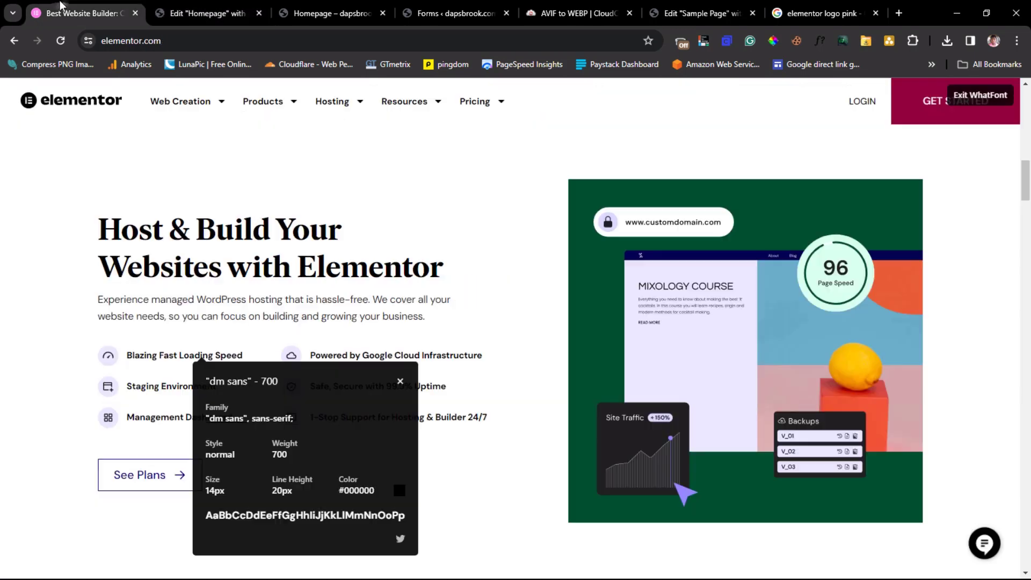
click(185, 12)
click(135, 453)
text(20)
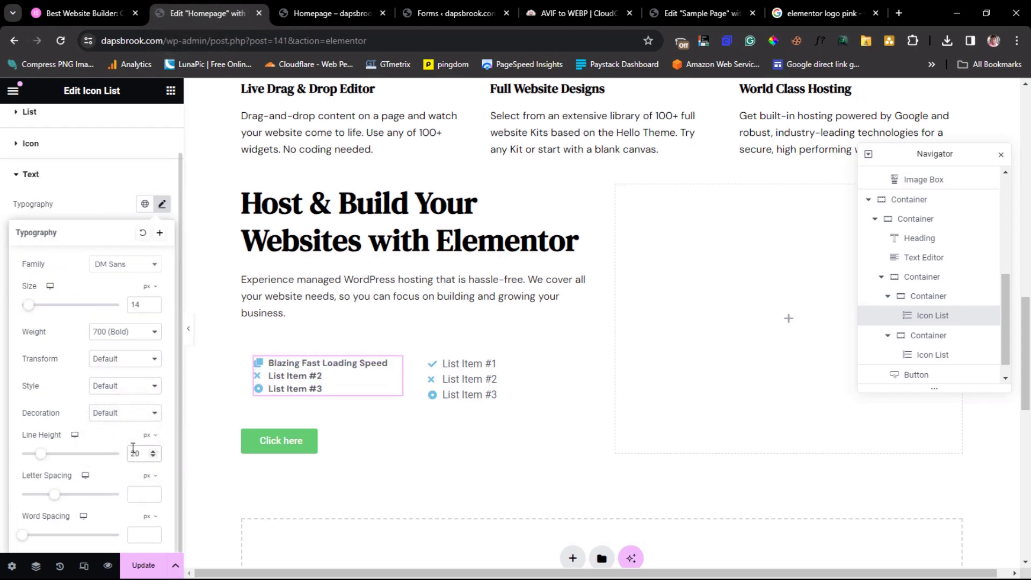
- Set the first icon list's normal text colour to black (#000000)
click(109, 199)
click(163, 286)
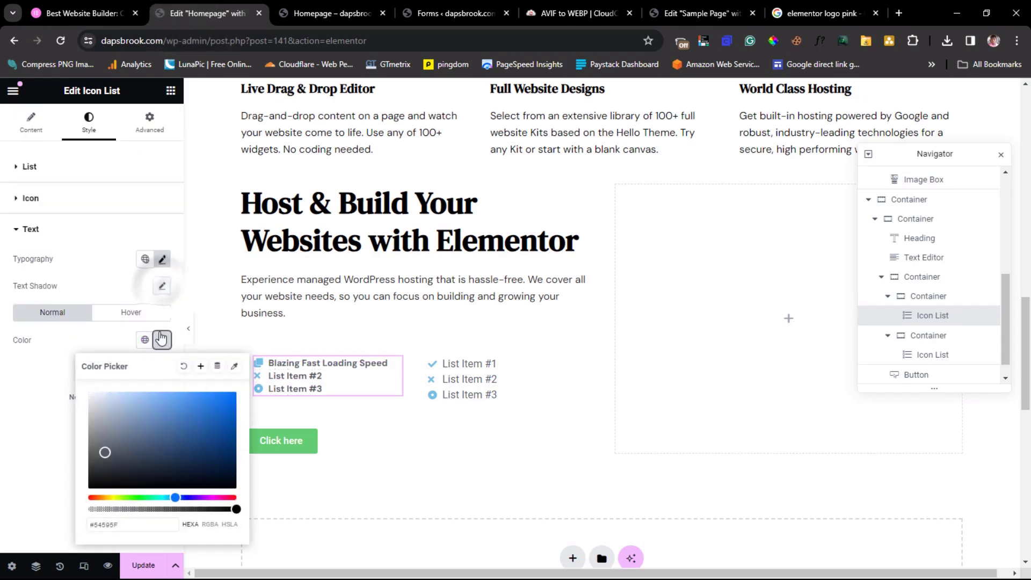
drag(105, 454, 76, 504)
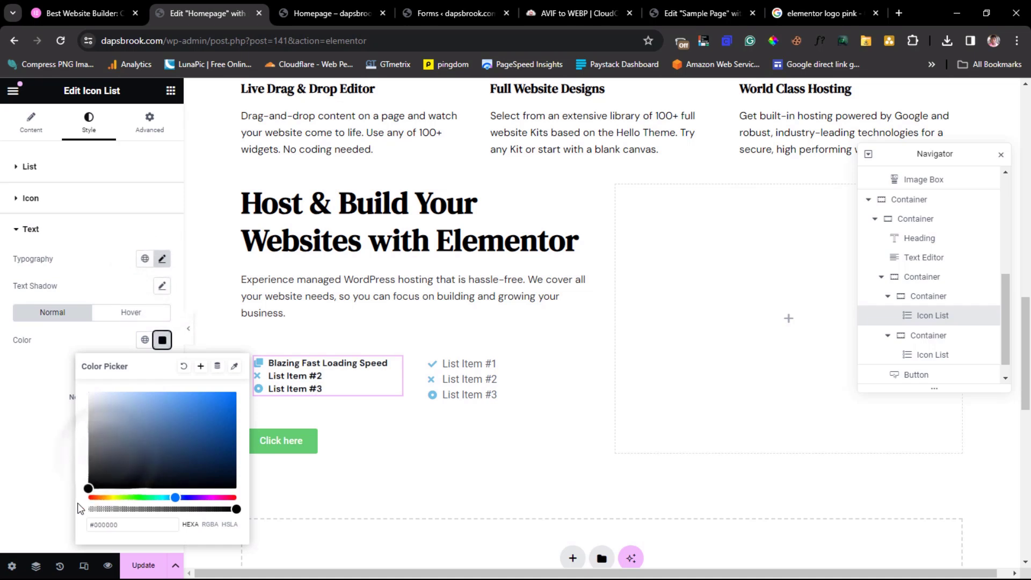
- Check the list icons on elementor.com and set the first icon list's normal icon colour to grey (#7C8285) in the Elementor editor
click(22, 388)
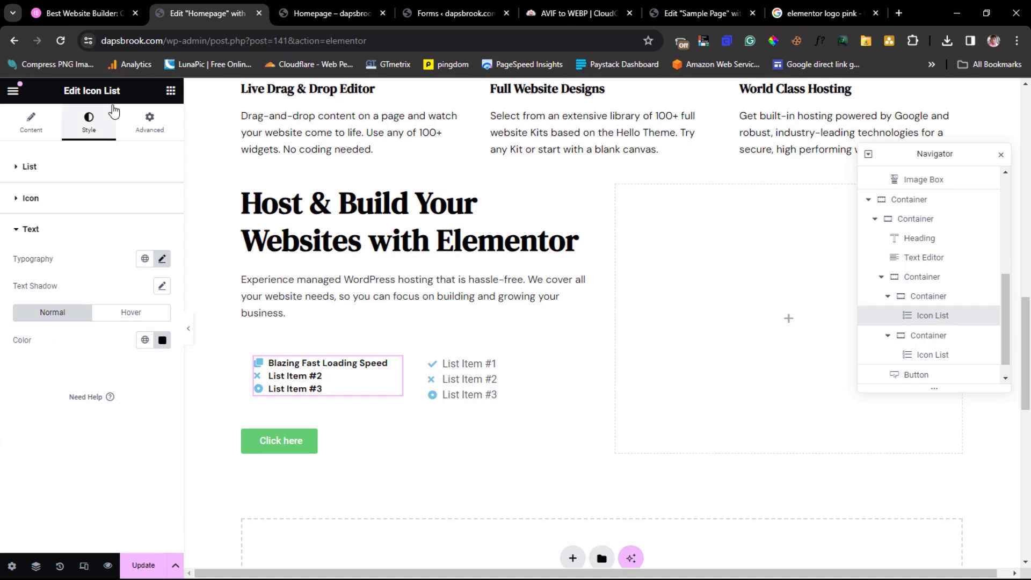
click(58, 15)
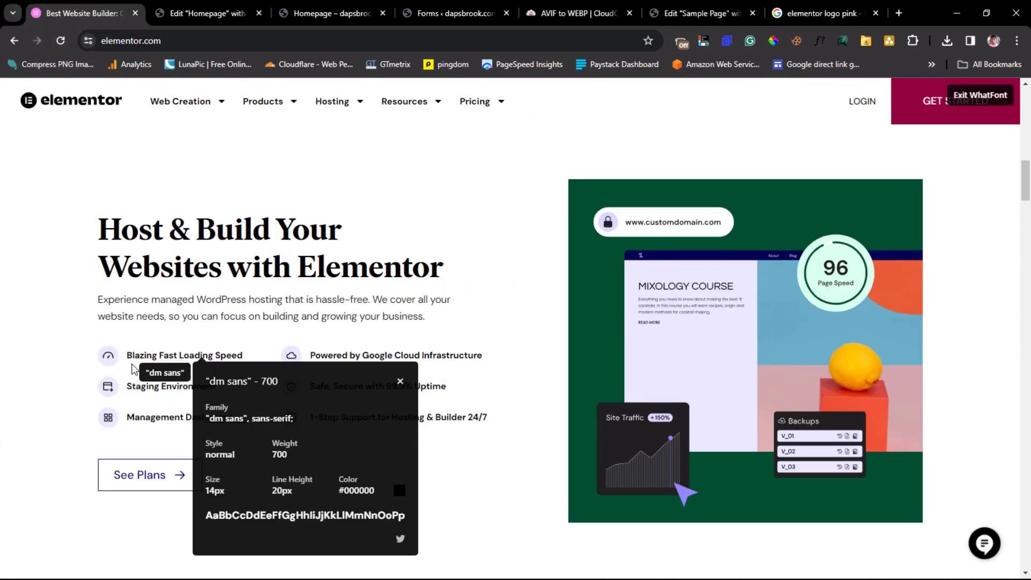
click(215, 5)
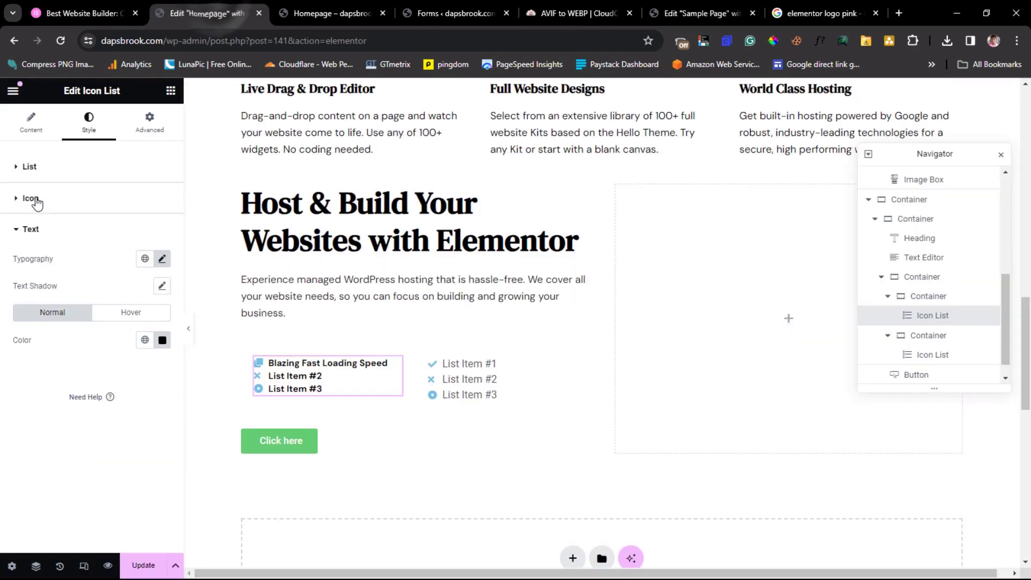
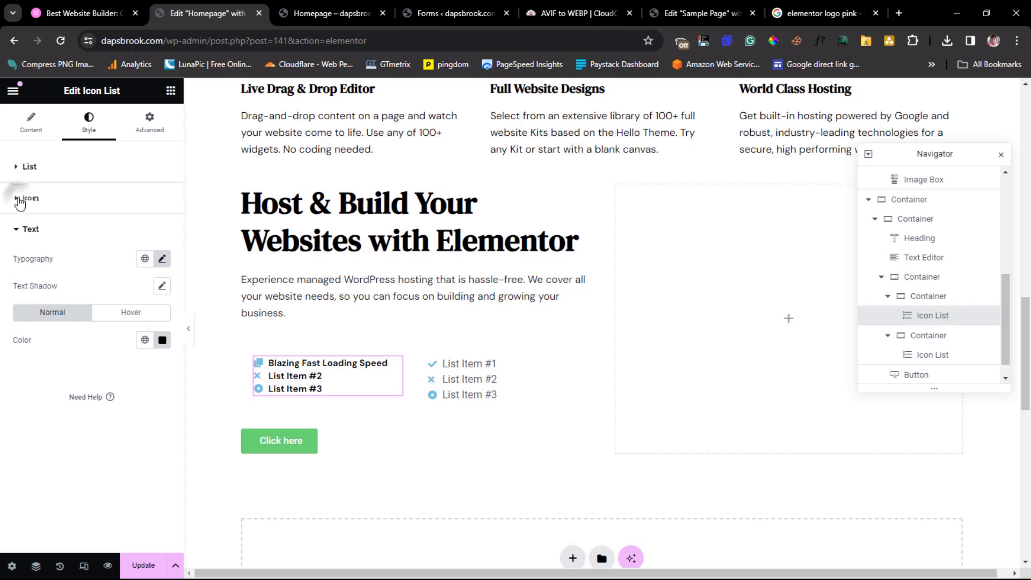
click(20, 201)
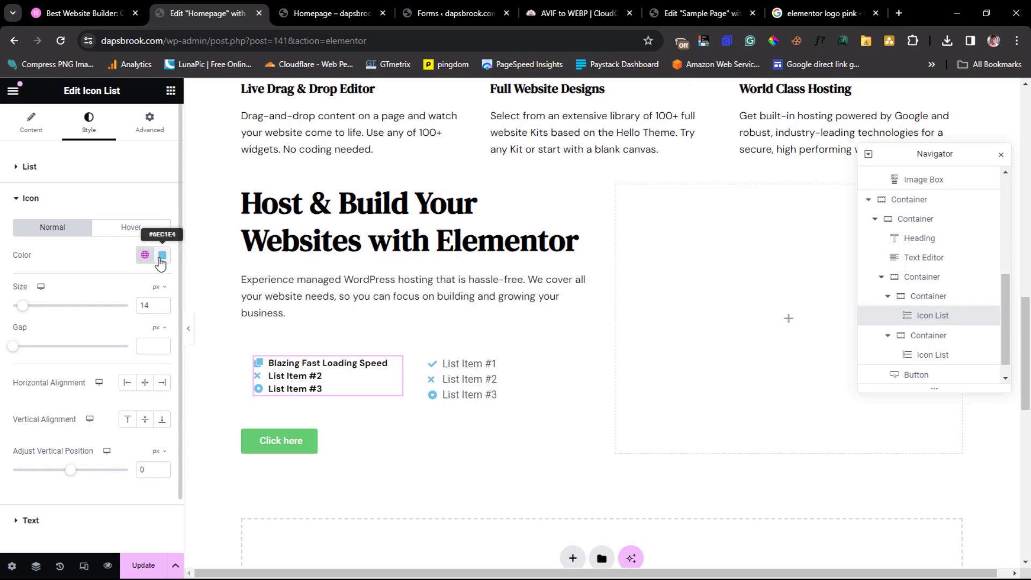
click(75, 13)
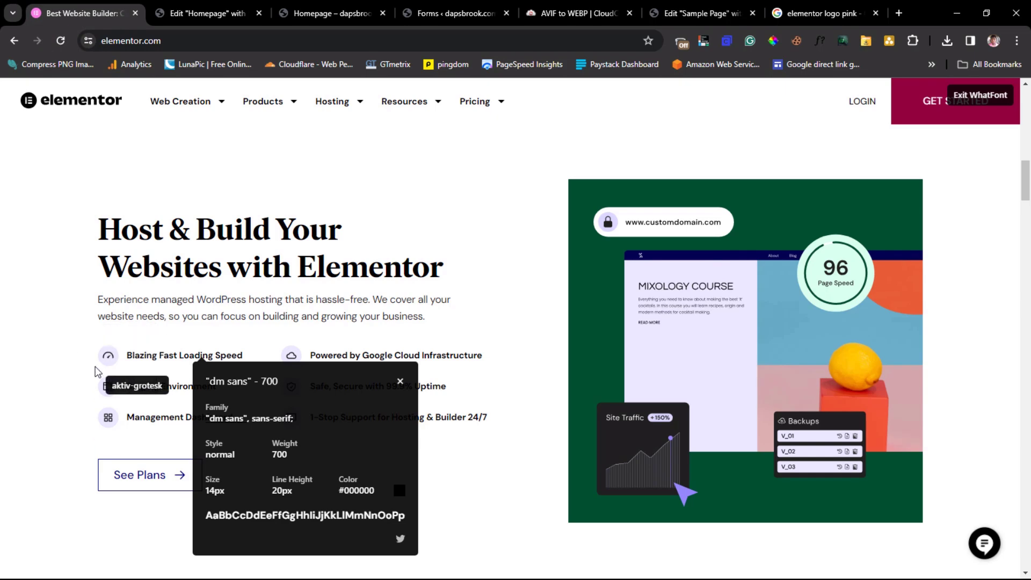
click(199, 1)
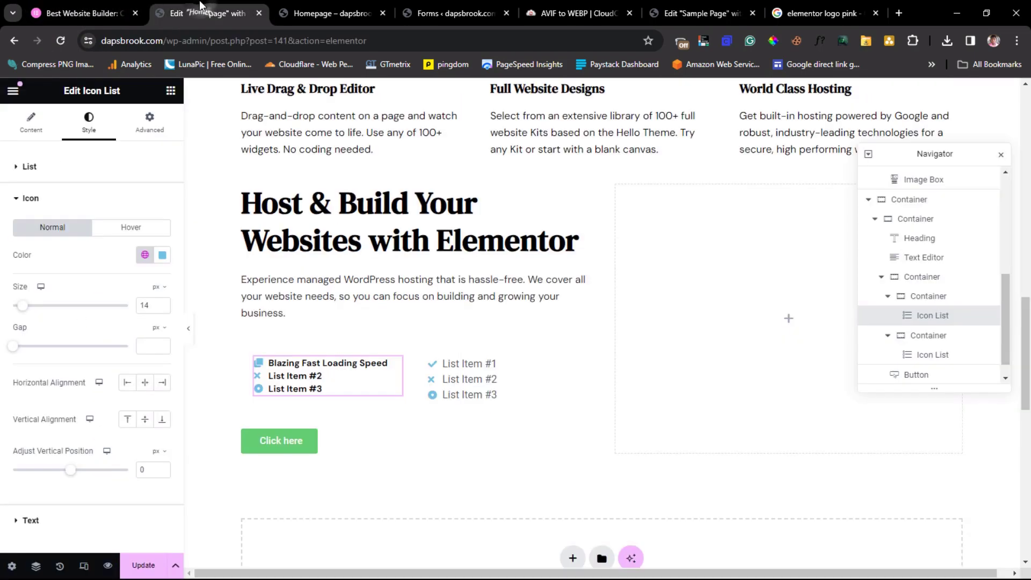
click(161, 256)
click(88, 397)
click(57, 290)
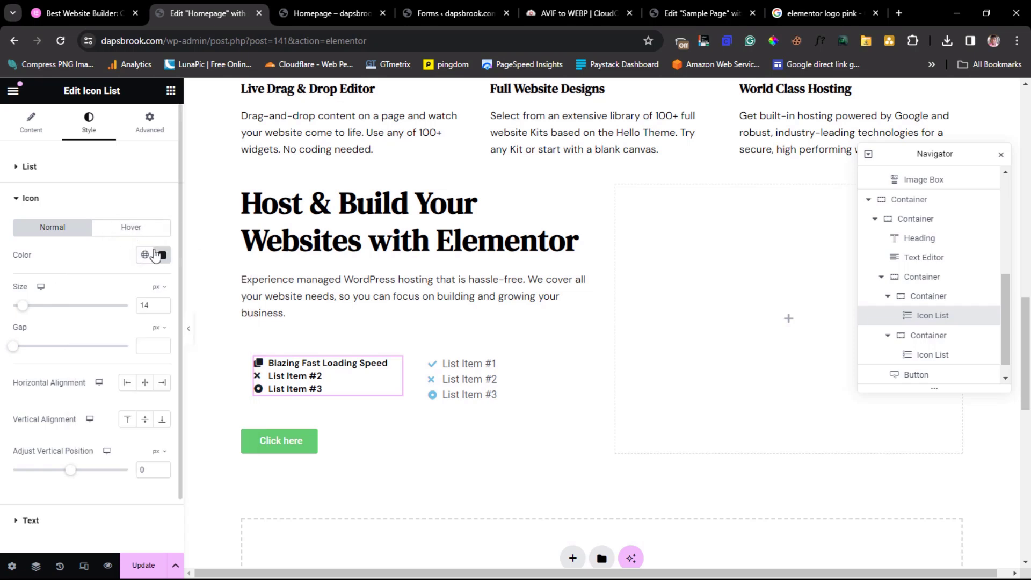
click(161, 255)
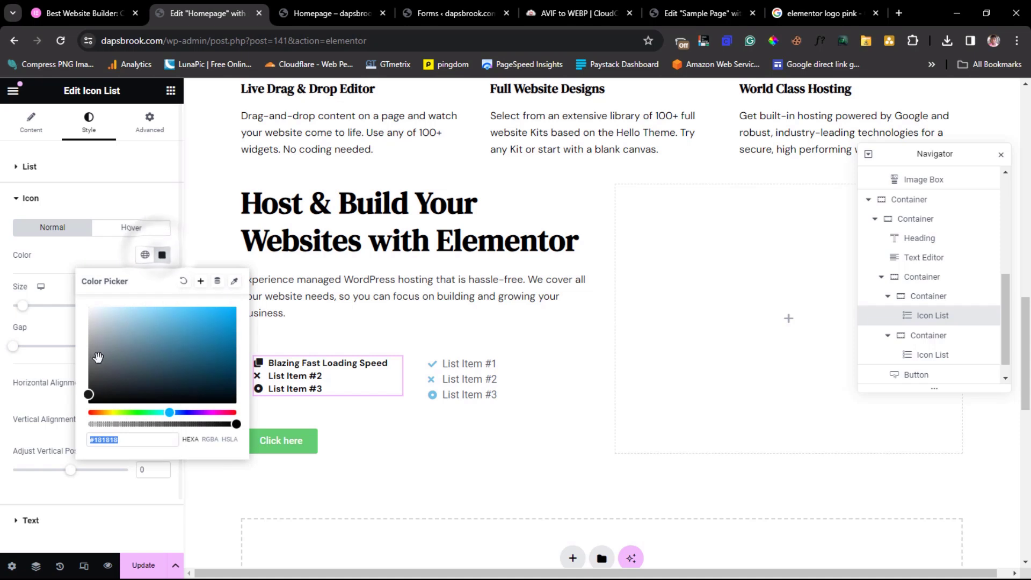
drag(95, 374, 97, 353)
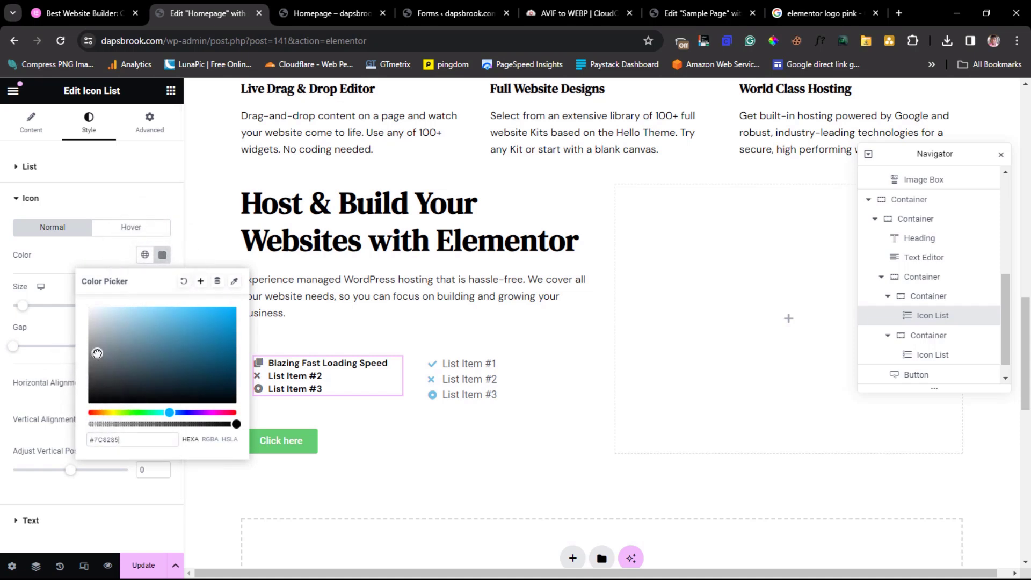
click(3, 252)
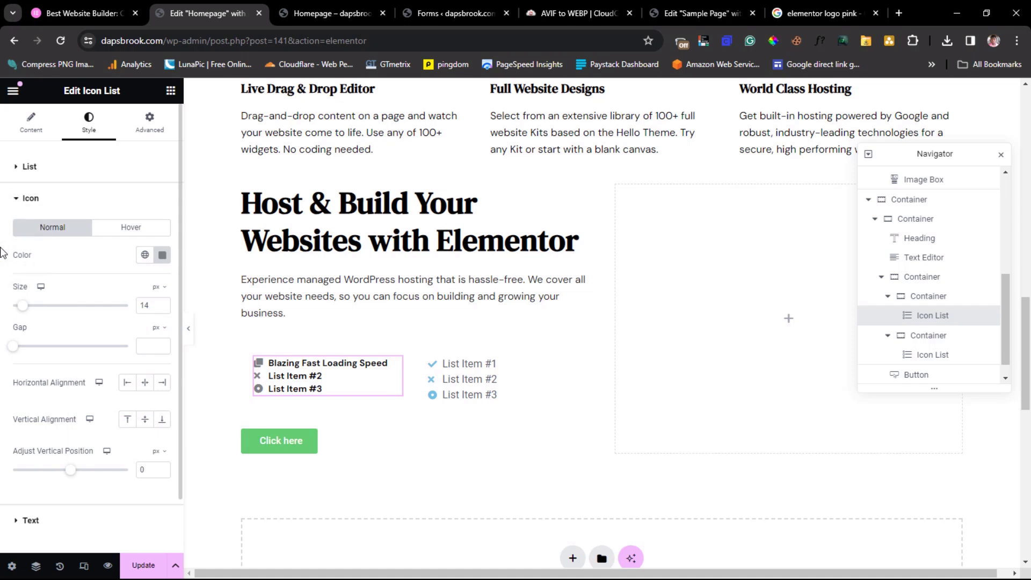
- Copy the first icon list's style and paste it onto the second icon list
right_click(311, 376)
click(338, 339)
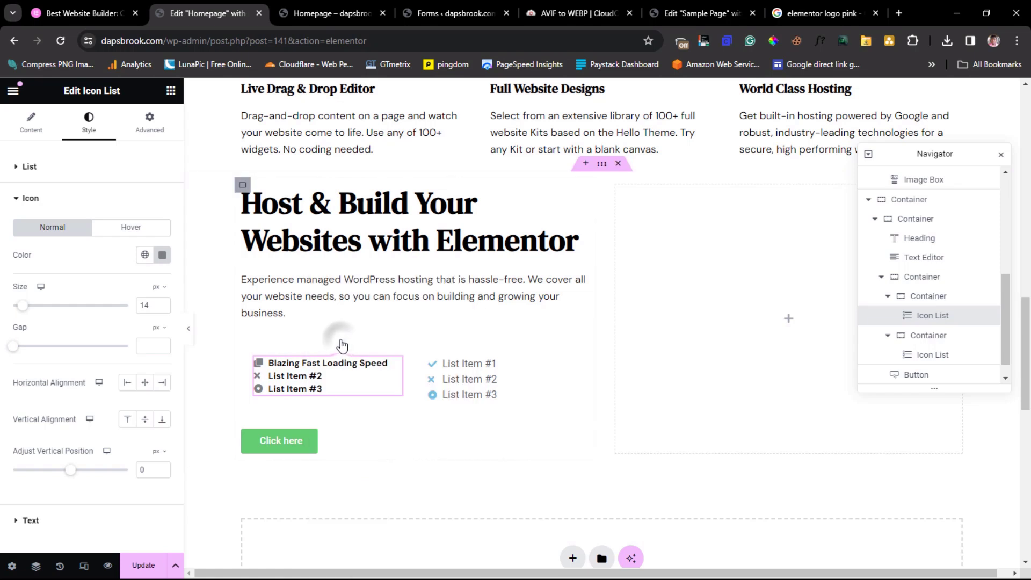
right_click(463, 379)
click(501, 389)
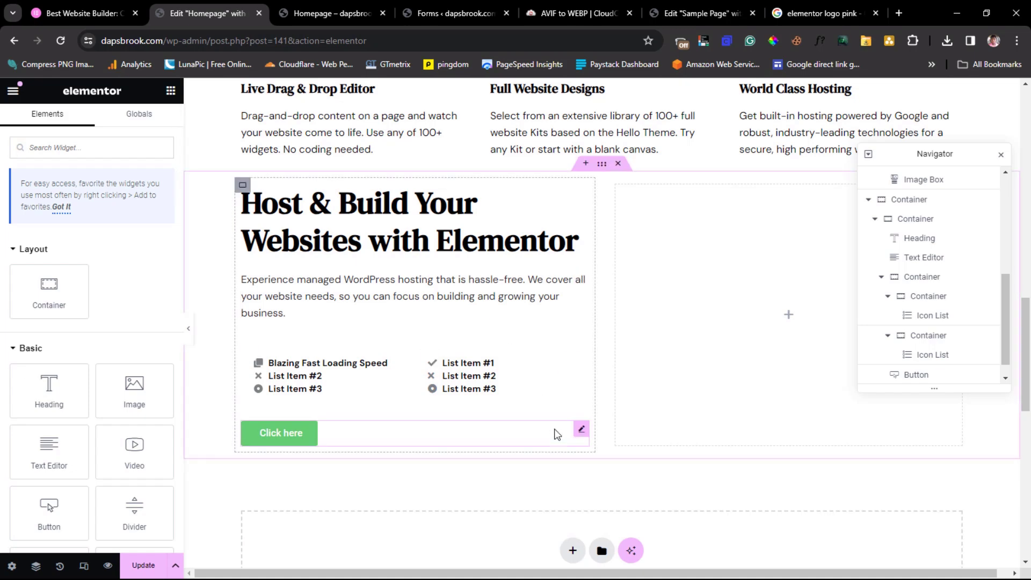
- Return to elementor.com and close the WhatFont details covering the Host & Build Your Websites list
click(80, 13)
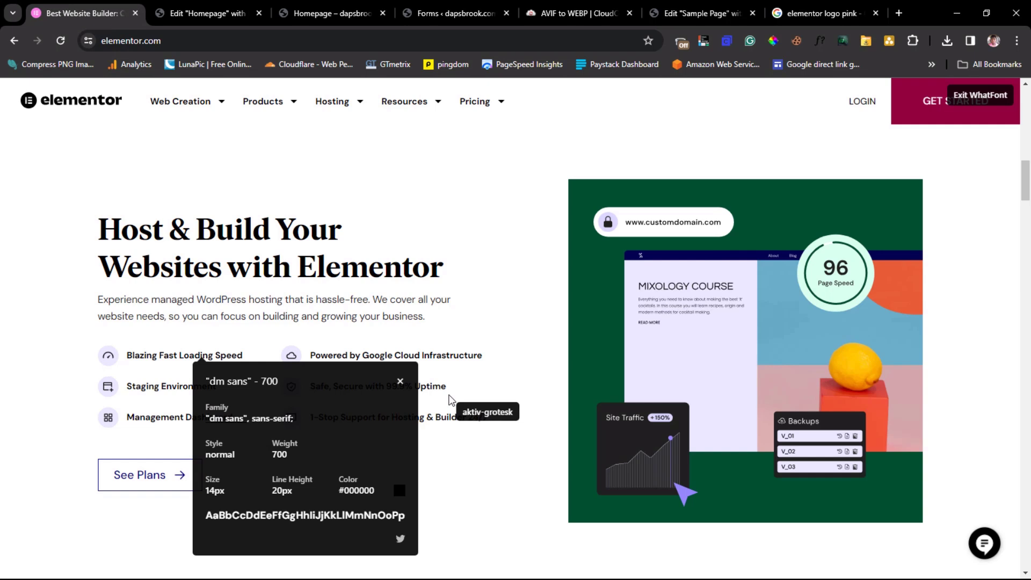
click(400, 382)
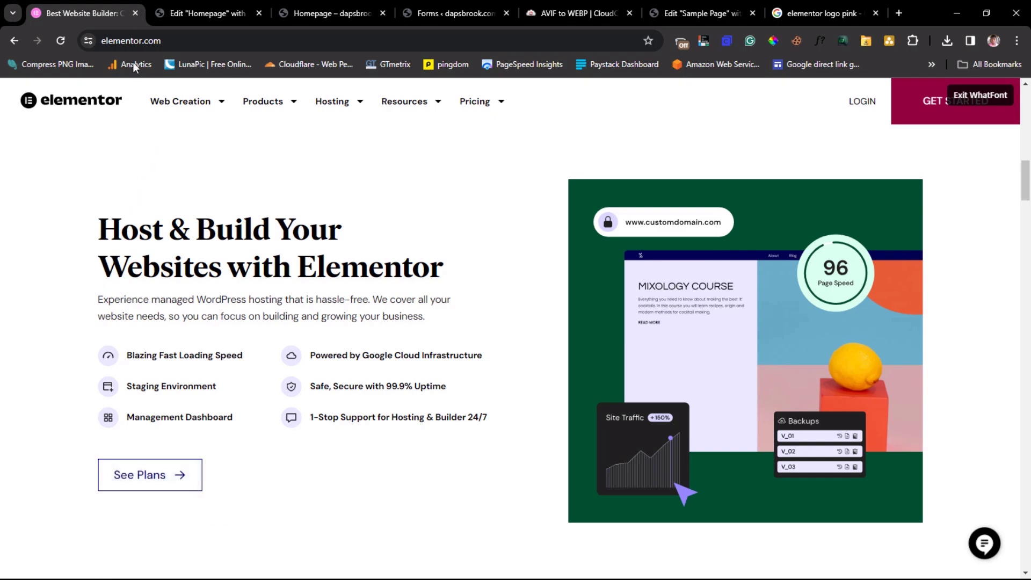
- Switch to the Homepage editor and set the button text below the icon lists to "SEE PLANS"
click(192, 14)
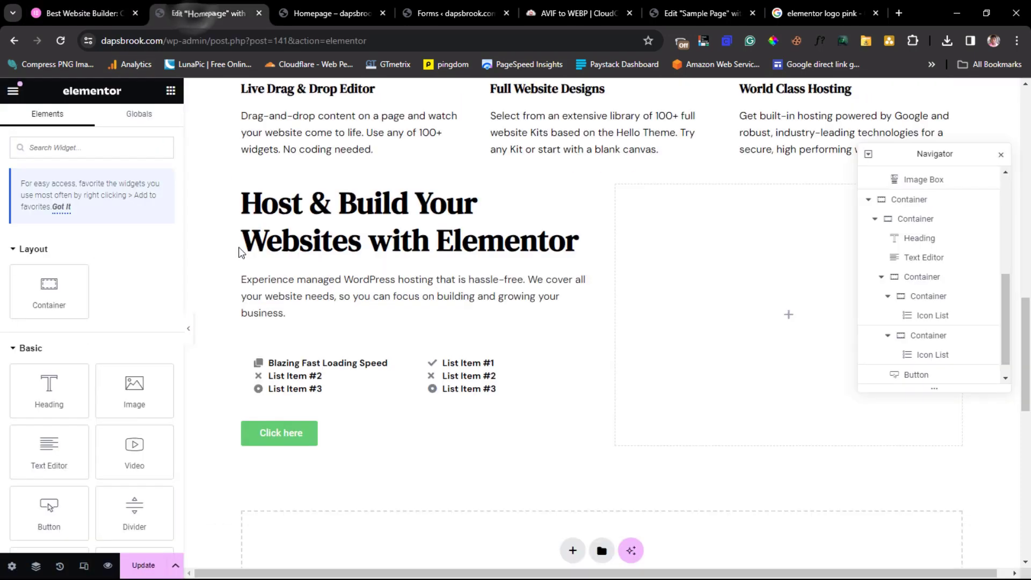
click(280, 441)
triple_click(142, 223)
text(SEE PLANS)
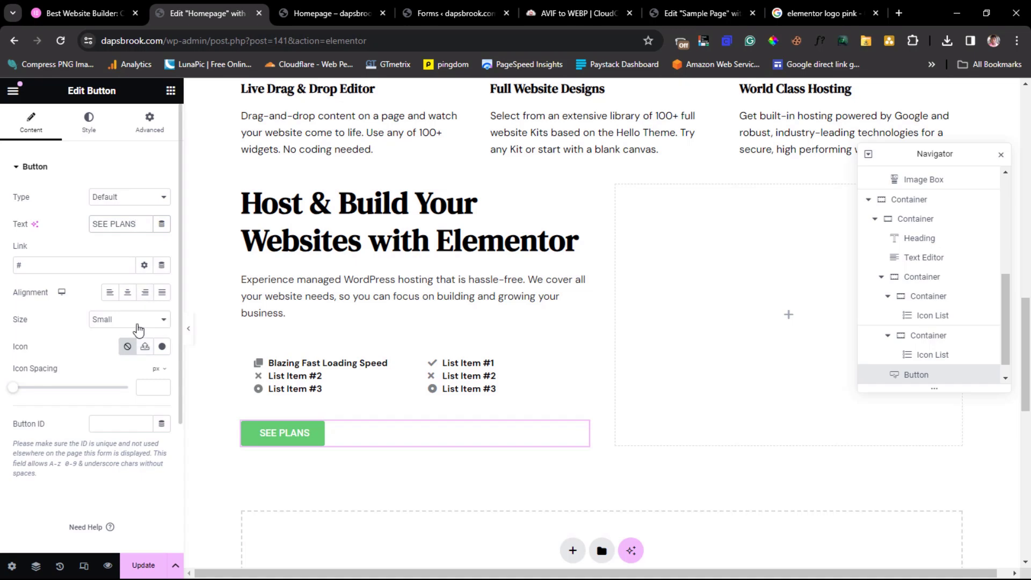
- Filter the icon library by "ARR" and insert the plain right-pointing arrow as the button's icon
click(162, 347)
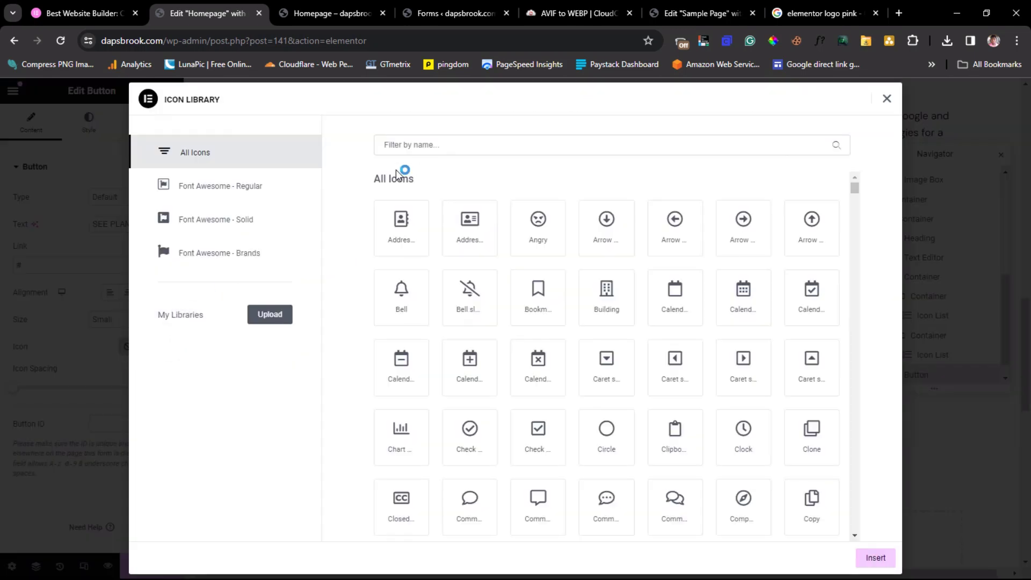
text(ARR)
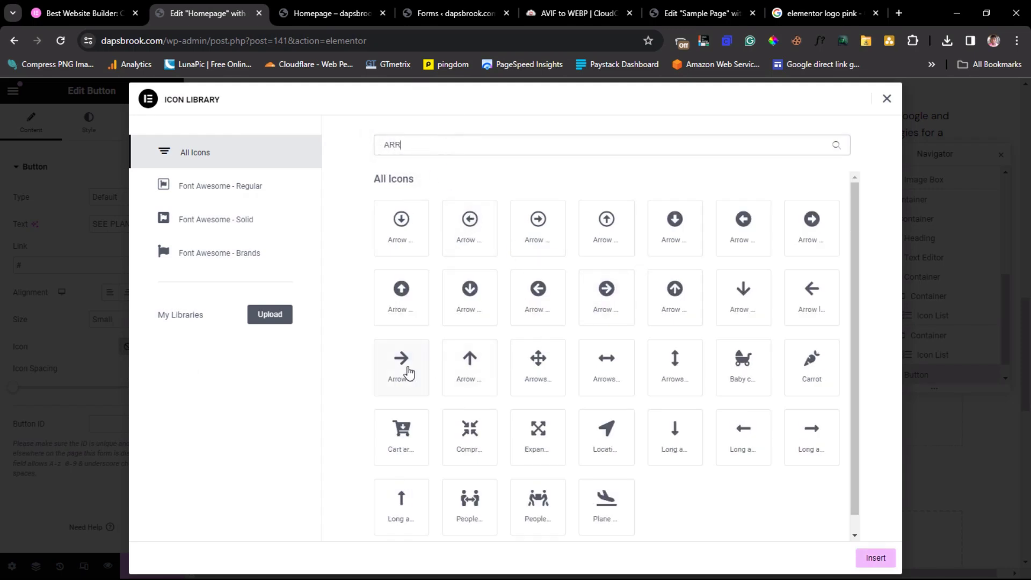
click(399, 371)
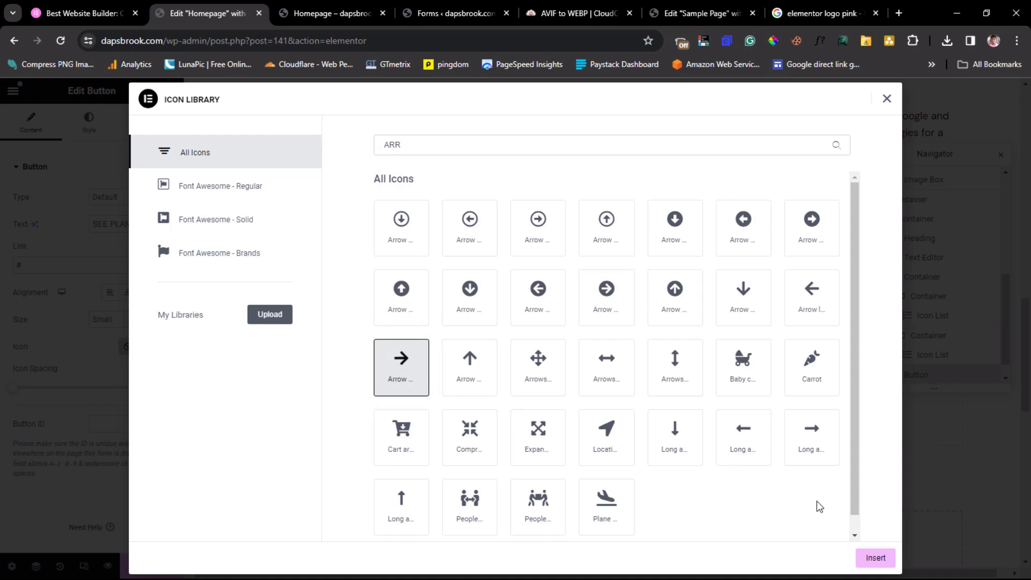
click(873, 558)
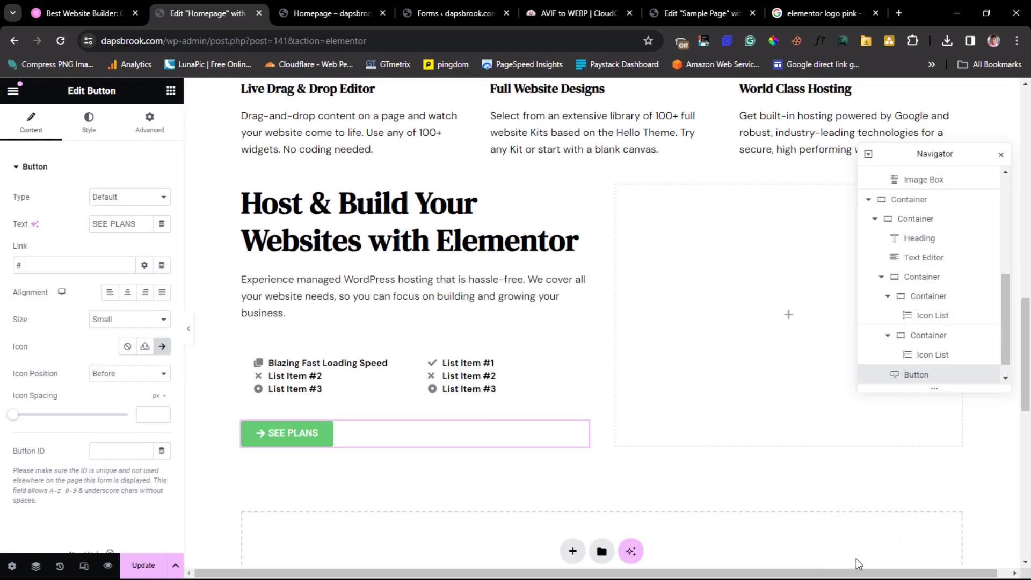
- Position the arrow after the button text with 11 px icon spacing, and change the text to "See Plans"
click(130, 374)
click(121, 397)
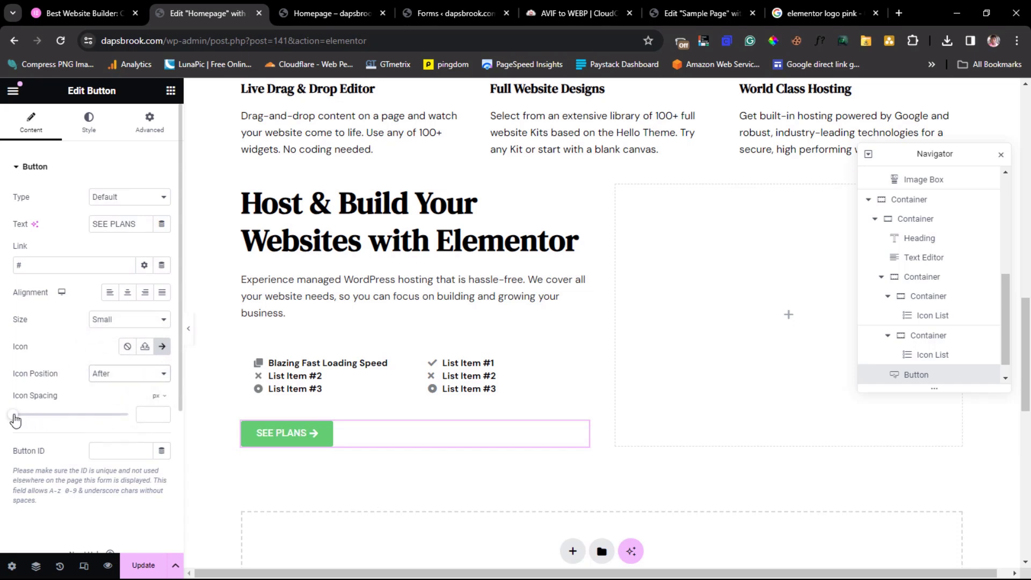
drag(17, 419, 24, 422)
drag(136, 224, 92, 224)
text(See Plans)
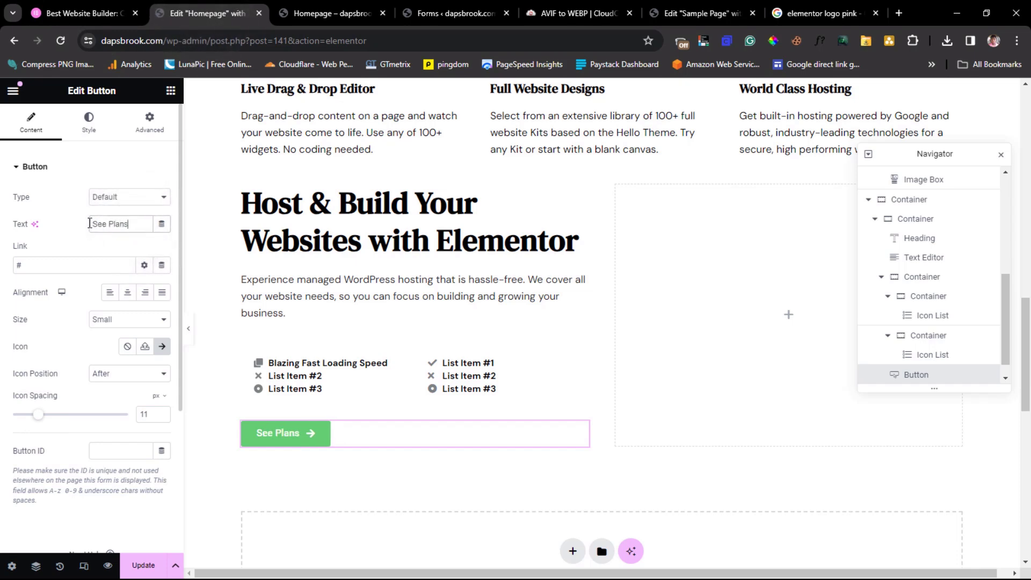
- Sample the See Plans button's outline colour on the elementor.com page with ColorPick Eyedropper and copy its hex code 05047E
click(81, 13)
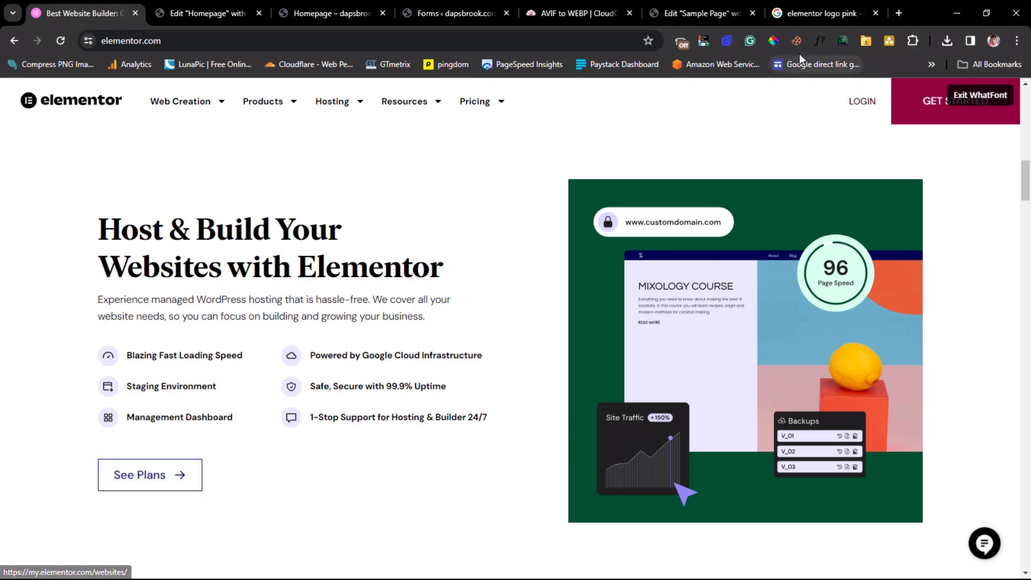
click(775, 38)
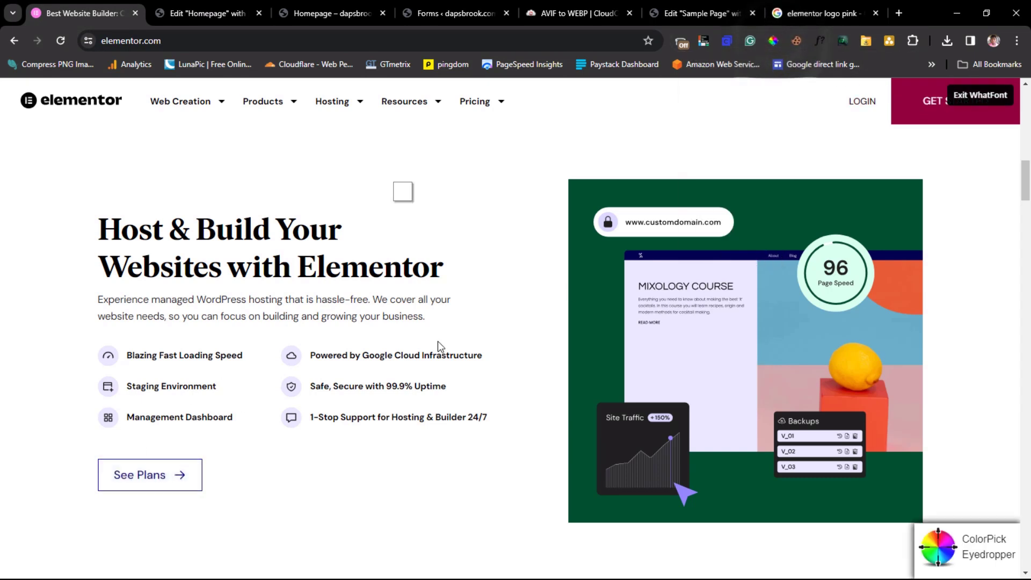
click(169, 459)
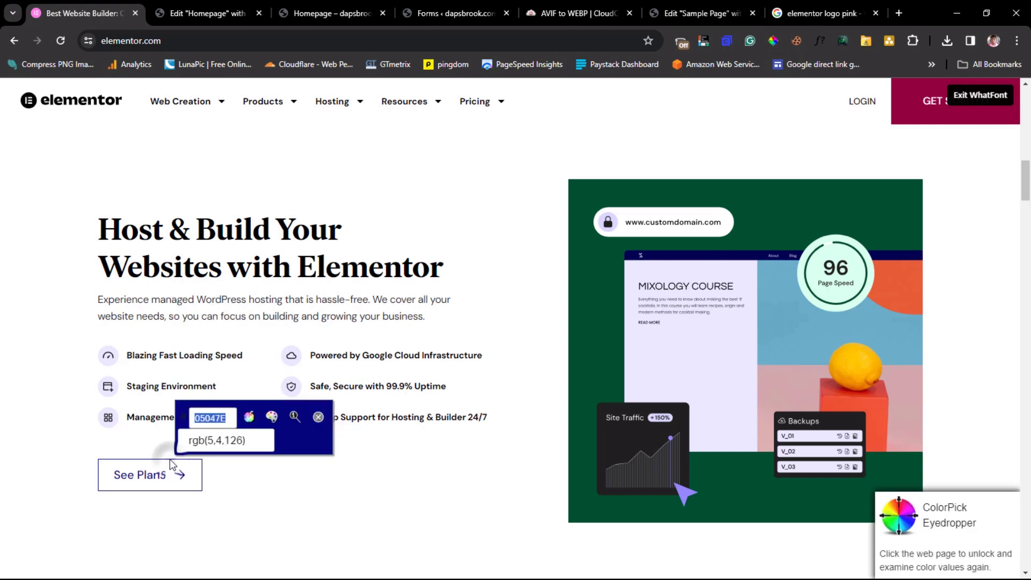
right_click(211, 423)
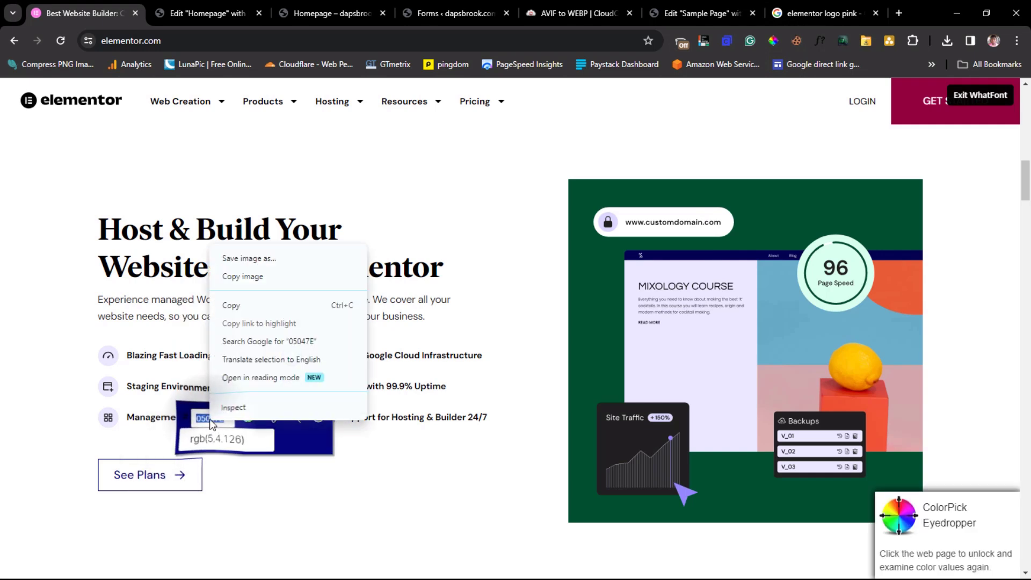
click(234, 303)
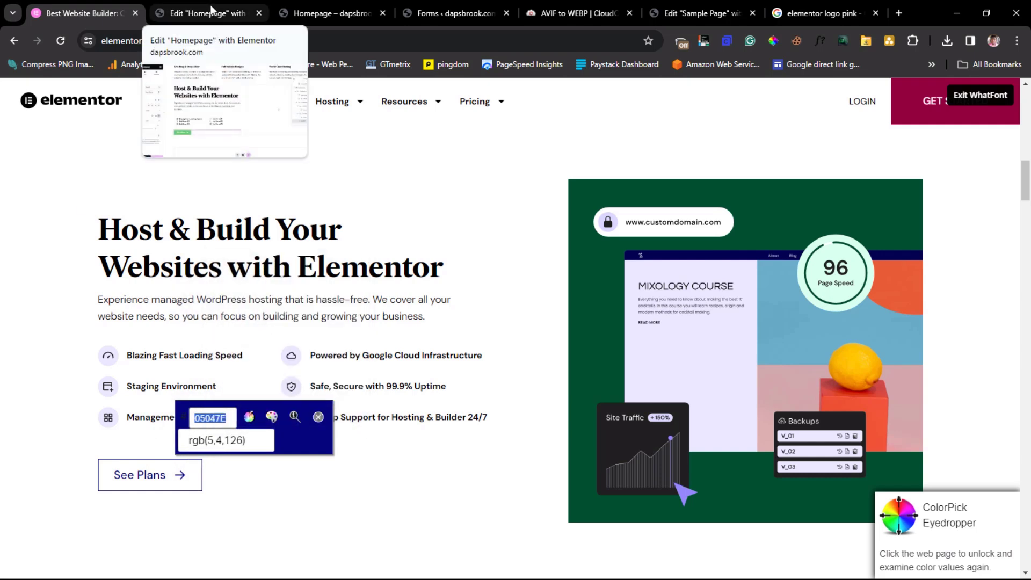
- Back in the Homepage editor, set the See Plans button's normal text color to the copied hex value 05047E
click(247, 14)
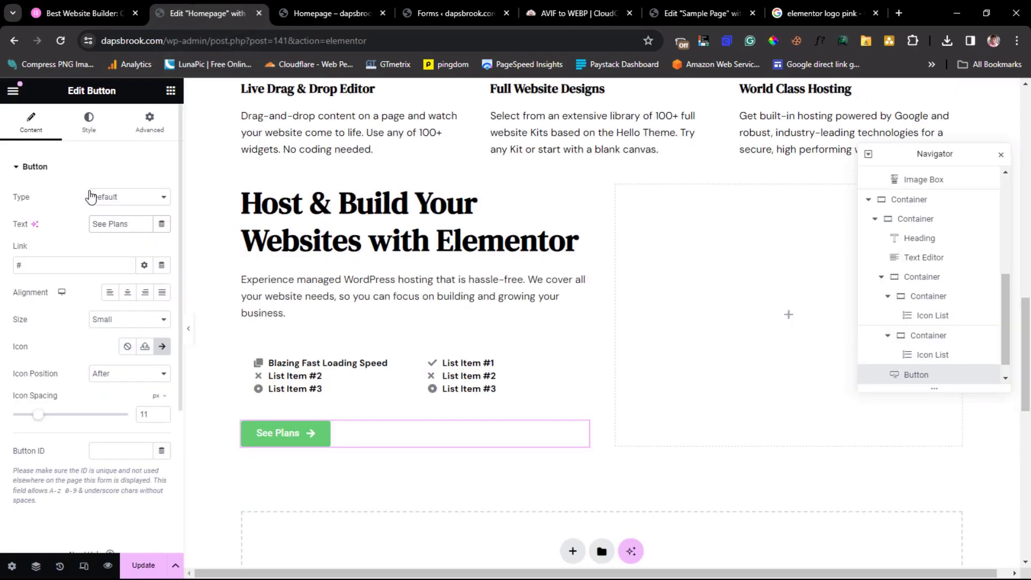
click(92, 131)
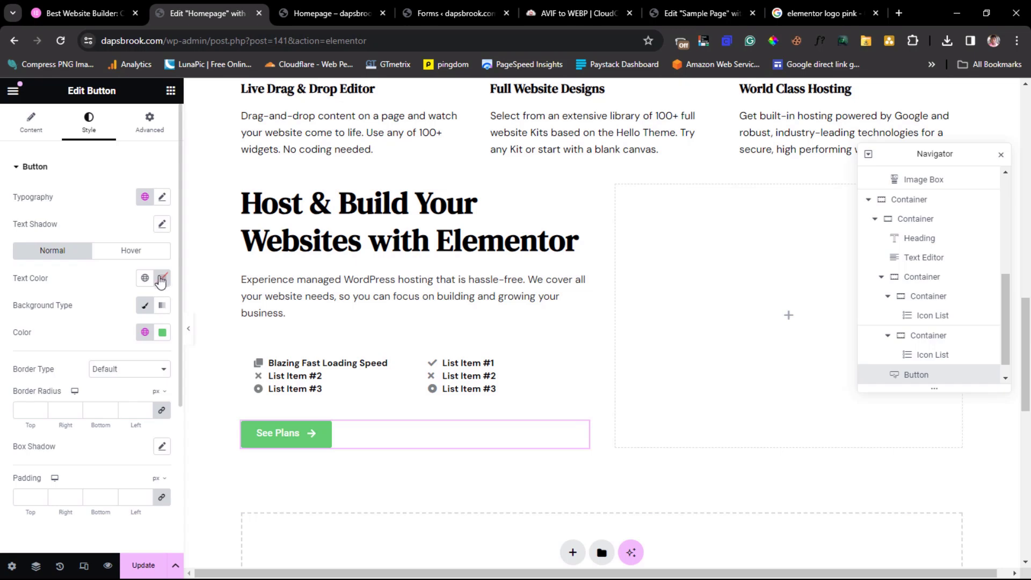
click(80, 16)
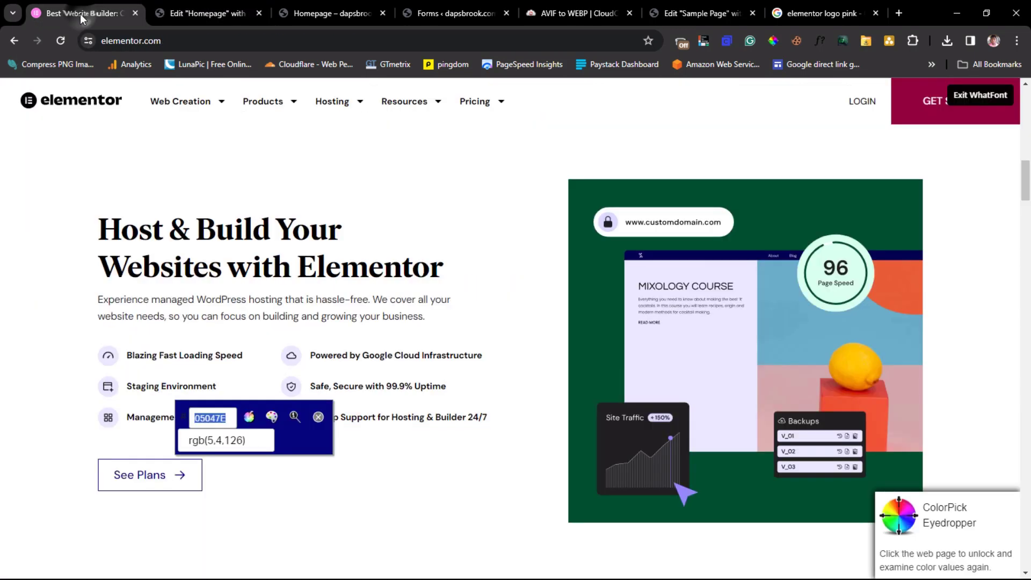
click(183, 13)
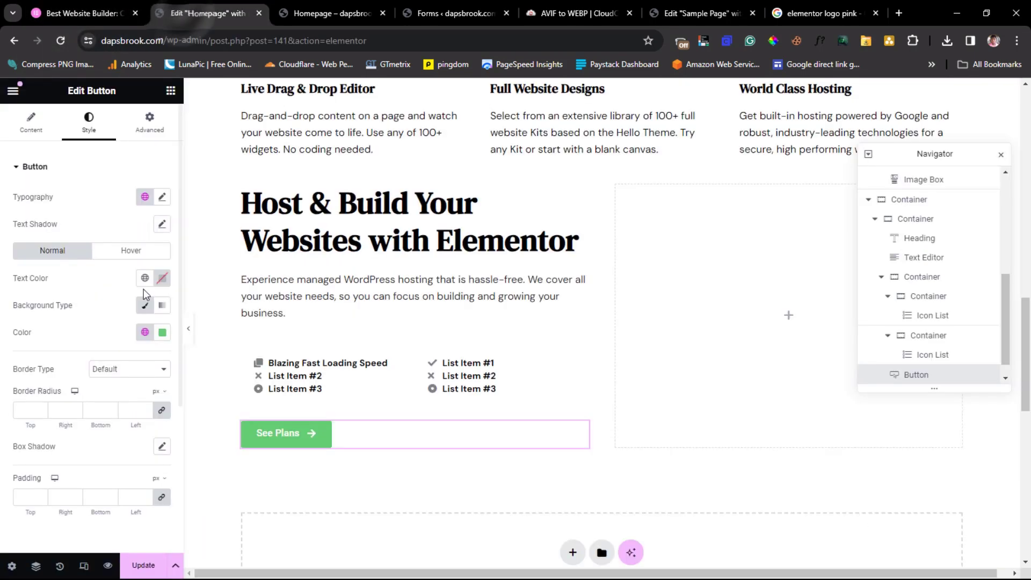
click(160, 280)
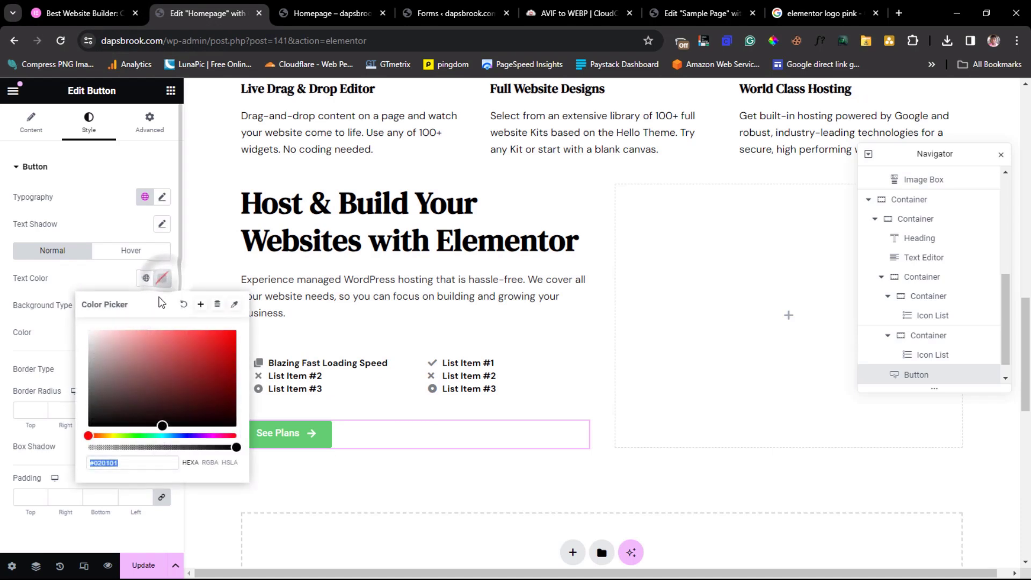
key(ctrl+v)
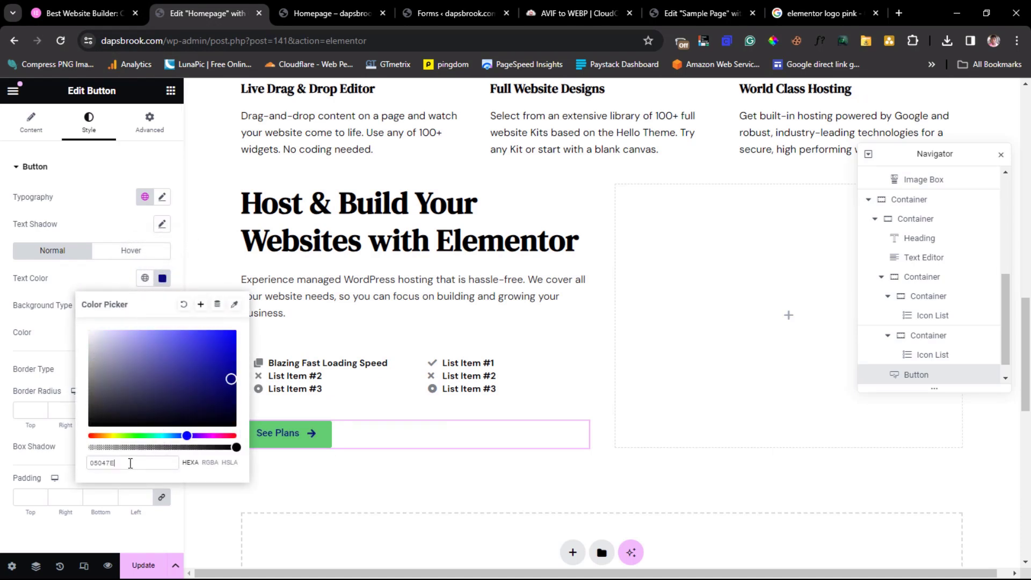
click(13, 317)
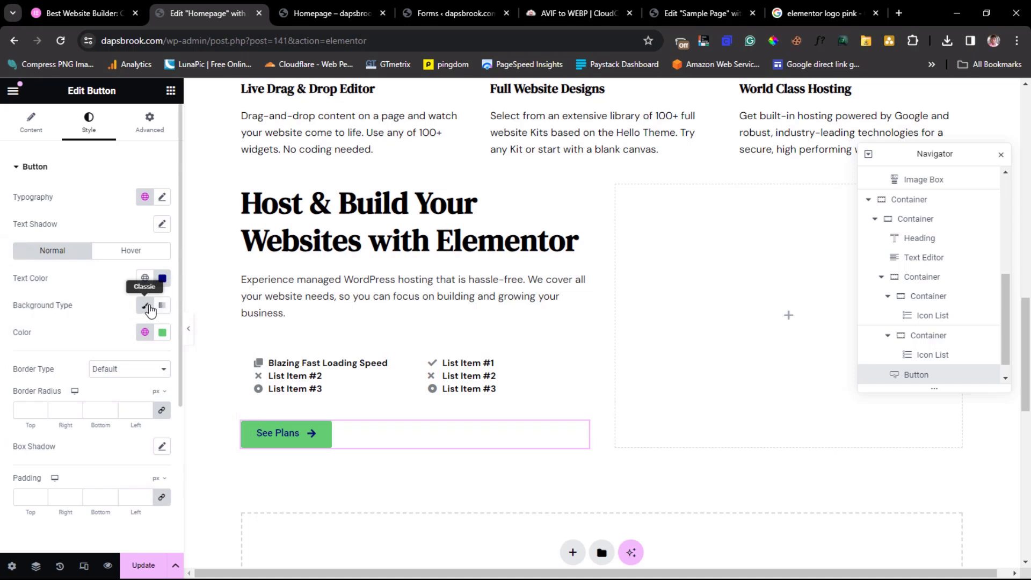
- Make the button's normal background color fully transparent by lowering its opacity to zero
click(161, 333)
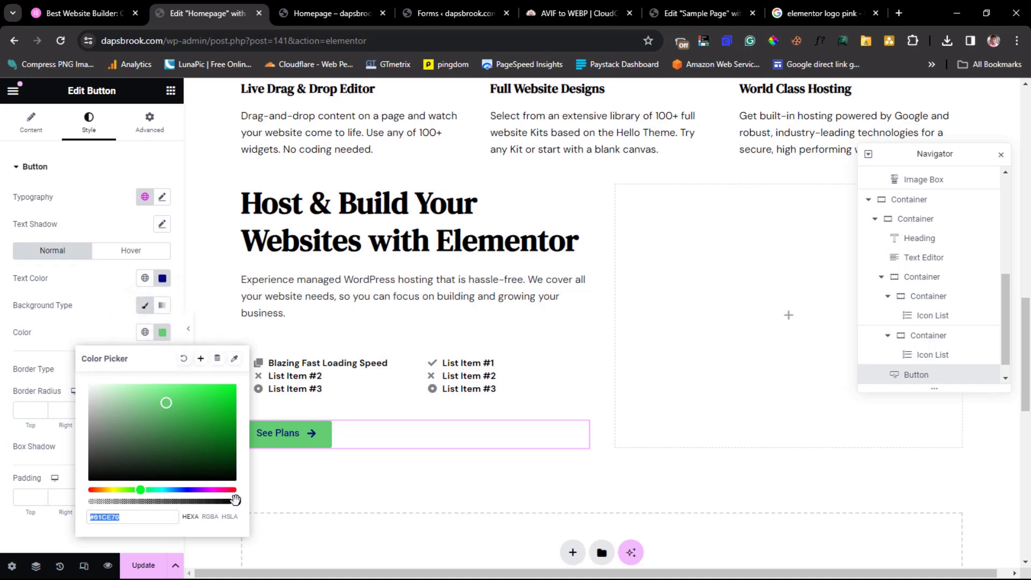
drag(234, 502, 46, 500)
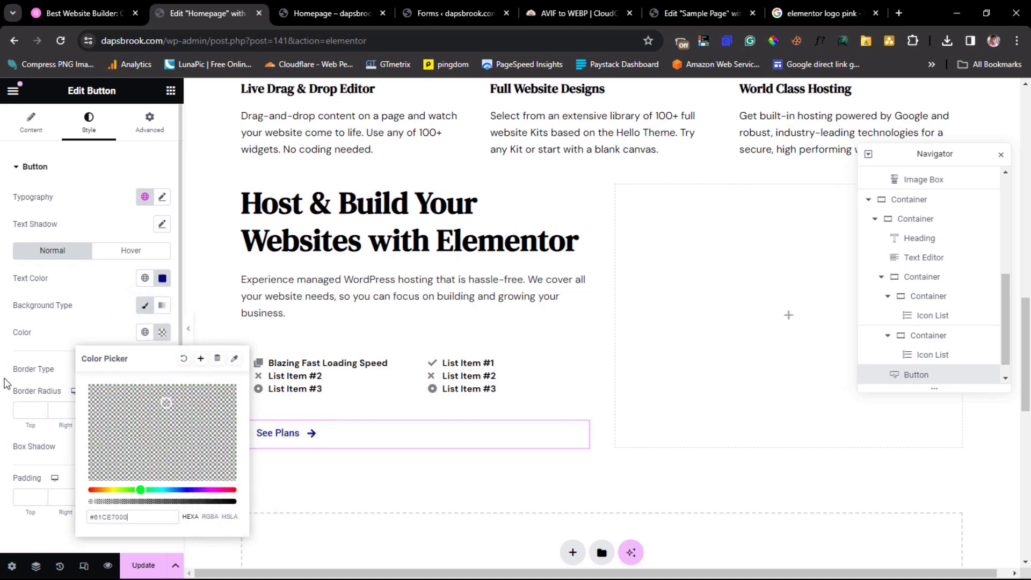
click(6, 330)
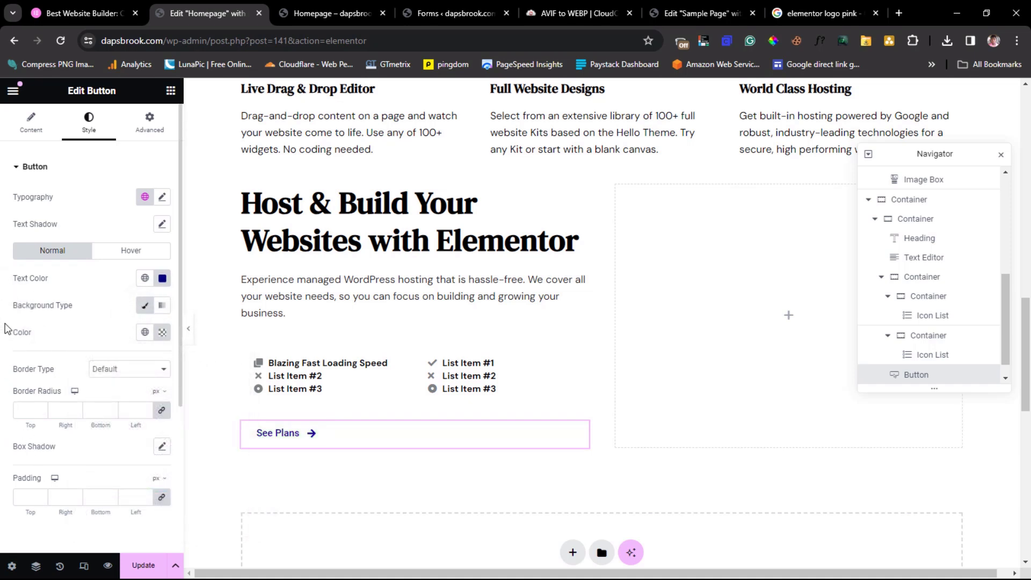
- Give the See Plans button a solid border with a width of 1 px on all sides
scroll(72, 339, down, 2)
click(132, 305)
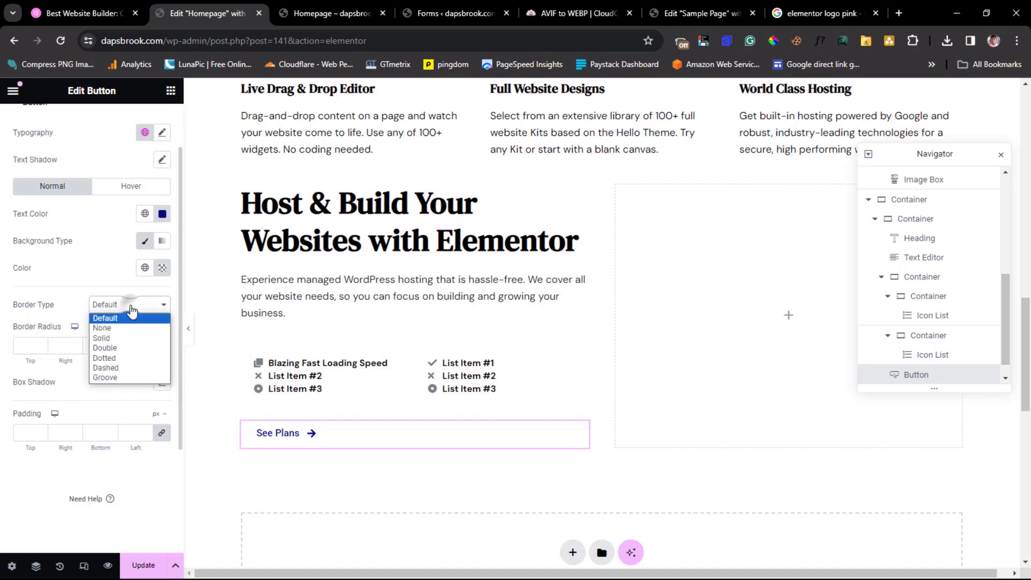
click(124, 338)
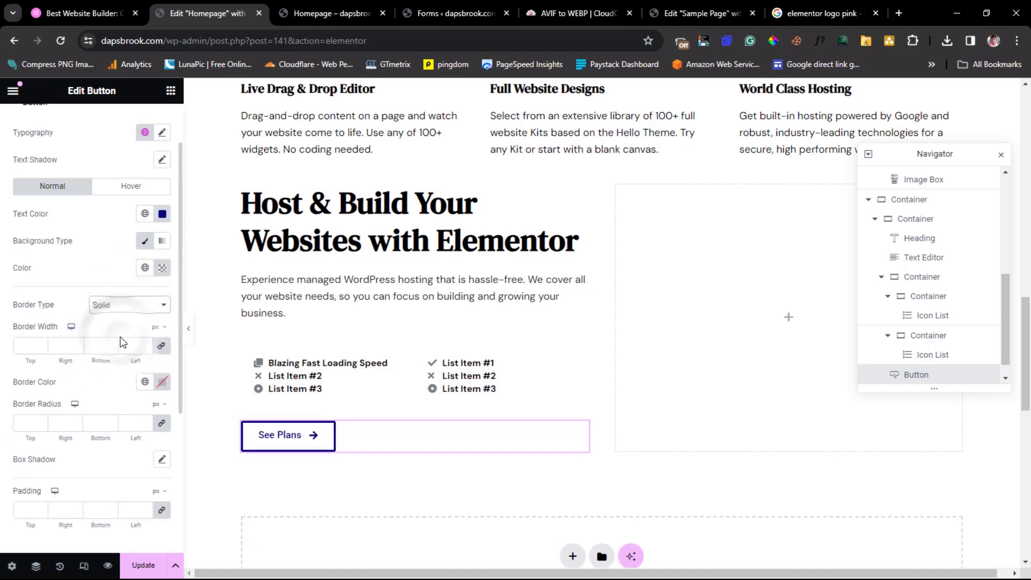
click(29, 347)
text(1)
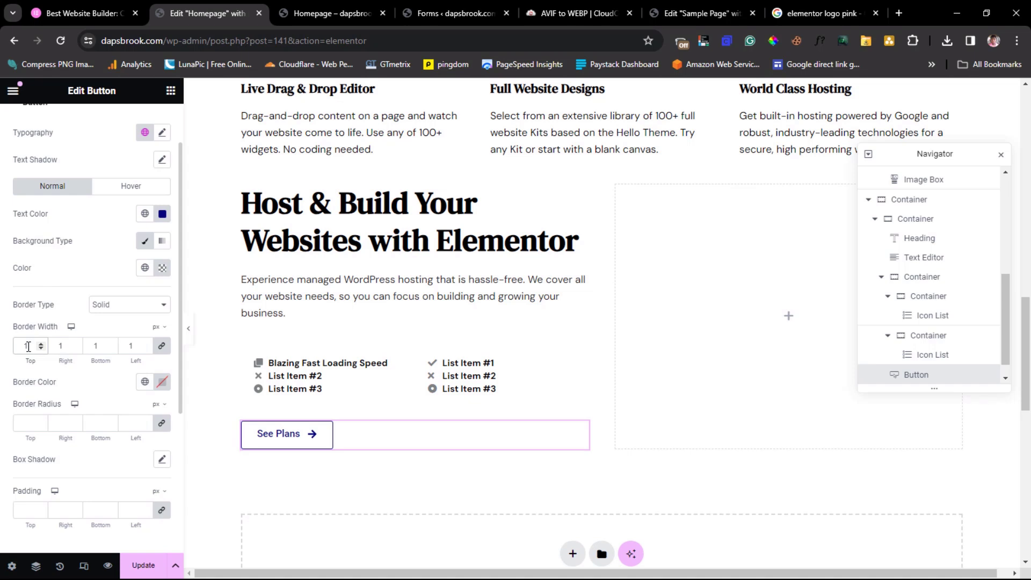
- Set the See Plans button's text color in the hover state to white
click(131, 187)
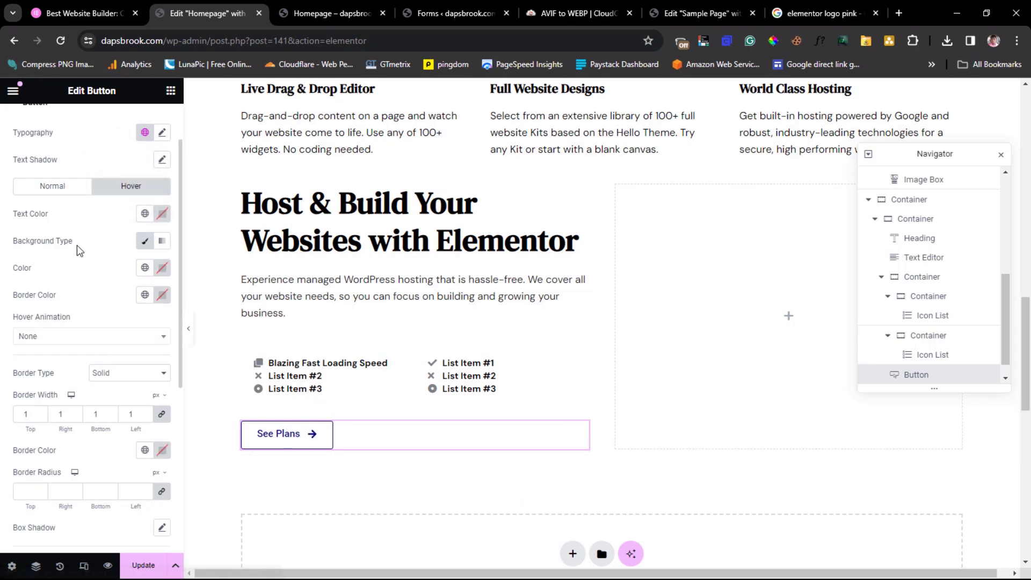
click(163, 215)
text(#FFFFFF)
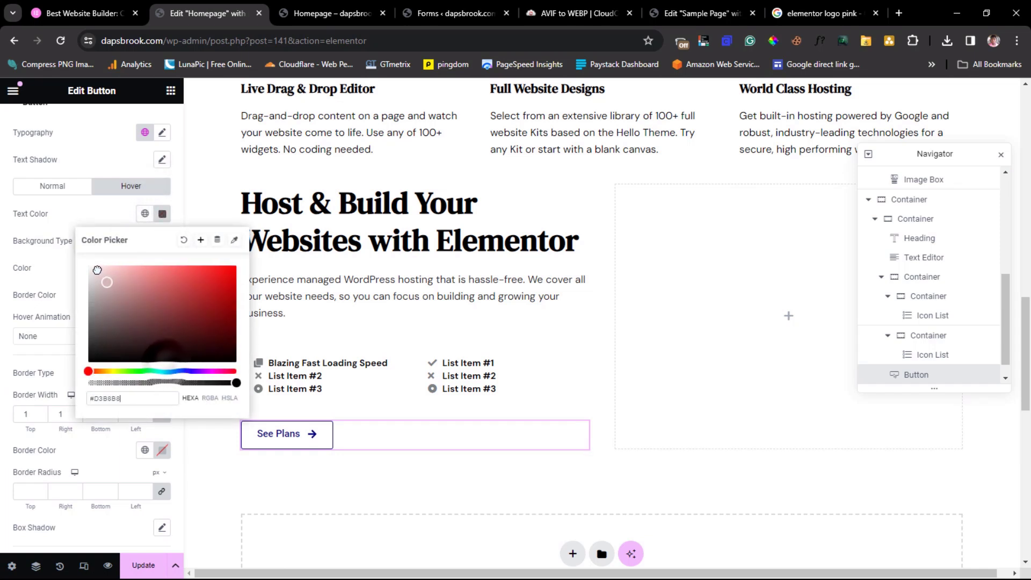
click(7, 257)
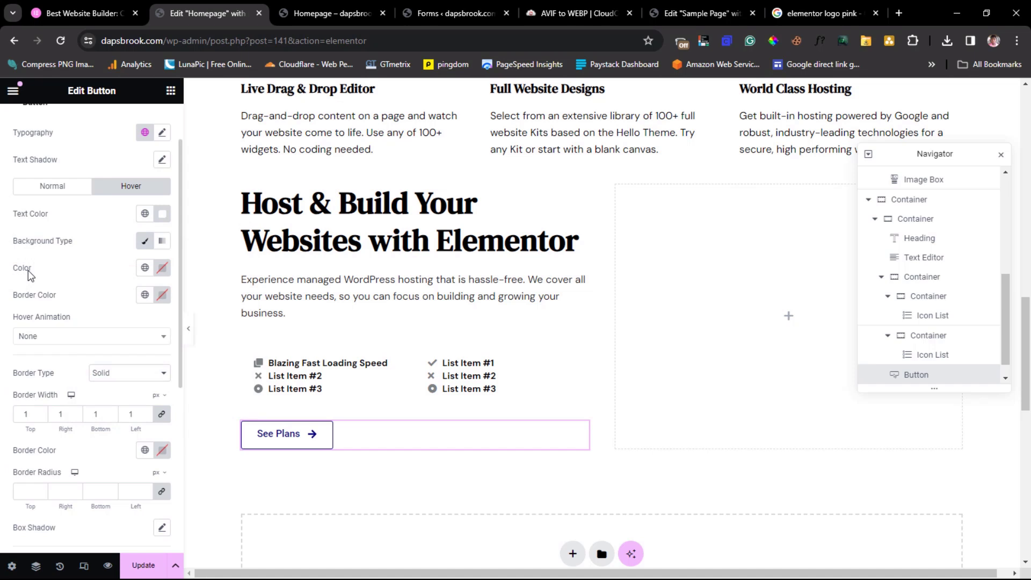
- Set both the background color and the border color of the button's hover state to 05047E
click(163, 268)
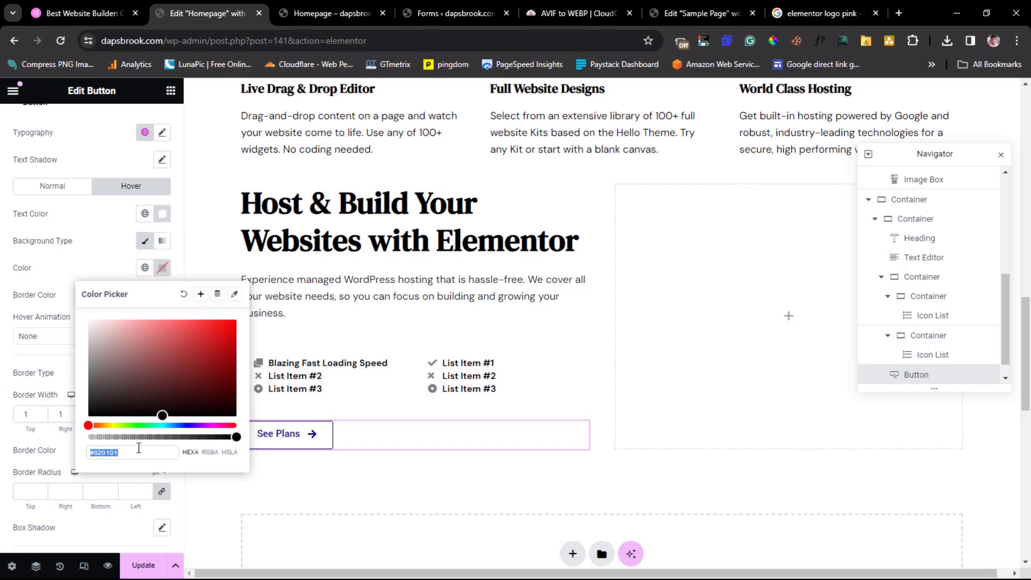
key(ctrl+v)
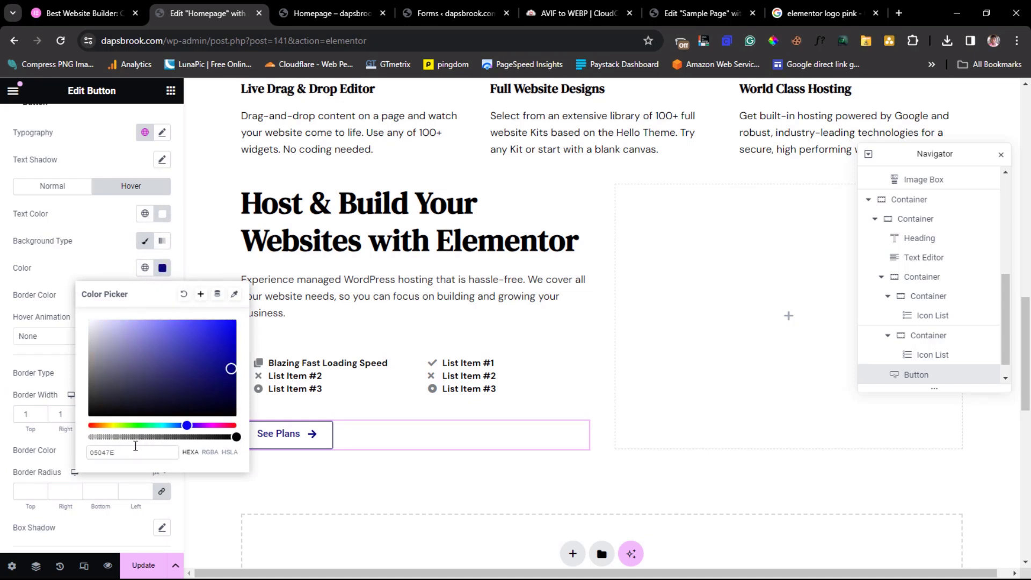
click(8, 277)
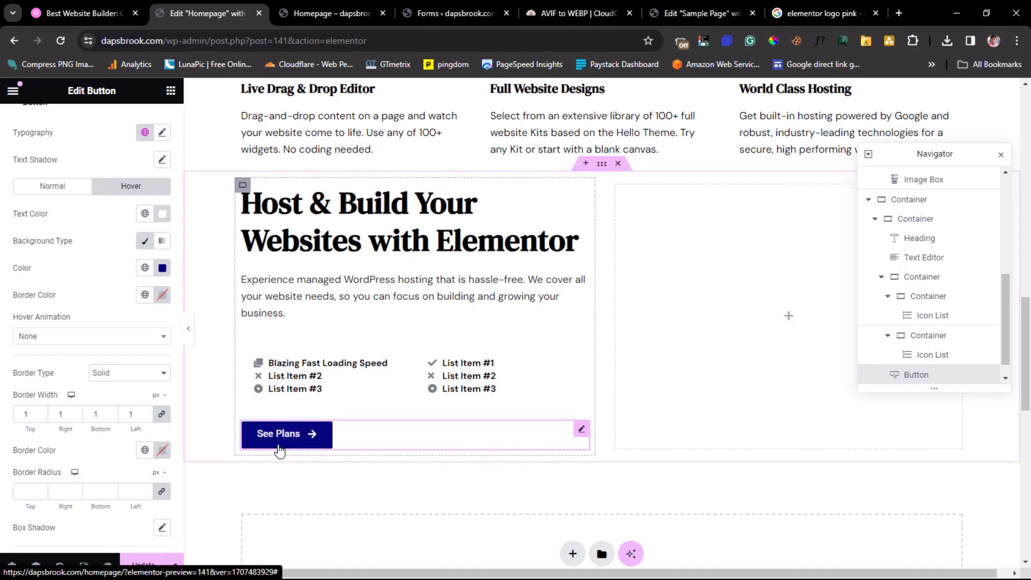
click(162, 295)
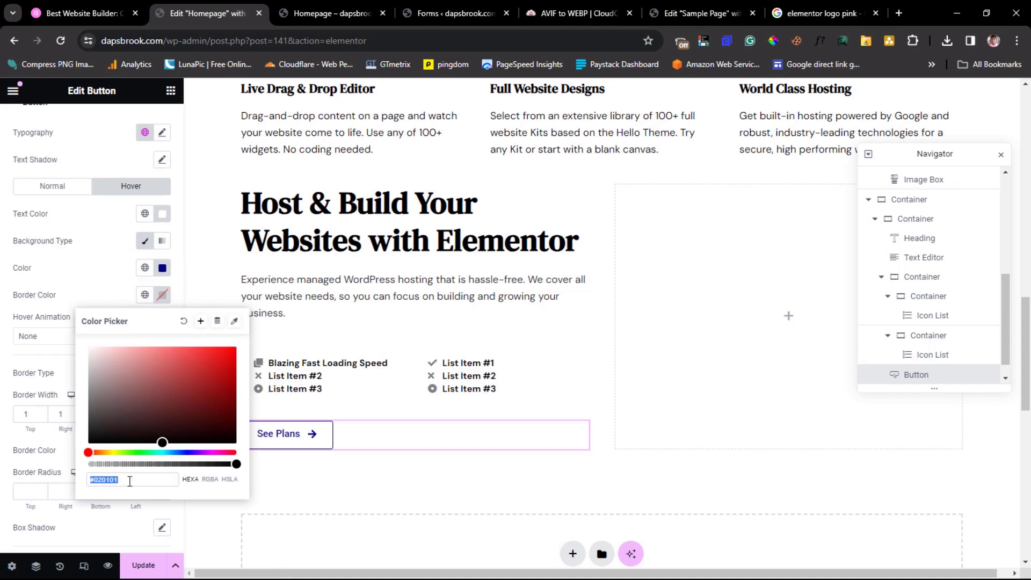
text(05047E)
click(2, 298)
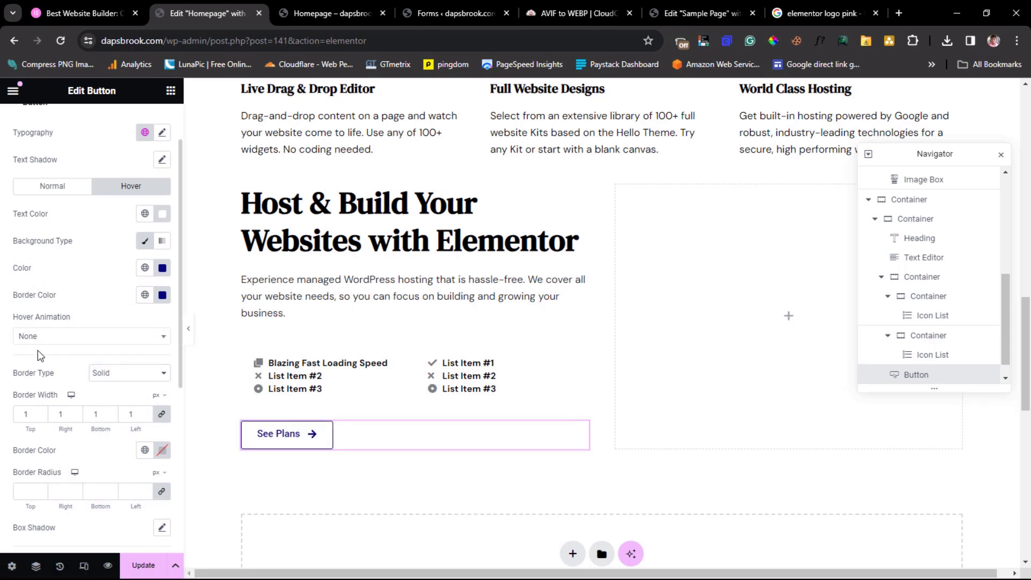
- On the original elementor.com page, close the color picker and inspect the See Plans button's font properties with WhatFont
click(77, 11)
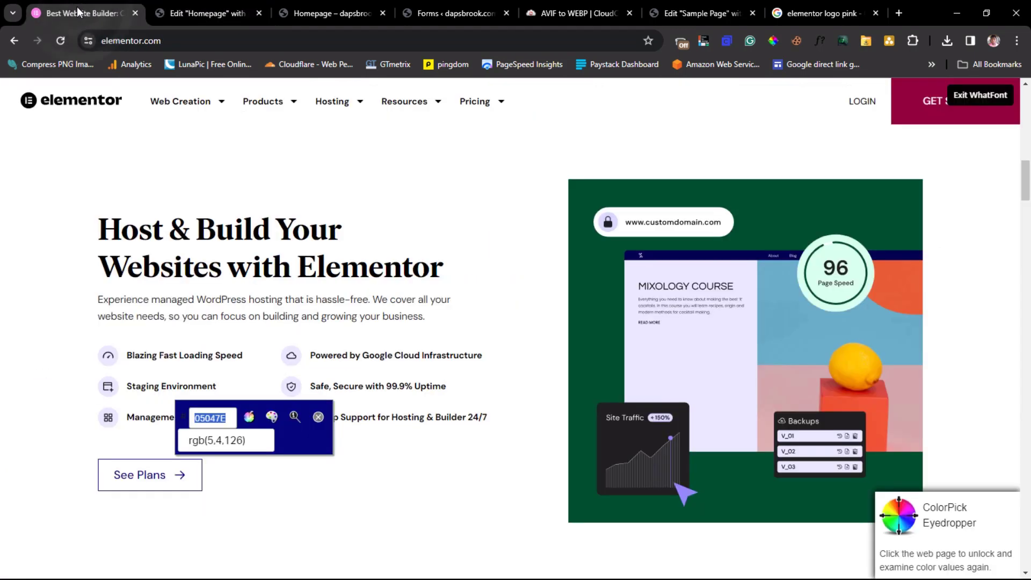
click(318, 417)
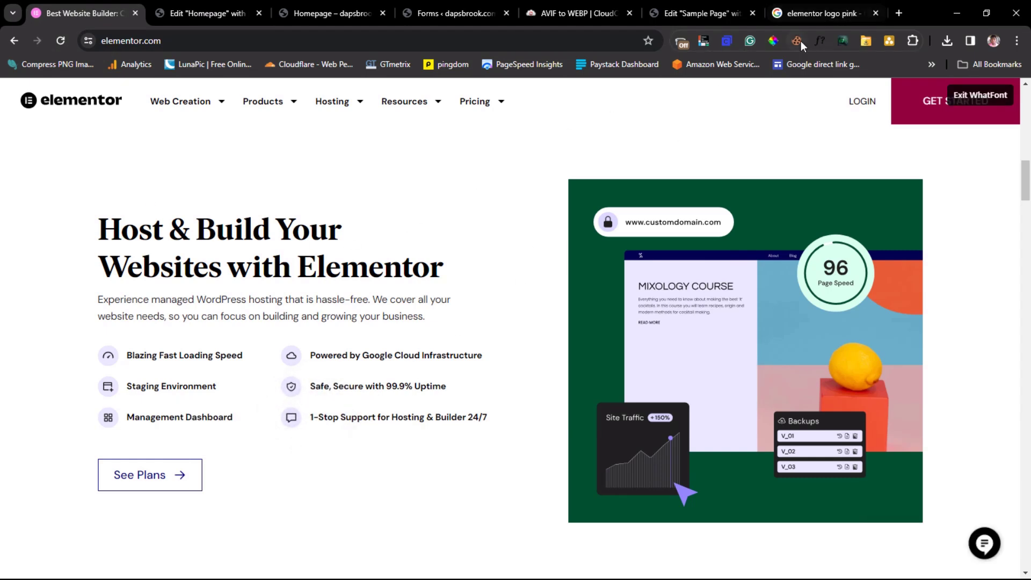
click(820, 42)
click(820, 41)
mouse_move(133, 463)
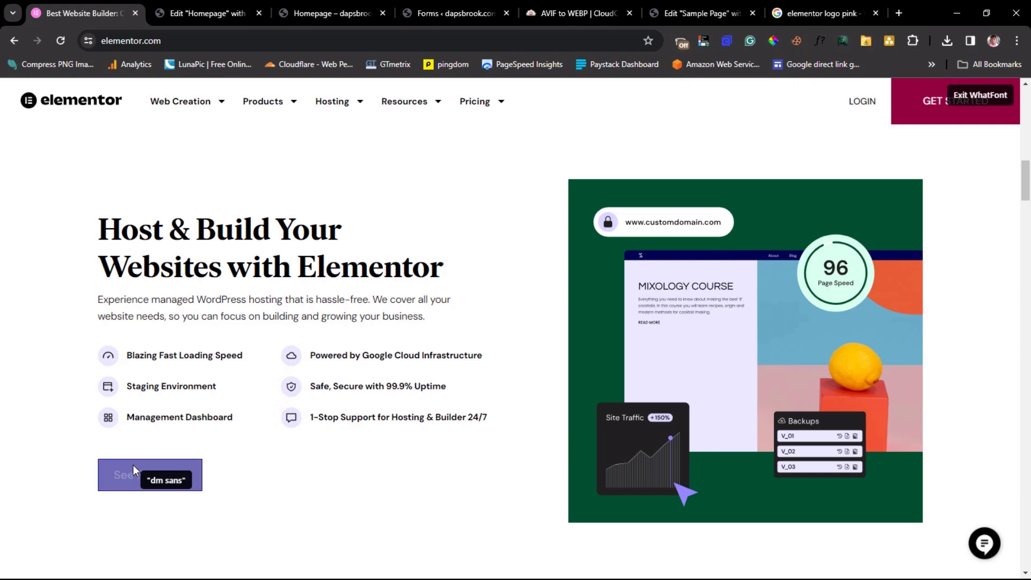
click(146, 475)
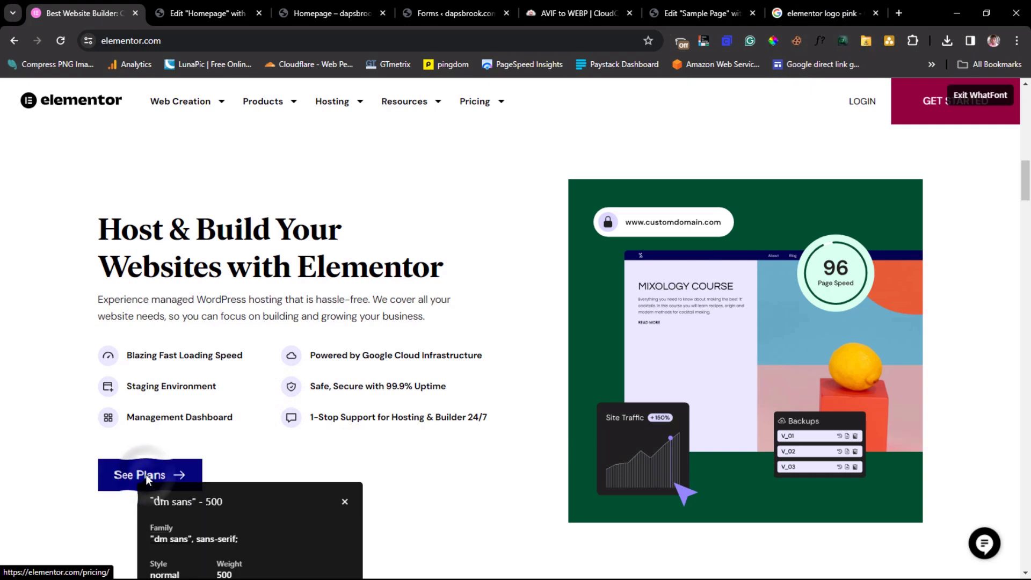
scroll(24, 465, down, 3)
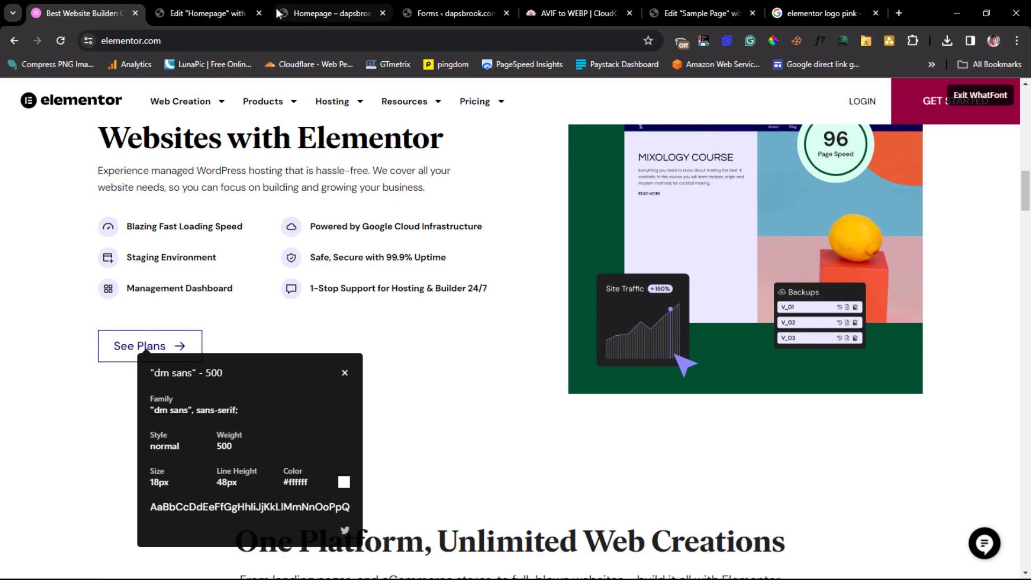
- Back in the Homepage editor, set the See Plans button's typography to the DM Sans family at 18 px
click(199, 13)
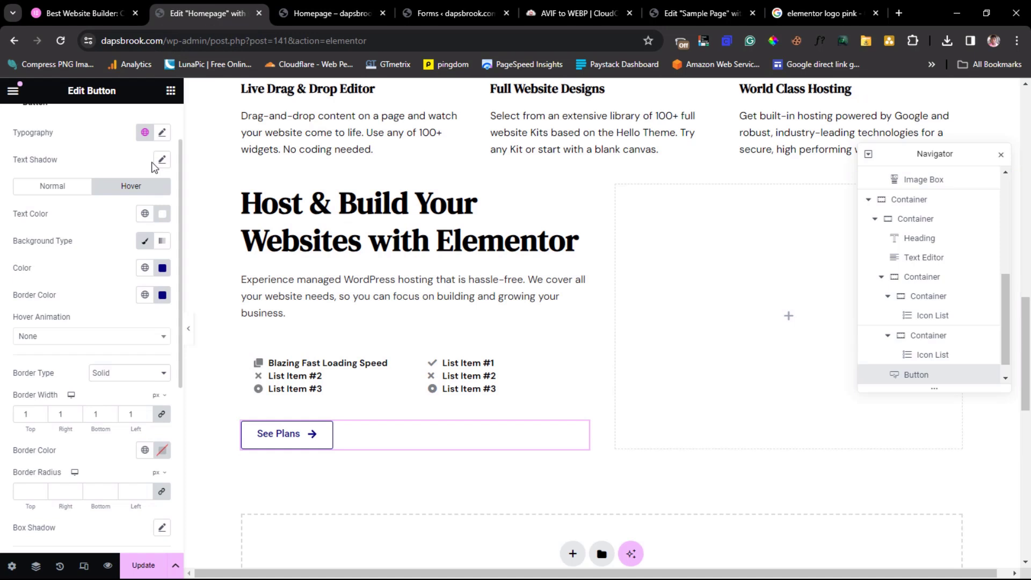
click(162, 132)
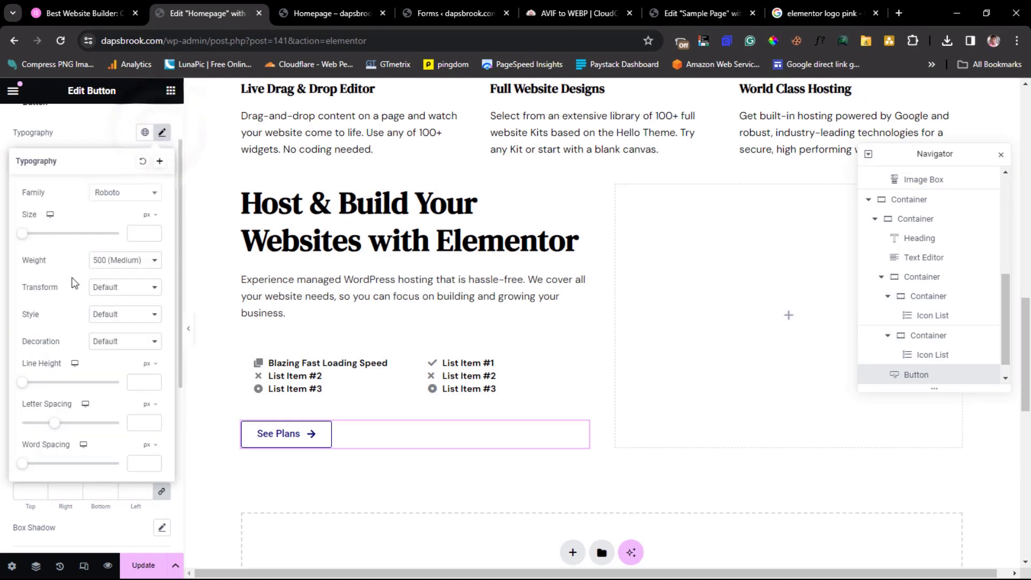
click(126, 195)
text(dm)
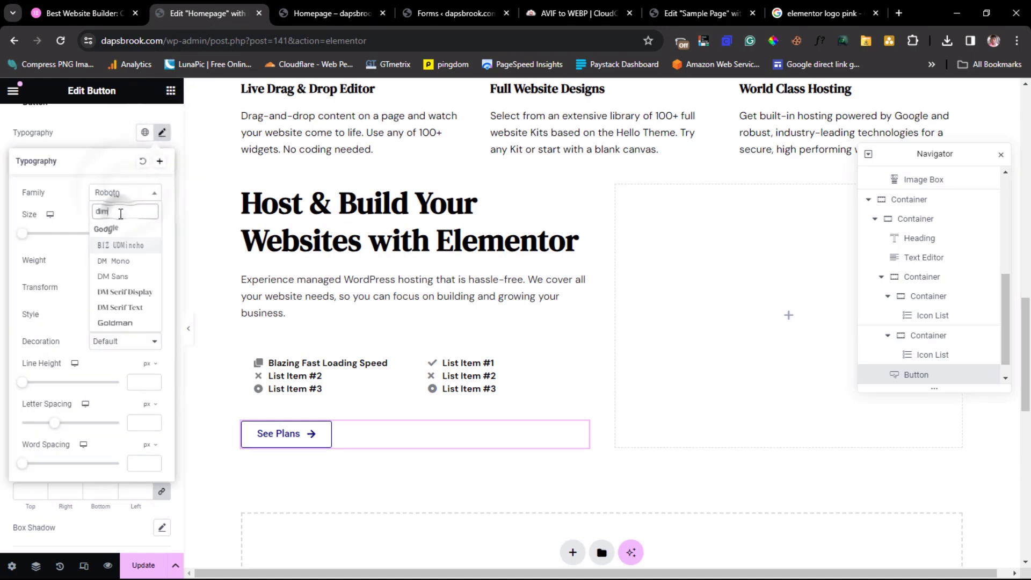
click(120, 277)
click(138, 233)
text(18)
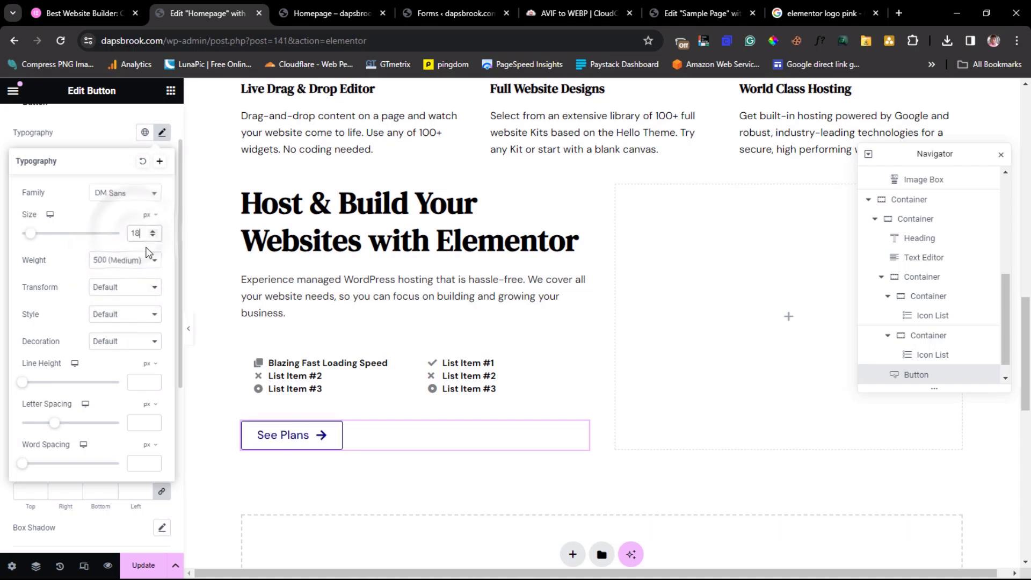
- Set the See Plans button's line height to 28 px and preview the section without the editing panel
click(139, 382)
text(48)
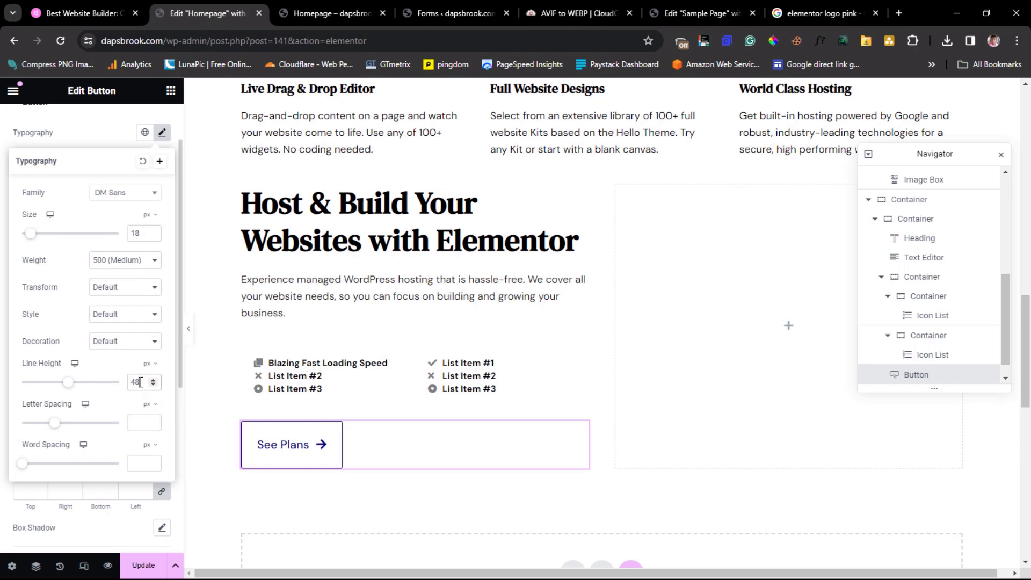
double_click(140, 382)
text(38)
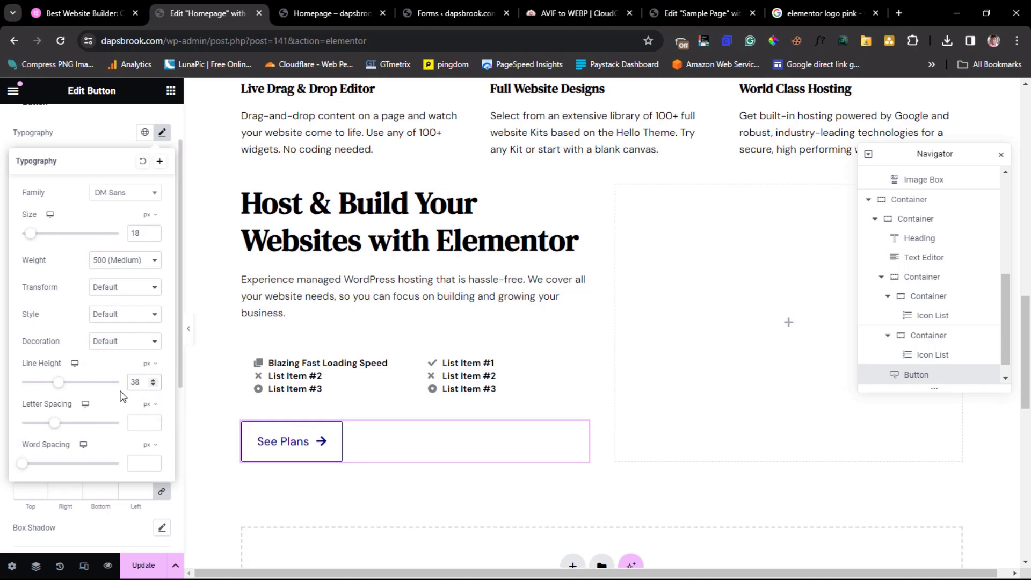
double_click(147, 385)
text(28)
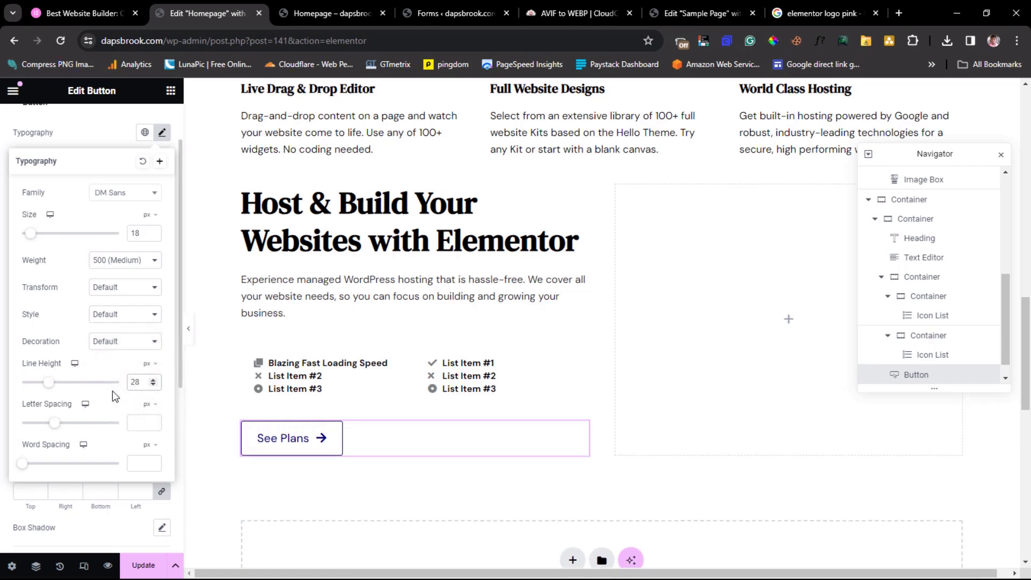
click(190, 334)
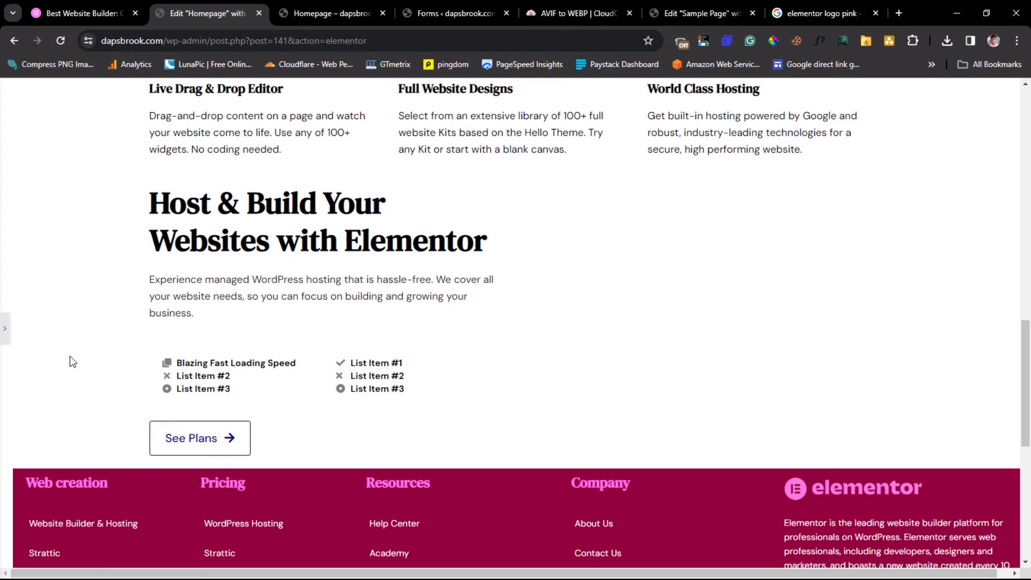
click(5, 331)
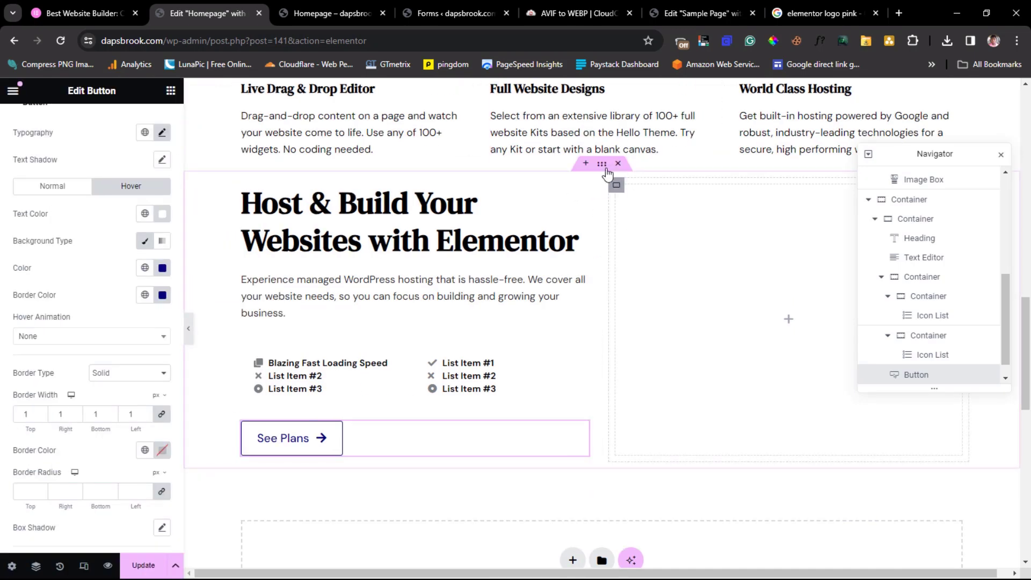
- Give the outer container of the Host & Build section a top margin of 100 px with unlinked sides
click(603, 164)
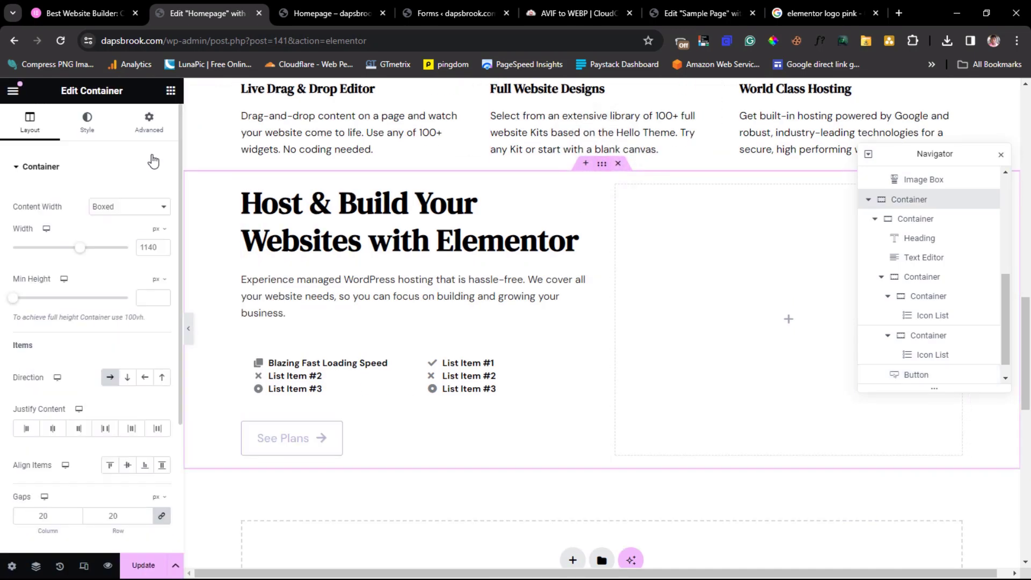
click(150, 124)
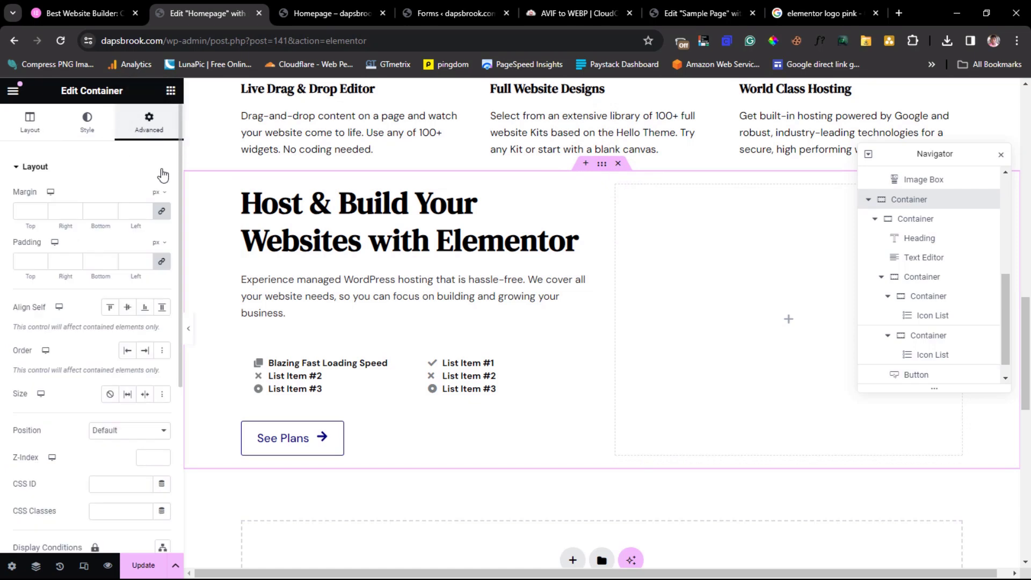
click(23, 212)
text(12)
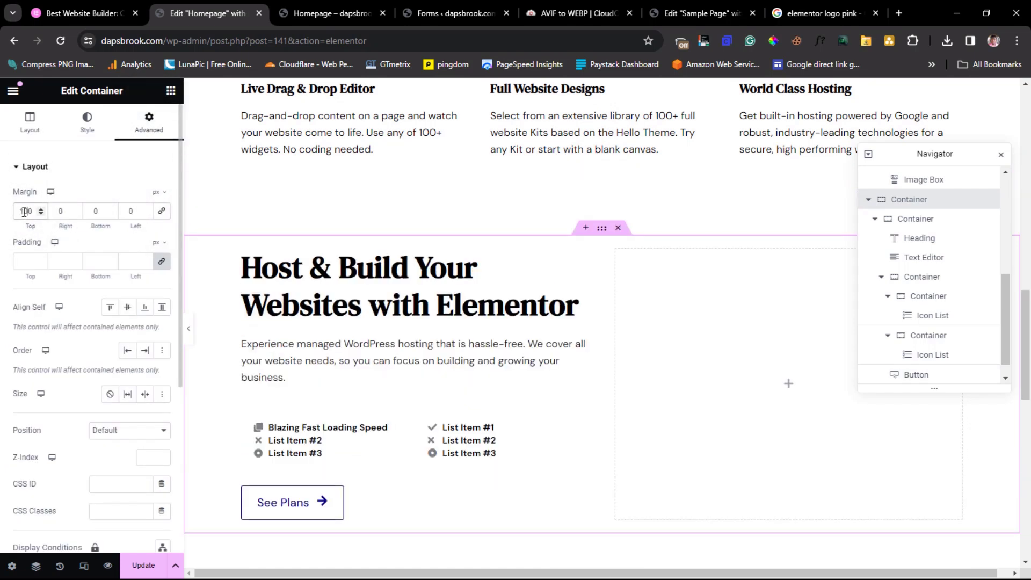
- Give the empty container beside the Host & Build text a classic background in color 004F32
click(617, 251)
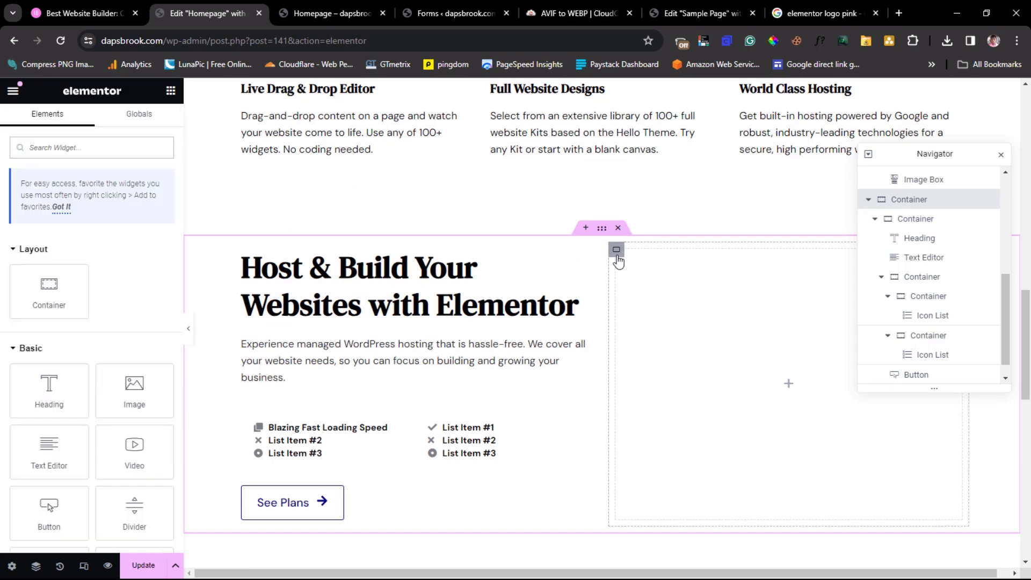
click(616, 252)
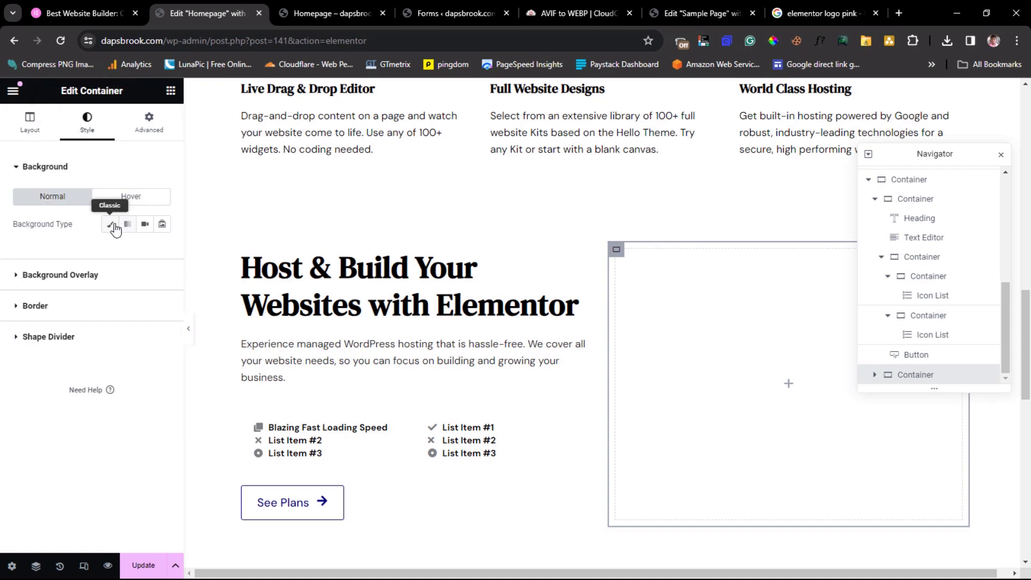
click(112, 224)
click(162, 251)
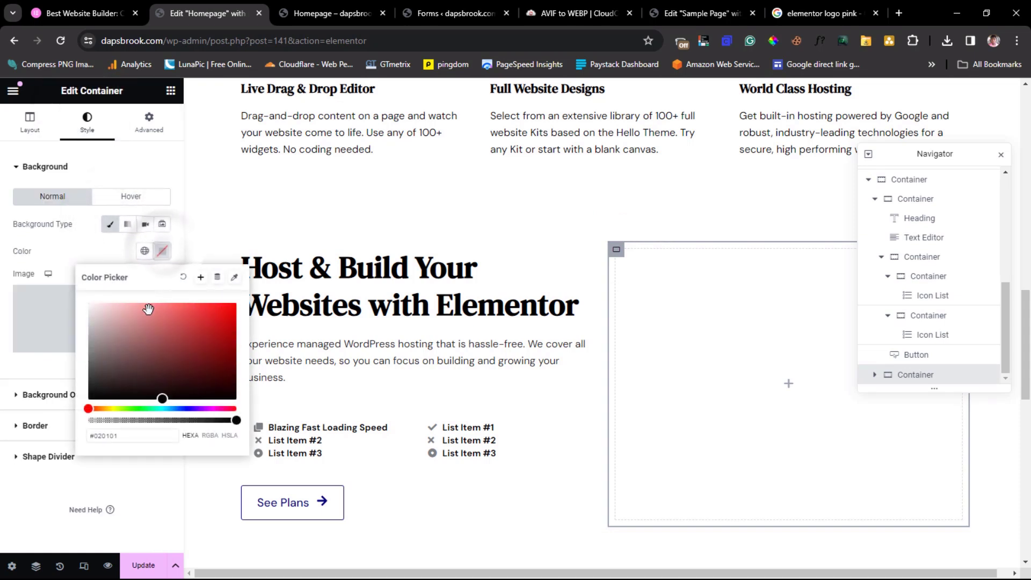
drag(118, 441, 74, 444)
text(004F32)
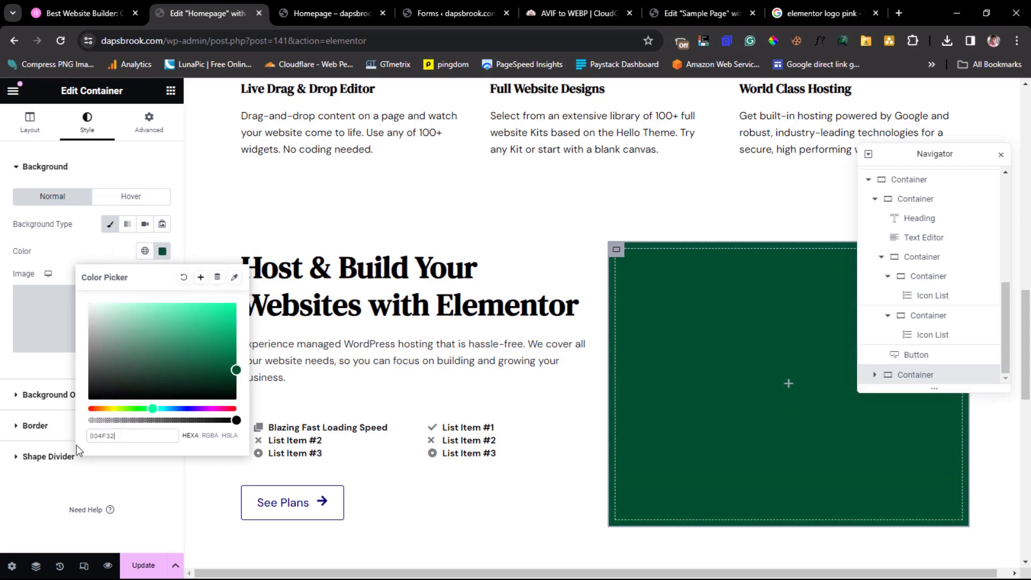
- Try a 40 px padding on all sides of the green container and clear it again
click(621, 189)
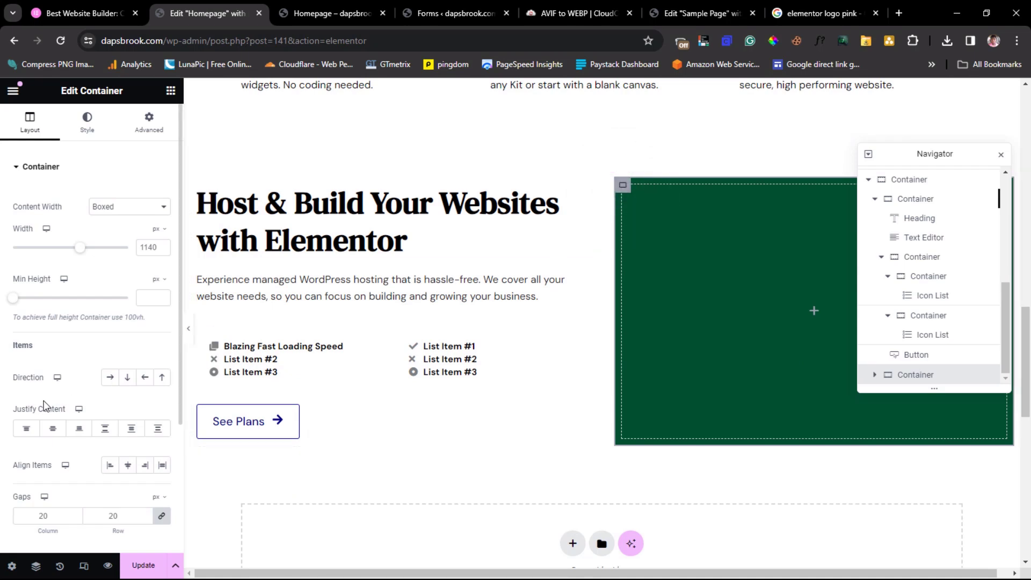
click(149, 122)
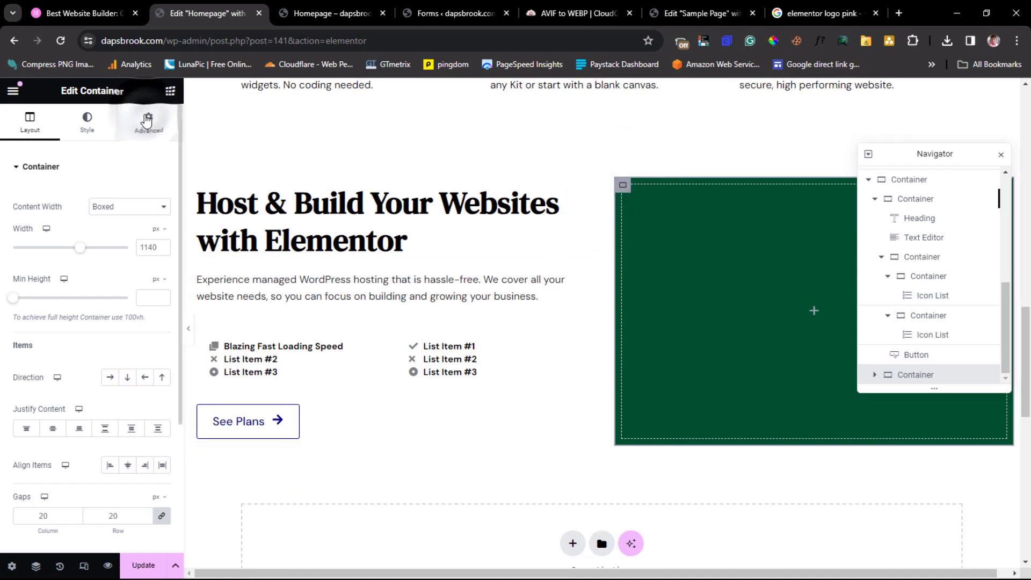
click(135, 260)
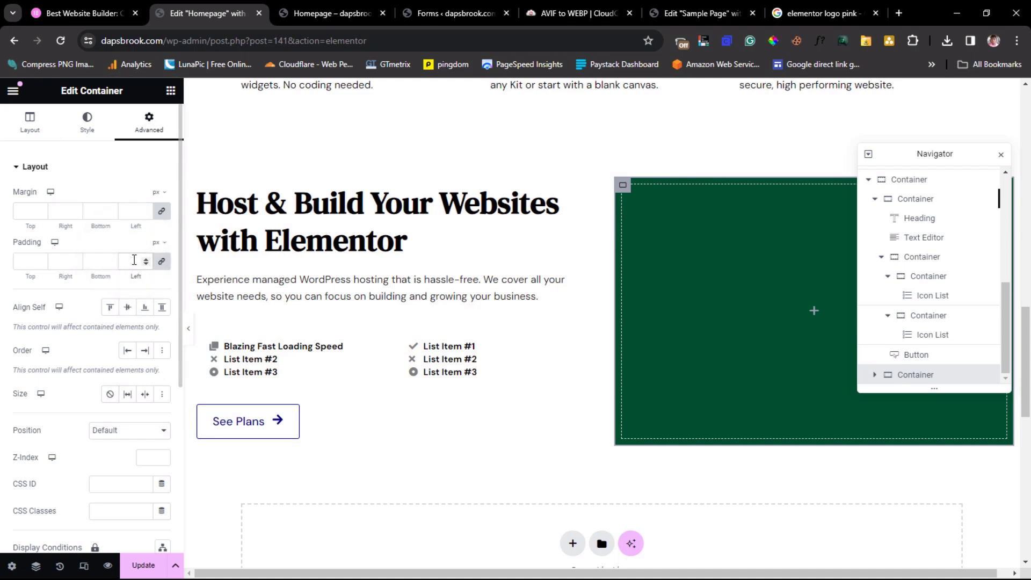
text(40)
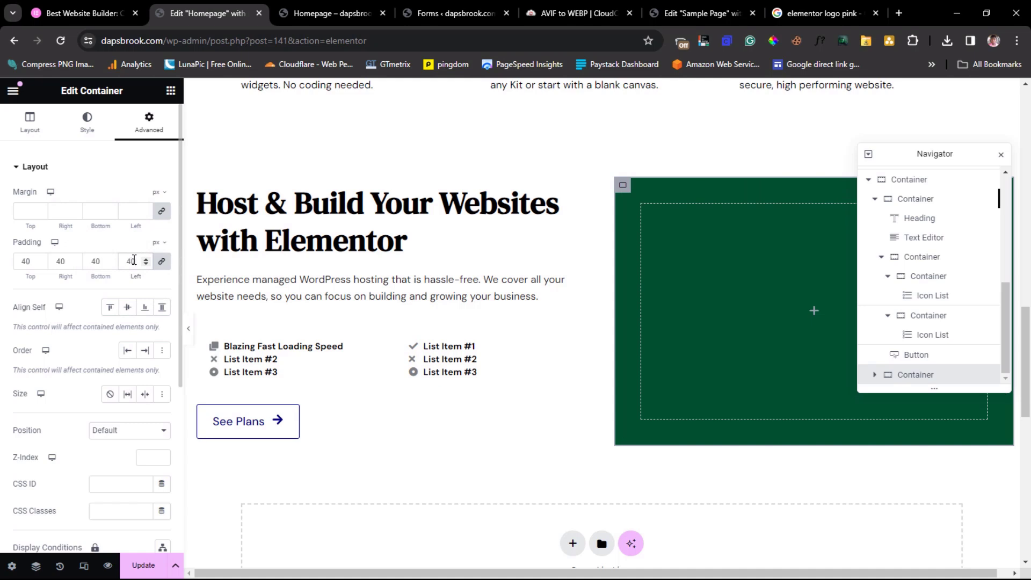
key(BackSpace)
key(BackSpace)
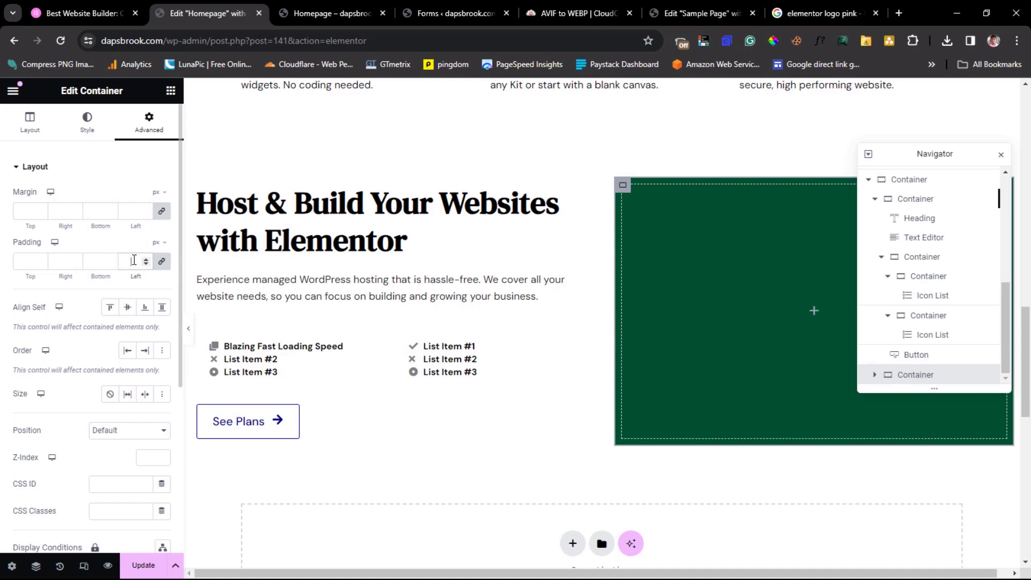
- Try a 40 px margin on all sides of the green container and clear it again
click(129, 207)
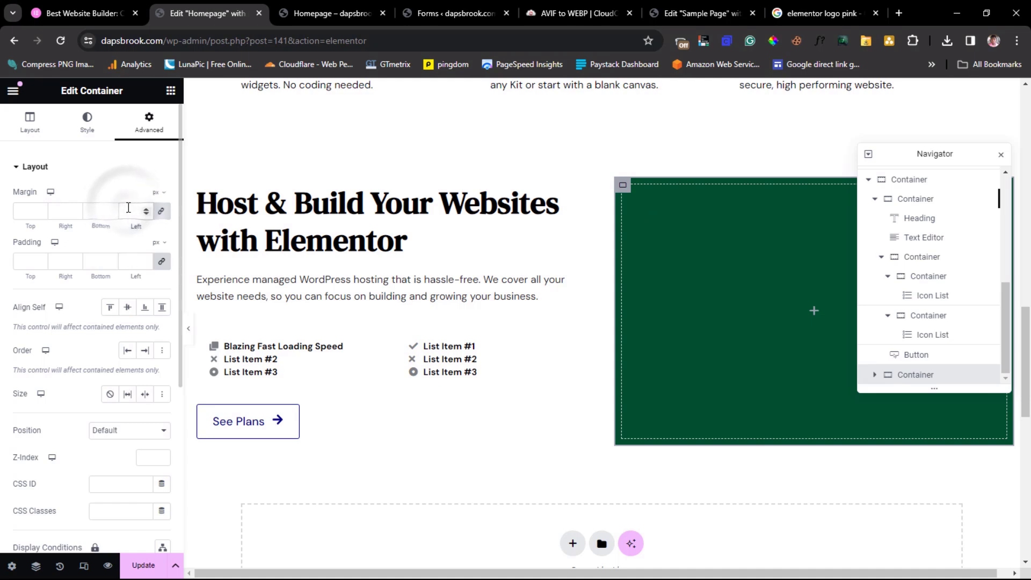
text(40)
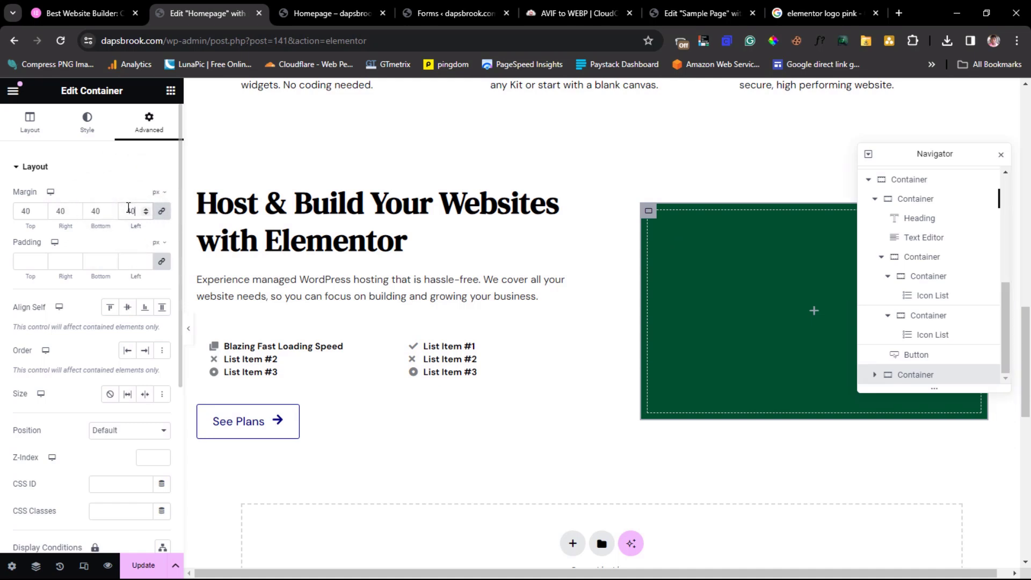
key(BackSpace)
key(BackSpace)
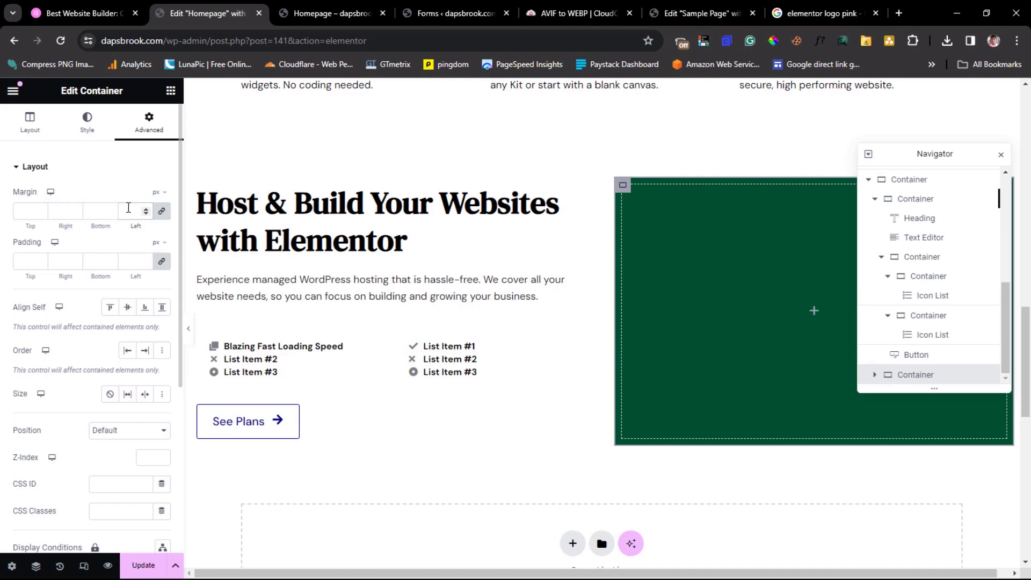
- Unlink the green container's margins, set only left and right to 40 px, and preview the section without the editing panel
click(164, 211)
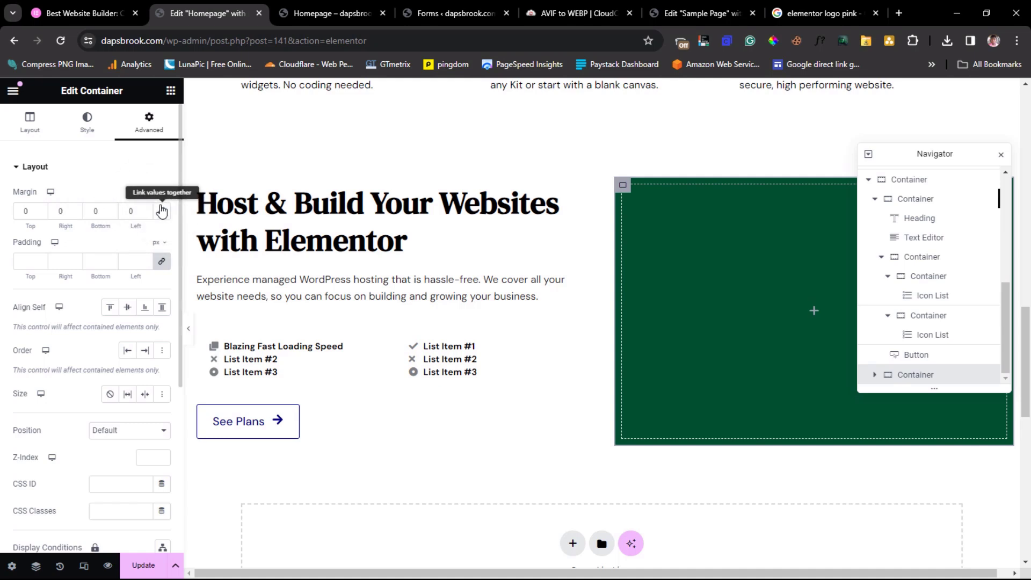
click(130, 209)
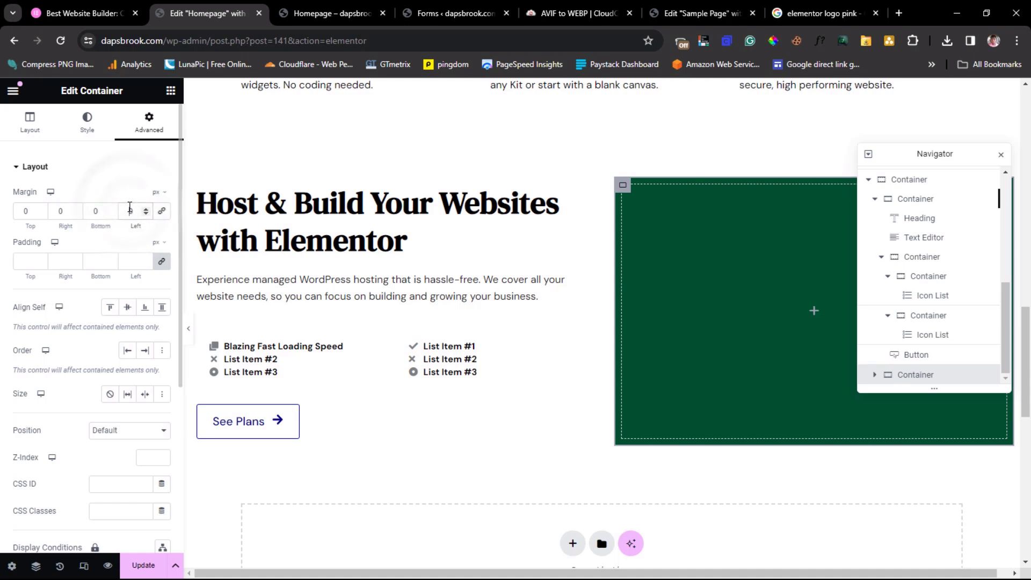
text(40)
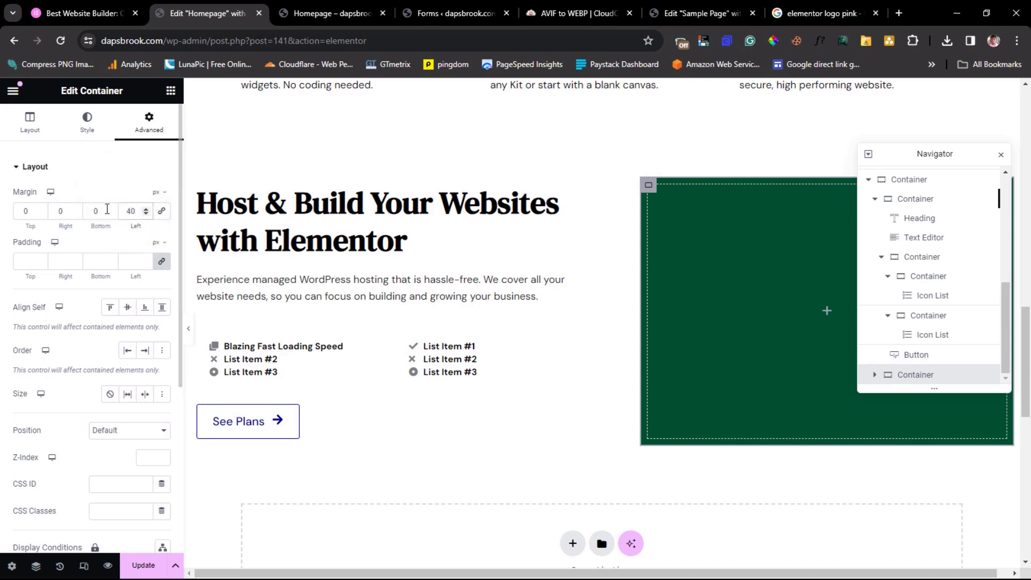
click(56, 211)
text(40)
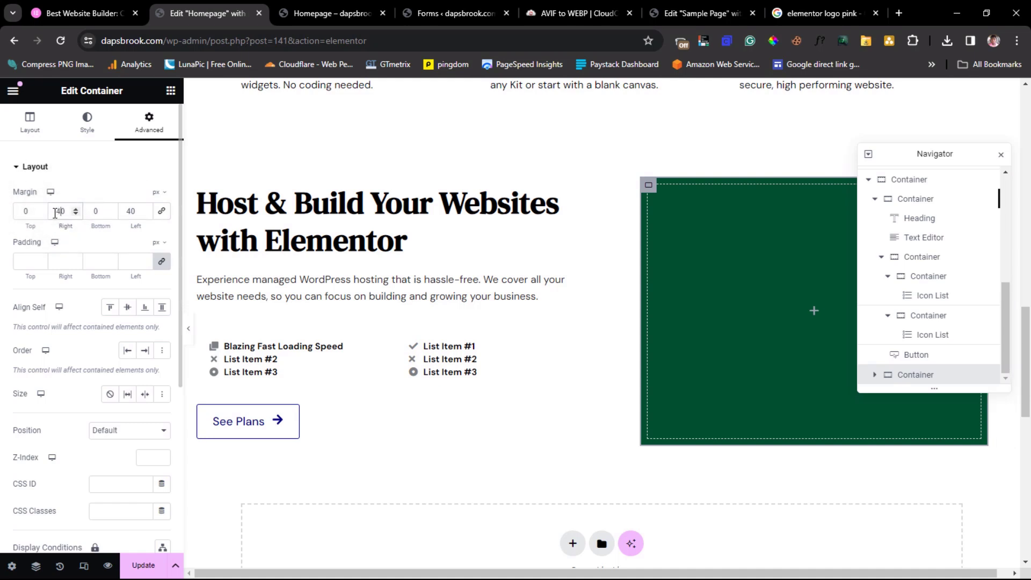
click(188, 328)
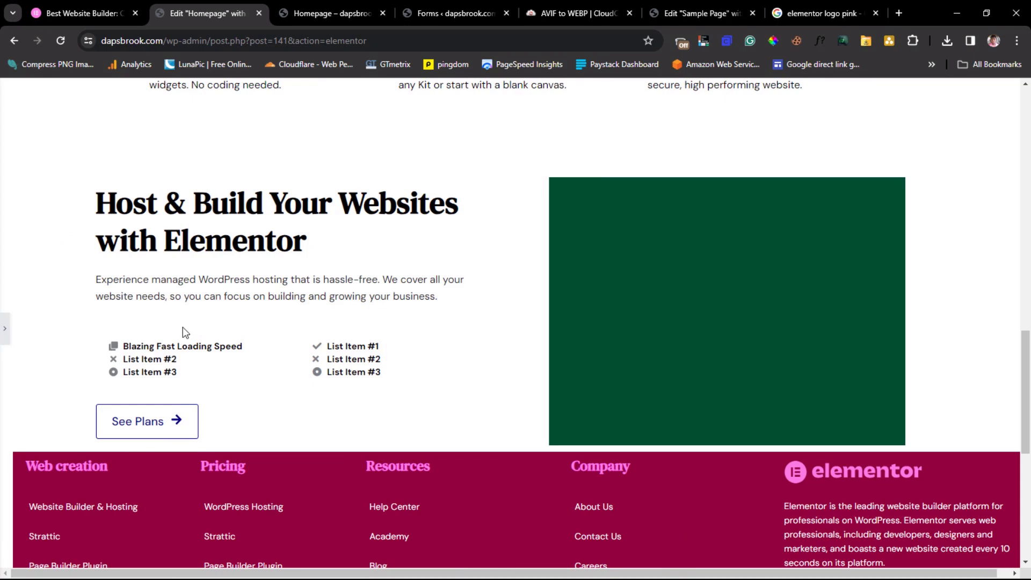
click(4, 327)
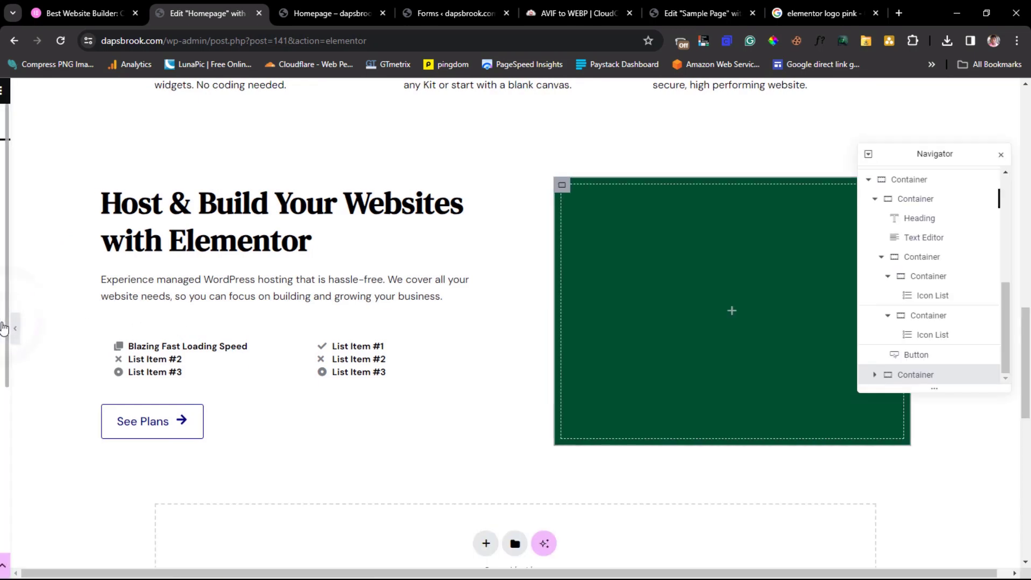
- Set the green container's minimum height to 500 px and preview the section without the editing panel
click(29, 126)
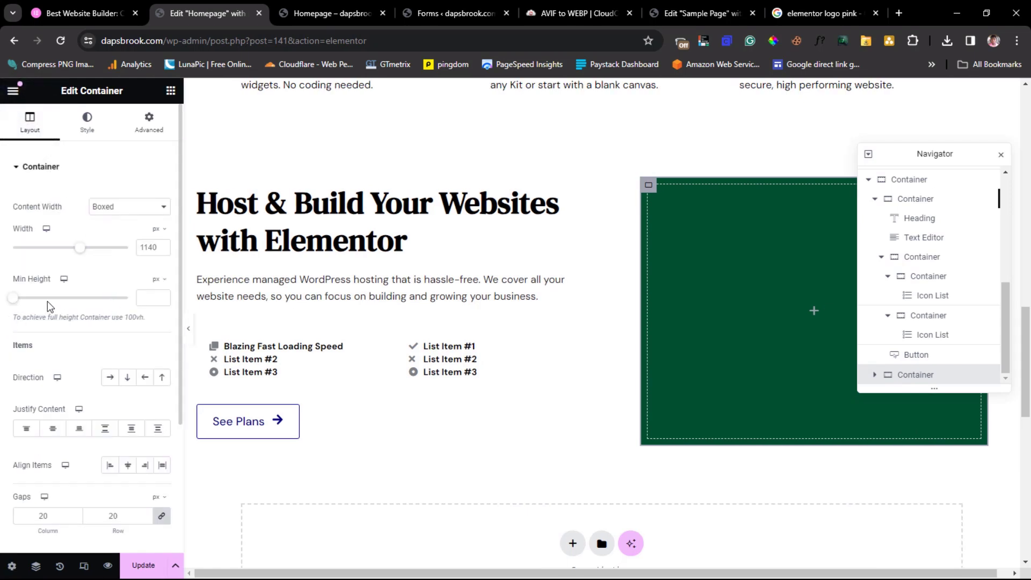
drag(16, 302, 19, 301)
double_click(150, 297)
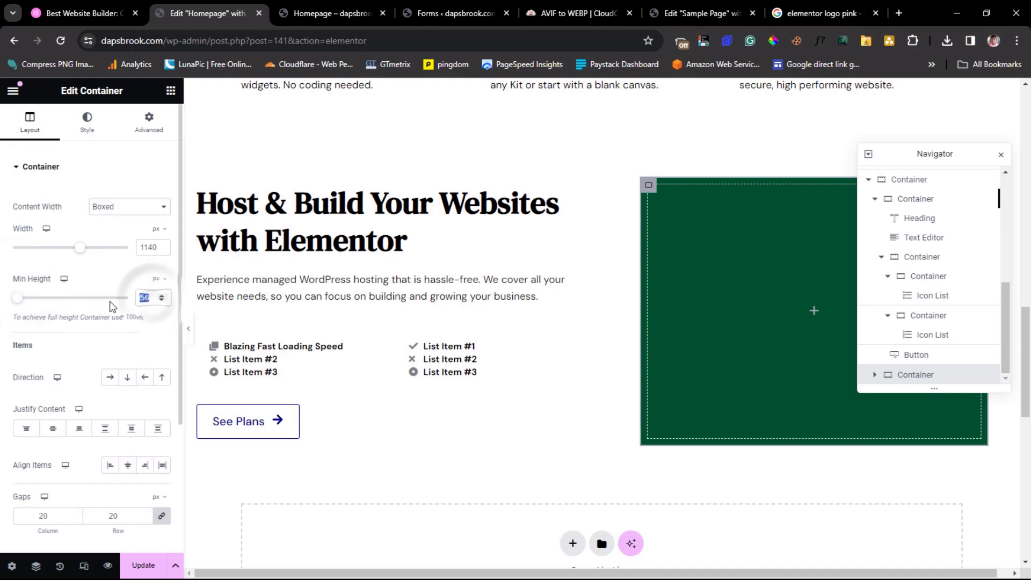
text(5)
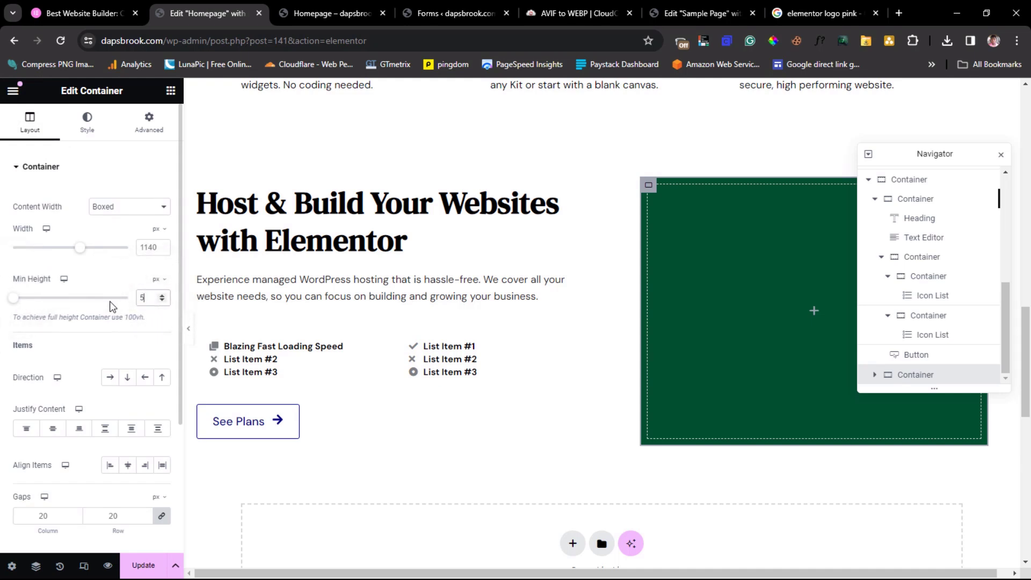
text(00)
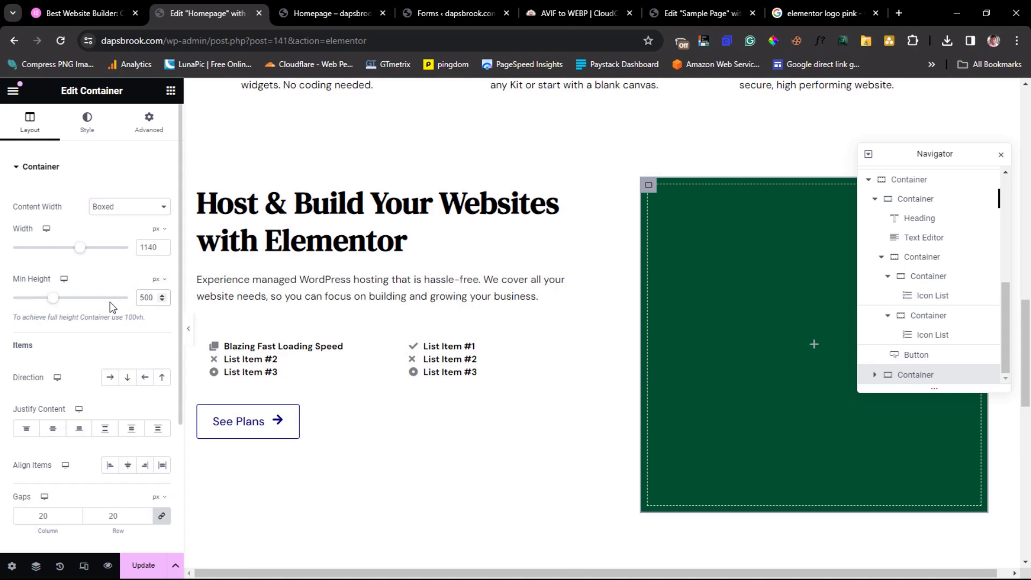
click(189, 330)
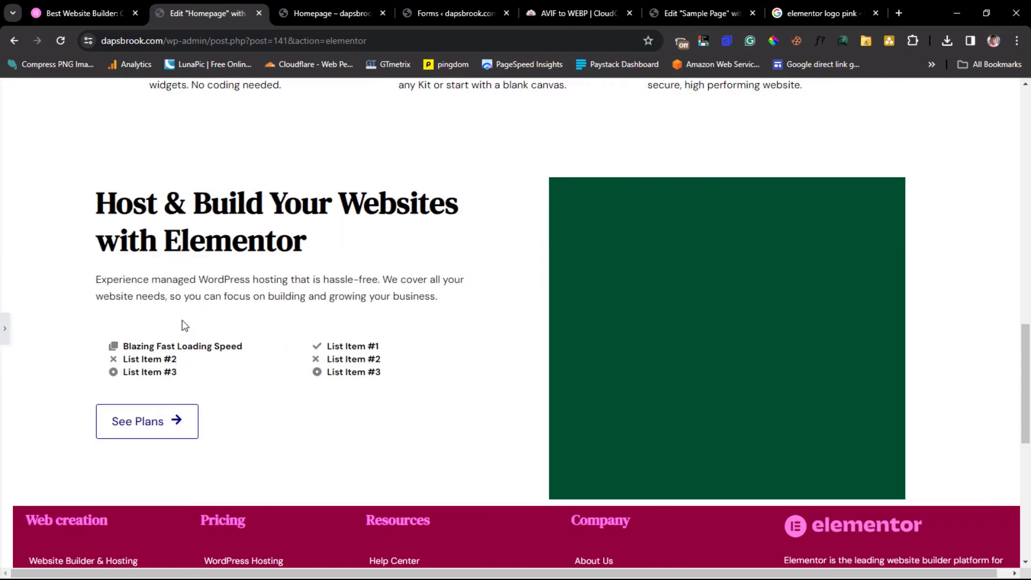
scroll(414, 261, down, 2)
scroll(418, 261, up, 2)
click(6, 330)
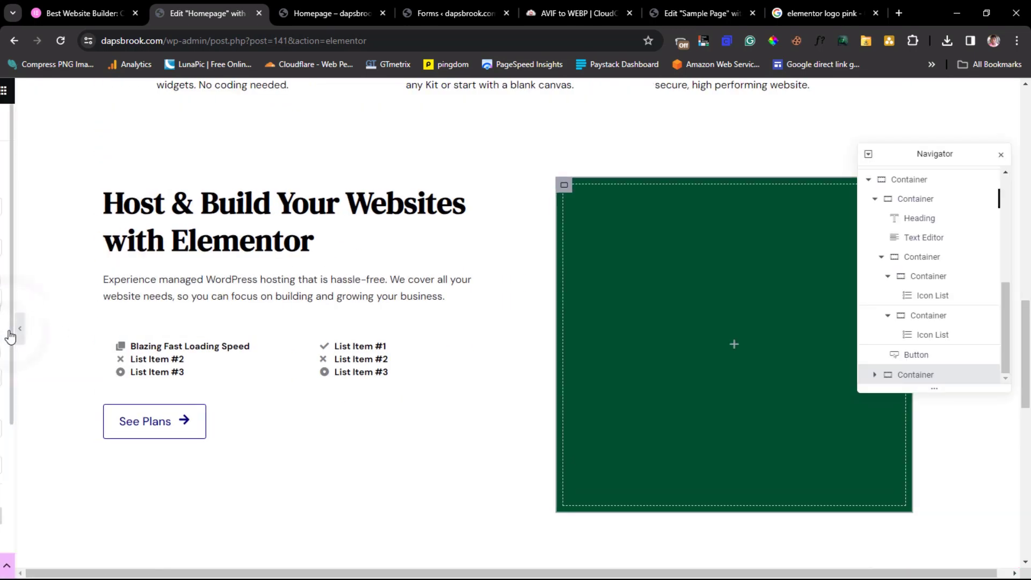
- Review the original Host & Build section on elementor.com, dismiss the color picker there, and return to the homepage editor
click(81, 13)
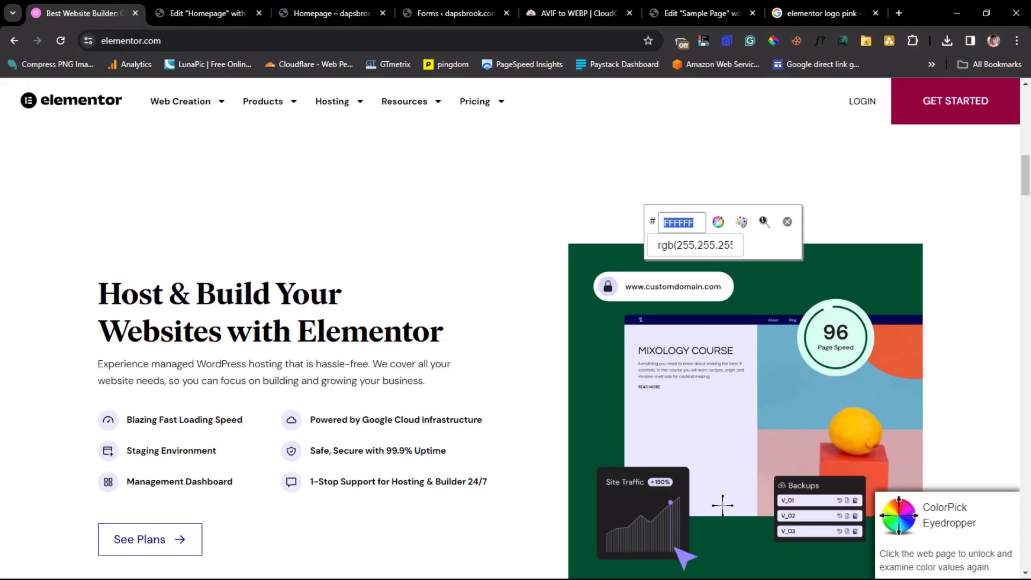
click(788, 222)
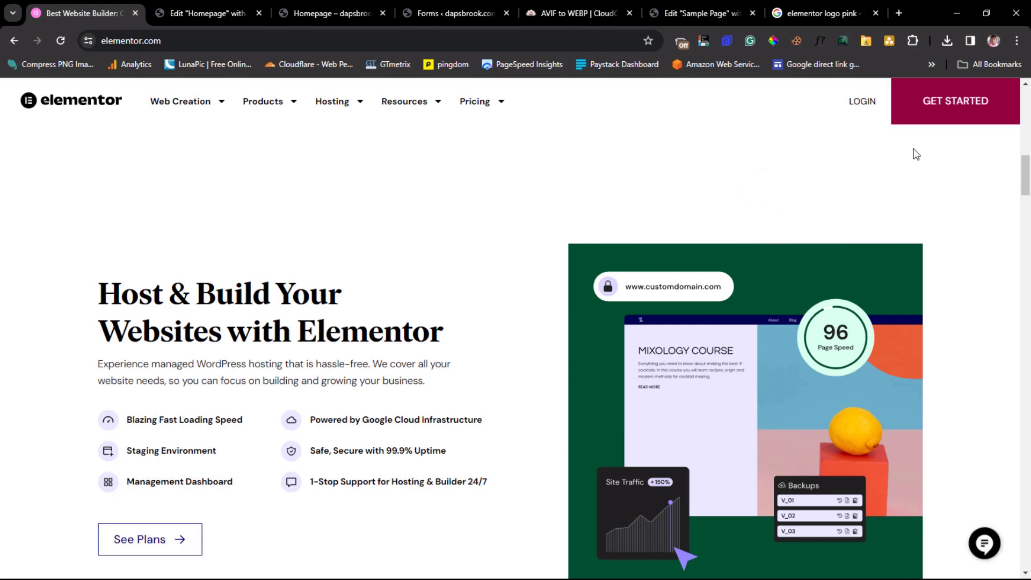
click(206, 13)
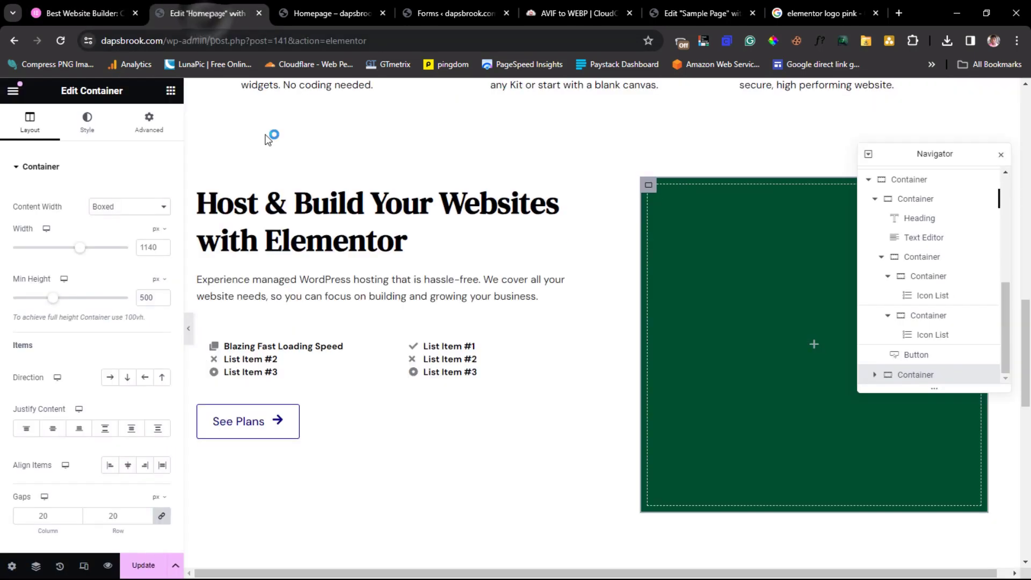
- Add an Image widget to the green container and center the container's items both horizontally and vertically
click(814, 347)
drag(148, 401, 827, 345)
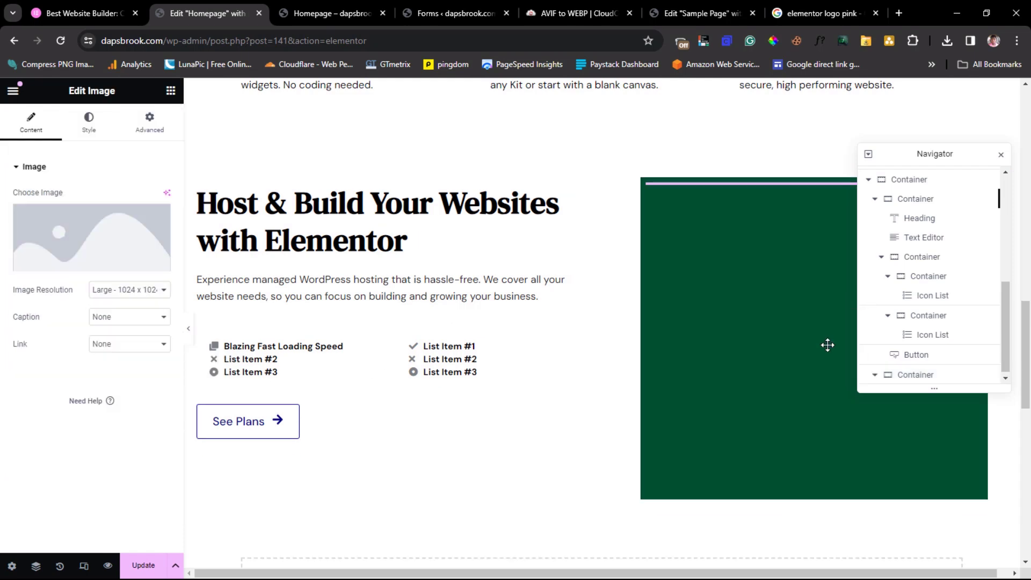
click(648, 185)
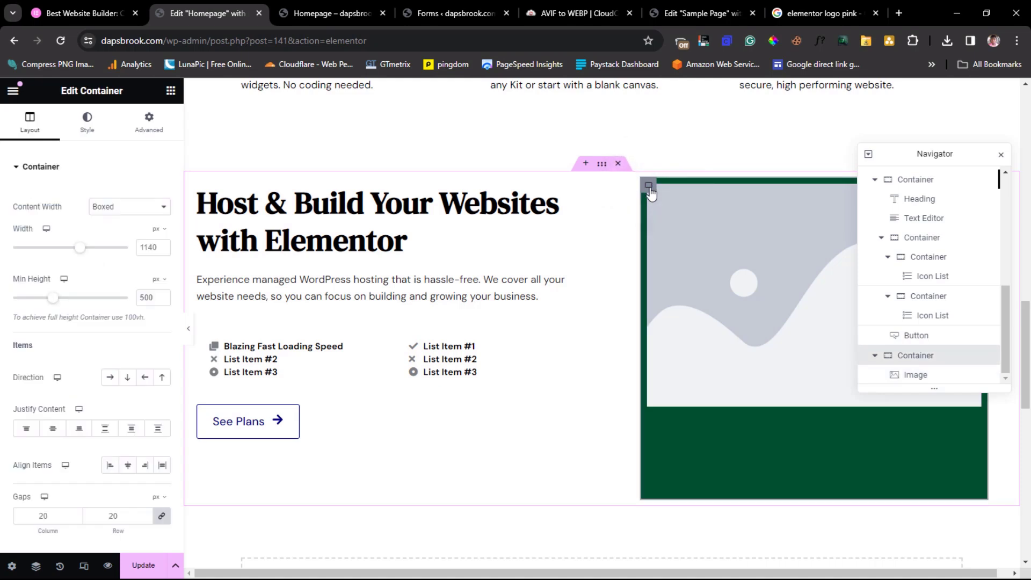
click(127, 466)
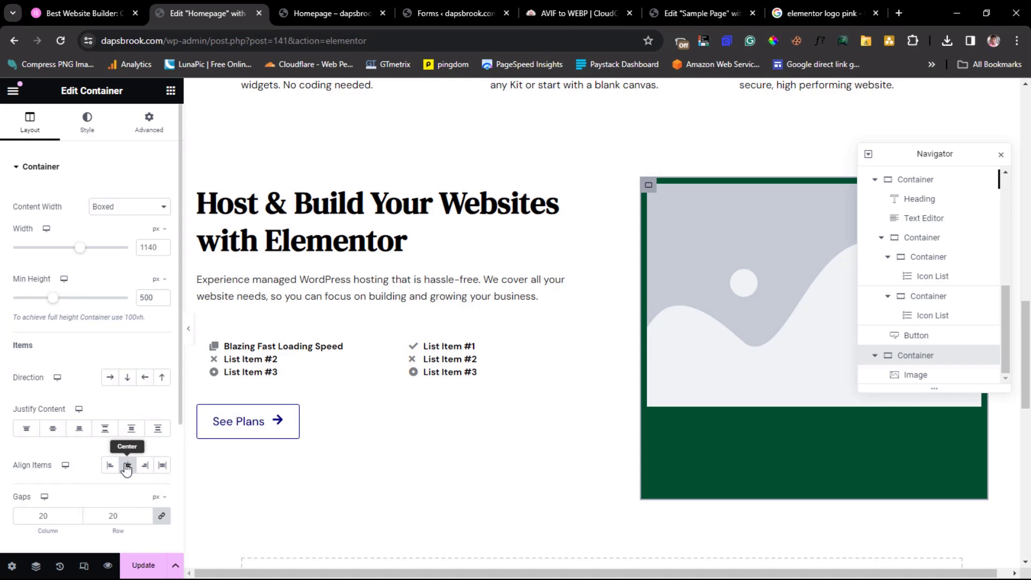
click(53, 429)
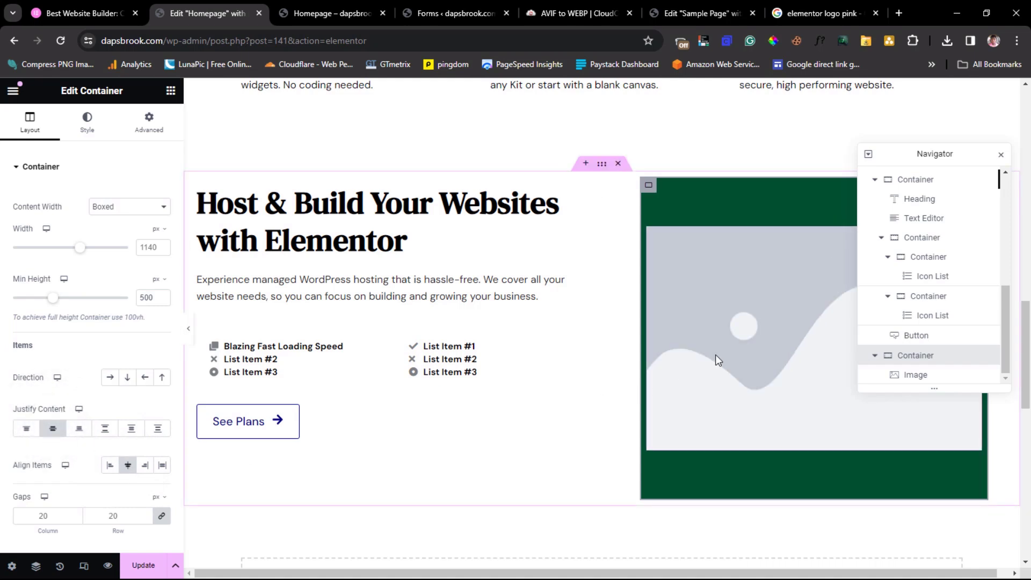
- Align the placeholder image in the green container to the right
click(739, 310)
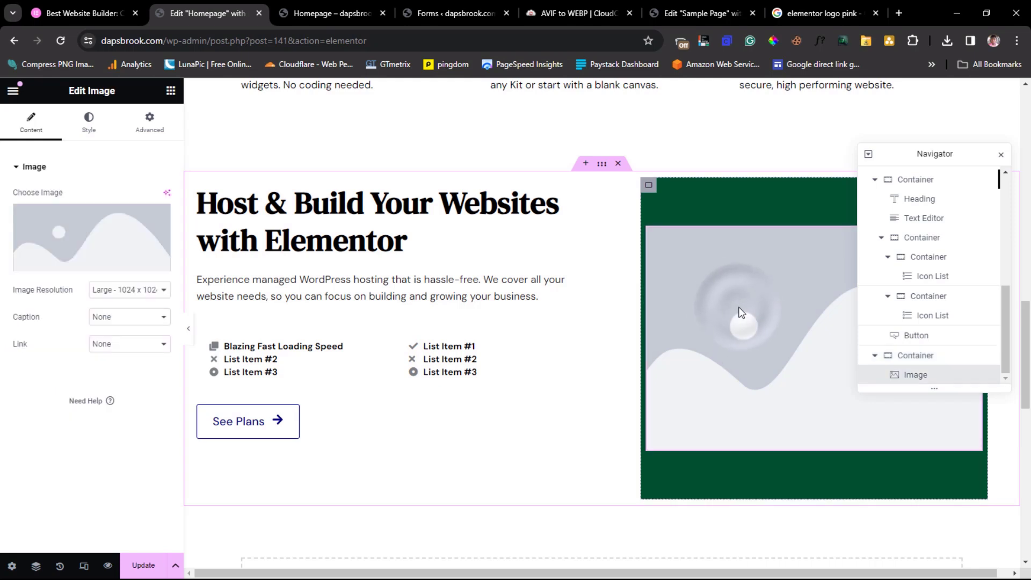
click(92, 124)
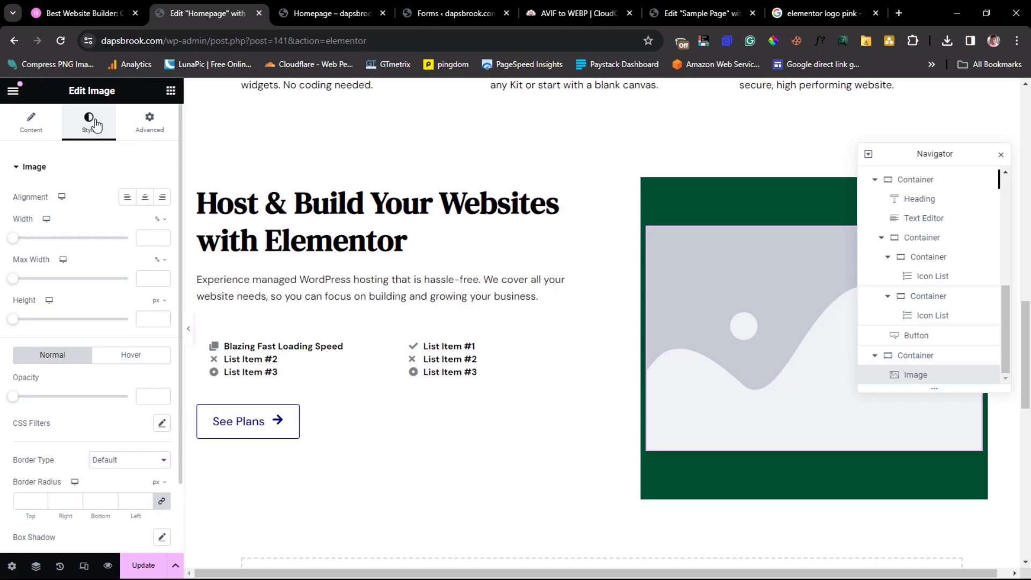
click(163, 199)
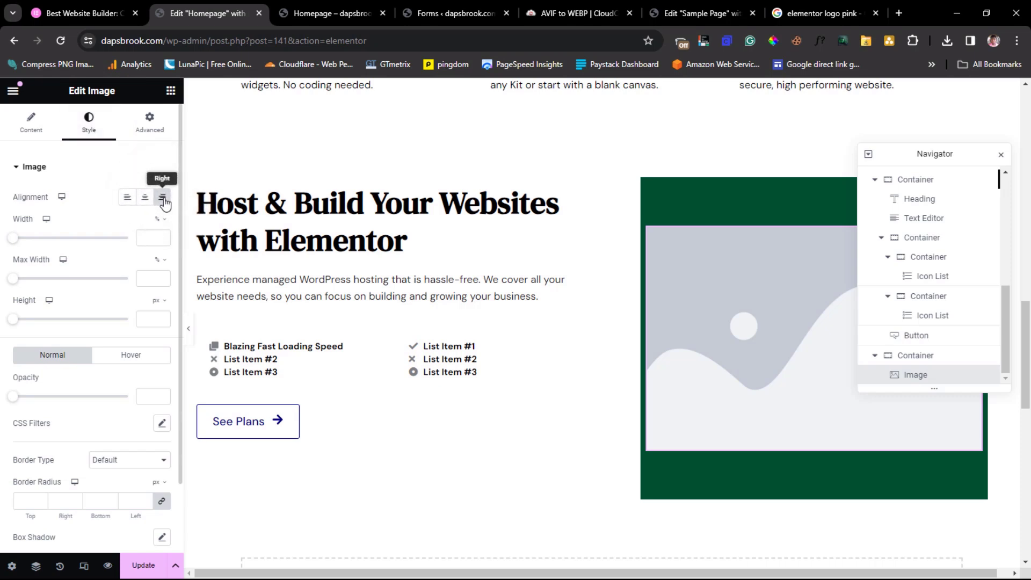
scroll(81, 337, down, 2)
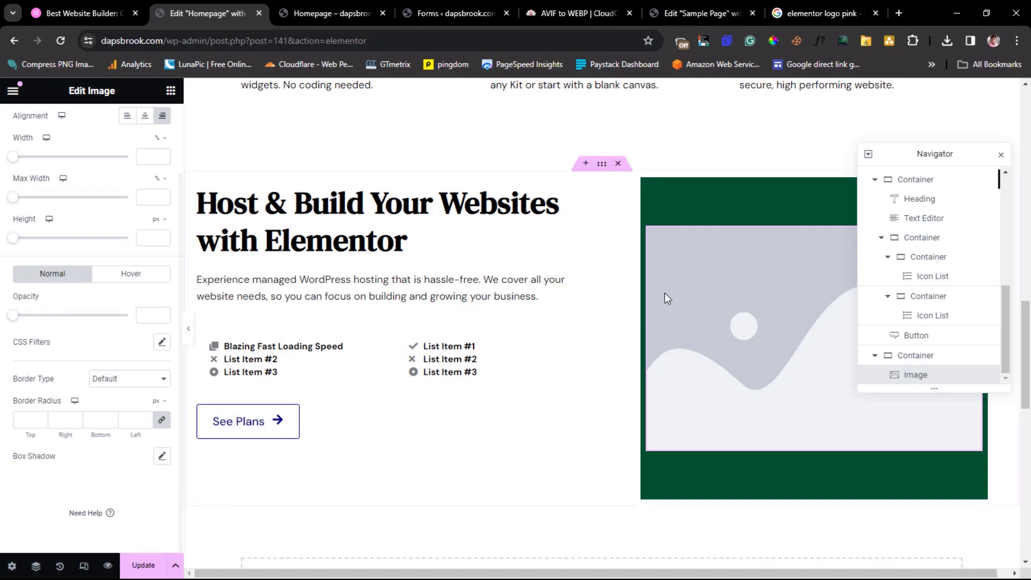
- Set the width of the placeholder image in the green container to 80%
click(649, 187)
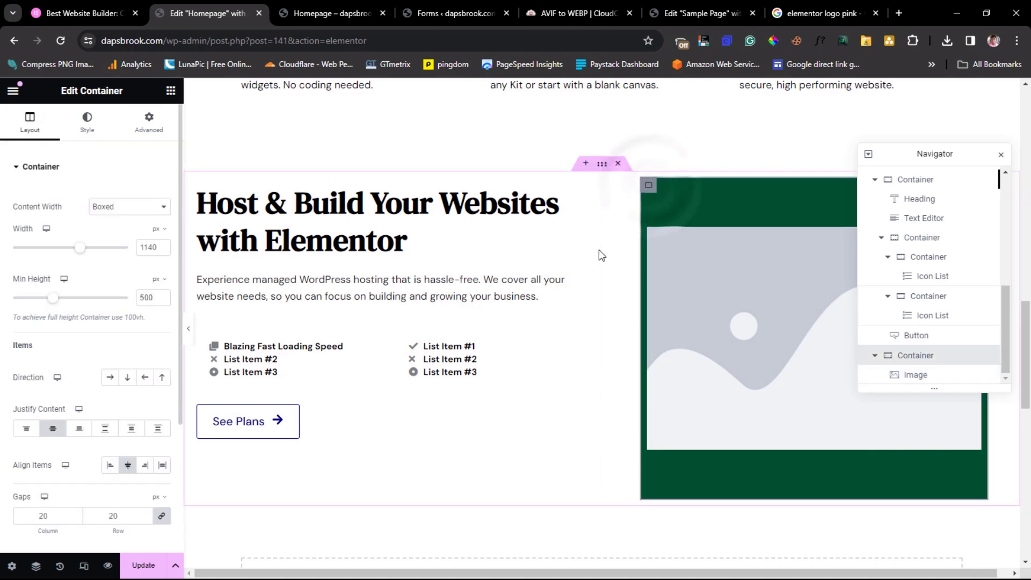
scroll(157, 365, down, 3)
click(162, 338)
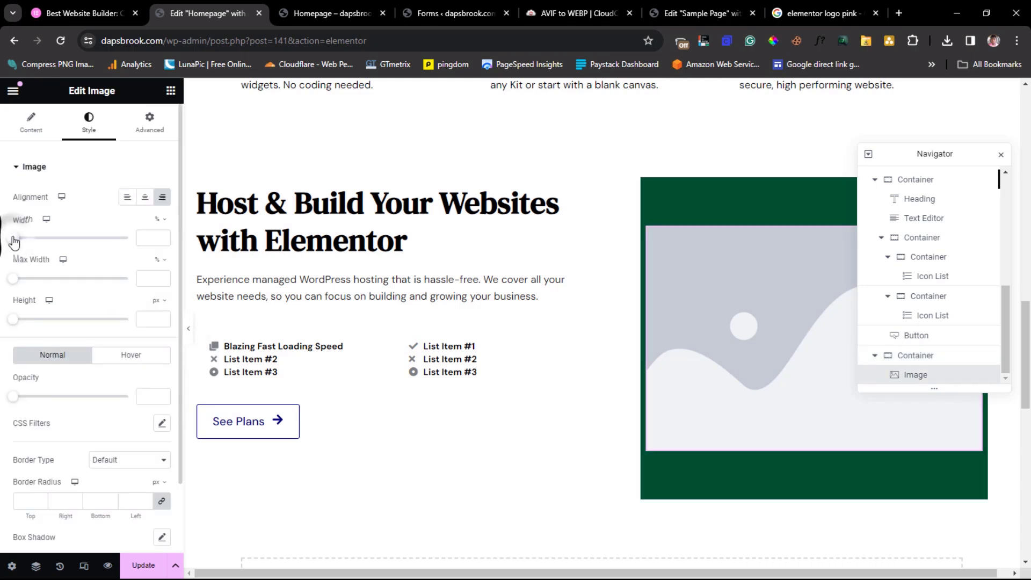
click(16, 238)
drag(17, 243, 102, 297)
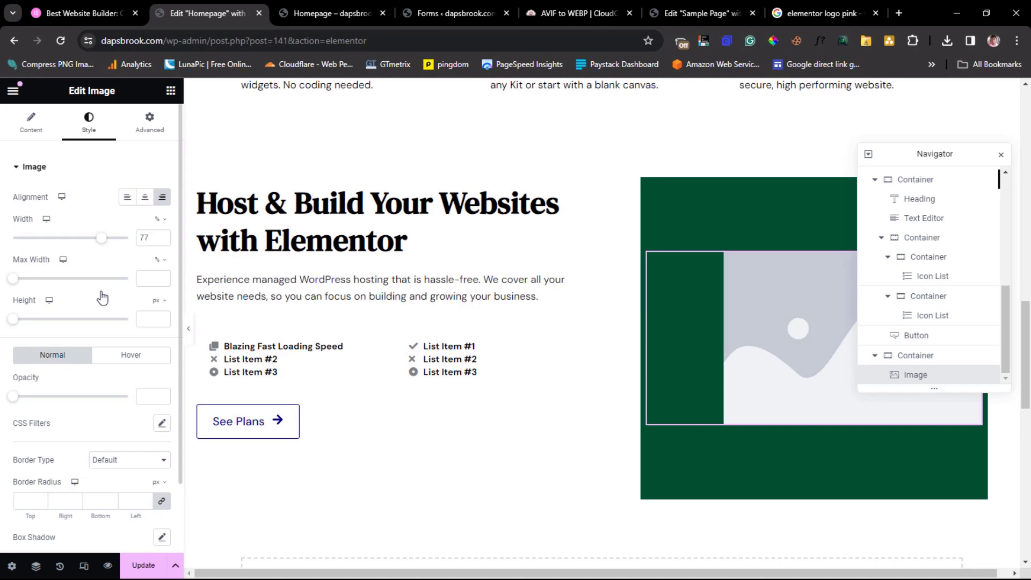
double_click(148, 238)
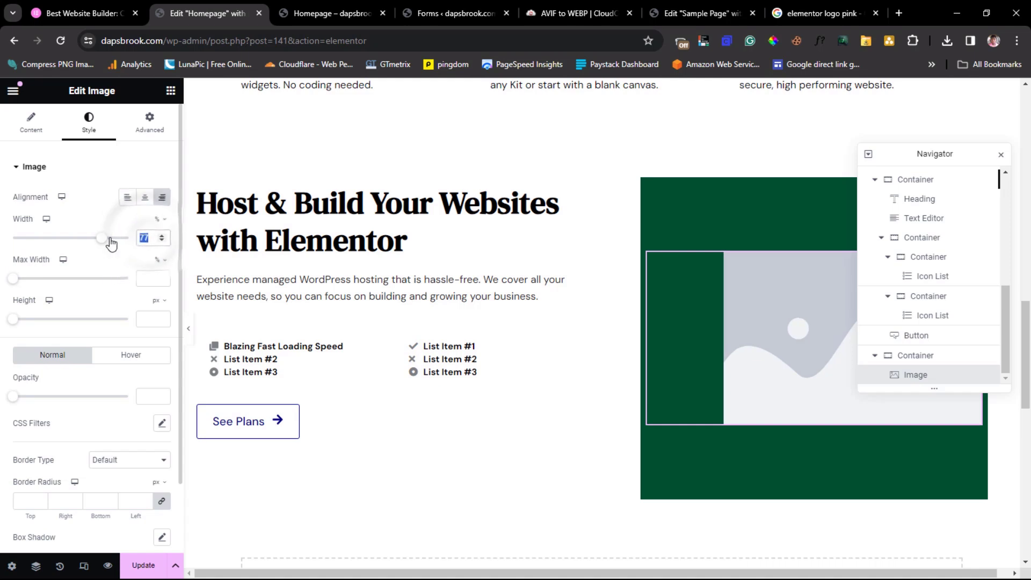
text(80)
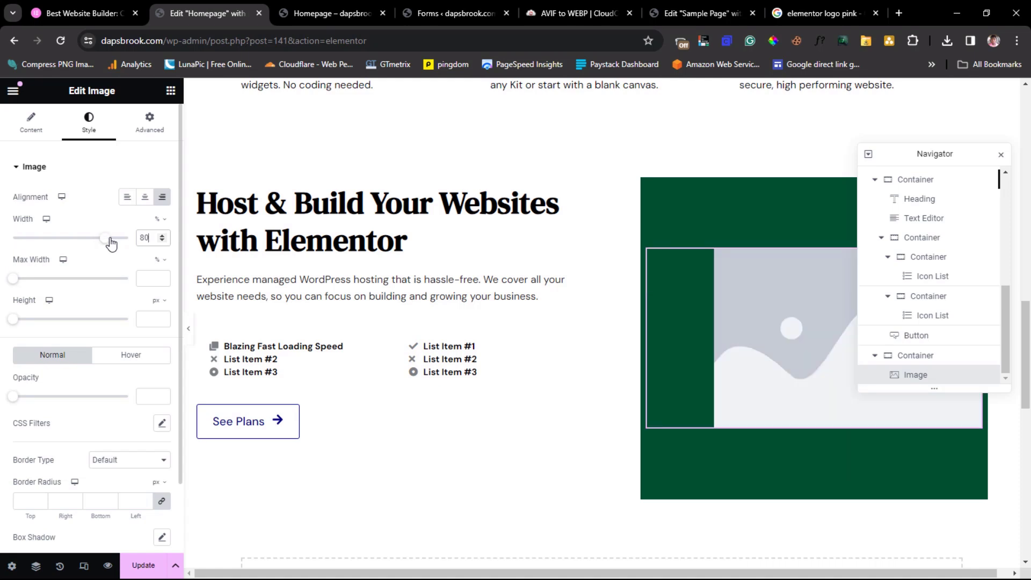
- Set the green container's padding to 0 px on all sides and compare the result with the original section on elementor.com
click(150, 121)
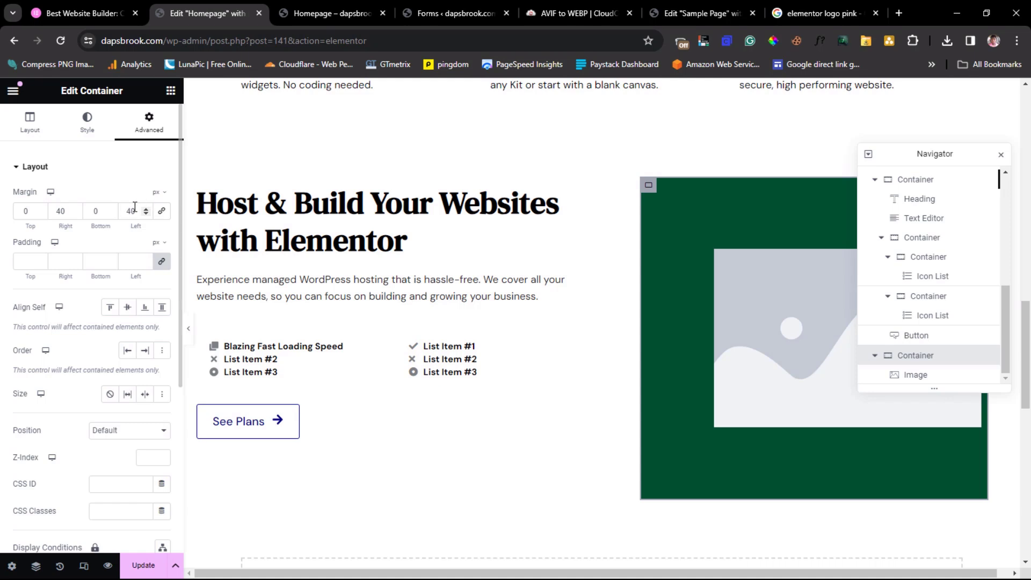
click(163, 263)
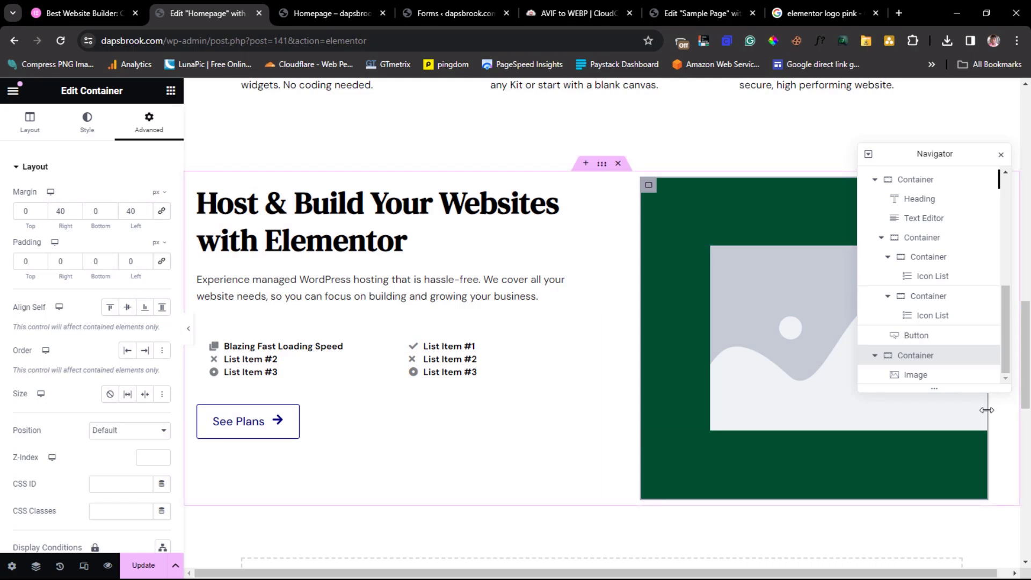
click(86, 8)
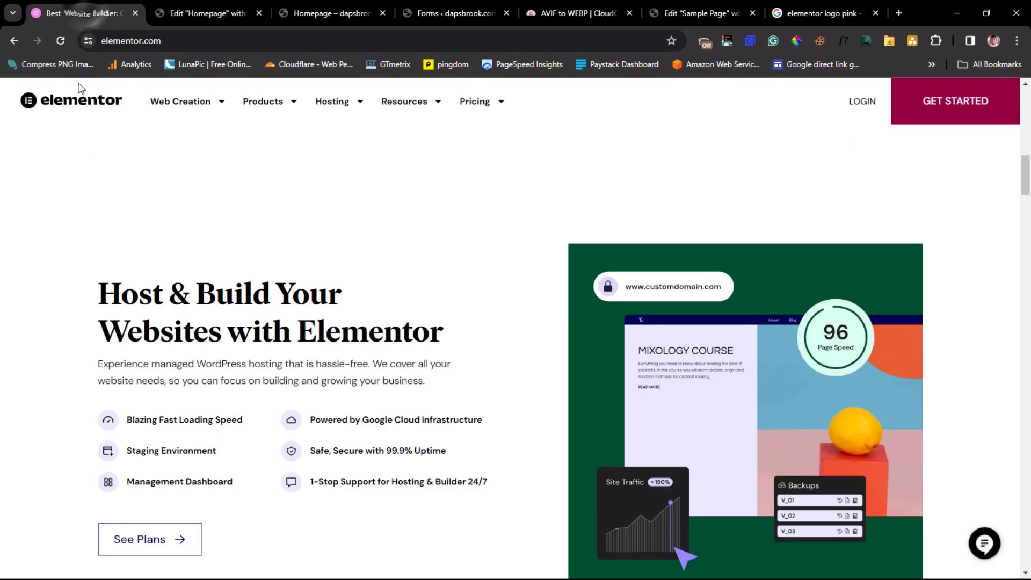
click(207, 13)
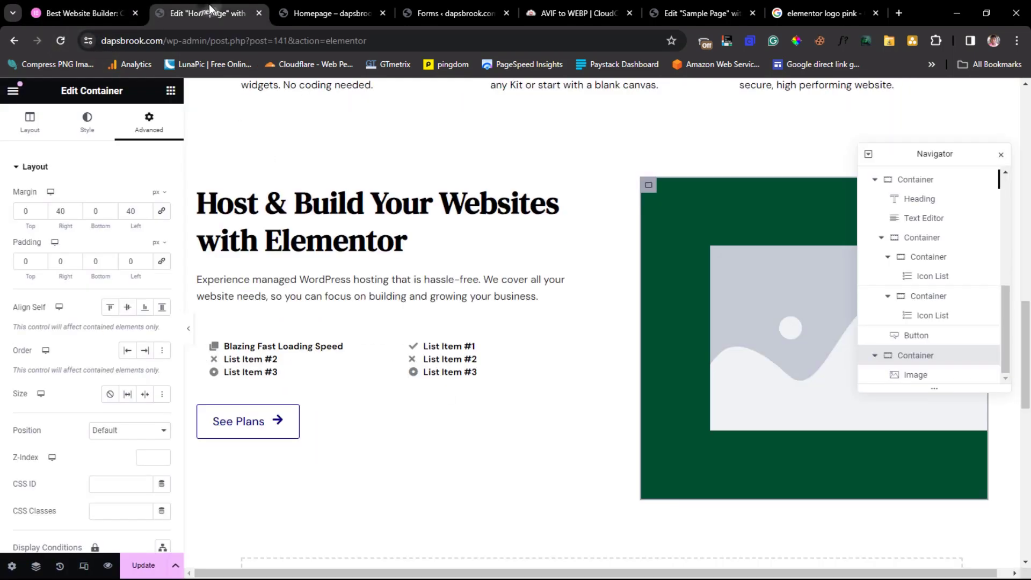
- Replace the placeholder image with the Mixology Course website picture from the media library and compare it with the original on elementor.com
click(765, 304)
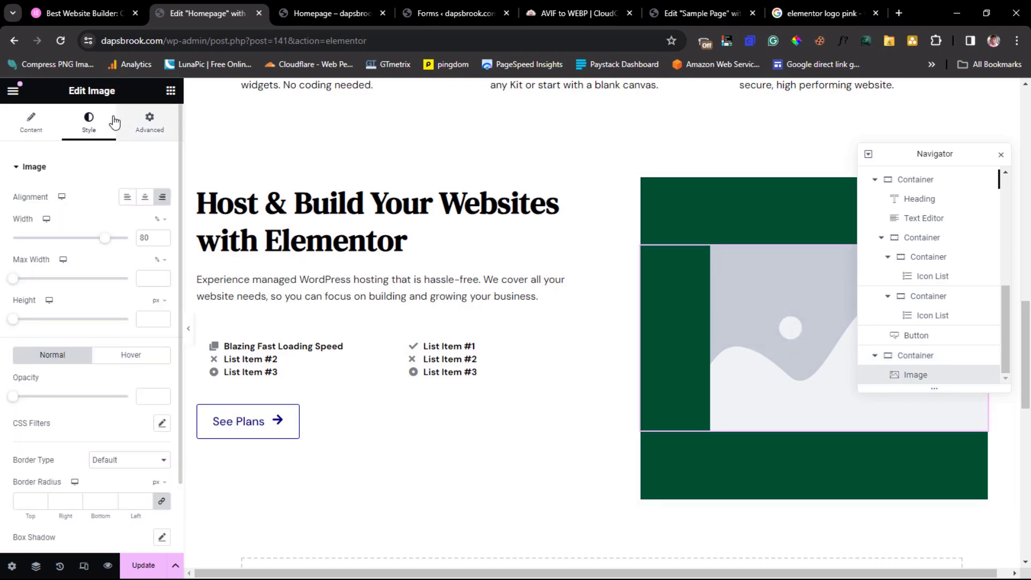
click(31, 129)
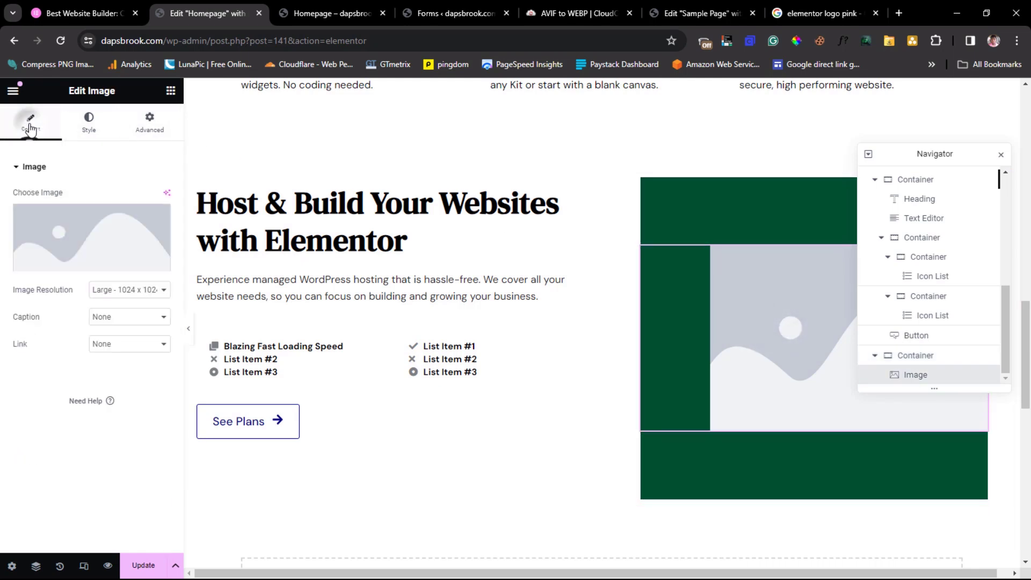
click(80, 234)
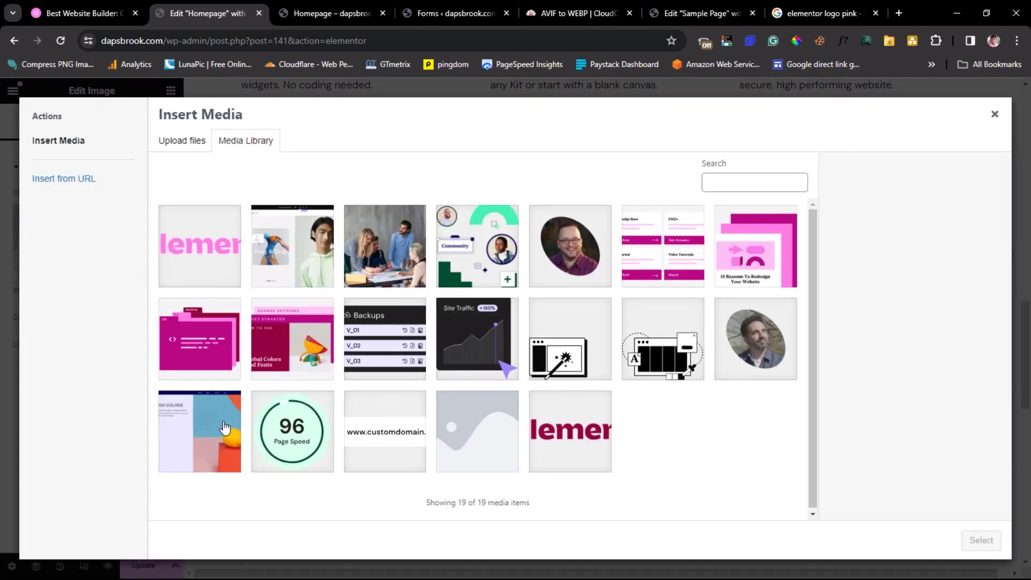
click(239, 428)
click(987, 539)
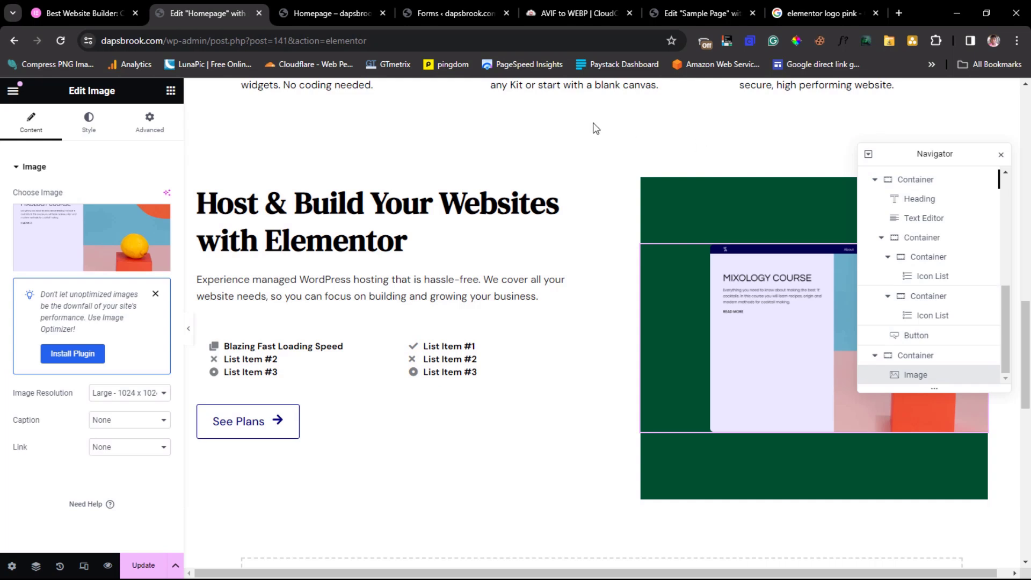
click(94, 16)
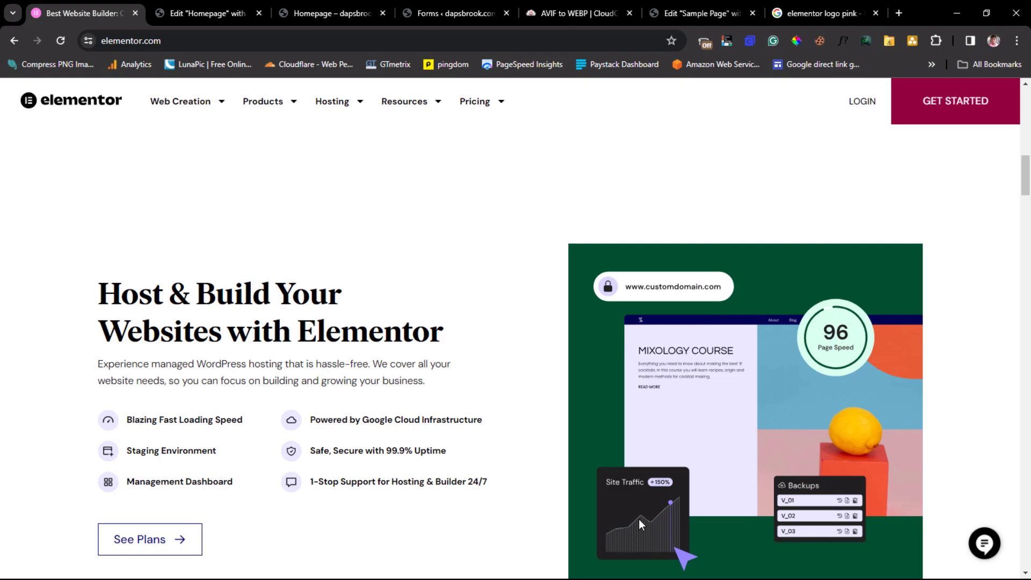
click(188, 16)
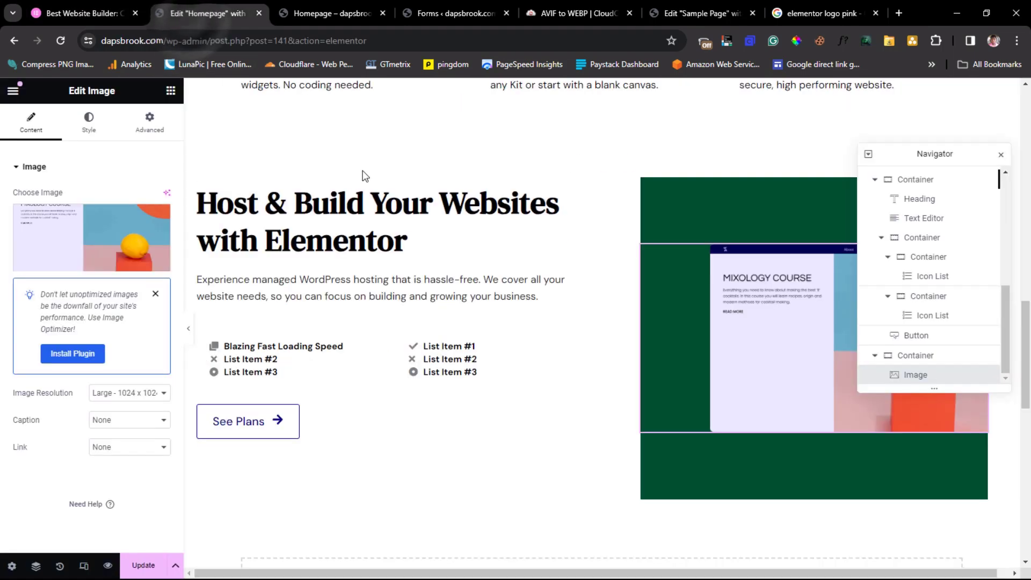
- Close the Navigator and add an image widget above the Mixology Course picture, using Domain-1.svg from the media library
drag(912, 155, 525, 112)
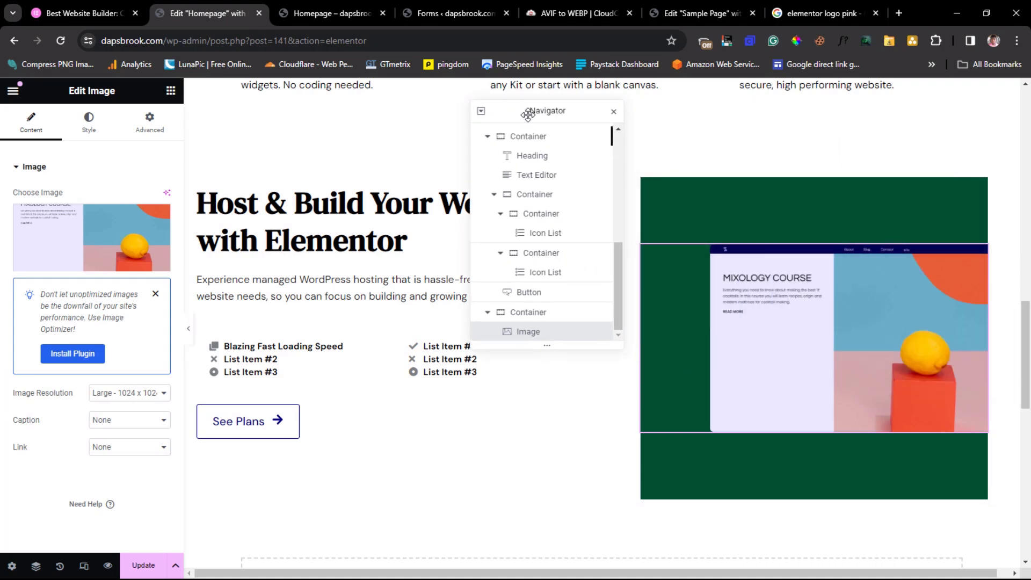
click(614, 111)
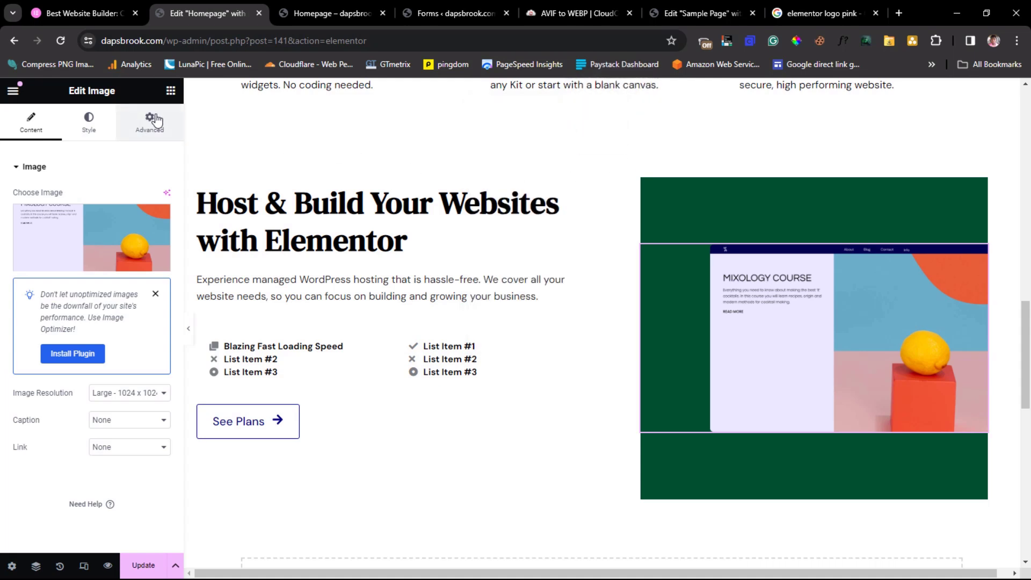
click(171, 90)
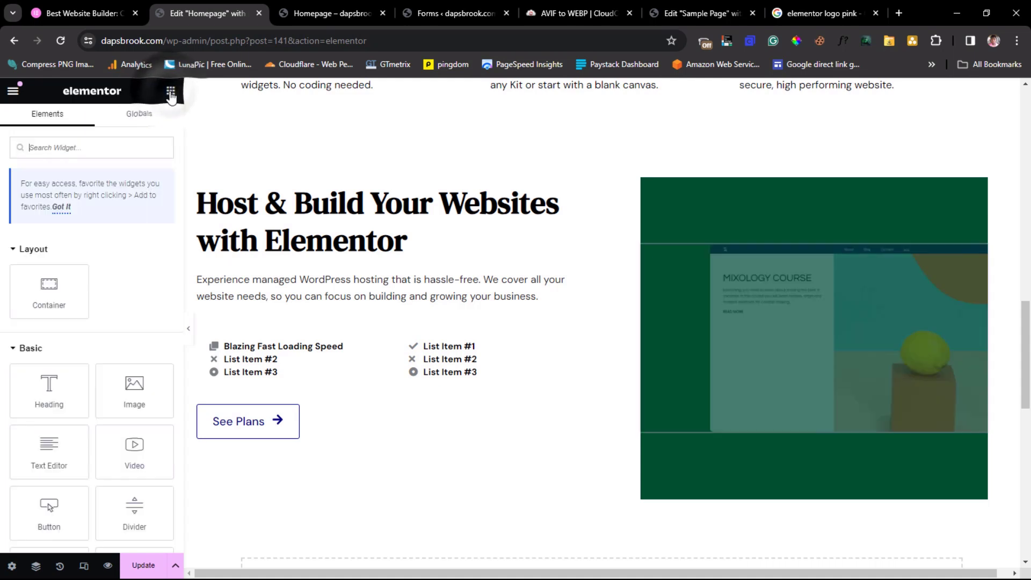
drag(119, 396, 838, 256)
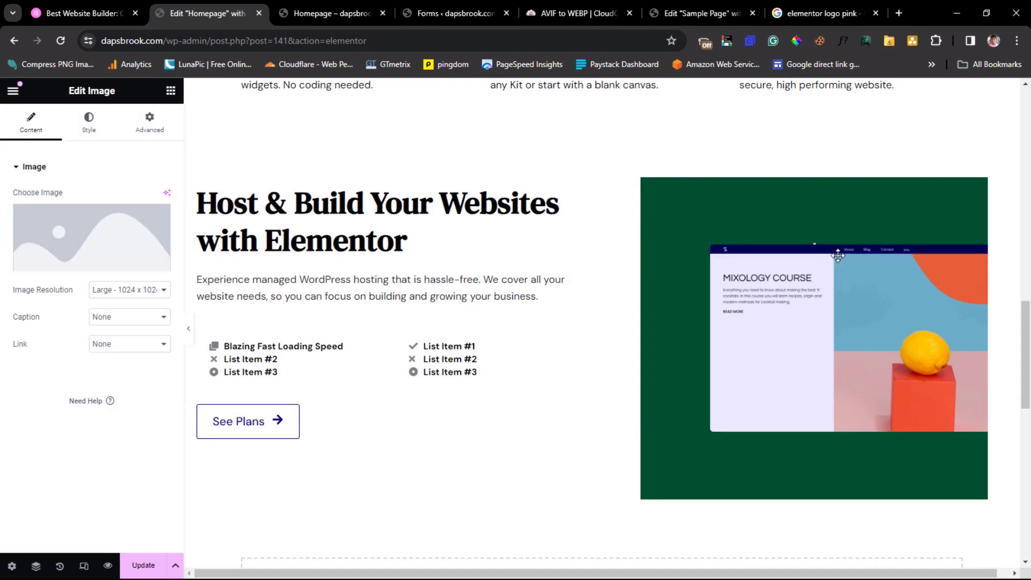
click(81, 224)
click(388, 429)
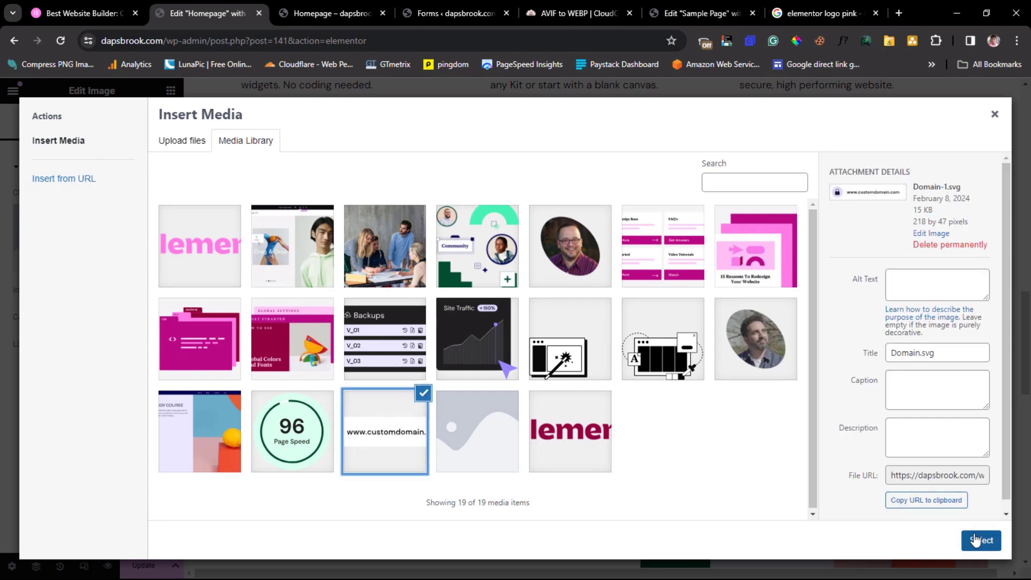
click(977, 540)
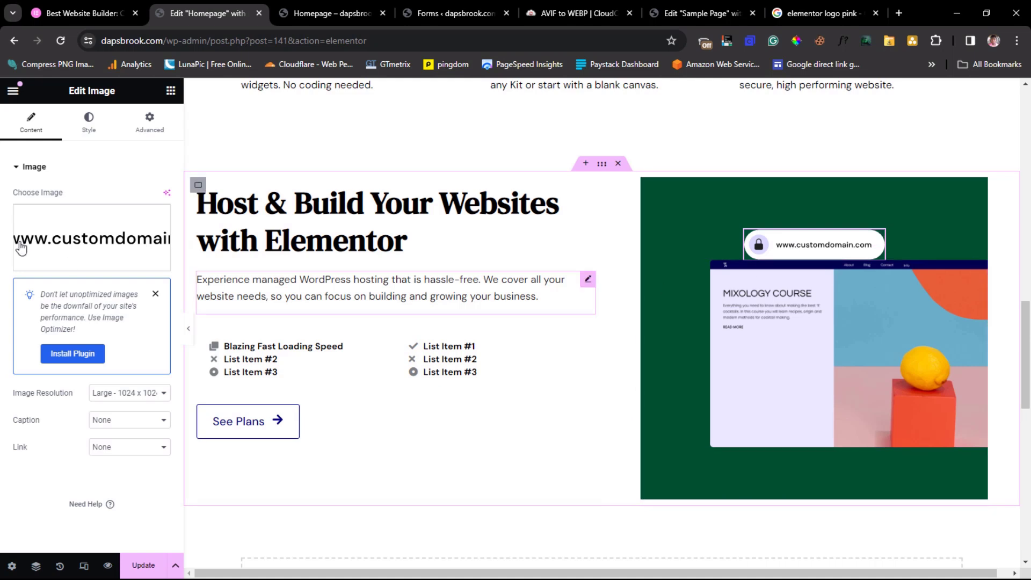
- Give the custom domain image absolute position and about 42% width in the green container's upper-left corner, and compare it with elementor.com
click(135, 129)
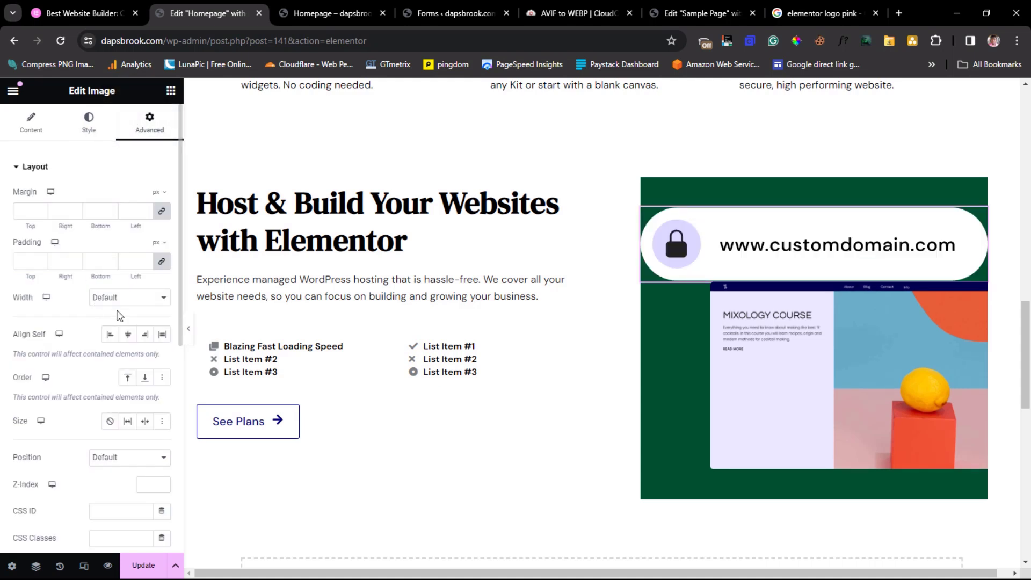
click(129, 303)
click(125, 301)
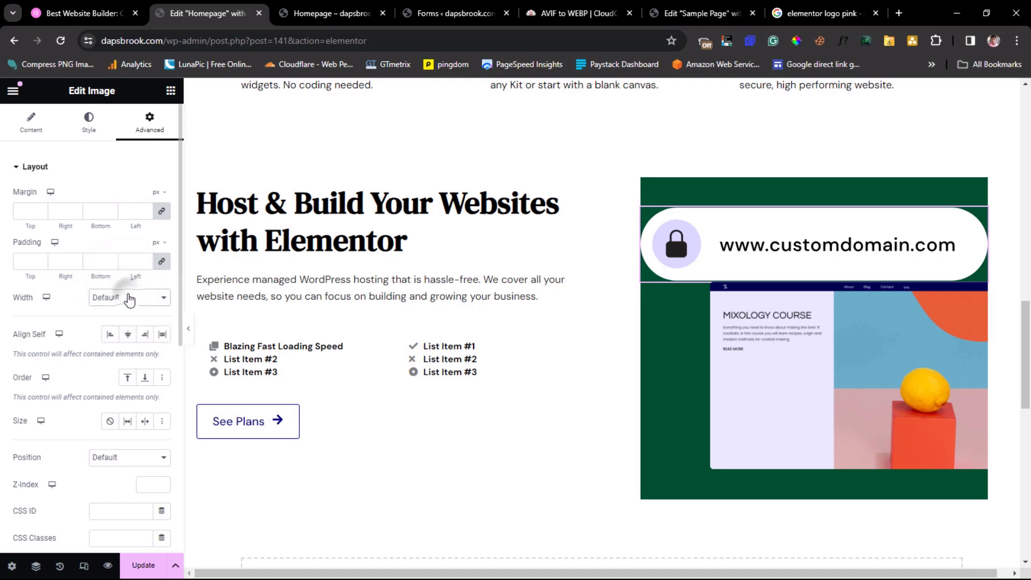
click(130, 458)
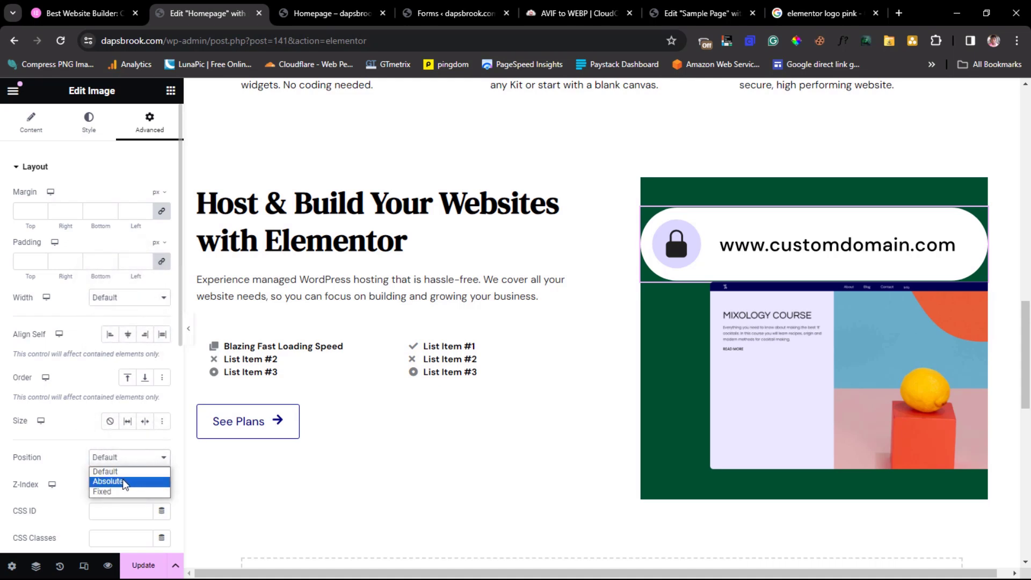
click(124, 482)
mouse_move(929, 224)
mouse_down()
mouse_move(917, 312)
mouse_move(869, 284)
mouse_move(878, 312)
mouse_move(873, 247)
mouse_move(930, 355)
mouse_move(908, 228)
mouse_move(919, 250)
mouse_move(926, 229)
mouse_up()
drag(841, 232, 771, 228)
drag(703, 190, 730, 224)
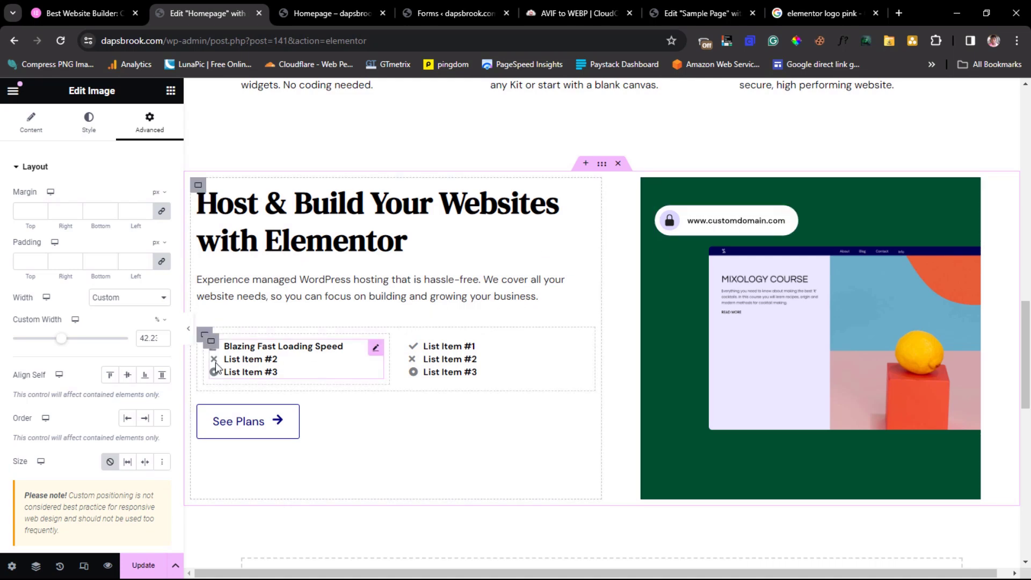
click(189, 336)
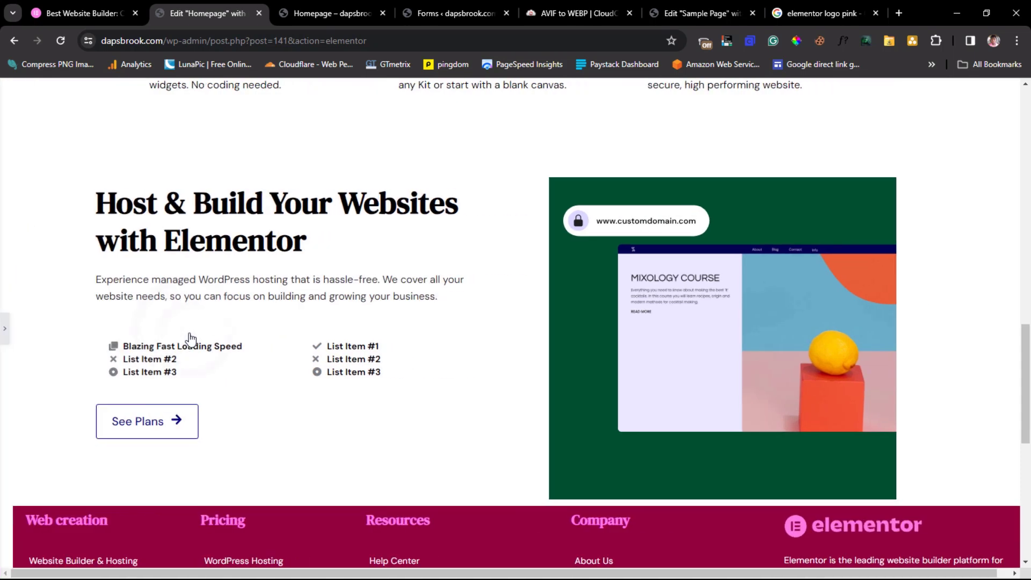
click(56, 16)
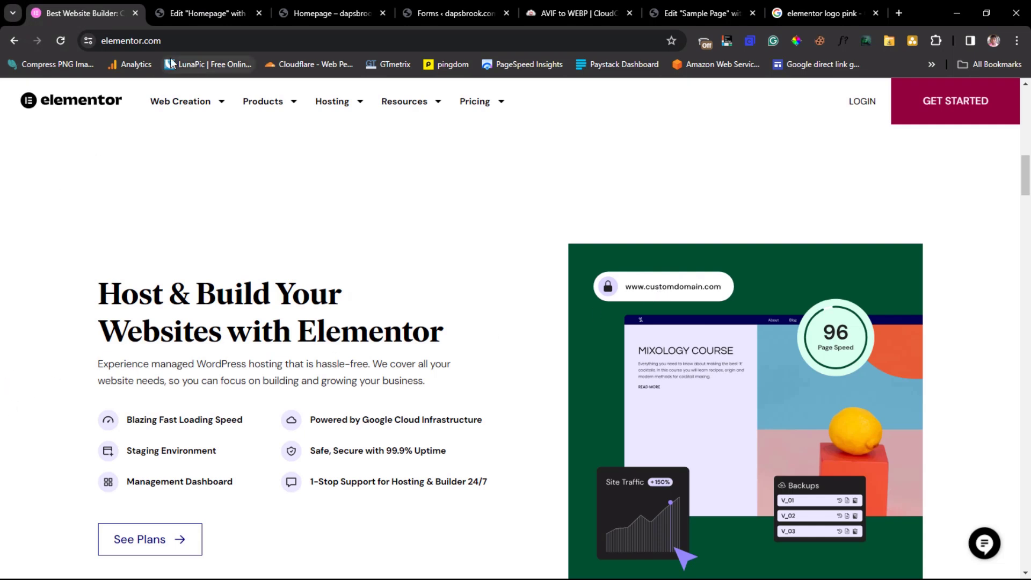
click(193, 13)
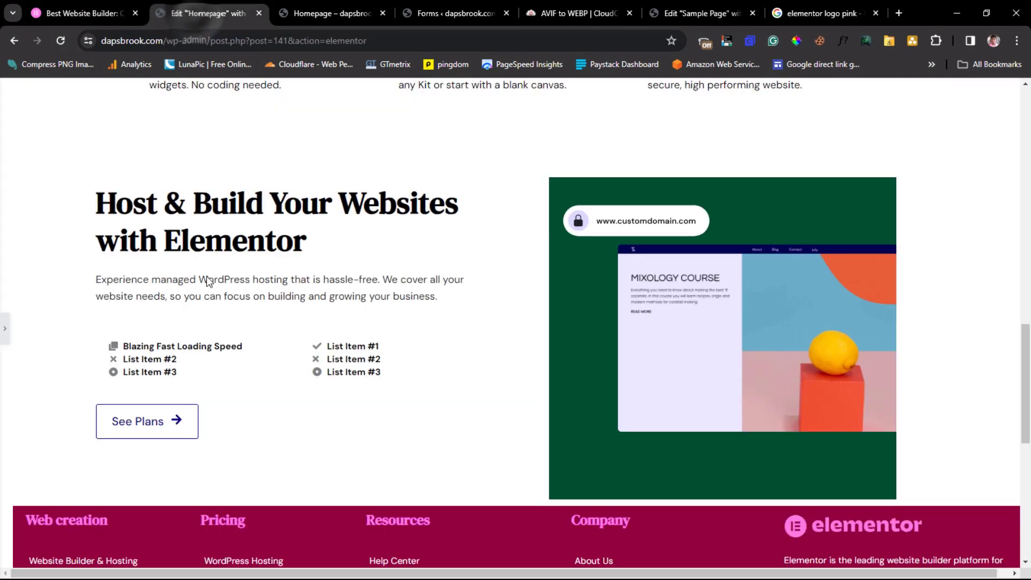
click(3, 330)
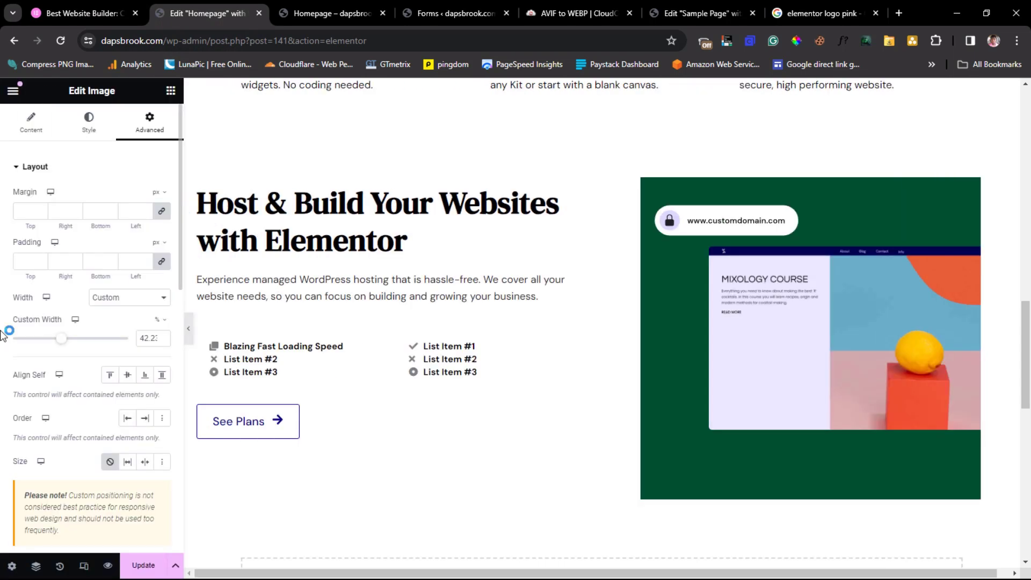
- Add an image widget above the Mixology Course picture in the green container, using Speed-1.svg from the media library
click(170, 92)
drag(134, 390, 893, 263)
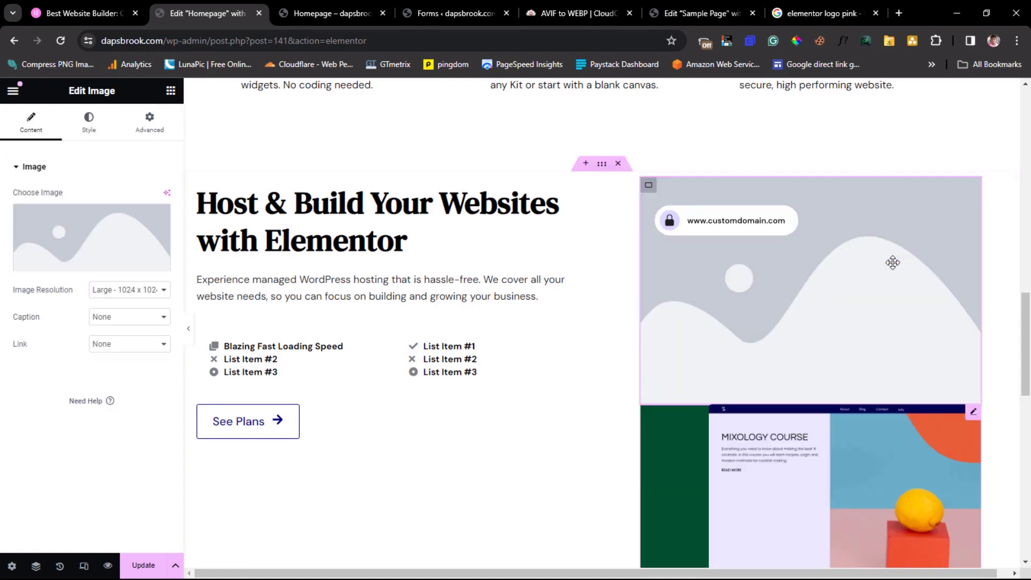
click(54, 244)
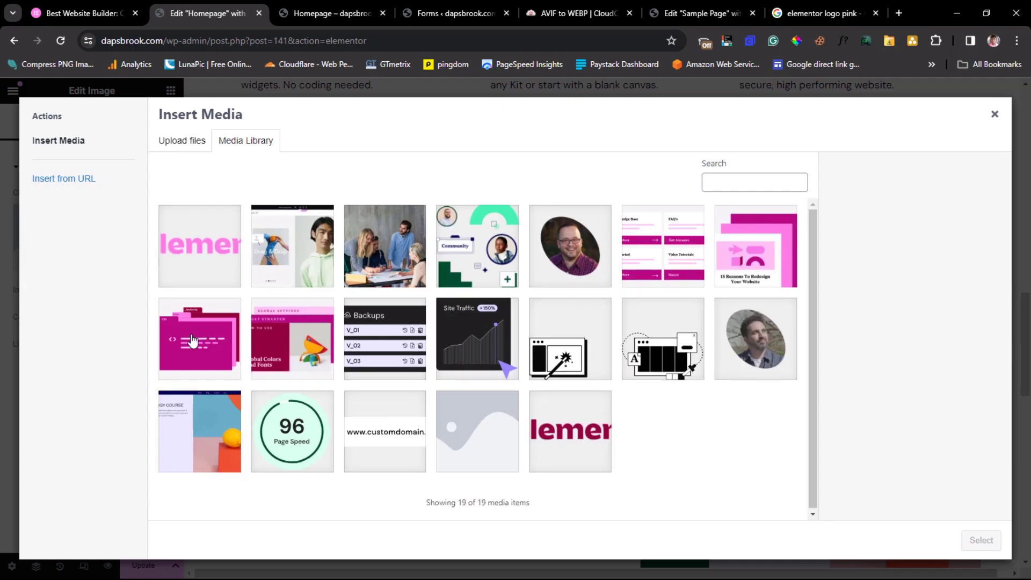
click(291, 418)
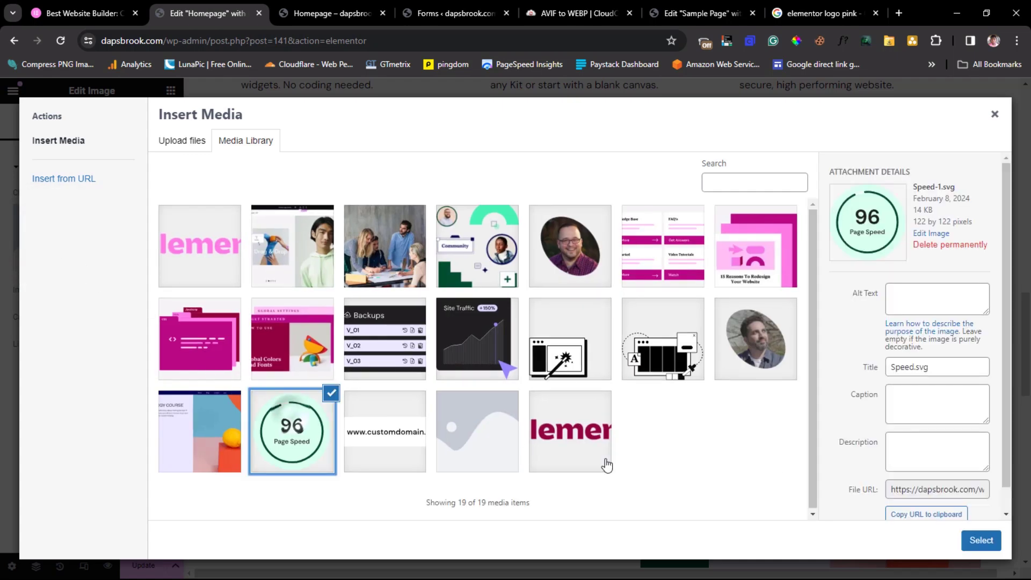
click(981, 540)
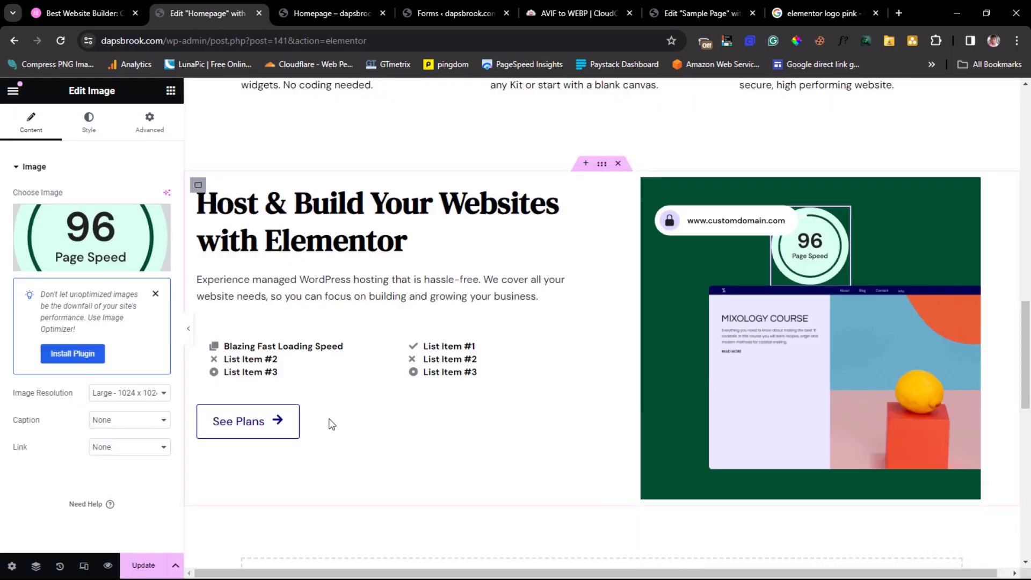
- Give the Page Speed image absolute position, shrink it to about 17% width, and place it over the Mixology Course picture's upper edge
click(150, 118)
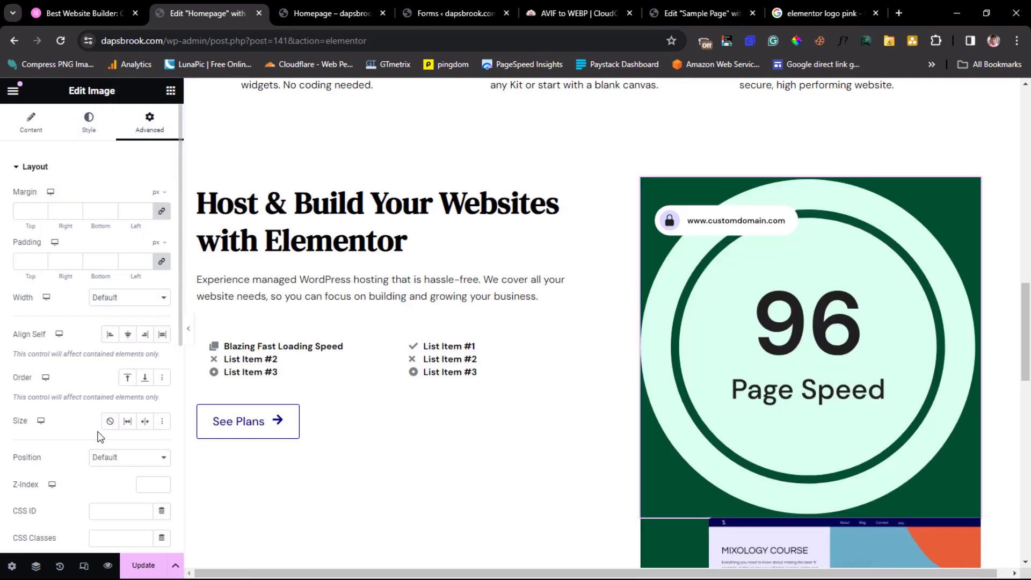
click(114, 459)
click(114, 470)
drag(794, 341, 738, 418)
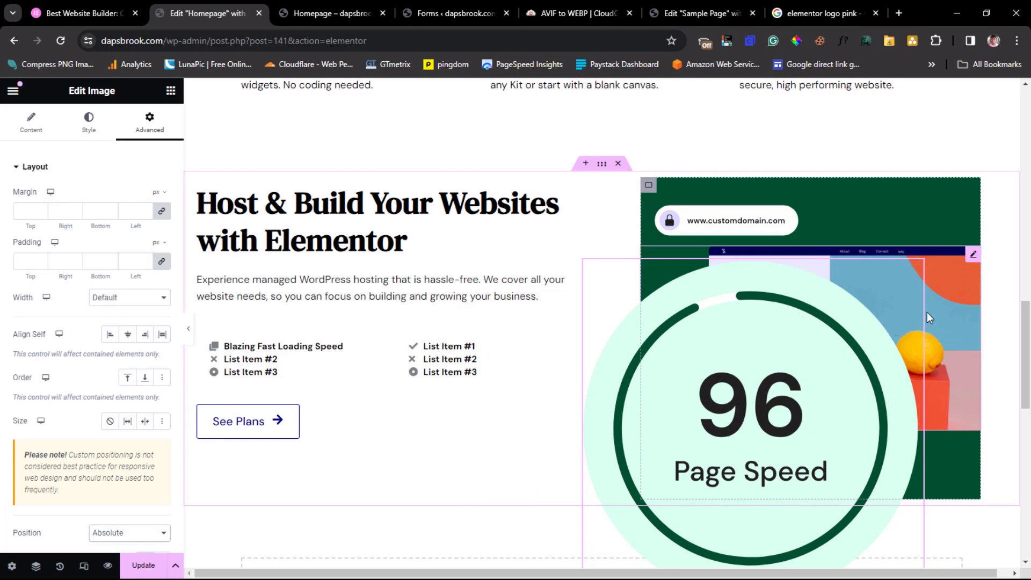
drag(924, 305, 654, 388)
drag(642, 318, 895, 253)
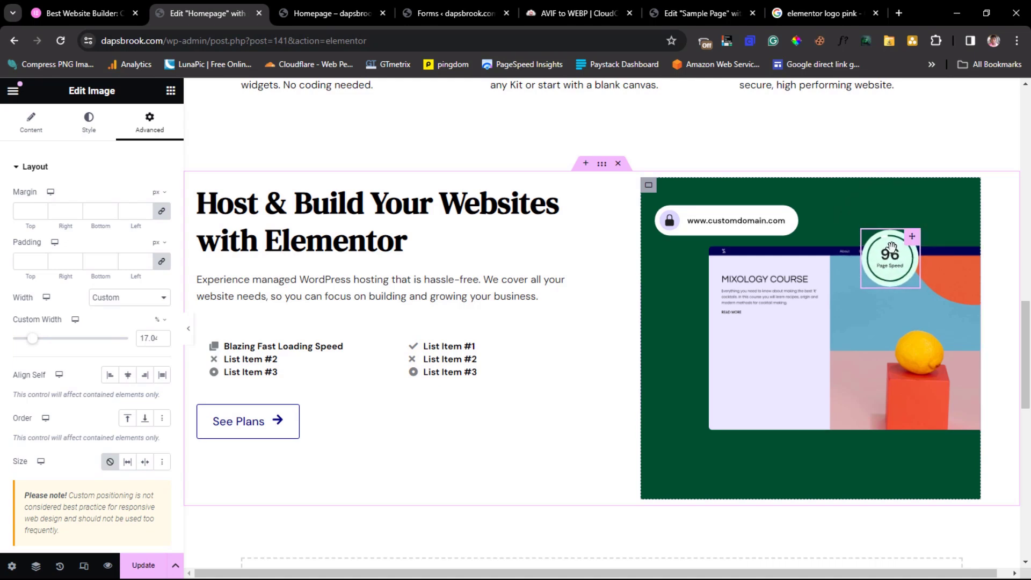
- Add an image widget below the Mixology Course picture in the green container, using backups-1.svg from the media library
click(170, 91)
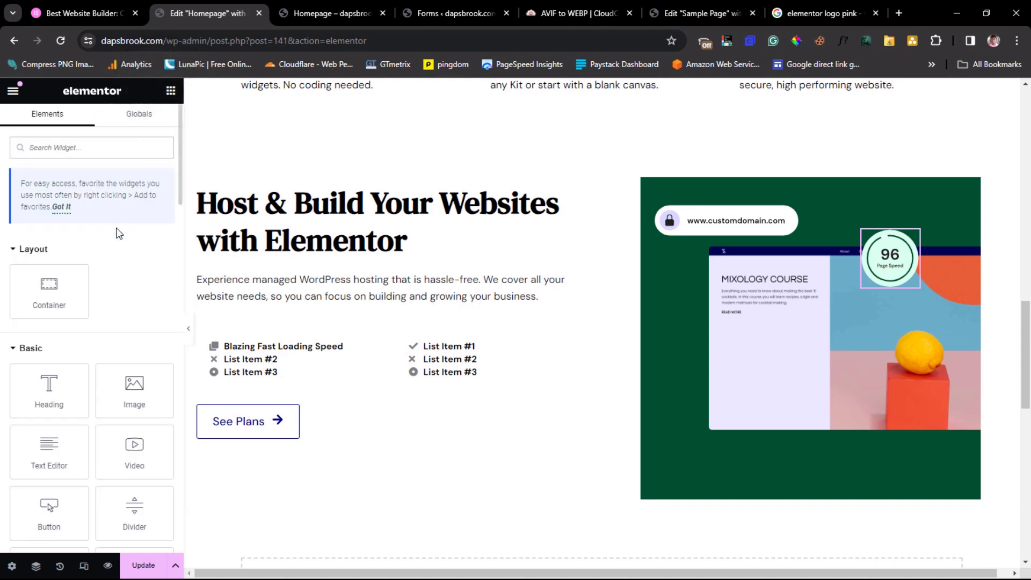
drag(135, 389, 785, 410)
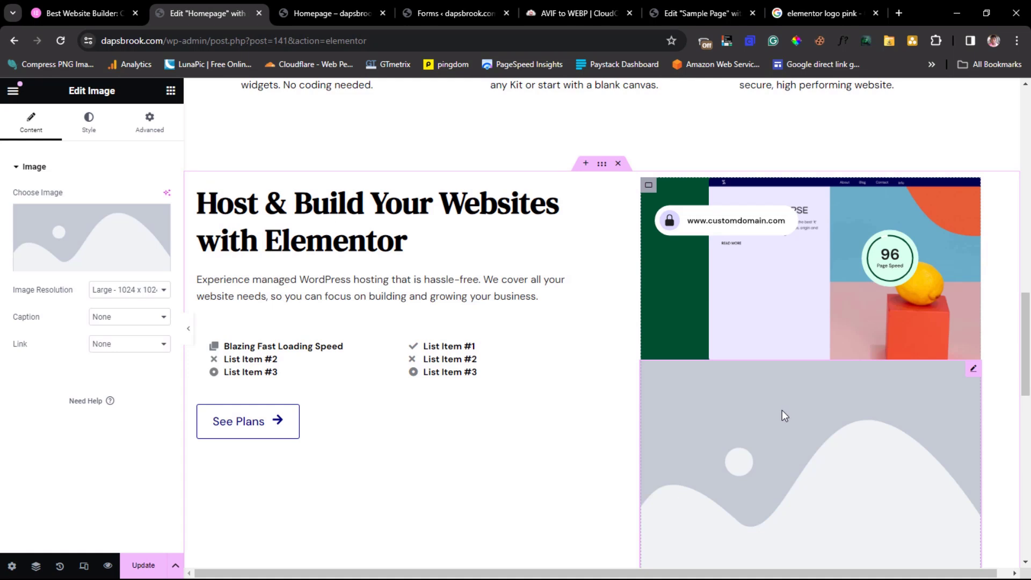
click(86, 225)
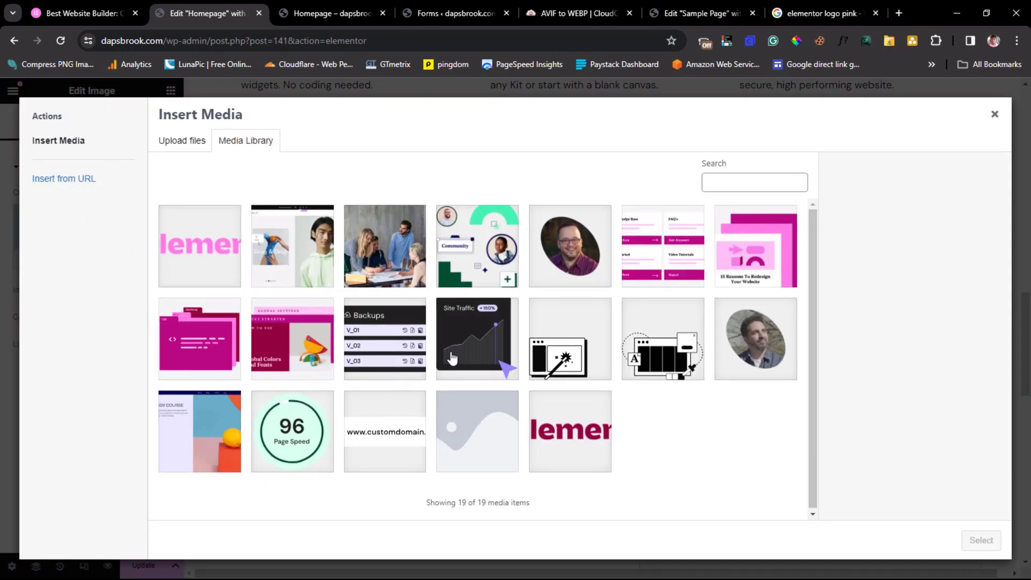
click(380, 340)
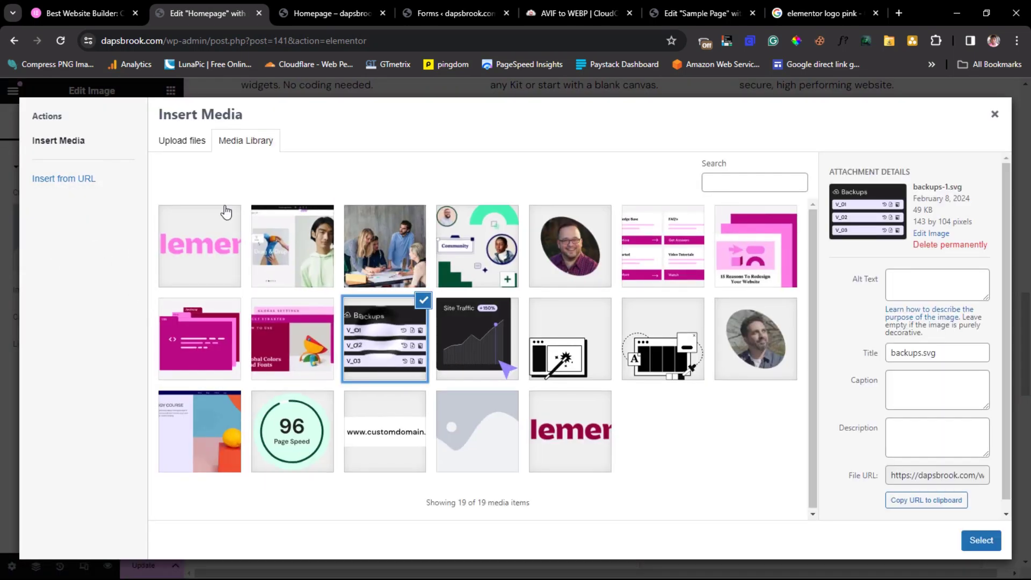
click(978, 541)
- Give the Backups image absolute position, shrink it to about 28% width, and place it over the Mixology Course picture's lower edge, right of centre
click(89, 120)
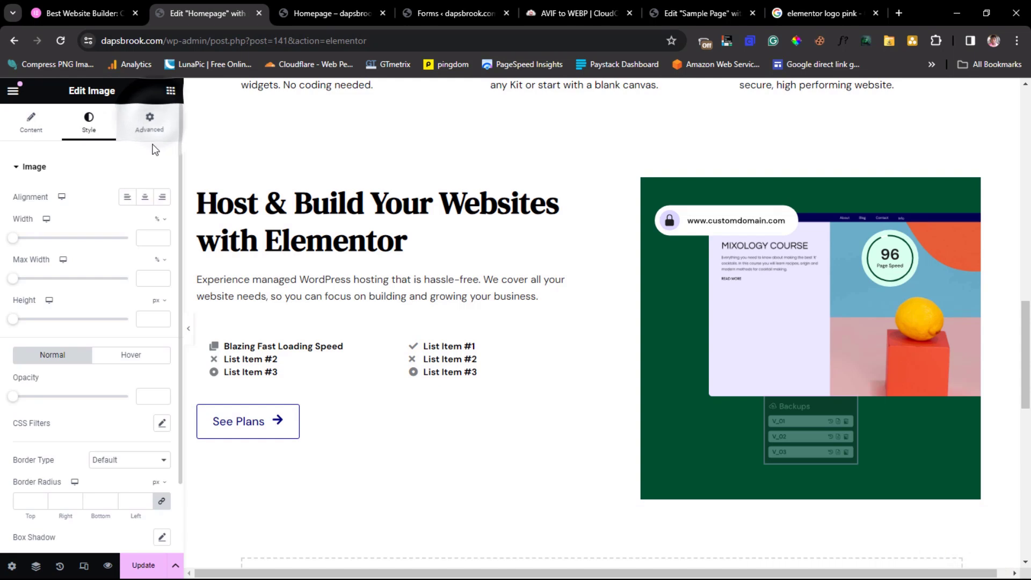
click(152, 125)
click(119, 458)
click(111, 482)
drag(691, 274, 473, 315)
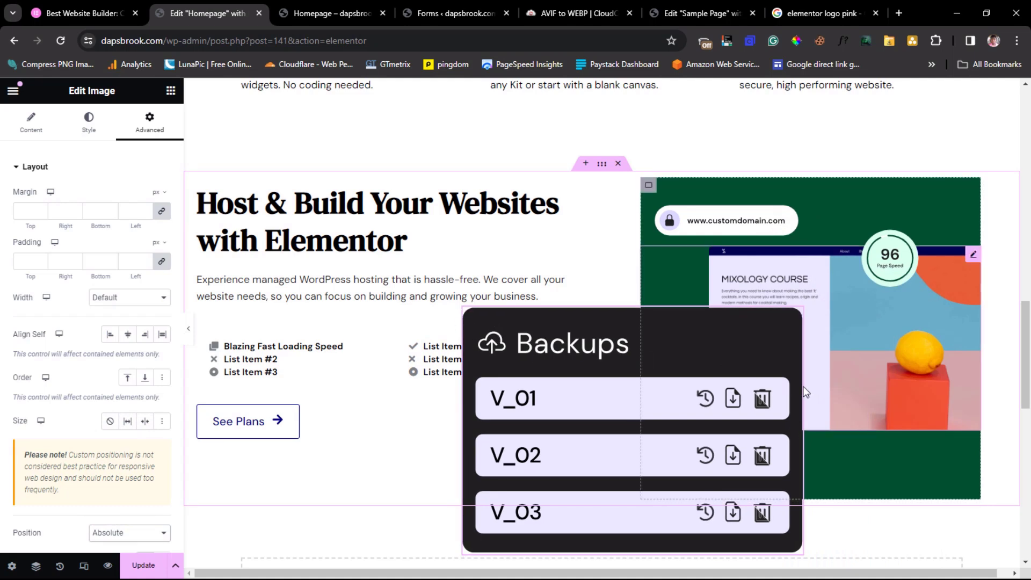
drag(806, 392, 554, 430)
drag(522, 352, 869, 449)
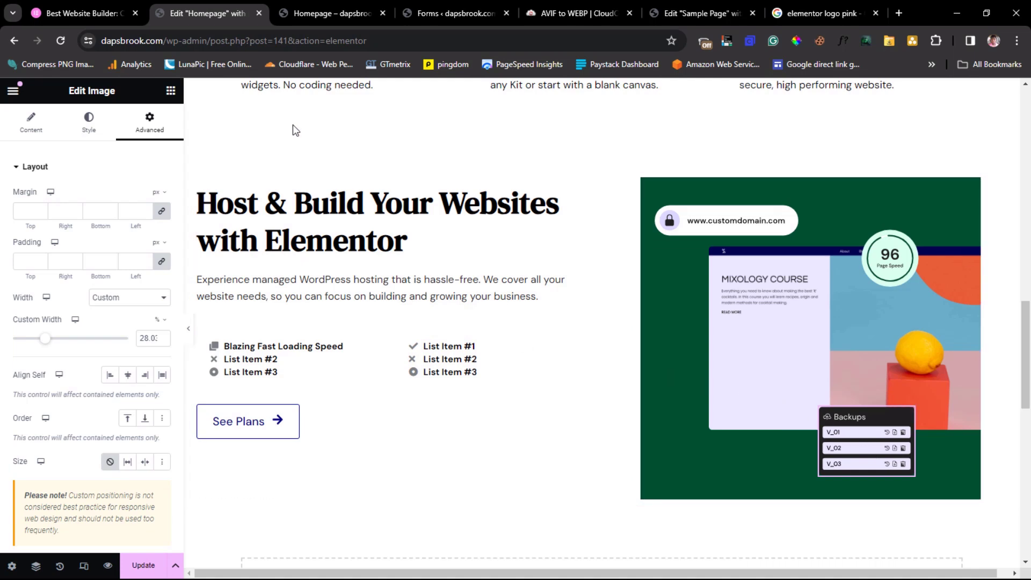
- Add another image widget below the Mixology Course picture, using traffic-1.svg from the media library
click(170, 90)
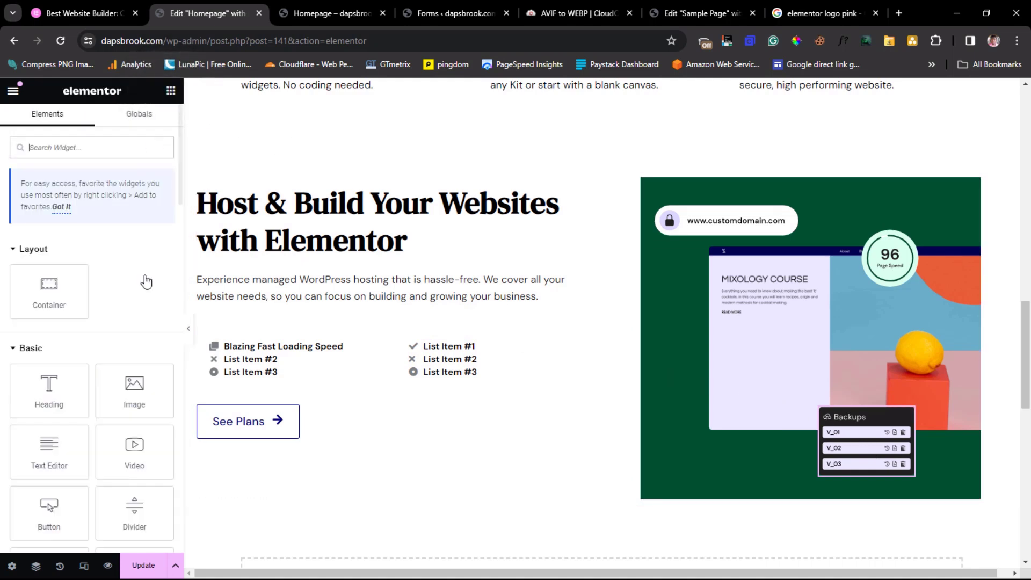
drag(120, 409, 746, 434)
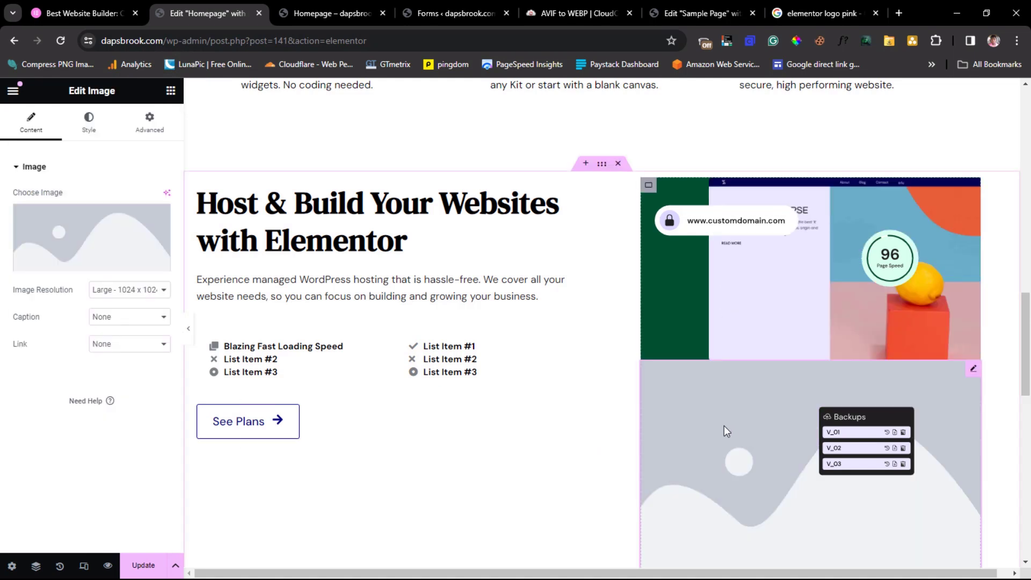
click(42, 213)
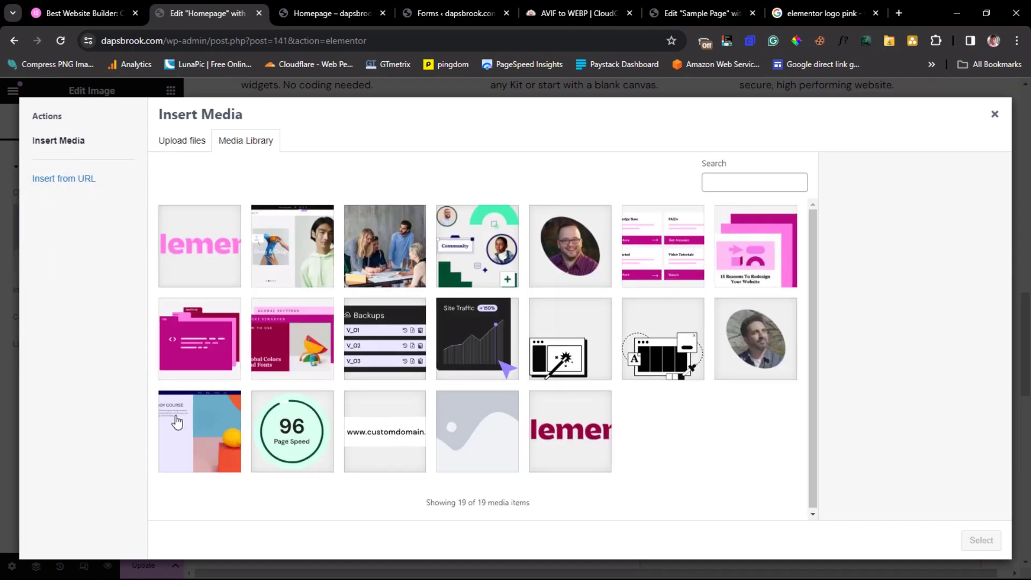
click(476, 333)
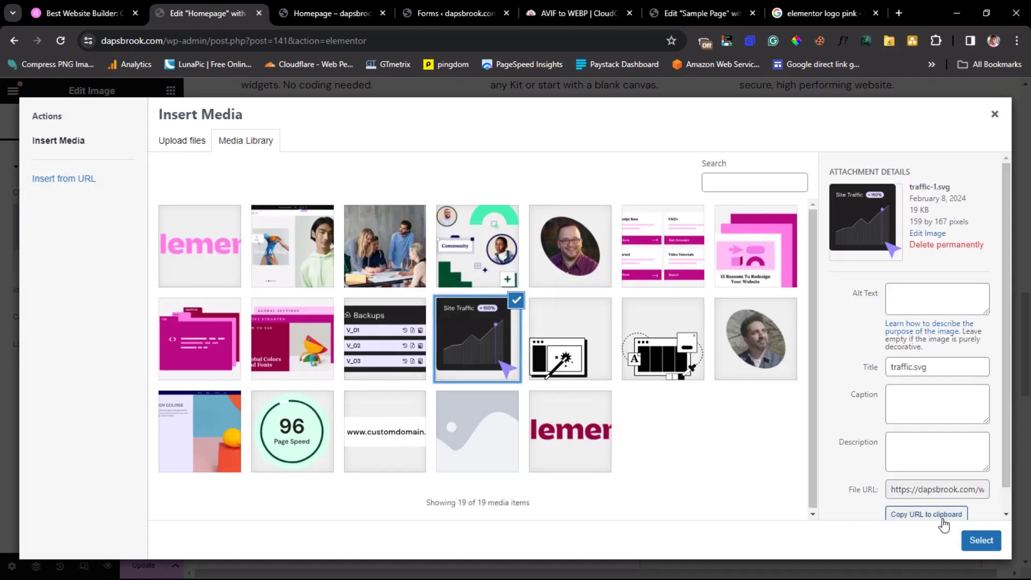
click(964, 537)
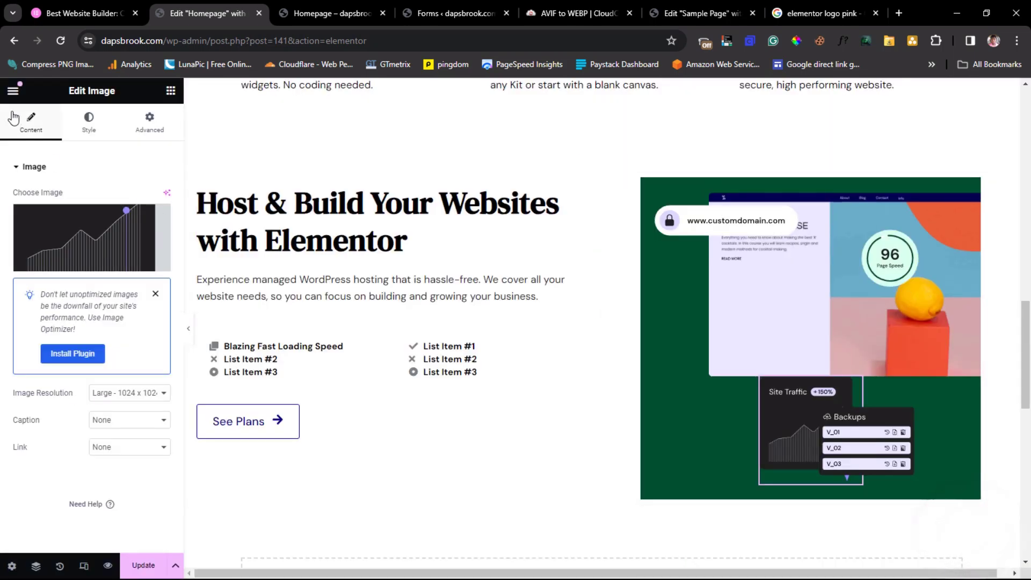
- Give the Site Traffic image absolute position, shrink it to about 29.5% width, and place it over the Mixology Course picture's lower-left corner
click(157, 129)
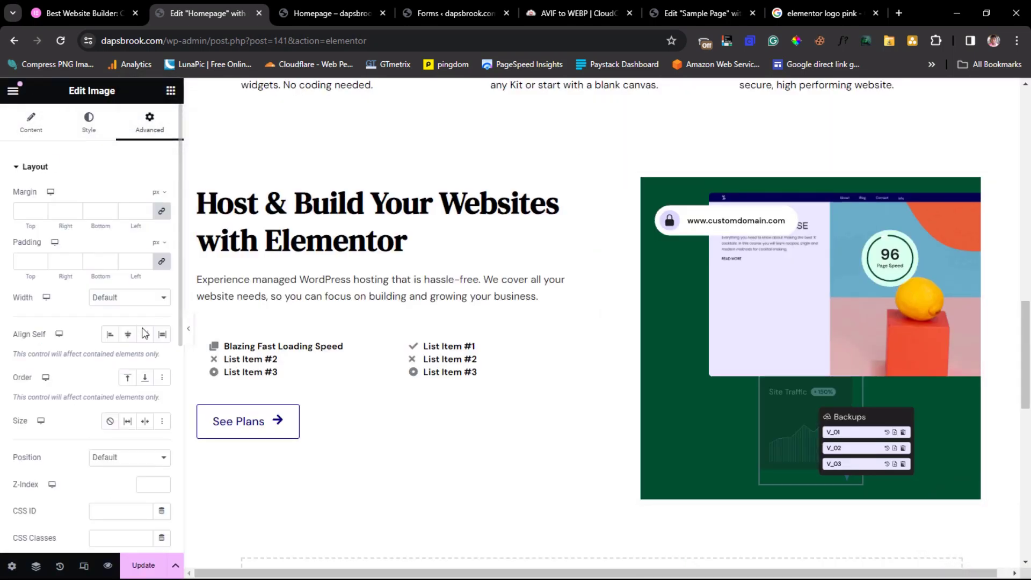
click(126, 458)
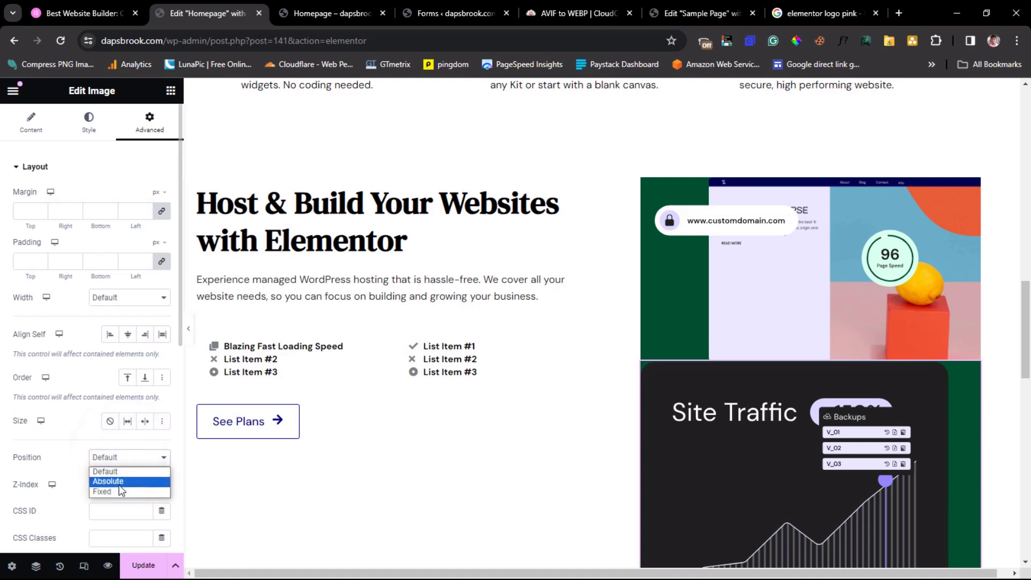
click(118, 481)
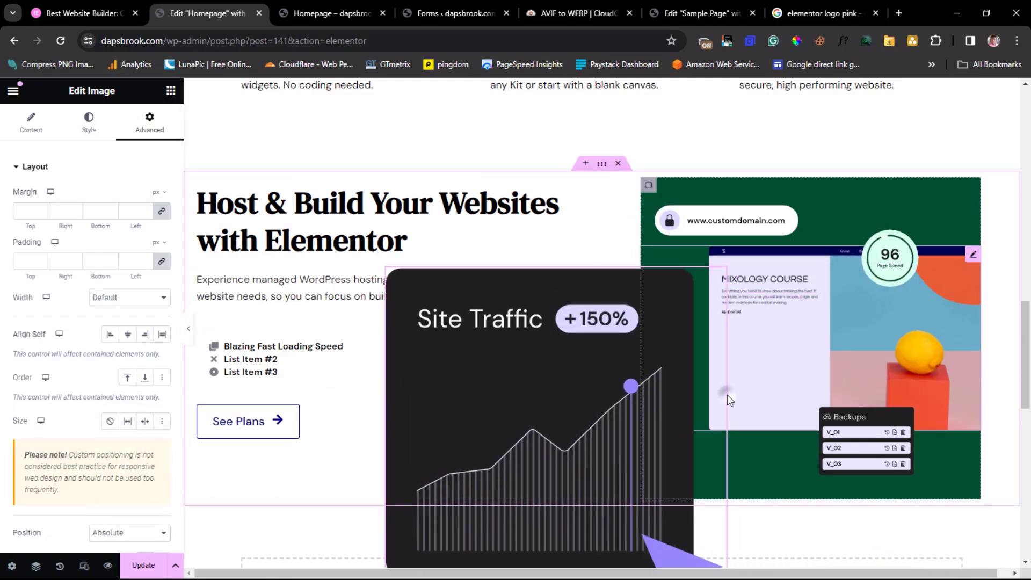
click(710, 427)
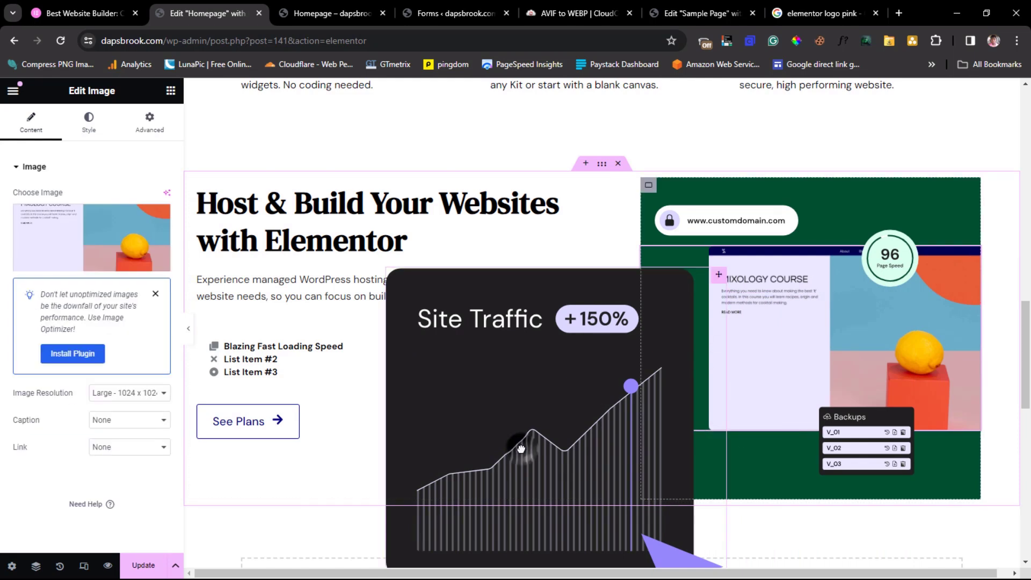
click(686, 475)
drag(729, 476, 501, 462)
drag(722, 460, 720, 458)
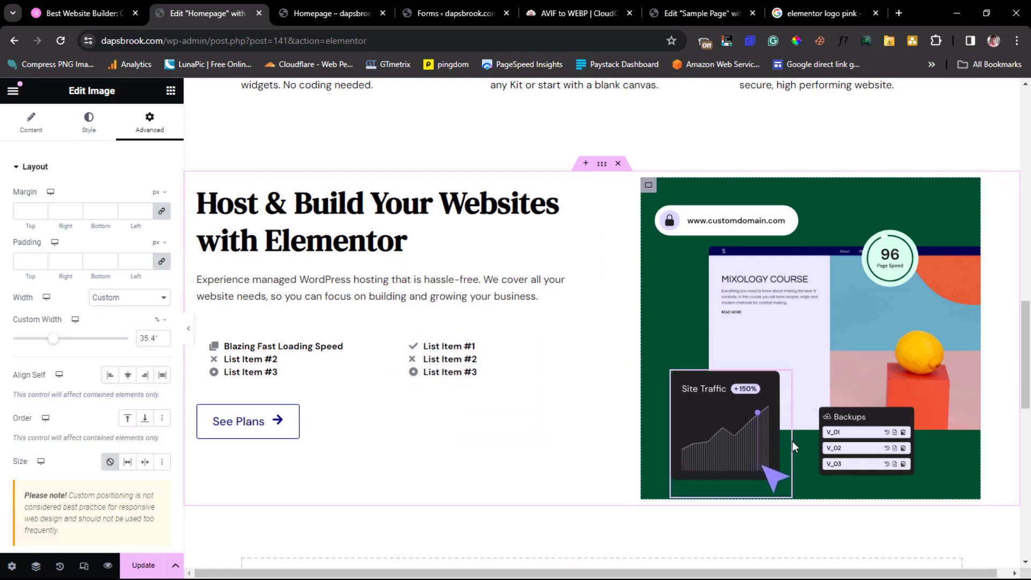
drag(792, 439, 737, 448)
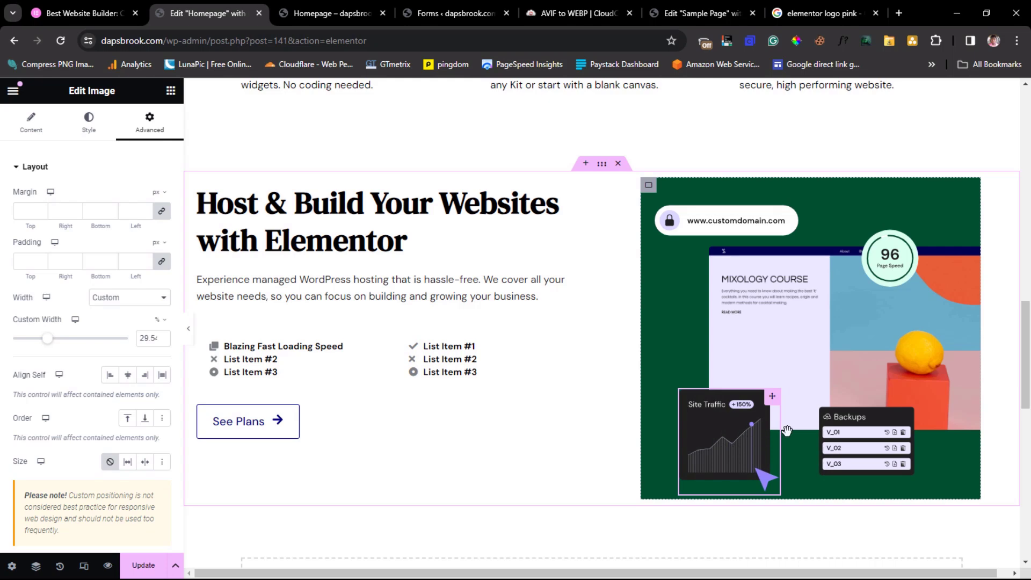
- Nudge the Backups image slightly right and up and the Site Traffic image slightly right, comparing them with the elementor.com original
drag(865, 444, 877, 440)
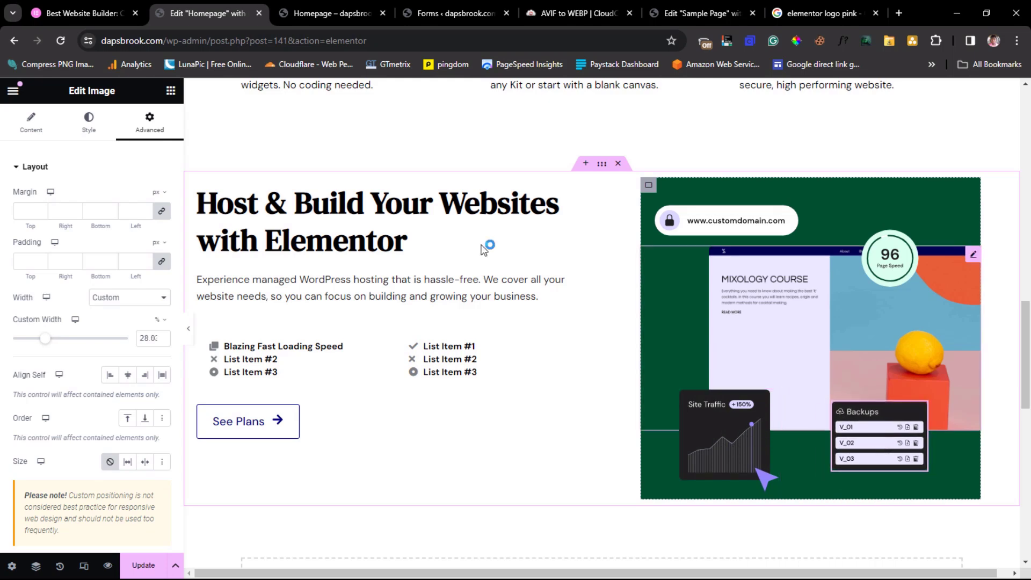
click(50, 4)
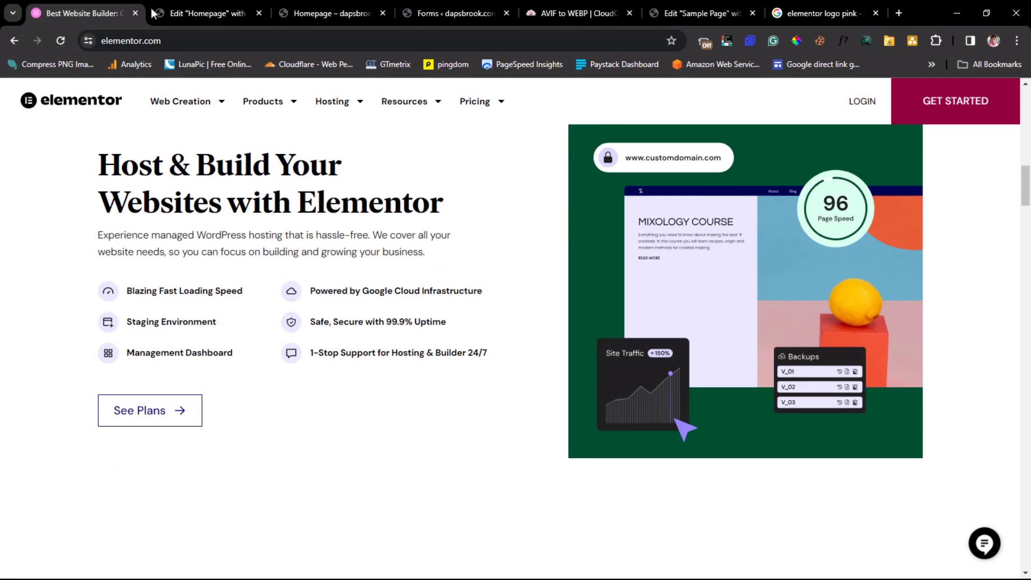
click(195, 12)
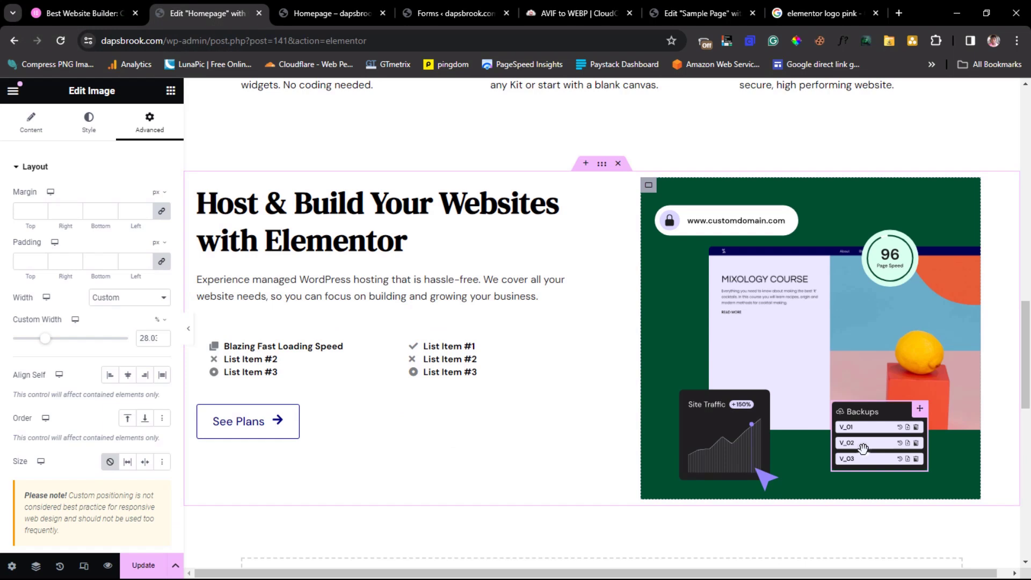
drag(739, 440, 746, 442)
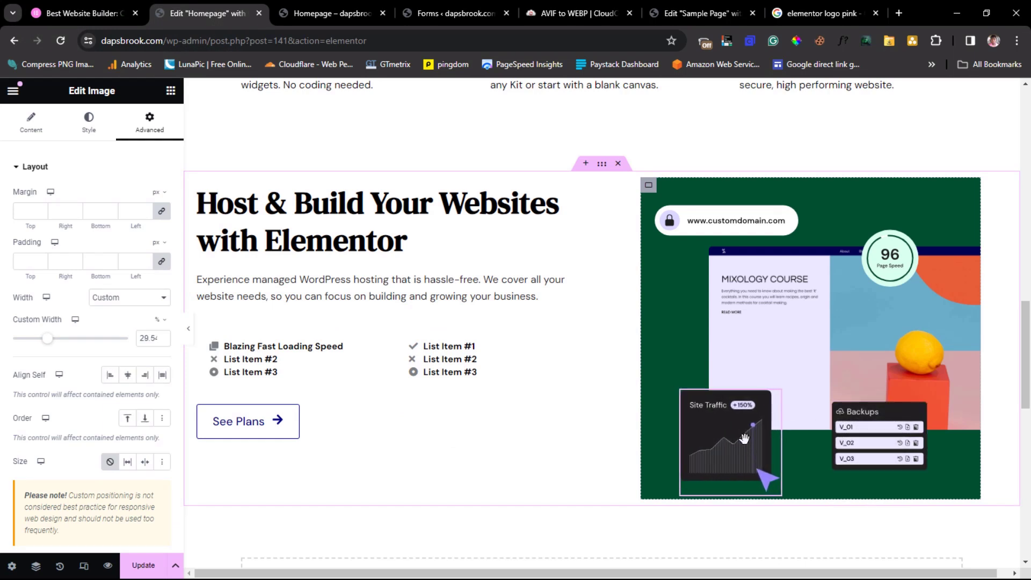
- Preview the Host & Build Your Websites section at full width without the editing panel
click(189, 328)
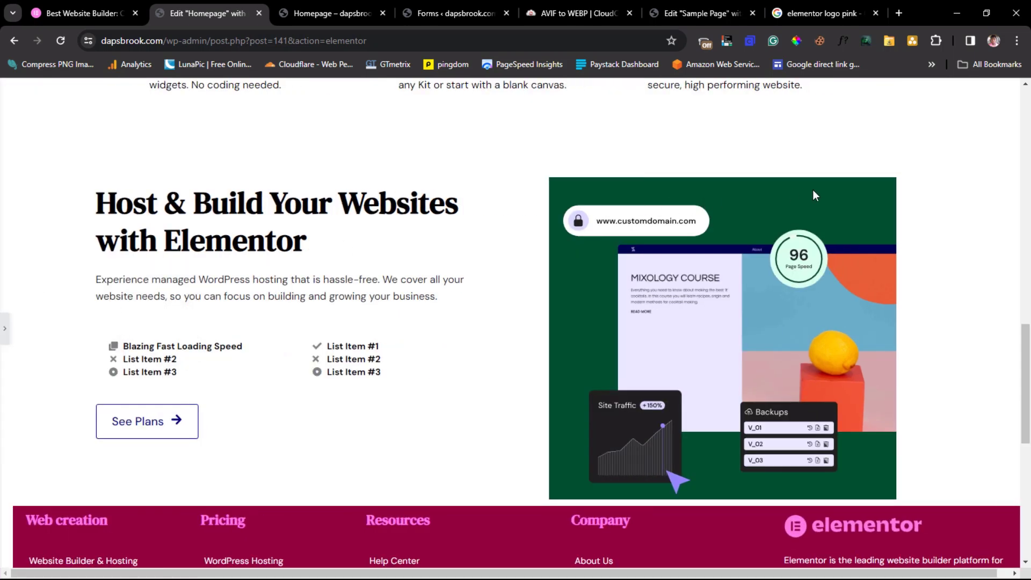
scroll(948, 214, down, 2)
scroll(952, 216, up, 1)
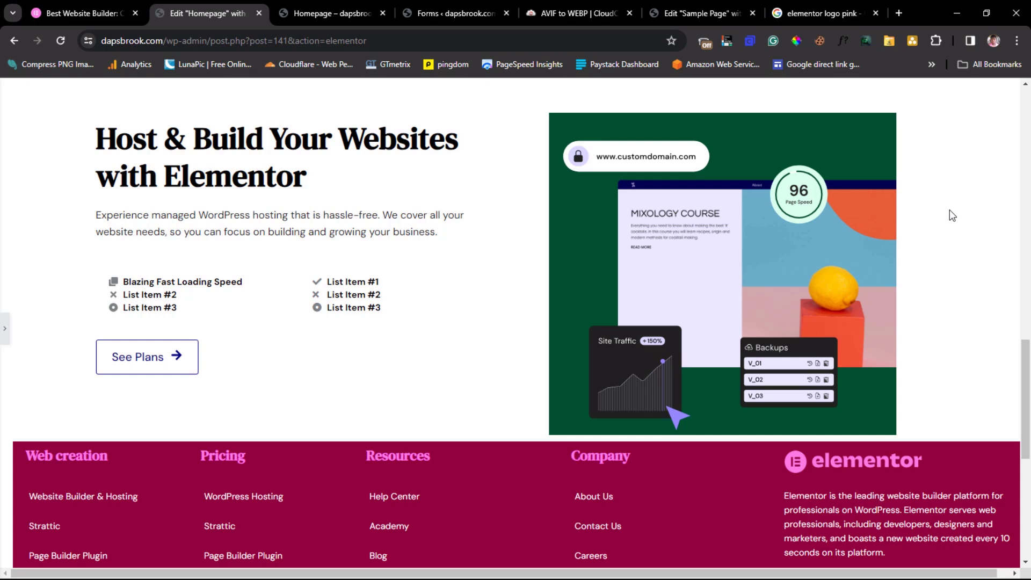
- On elementor.com, open the browser's element inspector on the Host & Build section and examine the domain image's animation settings
click(56, 15)
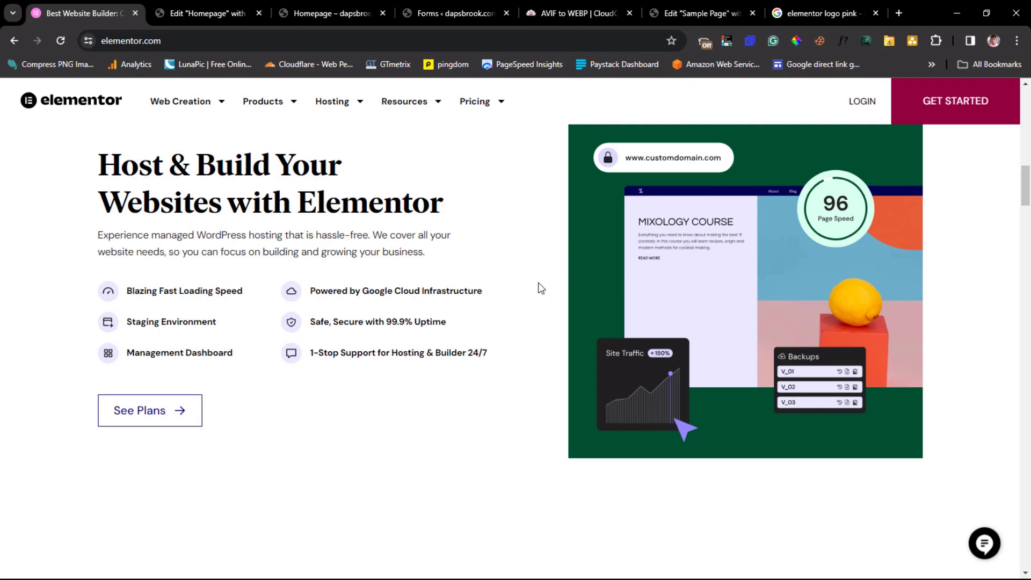
right_click(629, 337)
click(664, 419)
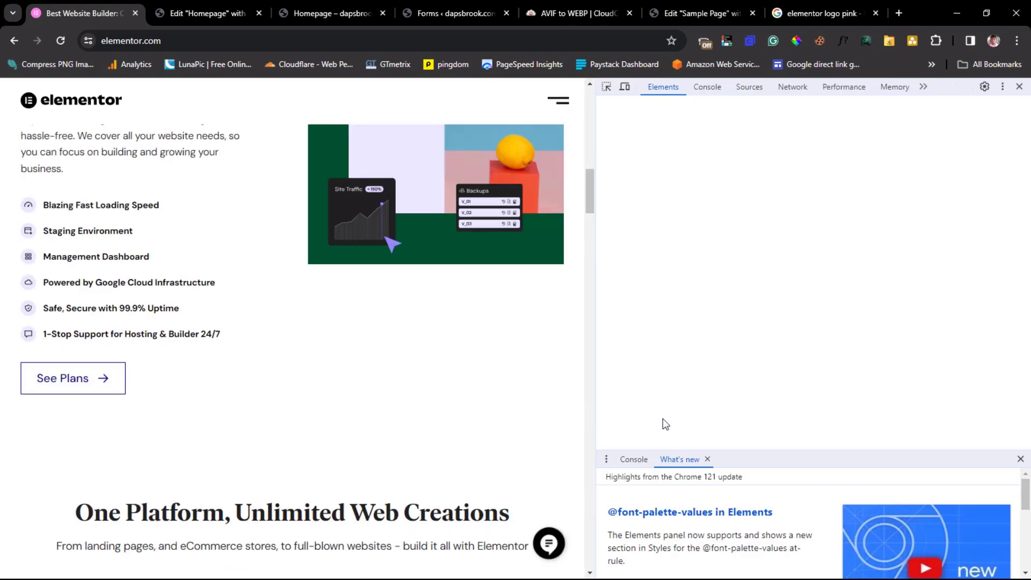
scroll(475, 379, up, 3)
scroll(473, 380, up, 1)
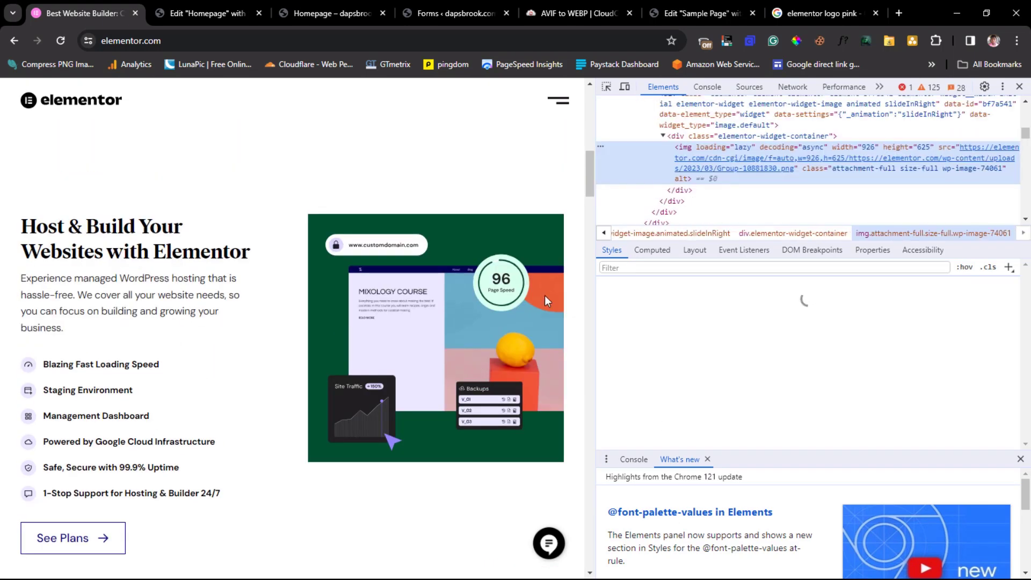
click(607, 86)
click(366, 248)
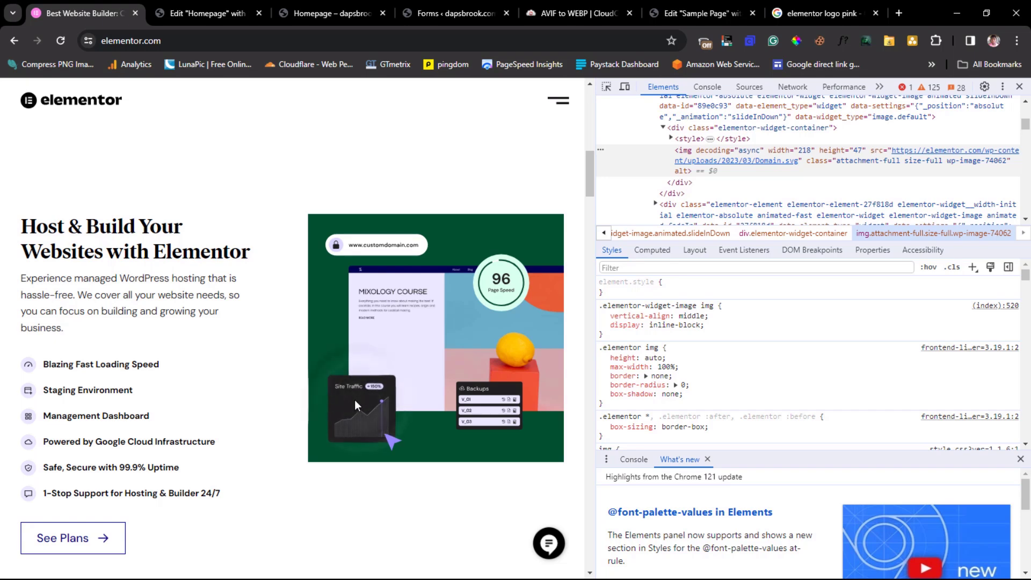
- Inspect the Site Traffic, Backups, domain and Page Speed images in the page code for their entrance animation and delay settings
click(606, 87)
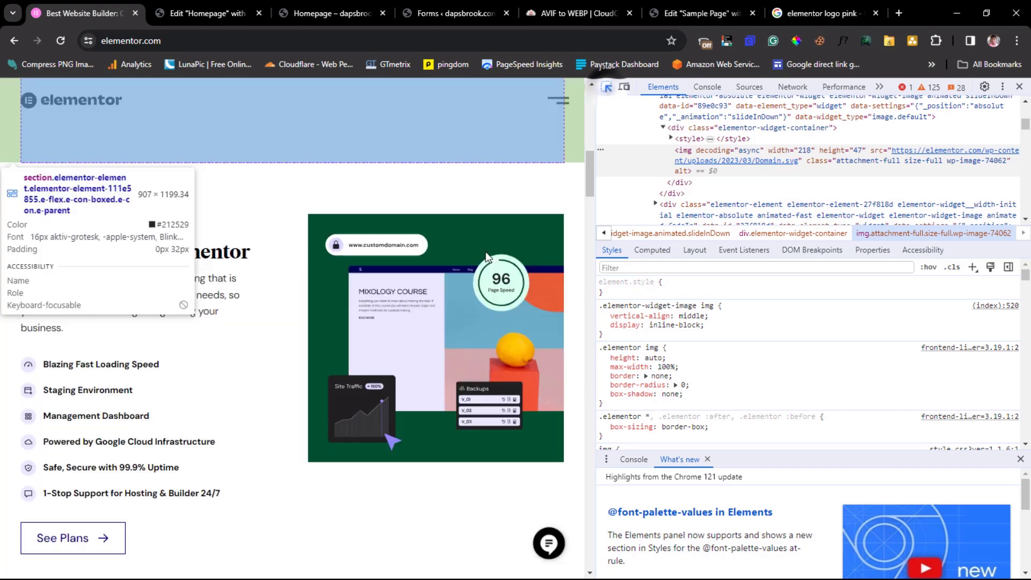
click(358, 416)
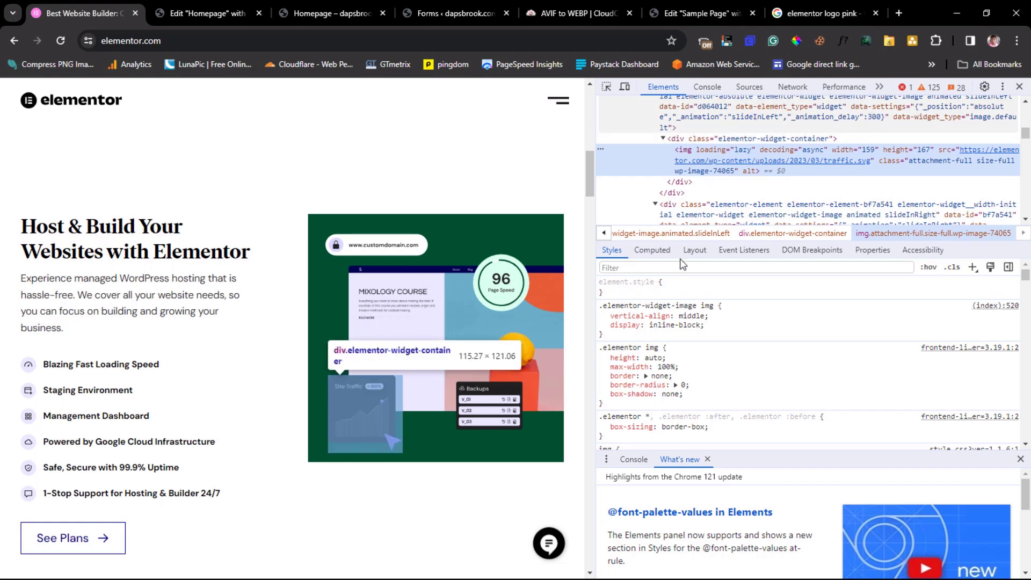
click(607, 87)
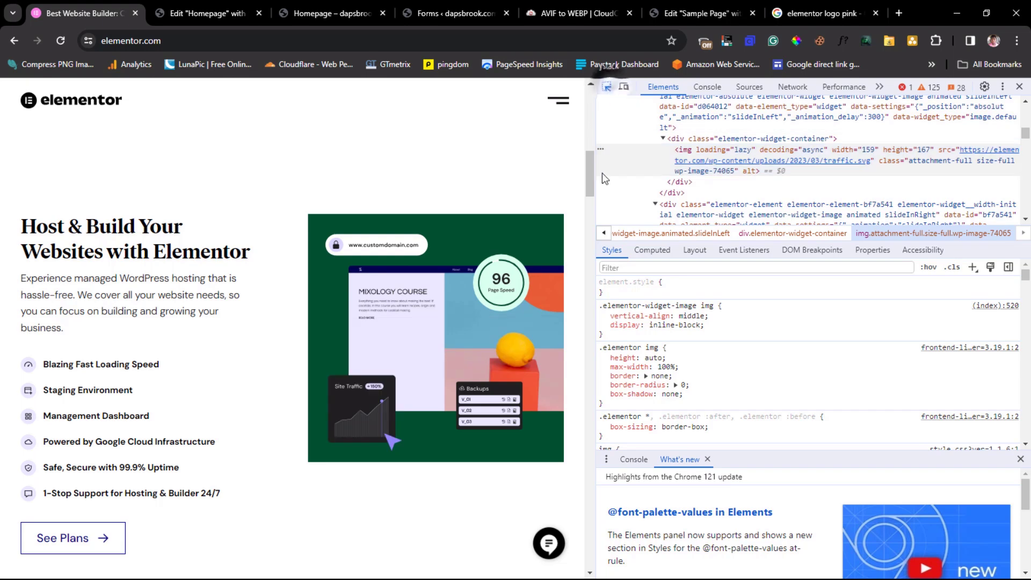
click(486, 401)
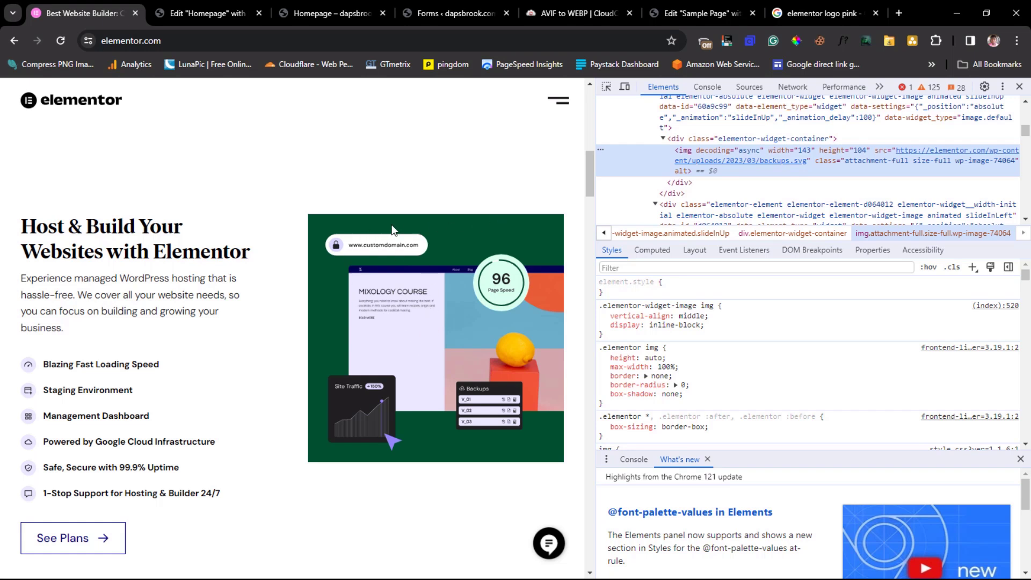
click(450, 322)
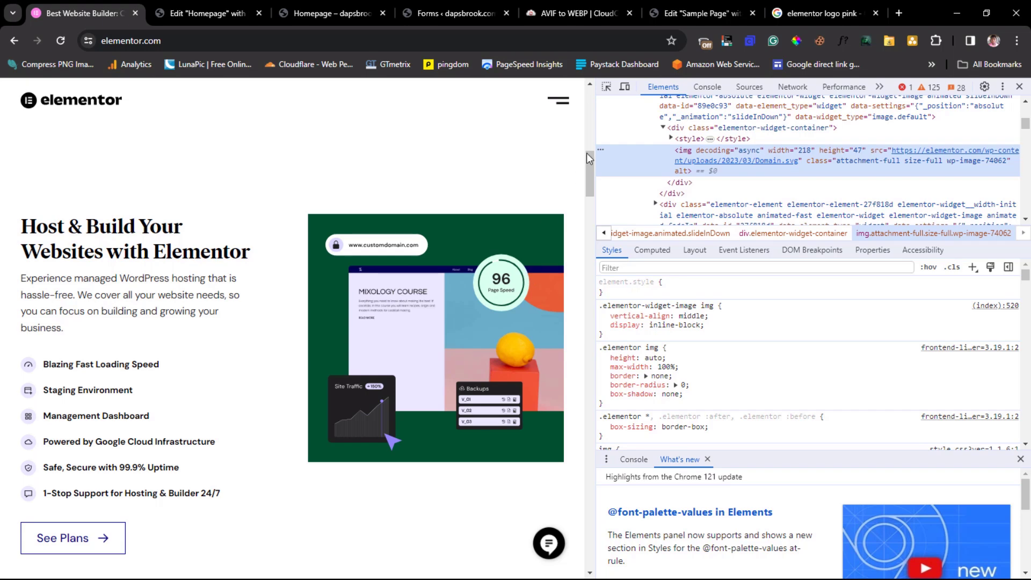
click(607, 86)
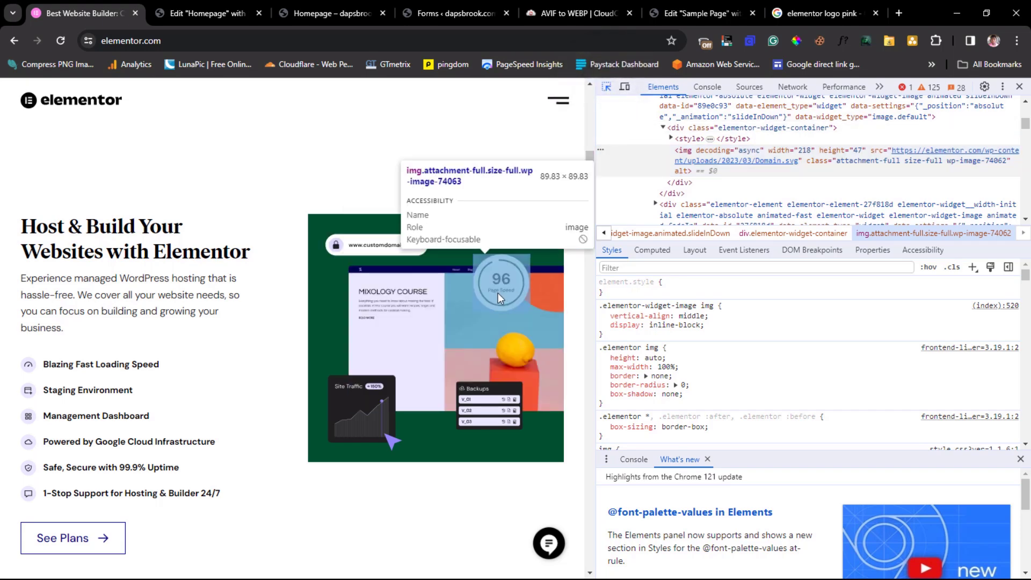
click(498, 292)
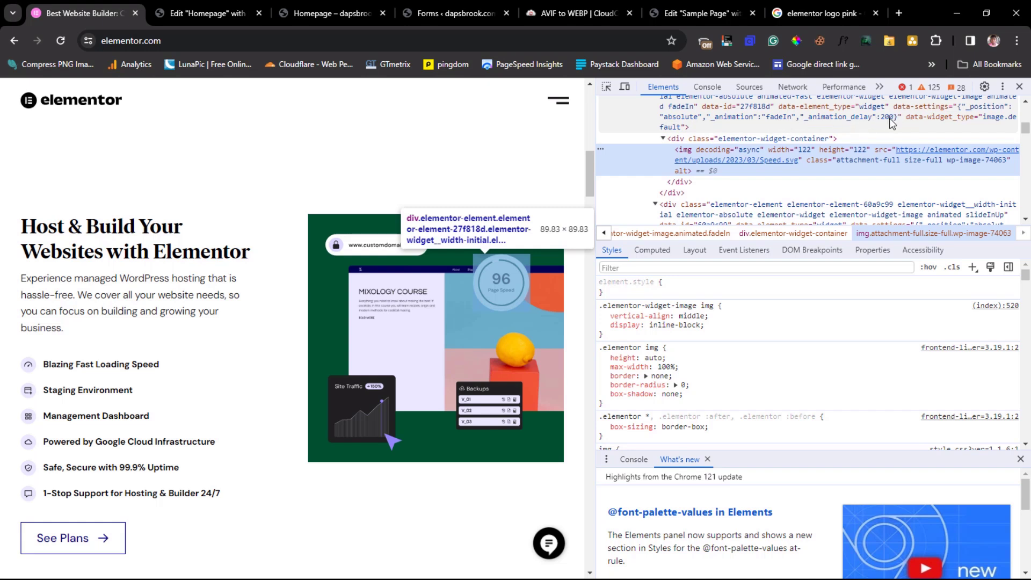
- Back in the Elementor homepage editor, give the Page Speed image a Fade In entrance animation with a 200 ms delay
click(197, 4)
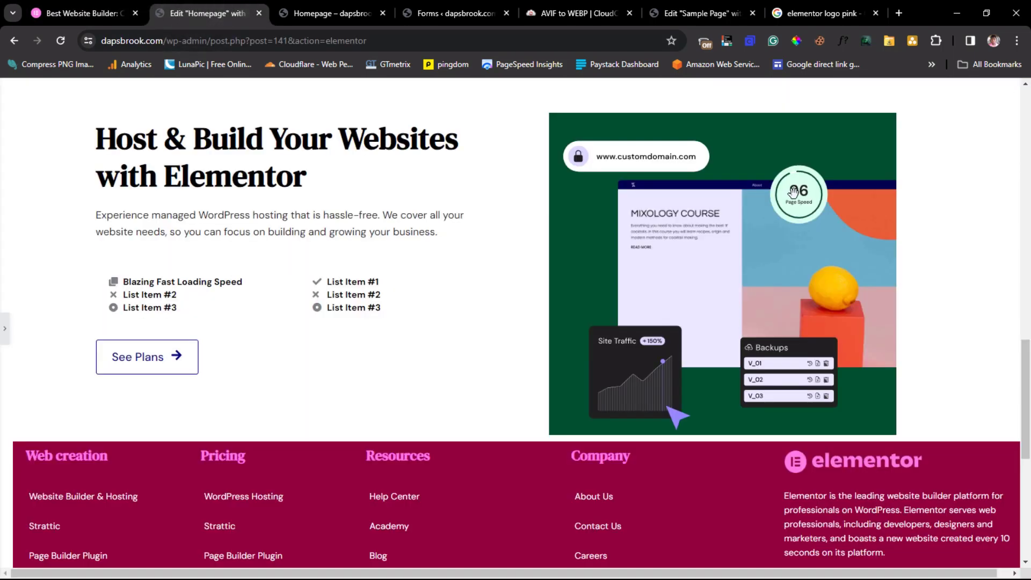
click(5, 329)
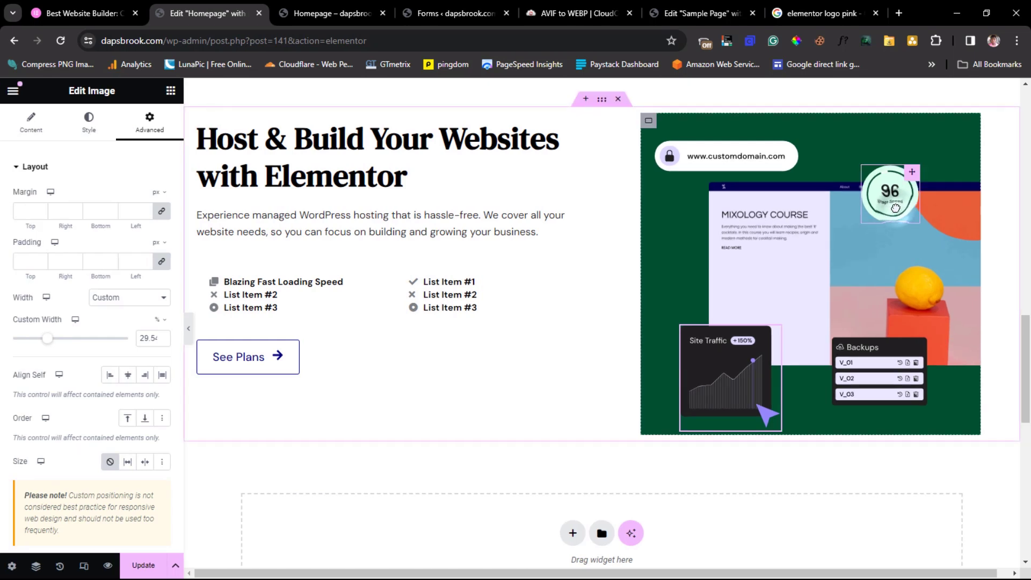
click(894, 207)
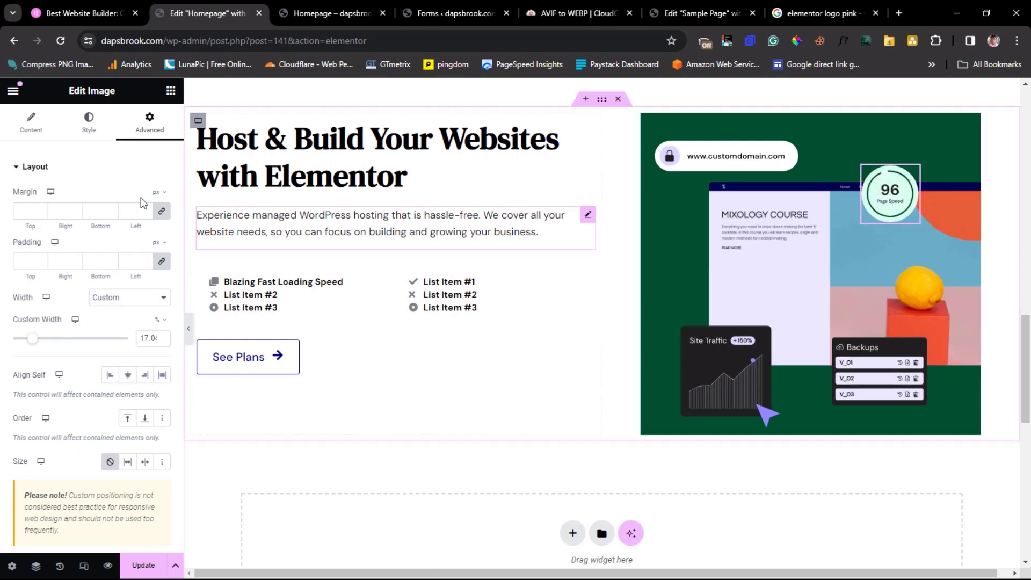
scroll(56, 326, down, 15)
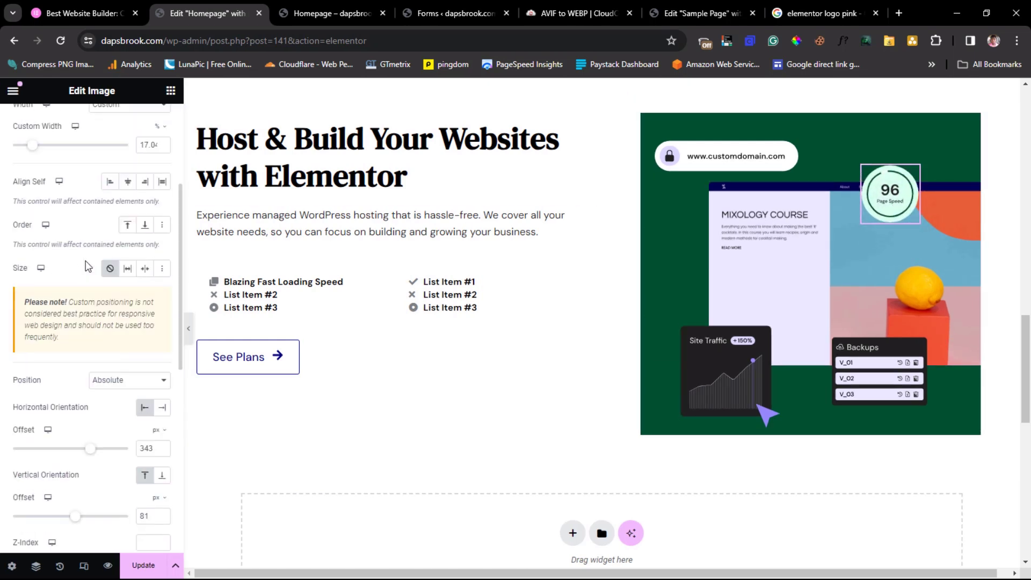
click(38, 244)
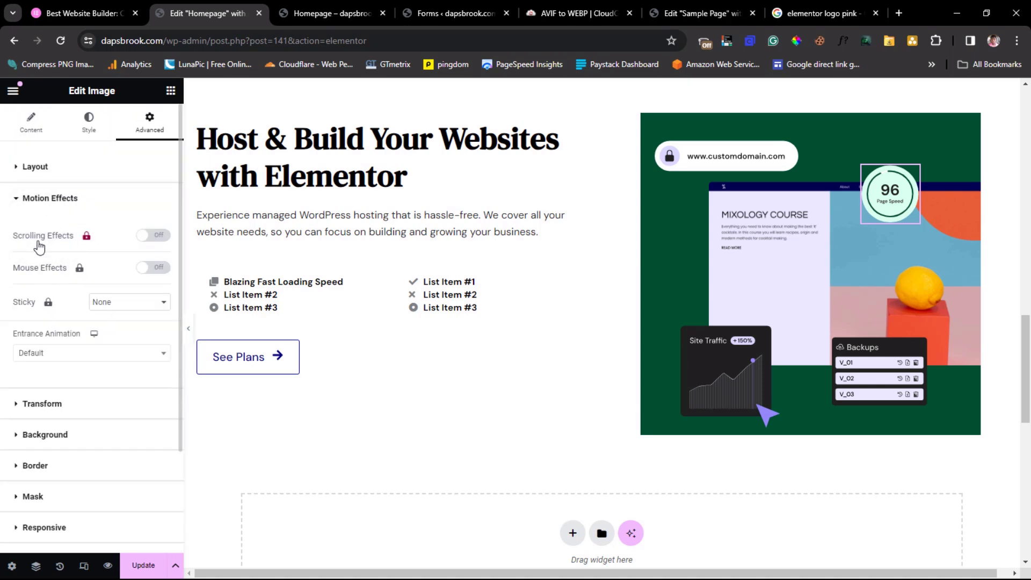
click(132, 303)
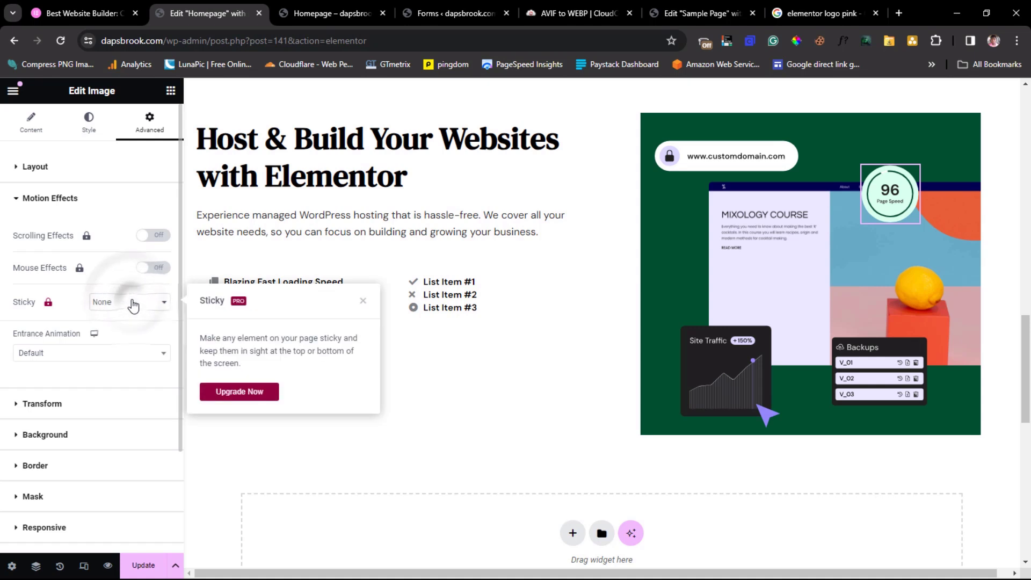
click(73, 355)
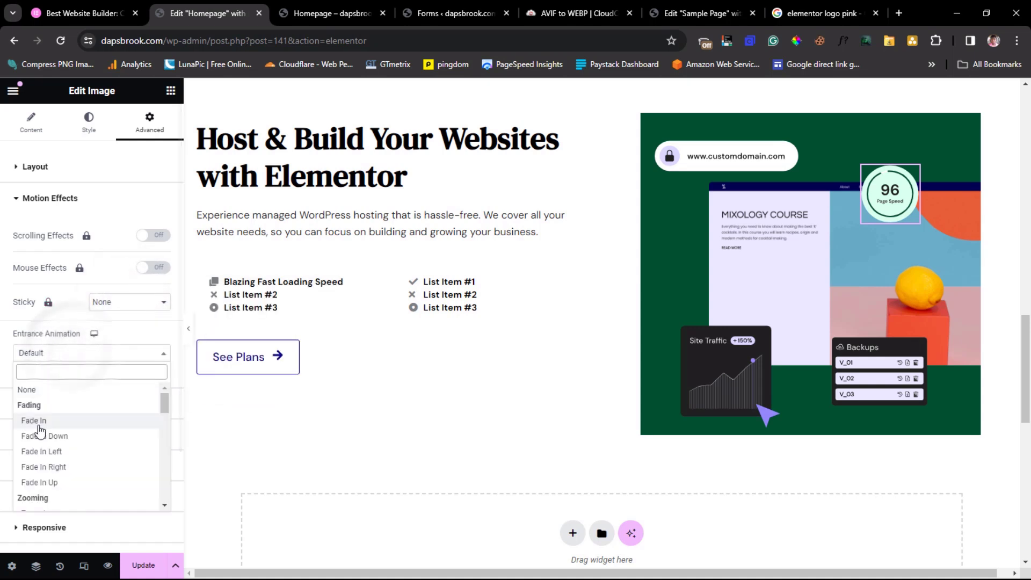
click(36, 422)
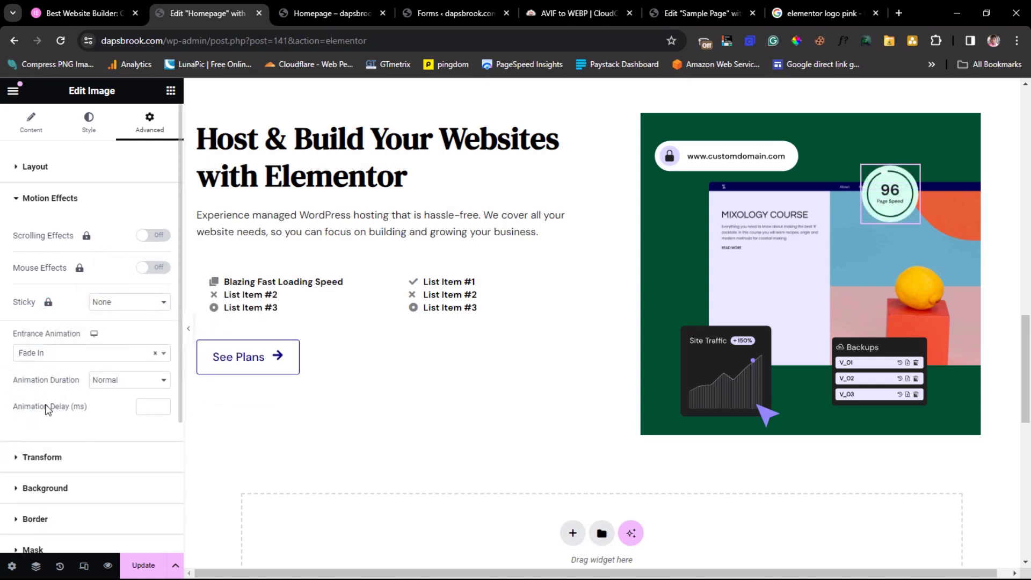
click(147, 407)
text(200)
click(764, 156)
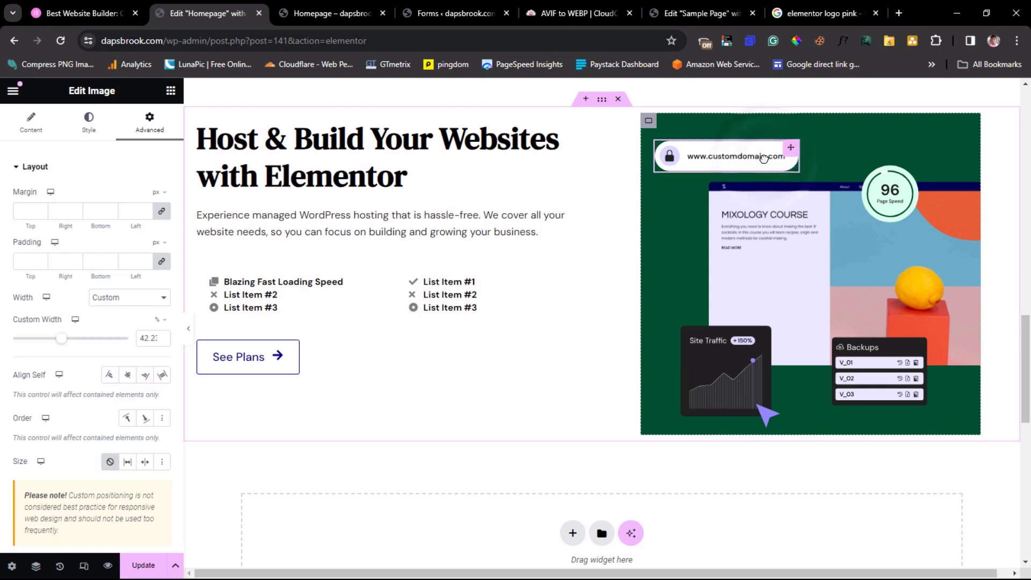
scroll(46, 299, down, 7)
scroll(46, 301, down, 2)
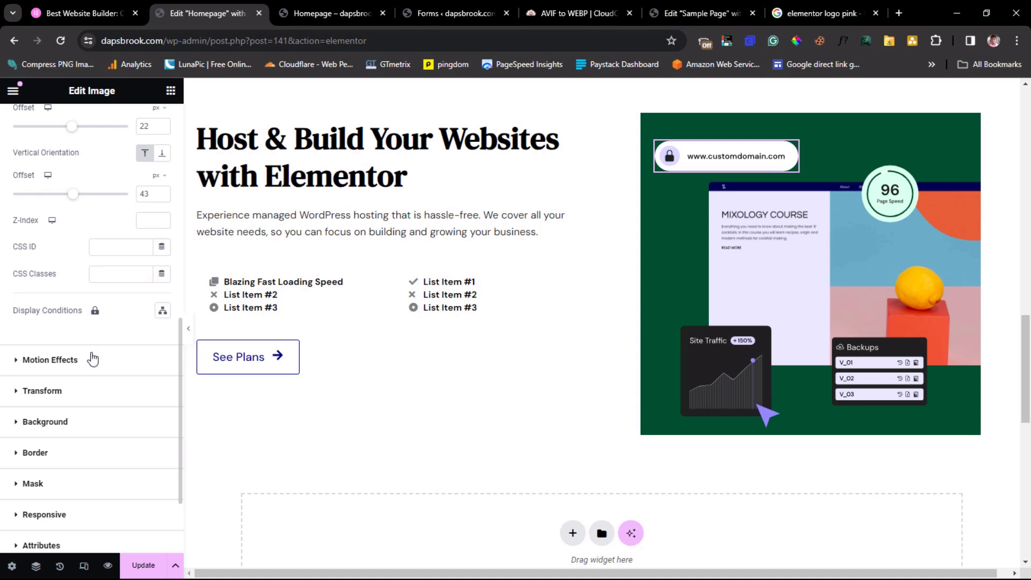
click(90, 359)
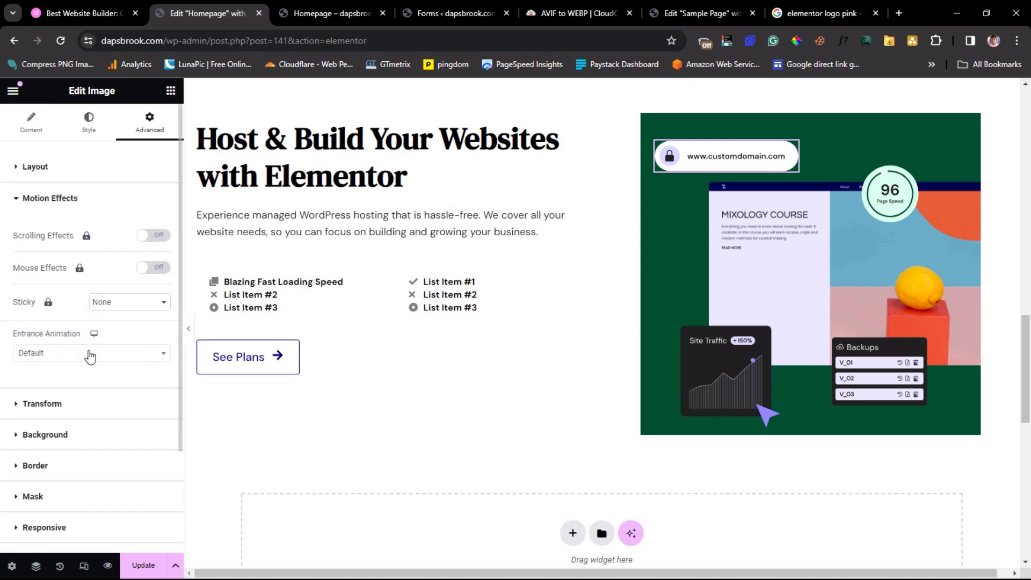
click(89, 359)
scroll(70, 430, down, 5)
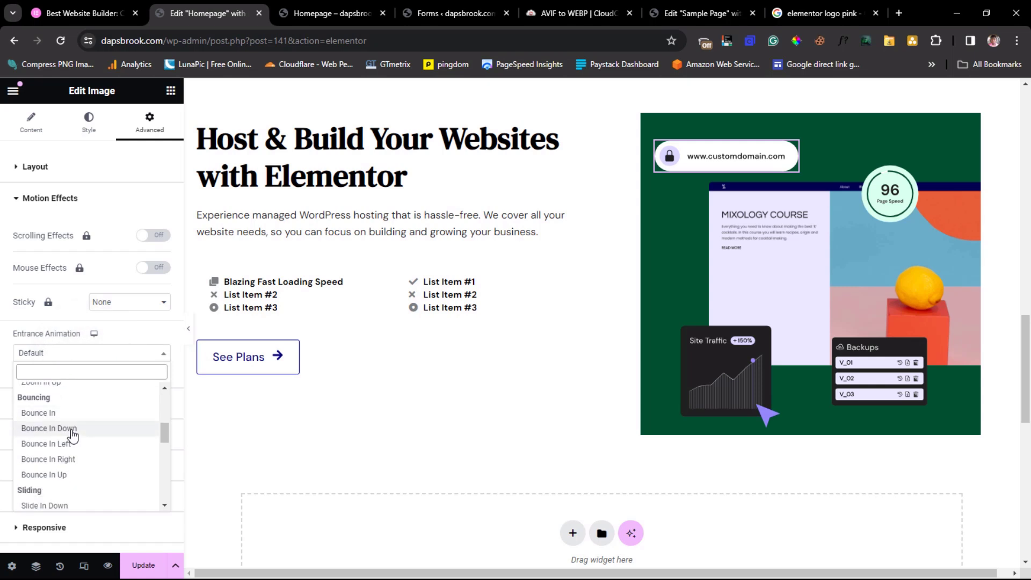
click(65, 428)
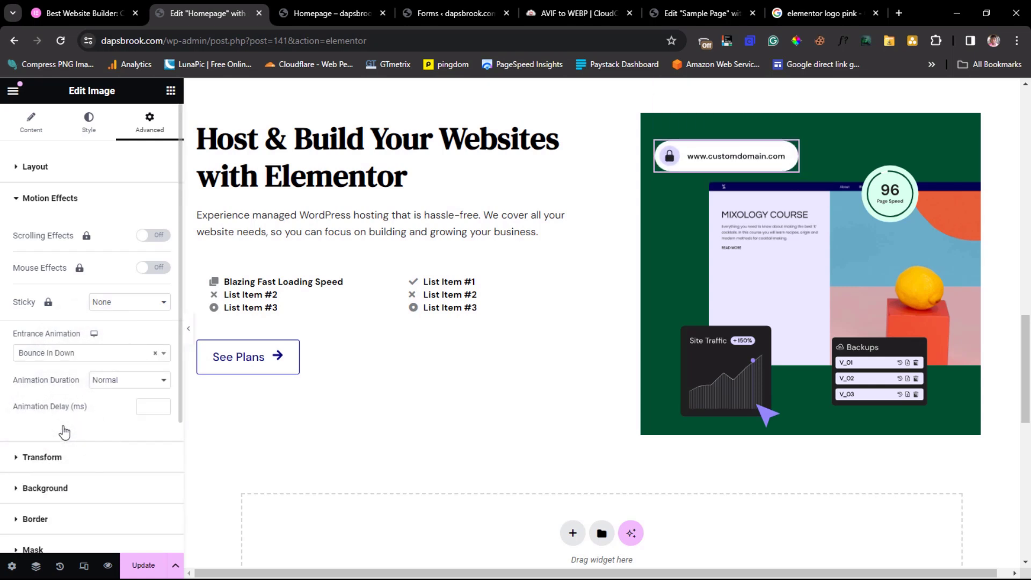
click(157, 407)
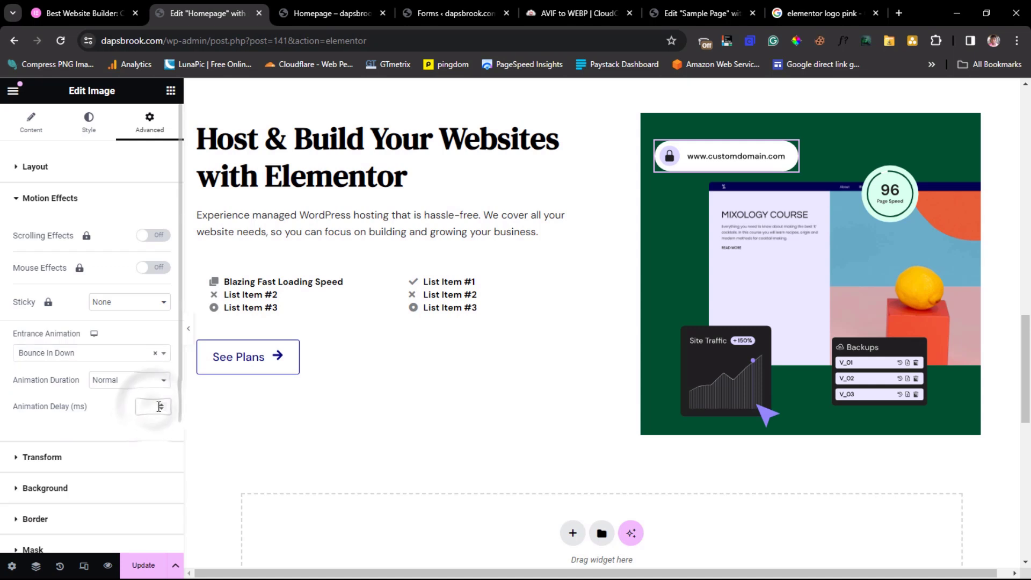
text(100)
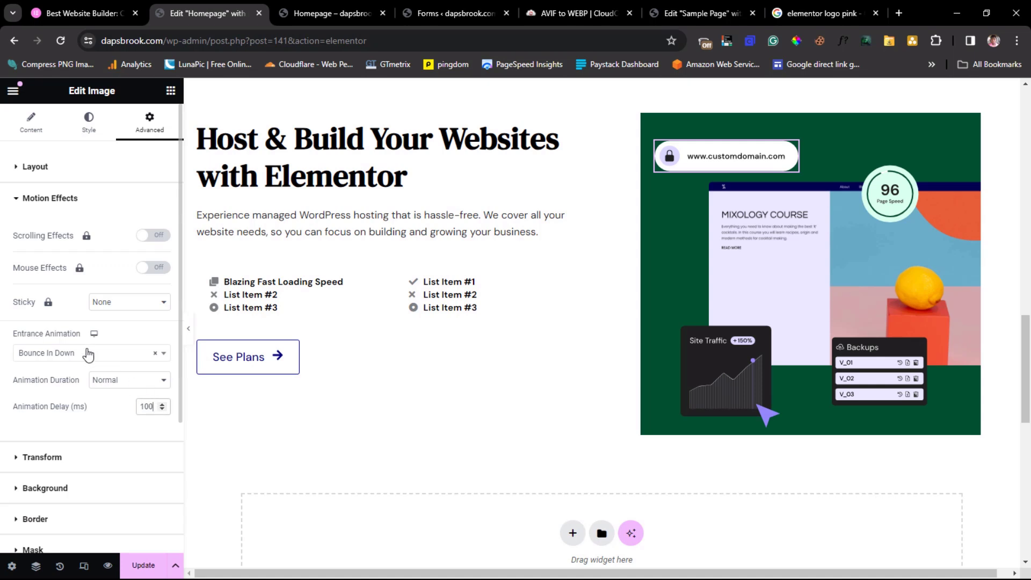
- Change the domain image's entrance animation to Slide In Down
click(89, 353)
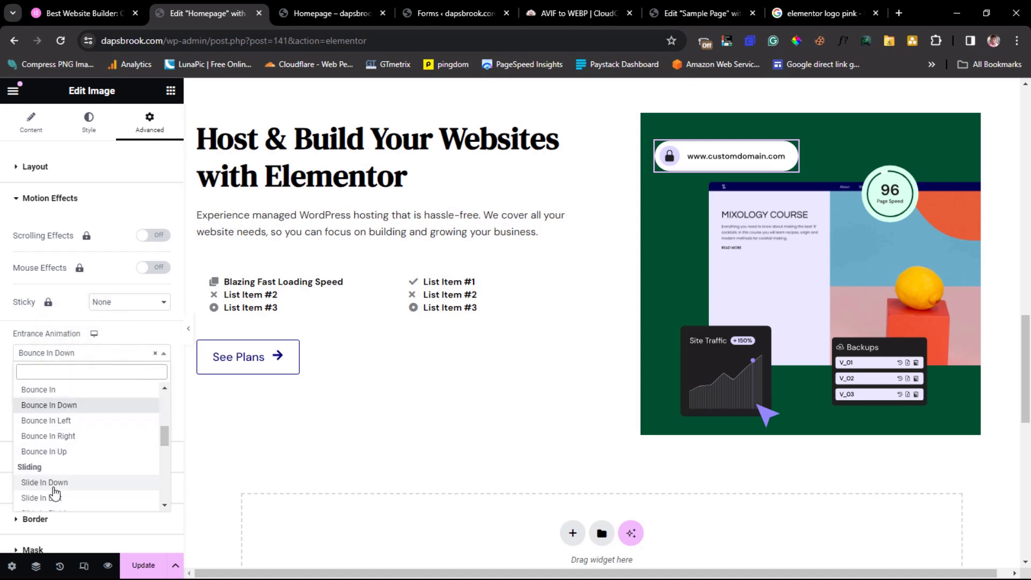
scroll(59, 488, down, 1)
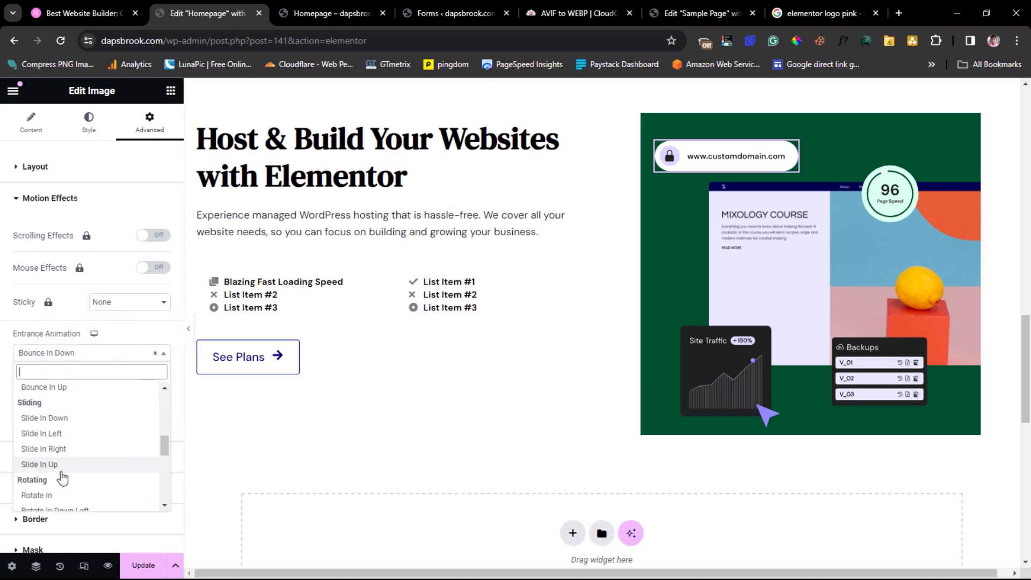
click(64, 419)
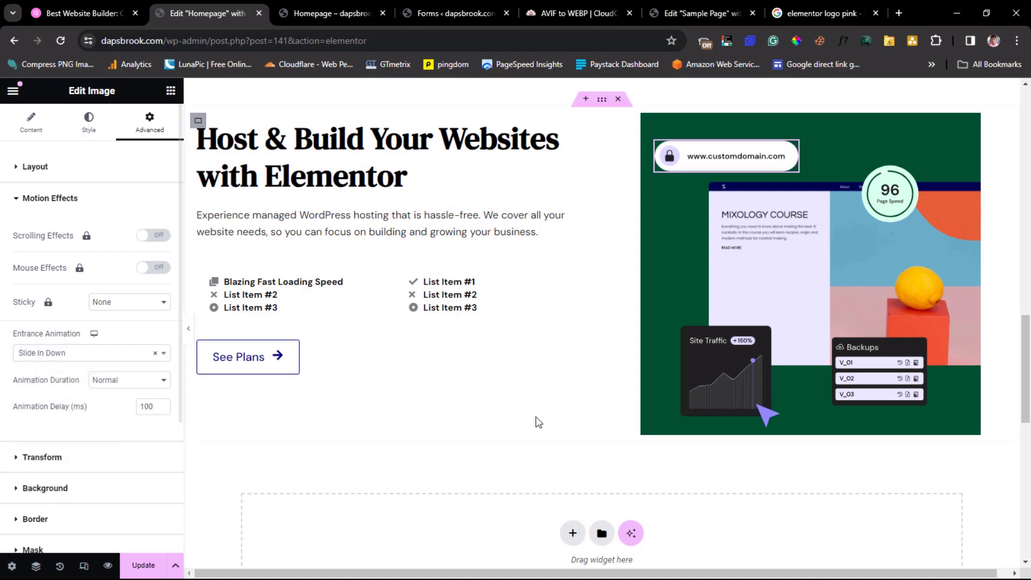
- Give the Site Traffic image a Slide In Left entrance animation
click(753, 411)
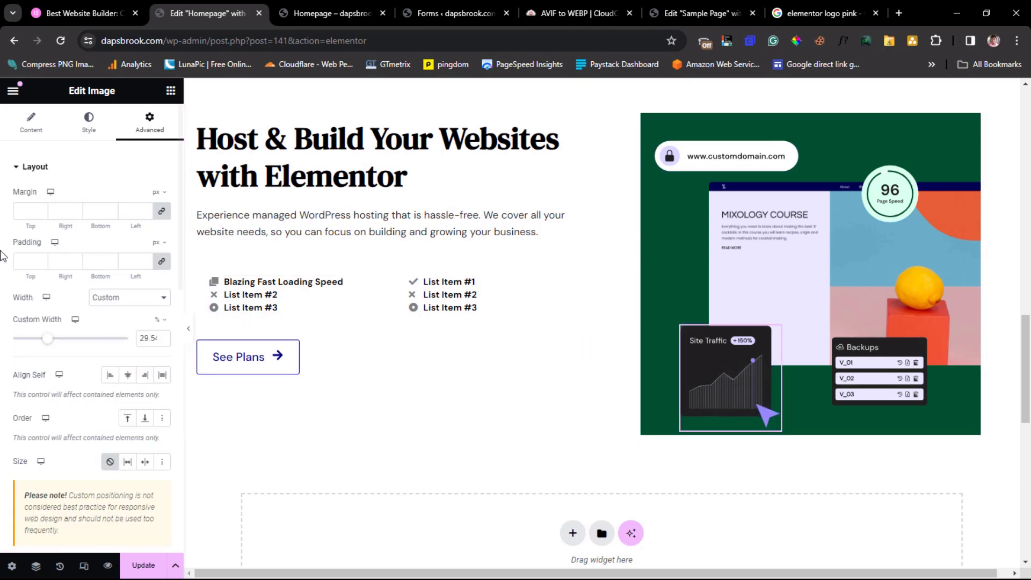
scroll(32, 271, down, 7)
scroll(38, 275, down, 3)
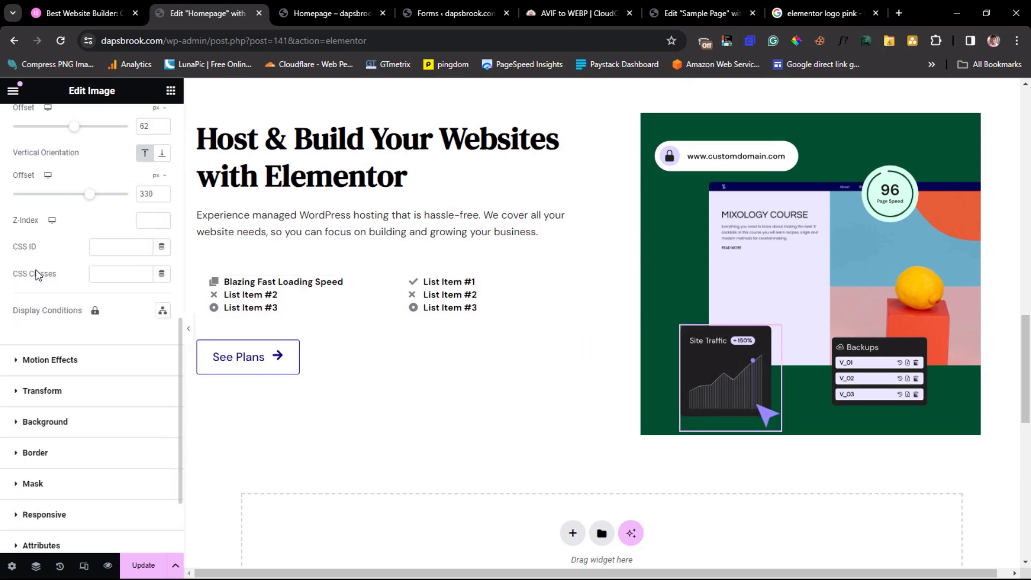
click(45, 359)
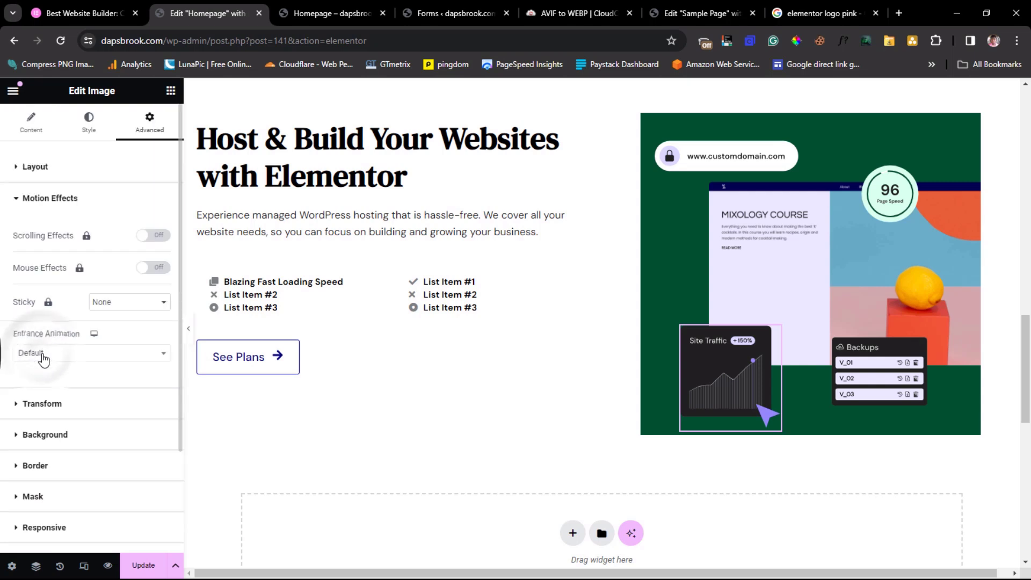
click(68, 357)
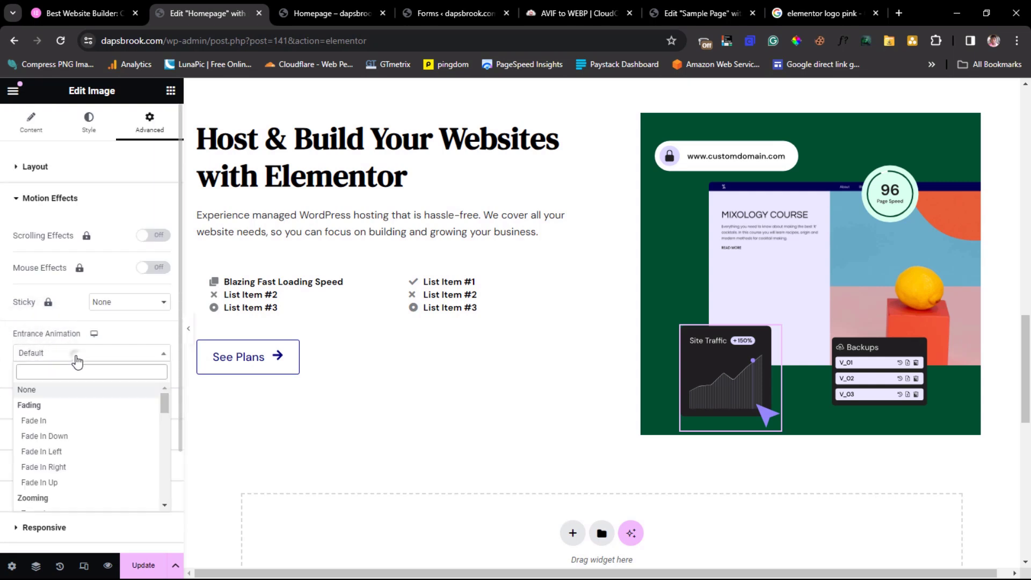
scroll(75, 416, down, 5)
scroll(78, 416, down, 3)
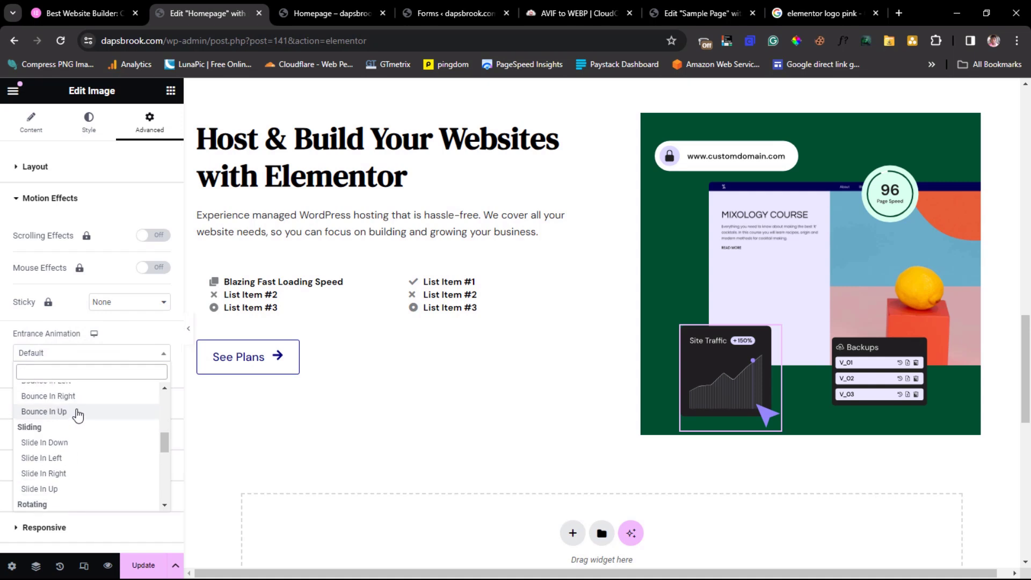
click(75, 459)
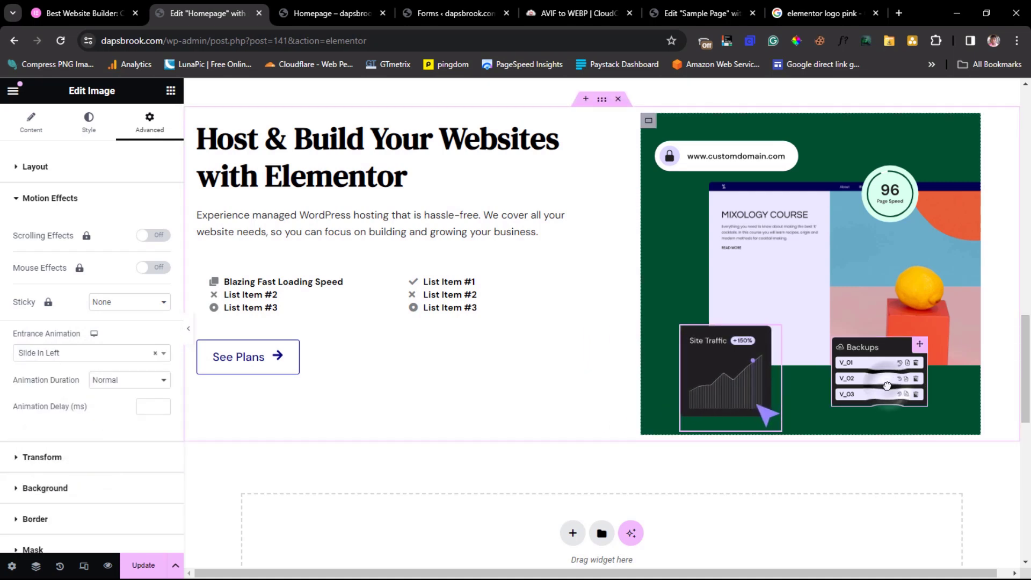
- Give the Backups image a Slide In Up entrance animation
click(886, 384)
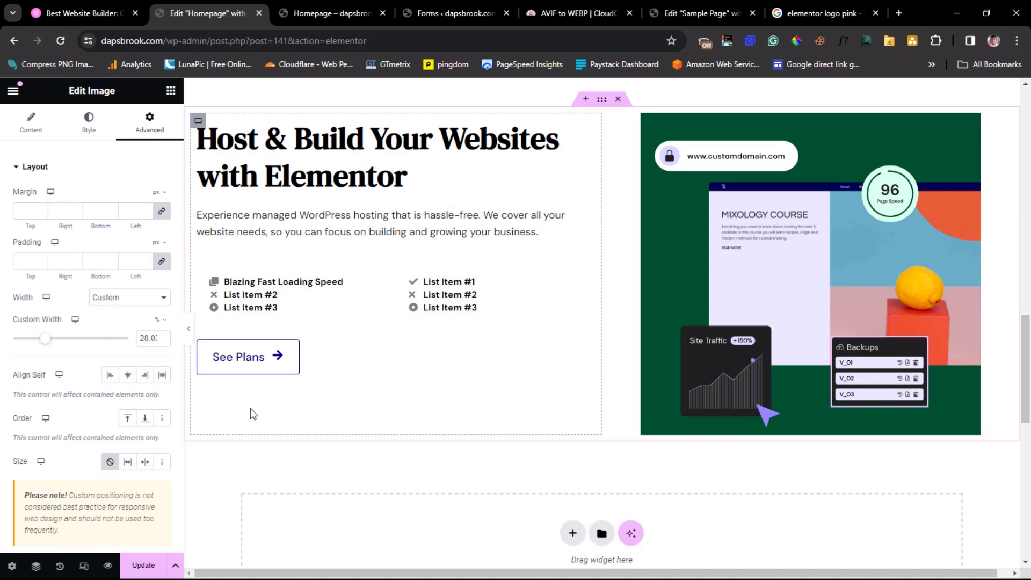
scroll(135, 403, down, 8)
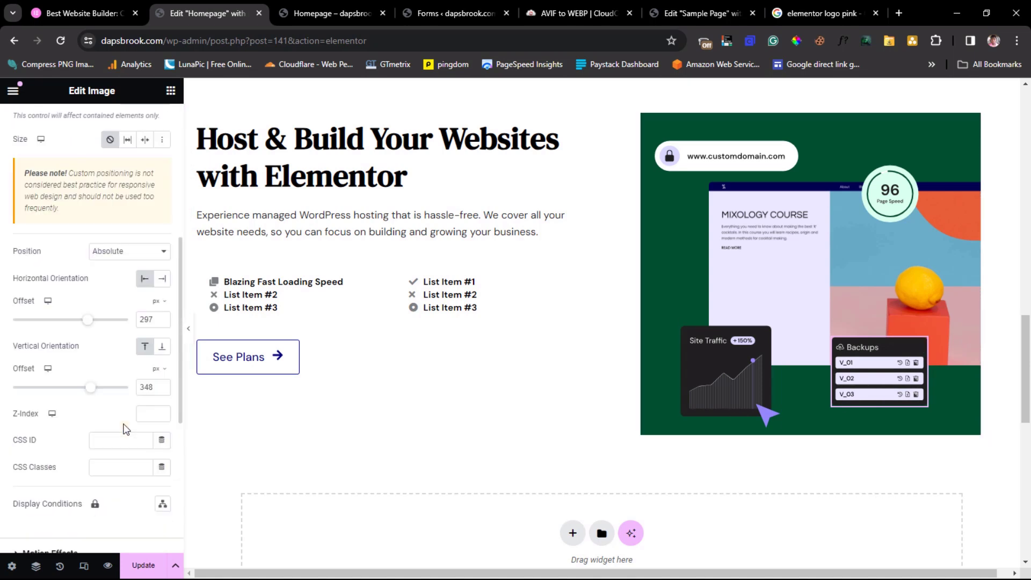
click(74, 425)
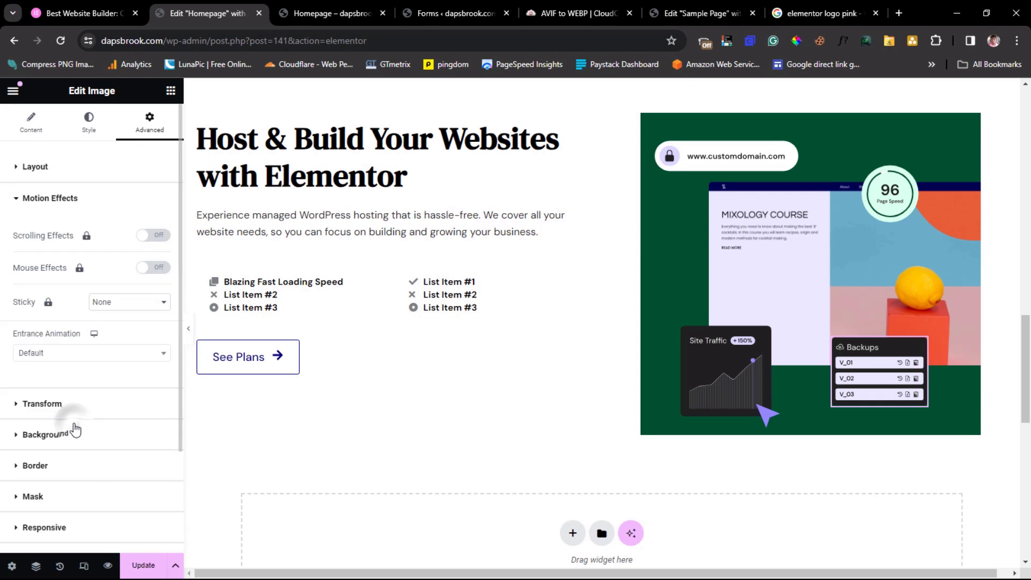
click(124, 360)
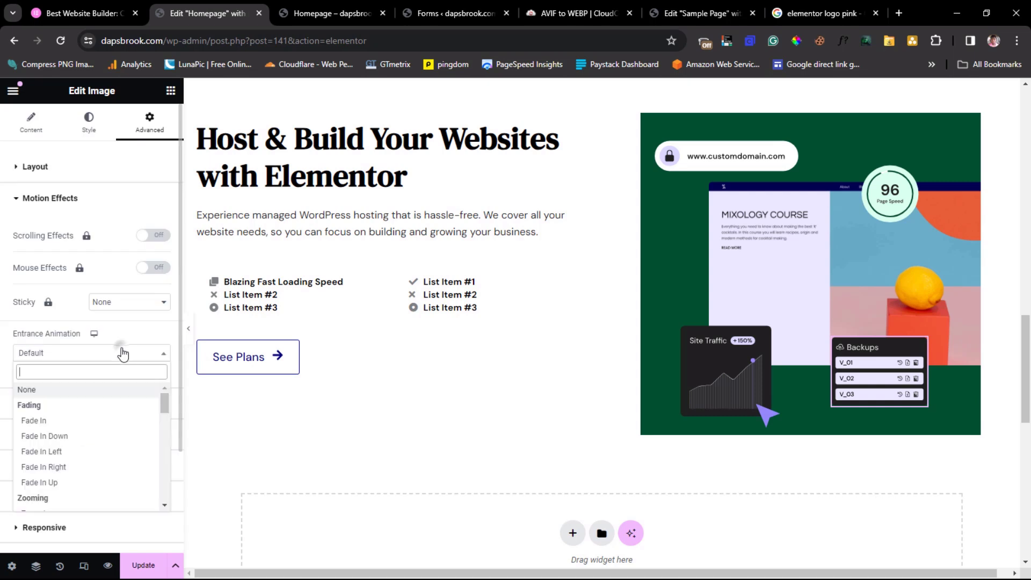
scroll(75, 424, down, 2)
scroll(64, 437, down, 4)
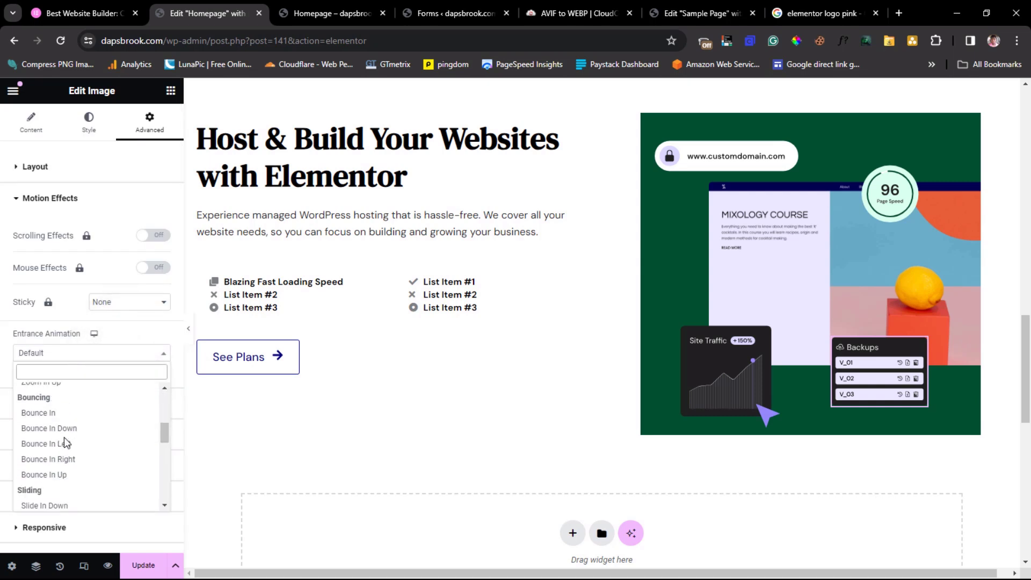
scroll(65, 444, down, 2)
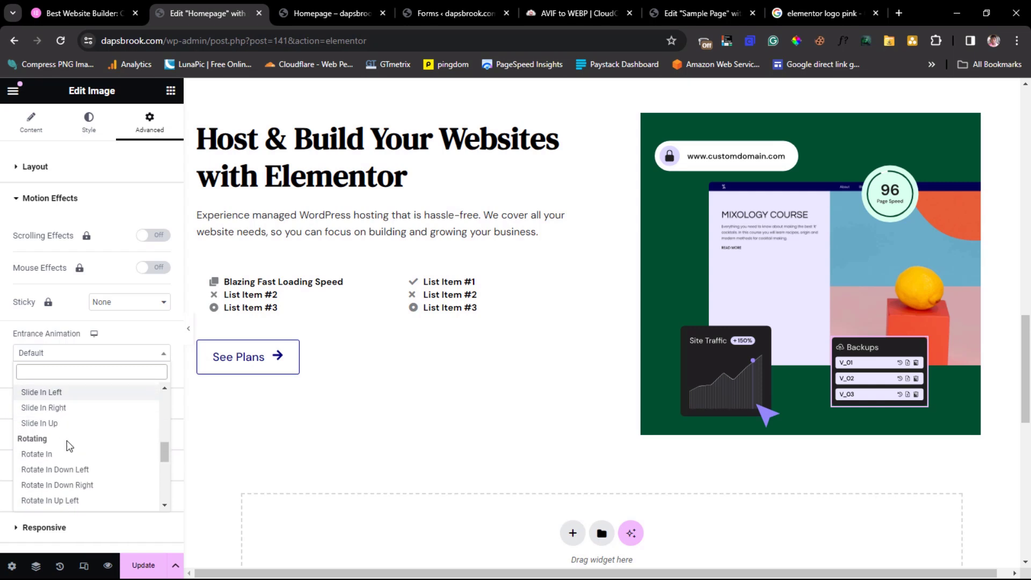
click(56, 425)
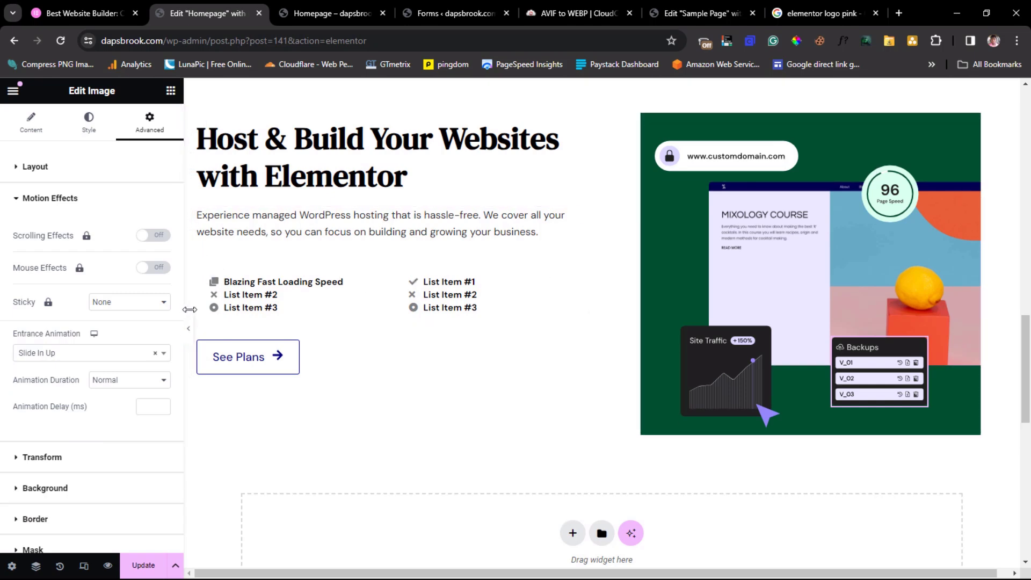
- Preview the Host & Build Your Websites section without the editing panel, then bring the panel back
click(188, 328)
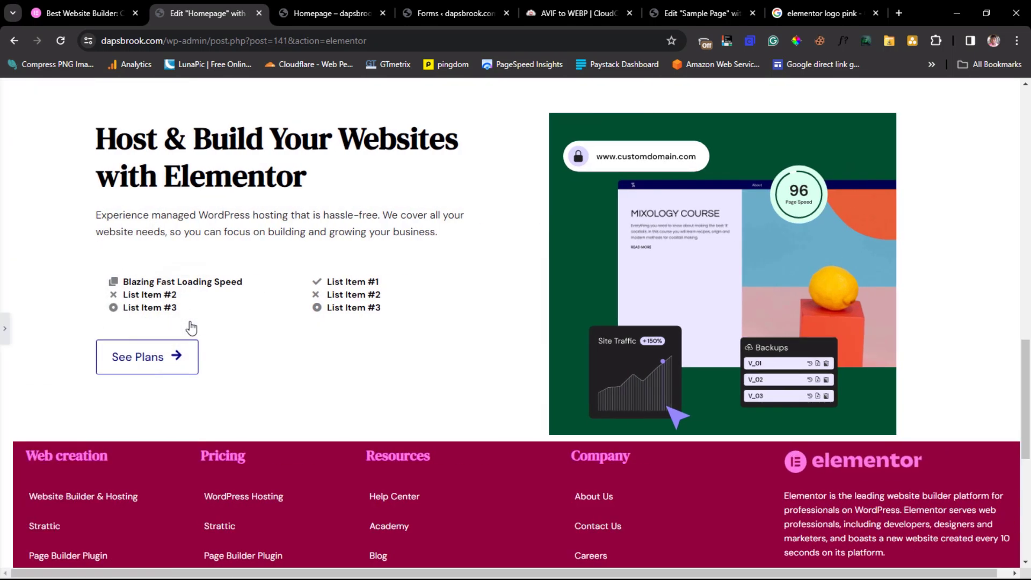
scroll(306, 321, up, 1)
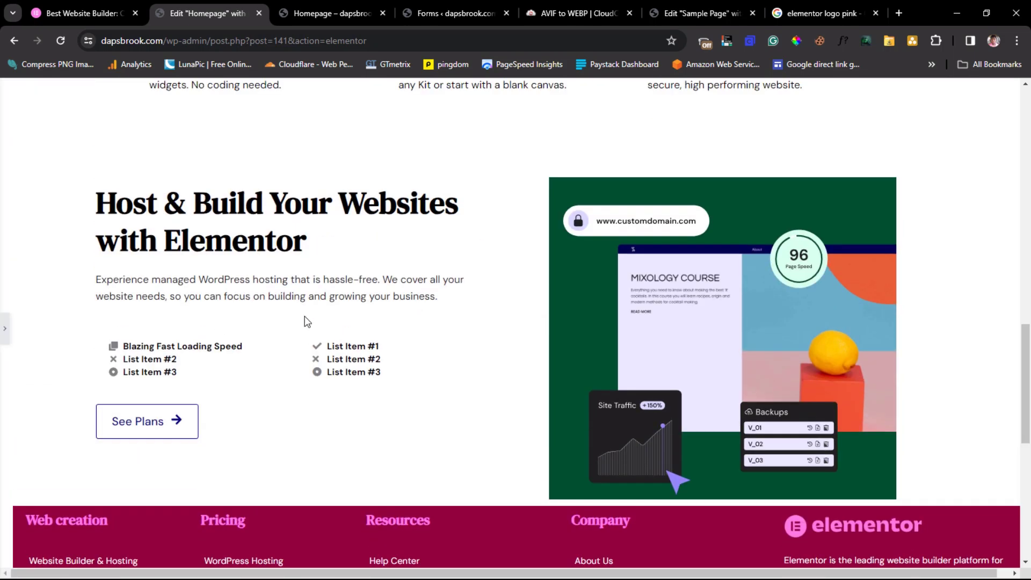
click(4, 334)
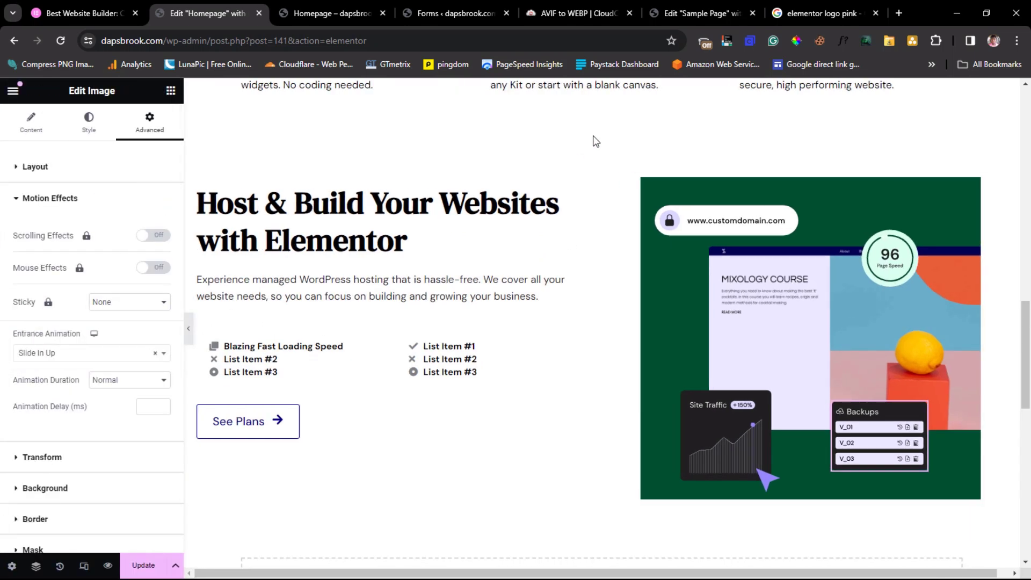
- Set the Host & Build section container's bottom margin to 100 px and preview its spacing above the footer without the editing panel
scroll(602, 163, up, 1)
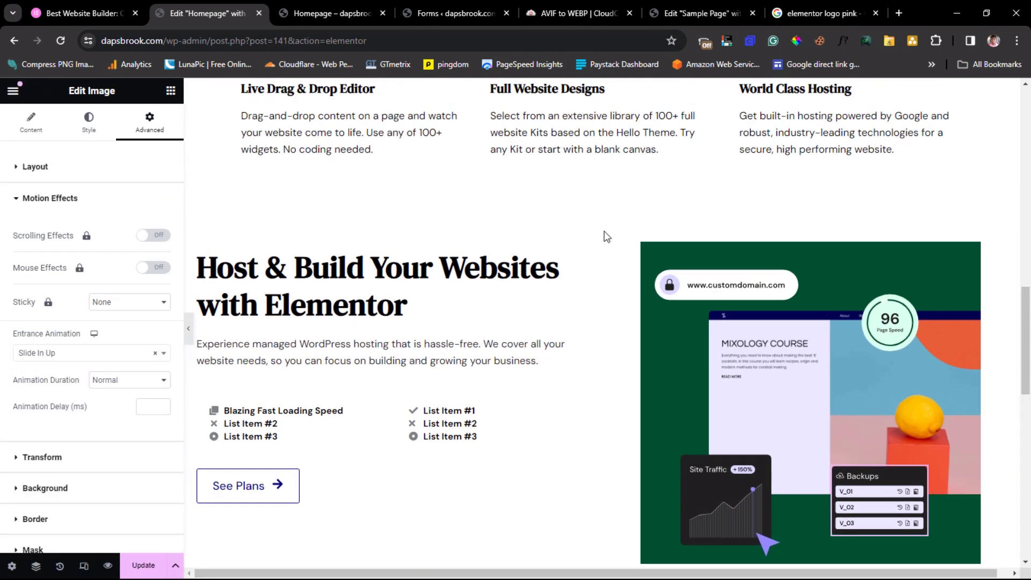
click(602, 229)
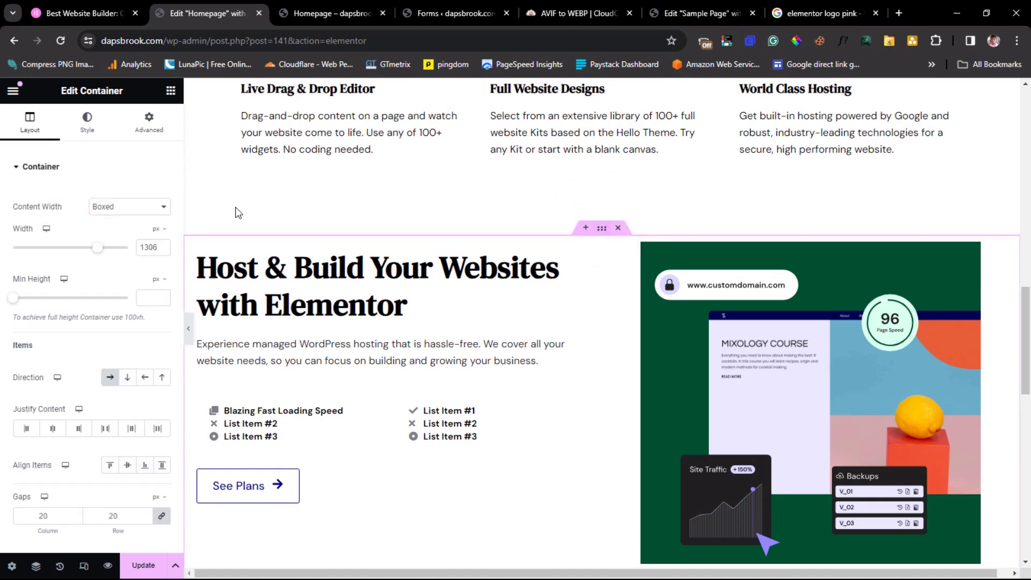
click(155, 126)
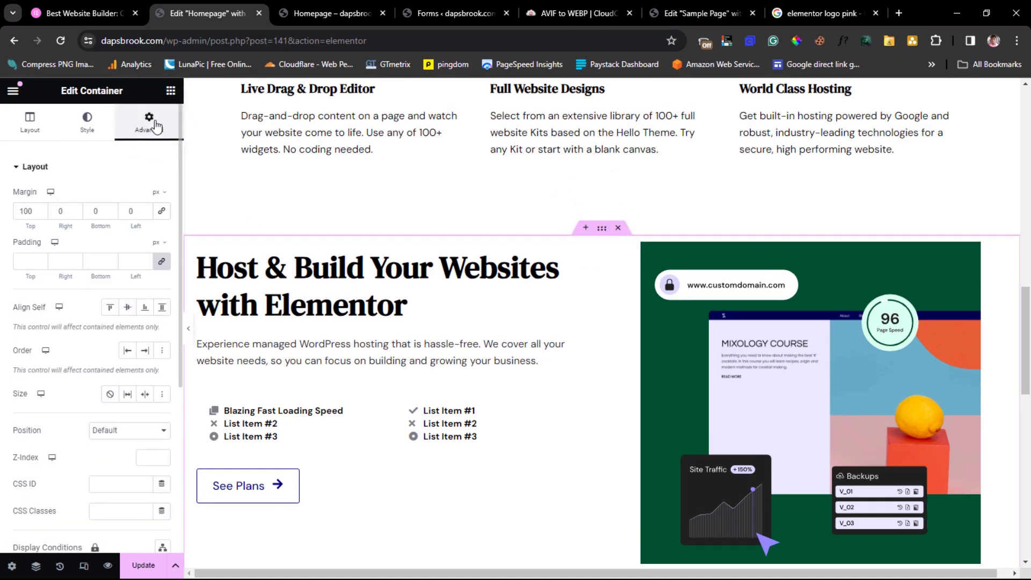
click(93, 211)
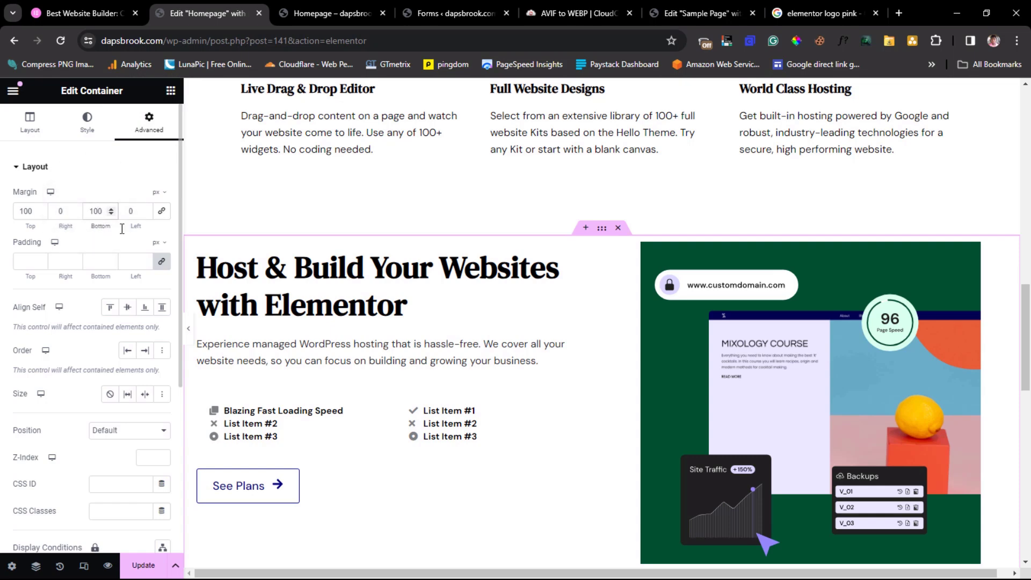
text(10)
scroll(613, 184, down, 5)
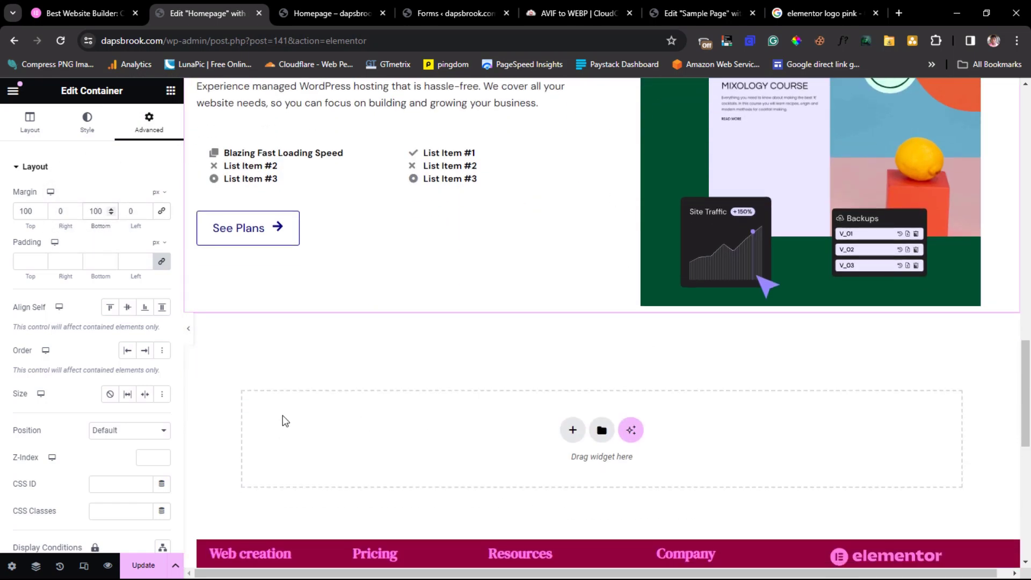
click(189, 329)
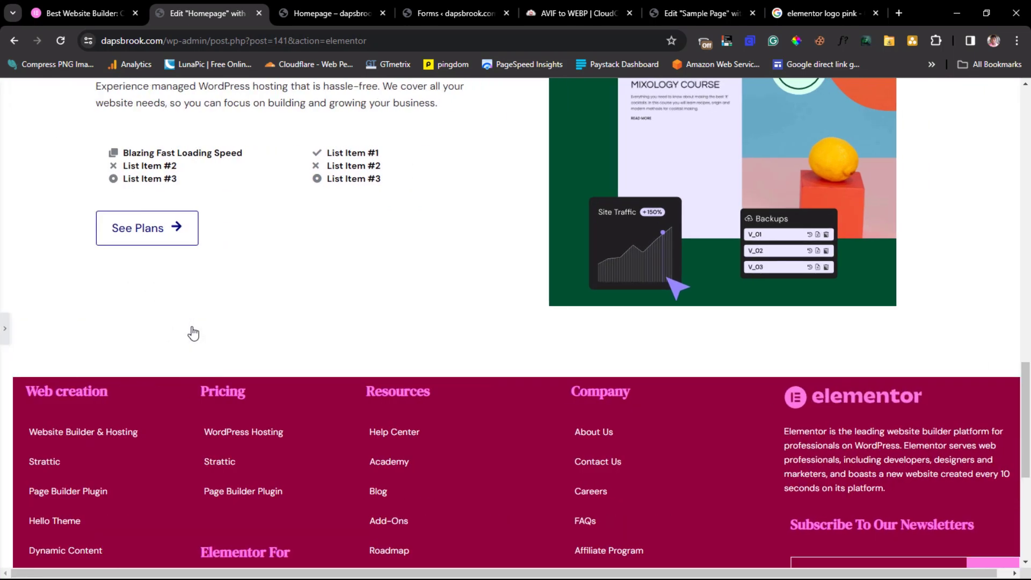
scroll(451, 282, up, 3)
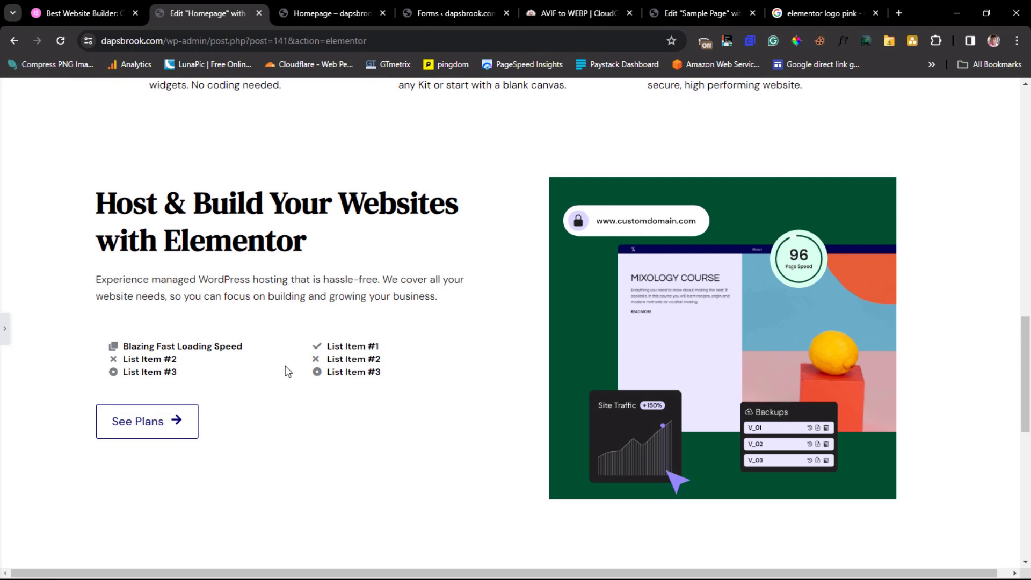
- Switch to elementor.com, close the developer tools and view the original Host & Build section at full width
click(75, 13)
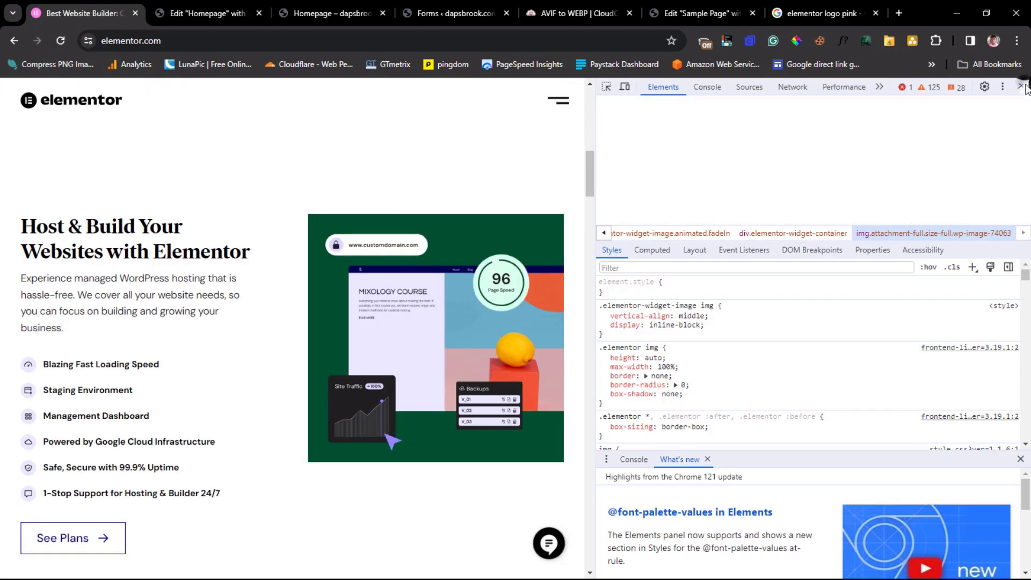
key(F12)
scroll(609, 250, down, 3)
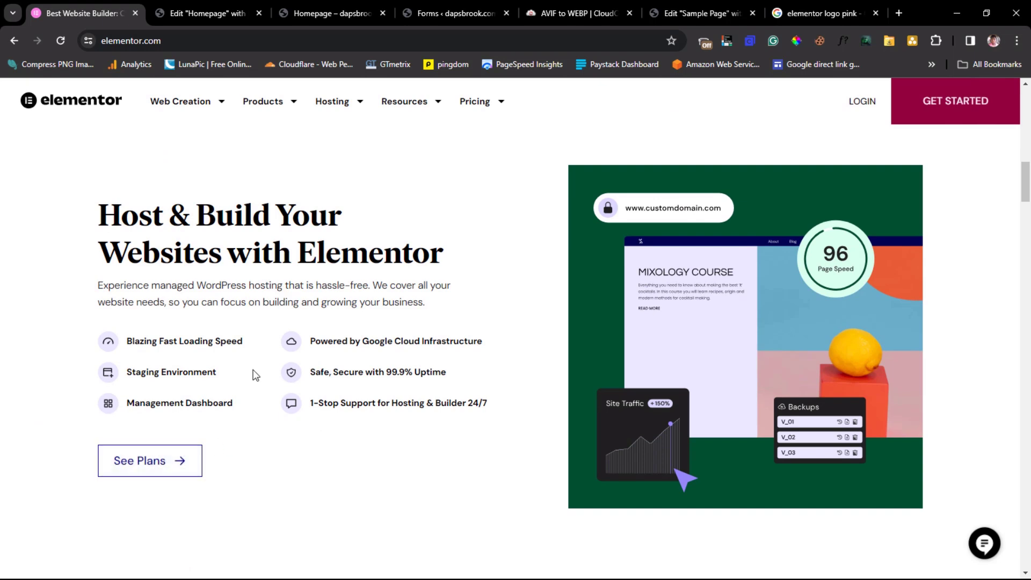
- Compare the feature lists with the original on elementor.com, then set the first icon list's space between items to 13 px in the editor
click(205, 9)
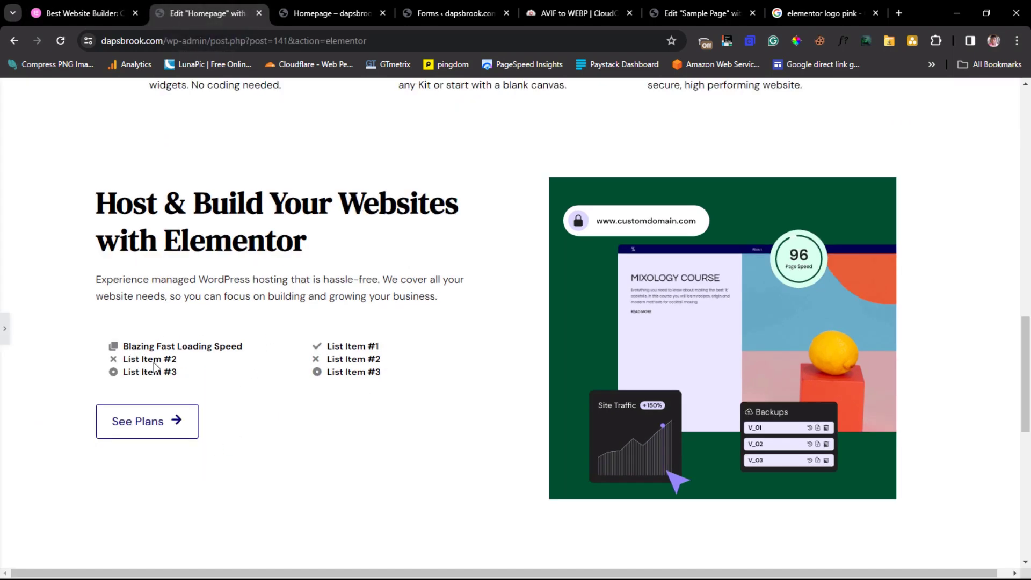
click(67, 8)
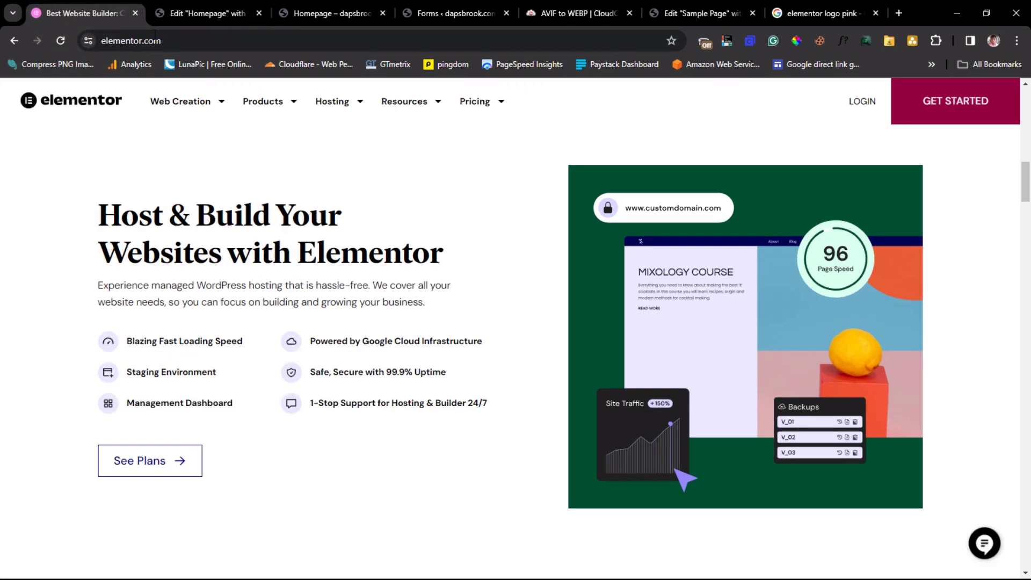
click(188, 12)
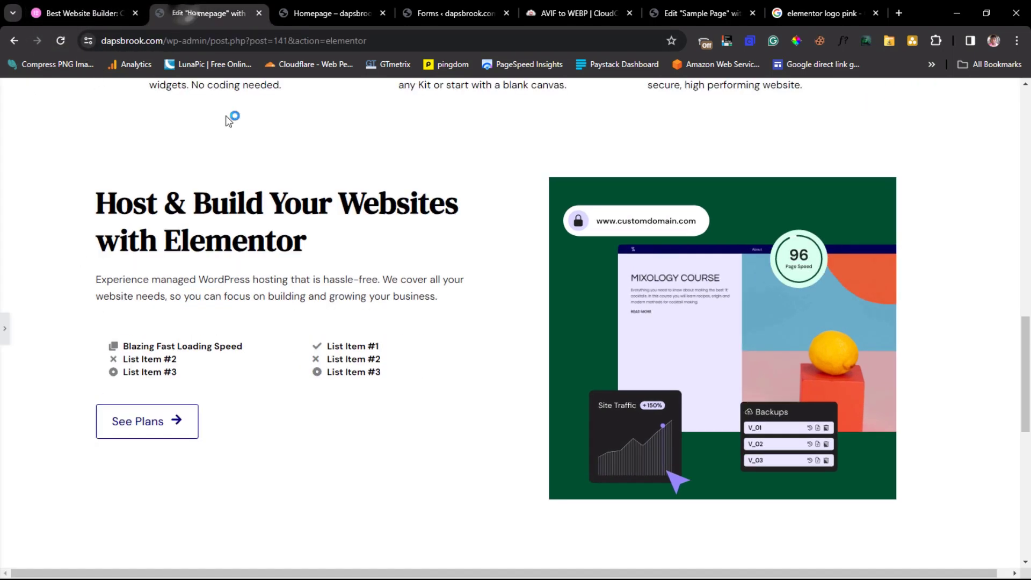
click(3, 328)
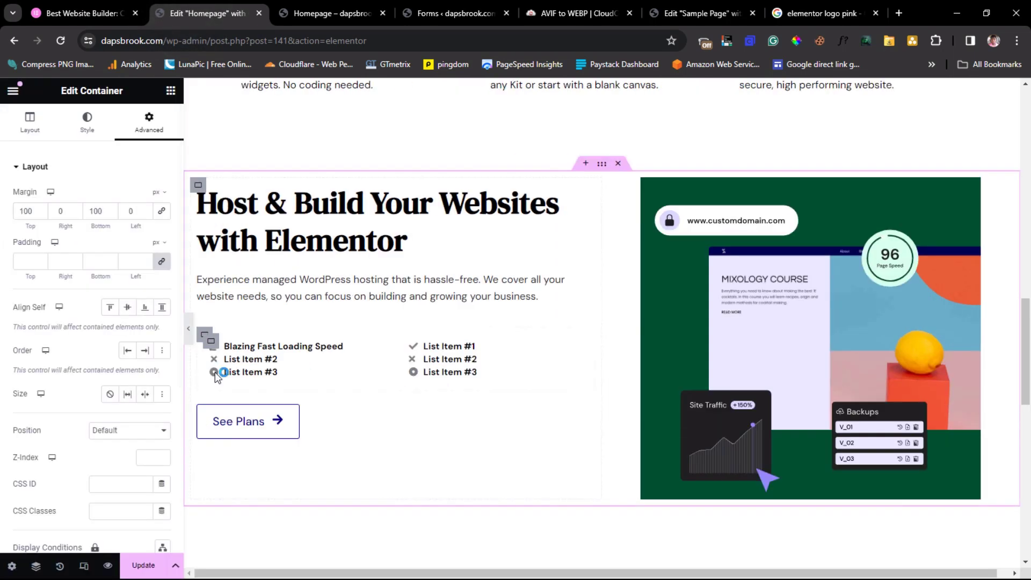
click(263, 373)
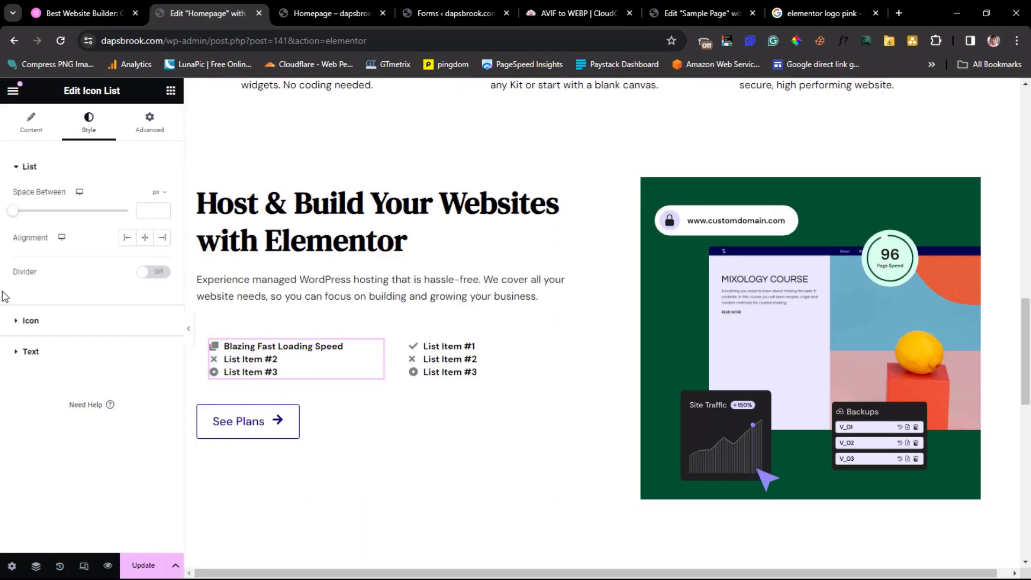
drag(15, 219, 127, 219)
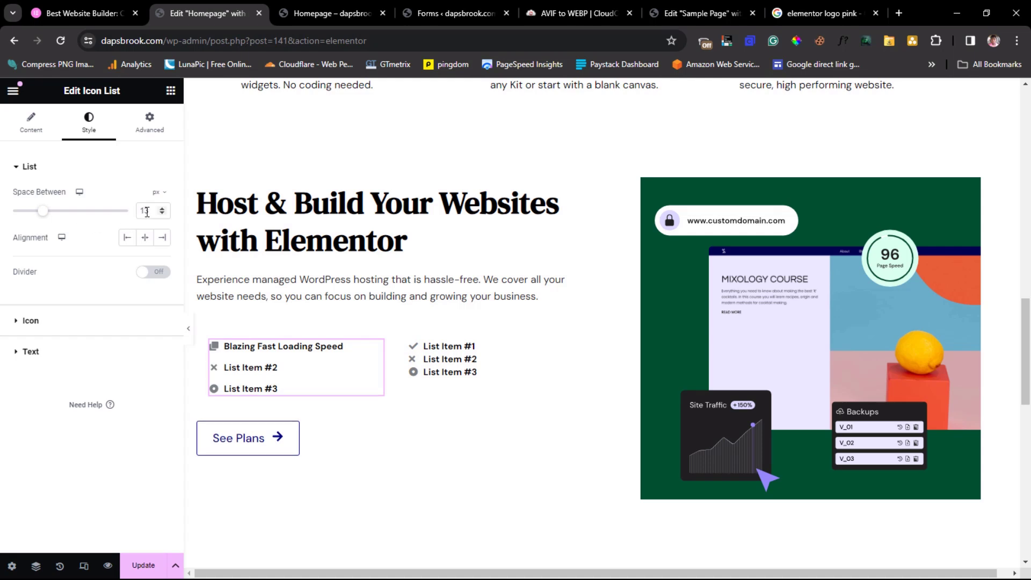
- Copy the first icon list and apply its style to the second icon list beside it
right_click(295, 373)
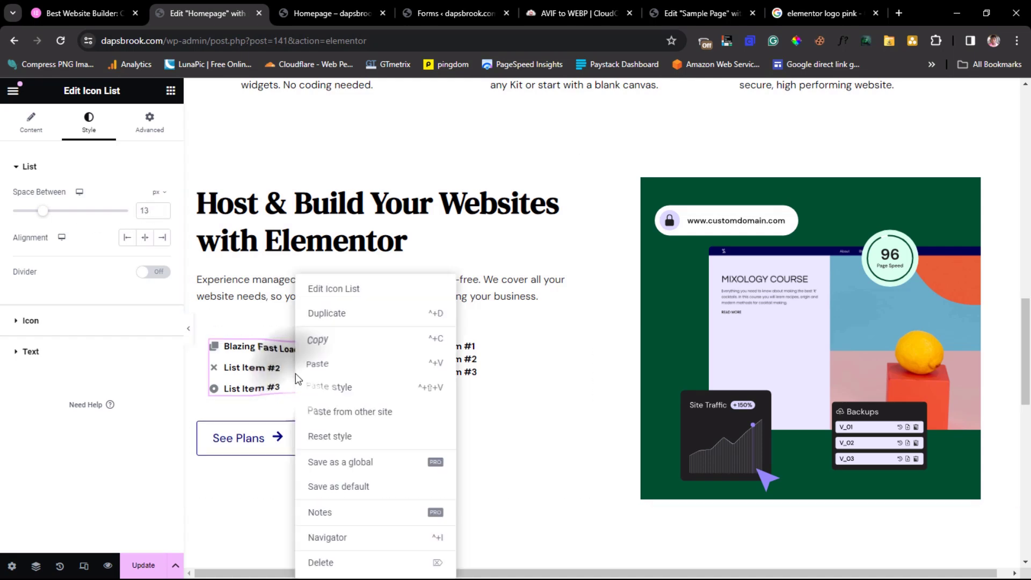
click(320, 339)
right_click(440, 371)
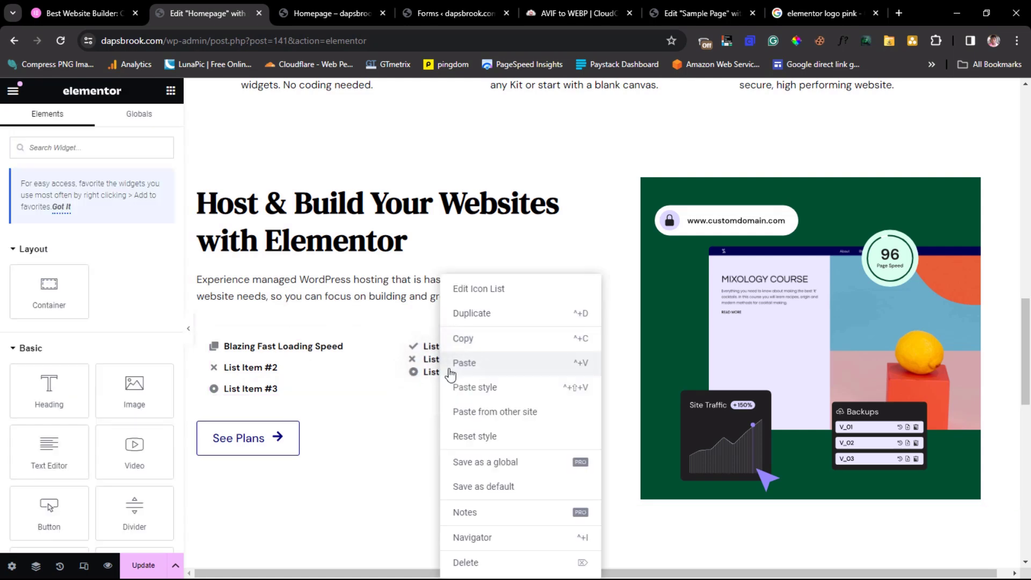
click(475, 387)
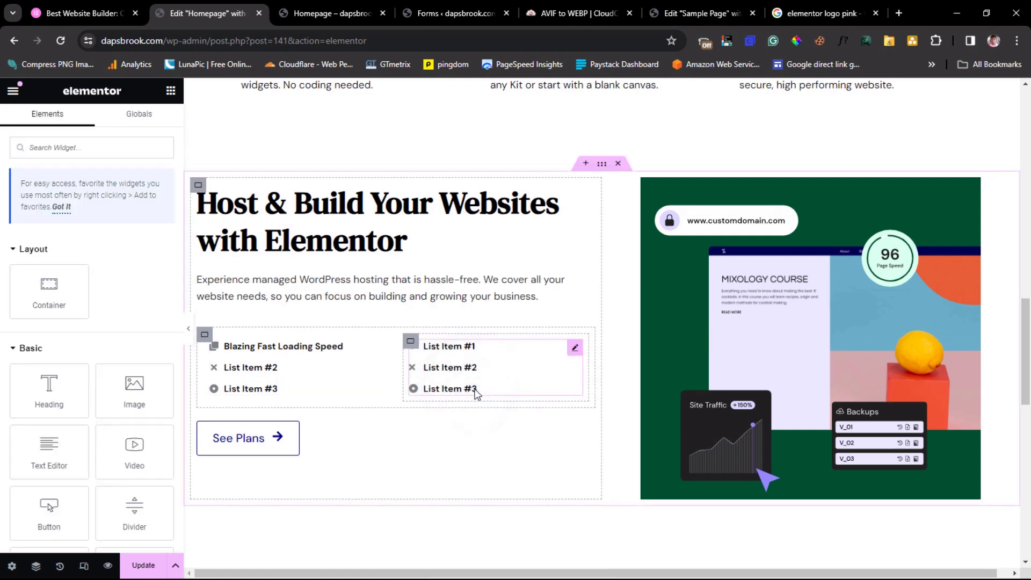
- Set the column and row gaps of the container holding both icon lists to 0 px
click(204, 334)
scroll(53, 399, down, 3)
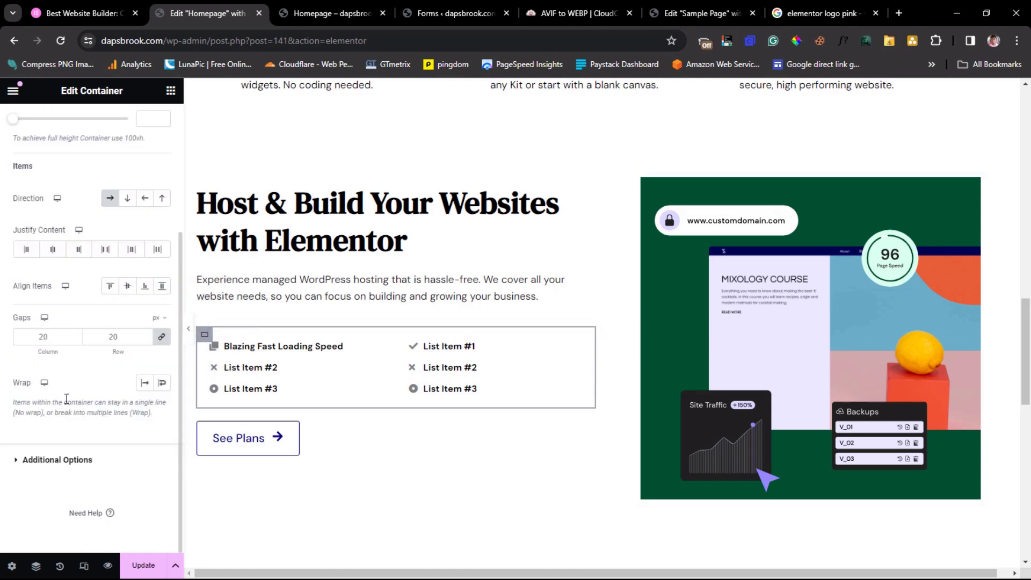
click(161, 336)
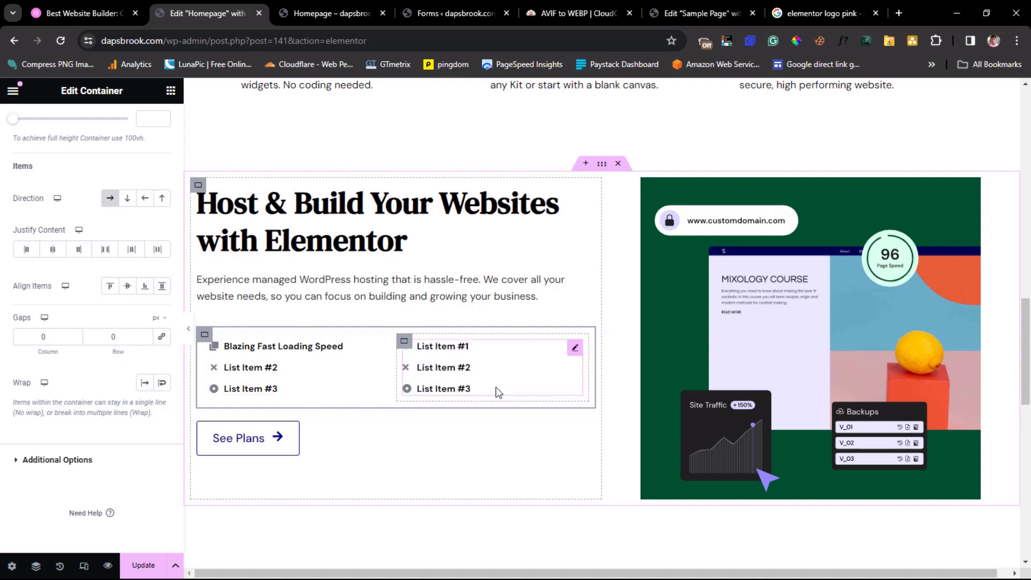
- Switch to elementor.com and examine the One Platform section's layout and its Portfolio & CV, Creative, eCommerce and Events & Entertainment previews
scroll(528, 279, down, 1)
scroll(527, 279, down, 3)
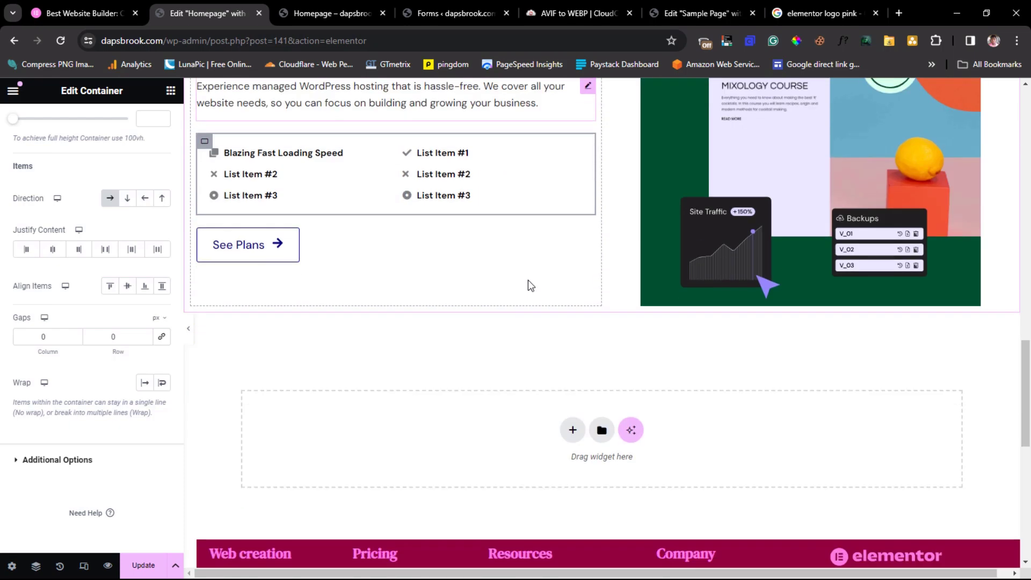
click(80, 15)
scroll(441, 206, down, 5)
scroll(442, 206, down, 2)
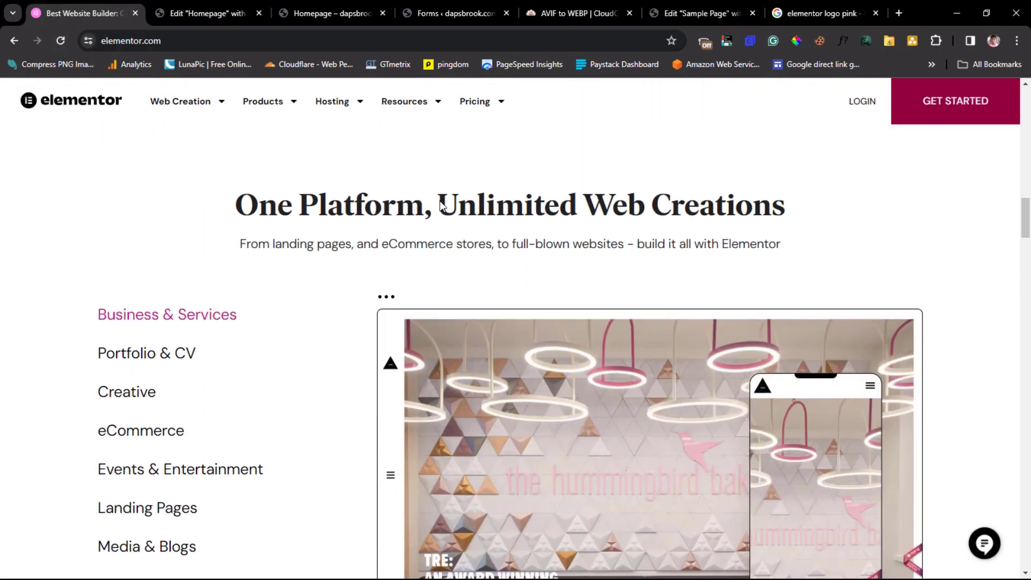
scroll(442, 207, down, 2)
scroll(442, 207, up, 3)
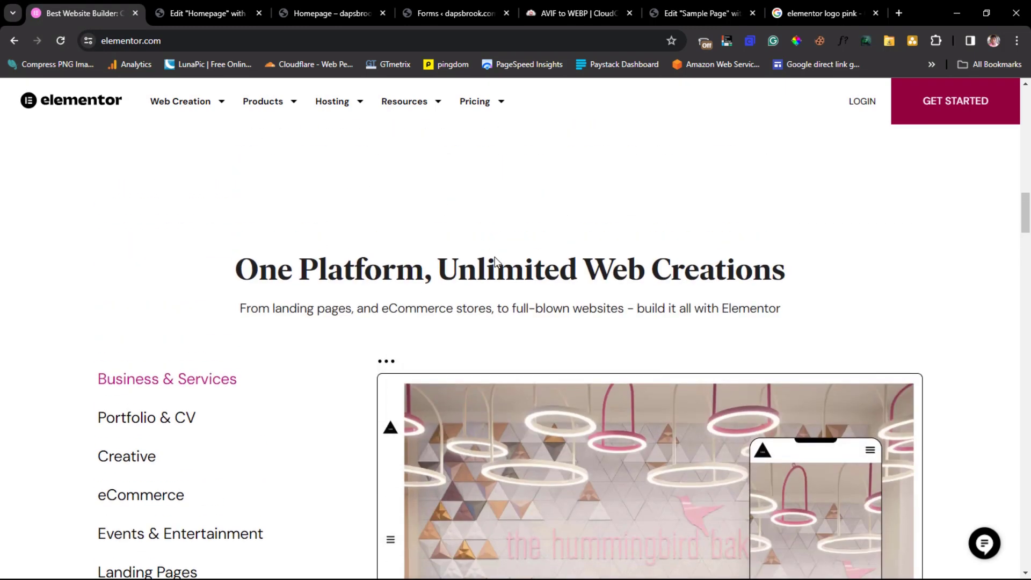
scroll(622, 315, down, 2)
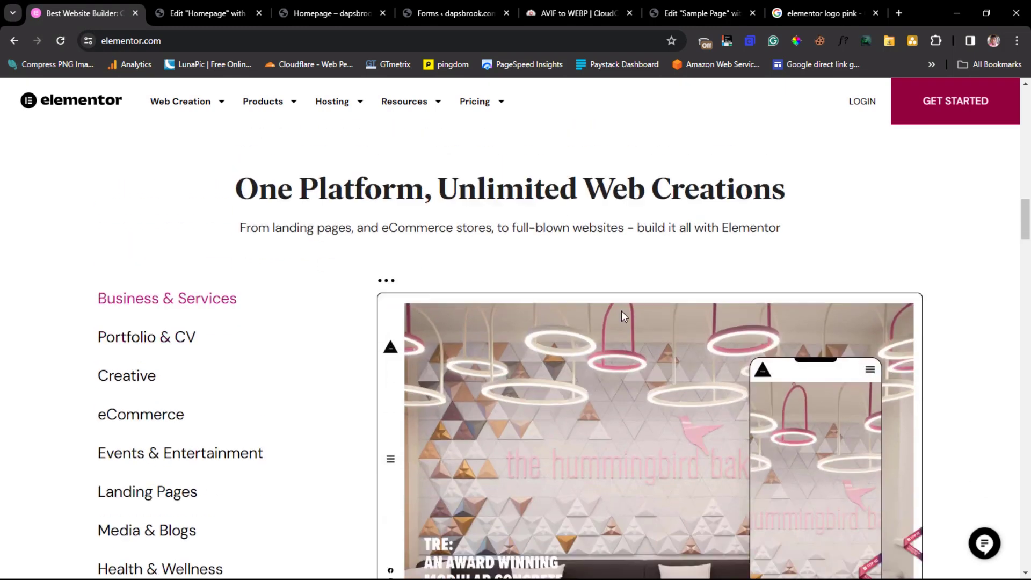
click(141, 293)
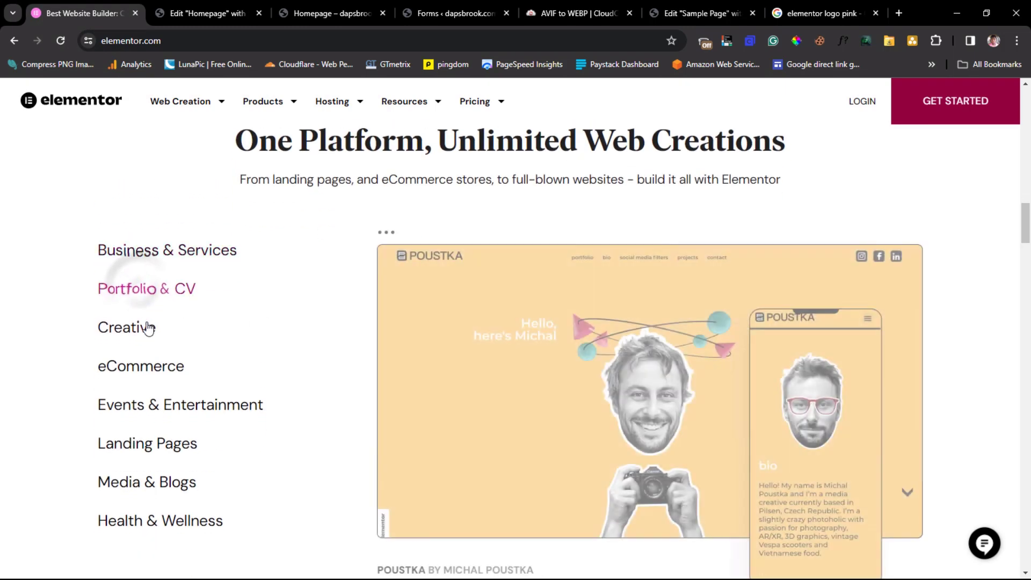
click(141, 332)
click(144, 369)
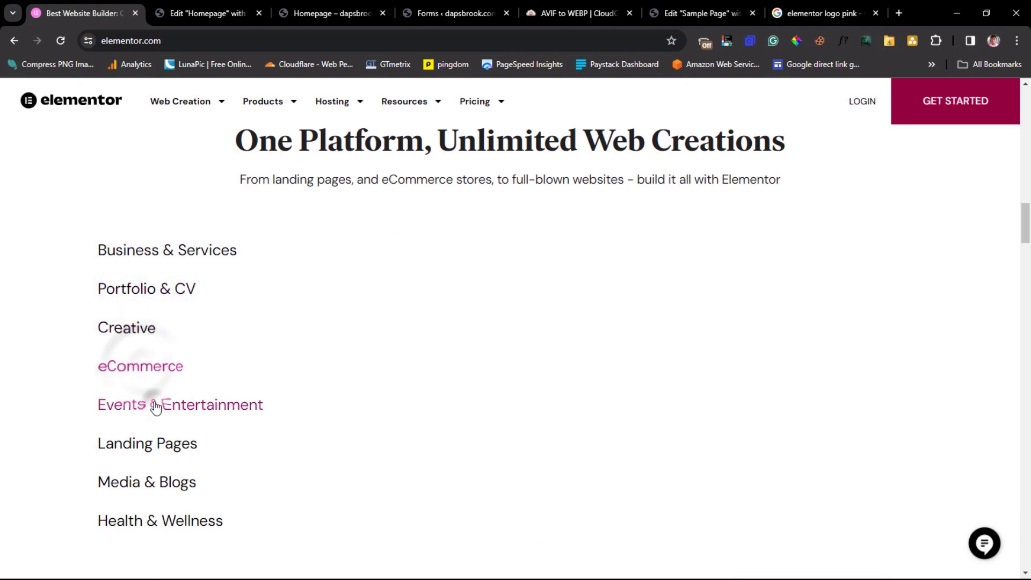
click(153, 404)
- Copy the section heading text "One Platform, Unlimited Web Creations" from elementor.com
scroll(257, 373, up, 3)
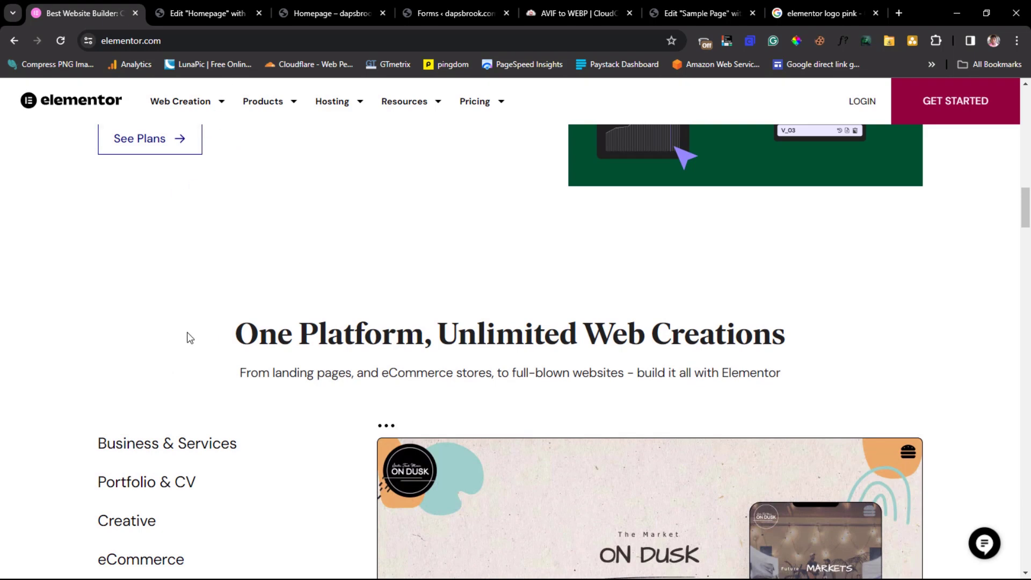
drag(220, 345, 788, 339)
right_click(694, 337)
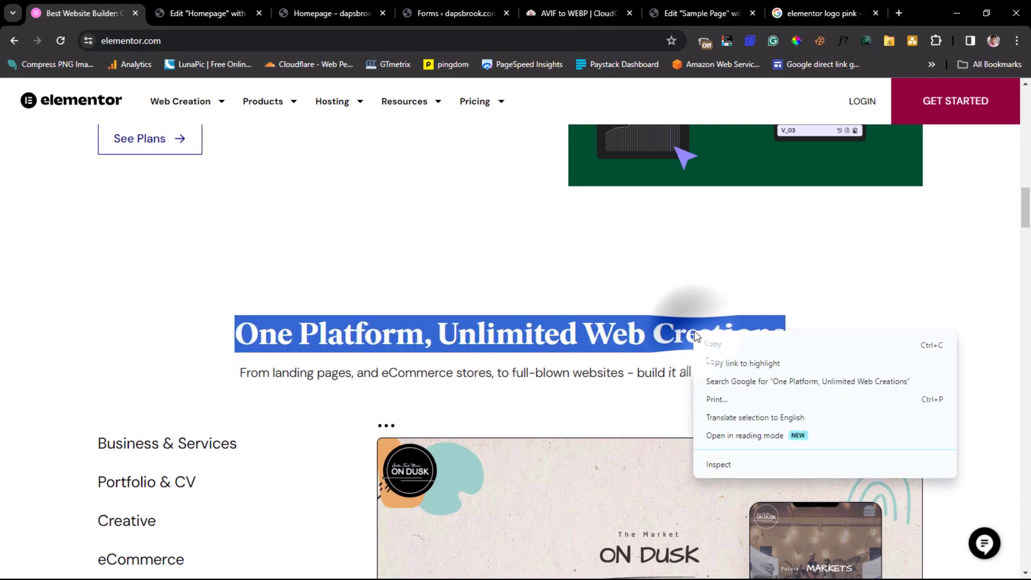
click(715, 346)
- Switch back to the Homepage editor and add a new column-direction container between the Host & Build section and the footer
click(192, 10)
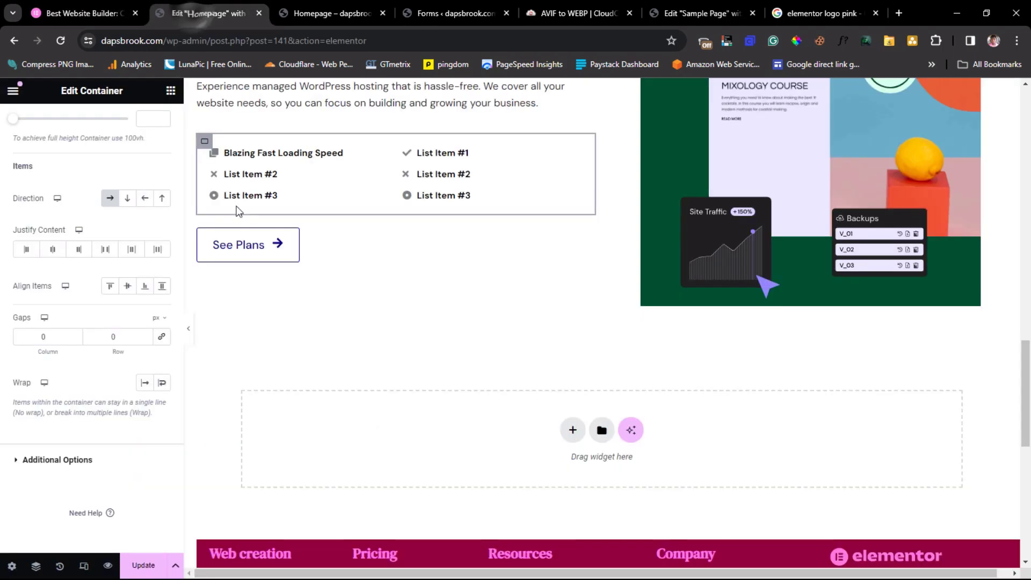
scroll(504, 283, down, 1)
scroll(511, 286, up, 10)
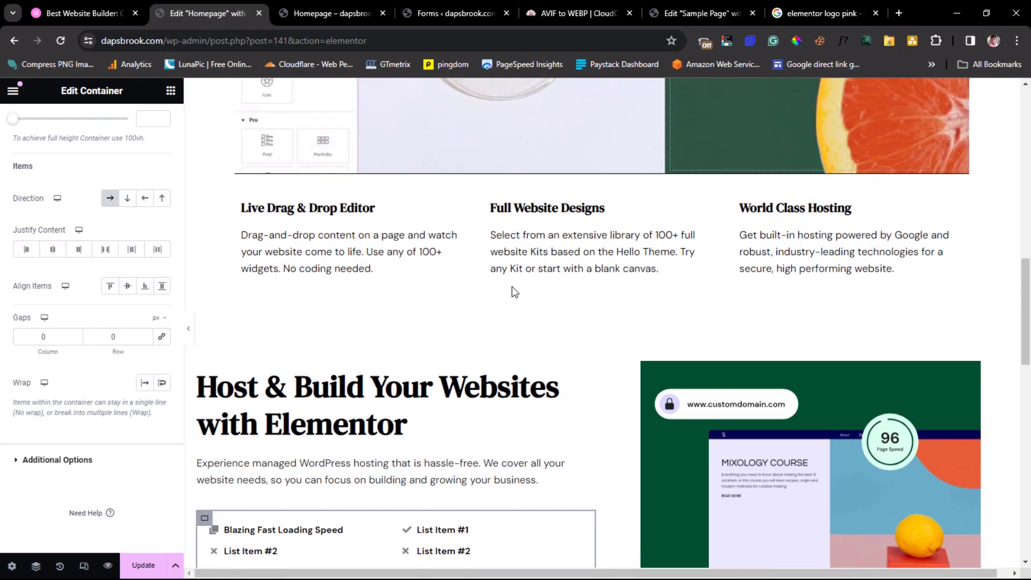
scroll(512, 286, up, 10)
scroll(511, 286, down, 14)
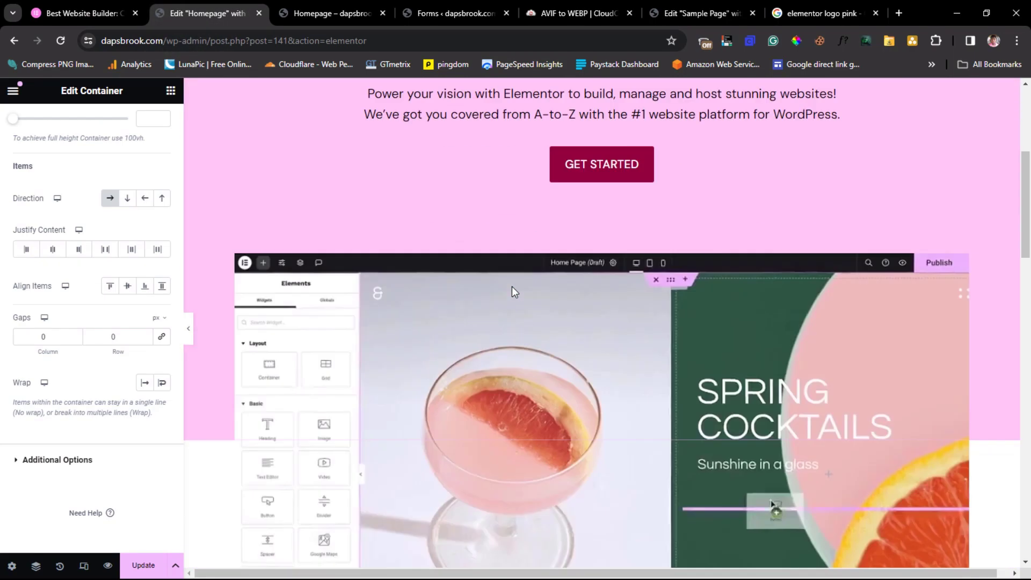
scroll(511, 290, down, 10)
scroll(513, 297, up, 3)
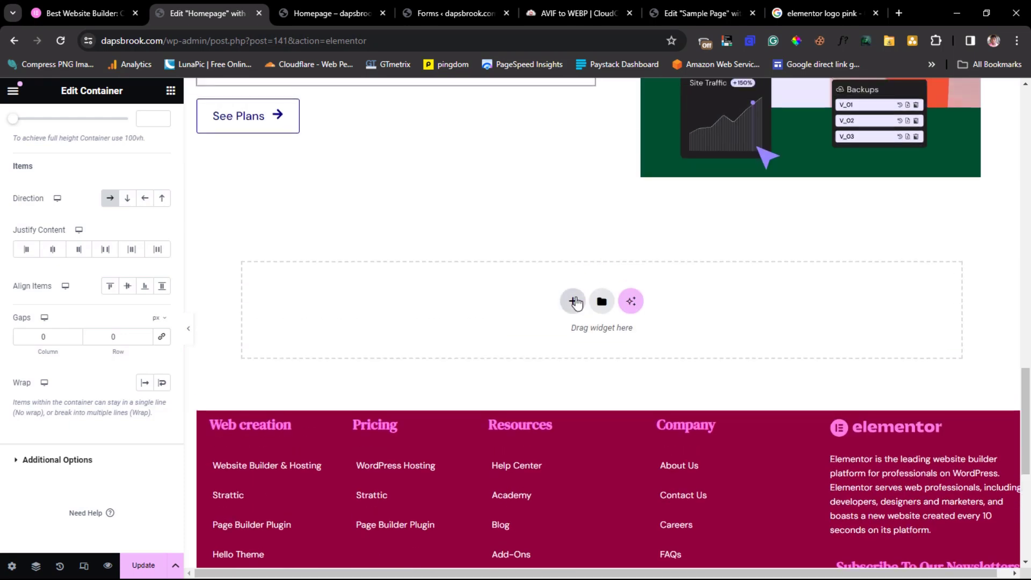
click(573, 301)
click(432, 333)
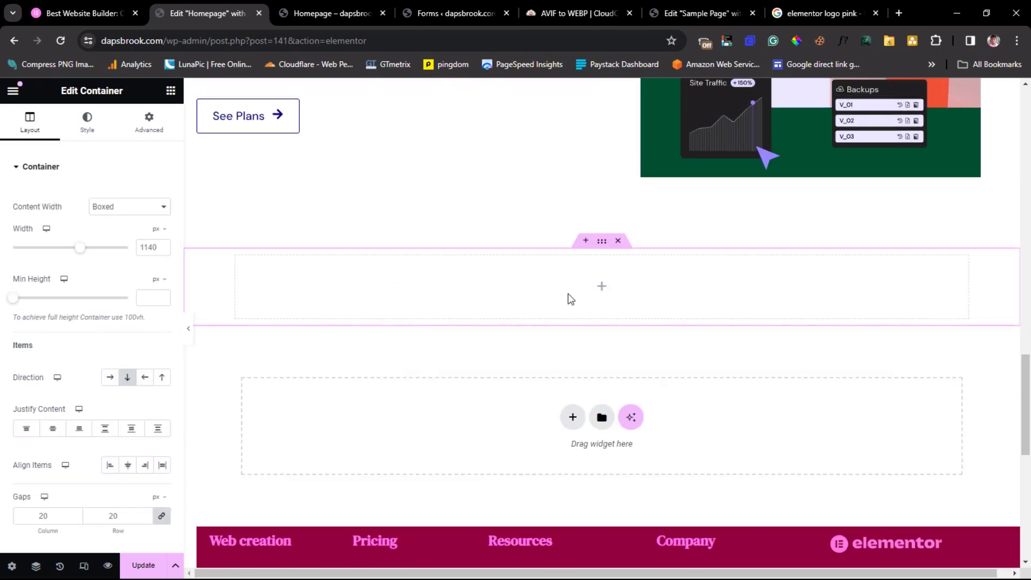
- Copy the "Host & Build Your Websites with Elementor" heading and paste it into the new empty container
scroll(596, 290, up, 6)
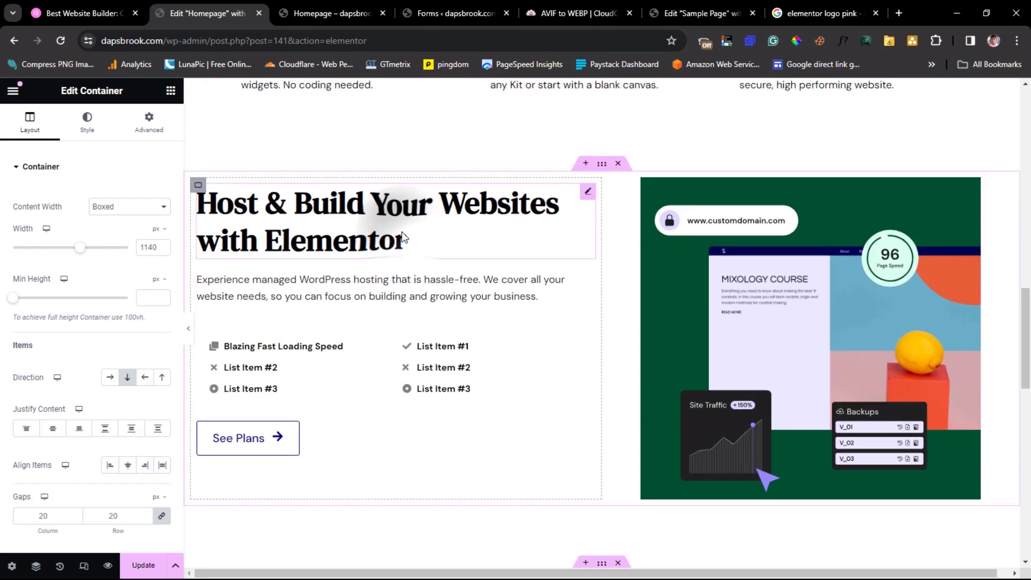
right_click(403, 232)
click(435, 300)
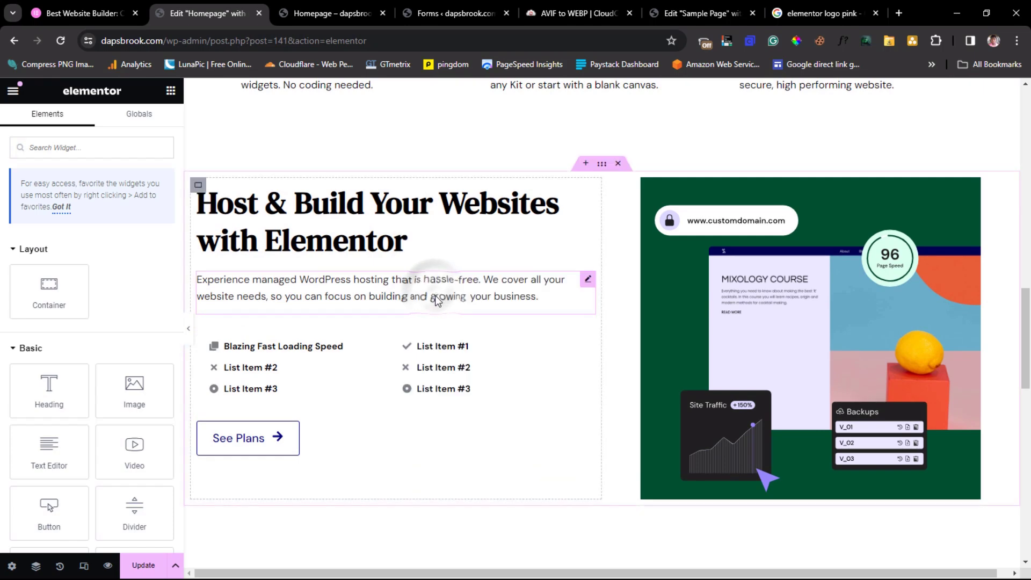
scroll(444, 323, down, 5)
right_click(520, 350)
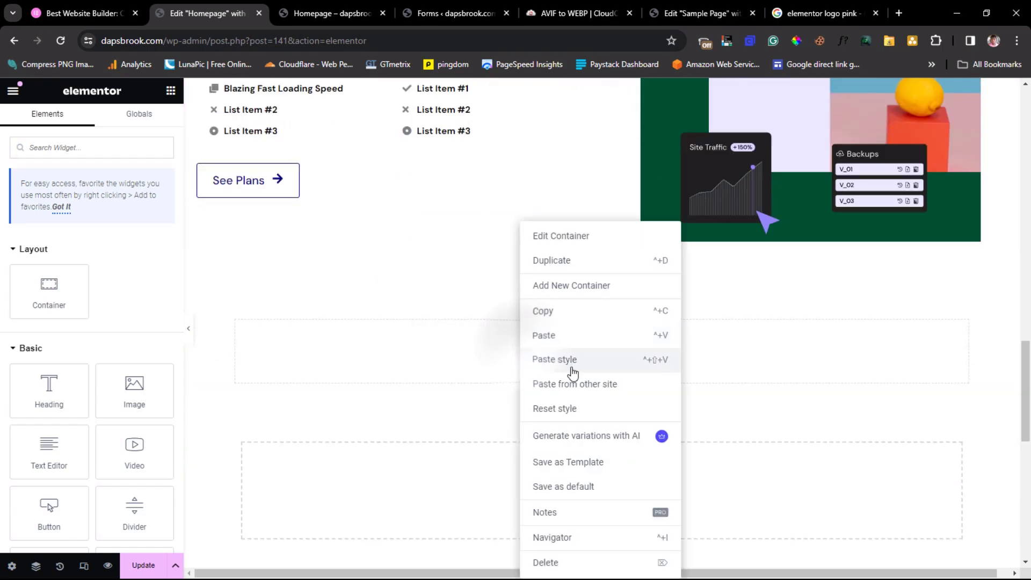
click(549, 339)
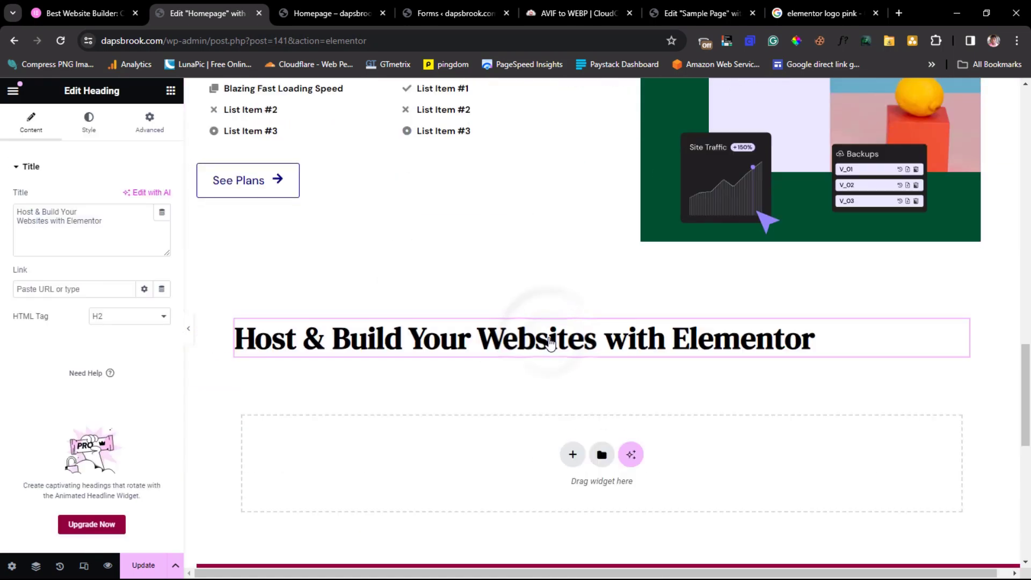
- Copy the highlighted One Platform heading text again from elementor.com and return to the Homepage editor
click(47, 16)
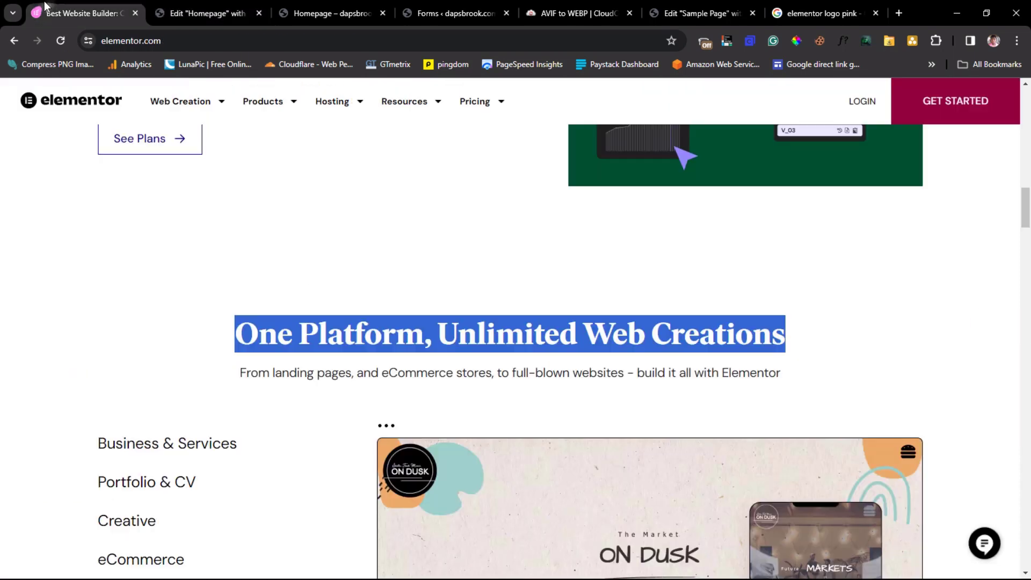
right_click(321, 339)
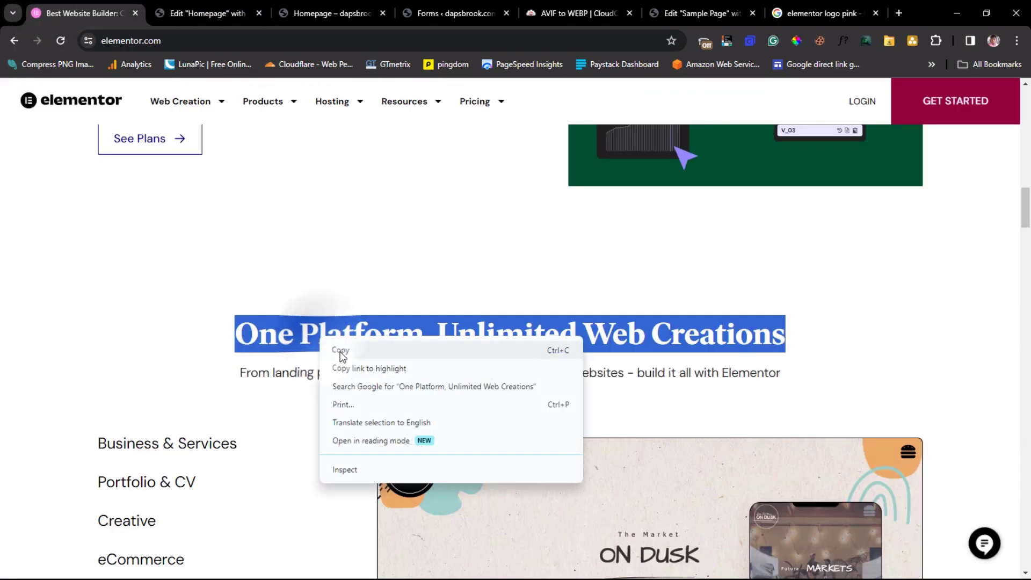
click(338, 349)
click(206, 13)
- Replace the pasted heading's title with "One Platform, Unlimited Web Creations" and center-align it
click(369, 337)
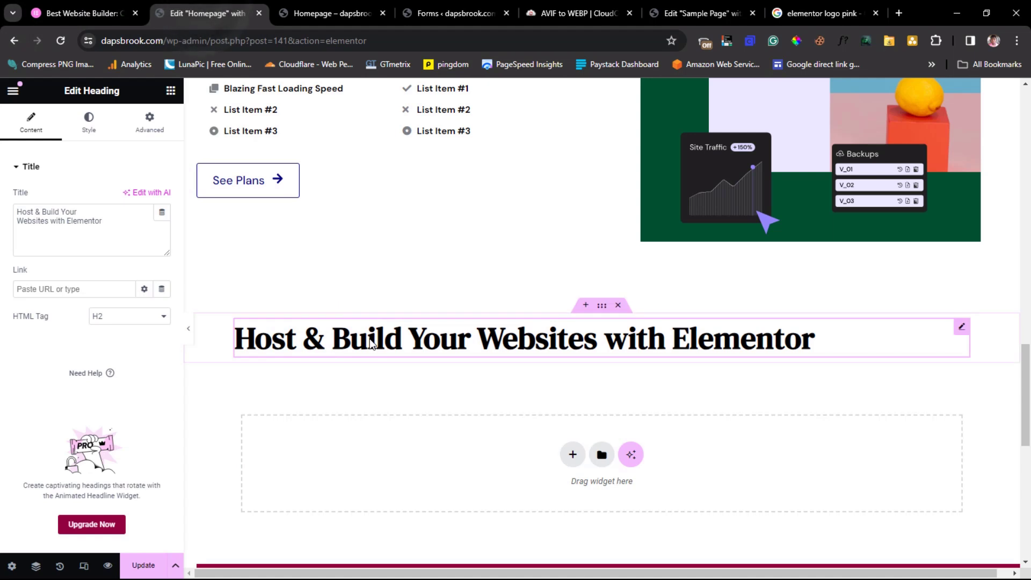
key(ctrl+a)
key(ctrl+v)
drag(117, 231, 1, 214)
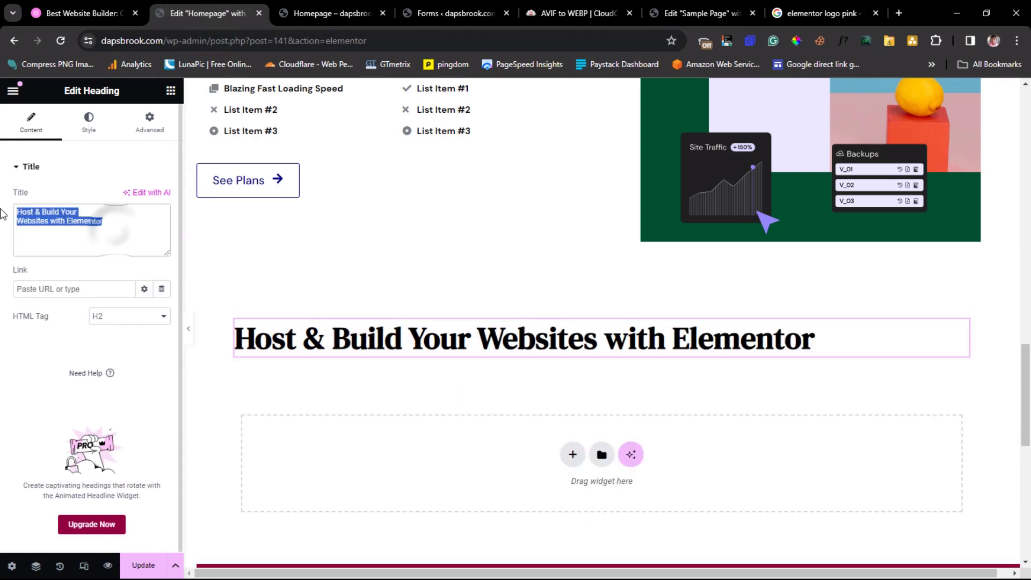
key(ctrl+v)
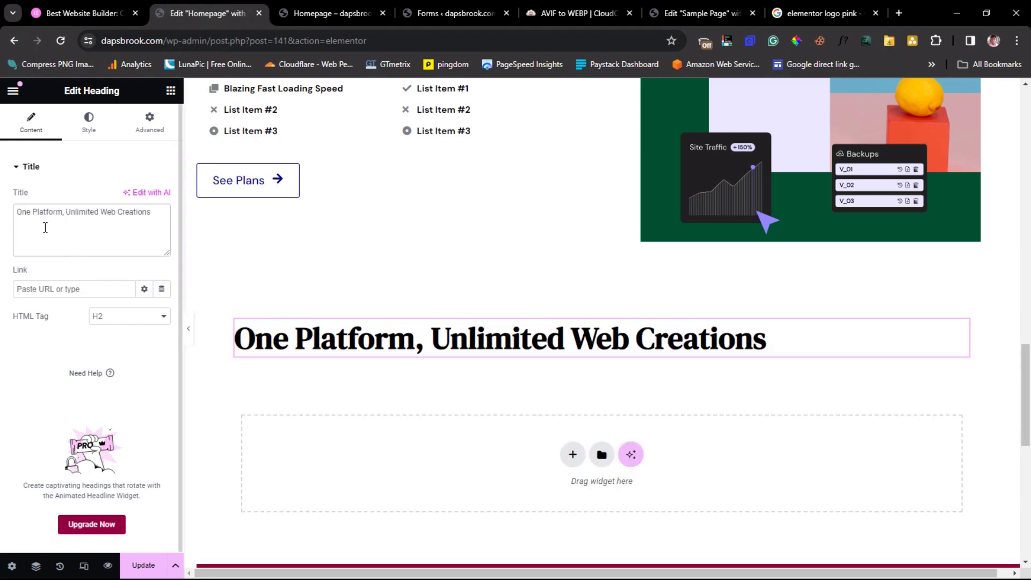
click(88, 123)
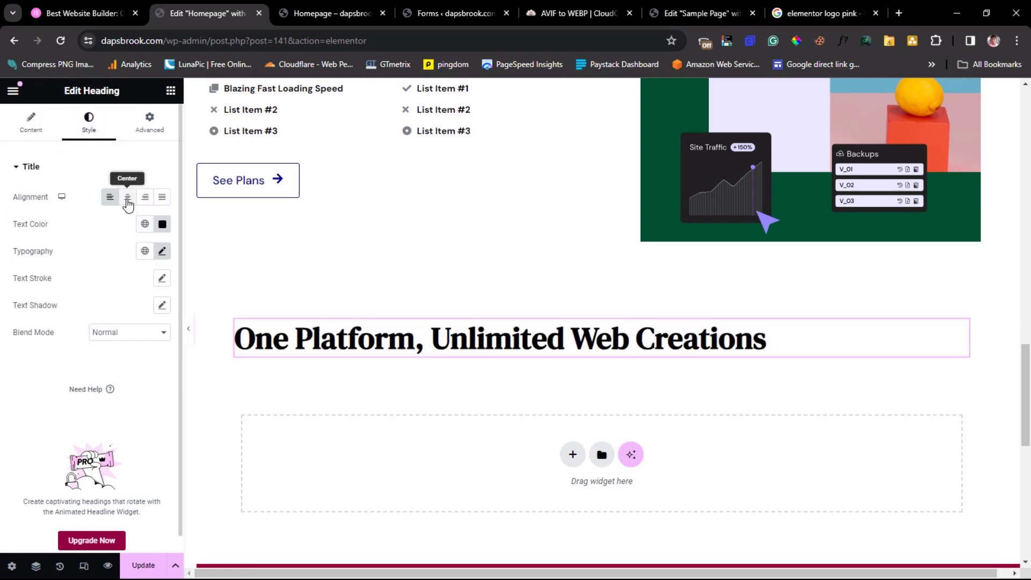
click(127, 200)
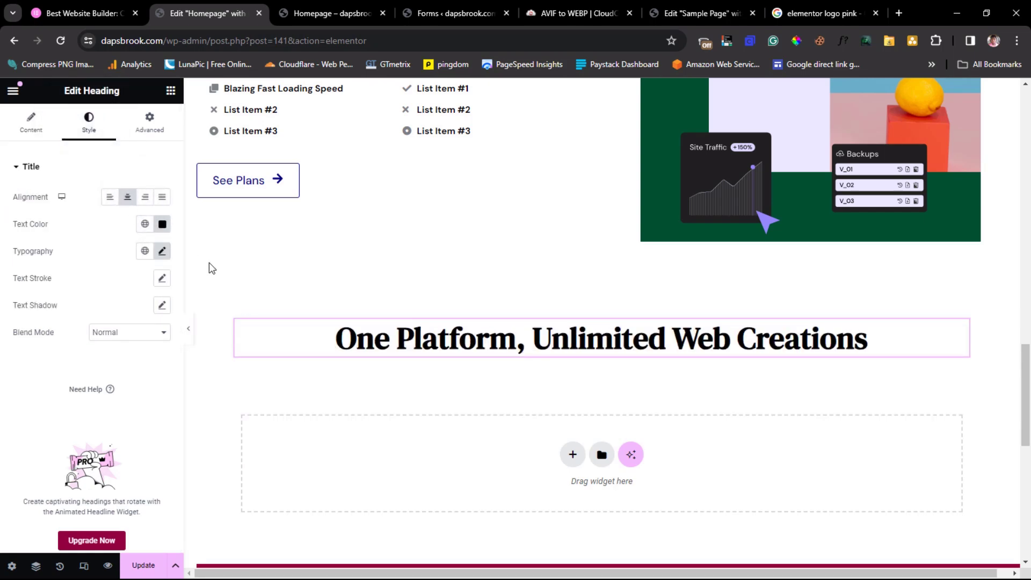
- Copy the "Host & Build Your Websites" description text widget and paste it below the "One Platform, Unlimited Web Creations" heading
scroll(363, 295, up, 4)
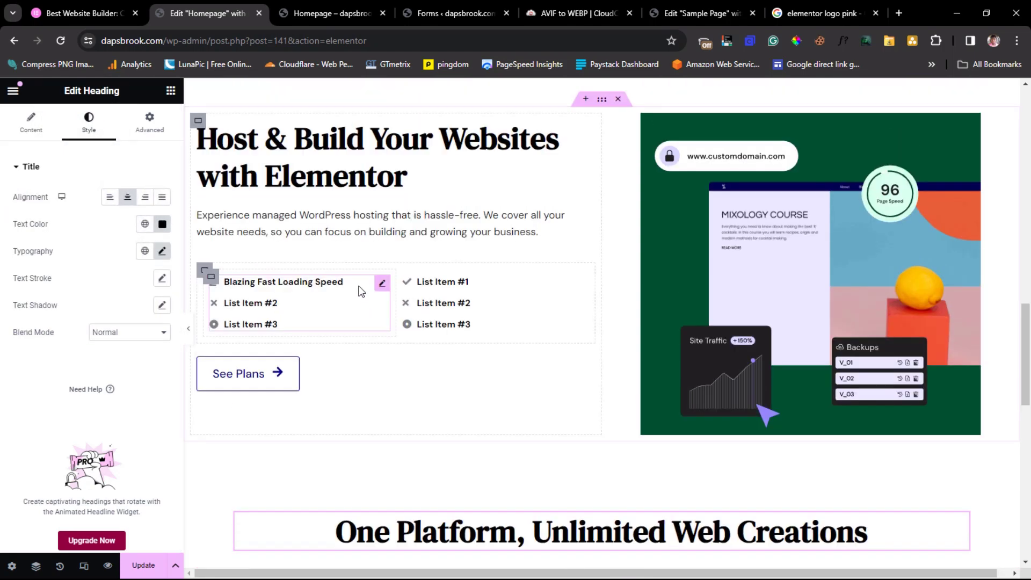
right_click(309, 224)
click(334, 288)
scroll(460, 276, down, 5)
right_click(482, 253)
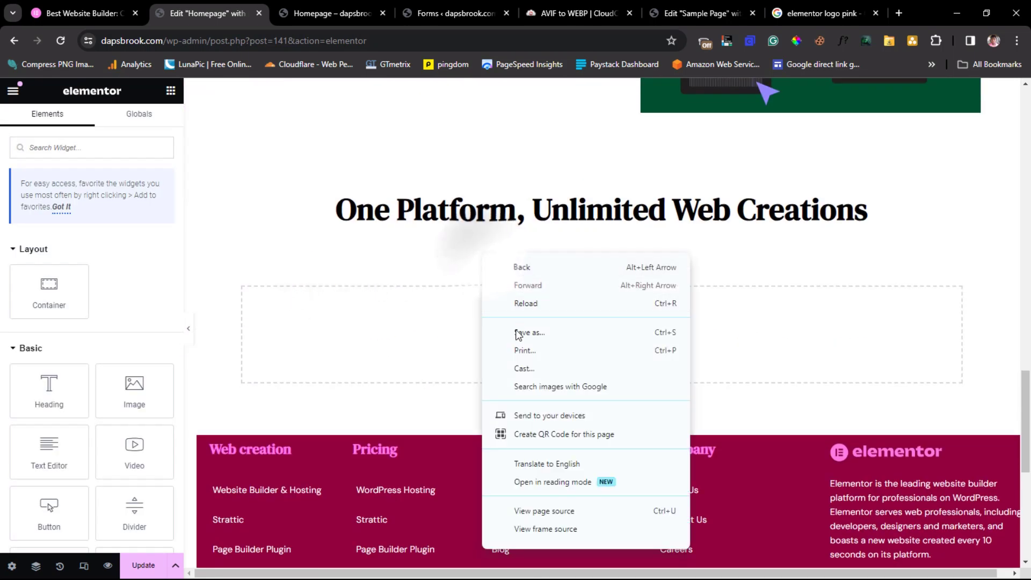
right_click(427, 337)
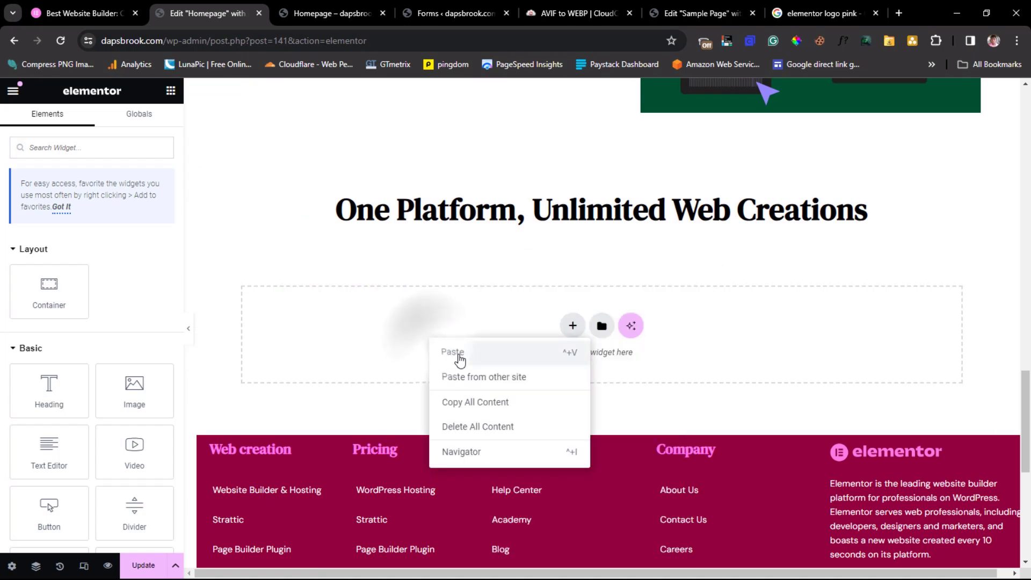
click(456, 353)
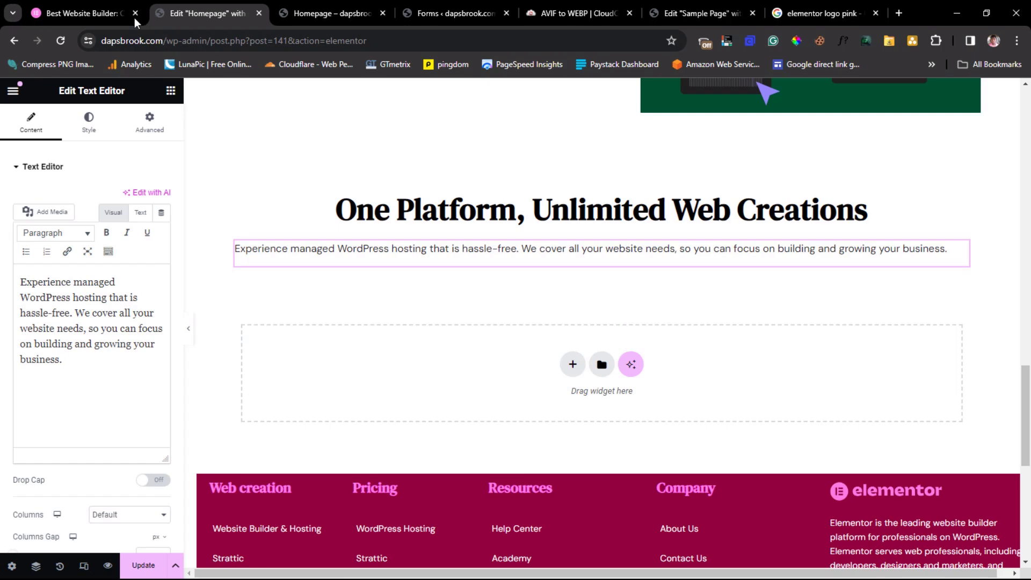
- Copy the line under the One Platform heading on elementor.com and return to the Homepage editor
click(82, 1)
drag(788, 376, 232, 379)
right_click(278, 374)
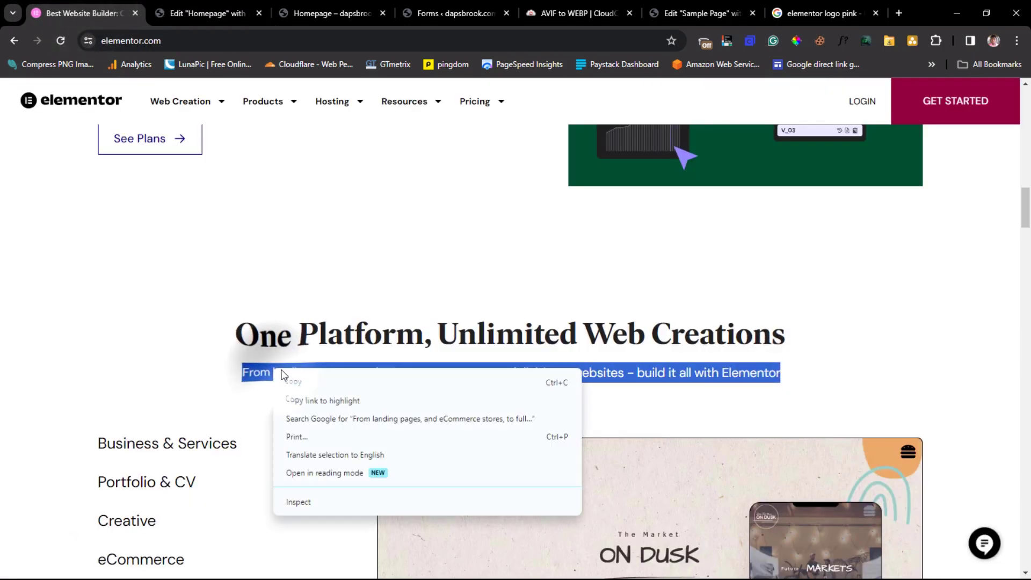
click(295, 383)
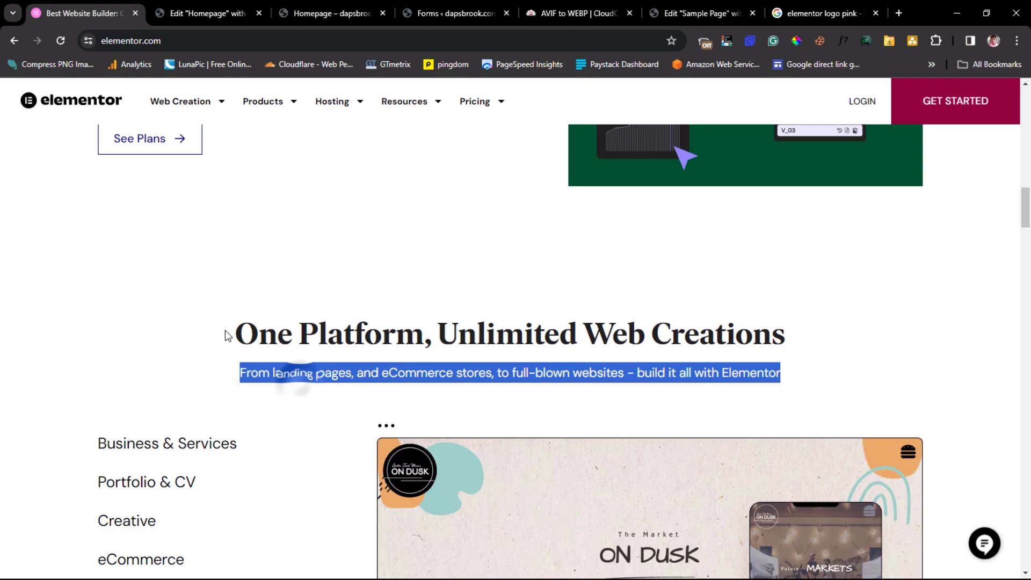
click(206, 19)
- Replace the pasted paragraph with "From landing pages, and eCommerce stores, to full-blown websites - build it all with Elementor" and center-align it
click(379, 252)
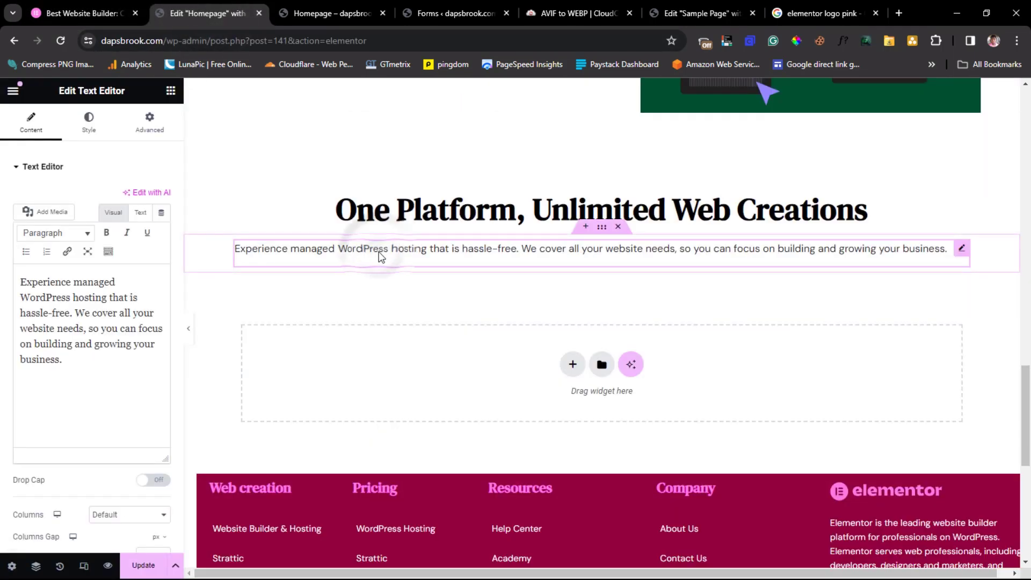
key(ctrl+v)
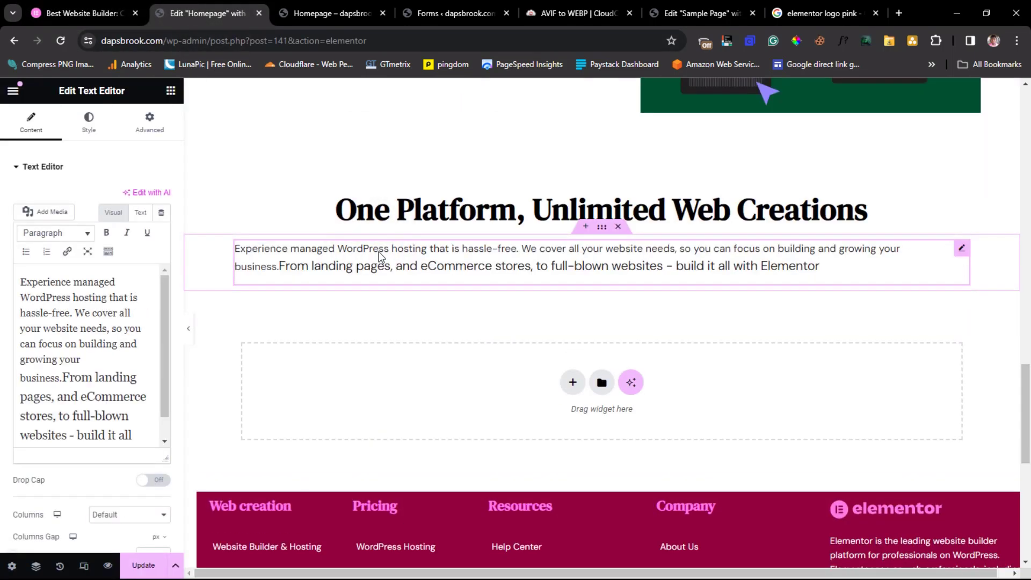
click(88, 350)
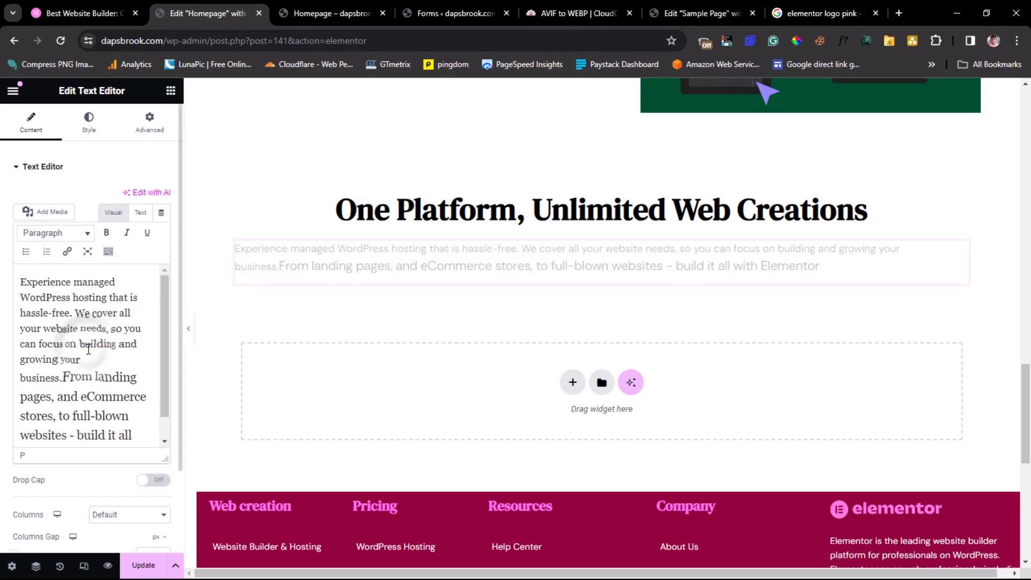
key(ctrl+a)
key(ctrl+v)
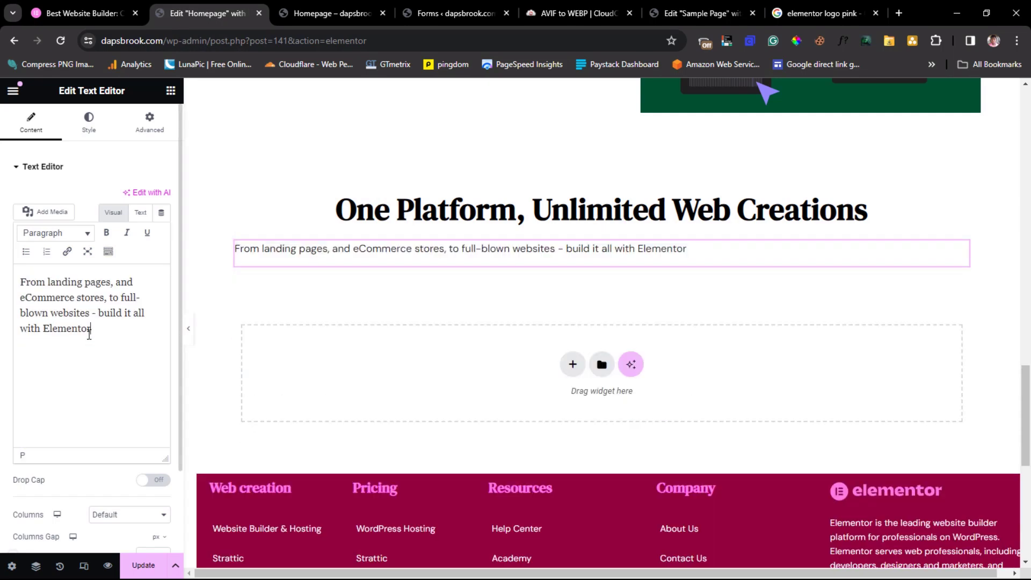
click(88, 122)
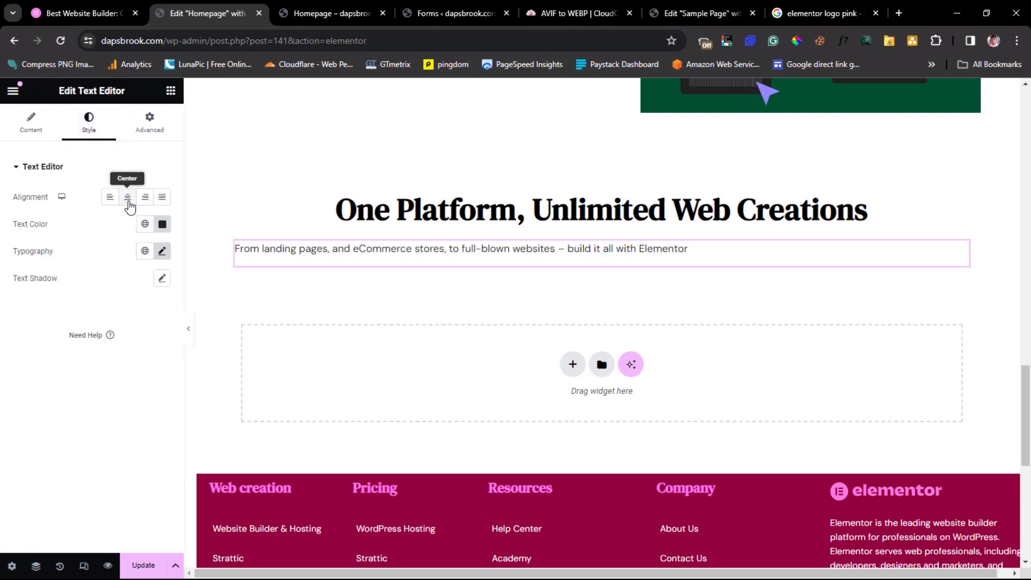
click(127, 197)
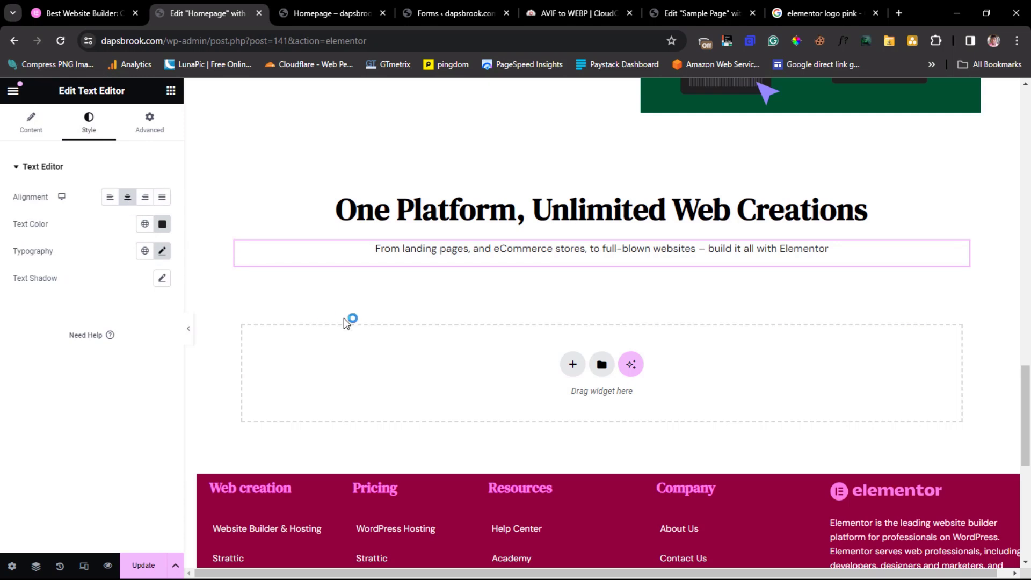
- Examine on elementor.com how the website category list under the One Platform heading switches between showcase images
scroll(463, 263, down, 2)
scroll(463, 262, up, 2)
click(76, 12)
scroll(341, 314, down, 3)
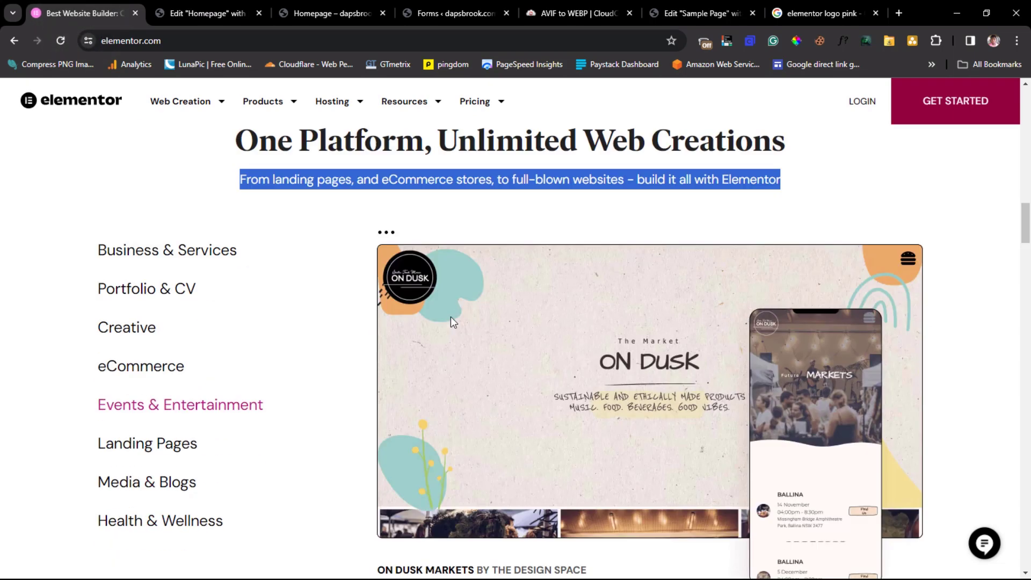
scroll(451, 317, down, 1)
click(138, 302)
click(131, 384)
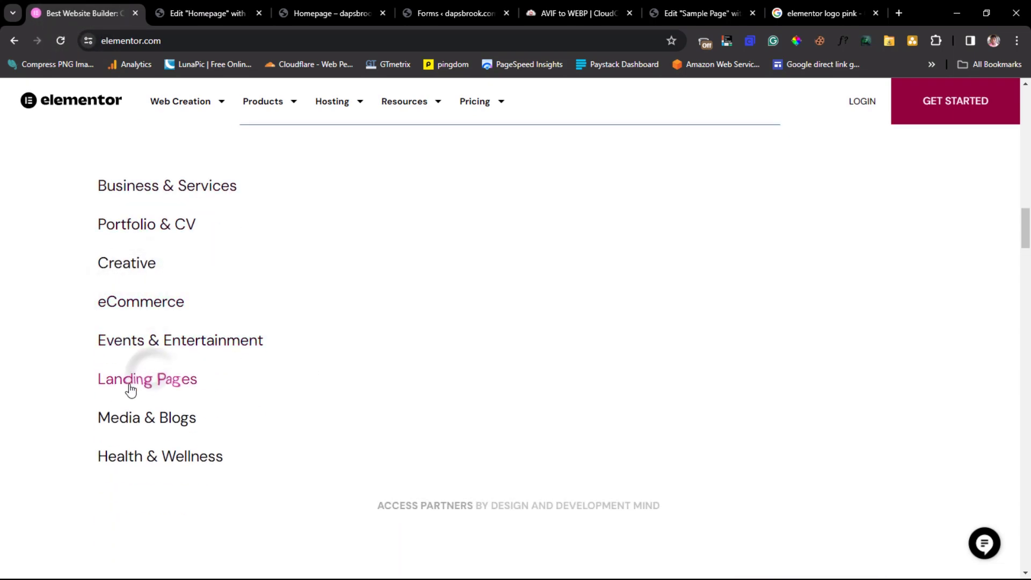
click(151, 421)
click(162, 452)
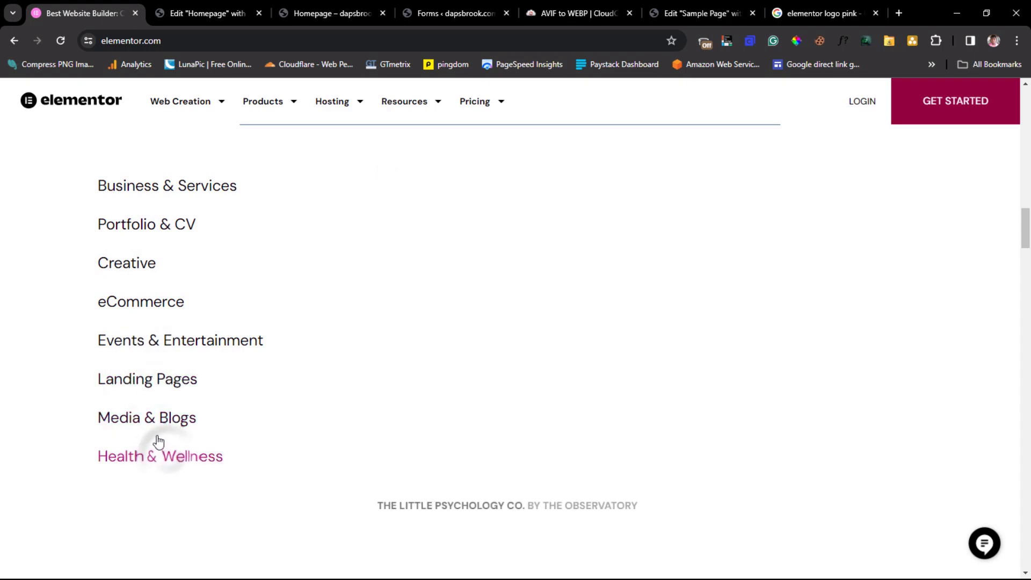
click(131, 341)
click(113, 264)
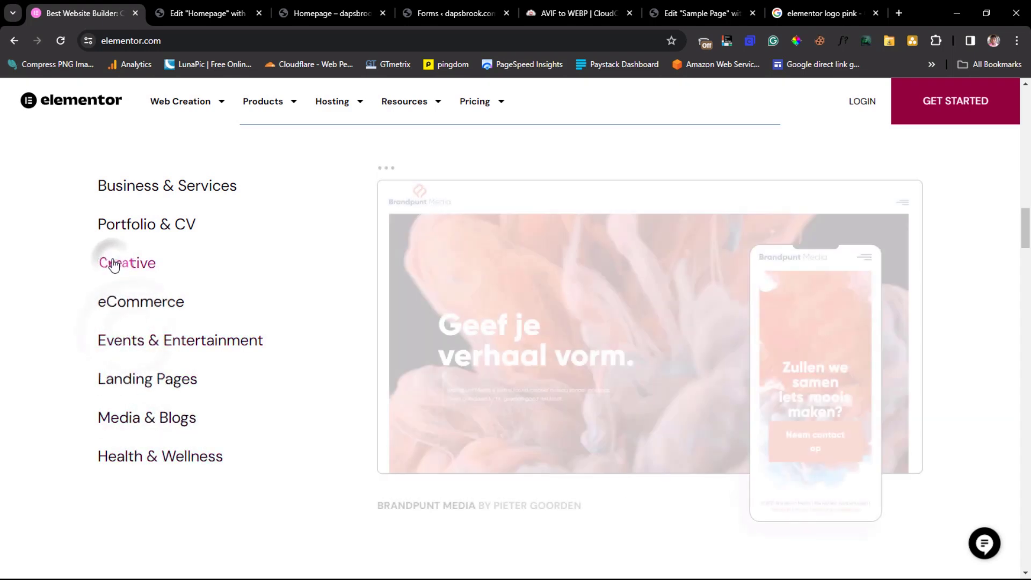
- Return to the Homepage editor and add a column-direction container below the centered description, ready for a widget
click(191, 1)
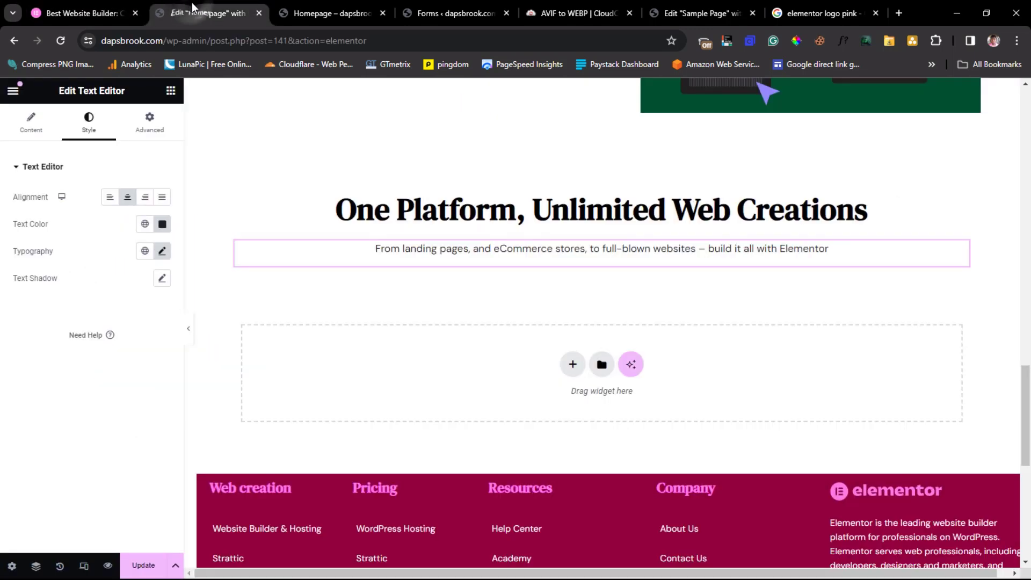
click(573, 362)
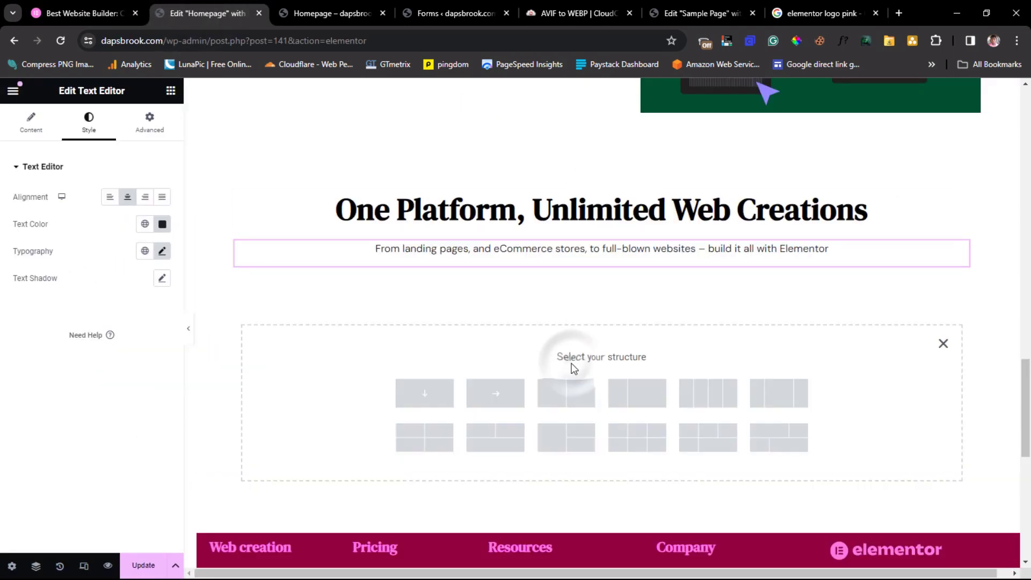
click(431, 403)
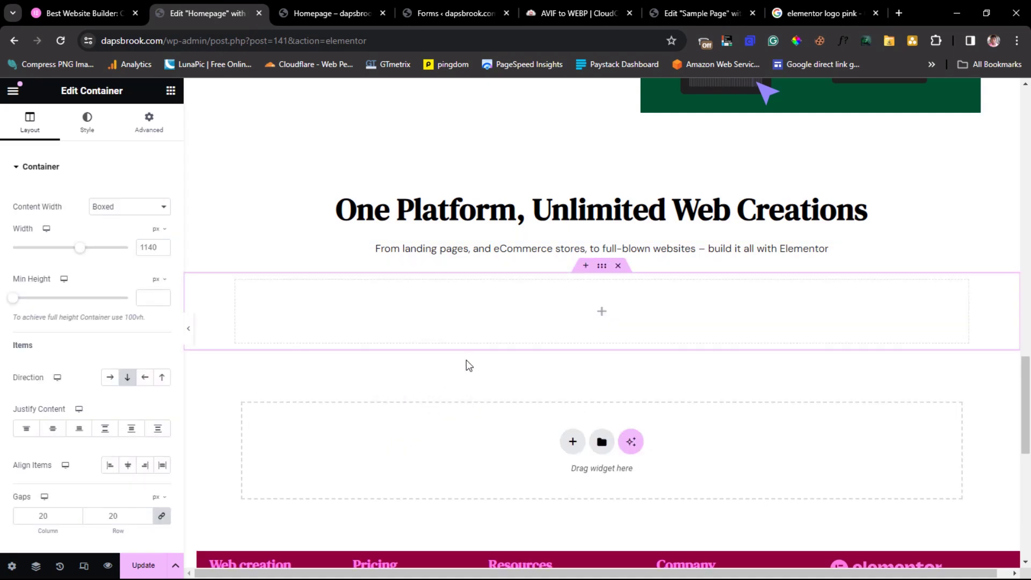
click(600, 320)
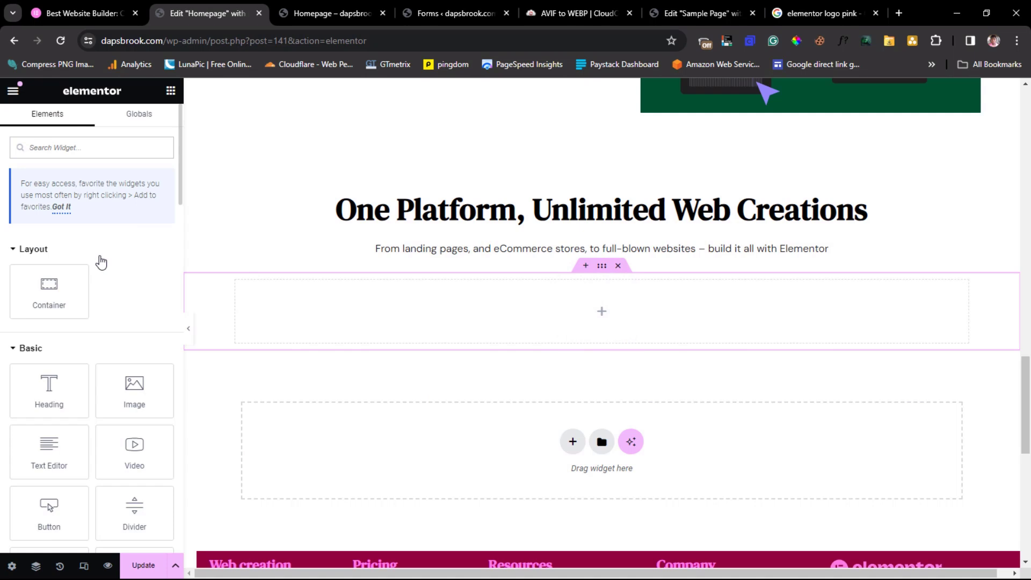
- Insert a Tabs widget into the new empty container
scroll(99, 260, down, 4)
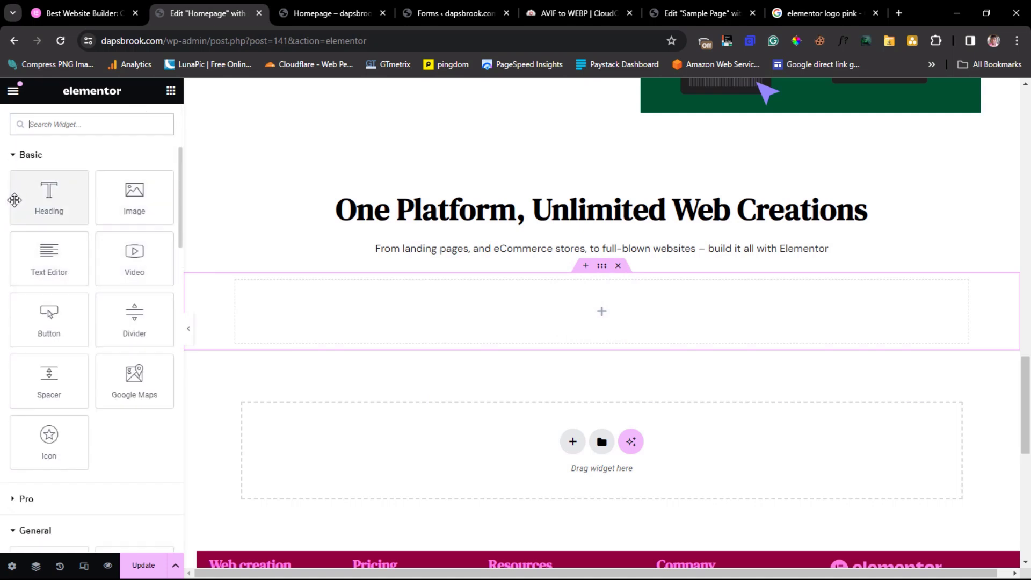
click(15, 157)
scroll(54, 177, down, 1)
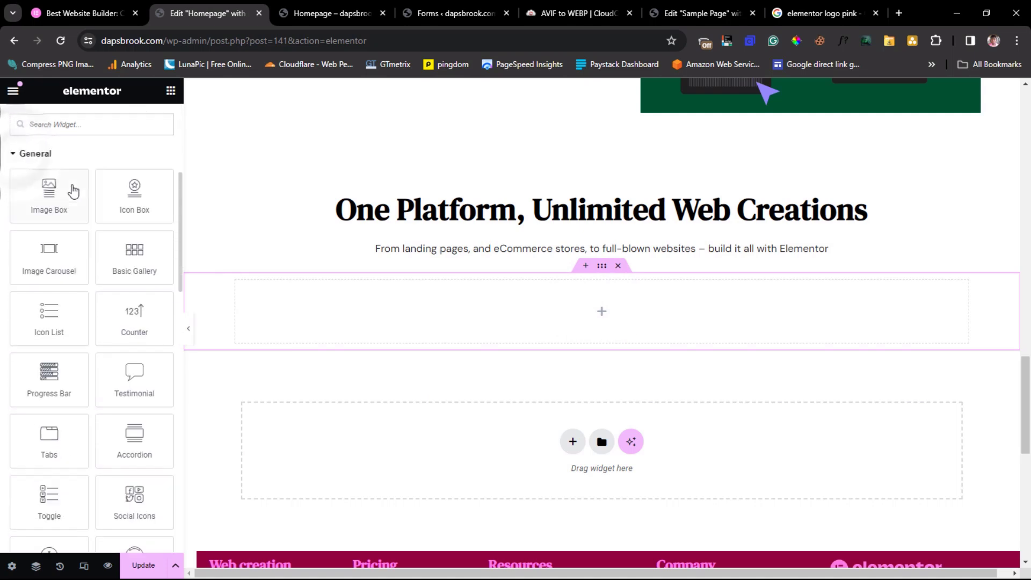
scroll(71, 185, down, 1)
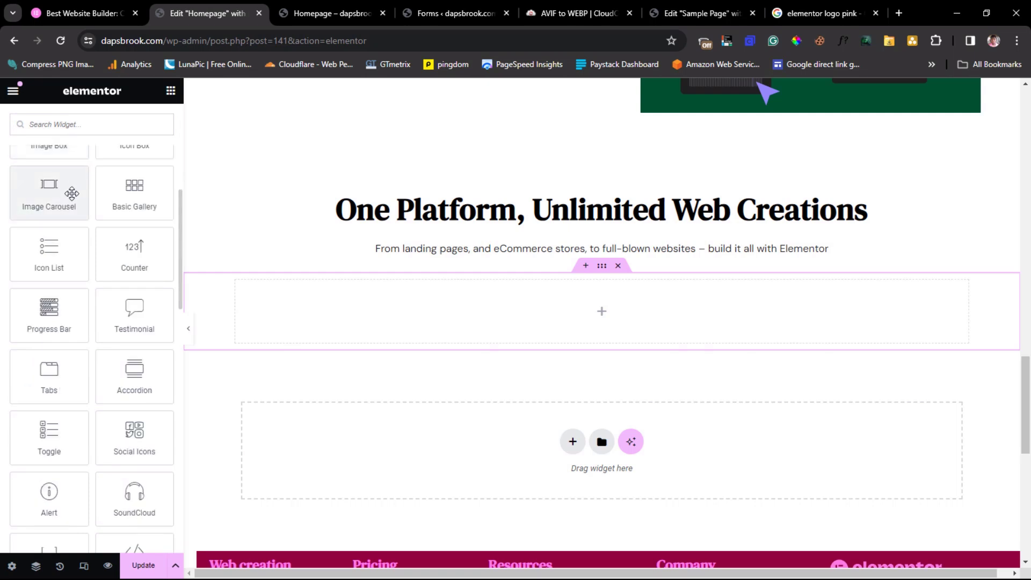
drag(49, 376, 624, 318)
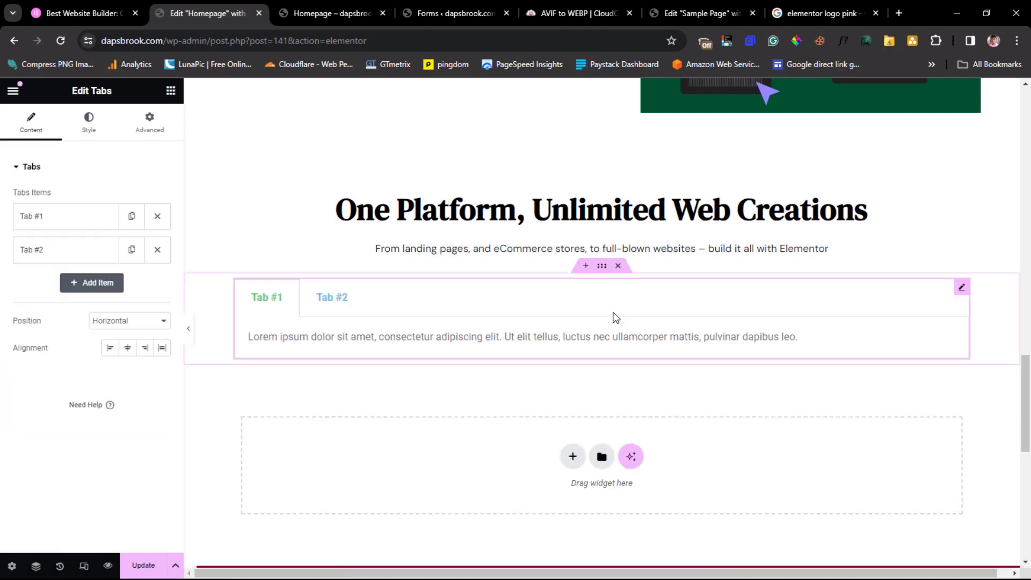
- Set the Tabs widget's position to Vertical and check the layout at full page width
click(155, 322)
click(141, 338)
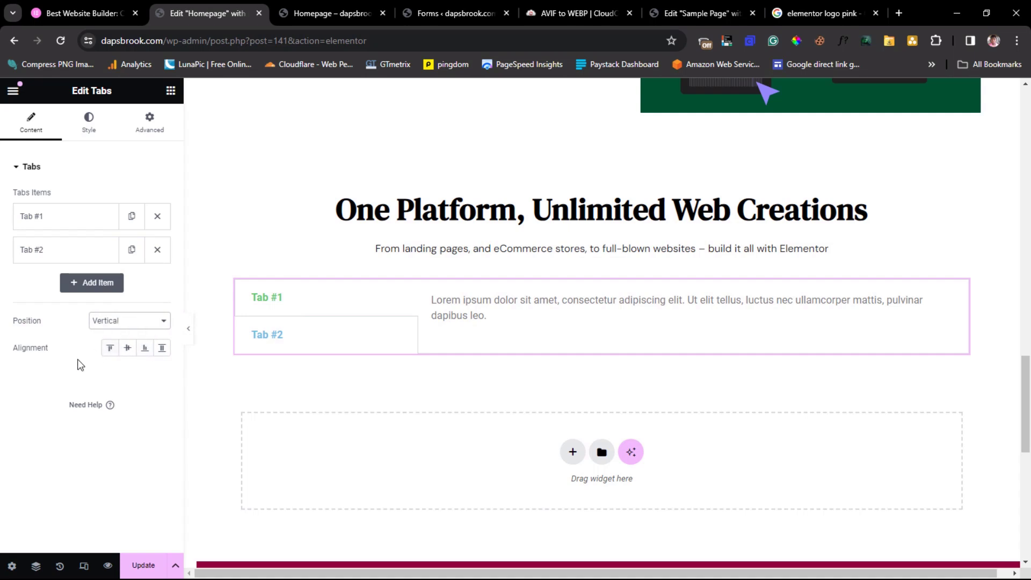
click(188, 331)
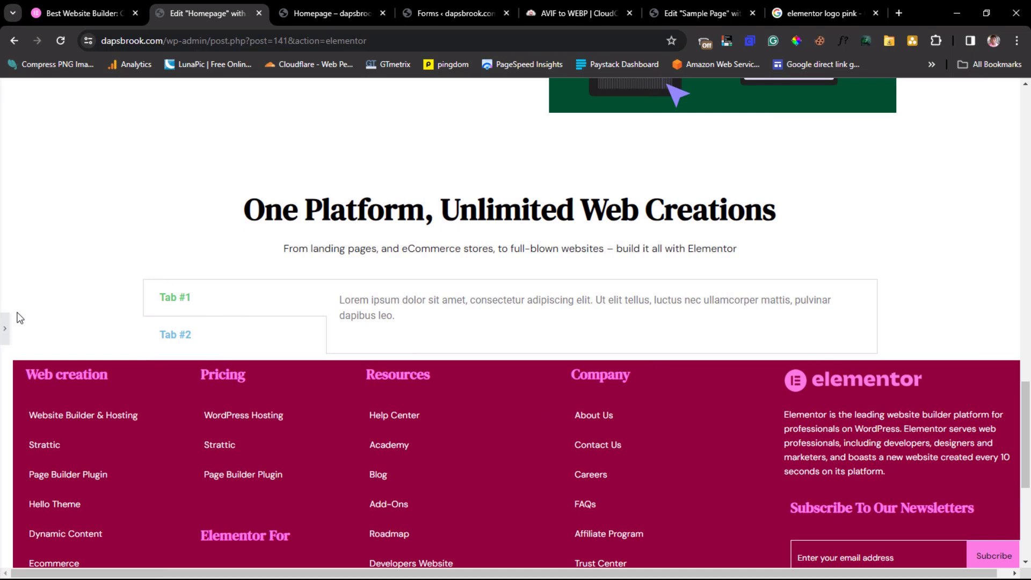
click(8, 331)
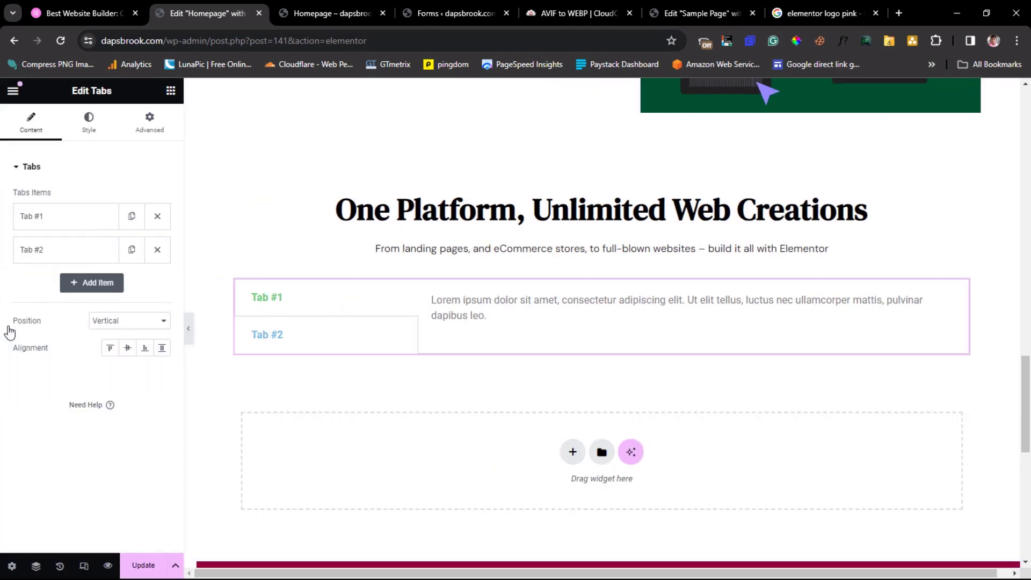
- Set the Tabs widget's border width to 0 px and check the result at full page width
click(89, 131)
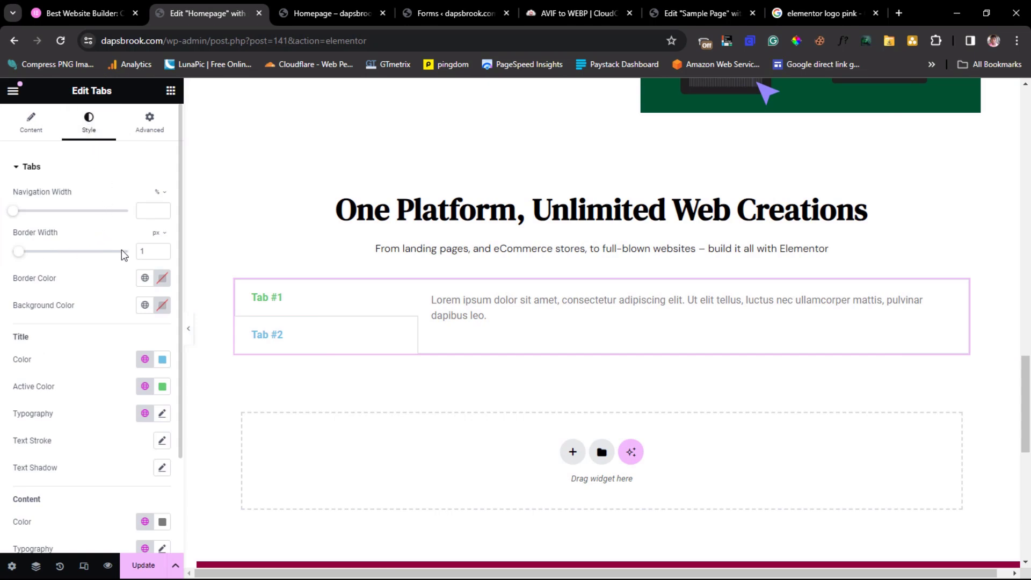
double_click(141, 252)
text(0)
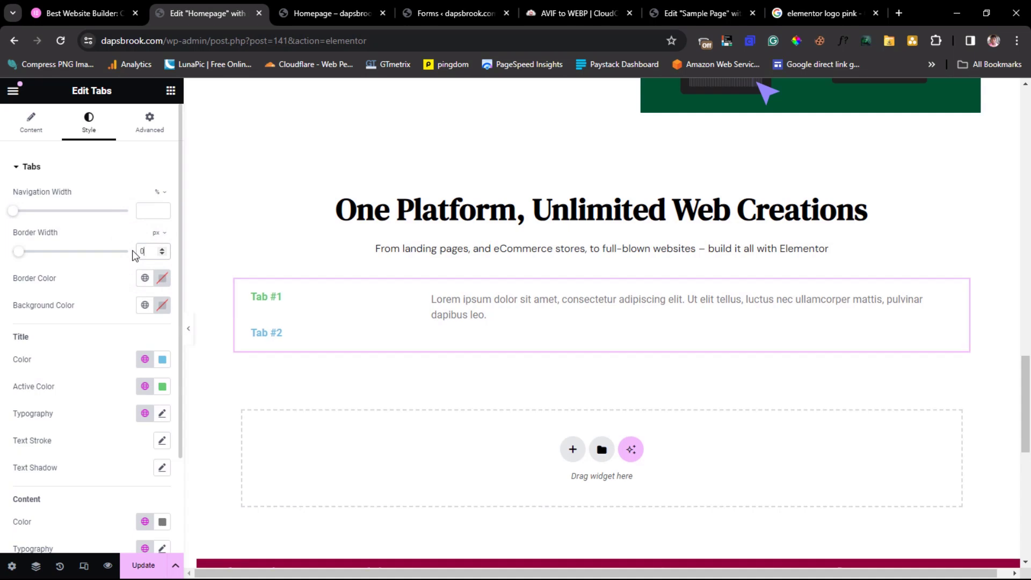
click(188, 329)
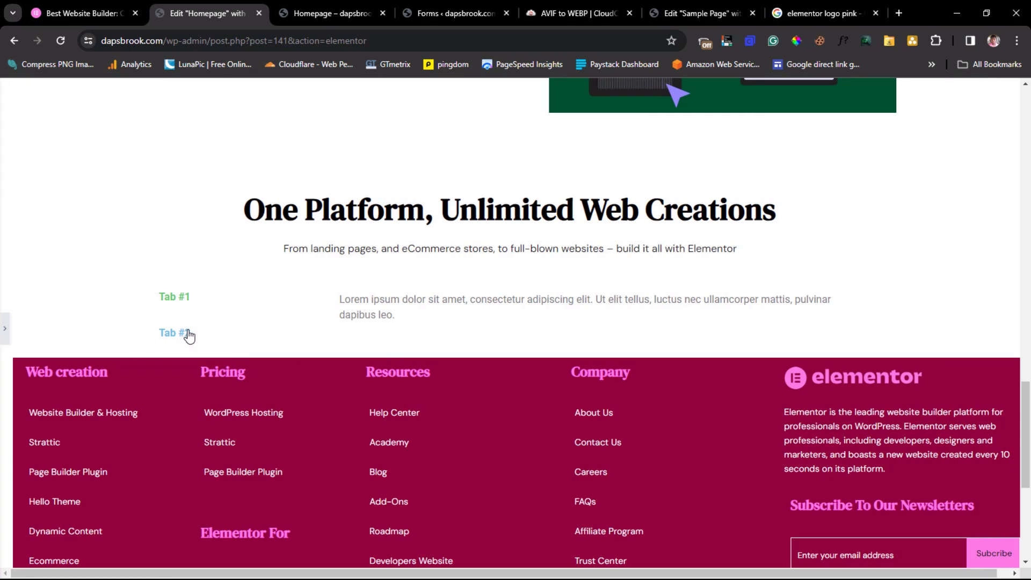
click(5, 330)
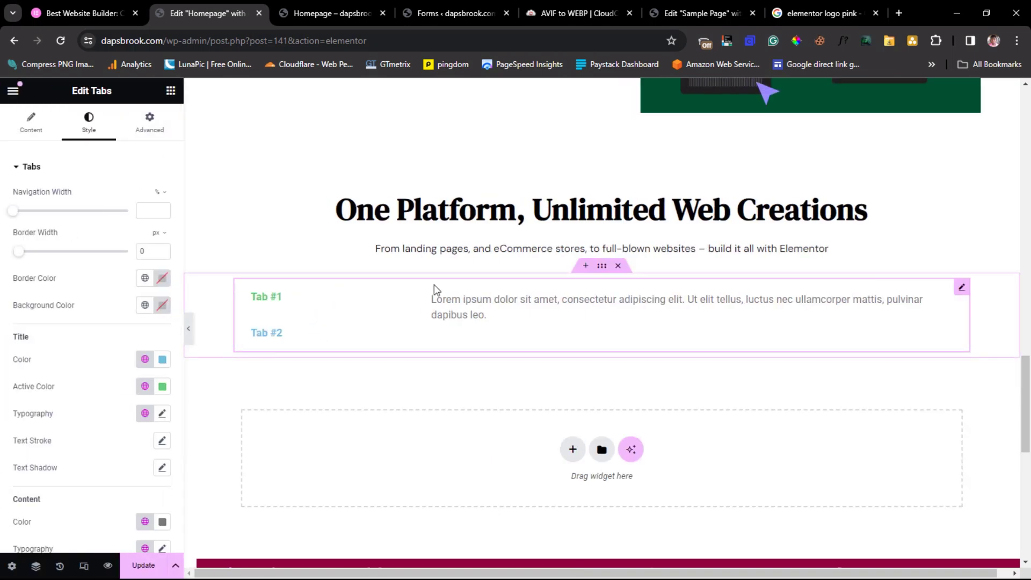
- Look up the first category on elementor.com and title the first tab item "Business & Services" in the Homepage editor
click(28, 133)
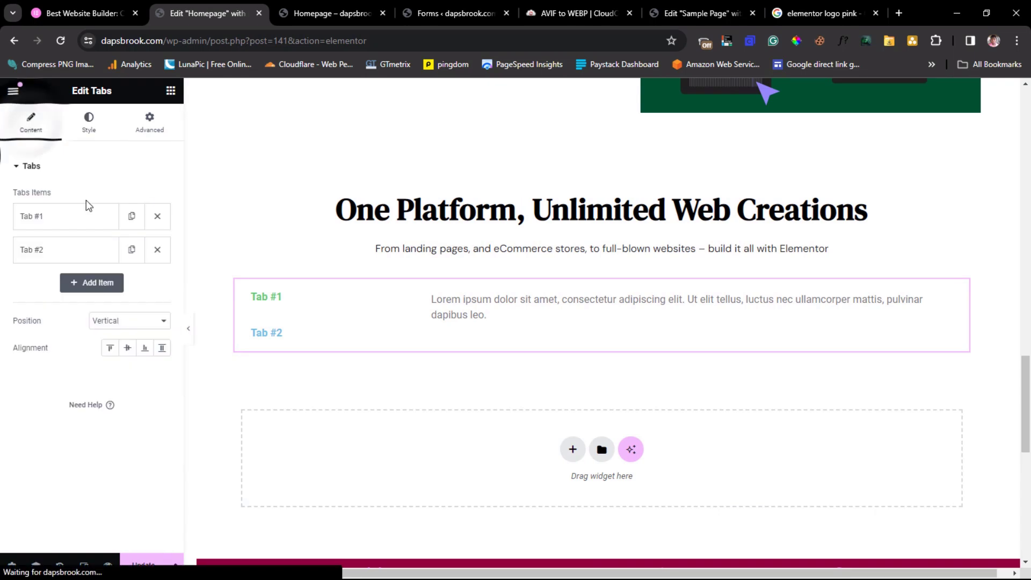
click(49, 215)
click(90, 12)
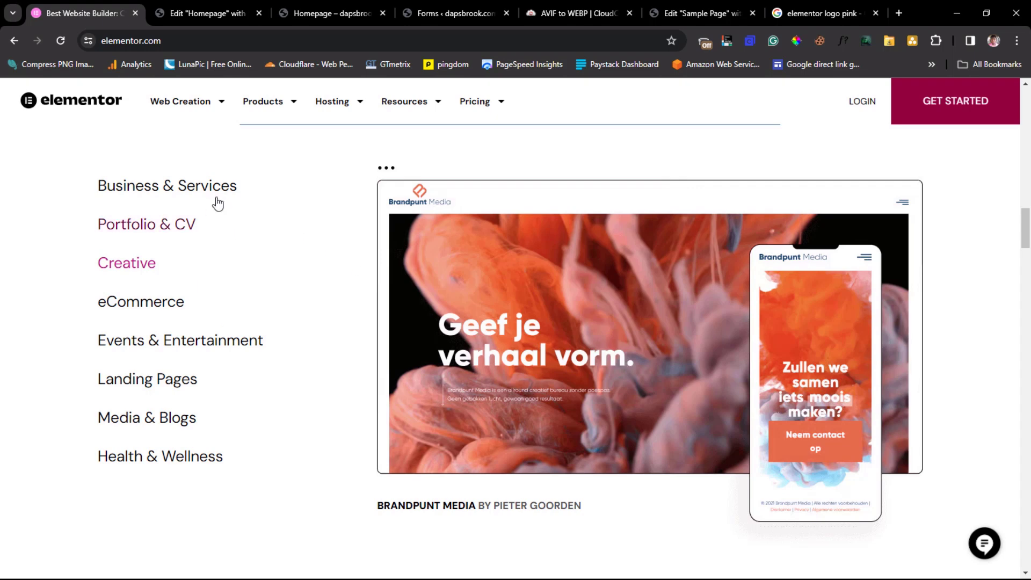
click(254, 187)
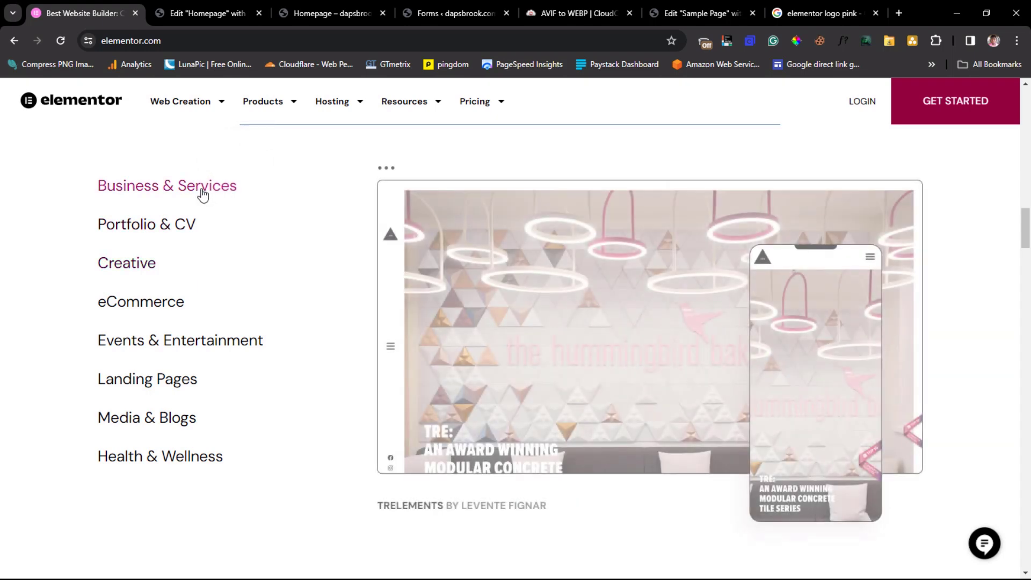
click(191, 187)
click(79, 184)
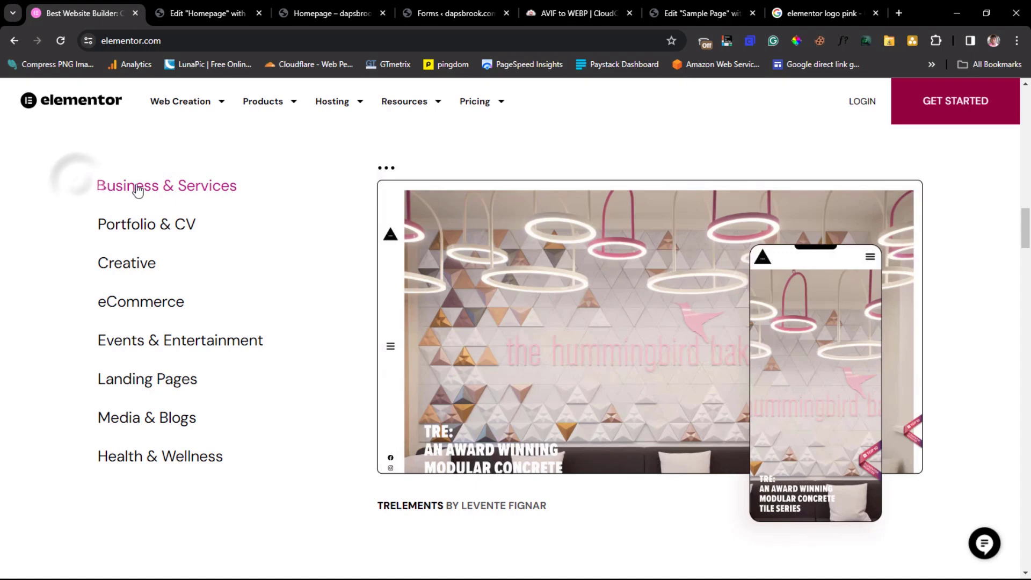
click(194, 12)
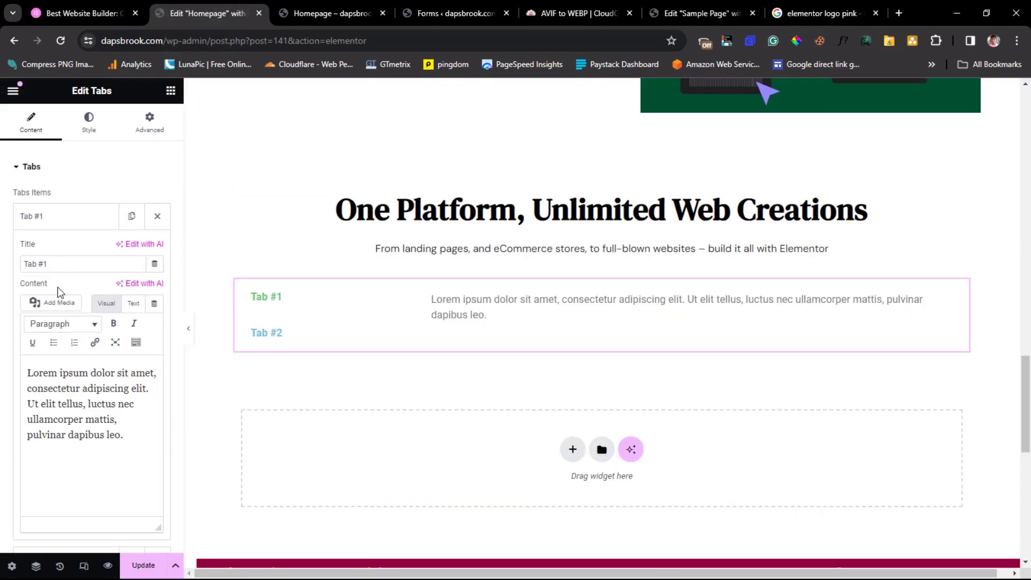
drag(61, 266, 3, 282)
text(Business & Services)
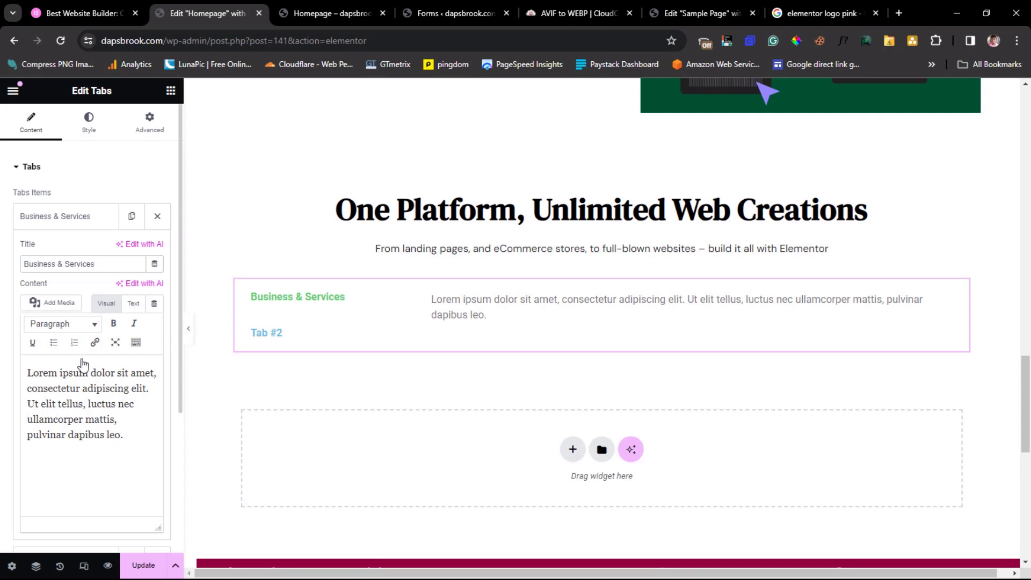
- Clear the Business & Services tab's placeholder text and insert the eight selected showcase images from the media library
drag(129, 444, 21, 375)
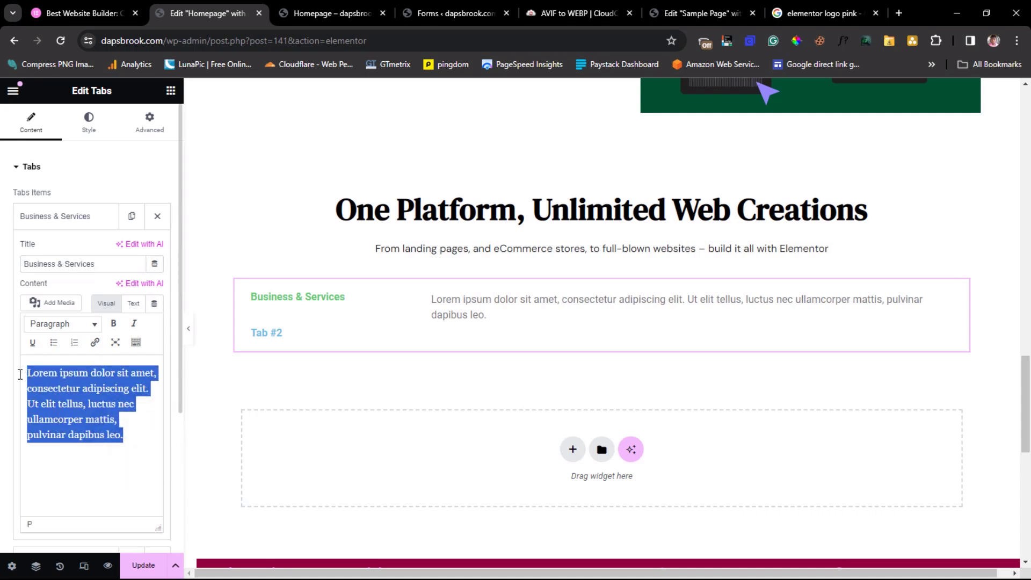
key(BackSpace)
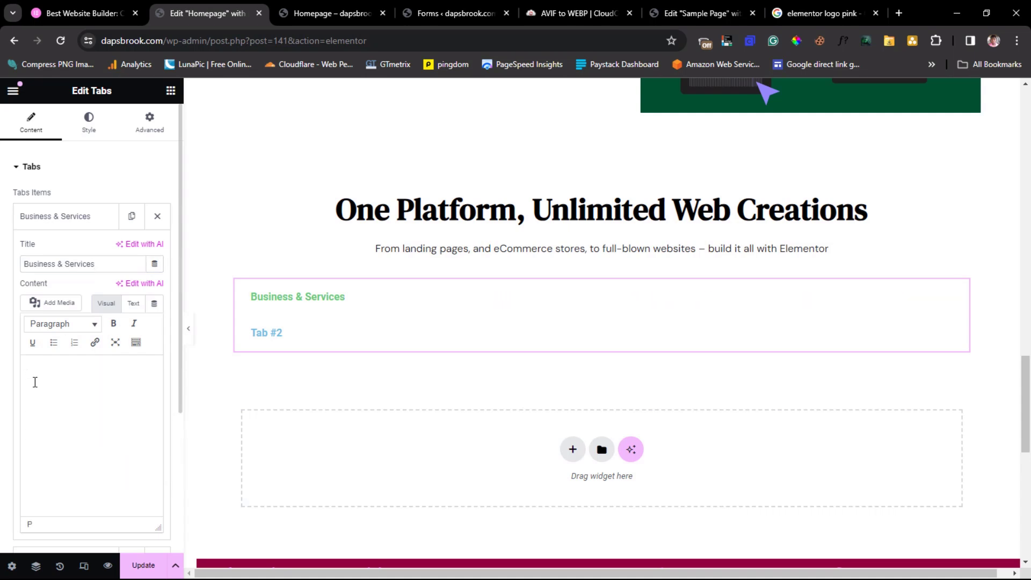
click(90, 7)
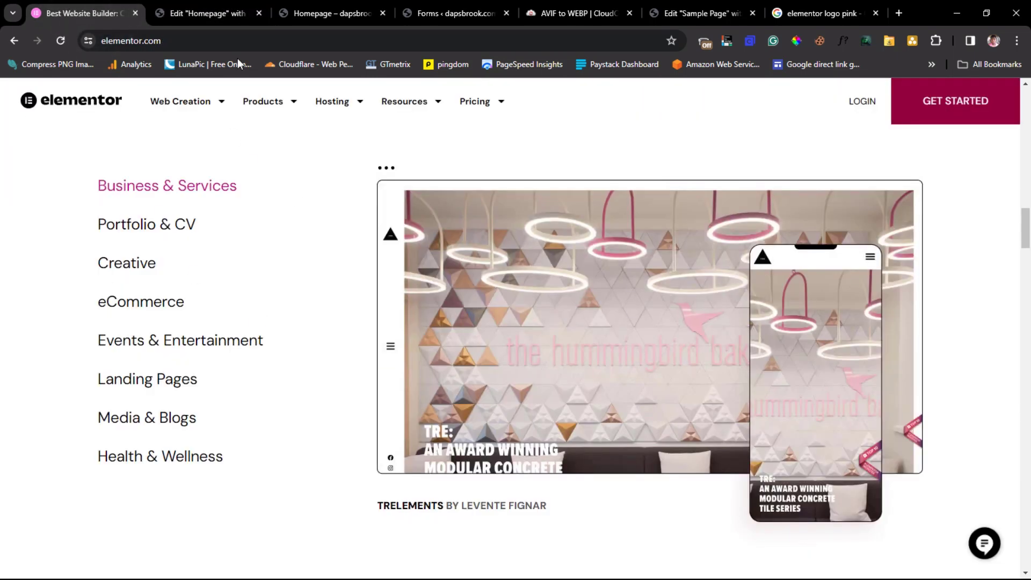
click(196, 14)
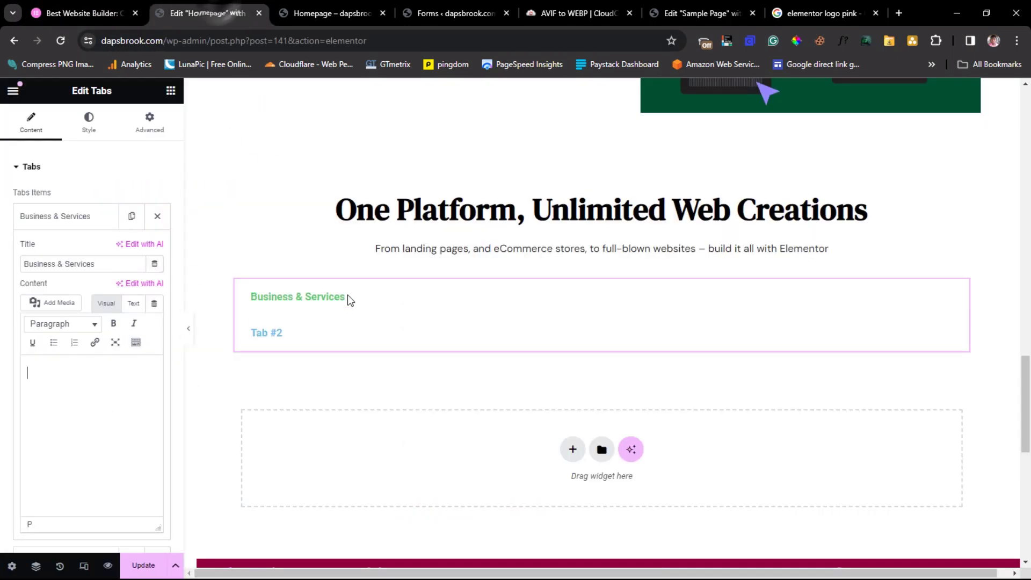
click(61, 304)
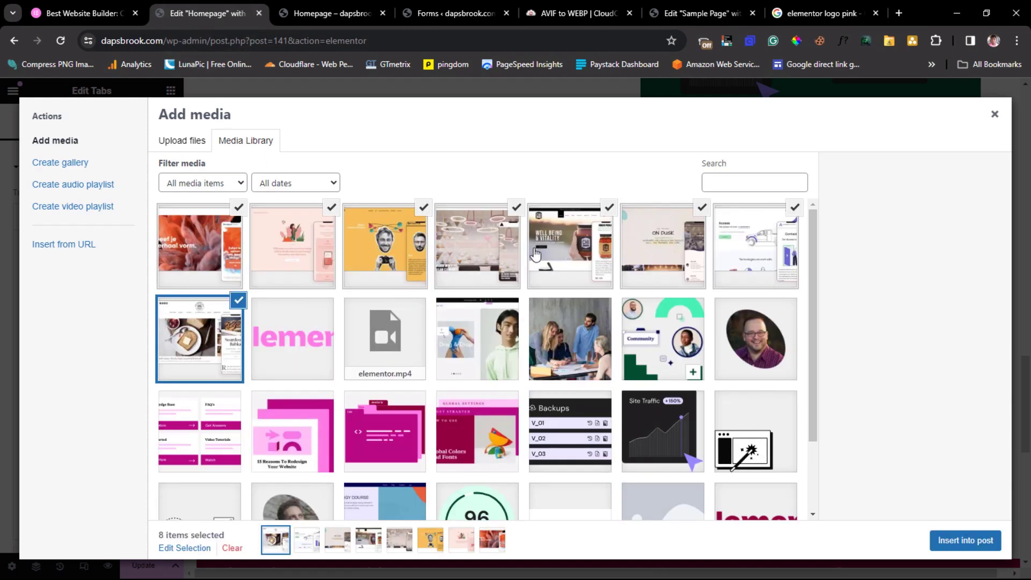
click(470, 250)
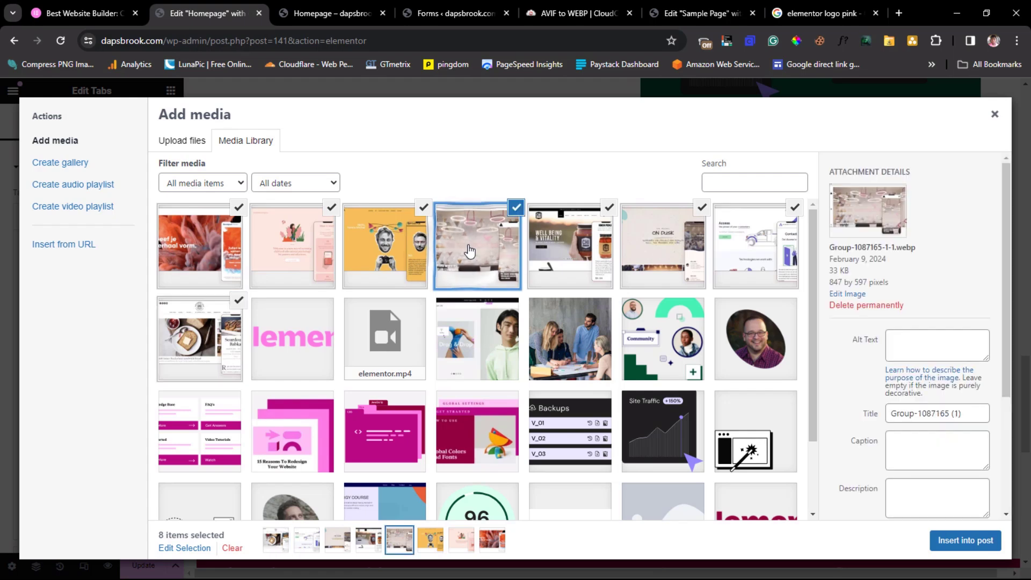
click(958, 541)
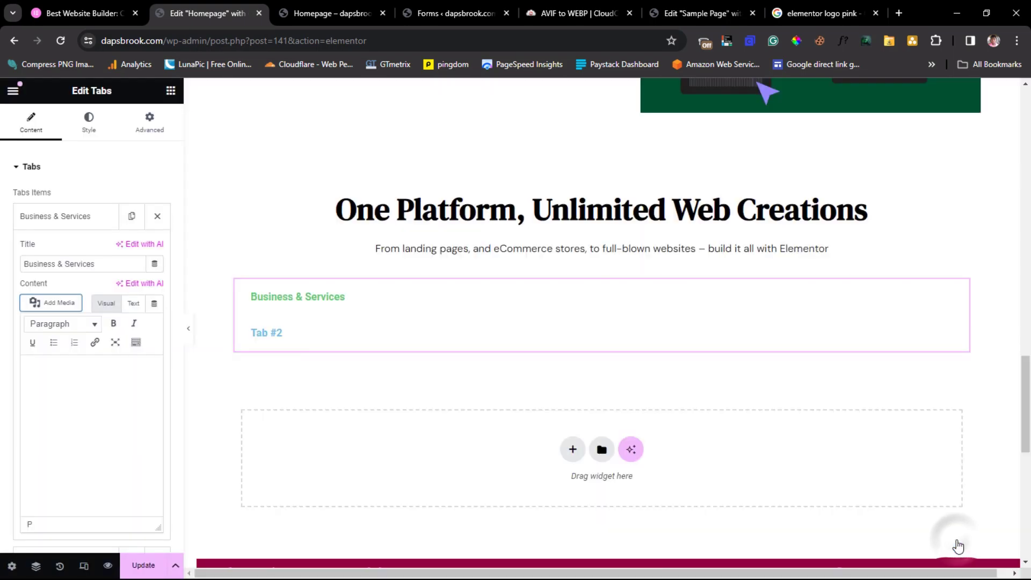
- Delete the surplus showcase images from the Business & Services content, keeping only the pink ring-light interior image
scroll(76, 469, down, 1)
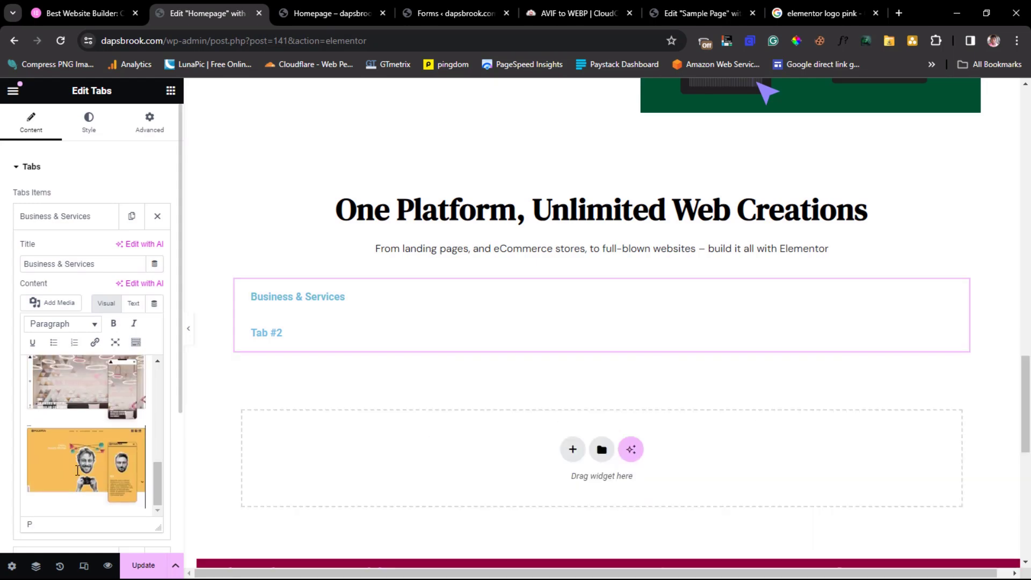
scroll(102, 426, up, 1)
click(138, 427)
key(Delete)
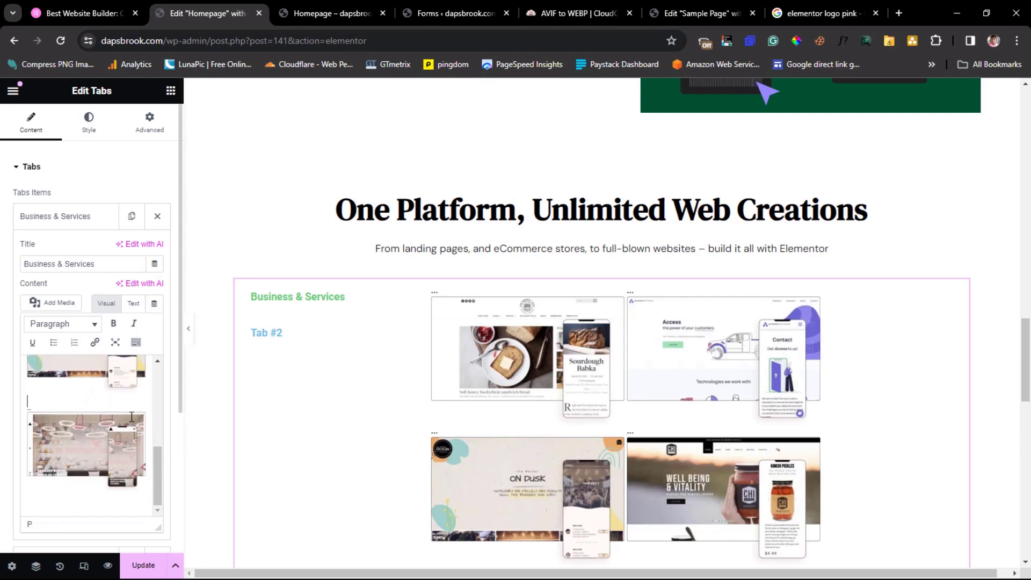
scroll(121, 422, up, 2)
click(101, 466)
key(Delete)
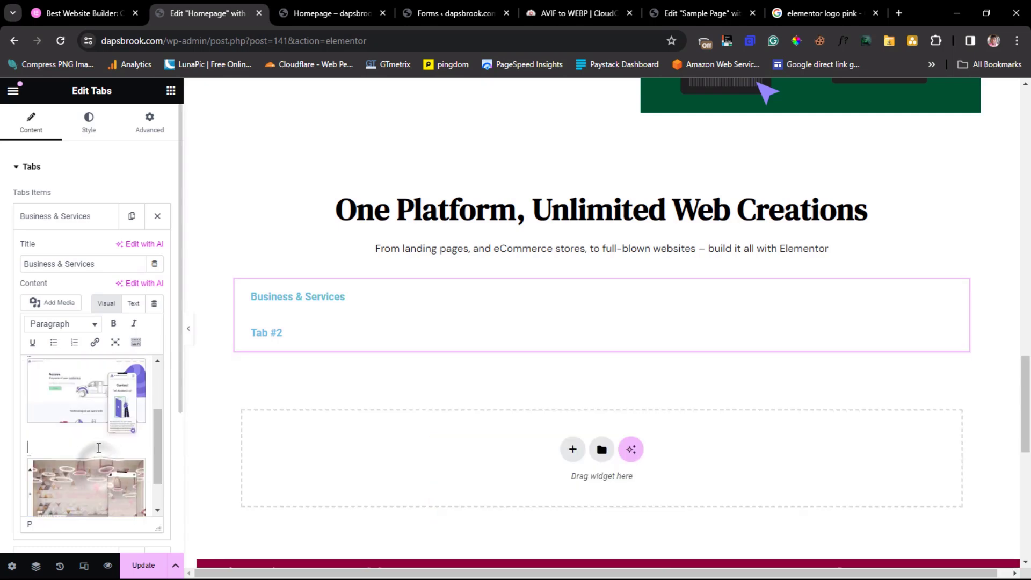
click(100, 407)
key(Delete)
scroll(101, 406, up, 1)
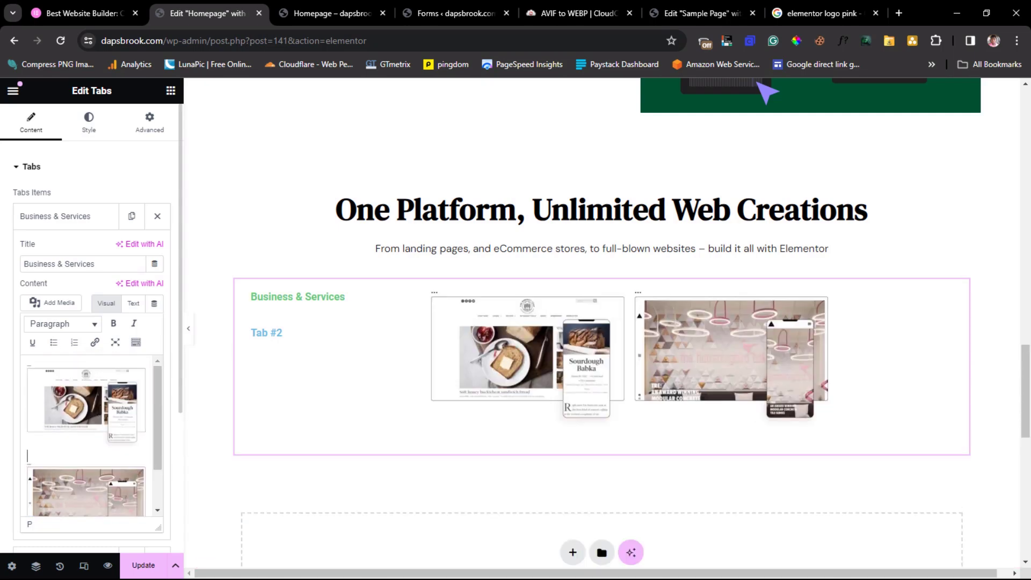
click(92, 411)
key(Delete)
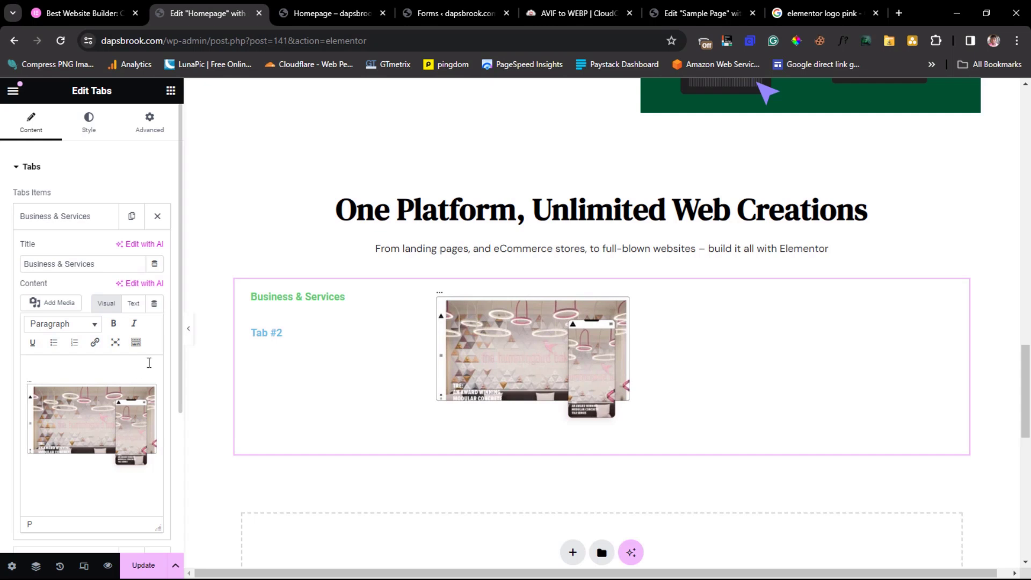
- Set the Business & Services image to Full Size – 847 × 597 and align it left
click(86, 414)
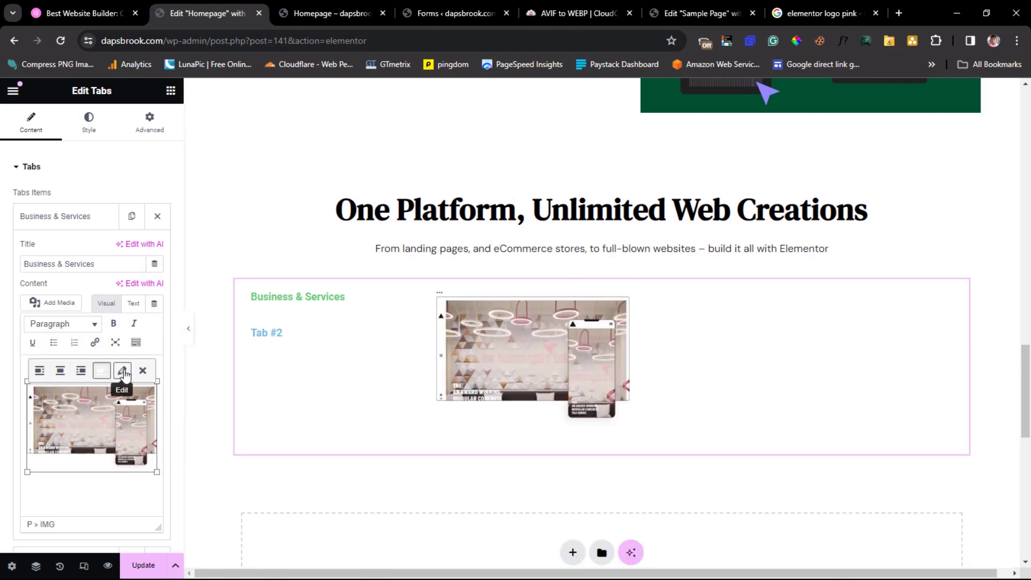
click(123, 372)
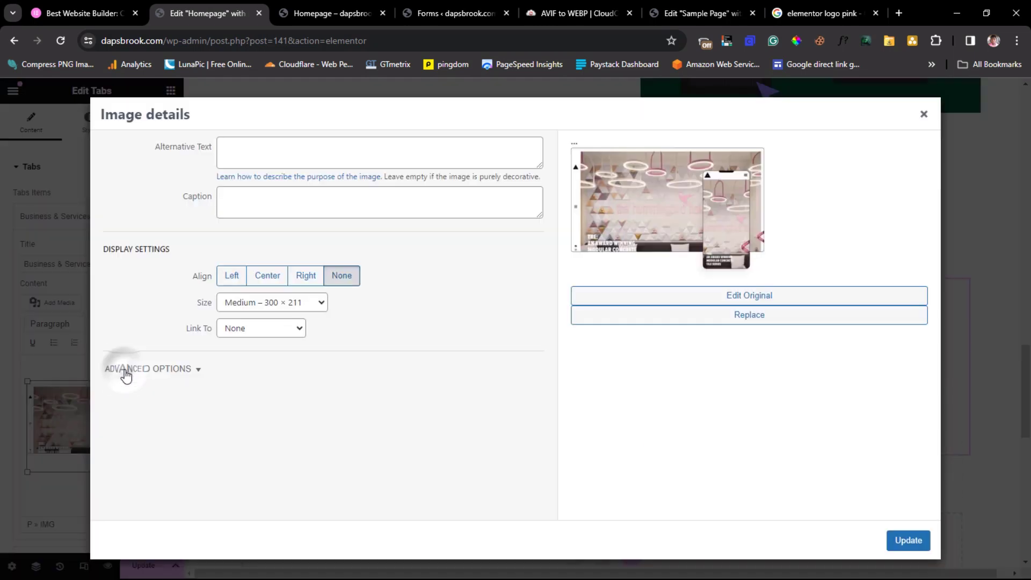
click(320, 301)
click(279, 340)
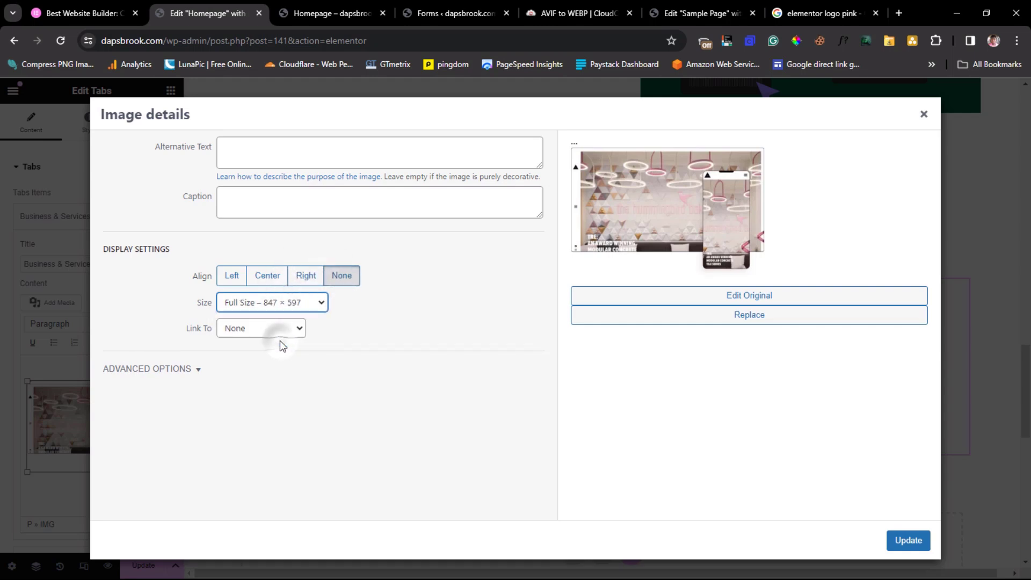
click(912, 541)
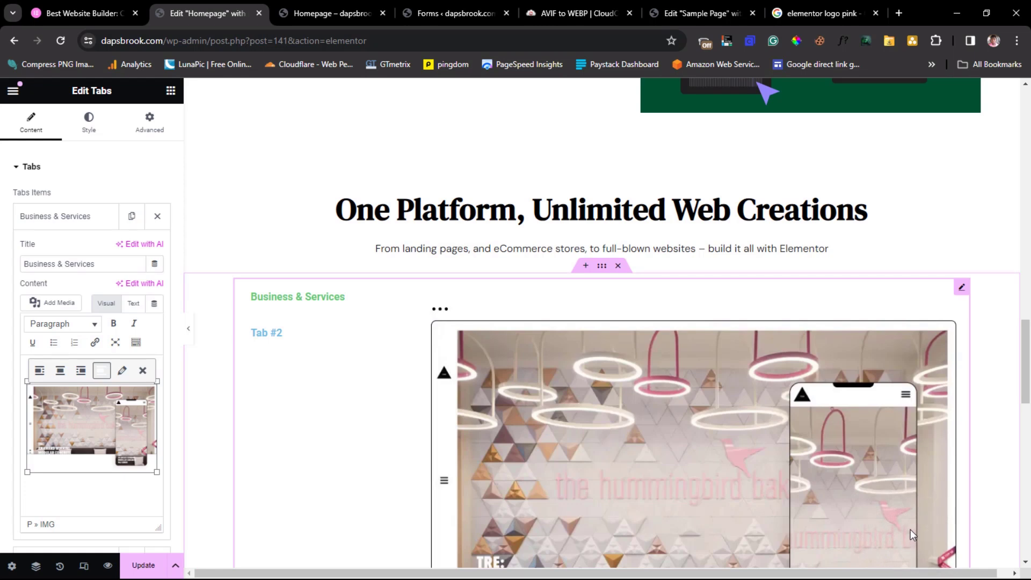
click(38, 370)
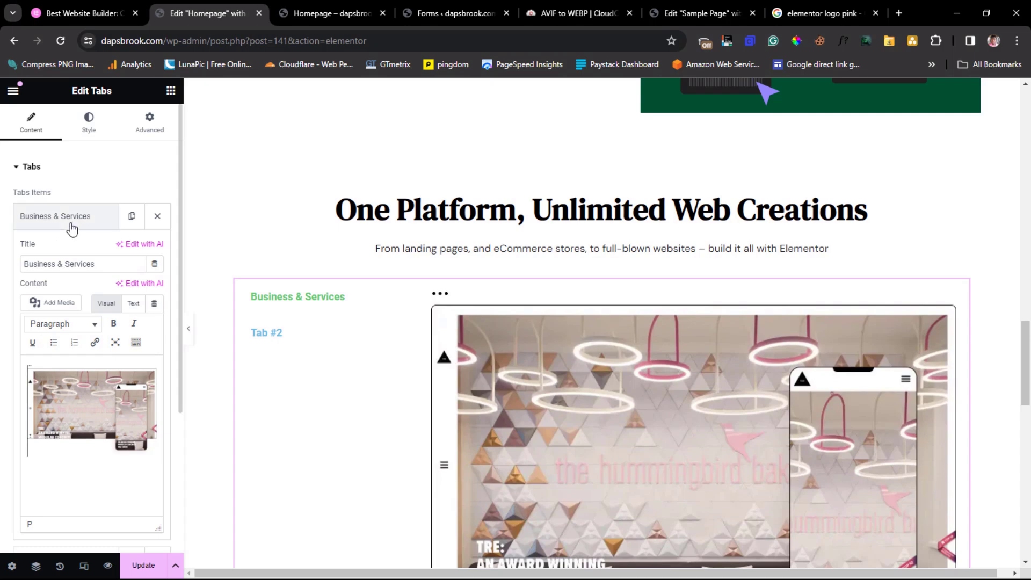
scroll(593, 371, down, 3)
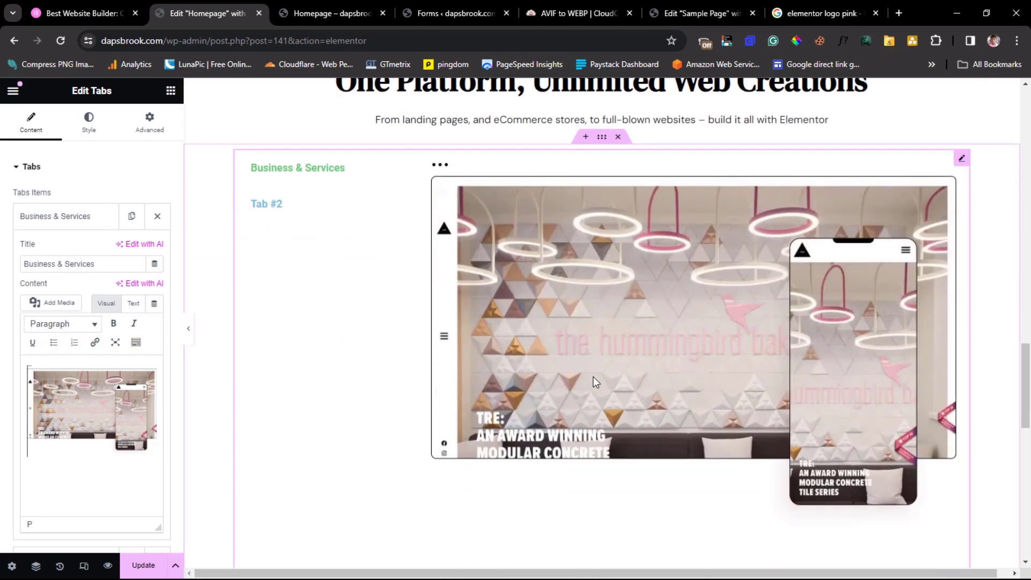
- Look up the second category on elementor.com and title the second tab item "Portfolio & CV" in the Homepage editor
click(55, 215)
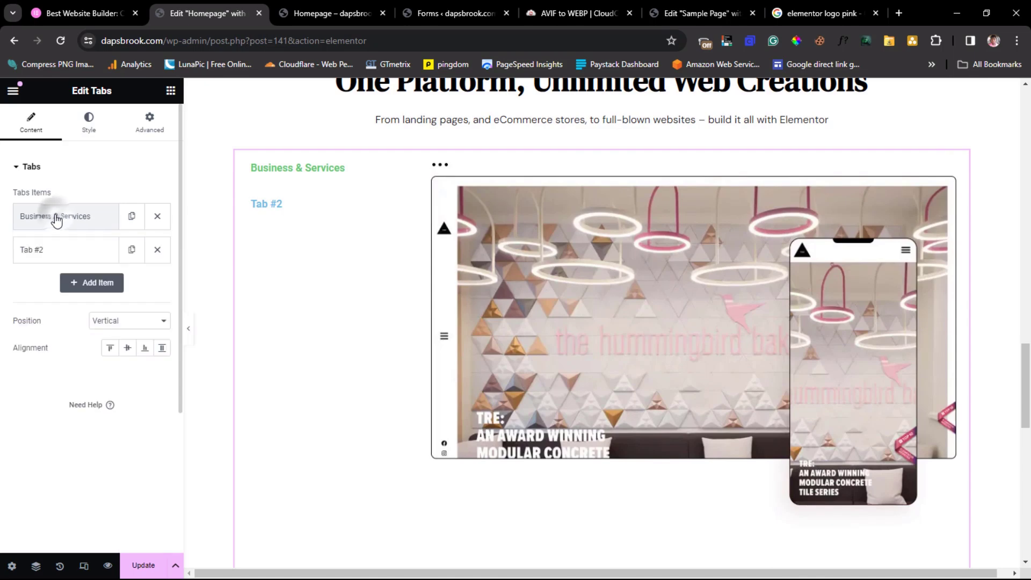
click(60, 249)
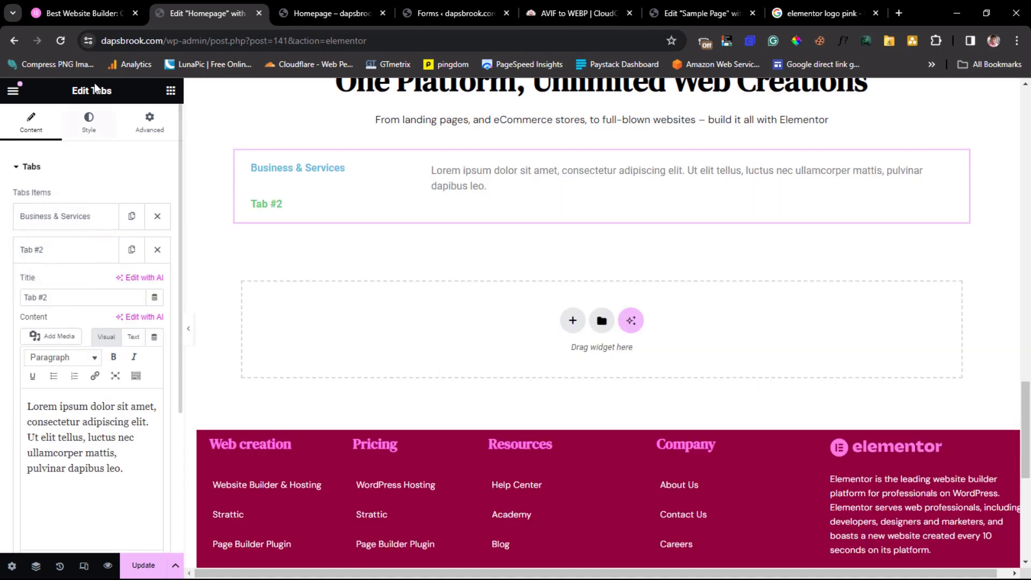
click(79, 16)
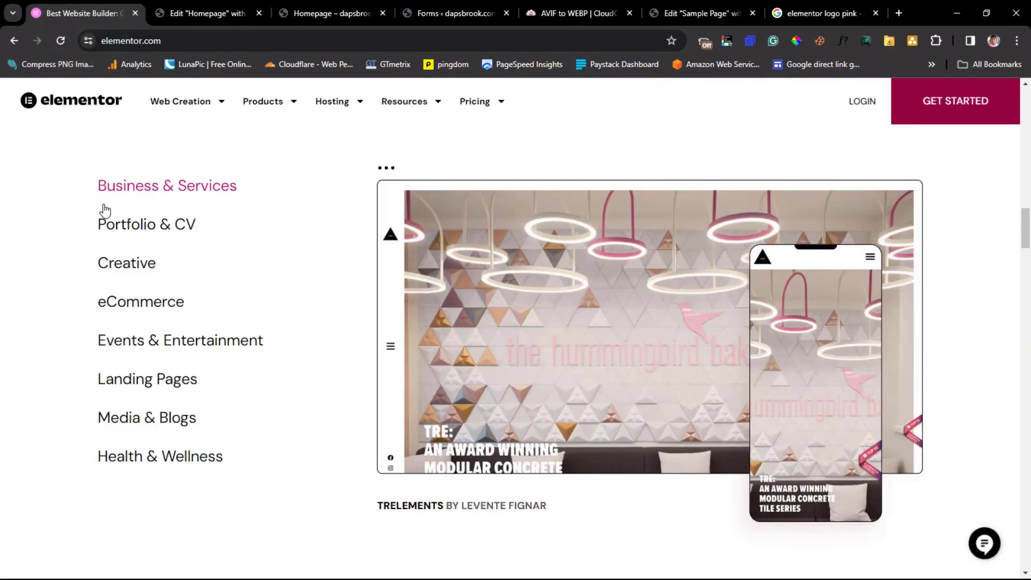
click(145, 230)
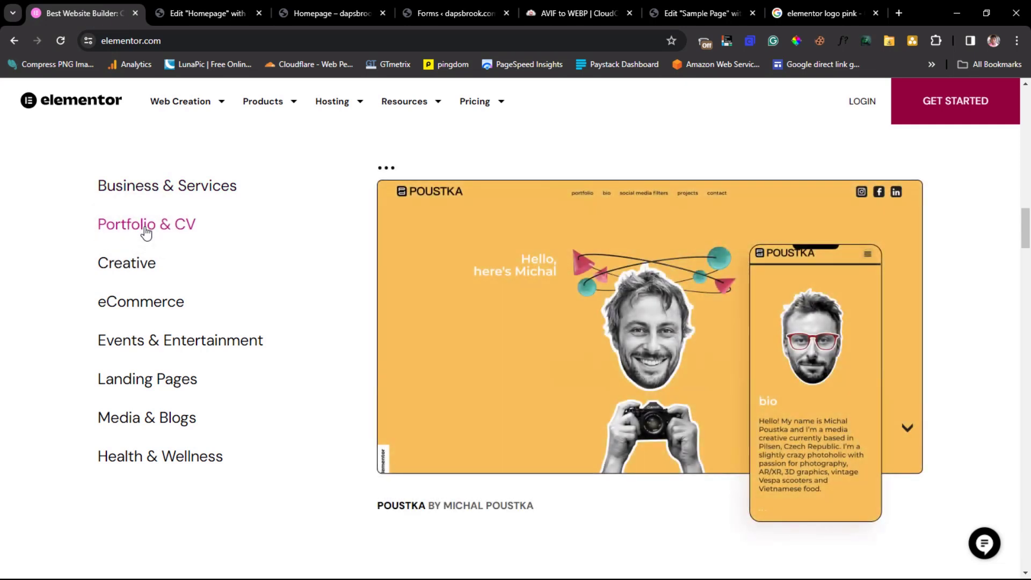
click(211, 18)
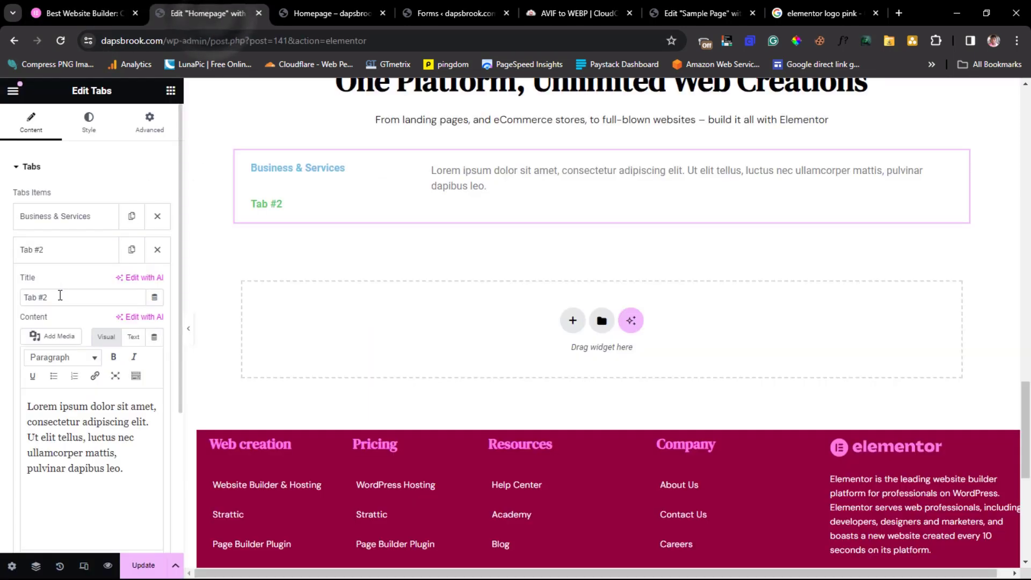
drag(59, 297, 7, 302)
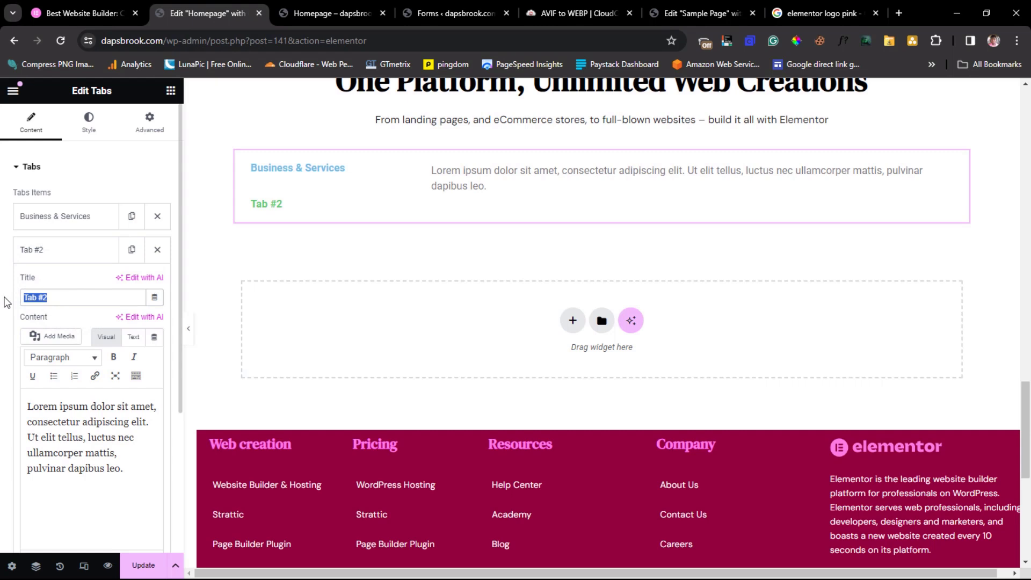
text(Portfolio & CV)
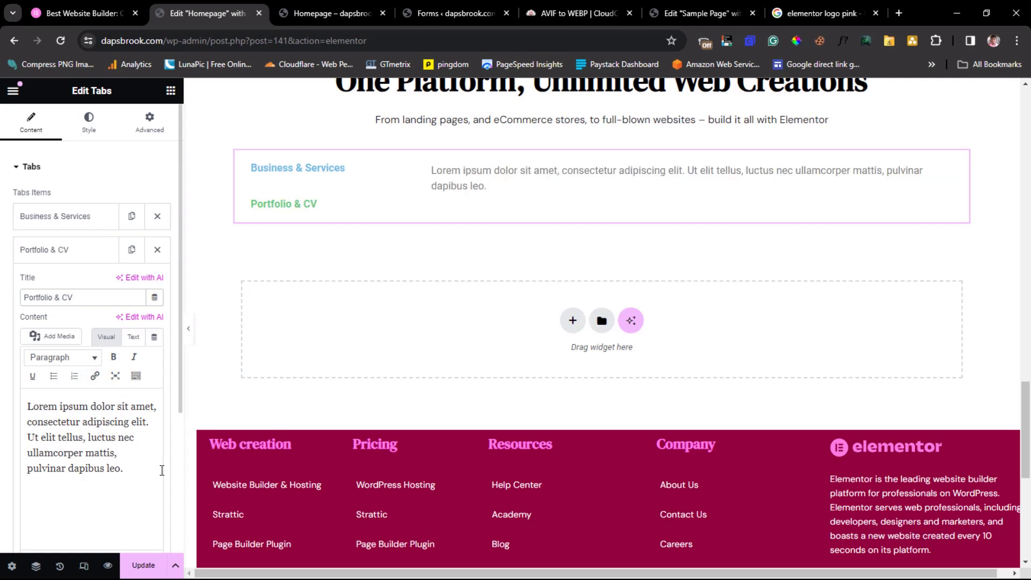
- Replace the Portfolio & CV tab's placeholder text with the orange Poustka showcase image from the media library
key(ctrl+a)
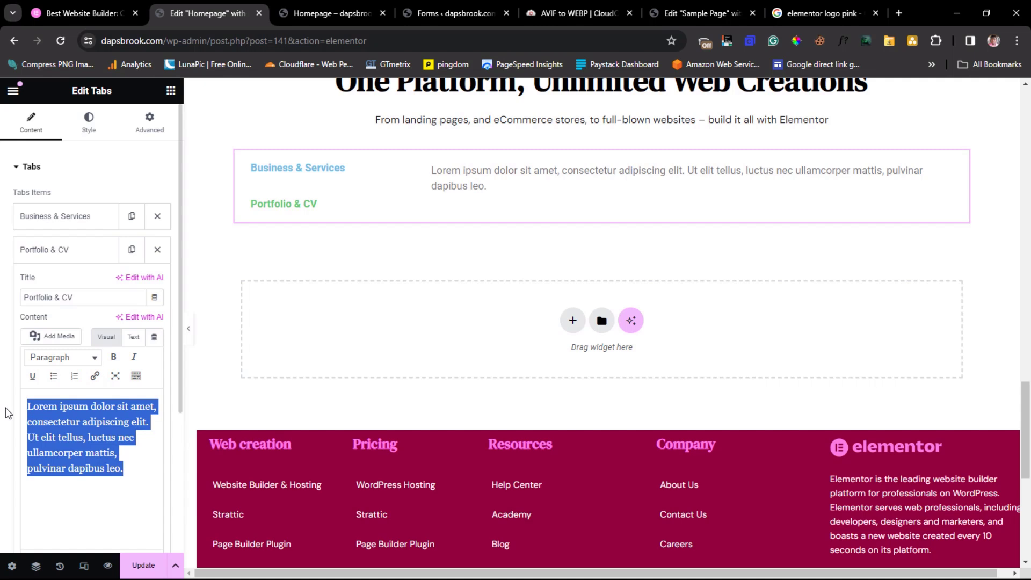
key(BackSpace)
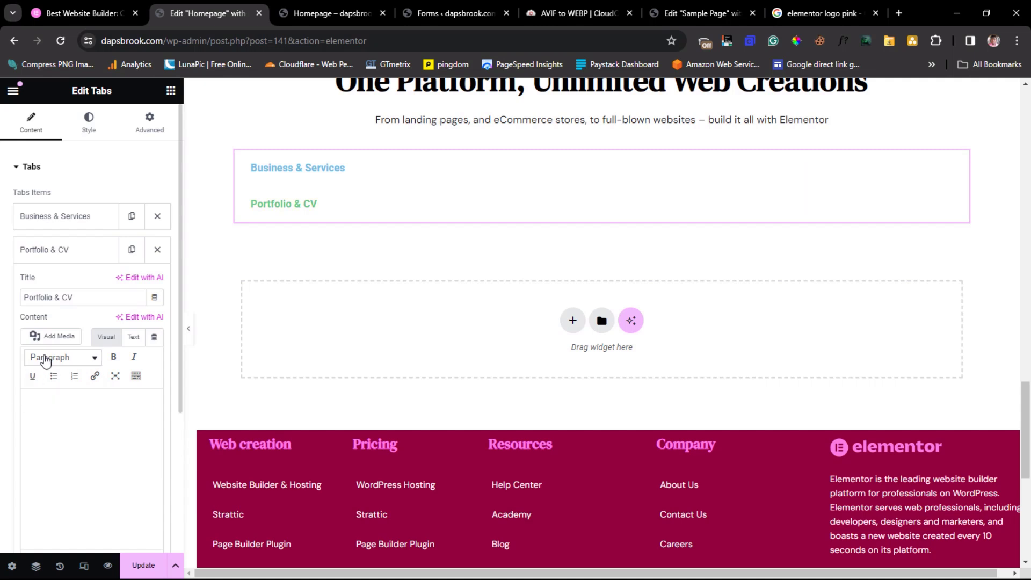
click(52, 339)
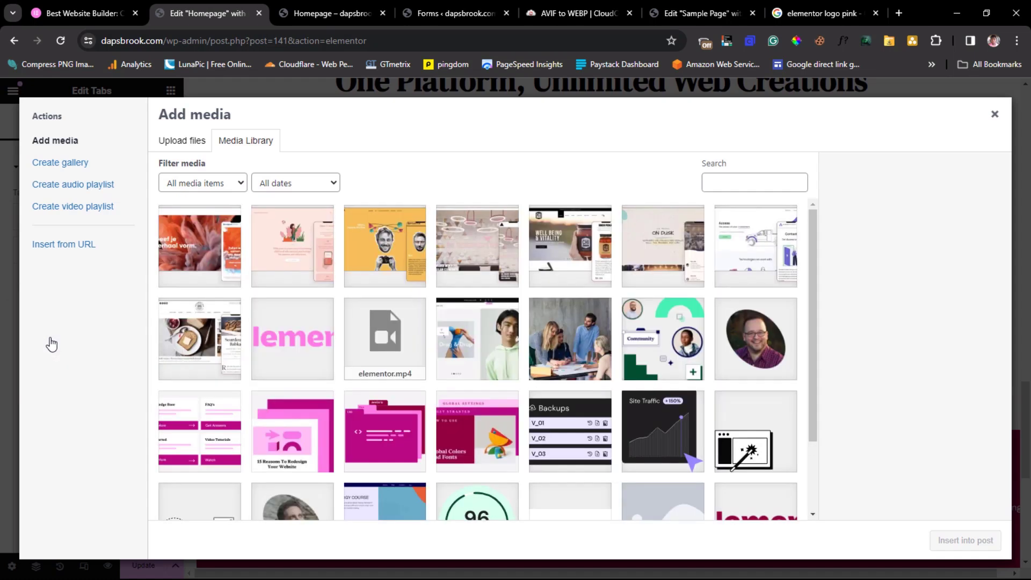
click(376, 258)
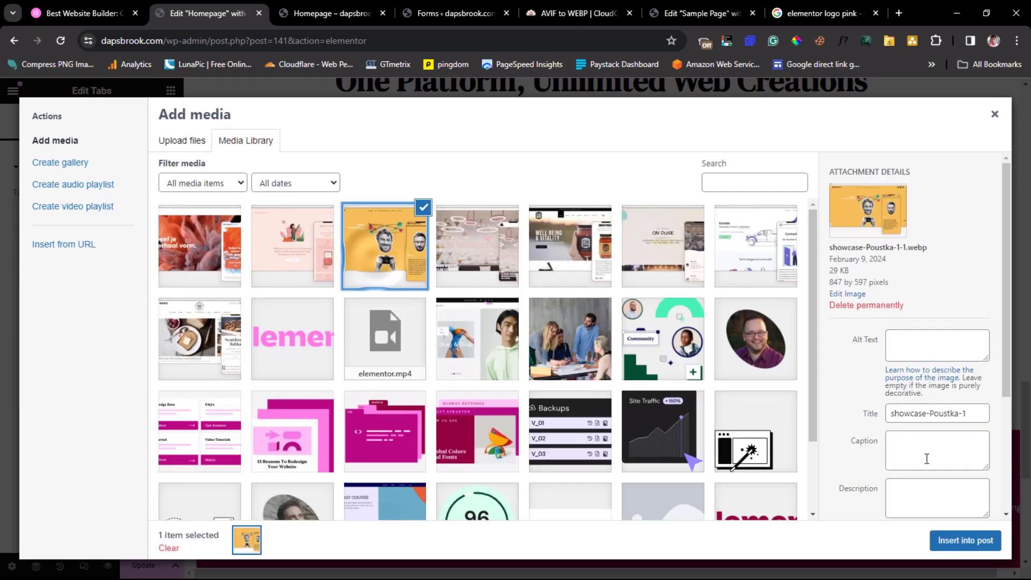
click(962, 541)
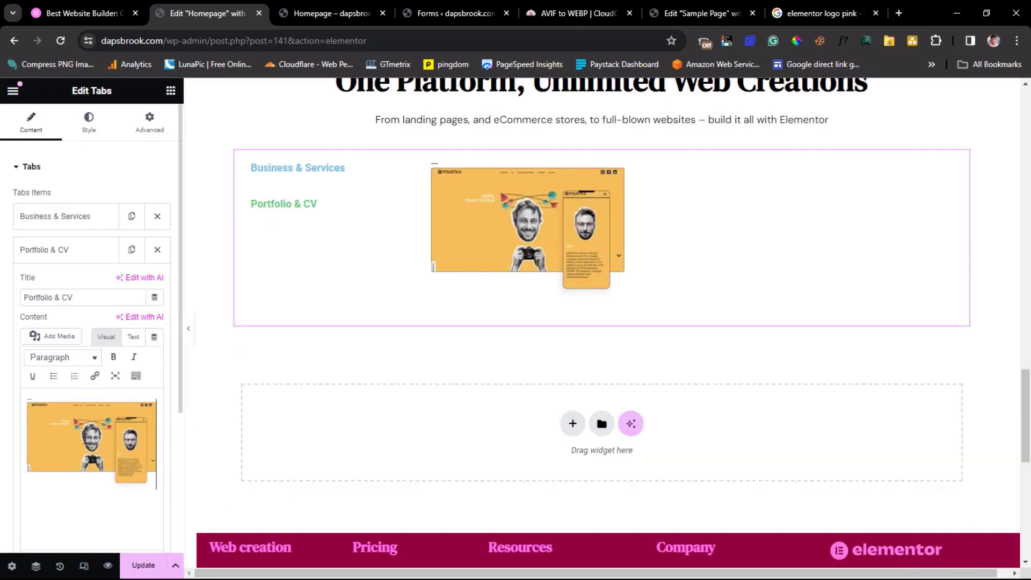
- Set the Portfolio & CV tab's image to Full Size – 847 × 597
click(84, 436)
click(123, 403)
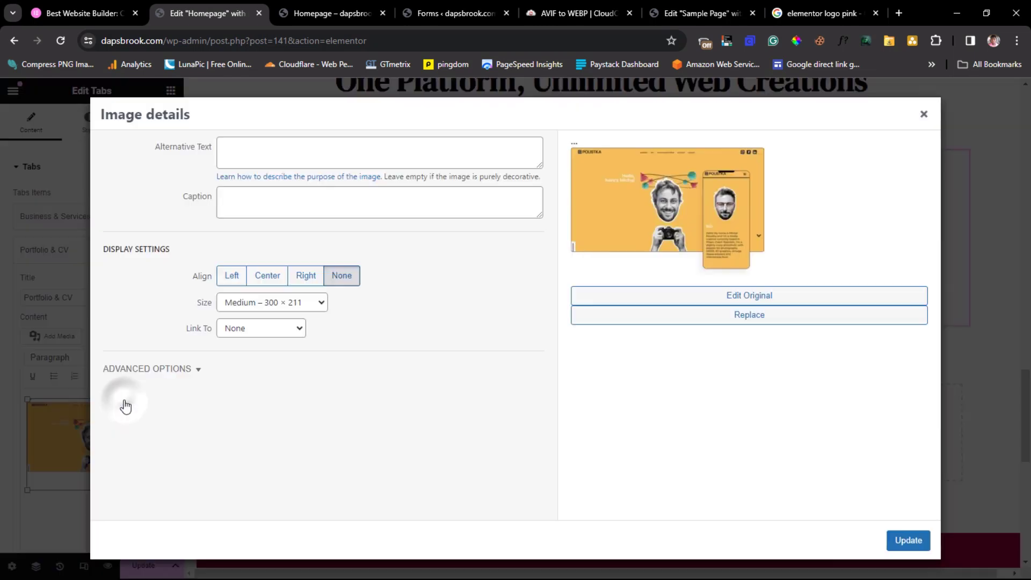
click(323, 304)
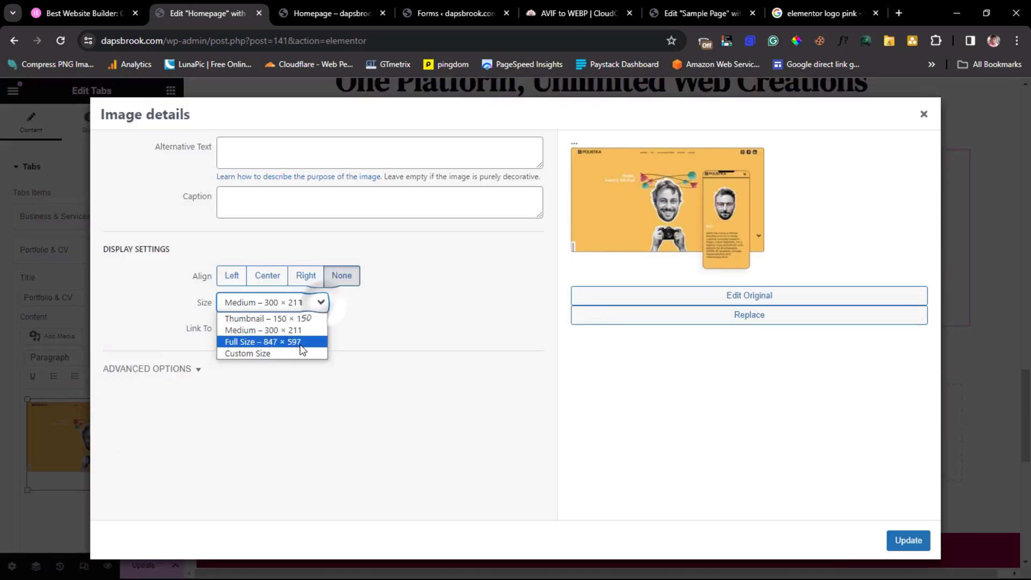
click(293, 340)
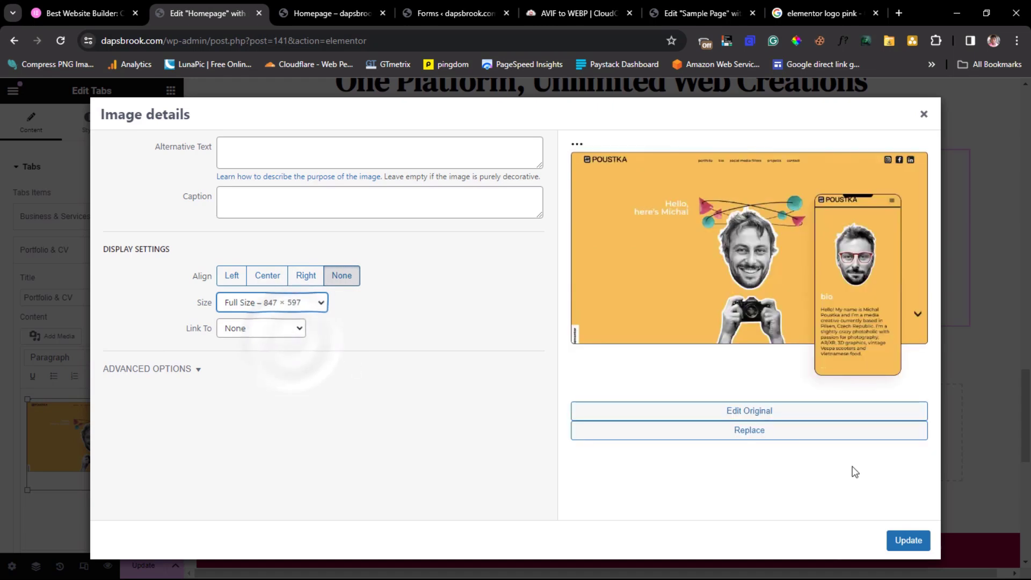
click(907, 541)
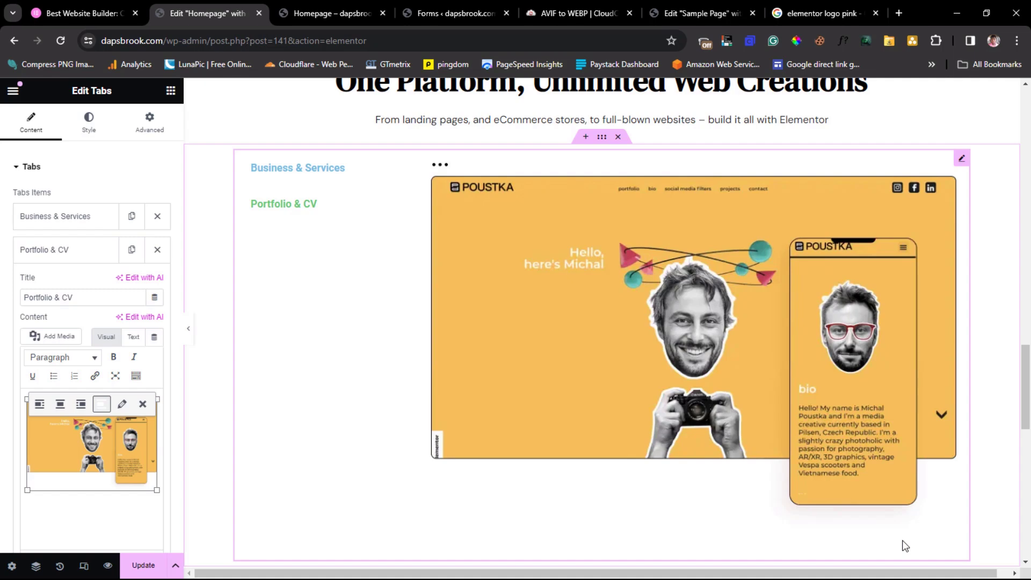
- Look up the third category on elementor.com and add a third tab item titled "Creative" in the Homepage editor
click(51, 247)
click(91, 284)
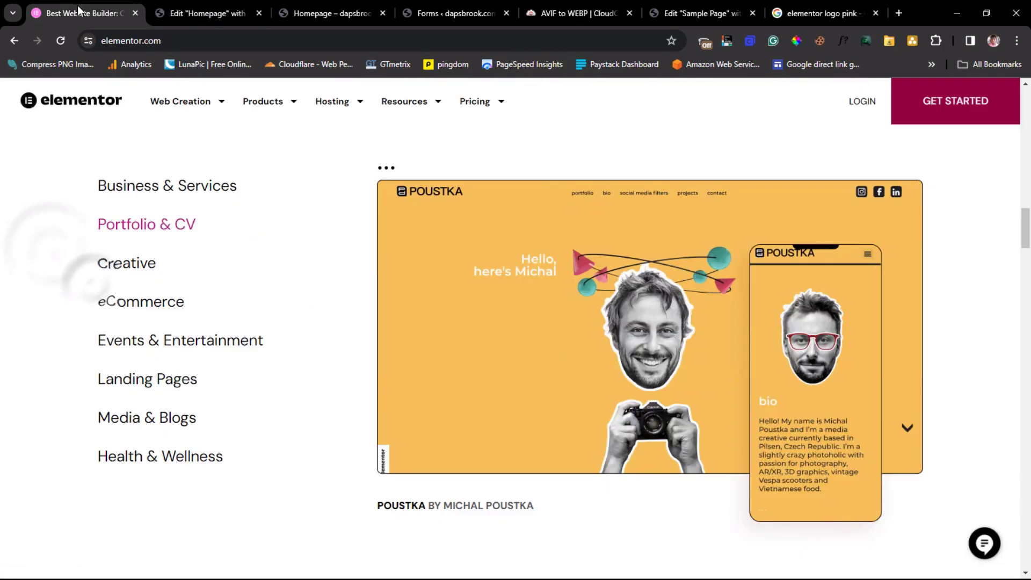
click(127, 263)
click(206, 13)
triple_click(60, 330)
text(cREATIVE)
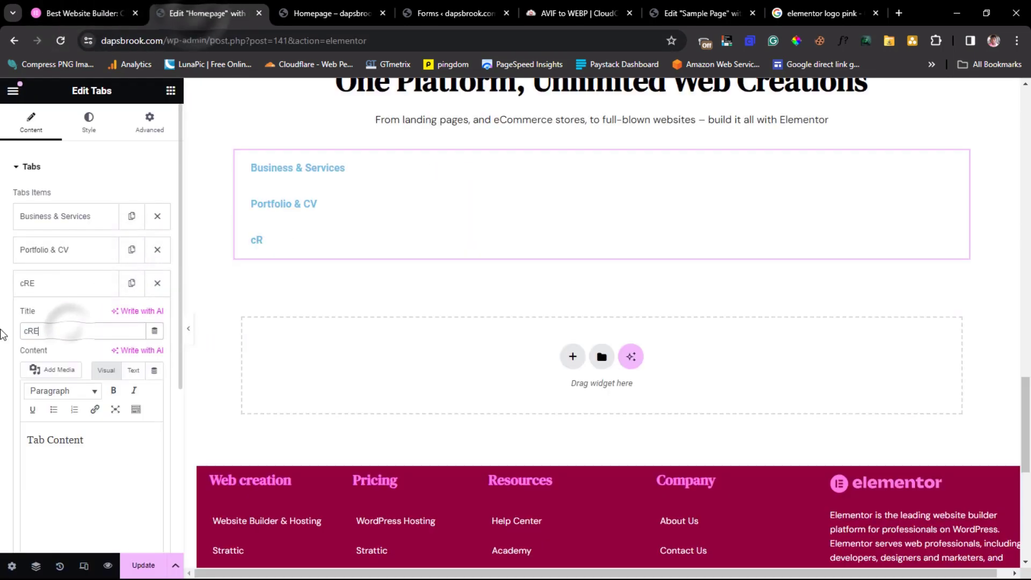
- Replace the Creative tab's placeholder text with the coral "Geef je verhaal vorm" showcase image
triple_click(55, 440)
key(BackSpace)
click(52, 369)
click(200, 245)
click(962, 537)
- Set the Creative tab's image to Full Size – 847 × 597
click(92, 472)
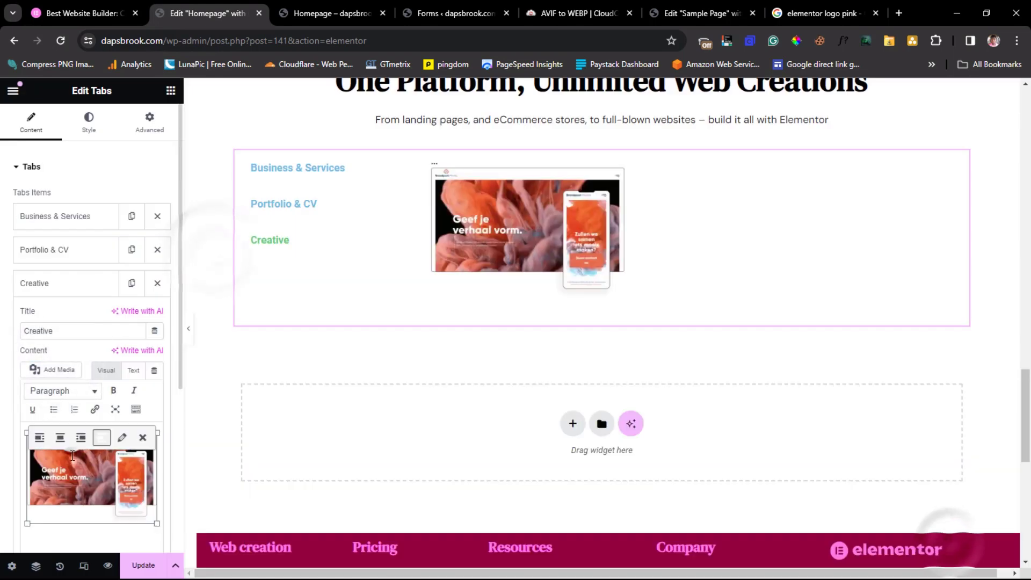
click(121, 432)
click(272, 303)
click(276, 337)
click(908, 541)
- Look up the fourth category on elementor.com and add a fourth tab item titled "eCommerce" in the Homepage editor
click(54, 284)
click(92, 315)
click(81, 13)
click(155, 310)
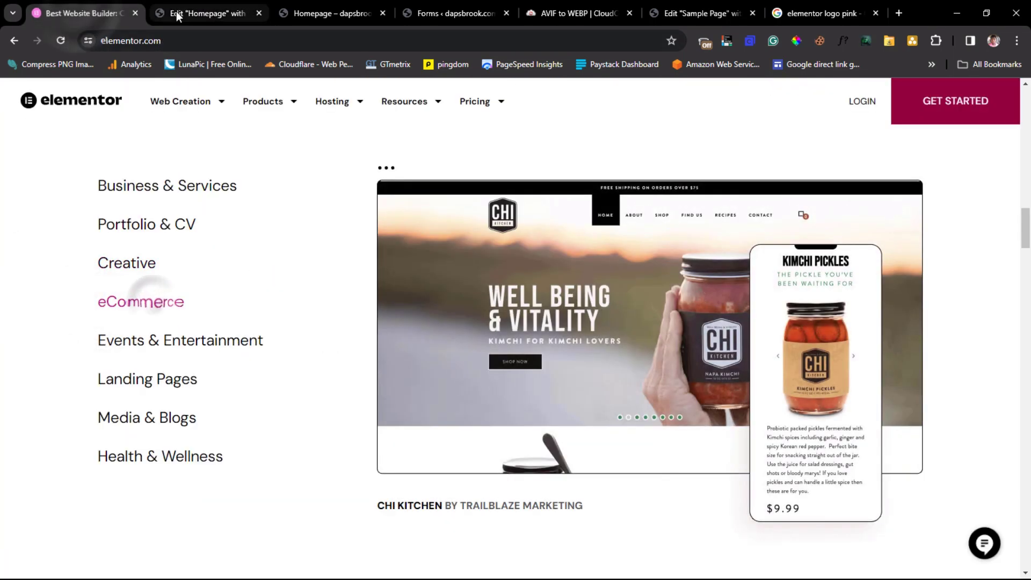
key(ctrl+Tab)
triple_click(53, 364)
text(ecOMMERCE)
drag(29, 361, 28, 361)
text(Commerce)
- Insert the "Well Being & Vitality" showcase image into the eCommerce tab at Full Size – 847 × 597
click(54, 404)
click(566, 242)
click(961, 539)
click(122, 471)
click(272, 301)
click(267, 341)
click(910, 541)
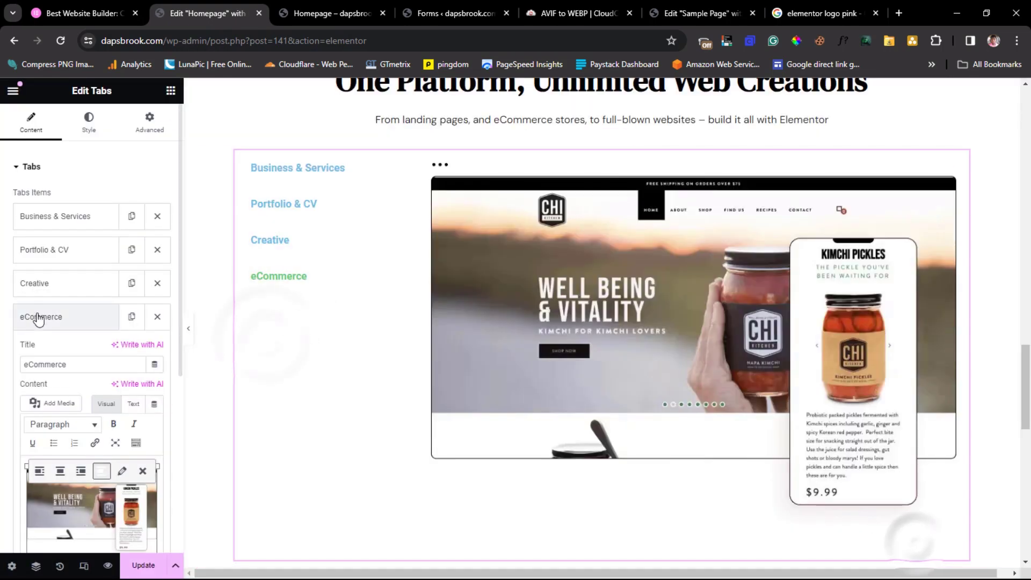
- Check the fifth category on elementor.com, add a tab item titled "Events & Entertainments" in the Homepage editor, and clear its placeholder text
click(85, 350)
click(83, 13)
click(215, 344)
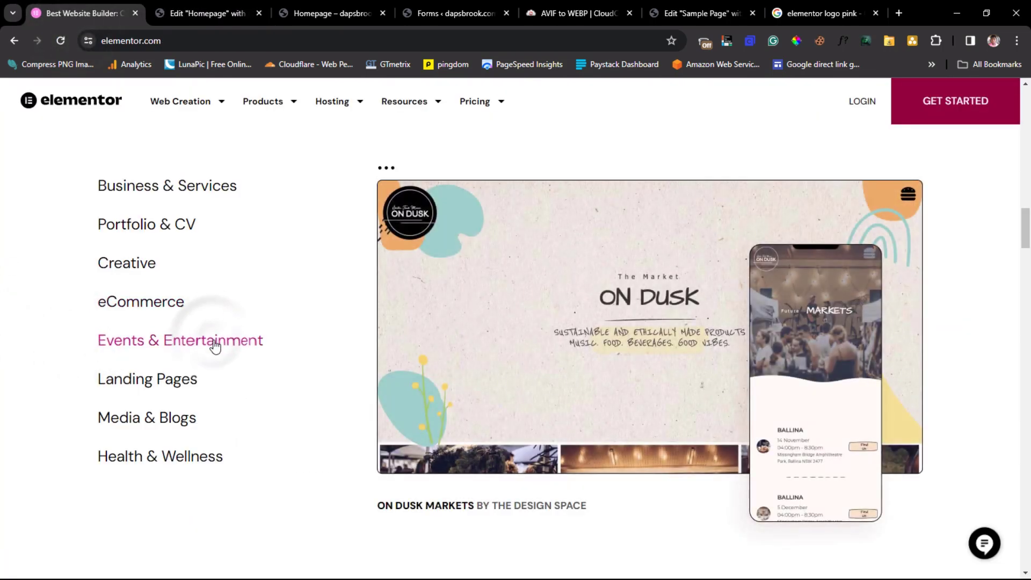
click(185, 12)
text(Events & Entertainments)
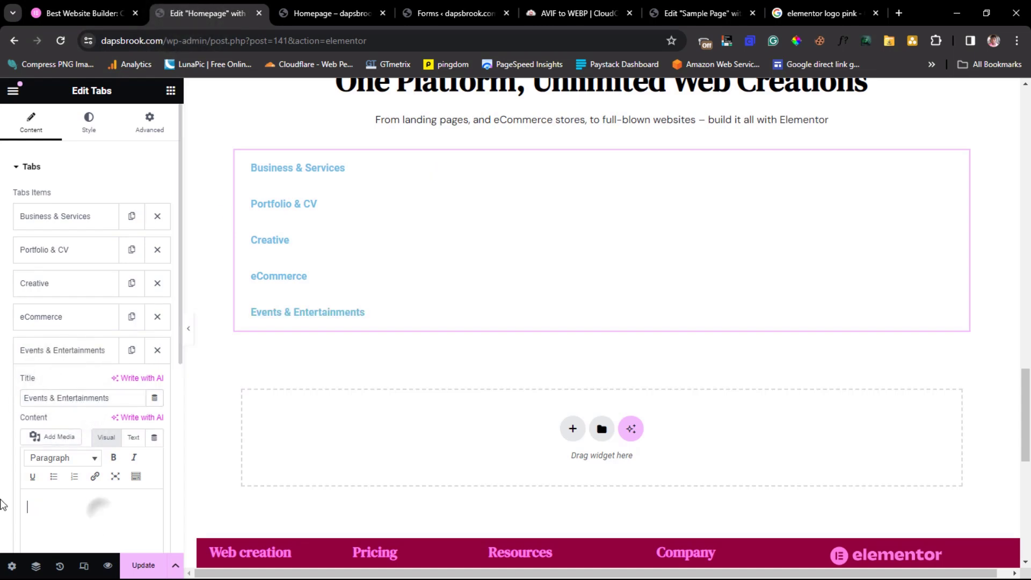
- Insert the "On Dusk" showcase image into the Events & Entertainments tab and set it to Full Size – 847 × 597
click(51, 436)
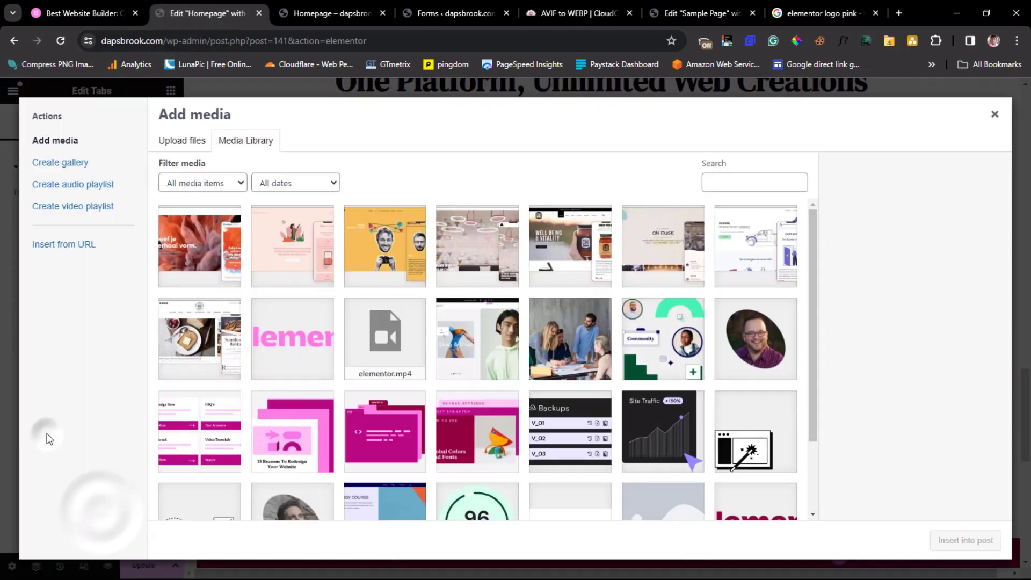
click(682, 294)
click(959, 544)
click(59, 523)
click(121, 496)
click(314, 302)
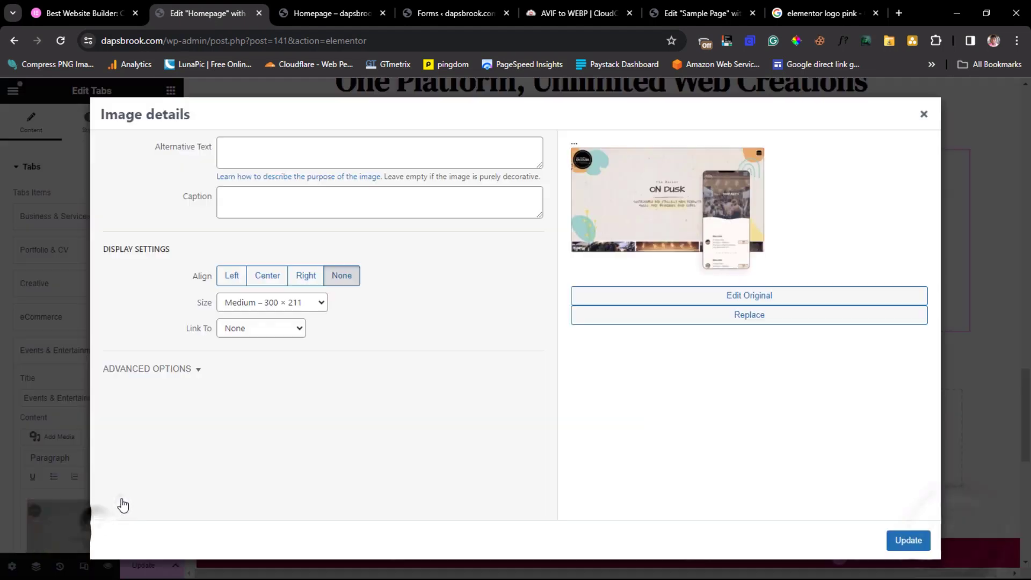
click(303, 340)
click(909, 540)
- Look up the sixth category on elementor.com and add a sixth tab item titled "Landing Page" in the Homepage editor
click(51, 350)
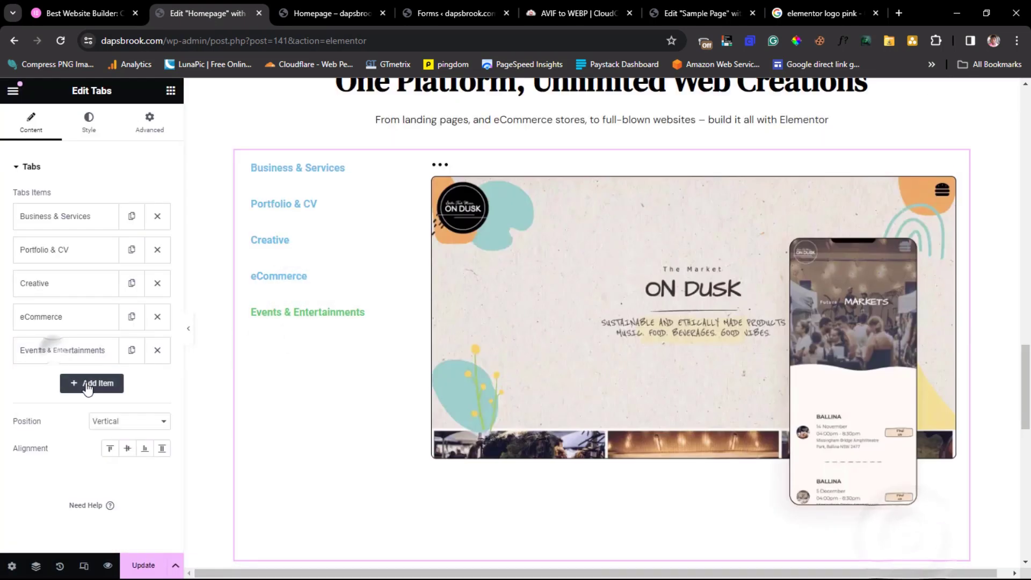
key(ctrl+1)
click(153, 380)
key(ctrl+2)
triple_click(67, 431)
text(Landing Page)
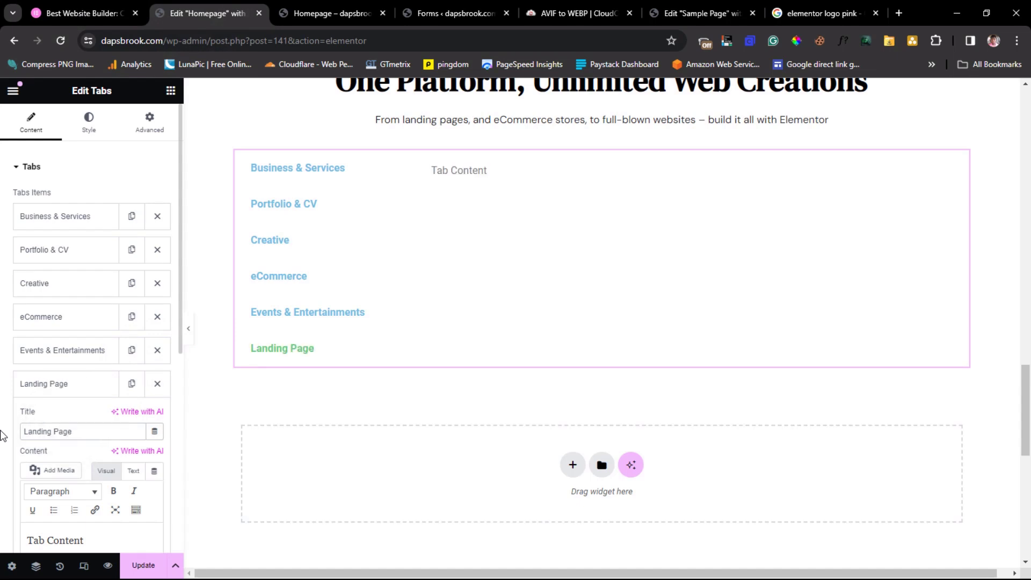
- Replace the Landing Page tab's placeholder text with the Access Partners showcase image at full size
scroll(50, 383, down, 1)
drag(97, 476, 18, 477)
key(BackSpace)
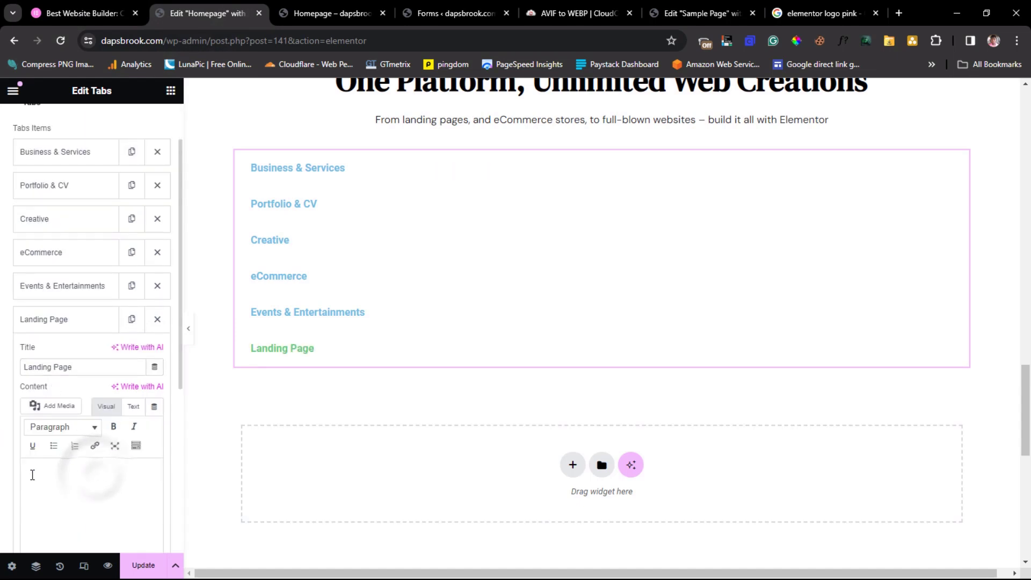
click(57, 407)
click(769, 263)
click(965, 540)
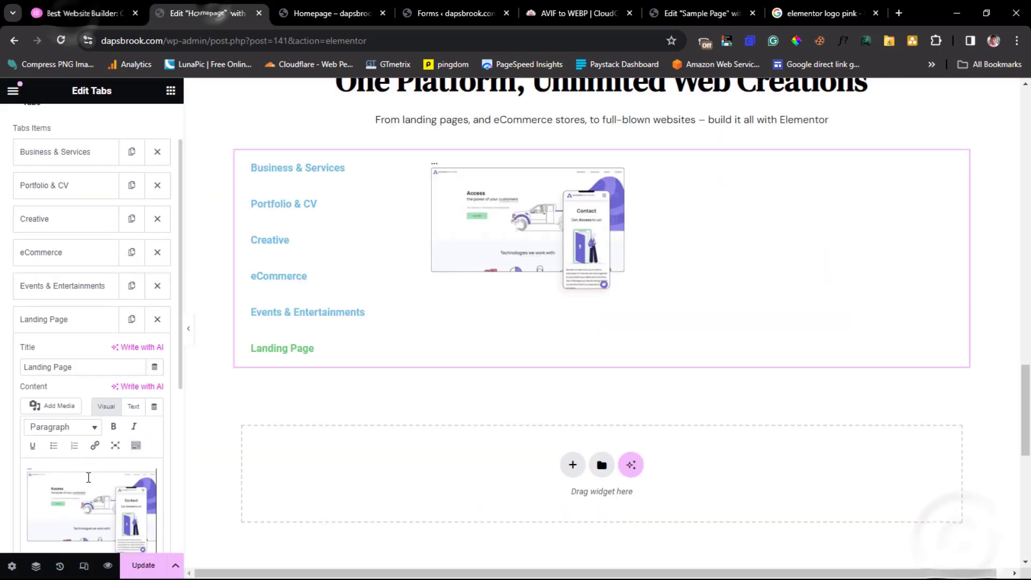
click(102, 475)
click(273, 303)
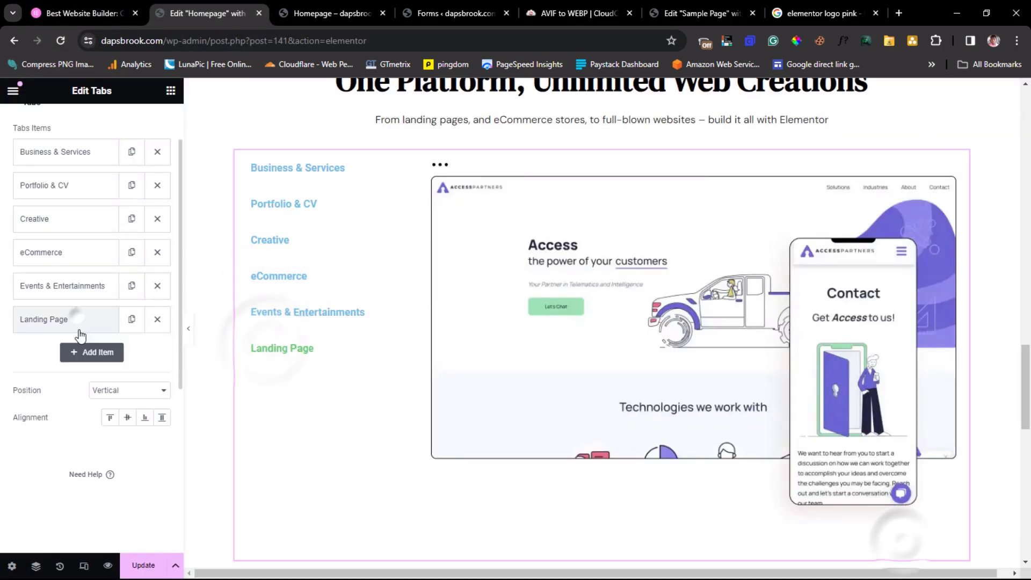
- Look up the seventh category on elementor.com and add a seventh tab item titled "Media & Blogs" in the Homepage editor
click(71, 11)
click(145, 421)
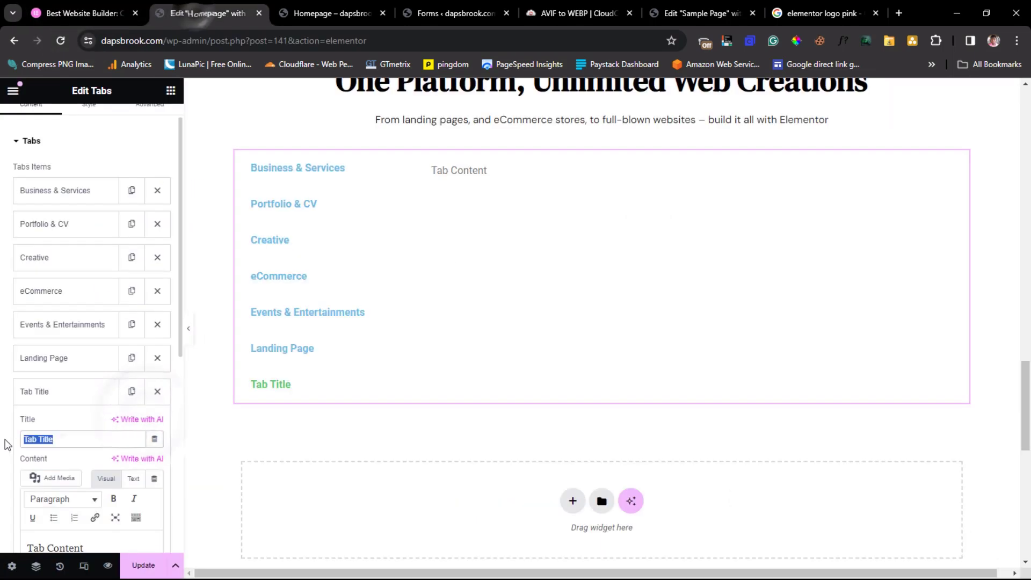
text(Media &)
- Replace the Media & Blogs tab's placeholder text with the bread blog showcase image at full size
scroll(55, 416, down, 3)
triple_click(55, 418)
key(BackSpace)
click(52, 350)
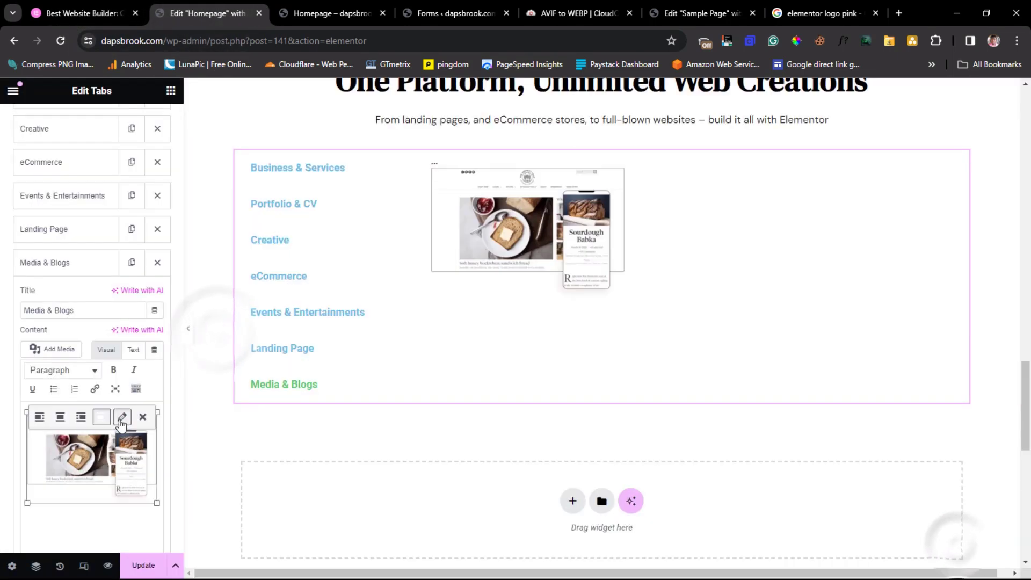
click(122, 418)
click(256, 302)
click(257, 322)
click(908, 540)
- Look up the last category on elementor.com and add an eighth tab item titled "Health & Wellness" in the Homepage editor
click(59, 263)
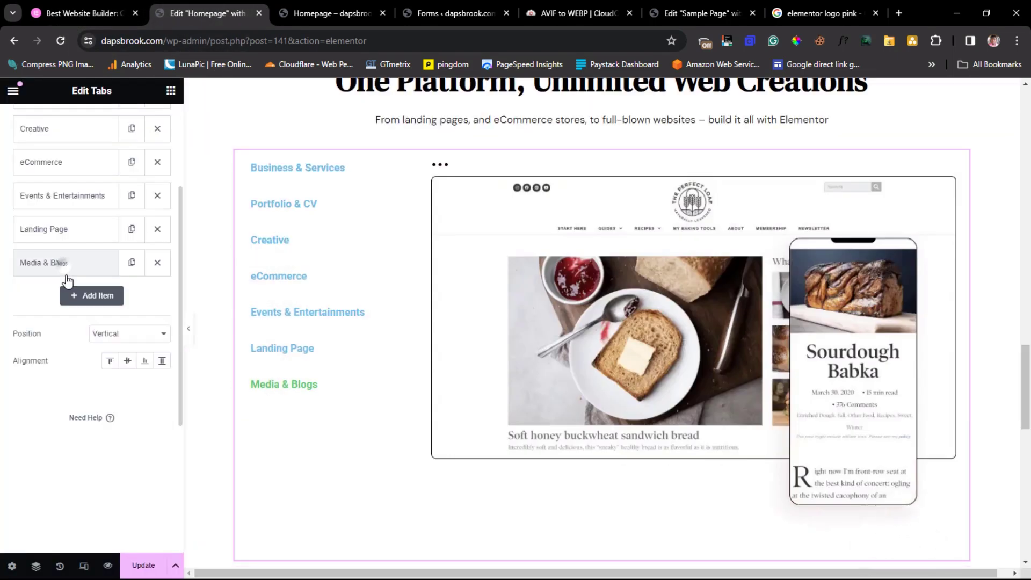
click(94, 294)
click(81, 13)
click(179, 13)
triple_click(65, 438)
text(Health & Wellness)
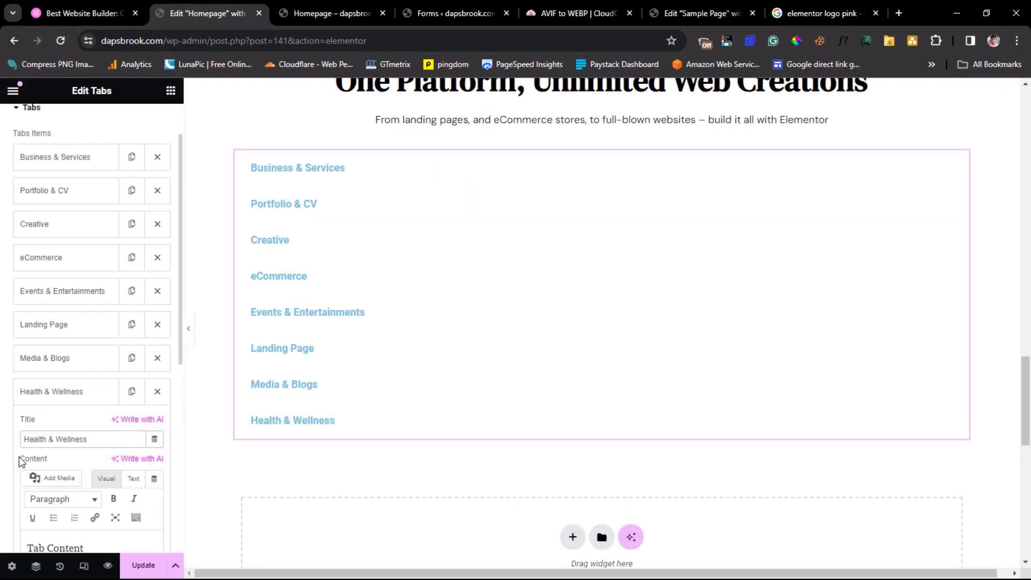
- Replace the Health & Wellness tab's placeholder text with the pink psychology showcase image from the media library
scroll(20, 462, down, 2)
triple_click(54, 420)
key(BackSpace)
click(48, 349)
click(293, 251)
click(965, 540)
- Set the Health & Wellness tab's image to Full Size – 847 × 597
double_click(126, 436)
click(313, 303)
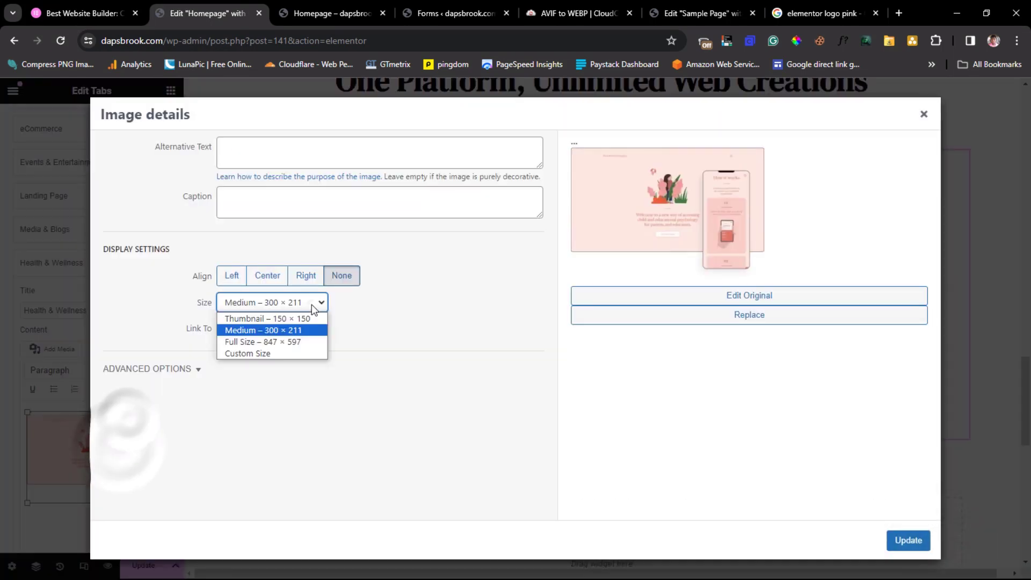
click(268, 342)
click(908, 541)
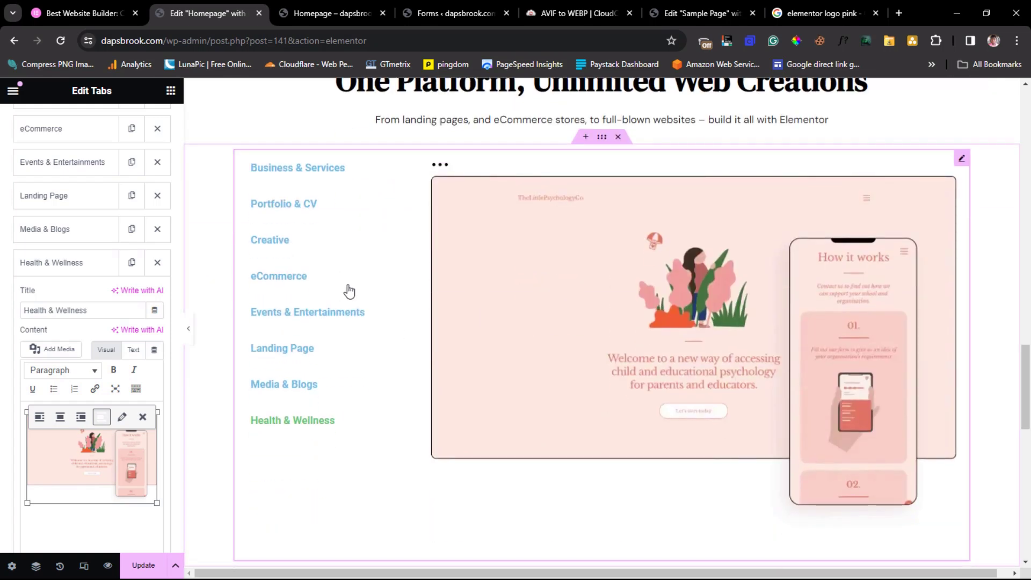
- Inspect the "One Platform, Unlimited Web Creations" heading's font on elementor.com with WhatFont and return to the same heading in the Homepage editor
click(95, 15)
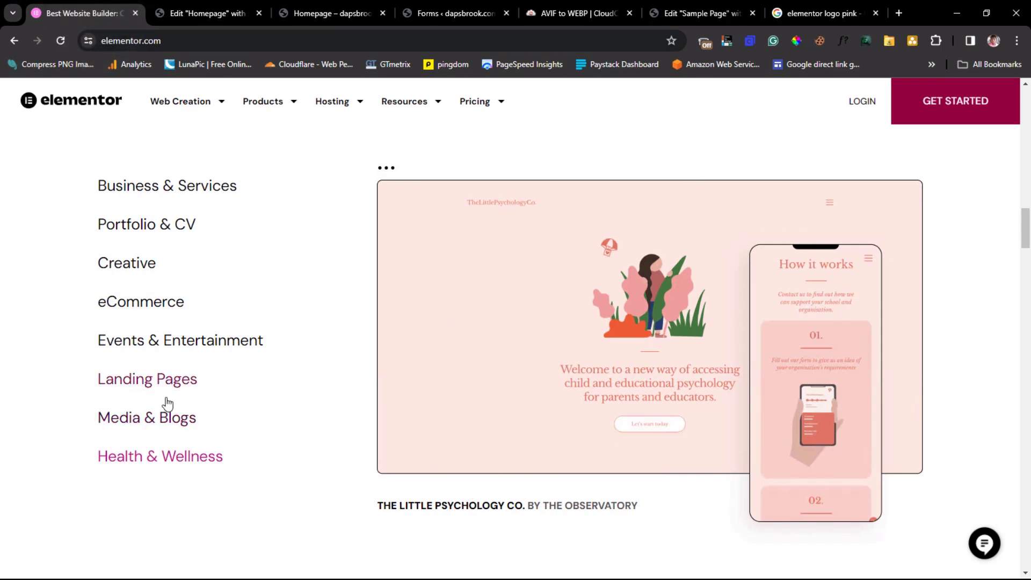
click(164, 416)
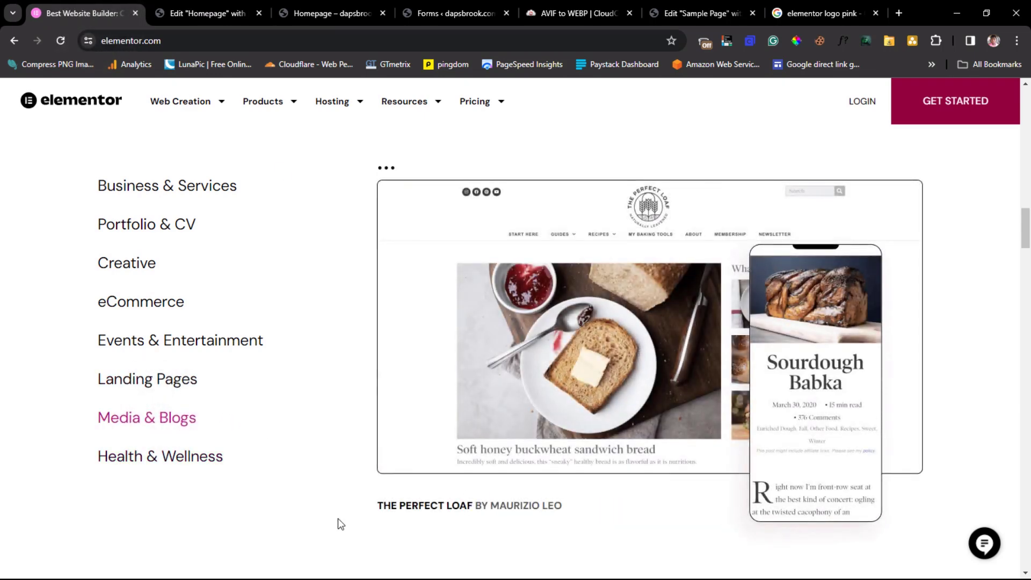
scroll(292, 468, up, 3)
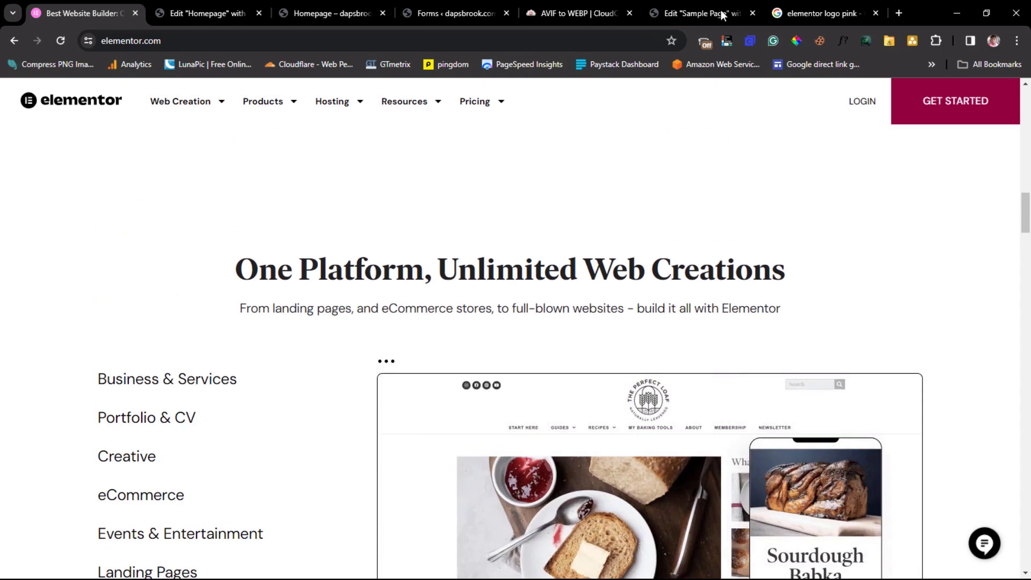
click(842, 41)
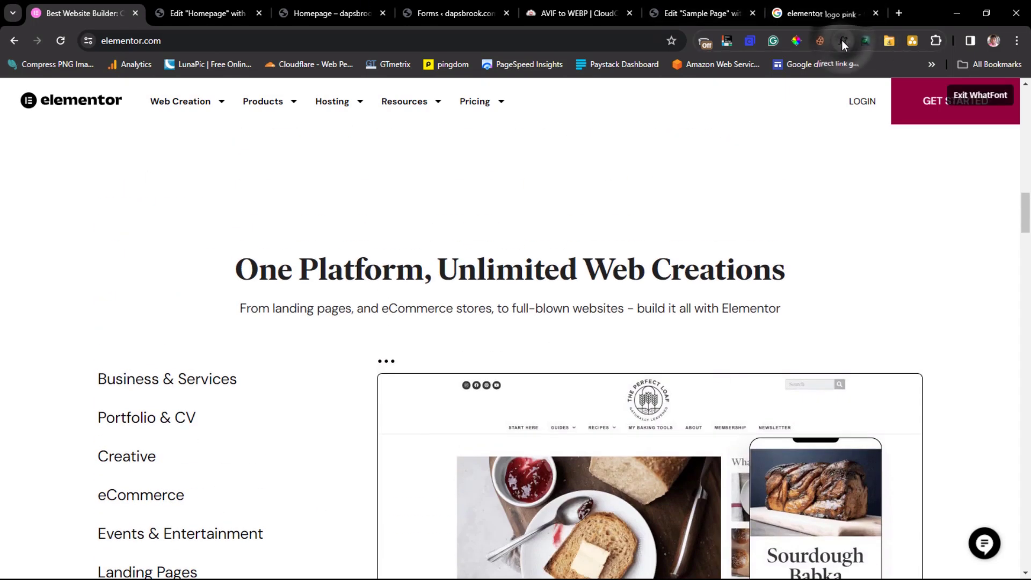
click(476, 271)
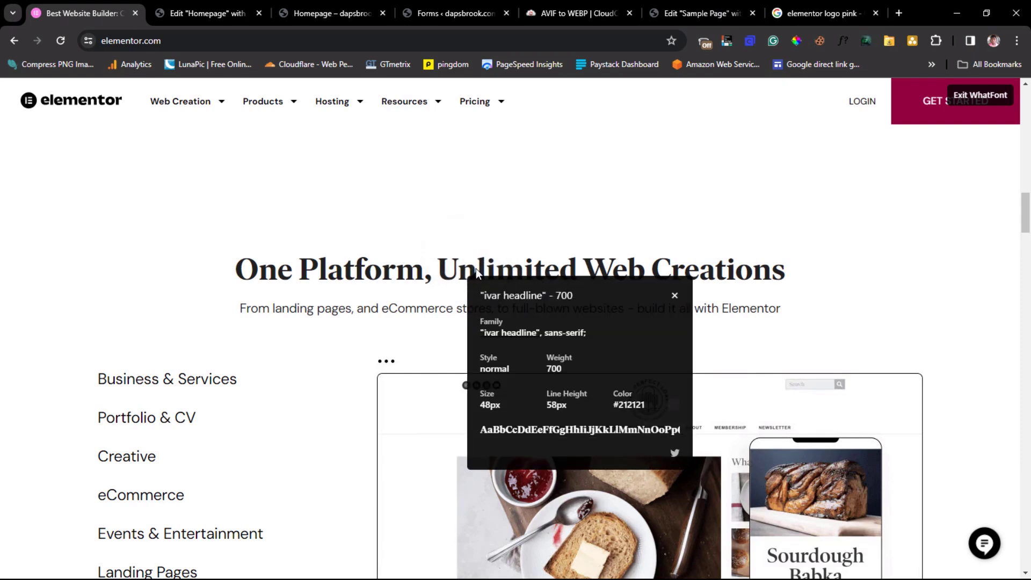
click(195, 12)
scroll(505, 155, up, 2)
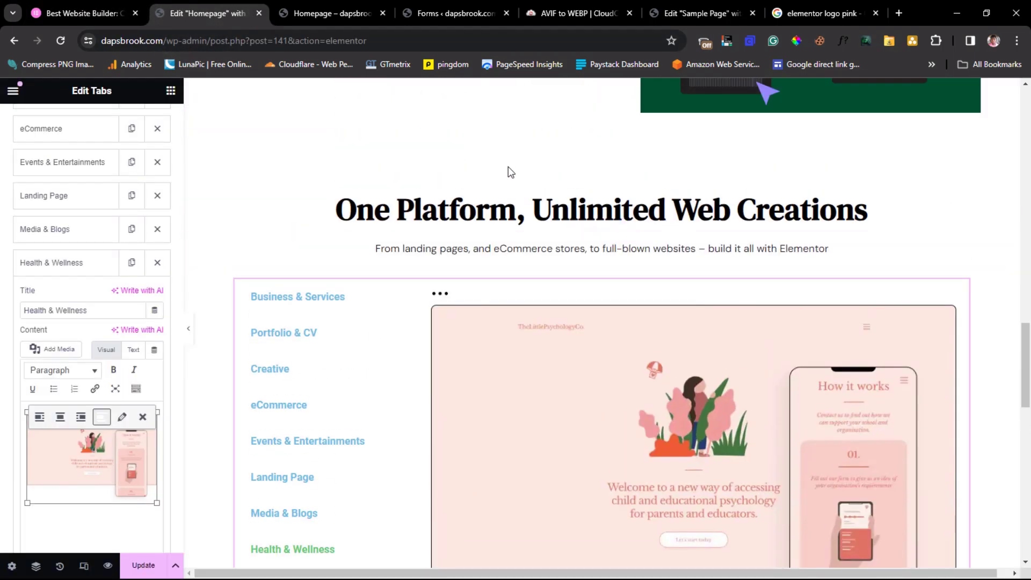
- Check the "One Platform, Unlimited Web Creations" heading's typography settings and inspect the subtitle below it on elementor.com with WhatFont
click(514, 210)
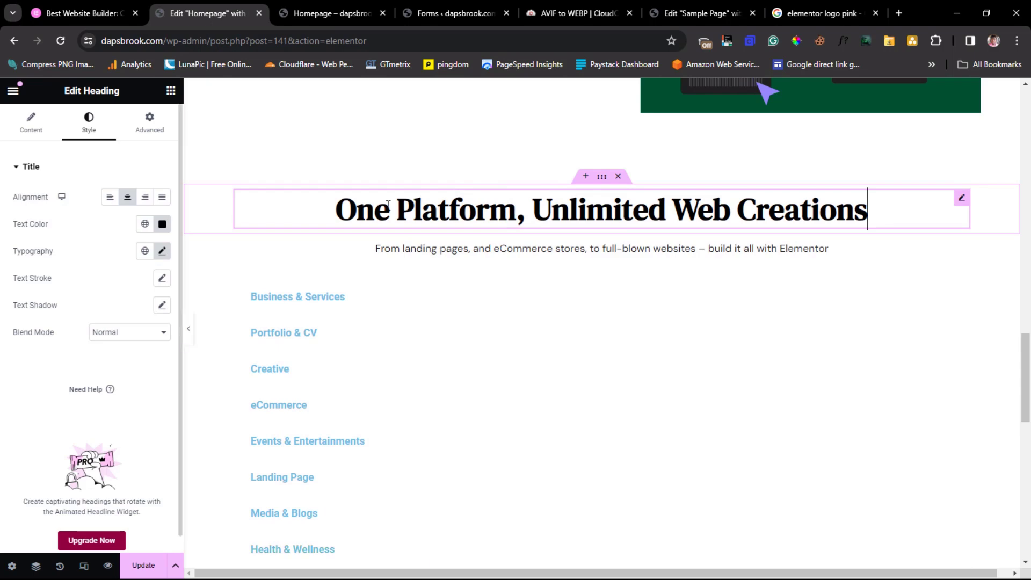
click(162, 251)
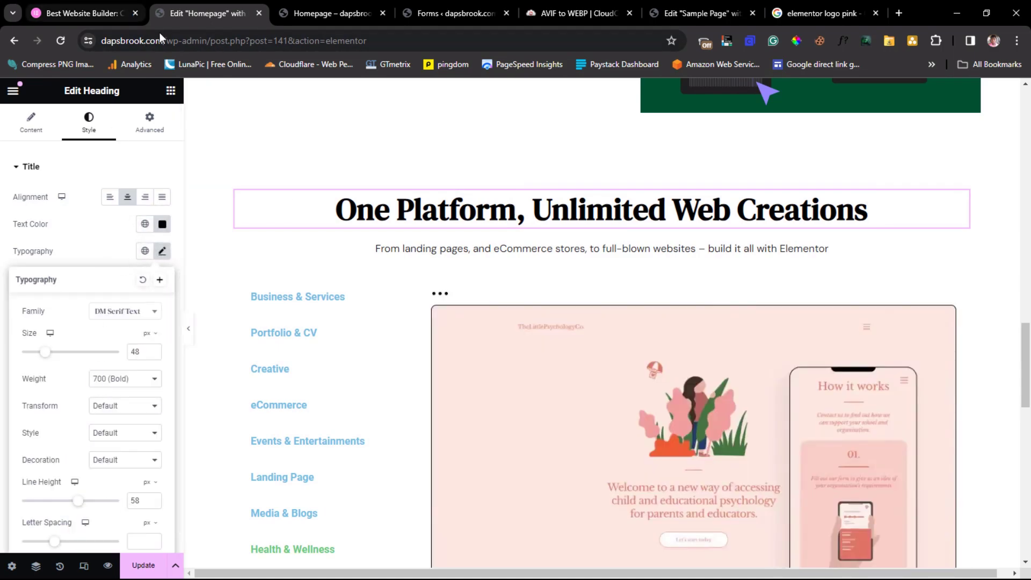
click(82, 14)
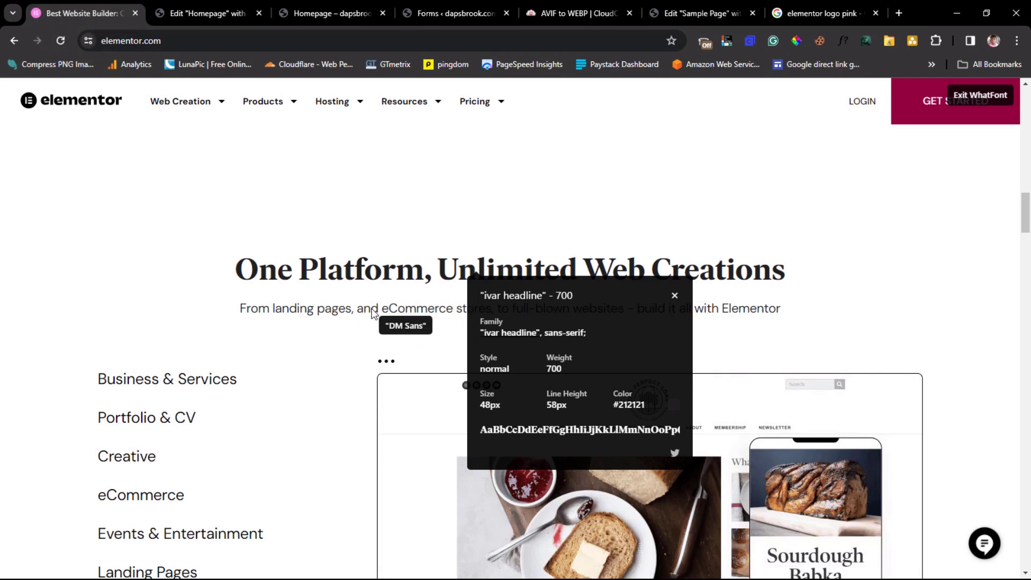
click(675, 297)
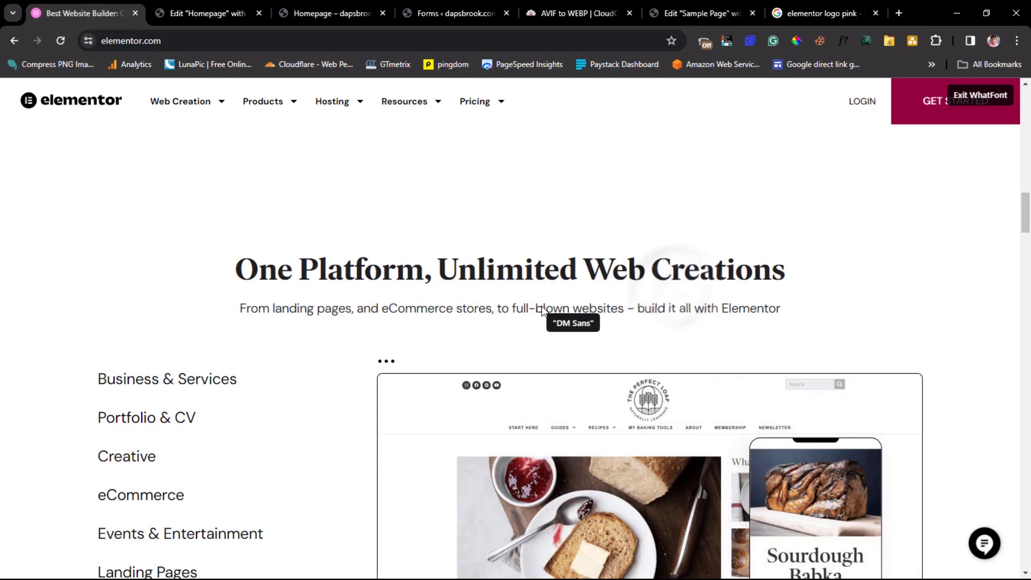
click(548, 306)
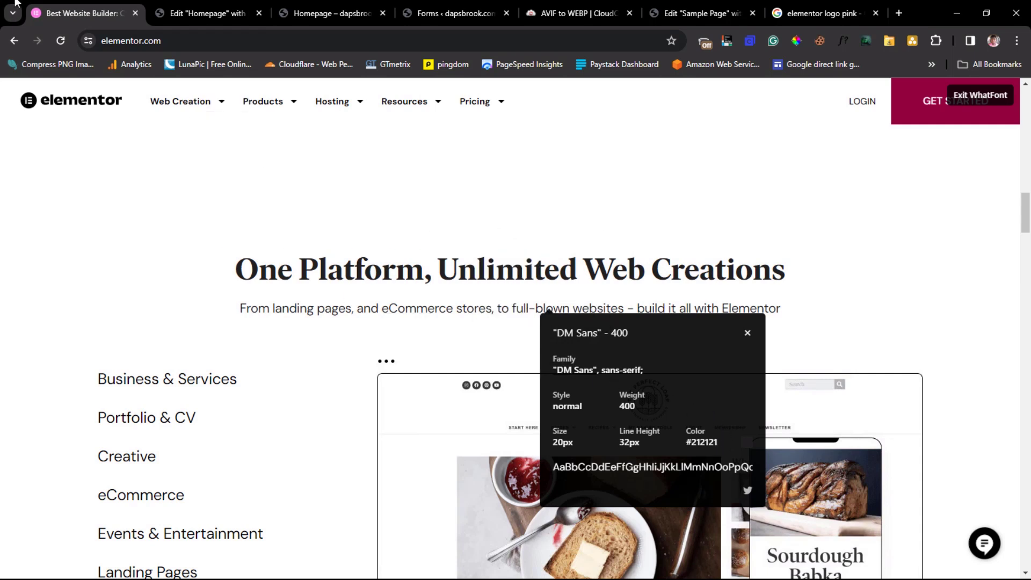
click(186, 24)
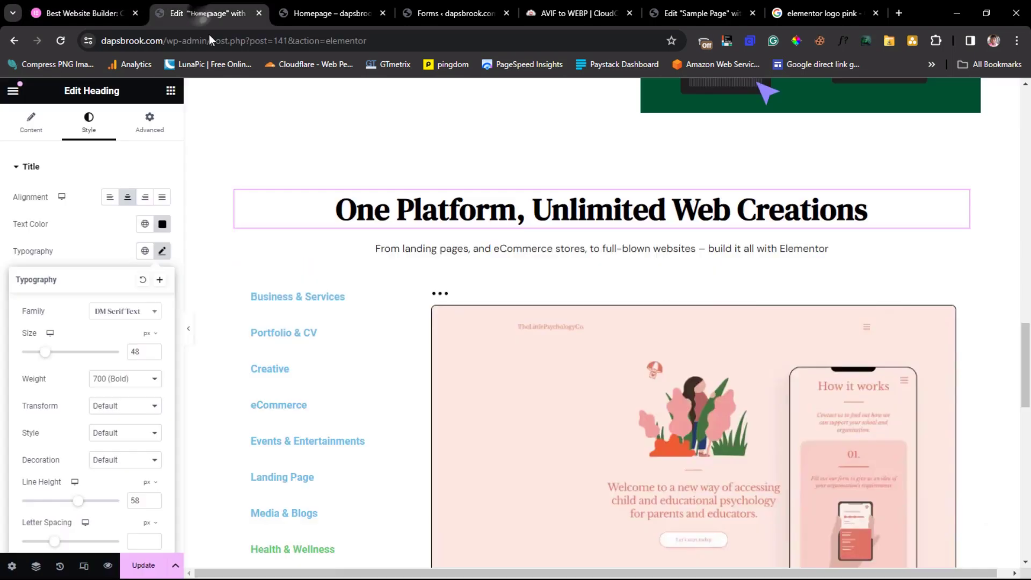
- Set the "From landing pages, and eCommerce stores" subtitle's font size to 20 px and line height to 32 px in the Homepage editor
click(460, 250)
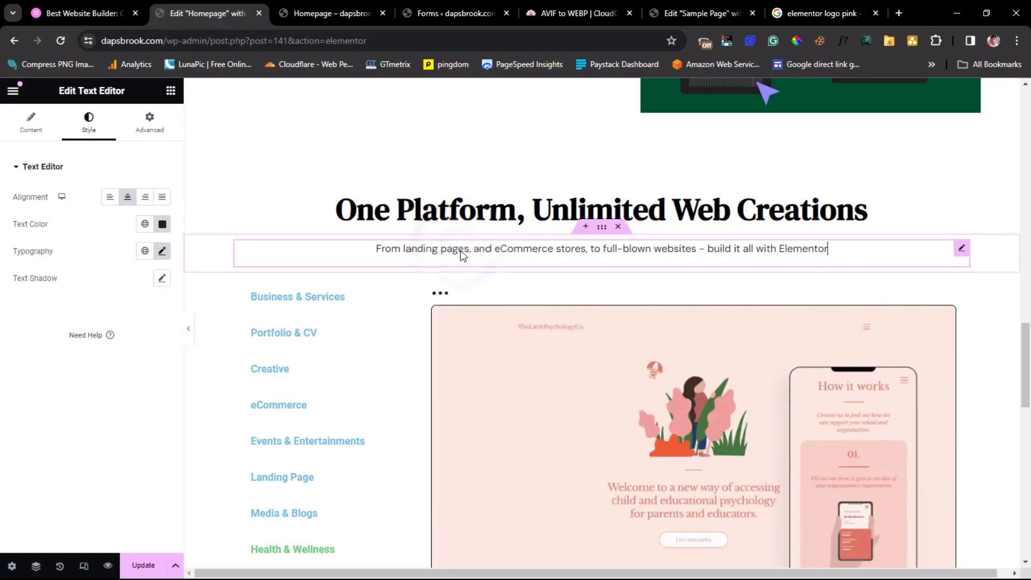
click(161, 251)
double_click(135, 351)
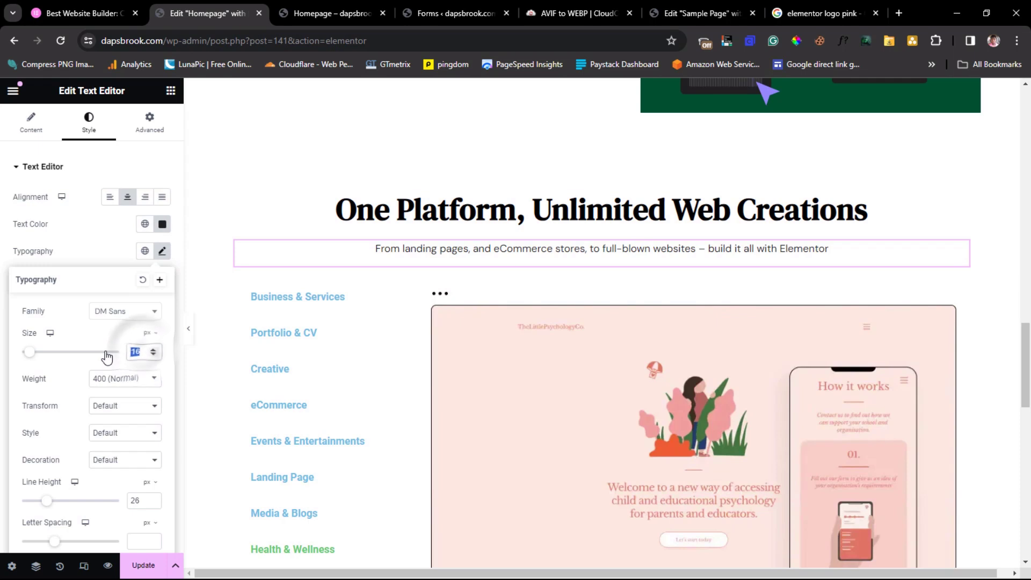
text(20)
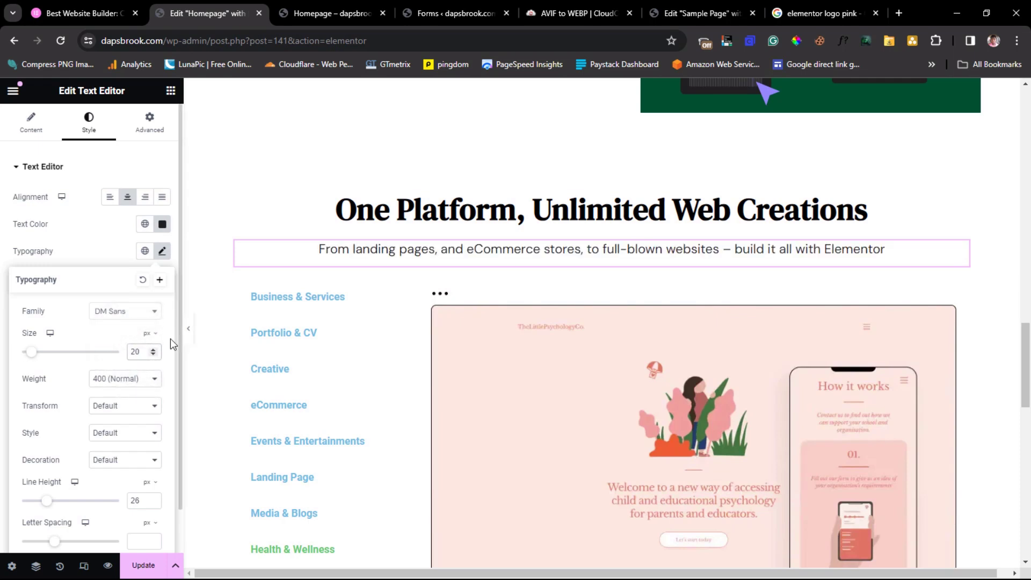
double_click(136, 500)
text(32)
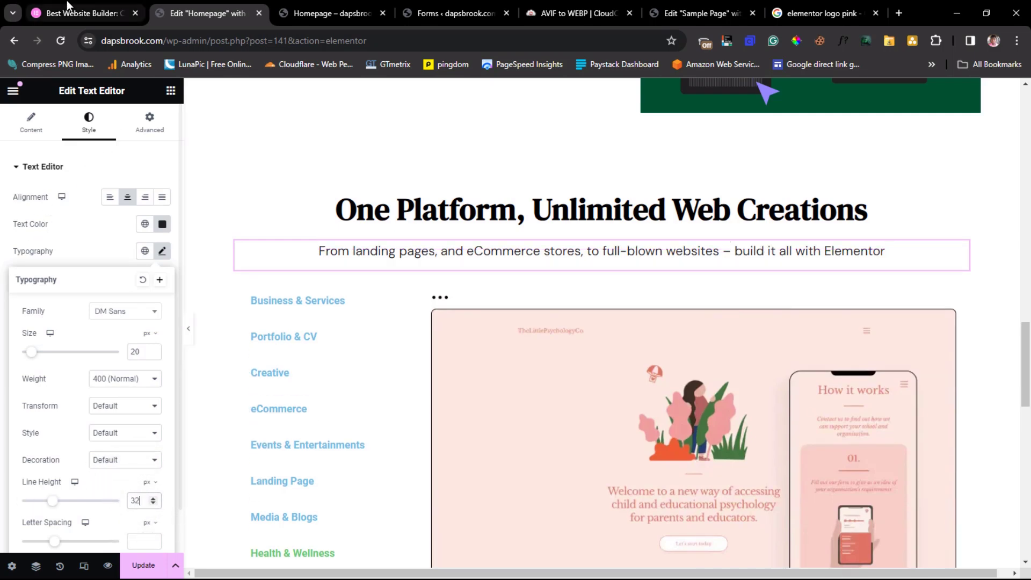
- Inspect the "Business & Services" category label's font and color on elementor.com with WhatFont, and return to the Homepage editor
click(76, 10)
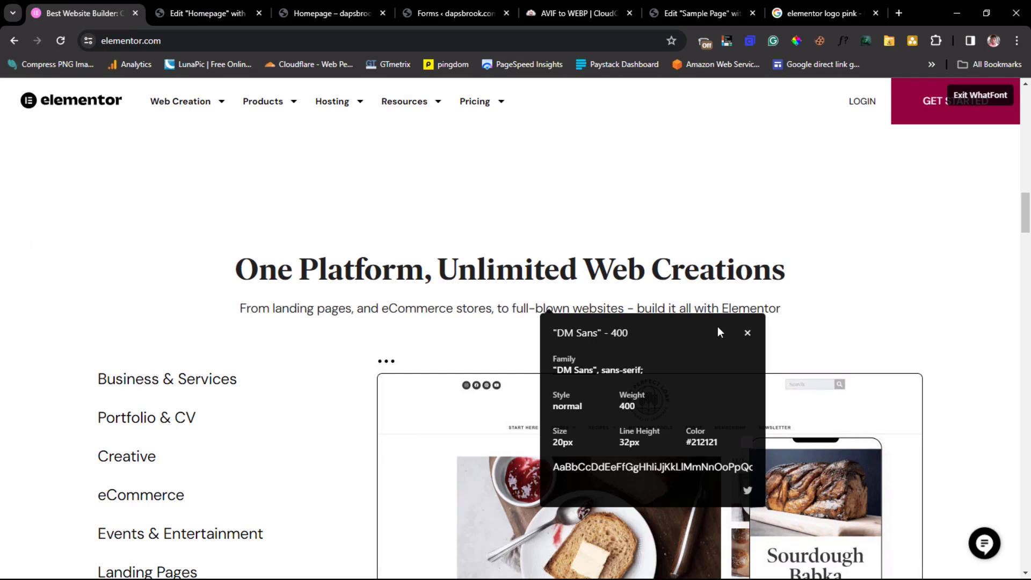
click(748, 333)
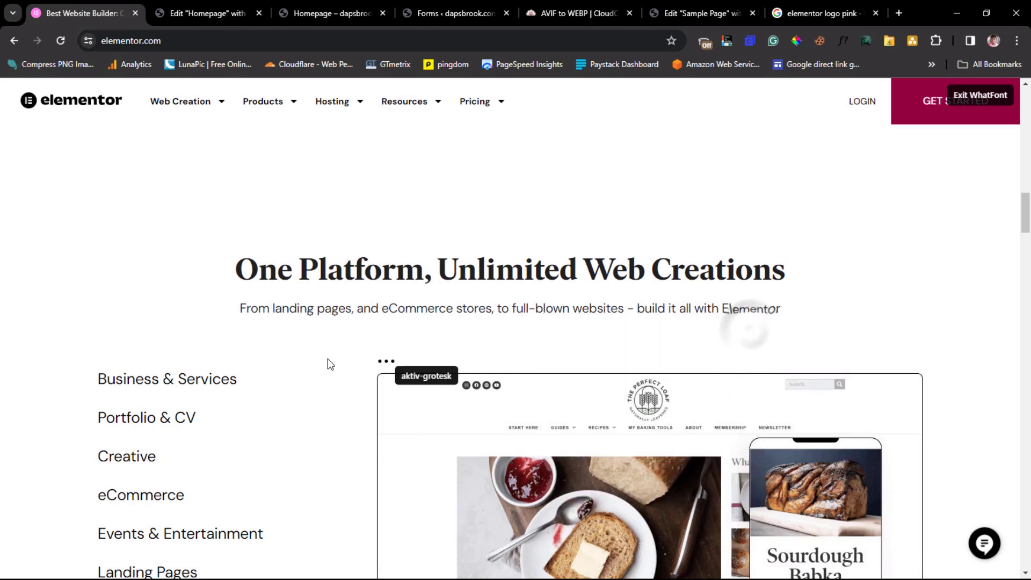
scroll(361, 361, down, 1)
click(190, 313)
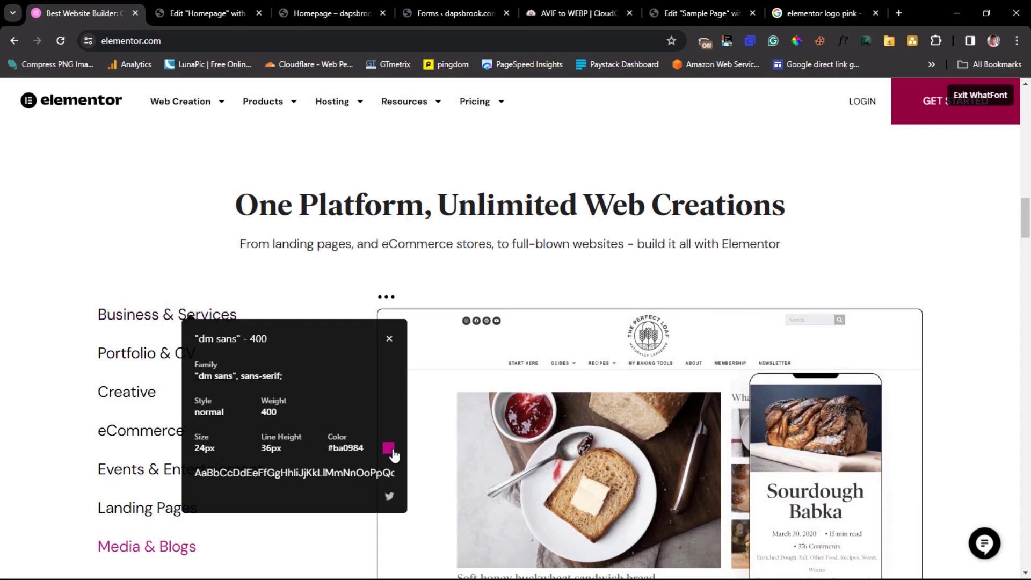
click(228, 12)
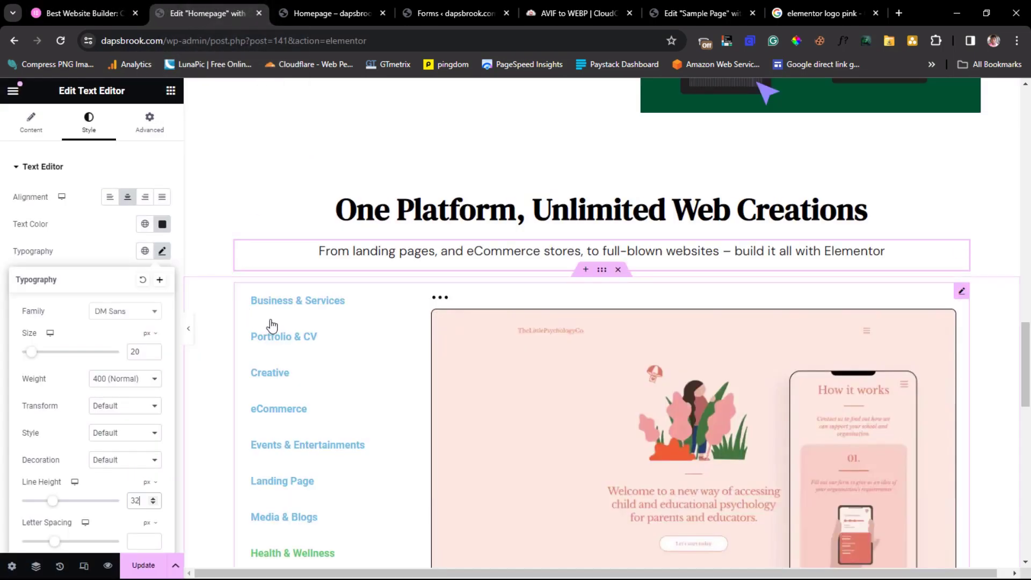
- Set the font family of the Tabs widget's titles to DM Sans, checking it against the WhatFont details on elementor.com
click(358, 332)
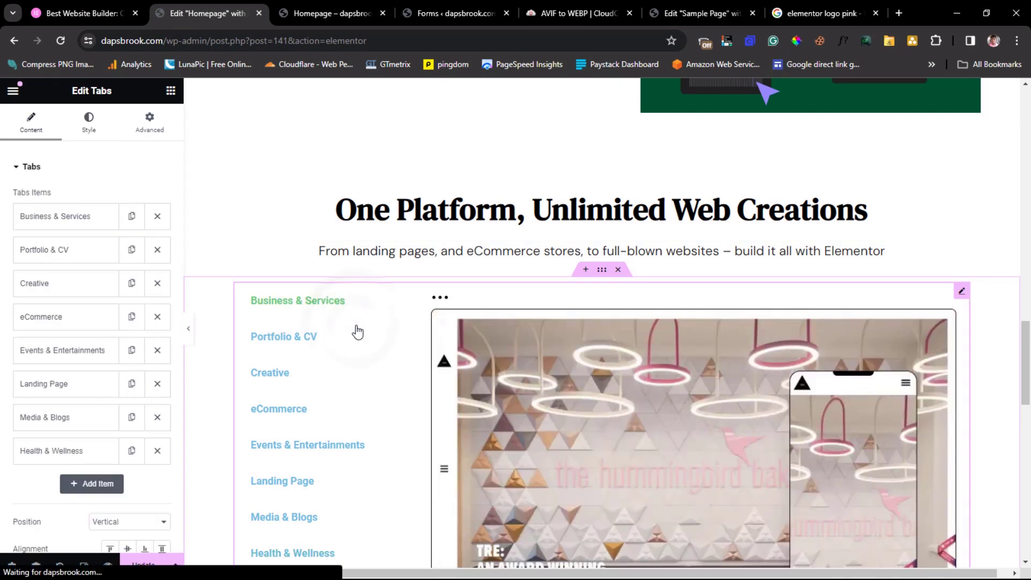
click(86, 127)
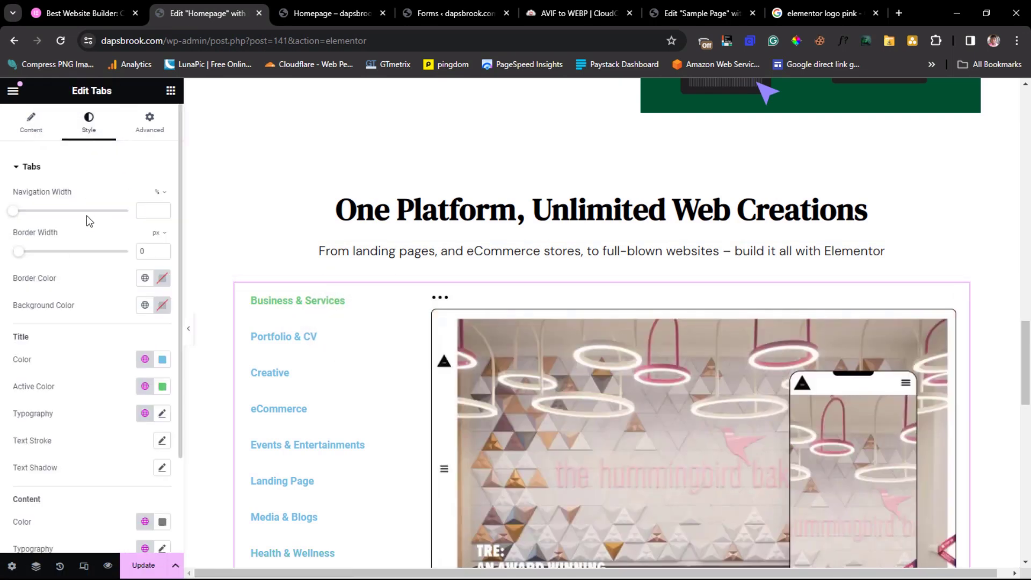
scroll(89, 220, down, 1)
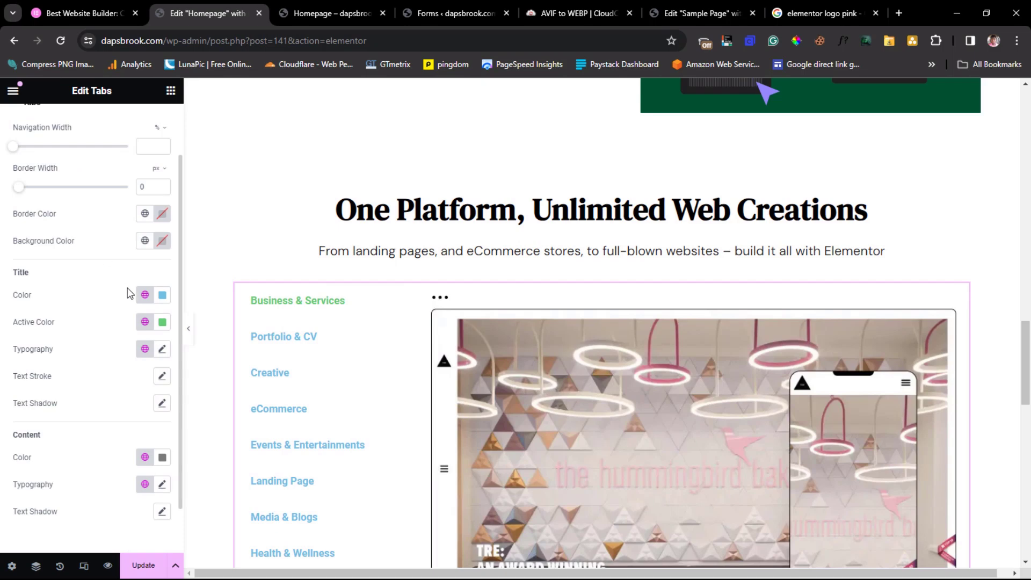
click(93, 15)
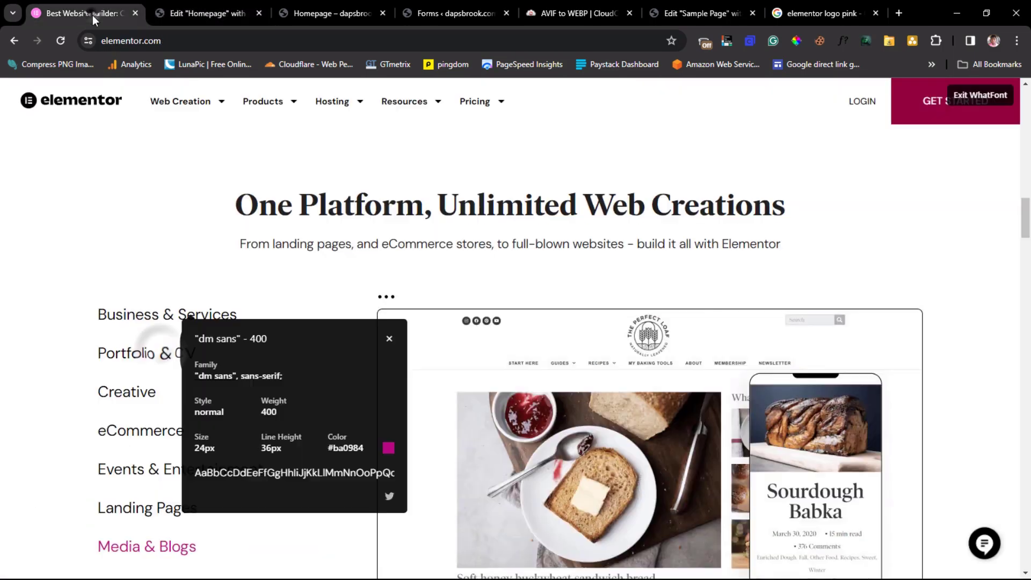
click(194, 14)
click(130, 411)
click(118, 429)
text(dm)
click(123, 492)
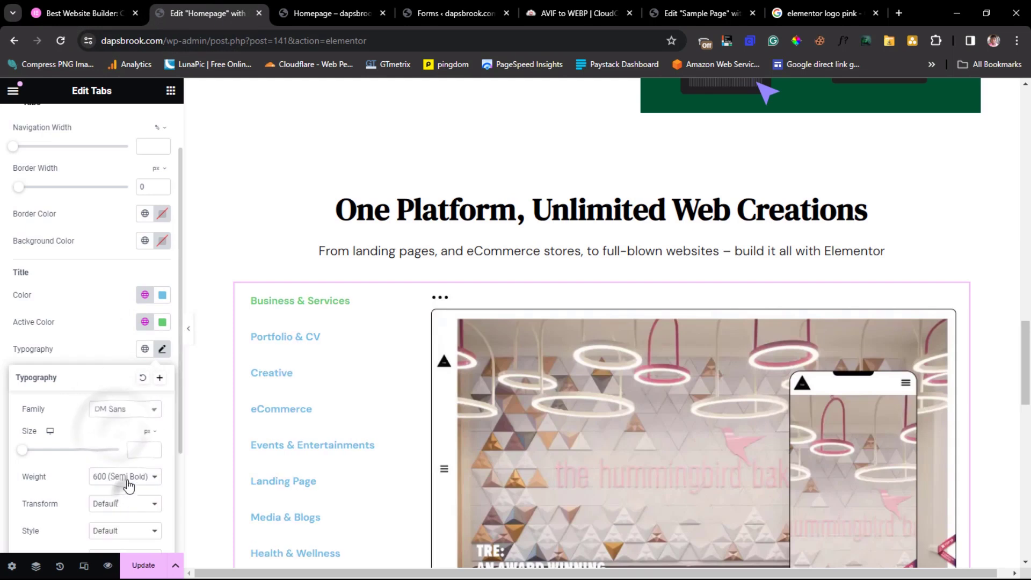
- Set the tab titles' font size to 24 px and weight to 400 (Normal)
click(141, 450)
text(24)
click(130, 478)
click(119, 383)
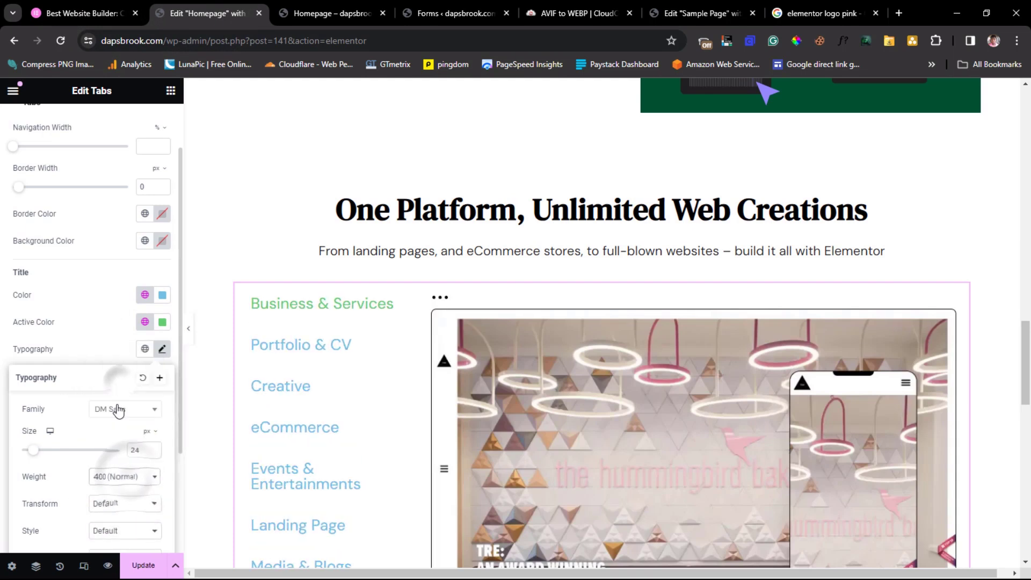
- Set the tab titles' line height to 35 px and compare it with the category label's details on elementor.com
scroll(118, 384, down, 2)
click(138, 469)
text(35)
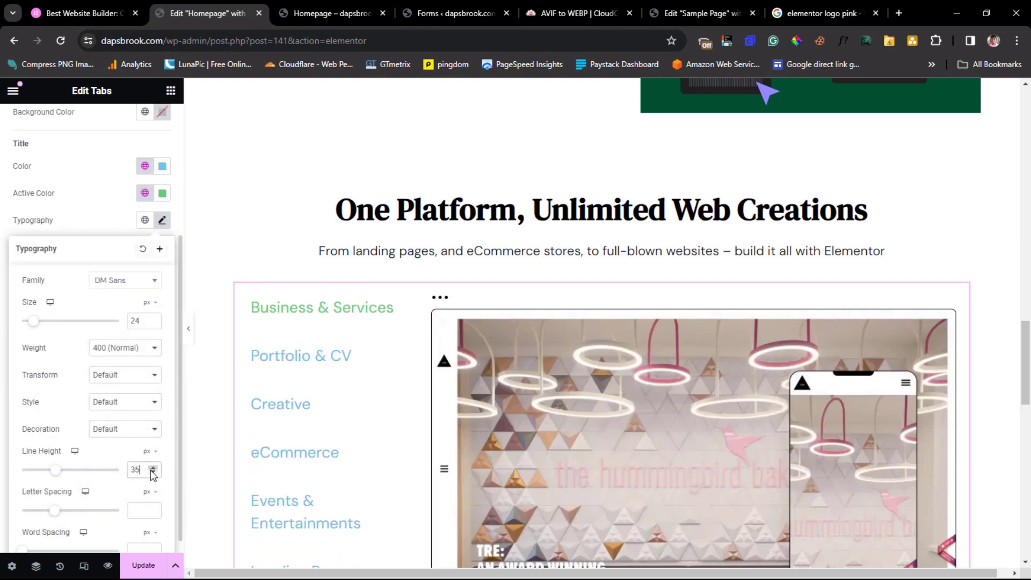
click(124, 12)
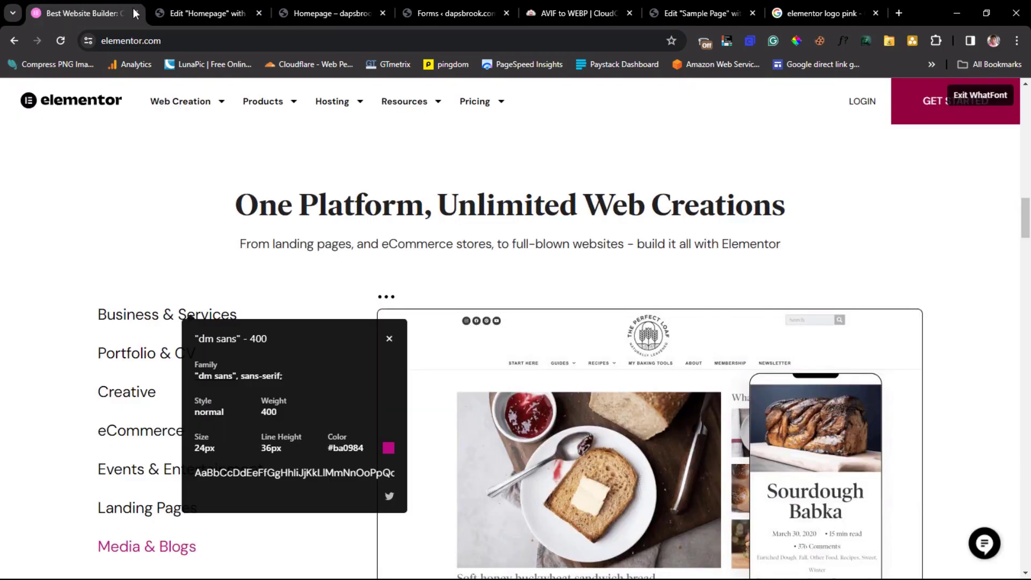
click(191, 14)
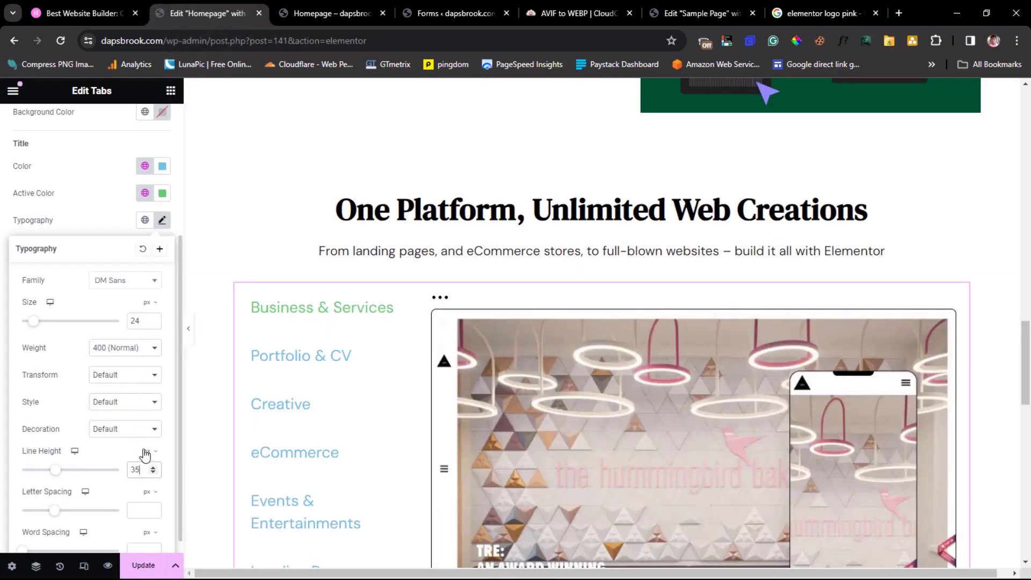
- Reduce the tab titles' line height to 25 px and review the spacing of the category list
mouse_move(57, 475)
mouse_down()
mouse_move(37, 477)
mouse_move(50, 488)
mouse_up()
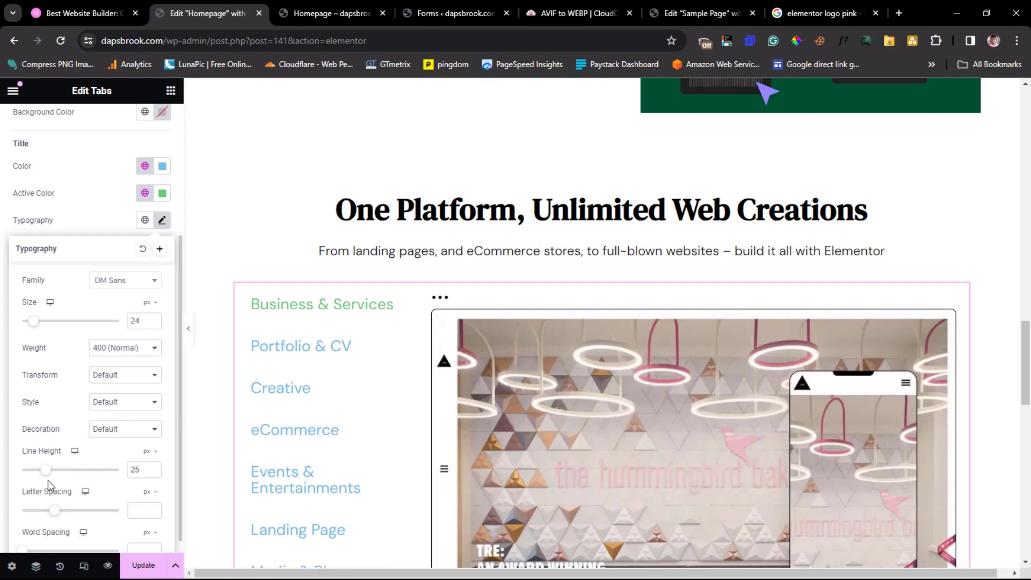
scroll(356, 461, down, 4)
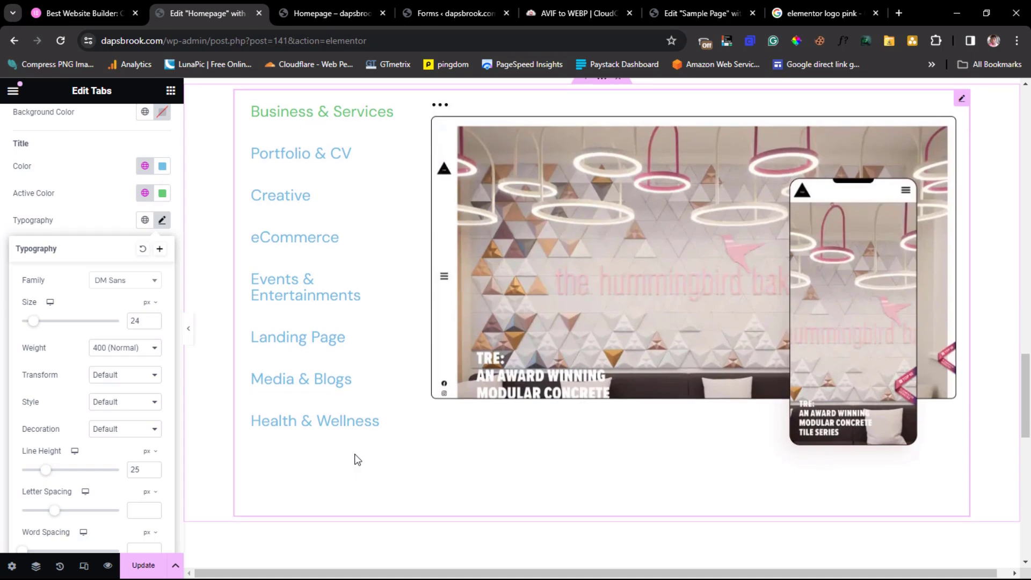
scroll(357, 459, up, 3)
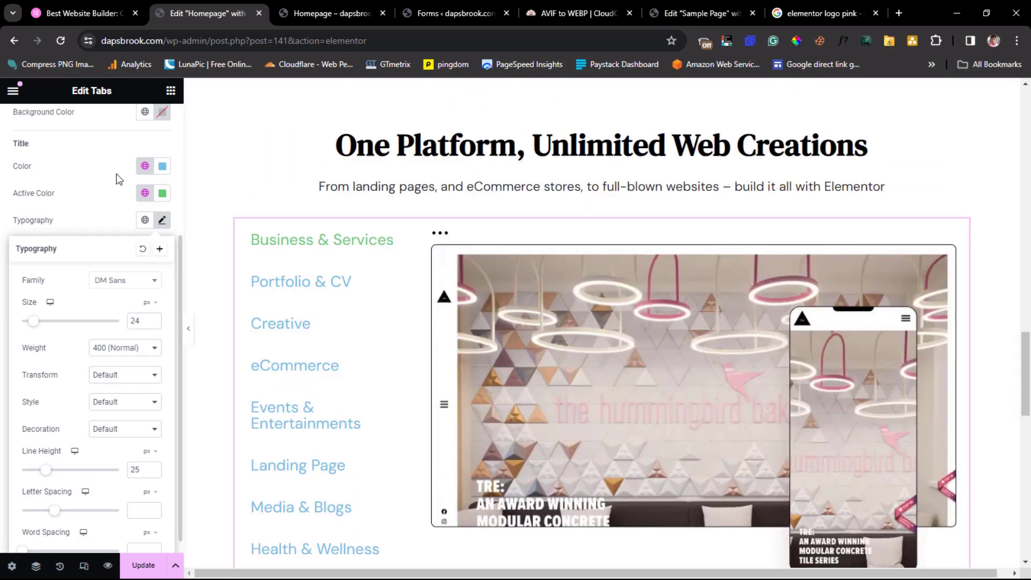
- Set the tab titles' normal color to black, #000000
click(162, 168)
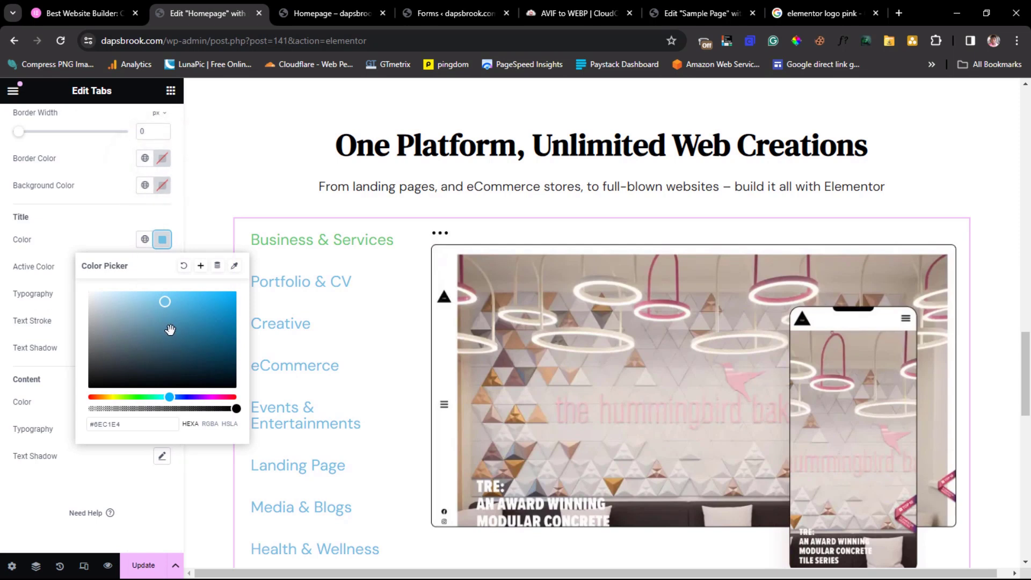
drag(167, 309, 86, 391)
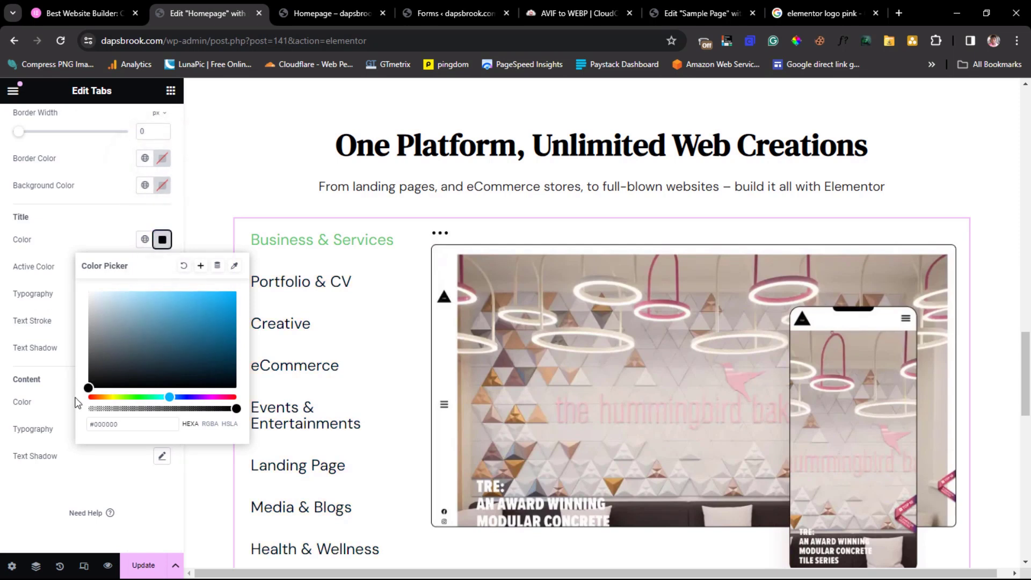
click(68, 214)
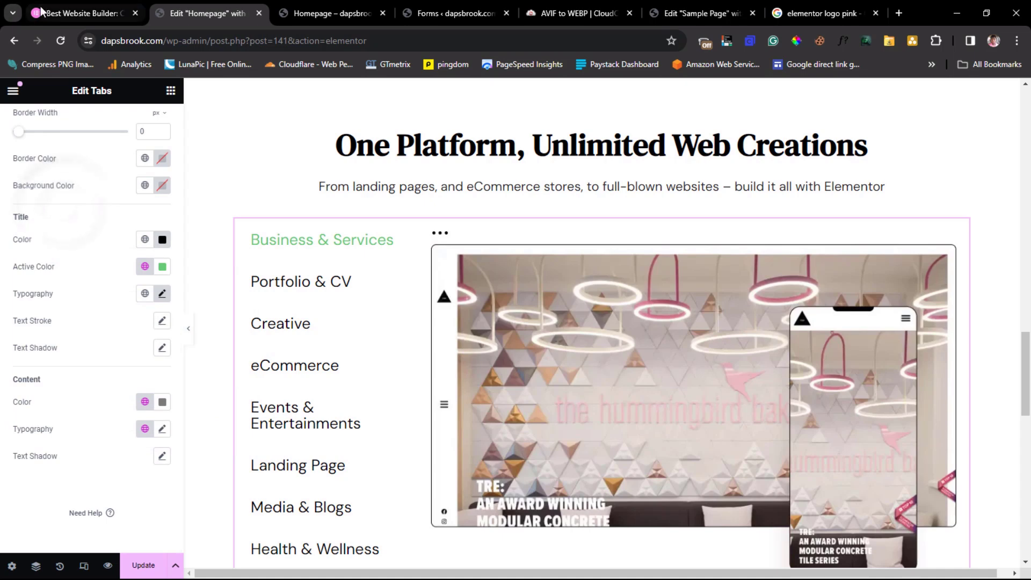
- Copy the color code #ba0984 from the WhatFont details on elementor.com and return to the Homepage editor
click(81, 13)
drag(368, 446, 327, 448)
key(ctrl+c)
right_click(336, 446)
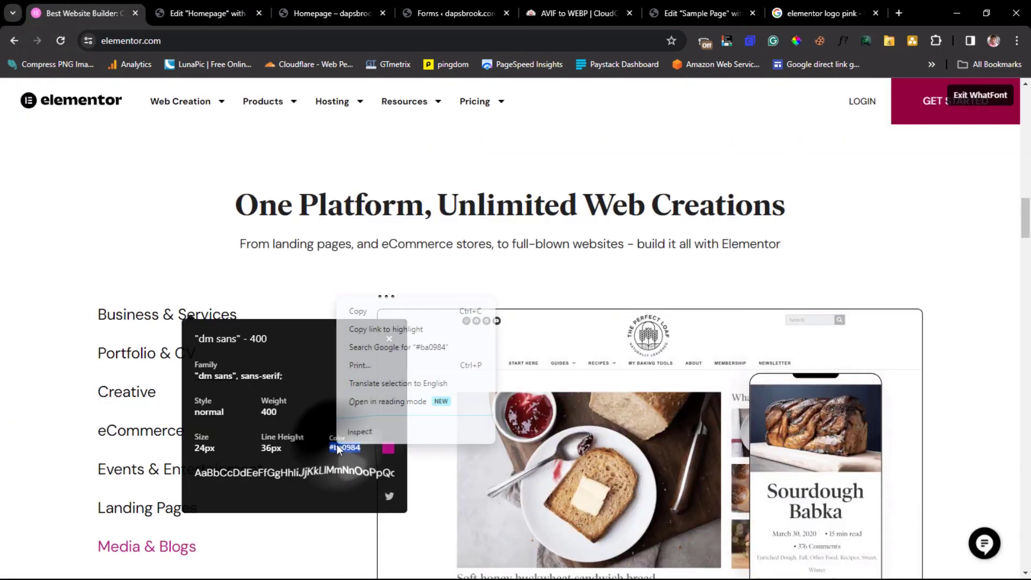
click(357, 311)
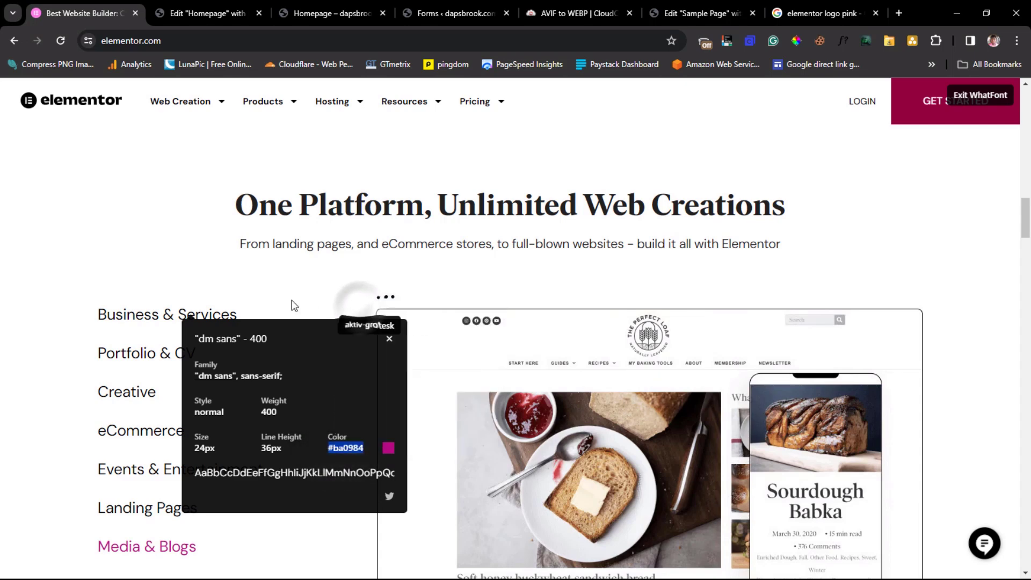
click(207, 13)
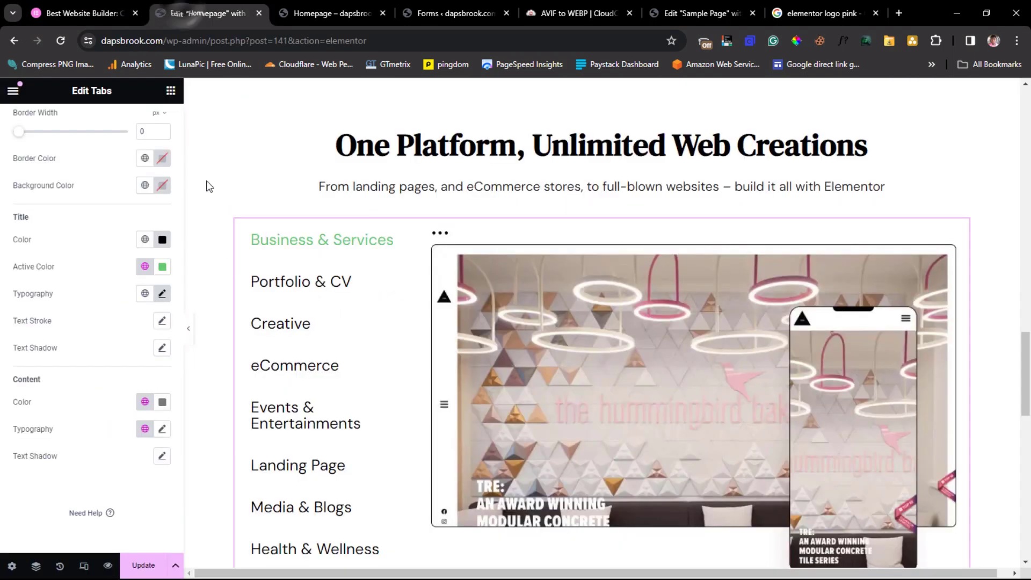
- Set the tab titles' Active Color to the copied code #BA0984
click(162, 267)
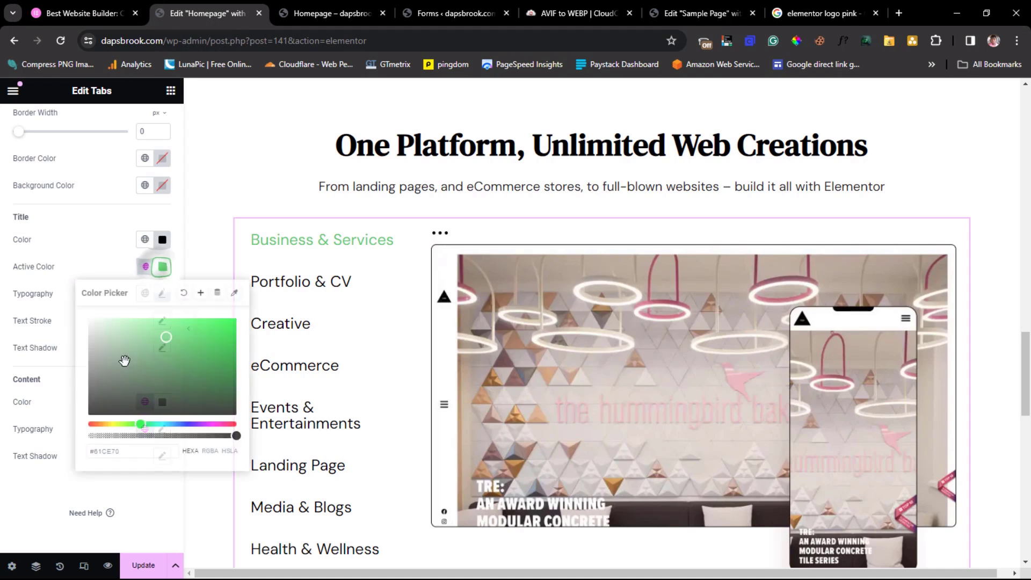
drag(143, 451, 54, 461)
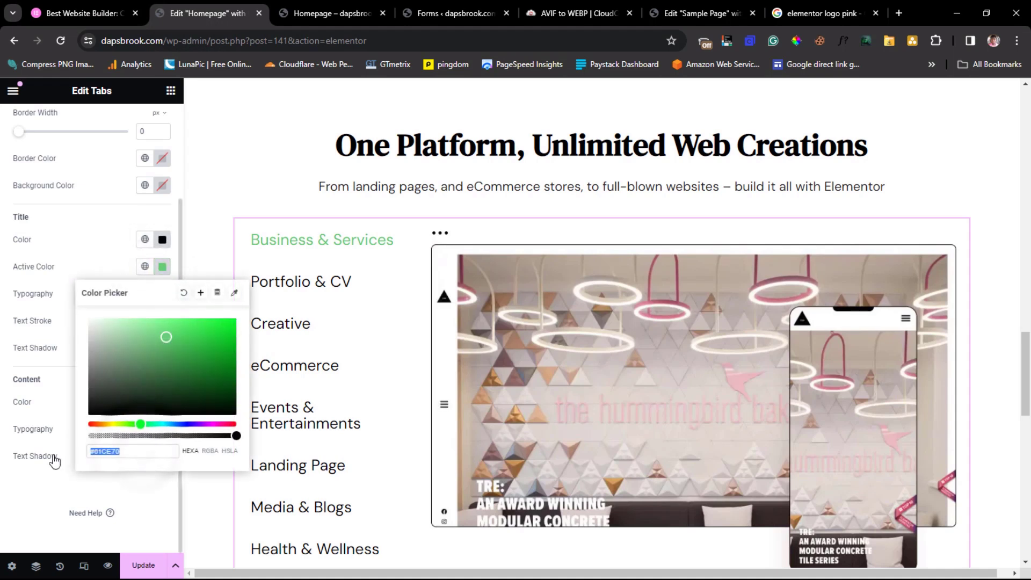
key(ctrl+v)
click(6, 286)
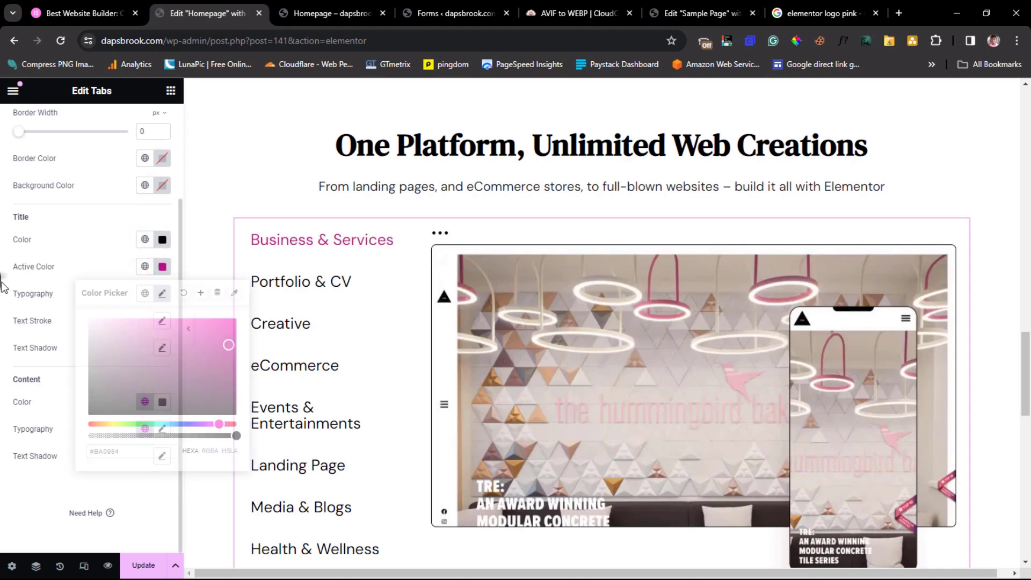
- Preview the Portfolio & CV and Creative tabs without the editing panel and compare the category list with the original on elementor.com
click(192, 330)
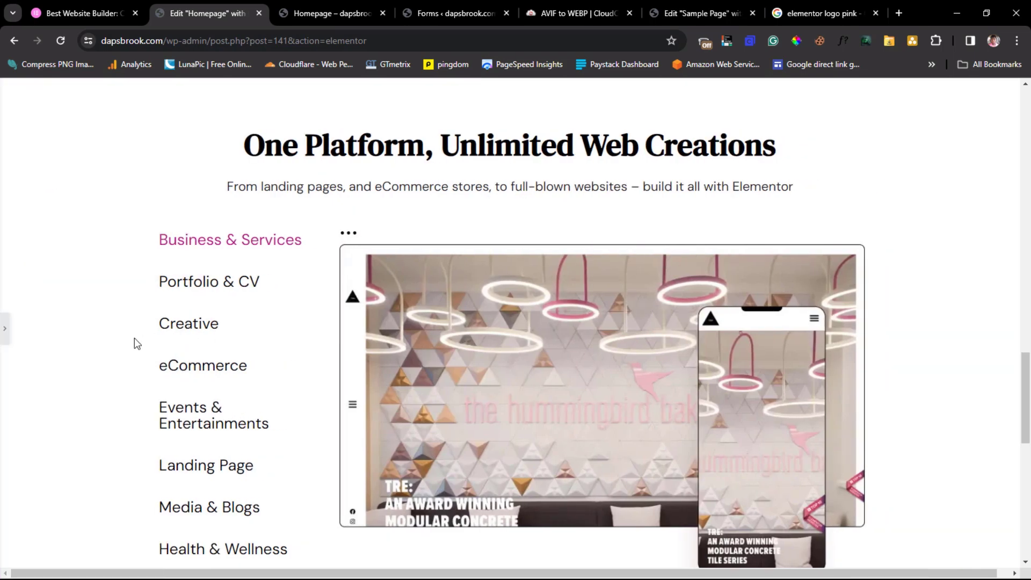
scroll(752, 204, down, 2)
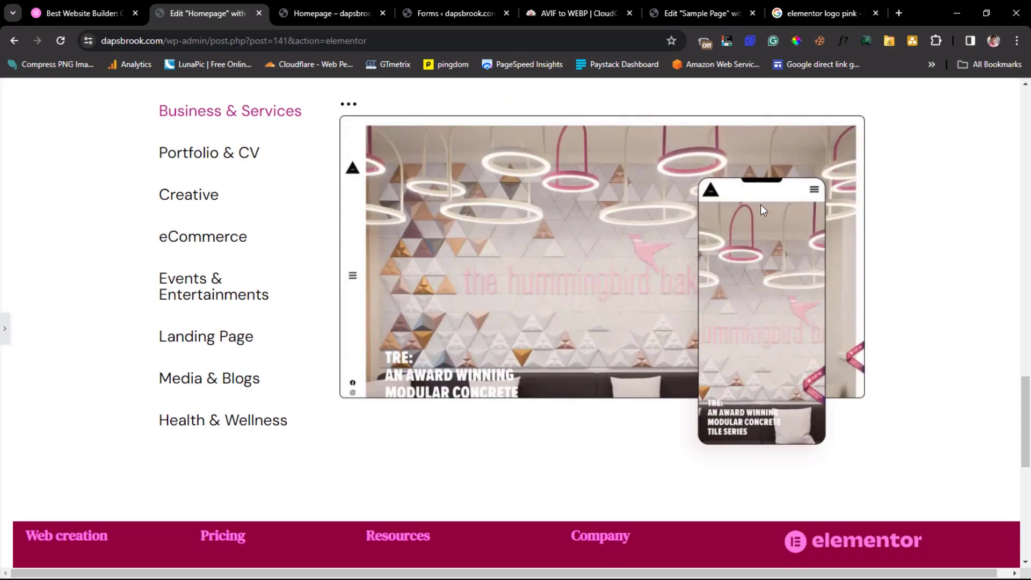
click(190, 155)
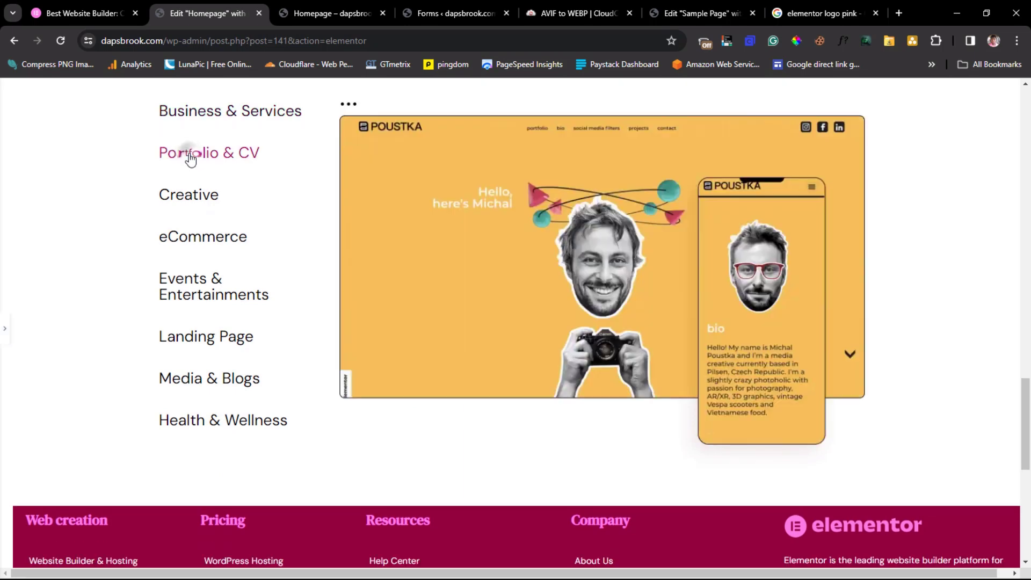
click(191, 196)
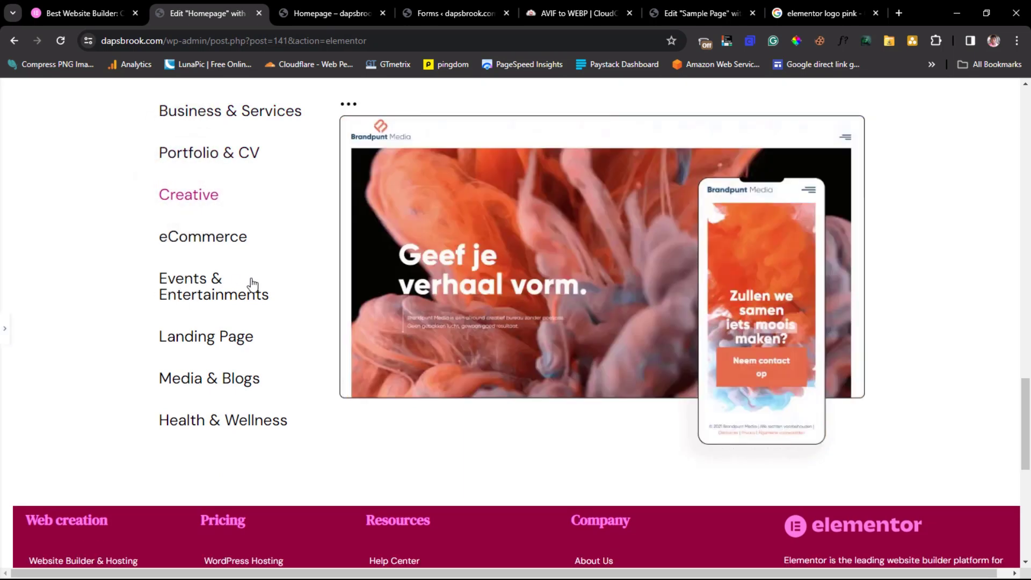
click(76, 14)
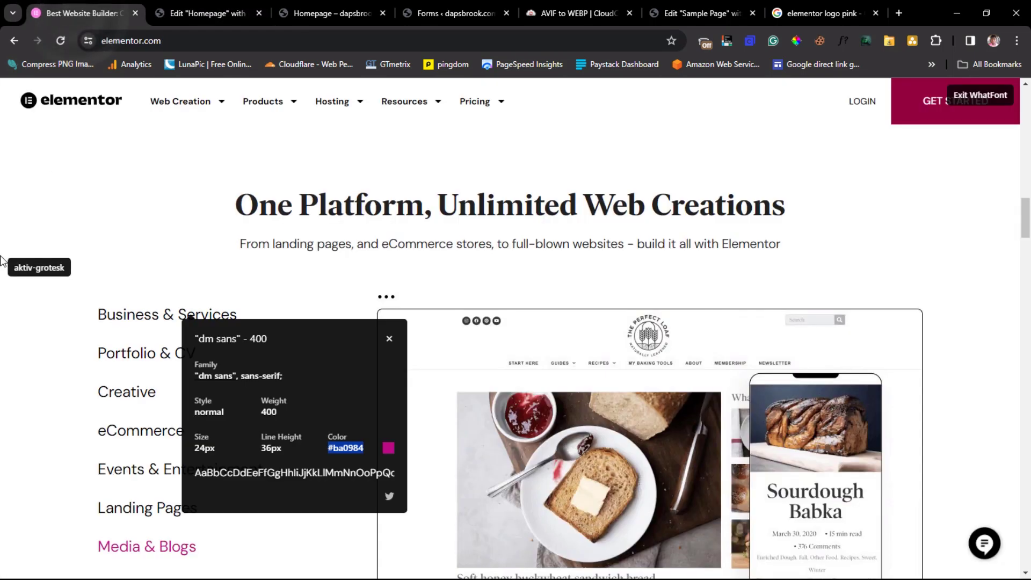
click(390, 341)
scroll(272, 346, down, 2)
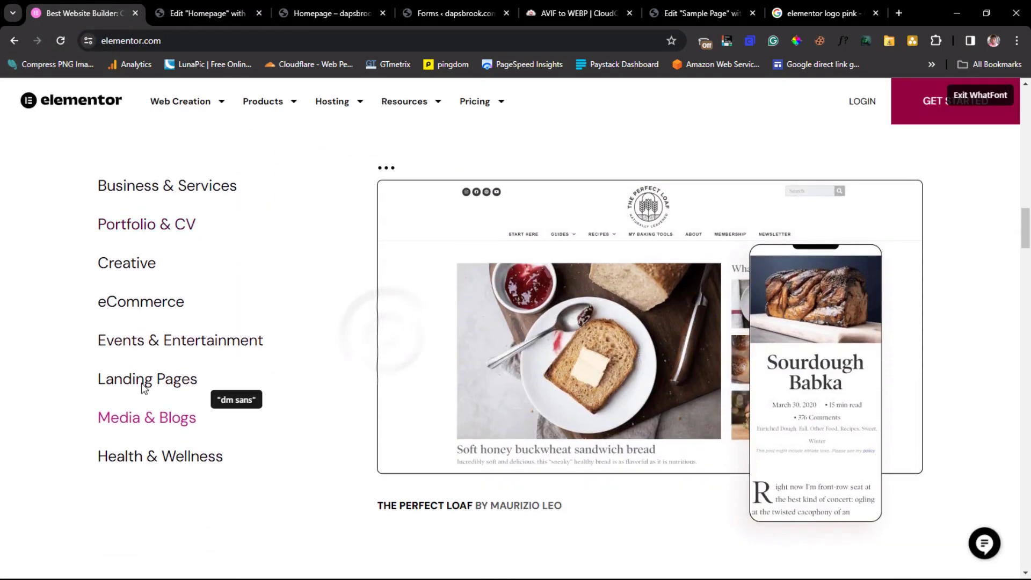
click(214, 14)
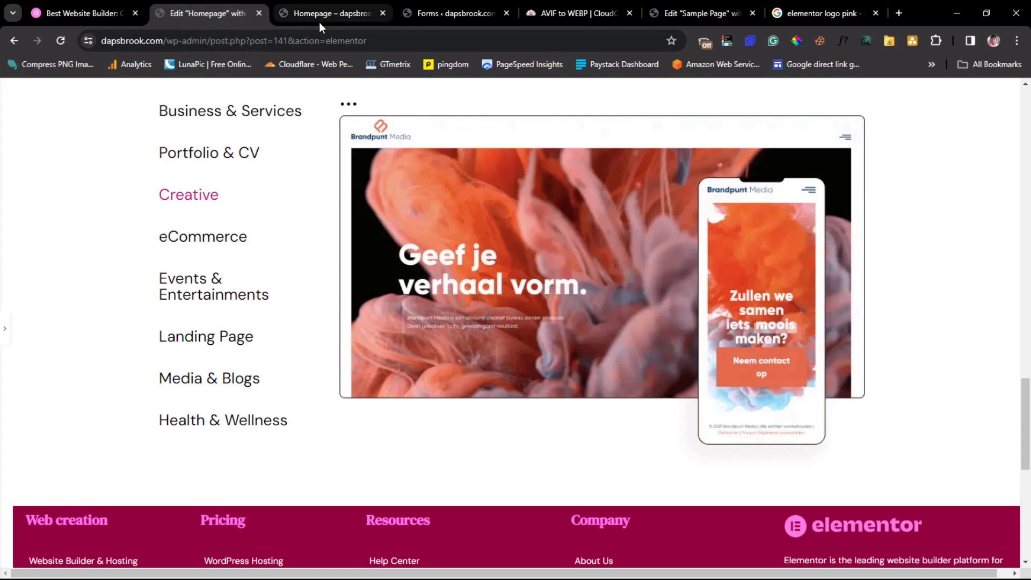
- Set the Tabs widget's Navigation Width to 30% in the Homepage editor
click(4, 334)
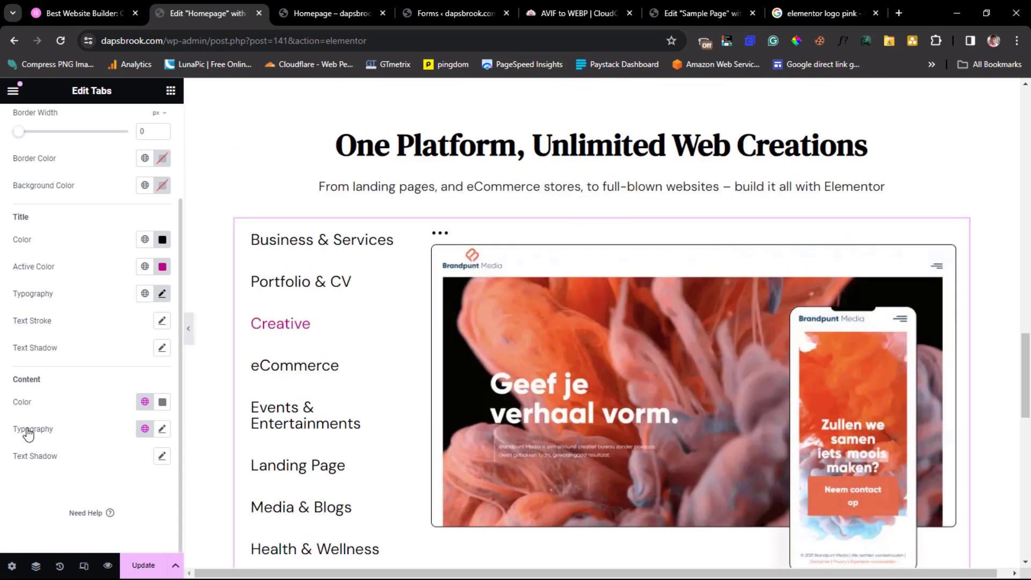
scroll(20, 434, up, 3)
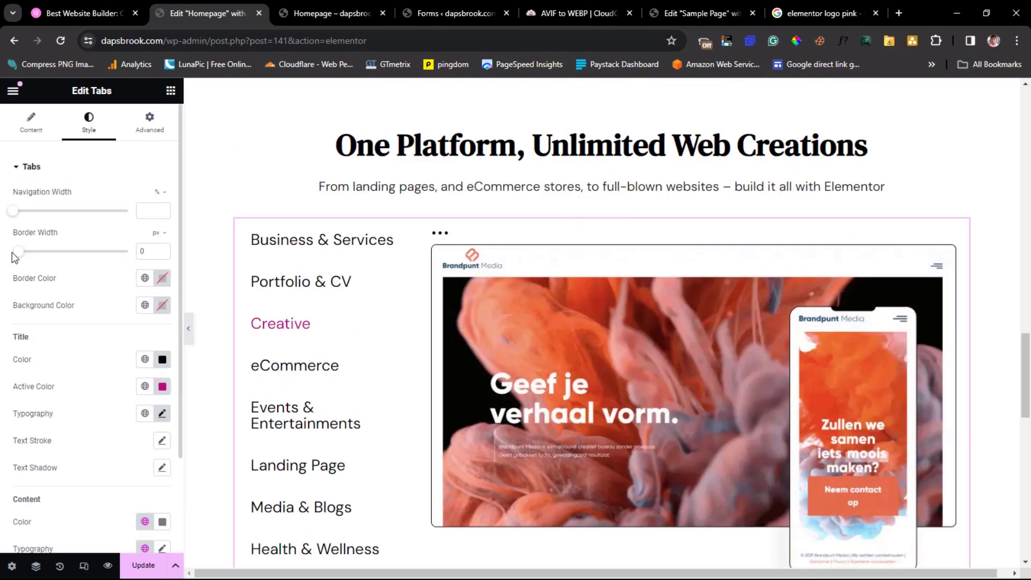
drag(14, 219, 72, 261)
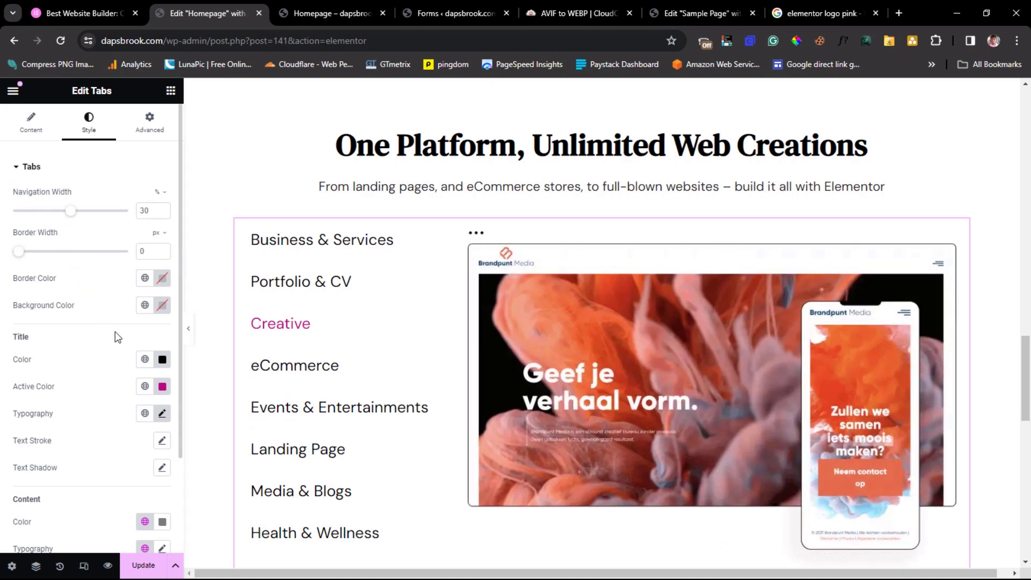
- Preview the section without the editing panel and check the eCommerce, Events & Entertainments and Landing Page tabs
click(191, 338)
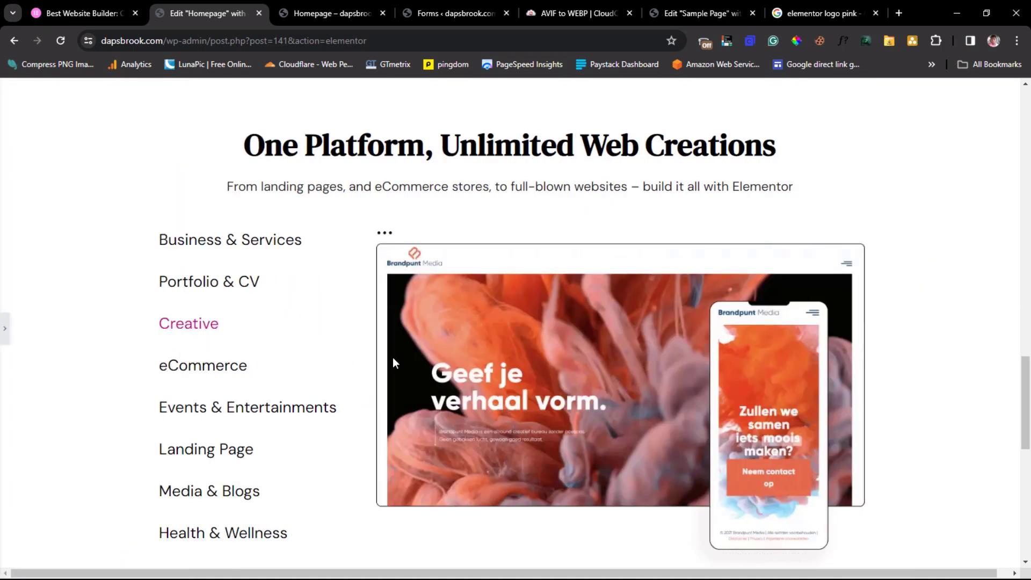
scroll(467, 365, down, 3)
scroll(466, 366, up, 7)
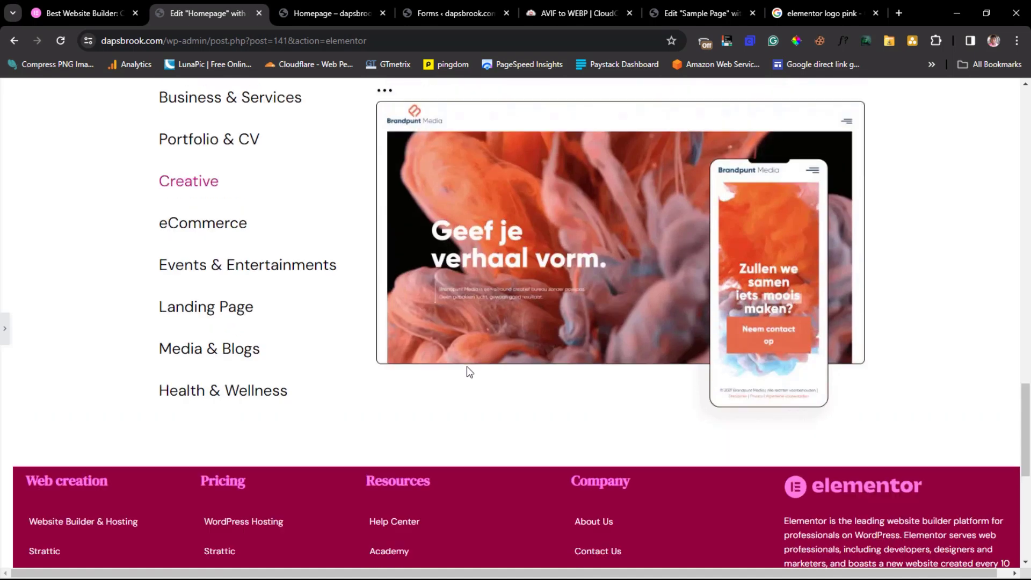
scroll(466, 368, down, 5)
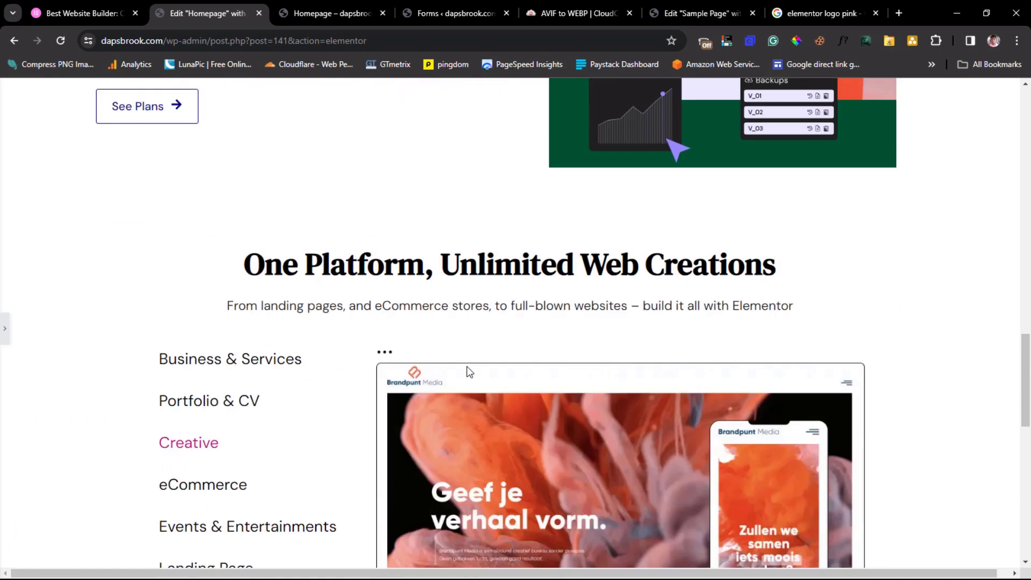
click(200, 365)
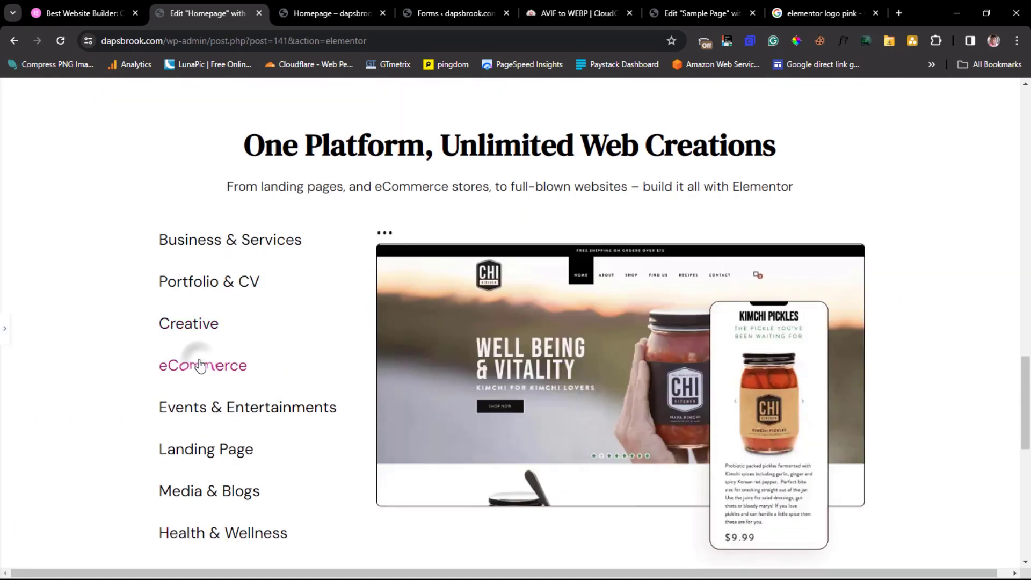
click(199, 409)
click(207, 450)
scroll(203, 452, down, 2)
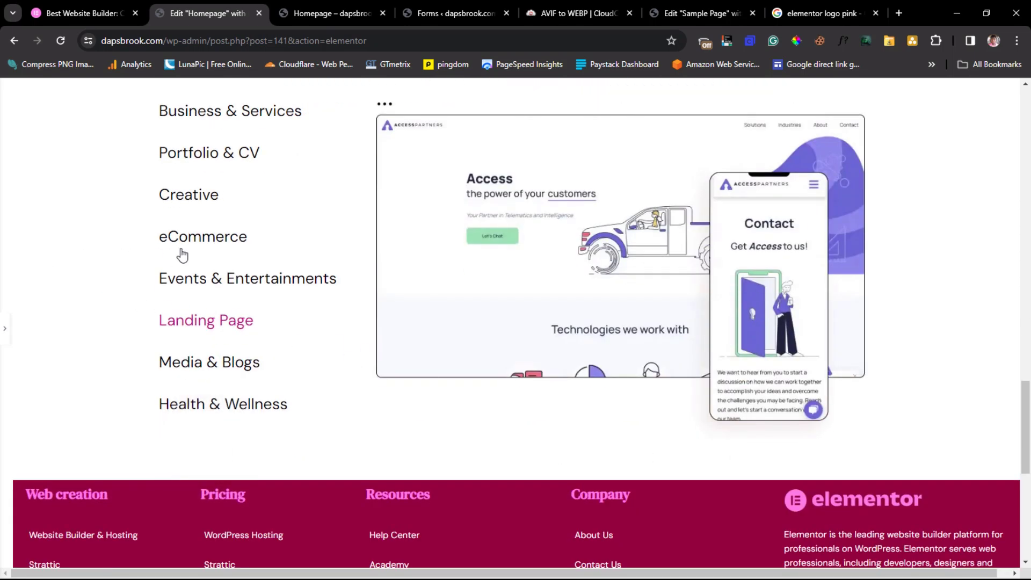
scroll(177, 256, up, 3)
- Examine the three-column feature section below the tabs on elementor.com and return to the Homepage editor
click(81, 13)
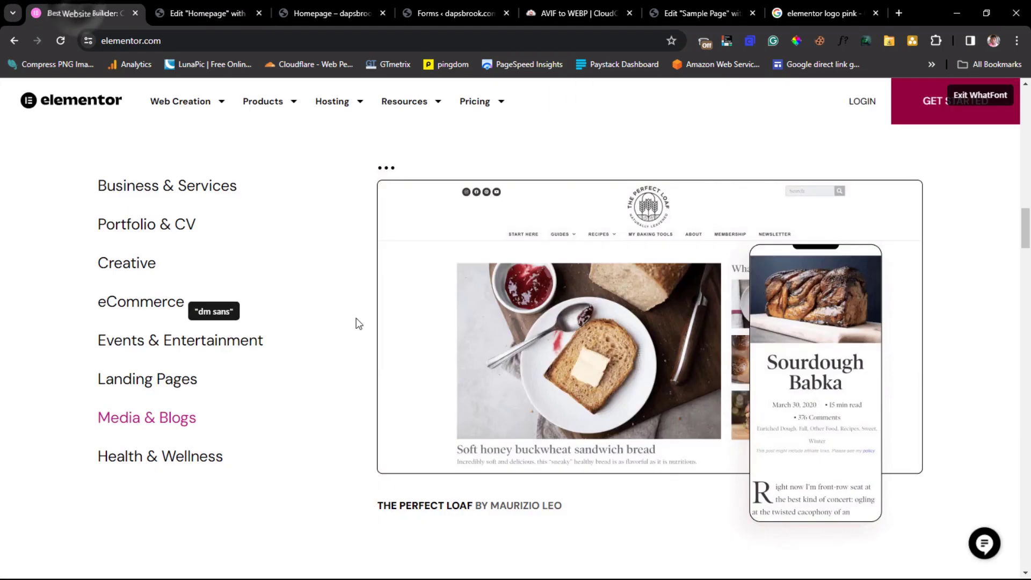
scroll(379, 323, down, 5)
scroll(380, 320, down, 2)
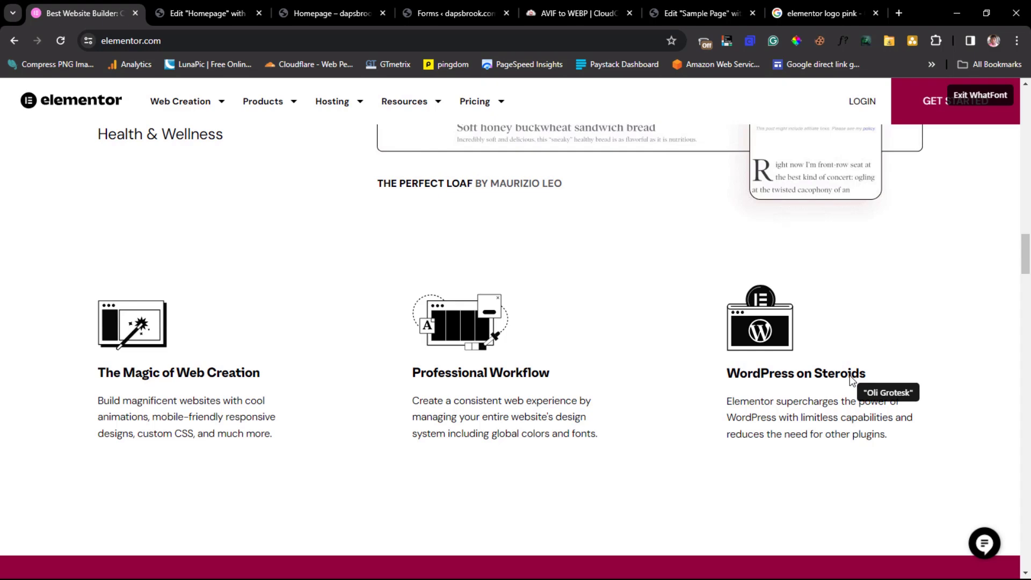
click(196, 14)
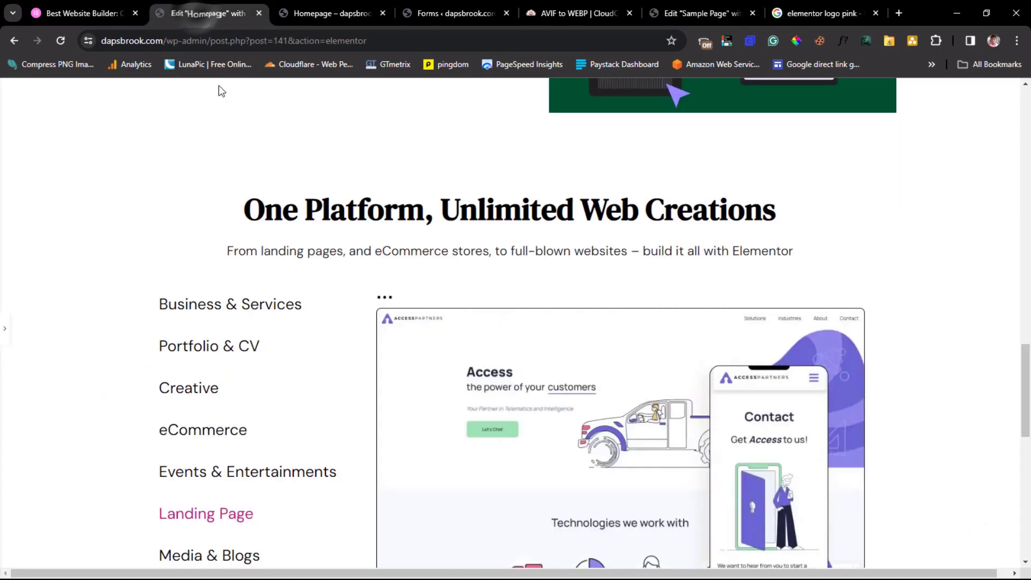
- Add a row-direction container between the tabs section and the footer, with its content width set to Full Width
scroll(351, 334, down, 8)
scroll(351, 334, up, 2)
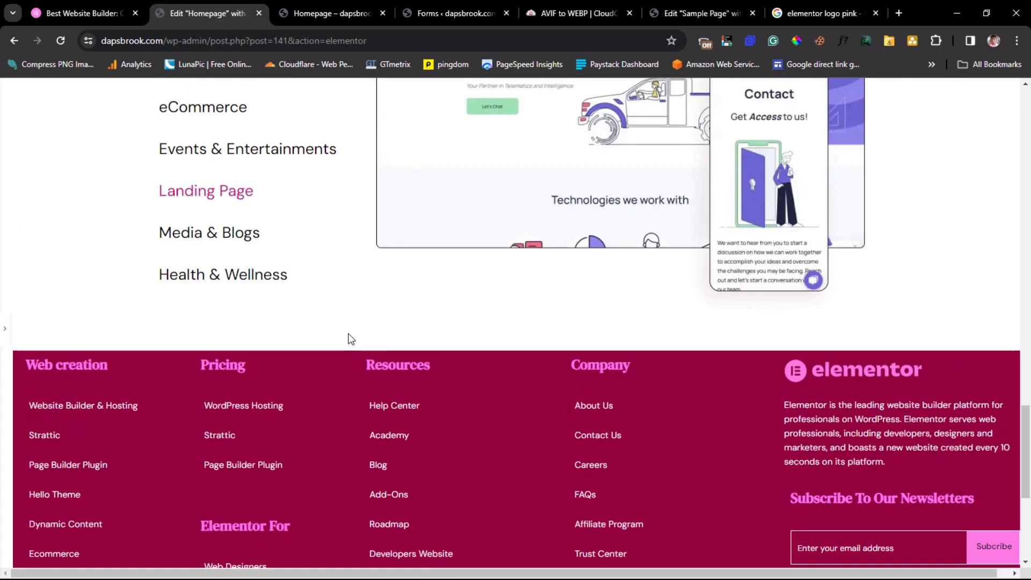
click(3, 332)
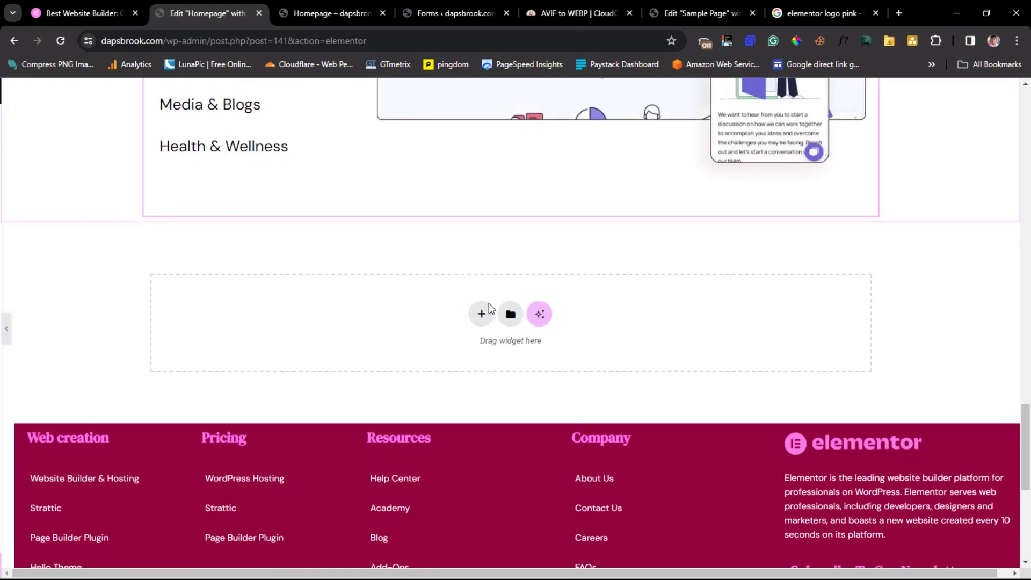
click(573, 315)
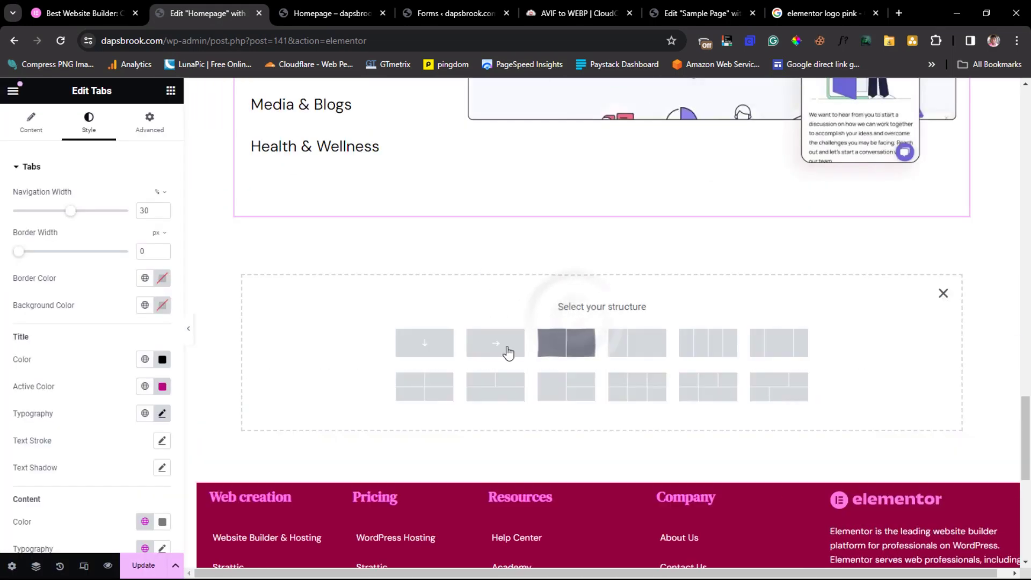
click(485, 349)
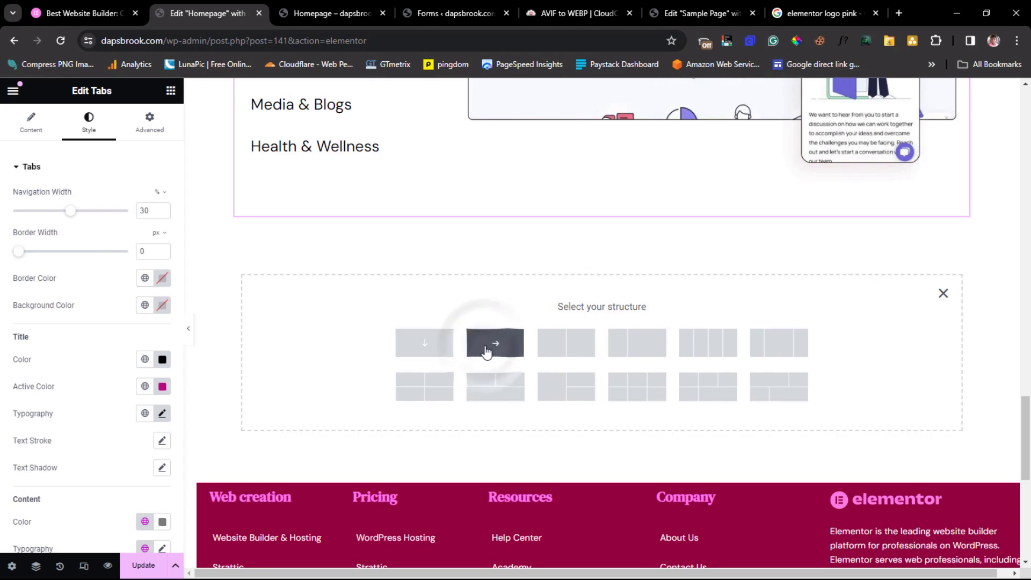
scroll(605, 226, down, 1)
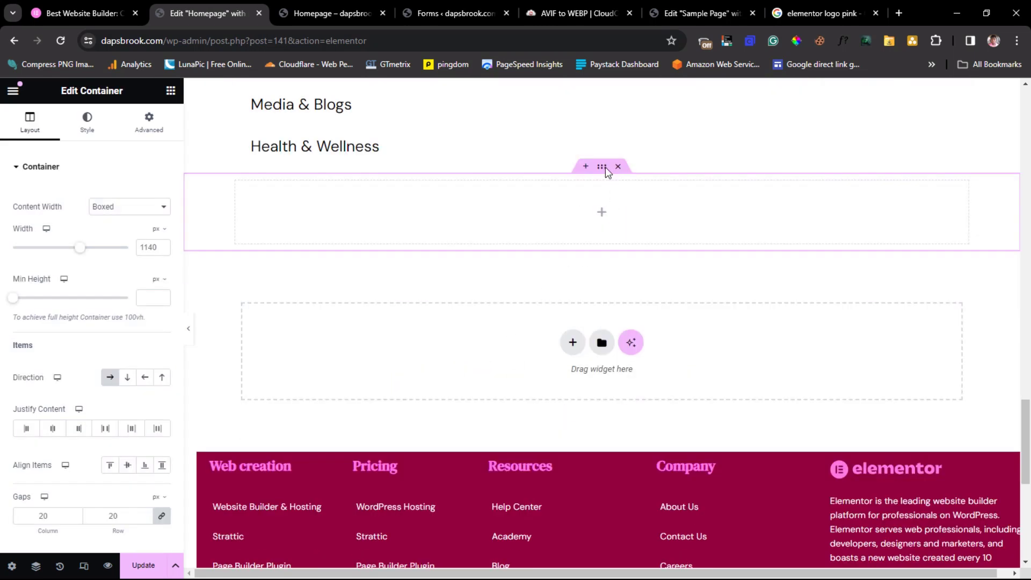
scroll(609, 171, up, 1)
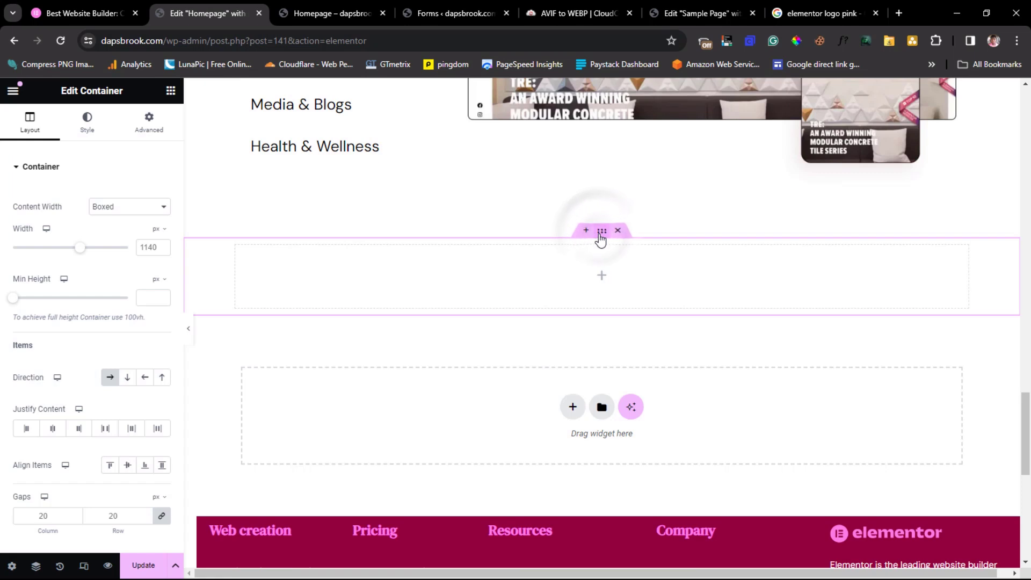
click(145, 208)
click(122, 228)
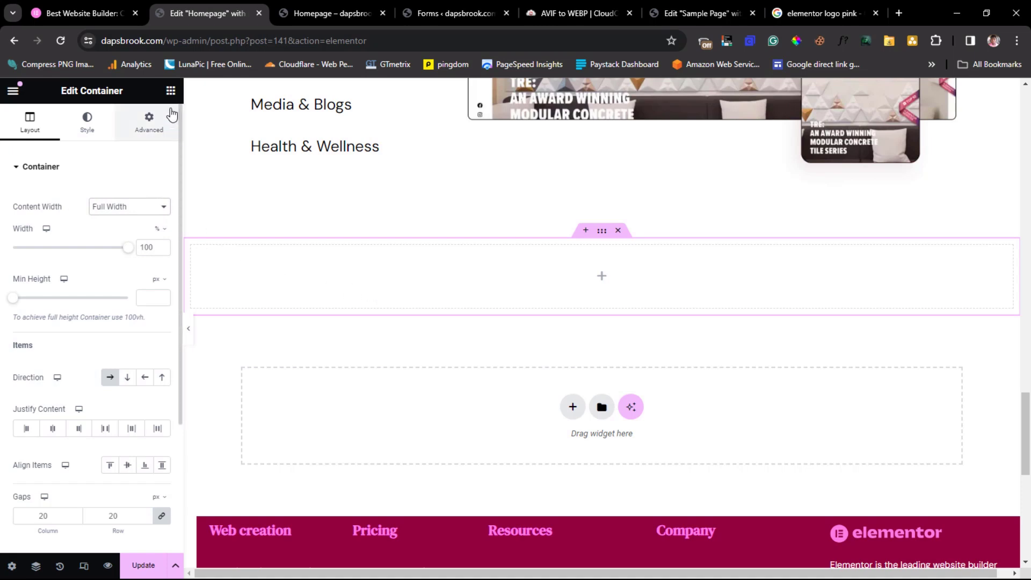
- Nest a container inside the new full-width container and duplicate it twice to form three equal columns
click(171, 90)
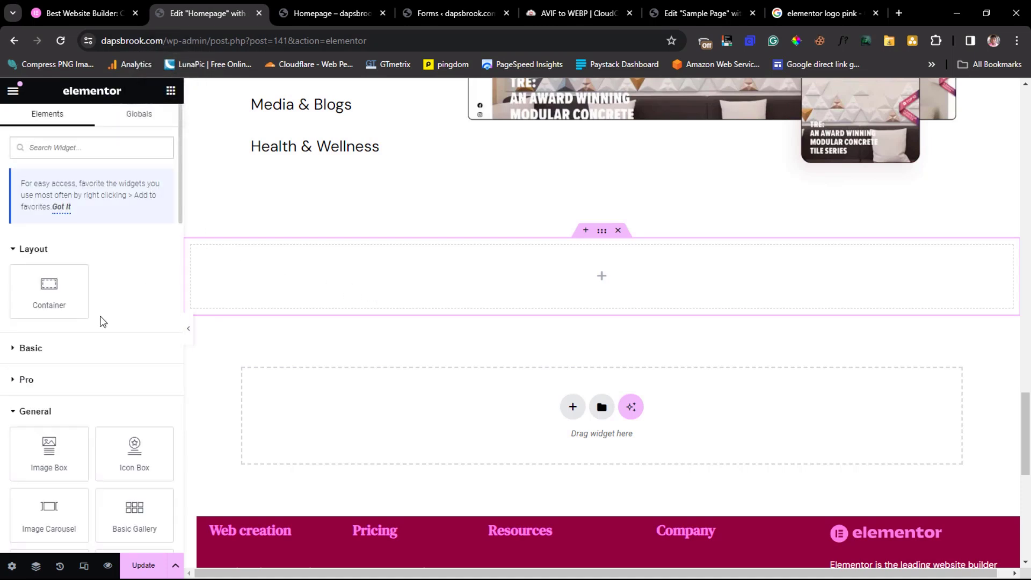
drag(80, 297, 341, 286)
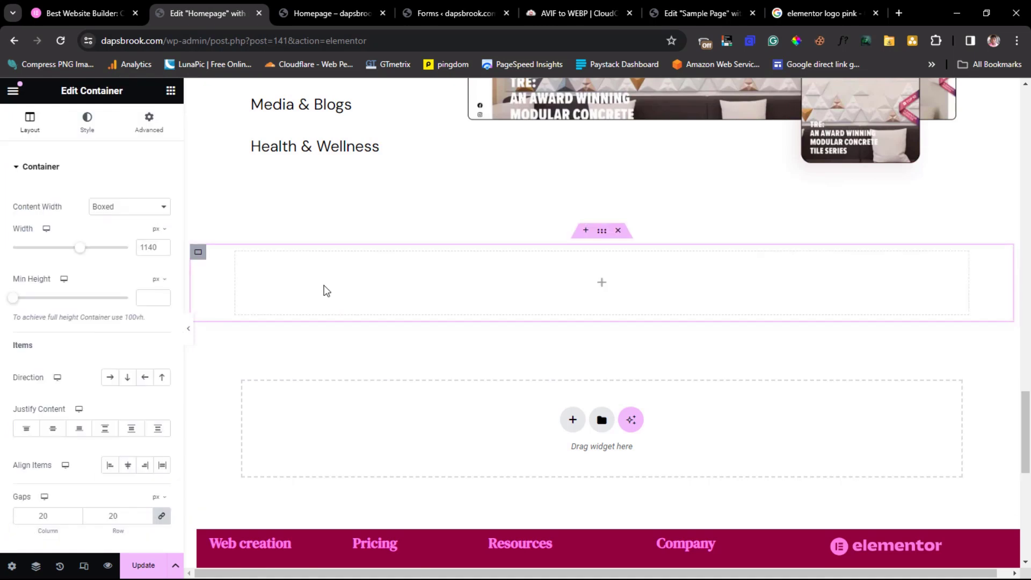
right_click(199, 254)
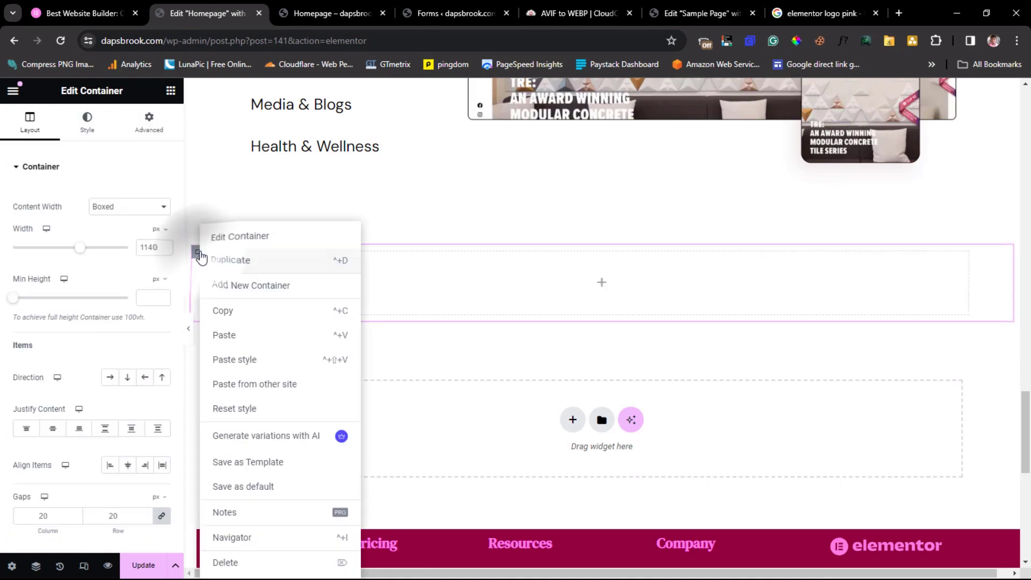
click(233, 261)
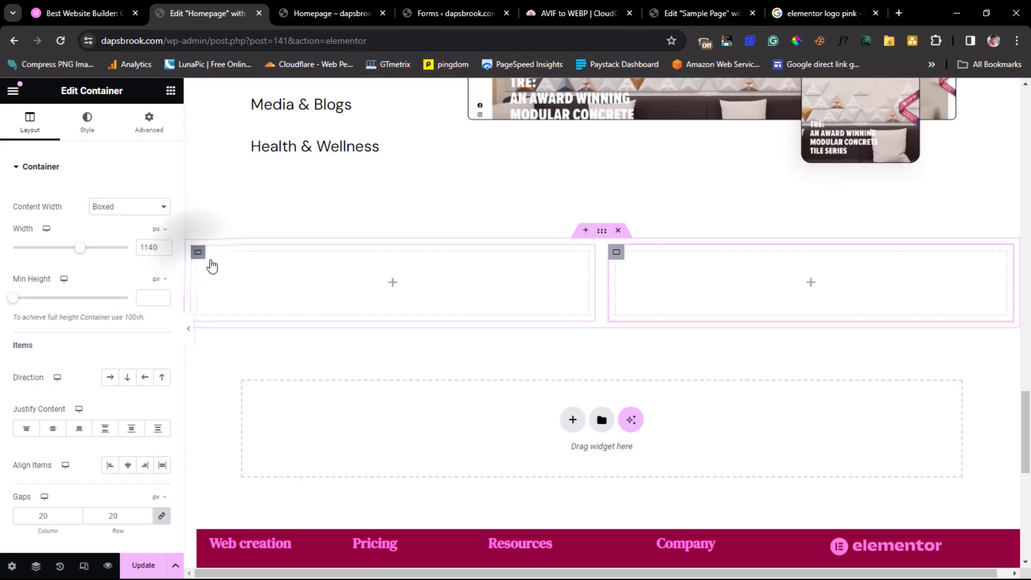
right_click(209, 260)
click(232, 261)
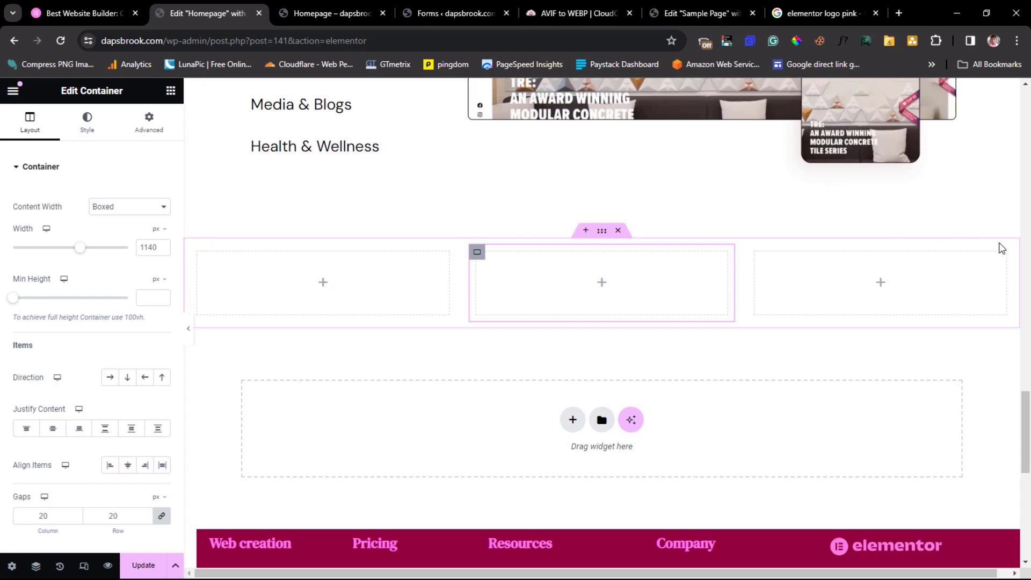
- Stack an Image widget, a Heading widget and a Text Editor widget in the first of the three column containers
click(322, 288)
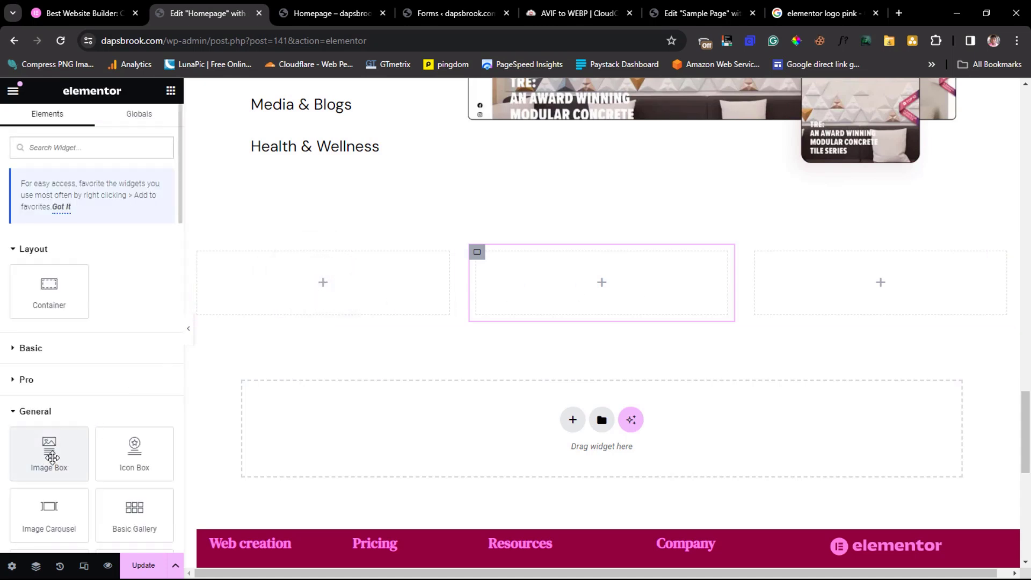
click(30, 349)
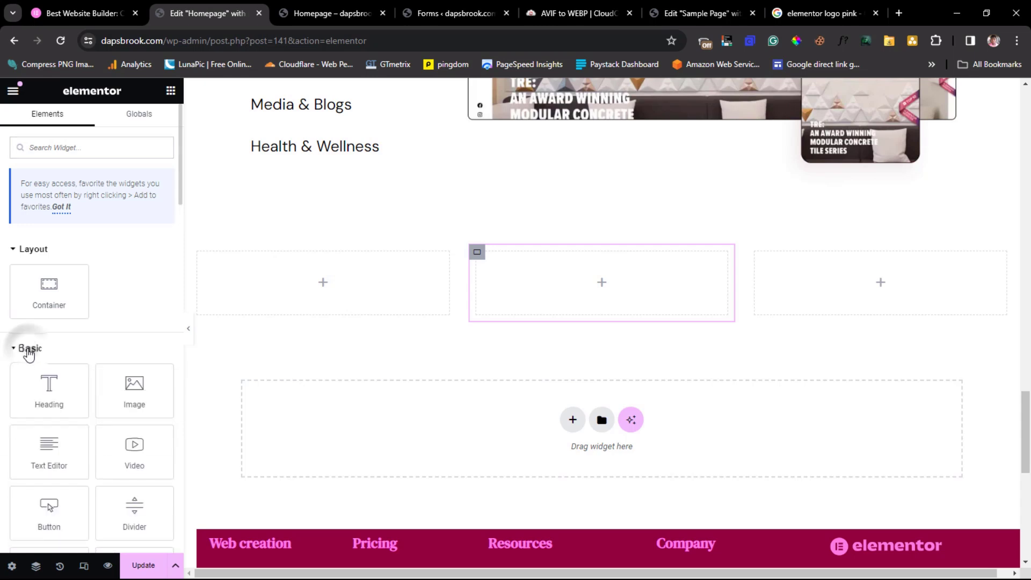
drag(131, 404, 327, 274)
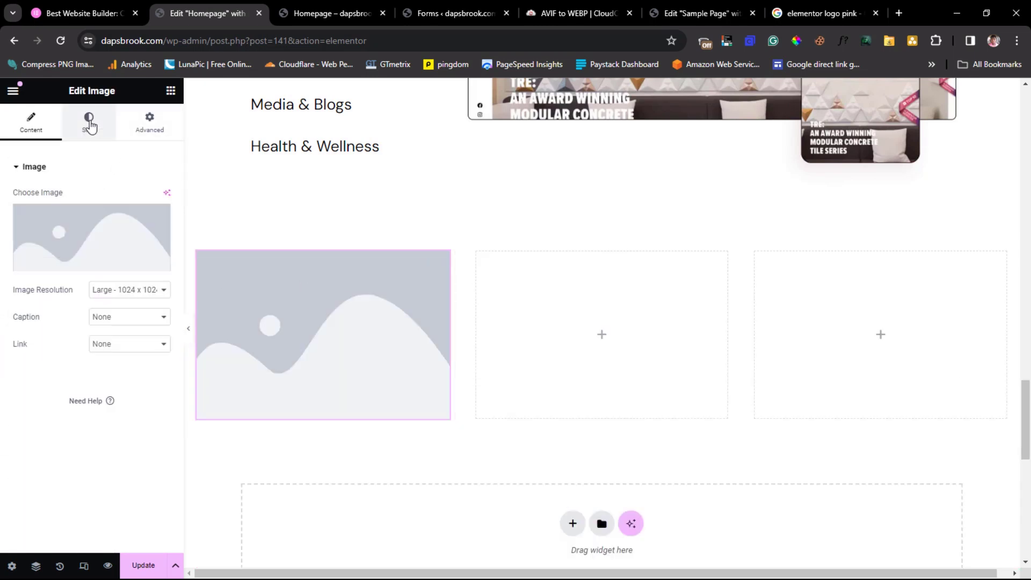
click(170, 91)
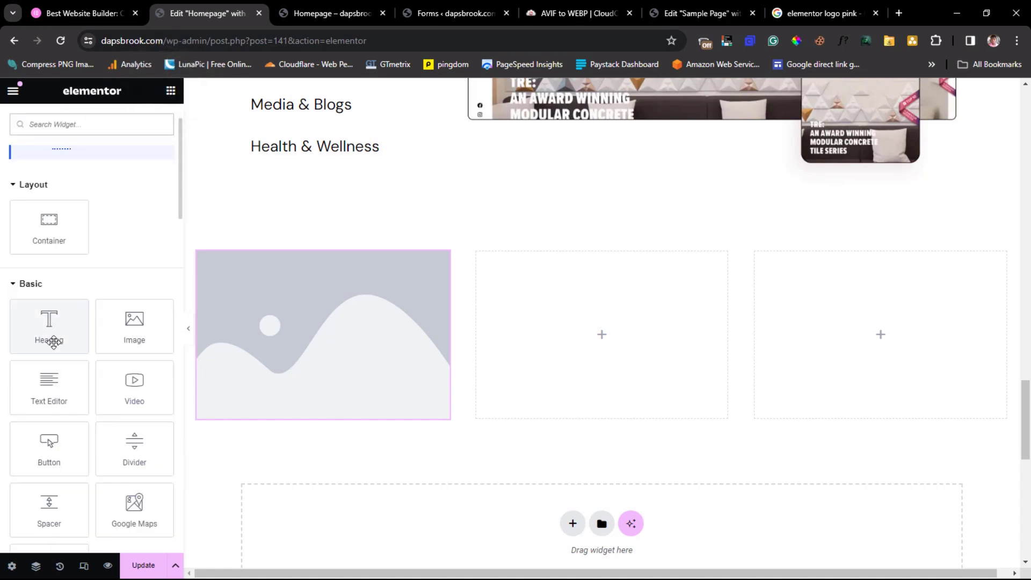
drag(57, 333, 305, 408)
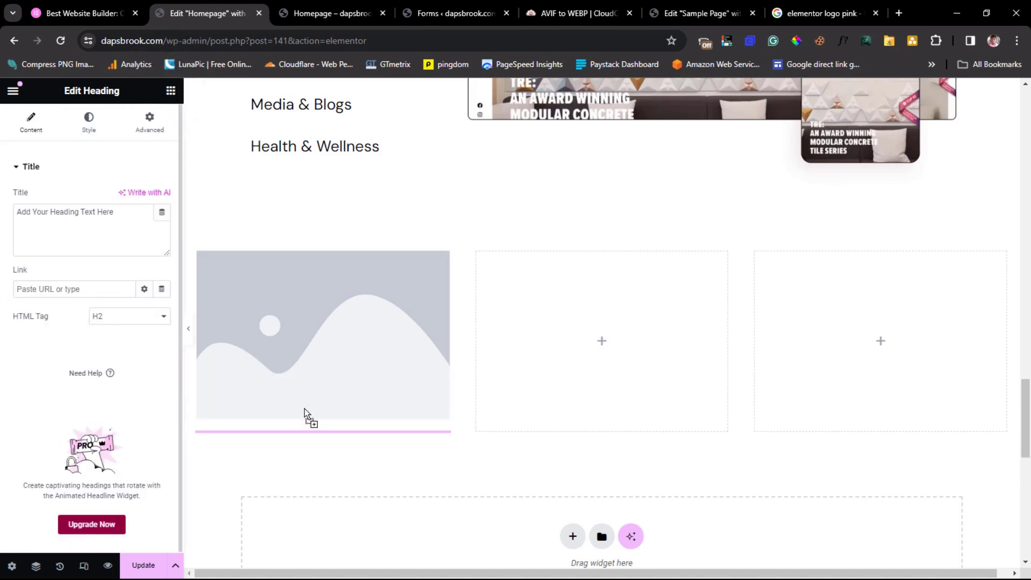
click(171, 91)
scroll(128, 230, down, 1)
drag(49, 382, 295, 468)
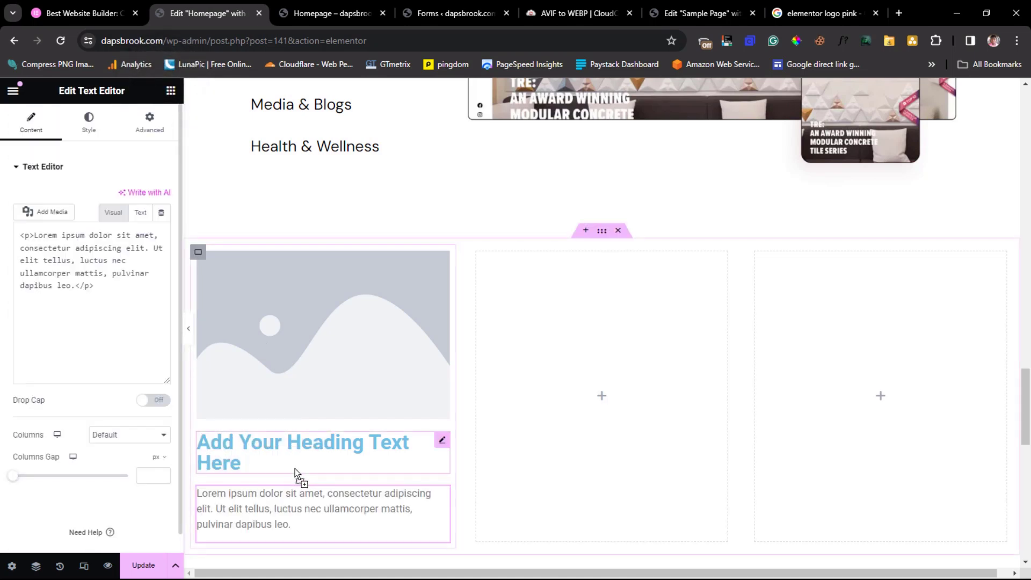
- Check the reference page's feature columns, then set the first column's image to Advanced-Web-Creation-1.svg from the media library
click(71, 12)
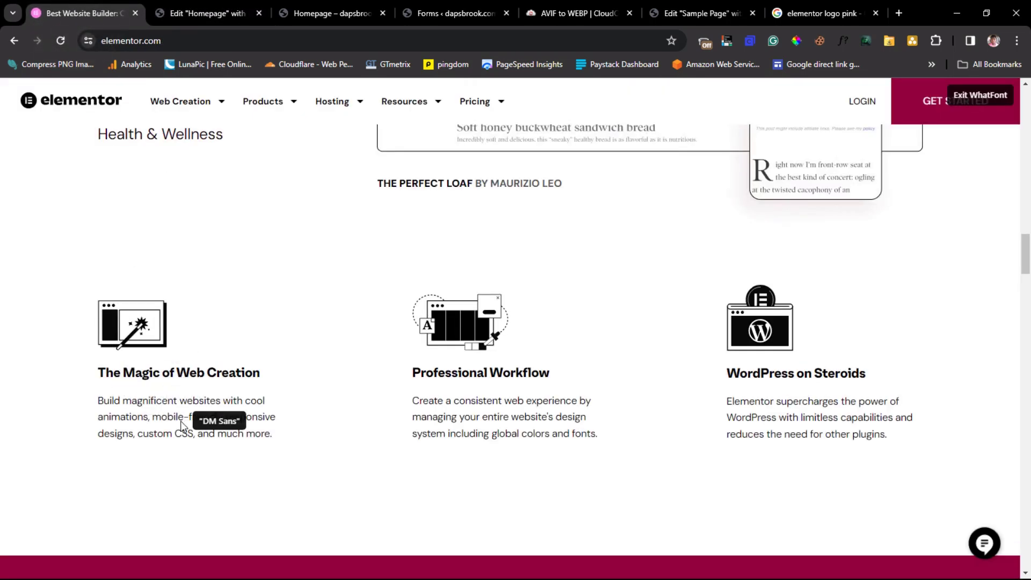
click(195, 13)
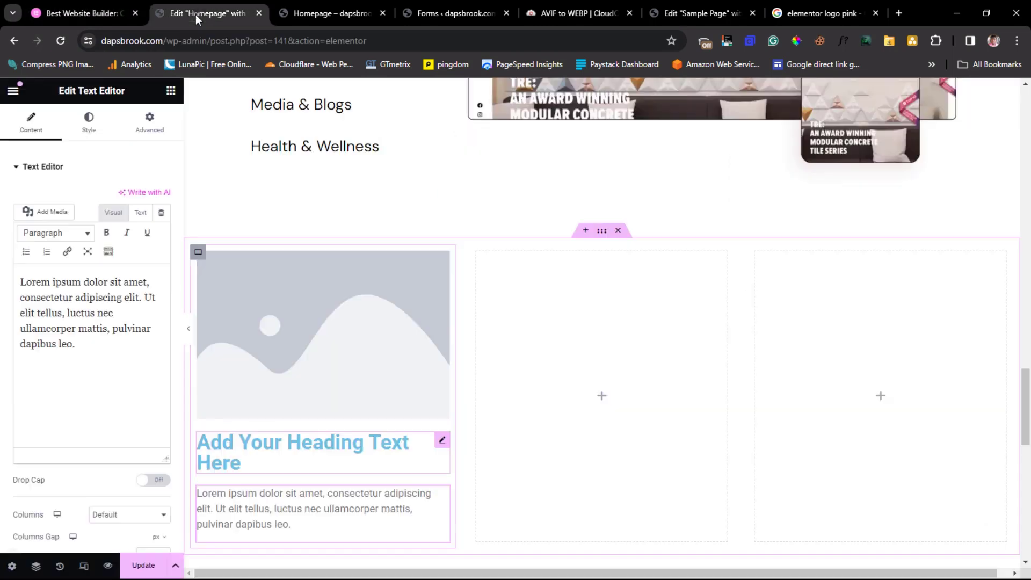
click(293, 324)
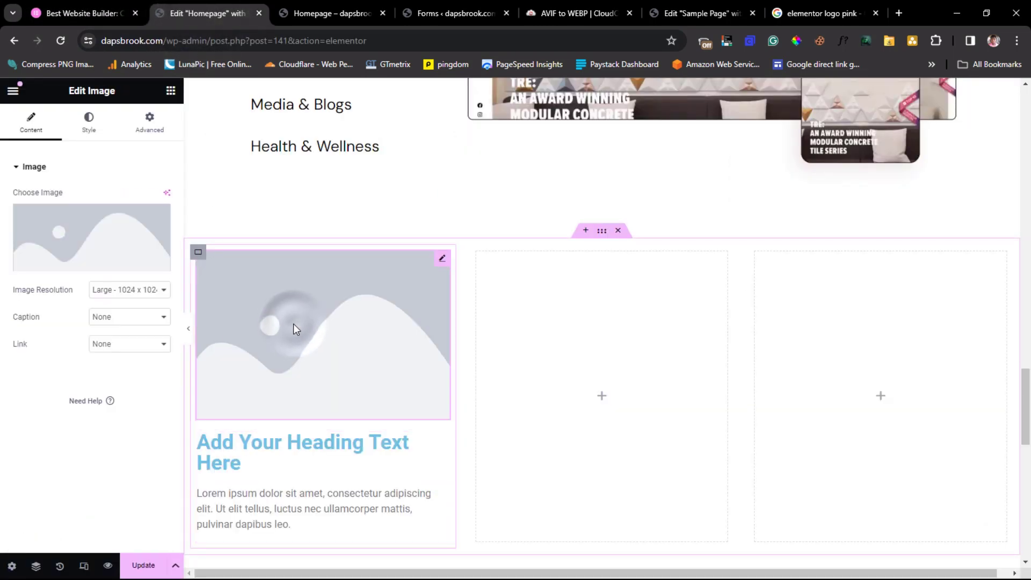
click(129, 248)
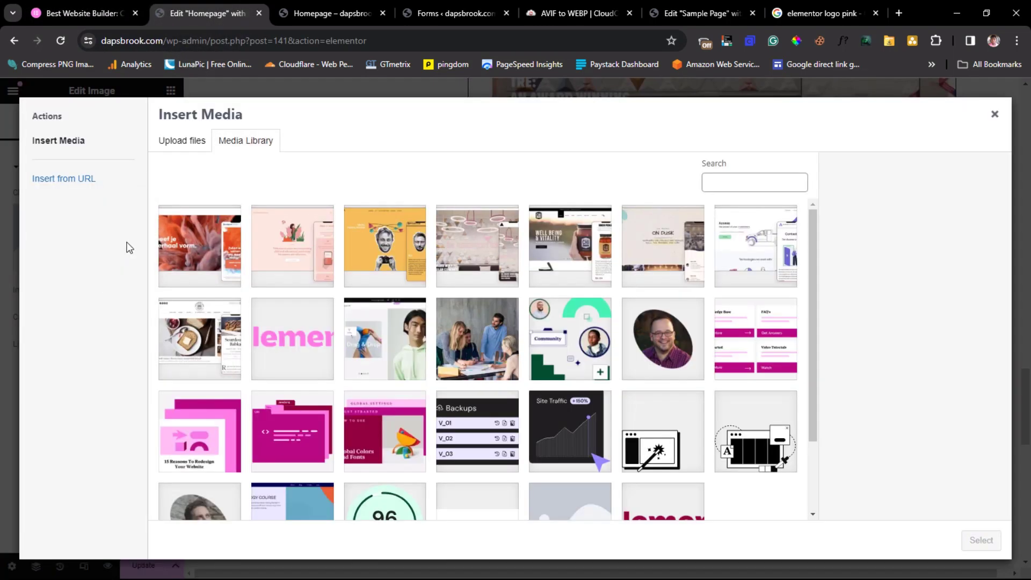
click(660, 435)
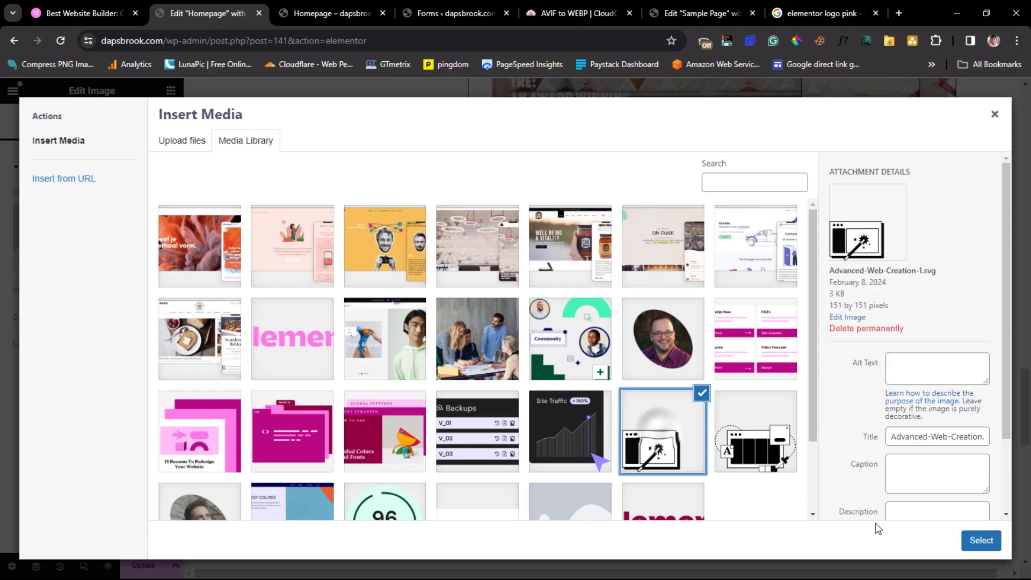
click(979, 540)
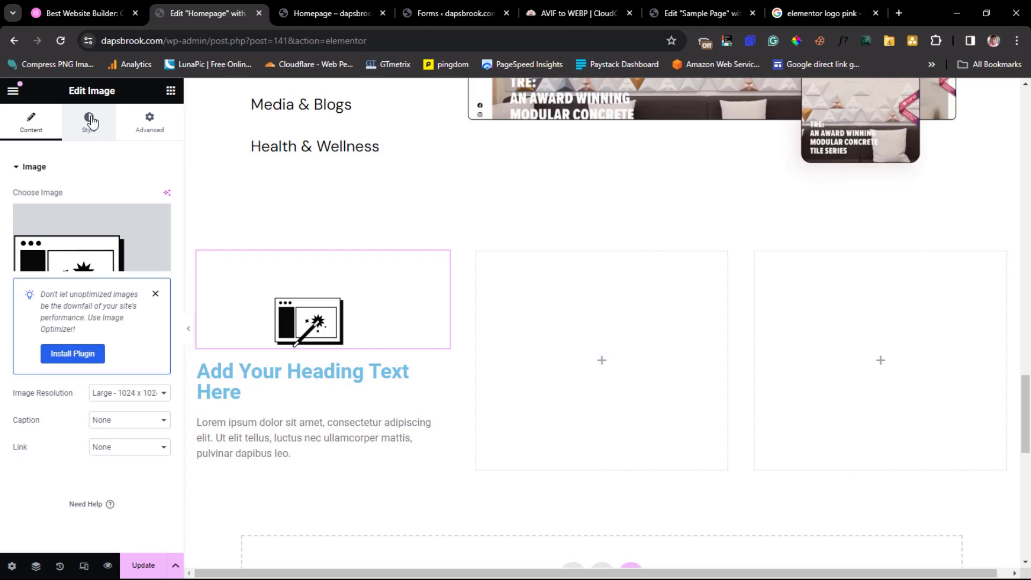
click(148, 130)
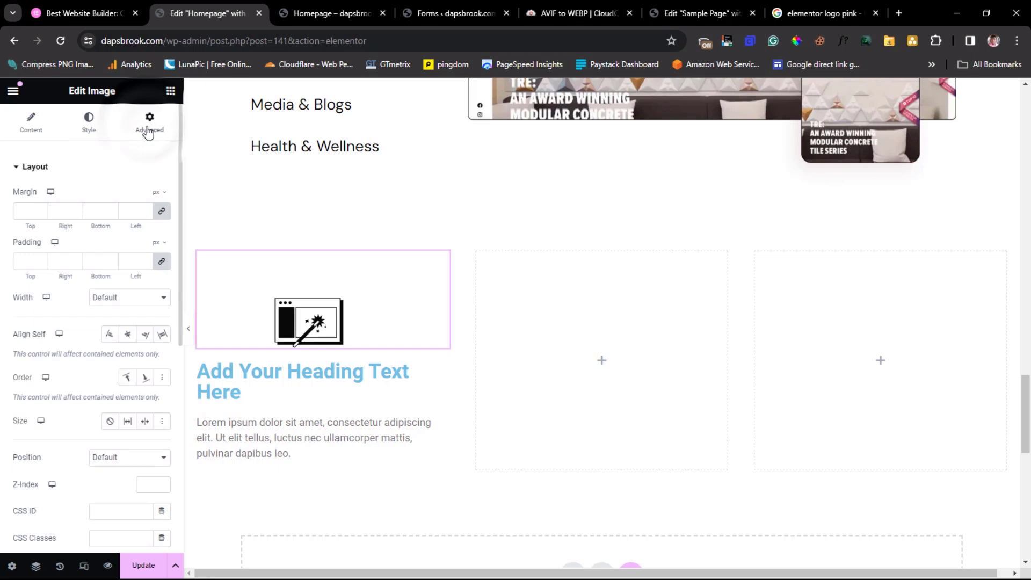
click(171, 91)
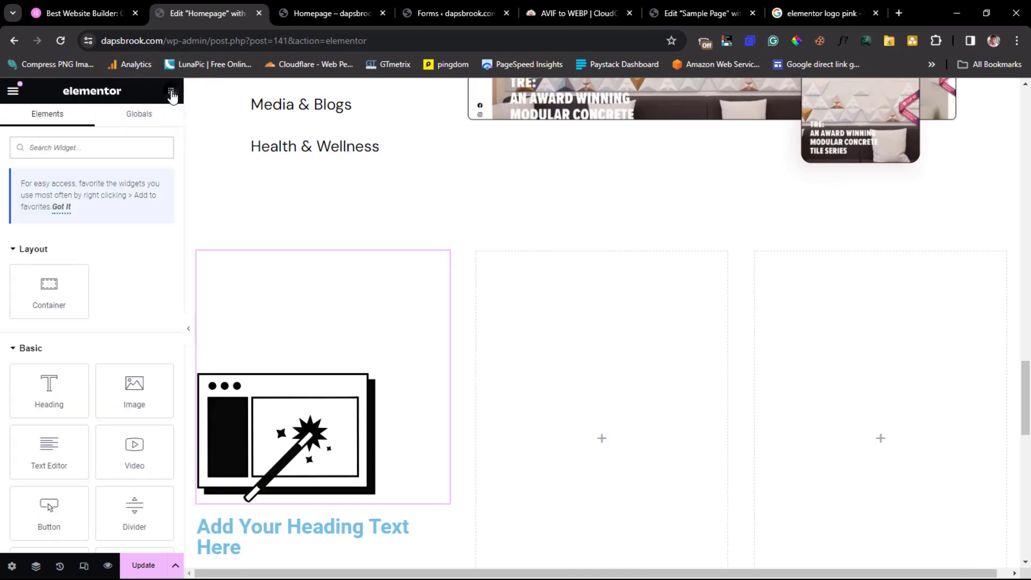
scroll(27, 279, down, 10)
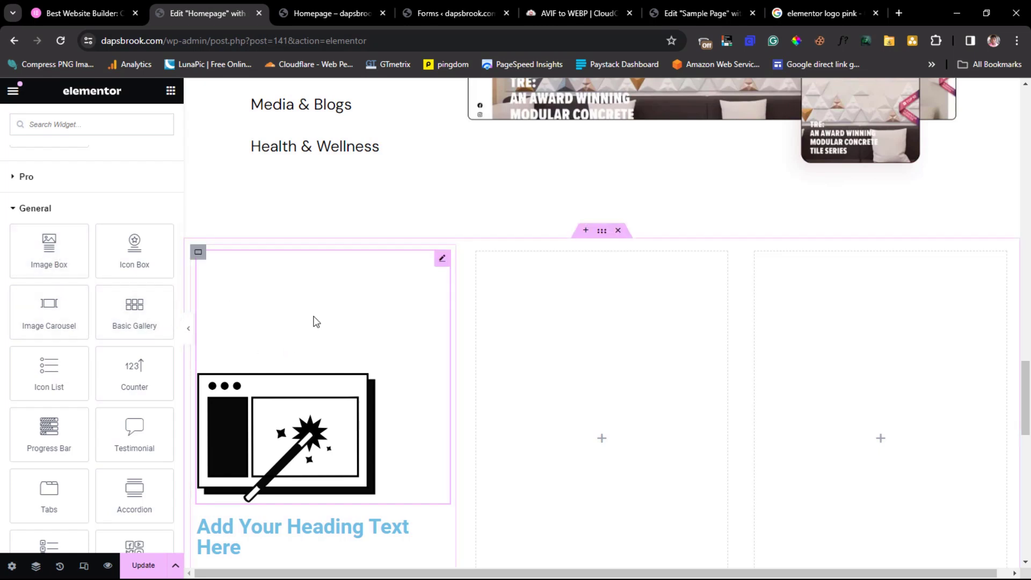
scroll(310, 316, down, 5)
scroll(311, 317, up, 2)
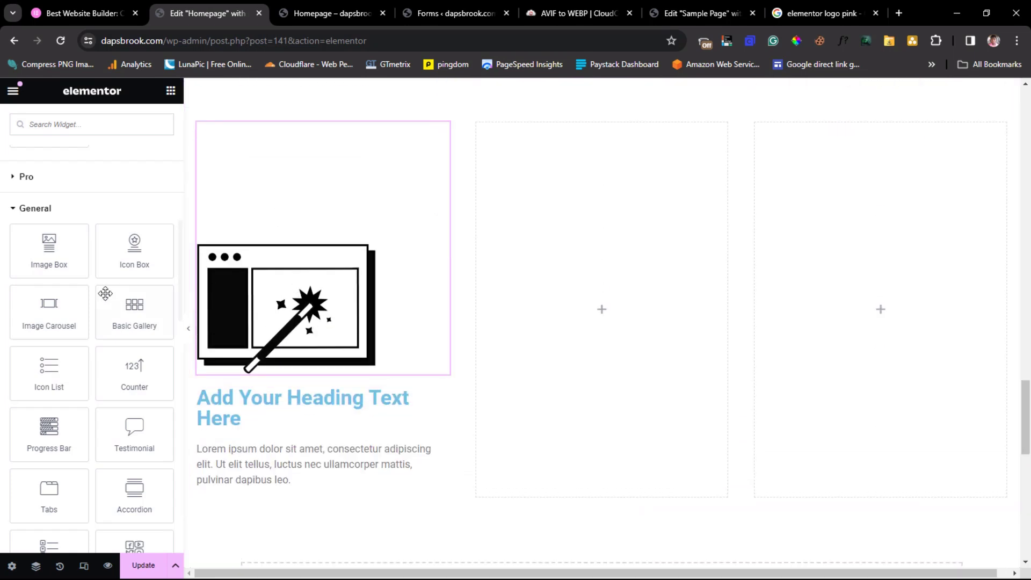
scroll(125, 216, up, 5)
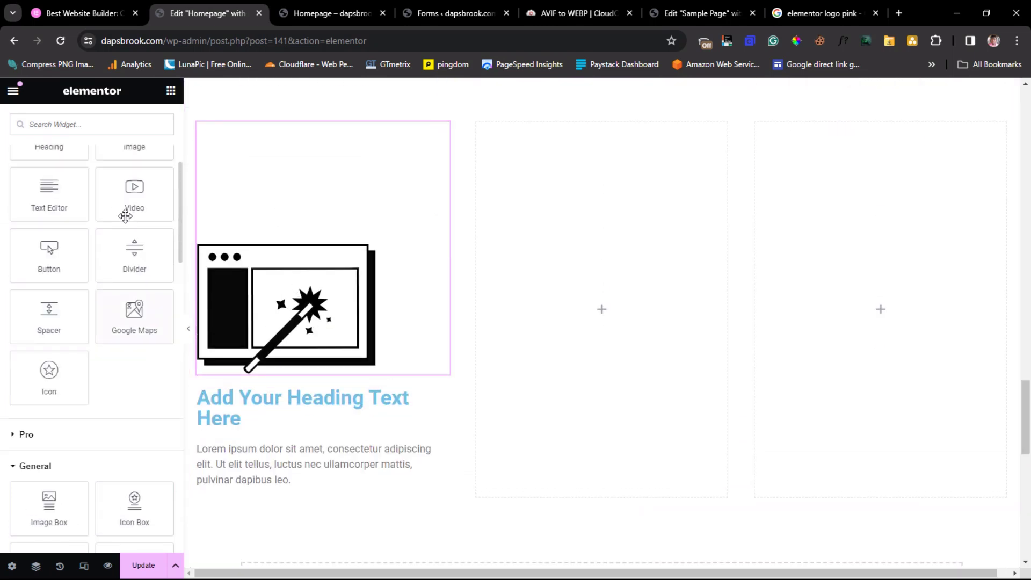
- Dismiss the image optimizer notice and set the first column's image resolution to Full
click(304, 294)
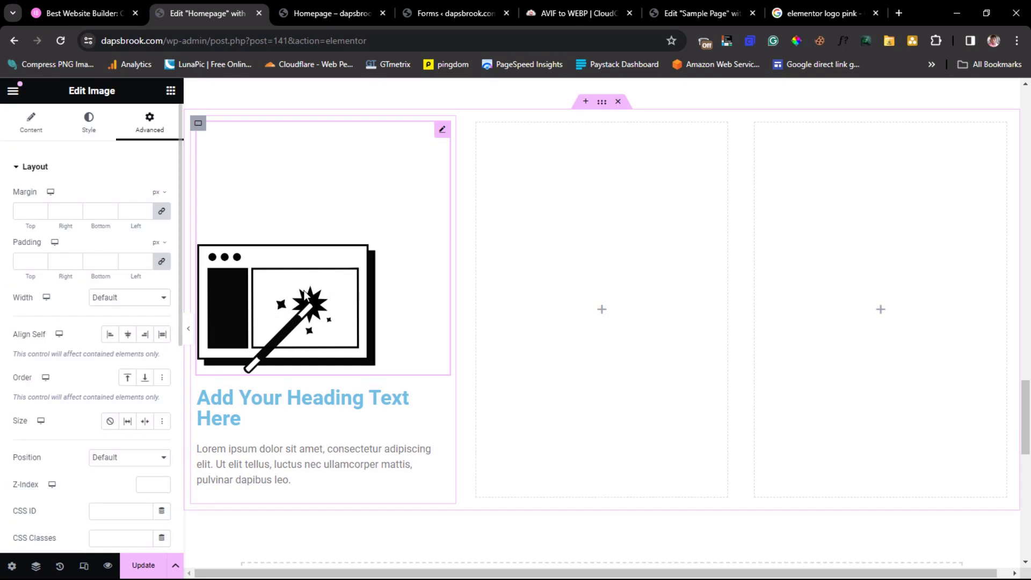
scroll(396, 214, down, 2)
scroll(397, 214, up, 2)
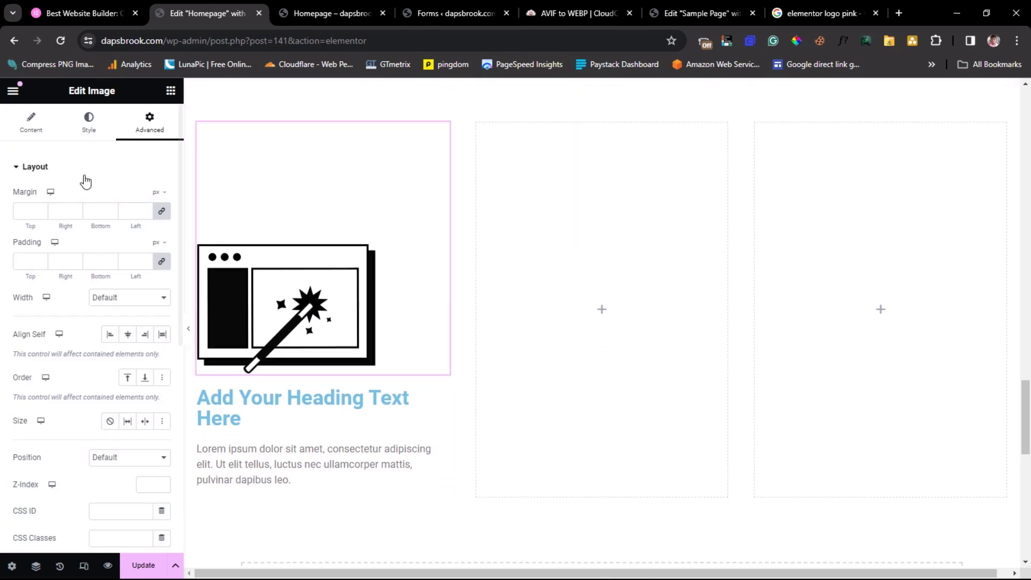
click(34, 128)
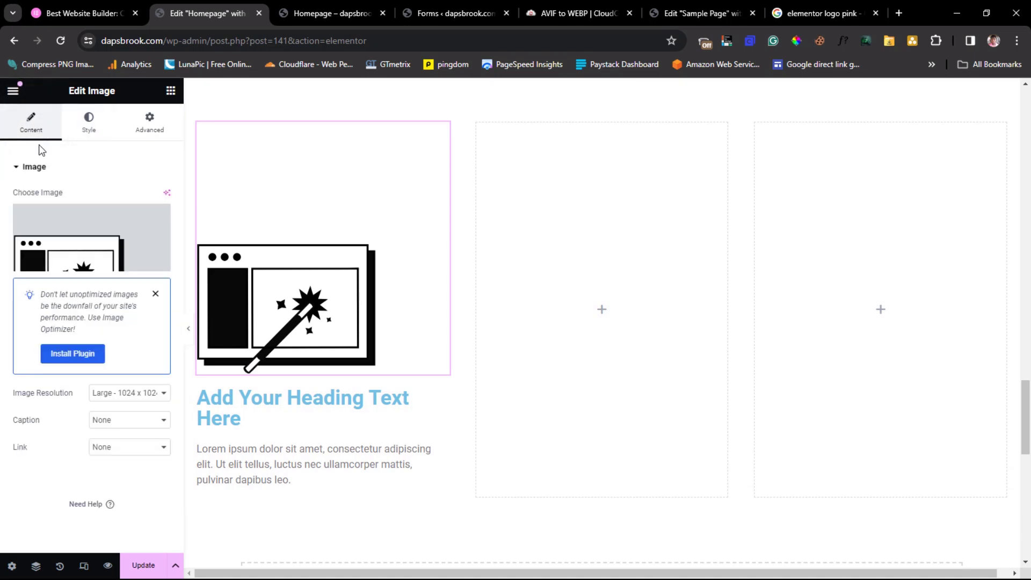
click(156, 295)
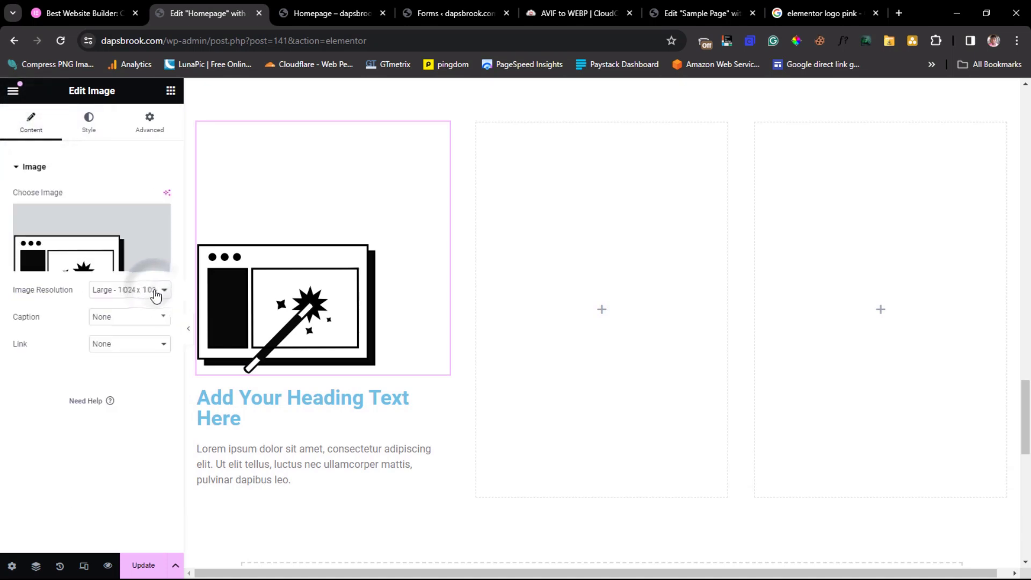
click(153, 290)
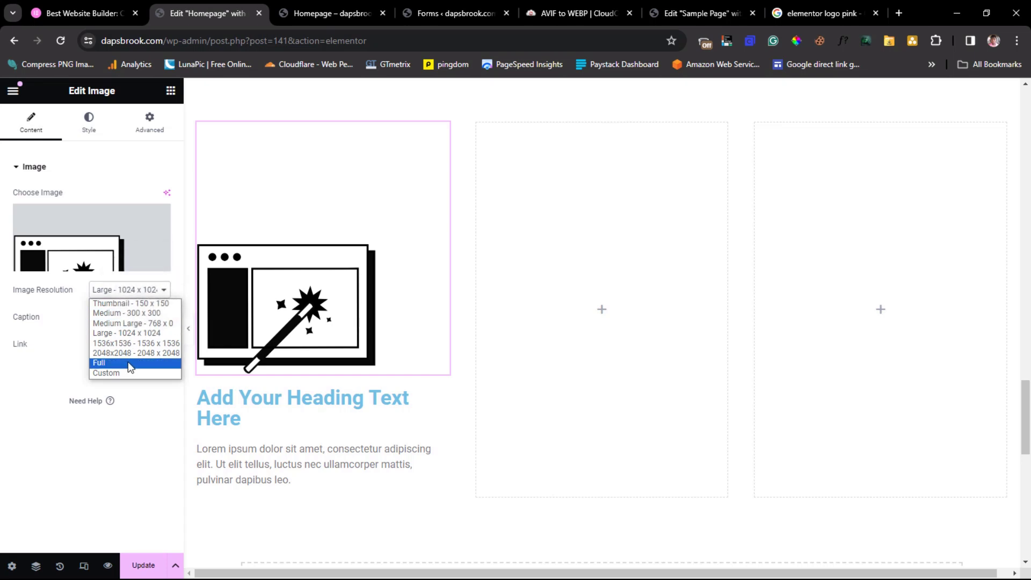
click(127, 362)
click(138, 291)
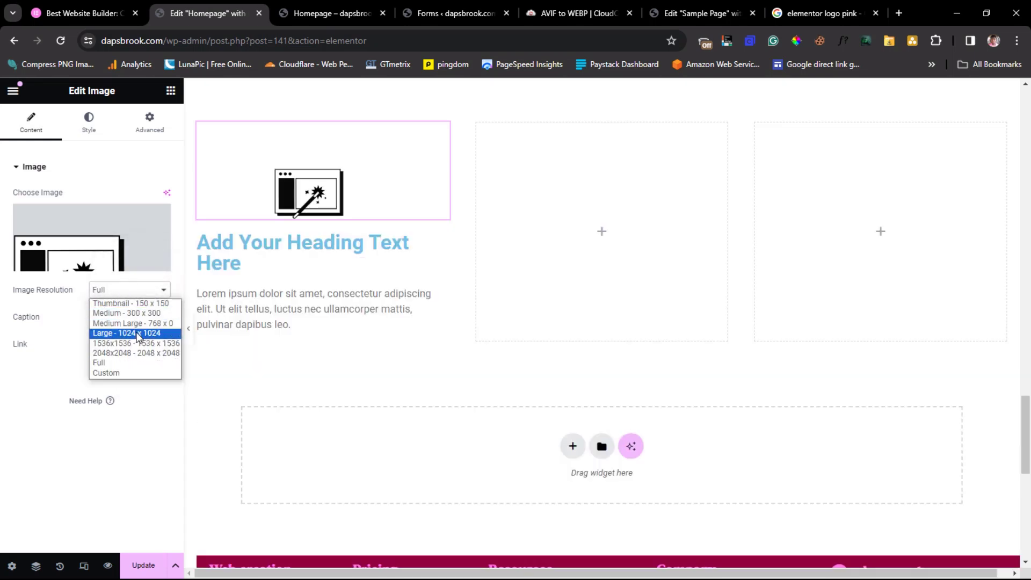
click(136, 334)
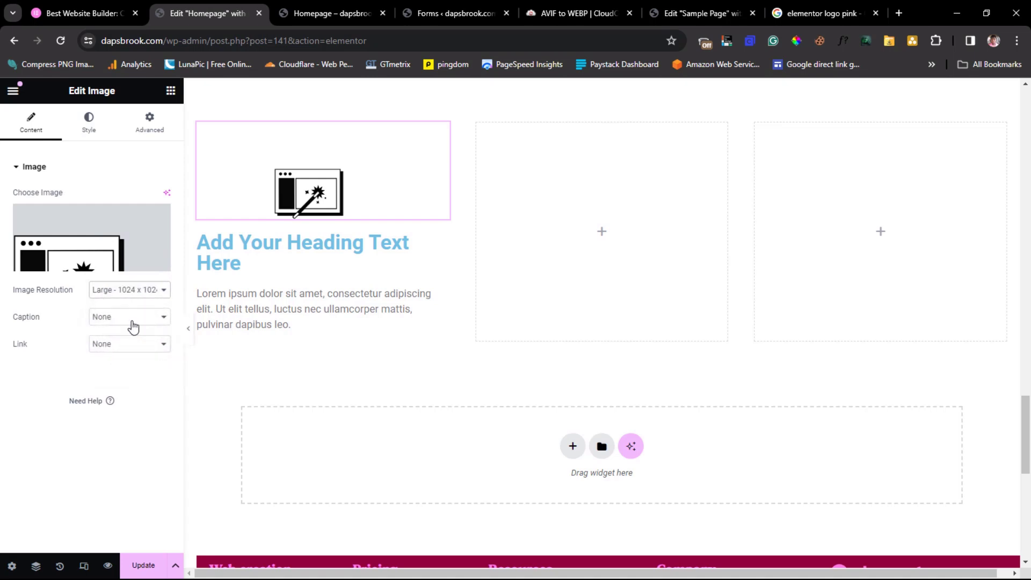
click(138, 294)
click(125, 362)
- Align the first column's image to the left and set its width to 50%
click(90, 123)
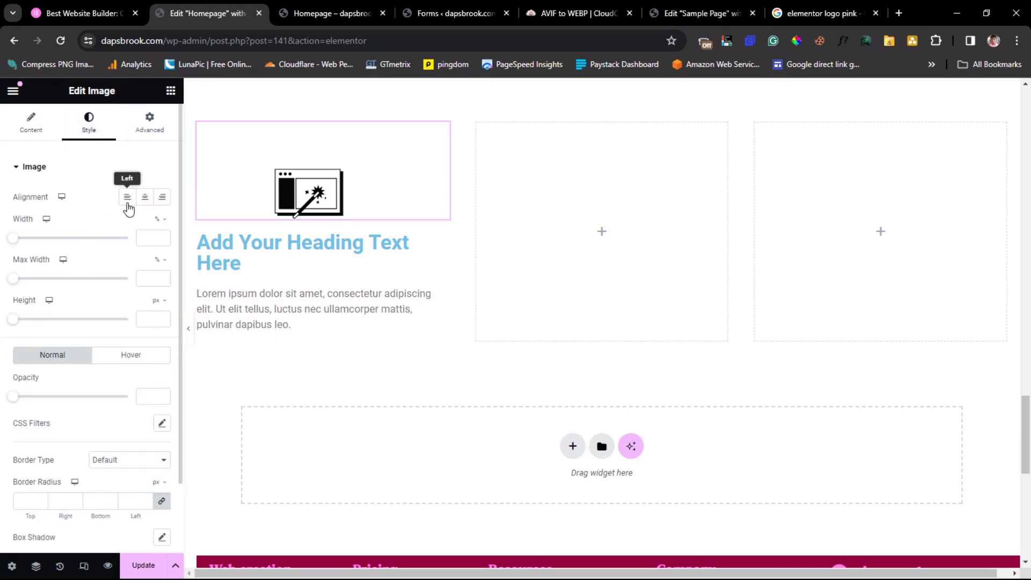
click(127, 200)
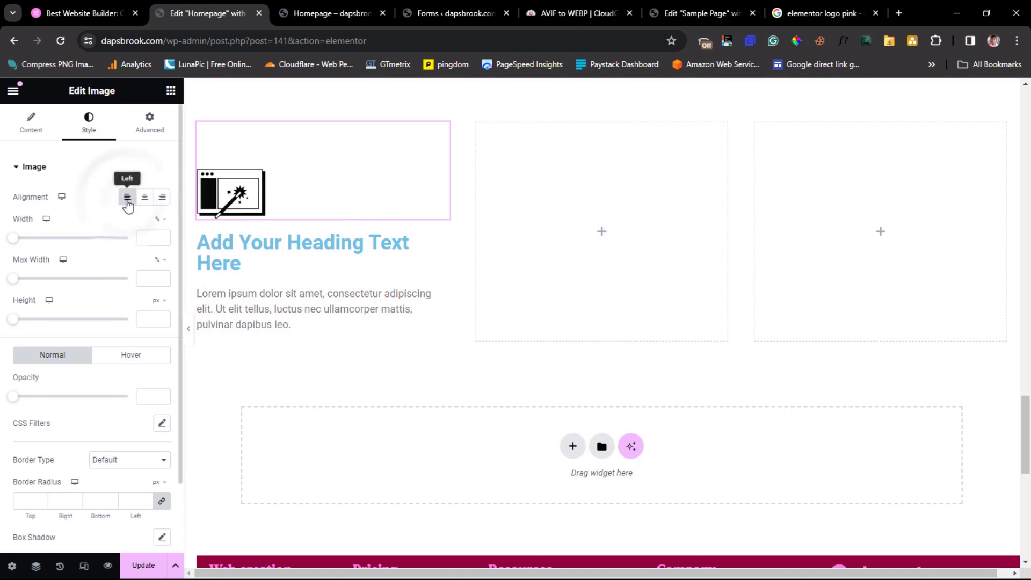
drag(13, 239, 62, 274)
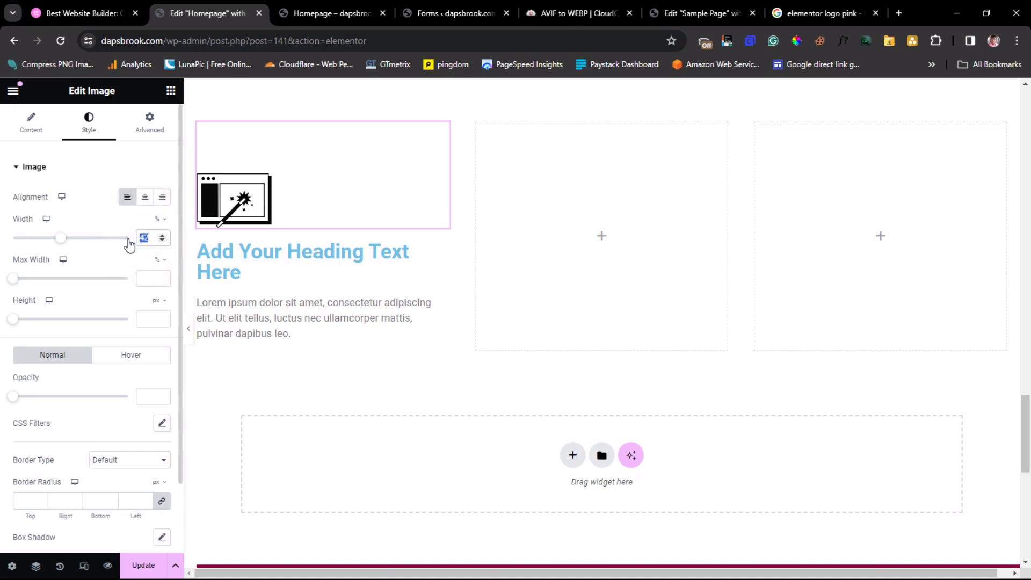
text(50)
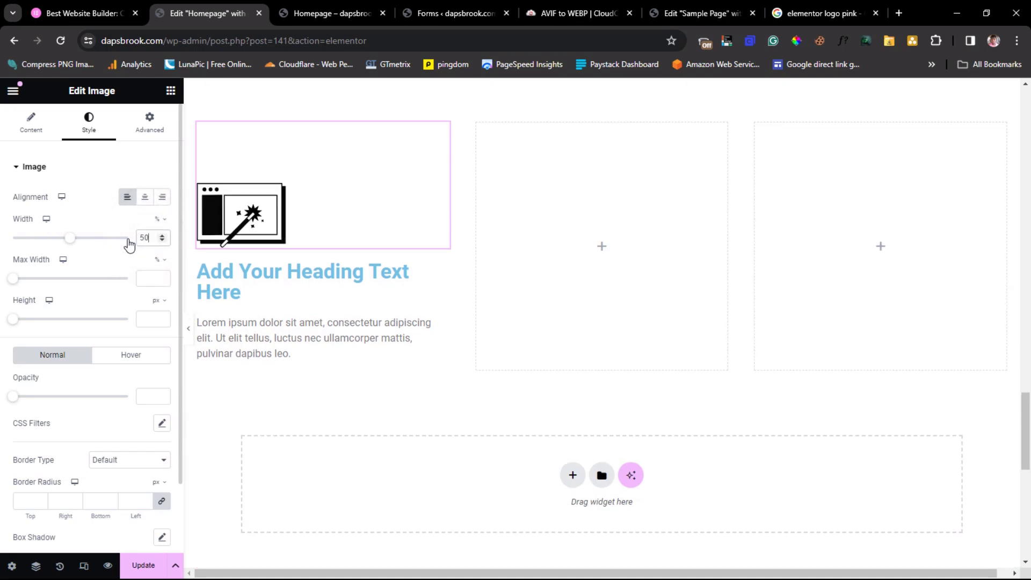
- Copy "The Magic of Web Creation" from the elementor.com reference page and paste it as the first column's heading title
click(80, 13)
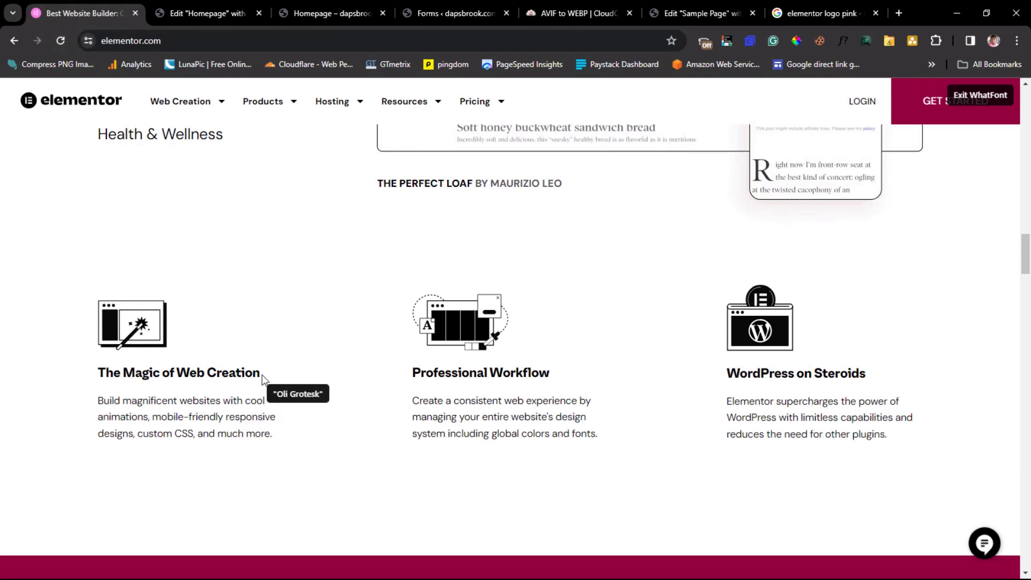
drag(260, 377, 117, 376)
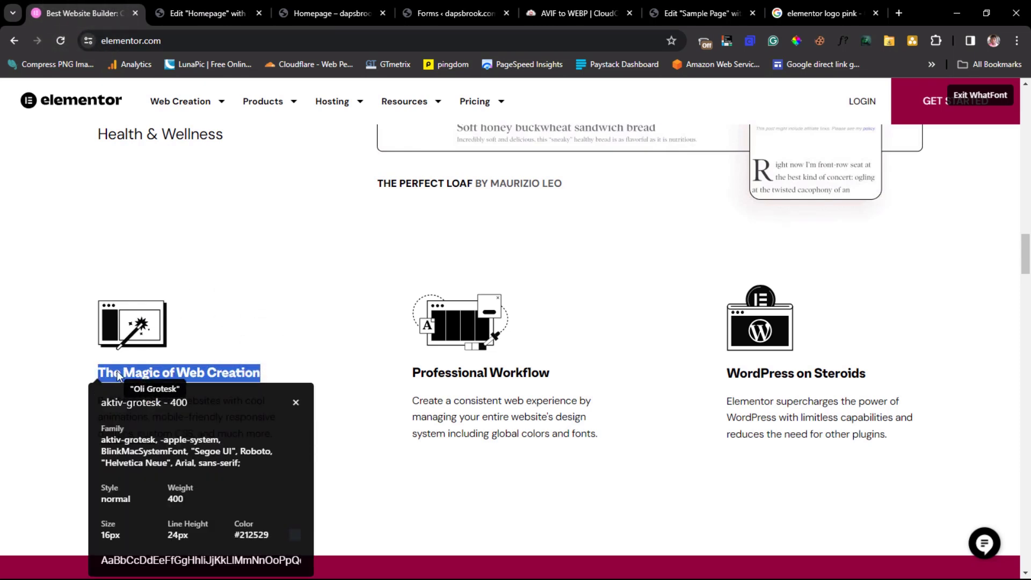
right_click(118, 376)
click(140, 387)
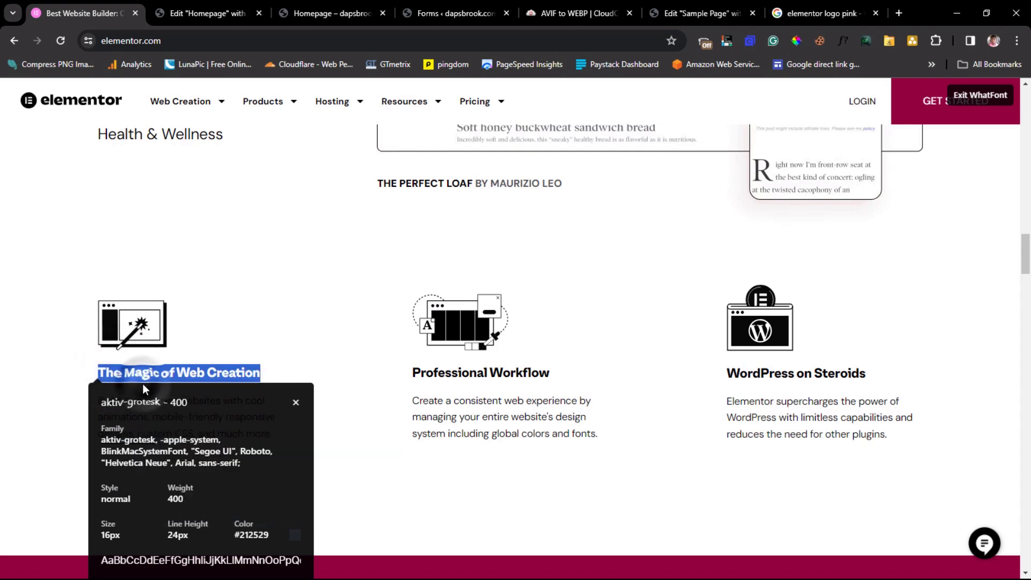
scroll(143, 382, down, 1)
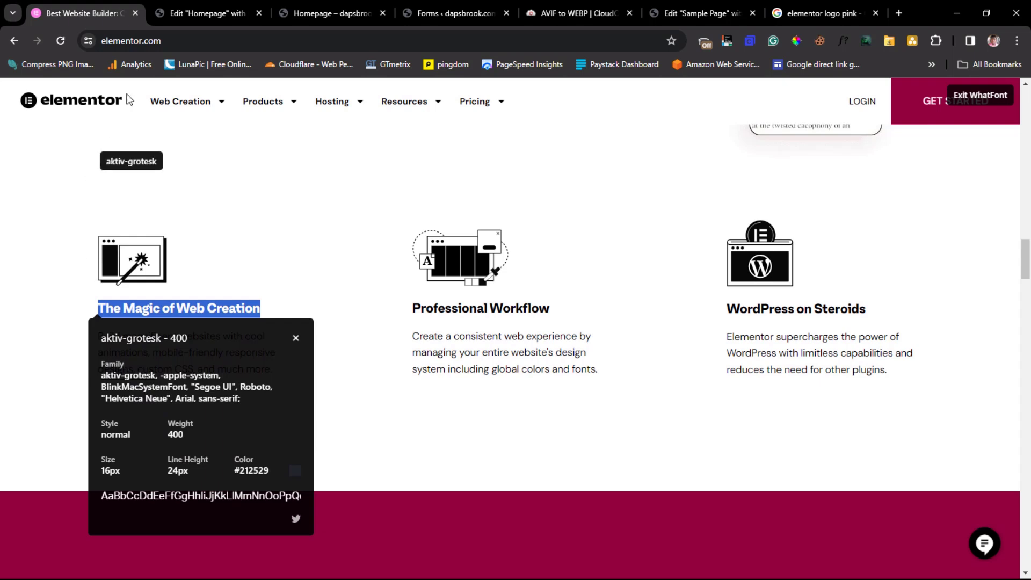
click(183, 12)
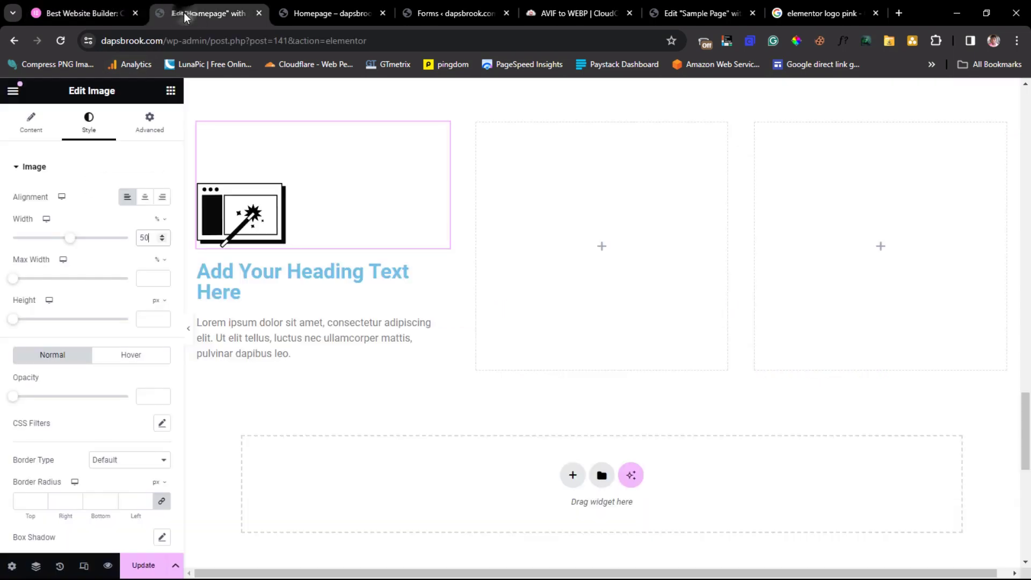
click(248, 288)
drag(113, 212, 3, 218)
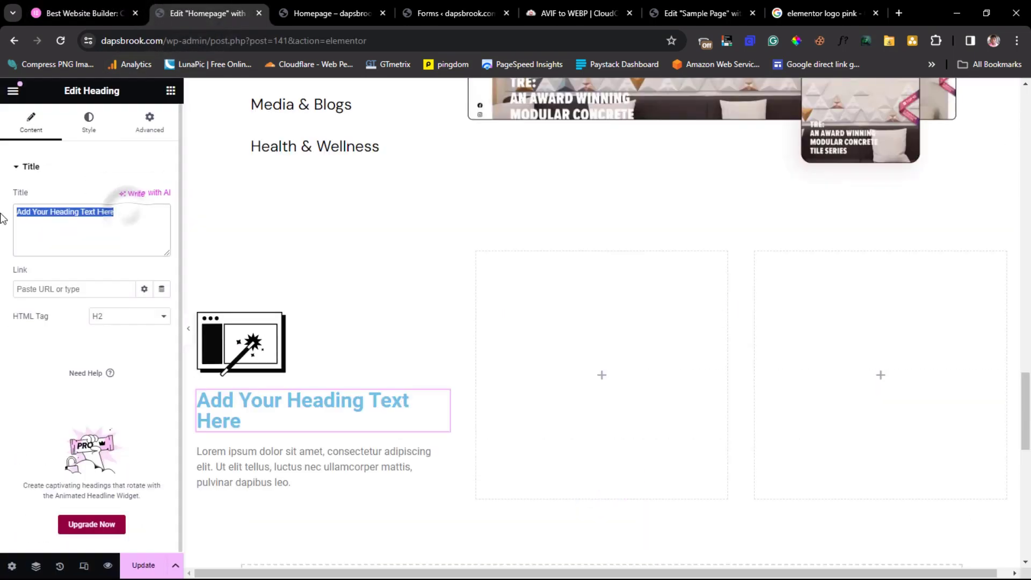
key(ctrl+v)
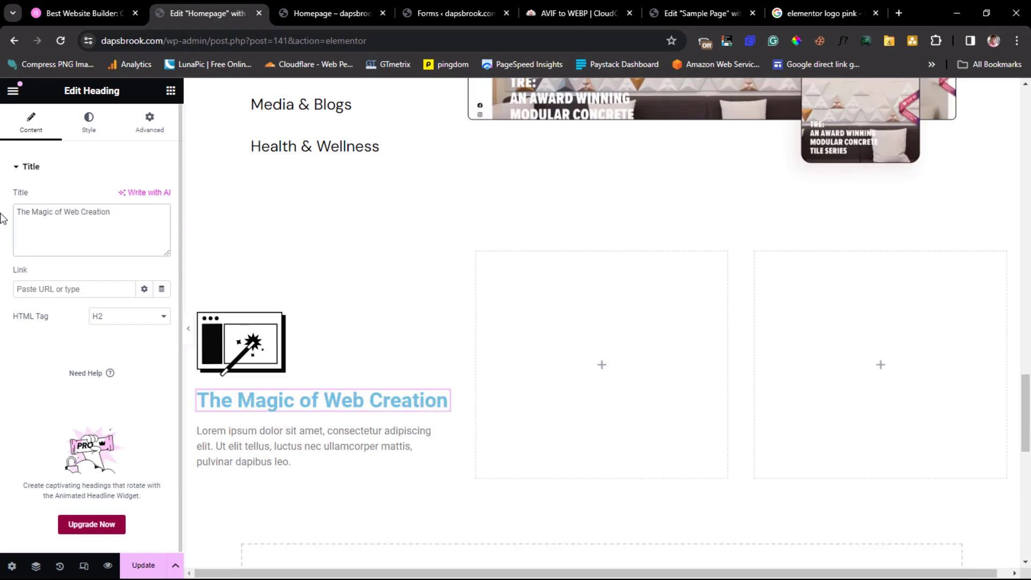
- Set the first column heading's text color to black, #000000
click(89, 123)
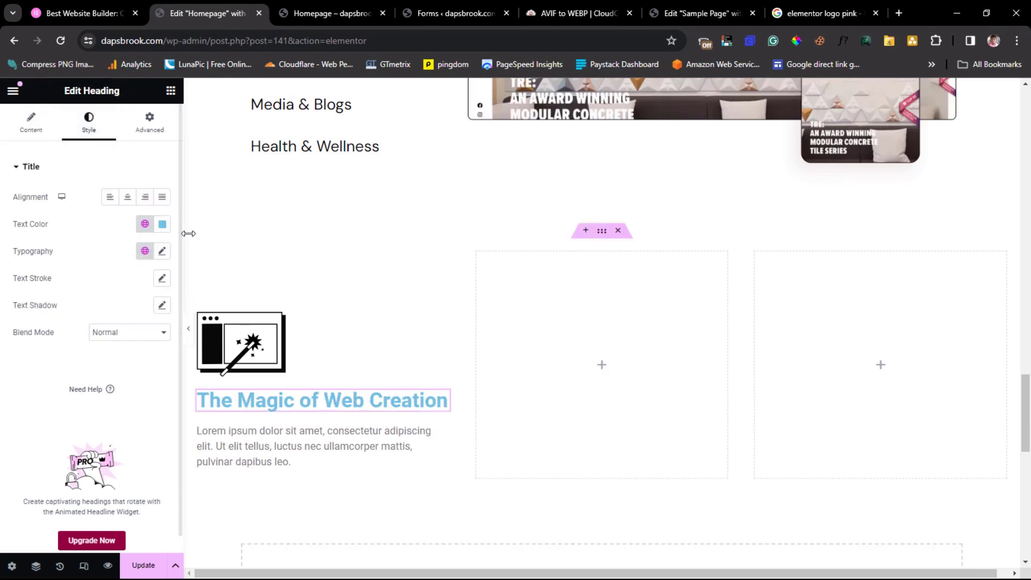
click(162, 225)
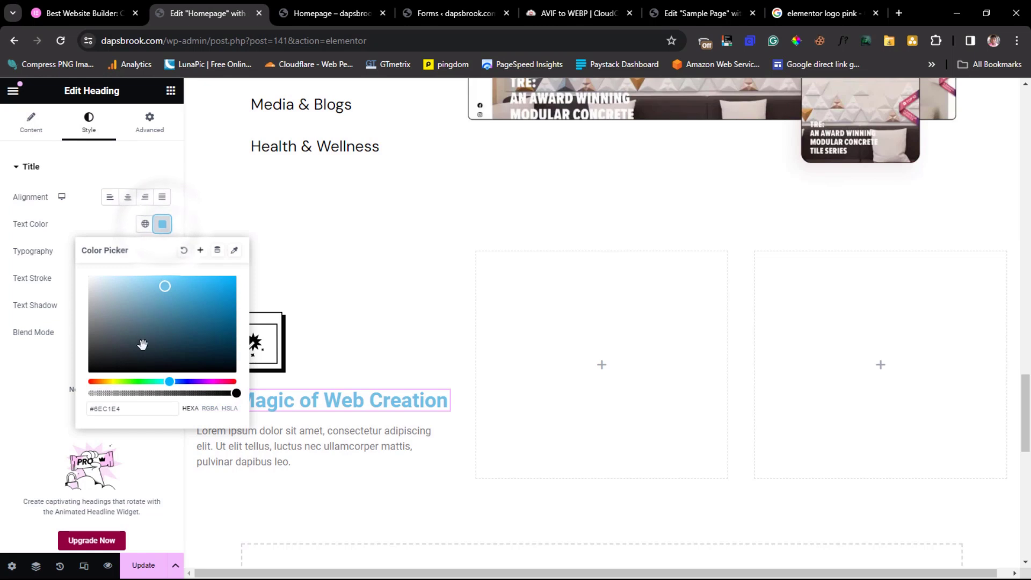
drag(166, 289, 89, 372)
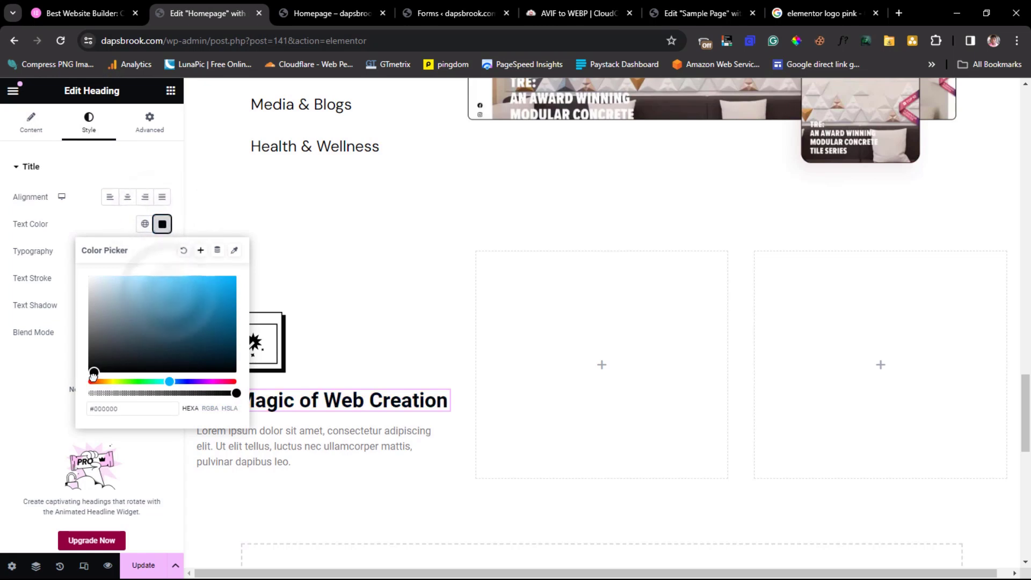
click(50, 318)
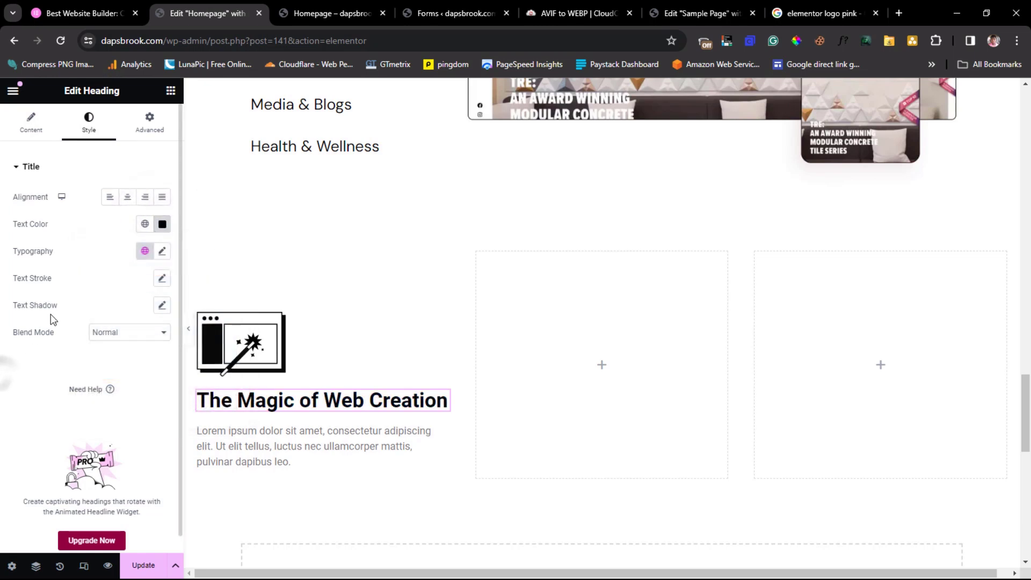
- Set the first column heading's font family to DM Serif Display
click(162, 251)
click(128, 314)
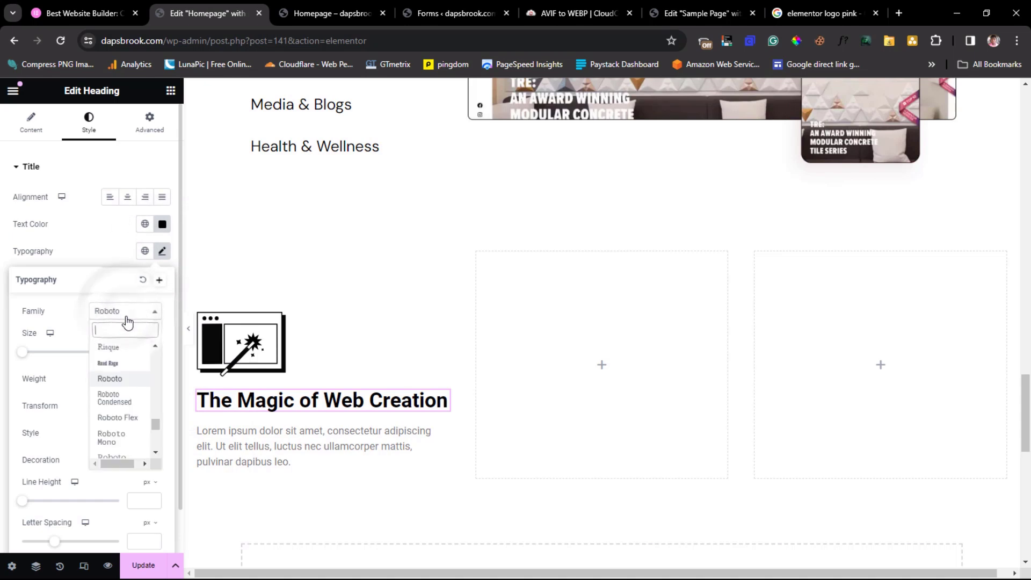
text(dm)
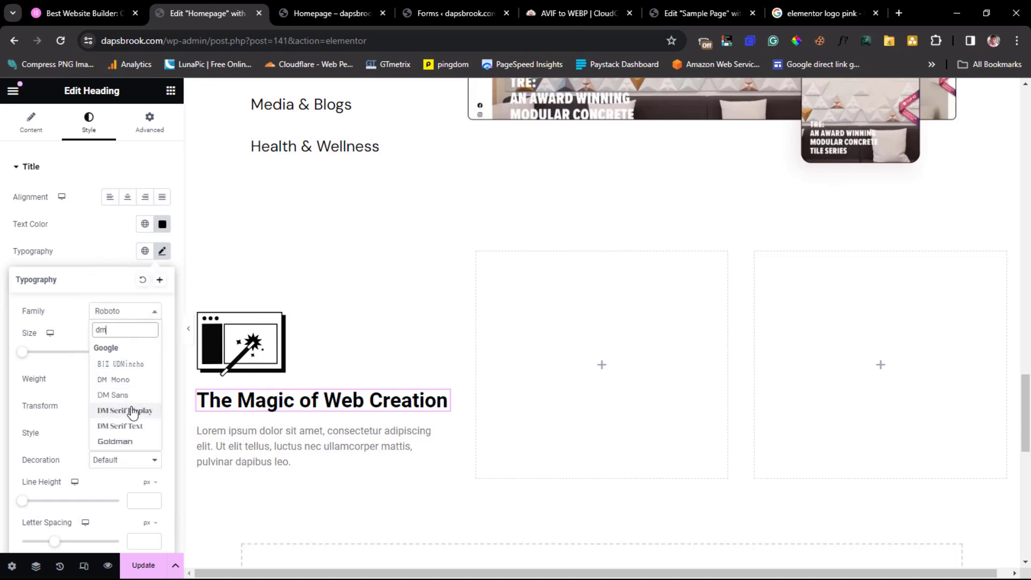
click(131, 410)
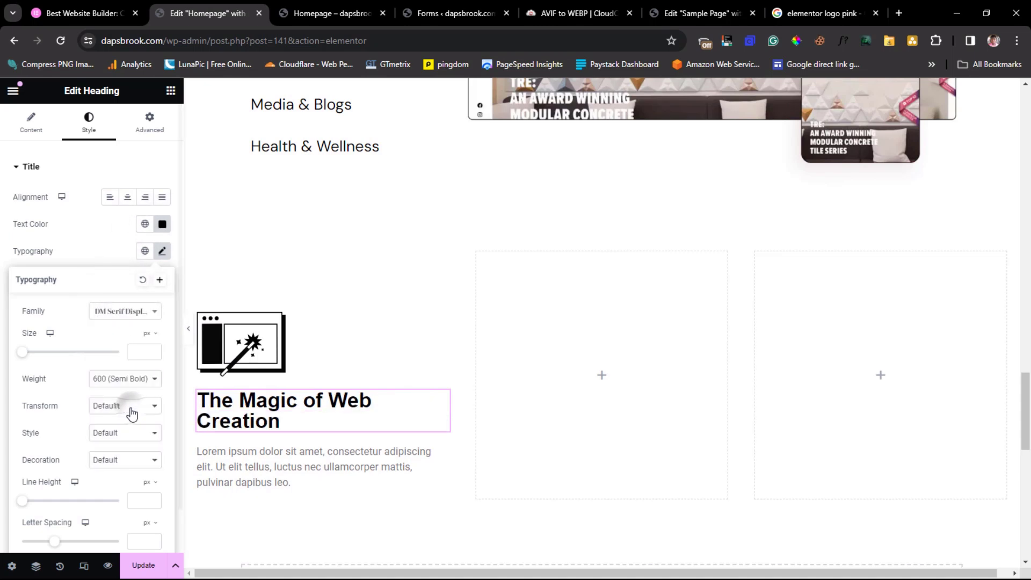
- Close the font inspector popup on the reference page, then give the first heading size 16 px, weight 400 (Normal) and line height 24 px
click(82, 12)
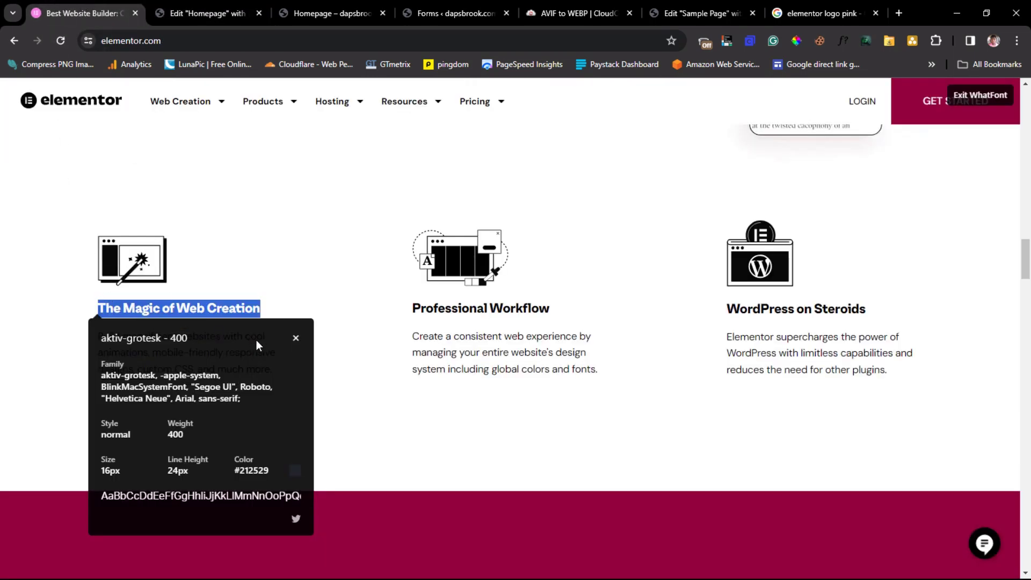
click(296, 341)
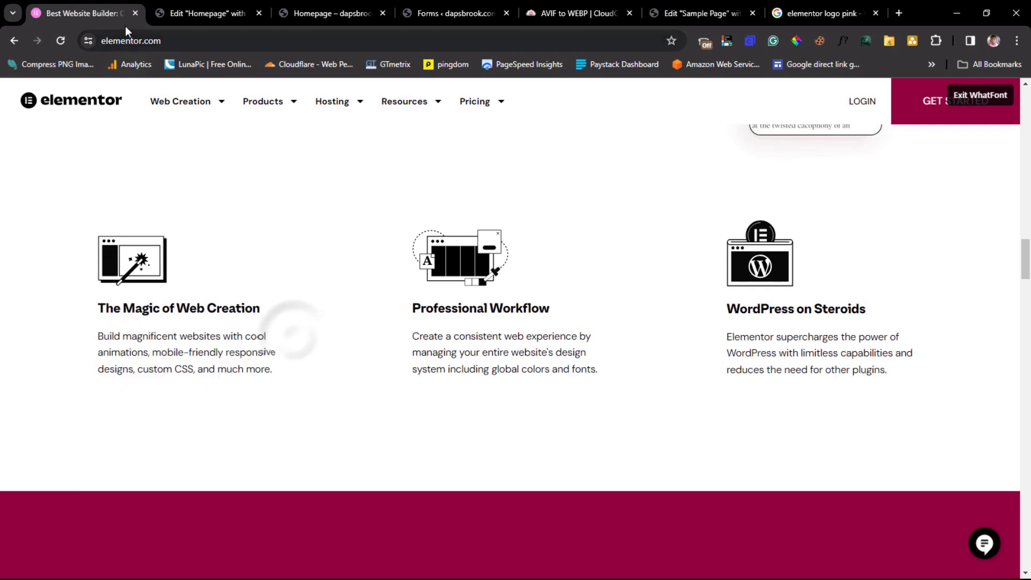
click(180, 15)
text(16)
click(125, 379)
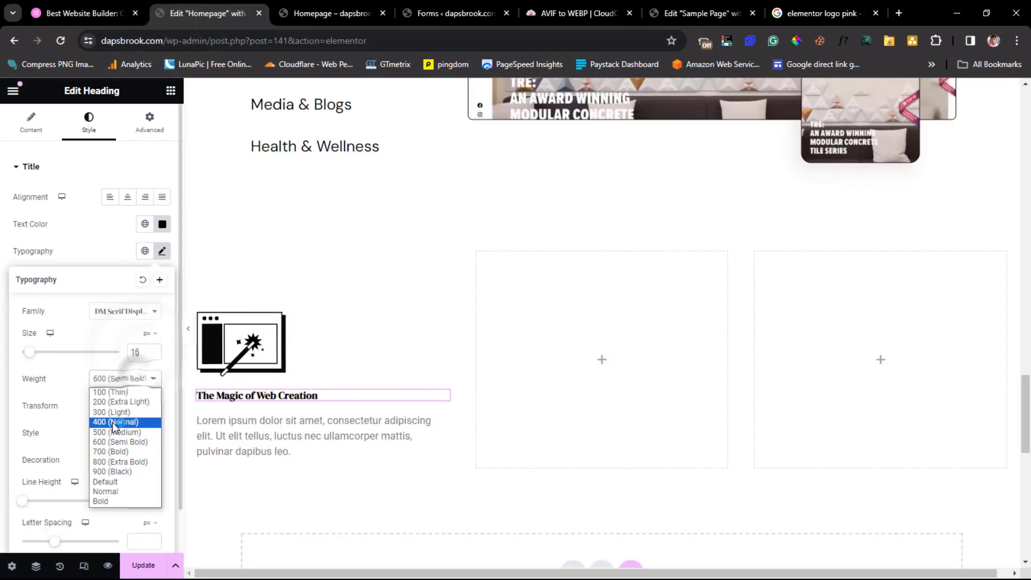
click(114, 424)
click(135, 500)
text(24)
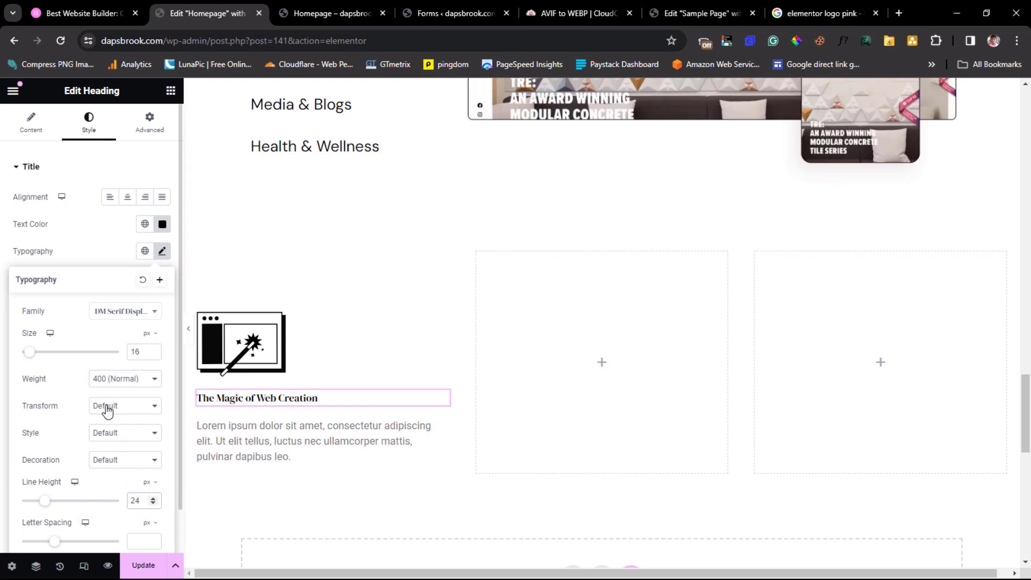
- Compare with the reference heading, then set the first column heading's size to 18 px and weight to 600 (Semi Bold)
click(83, 13)
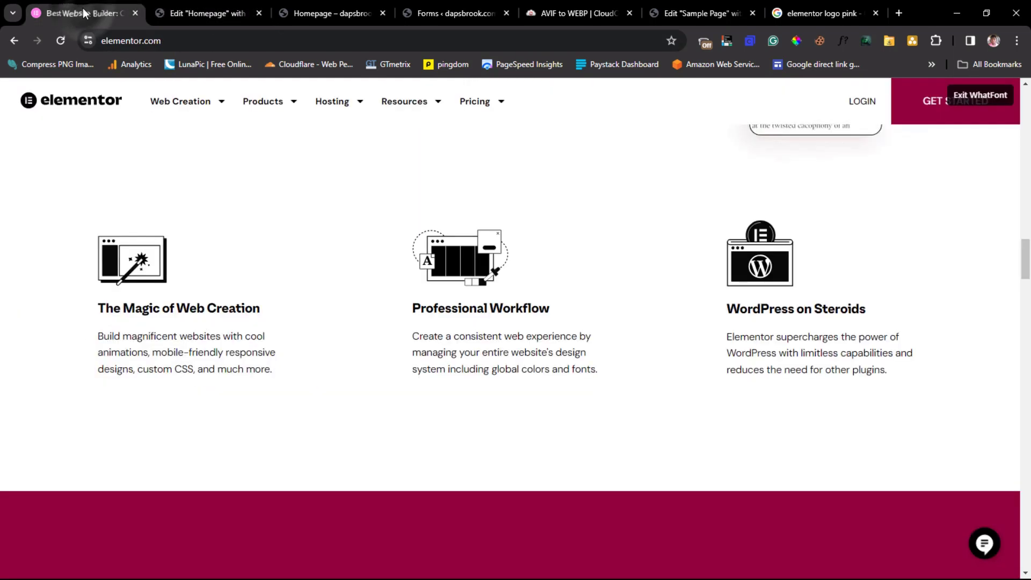
click(191, 18)
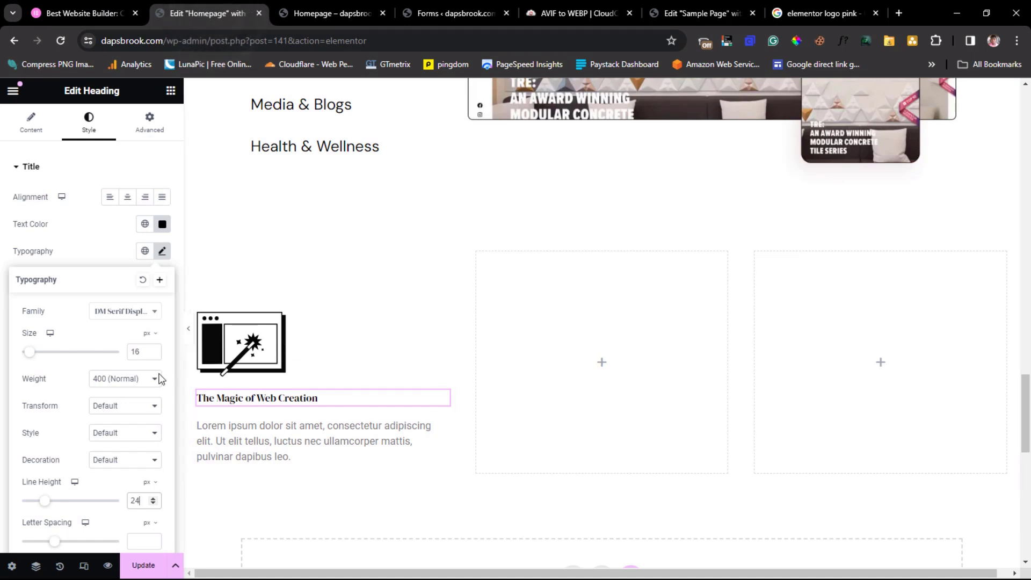
drag(31, 355, 32, 358)
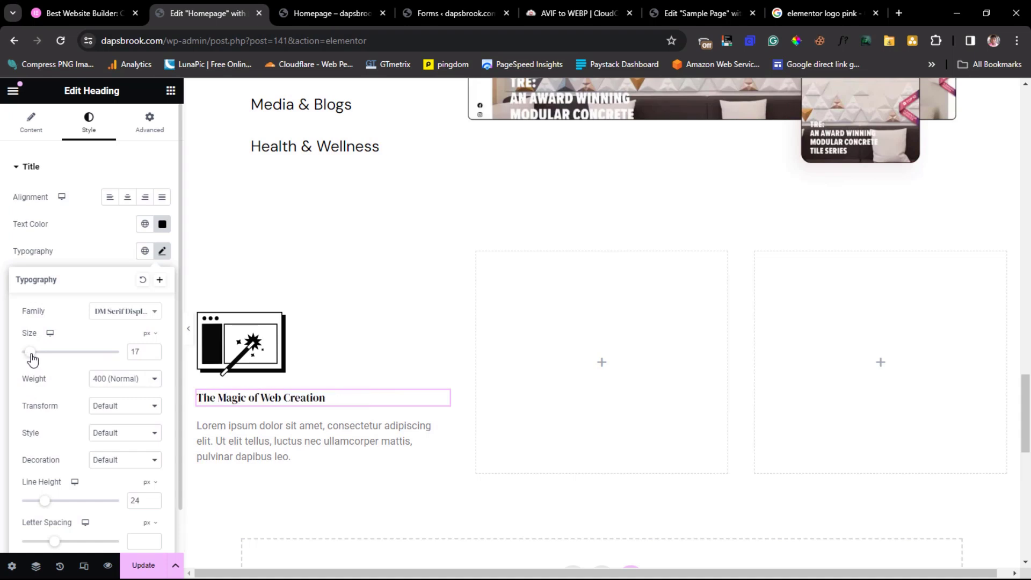
click(154, 349)
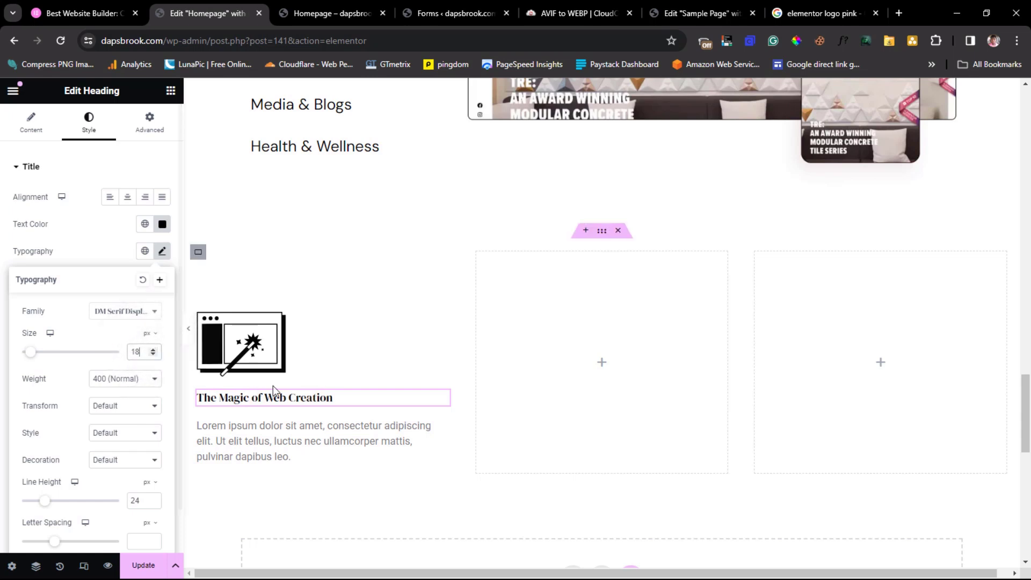
click(146, 379)
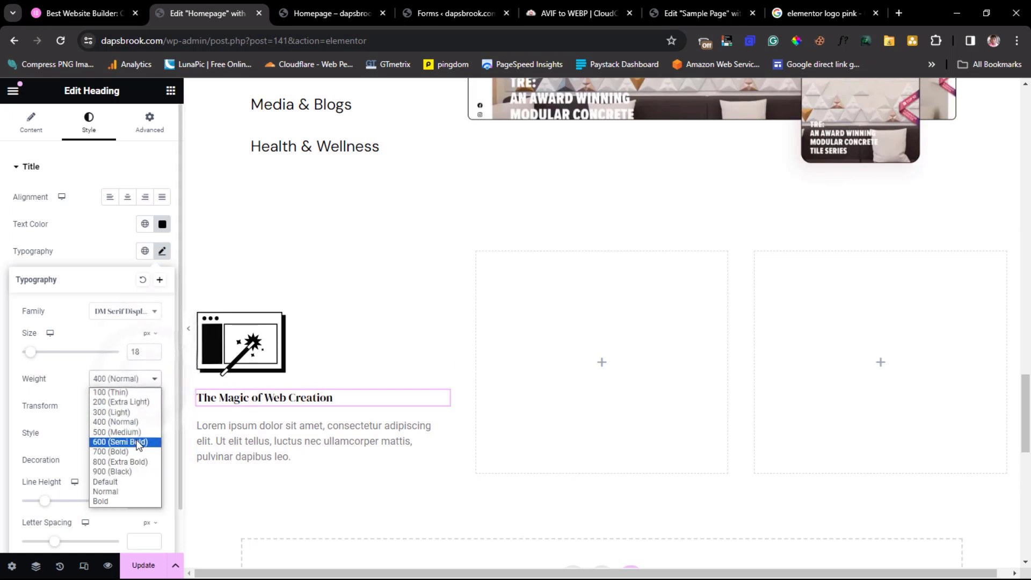
click(135, 442)
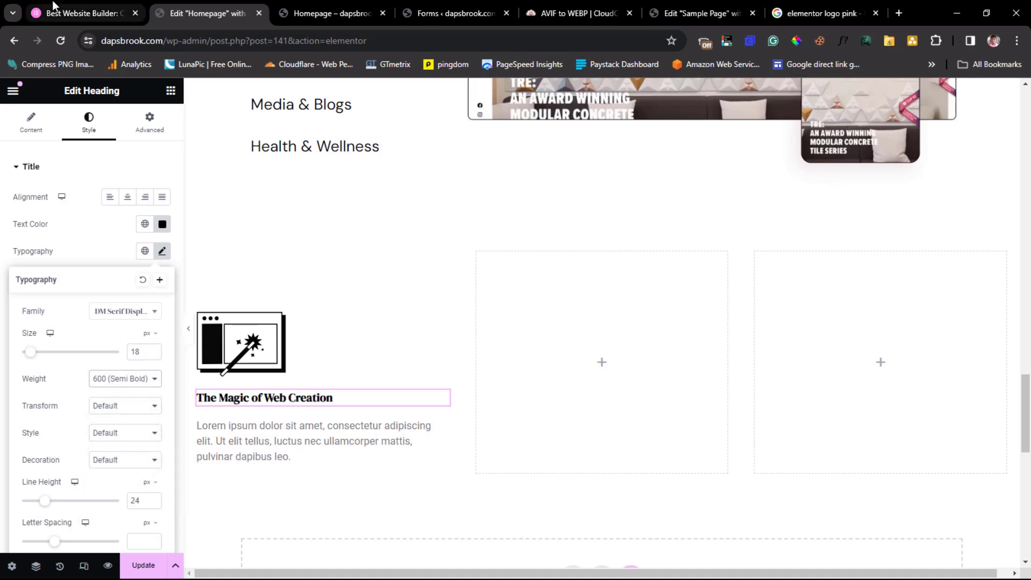
- Copy the "Build magnificent websites with cool animations…" description from the reference page and replace the first column's placeholder text with it
click(65, 13)
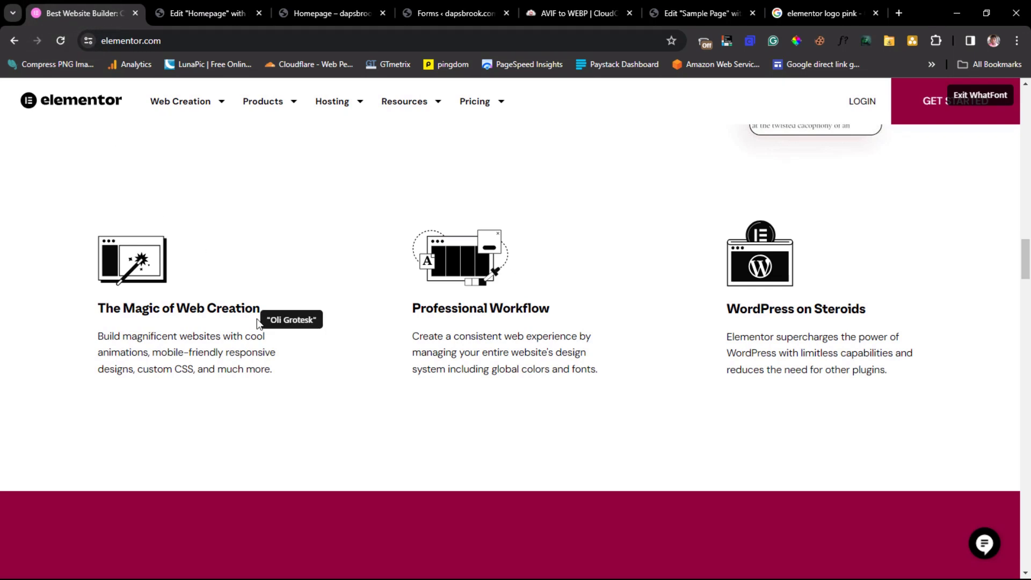
drag(273, 379, 101, 333)
key(ctrl+c)
right_click(128, 337)
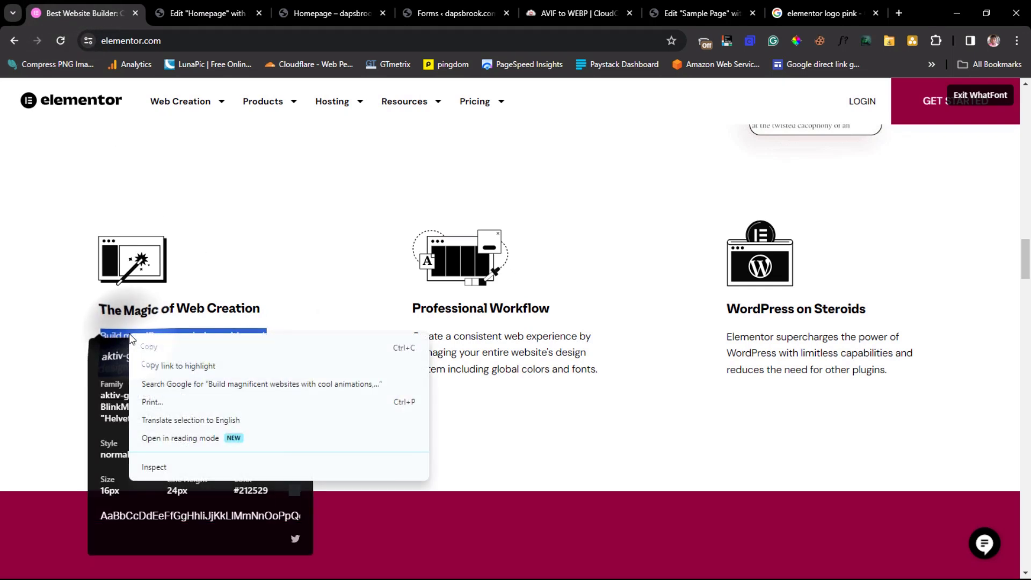
click(161, 349)
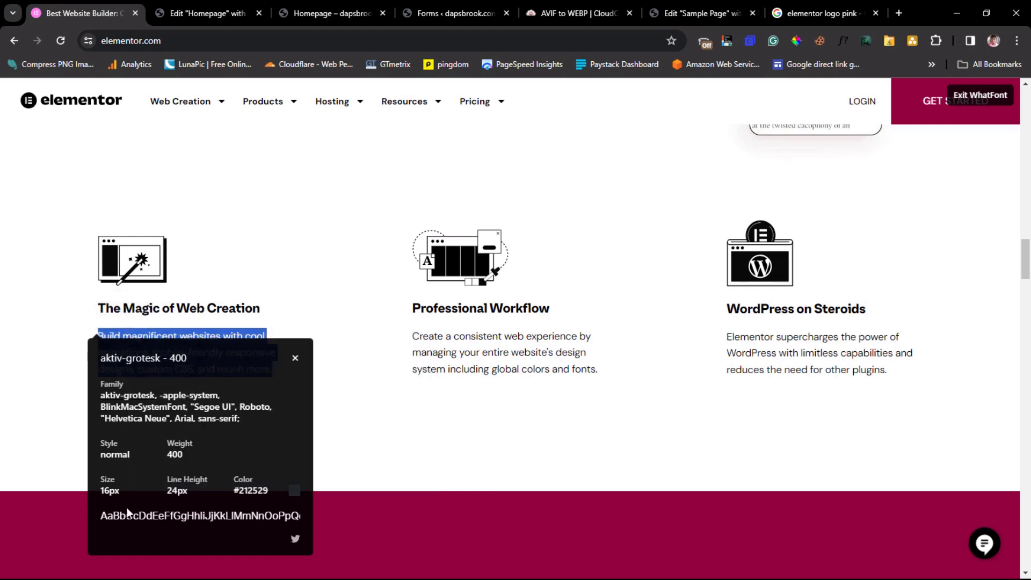
click(206, 13)
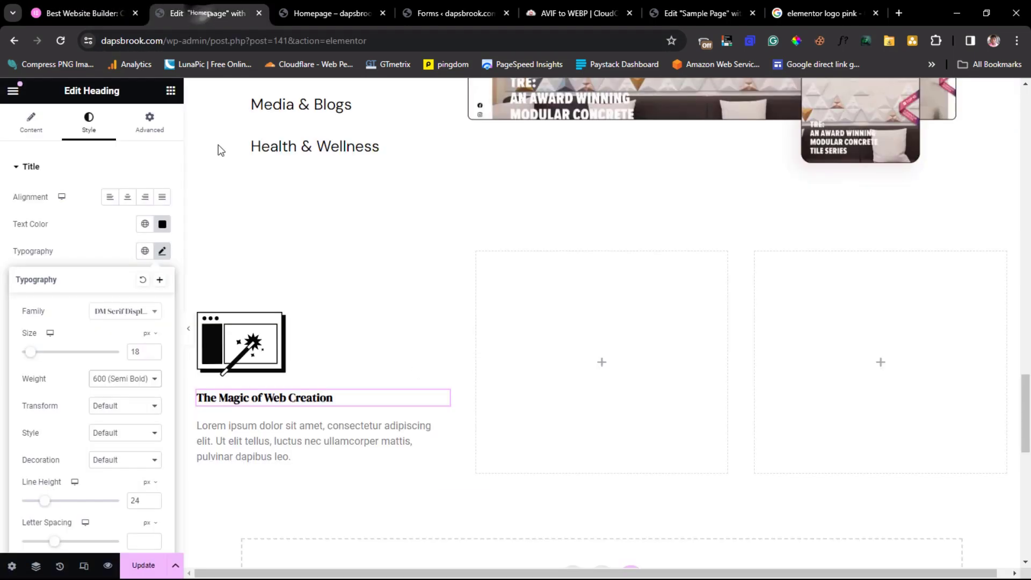
click(259, 450)
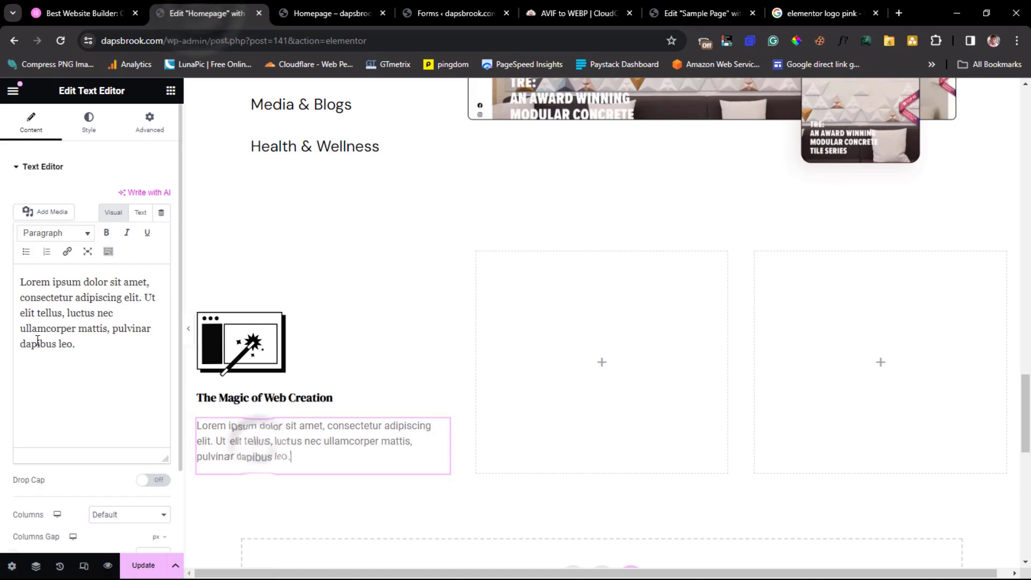
click(92, 351)
key(ctrl+a)
key(ctrl+v)
- Set the first column description's text color to black
click(89, 123)
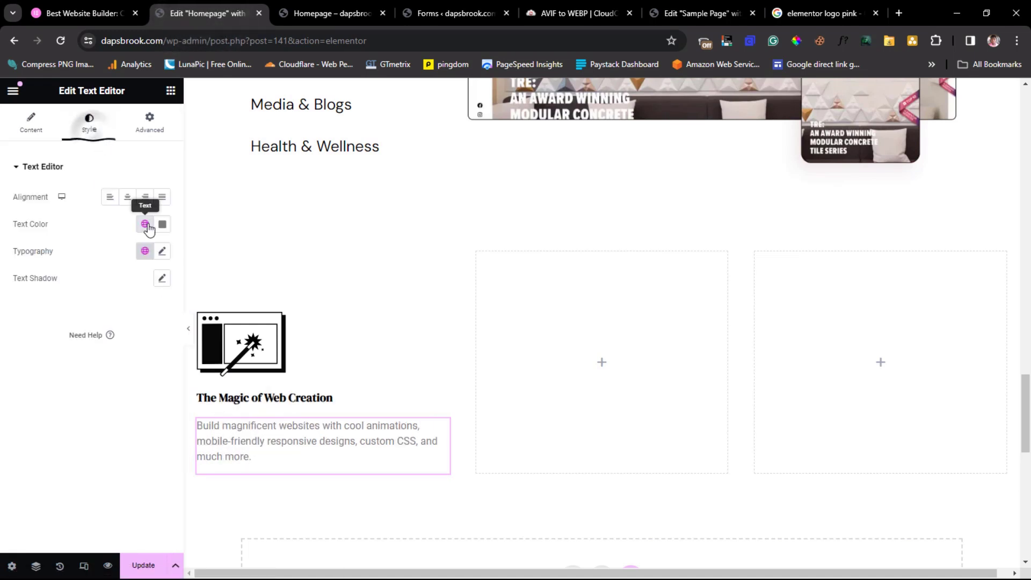
click(162, 223)
click(96, 373)
- Set the first column description's typography to DM Sans, size 16 px, weight 400 (Normal) and line height 24 px
click(162, 254)
click(161, 254)
click(125, 311)
click(127, 396)
text(16)
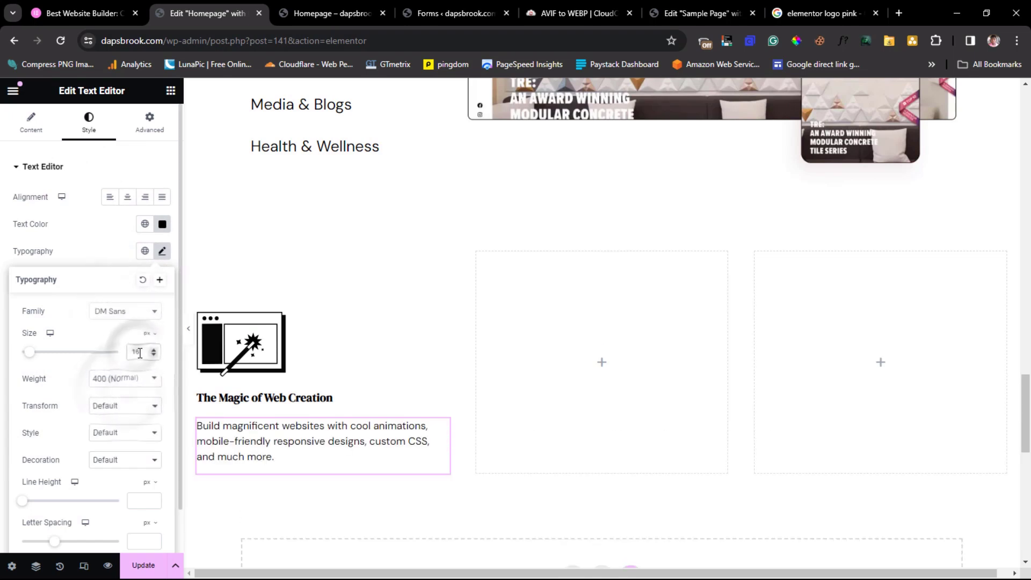
click(137, 499)
text(24)
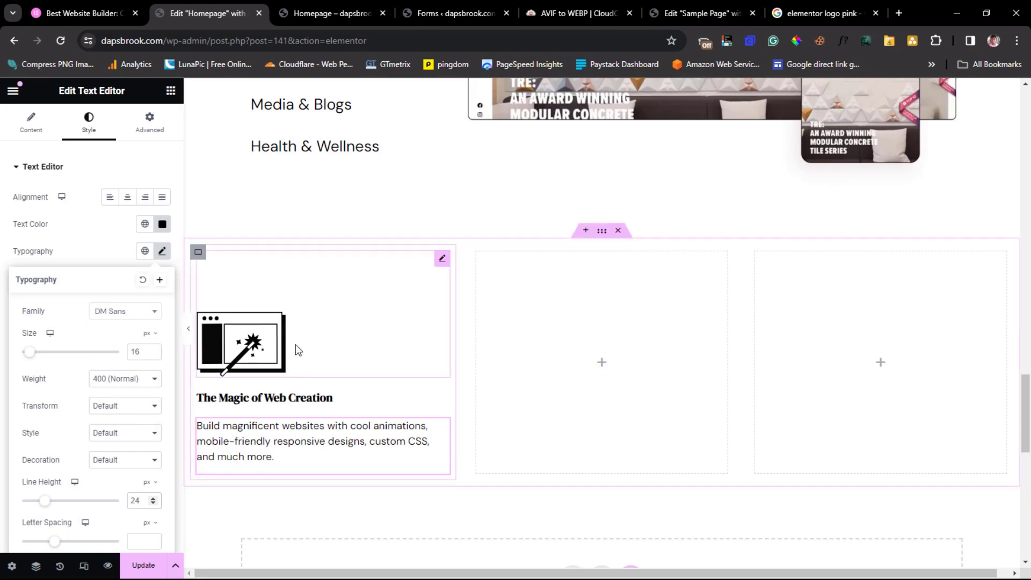
- Duplicate the finished first column container twice to get three identical feature columns
right_click(196, 254)
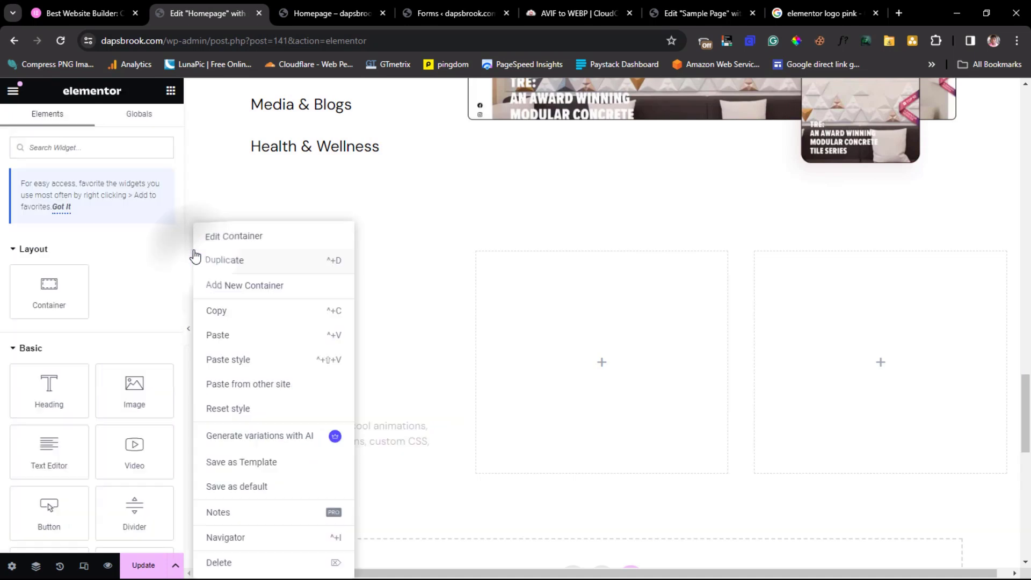
click(224, 262)
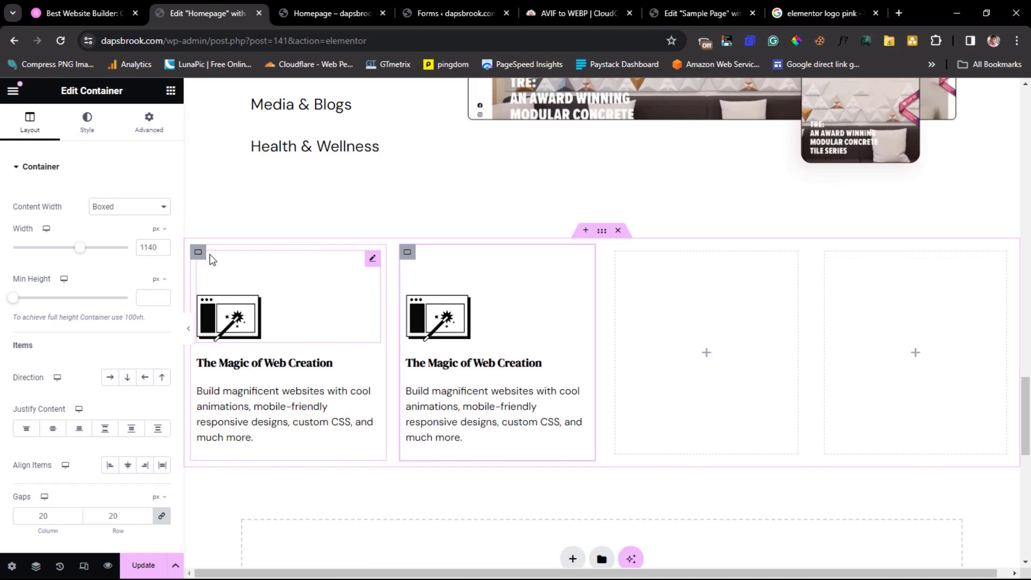
right_click(198, 252)
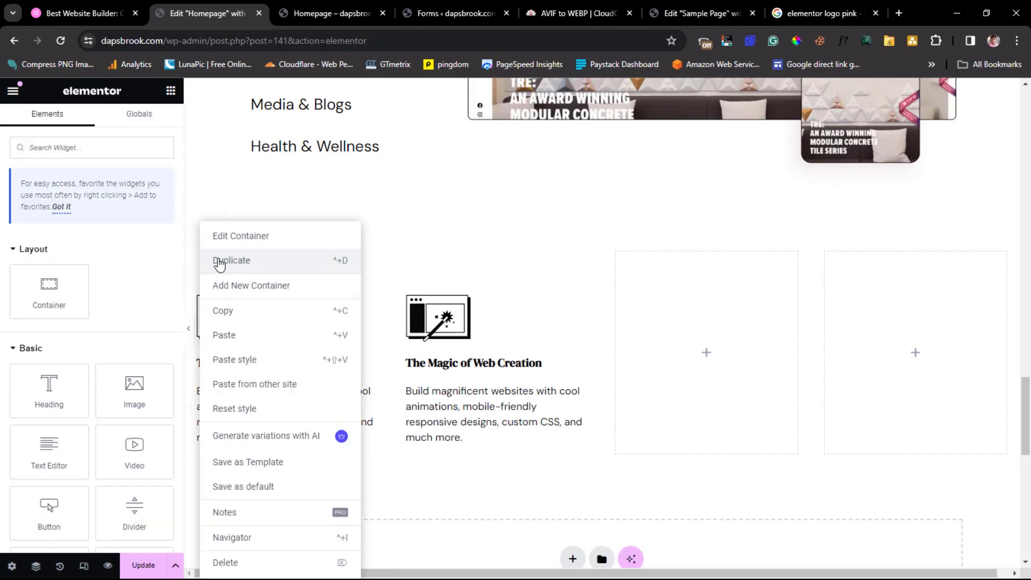
click(218, 261)
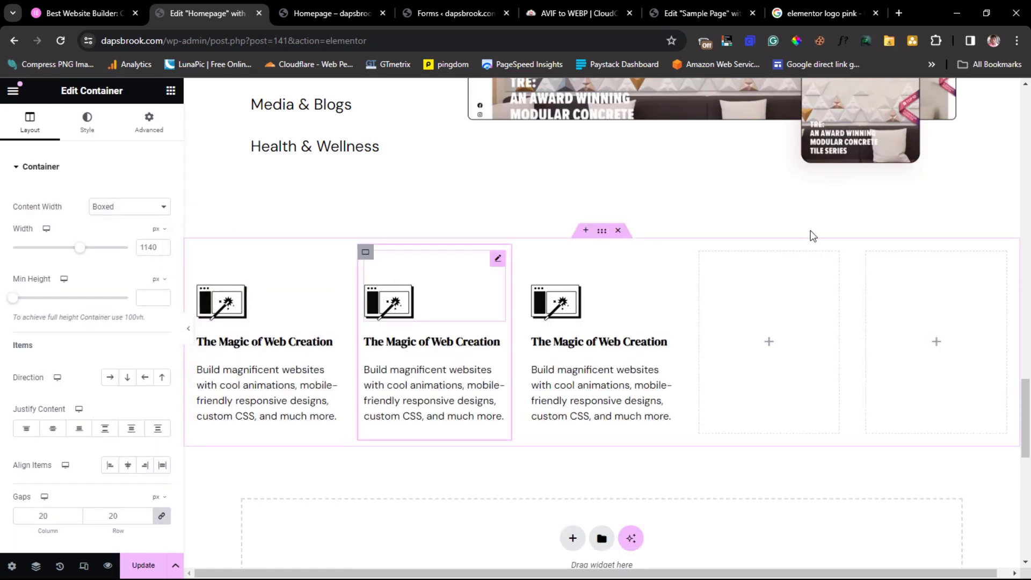
- Delete the two empty column containers after the three feature columns
click(702, 251)
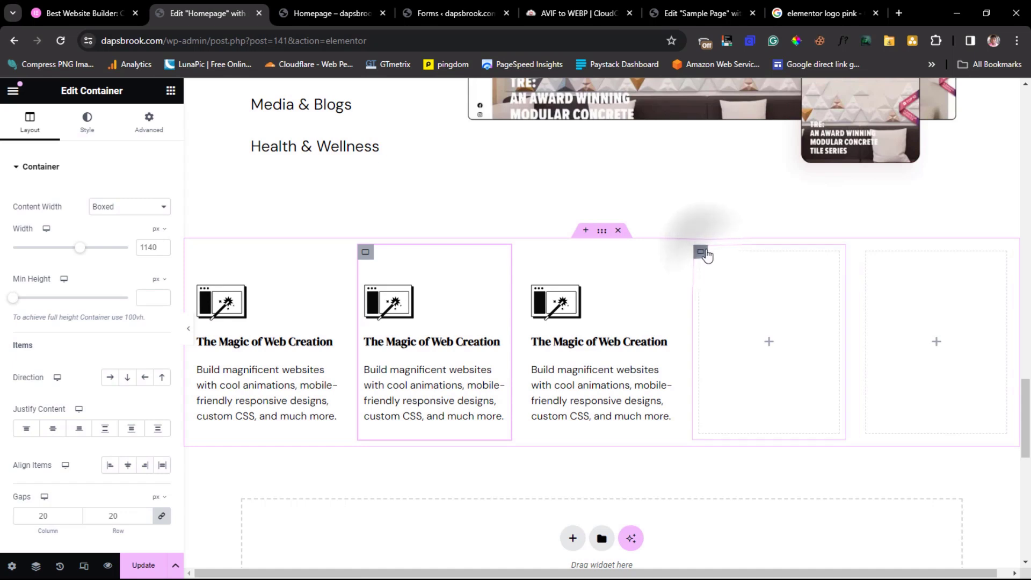
right_click(703, 253)
click(744, 563)
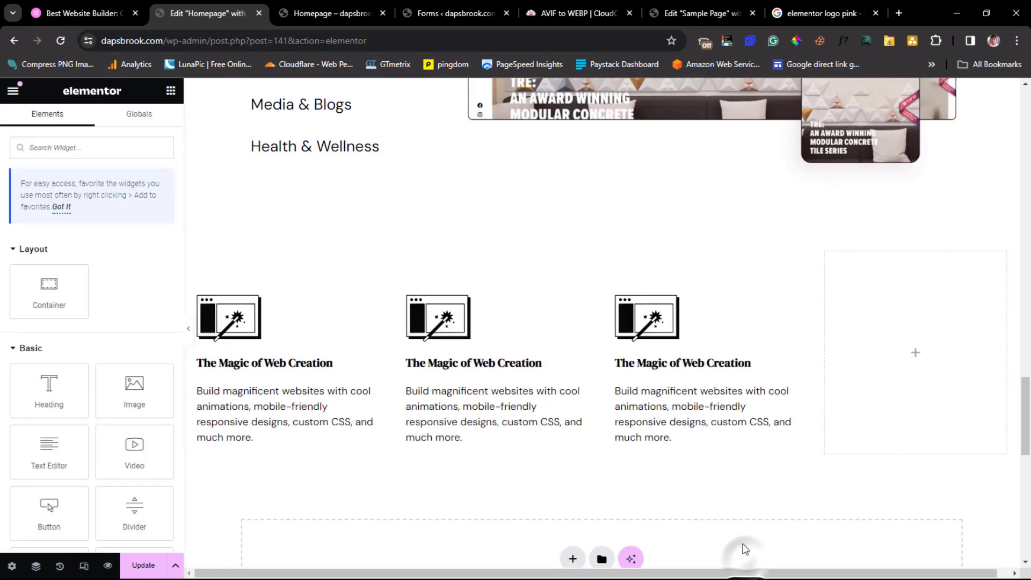
right_click(824, 251)
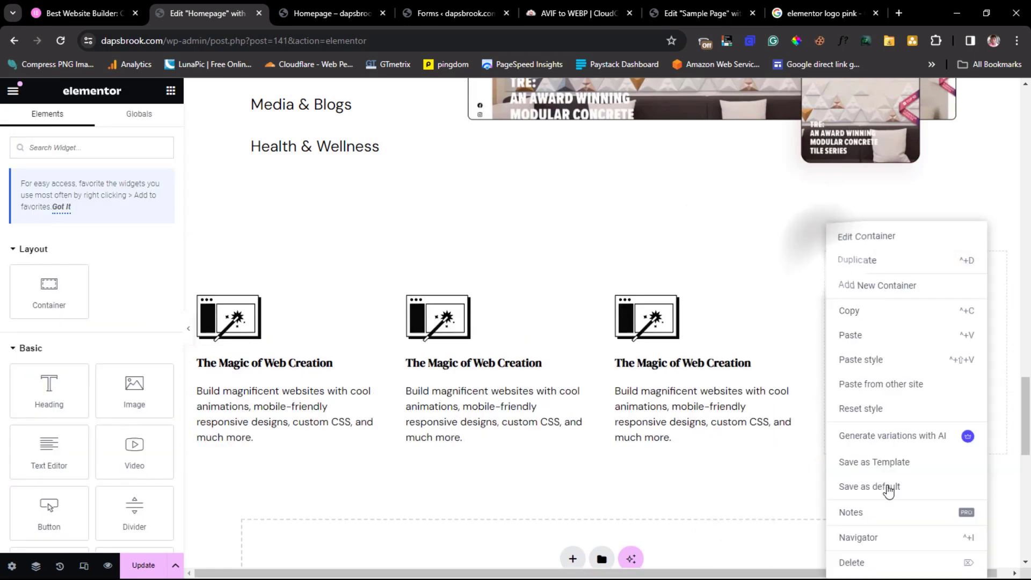
click(852, 562)
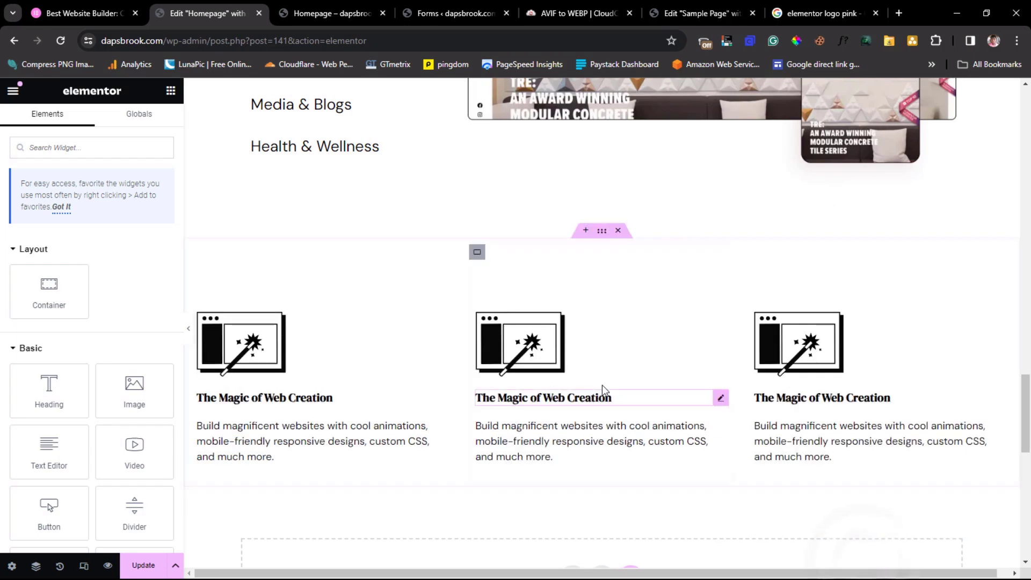
- Close the font inspector on the reference page and copy the heading "Professional Workflow"
click(62, 17)
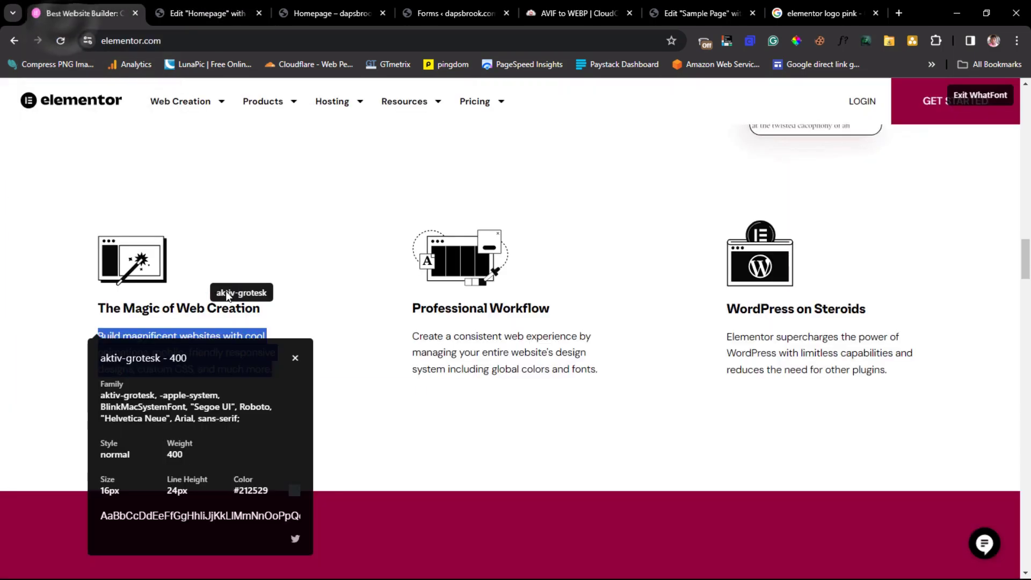
click(290, 355)
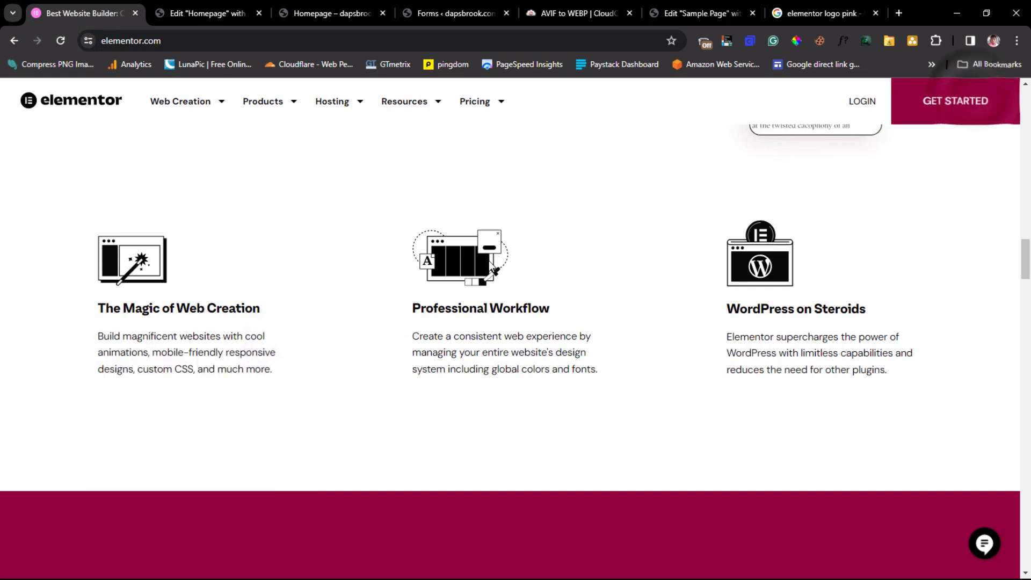
triple_click(547, 311)
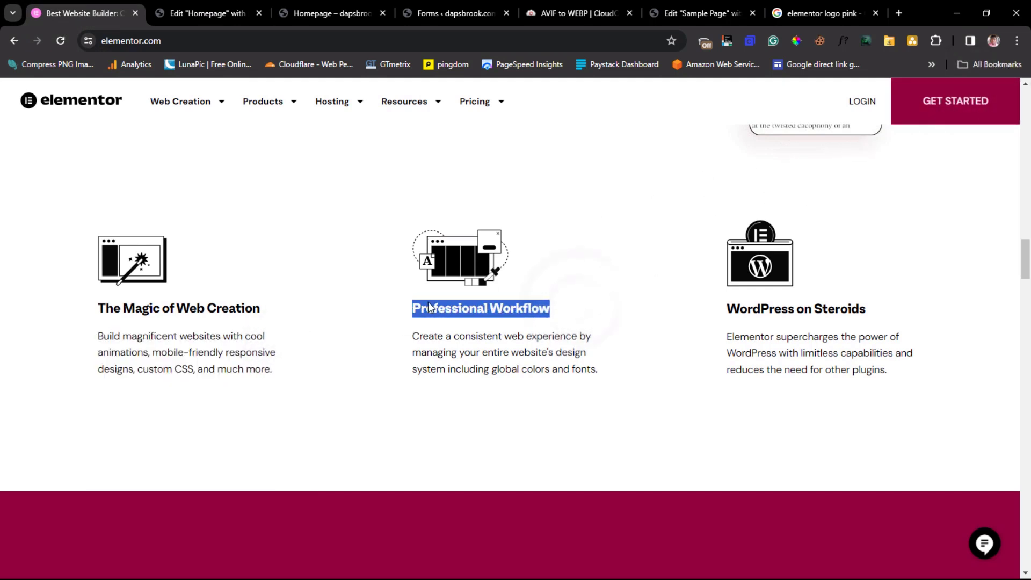
right_click(428, 299)
click(441, 316)
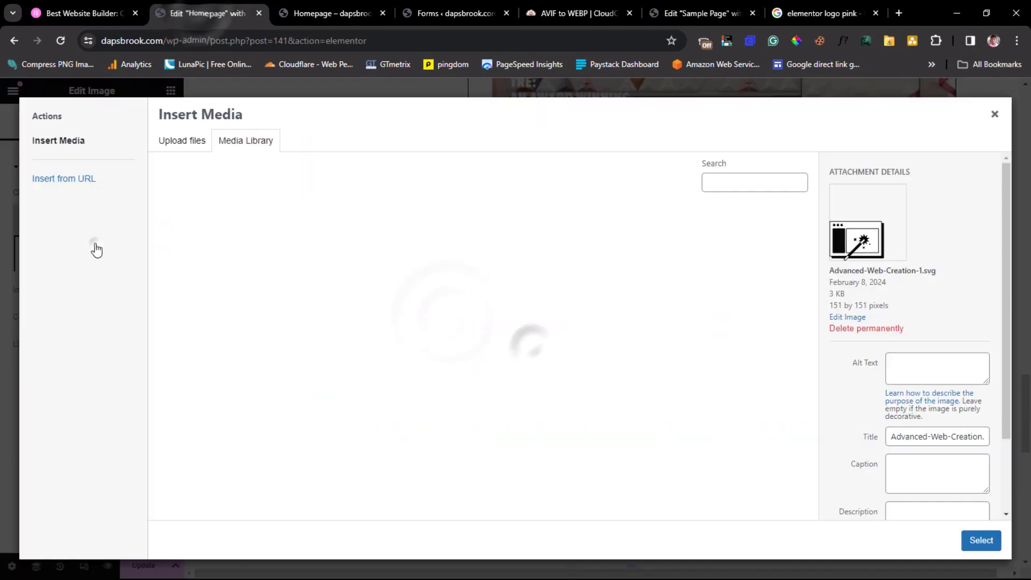
- Change the second column's image to the workflow icon from the media library and its heading to "Professional Workflow"
click(665, 428)
click(981, 539)
click(542, 397)
key(ctrl+a)
key(ctrl+v)
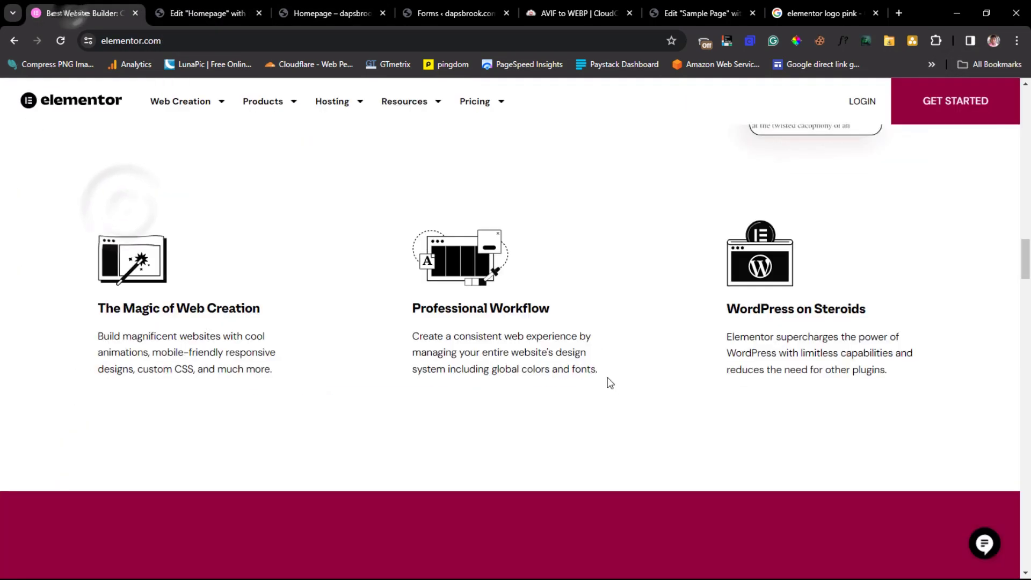
- Replace the second column's description with the reference text "Create a consistent web experience by managing your entire website's design system…"
drag(598, 371, 412, 335)
right_click(437, 341)
click(451, 353)
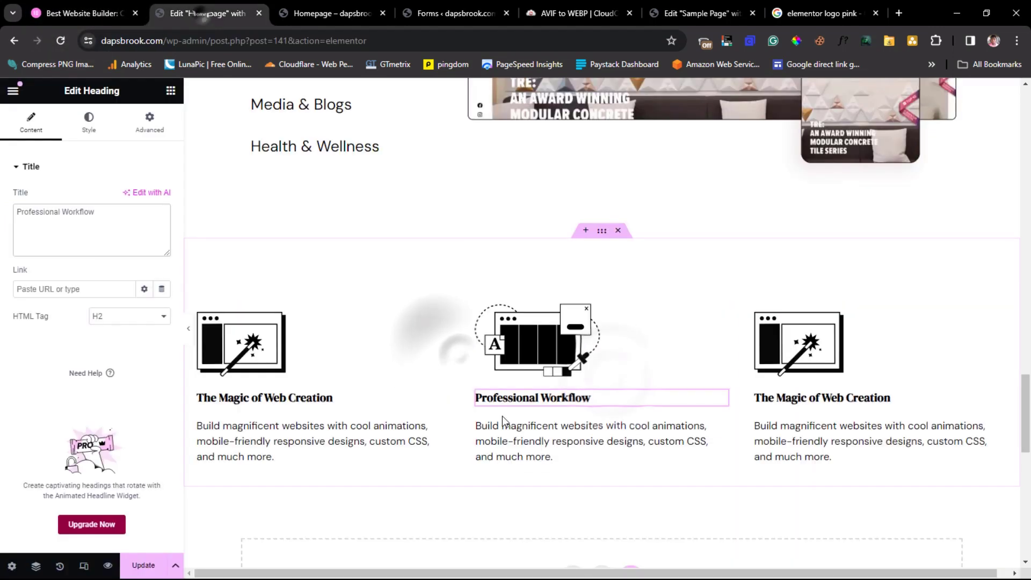
click(530, 428)
key(ctrl+a)
key(ctrl+v)
- Change the third column's image to Enhancing-WordPress-1.svg from the media library
click(796, 346)
click(101, 250)
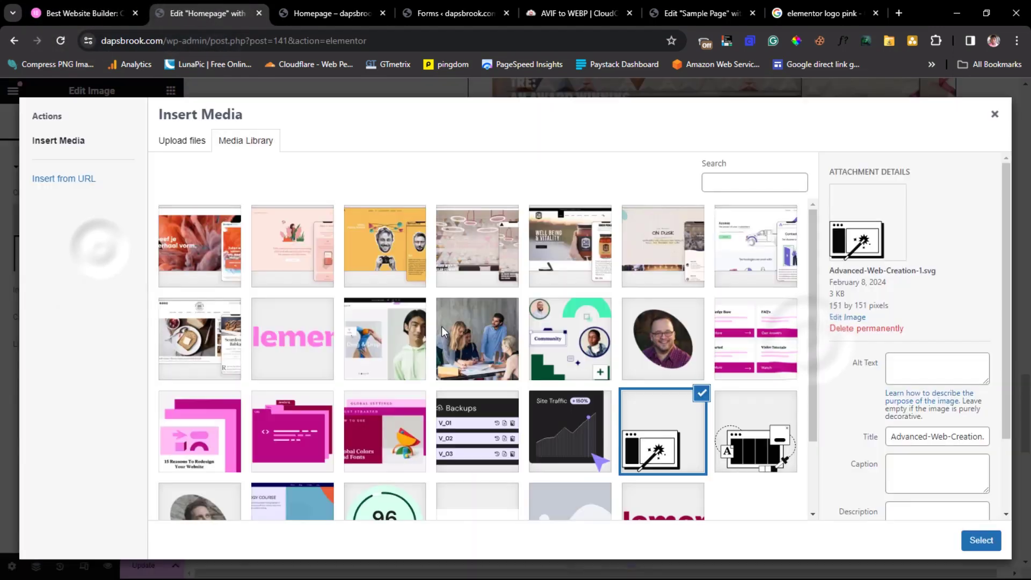
scroll(446, 332, down, 2)
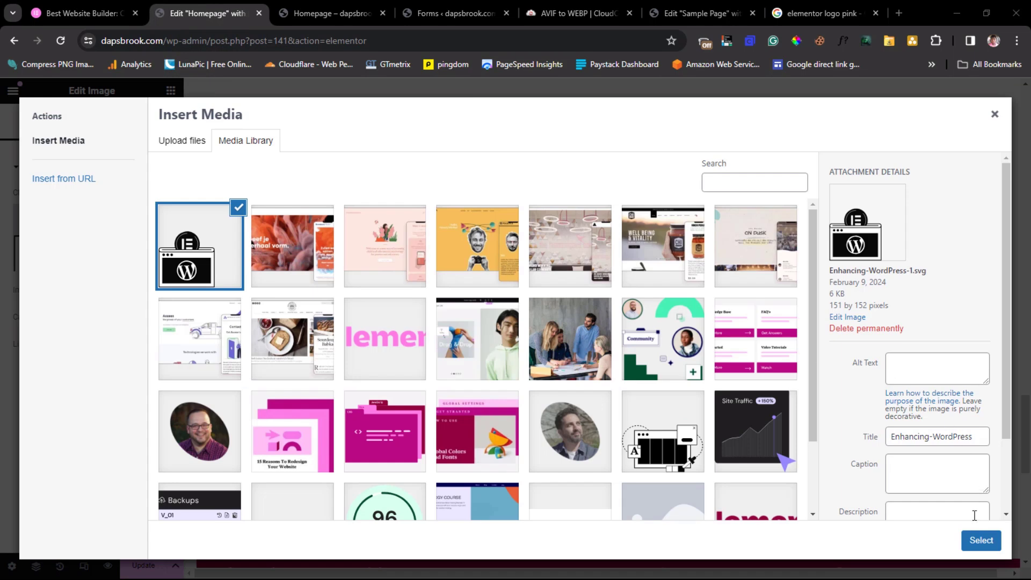
click(981, 541)
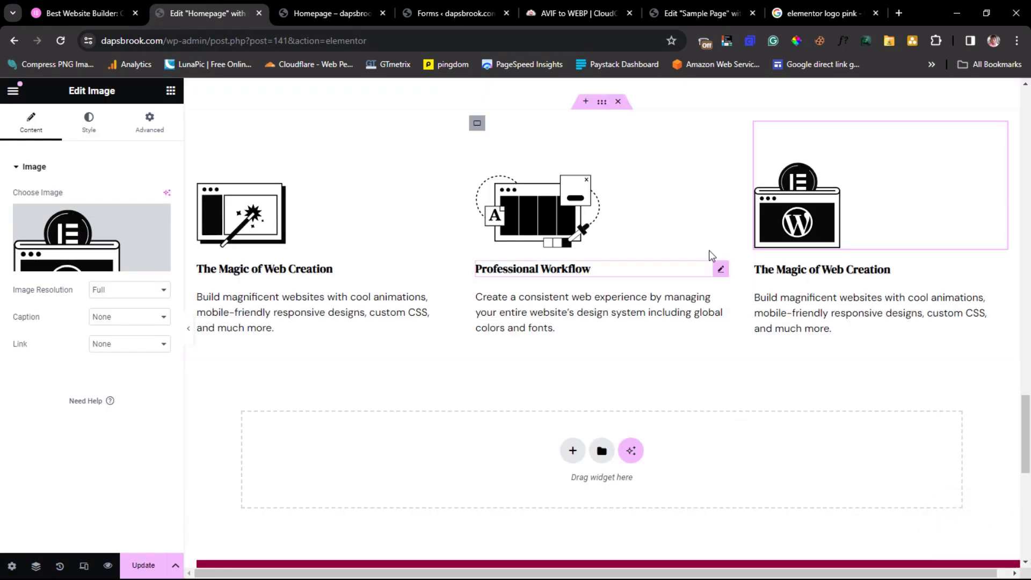
- Copy the third heading from the reference page and set the third column's heading to "WordPress on Steroids"
click(74, 13)
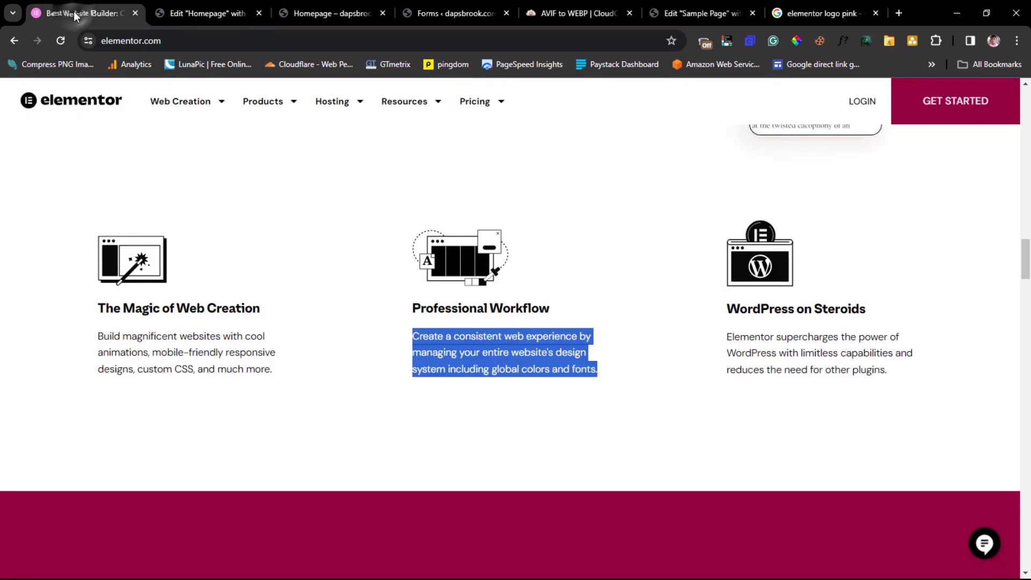
drag(866, 310, 733, 317)
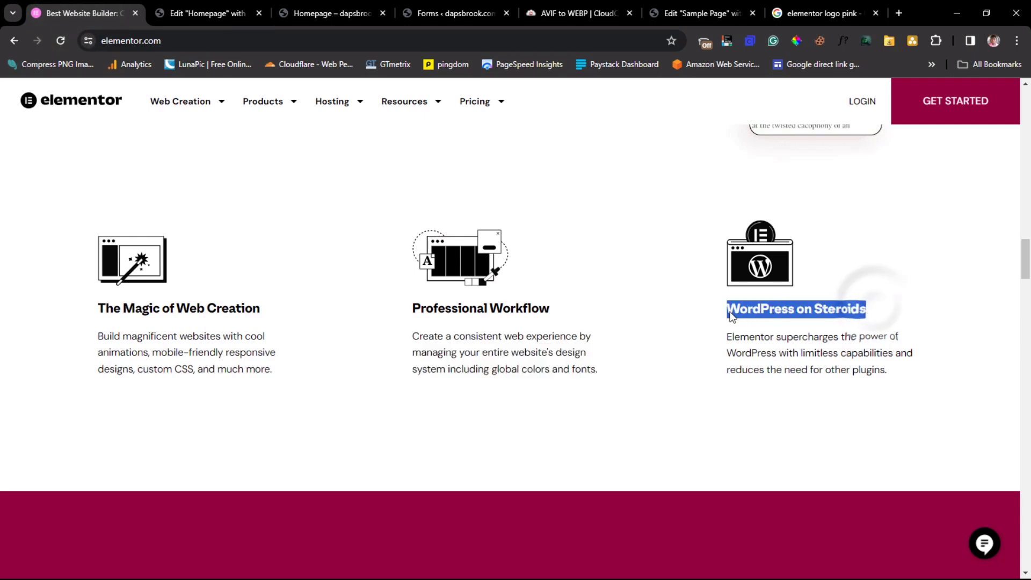
right_click(734, 317)
click(760, 320)
click(207, 13)
click(792, 275)
key(ctrl+a)
key(ctrl+v)
- Replace the third column's description with the reference text "Elementor supercharges the power of WordPress with limitless capabilities and reduces the need for other plugins."
click(73, 13)
drag(932, 361, 754, 349)
key(ctrl+c)
click(208, 13)
click(822, 302)
click(92, 320)
key(ctrl+a)
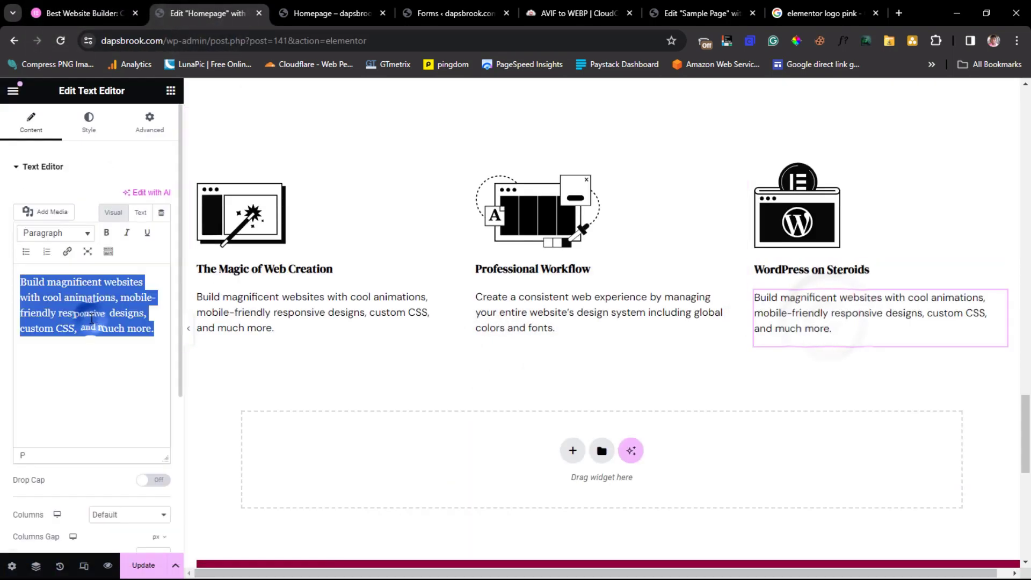
key(ctrl+v)
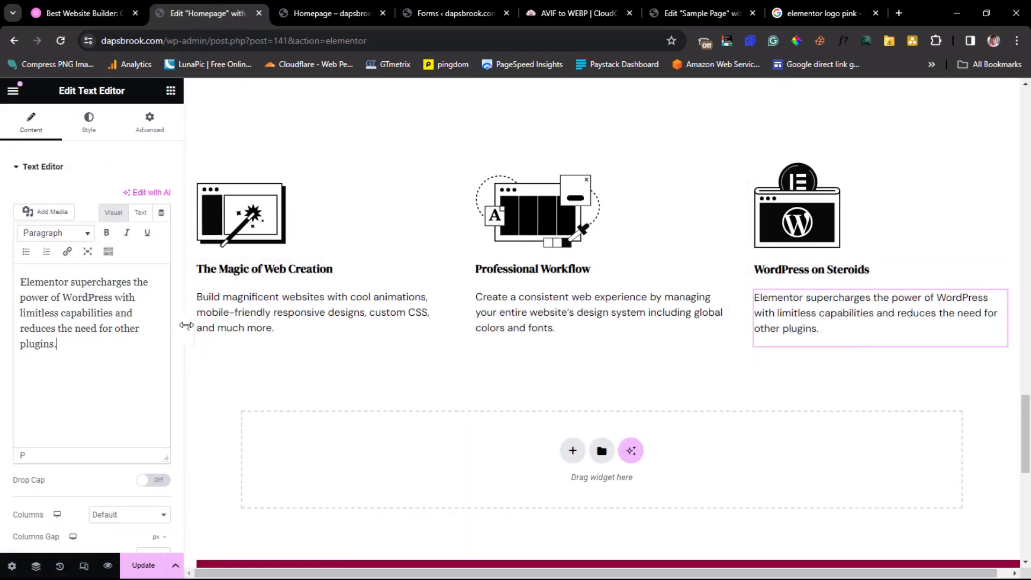
- Preview the three-column section without the editing panel and compare its layout with the reference page
click(190, 333)
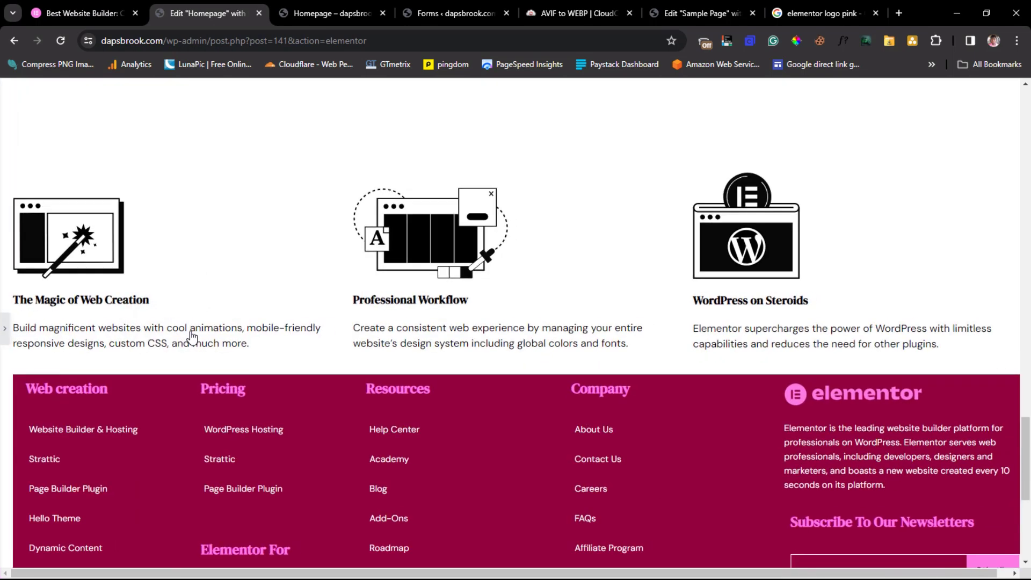
scroll(524, 263, up, 2)
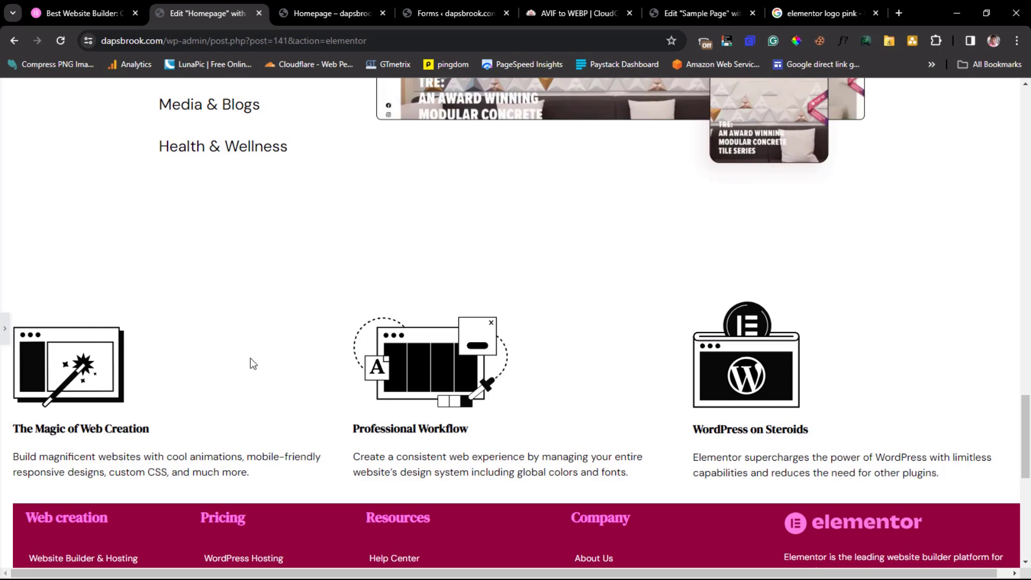
click(78, 5)
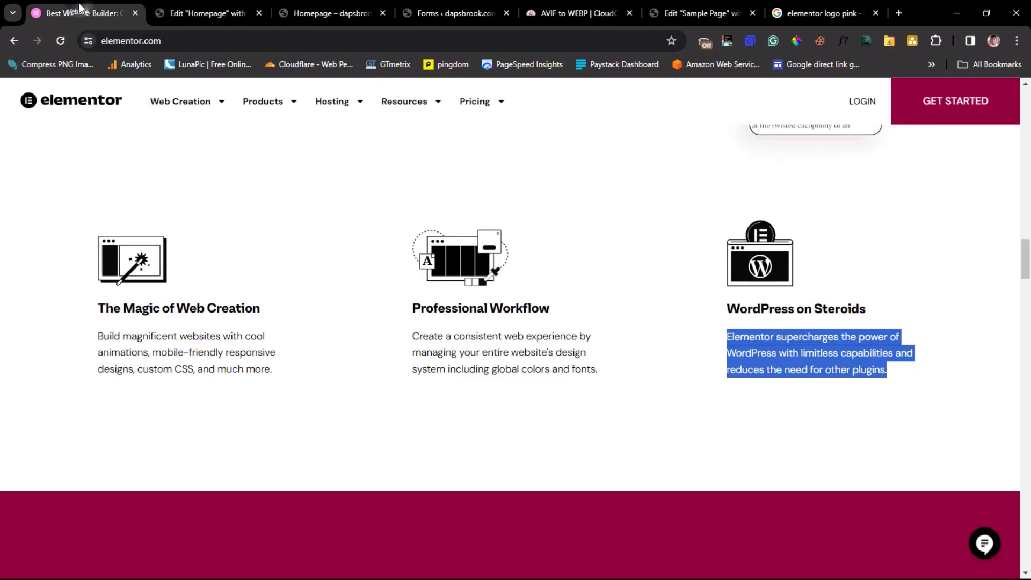
click(215, 14)
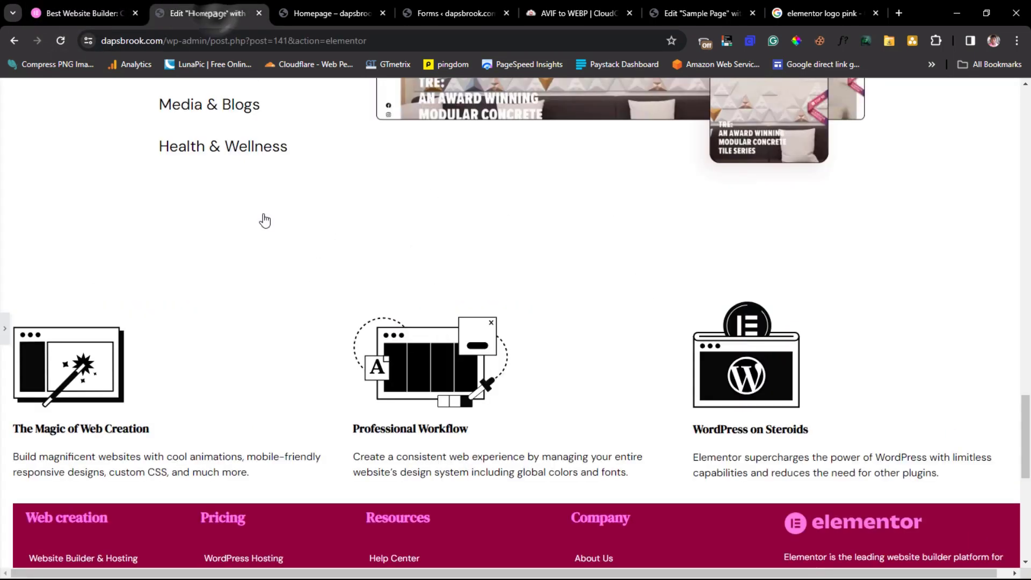
- Set the three-column container's width to 80% and preview it without the editing panel
click(3, 330)
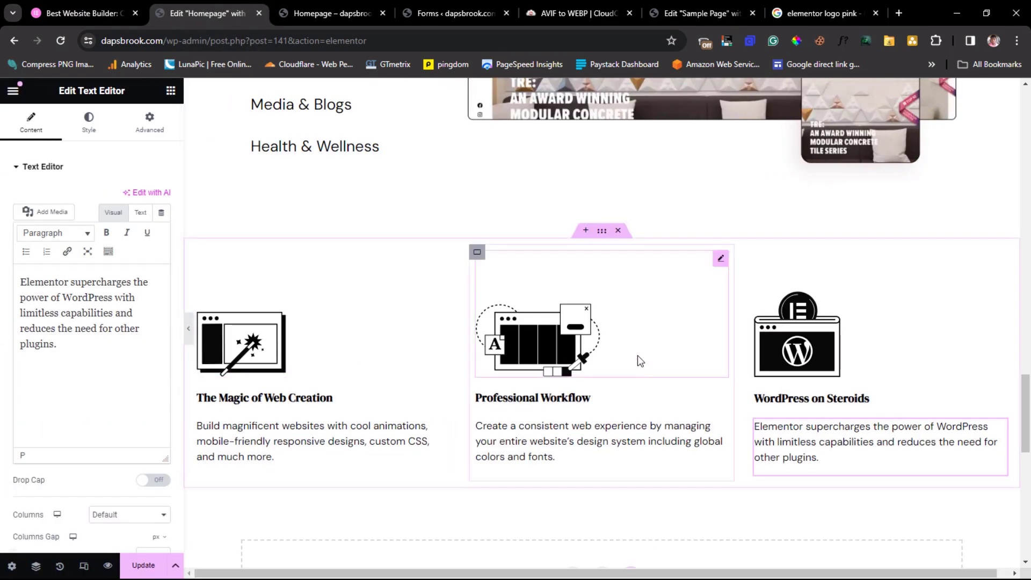
click(603, 231)
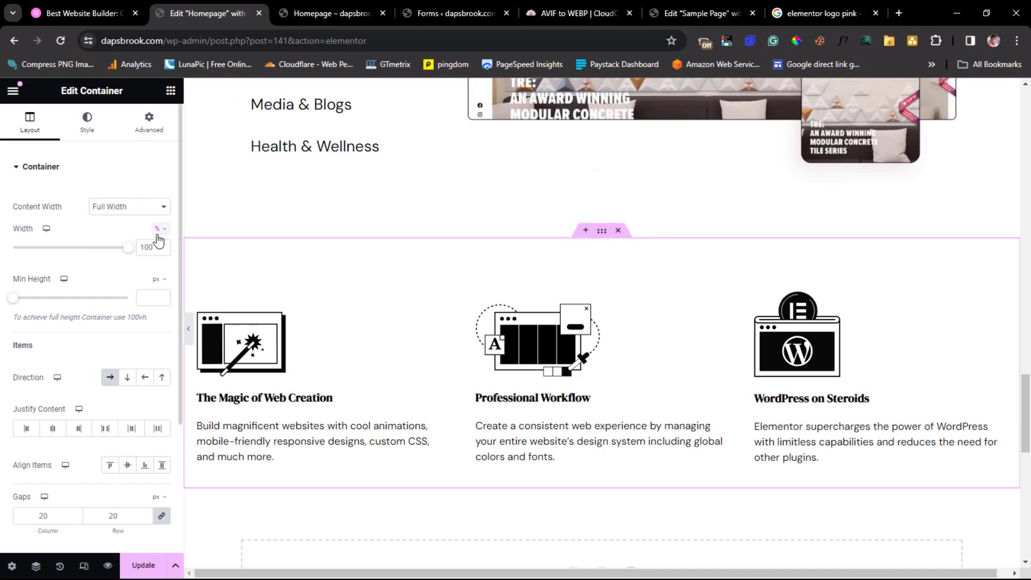
drag(150, 246, 131, 251)
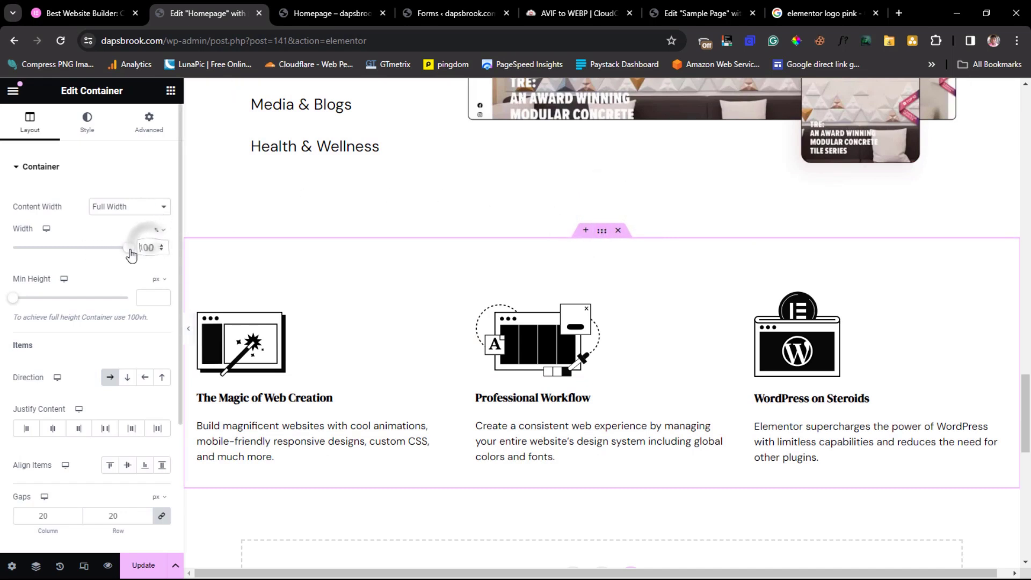
text(80)
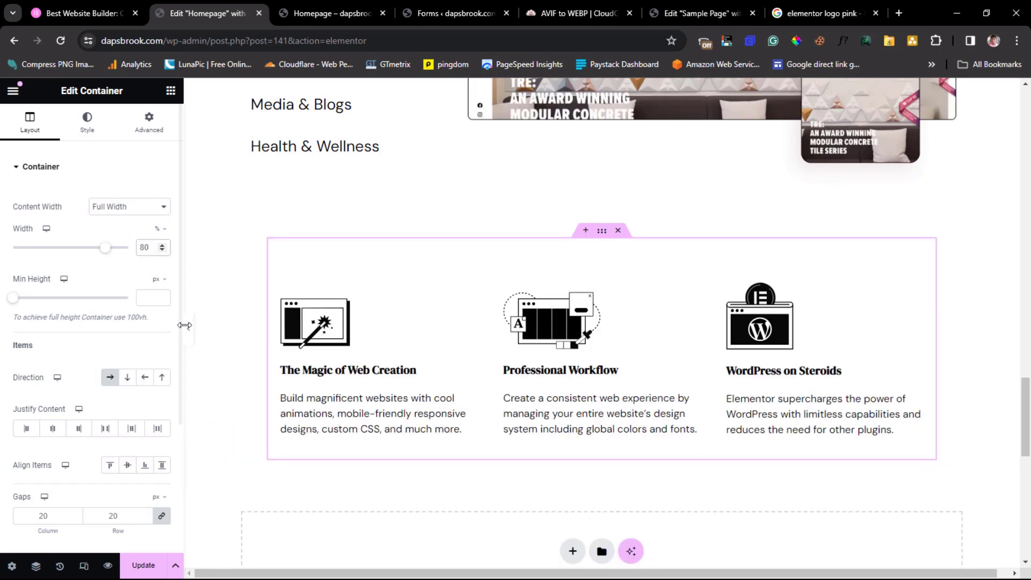
click(189, 334)
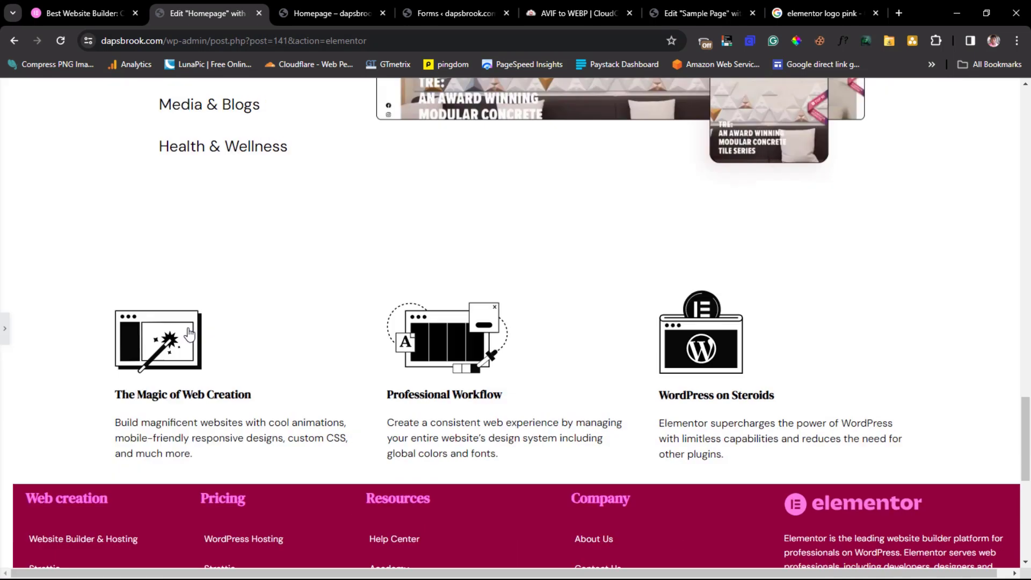
- Set the three-column container's width to 90% and preview the section above the footer
click(8, 331)
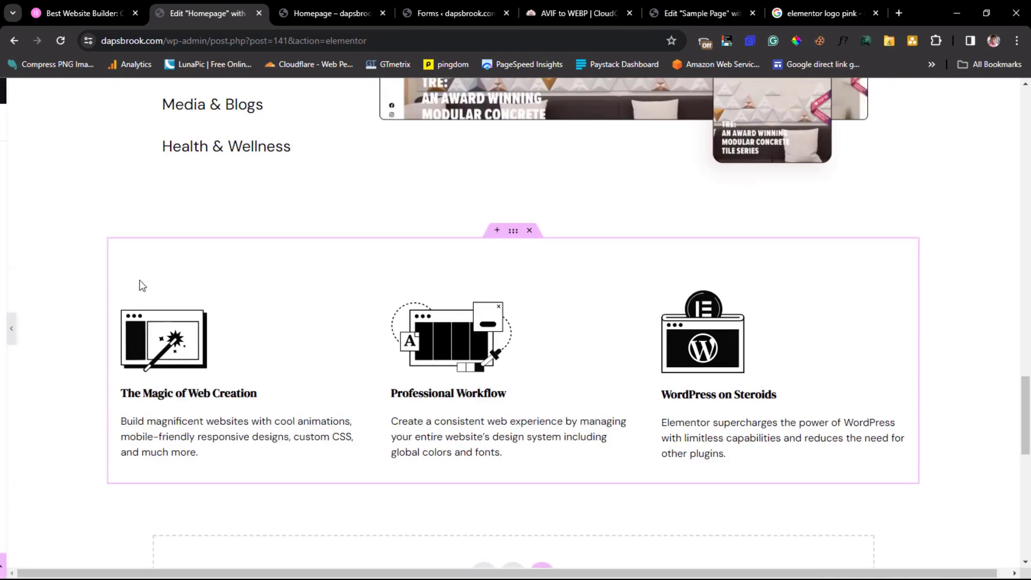
drag(141, 246, 132, 247)
text(90)
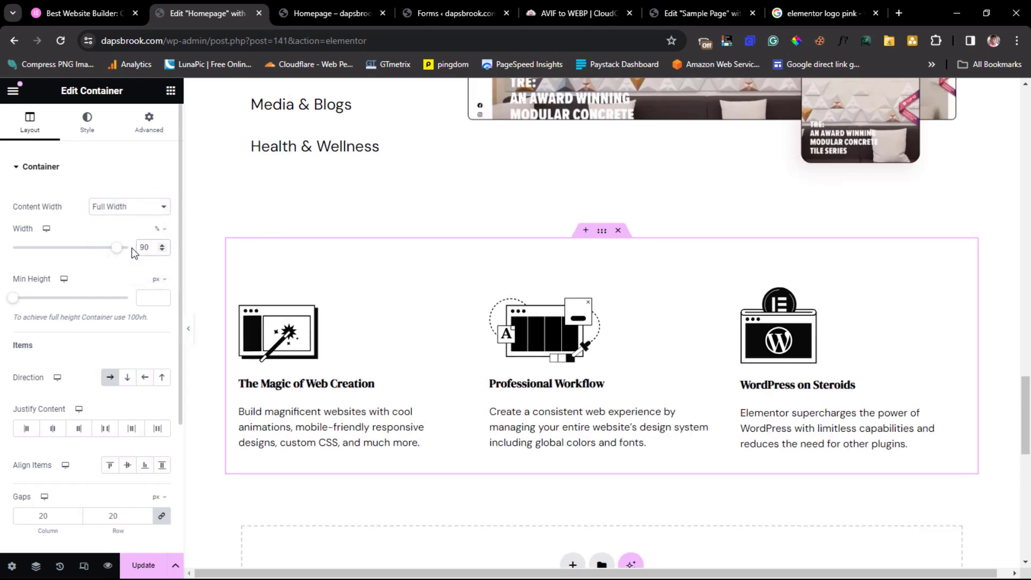
click(188, 328)
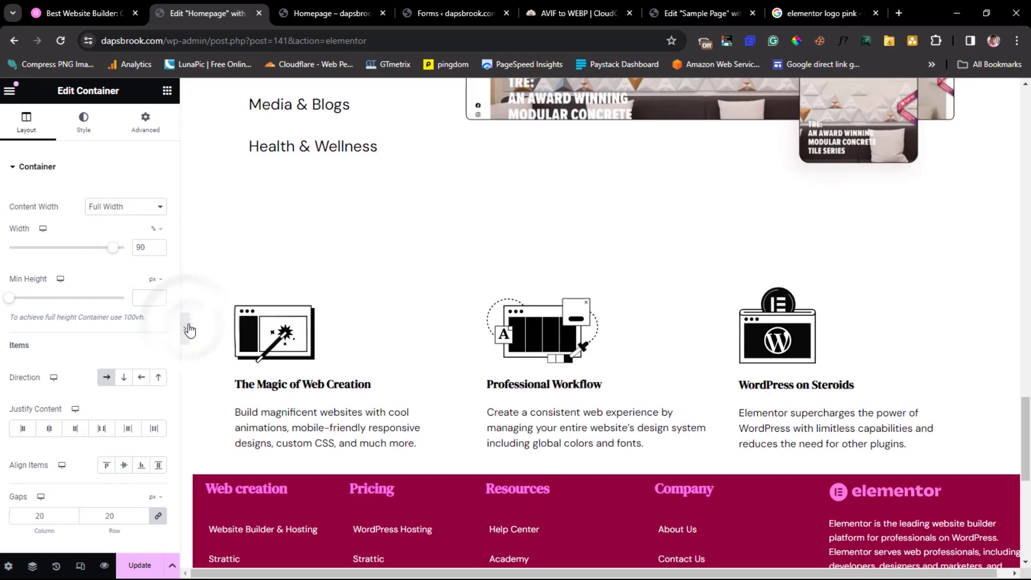
scroll(924, 223, down, 2)
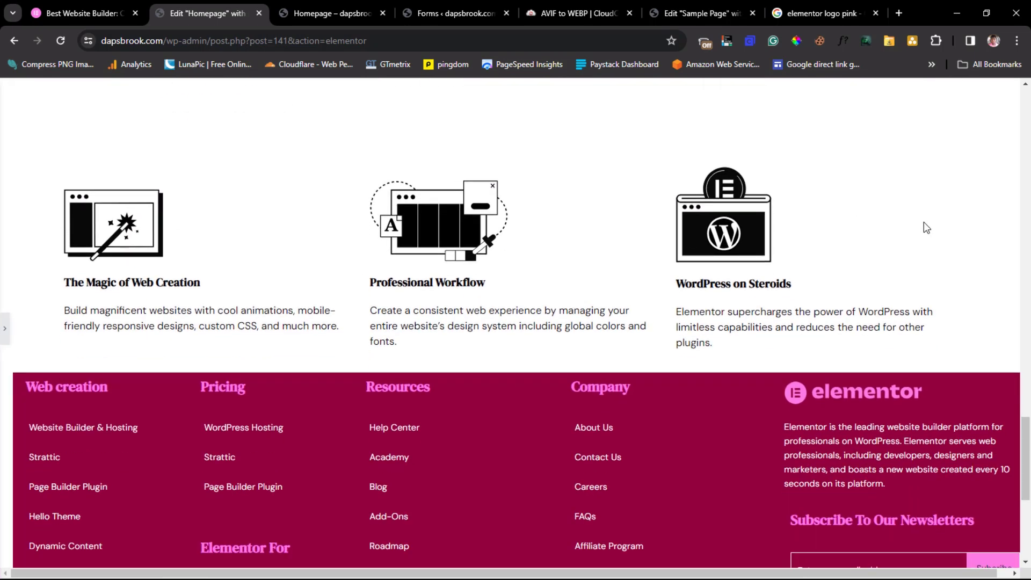
- Unlink the three-column container's margin values and set its bottom margin to 100 px
click(3, 329)
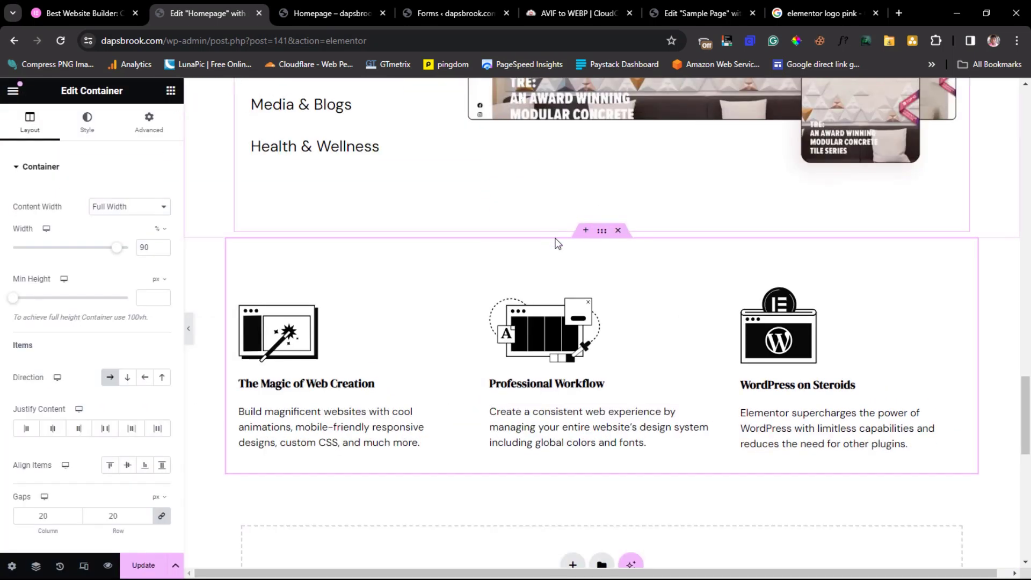
click(601, 231)
click(600, 234)
click(154, 123)
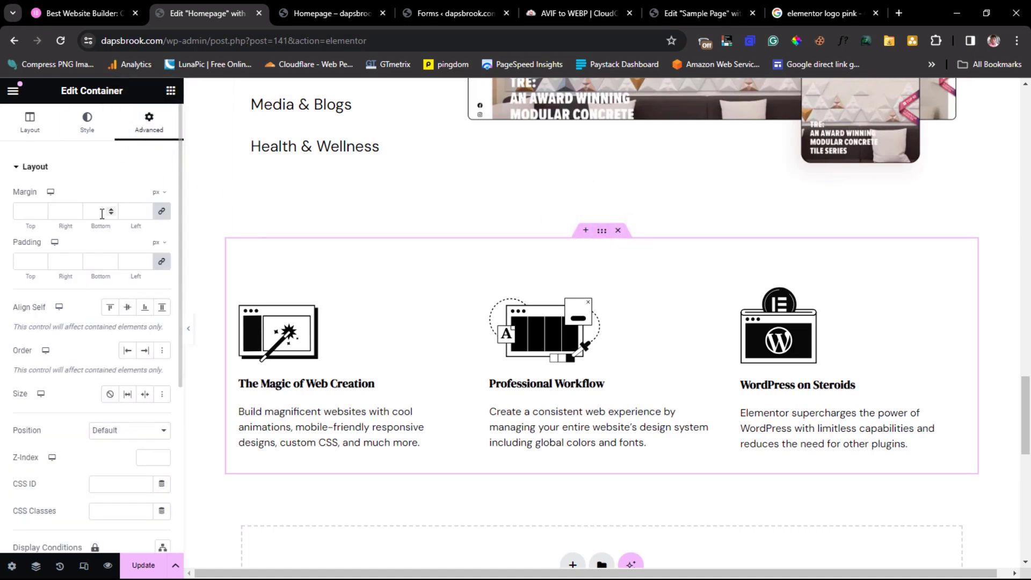
click(161, 211)
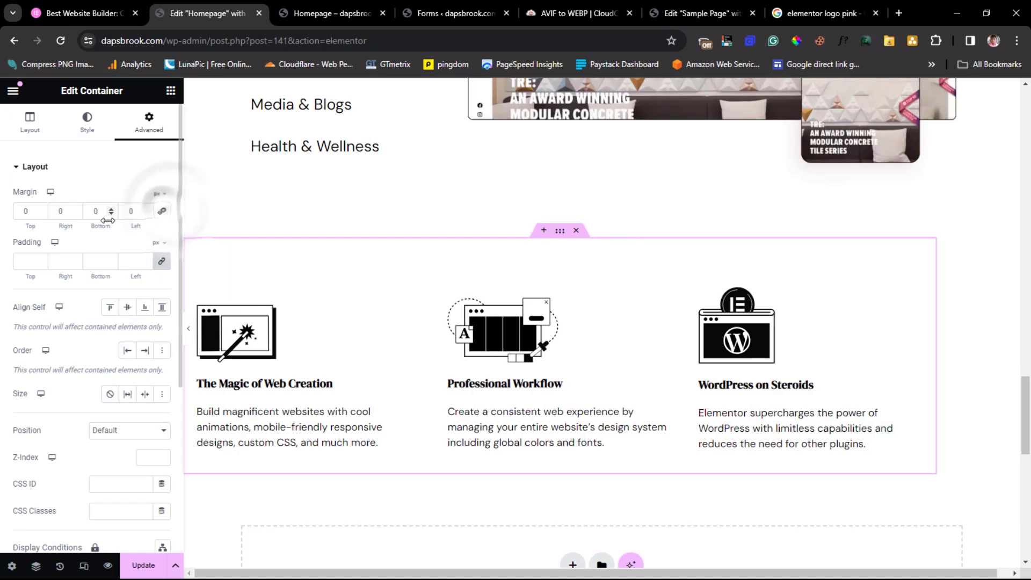
click(92, 211)
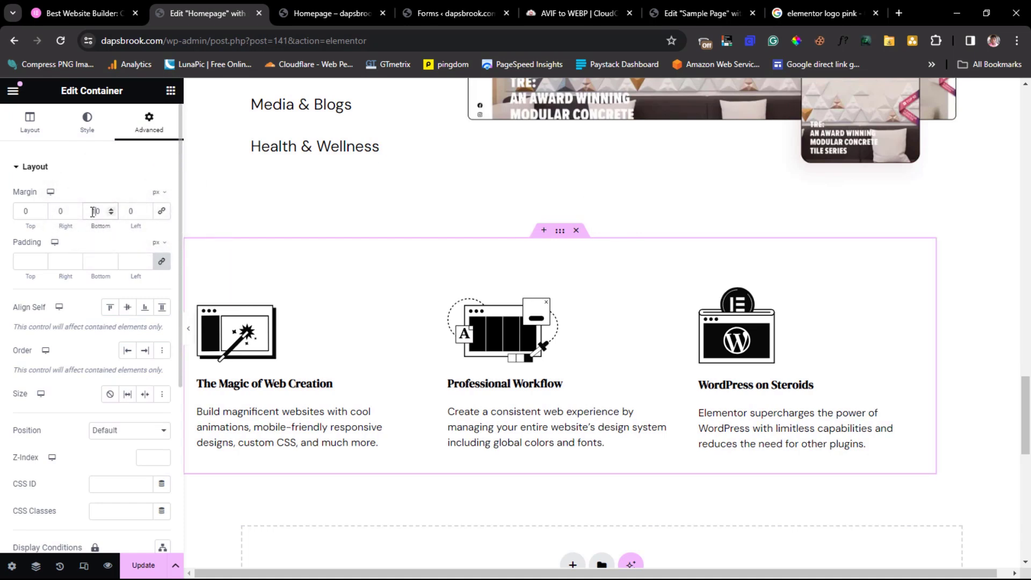
text(5)
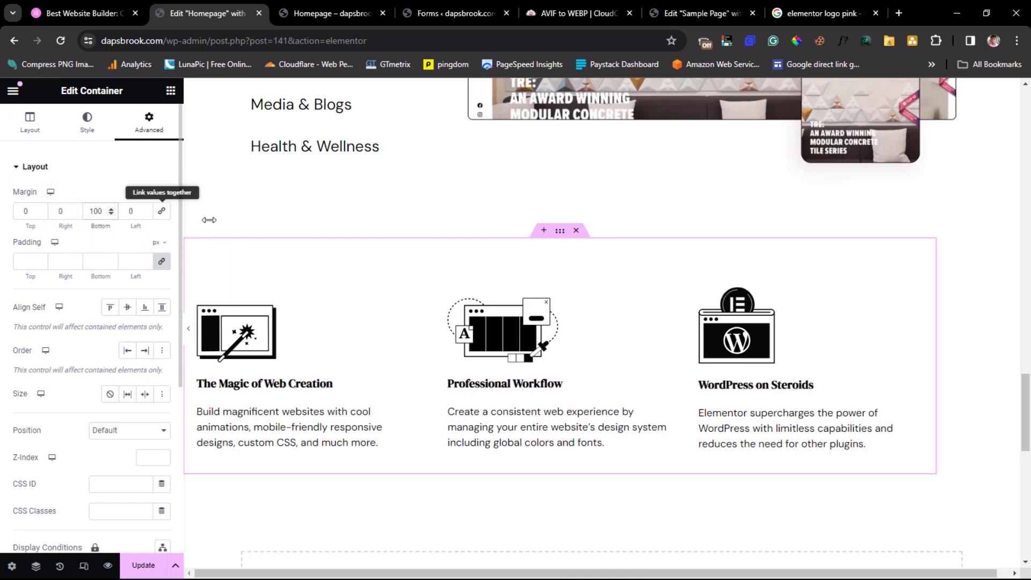
- Check the reference page's testimonial section and add a single-column container below the three-column section on the homepage
scroll(374, 227, down, 5)
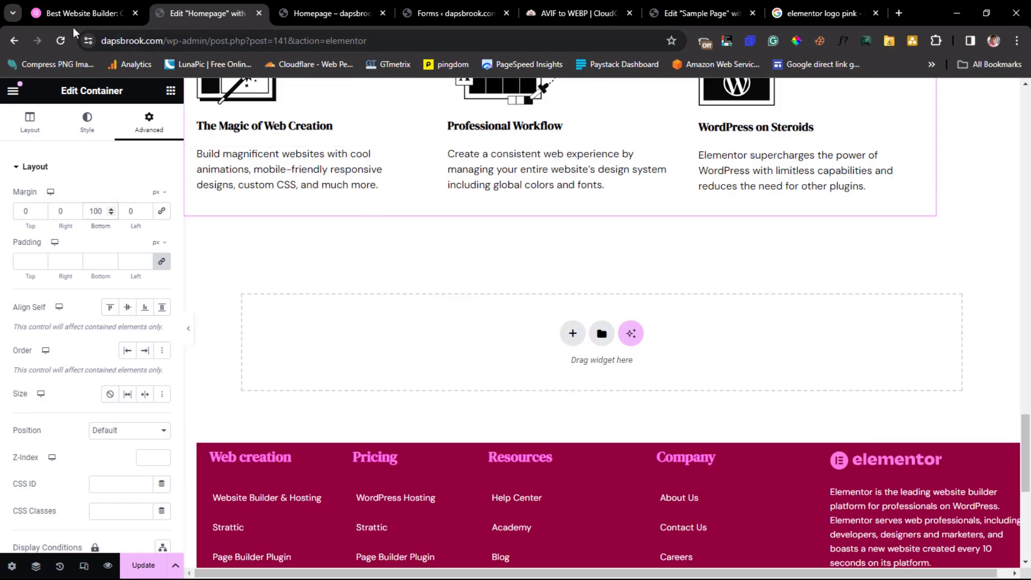
click(80, 13)
scroll(343, 215, down, 5)
scroll(364, 216, down, 2)
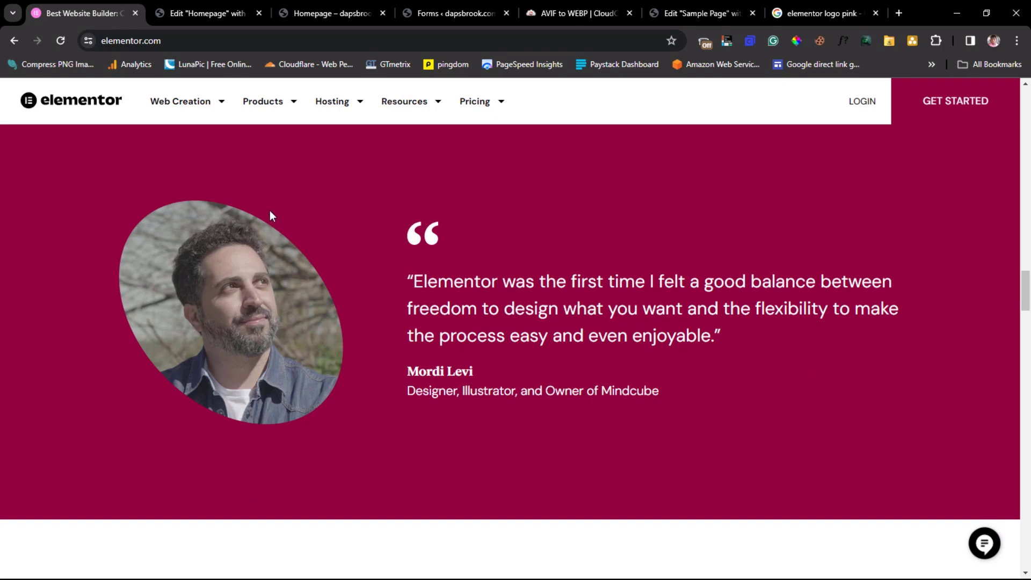
click(204, 11)
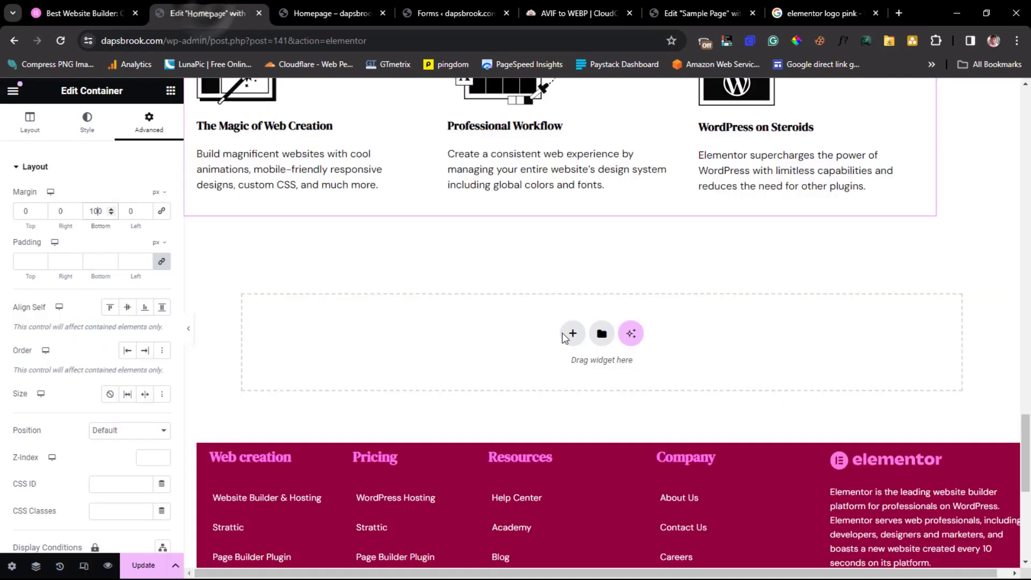
click(572, 334)
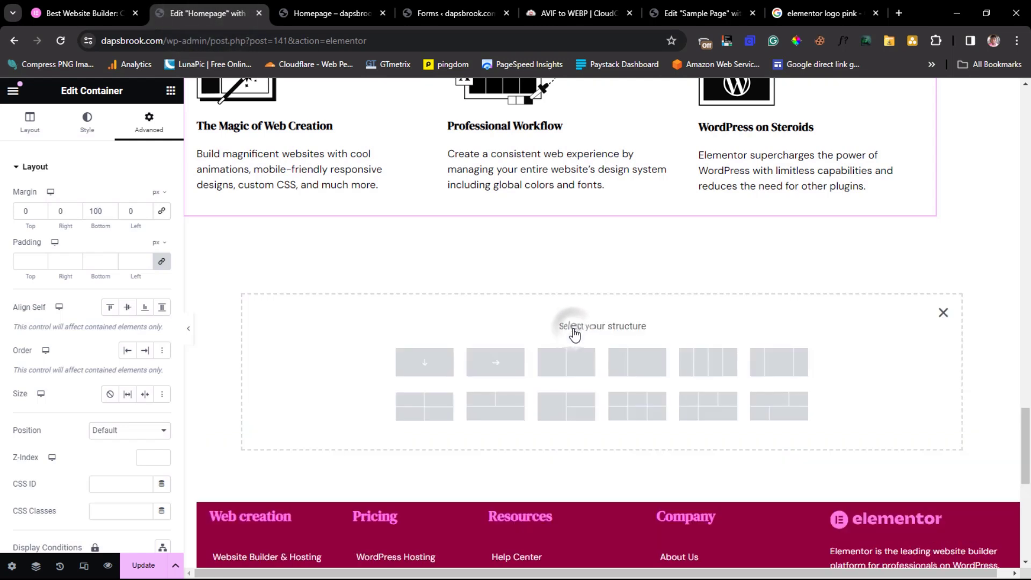
click(424, 363)
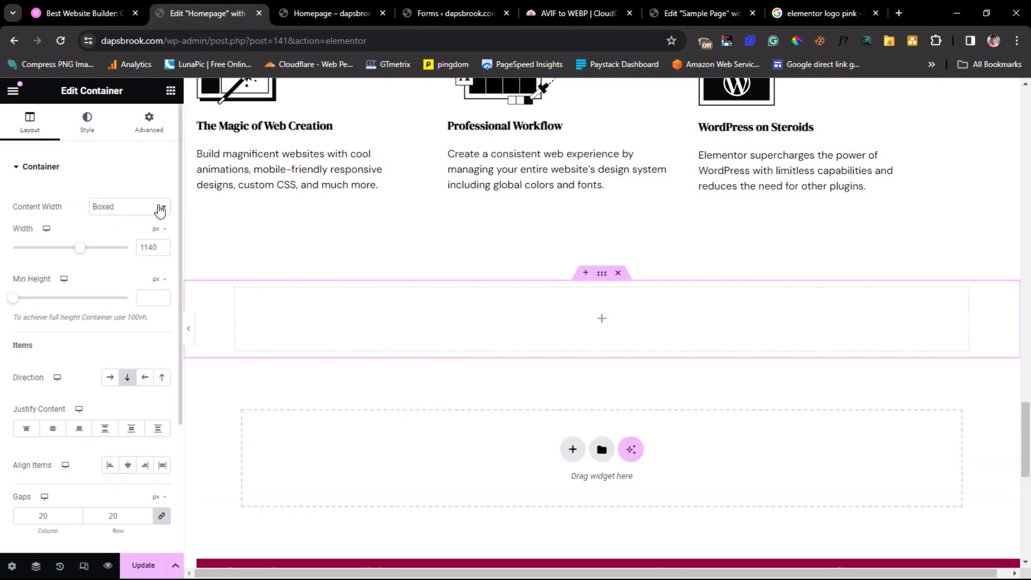
- Set the new container's content width to Full Width and its minimum height to 640 px
click(160, 211)
click(141, 227)
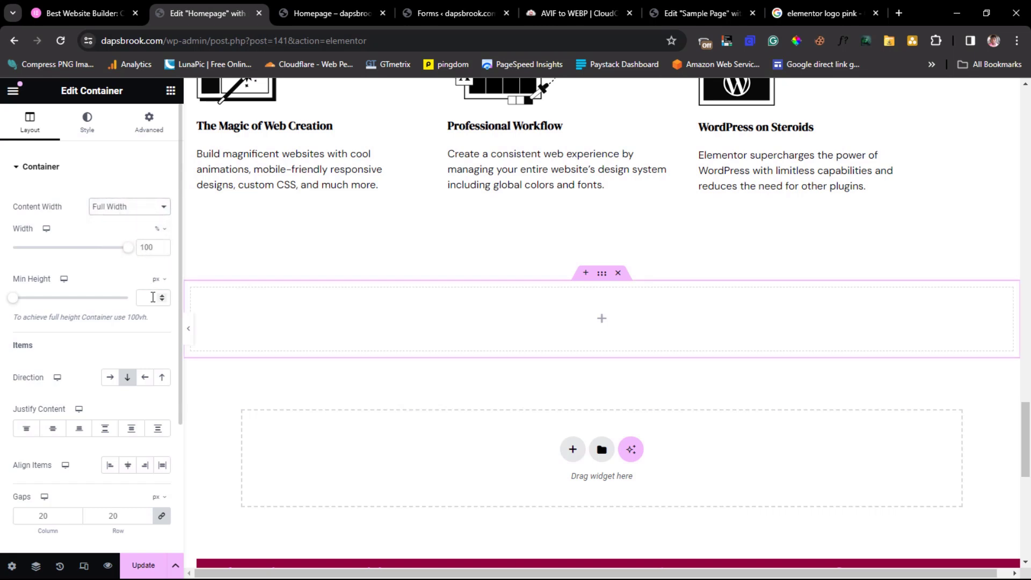
click(149, 299)
text(6)
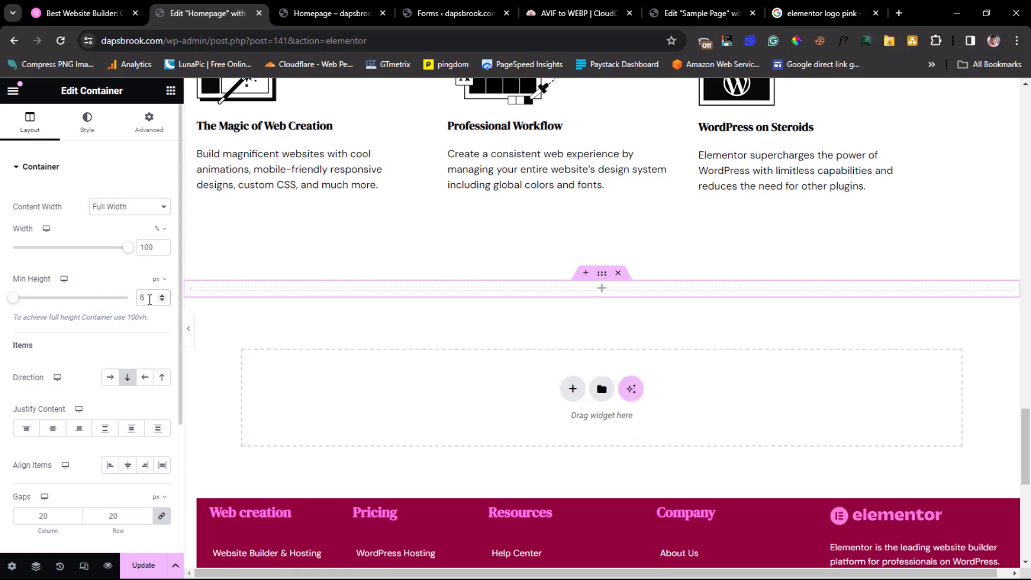
text(40)
- Sample the testimonial section's background colour on the reference page with ColorPick Eyedropper and copy the hex code 92003B
click(95, 15)
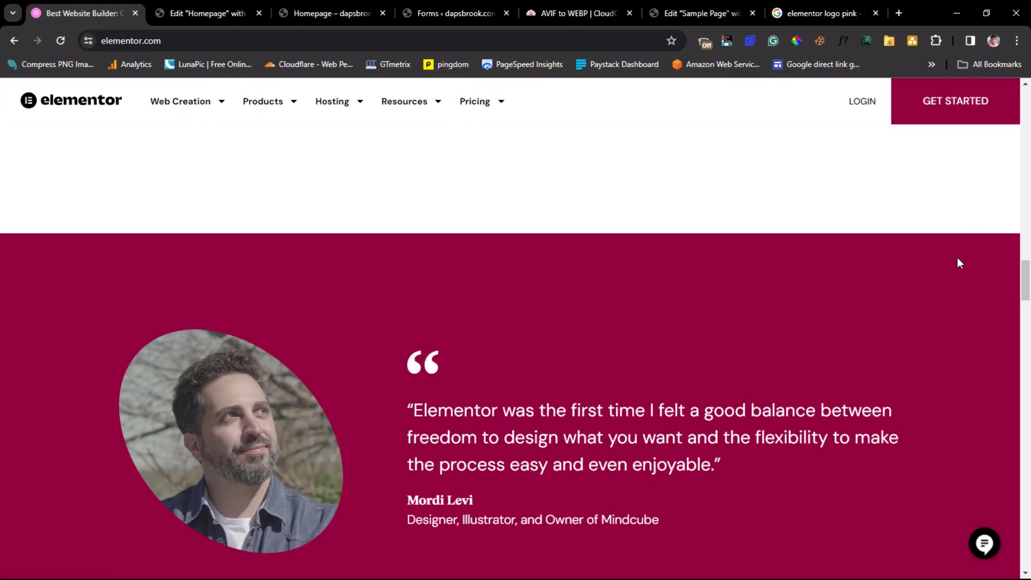
click(797, 41)
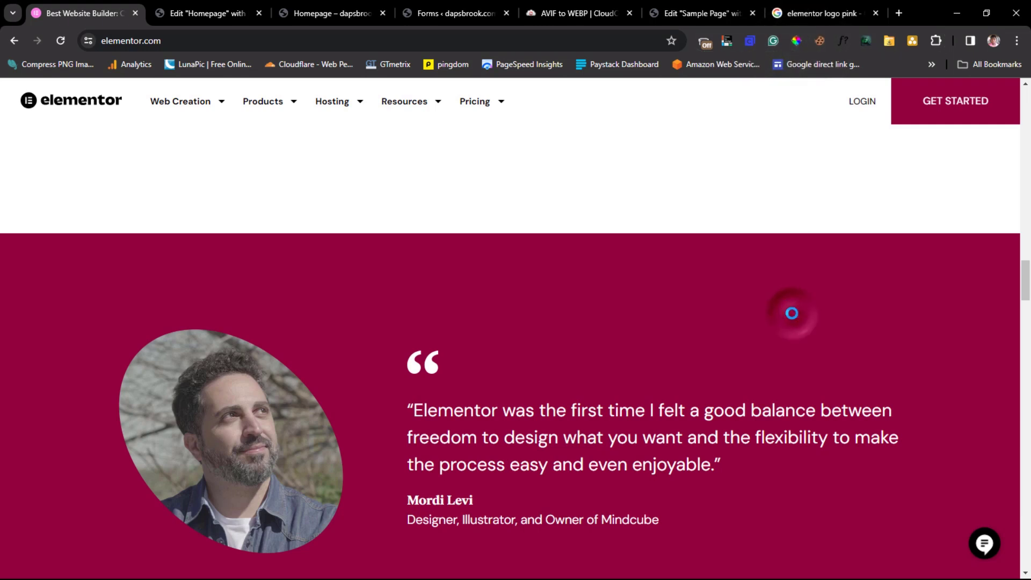
click(727, 365)
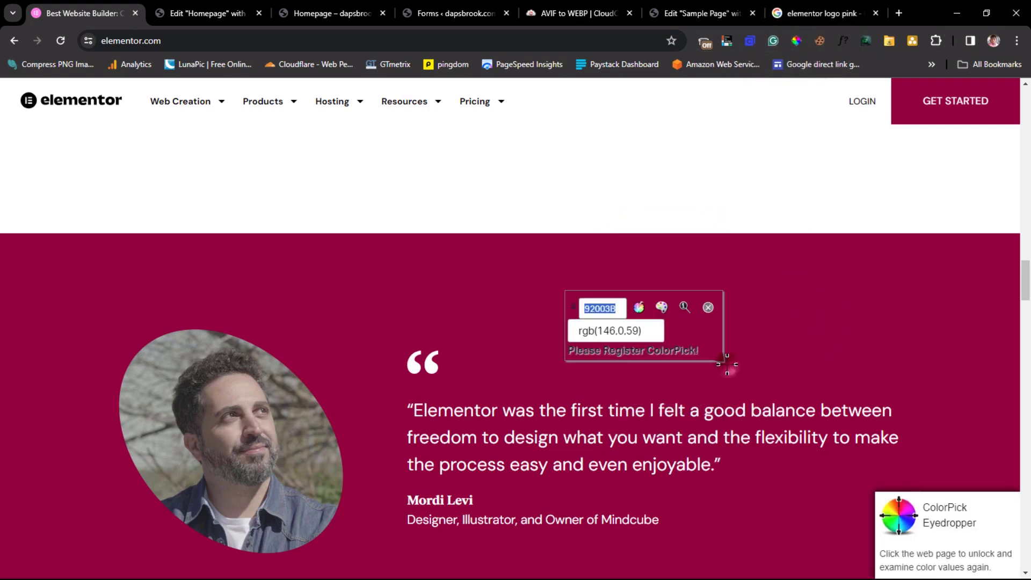
click(596, 314)
right_click(596, 309)
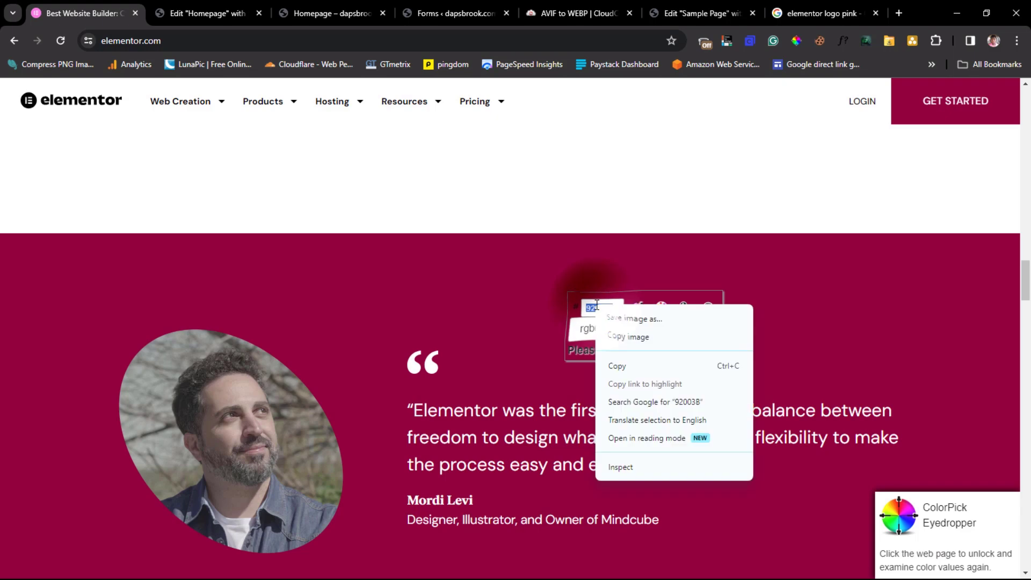
click(628, 363)
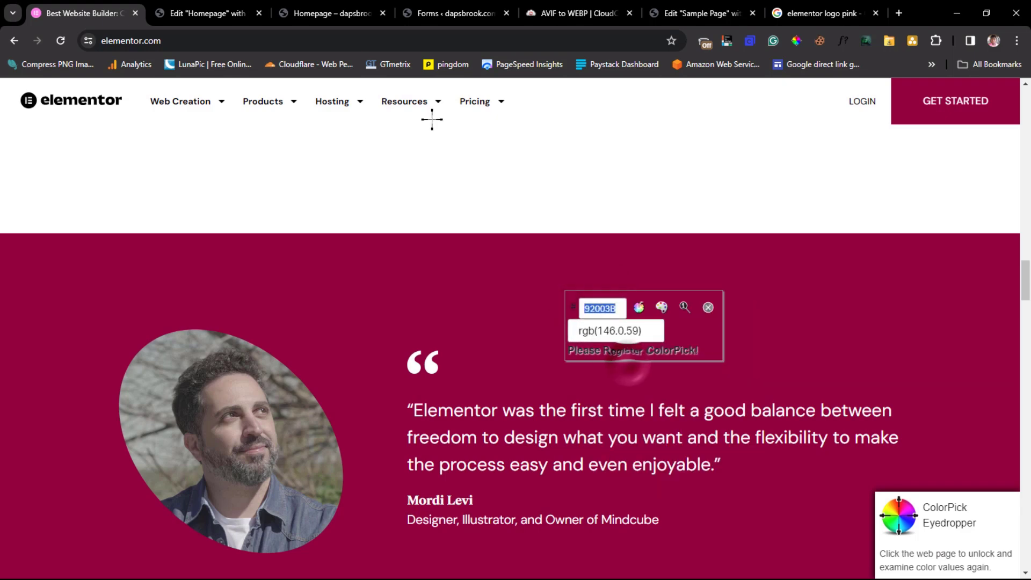
- Give the new homepage container a Classic background with the copied colour 92003B
click(211, 12)
click(86, 126)
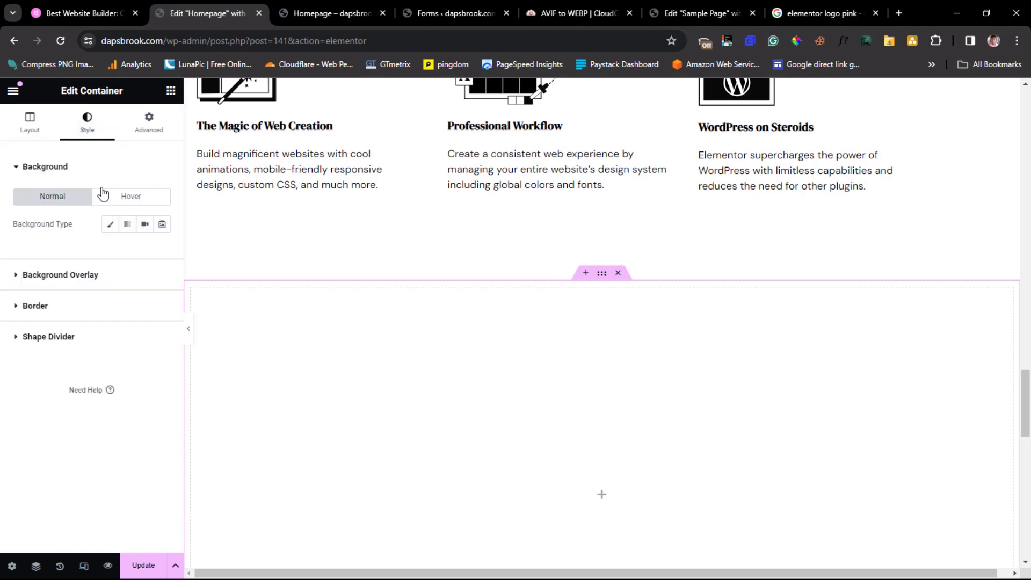
click(115, 231)
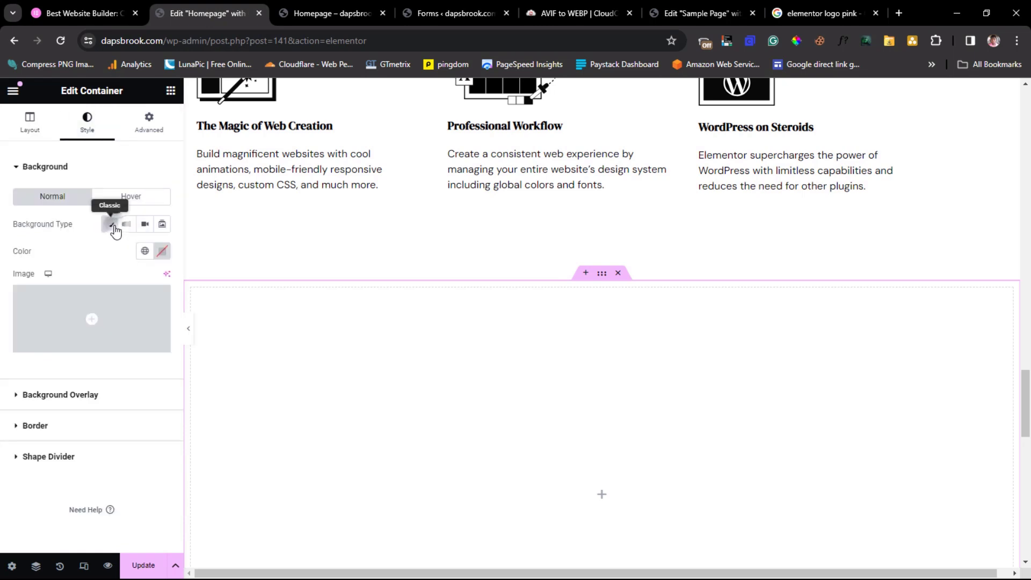
click(161, 251)
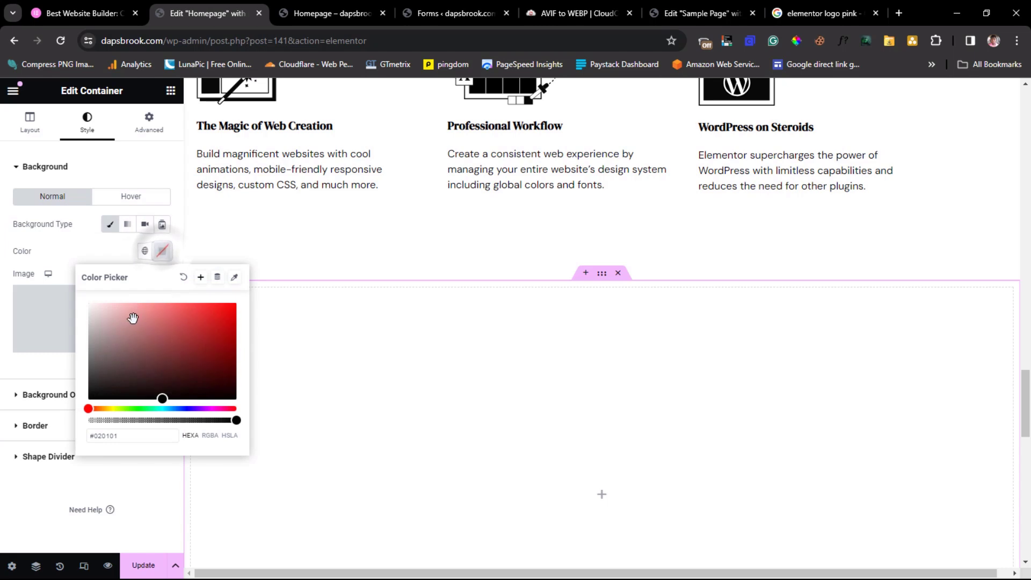
triple_click(126, 442)
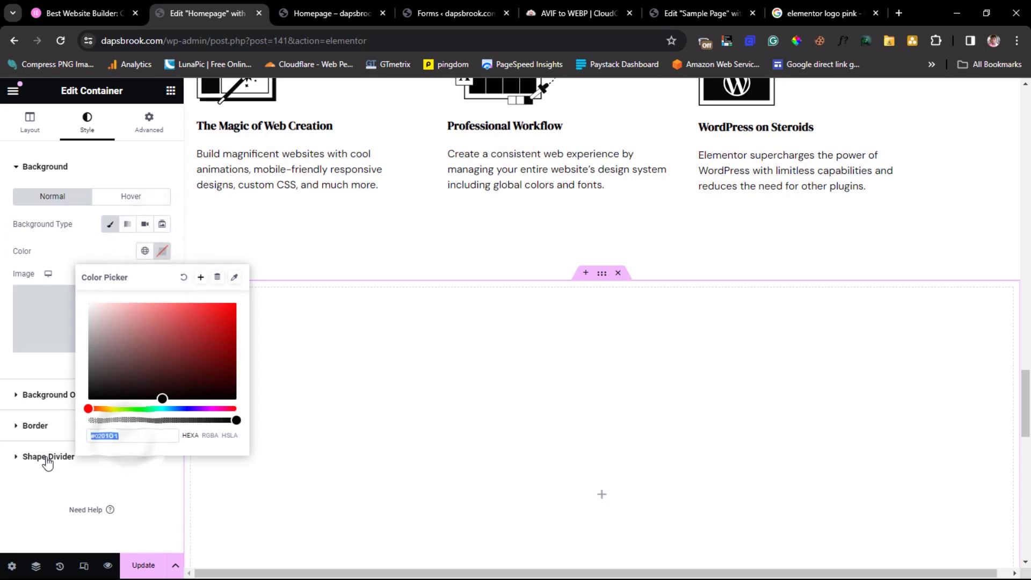
key(ctrl+v)
scroll(537, 387, down, 5)
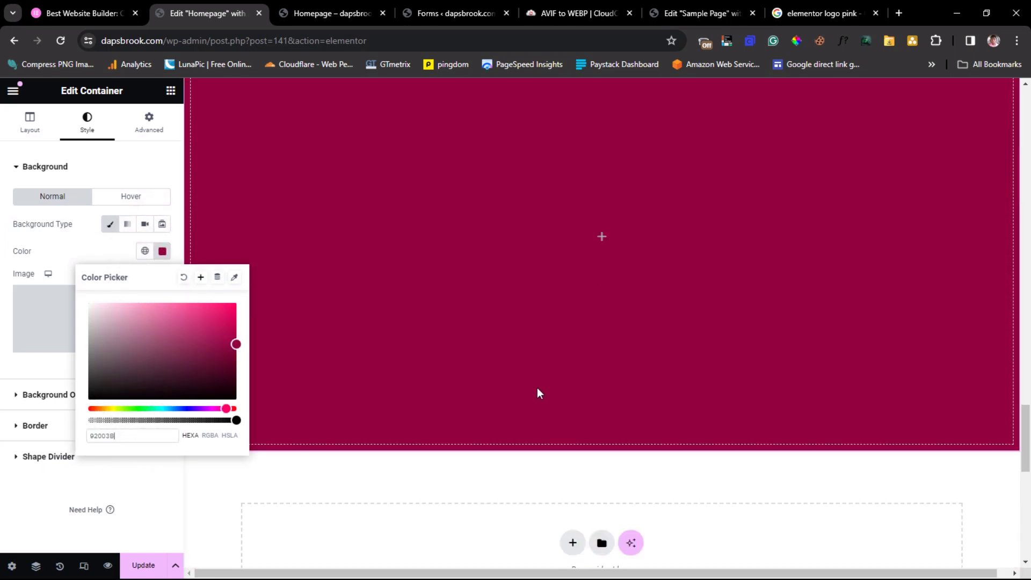
scroll(537, 376, up, 4)
scroll(540, 368, down, 1)
scroll(540, 367, down, 2)
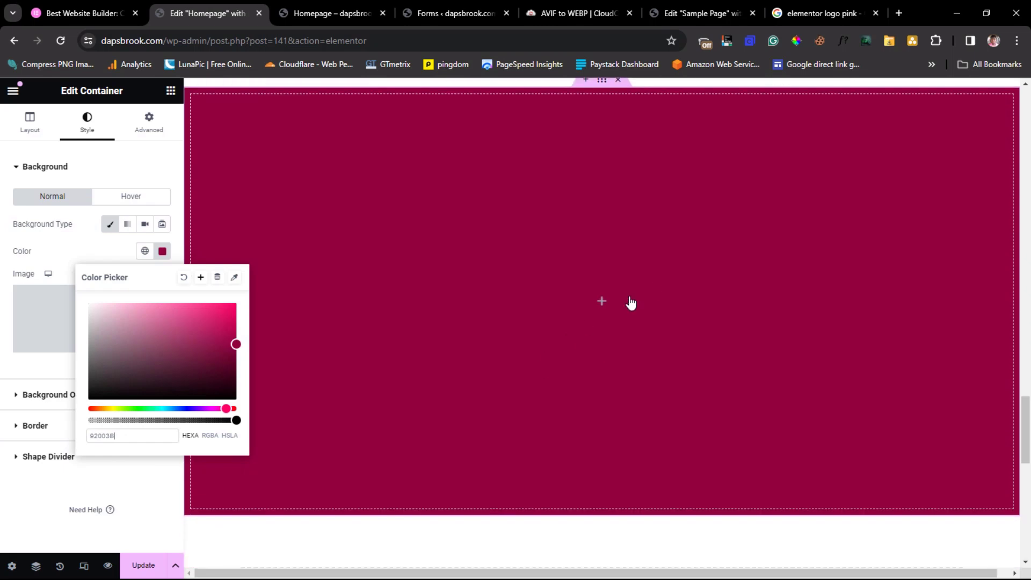
- Set the burgundy container's items direction to a horizontal row
click(603, 304)
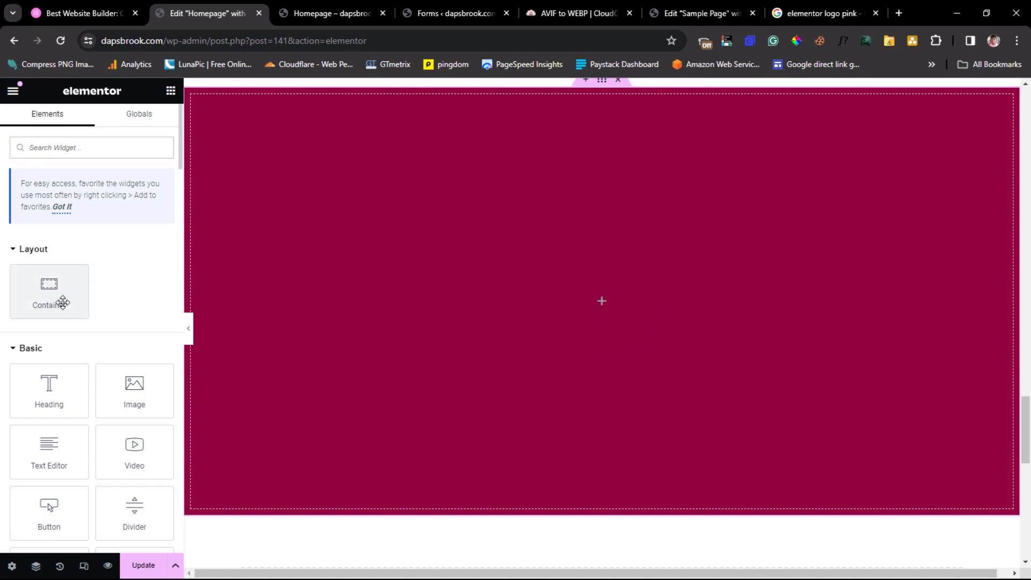
scroll(494, 249, up, 1)
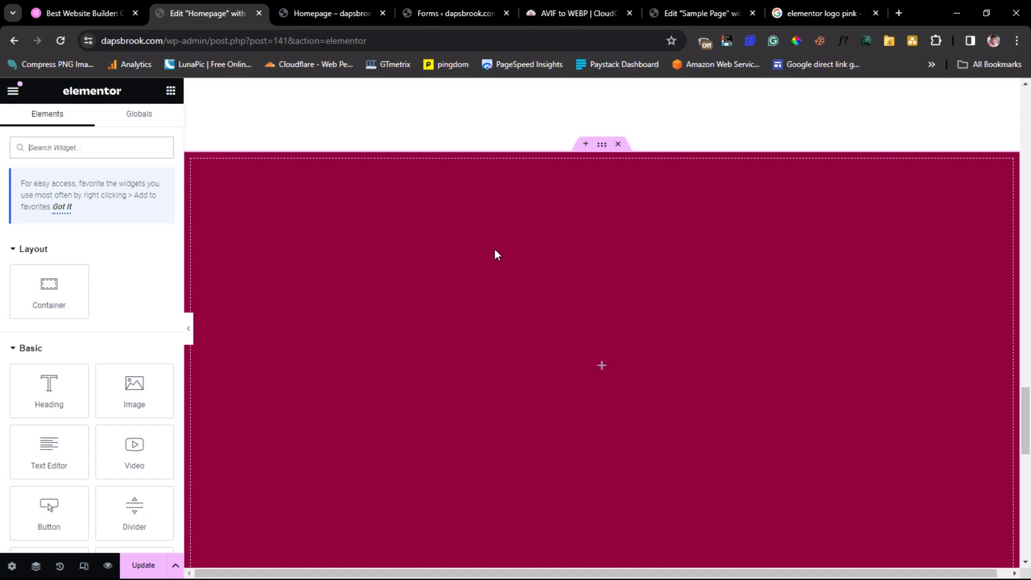
click(602, 145)
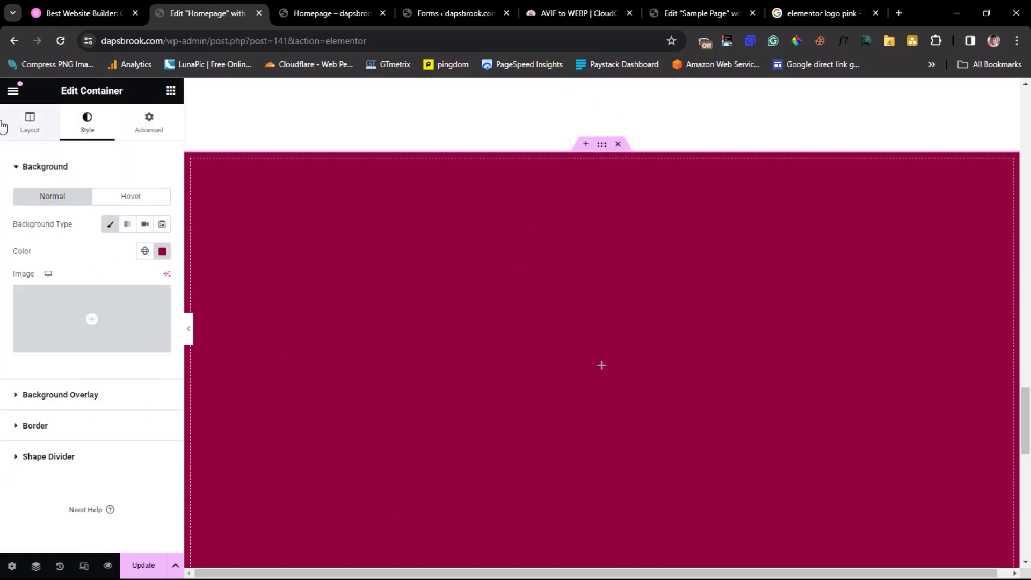
click(28, 127)
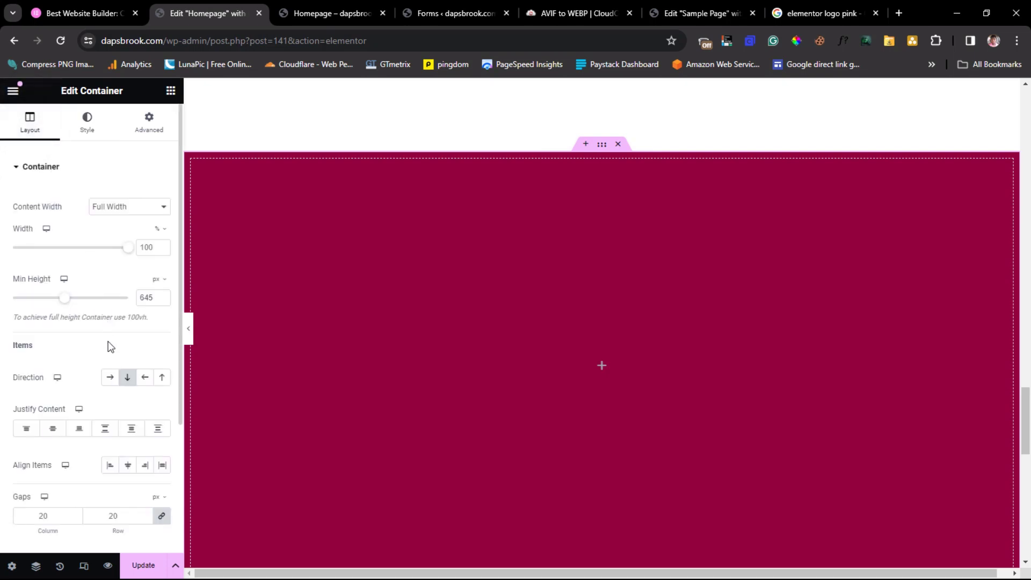
click(109, 378)
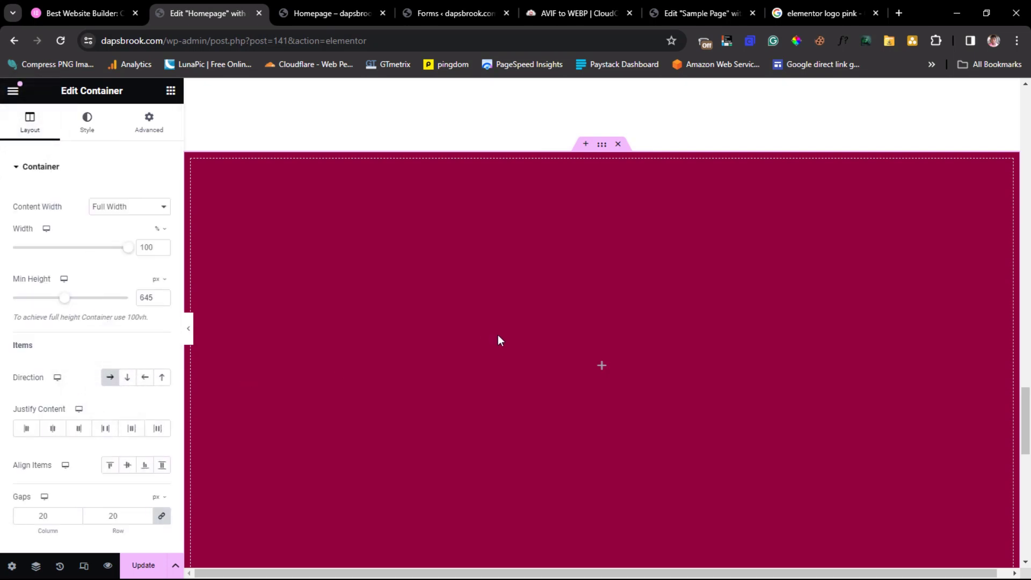
- Add an inner container to the burgundy section and duplicate it to form two side-by-side columns
click(595, 363)
drag(56, 298, 513, 358)
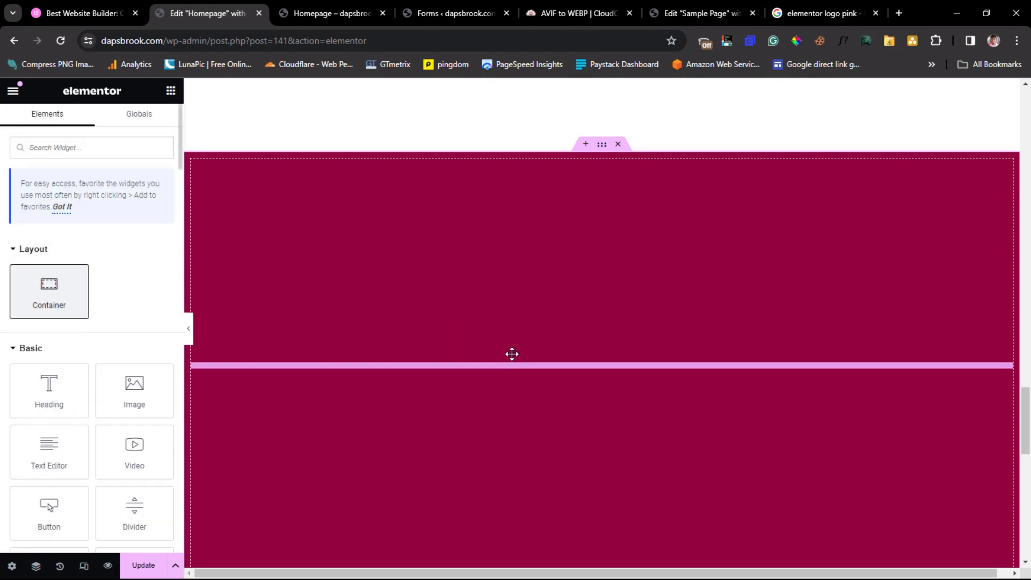
drag(512, 354, 511, 353)
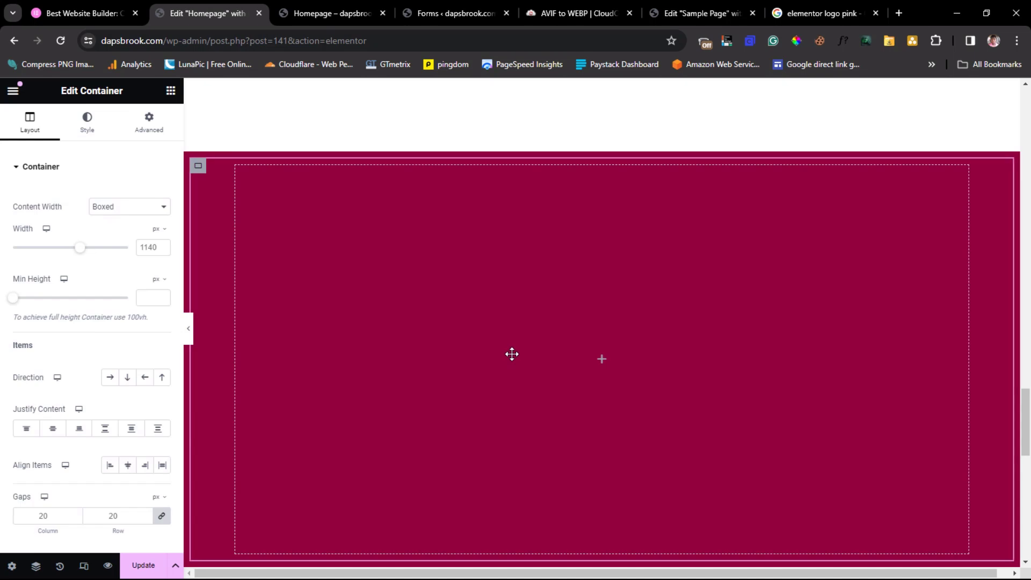
right_click(198, 174)
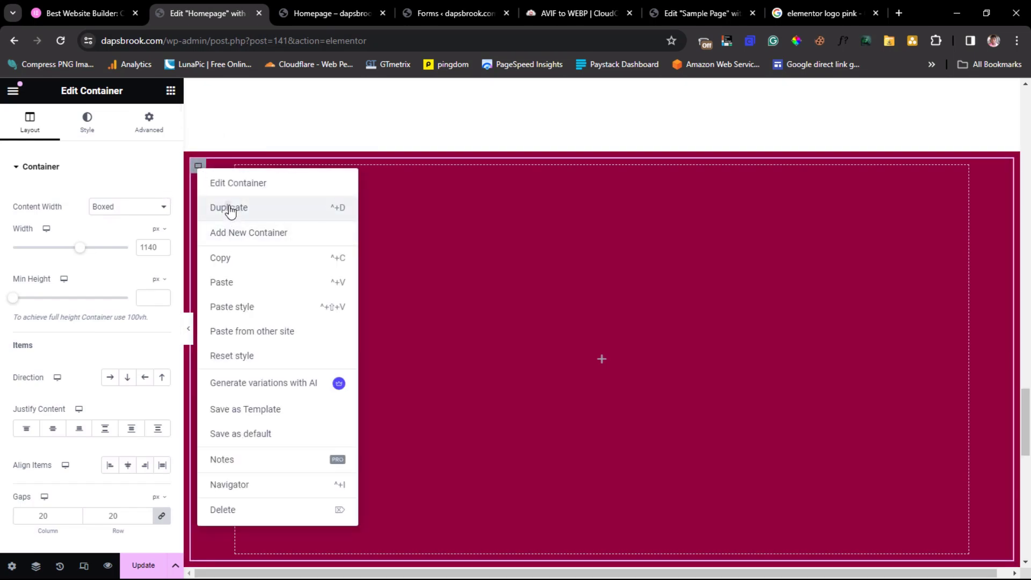
click(229, 208)
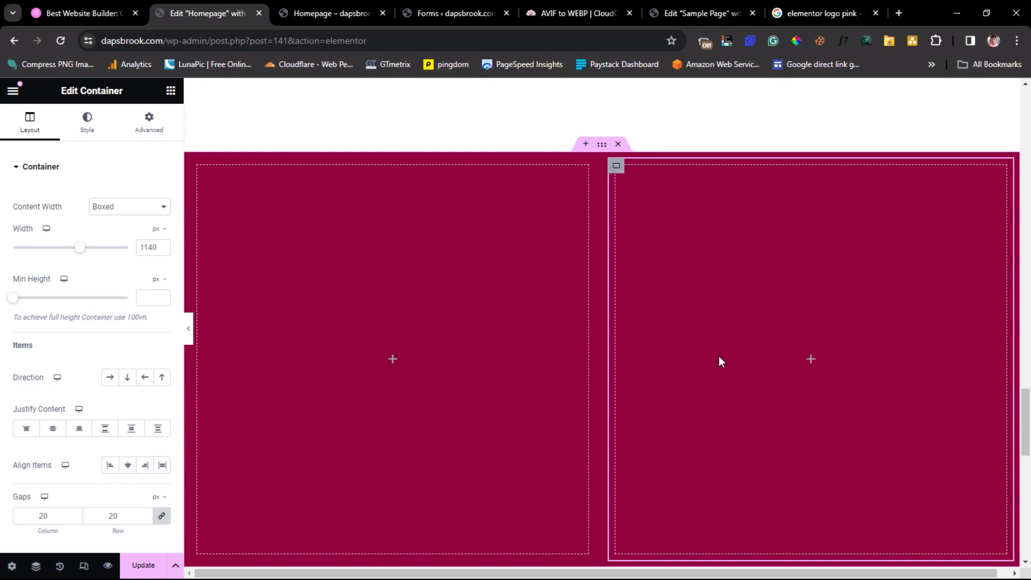
- Add an Image widget to the left inner container and set that container's Justify Content and Align Items to Center
click(393, 364)
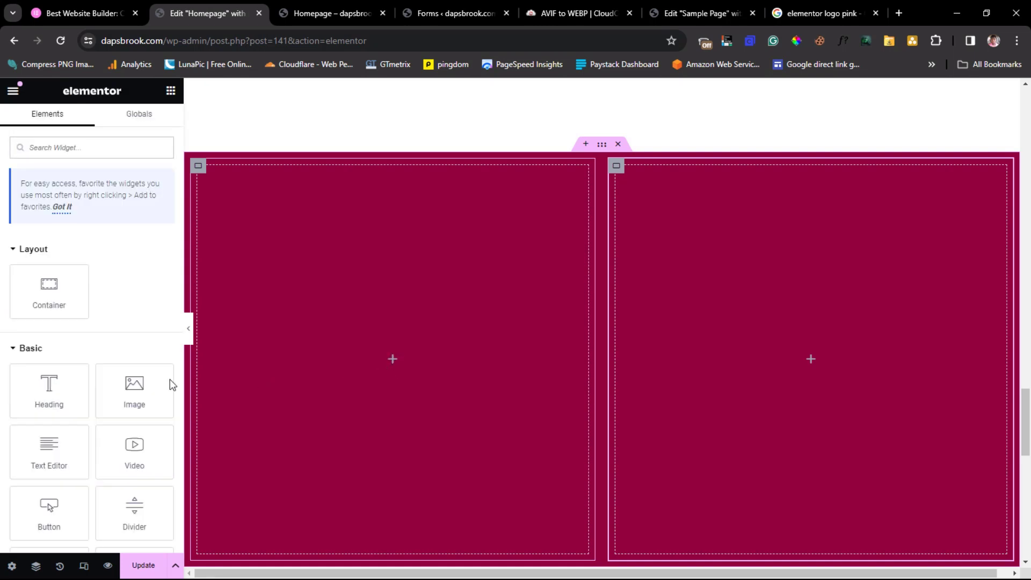
drag(135, 391, 413, 382)
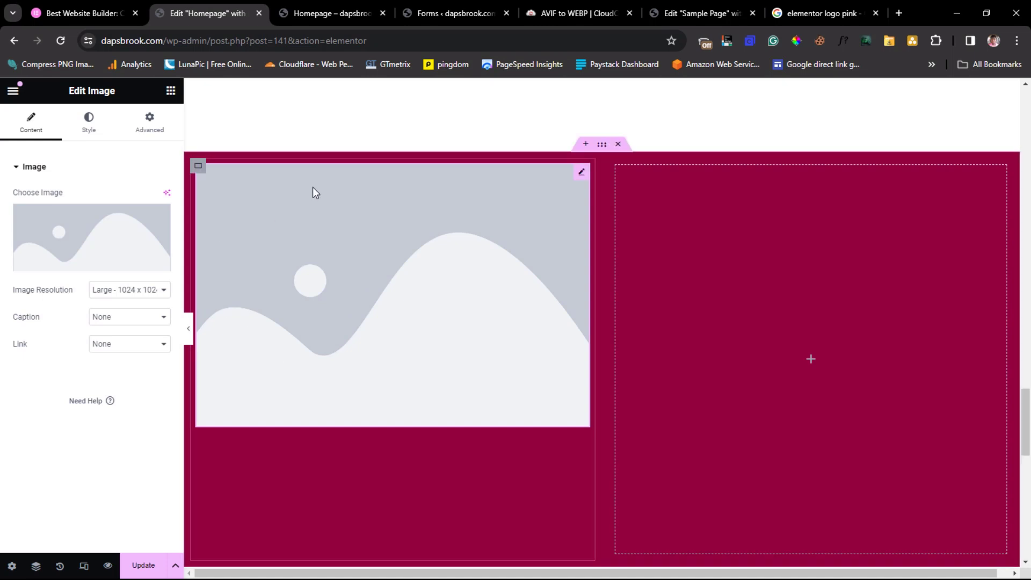
click(197, 168)
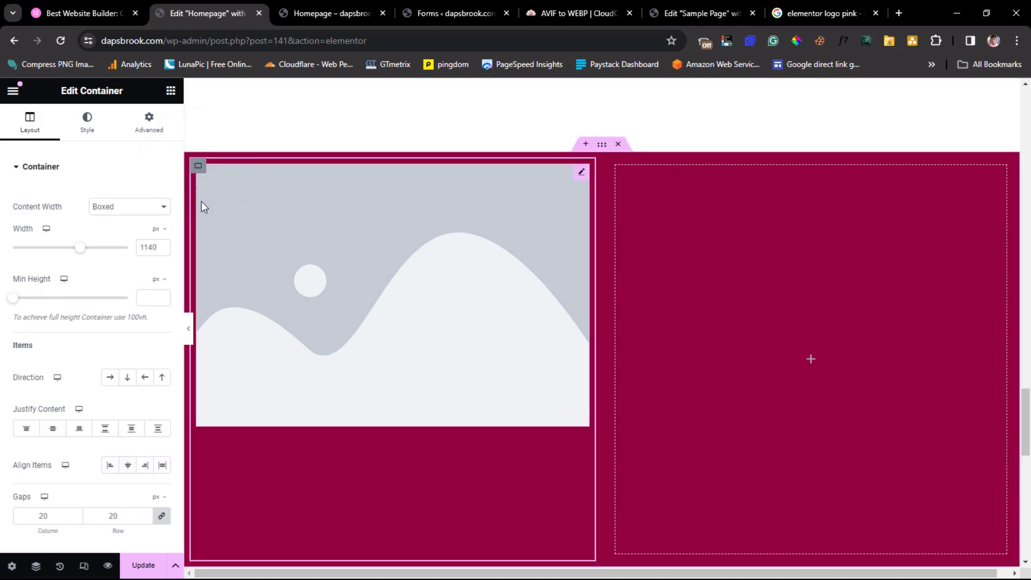
click(53, 429)
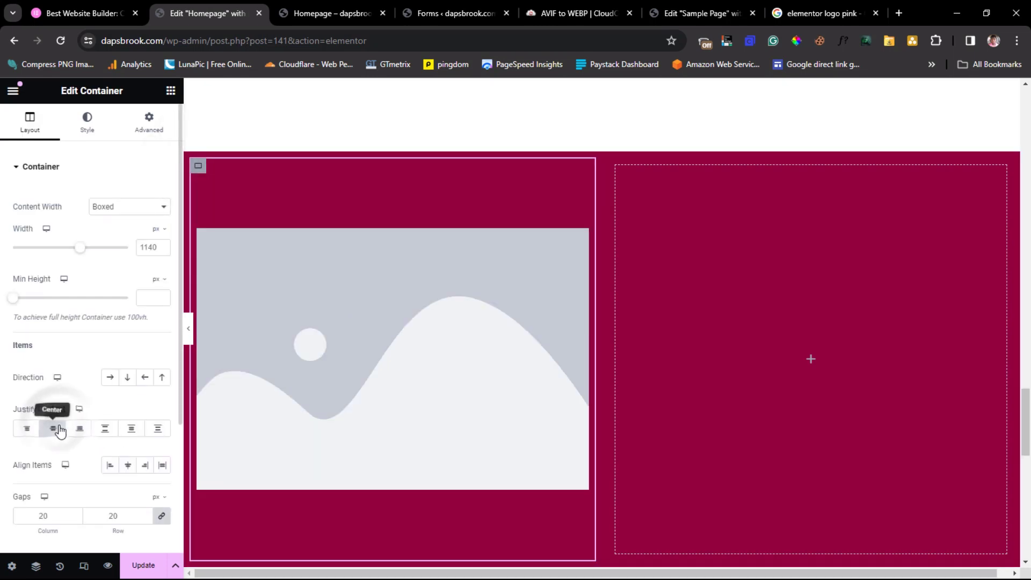
click(129, 467)
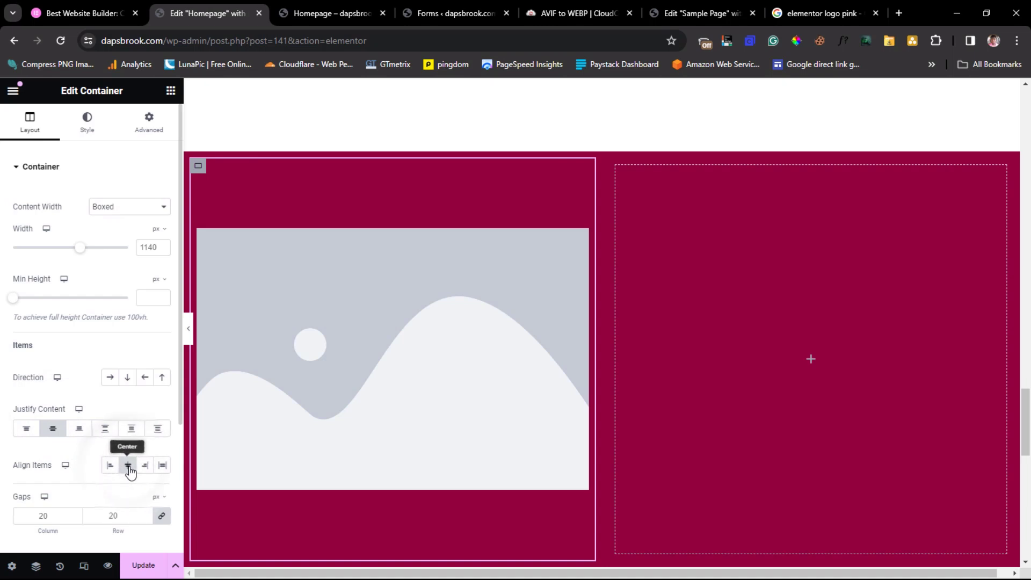
- Replace the placeholder image with the oval portrait of the bearded man from the Media Library and preview the section without the editor panel
click(337, 351)
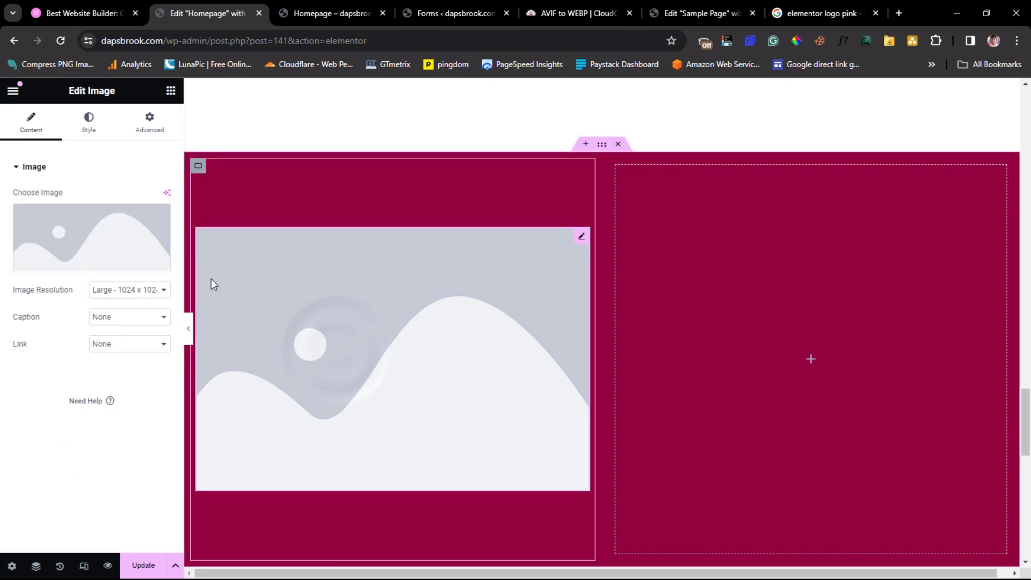
click(121, 238)
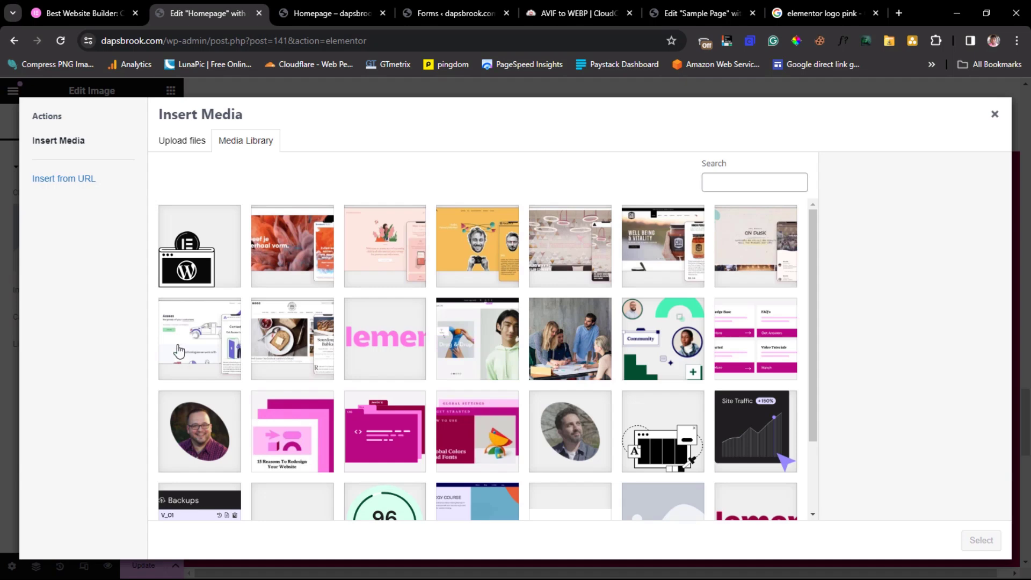
click(576, 418)
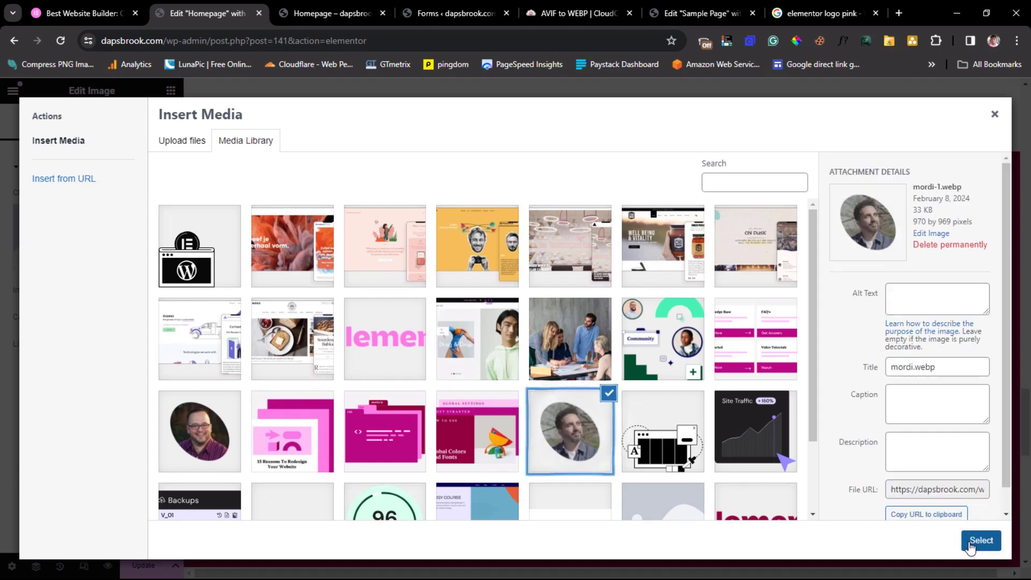
click(978, 540)
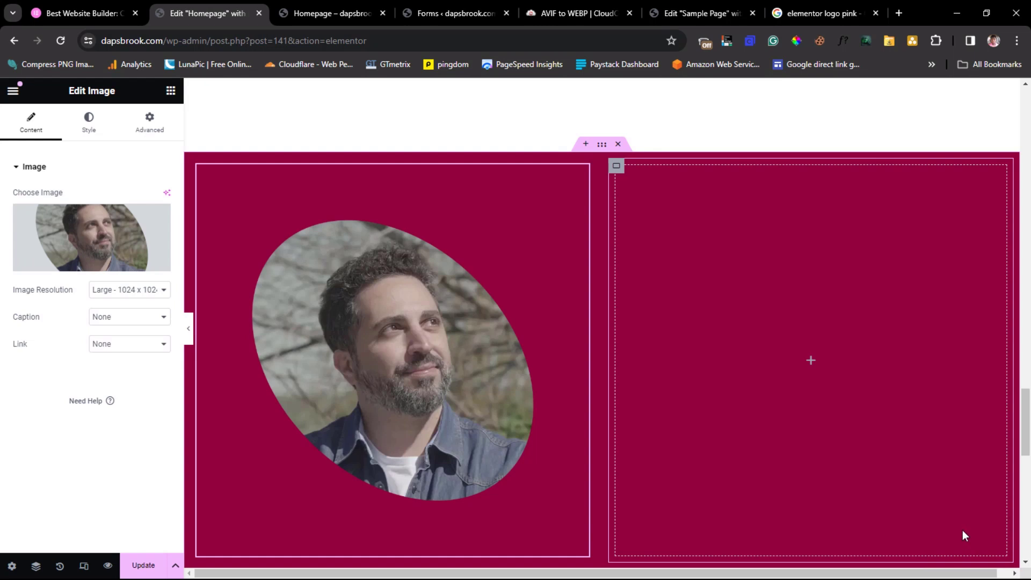
click(190, 329)
scroll(354, 318, down, 3)
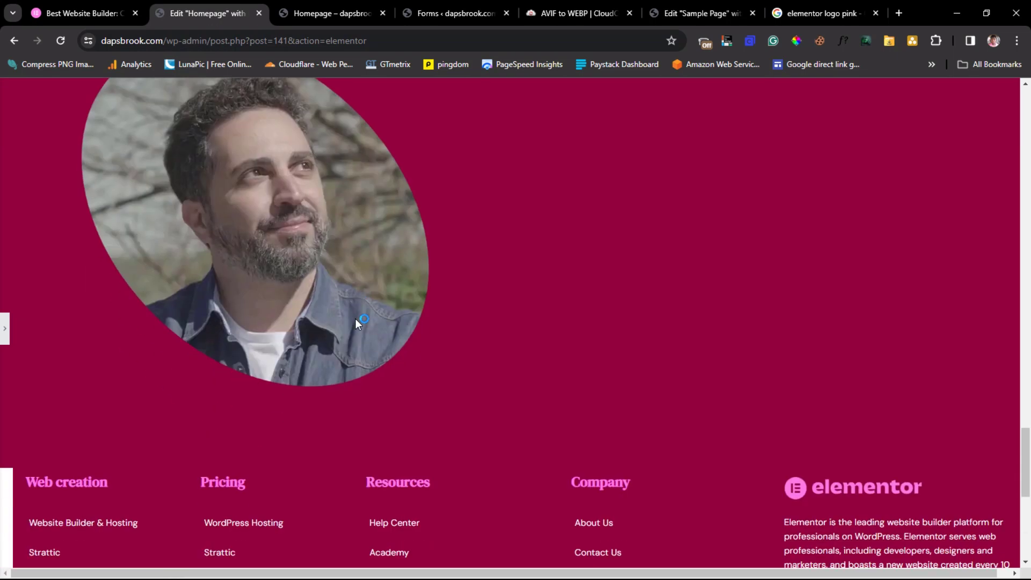
scroll(351, 318, up, 2)
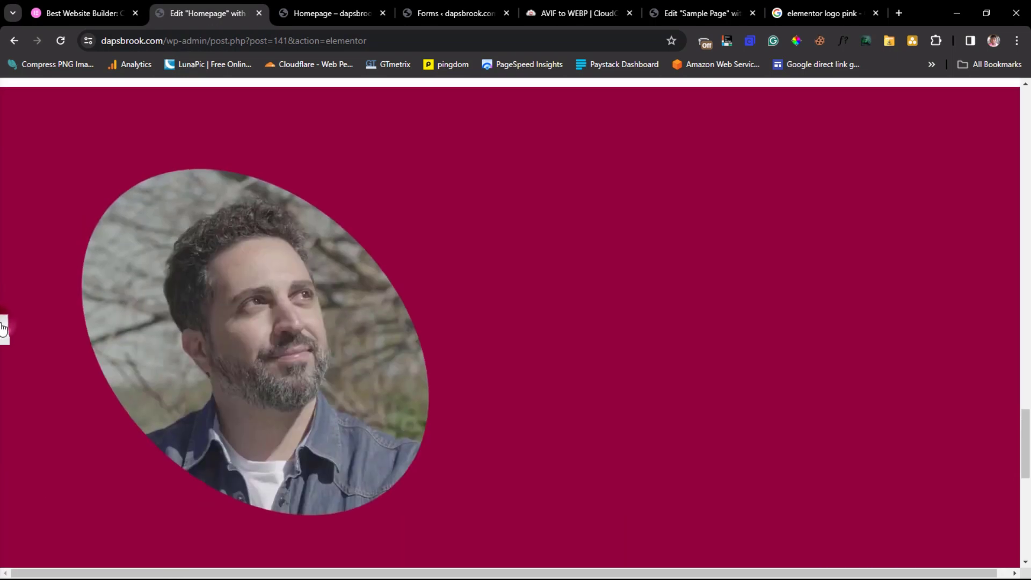
click(236, 362)
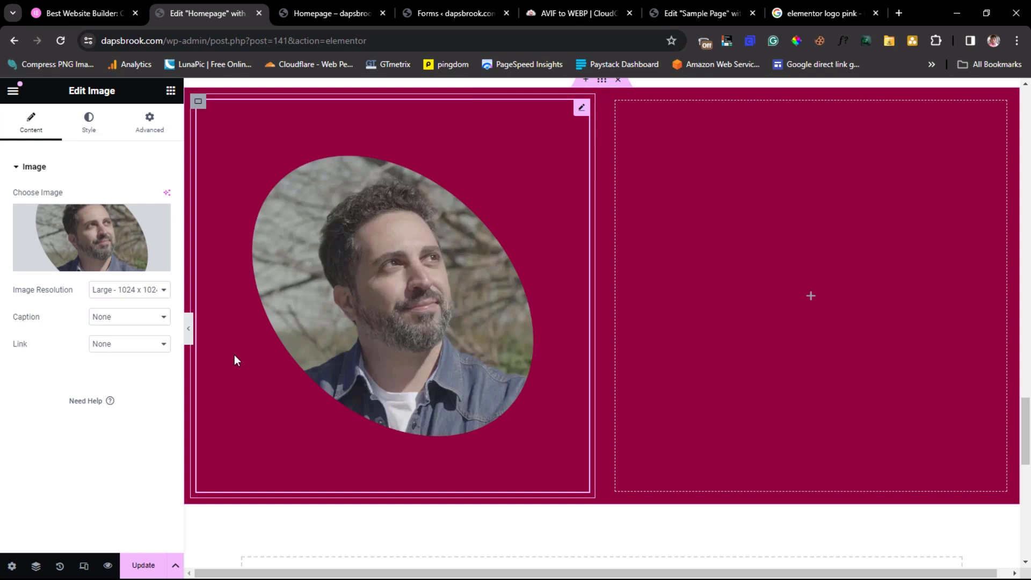
- Set the left inner container's boxed content width to 550 px and preview the section without the editor panel
click(199, 102)
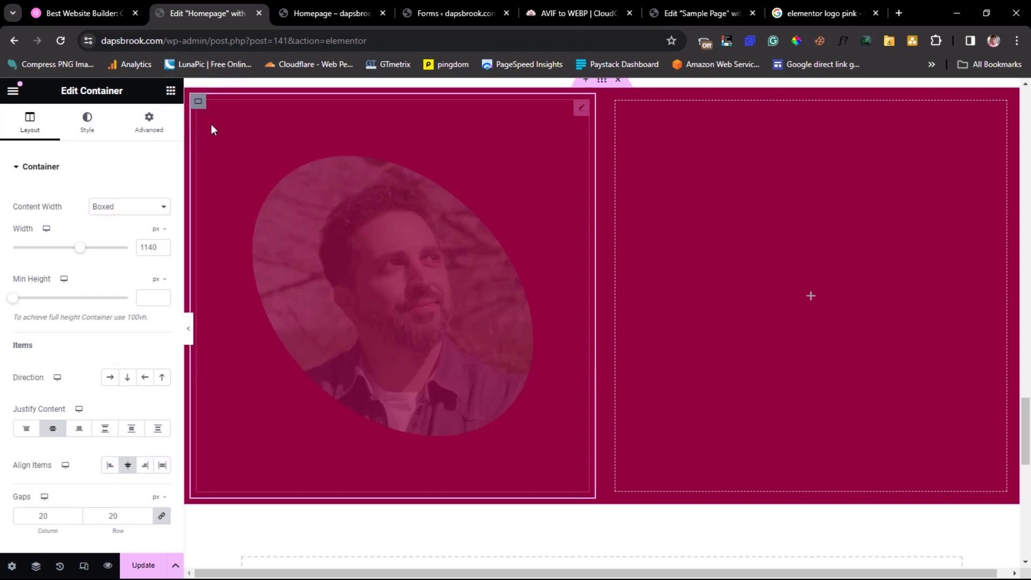
click(153, 245)
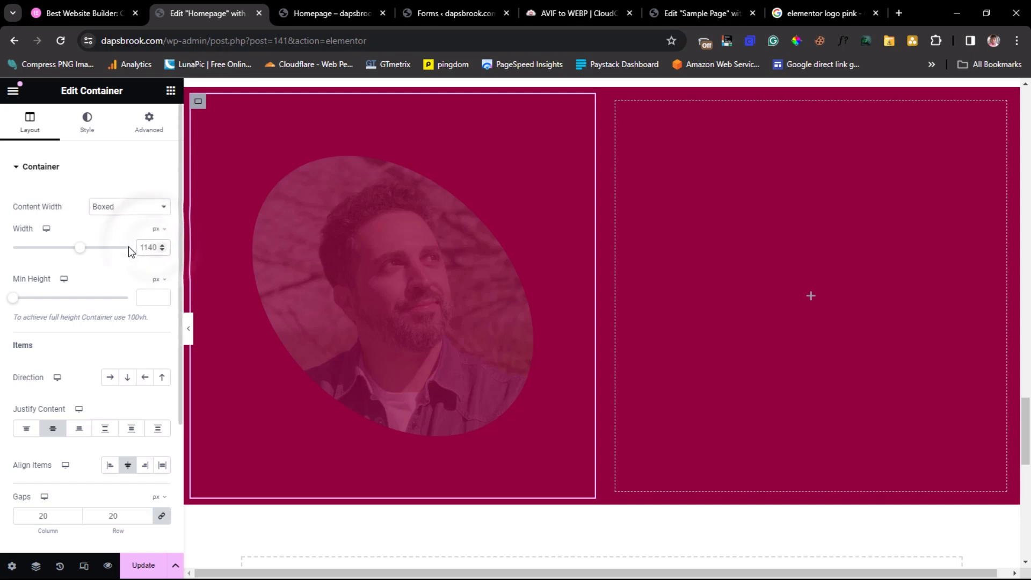
key(ctrl+a)
text(550)
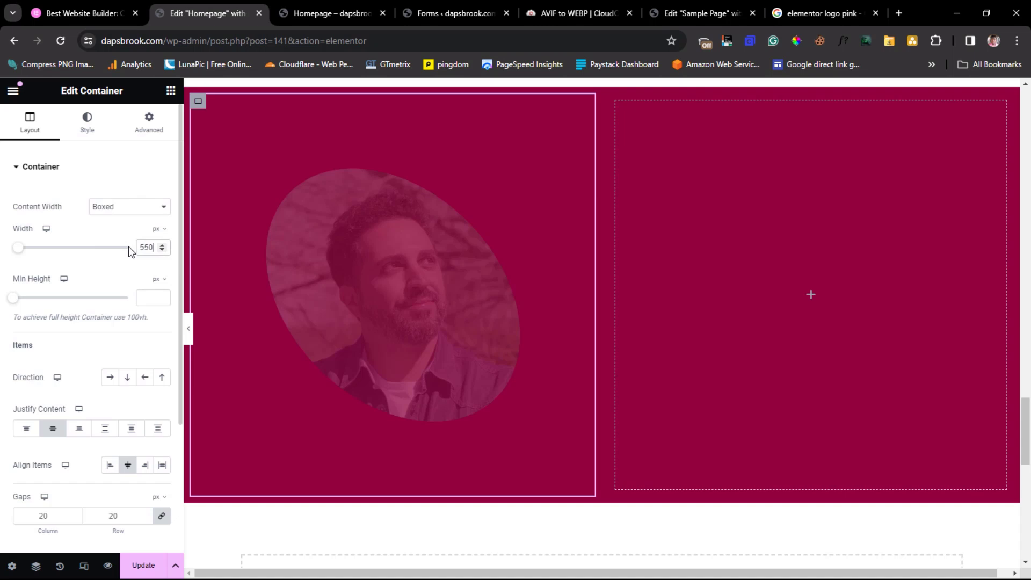
click(189, 338)
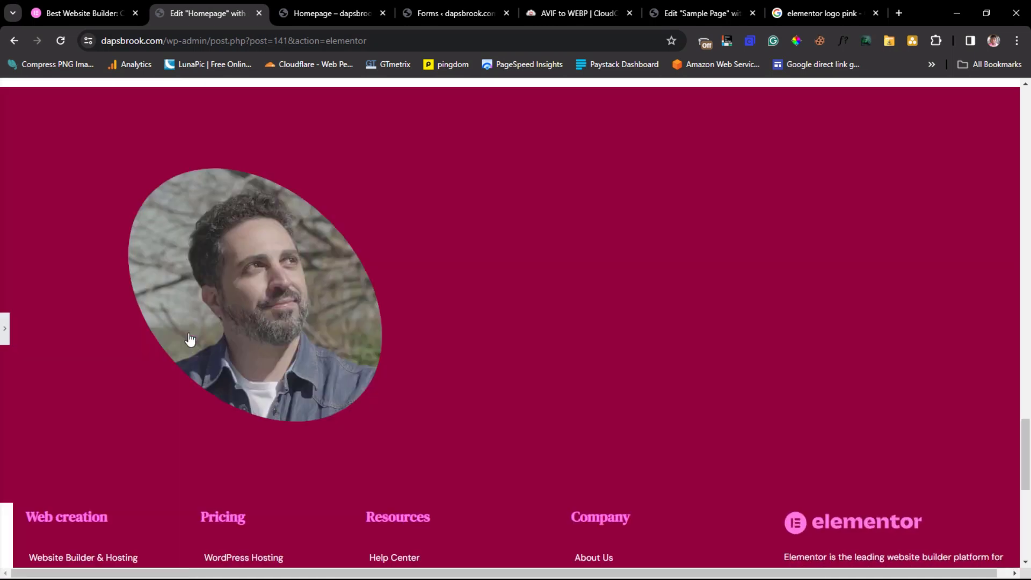
- On the elementor.com reference page, dismiss the colour picker overlay and copy the testimonial quote beginning “Elementor was the first time”
click(66, 14)
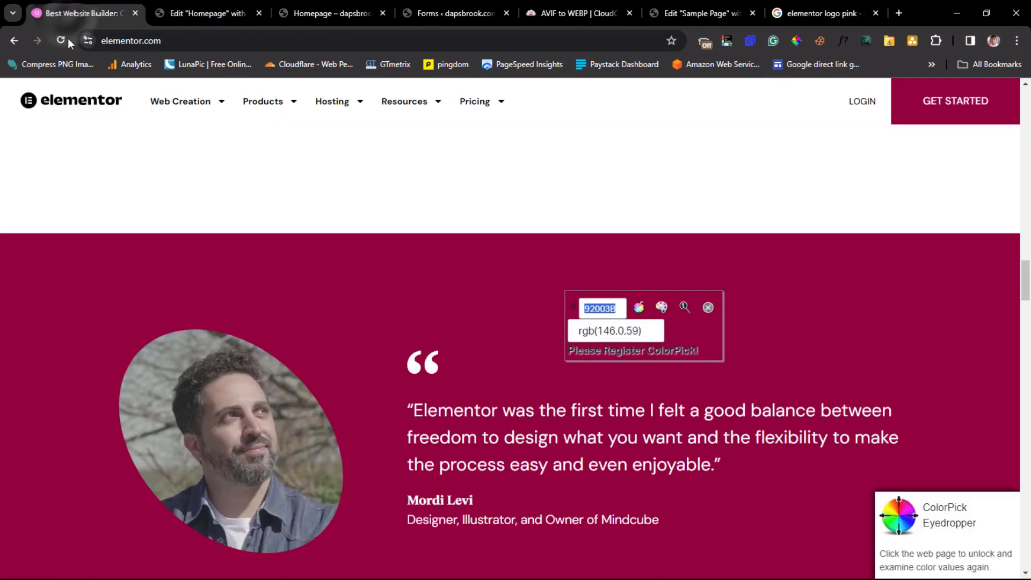
scroll(222, 383, down, 4)
scroll(222, 382, up, 2)
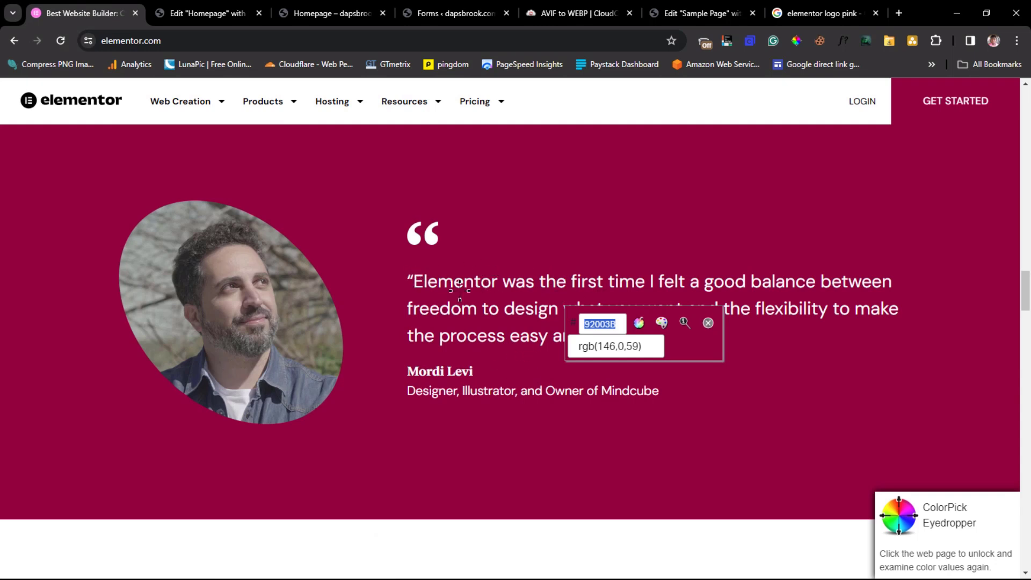
click(708, 323)
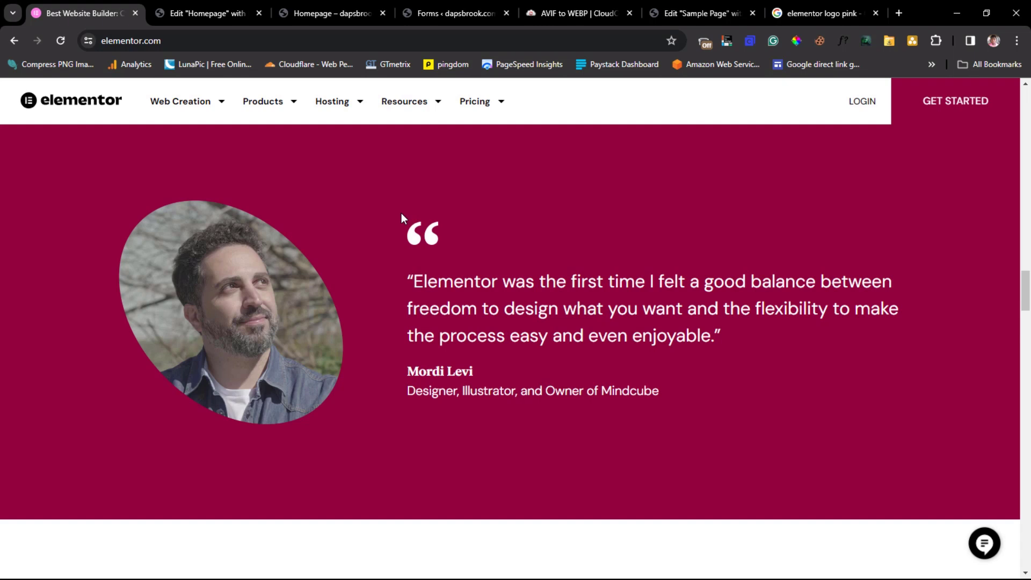
drag(731, 334, 406, 273)
right_click(457, 286)
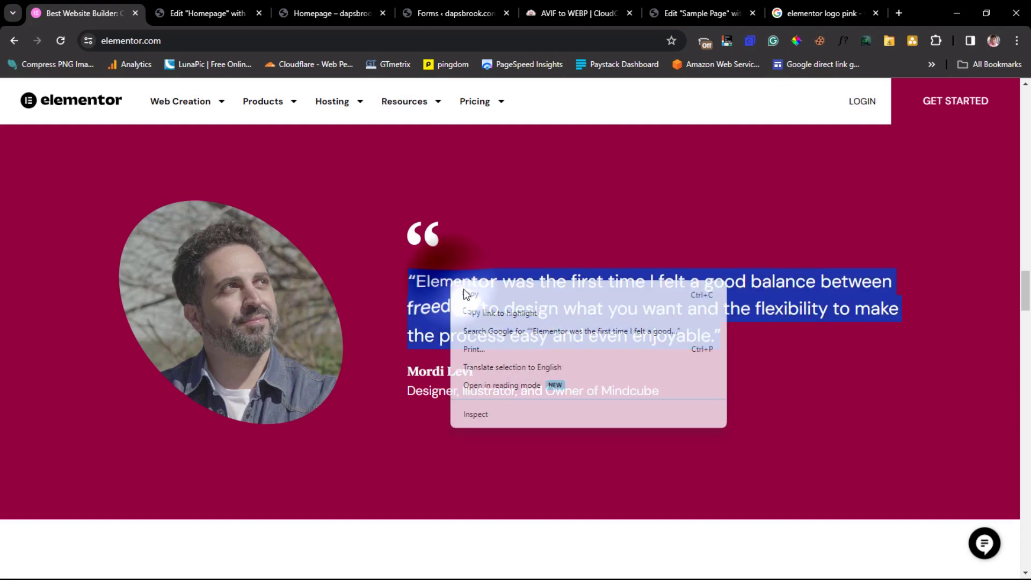
click(483, 298)
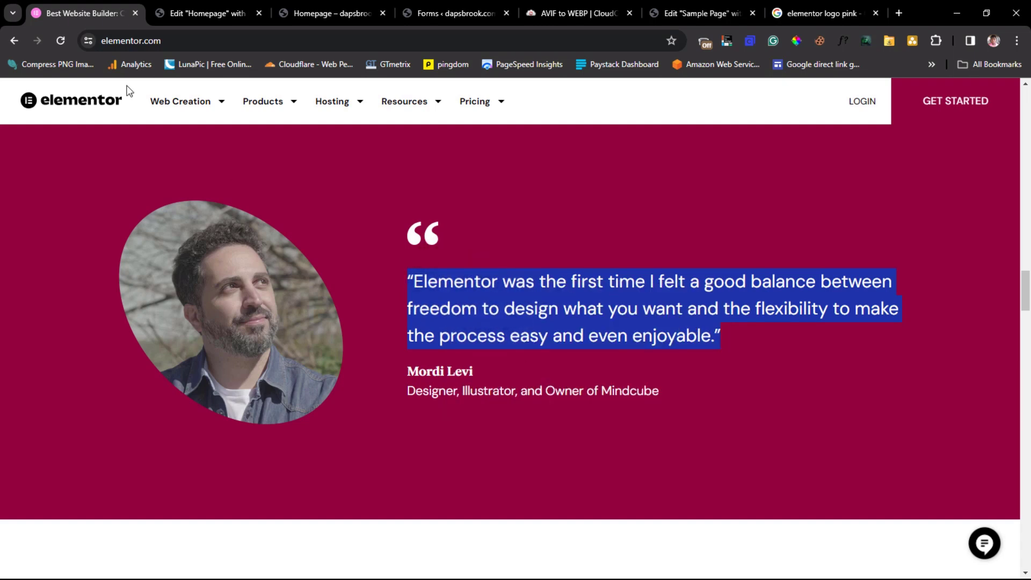
- Return to the homepage editor and add an Icon widget to the empty right inner container
click(195, 15)
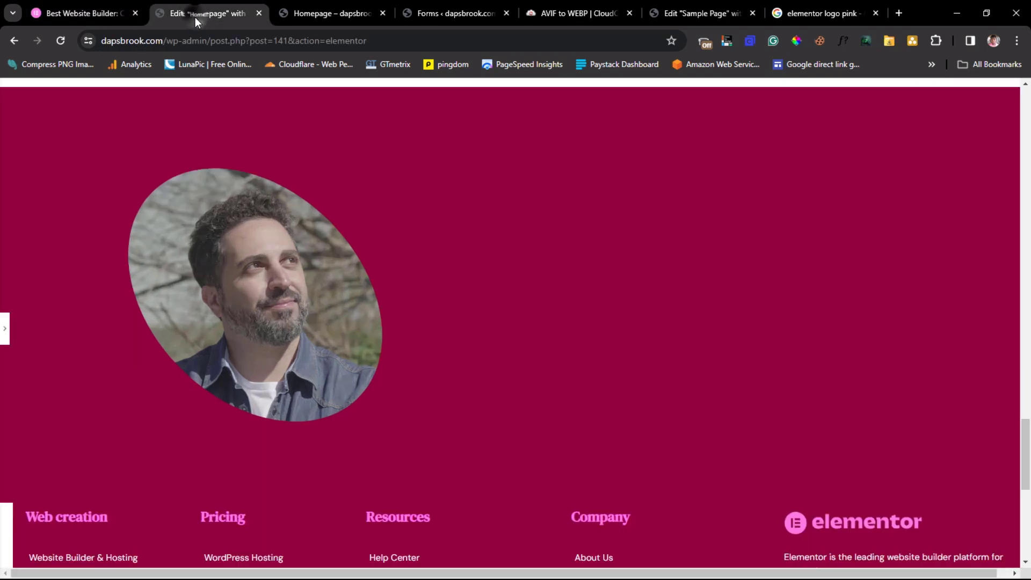
click(4, 329)
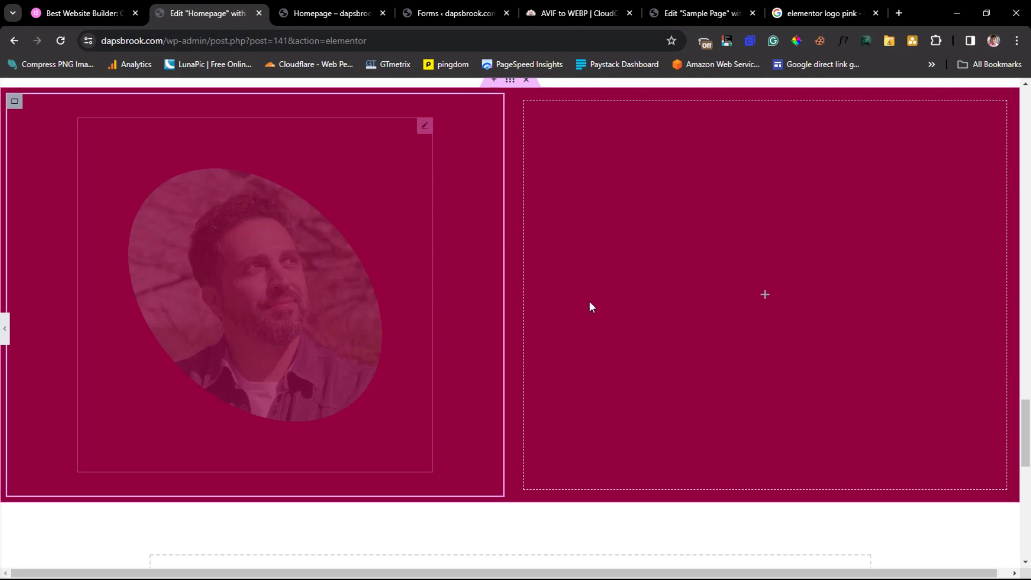
click(813, 297)
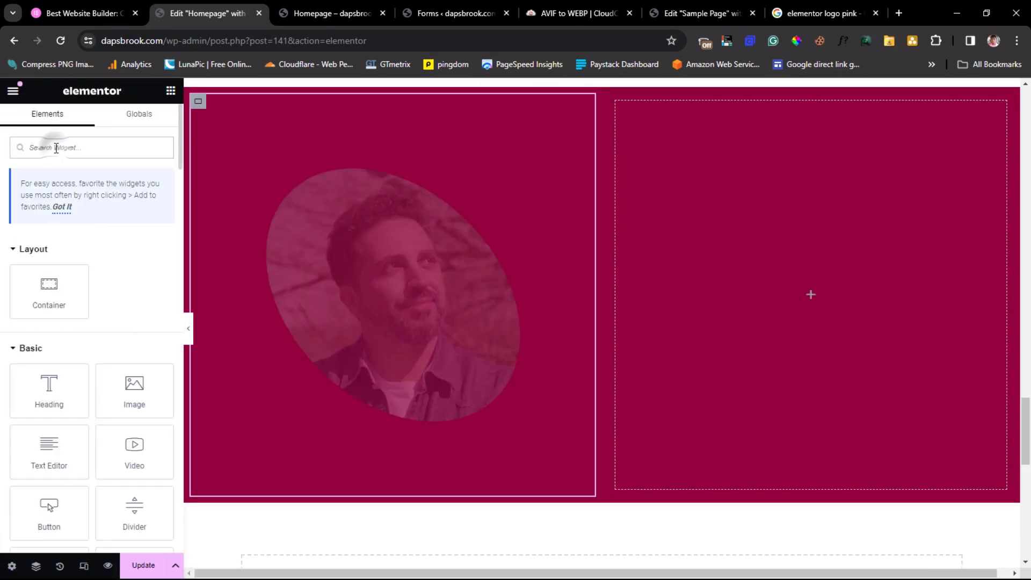
text(icon)
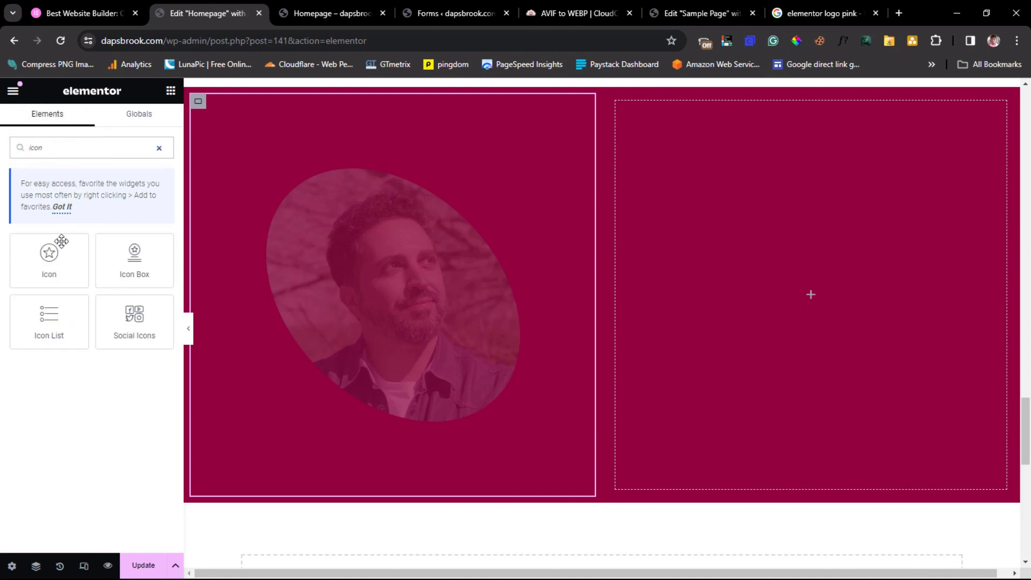
drag(61, 241, 766, 293)
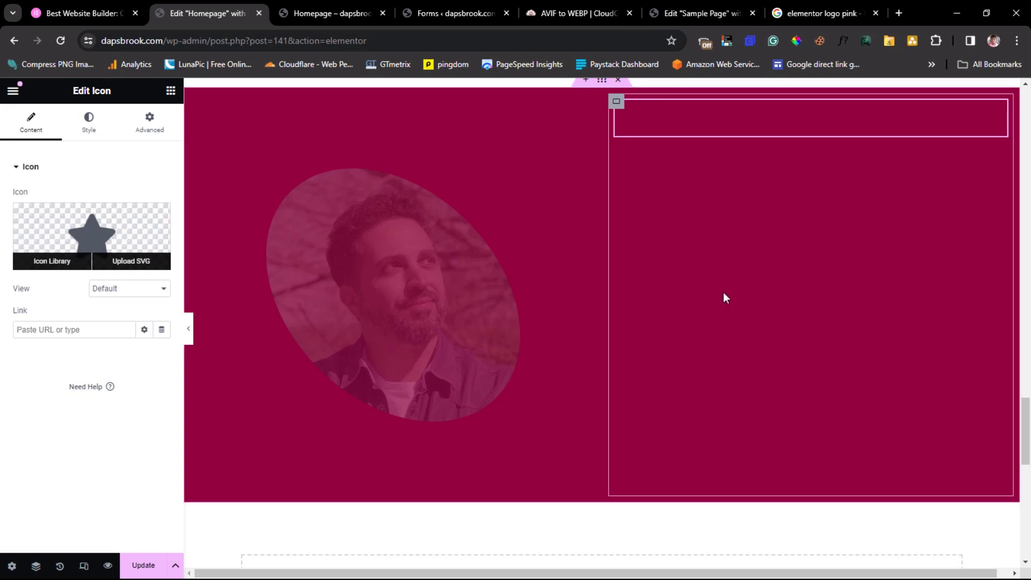
- Search the Icon Library for “quo” and replace the star icon with the left quote icon
click(83, 263)
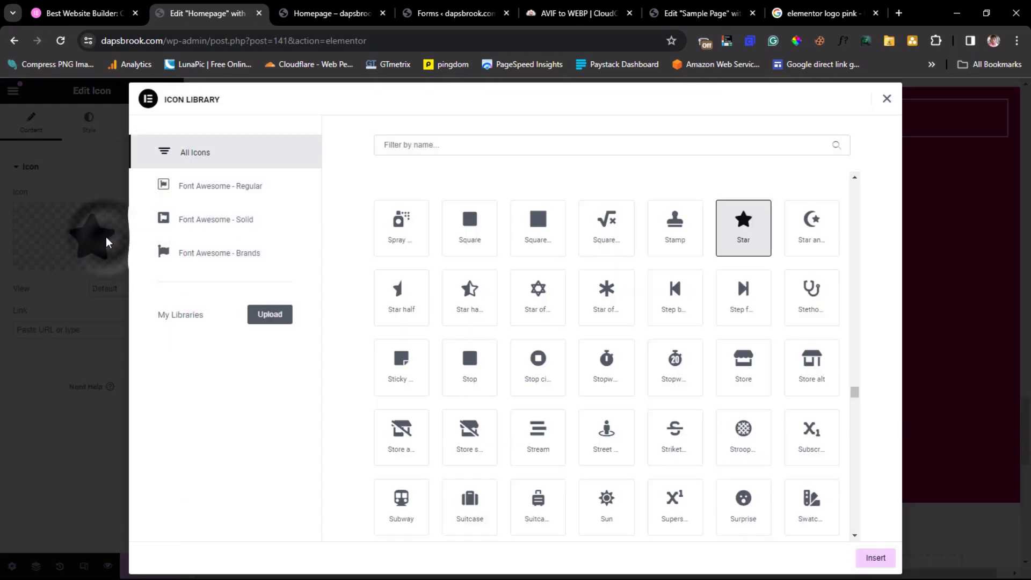
click(507, 140)
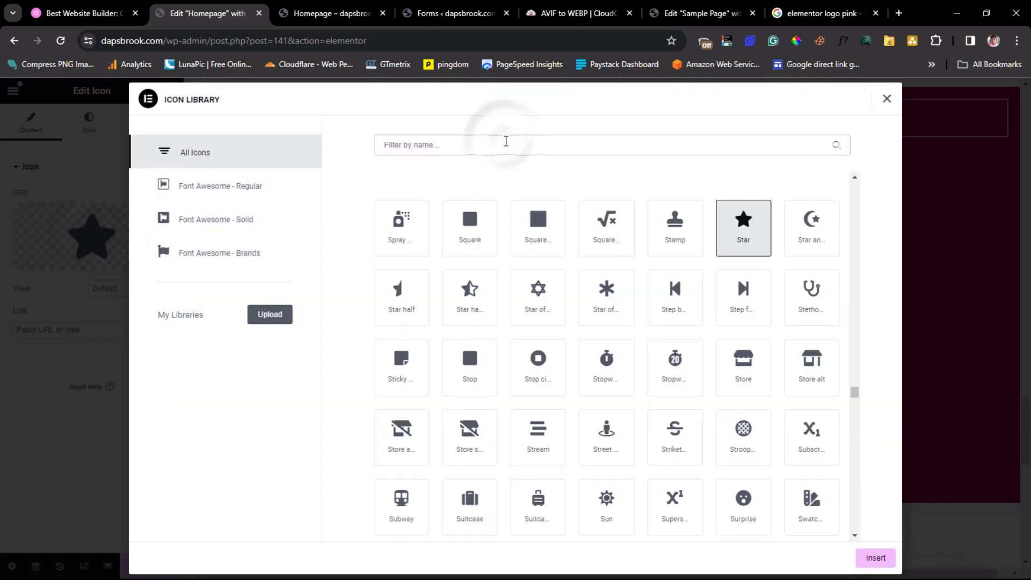
text(quo)
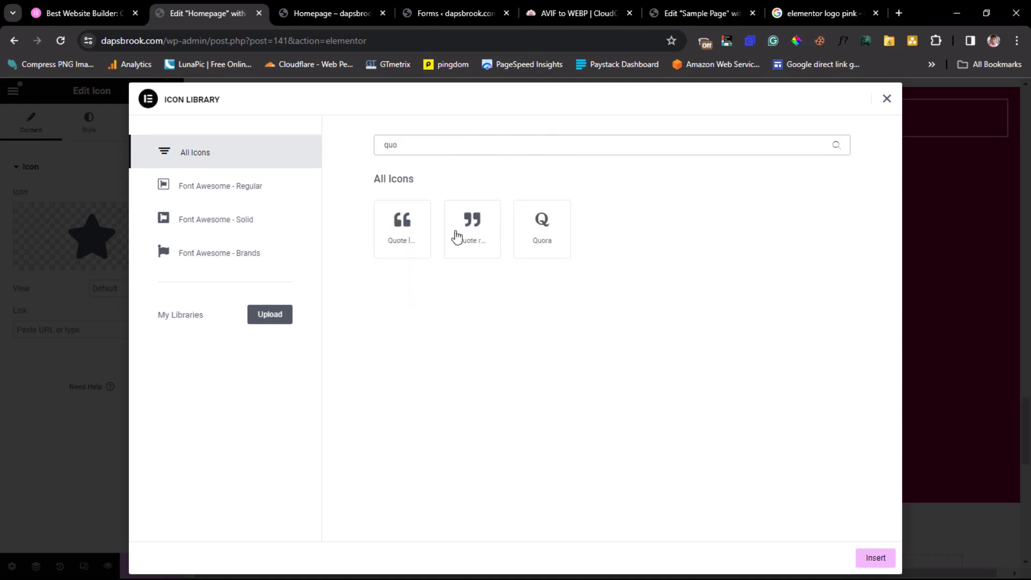
click(407, 238)
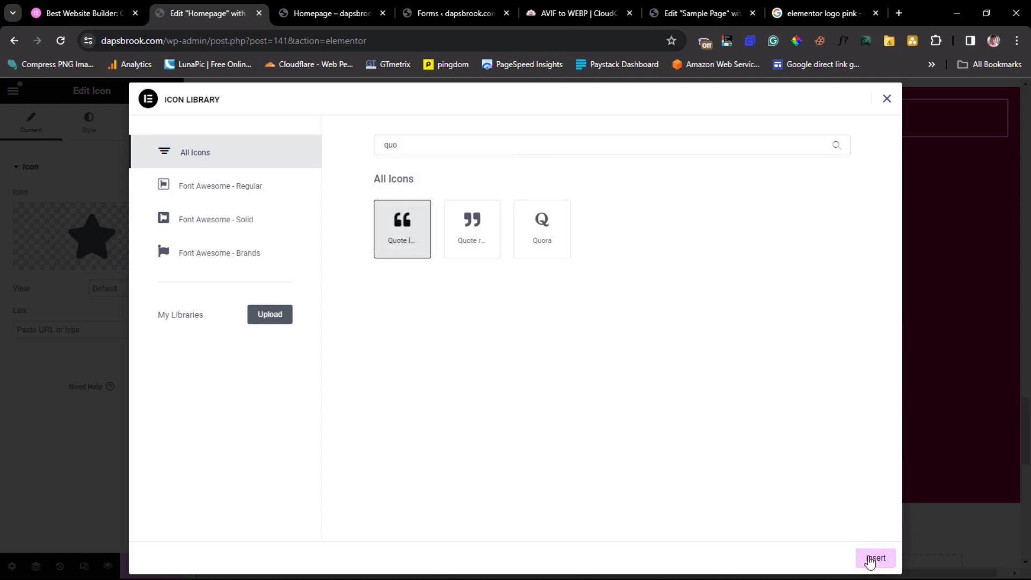
click(868, 559)
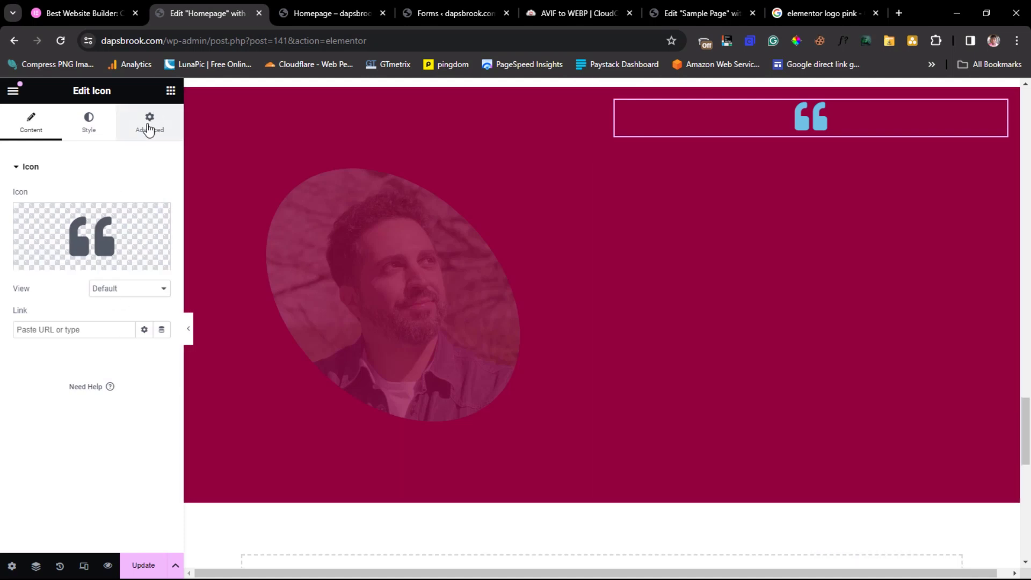
- Add a Text Editor widget below the quote icon and replace its placeholder with the copied testimonial beginning “Elementor was the first time”
click(169, 89)
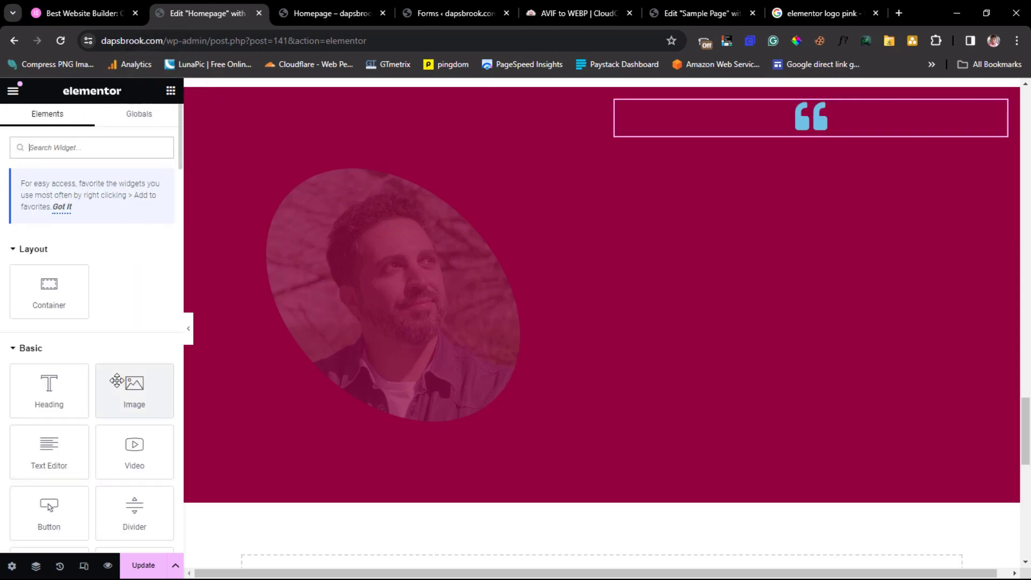
click(82, 11)
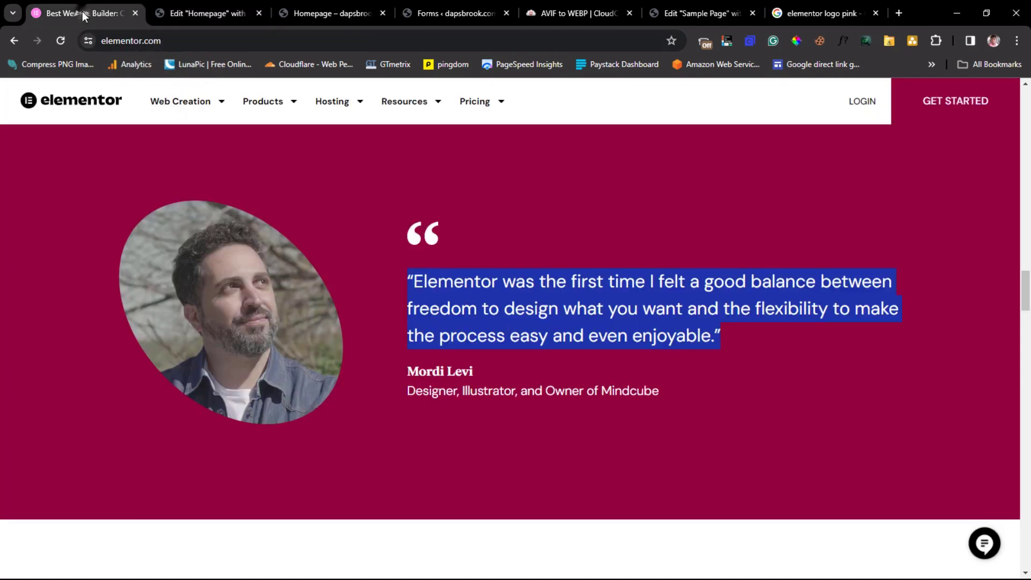
click(189, 7)
drag(53, 462, 812, 128)
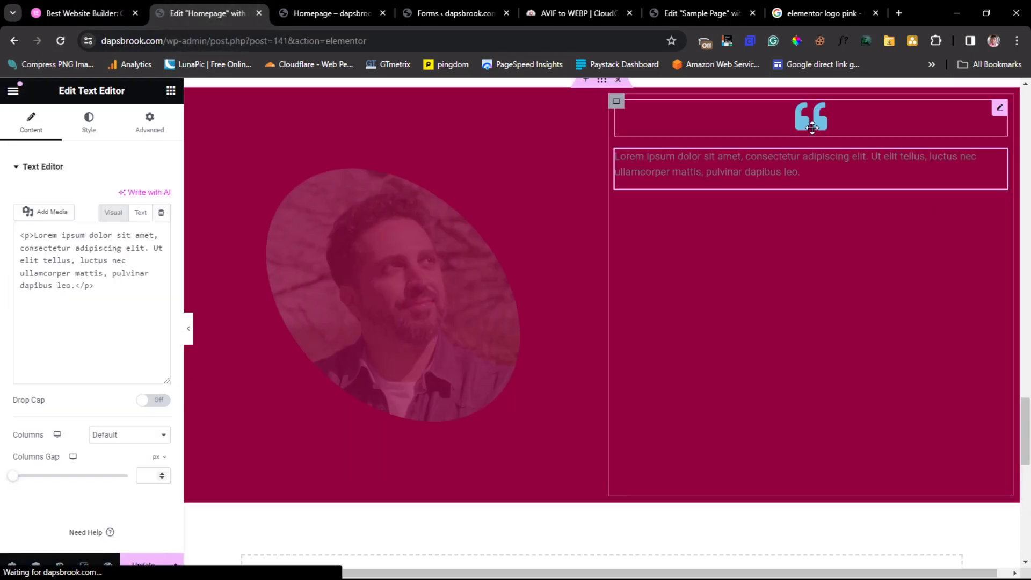
key(ctrl+a)
key(ctrl+v)
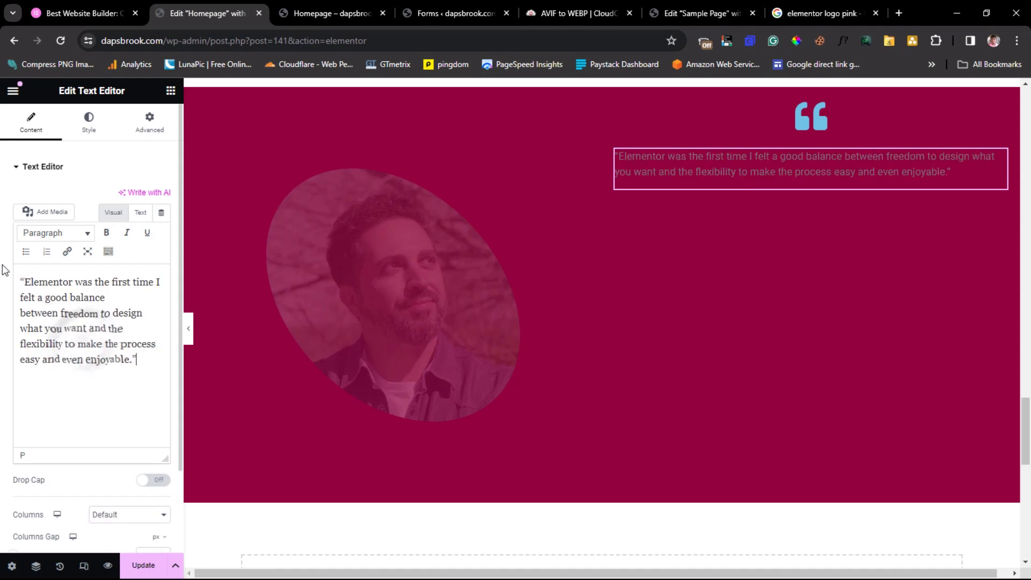
- Switch to the elementor.com reference page and copy the testimonial author's name
click(92, 12)
drag(486, 370, 417, 373)
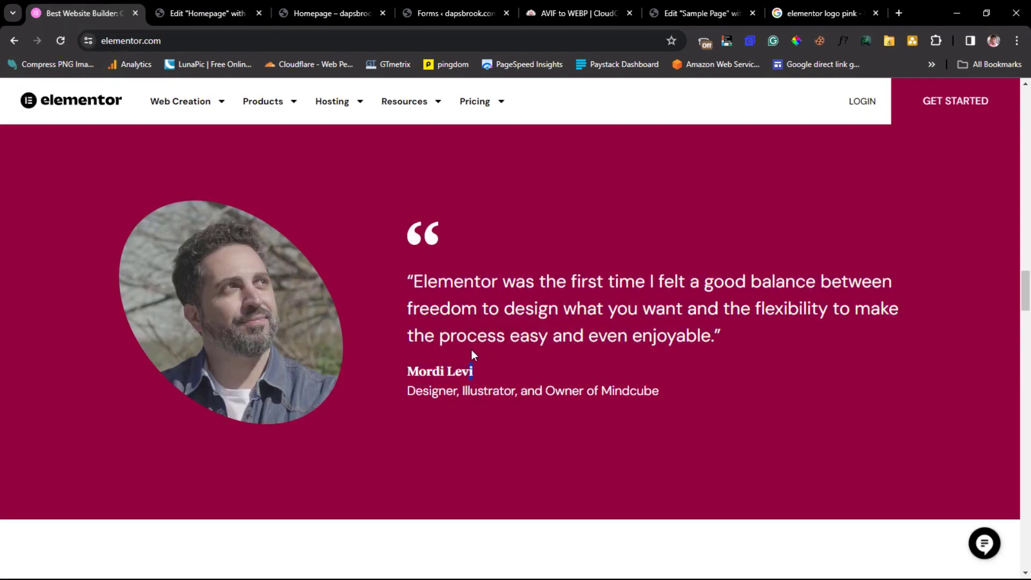
click(488, 367)
drag(490, 369, 419, 370)
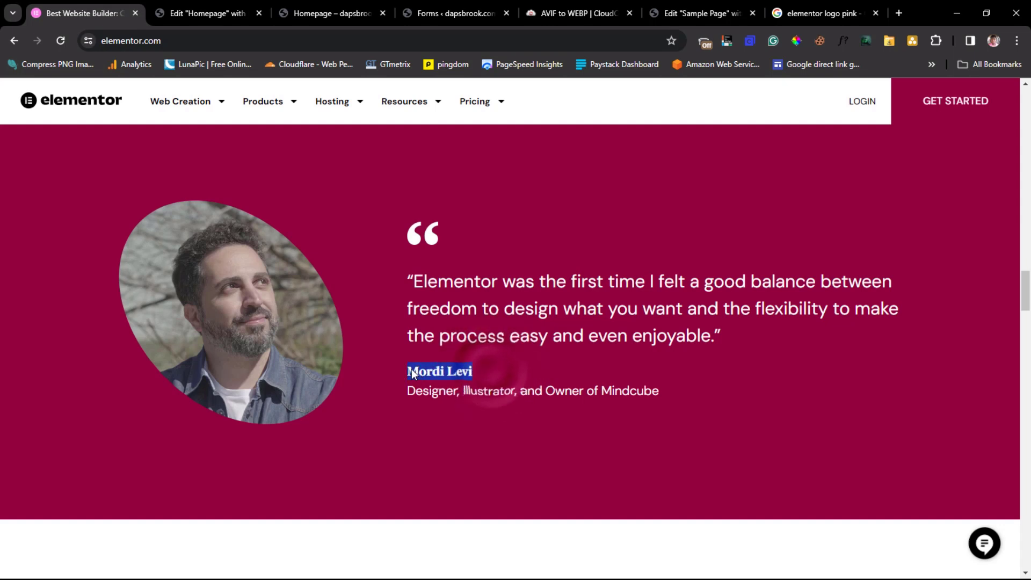
right_click(419, 368)
click(434, 379)
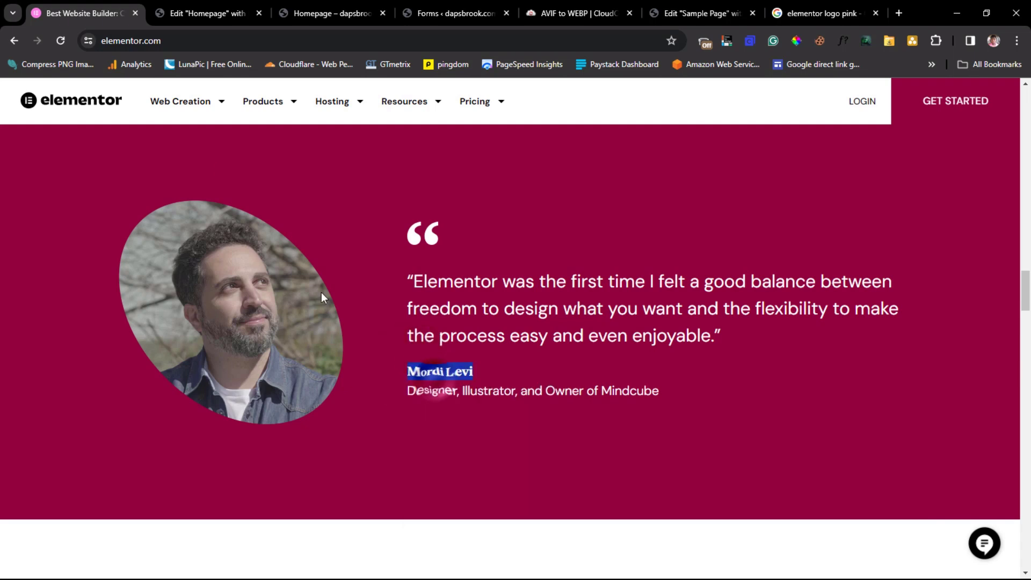
- Back in the homepage editor, duplicate the testimonial quote text widget and replace the copy's text with the author's name
click(198, 11)
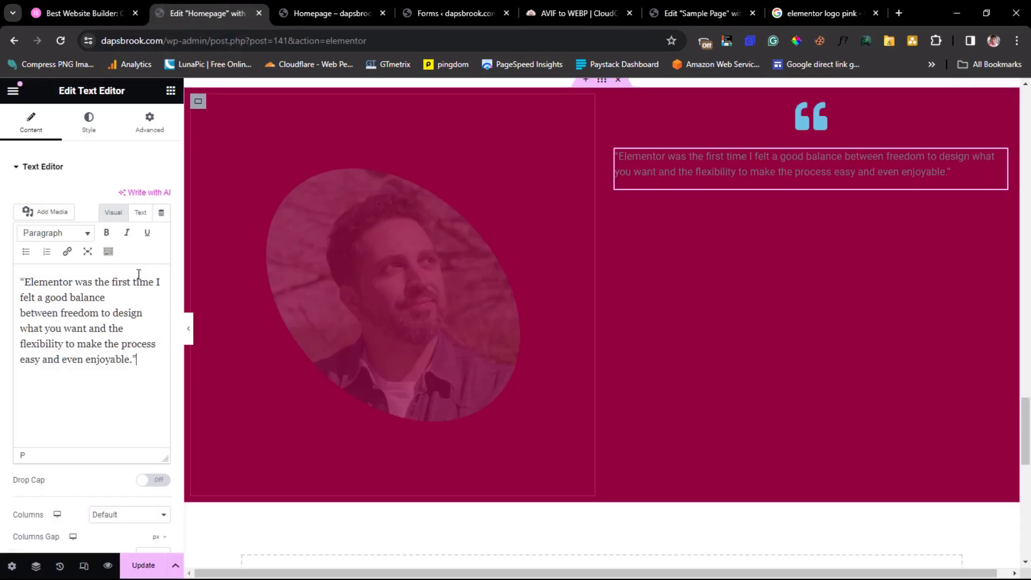
right_click(734, 167)
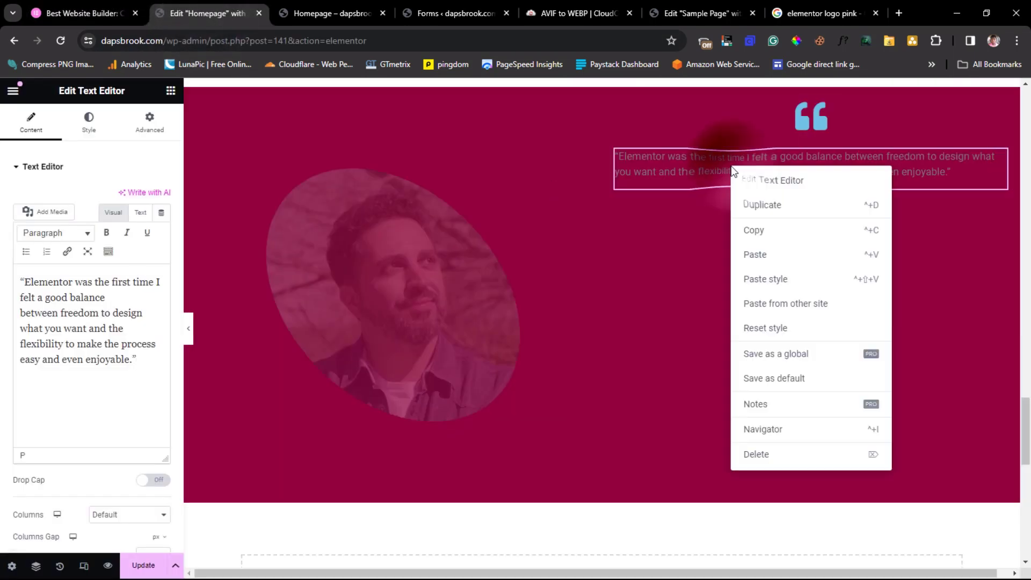
click(767, 208)
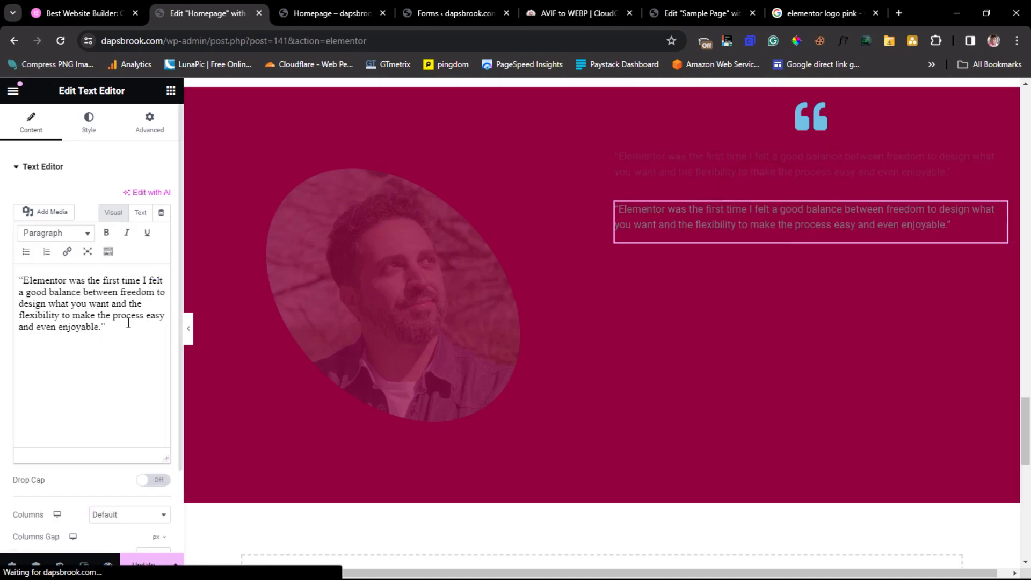
drag(100, 328, 123, 328)
key(ctrl+a)
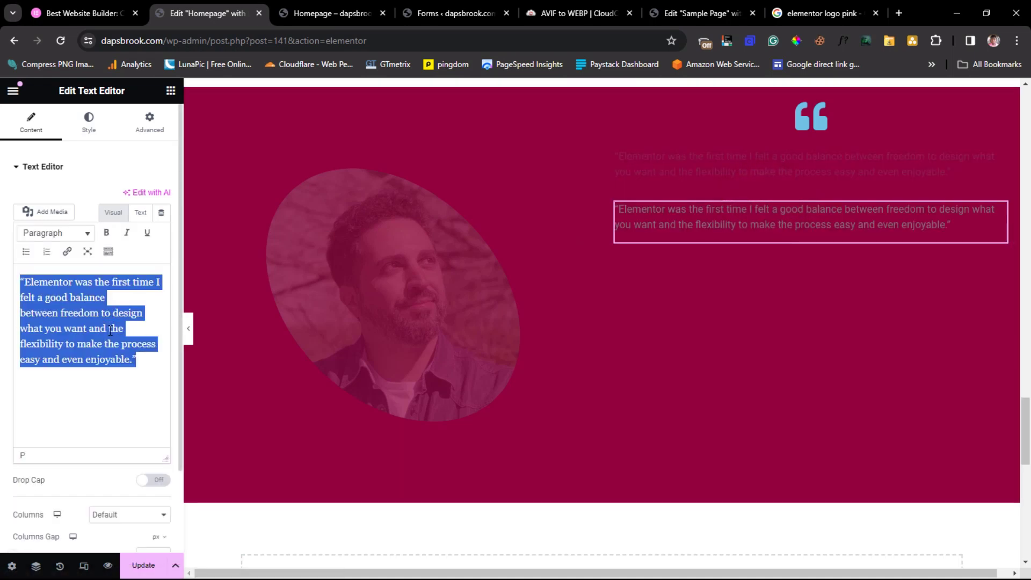
key(ctrl+v)
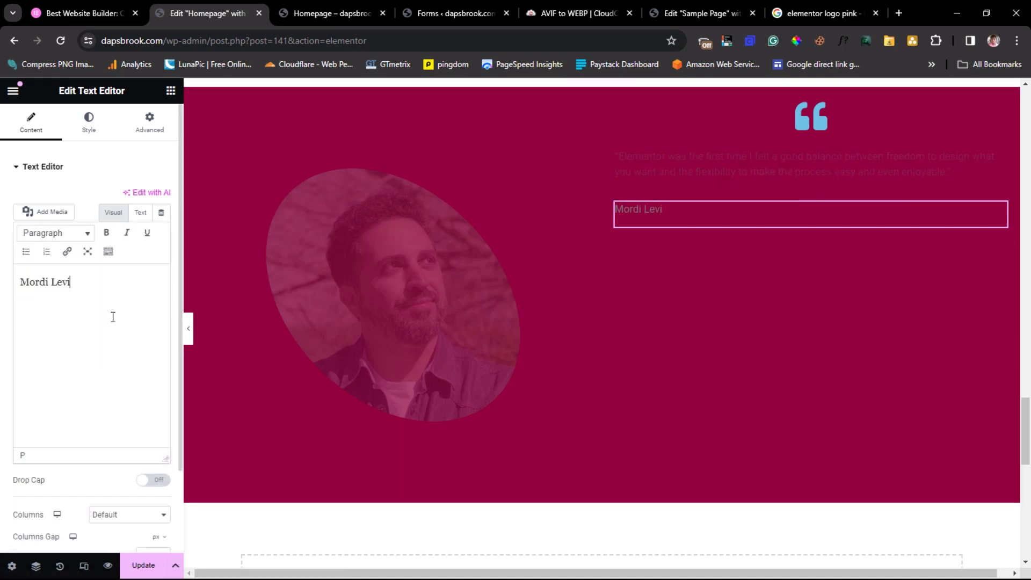
- Duplicate the author's name widget and replace the copy's text with “Designer, Illustrator, and Owner of Mindcube” copied from elementor.com
right_click(737, 214)
click(762, 257)
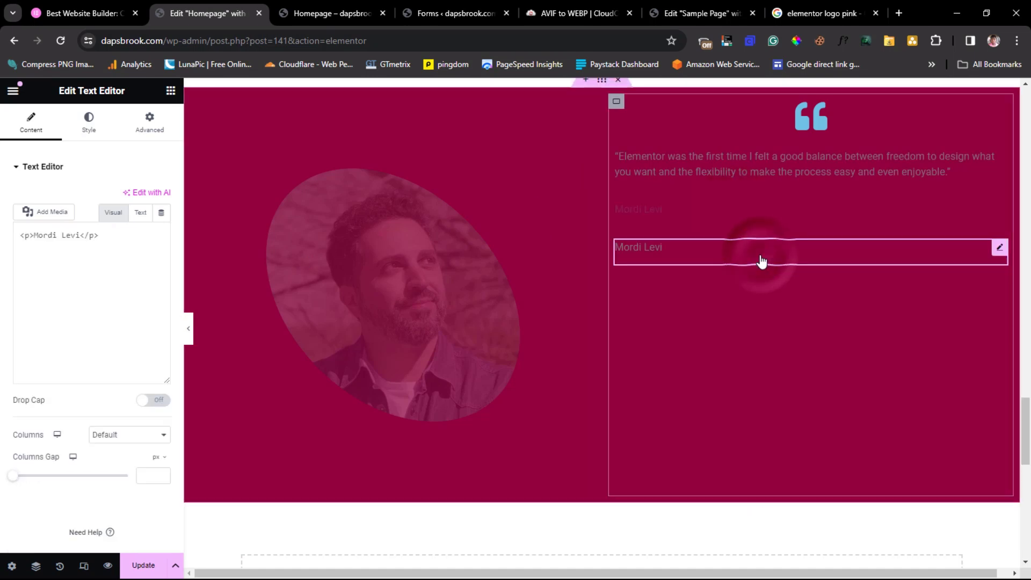
click(81, 21)
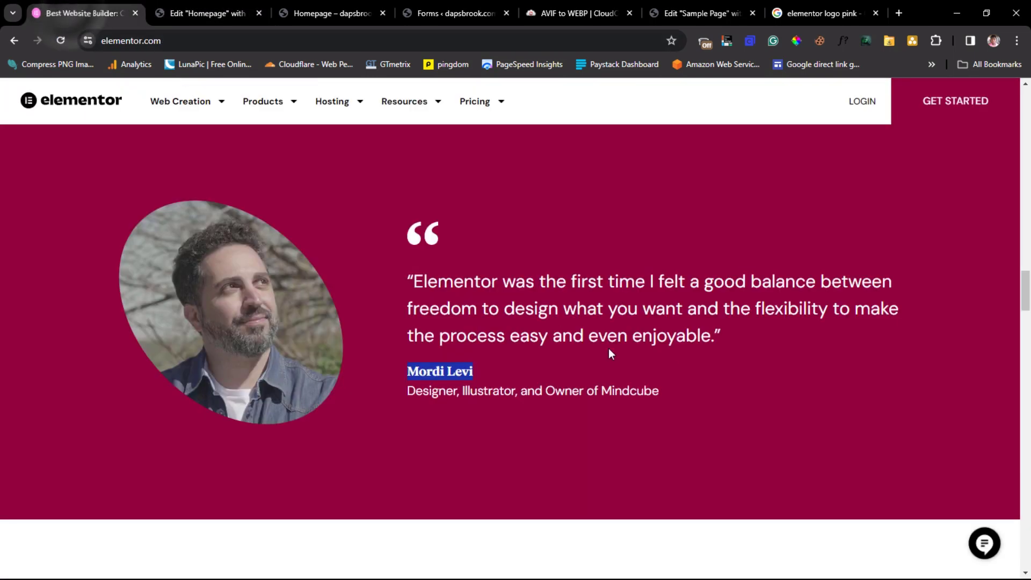
drag(682, 395, 406, 394)
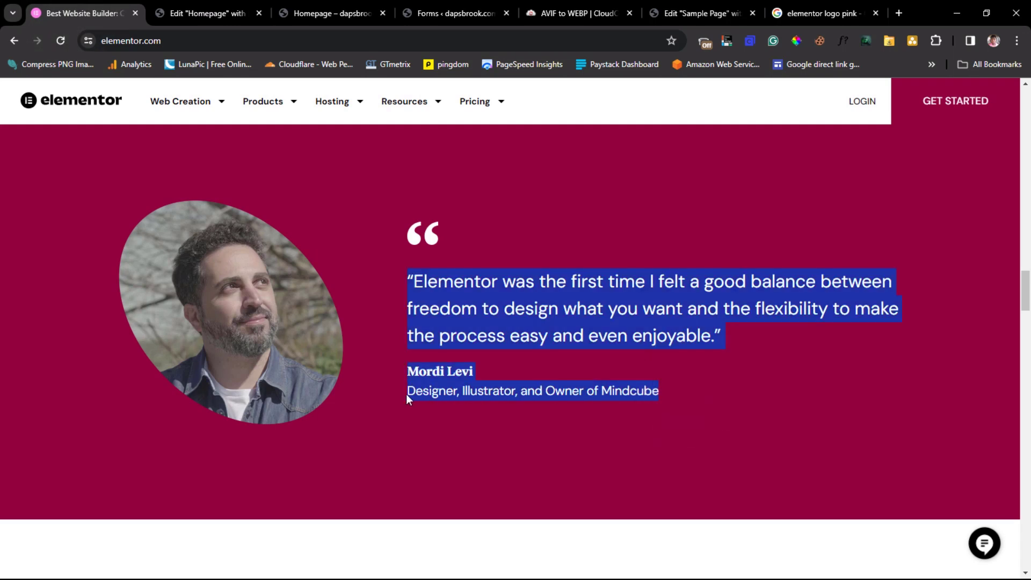
drag(721, 401, 409, 391)
right_click(420, 384)
click(437, 396)
click(204, 13)
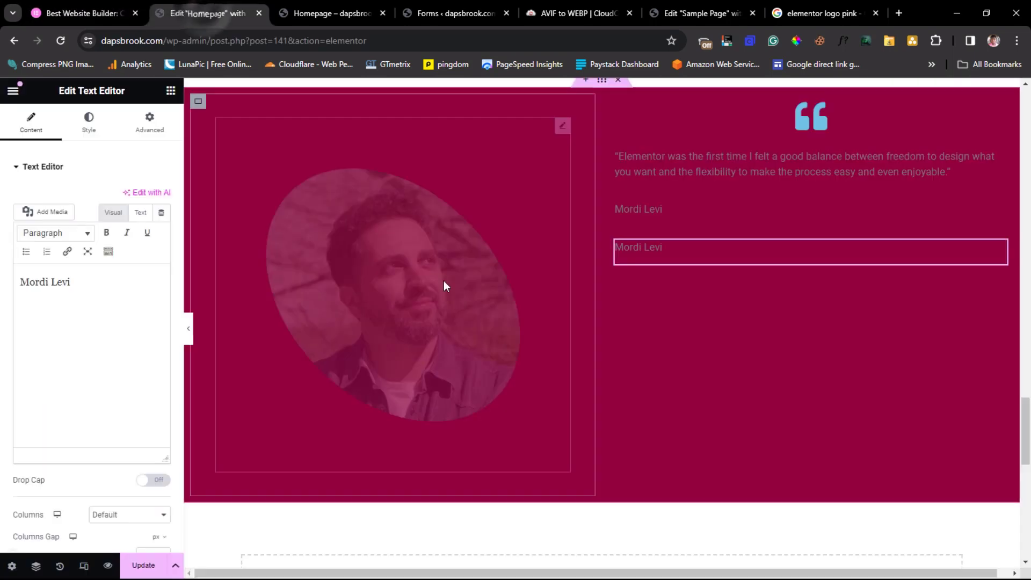
drag(116, 284, 1, 292)
key(ctrl+v)
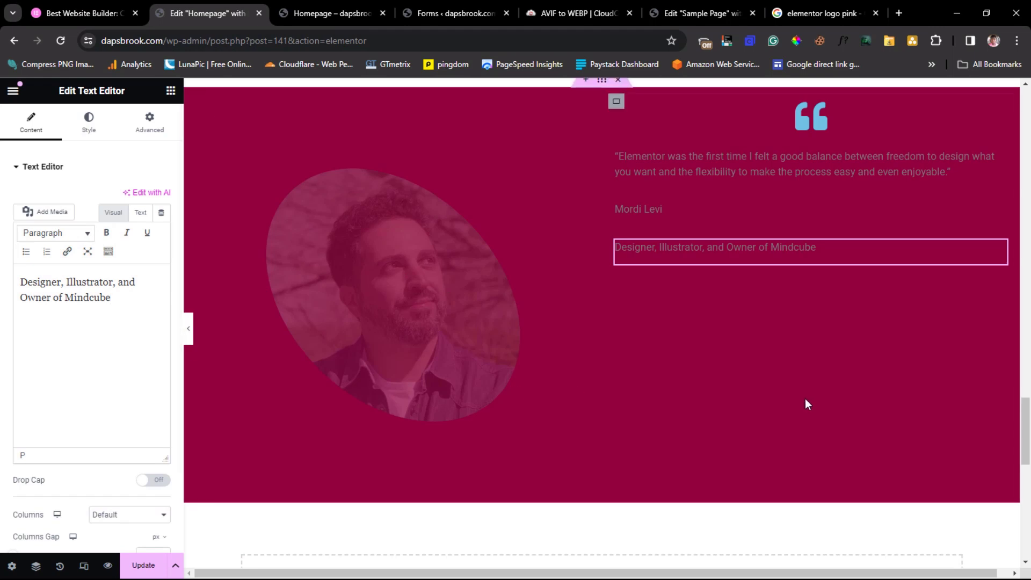
- Align the quote icon above the testimonial text to the left
scroll(805, 392, up, 2)
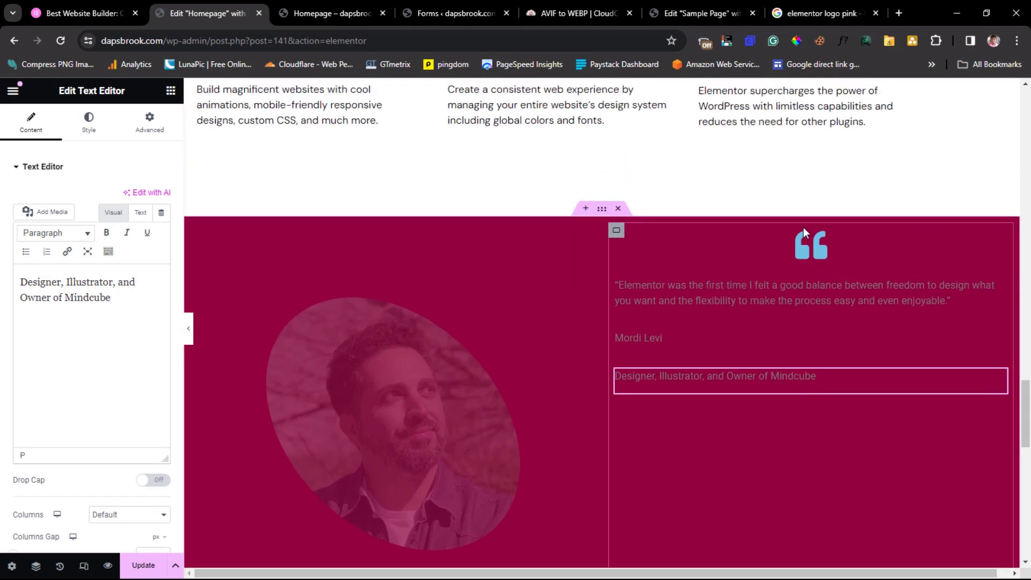
click(762, 250)
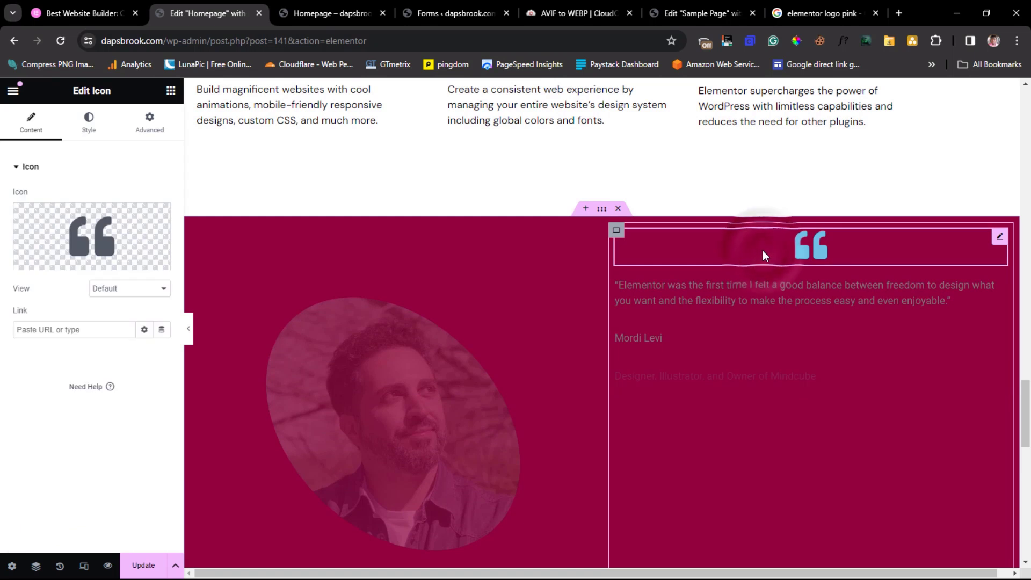
click(87, 118)
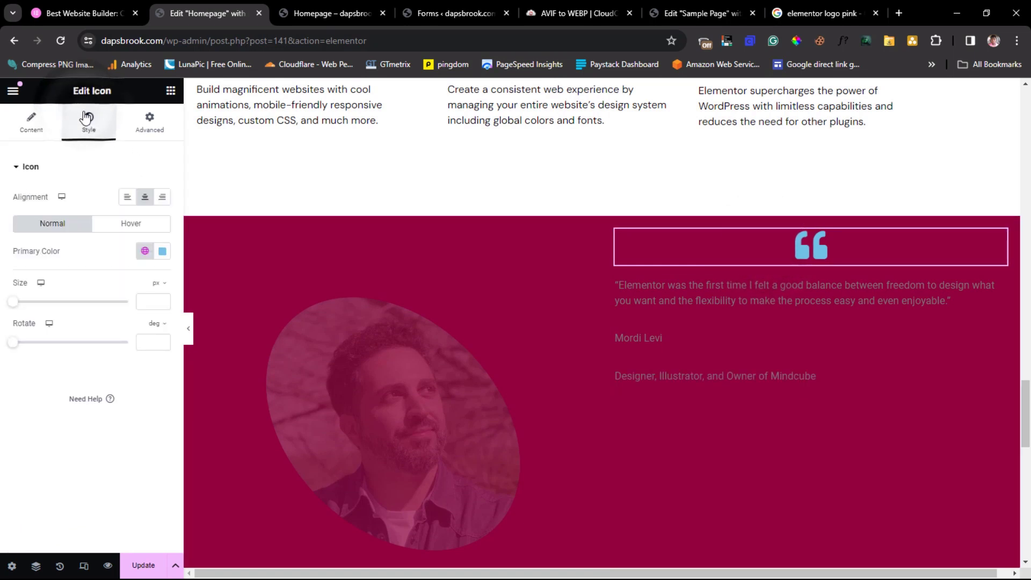
click(128, 199)
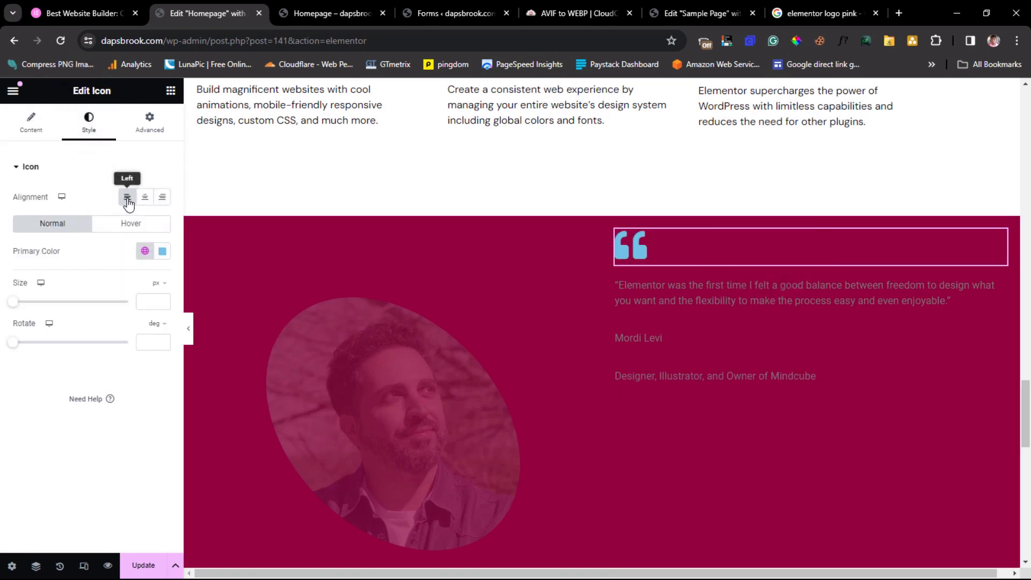
- Check the quote icon's colour on elementor.com and set the homepage icon's primary color to white
click(75, 6)
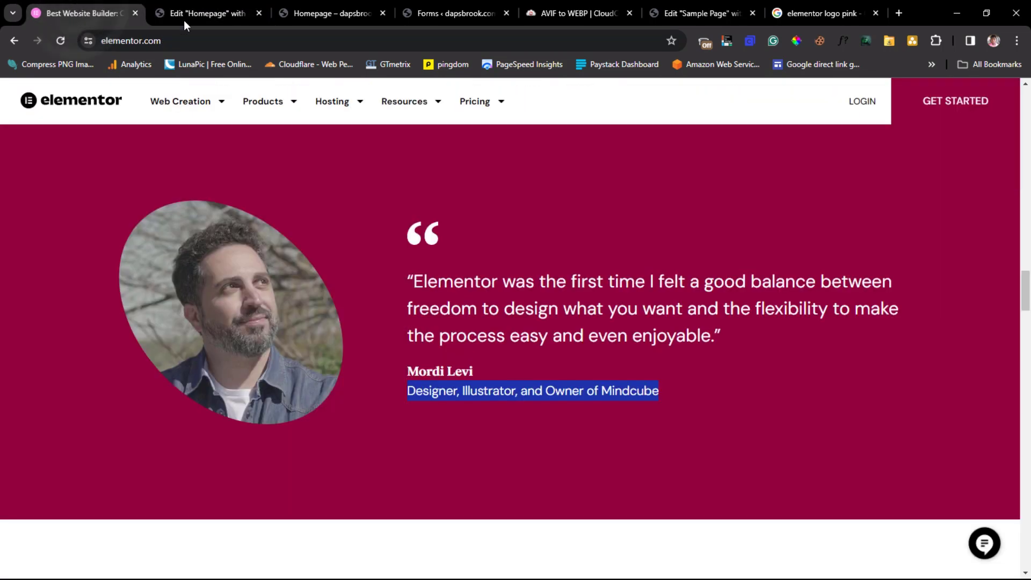
click(227, 6)
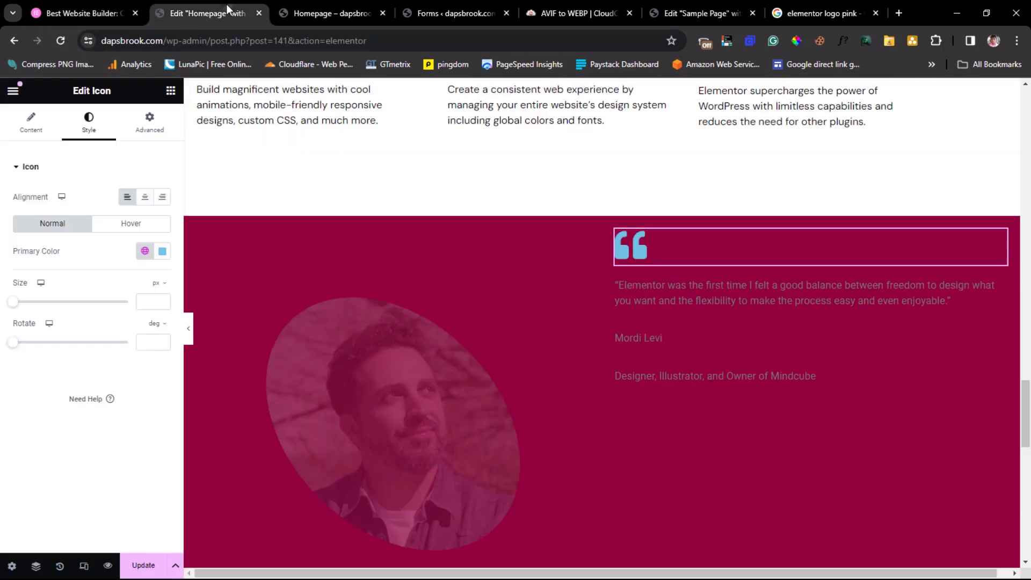
click(161, 250)
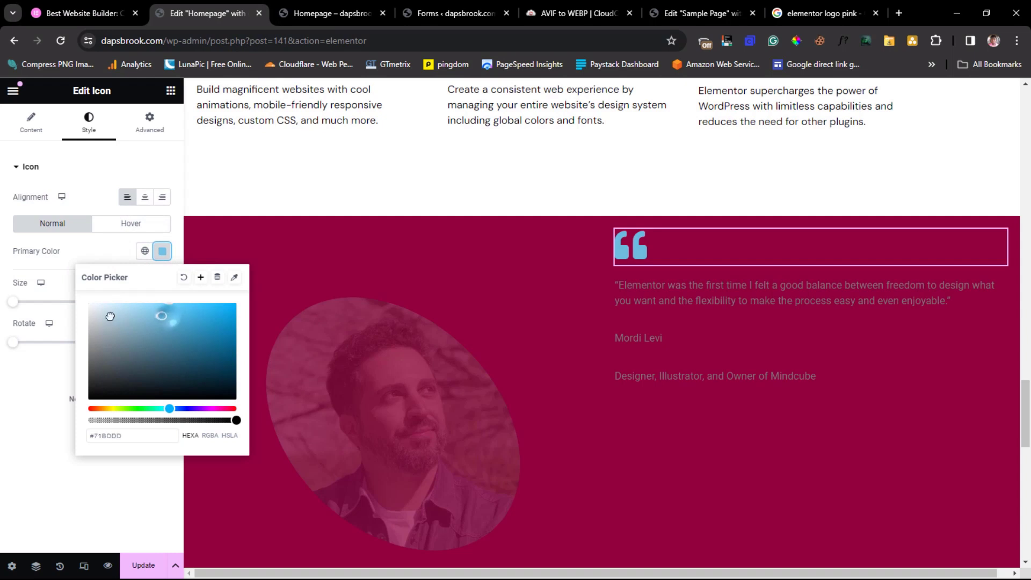
click(70, 167)
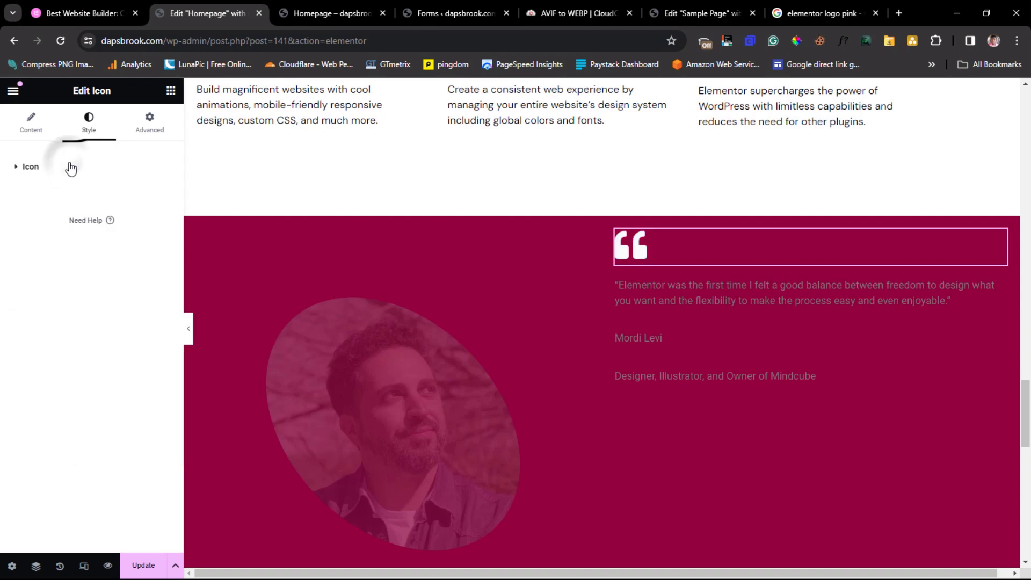
click(38, 169)
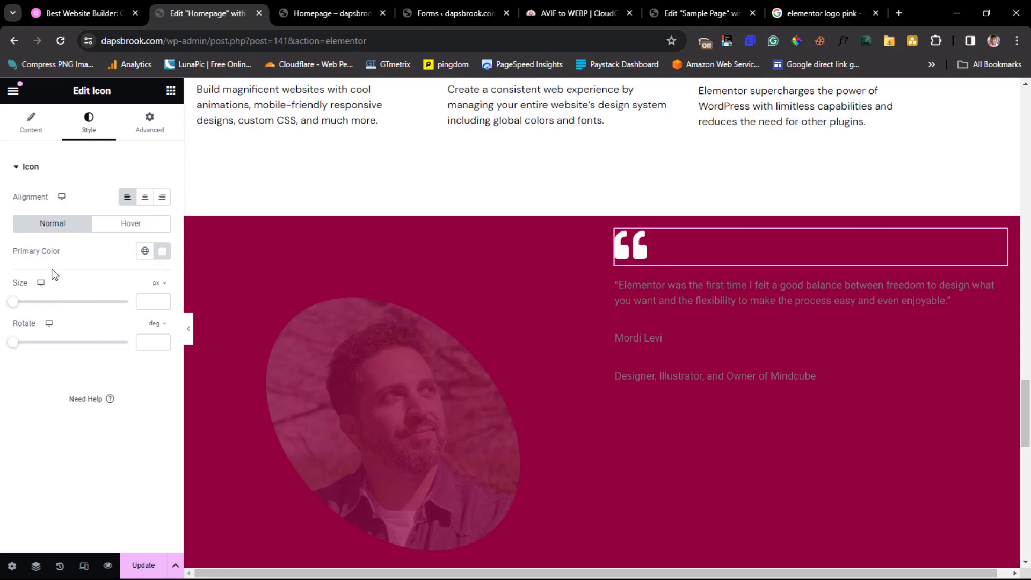
- Set the right inner container's Justify Content to Center and select the testimonial quote text widget
click(149, 121)
click(30, 121)
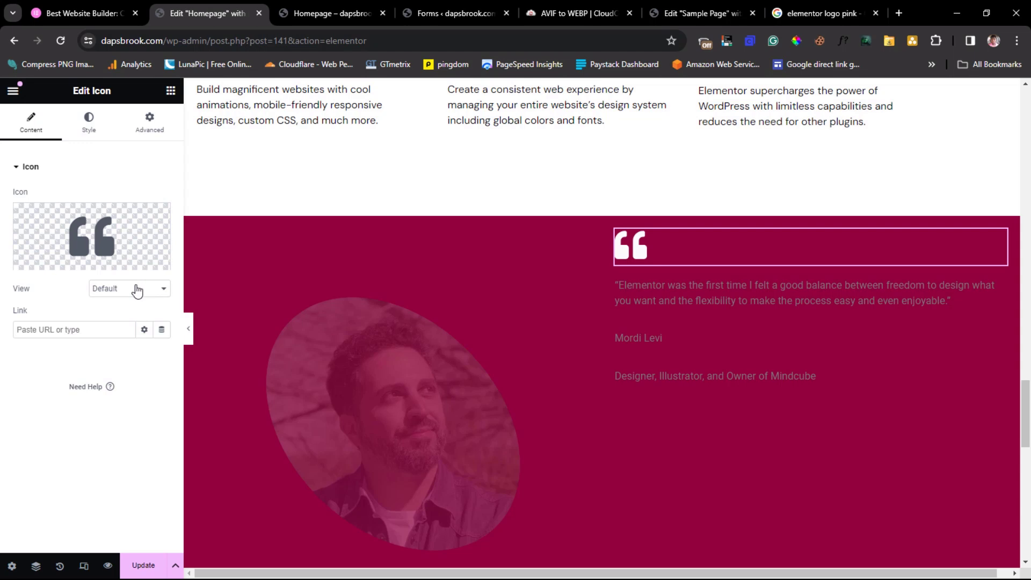
click(616, 231)
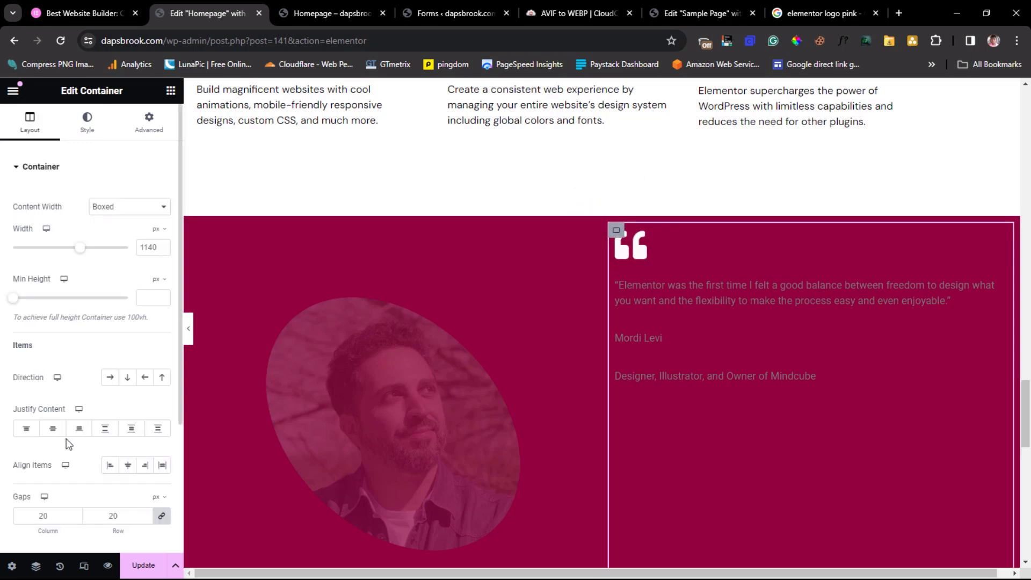
click(52, 430)
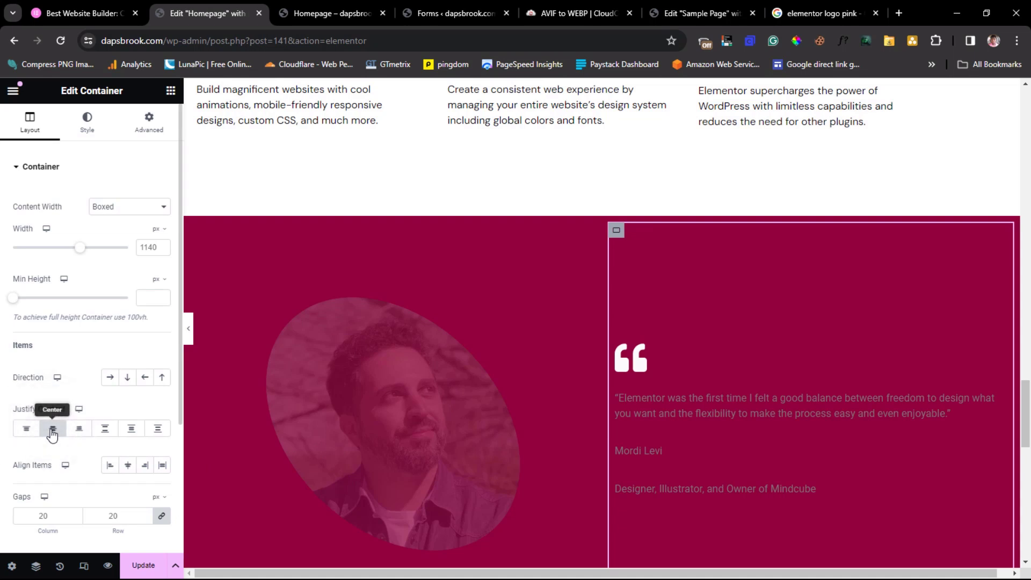
click(672, 407)
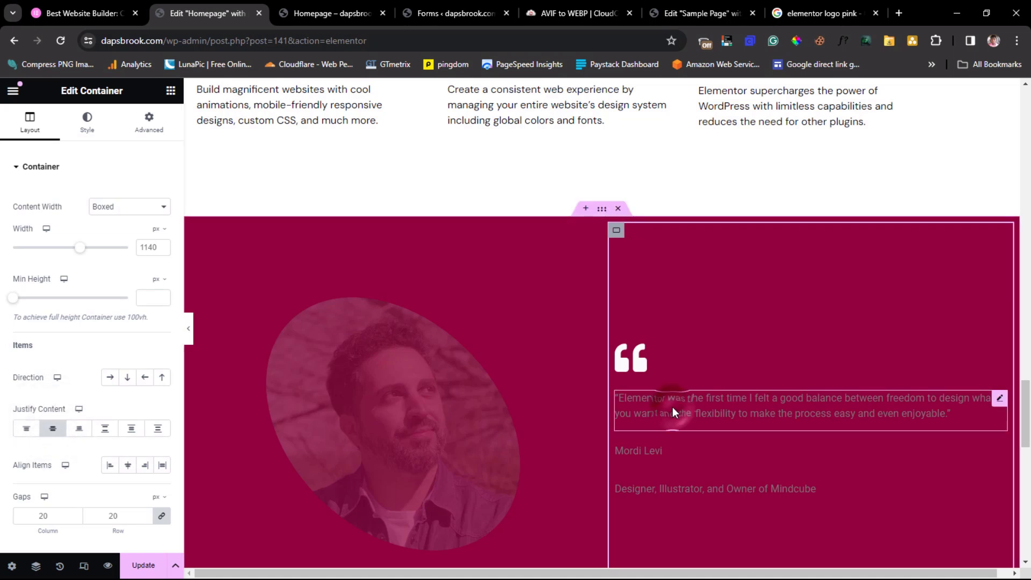
- Copy the “One Platform, Unlimited Web Creations” heading widget from further up the homepage
scroll(591, 246, up, 10)
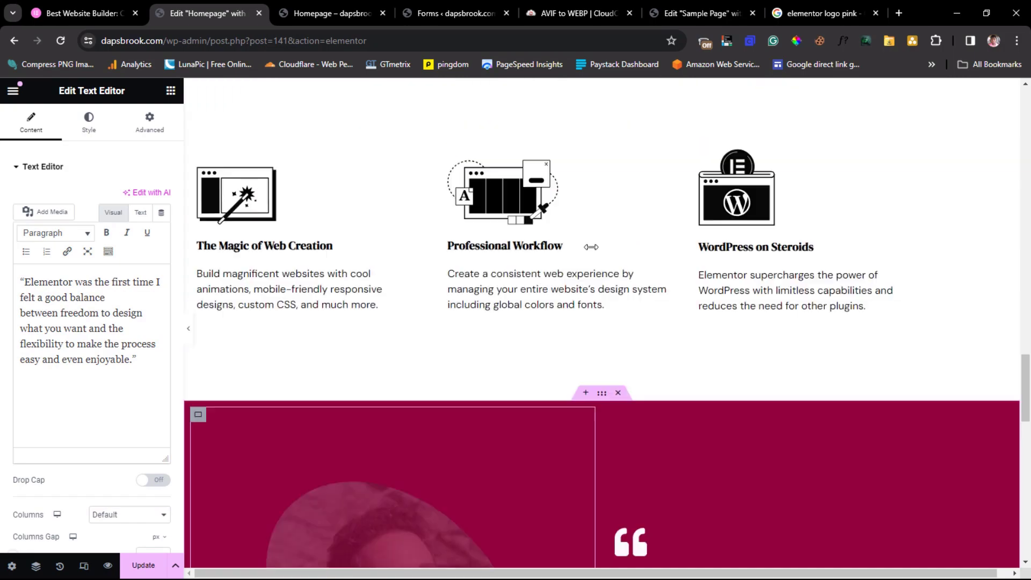
scroll(593, 253, up, 5)
scroll(593, 252, down, 5)
scroll(594, 252, up, 6)
scroll(594, 253, down, 3)
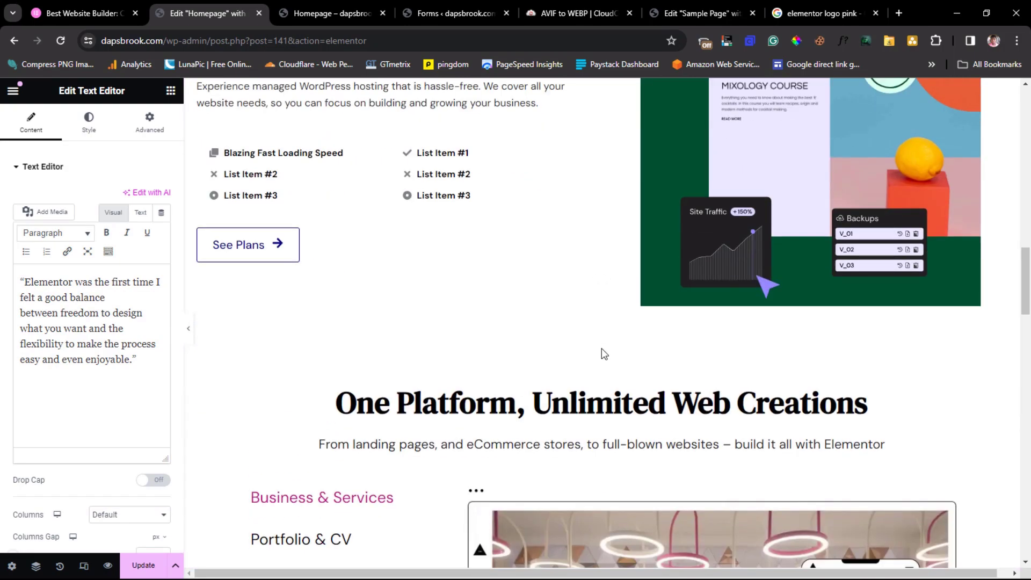
right_click(570, 408)
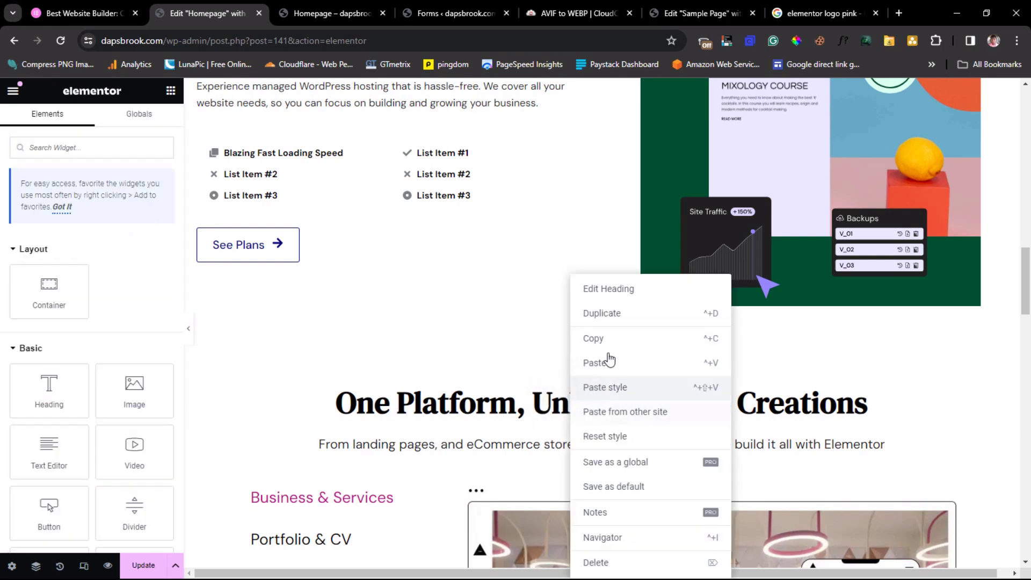
click(597, 340)
scroll(600, 348, down, 9)
scroll(600, 348, down, 5)
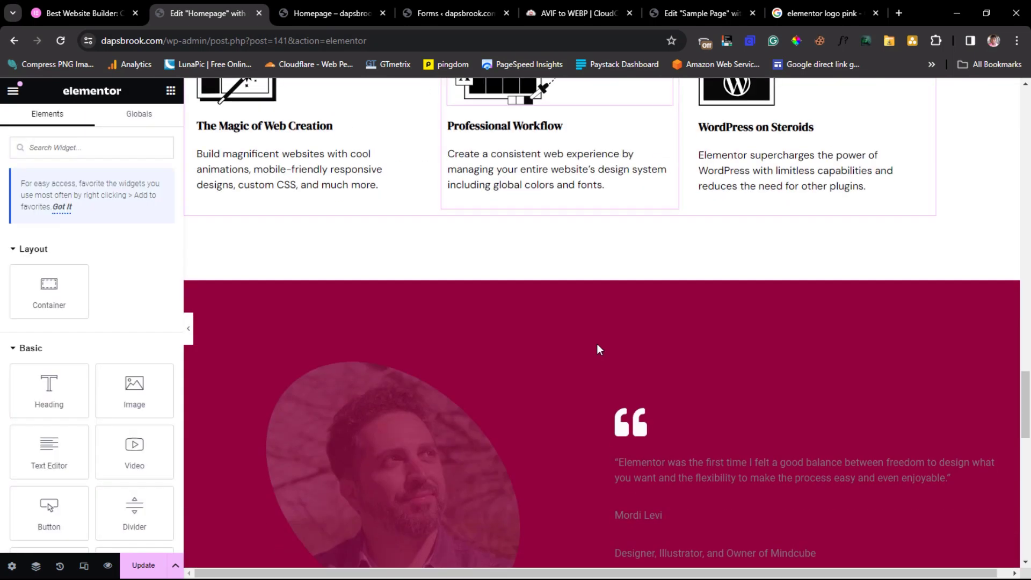
- Select the testimonial quote text widget and inspect the original quote's font properties on elementor.com with WhatFont
click(679, 479)
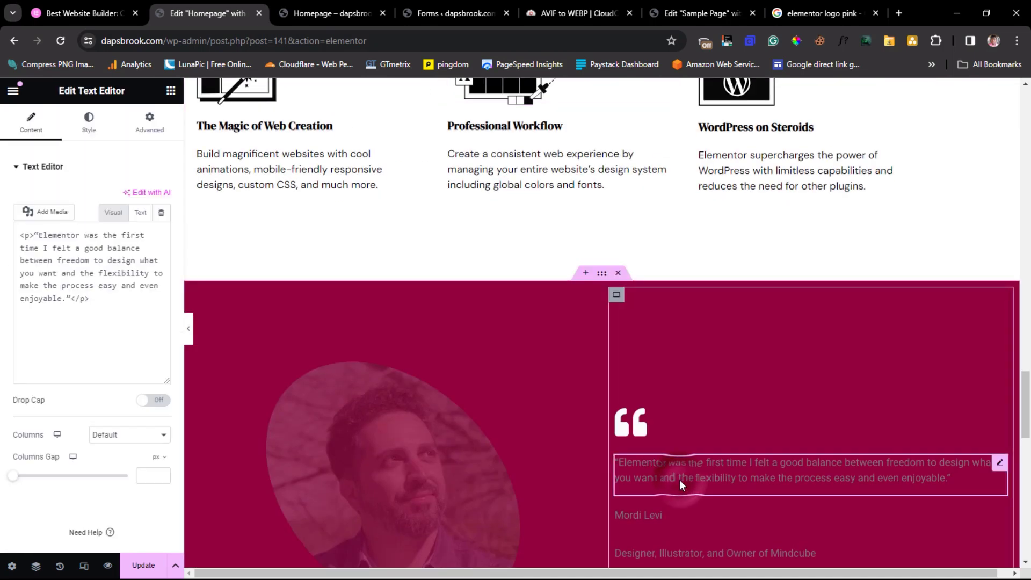
click(85, 12)
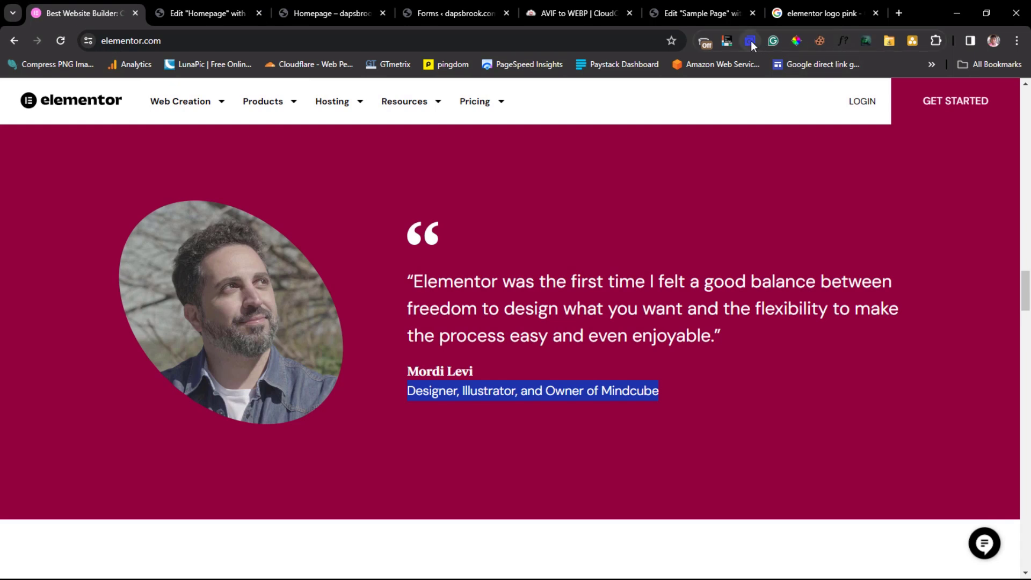
click(844, 41)
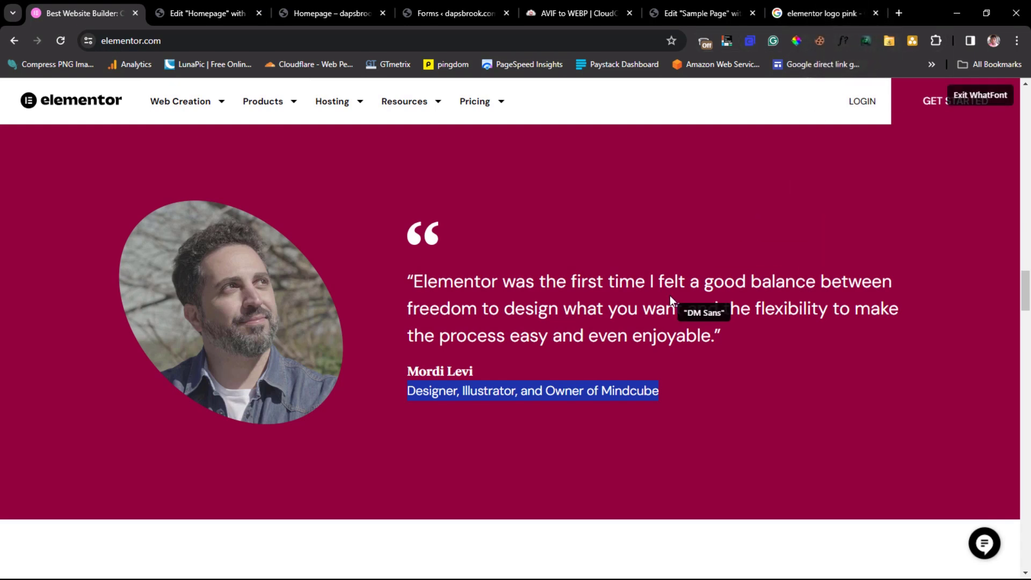
click(673, 279)
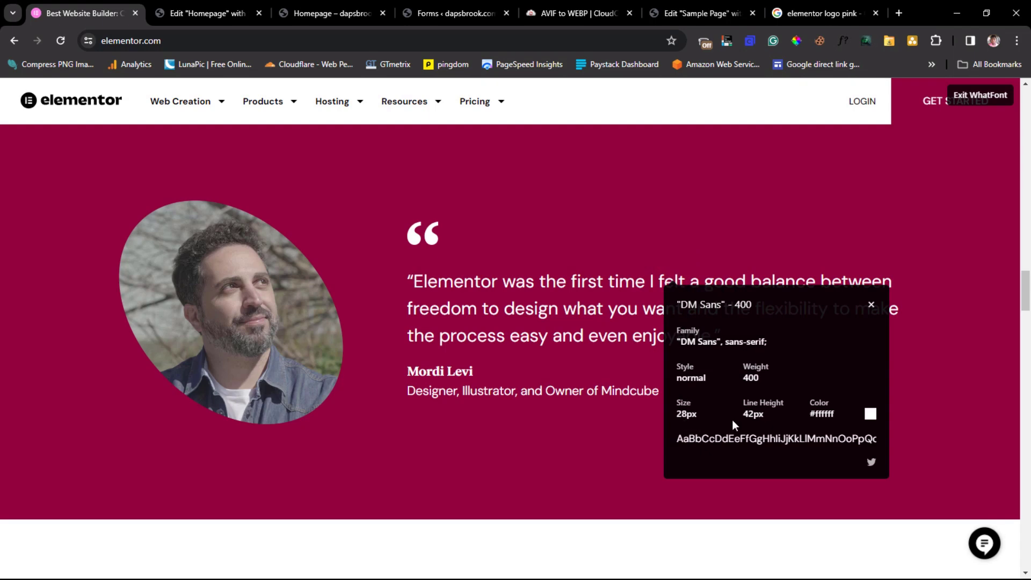
- Style the homepage testimonial quote with DM Sans at 28 px, a line height of 42 and text color #FFFFFF
click(200, 11)
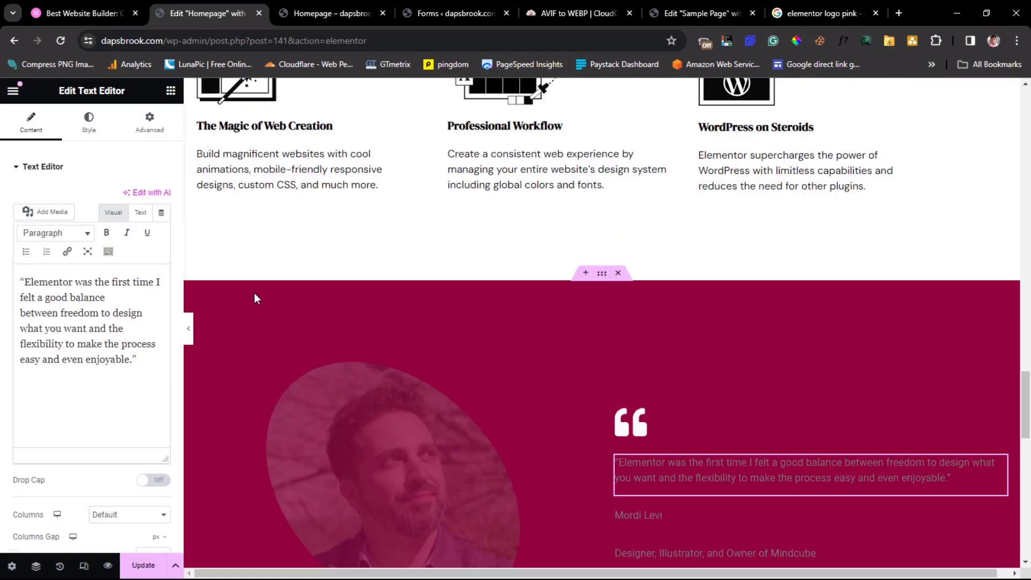
click(89, 135)
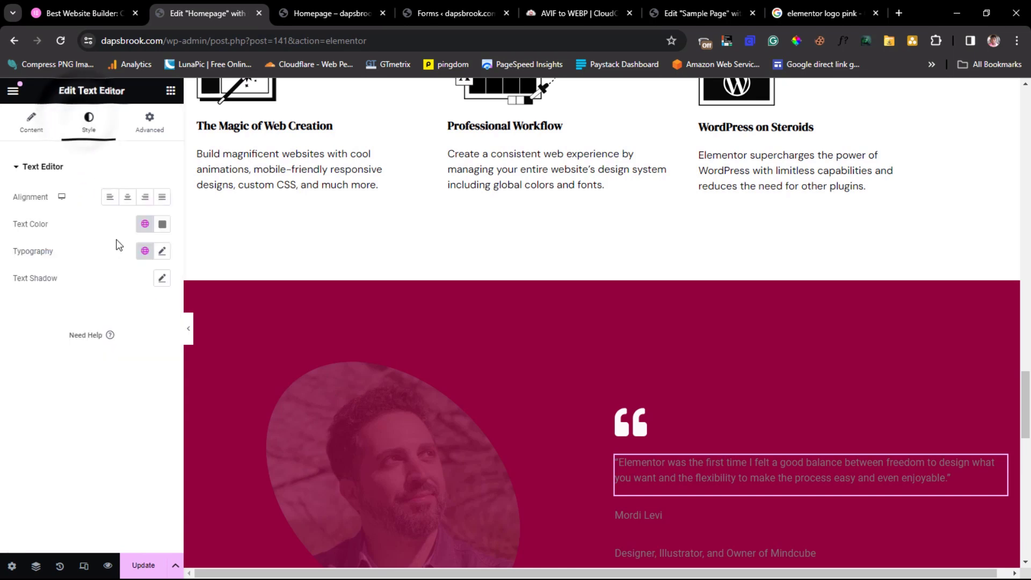
click(162, 250)
click(128, 312)
text(DM)
click(131, 361)
click(138, 351)
text(28)
click(123, 422)
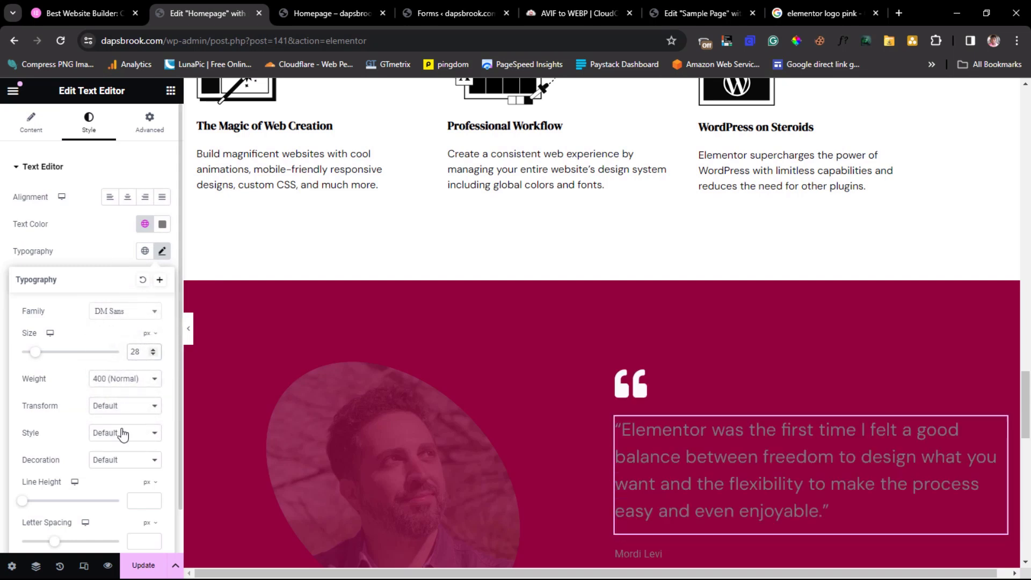
text(42)
click(162, 224)
drag(89, 327, 82, 280)
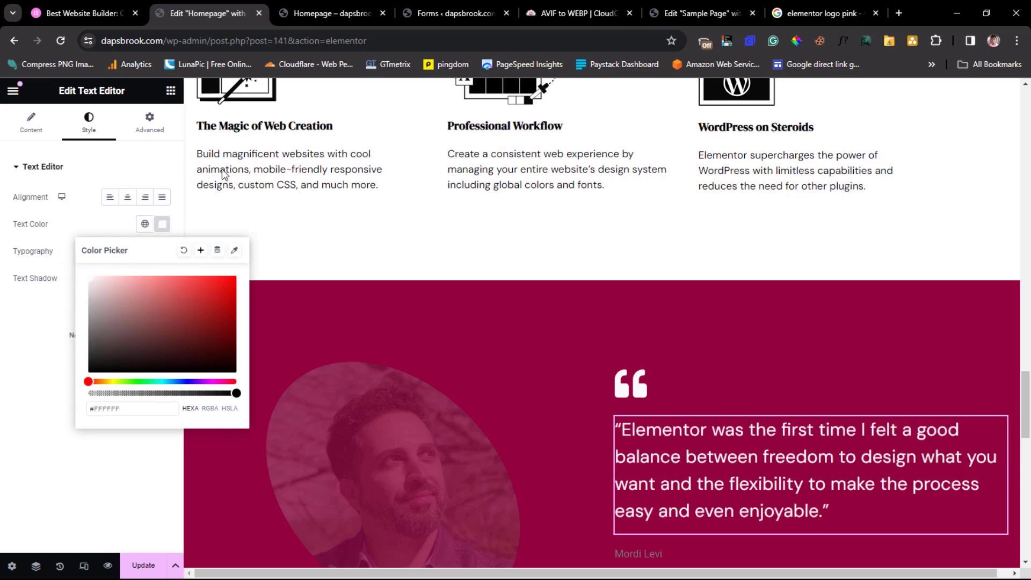
- Copy “The Magic of Web Creation” heading and paste its style onto the testimonial author's name
right_click(263, 127)
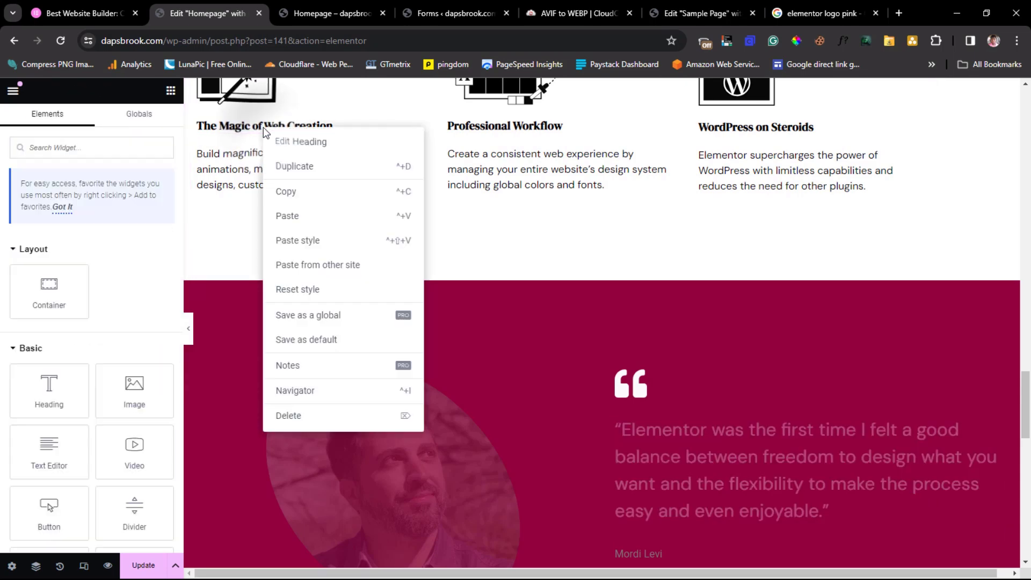
click(289, 191)
scroll(617, 411, down, 3)
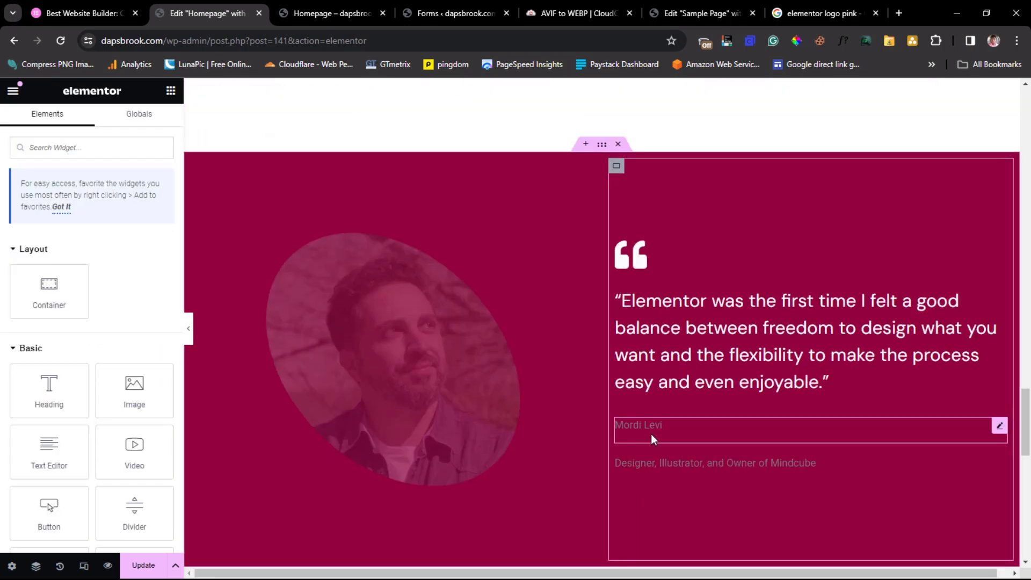
right_click(654, 429)
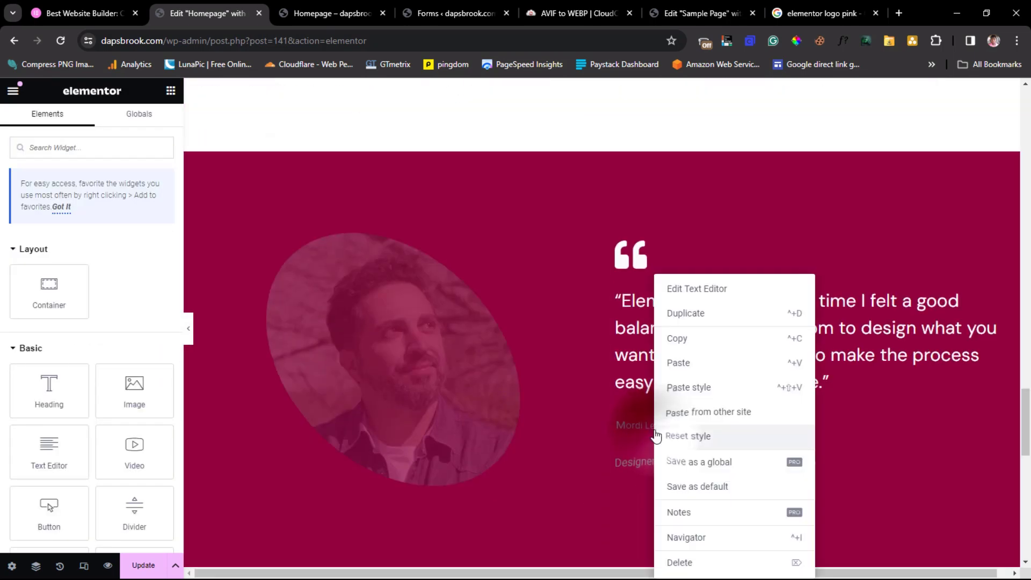
click(690, 391)
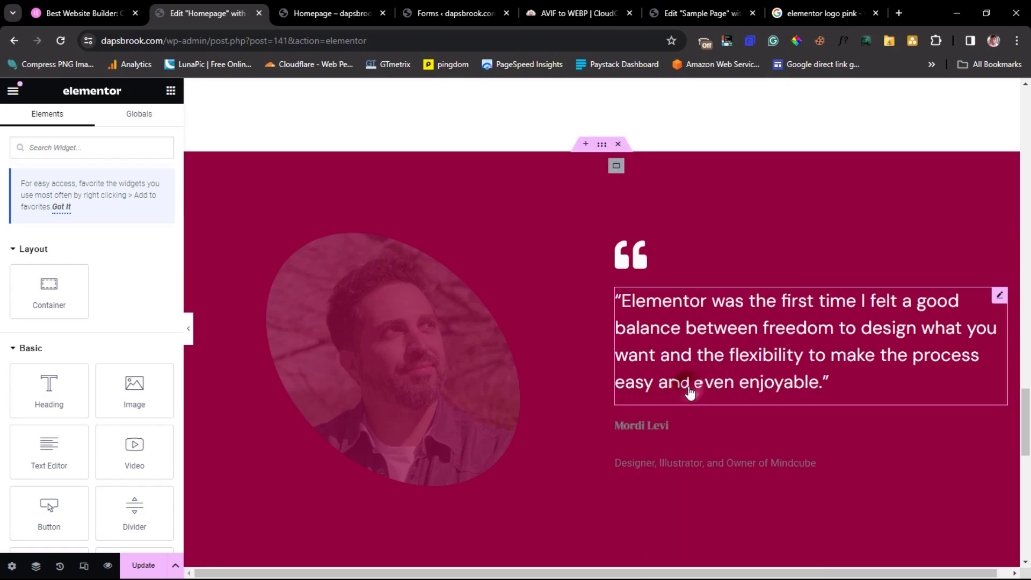
- Set the text color of the testimonial author's name to #FFFFFF
click(673, 430)
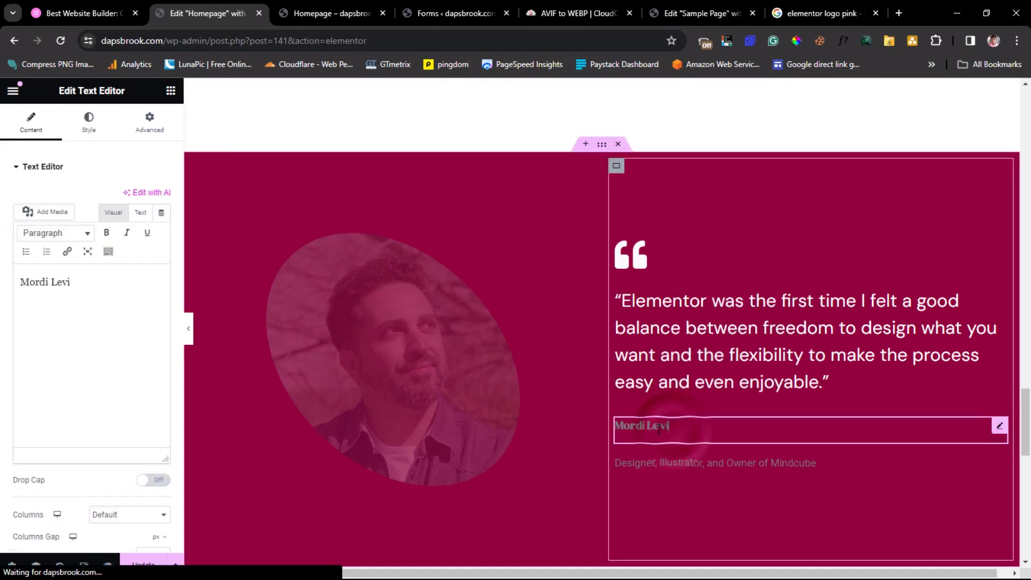
click(87, 121)
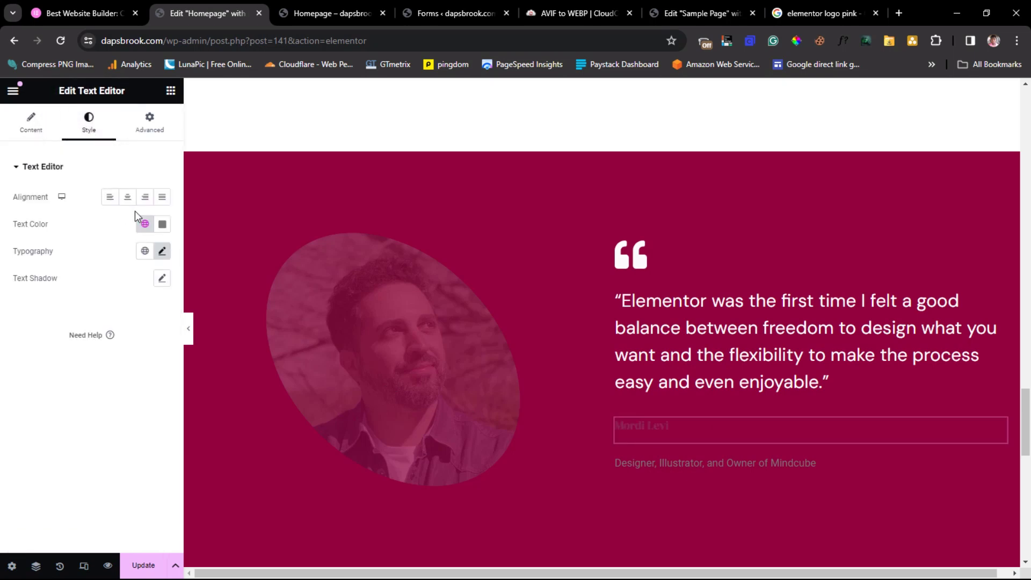
click(162, 224)
drag(89, 327, 88, 279)
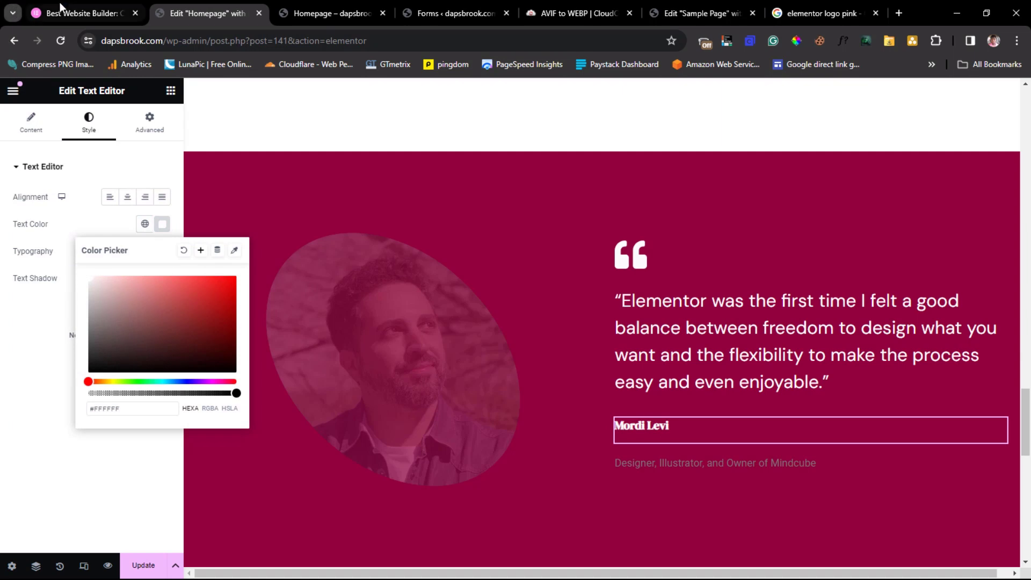
- Inspect the font properties of the testimonial author's name and job title on elementor.com with WhatFont
click(60, 4)
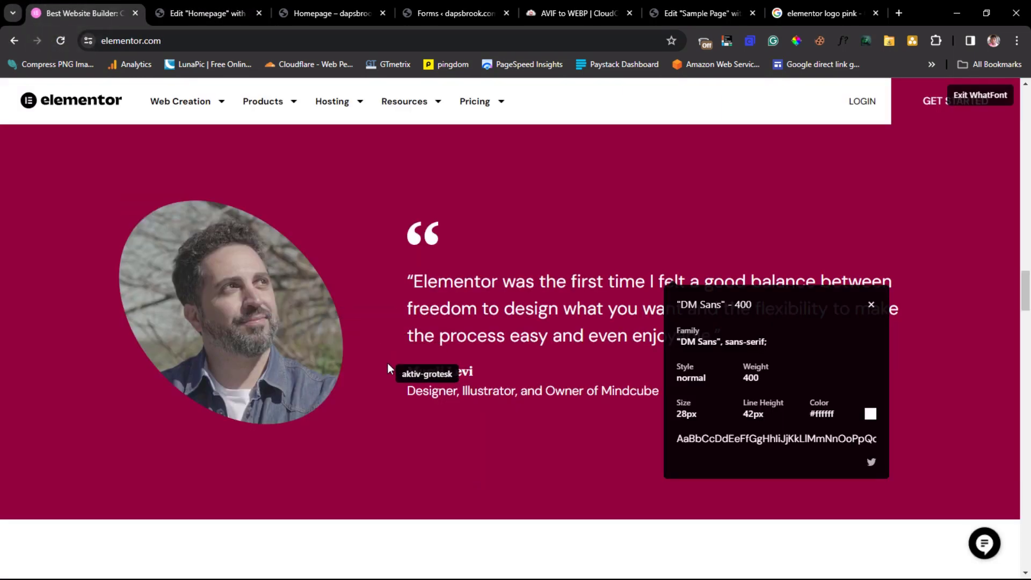
click(419, 369)
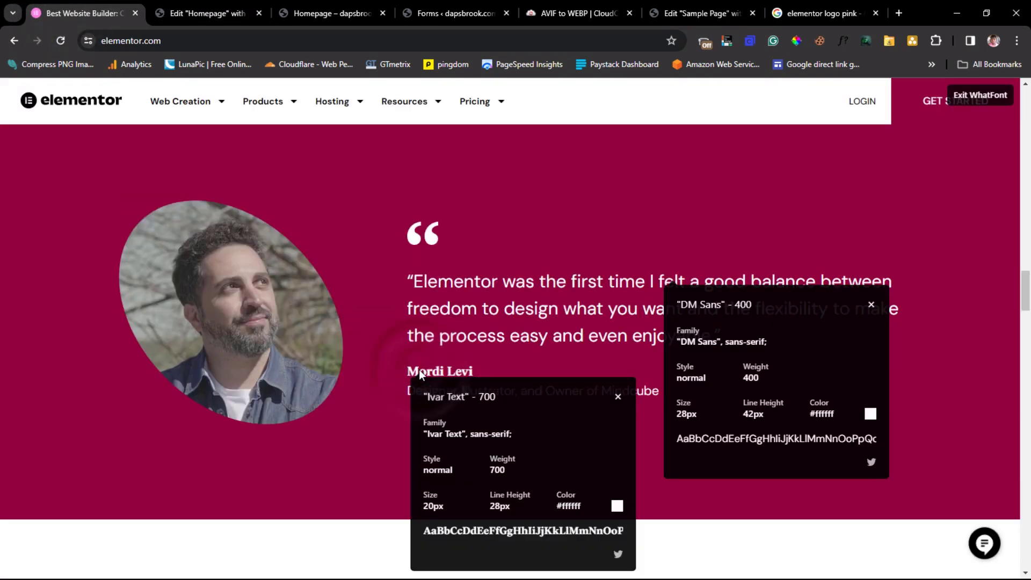
click(368, 430)
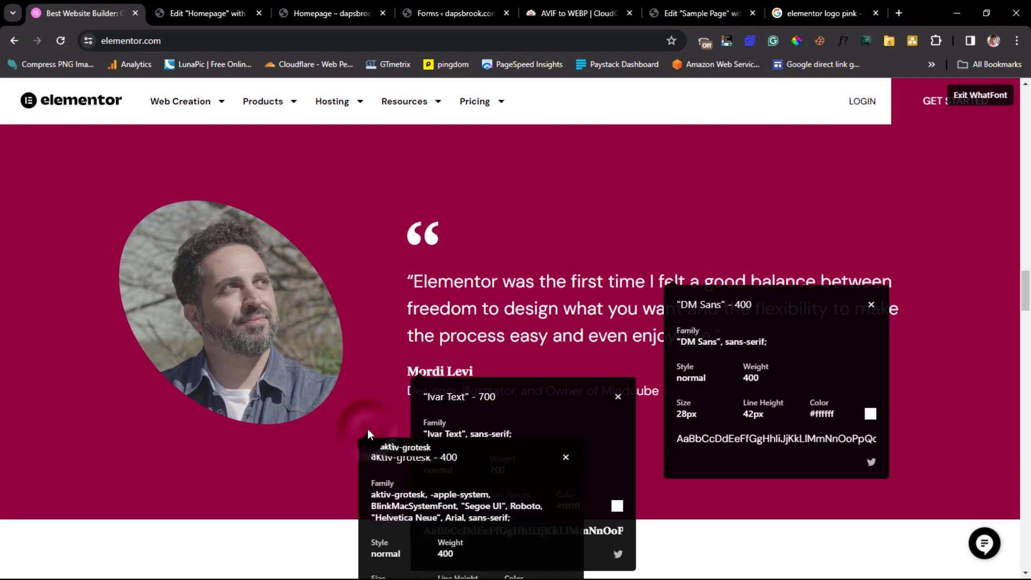
click(565, 460)
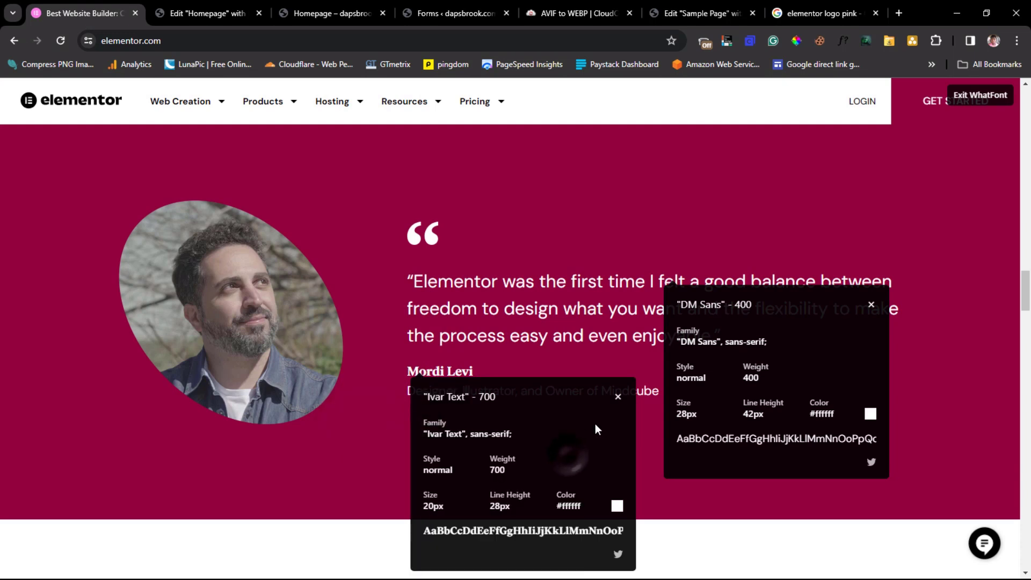
click(618, 397)
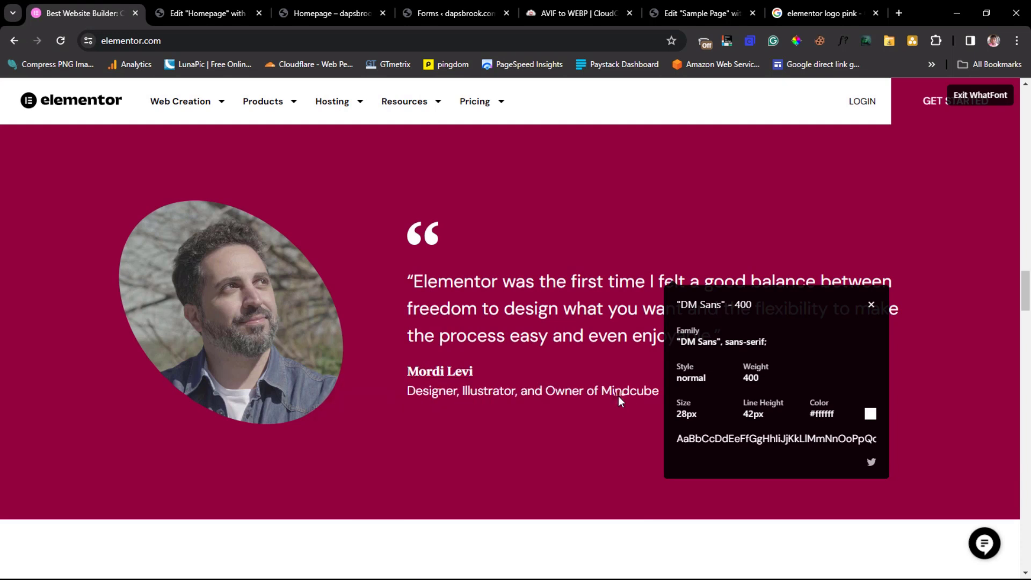
click(871, 307)
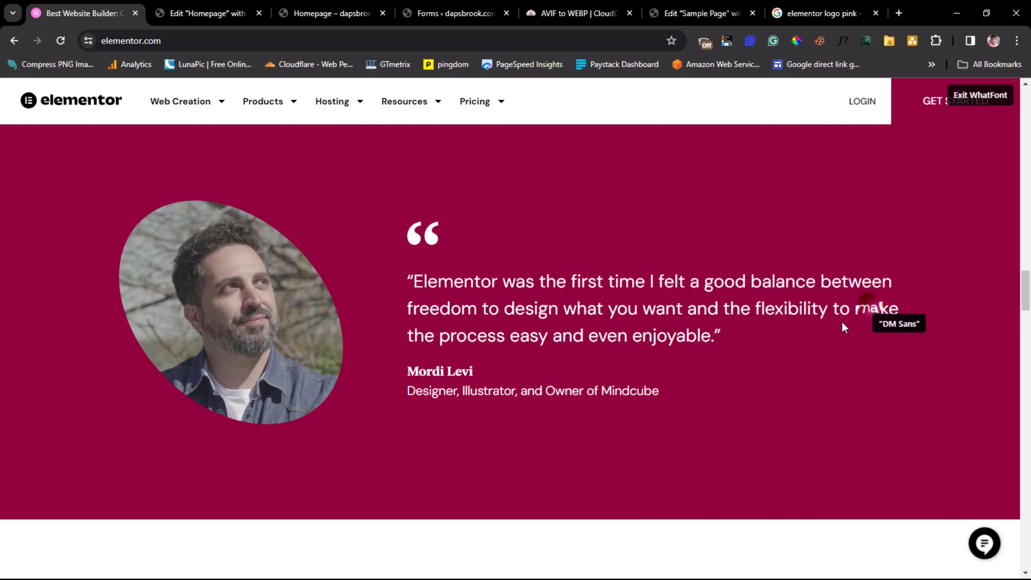
click(530, 394)
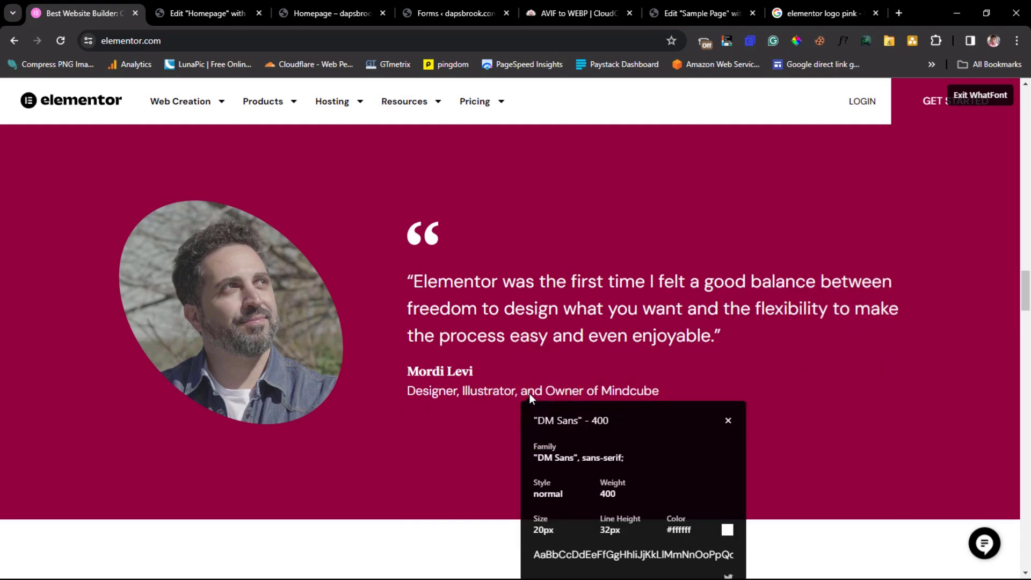
- Copy the paragraph below “The Magic of Web Creation” on the homepage and paste its style onto the testimonial job title
click(173, 5)
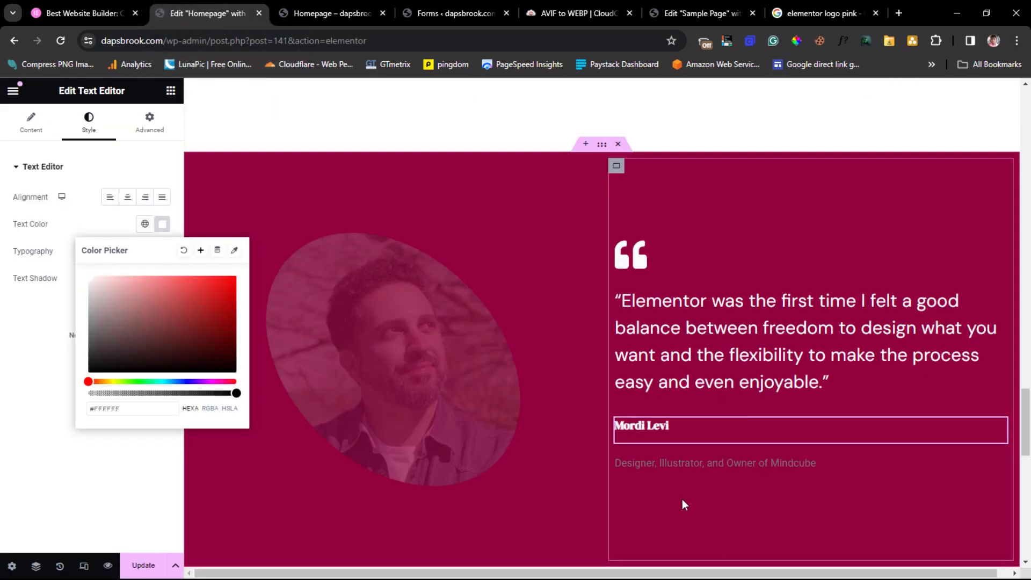
click(647, 461)
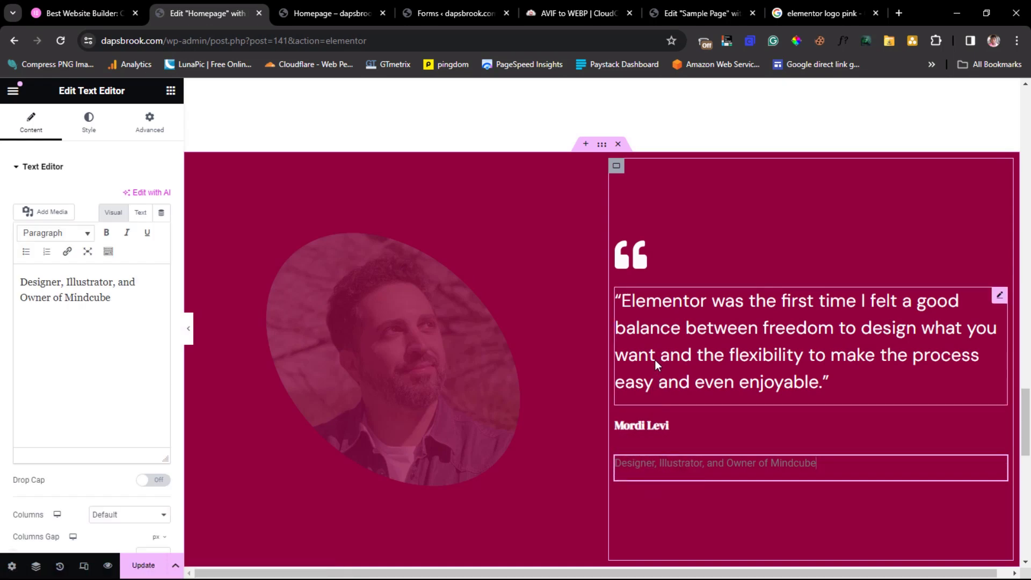
scroll(230, 379, up, 3)
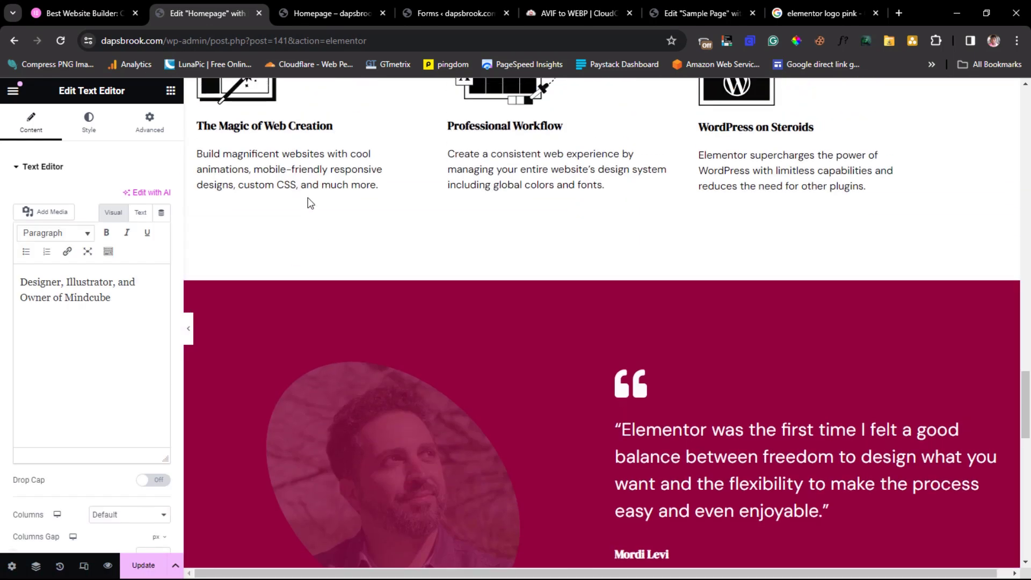
right_click(319, 168)
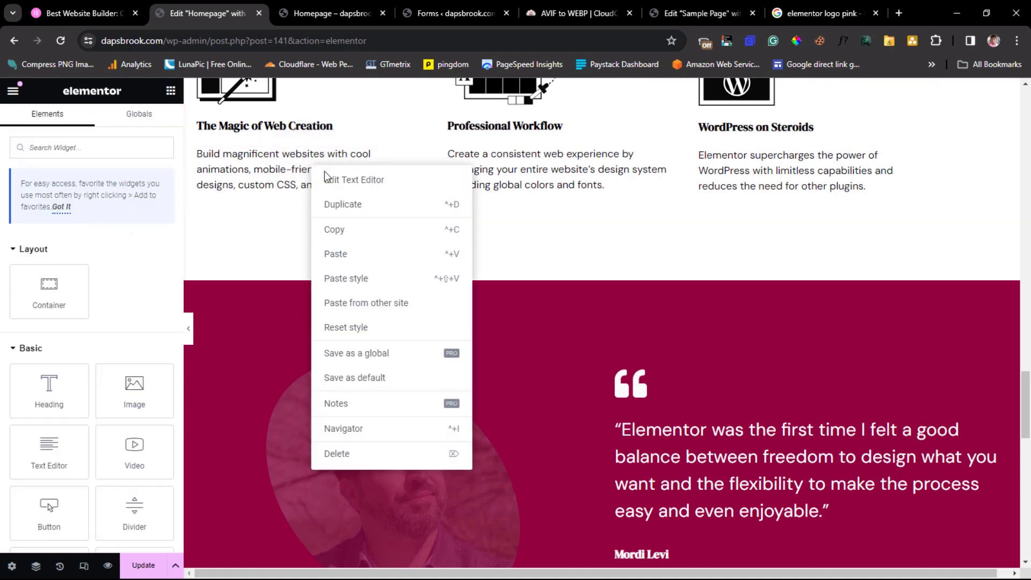
click(334, 229)
scroll(729, 366, down, 5)
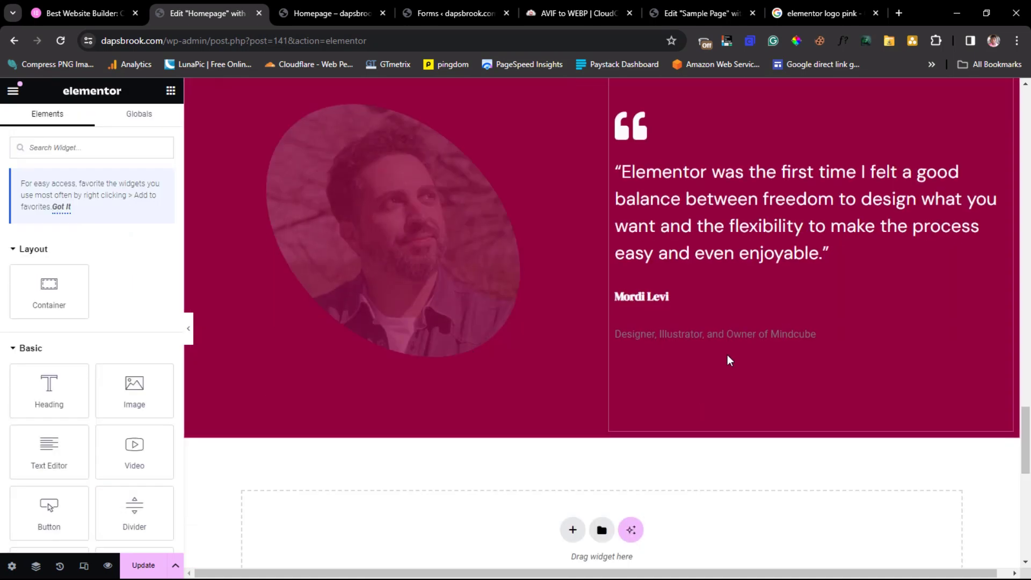
right_click(689, 335)
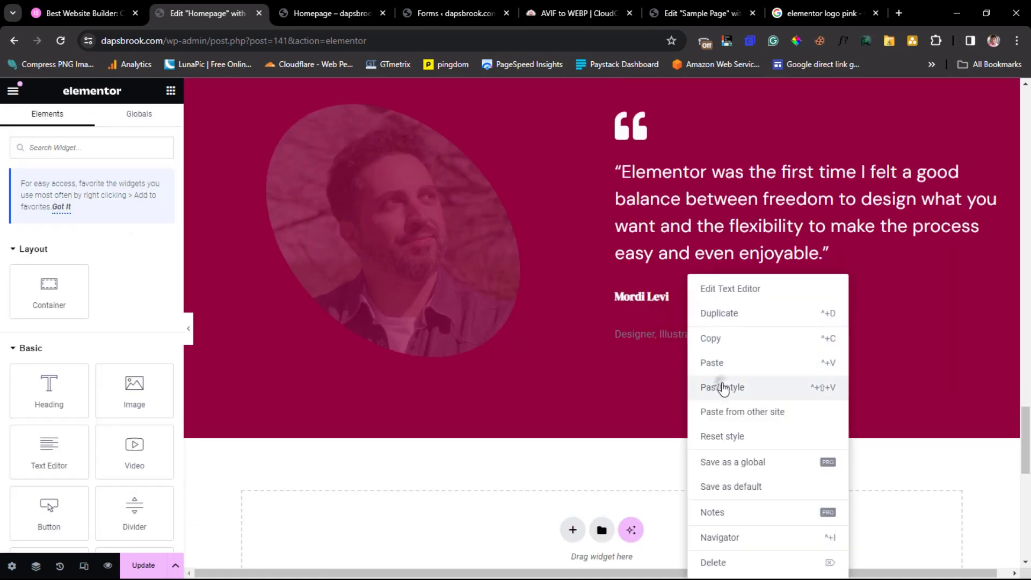
click(724, 388)
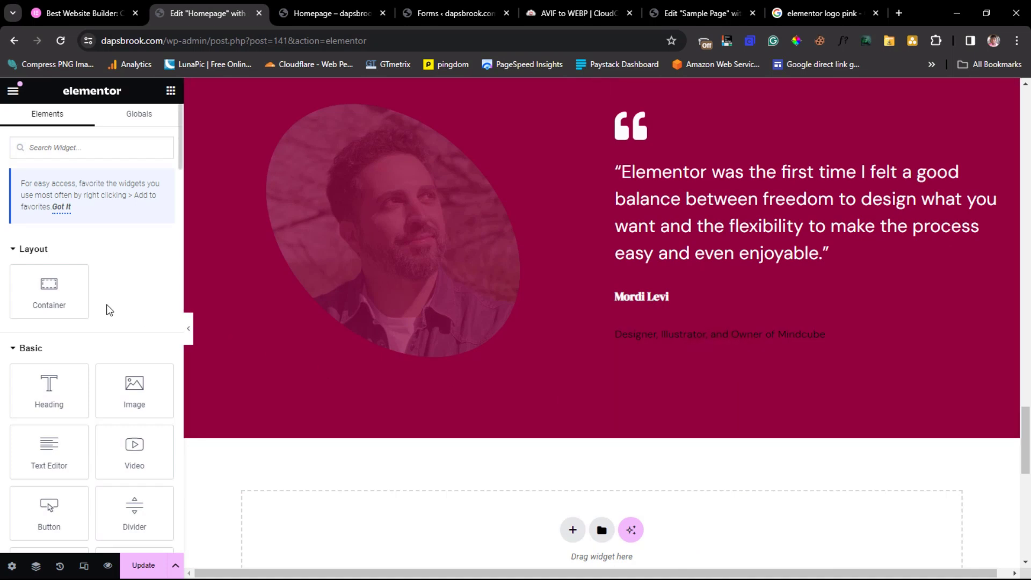
- Set the text color of the testimonial job title to #FFFFFF
click(693, 338)
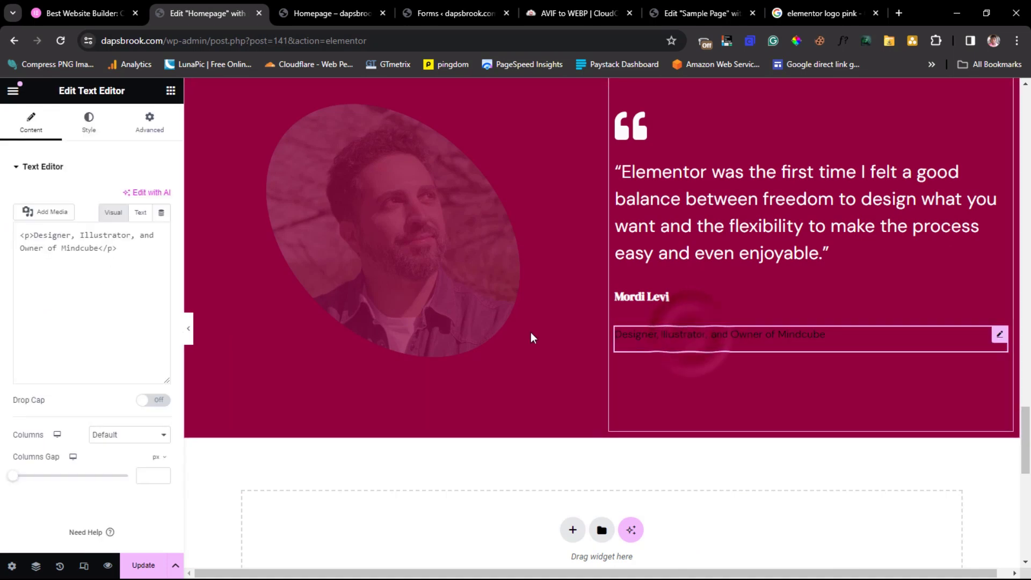
click(95, 133)
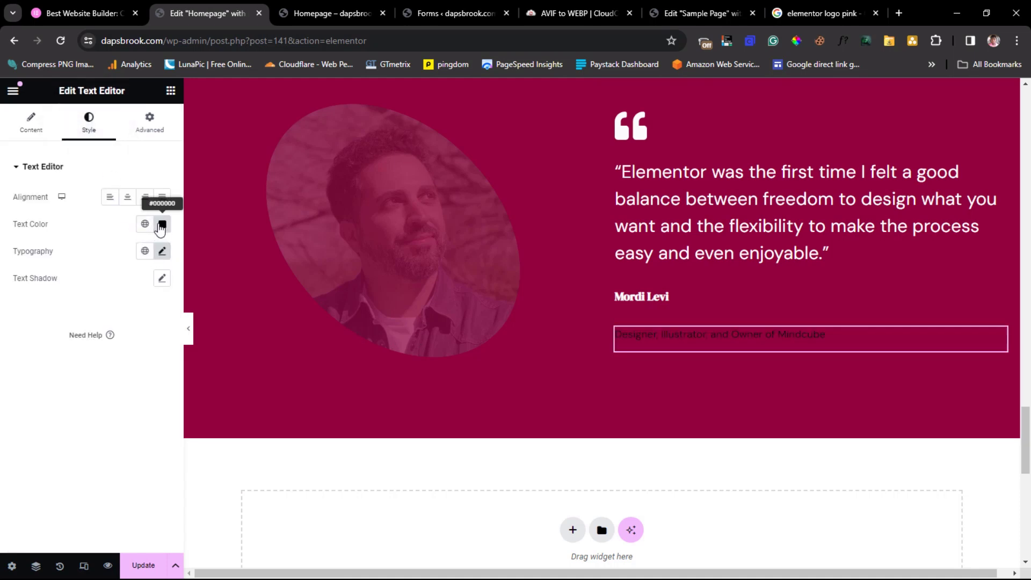
click(159, 225)
text(#FFFFFF)
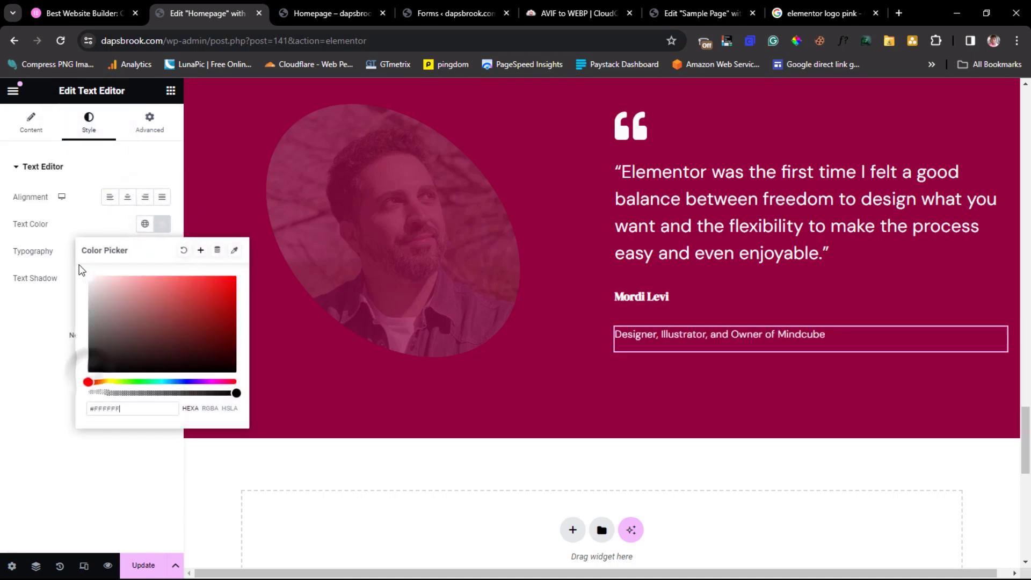
click(8, 346)
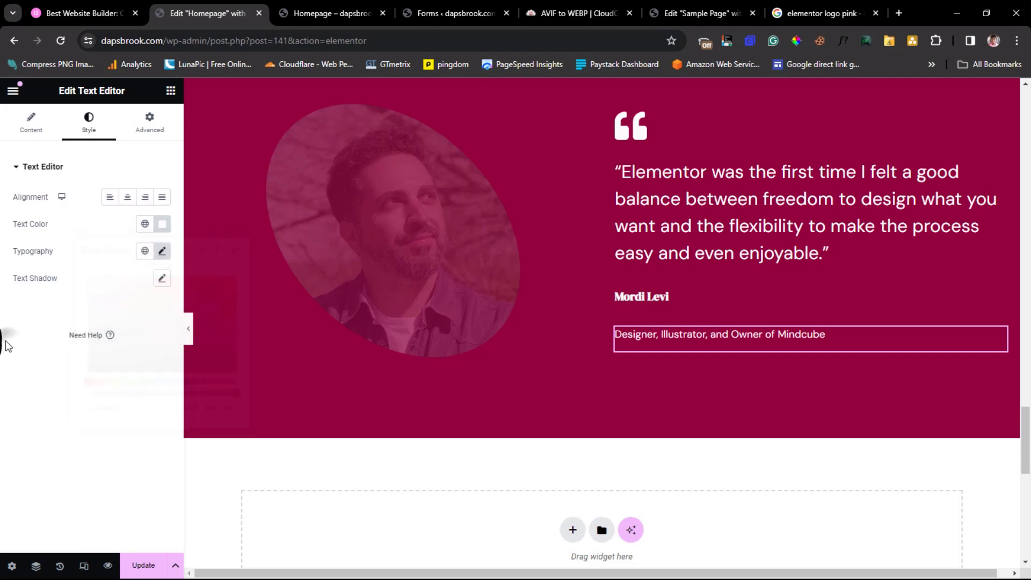
- Set the testimonial job title's font size to 20 px and its line height to 32 px
click(162, 252)
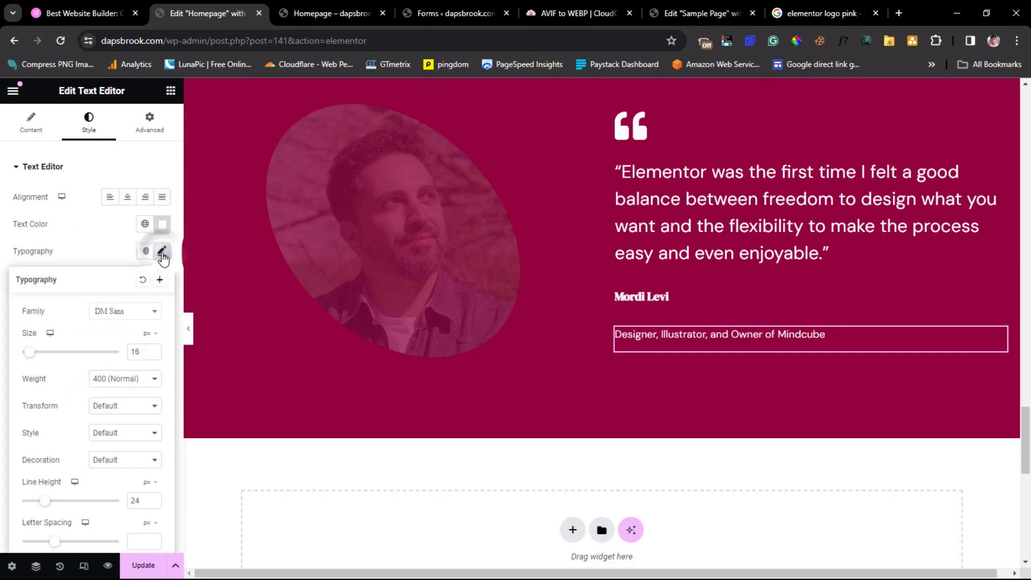
text(20)
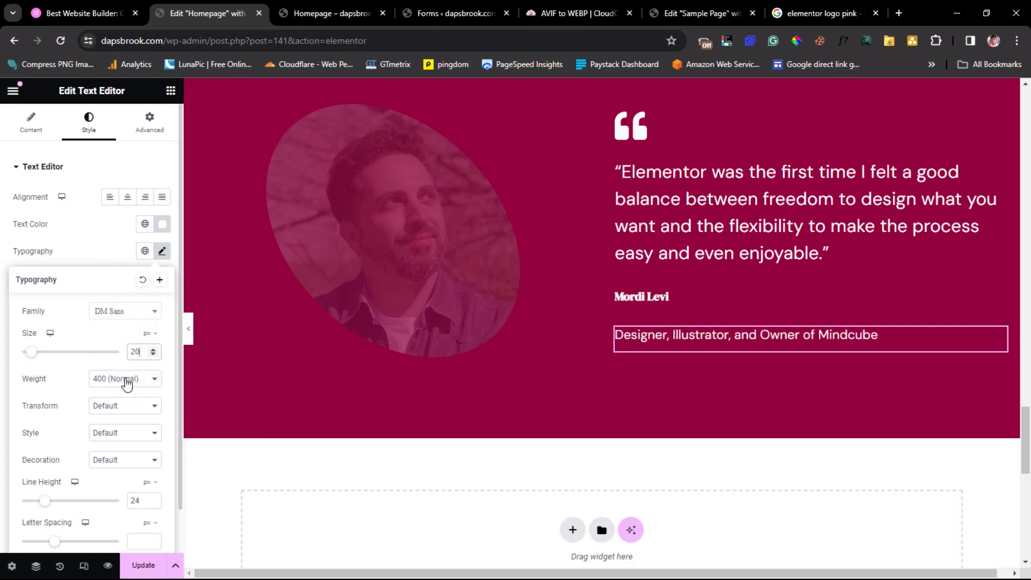
scroll(127, 383, down, 1)
double_click(139, 453)
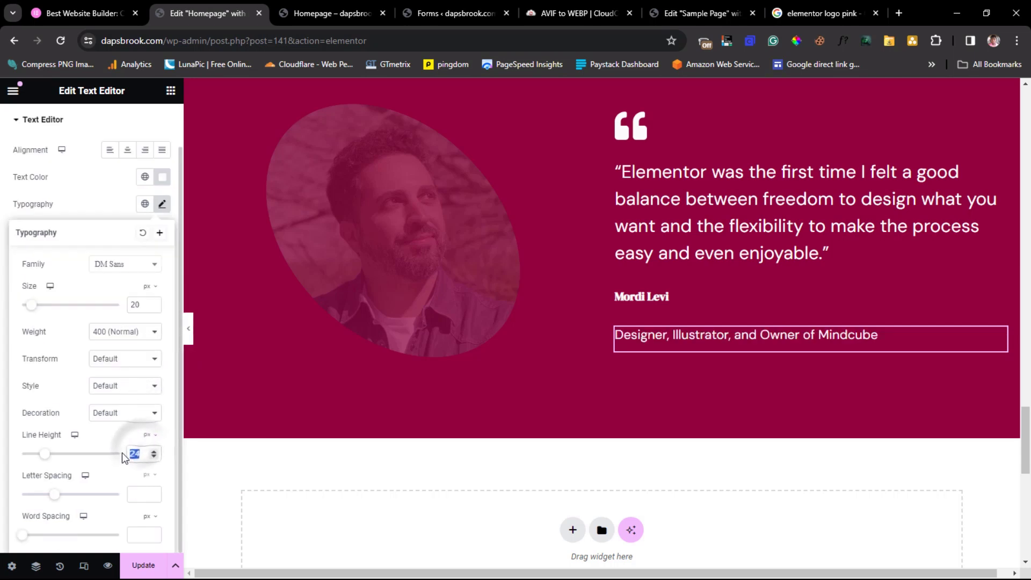
text(32)
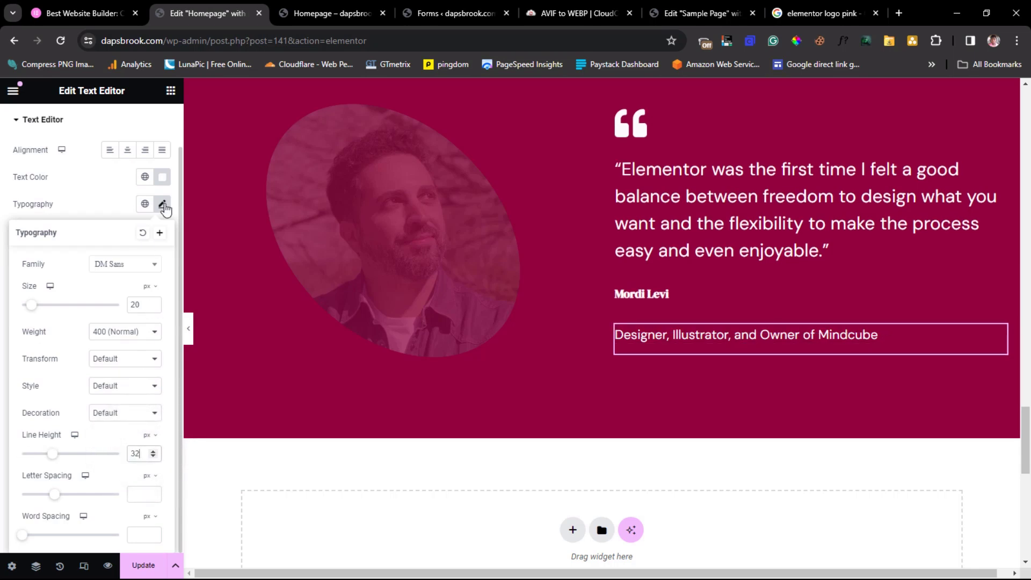
scroll(84, 306, up, 1)
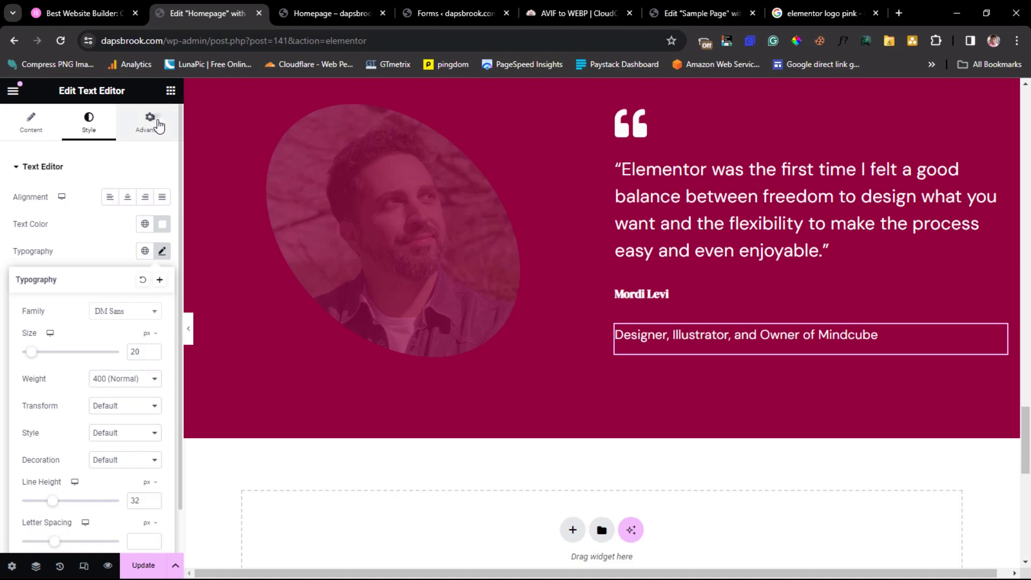
- Unlink the job title's margin values and set its top margin to -30 px
click(154, 125)
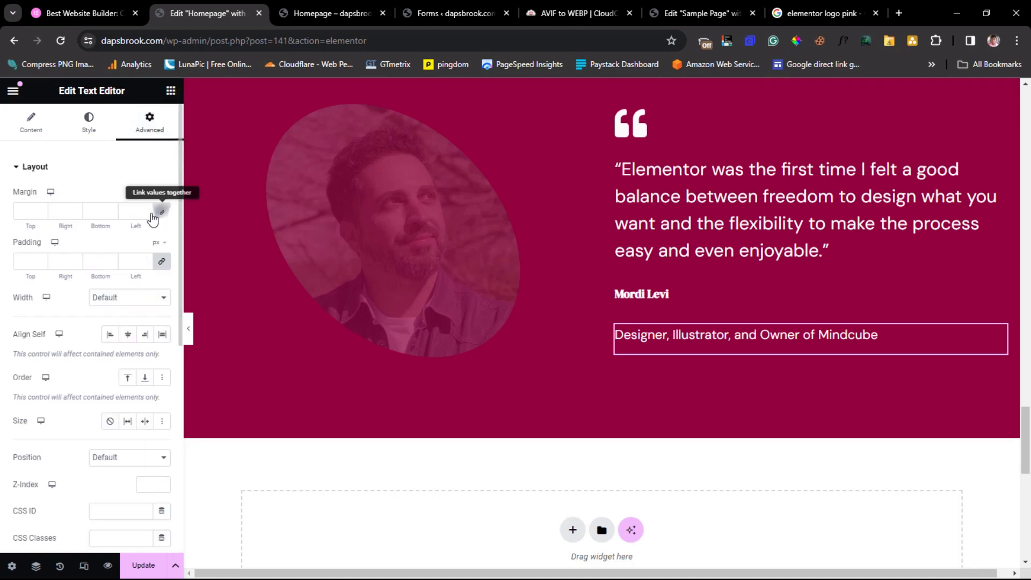
click(160, 212)
click(24, 210)
text(-20)
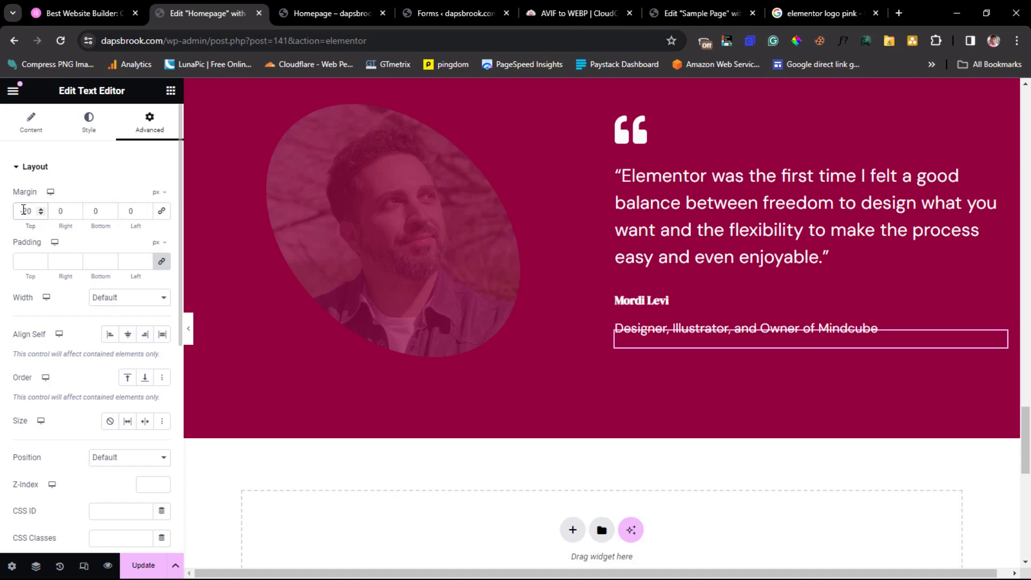
key(BackSpace)
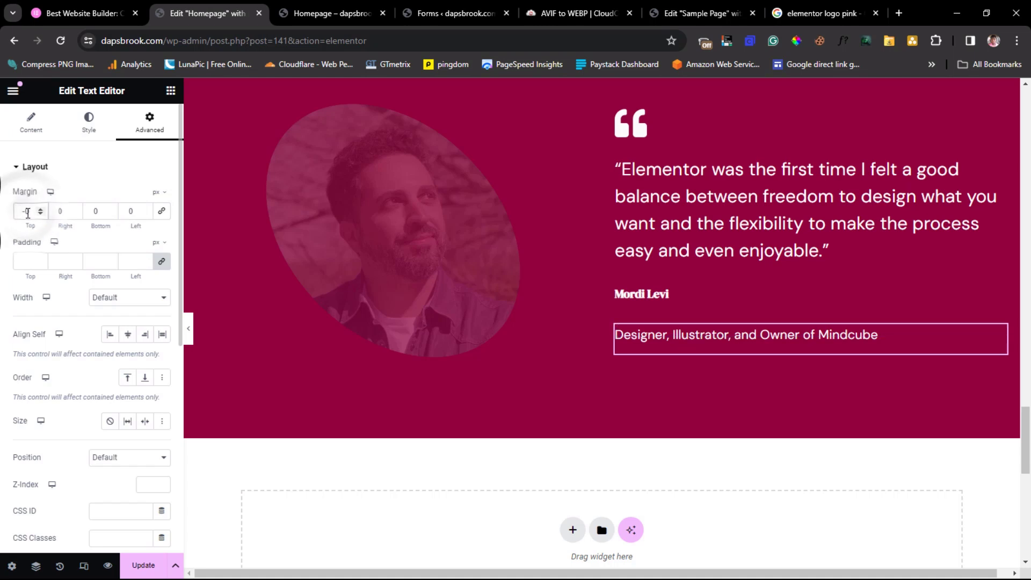
text(30)
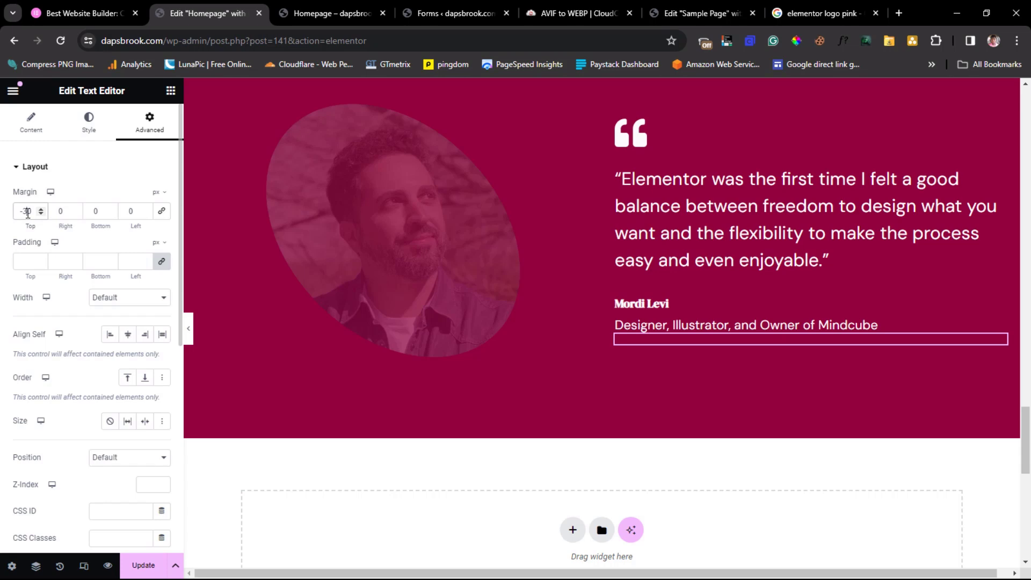
- Compare the testimonial section with the original on elementor.com and examine the Resources & Skills section that follows it there
click(79, 8)
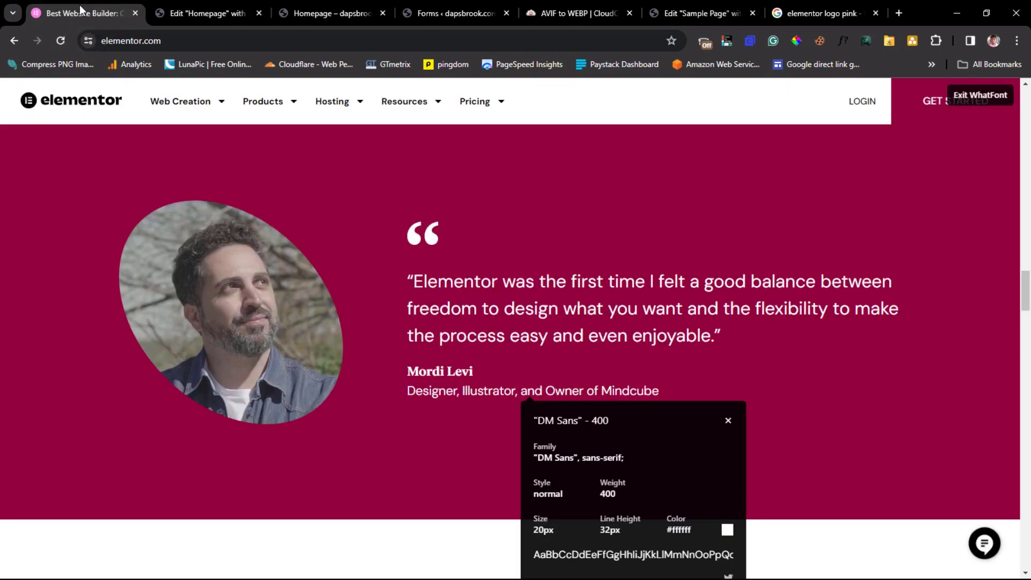
click(188, 12)
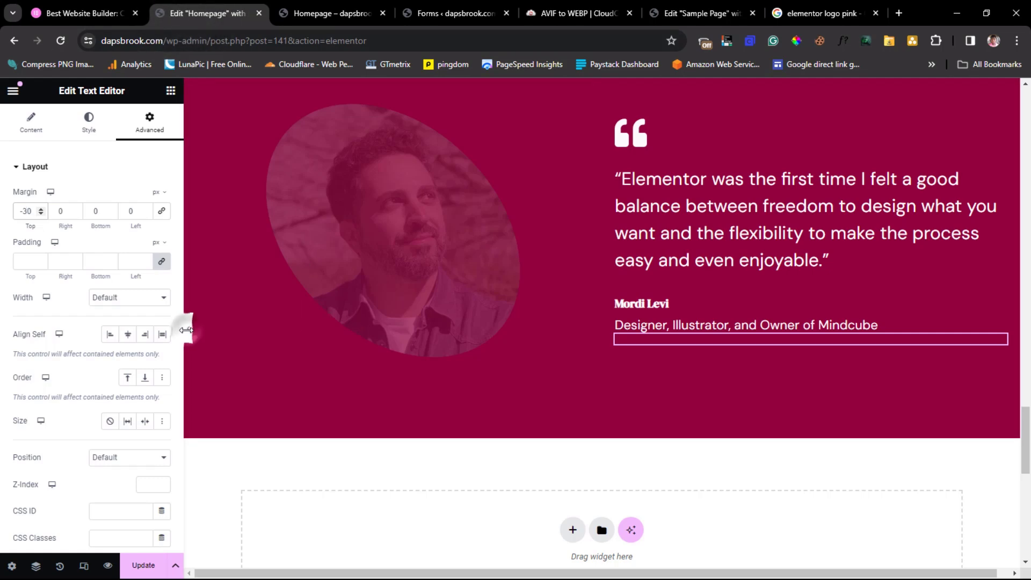
click(191, 340)
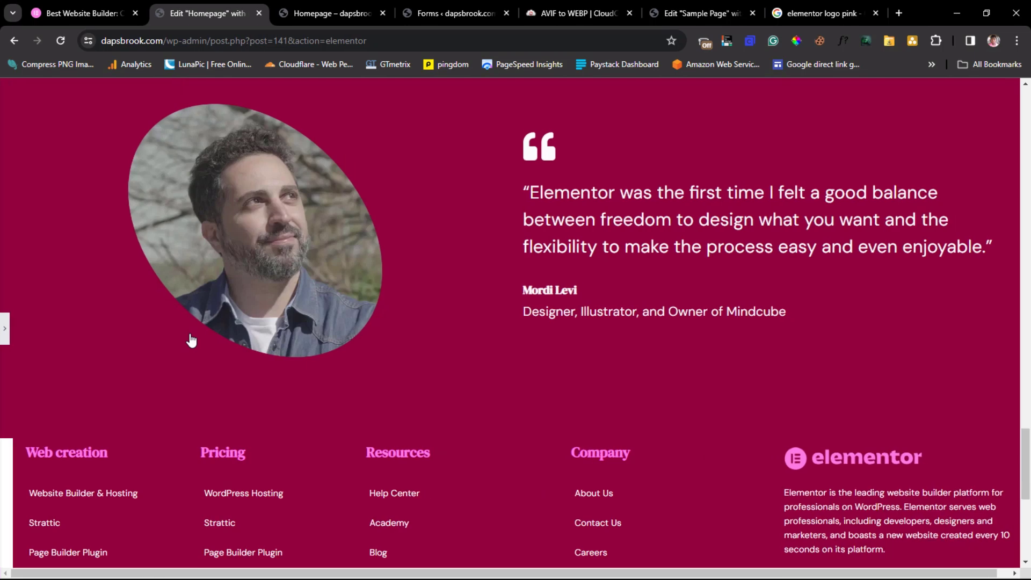
scroll(440, 367, up, 3)
scroll(440, 367, down, 2)
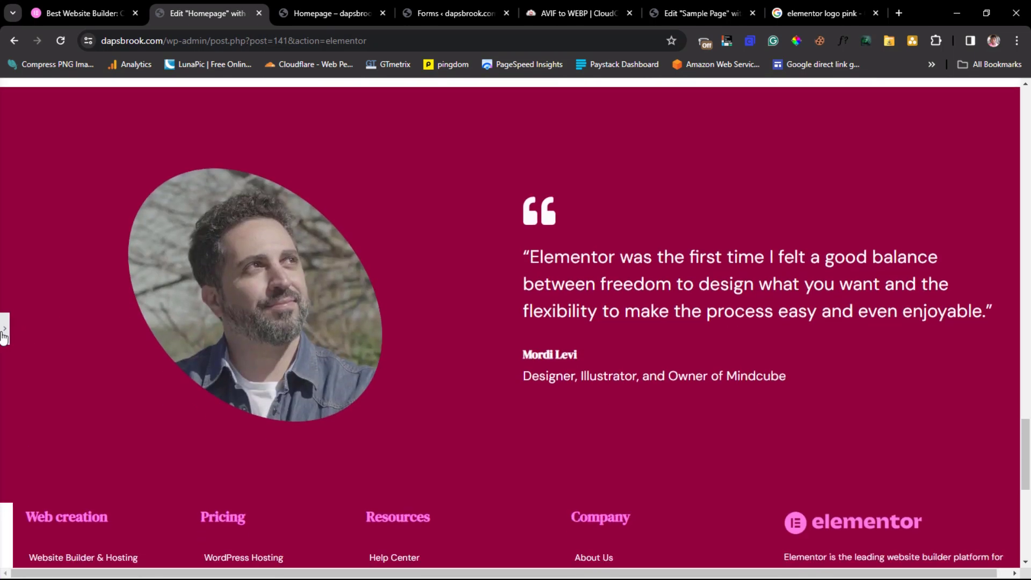
click(86, 12)
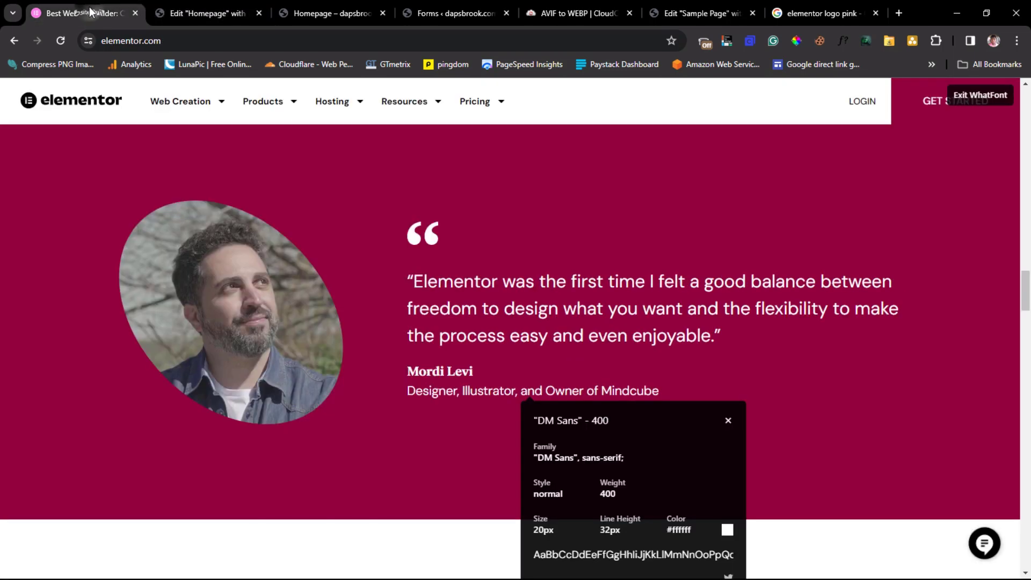
scroll(585, 320, down, 6)
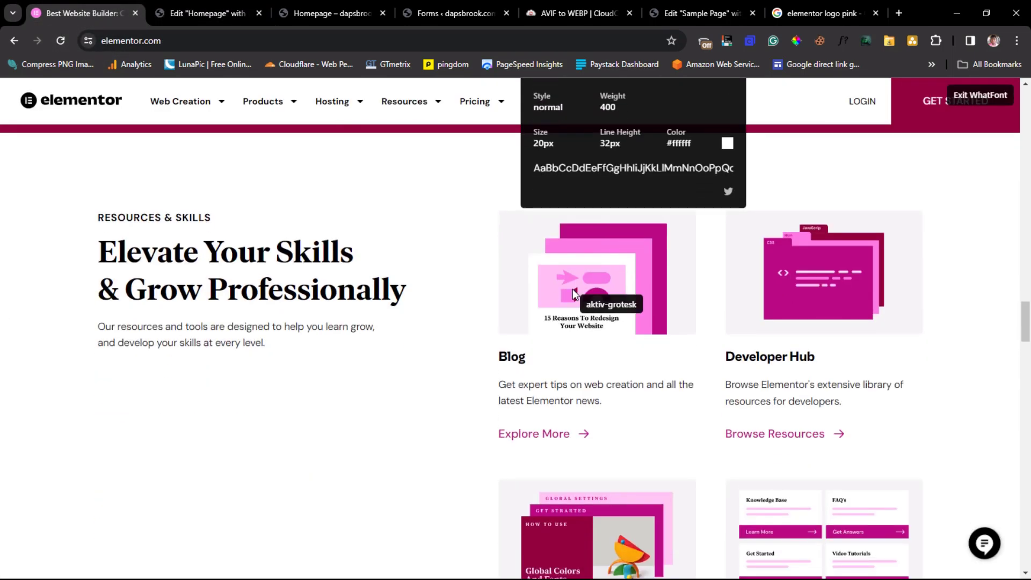
scroll(572, 290, down, 5)
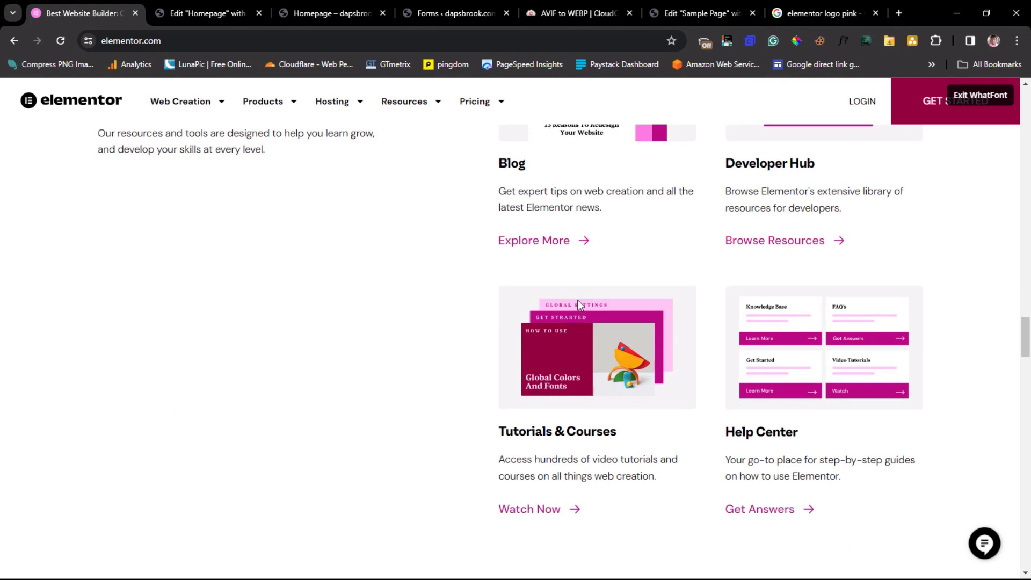
scroll(579, 304, up, 6)
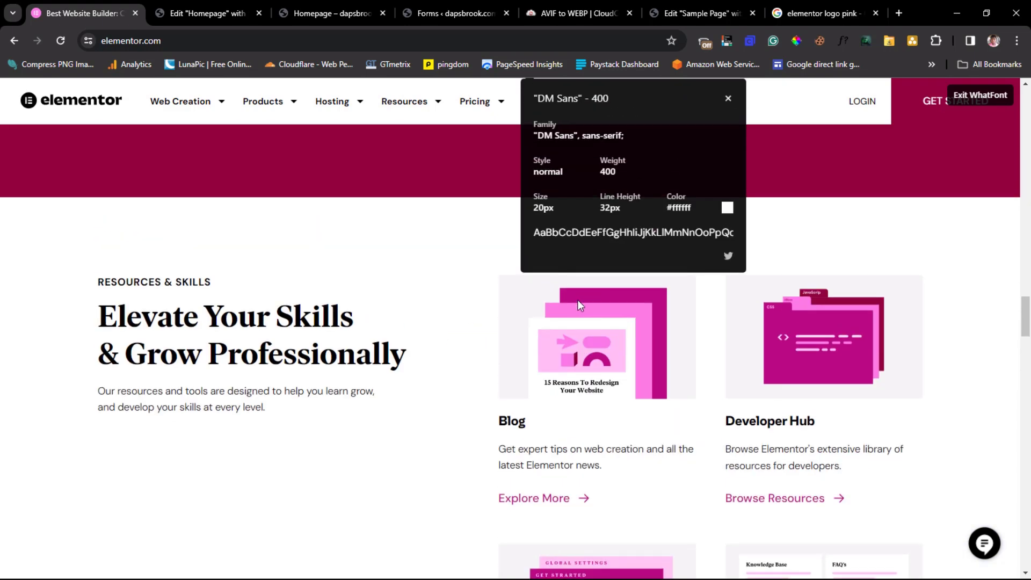
click(729, 99)
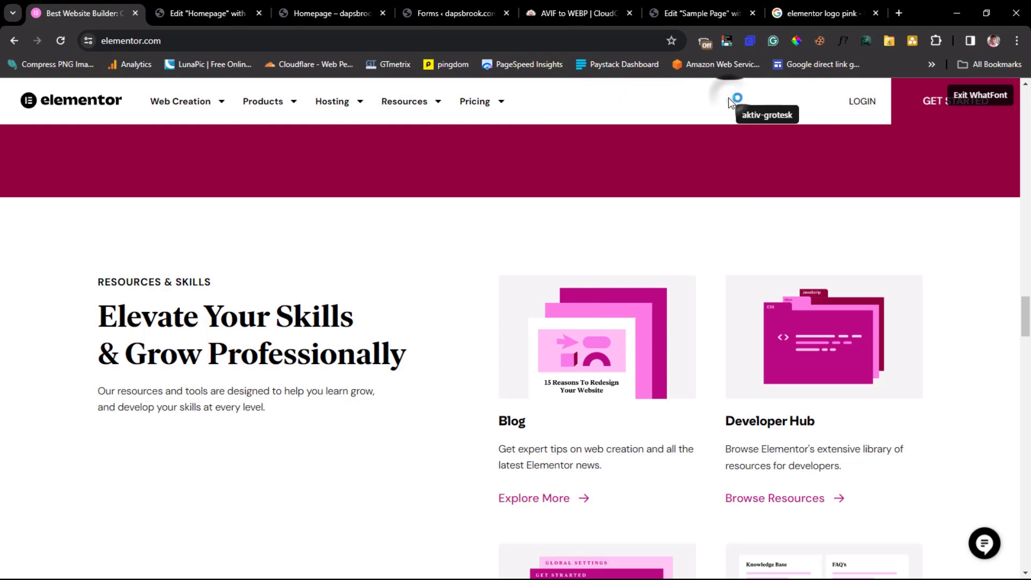
- Add a row-direction container below the testimonial section of the homepage being edited and give it a 100 px top margin only
click(191, 12)
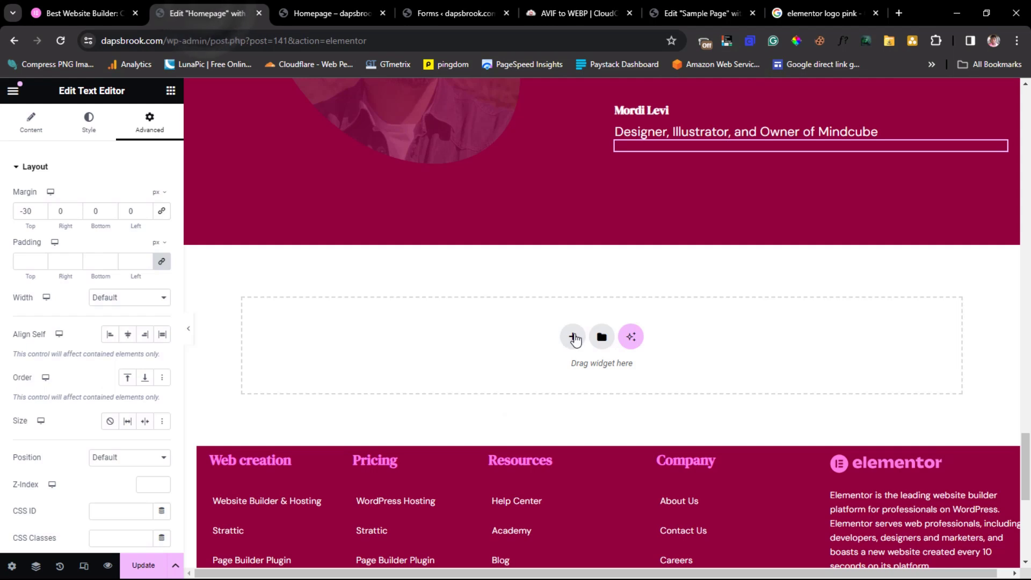
click(573, 337)
click(490, 367)
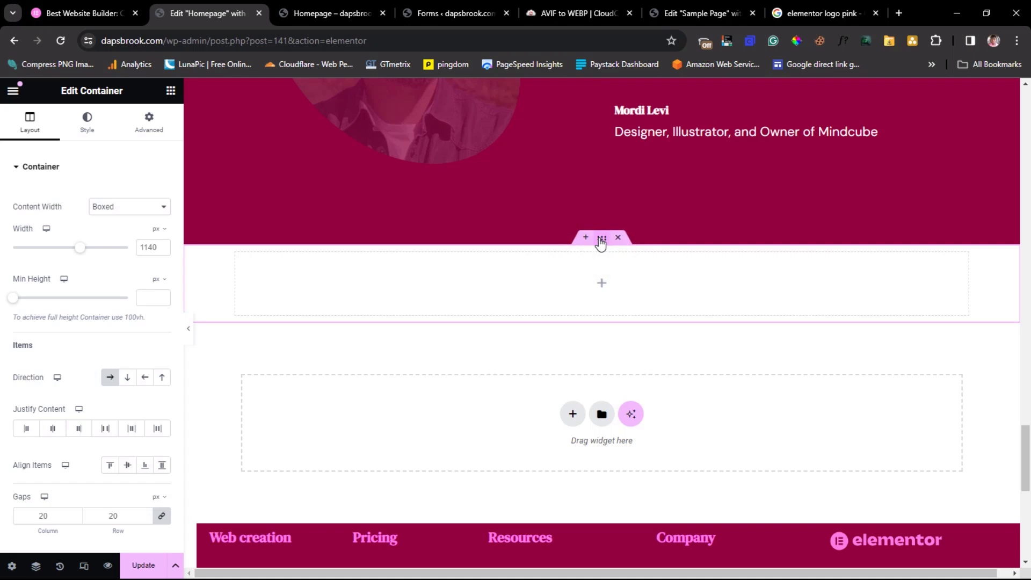
click(147, 124)
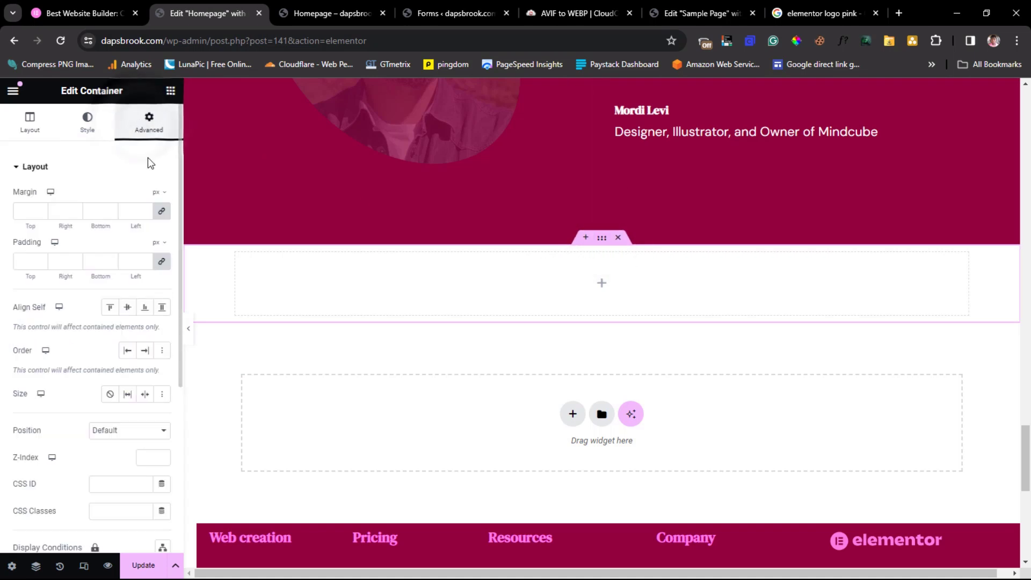
click(161, 210)
click(23, 210)
text(100)
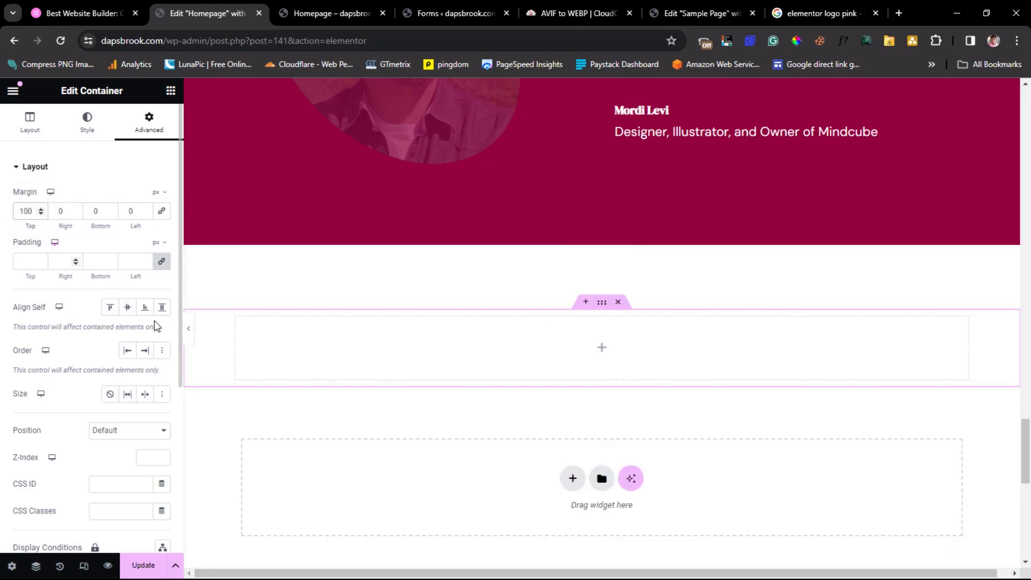
- Place an inner container in the new section and duplicate it to form two columns
click(603, 351)
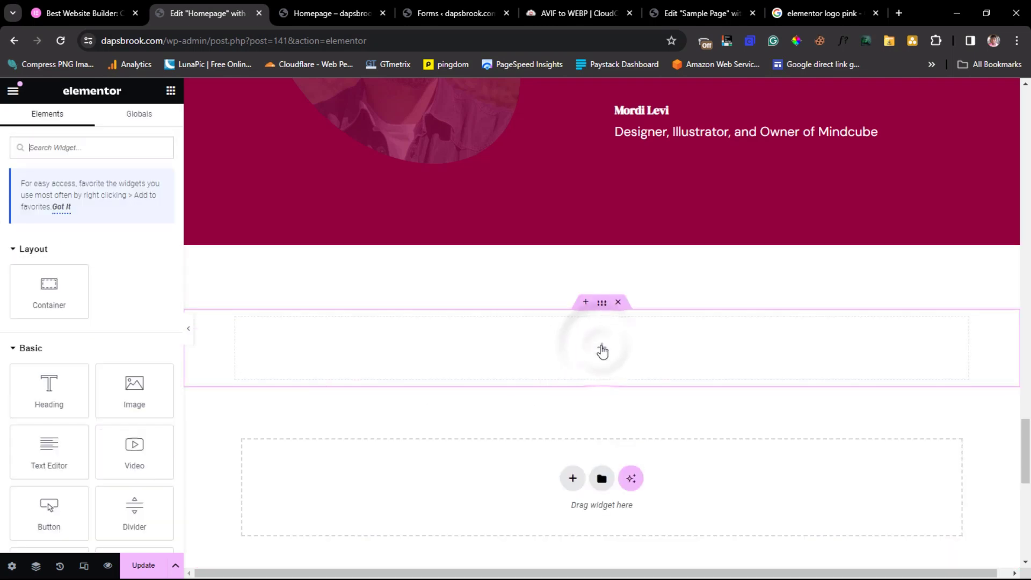
drag(47, 284, 412, 345)
right_click(239, 324)
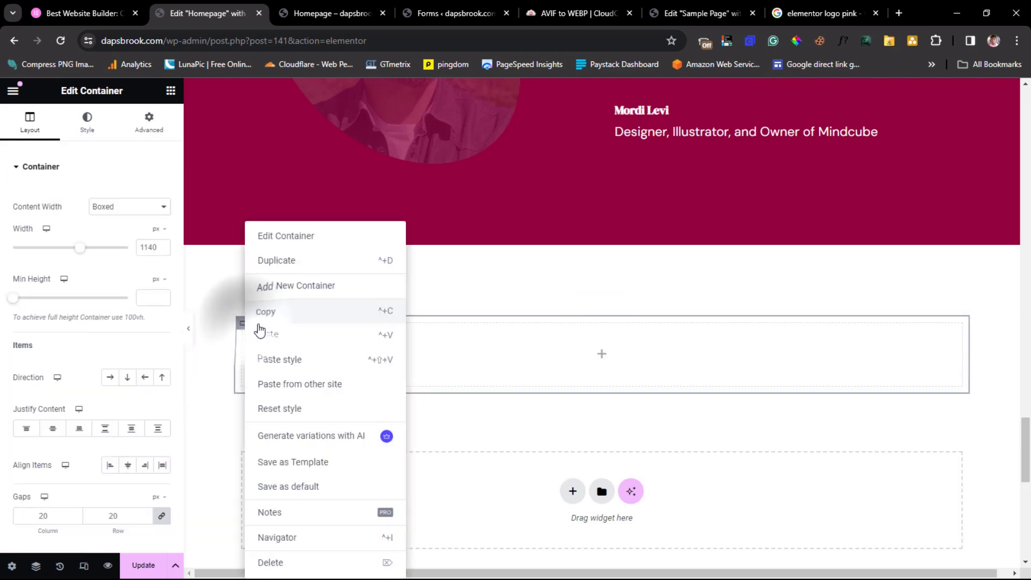
click(278, 263)
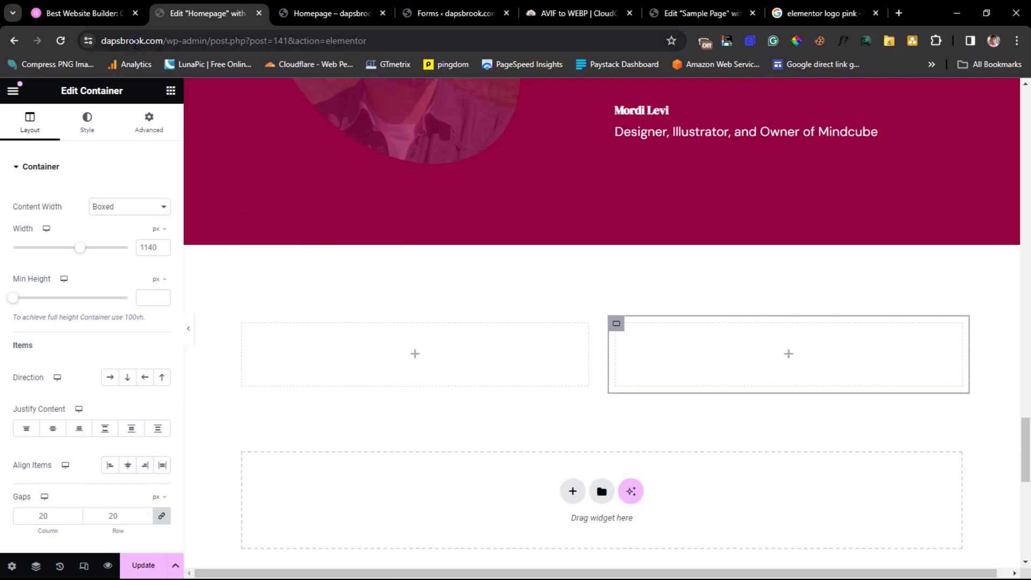
- Check the Resources & Skills layout on elementor.com, then copy the "One Platform, Unlimited Web Creations" heading into the new section's first column
click(81, 13)
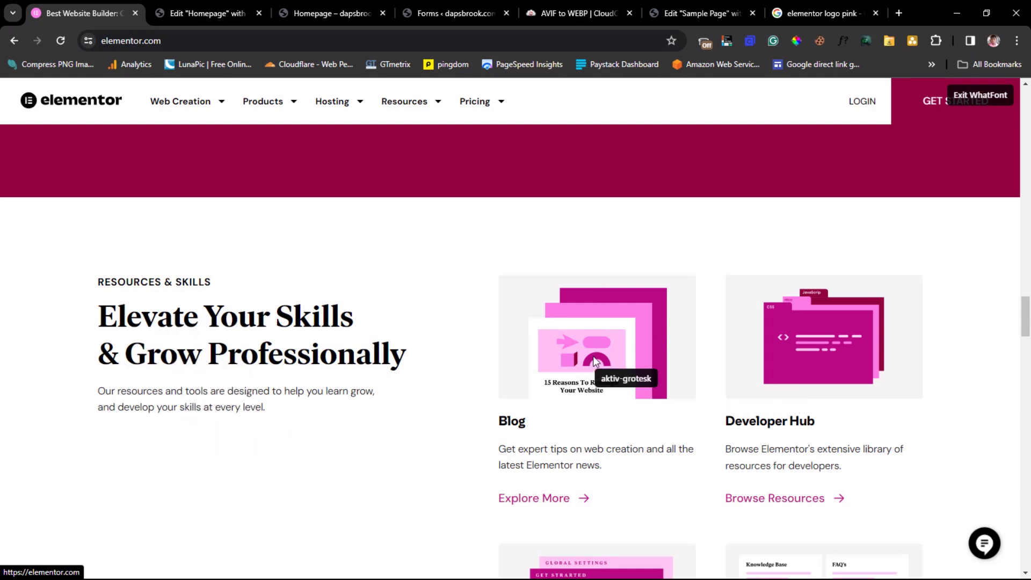
scroll(590, 366, down, 2)
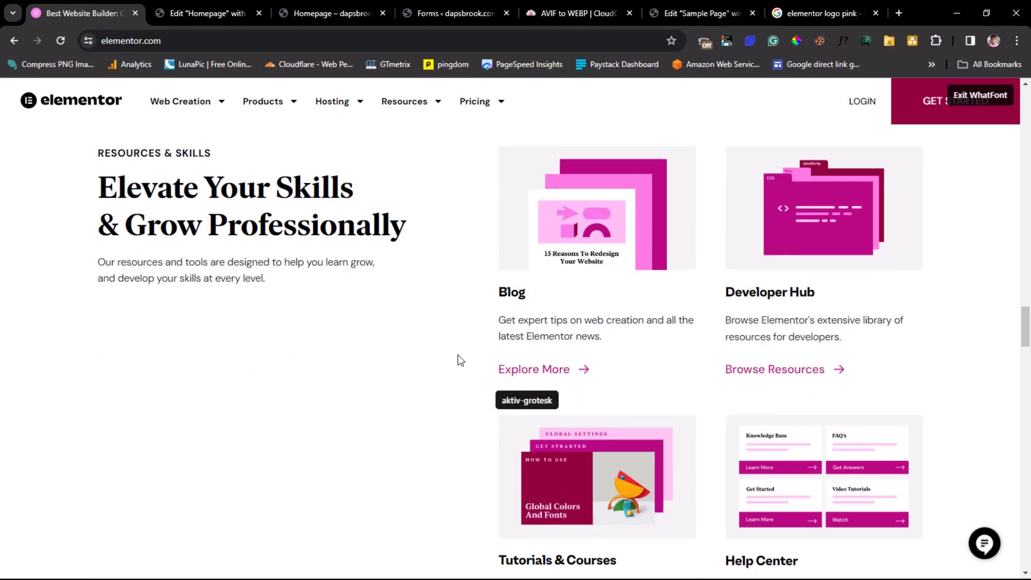
scroll(230, 215, up, 2)
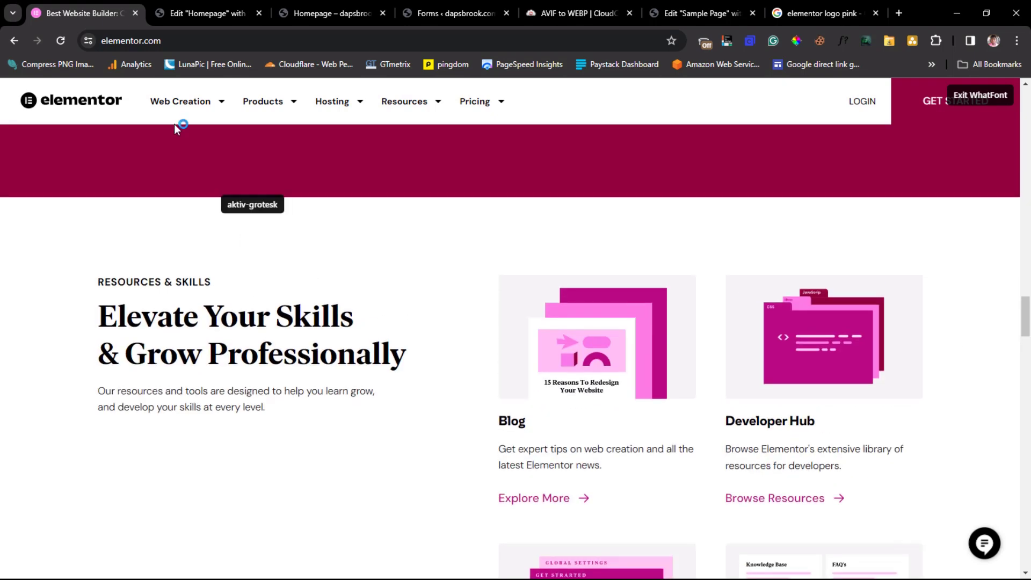
click(204, 15)
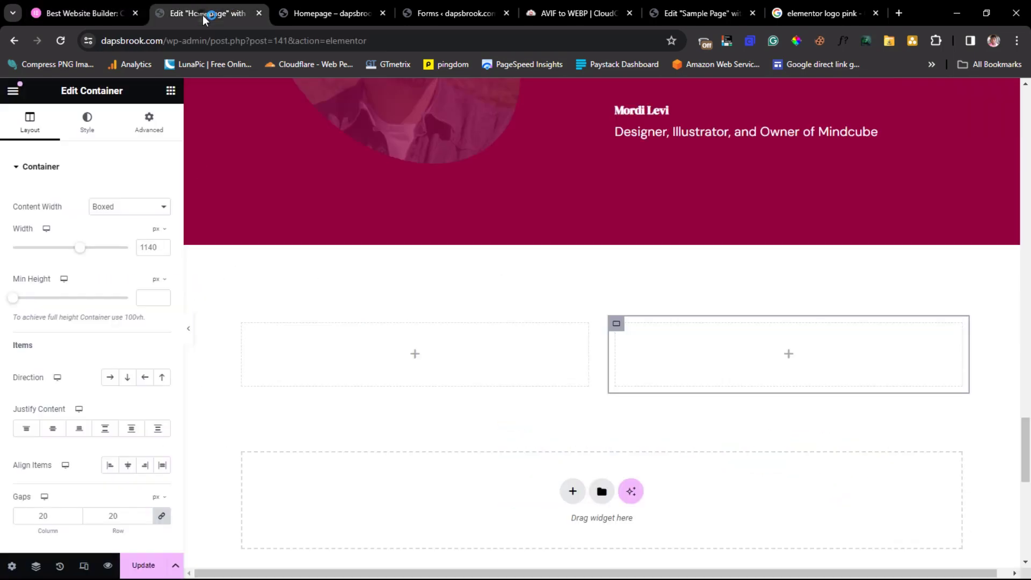
scroll(419, 363, up, 8)
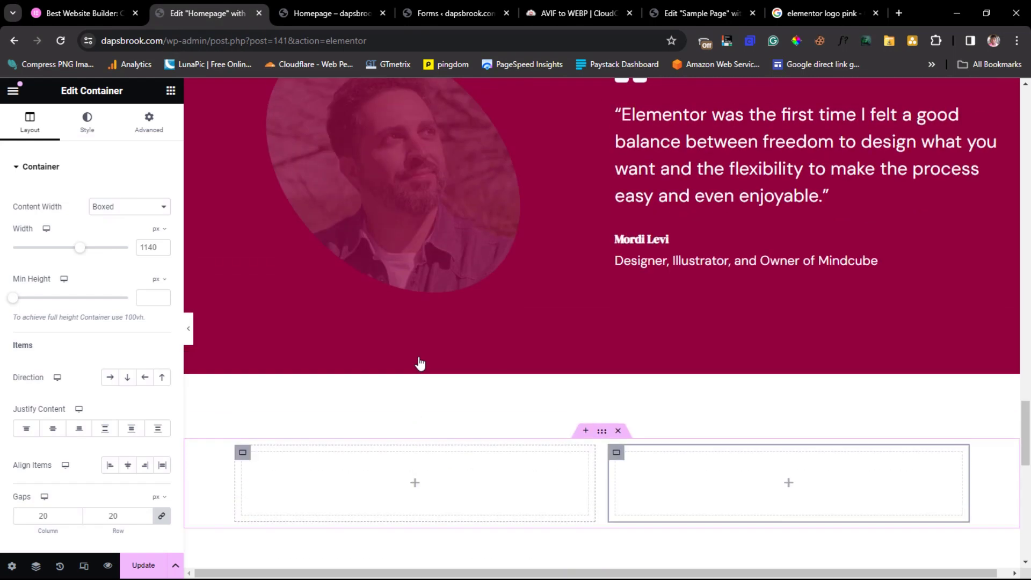
scroll(418, 357, up, 14)
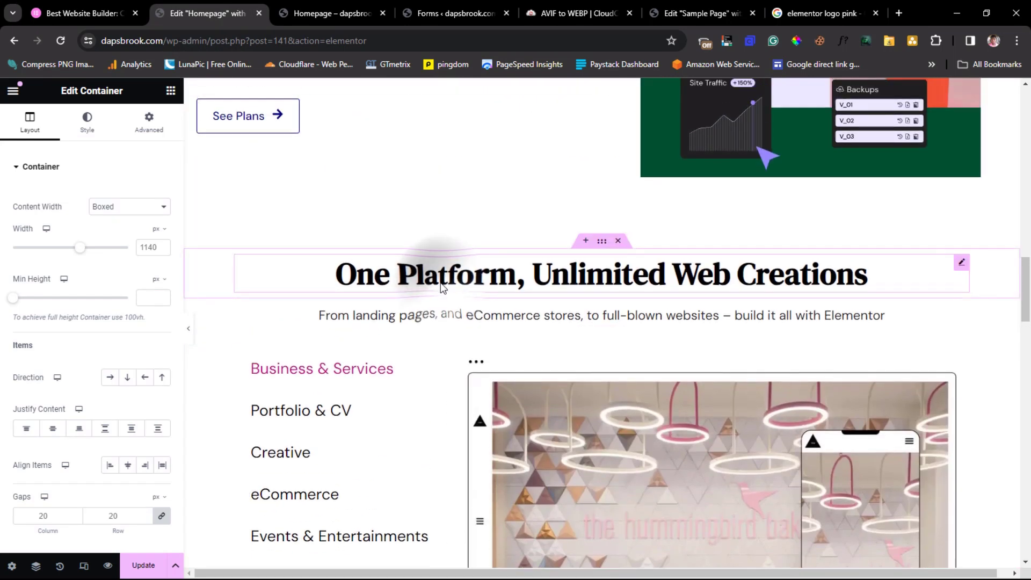
right_click(441, 279)
click(465, 340)
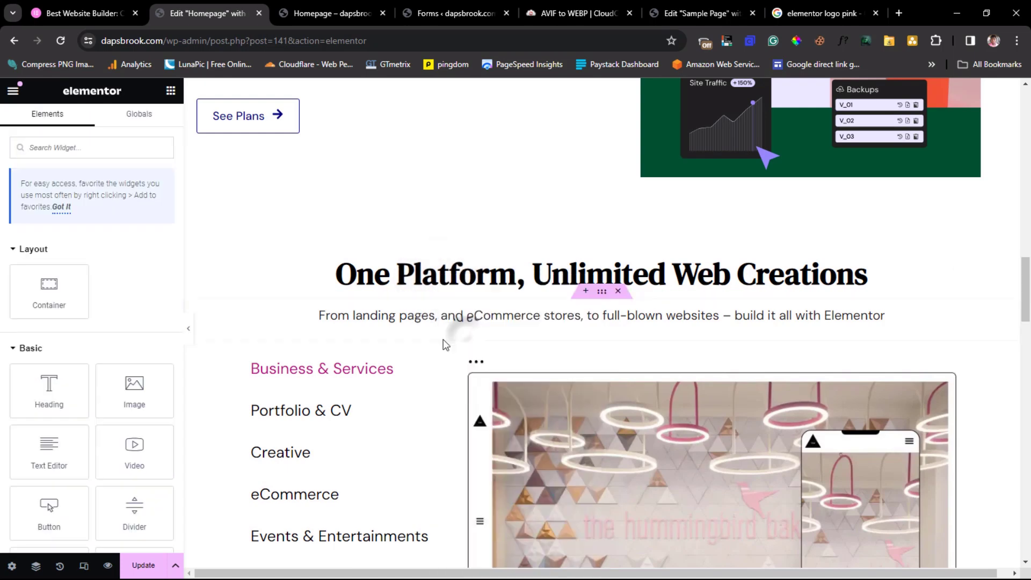
scroll(409, 359, down, 12)
scroll(408, 355, down, 2)
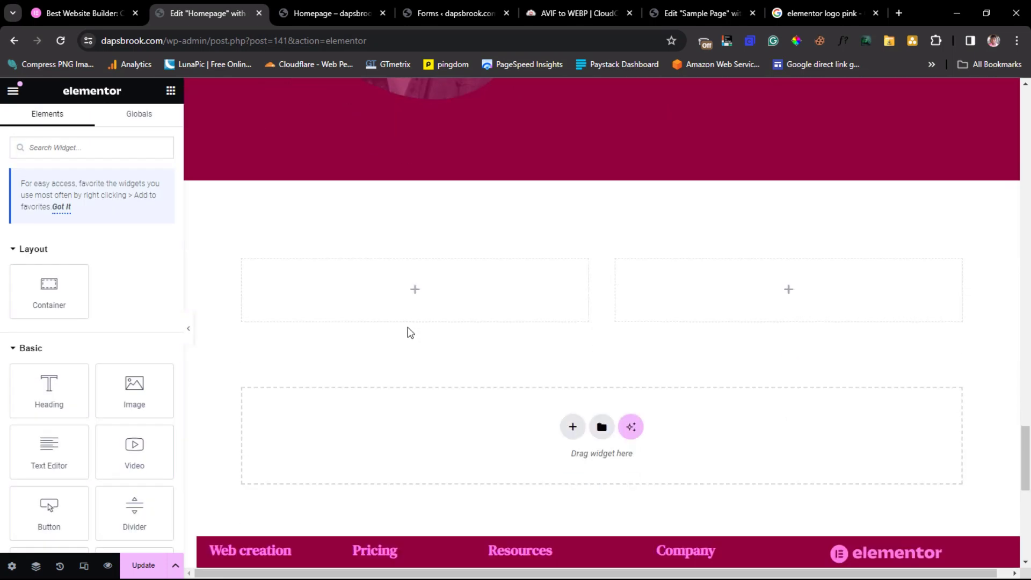
right_click(348, 287)
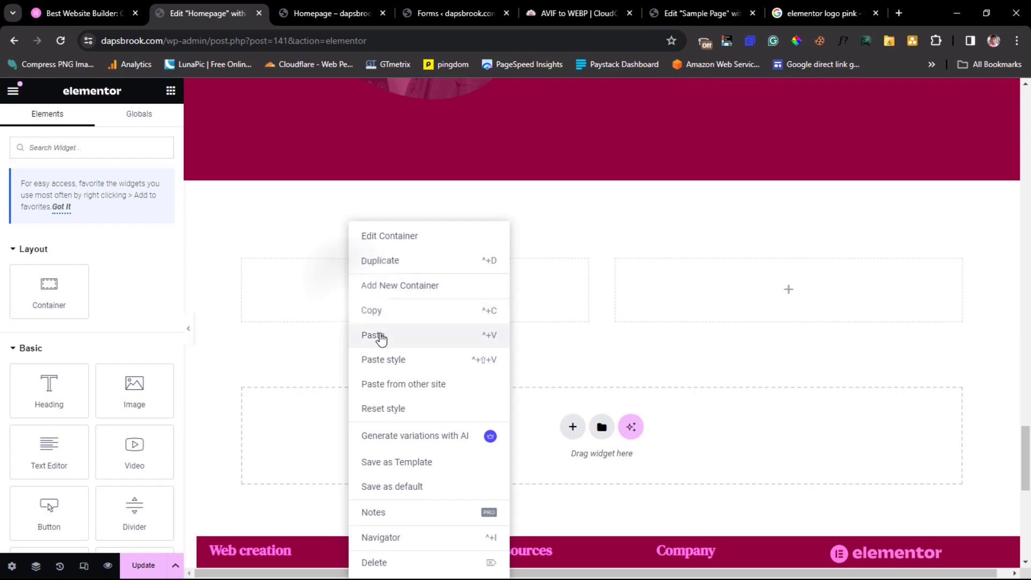
click(381, 337)
- Copy the "From landing pages, and eCommerce stores" paragraph below the heading in the new section's first column and duplicate it there
scroll(376, 330, up, 10)
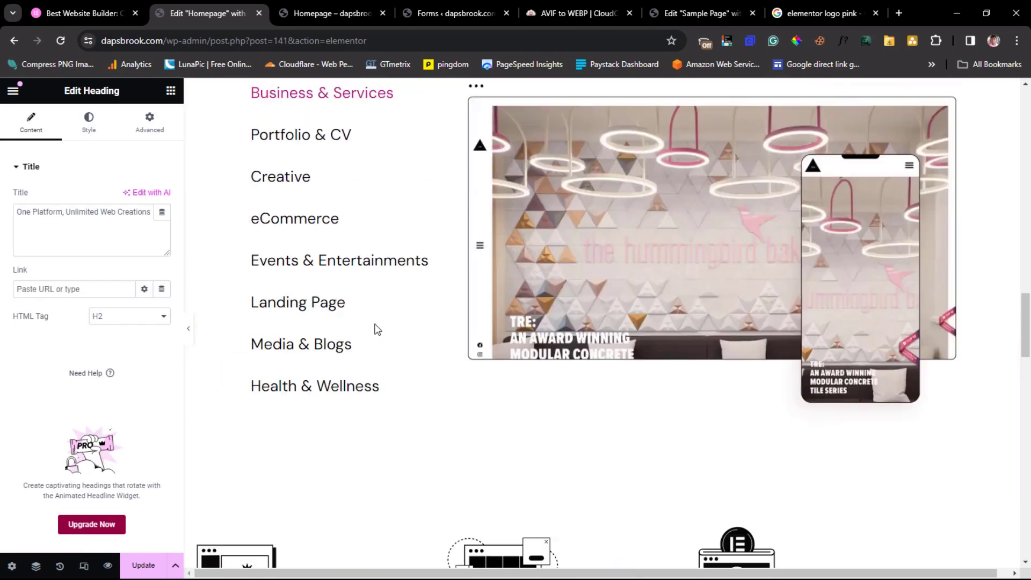
scroll(378, 330, up, 8)
click(389, 317)
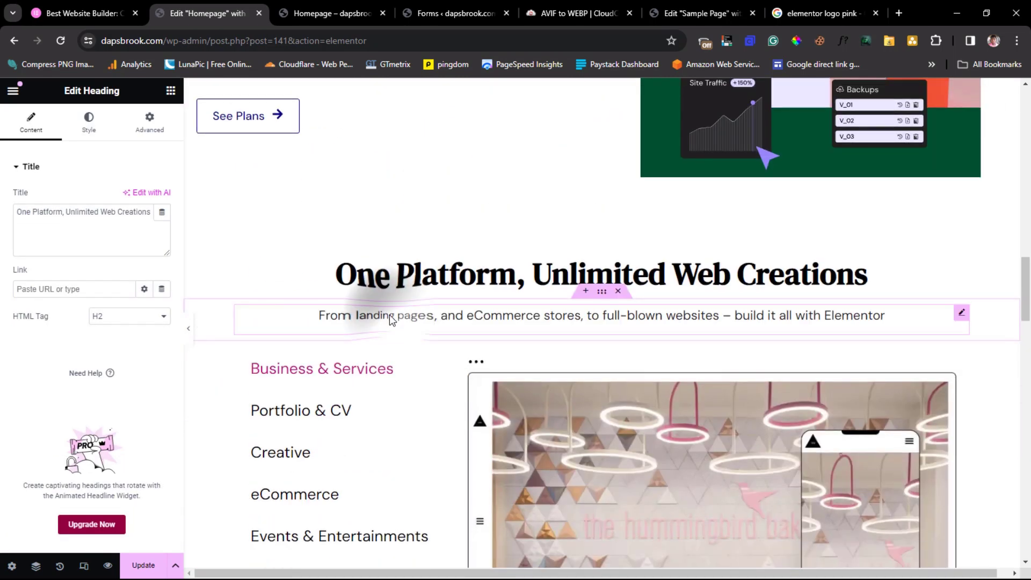
right_click(392, 317)
click(411, 339)
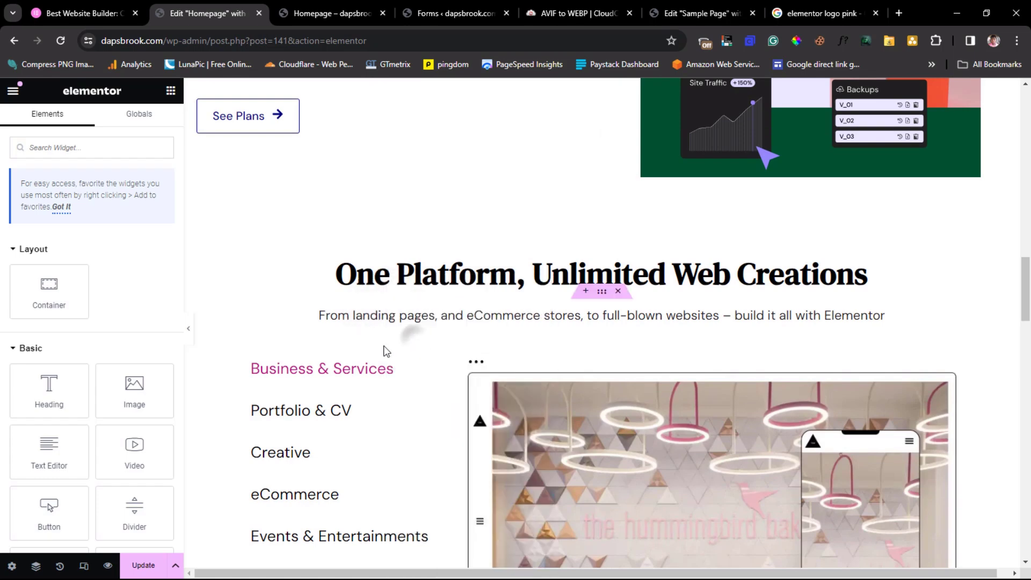
scroll(355, 361, down, 6)
scroll(355, 361, down, 15)
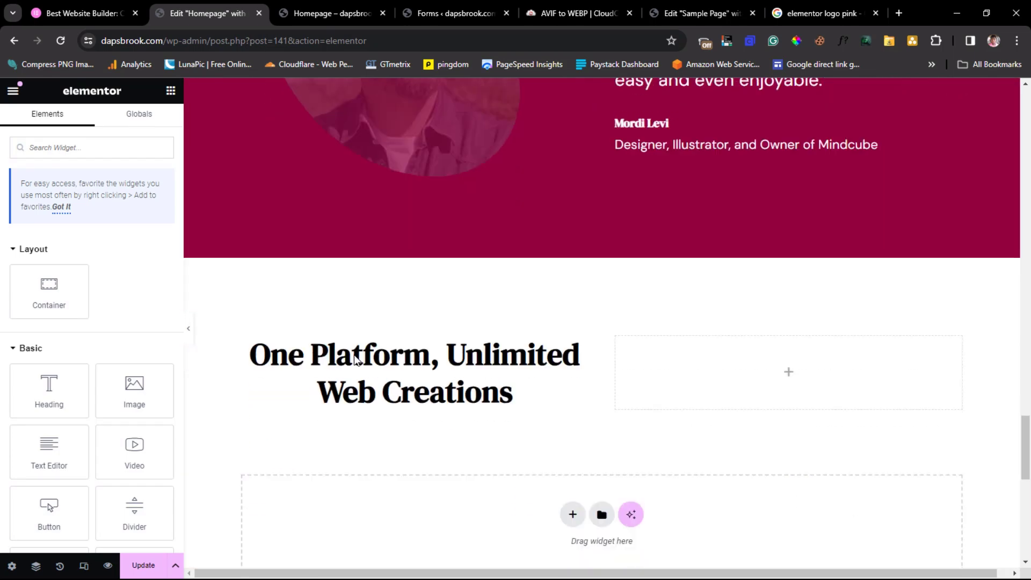
right_click(385, 333)
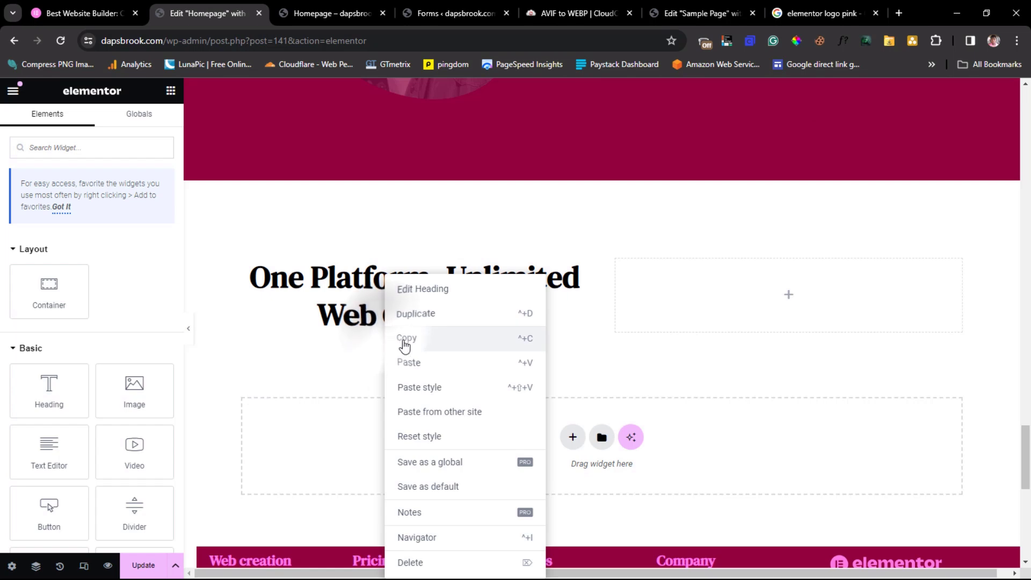
click(409, 363)
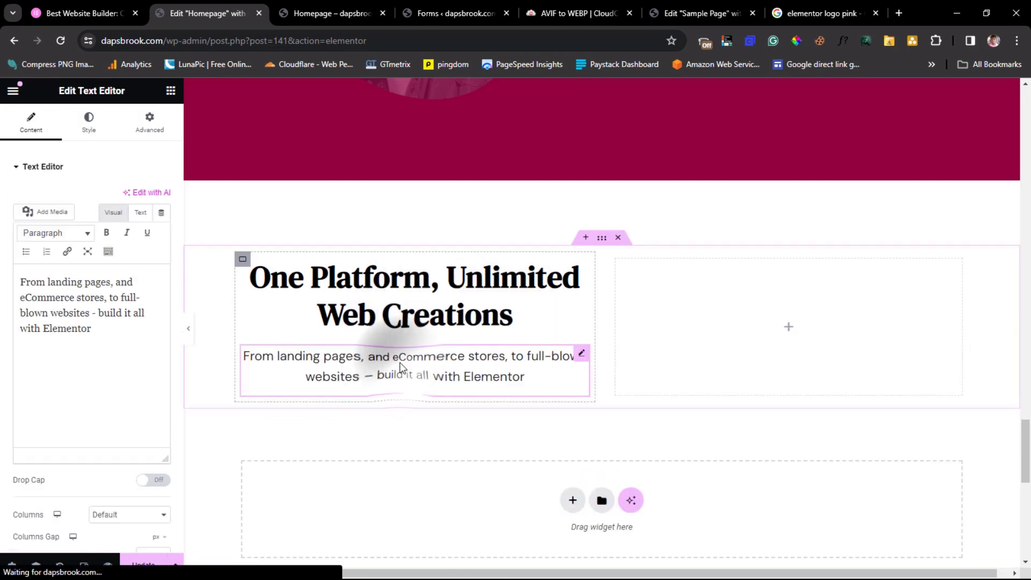
right_click(412, 378)
click(424, 363)
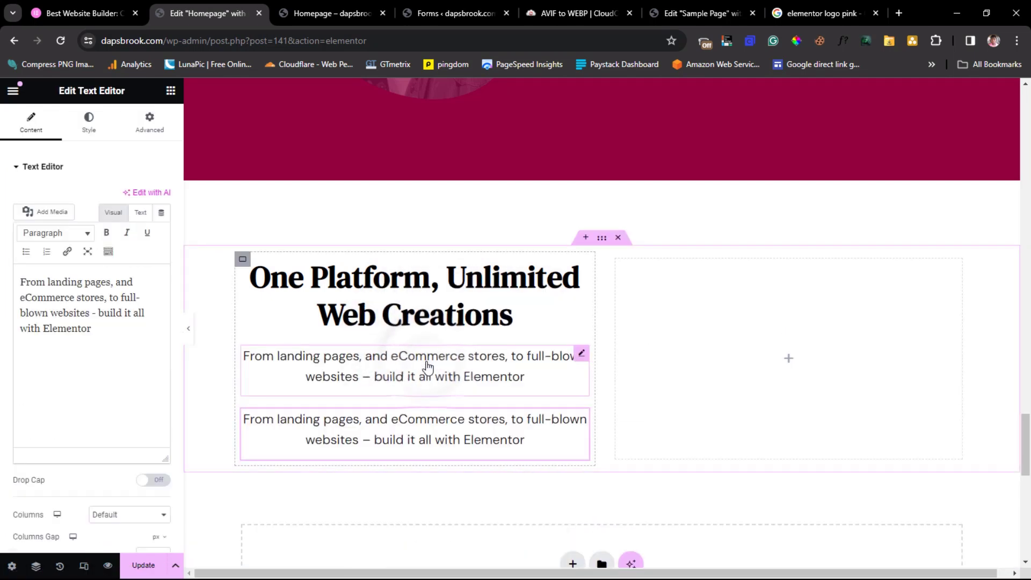
- Replace the lower duplicate paragraph's text with the label "RESOURCES & SKILLS" copied from elementor.com
click(69, 11)
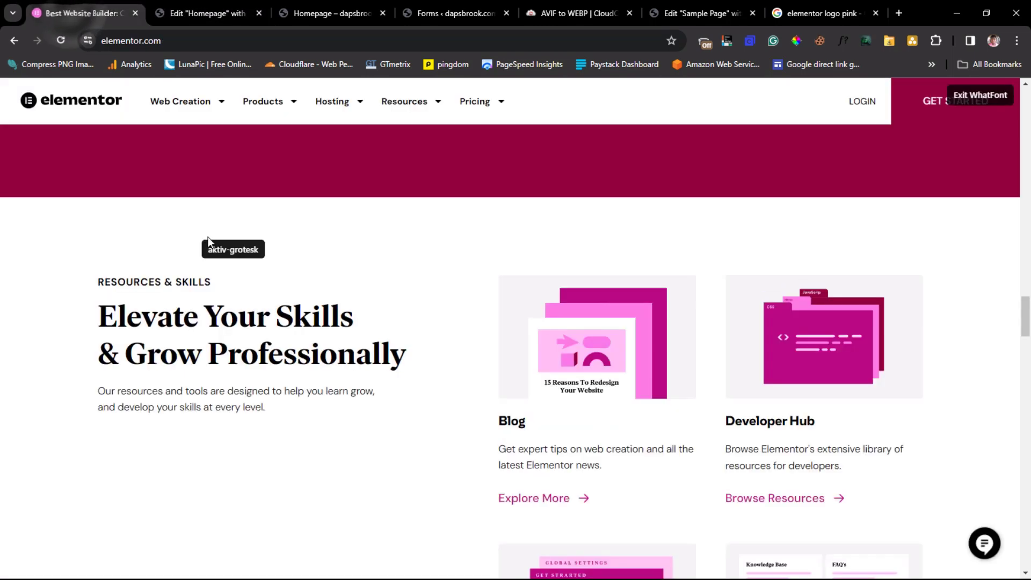
drag(221, 283, 97, 286)
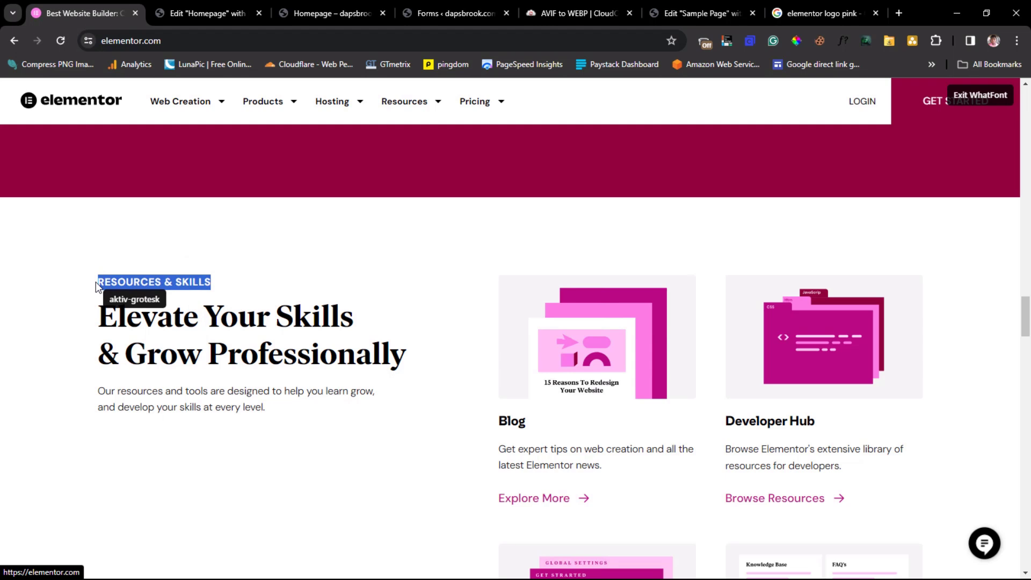
right_click(116, 282)
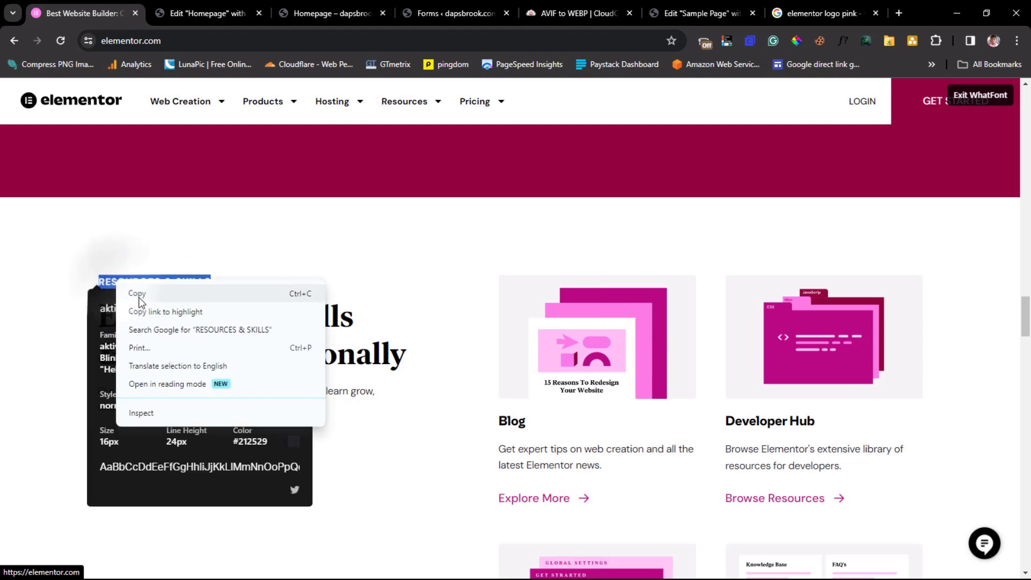
click(139, 297)
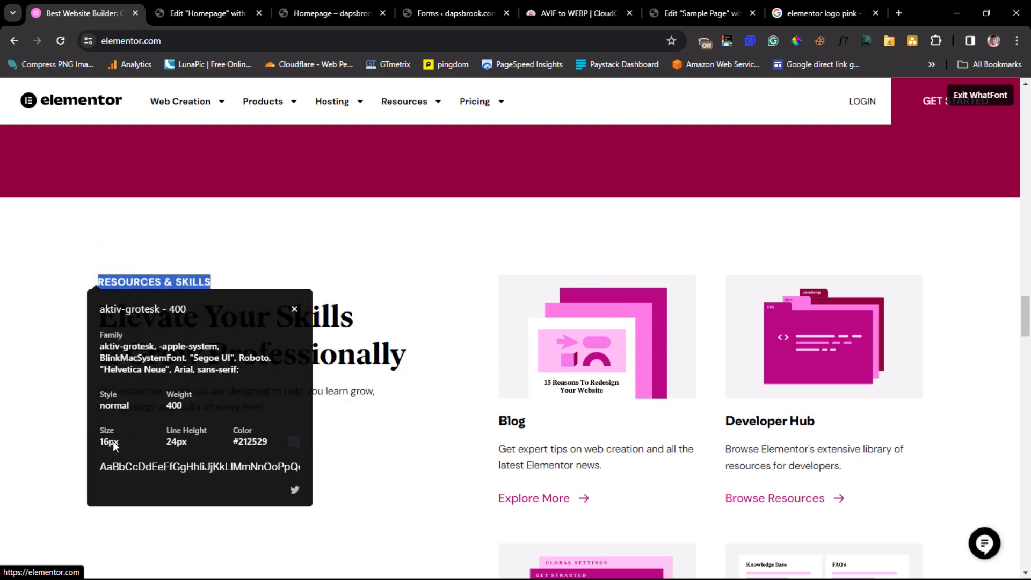
click(196, 13)
click(102, 321)
key(ctrl+a)
key(ctrl+v)
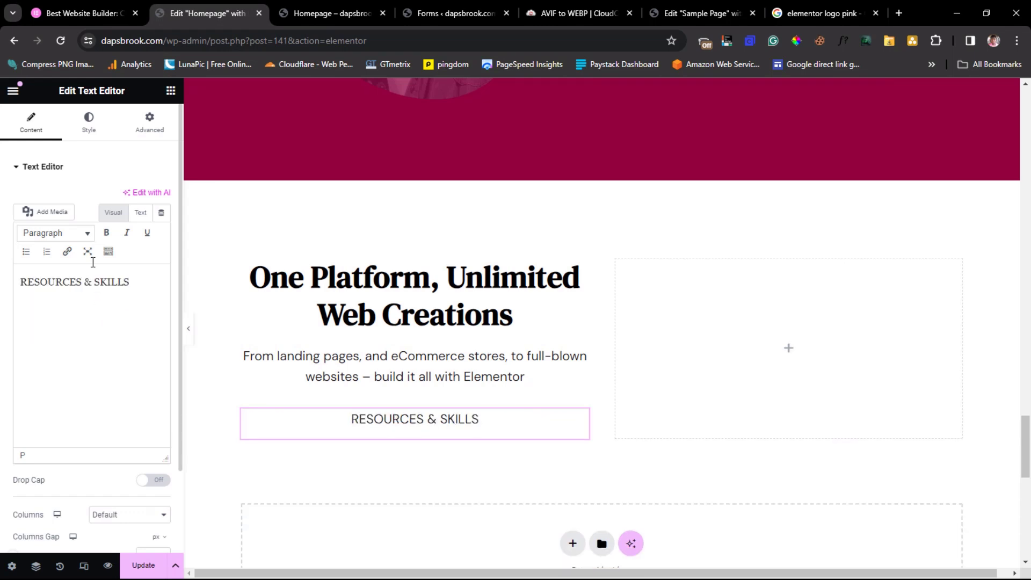
- Left-align the RESOURCES & SKILLS label and set its font size to 16 px and line height to 24 px
click(89, 119)
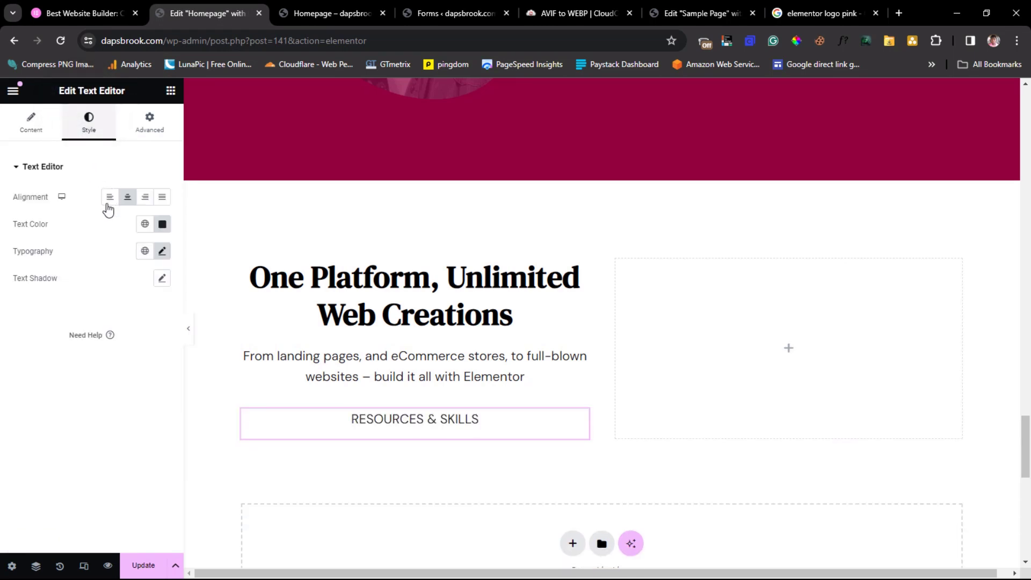
click(109, 199)
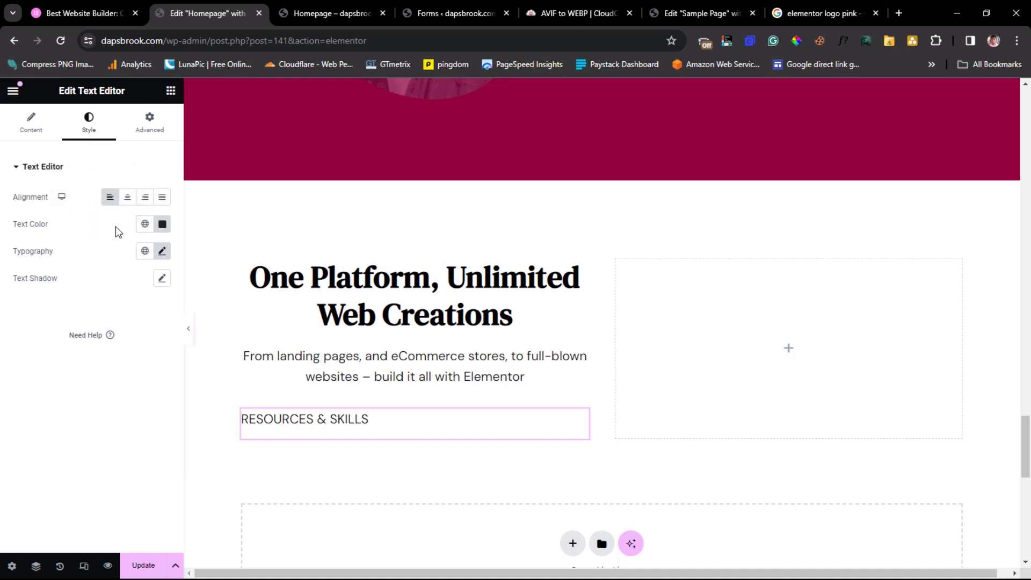
click(163, 251)
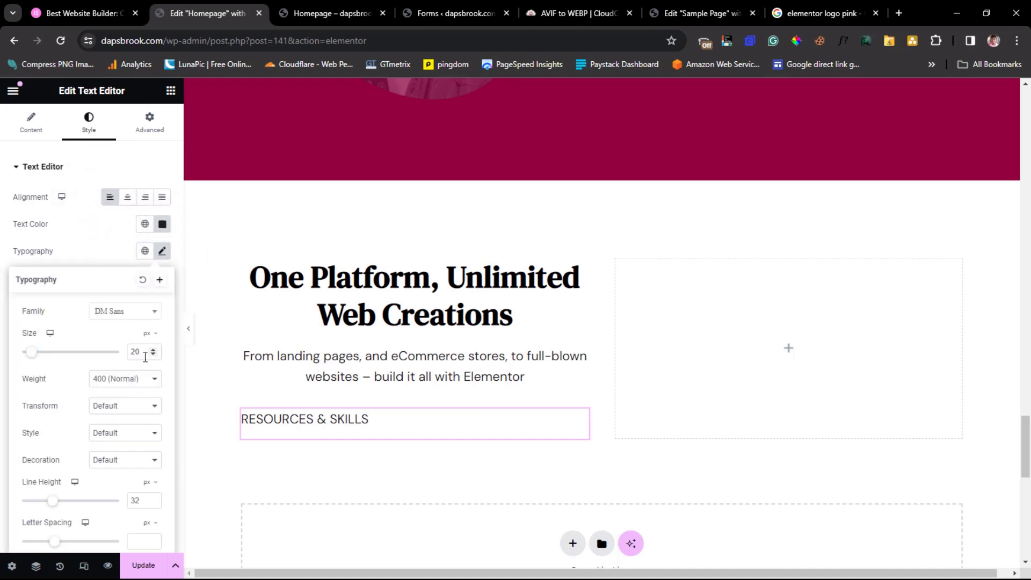
text(16)
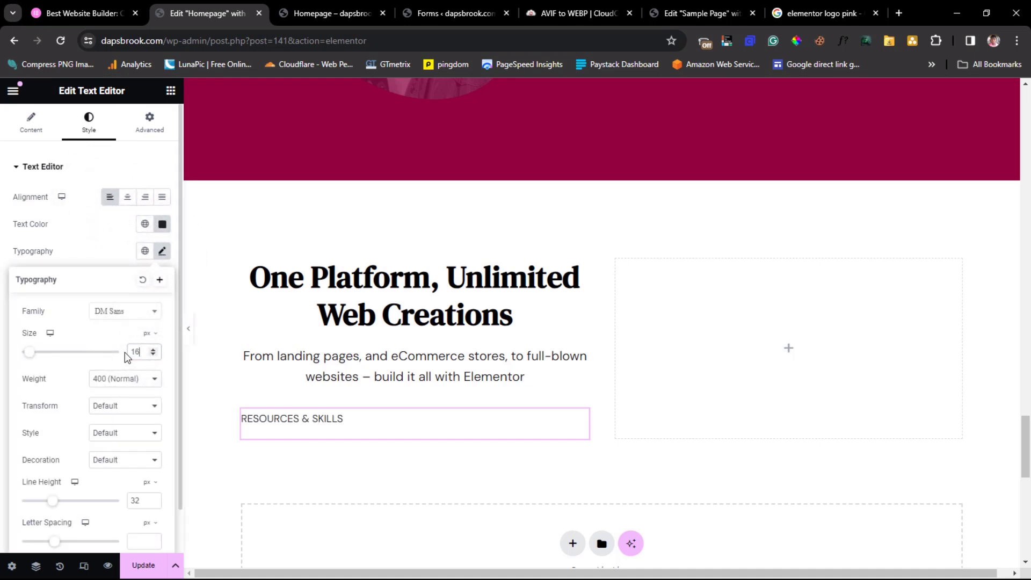
scroll(129, 357, down, 1)
drag(143, 451, 112, 460)
text(24)
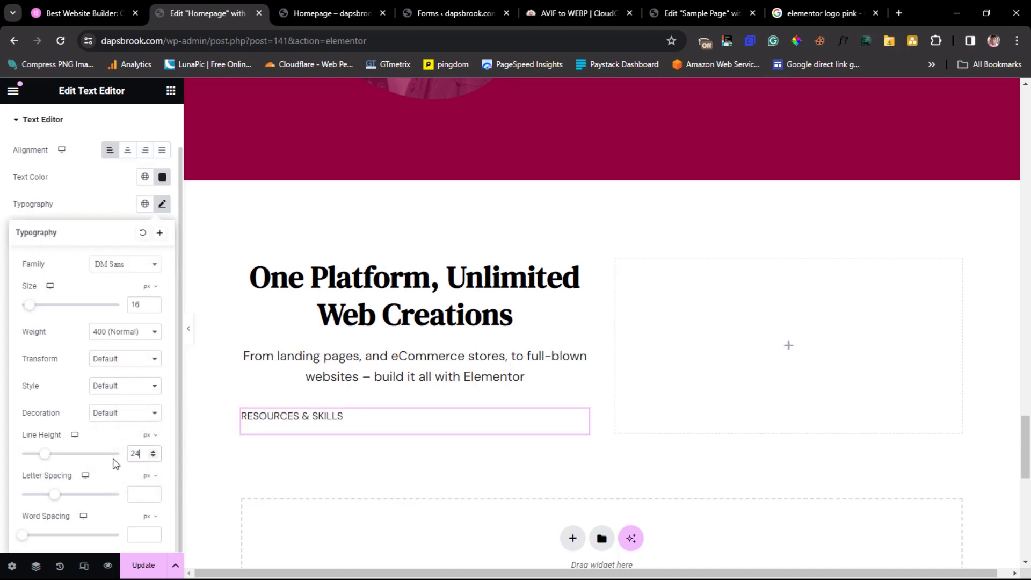
- Compare the RESOURCES & SKILLS label with the original on elementor.com, set its weight to 600 (Semi Bold) and move it above the heading
click(85, 7)
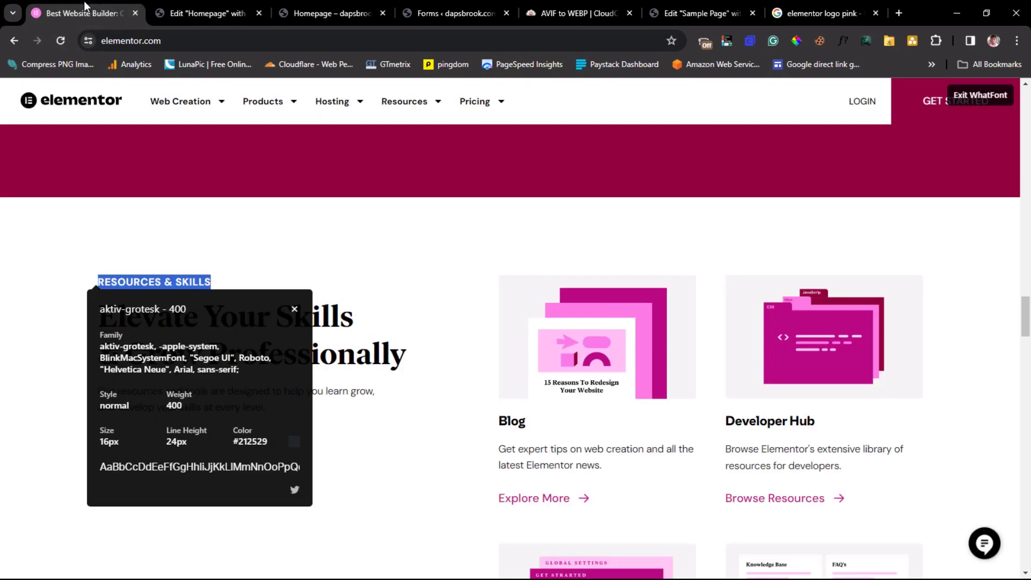
click(188, 13)
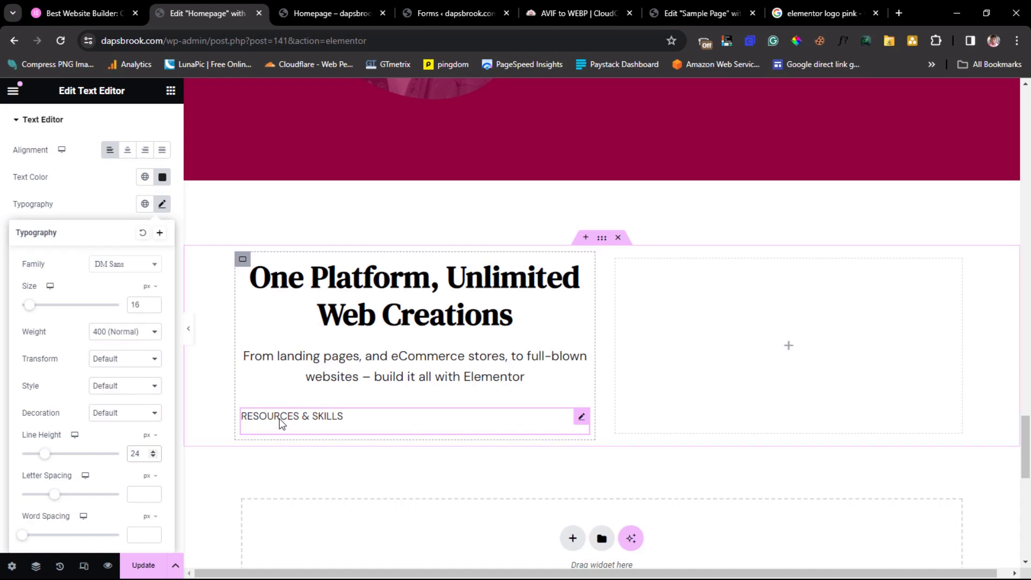
click(61, 13)
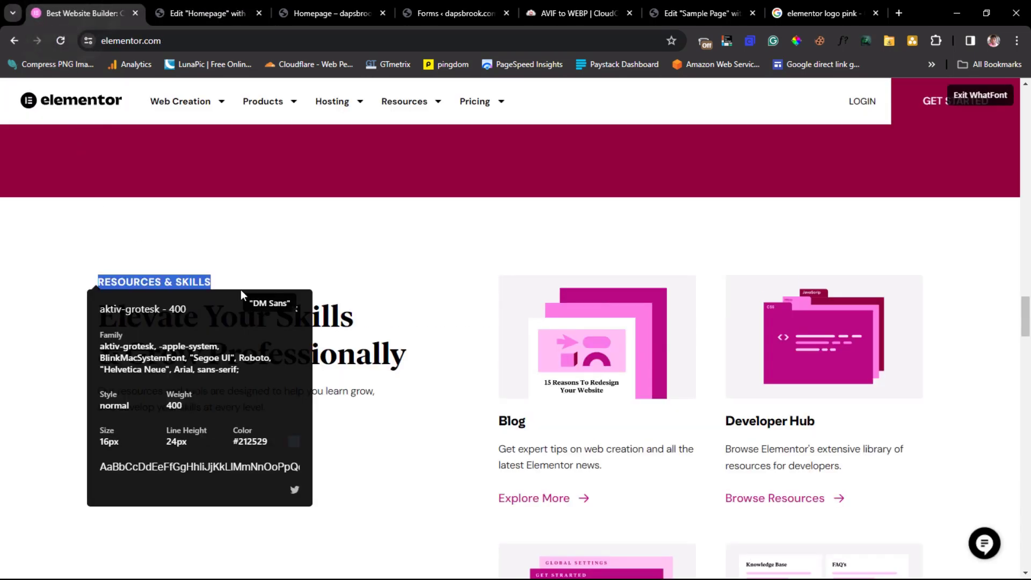
click(293, 310)
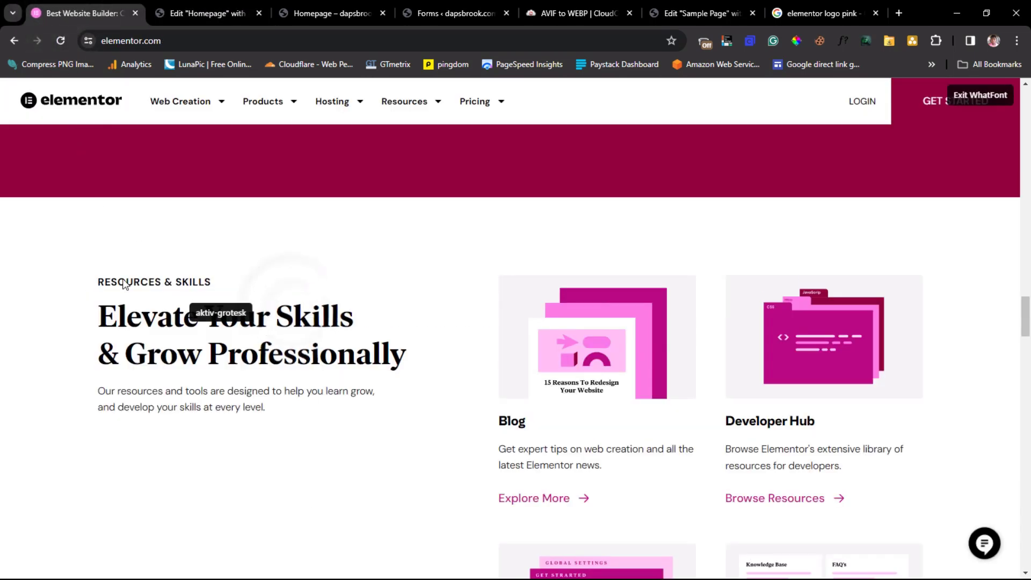
click(193, 14)
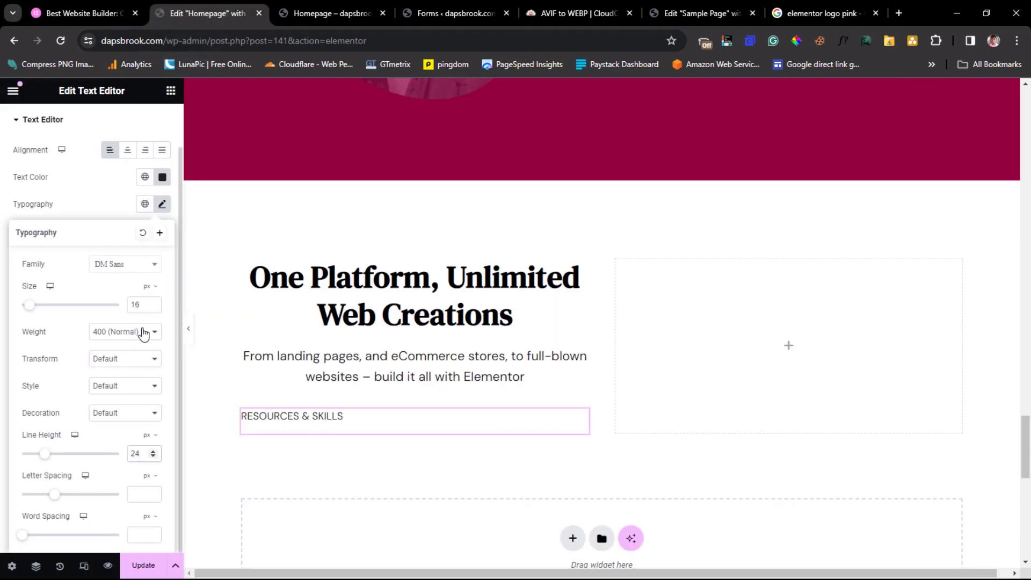
click(138, 332)
click(121, 395)
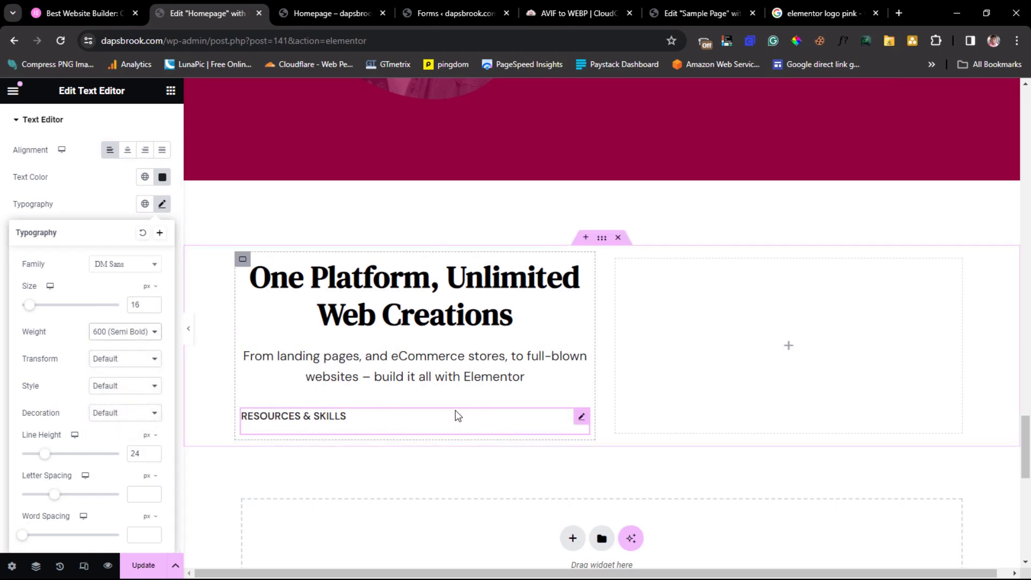
drag(455, 421, 433, 283)
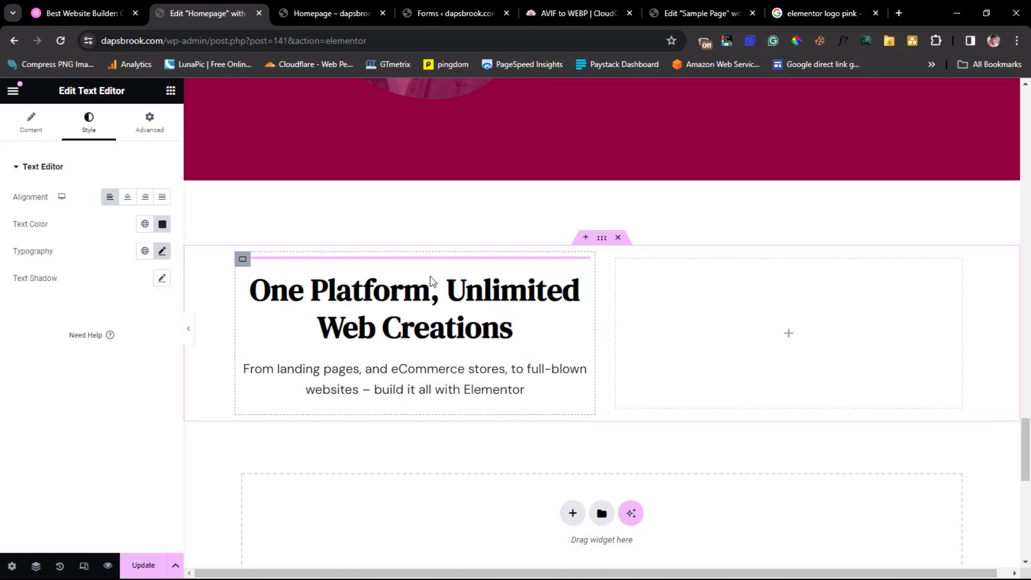
- Replace the first column's heading with "Elevate Your Skills & Grow Professionally" copied from elementor.com and left-align it
click(75, 13)
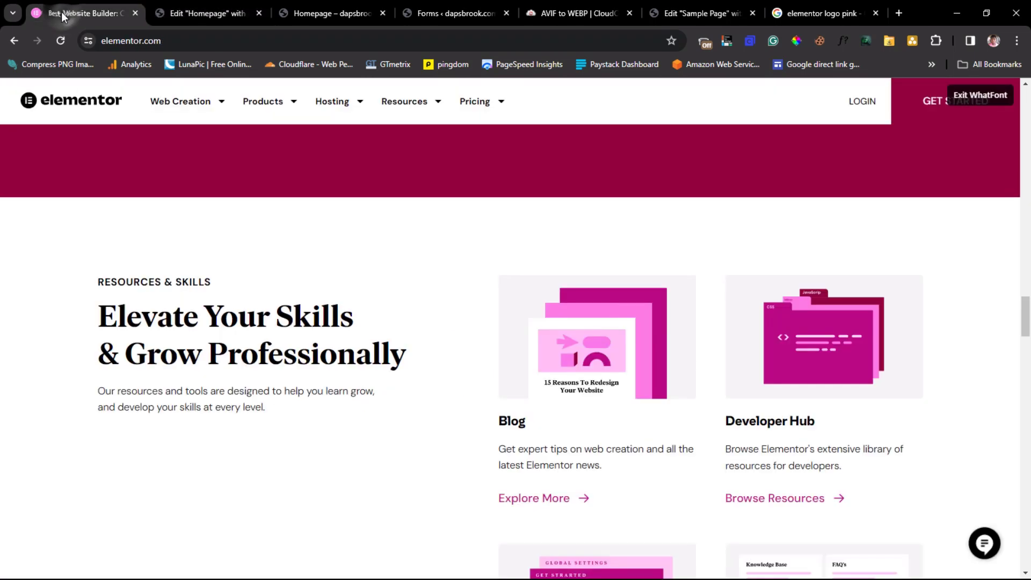
drag(412, 355, 89, 324)
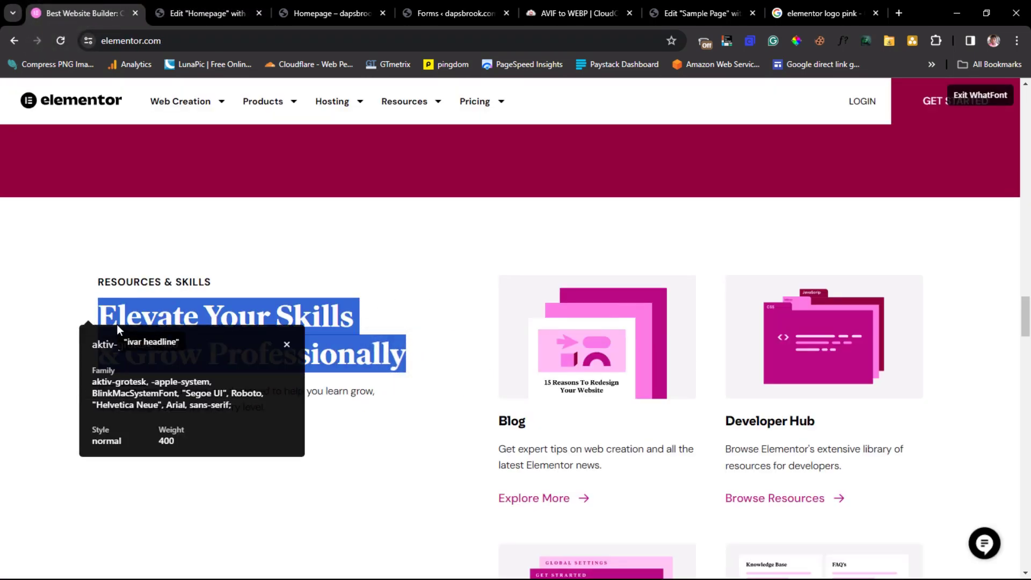
right_click(144, 319)
click(164, 327)
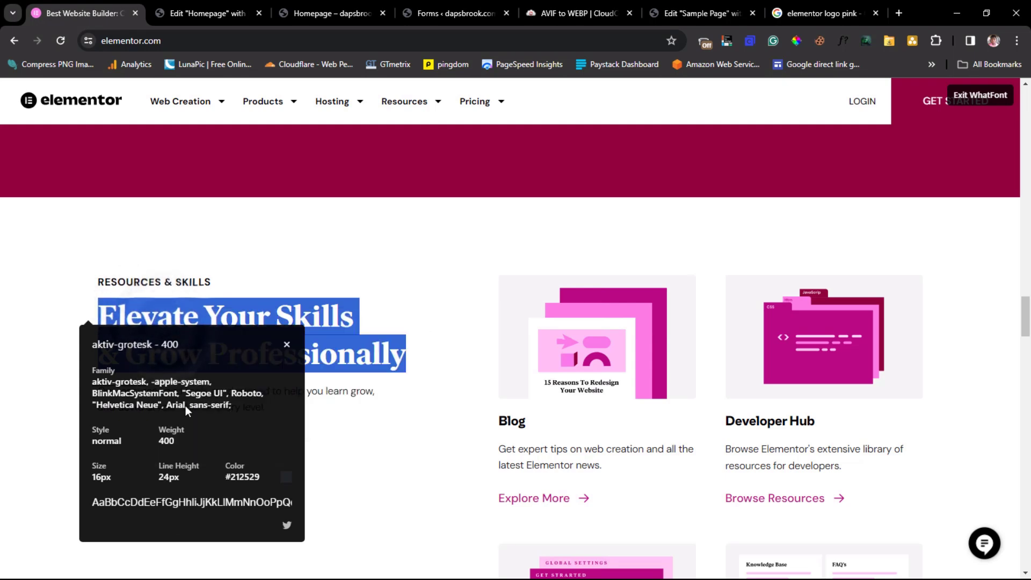
click(206, 15)
click(321, 322)
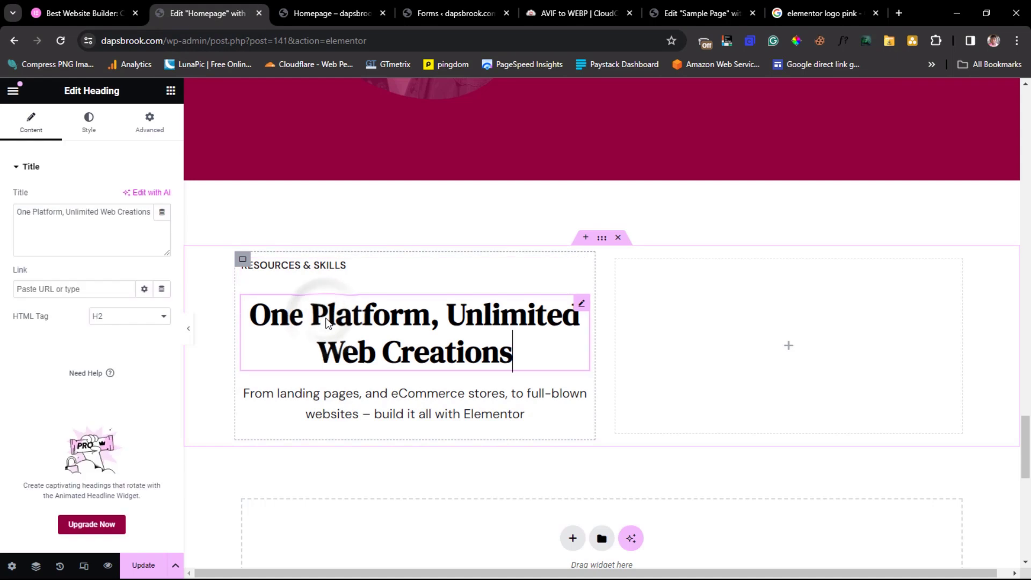
key(ctrl+a)
key(ctrl+v)
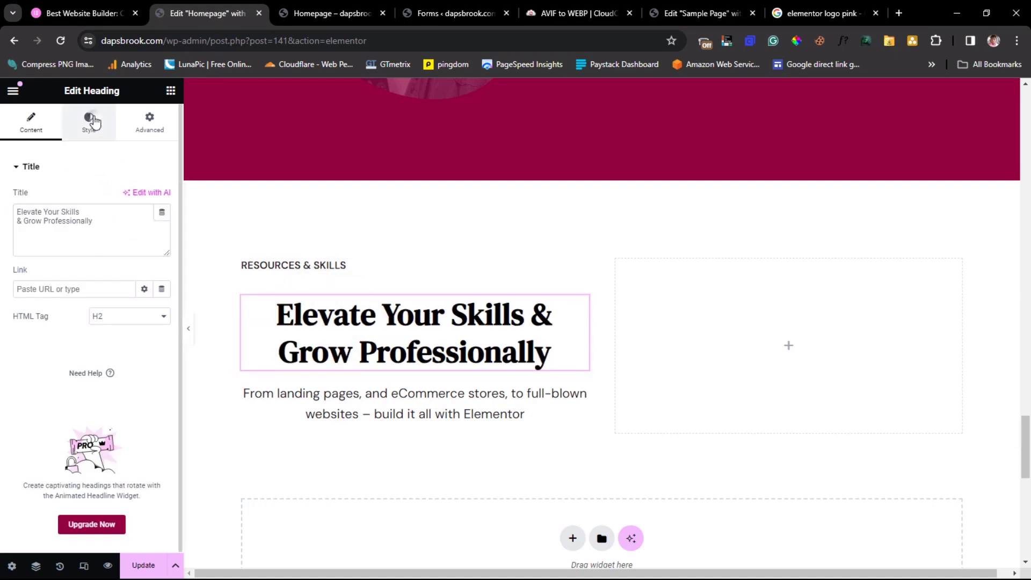
click(89, 121)
click(110, 201)
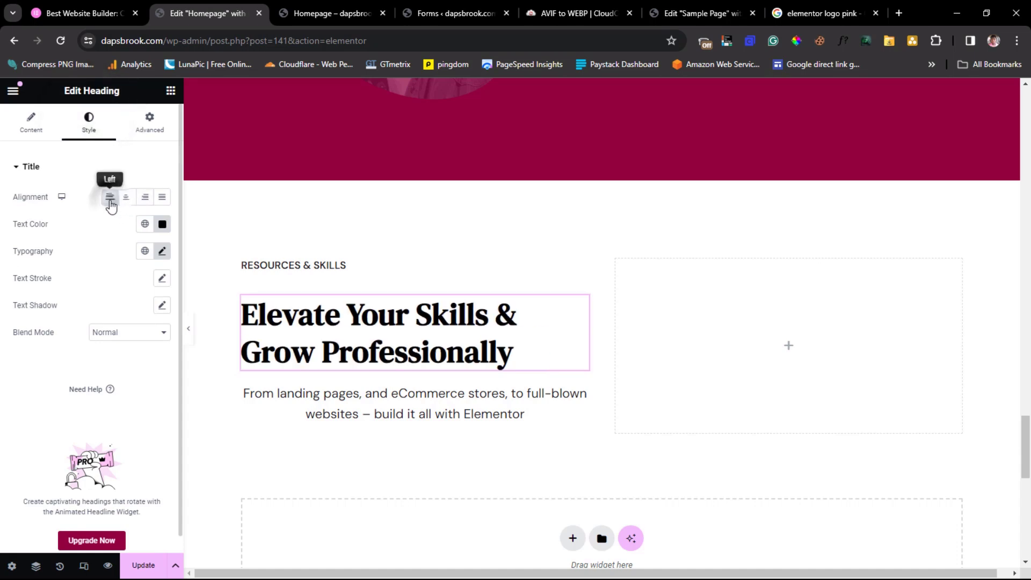
- Set the "Elevate Your Skills & Grow Professionally" heading's font size to 16 px
click(163, 251)
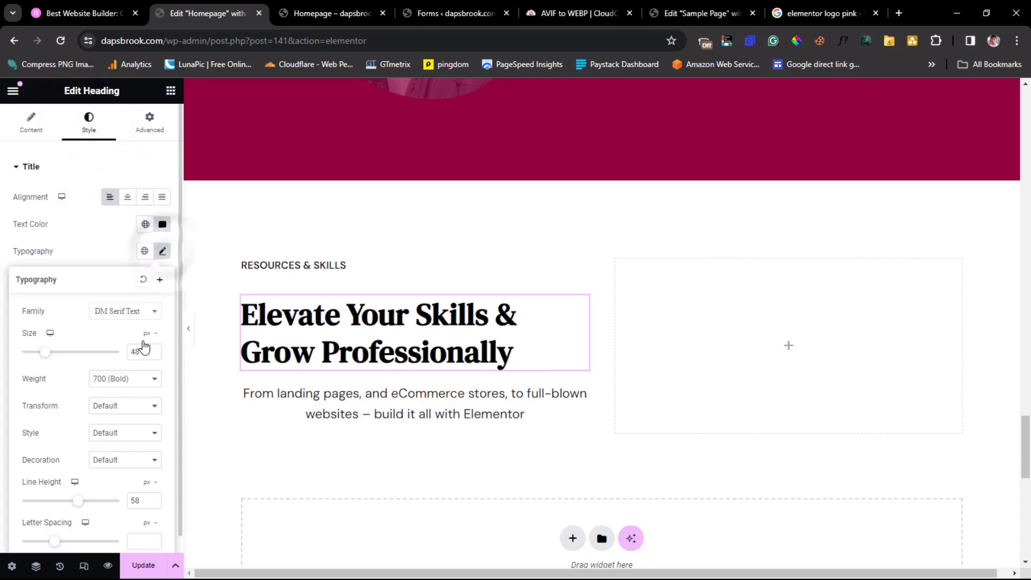
double_click(135, 352)
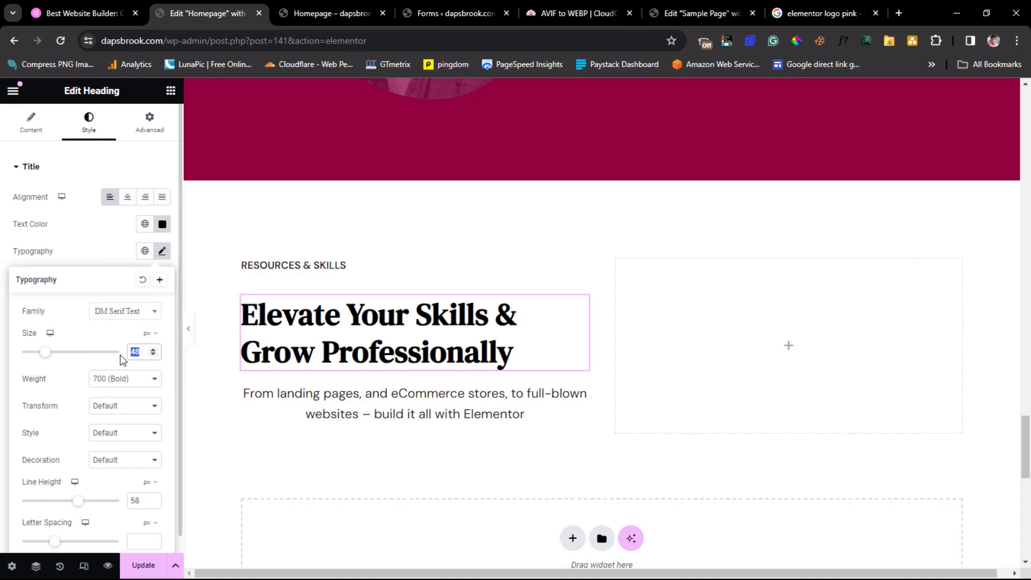
text(16)
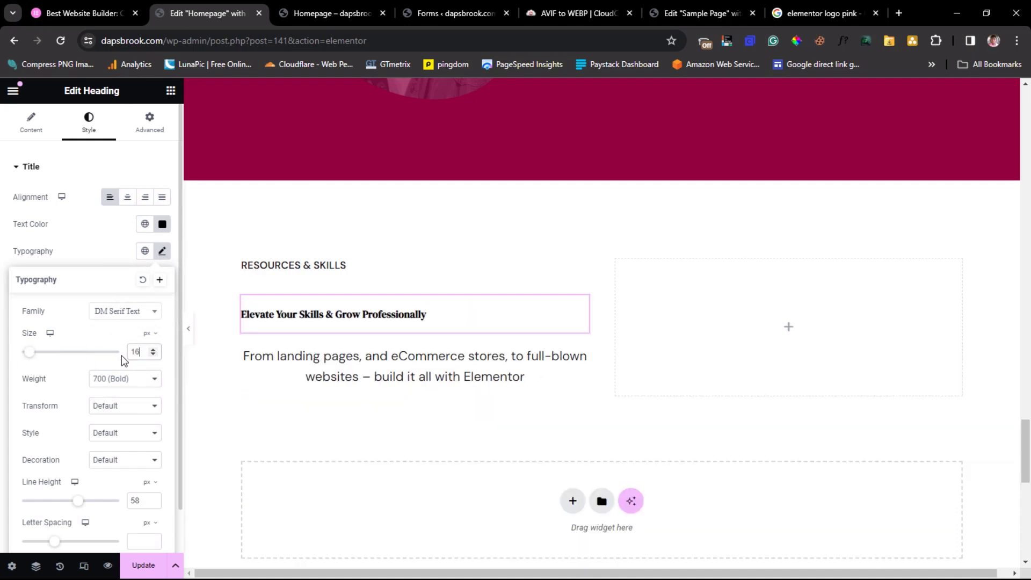
- Inspect the original heading's font on elementor.com and set the homepage heading's font size to 48 px
click(79, 12)
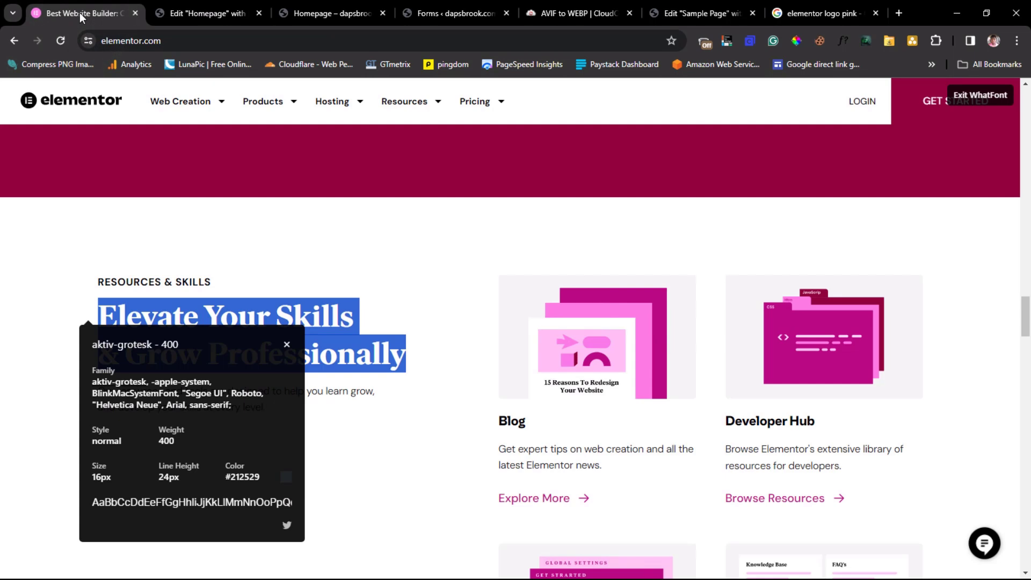
click(285, 320)
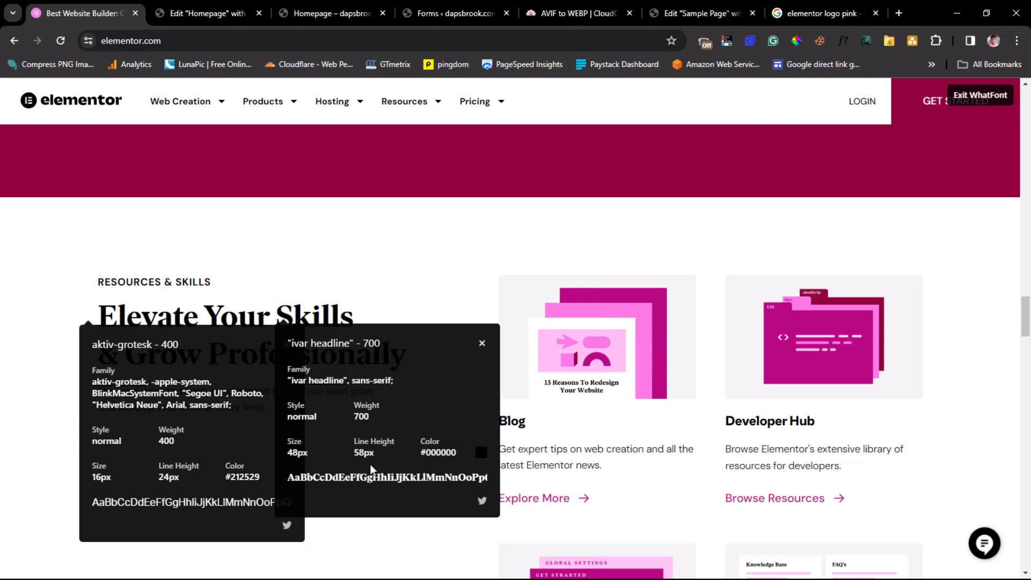
click(201, 13)
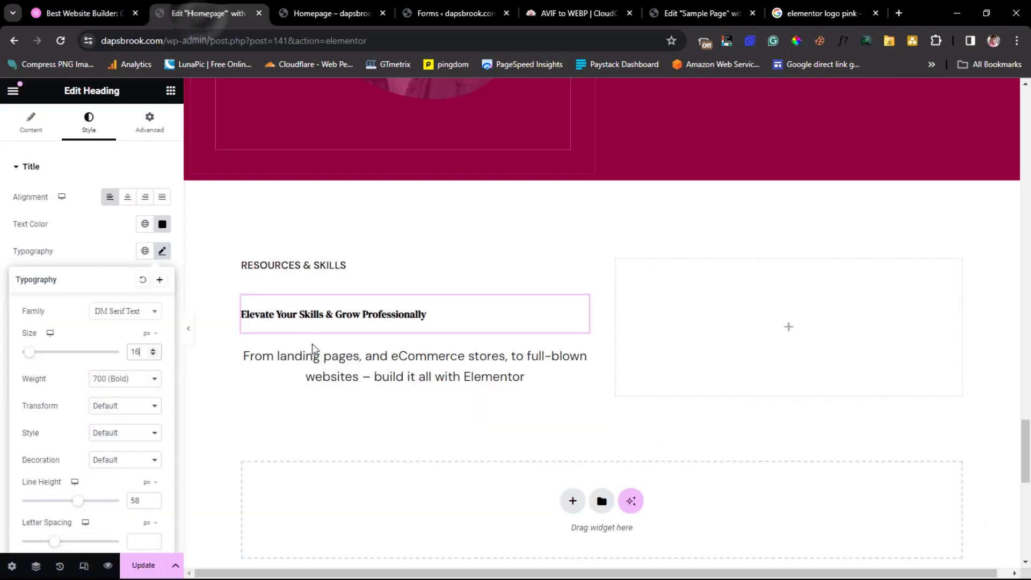
double_click(145, 352)
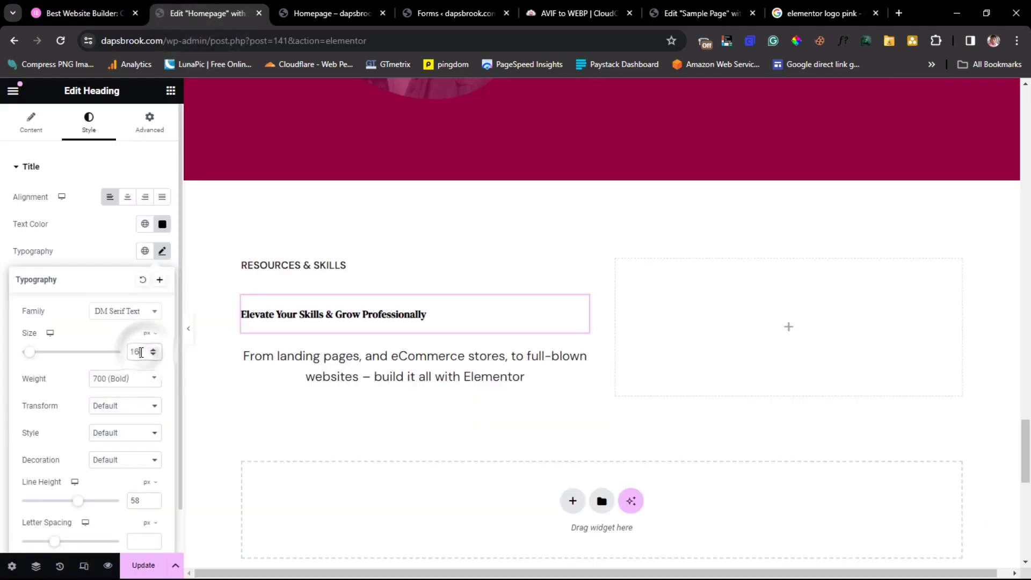
text(48)
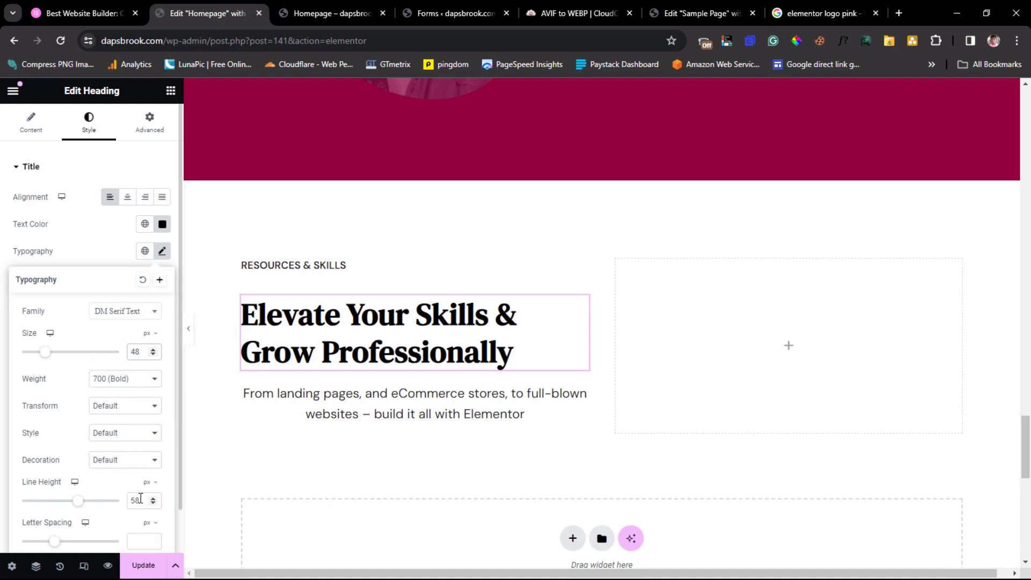
- Replace the paragraph below the heading with "Our resources and tools are designed to help you learn grow, and develop your skills at every level." copied from elementor.com
click(75, 13)
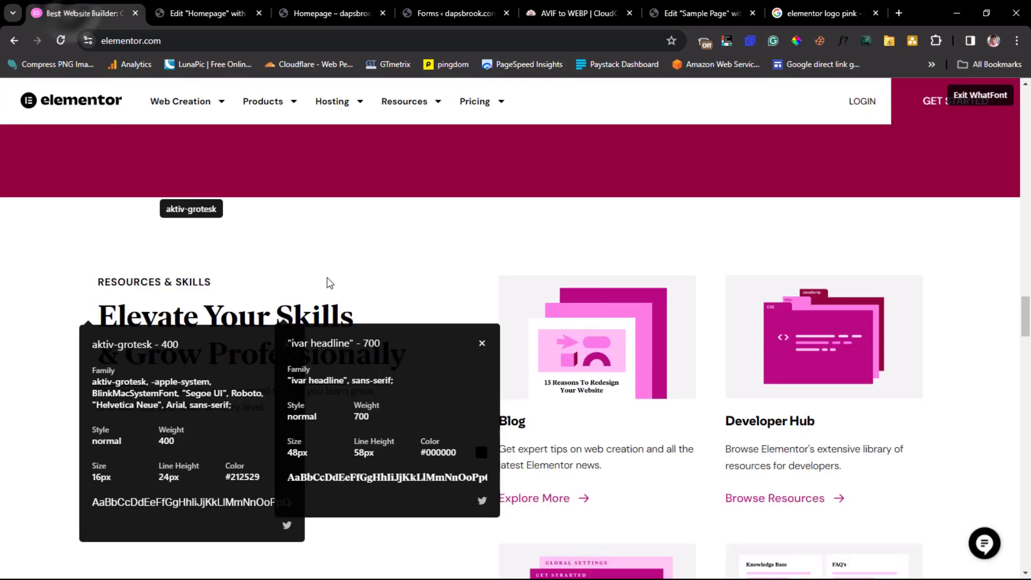
click(482, 345)
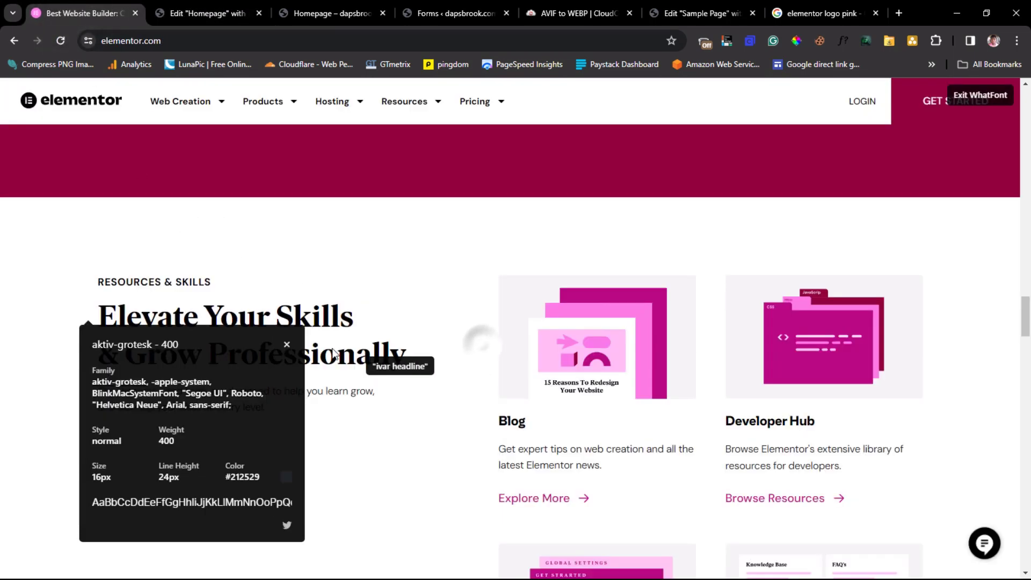
click(288, 347)
drag(275, 414, 97, 389)
right_click(132, 392)
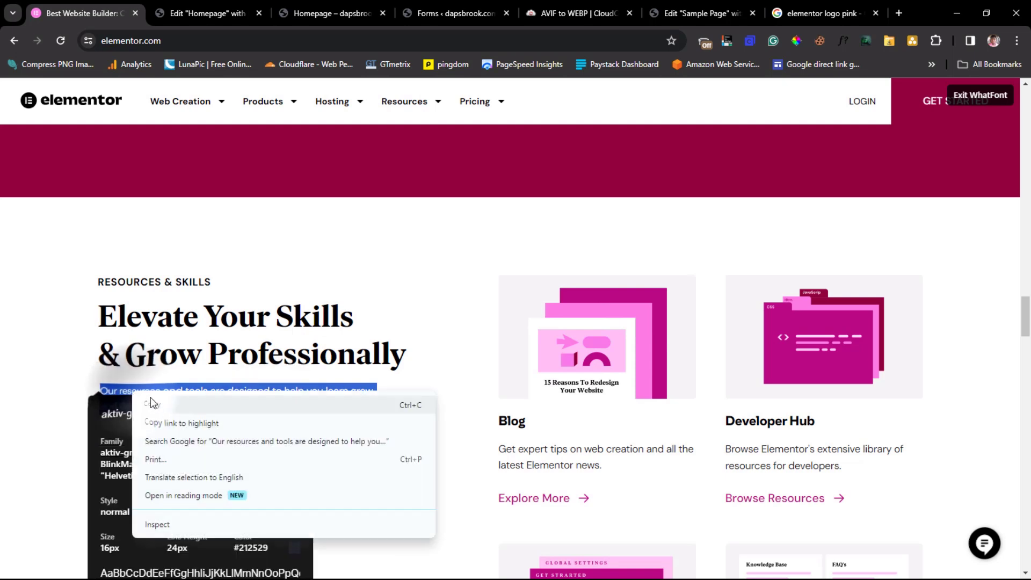
click(153, 405)
scroll(179, 421, down, 1)
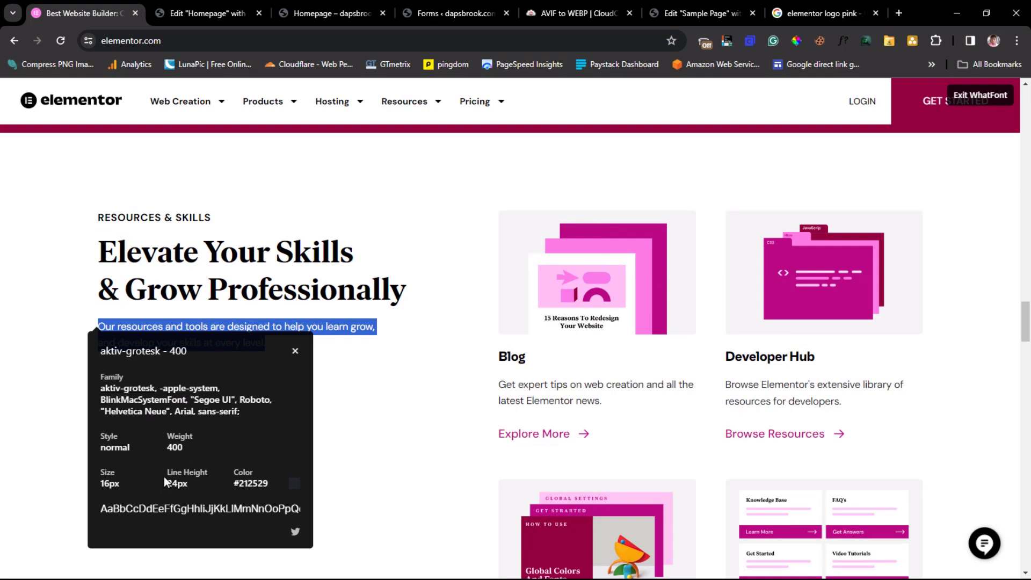
click(209, 14)
click(309, 410)
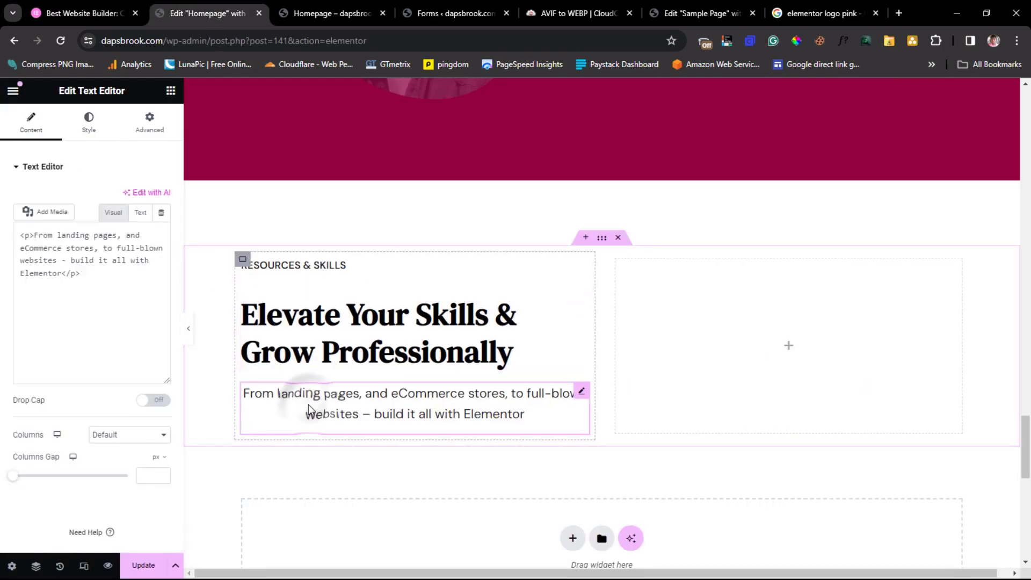
drag(99, 330, 1, 257)
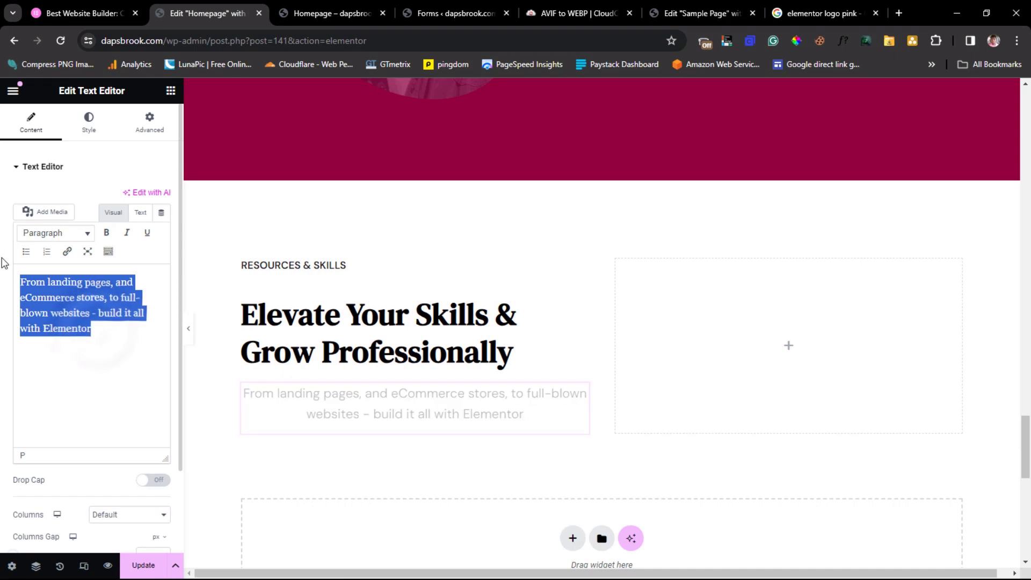
key(ctrl+v)
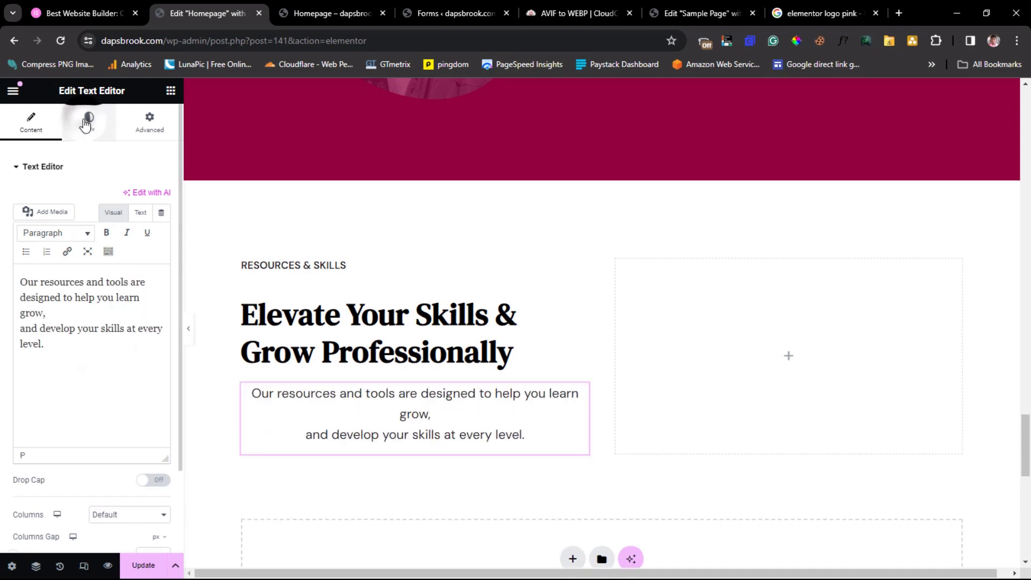
- Left-align the "Our resources and tools" paragraph and set its font size to 16 px and line height to 24 px
click(87, 123)
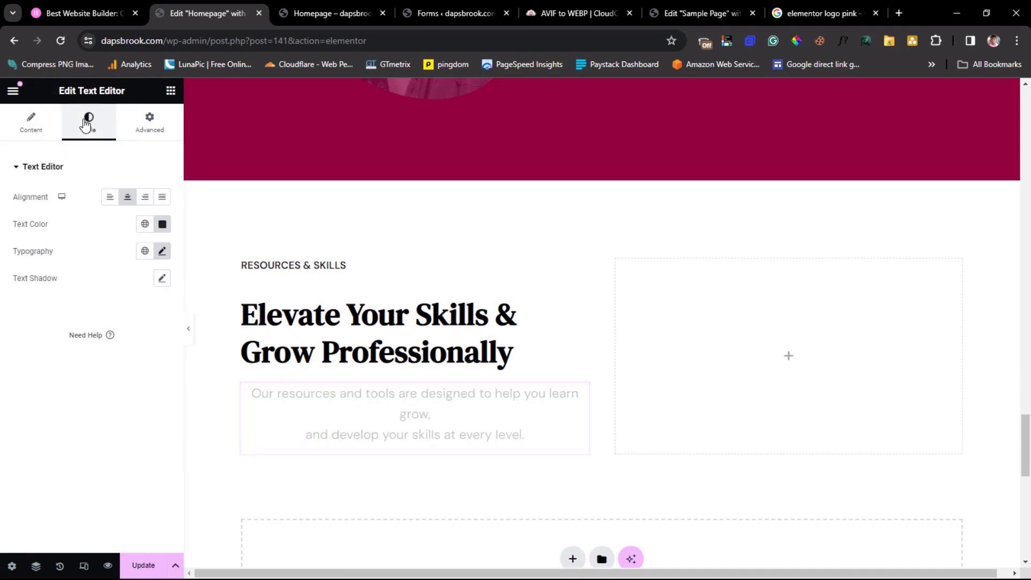
click(109, 197)
click(162, 251)
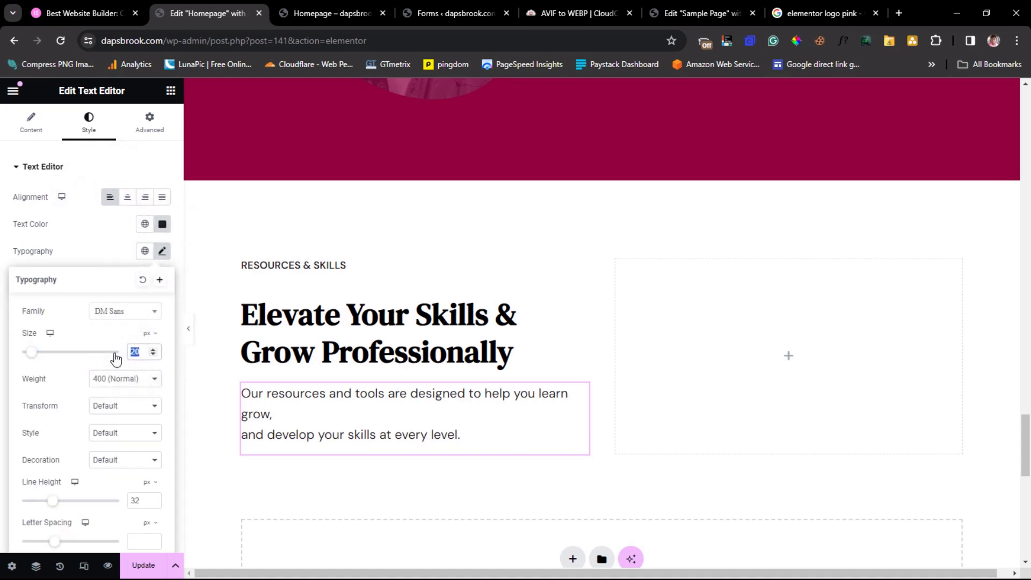
text(16)
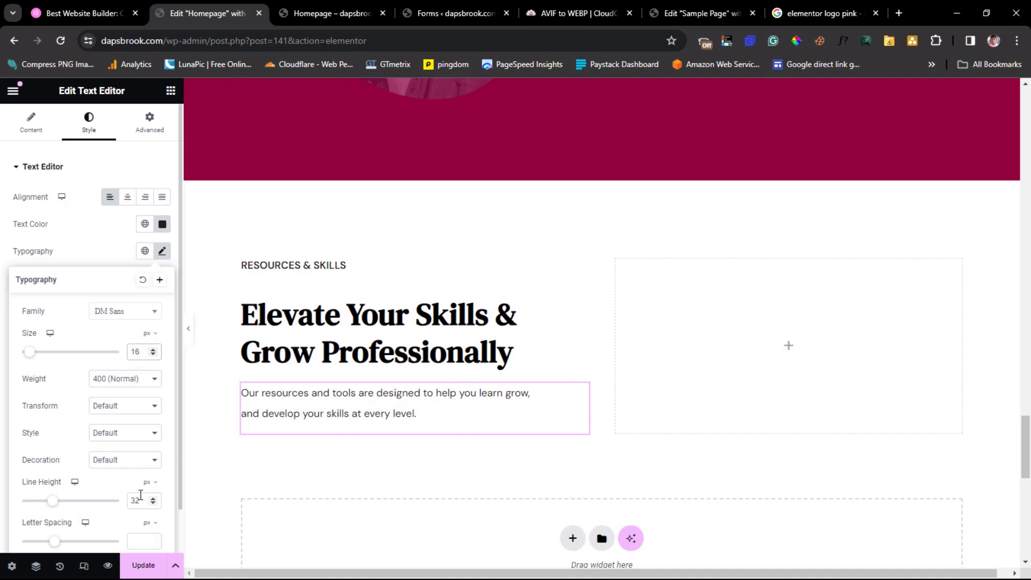
double_click(136, 499)
text(24)
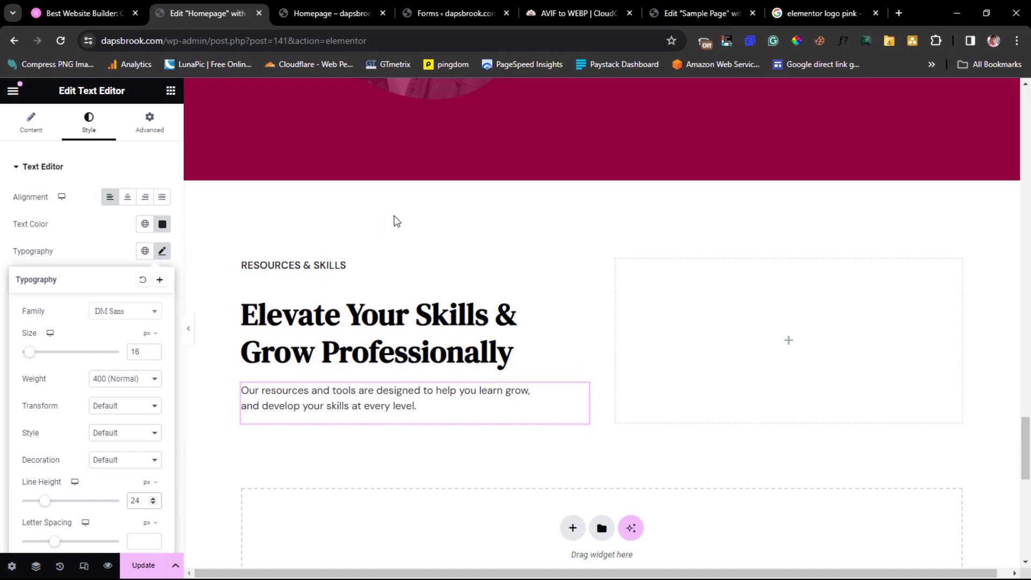
- Preview the section, compare it with the original on elementor.com and narrow its first column to about 41% width
click(190, 335)
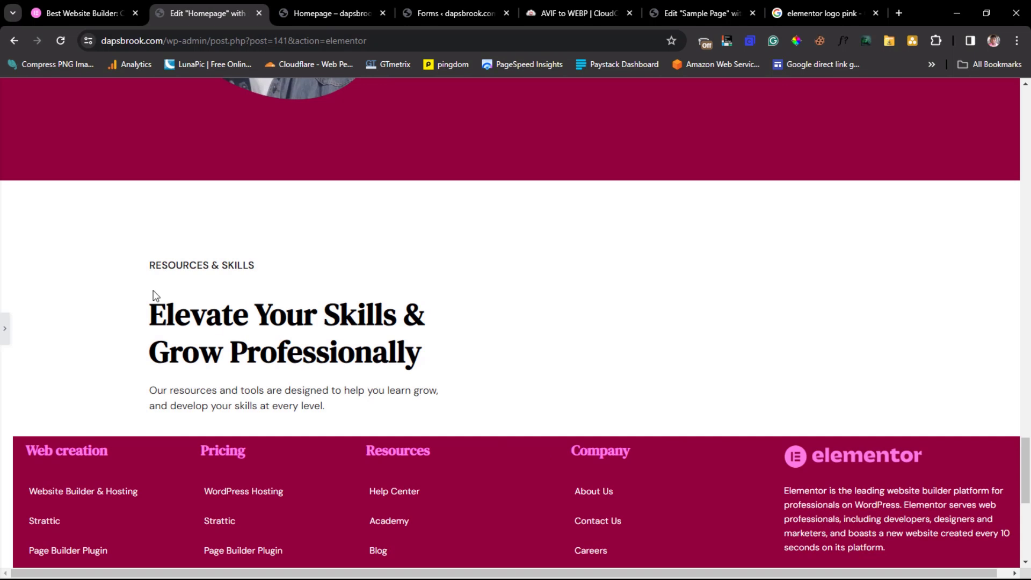
click(5, 331)
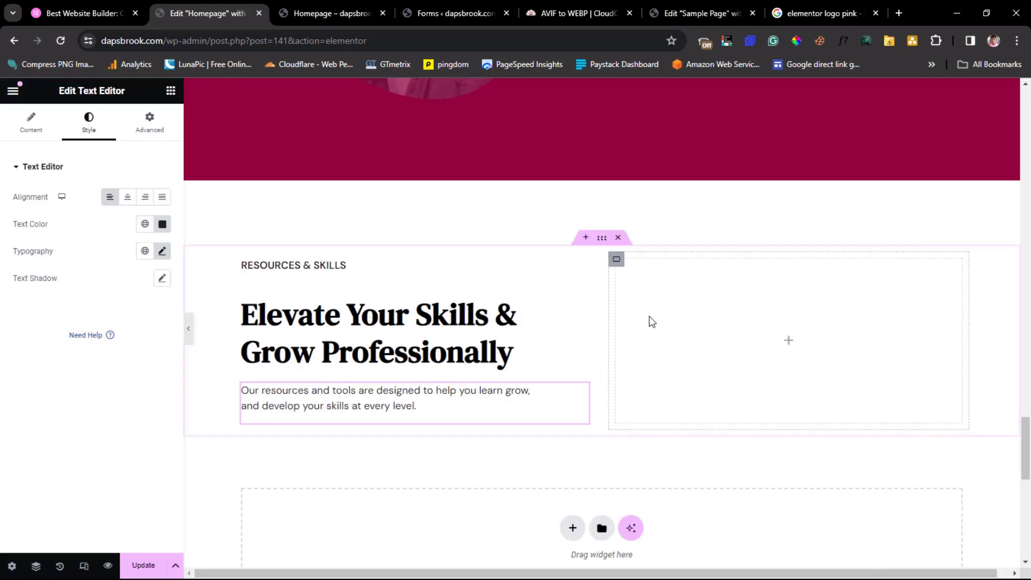
click(61, 13)
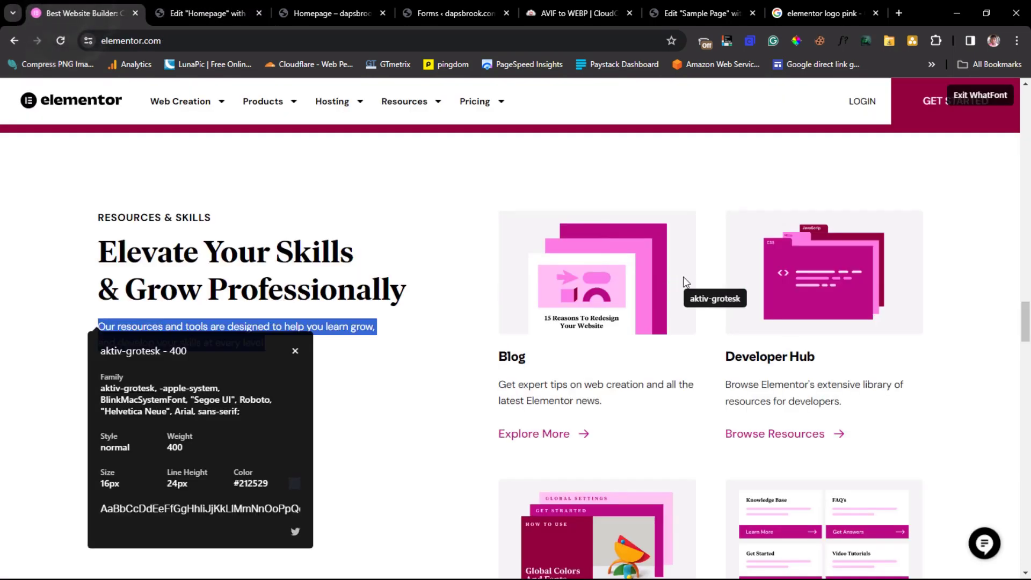
click(213, 16)
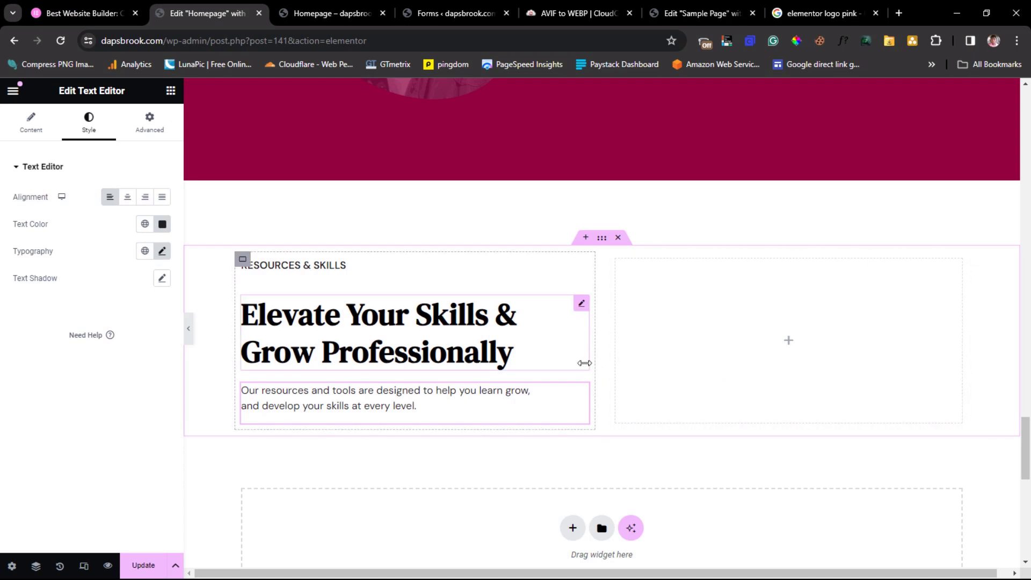
drag(594, 363, 551, 379)
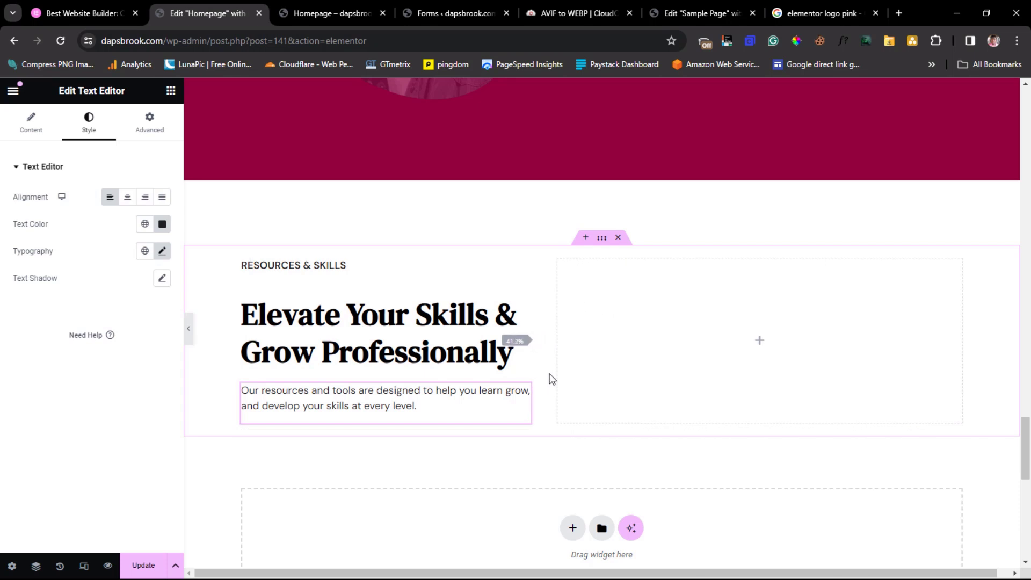
drag(553, 379, 557, 382)
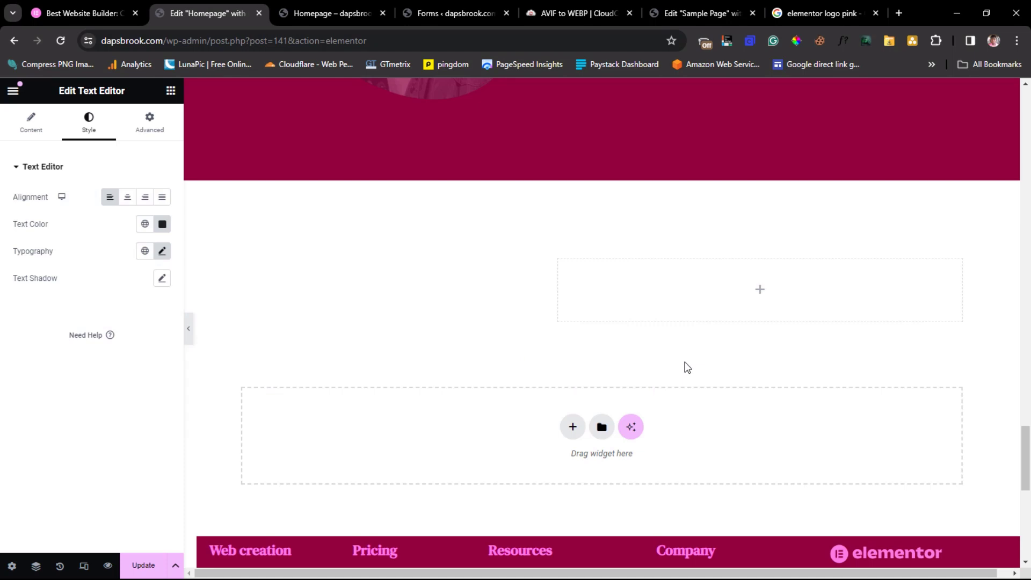
- Add a nested container inside the empty second column of the Resources & Skills section and duplicate it
click(544, 260)
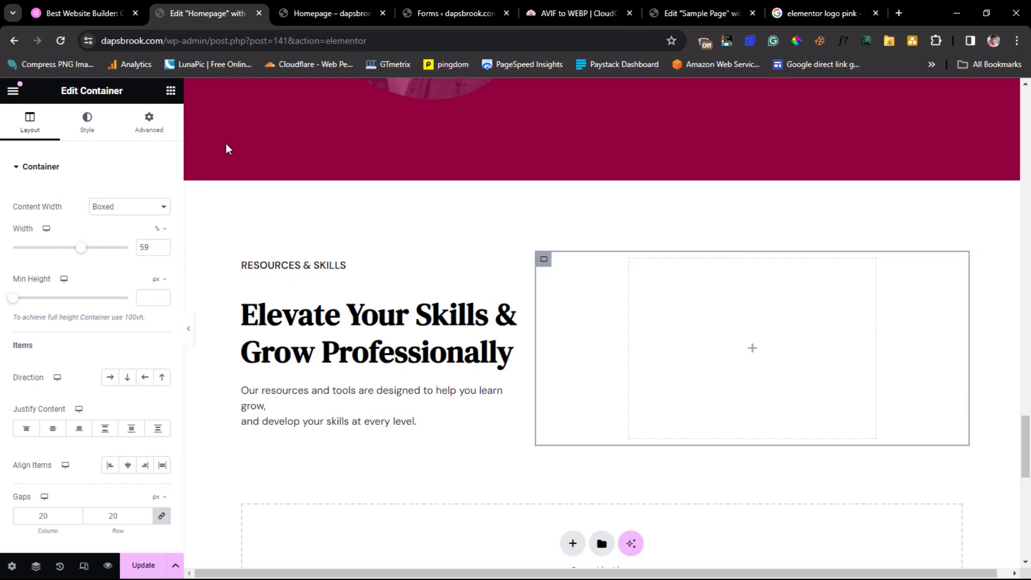
click(171, 90)
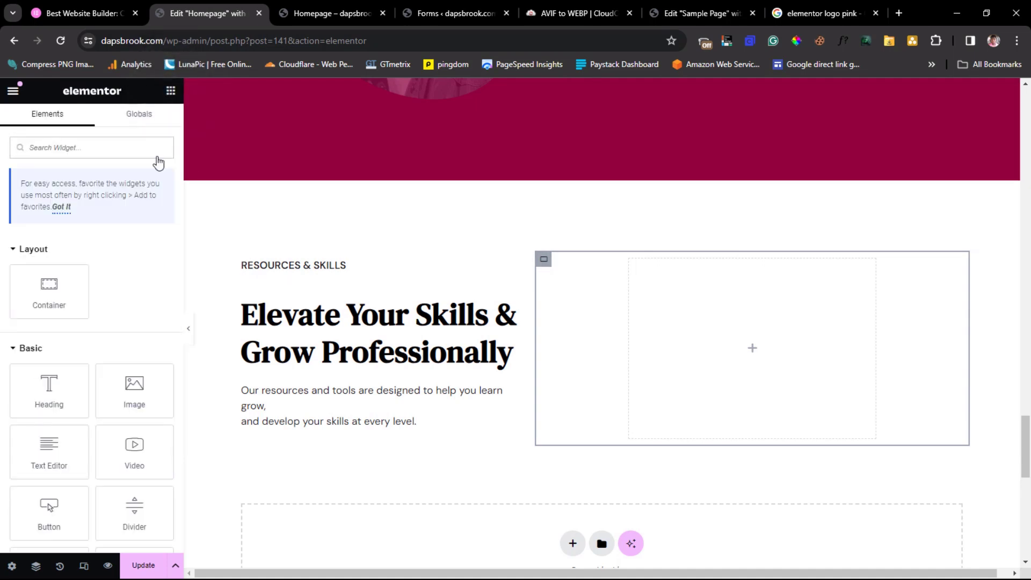
drag(47, 293, 650, 334)
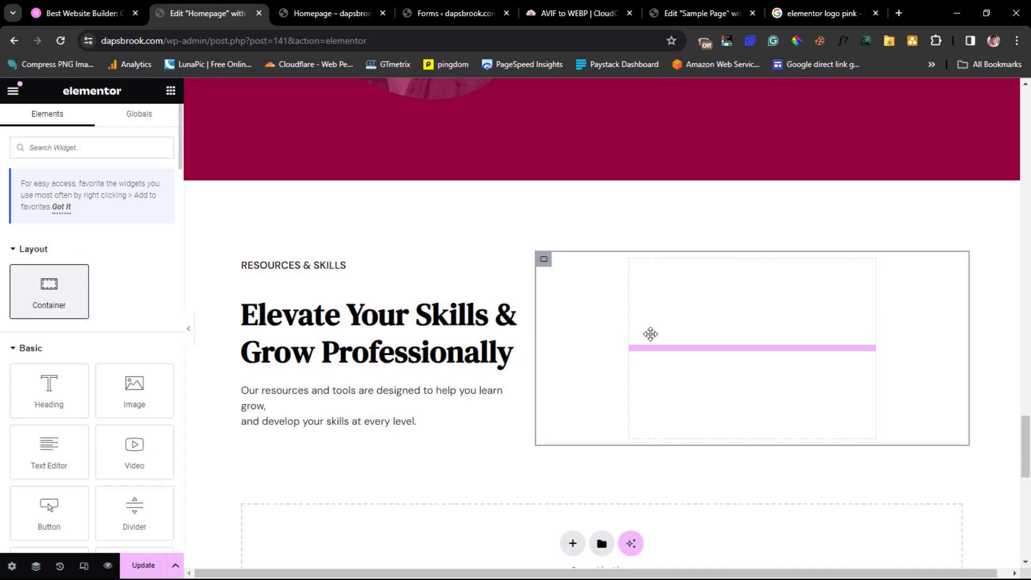
right_click(636, 266)
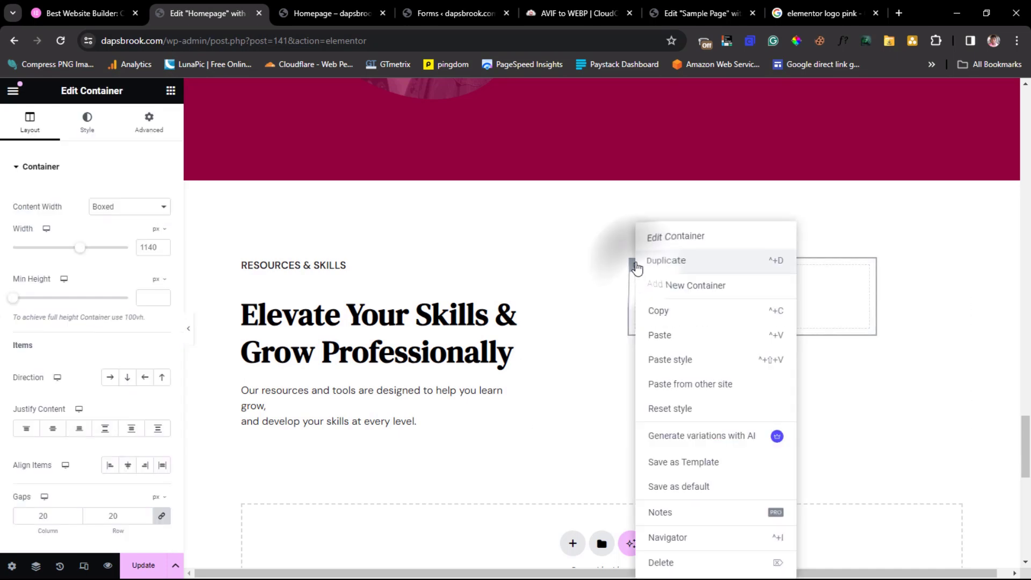
click(666, 262)
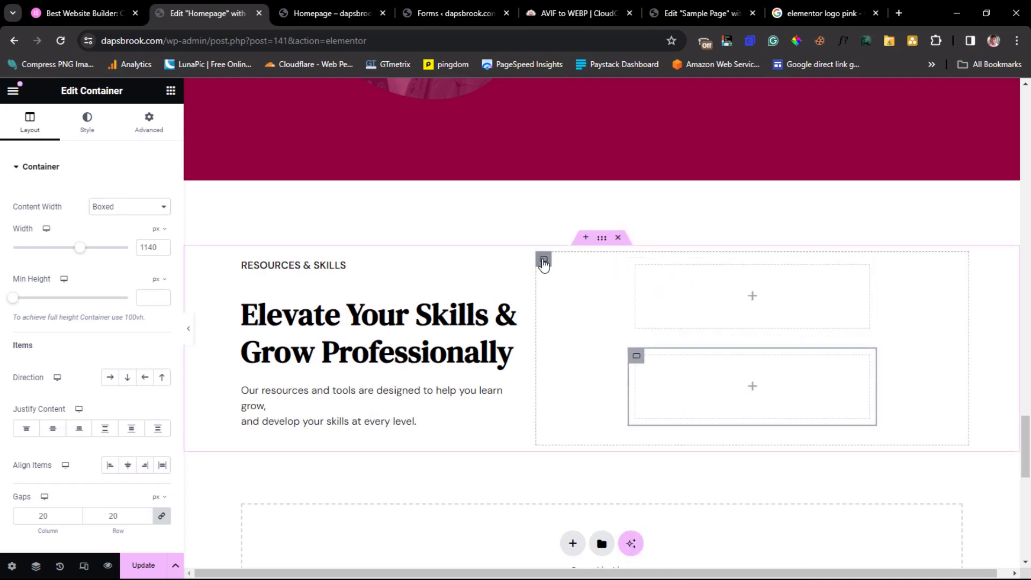
- Arrange the second column's containers in a horizontal row with 0 px column and row gaps, and set its width to 100%
click(543, 262)
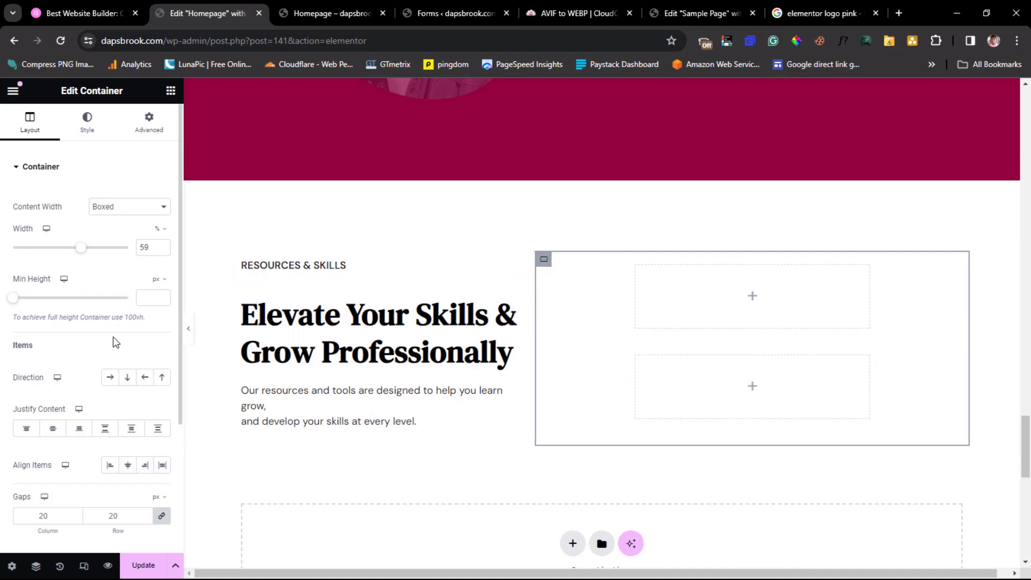
click(109, 378)
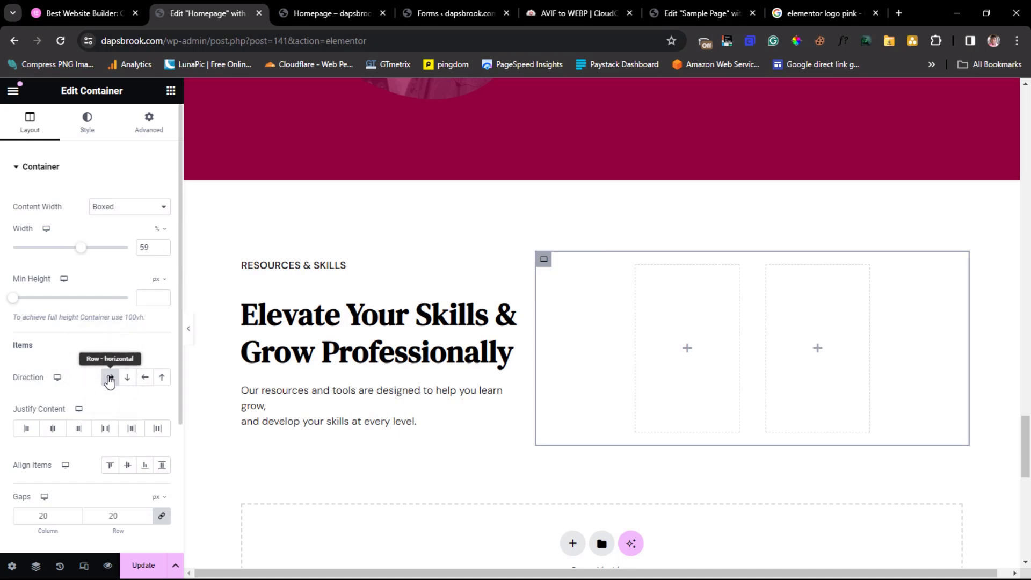
click(162, 517)
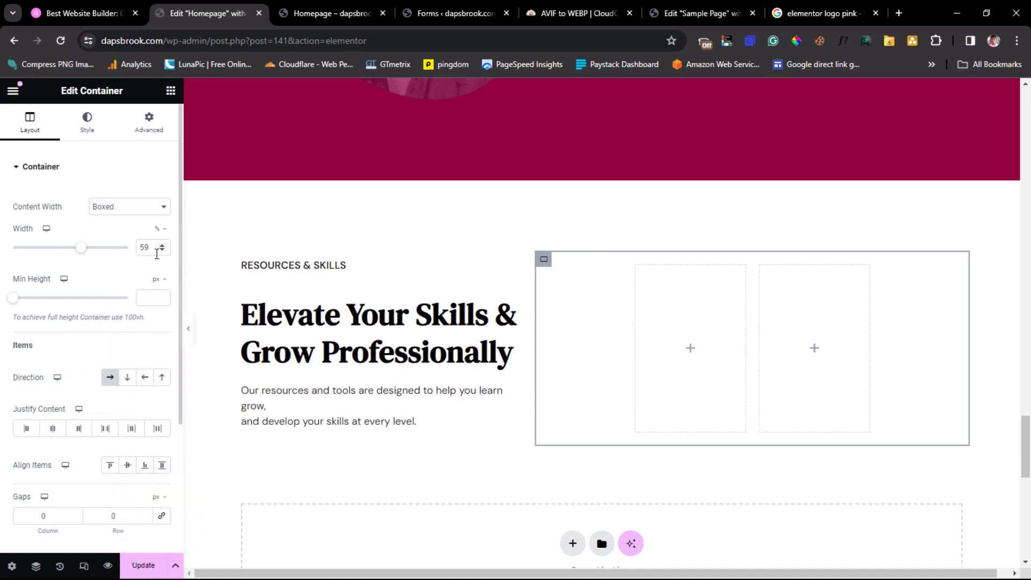
drag(149, 246, 135, 249)
text(100)
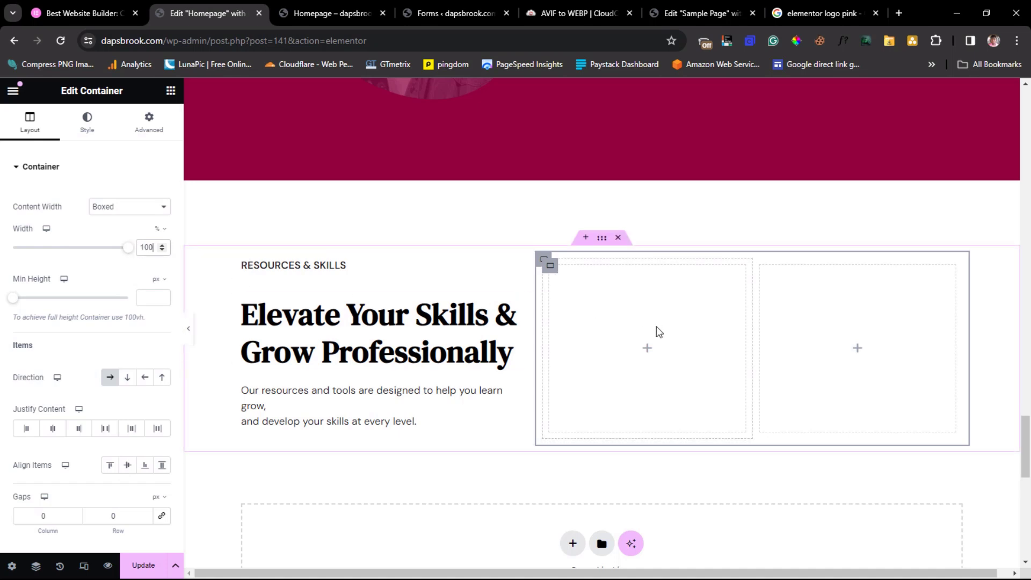
- Check the card layout on elementor.com and add an Image widget to the first nested container on the homepage
click(91, 8)
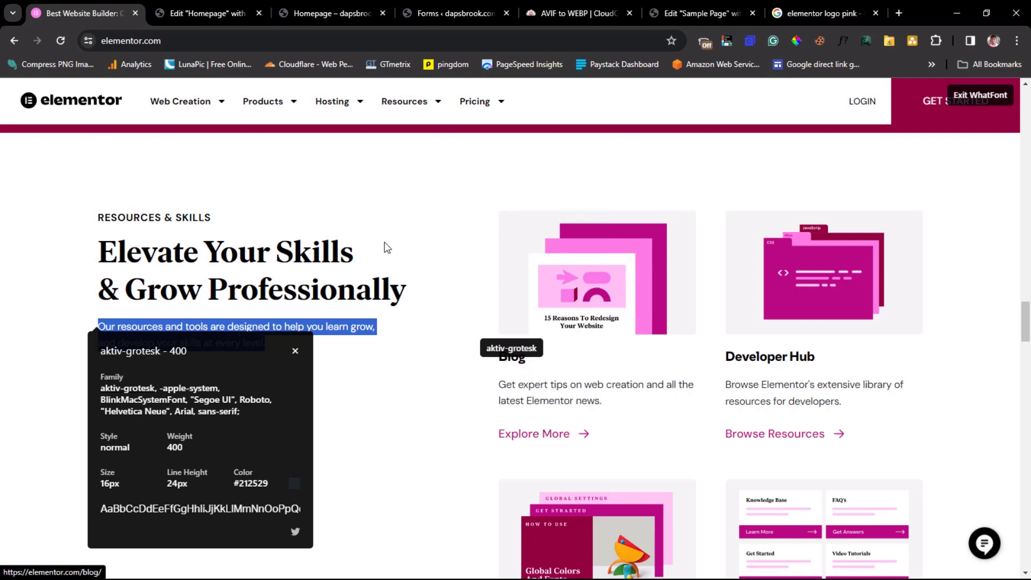
click(208, 15)
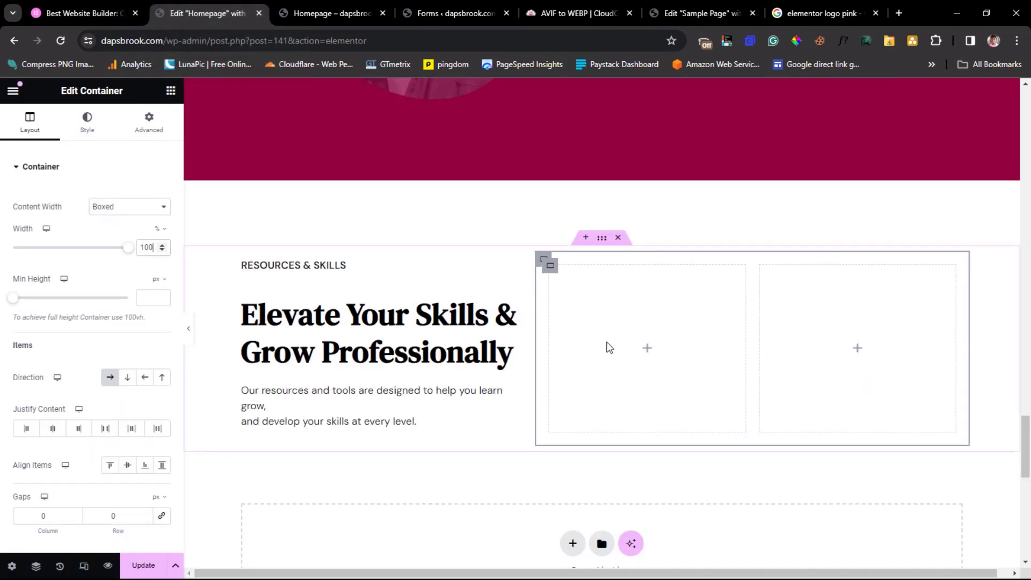
click(648, 349)
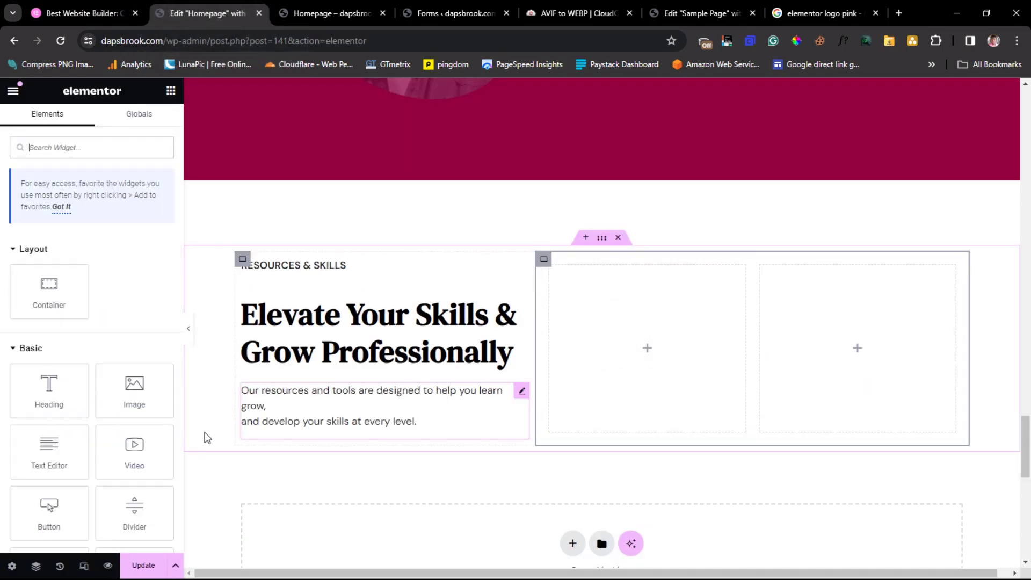
drag(134, 400, 662, 360)
- Copy the "RESOURCES & SKILLS" text and the "Our resources and tools" paragraph into the first card below its image
right_click(299, 271)
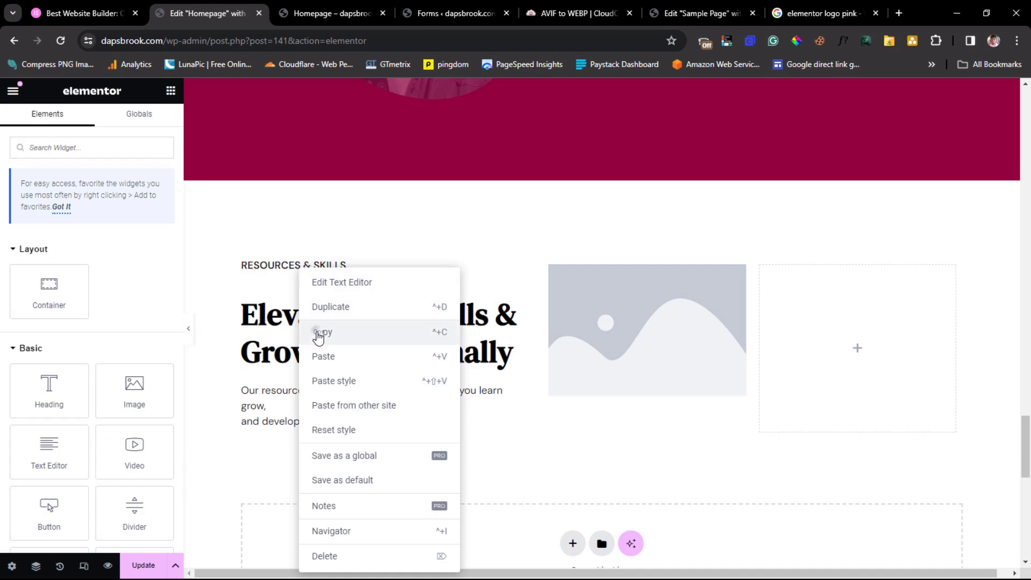
click(317, 334)
right_click(631, 417)
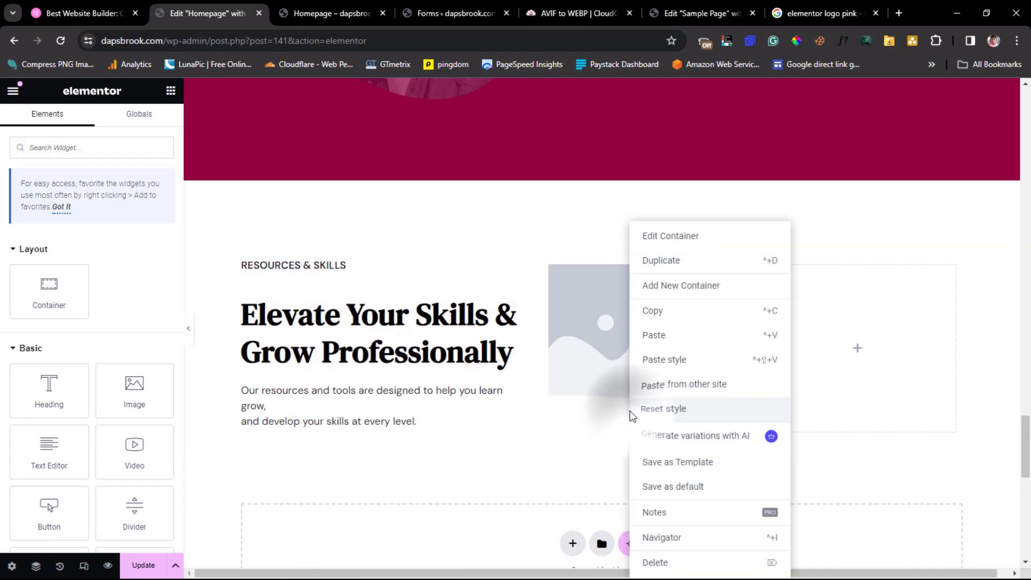
click(664, 342)
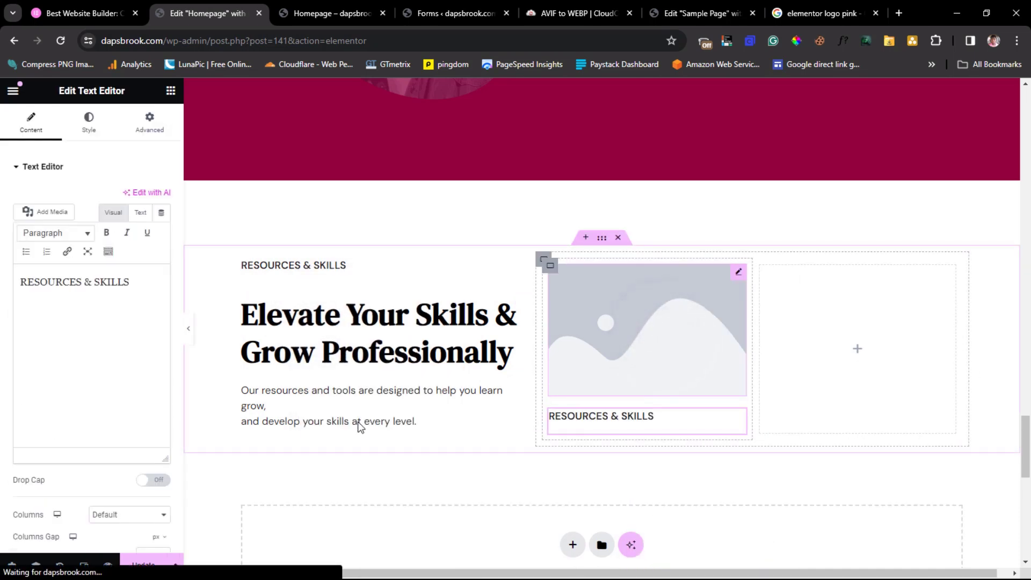
right_click(342, 408)
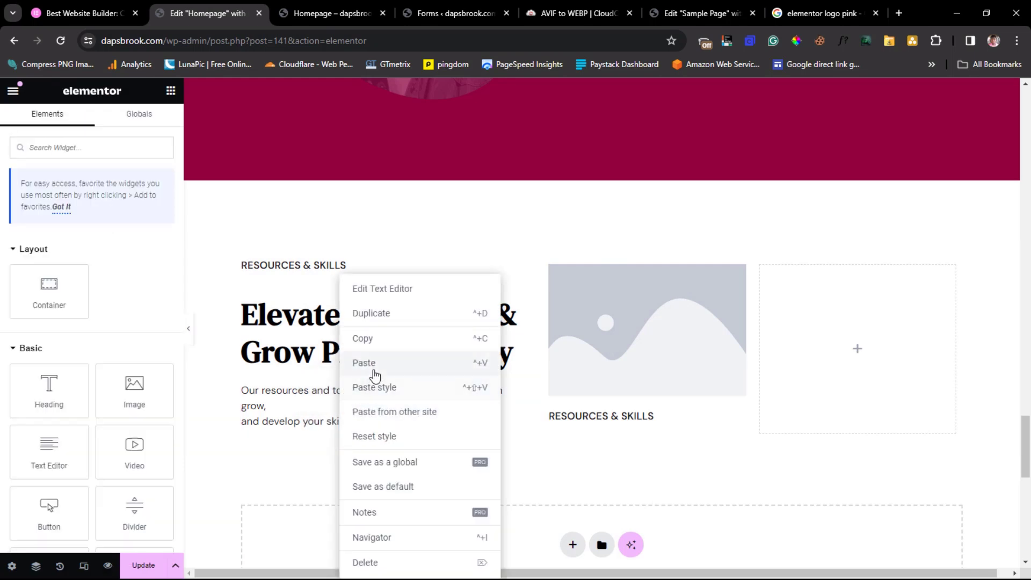
click(368, 341)
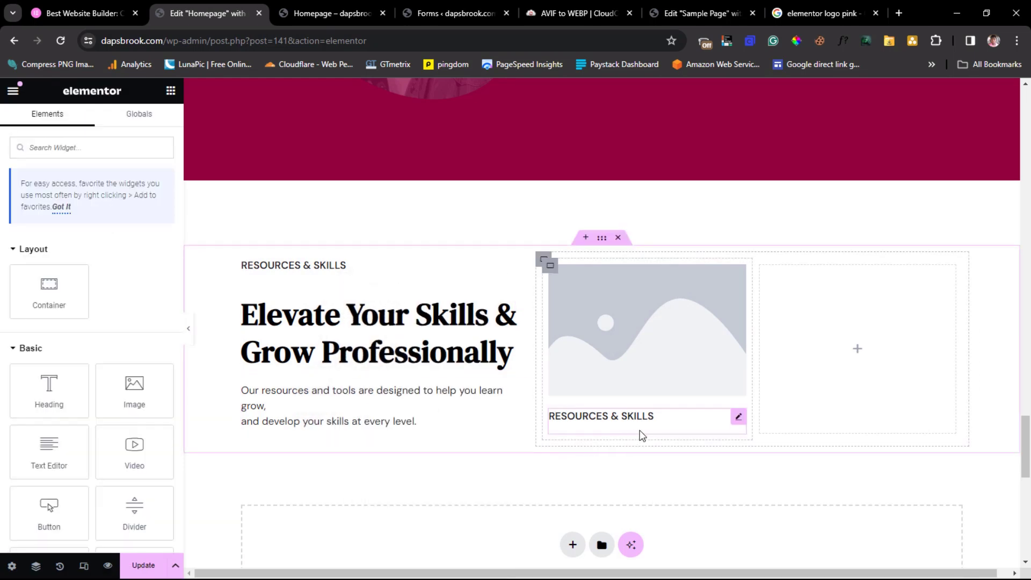
right_click(650, 440)
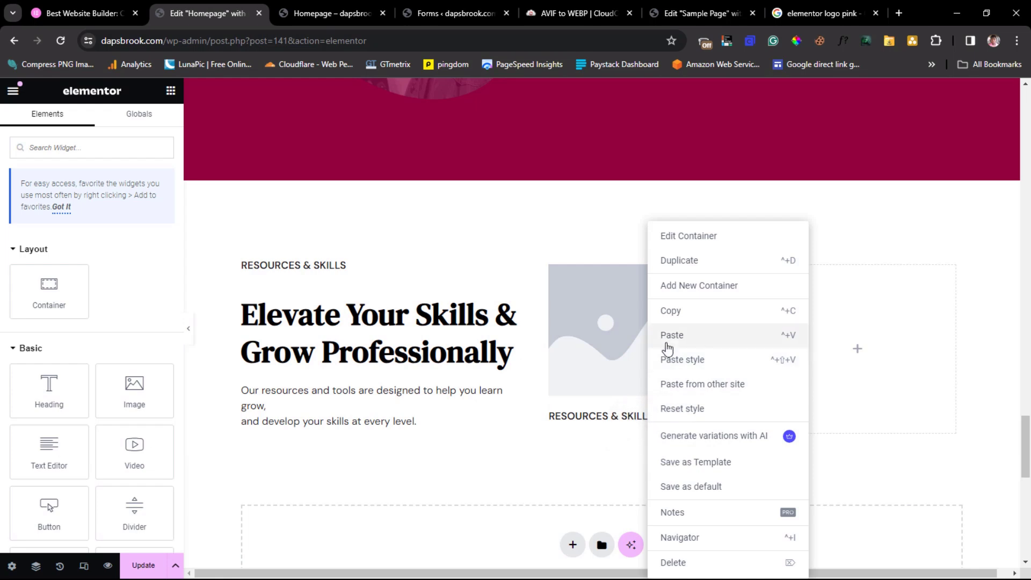
click(672, 336)
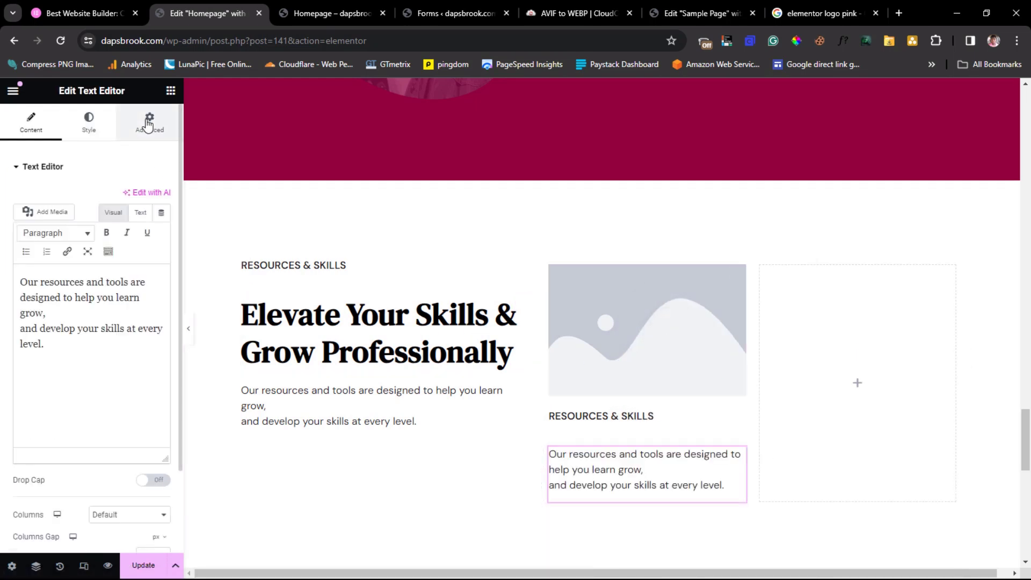
- Add a Button widget below the pasted paragraph in the first card
click(171, 90)
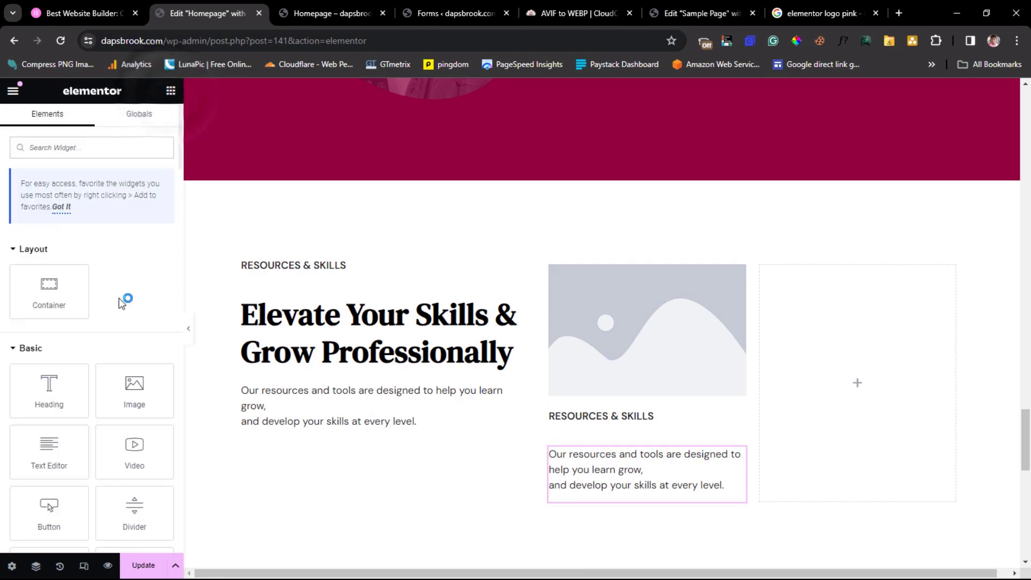
scroll(59, 419, down, 1)
drag(45, 459, 626, 499)
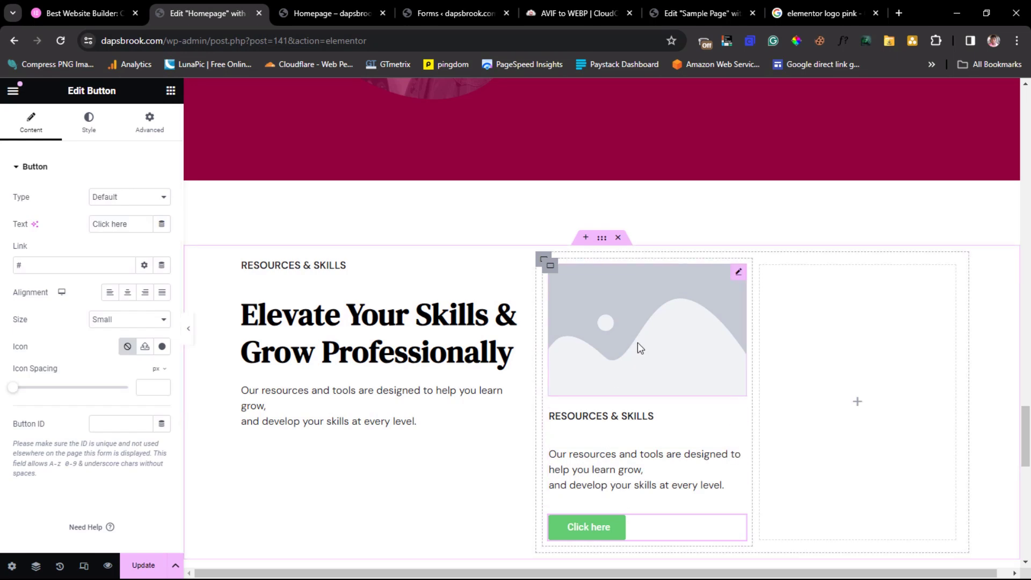
- Copy the "Blog" card title from elementor.com and close the font-details pop-ups covering that card
click(82, 1)
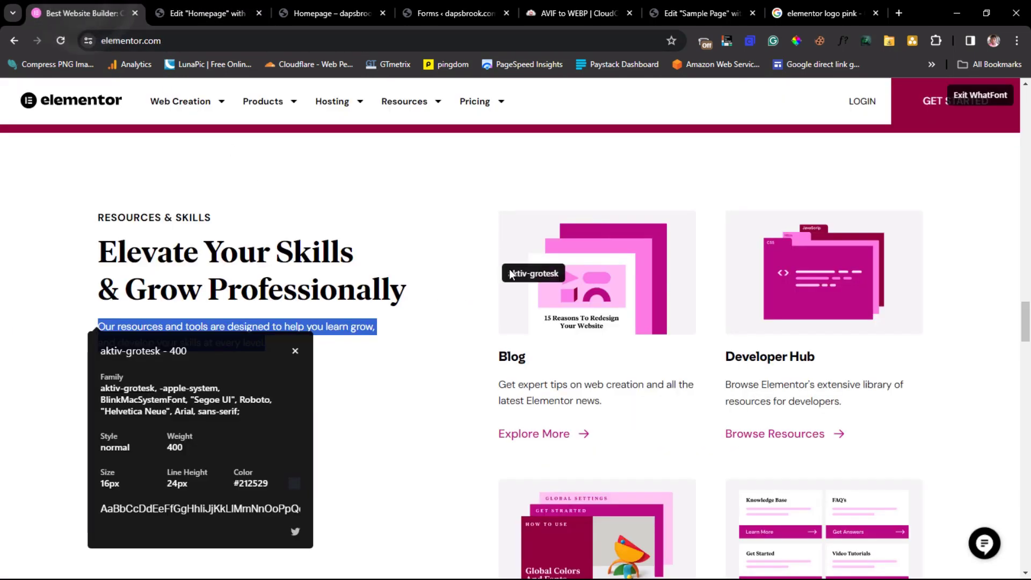
click(537, 356)
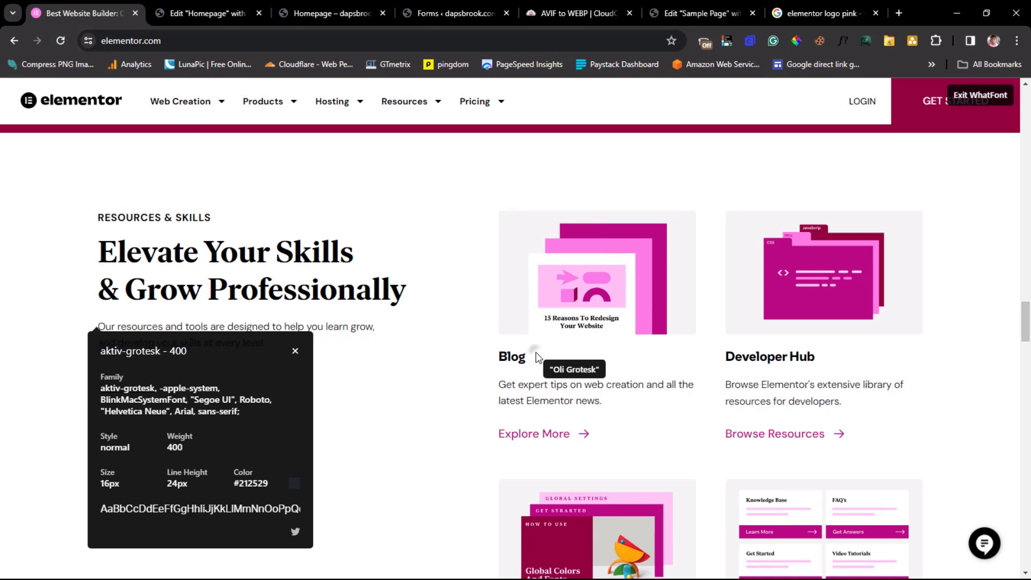
triple_click(510, 356)
right_click(513, 358)
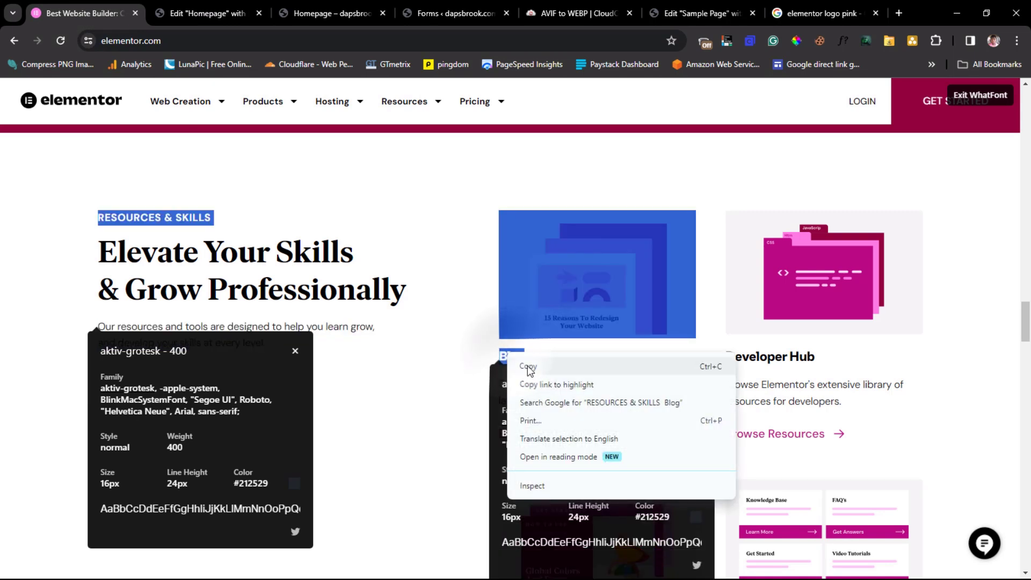
click(527, 366)
click(463, 391)
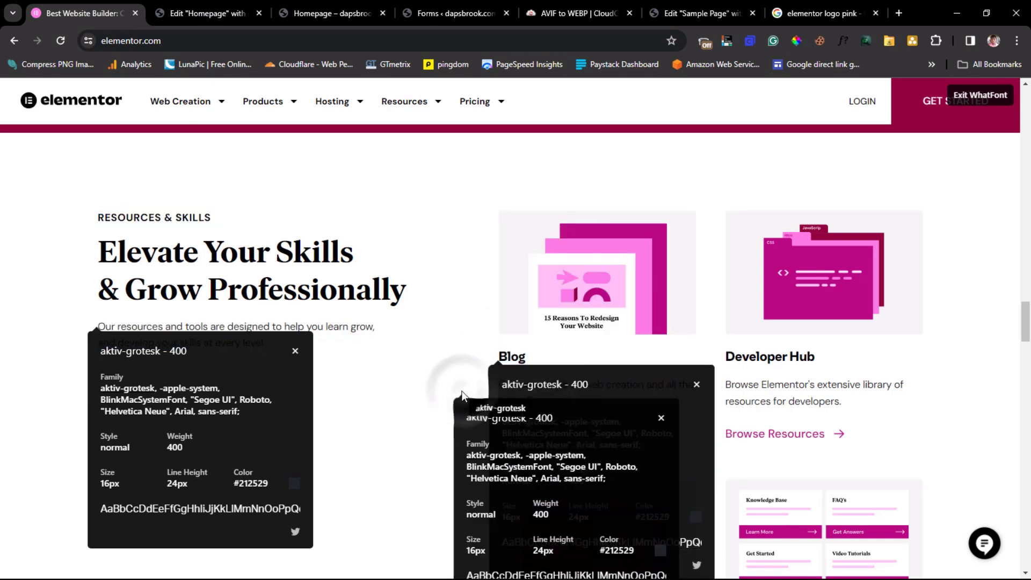
click(661, 418)
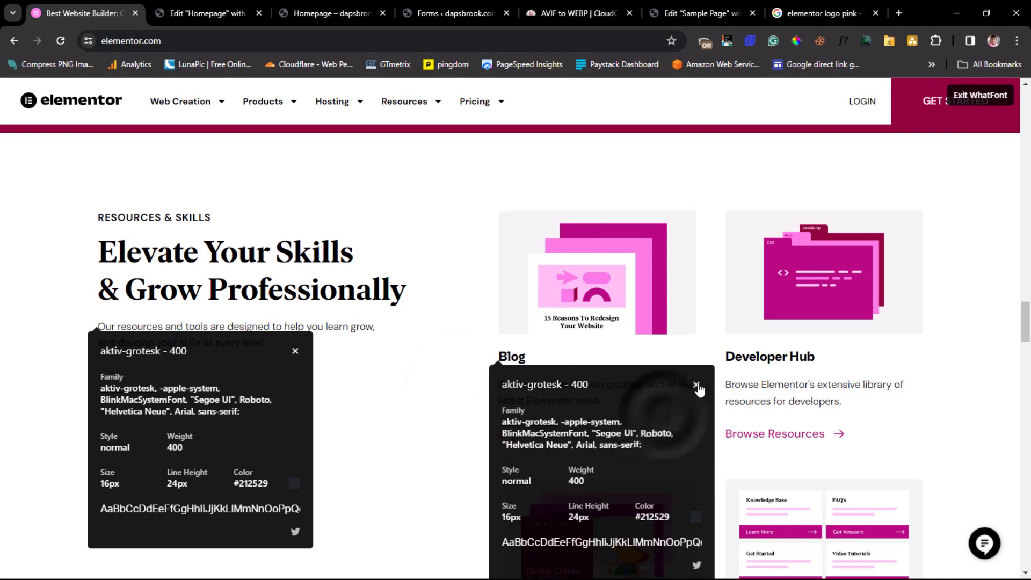
click(696, 385)
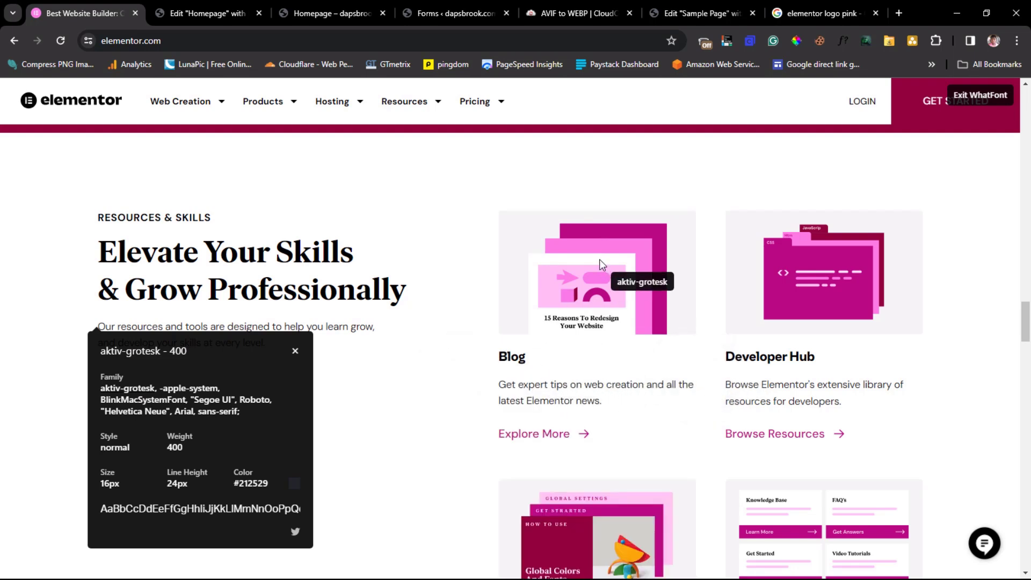
- Return to the homepage editor and try to choose a media library image for the first card's placeholder
click(195, 14)
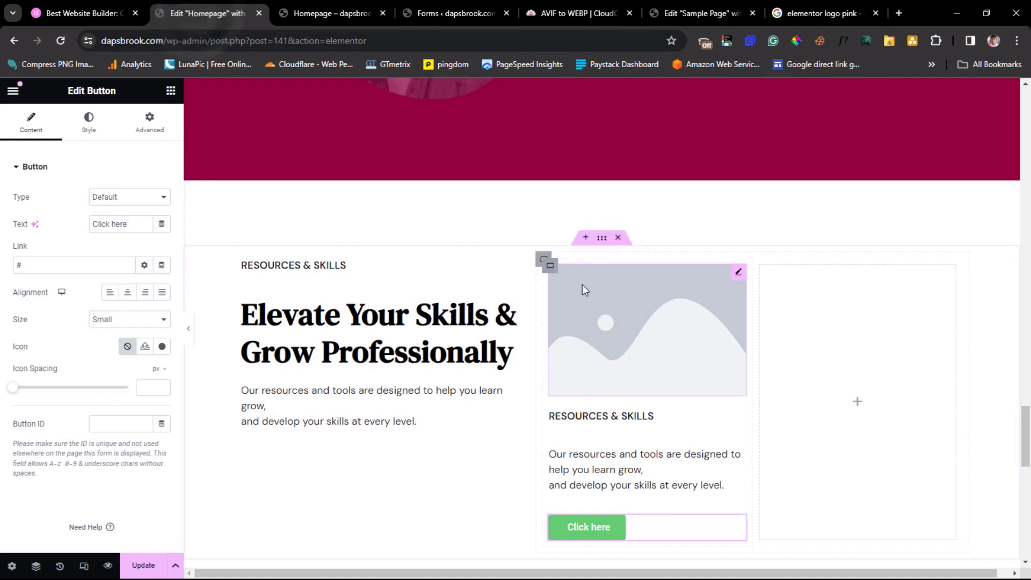
click(628, 305)
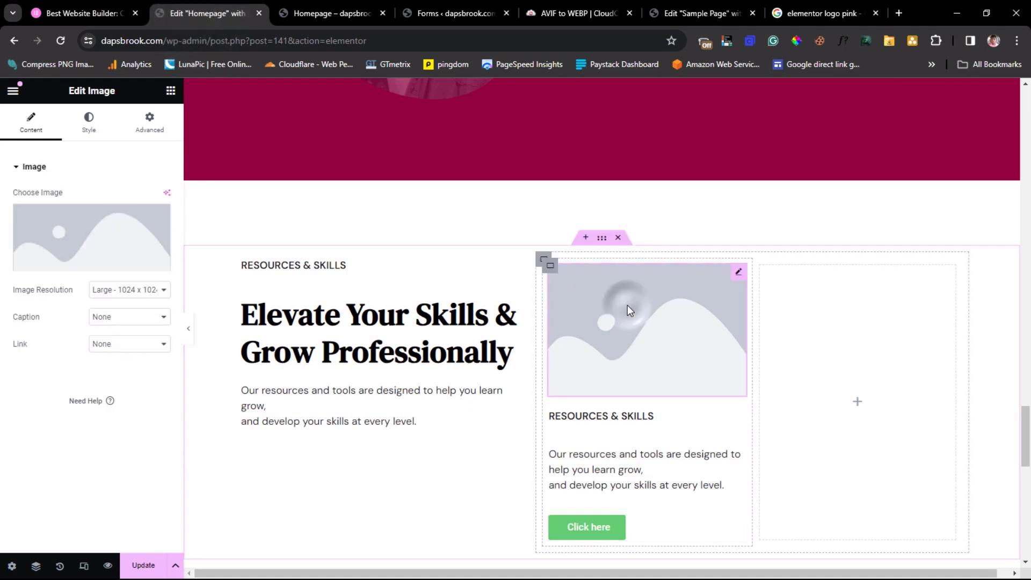
click(84, 238)
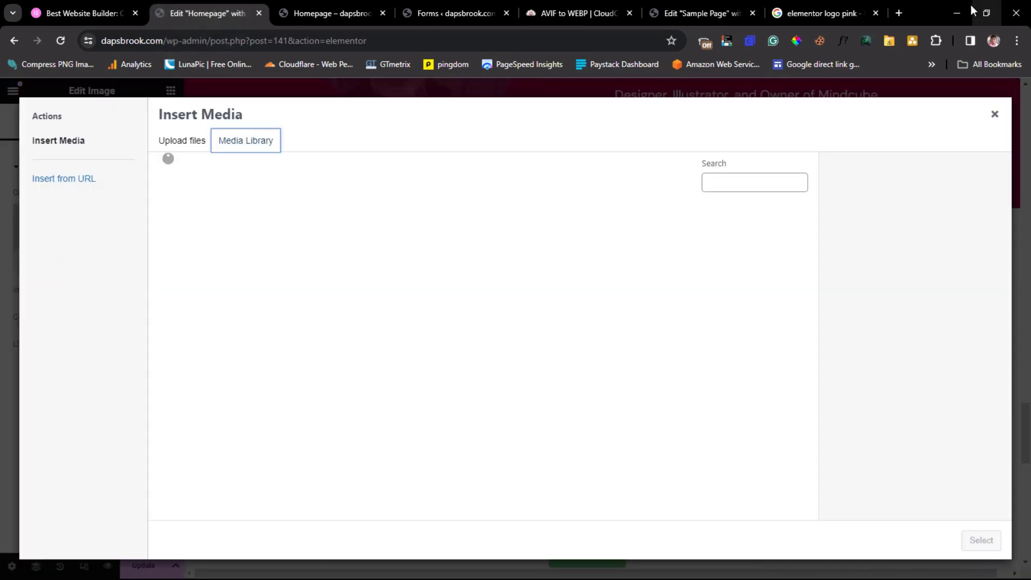
click(996, 115)
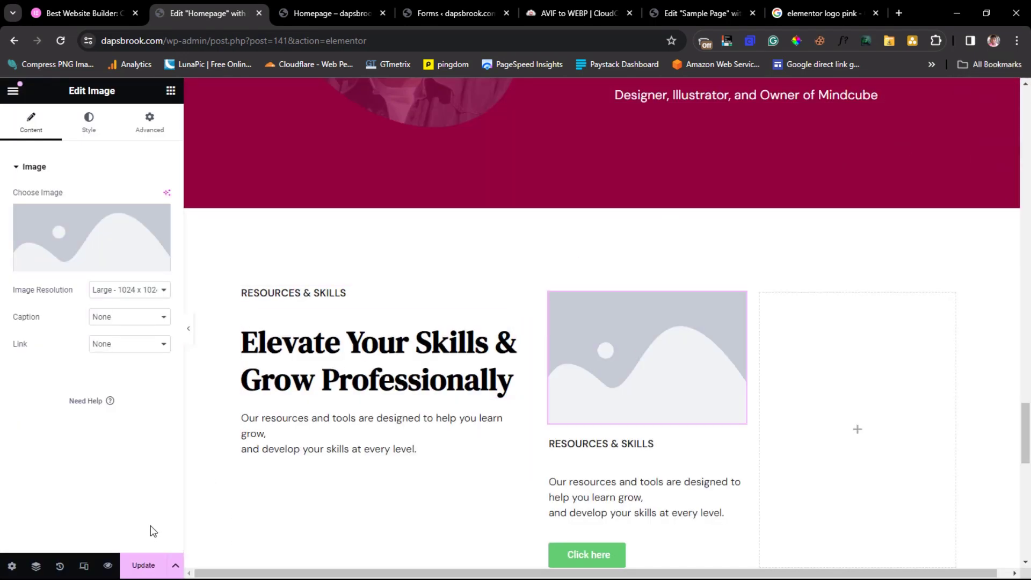
- Update the homepage, retry the media library for the card's image and reload the editor page
click(143, 569)
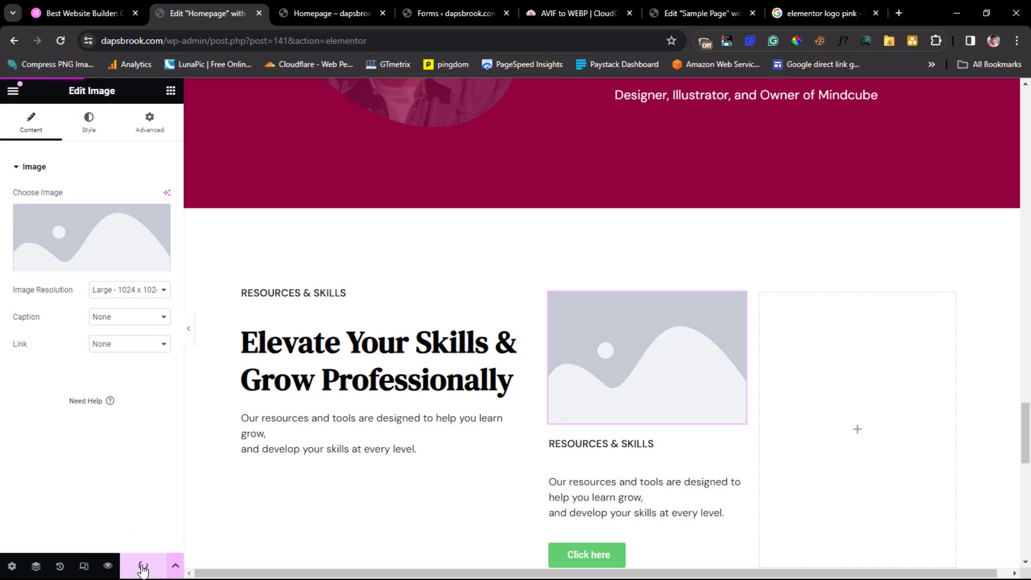
click(83, 240)
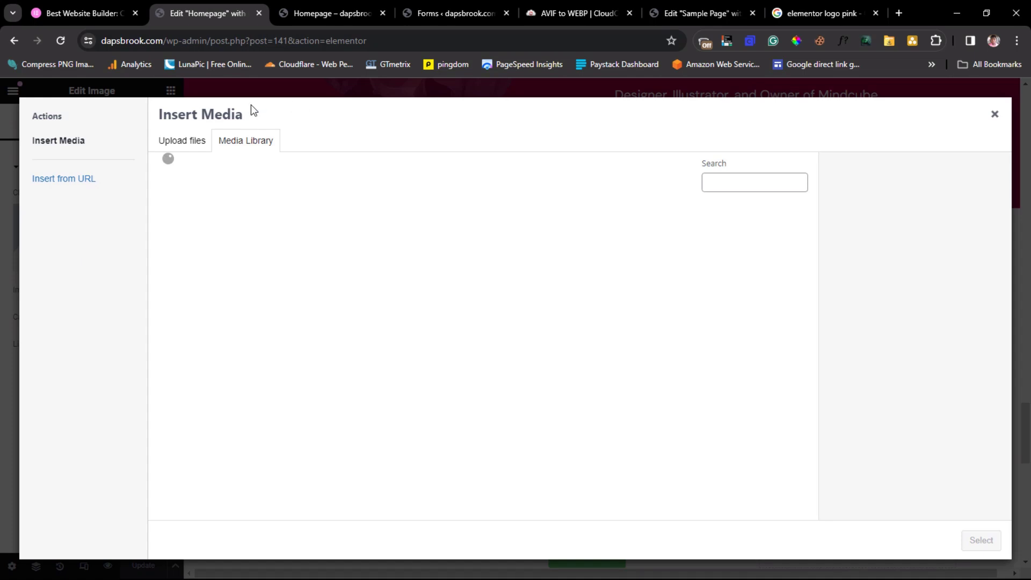
click(995, 116)
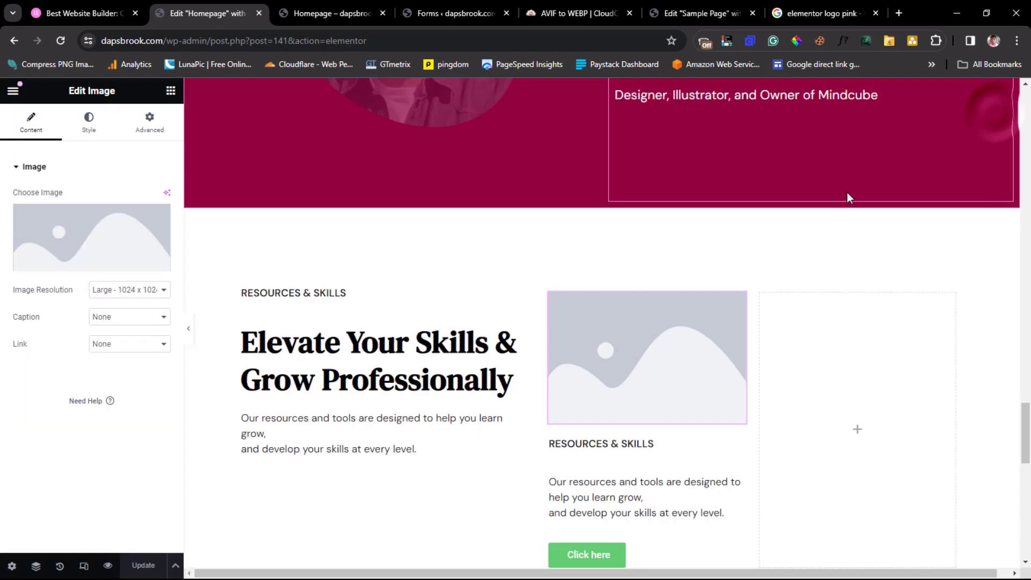
click(60, 43)
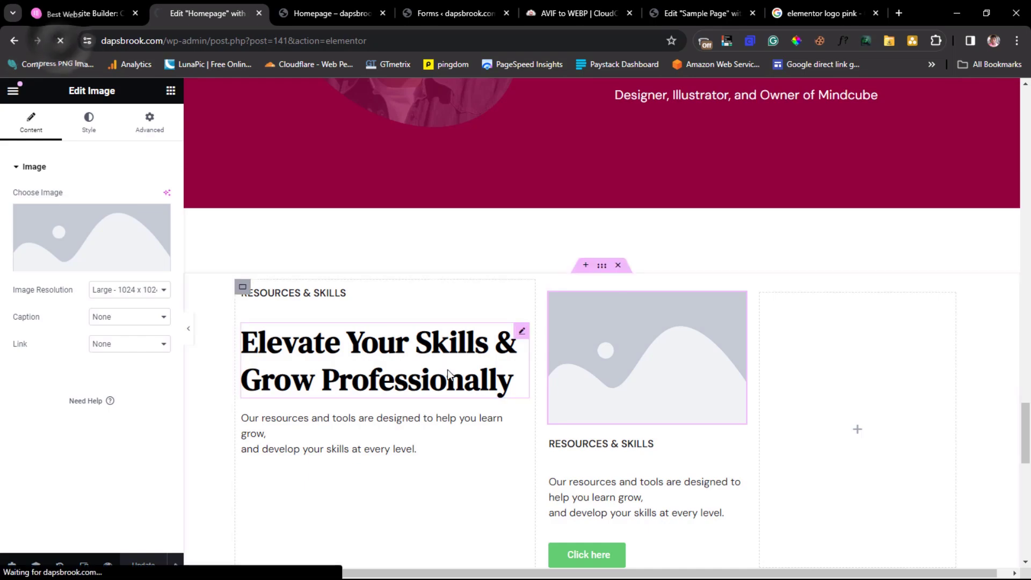
- Set the width of the container holding the three feature columns above the testimonial to 100%
scroll(430, 221, down, 15)
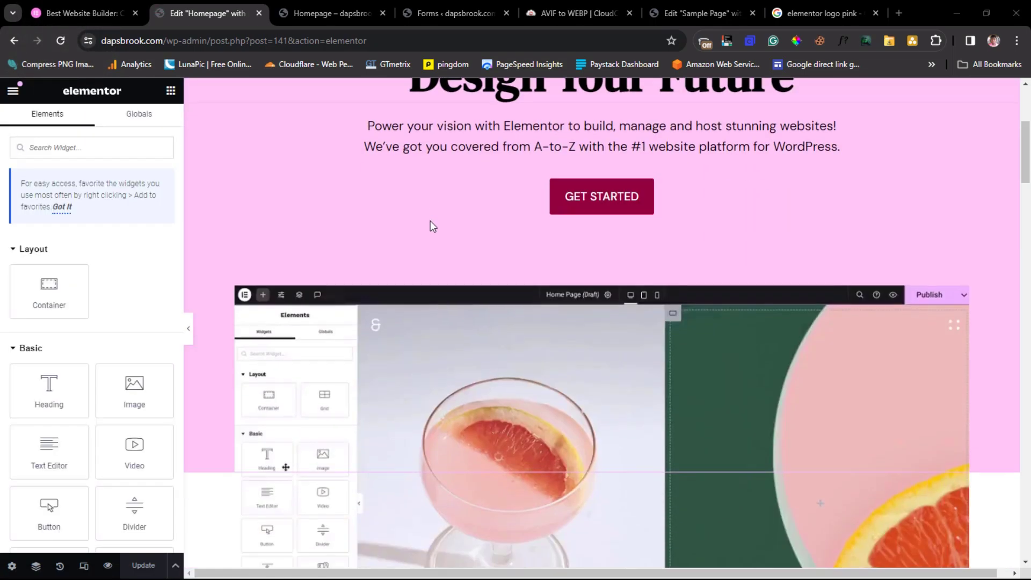
scroll(430, 221, down, 12)
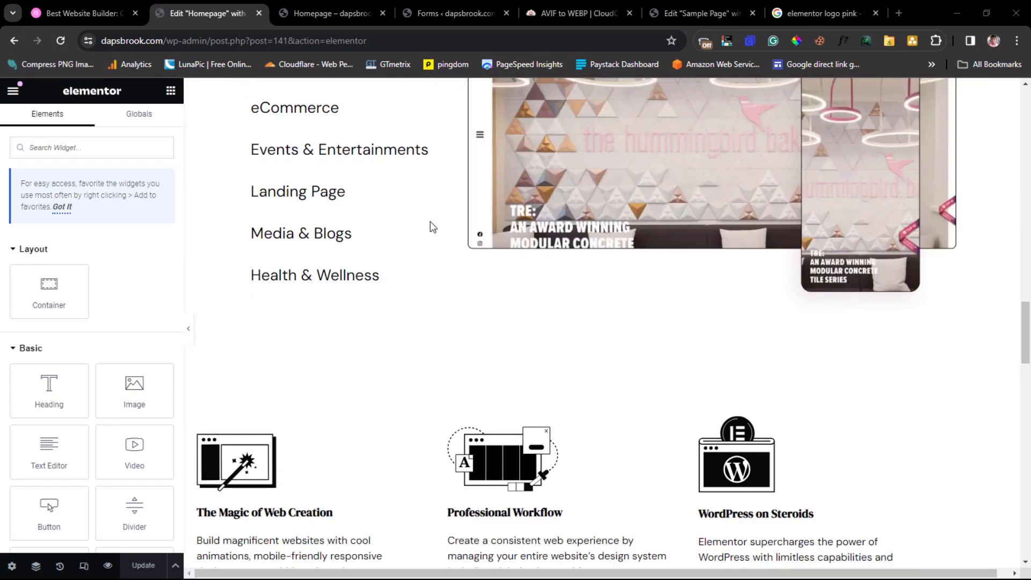
scroll(430, 223, up, 11)
scroll(432, 225, up, 3)
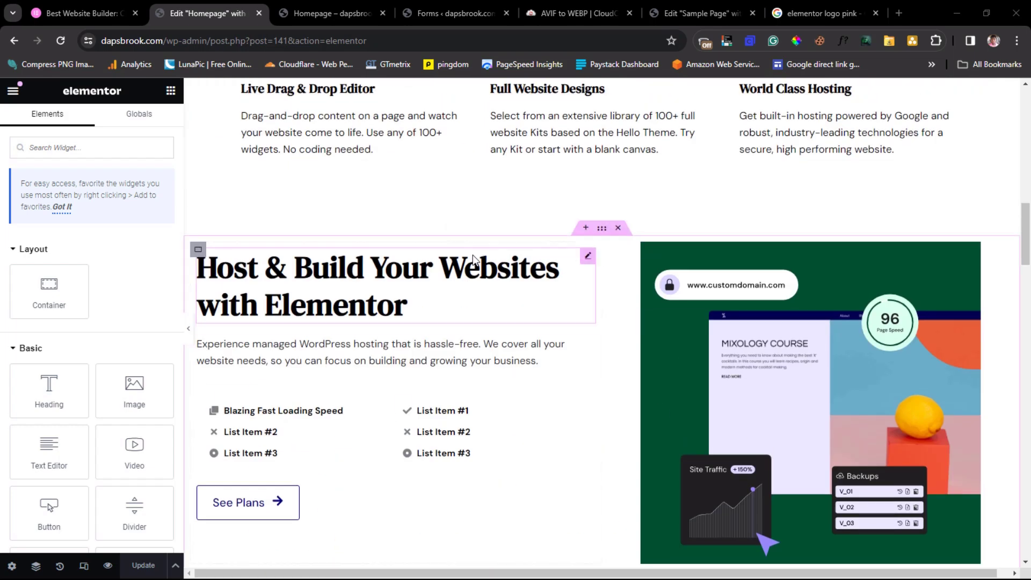
scroll(466, 263, down, 10)
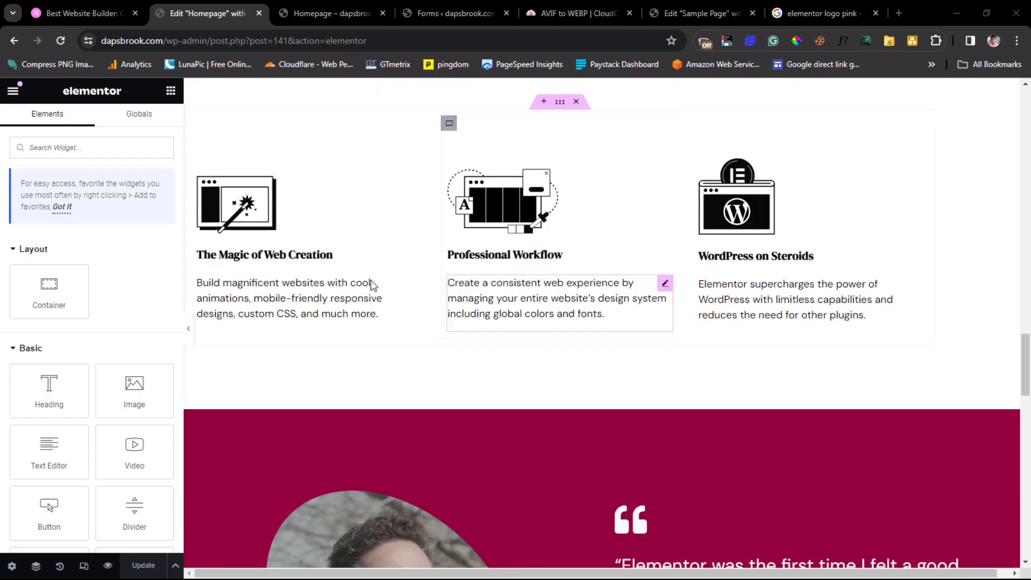
scroll(356, 252, up, 2)
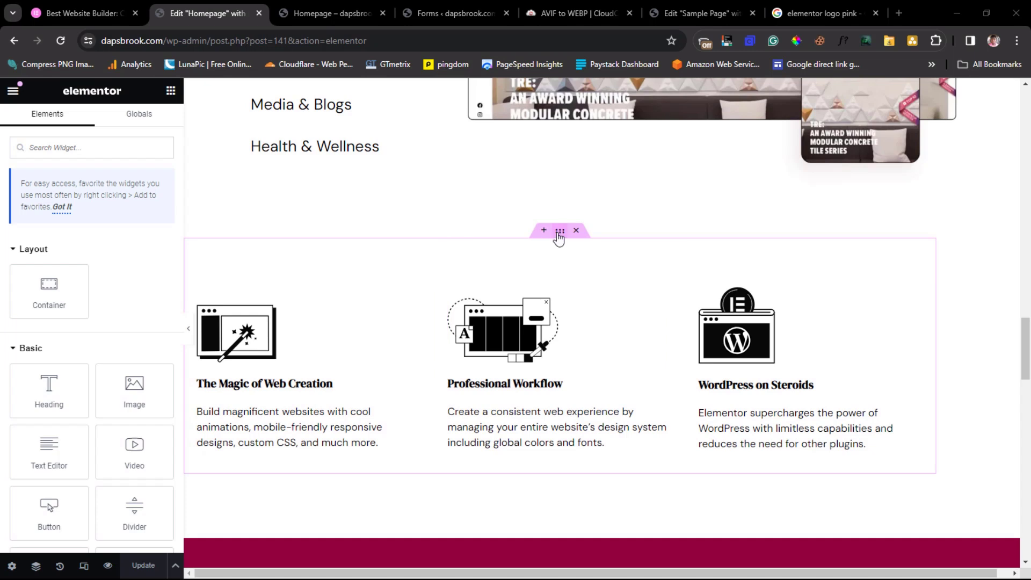
click(559, 234)
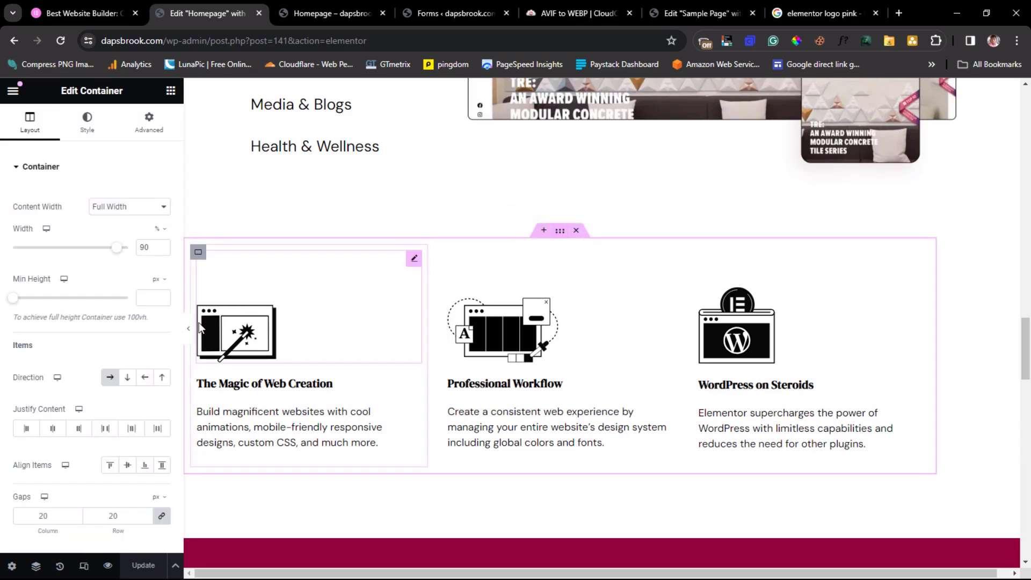
click(189, 333)
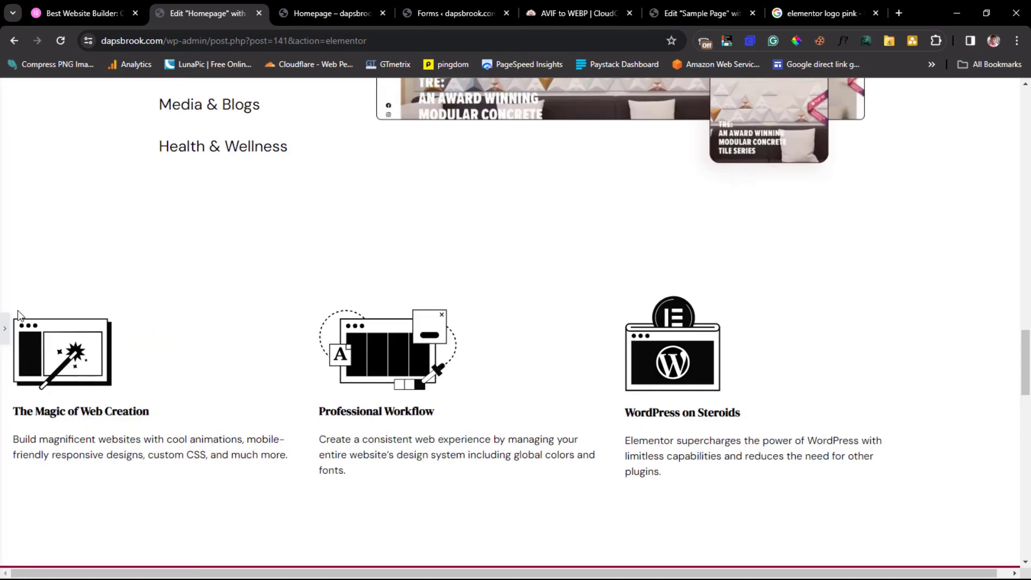
click(4, 332)
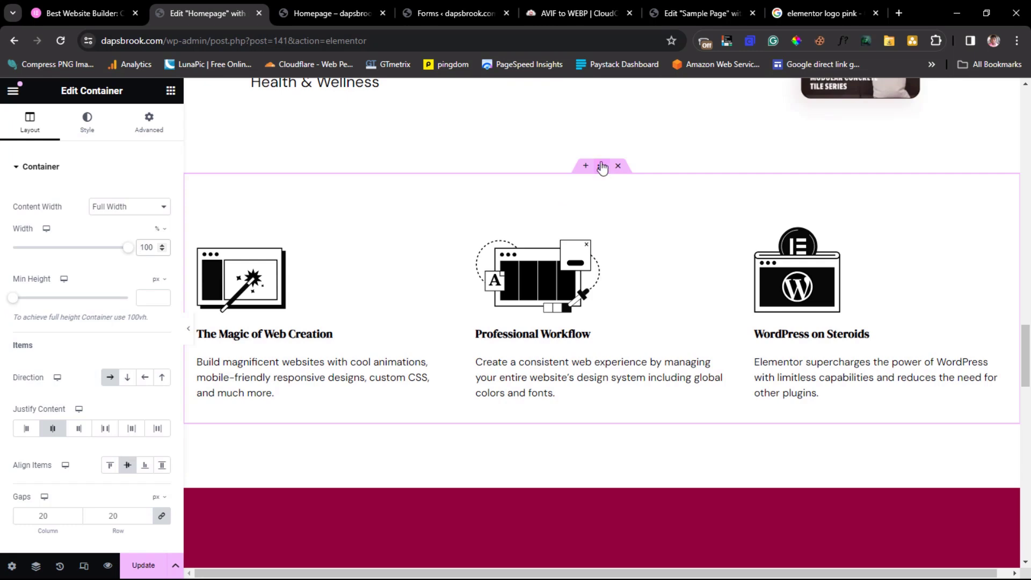
- Unlink the feature container's padding values, set left and right padding to 40 px, and preview it full width
click(152, 130)
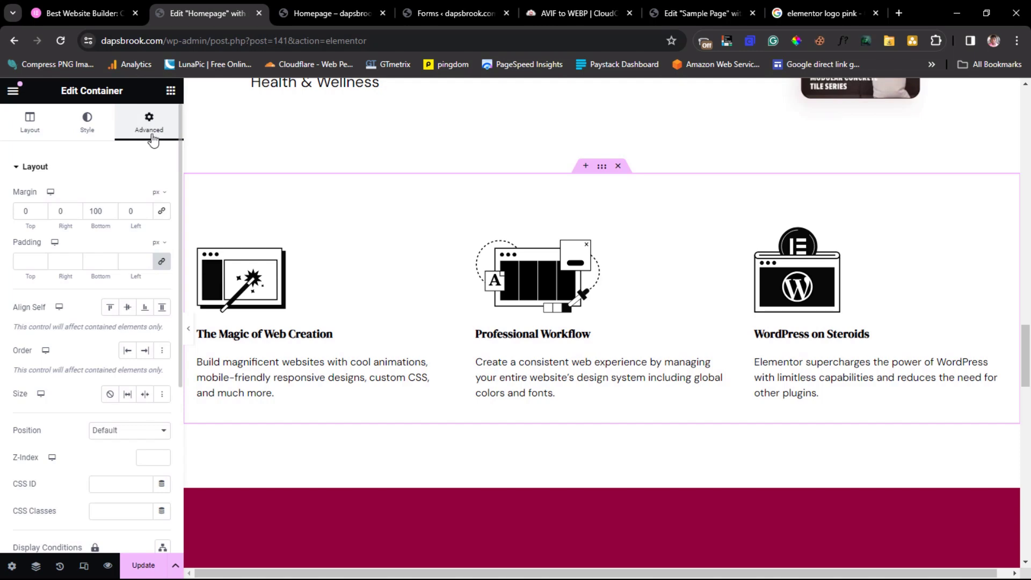
click(164, 262)
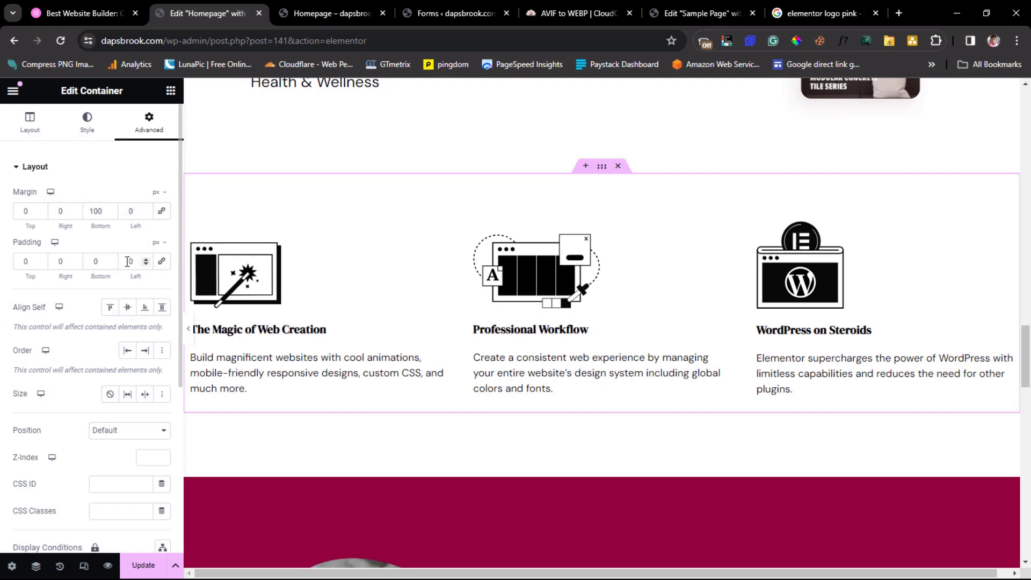
click(127, 261)
text(4)
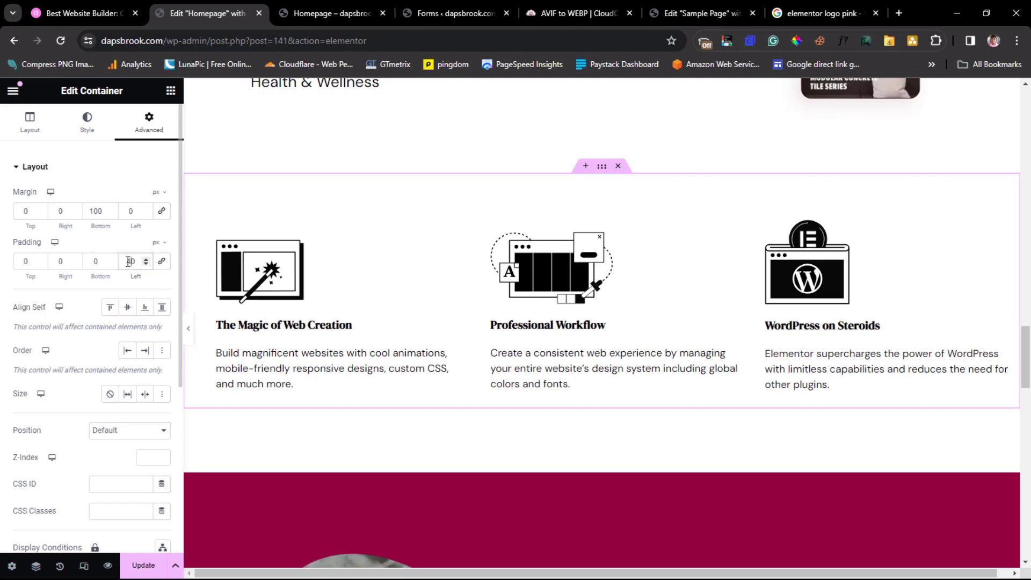
click(58, 260)
text(40)
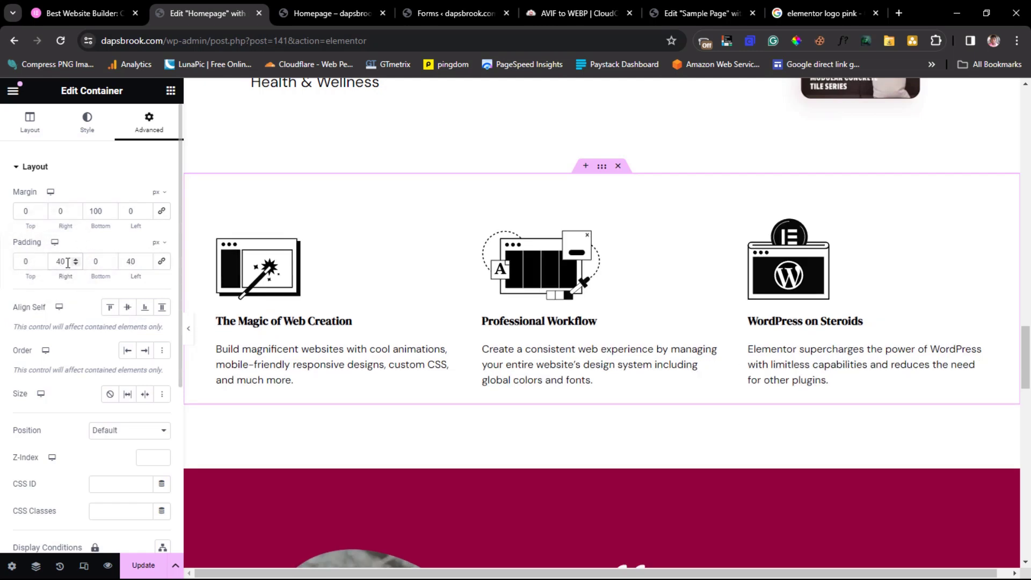
click(188, 334)
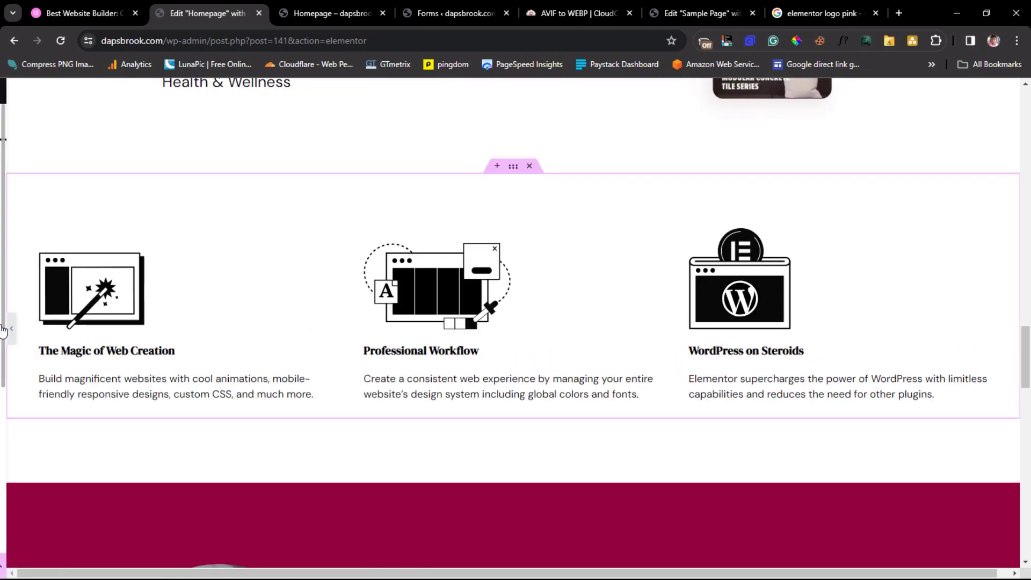
- Increase the feature container's right and left padding to 80 px and preview it full width
click(3, 327)
drag(62, 261, 53, 261)
text(80)
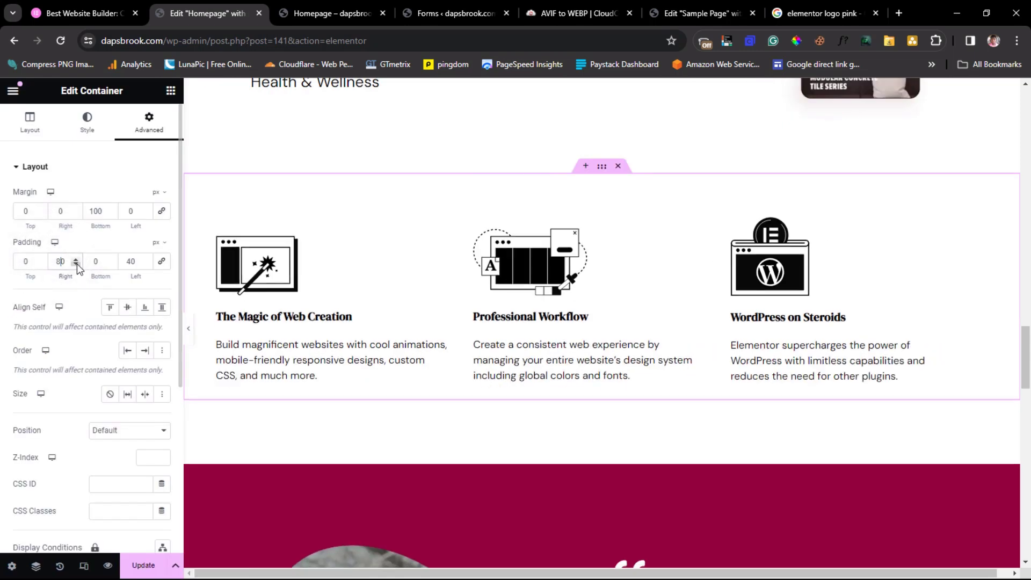
text(8)
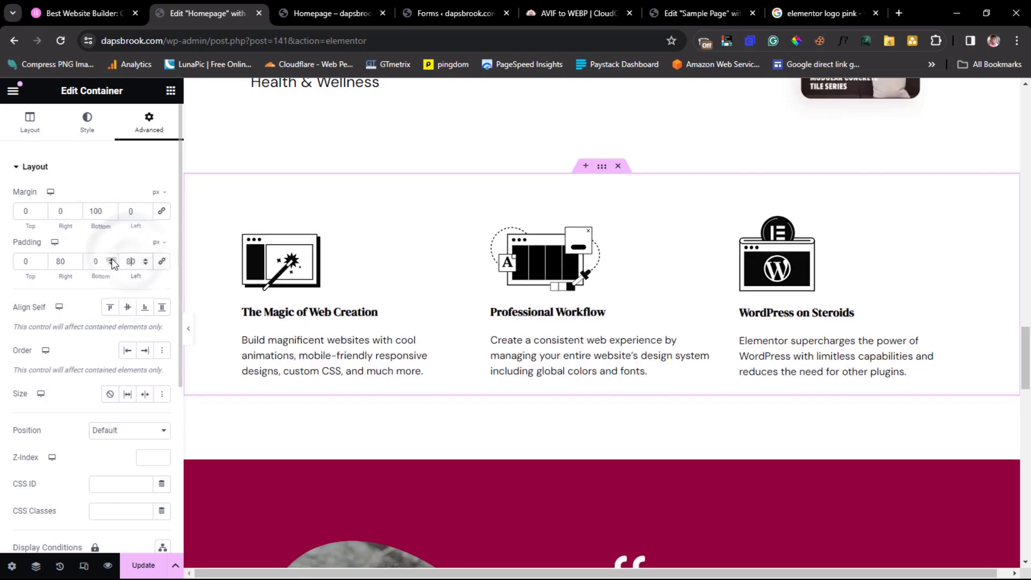
click(190, 338)
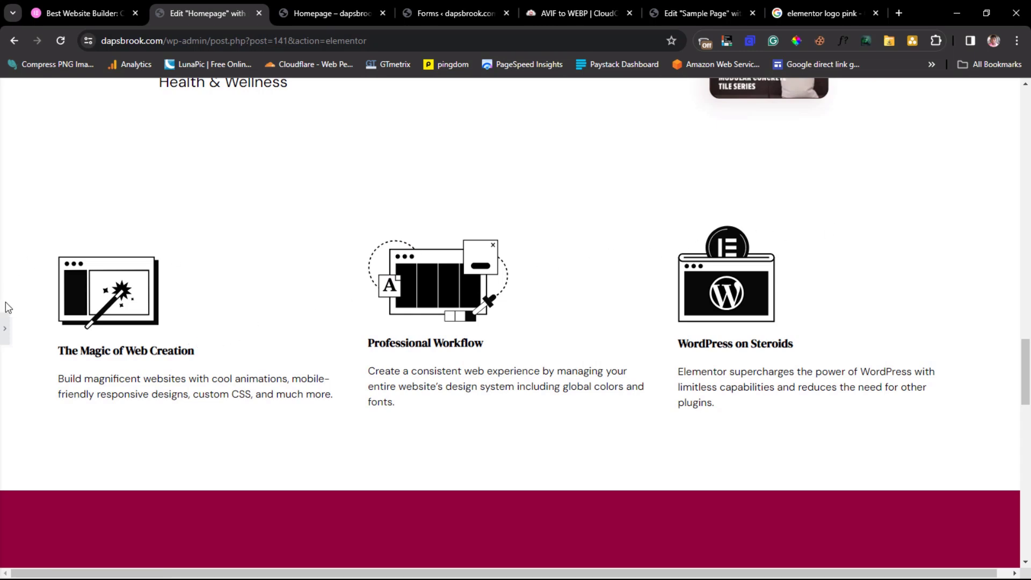
- Set the feature container's right and left padding to 100 px and preview the layout at full width
click(4, 330)
click(61, 260)
text(100)
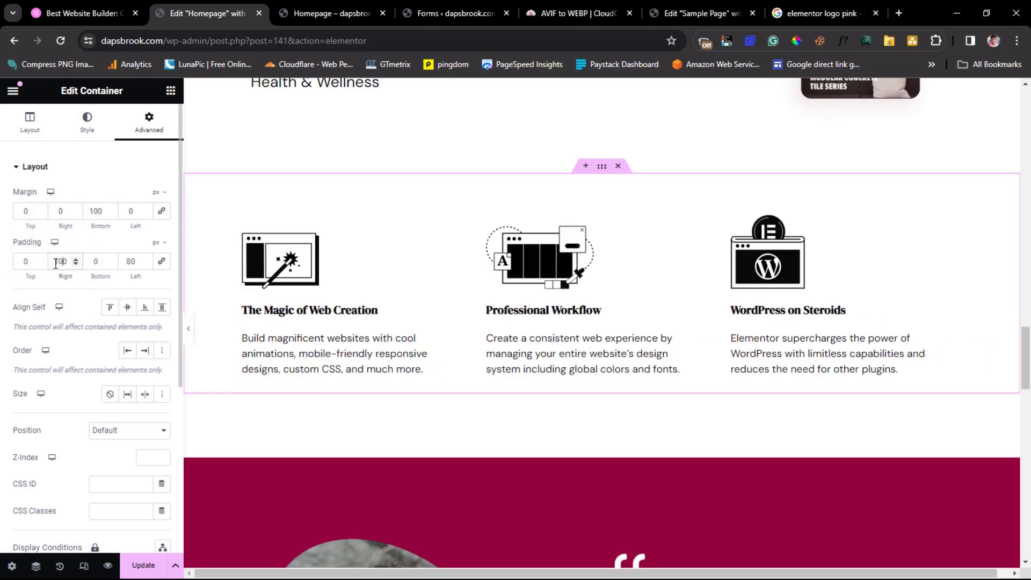
click(131, 261)
key(BackSpace)
text(1)
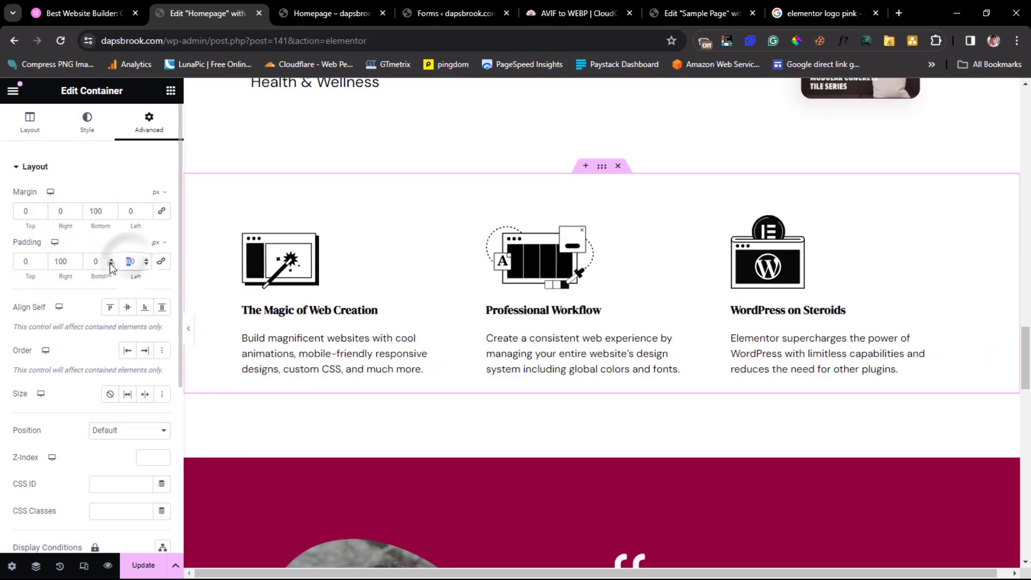
text(00)
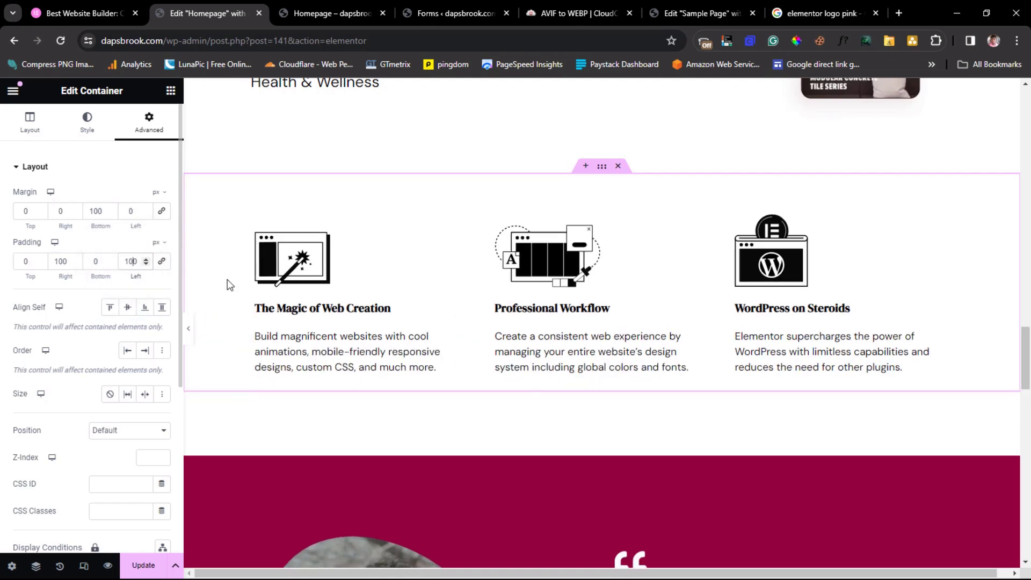
click(189, 336)
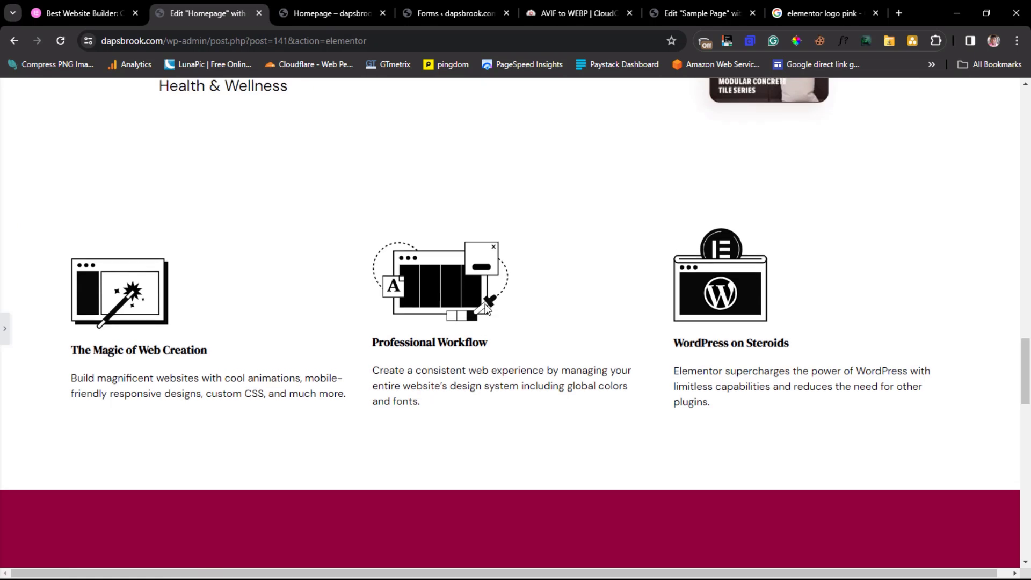
- Open the media library for the placeholder image in the first Resources & Skills card
scroll(487, 310, up, 3)
scroll(487, 310, down, 4)
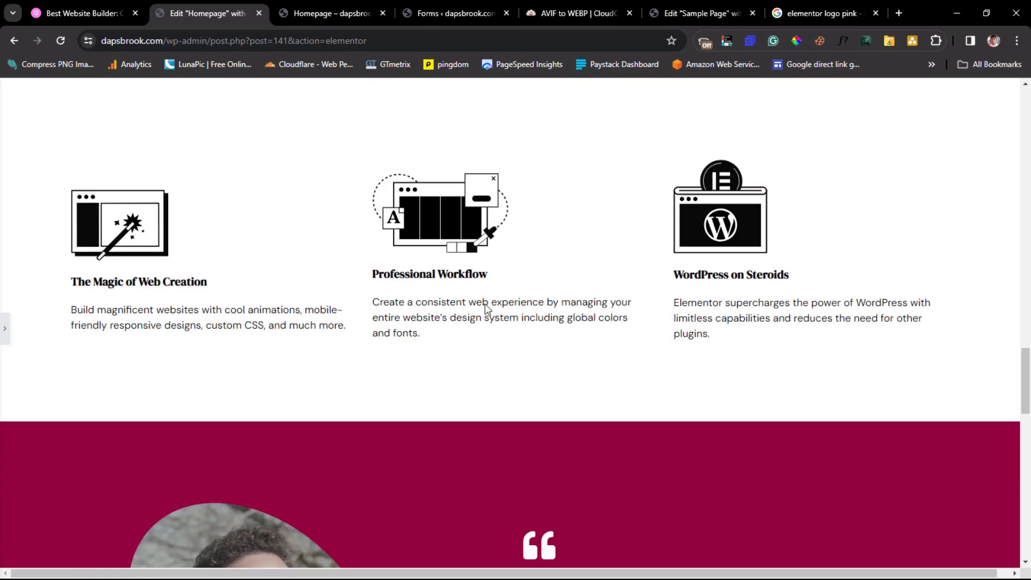
scroll(485, 304, down, 10)
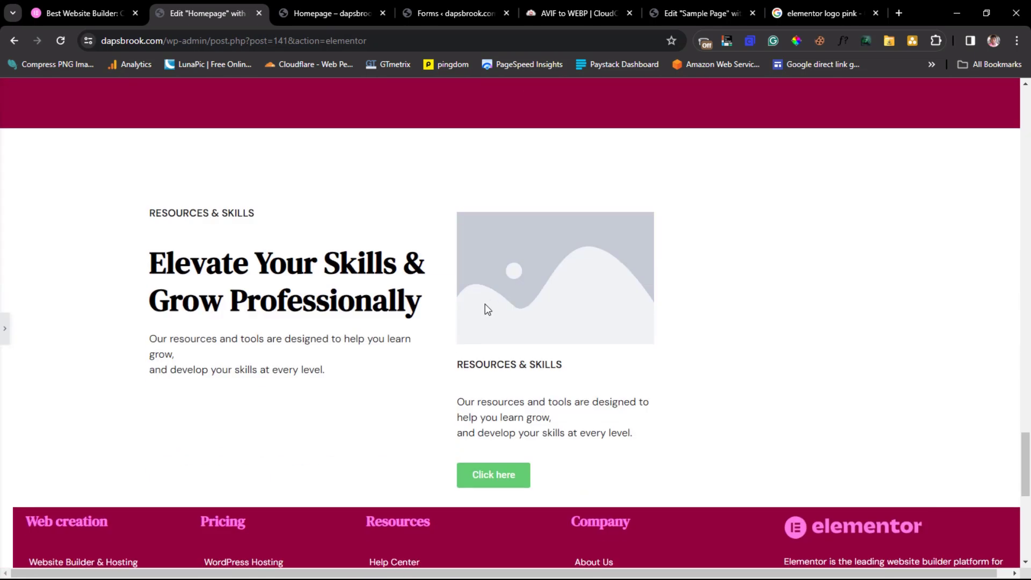
click(4, 338)
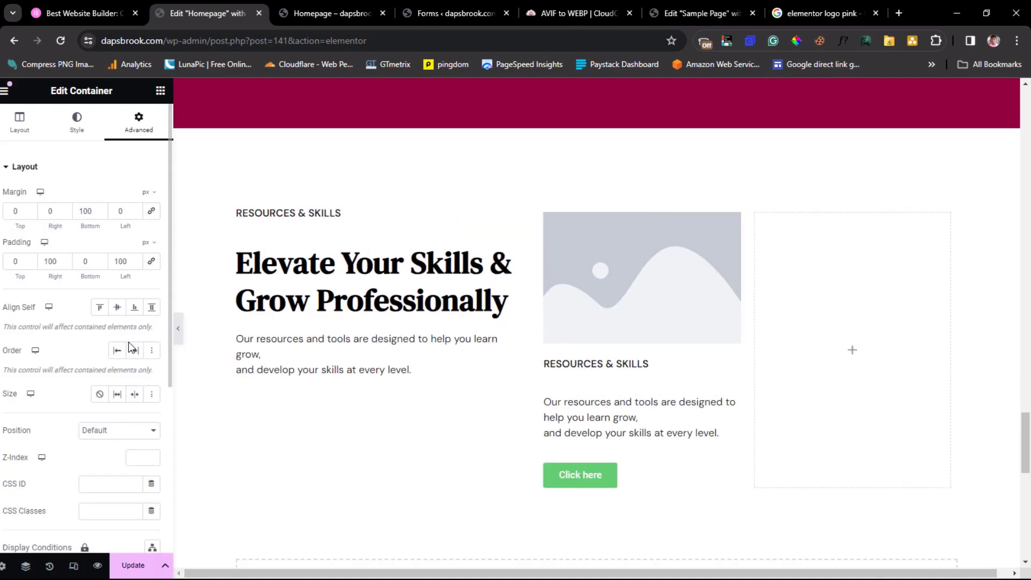
click(619, 273)
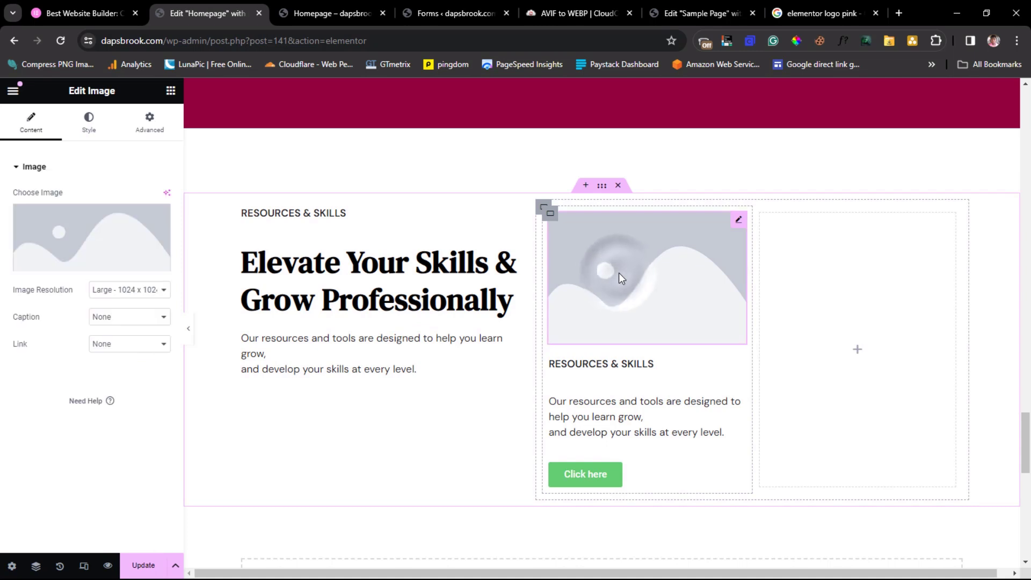
click(56, 248)
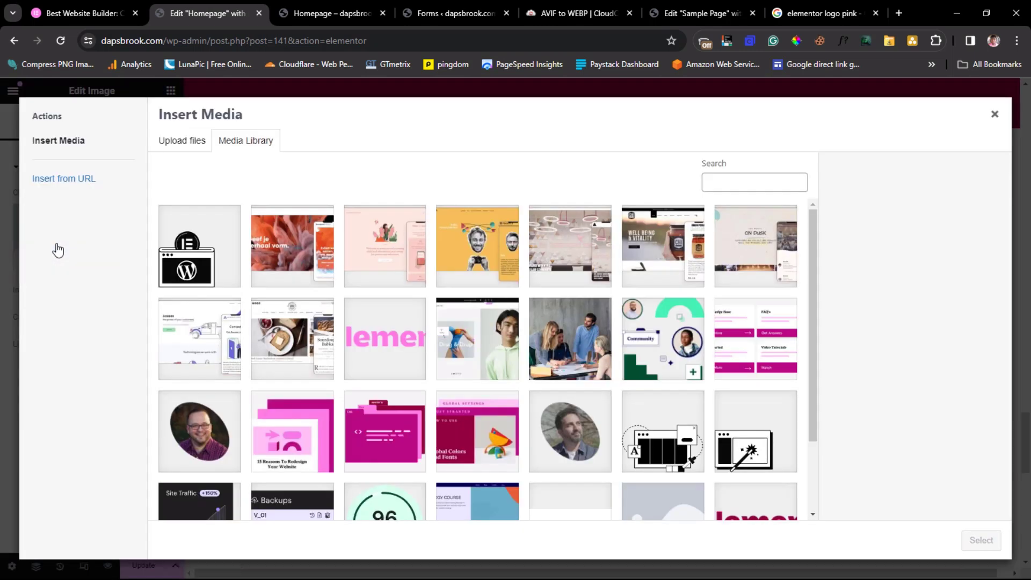
- Insert resources-blog-1.webp from the media library as the image of the first resource card
click(337, 444)
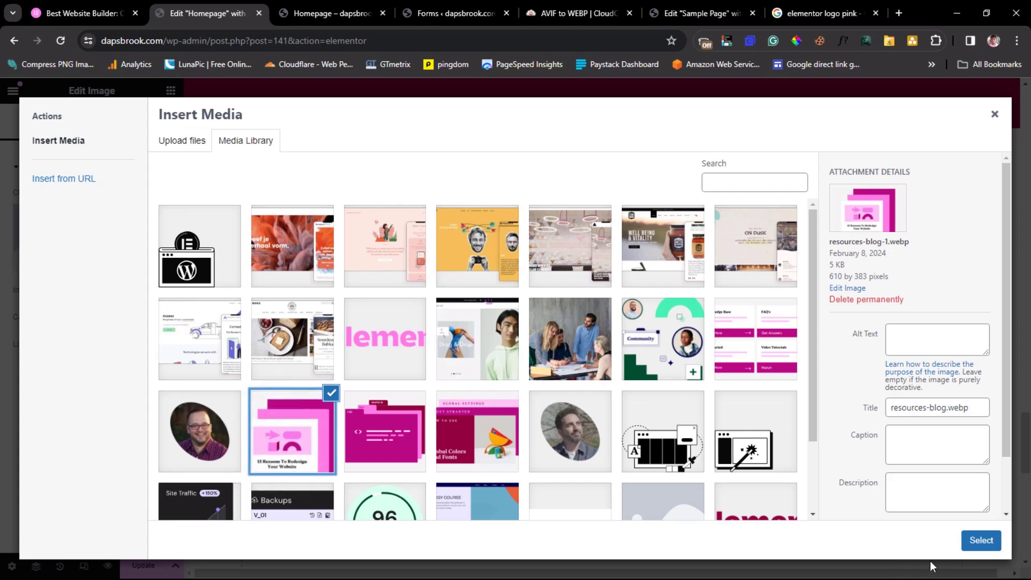
click(981, 541)
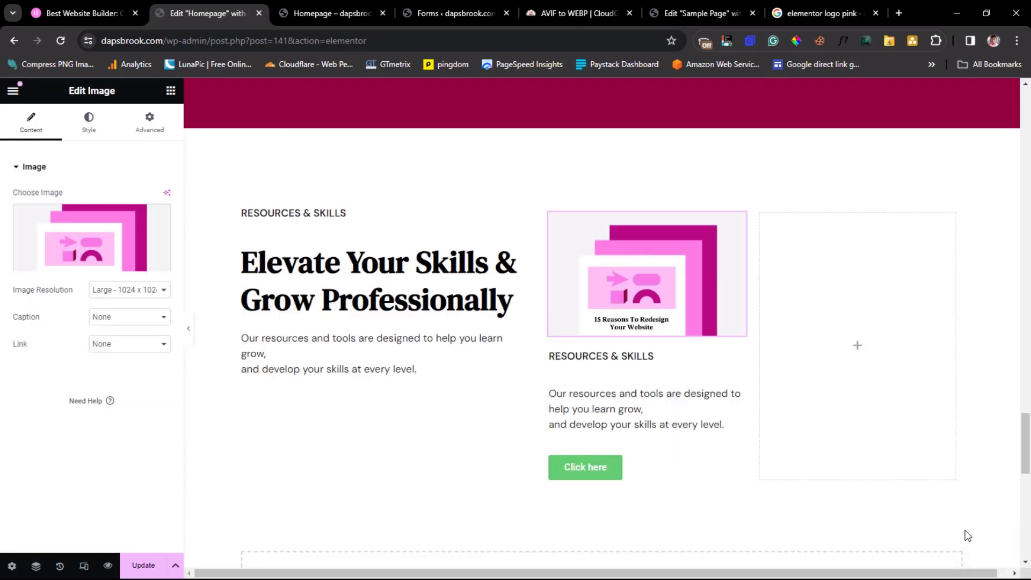
- Copy the "Blog" card title from the elementor.com page and replace the text directly under the homepage card's image with it
click(59, 5)
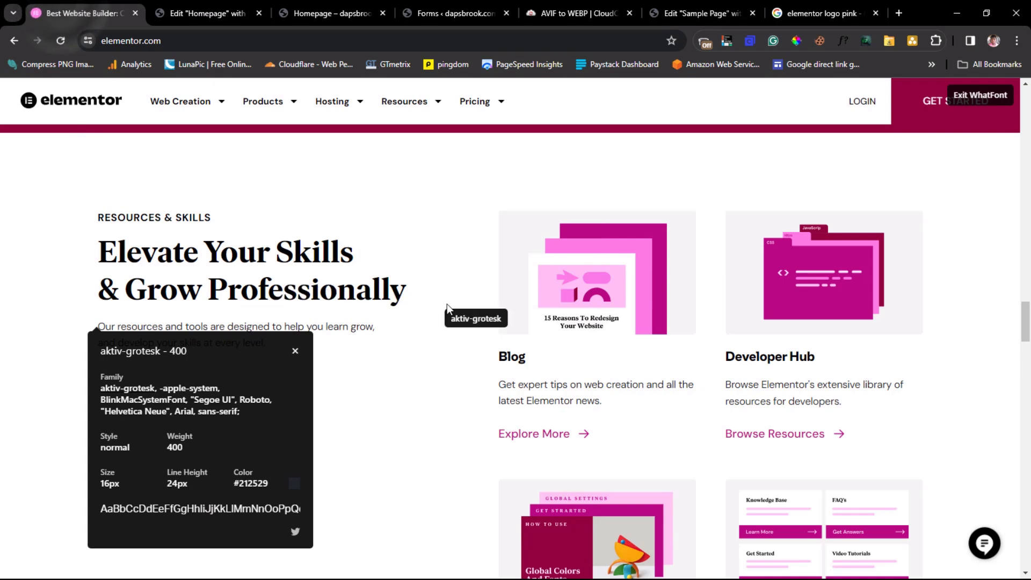
double_click(508, 356)
key(ctrl+c)
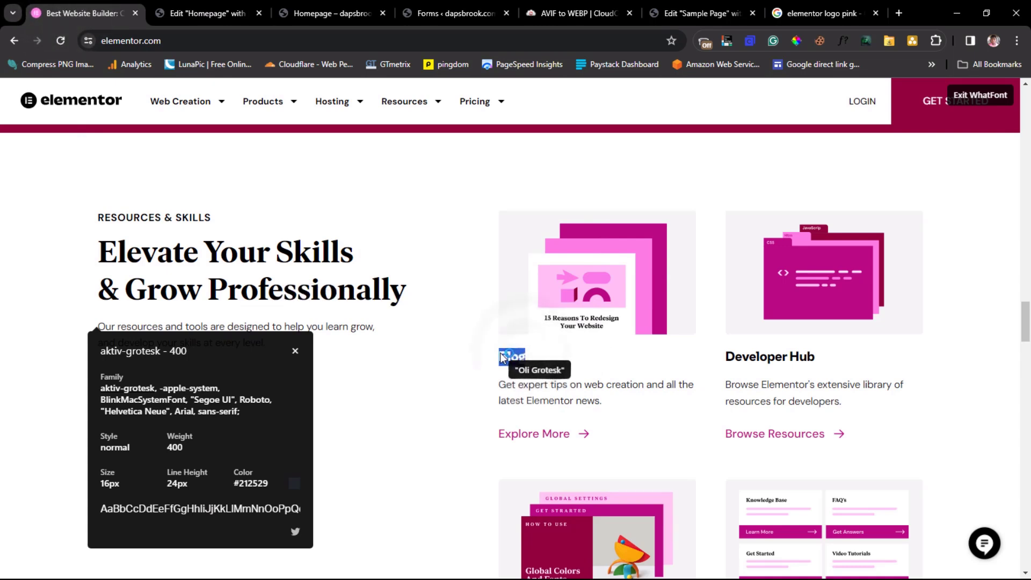
click(506, 356)
right_click(508, 358)
key(Escape)
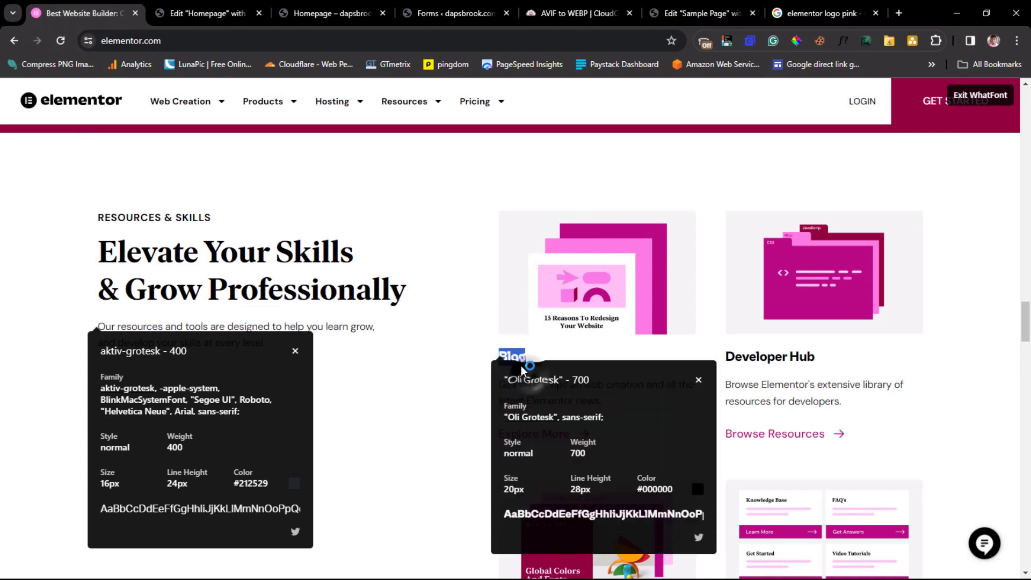
click(175, 8)
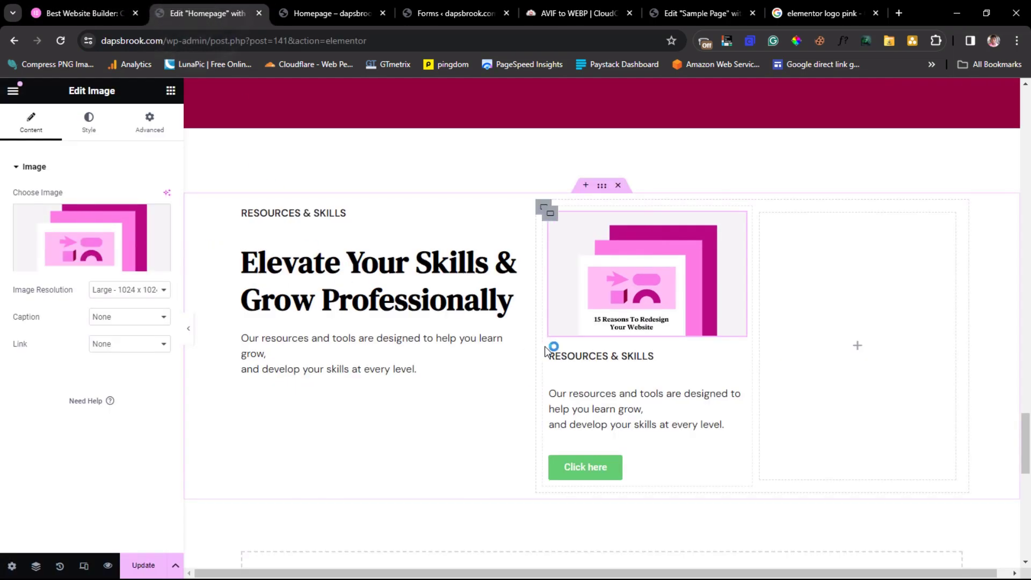
click(592, 361)
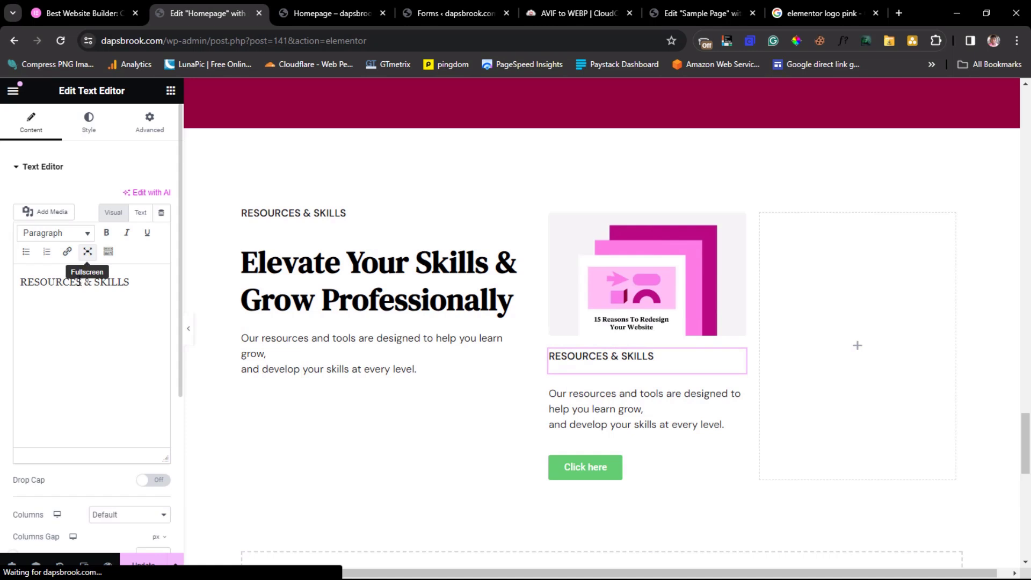
triple_click(70, 282)
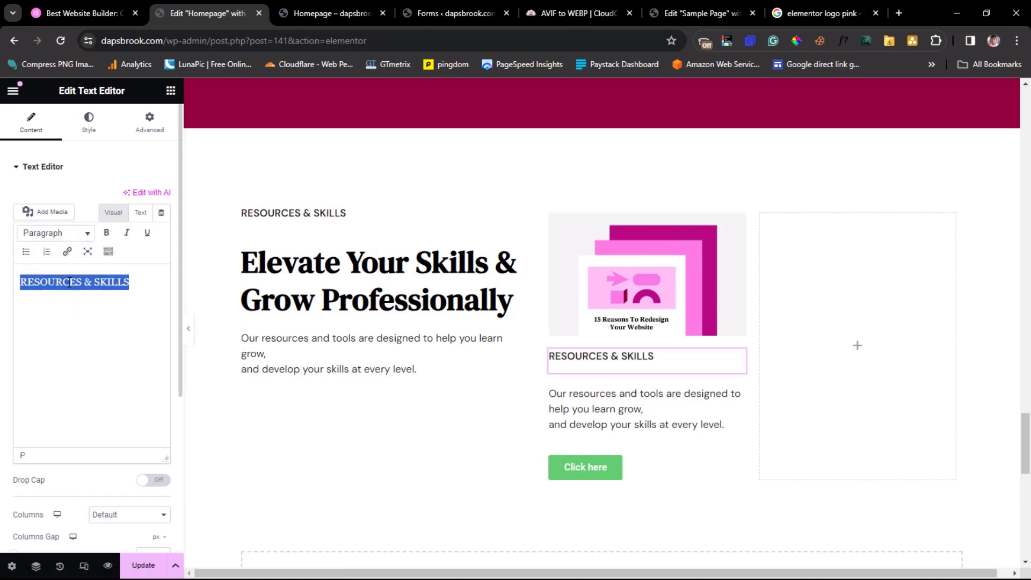
key(ctrl+b)
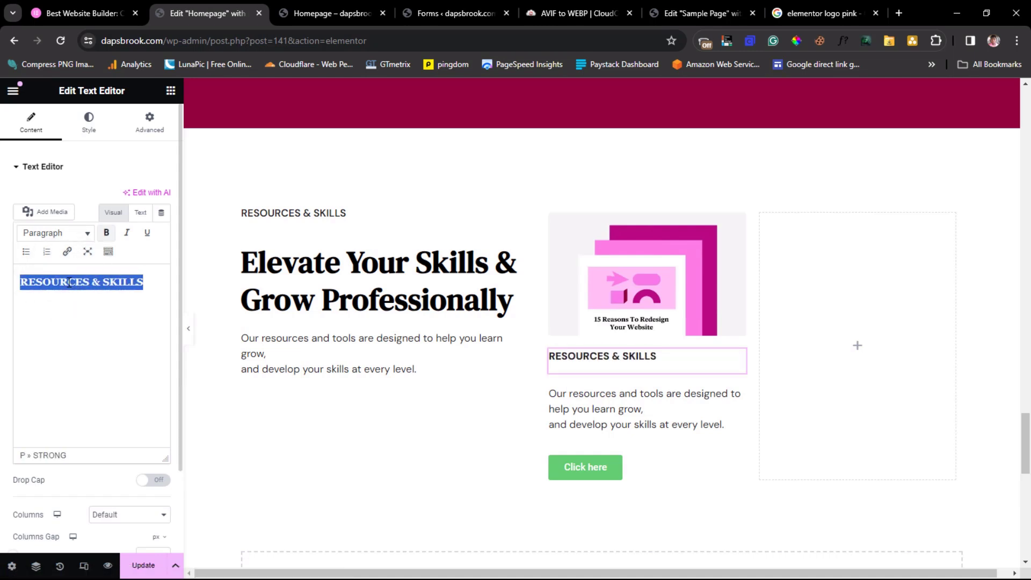
key(ctrl+v)
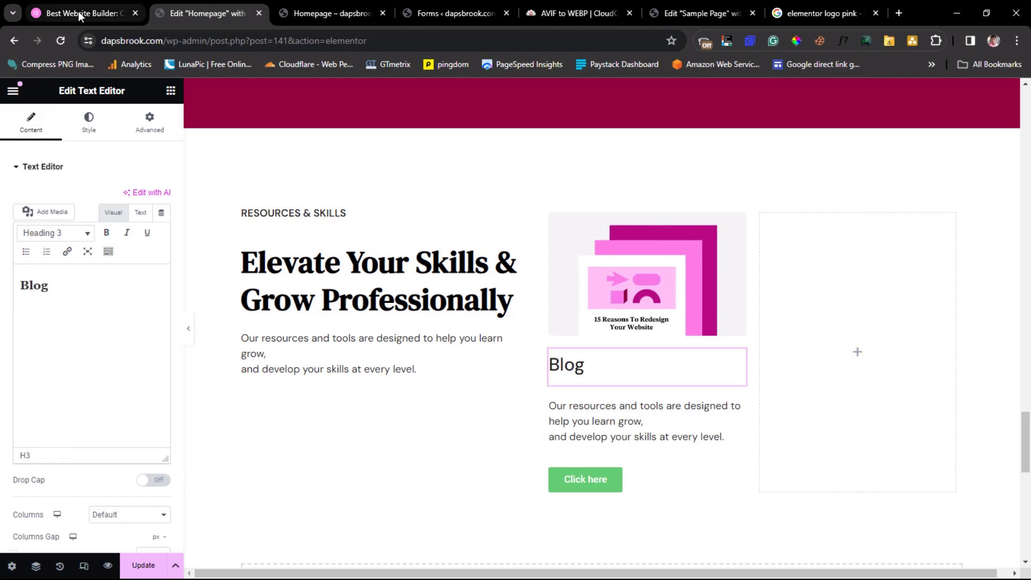
- Copy the Blog card's description from elementor.com and replace the homepage card's description with "Get expert tips on web creation and all the latest Elementor news."
click(105, 12)
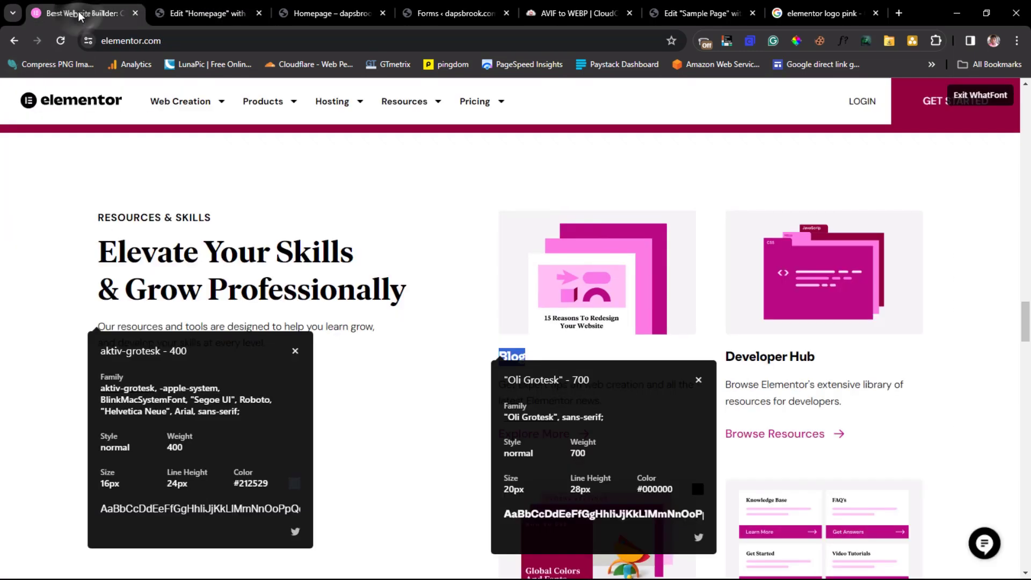
click(699, 382)
drag(602, 401, 500, 390)
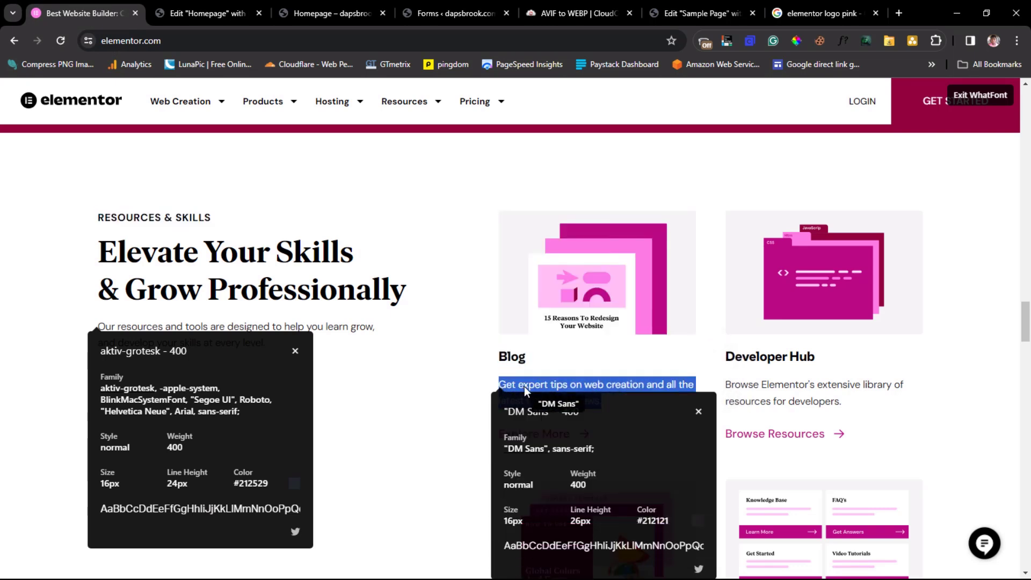
right_click(525, 383)
click(546, 397)
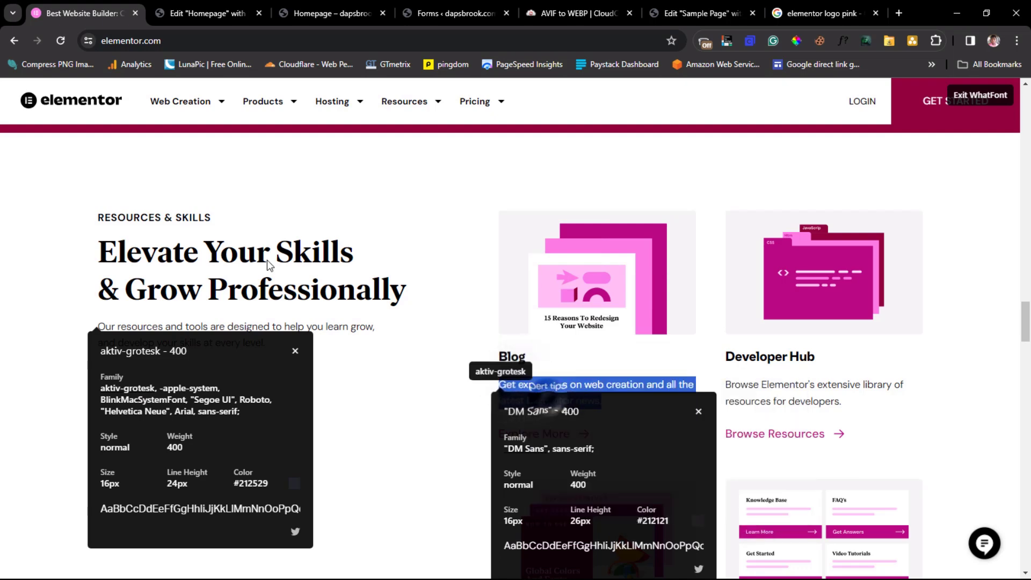
click(195, 12)
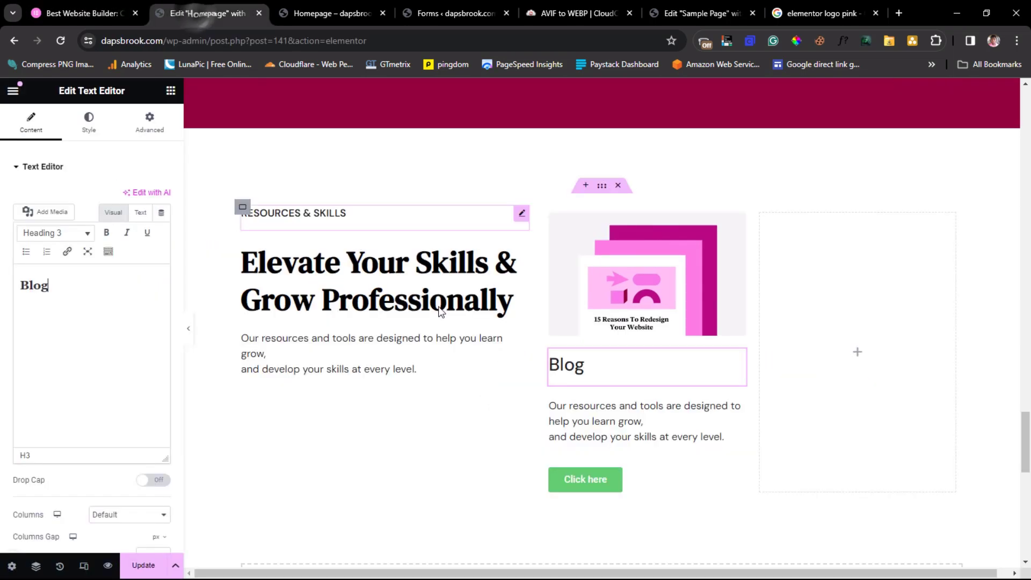
click(588, 423)
click(51, 343)
key(ctrl+a)
key(ctrl+v)
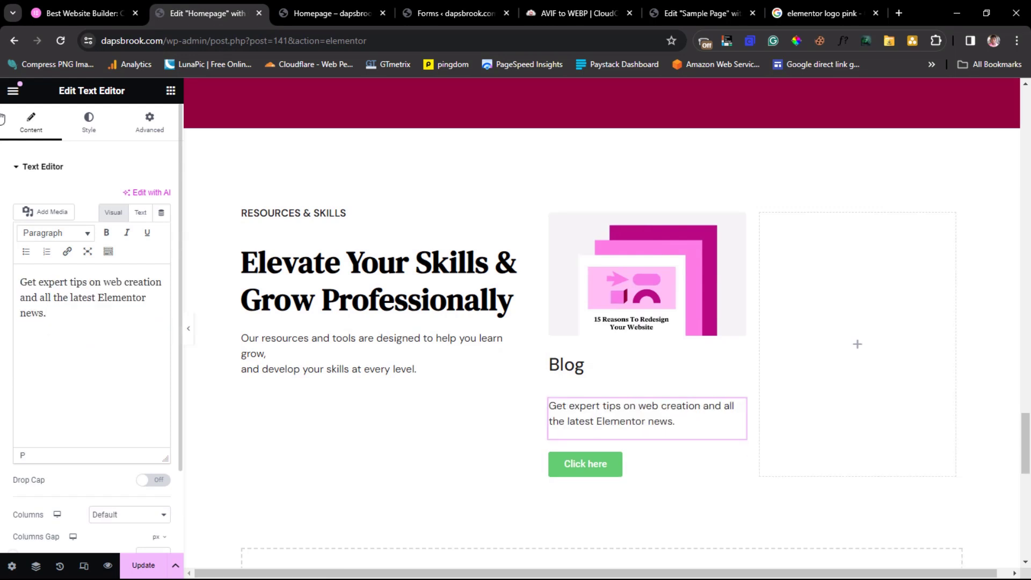
- Check the link wording of the Blog card on elementor.com and set the homepage card's button text to "Explore More"
click(58, 15)
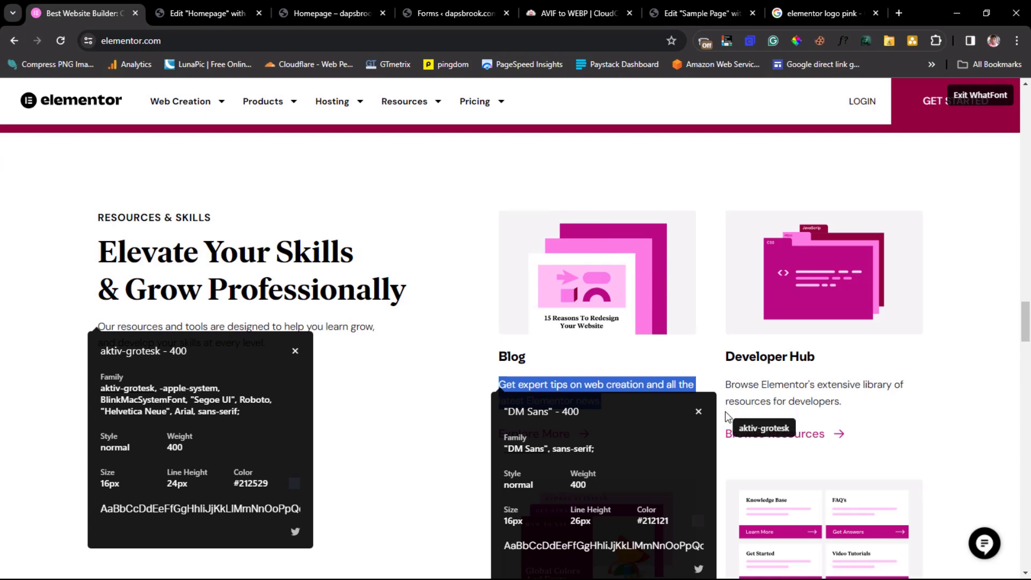
click(698, 411)
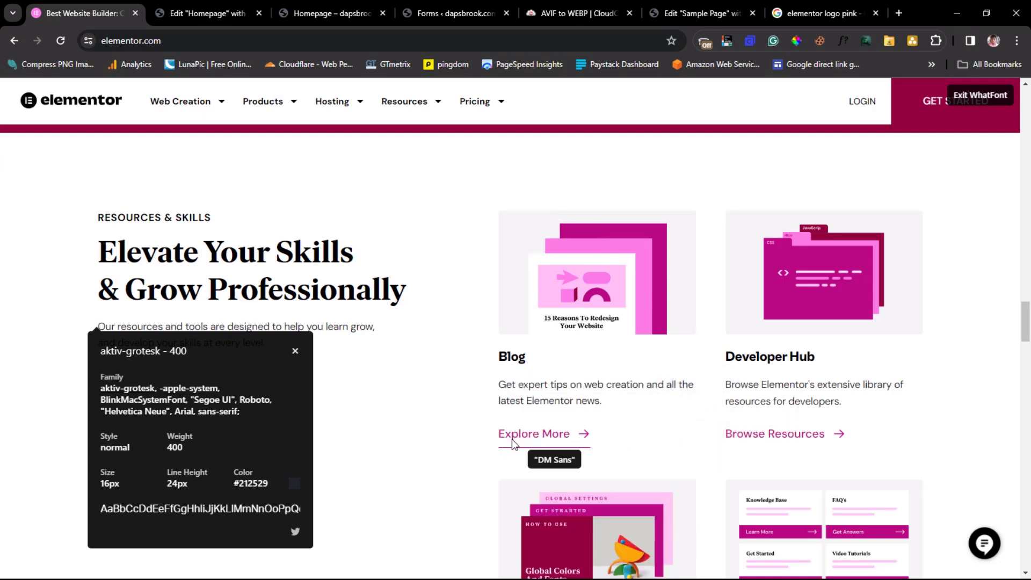
click(208, 3)
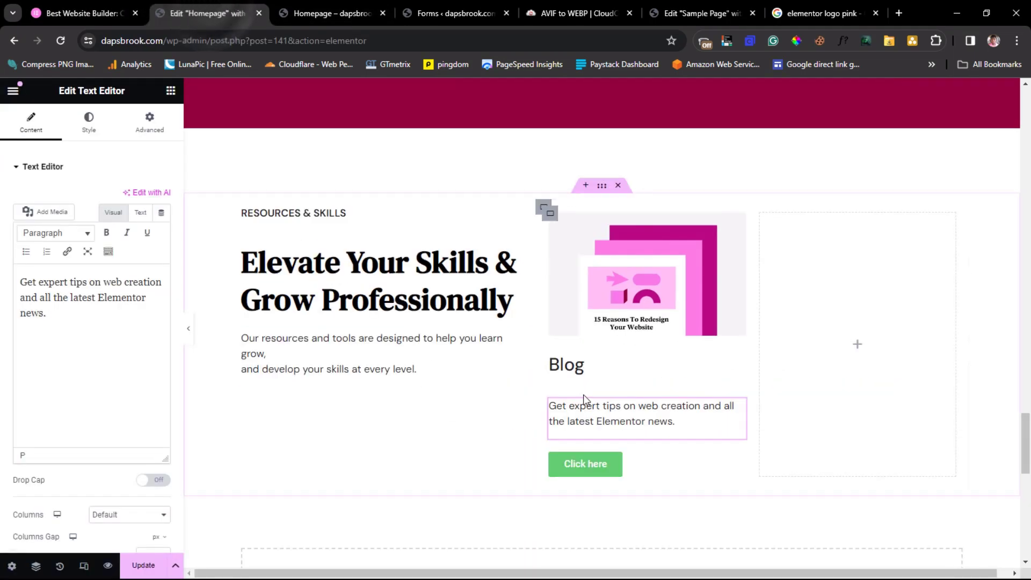
click(631, 472)
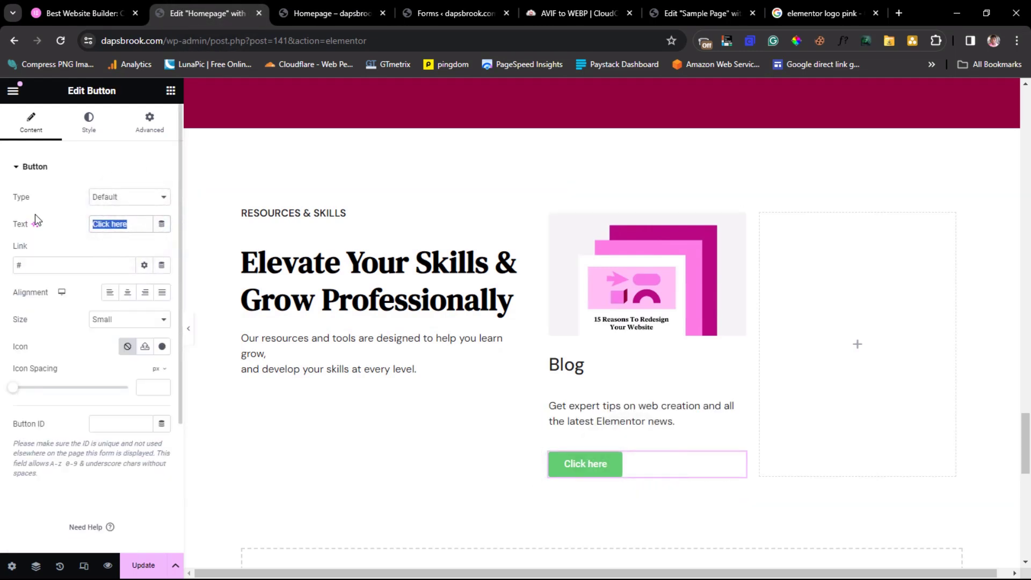
text(Explor)
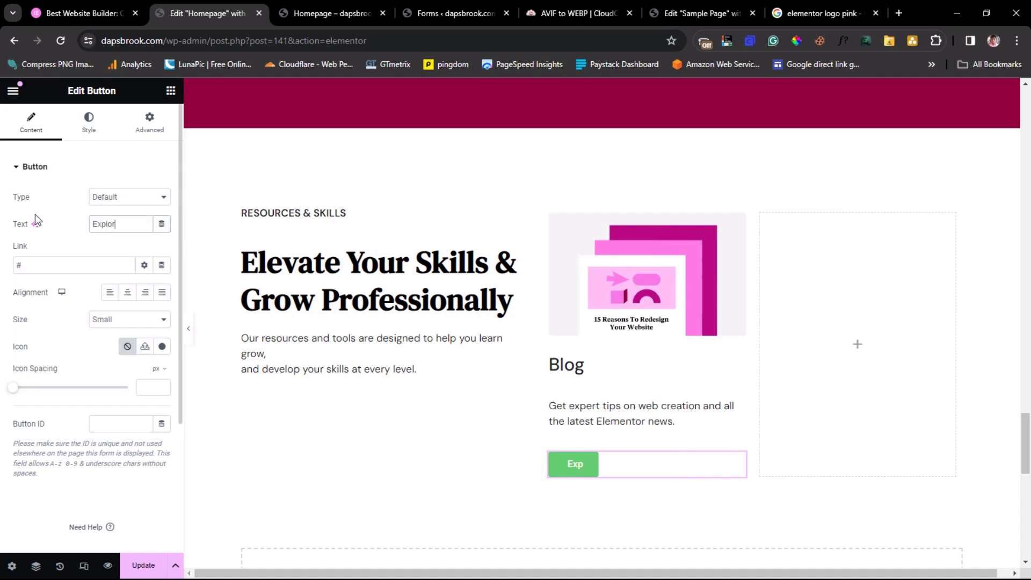
text(e More)
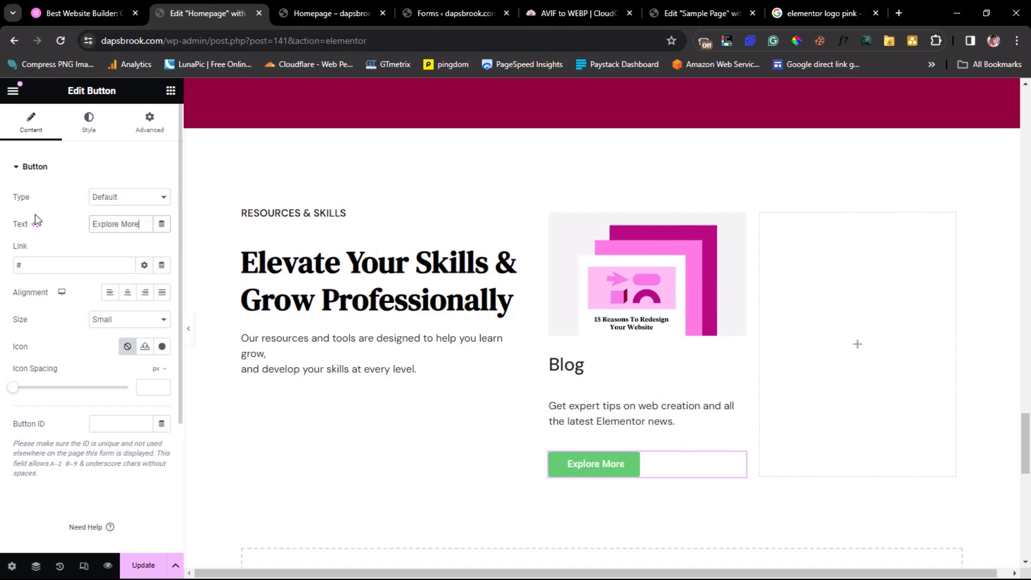
- Search the icon library for "arr" and insert the plain right-arrow icon into the Explore More button
click(161, 347)
click(431, 143)
text(arr)
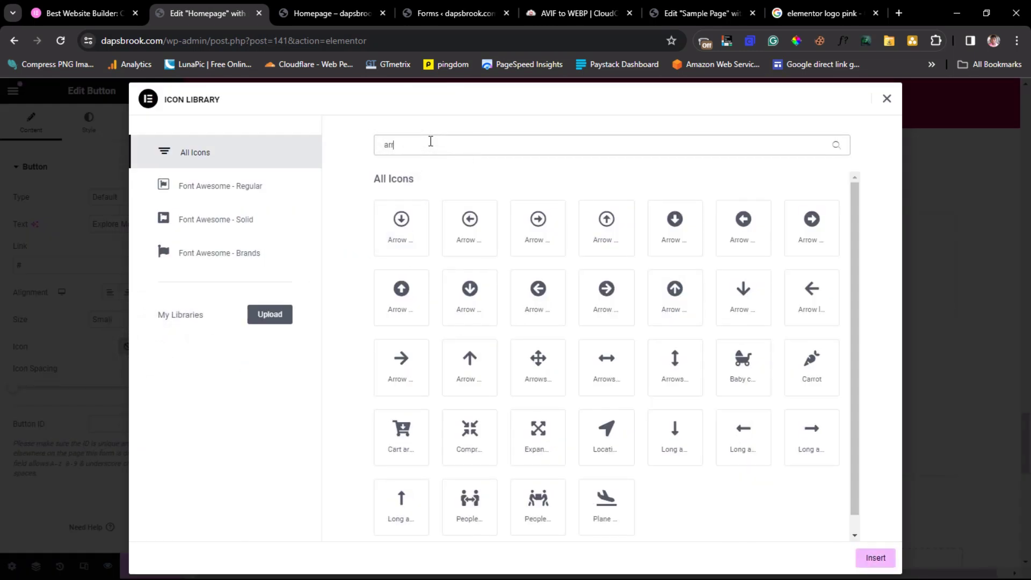
click(401, 359)
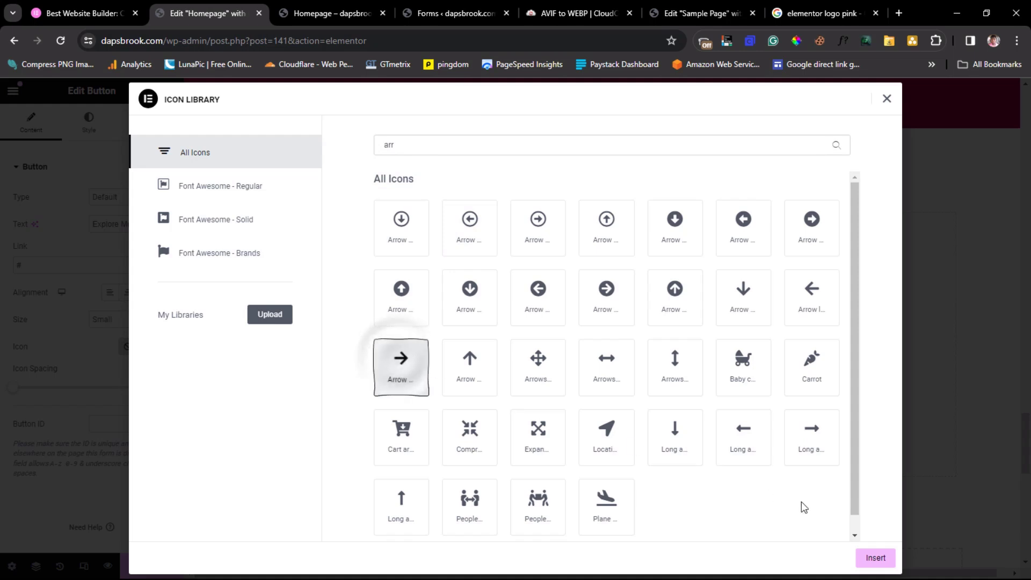
click(877, 558)
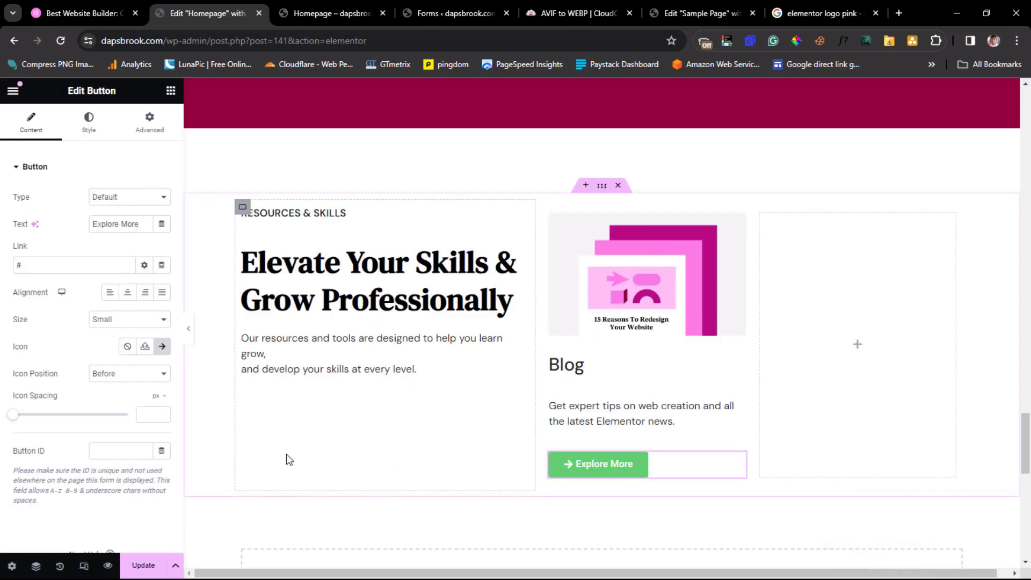
- Set the button's icon spacing to 10 px and its icon position to After
click(150, 414)
text(10)
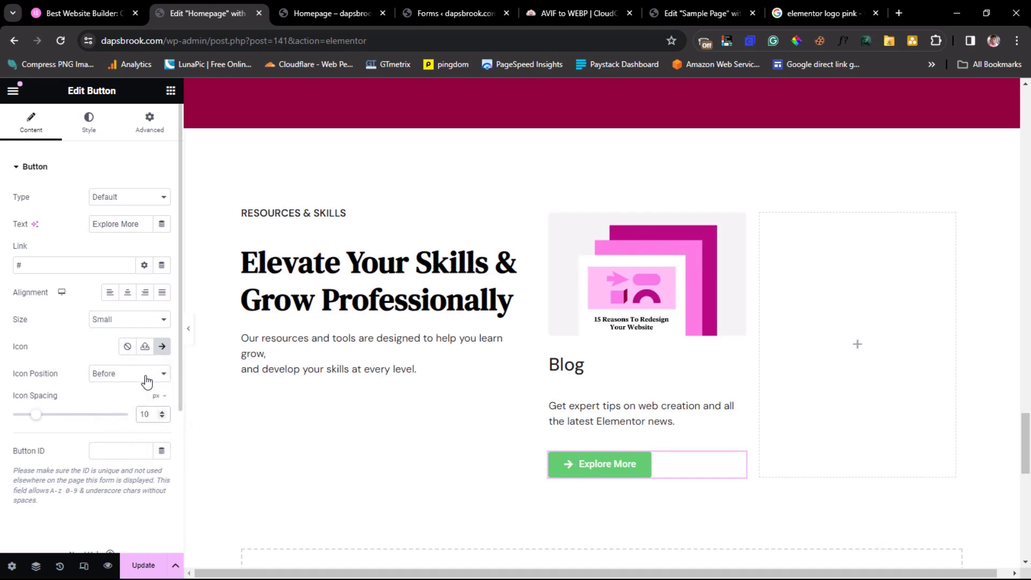
click(123, 398)
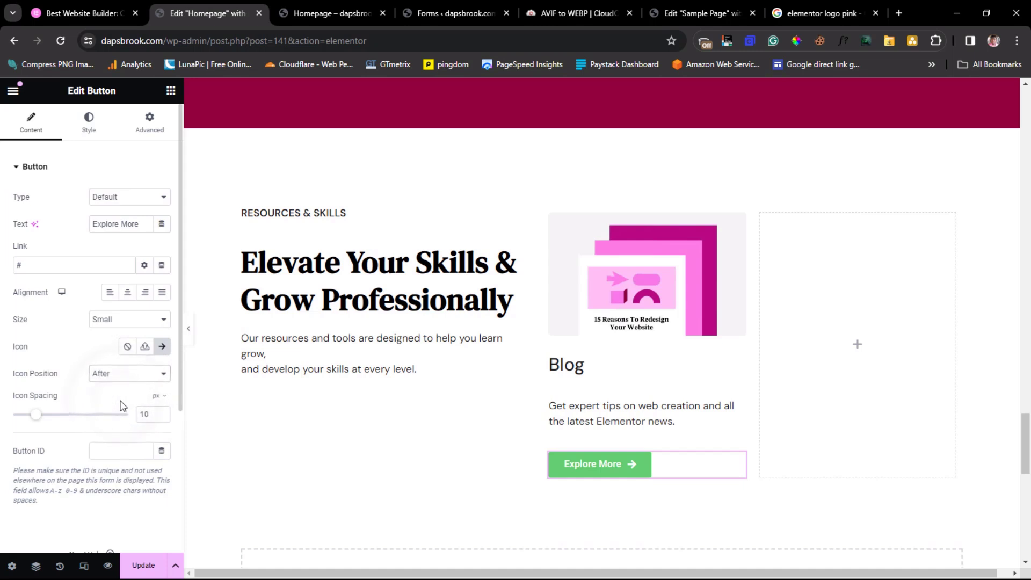
- Make the Explore More button's normal background color fully transparent
click(89, 119)
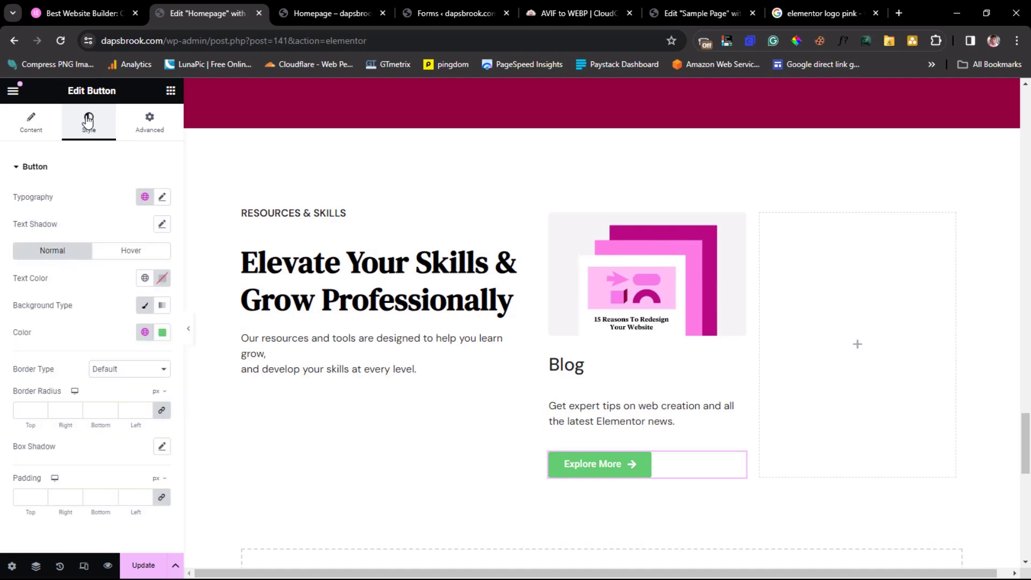
click(161, 333)
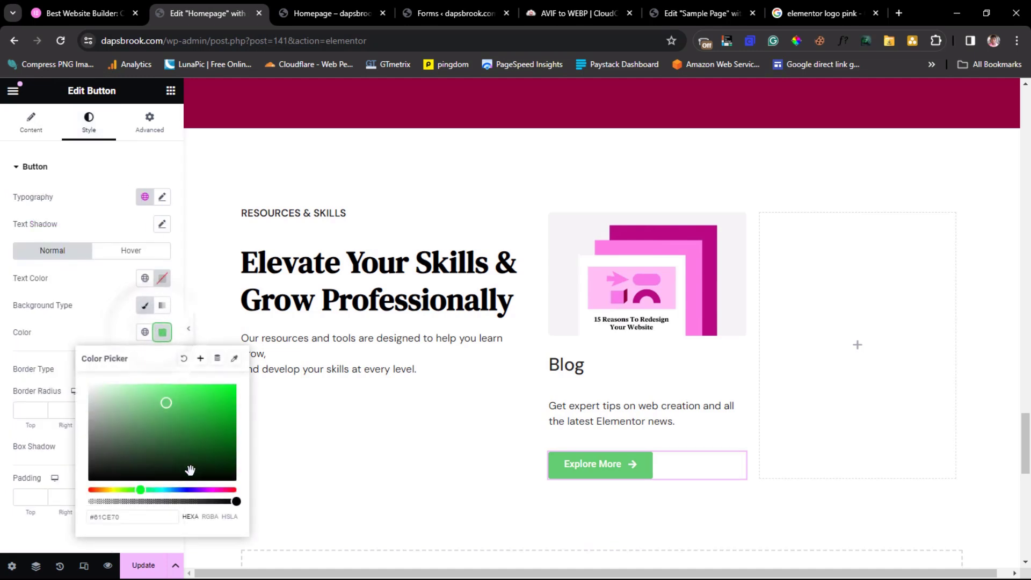
drag(236, 502, 20, 511)
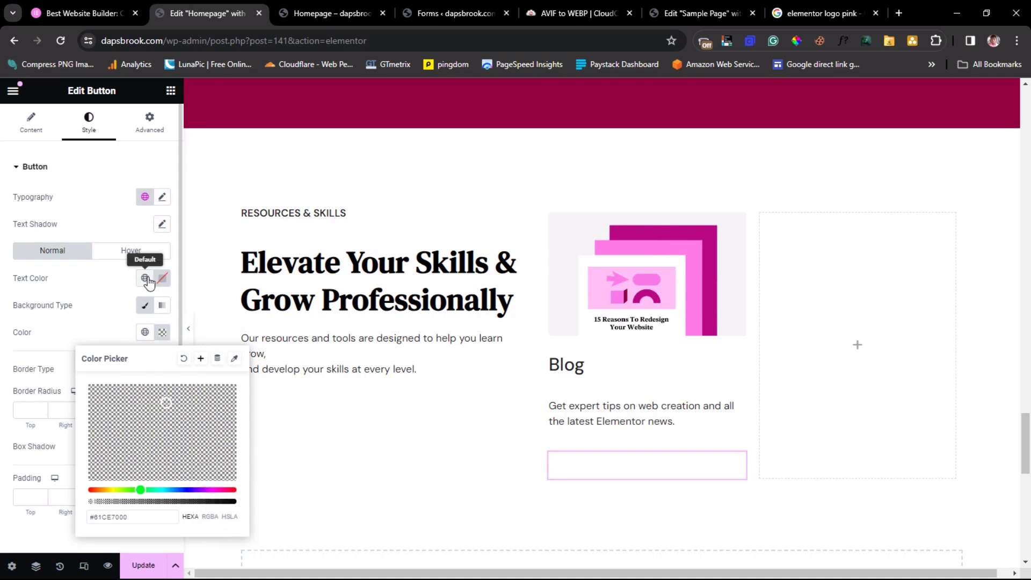
- Close WhatFont on elementor.com, sample the Explore More link's color with ColorPick Eyedropper, copy hex BA0984, and return to the homepage editor
click(99, 1)
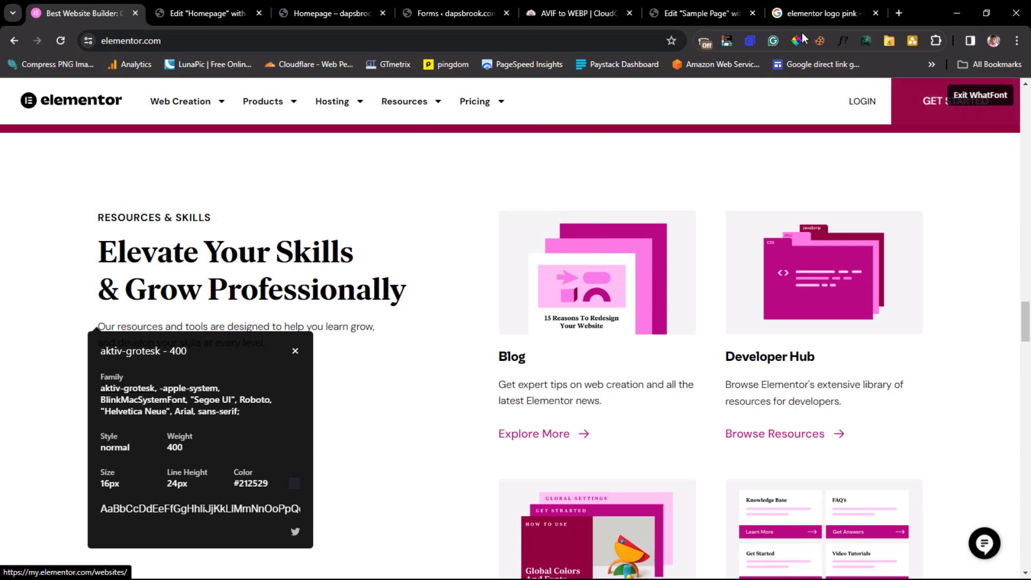
click(996, 95)
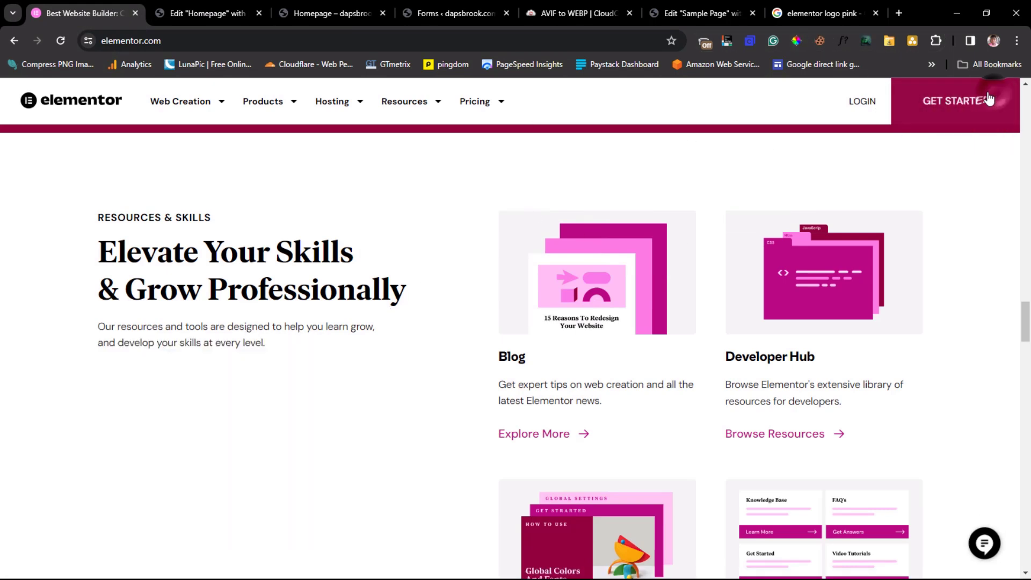
click(797, 42)
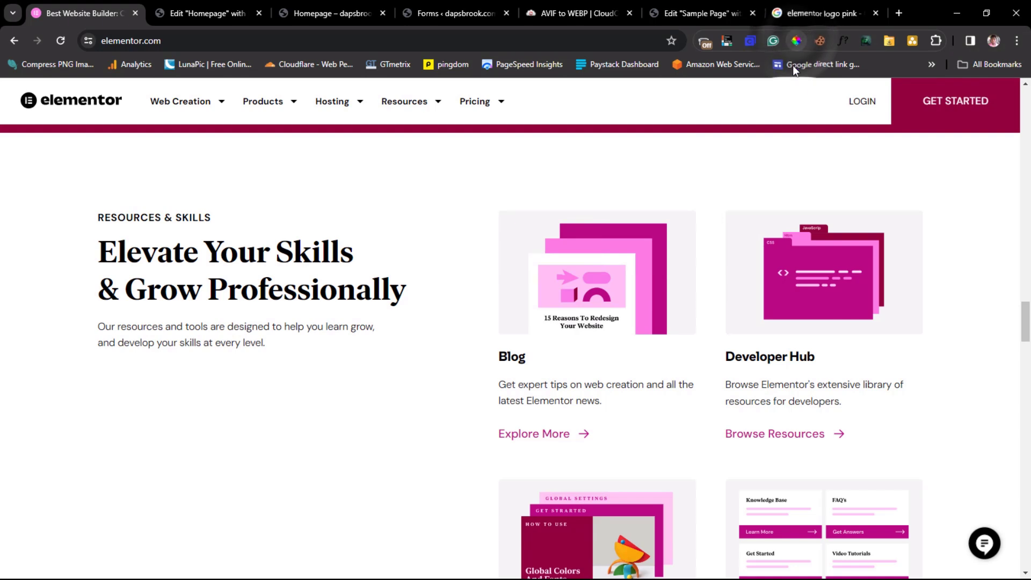
click(553, 435)
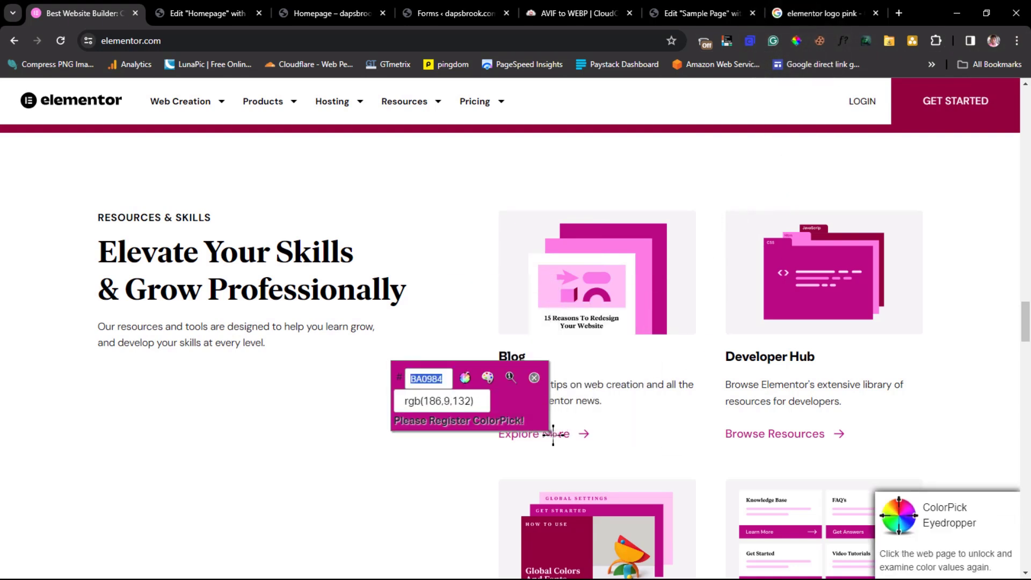
right_click(425, 383)
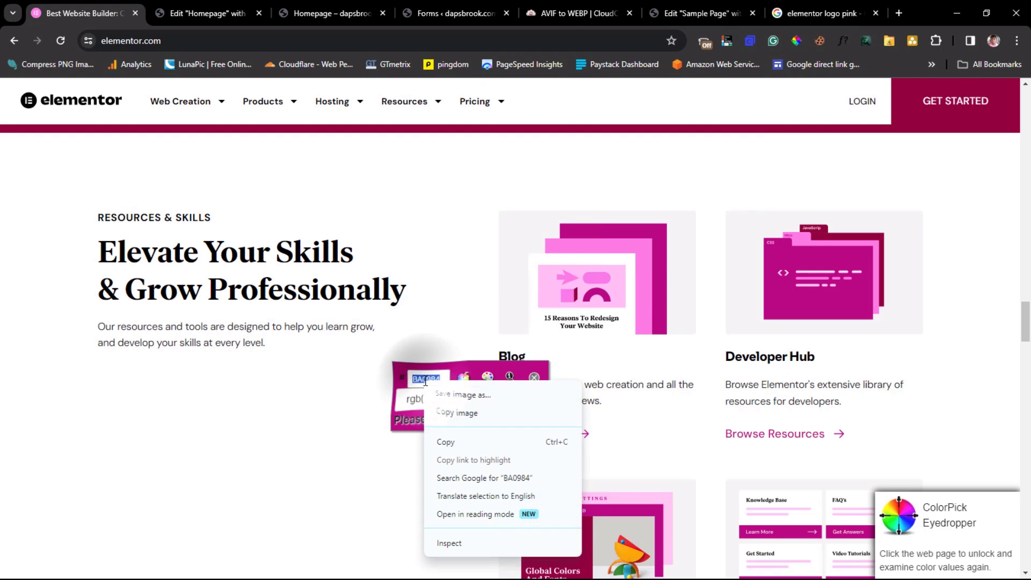
click(444, 447)
click(207, 13)
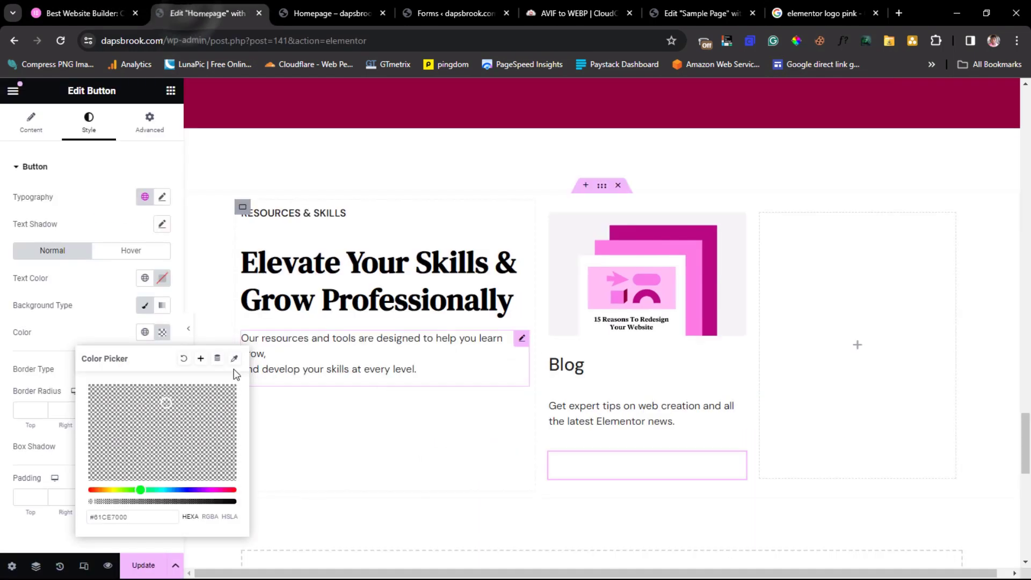
- Set the Explore More button's text color to BA0984 and close the ColorPick Eyedropper on elementor.com
click(161, 277)
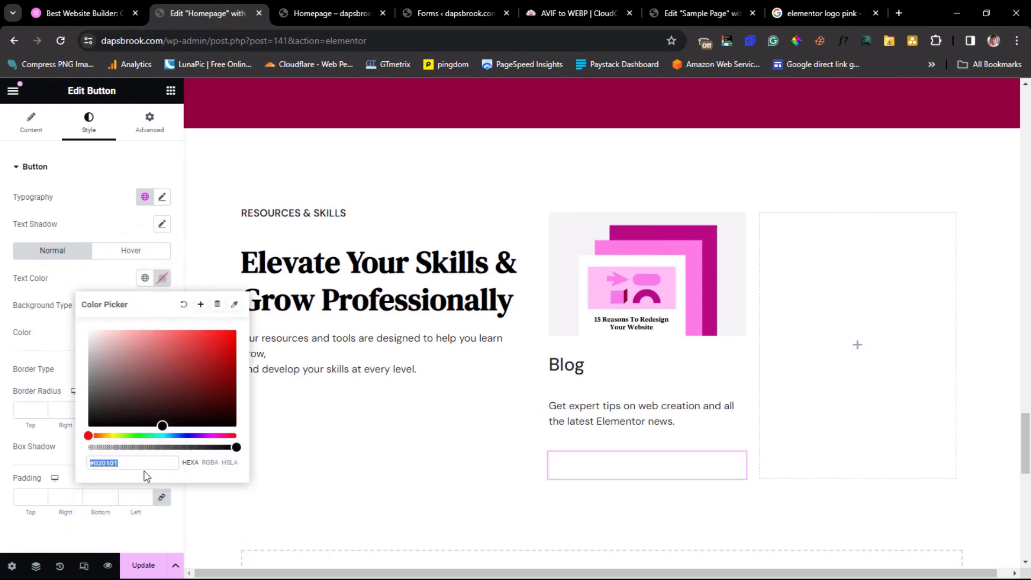
key(ctrl+v)
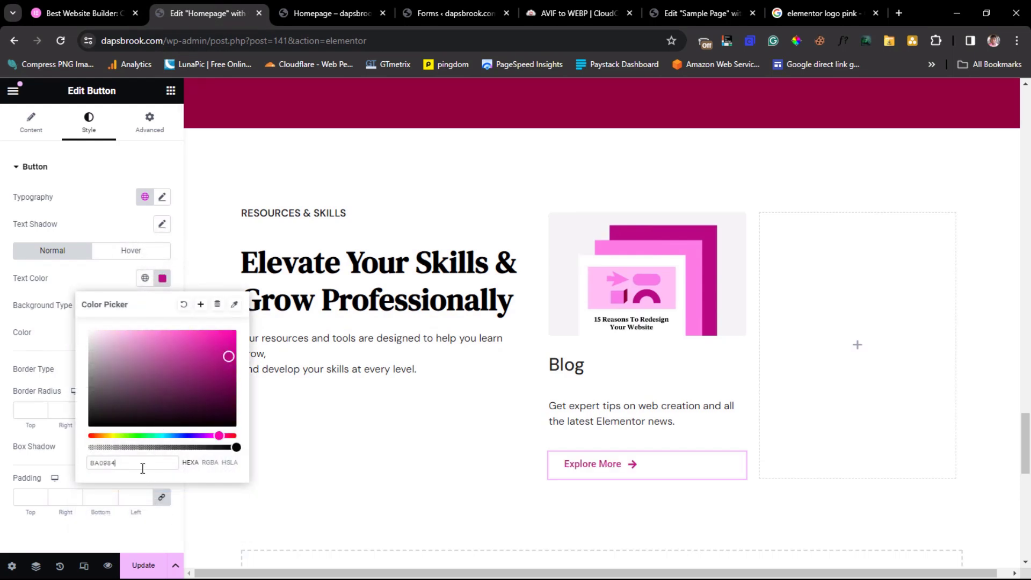
click(77, 14)
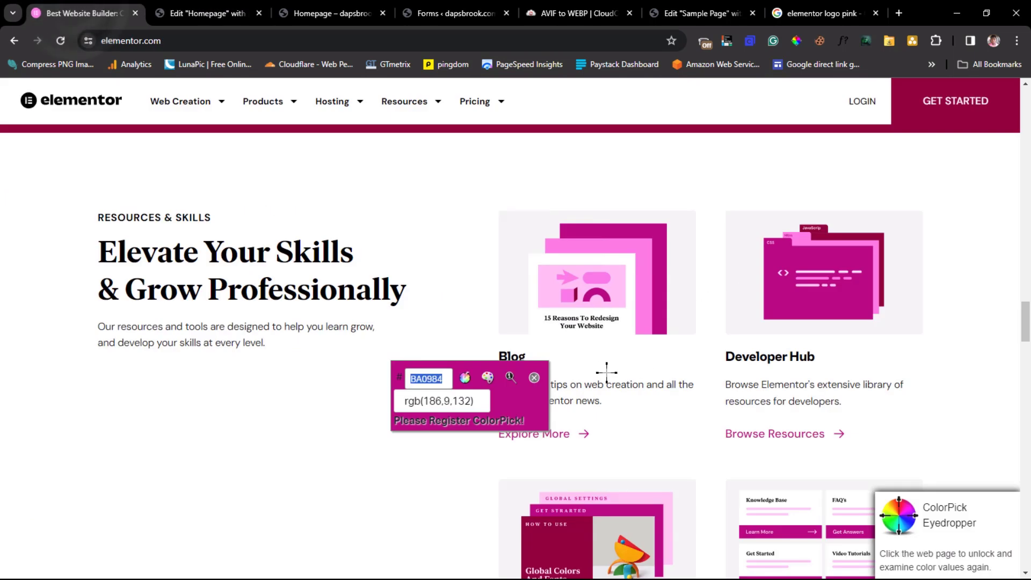
click(535, 378)
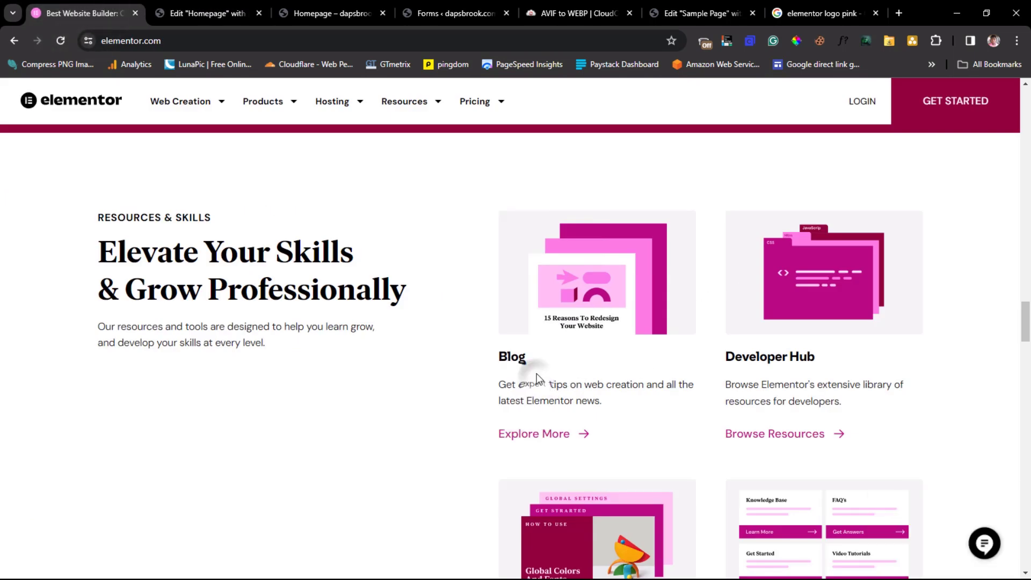
- Inspect the Explore More link's font on elementor.com with WhatFont and return to the homepage editor
click(842, 40)
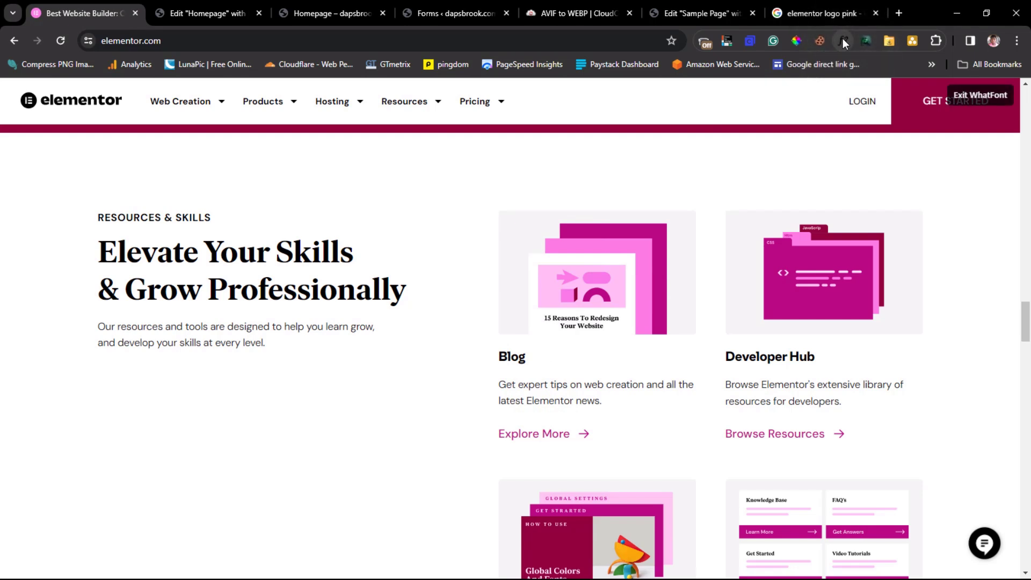
click(517, 438)
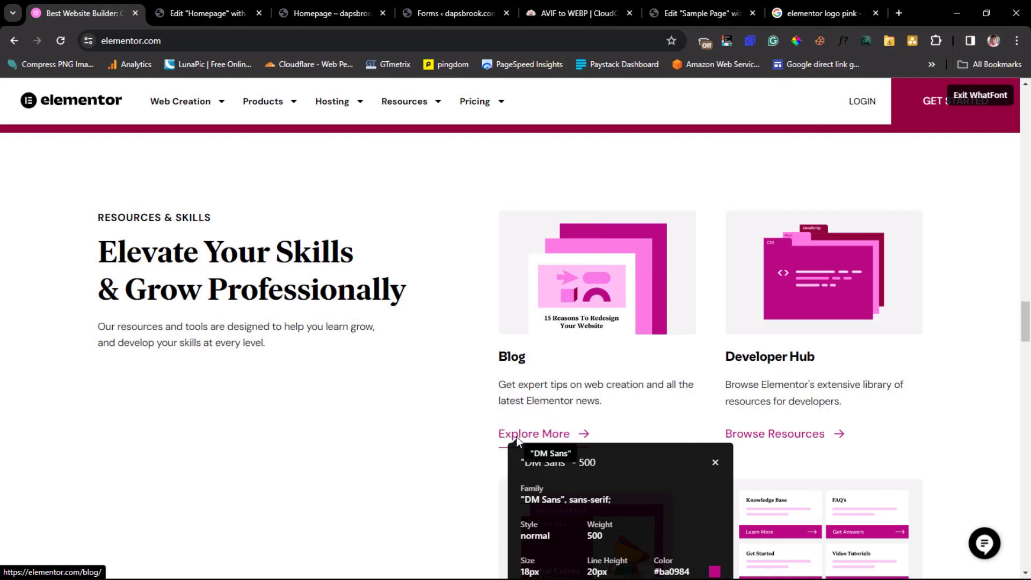
scroll(518, 440, down, 1)
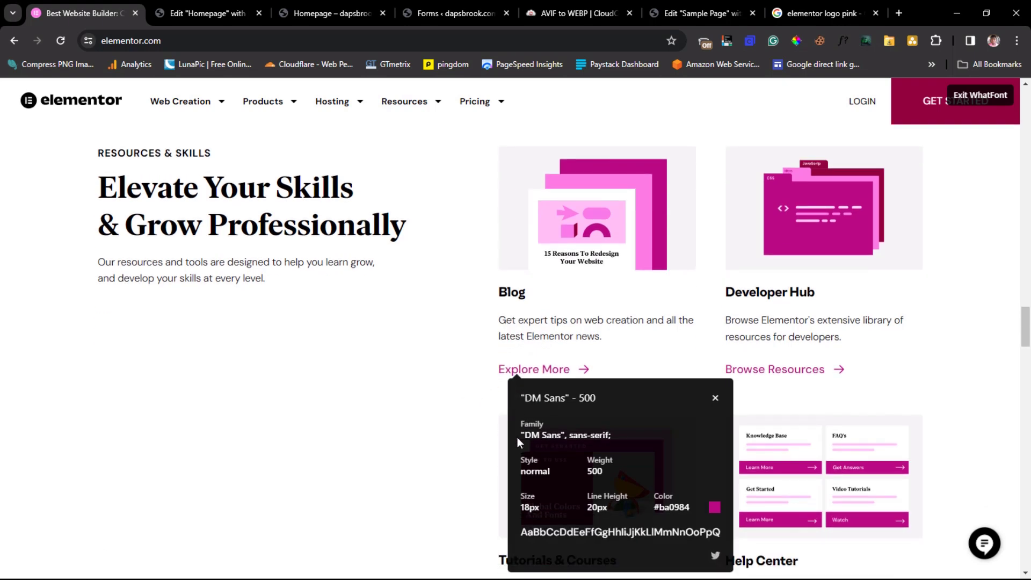
click(211, 14)
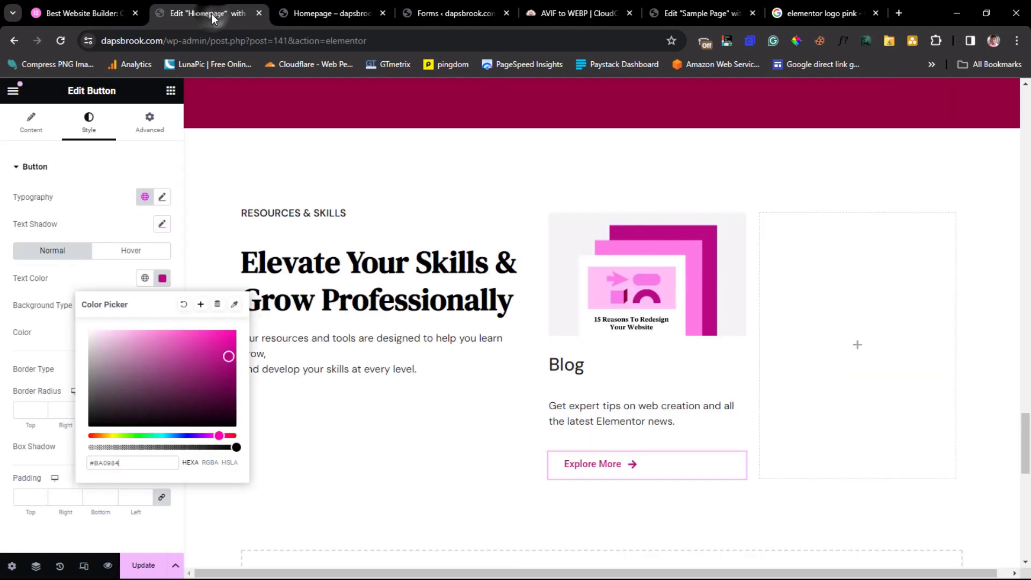
- Set the Explore More button's typography to DM Sans, 18 px size, 500 (Medium) weight and 20 px line height
click(162, 197)
click(139, 259)
click(124, 342)
click(138, 296)
text(18)
click(143, 445)
text(20)
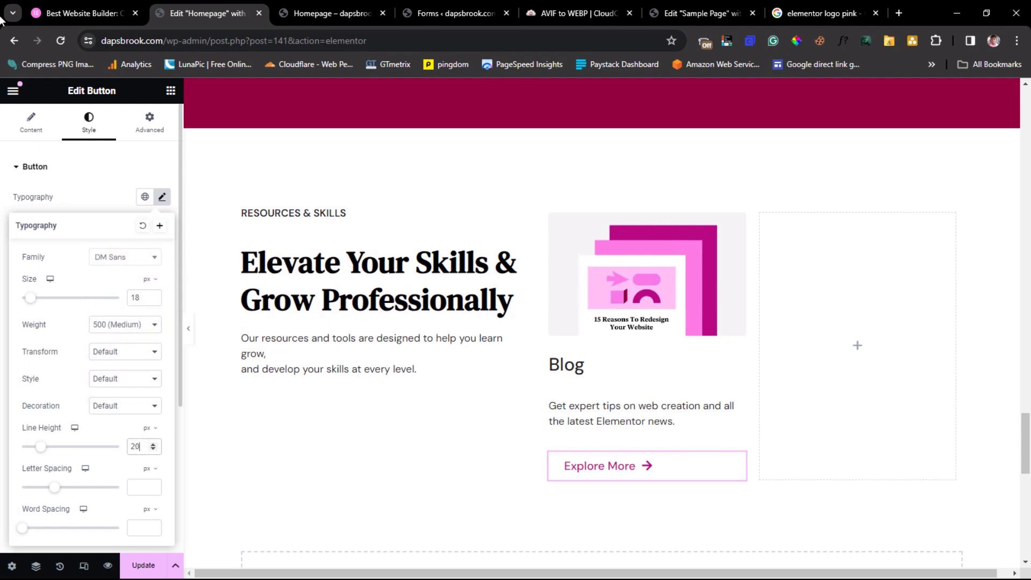
- Inspect the fonts of the Blog card's description and title on elementor.com with WhatFont, then return to the homepage editor
click(81, 13)
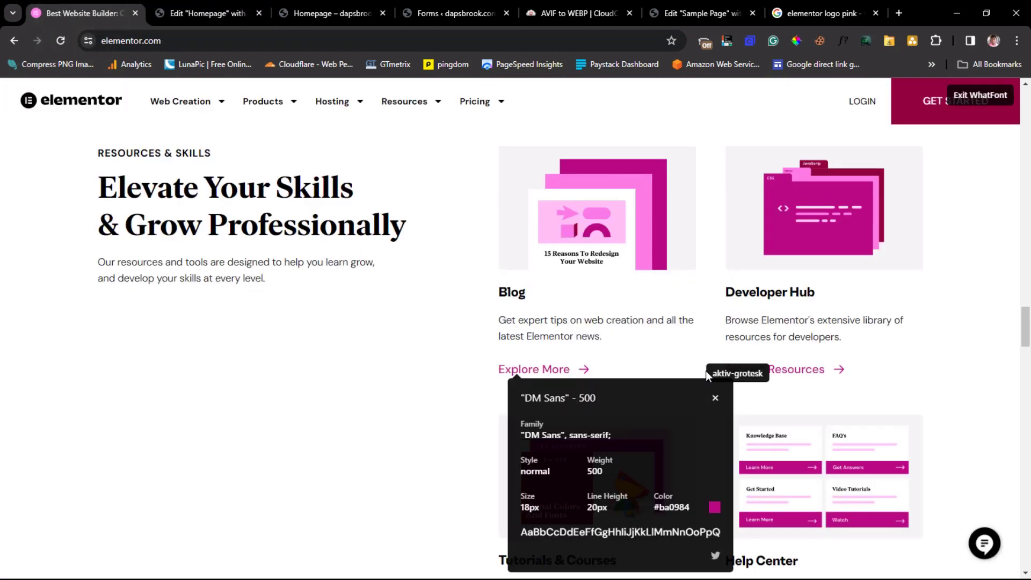
click(715, 397)
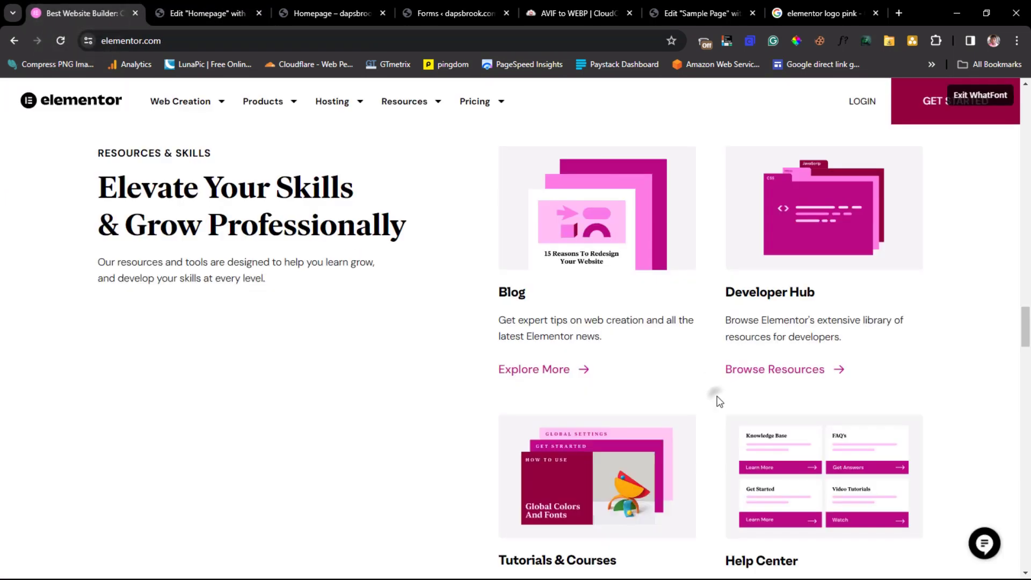
click(555, 336)
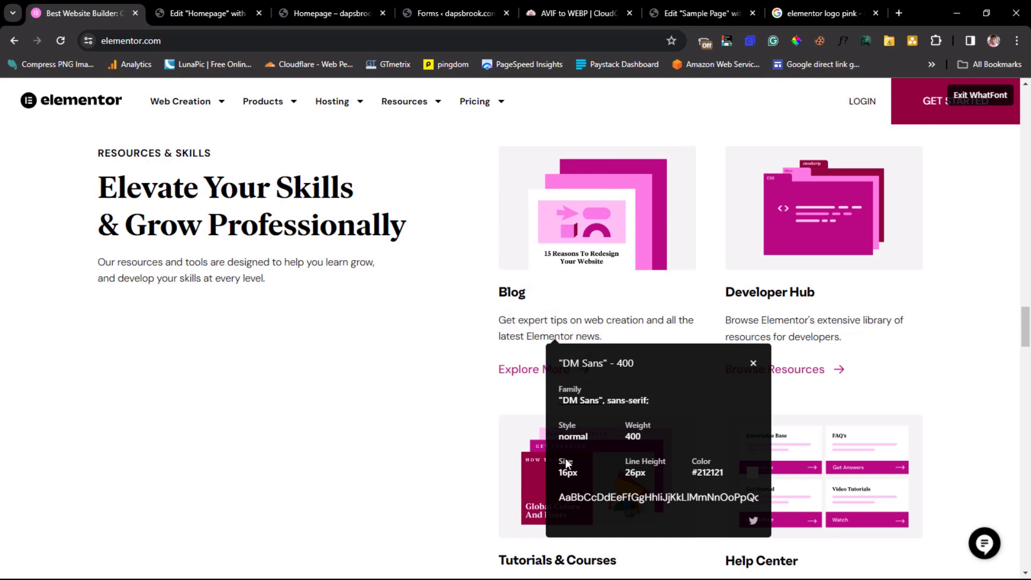
click(508, 291)
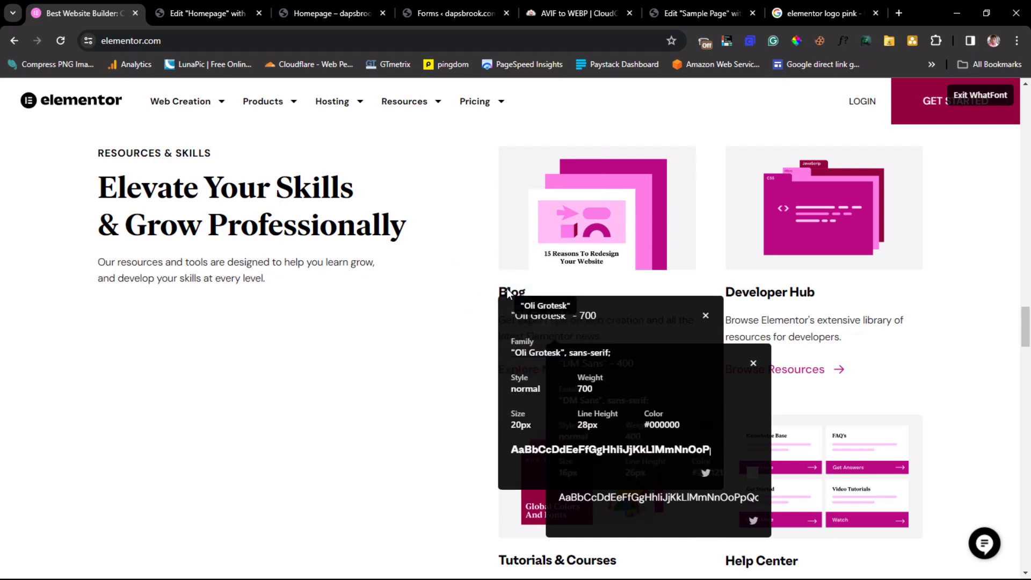
click(205, 13)
- Set the Blog title's typography to DM Serif Text, 20 px size, 700 (Bold) weight and 28 px line height
click(575, 368)
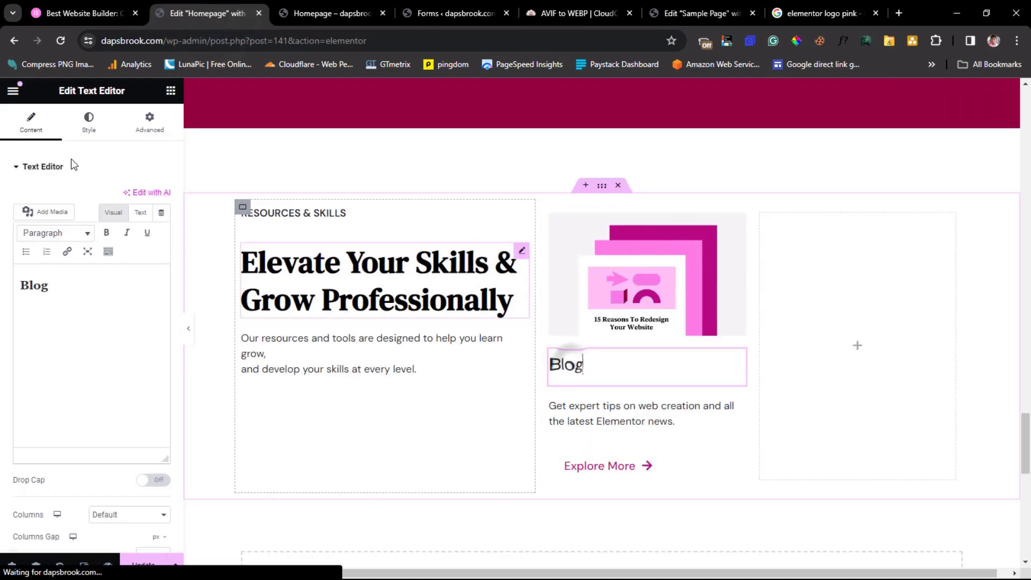
click(88, 122)
click(162, 251)
double_click(134, 351)
text(20)
double_click(136, 499)
text(28)
click(135, 311)
click(137, 445)
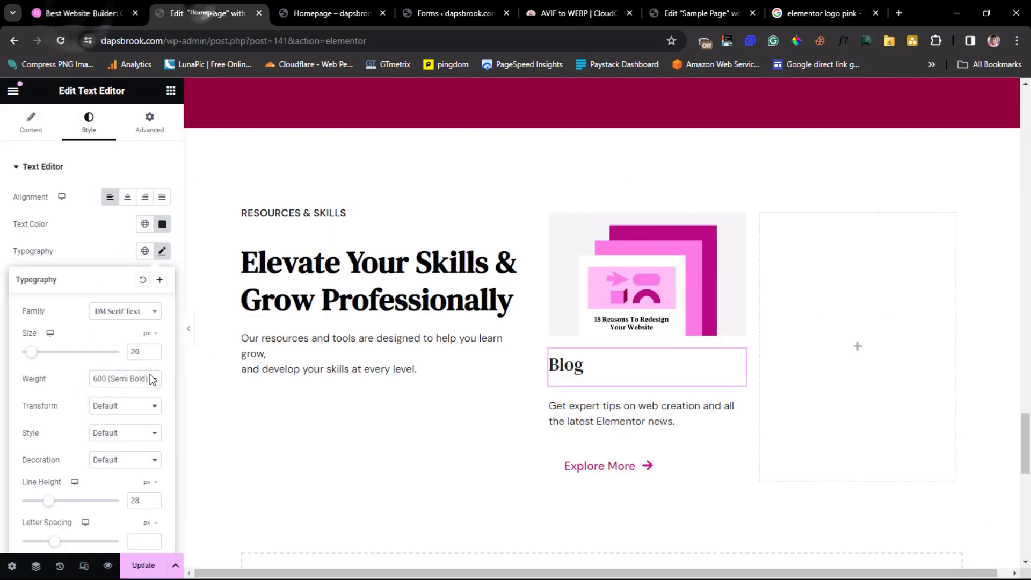
click(152, 379)
click(107, 445)
click(3, 145)
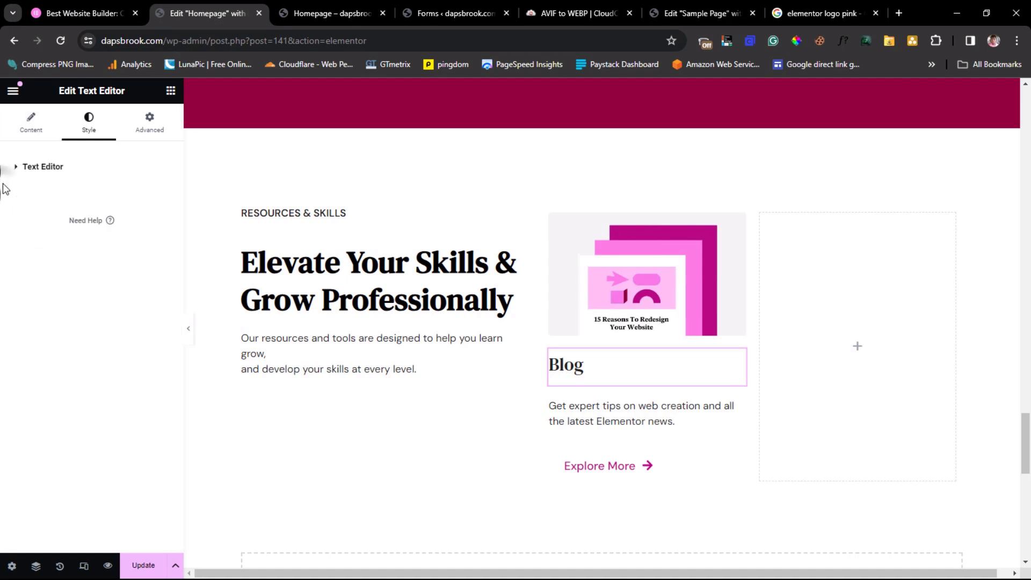
- Check the Blog description's typography settings against the card text on elementor.com
click(609, 406)
click(89, 121)
click(162, 251)
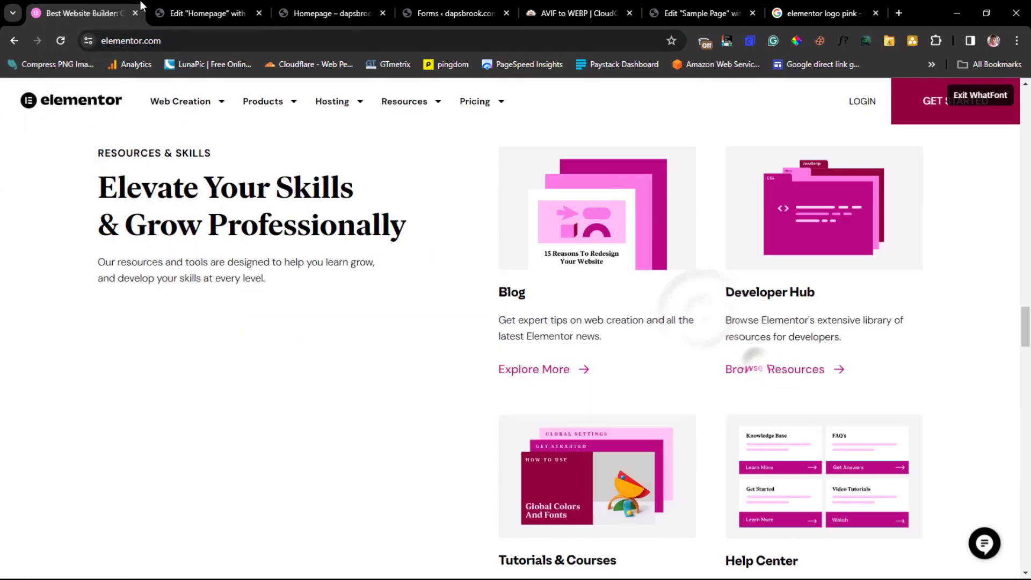
click(188, 13)
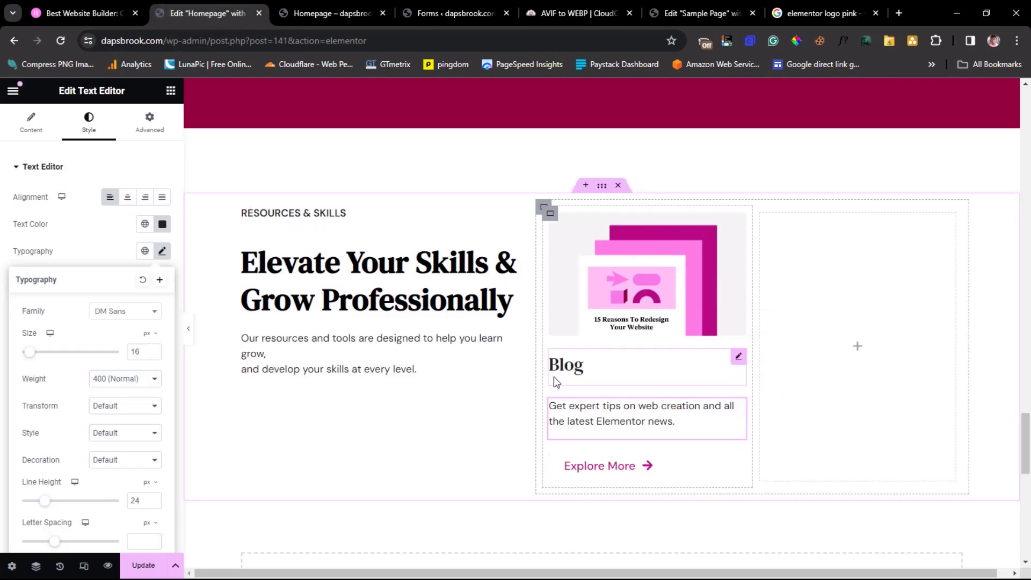
- Set the Explore More button's advanced layout padding to 0 on all sides
click(669, 469)
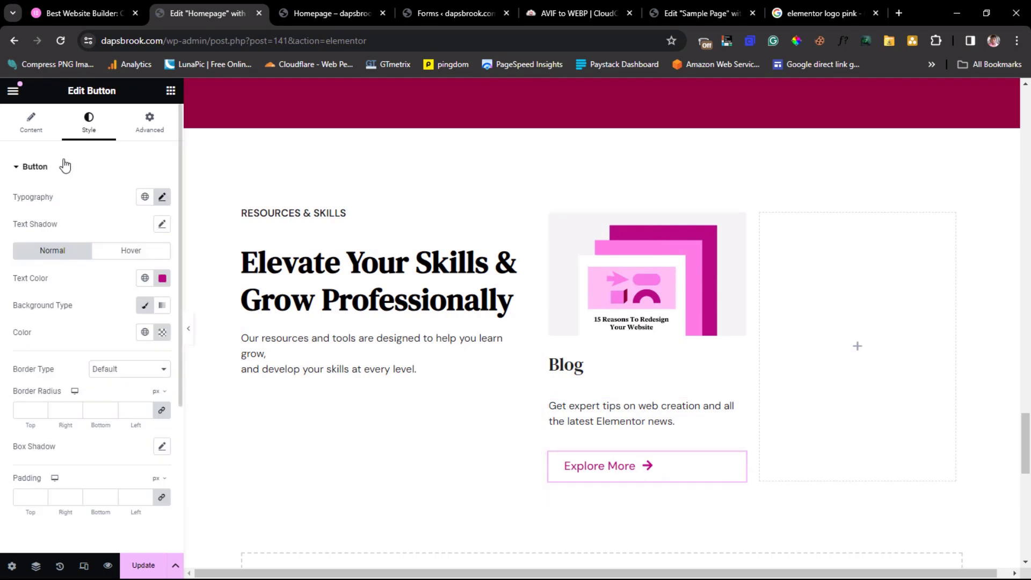
click(145, 125)
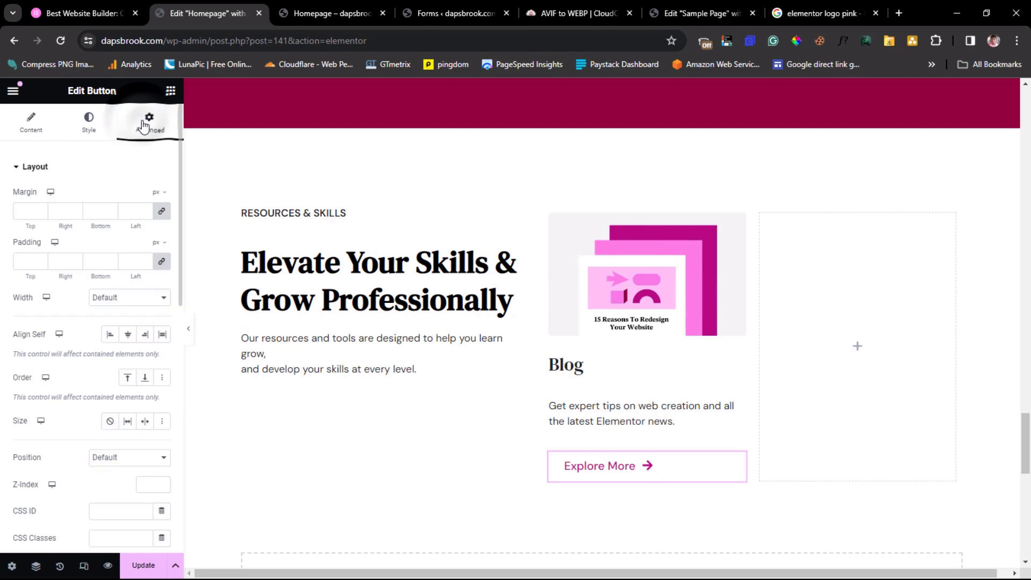
click(160, 261)
click(161, 209)
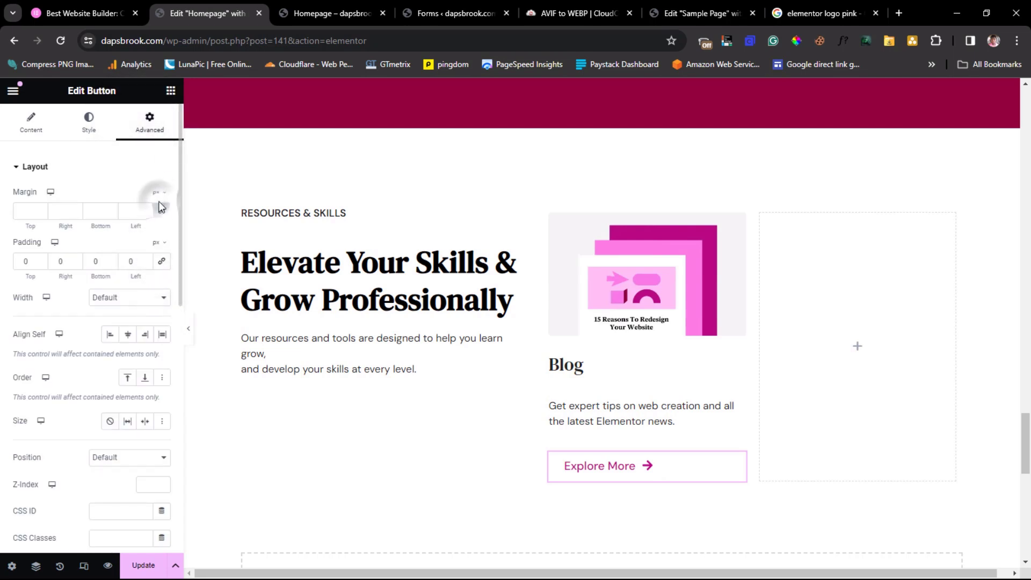
scroll(108, 308, down, 7)
scroll(104, 268, up, 7)
- Set the Explore More button's style padding to 0 on all sides so it aligns with the card text
click(85, 127)
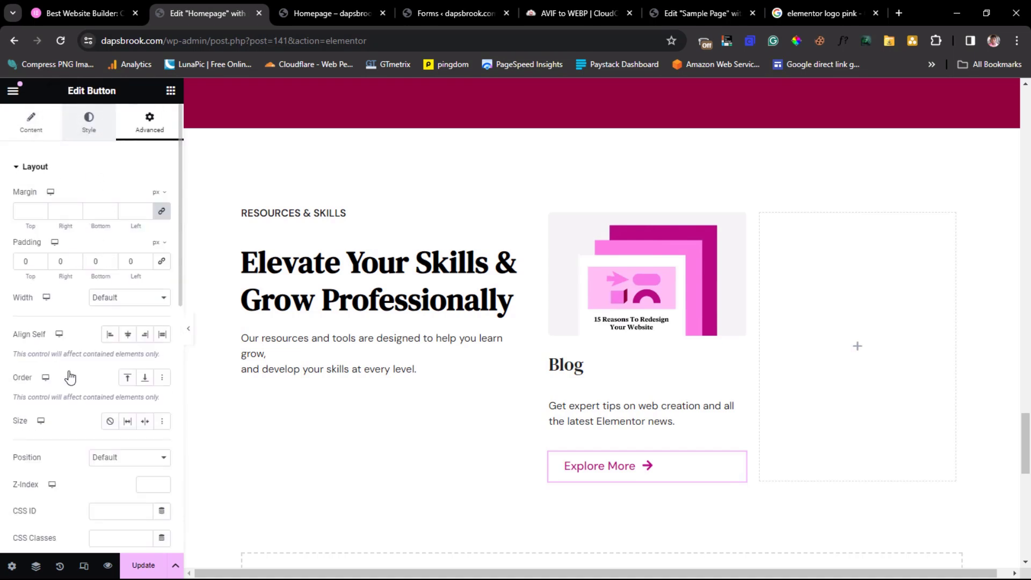
scroll(71, 376, down, 5)
scroll(84, 330, up, 4)
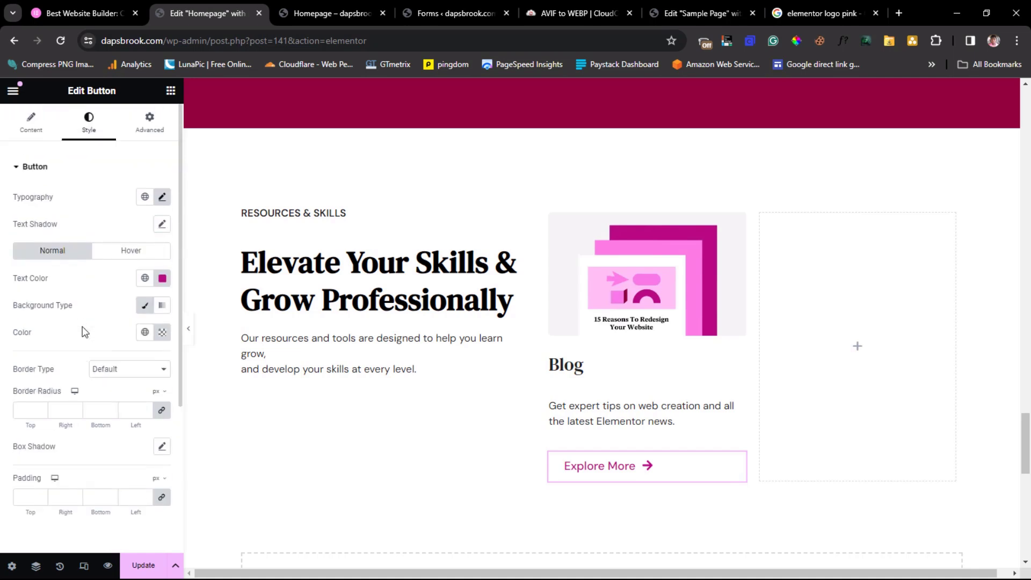
click(162, 501)
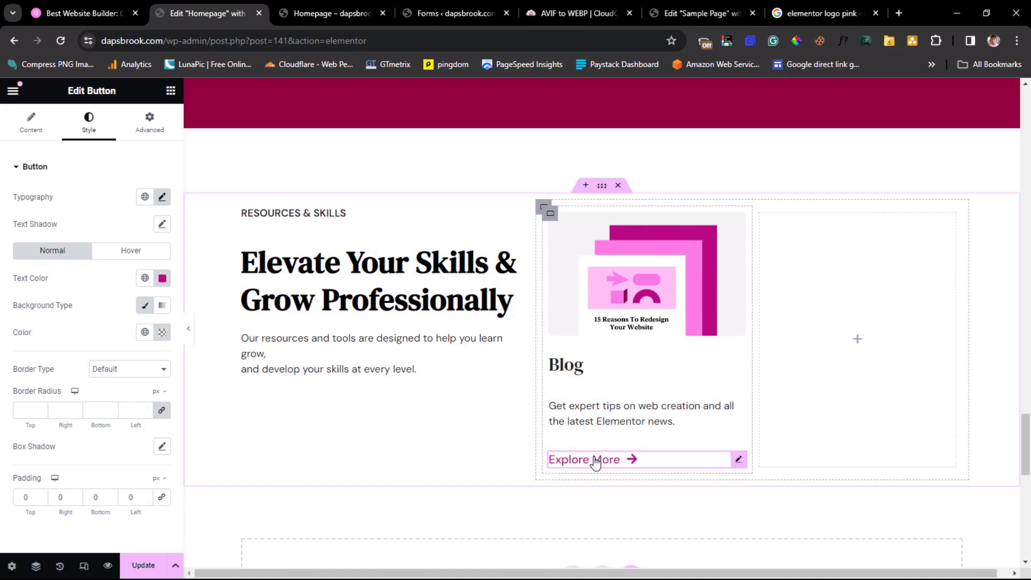
- Compare the Blog card with elementor.com and inspect its Blog title's font with WhatFont, then return to the homepage editor
click(70, 13)
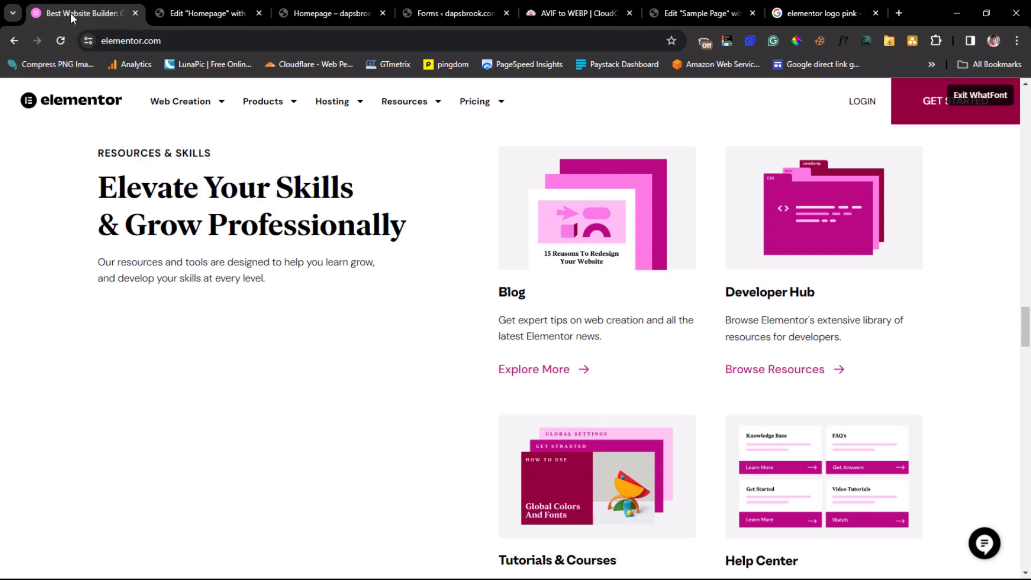
click(200, 10)
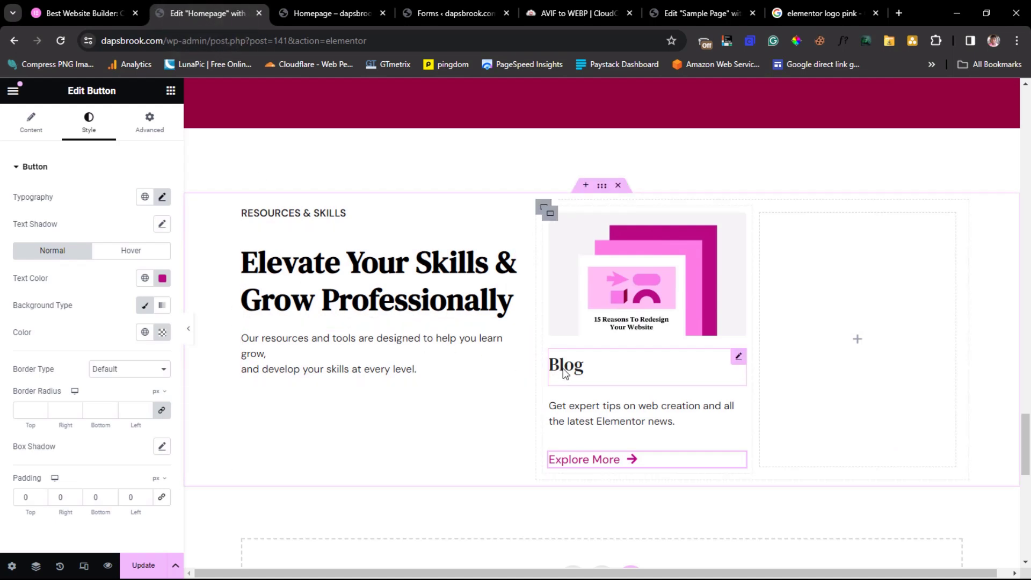
click(73, 13)
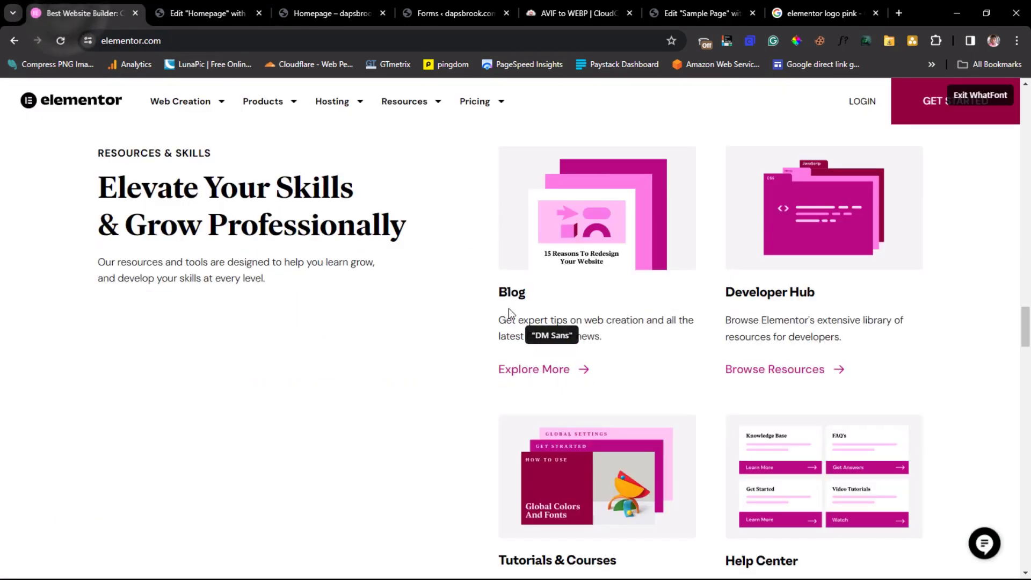
click(508, 290)
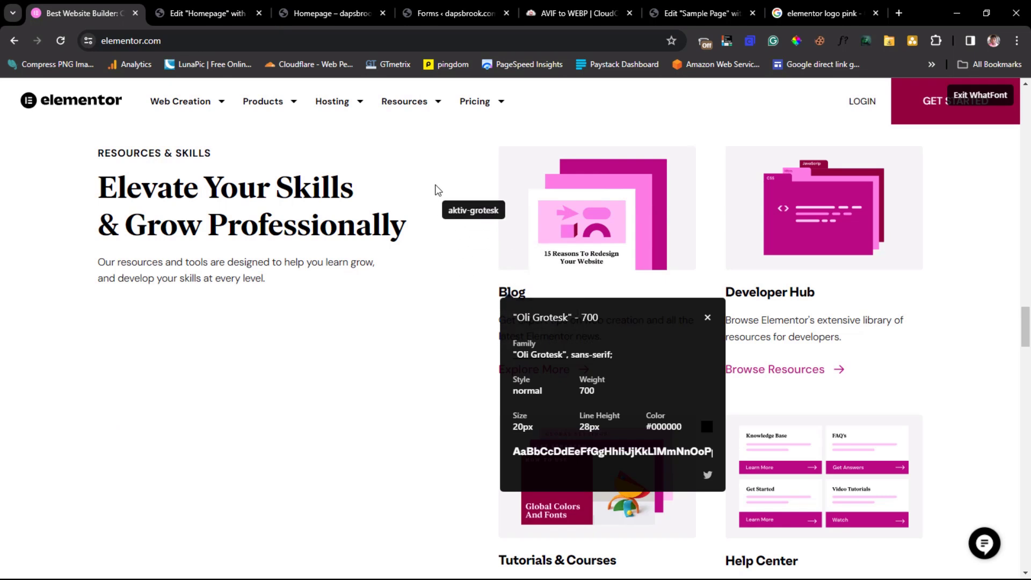
click(212, 14)
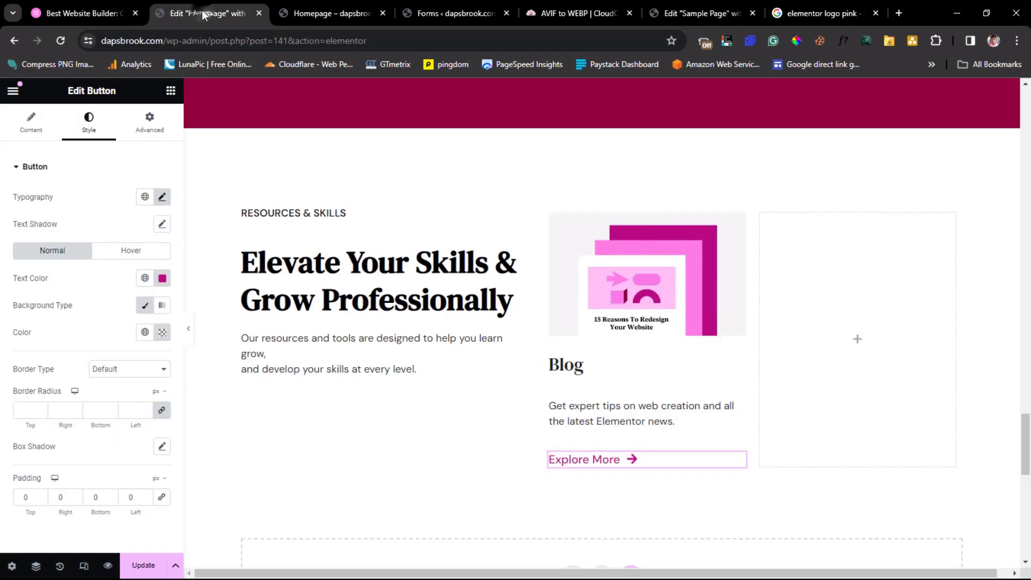
- Adjust the Blog title's font size to 20 px and preview the section without the editing controls
click(563, 369)
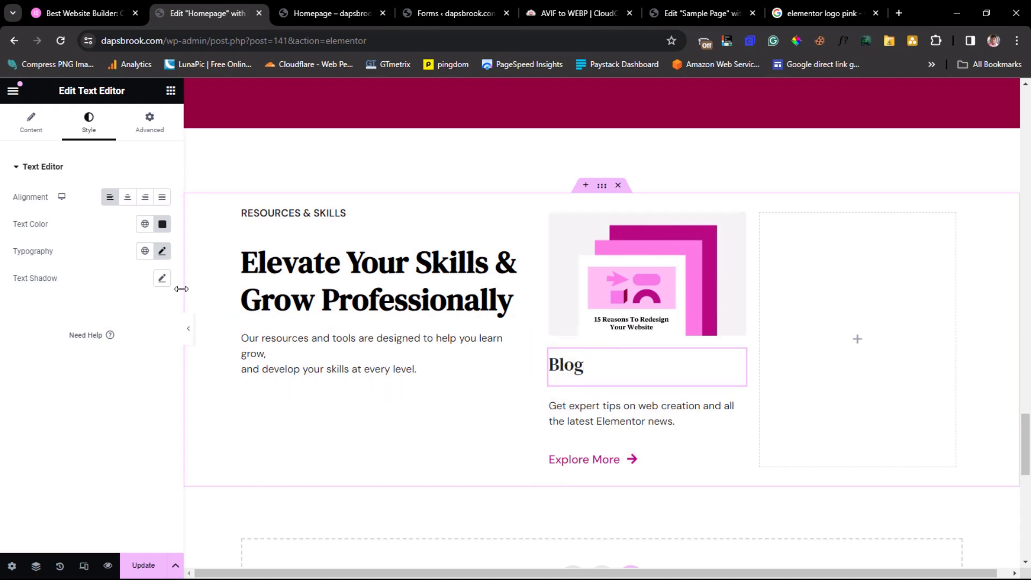
click(172, 256)
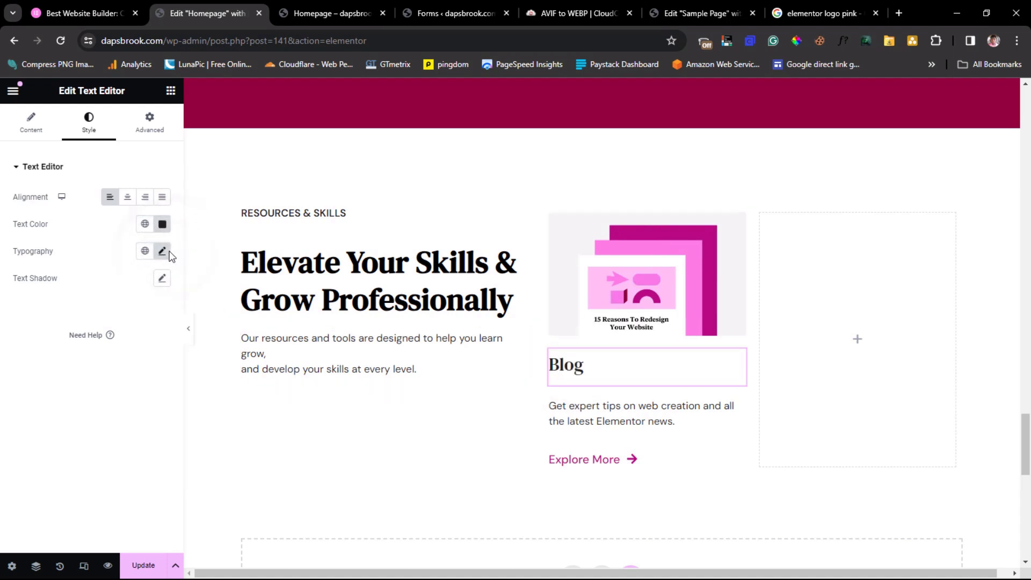
click(168, 252)
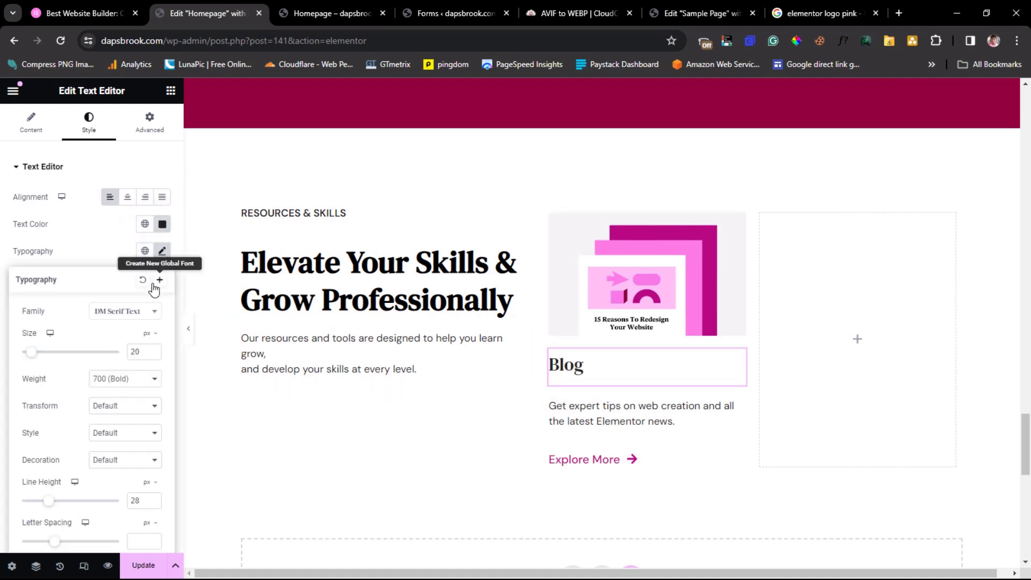
click(31, 353)
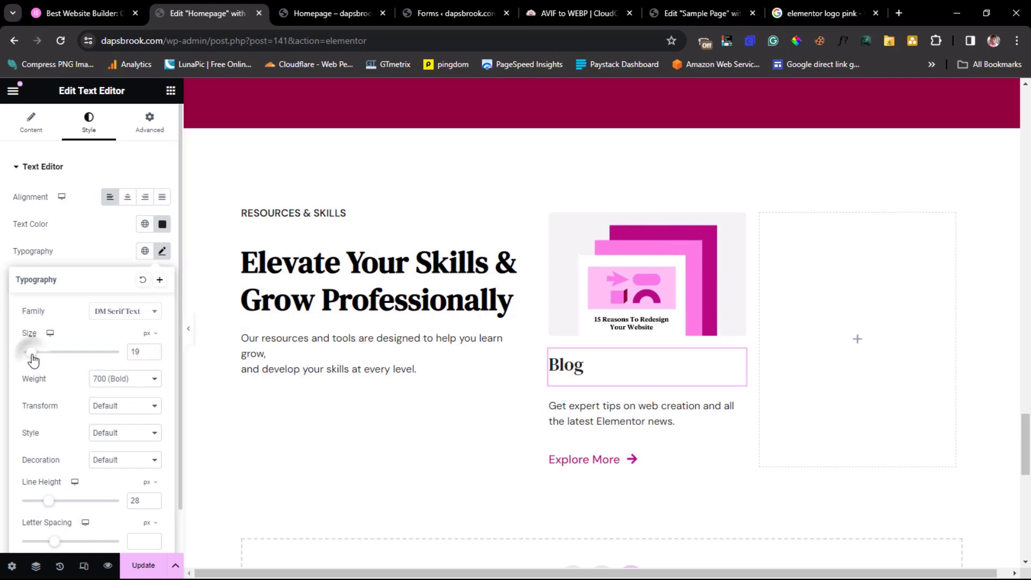
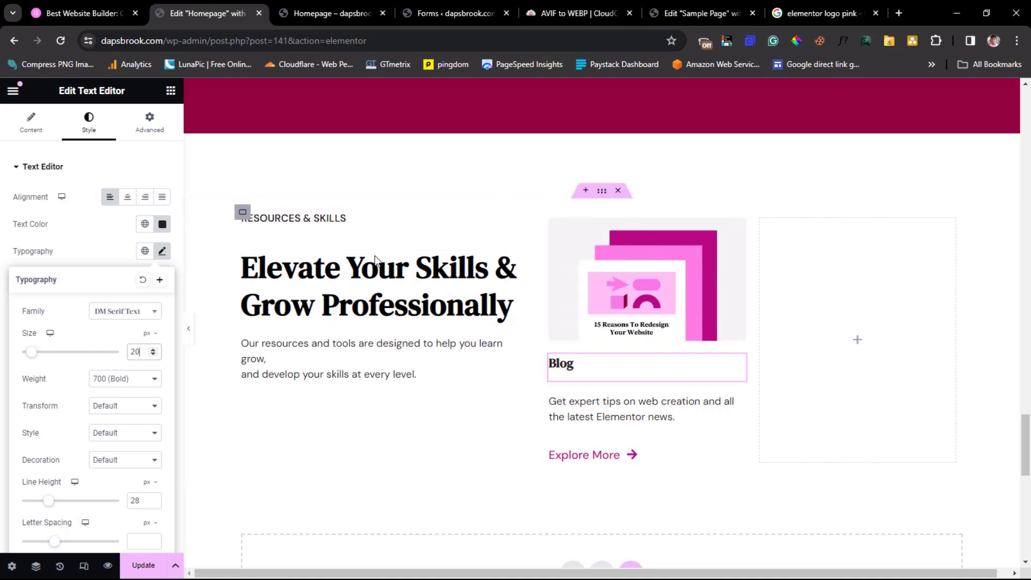
click(188, 331)
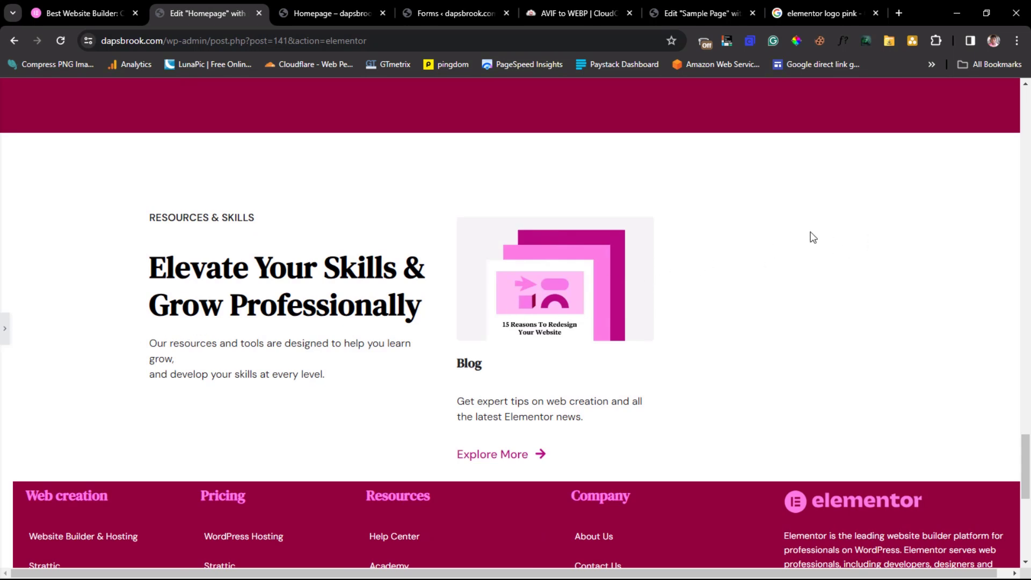
- Compare the section with elementor.com's original and widen the Resources & Skills section container to 1269 px
click(91, 12)
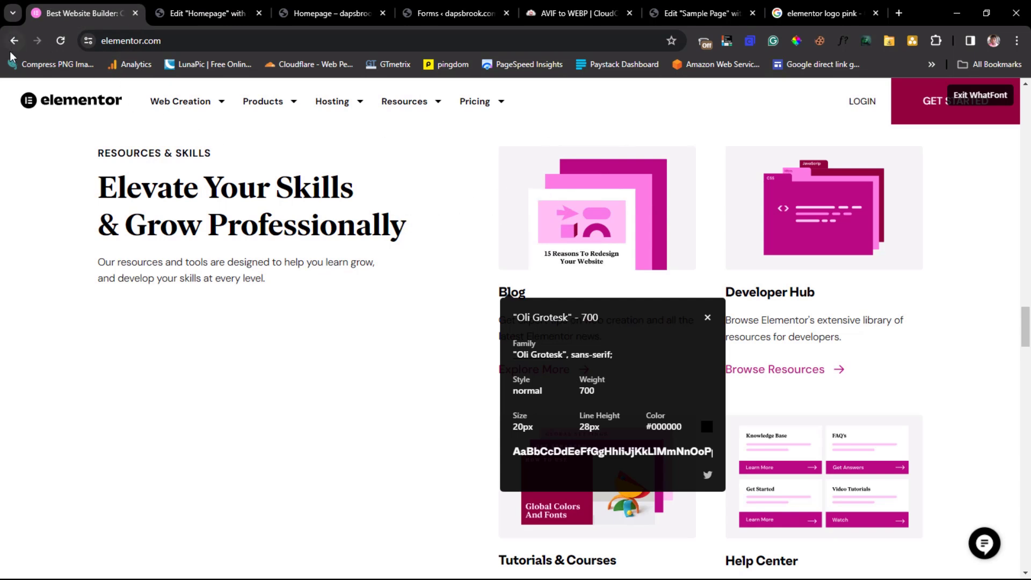
click(171, 12)
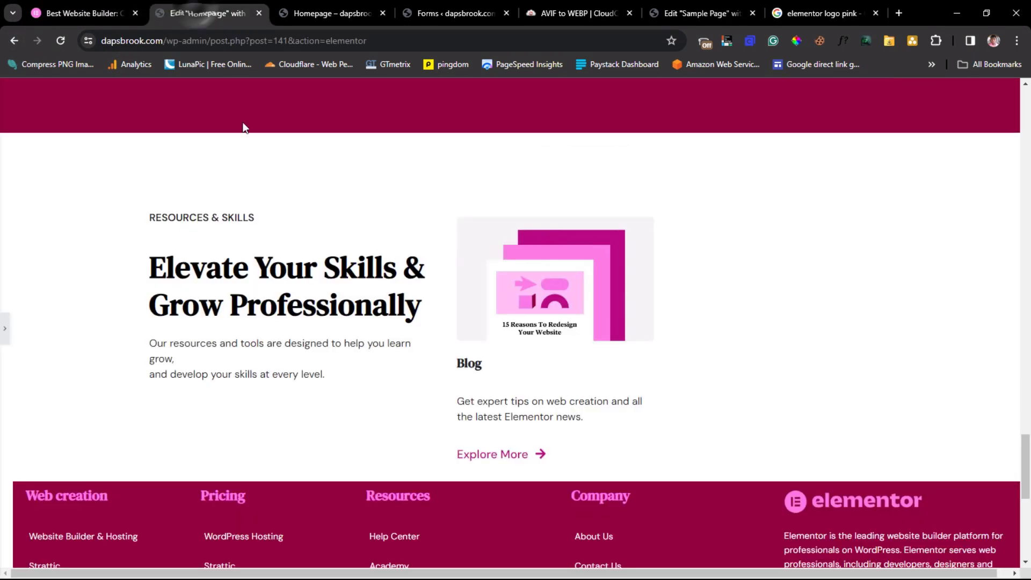
click(5, 325)
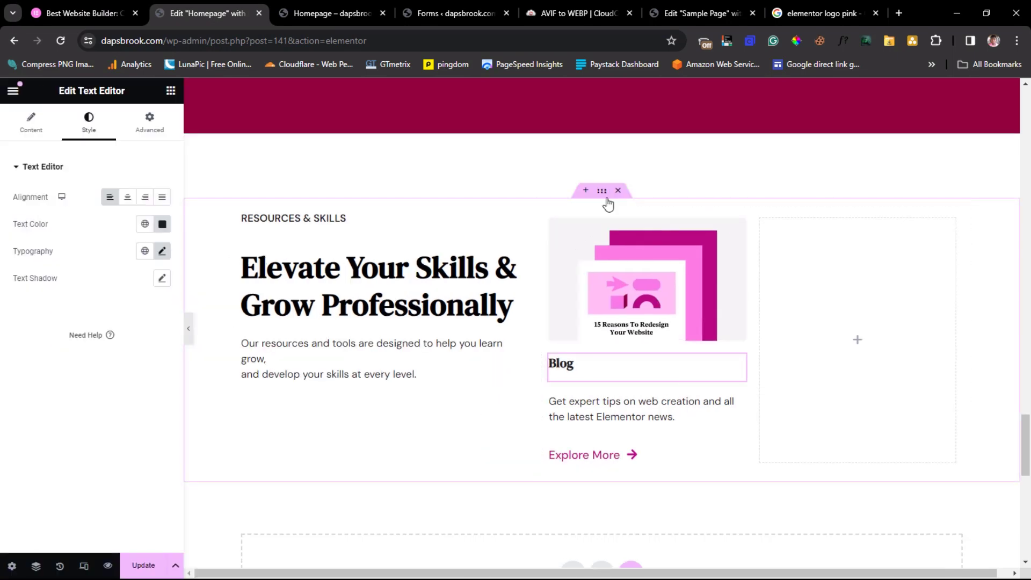
click(602, 191)
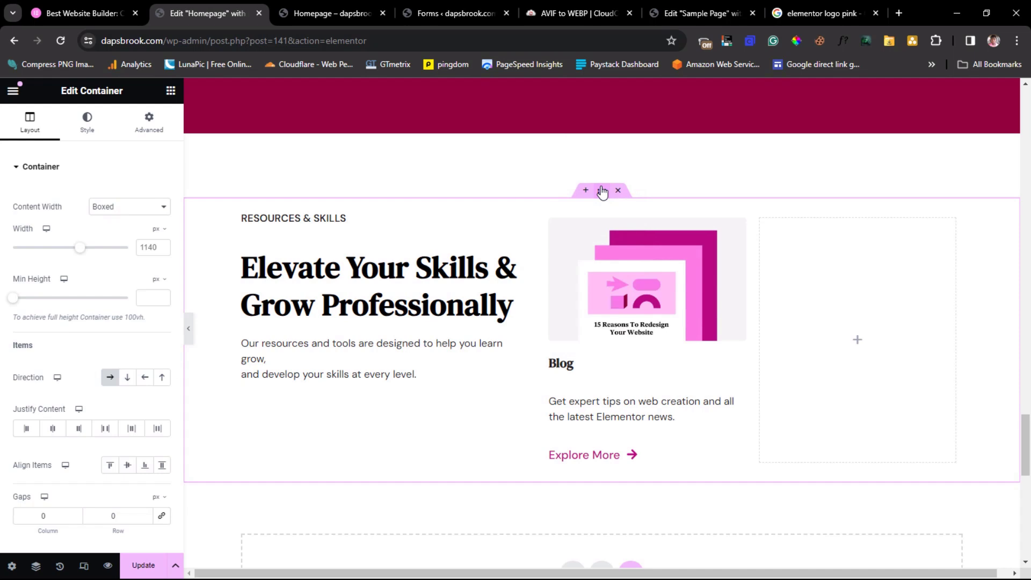
drag(81, 248, 97, 255)
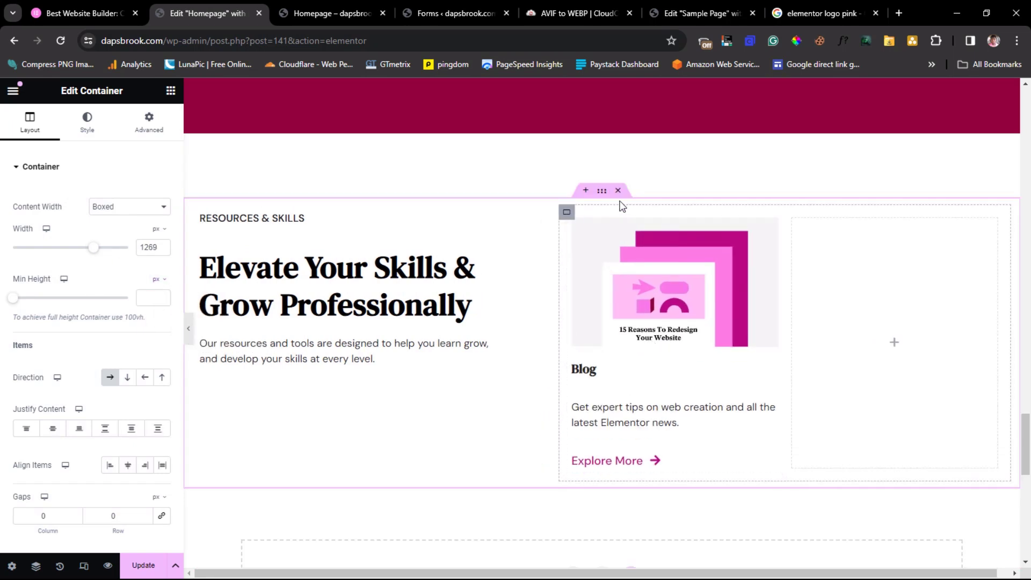
- Duplicate the Blog card's container, delete the empty container beside it, and preview the two-card row without the editing controls
click(573, 219)
right_click(574, 220)
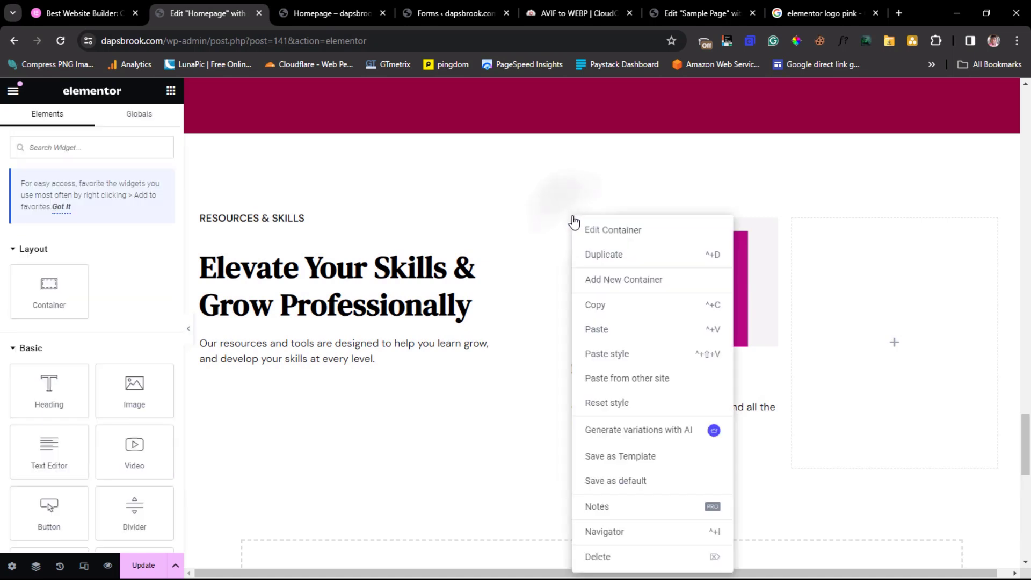
click(606, 256)
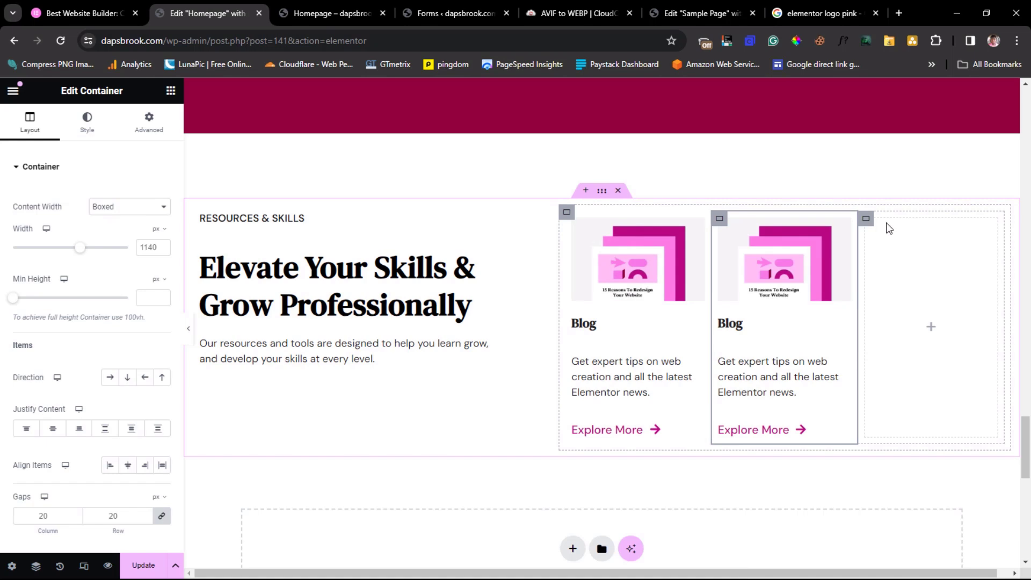
right_click(865, 219)
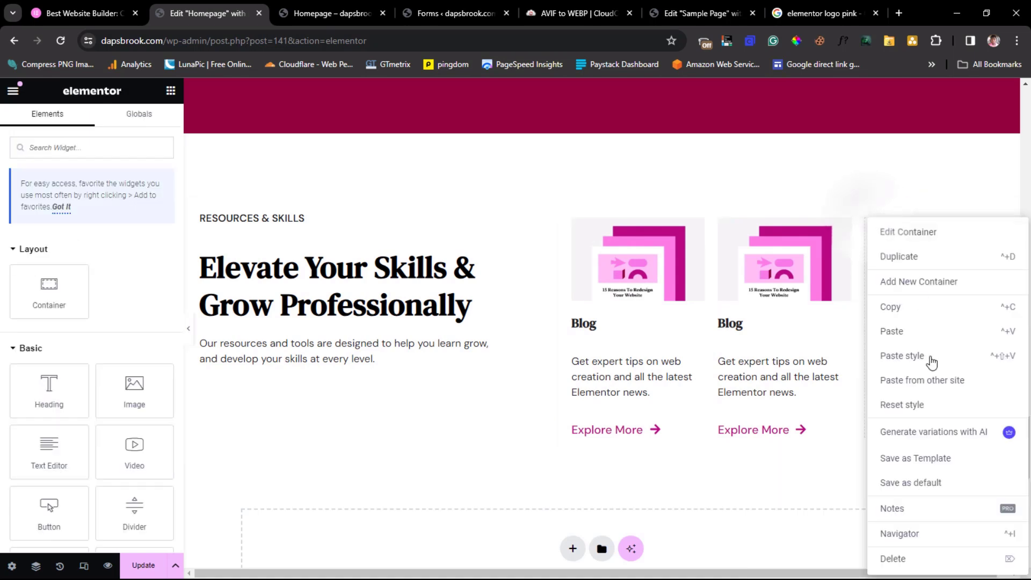
click(905, 560)
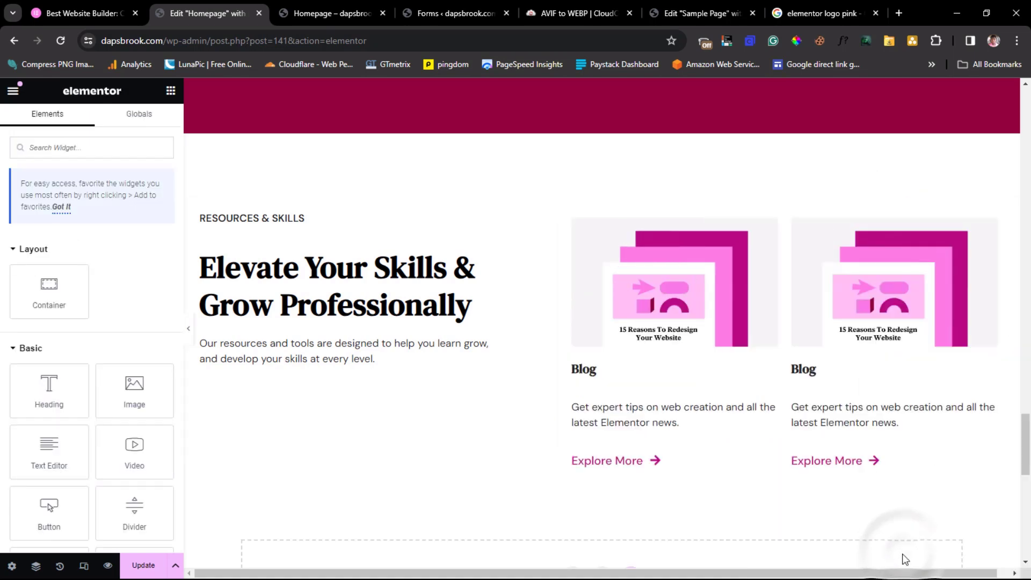
click(191, 329)
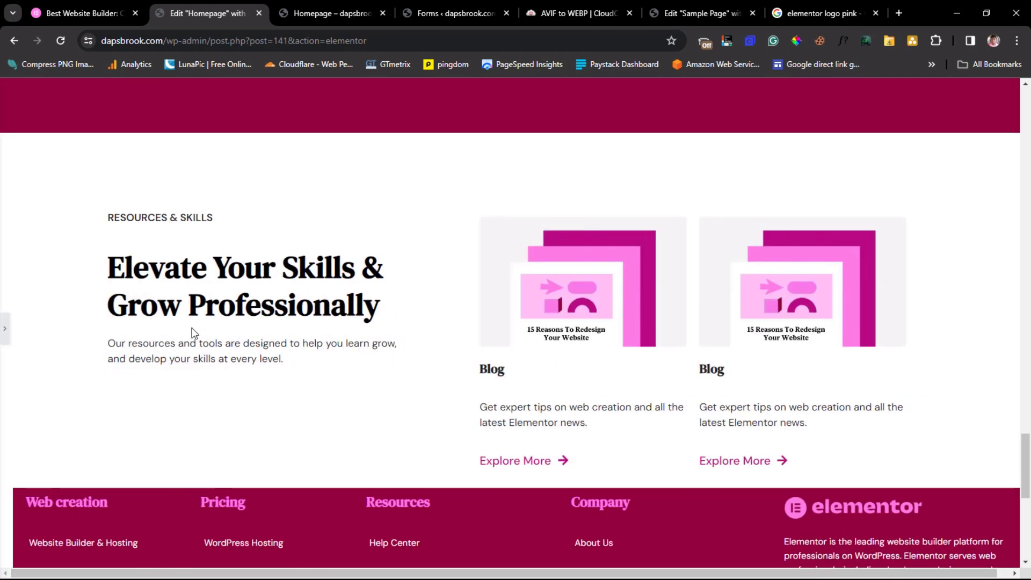
click(5, 333)
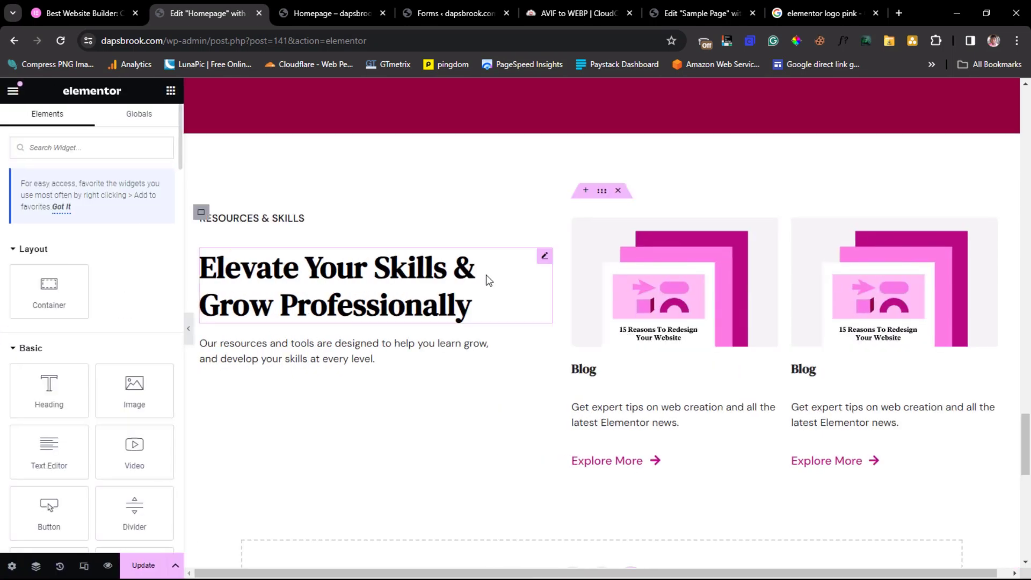
- Copy the "Developer Hub" title from elementor.com, exit WhatFont, and replace the second card's title with it
click(108, 16)
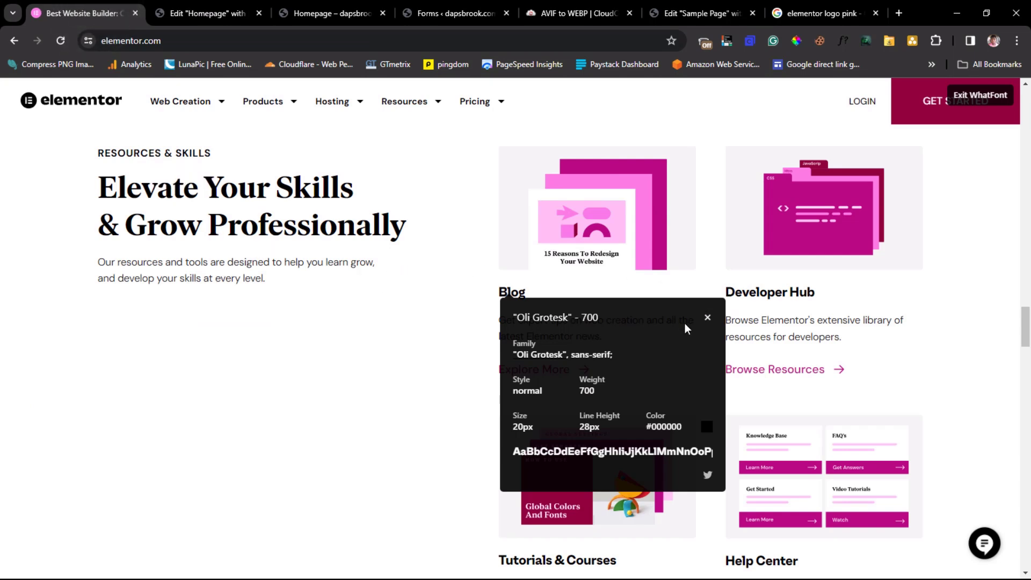
click(707, 318)
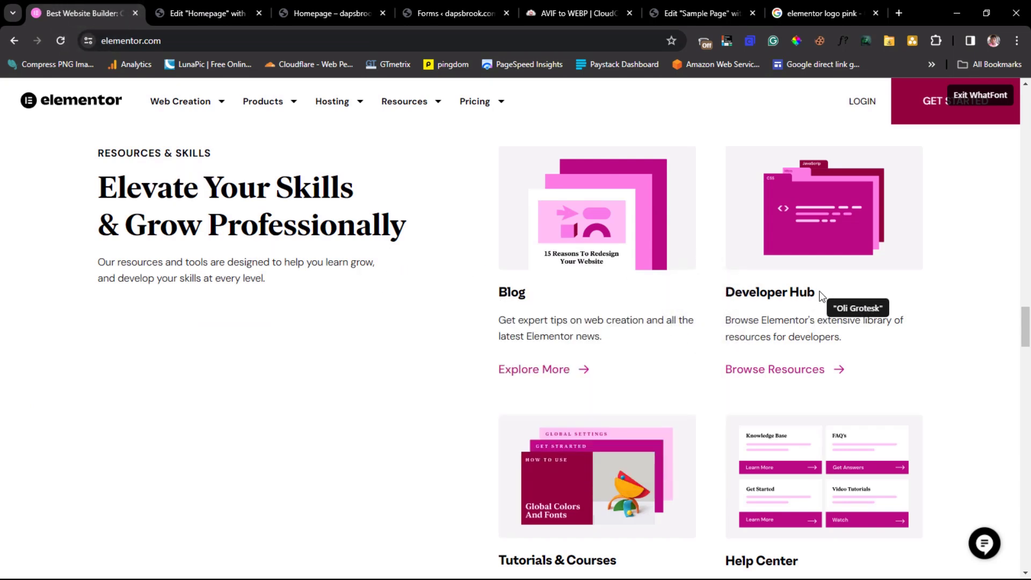
drag(814, 292, 725, 292)
click(758, 290)
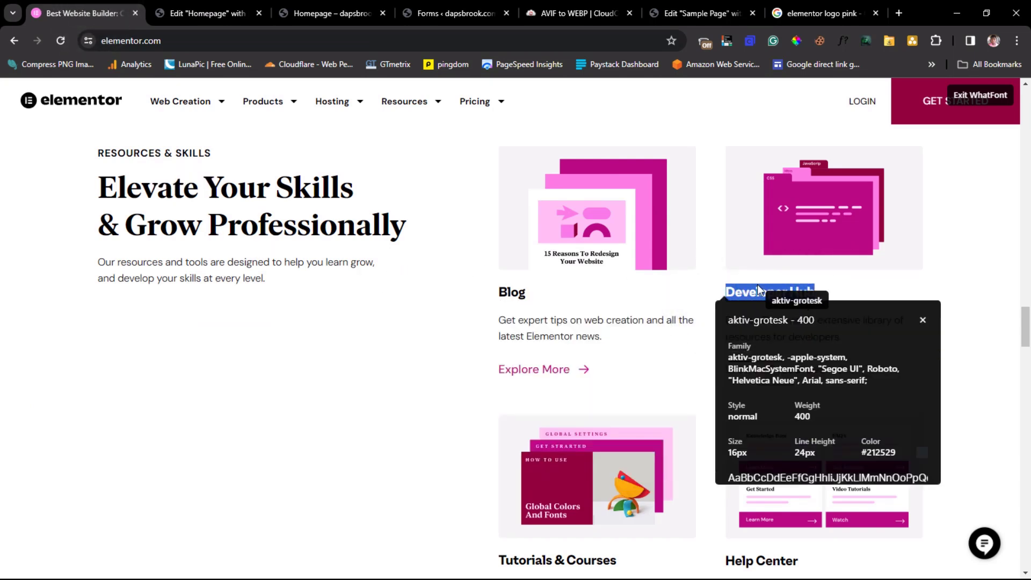
right_click(756, 290)
click(788, 301)
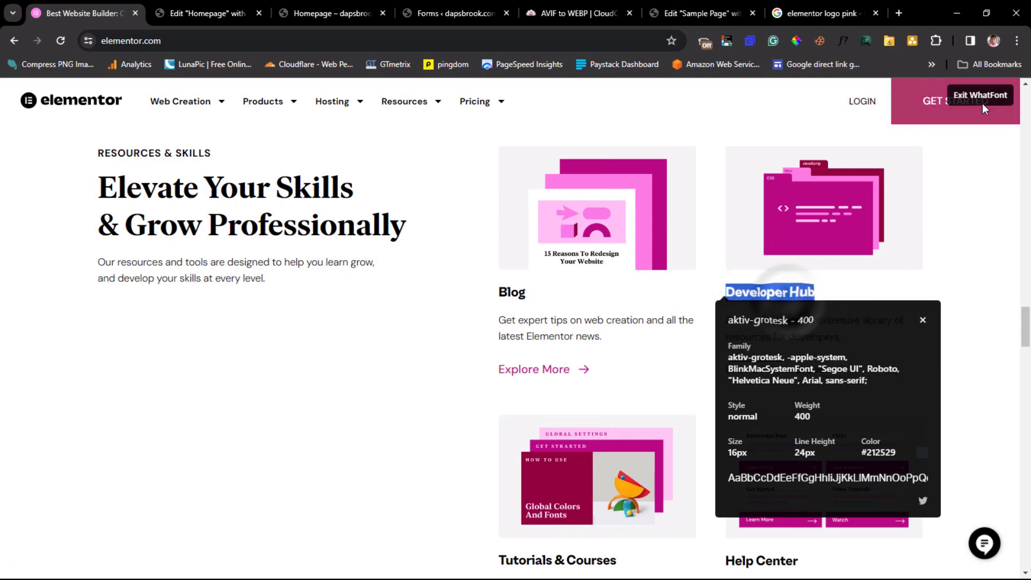
click(976, 90)
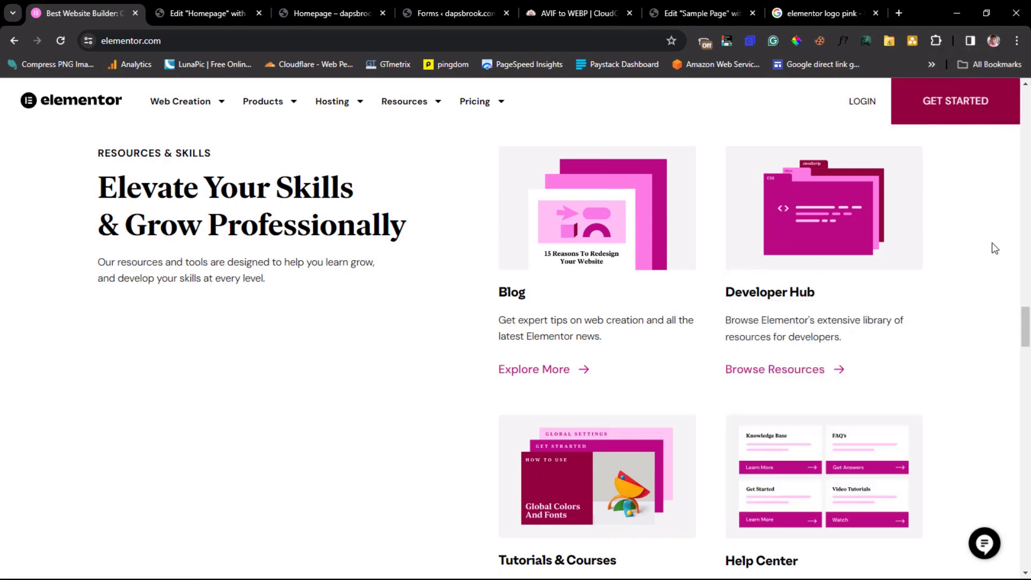
click(189, 10)
click(944, 383)
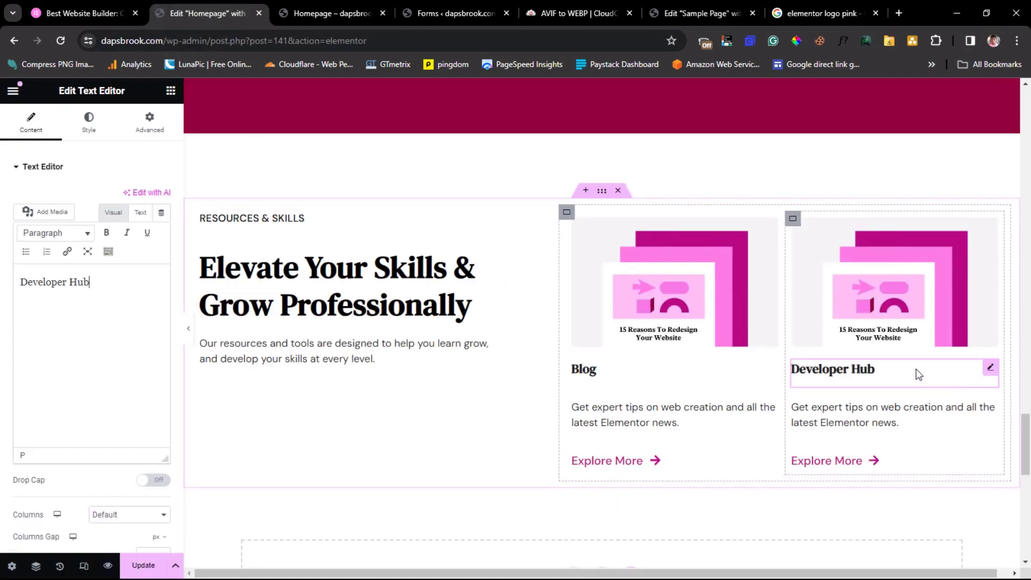
- Replace the Developer Hub card's image with Frame-10883110-1.svg from the media library
click(902, 305)
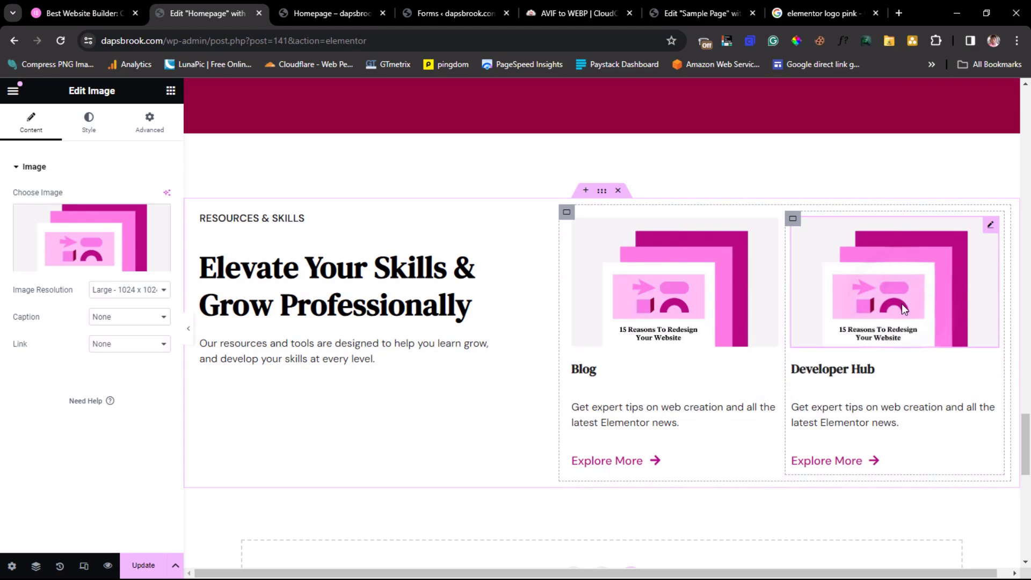
click(91, 250)
click(384, 407)
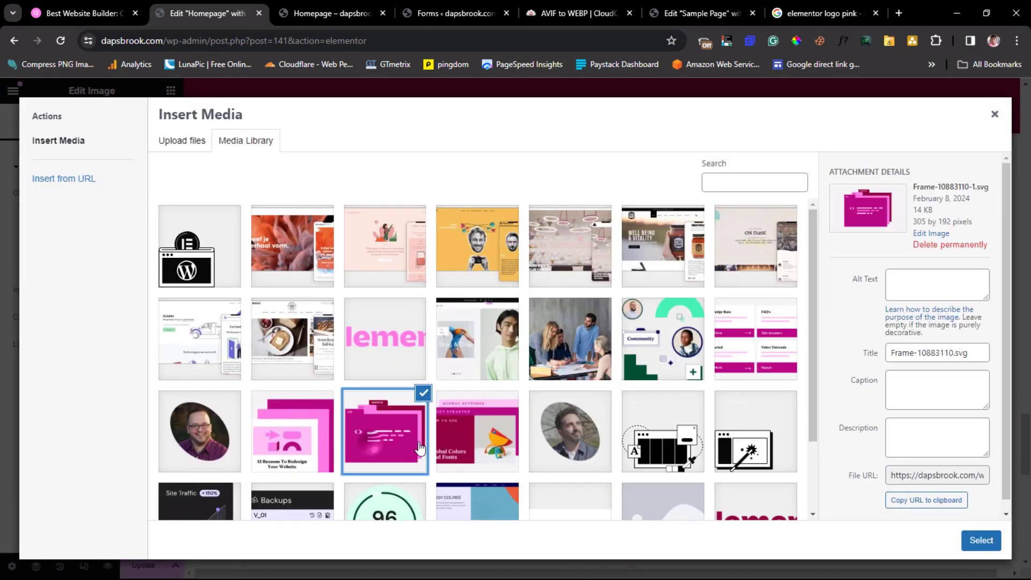
click(981, 542)
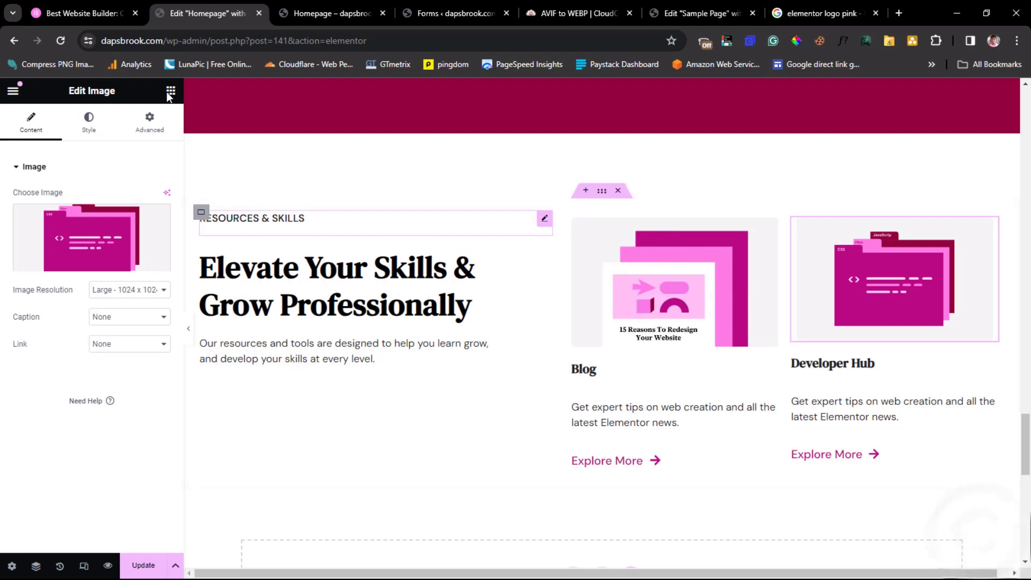
- Replace the Developer Hub card's description with elementor.com's text "Browse Elementor's extensive library of resources for developers."
click(48, 15)
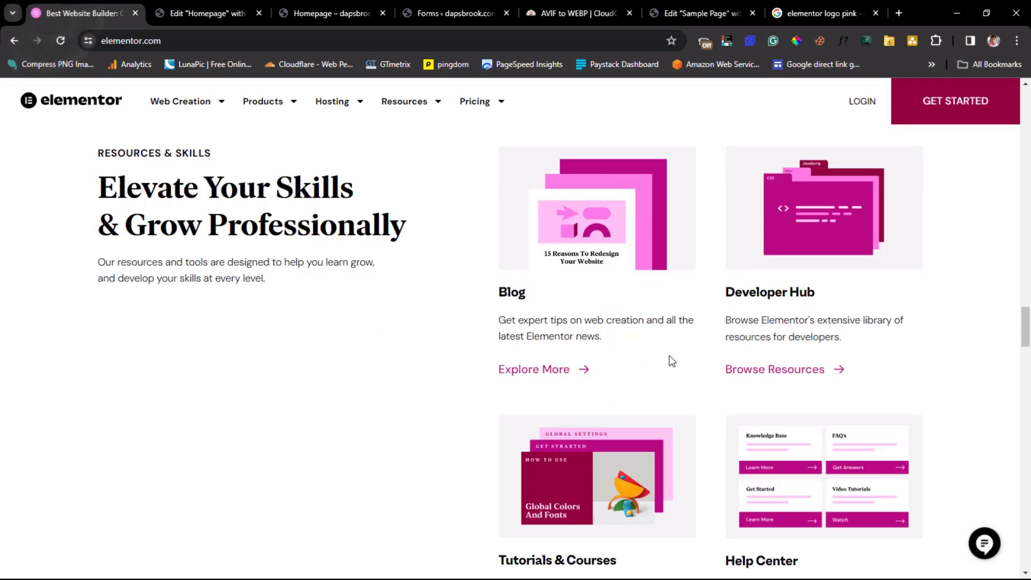
drag(847, 340, 732, 318)
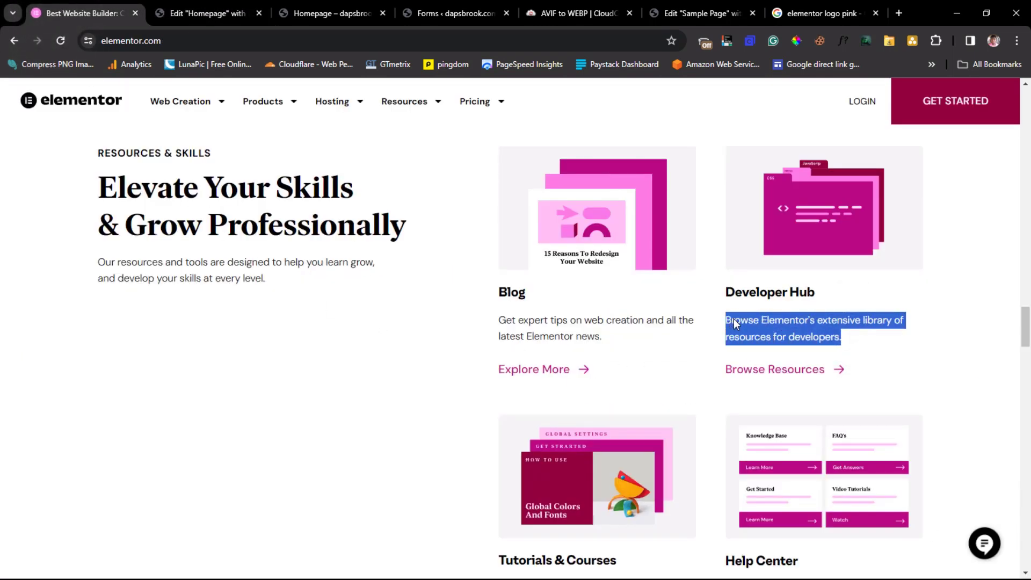
right_click(734, 318)
click(456, 338)
click(207, 16)
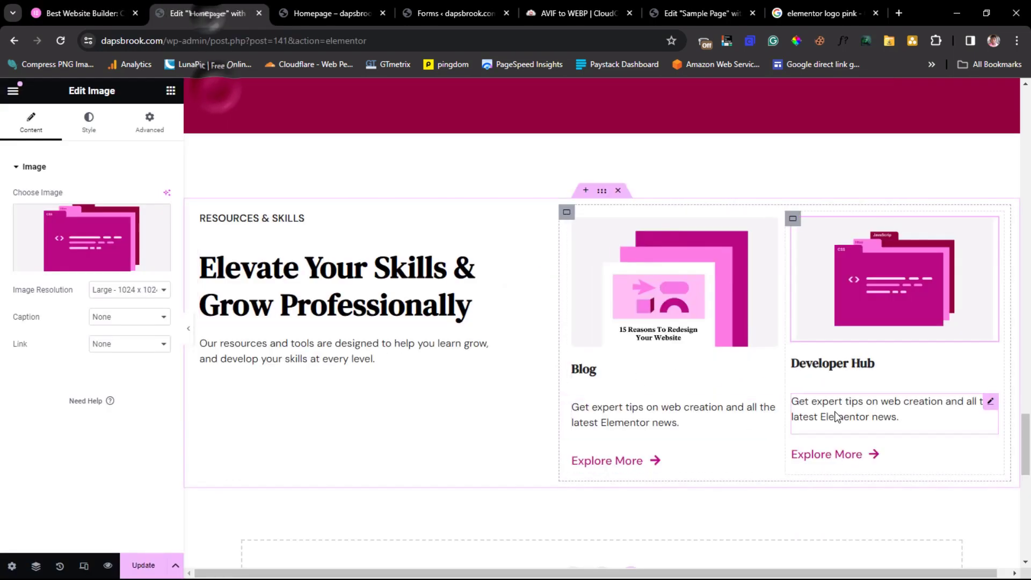
click(832, 418)
drag(50, 317, 1, 286)
key(ctrl+v)
- Change the Developer Hub card's button text to "Browse Resources"
click(831, 456)
drag(131, 224, 17, 225)
text(Browse Re)
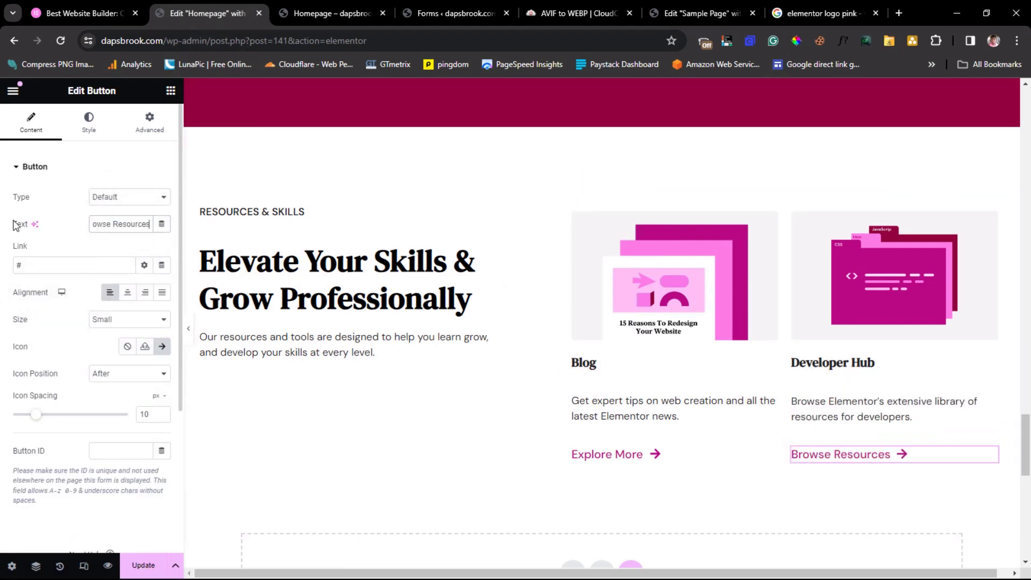
- Review the second row of cards on elementor.com, then duplicate the whole Resources & Skills section in the homepage editor
scroll(460, 315, down, 2)
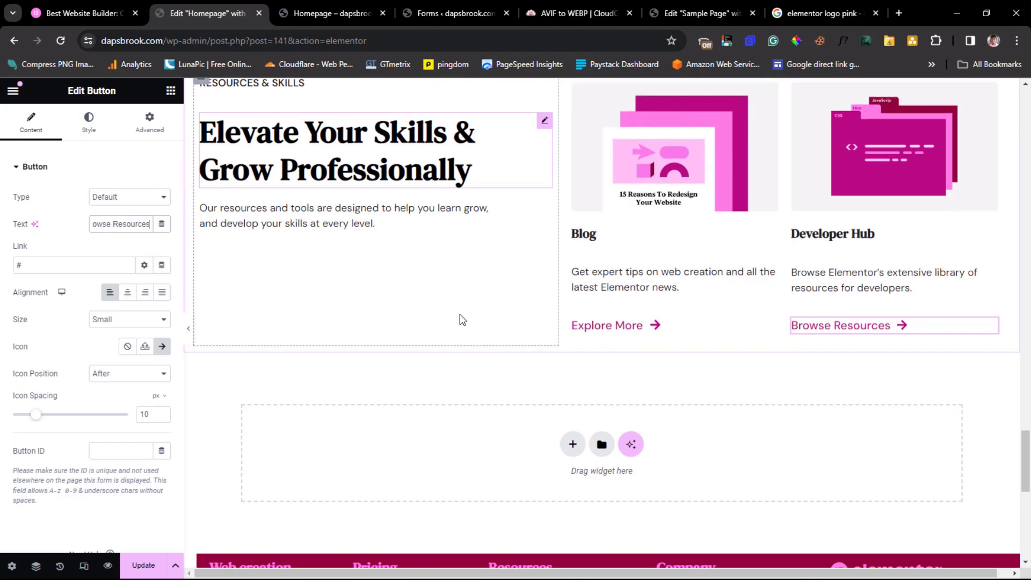
scroll(460, 315, up, 1)
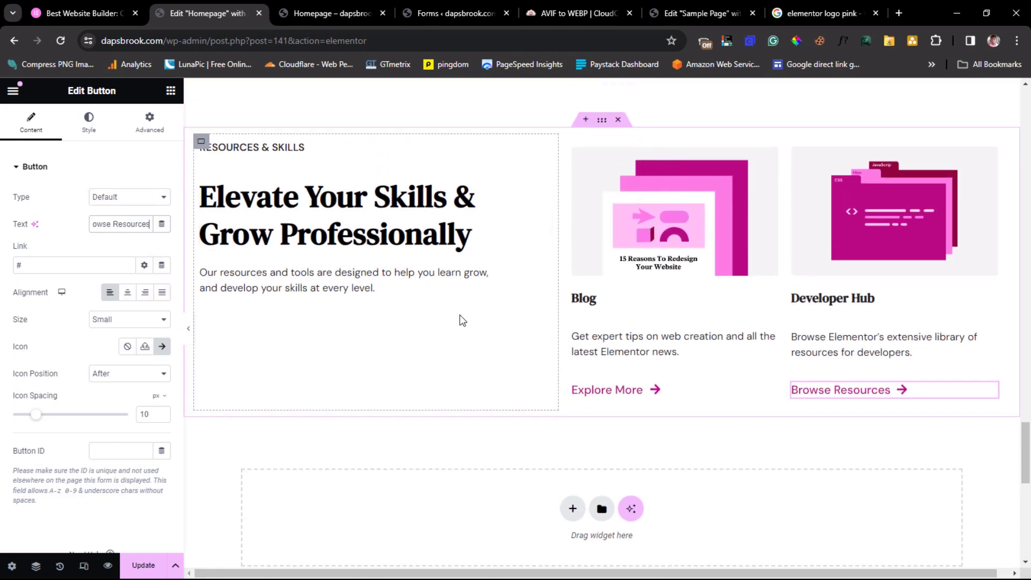
click(81, 12)
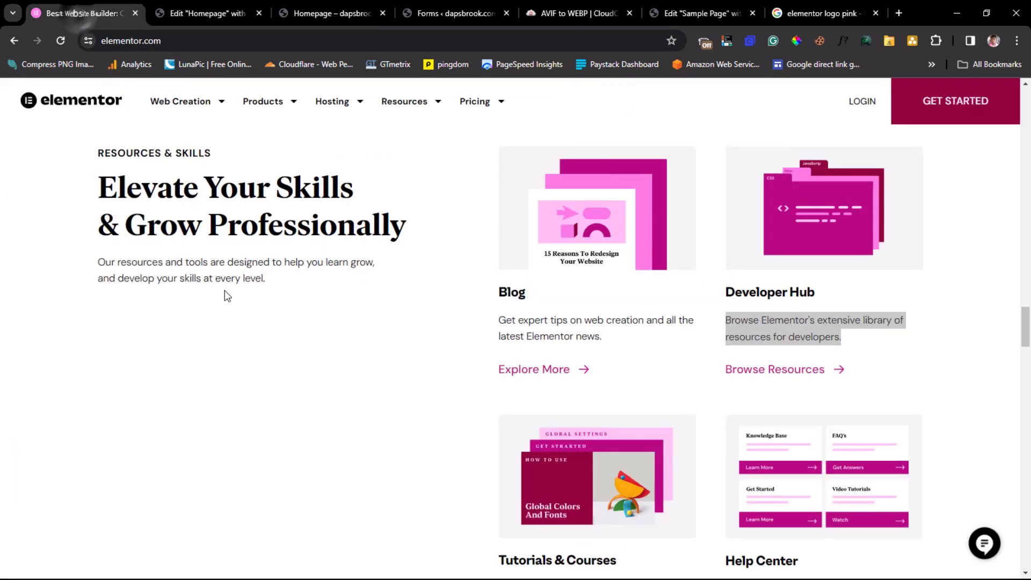
scroll(684, 372, down, 2)
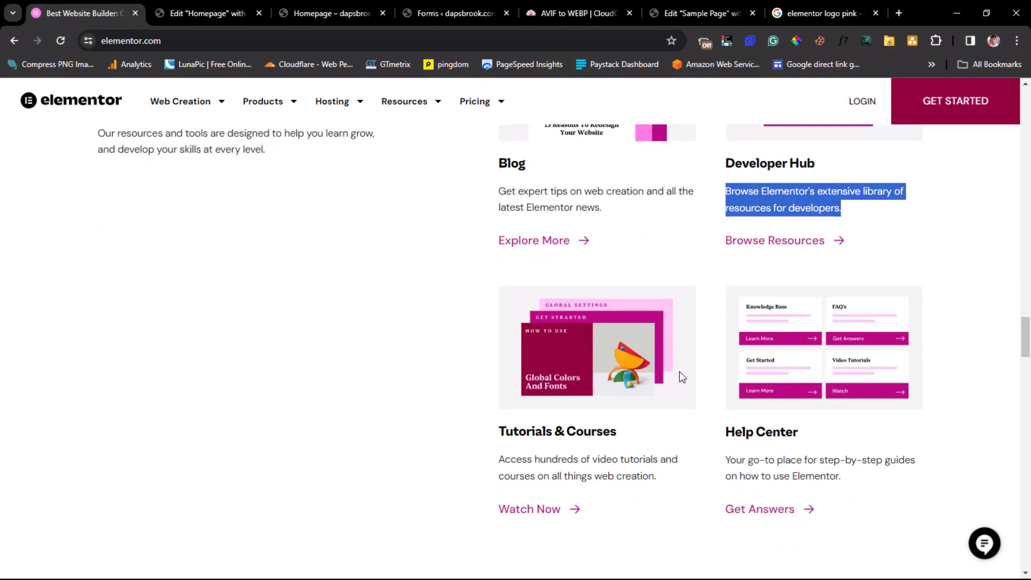
scroll(604, 400, up, 3)
click(157, 14)
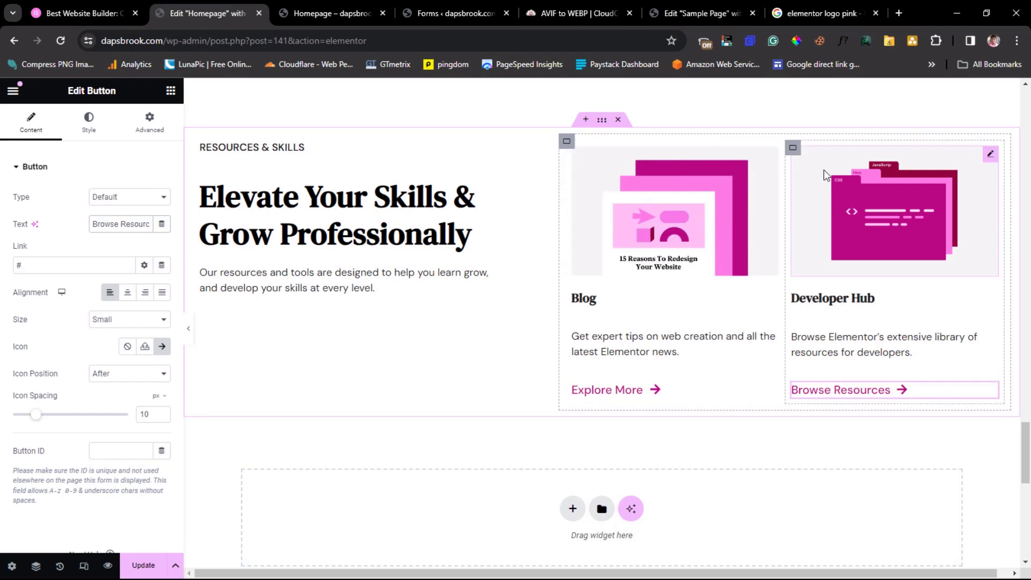
click(629, 210)
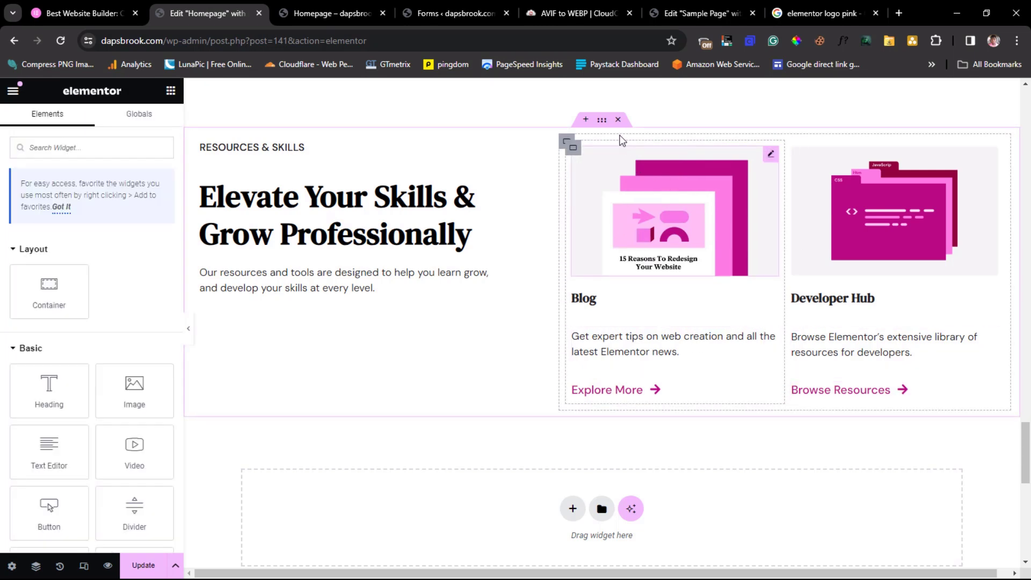
right_click(602, 121)
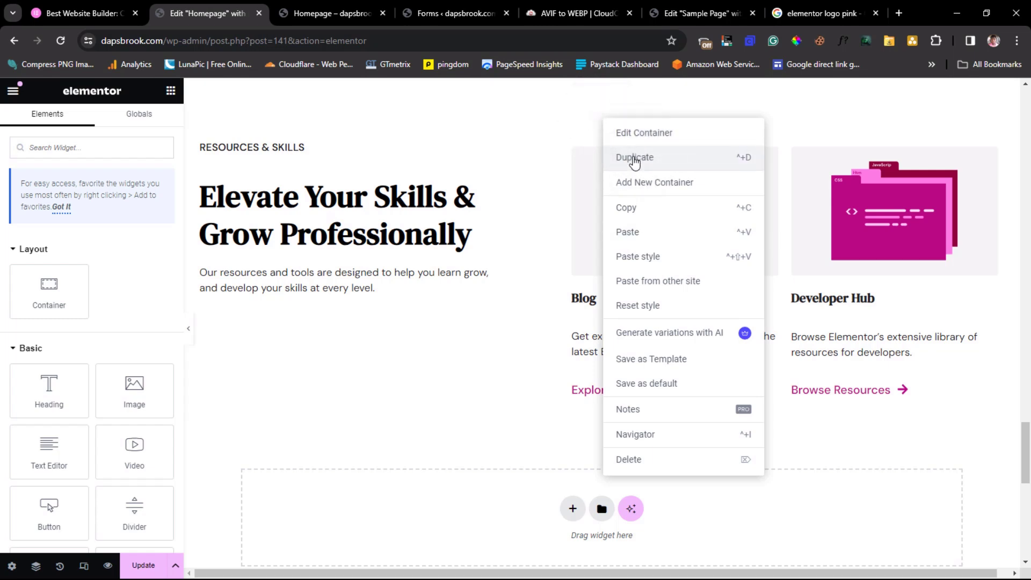
click(635, 160)
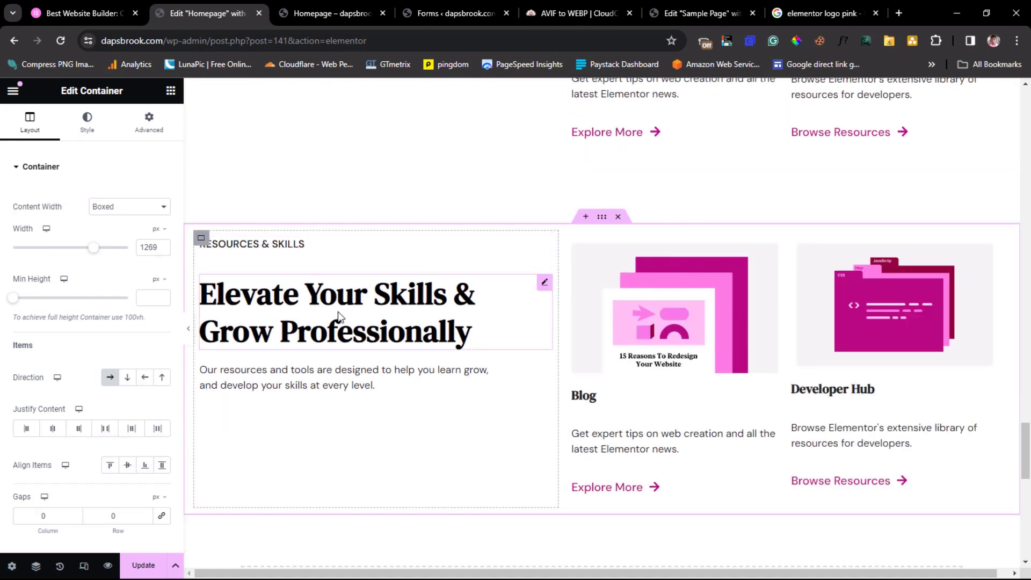
- Delete the Resources & Skills label, the heading and the description from the duplicated section's text column
right_click(351, 250)
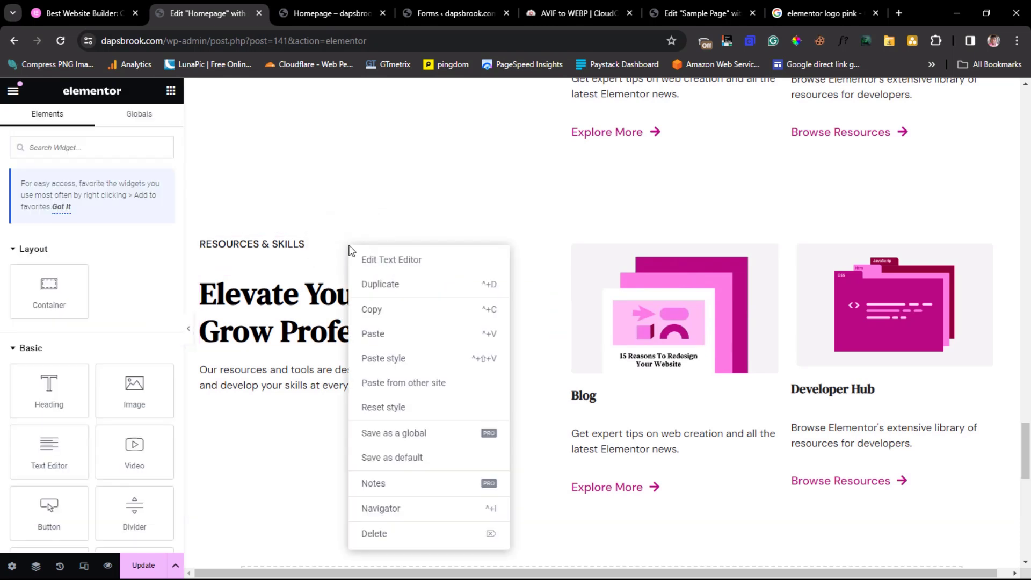
click(370, 533)
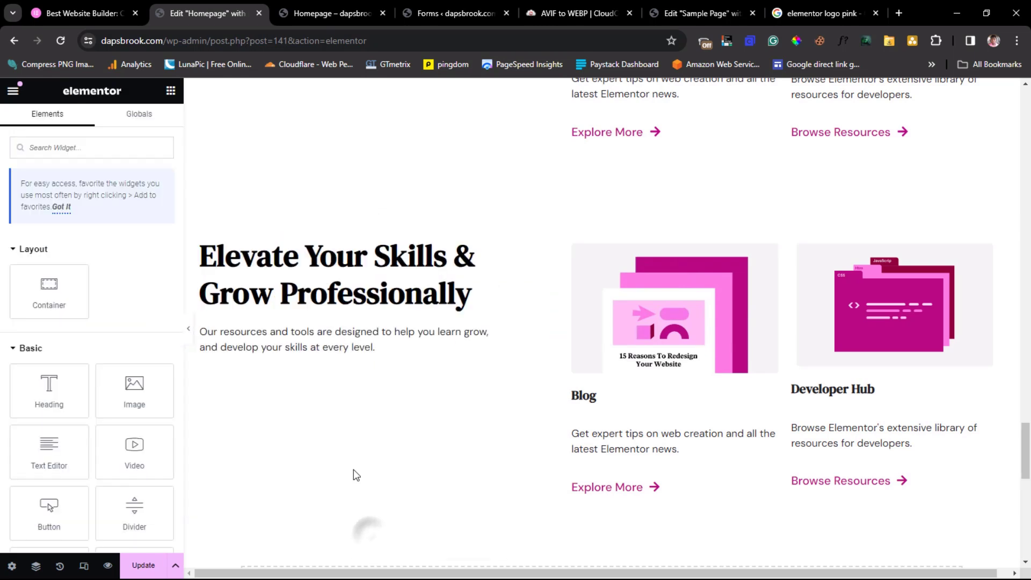
right_click(312, 268)
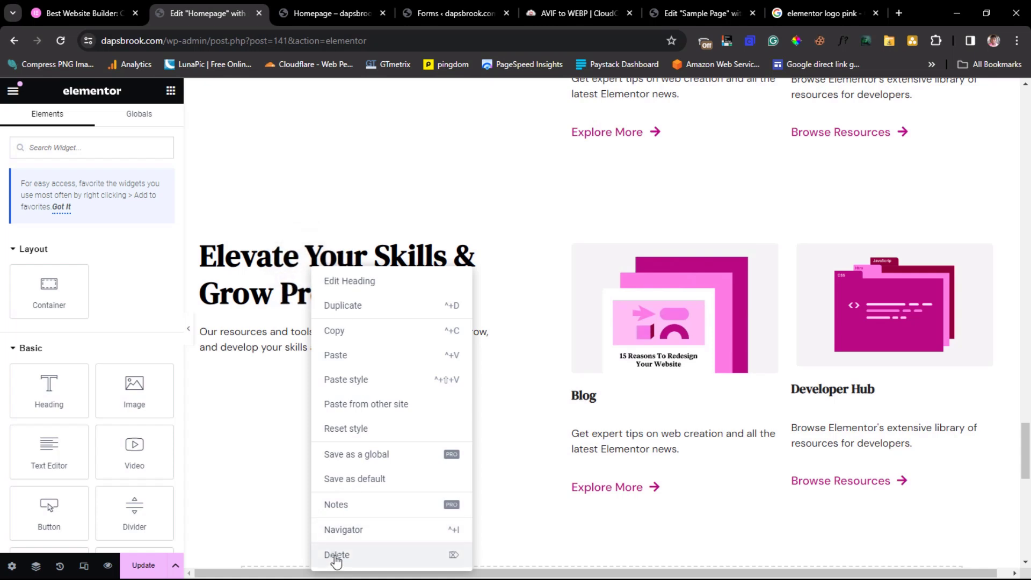
click(337, 555)
right_click(299, 259)
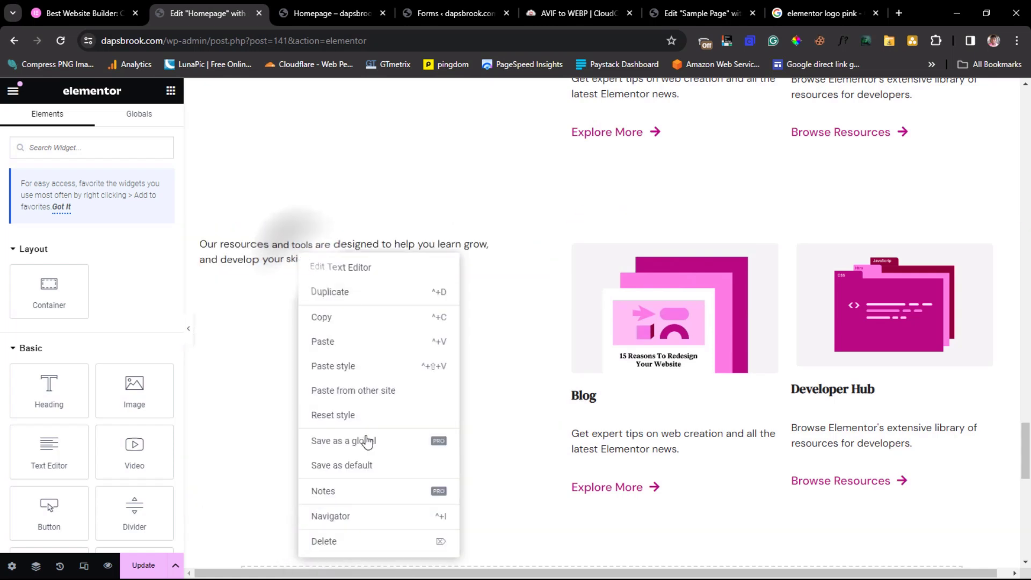
click(327, 542)
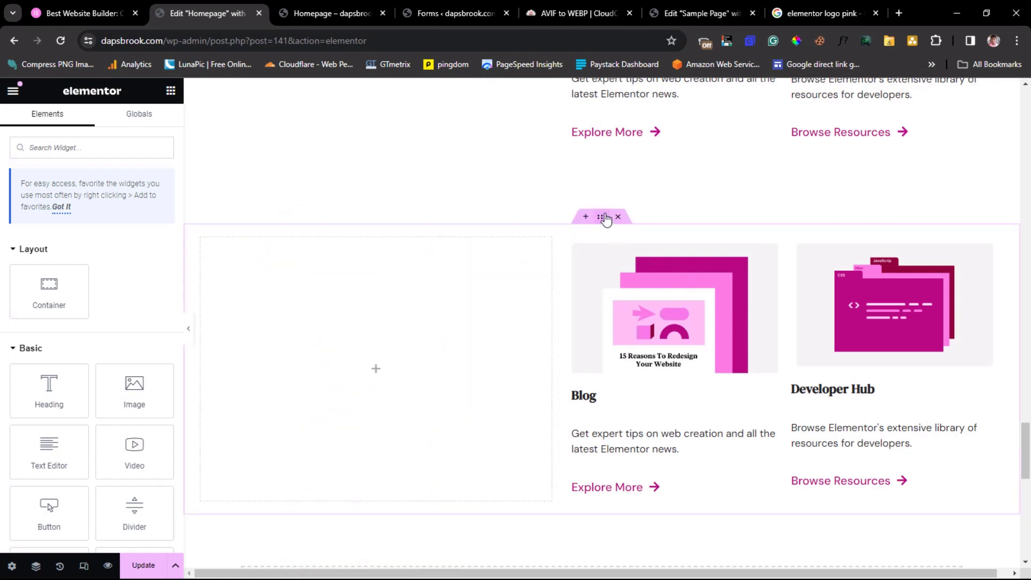
- Set the duplicated section's top margin to 0 px
click(604, 217)
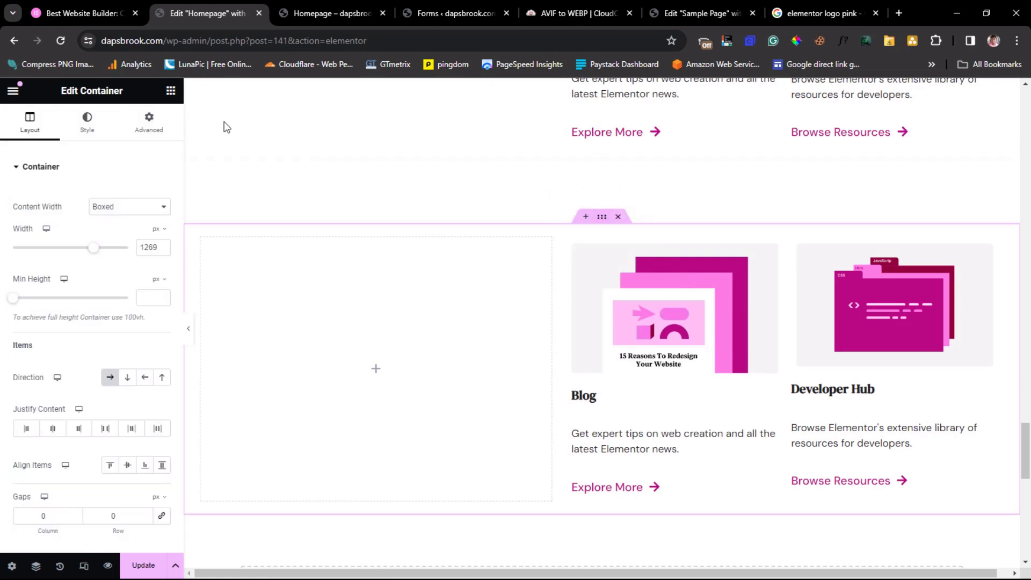
click(153, 129)
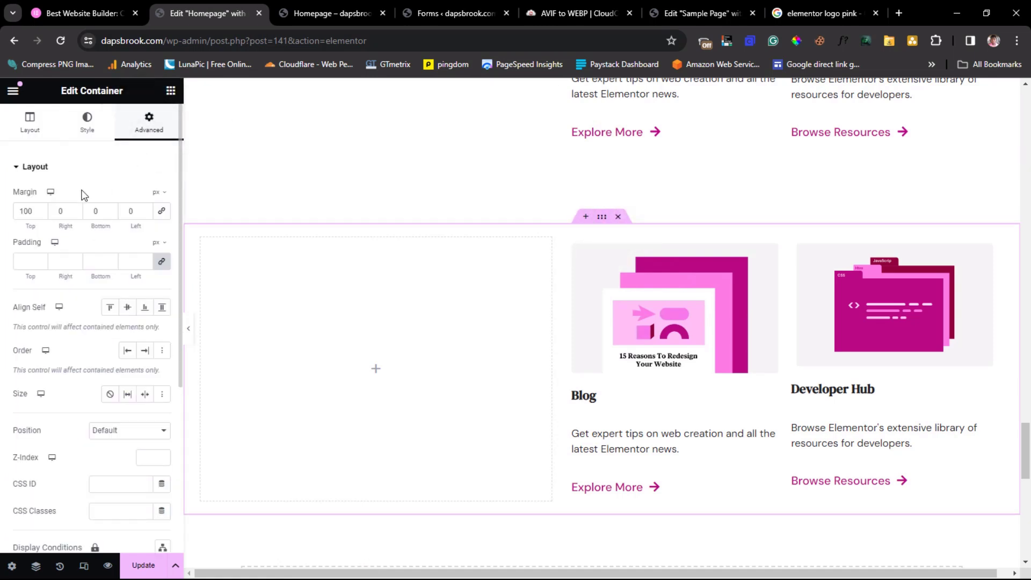
drag(31, 209, 15, 209)
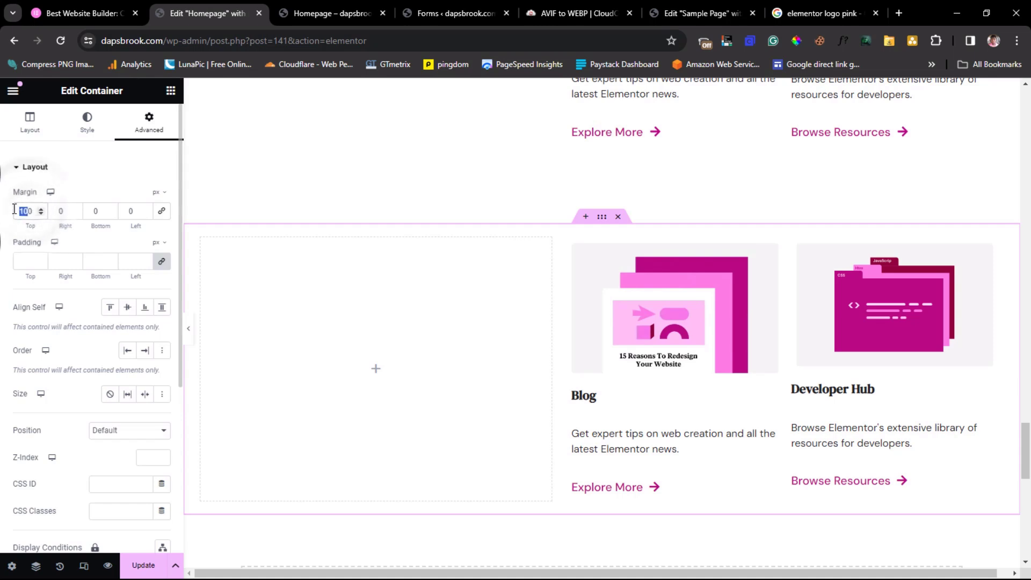
text(0)
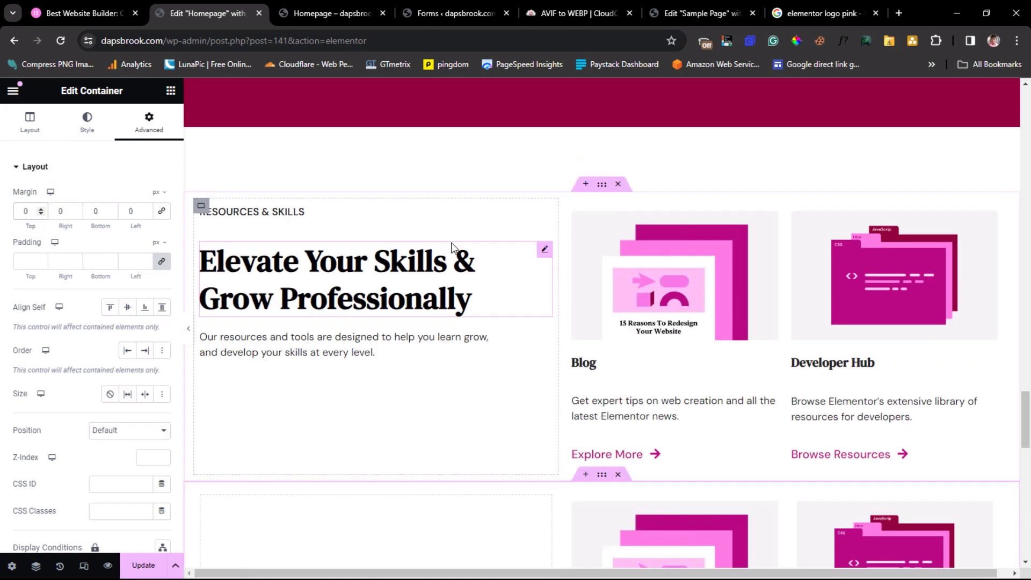
scroll(451, 247, down, 4)
scroll(451, 247, down, 1)
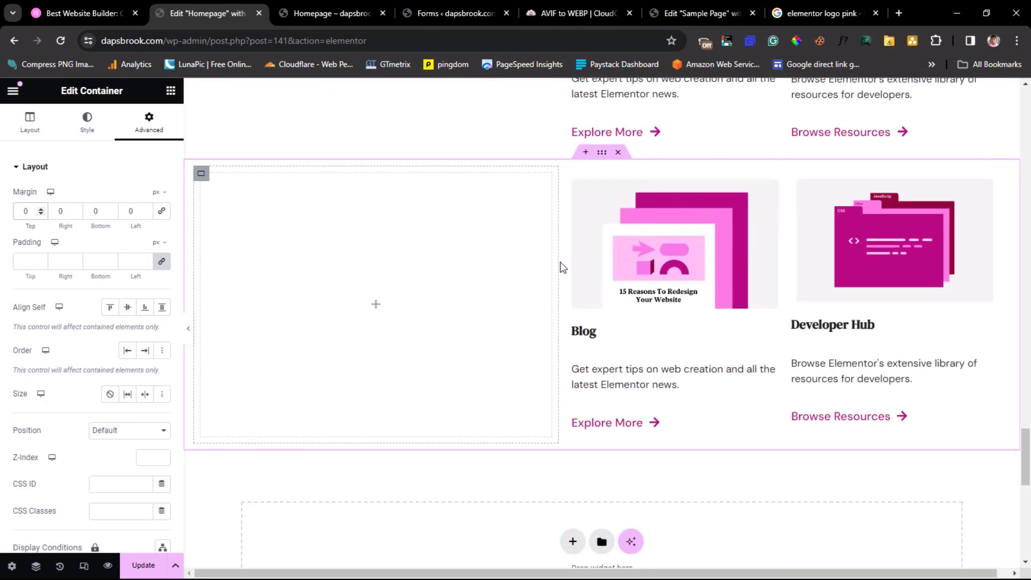
- Copy elementor.com's "Tutorials & Courses" title, then replace the duplicated Blog card's image with the Global Colors And Fonts graphic from the media library
click(695, 262)
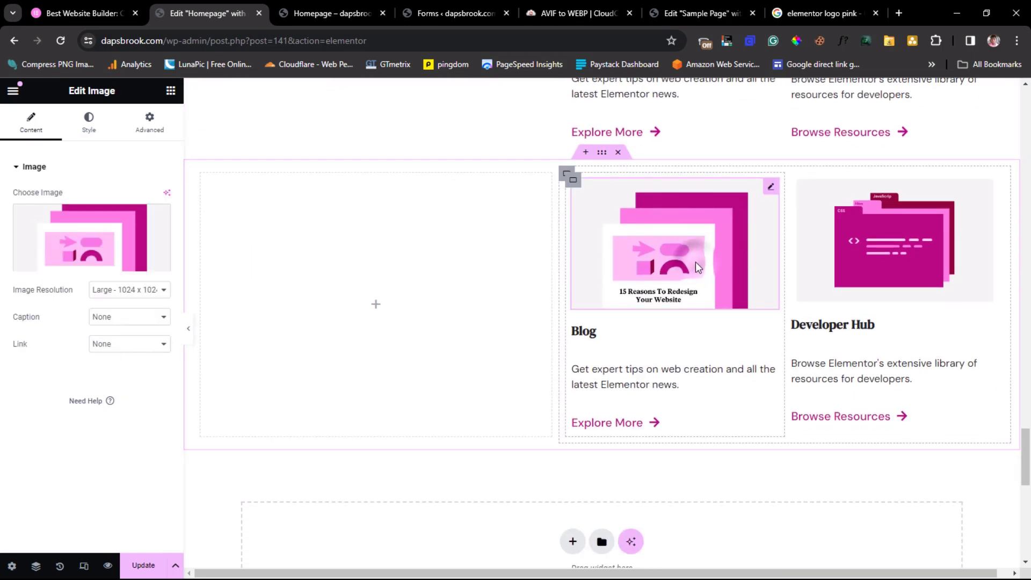
click(86, 16)
scroll(560, 240, down, 3)
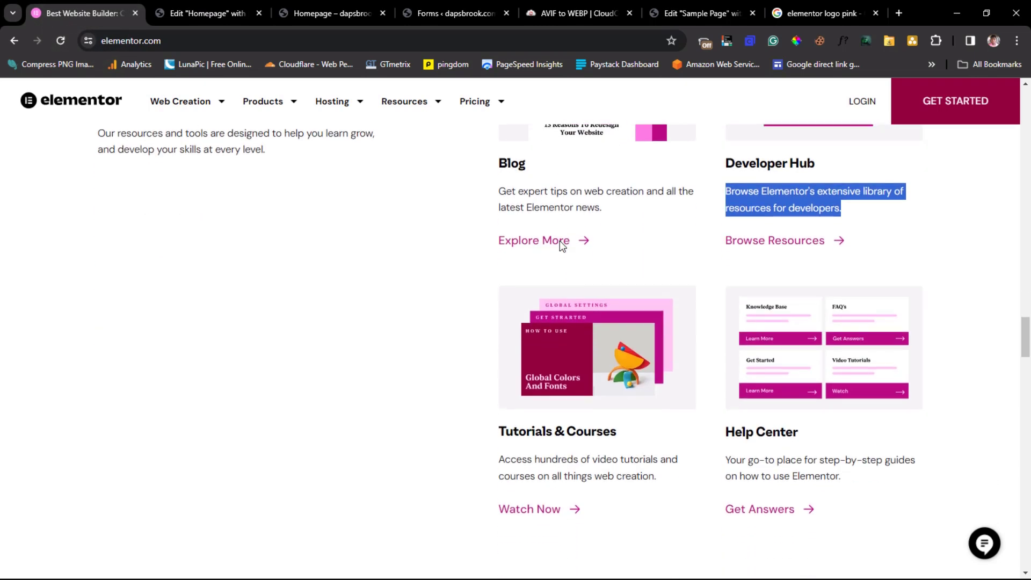
drag(623, 434, 505, 436)
right_click(505, 436)
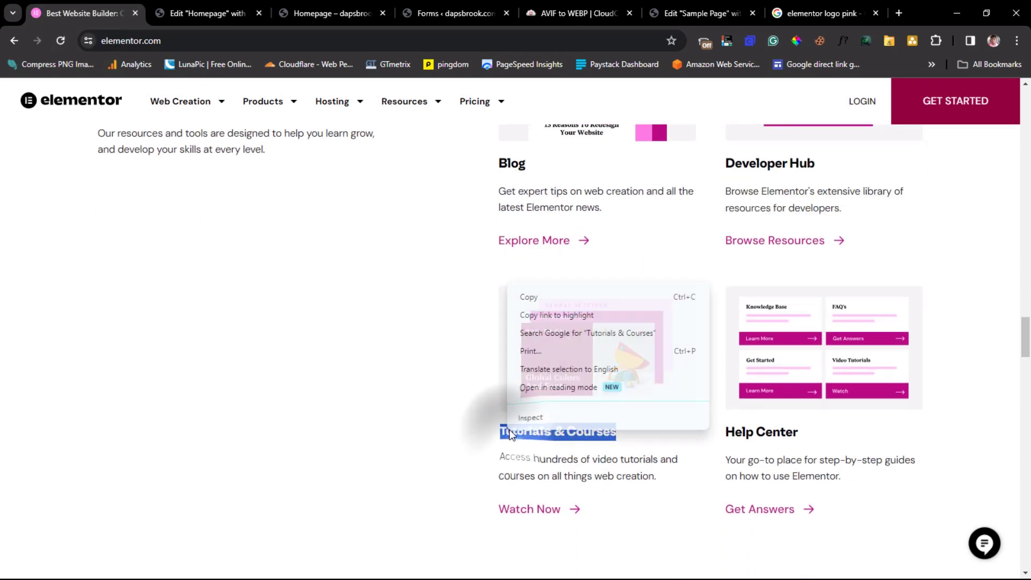
click(529, 297)
click(206, 13)
click(102, 237)
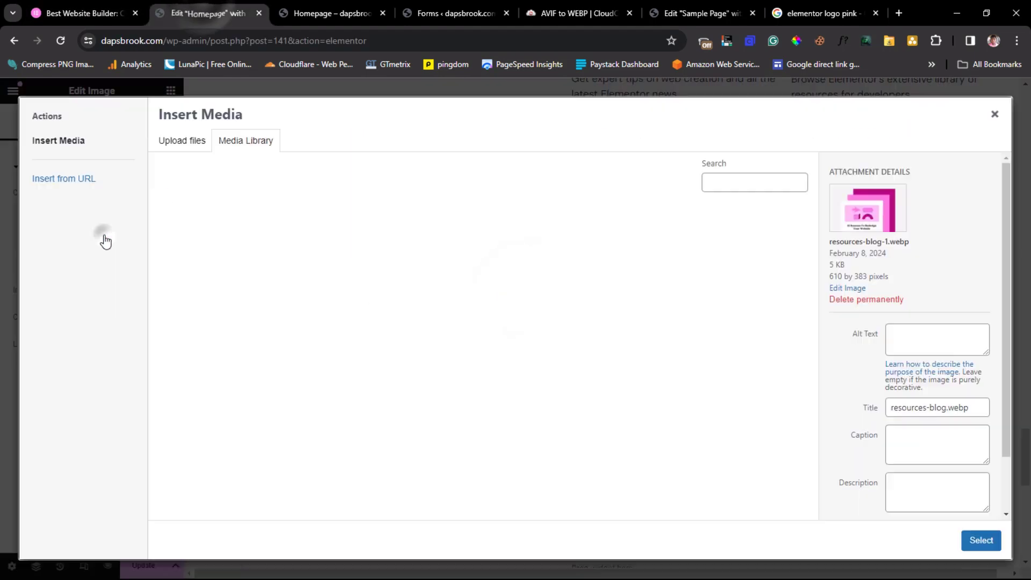
click(476, 430)
click(981, 539)
- Replace the duplicated Blog card's title with the copied text "Tutorials & Courses"
click(583, 330)
drag(44, 282, 15, 292)
right_click(15, 291)
click(51, 359)
- Replace the Tutorials & Courses card's description with elementor.com's text "Access hundreds of video tutorials and courses on all things web creation."
click(86, 13)
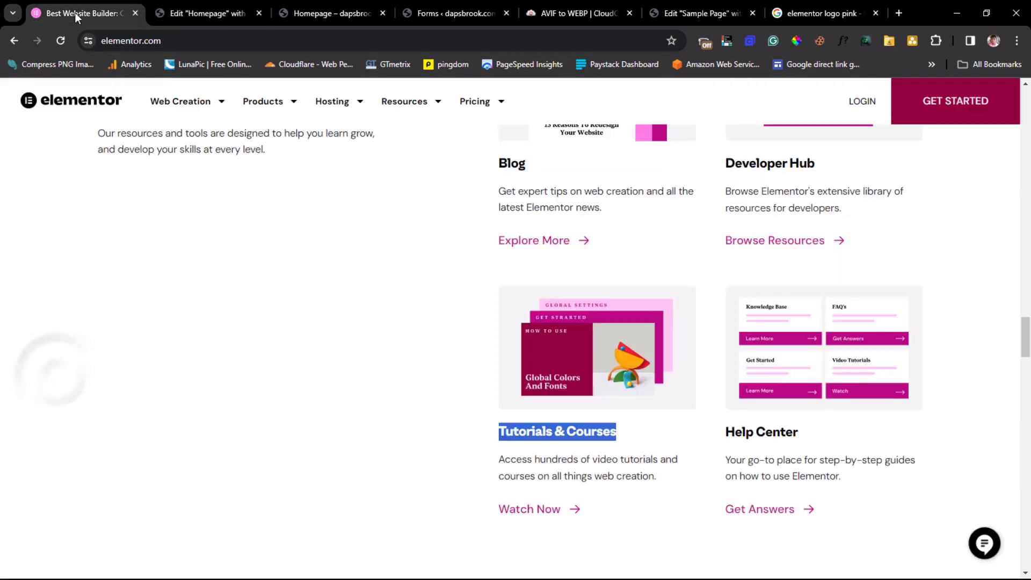
drag(697, 488, 502, 462)
drag(674, 486, 502, 465)
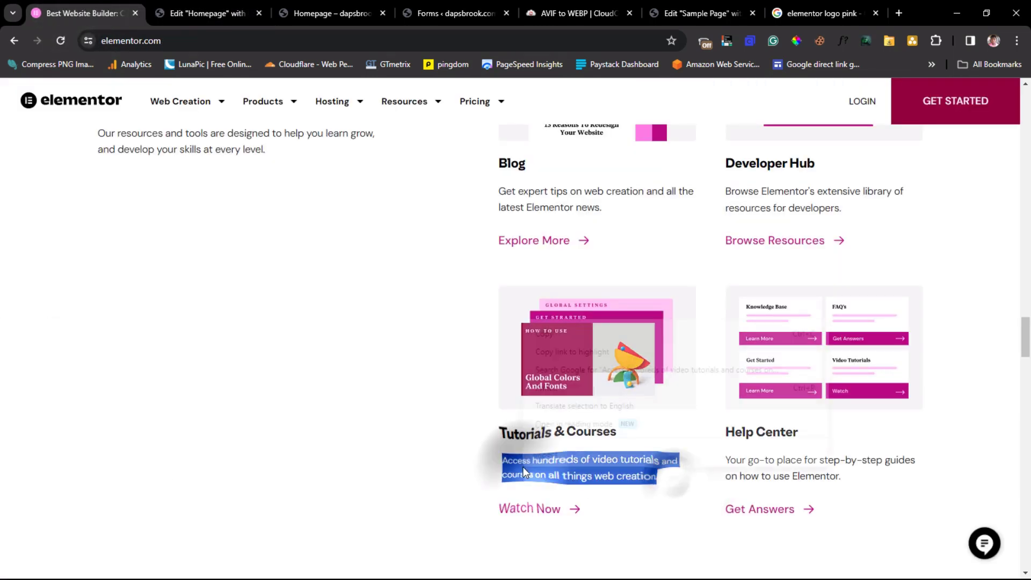
click(207, 13)
click(666, 377)
key(ctrl+a)
key(ctrl+v)
- Change the Tutorials & Courses card's button text to "Watch Now"
click(607, 423)
triple_click(121, 224)
text(Watc)
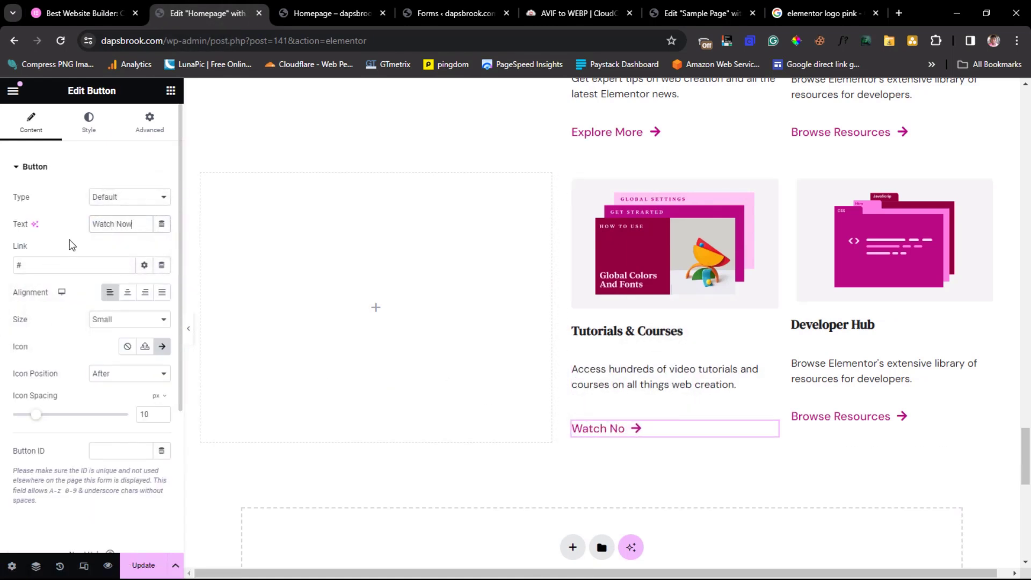
- Copy elementor.com's "Help Center" title, then replace the duplicated Developer Hub card's image with the Knowledge Base and FAQ's graphic
click(102, 13)
drag(806, 432, 737, 433)
click(193, 13)
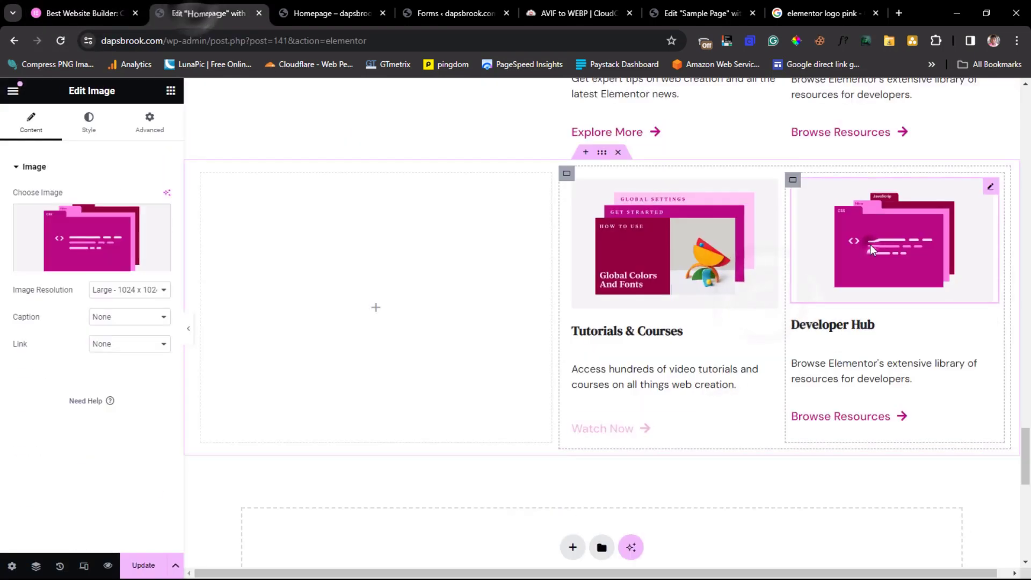
click(315, 275)
click(756, 338)
click(982, 540)
- Replace the duplicated Developer Hub card's title with the copied text "Help Center"
click(832, 325)
drag(90, 283, 20, 291)
right_click(20, 292)
click(70, 381)
- Replace the Help Center card's description with elementor.com's text "Your go-to place for step-by-step guides on how to use Elementor."
click(83, 13)
drag(842, 476, 726, 461)
right_click(752, 473)
click(698, 331)
click(193, 13)
click(854, 365)
drag(94, 318, 15, 282)
key(ctrl+v)
- Change the Help Center card's button text to "Get Answers"
click(840, 417)
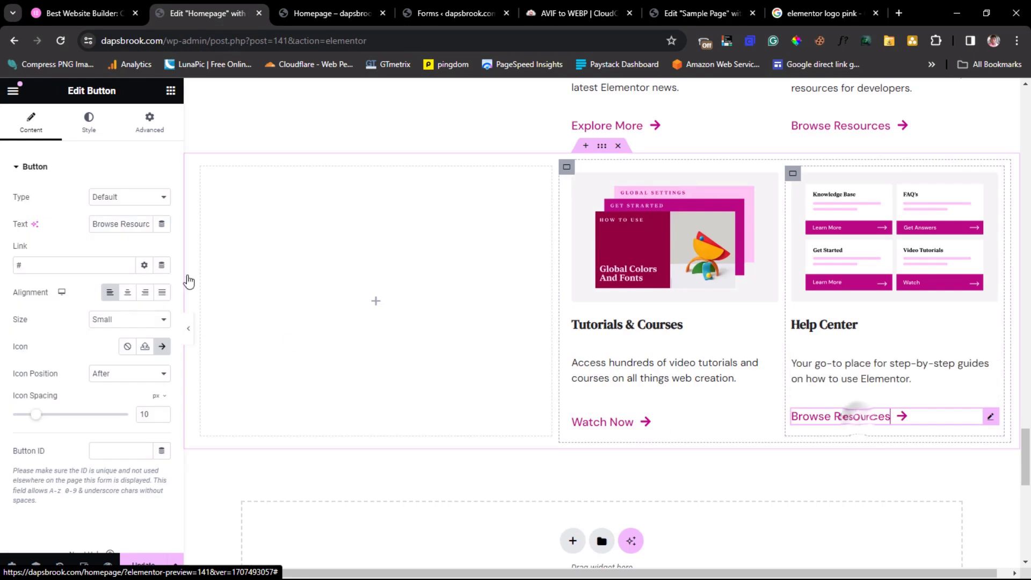
triple_click(125, 226)
text(Get Answers)
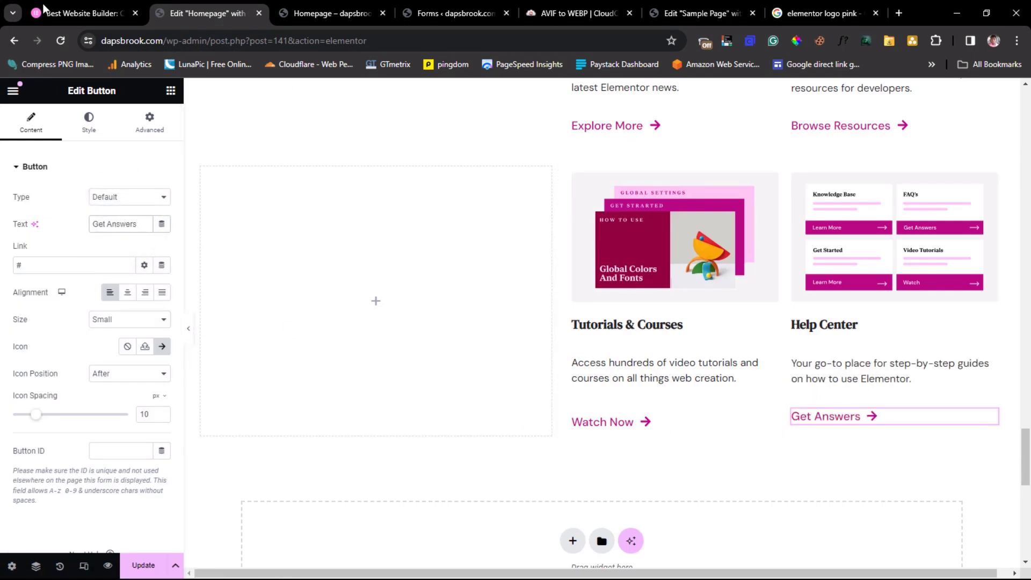
- Examine the card links' hover effect on elementor.com, then look through the Get Answers button's content, style and advanced settings
click(66, 7)
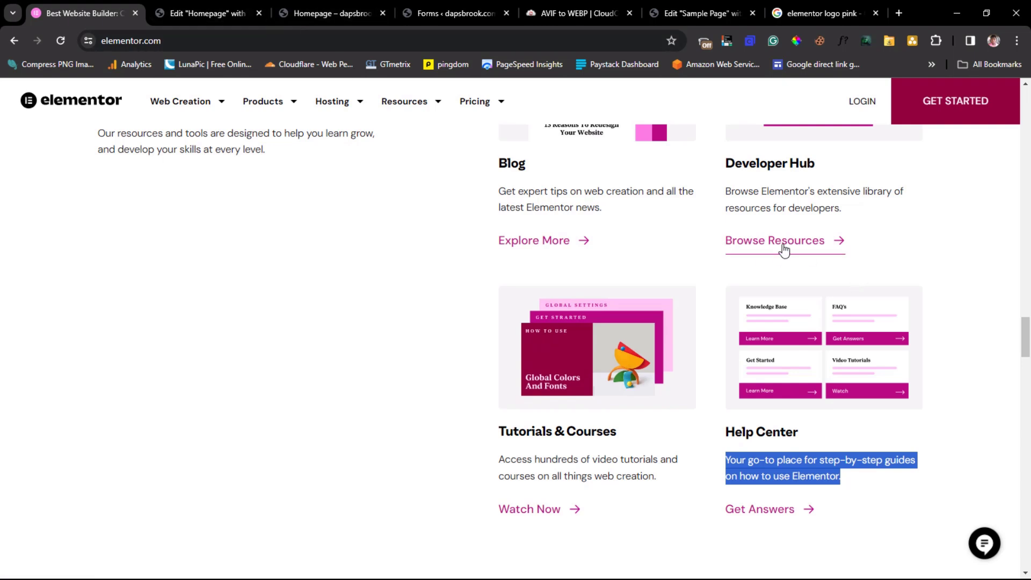
click(212, 15)
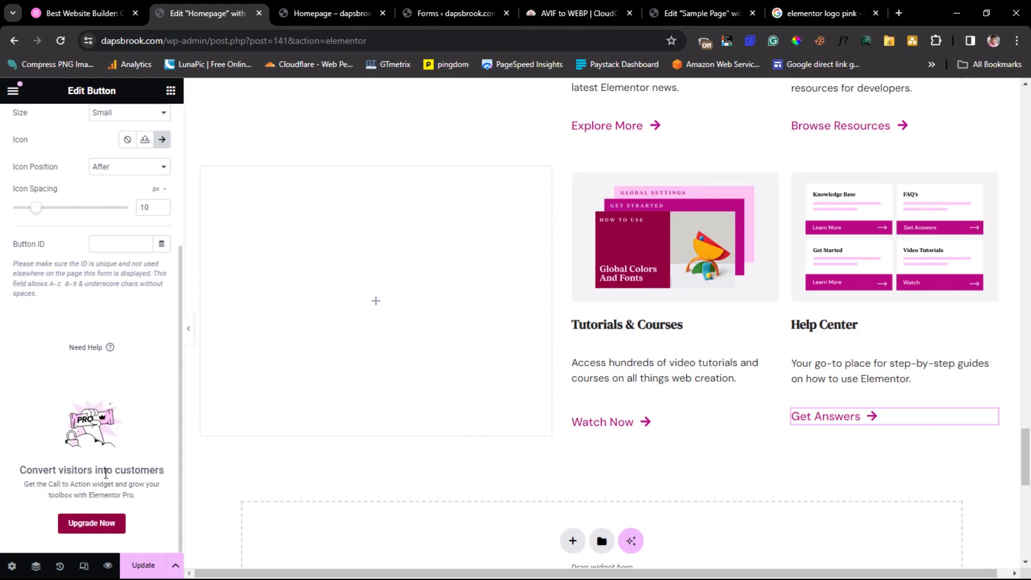
scroll(62, 507, up, 5)
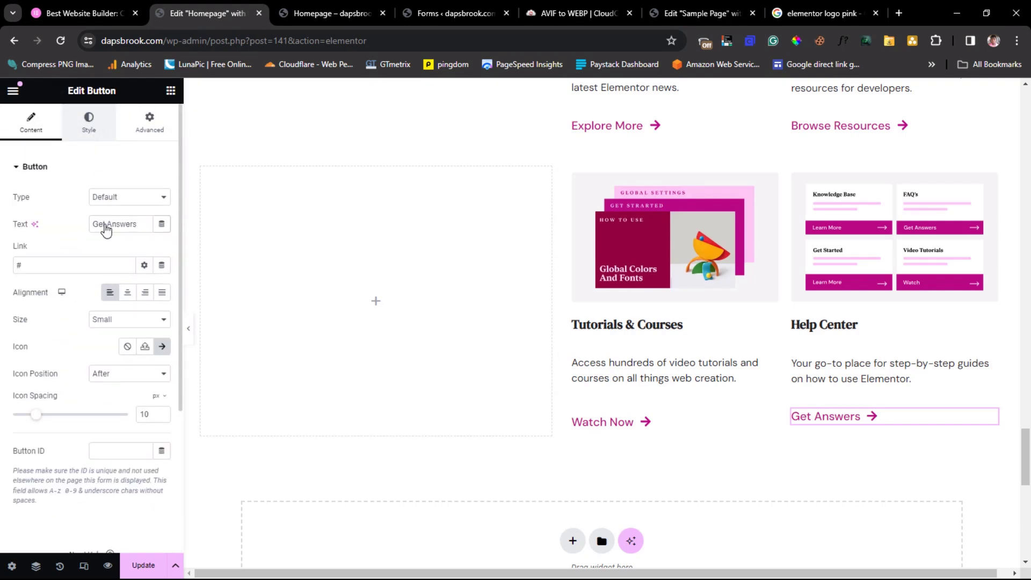
scroll(113, 301, down, 5)
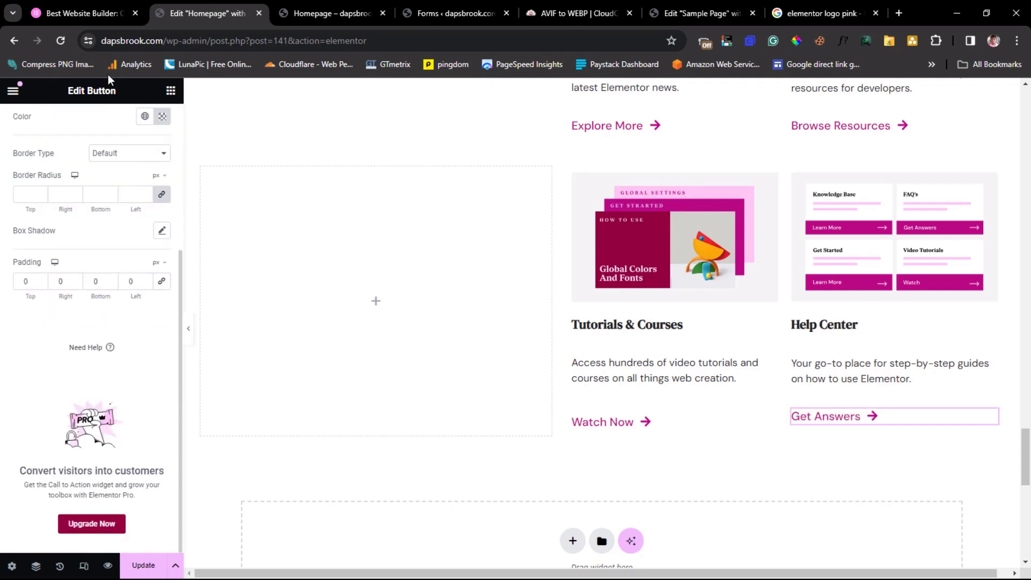
scroll(91, 258, up, 4)
click(141, 134)
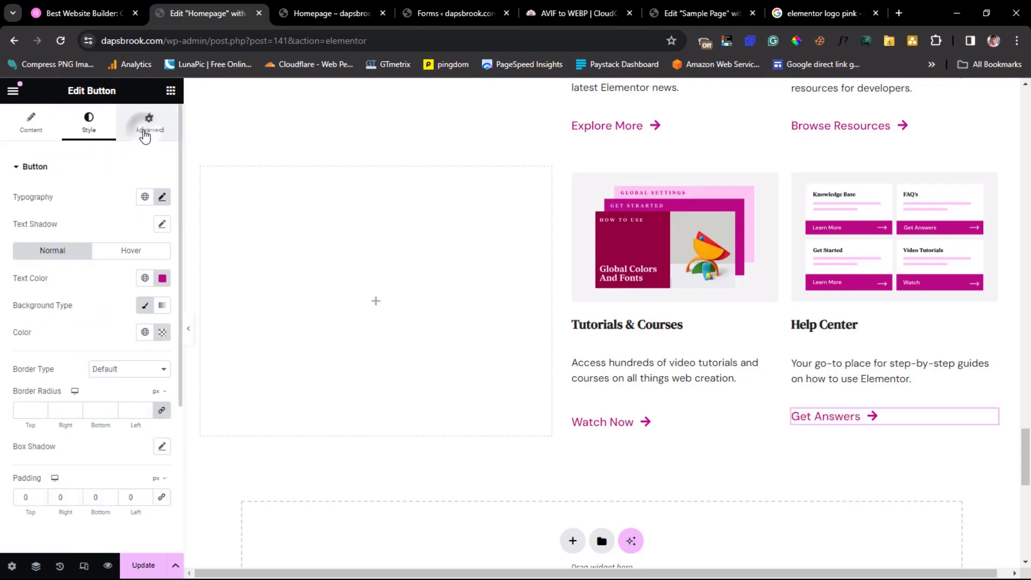
scroll(86, 242, down, 5)
scroll(91, 323, down, 1)
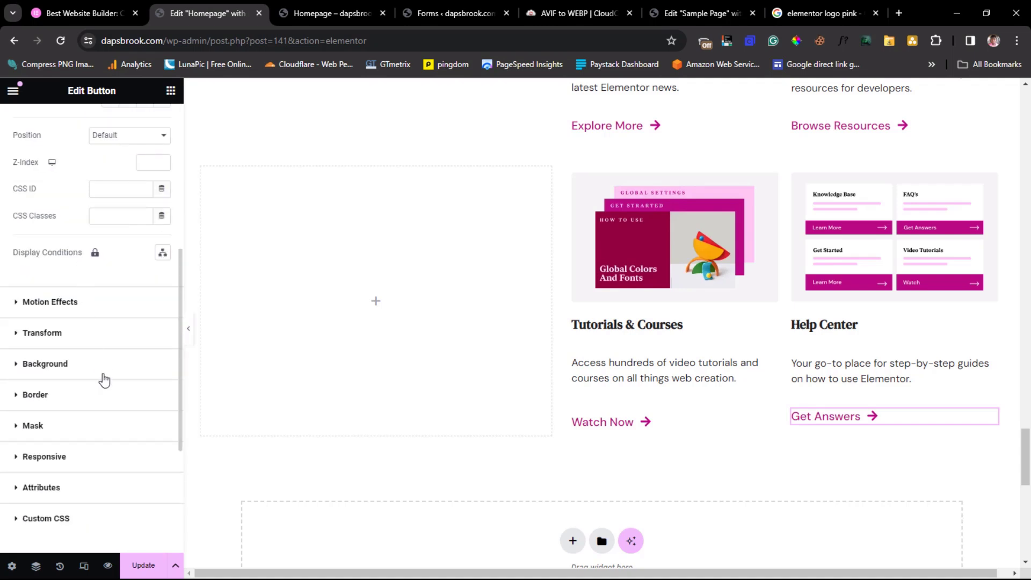
scroll(26, 392, down, 3)
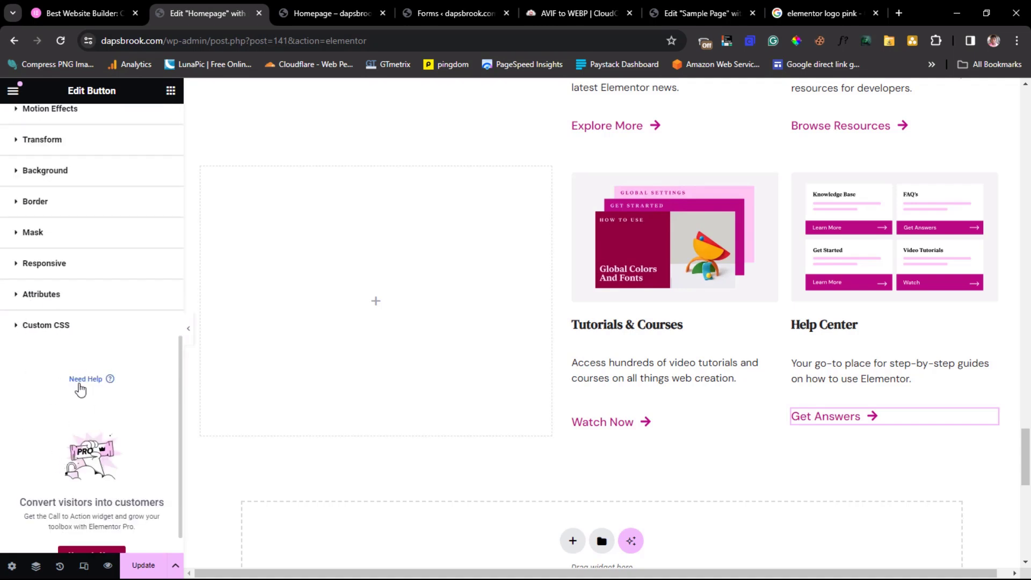
scroll(100, 478, down, 1)
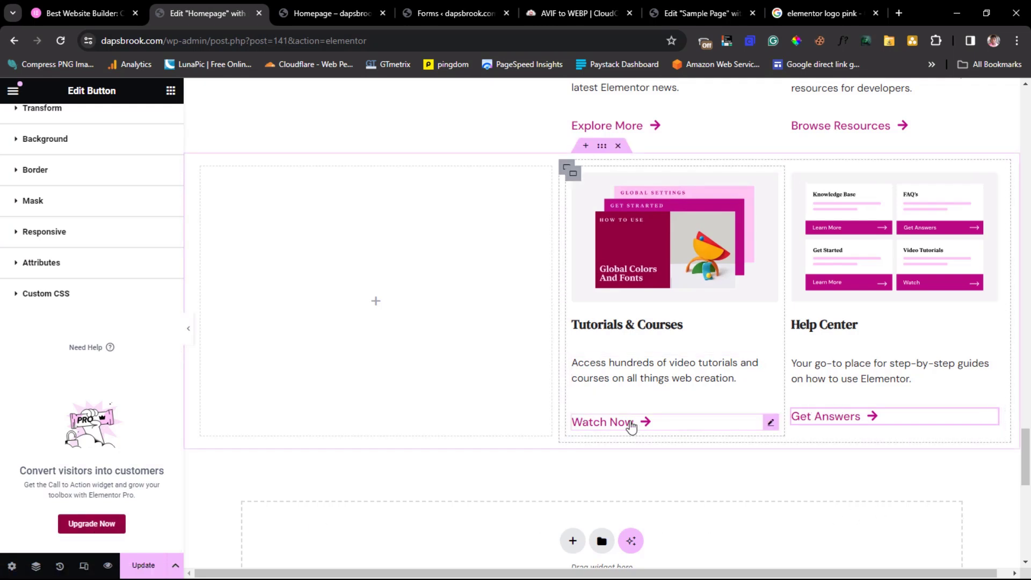
- Hide the editing panel and compare the layout and spacing of the four-card section with elementor.com's original
scroll(714, 336, up, 5)
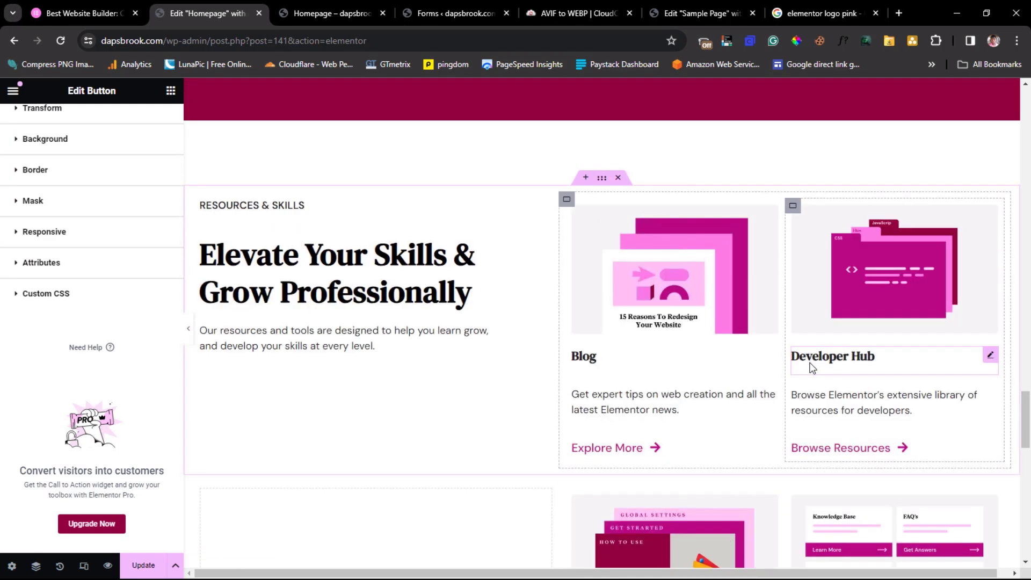
click(188, 330)
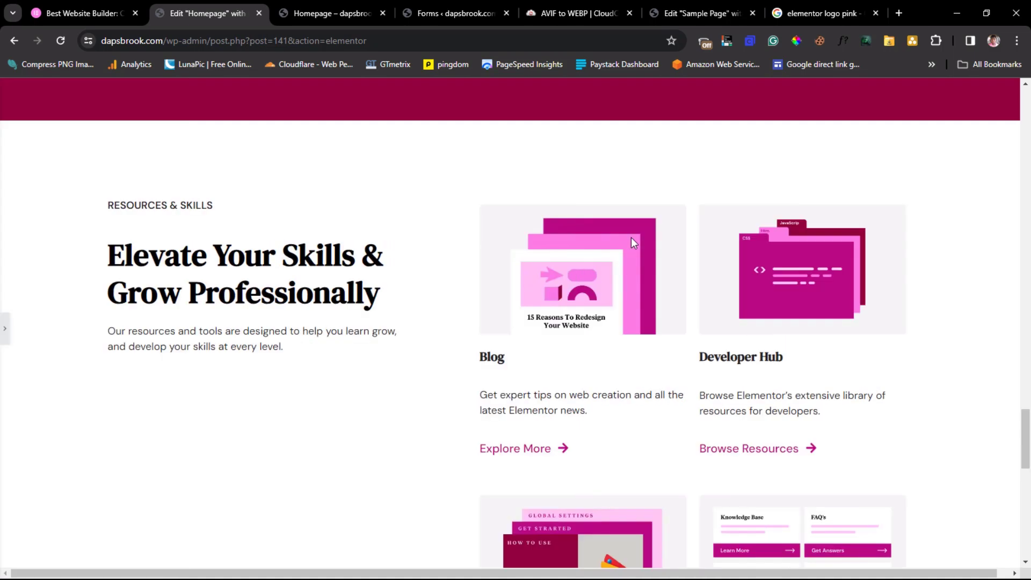
scroll(631, 237, down, 5)
scroll(631, 240, up, 3)
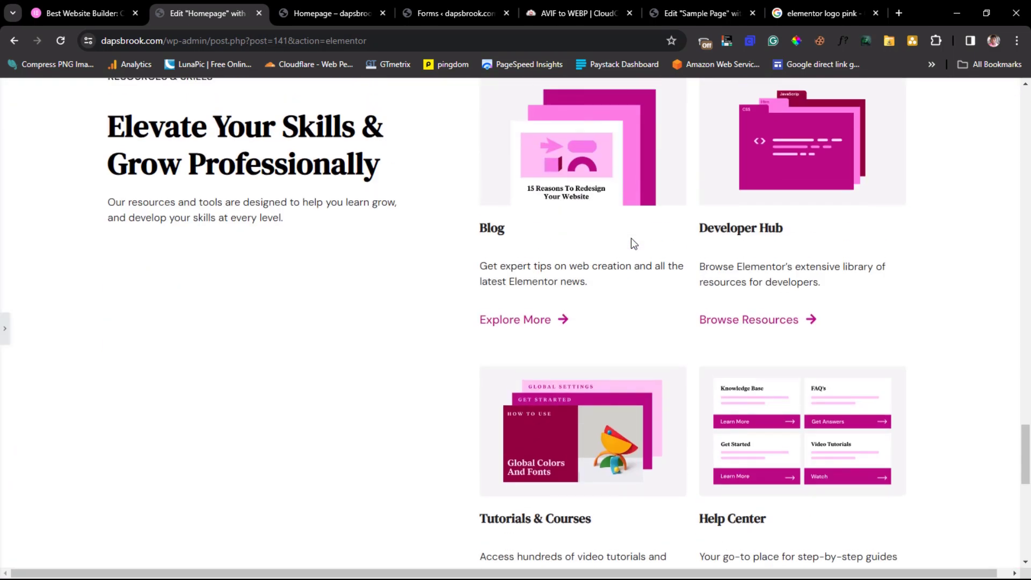
click(81, 13)
scroll(687, 344, up, 2)
scroll(703, 361, up, 2)
click(215, 13)
scroll(613, 361, up, 3)
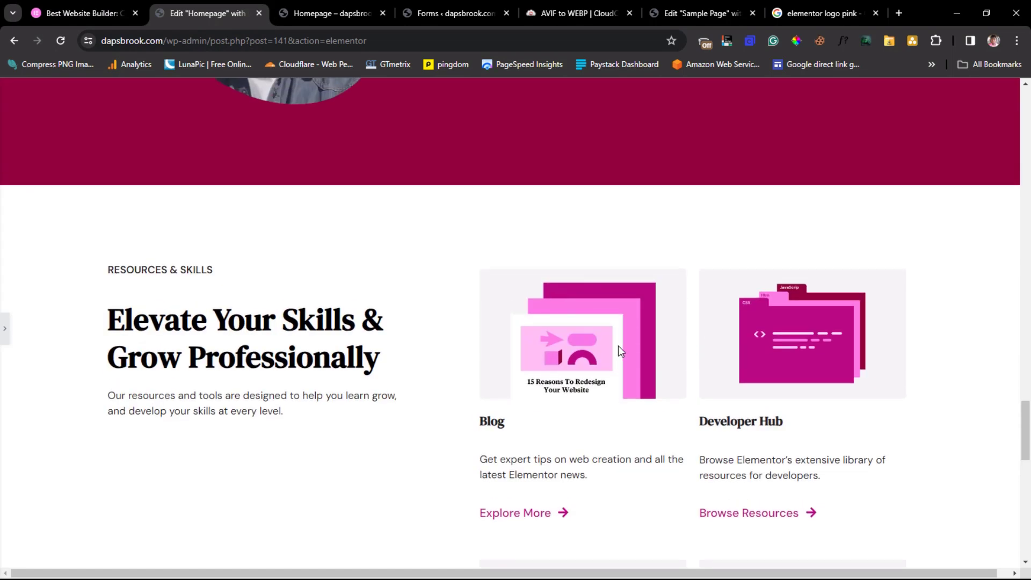
- Set the padding of the container holding the Blog and Developer Hub cards to 30 px on all sides
key(ctrl+p)
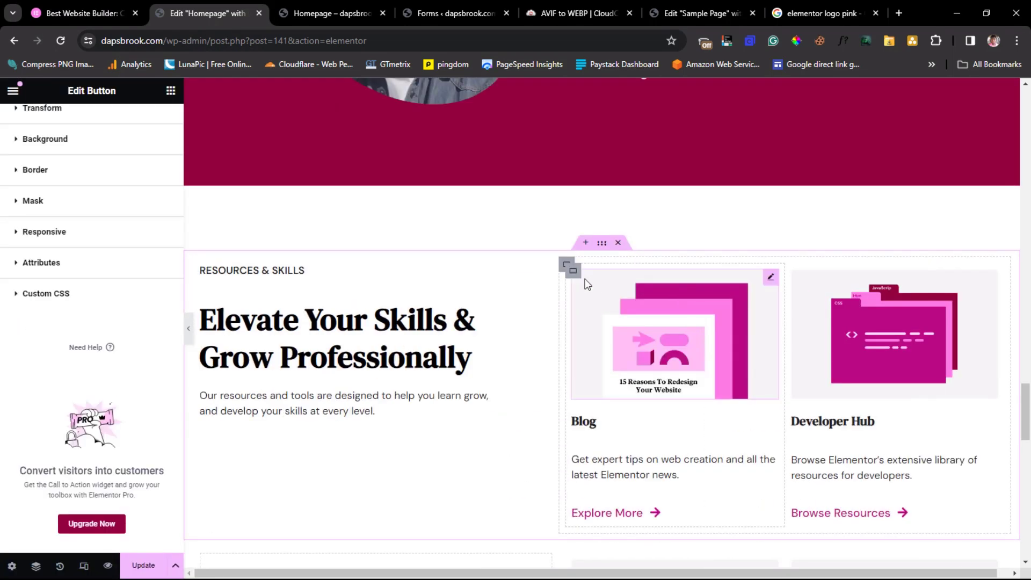
click(567, 264)
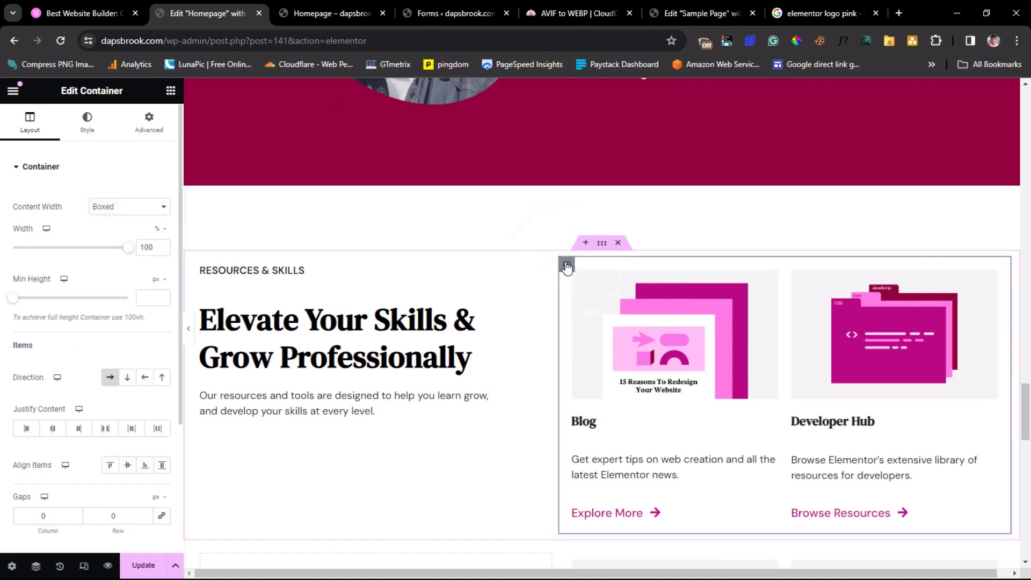
click(151, 127)
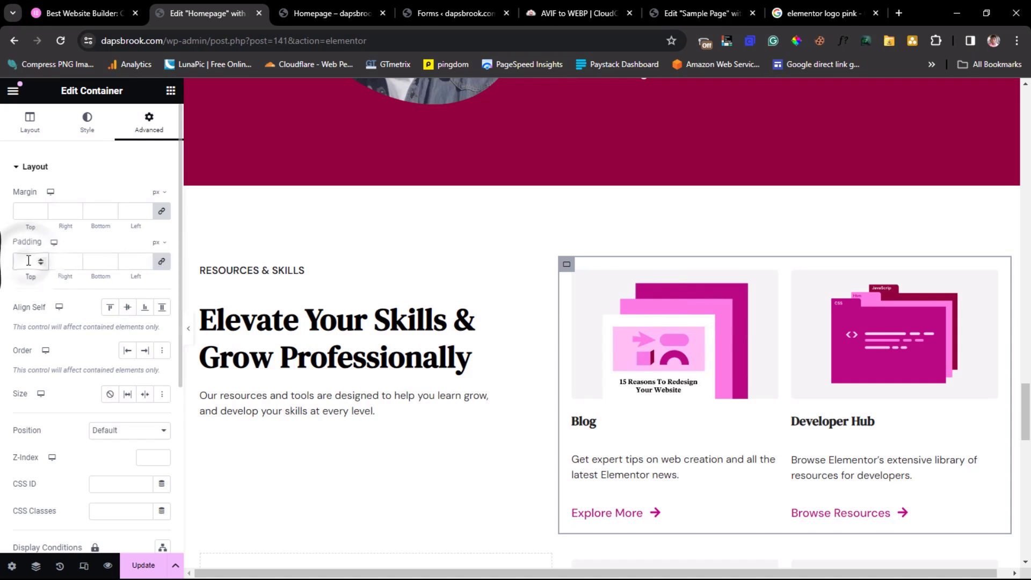
text(30)
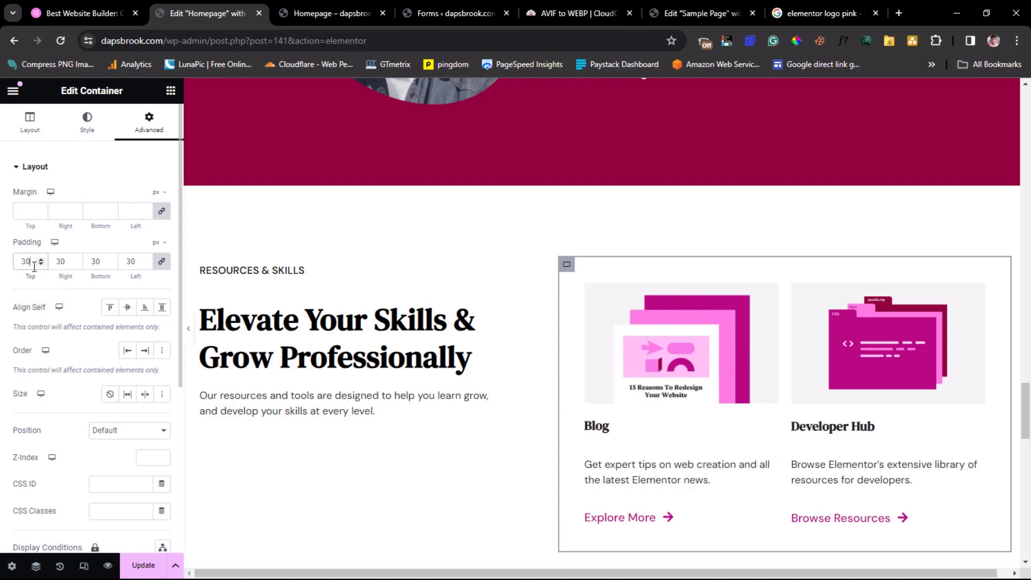
- Set the padding of the container holding the Tutorials & Courses and Help Center cards to 30 px on all sides
scroll(488, 355, down, 3)
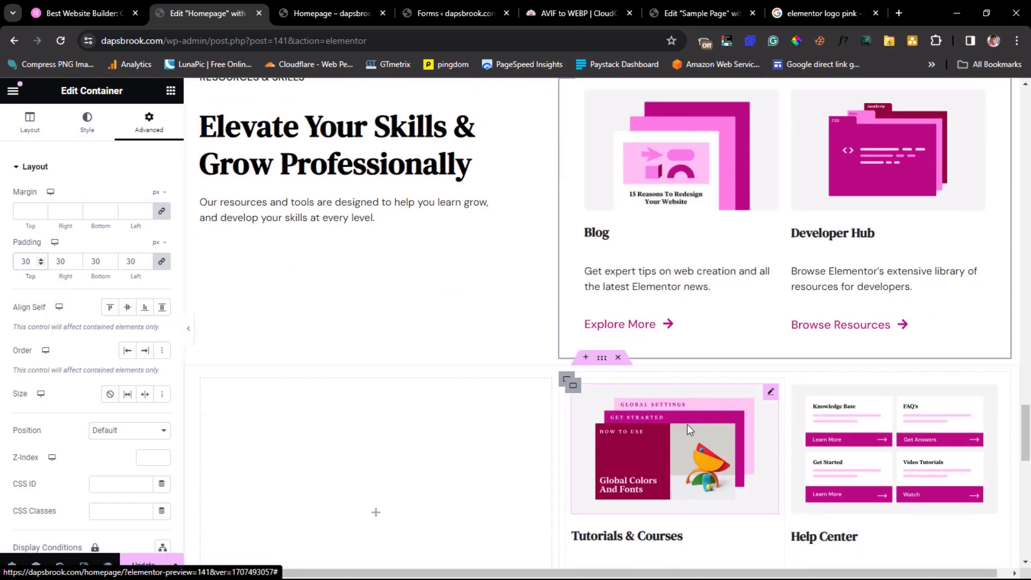
click(567, 382)
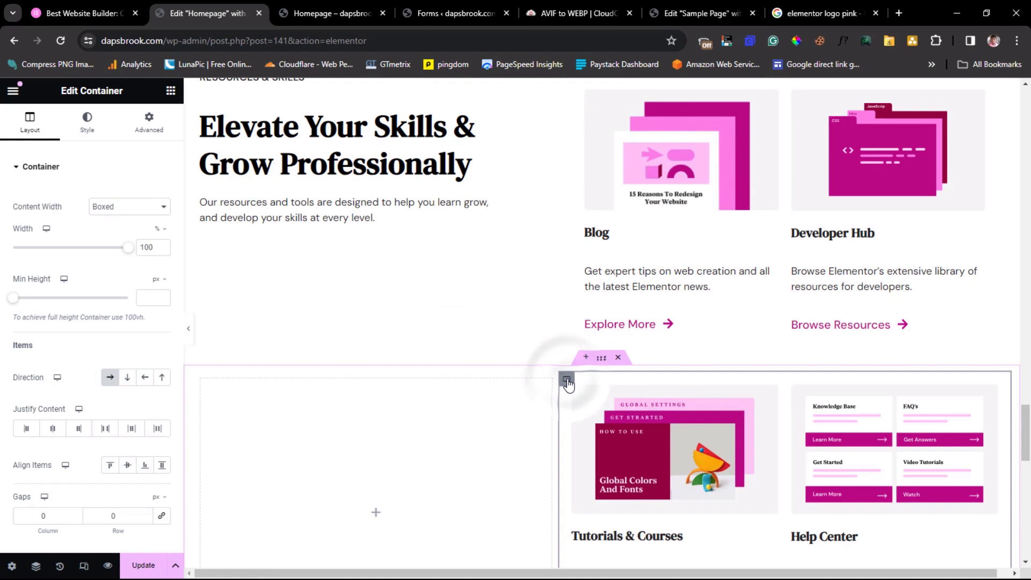
click(146, 128)
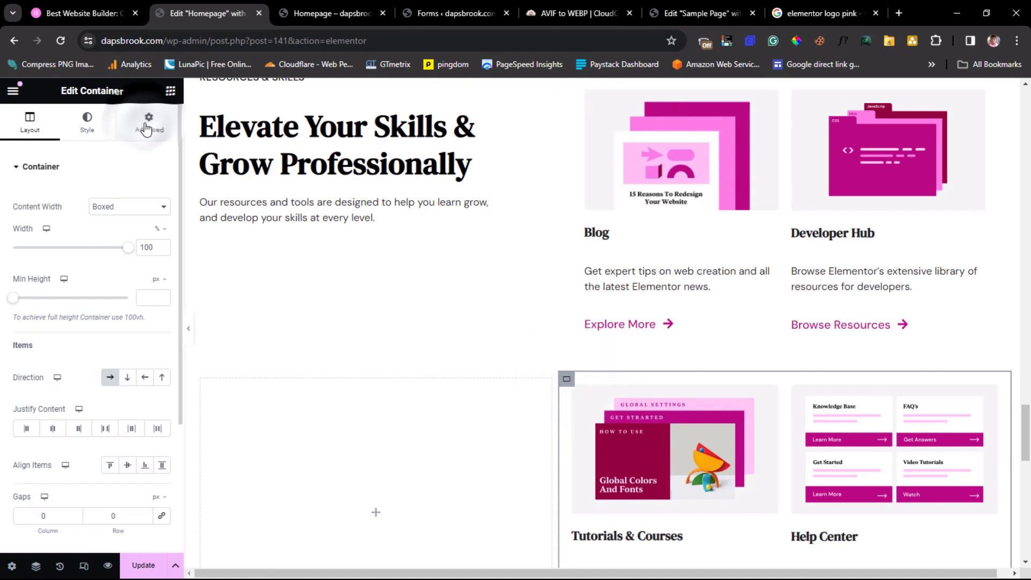
click(27, 259)
text(30)
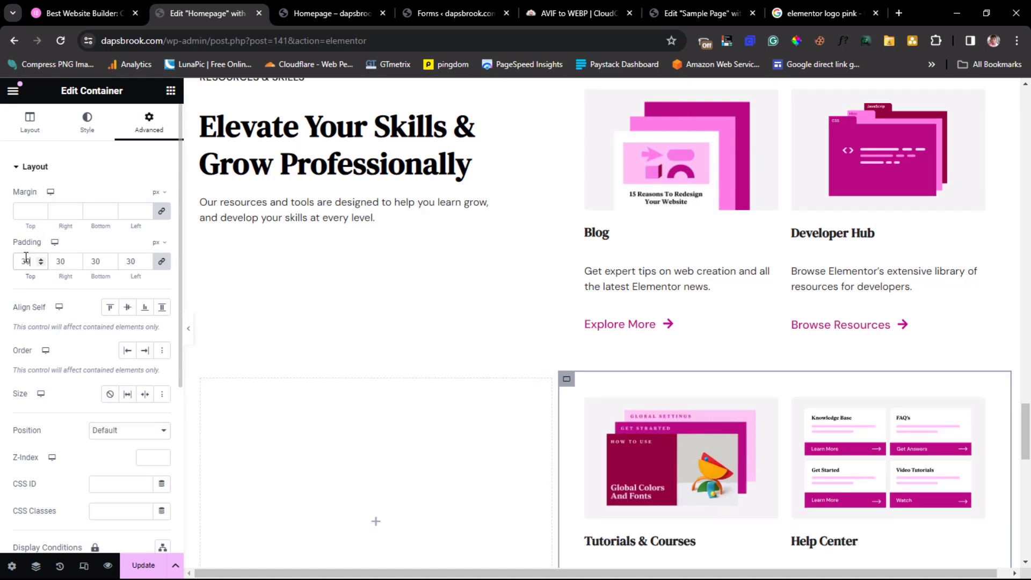
- Hide the editing panel to compare the card spacing with elementor.com, and examine the testimonial section that follows on the original
click(184, 328)
click(188, 329)
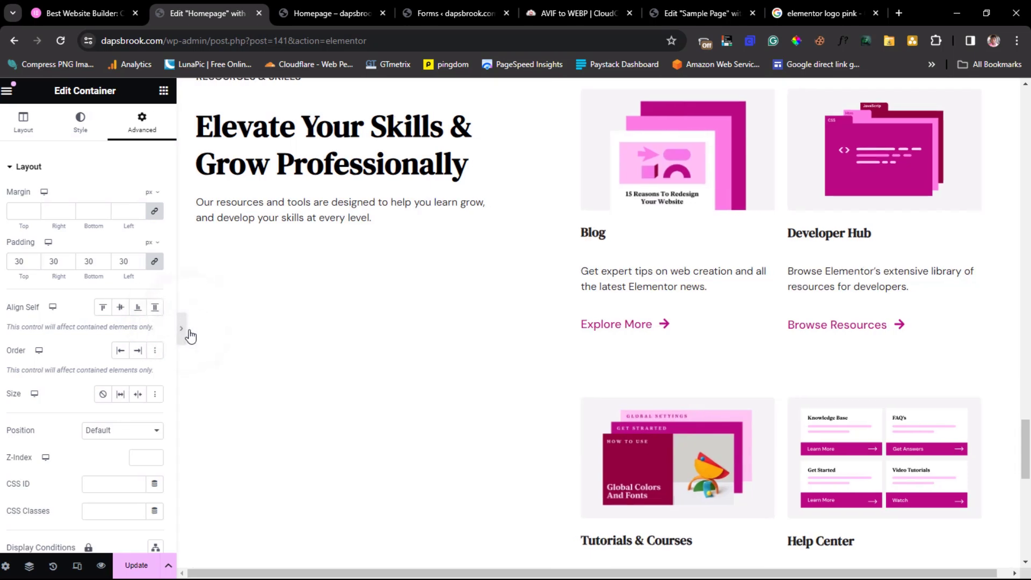
click(189, 335)
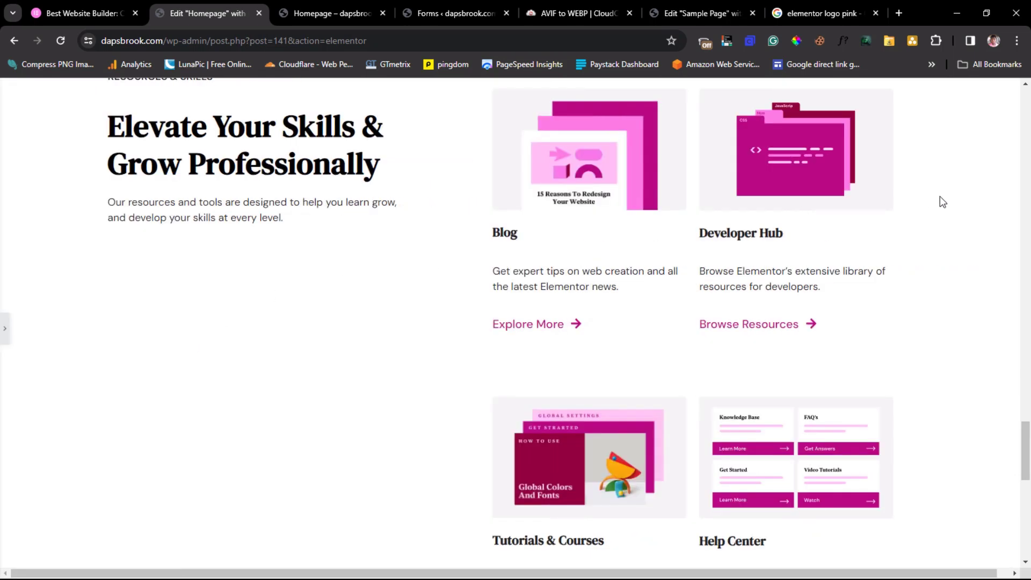
scroll(943, 202, down, 5)
scroll(944, 202, up, 8)
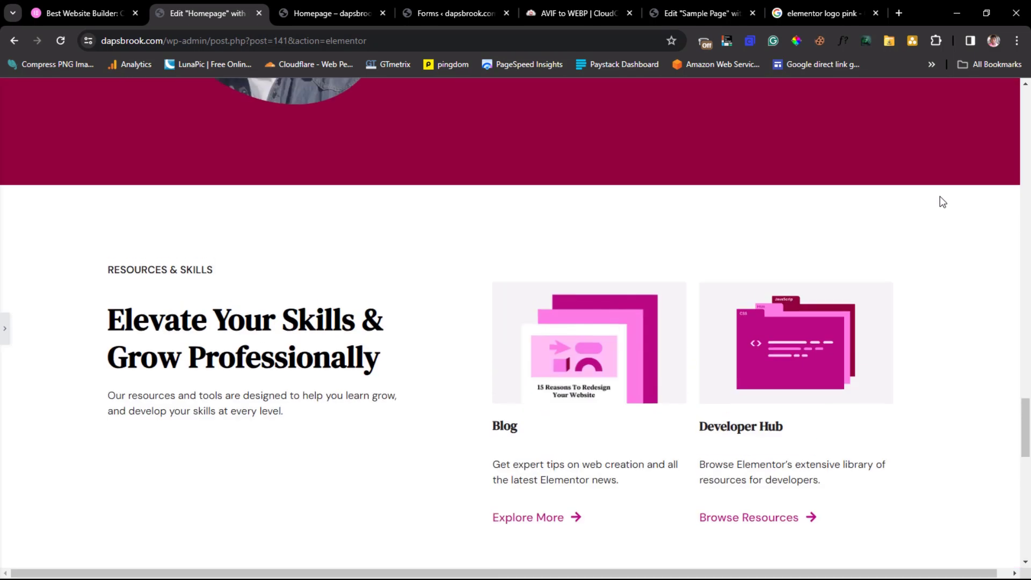
scroll(940, 198, down, 3)
click(86, 12)
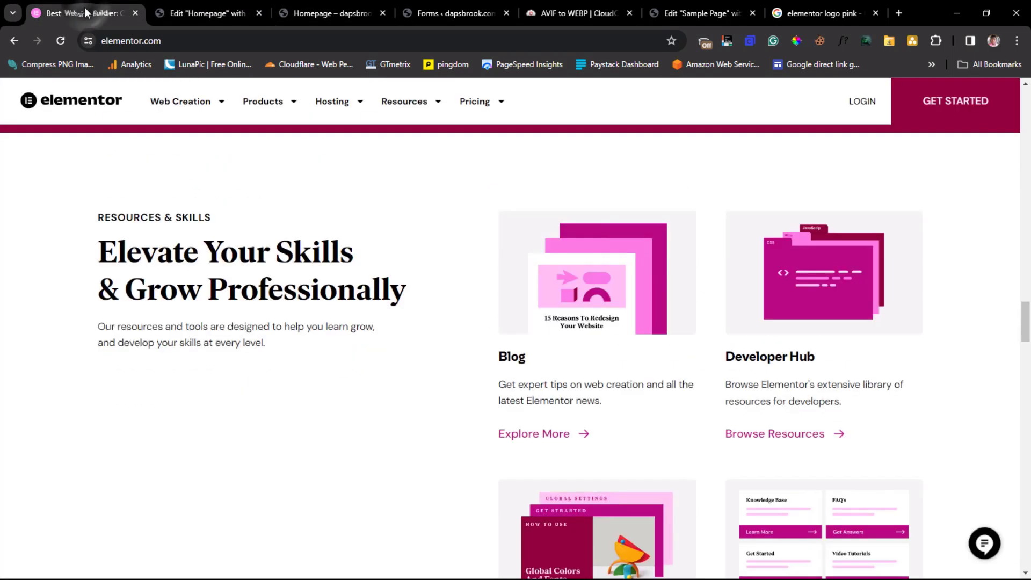
scroll(397, 257, down, 9)
scroll(397, 256, down, 1)
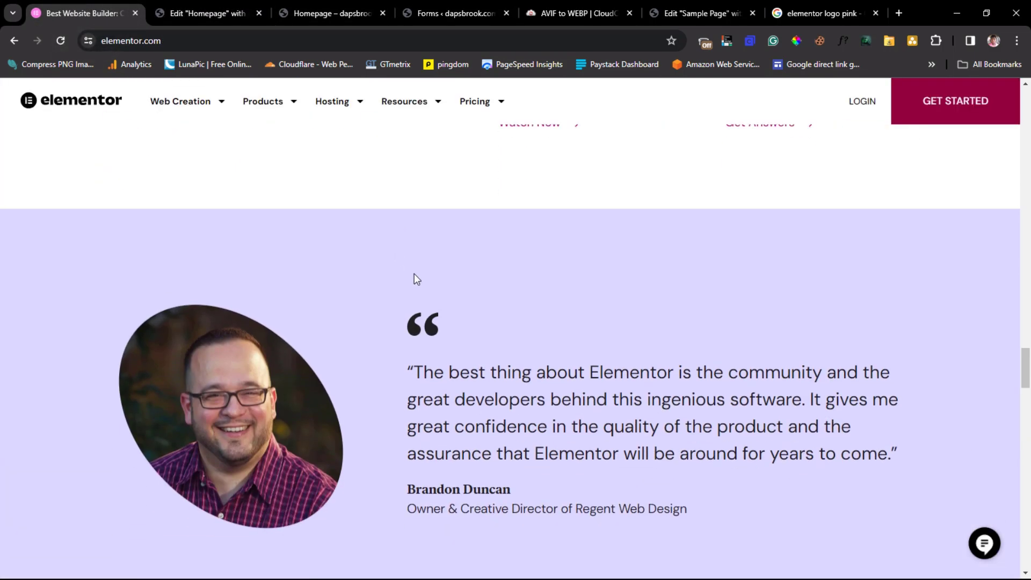
scroll(448, 285, down, 3)
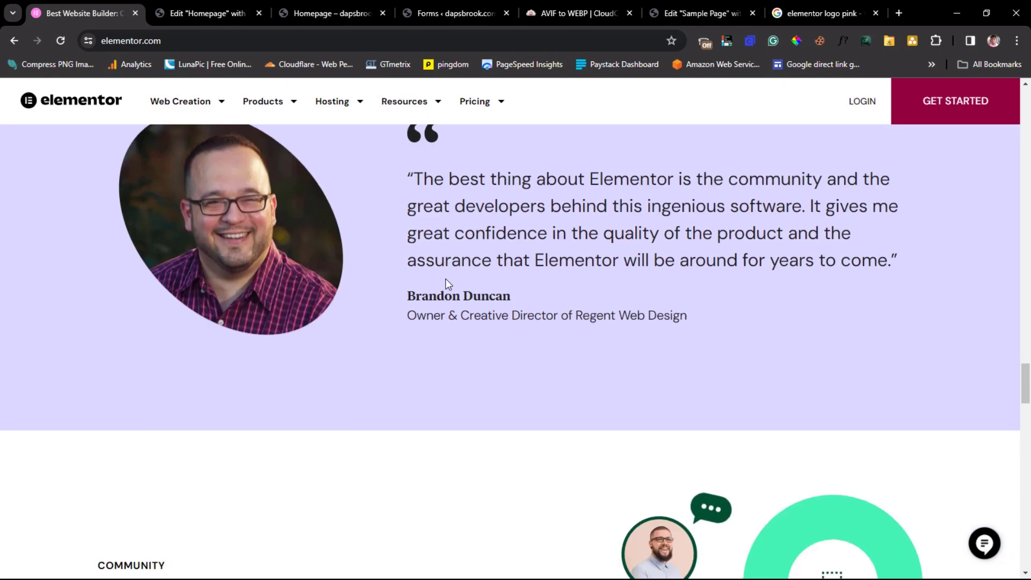
scroll(448, 285, up, 3)
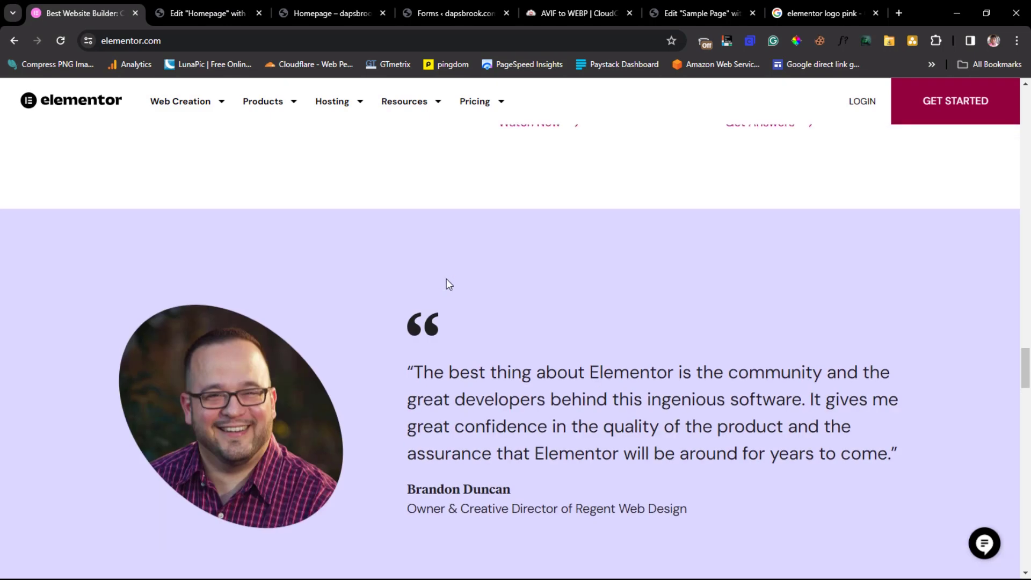
- Copy the maroon testimonial container and paste it into the empty area below the Resources & Skills section
click(182, 14)
scroll(397, 297, up, 4)
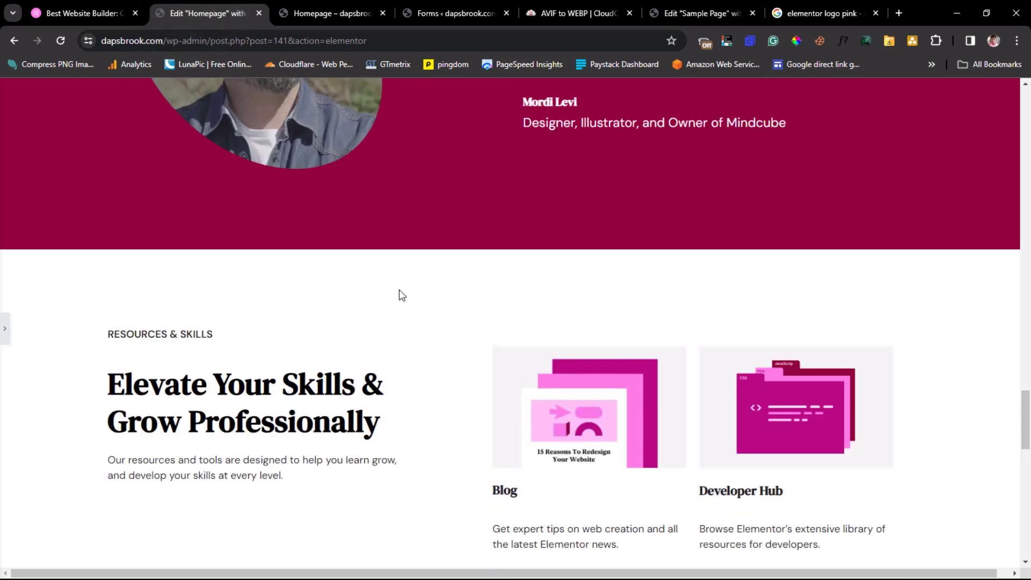
click(358, 330)
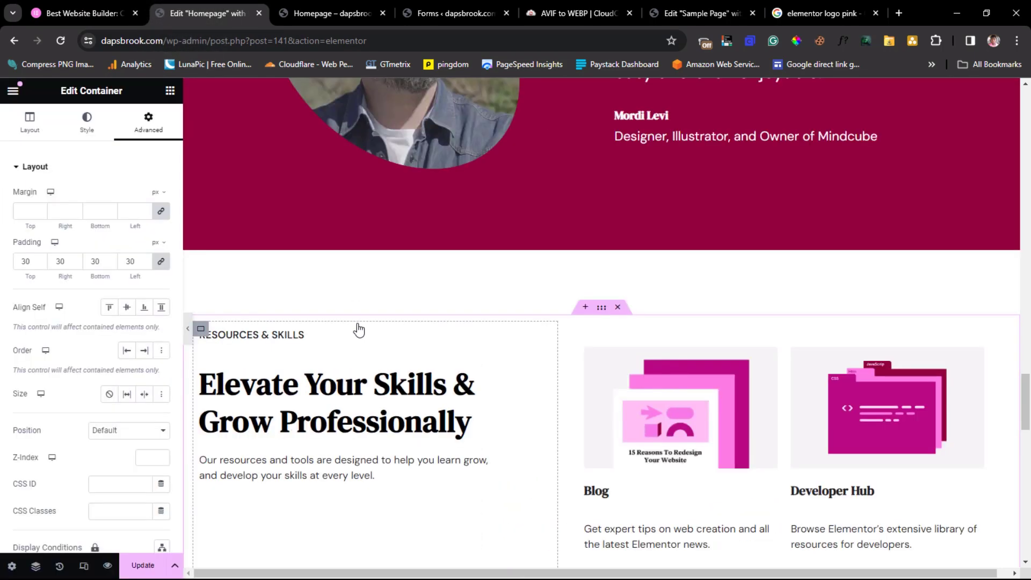
scroll(356, 323, up, 7)
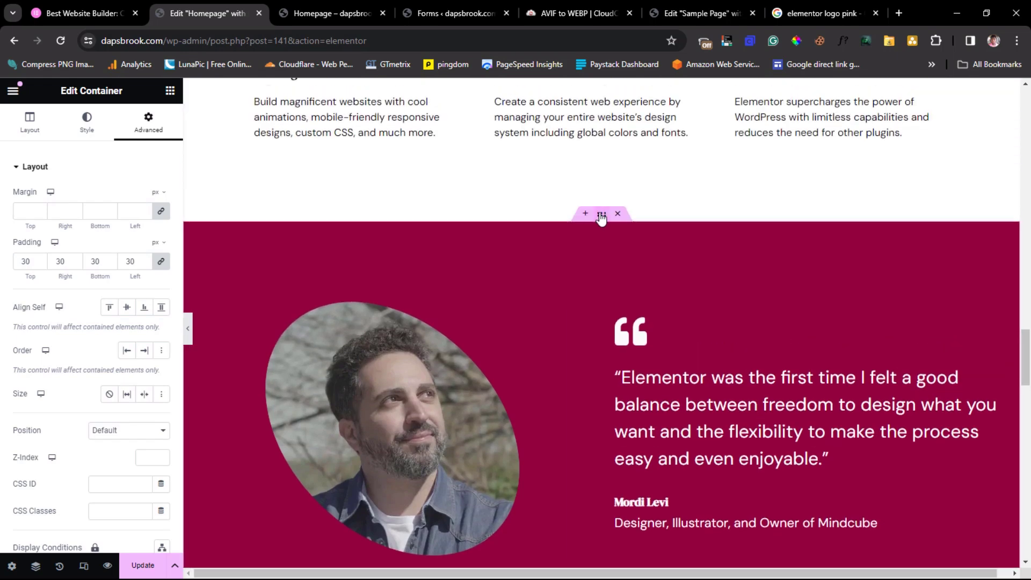
right_click(601, 218)
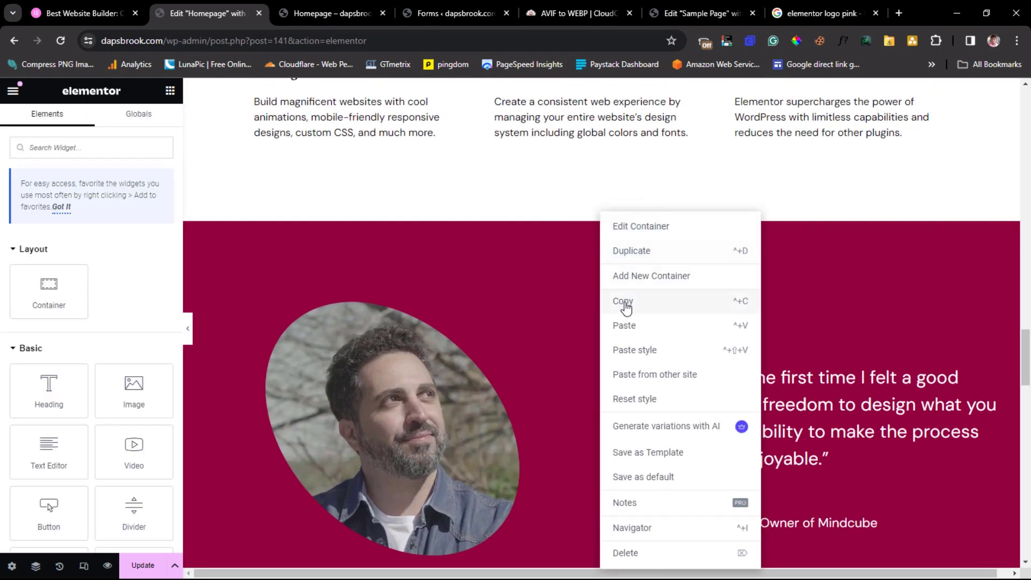
click(626, 302)
scroll(585, 341, down, 6)
scroll(582, 339, down, 8)
right_click(497, 385)
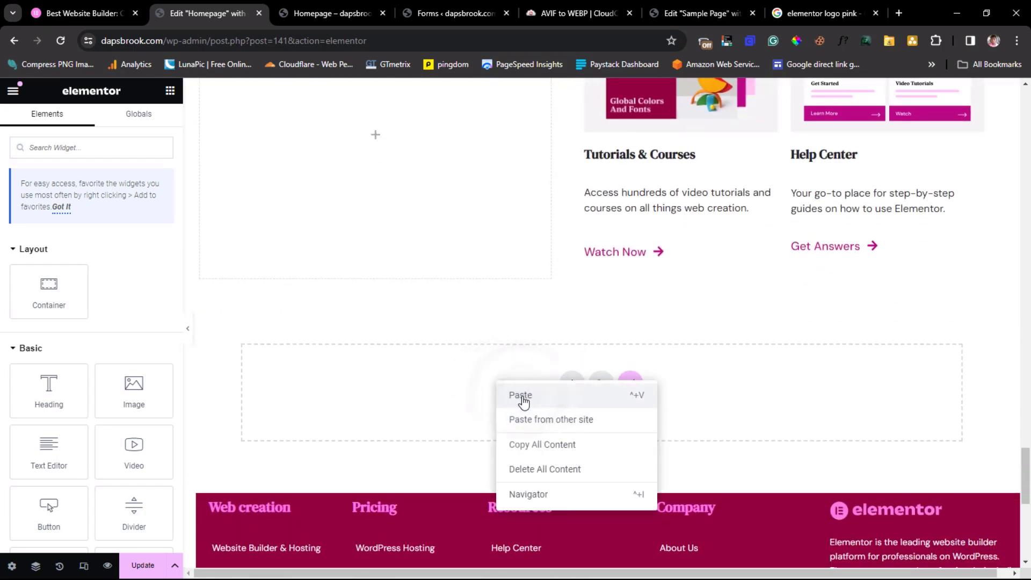
click(521, 395)
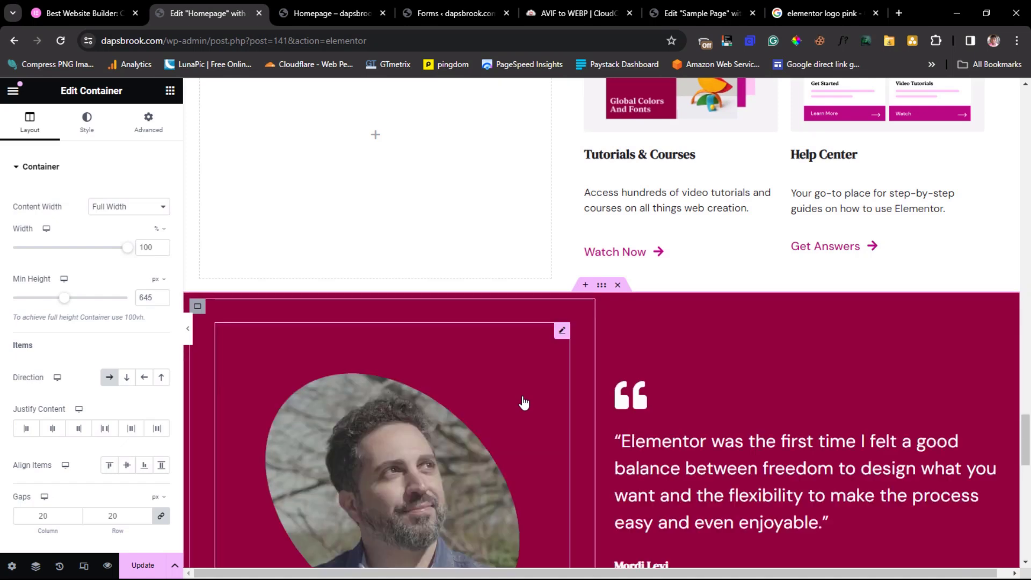
- Replace the portrait in the pasted testimonial with the media library's picture of the man in glasses and a plaid shirt
scroll(523, 403, down, 2)
click(421, 380)
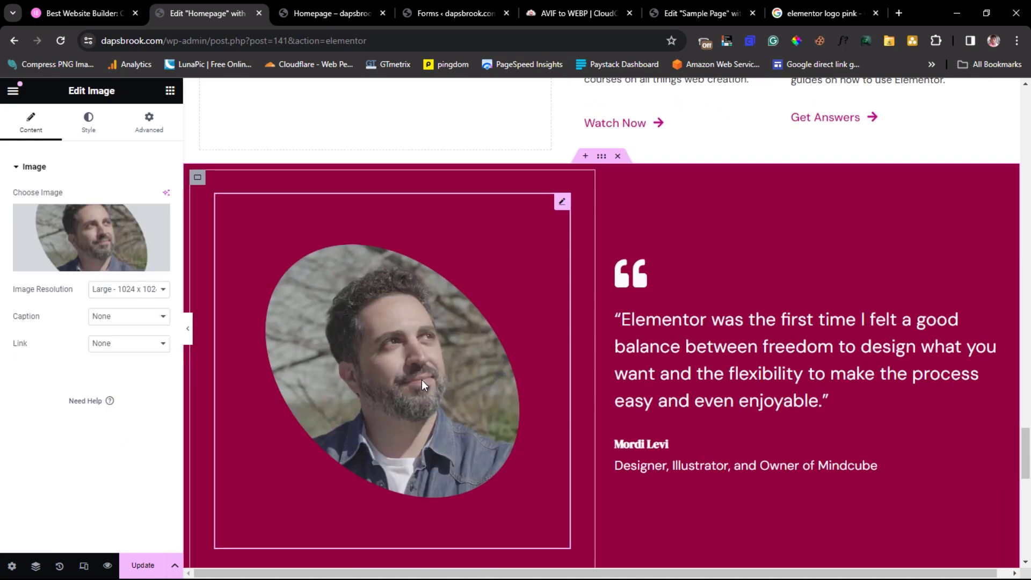
click(61, 217)
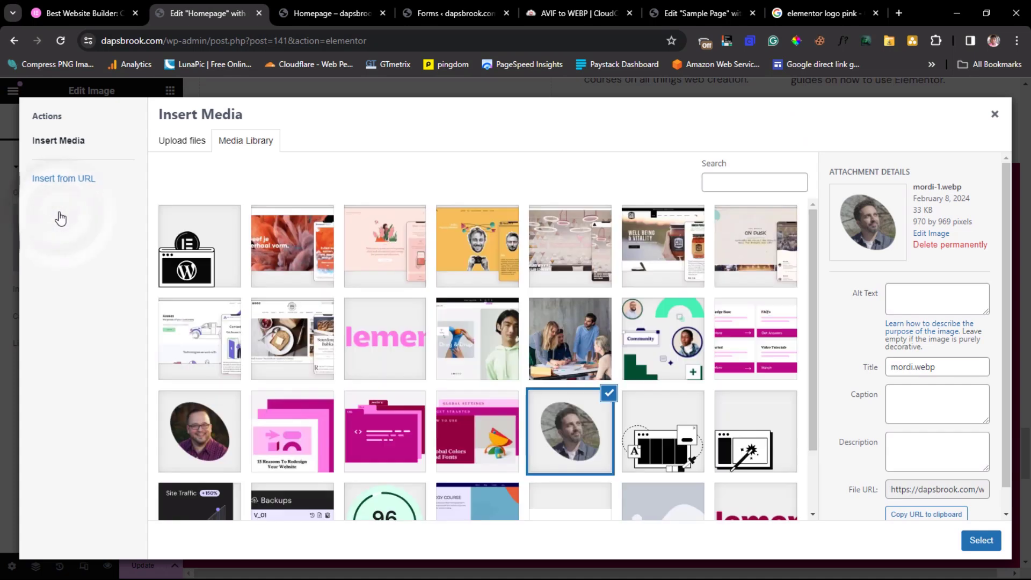
click(204, 421)
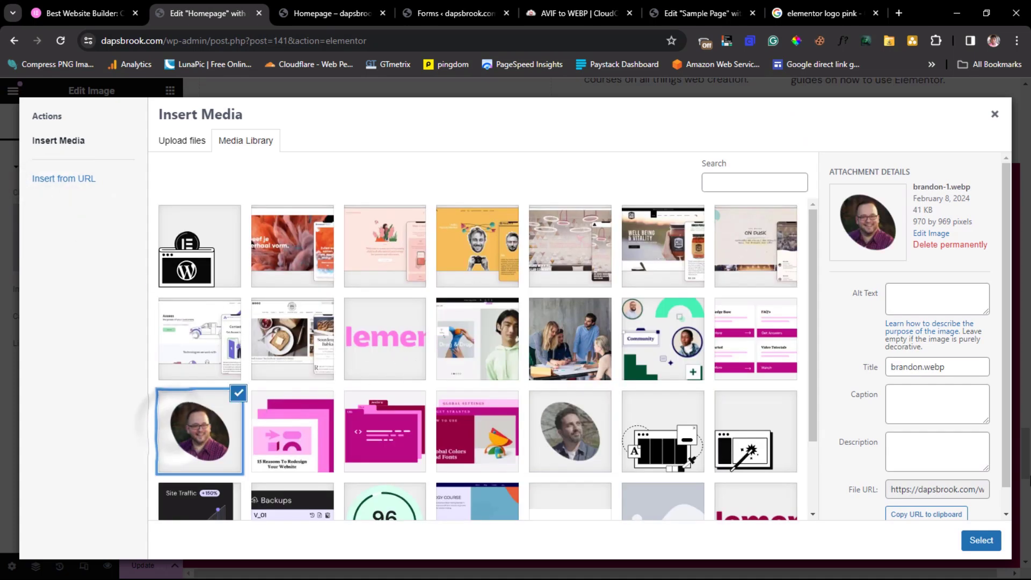
click(973, 536)
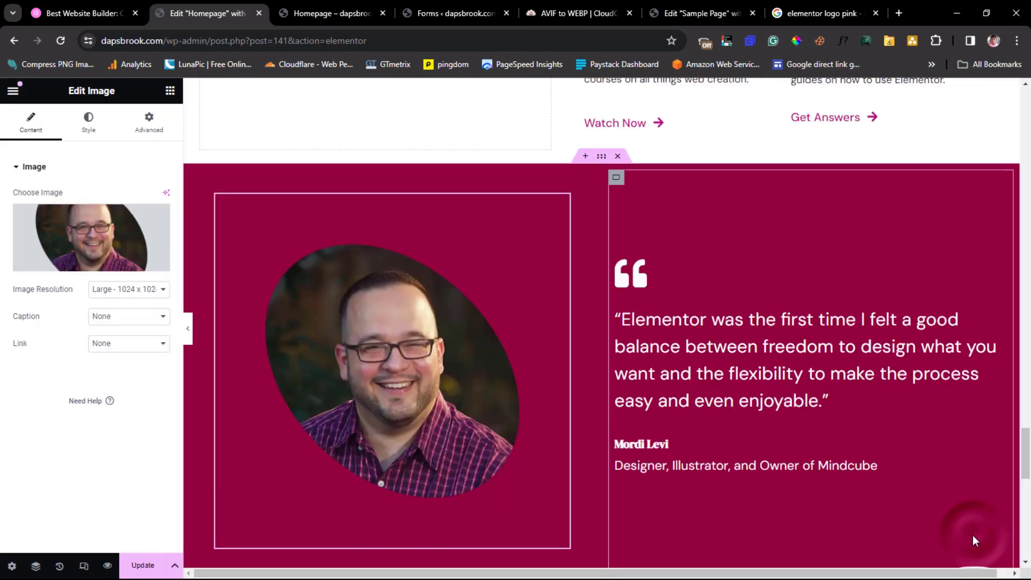
- Replace the pasted testimonial's quote with elementor.com's text beginning "The best thing about Elementor is the community and the great developers"
click(83, 13)
drag(915, 462, 408, 369)
right_click(437, 378)
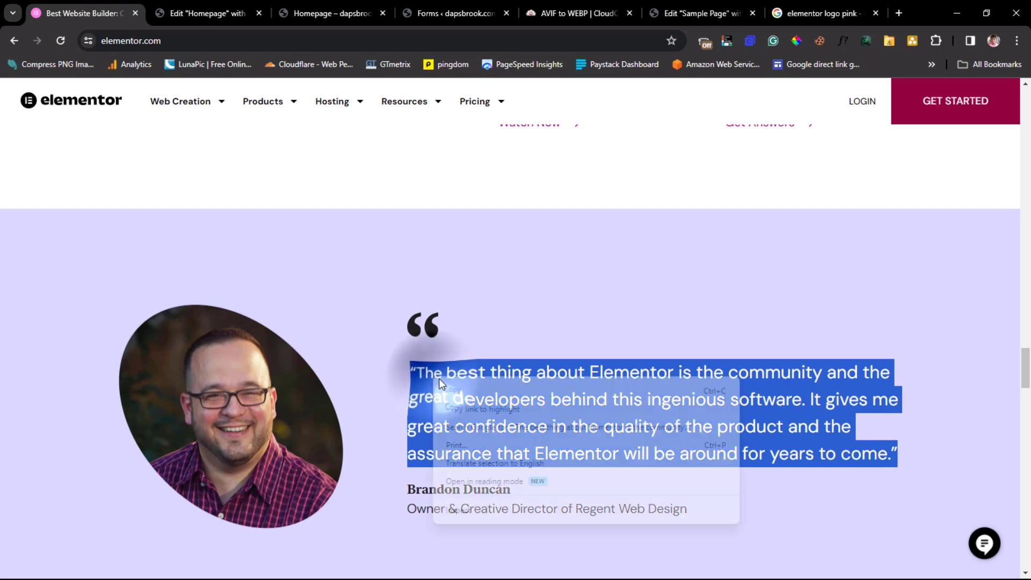
click(455, 391)
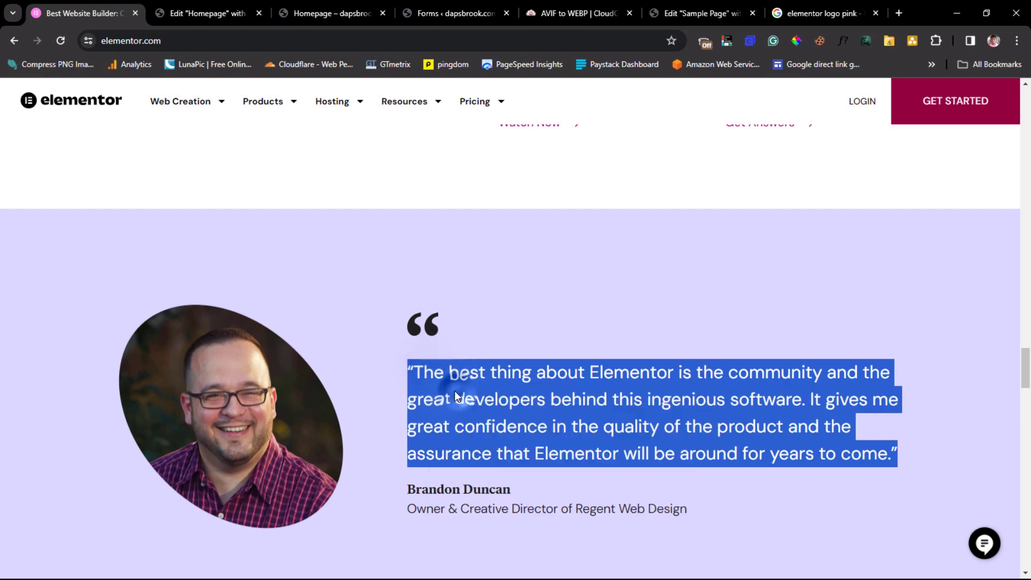
click(208, 13)
click(711, 338)
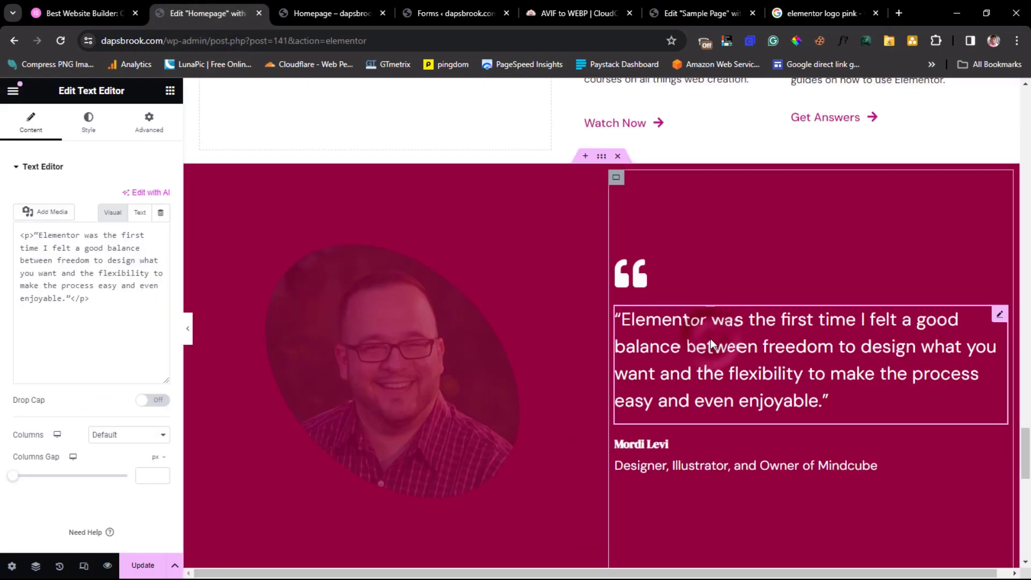
click(116, 357)
key(ctrl+a)
key(ctrl+v)
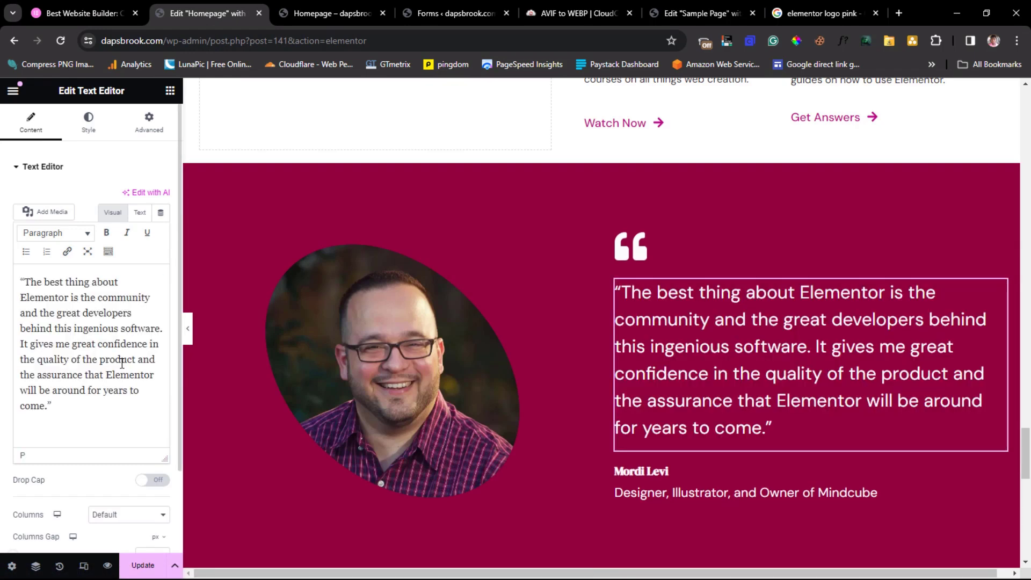
- Replace the author name in the pasted testimonial with the author's full name from elementor.com's lavender testimonial
click(69, 13)
drag(526, 487, 410, 492)
right_click(413, 490)
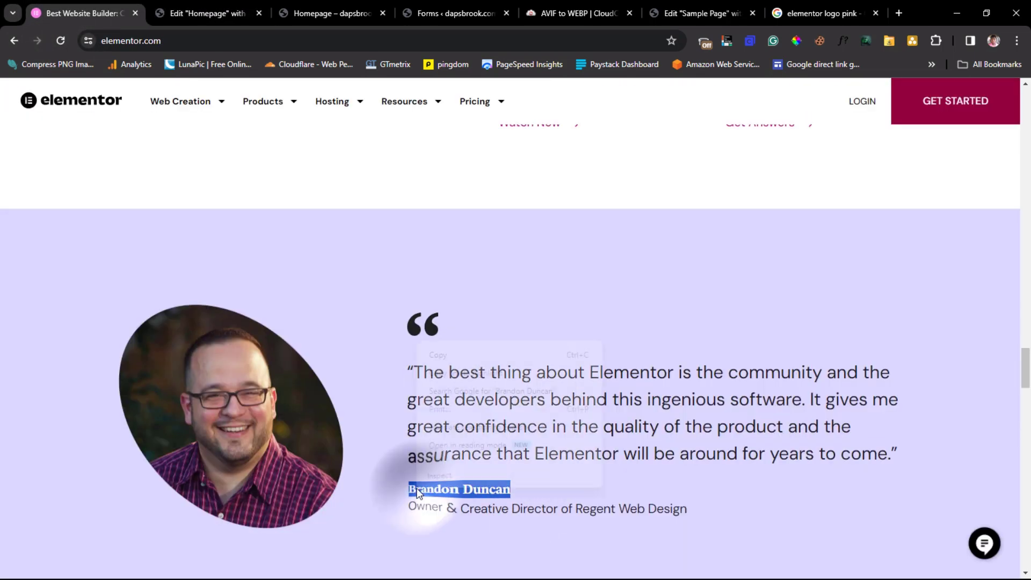
click(440, 351)
click(267, 9)
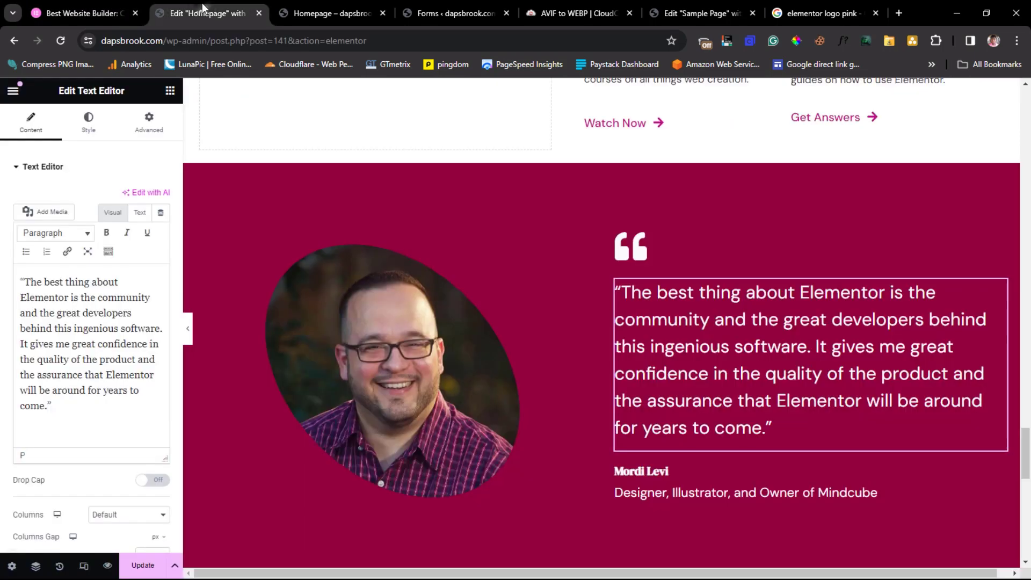
click(649, 476)
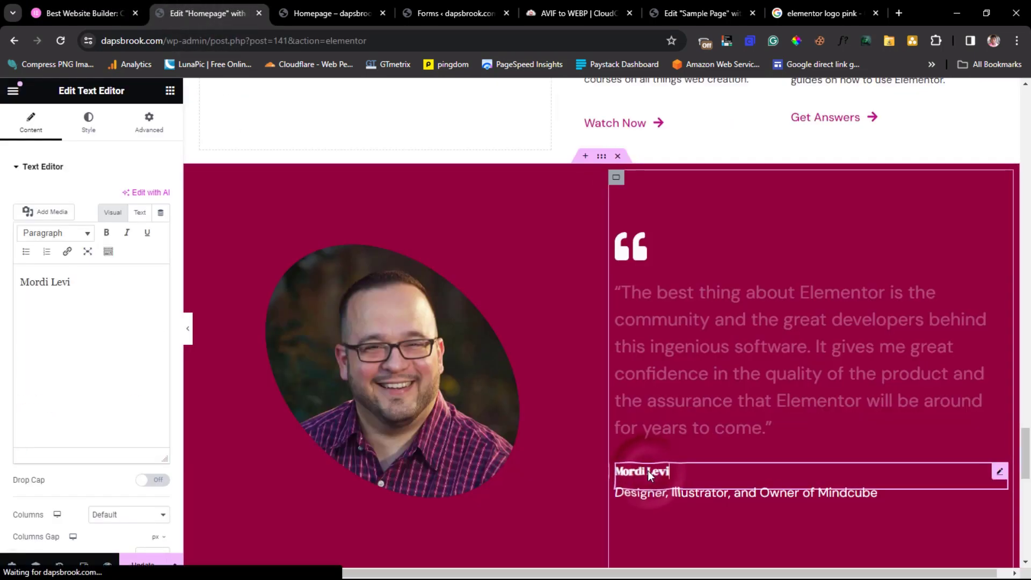
drag(82, 280, 20, 284)
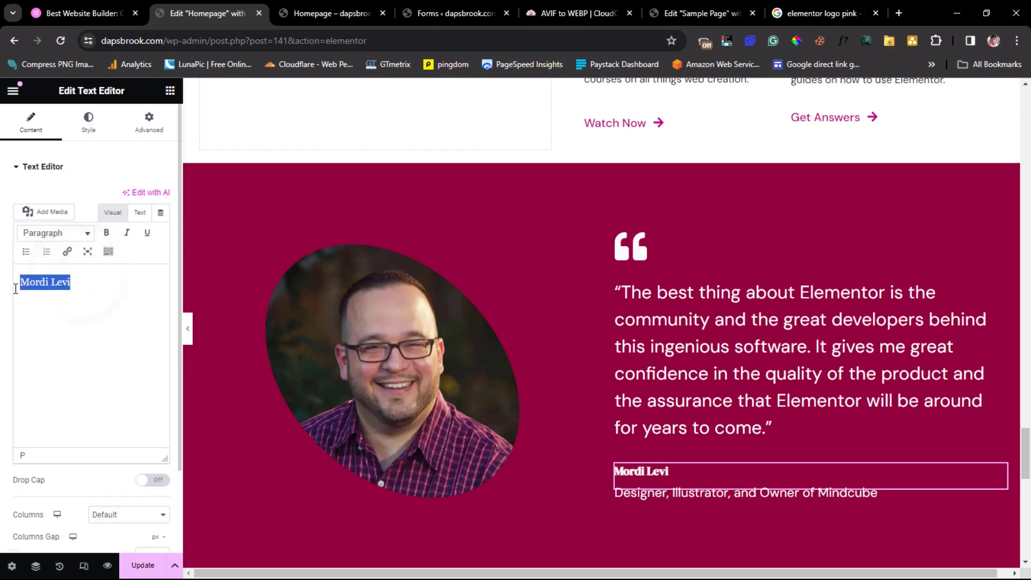
key(ctrl+v)
- Replace the job title in the pasted testimonial with elementor.com's "Owner & Creative Director of Regent Web Design"
click(59, 12)
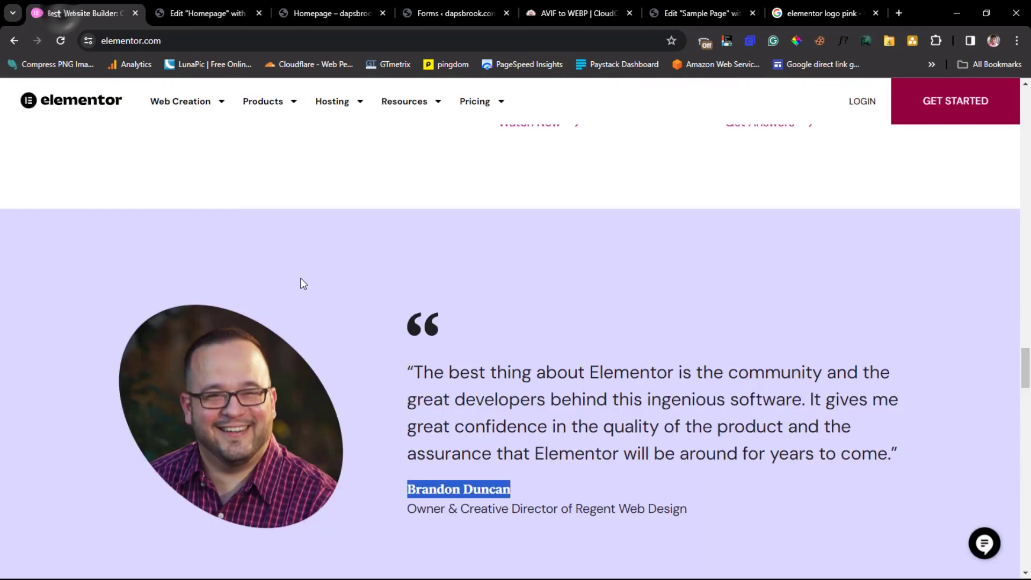
drag(736, 510, 411, 508)
right_click(430, 508)
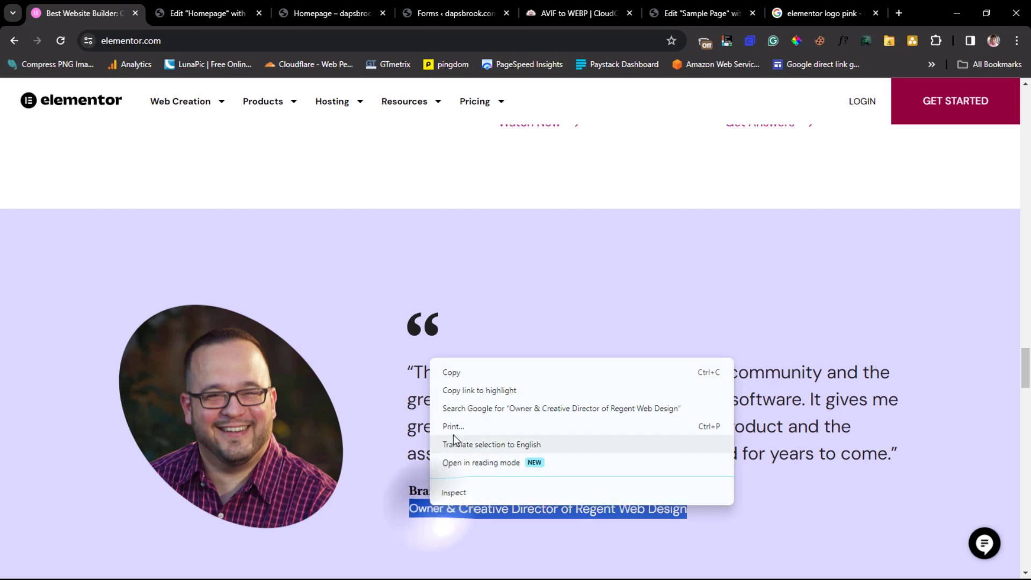
click(458, 374)
click(224, 12)
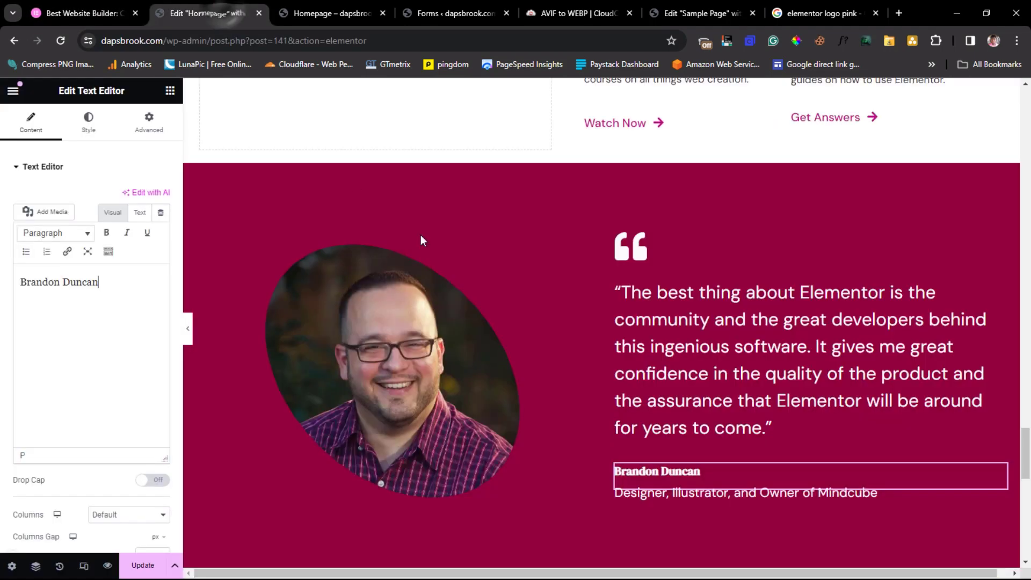
click(721, 495)
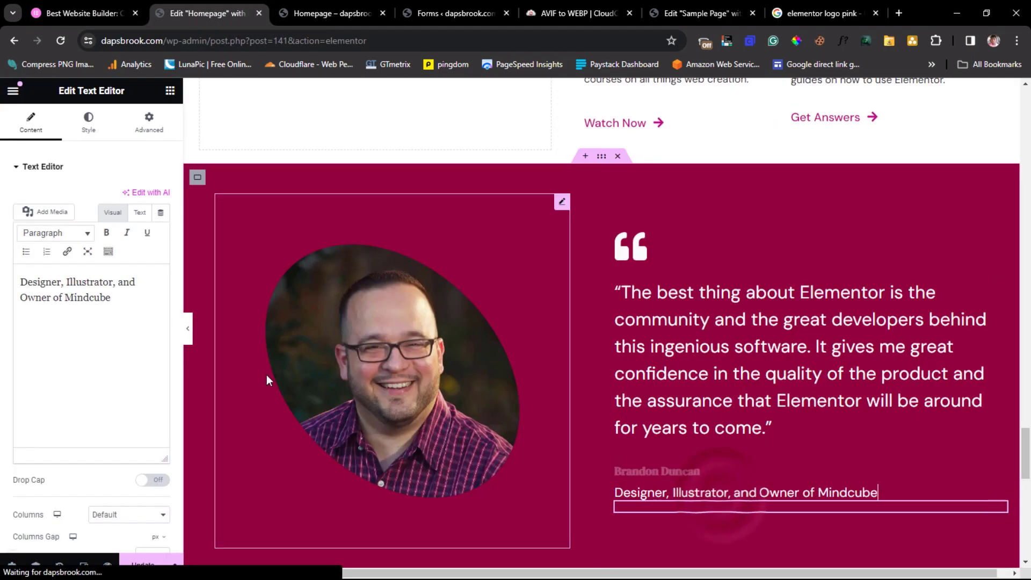
click(102, 299)
key(ctrl+a)
key(ctrl+v)
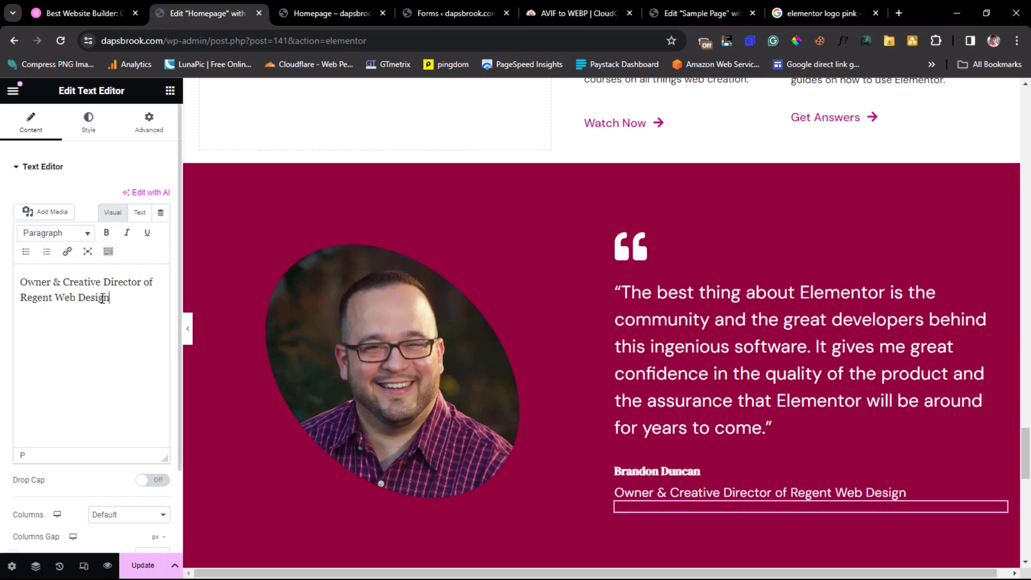
- Sample the lavender testimonial's background on elementor.com with the ColorPick Eyedropper and copy its hex code DCD7FF
click(80, 13)
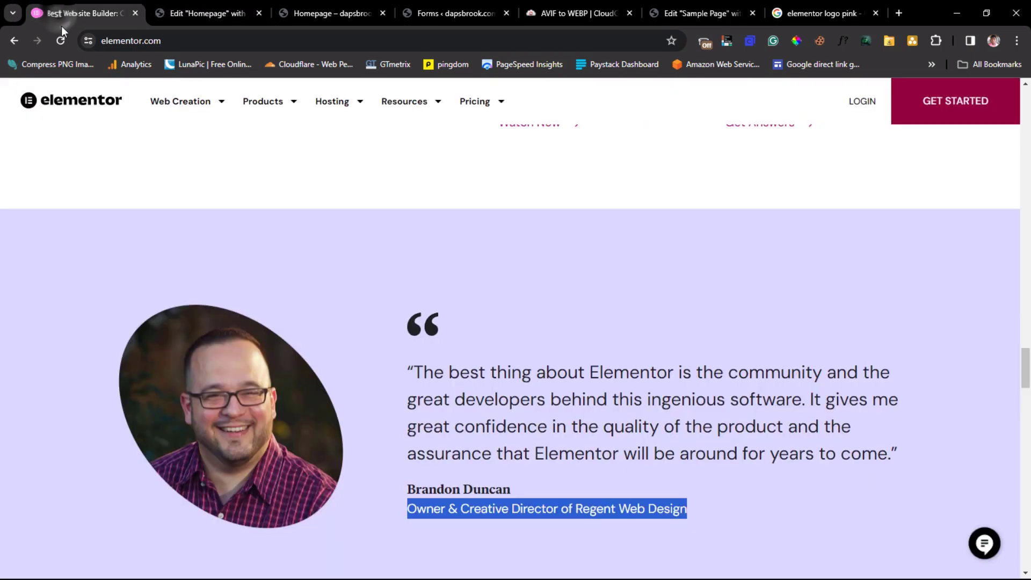
click(796, 42)
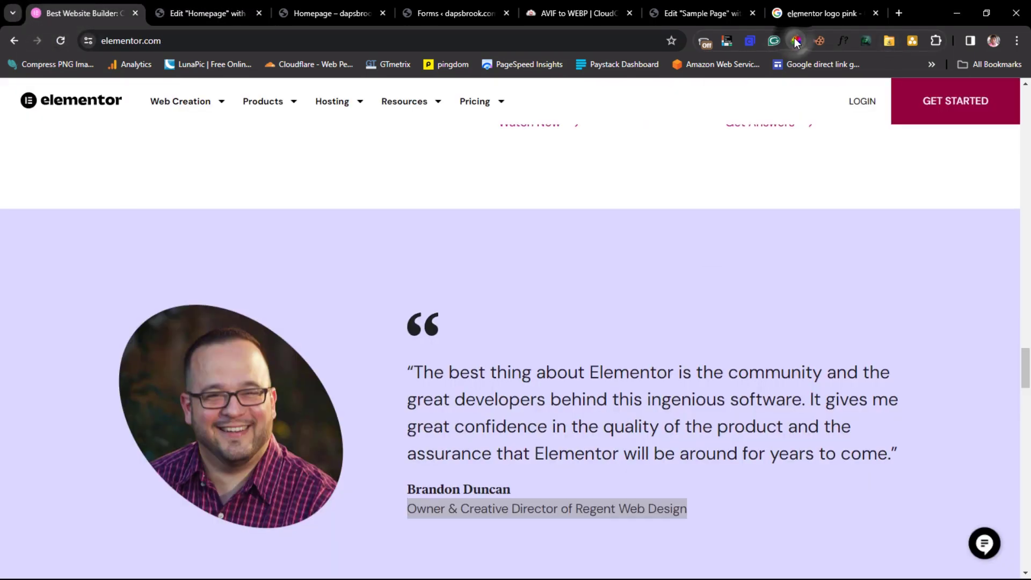
click(734, 260)
right_click(609, 285)
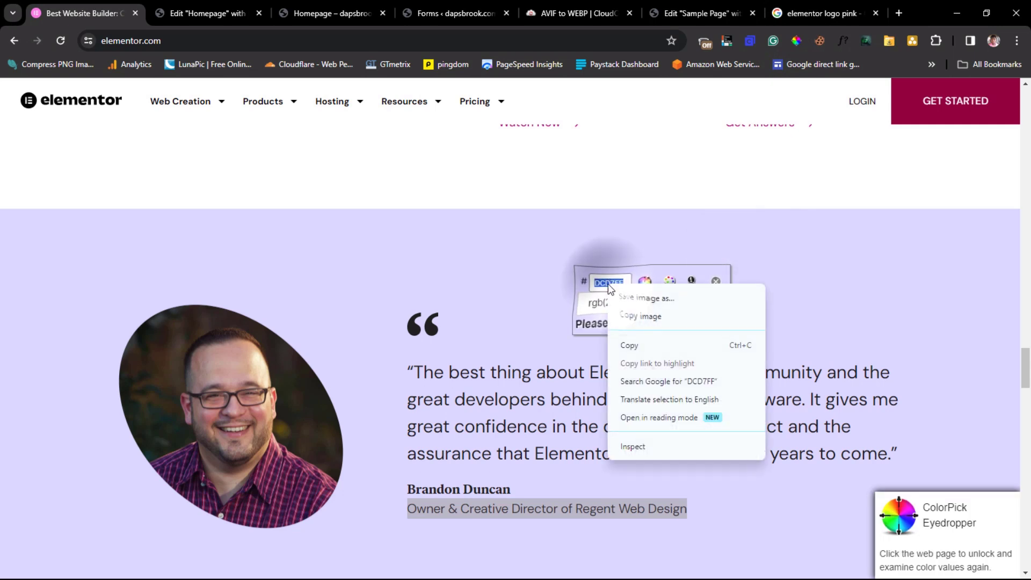
click(634, 343)
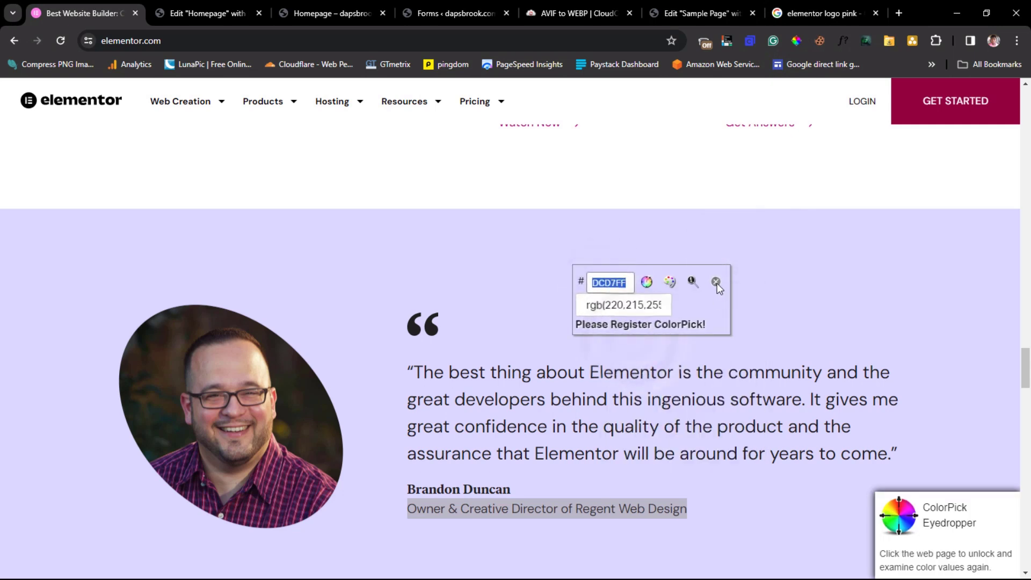
click(717, 282)
- Set the background color of the pasted testimonial container in the Homepage editor to #DCD7FF
click(206, 17)
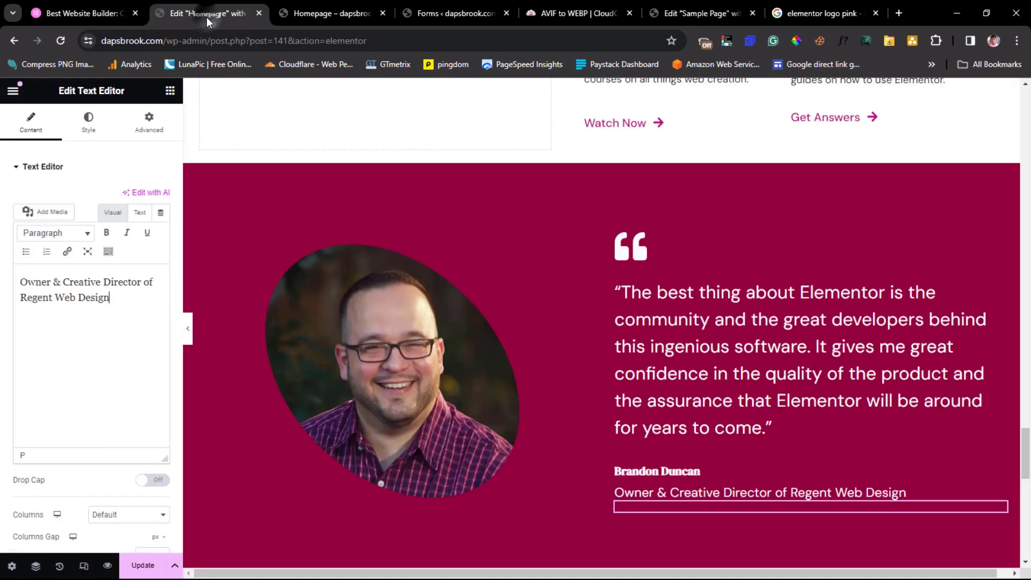
click(601, 160)
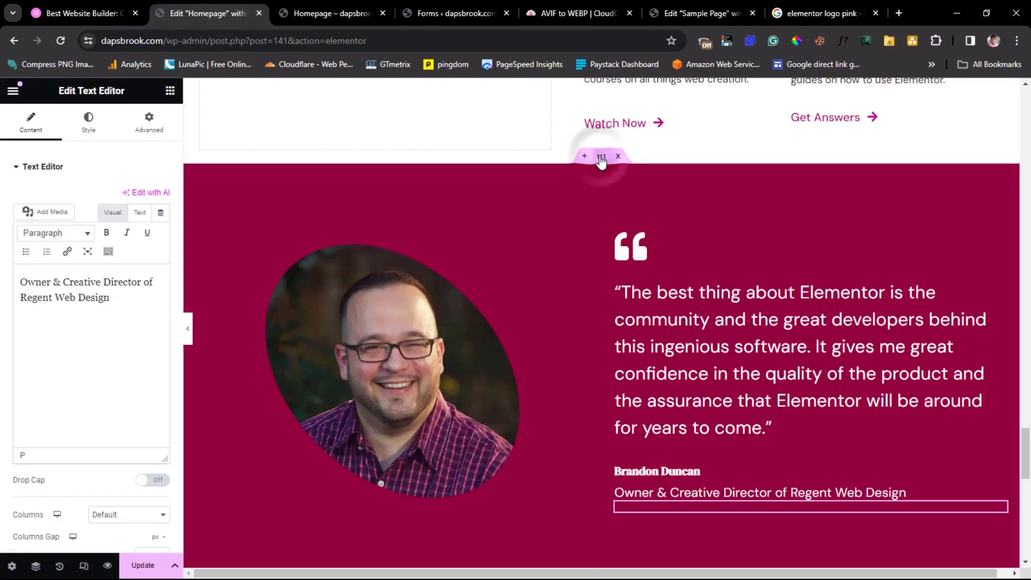
click(89, 122)
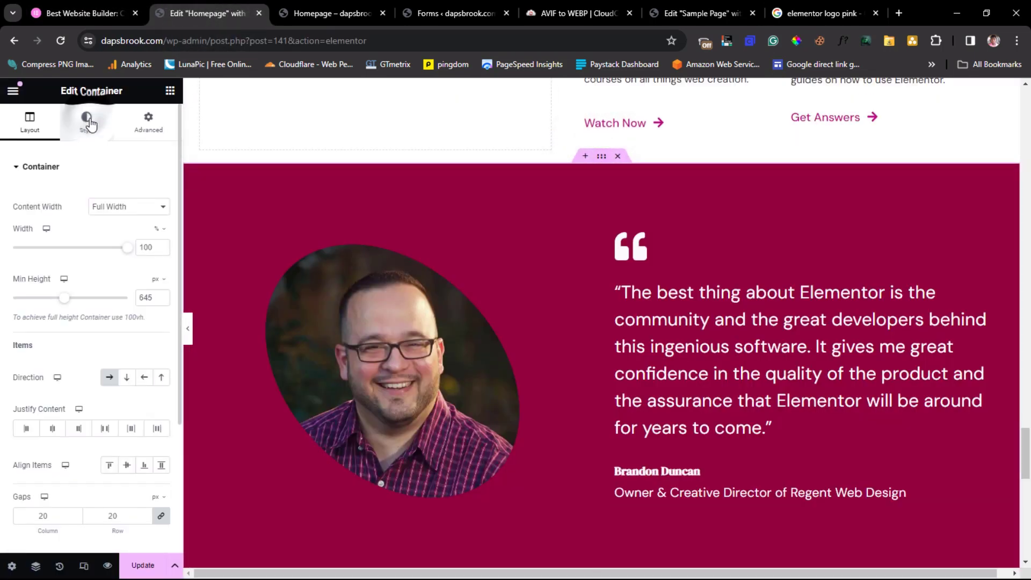
click(162, 251)
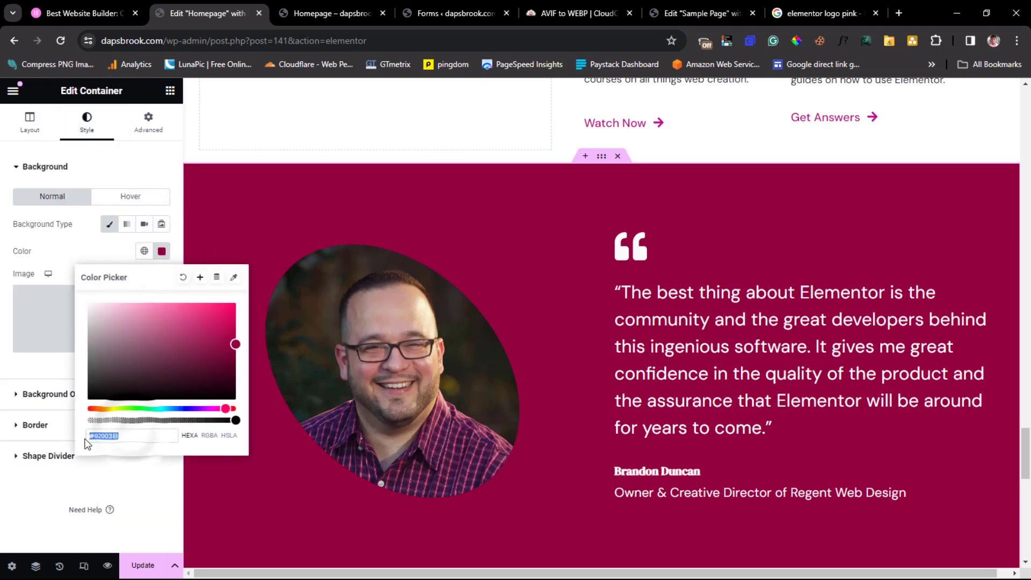
key(ctrl+v)
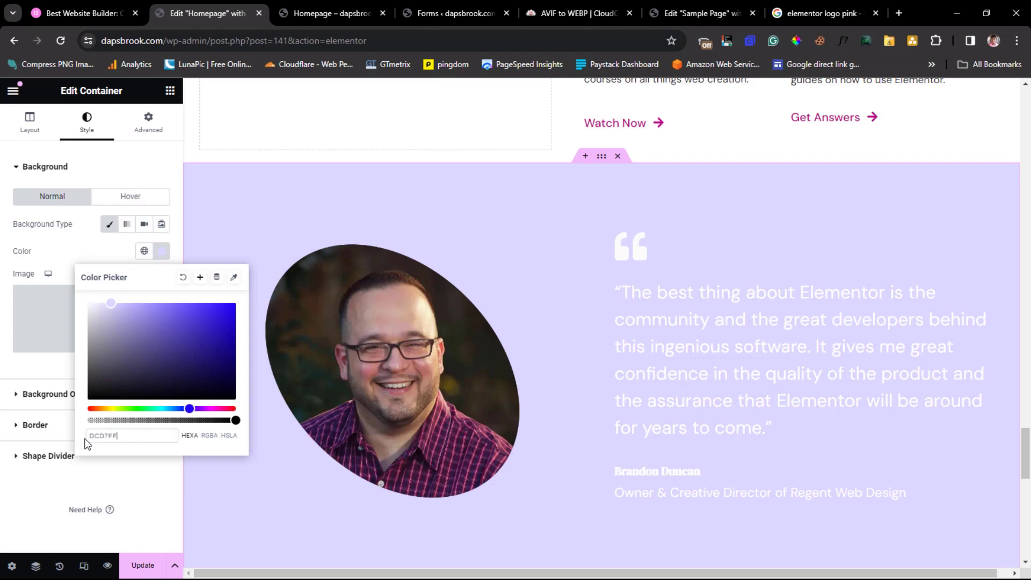
- Inspect the quote's font on elementor.com with WhatFont and set the pasted quote's text color to #000000
click(81, 13)
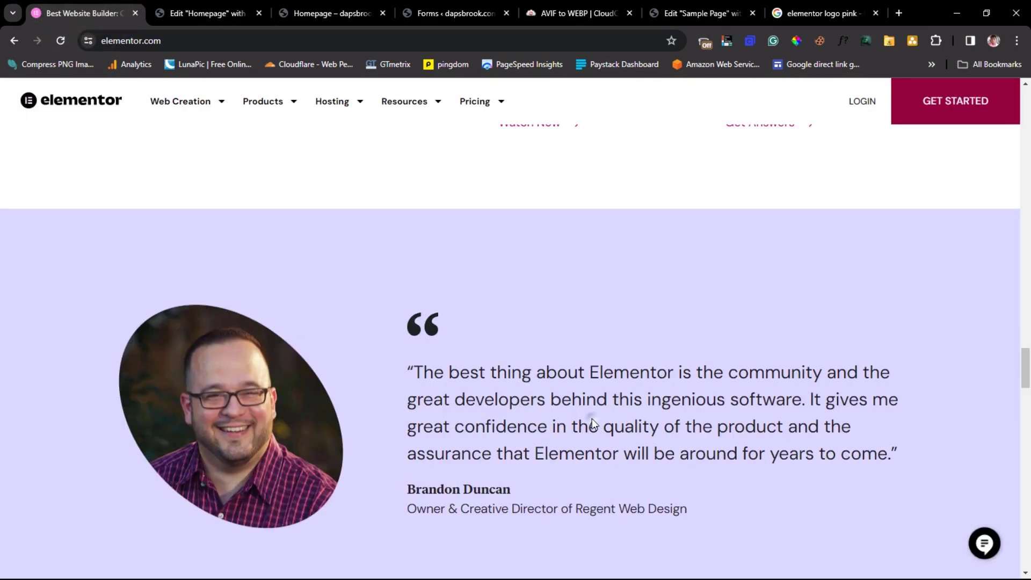
click(844, 41)
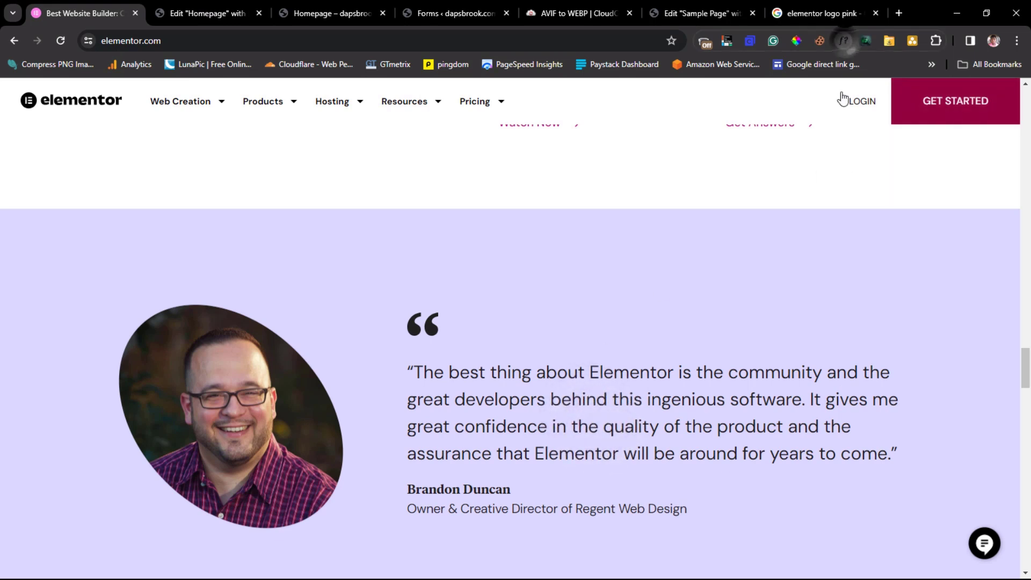
click(688, 400)
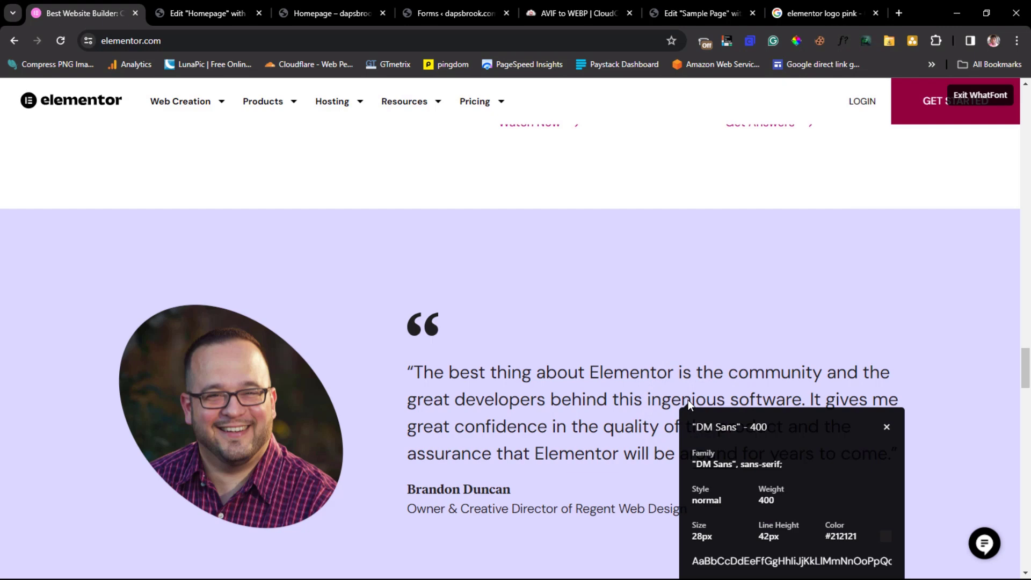
click(212, 17)
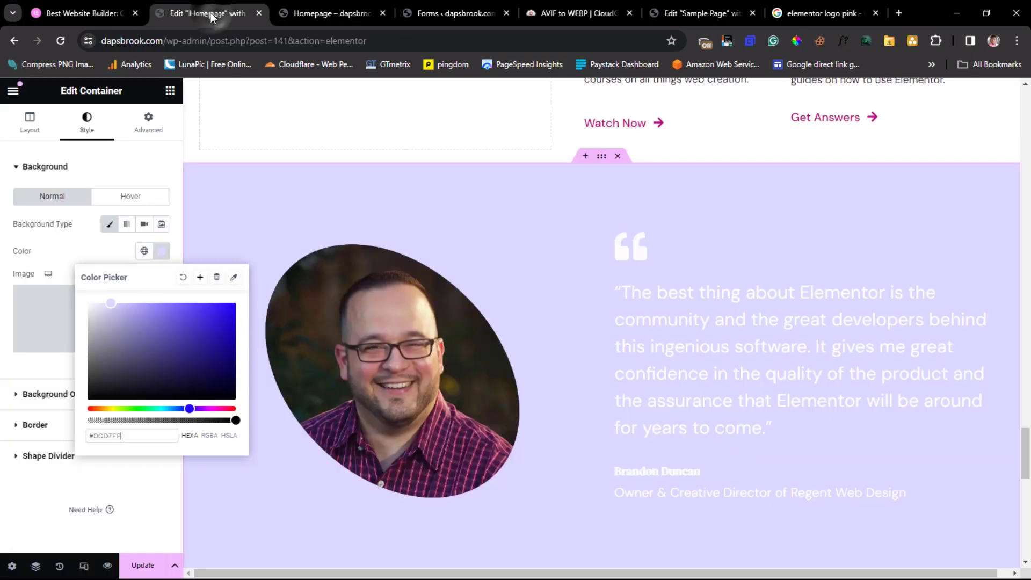
click(687, 325)
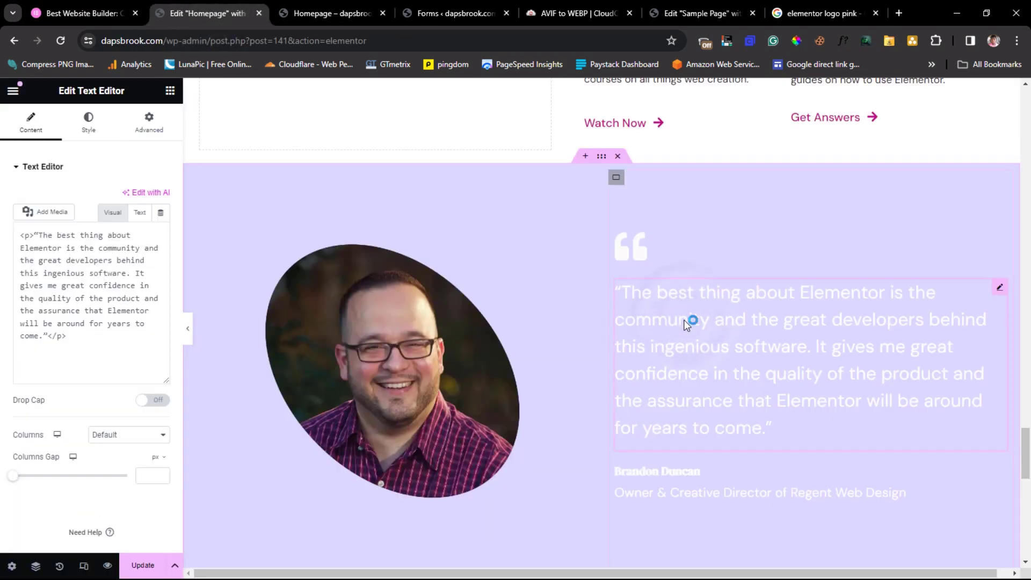
click(88, 127)
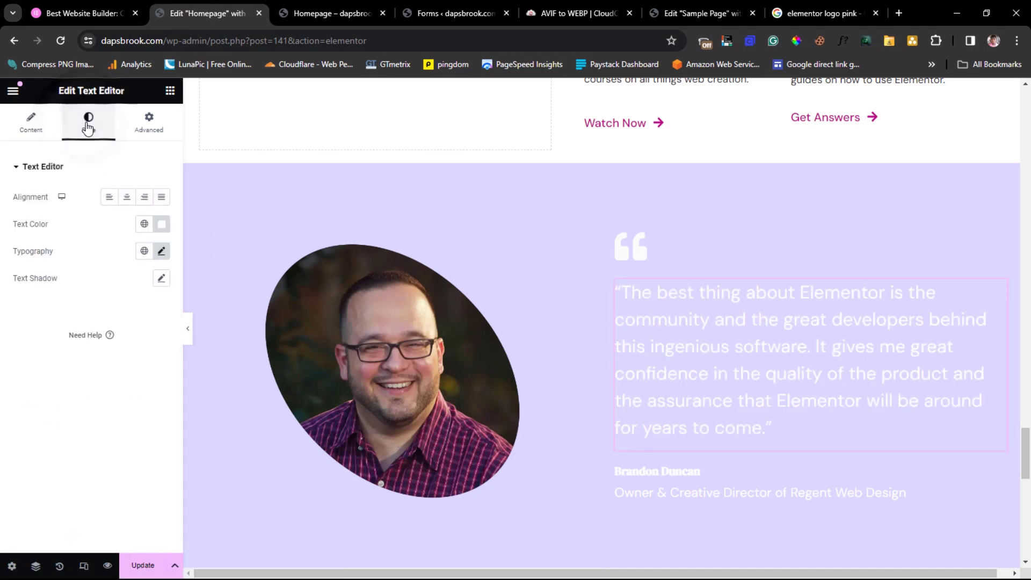
click(163, 251)
click(163, 251)
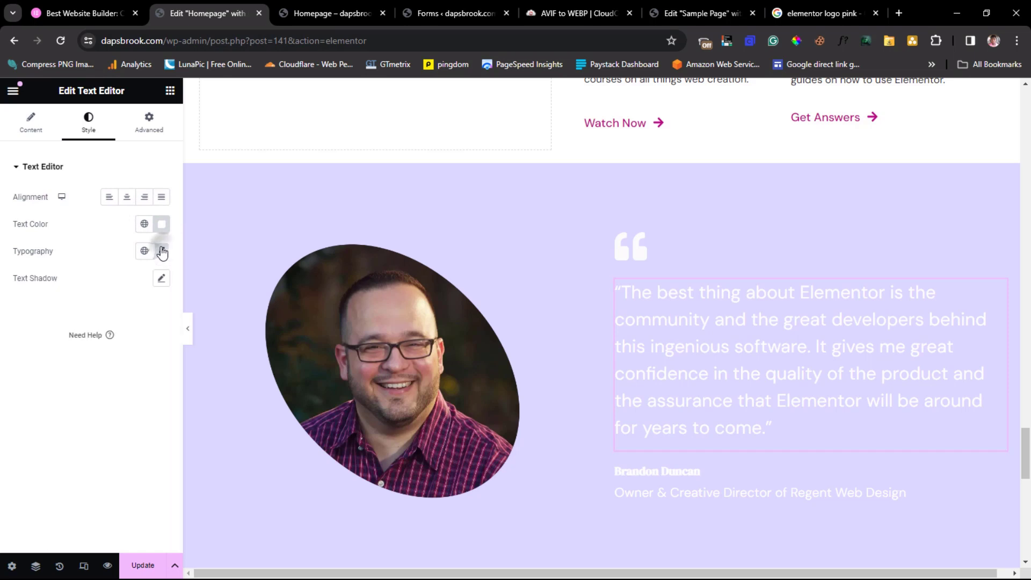
click(161, 224)
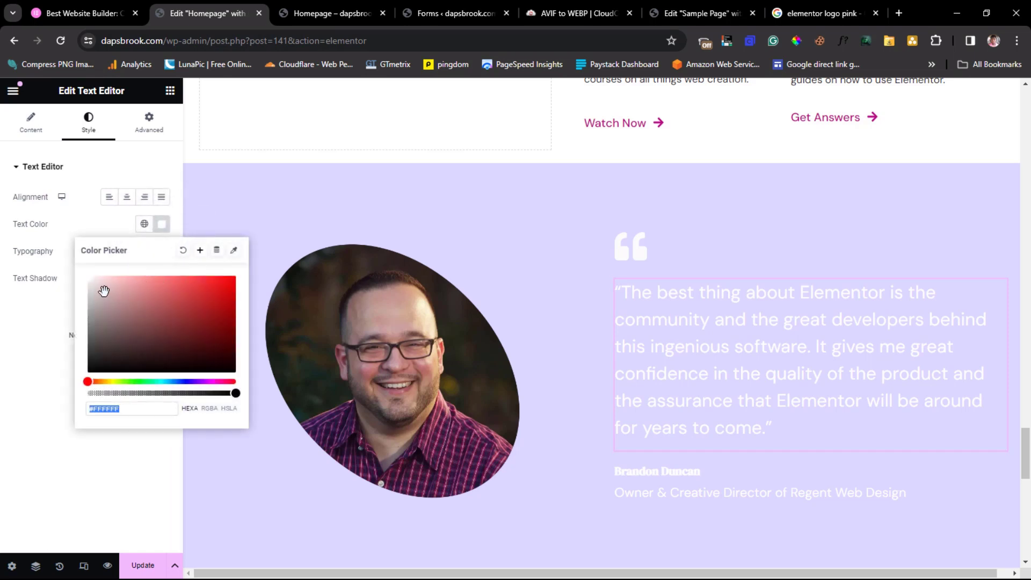
drag(92, 280, 90, 373)
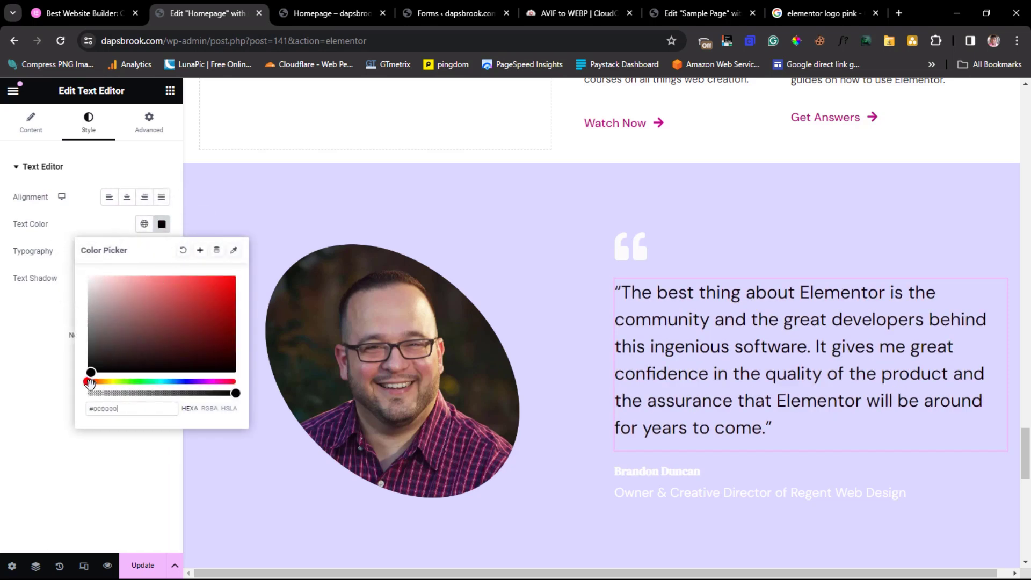
- Change the primary color of the quotation mark icon above the pasted quote to black
click(640, 253)
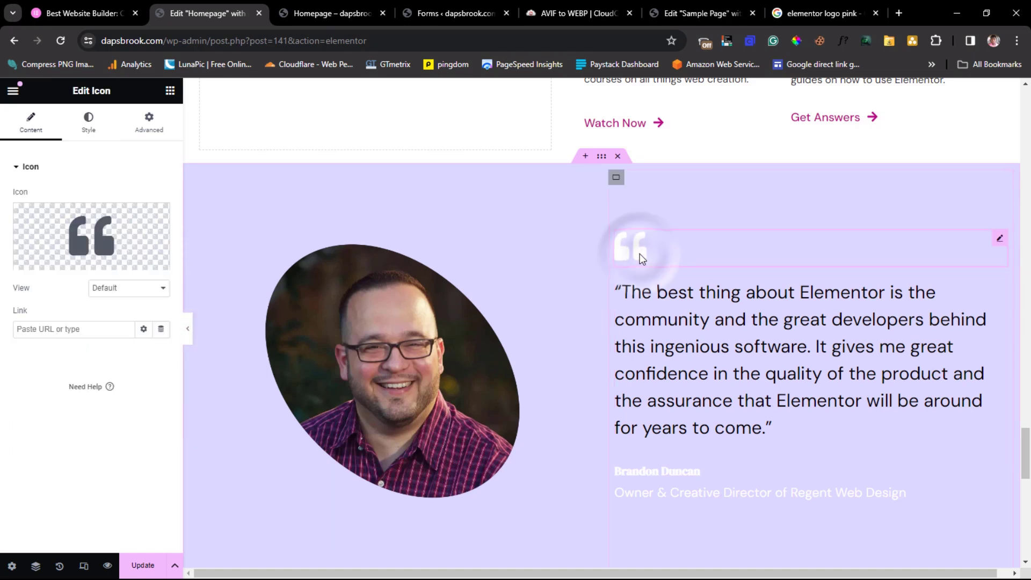
click(87, 122)
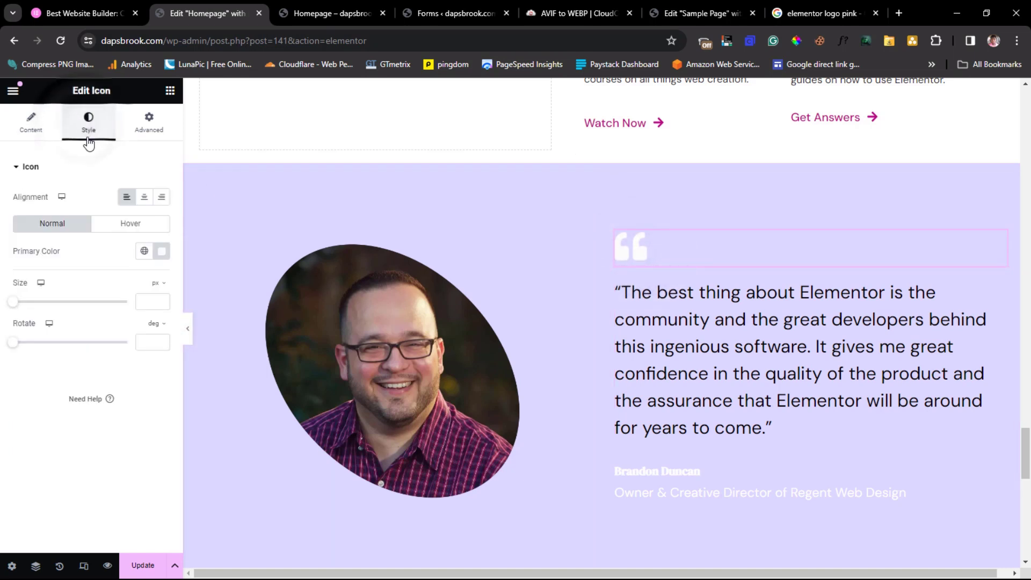
click(162, 251)
- Set the text color of the author name and the job title in the pasted testimonial to #000000
click(644, 471)
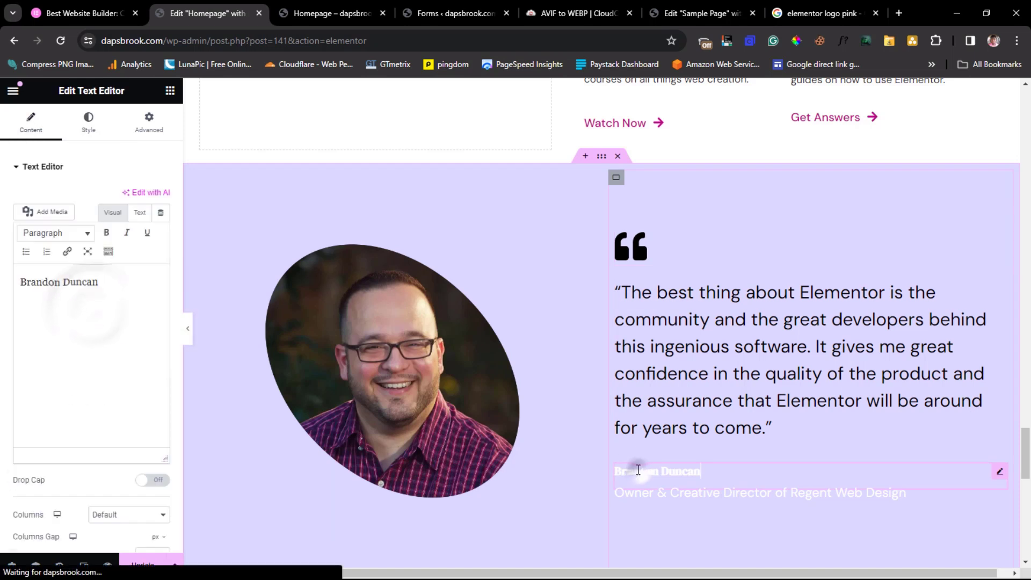
click(88, 122)
click(161, 224)
click(100, 373)
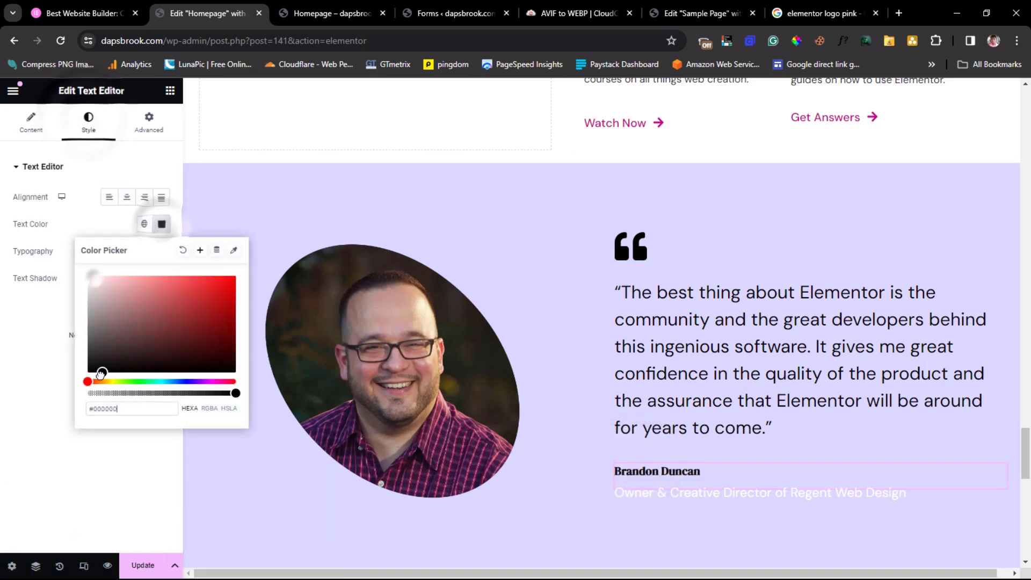
click(649, 490)
click(89, 123)
click(161, 224)
click(103, 352)
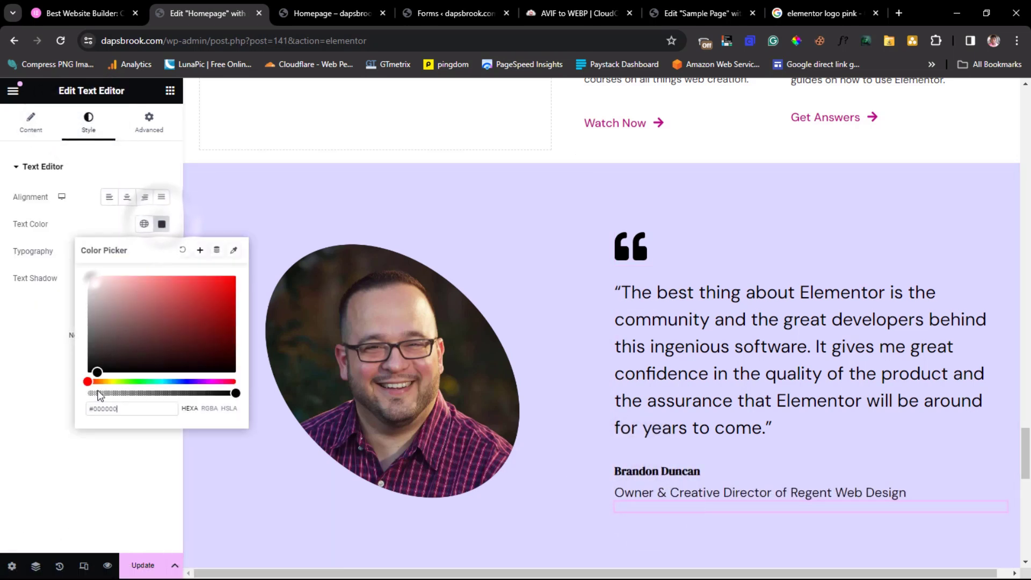
click(24, 349)
- Preview the lavender testimonial at full page width and compare its layout with elementor.com's testimonial sections
click(185, 334)
scroll(446, 246, down, 3)
scroll(443, 247, up, 2)
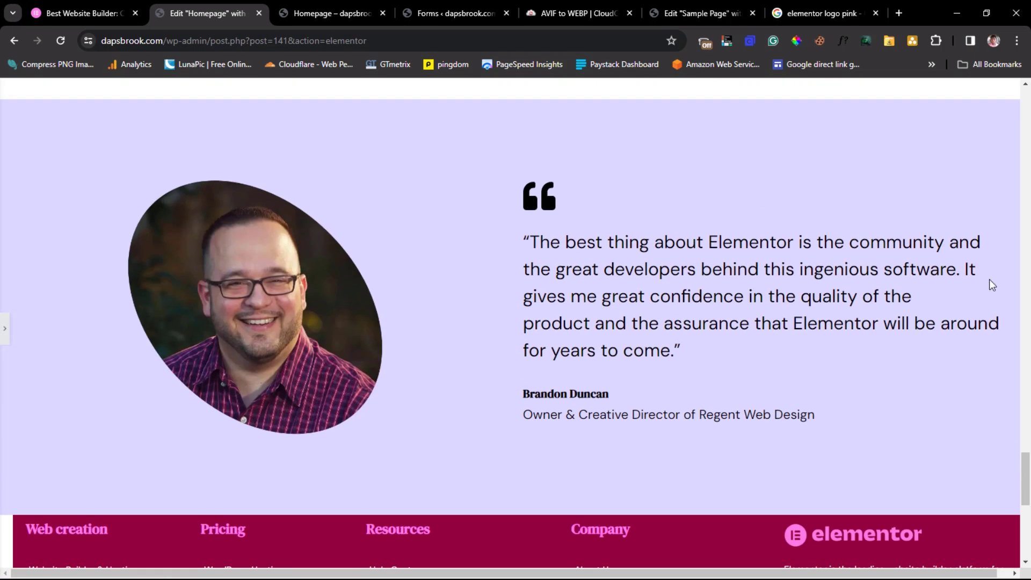
click(82, 2)
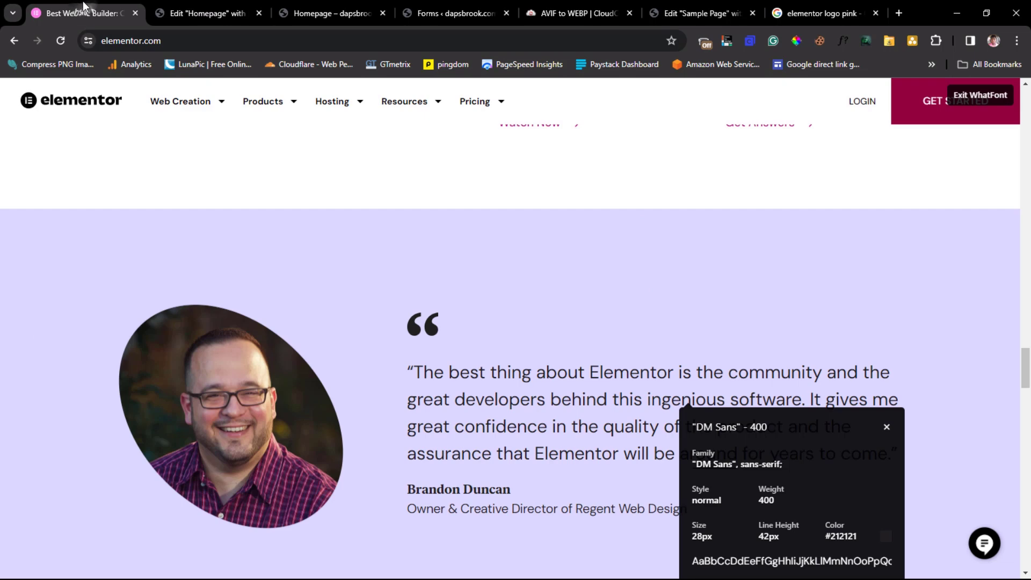
scroll(591, 311, up, 15)
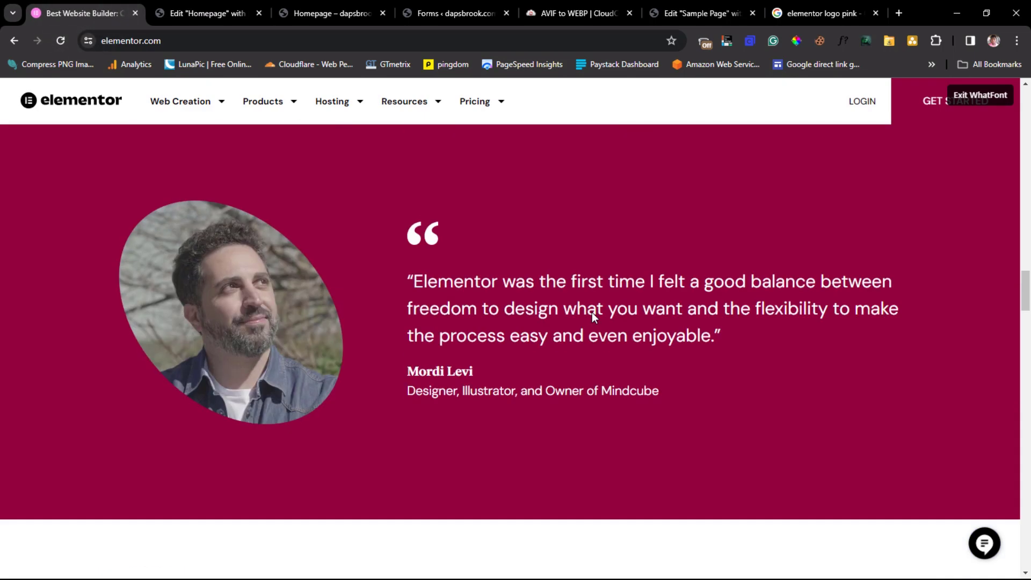
scroll(434, 275, down, 15)
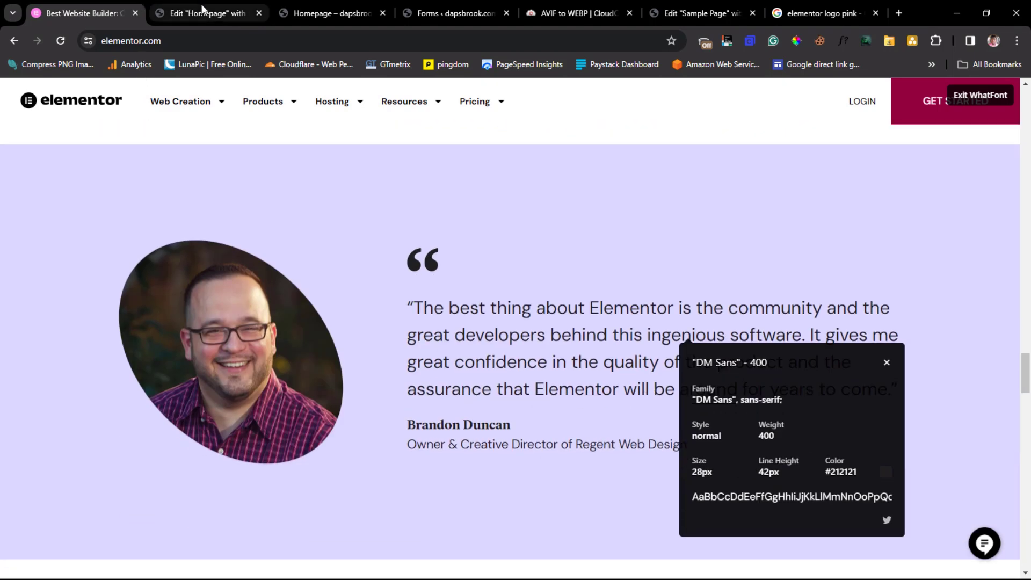
click(199, 12)
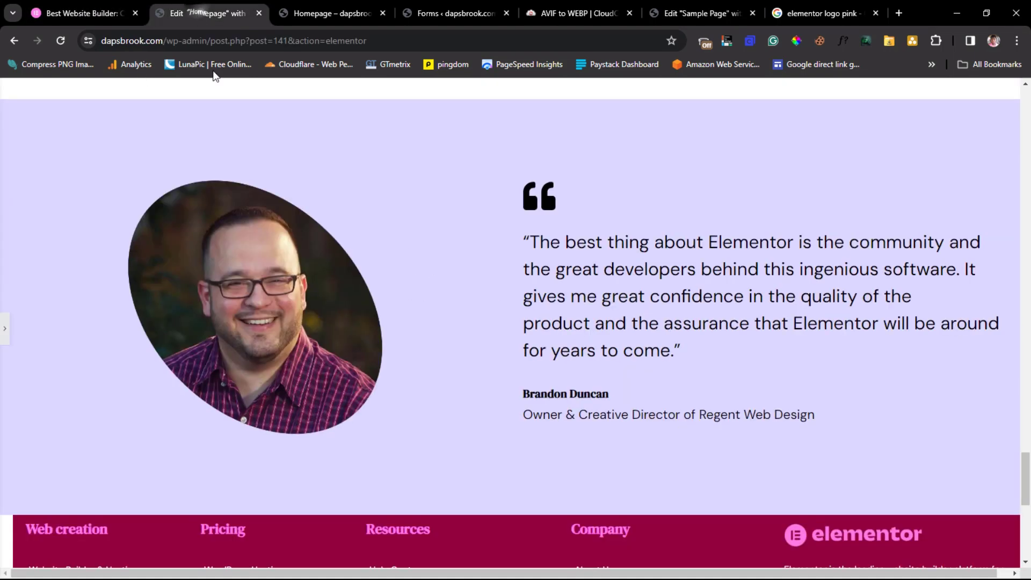
- Set the right margin of the lavender testimonial's quote container to 80 px and preview it at full page width
click(739, 302)
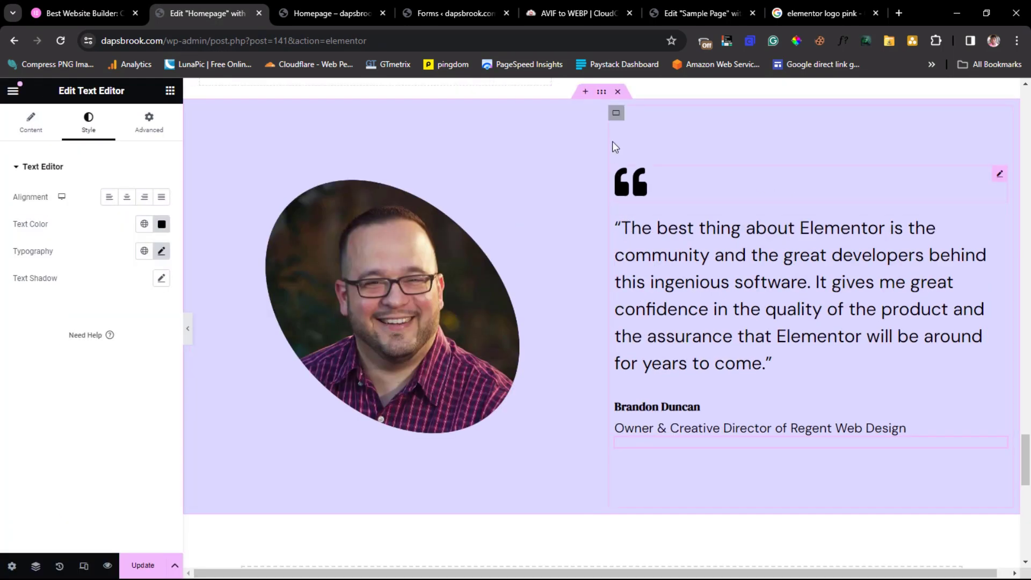
click(616, 114)
click(148, 120)
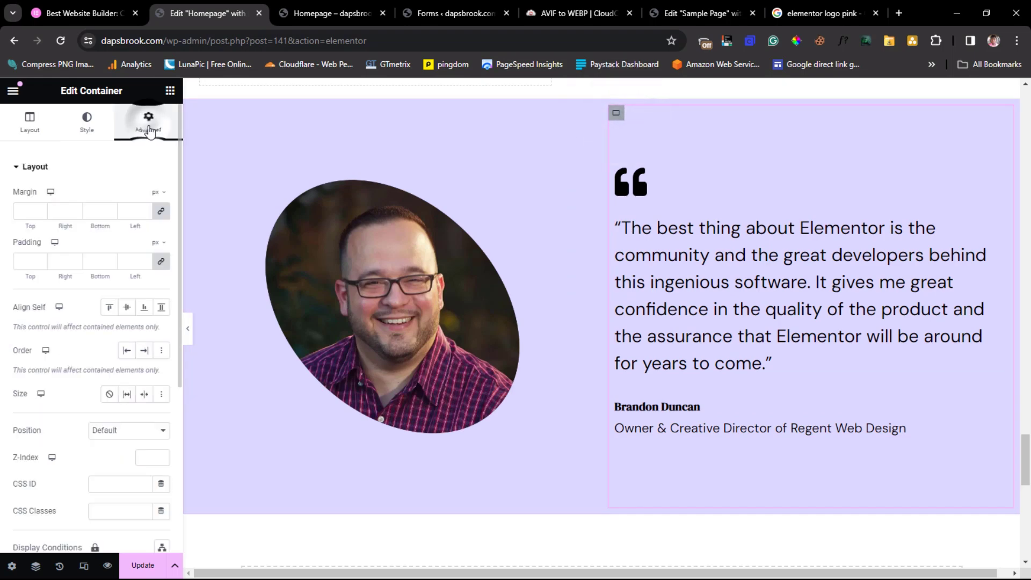
click(60, 211)
text(40)
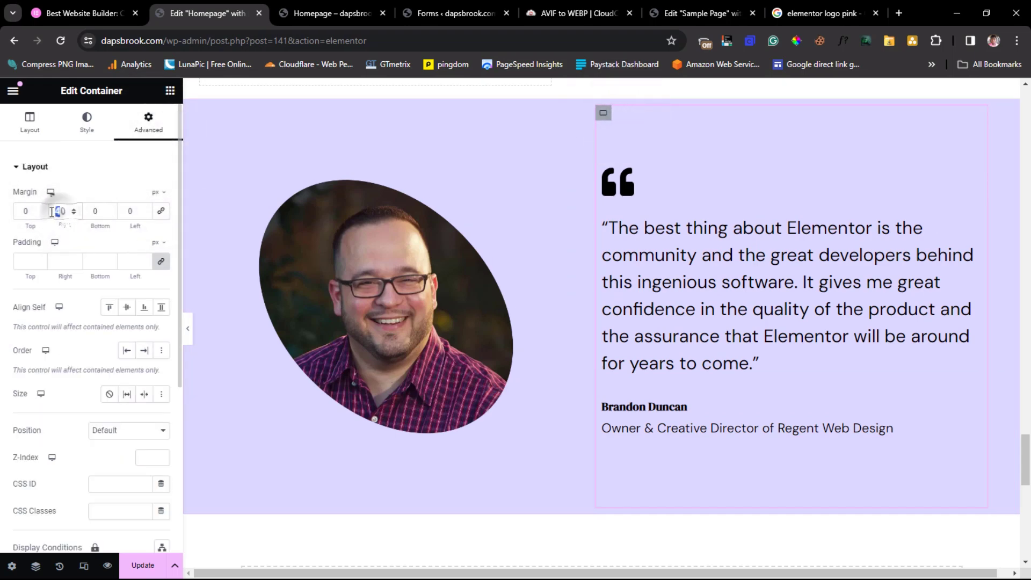
text(8)
click(187, 326)
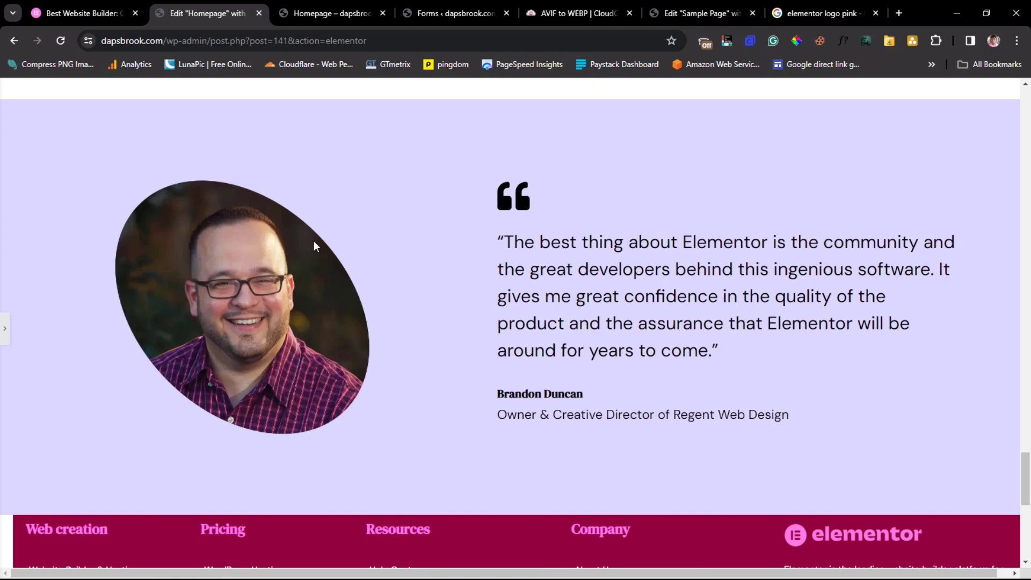
- Compare the spacing around the lavender testimonial with elementor.com's version and view the Community section that follows it there
scroll(402, 306, down, 6)
scroll(401, 308, up, 6)
scroll(399, 304, up, 6)
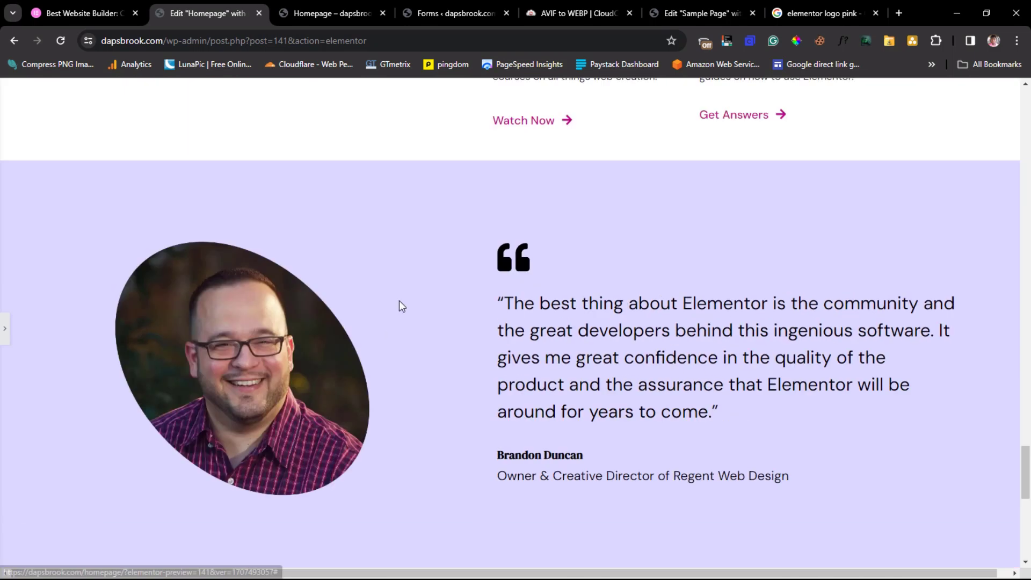
click(66, 13)
scroll(228, 277, up, 3)
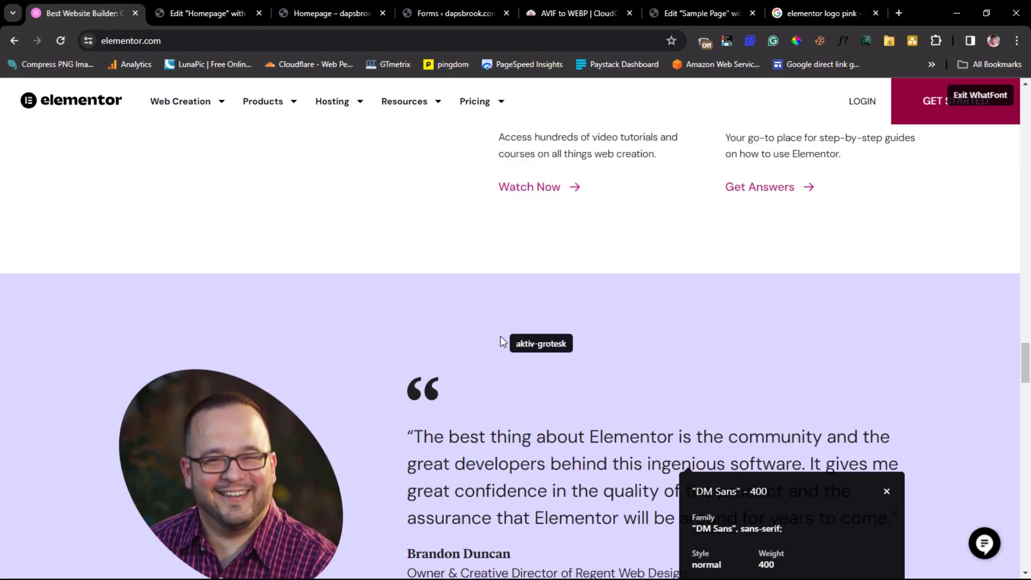
scroll(494, 429, down, 10)
scroll(460, 310, down, 2)
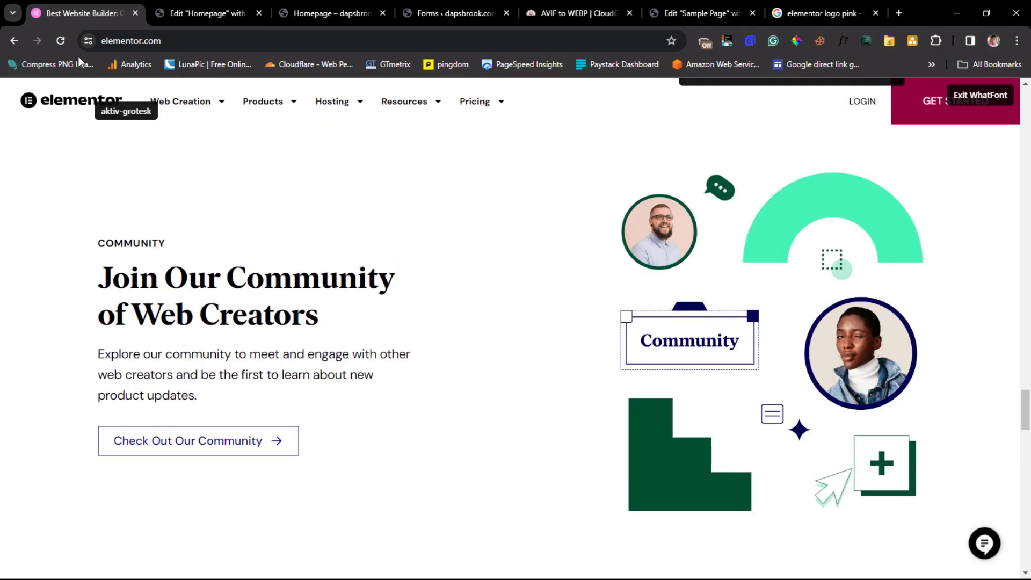
click(180, 14)
scroll(80, 419, down, 2)
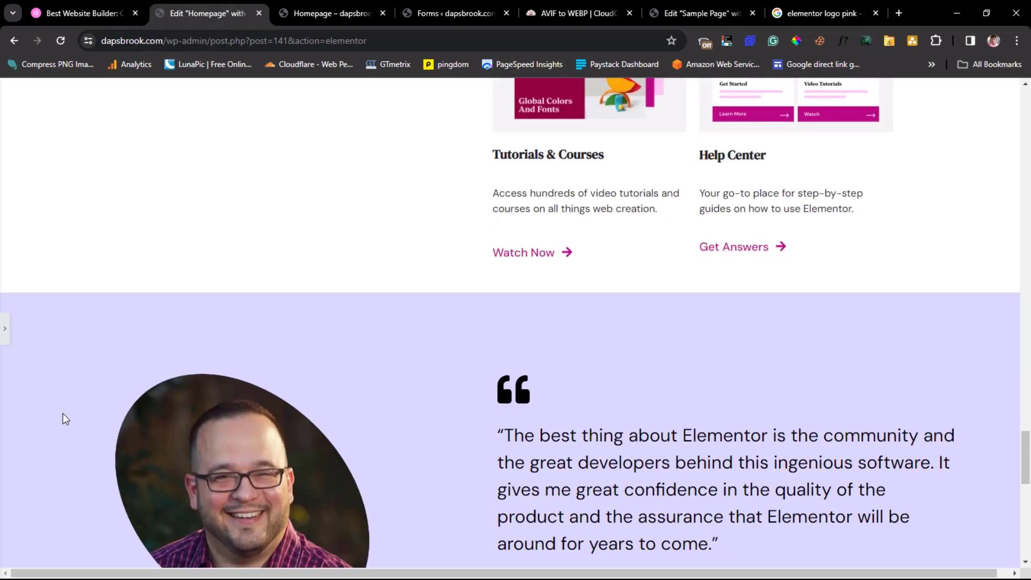
- Give the outer lavender testimonial container unlinked top and bottom margins of 80 px
click(3, 332)
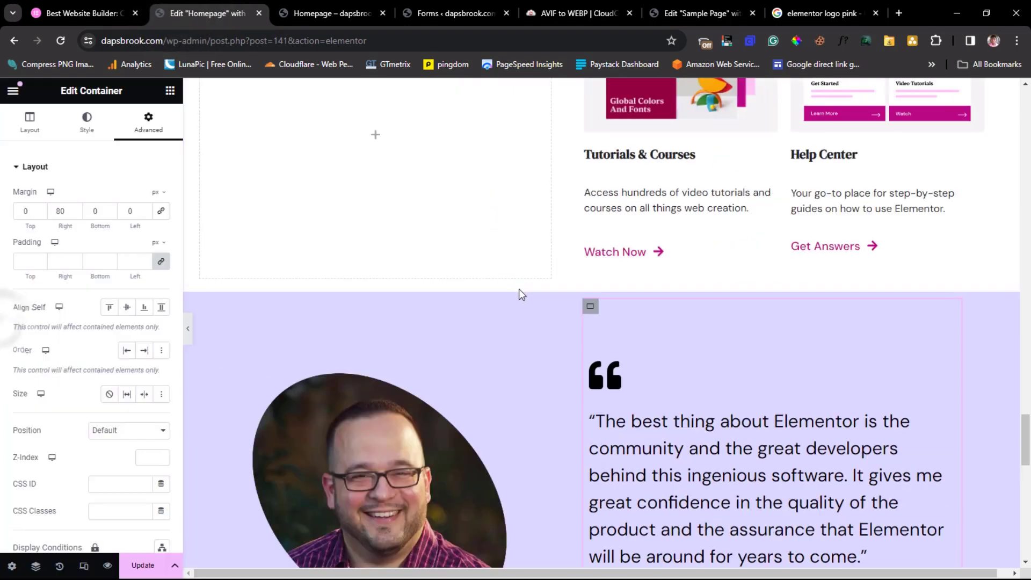
click(600, 288)
click(148, 123)
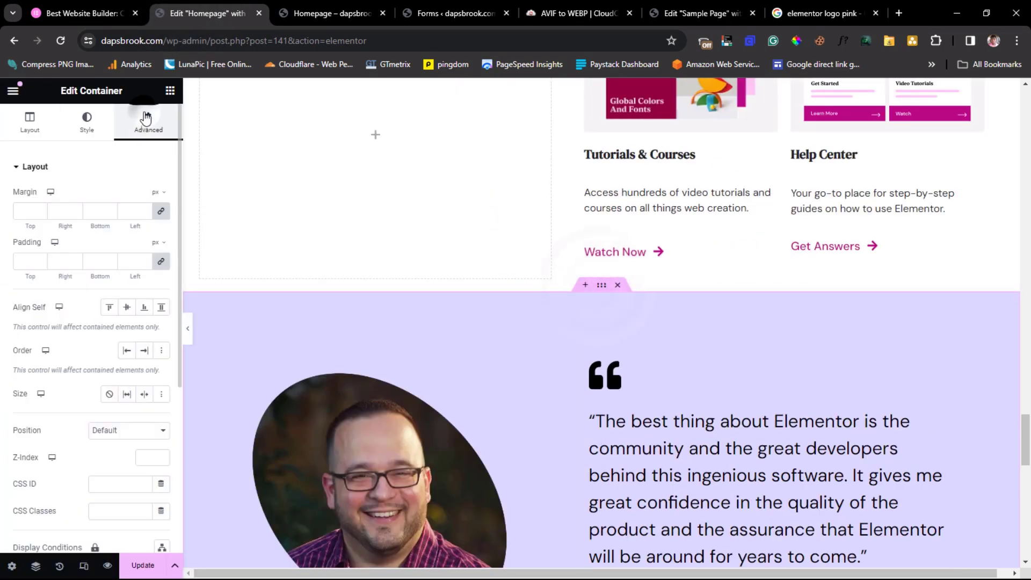
click(25, 210)
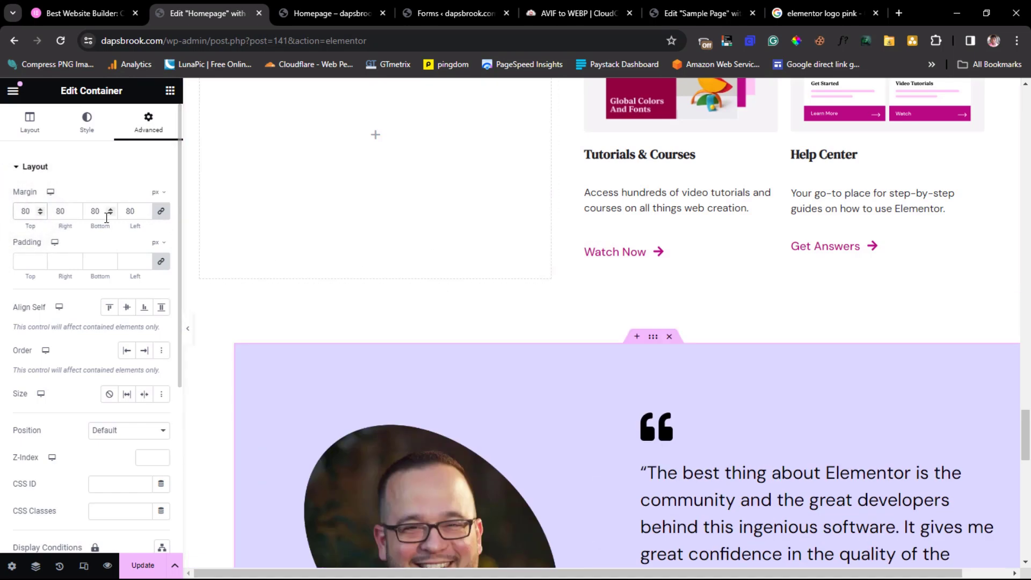
key(BackSpace)
click(163, 212)
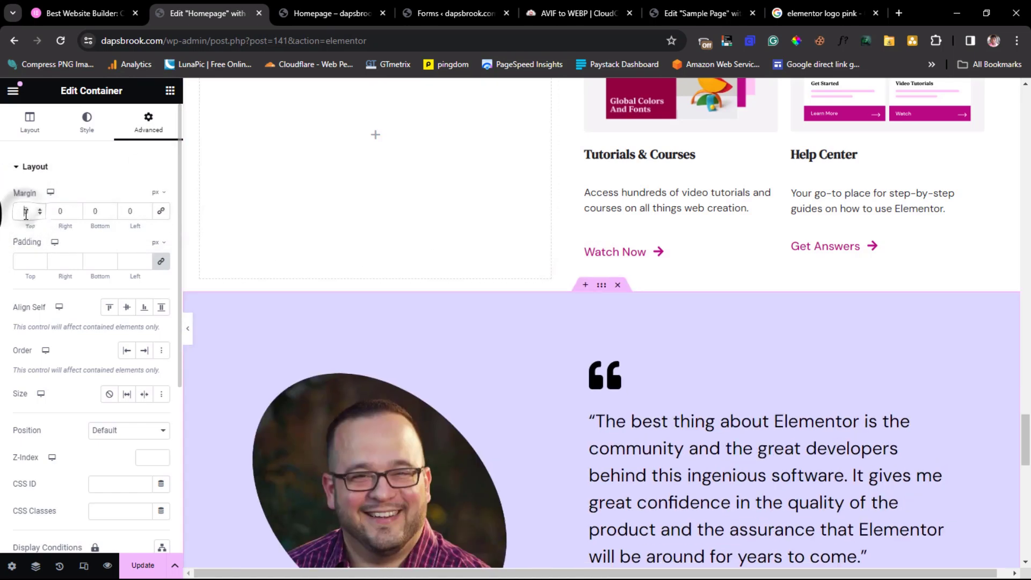
text(80)
scroll(505, 279, down, 4)
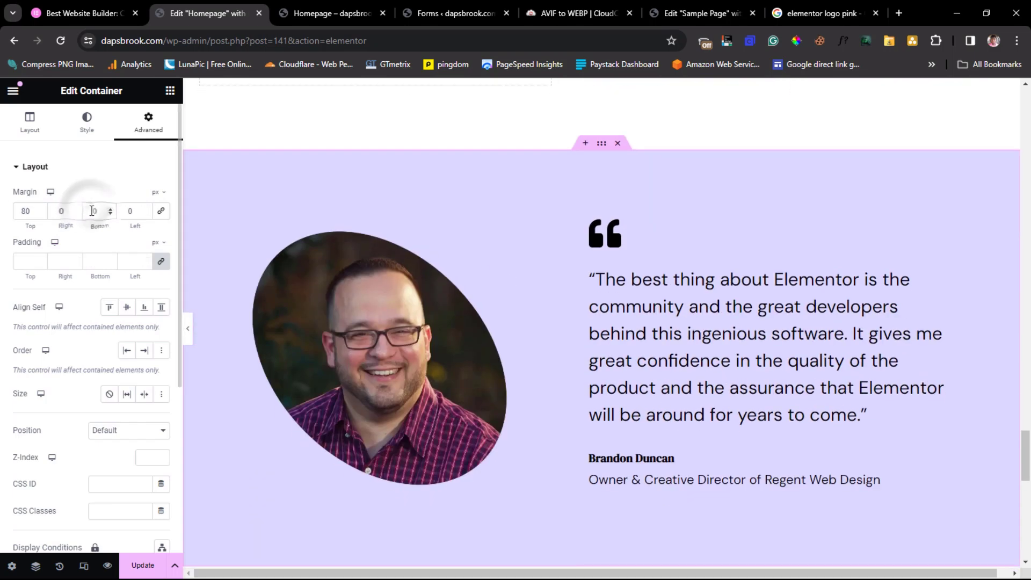
scroll(496, 246, down, 7)
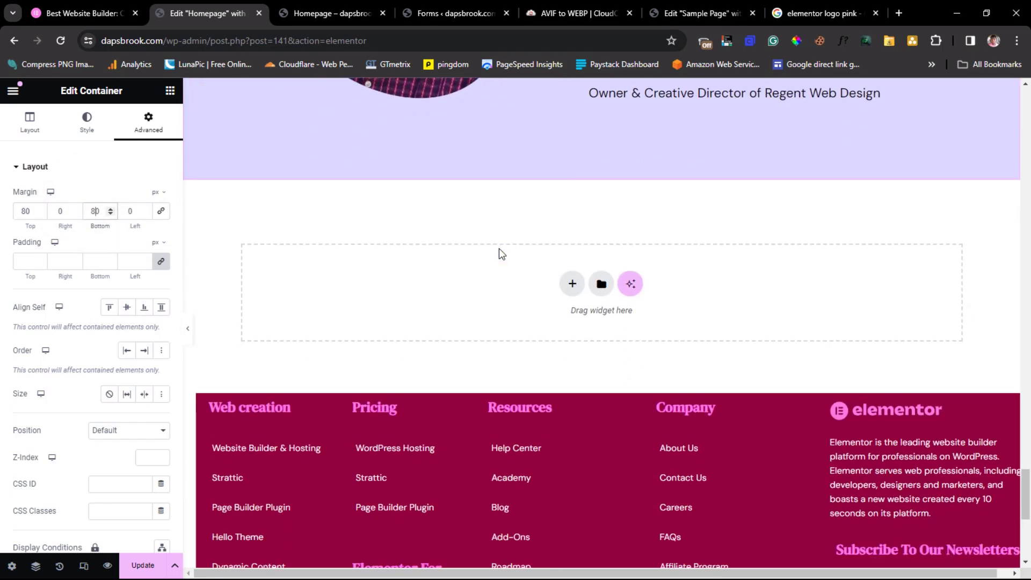
- Copy the Resources & Skills container and paste it into the empty area below the lavender testimonial
click(84, 11)
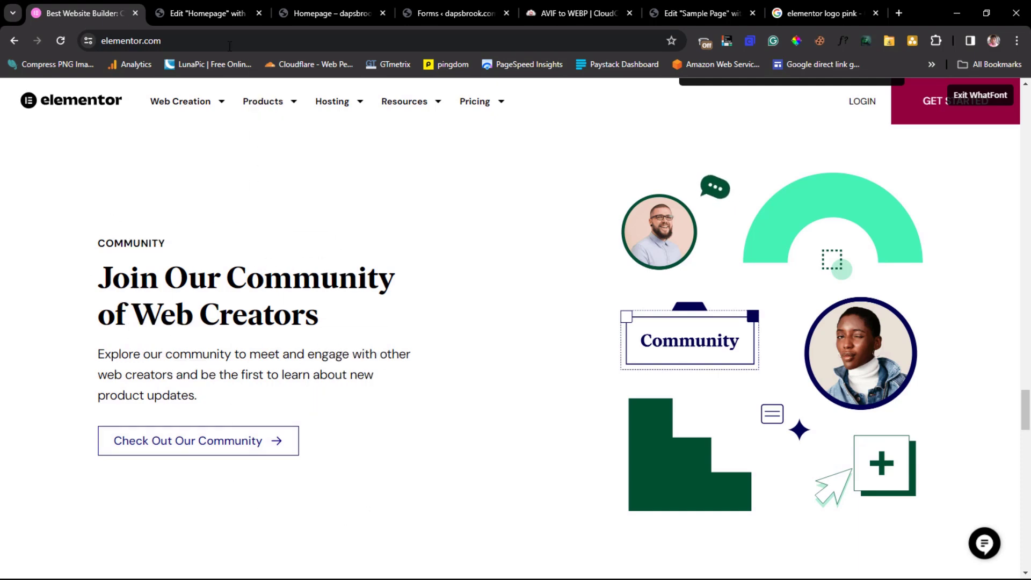
click(211, 12)
scroll(501, 382, up, 10)
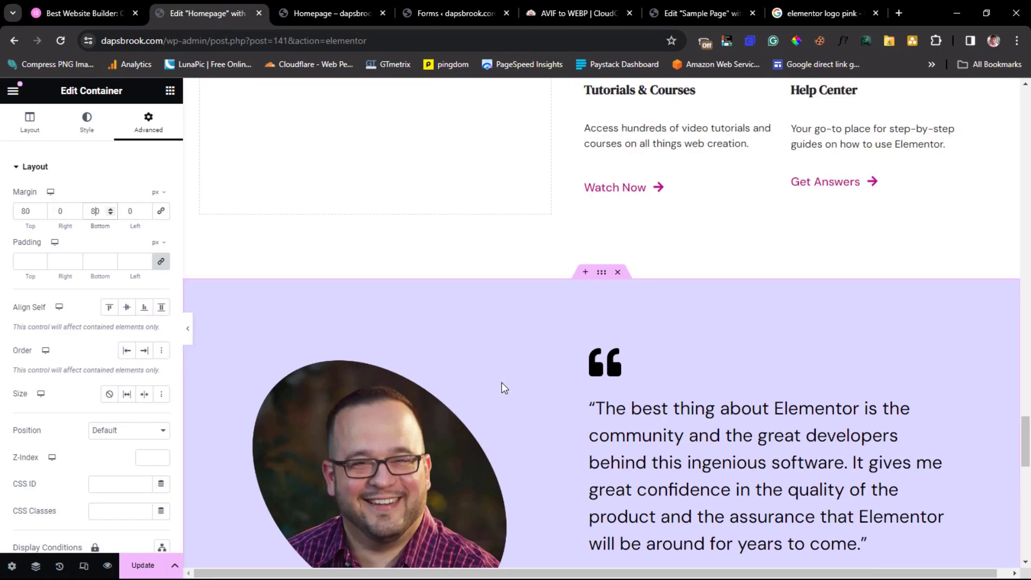
scroll(501, 382, up, 3)
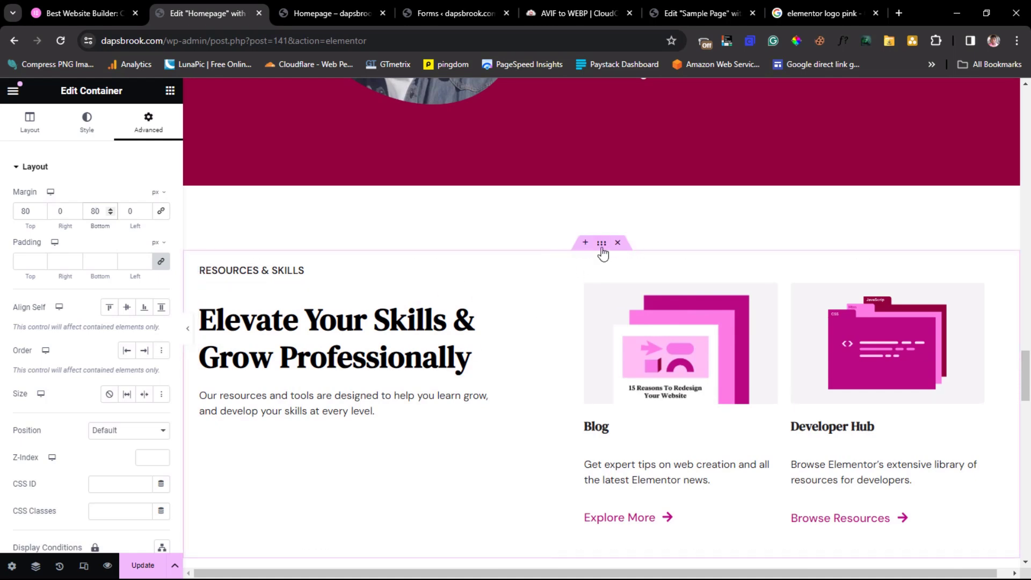
right_click(602, 248)
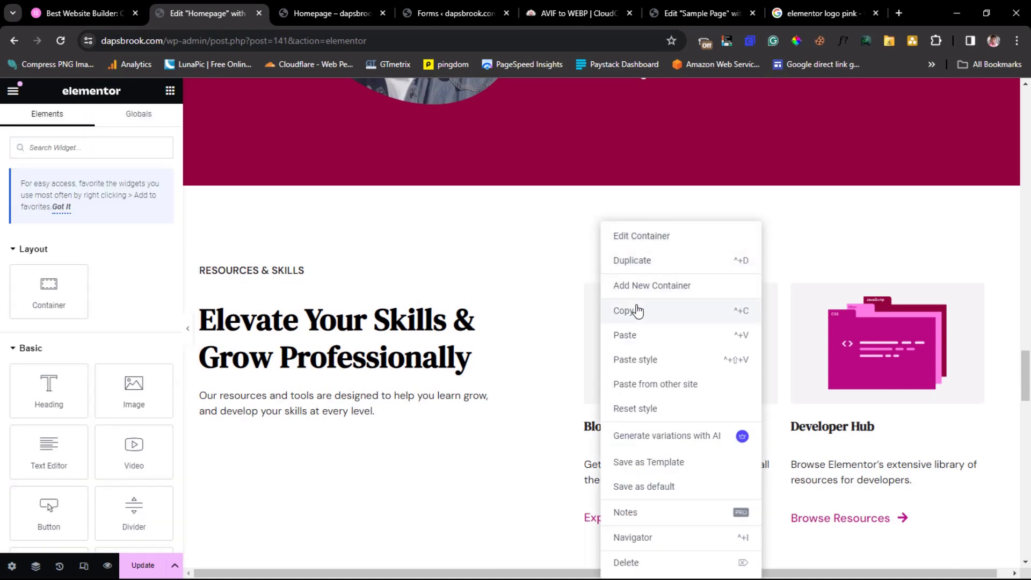
click(634, 314)
scroll(631, 320, down, 15)
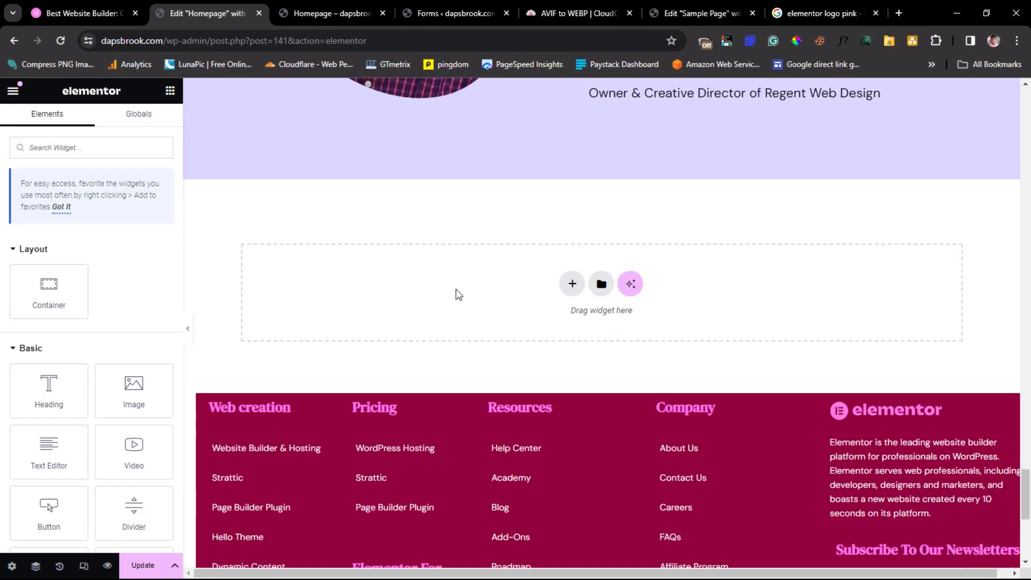
right_click(453, 288)
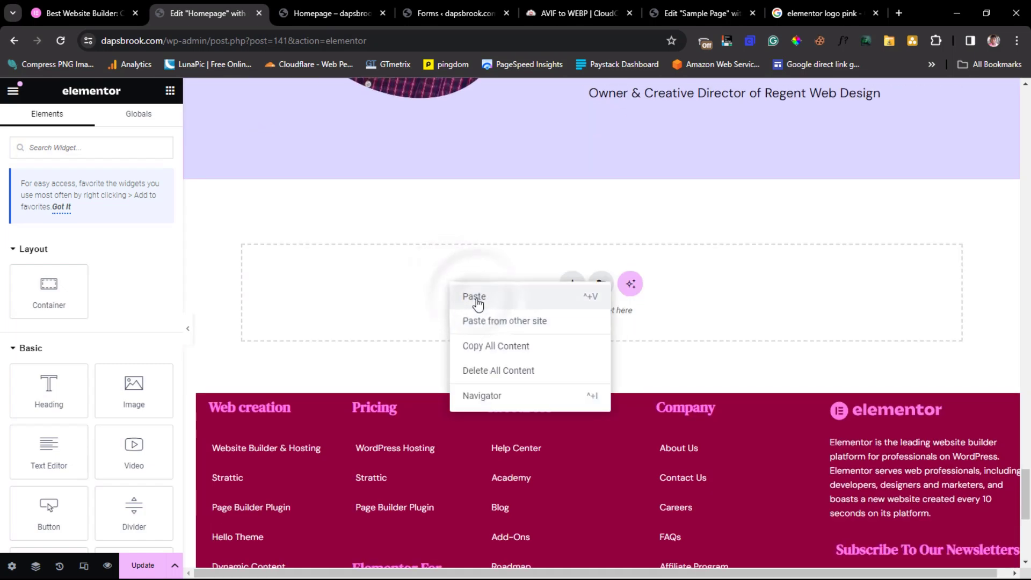
click(475, 297)
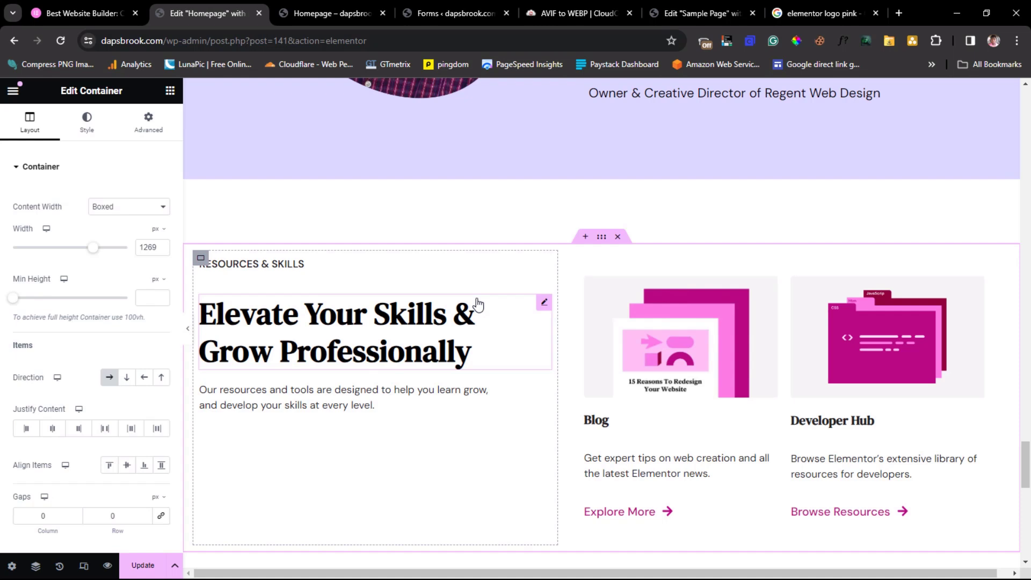
- Replace the pasted section's small "RESOURCES & SKILLS" label with "COMMUNITY" copied from elementor.com
click(77, 8)
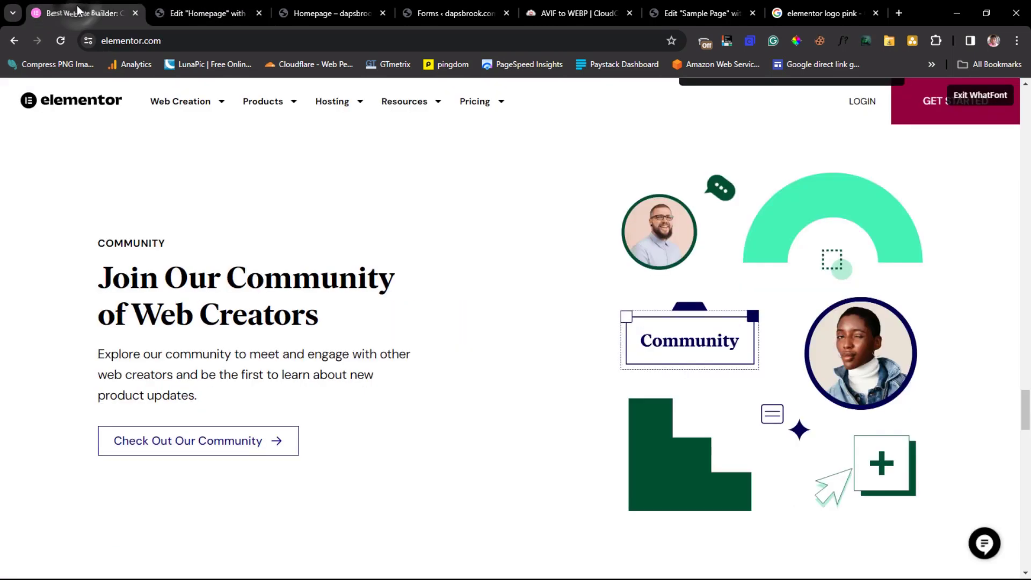
double_click(162, 243)
key(ctrl+c)
right_click(106, 245)
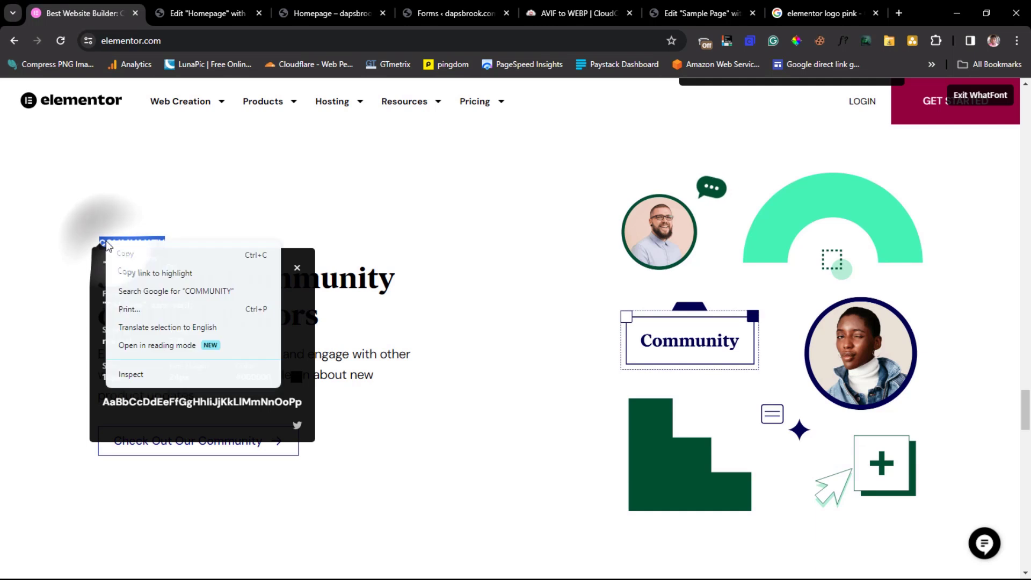
key(Escape)
click(198, 13)
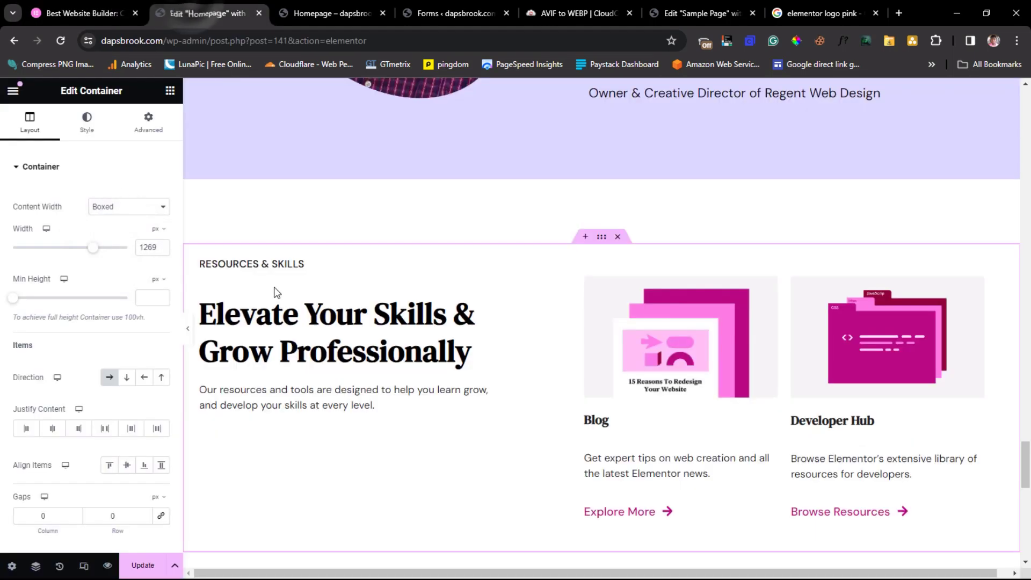
click(267, 265)
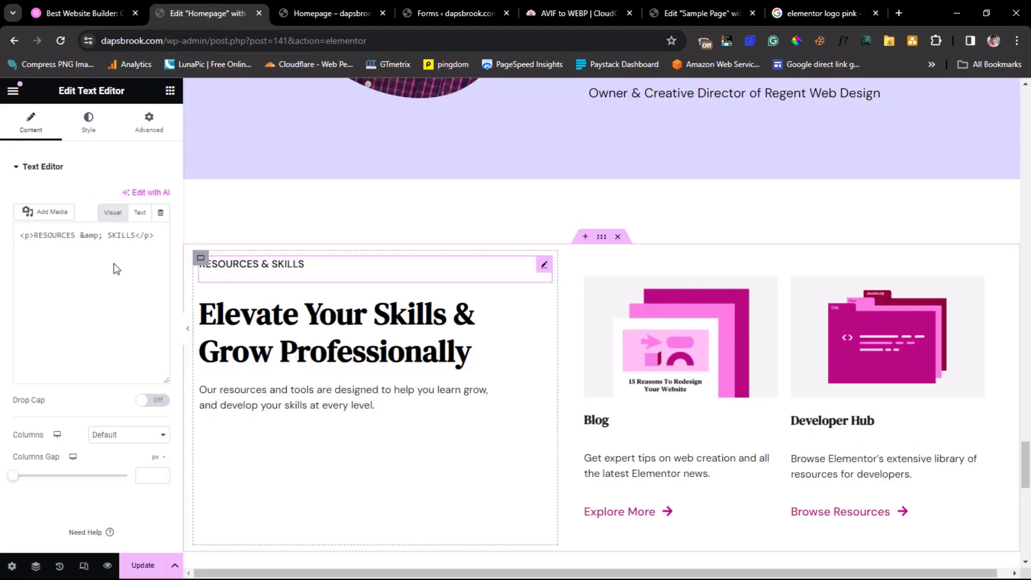
triple_click(76, 273)
key(ctrl+v)
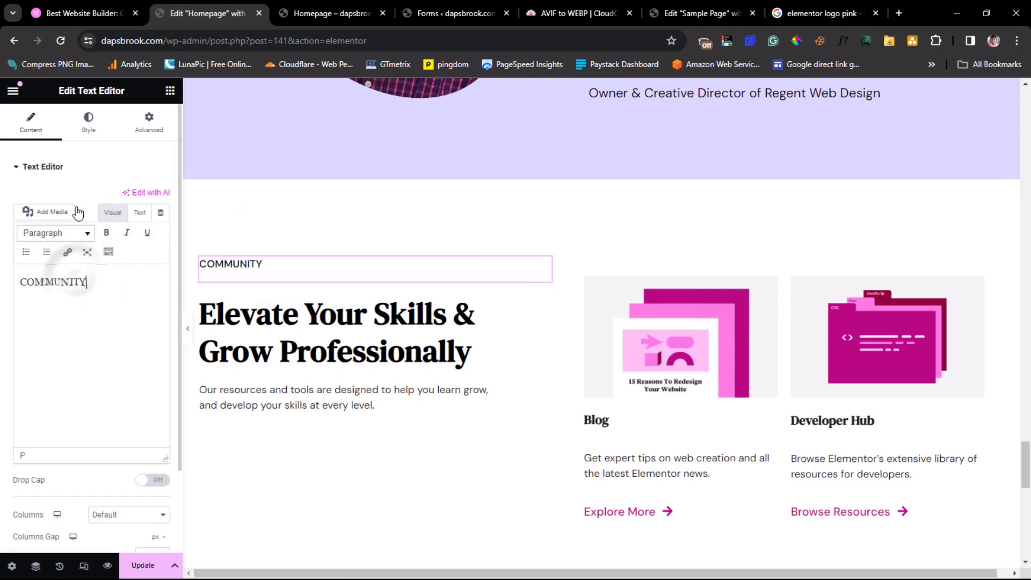
- Replace the pasted section's heading with "Join Our Community of Web Creators" copied from elementor.com
click(84, 13)
triple_click(102, 288)
right_click(137, 283)
click(160, 296)
click(207, 16)
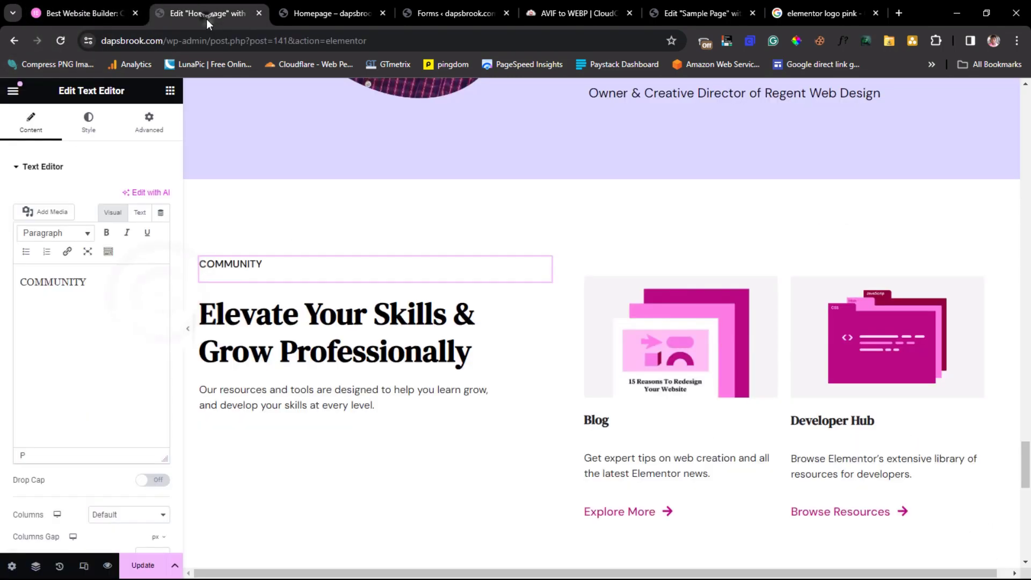
click(251, 307)
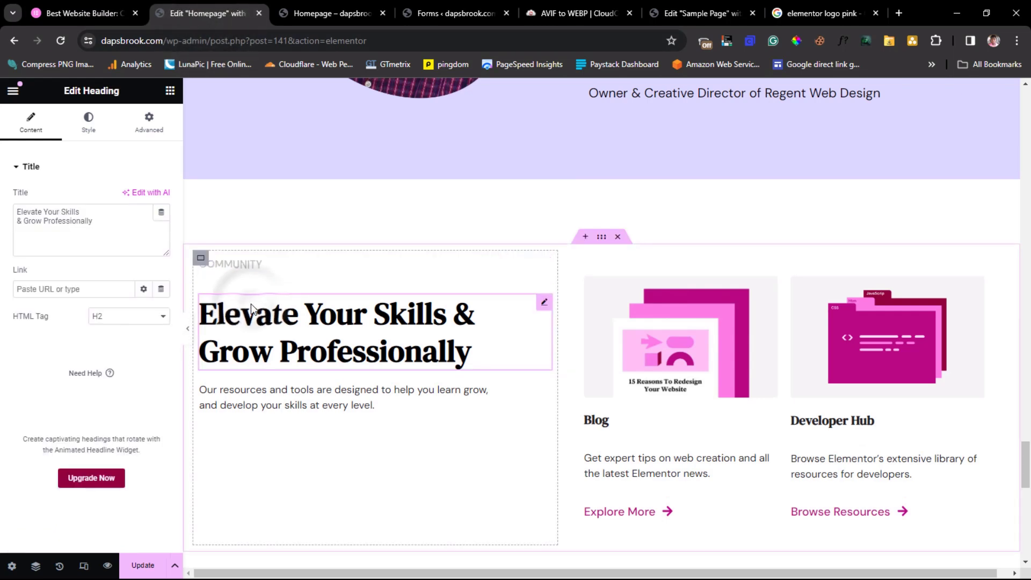
click(102, 218)
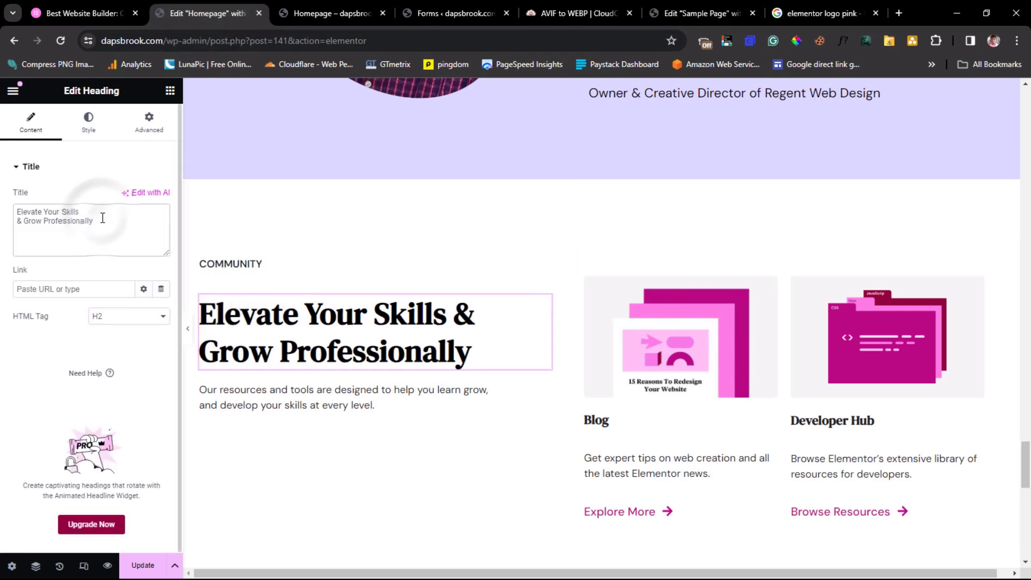
key(ctrl+v)
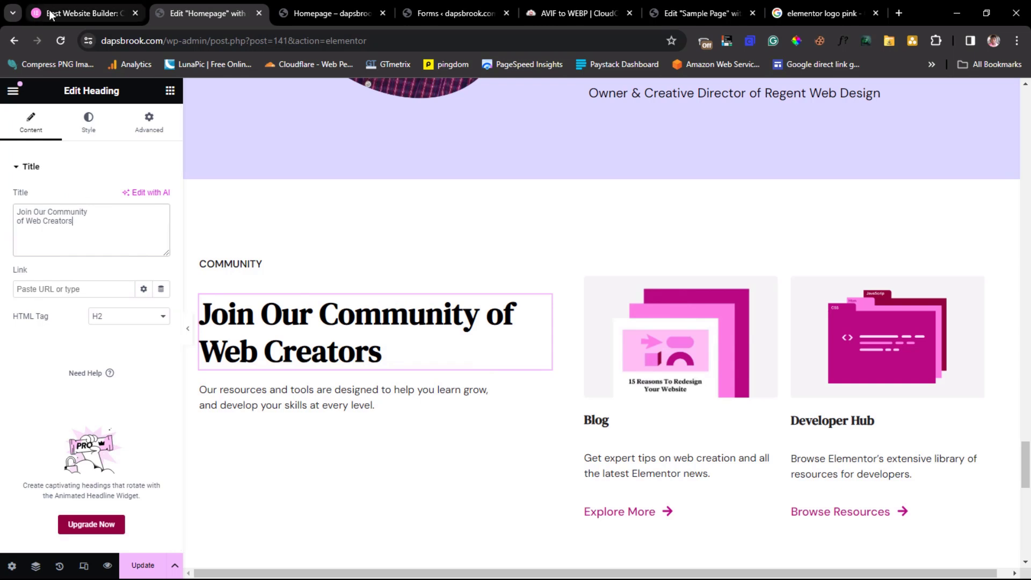
- Replace the pasted section's description with elementor.com's "Explore our community to meet and engage with other web creators and be the first to learn about new product updates."
click(80, 13)
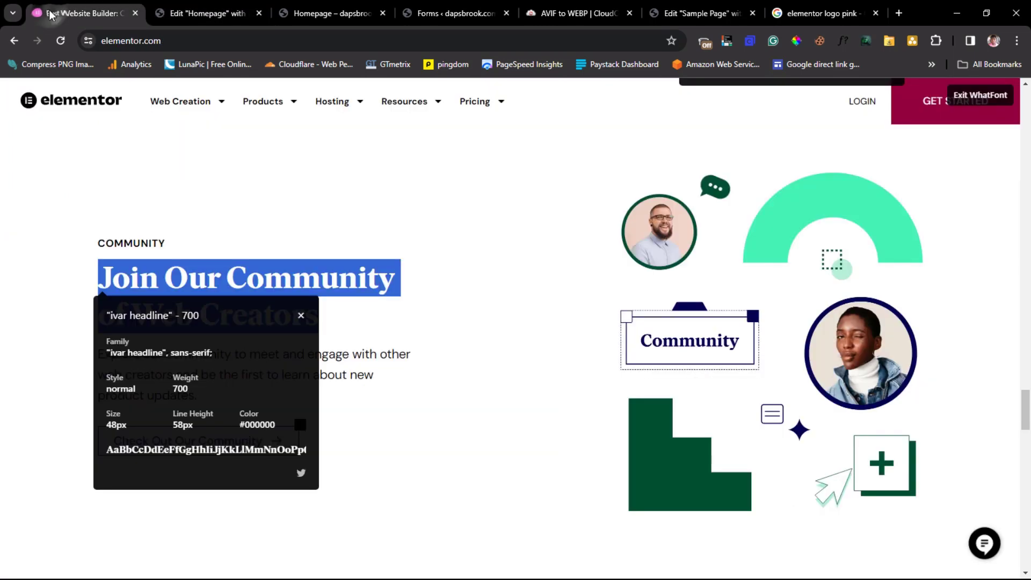
click(301, 316)
drag(198, 398, 99, 354)
right_click(125, 352)
click(142, 363)
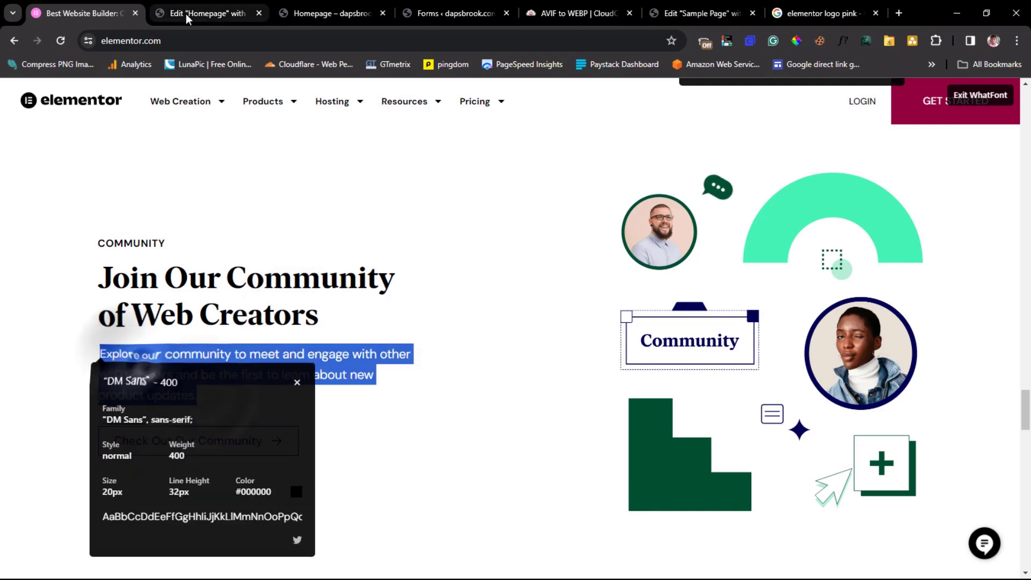
click(188, 14)
click(242, 400)
click(48, 333)
key(ctrl+a)
key(ctrl+v)
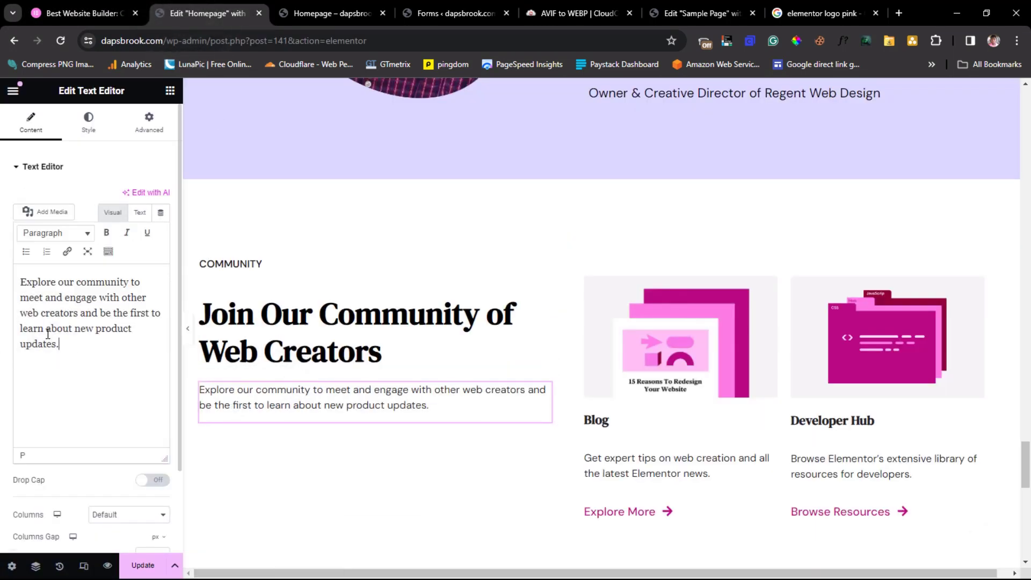
- Copy the "See Plans" button from the Host & Build section and paste it below the Resources & Skills description
scroll(363, 330, up, 15)
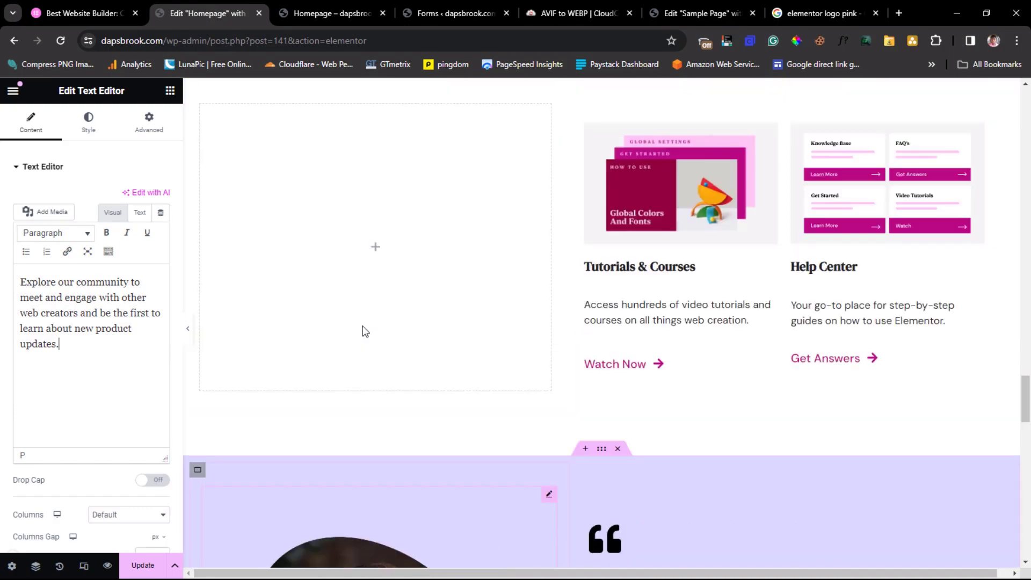
scroll(364, 331, up, 15)
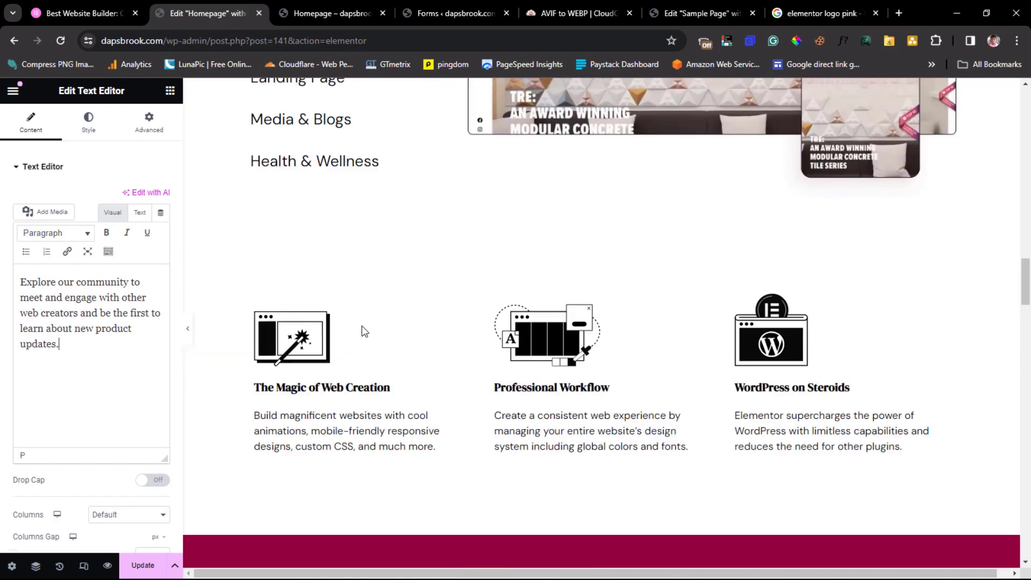
scroll(363, 330, up, 8)
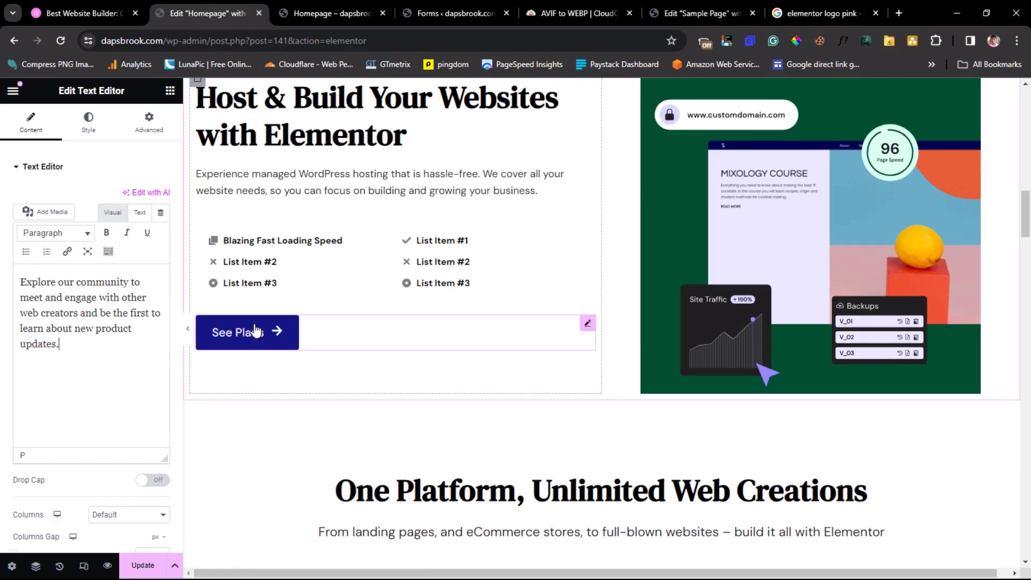
right_click(329, 334)
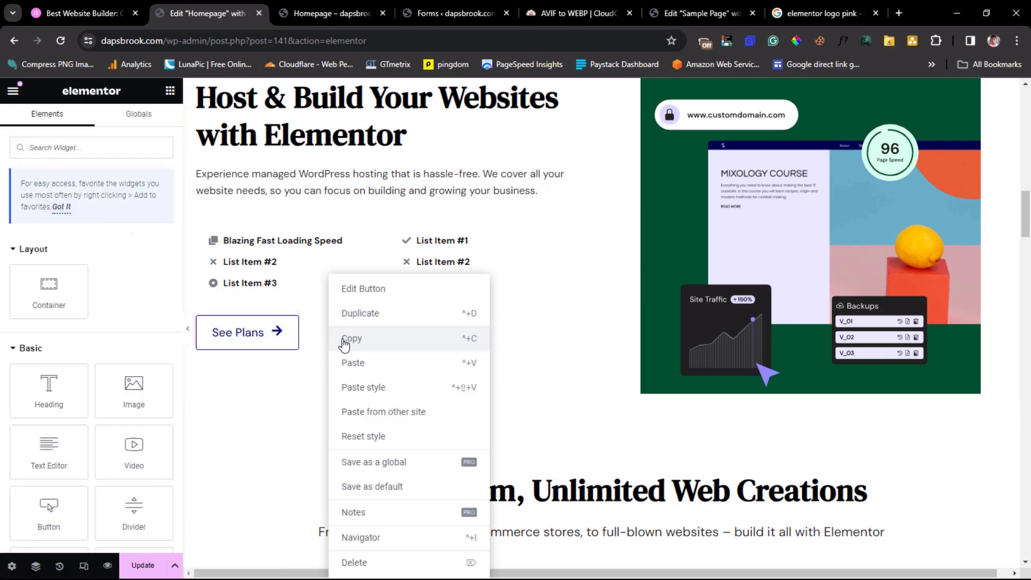
click(345, 340)
scroll(333, 333, down, 20)
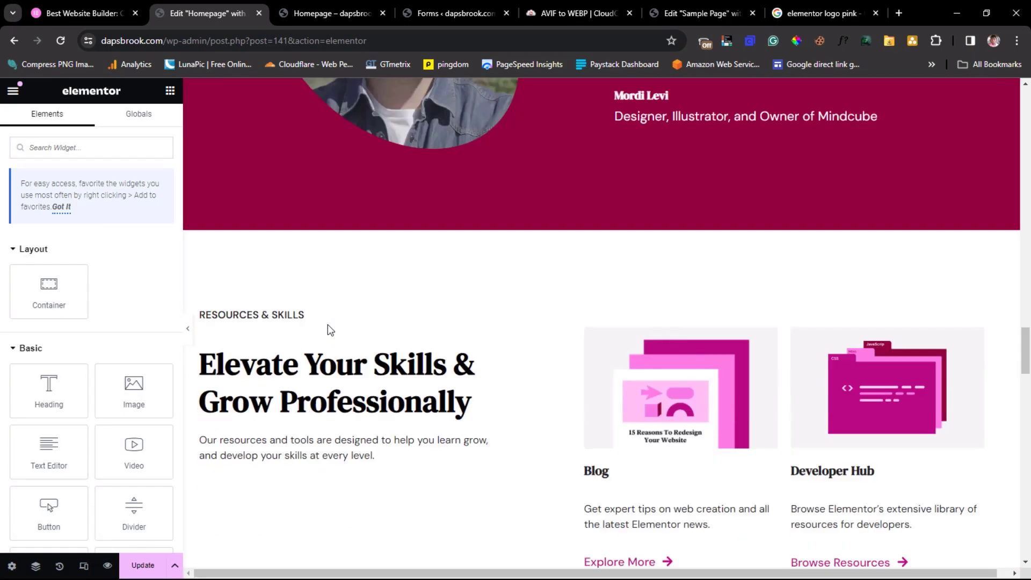
scroll(330, 329, down, 3)
right_click(262, 321)
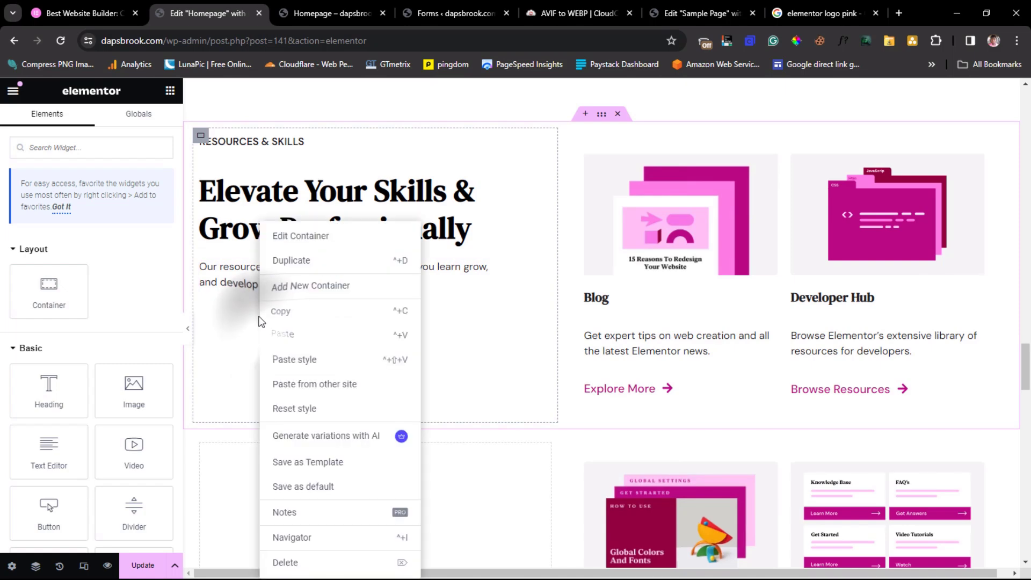
click(281, 336)
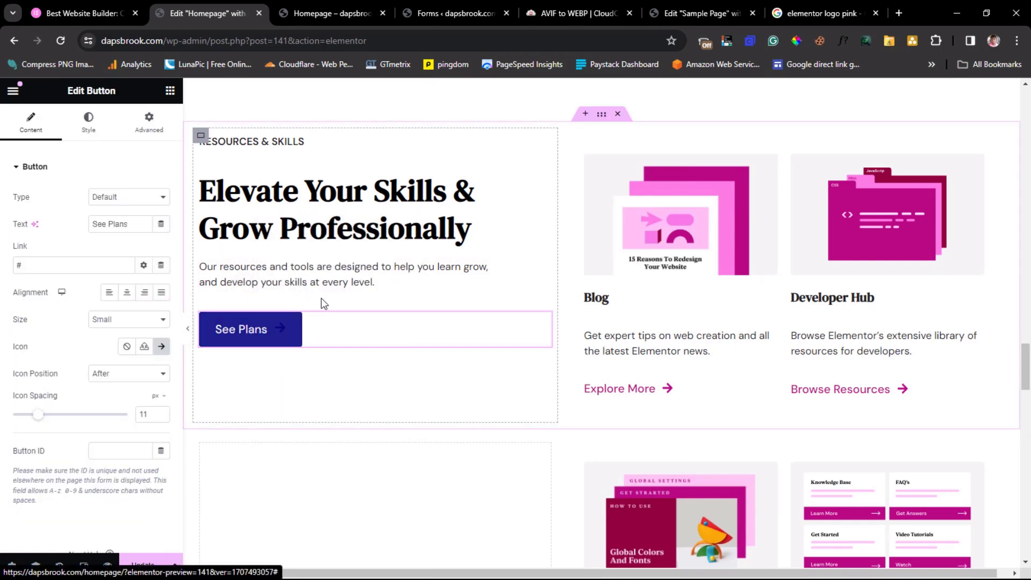
- Replace the pasted button's text with "Check Out Our Community" copied from elementor.com
click(79, 11)
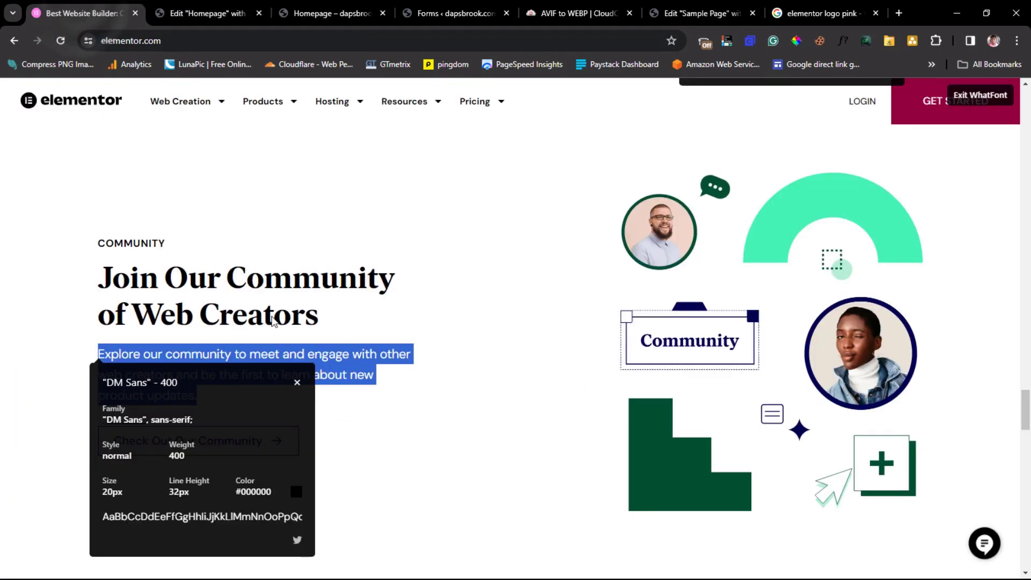
click(298, 385)
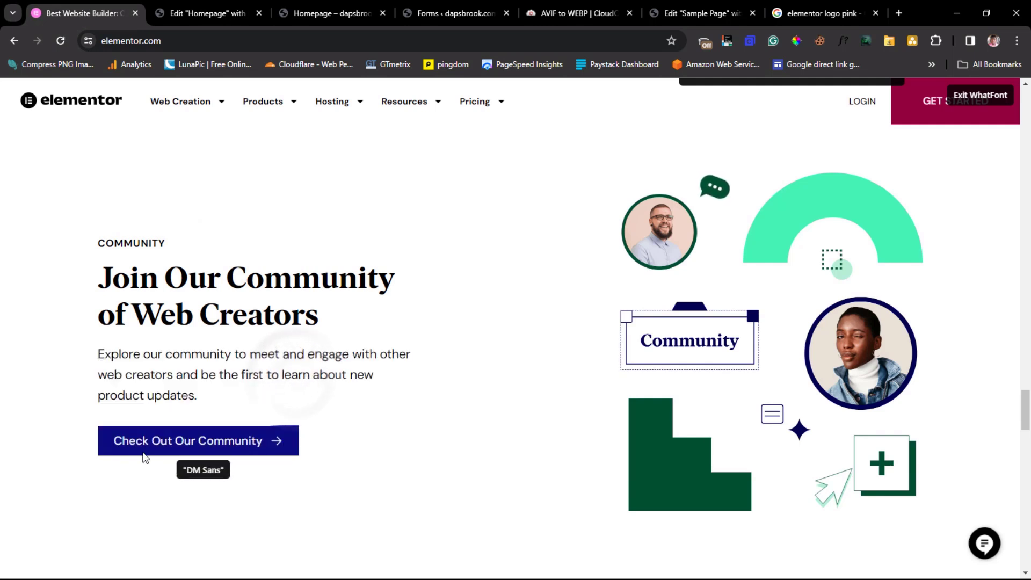
drag(141, 436, 262, 440)
right_click(223, 439)
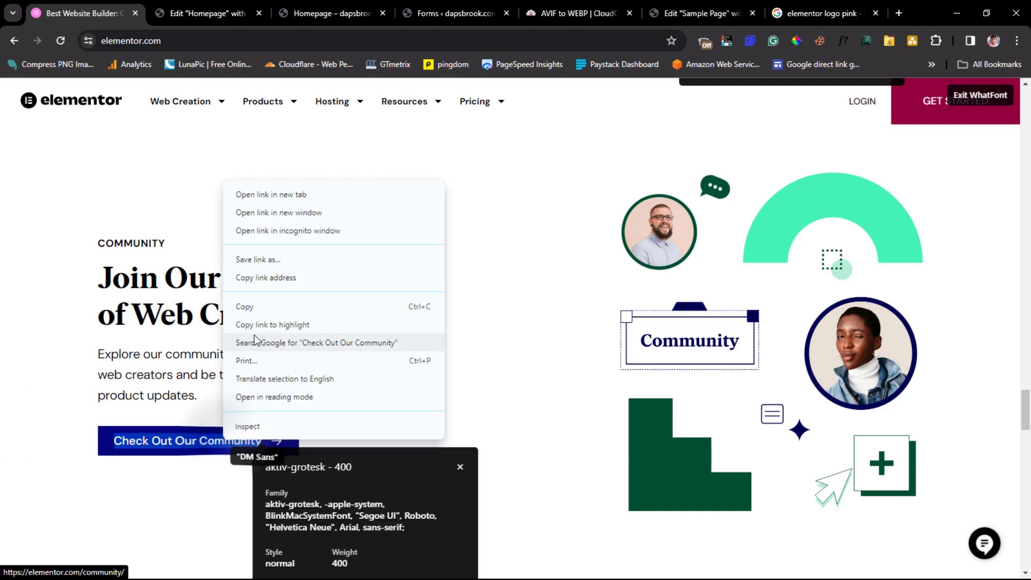
click(257, 310)
click(184, 3)
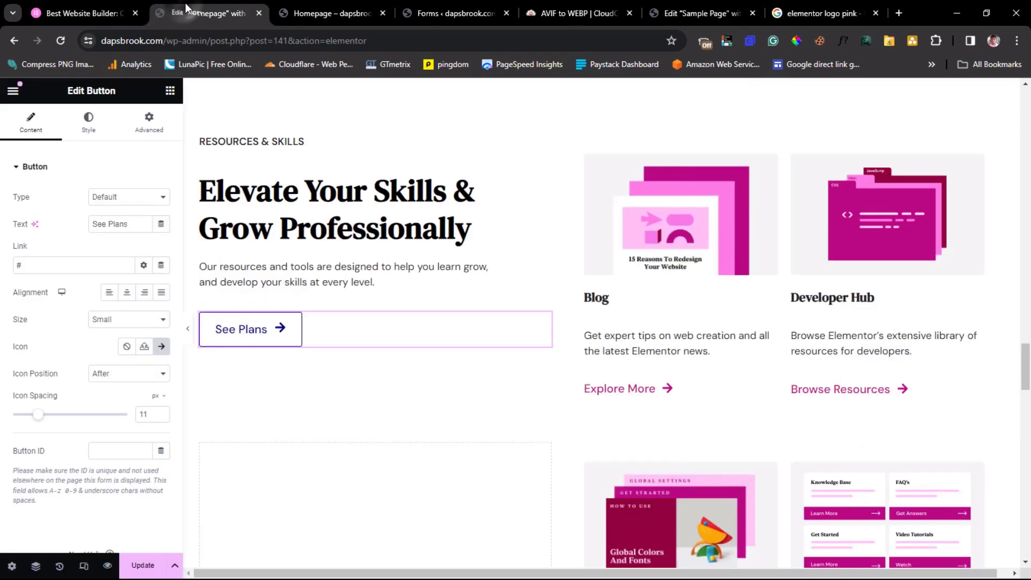
drag(143, 223, 53, 239)
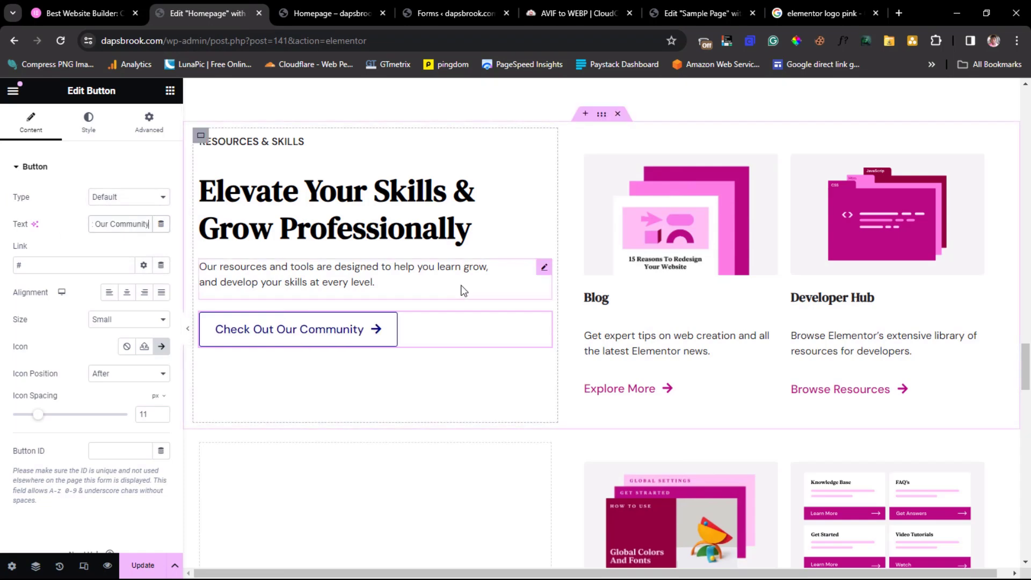
- Copy the "Check Out Our Community" button and delete it from the Resources & Skills section
scroll(708, 271, down, 5)
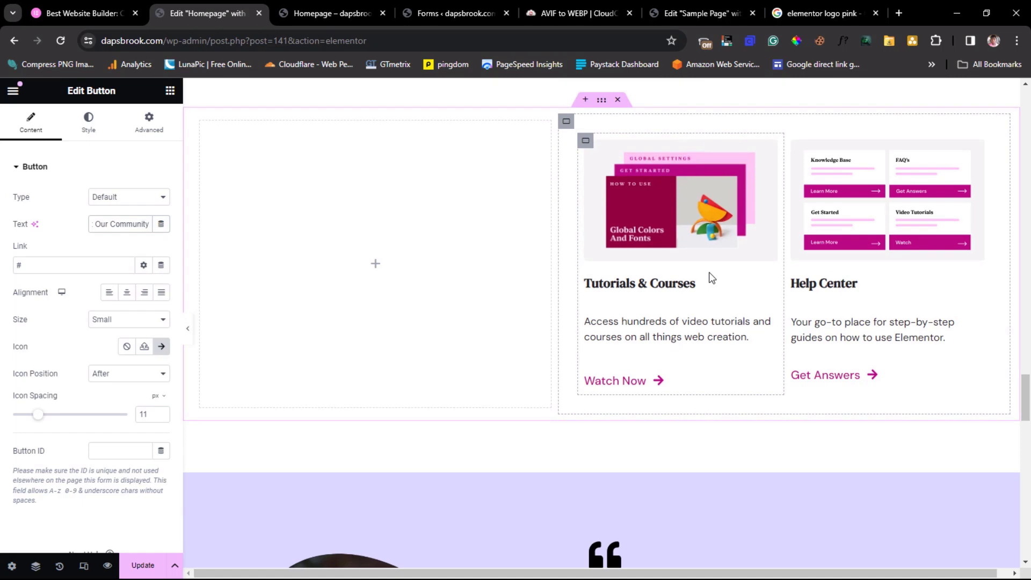
scroll(712, 278, up, 5)
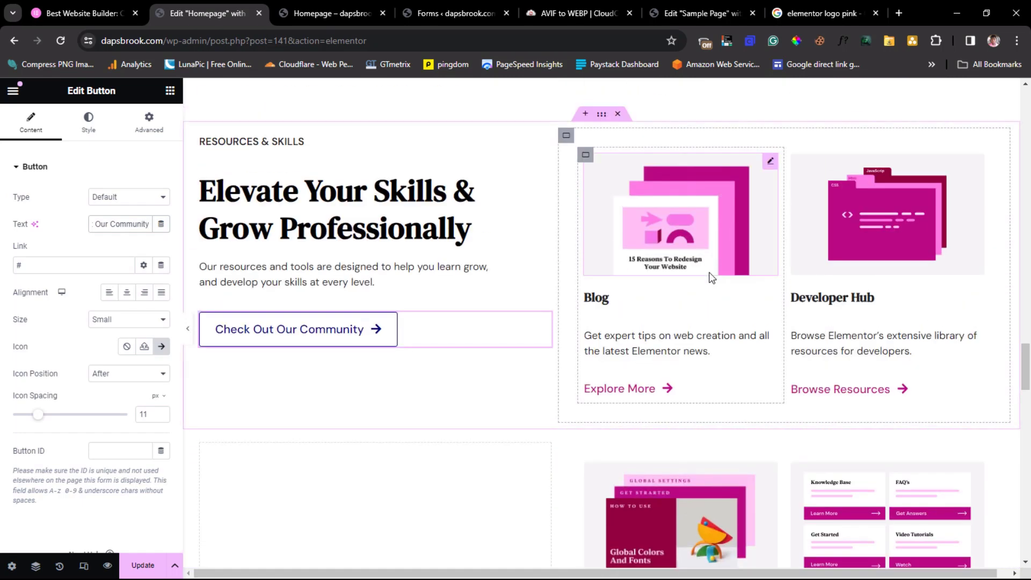
scroll(712, 277, down, 15)
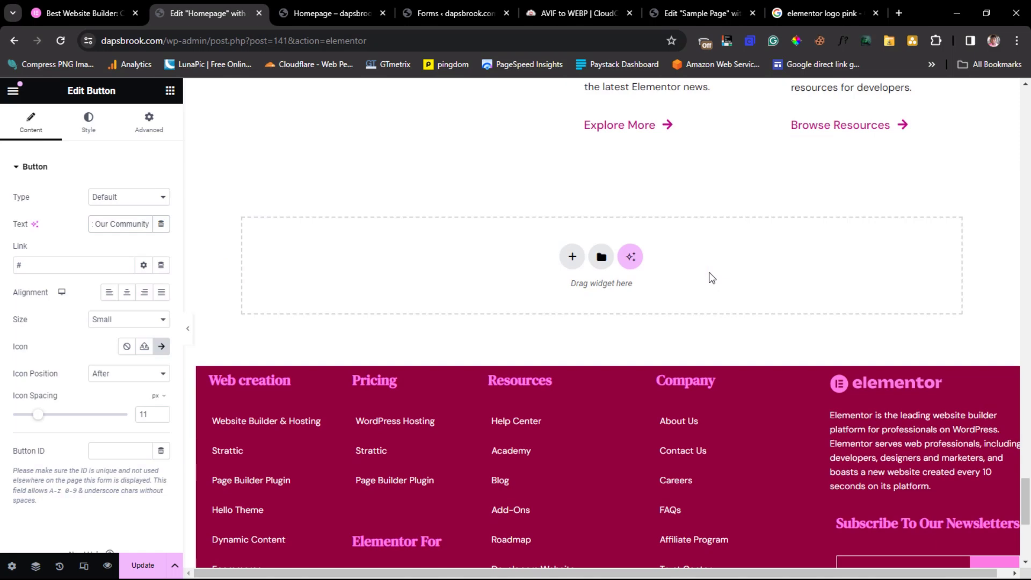
scroll(711, 277, up, 4)
scroll(712, 277, up, 11)
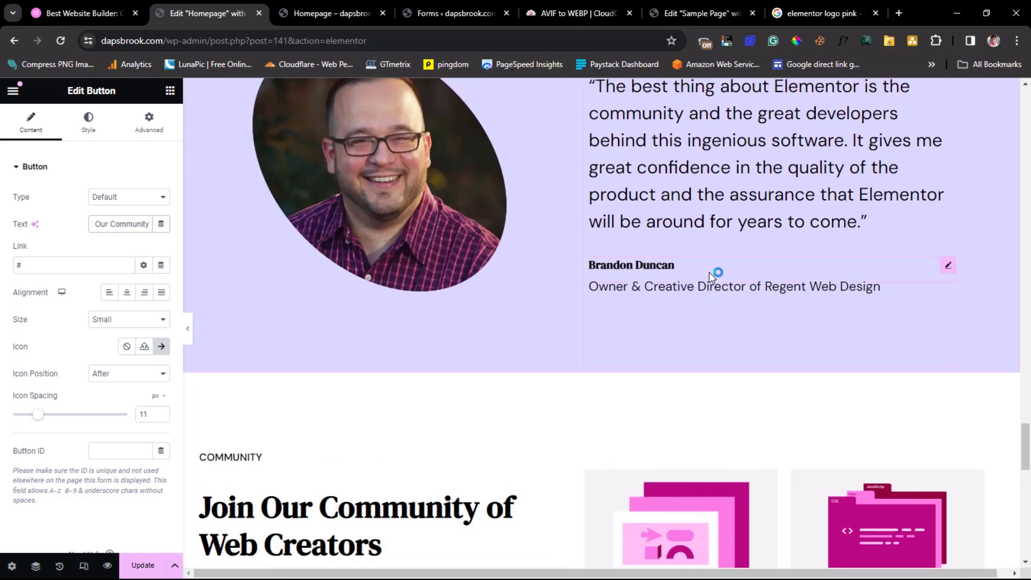
scroll(712, 277, up, 7)
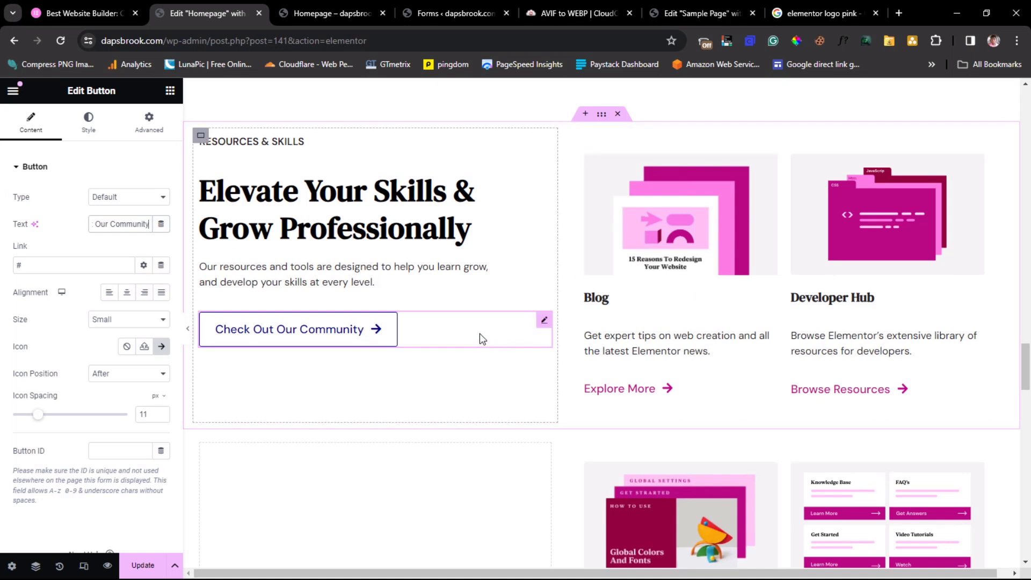
right_click(461, 328)
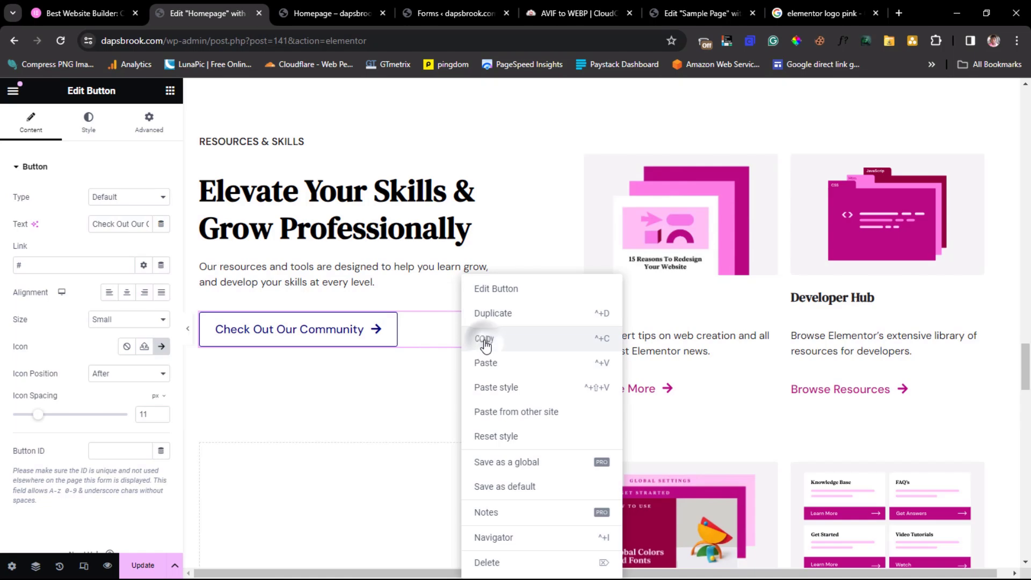
click(486, 339)
right_click(464, 330)
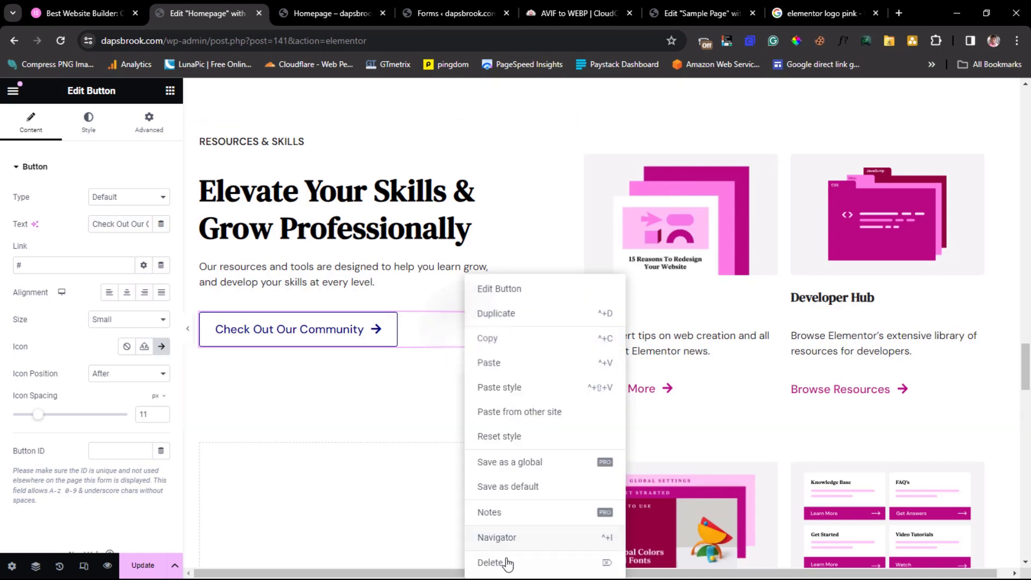
click(490, 562)
- Paste the copied button below the description in the Community section
scroll(472, 440, down, 5)
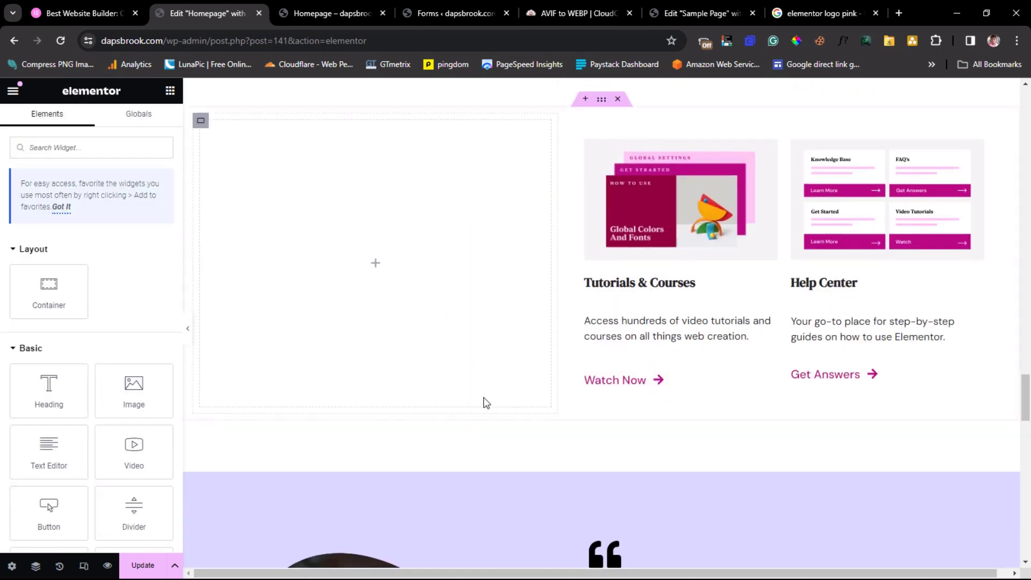
scroll(486, 403, down, 10)
right_click(296, 248)
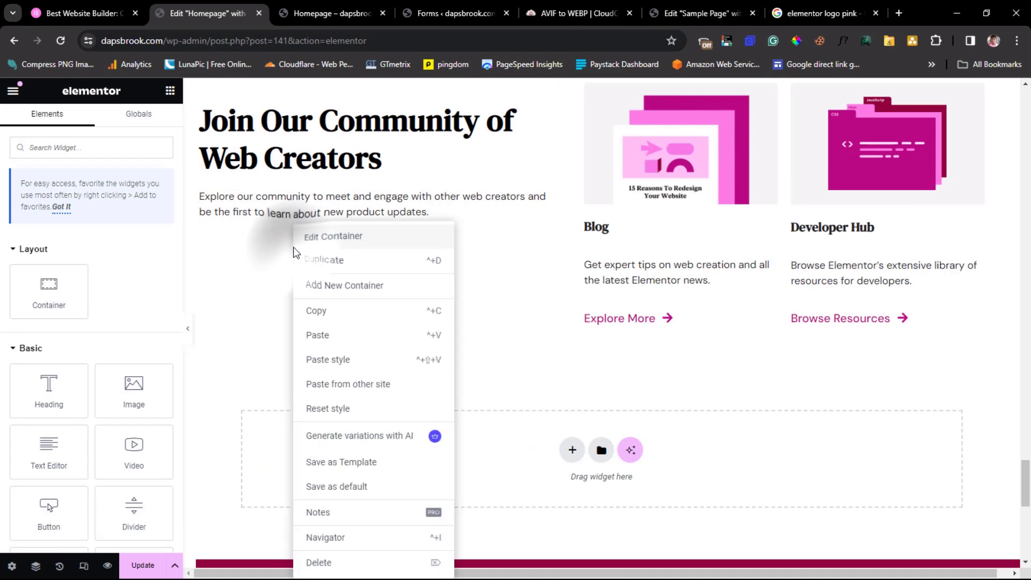
click(318, 338)
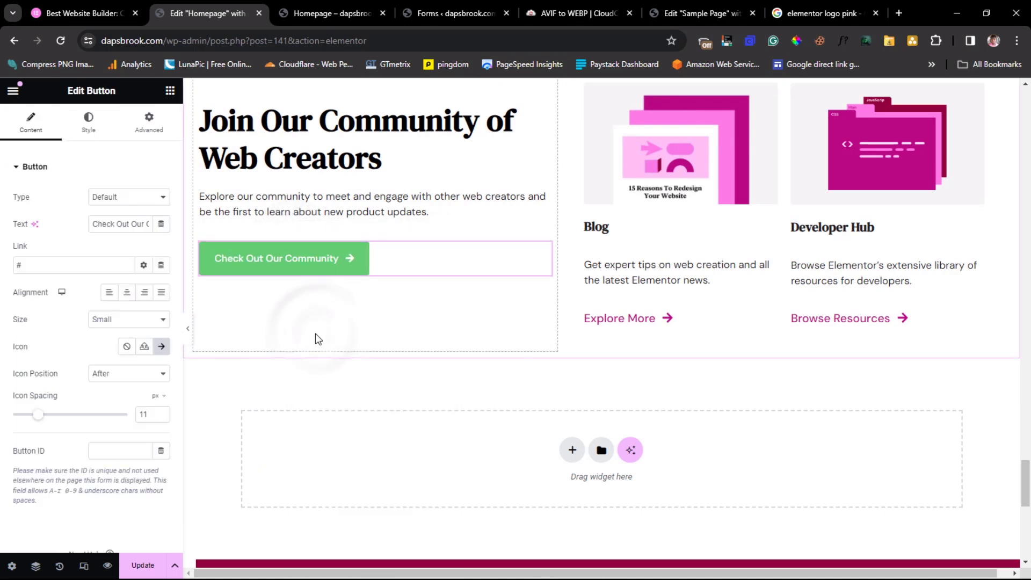
- Delete the Developer Hub and Blog card containers from the Community section
scroll(887, 297, up, 1)
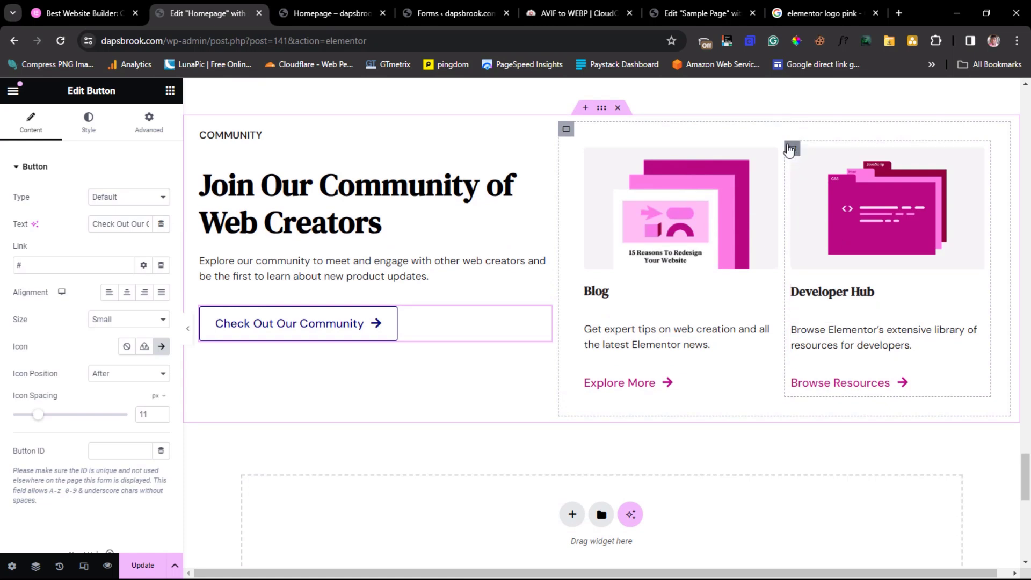
right_click(792, 150)
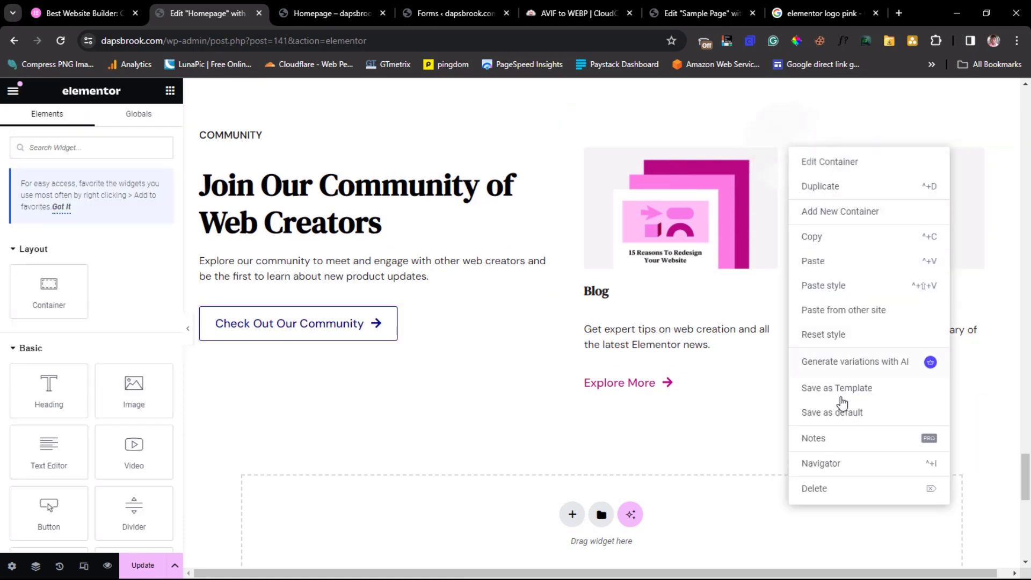
click(813, 487)
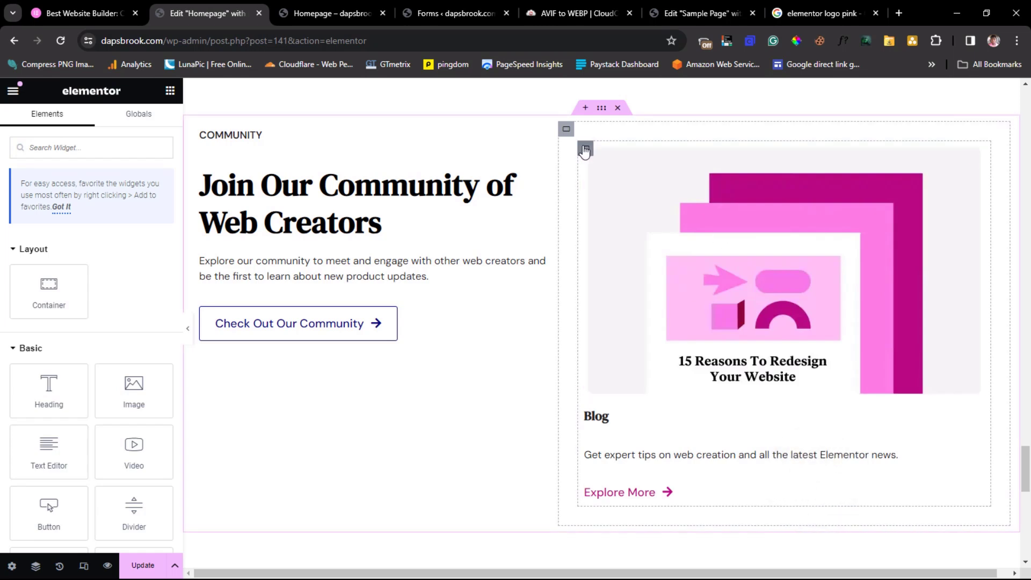
right_click(586, 148)
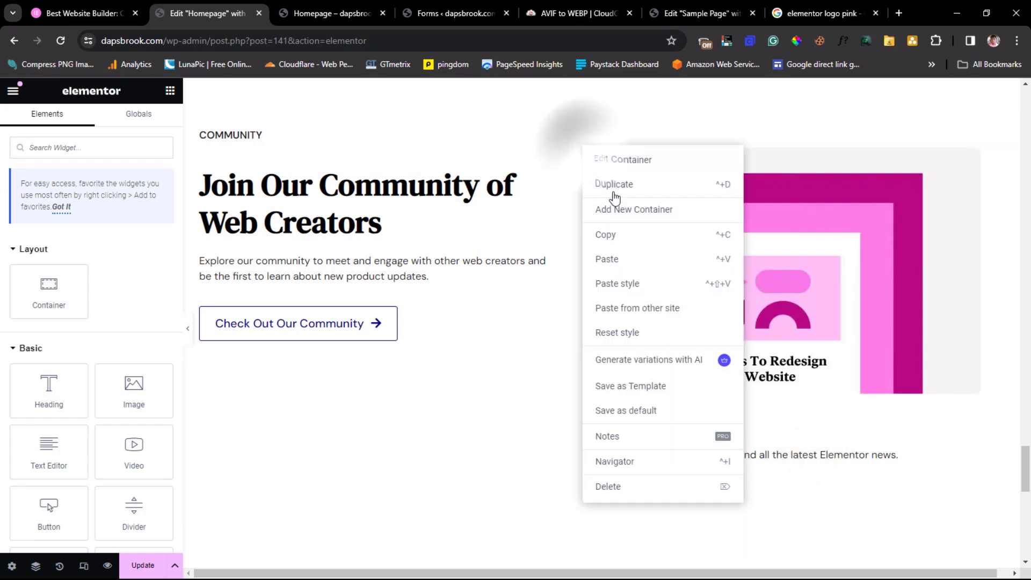
click(618, 487)
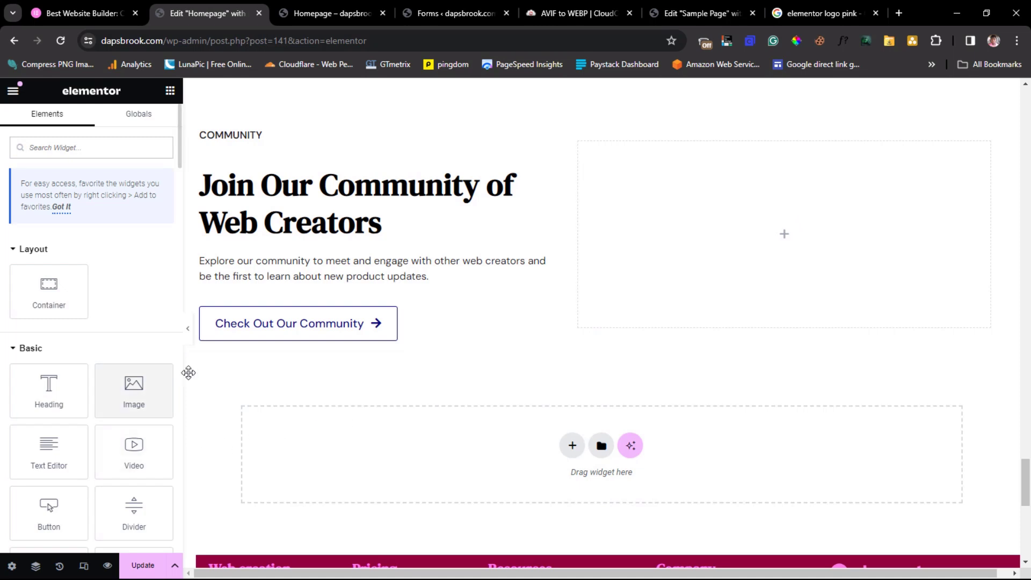
- Add an Image widget to the Community section's empty container and choose the Community illustration from the media library
drag(157, 393, 793, 237)
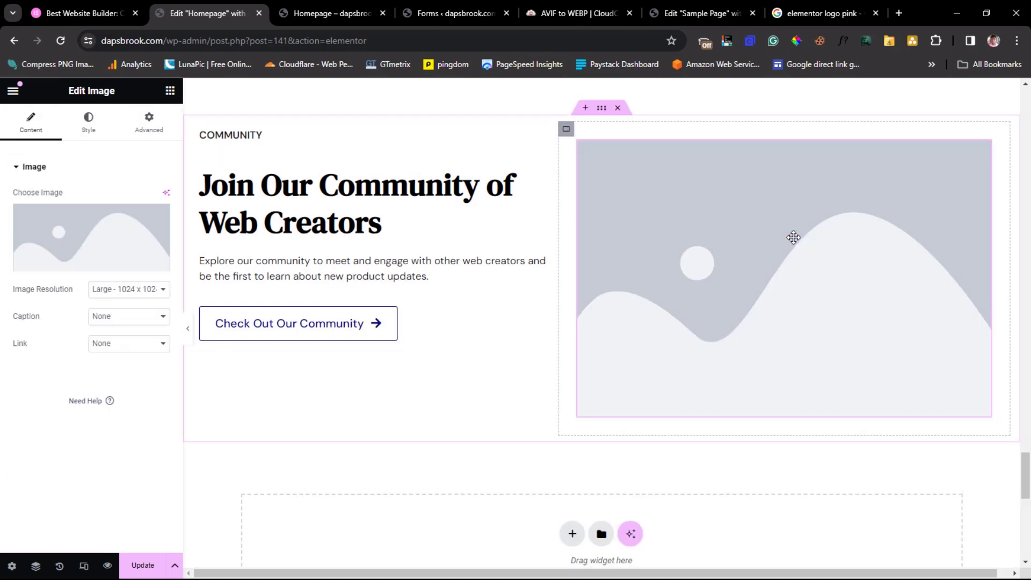
click(53, 238)
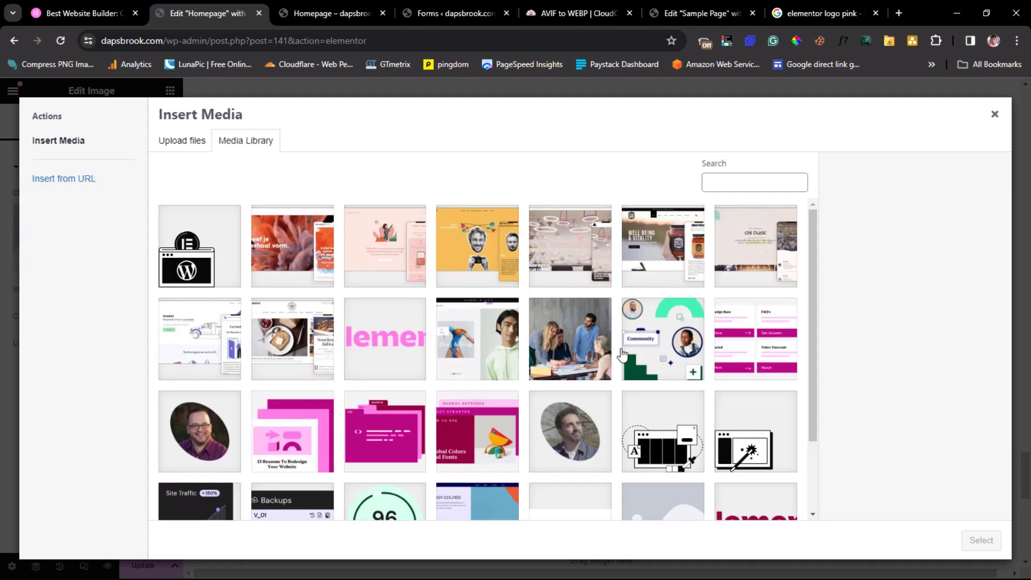
click(677, 350)
click(980, 543)
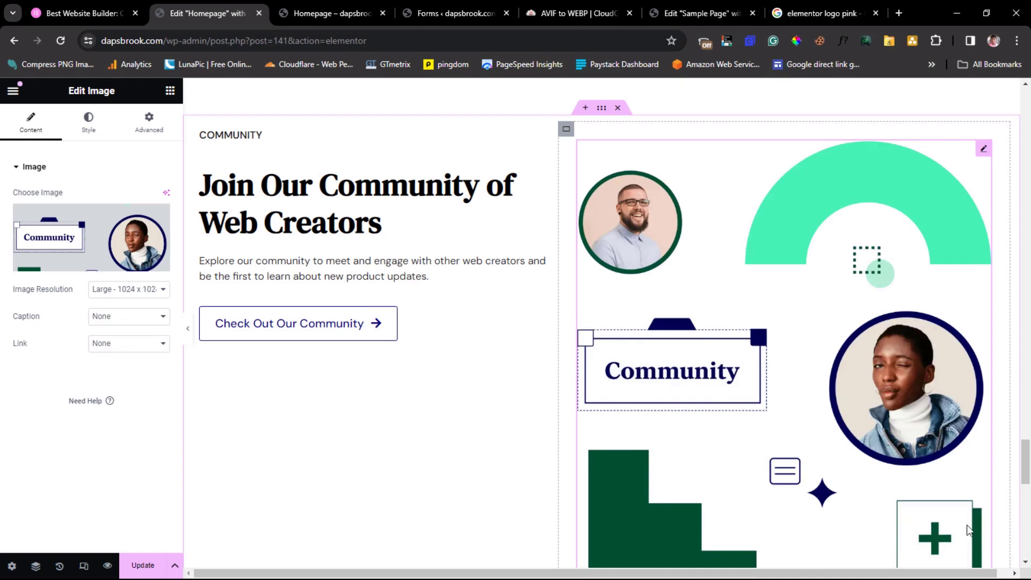
scroll(781, 315, down, 5)
scroll(780, 315, up, 7)
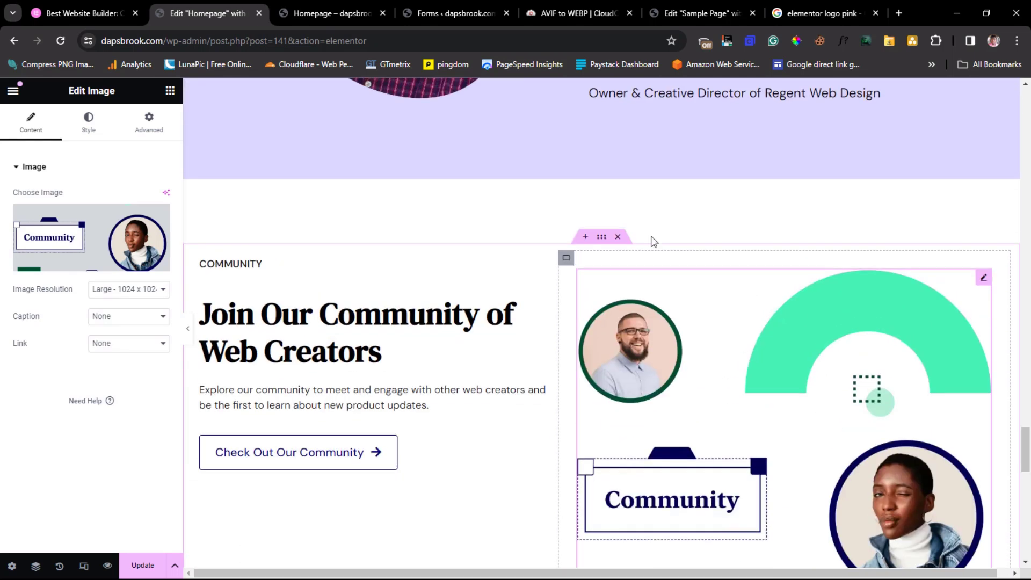
- Examine elementor.com's Community section and the statistics row below it, then return to the homepage editor
click(63, 16)
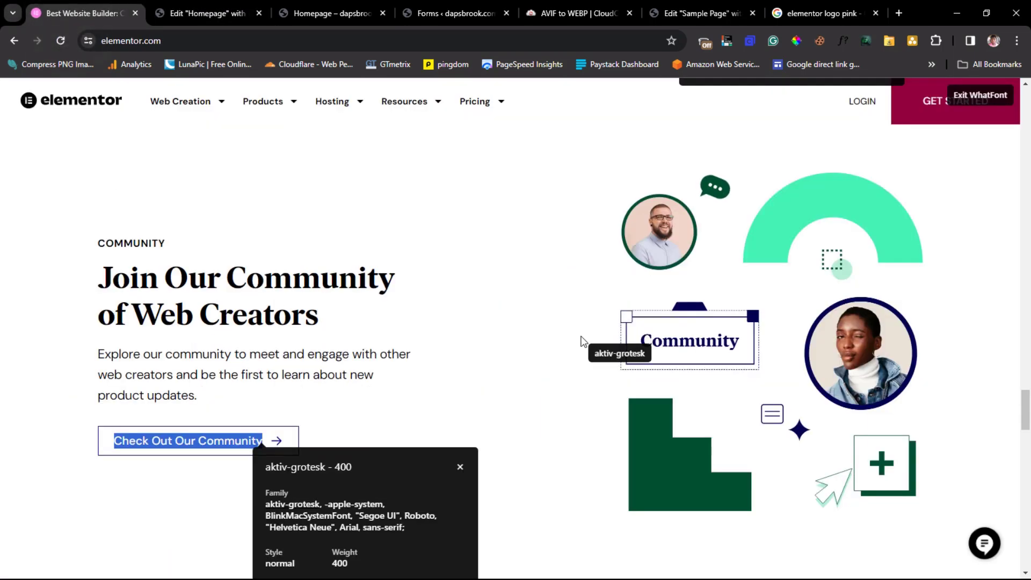
click(460, 468)
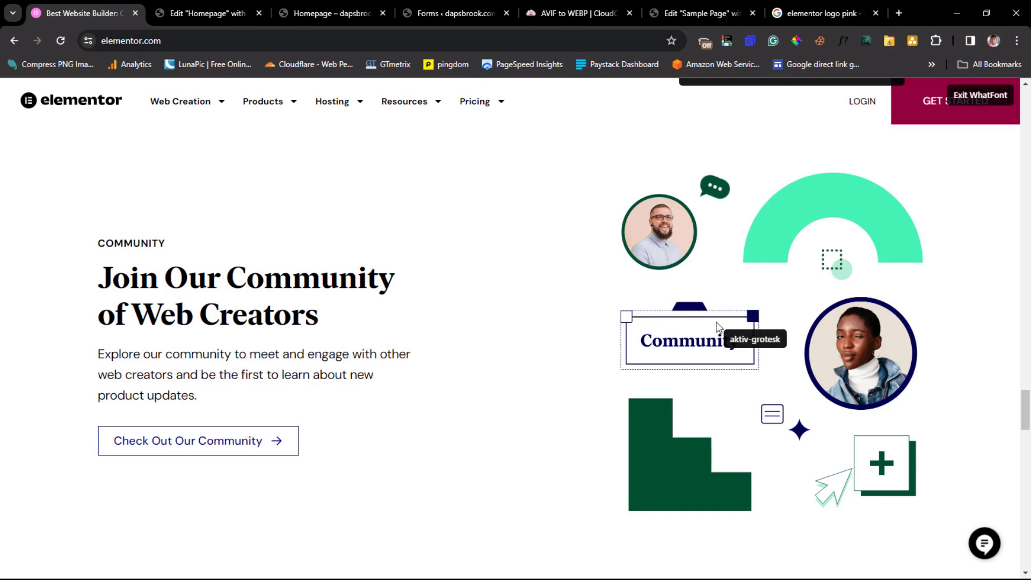
scroll(715, 321, down, 2)
scroll(715, 325, down, 2)
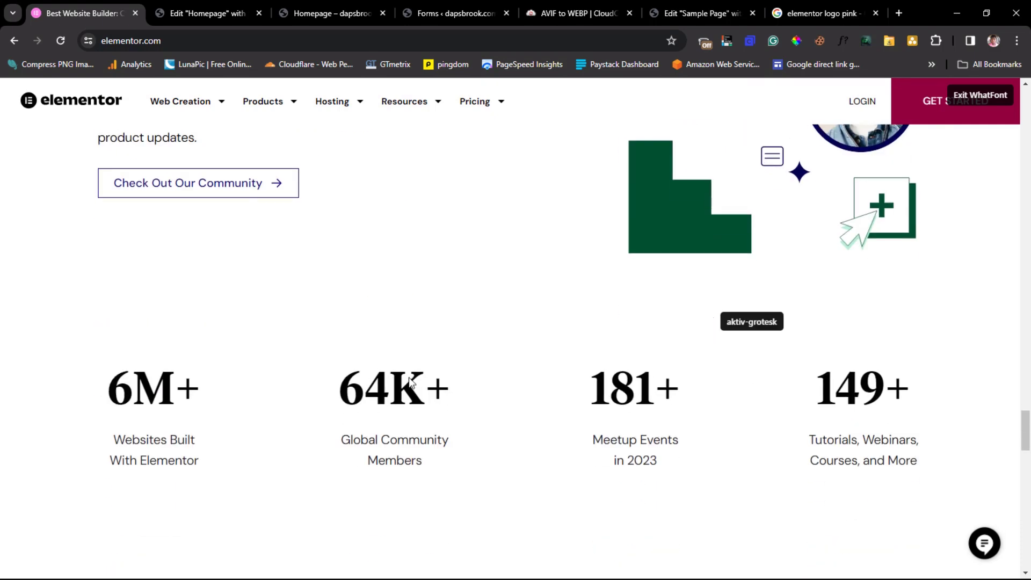
click(214, 13)
scroll(742, 376, down, 3)
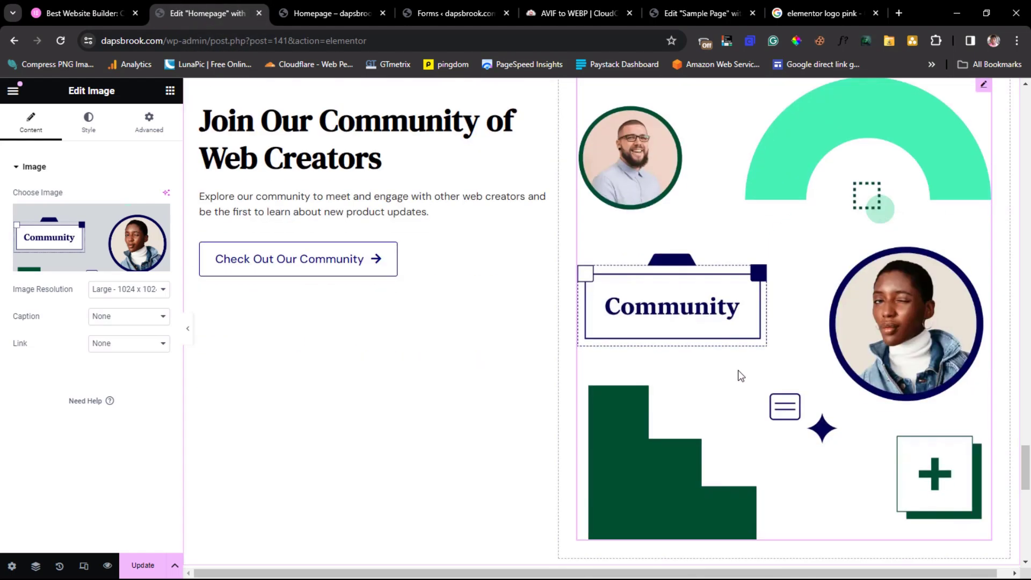
- Narrow the illustration's column in the Community section so the text column takes up more than half the width
scroll(737, 357, up, 1)
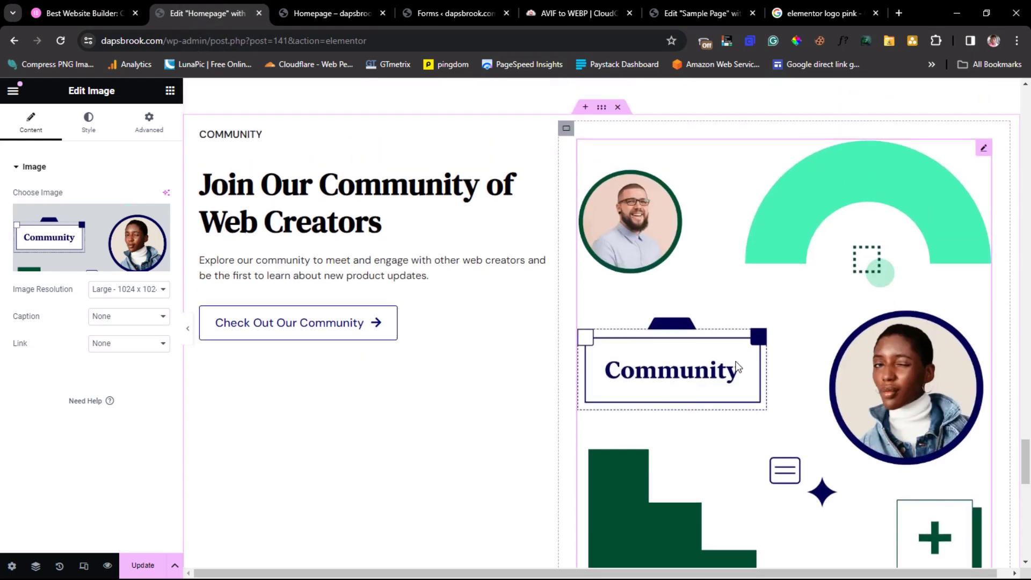
click(188, 329)
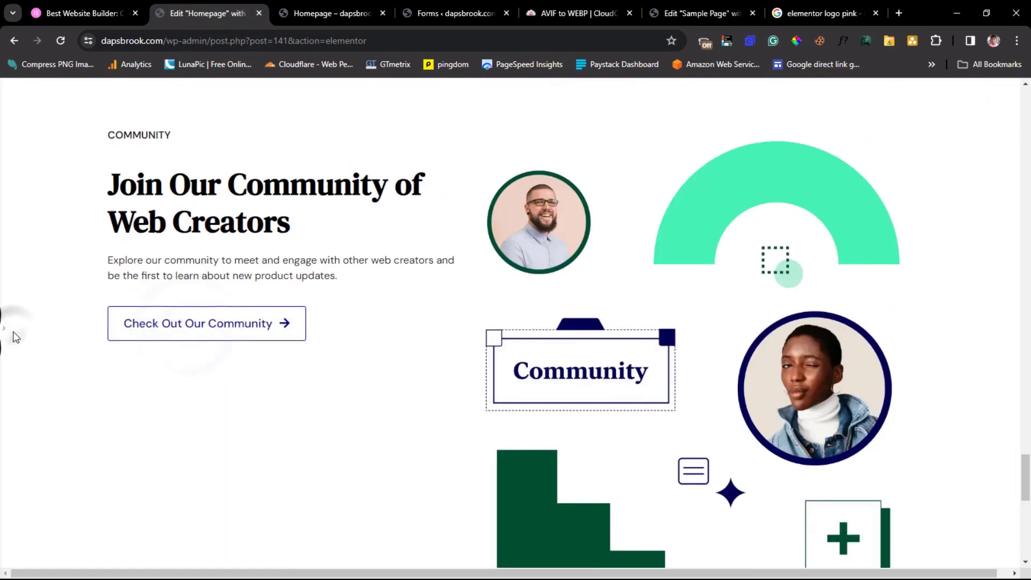
click(5, 330)
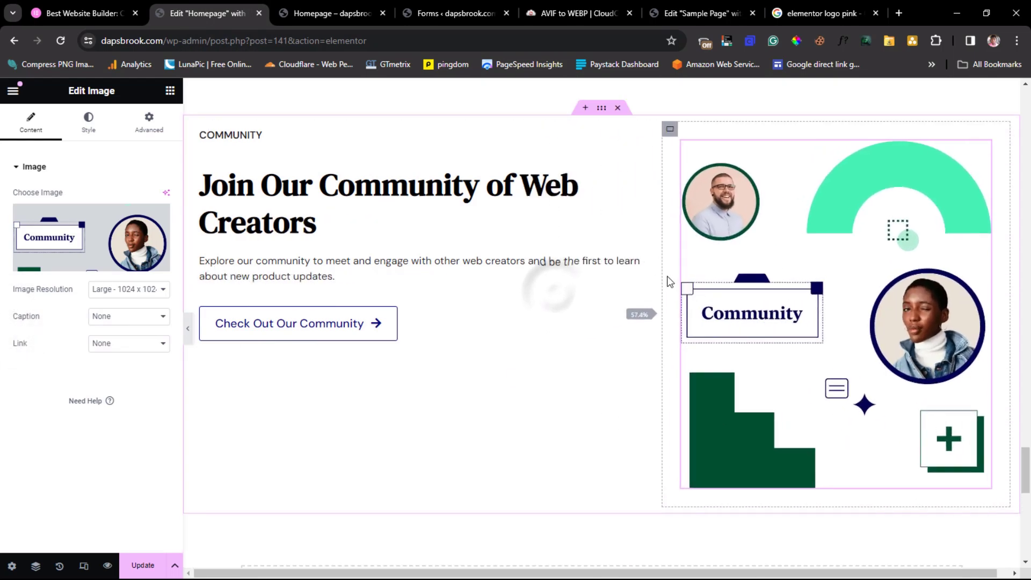
- Link the column and row gaps of the Community section's outer container and set both to 40 px
click(602, 109)
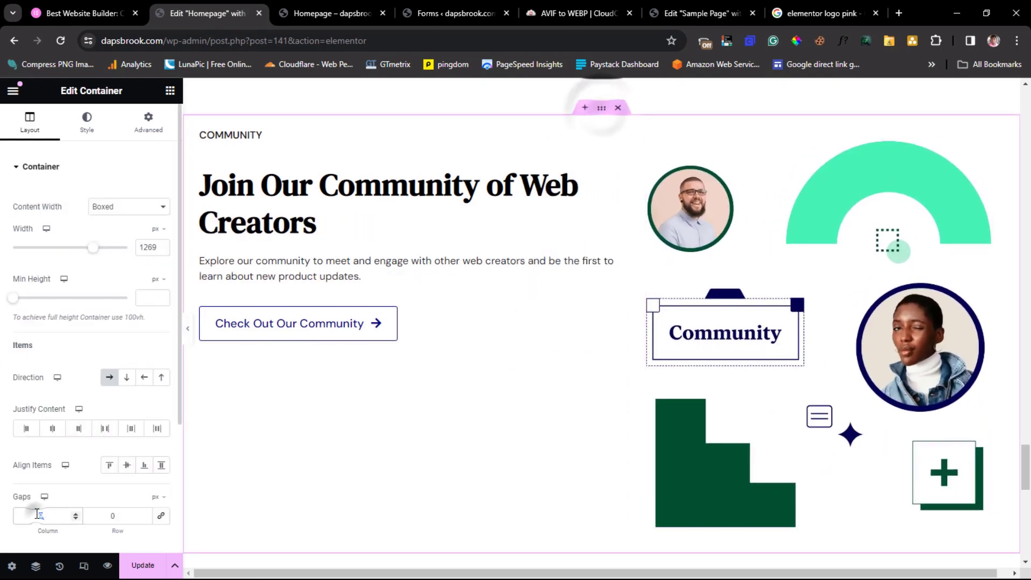
click(161, 517)
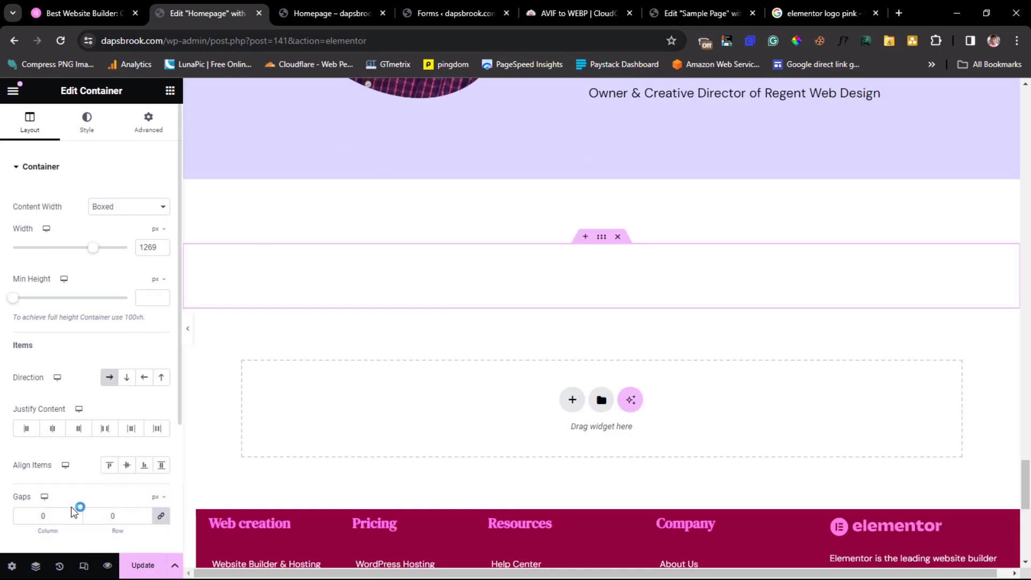
click(35, 515)
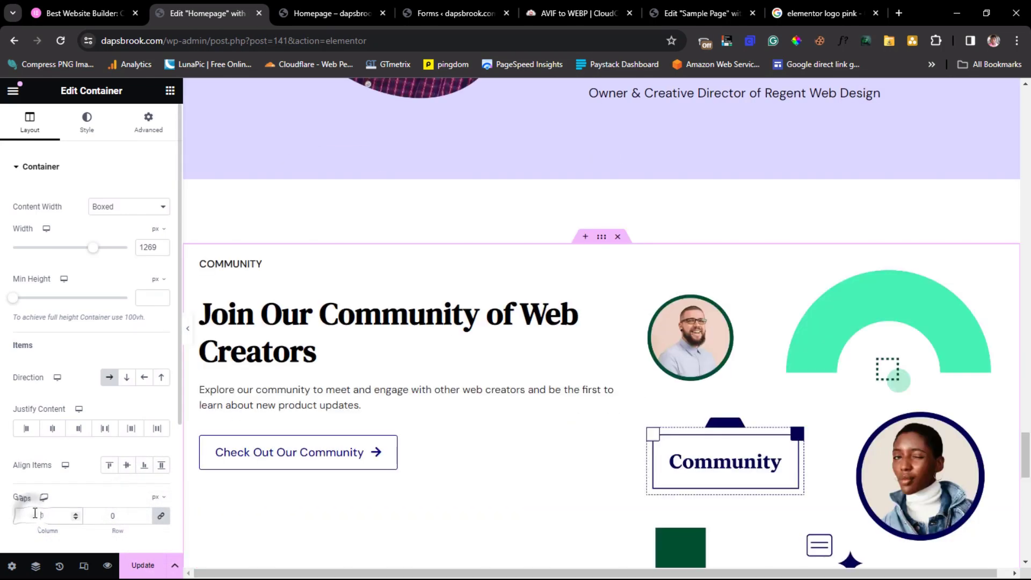
text(4)
click(188, 329)
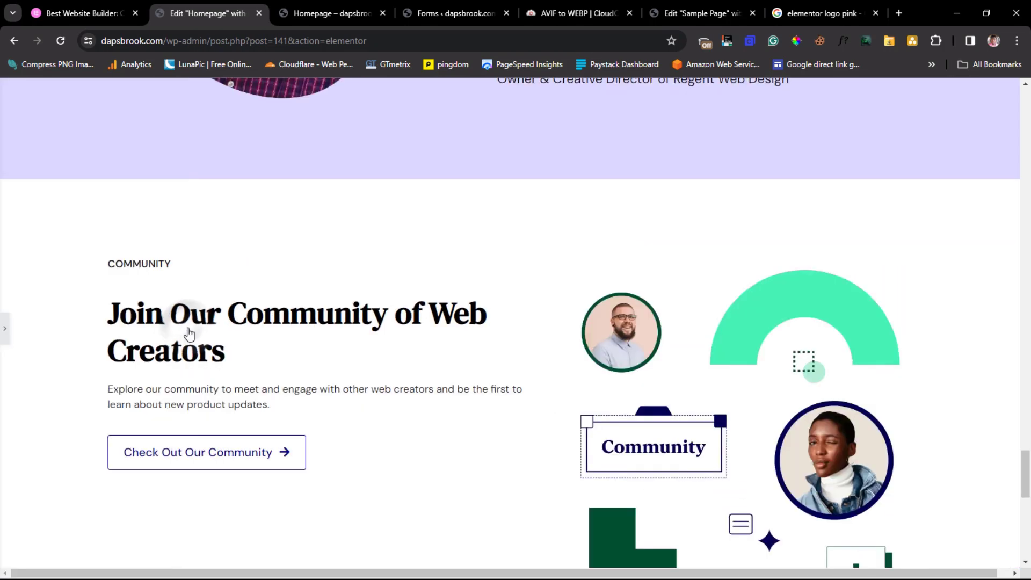
click(2, 331)
- Set the Community illustration's width to 75% and preview the section at full page width
scroll(834, 348, down, 2)
click(834, 347)
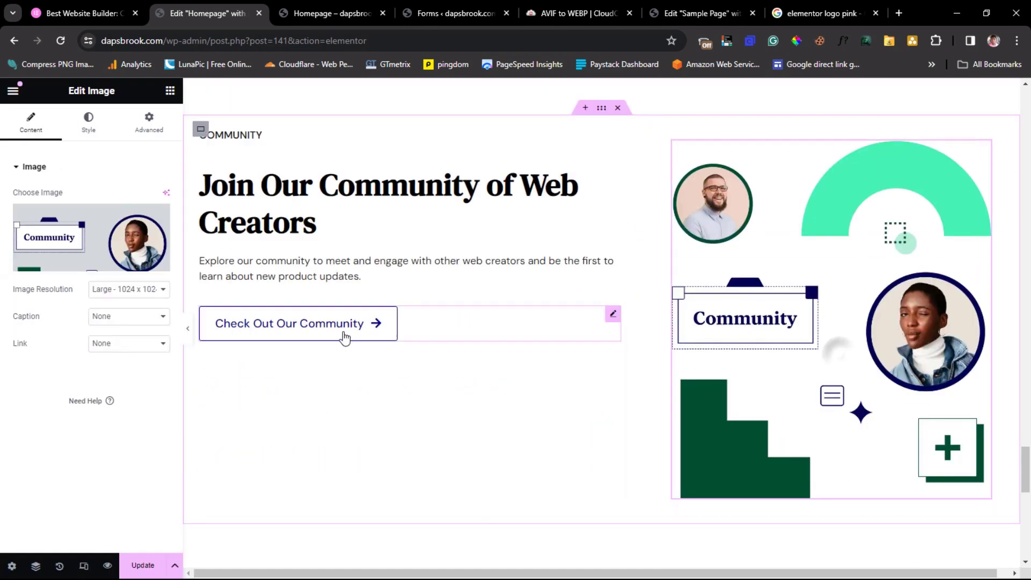
click(88, 123)
click(67, 238)
drag(72, 280, 100, 297)
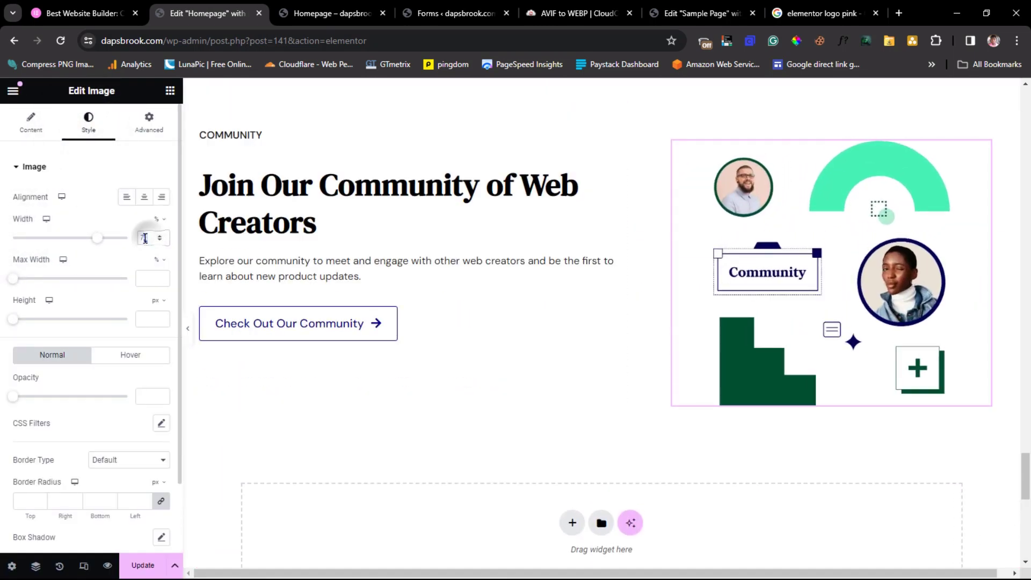
key(Up)
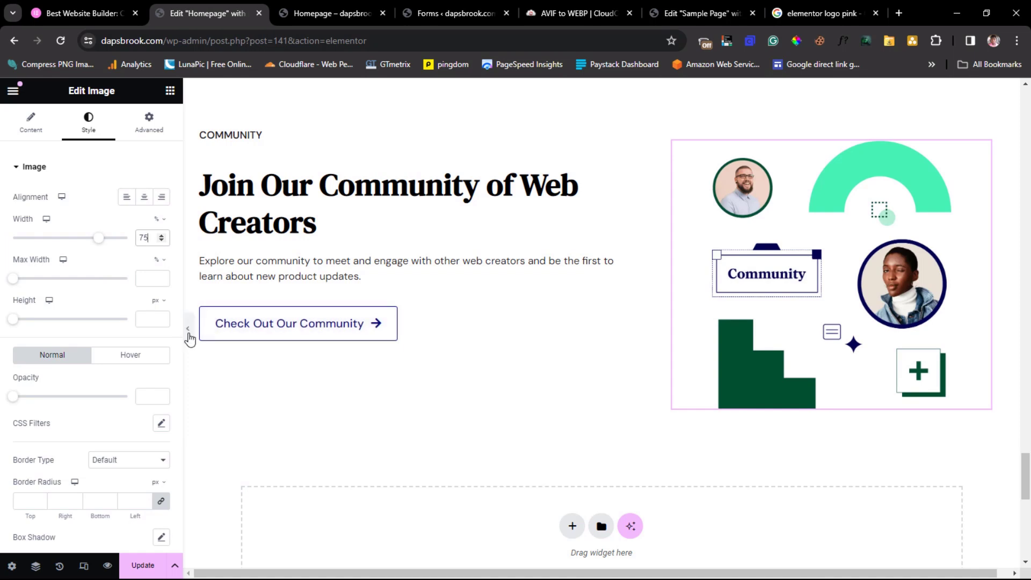
click(188, 337)
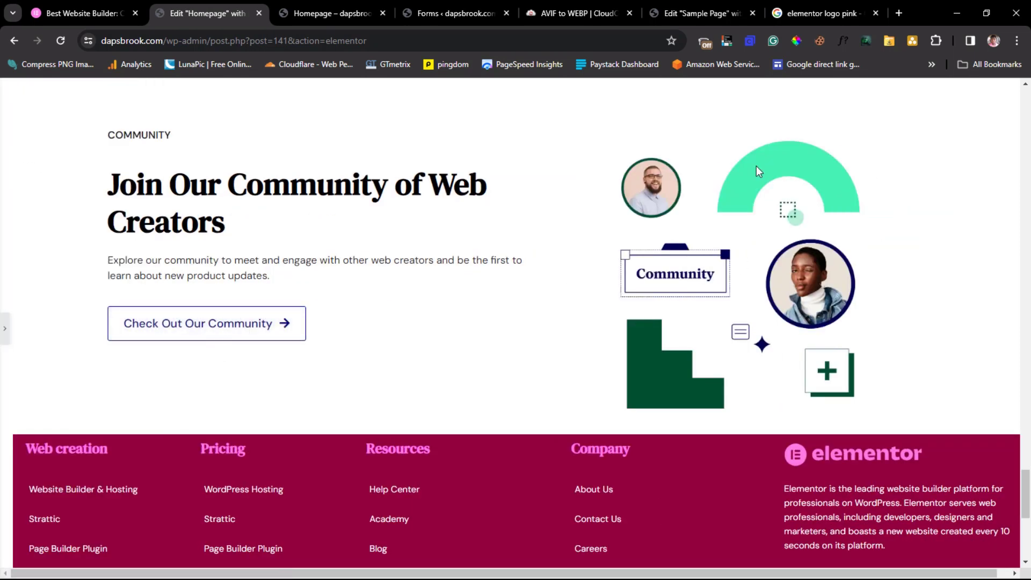
click(4, 332)
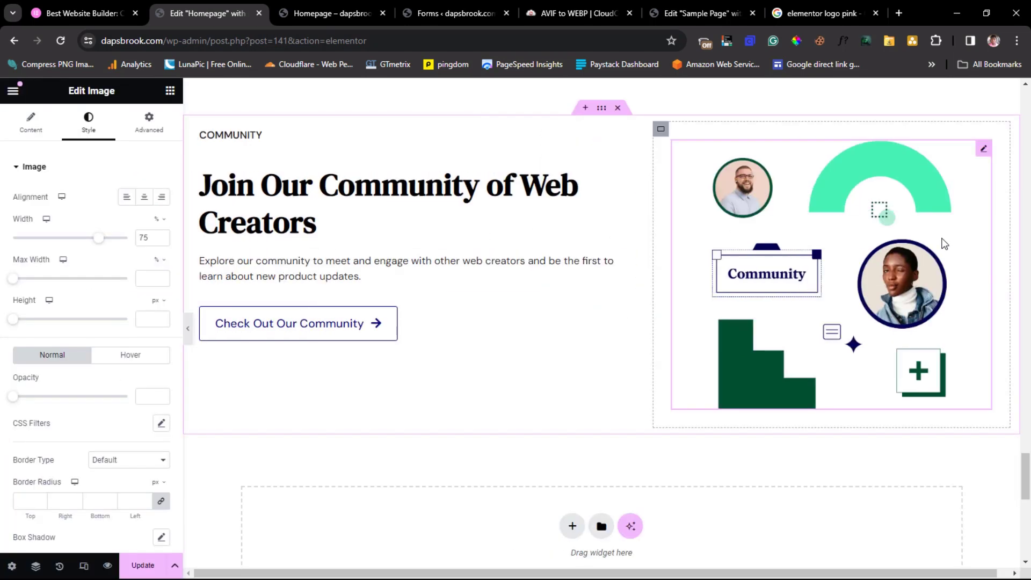
- Widen the illustration's column, reducing the Community text column to about 48% width, and preview the section
drag(643, 268, 601, 272)
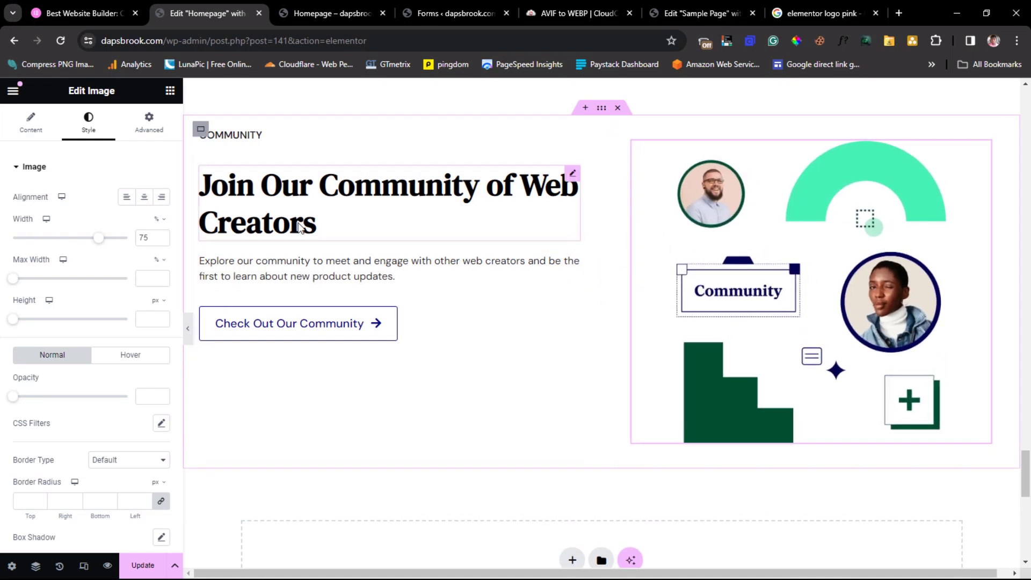
click(187, 328)
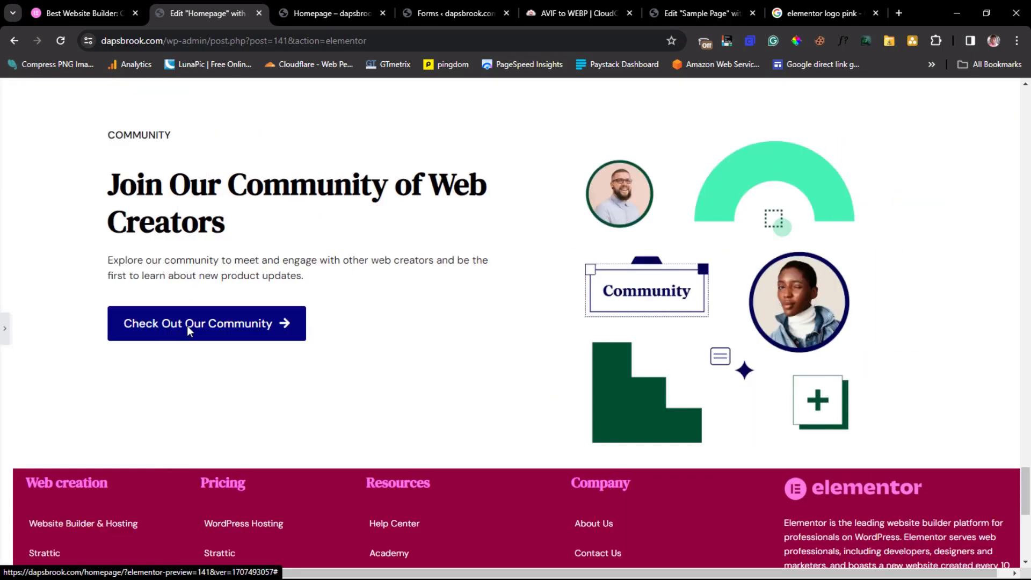
scroll(808, 219, up, 2)
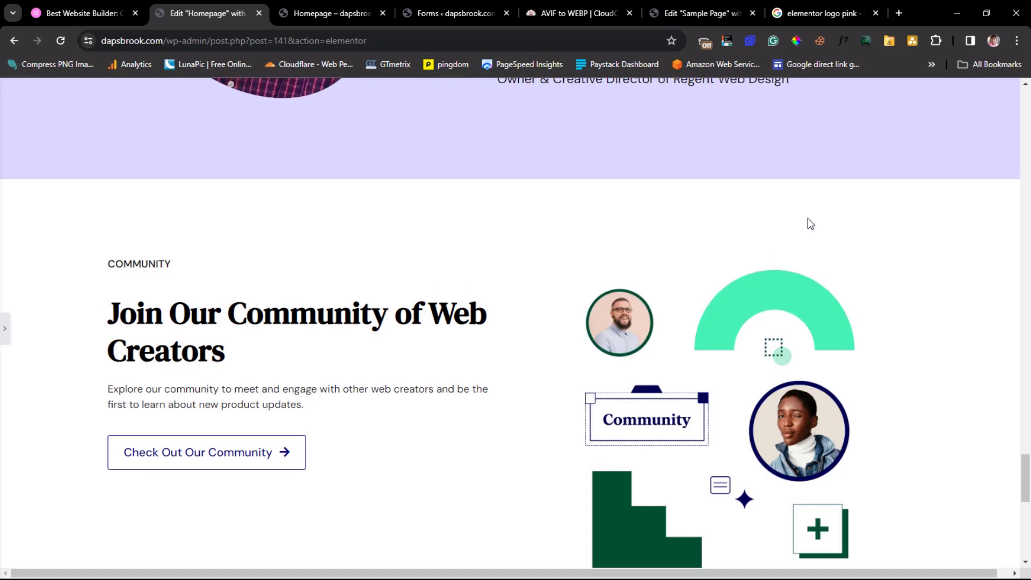
- Compare the section with elementor.com's Community section and vertically centre the contents of the text container
click(65, 13)
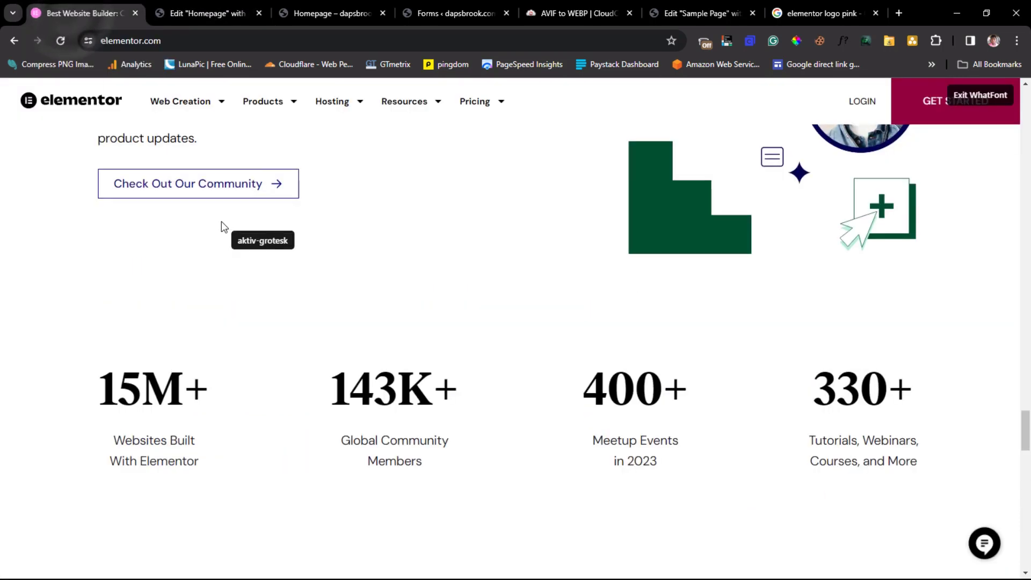
scroll(224, 225, up, 5)
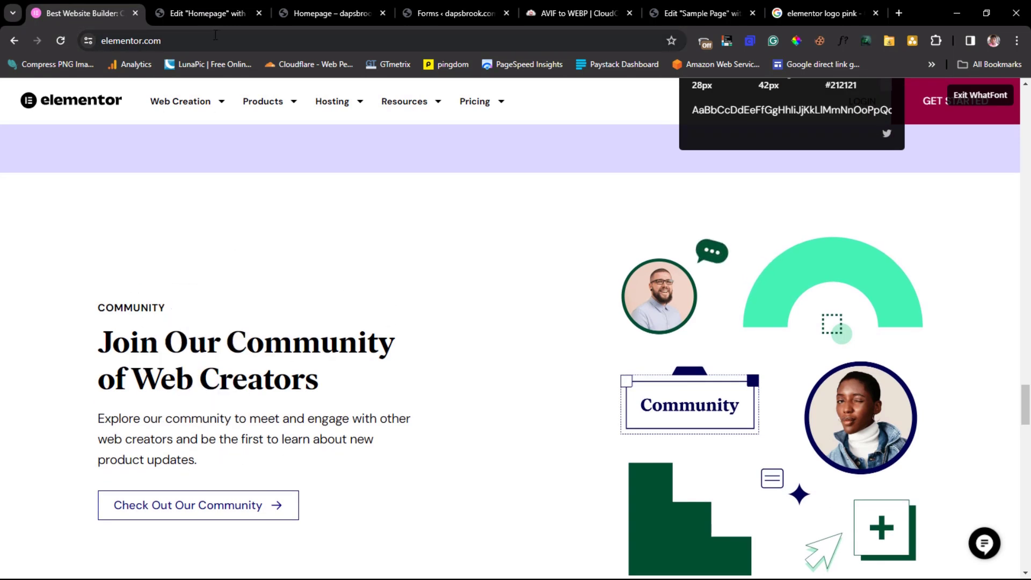
click(214, 13)
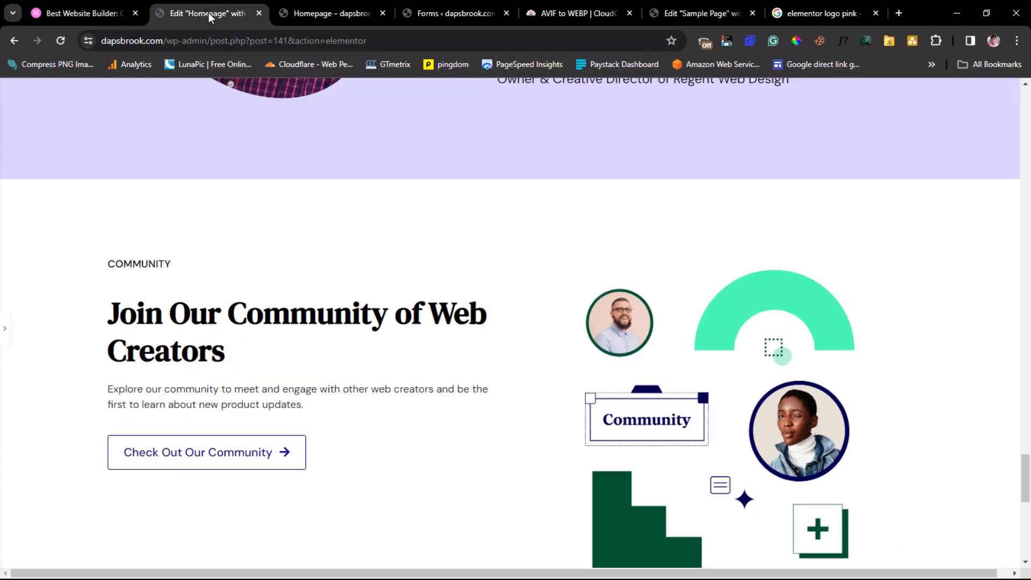
click(4, 335)
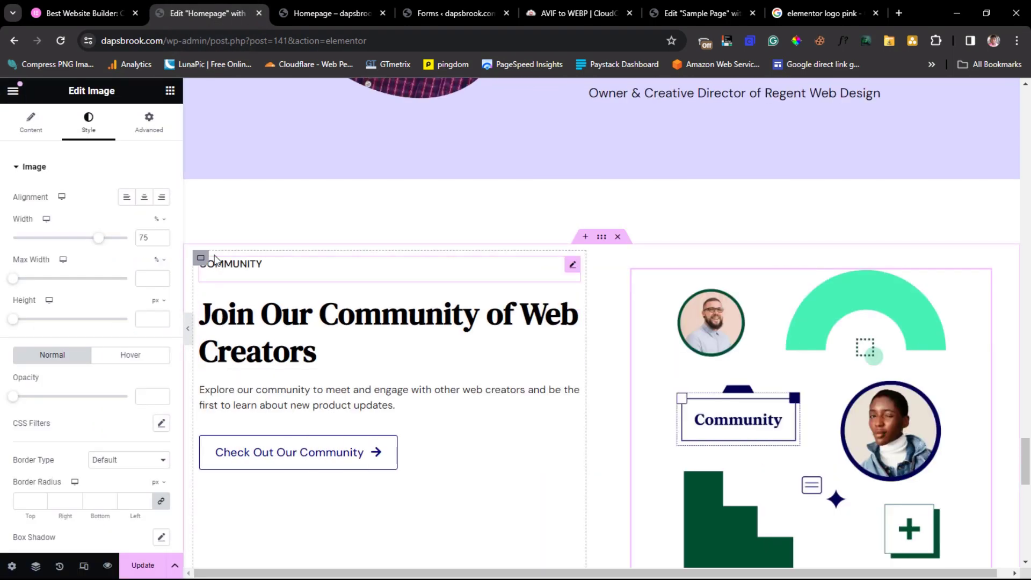
click(198, 259)
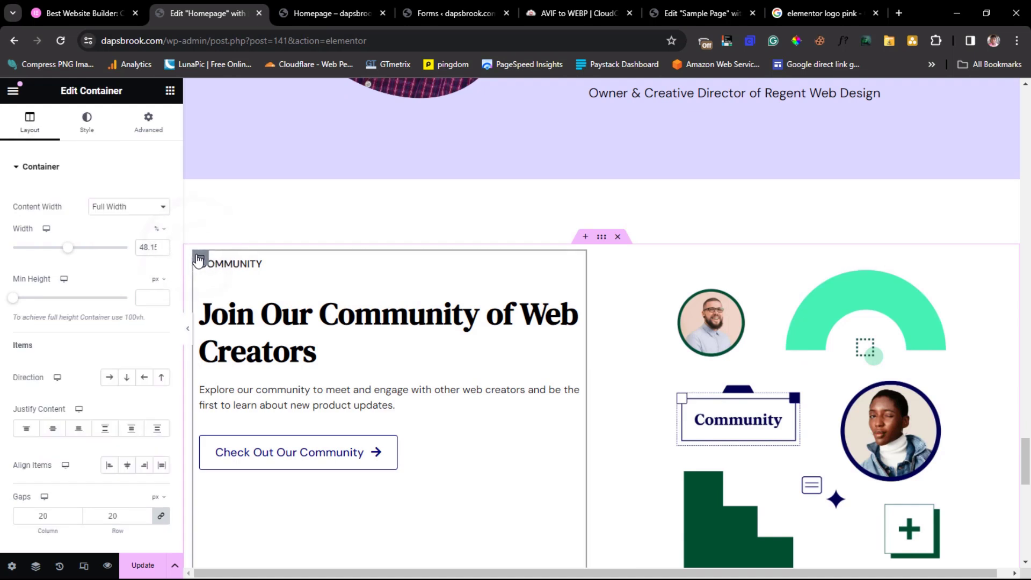
click(54, 428)
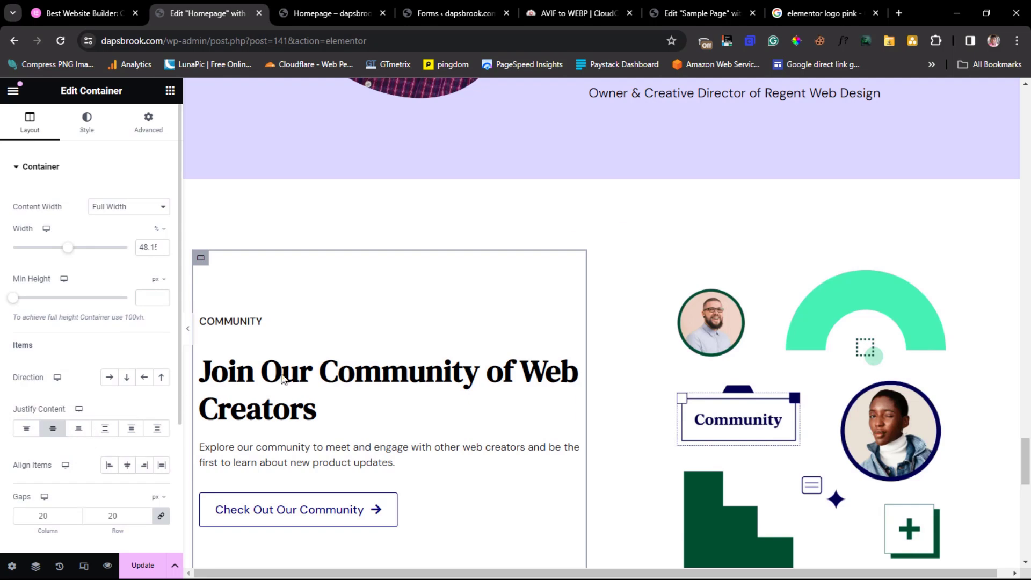
click(188, 329)
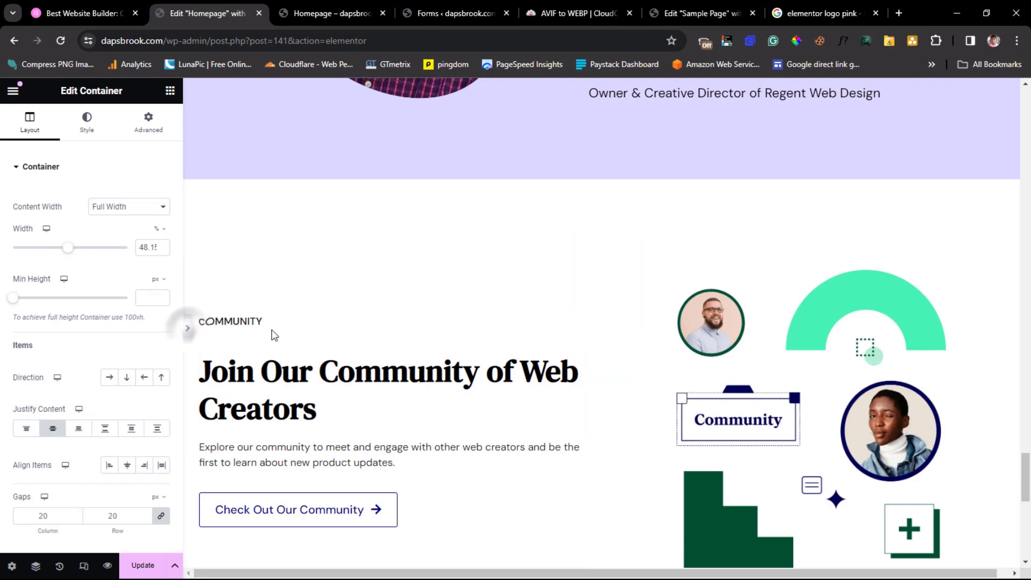
scroll(825, 226, down, 4)
scroll(825, 226, up, 3)
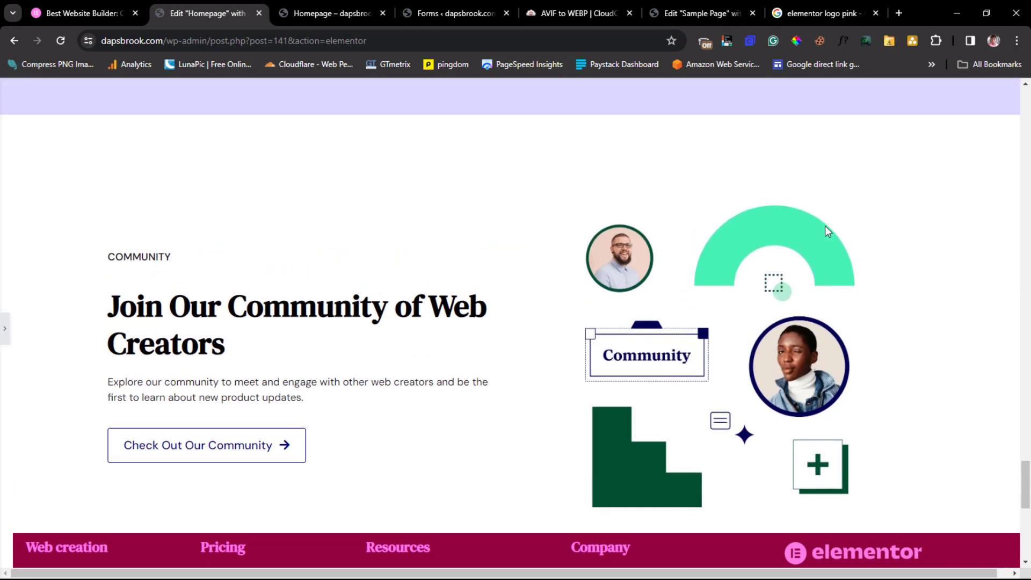
- Examine the statistics row beneath elementor.com's Community section, then return to the bottom of the homepage being edited
click(47, 7)
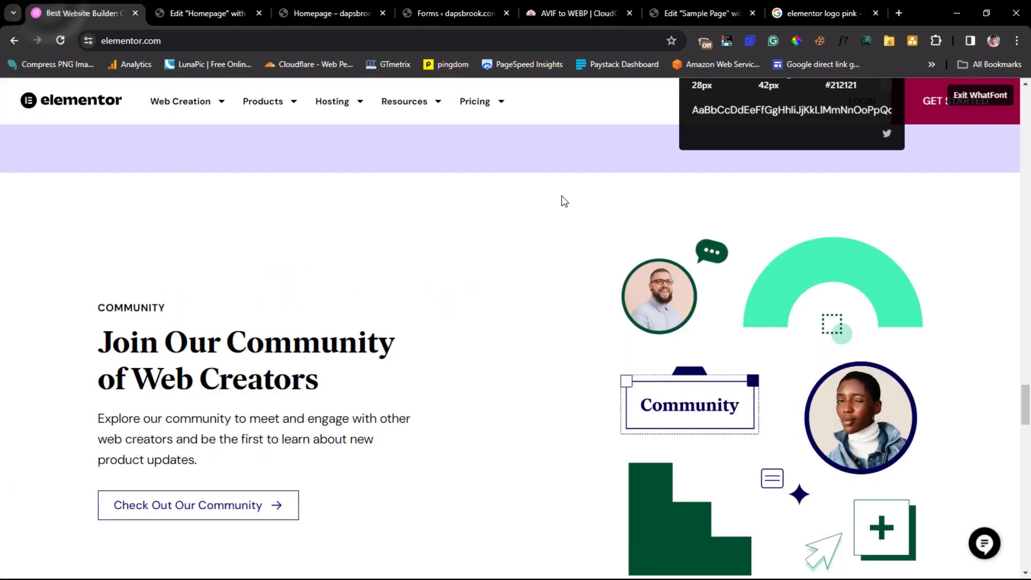
scroll(547, 202, down, 9)
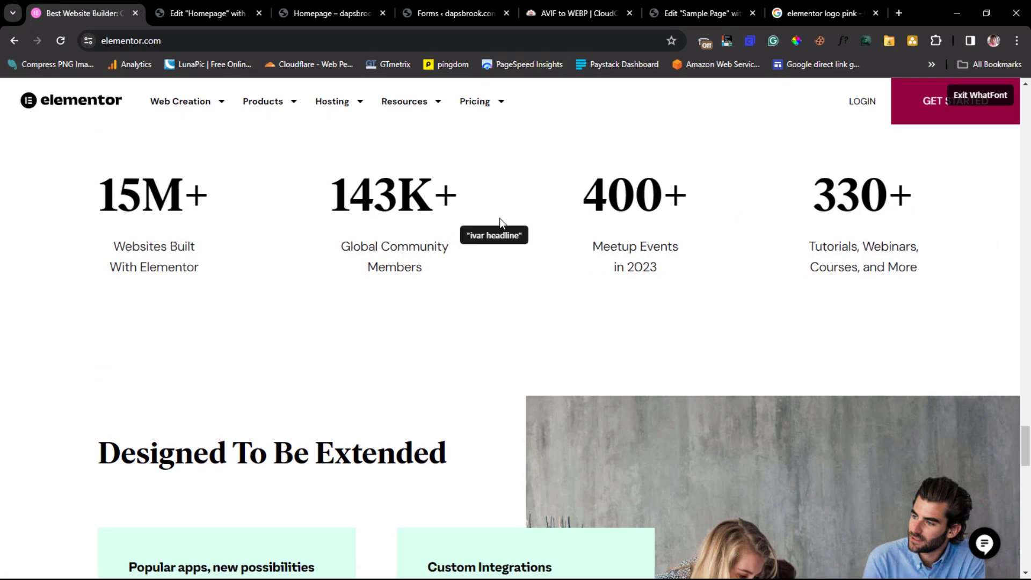
scroll(863, 214, down, 3)
scroll(864, 217, up, 3)
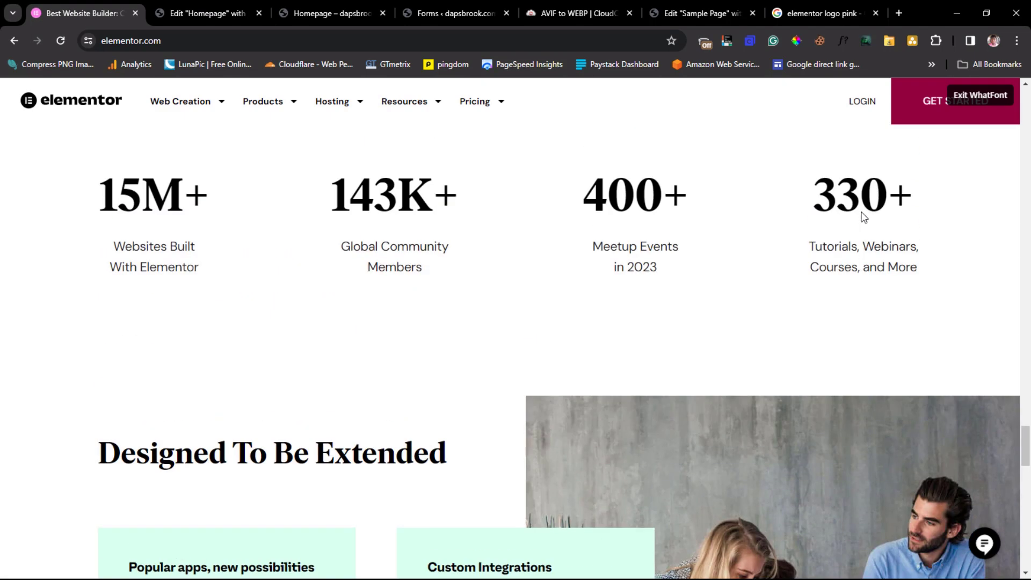
click(204, 12)
scroll(294, 226, down, 2)
scroll(293, 225, down, 2)
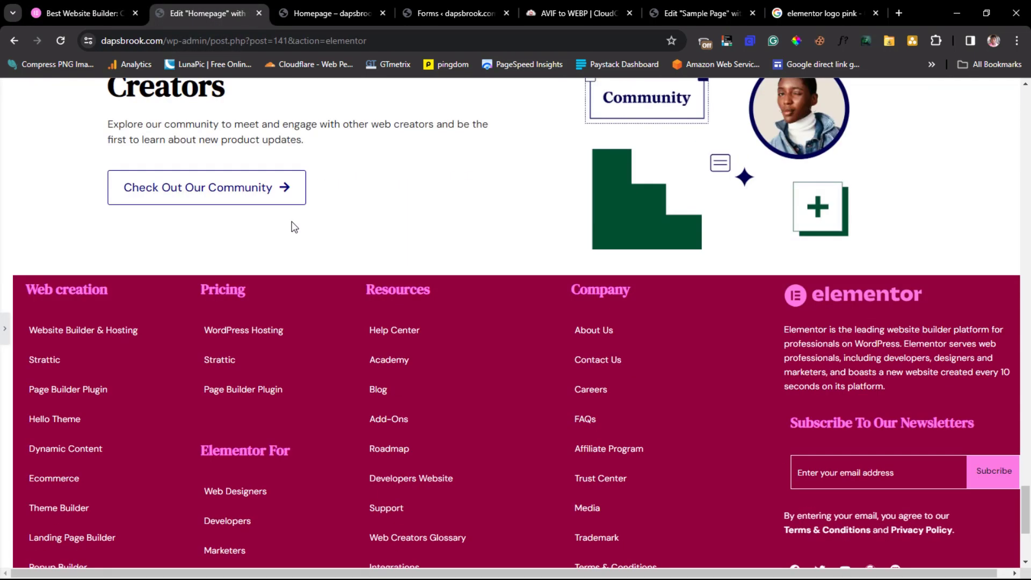
- Set the bottom margin of the Community section's outer container to 100 px
click(2, 336)
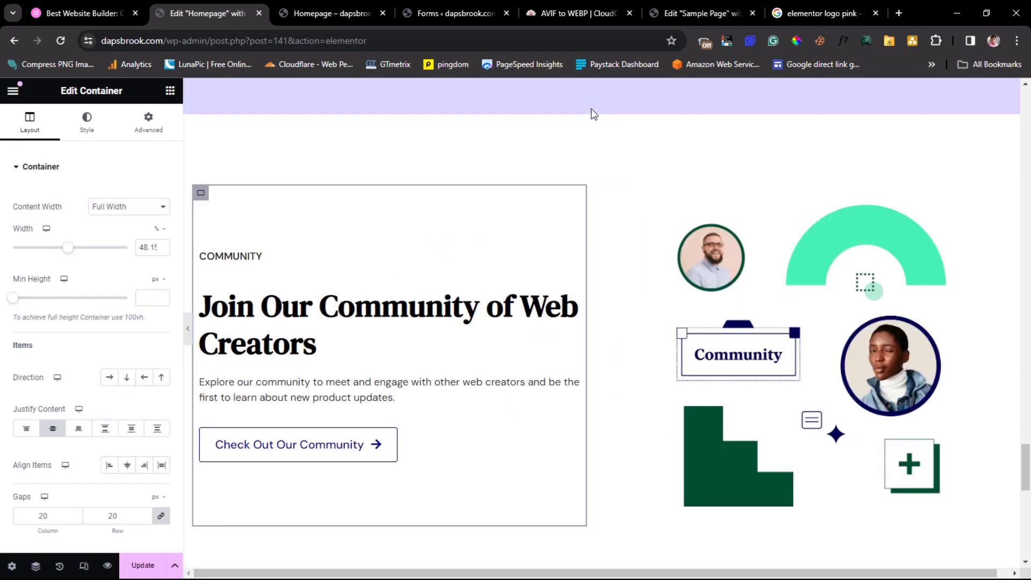
click(602, 173)
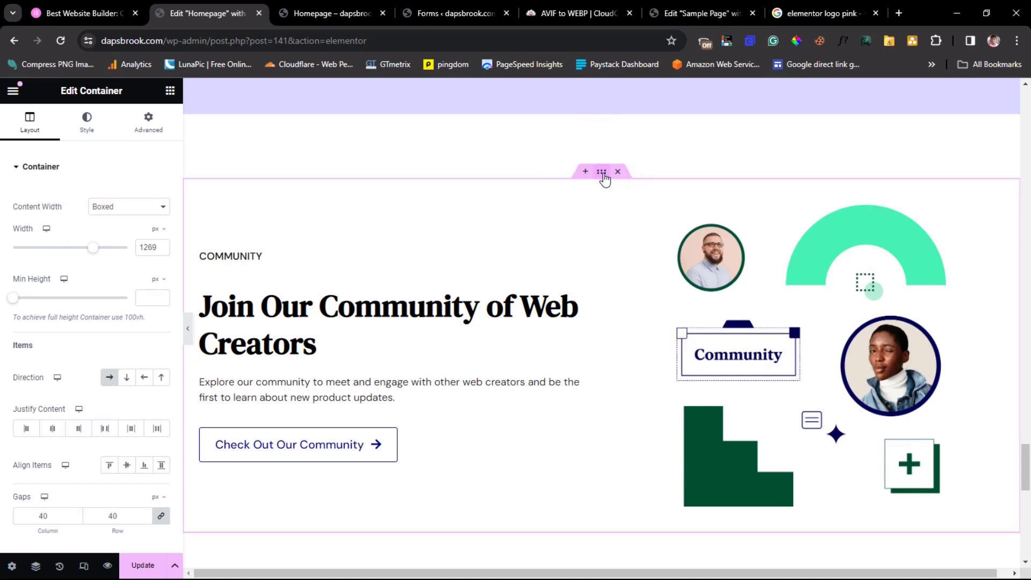
click(152, 129)
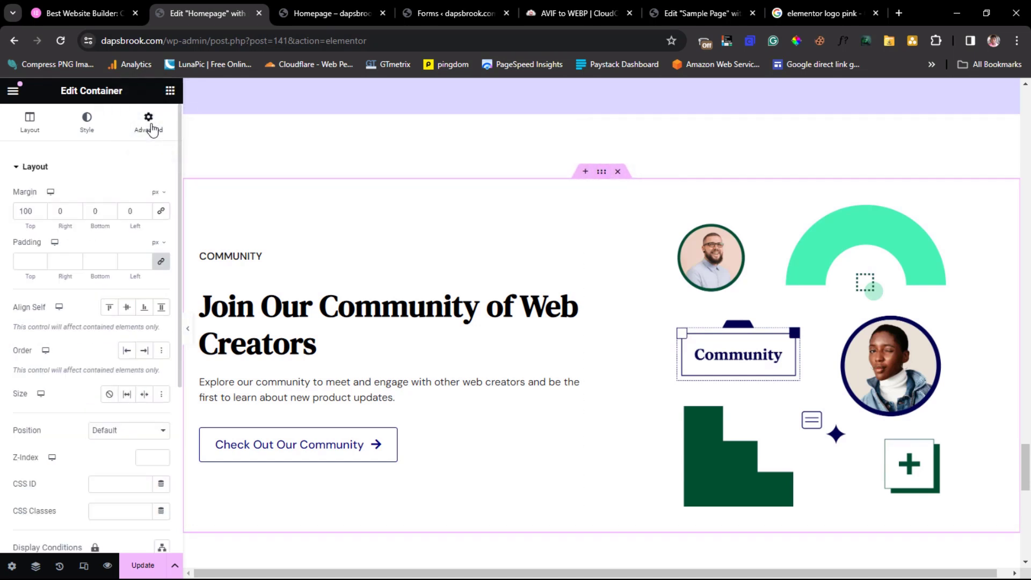
click(93, 210)
scroll(518, 199, down, 6)
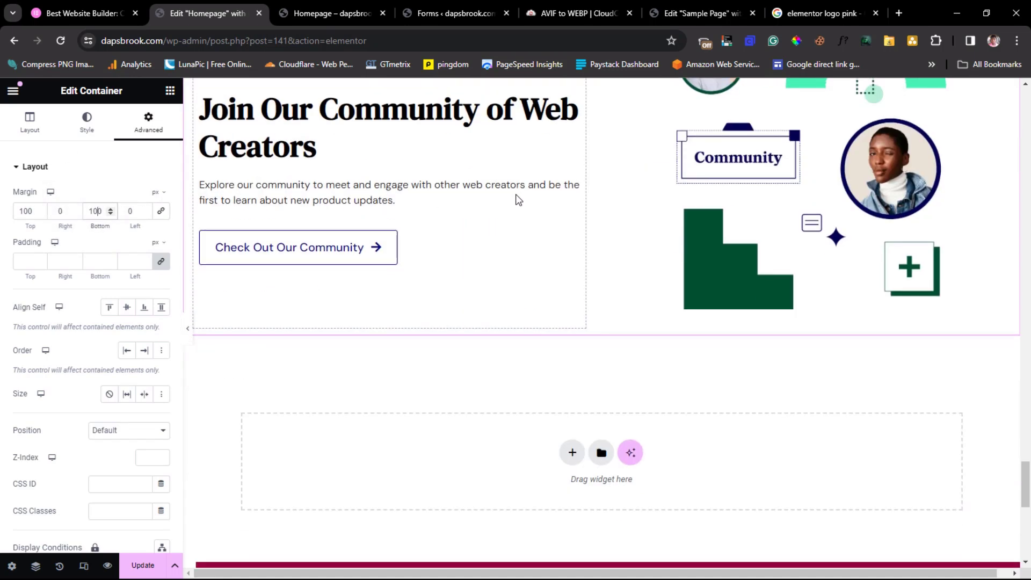
- Add a row-direction container with Full Width content below the Community section and nest a new container inside it
click(572, 329)
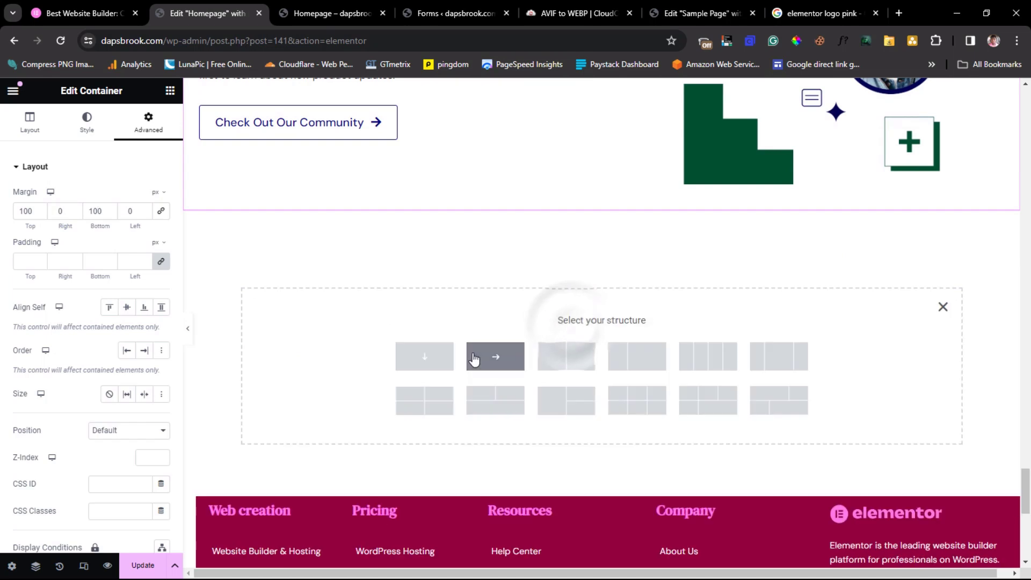
click(498, 365)
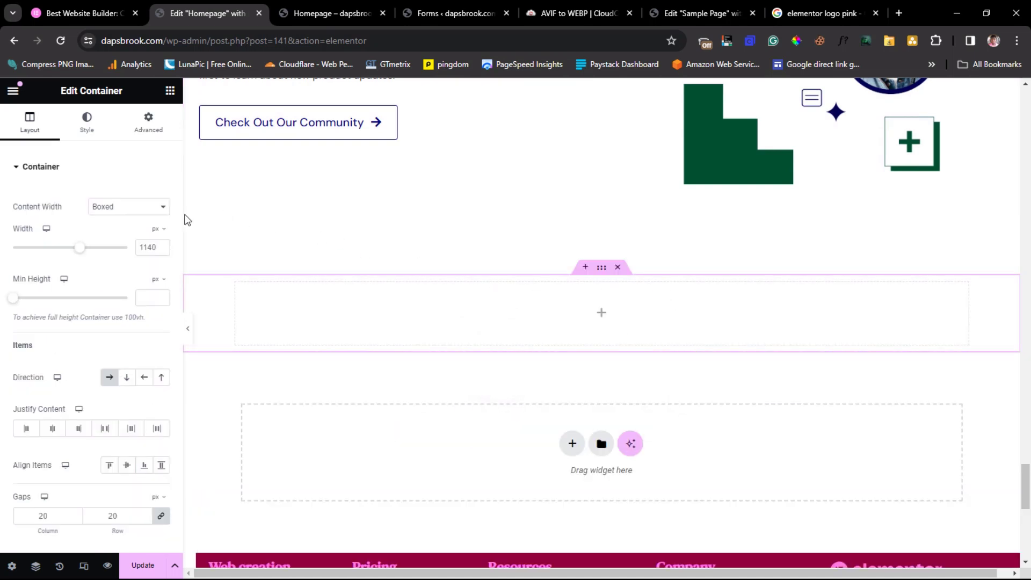
click(144, 208)
click(135, 230)
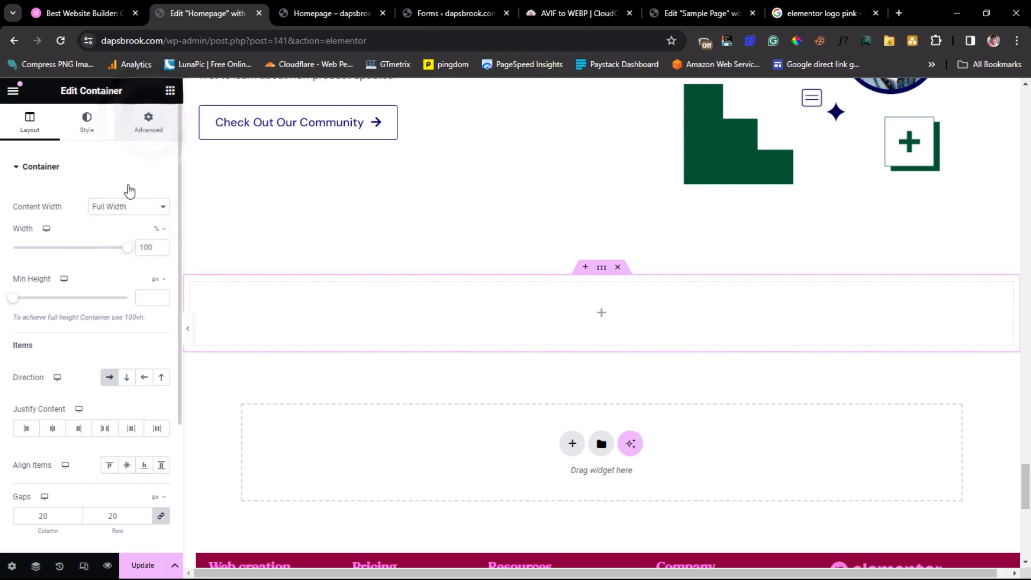
click(170, 90)
drag(44, 273, 301, 305)
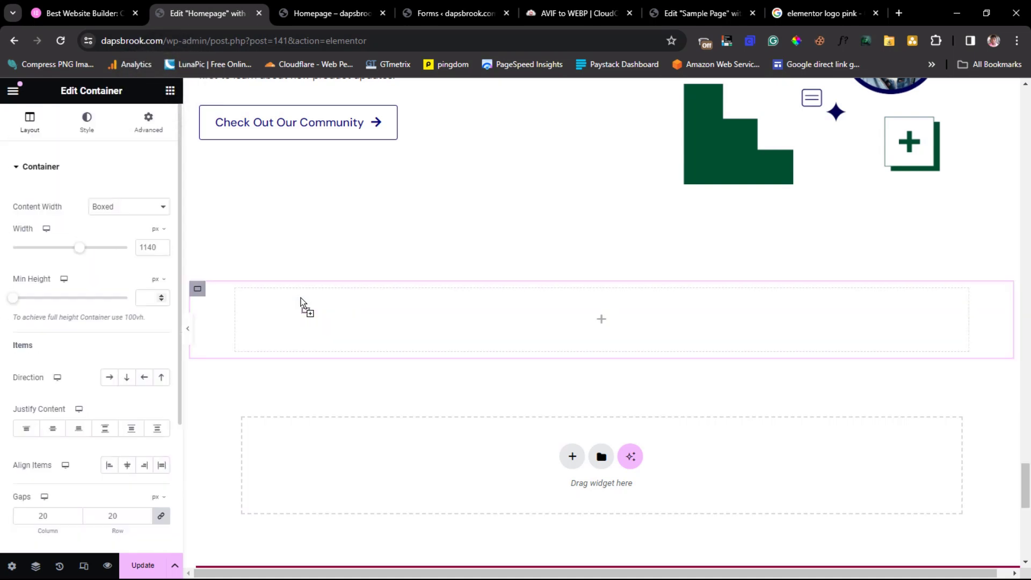
- Duplicate the nested container three times so the statistics row holds four equal containers side by side
click(198, 291)
right_click(198, 292)
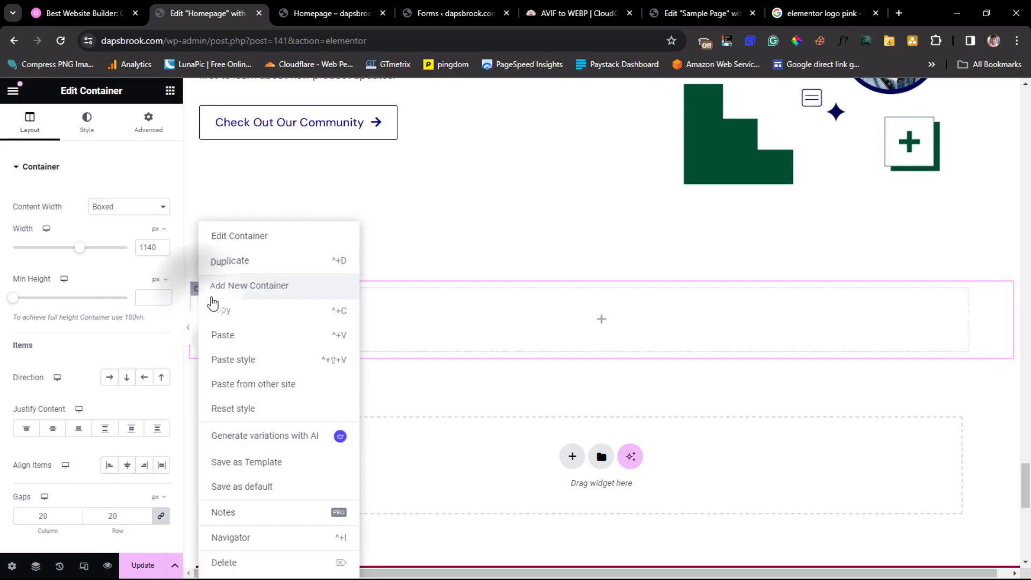
click(235, 261)
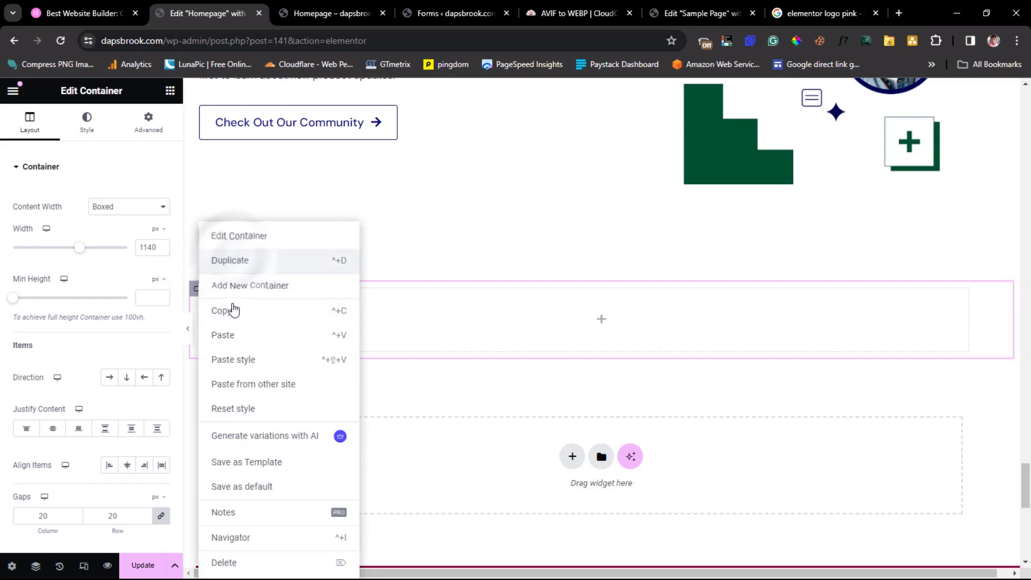
right_click(201, 290)
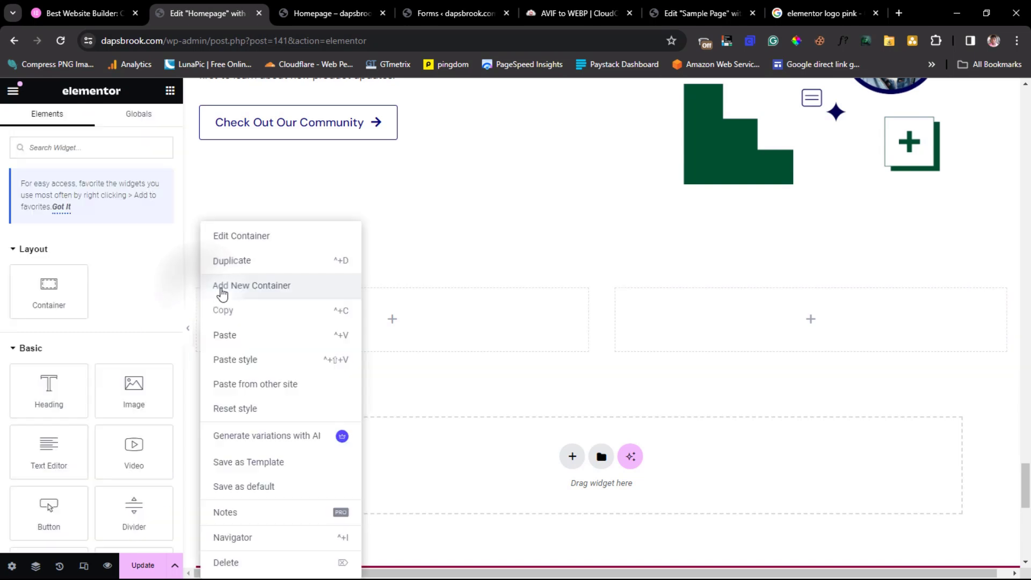
click(232, 262)
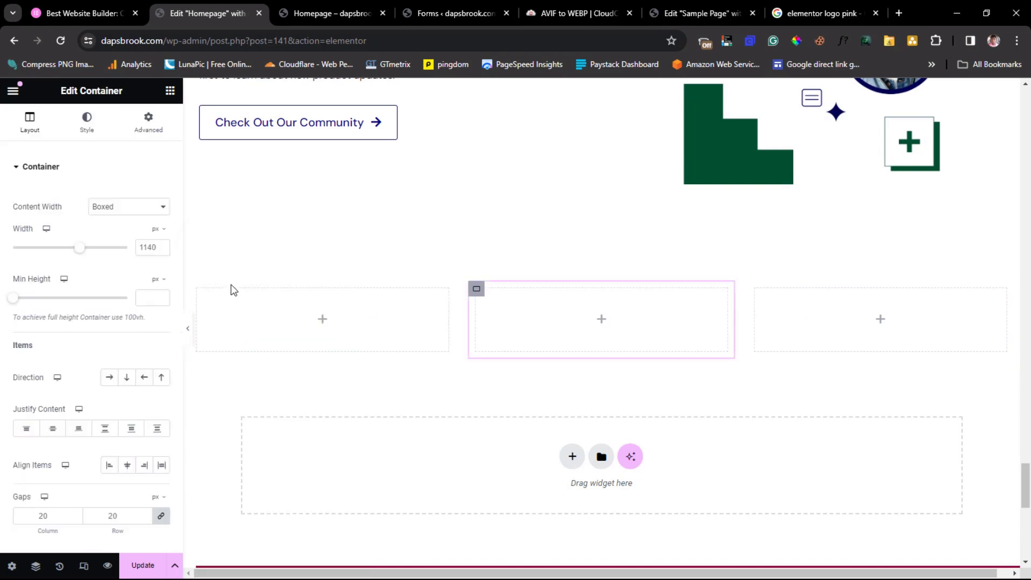
right_click(201, 291)
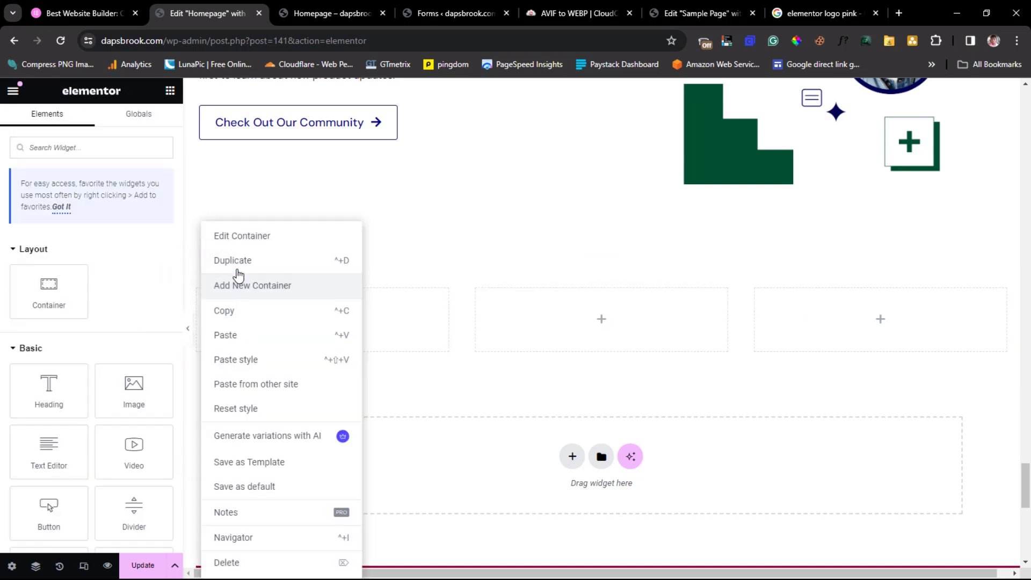
click(235, 263)
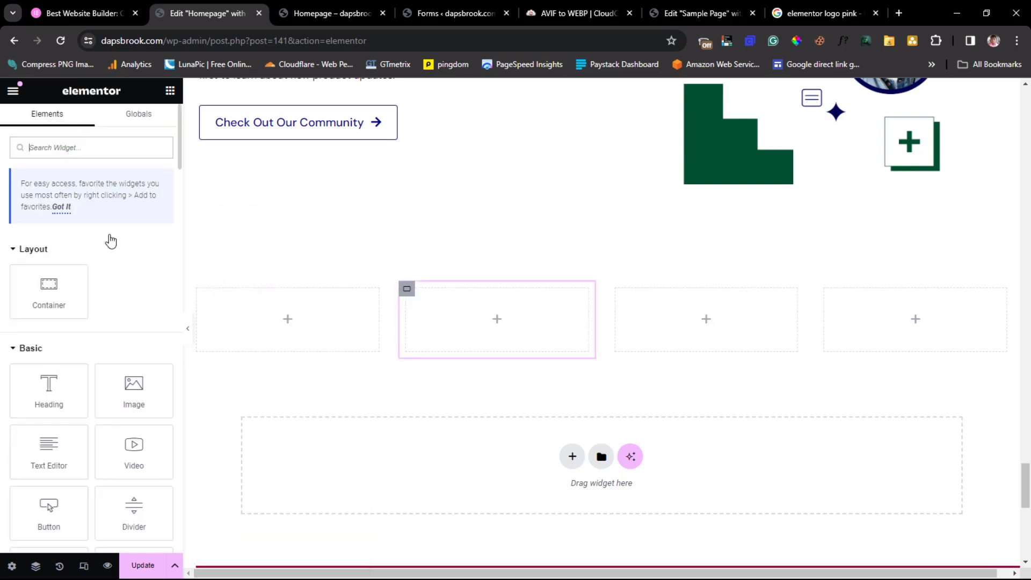
- Add a Counter widget to the first container of the statistics row
scroll(111, 241, down, 1)
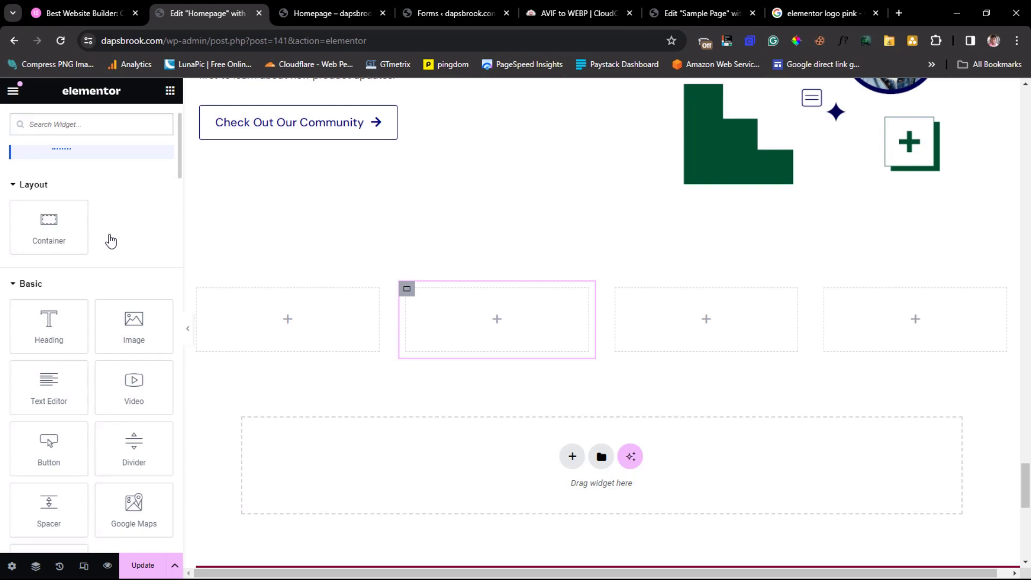
scroll(110, 241, down, 8)
scroll(92, 225, up, 2)
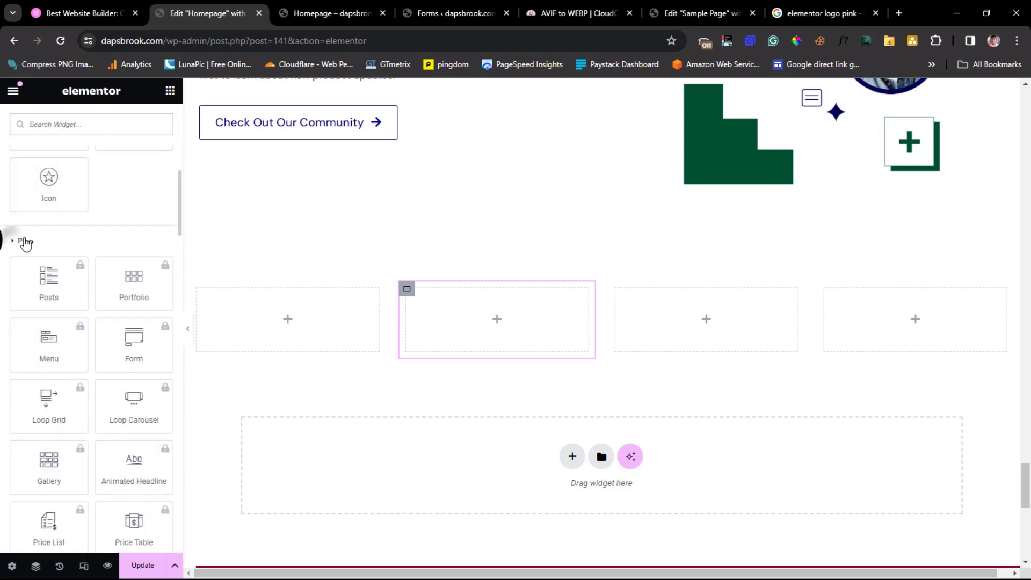
click(24, 242)
scroll(58, 239, down, 1)
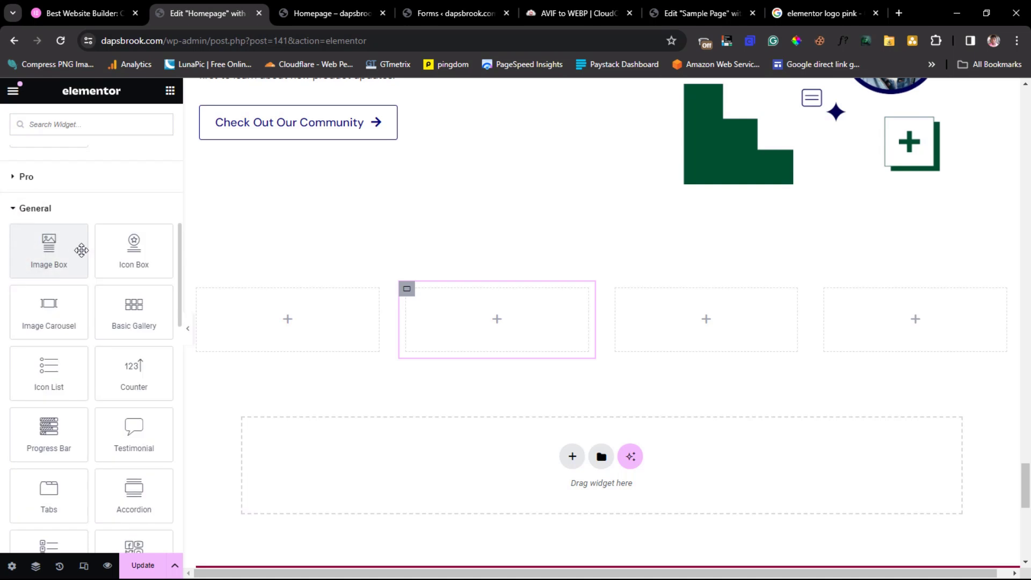
scroll(82, 250, down, 1)
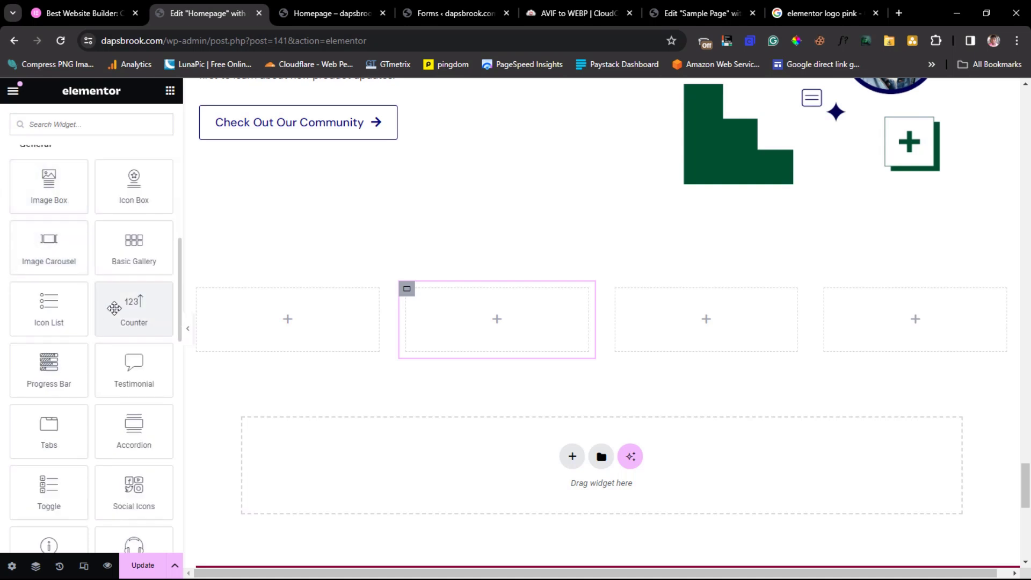
drag(132, 319, 294, 322)
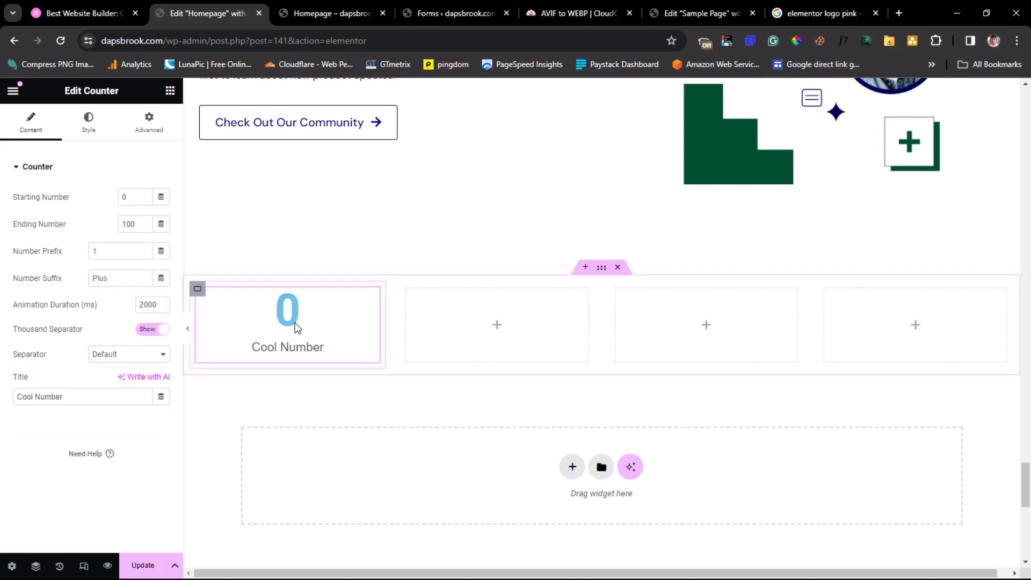
- Copy the caption "Websites Built With Elementor" from elementor.com's statistics row and return to the homepage being edited
click(86, 12)
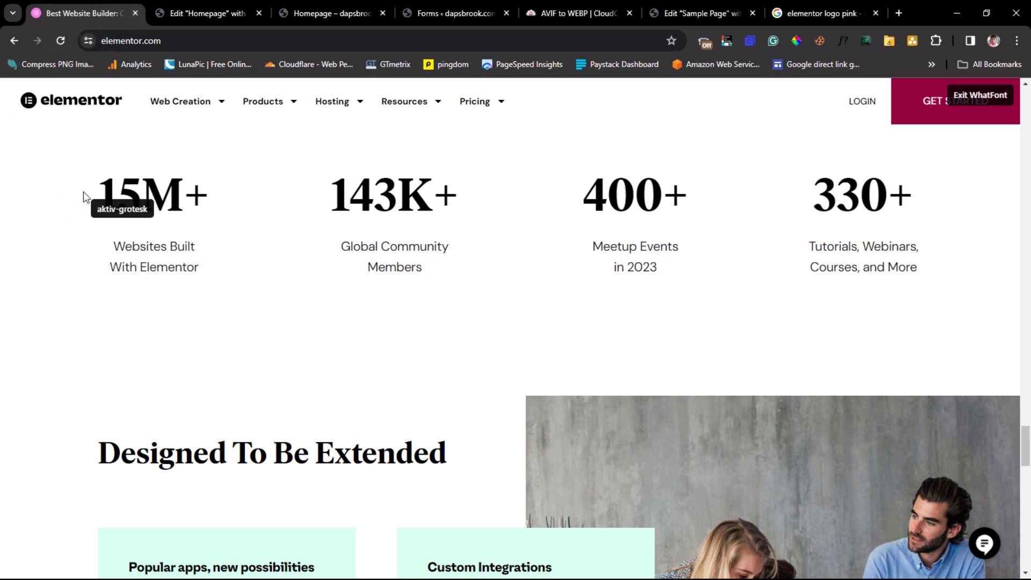
drag(112, 246, 202, 268)
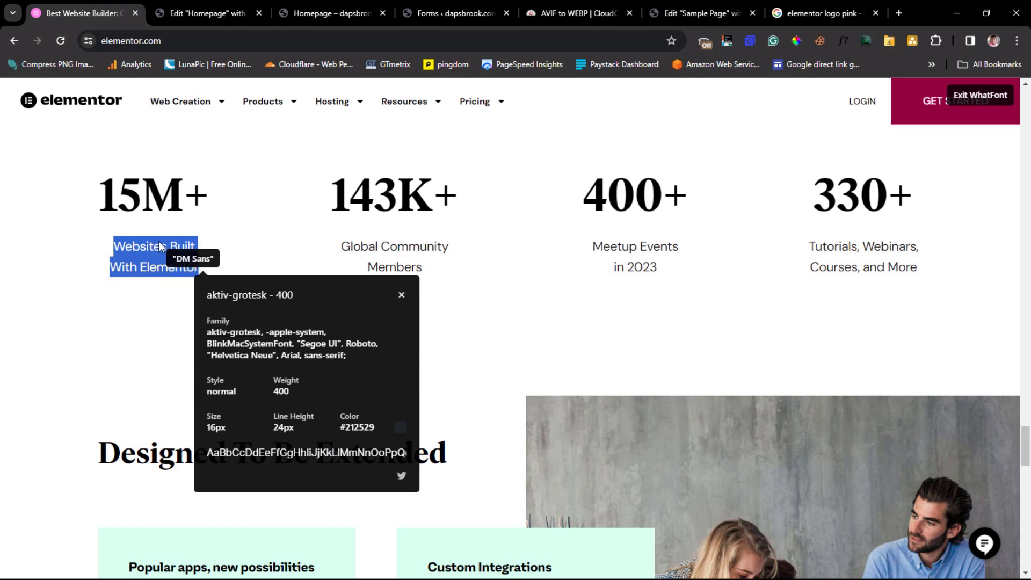
right_click(159, 246)
click(177, 259)
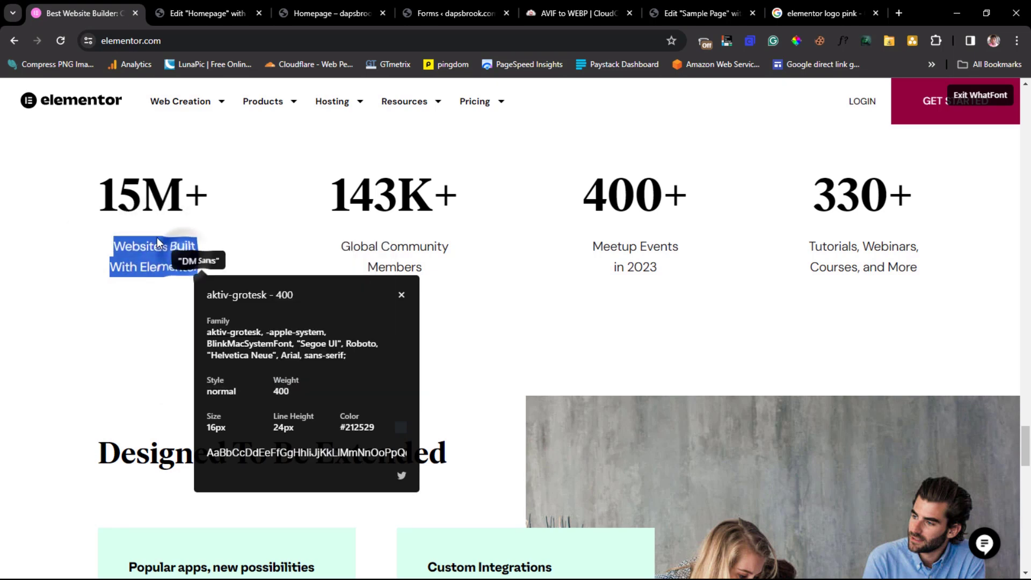
click(169, 14)
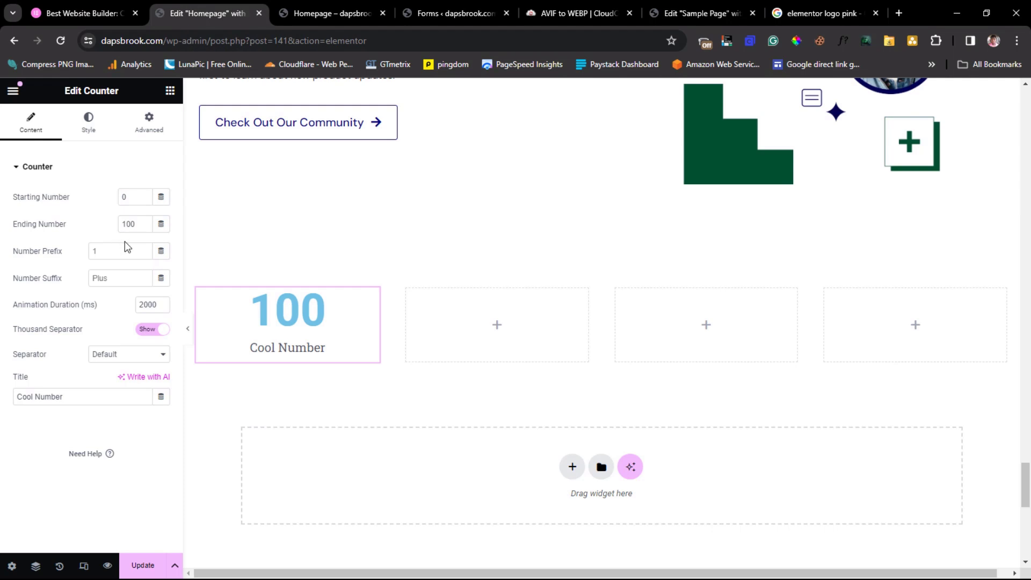
- Set the counter's ending number to 15, its suffix to M+ and its title to "Websites Built With Elementor"
click(130, 224)
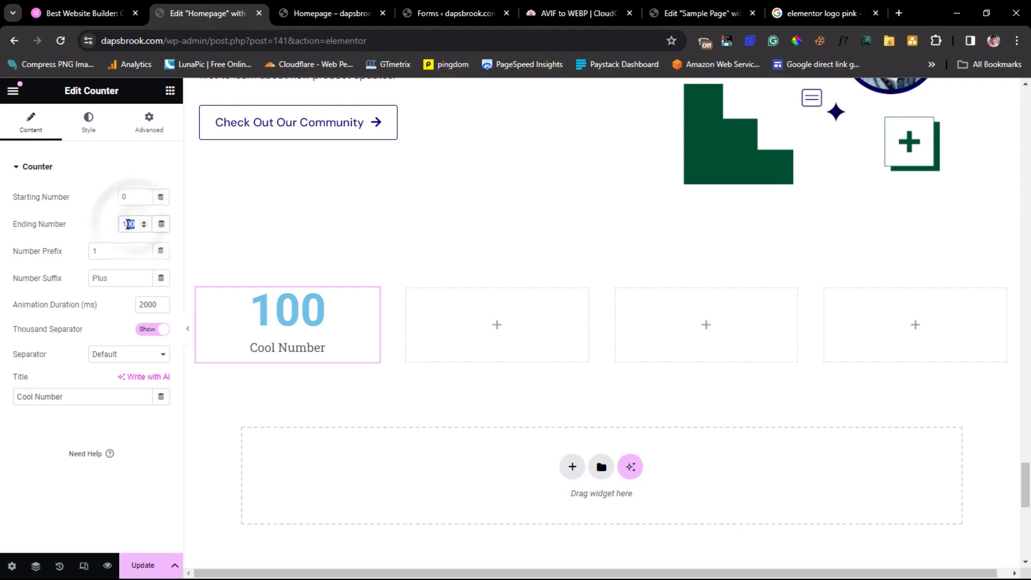
text(5)
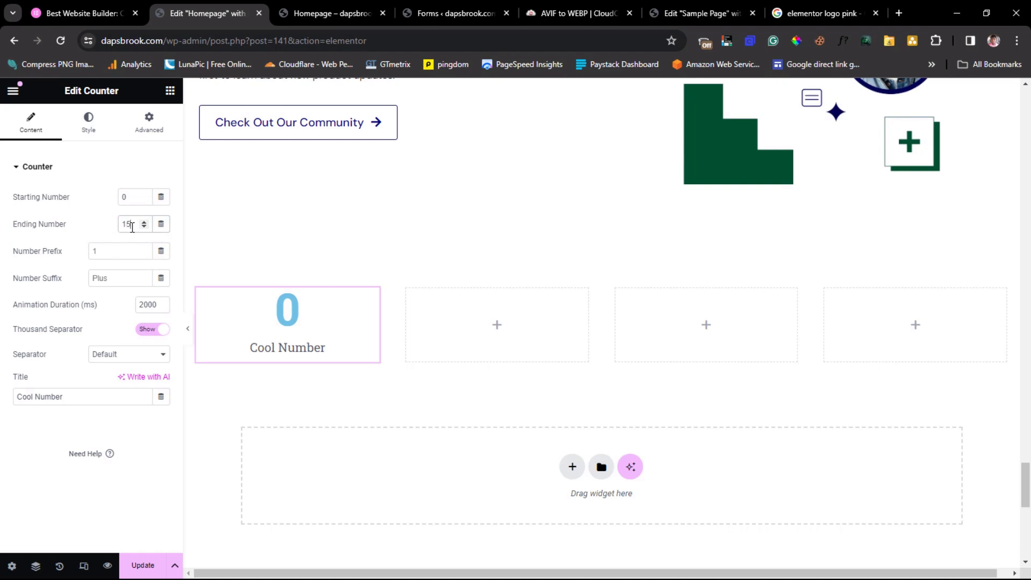
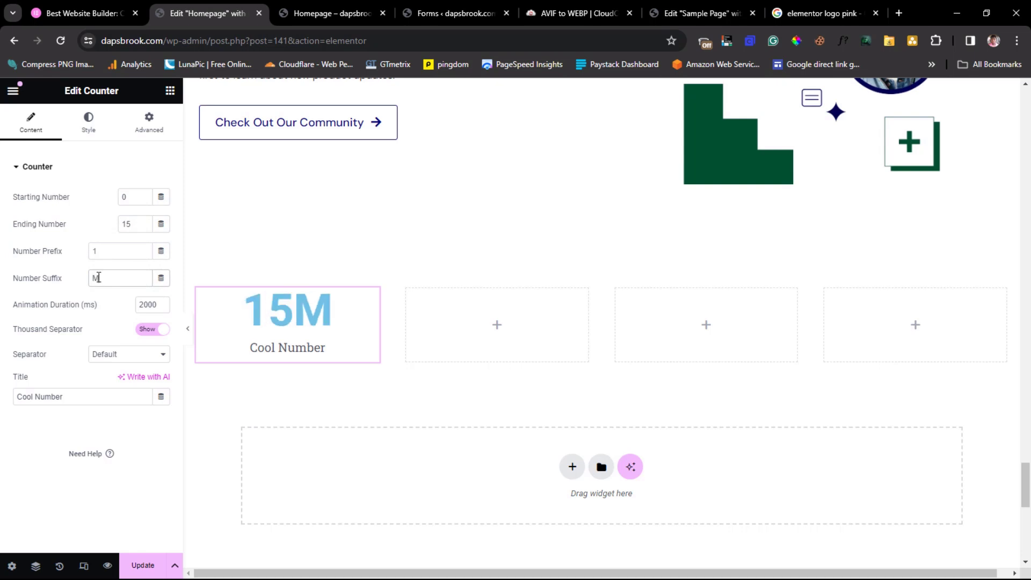
text(+)
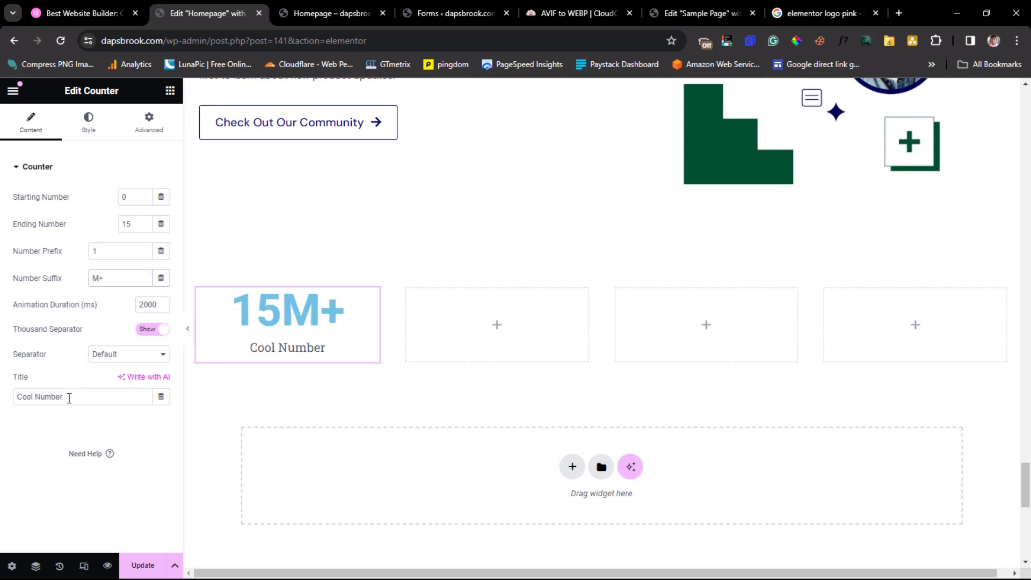
text(Websites Built With Elementor)
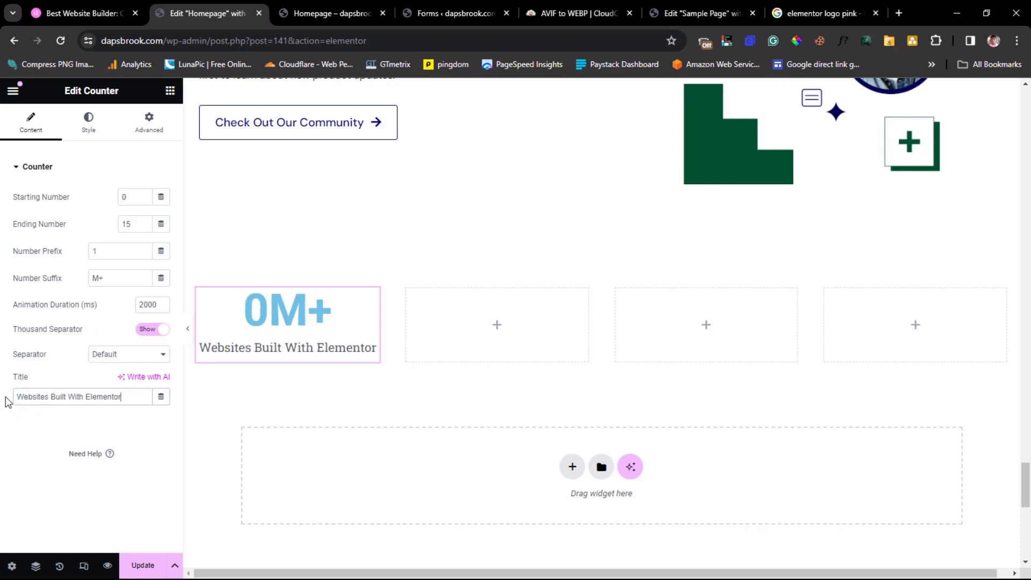
click(73, 14)
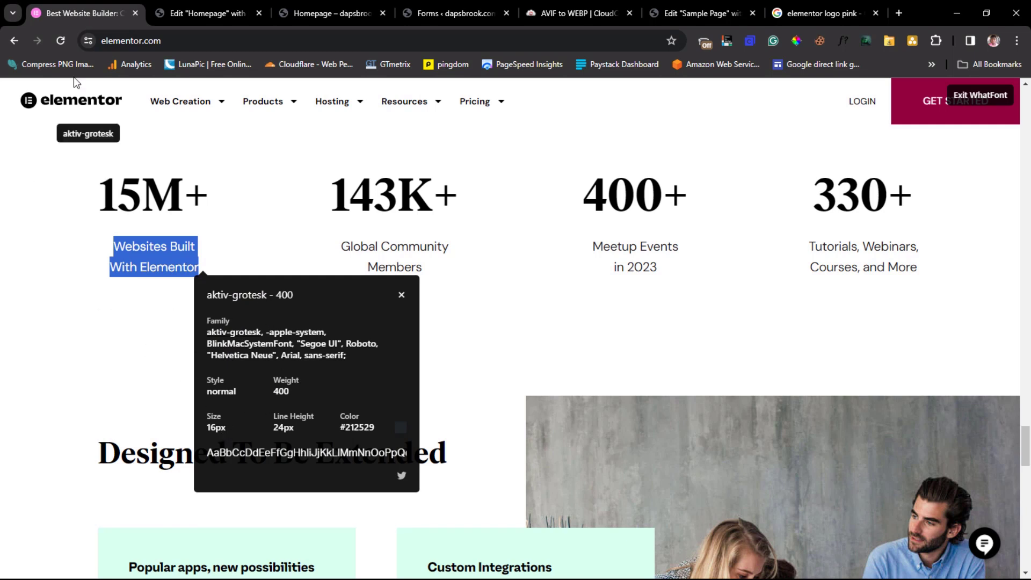
click(206, 13)
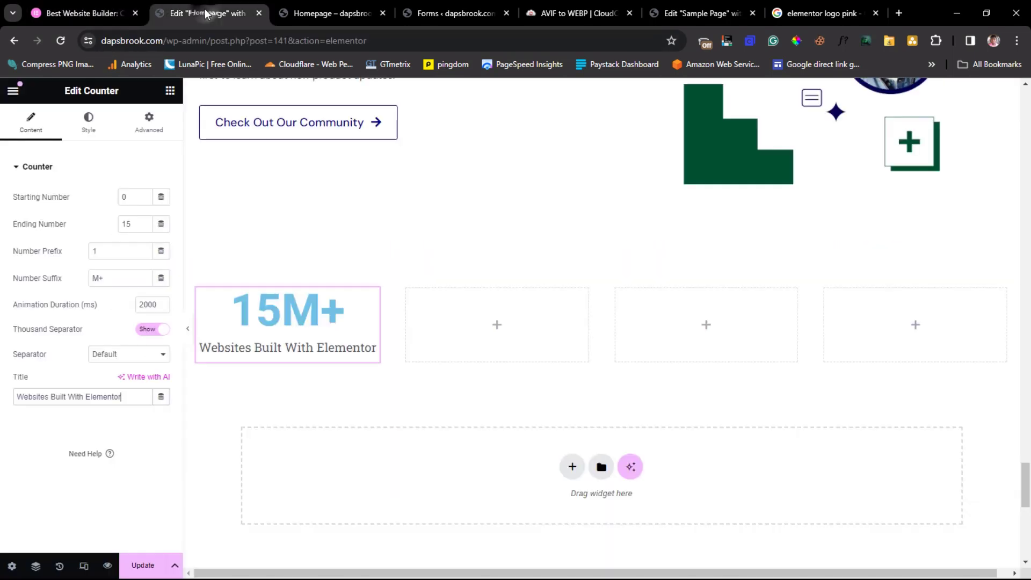
triple_click(271, 350)
key(BackSpace)
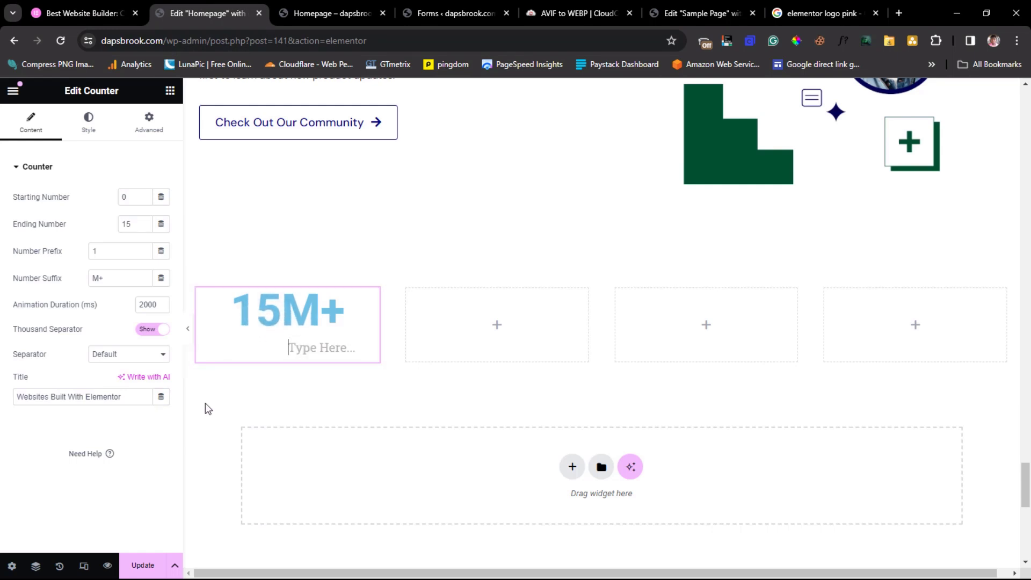
- Try DM Sans on the counter's number, then switch the font family back to Roboto
click(89, 122)
click(161, 223)
click(141, 285)
text(DM)
click(112, 368)
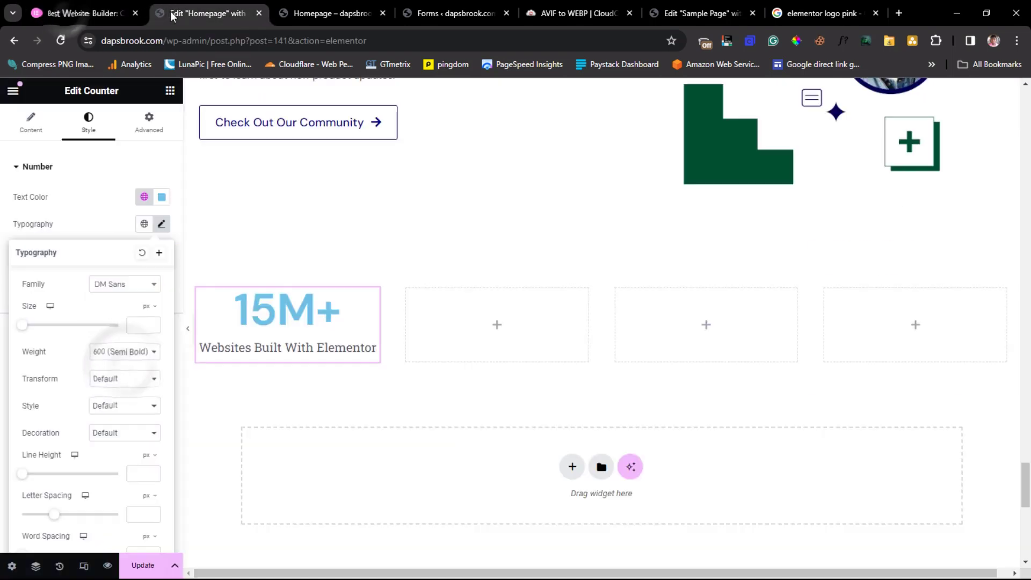
click(140, 324)
text(16)
key(BackSpace)
key(BackSpace)
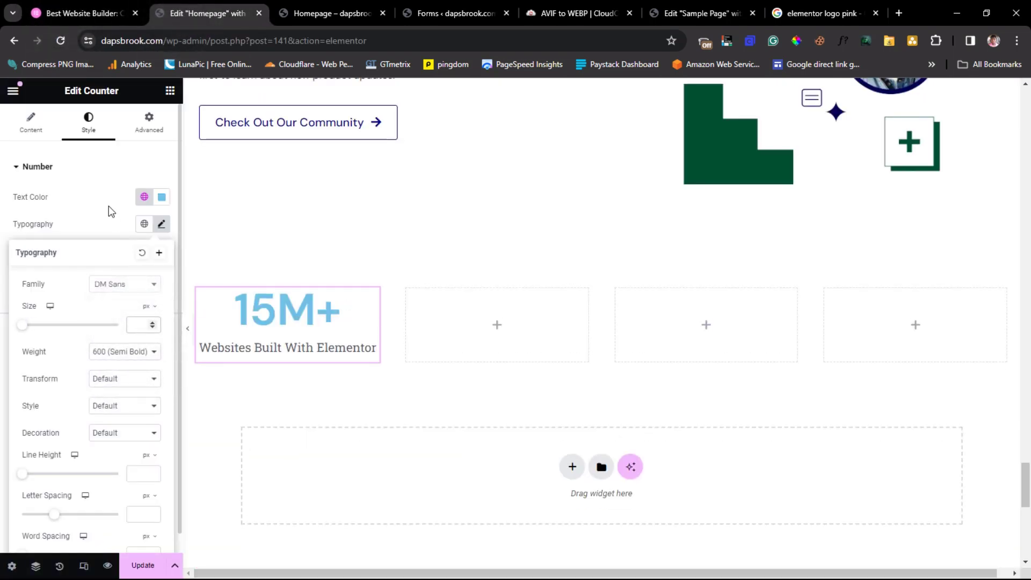
click(126, 281)
text(robo)
click(124, 332)
click(98, 190)
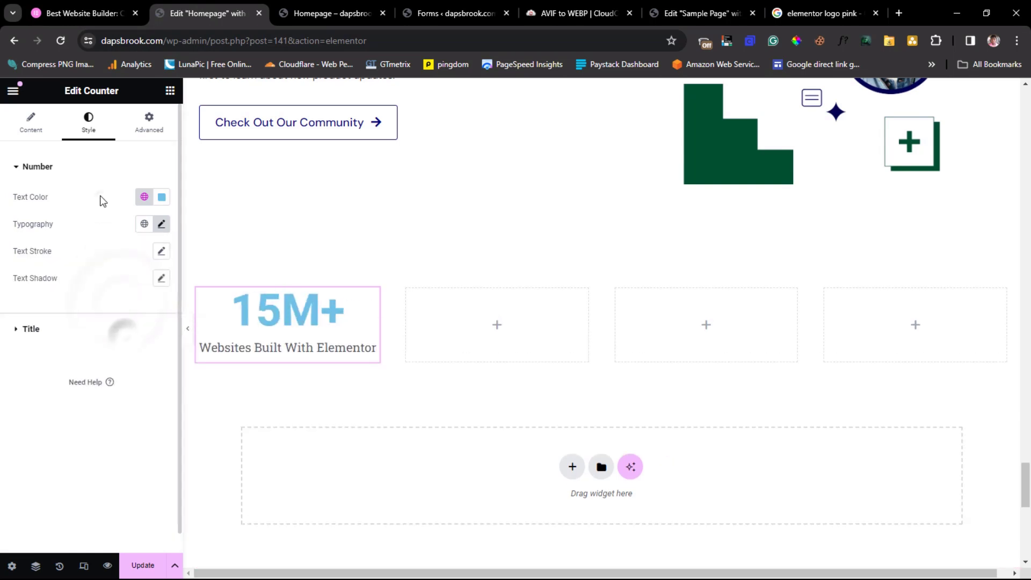
- Set the counter title's typography to DM Sans, 16 px, 400 (Normal) weight and 24 px line height
click(12, 334)
click(161, 254)
click(134, 316)
click(123, 398)
click(144, 356)
text(16)
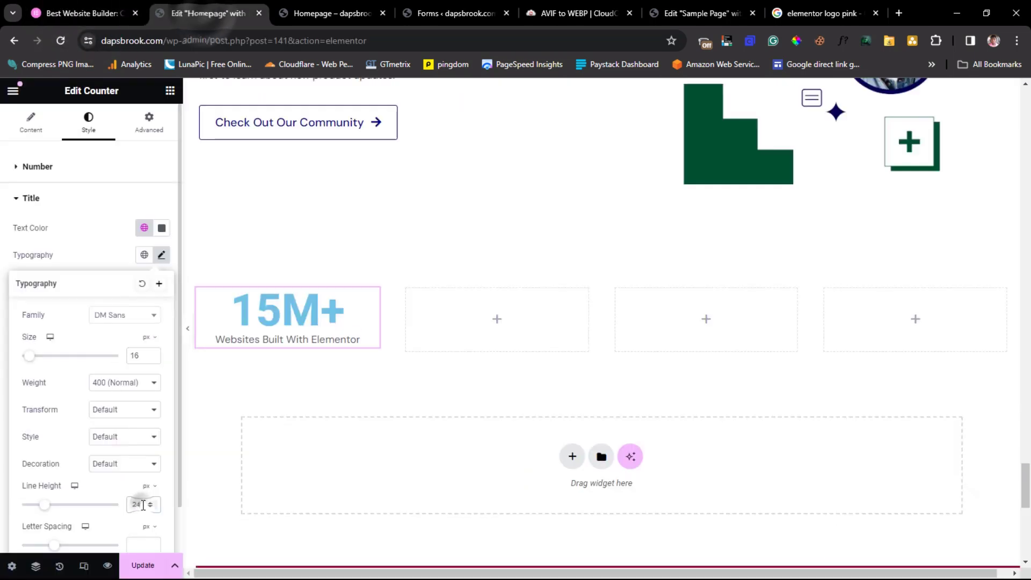
drag(23, 505, 51, 518)
- Inspect the caption's font on elementor.com and set the counter title's size to 20 px and line height to 32 px
click(79, 15)
click(405, 295)
click(157, 246)
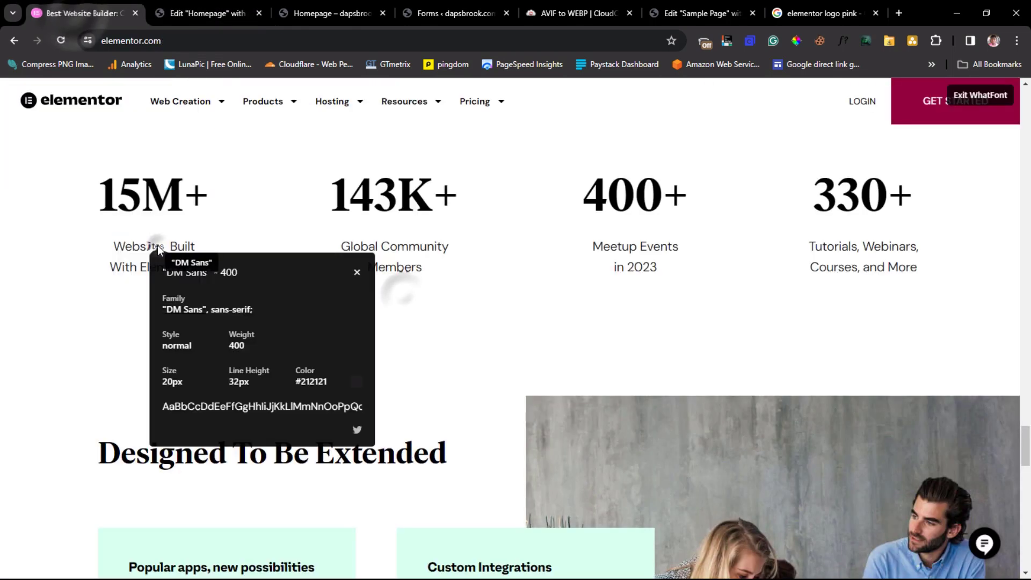
click(192, 16)
double_click(138, 355)
text(20)
click(142, 504)
text(32)
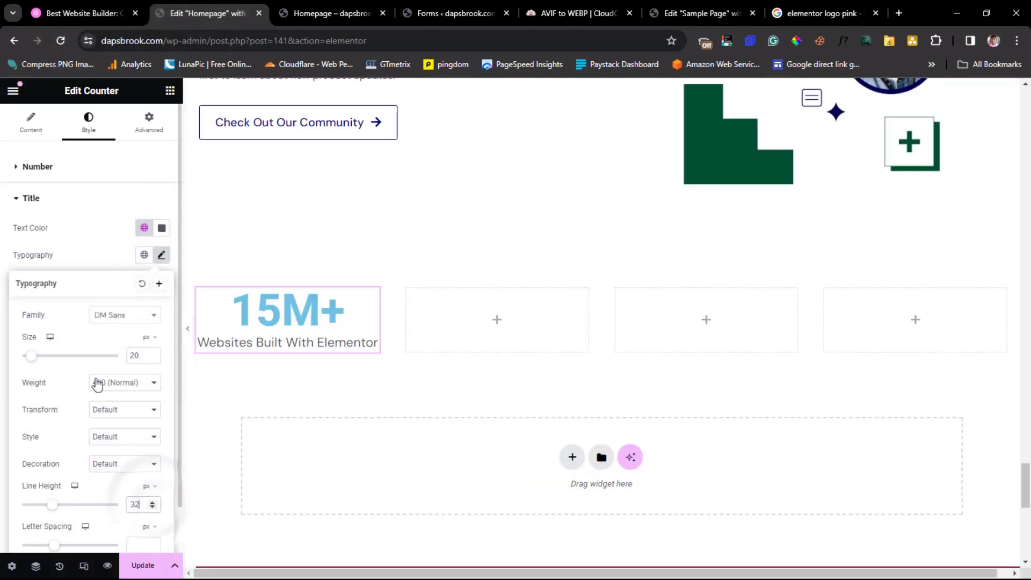
- Inspect the 15M+ font on elementor.com and style the counter's number in DM Serif Text, 72 px, 700 (Bold)
click(78, 13)
click(176, 197)
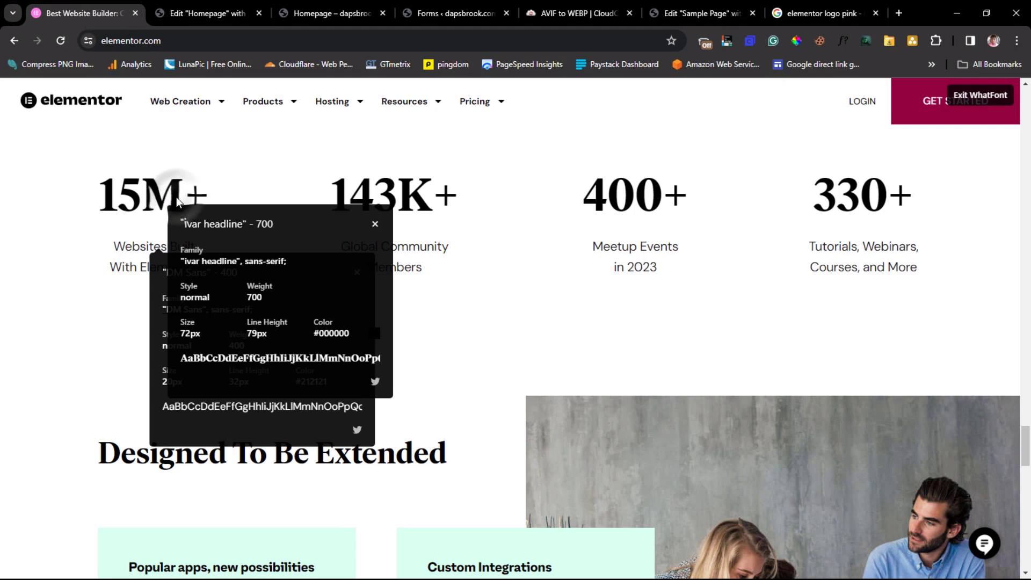
click(204, 14)
click(33, 166)
click(161, 224)
click(123, 284)
text(DM)
click(117, 399)
click(124, 352)
click(124, 420)
- Match the number's line height to elementor.com's and set its text colour to black
click(140, 472)
click(79, 13)
click(204, 13)
click(135, 472)
text(77)
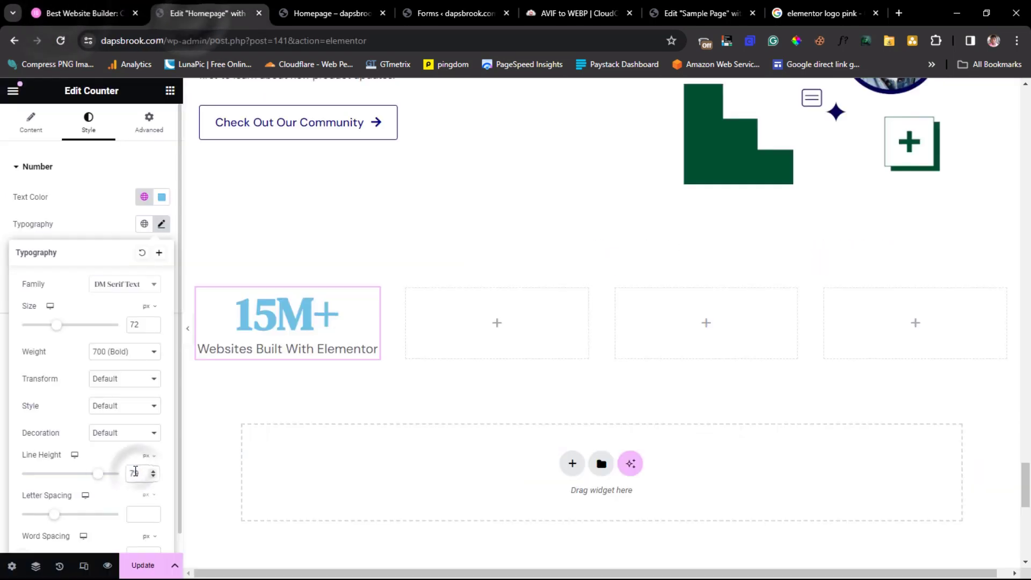
click(161, 196)
click(9, 410)
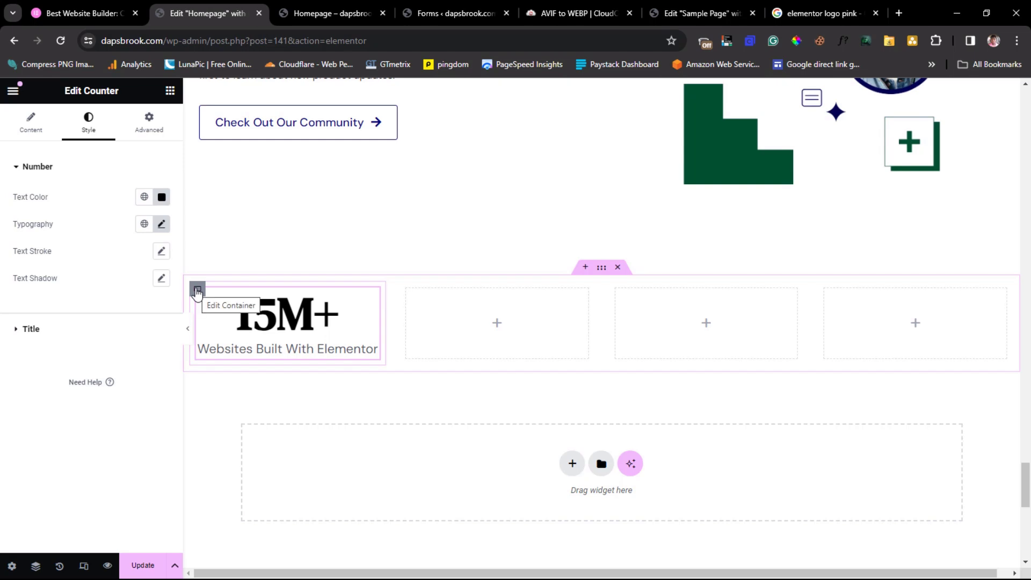
- Duplicate the 15M+ counter container twice within the statistics row
right_click(198, 291)
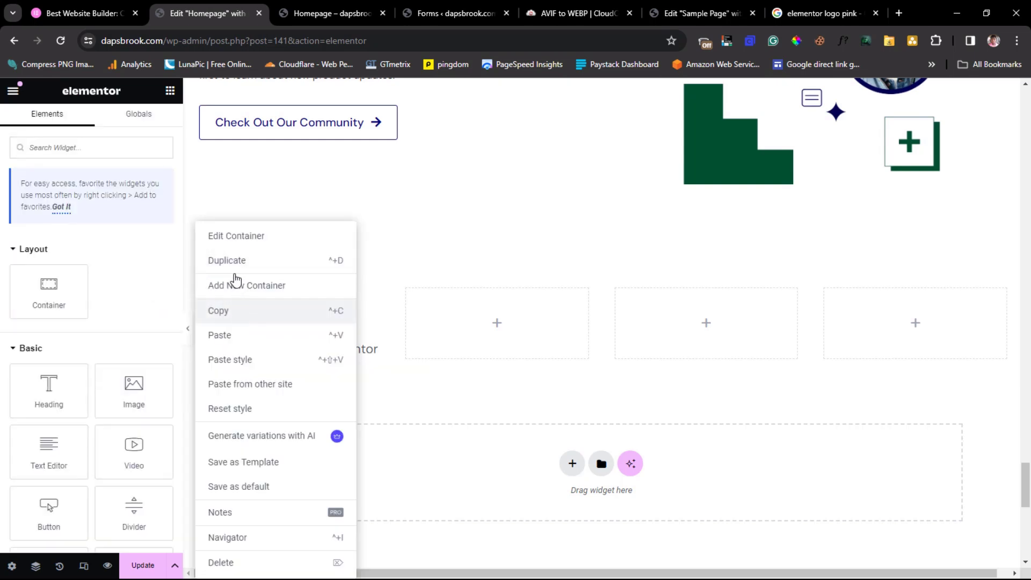
click(233, 261)
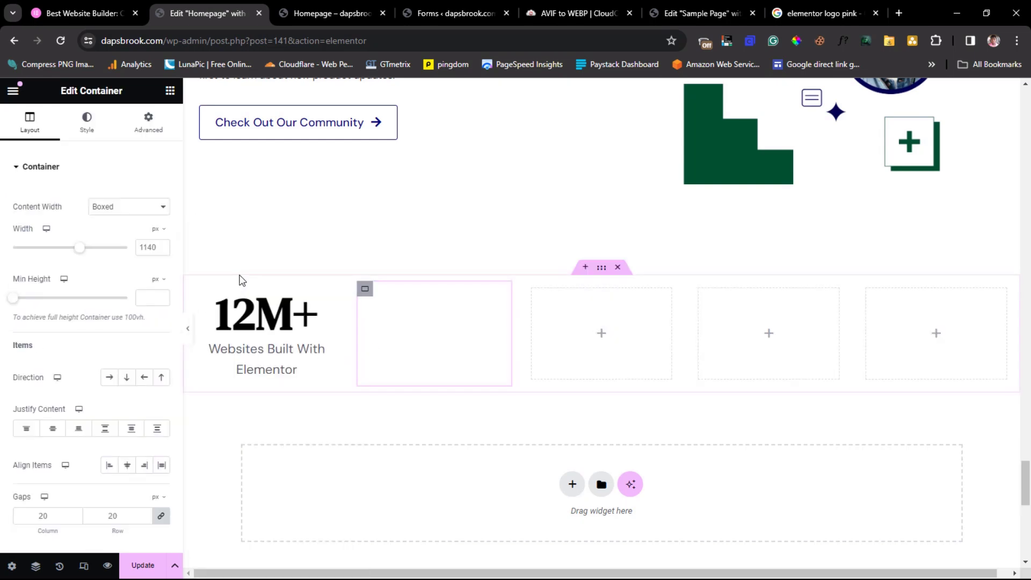
right_click(364, 289)
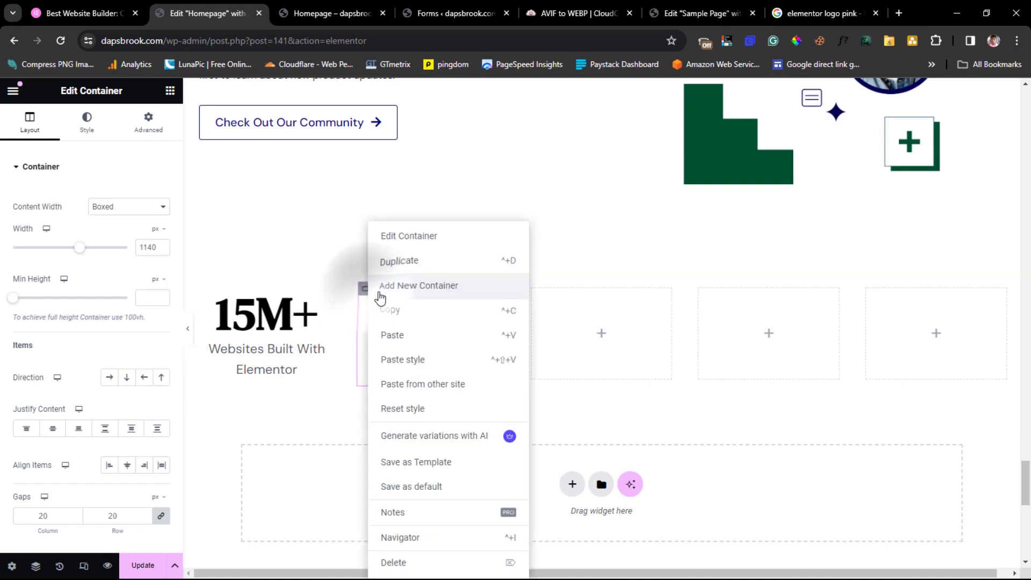
click(400, 262)
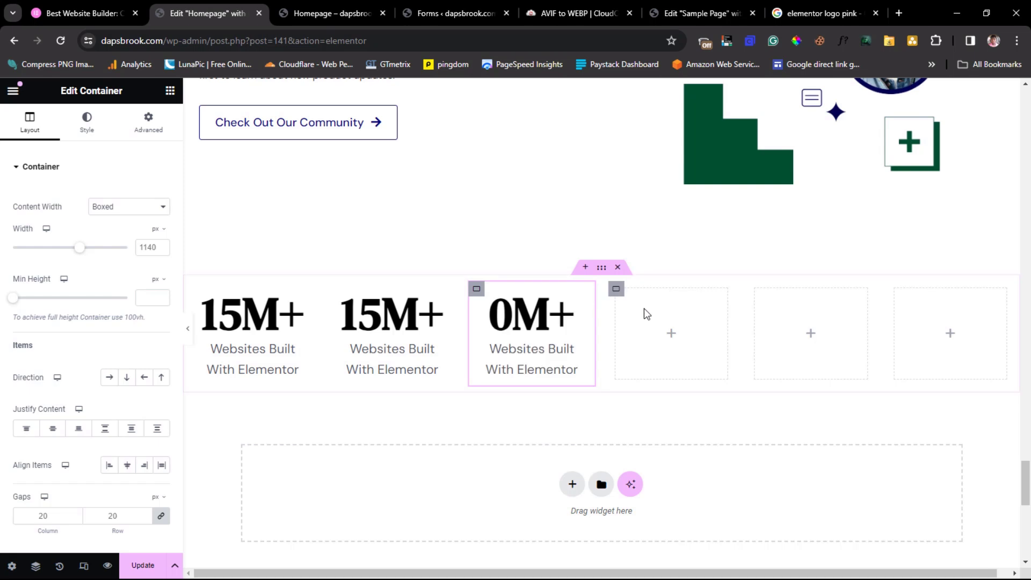
- Delete the three empty containers beside the counters in the statistics row
click(618, 291)
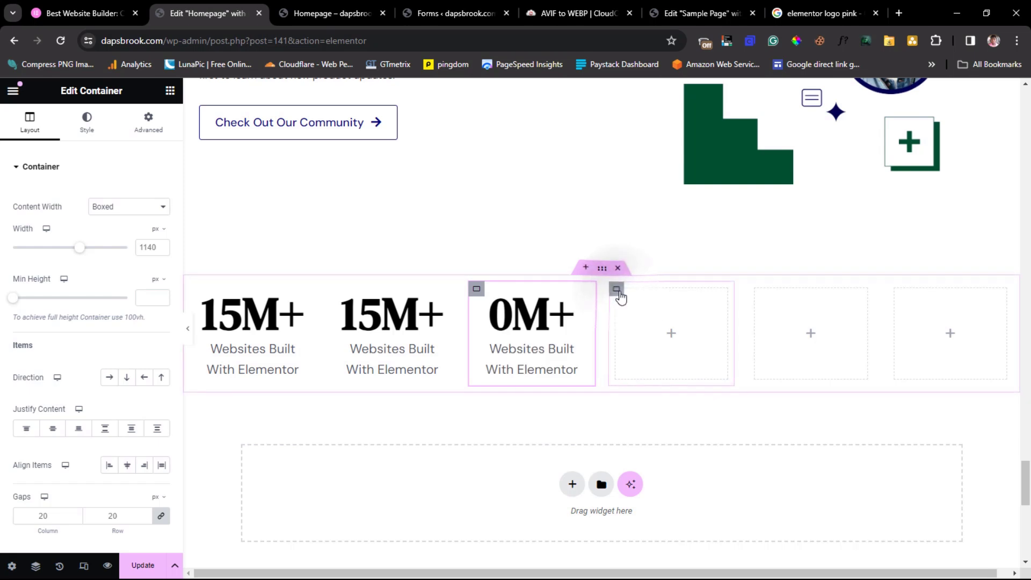
right_click(620, 298)
click(649, 561)
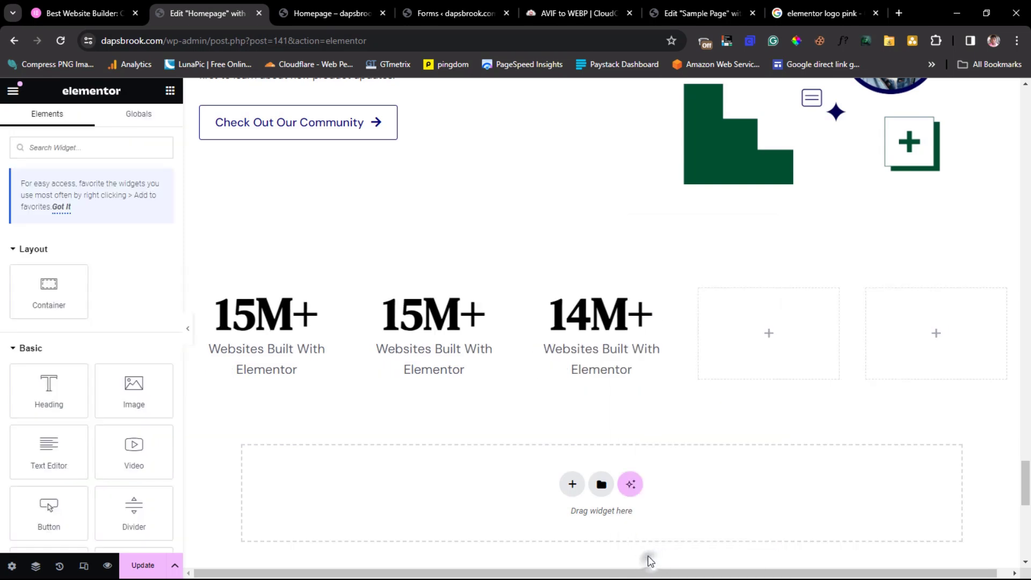
right_click(704, 298)
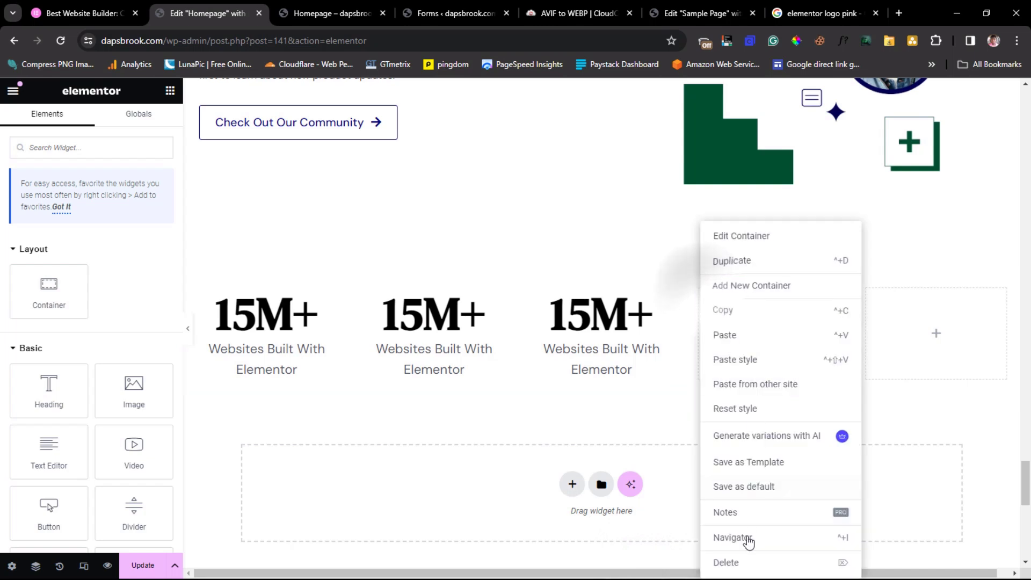
click(727, 562)
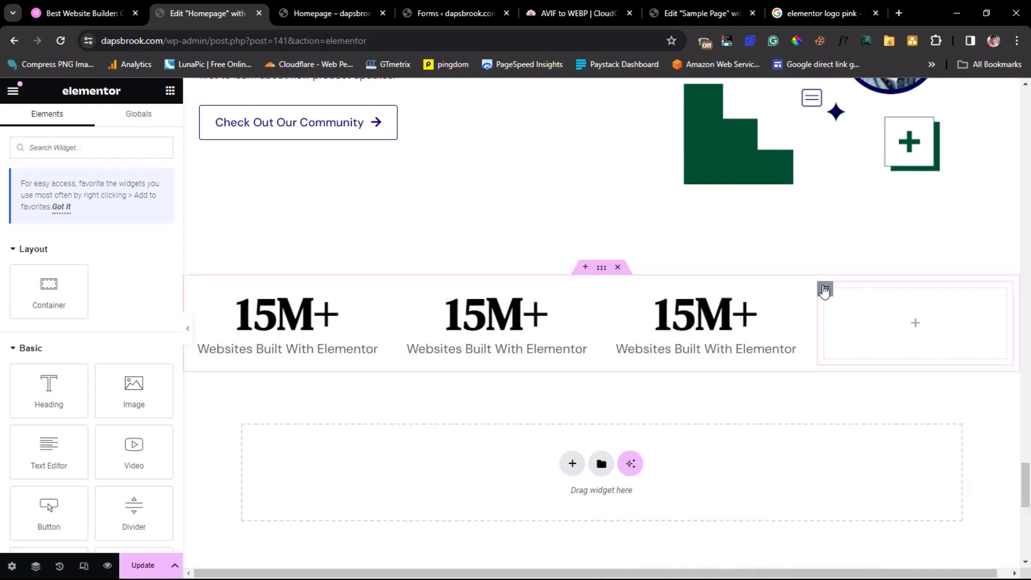
right_click(826, 291)
click(847, 561)
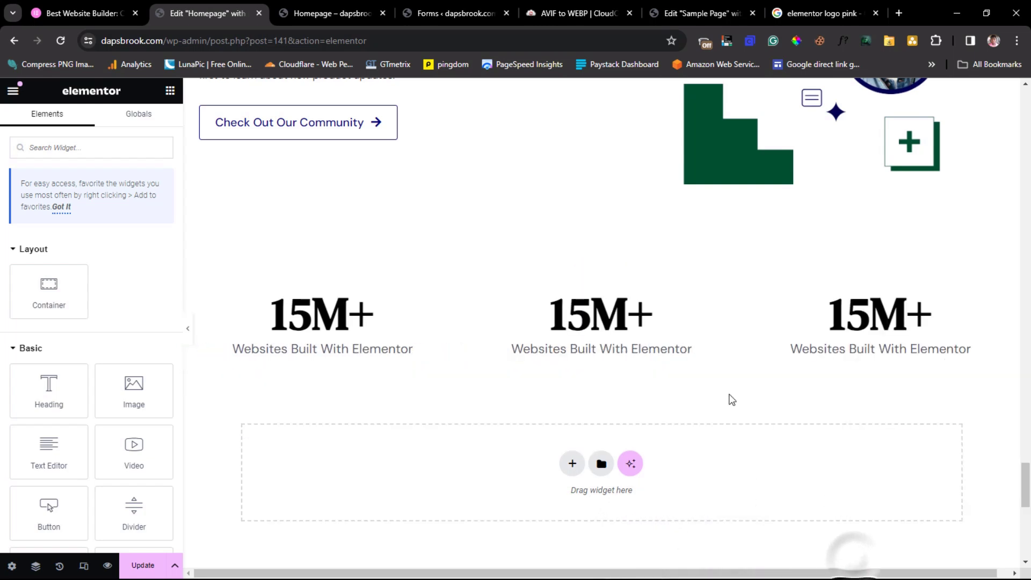
- Duplicate the second 15M+ counter container two more times
right_click(479, 292)
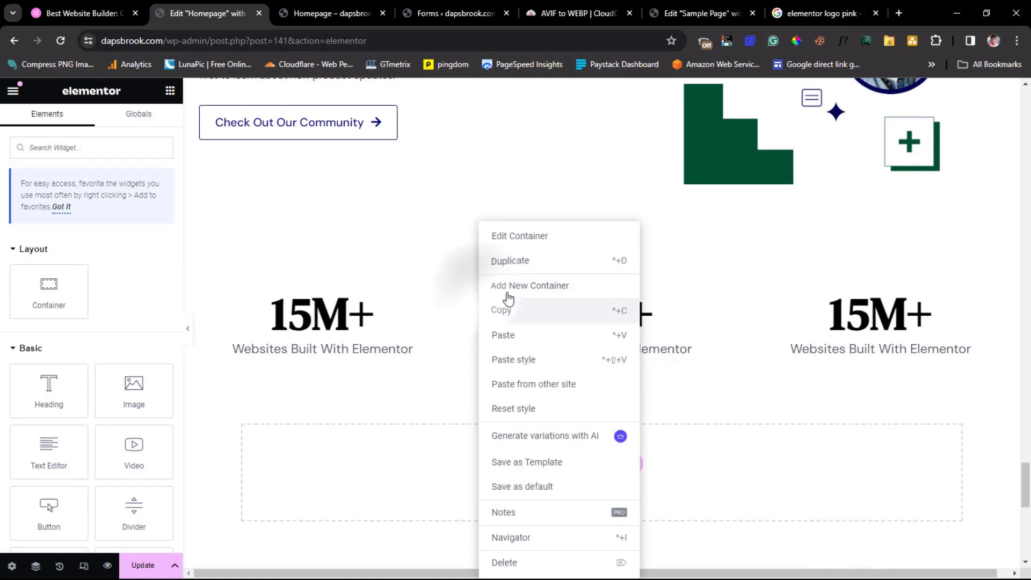
click(514, 261)
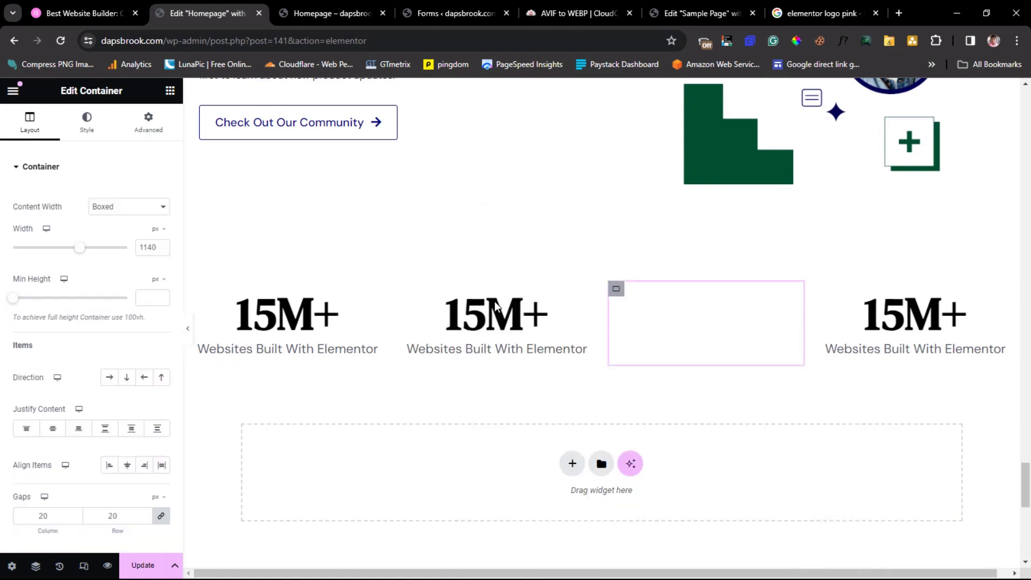
click(406, 291)
right_click(407, 290)
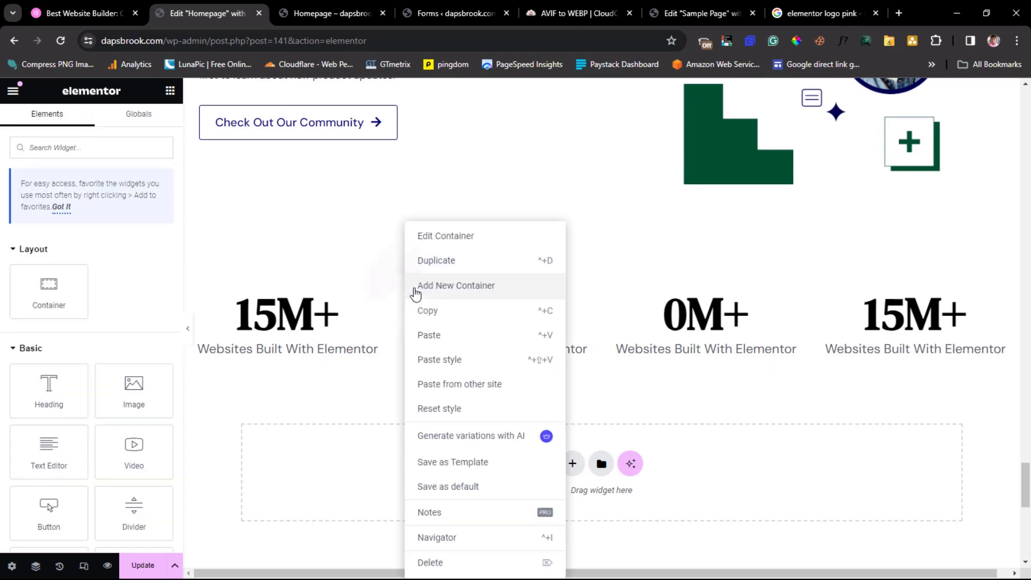
click(436, 263)
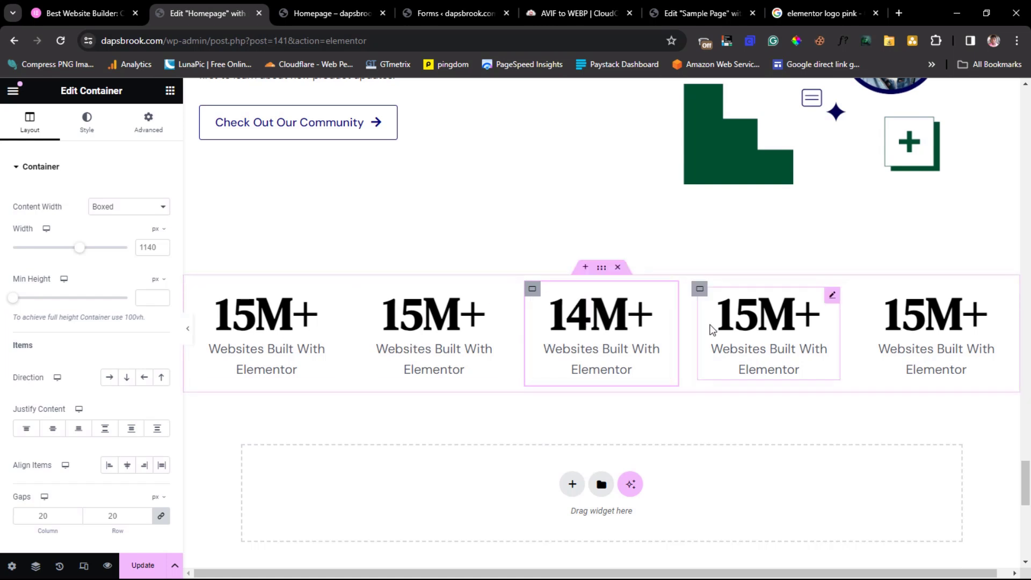
- Switch to elementor.com and copy the 143K+ figure from its statistics row
click(92, 15)
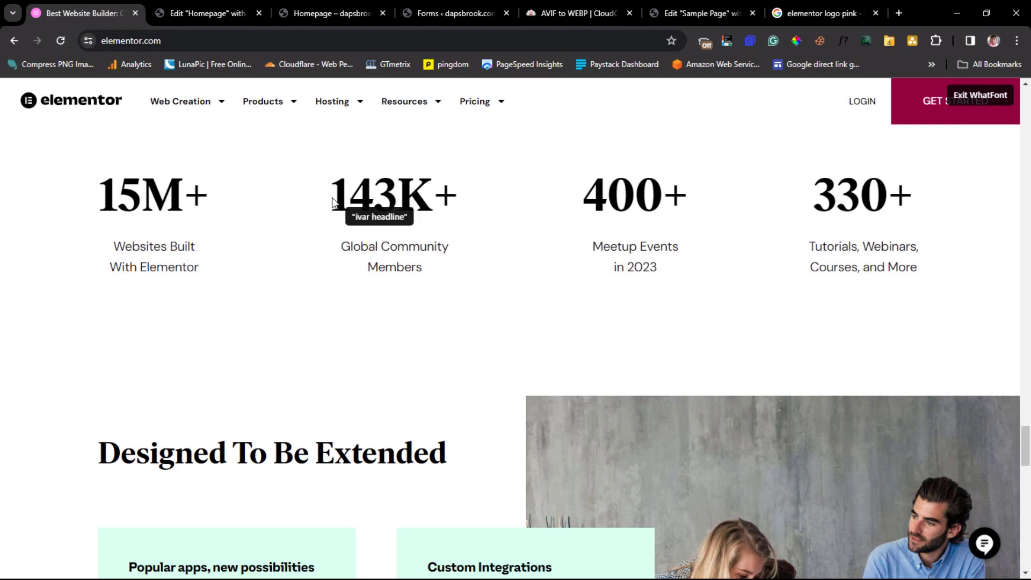
drag(315, 191, 458, 205)
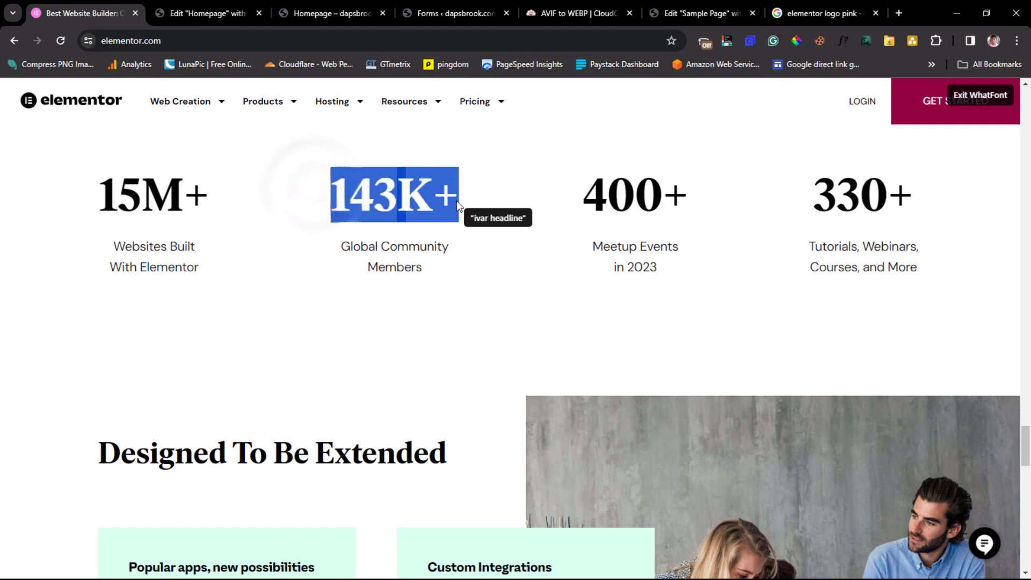
right_click(405, 191)
click(426, 203)
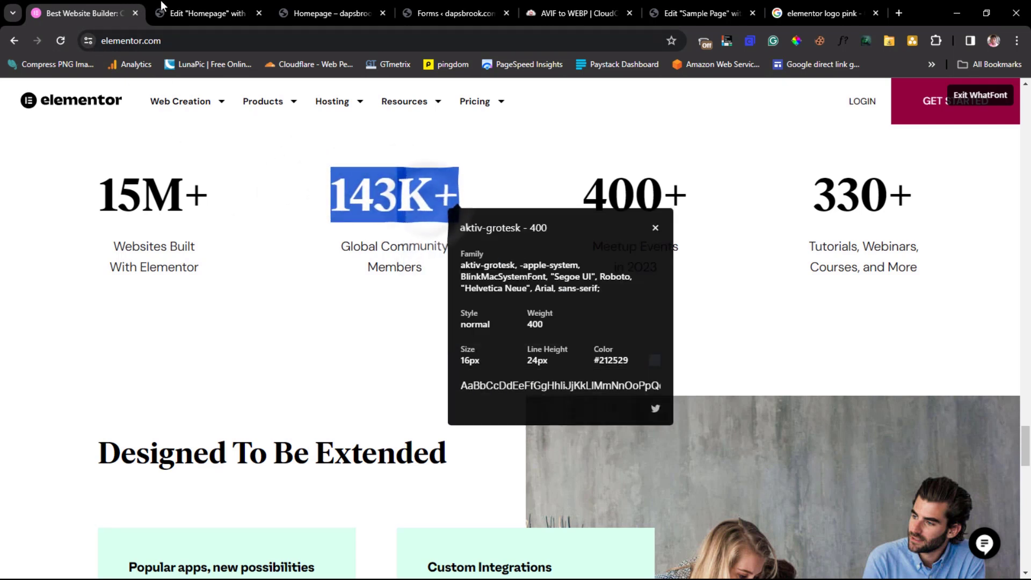
- Return to the Elementor editor and delete the second of the five counter containers
click(208, 13)
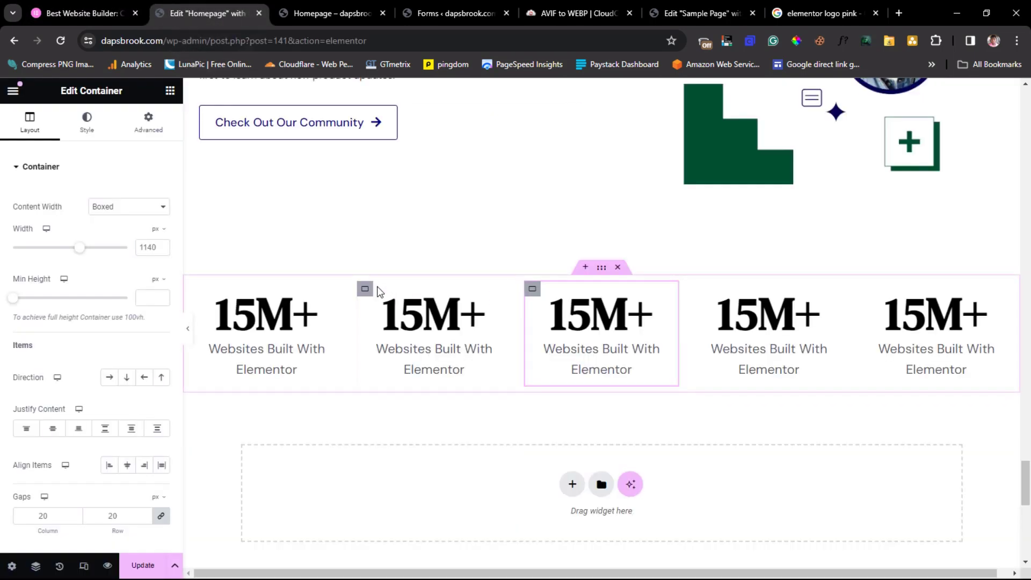
right_click(370, 295)
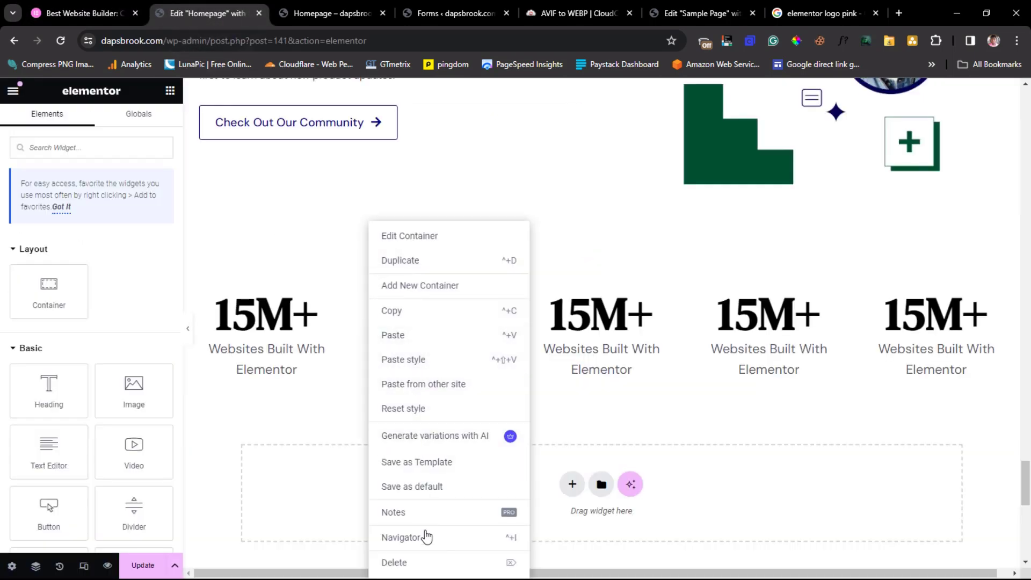
click(408, 562)
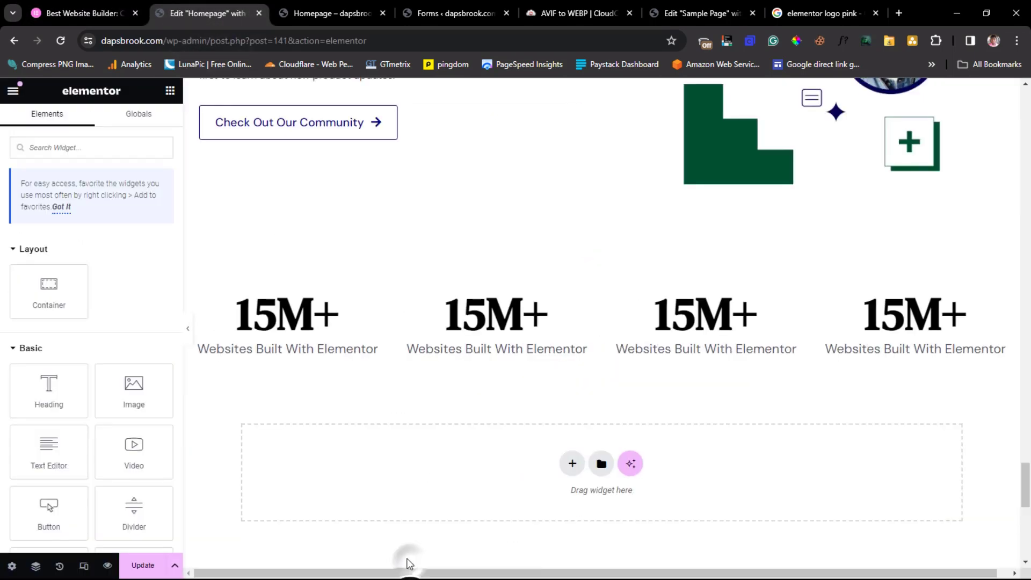
- Check the figure on elementor.com and set the second counter's ending number to 143 and its suffix to K+
click(480, 323)
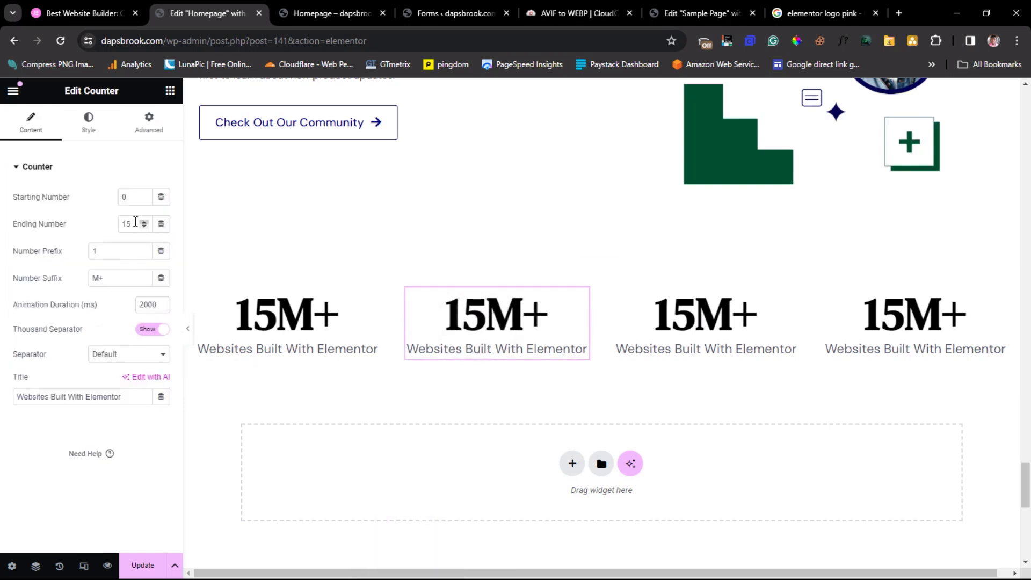
click(70, 13)
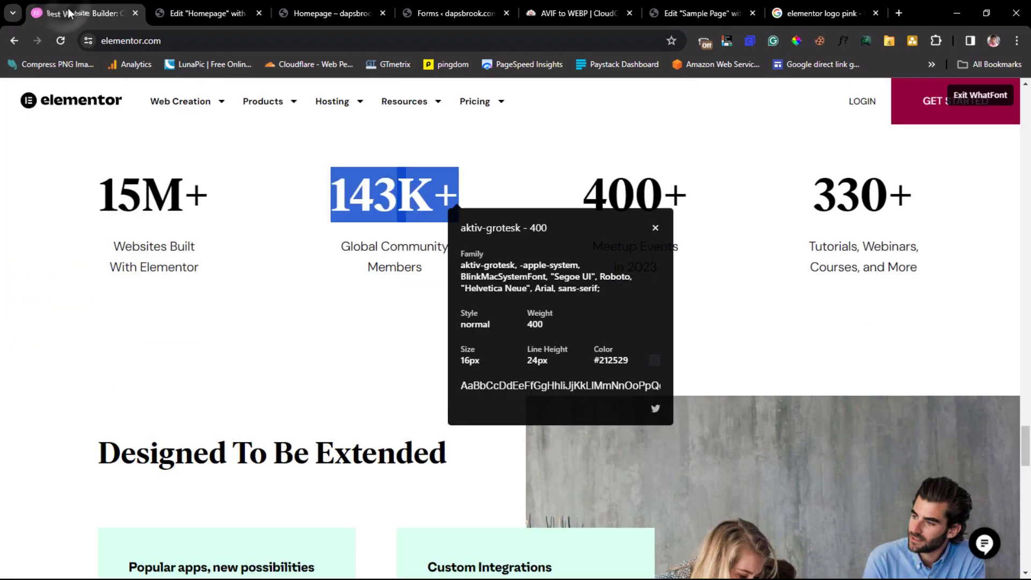
click(201, 13)
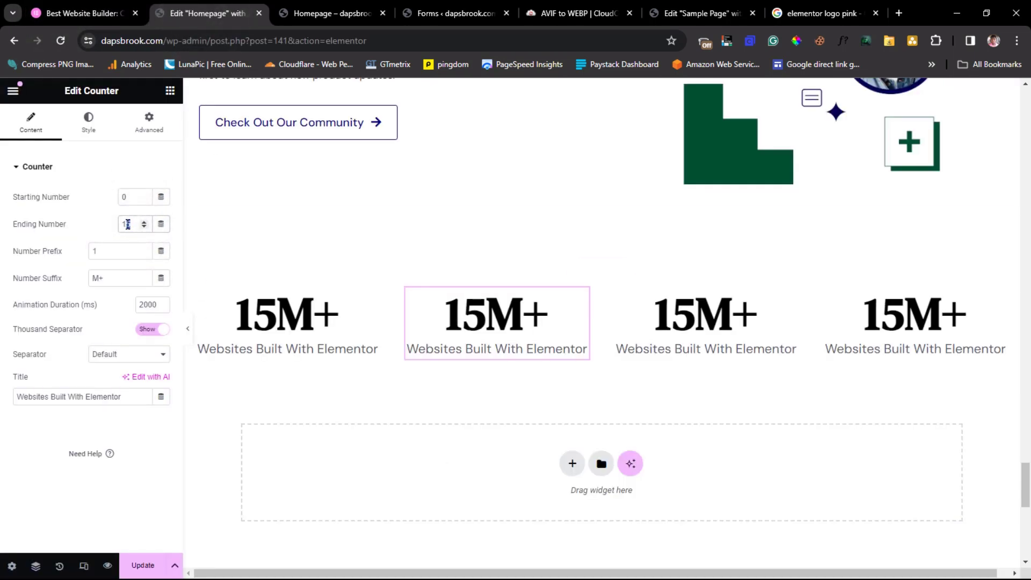
text(43)
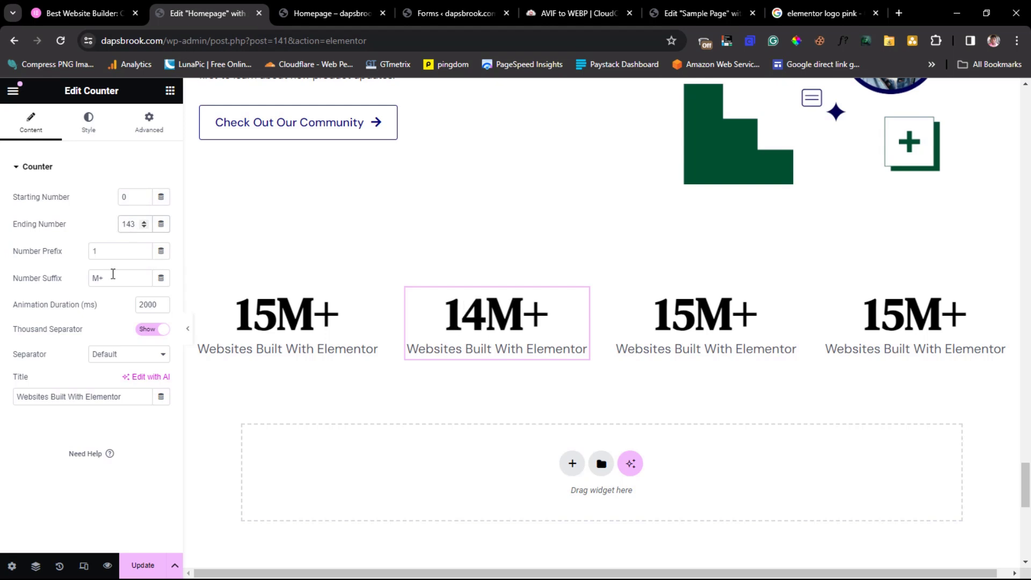
double_click(93, 278)
text(K)
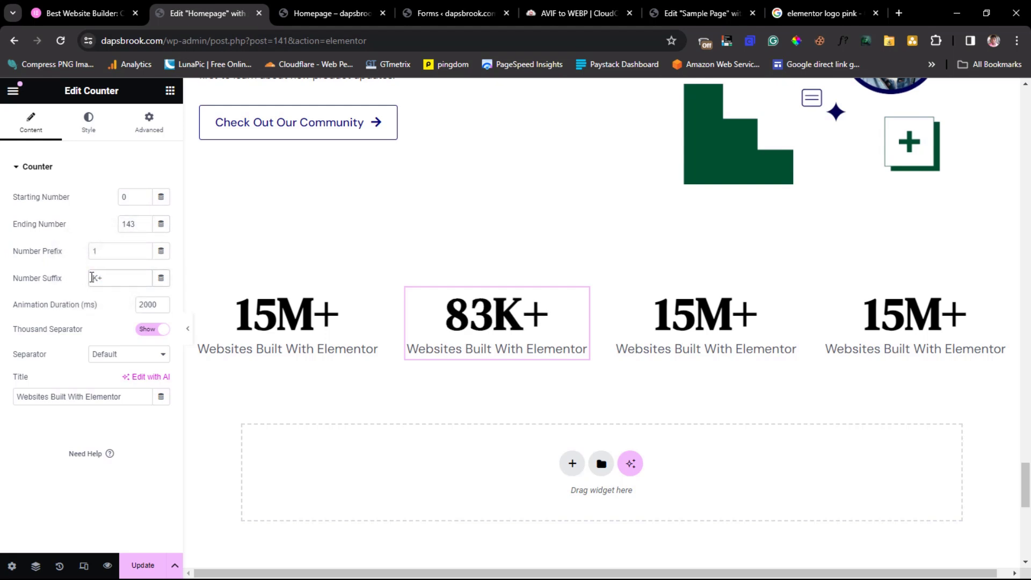
- Replace the second counter's title with the caption "Global Community Members" copied from elementor.com
click(81, 13)
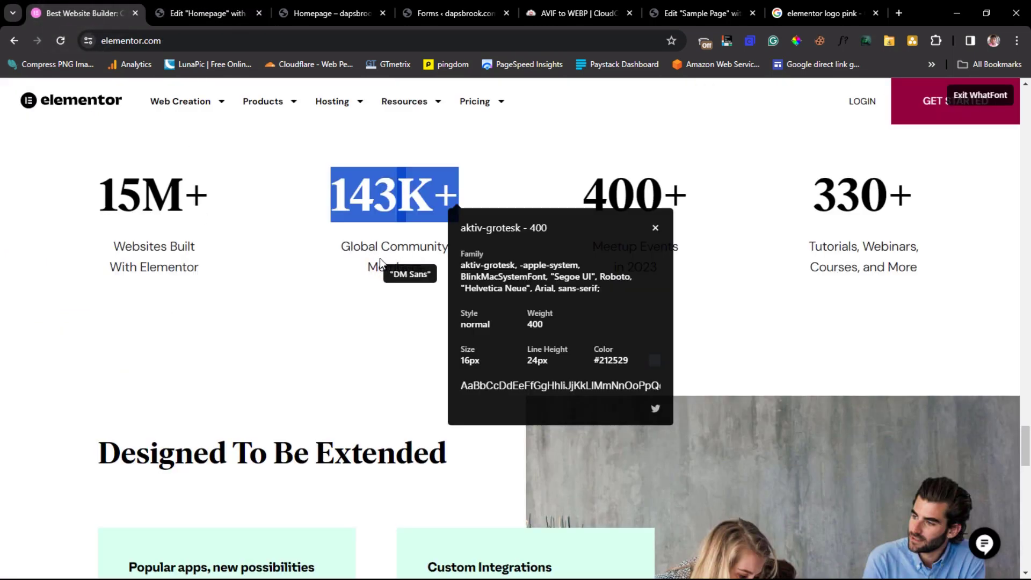
drag(428, 270, 369, 242)
right_click(369, 242)
click(402, 259)
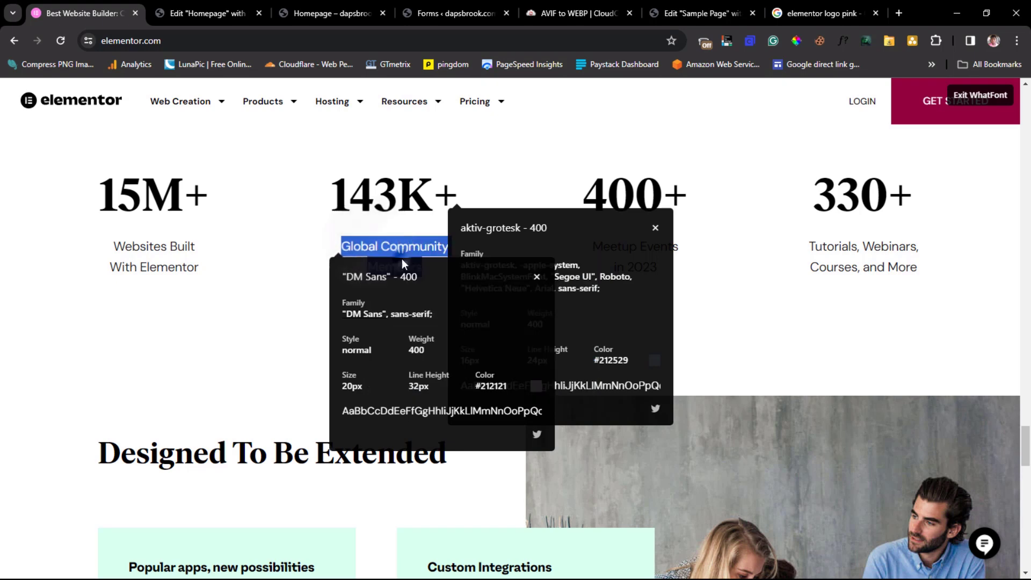
click(208, 18)
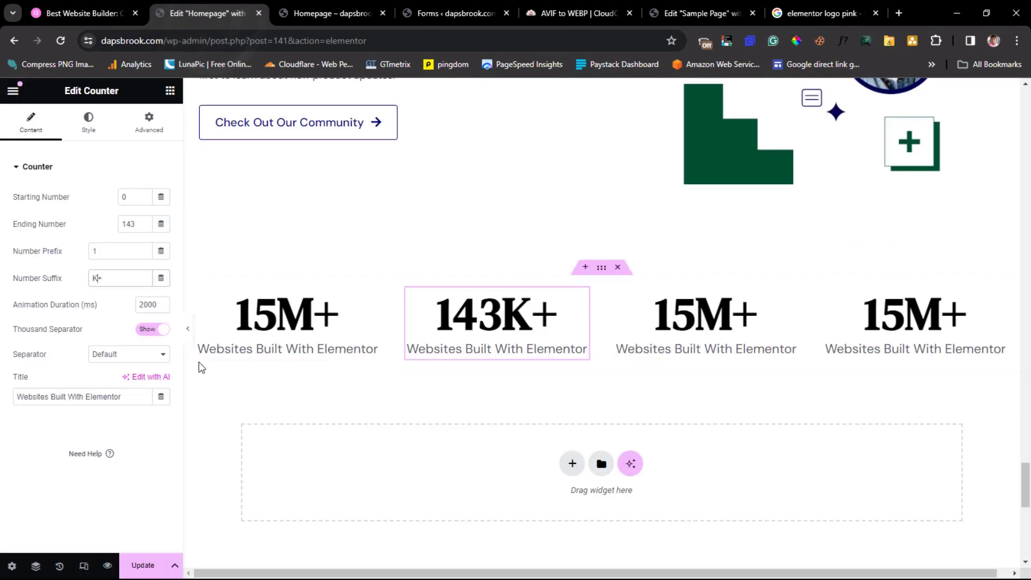
click(87, 393)
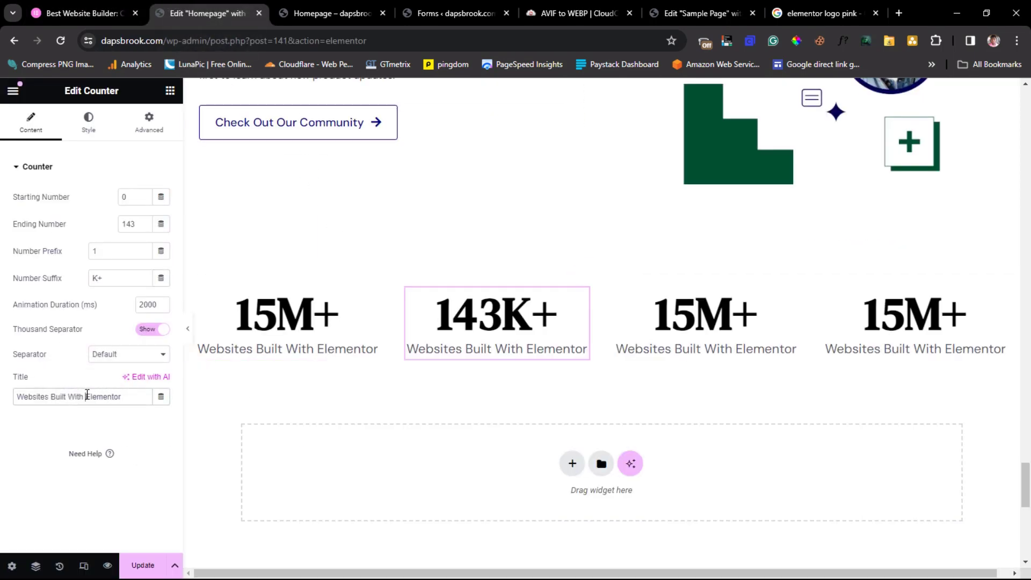
key(ctrl+a)
key(ctrl+v)
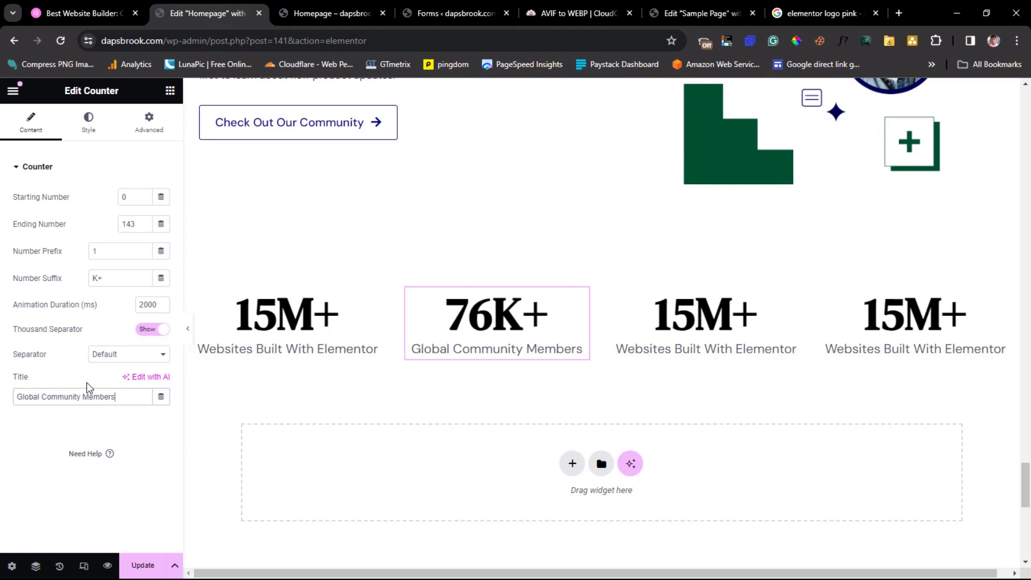
- Close the font detail popups on elementor.com and copy the caption "Meetup Events in 2023"
click(65, 12)
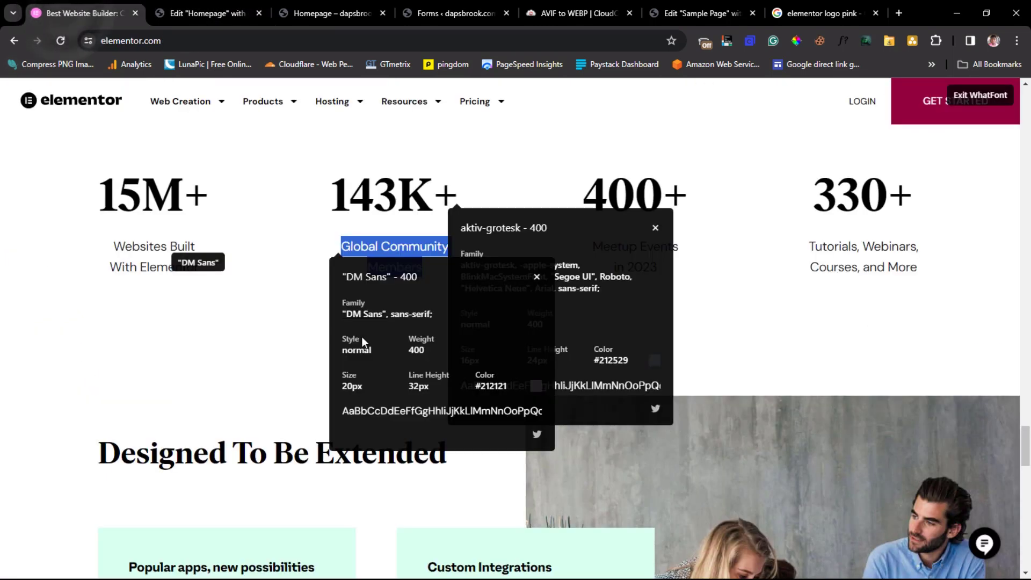
click(537, 278)
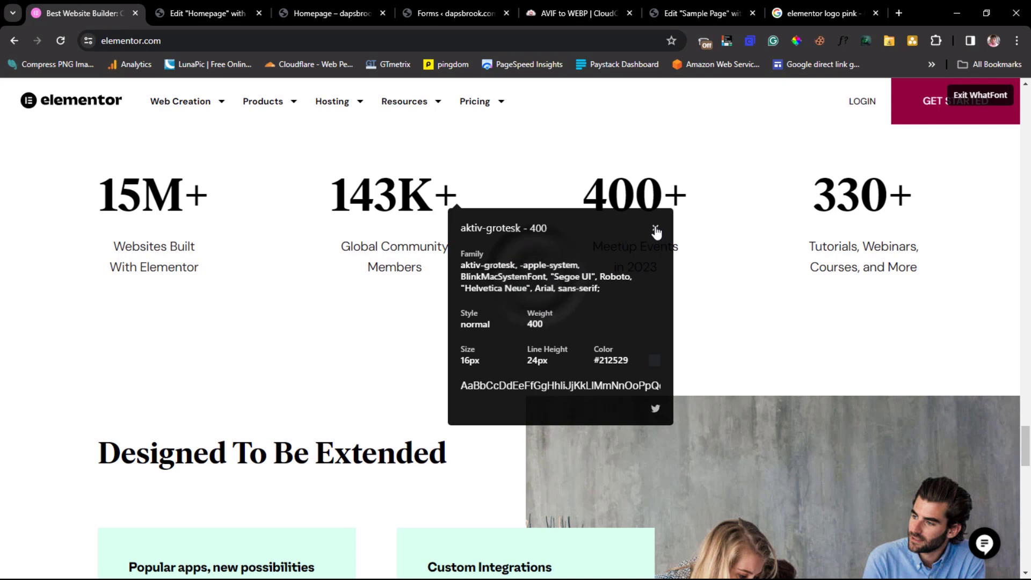
click(655, 227)
drag(678, 270, 593, 247)
right_click(660, 252)
click(671, 258)
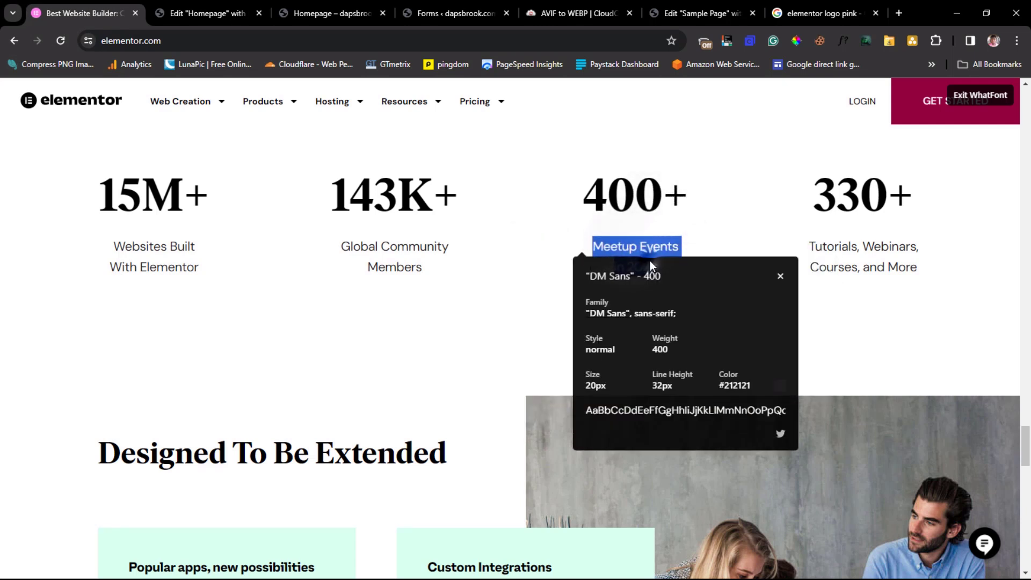
- In the Elementor editor, set the third counter's ending number to 400, its suffix to + and its title to "Meetup Events in 2023"
click(190, 13)
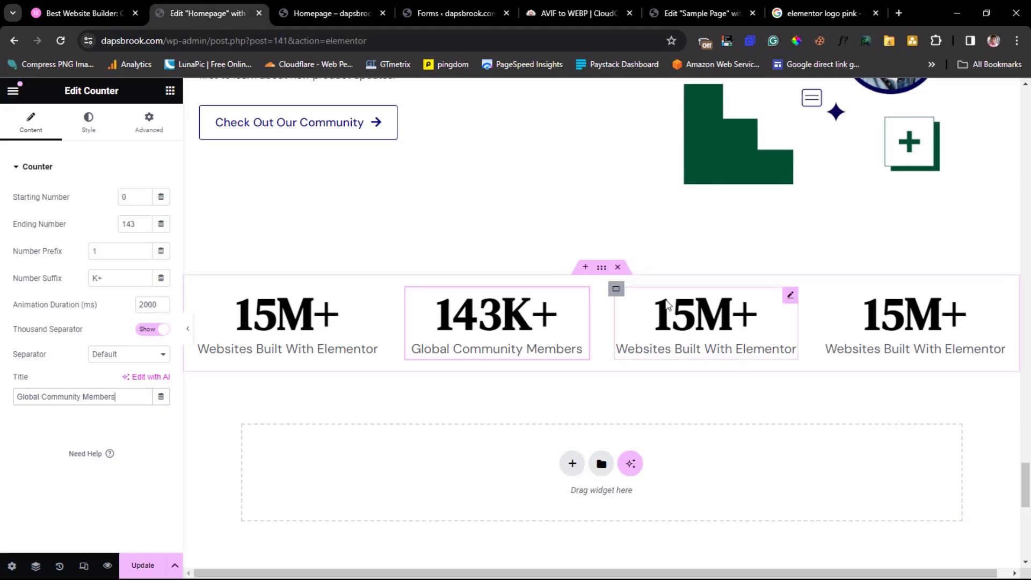
click(697, 313)
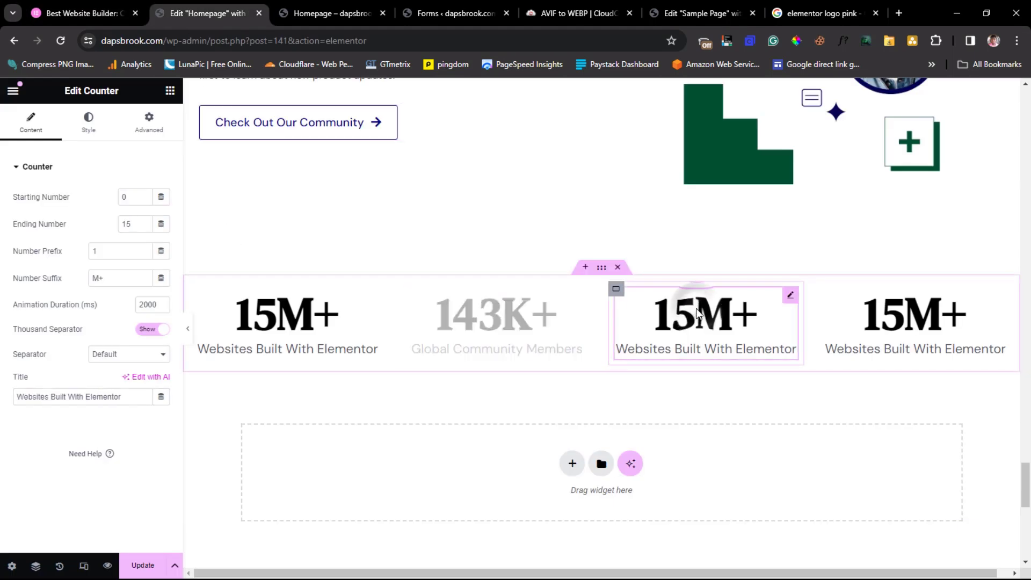
double_click(139, 220)
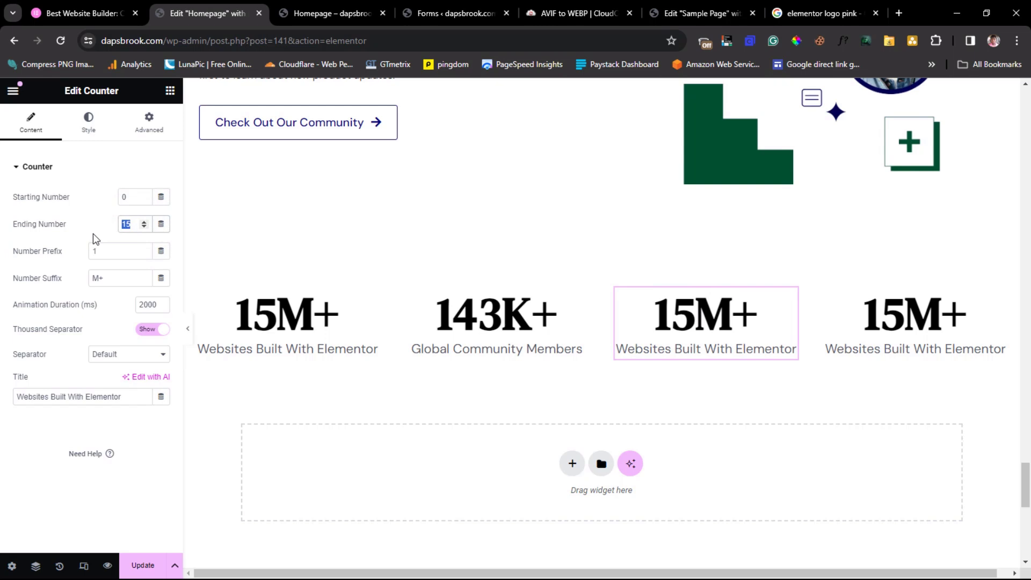
text(400)
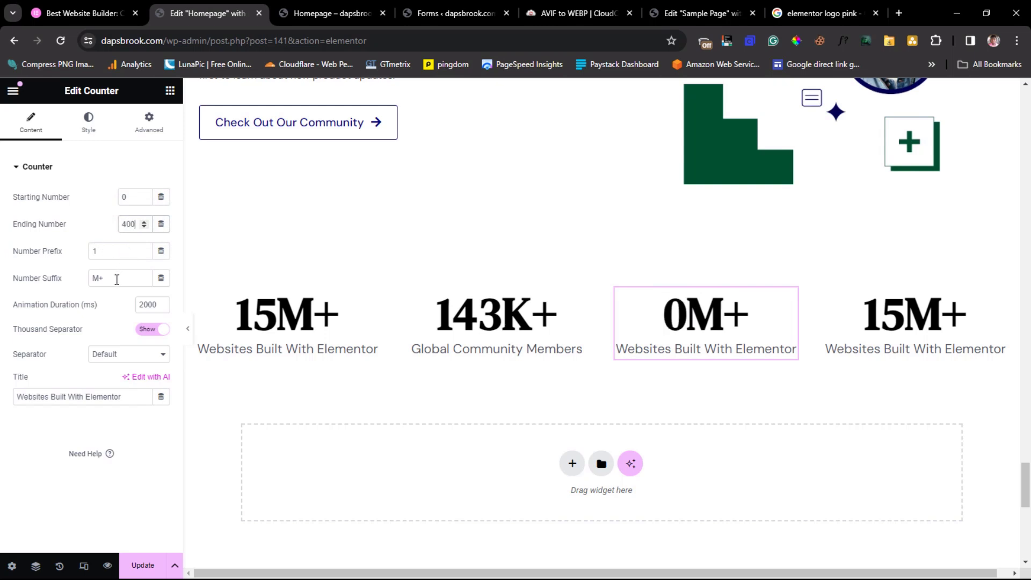
key(BackSpace)
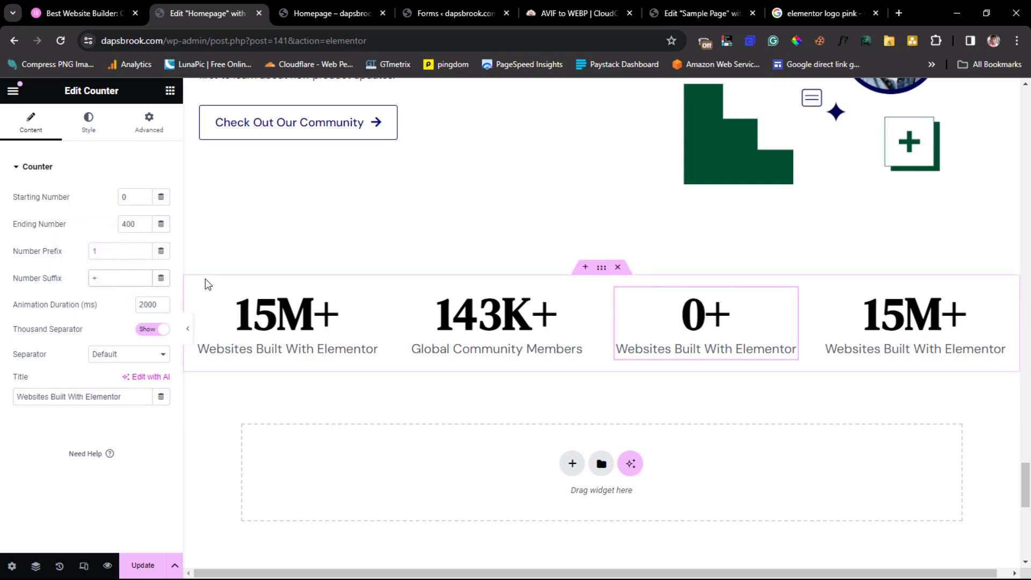
click(106, 398)
key(ctrl+a)
key(ctrl+v)
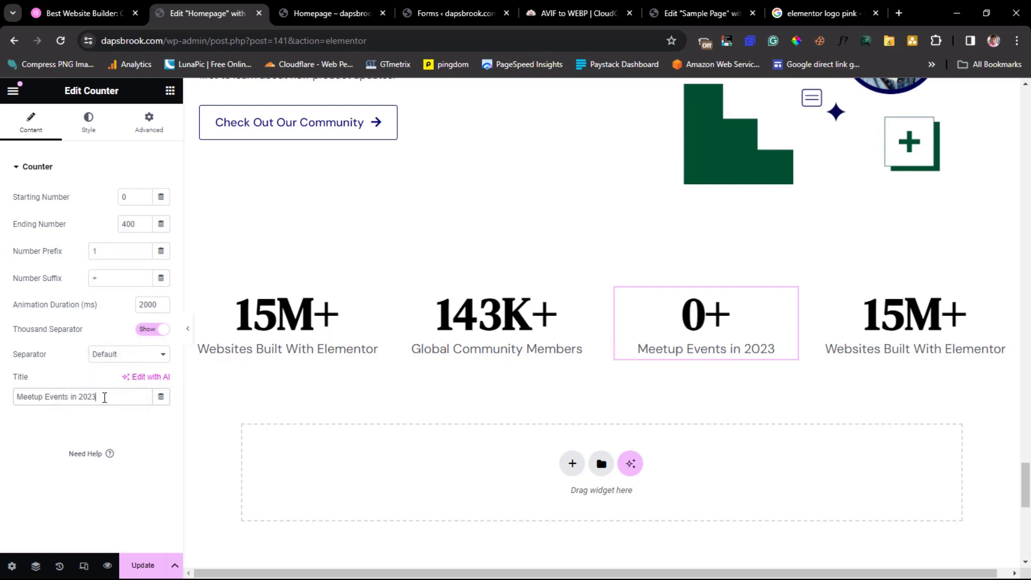
- Copy the caption "Tutorials, Webinars, Courses, and More" under the fourth figure on elementor.com
click(54, 10)
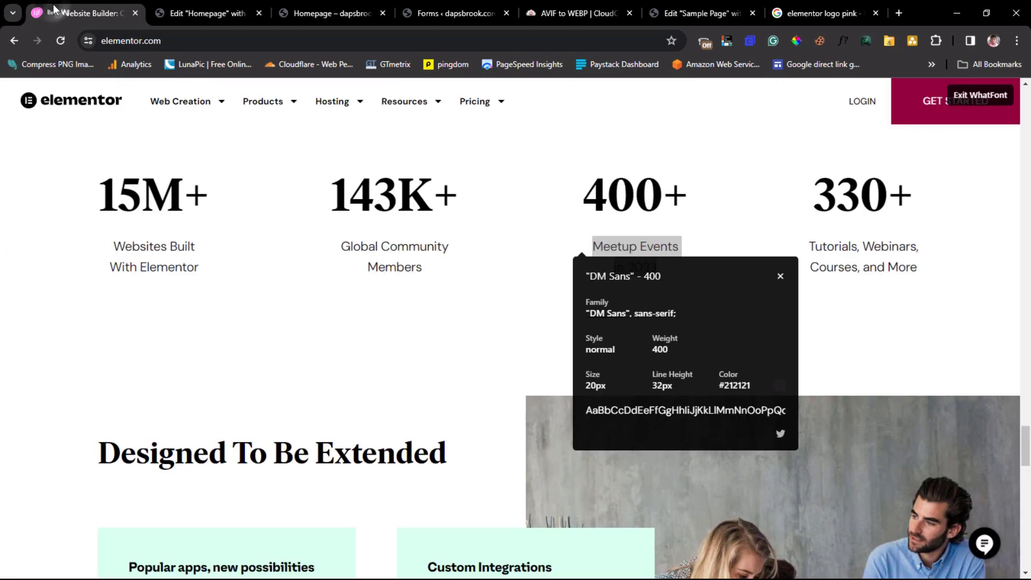
drag(919, 269, 811, 251)
right_click(832, 253)
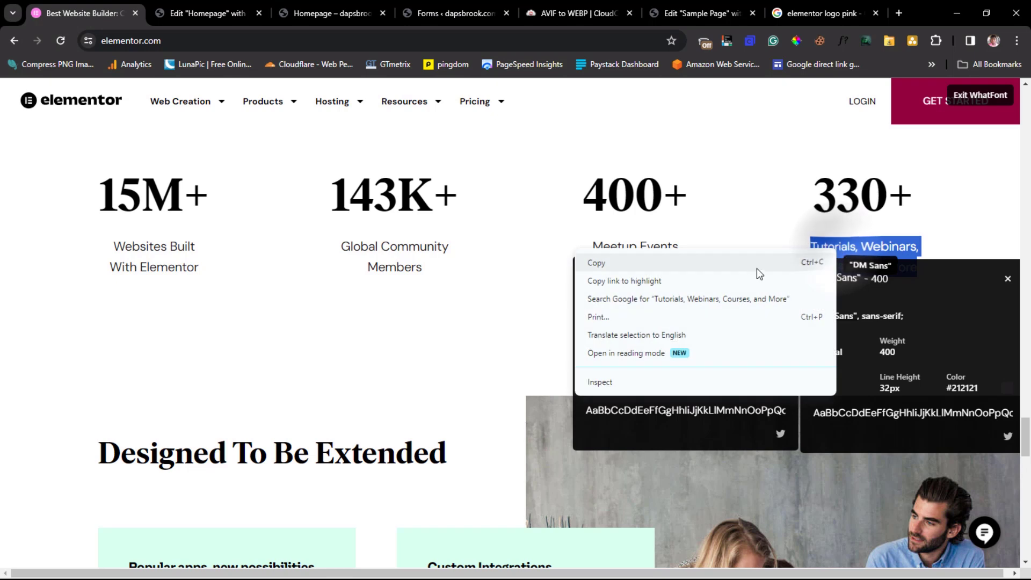
click(605, 267)
- Back in the Elementor editor, set the fourth counter's ending number to 330, its suffix to + and its title to the copied caption
click(207, 13)
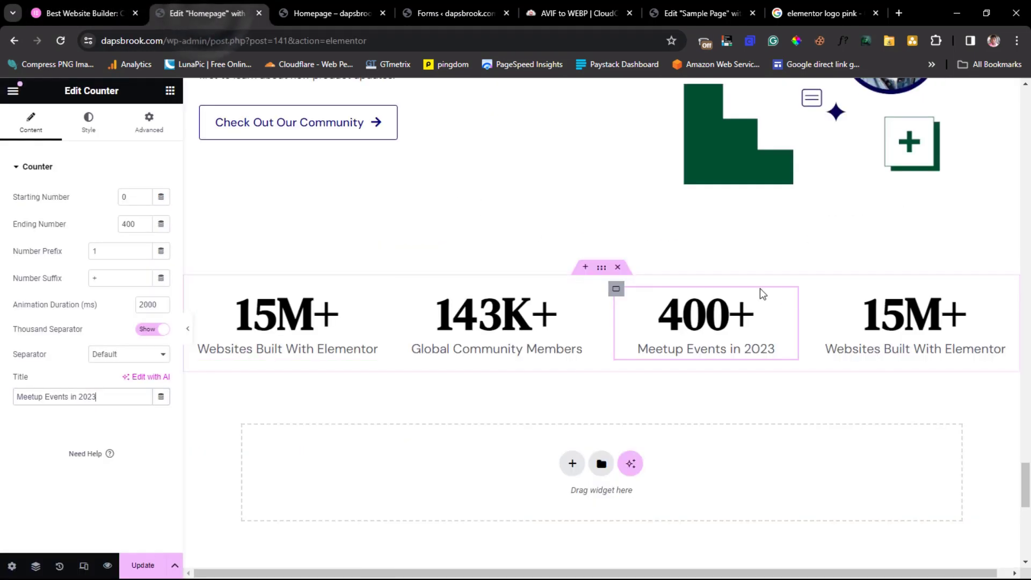
click(881, 317)
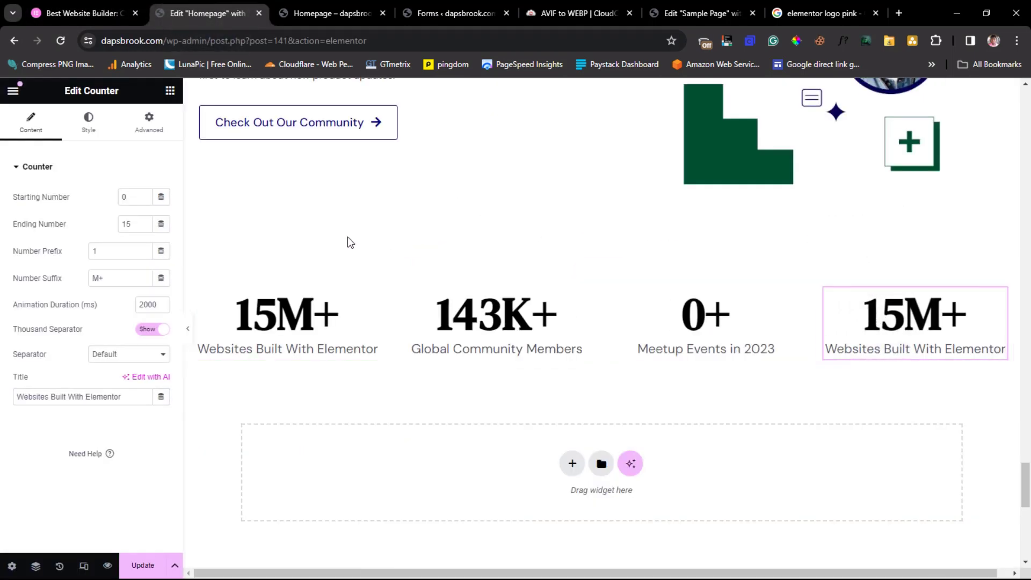
double_click(123, 225)
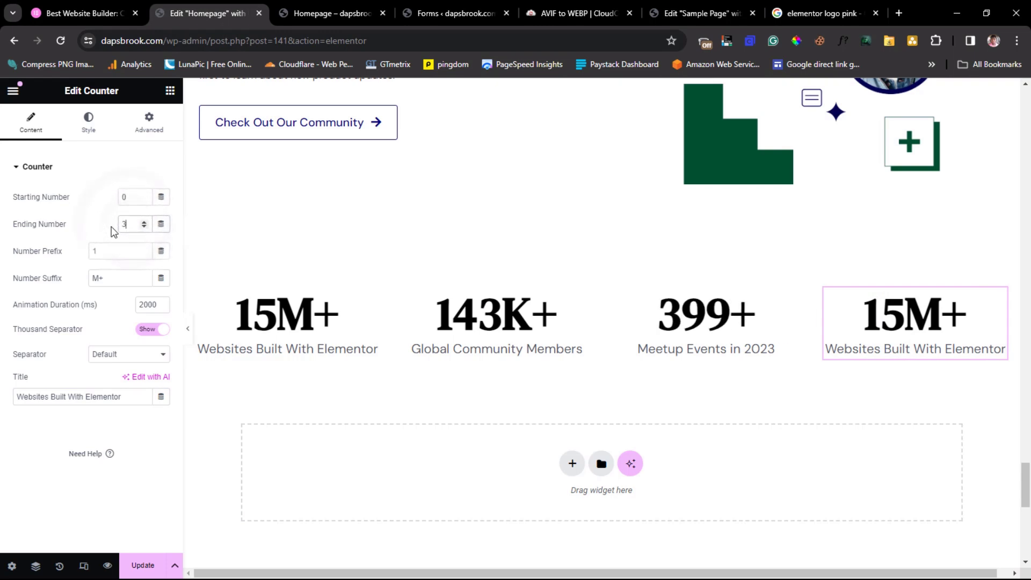
text(330)
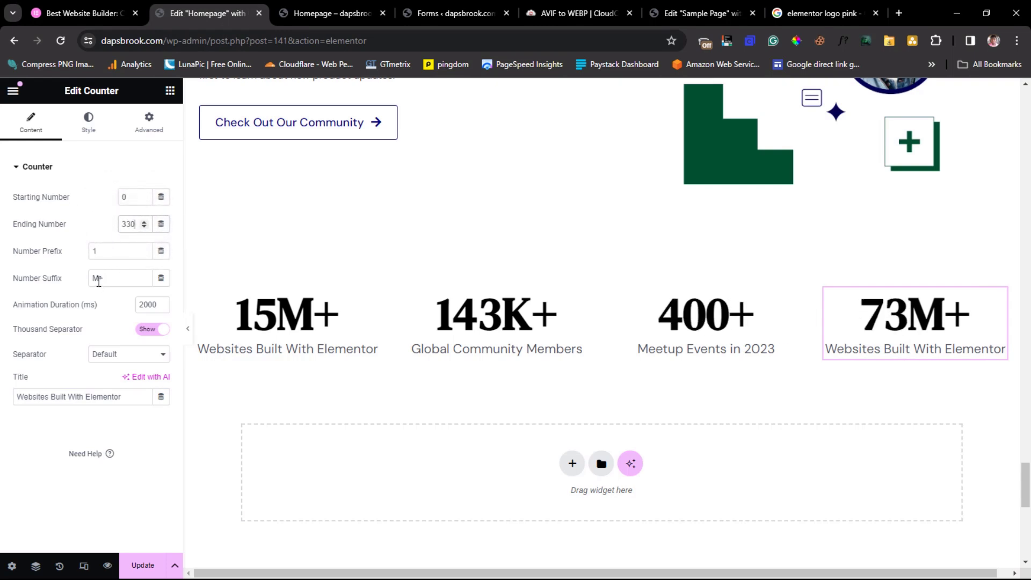
click(97, 278)
key(BackSpace)
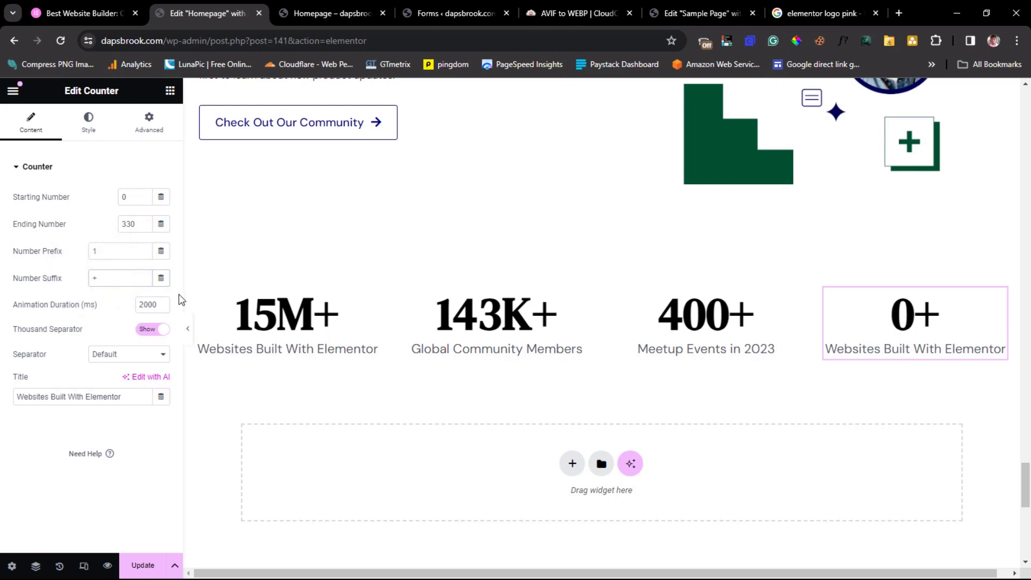
triple_click(69, 396)
key(ctrl+v)
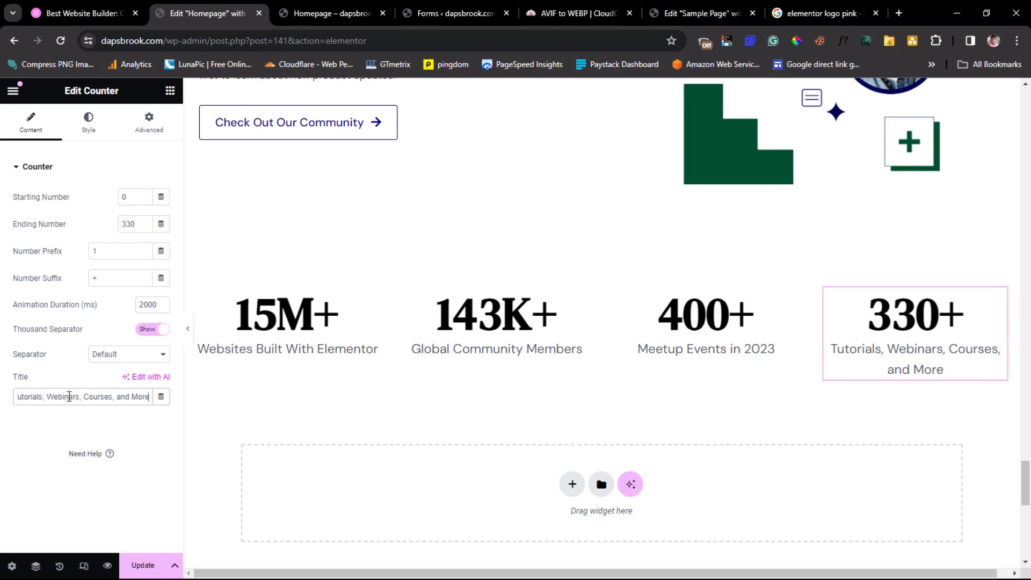
- Preview the statistics row at full width and compare it with the original on elementor.com, closing the font detail popups there
click(189, 330)
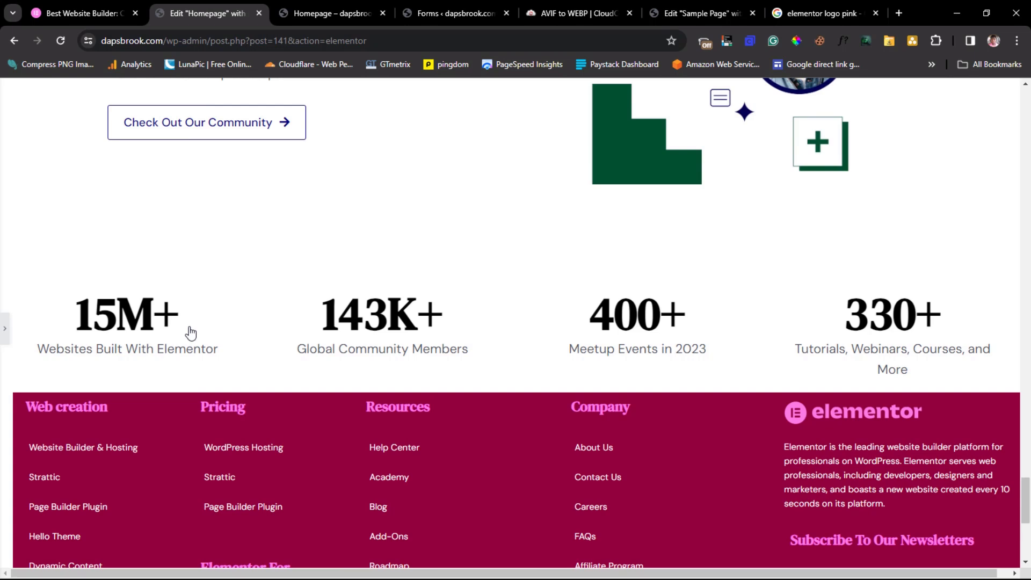
click(50, 5)
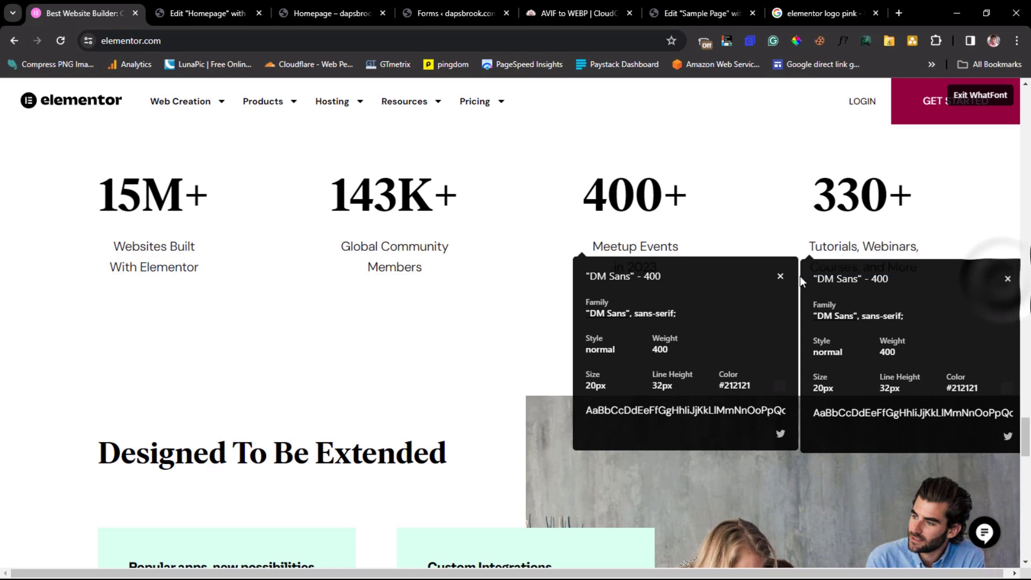
click(780, 277)
click(1008, 279)
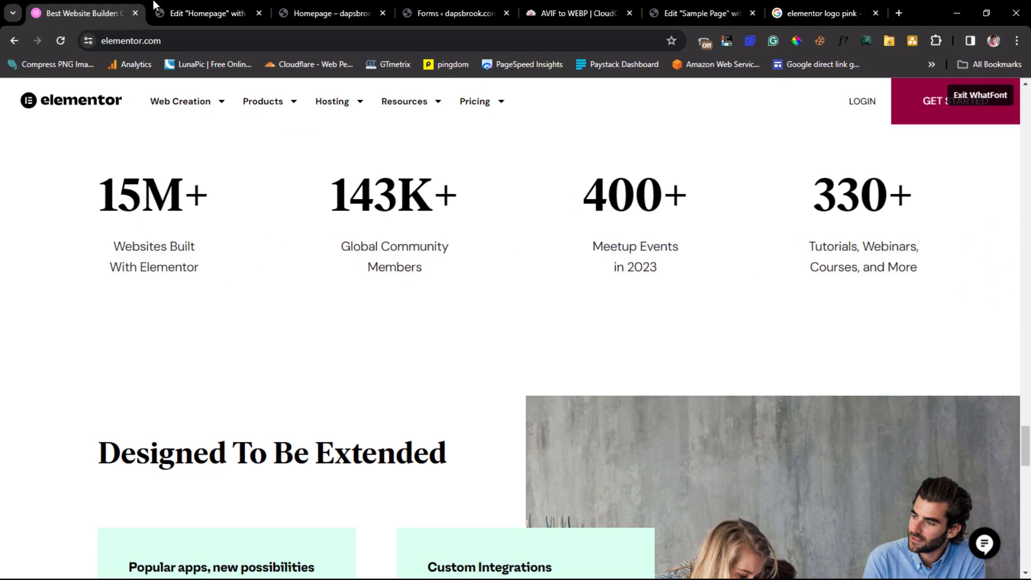
- Return to the Elementor editor and open the settings of the container holding the statistics row
click(200, 11)
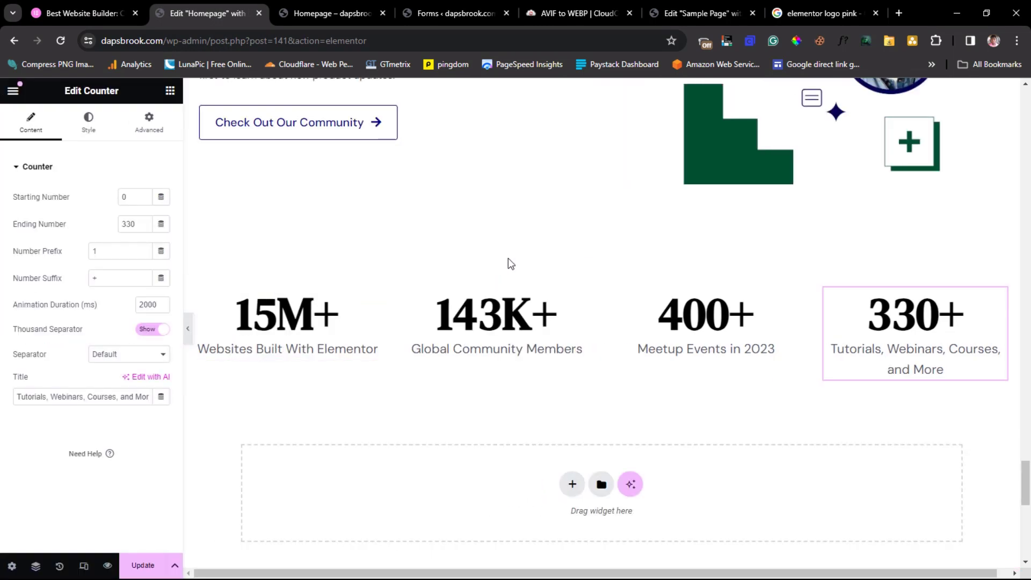
click(602, 267)
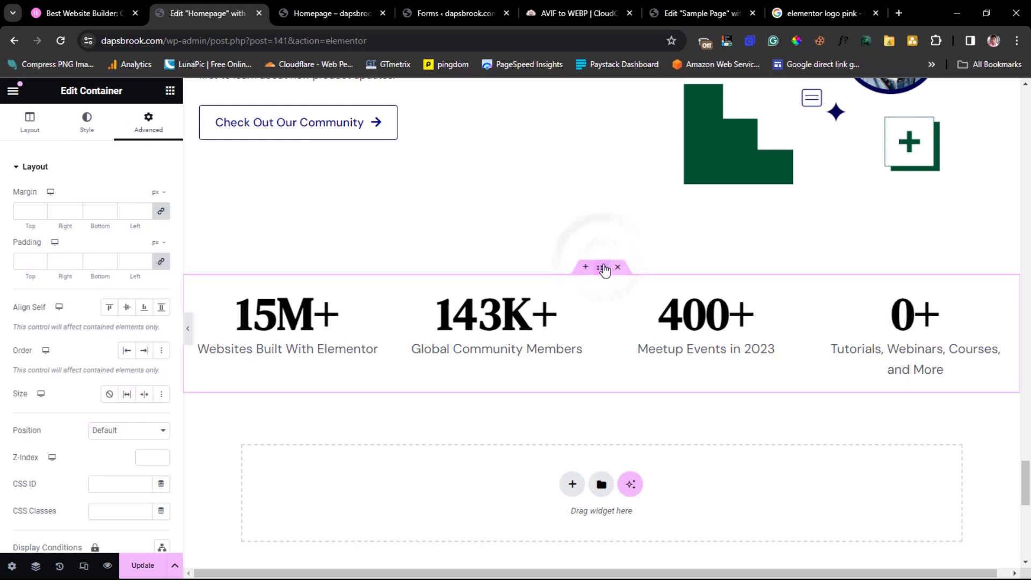
- Set the content width of the container holding the four statistics counters to Boxed
click(30, 124)
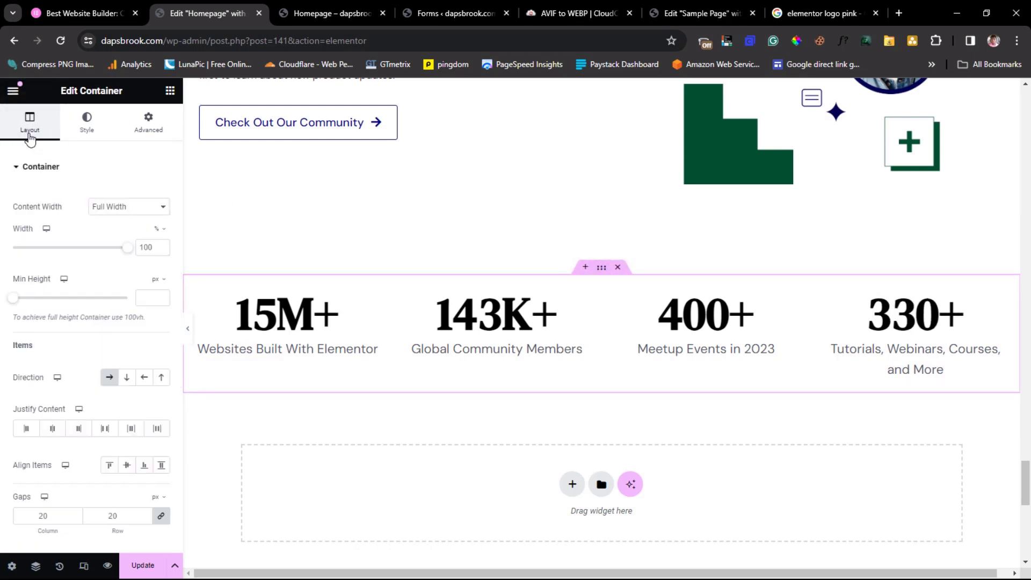
click(131, 207)
click(129, 220)
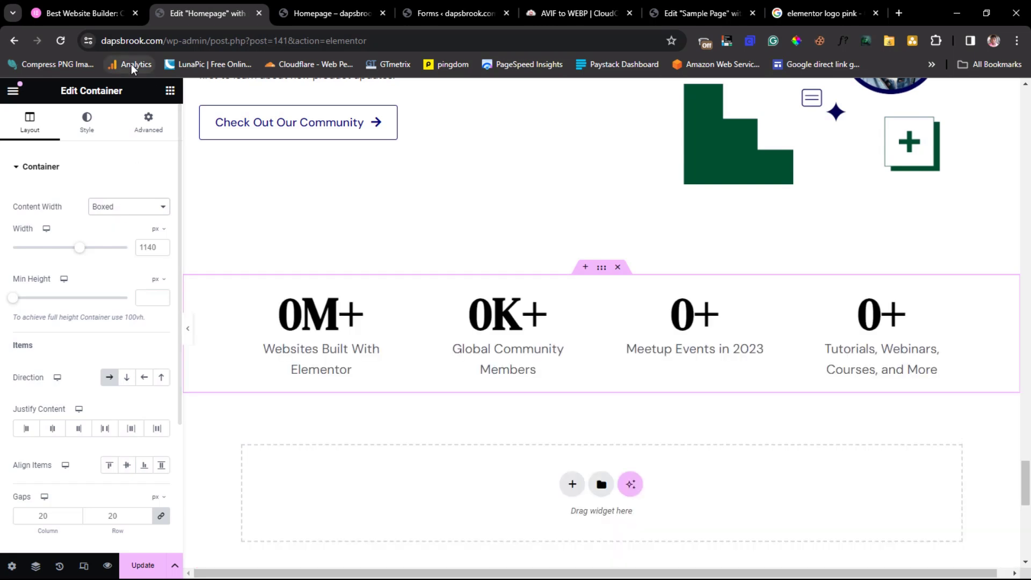
click(189, 332)
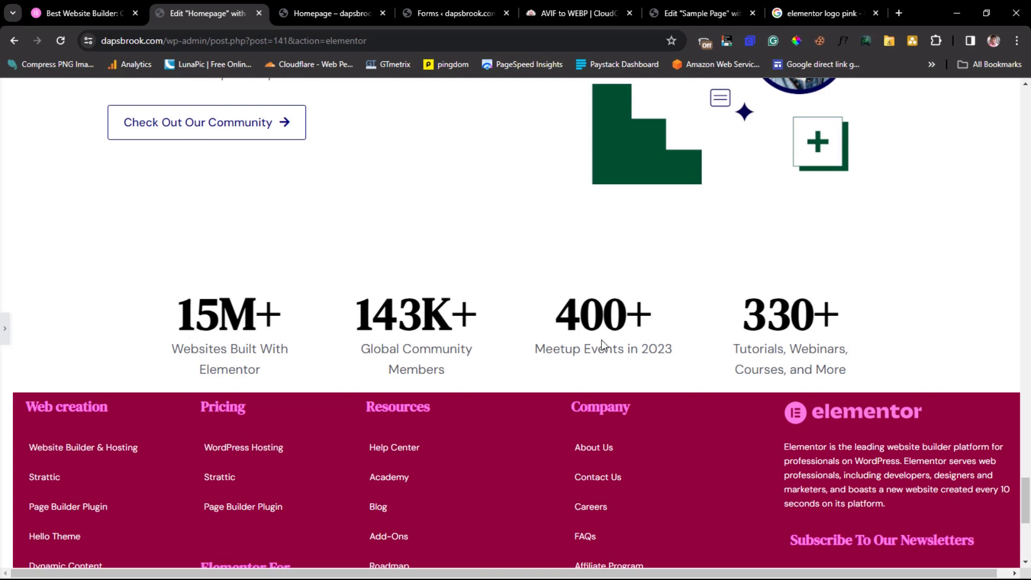
- Following the reference page's stats layout, insert a <BR> line break after "Meetup Events" in the 400+ counter's title
click(64, 12)
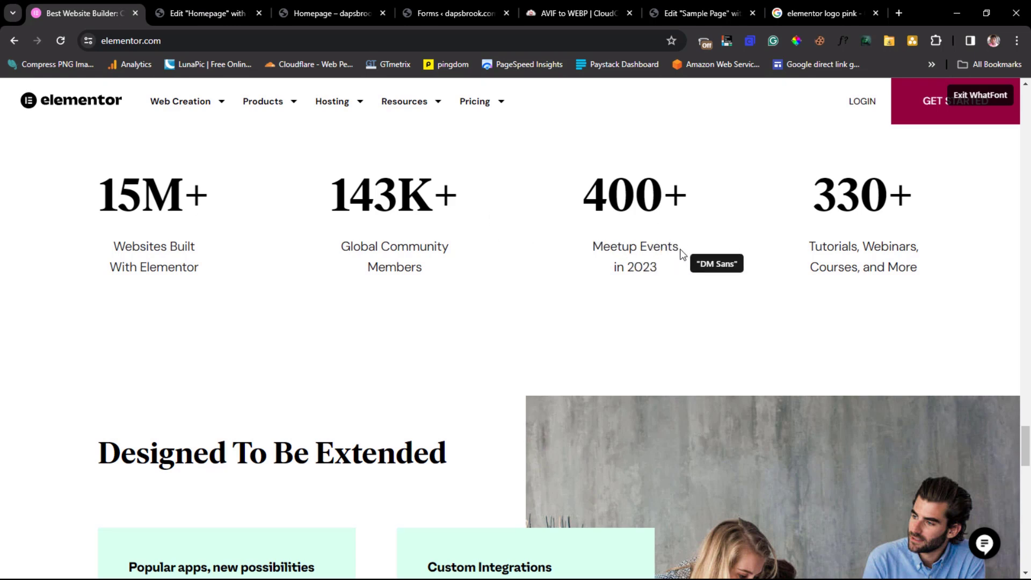
click(195, 4)
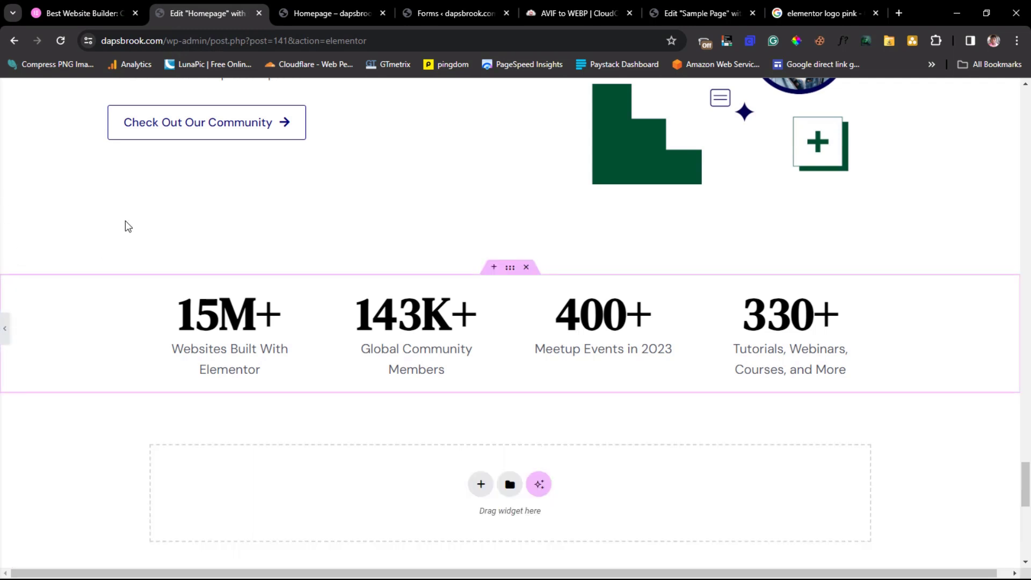
click(598, 359)
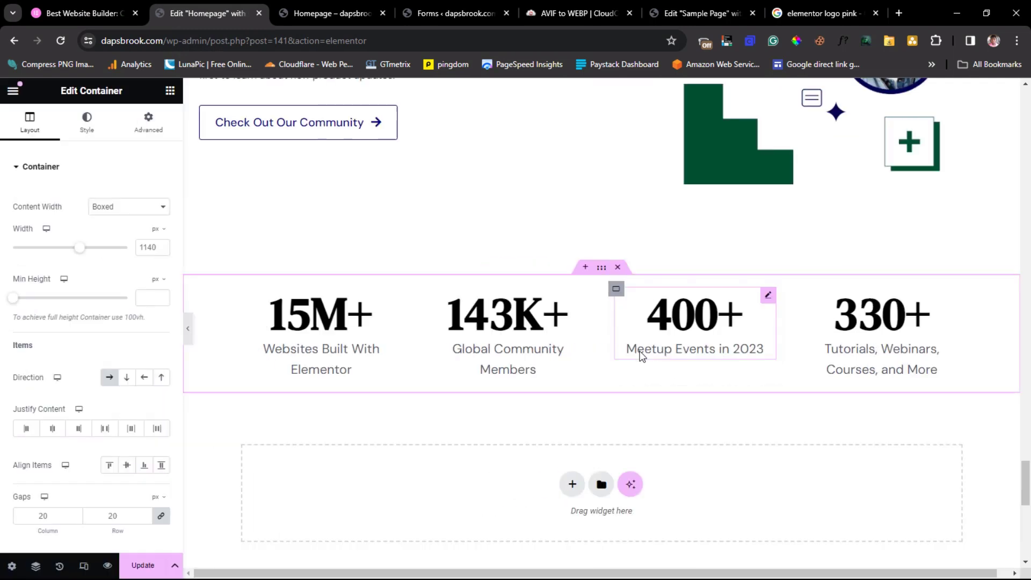
click(666, 352)
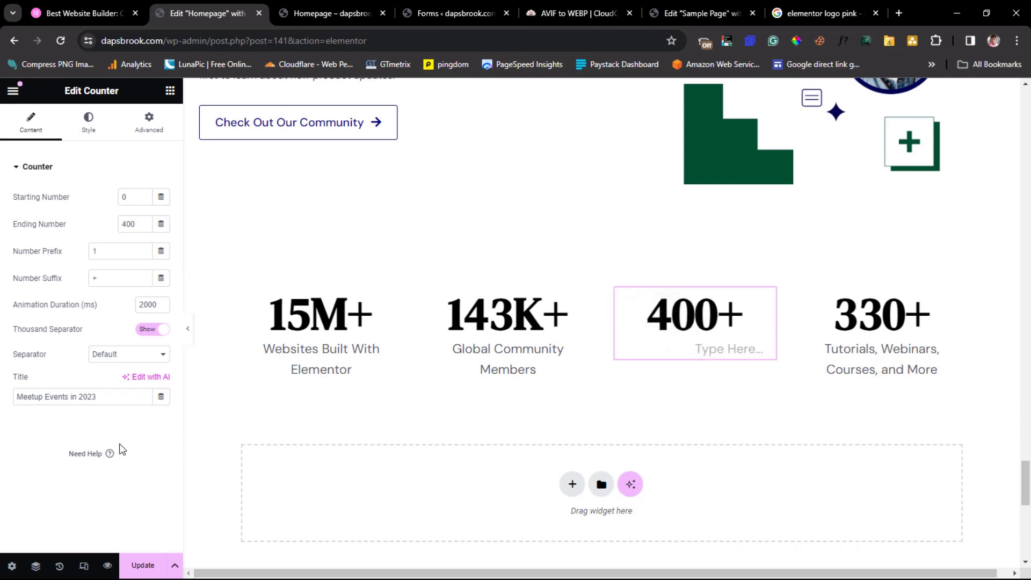
click(70, 398)
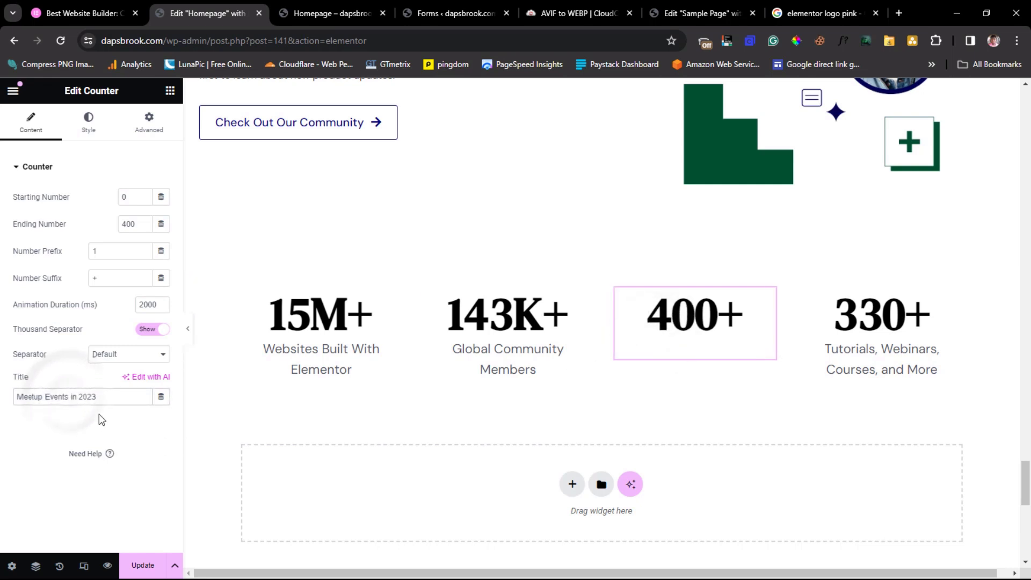
text(<>)
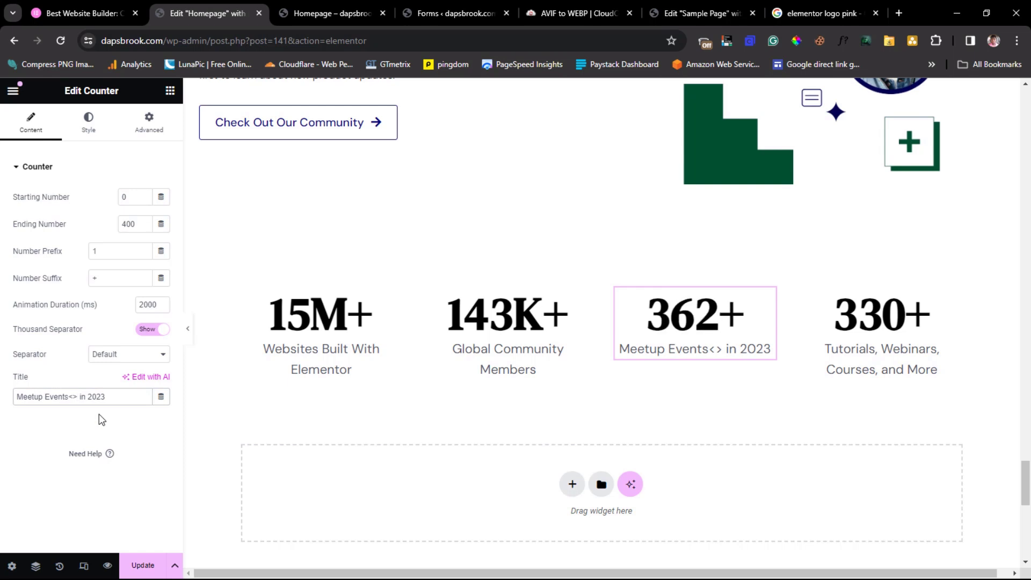
key(Left)
text(BR)
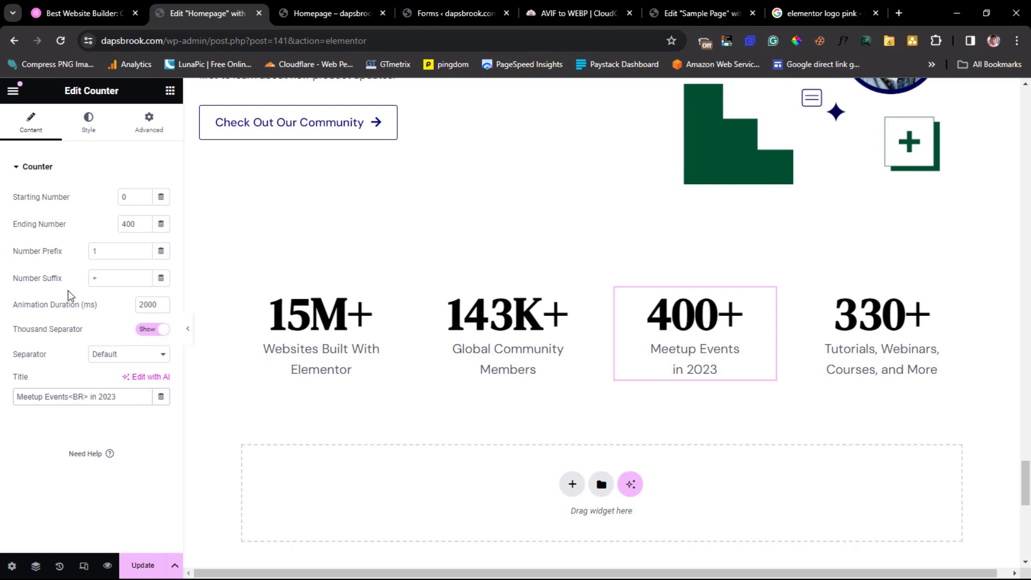
- Set the number typography line height of the 400+ counter to 100 px
click(88, 123)
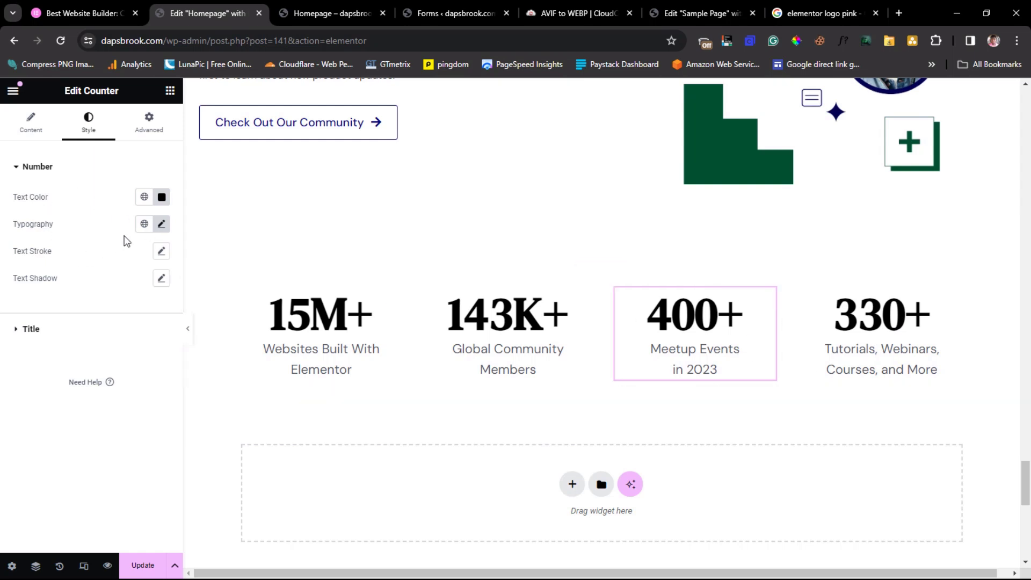
click(161, 225)
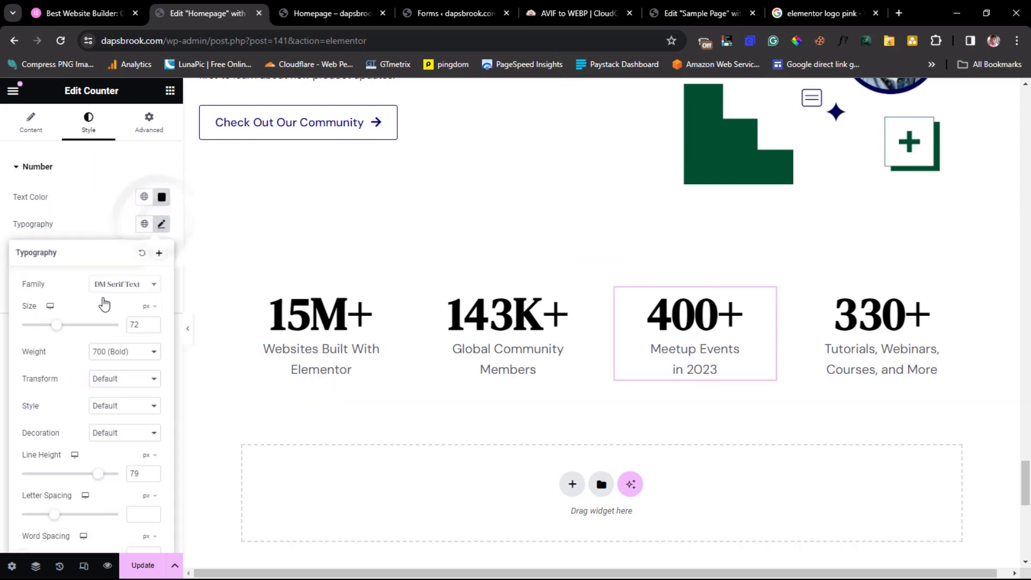
scroll(86, 312, down, 1)
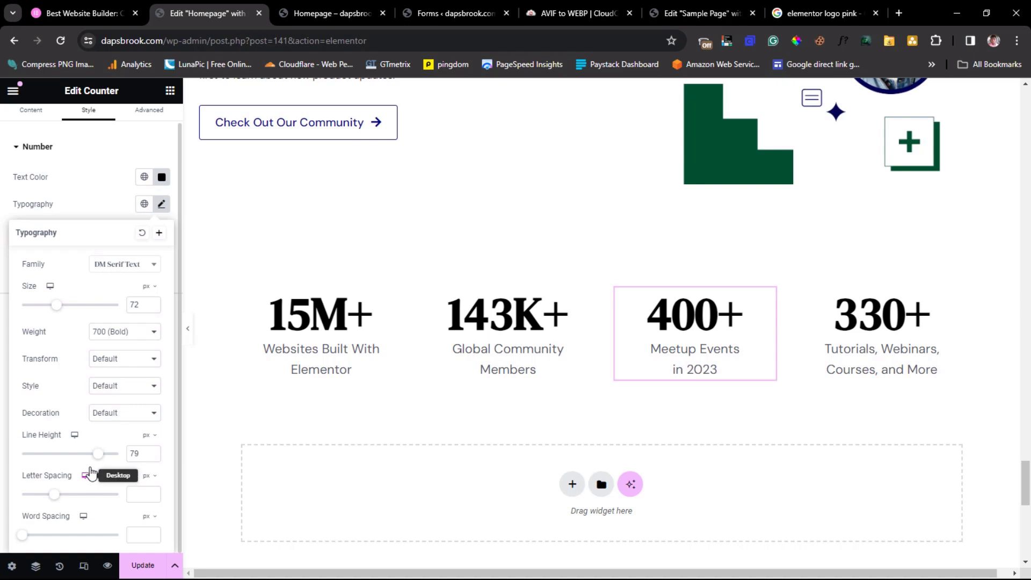
drag(98, 459, 132, 471)
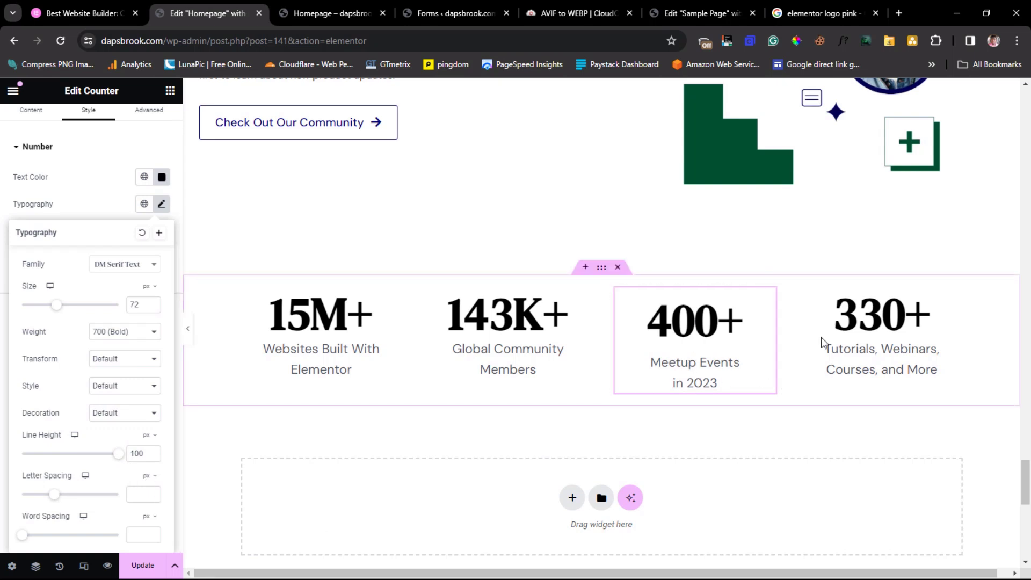
- Set the number typography line height of the 330+ counter to 100 px
click(860, 338)
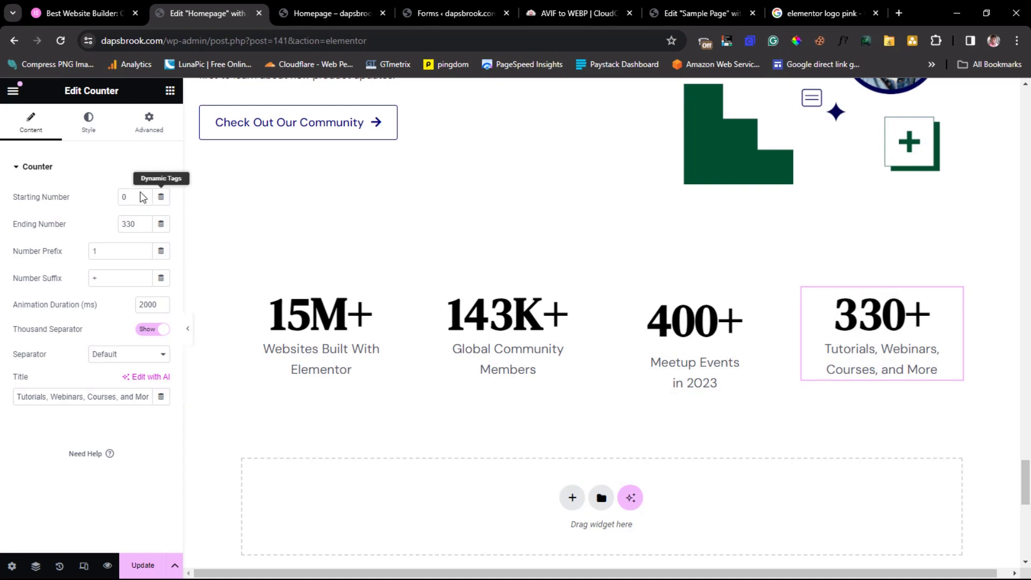
click(89, 128)
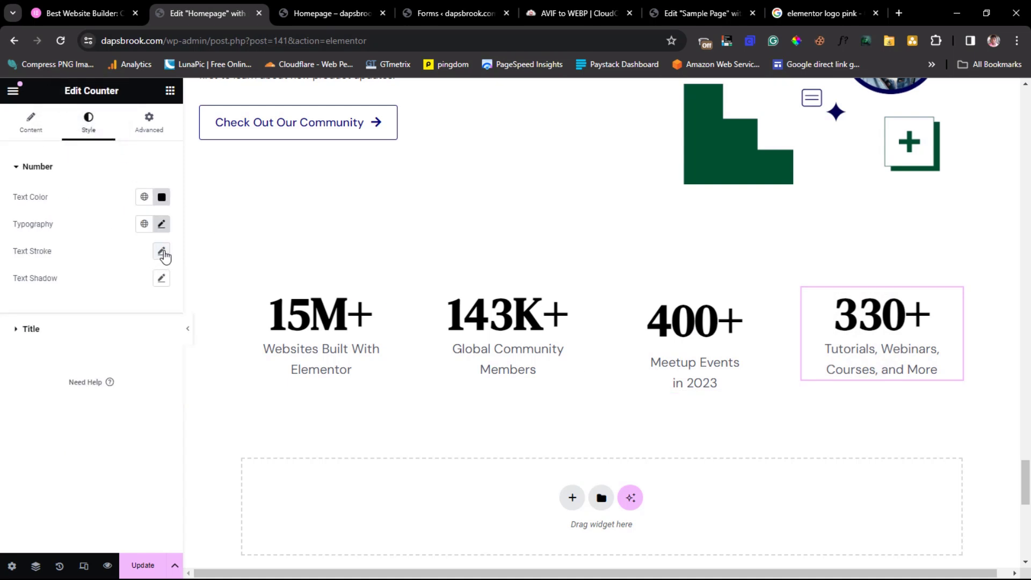
click(161, 226)
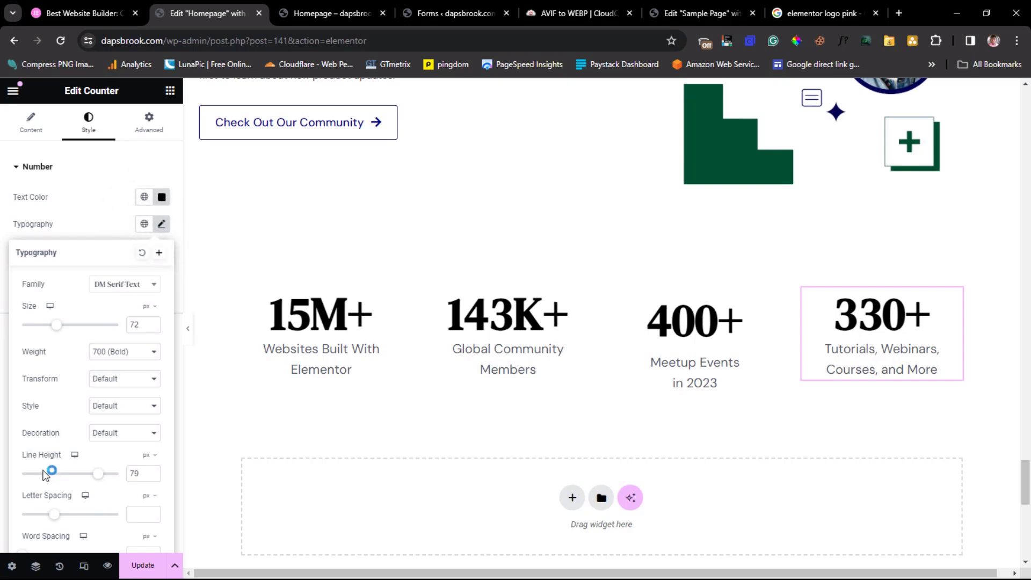
drag(98, 473, 138, 475)
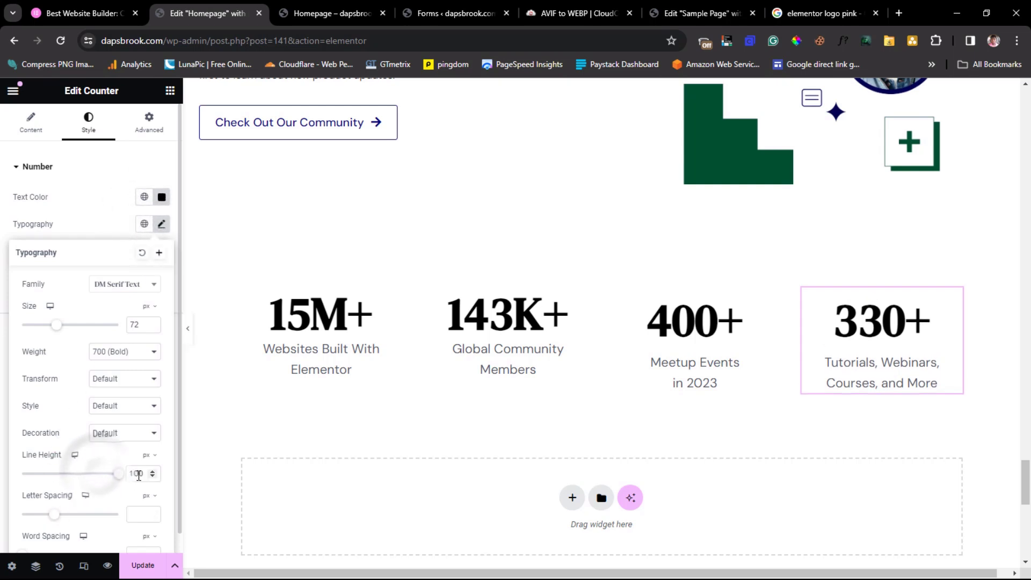
- Set the number typography line height of the 143K+ counter to 100 px
click(496, 350)
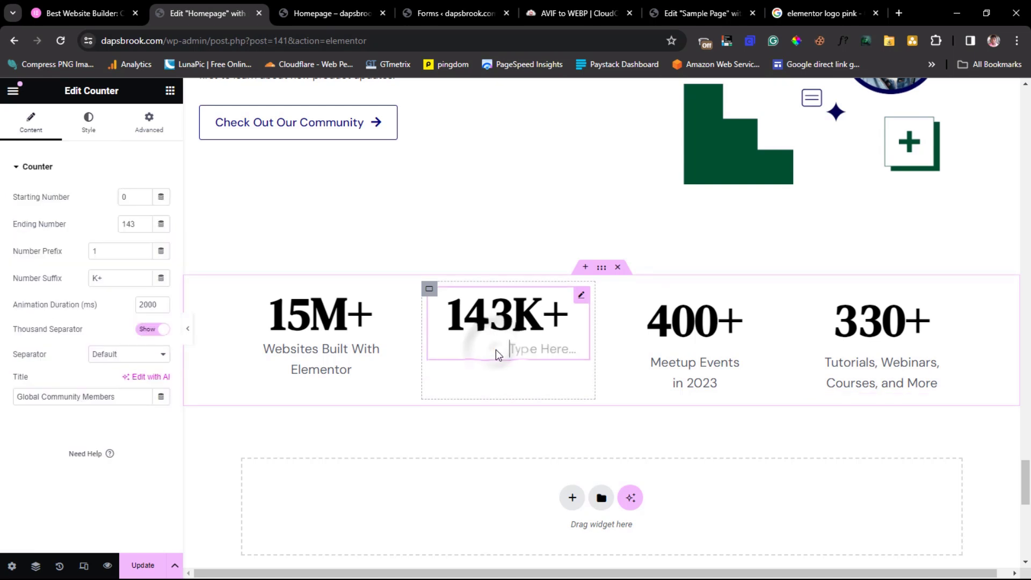
click(88, 122)
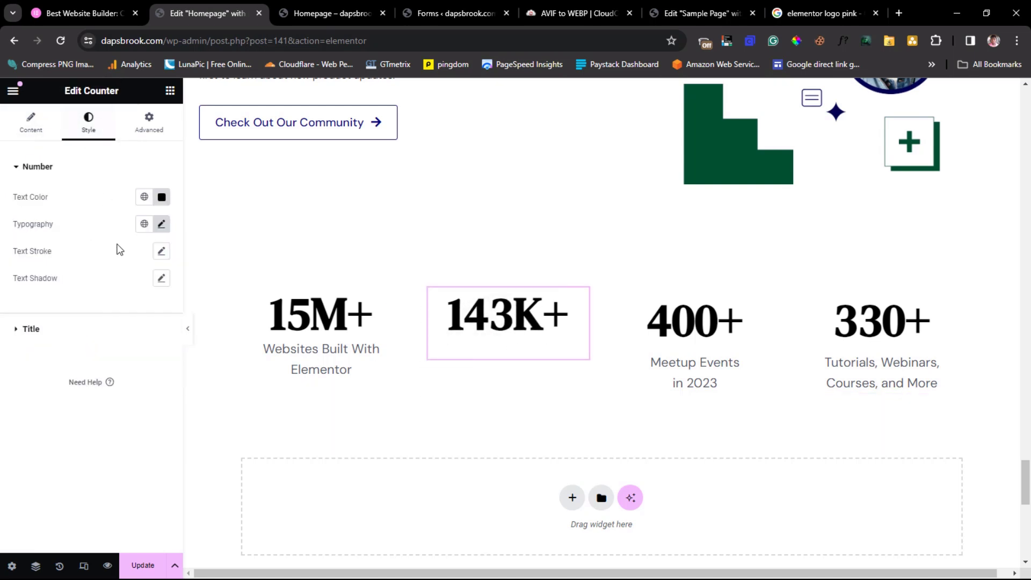
click(161, 224)
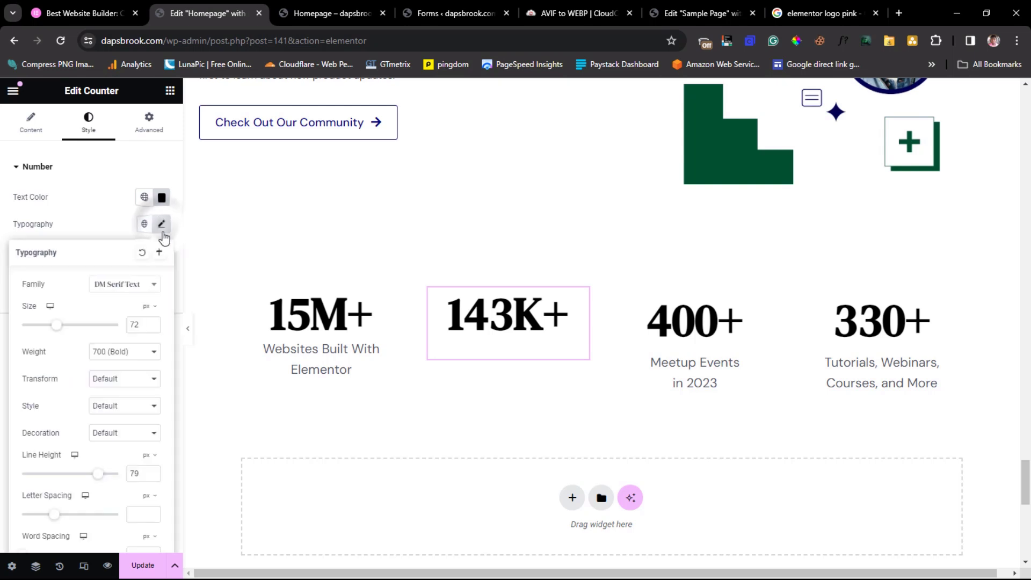
drag(102, 480, 121, 478)
- Set the number typography line height of the 15M+ counter to 100 px and preview the counters row at full width
click(289, 324)
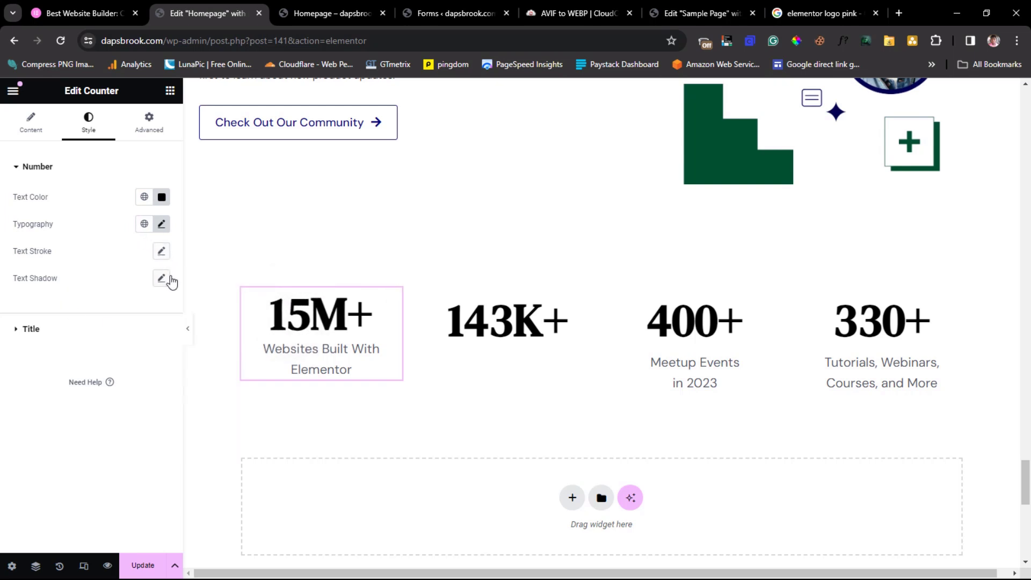
click(161, 228)
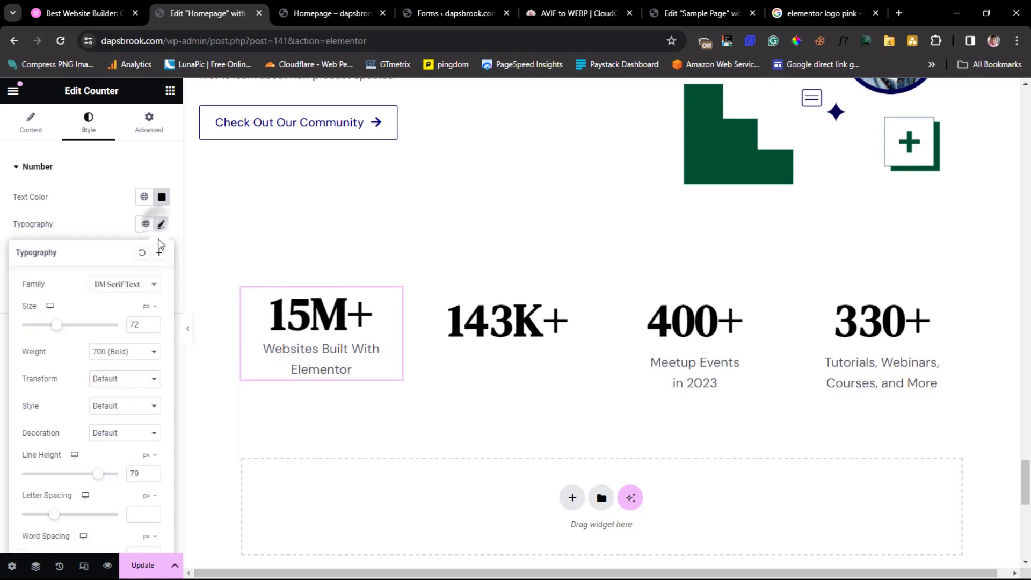
drag(100, 478, 150, 477)
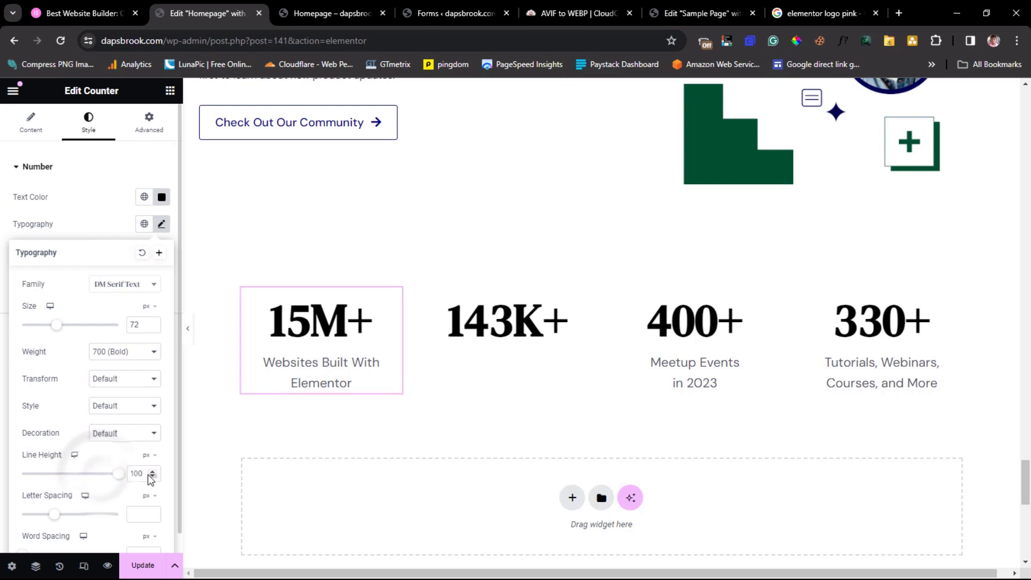
click(189, 336)
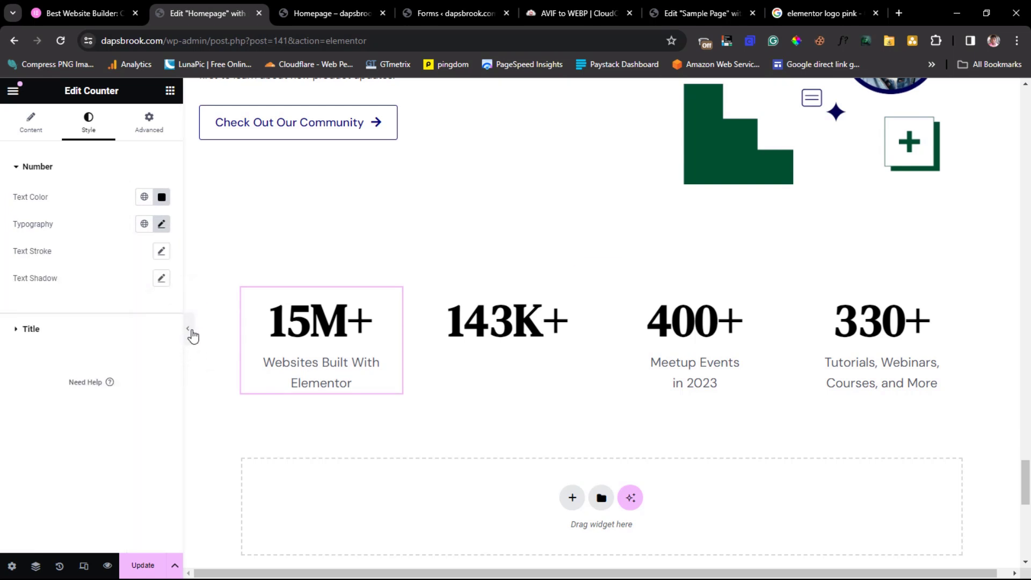
click(189, 333)
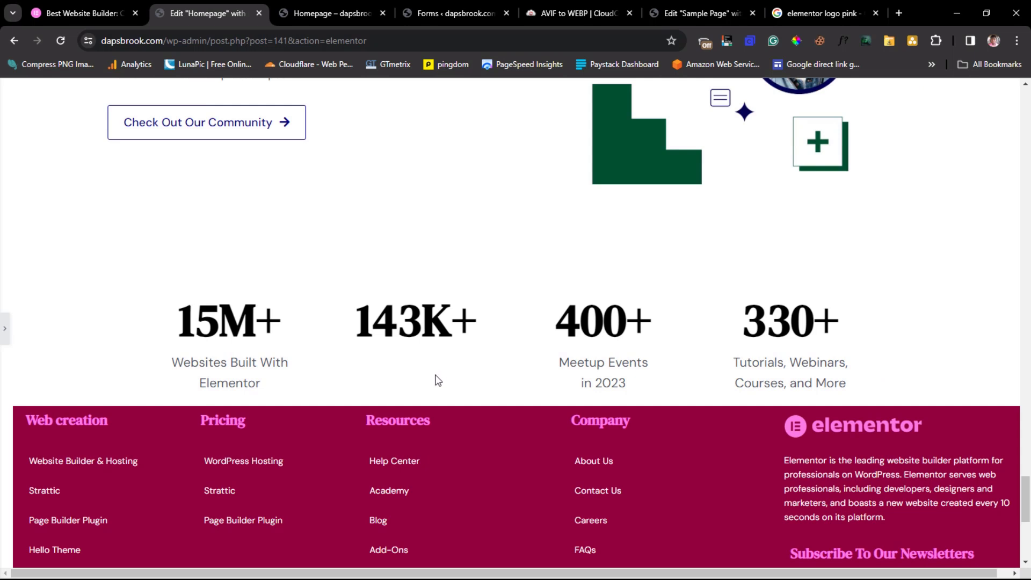
click(4, 331)
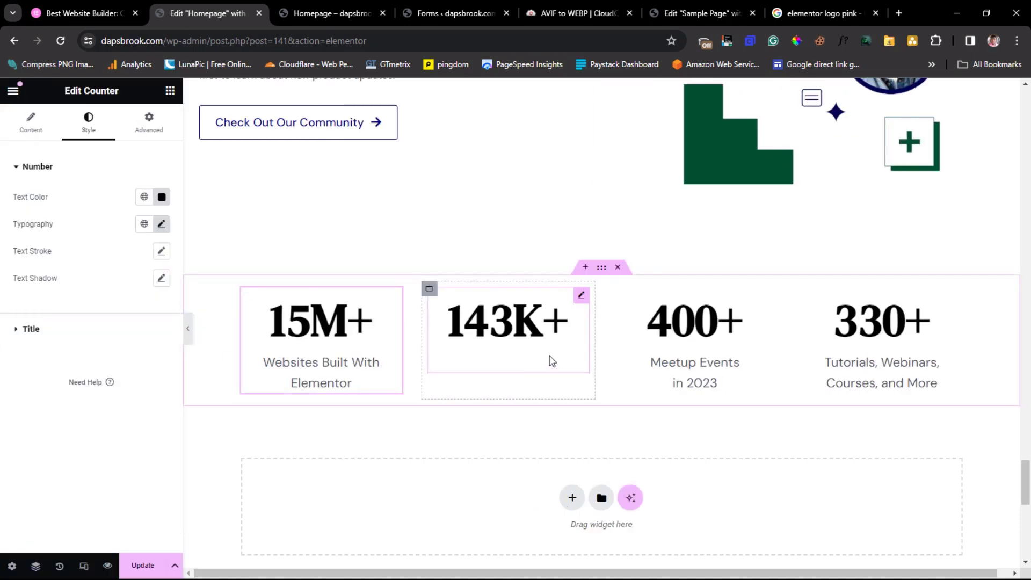
- Select the 143K+ counter and open its title text, Global Community Members, for editing
click(535, 357)
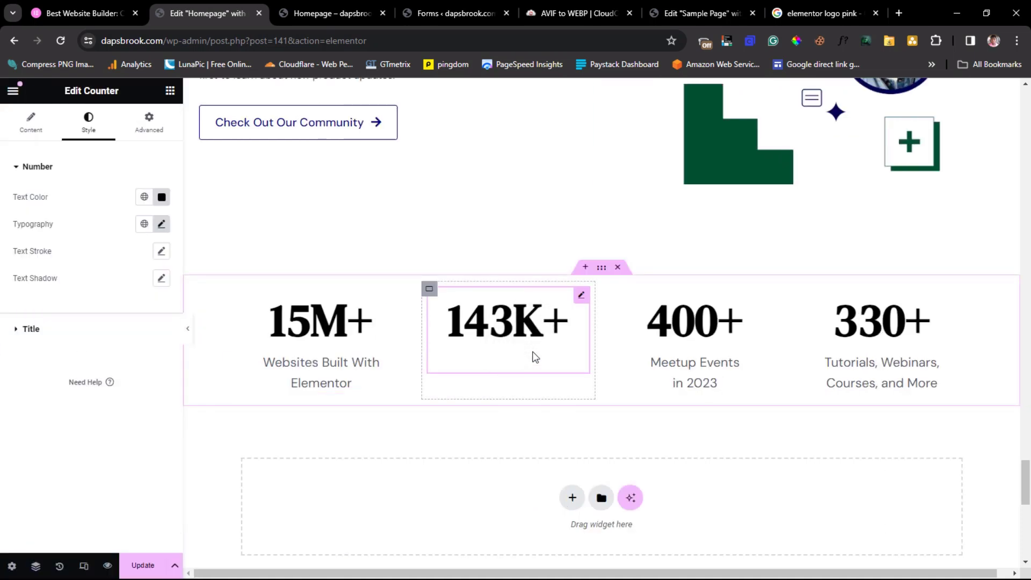
click(31, 128)
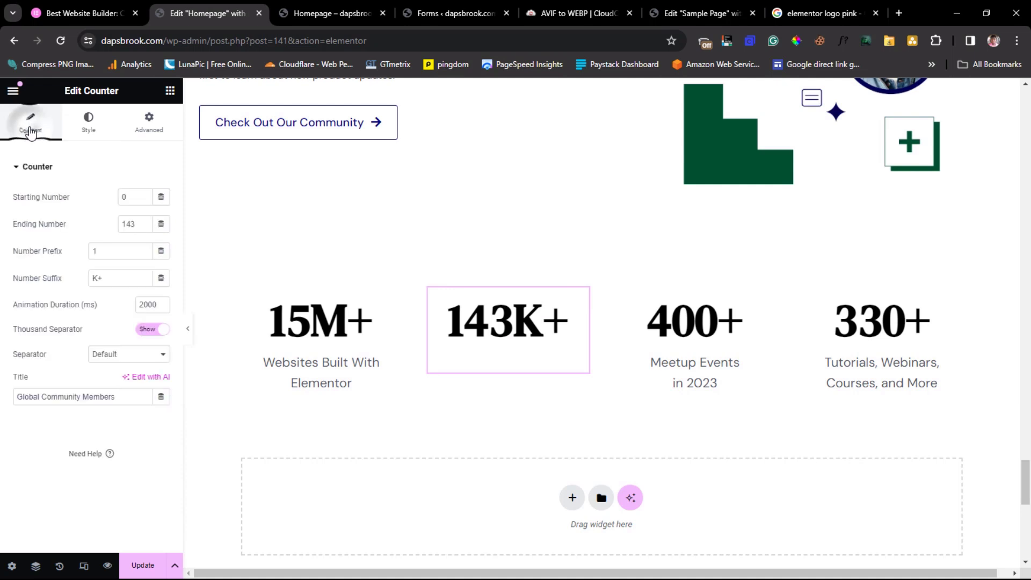
click(130, 396)
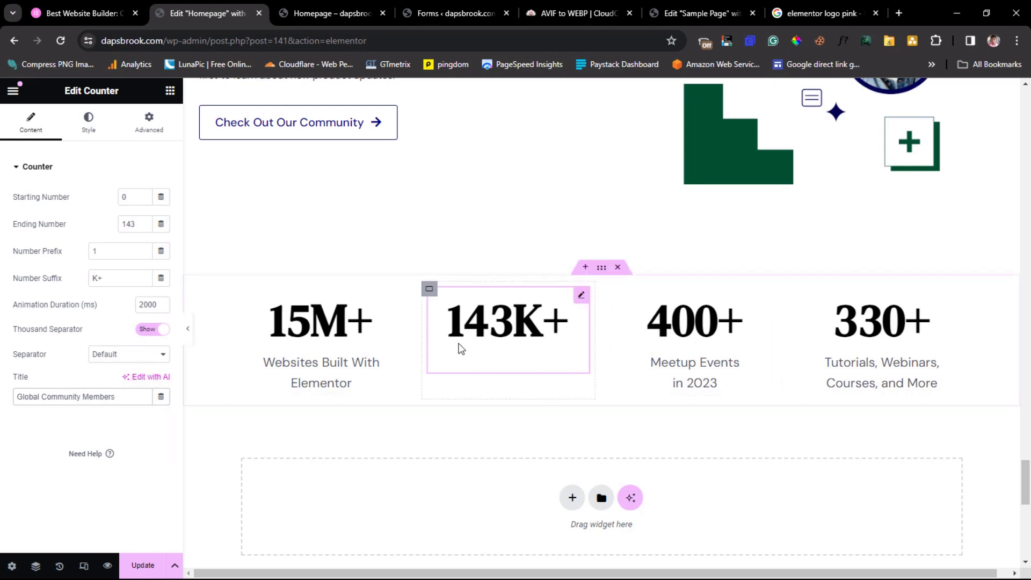
- Review the elementor.com reference page from the stats row through the Designed To Be Extended section to Meet Elementor's Live Editor
click(80, 12)
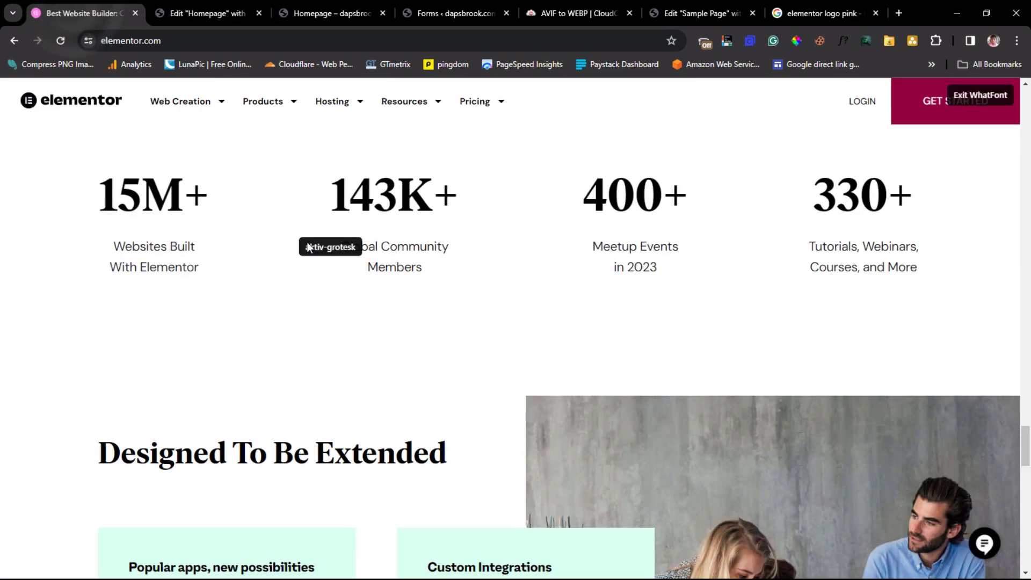
scroll(328, 271, up, 3)
scroll(333, 263, down, 8)
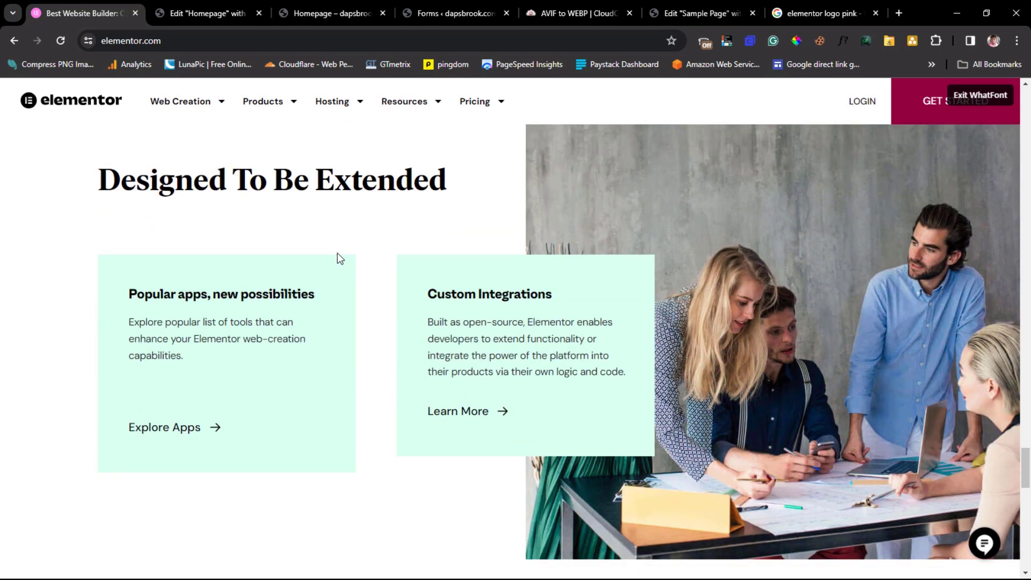
scroll(337, 253, up, 1)
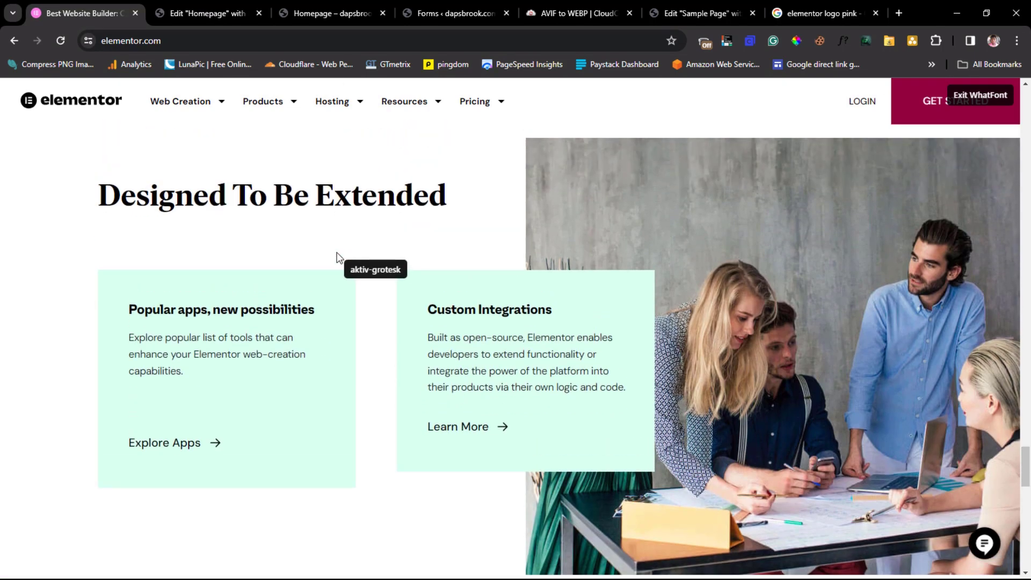
scroll(337, 253, down, 2)
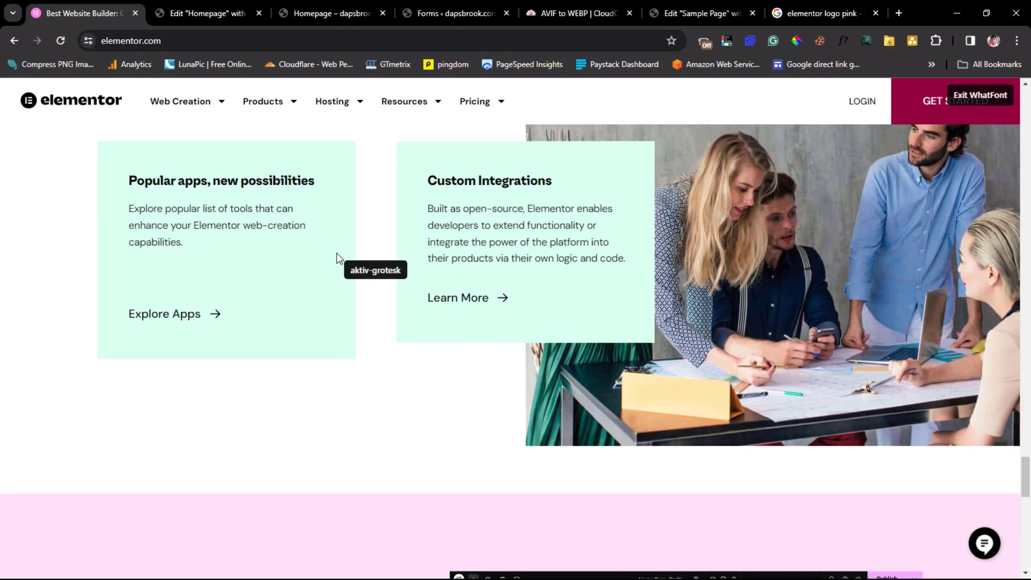
scroll(337, 253, up, 1)
scroll(337, 253, down, 3)
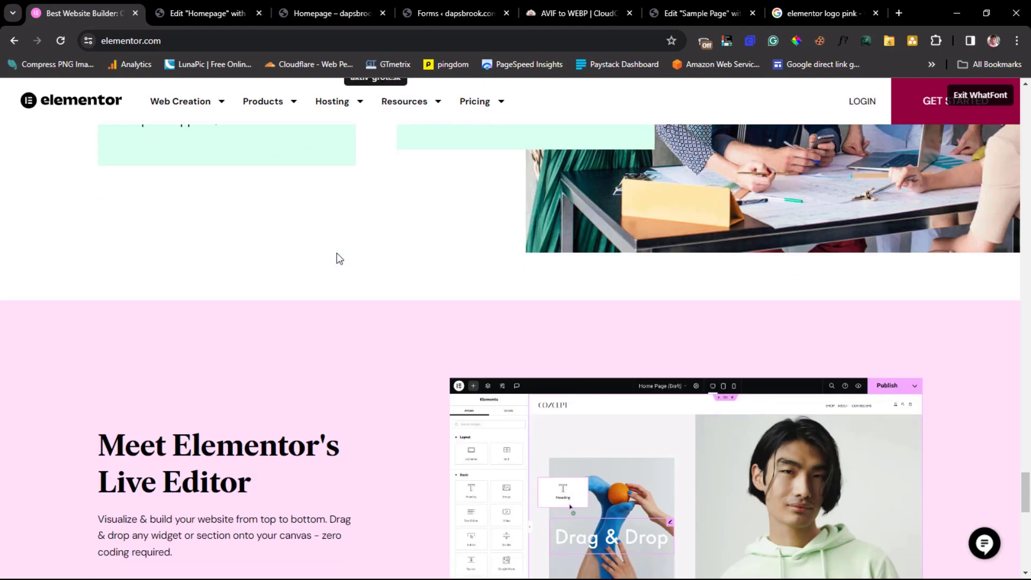
- Review the Designed To Be Extended section on elementor.com and return to the Homepage editor
scroll(337, 253, up, 2)
scroll(337, 254, up, 3)
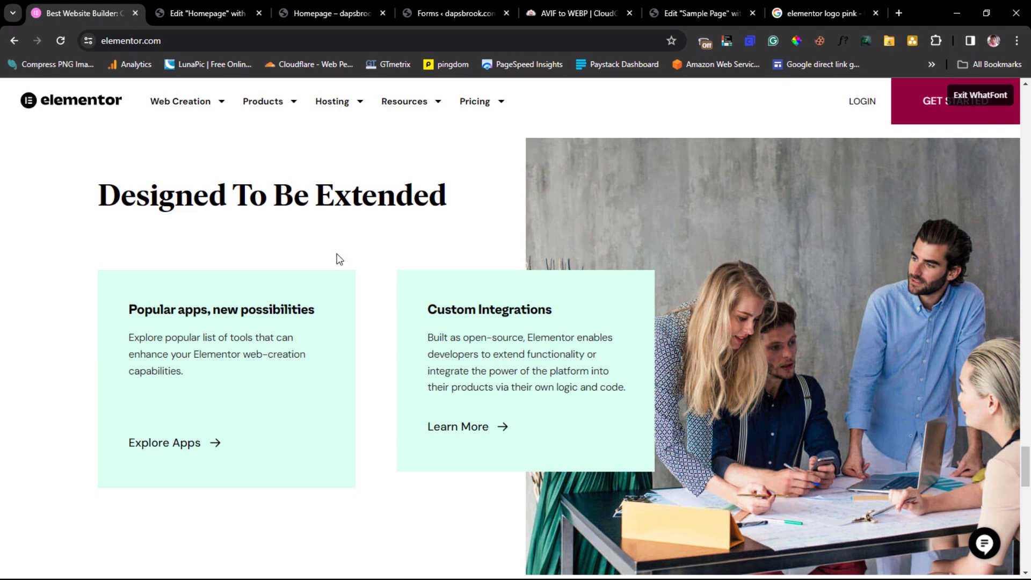
scroll(336, 256, up, 1)
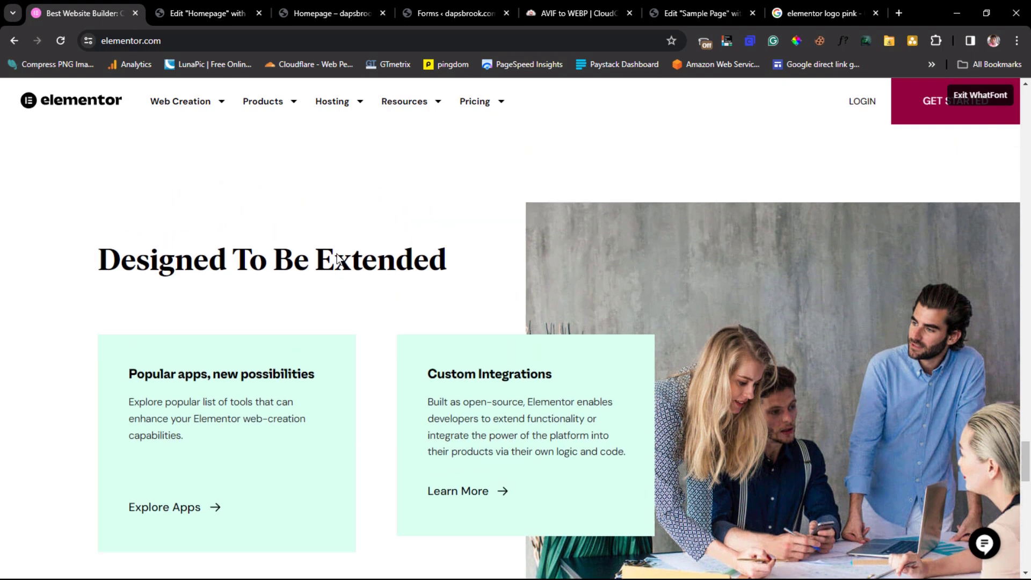
click(211, 15)
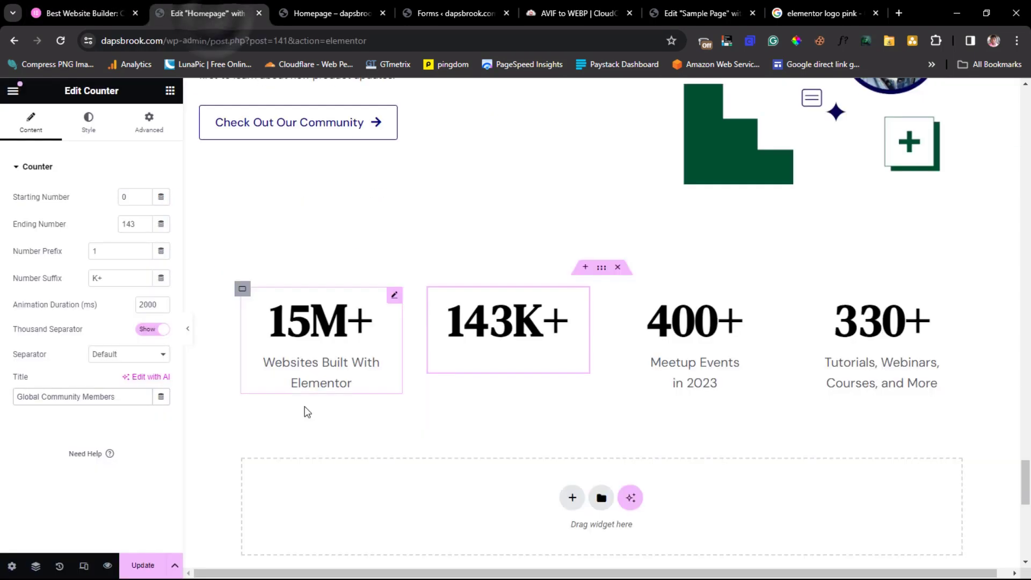
- Unlink the margins of the container holding the four counters and set its top margin to 100 px
click(601, 272)
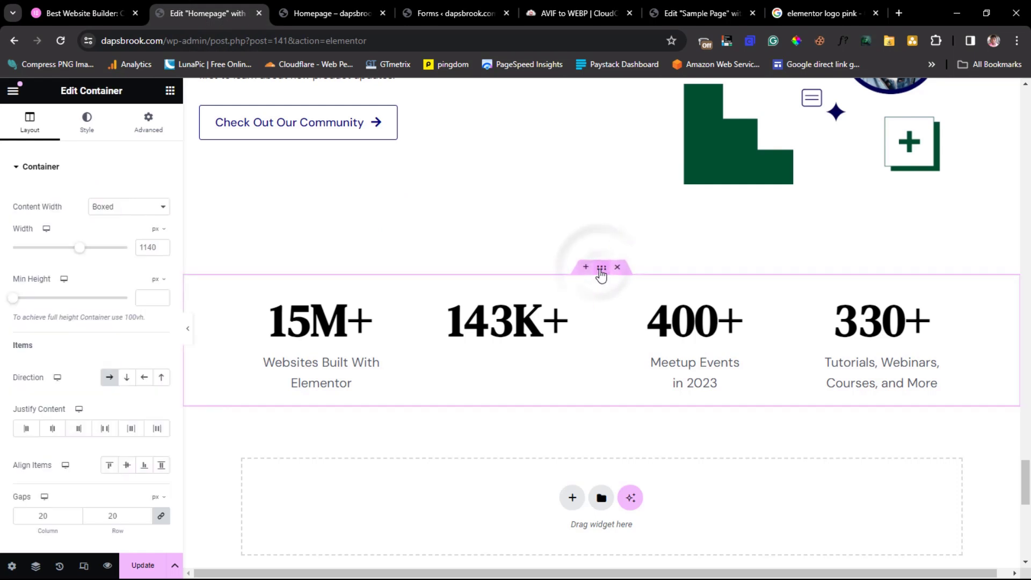
click(140, 125)
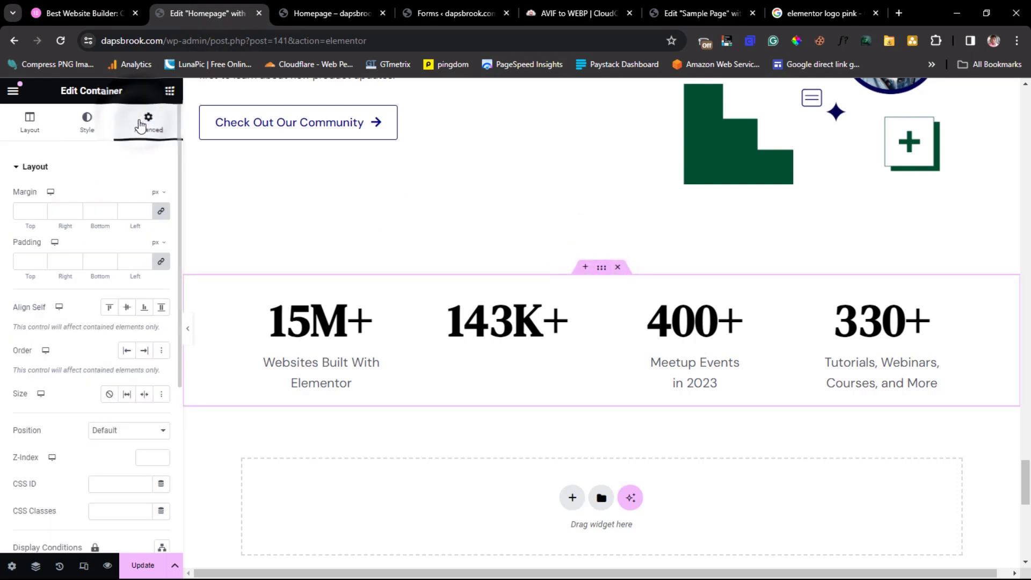
click(161, 211)
click(22, 212)
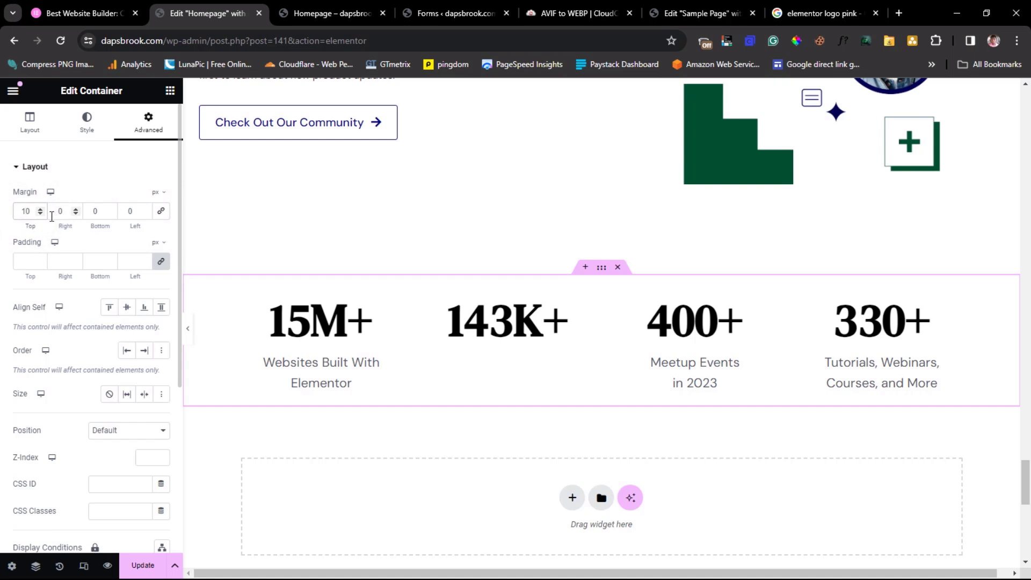
text(10)
- Set the bottom margin of the counters container to 100 px
click(126, 212)
click(95, 210)
text(1000)
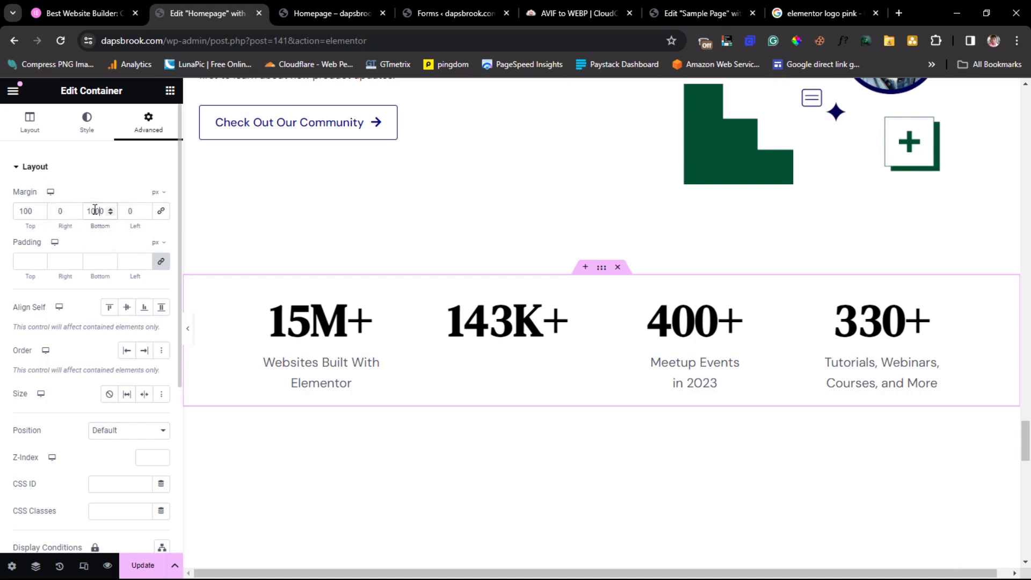
scroll(400, 281, down, 3)
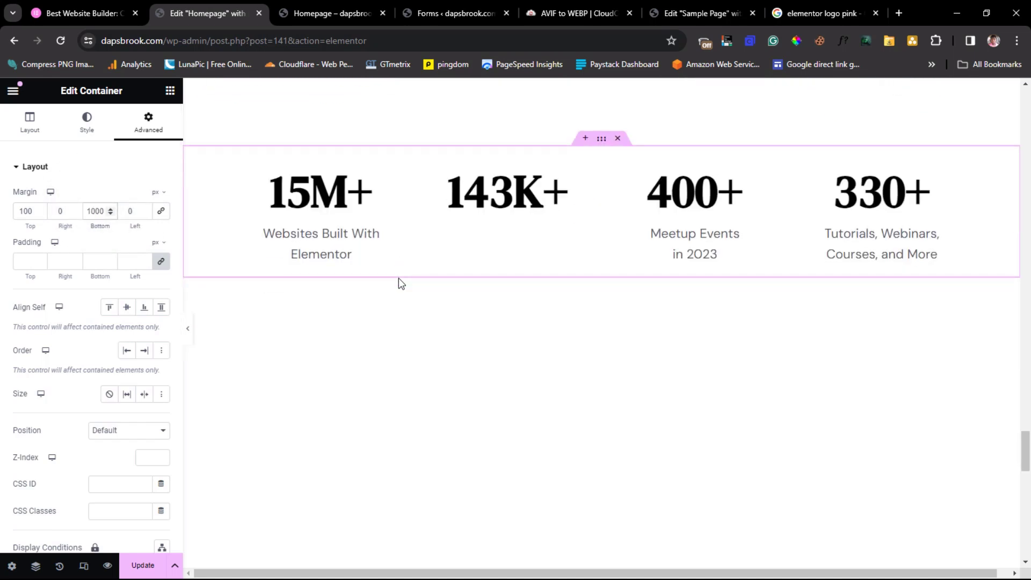
scroll(398, 278, down, 3)
scroll(692, 295, up, 5)
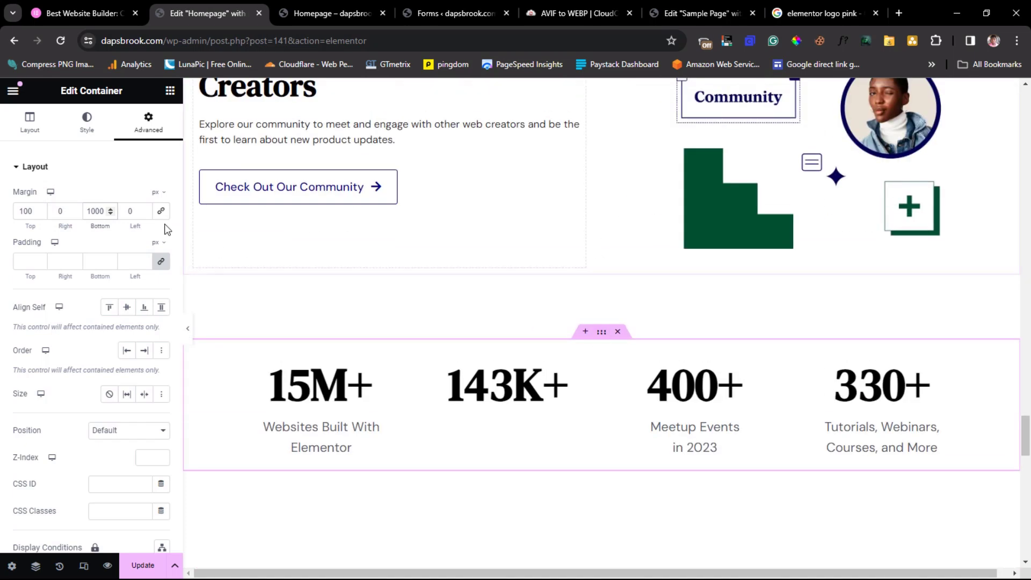
key(BackSpace)
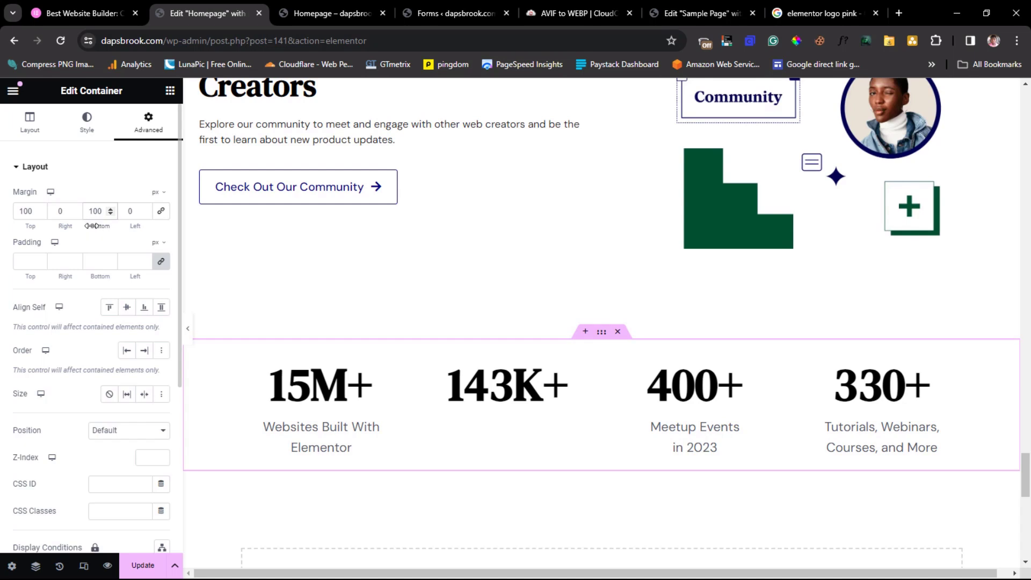
- Add a new single container with row direction below the counters section
scroll(711, 372, down, 4)
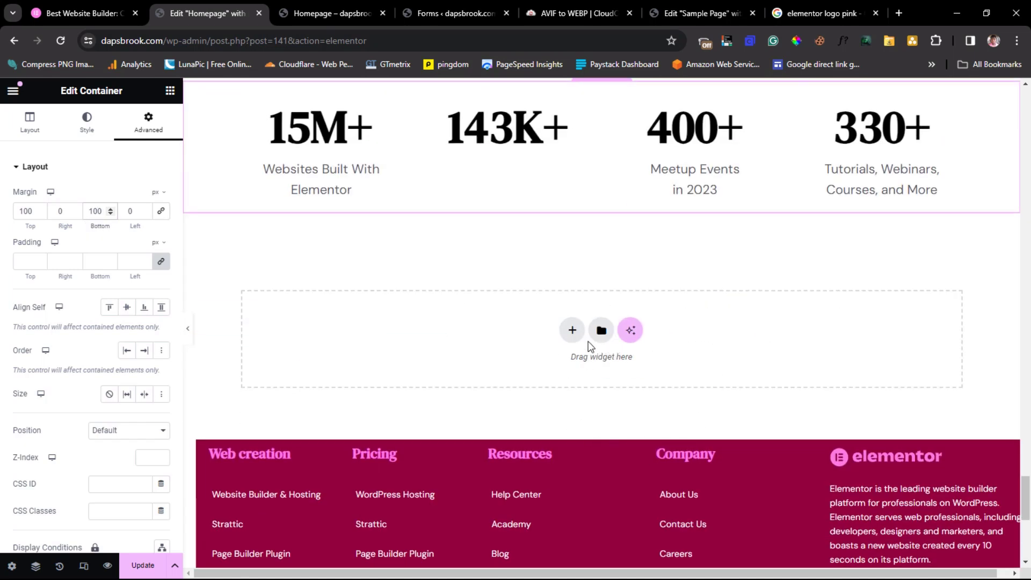
click(572, 338)
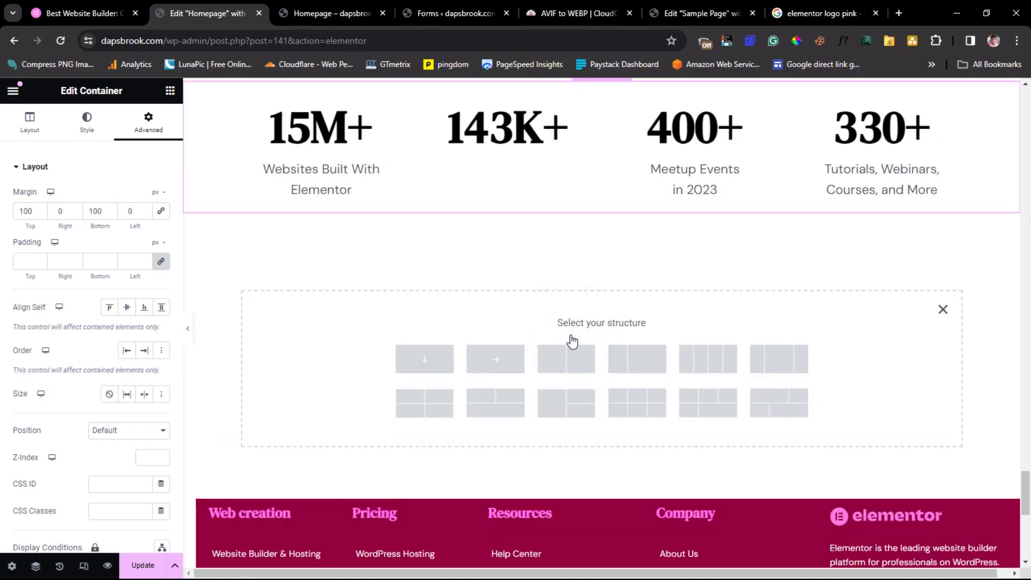
click(499, 365)
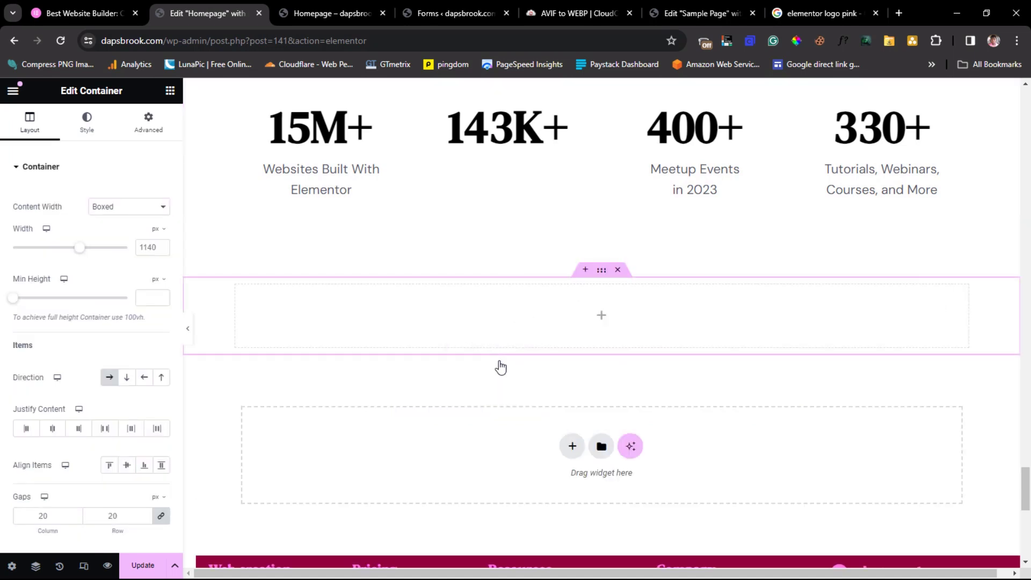
- Check the layout of the Designed To Be Extended container on the Sample Page and set the new Homepage container's direction to reversed row
click(698, 13)
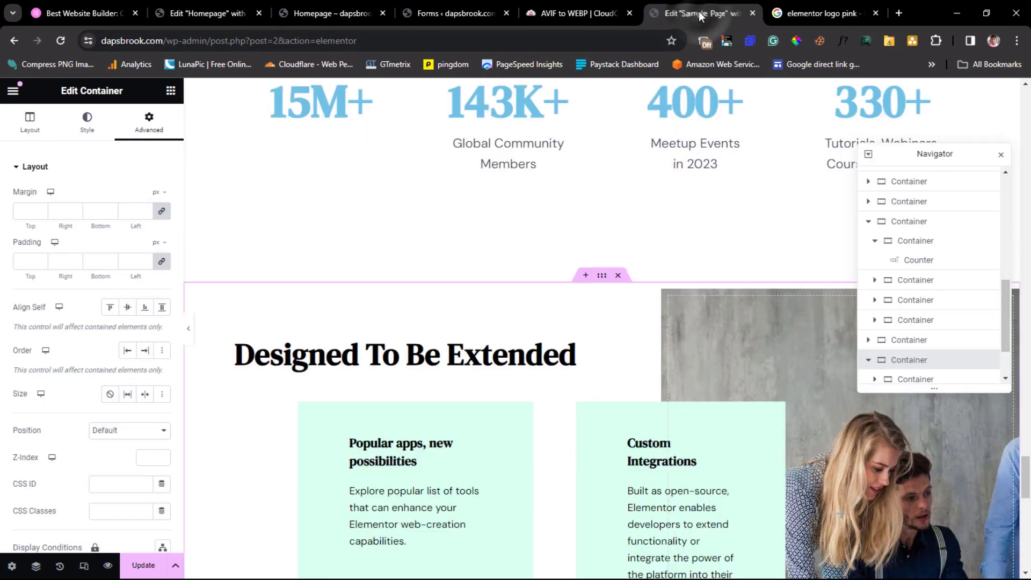
click(606, 275)
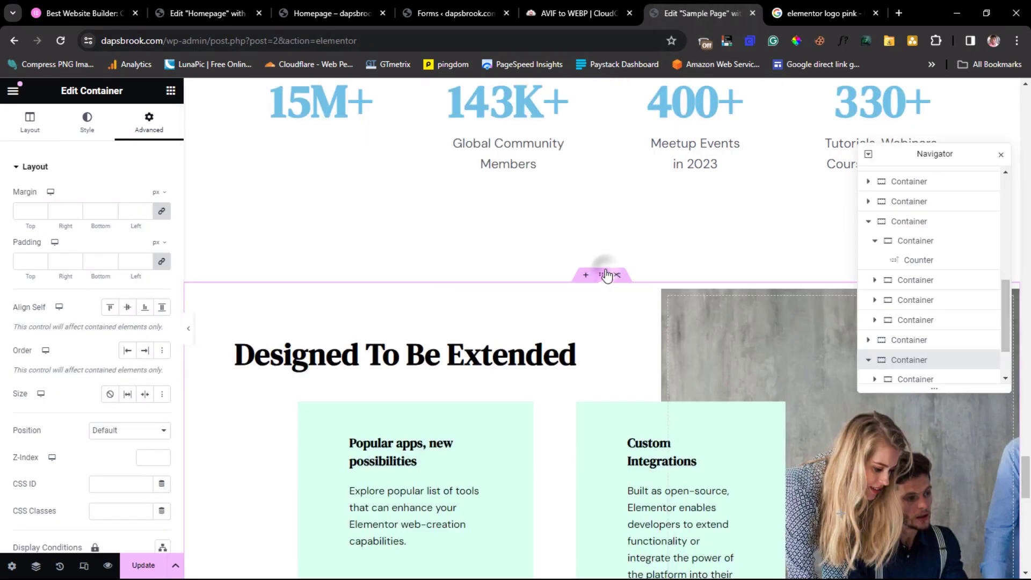
click(24, 127)
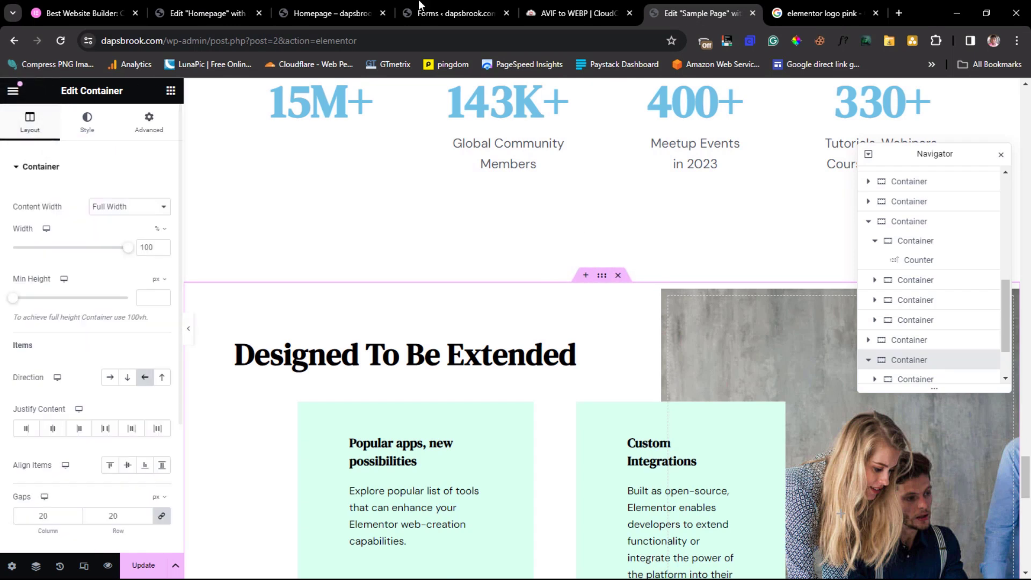
click(229, 11)
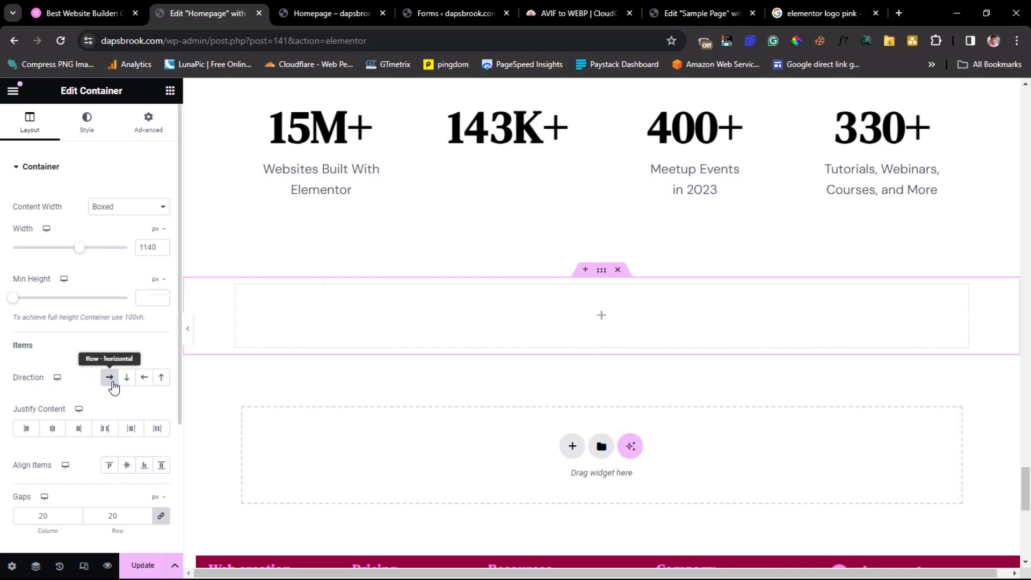
click(145, 380)
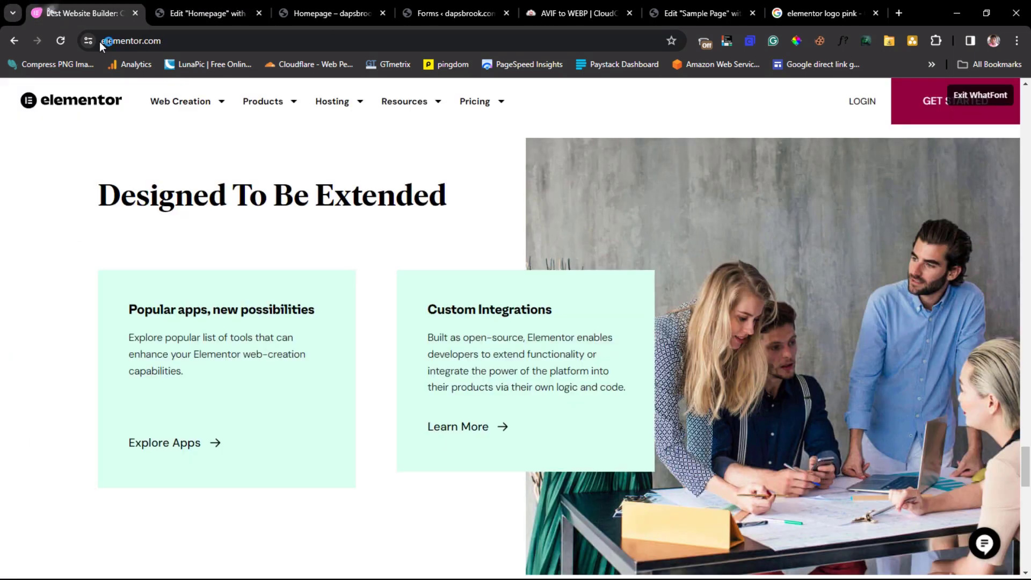
- Compare with the elementor.com section and set the new container's content width to Full Width
click(81, 13)
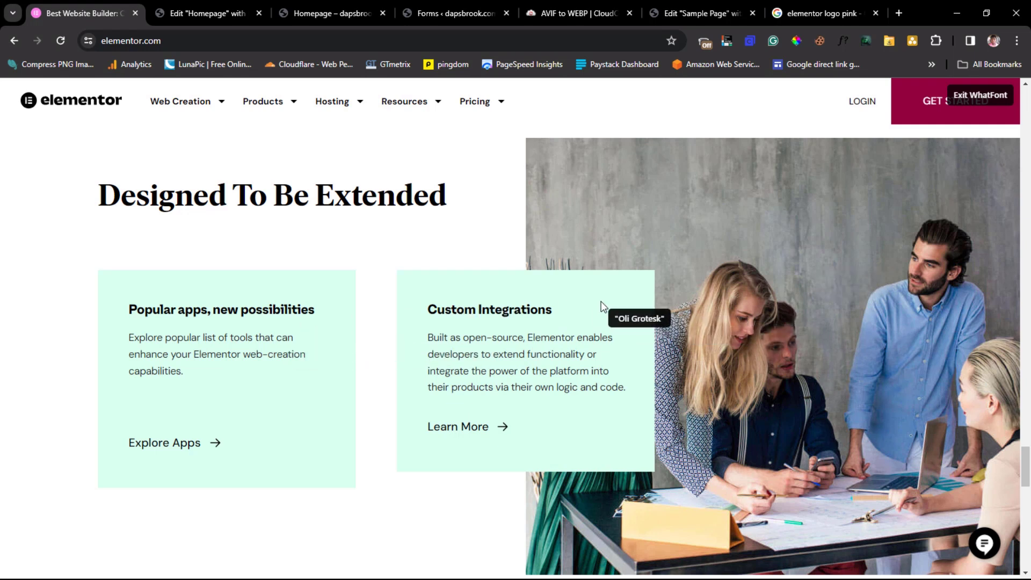
click(215, 10)
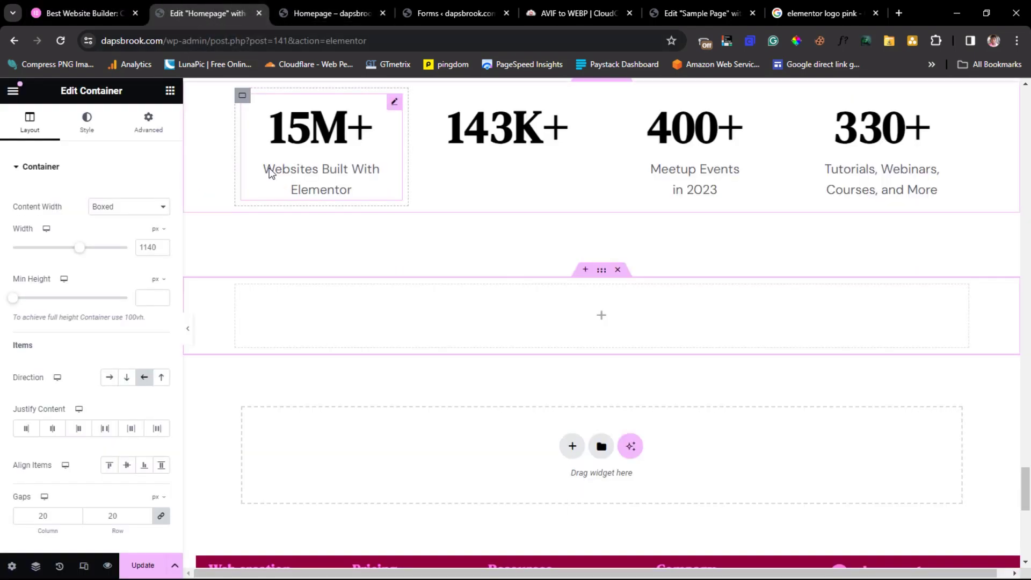
click(141, 208)
click(131, 231)
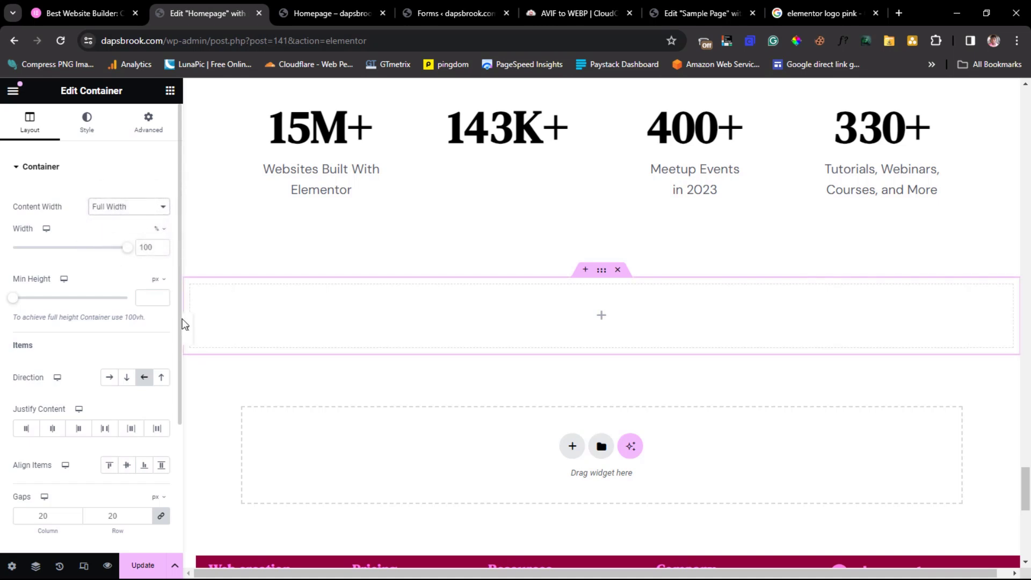
- Insert a nested container into the full-width container and duplicate it twice to form three columns
click(170, 90)
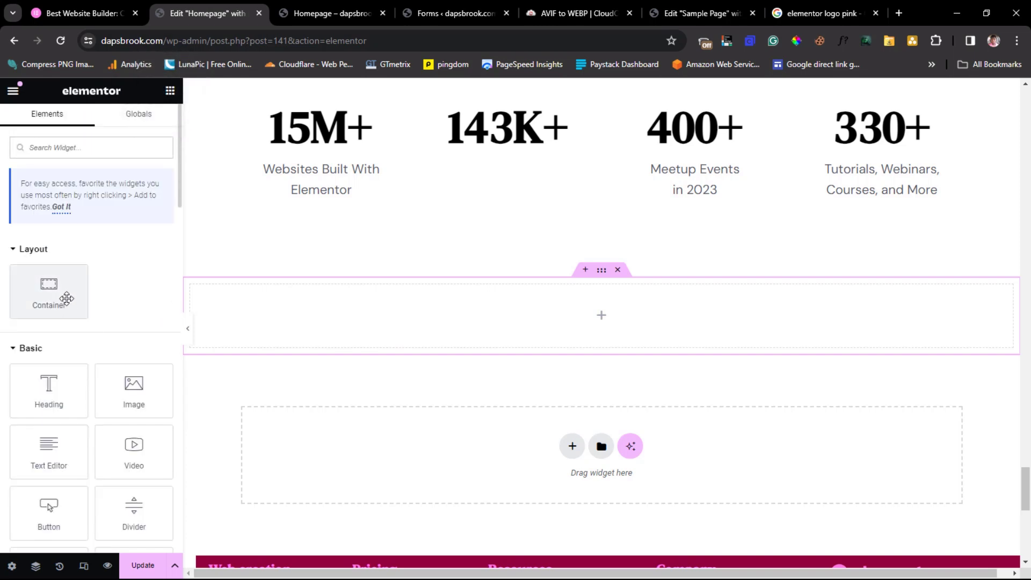
drag(54, 295, 321, 323)
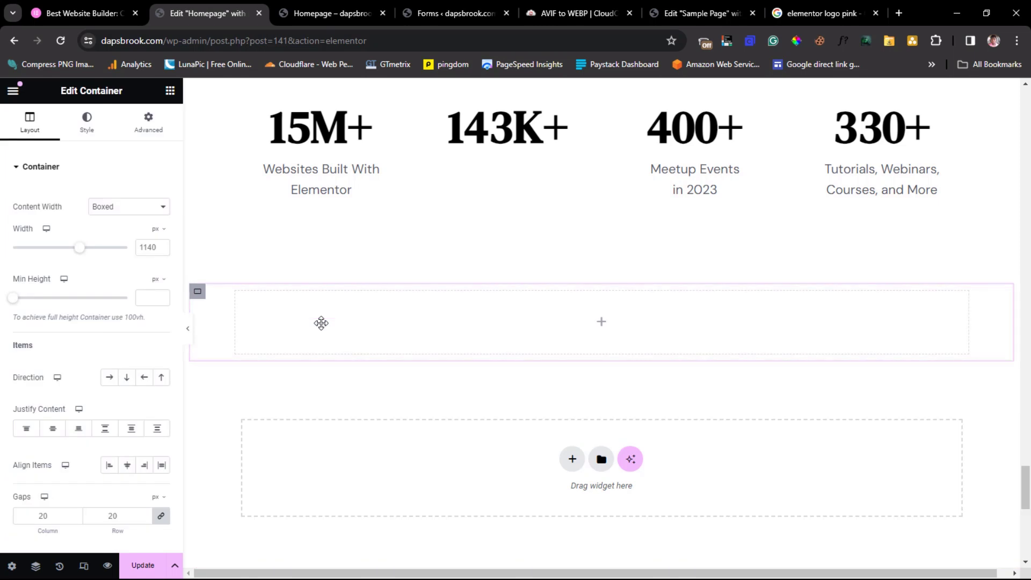
right_click(201, 298)
click(242, 263)
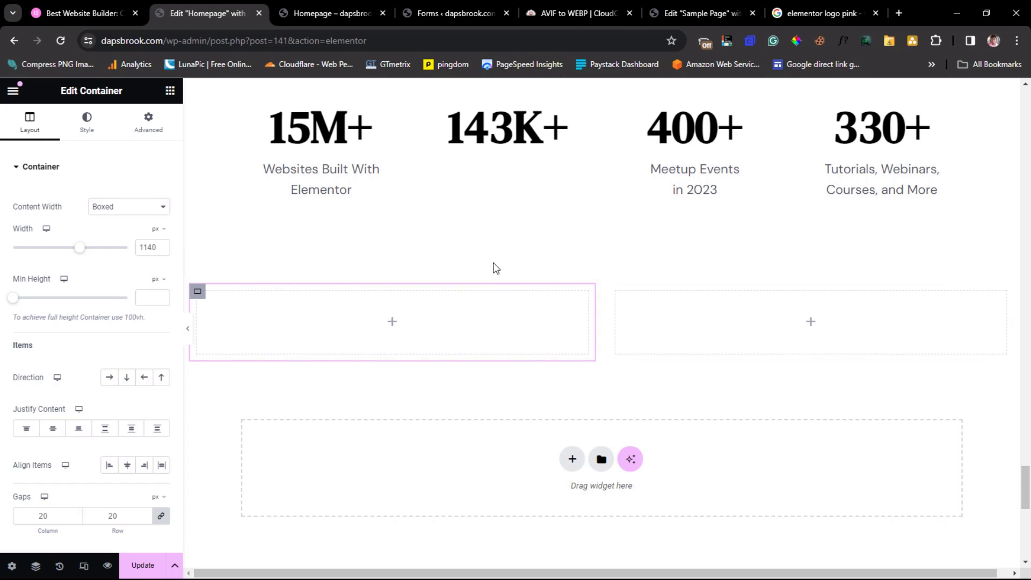
right_click(615, 294)
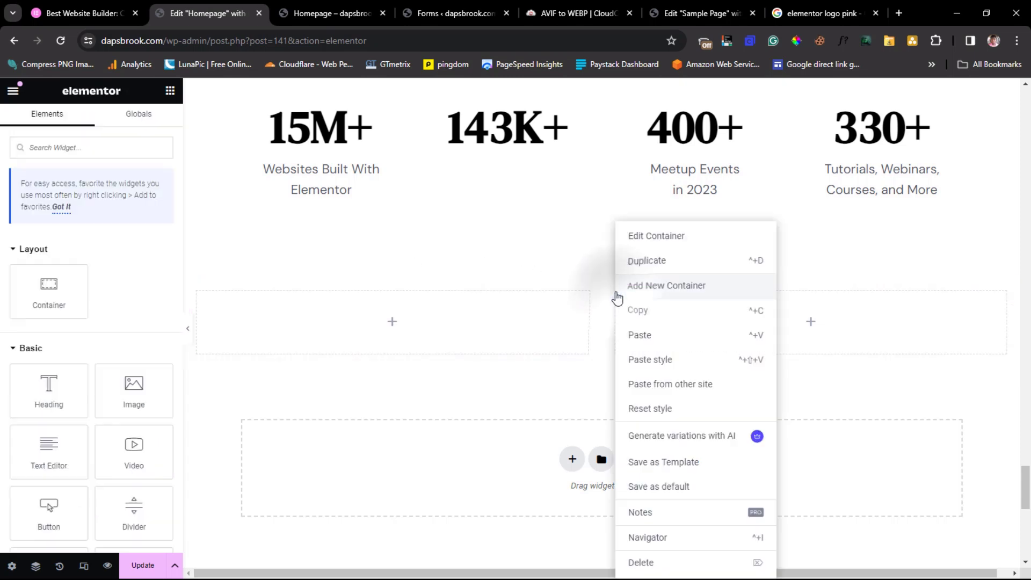
click(648, 261)
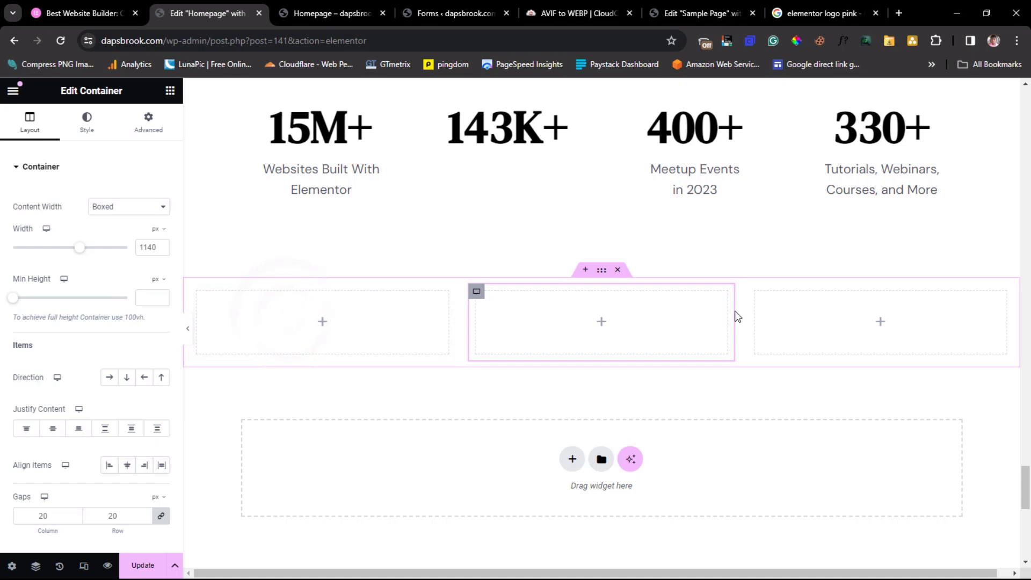
- Resize the three nested containers so the first two are narrow and similar in width and the third is the widest
click(756, 293)
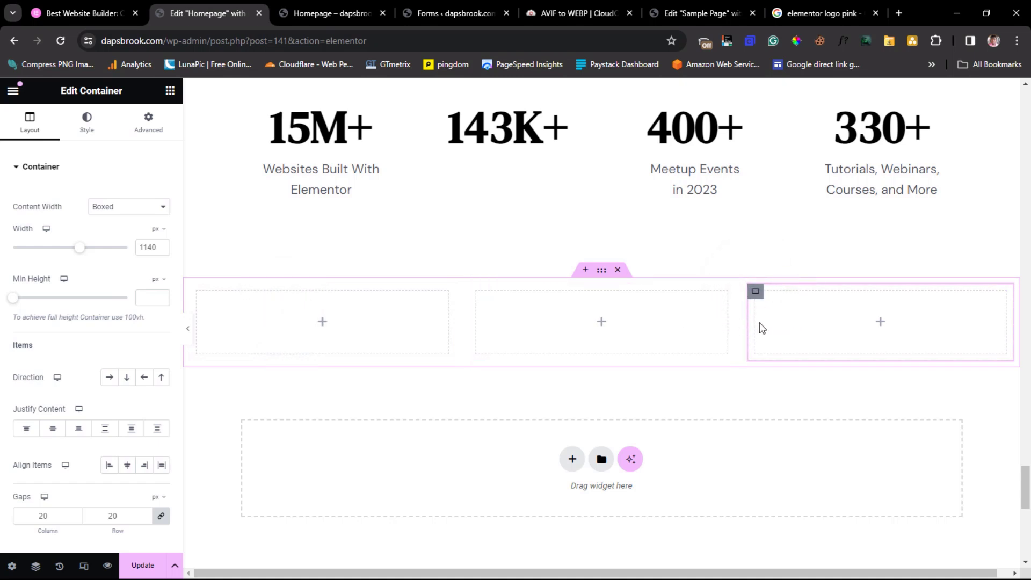
drag(728, 331, 372, 341)
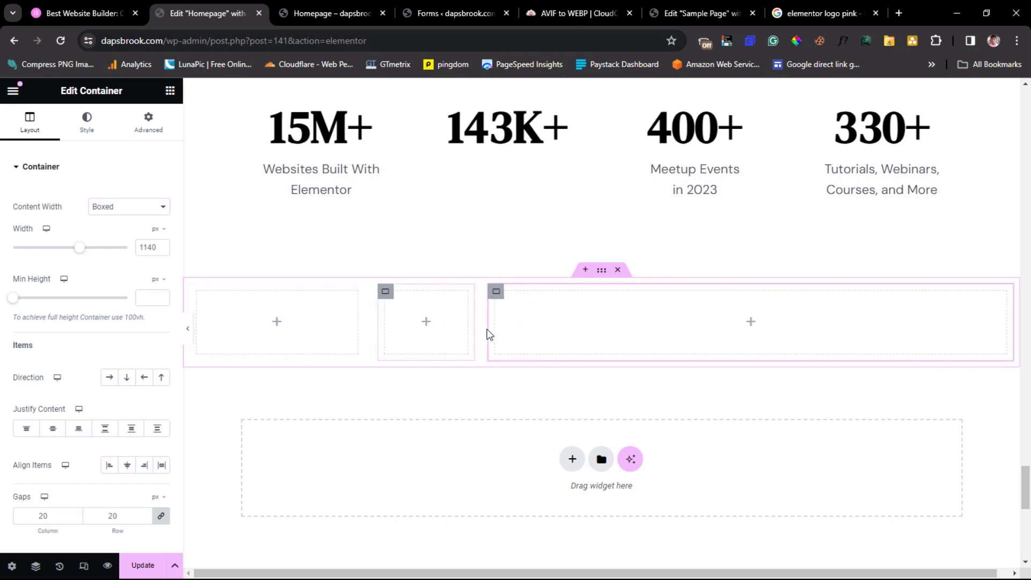
drag(472, 323, 556, 337)
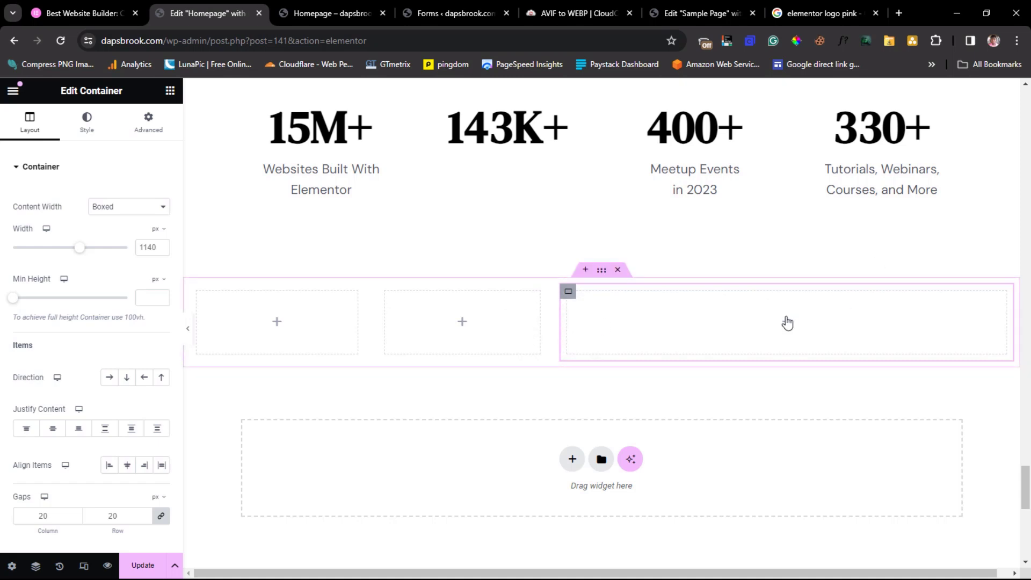
- Give the widest nested container a classic background using the User-Build-Photo-1.jpg image from the media library
click(569, 293)
click(94, 16)
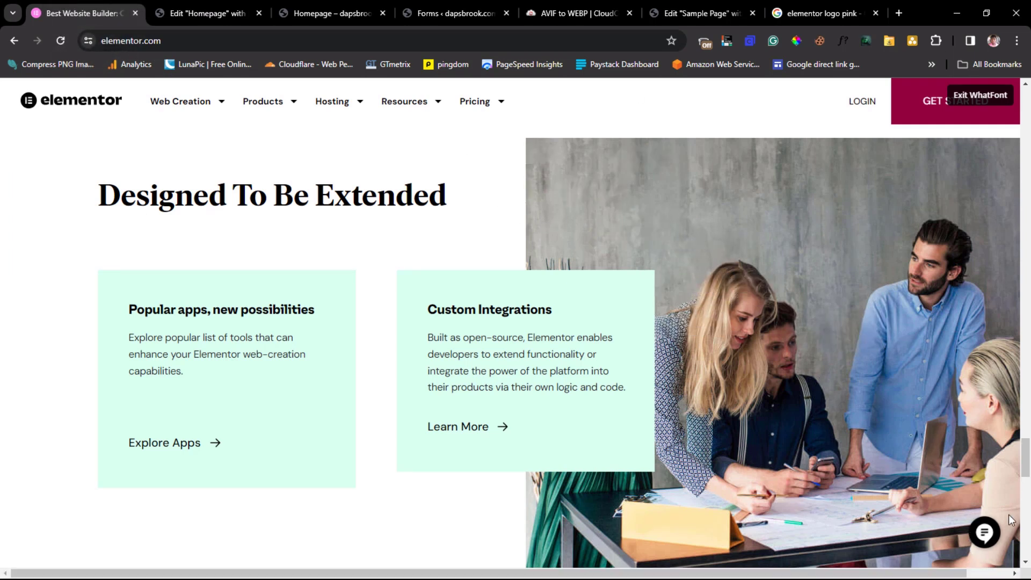
click(225, 13)
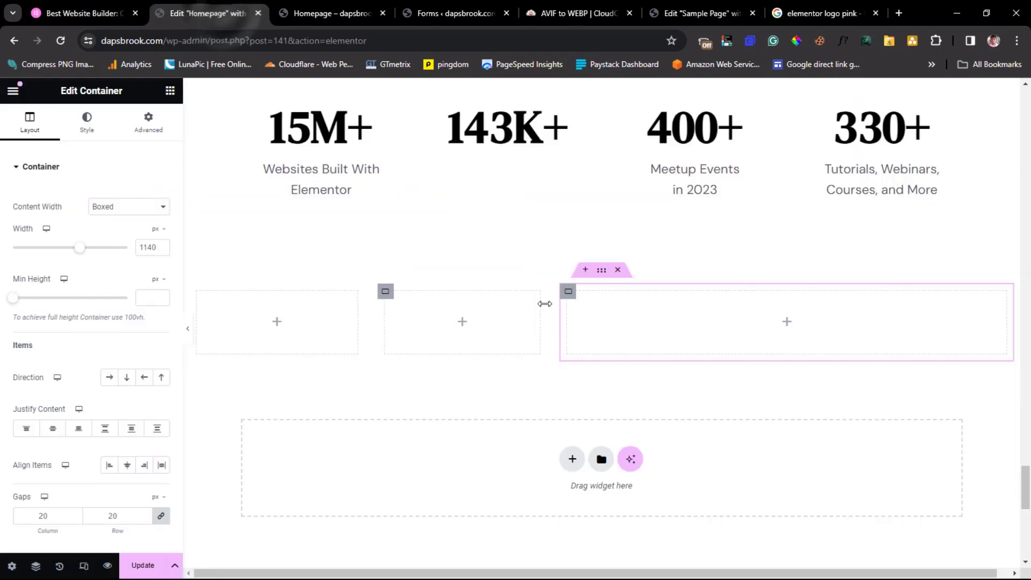
click(76, 125)
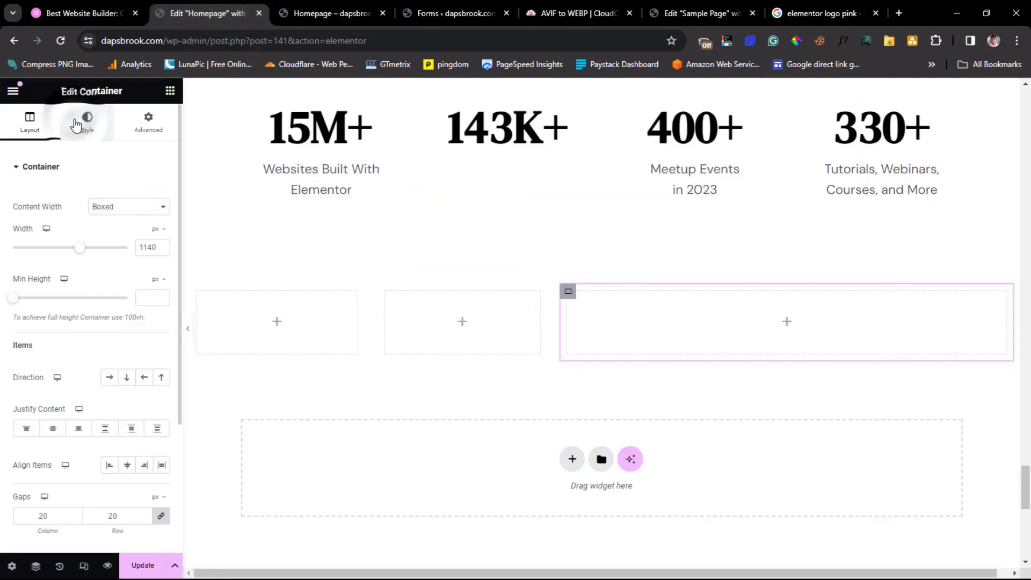
click(79, 129)
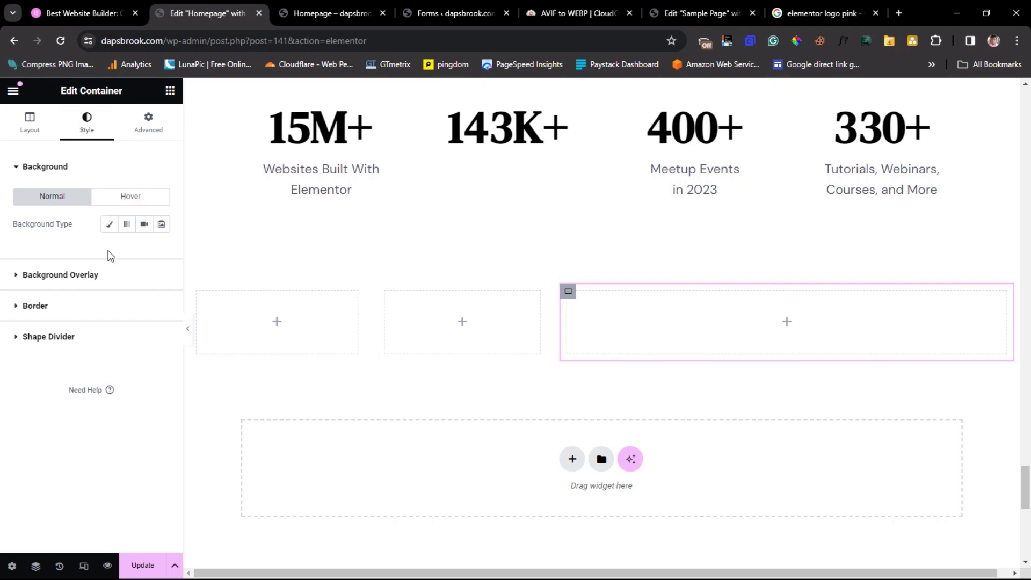
click(109, 224)
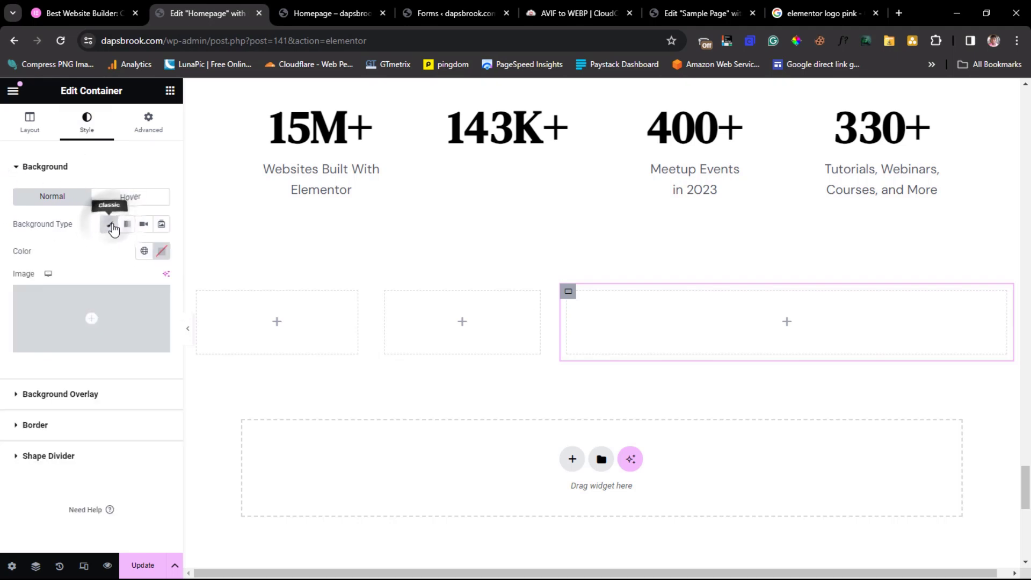
click(119, 319)
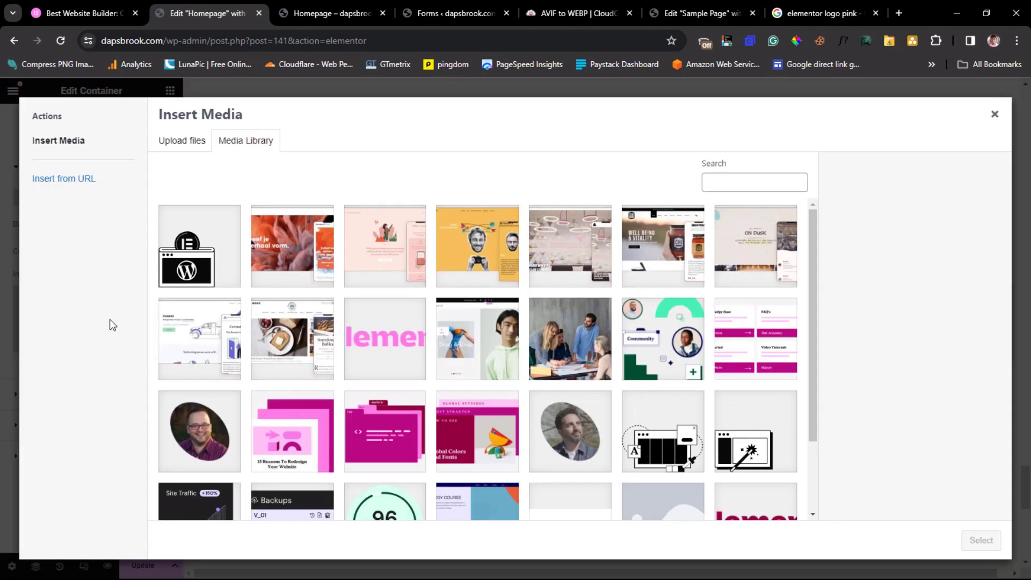
click(564, 347)
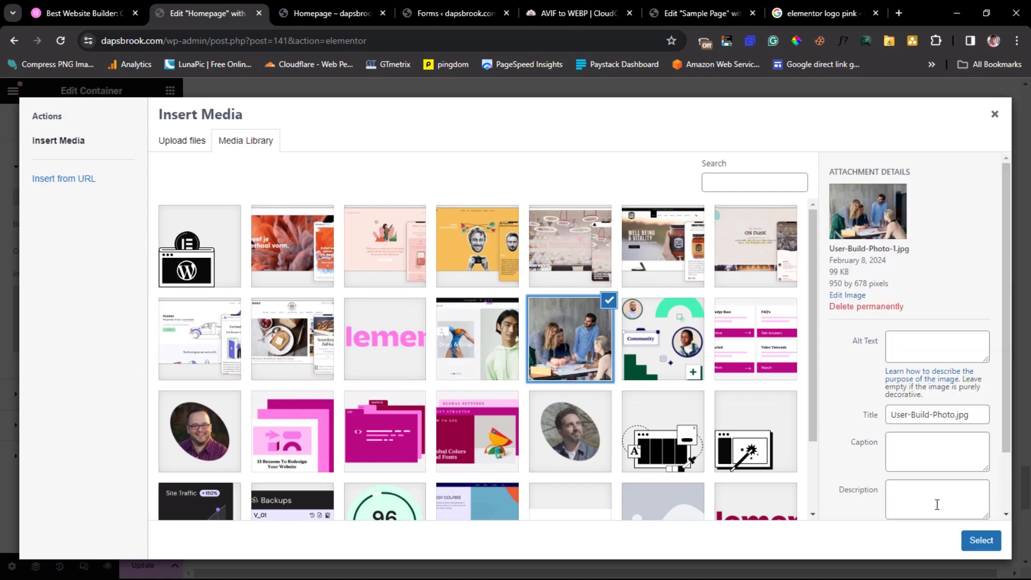
click(981, 541)
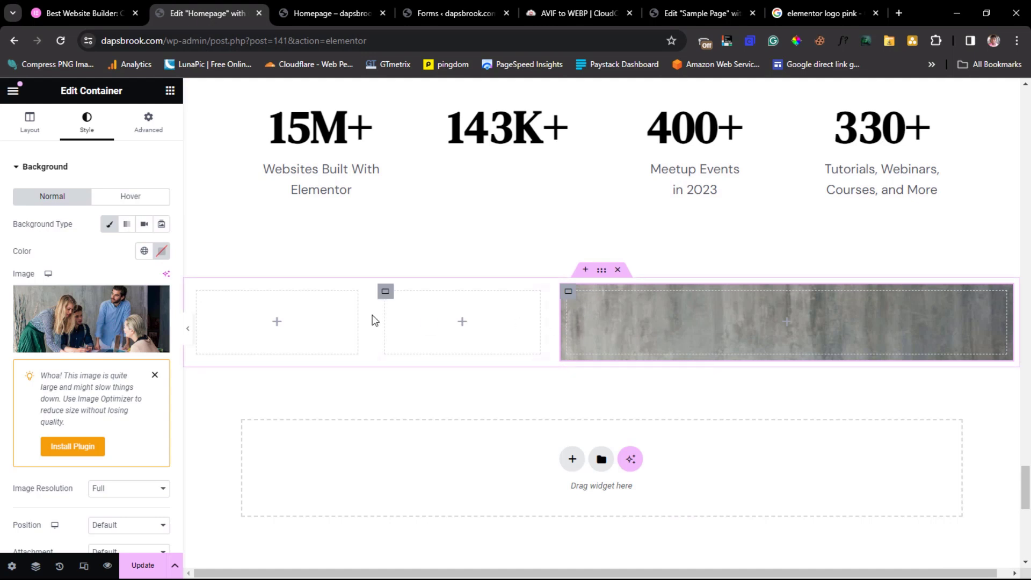
- Check the background image's pixel dimensions in the media library and set the image container's minimum height to 678 px
click(93, 305)
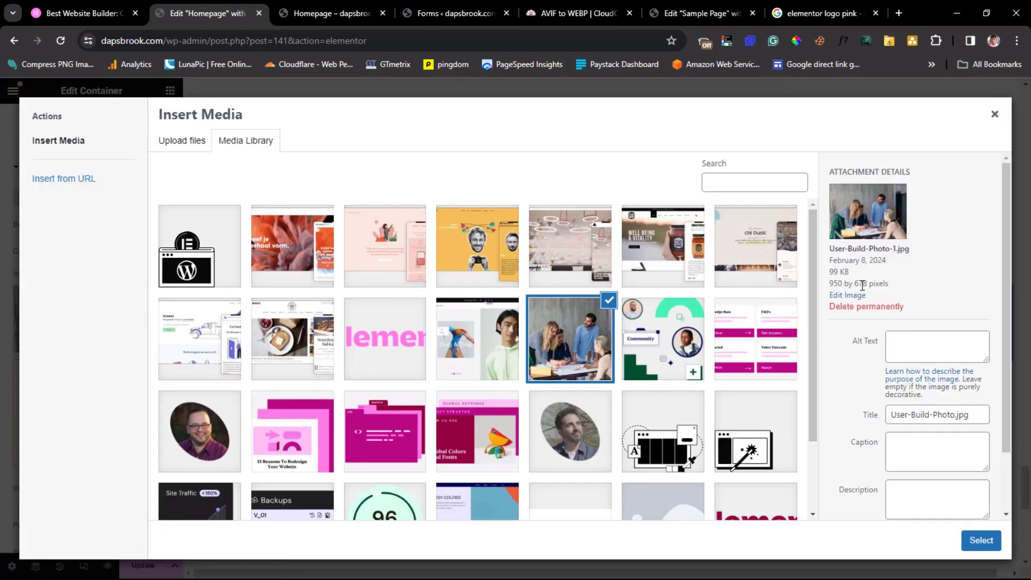
click(995, 115)
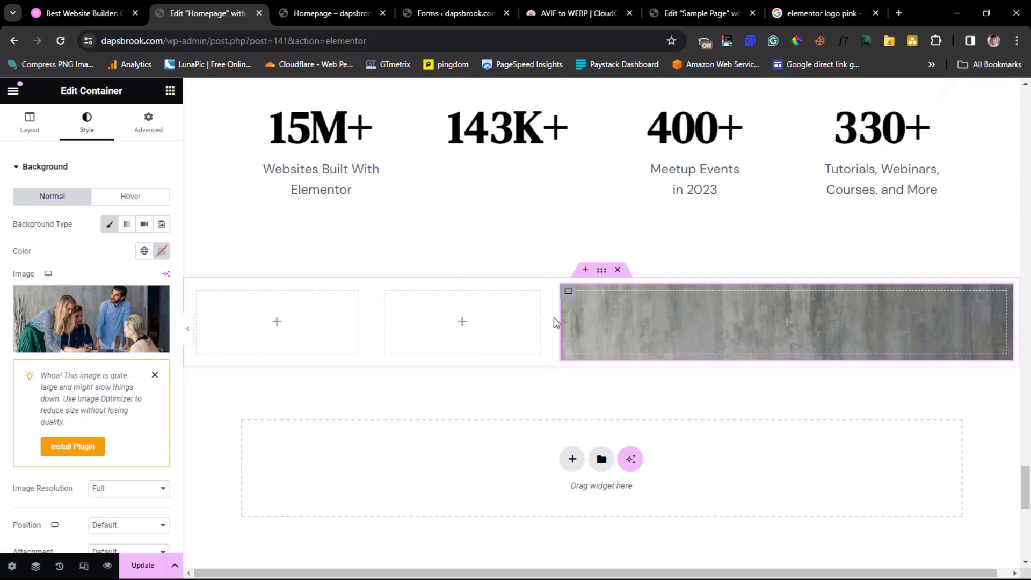
click(568, 293)
click(29, 128)
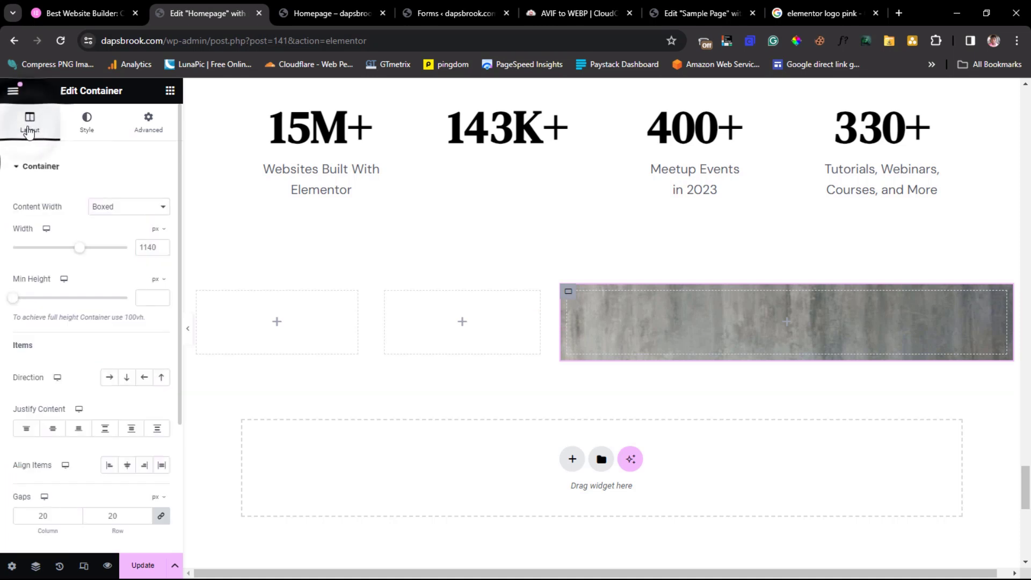
click(151, 295)
text(67)
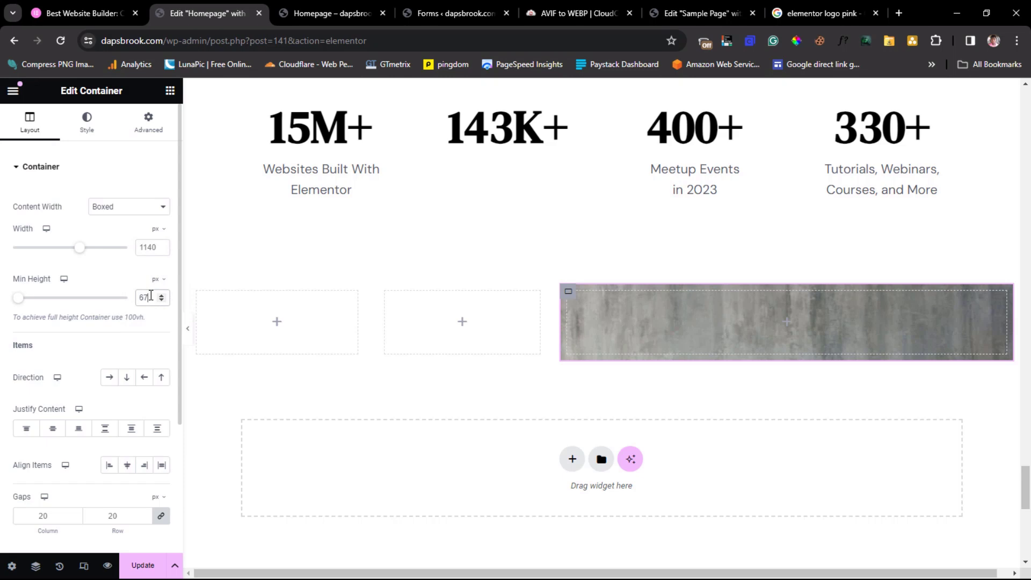
text(8)
scroll(853, 262, down, 5)
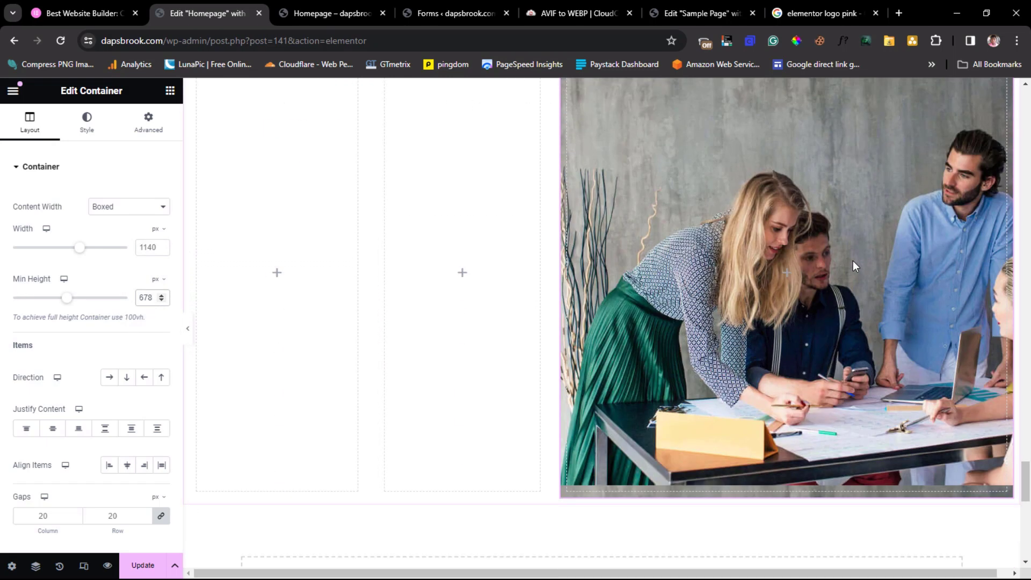
scroll(852, 261, up, 3)
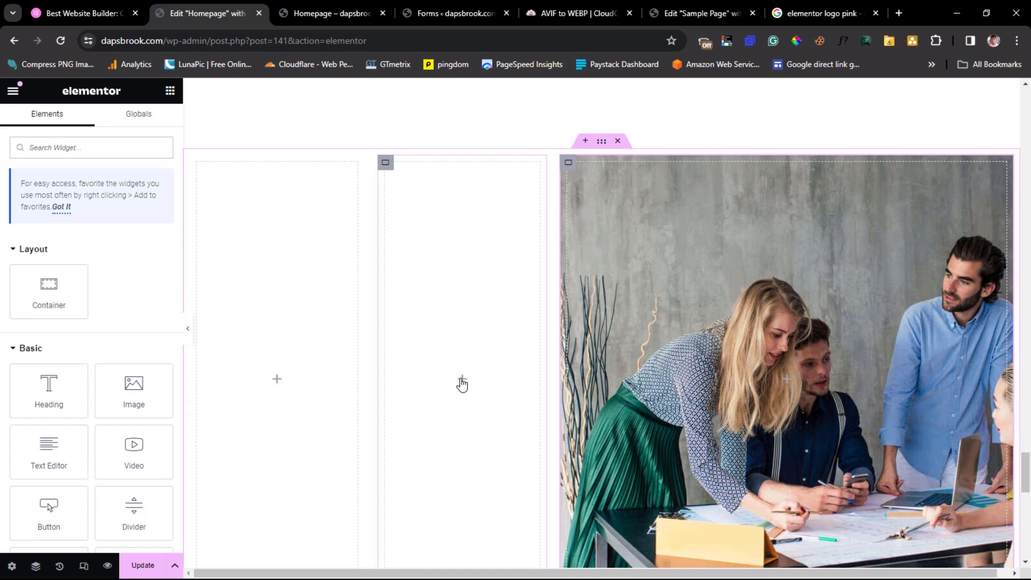
- Check the card layout on elementor.com and nest a new container inside the middle column
key(ctrl+shift+Tab)
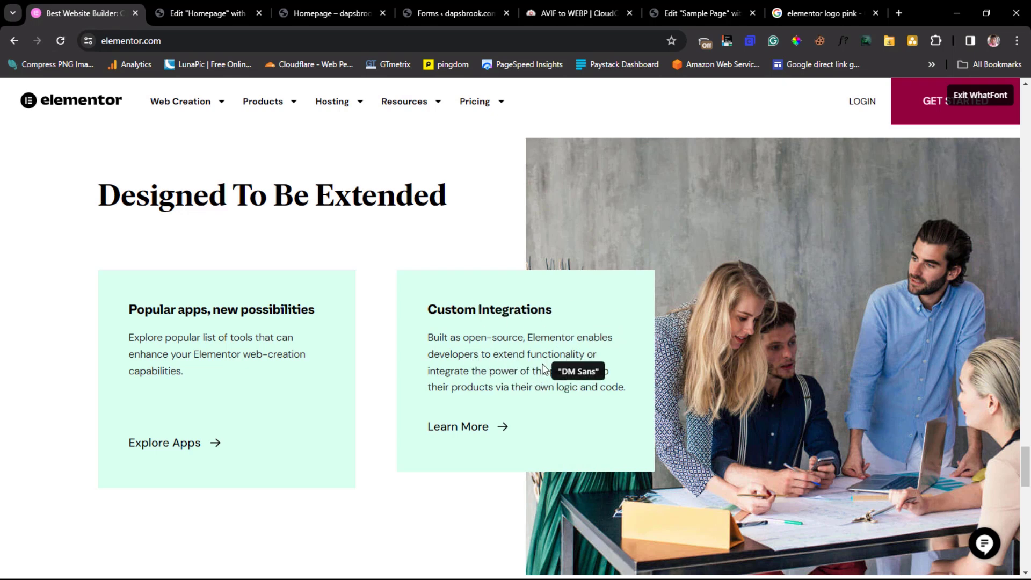
click(171, 8)
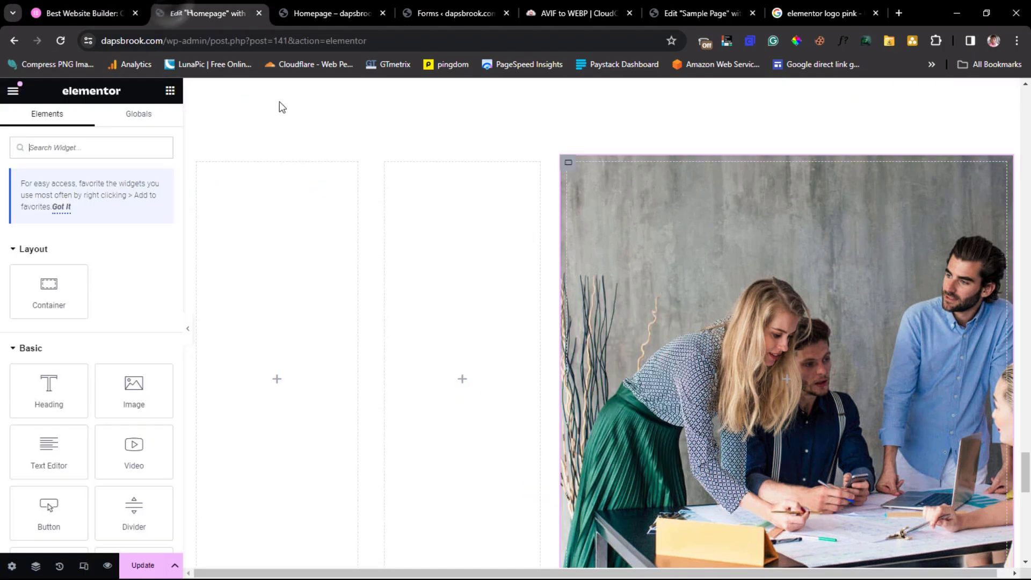
click(463, 380)
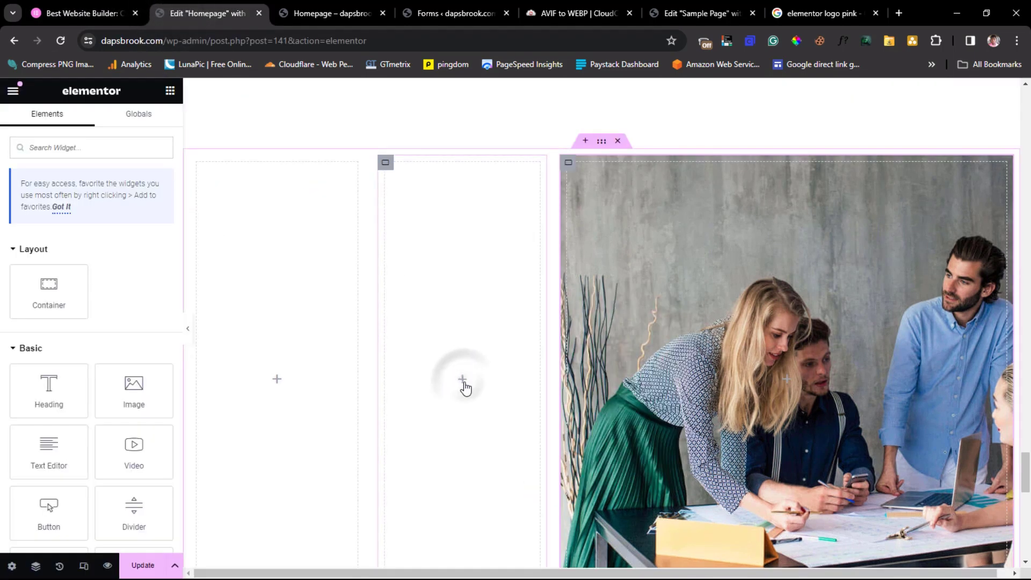
drag(60, 298, 482, 376)
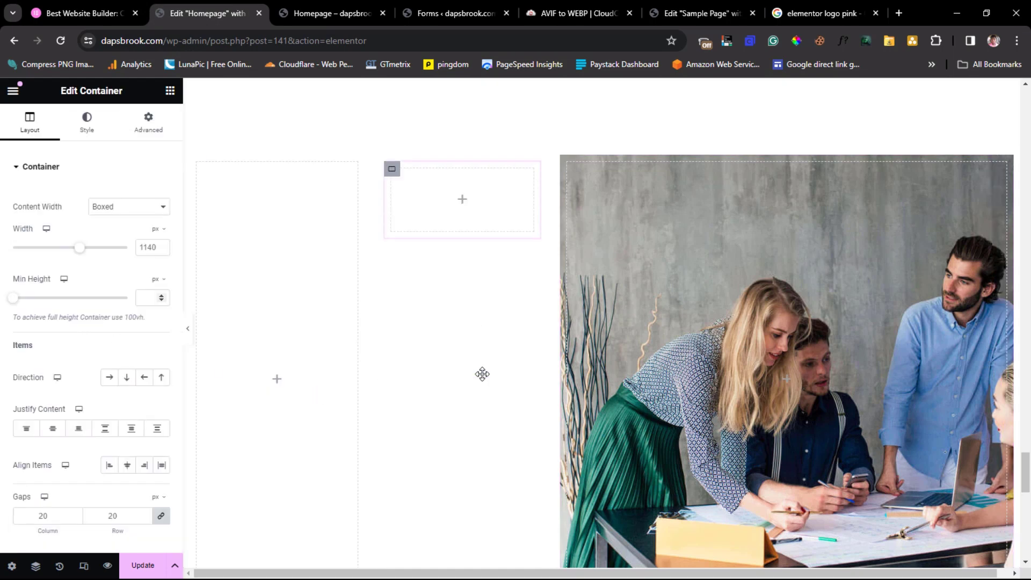
- Sample the Custom Integrations card's mint background on elementor.com with the ColorPick eyedropper and copy its hex code D9FFF1
click(81, 13)
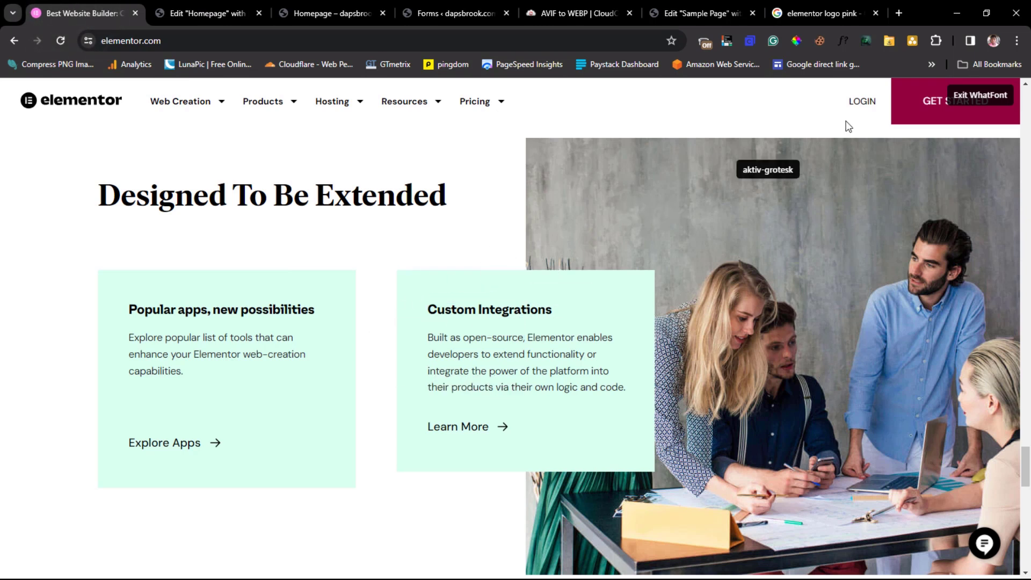
click(797, 41)
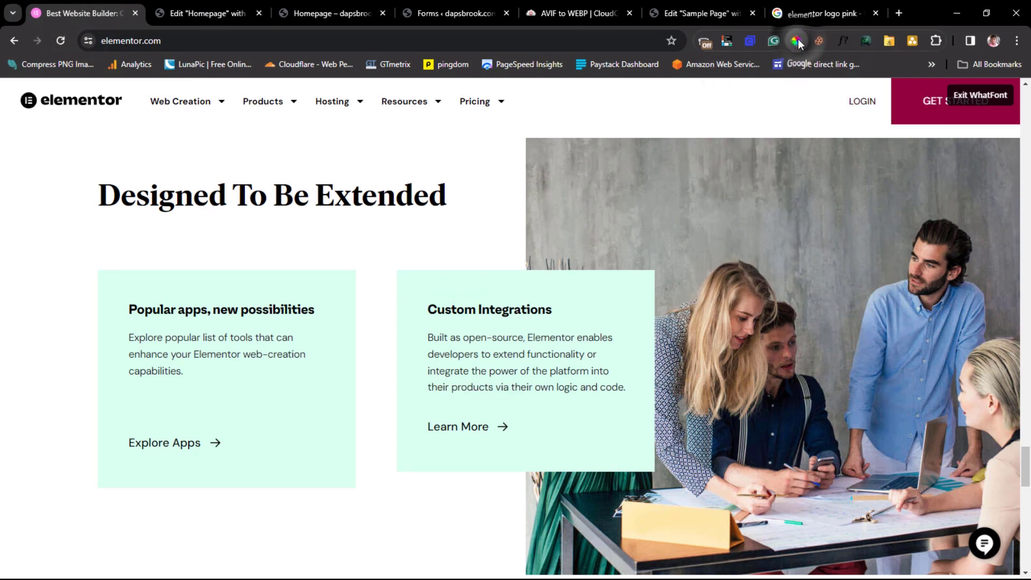
click(498, 287)
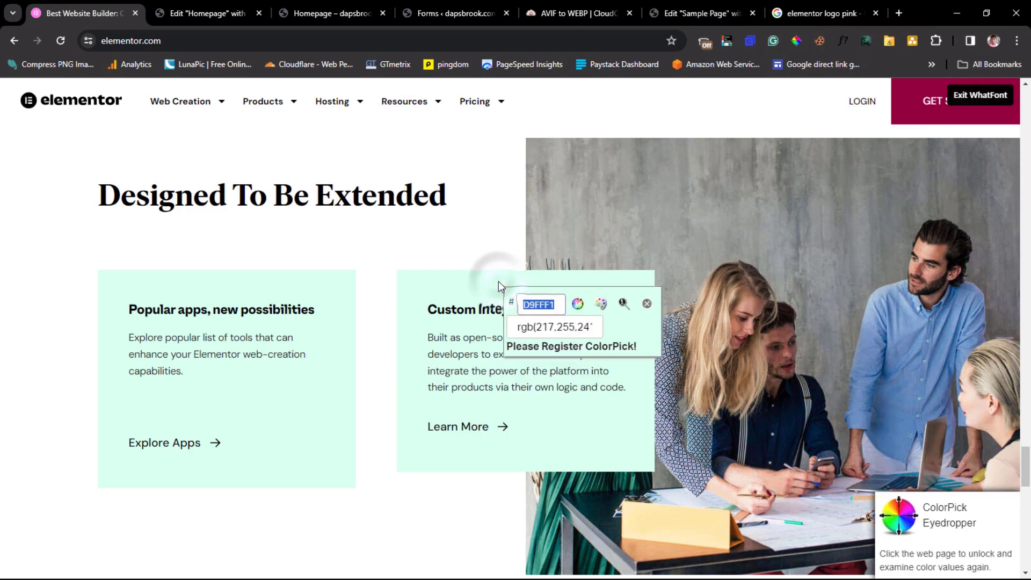
right_click(530, 310)
click(552, 368)
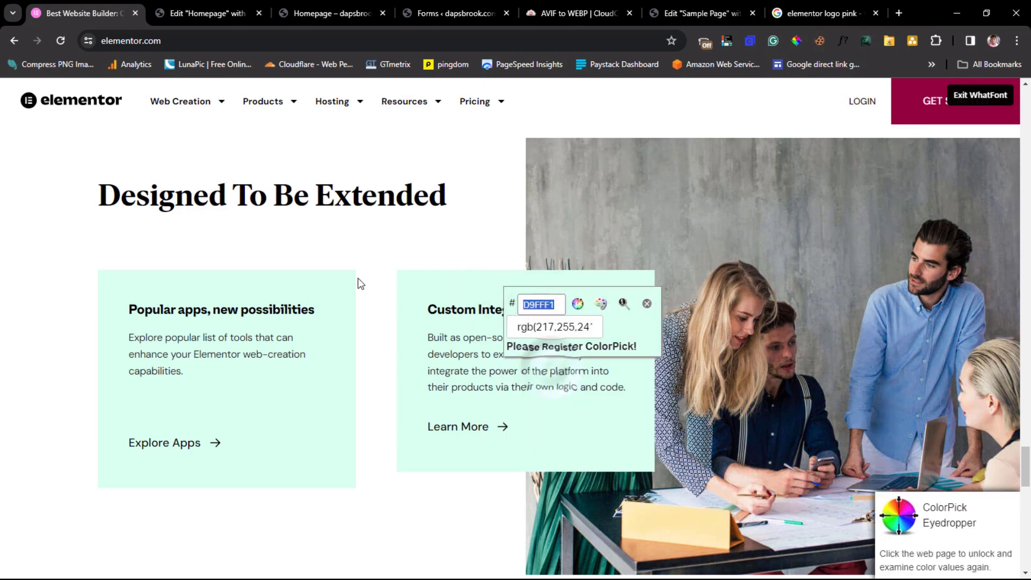
- Set a classic background with the copied color #D9FFF1 on the new container inside the Homepage's middle column
click(207, 15)
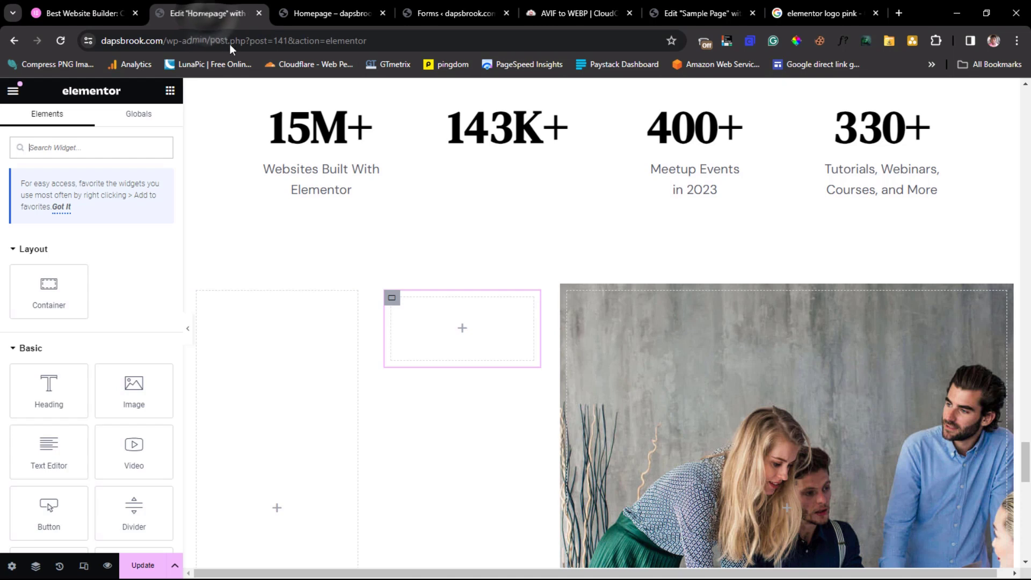
click(394, 306)
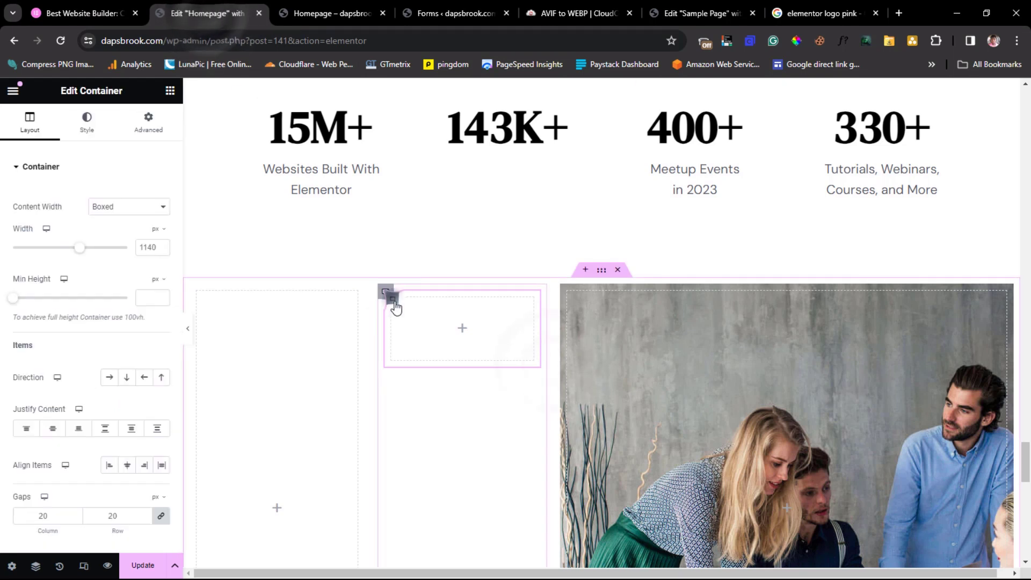
click(87, 123)
click(110, 224)
click(144, 250)
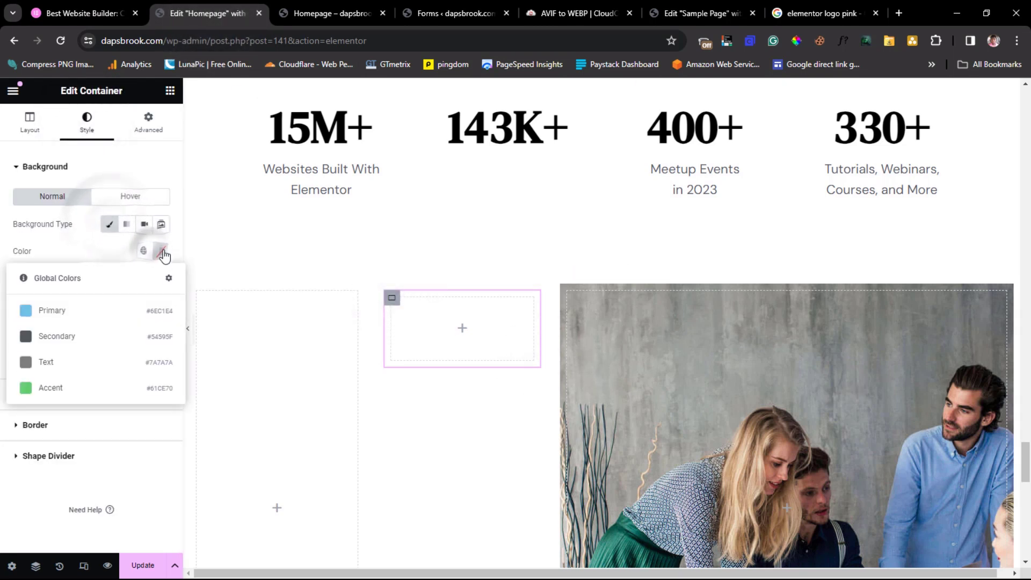
click(161, 251)
double_click(139, 435)
key(ctrl+v)
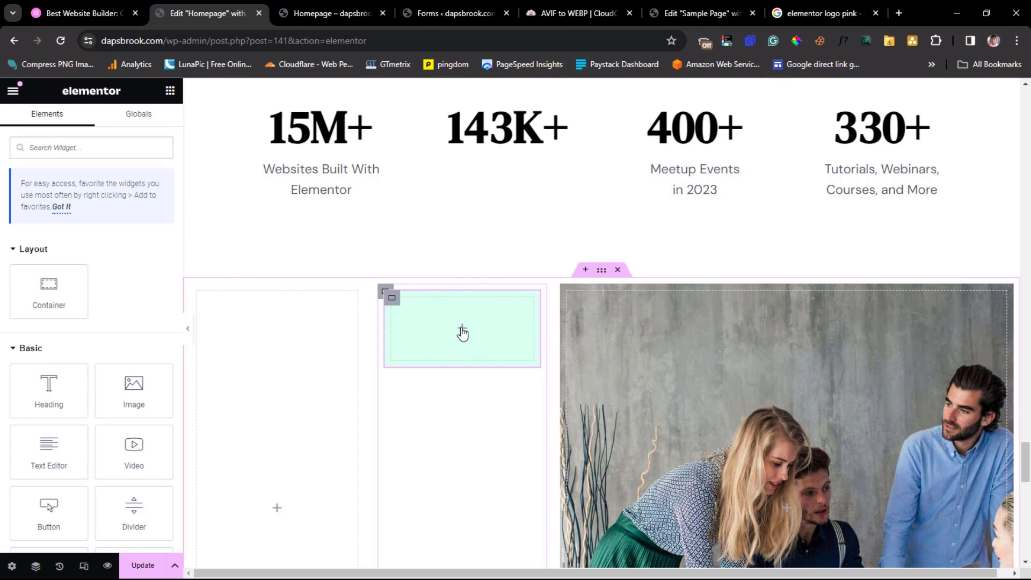
- Copy the description text from the Join Our Community of Web Creators section and paste it twice into the mint container
scroll(462, 333, up, 2)
scroll(461, 333, down, 15)
scroll(463, 333, up, 4)
scroll(463, 333, down, 4)
click(357, 390)
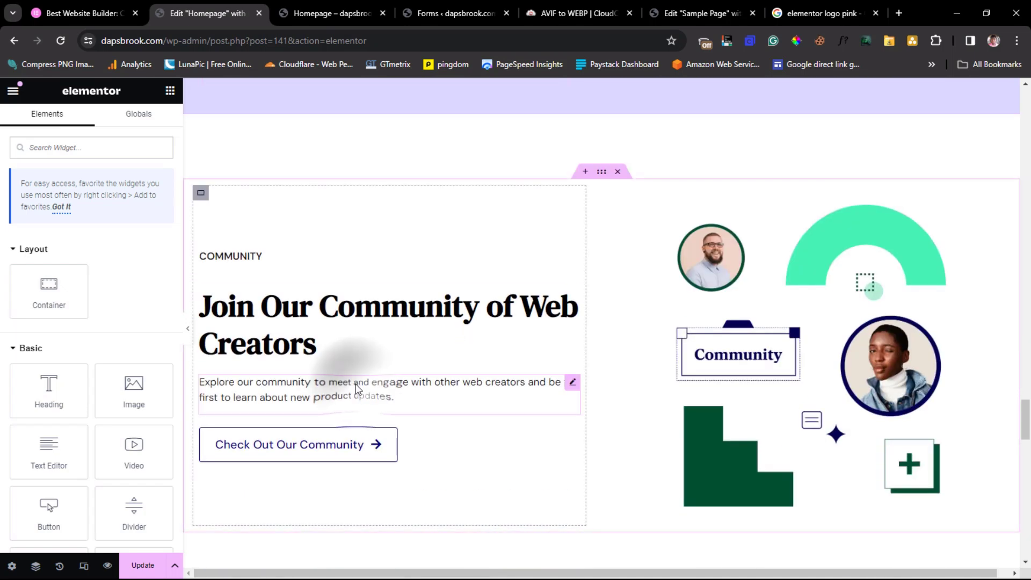
right_click(395, 398)
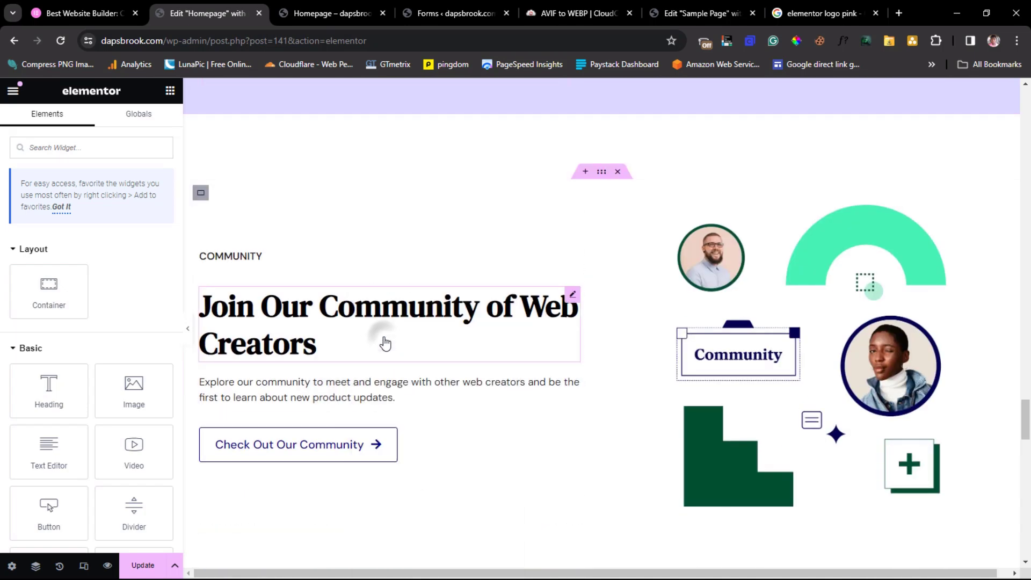
click(385, 342)
scroll(382, 341, down, 7)
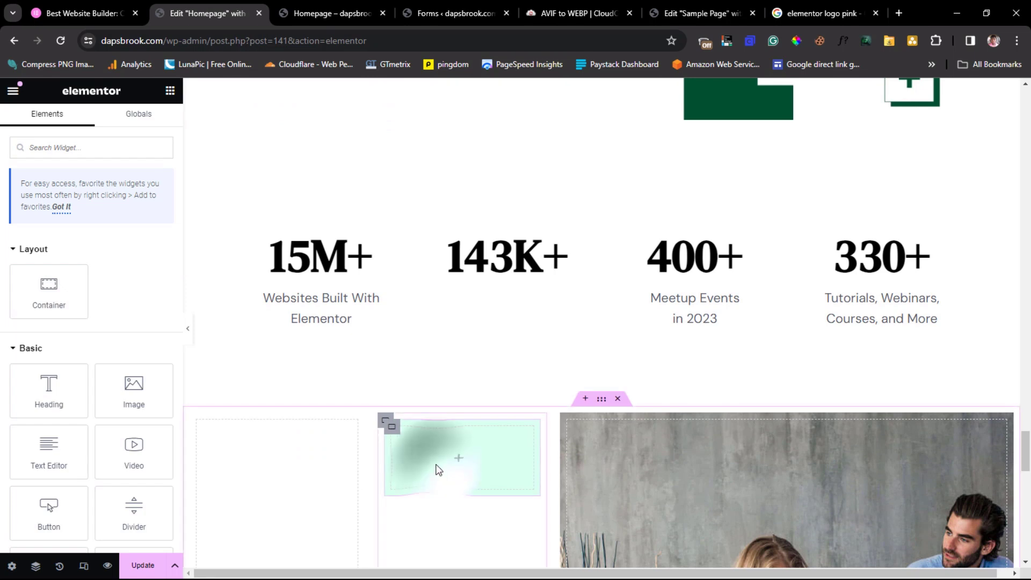
right_click(437, 469)
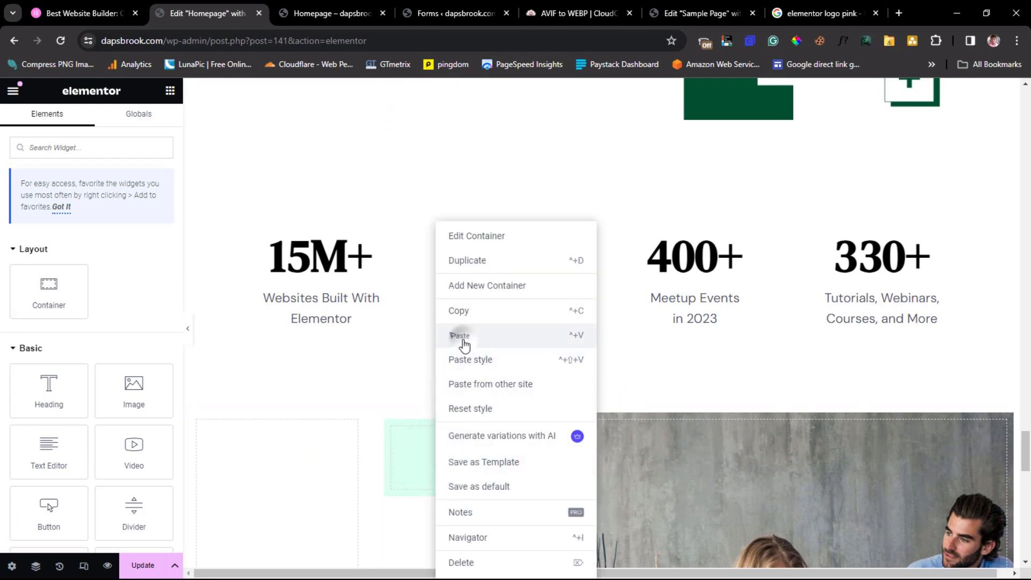
click(465, 344)
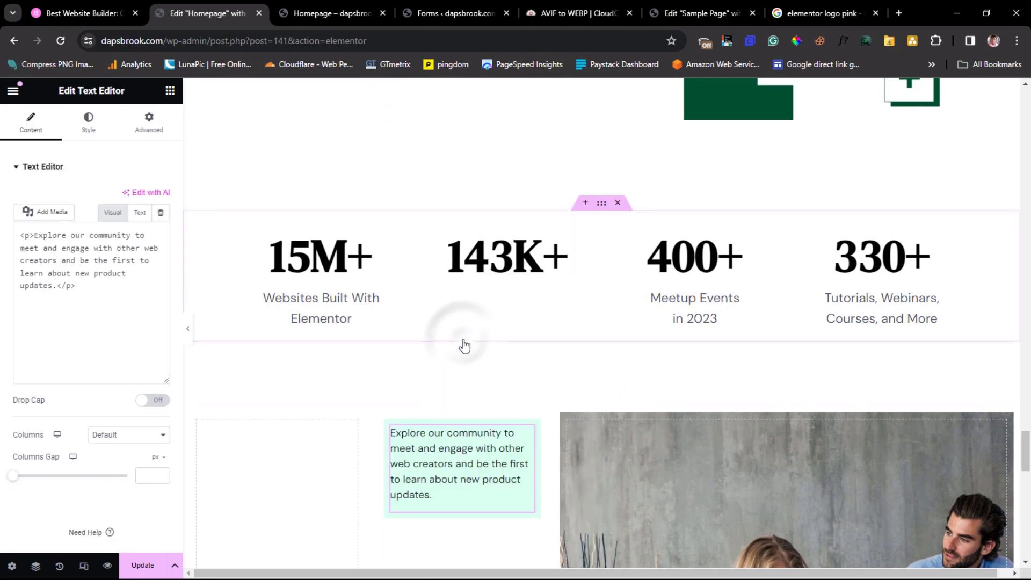
right_click(440, 469)
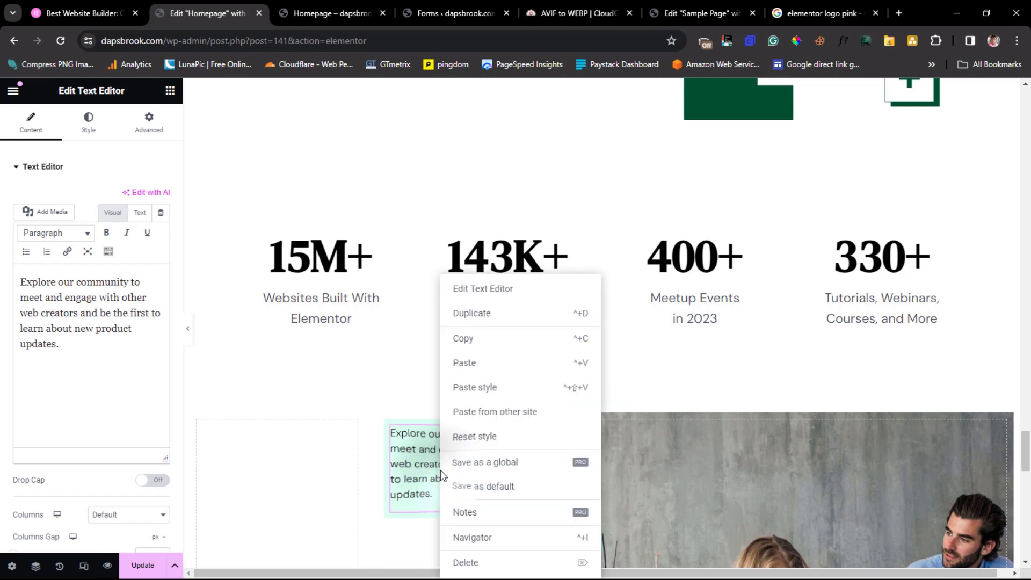
click(469, 363)
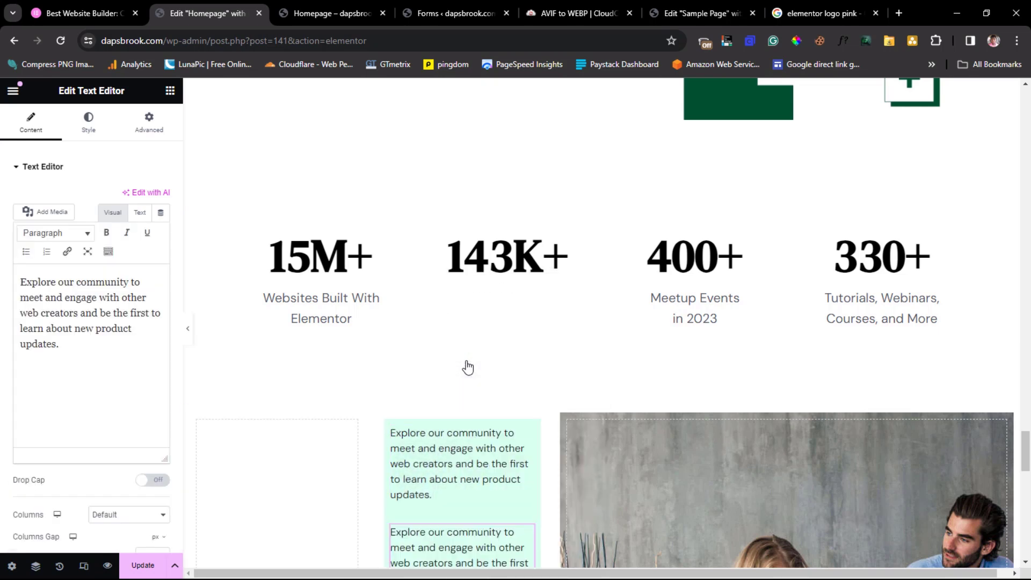
- Copy the Explore More button from the Blog card and paste it below the second text block in the mint container
scroll(461, 380, up, 15)
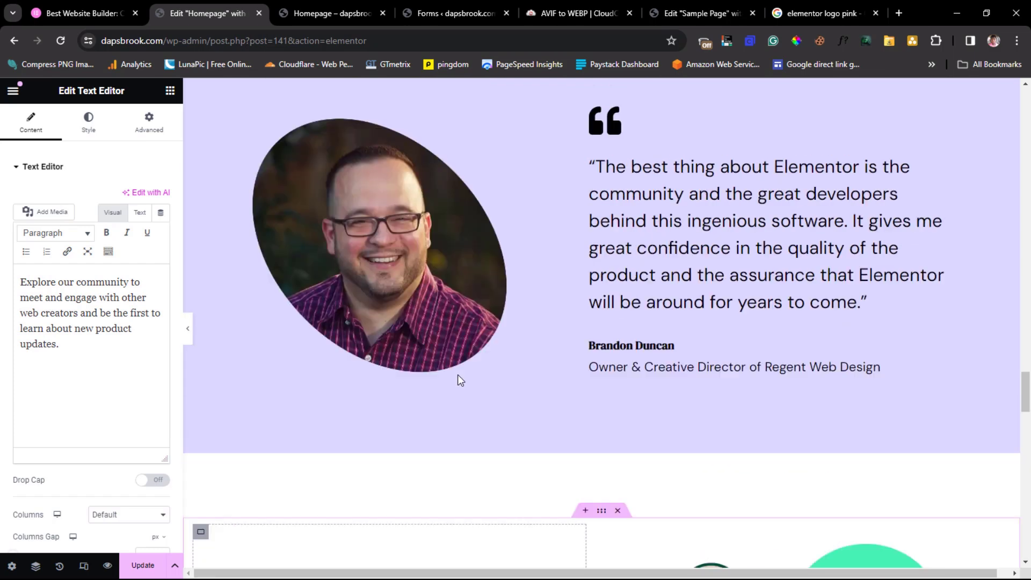
scroll(460, 380, up, 8)
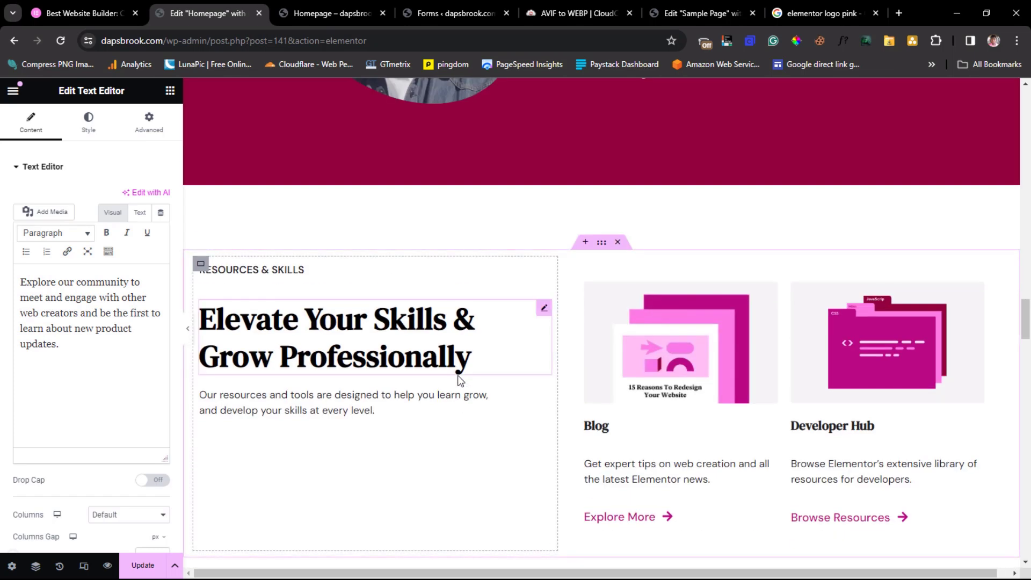
scroll(461, 380, down, 3)
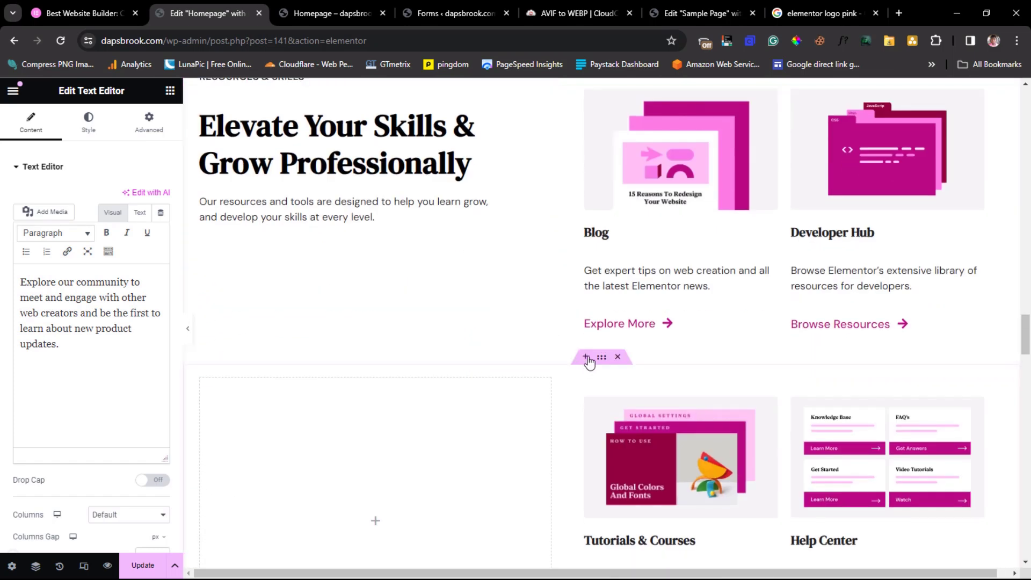
right_click(649, 328)
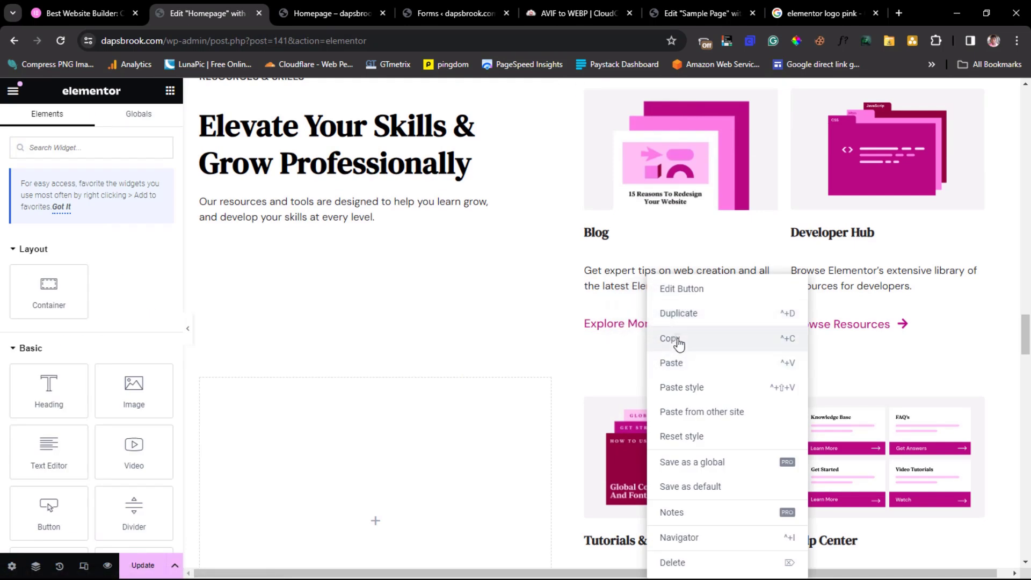
click(678, 338)
scroll(660, 369, down, 20)
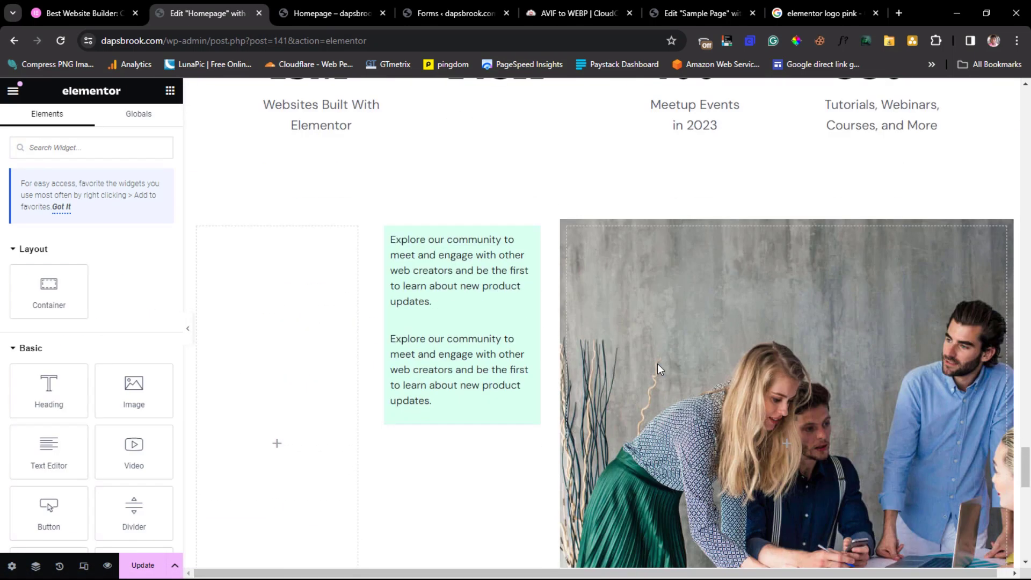
right_click(466, 387)
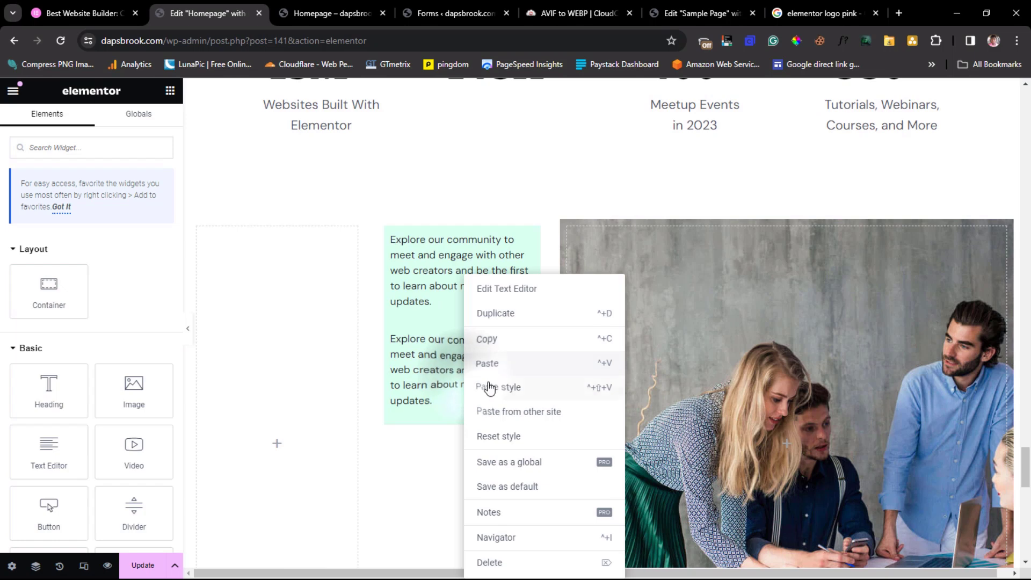
click(489, 363)
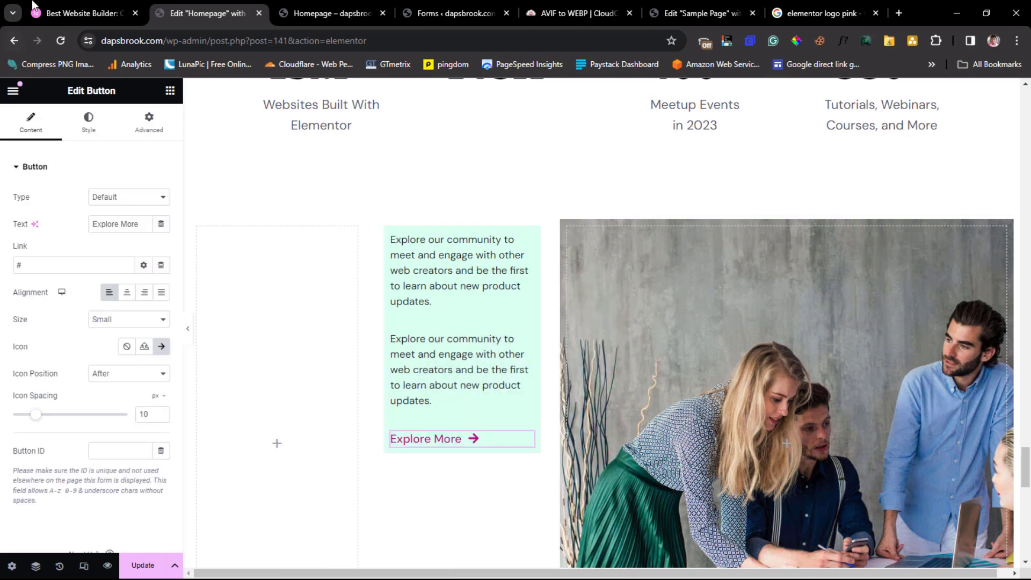
- Copy the Custom Integrations title from elementor.com and replace the mint container's first text block with it as plain text
click(56, 1)
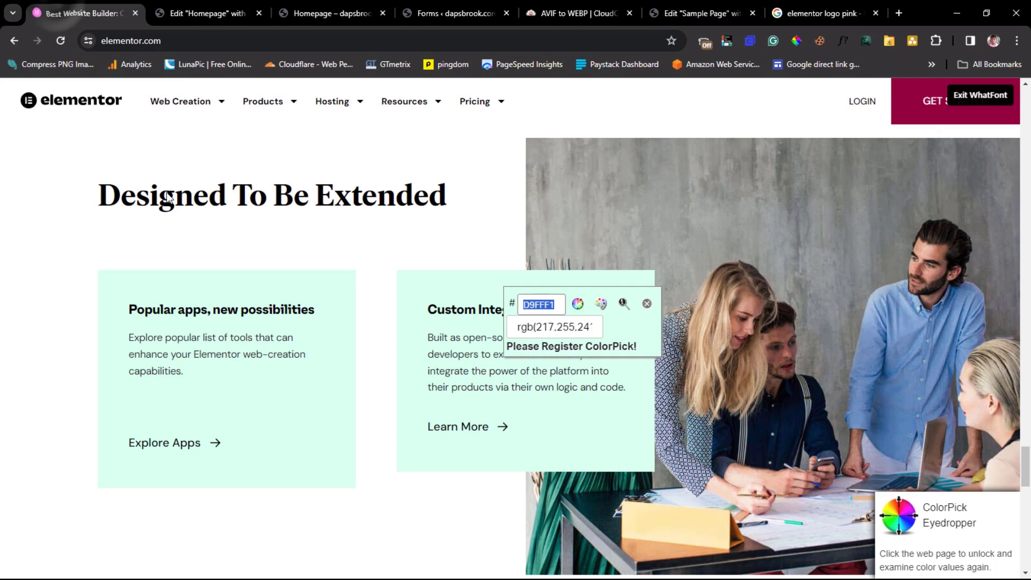
click(647, 304)
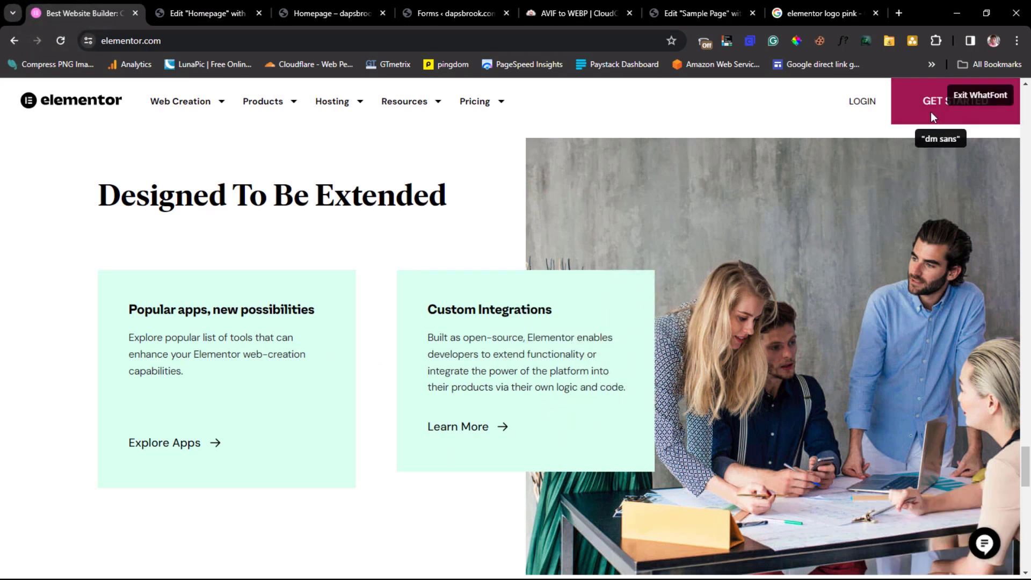
drag(553, 311, 448, 313)
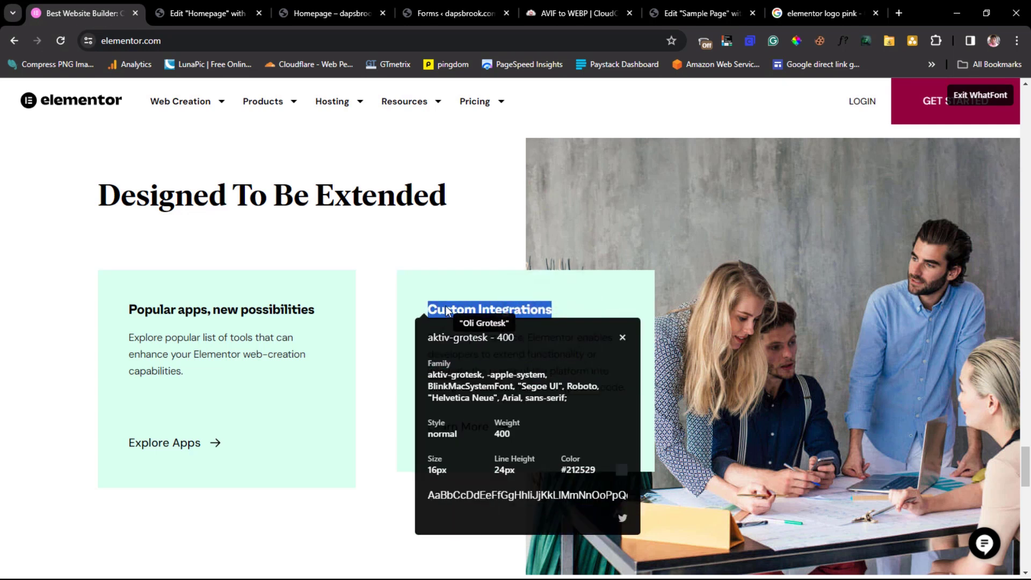
right_click(447, 311)
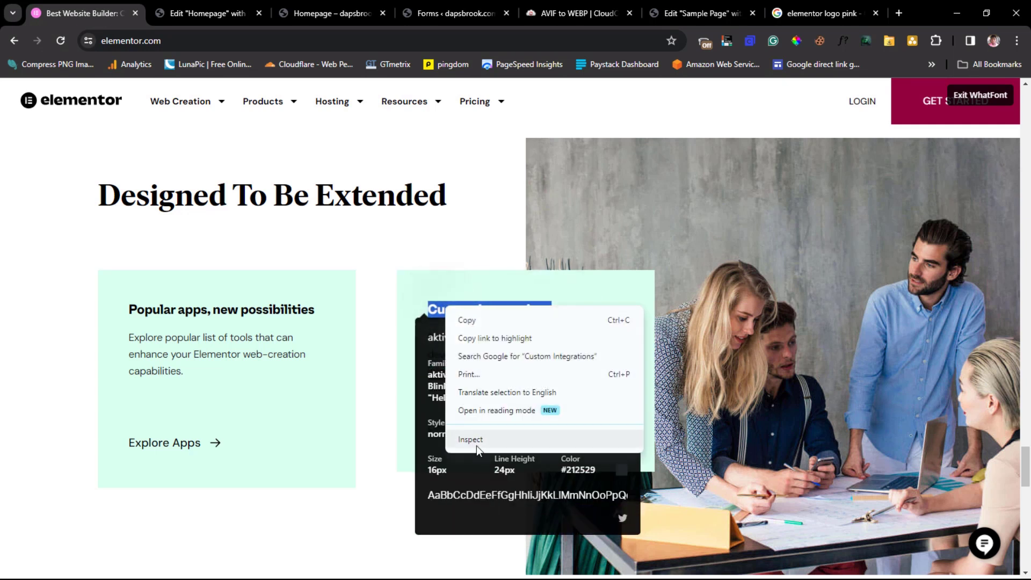
click(466, 320)
click(195, 14)
click(454, 263)
drag(80, 340, 156, 285)
key(ctrl+v)
key(BackSpace)
right_click(32, 279)
click(68, 423)
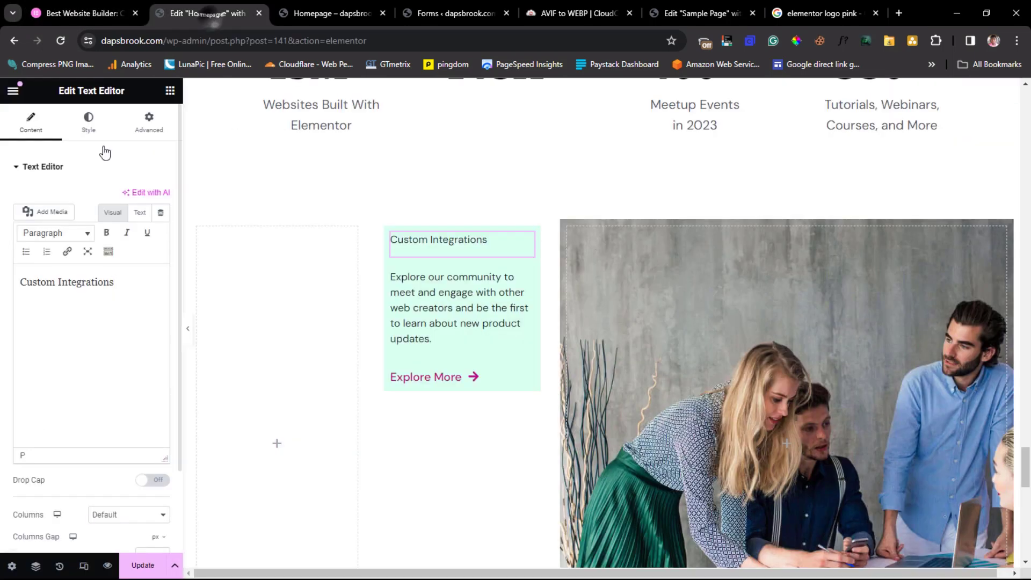
- Inspect the card title's font on elementor.com and set the Custom Integrations text to size 20, line height 28 and weight 800 (Extra Bold)
click(88, 122)
click(161, 250)
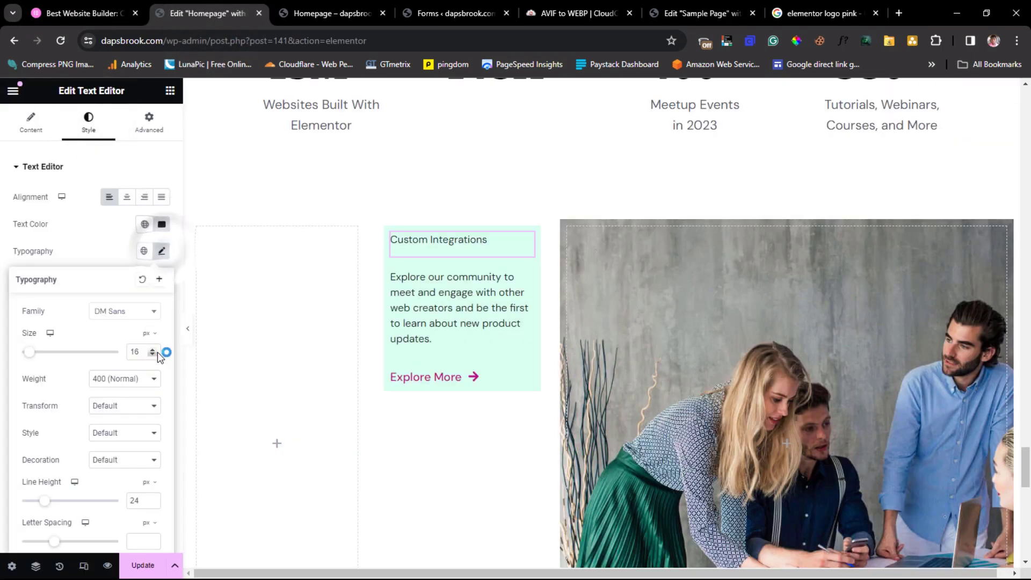
click(450, 240)
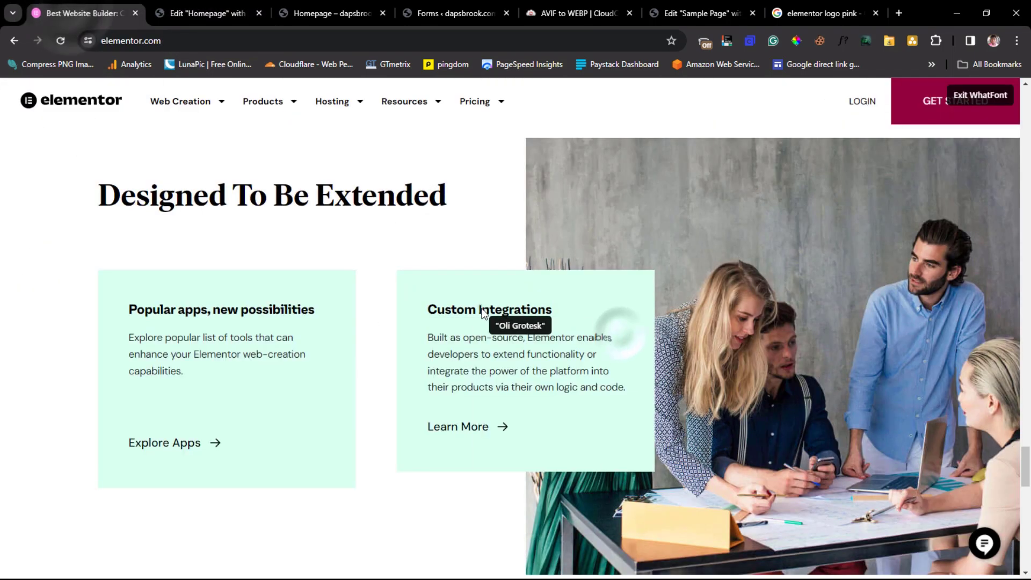
click(481, 308)
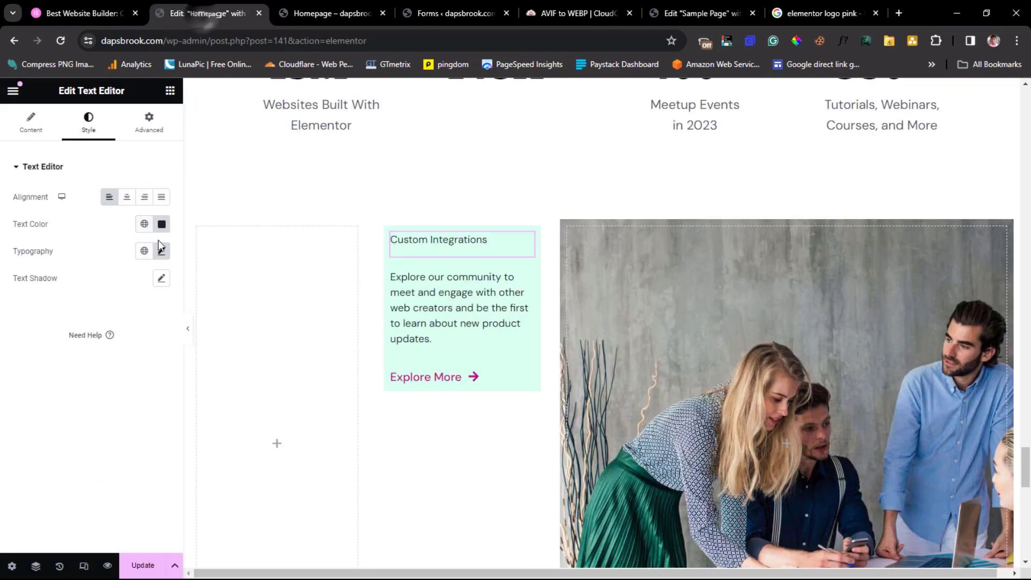
click(161, 250)
click(137, 500)
click(123, 379)
click(115, 455)
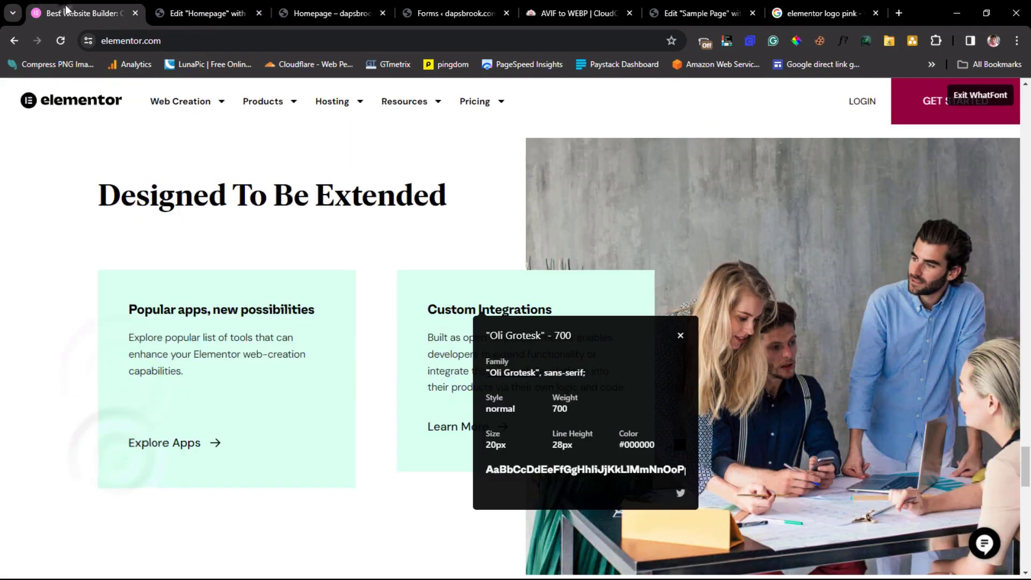
- Copy the Custom Integrations description from elementor.com and replace the card's second text block with it
drag(428, 337, 636, 402)
click(204, 13)
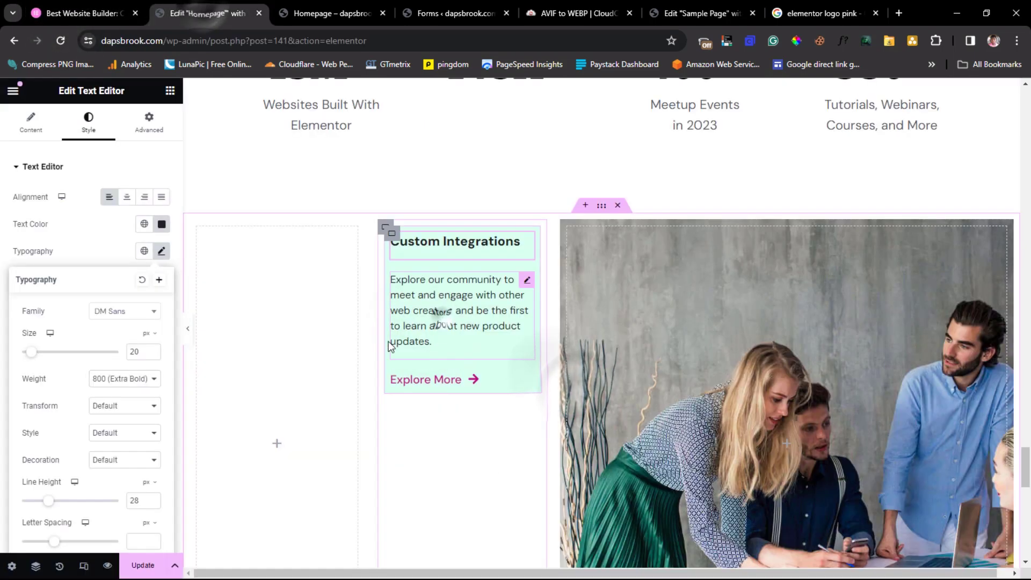
click(441, 320)
drag(70, 352, 3, 265)
key(ctrl+v)
- Change the card's button text to Learn More and its text color to black, and preview the card
click(424, 395)
double_click(101, 224)
text(Learn)
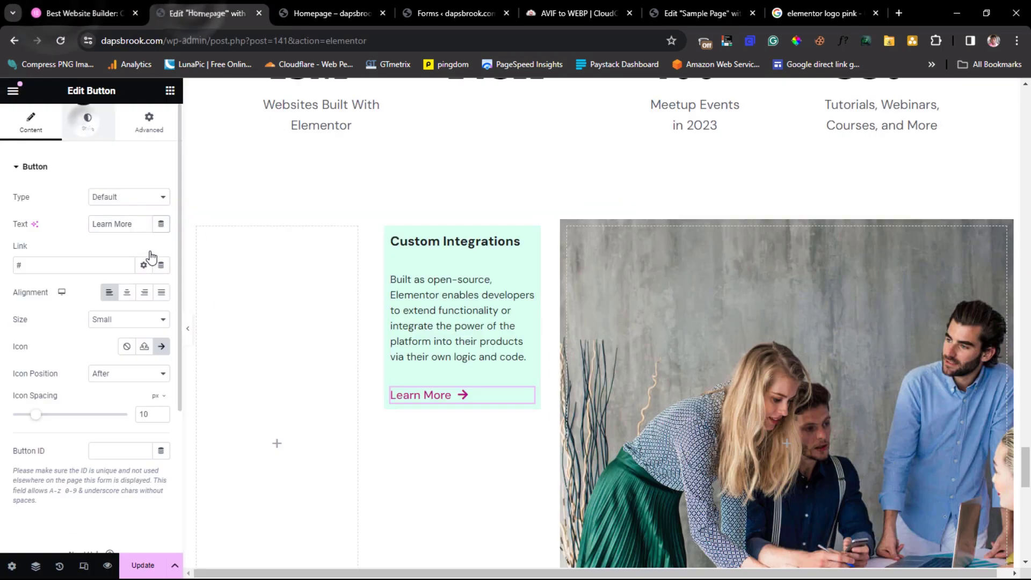
click(88, 121)
click(162, 278)
click(89, 427)
click(196, 344)
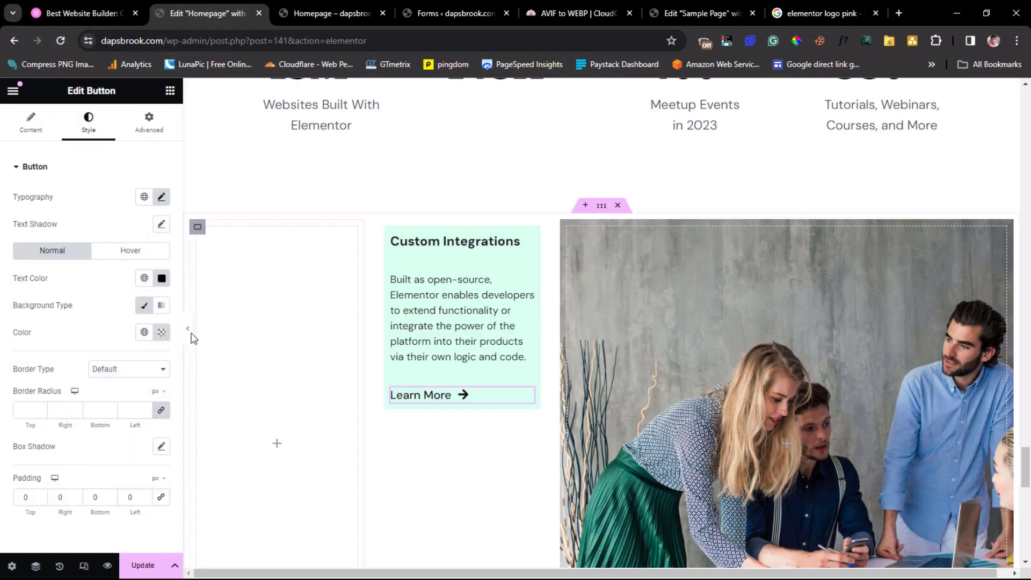
click(192, 331)
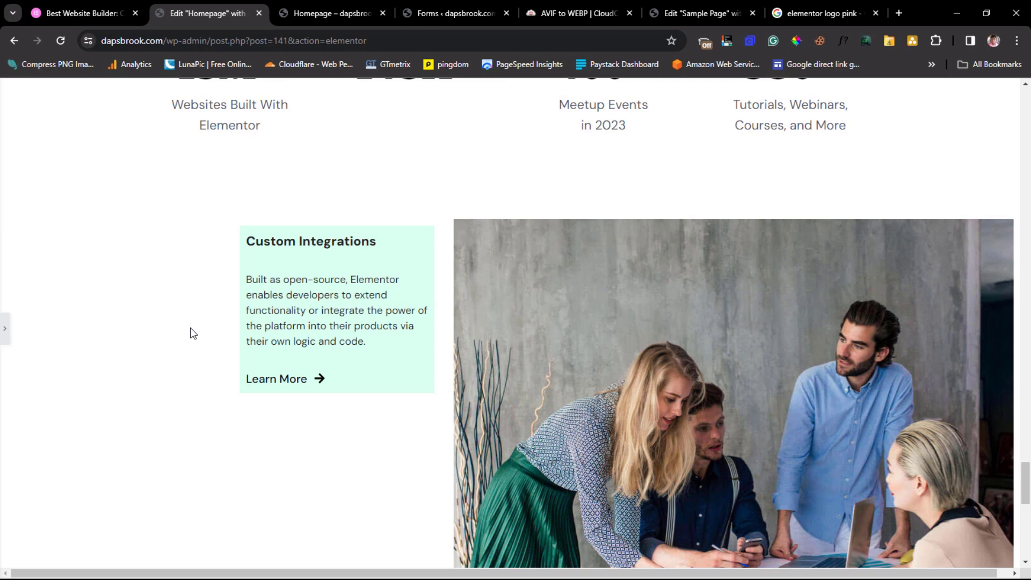
click(2, 338)
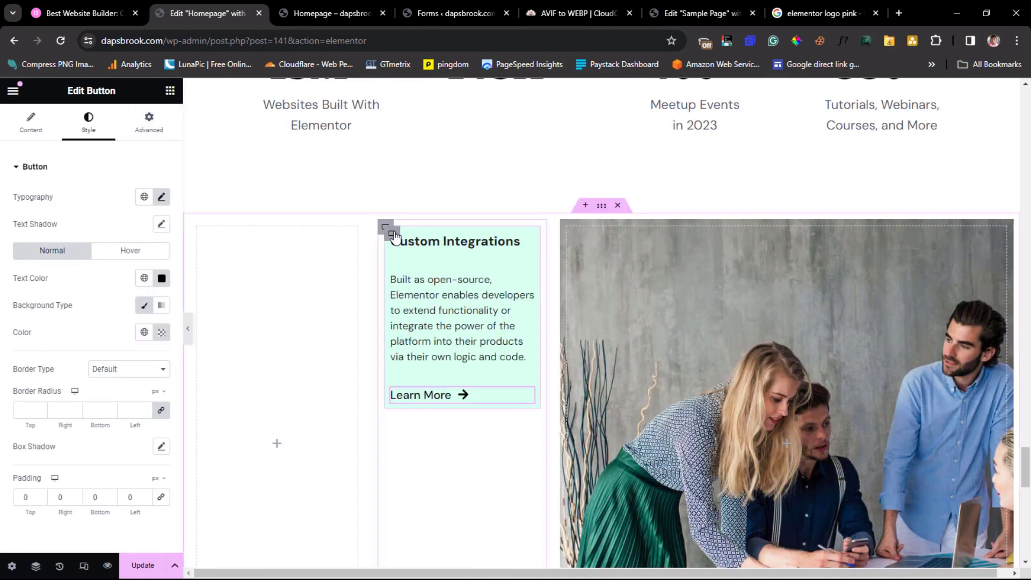
- Set the mint container's padding to 40 px on all sides and preview the card
click(393, 235)
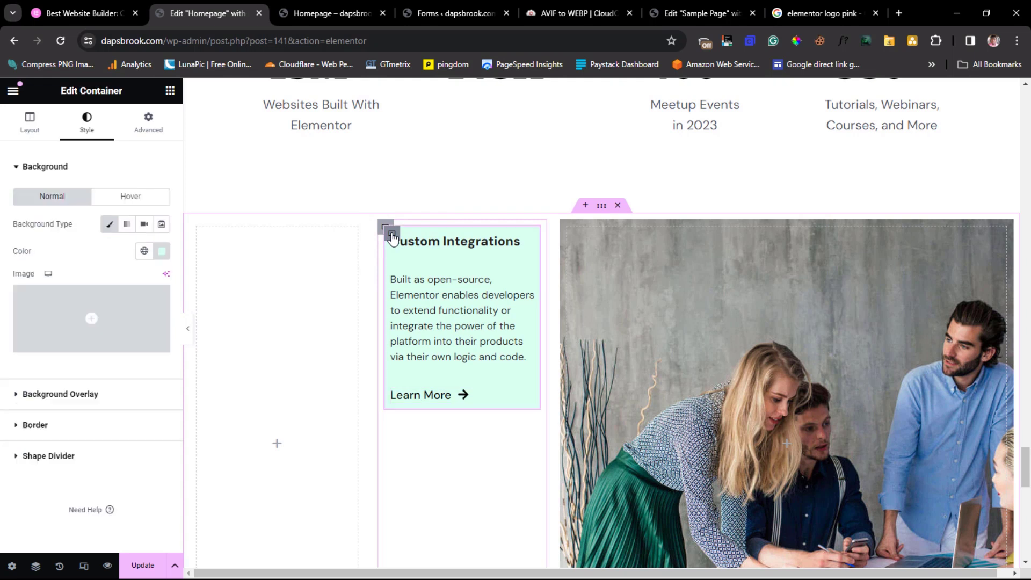
click(142, 129)
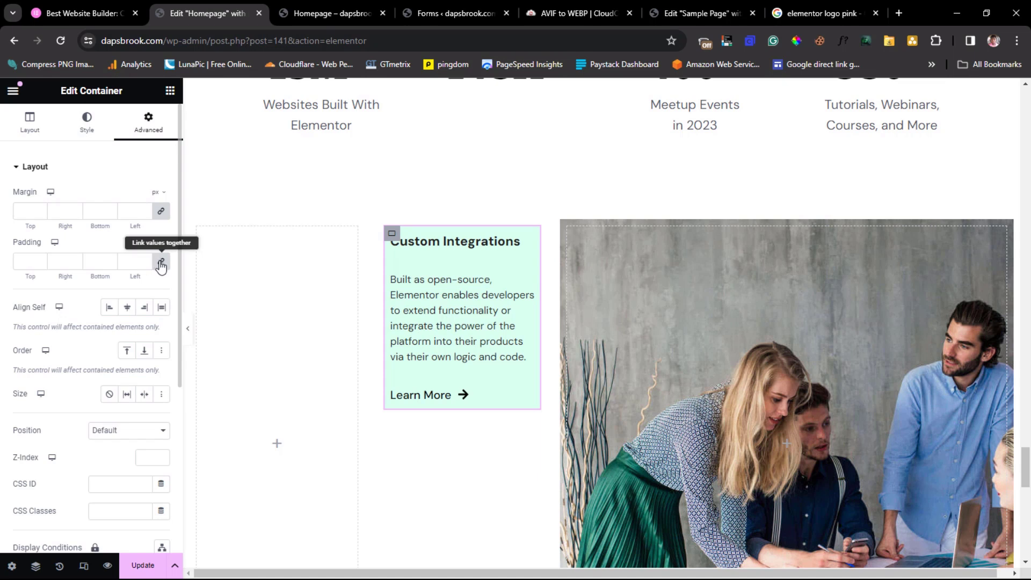
click(28, 262)
text(40)
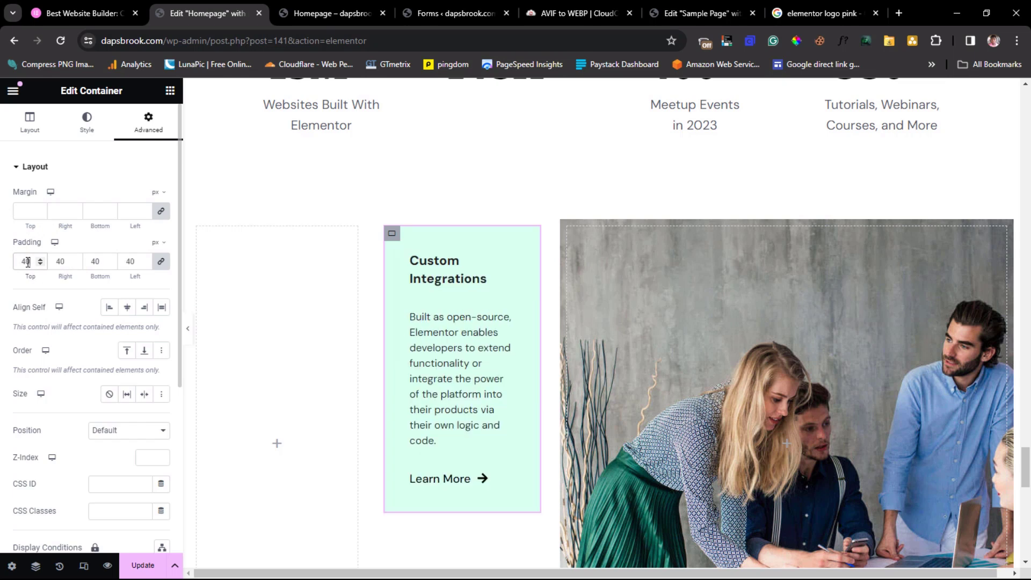
click(187, 330)
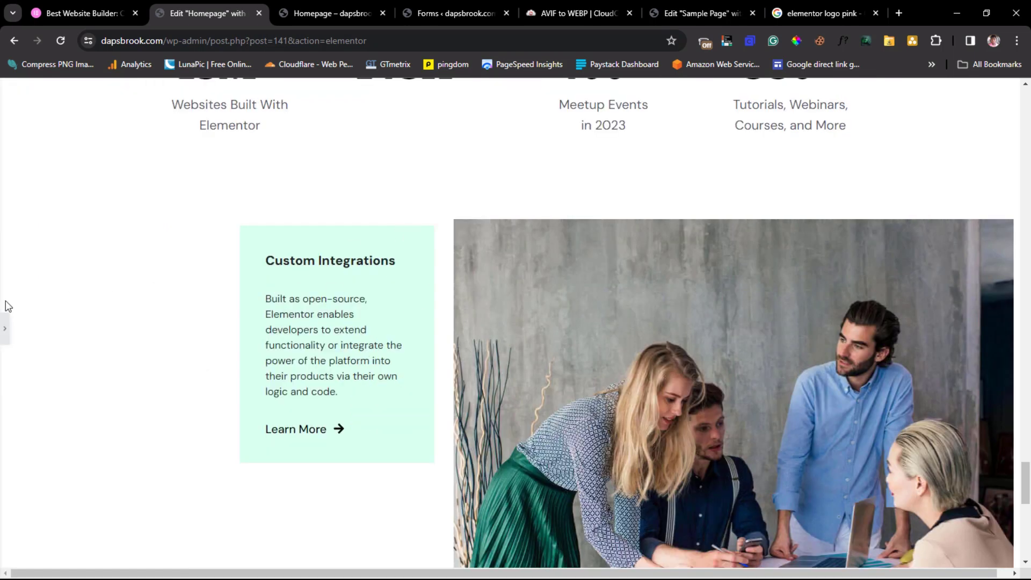
click(5, 330)
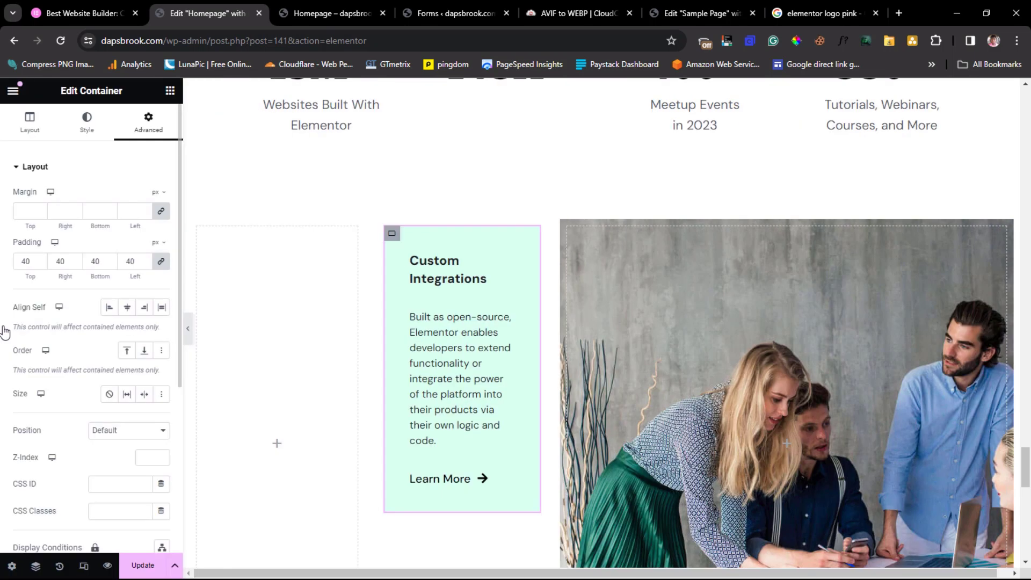
- Unlink the mint container's padding values and set the top and bottom padding to 50 px
click(162, 263)
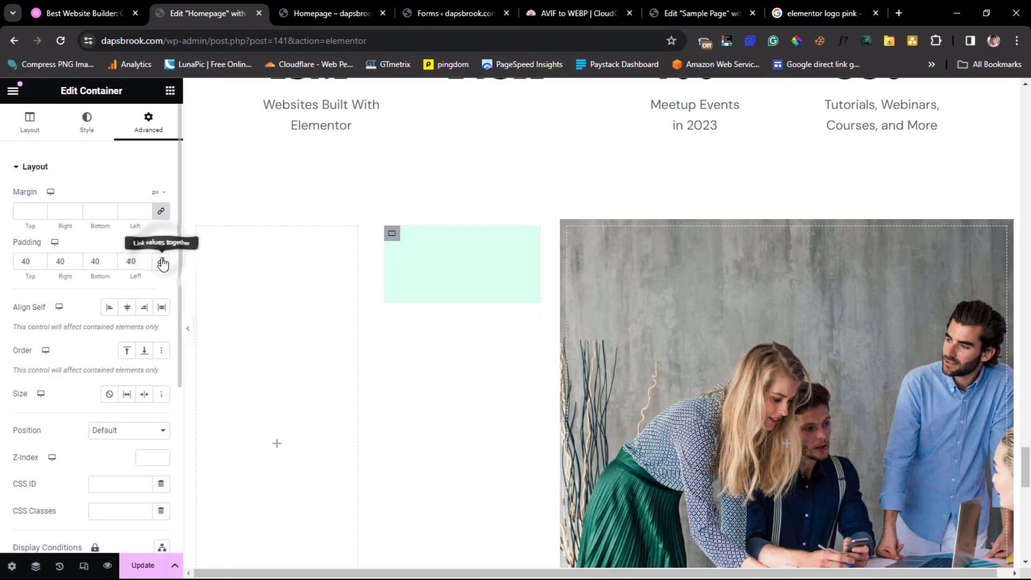
click(26, 261)
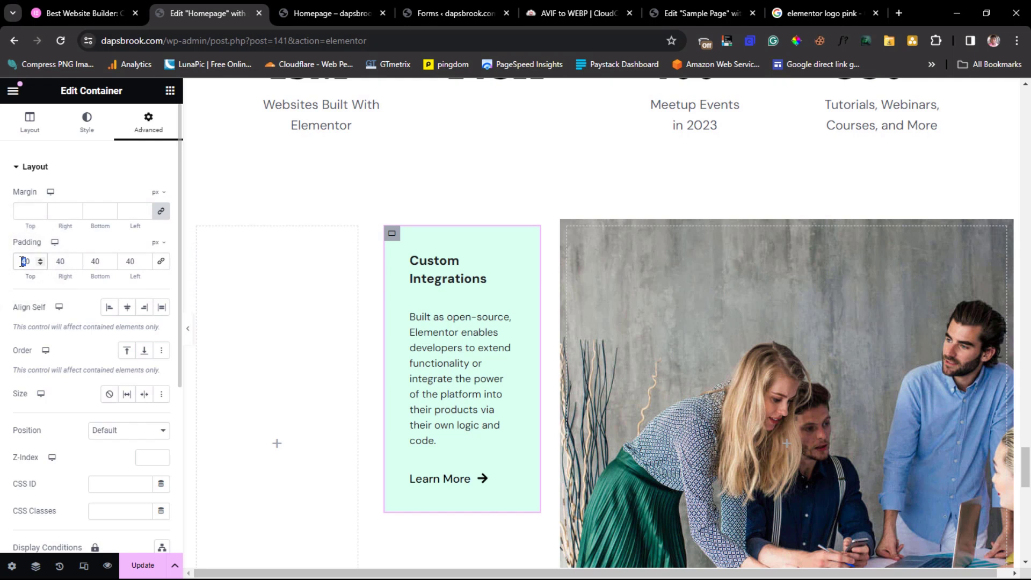
text(5)
click(95, 262)
key(BackSpace)
text(5)
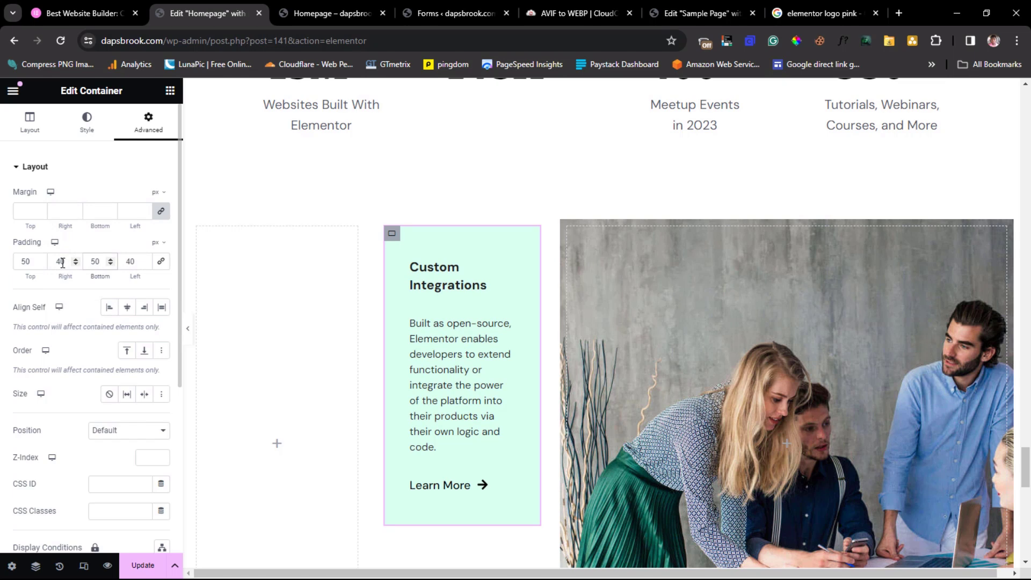
- Set the mint container's right and left padding to 80 px and preview the card beside the photo
drag(60, 262, 52, 264)
text(8)
drag(130, 264, 105, 263)
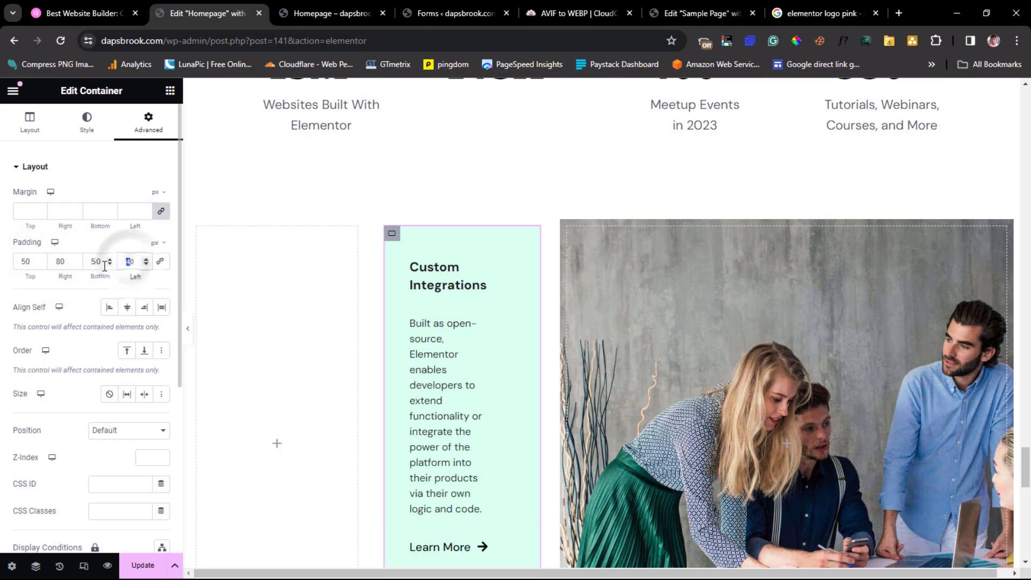
text(8)
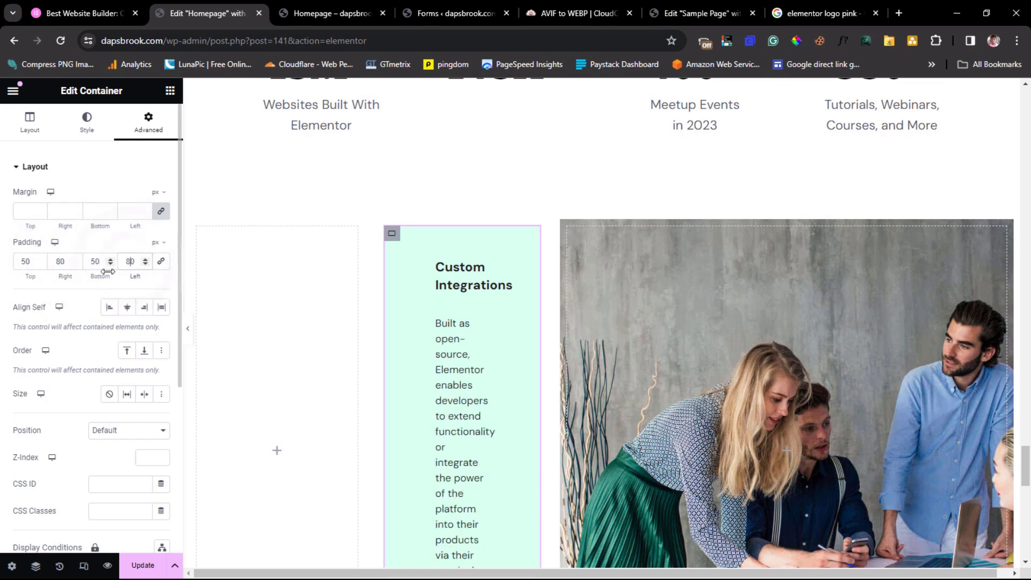
click(189, 331)
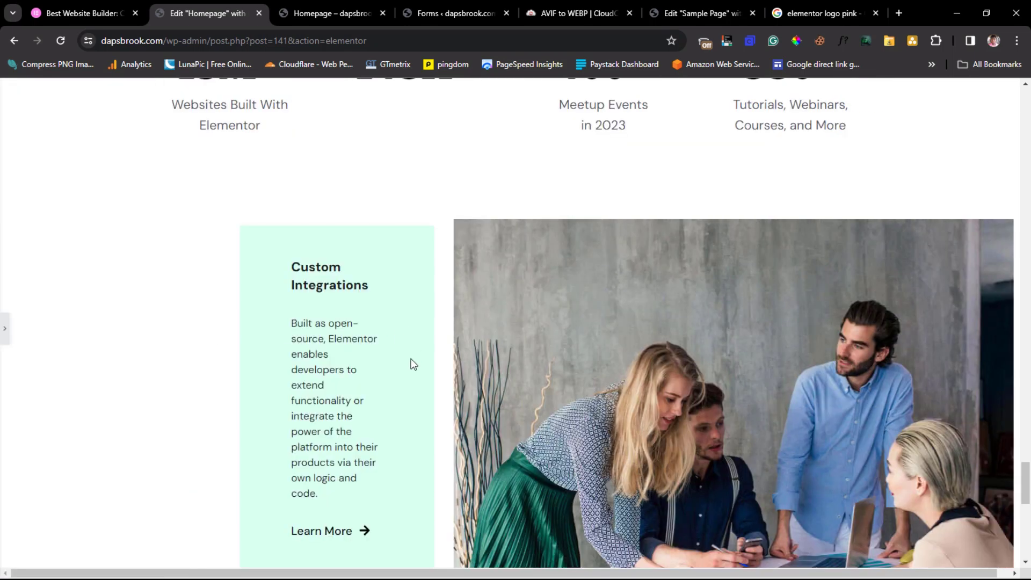
scroll(411, 359, down, 3)
scroll(412, 365, up, 4)
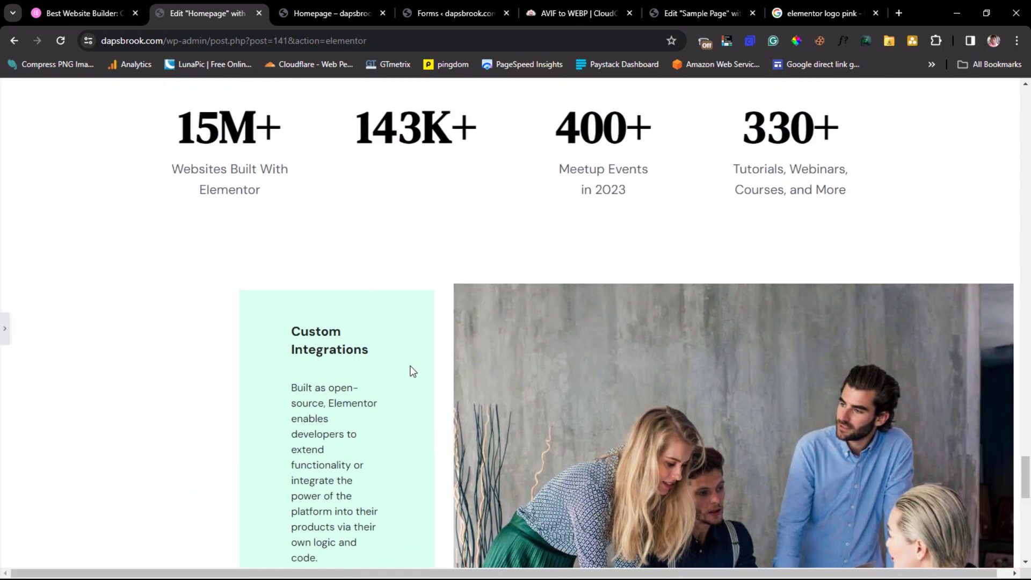
scroll(411, 371, down, 5)
scroll(410, 366, up, 4)
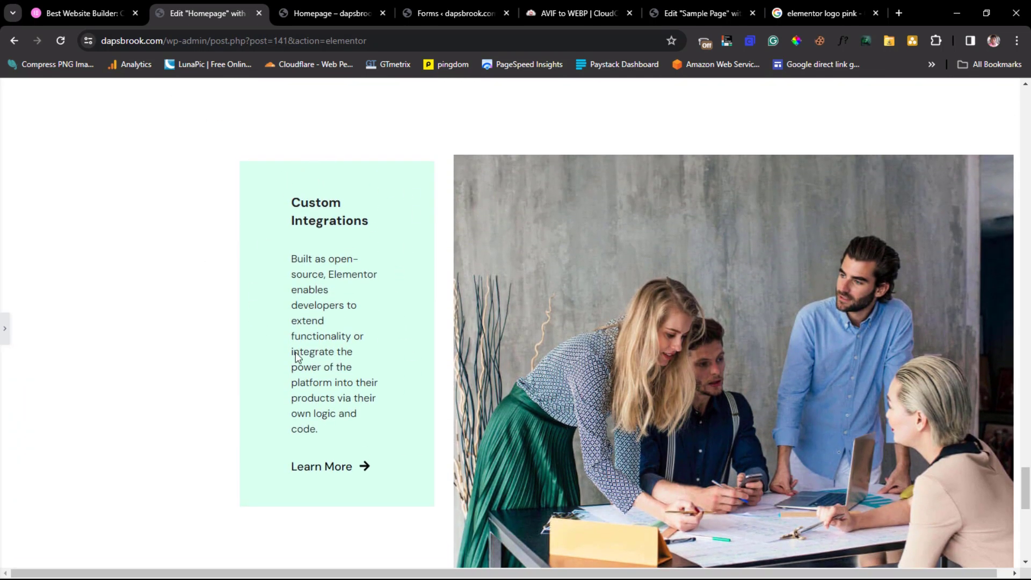
click(3, 332)
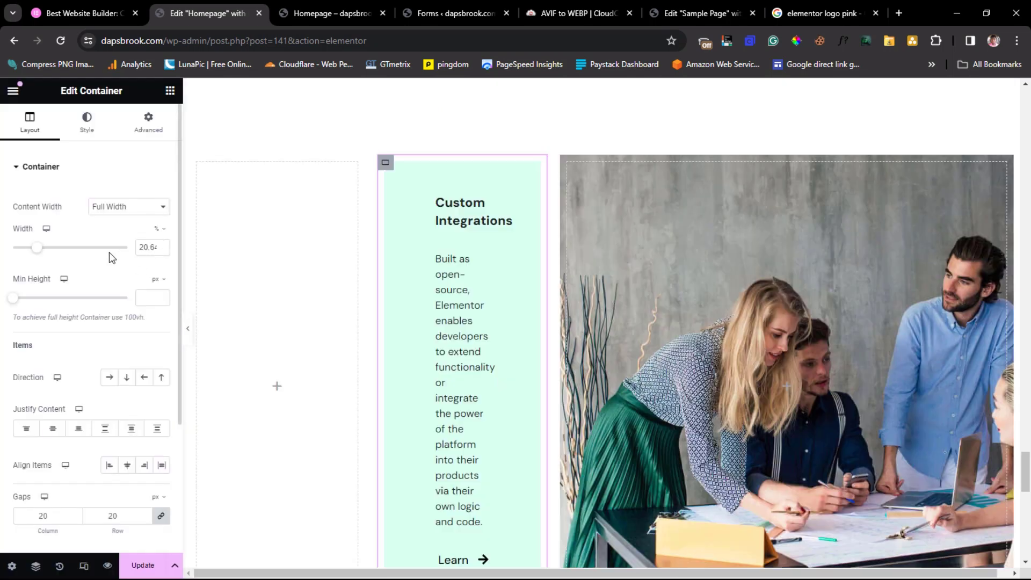
- Set the width of the middle container holding the Custom Integrations card to 26% and preview the section
double_click(150, 247)
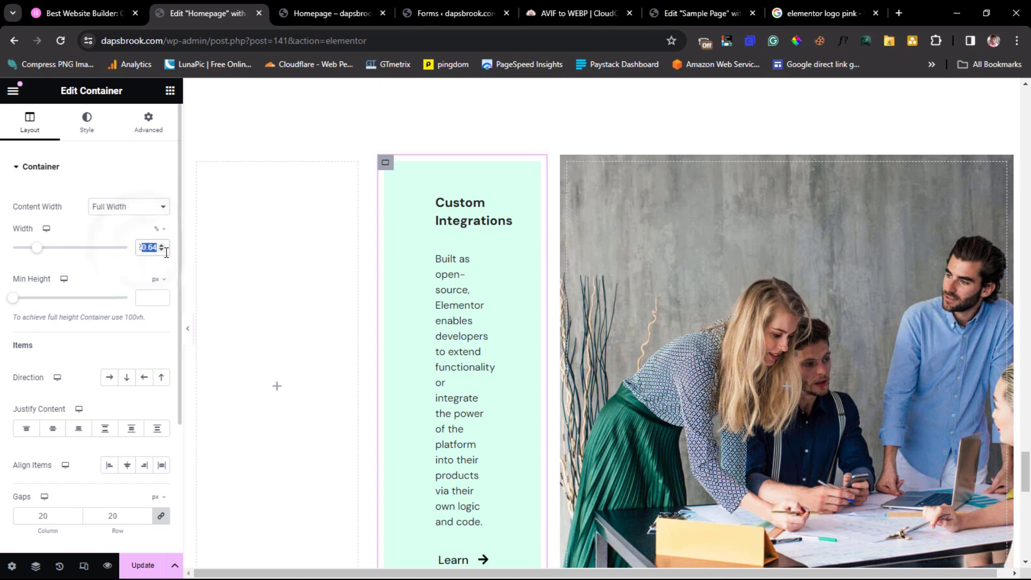
text(26)
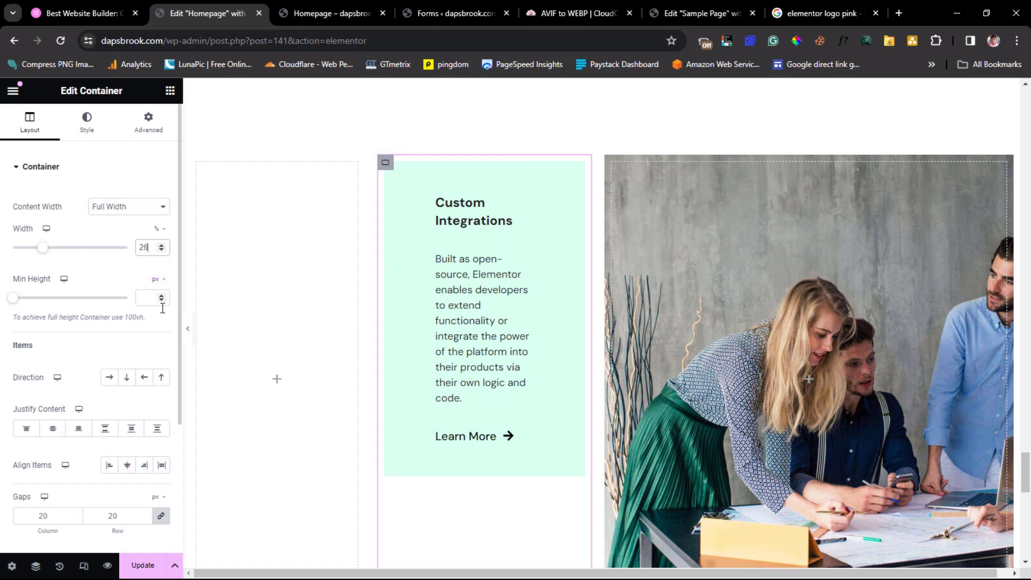
click(188, 329)
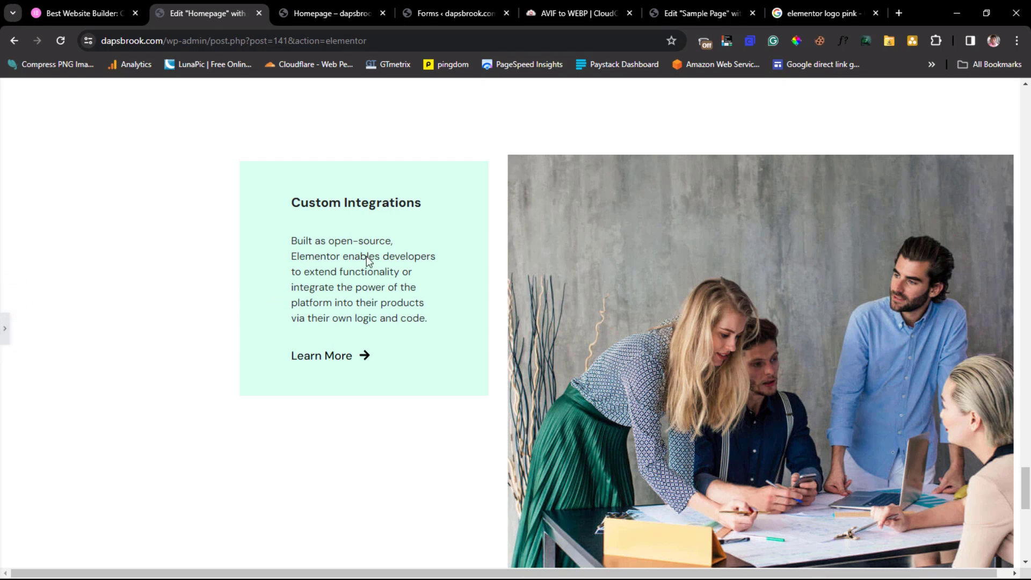
key(ctrl+p)
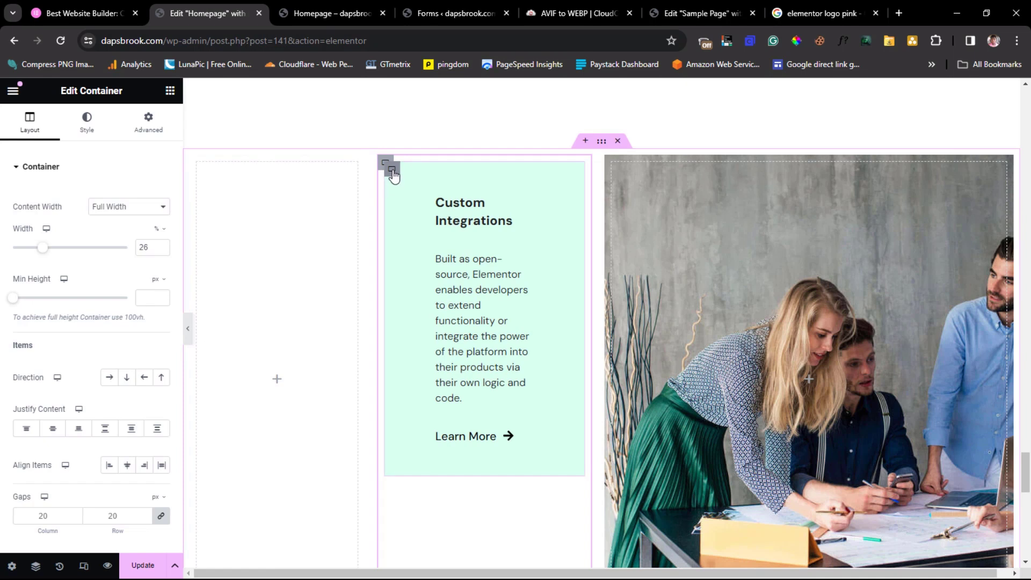
- Set the mint Custom Integrations container's position to Absolute
click(392, 171)
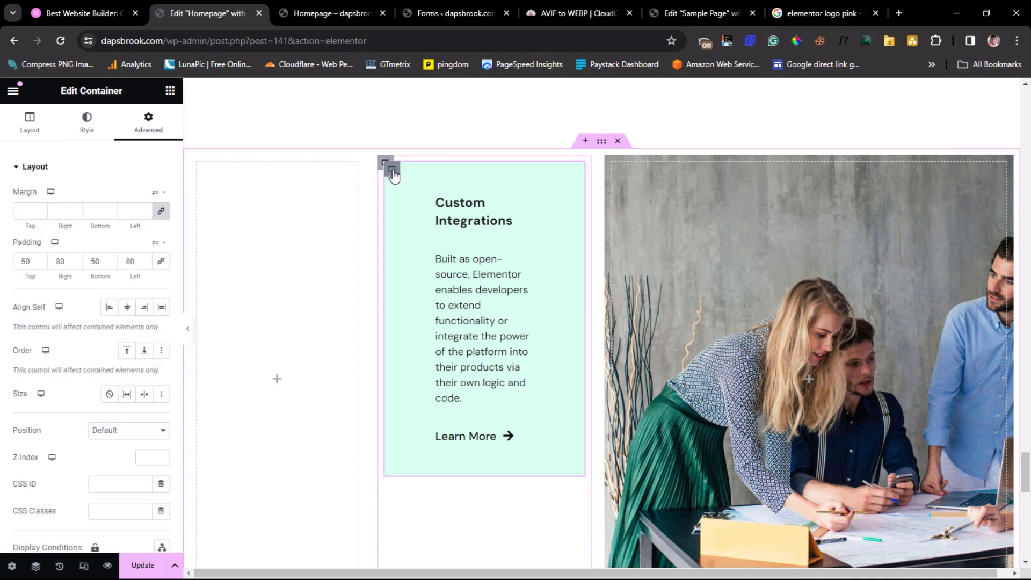
scroll(94, 244, down, 2)
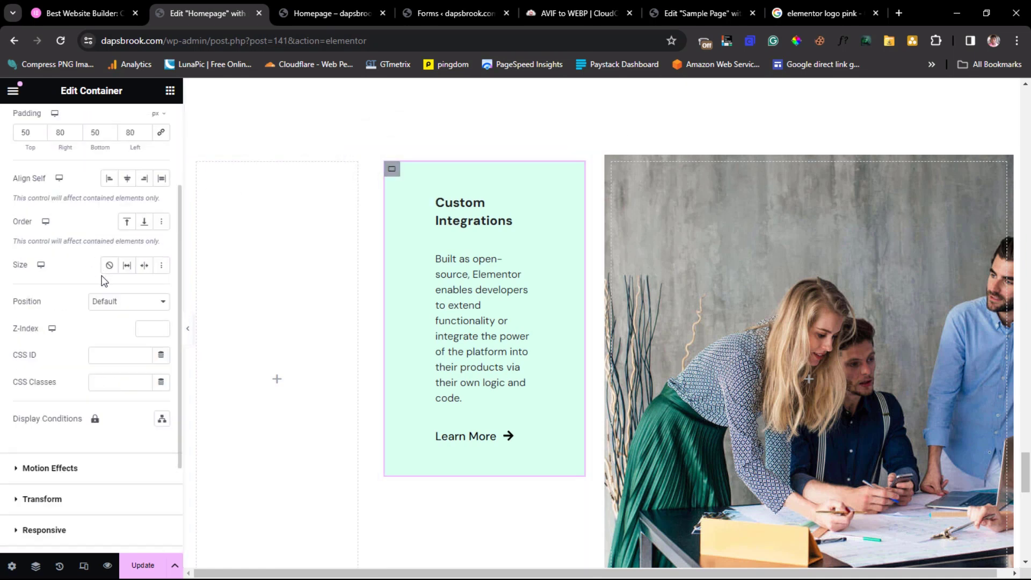
click(123, 305)
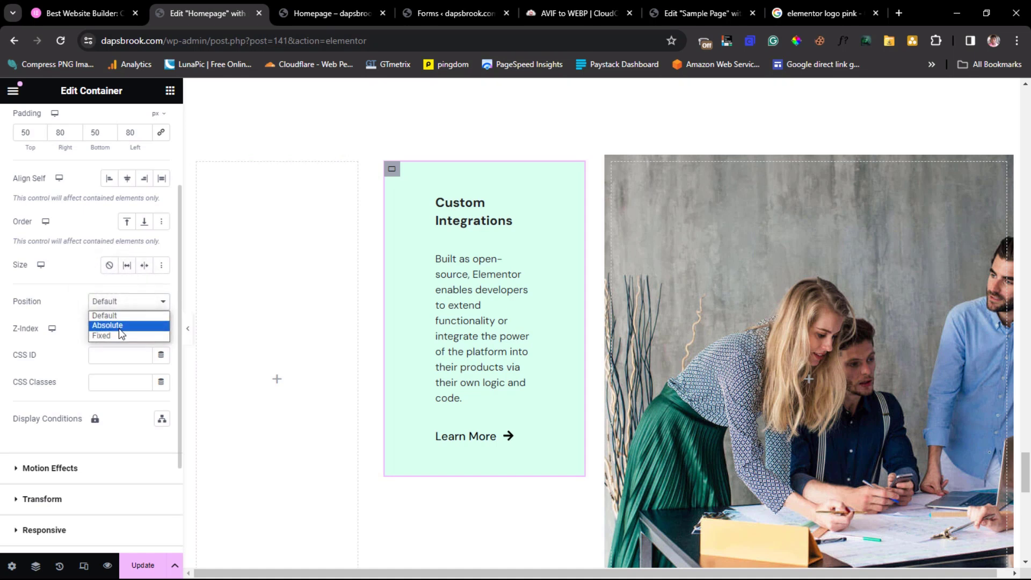
click(118, 327)
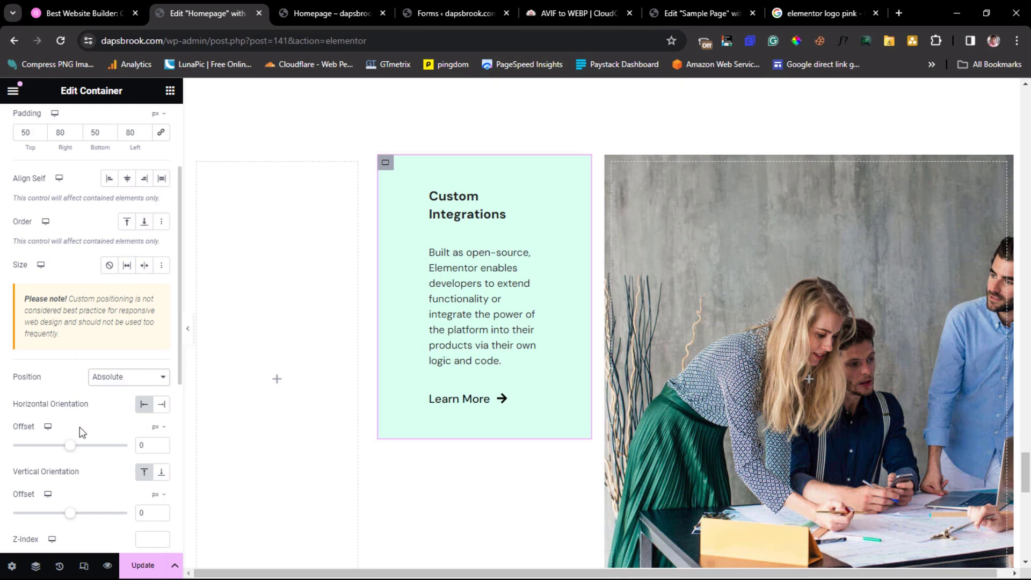
- Offset the mint card 202 px horizontally and 146 px vertically so it overlaps the photo, and compare the preview with the original elementor.com section
drag(72, 452, 83, 471)
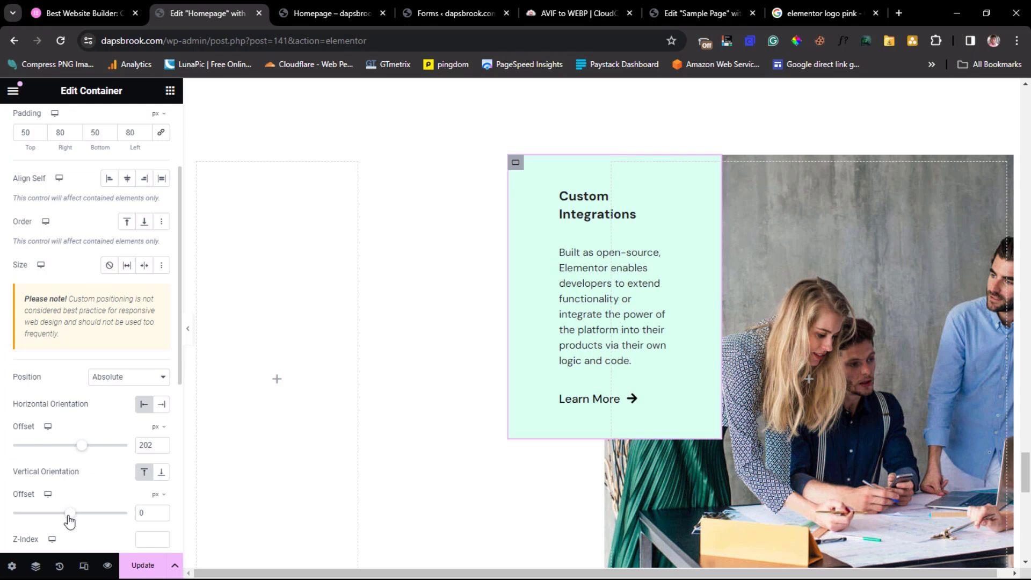
mouse_move(69, 521)
mouse_down()
mouse_move(57, 523)
mouse_move(78, 535)
mouse_up()
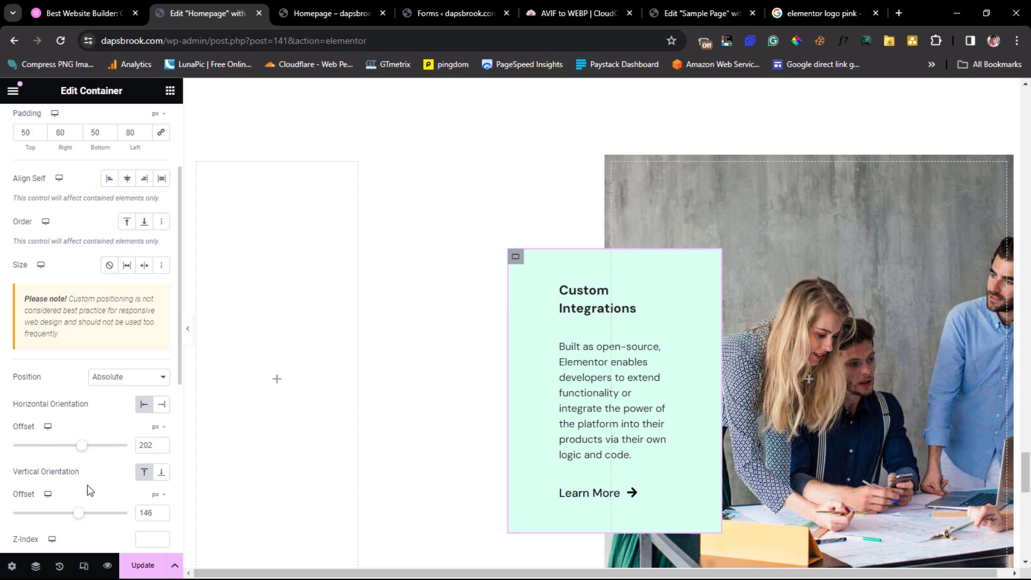
drag(186, 329, 179, 330)
click(191, 333)
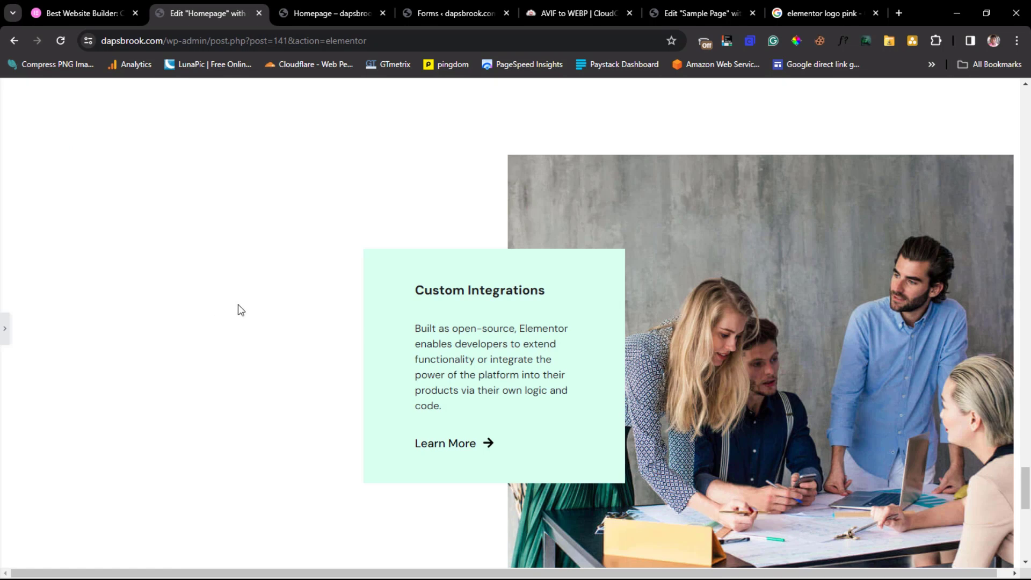
scroll(236, 311, down, 2)
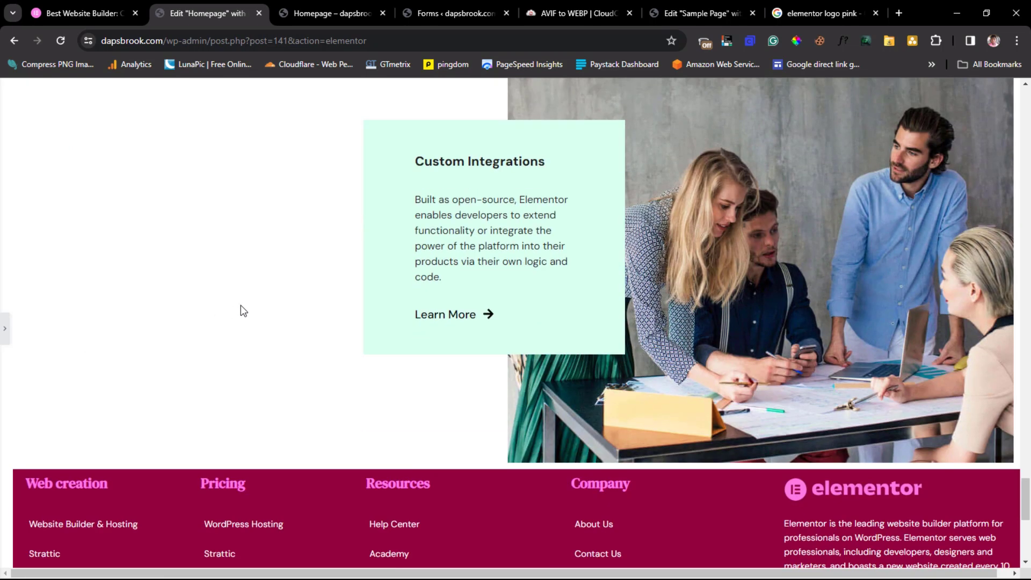
scroll(241, 307, up, 2)
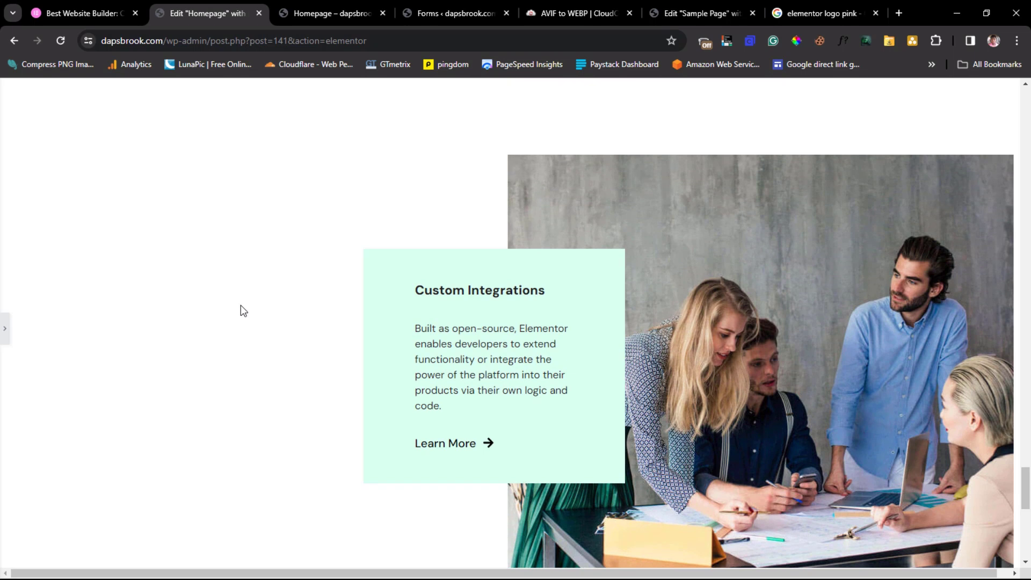
click(85, 4)
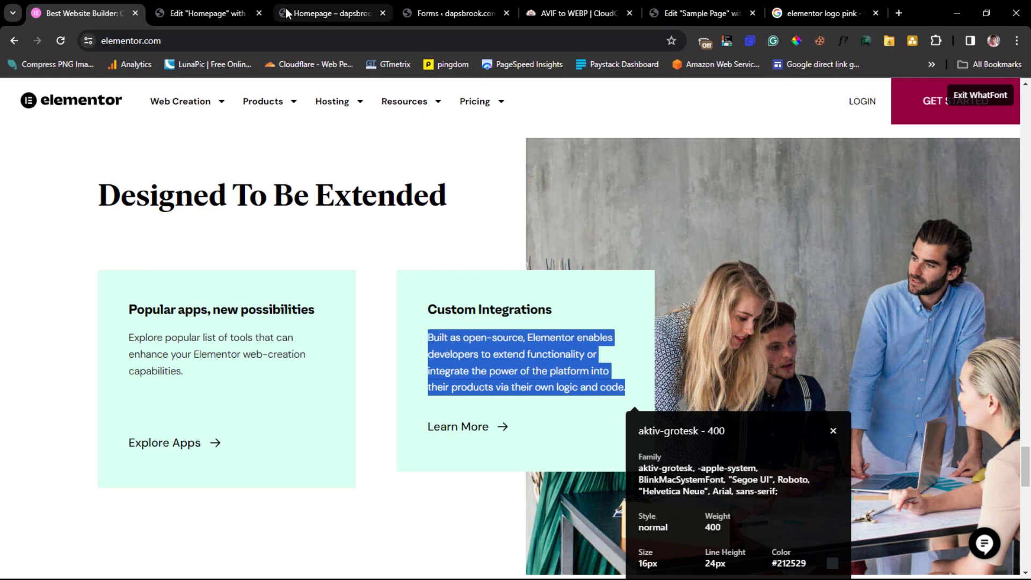
click(243, 11)
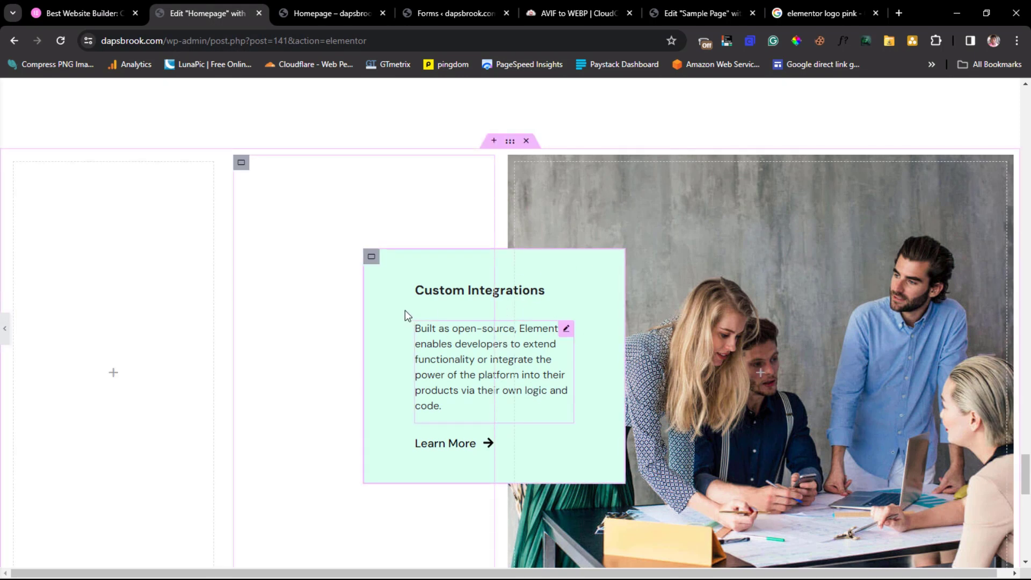
- Copy the mint Custom Integrations container and paste it into the empty column beside it
click(383, 279)
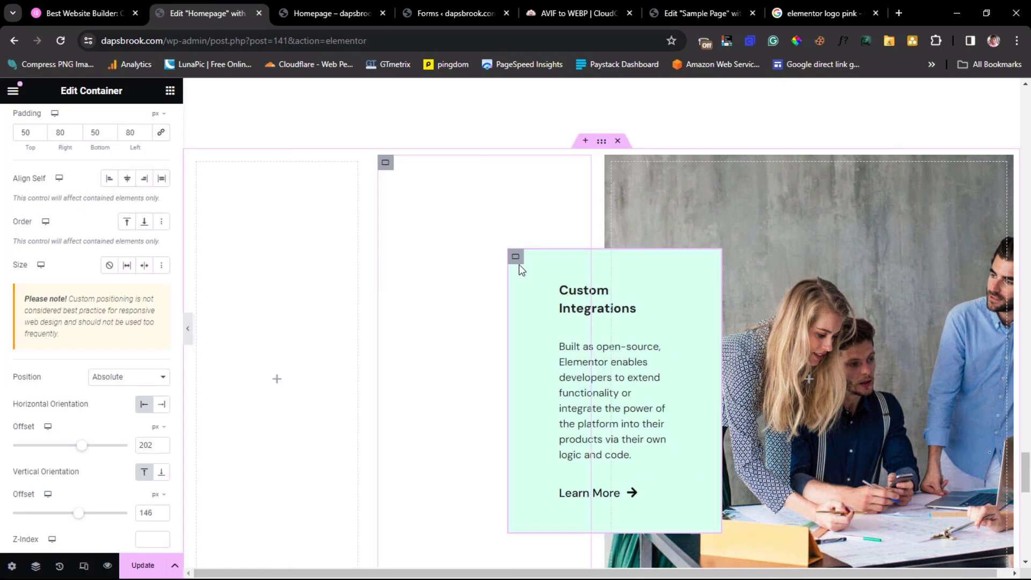
right_click(523, 261)
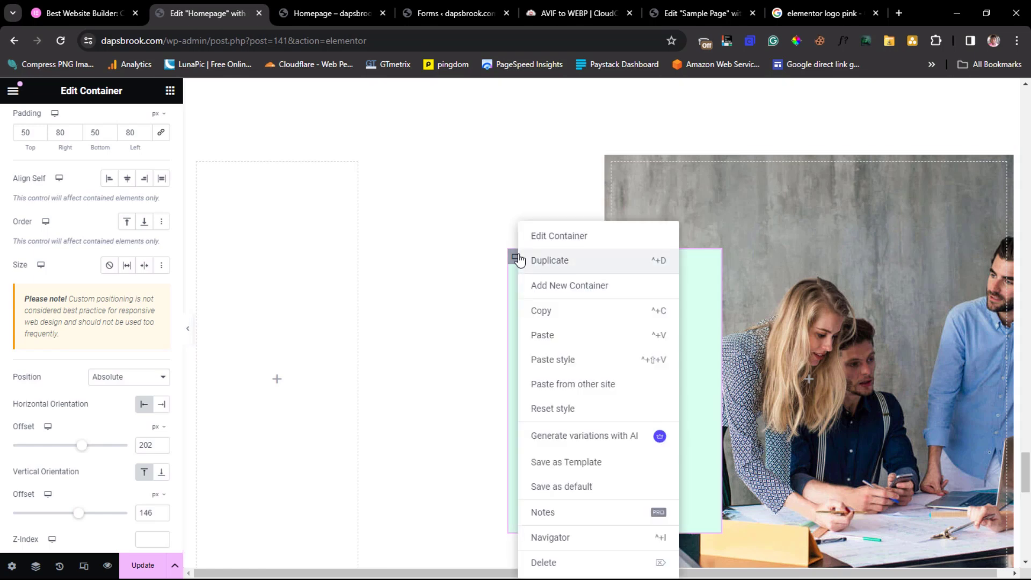
click(544, 311)
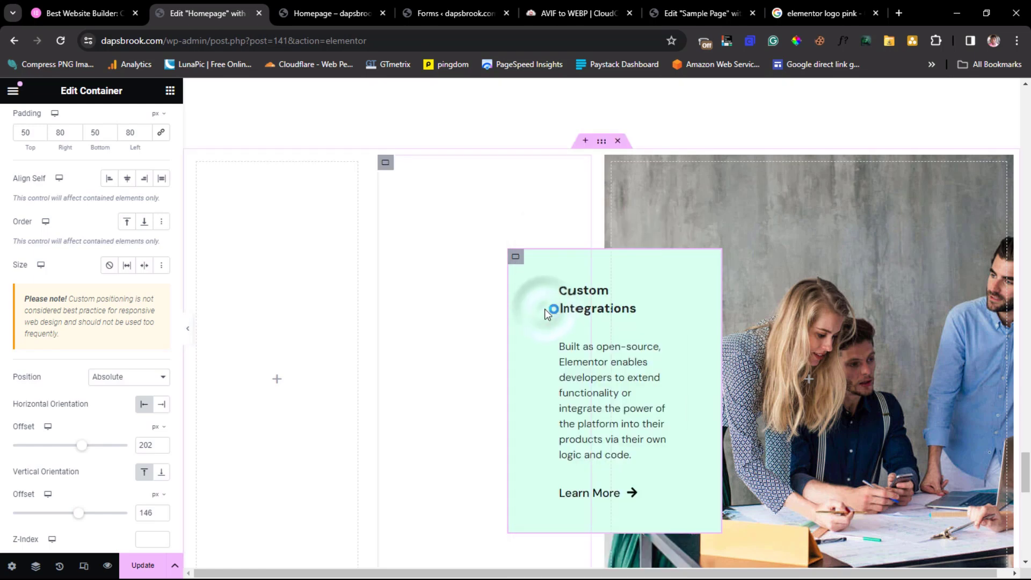
right_click(238, 331)
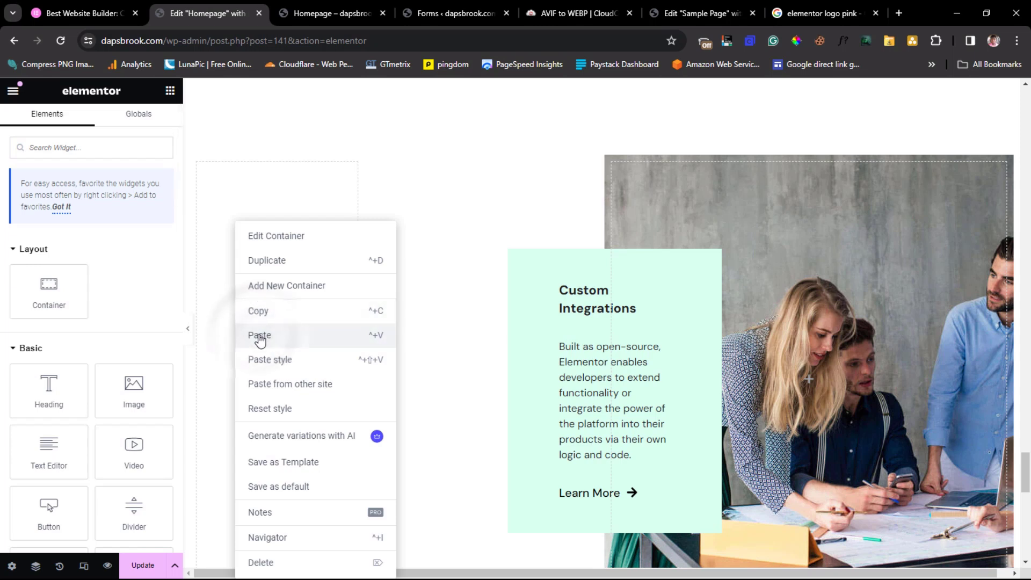
click(261, 337)
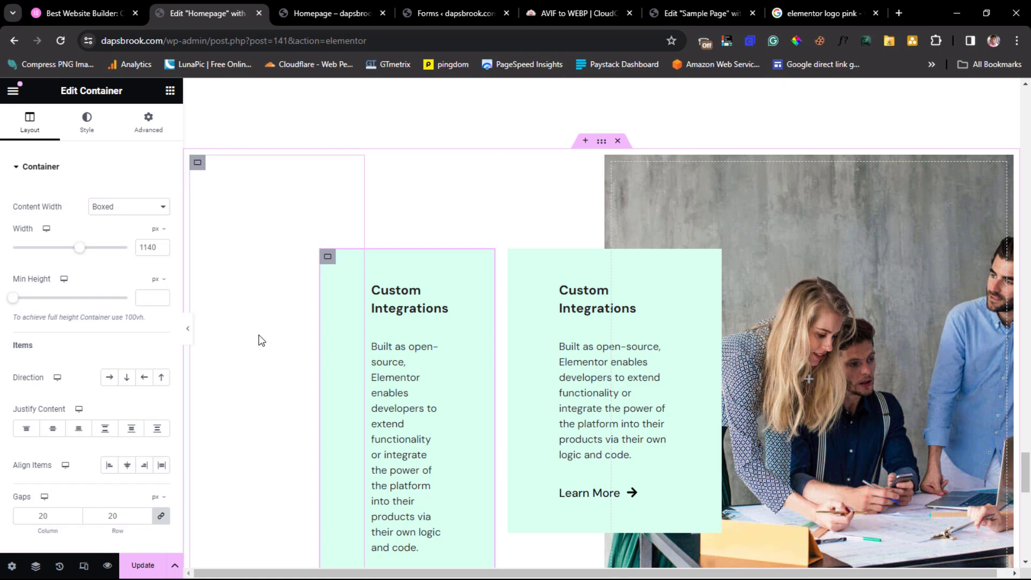
- Replace the pasted card's heading with "Popular apps, new possibilities" copied from elementor.com, as plain text without the source formatting
click(86, 11)
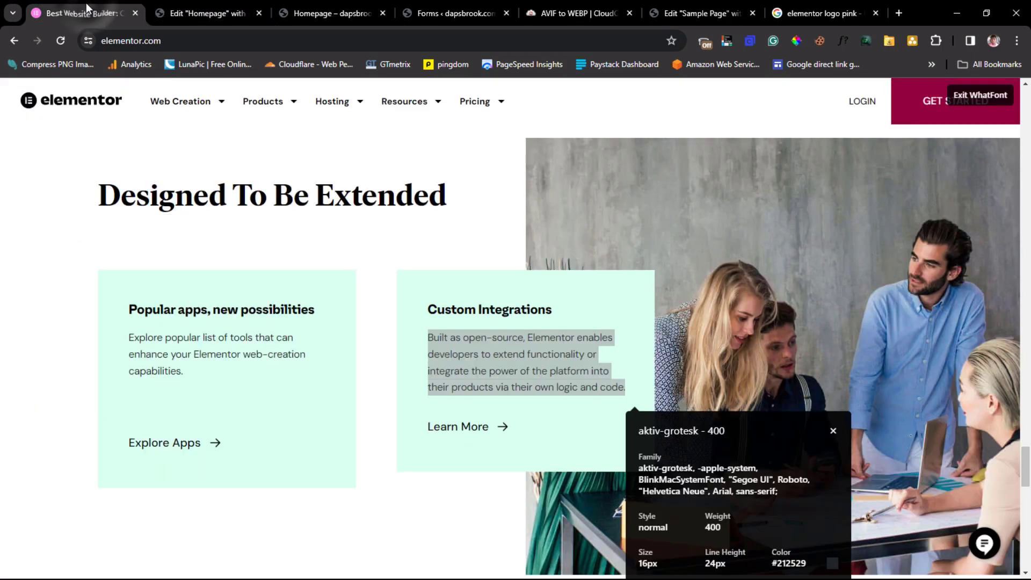
drag(128, 310, 317, 315)
right_click(271, 310)
click(286, 319)
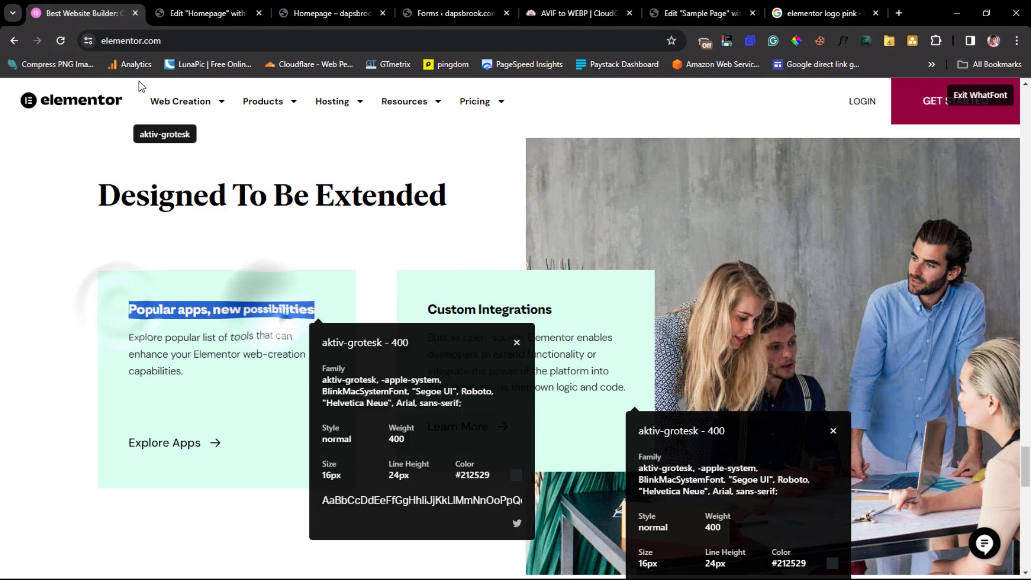
click(206, 14)
click(396, 303)
key(ctrl+a)
key(ctrl+v)
key(ctrl+z)
right_click(69, 284)
click(89, 365)
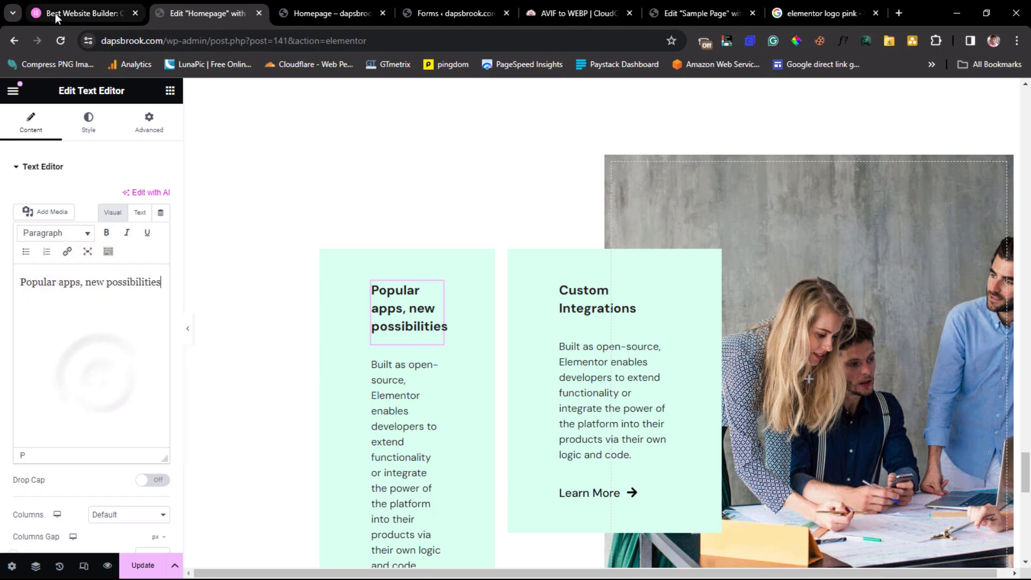
- Replace the pasted card's description with "Explore popular list of tools that can enhance your Elementor web-creation capabilities." copied from elementor.com
click(80, 13)
triple_click(159, 342)
click(324, 370)
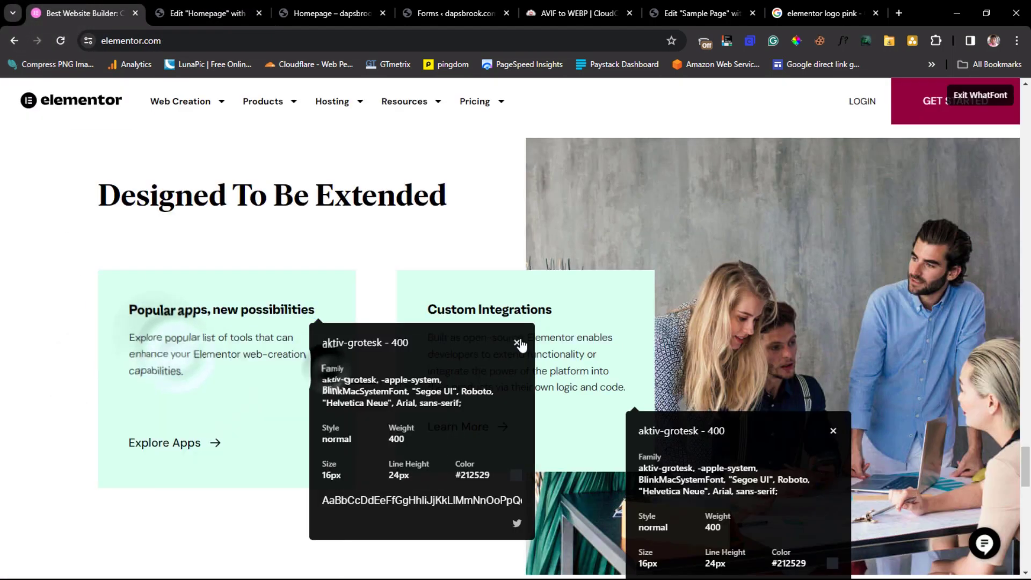
click(517, 342)
click(206, 13)
click(387, 376)
click(46, 325)
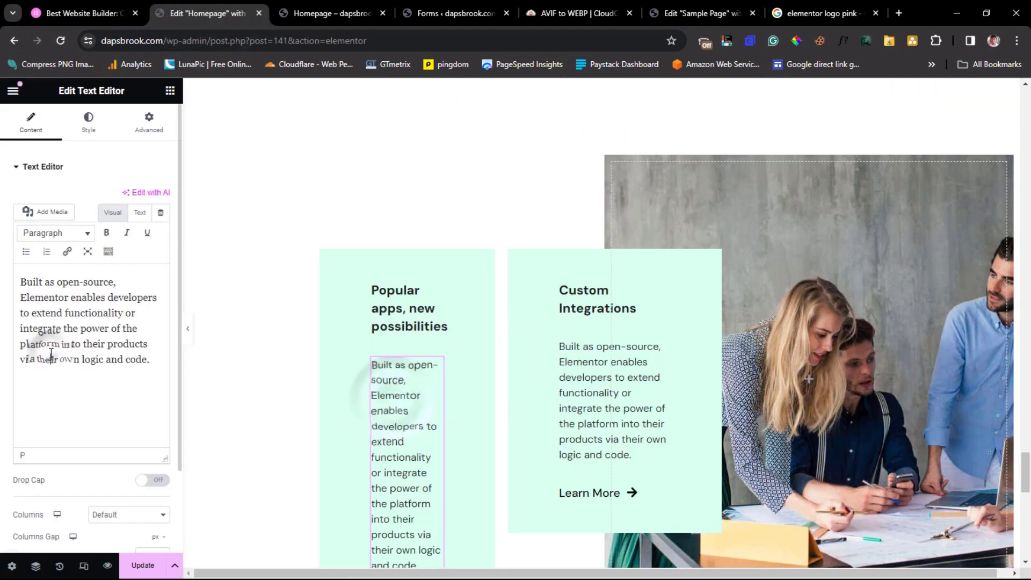
key(ctrl+a)
key(ctrl+v)
- Change the pasted card's button text to Explore Apps, preview both cards and compare them with the original elementor.com section
click(406, 509)
drag(129, 224, 70, 231)
text(Explore Apps)
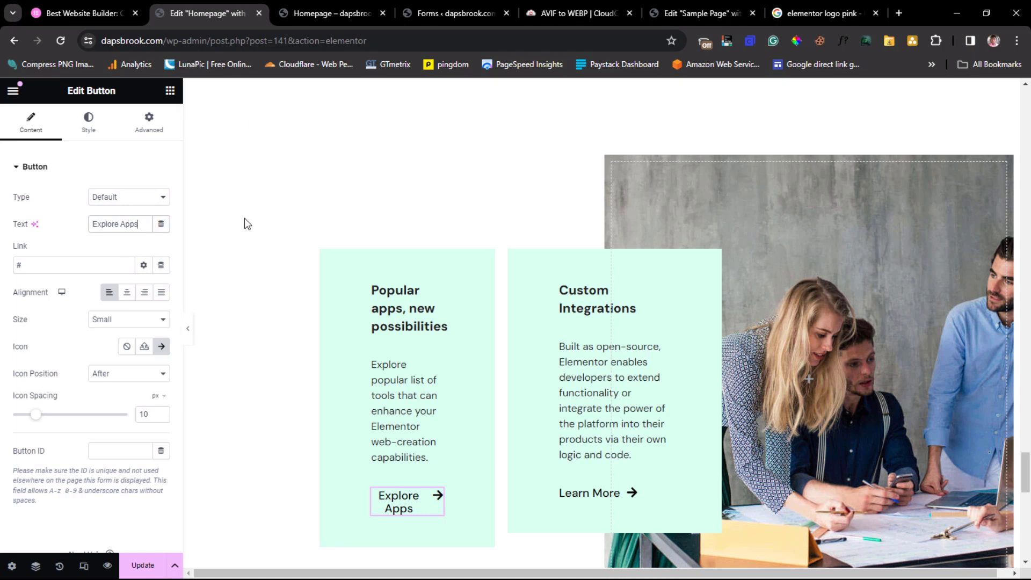
click(189, 335)
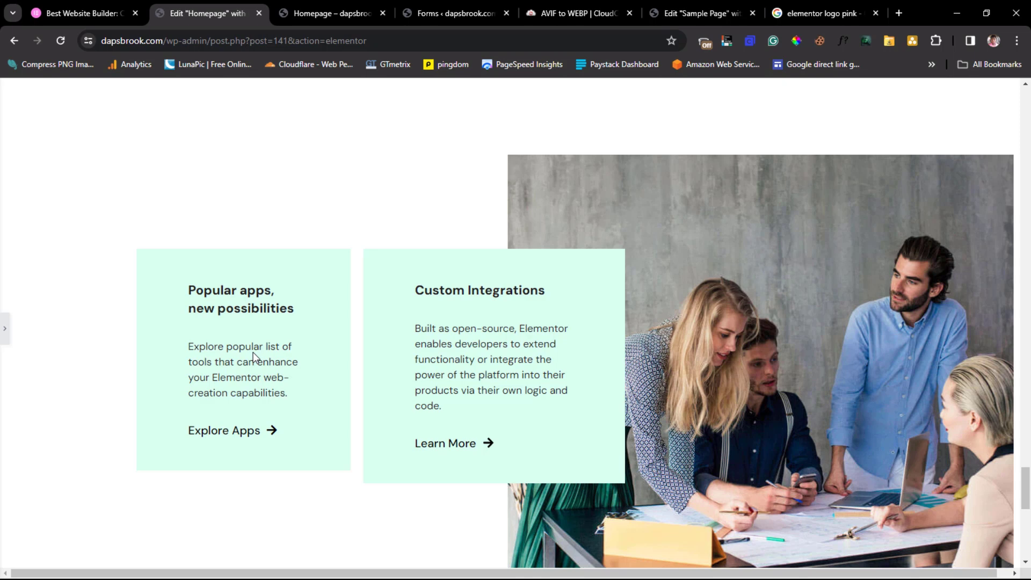
click(74, 15)
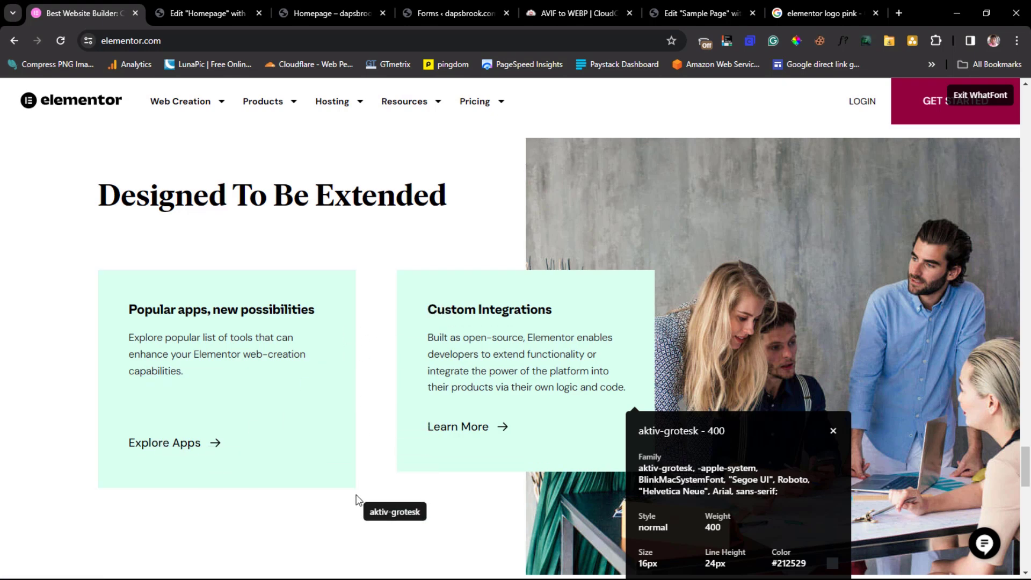
click(195, 18)
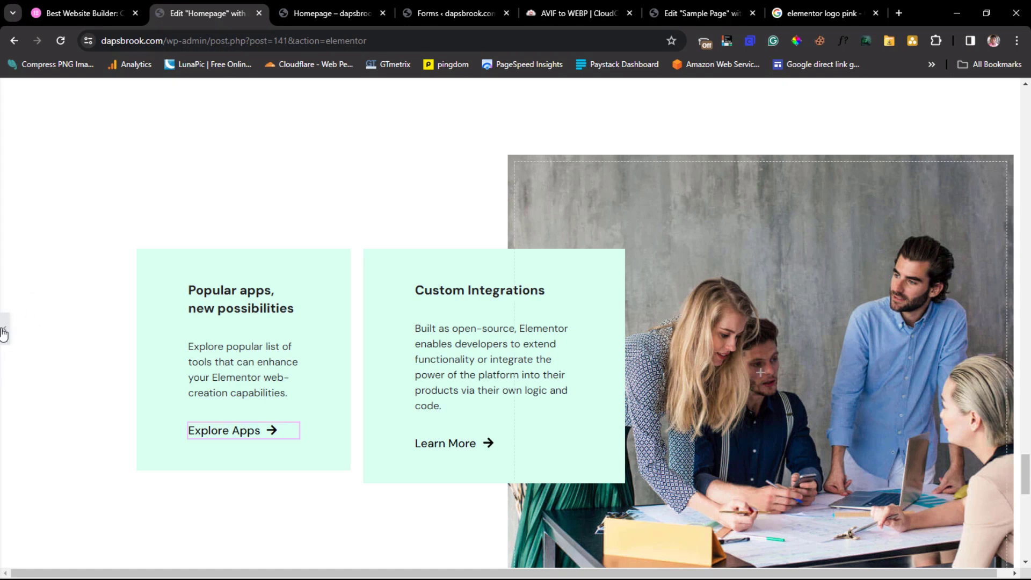
- Unlink the margins of the Popular apps card's description and set its bottom margin to 80 px
click(4, 333)
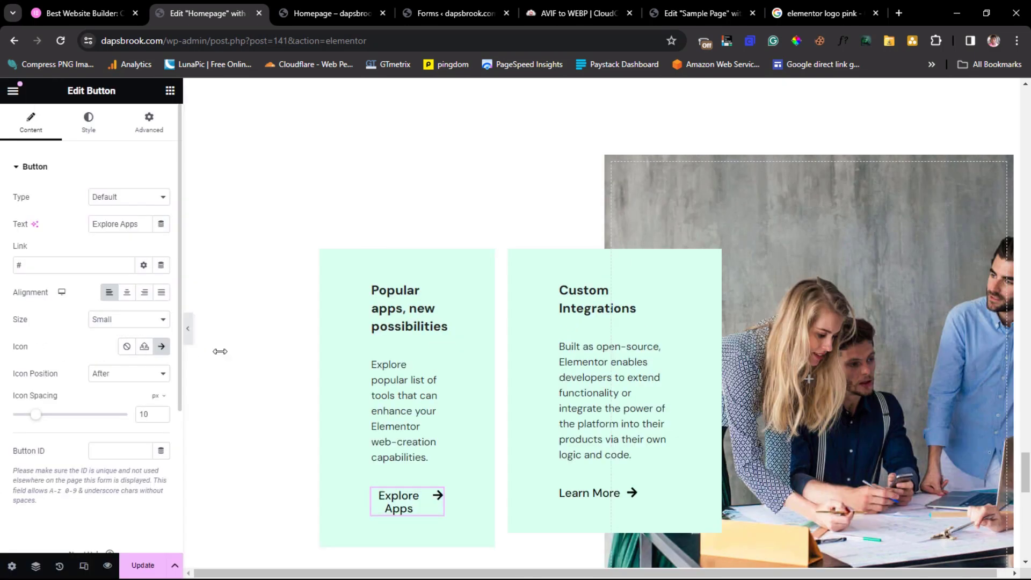
click(425, 405)
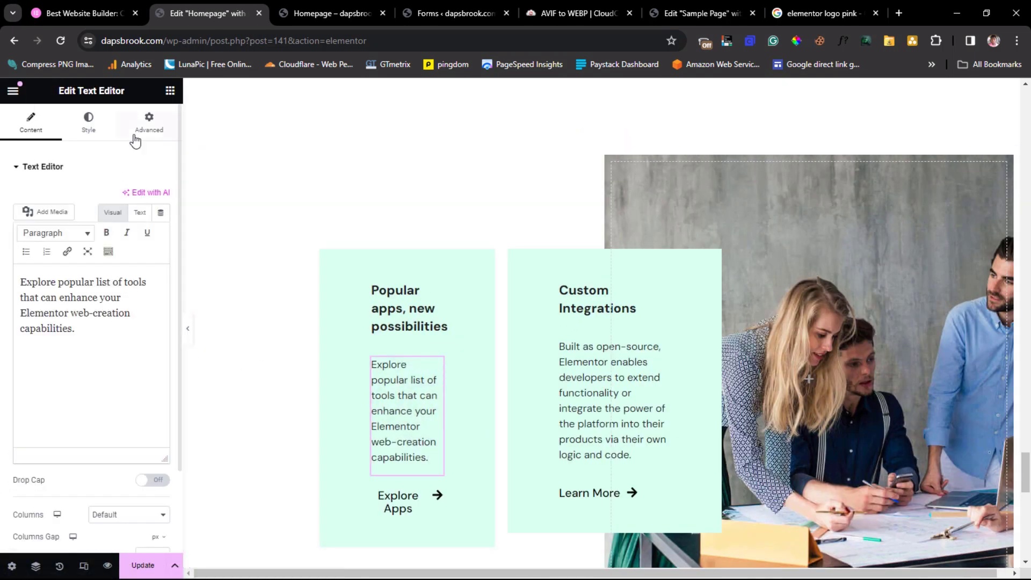
click(148, 121)
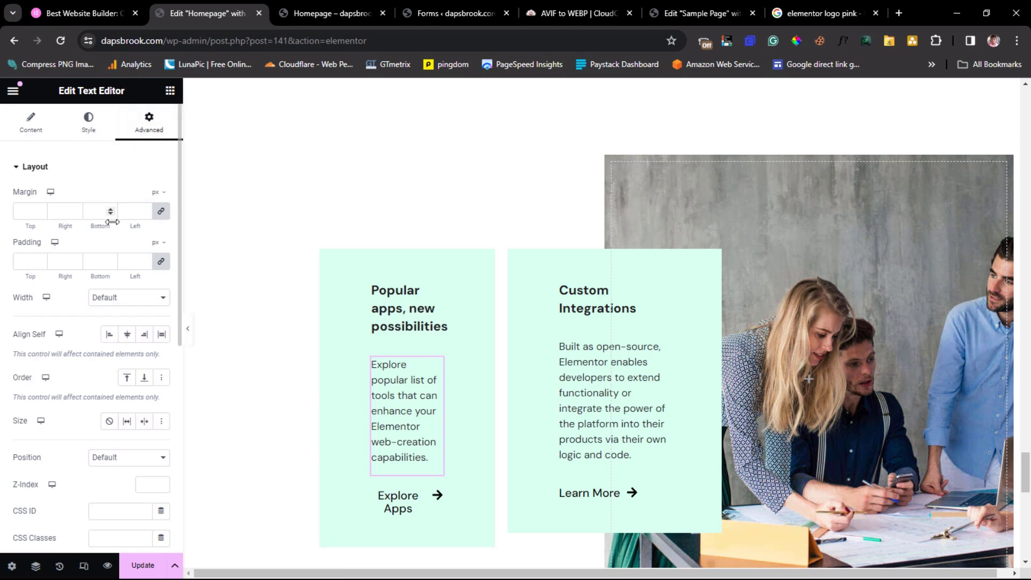
click(160, 210)
click(94, 211)
text(60)
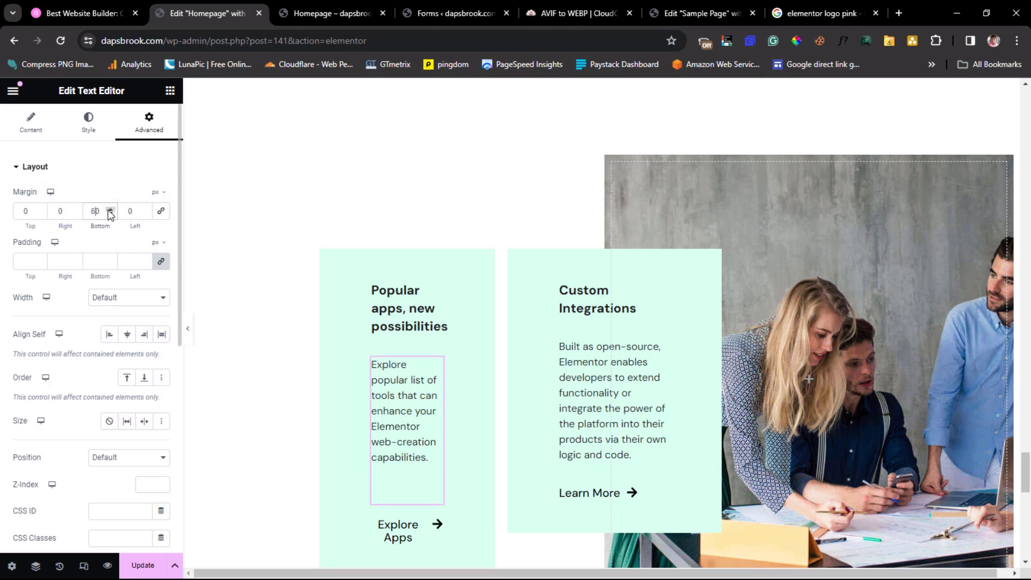
drag(96, 208, 89, 208)
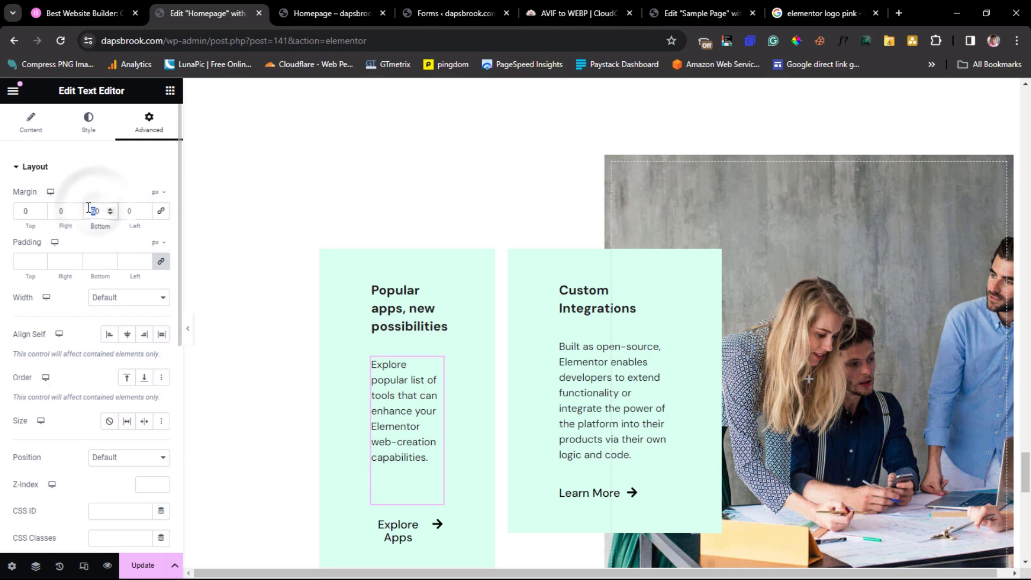
text(8)
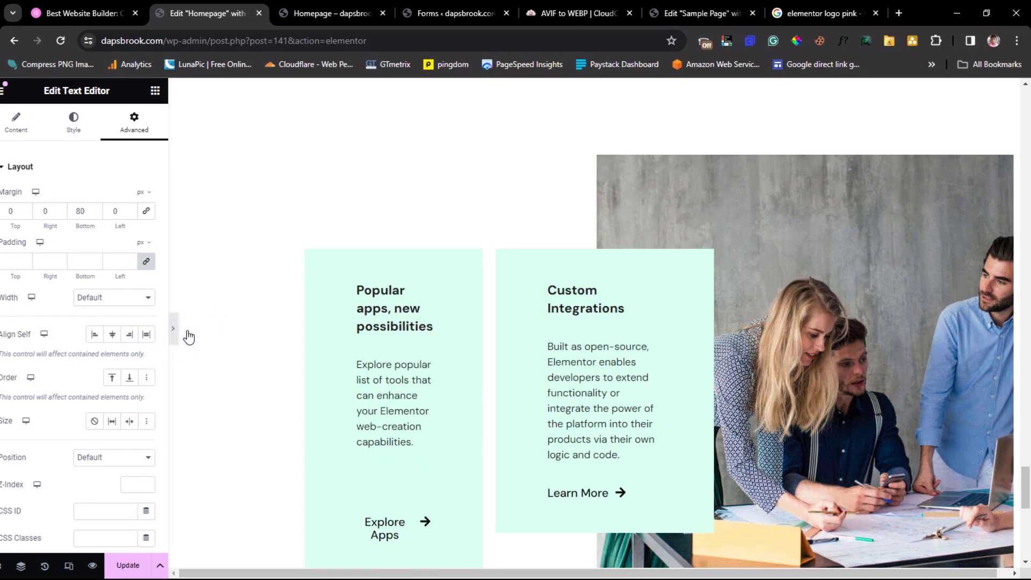
- Preview the two mint cards at full width and compare them with the Designed To Be Extended section on elementor.com
click(188, 336)
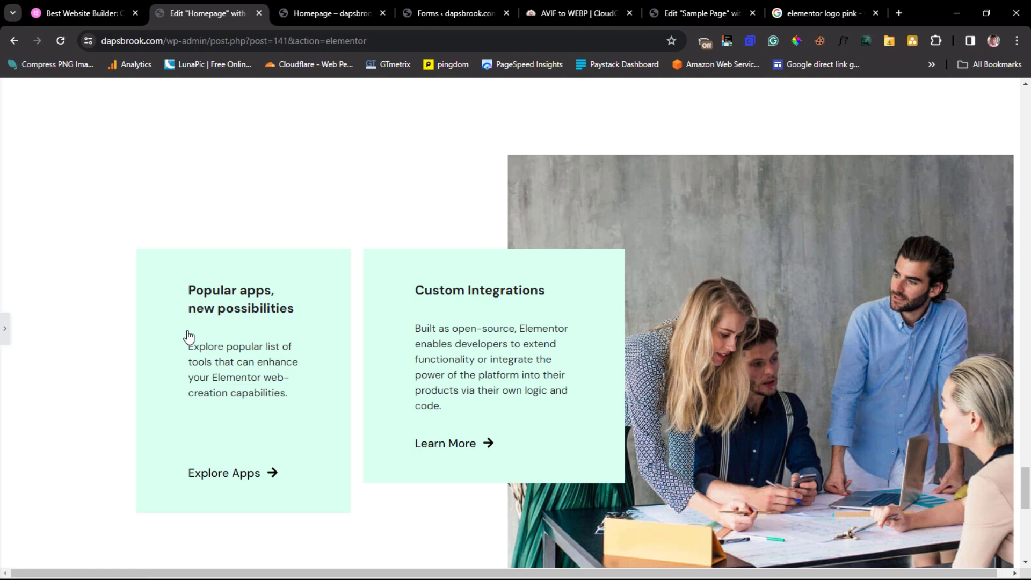
click(74, 7)
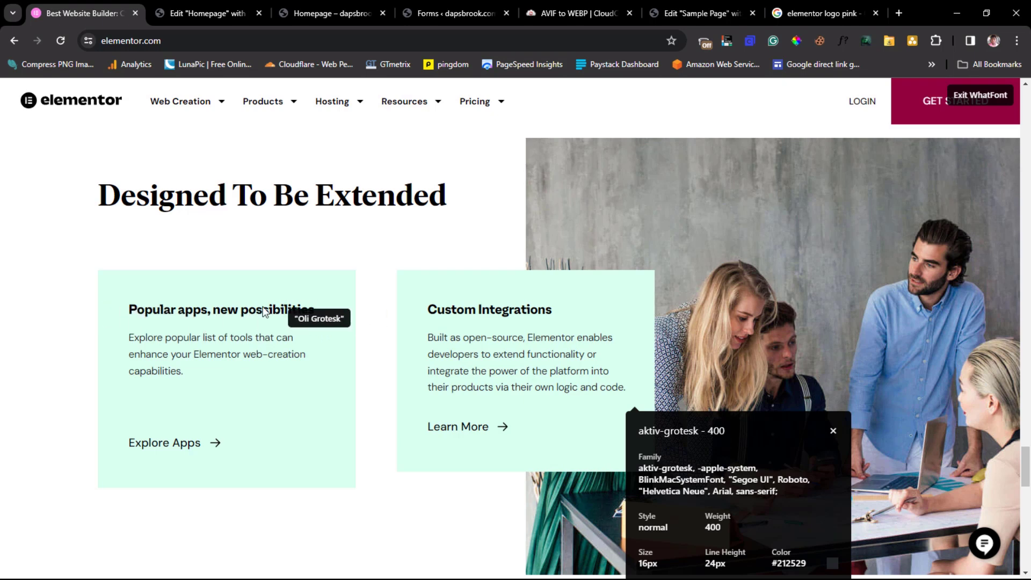
click(177, 4)
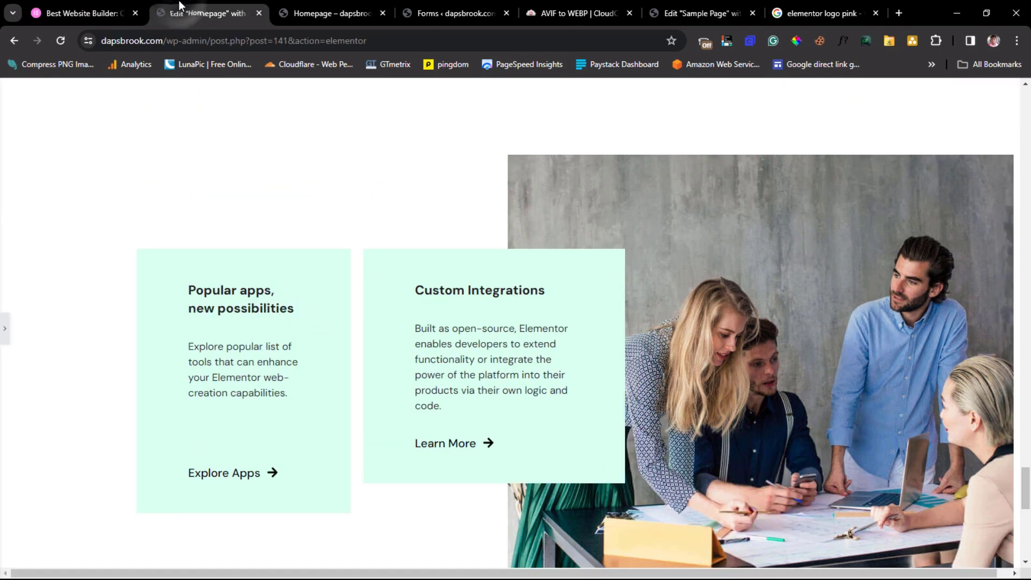
click(3, 339)
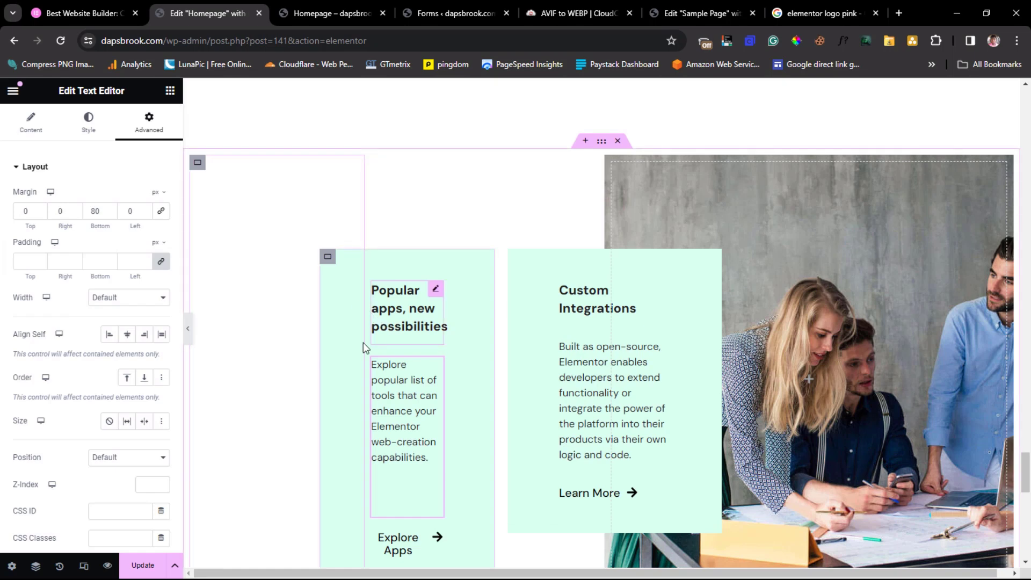
- Shift the Popular apps card's container toward the page's left edge by setting its horizontal offset to 146 px
click(391, 350)
scroll(392, 351, down, 1)
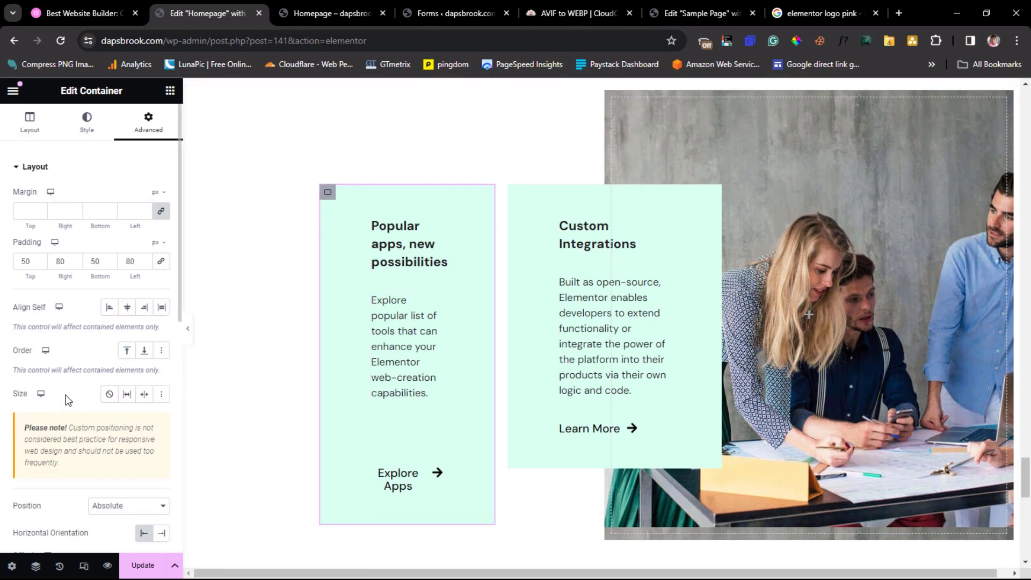
scroll(70, 392, down, 4)
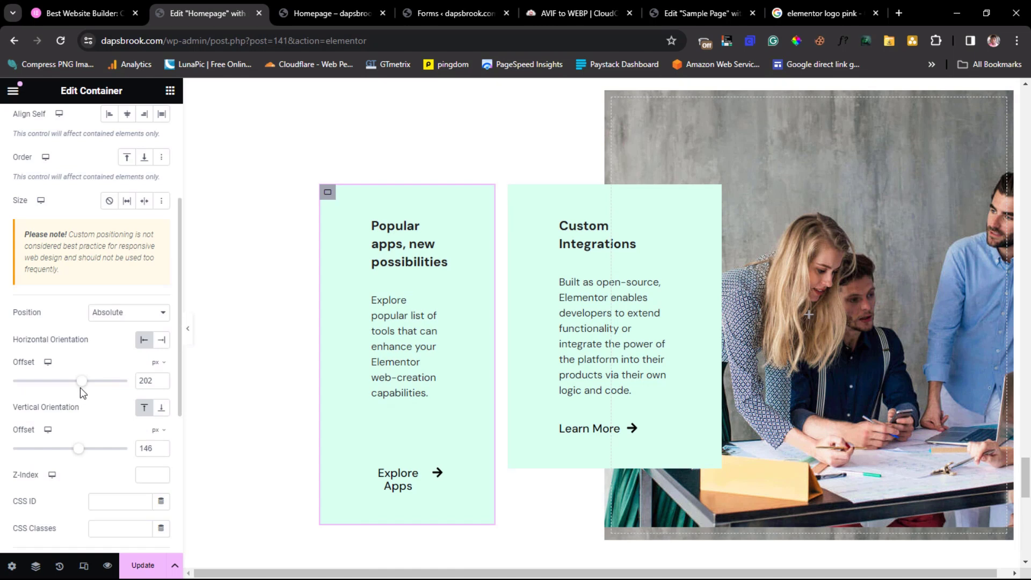
drag(83, 387, 80, 390)
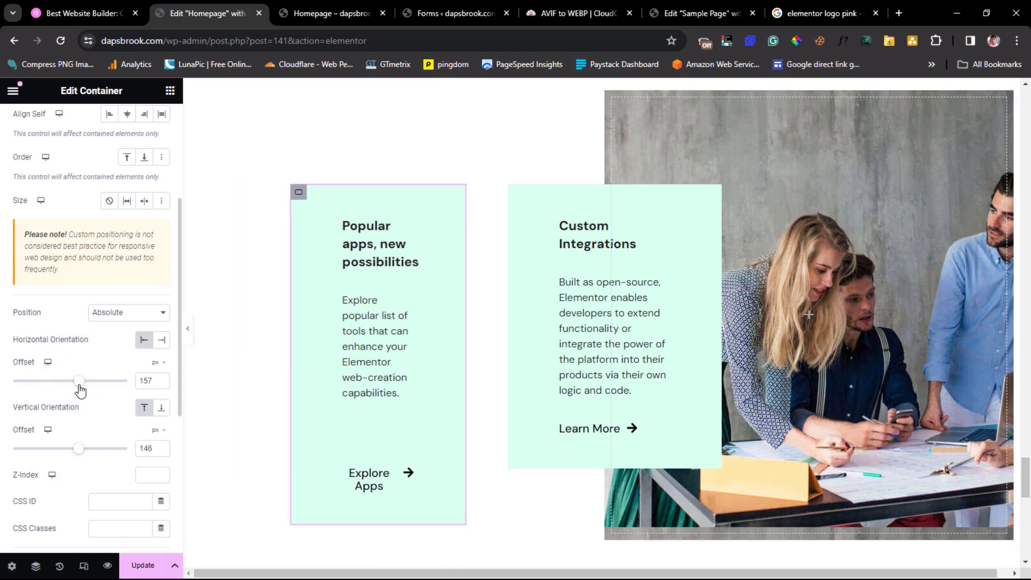
drag(80, 391, 80, 391)
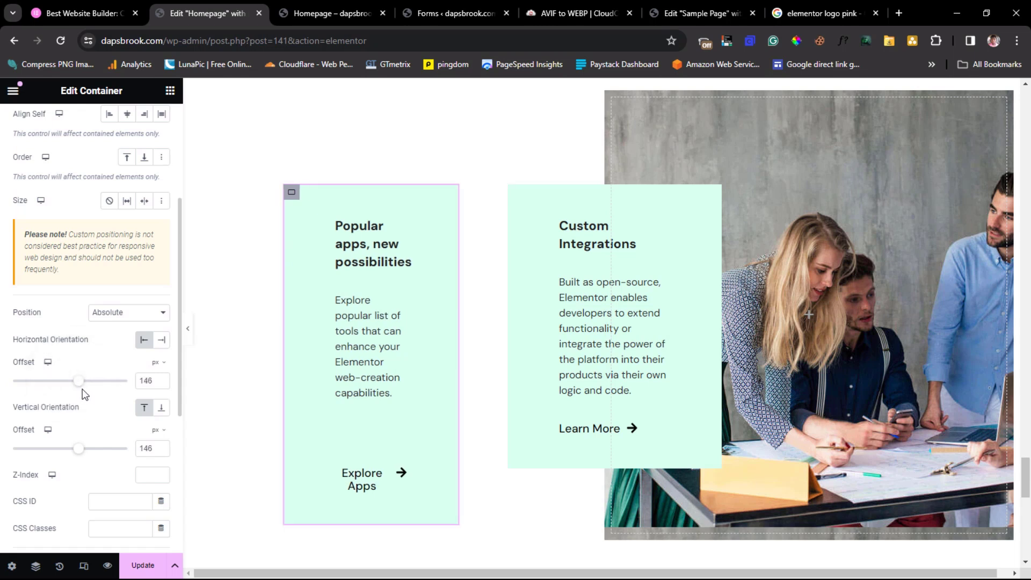
scroll(90, 407, up, 4)
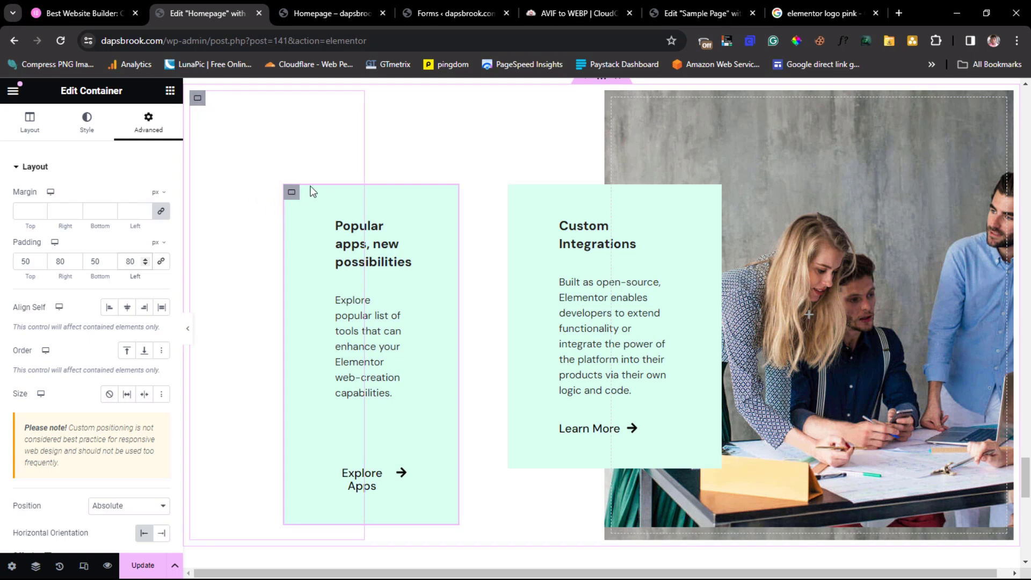
- Widen the column container holding the Popular apps card to 27% and preview the section at full width
click(199, 99)
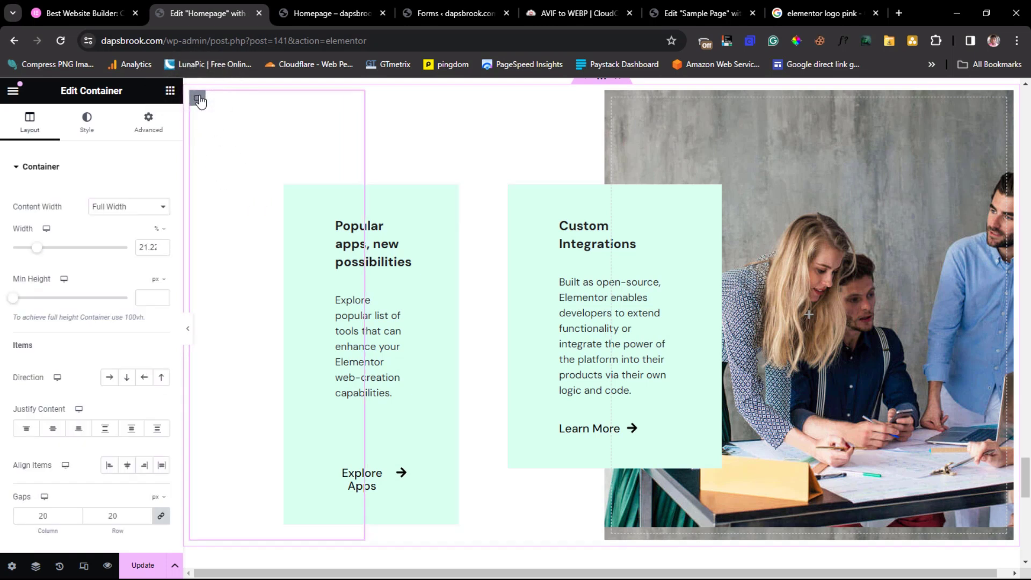
click(39, 247)
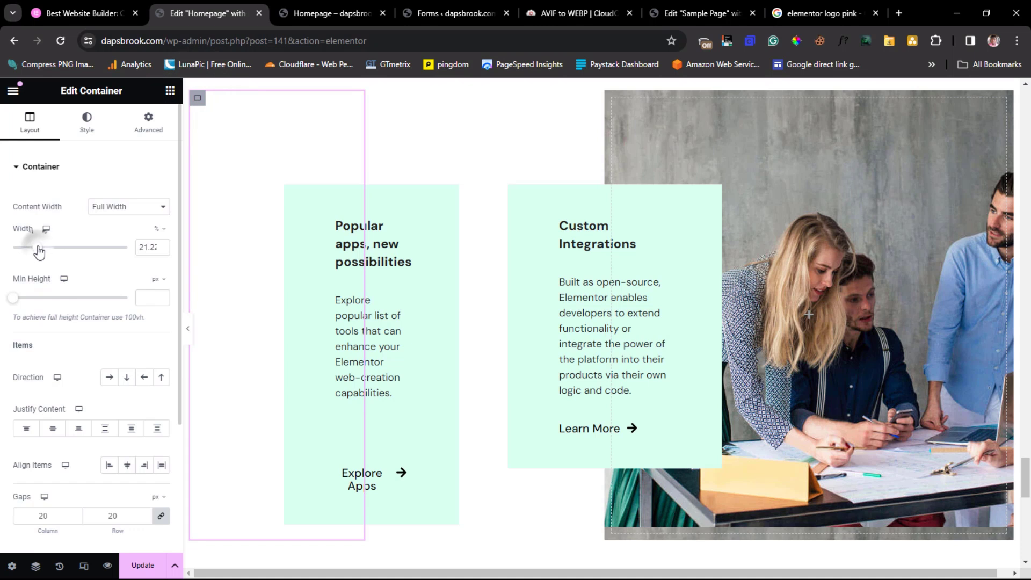
drag(40, 250, 45, 251)
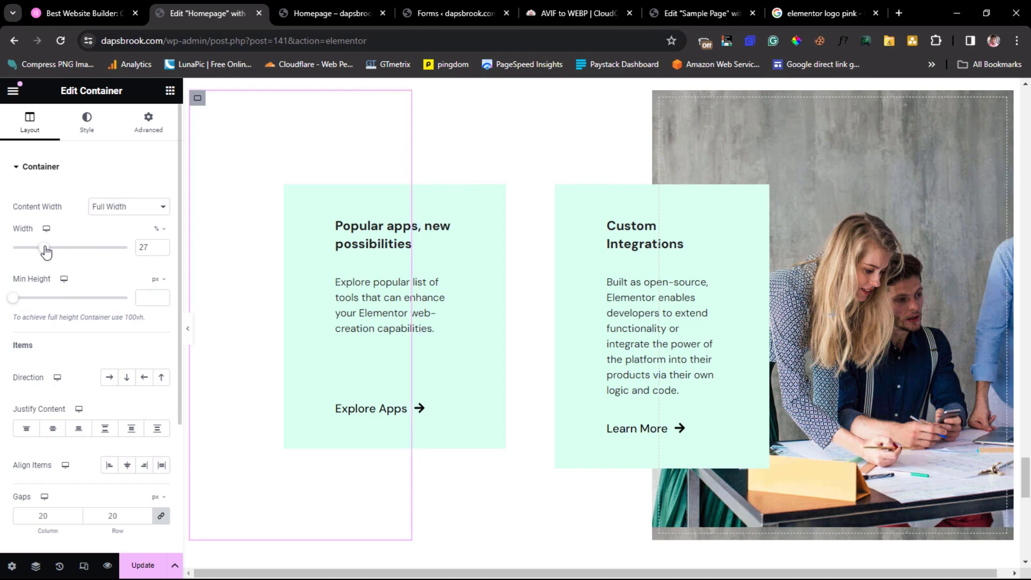
click(185, 334)
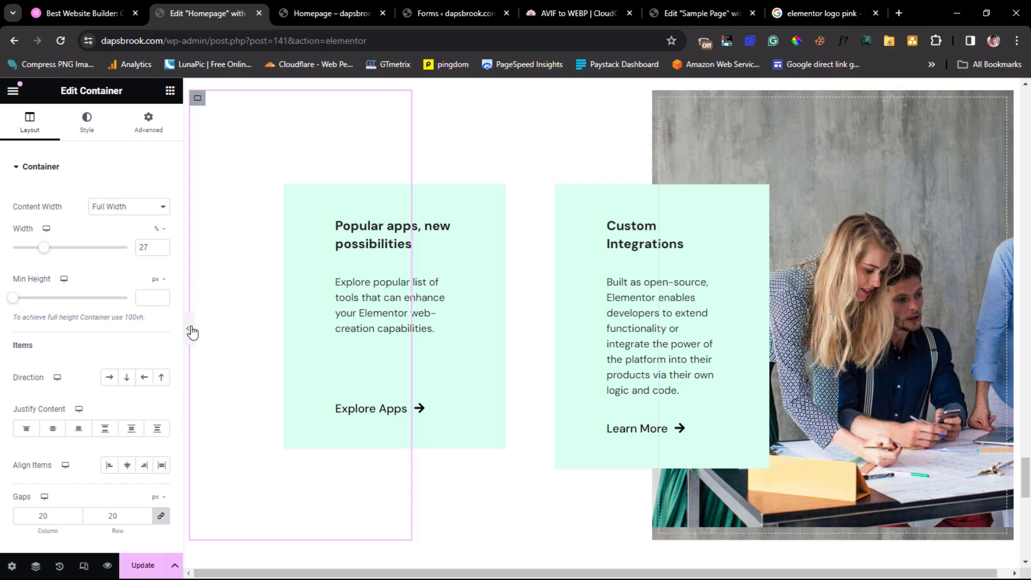
drag(191, 333, 188, 333)
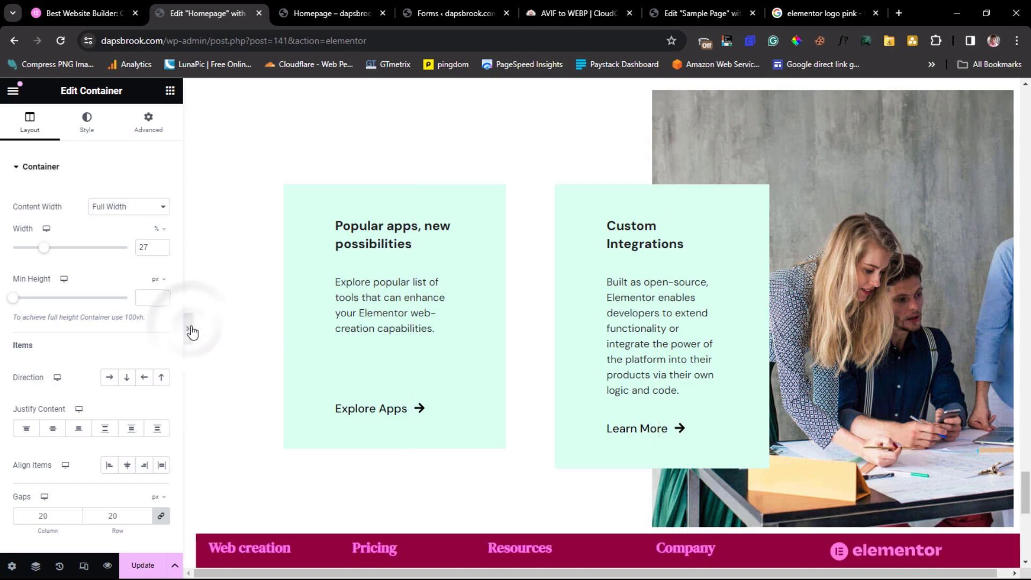
click(192, 328)
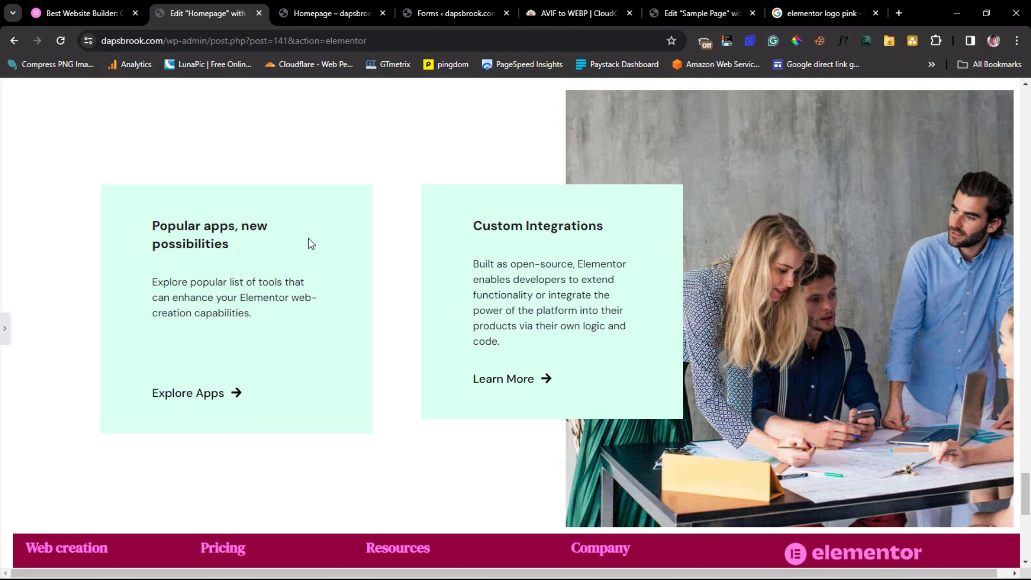
click(4, 333)
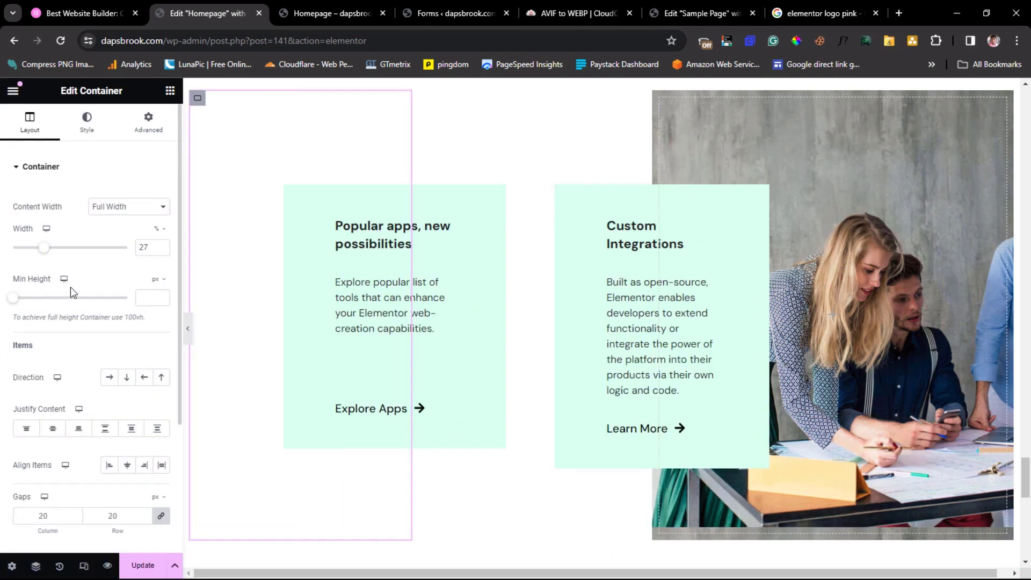
- Try widths of 34% and 28% for the Popular apps card's column container, previewing the section after each
drag(46, 256, 55, 261)
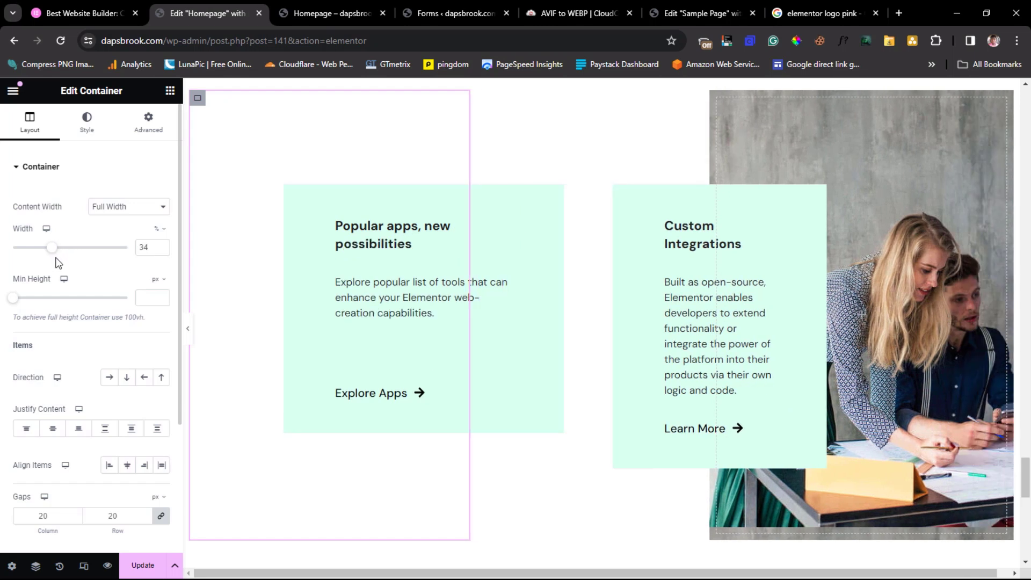
click(189, 333)
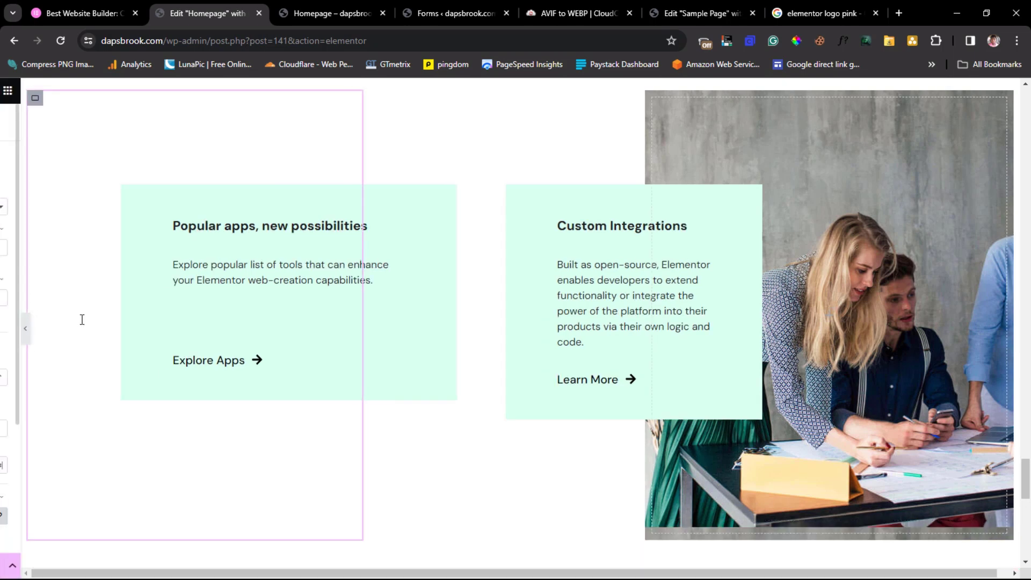
click(120, 304)
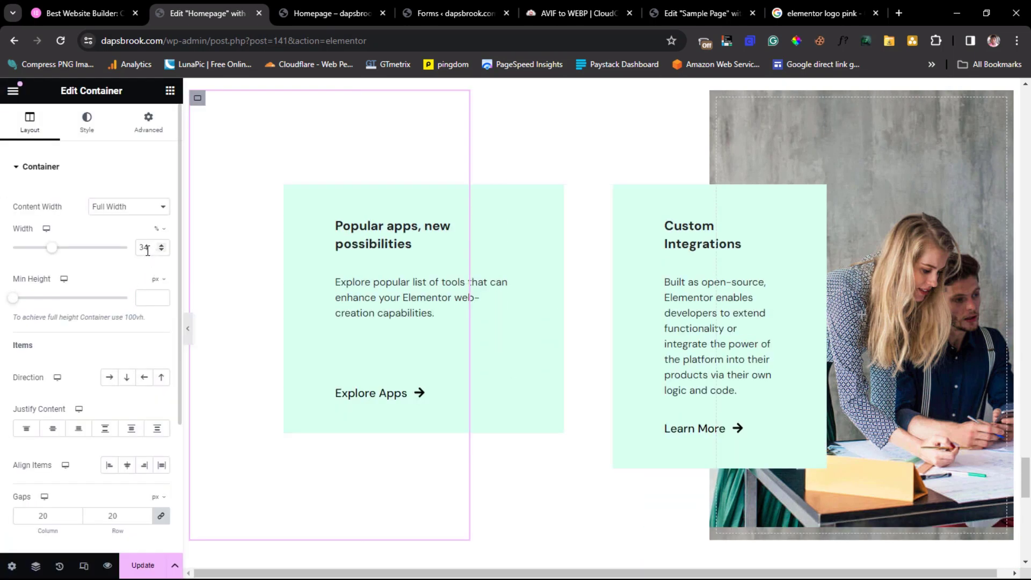
click(52, 249)
drag(52, 253, 47, 253)
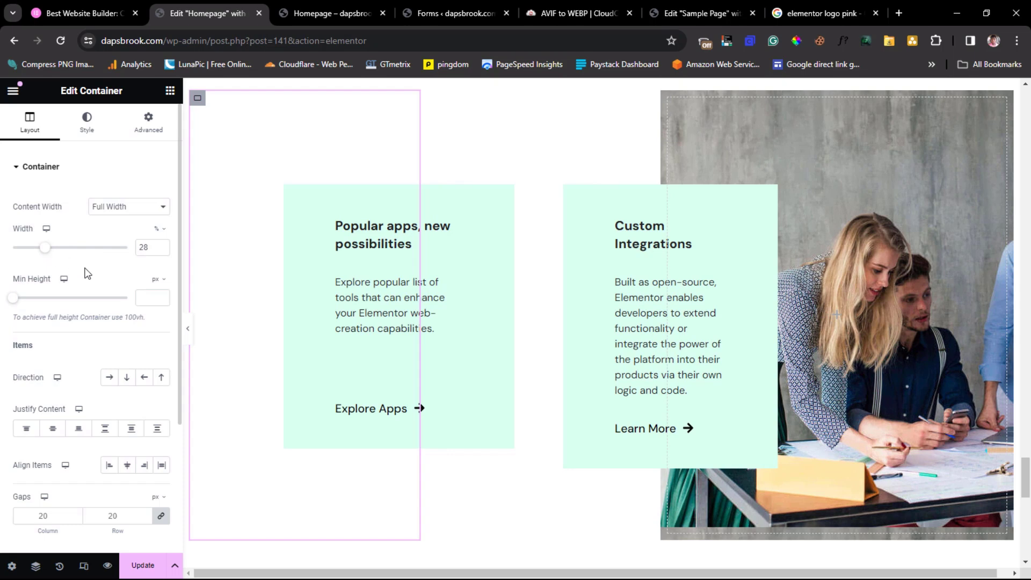
click(189, 329)
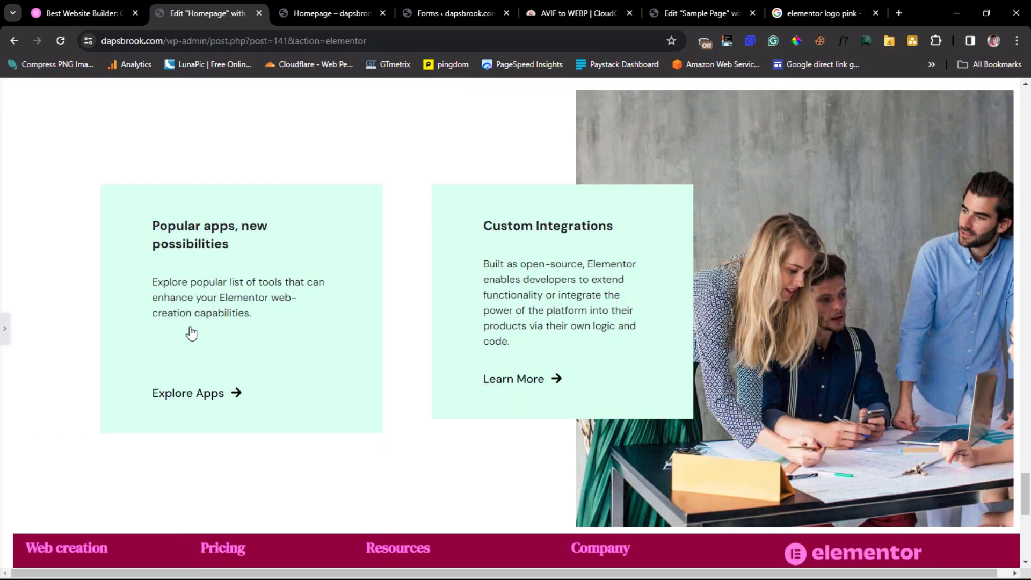
click(4, 338)
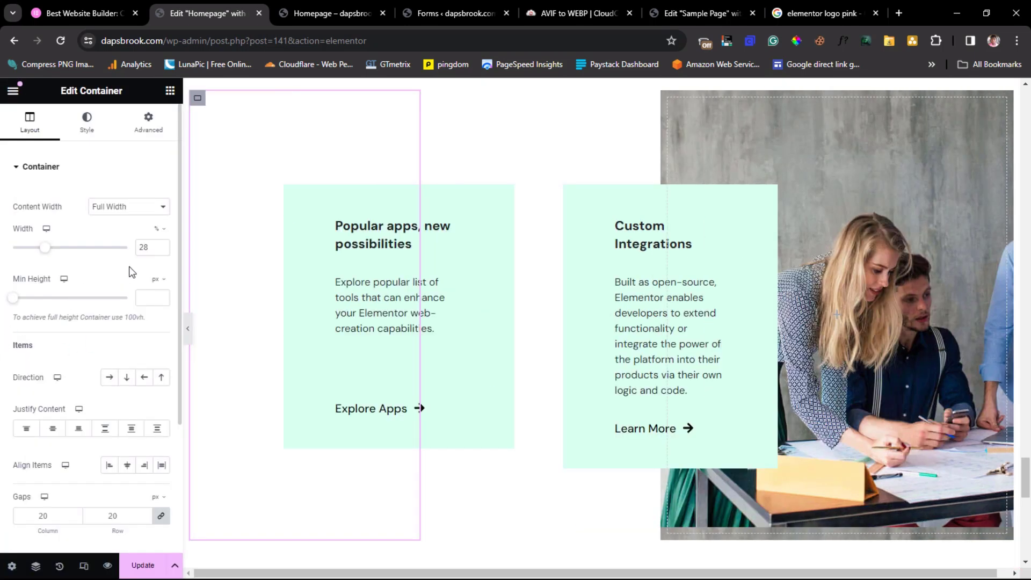
- Set the width of the Popular apps card's column container to 30% and preview the section
double_click(144, 247)
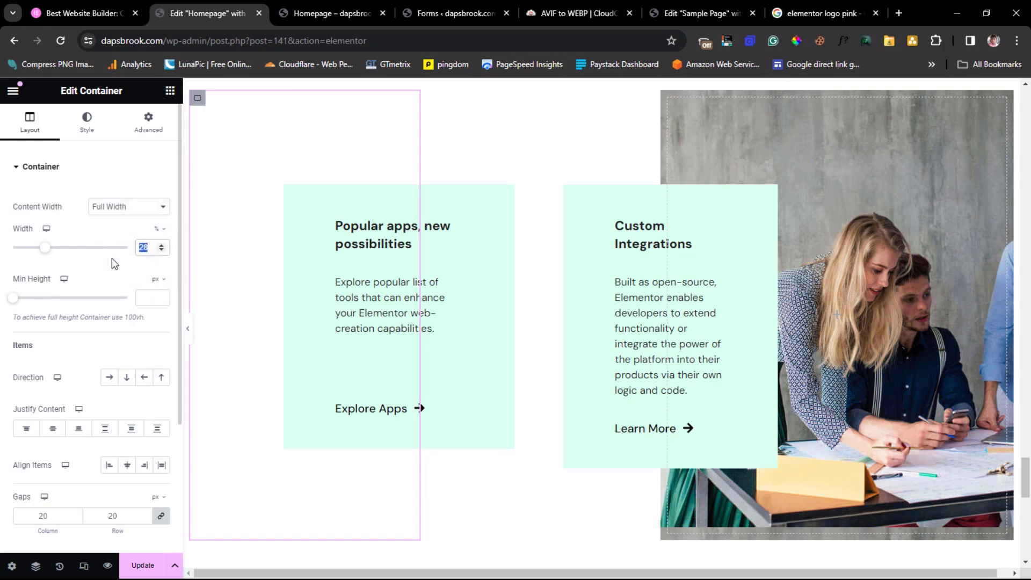
text(30)
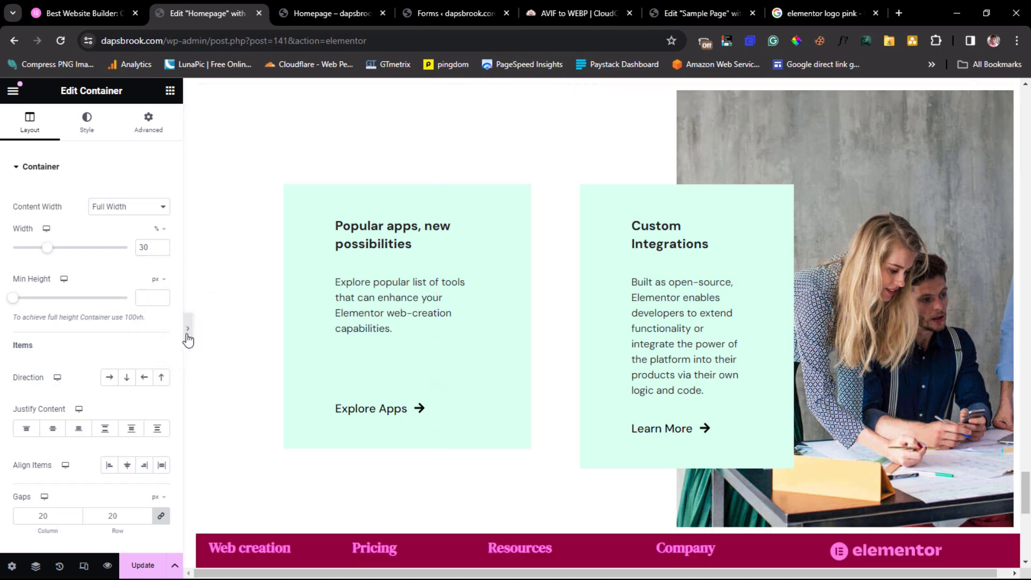
click(187, 336)
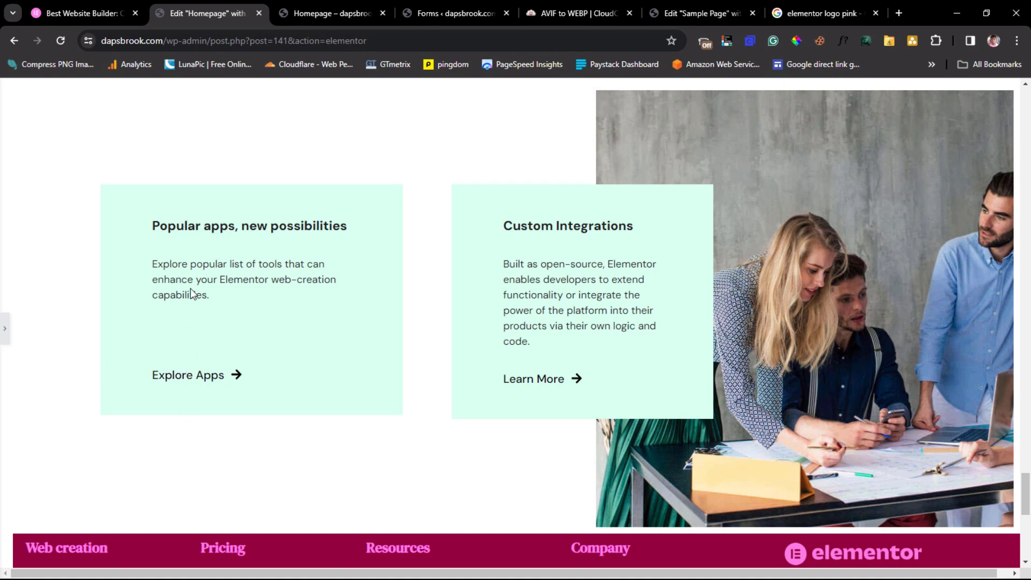
click(6, 334)
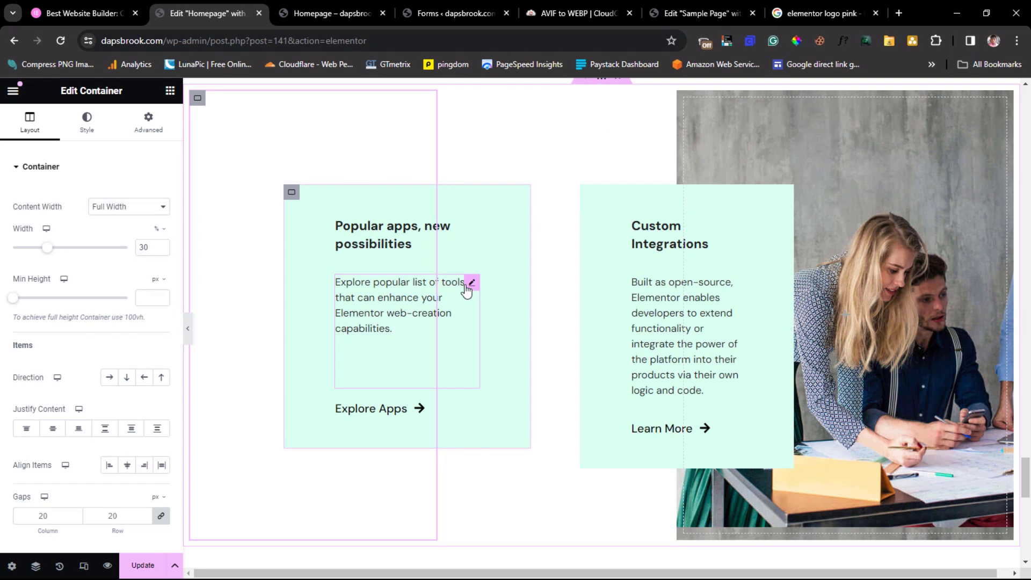
- Set the Popular apps card description's top margin to 20 px and bottom margin to 90 px
click(469, 285)
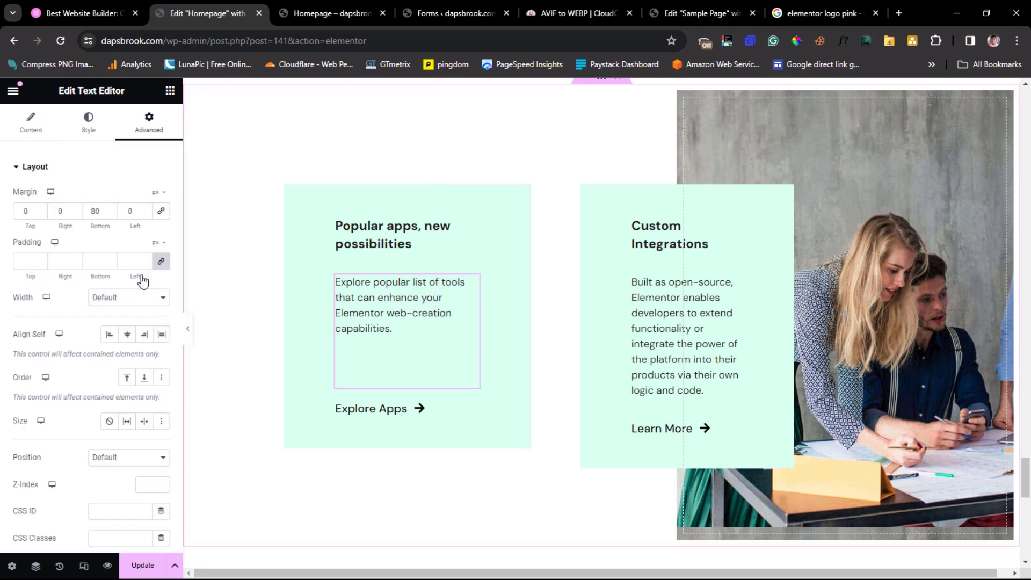
double_click(23, 211)
text(20)
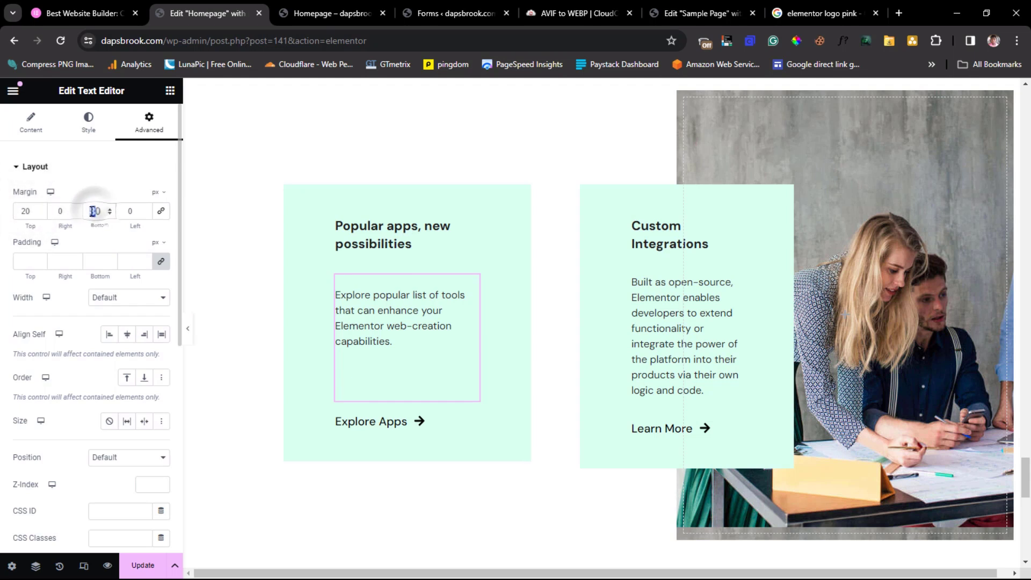
click(91, 211)
text(1)
key(BackSpace)
text(9)
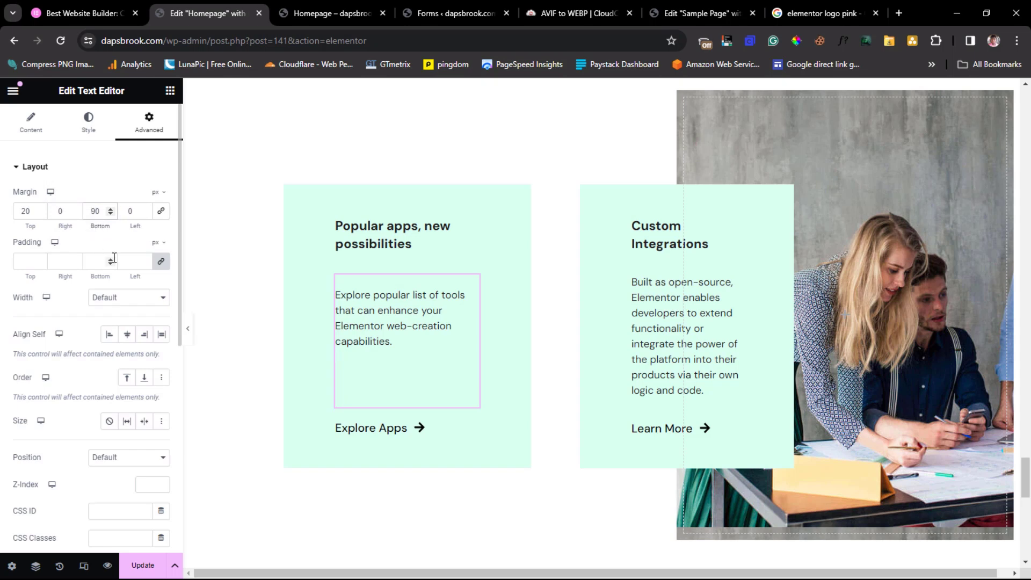
- Preview the adjusted cards with the surrounding sections and compare card spacing and the section heading with the original on elementor.com
click(189, 330)
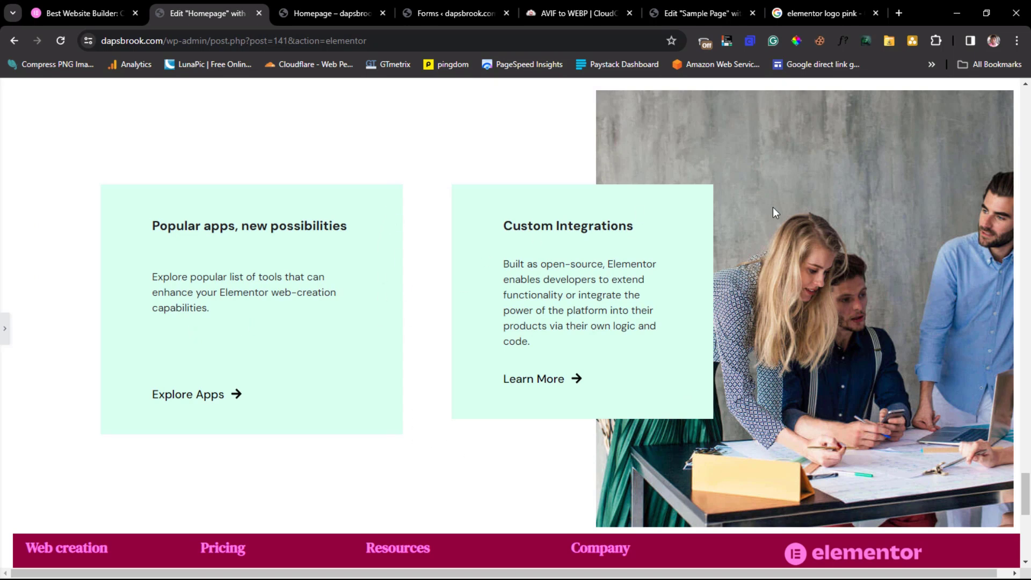
scroll(794, 237, down, 3)
scroll(794, 237, up, 4)
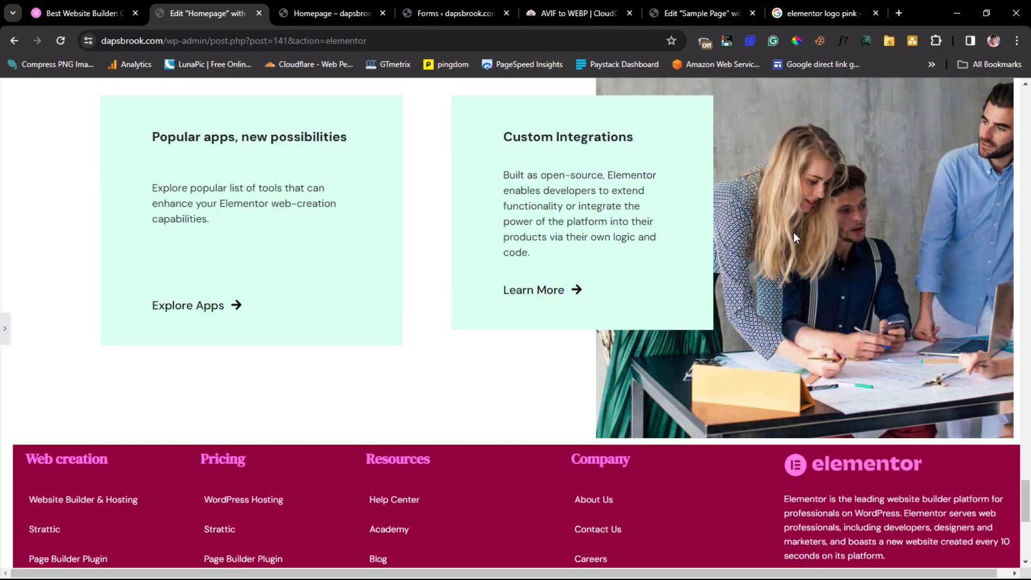
scroll(794, 237, up, 1)
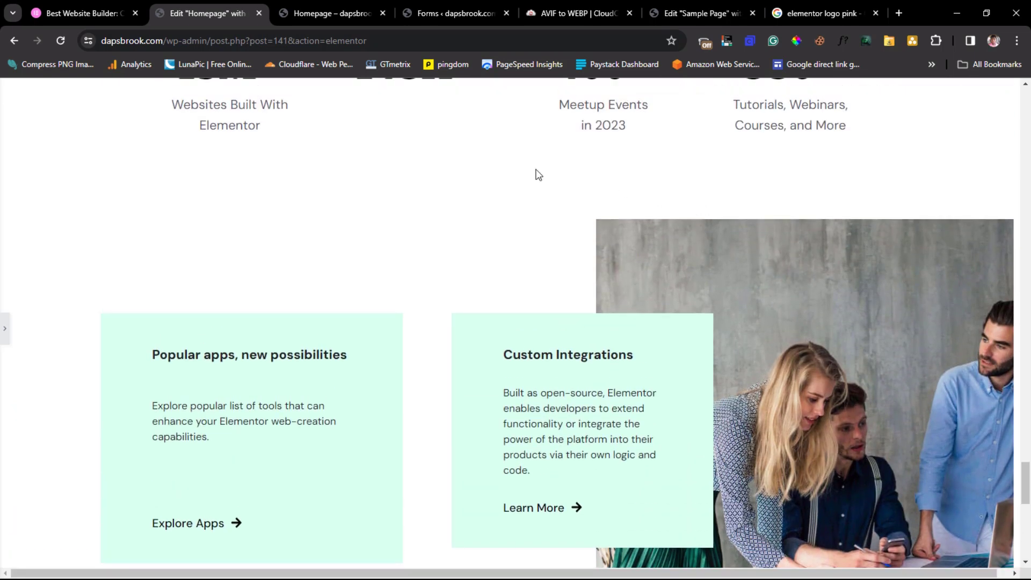
click(83, 5)
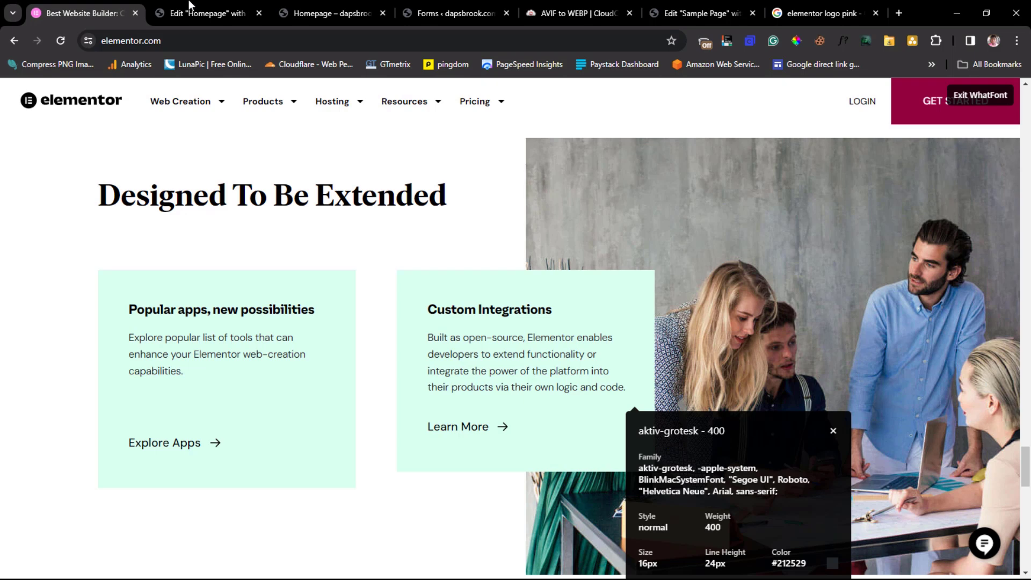
click(195, 4)
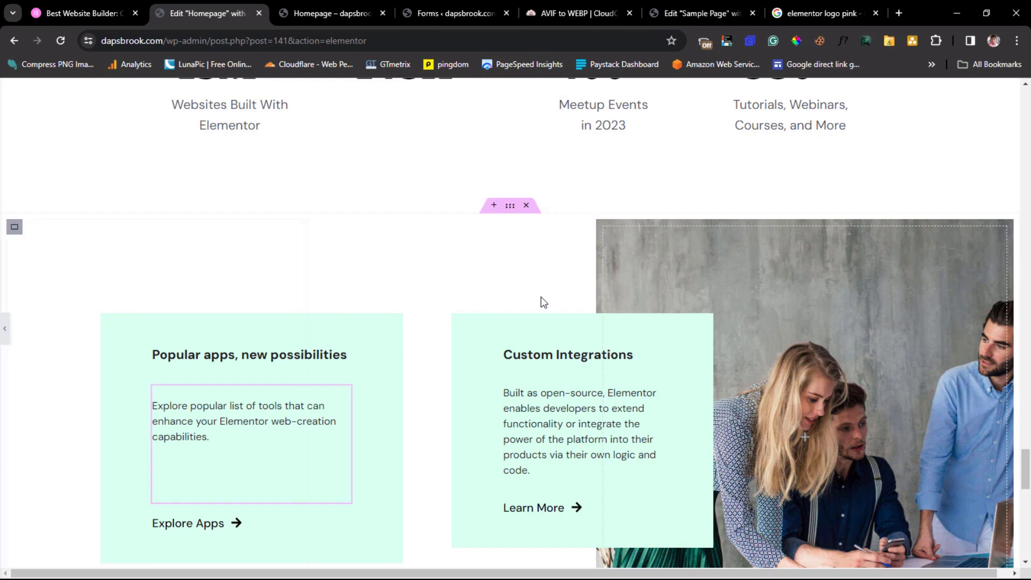
click(5, 327)
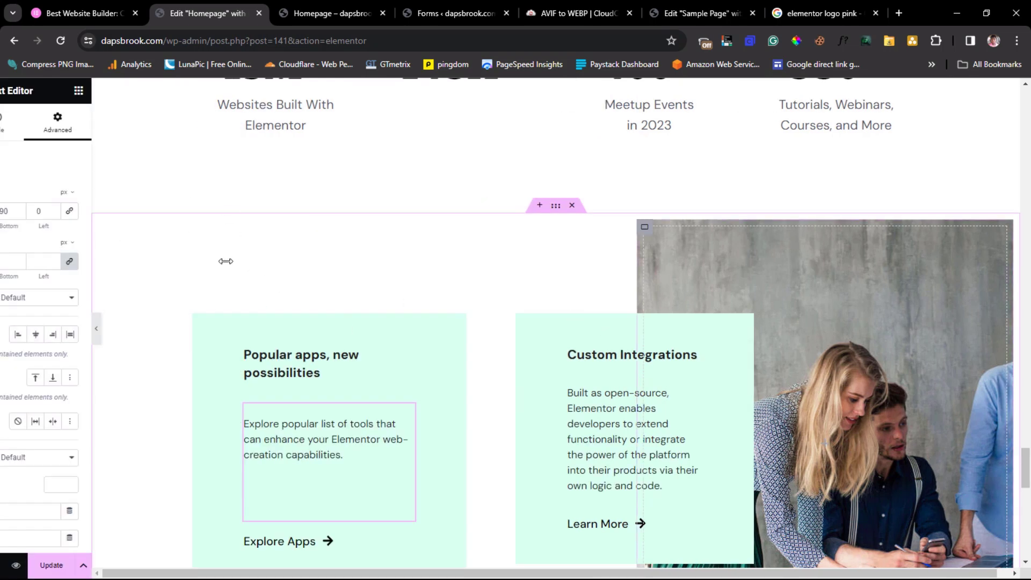
- Insert a new single-column container with downward direction directly above the section holding the two mint cards
click(306, 359)
scroll(306, 358, down, 1)
scroll(306, 358, up, 2)
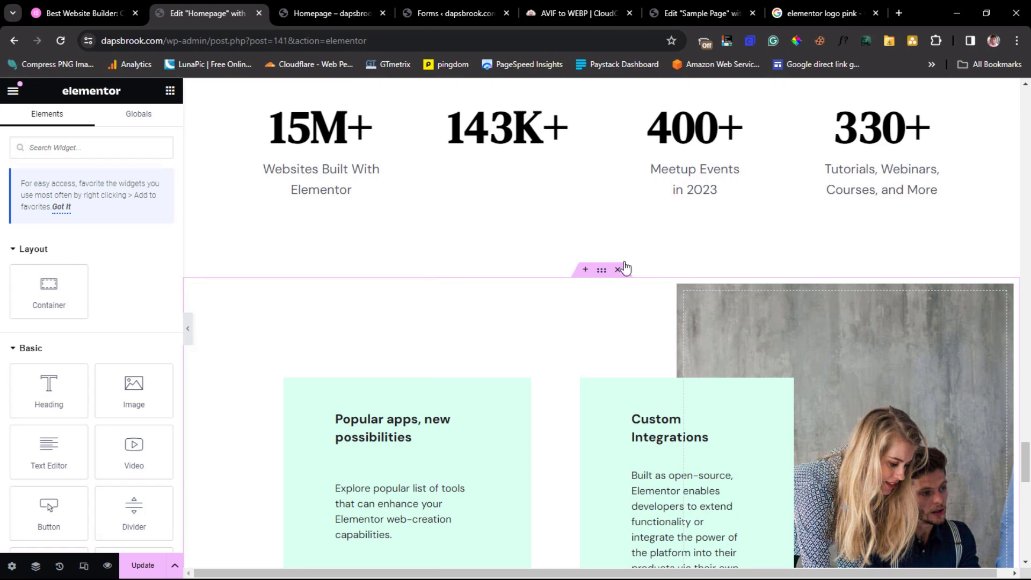
click(586, 271)
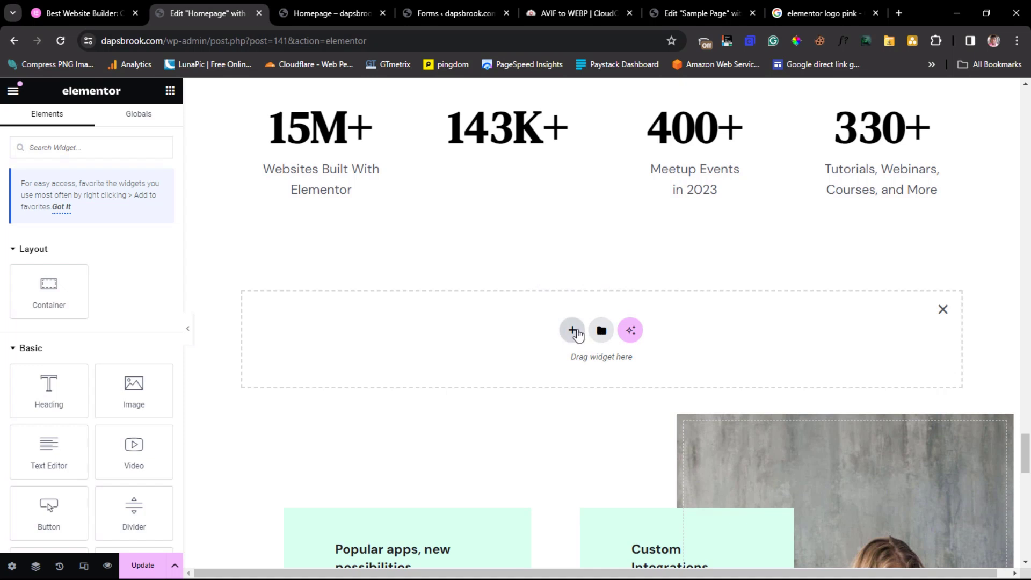
click(573, 331)
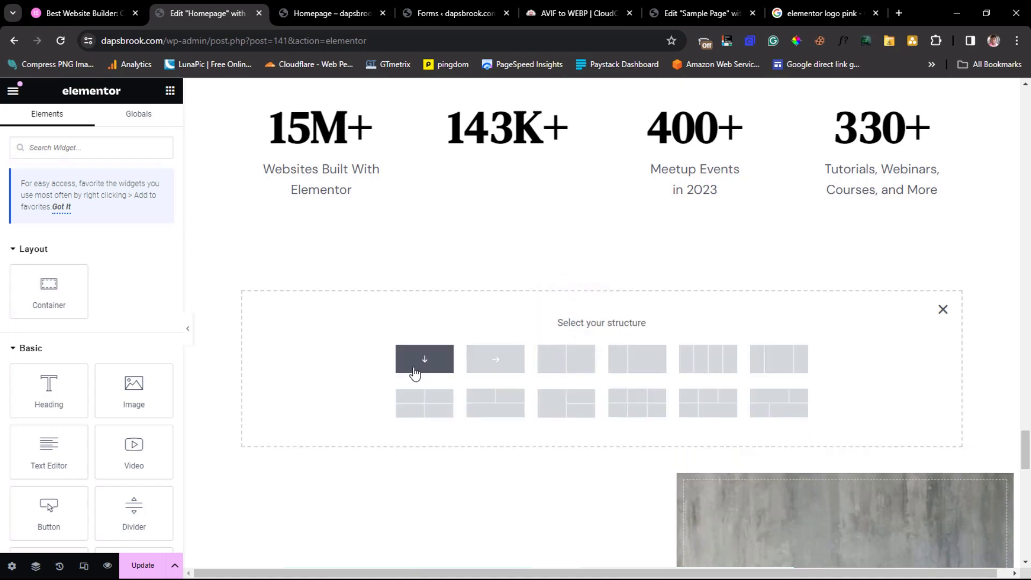
click(426, 367)
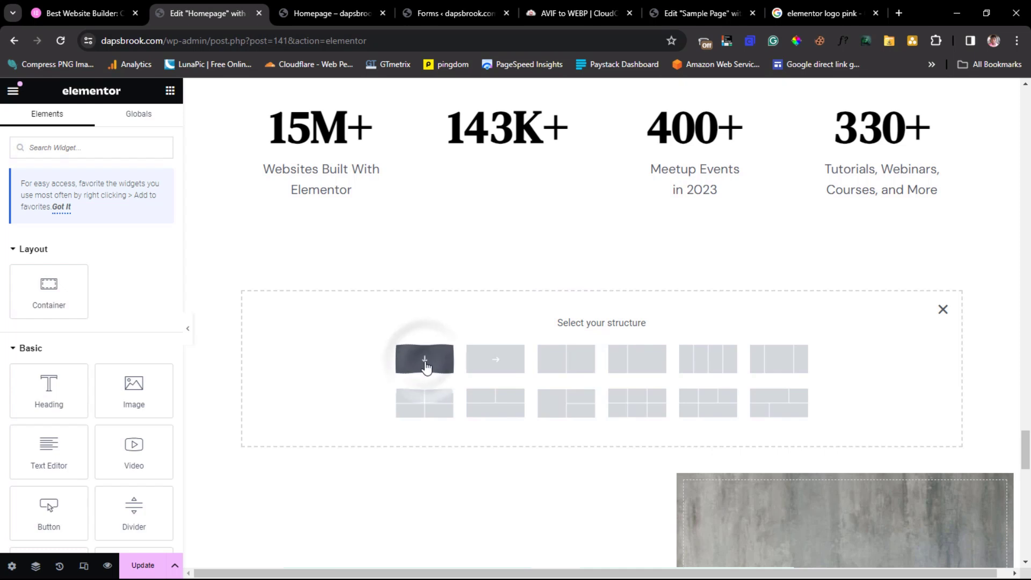
- Copy the "Join Our Community of Web Creators" heading from the Community section and paste it into the new empty container
scroll(427, 367, up, 10)
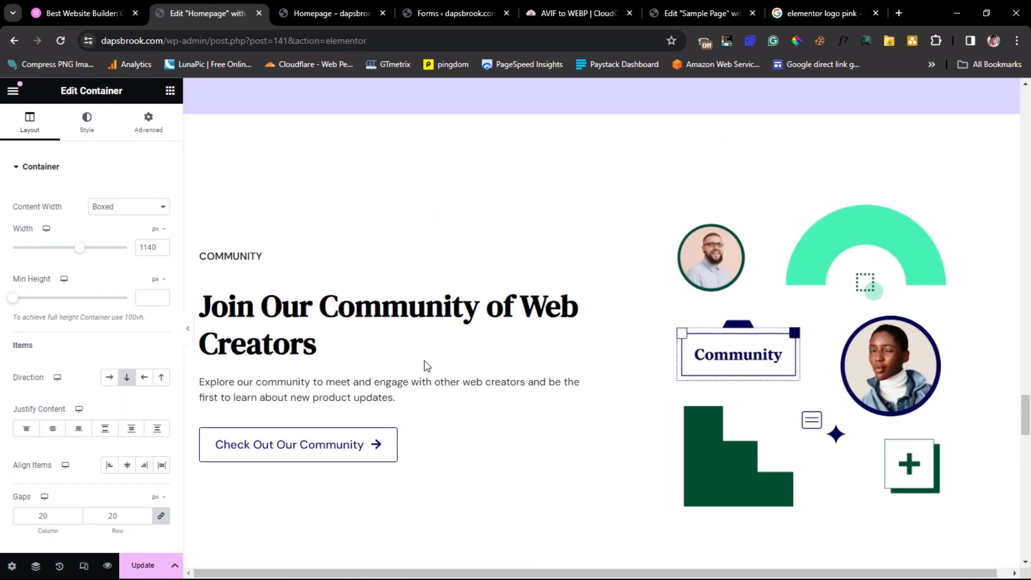
right_click(366, 312)
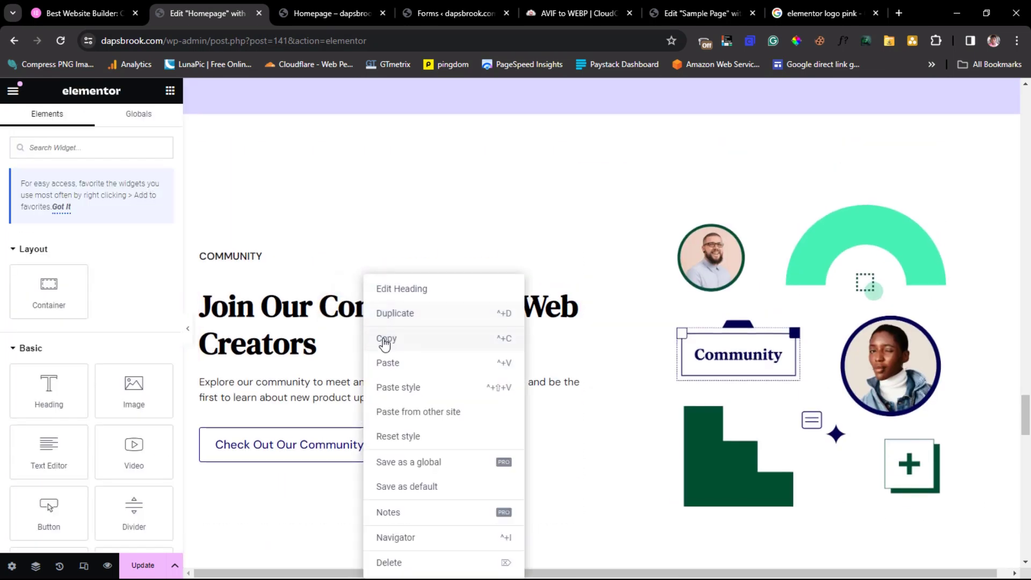
click(384, 339)
scroll(379, 373, down, 8)
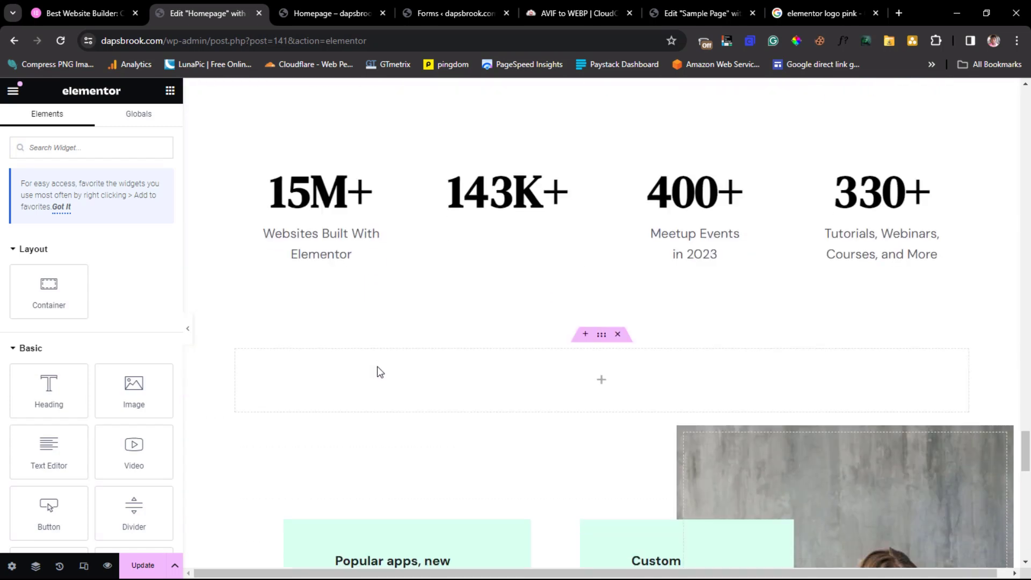
right_click(365, 376)
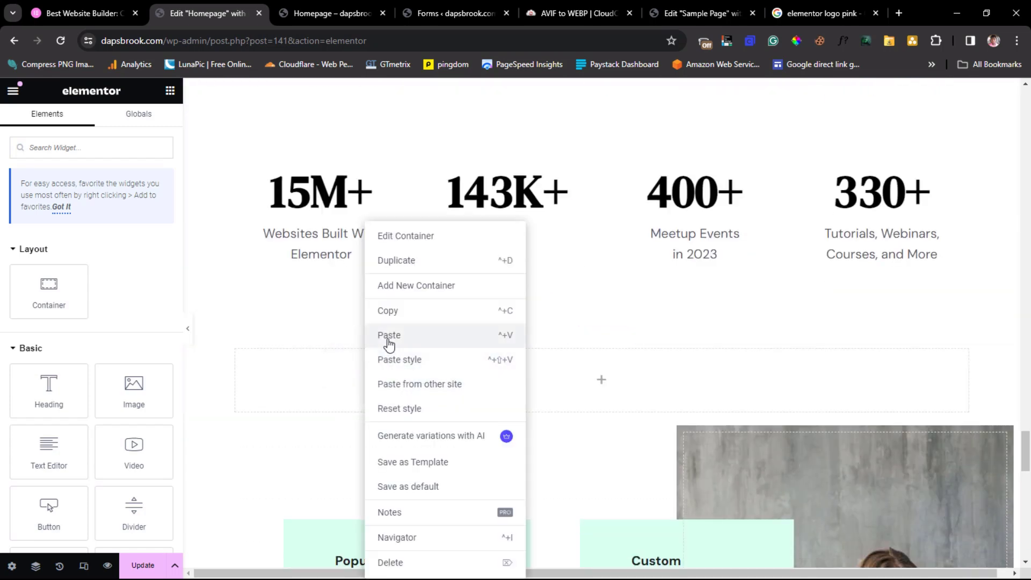
click(387, 339)
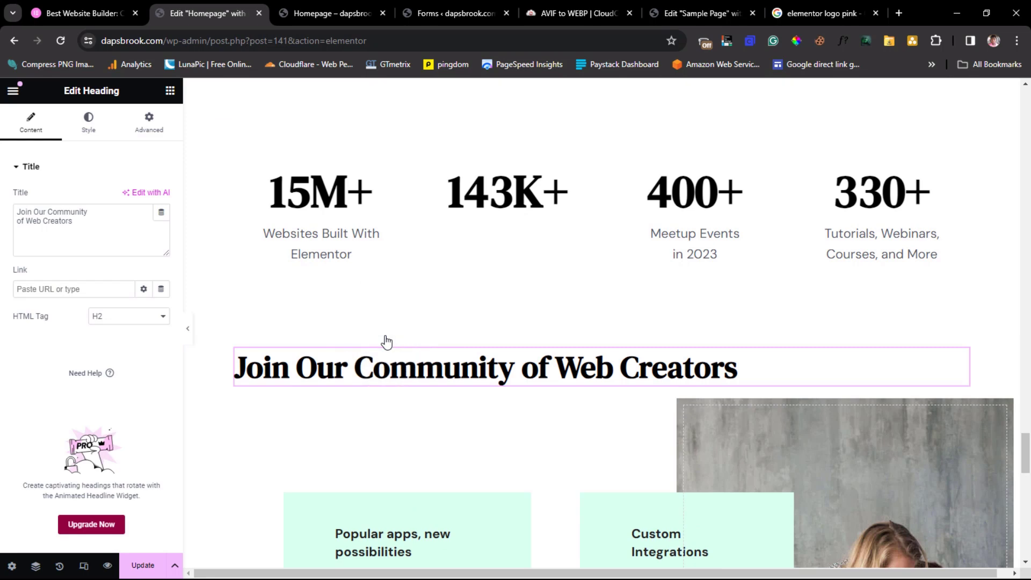
- Replace the pasted heading's title with "Designed To Be Extended", copied from the original section on elementor.com
click(83, 14)
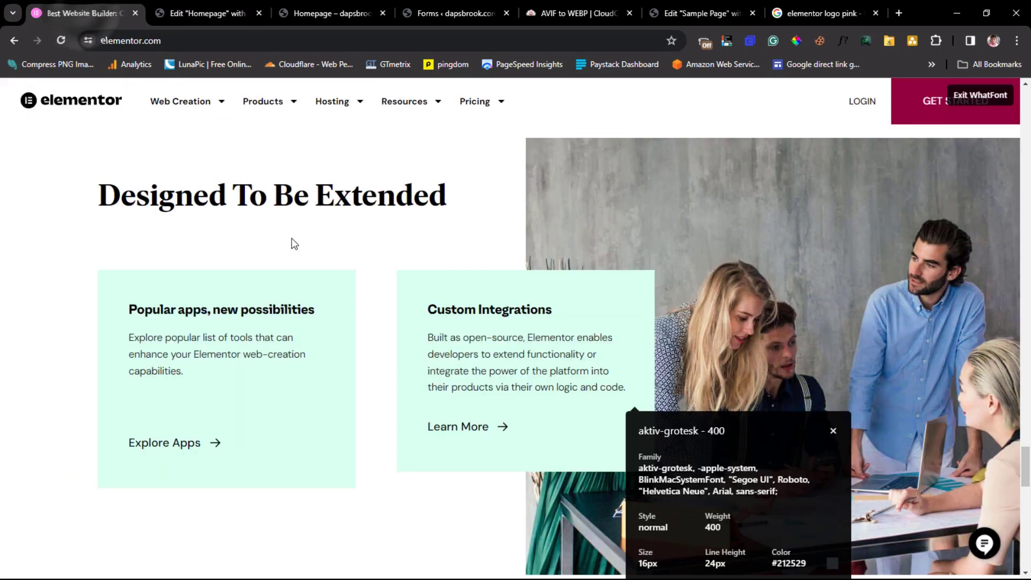
drag(457, 200, 121, 201)
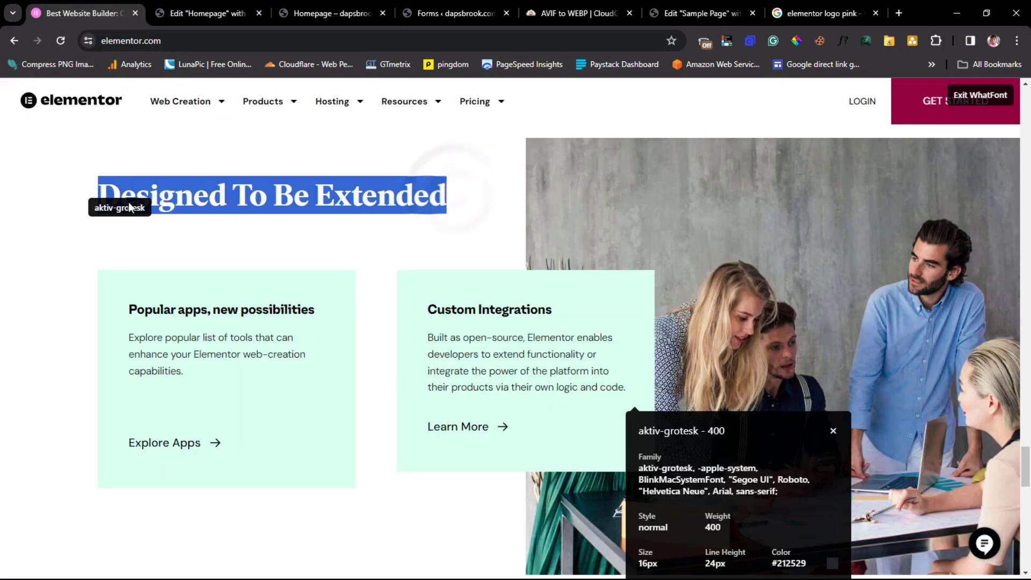
click(121, 201)
right_click(151, 194)
click(168, 208)
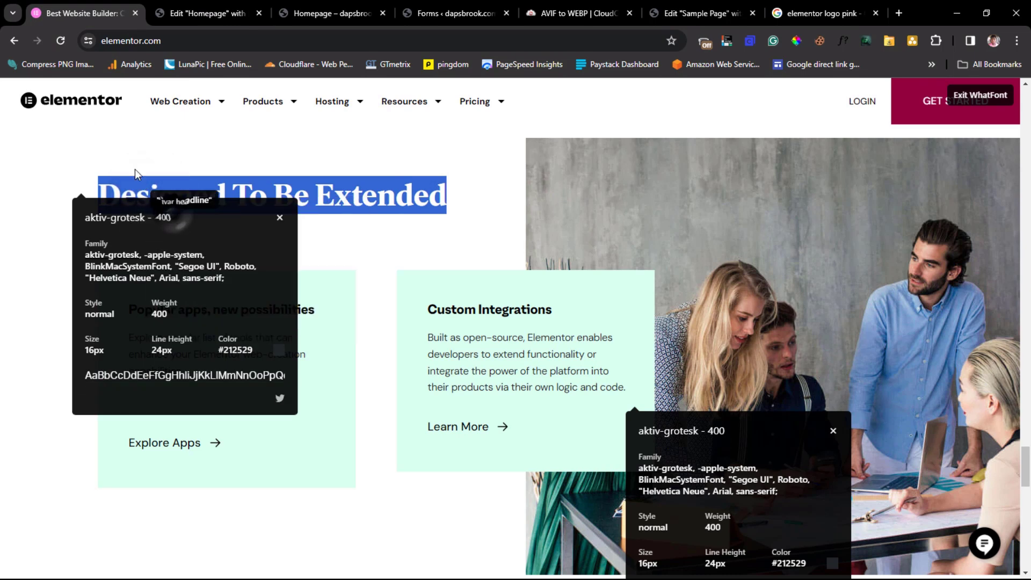
click(198, 2)
drag(115, 222, 7, 208)
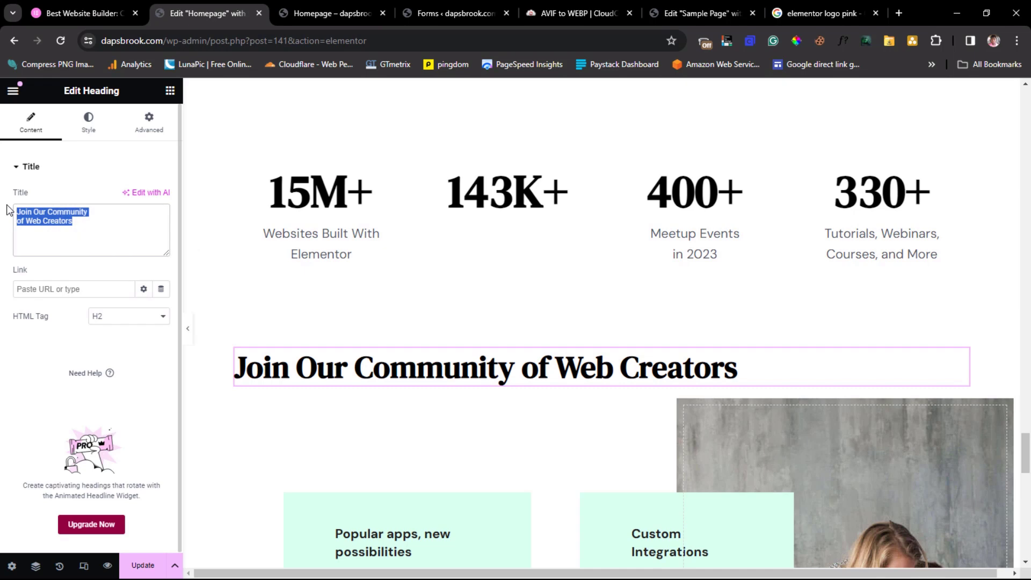
key(ctrl+v)
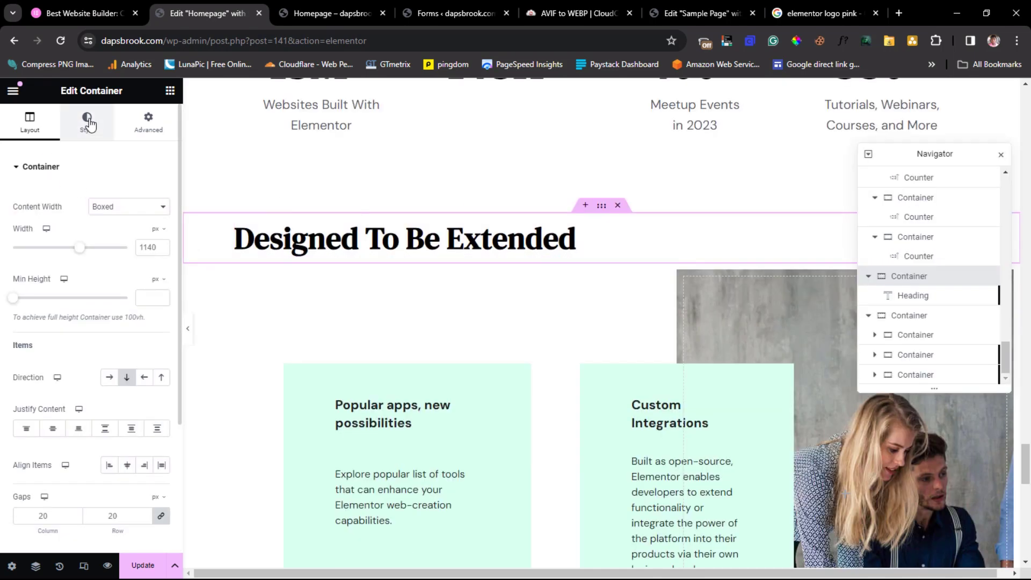
- Unlink the margin values of the new heading's container and try a bottom margin of -200 px
click(1000, 155)
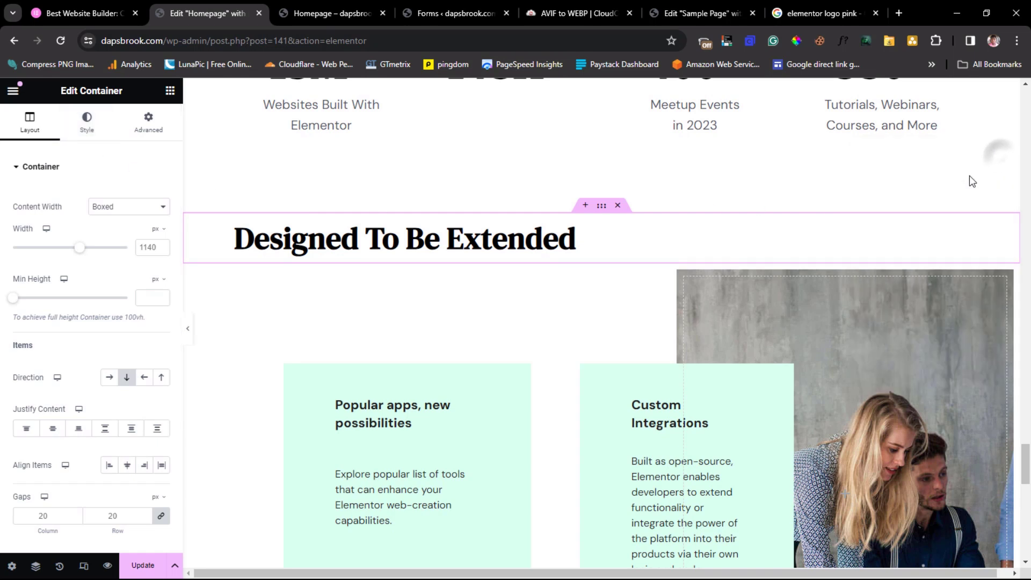
click(147, 126)
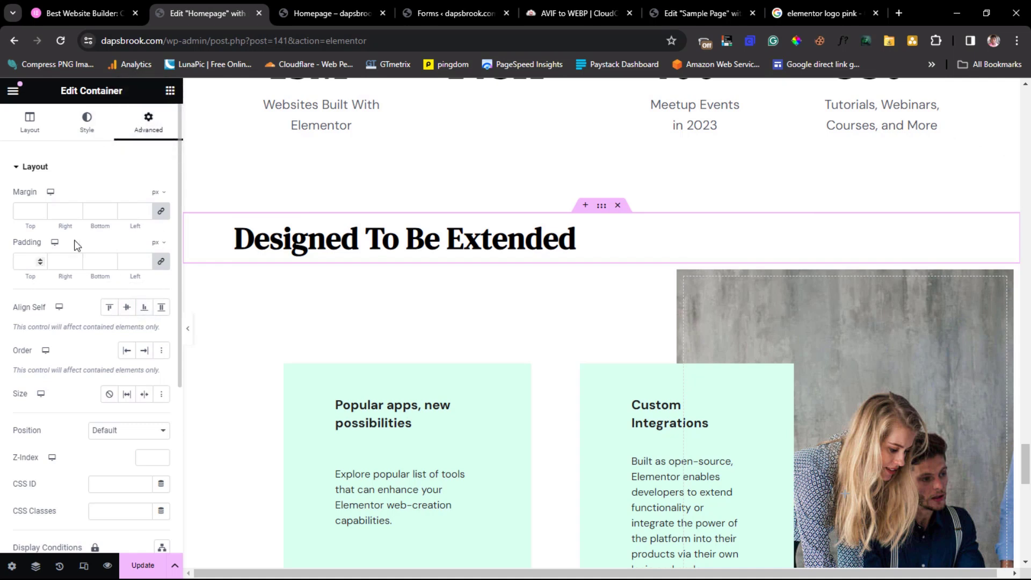
click(160, 211)
click(92, 213)
text(-2)
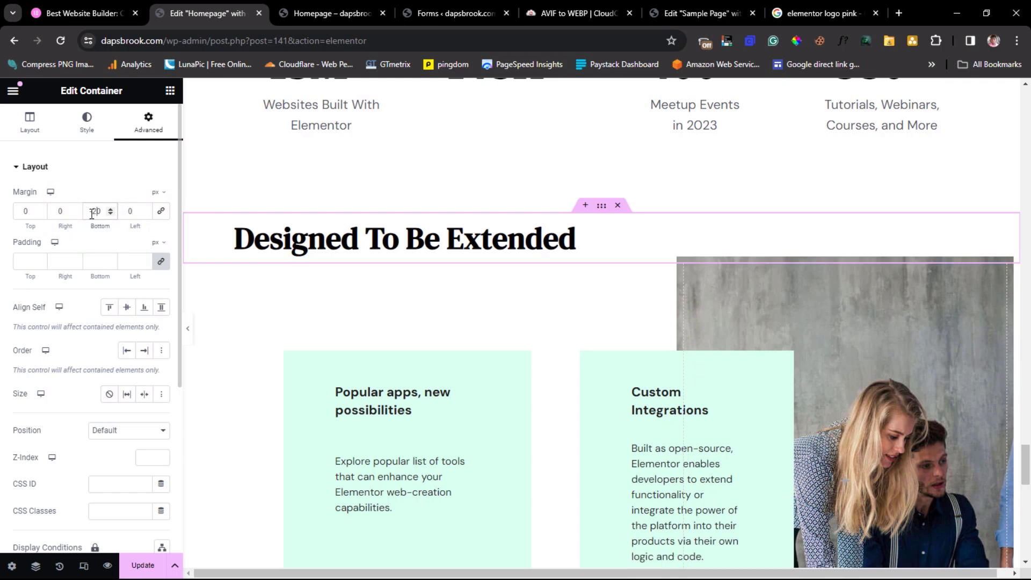
text(0)
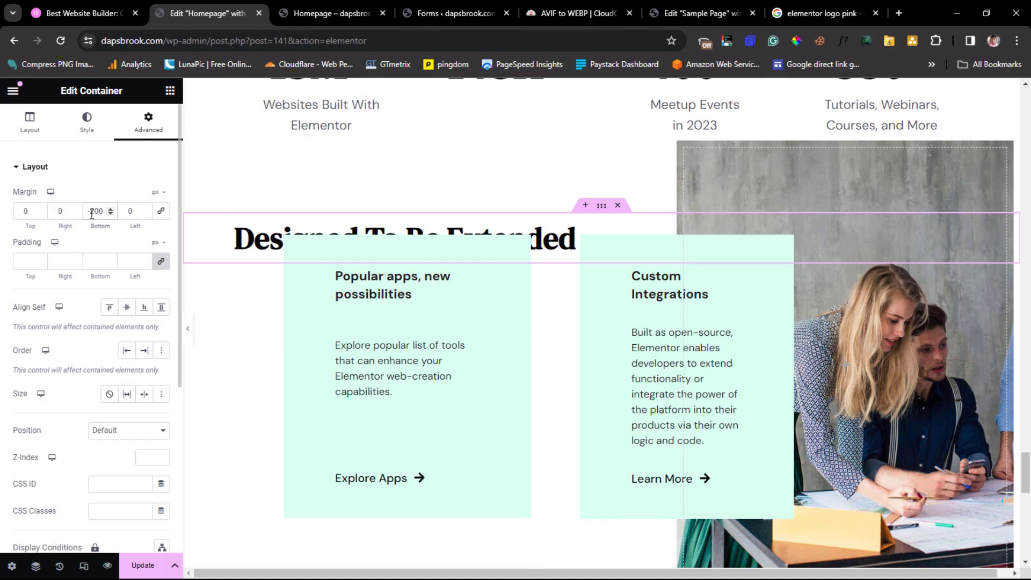
- Try a bottom margin of -250 px on the heading's container and clear the value again
key(BackSpace)
key(BackSpace)
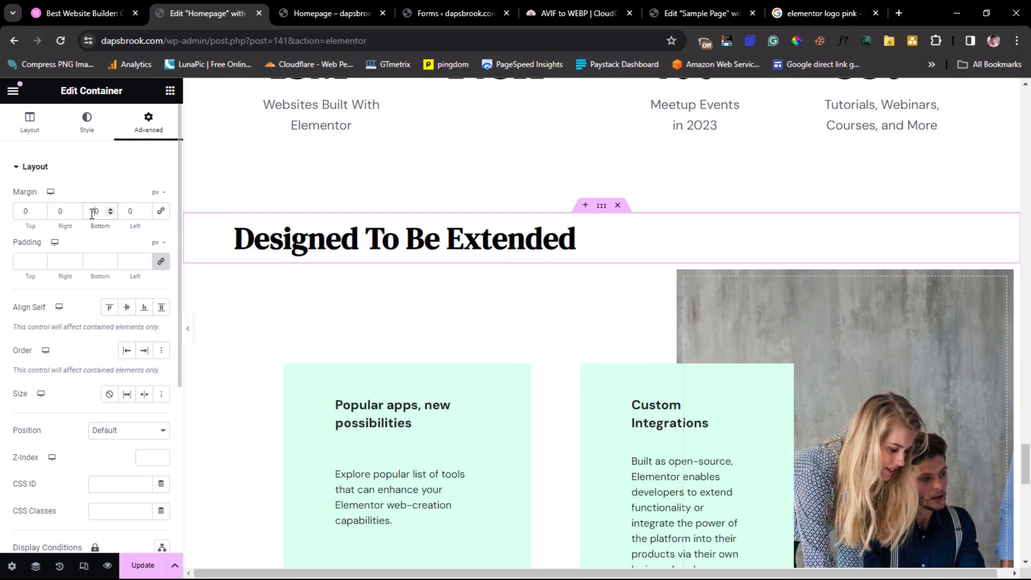
text(25)
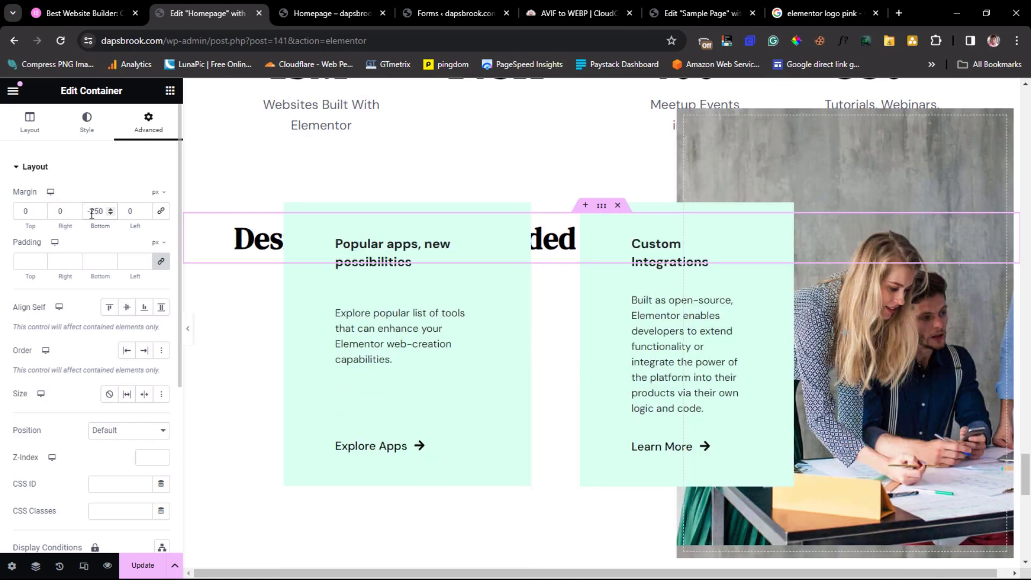
key(BackSpace)
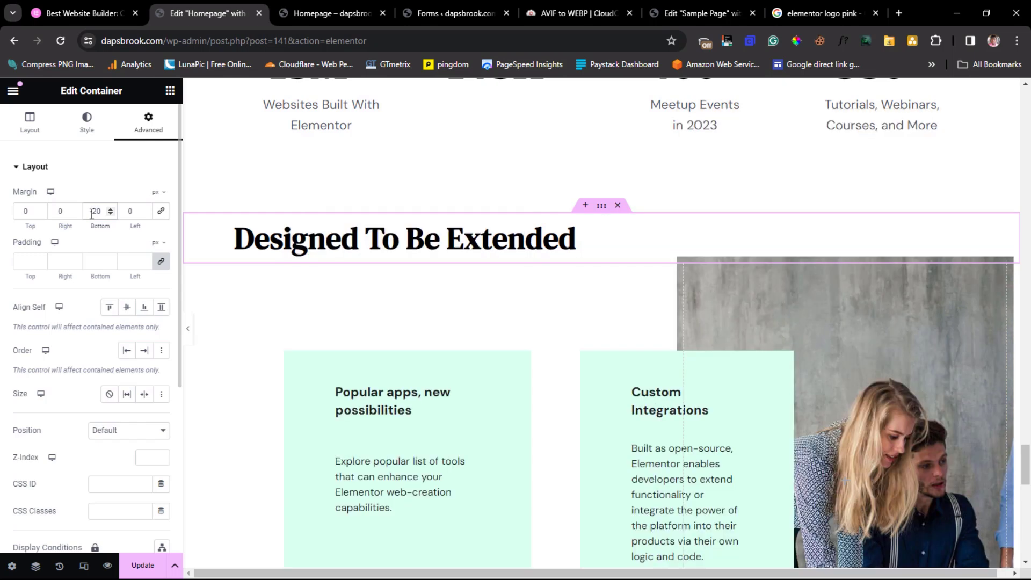
key(BackSpace)
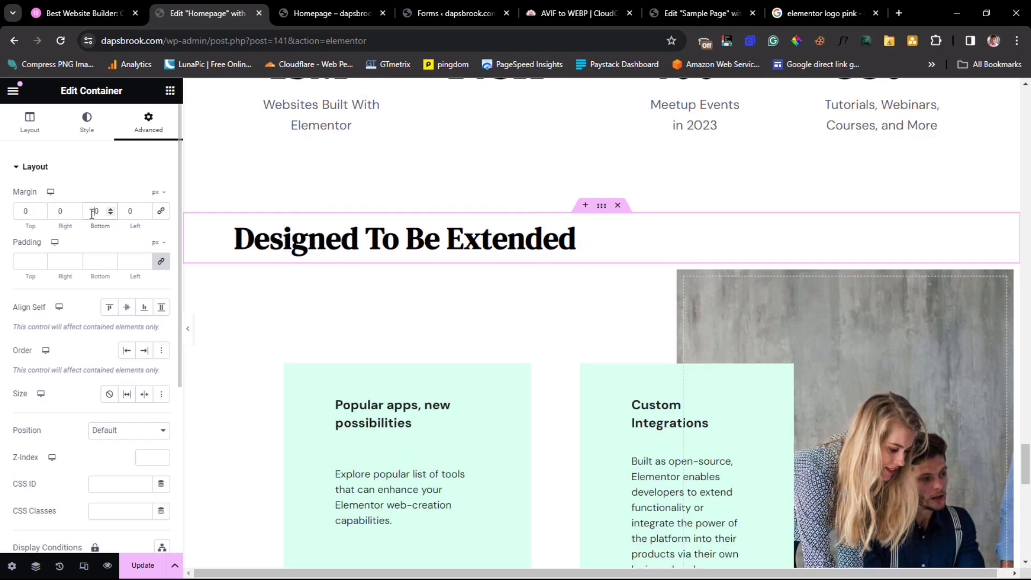
- Set the heading container's bottom margin to -100 px, preview the section and compare it with the original on elementor.com
text(100)
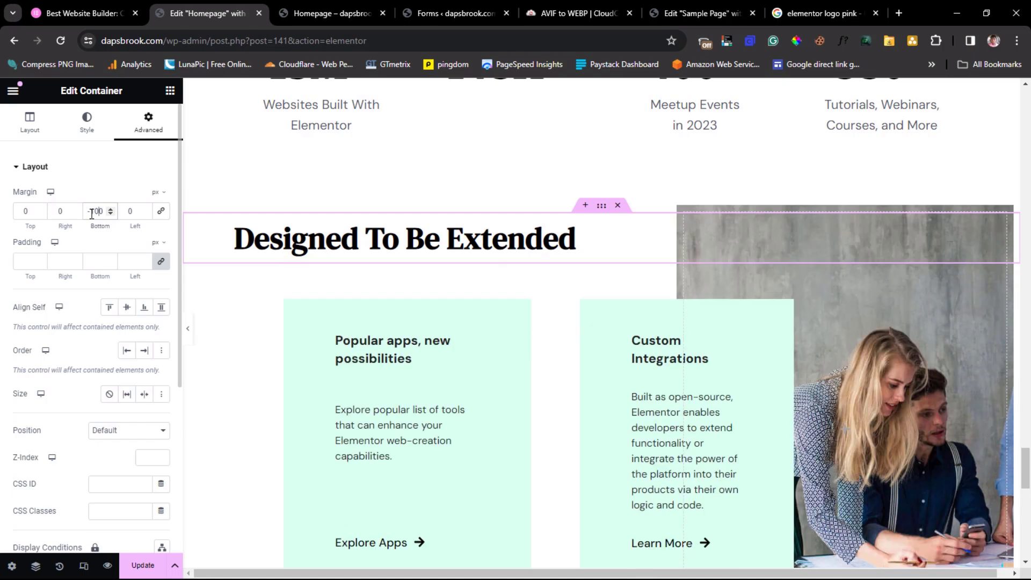
click(188, 330)
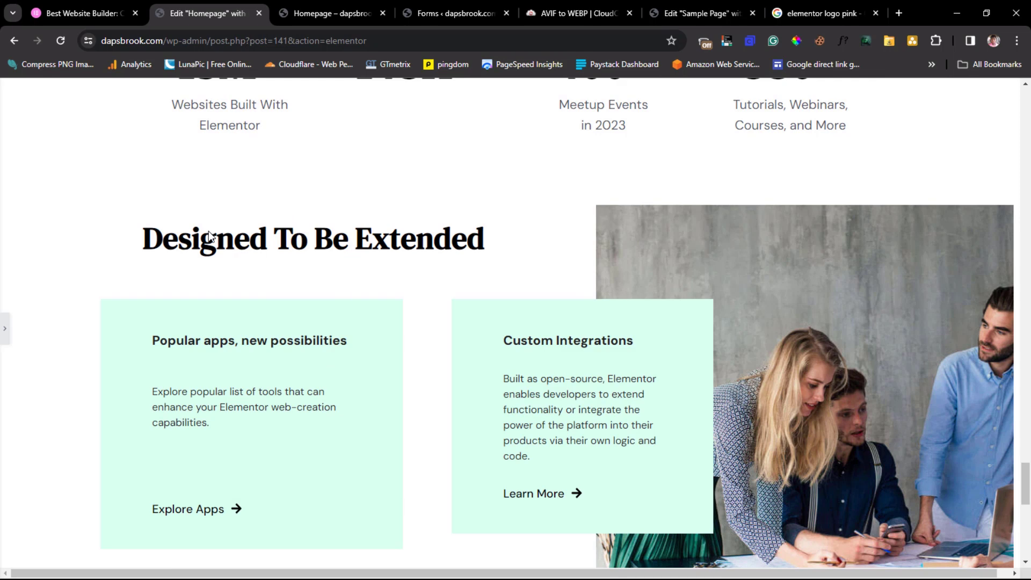
key(ctrl+shift+Tab)
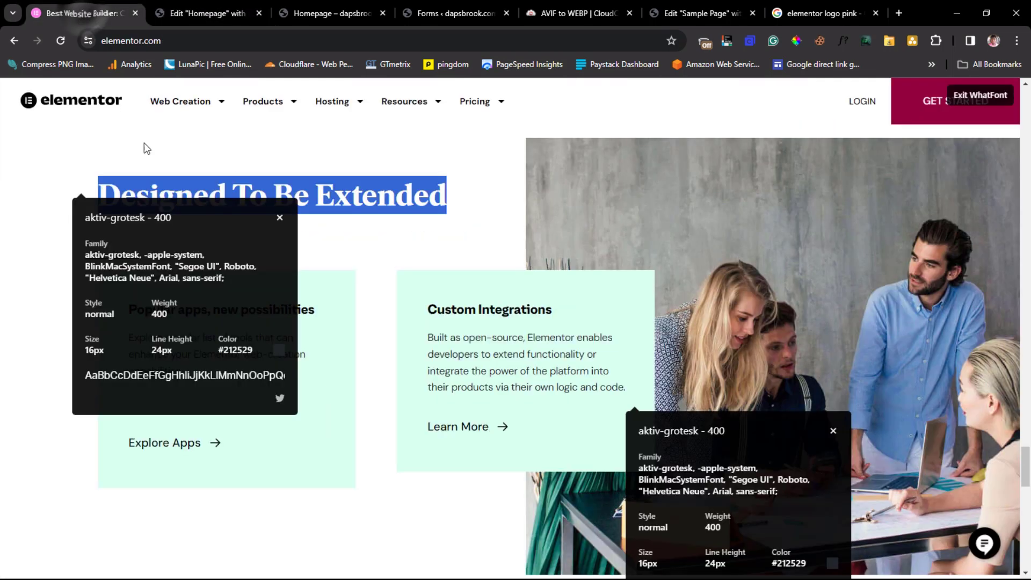
click(214, 12)
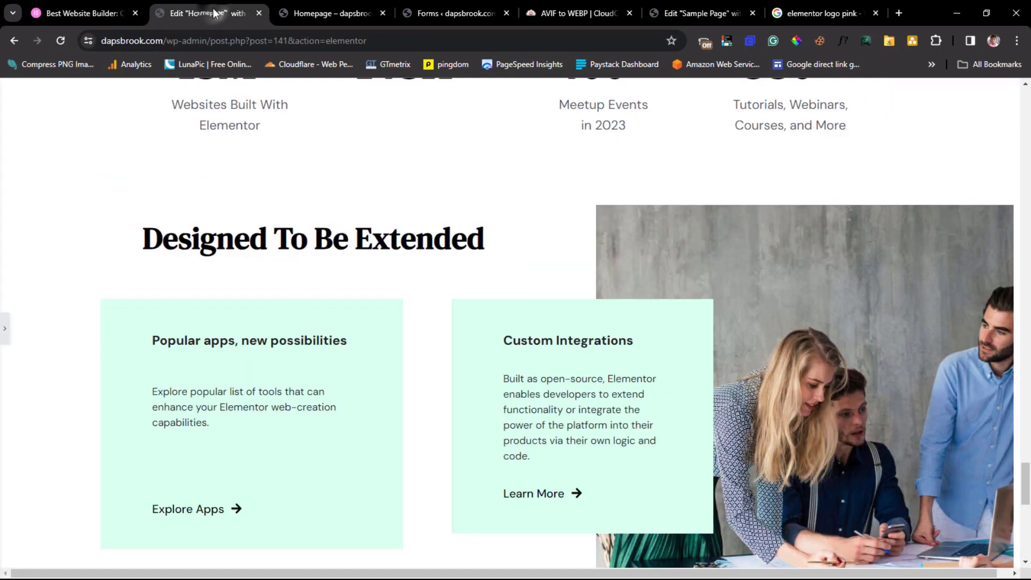
click(5, 333)
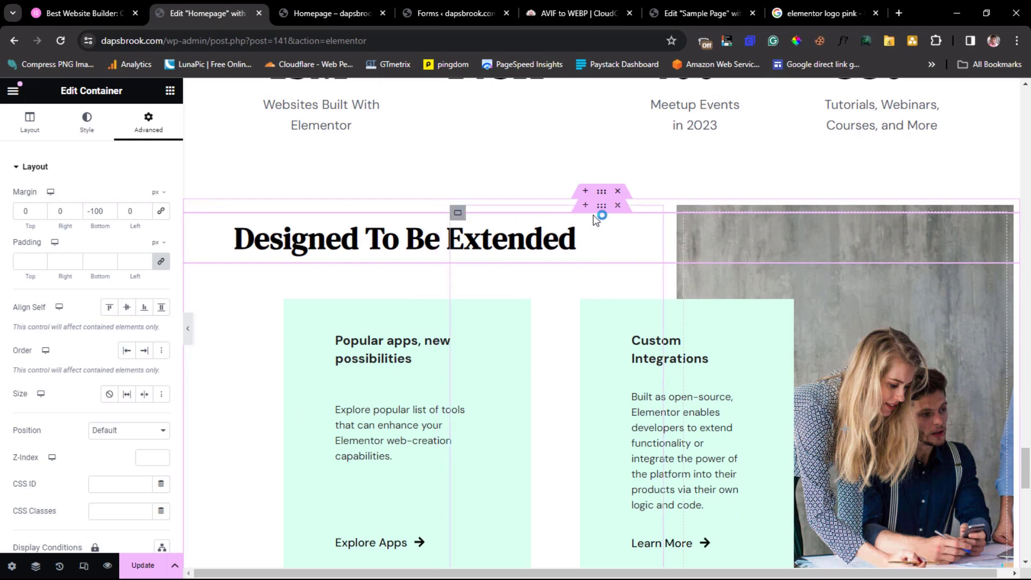
- Change the content width of the "Designed To Be Extended" heading's container from boxed to full width
click(30, 122)
click(110, 206)
click(113, 227)
- Try a left margin of 80 px on the heading's container and preview its alignment with the Popular apps card
click(148, 123)
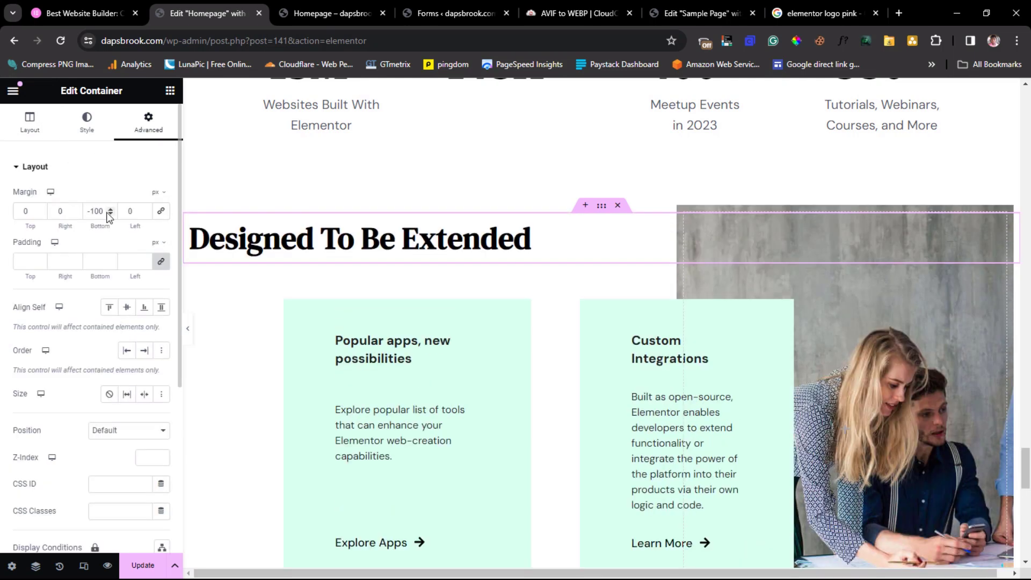
click(129, 211)
text(80)
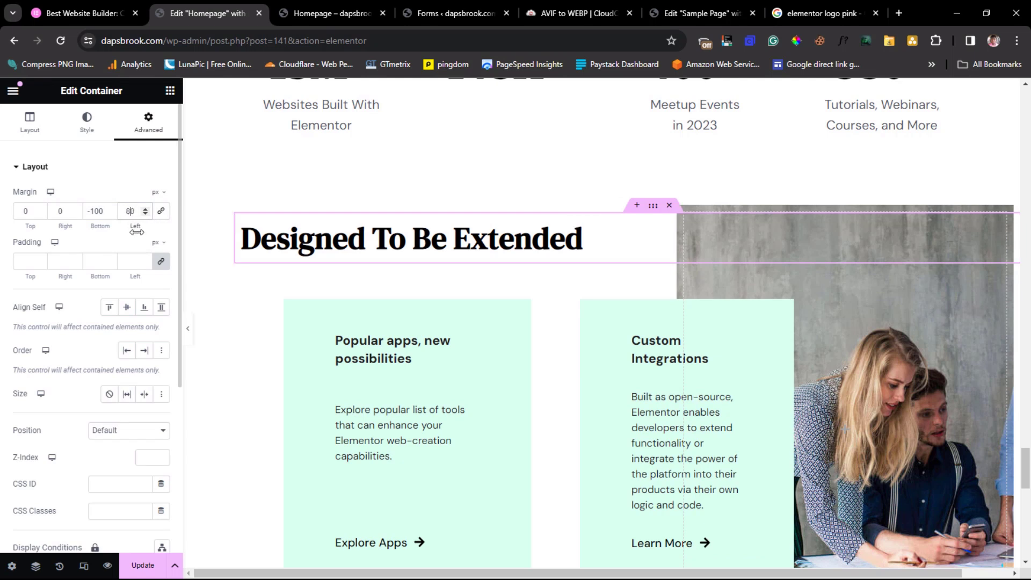
click(188, 334)
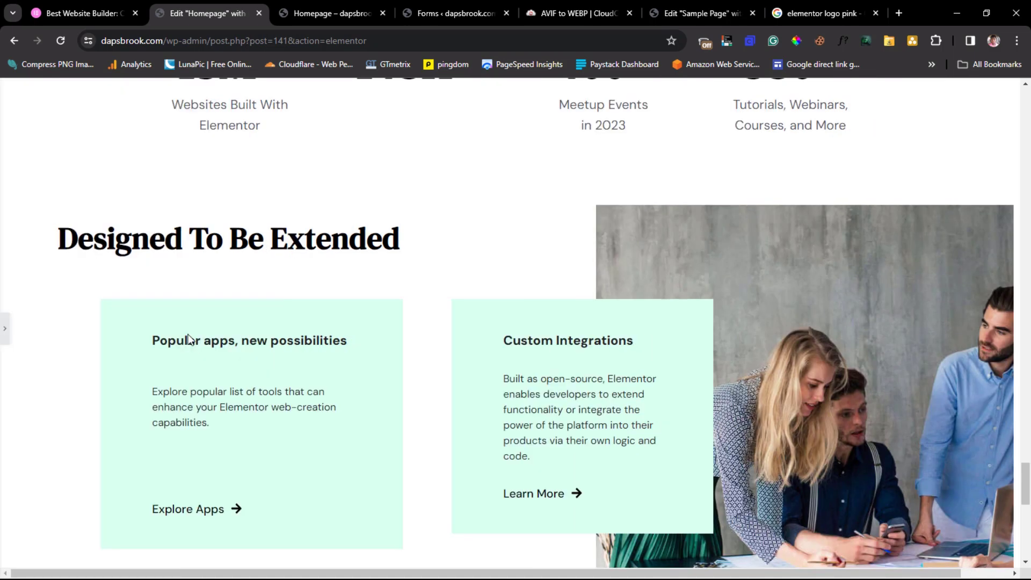
click(3, 333)
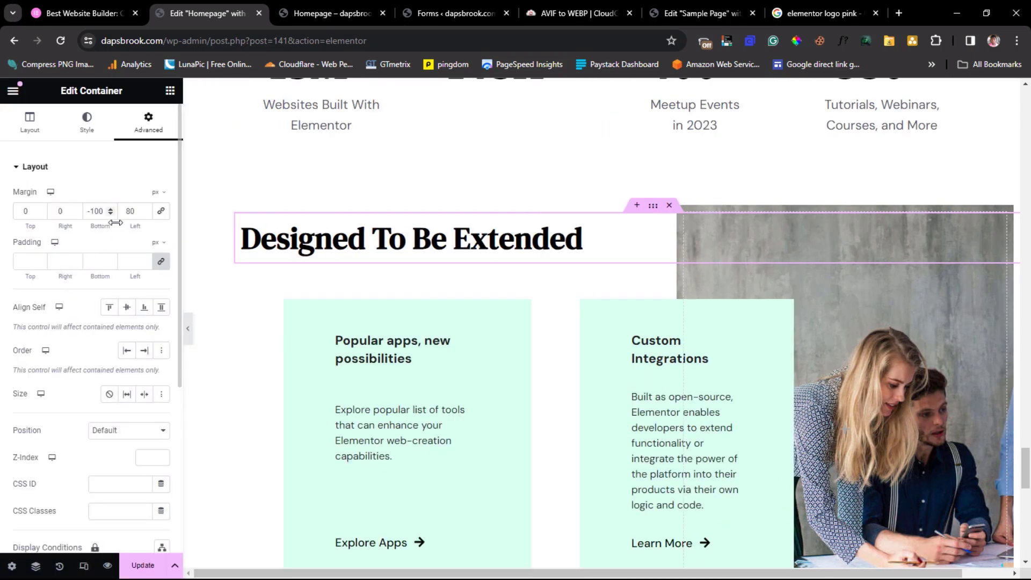
- Set the heading container's left margin to 150 px and preview the section down to the footer
click(128, 210)
text(1)
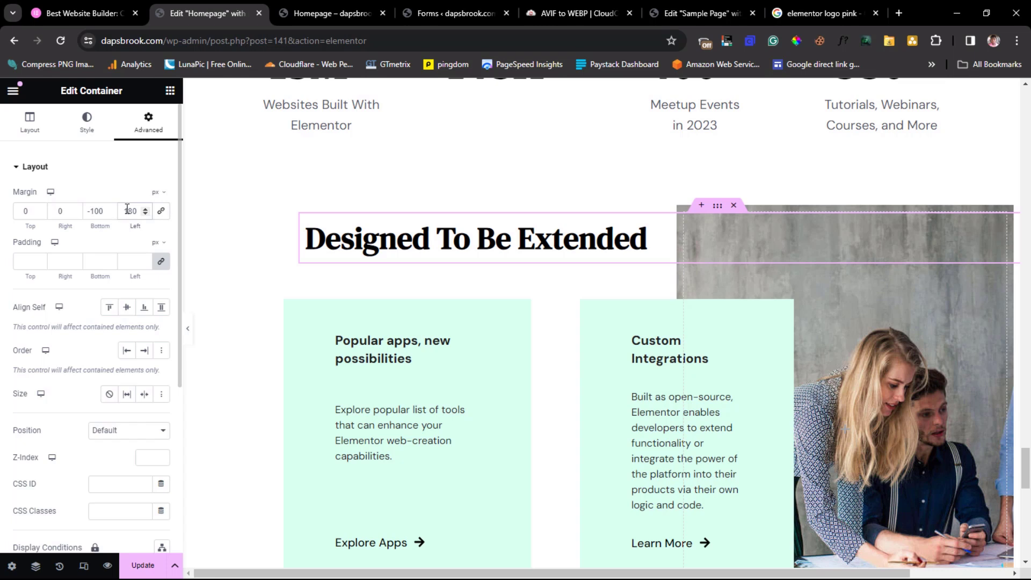
drag(132, 211, 128, 211)
text(5)
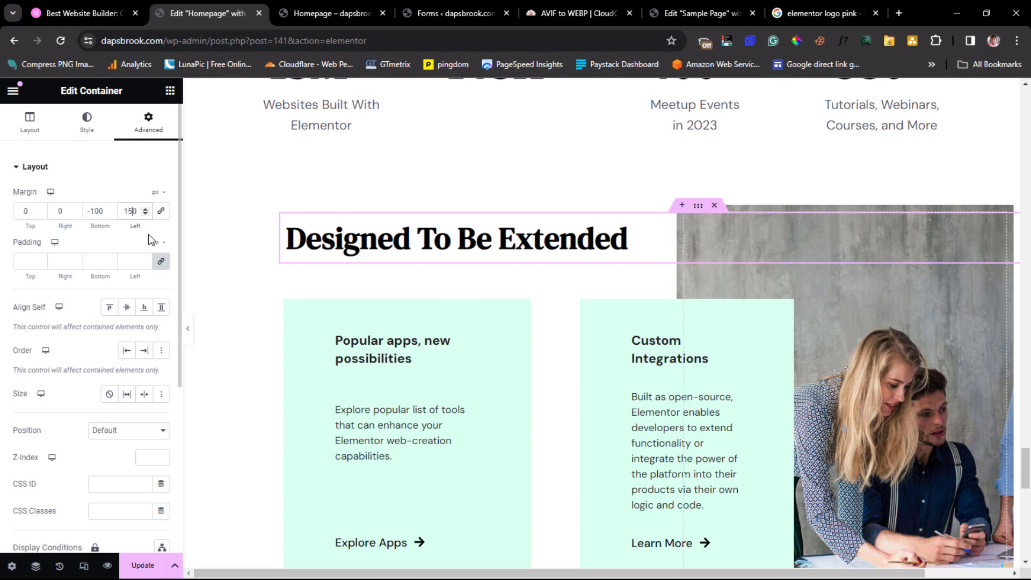
click(189, 336)
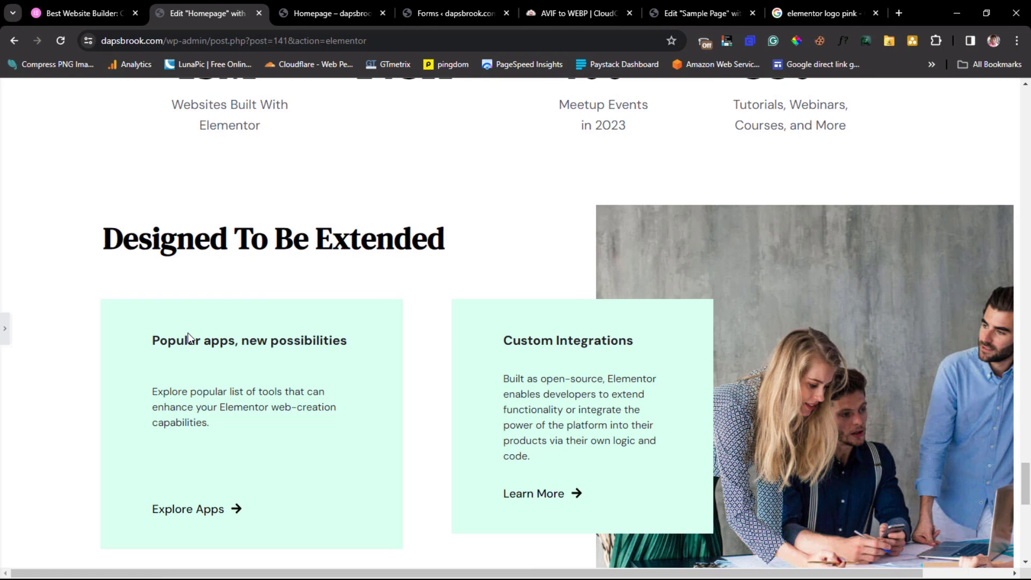
scroll(189, 316, down, 4)
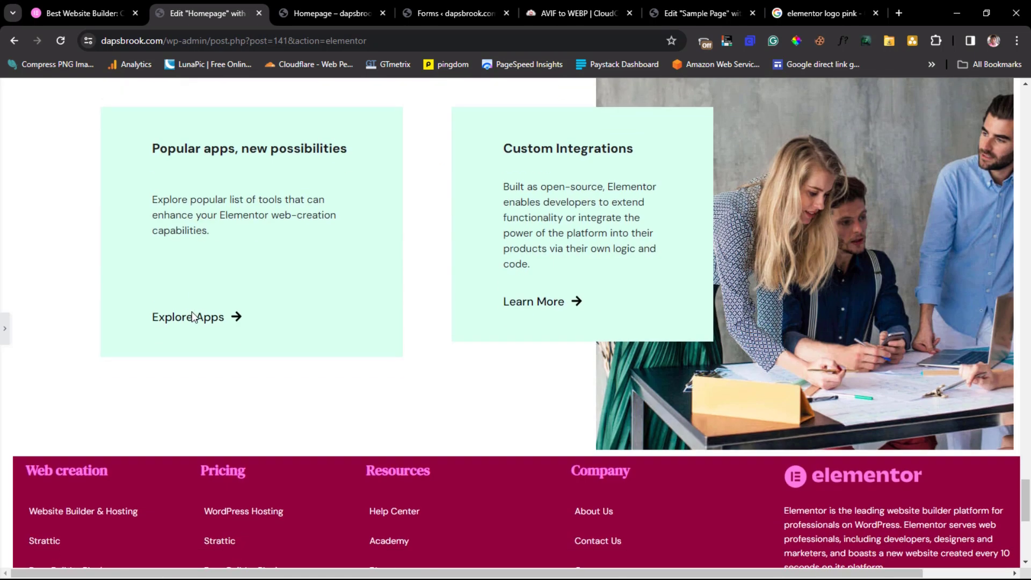
- Compare the homepage with elementor.com and examine the pink "Meet Elementor's Live Editor" section that follows the mint cards
scroll(191, 315, up, 5)
scroll(192, 317, up, 3)
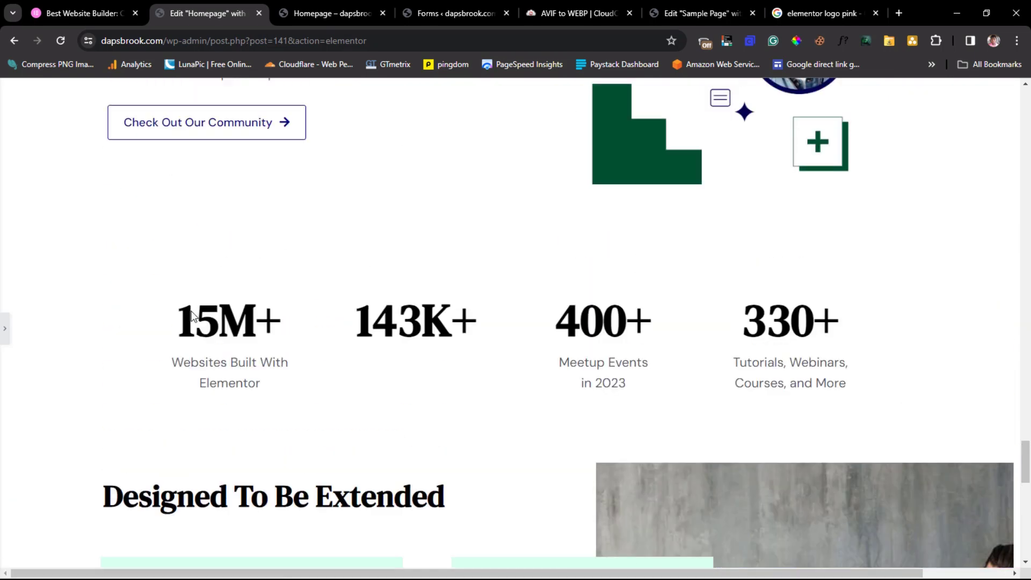
click(81, 13)
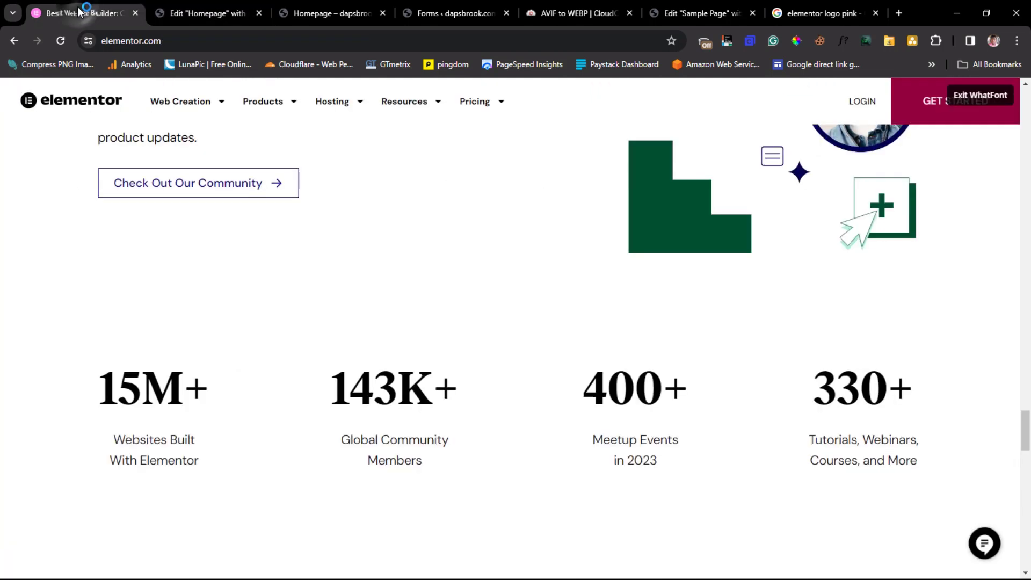
scroll(492, 205, down, 9)
scroll(492, 205, down, 6)
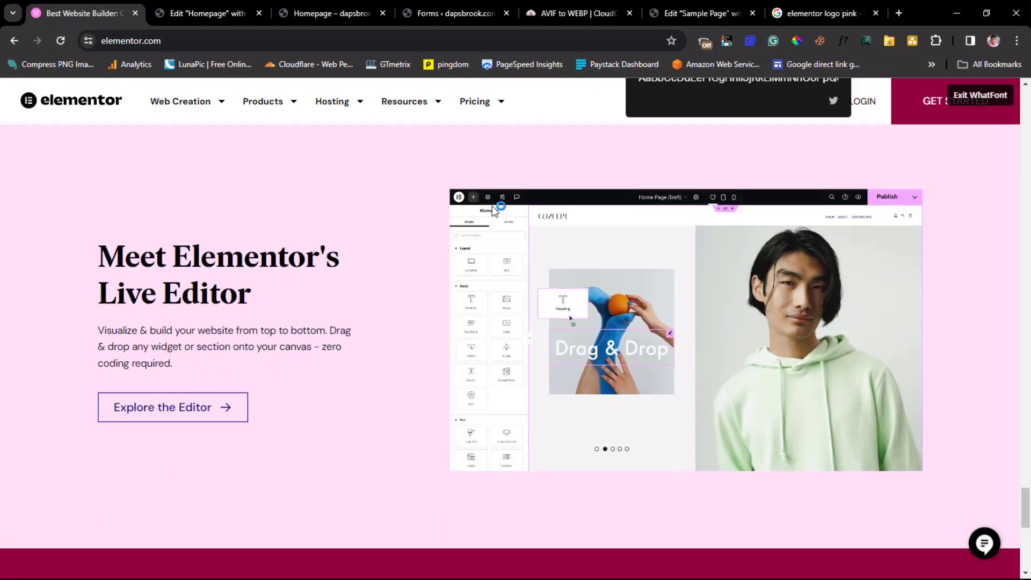
scroll(492, 205, down, 2)
scroll(492, 205, up, 3)
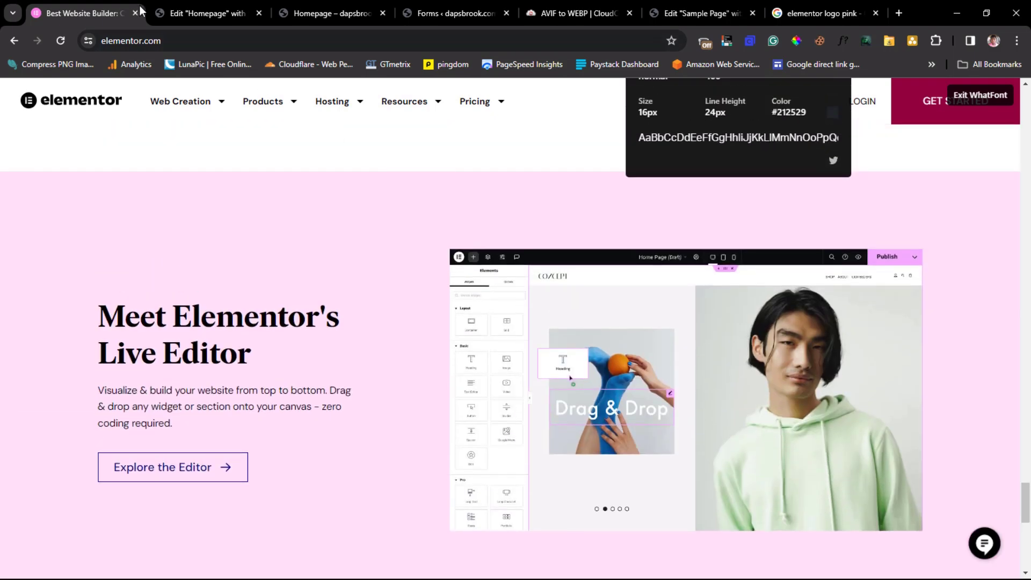
- Copy the "Join Our Community of Web Creators" container and paste it into the empty area above the footer
click(206, 12)
scroll(564, 311, down, 10)
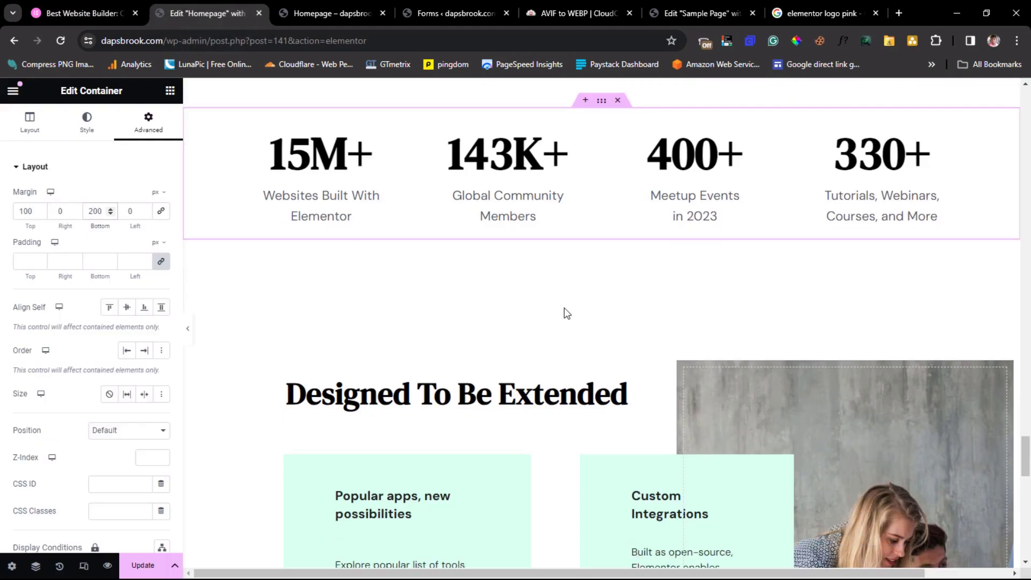
scroll(567, 313, up, 10)
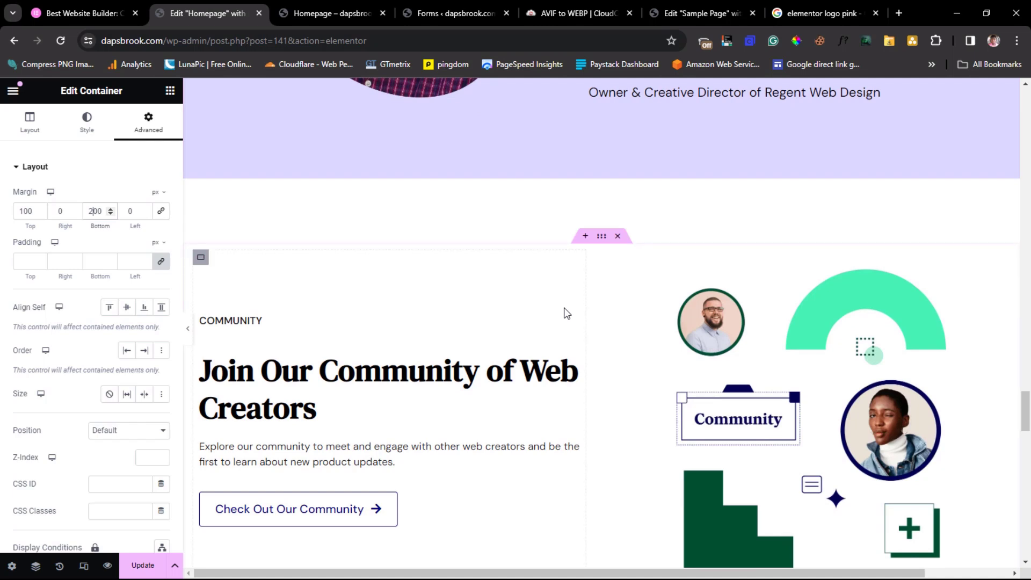
right_click(602, 237)
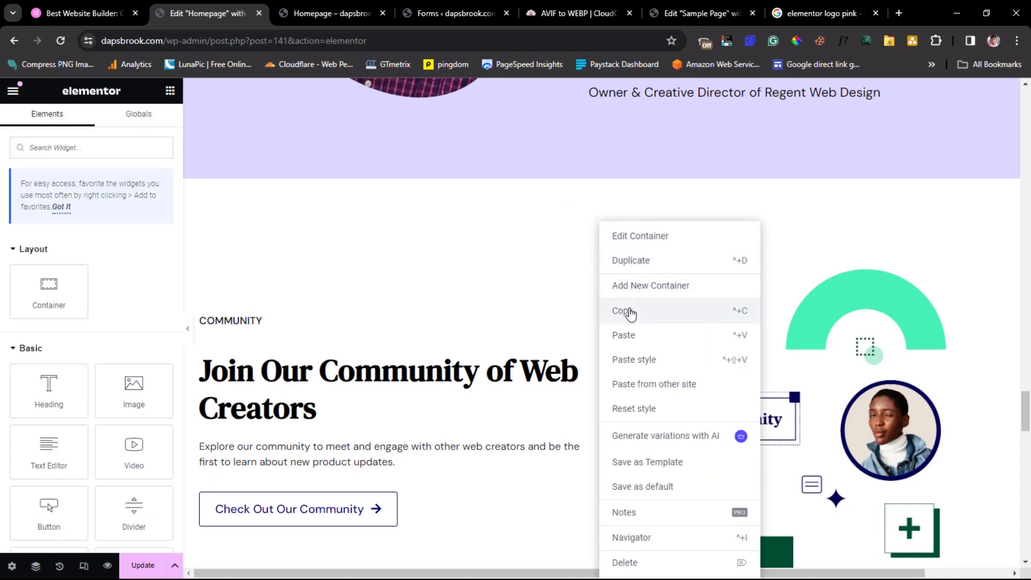
click(629, 311)
scroll(631, 314, down, 20)
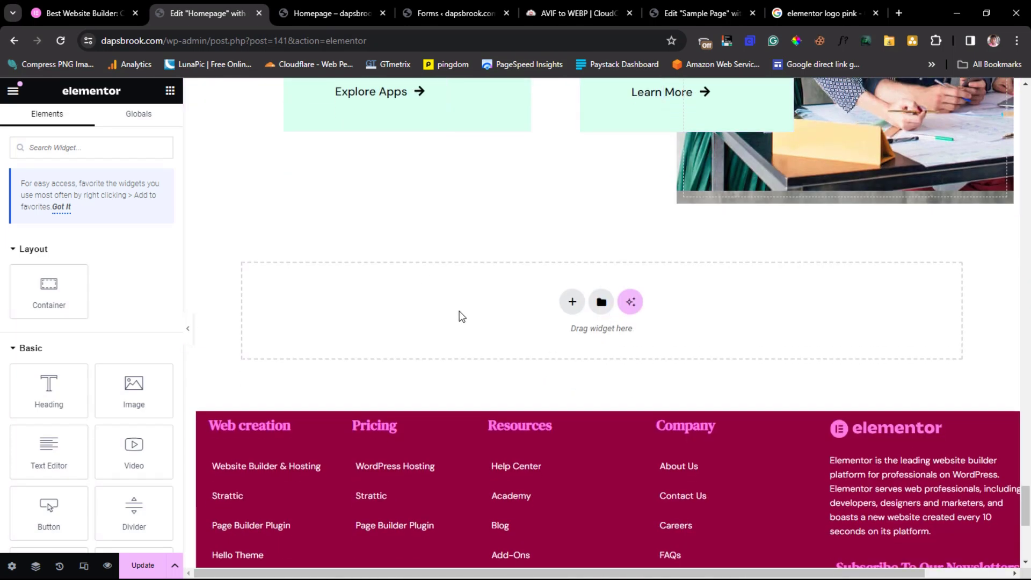
right_click(461, 316)
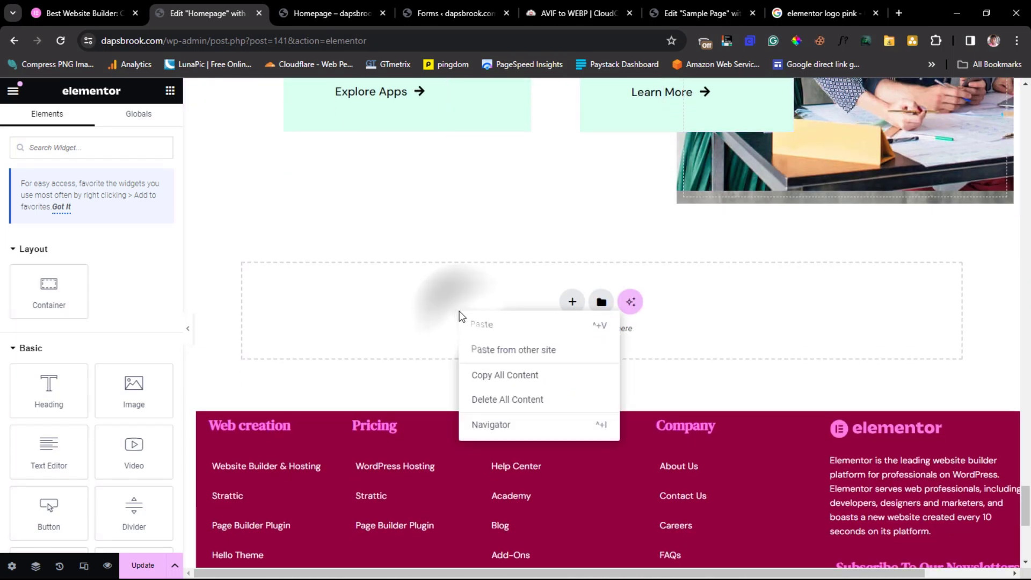
click(491, 334)
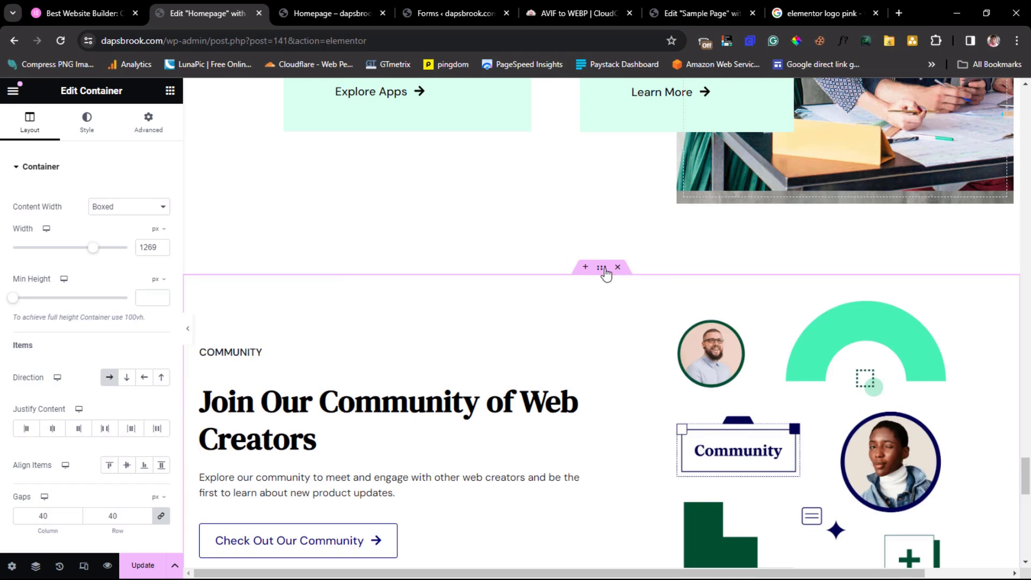
- Sample the pink background of elementor.com's "Meet Elementor's Live Editor" section with ColorPick Eyedropper and copy its hex code FFE1F9
click(80, 13)
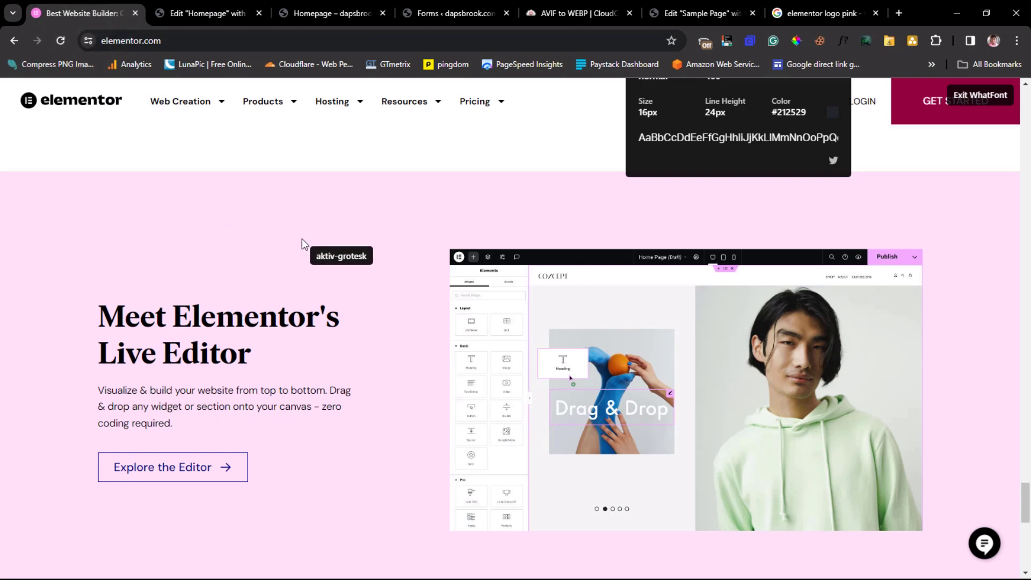
click(978, 90)
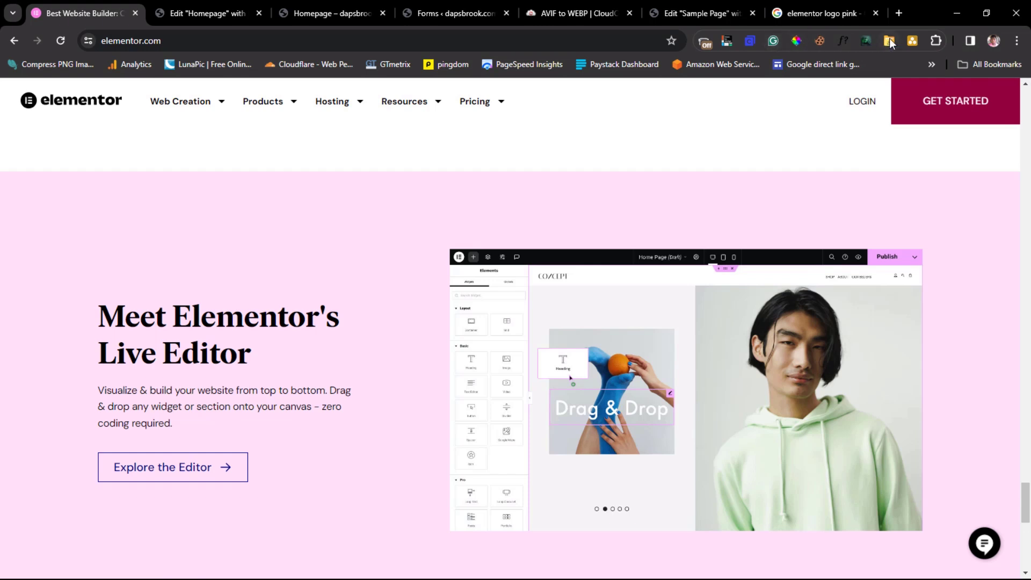
click(797, 42)
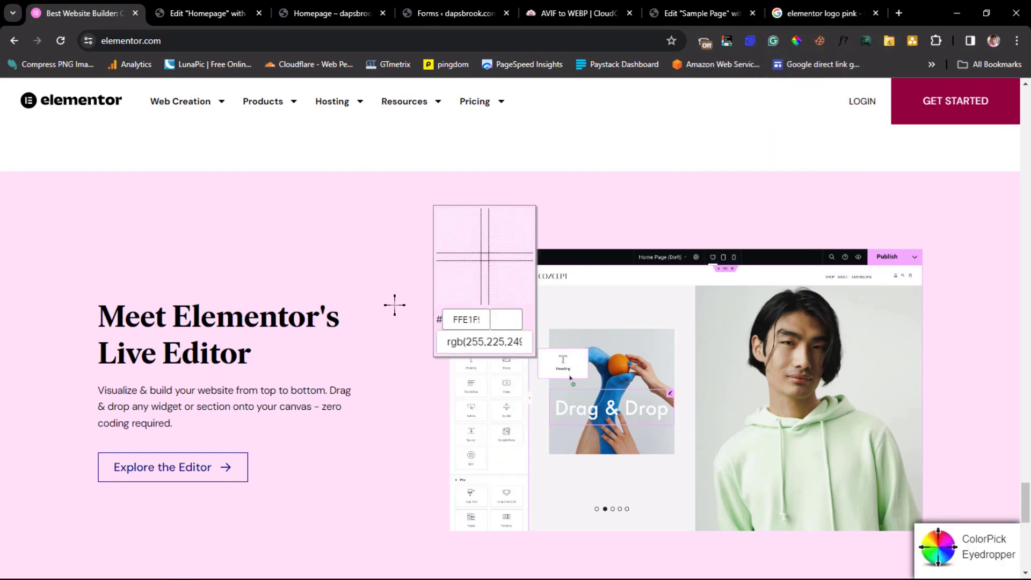
click(357, 256)
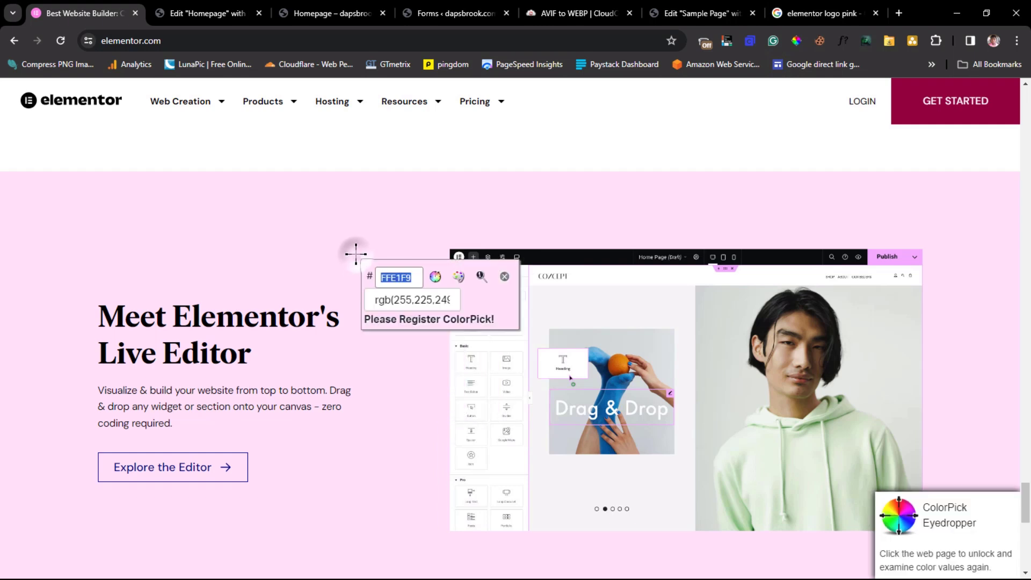
right_click(397, 276)
click(421, 337)
click(420, 334)
- Give the pasted community container a classic background in colour #FFE1F9 and compare it with the original section
click(221, 14)
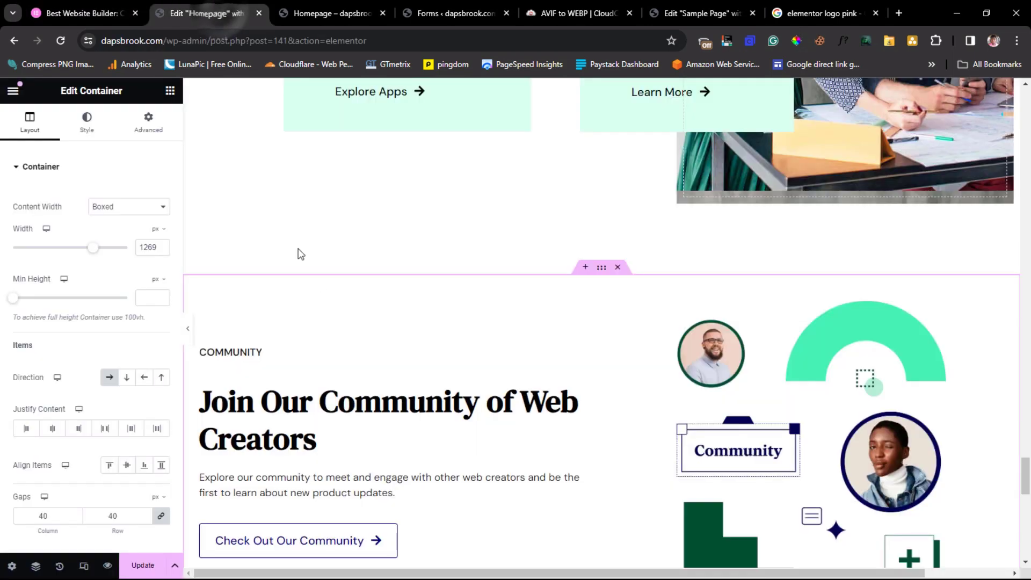
click(87, 125)
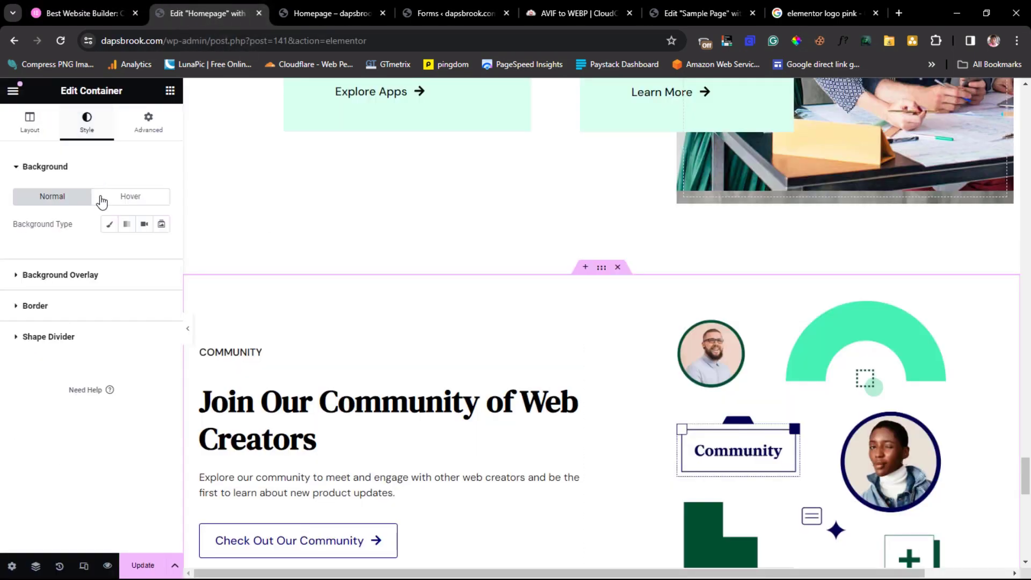
click(108, 228)
click(162, 251)
drag(131, 438, 59, 445)
key(ctrl+v)
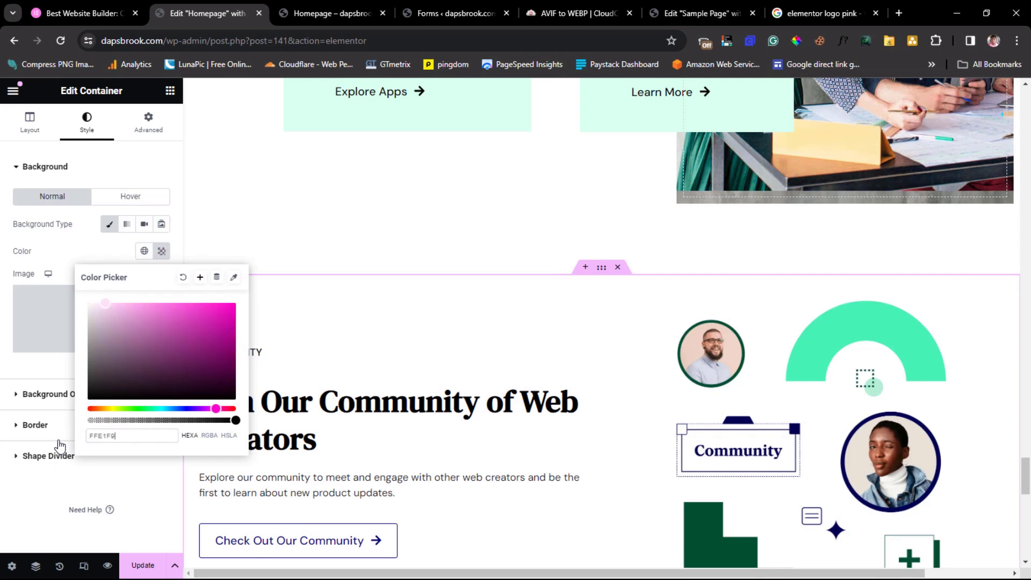
click(80, 12)
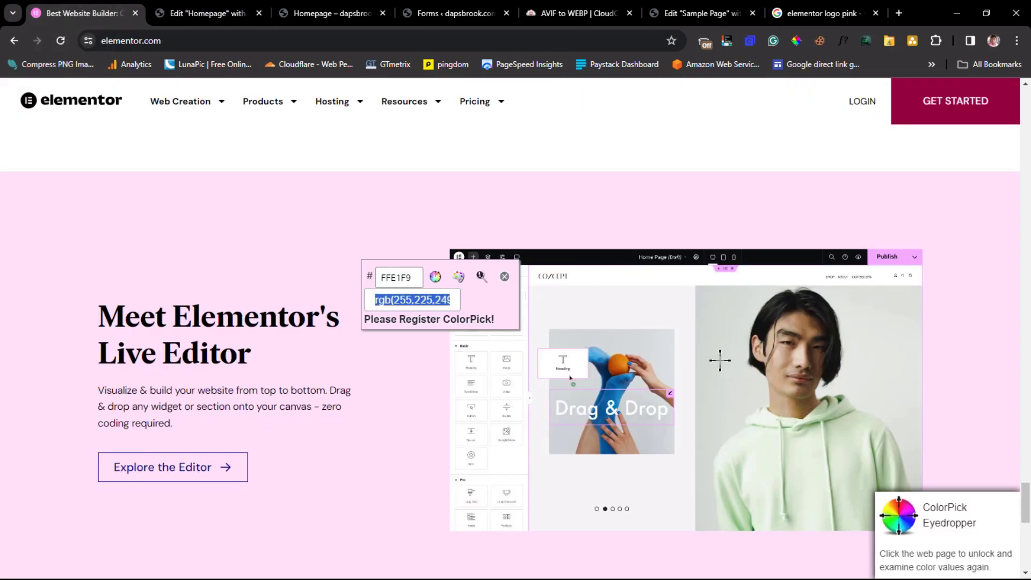
click(233, 15)
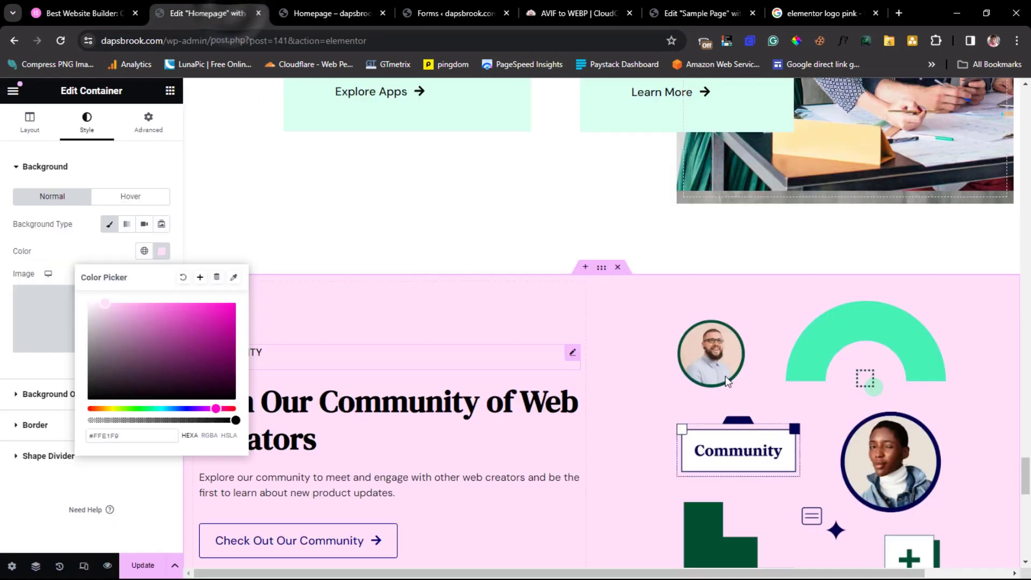
- Replace the community graphic in the pink container with Hero-Visual-1.webp from the media library
click(812, 403)
click(97, 230)
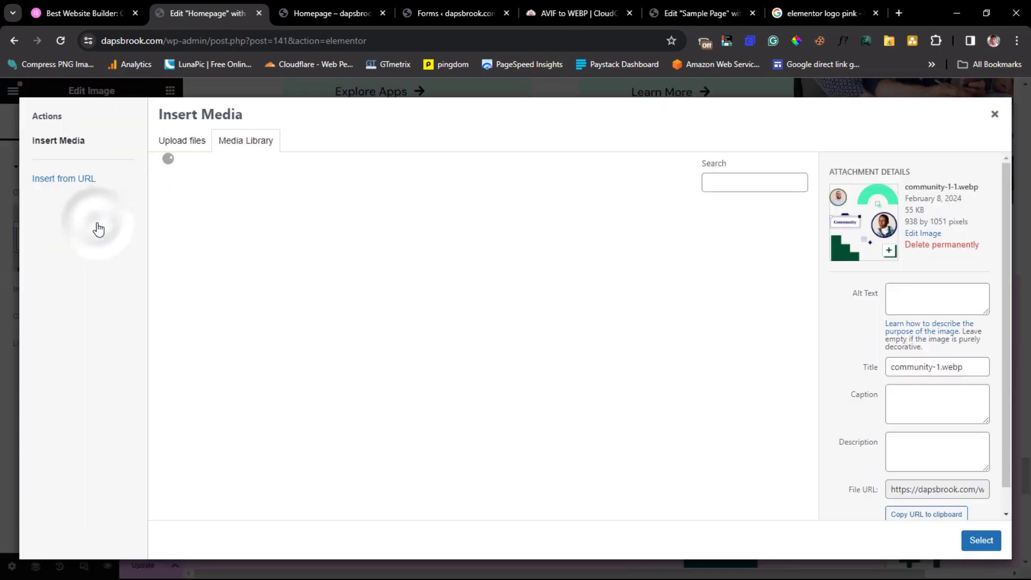
scroll(528, 278, down, 2)
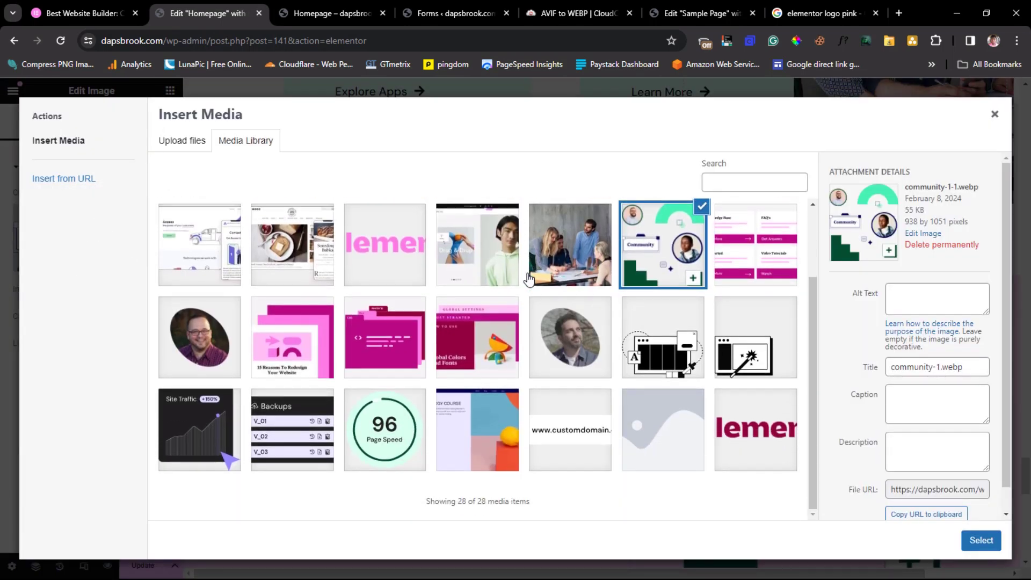
scroll(528, 277, up, 2)
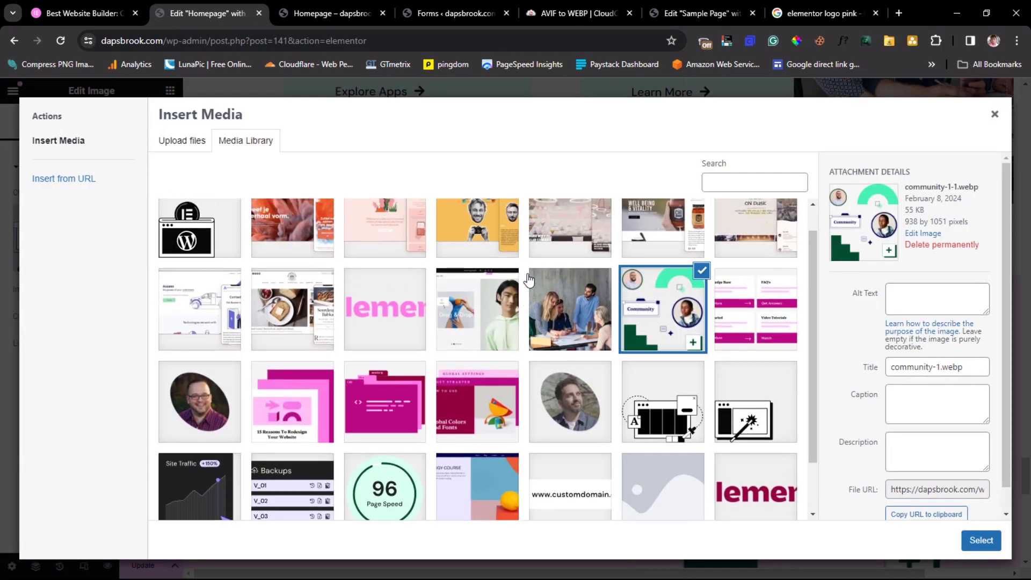
click(471, 337)
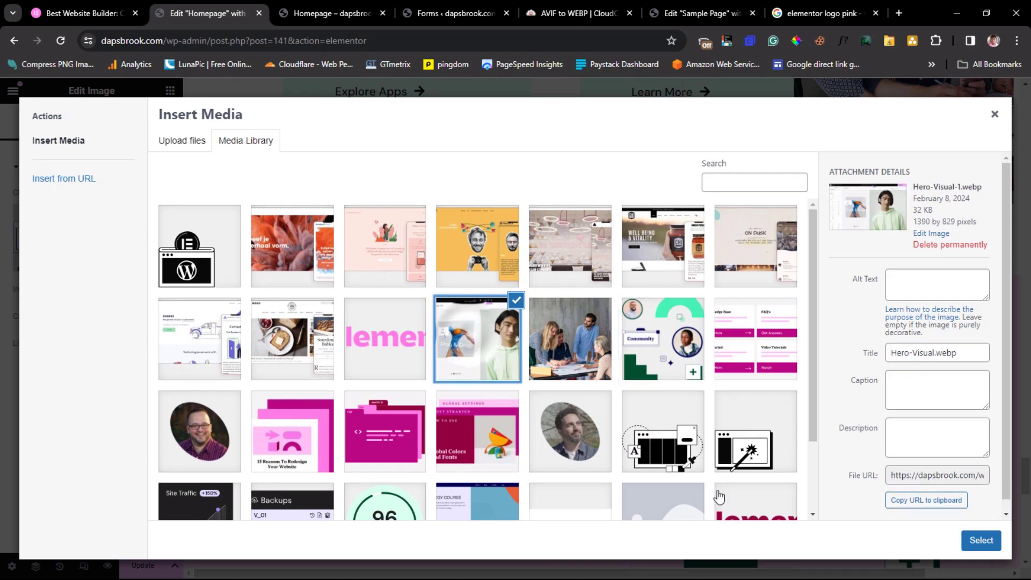
click(980, 541)
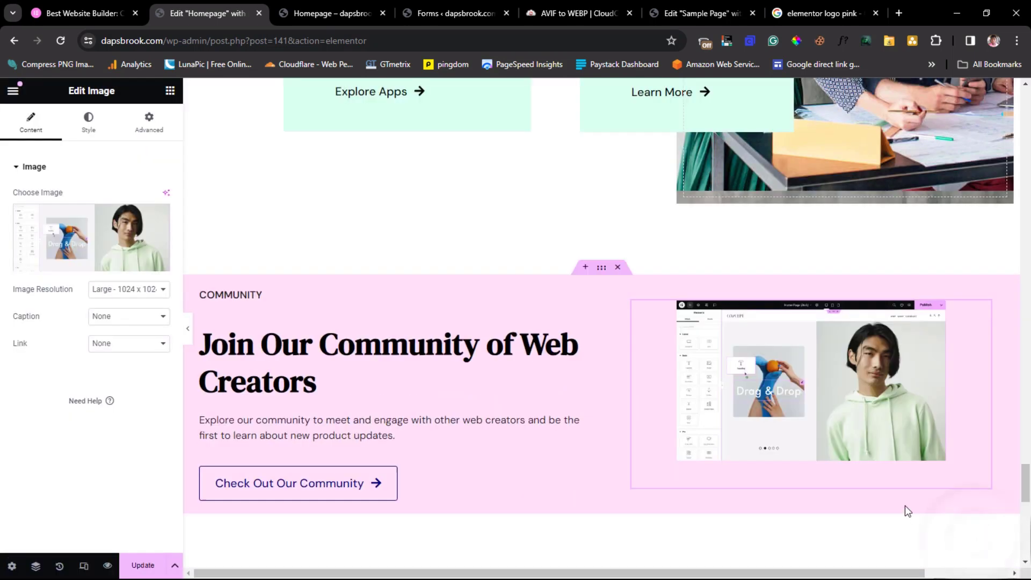
- Set the hero image's width to 100% and narrow the text column beside it to enlarge the image column
click(87, 121)
drag(104, 241, 122, 247)
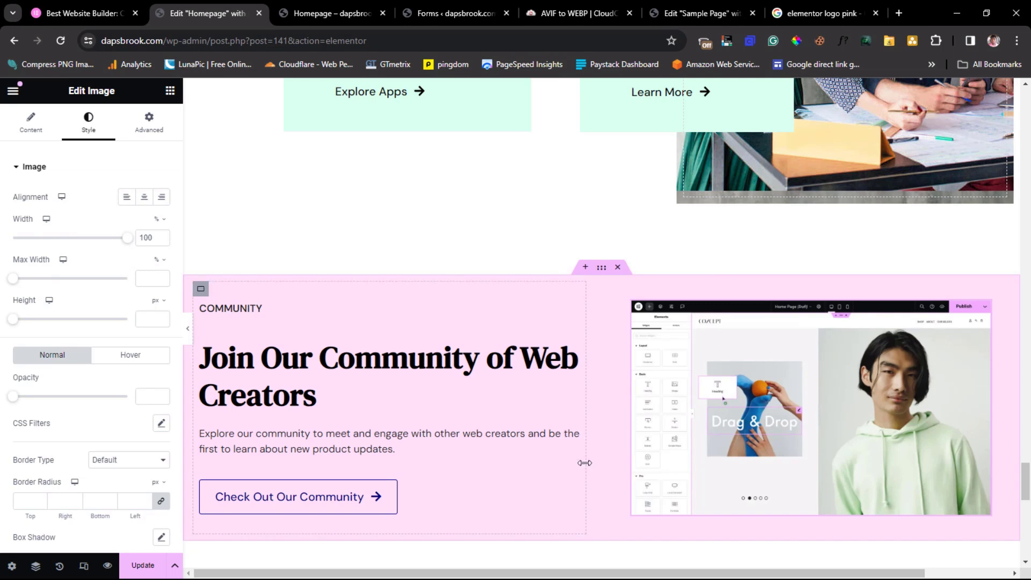
drag(585, 463, 527, 537)
scroll(601, 442, down, 4)
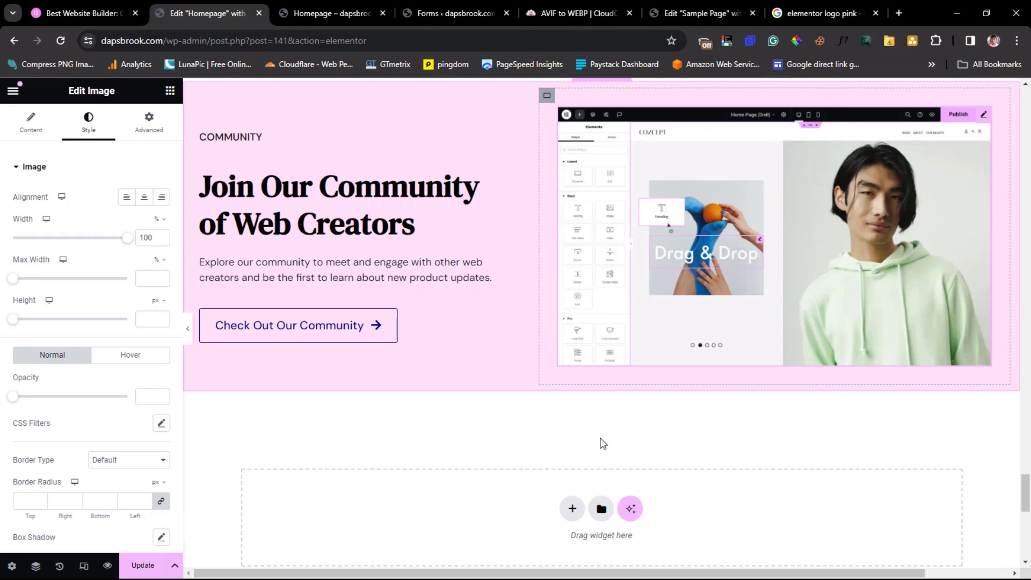
scroll(603, 444, up, 1)
scroll(603, 443, up, 2)
- Compare the pink section's spacing with elementor.com and try a padding of 200 px on all sides of its container
click(80, 13)
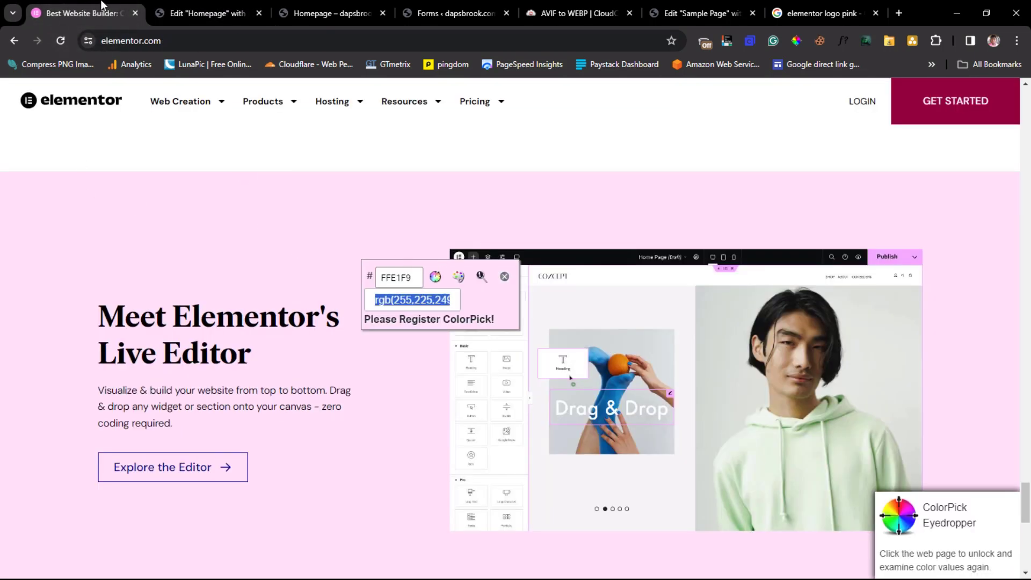
click(207, 13)
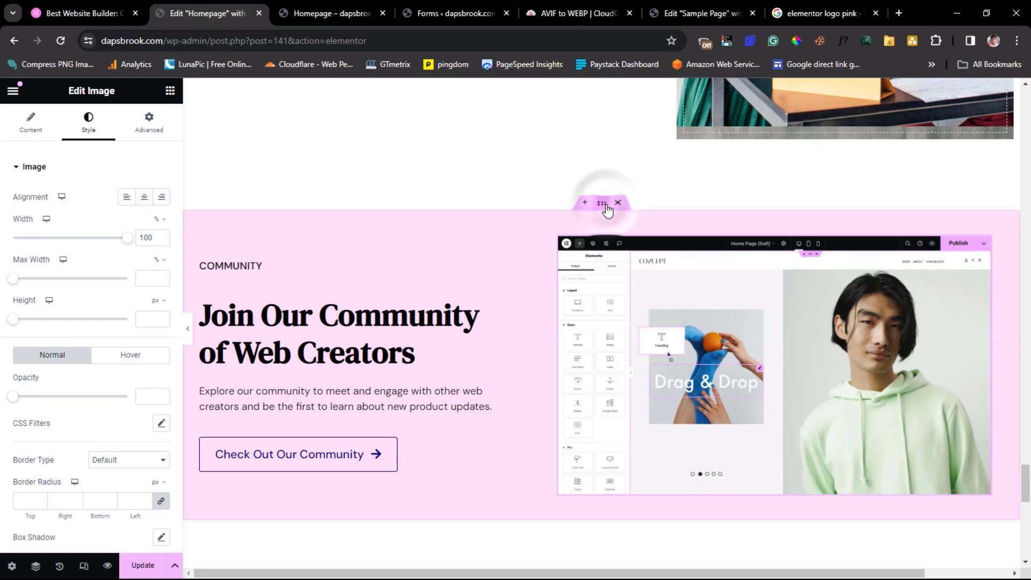
click(602, 203)
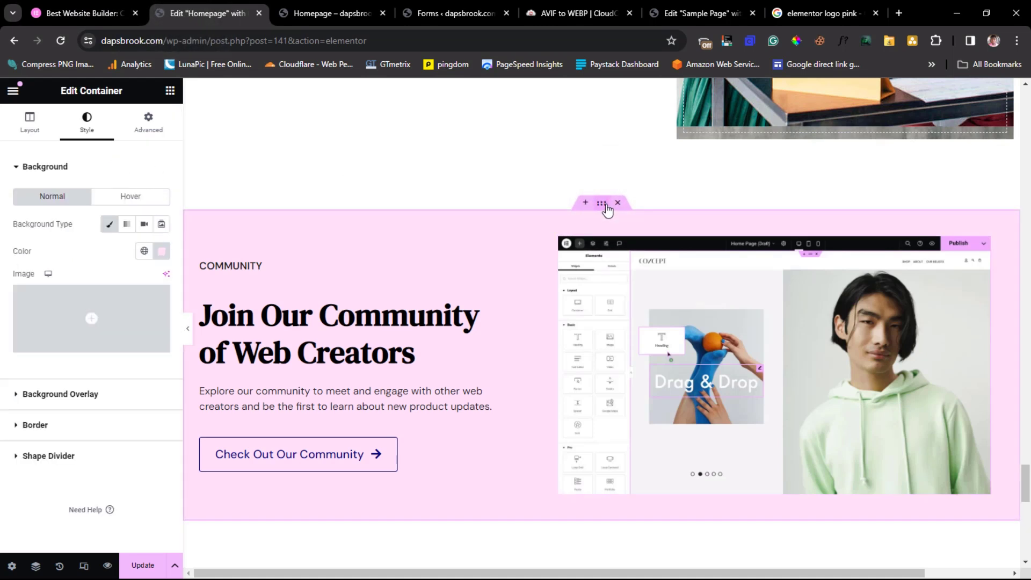
click(148, 128)
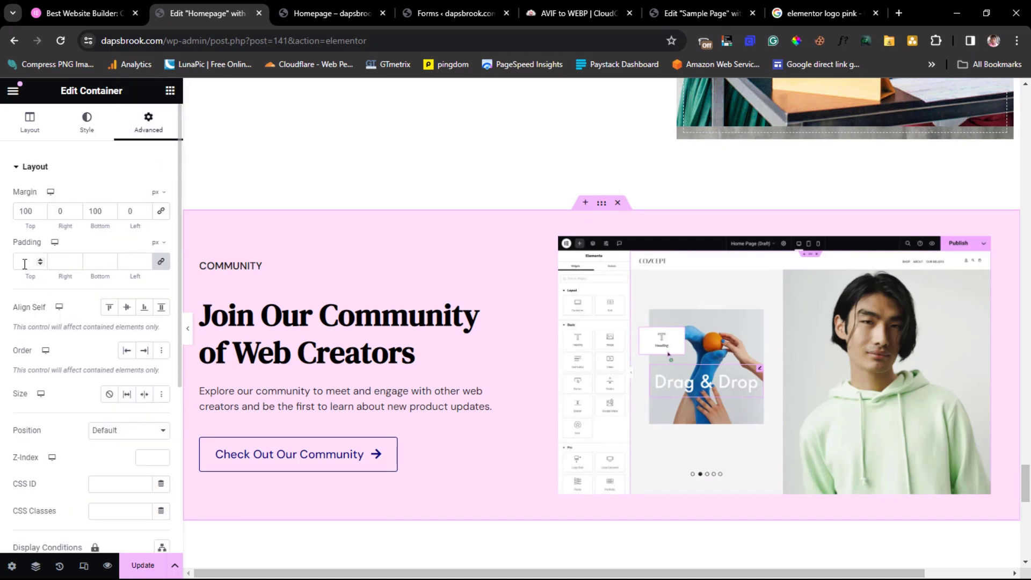
click(46, 16)
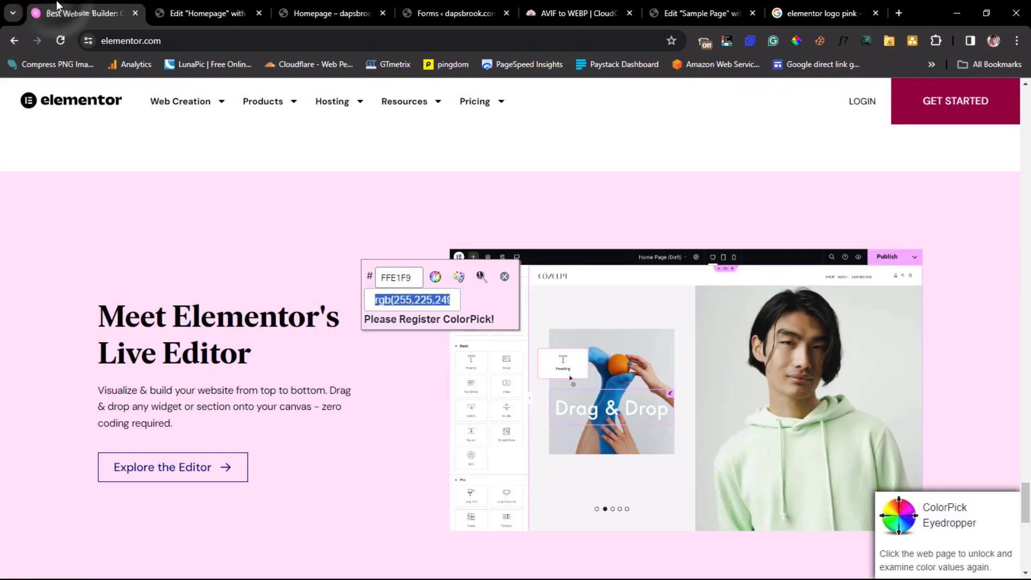
click(197, 13)
click(29, 259)
text(200)
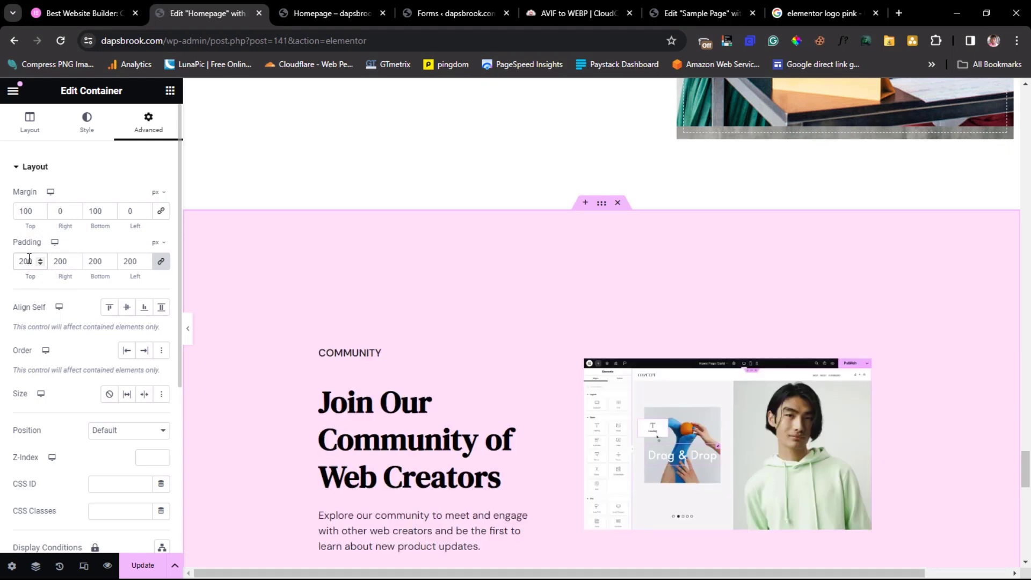
- Set the pink container's padding to 100 px on all sides
key(BackSpace)
key(BackSpace)
key(BackSpace)
text(200)
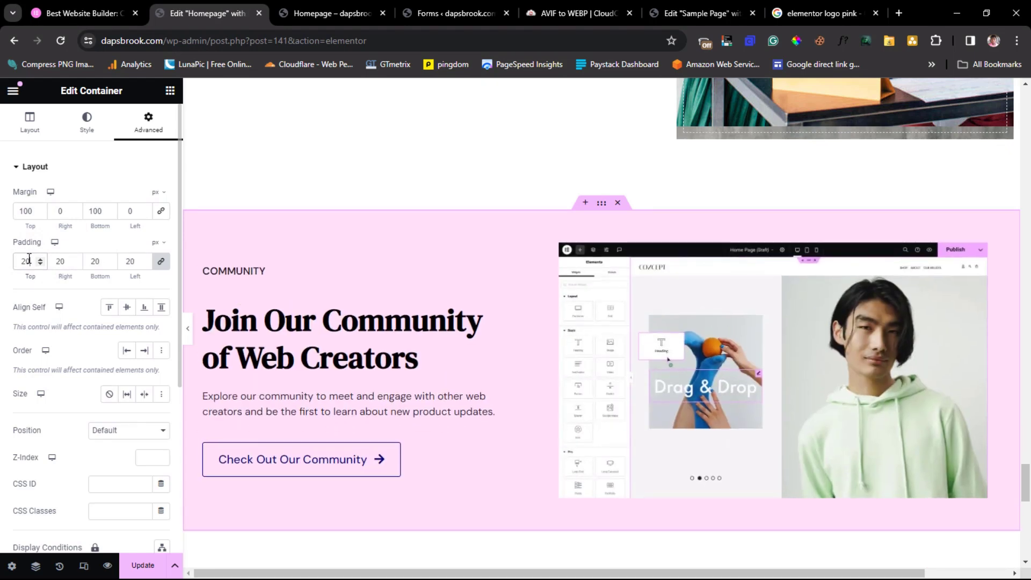
key(BackSpace)
key(BackSpace)
key(BackSpace)
text(1)
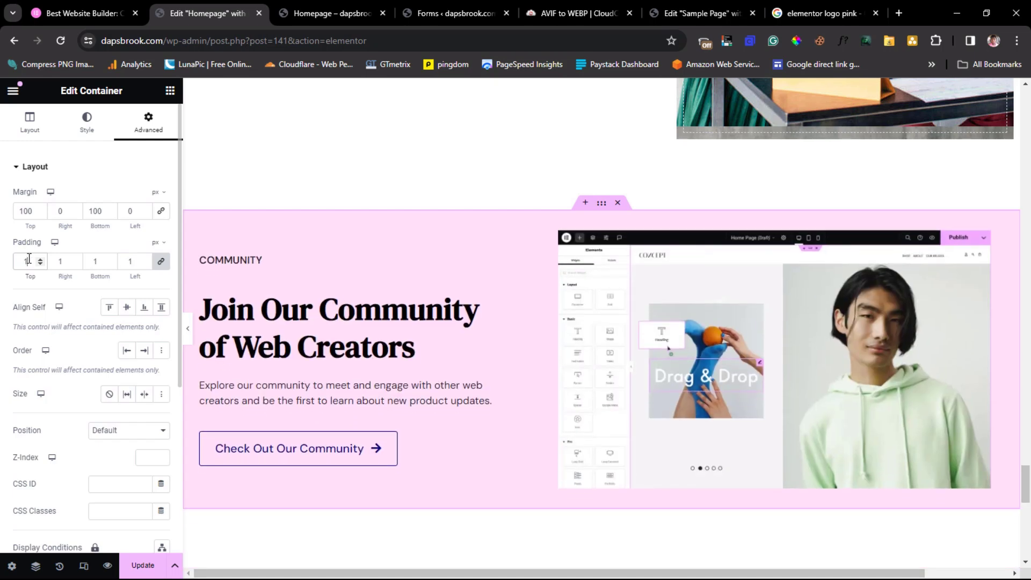
text(00)
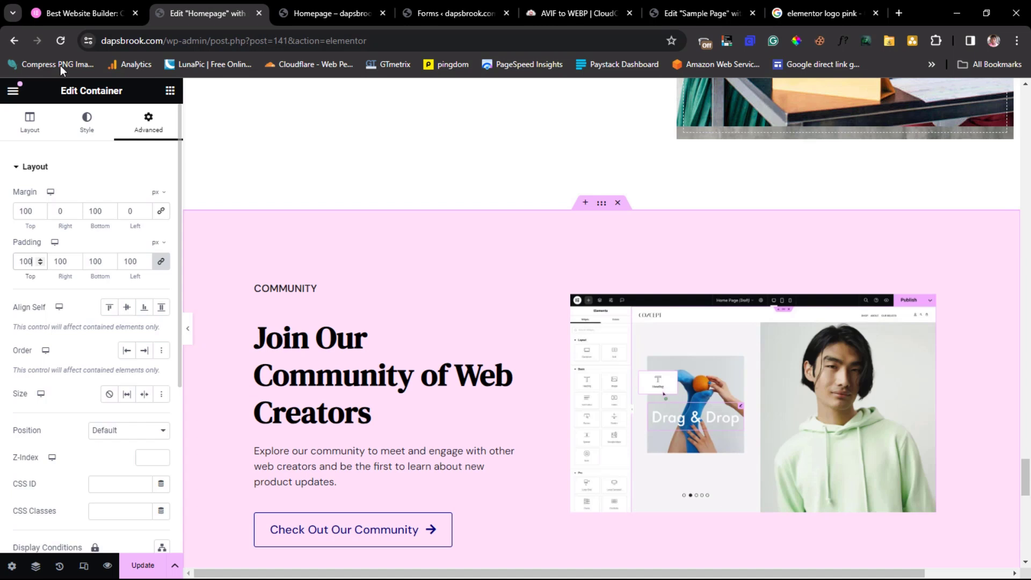
- Preview the pink section without the editing panel and copy the heading "Meet Elementor's Live Editor" from elementor.com
click(189, 338)
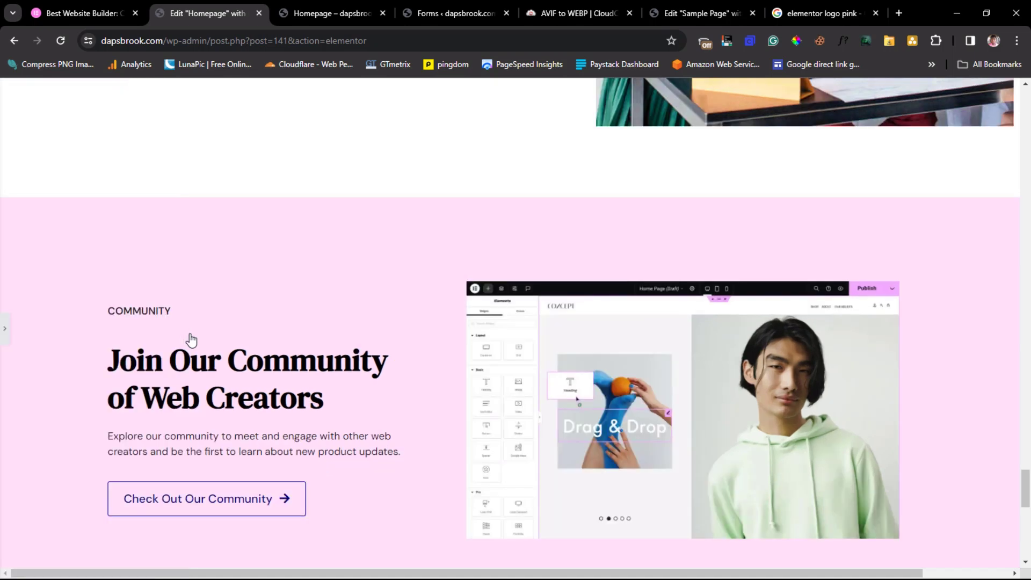
scroll(424, 377, down, 3)
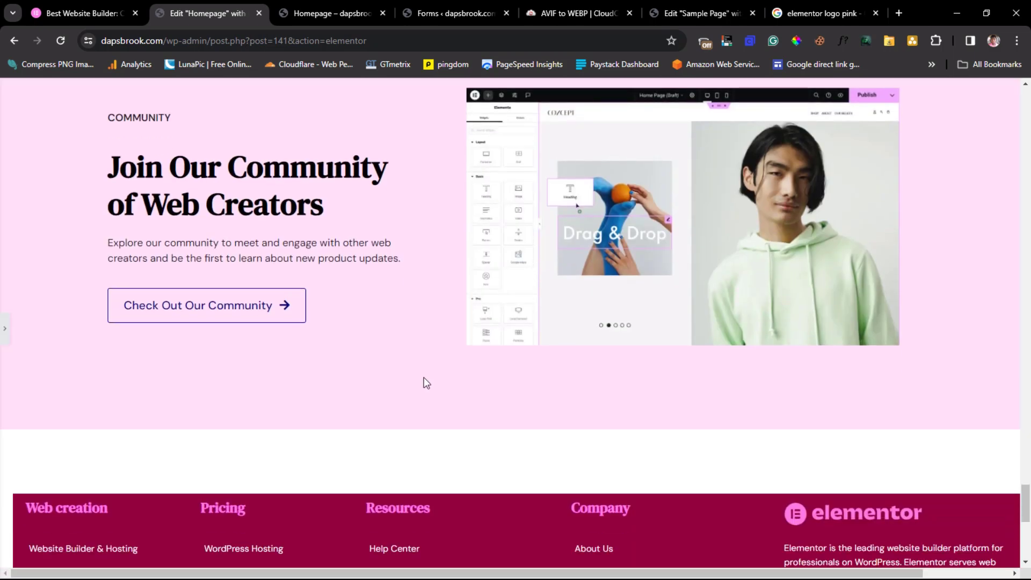
scroll(424, 377, up, 2)
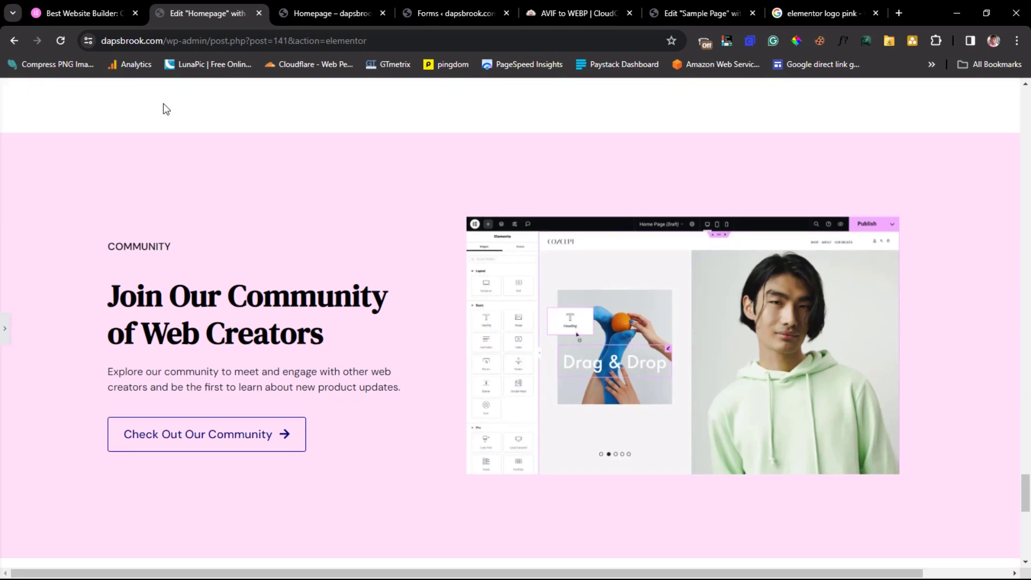
click(84, 15)
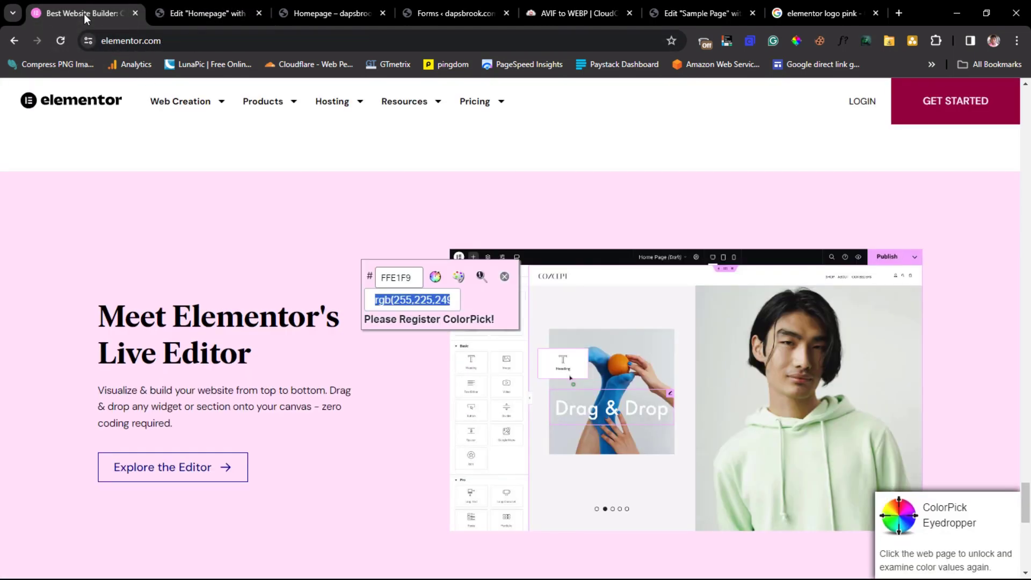
click(504, 277)
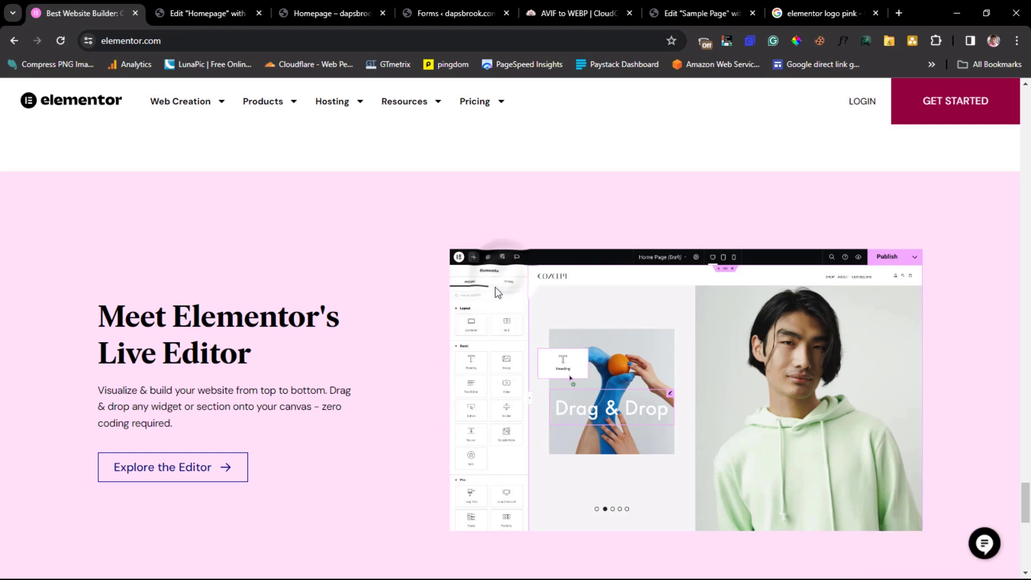
drag(280, 356, 103, 319)
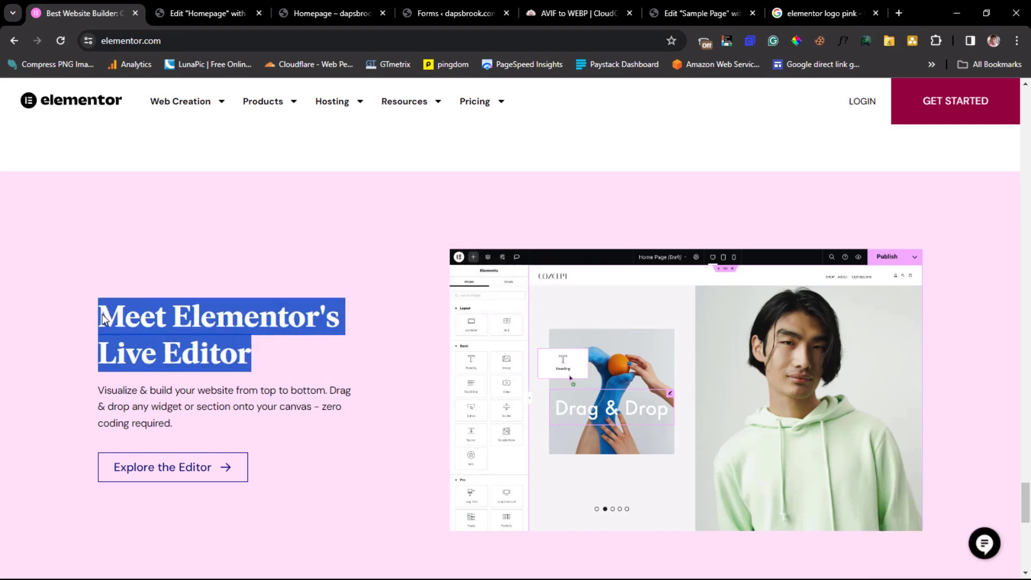
right_click(105, 318)
click(131, 329)
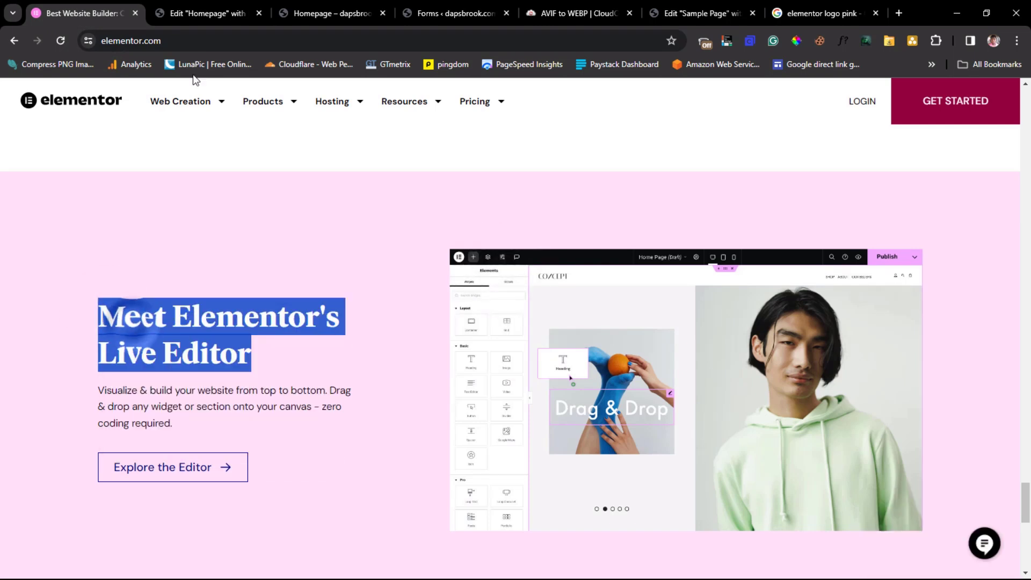
- Replace the pink section's heading with the copied "Meet Elementor's Live Editor" and delete the "COMMUNITY" label above it
click(208, 22)
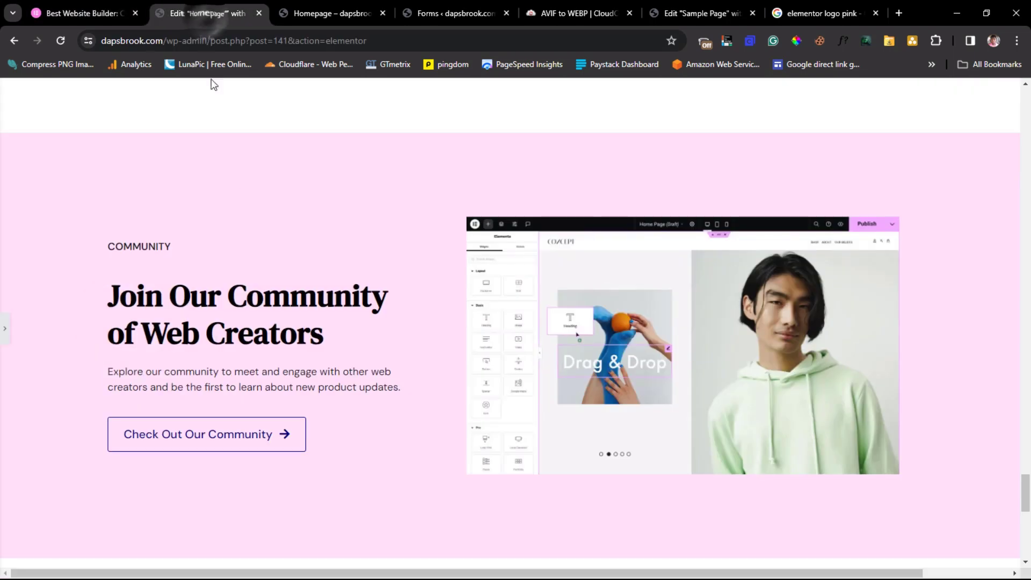
click(4, 333)
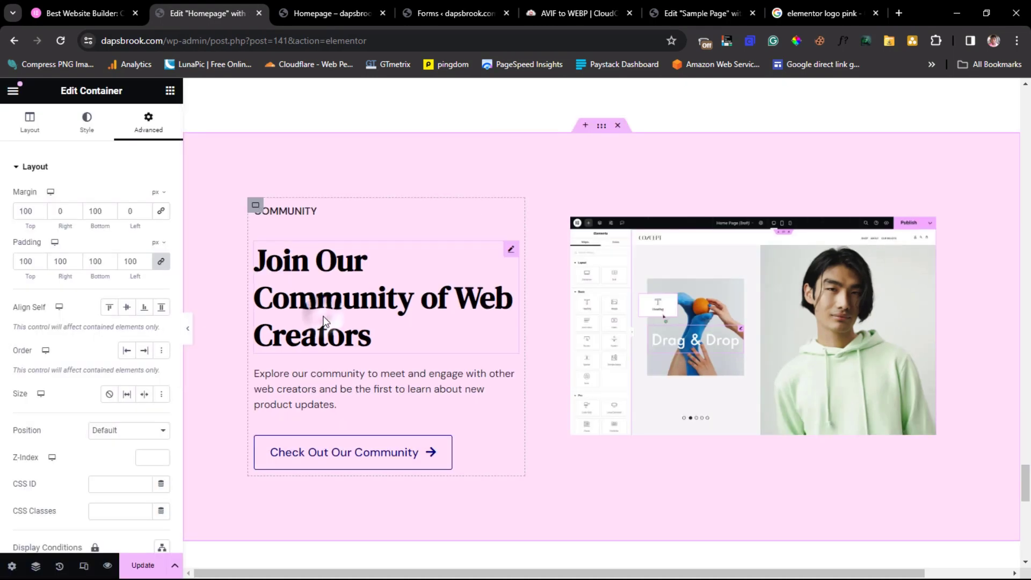
click(324, 316)
drag(74, 222, 14, 204)
key(ctrl+v)
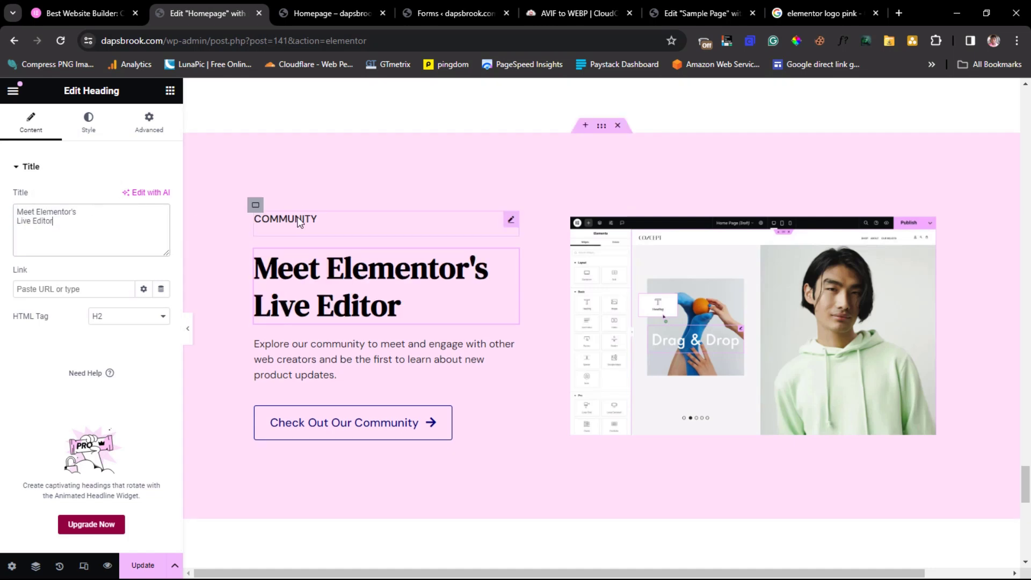
right_click(300, 222)
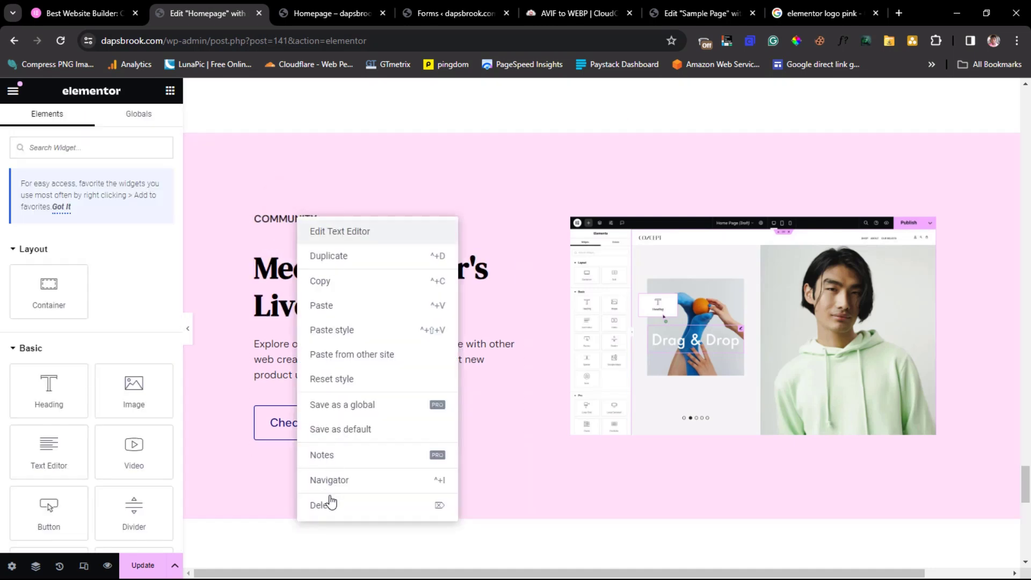
click(328, 504)
- Replace the pink section's description with the "Visualize & build your website from top to bottom…" paragraph copied from elementor.com
click(68, 16)
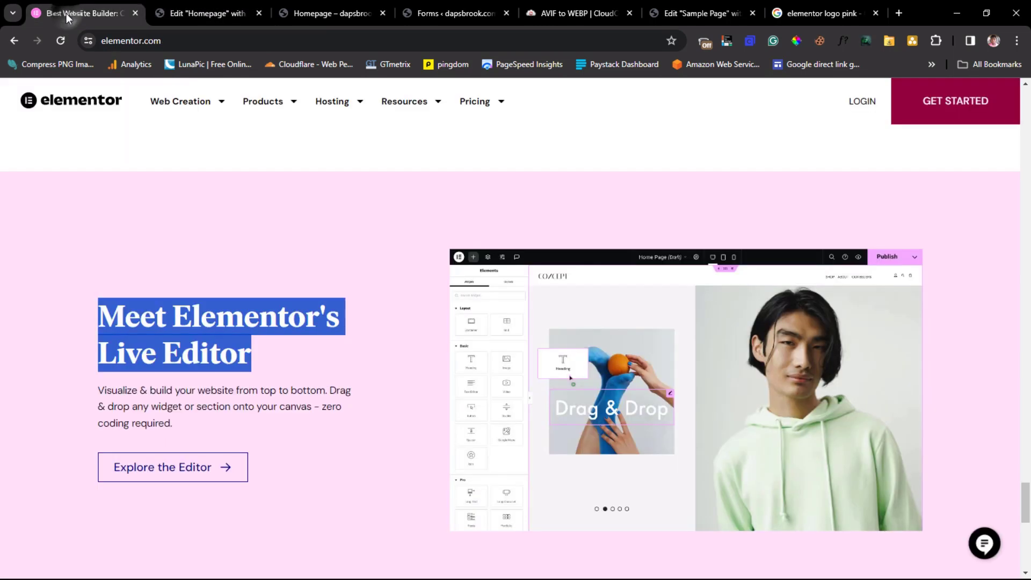
drag(173, 424, 95, 395)
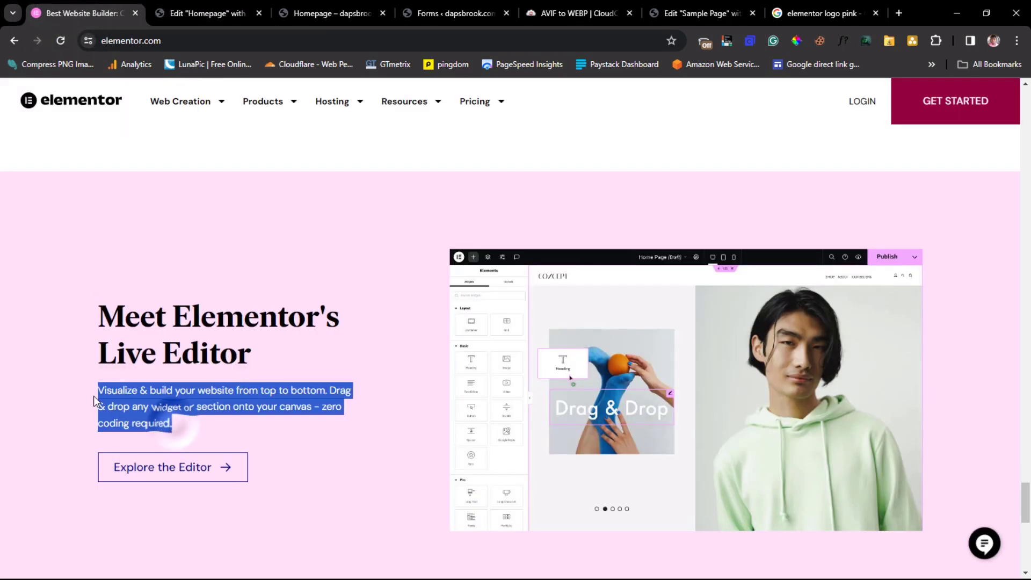
right_click(115, 408)
click(135, 421)
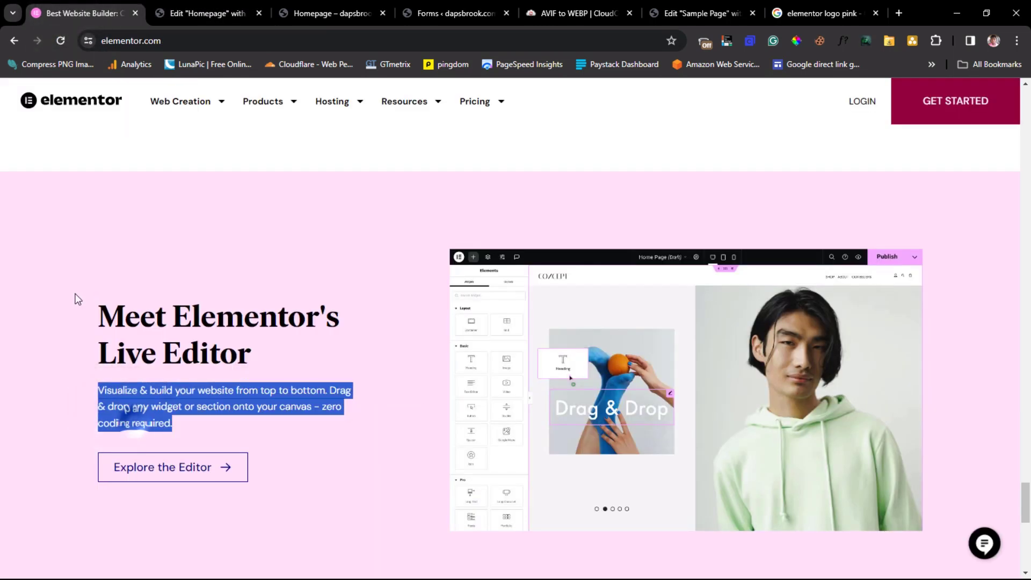
click(183, 14)
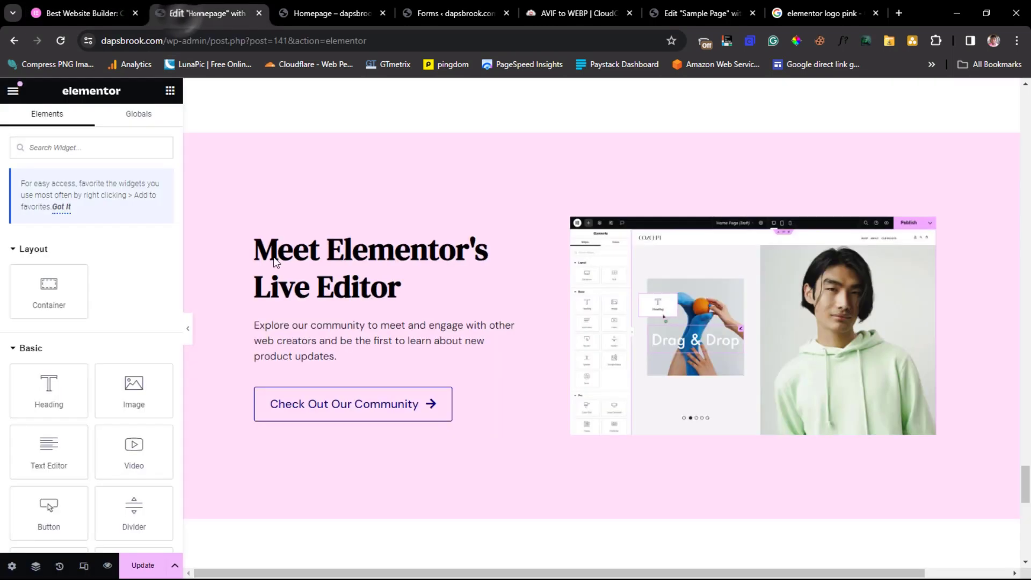
click(331, 346)
drag(77, 349, 2, 261)
key(ctrl+v)
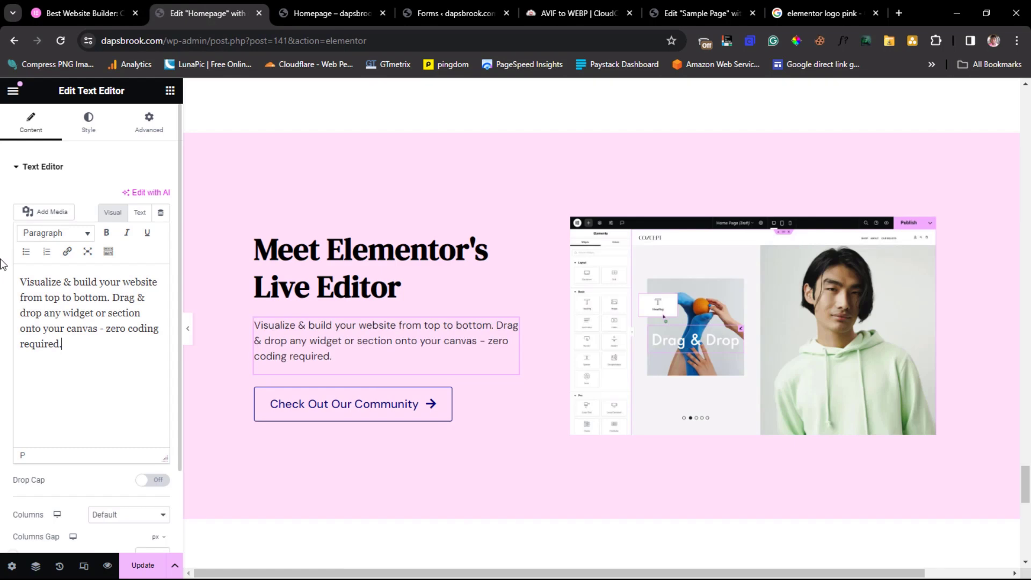
- Copy the button label from elementor.com's pink section and set the community button's text to "Explore the Editor"
click(83, 12)
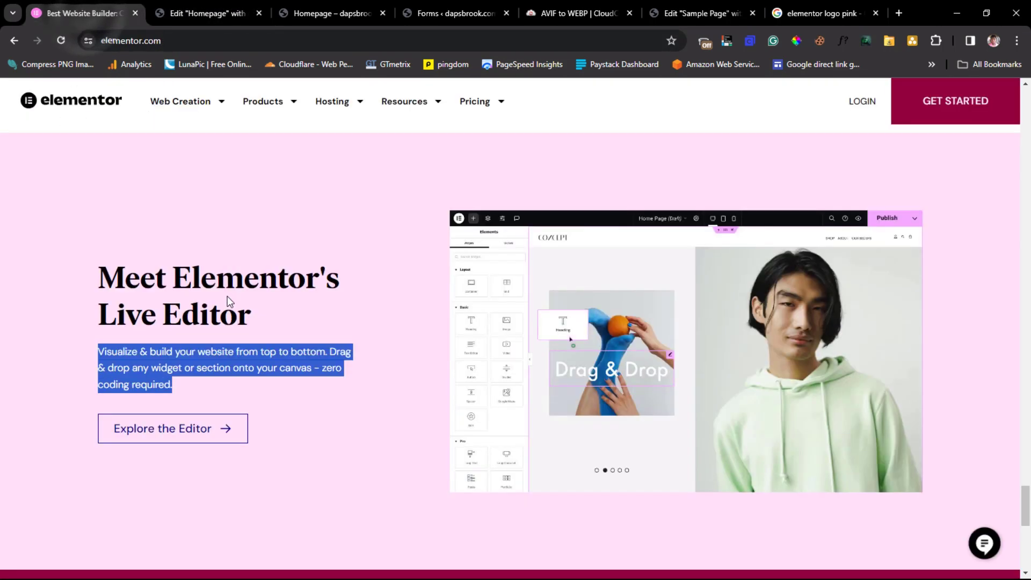
scroll(227, 296, down, 4)
scroll(227, 296, up, 1)
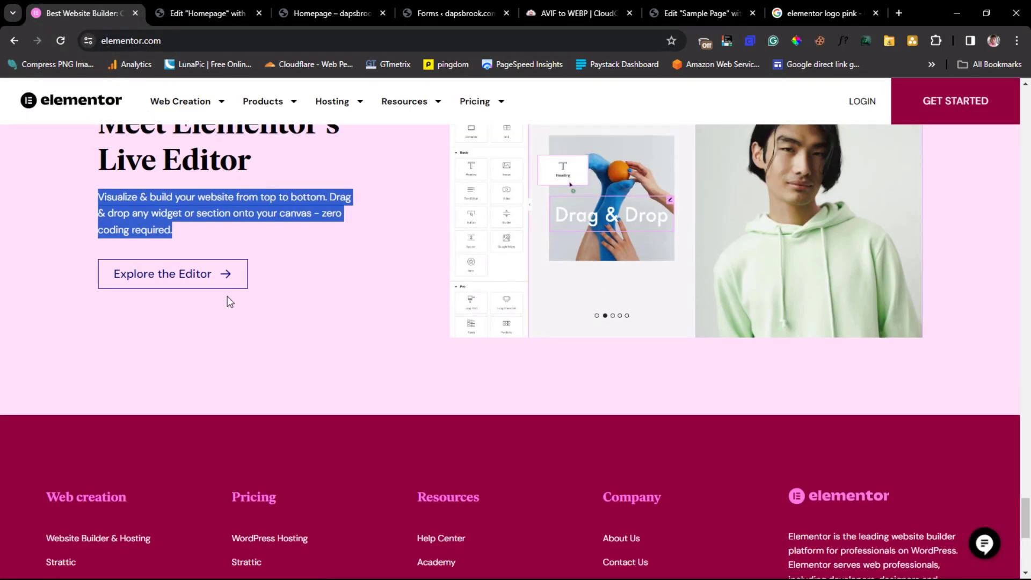
click(53, 275)
drag(95, 275, 213, 276)
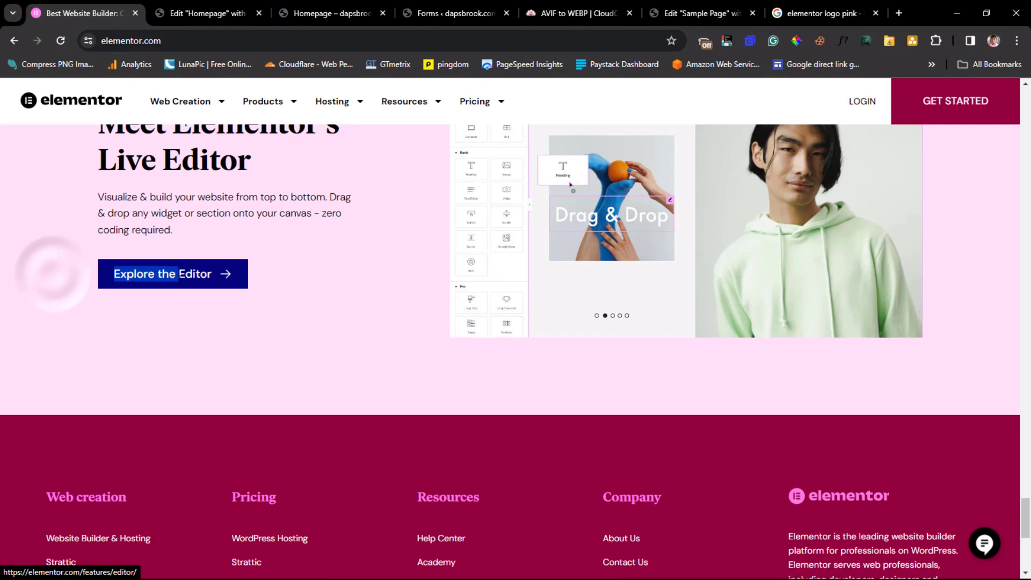
right_click(183, 271)
click(203, 396)
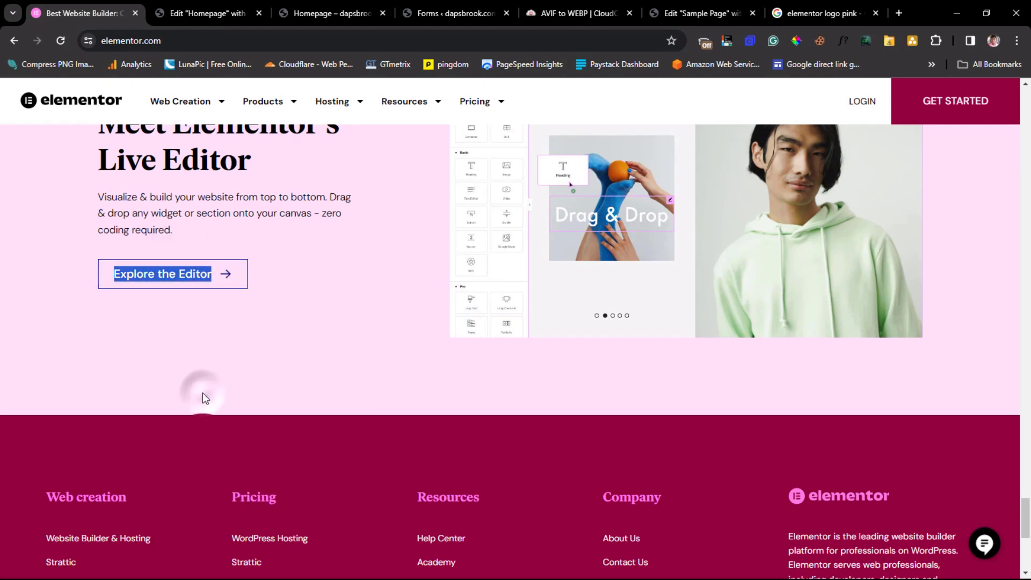
click(200, 10)
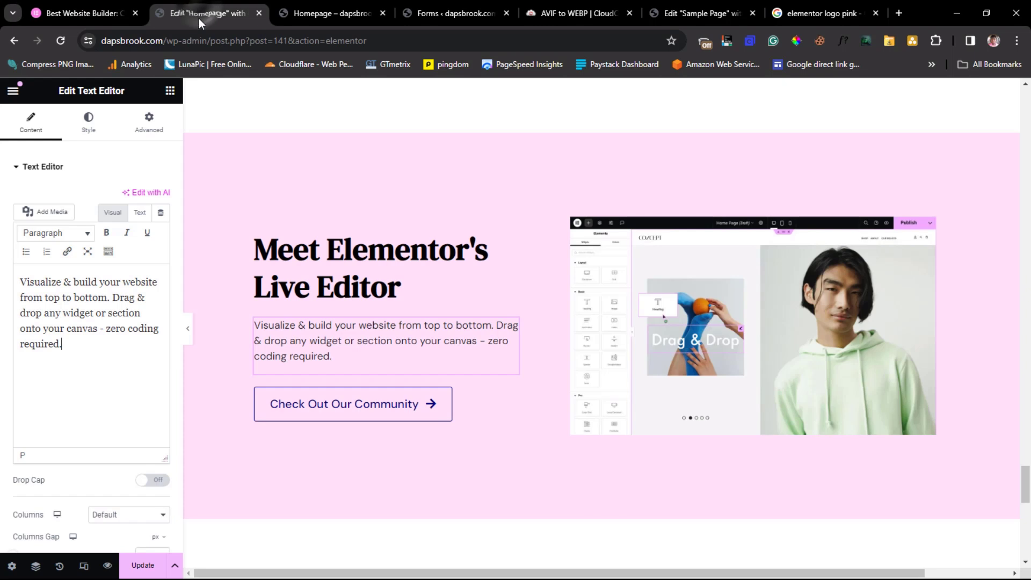
click(344, 413)
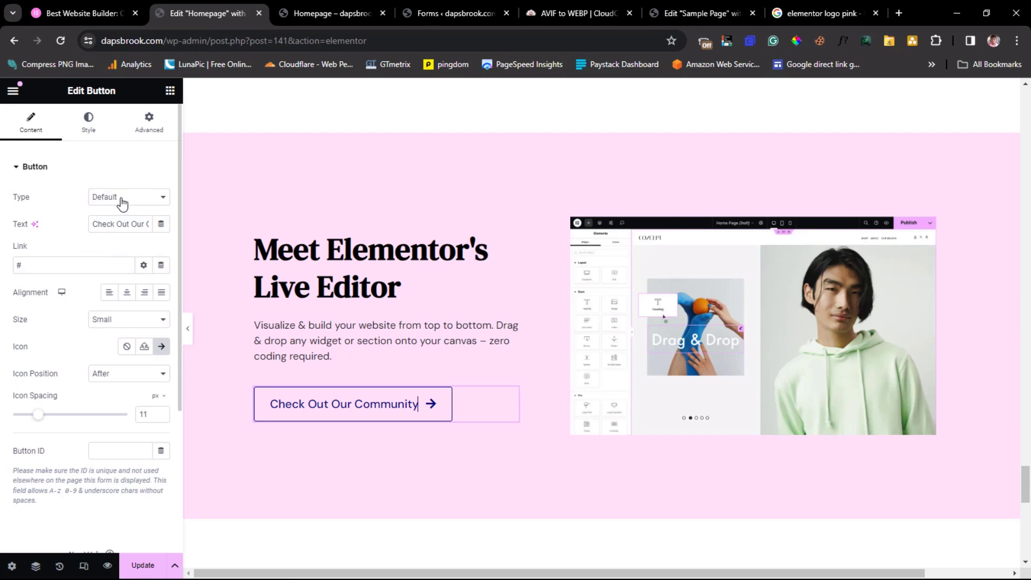
triple_click(118, 224)
text(Explore the Editor)
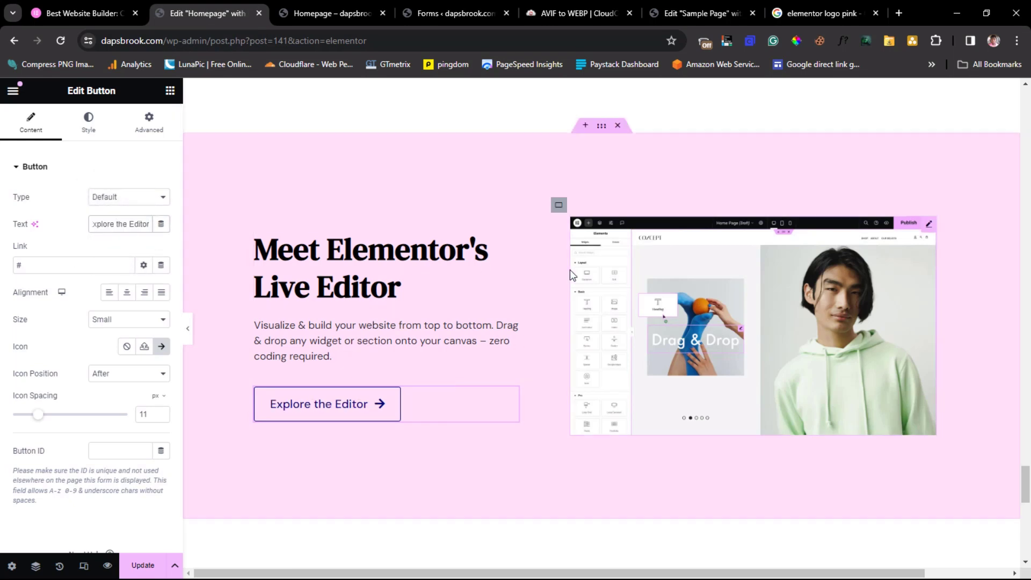
- Check the gap above the footer and set the pink container's bottom margin to 0 px
scroll(569, 270, down, 5)
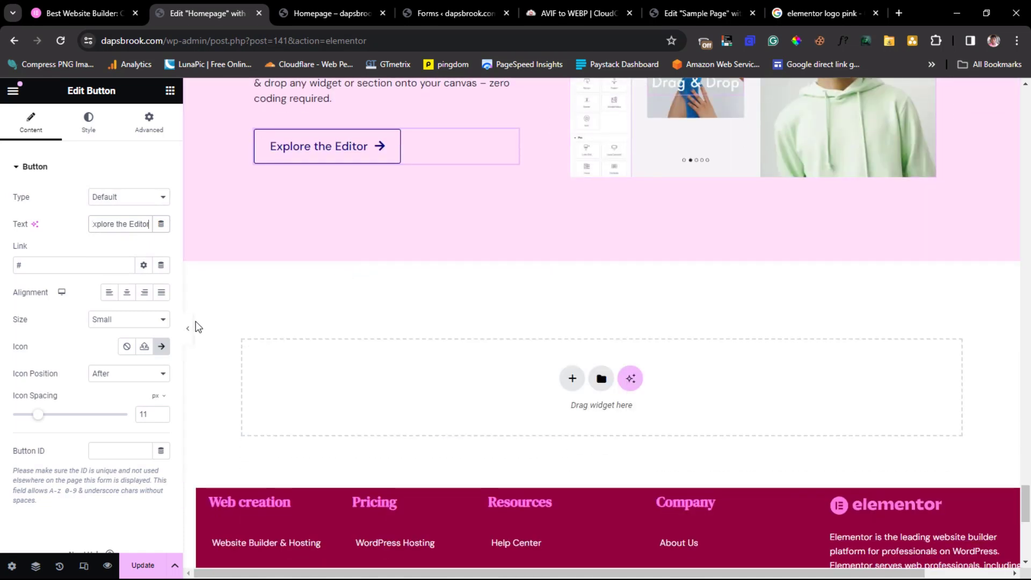
click(188, 333)
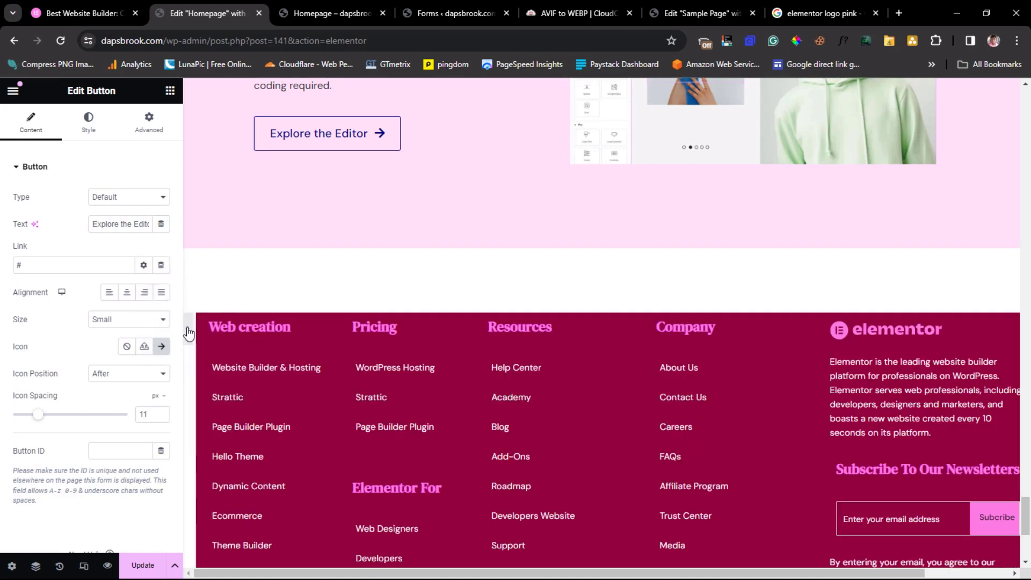
click(189, 330)
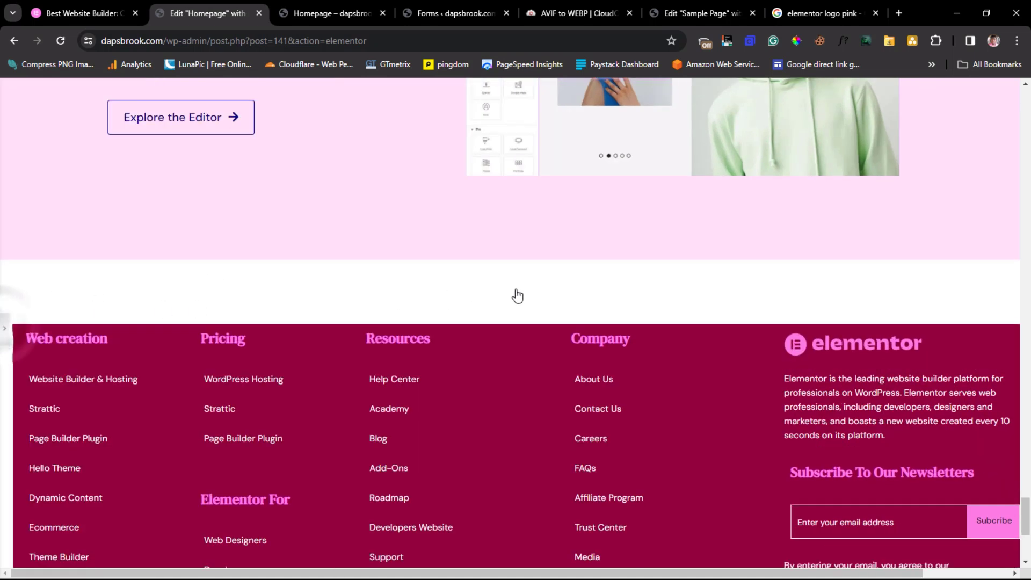
scroll(518, 292, up, 6)
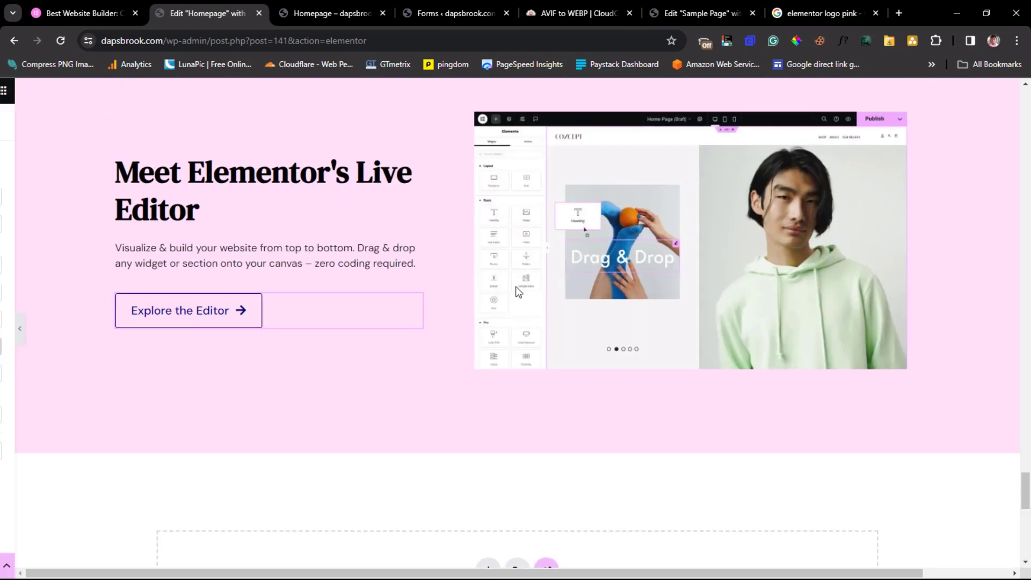
key(ctrl+p)
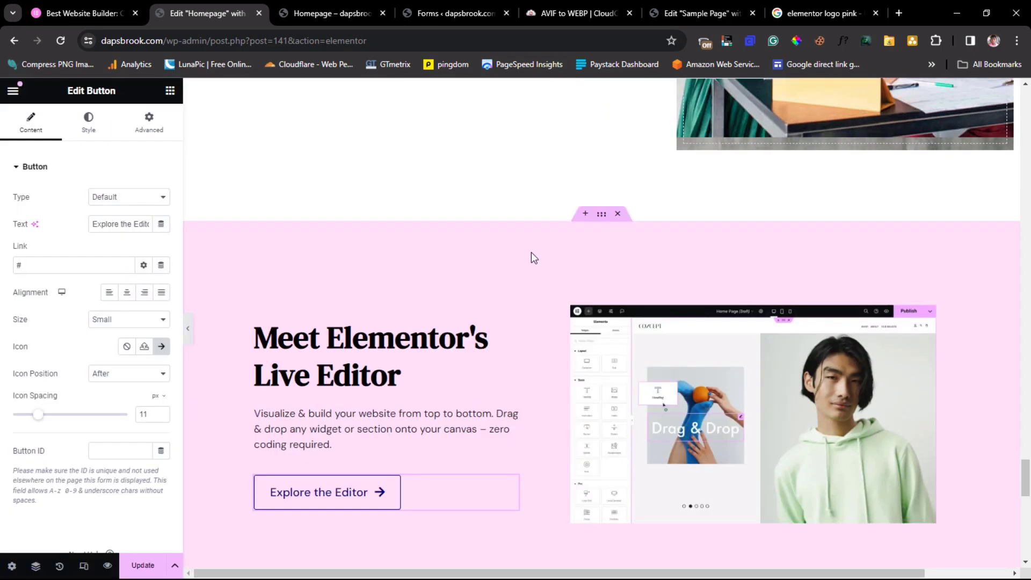
click(604, 214)
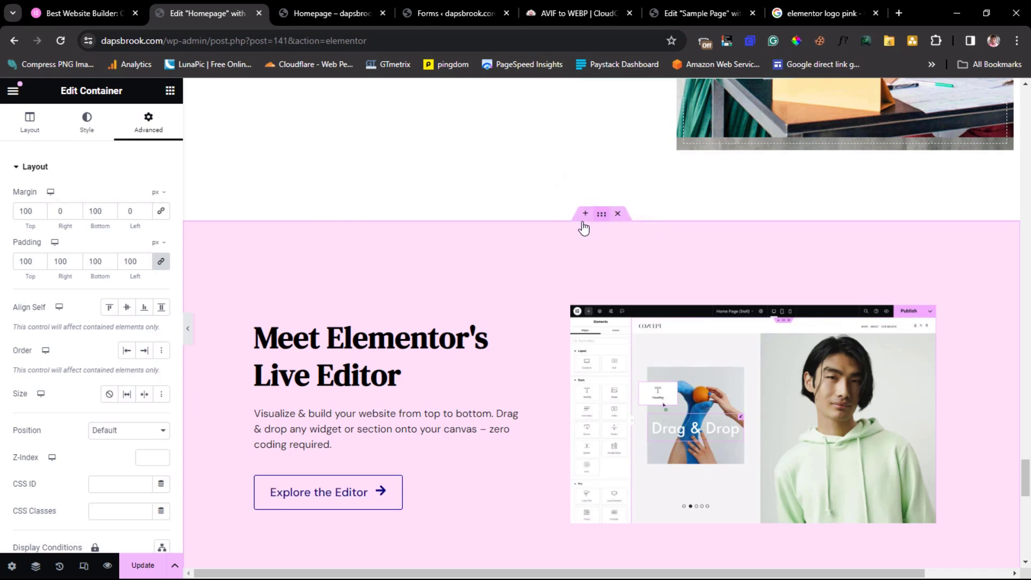
double_click(95, 211)
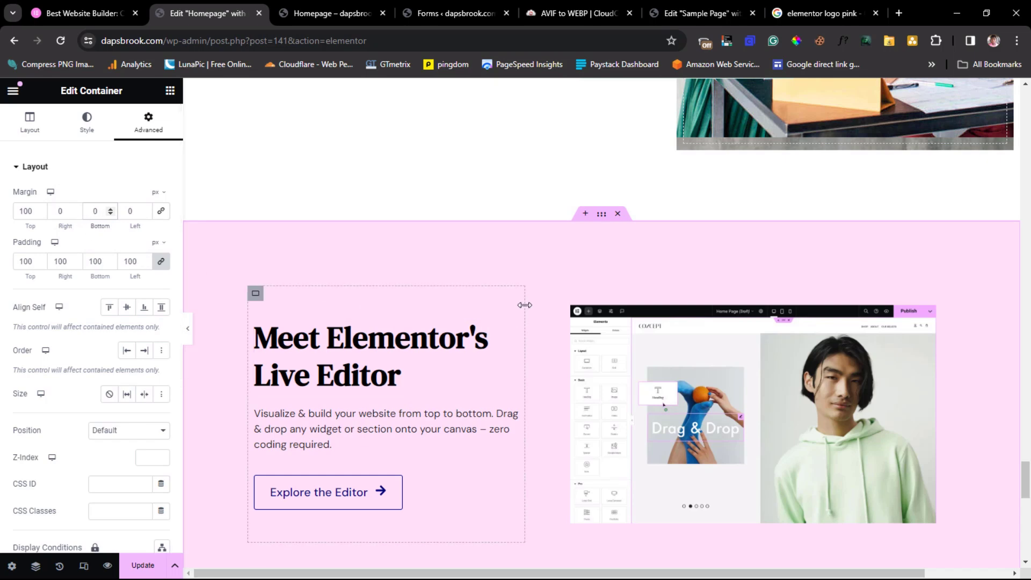
scroll(546, 304, down, 5)
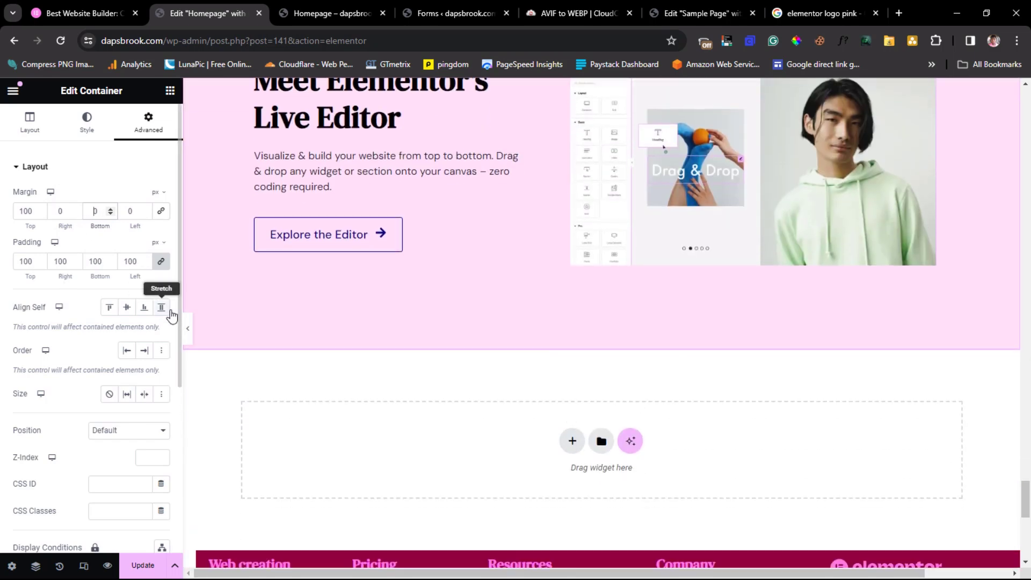
key(Delete)
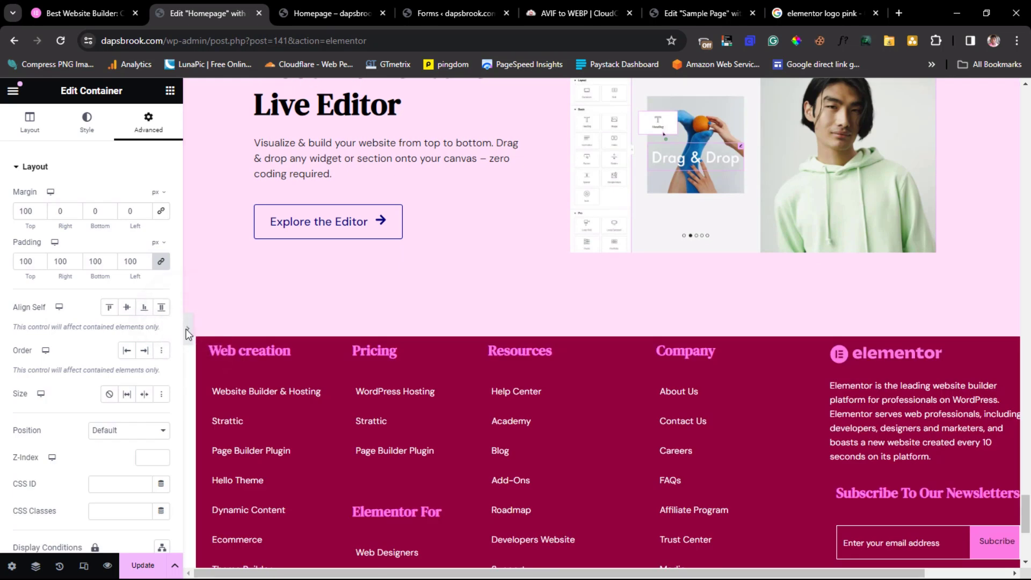
- Preview the homepage without the editing panel and review its sections from the footer up to "Host & Build Your Websites with Elementor"
click(187, 329)
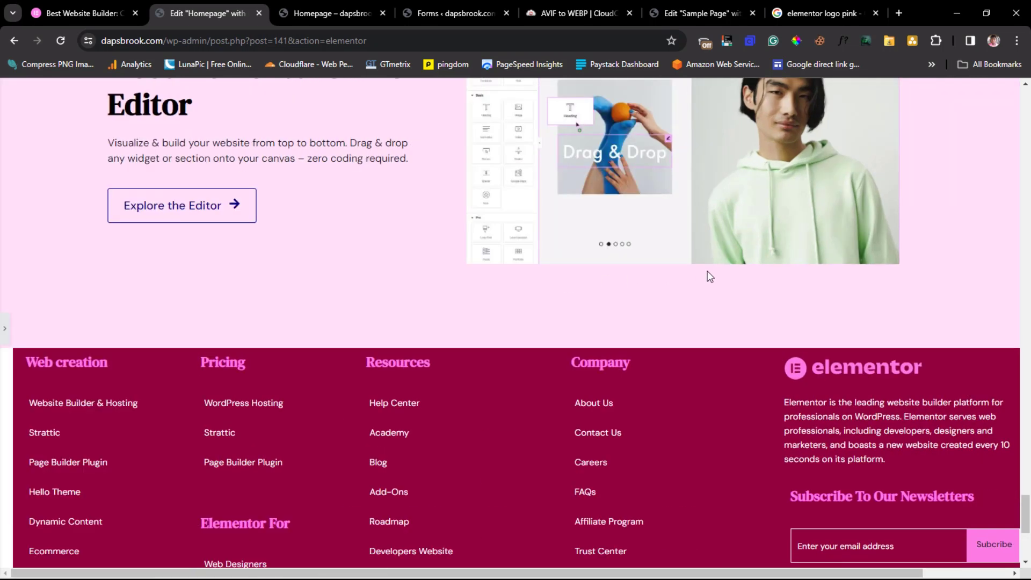
scroll(707, 275, up, 10)
scroll(707, 275, up, 15)
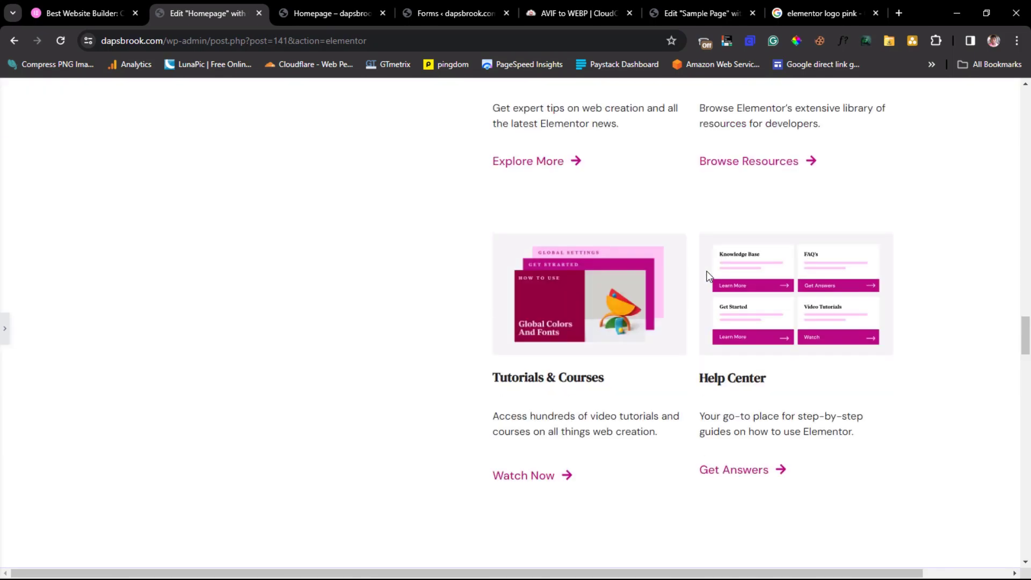
scroll(706, 276, up, 15)
scroll(707, 271, up, 15)
scroll(707, 271, down, 5)
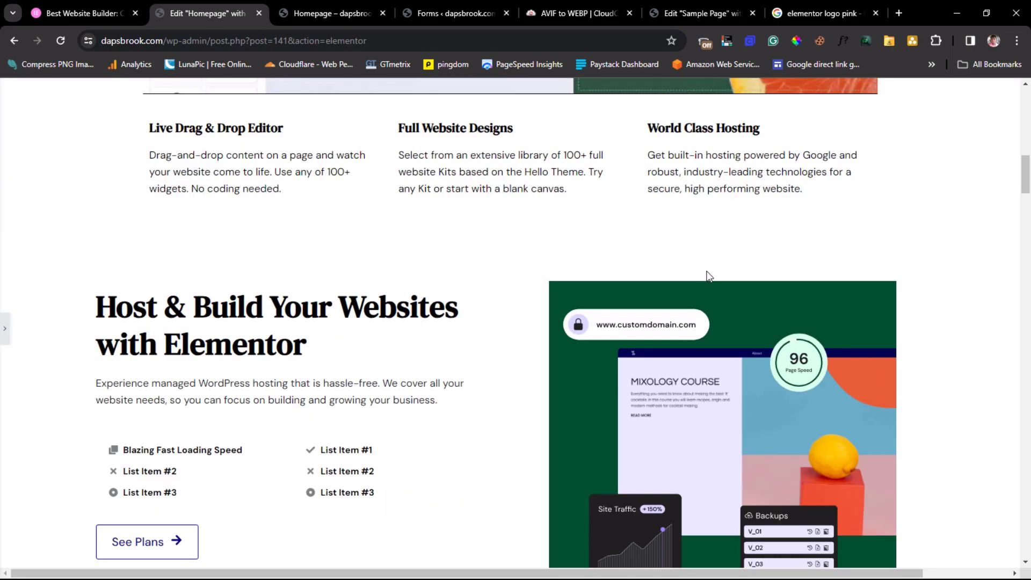
- Review the whole homepage preview from the hero section down to the footer
scroll(706, 276, down, 3)
scroll(707, 276, up, 10)
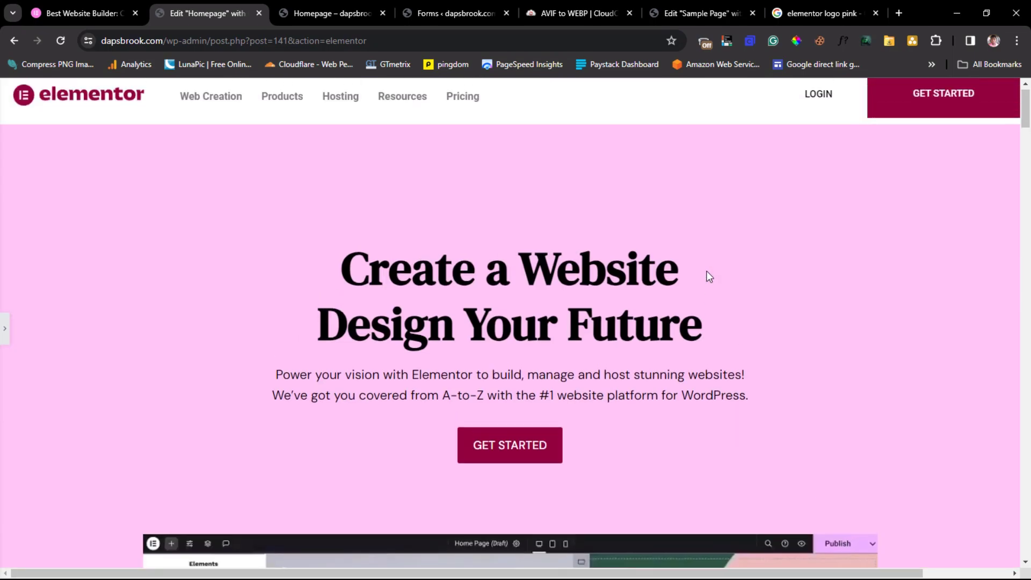
scroll(707, 273, down, 9)
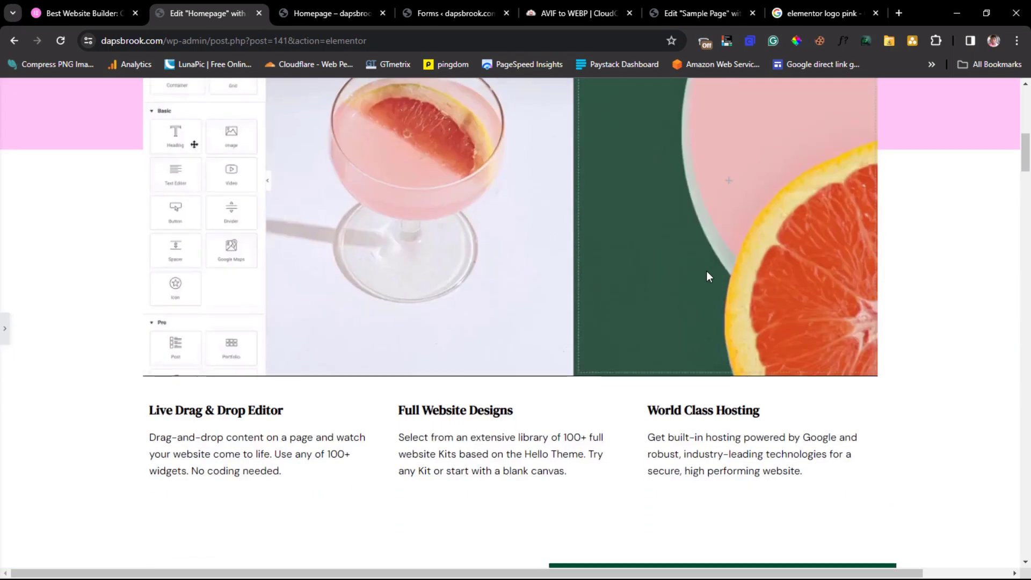
scroll(707, 276, down, 20)
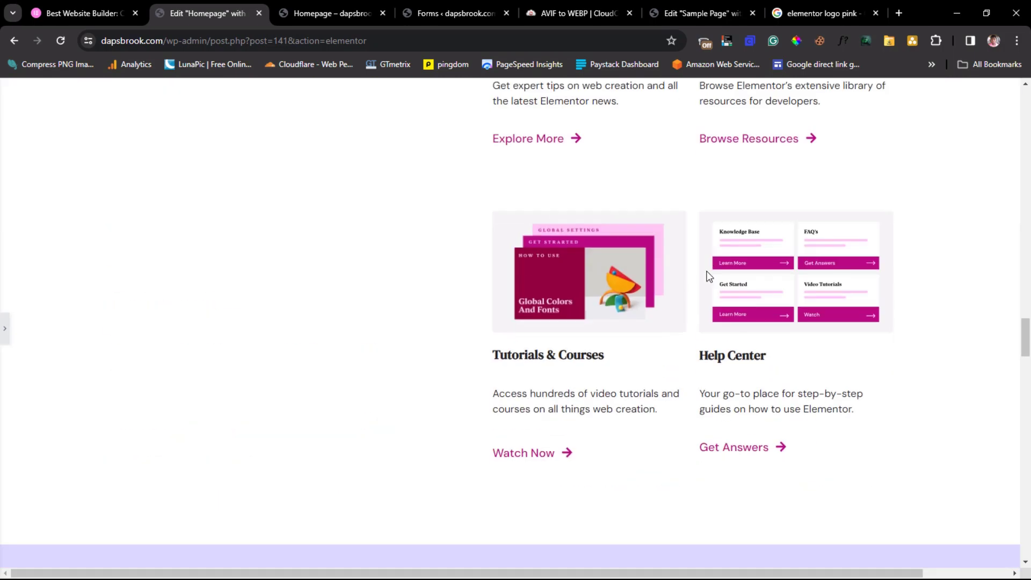
scroll(707, 276, down, 20)
scroll(707, 276, down, 9)
scroll(707, 276, up, 4)
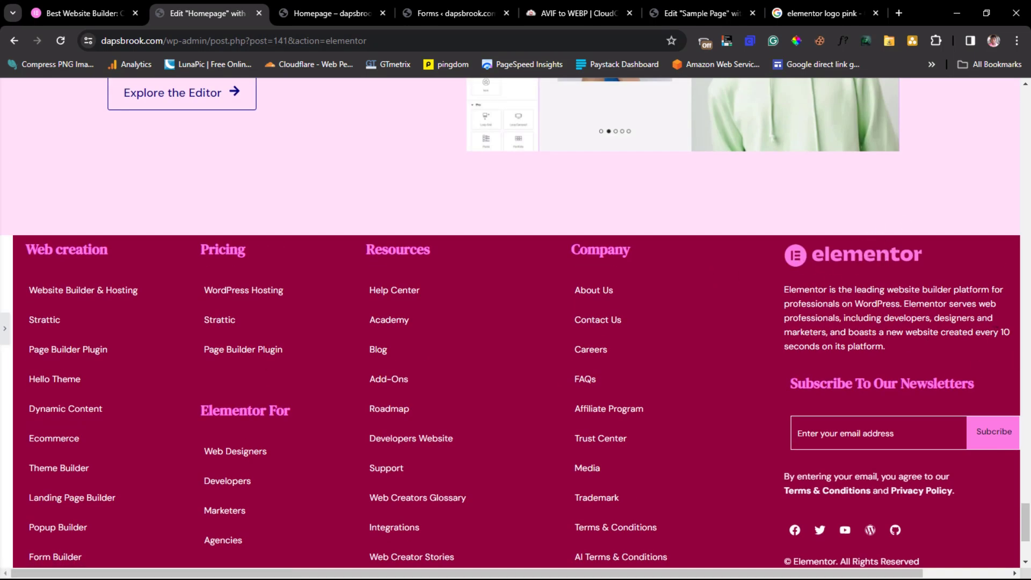
- Return to the editing panel, save the homepage update, and reload the live homepage
click(3, 333)
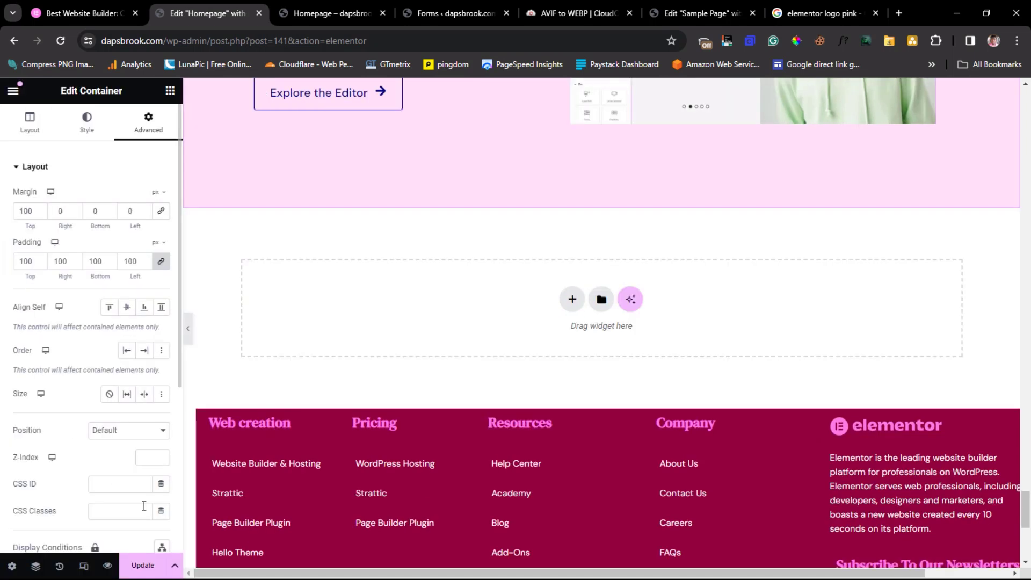
click(147, 567)
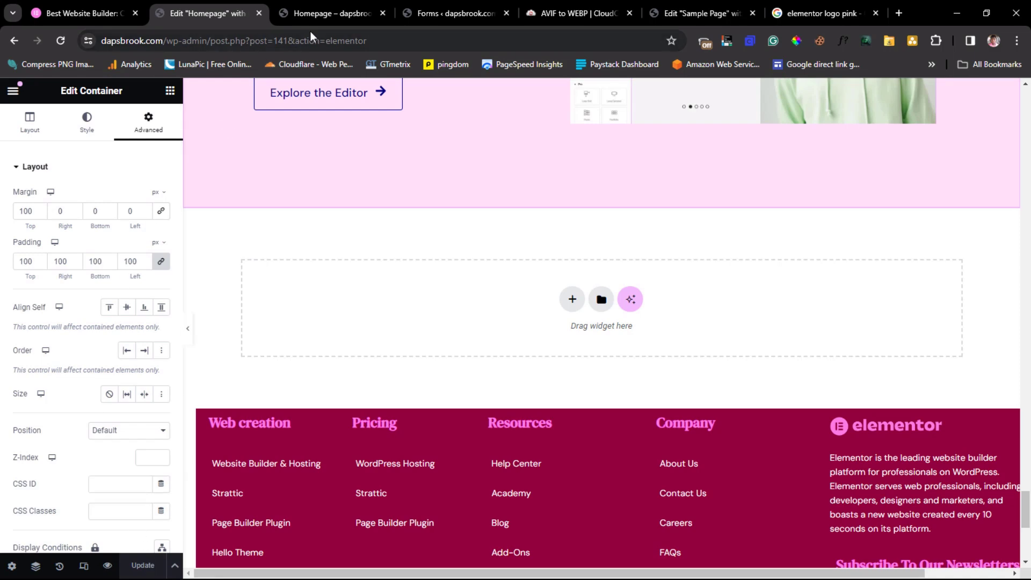
click(320, 12)
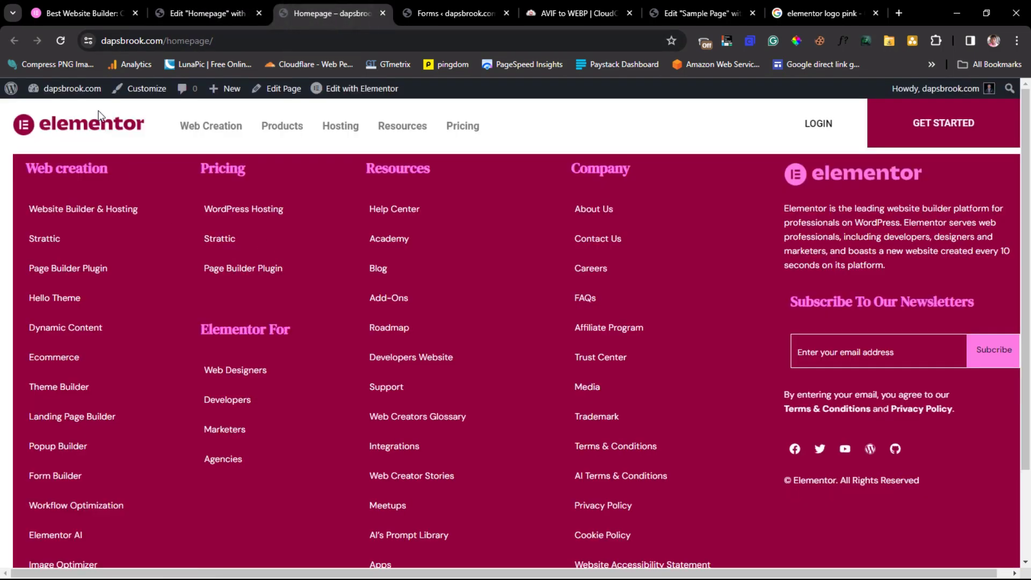
click(61, 41)
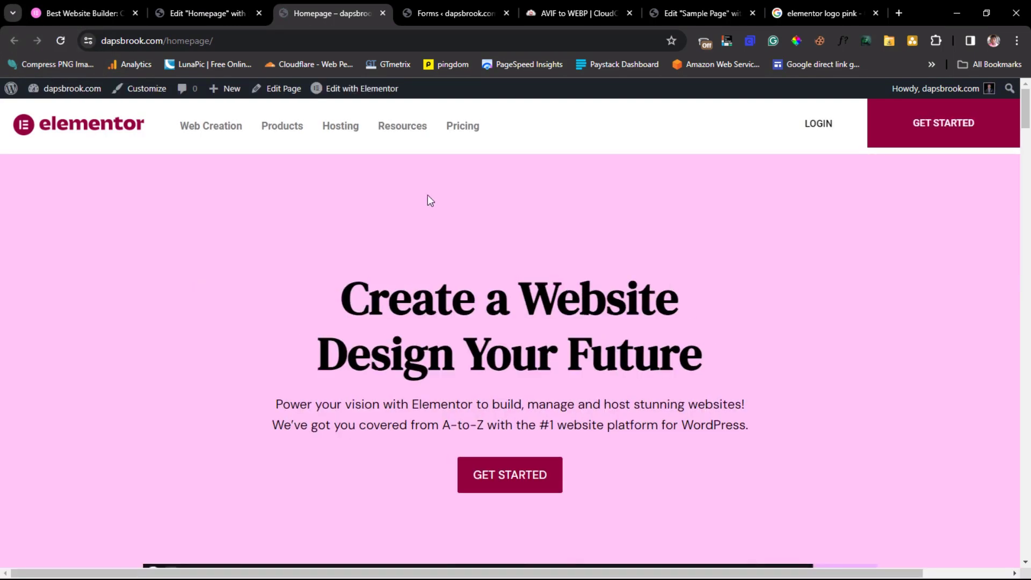
- Review the live homepage from the hero through every section to the footer, and return to the header
scroll(427, 198, down, 6)
scroll(428, 196, down, 2)
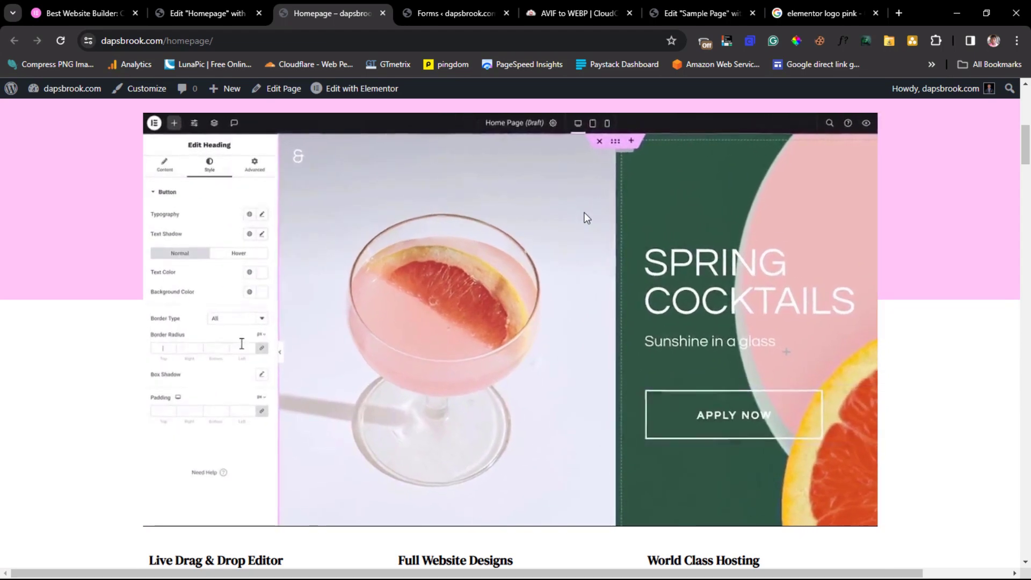
scroll(587, 218, down, 3)
scroll(585, 217, down, 5)
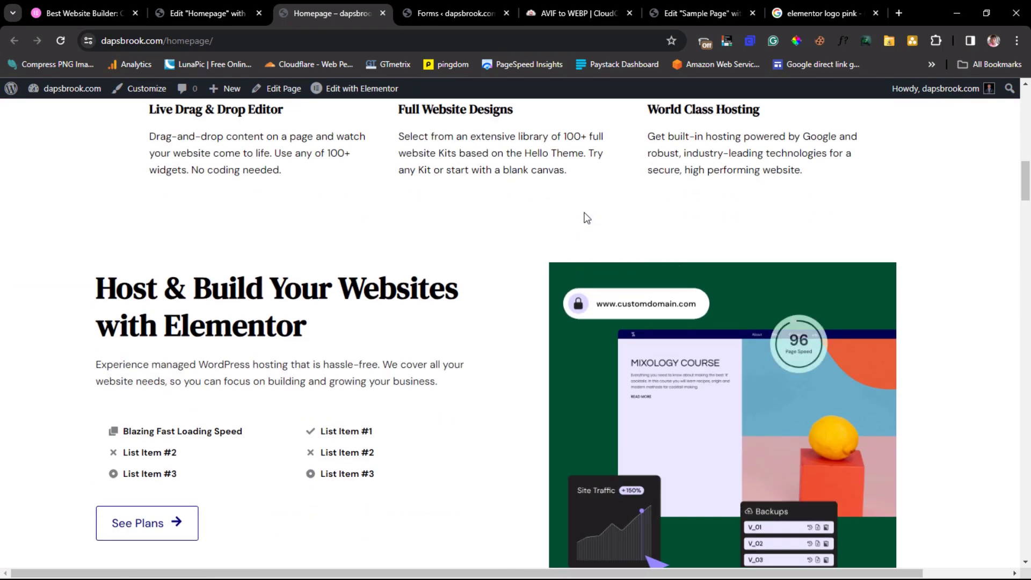
scroll(583, 215, down, 3)
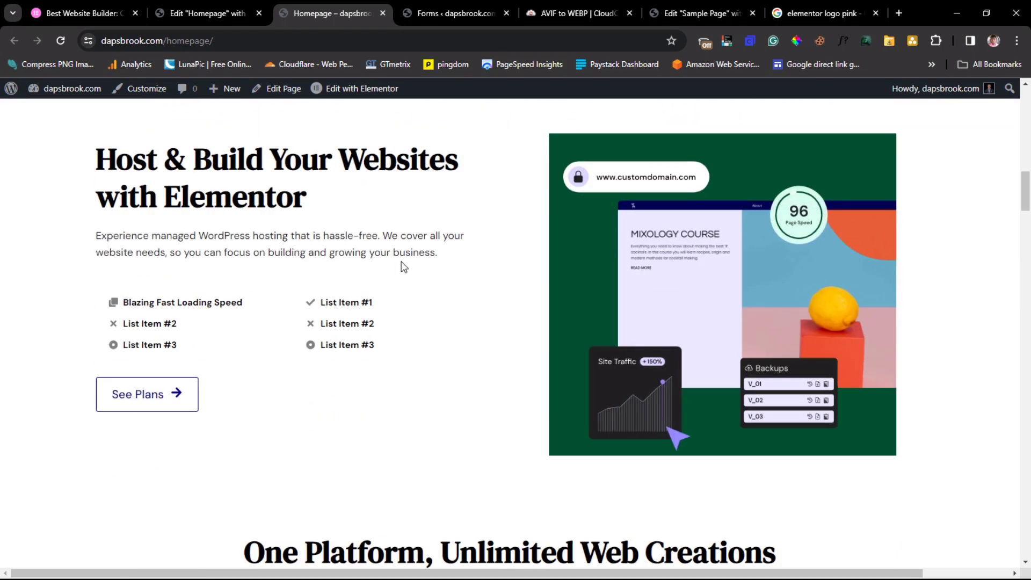
scroll(404, 266, down, 8)
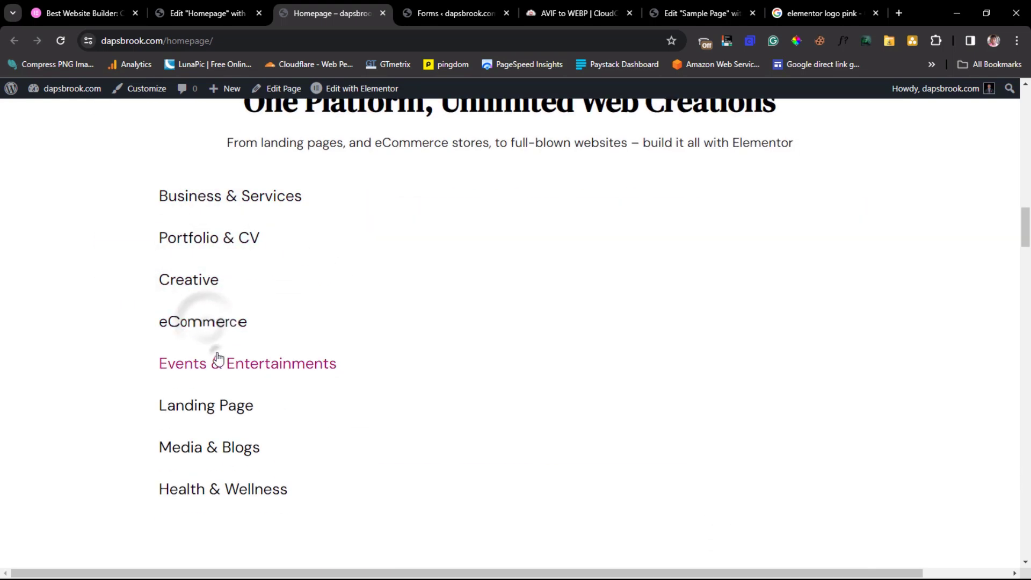
scroll(219, 358, down, 20)
scroll(223, 366, down, 15)
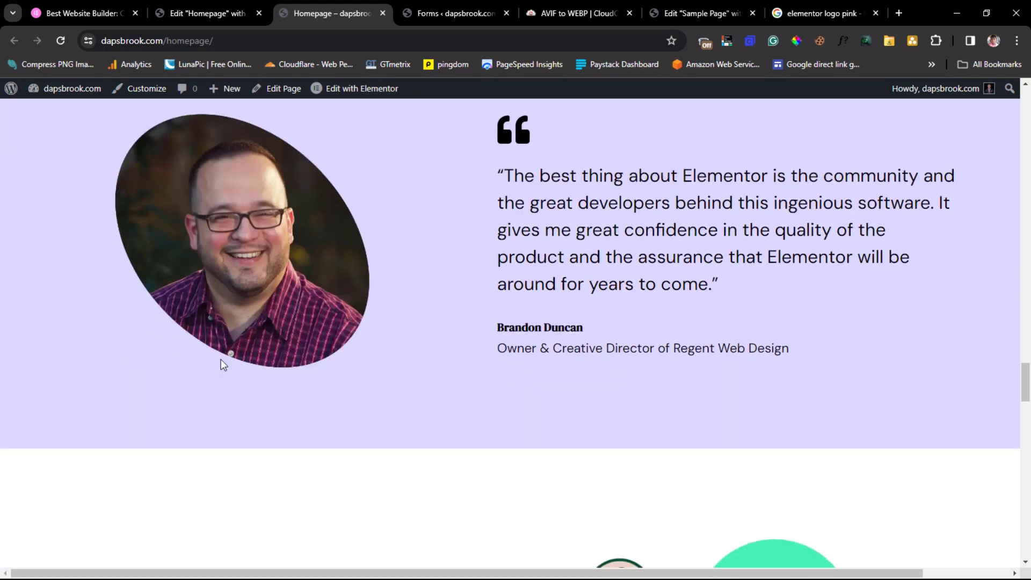
scroll(224, 365, down, 15)
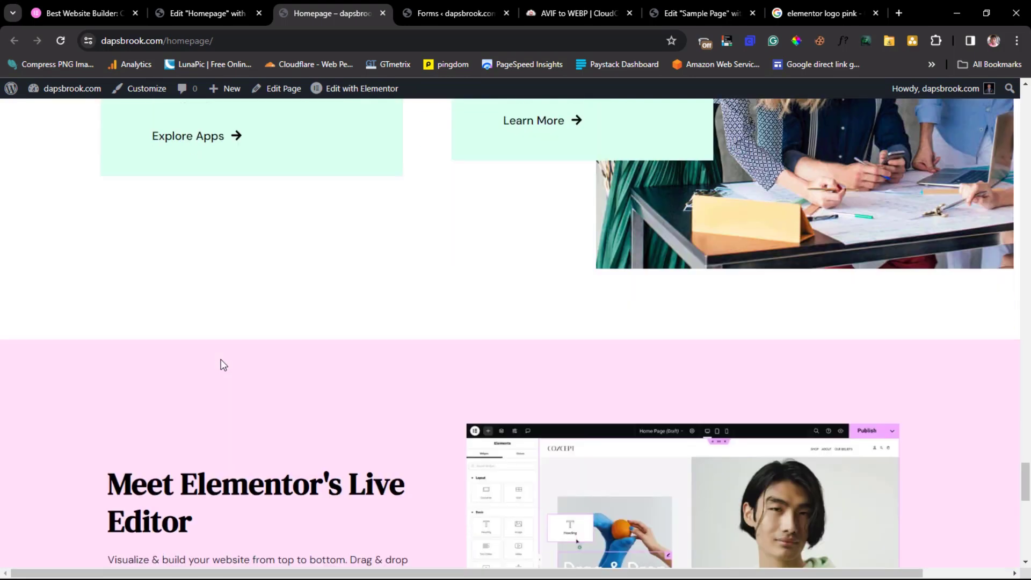
scroll(220, 359, down, 10)
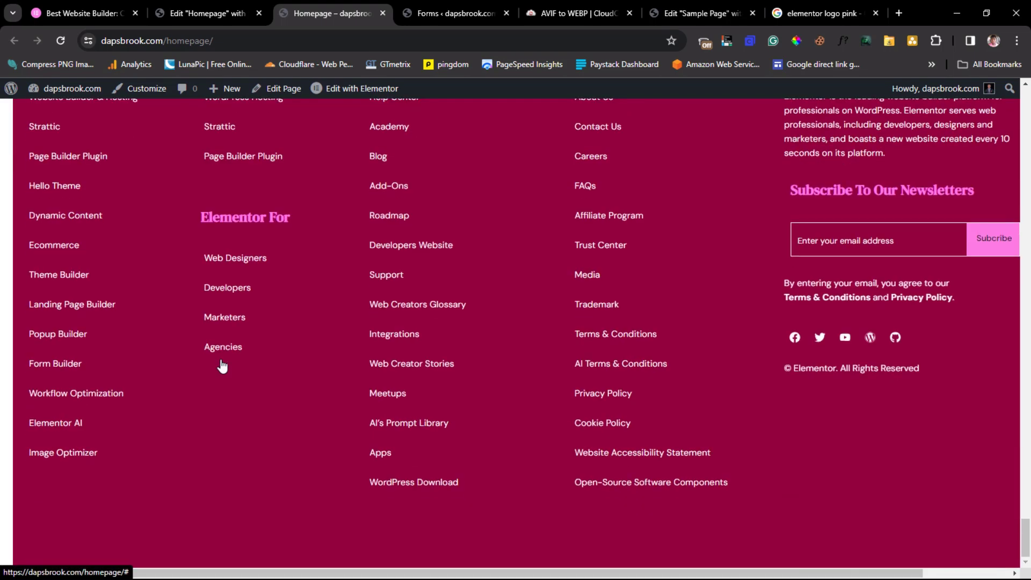
scroll(222, 367, up, 3)
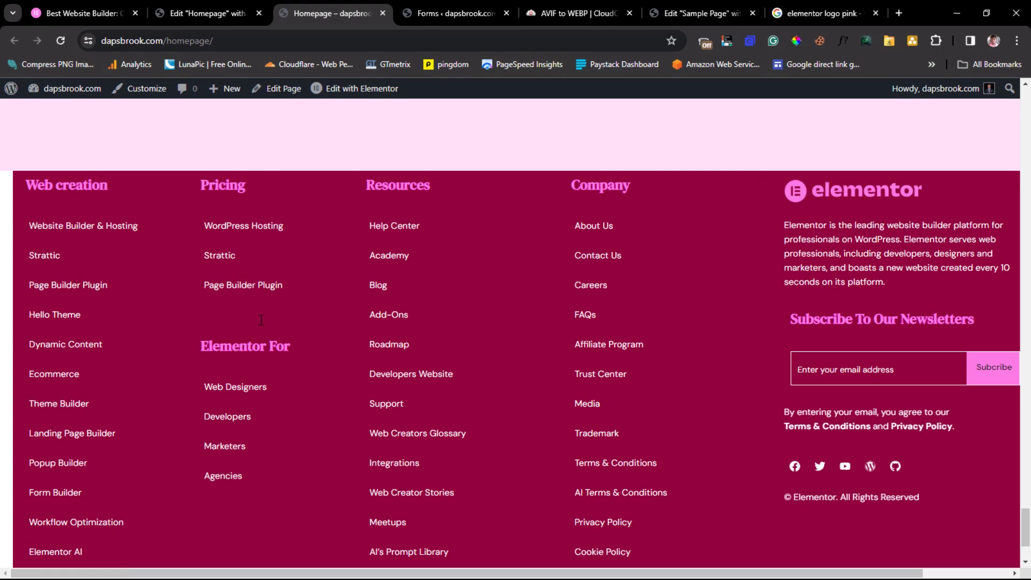
scroll(257, 352, down, 3)
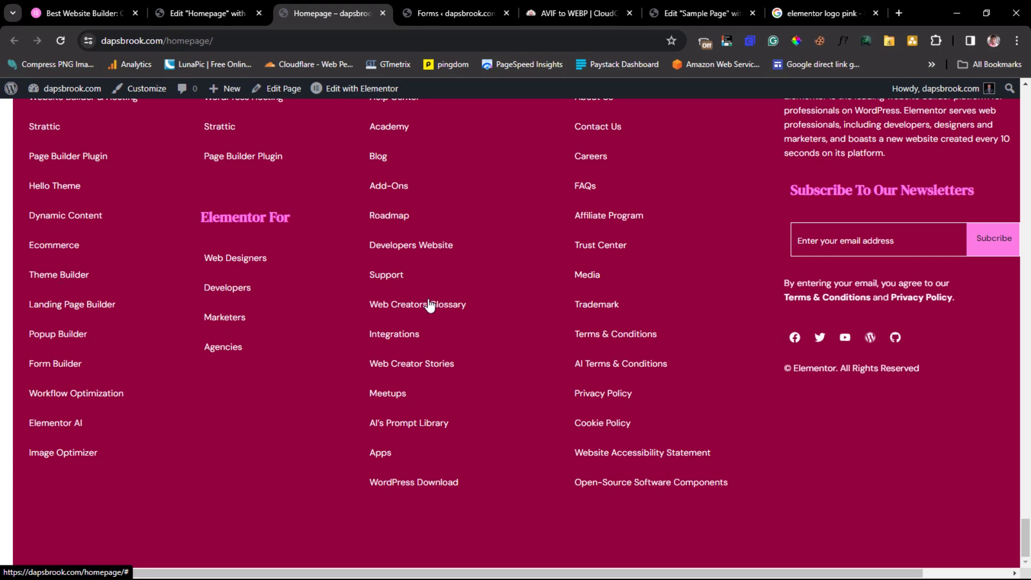
scroll(535, 195, up, 20)
scroll(537, 199, up, 20)
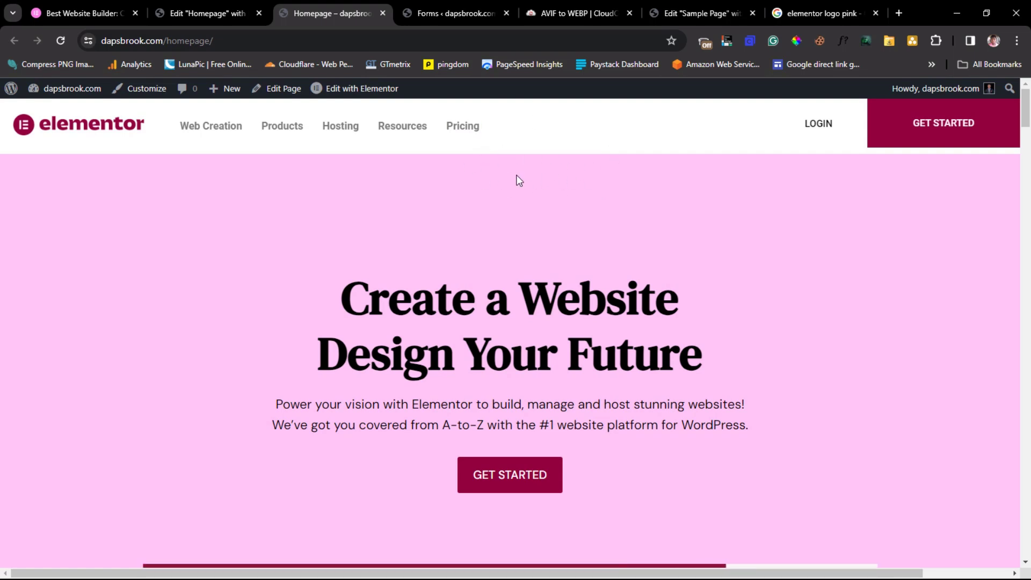
- Open the Header template from Elementor Header & Footer Builder for editing with Elementor in a new browser tab
mouse_move(72, 89)
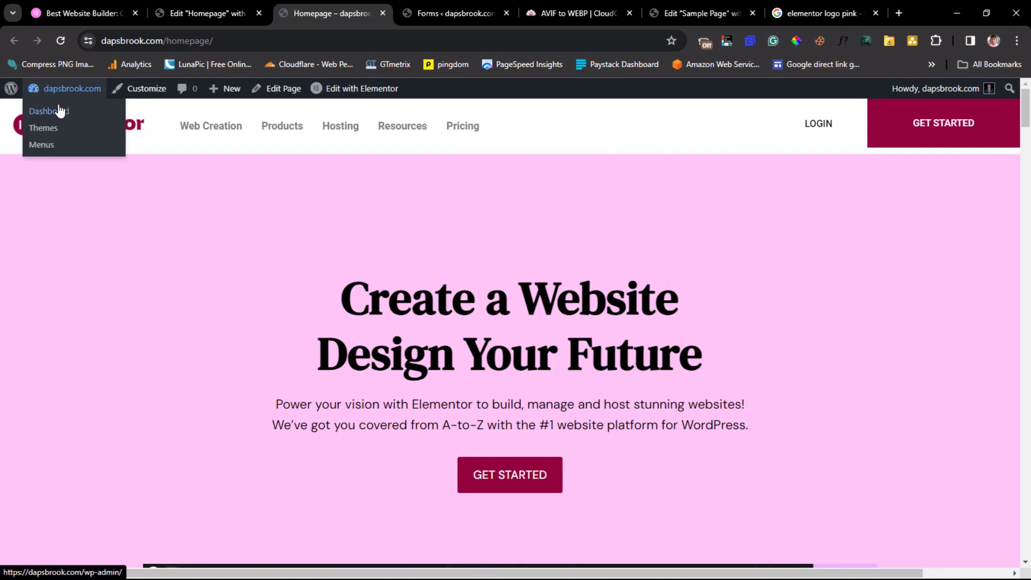
right_click(54, 110)
click(82, 120)
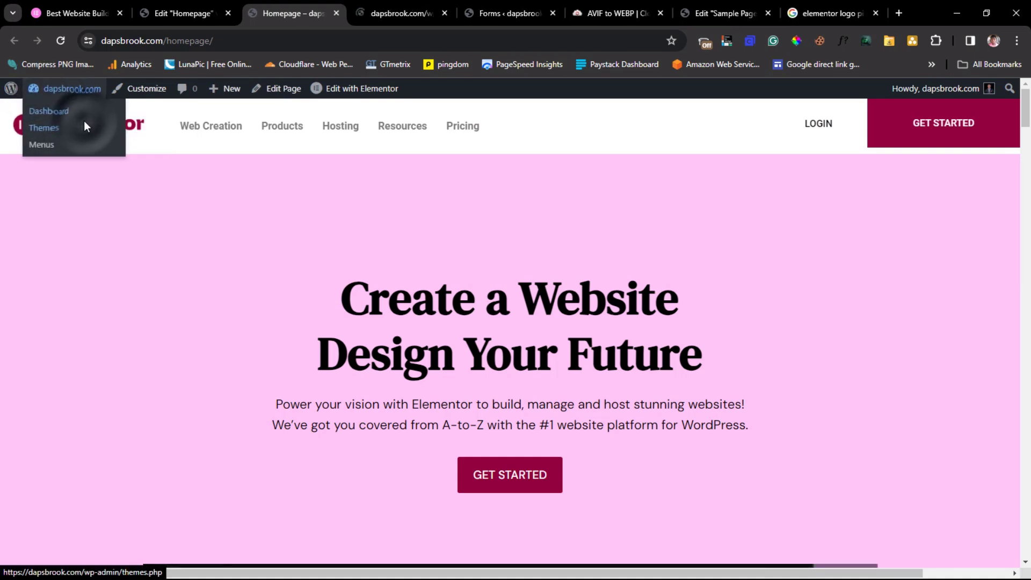
key(ctrl+Tab)
mouse_move(82, 367)
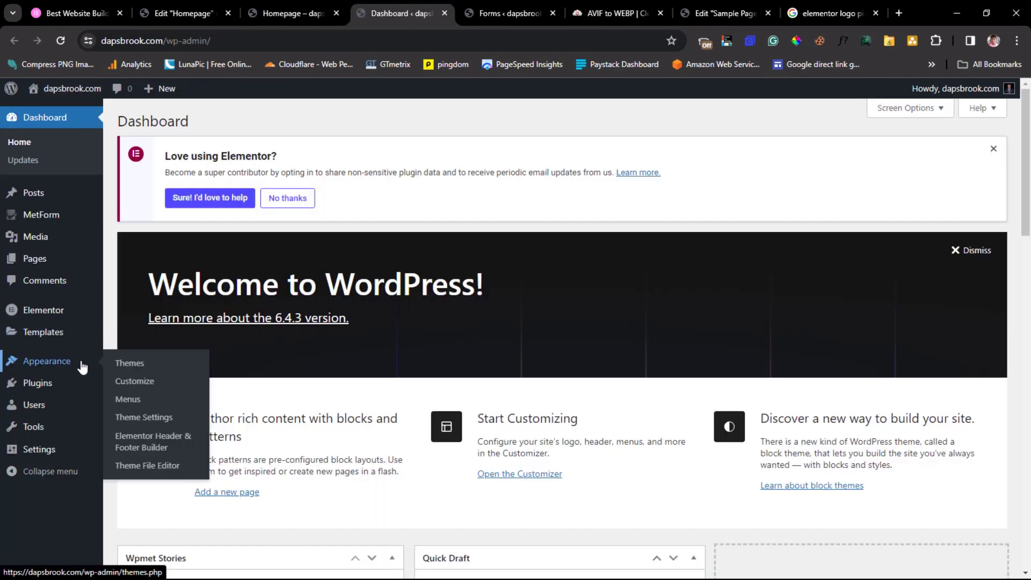
click(137, 441)
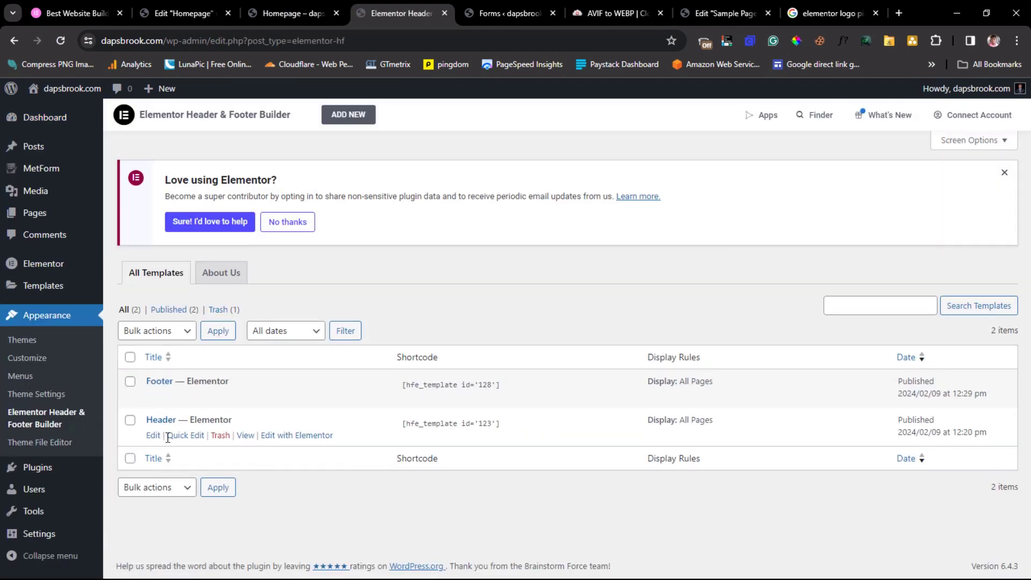
right_click(283, 439)
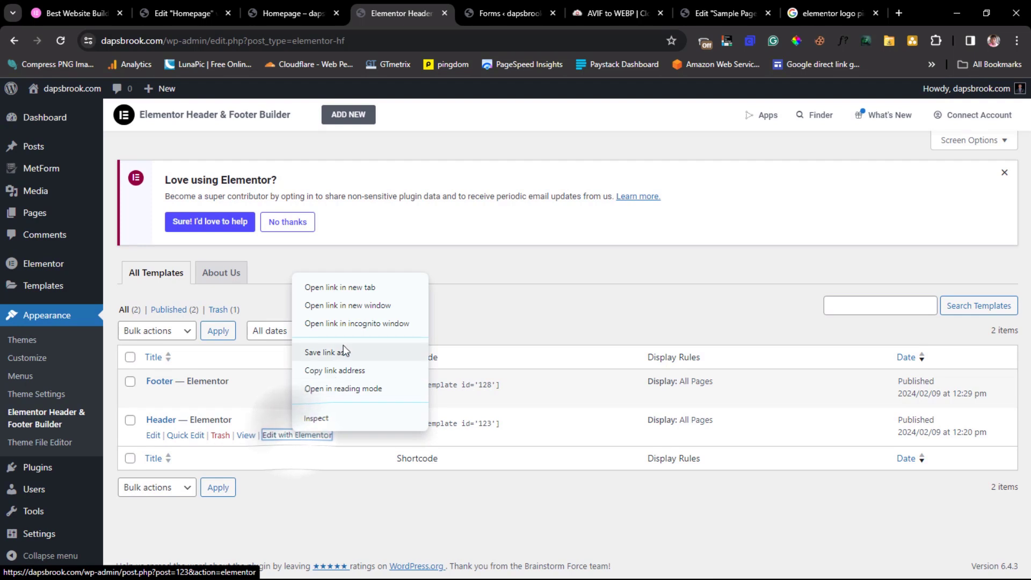
click(360, 287)
click(452, 9)
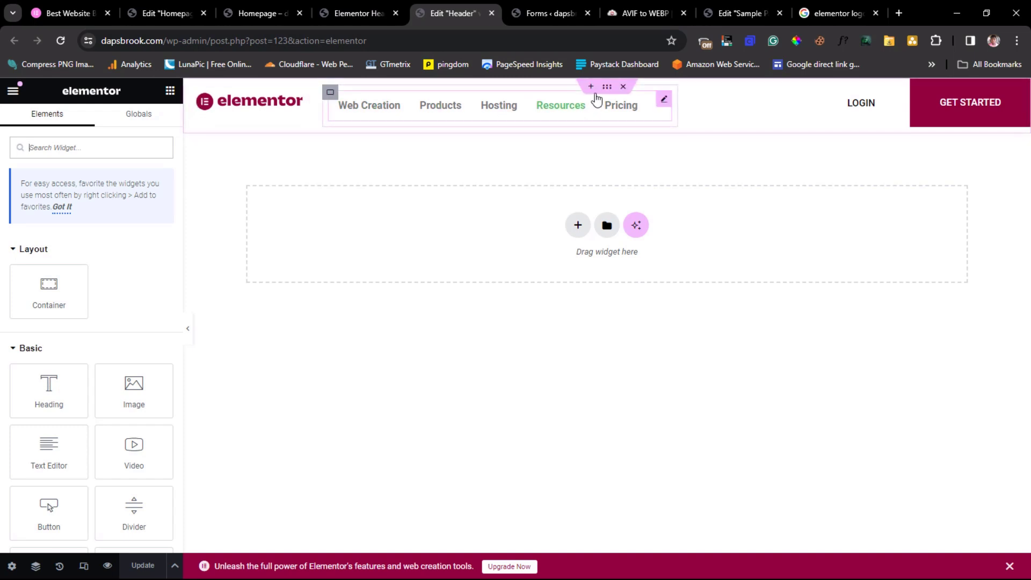
- Unlink the header container's margins, set the bottom margin to -80 px, save the template, and check it on the reloaded live homepage
click(608, 88)
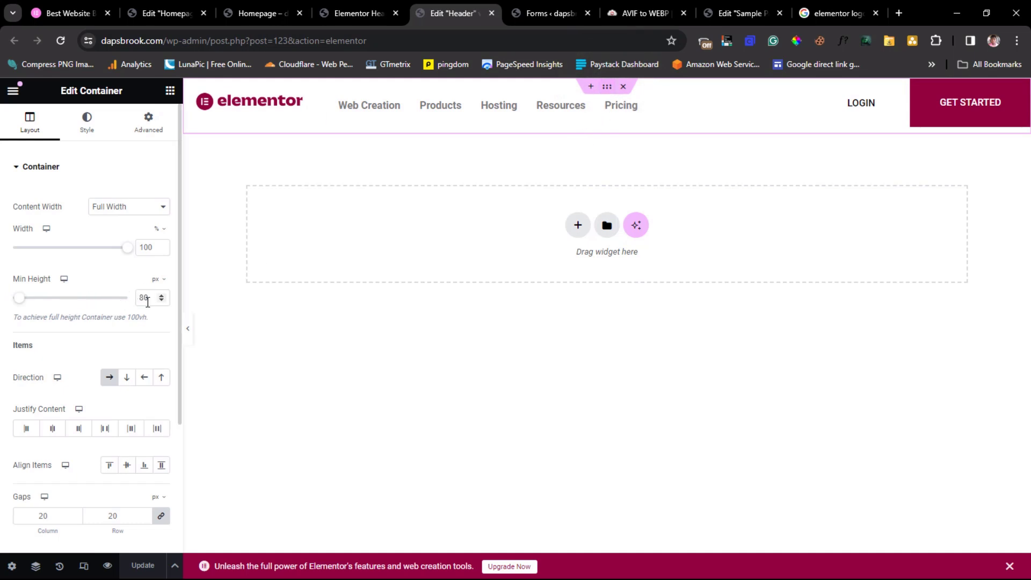
click(149, 129)
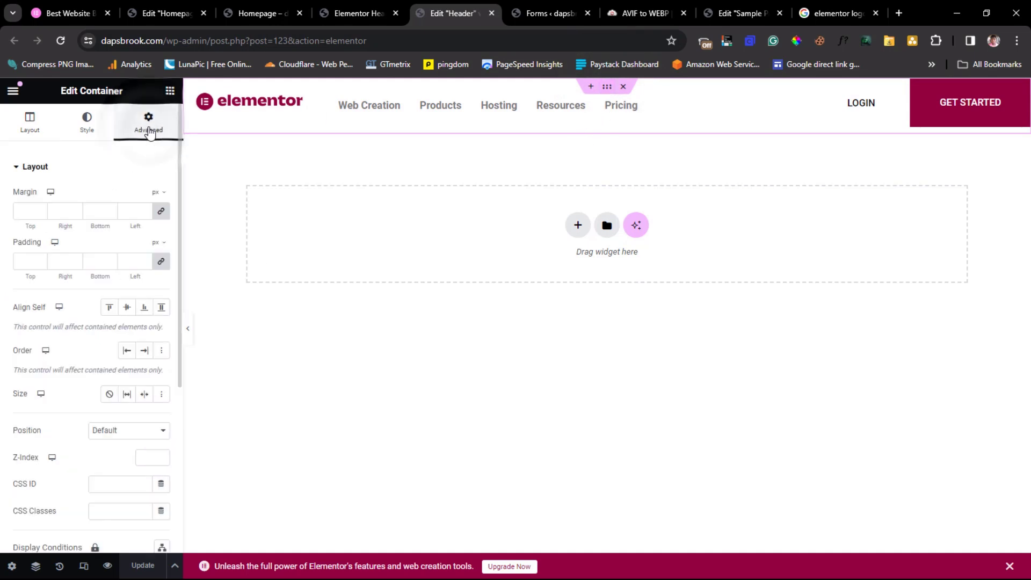
click(162, 213)
click(90, 210)
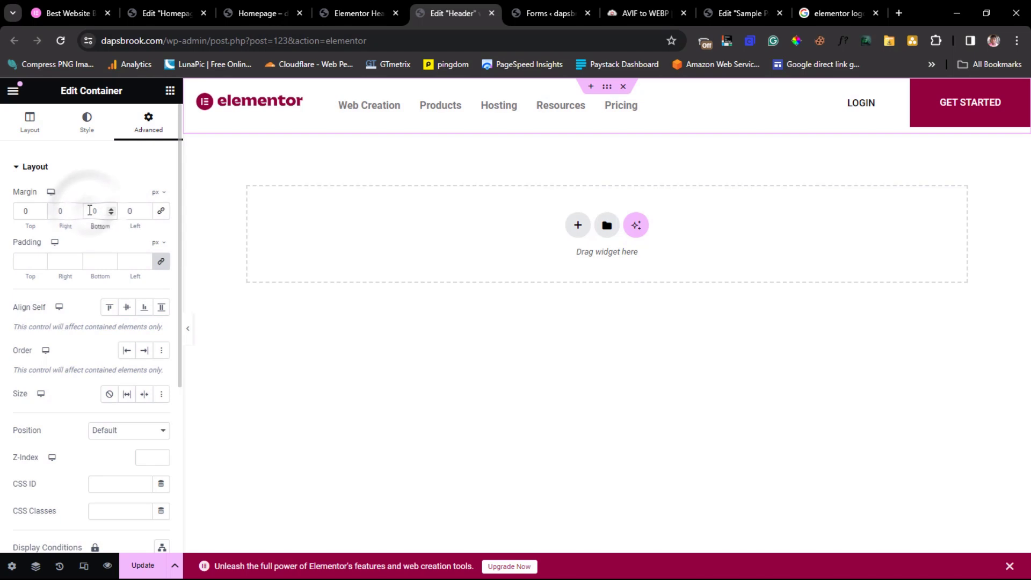
text(-)
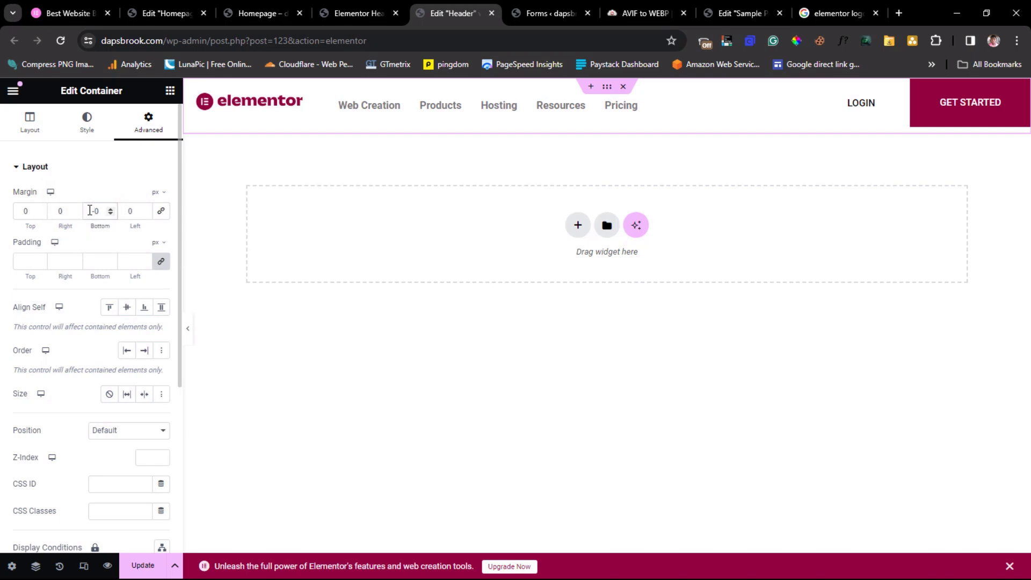
text(30)
key(BackSpace)
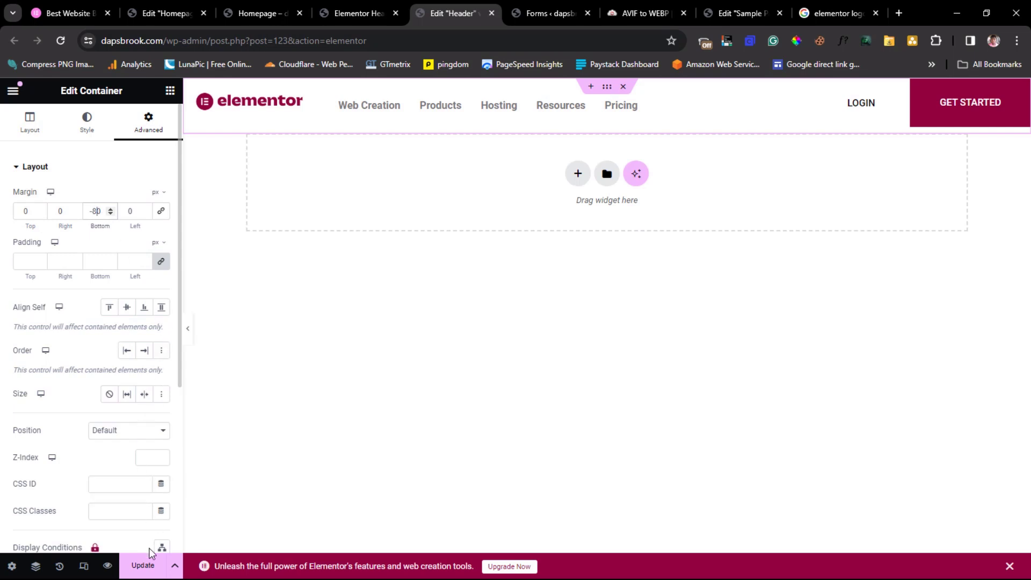
click(144, 566)
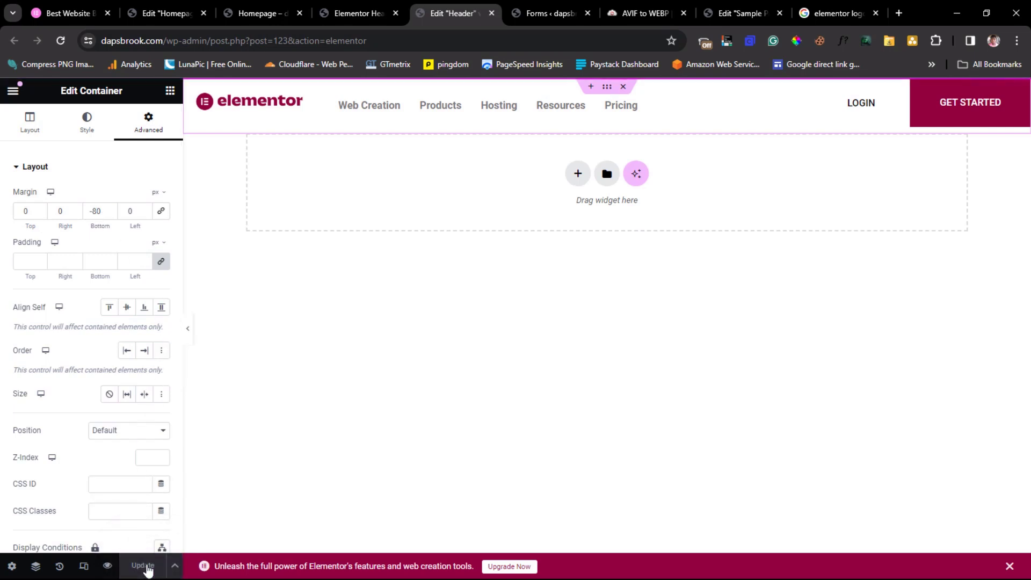
click(260, 13)
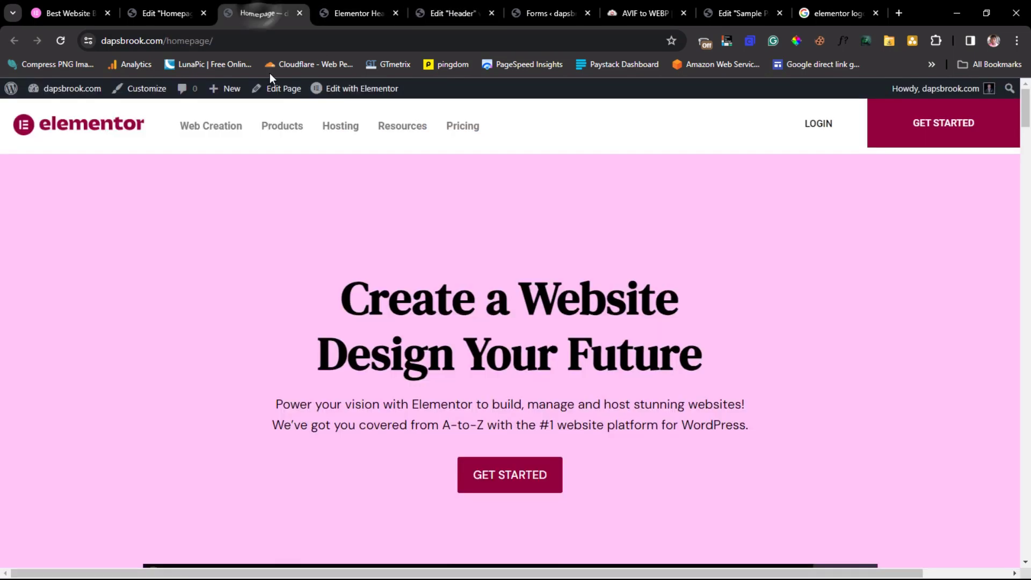
click(61, 41)
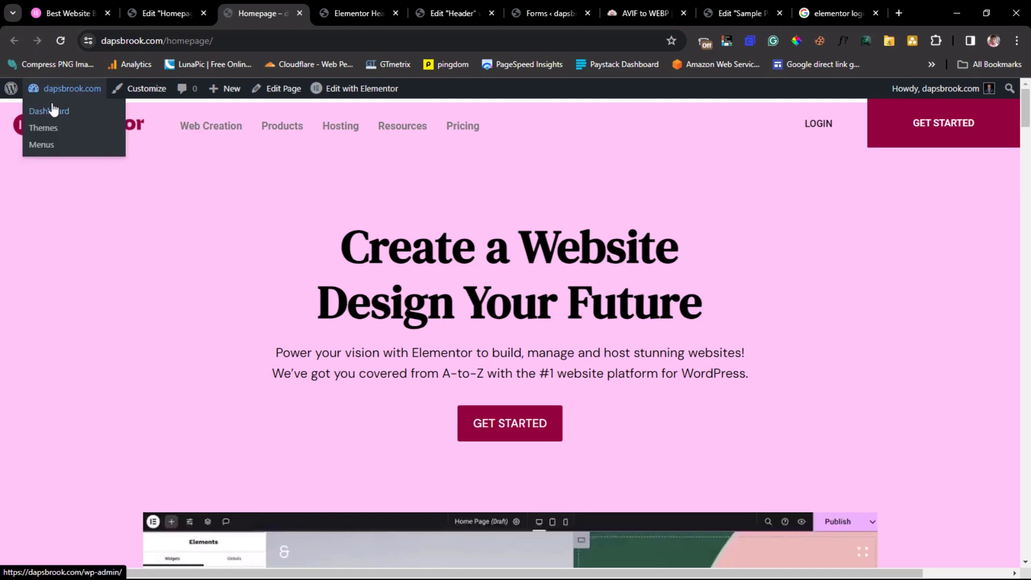
- Set the header container's bottom margin to -90 px, save the template, and check it on the reloaded live homepage
click(359, 14)
click(440, 12)
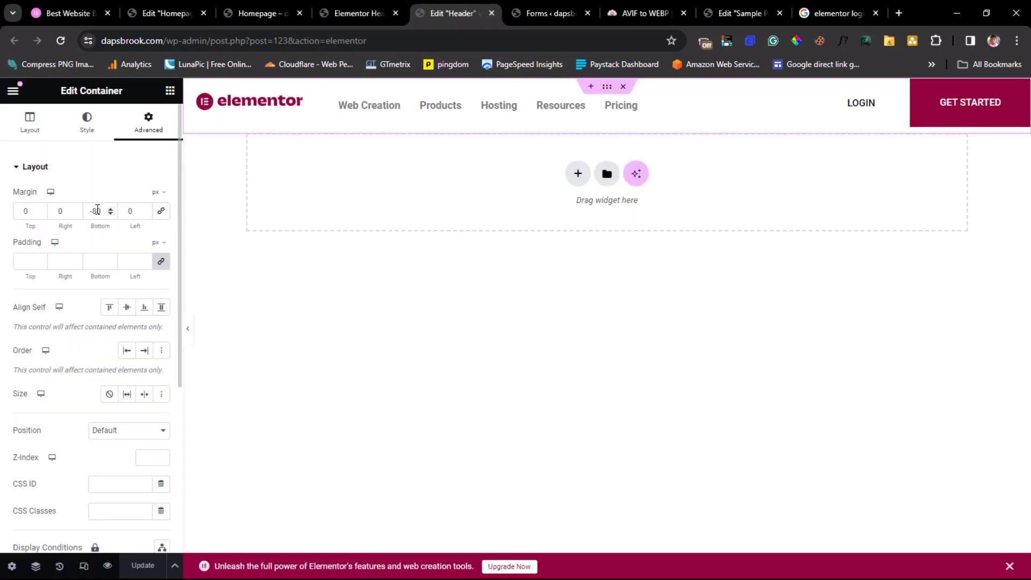
click(97, 211)
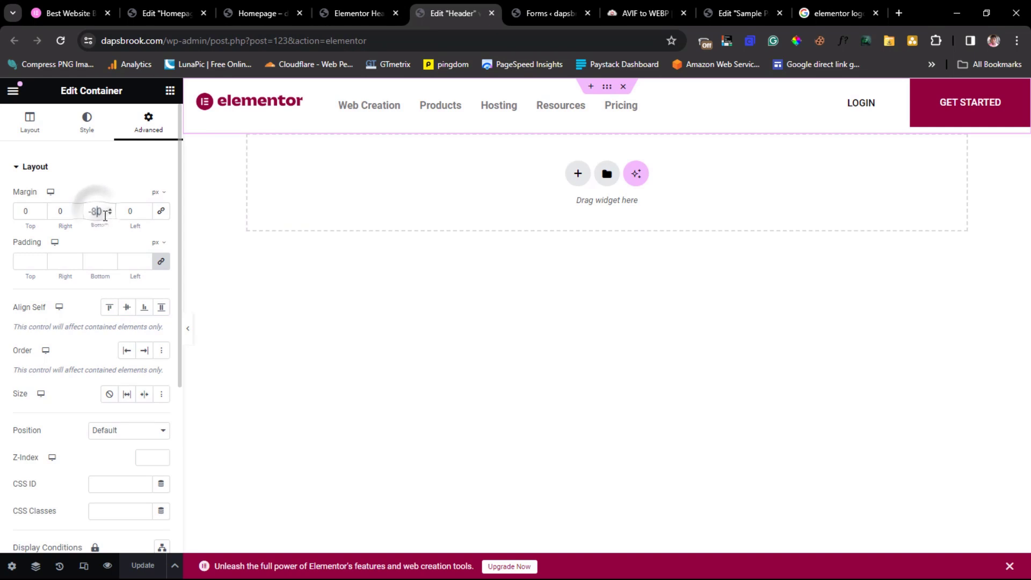
key(BackSpace)
text(9)
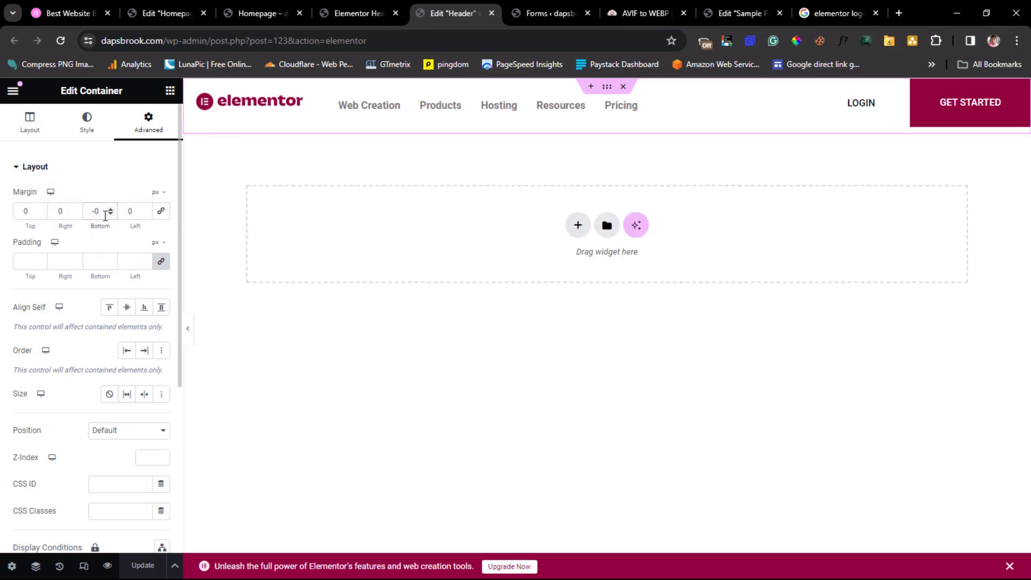
click(140, 566)
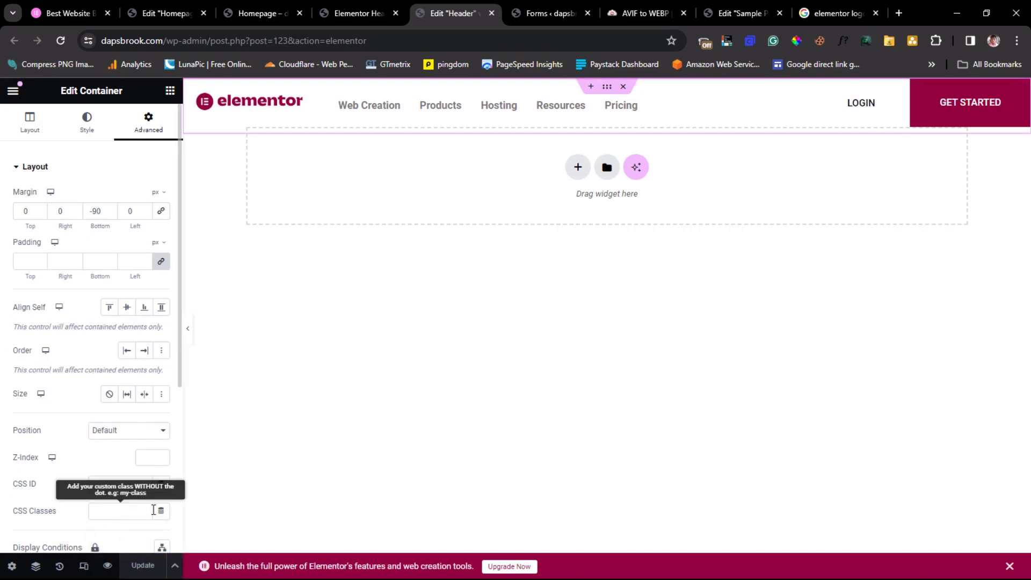
click(278, 6)
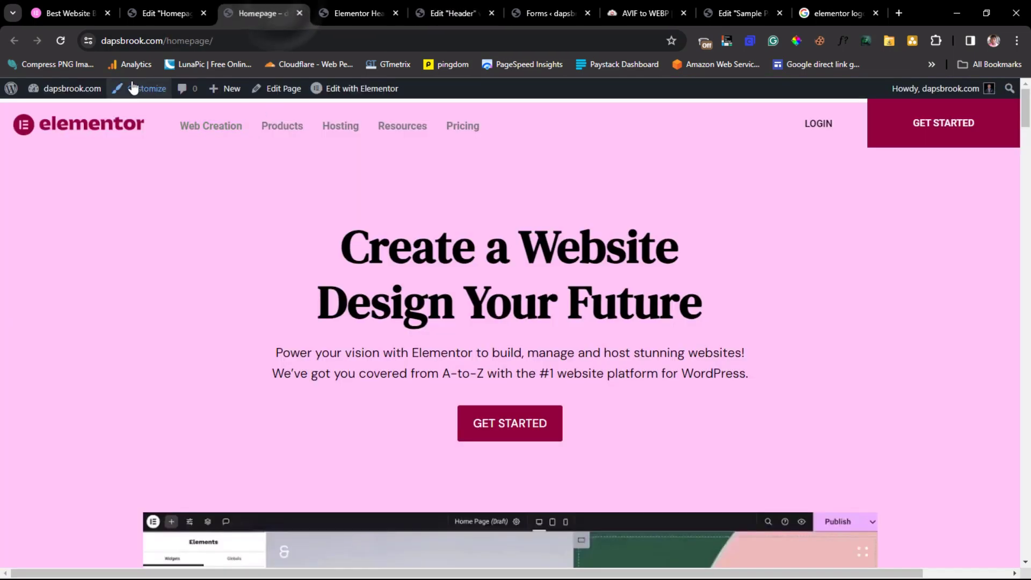
click(57, 43)
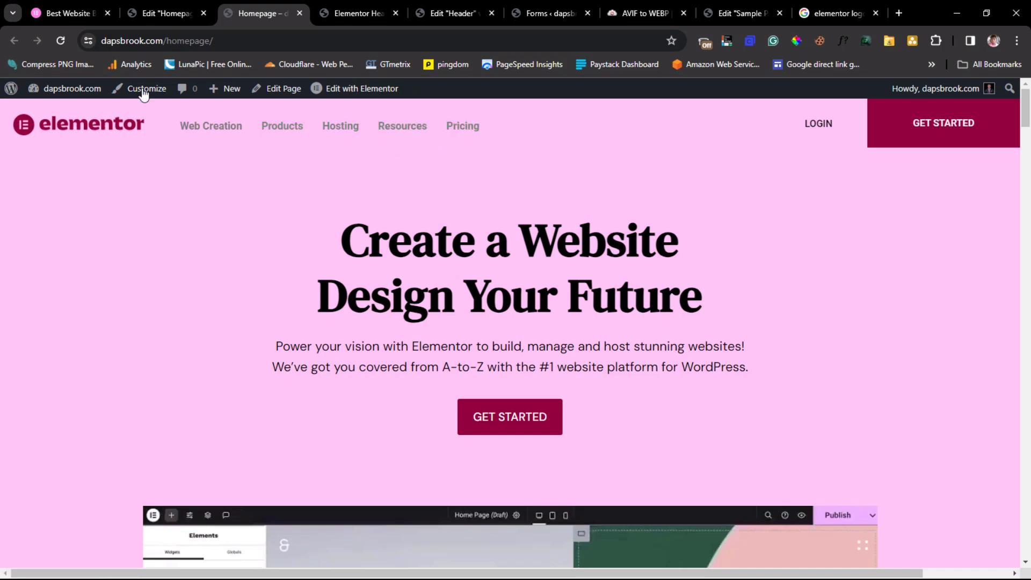
- Narrow the header's logo container to shrink the logo, save the template and close its editor, and reload the live homepage
click(383, 14)
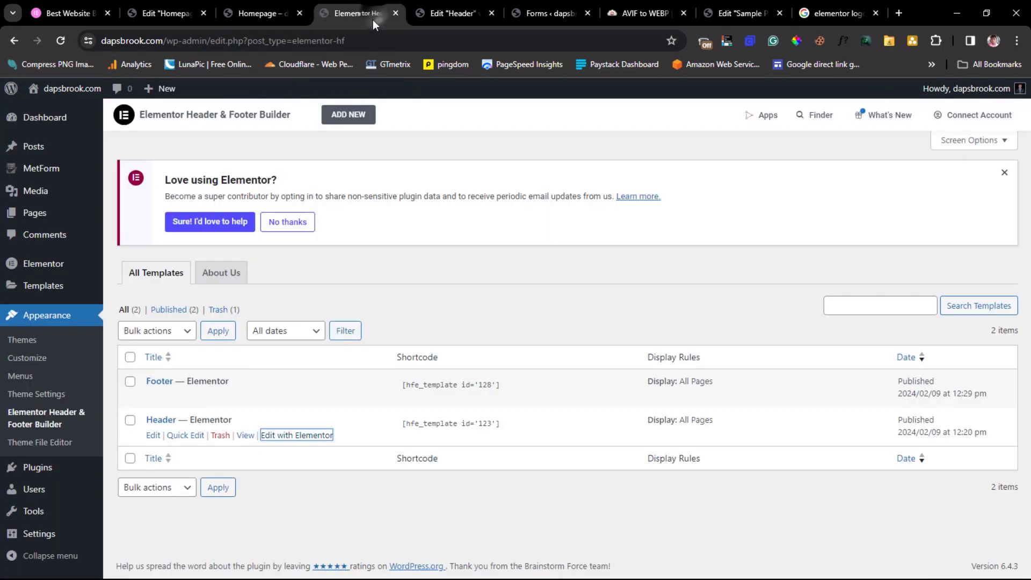
click(435, 15)
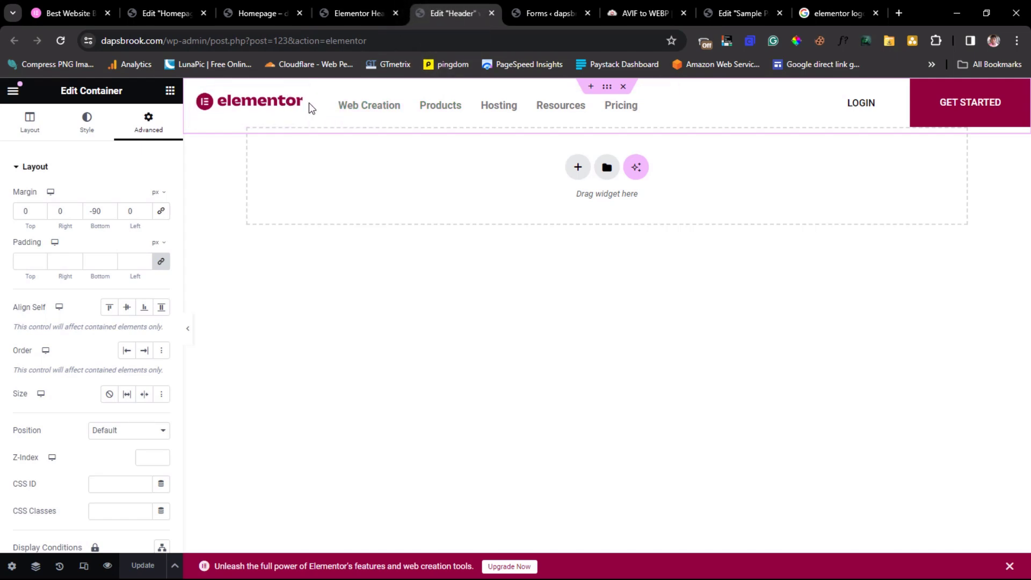
drag(306, 102, 288, 106)
click(142, 565)
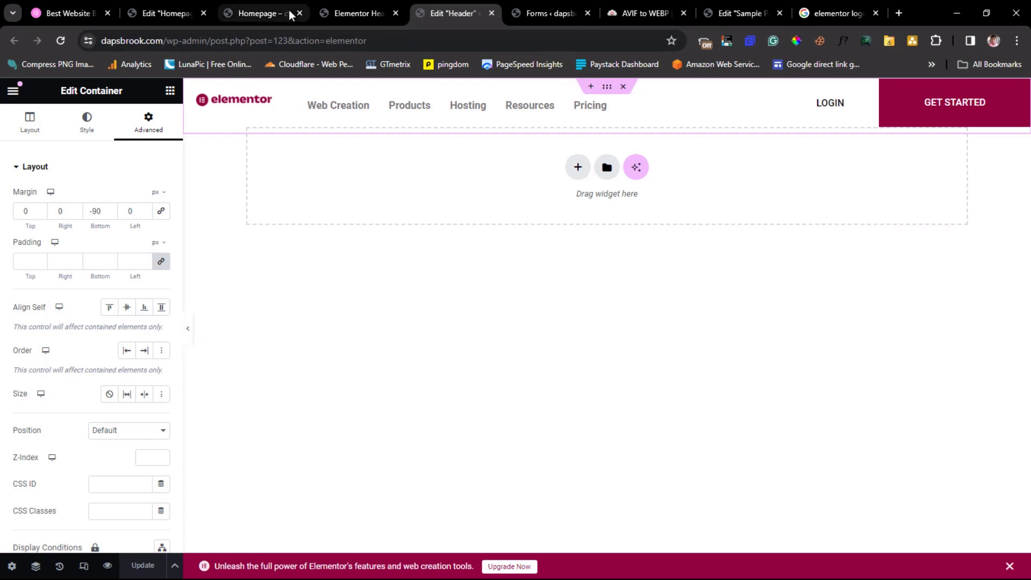
click(490, 15)
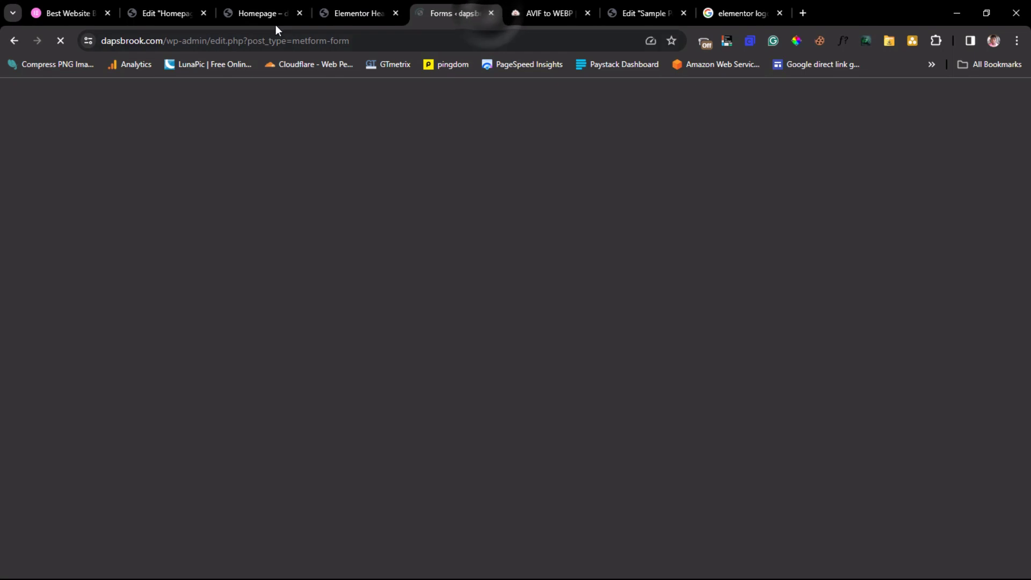
click(260, 13)
click(61, 41)
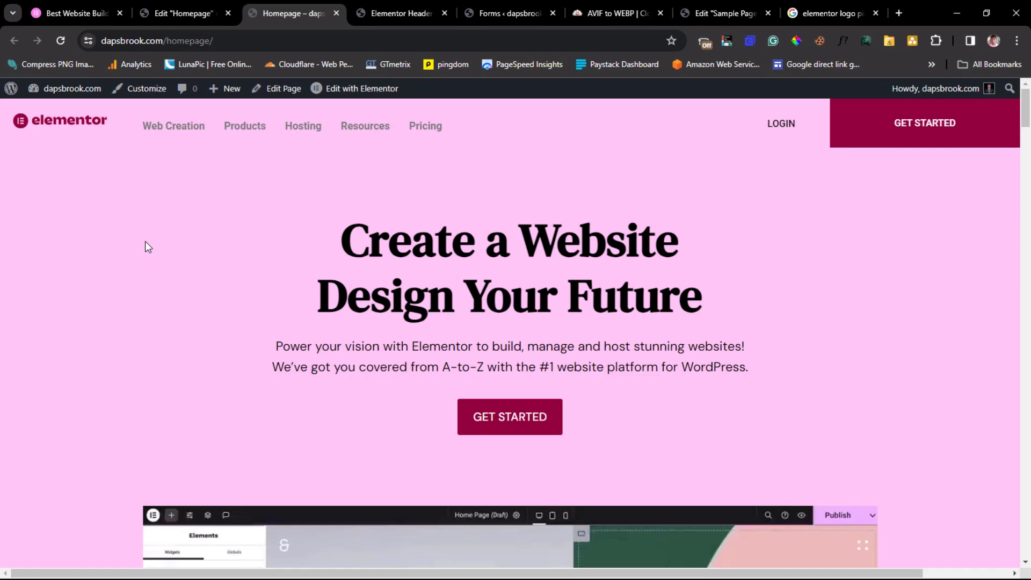
- Open the Footer template from Elementor Header & Footer Builder for editing with Elementor in a new browser tab
scroll(239, 248, down, 9)
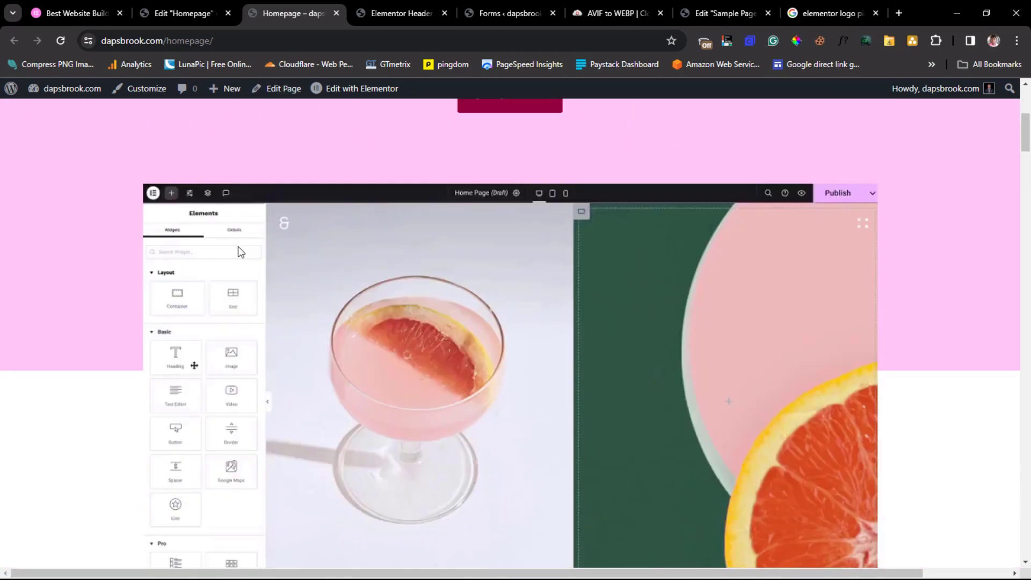
scroll(240, 248, down, 10)
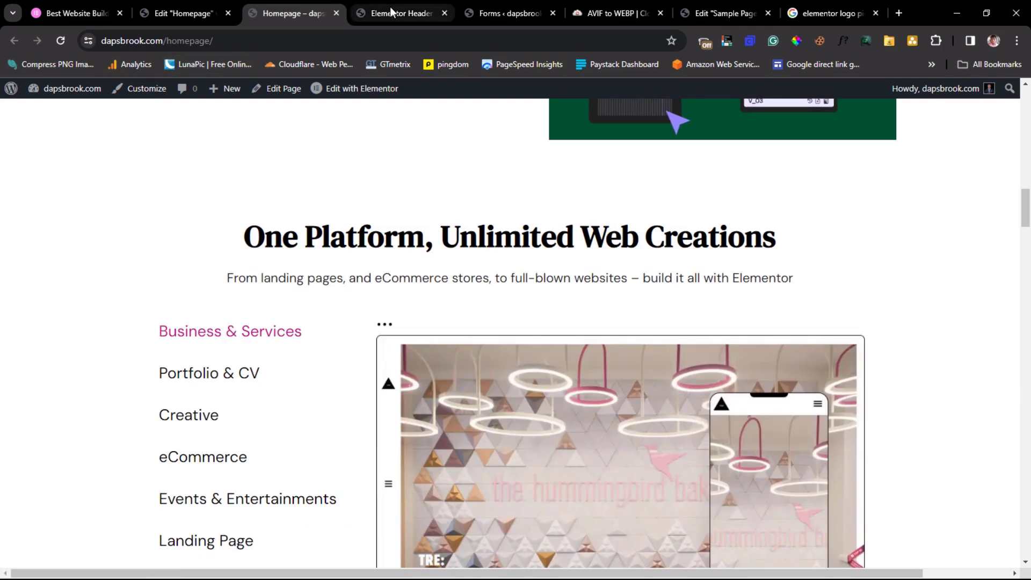
click(391, 12)
mouse_move(184, 397)
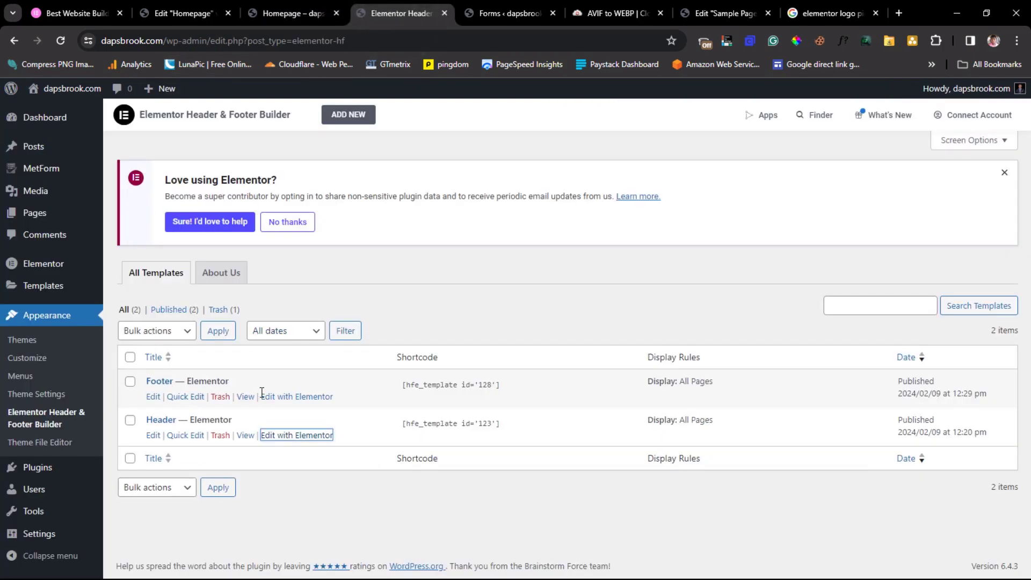
right_click(280, 397)
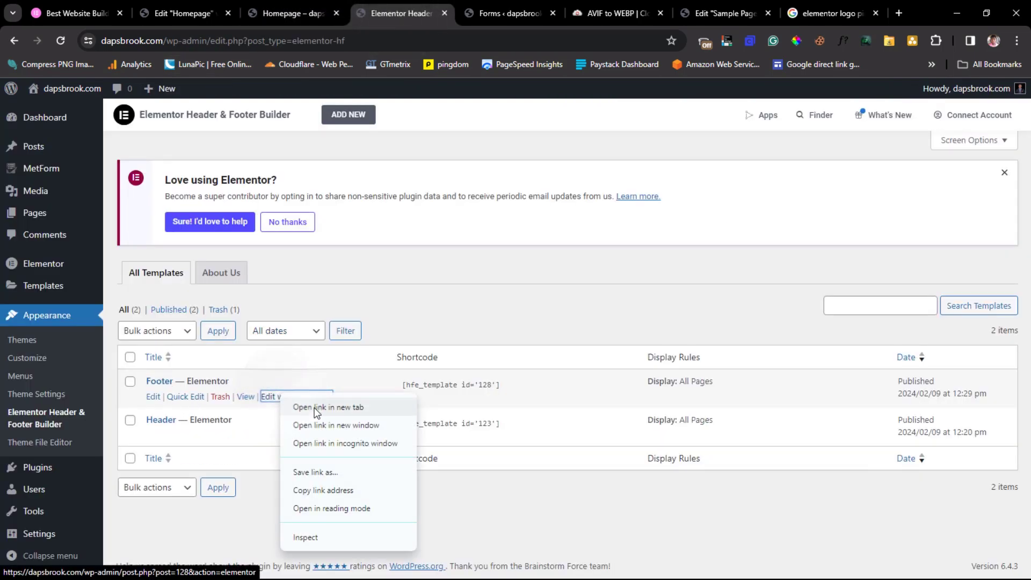
click(307, 405)
click(452, 10)
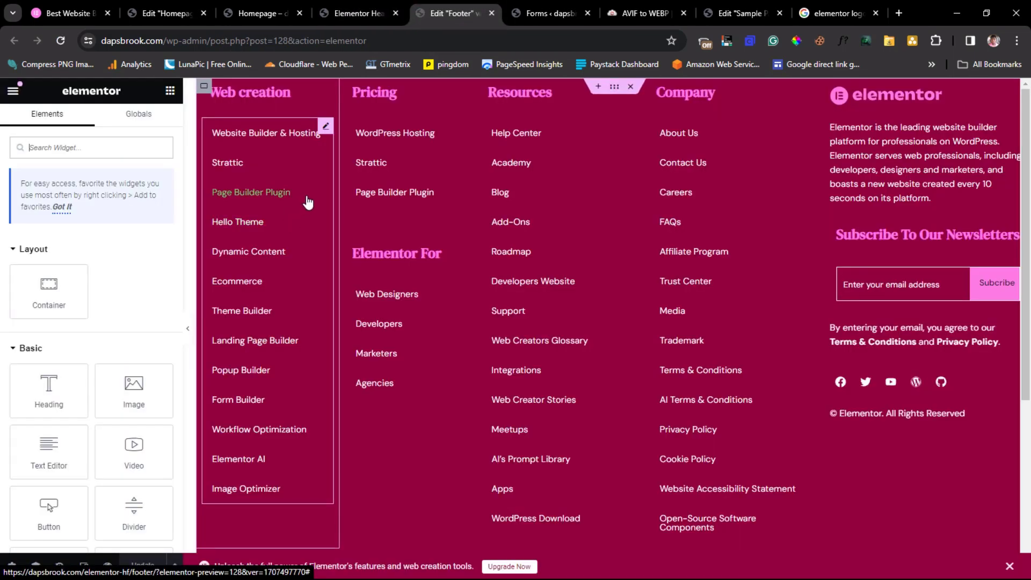
- Set the vertical padding of the footer's Web creation menu to 12 and preview the footer at full width
click(307, 199)
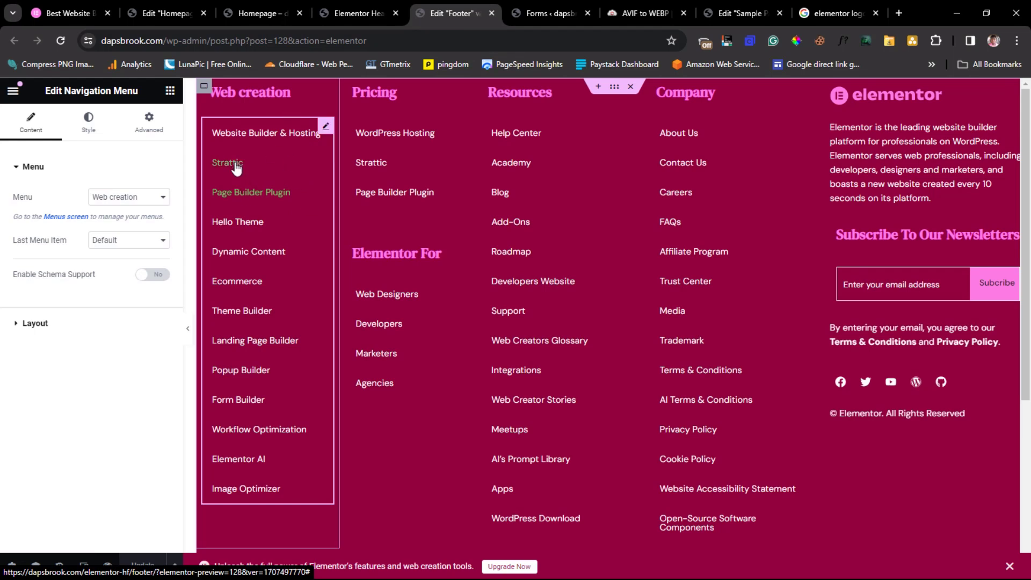
click(89, 124)
drag(150, 252, 142, 251)
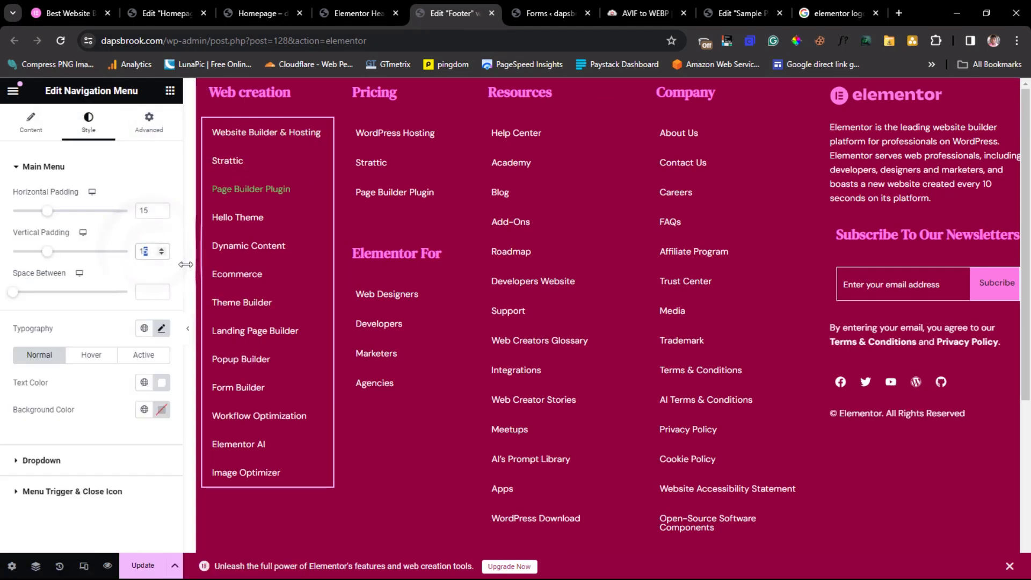
text(0)
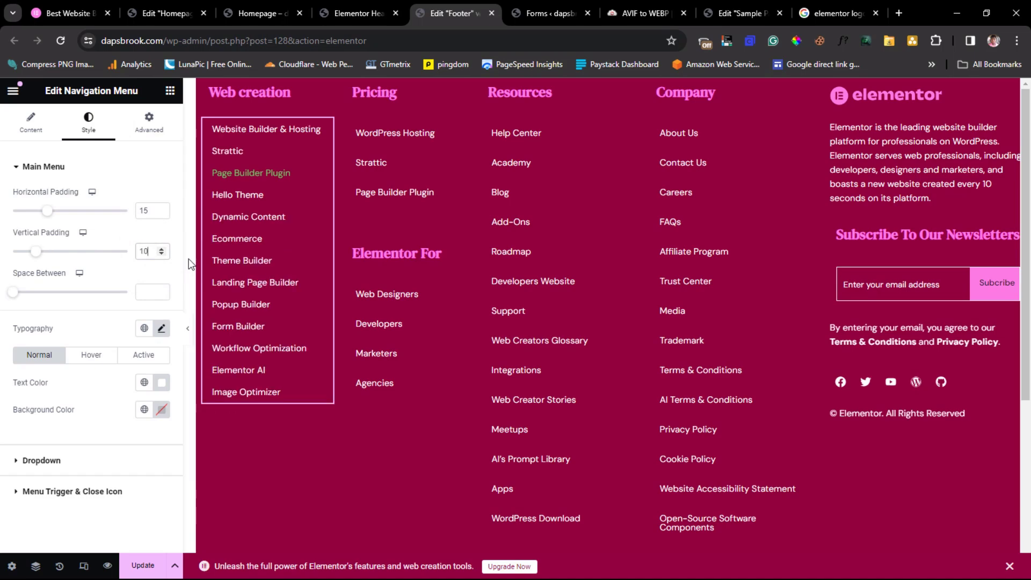
click(188, 331)
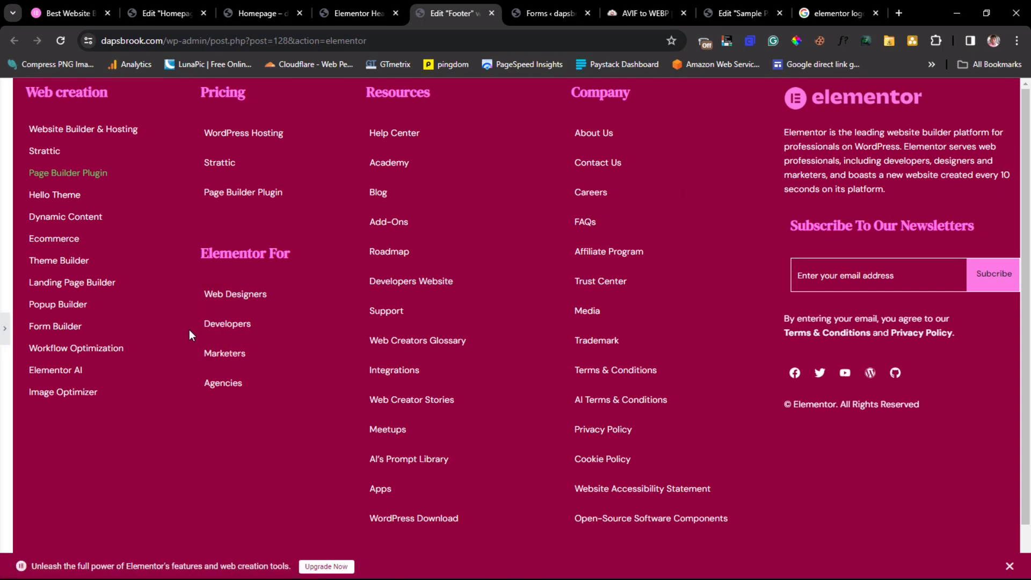
click(5, 333)
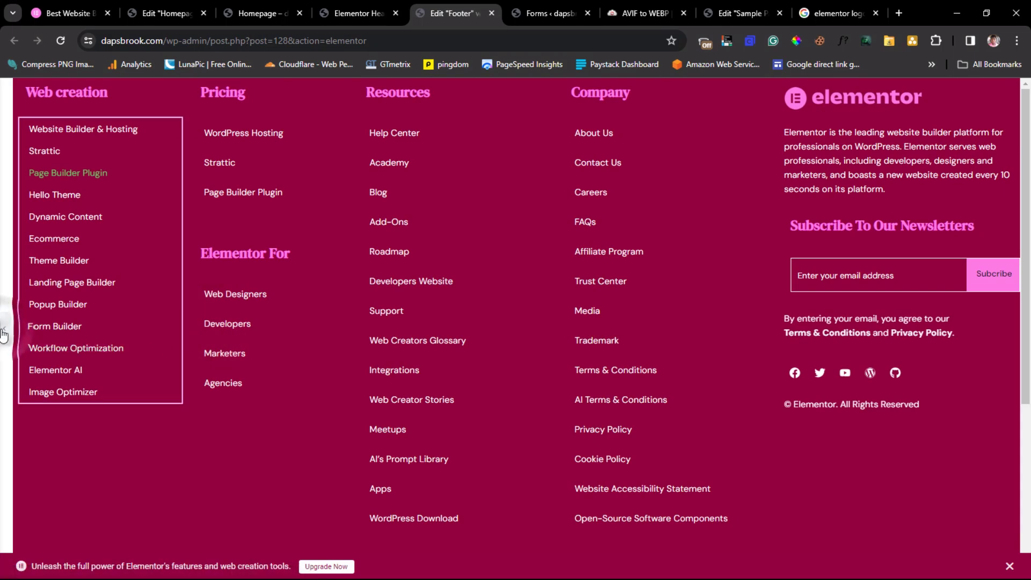
drag(144, 248, 182, 262)
text(2)
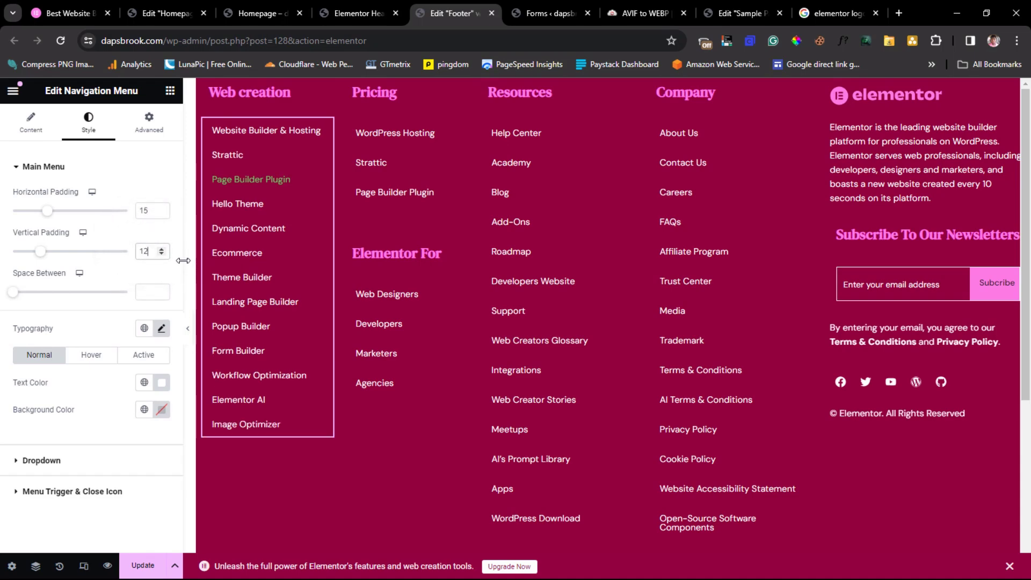
click(188, 333)
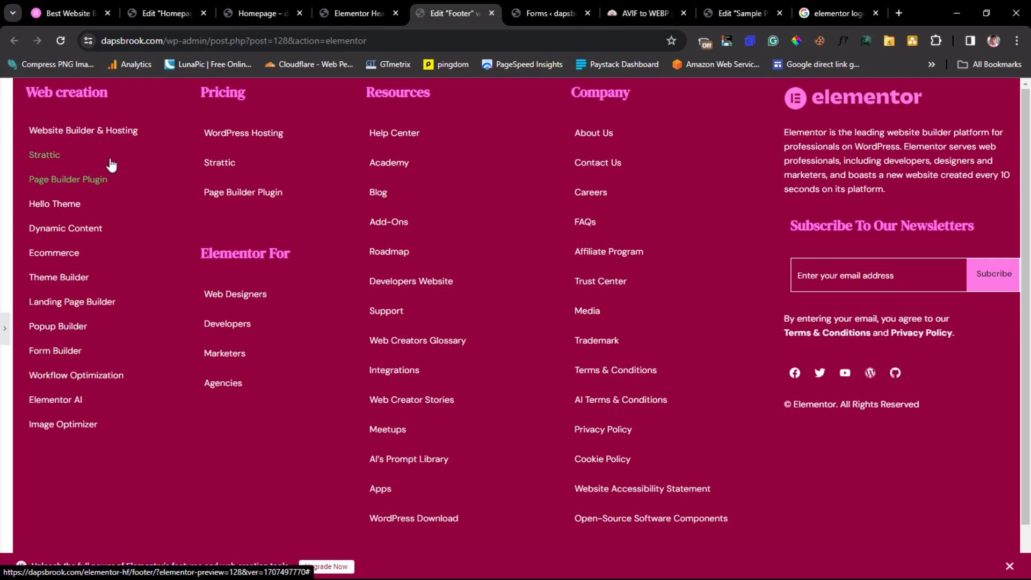
click(6, 329)
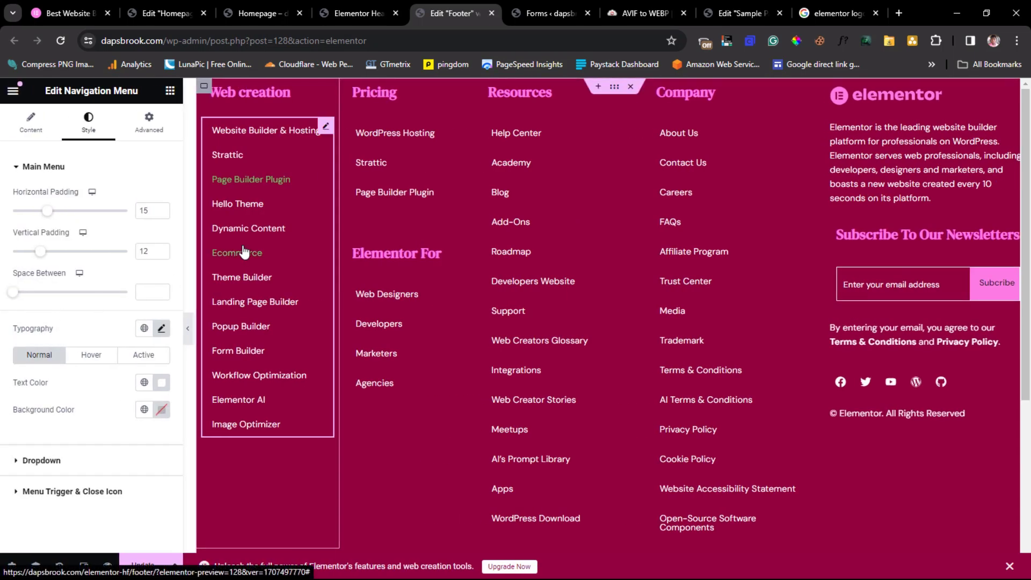
- Set the vertical padding of the footer's Pricing and Elementor For menus to 12
click(427, 169)
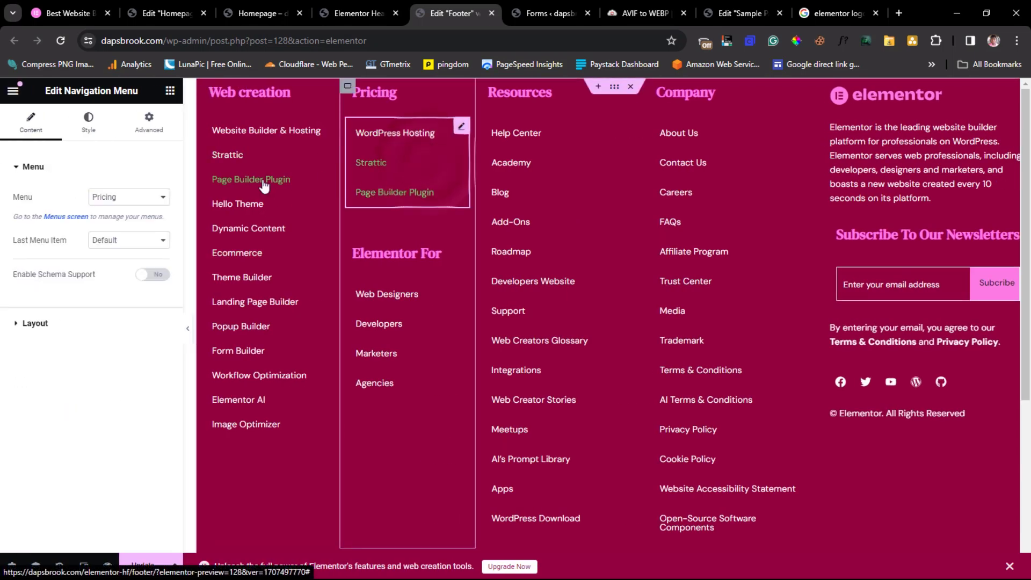
click(89, 125)
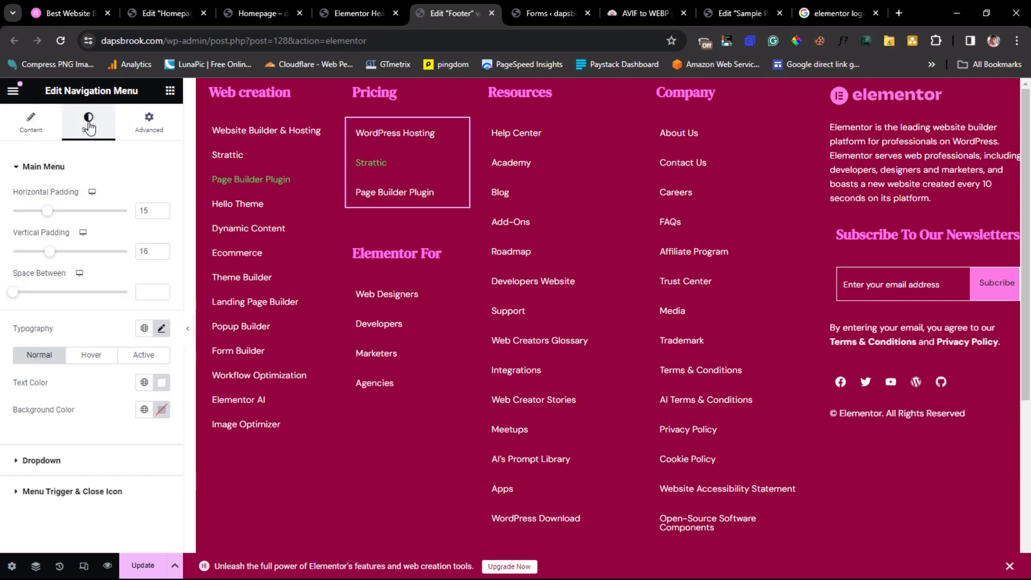
double_click(153, 251)
text(1)
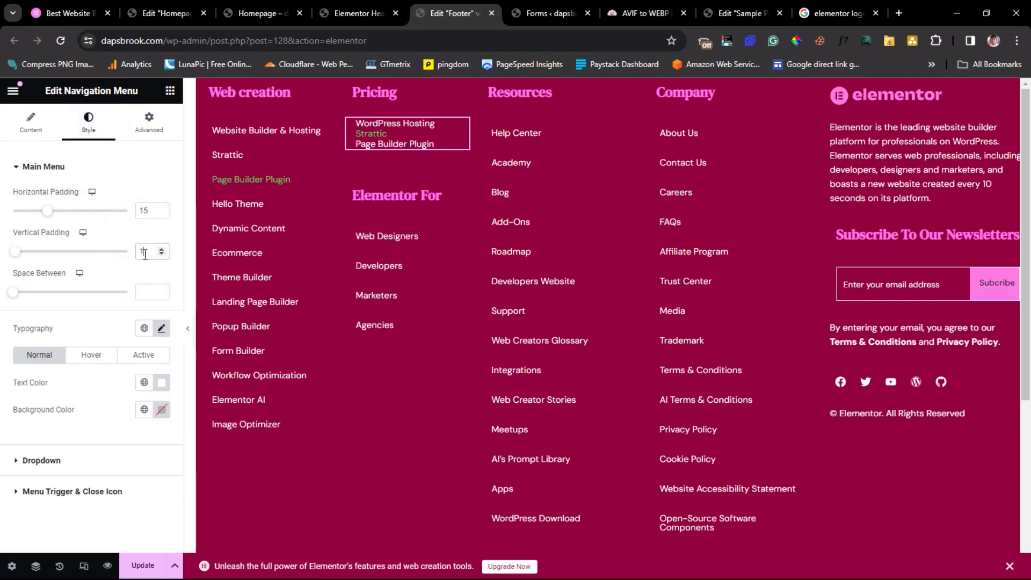
text(6)
click(433, 328)
click(89, 121)
key(ctrl+z)
key(ctrl+z)
- Set the vertical padding of the footer's Resources and Company menus to 12 and preview the footer at full width
click(592, 174)
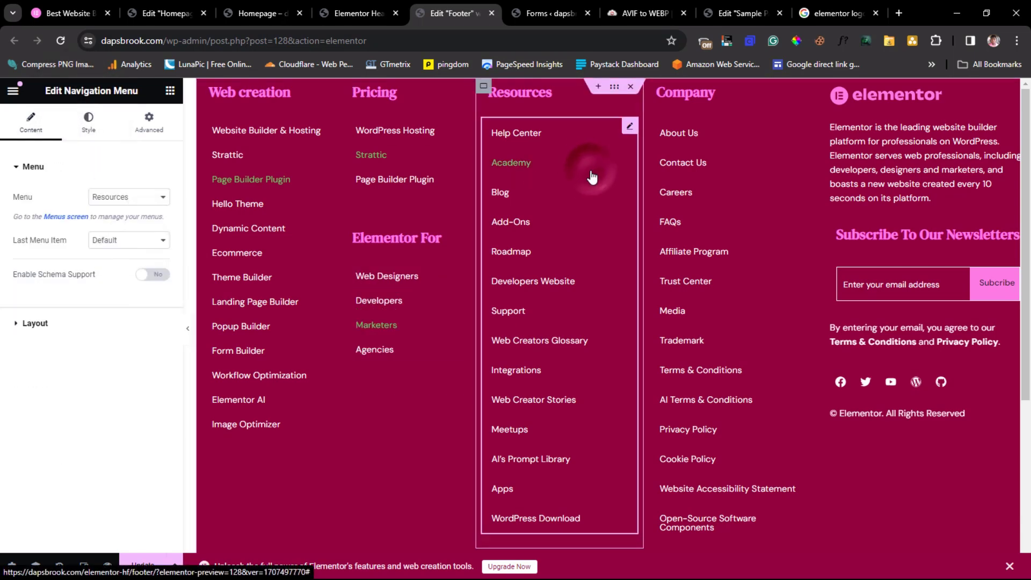
click(90, 127)
click(746, 224)
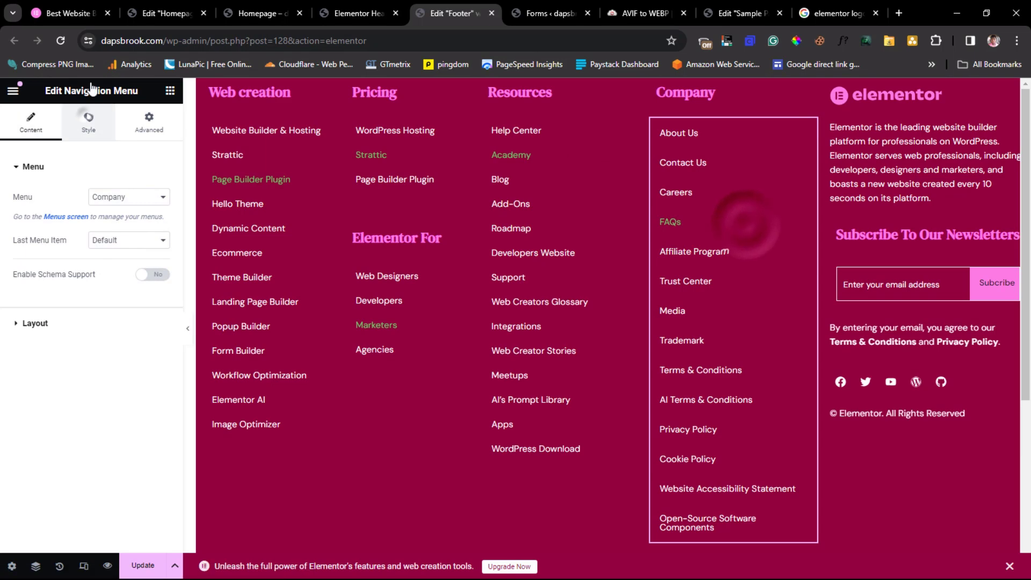
click(88, 121)
double_click(129, 259)
text(6)
click(188, 328)
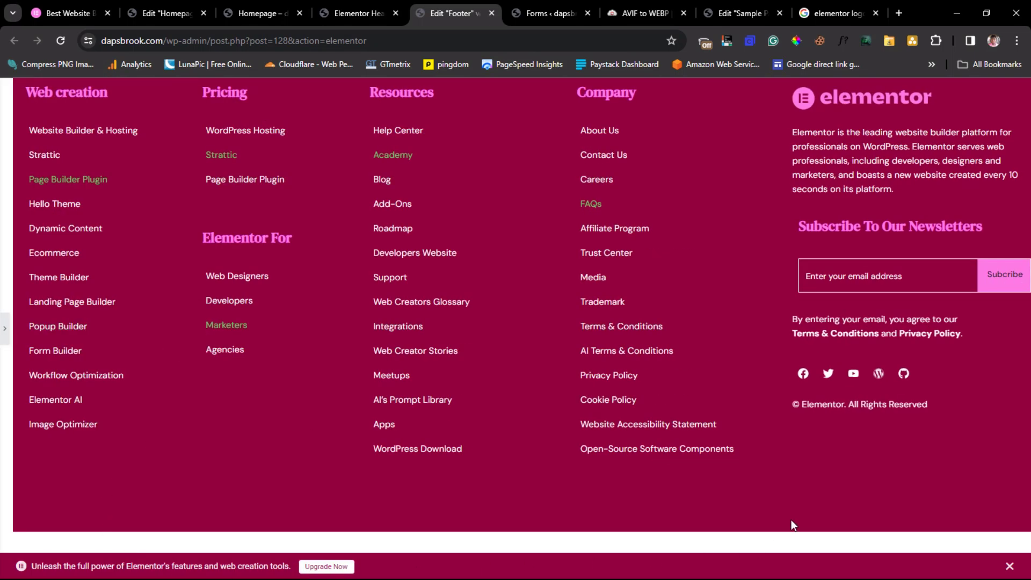
click(3, 328)
- Set the outer footer container's top padding to 100 px and its right padding to 60 px
mouse_move(598, 106)
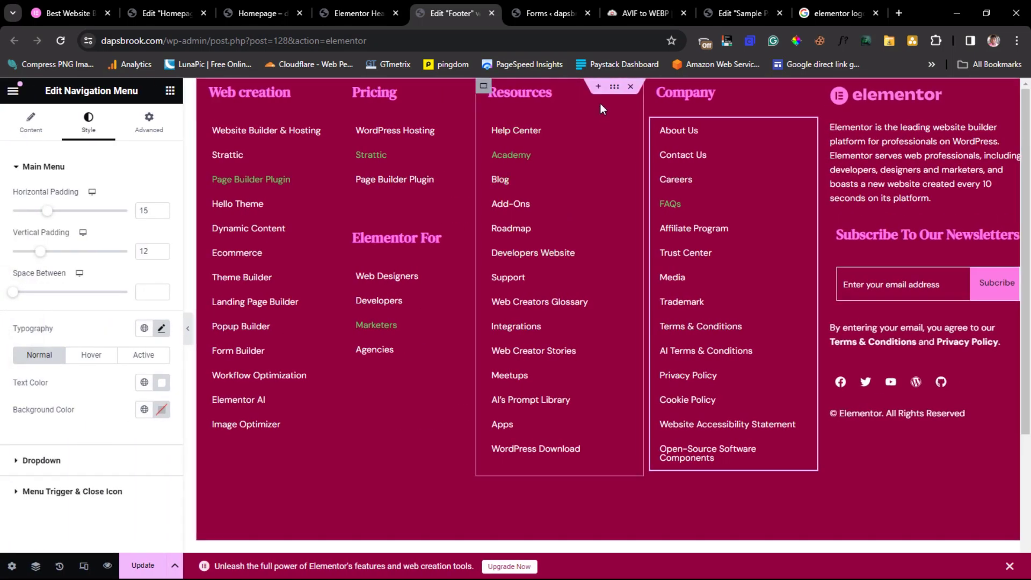
click(615, 89)
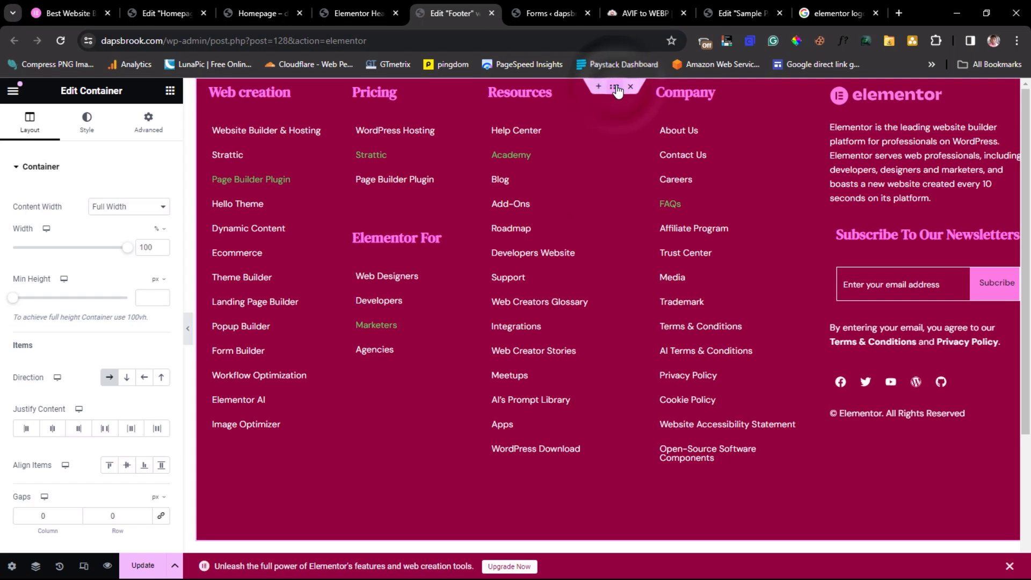
click(153, 126)
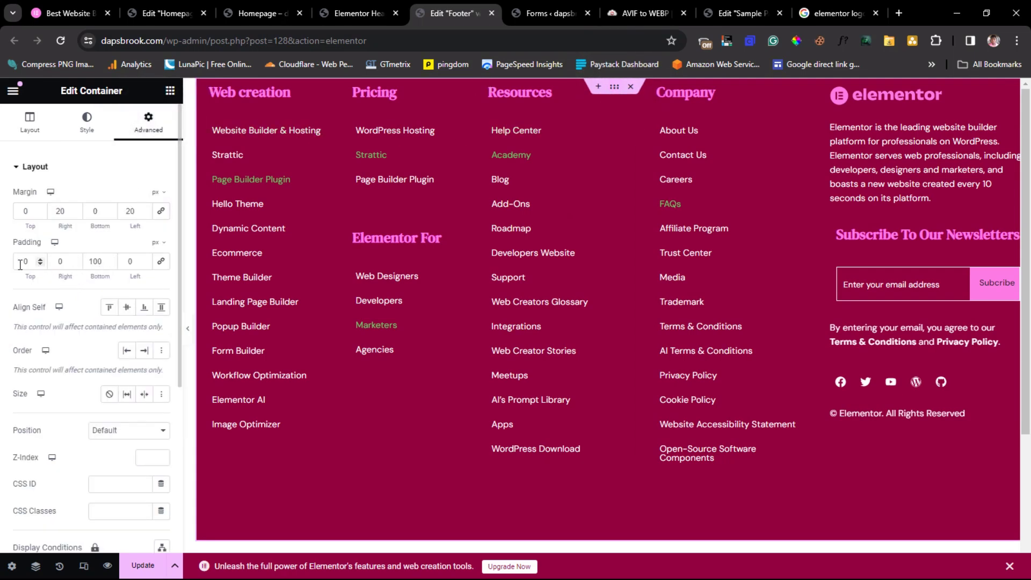
text(100)
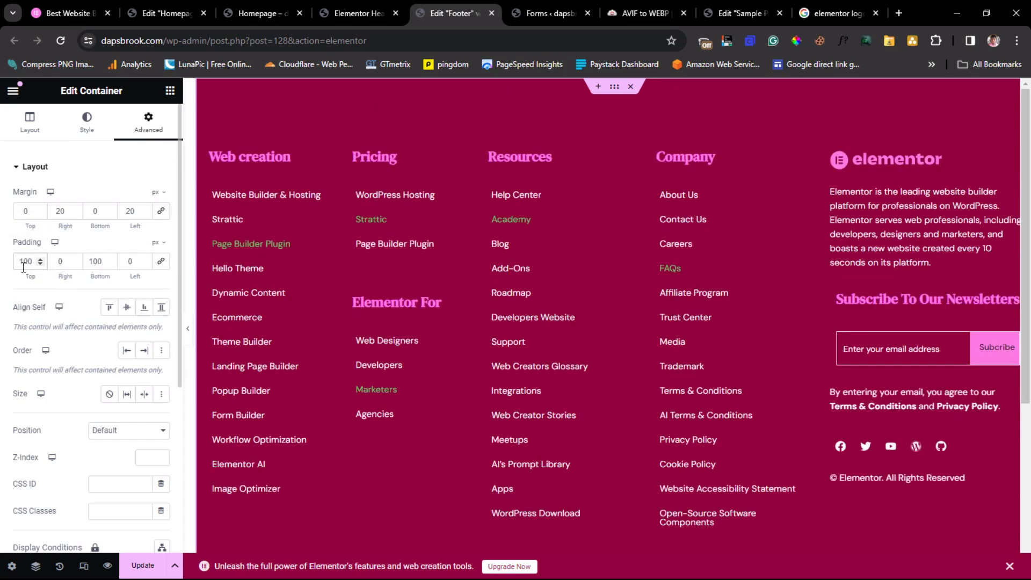
click(59, 261)
text(6)
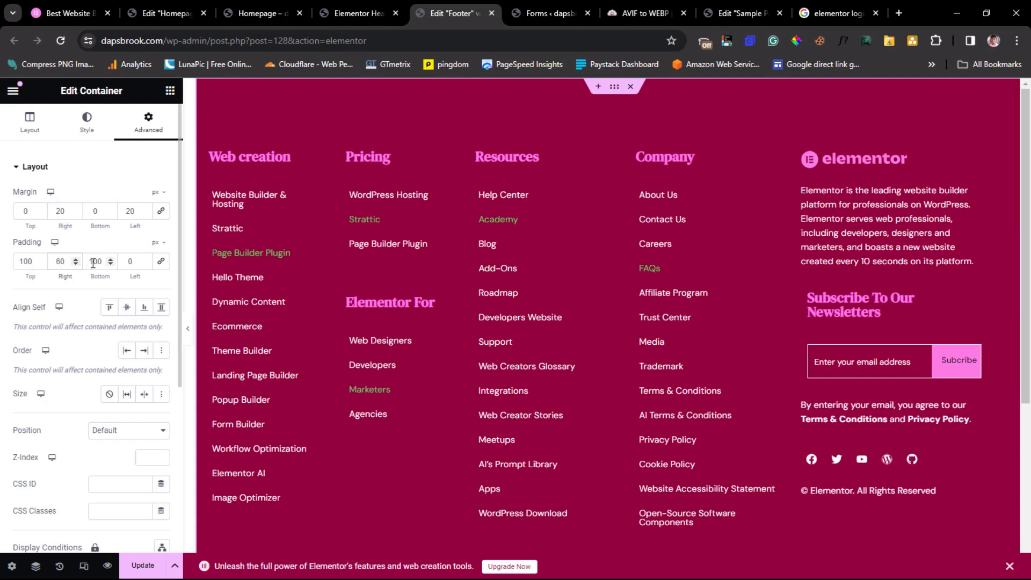
- Set the outer footer container's left padding to 60 px, check it at full width and update the footer
click(129, 261)
text(6)
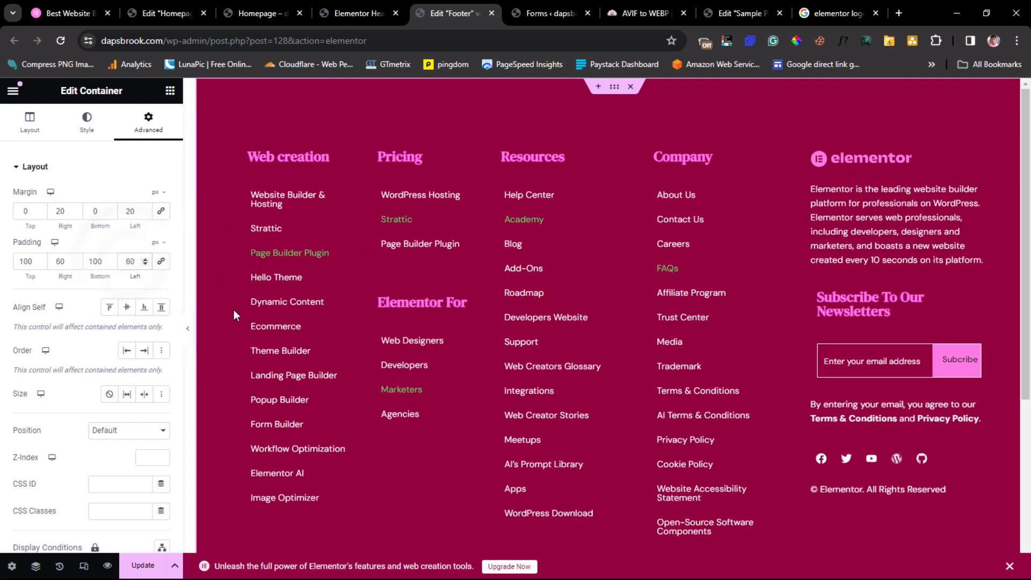
click(189, 331)
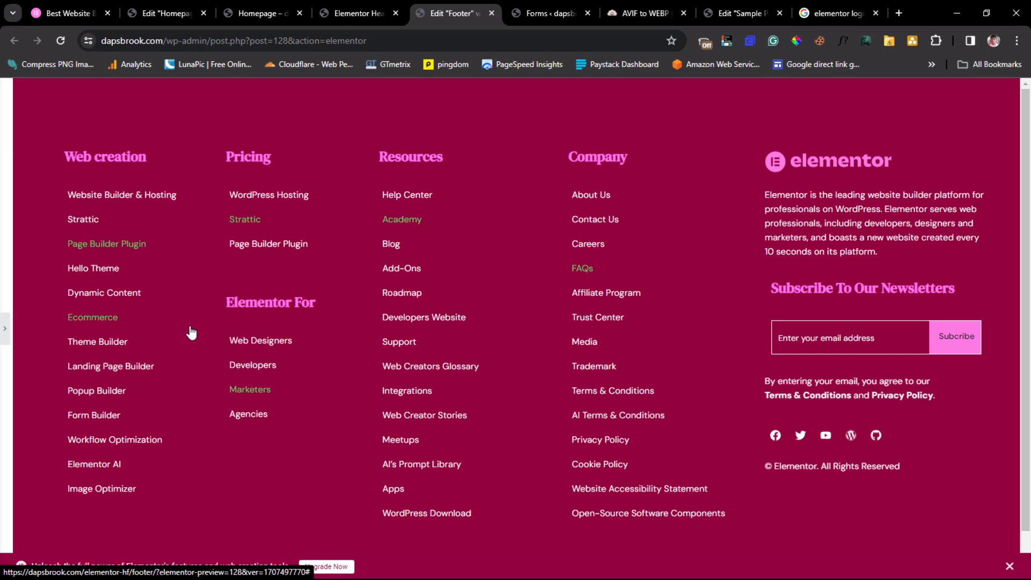
click(5, 328)
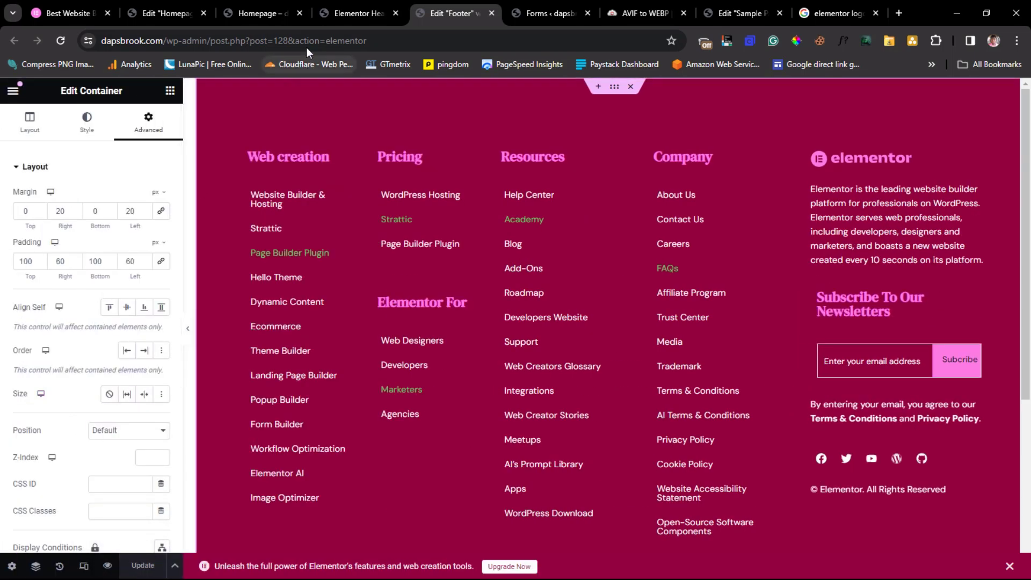
- Reload the published homepage and examine the footer's layout and the page sections back up to the header
click(259, 15)
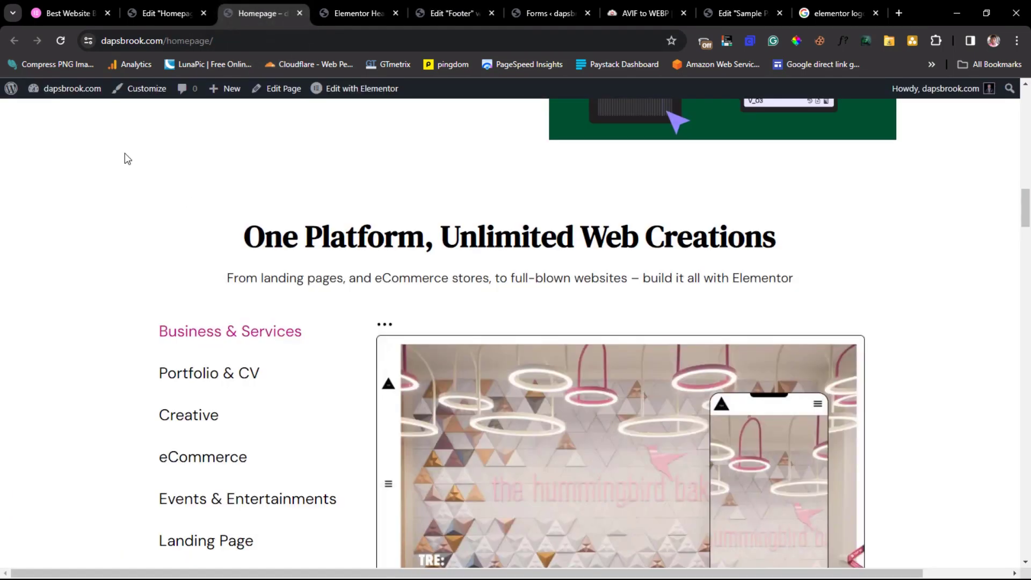
click(59, 40)
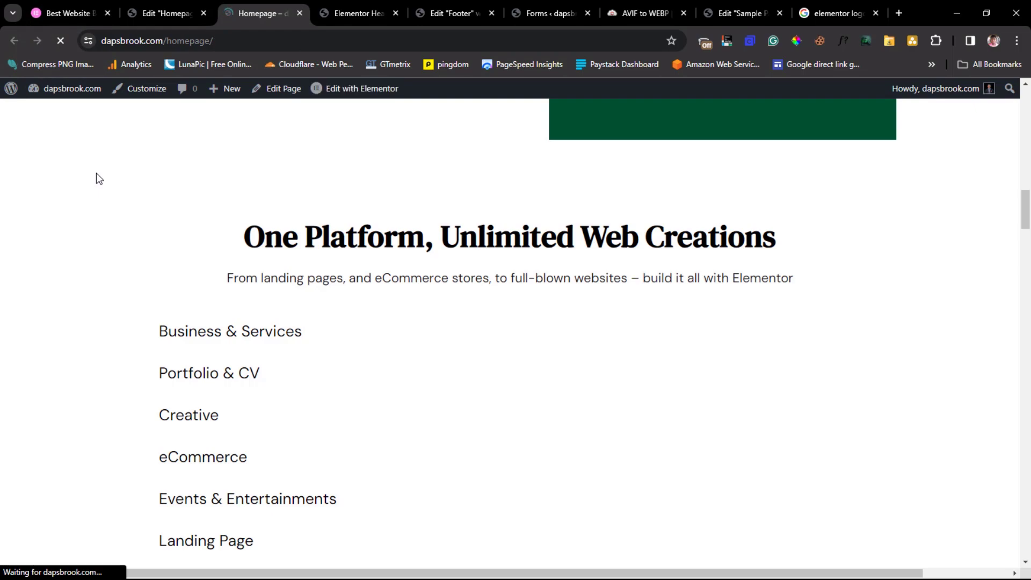
scroll(156, 229, down, 5)
scroll(156, 230, down, 20)
scroll(156, 231, down, 15)
scroll(158, 237, down, 2)
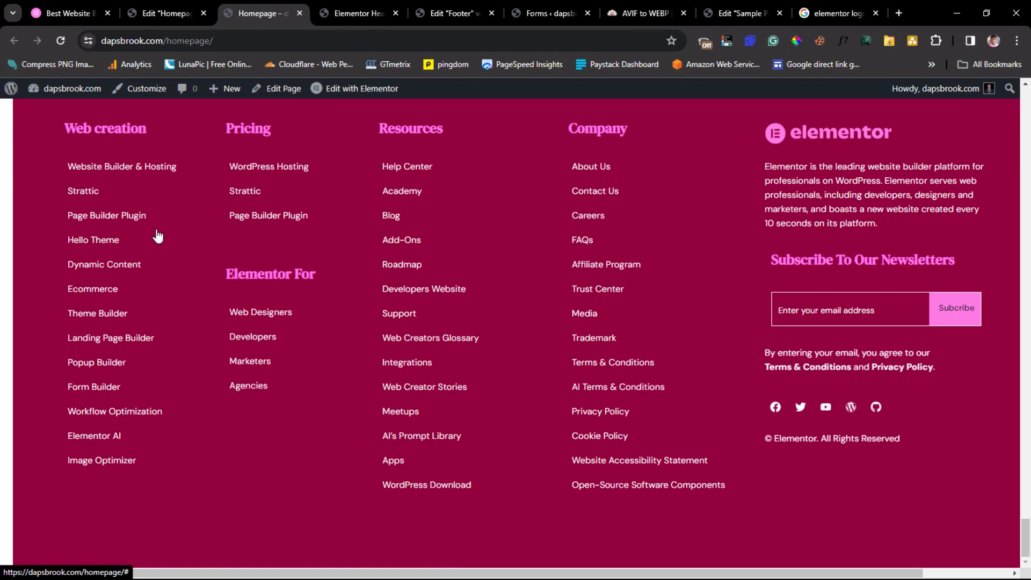
scroll(157, 237, up, 2)
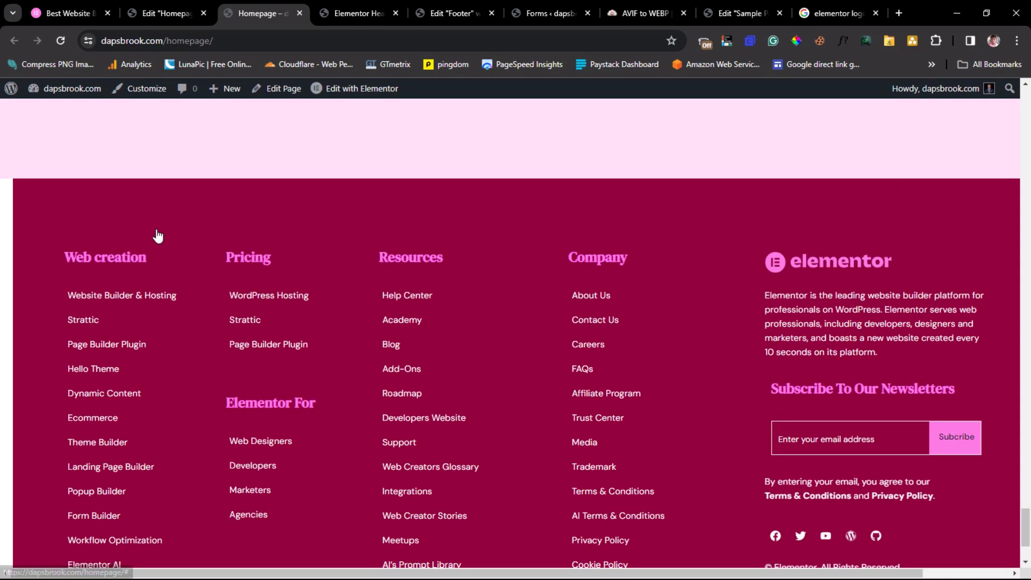
scroll(156, 234, down, 2)
scroll(156, 229, up, 20)
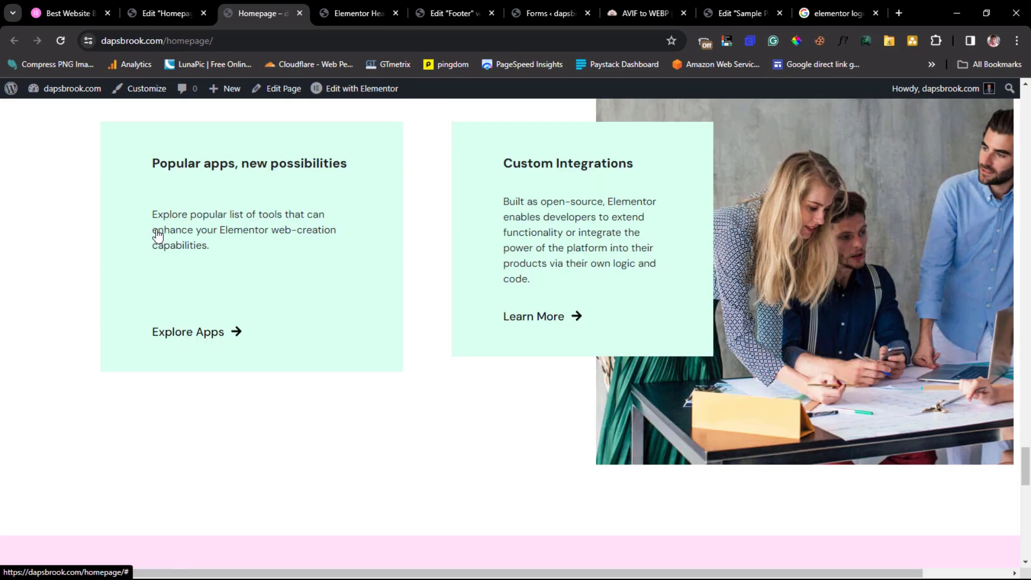
scroll(157, 236, up, 20)
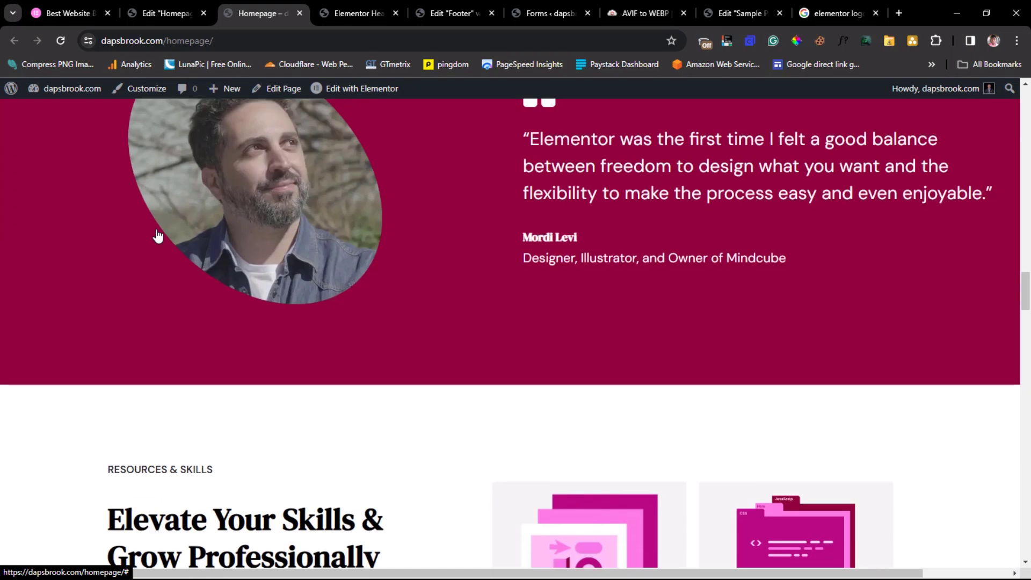
scroll(157, 236, up, 15)
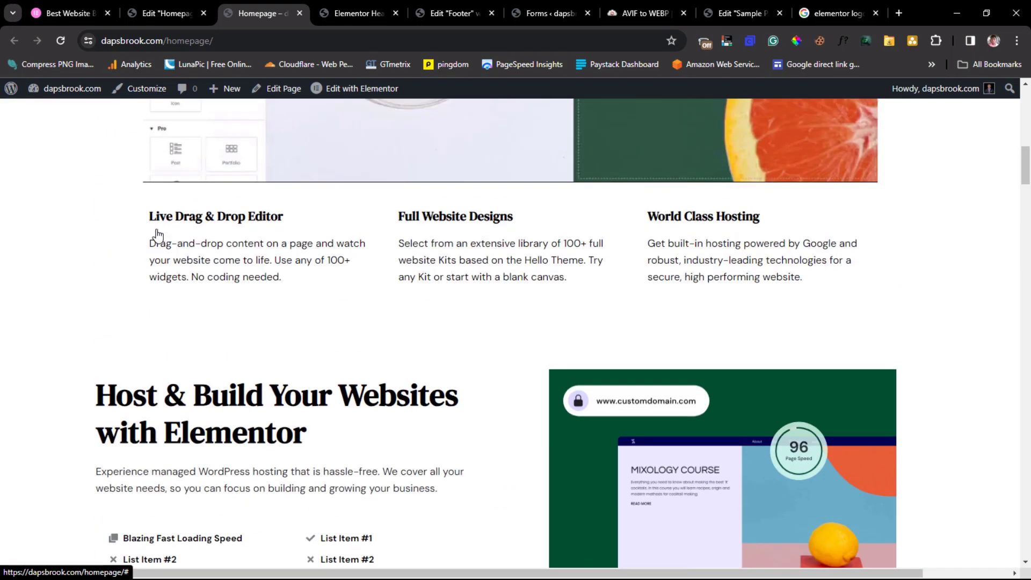
scroll(157, 237, up, 3)
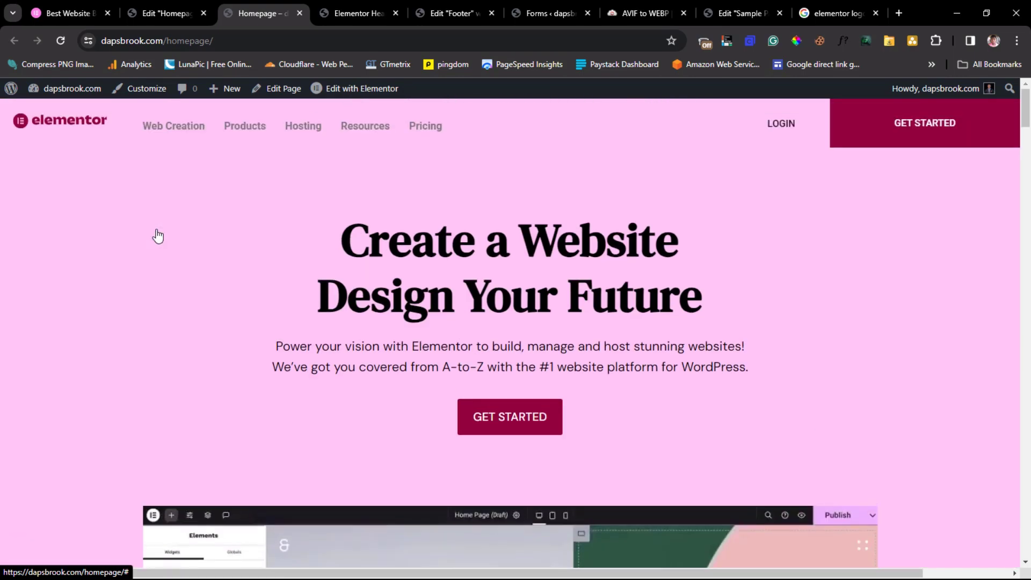